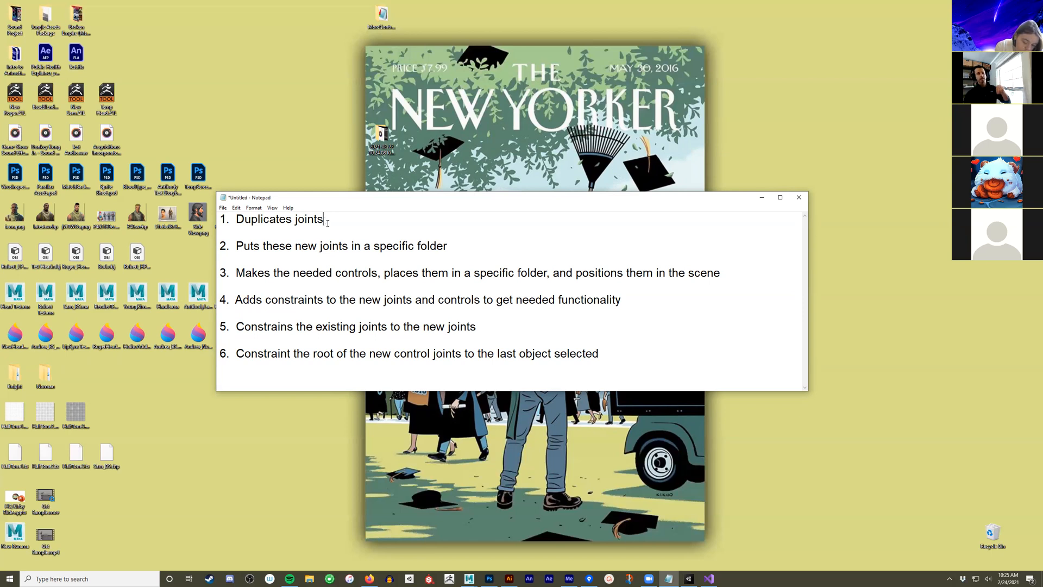
Review the six-point list in the notes line by line, from duplicating joints to constraining the new control root
{"action": "left_click", "coordinate": [234, 221]}
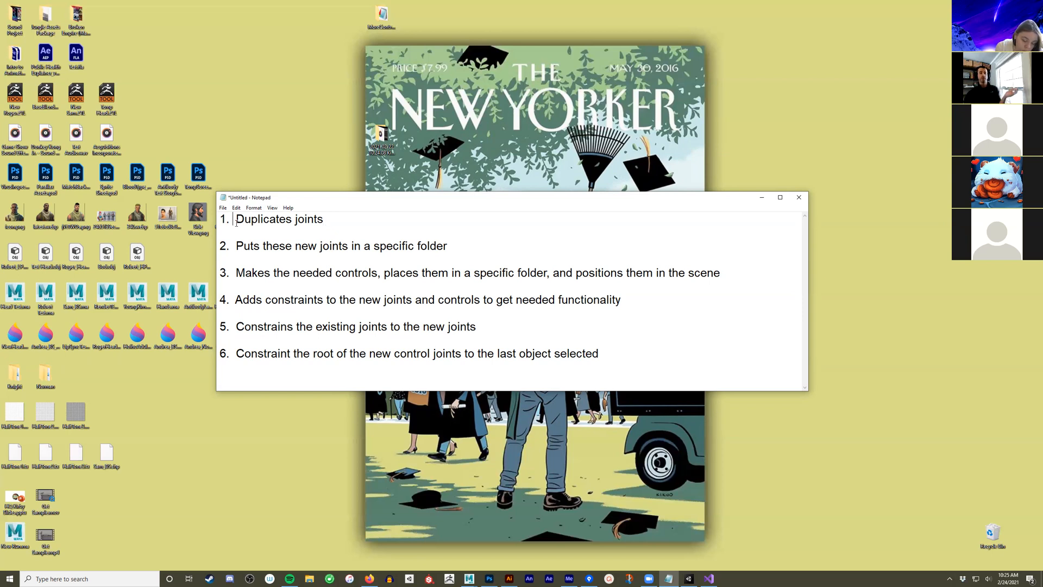
{"action": "left_click_drag", "start_coordinate": [237, 222], "coordinate": [326, 220]}
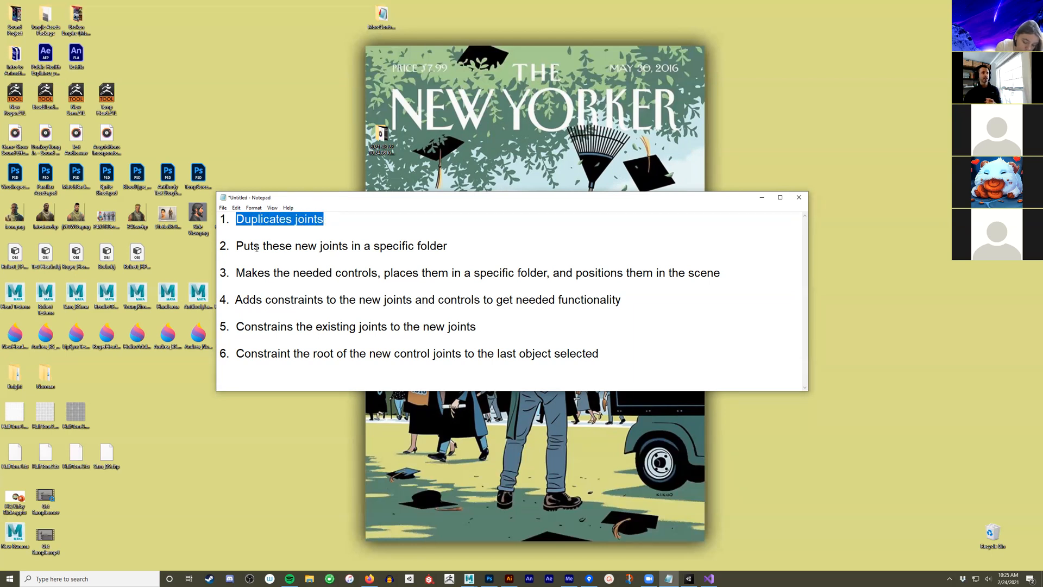
{"action": "left_click_drag", "start_coordinate": [236, 247], "coordinate": [467, 248]}
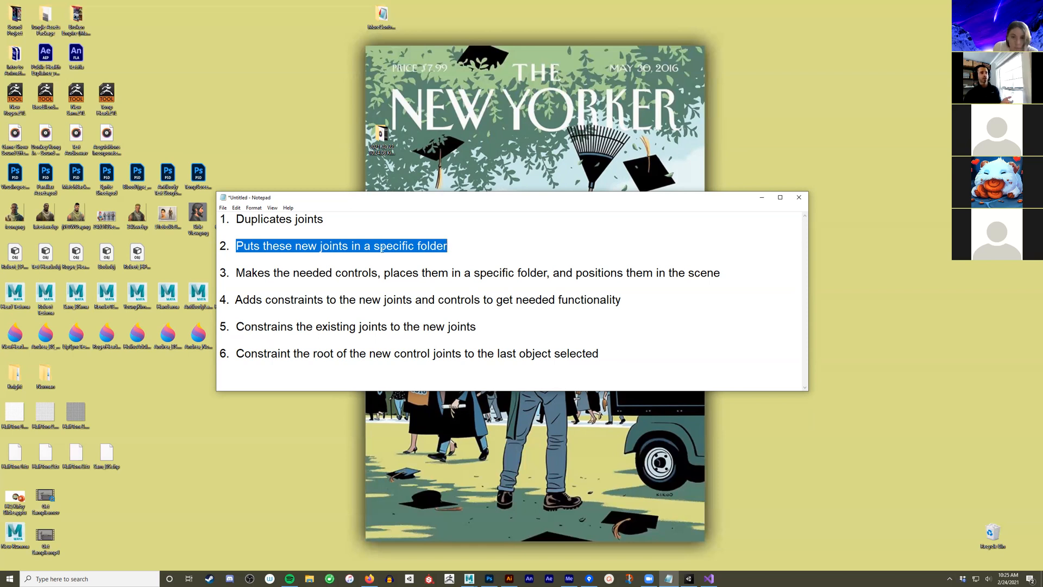
{"action": "double_click", "coordinate": [428, 248]}
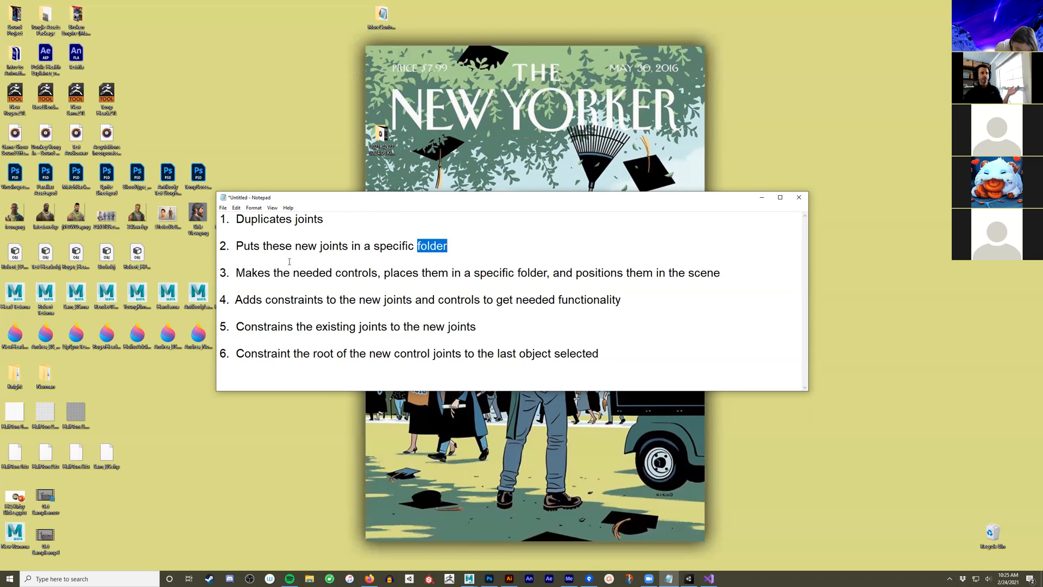
{"action": "left_click", "coordinate": [235, 273]}
{"action": "left_click_drag", "start_coordinate": [235, 274], "coordinate": [722, 268]}
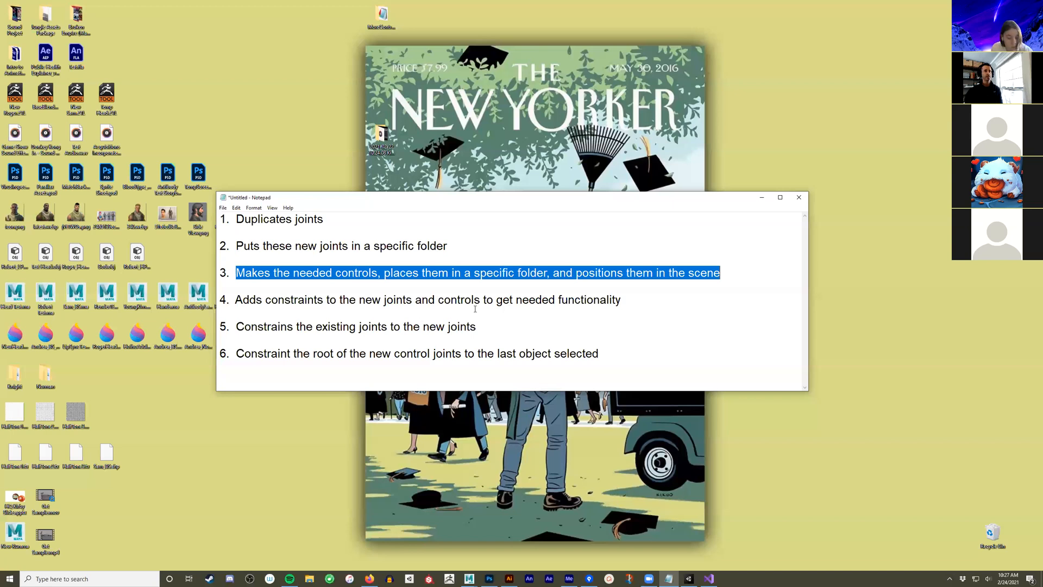
{"action": "left_click_drag", "start_coordinate": [243, 302], "coordinate": [438, 305]}
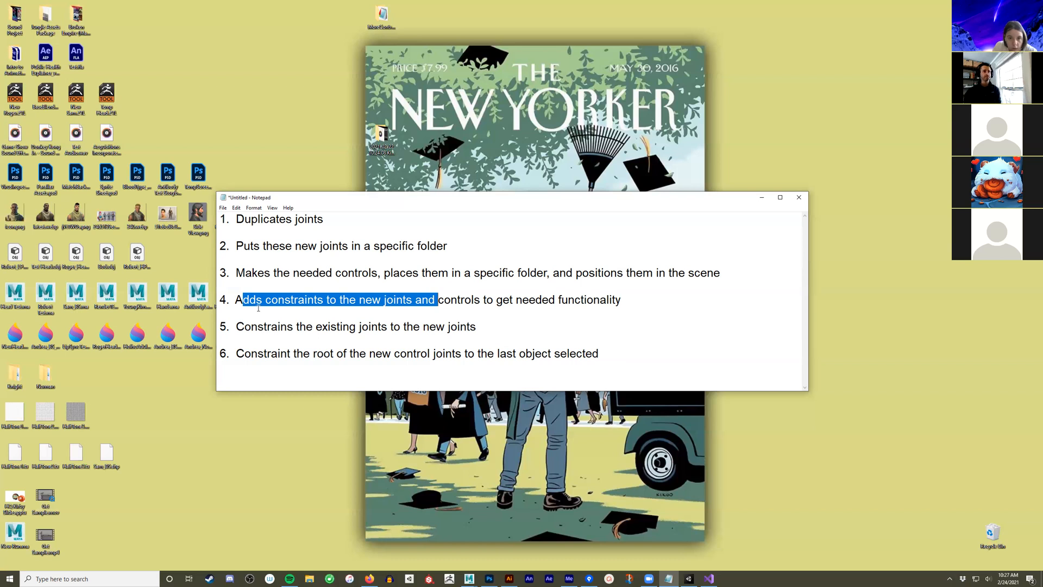
{"action": "left_click_drag", "start_coordinate": [238, 300], "coordinate": [622, 299]}
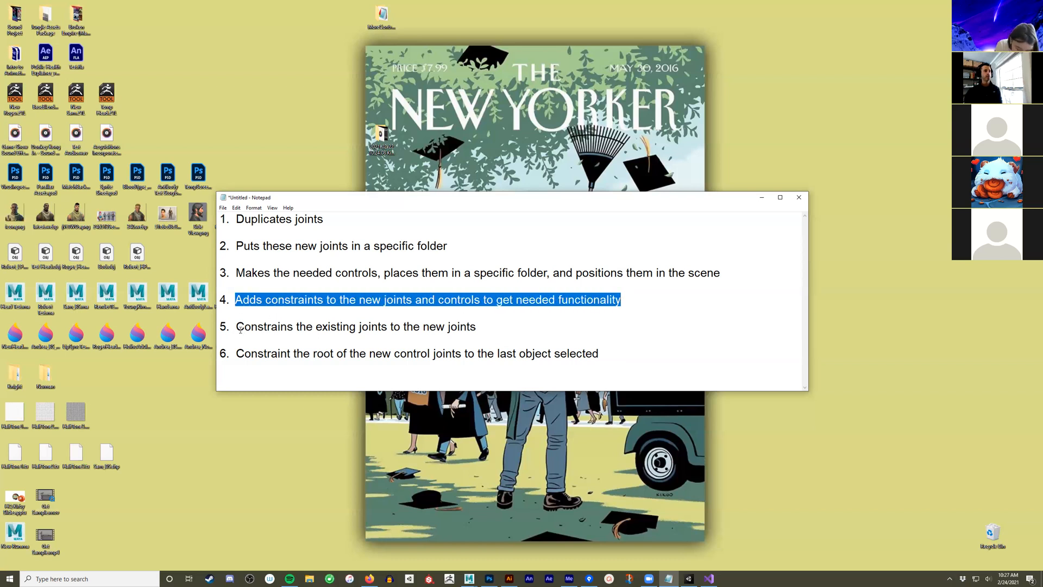
{"action": "left_click_drag", "start_coordinate": [236, 326], "coordinate": [482, 321]}
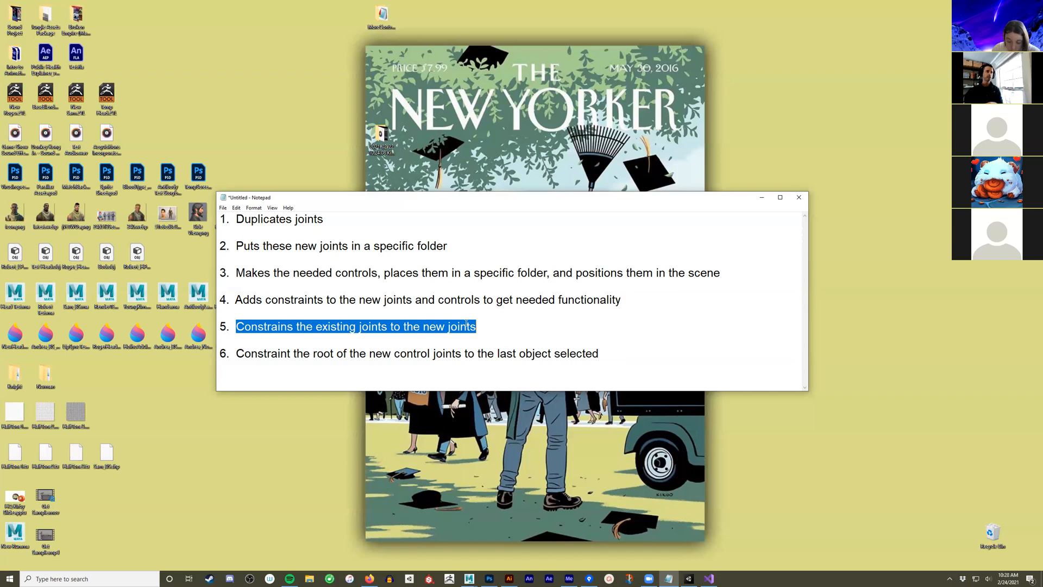
{"action": "left_click_drag", "start_coordinate": [236, 353], "coordinate": [613, 354]}
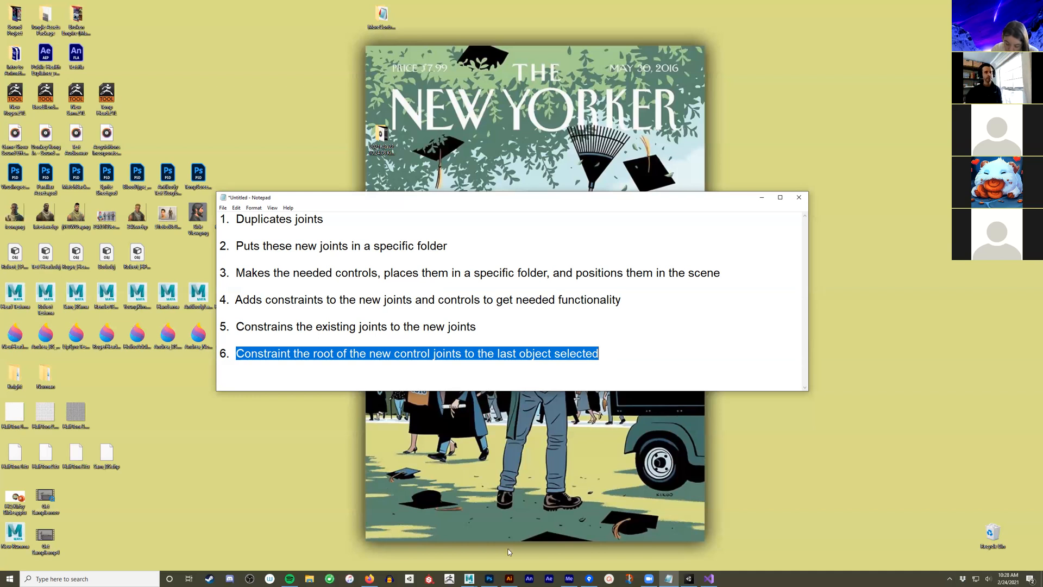
Switch to the Gen_Rig scene in Maya and examine Root_ctrl, Root_jnt and the leg joints and controls from several angles
{"action": "left_click", "coordinate": [469, 578]}
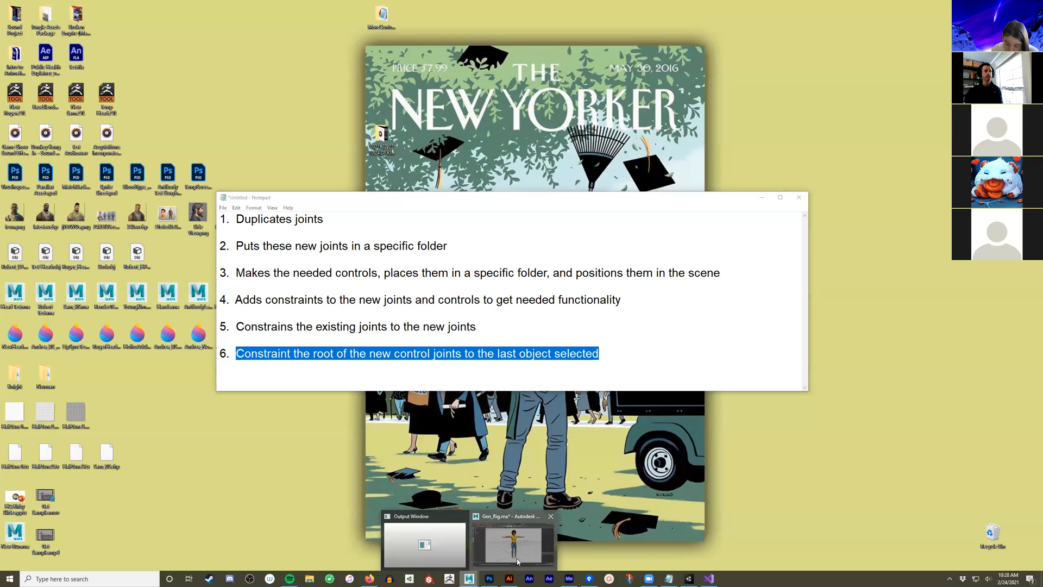
{"action": "left_click", "coordinate": [513, 543]}
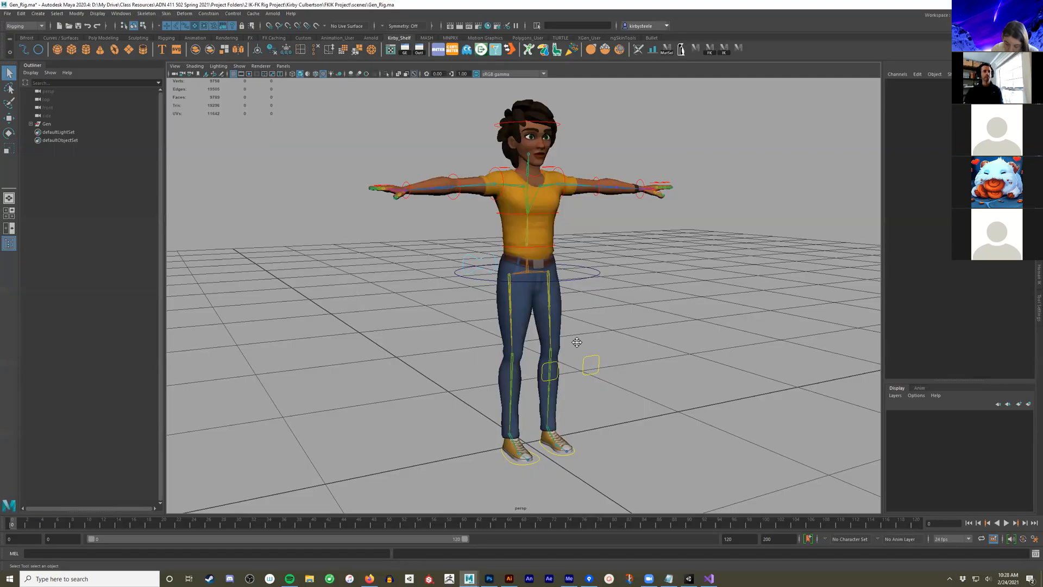
{"action": "left_click_drag", "start_coordinate": [598, 339], "coordinate": [563, 296], "text": "alt"}
{"action": "left_click", "coordinate": [578, 292]}
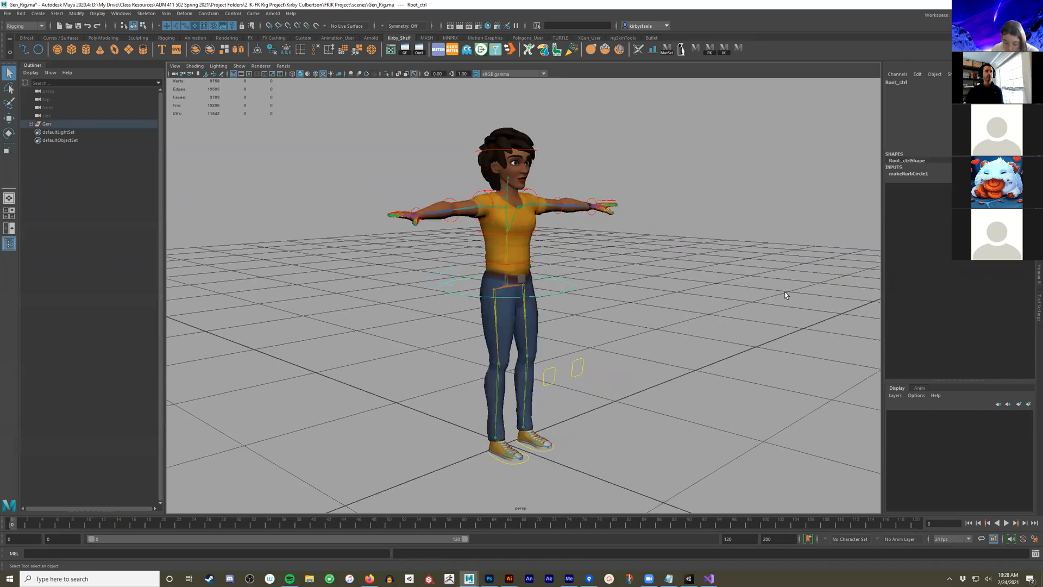
{"action": "left_click", "coordinate": [477, 274]}
{"action": "key", "text": "f"}
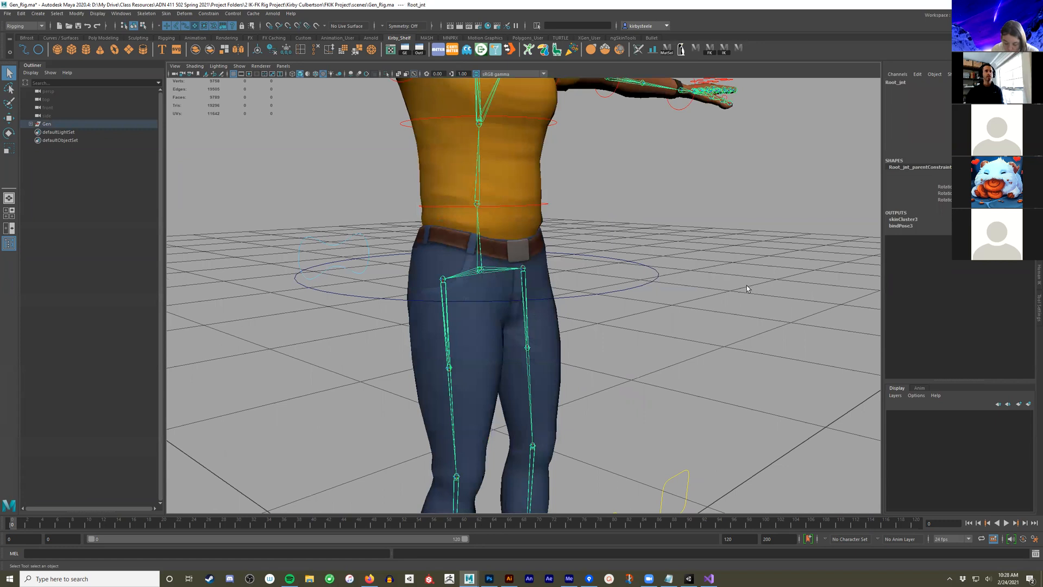
{"action": "left_click", "coordinate": [647, 286]}
{"action": "right_click_drag", "start_coordinate": [647, 286], "coordinate": [602, 270], "text": "alt"}
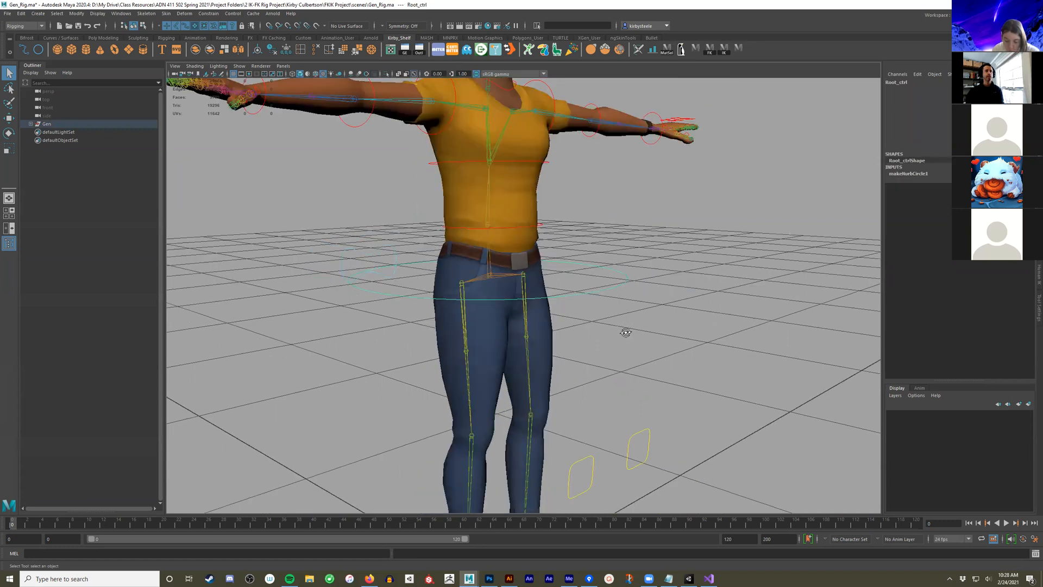
{"action": "left_click_drag", "start_coordinate": [520, 363], "coordinate": [531, 306], "text": "alt"}
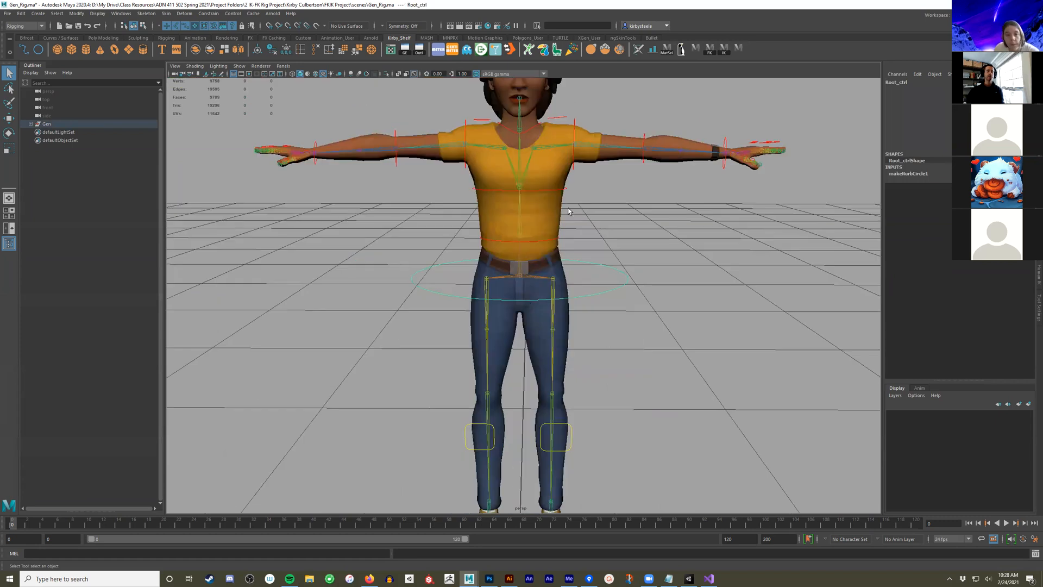
{"action": "middle_click_drag", "start_coordinate": [556, 309], "coordinate": [601, 303], "text": "alt"}
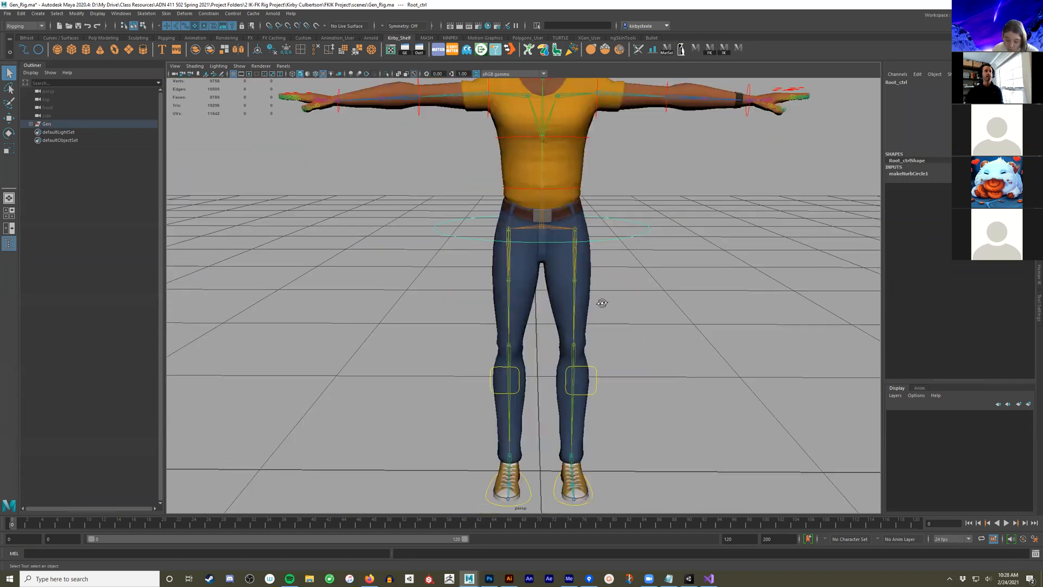
{"action": "left_click_drag", "start_coordinate": [618, 348], "coordinate": [534, 464], "text": "alt"}
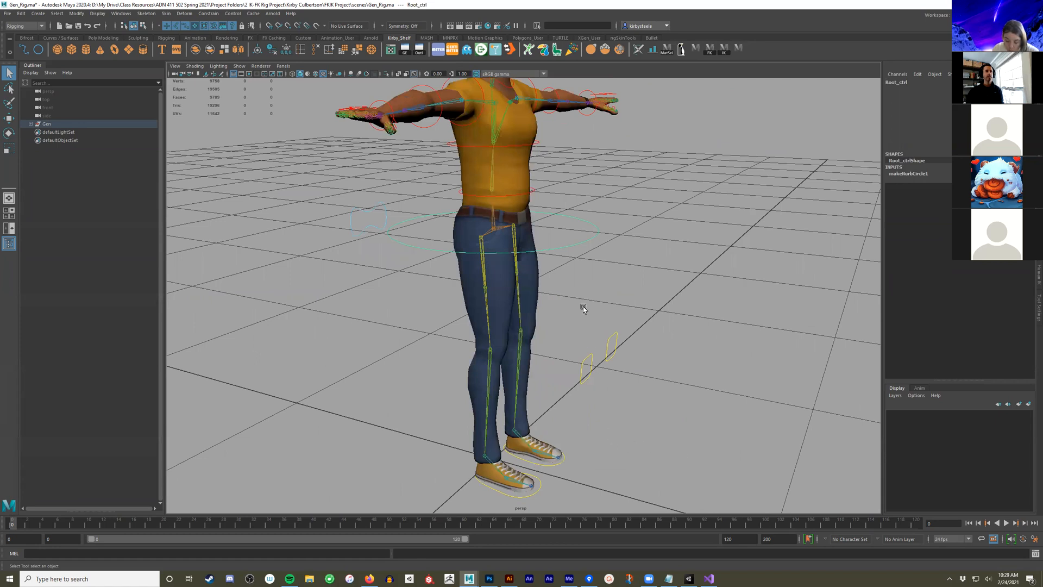
{"action": "left_click_drag", "start_coordinate": [583, 306], "coordinate": [624, 244], "text": "alt"}
Move Root_ctrl downward and sideways to test how the planted legs respond, and undo the moves
{"action": "key", "text": "w"}
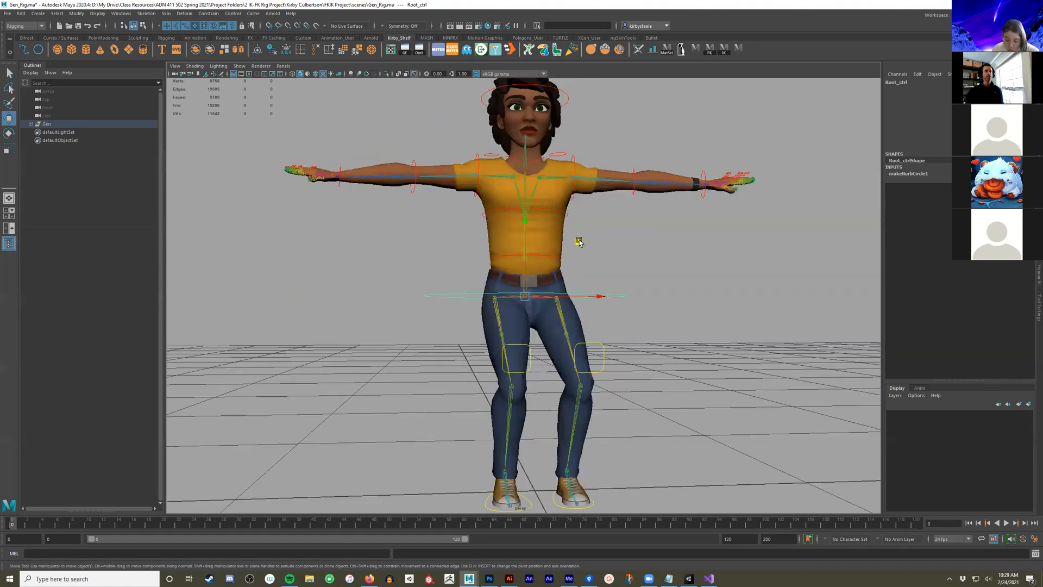
{"action": "middle_click_drag", "start_coordinate": [587, 276], "coordinate": [559, 287]}
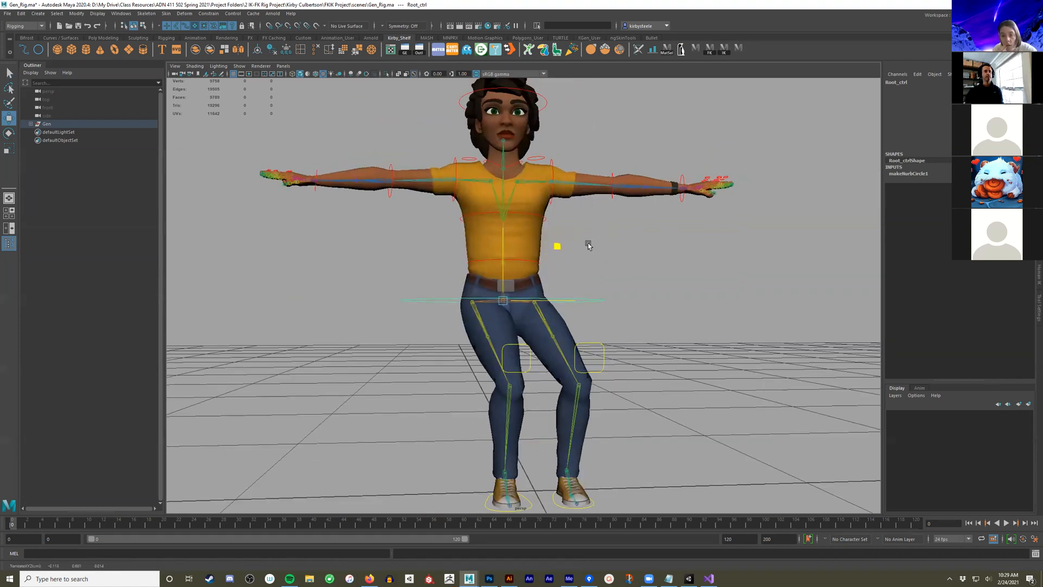
{"action": "key", "text": "ctrl+z"}
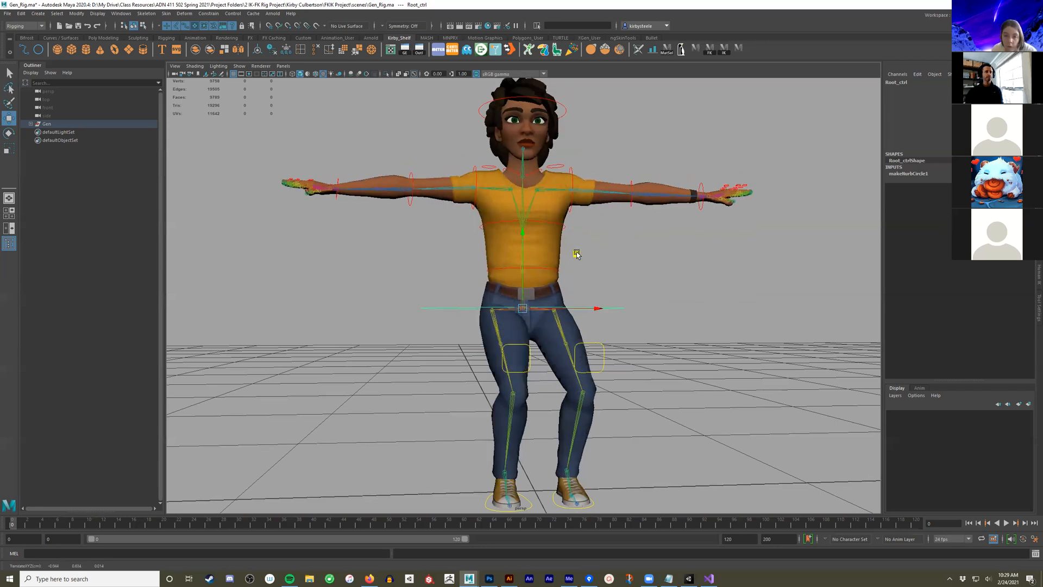
{"action": "key", "text": "ctrl+z"}
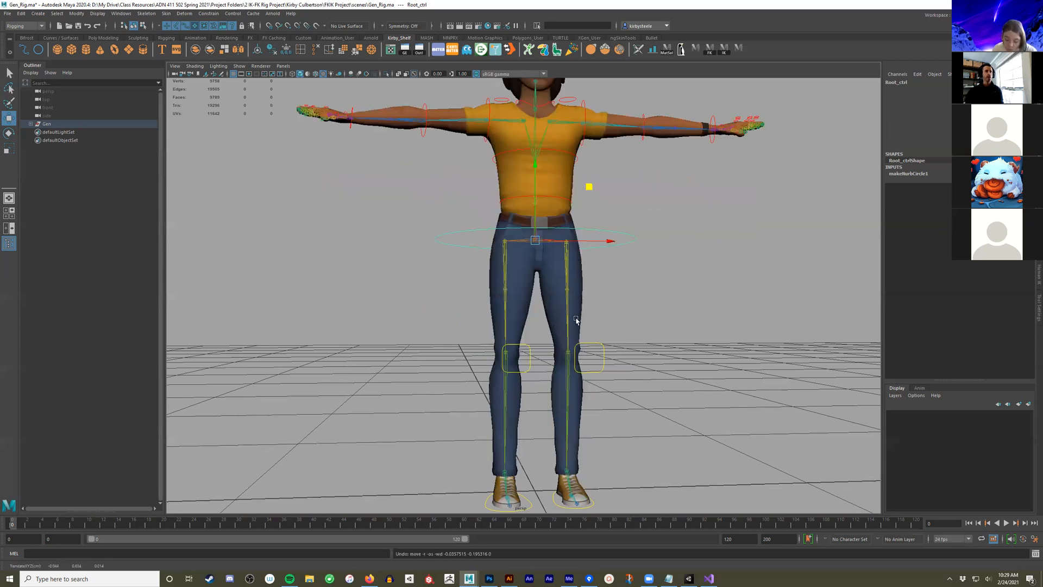
Rotate Chest_FK_ctrl to test how the arms and head follow, and undo the rotation
{"action": "left_click_drag", "start_coordinate": [375, 347], "coordinate": [516, 391], "text": "alt"}
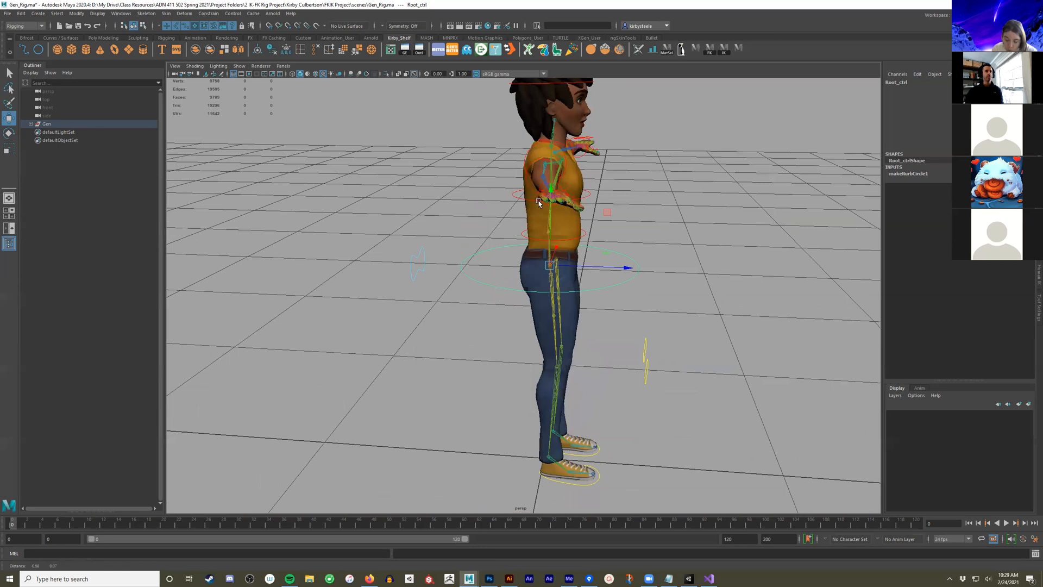
{"action": "left_click_drag", "start_coordinate": [458, 255], "coordinate": [583, 256], "text": "alt"}
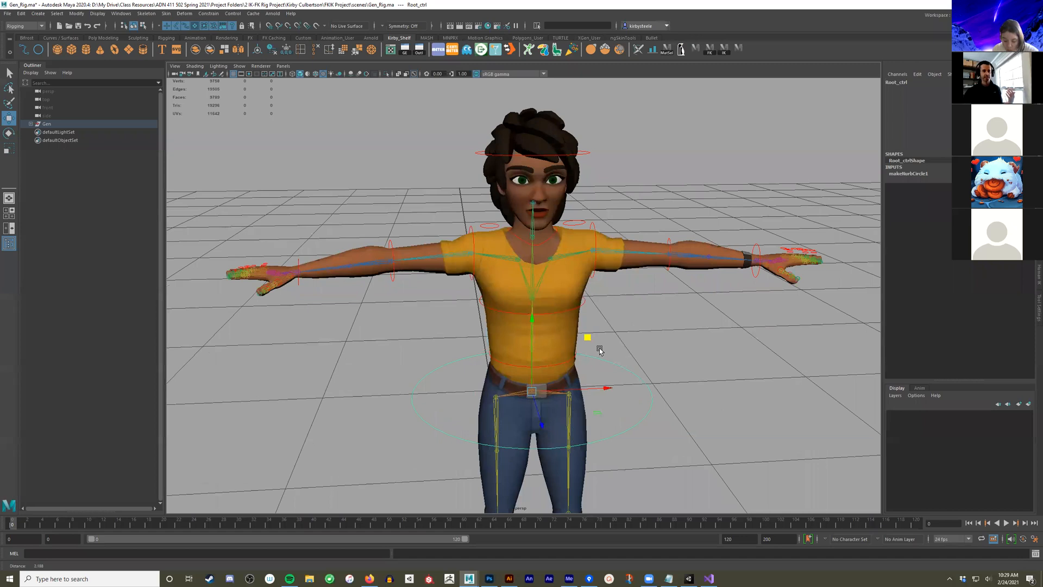
{"action": "left_click_drag", "start_coordinate": [600, 350], "coordinate": [594, 359], "text": "alt"}
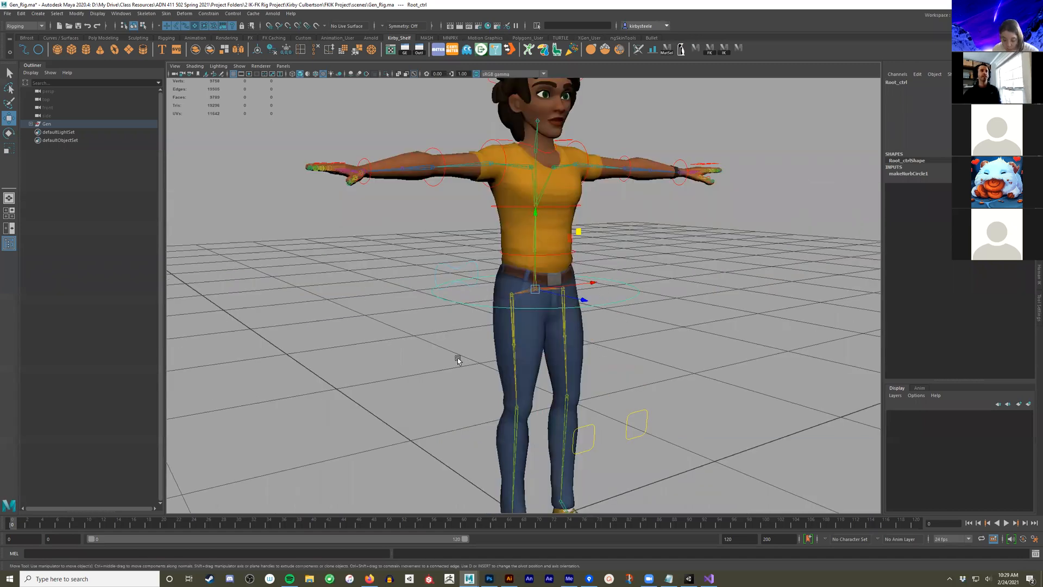
{"action": "left_click_drag", "start_coordinate": [535, 357], "coordinate": [502, 308], "text": "alt"}
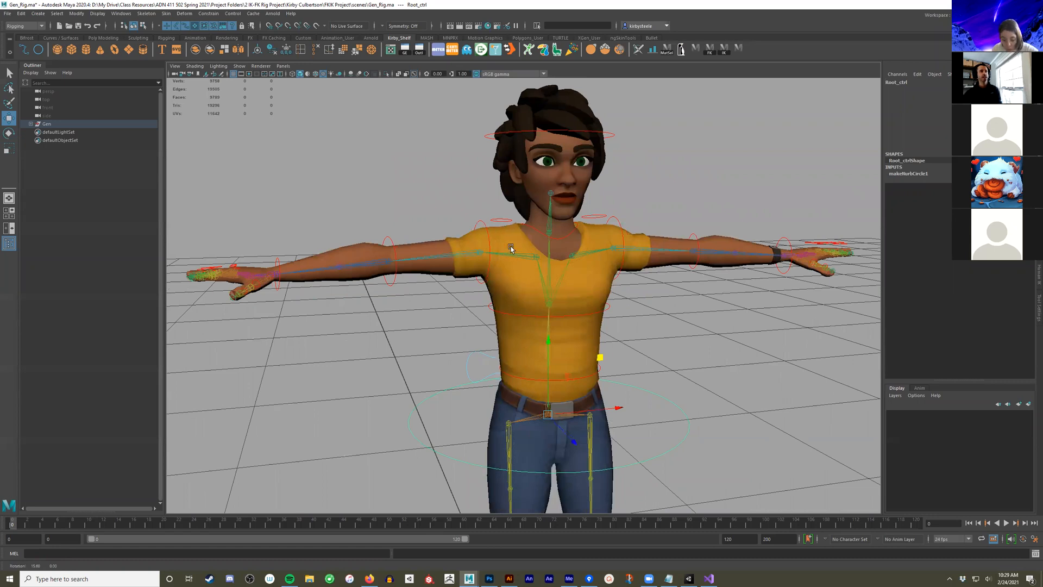
{"action": "left_click", "coordinate": [572, 315]}
{"action": "key", "text": "e"}
{"action": "left_click_drag", "start_coordinate": [572, 314], "coordinate": [558, 266], "text": "alt"}
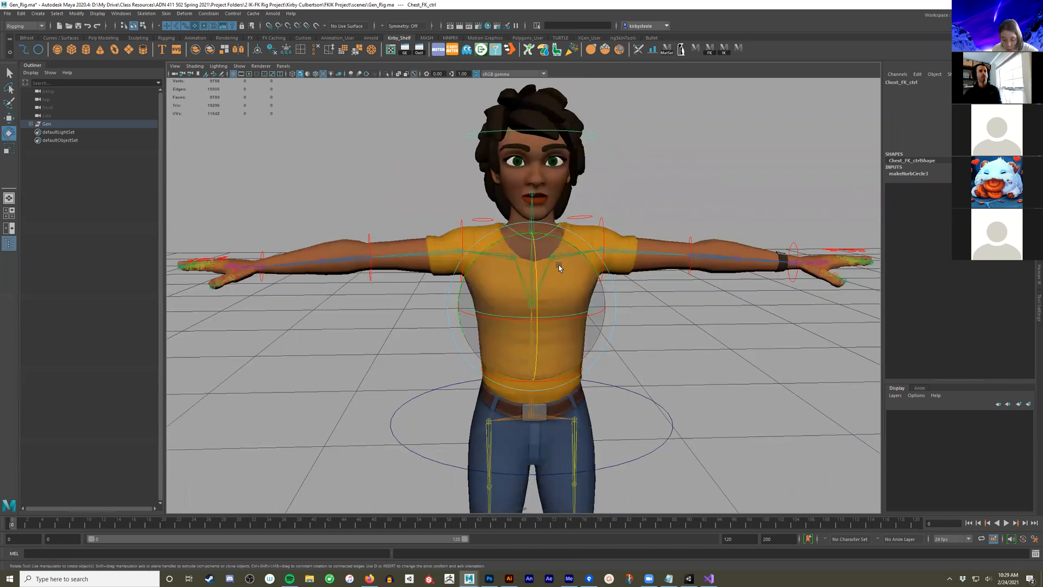
{"action": "left_click", "coordinate": [475, 225]}
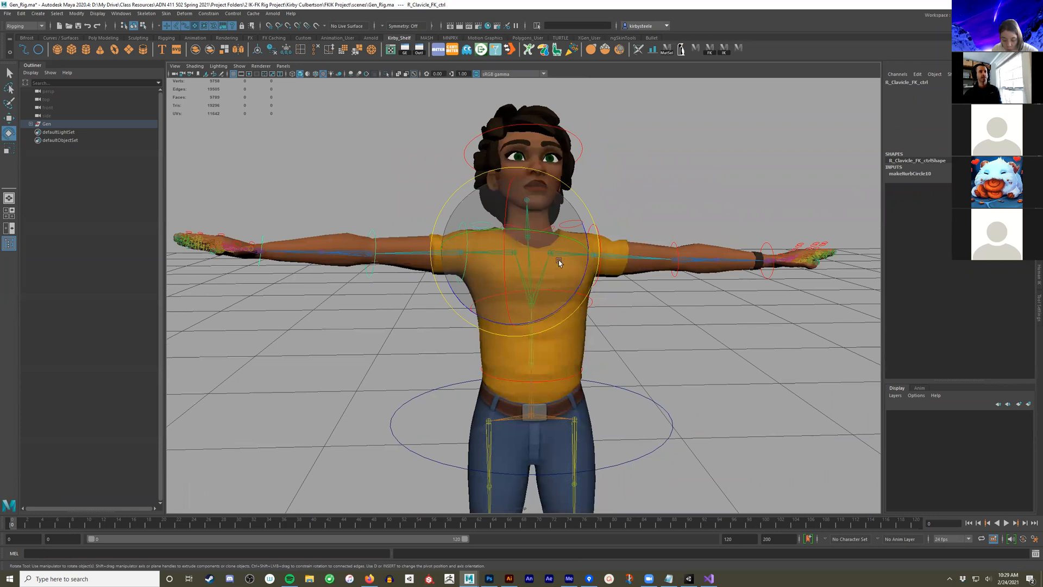
{"action": "key", "text": "ctrl+z"}
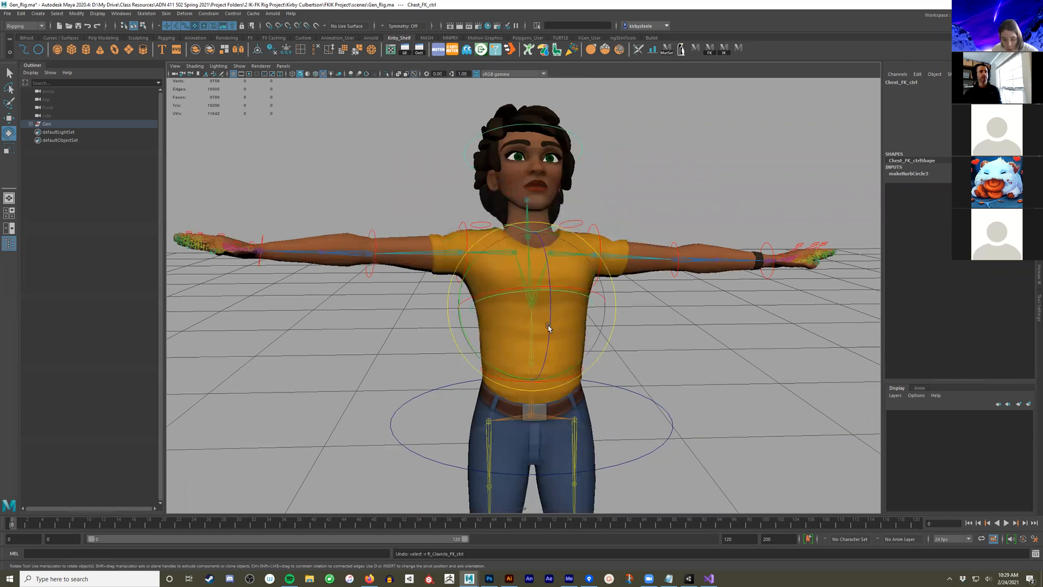
{"action": "key", "text": "ctrl+z"}
Try rotating Root_ctrl to test how the hips and the whole upper body follow
{"action": "left_click", "coordinate": [478, 220]}
{"action": "left_click", "coordinate": [646, 409]}
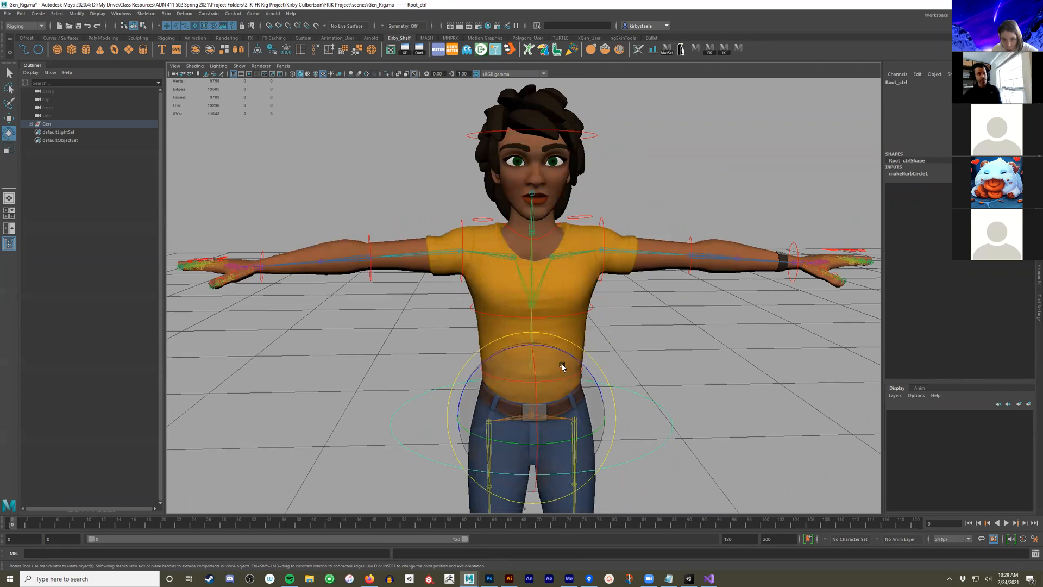
{"action": "left_click_drag", "start_coordinate": [541, 367], "coordinate": [553, 365]}
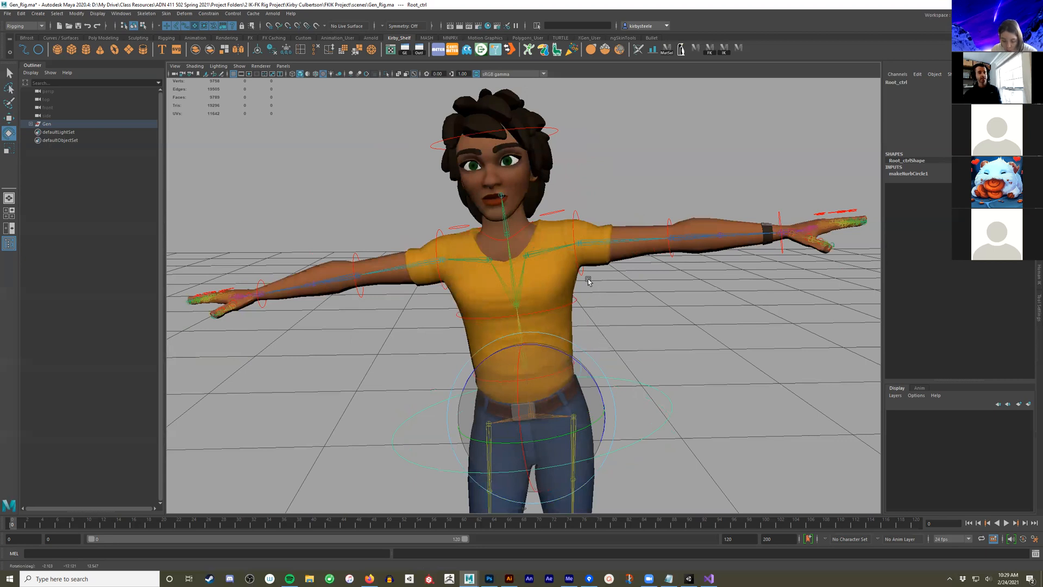
Rotate Chest_FK_ctrl to test the FK upper body's motion, and undo the test rotations
{"action": "left_click", "coordinate": [549, 324]}
{"action": "key", "text": "f"}
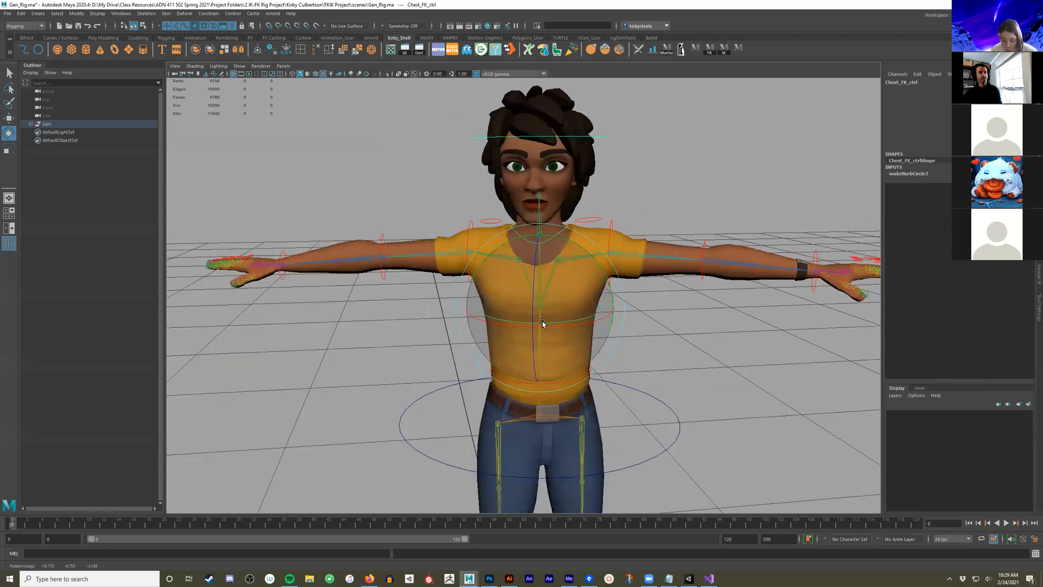
{"action": "left_click_drag", "start_coordinate": [487, 228], "coordinate": [525, 303]}
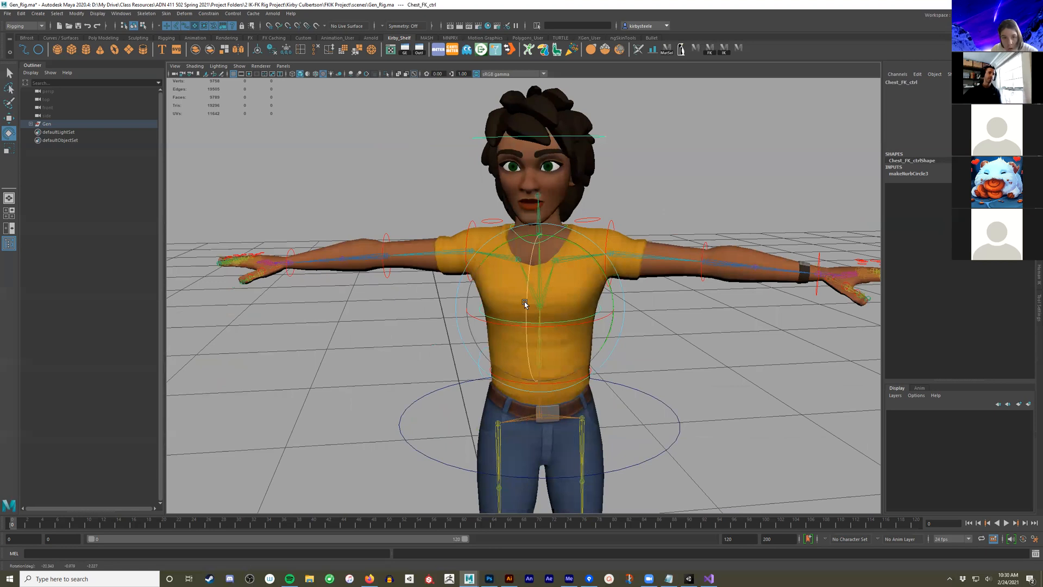
{"action": "key", "text": "ctrl+z"}
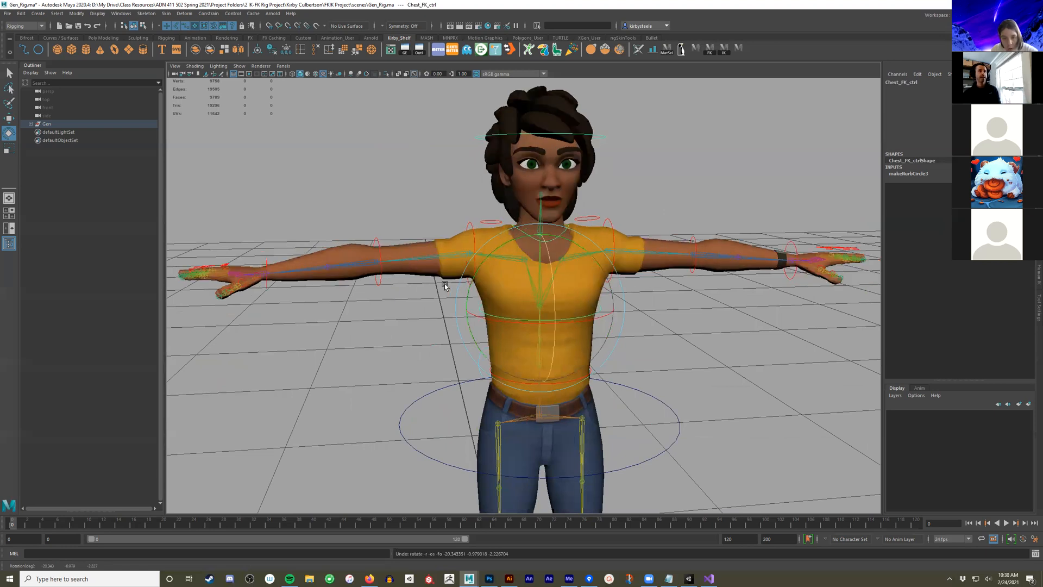
{"action": "key", "text": "ctrl+z"}
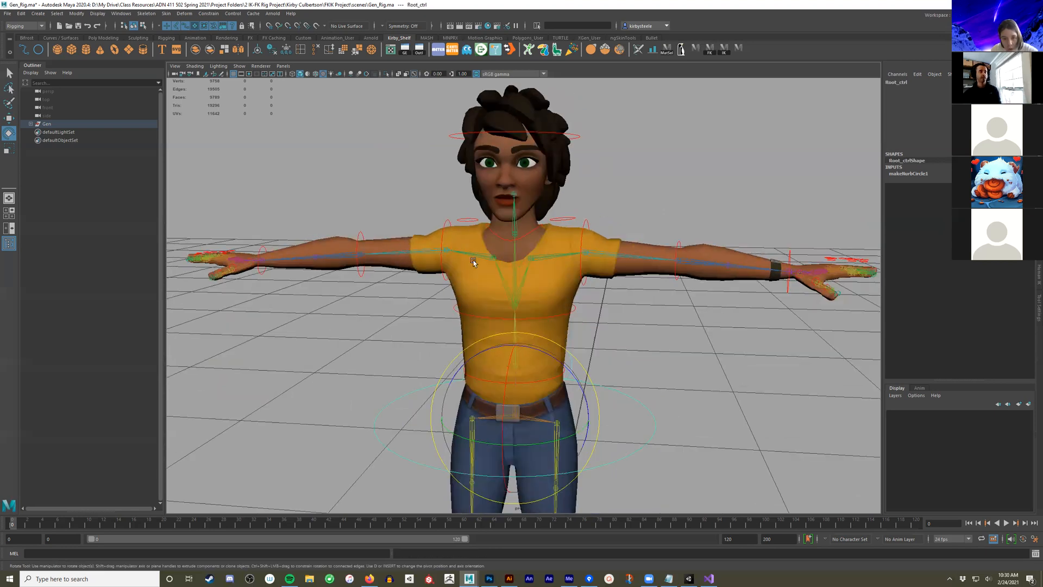
{"action": "key", "text": "ctrl+z"}
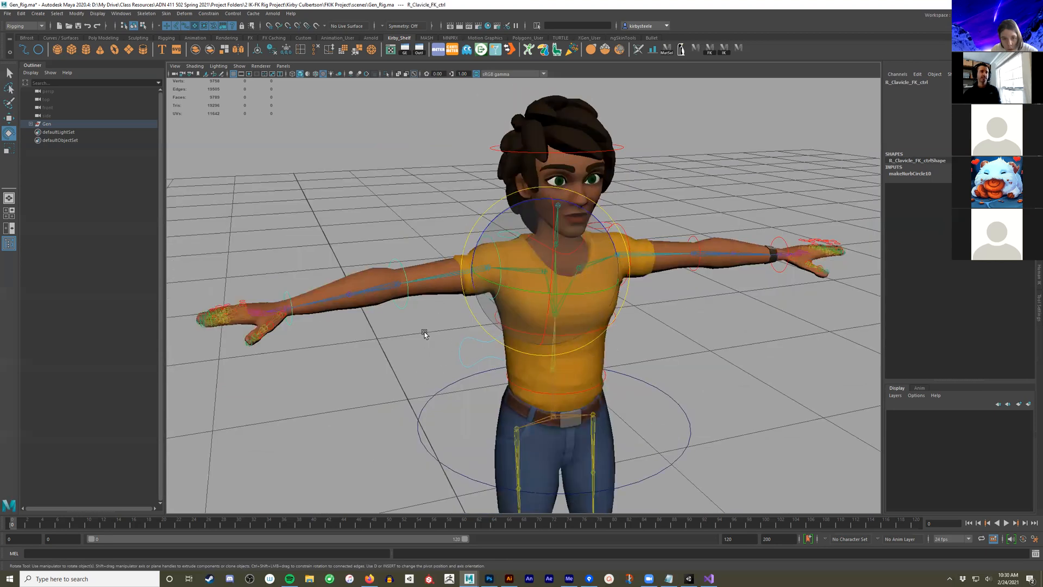
Undo the last test actions on the right clavicle control and select Chest_jnt to examine the joint chain below it
{"action": "key", "text": "ctrl+z"}
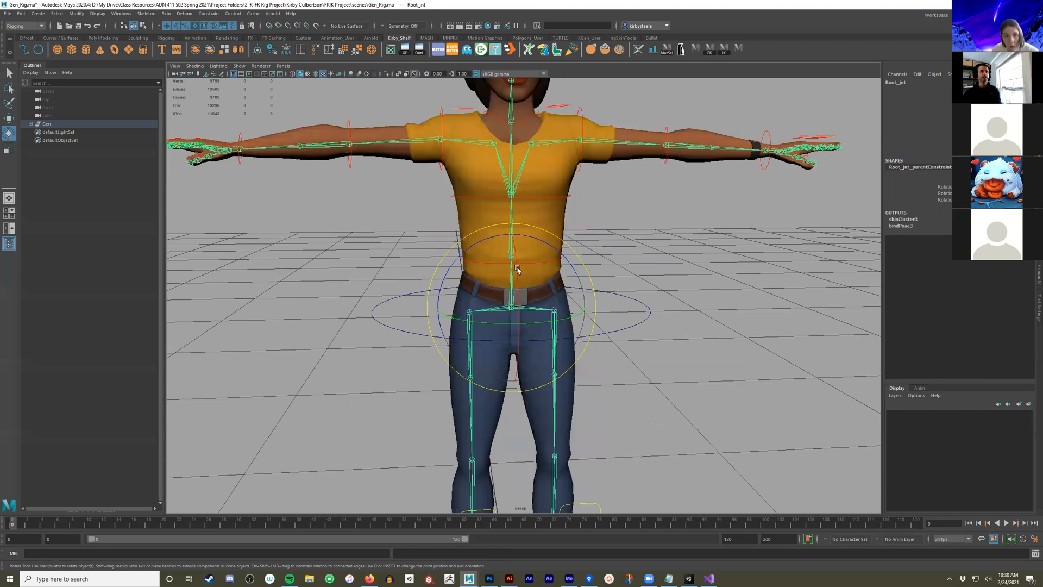
{"action": "key", "text": "ctrl+z"}
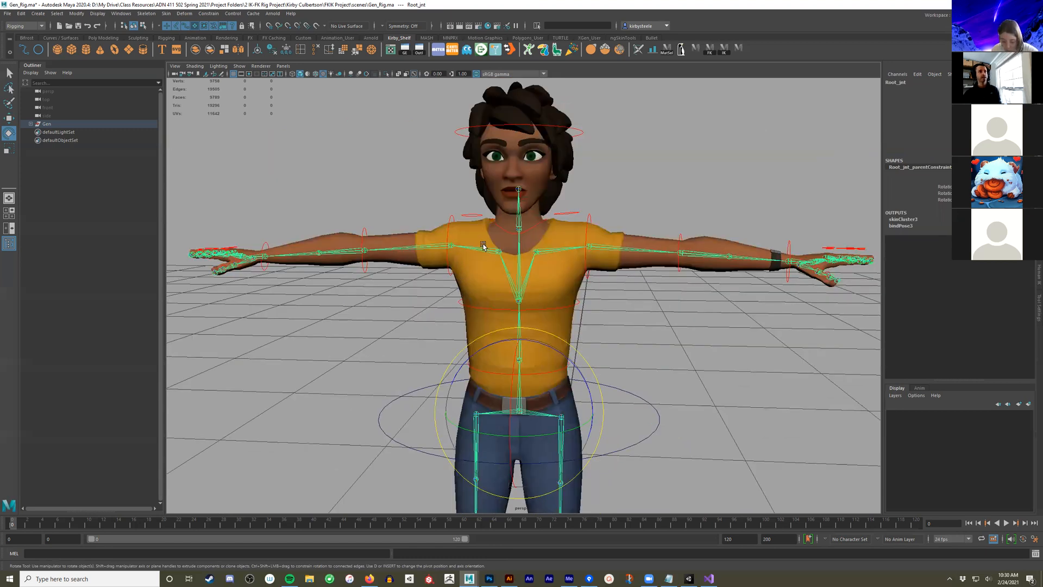
{"action": "left_click", "coordinate": [521, 294]}
{"action": "left_click_drag", "start_coordinate": [512, 271], "coordinate": [523, 276], "text": "alt"}
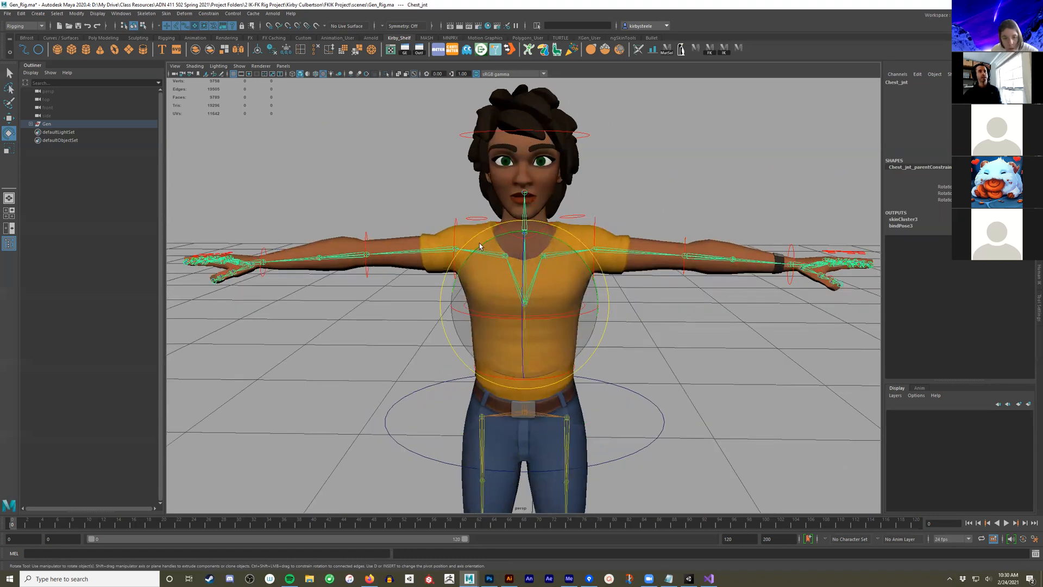
Switch the right arm to its IK controls and select R_Elbow_IK_ctrl behind the elbow
{"action": "key", "text": "q"}
{"action": "left_click_drag", "start_coordinate": [479, 246], "coordinate": [496, 227], "text": "alt"}
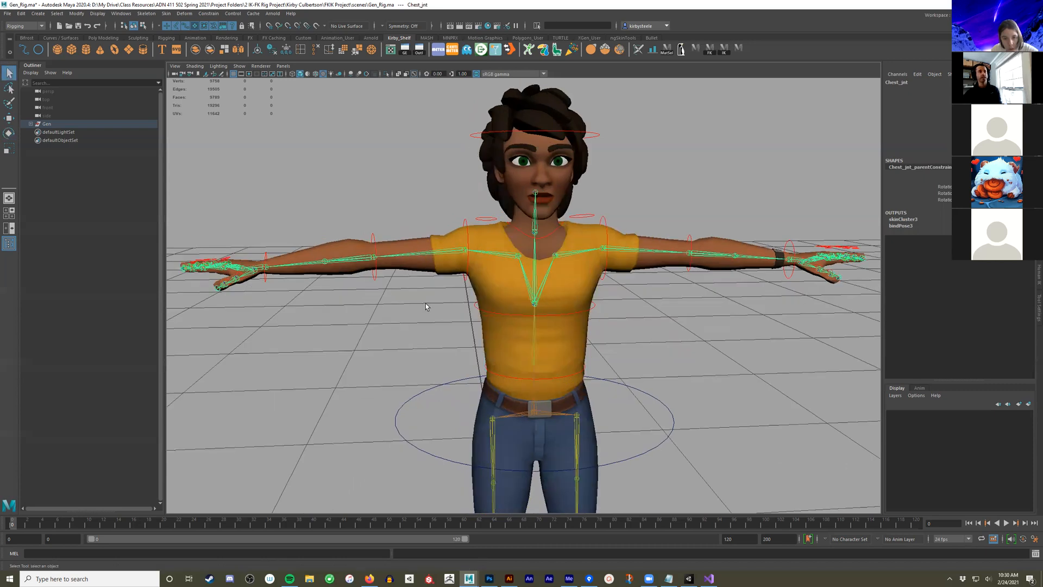
{"action": "left_click_drag", "start_coordinate": [516, 365], "coordinate": [502, 358], "text": "alt"}
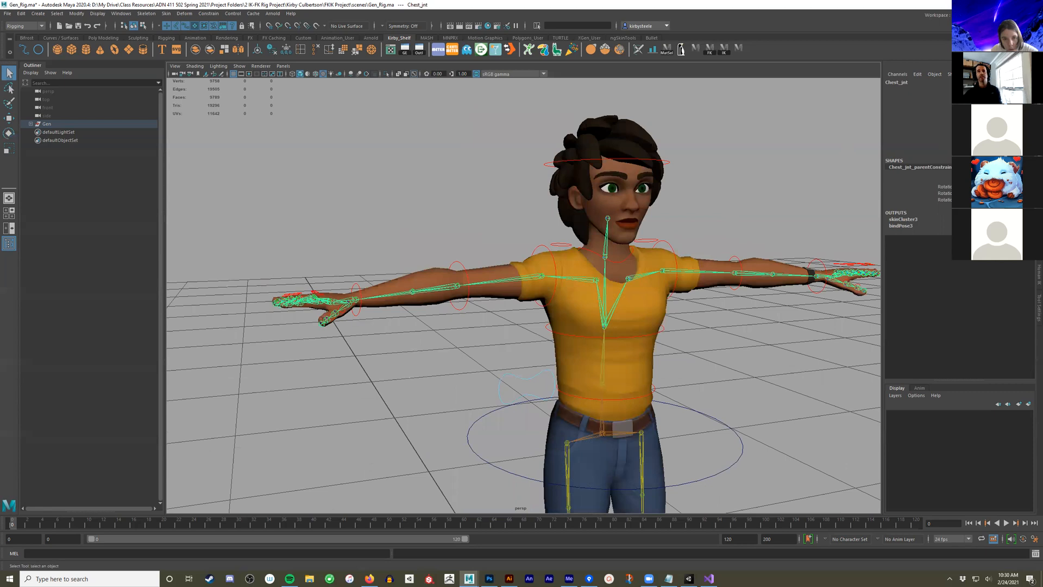
{"action": "left_click", "coordinate": [509, 374]}
{"action": "left_click_drag", "start_coordinate": [528, 239], "coordinate": [517, 278], "text": "alt"}
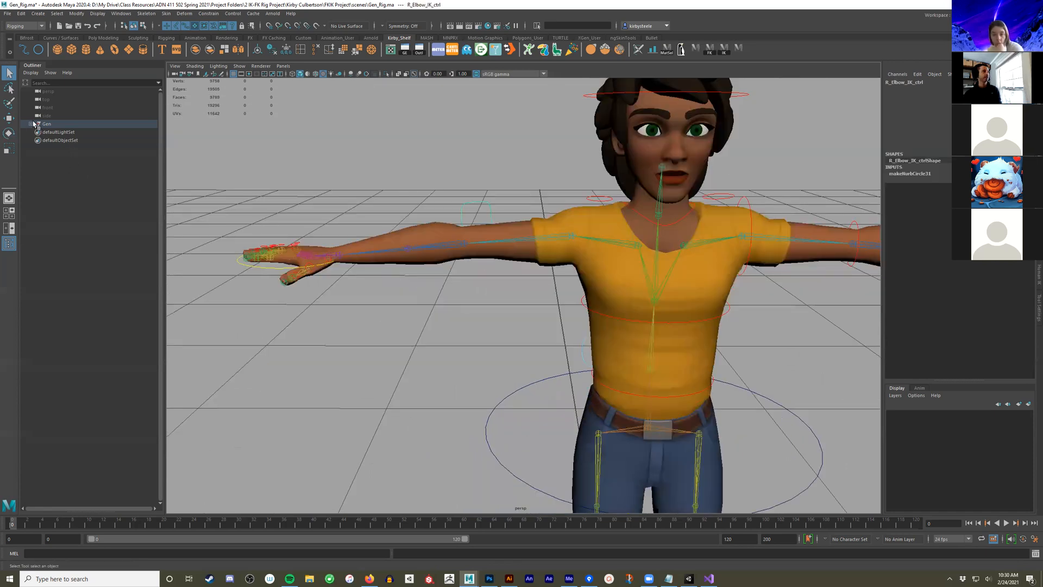
Hide the Root_jnt skeleton inside the Gen group and show the hidden Gen_ControlJoints group
{"action": "left_click", "coordinate": [66, 133]}
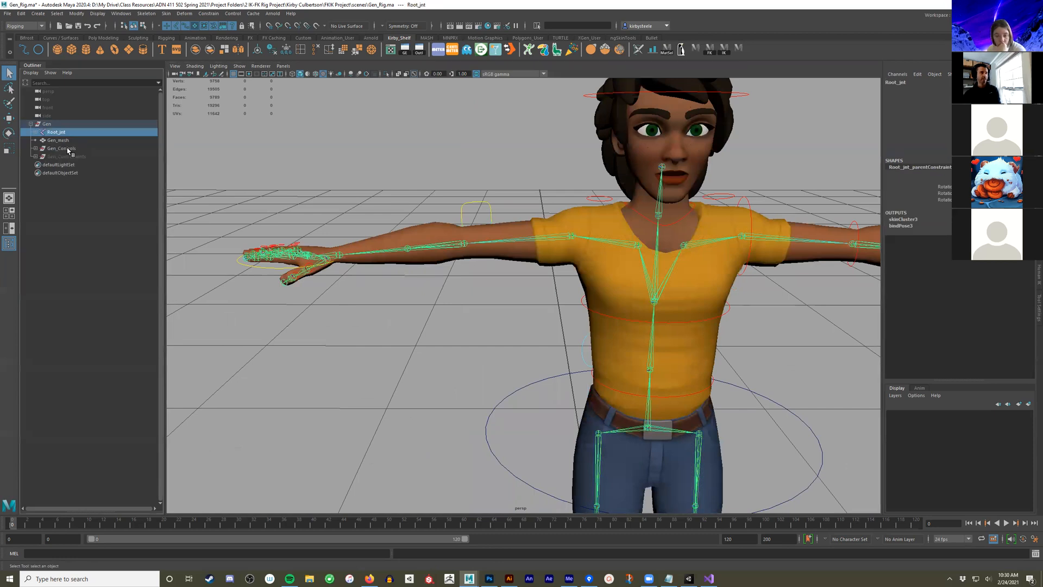
{"action": "key", "text": "ctrl+h"}
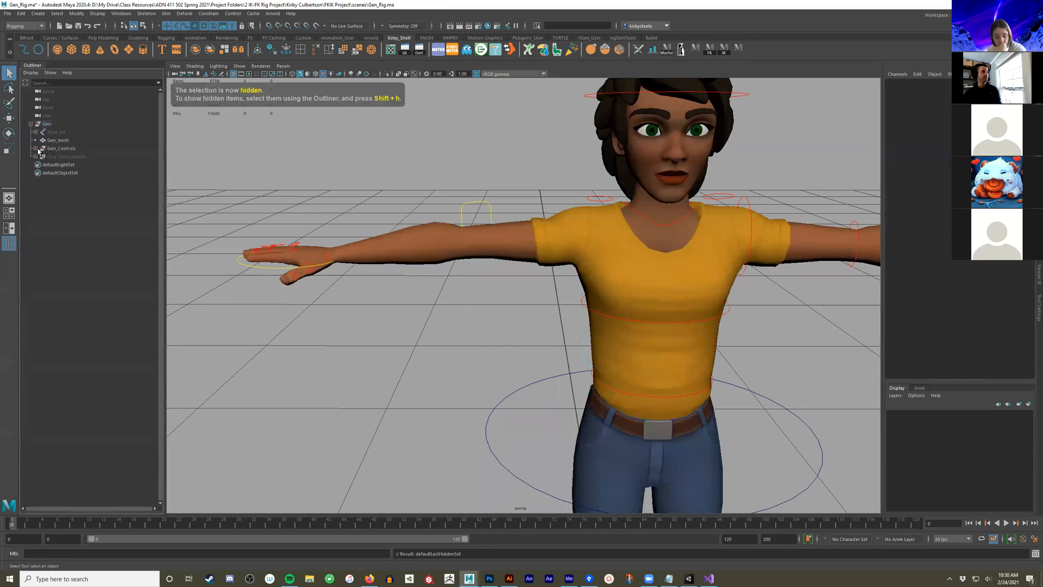
{"action": "left_click", "coordinate": [61, 157]}
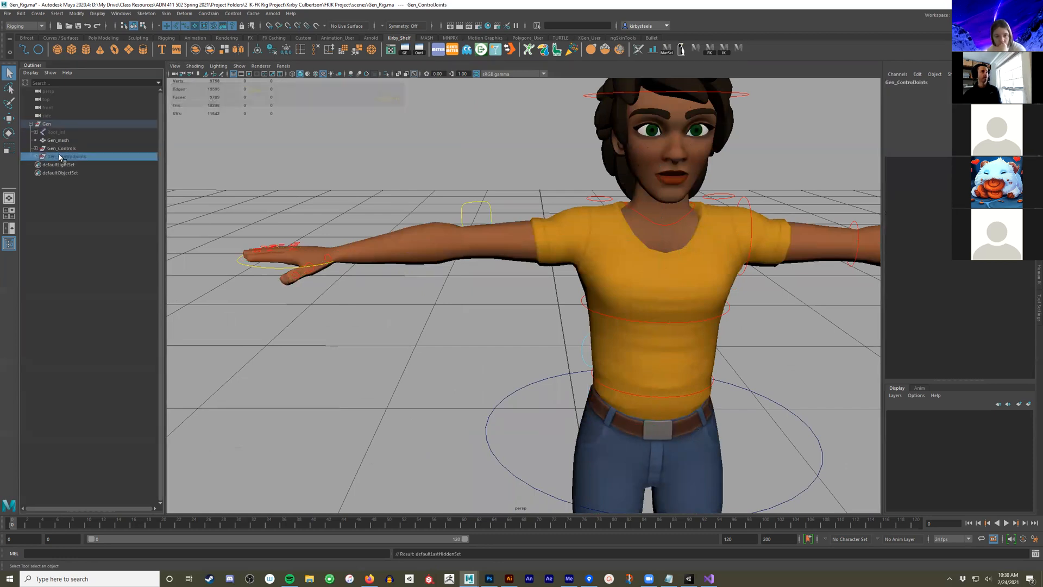
{"action": "key", "text": "shift+h"}
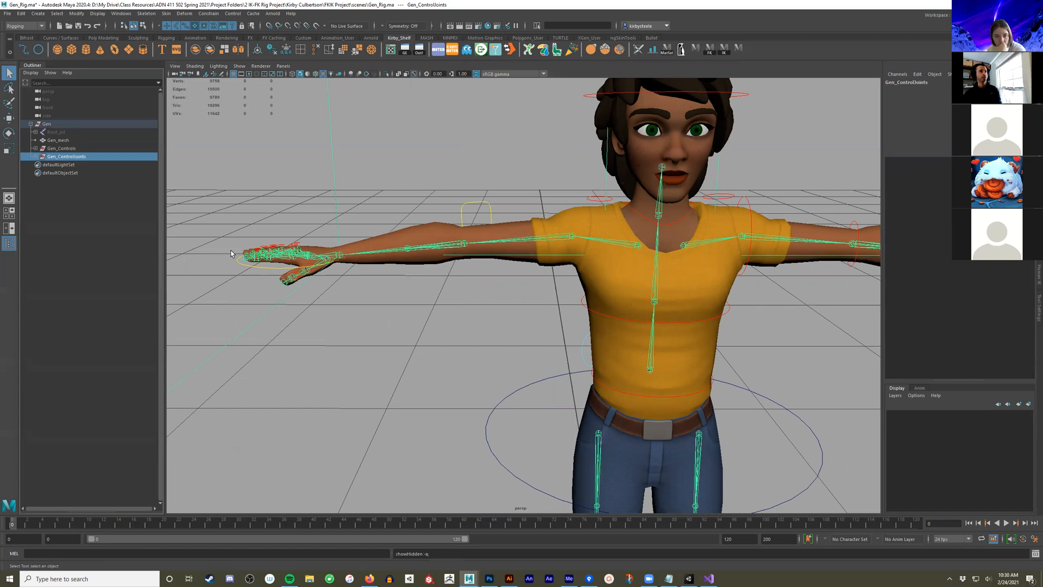
Expand the Gen_ControlJoints and Gen_Controls groups and select Spine1_FK_ZGroup to examine how the rig hierarchy is organised
{"action": "left_click", "coordinate": [36, 156]}
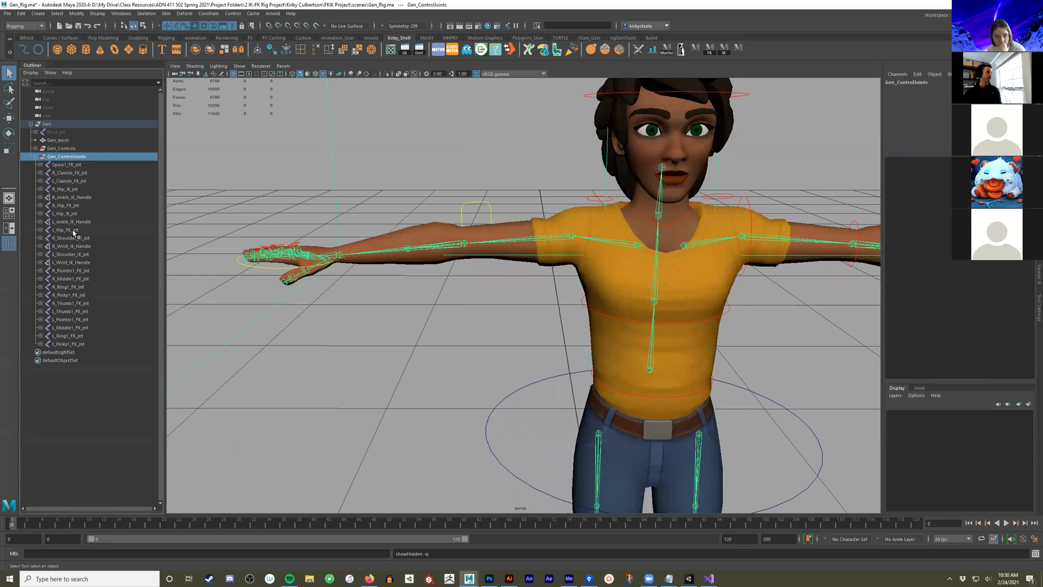
{"action": "left_click", "coordinate": [36, 148]}
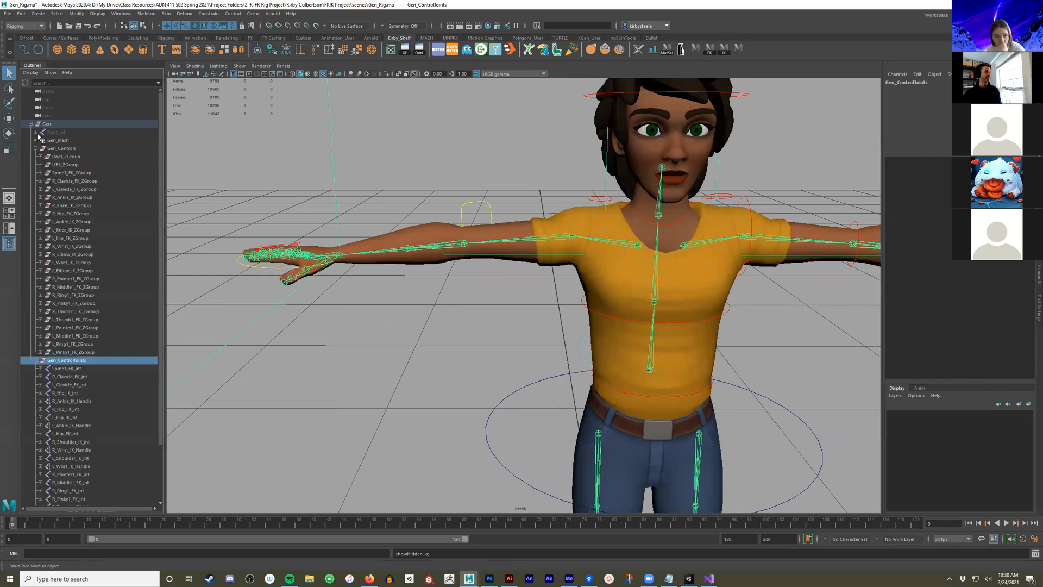
{"action": "scroll", "coordinate": [101, 345], "scroll_direction": "down", "scroll_amount": 3}
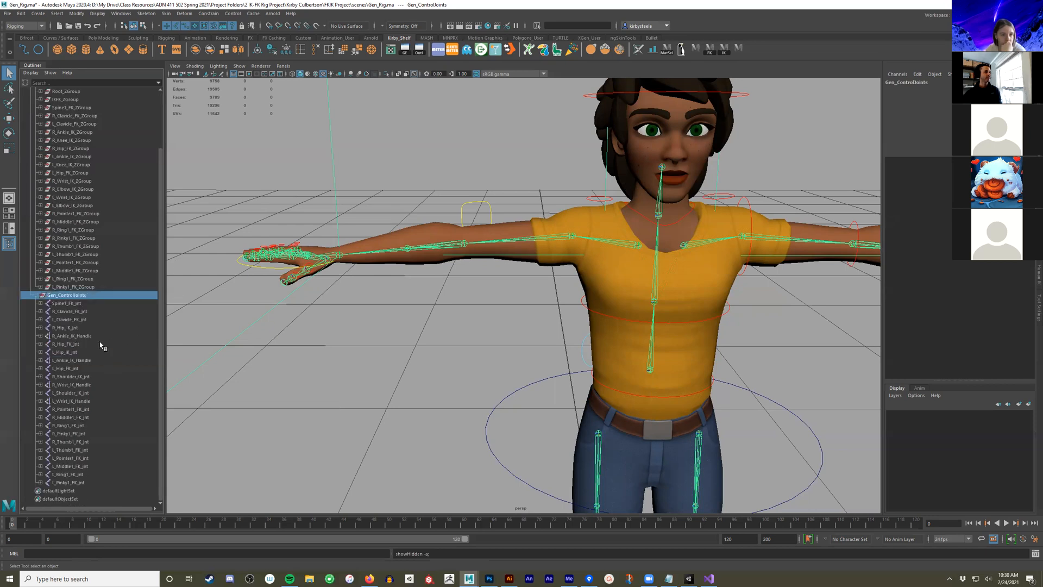
{"action": "left_click", "coordinate": [98, 107]}
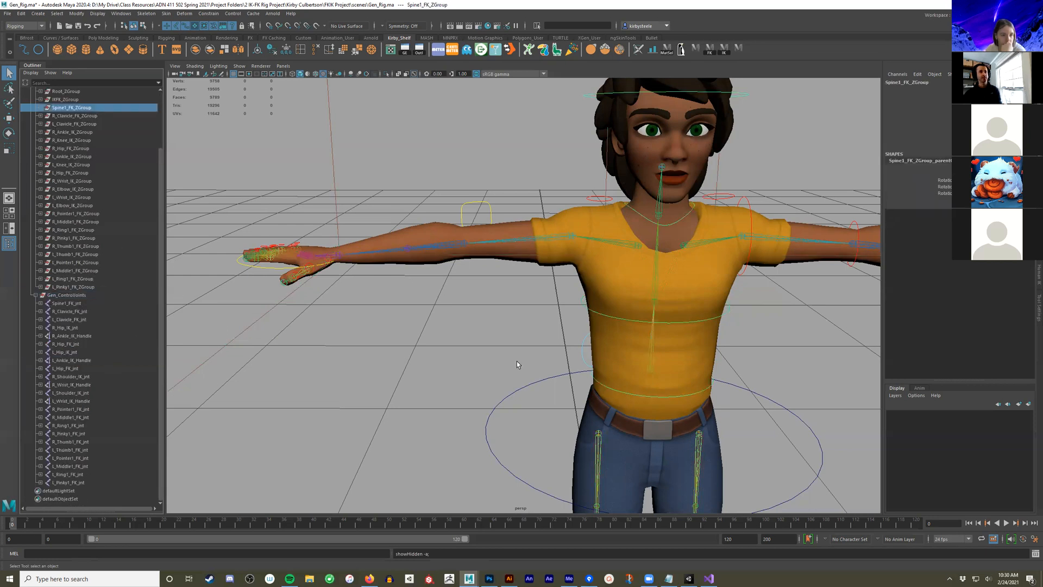
{"action": "key", "text": "f"}
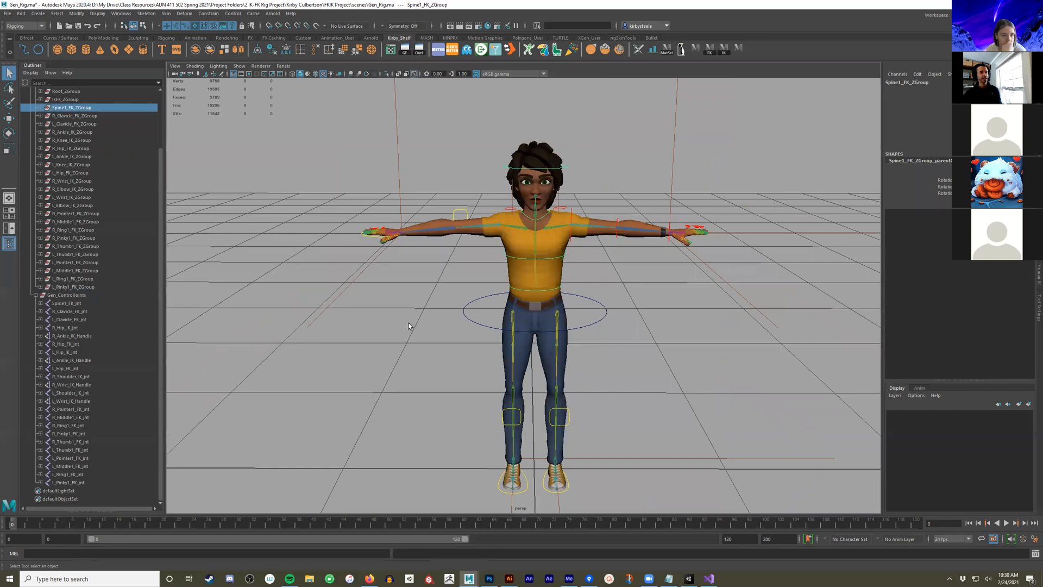
{"action": "left_click_drag", "start_coordinate": [667, 268], "coordinate": [563, 401], "text": "alt"}
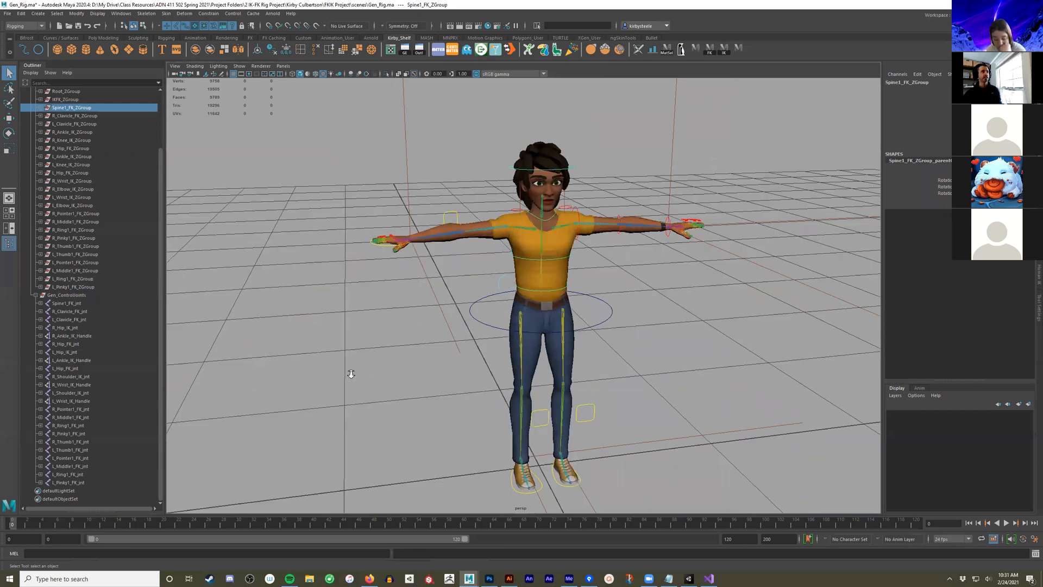
{"action": "scroll", "coordinate": [351, 374], "scroll_direction": "down", "scroll_amount": 3}
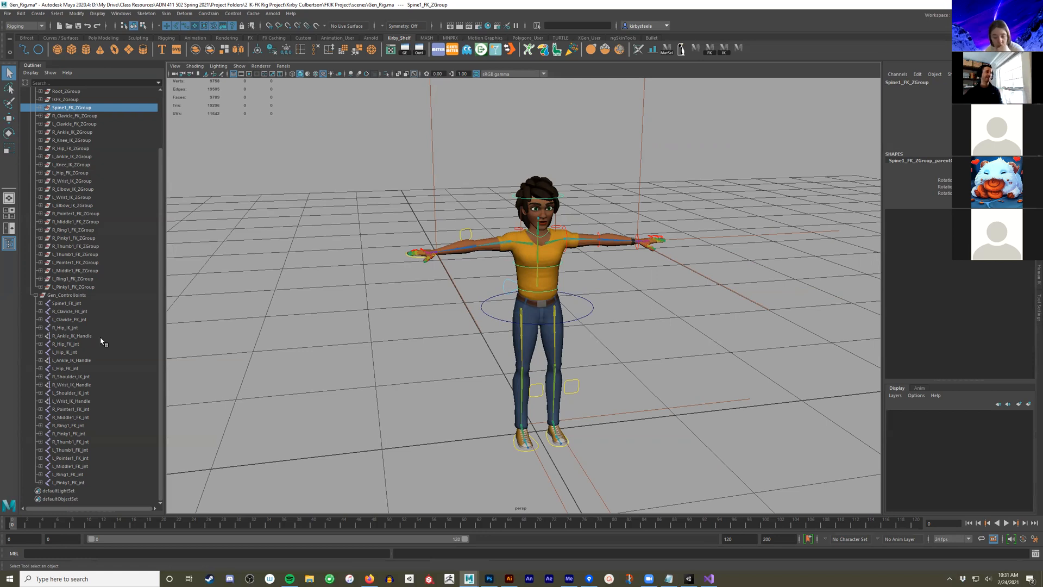
Select Gen_ControlJoints, Spine1_FK_jnt and R_Shoulder_IK_jnt in turn, and examine the right arm's IK joint chain up close
{"action": "left_click", "coordinate": [63, 295]}
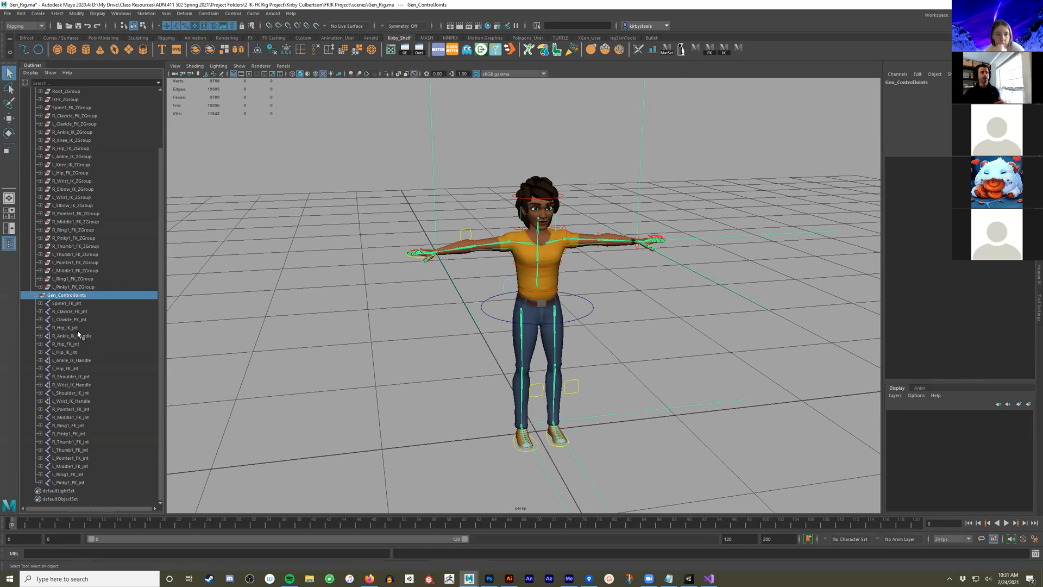
{"action": "left_click", "coordinate": [79, 303]}
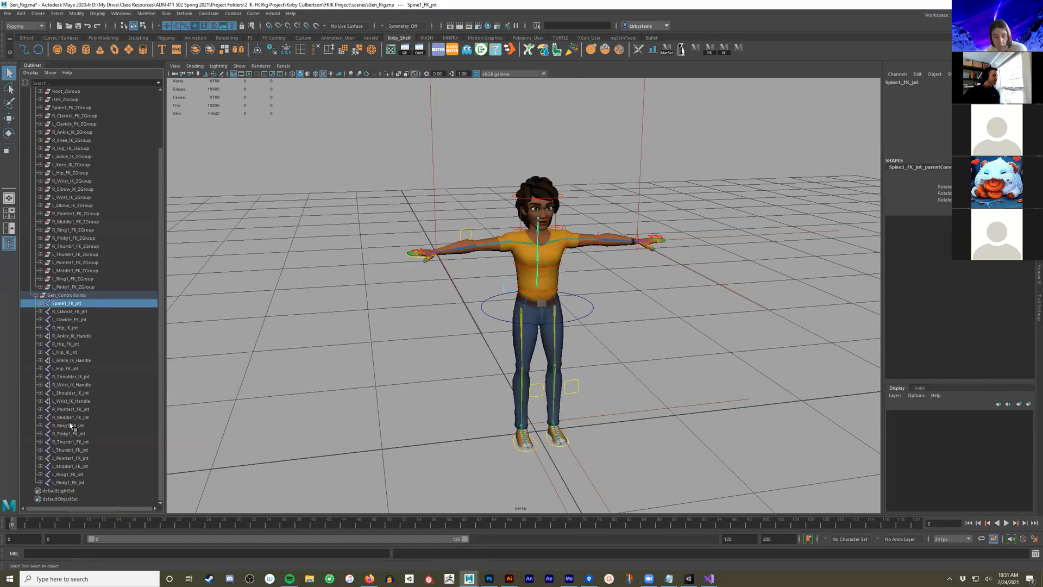
{"action": "left_click", "coordinate": [70, 377]}
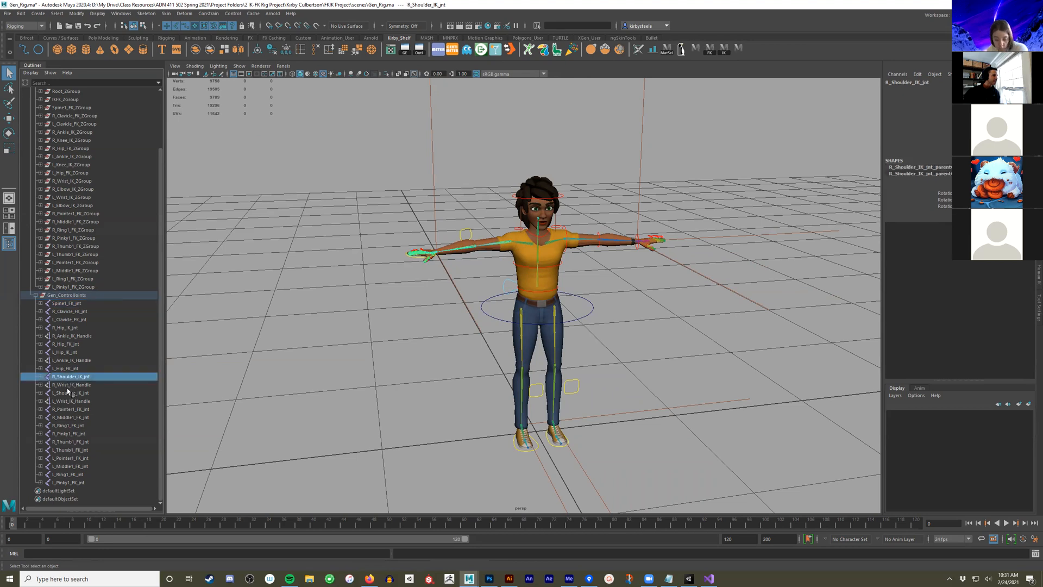
{"action": "middle_click_drag", "start_coordinate": [386, 278], "coordinate": [484, 311], "text": "alt"}
{"action": "right_click_drag", "start_coordinate": [679, 320], "coordinate": [595, 313], "text": "alt"}
{"action": "right_click_drag", "start_coordinate": [712, 325], "coordinate": [592, 324], "text": "alt"}
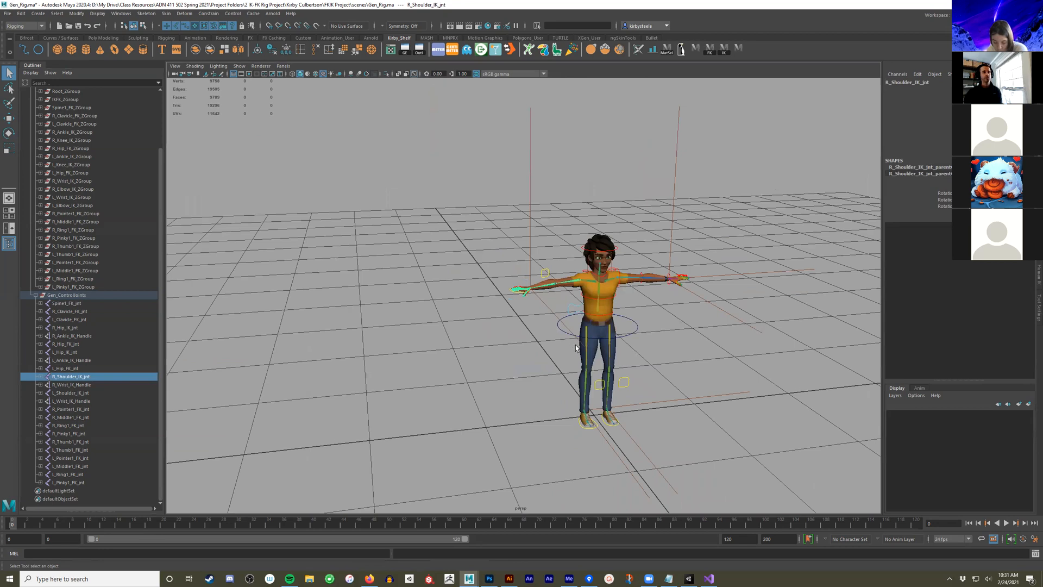
{"action": "key", "text": "f"}
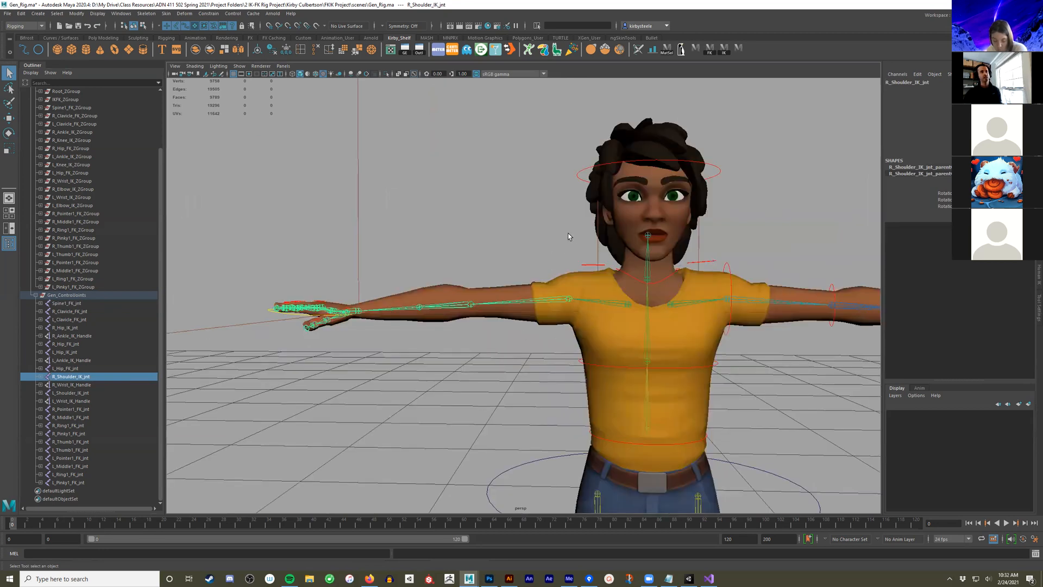
{"action": "left_click_drag", "start_coordinate": [570, 240], "coordinate": [570, 239], "text": "alt"}
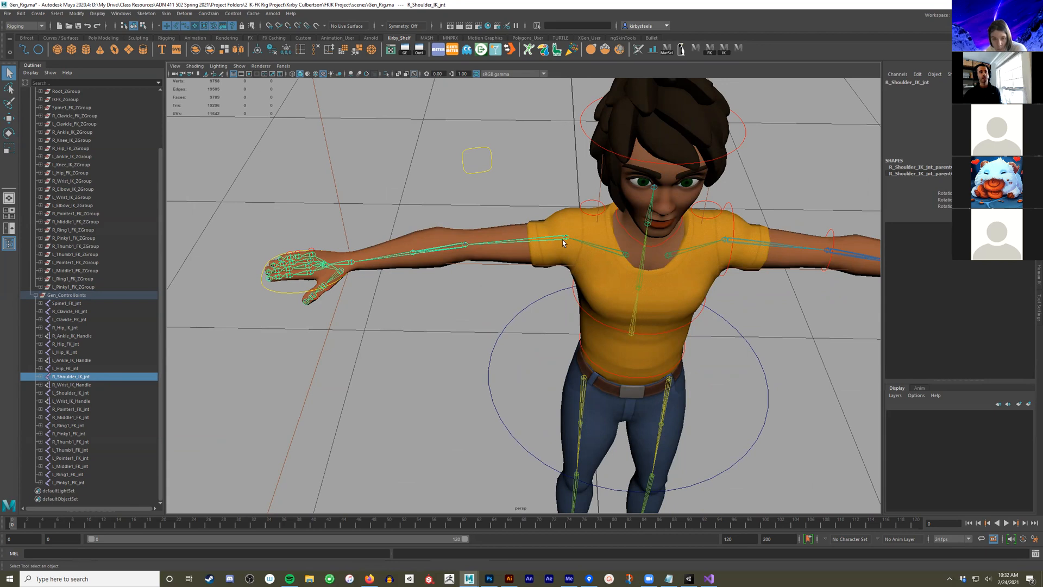
{"action": "left_click_drag", "start_coordinate": [565, 273], "coordinate": [594, 271], "text": "alt"}
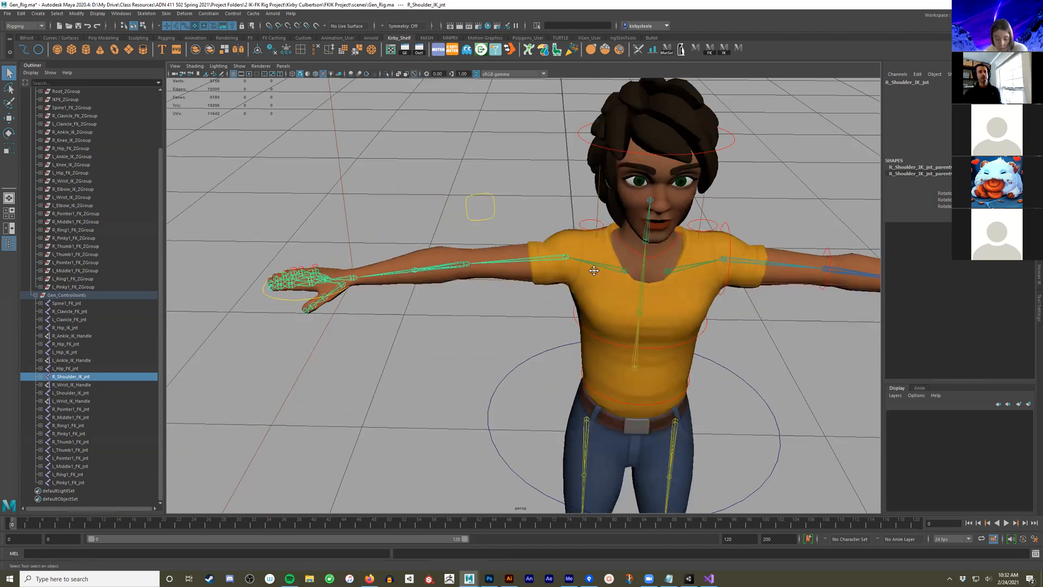
{"action": "left_click_drag", "start_coordinate": [516, 269], "coordinate": [507, 268], "text": "alt"}
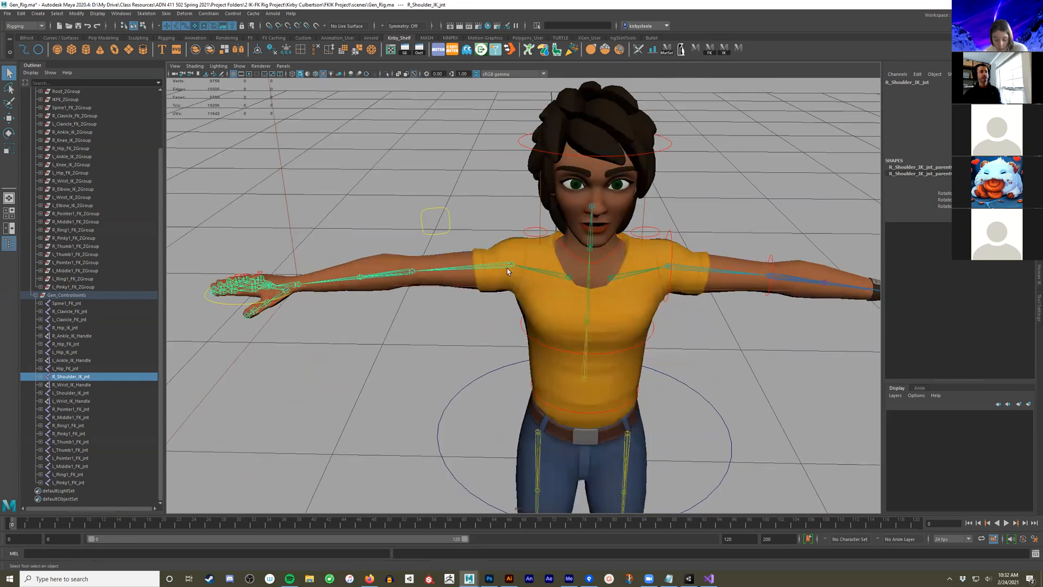
Expand R_Shoulder_IK_jnt and inspect its two parent constraints, parentConstraint1 and parentConstraint2
{"action": "left_click", "coordinate": [40, 377]}
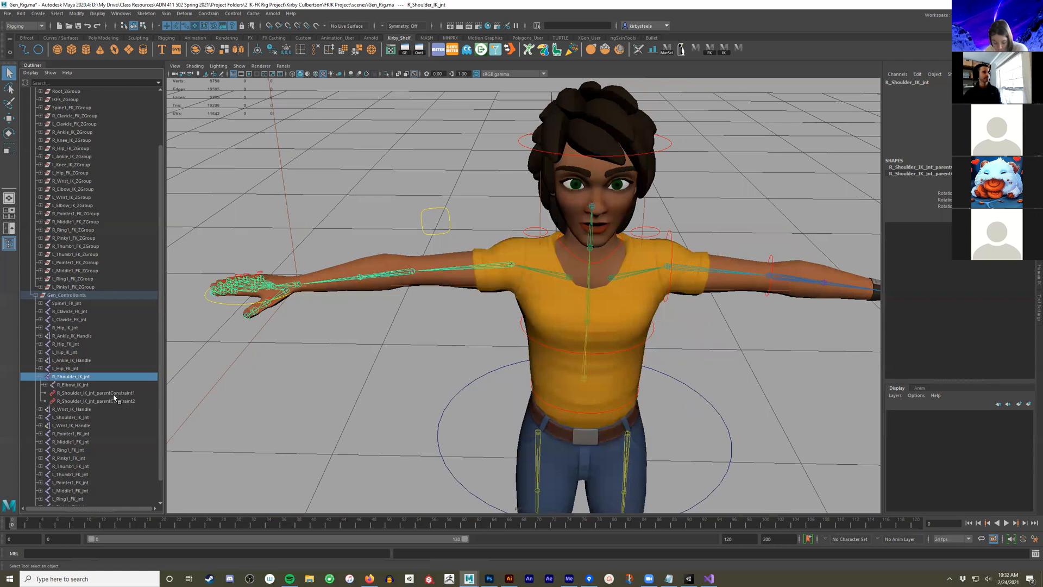
{"action": "left_click", "coordinate": [116, 394]}
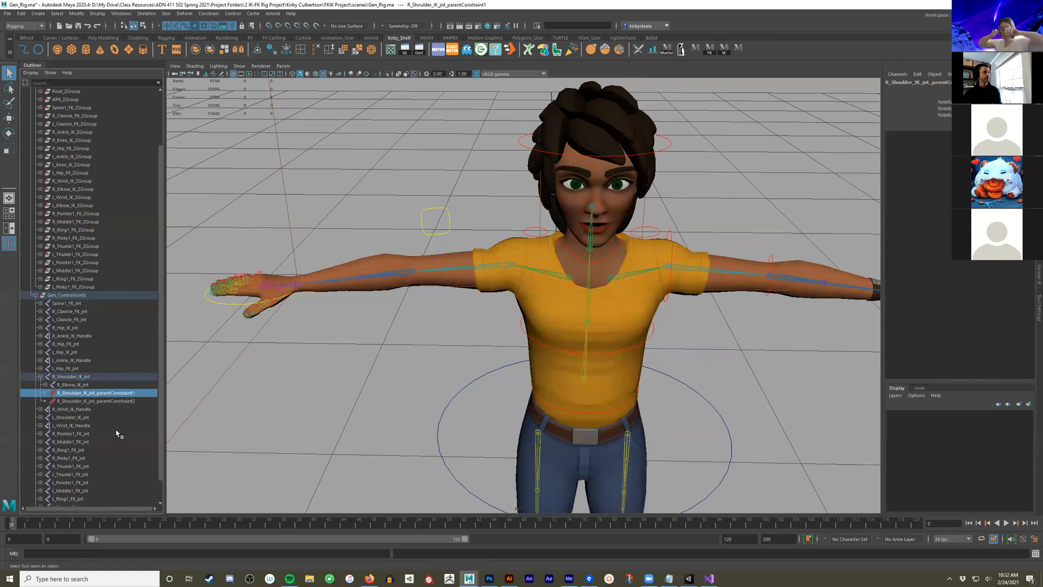
{"action": "left_click", "coordinate": [100, 401]}
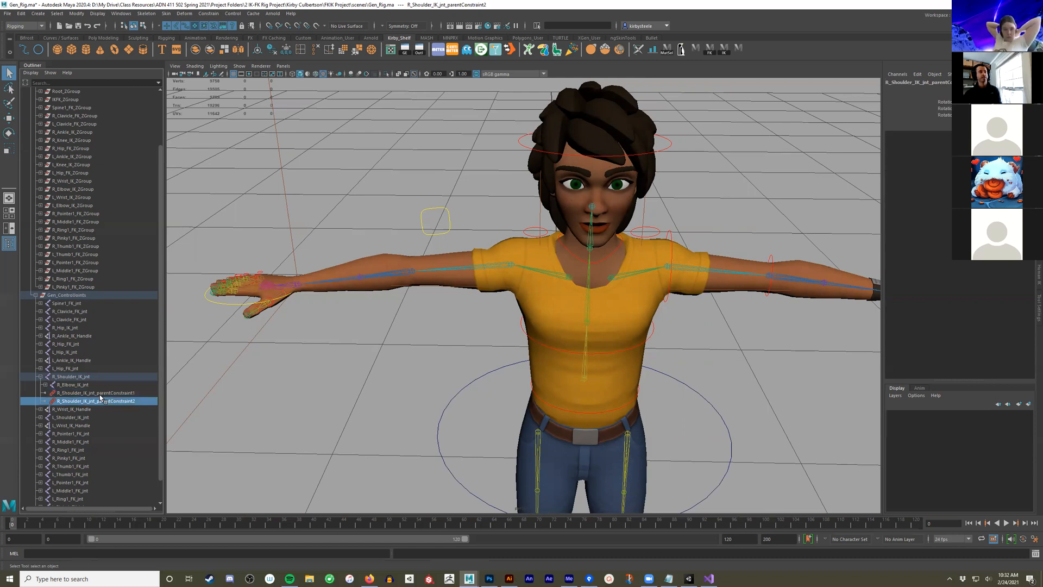
{"action": "left_click", "coordinate": [100, 394]}
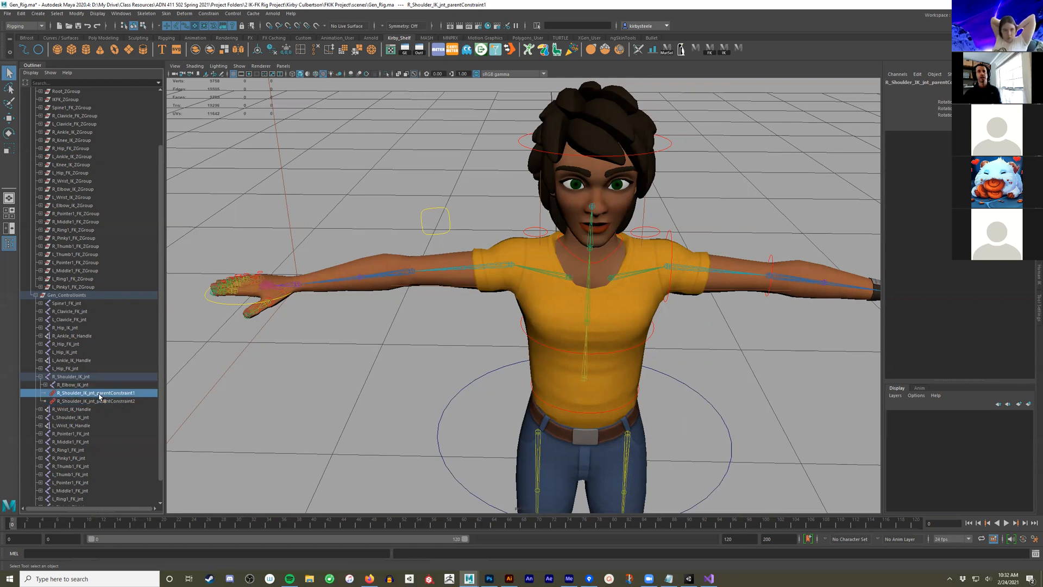
{"action": "left_click", "coordinate": [104, 402]}
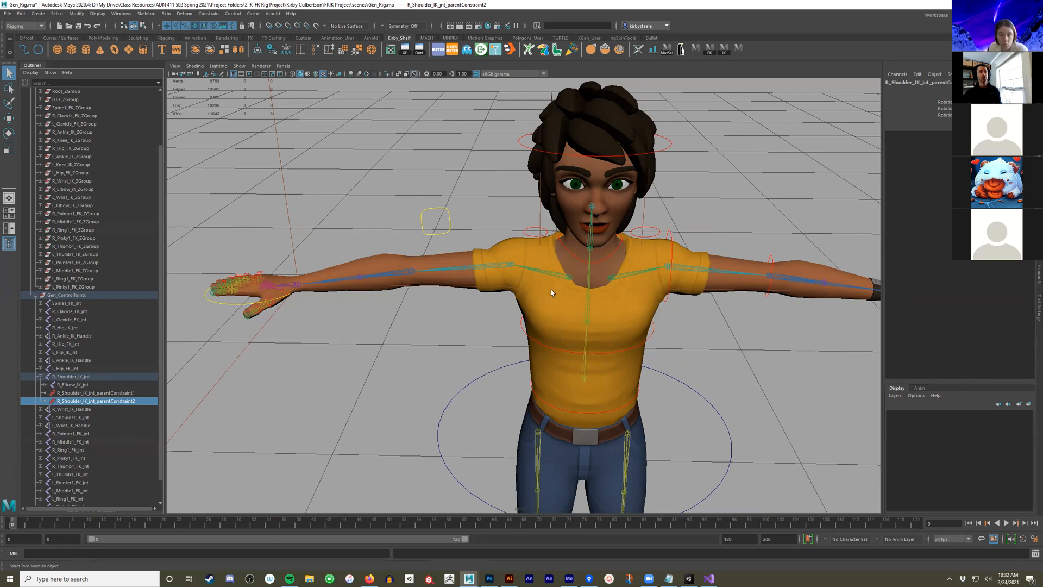
Collapse the expanded control and joint groups in the Gen hierarchy and hide Gen_ControlJoints
{"action": "left_click", "coordinate": [41, 378]}
{"action": "left_click", "coordinate": [36, 295]}
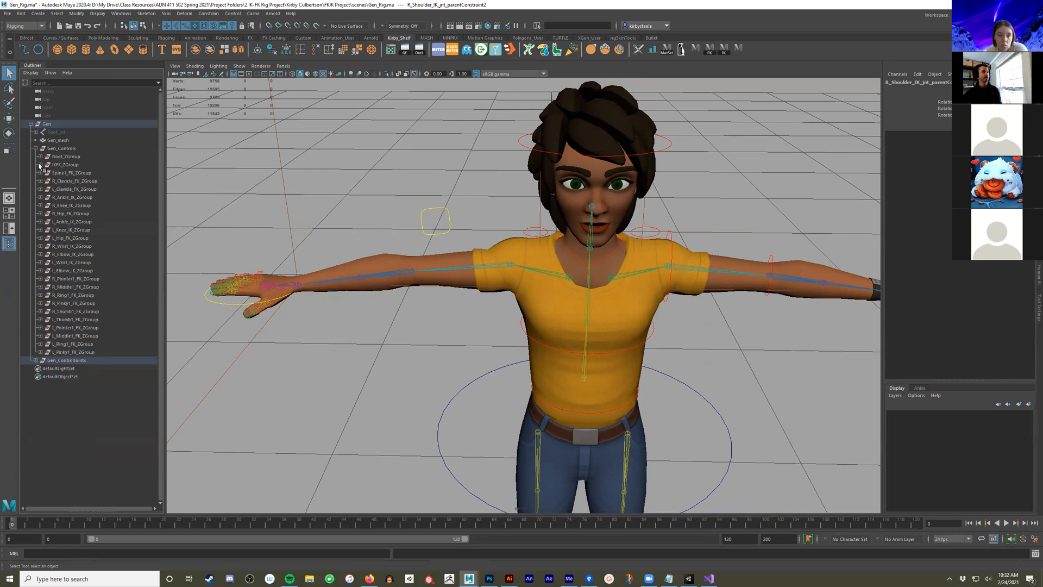
{"action": "left_click", "coordinate": [35, 148]}
{"action": "left_click_drag", "start_coordinate": [360, 308], "coordinate": [556, 279], "text": "alt"}
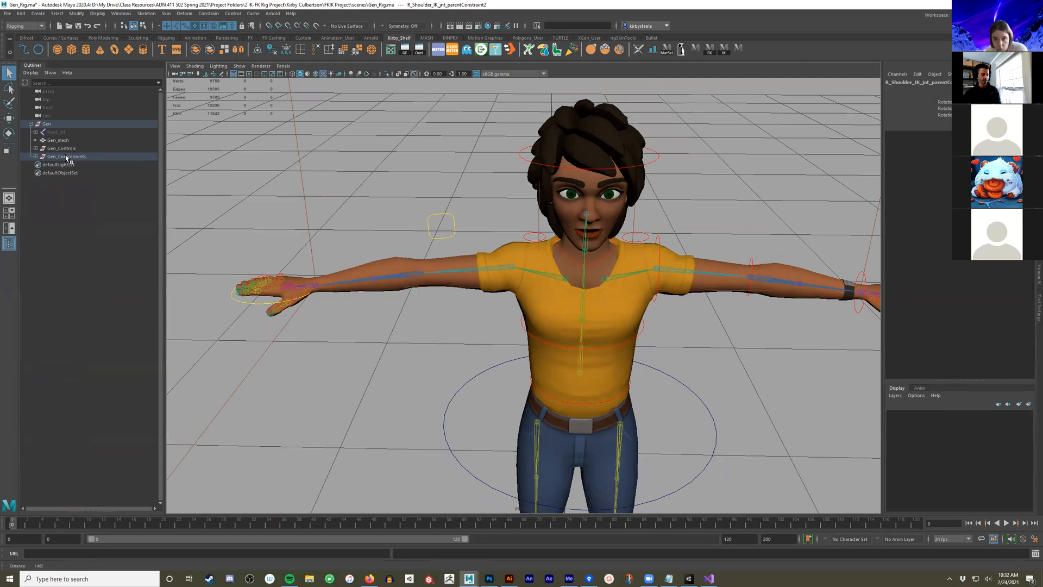
{"action": "key", "text": "ctrl+h"}
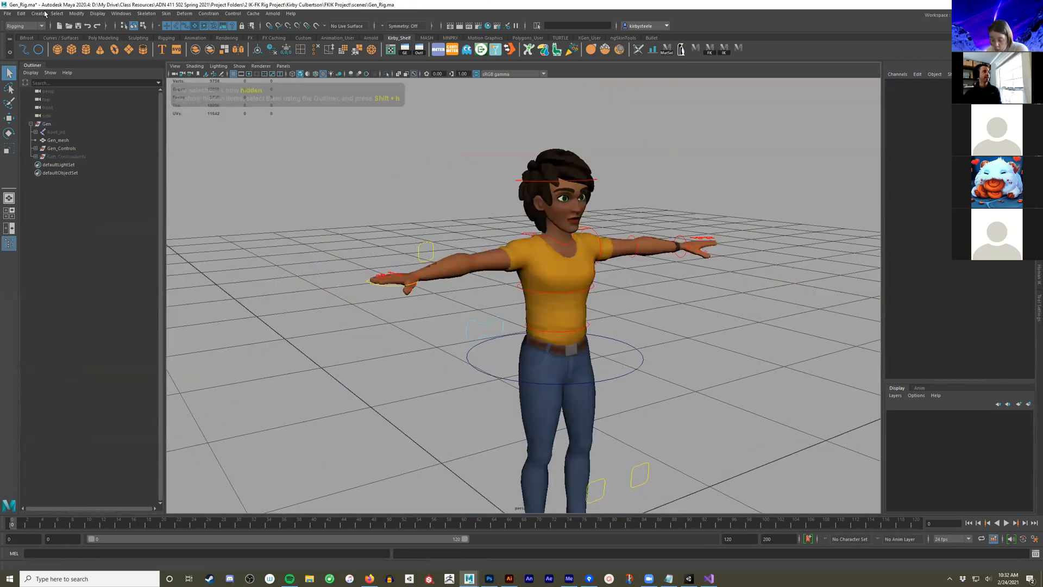
Save a copy of the rig scene as Gen_Rig_ClassExample in the project's scenes folder
{"action": "left_click", "coordinate": [7, 13]}
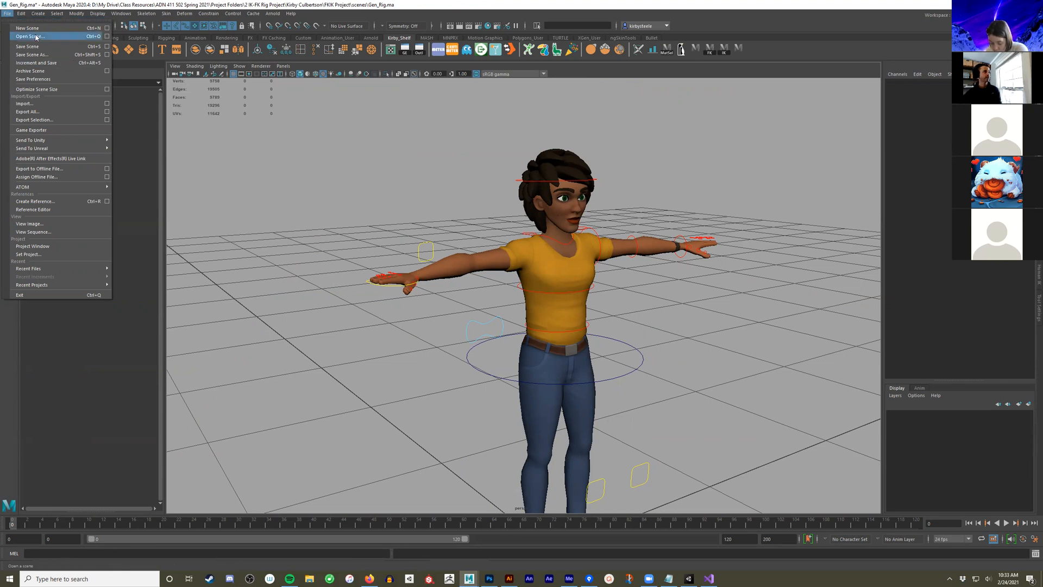
{"action": "left_click", "coordinate": [38, 55]}
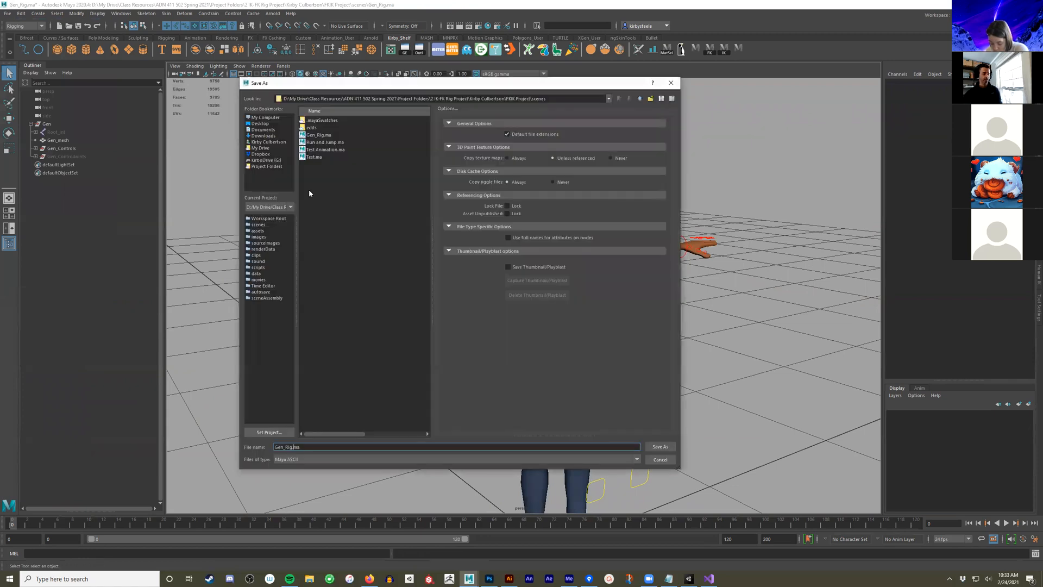
{"action": "type", "text": "_Exapm"}
{"action": "key", "text": "BackSpace"}
{"action": "key", "text": "BackSpace"}
{"action": "key", "text": "BackSpace"}
{"action": "key", "text": "BackSpace"}
{"action": "key", "text": "BackSpace"}
{"action": "type", "text": "Clas"}
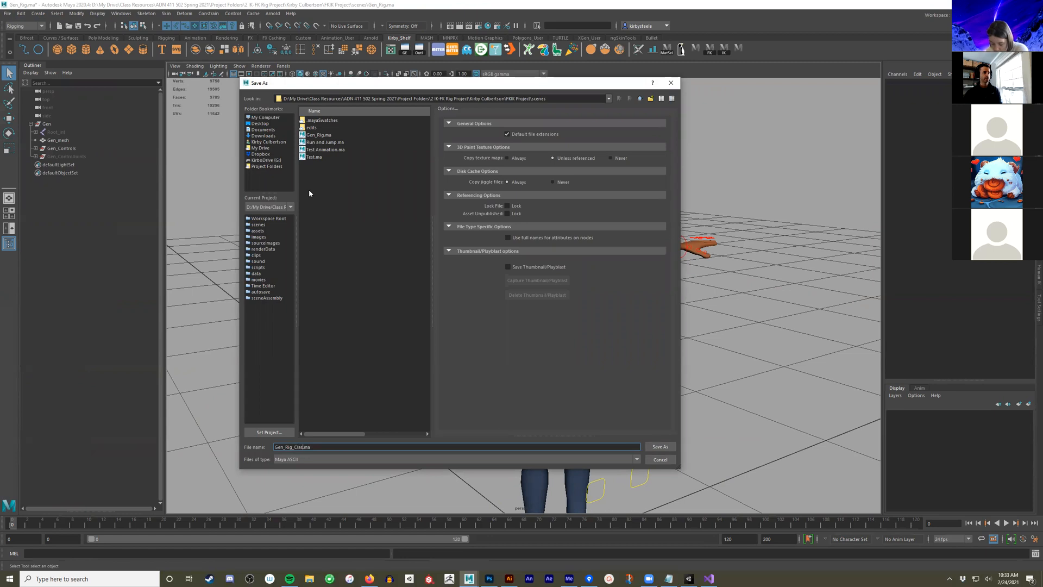
{"action": "type", "text": "sExamp"}
{"action": "key", "text": "Return"}
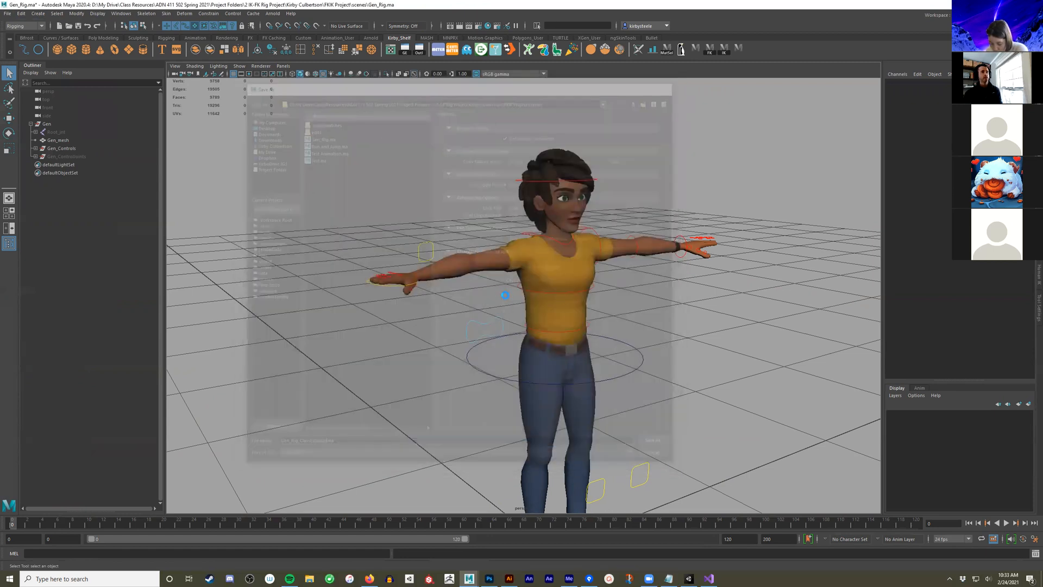
Select the IKFK_ctrl control and expand the Gen_Controls and Gen_ControlJoints groups, widening the hierarchy list
{"action": "middle_click_drag", "start_coordinate": [529, 364], "coordinate": [539, 253], "text": "alt"}
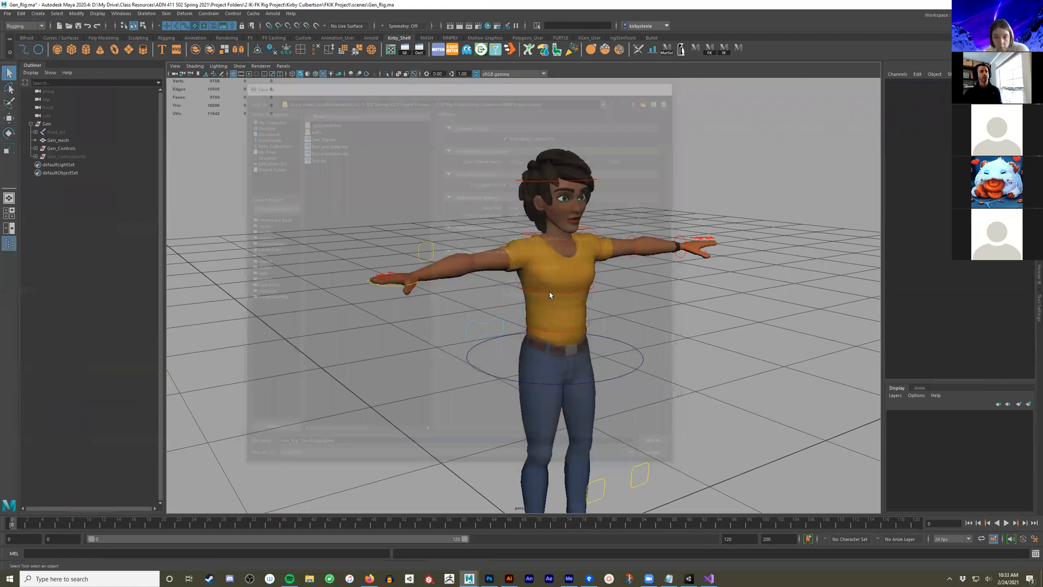
{"action": "right_click_drag", "start_coordinate": [604, 307], "coordinate": [569, 314], "text": "alt"}
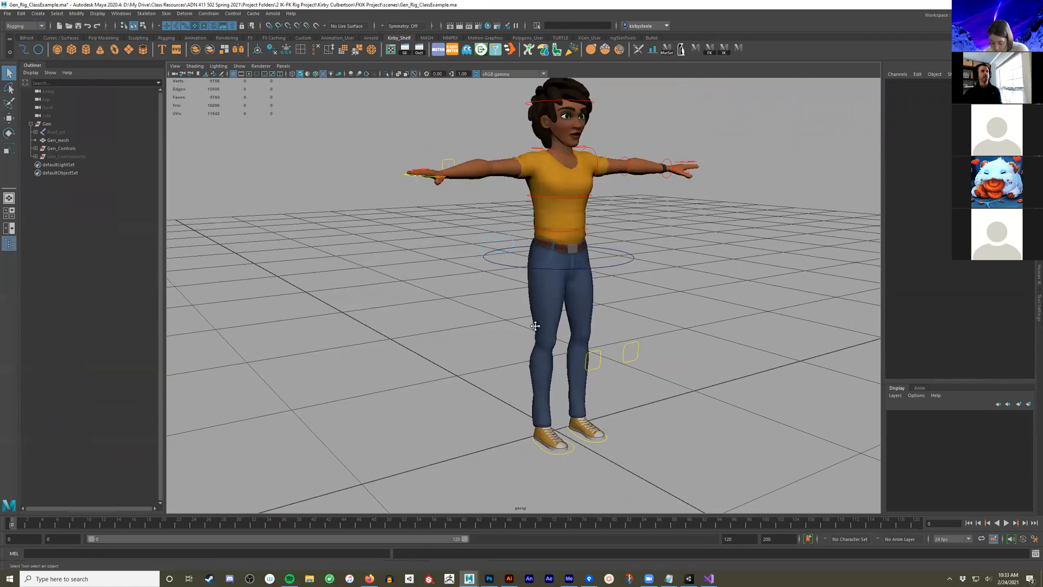
{"action": "left_click_drag", "start_coordinate": [409, 319], "coordinate": [438, 227], "text": "alt"}
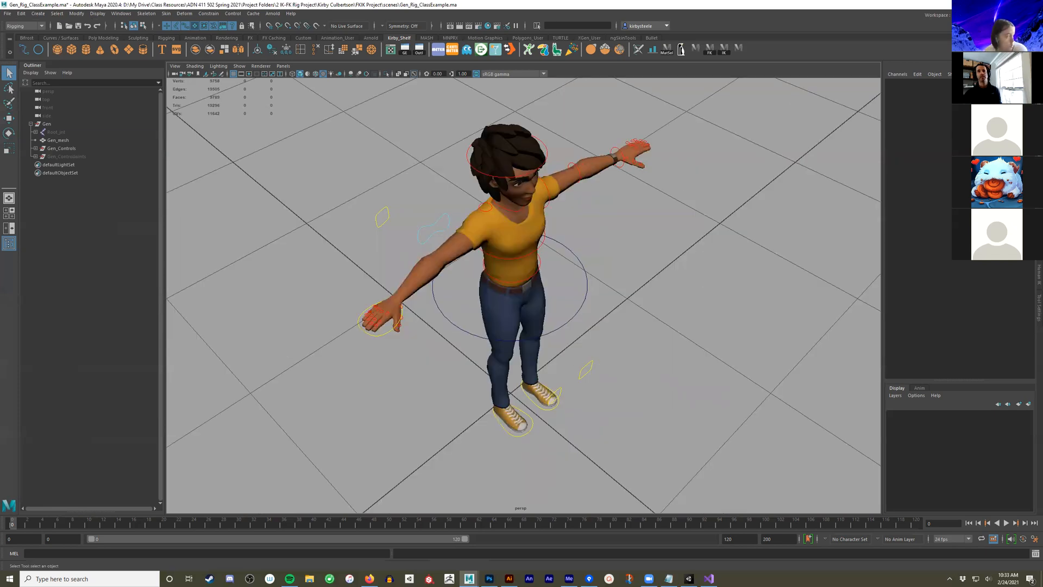
{"action": "left_click", "coordinate": [438, 227]}
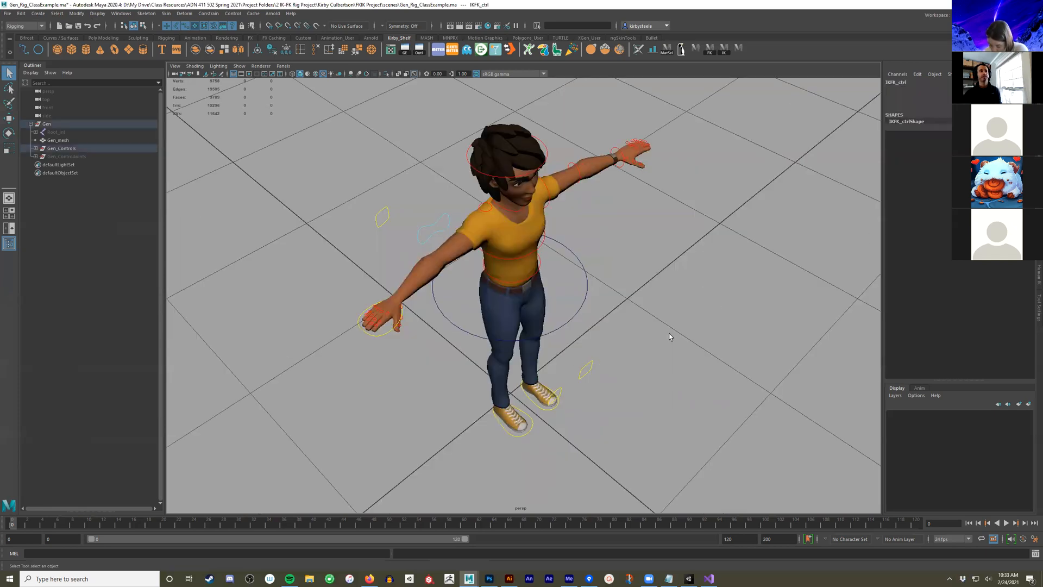
{"action": "left_click_drag", "start_coordinate": [669, 334], "coordinate": [645, 314], "text": "alt"}
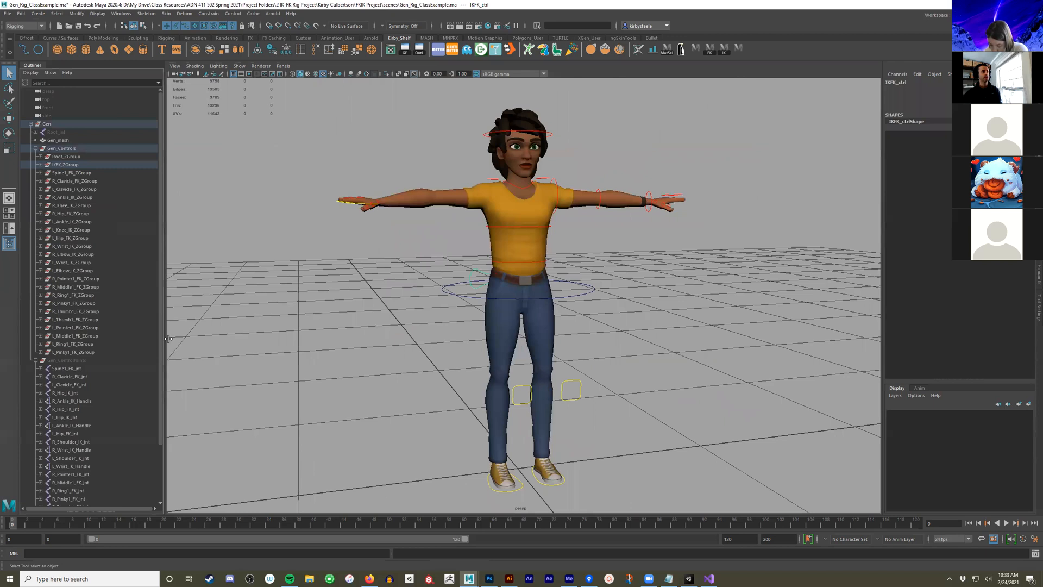
{"action": "left_click_drag", "start_coordinate": [169, 338], "coordinate": [237, 353]}
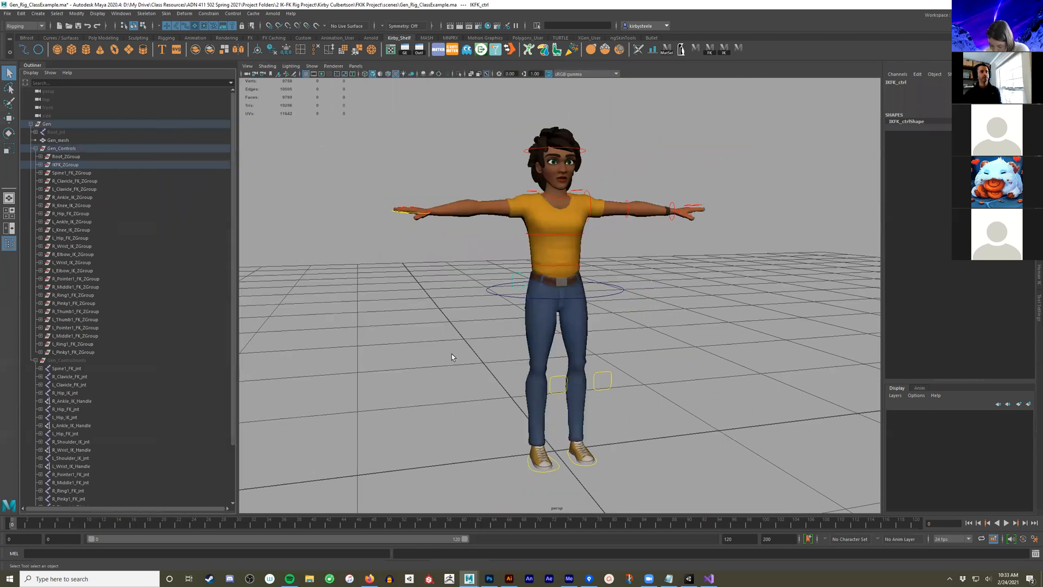
{"action": "left_click_drag", "start_coordinate": [415, 322], "coordinate": [513, 194], "text": "alt"}
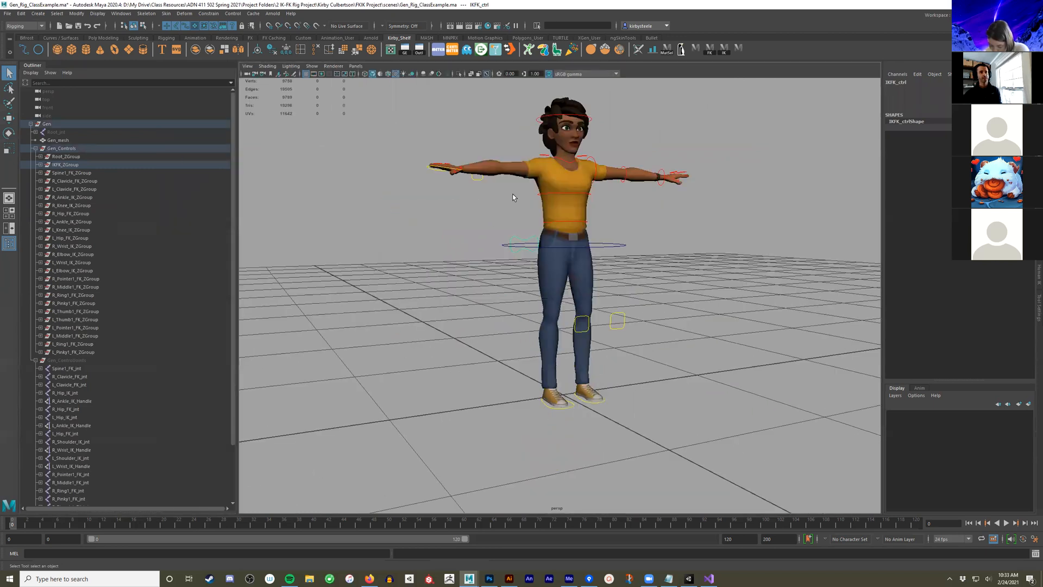
Delete all joints and IK handles inside Gen_ControlJoints, from Spine1_FK_jnt through L_Pinky1_FK_jnt
{"action": "left_click", "coordinate": [94, 368]}
{"action": "scroll", "coordinate": [130, 440], "scroll_direction": "down", "scroll_amount": 3}
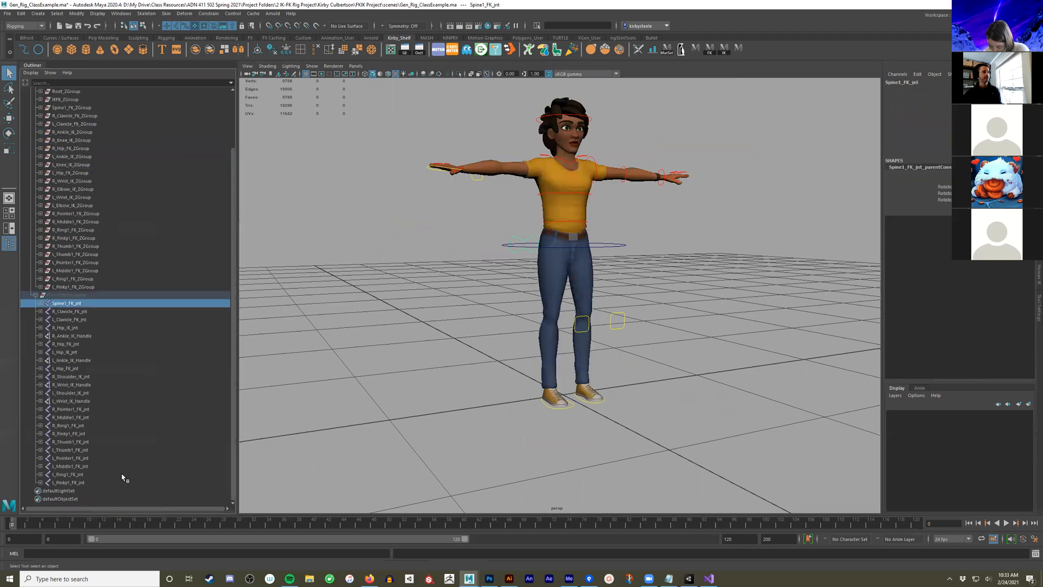
{"action": "left_click", "coordinate": [119, 482], "text": "shift"}
{"action": "key", "text": "Delete"}
Delete the control groups in Gen_Controls from Spine1_FK_ZGroup through L_Pinky1_FK_ZGroup, keeping only Root_ZGroup and IKFK_ZGroup
{"action": "left_click", "coordinate": [98, 352]}
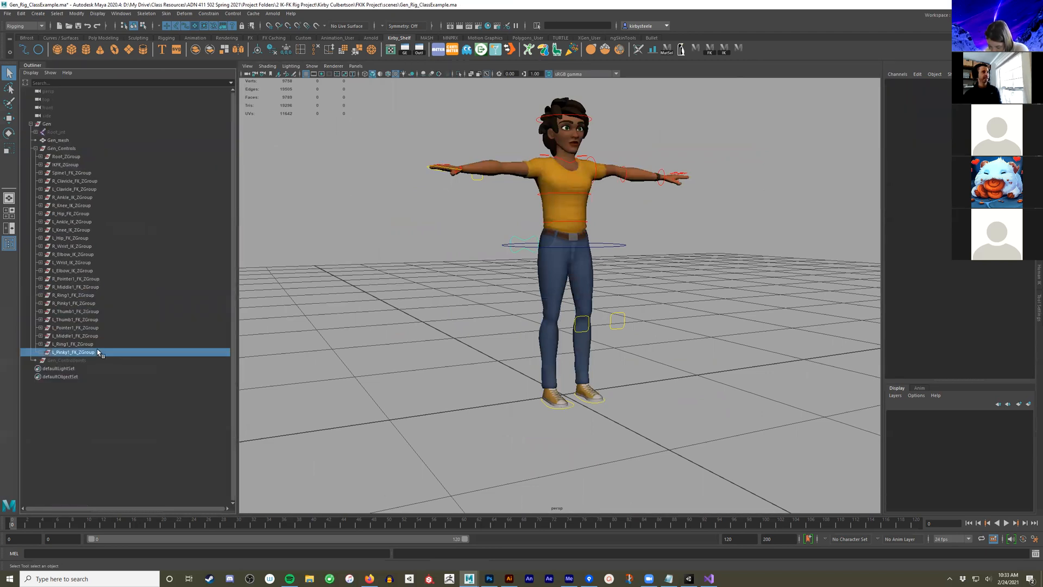
{"action": "left_click", "coordinate": [77, 173], "text": "shift"}
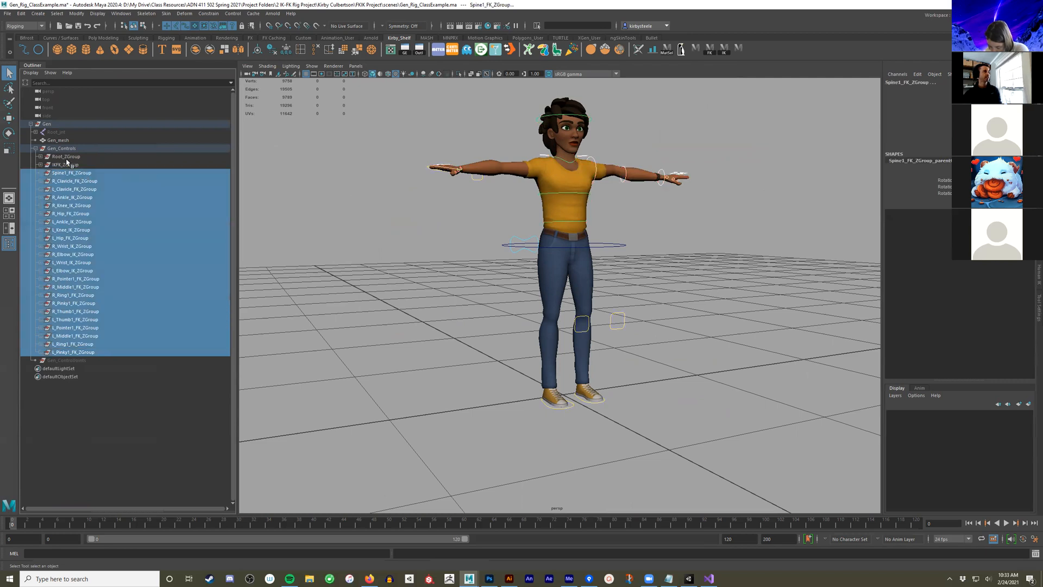
{"action": "key", "text": "Delete"}
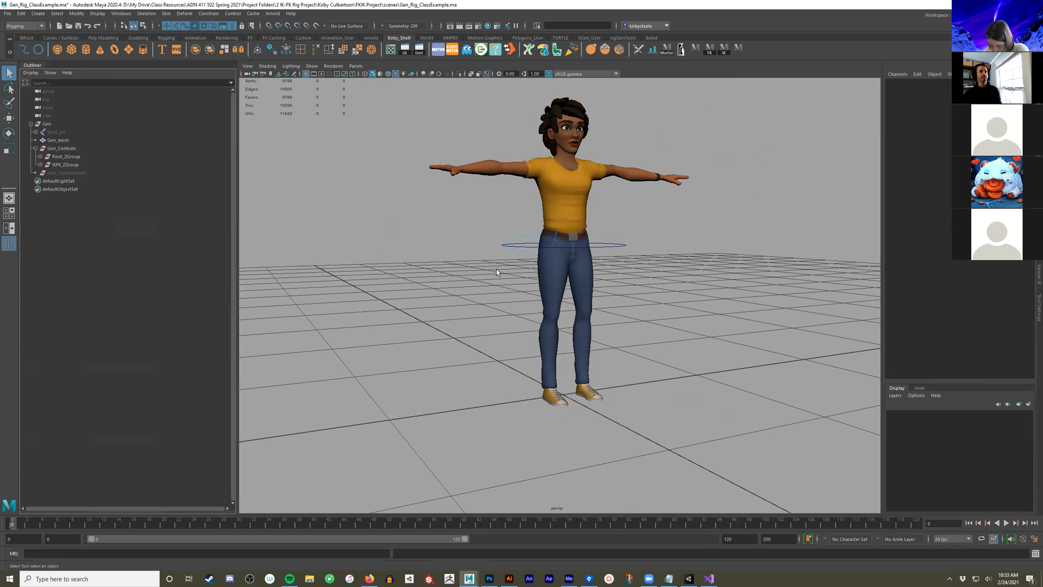
Frame Root_ctrl around the hips and unhide the Root_jnt skeleton
{"action": "left_click_drag", "start_coordinate": [492, 271], "coordinate": [519, 296], "text": "alt"}
{"action": "left_click", "coordinate": [500, 248]}
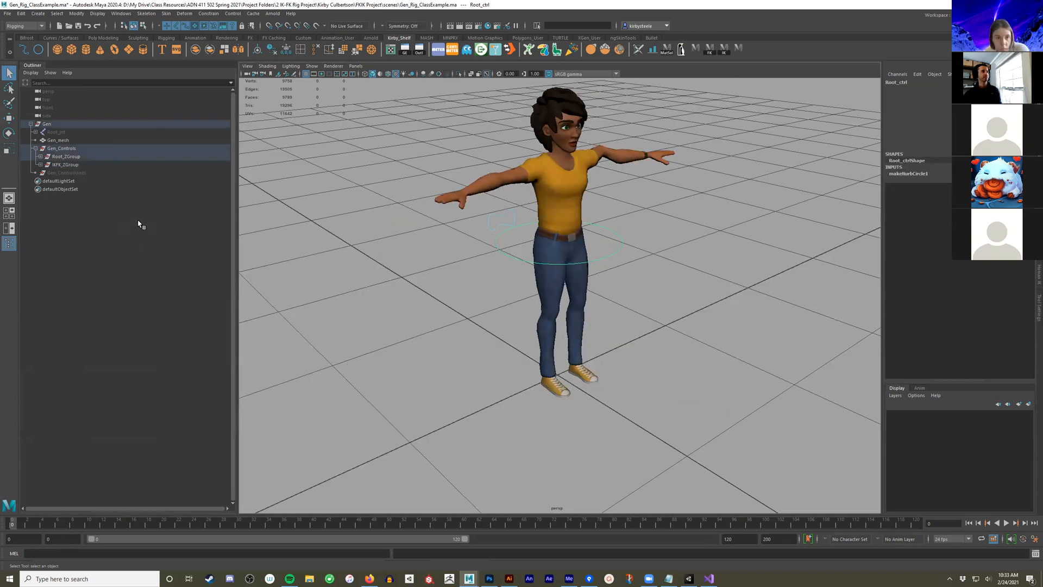
{"action": "key", "text": "f"}
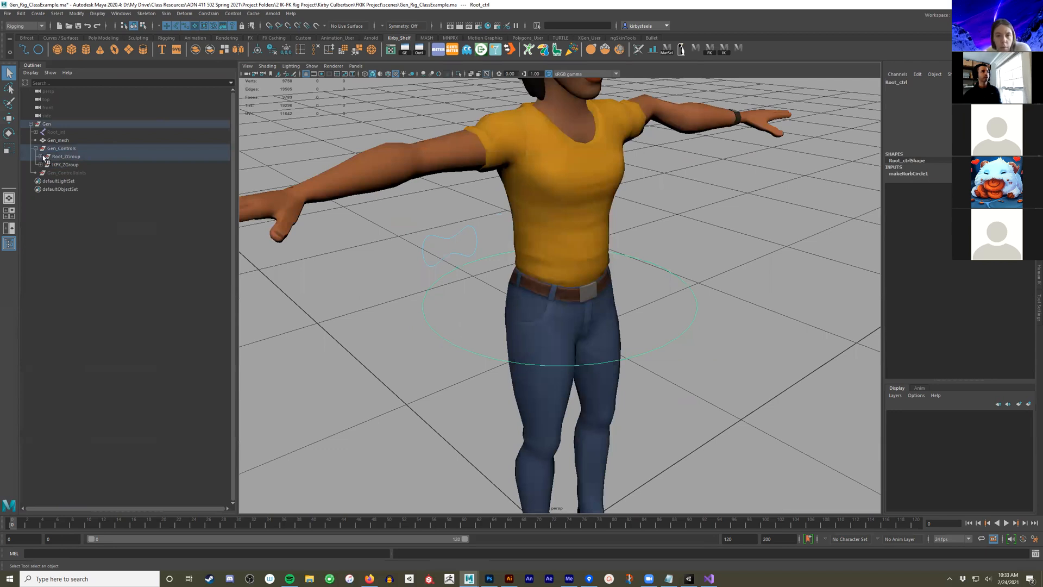
{"action": "left_click_drag", "start_coordinate": [520, 343], "coordinate": [526, 316], "text": "alt"}
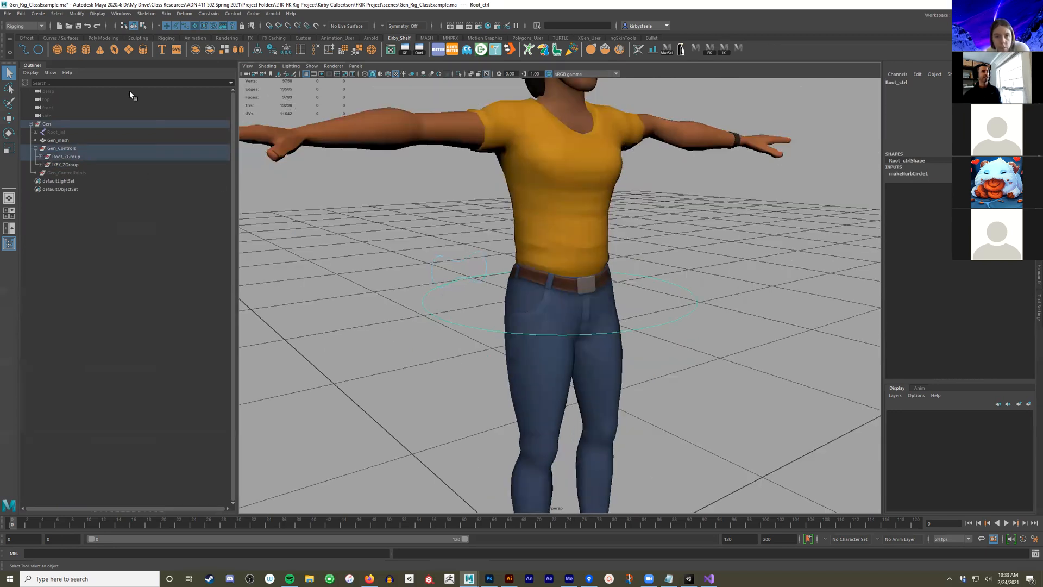
{"action": "left_click", "coordinate": [64, 133]}
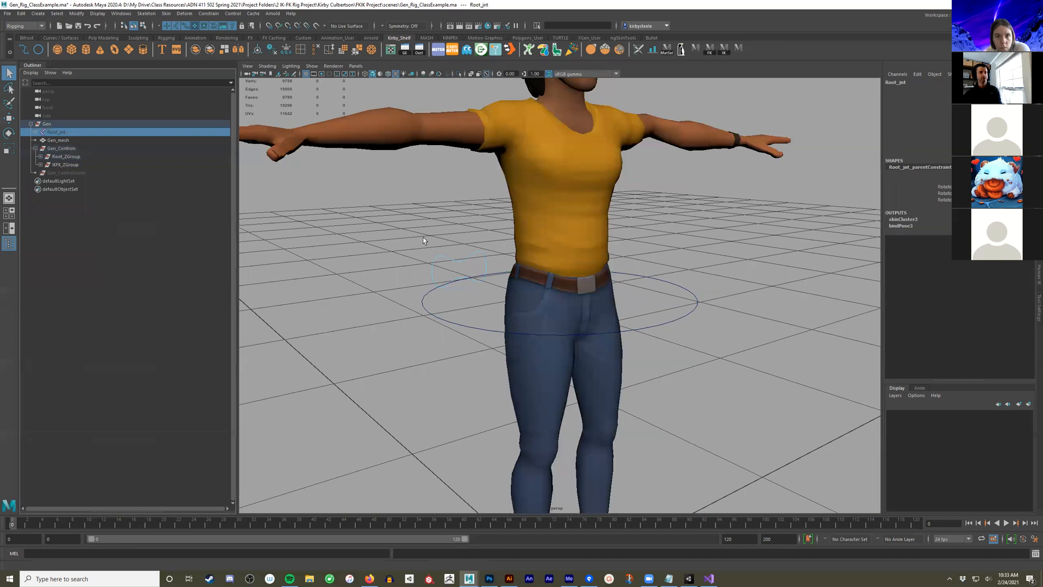
{"action": "key", "text": "shift+h"}
{"action": "left_click", "coordinate": [678, 320]}
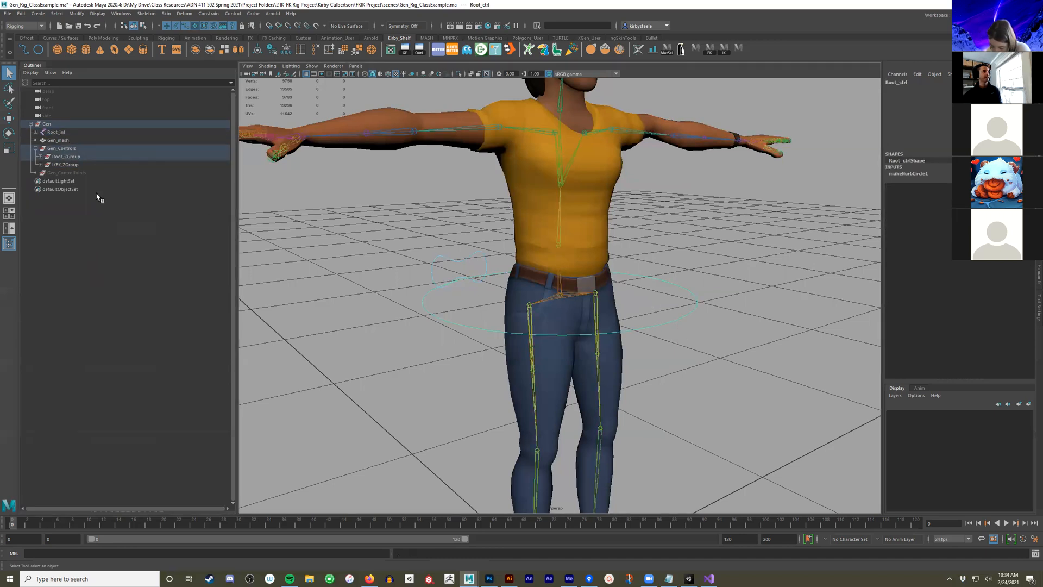
Expand IKFK_ZGroup, select IKFK_ctrl and set its left and right Arm_Method and Leg_Method attributes to 1
{"action": "left_click", "coordinate": [68, 165]}
{"action": "left_click", "coordinate": [40, 165]}
{"action": "left_click", "coordinate": [433, 263]}
{"action": "left_click_drag", "start_coordinate": [456, 224], "coordinate": [526, 212], "text": "alt"}
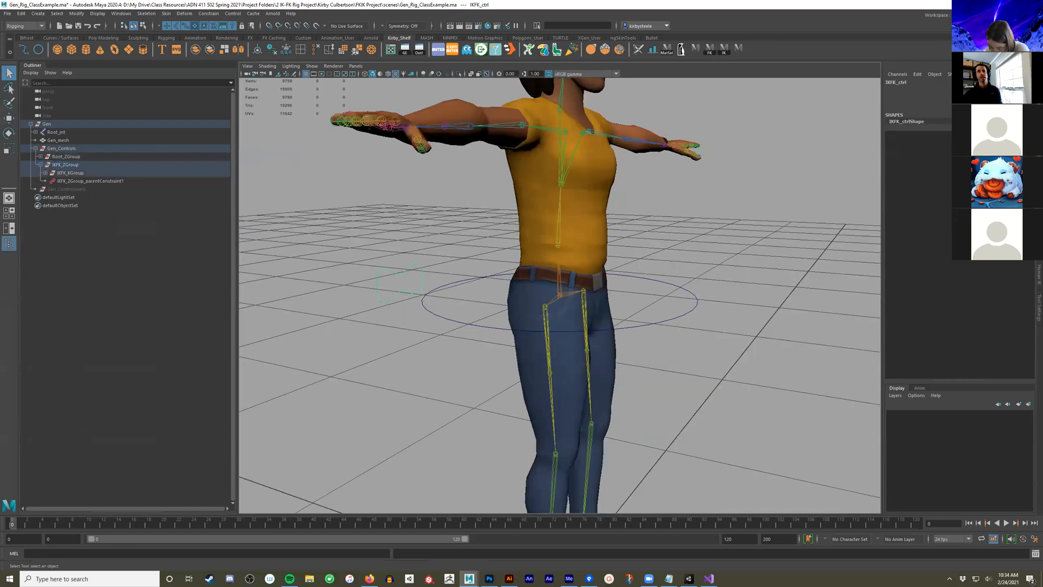
{"action": "left_click_drag", "start_coordinate": [986, 88], "coordinate": [986, 108]}
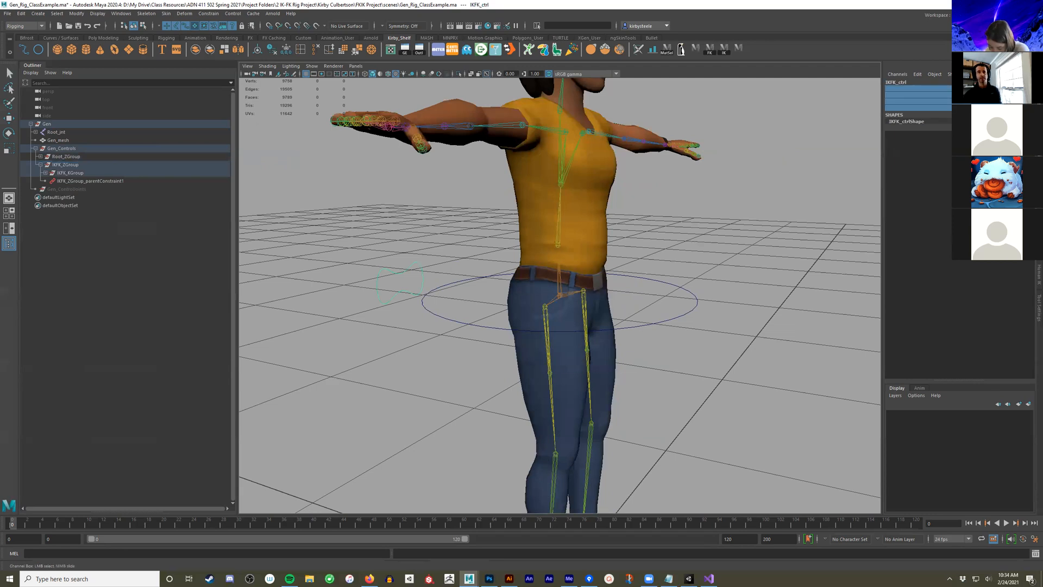
{"action": "left_click", "coordinate": [917, 74]}
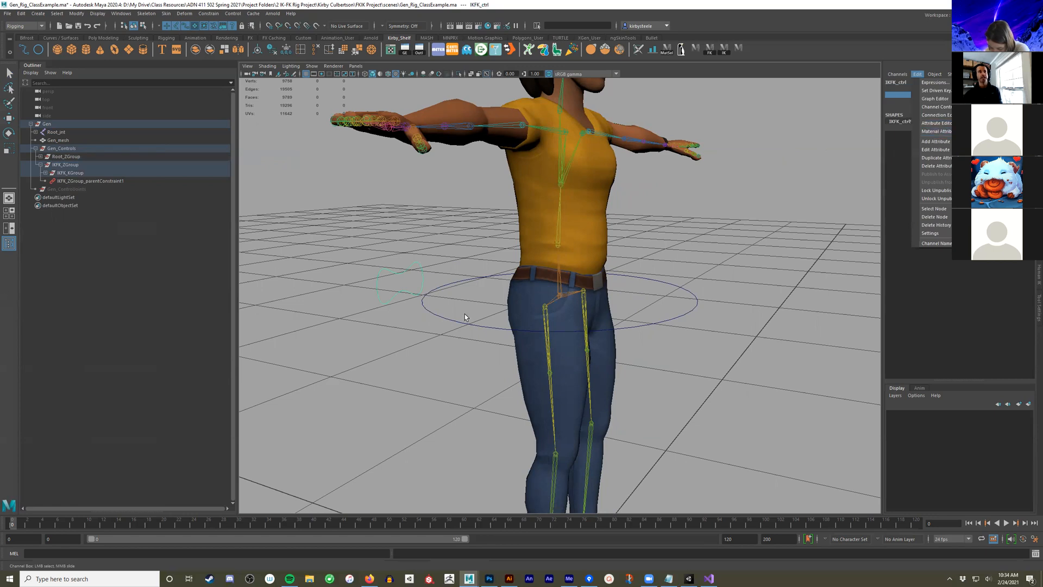
{"action": "left_click", "coordinate": [936, 166]}
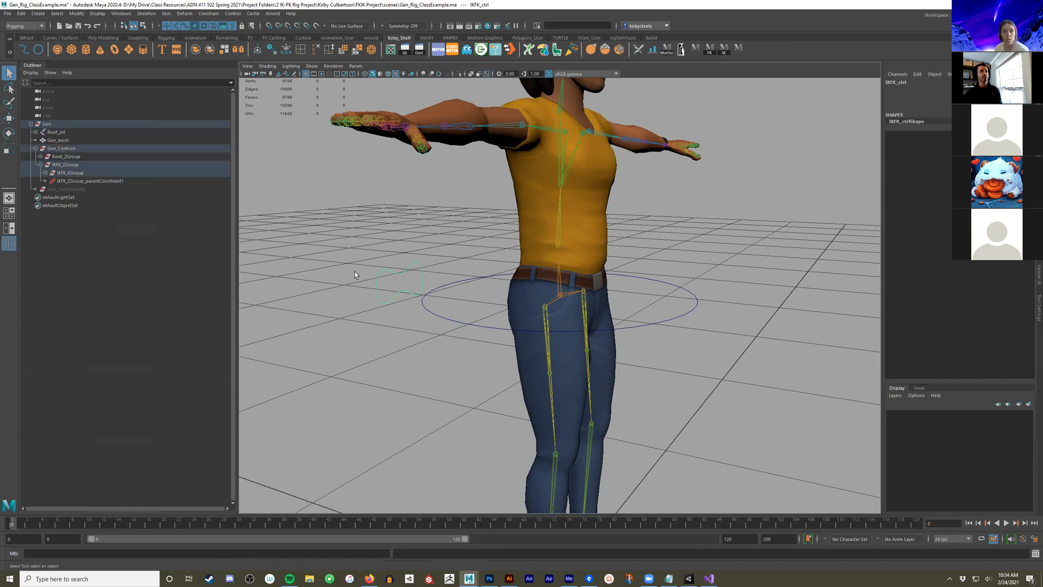
Deselect IKFK_ctrl and collapse IKFK_ZGroup in the hierarchy
{"action": "left_click", "coordinate": [750, 262]}
{"action": "right_click_drag", "start_coordinate": [750, 262], "coordinate": [707, 265], "text": "alt"}
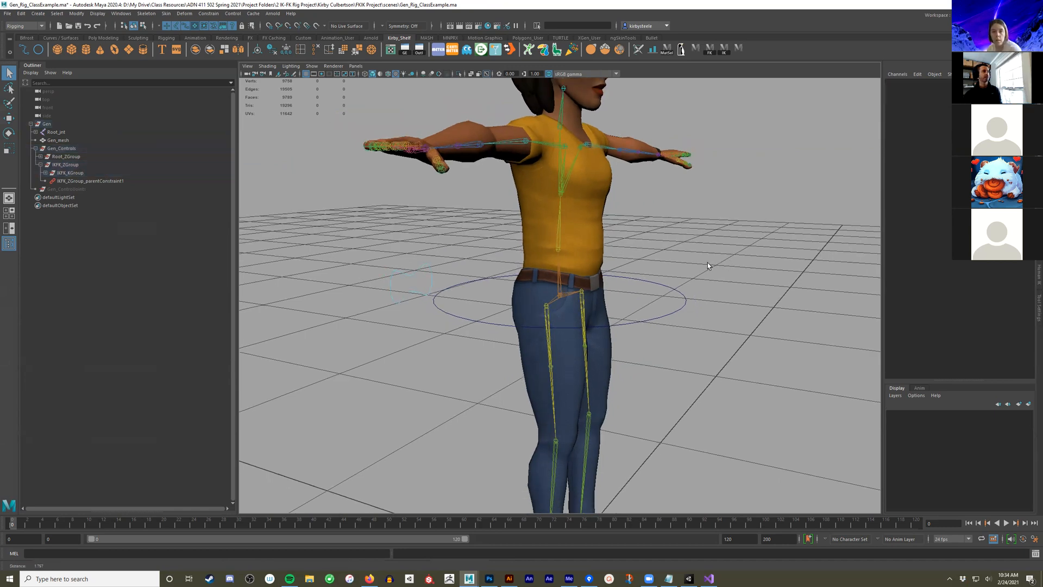
{"action": "left_click", "coordinate": [40, 164]}
Rotate R_Hip_jnt to test the right leg's skinning and undo the rotation
{"action": "right_click_drag", "start_coordinate": [305, 315], "coordinate": [695, 275], "text": "alt"}
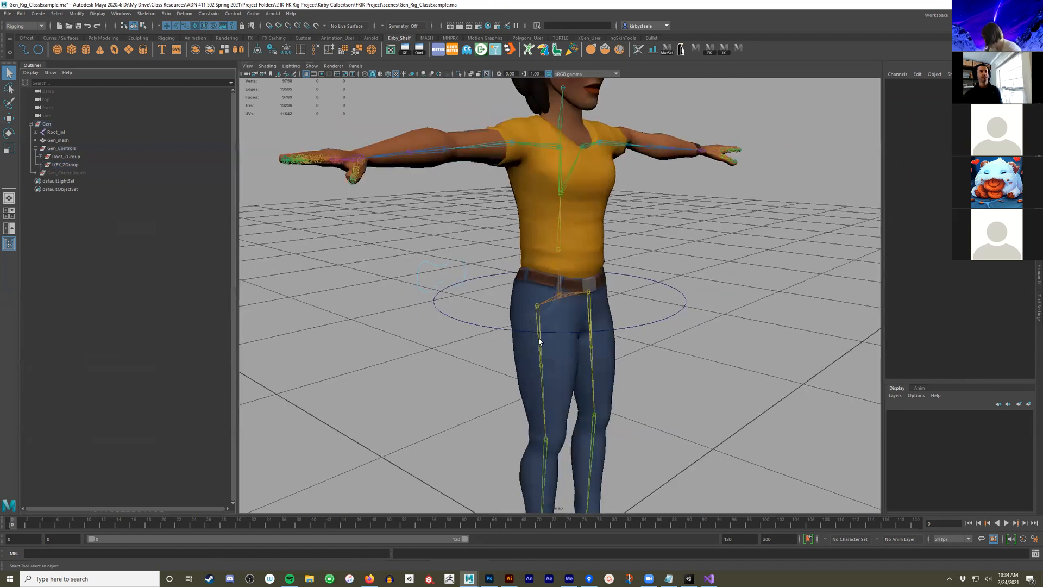
{"action": "scroll", "coordinate": [540, 341], "scroll_direction": "down", "scroll_amount": 3}
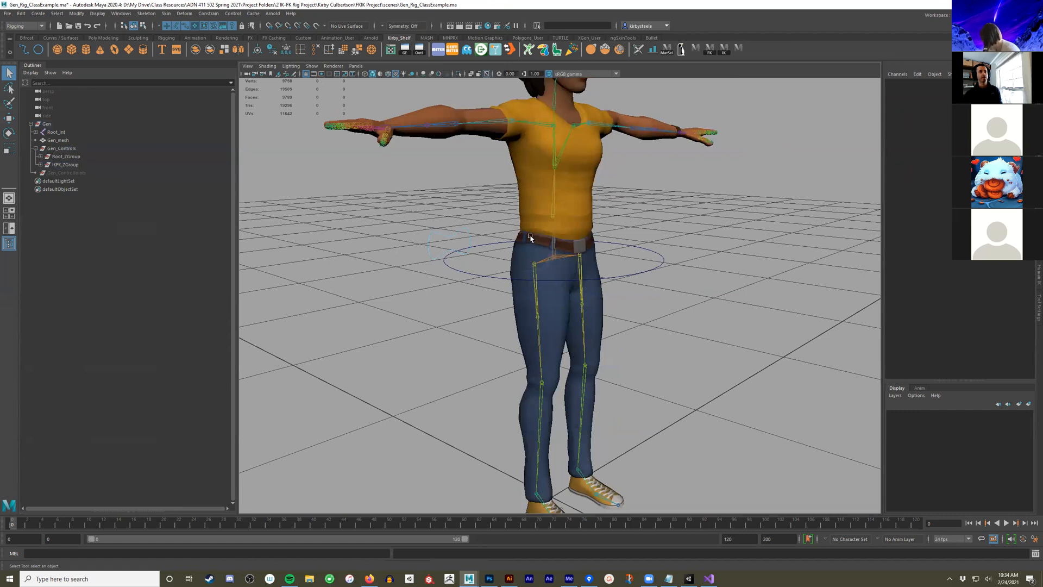
{"action": "key", "text": "ctrl+z"}
{"action": "key", "text": "ctrl+z"}
{"action": "key", "text": "ctrl+z"}
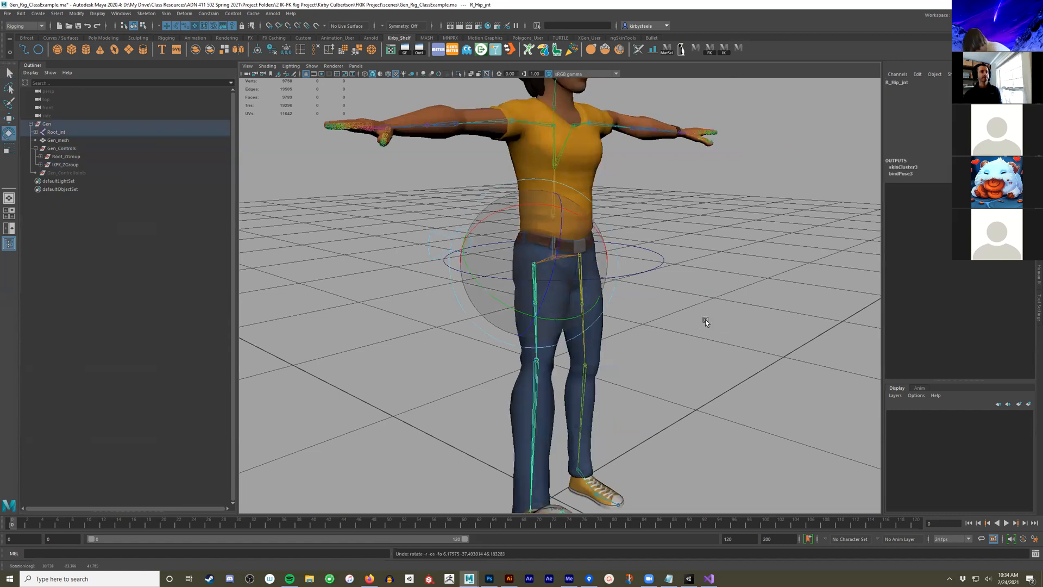
{"action": "middle_click_drag", "start_coordinate": [705, 321], "coordinate": [703, 272], "text": "alt"}
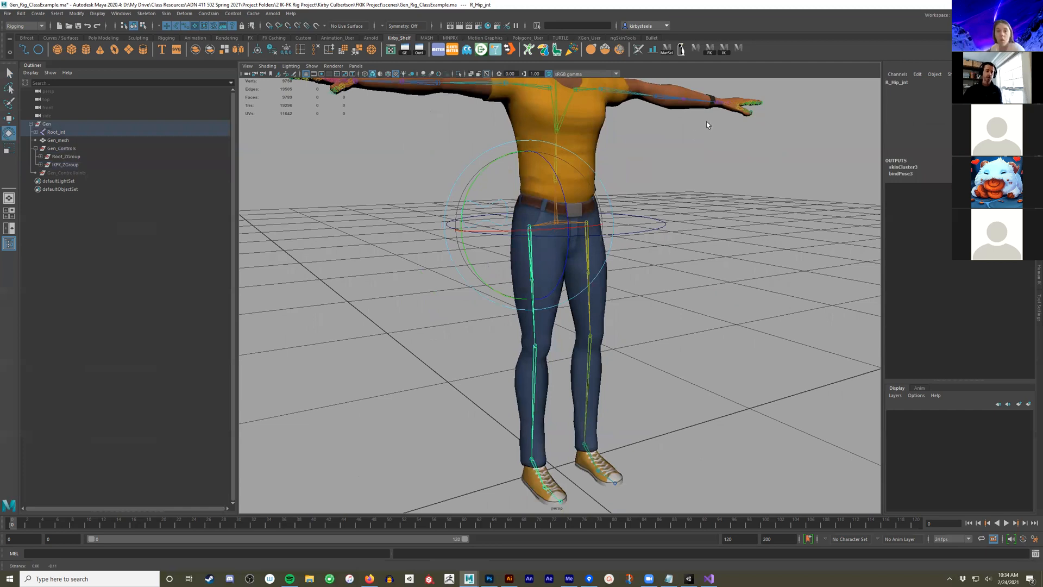
Bring up the Script Editor with the FK control joint script, enlarging the code text and the script area
{"action": "key", "text": "alt+Tab"}
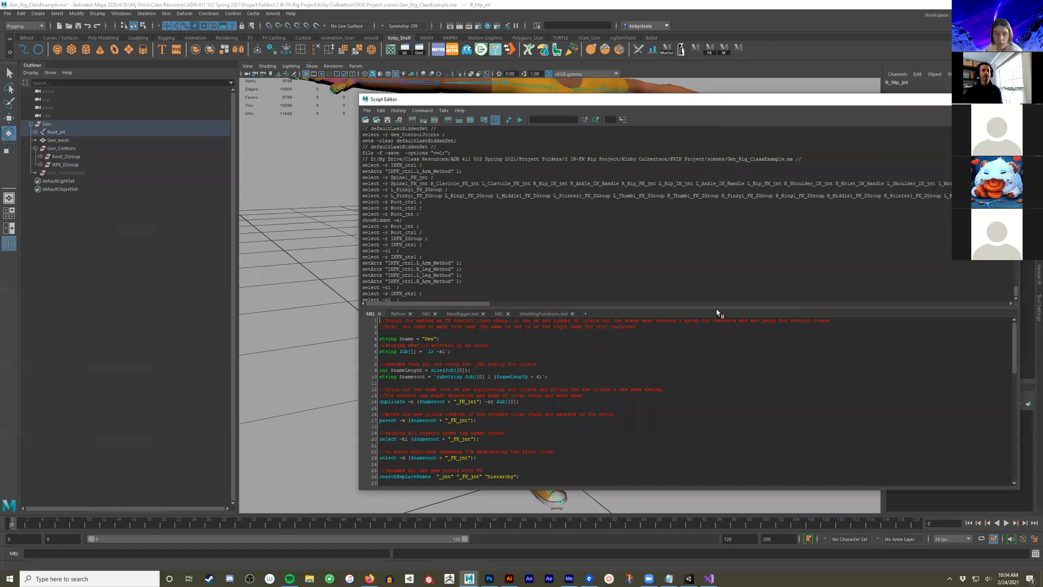
{"action": "scroll", "coordinate": [717, 312], "scroll_direction": "up", "scroll_amount": 3, "text": "ctrl"}
{"action": "left_click_drag", "start_coordinate": [718, 305], "coordinate": [784, 100]}
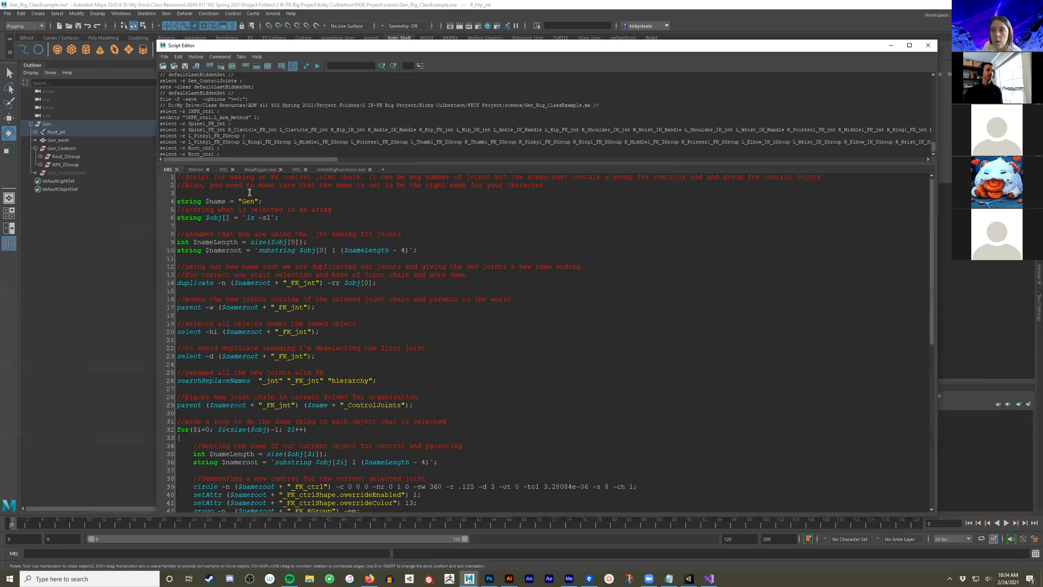
Compare the script's "Gen" name and "_ControlJoints" suffix with the Gen and Gen_ControlJoints groups, and examine the loop code
{"action": "left_click", "coordinate": [49, 125]}
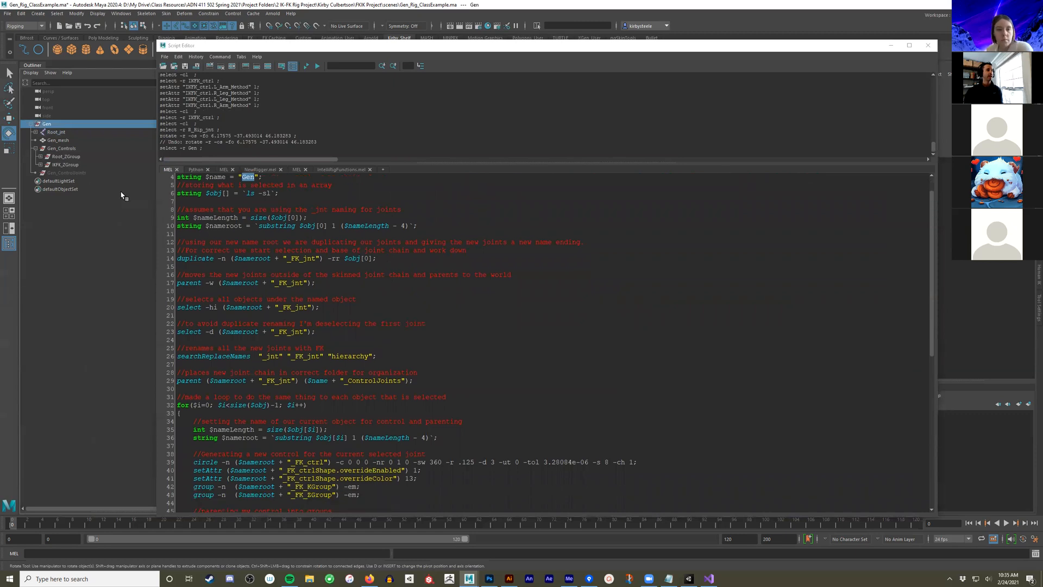
{"action": "double_click", "coordinate": [379, 380]}
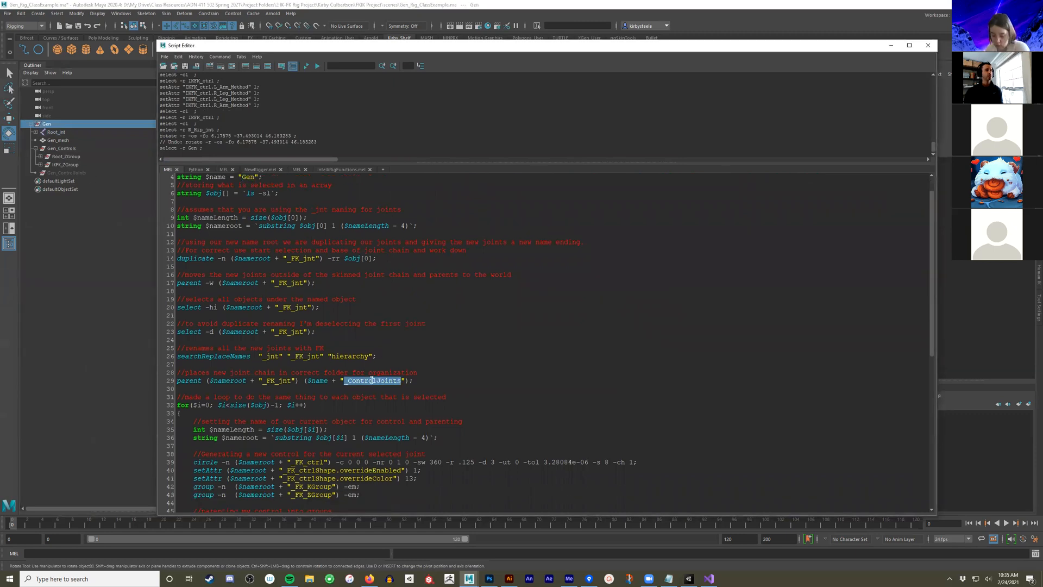
{"action": "double_click", "coordinate": [68, 173]}
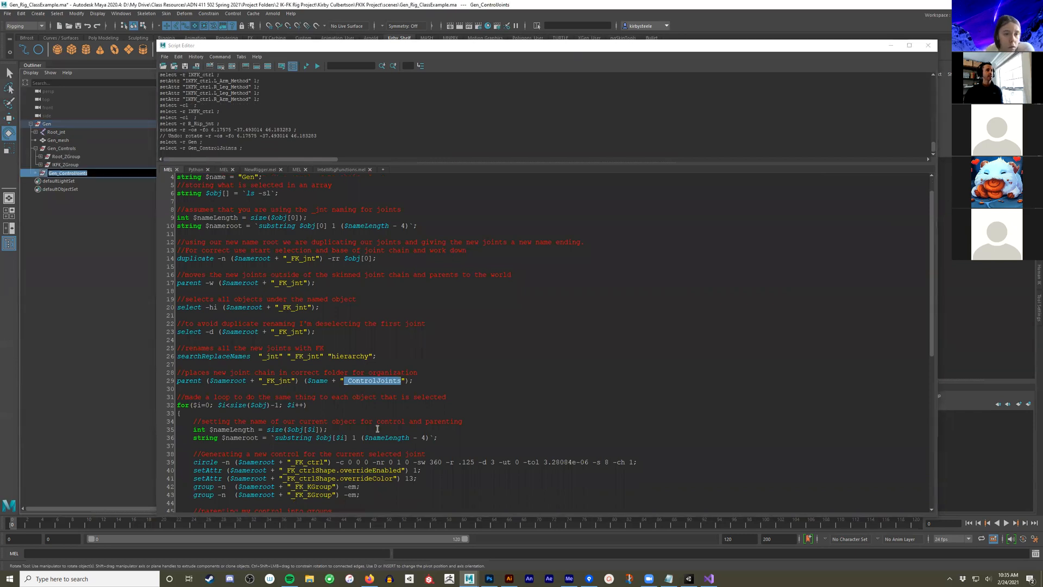
{"action": "left_click", "coordinate": [418, 416]}
{"action": "scroll", "coordinate": [410, 380], "scroll_direction": "down", "scroll_amount": 1}
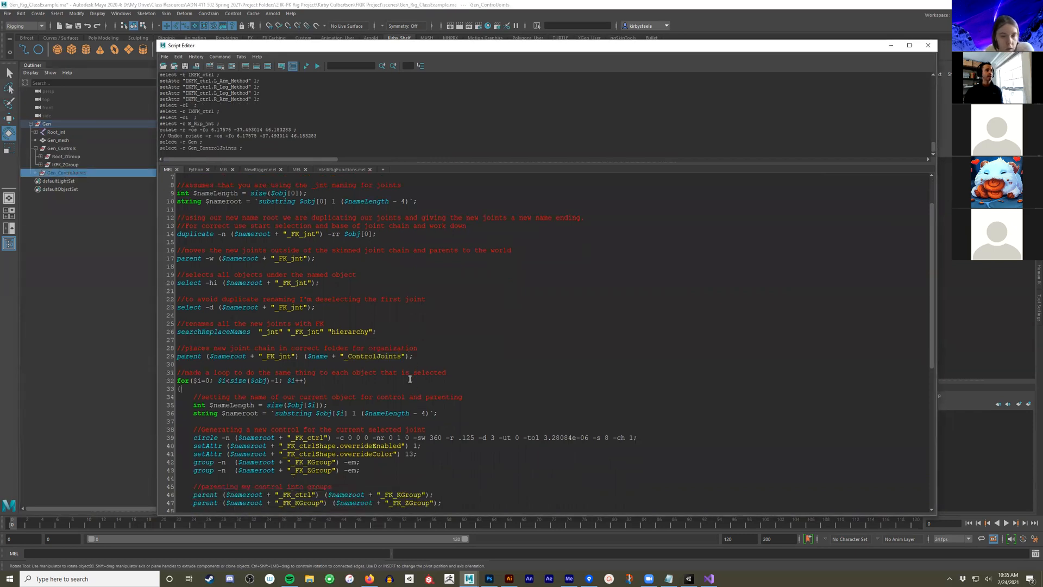
Compare the script's "_Controls" suffix in the control parenting line with the Gen_Controls group's name
{"action": "scroll", "coordinate": [411, 380], "scroll_direction": "down", "scroll_amount": 3}
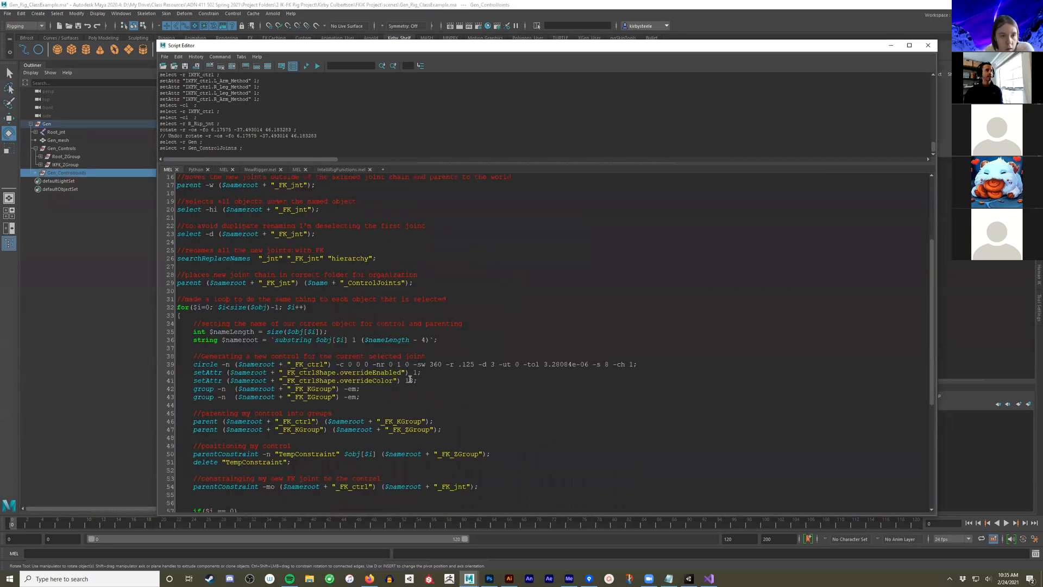
{"action": "scroll", "coordinate": [399, 437], "scroll_direction": "down", "scroll_amount": 4}
{"action": "double_click", "coordinate": [405, 438]}
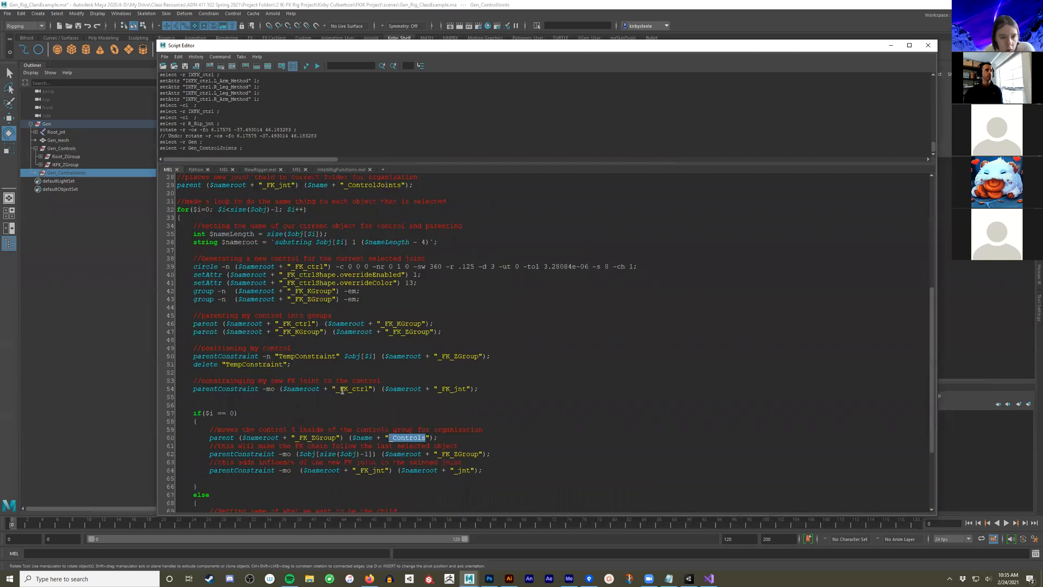
{"action": "double_click", "coordinate": [76, 151]}
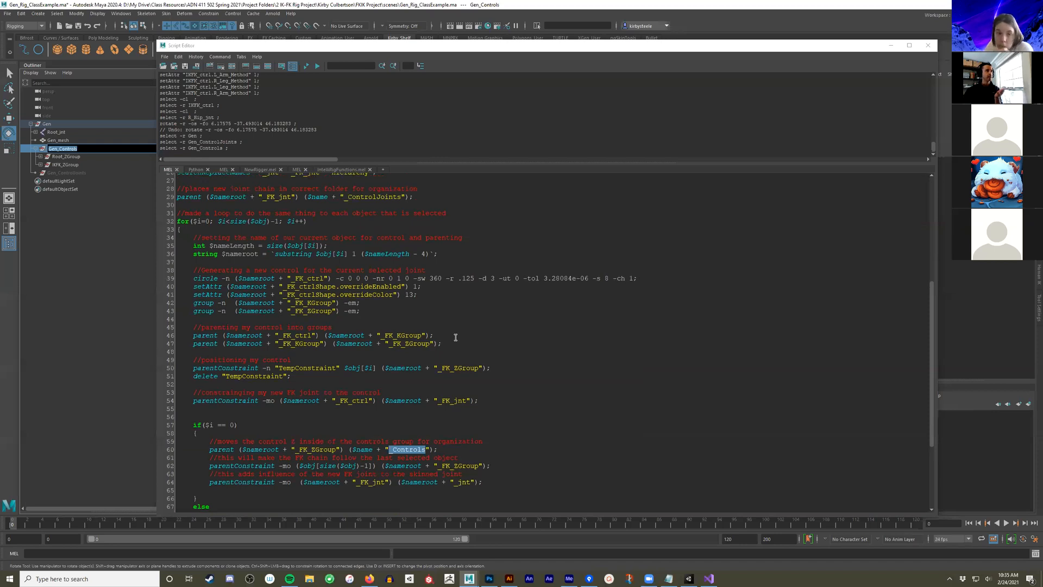
Delete "Group" from the "_FK_KGroup" suffix in the line that parents the FK control, and undo the deletion
{"action": "scroll", "coordinate": [466, 338], "scroll_direction": "up", "scroll_amount": 3}
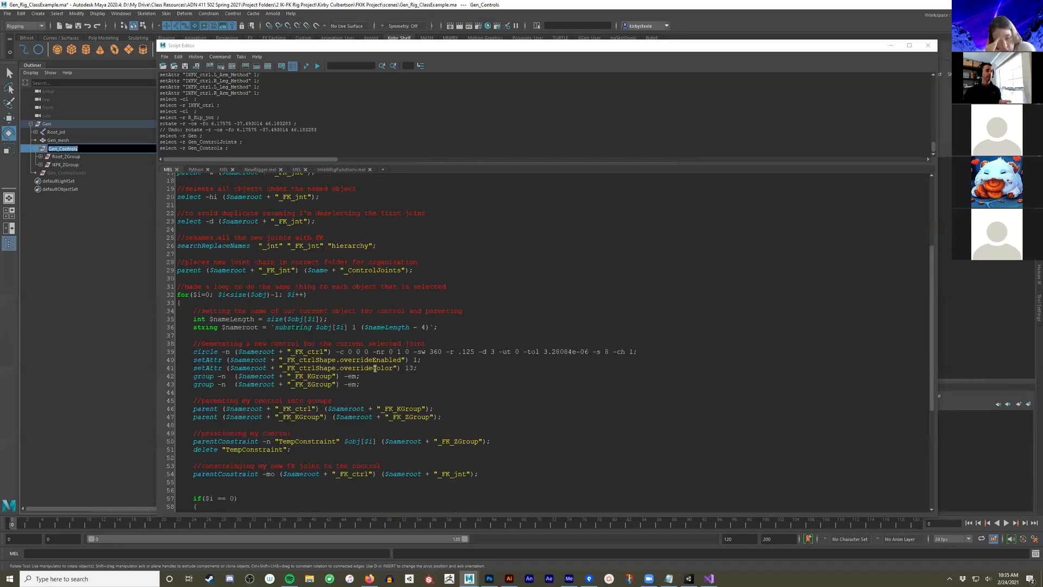
{"action": "scroll", "coordinate": [375, 368], "scroll_direction": "up", "scroll_amount": 1}
{"action": "scroll", "coordinate": [404, 383], "scroll_direction": "down", "scroll_amount": 2}
{"action": "double_click", "coordinate": [399, 384]}
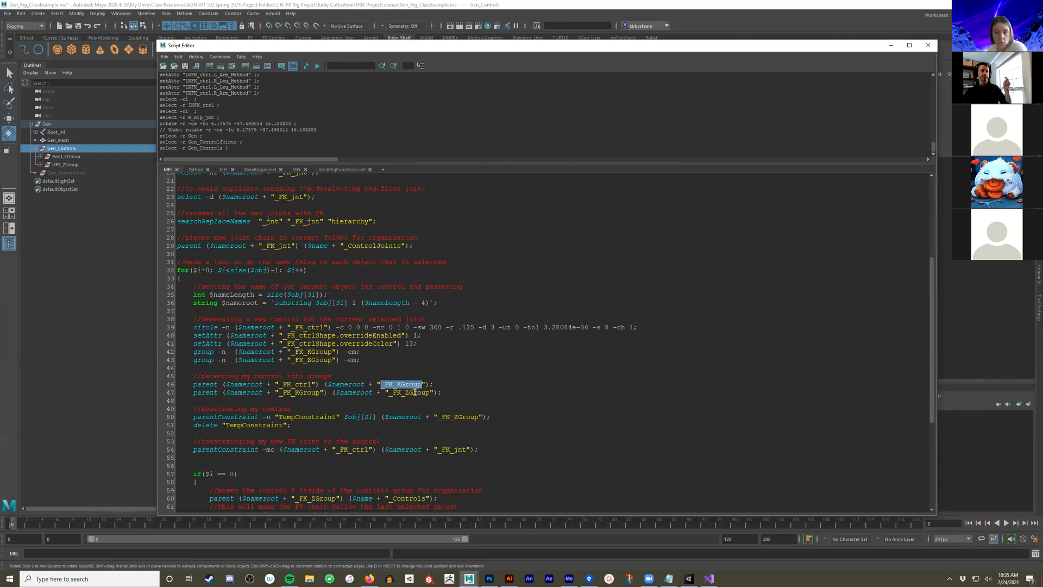
{"action": "left_click_drag", "start_coordinate": [400, 384], "coordinate": [424, 384]}
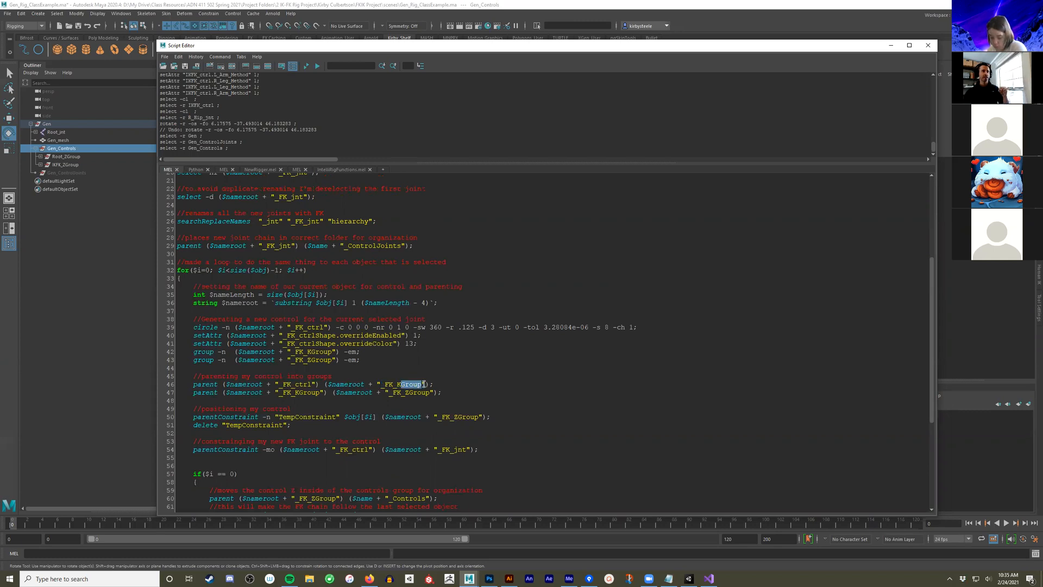
{"action": "key", "text": "BackSpace"}
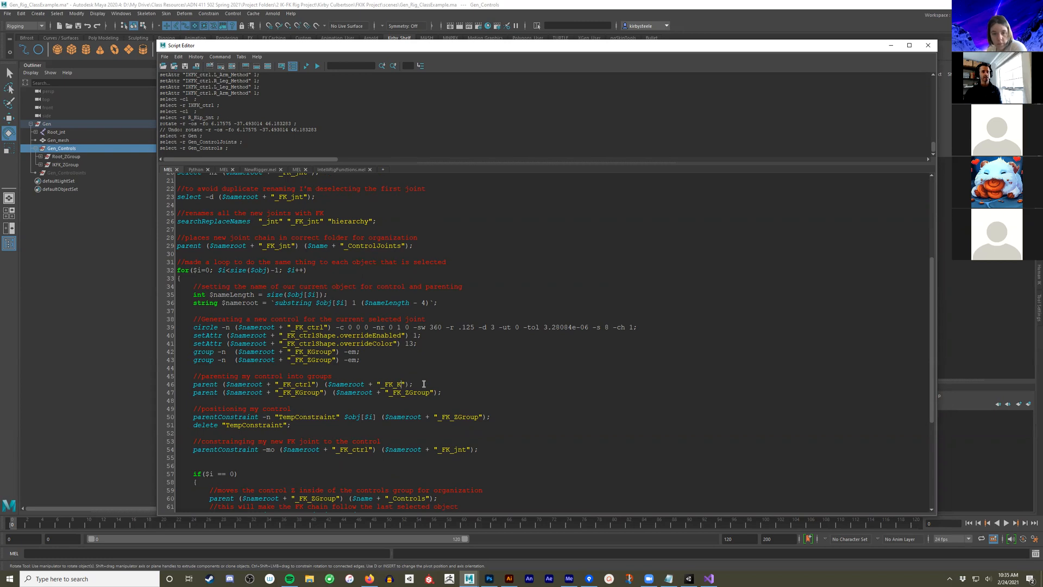
{"action": "key", "text": "ctrl+z"}
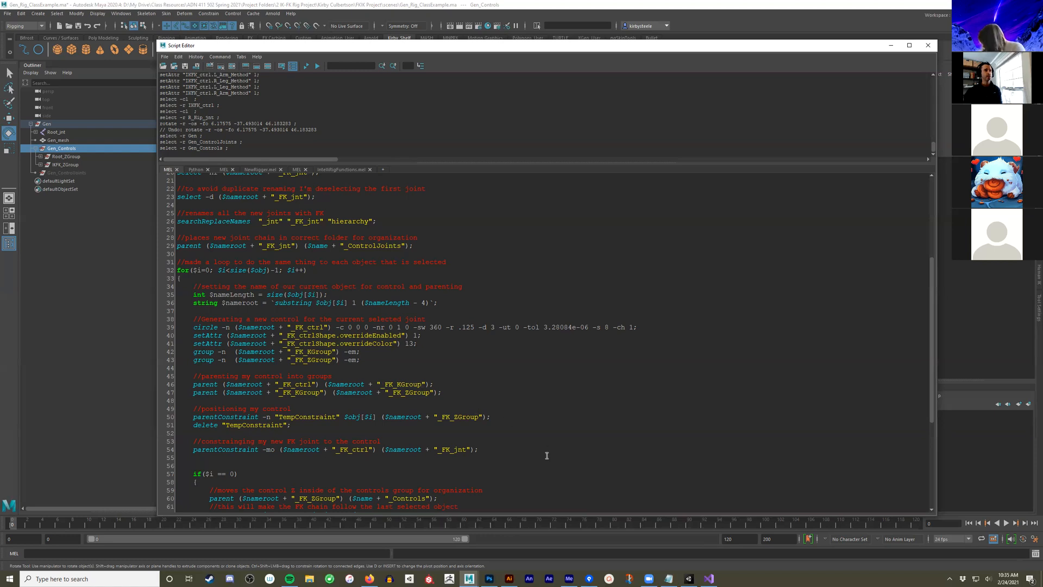
Search the FK script for the occurrences of "root" and close the search
{"action": "scroll", "coordinate": [547, 455], "scroll_direction": "down", "scroll_amount": 3}
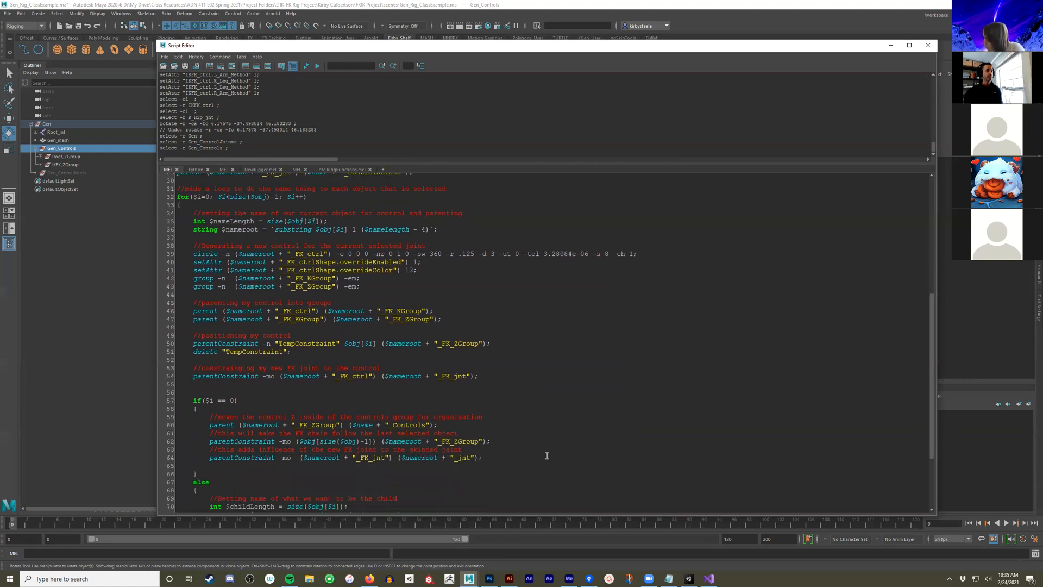
{"action": "scroll", "coordinate": [547, 456], "scroll_direction": "up", "scroll_amount": 1}
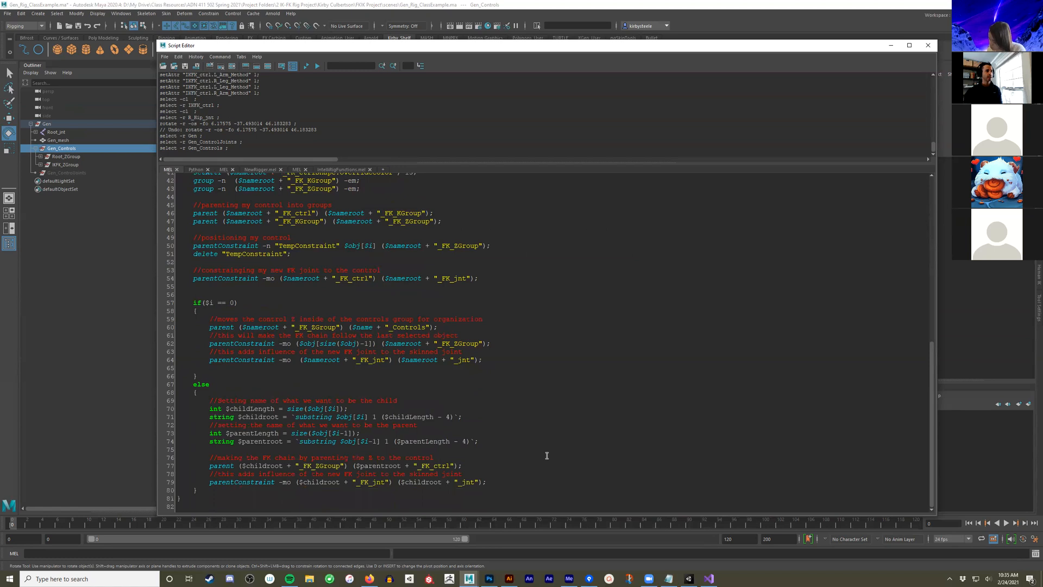
{"action": "scroll", "coordinate": [547, 456], "scroll_direction": "up", "scroll_amount": 3}
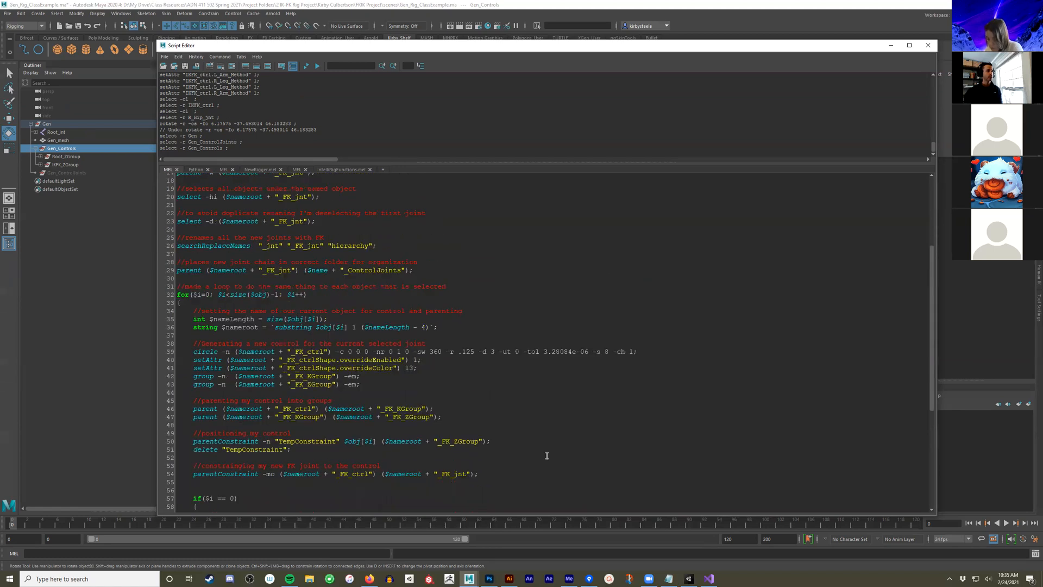
{"action": "scroll", "coordinate": [547, 455], "scroll_direction": "up", "scroll_amount": 4}
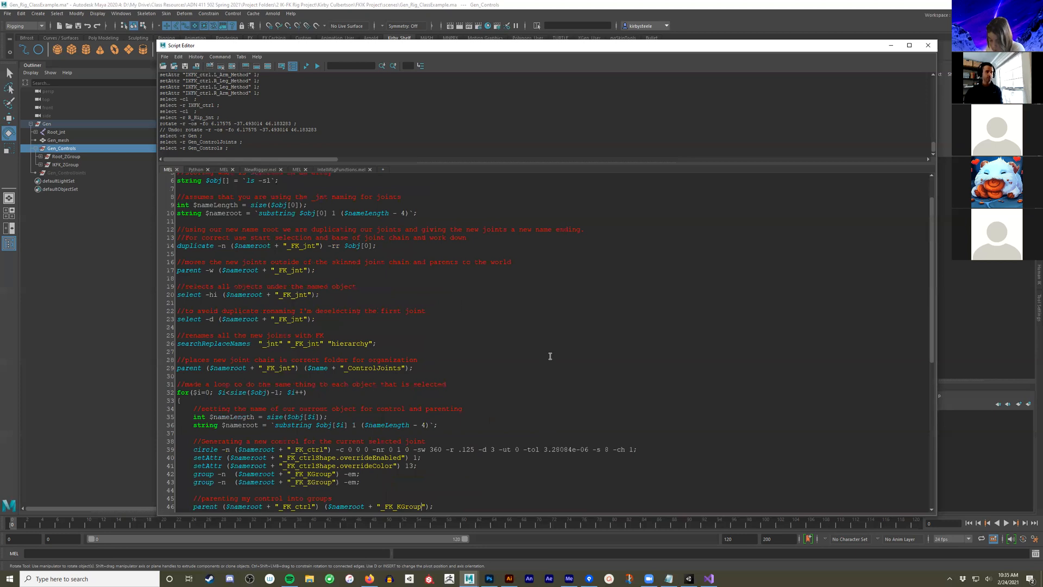
{"action": "scroll", "coordinate": [550, 356], "scroll_direction": "up", "scroll_amount": 2}
{"action": "key", "text": "ctrl+f"}
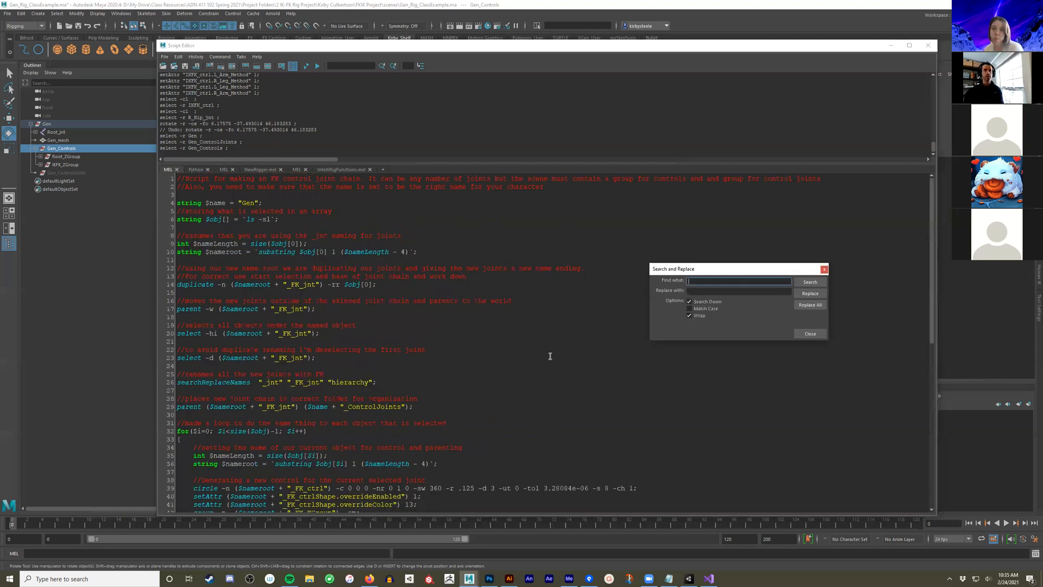
{"action": "type", "text": "root"}
{"action": "left_click", "coordinate": [811, 282]}
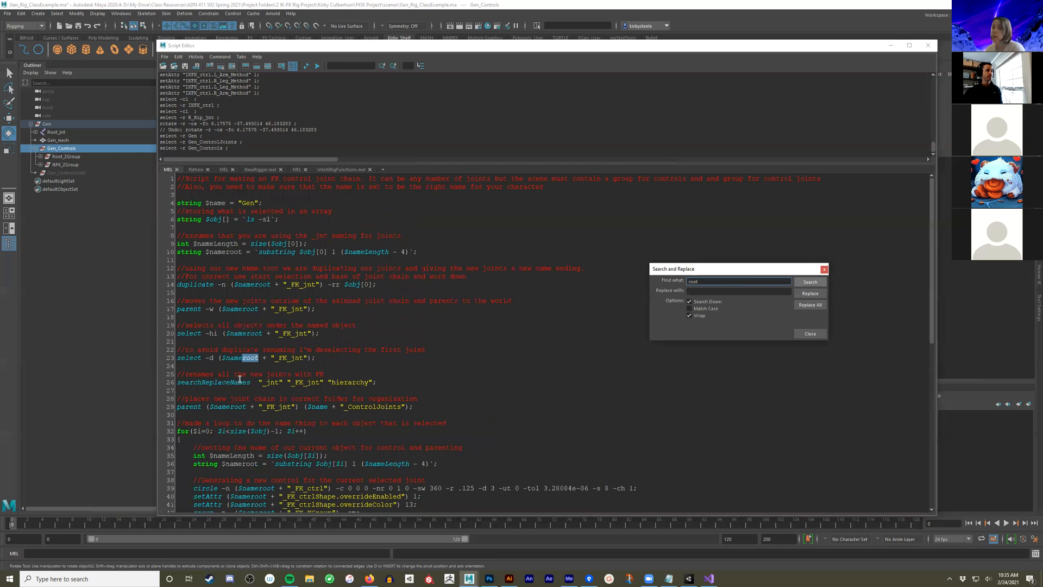
{"action": "left_click", "coordinate": [809, 282]}
{"action": "left_click", "coordinate": [809, 282]}
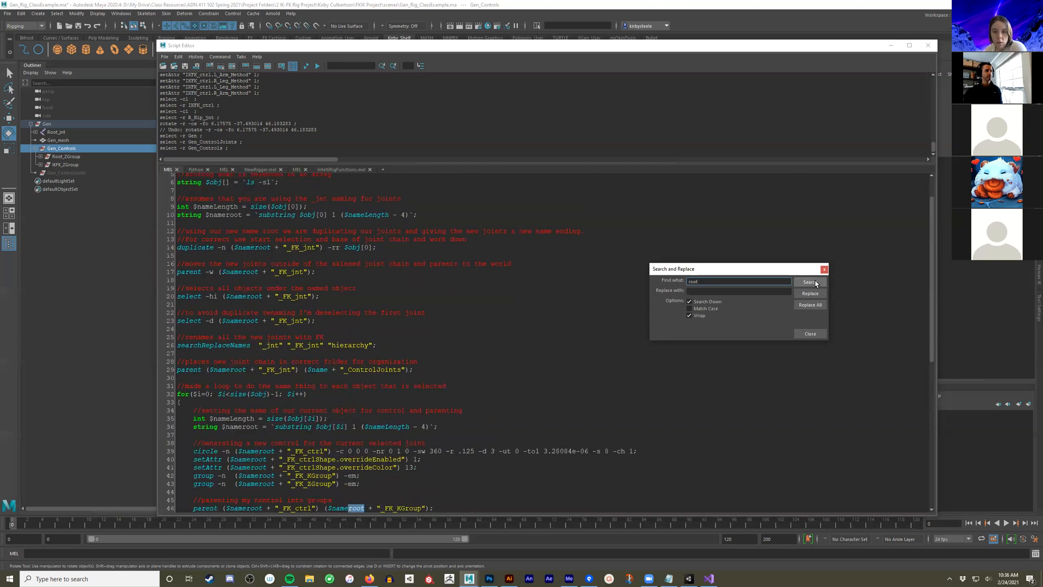
{"action": "left_click", "coordinate": [810, 282]}
{"action": "left_click", "coordinate": [809, 282]}
{"action": "left_click", "coordinate": [809, 282]}
{"action": "left_click", "coordinate": [810, 282]}
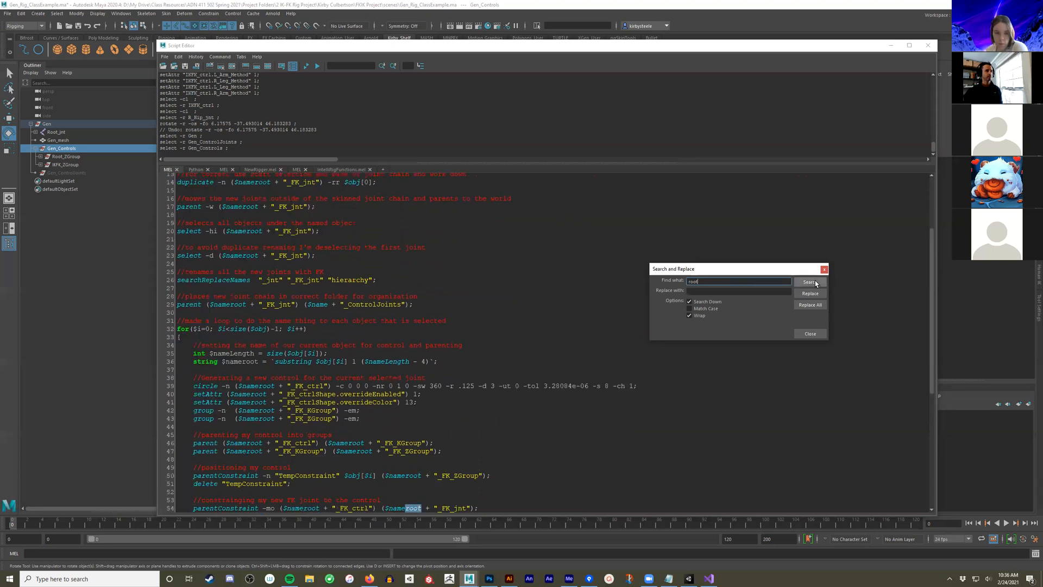
{"action": "left_click", "coordinate": [809, 282]}
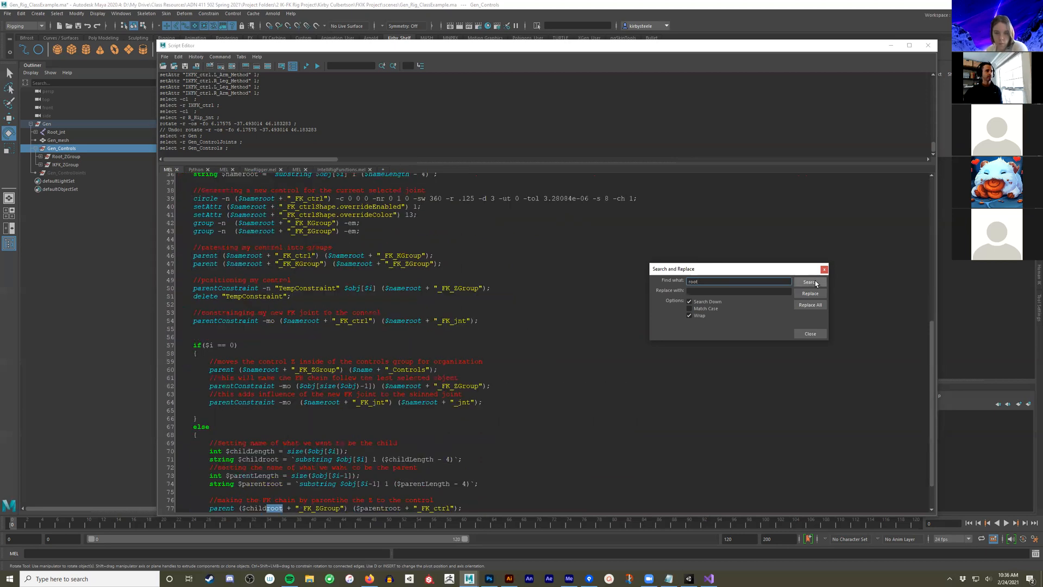
{"action": "left_click", "coordinate": [815, 283]}
{"action": "left_click", "coordinate": [825, 269]}
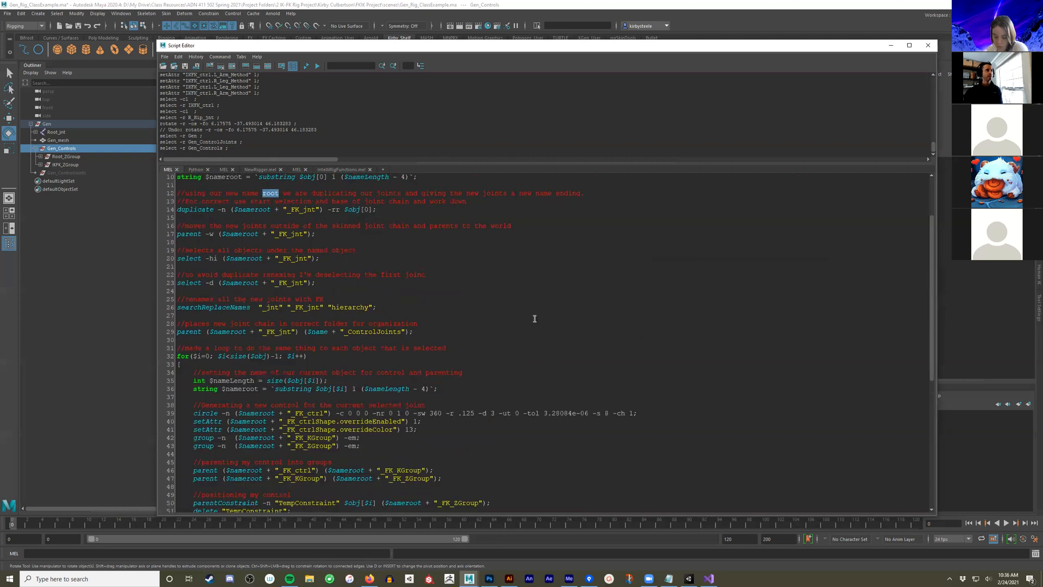
Review the FK script from its name and duplication lines through the control-building loop
{"action": "left_click", "coordinate": [470, 331]}
{"action": "scroll", "coordinate": [523, 339], "scroll_direction": "down", "scroll_amount": 9}
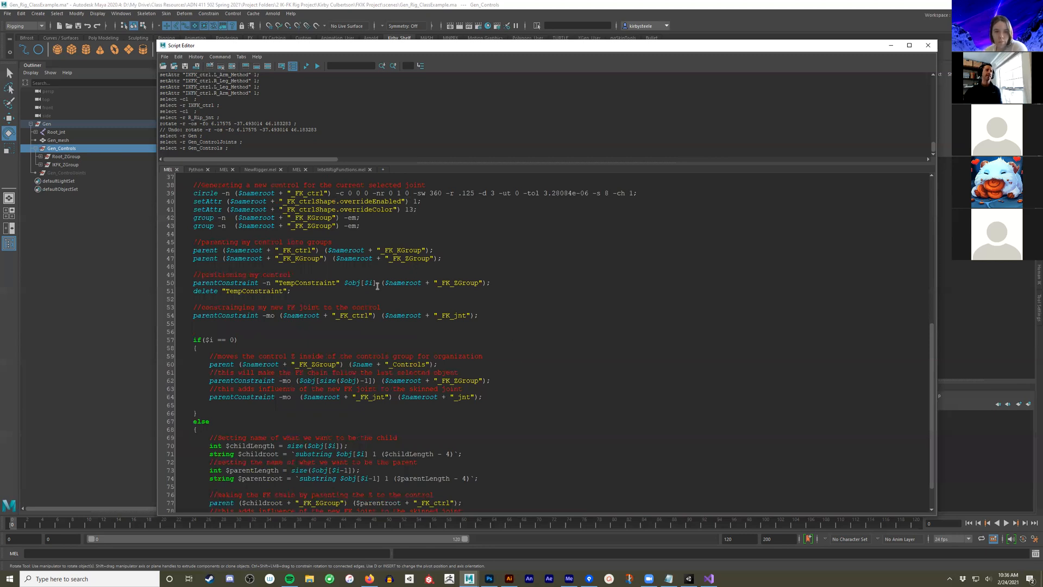
{"action": "scroll", "coordinate": [373, 219], "scroll_direction": "up", "scroll_amount": 12}
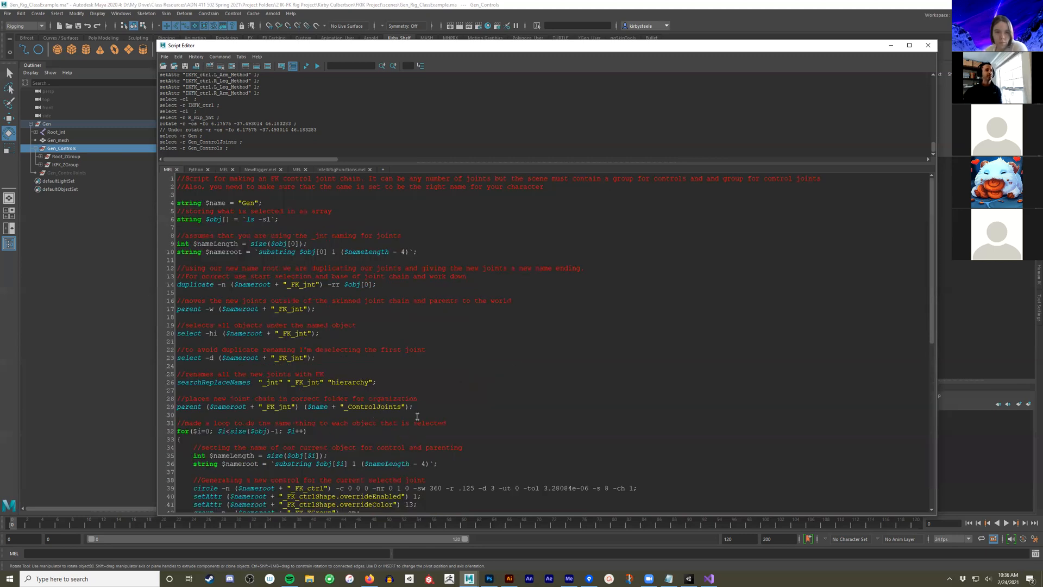
{"action": "scroll", "coordinate": [435, 394], "scroll_direction": "down", "scroll_amount": 4}
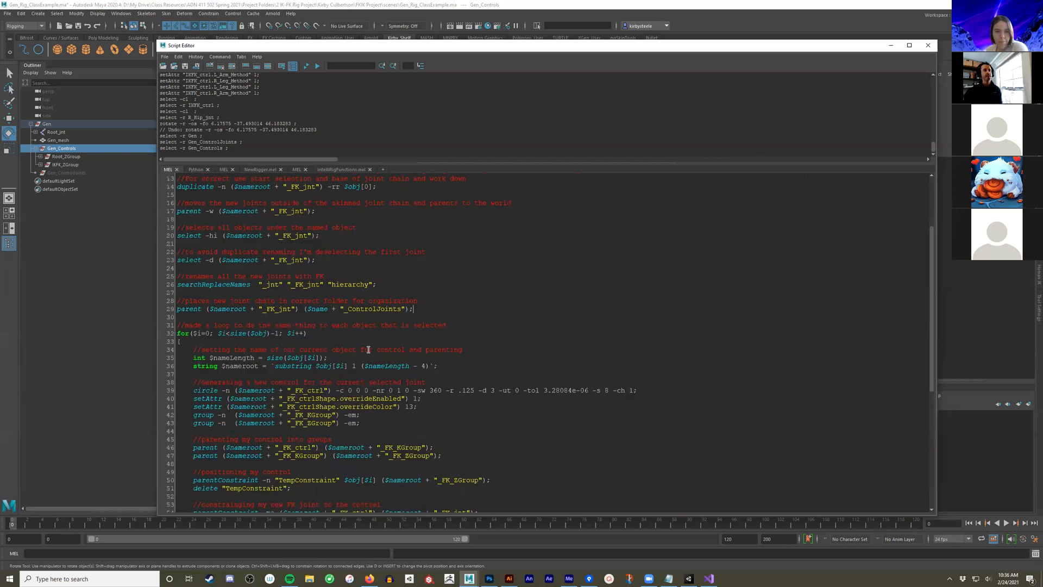
{"action": "scroll", "coordinate": [682, 206], "scroll_direction": "down", "scroll_amount": 2}
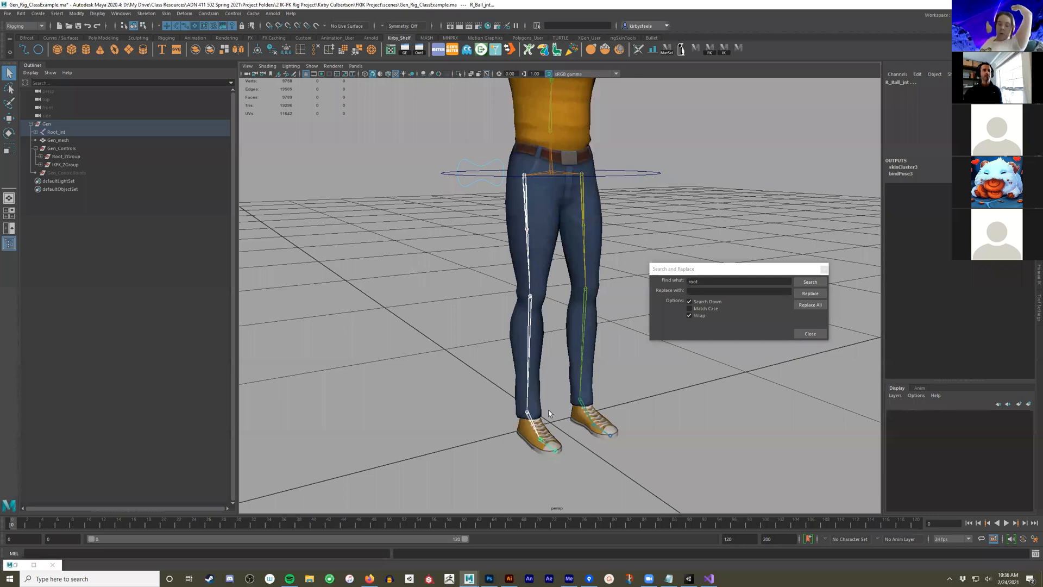
Add Root_jnt to the right leg joint selection and run the FK script to build the leg's FK joints and controls
{"action": "left_click_drag", "start_coordinate": [563, 331], "coordinate": [533, 342], "text": "alt"}
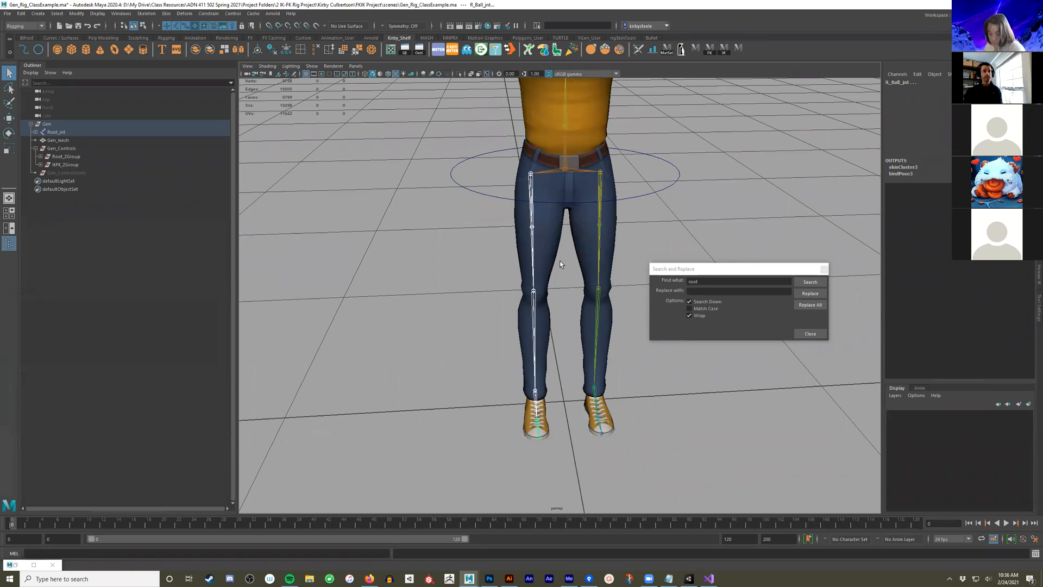
{"action": "left_click_drag", "start_coordinate": [560, 239], "coordinate": [574, 315], "text": "alt"}
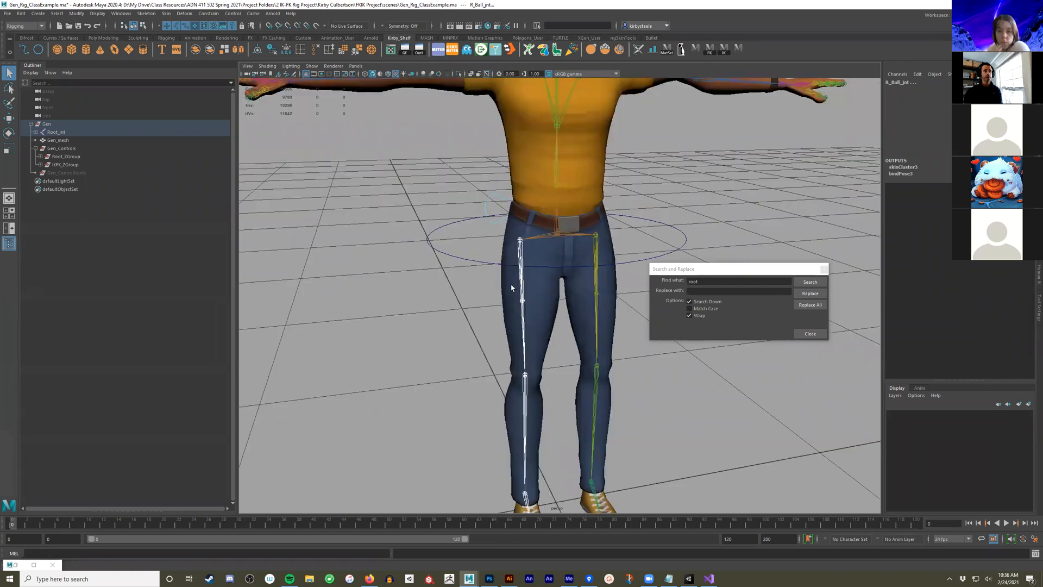
{"action": "left_click_drag", "start_coordinate": [546, 363], "coordinate": [550, 468], "text": "alt"}
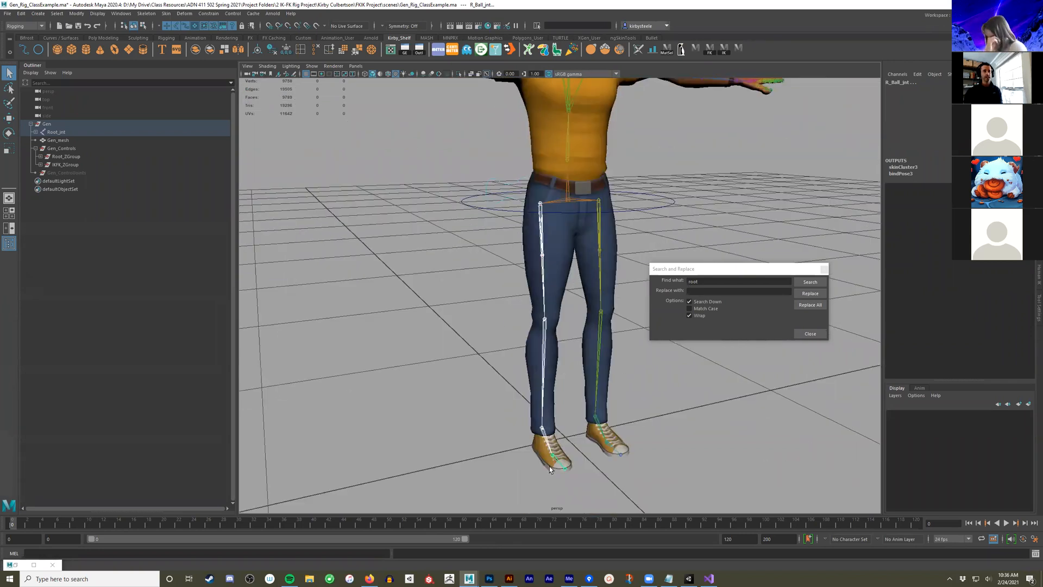
{"action": "left_click", "coordinate": [567, 201]}
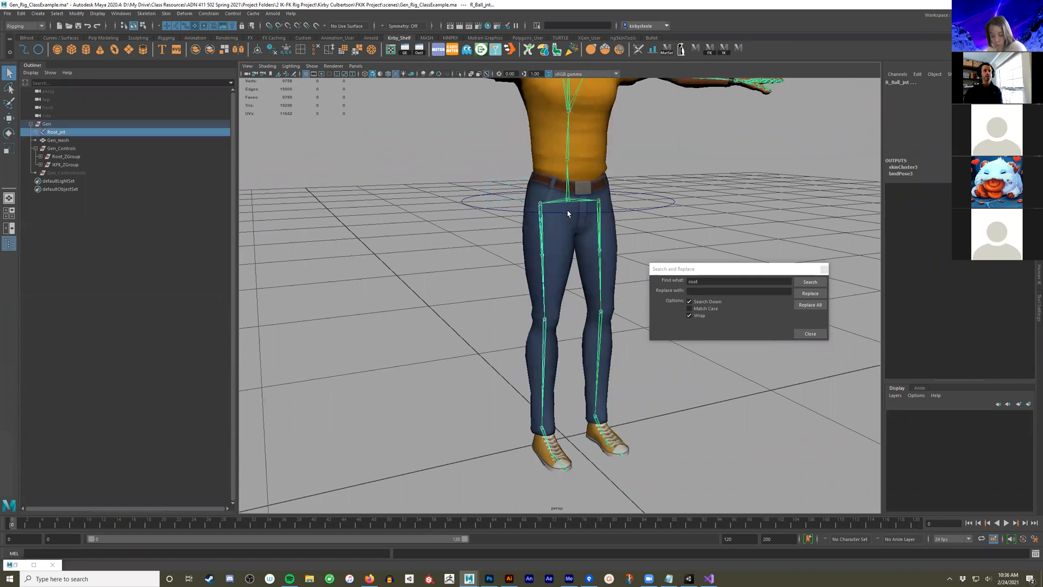
{"action": "left_click", "coordinate": [713, 55]}
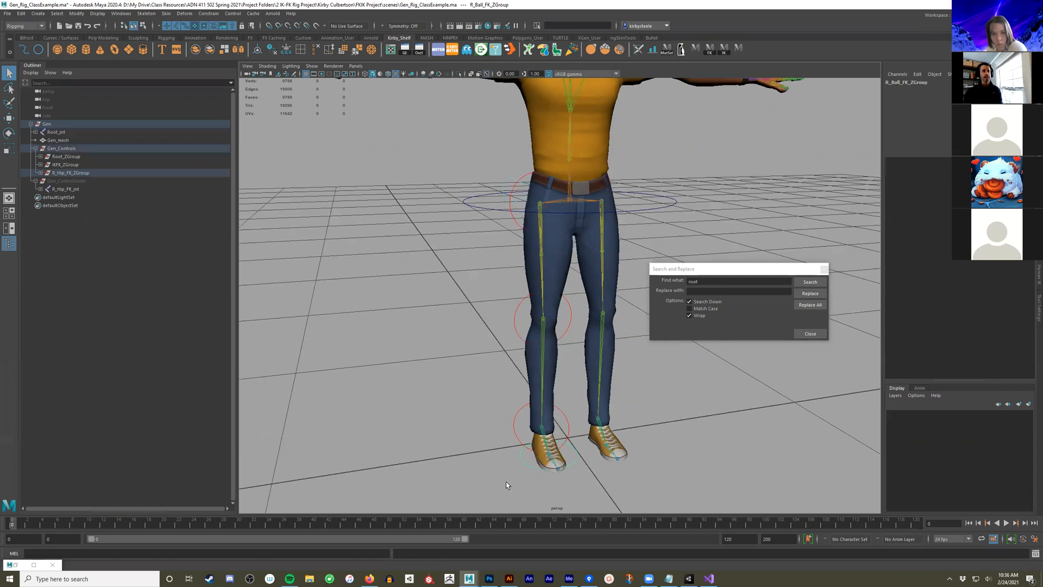
Check the new right leg FK controls, using Root_ctrl and R_Hip_FK_ctrl for testing
{"action": "left_click_drag", "start_coordinate": [506, 482], "coordinate": [531, 479], "text": "alt"}
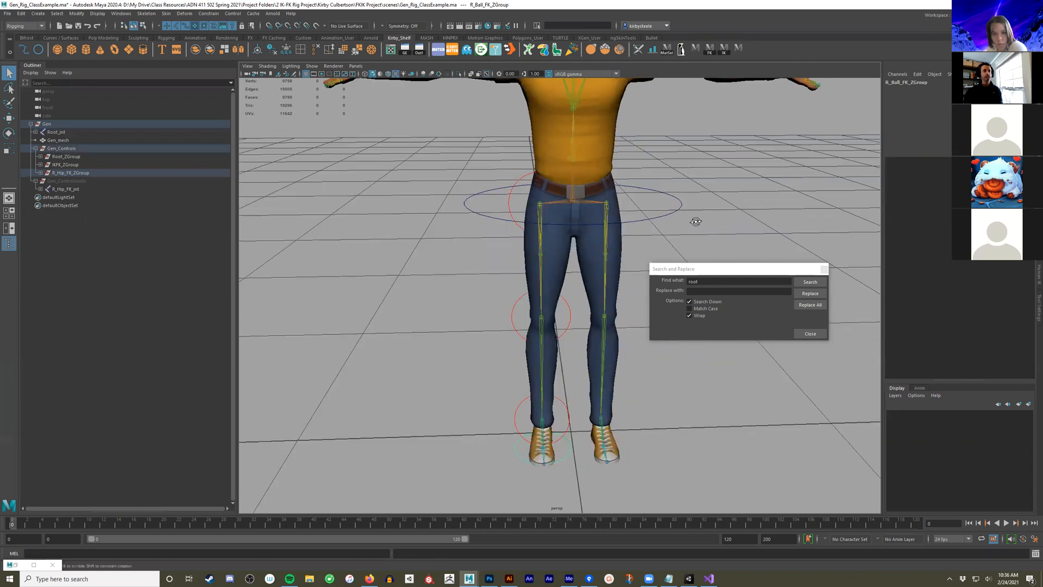
{"action": "left_click_drag", "start_coordinate": [696, 222], "coordinate": [689, 229], "text": "alt"}
{"action": "left_click", "coordinate": [677, 212]}
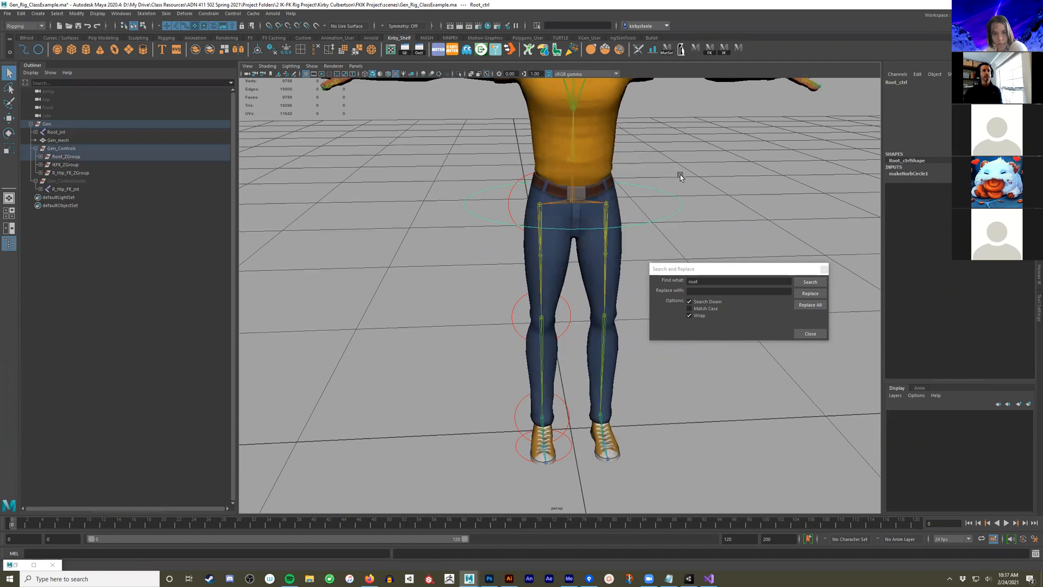
{"action": "key", "text": "w"}
{"action": "left_click_drag", "start_coordinate": [501, 239], "coordinate": [521, 219], "text": "alt"}
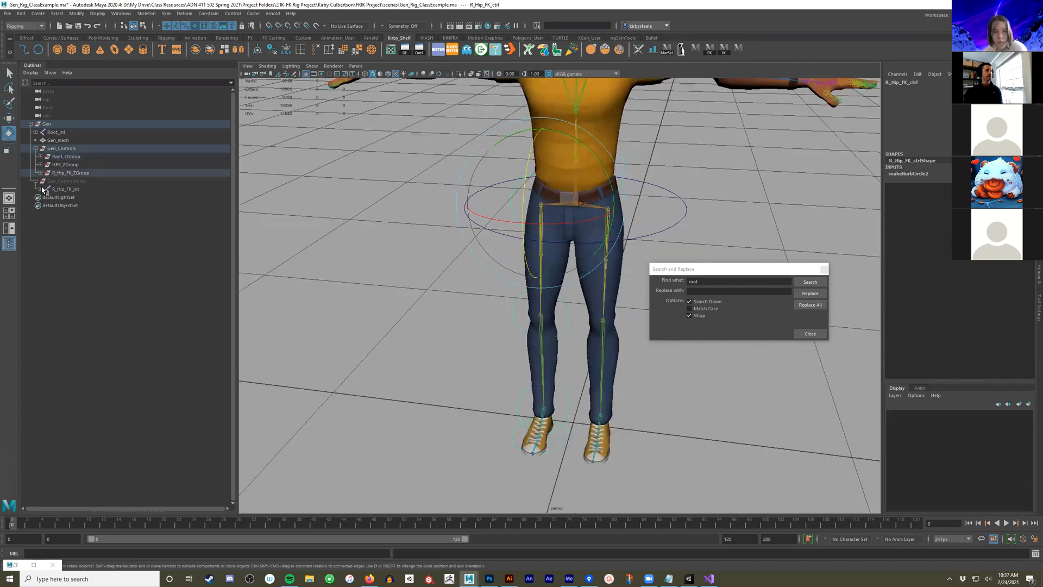
Inspect the contents of R_Hip_FK_jnt and R_Hip_FK_ZGroup, clear the selection and collapse both in the hierarchy
{"action": "left_click", "coordinate": [43, 189]}
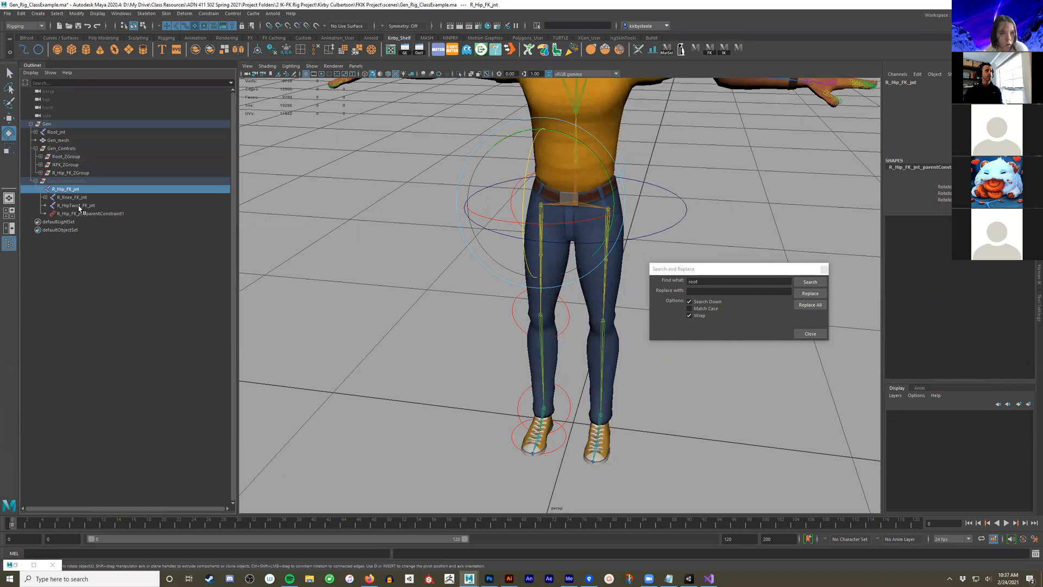
{"action": "left_click", "coordinate": [69, 174]}
{"action": "left_click", "coordinate": [41, 173]}
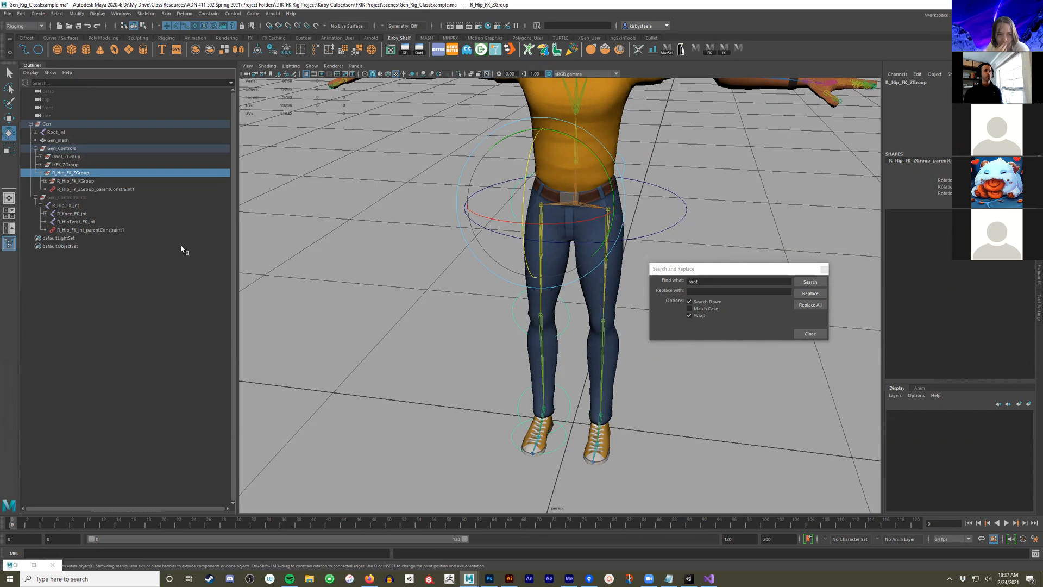
{"action": "left_click", "coordinate": [380, 324]}
{"action": "left_click", "coordinate": [41, 173]}
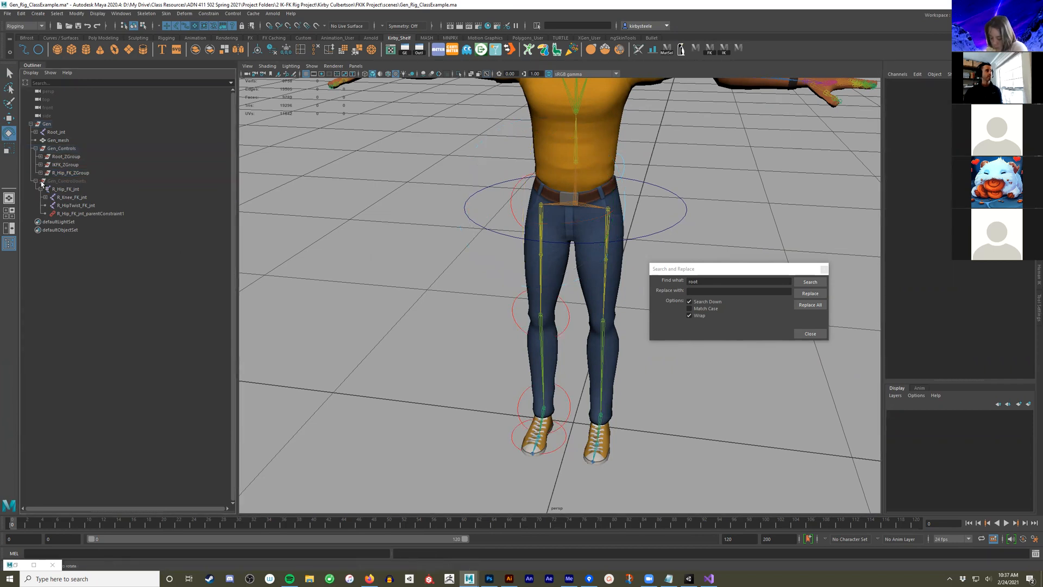
{"action": "left_click", "coordinate": [40, 189]}
{"action": "middle_click_drag", "start_coordinate": [466, 310], "coordinate": [449, 310], "text": "alt"}
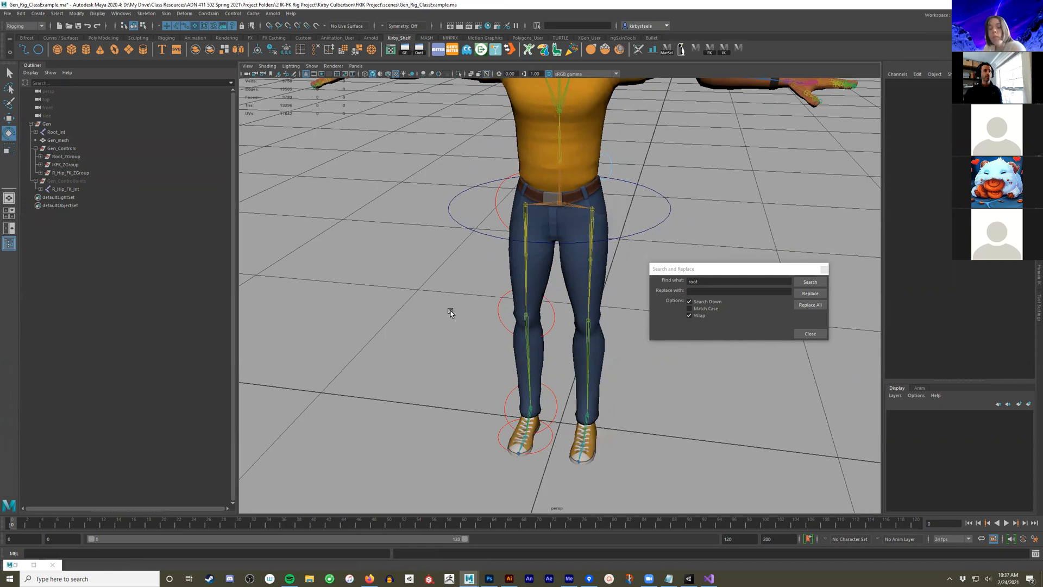
{"action": "left_click_drag", "start_coordinate": [450, 312], "coordinate": [546, 324], "text": "alt"}
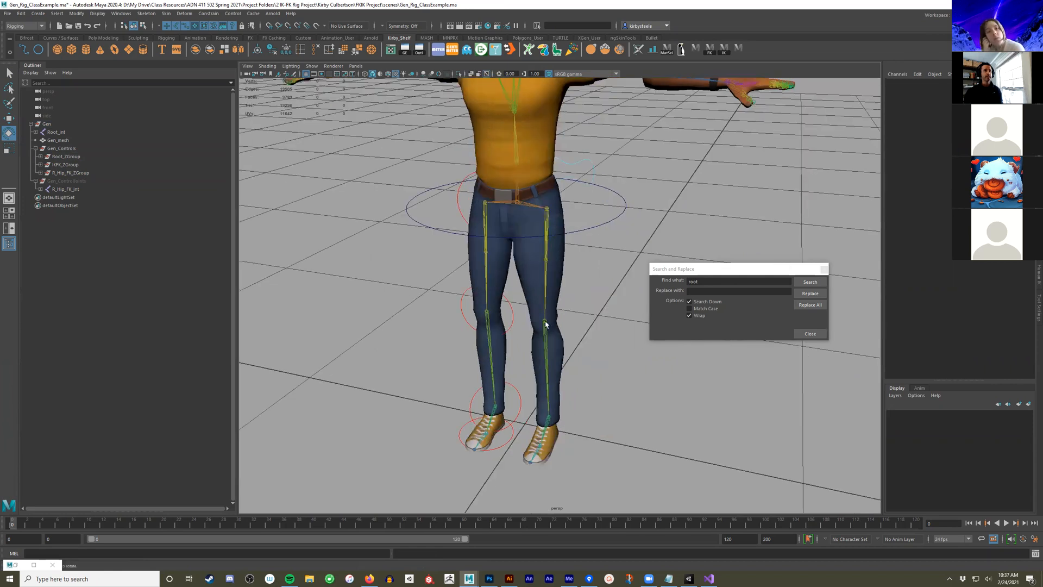
Select the left leg joints from hip to ball plus Root_jnt and run the FK script to build the leg's FK joints and controls
{"action": "key", "text": "q"}
{"action": "left_click", "coordinate": [550, 360], "text": "shift"}
{"action": "left_click", "coordinate": [548, 423], "text": "shift"}
{"action": "left_click", "coordinate": [545, 447], "text": "shift"}
{"action": "left_click", "coordinate": [519, 202]}
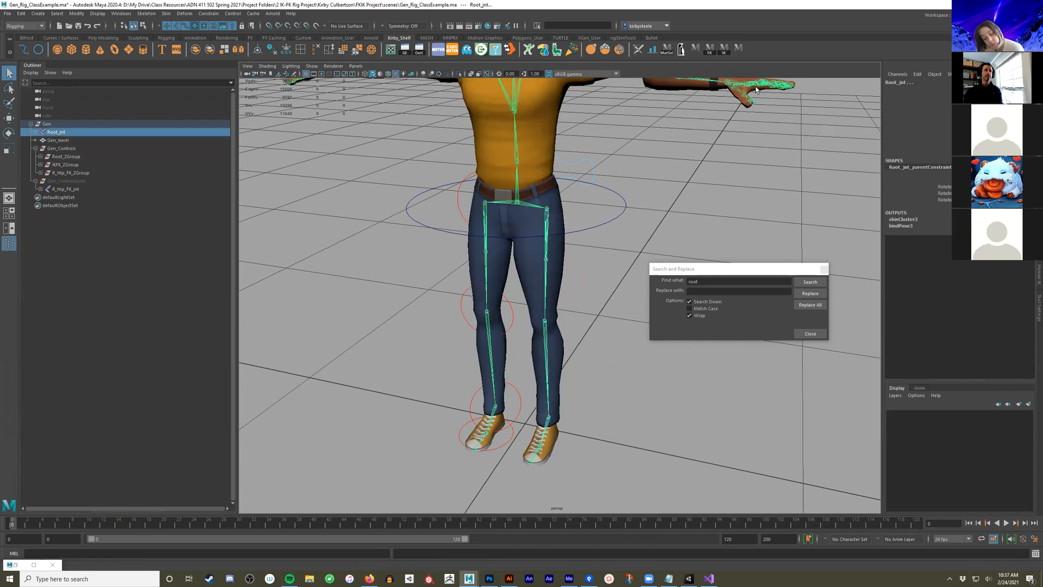
Select the spine joint chain up to the head and run the FK script on it
{"action": "middle_click_drag", "start_coordinate": [518, 247], "coordinate": [519, 348], "text": "alt"}
{"action": "left_click_drag", "start_coordinate": [519, 347], "coordinate": [538, 344], "text": "alt"}
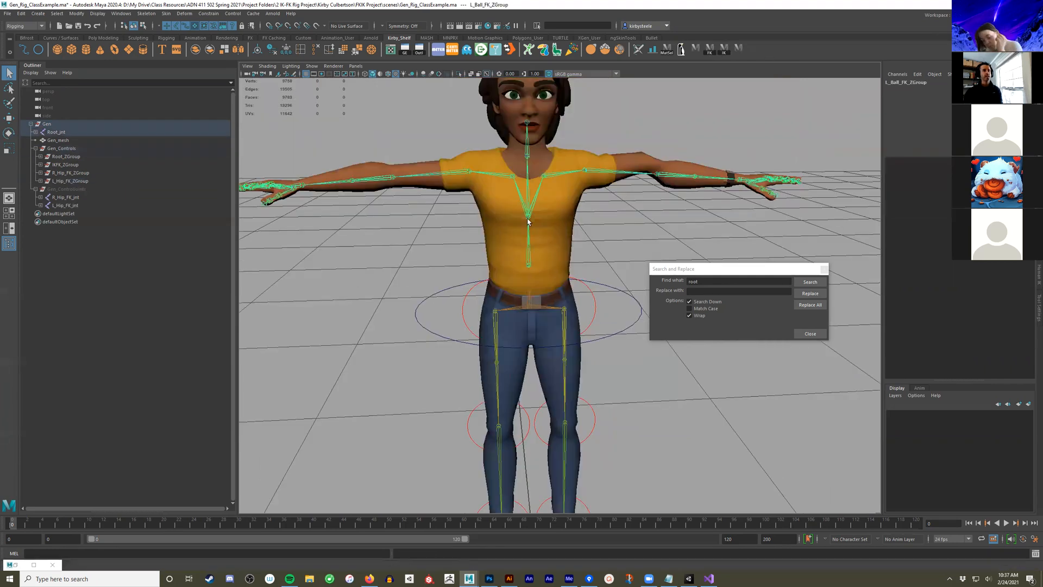
{"action": "left_click", "coordinate": [528, 123]}
{"action": "left_click", "coordinate": [717, 51]}
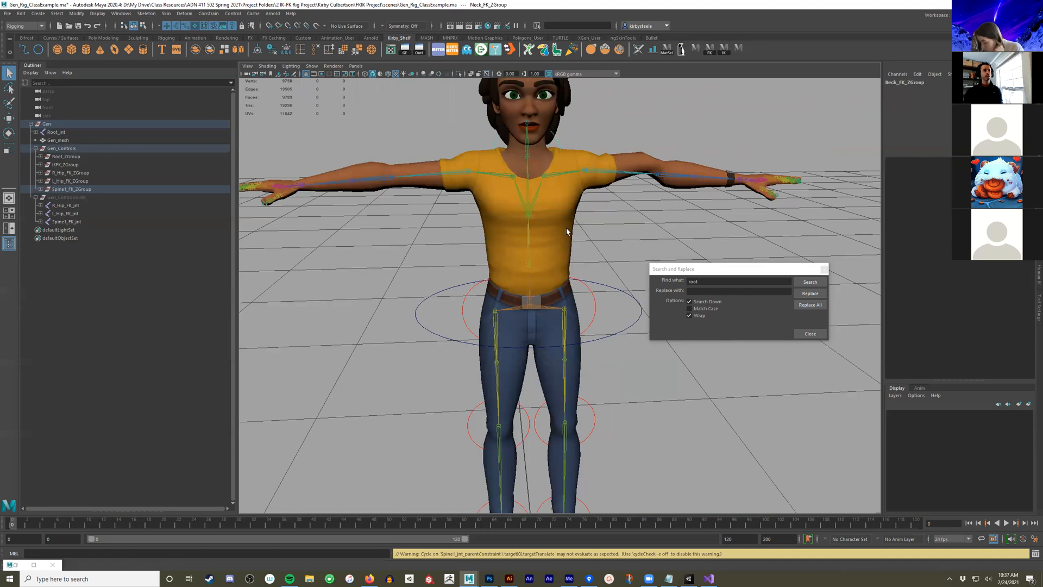
Hide Gen_mesh and examine the FK controls around the spine, hips and legs
{"action": "left_click_drag", "start_coordinate": [468, 276], "coordinate": [549, 212], "text": "alt"}
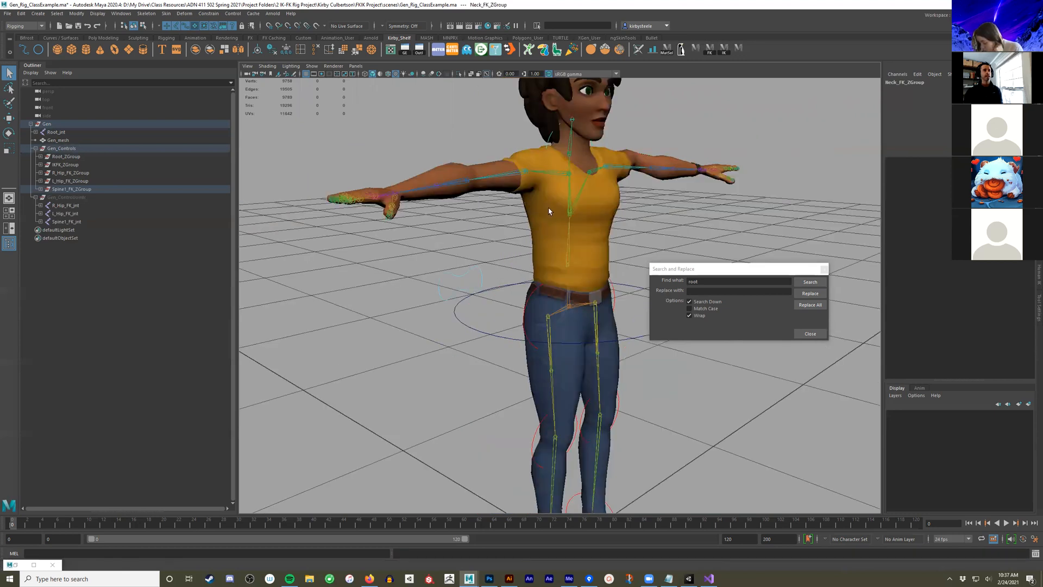
{"action": "left_click", "coordinate": [562, 246]}
{"action": "key", "text": "ctrl+h"}
{"action": "left_click_drag", "start_coordinate": [589, 271], "coordinate": [559, 262], "text": "alt"}
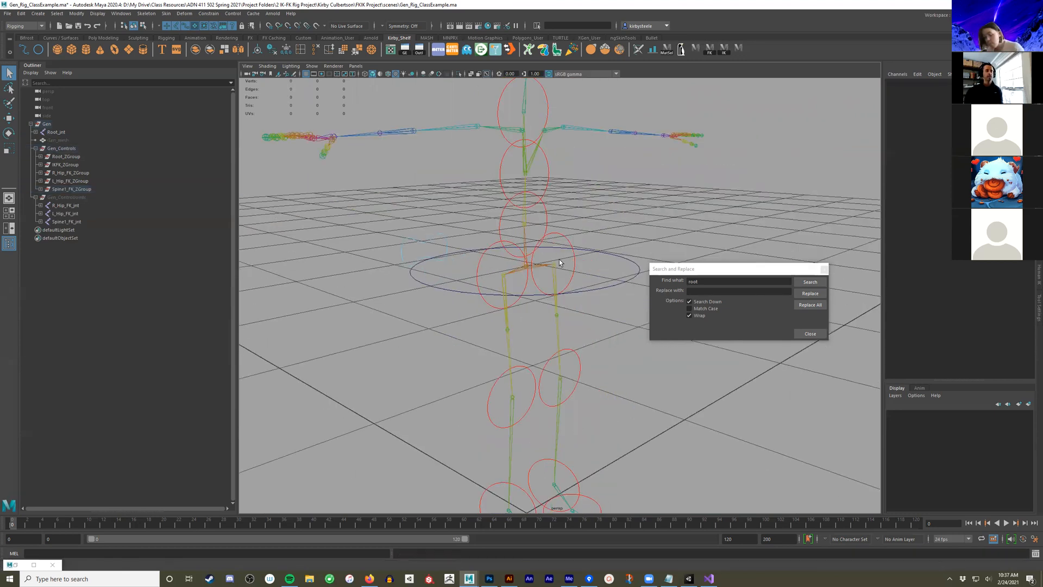
{"action": "middle_click_drag", "start_coordinate": [522, 329], "coordinate": [470, 229], "text": "alt"}
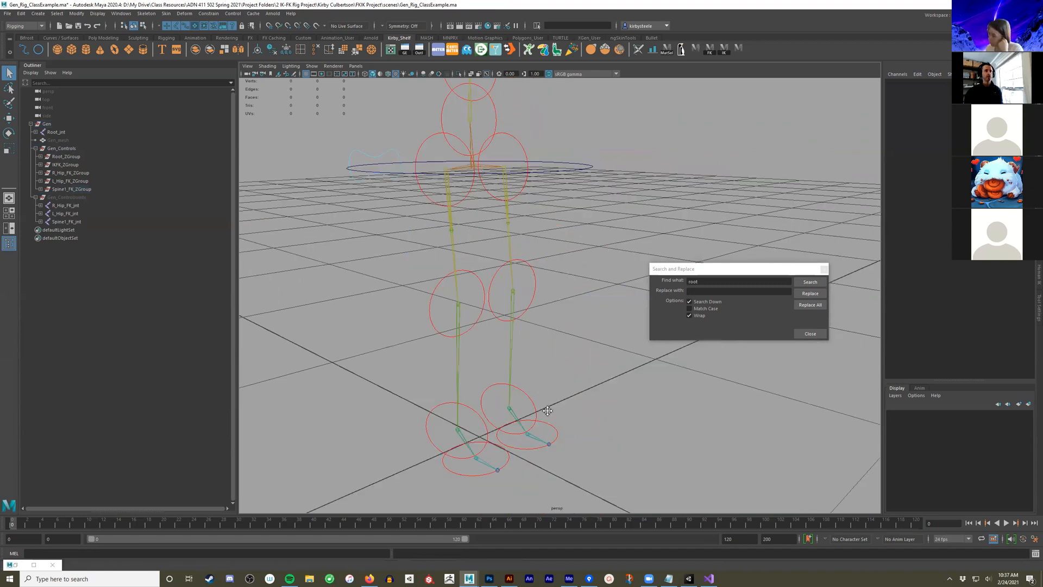
{"action": "middle_click_drag", "start_coordinate": [559, 334], "coordinate": [546, 385], "text": "alt"}
{"action": "left_click_drag", "start_coordinate": [536, 290], "coordinate": [555, 341], "text": "alt"}
{"action": "left_click_drag", "start_coordinate": [562, 289], "coordinate": [589, 345], "text": "alt"}
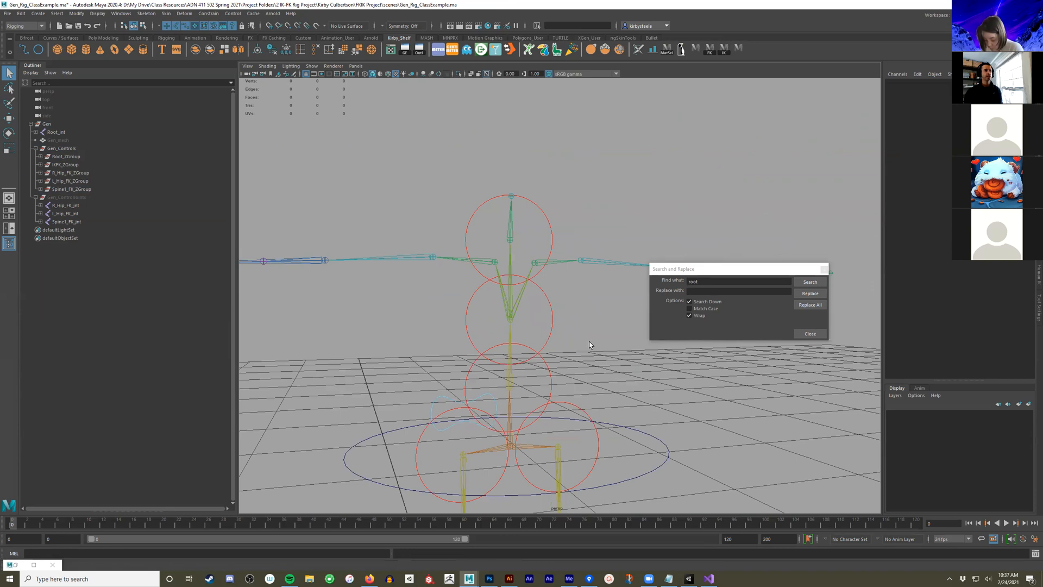
{"action": "key", "text": "ctrl+z"}
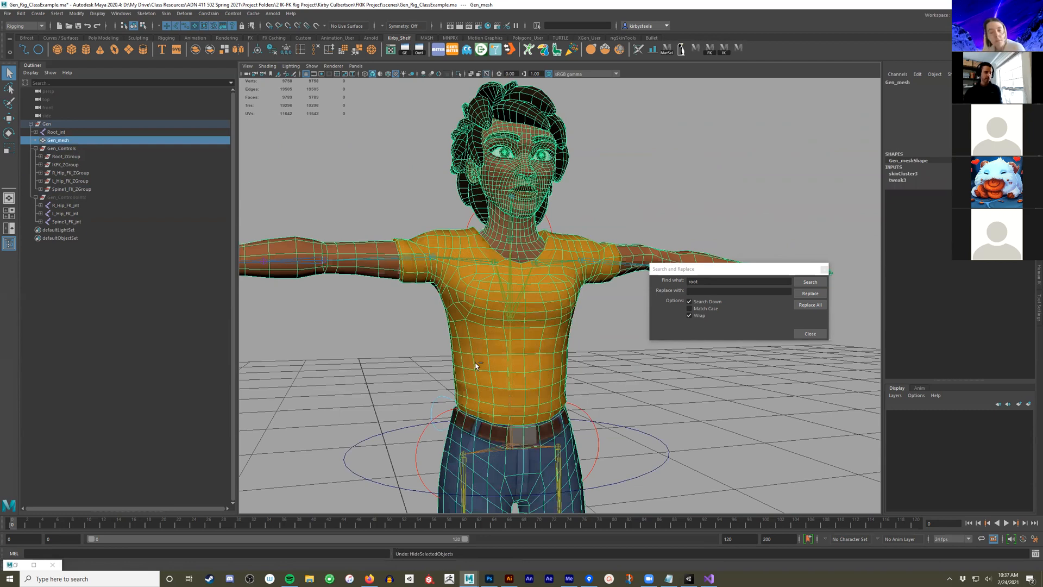
{"action": "key", "text": "ctrl+h"}
{"action": "middle_click_drag", "start_coordinate": [569, 311], "coordinate": [561, 267], "text": "alt"}
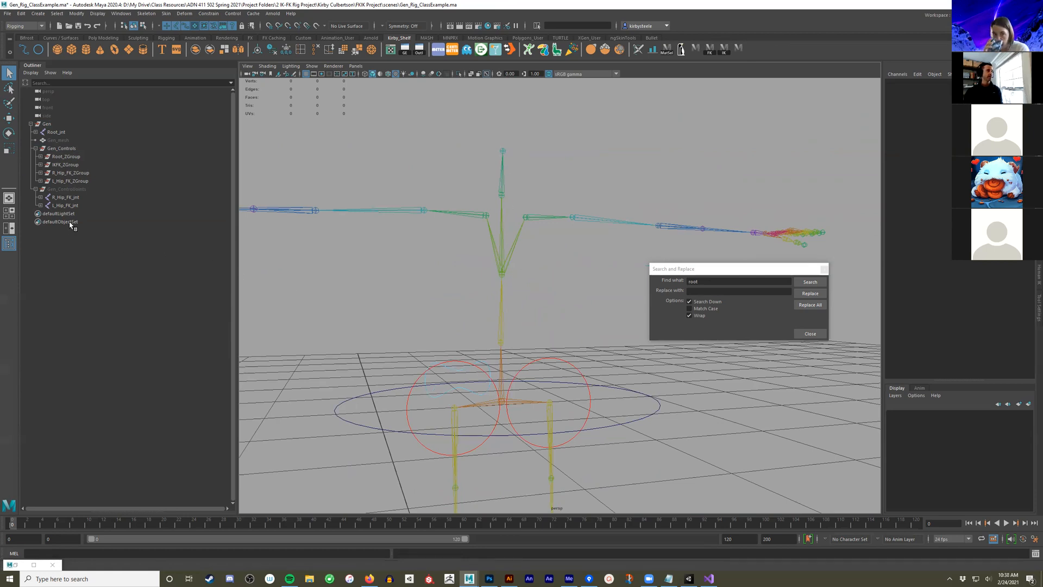
Delete L_Hip_FK_jnt and L_Hip_FK_ZGroup
{"action": "left_click", "coordinate": [65, 206]}
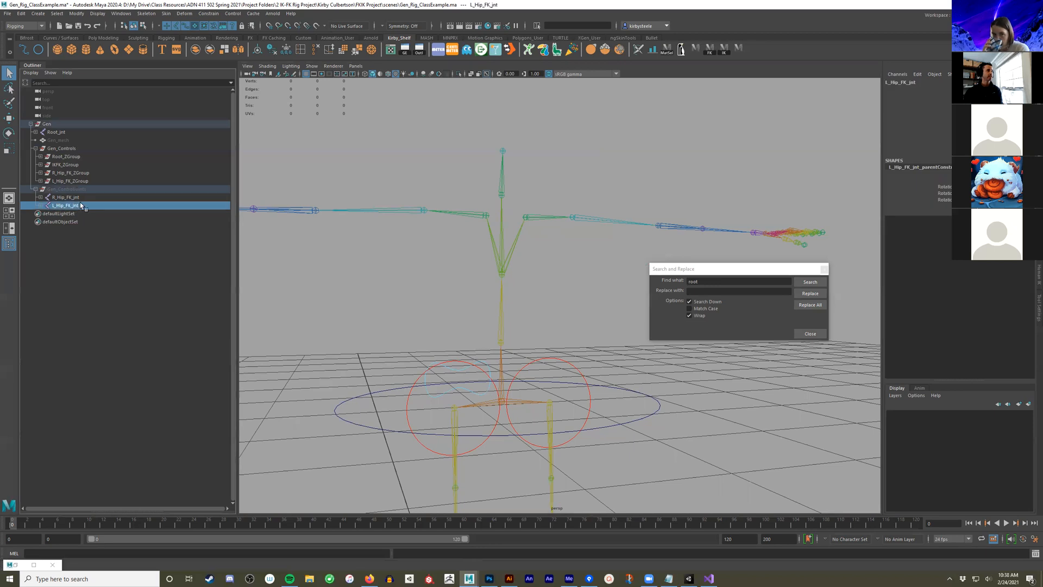
{"action": "left_click", "coordinate": [81, 181], "text": "ctrl"}
{"action": "scroll", "coordinate": [436, 305], "scroll_direction": "down", "scroll_amount": 1}
{"action": "key", "text": "Delete"}
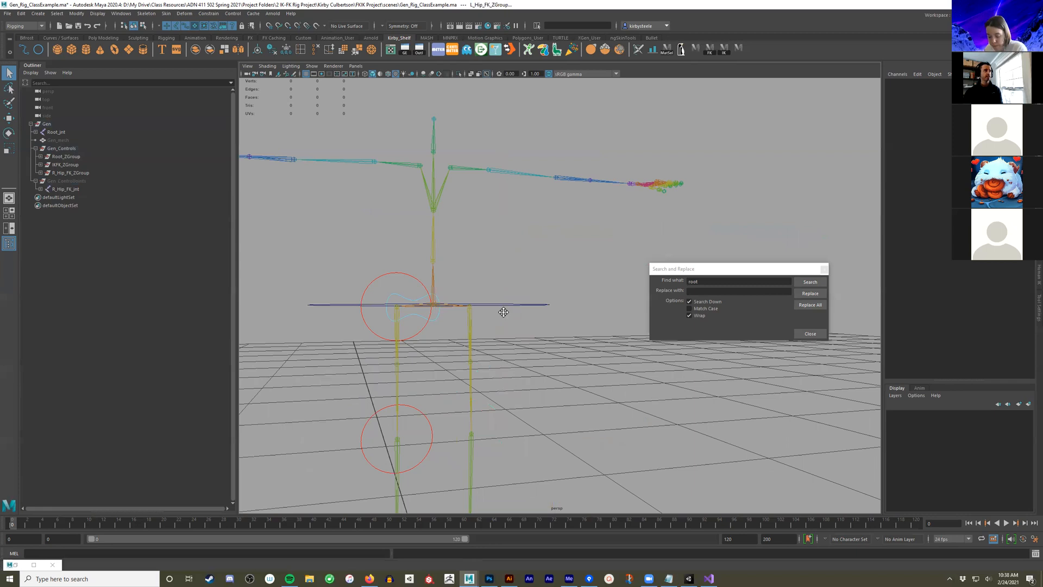
Try running the FK script on only the left hip, knee, ankle and ball joints, without Root_jnt in the selection
{"action": "left_click_drag", "start_coordinate": [513, 304], "coordinate": [492, 282], "text": "alt"}
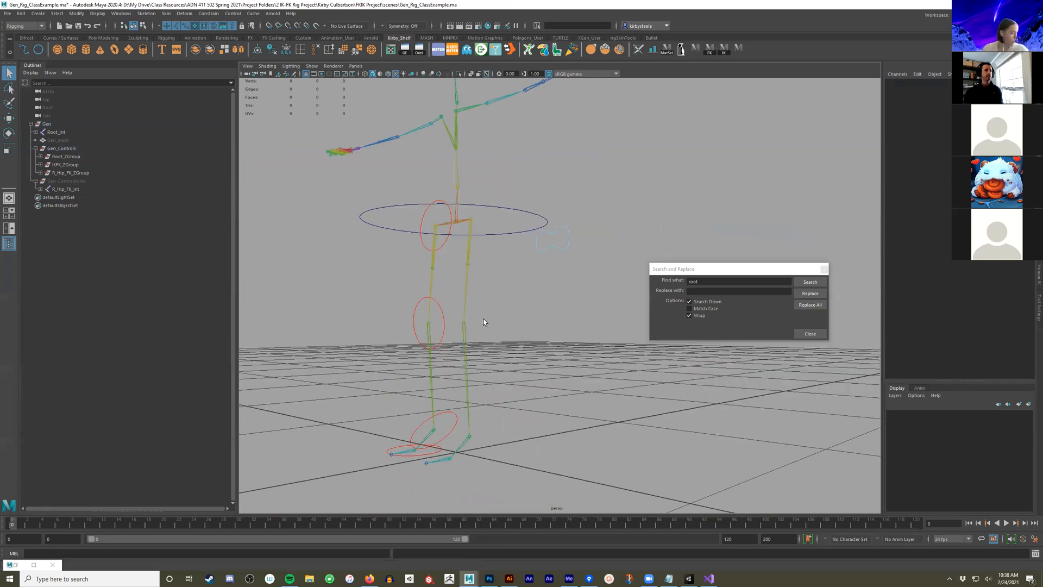
{"action": "left_click", "coordinate": [470, 352], "text": "shift"}
{"action": "left_click", "coordinate": [475, 437], "text": "shift"}
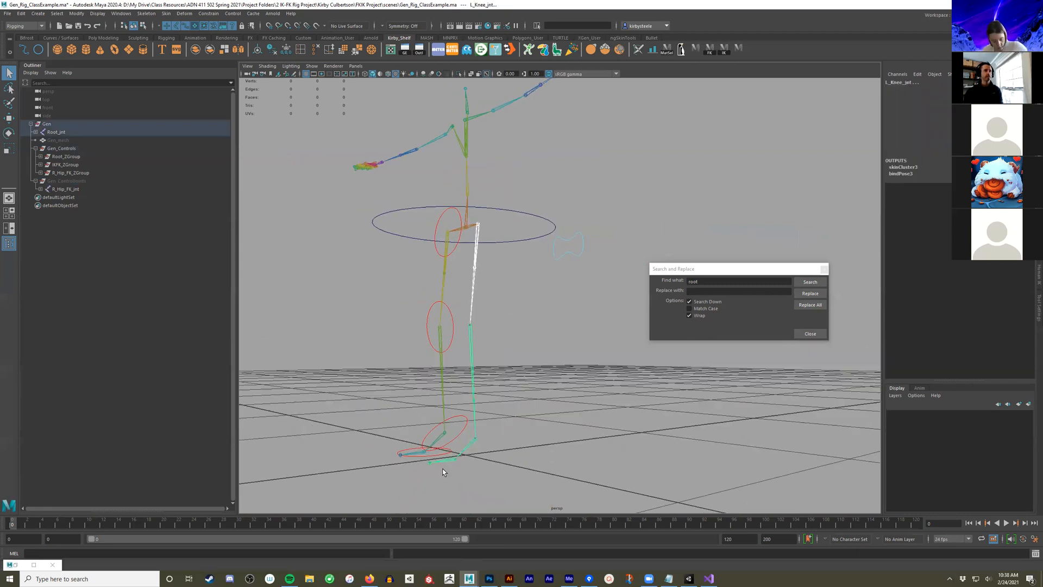
{"action": "left_click", "coordinate": [443, 463], "text": "shift"}
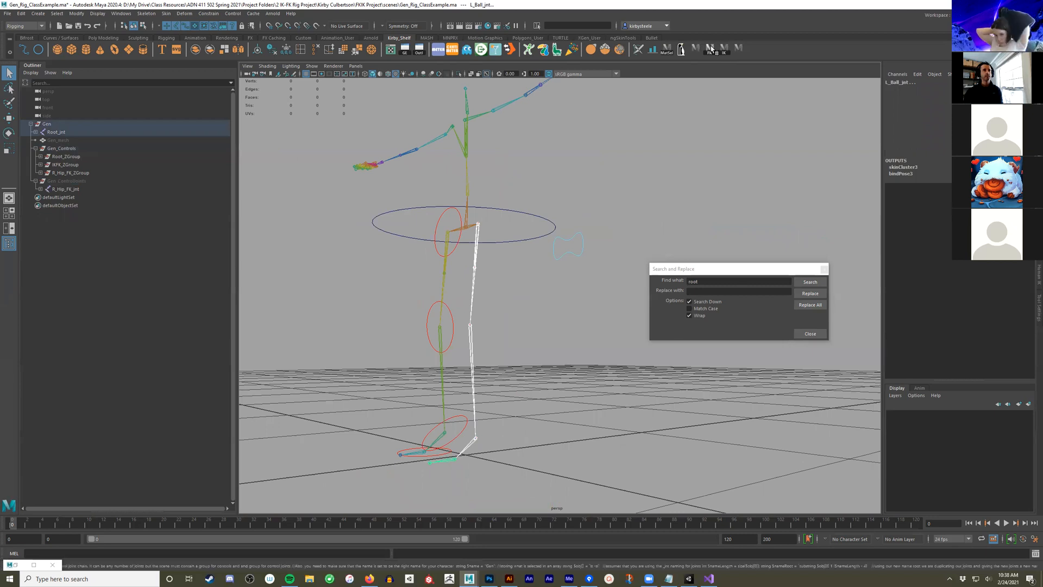
{"action": "left_click_drag", "start_coordinate": [417, 420], "coordinate": [430, 425], "text": "alt"}
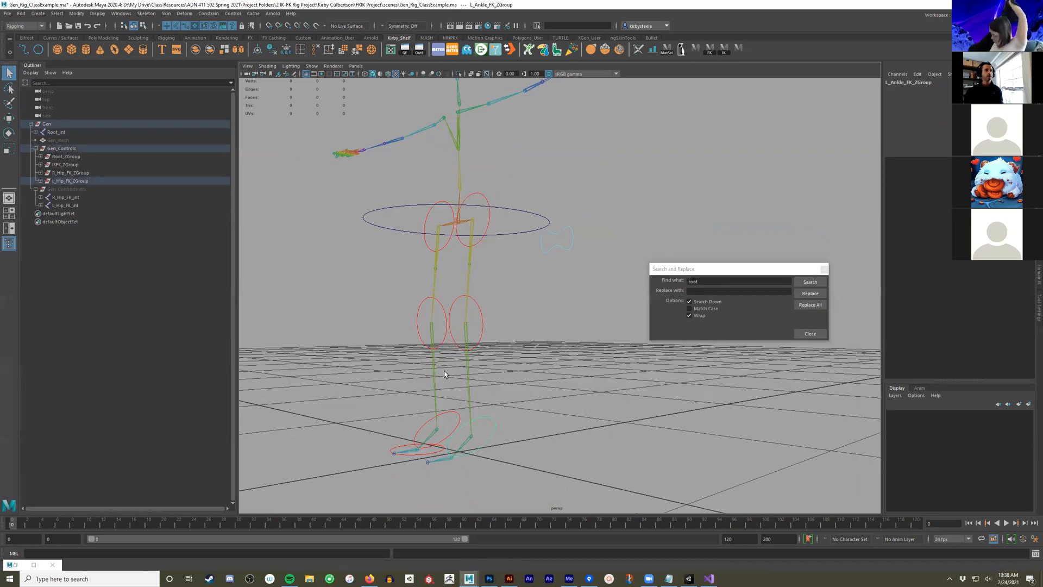
{"action": "left_click_drag", "start_coordinate": [501, 334], "coordinate": [548, 354], "text": "alt"}
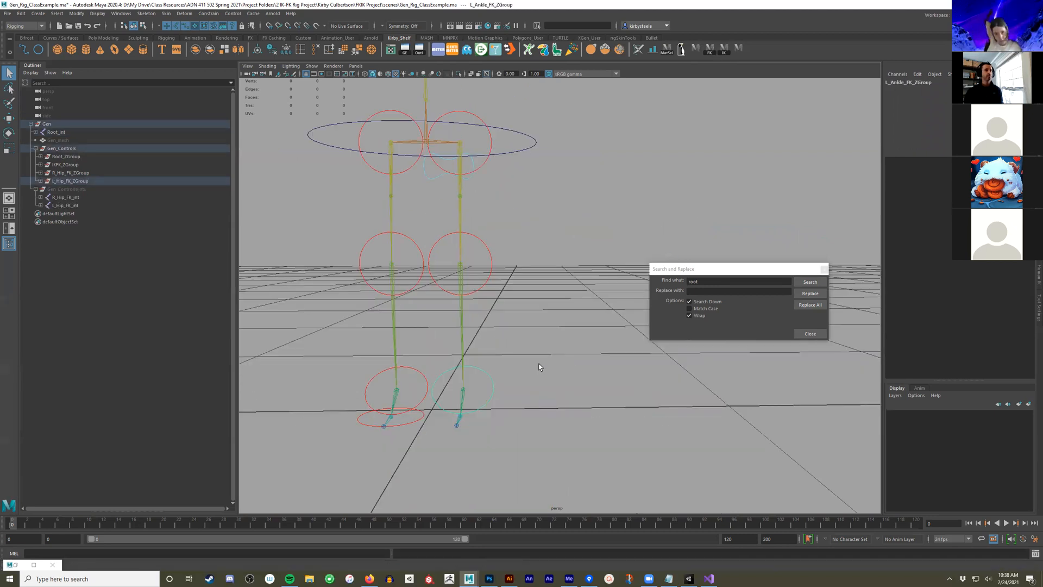
{"action": "key", "text": "ctrl+z"}
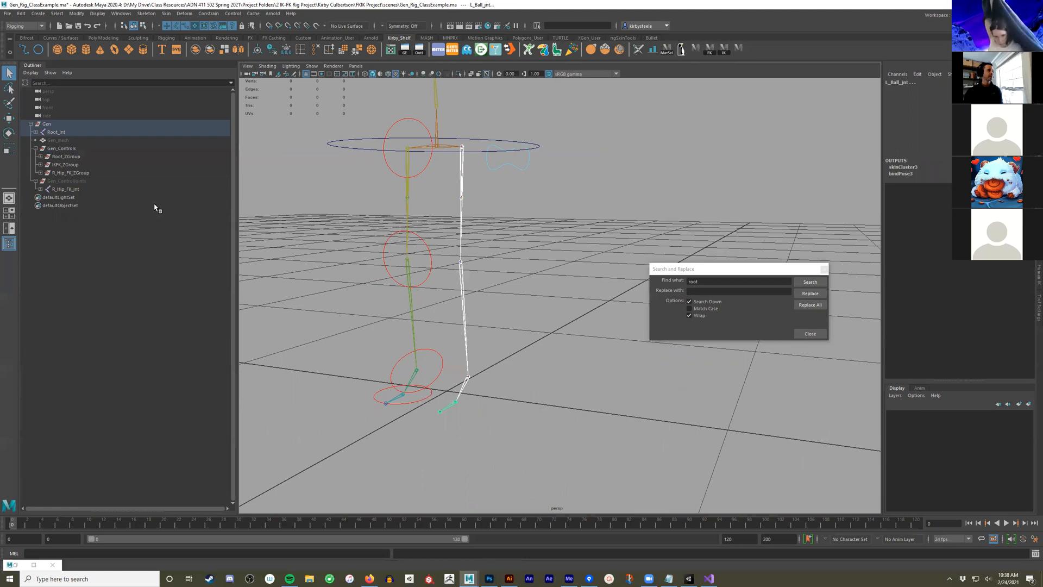
Rebuild the left leg's FK joints and controls by running the FK script on its hip, knee, ankle and ball joints plus Root_jnt
{"action": "left_click", "coordinate": [88, 189]}
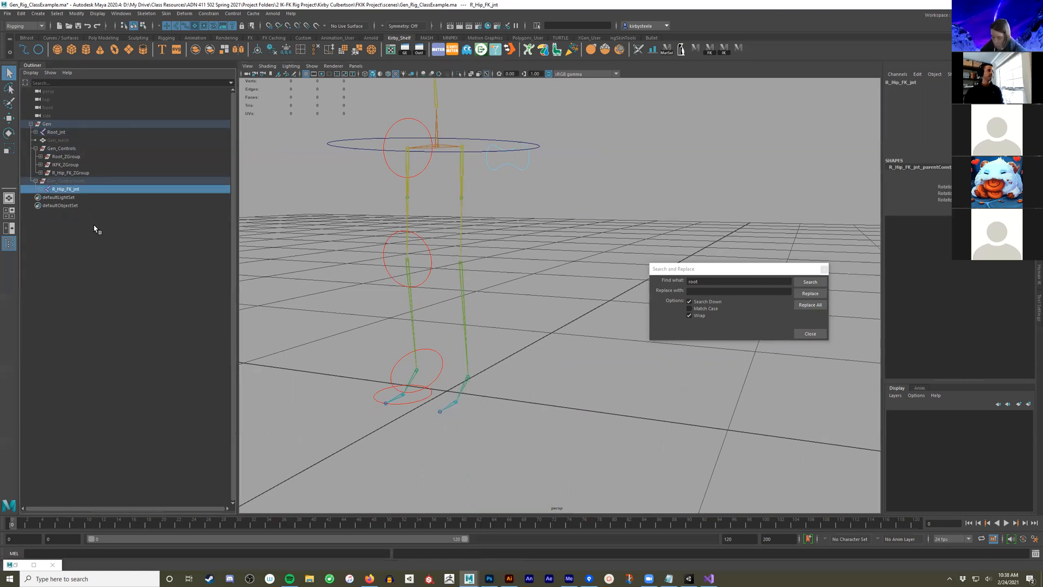
{"action": "left_click", "coordinate": [461, 147]}
{"action": "left_click", "coordinate": [462, 266]}
{"action": "left_click", "coordinate": [467, 377]}
{"action": "left_click", "coordinate": [456, 402]}
{"action": "left_click", "coordinate": [439, 148]}
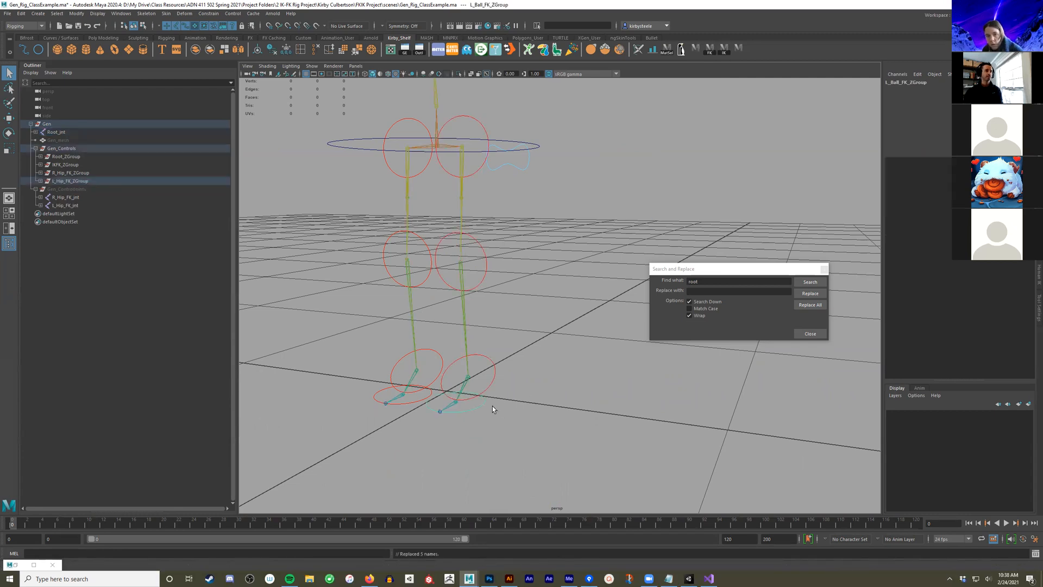
Select the spine joint chain up to Head_jnt, add Root_ctrl last, and run the FK script to build the spine and head controls
{"action": "middle_click_drag", "start_coordinate": [493, 406], "coordinate": [472, 462], "text": "alt"}
{"action": "left_click_drag", "start_coordinate": [418, 308], "coordinate": [419, 303], "text": "alt"}
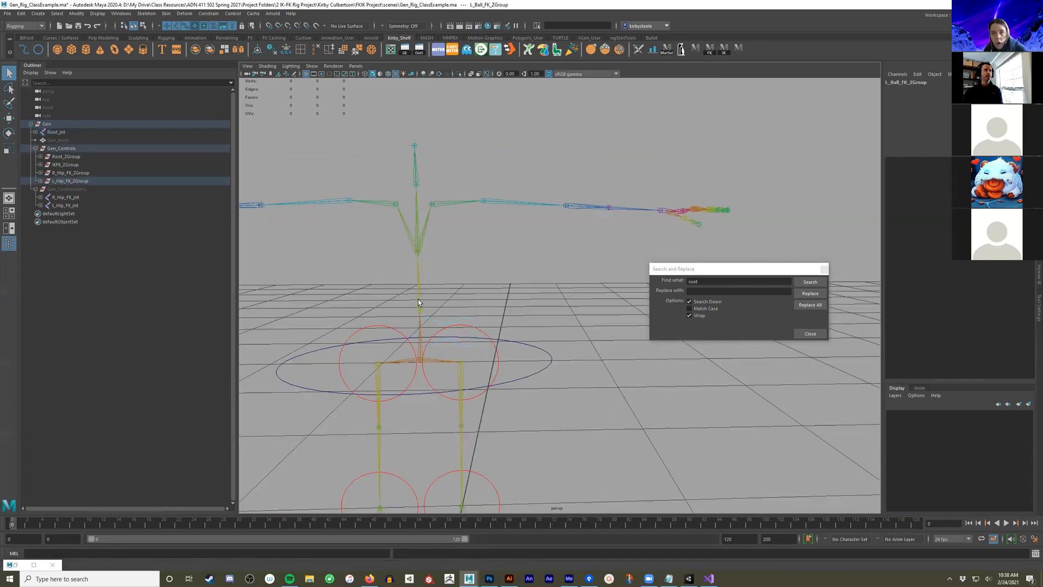
{"action": "left_click", "coordinate": [419, 263]}
{"action": "left_click", "coordinate": [417, 207], "text": "shift"}
{"action": "left_click", "coordinate": [417, 175]}
{"action": "left_click", "coordinate": [416, 143]}
{"action": "left_click_drag", "start_coordinate": [434, 335], "coordinate": [476, 277], "text": "alt"}
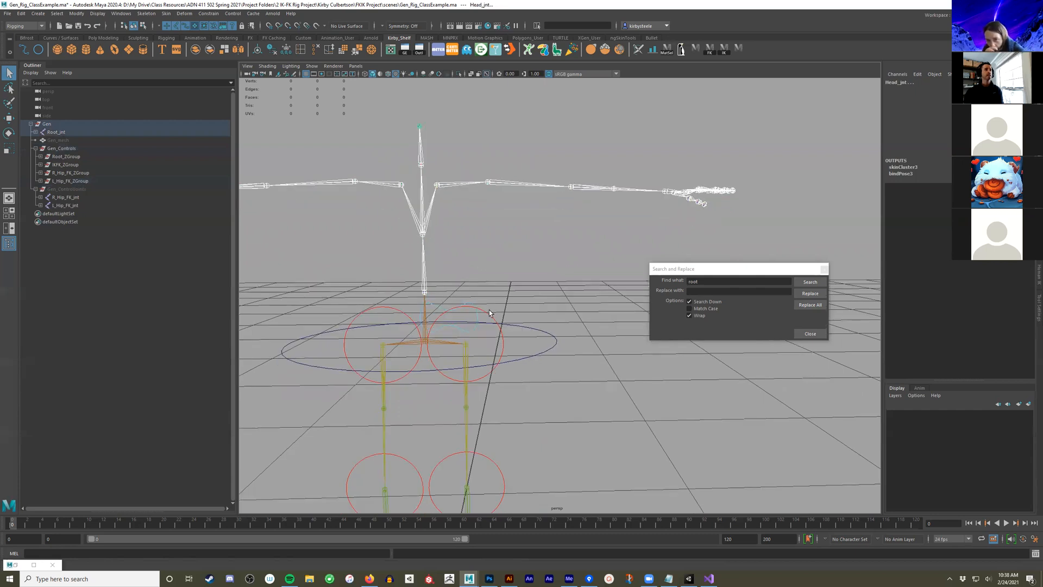
{"action": "left_click_drag", "start_coordinate": [518, 250], "coordinate": [542, 327], "text": "alt"}
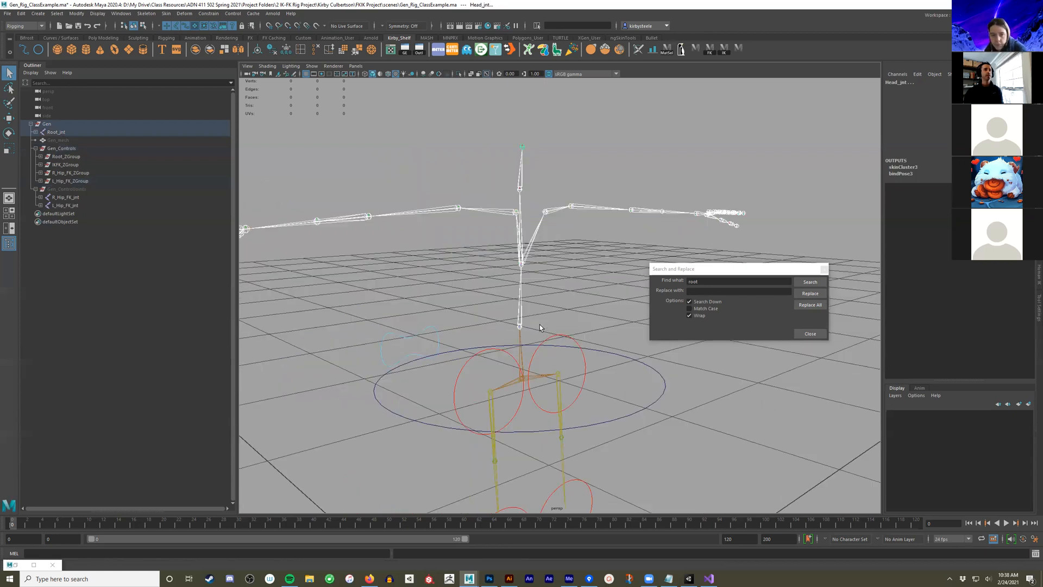
{"action": "left_click_drag", "start_coordinate": [464, 338], "coordinate": [511, 360], "text": "alt"}
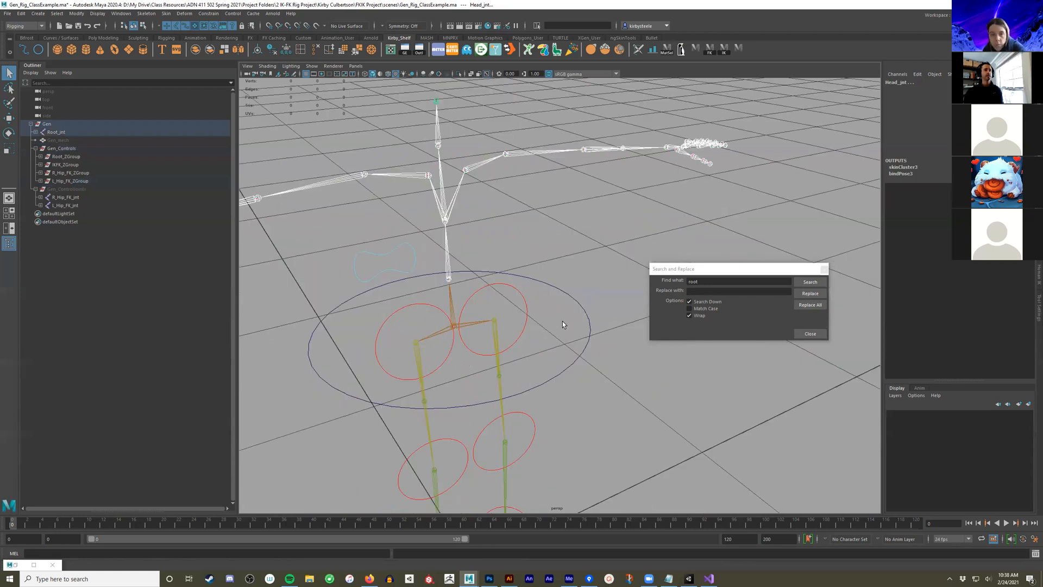
{"action": "left_click", "coordinate": [601, 361]}
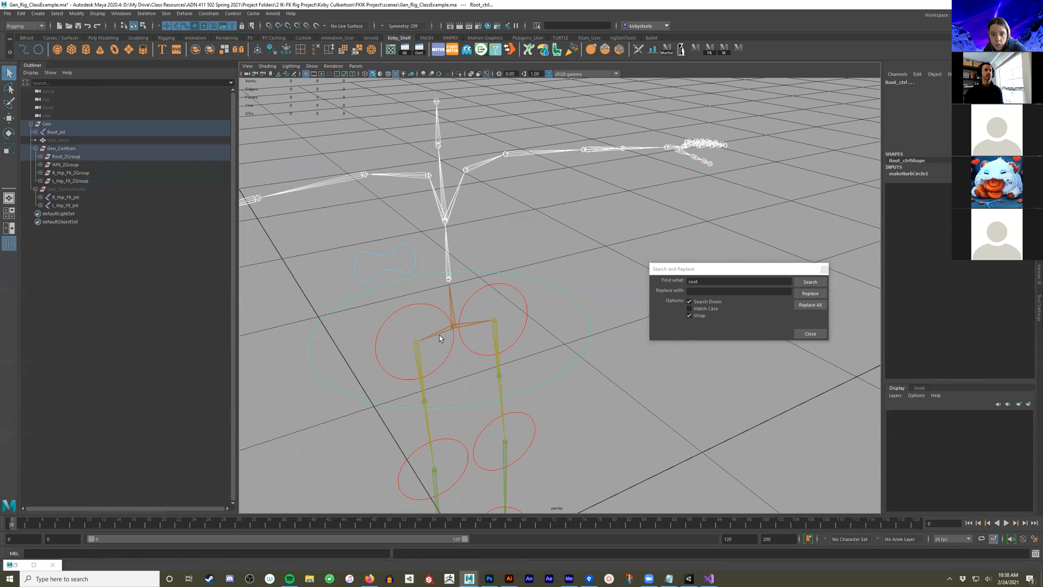
{"action": "left_click", "coordinate": [710, 48]}
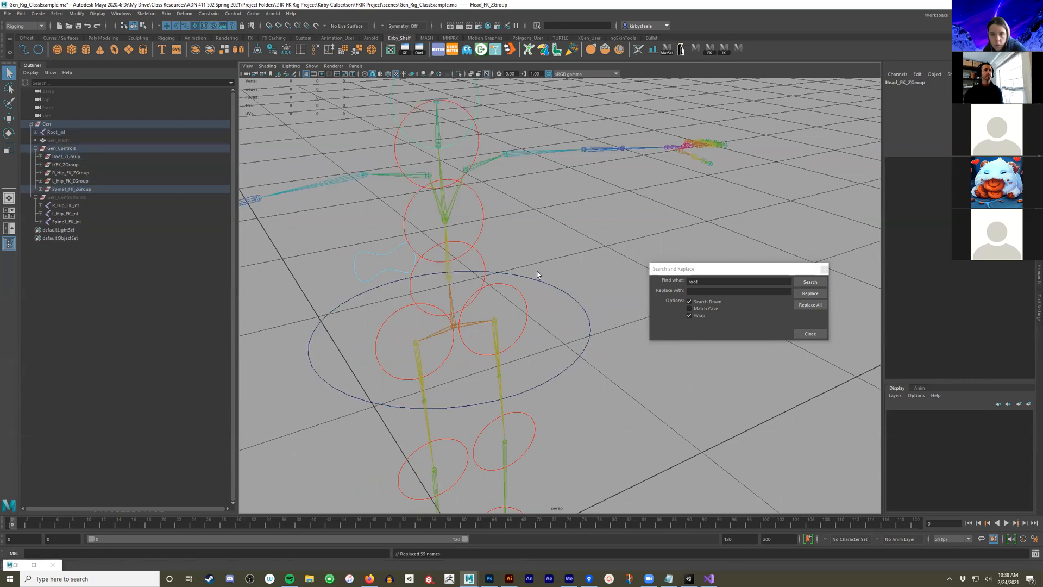
Examine the new spine and head FK controls, using Head_FK_ctrl and Spine1_FK_ctrl, and display their control vertices
{"action": "left_click_drag", "start_coordinate": [537, 272], "coordinate": [497, 206], "text": "alt"}
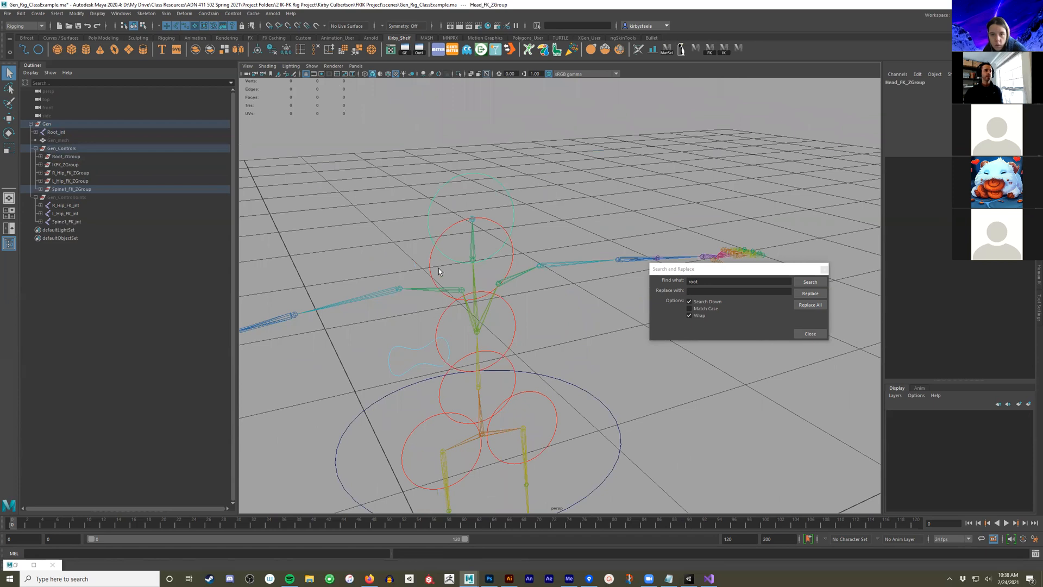
{"action": "left_click", "coordinate": [497, 253]}
{"action": "left_click_drag", "start_coordinate": [552, 324], "coordinate": [539, 289], "text": "alt"}
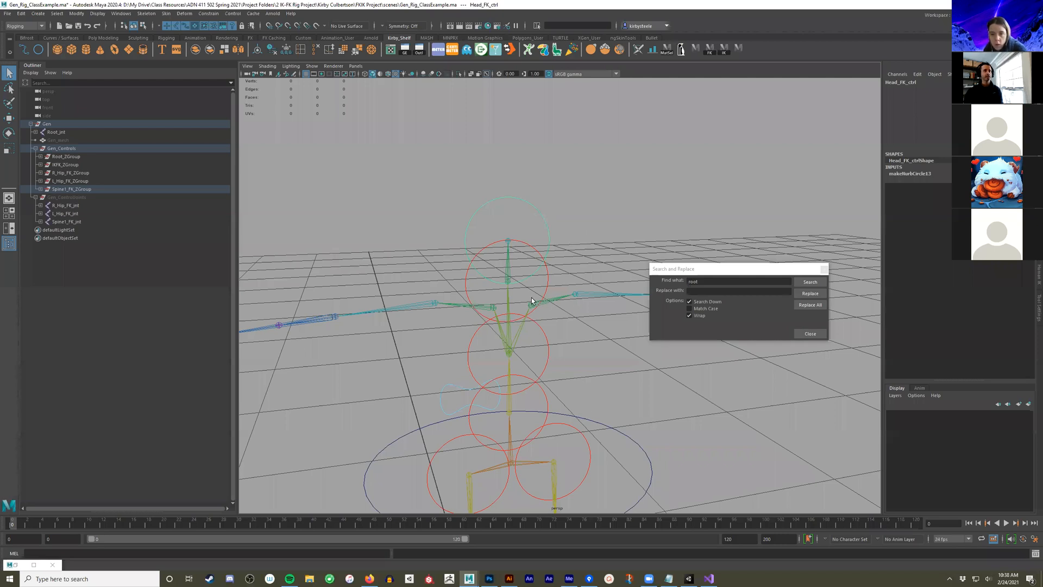
{"action": "left_click", "coordinate": [543, 396]}
{"action": "middle_click_drag", "start_coordinate": [543, 396], "coordinate": [532, 304], "text": "alt"}
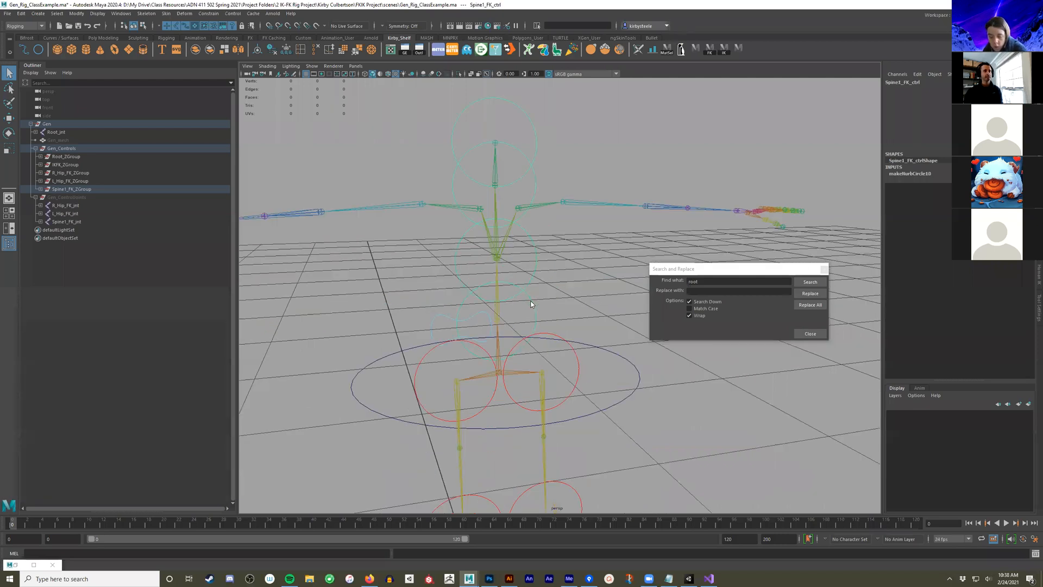
{"action": "left_click", "coordinate": [499, 306]}
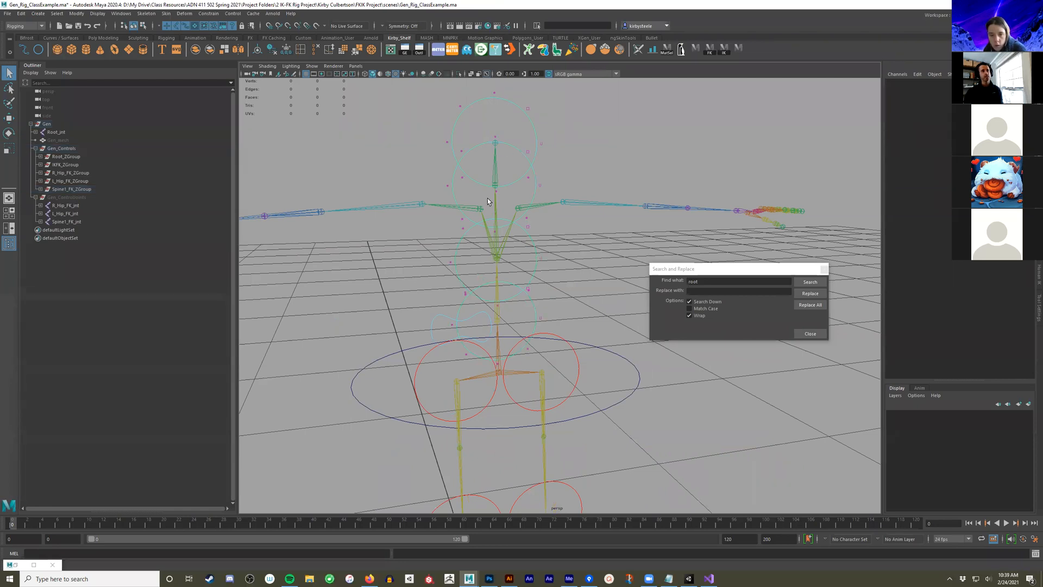
{"action": "left_click_drag", "start_coordinate": [532, 308], "coordinate": [563, 305], "text": "alt"}
{"action": "left_click_drag", "start_coordinate": [539, 271], "coordinate": [511, 346], "text": "alt"}
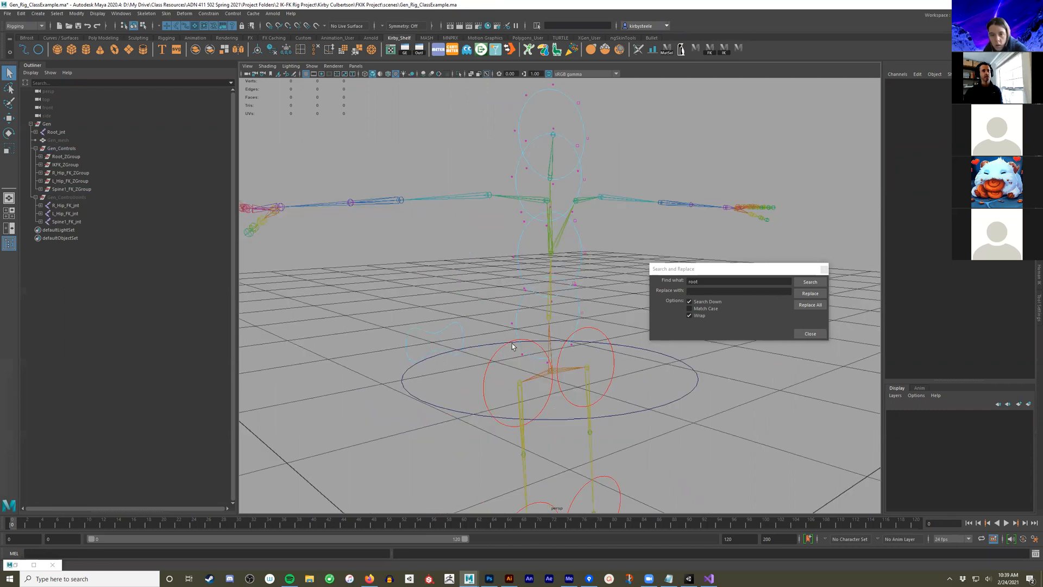
{"action": "left_click_drag", "start_coordinate": [554, 312], "coordinate": [545, 145], "text": "alt"}
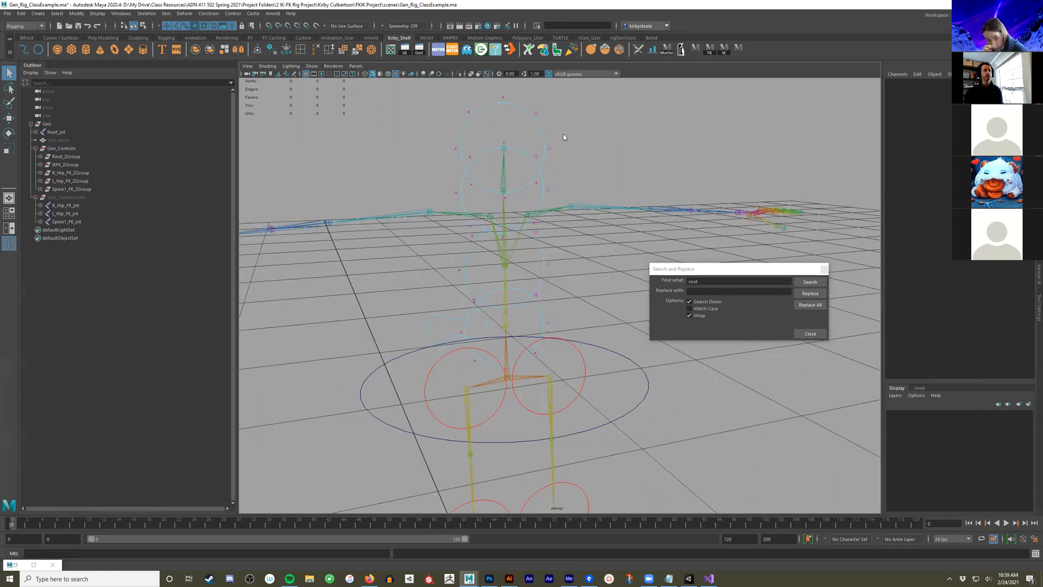
{"action": "middle_click_drag", "start_coordinate": [547, 118], "coordinate": [557, 187], "text": "alt"}
Rotate the control vertices of Head_FK_ctrl so its circle lies flat, and raise the circle above the head
{"action": "left_click", "coordinate": [546, 192]}
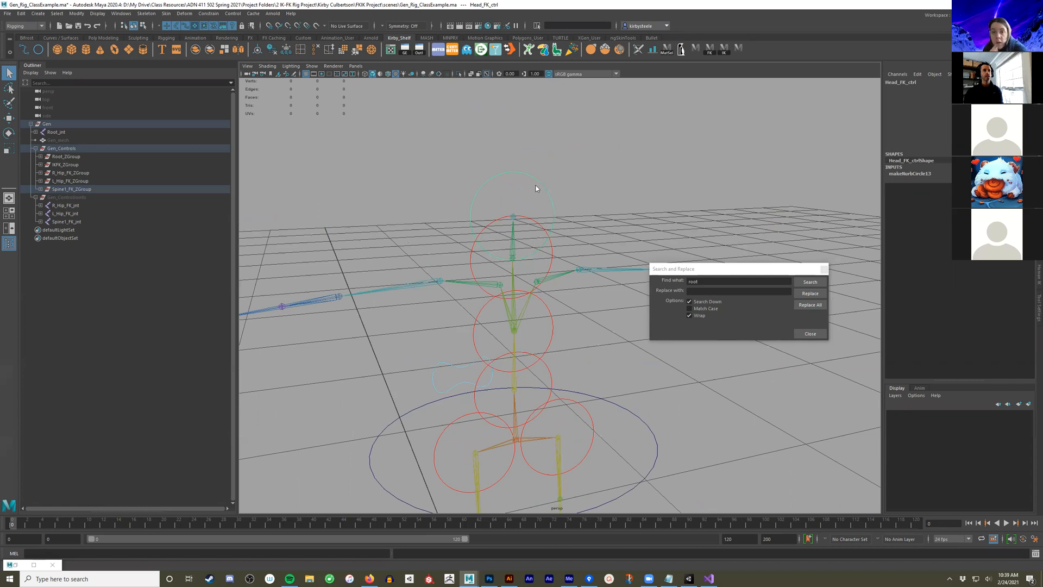
{"action": "key", "text": "ctrl+z"}
{"action": "key", "text": "ctrl+z"}
{"action": "key", "text": "ctrl+z"}
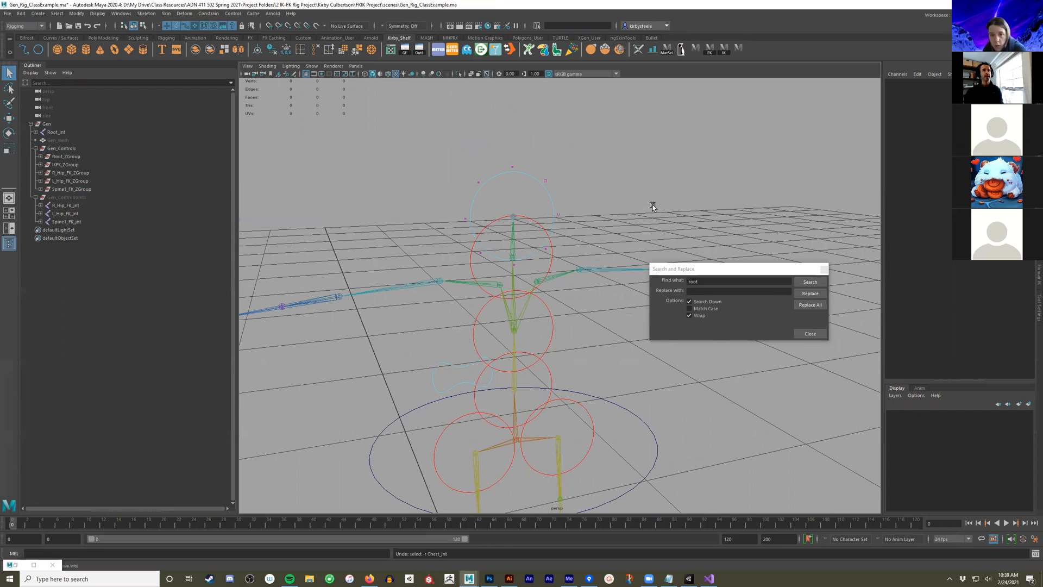
{"action": "key", "text": "ctrl+z"}
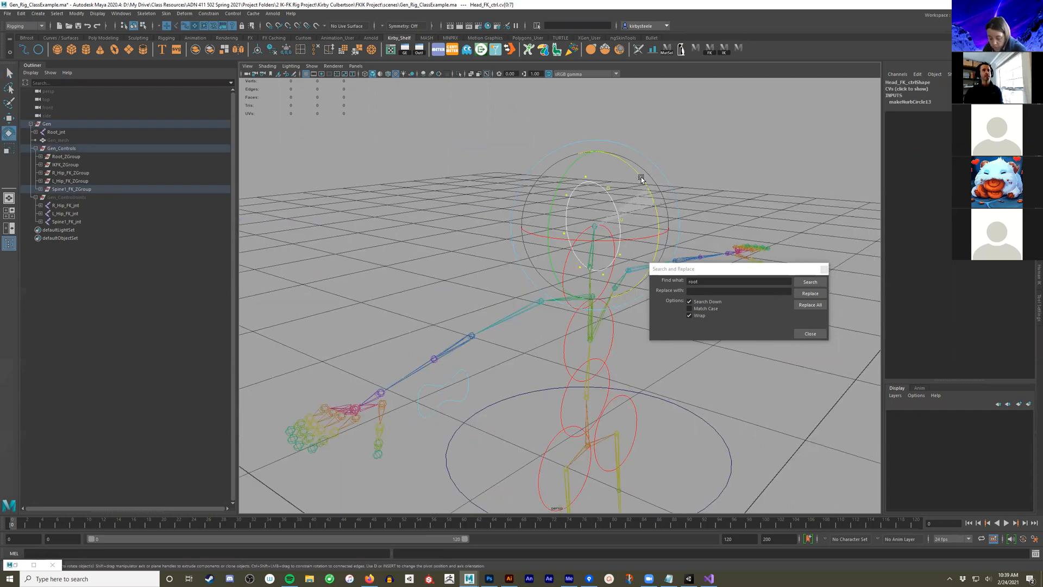
{"action": "key", "text": "ctrl+z"}
{"action": "key", "text": "ctrl+z"}
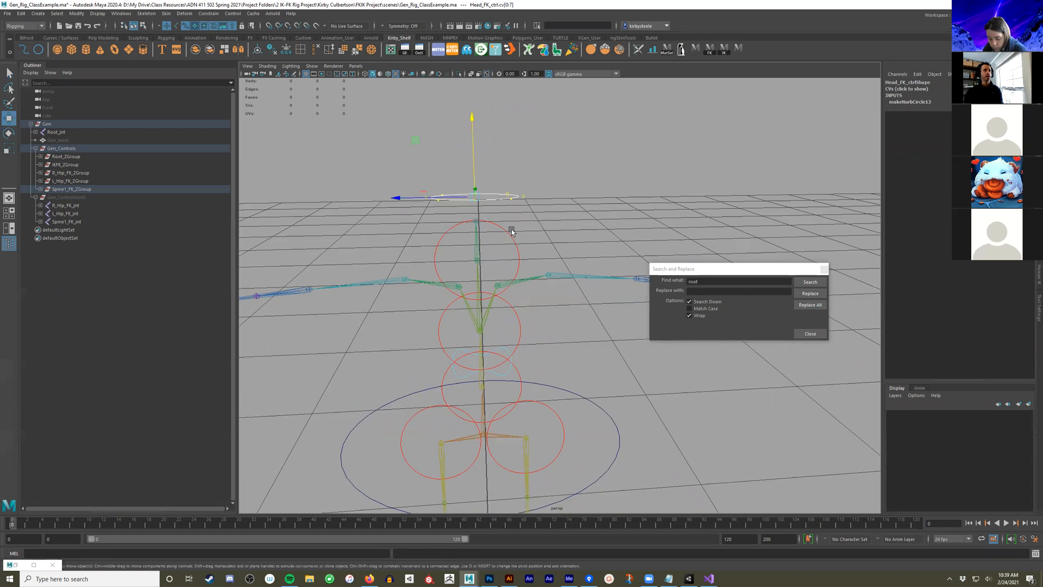
Rotate the control vertices of Neck_FK_ctrl to lie flat and scale them down to about 0.58
{"action": "left_click", "coordinate": [506, 230]}
{"action": "right_click_drag", "start_coordinate": [505, 229], "coordinate": [397, 217]}
{"action": "left_click_drag", "start_coordinate": [397, 218], "coordinate": [617, 311]}
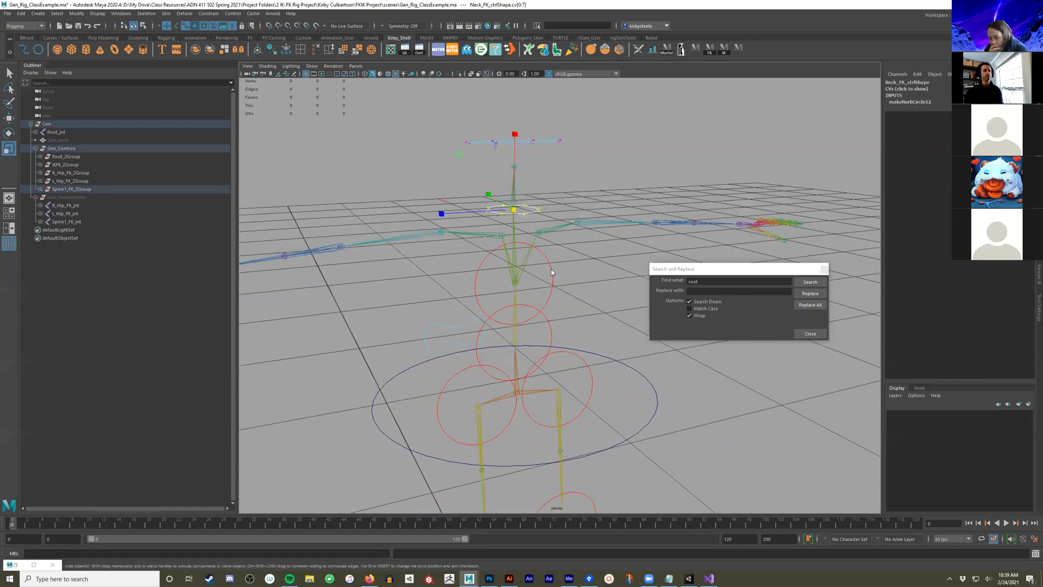
Select the control vertices of Chest_FK_ctrl and rotate the circle flat around the chest joint
{"action": "left_click_drag", "start_coordinate": [417, 224], "coordinate": [598, 327]}
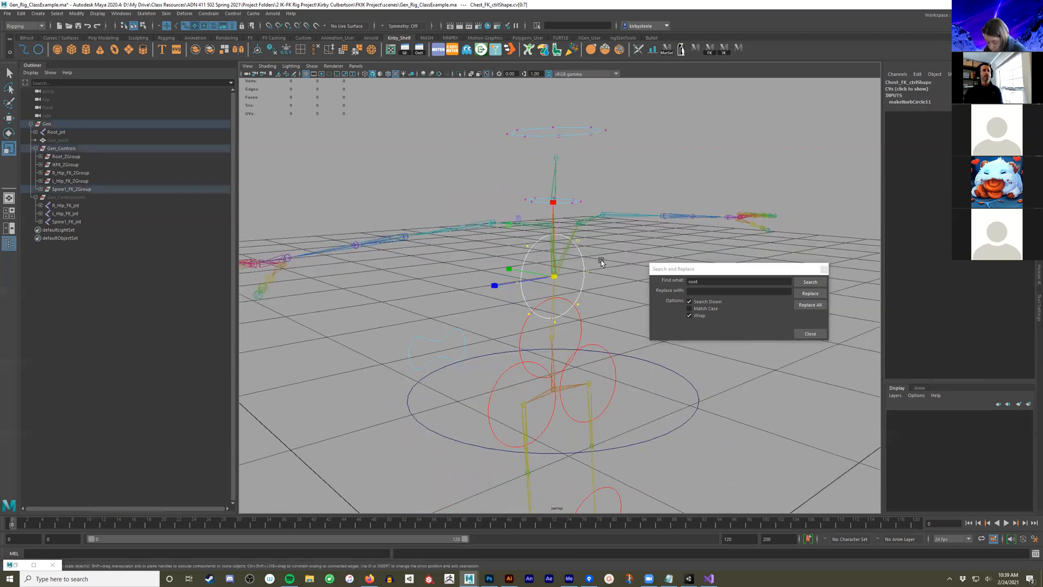
{"action": "key", "text": "e"}
{"action": "left_click_drag", "start_coordinate": [605, 263], "coordinate": [596, 227]}
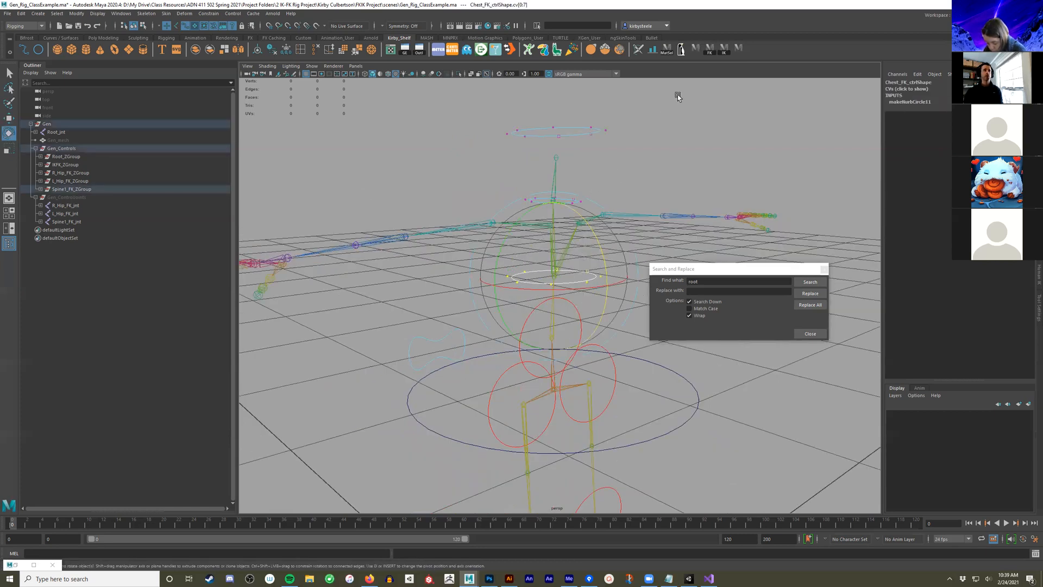
Examine the circle radius value used for new controls in the FK script
{"action": "right_click", "coordinate": [709, 51]}
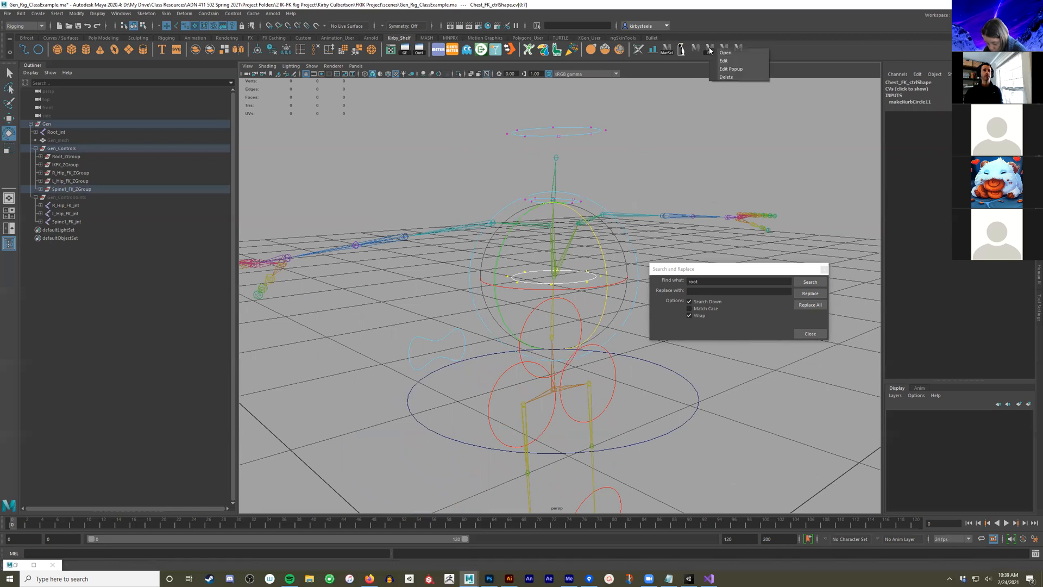
{"action": "left_click", "coordinate": [695, 178]}
{"action": "key", "text": "q"}
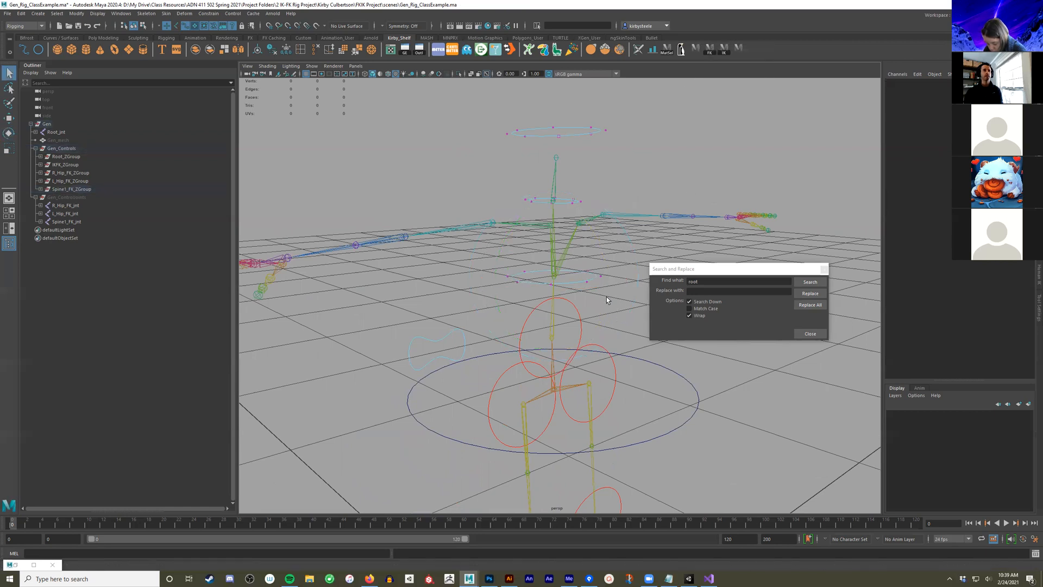
{"action": "left_click", "coordinate": [1036, 553]}
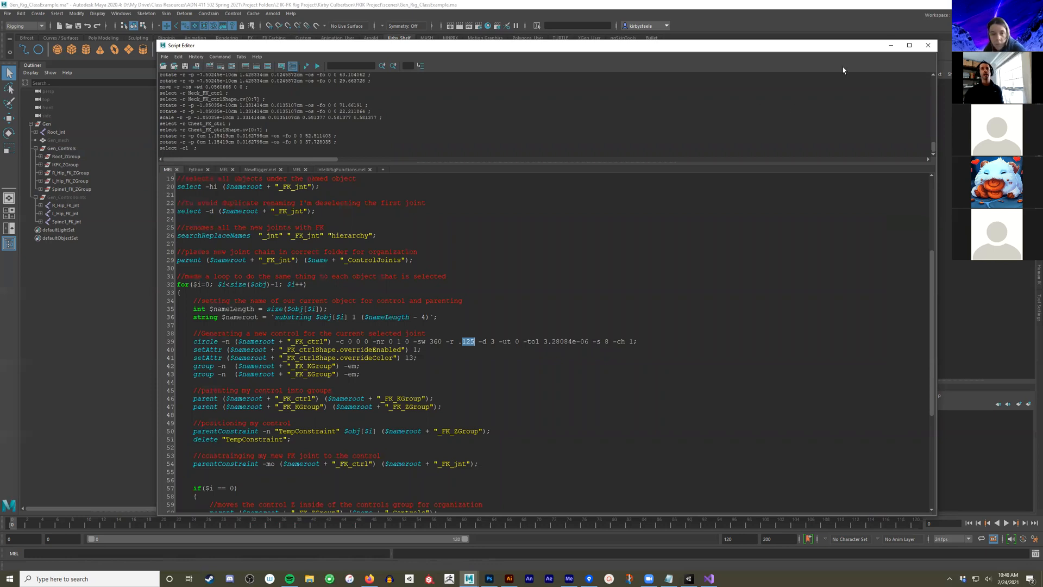
{"action": "left_click", "coordinate": [891, 45]}
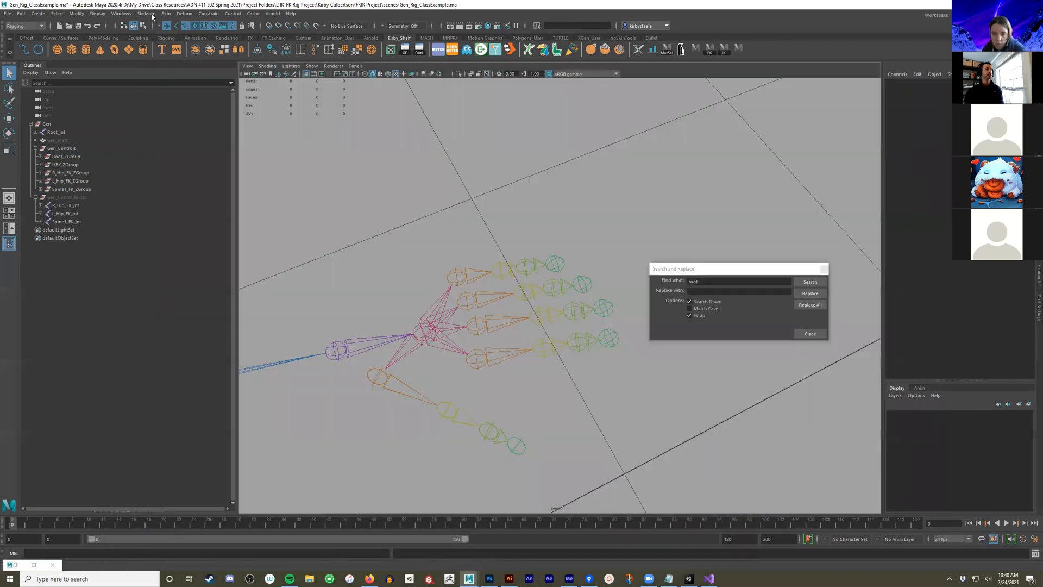
Try to build the left pointer finger's FK controls from its joints plus L_Hand_jnt, using a smaller circle radius in the FK shelf script
{"action": "left_click", "coordinate": [476, 352]}
{"action": "left_click", "coordinate": [568, 342], "text": "shift"}
{"action": "left_click", "coordinate": [576, 339], "text": "shift"}
{"action": "left_click", "coordinate": [423, 332], "text": "shift"}
{"action": "middle_click_drag", "start_coordinate": [436, 371], "coordinate": [458, 364], "text": "alt"}
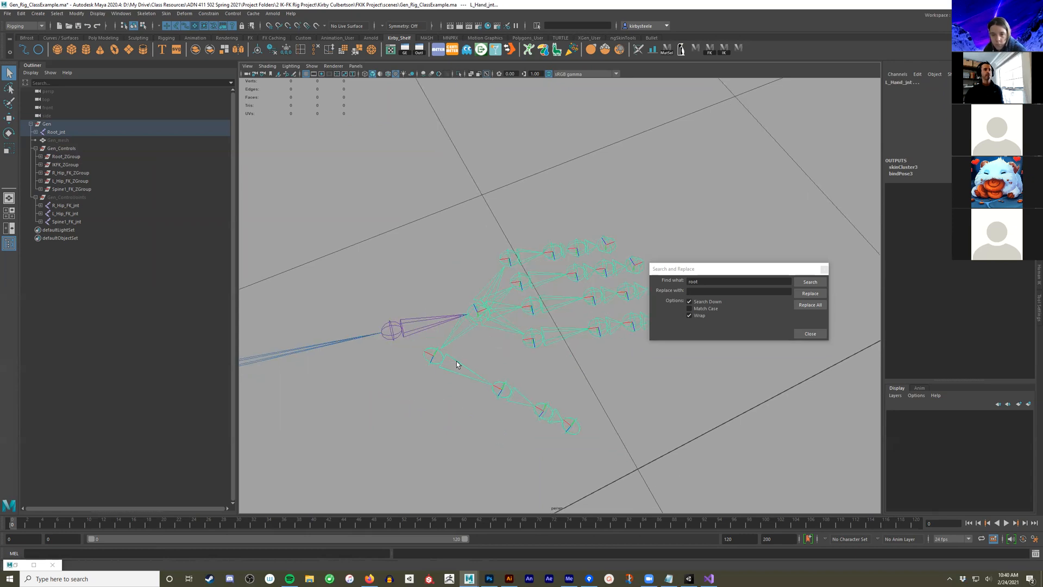
{"action": "right_click", "coordinate": [712, 54]}
{"action": "left_click", "coordinate": [733, 70]}
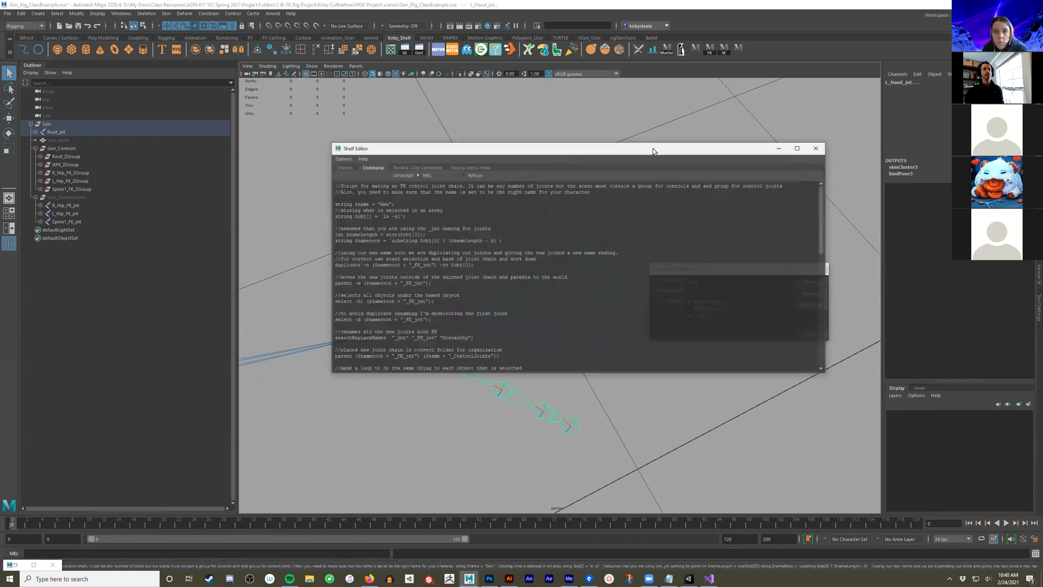
{"action": "scroll", "coordinate": [469, 305], "scroll_direction": "down", "scroll_amount": 15}
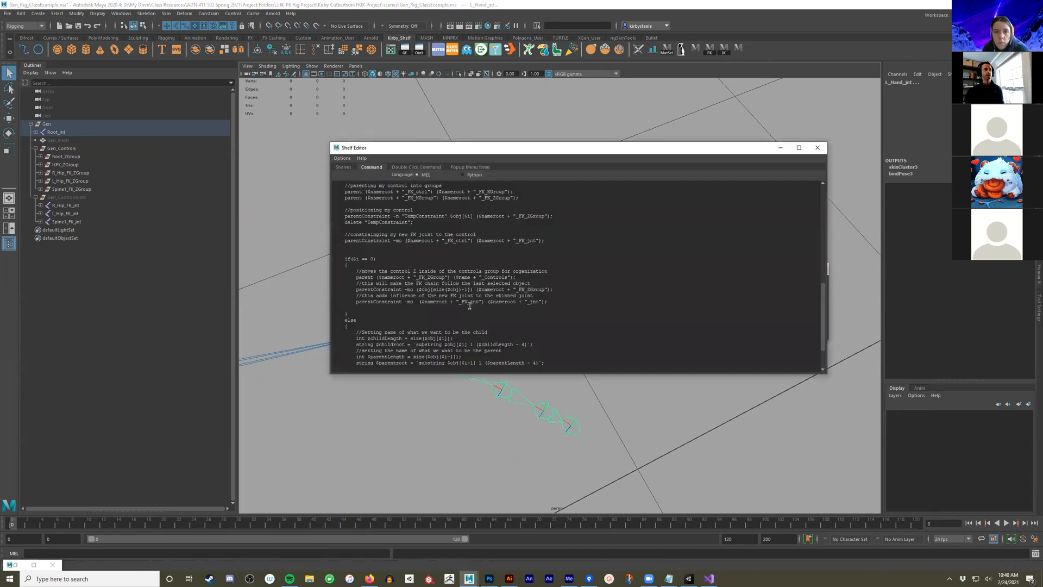
{"action": "scroll", "coordinate": [538, 223], "scroll_direction": "up", "scroll_amount": 4}
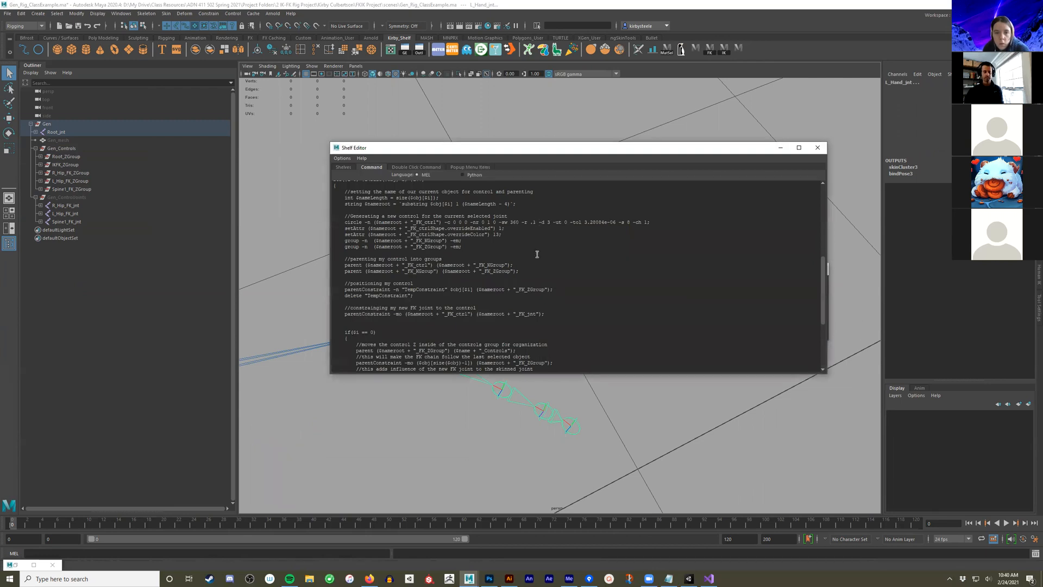
{"action": "type", "text": "0"}
{"action": "left_click", "coordinate": [820, 148]}
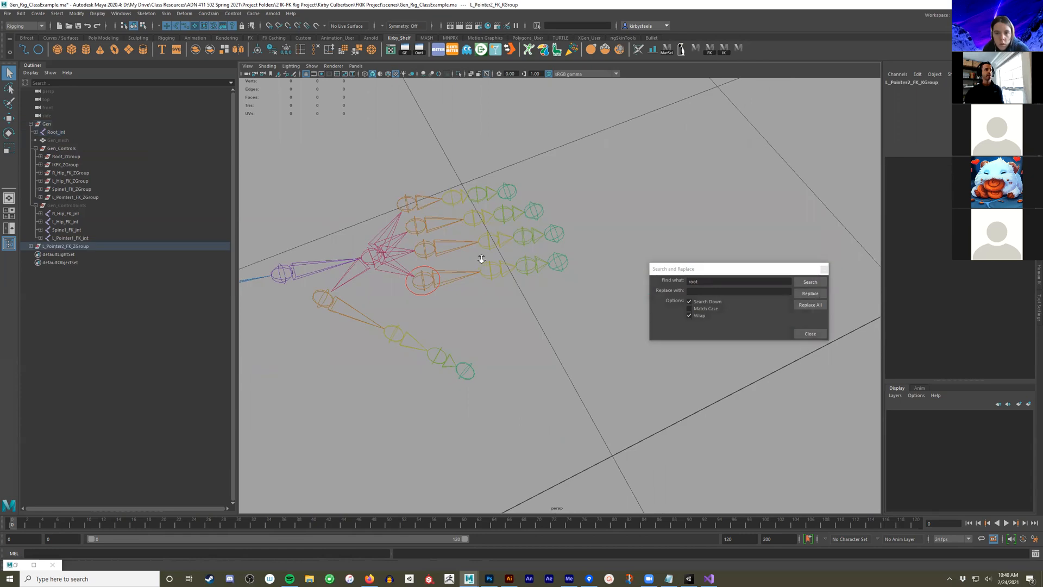
Inspect the generated L_Pointer1_FK_ctrl on the left hand and the joint hierarchy under Root_jnt
{"action": "scroll", "coordinate": [478, 301], "scroll_direction": "up", "scroll_amount": 2}
{"action": "left_click", "coordinate": [477, 302]}
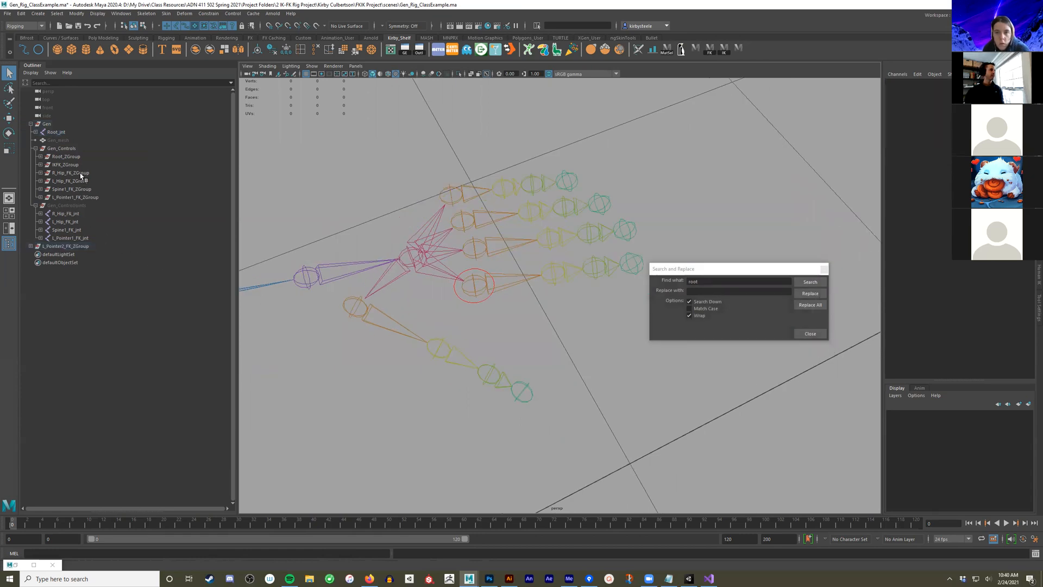
{"action": "left_click", "coordinate": [36, 132]}
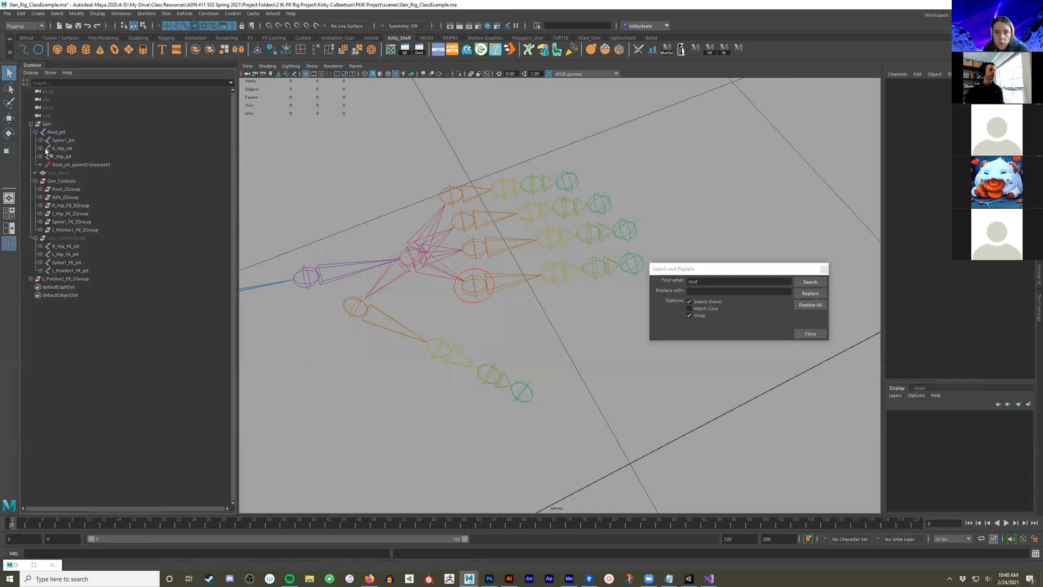
{"action": "left_click", "coordinate": [471, 240]}
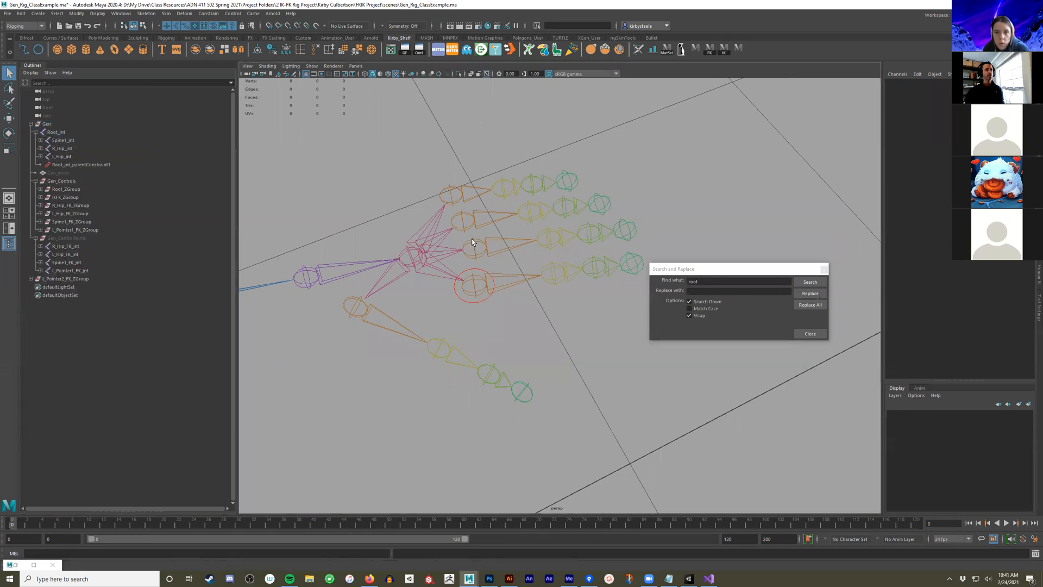
{"action": "left_click", "coordinate": [475, 276]}
{"action": "left_click", "coordinate": [482, 285]}
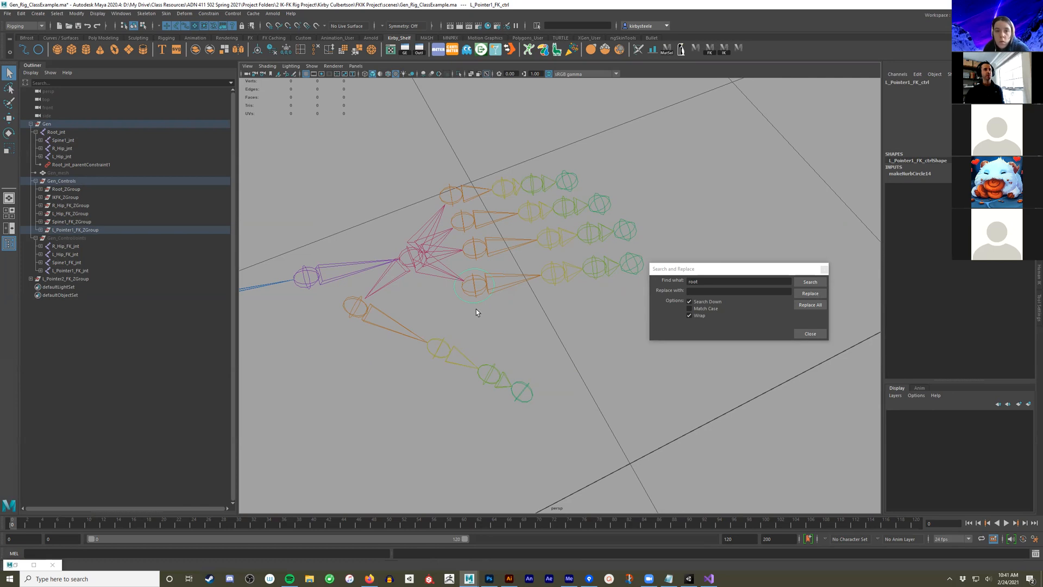
{"action": "middle_click_drag", "start_coordinate": [492, 318], "coordinate": [516, 312], "text": "alt"}
{"action": "right_click_drag", "start_coordinate": [489, 308], "coordinate": [435, 328], "text": "alt"}
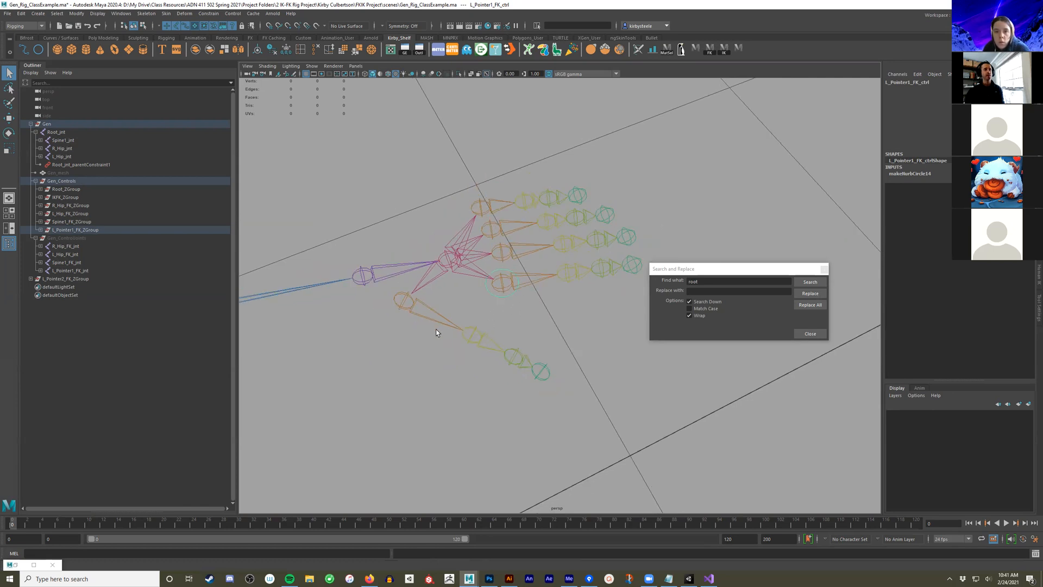
Delete the generated L_Pointer1_FK_jnt, L_Pointer2_FK_ZGroup and L_Pointer1_FK_ZGroup
{"action": "left_click", "coordinate": [69, 271]}
{"action": "left_click", "coordinate": [69, 278], "text": "shift"}
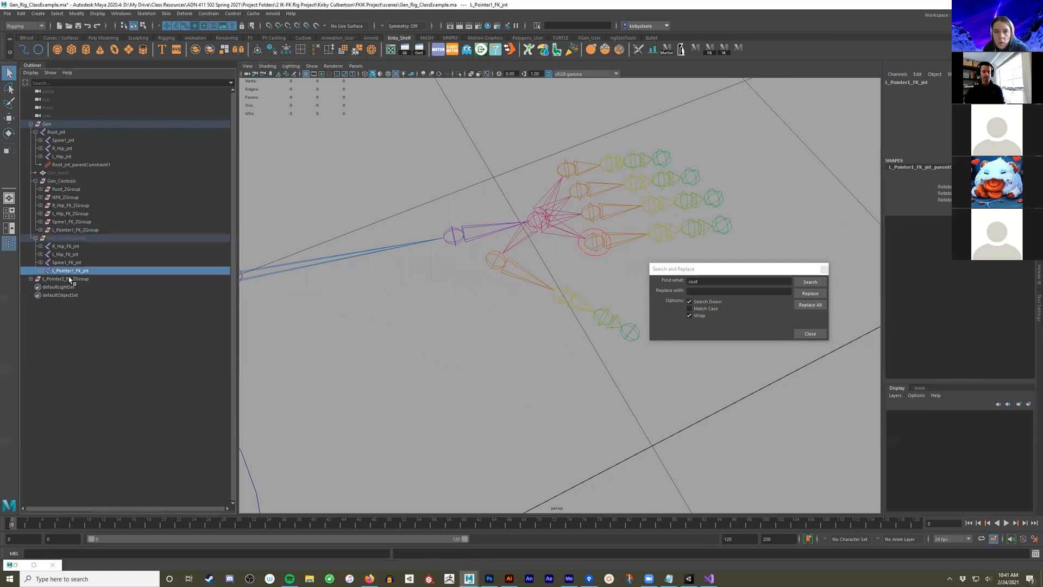
{"action": "key", "text": "Delete"}
{"action": "left_click", "coordinate": [91, 229]}
{"action": "key", "text": "Delete"}
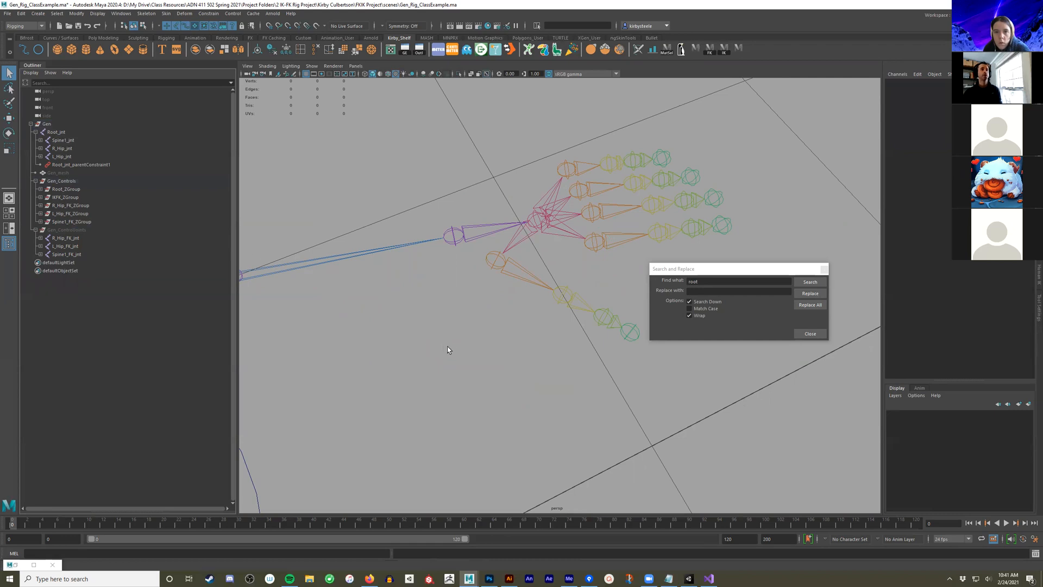
Display the control vertices of the spine and chest FK controls, undoing the accidental selection of Root_jnt
{"action": "left_click_drag", "start_coordinate": [508, 414], "coordinate": [517, 395], "text": "alt"}
{"action": "right_click_drag", "start_coordinate": [517, 395], "coordinate": [476, 352], "text": "alt"}
{"action": "middle_click_drag", "start_coordinate": [476, 352], "coordinate": [543, 324], "text": "alt"}
{"action": "left_click_drag", "start_coordinate": [522, 320], "coordinate": [535, 304], "text": "alt"}
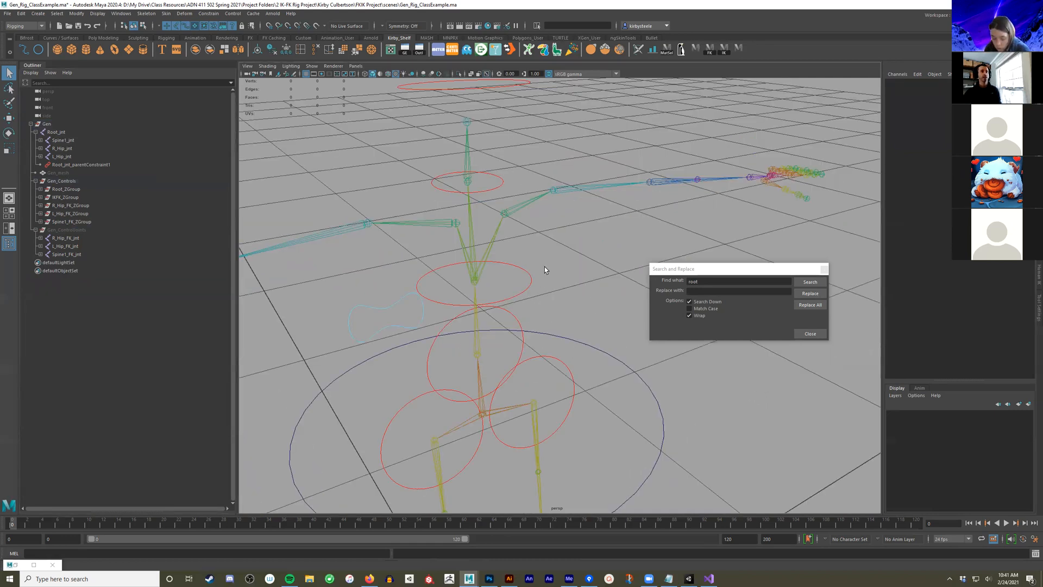
{"action": "left_click_drag", "start_coordinate": [530, 259], "coordinate": [551, 256], "text": "alt"}
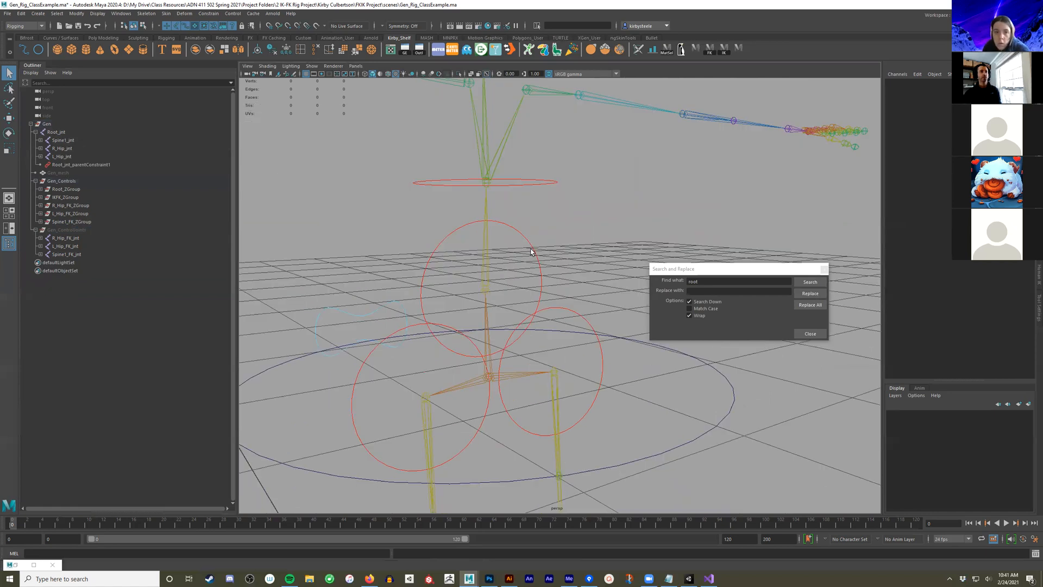
{"action": "right_click_drag", "start_coordinate": [530, 247], "coordinate": [493, 247]}
{"action": "left_click_drag", "start_coordinate": [492, 247], "coordinate": [456, 247], "text": "alt"}
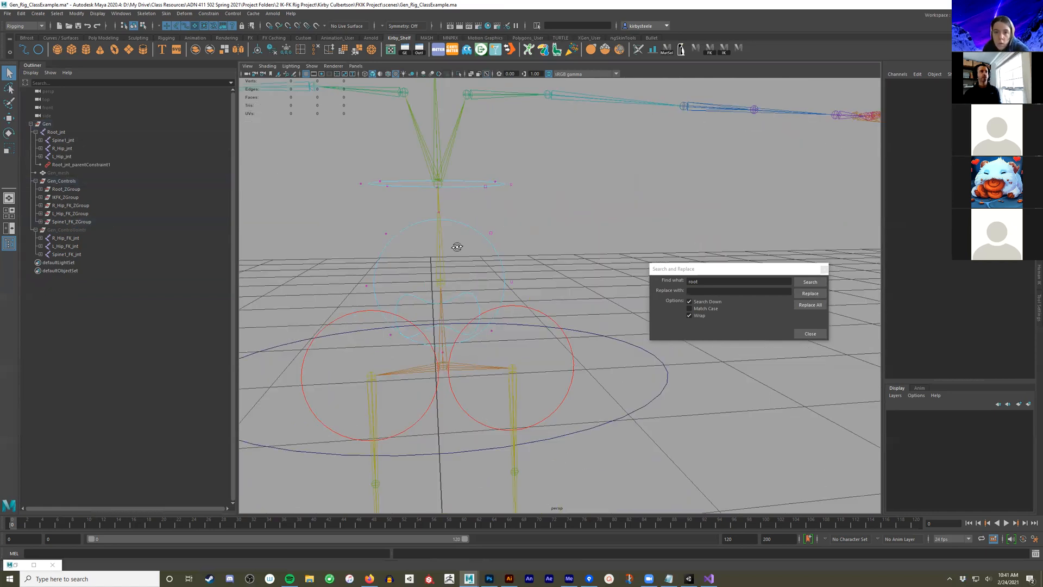
{"action": "left_click_drag", "start_coordinate": [552, 377], "coordinate": [542, 374], "text": "alt"}
{"action": "left_click", "coordinate": [483, 364]}
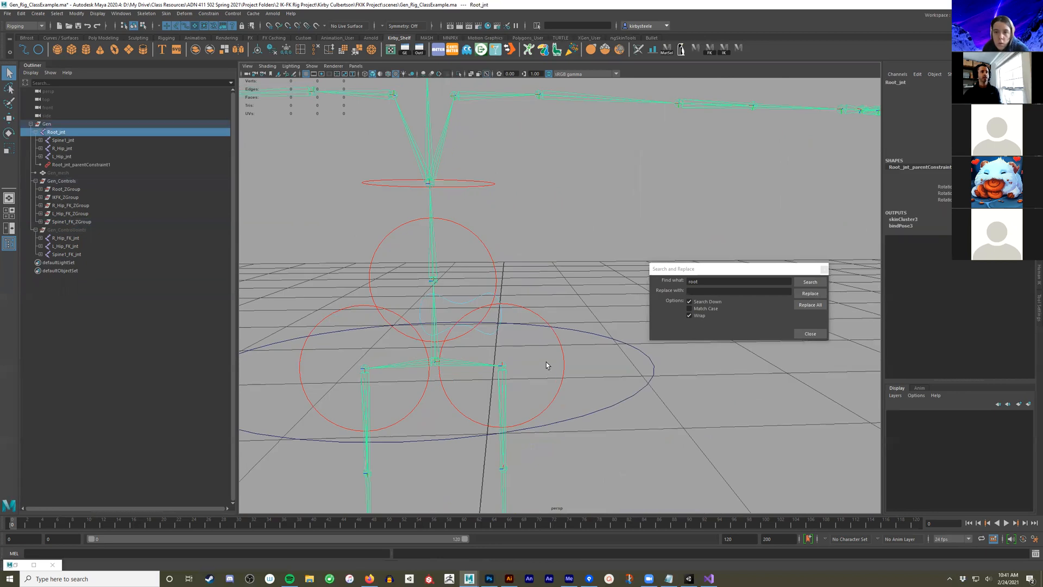
{"action": "key", "text": "ctrl+z"}
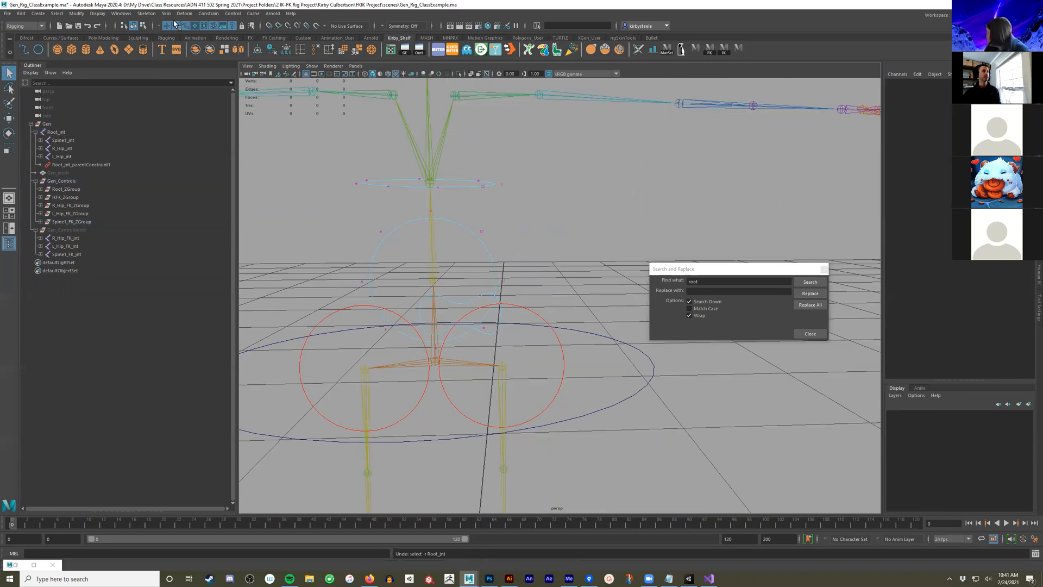
Rotate the control vertices of Spine1_FK_ctrl flat, enlarge the circle slightly, and return to object selection
{"action": "left_click_drag", "start_coordinate": [316, 207], "coordinate": [562, 367]}
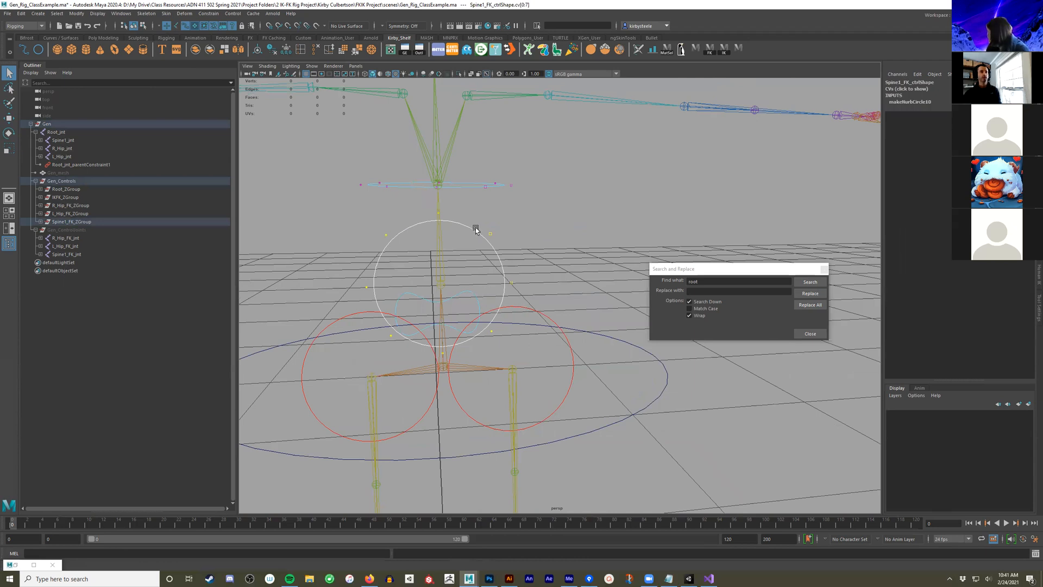
{"action": "key", "text": "e"}
{"action": "left_click_drag", "start_coordinate": [503, 306], "coordinate": [490, 325], "text": "alt"}
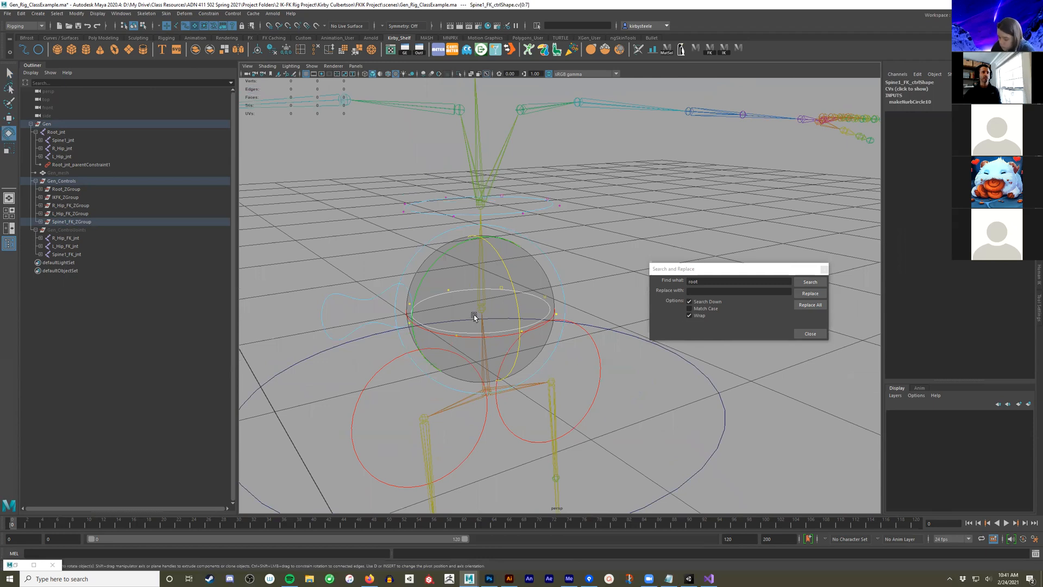
{"action": "key", "text": "r"}
{"action": "key", "text": "q"}
{"action": "right_click_drag", "start_coordinate": [517, 288], "coordinate": [565, 283]}
{"action": "left_click", "coordinate": [529, 281]}
{"action": "scroll", "coordinate": [530, 281], "scroll_direction": "down", "scroll_amount": 1}
Unhide Gen_mesh and check the size of Spine1_FK_ctrl against the character's torso
{"action": "left_click", "coordinate": [58, 172]}
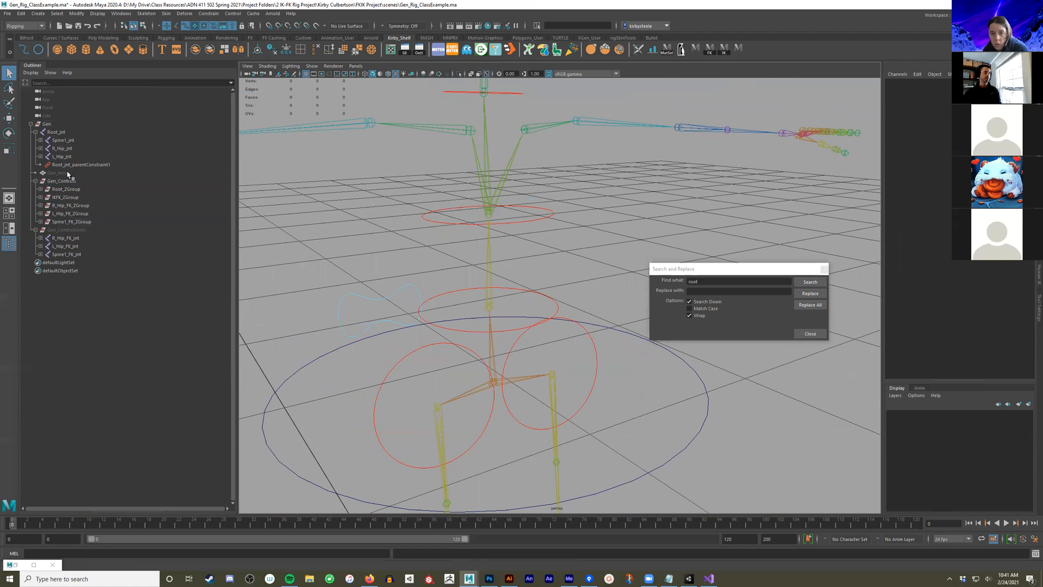
{"action": "key", "text": "shift+h"}
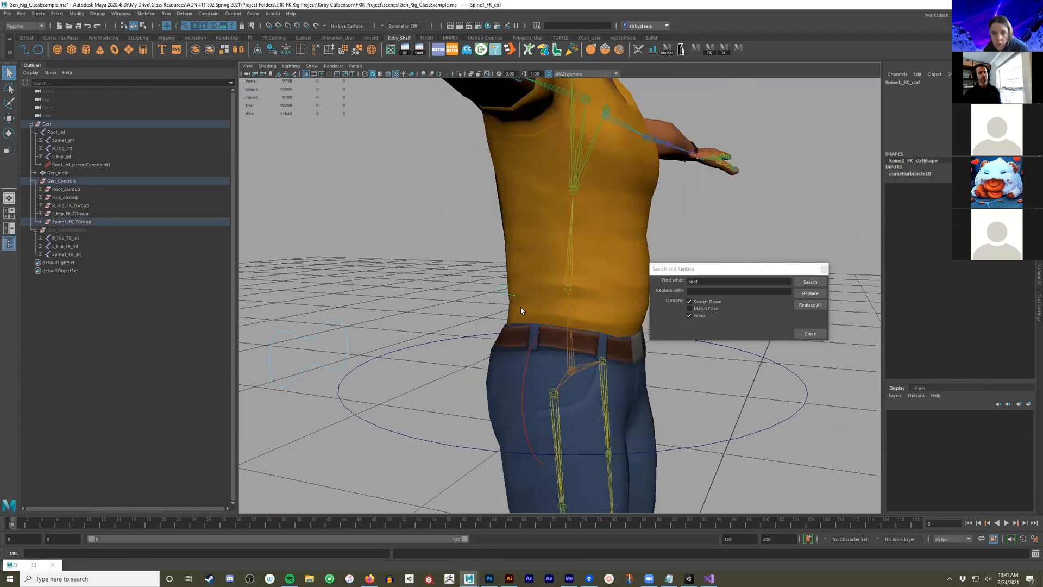
{"action": "left_click_drag", "start_coordinate": [520, 311], "coordinate": [499, 309], "text": "alt"}
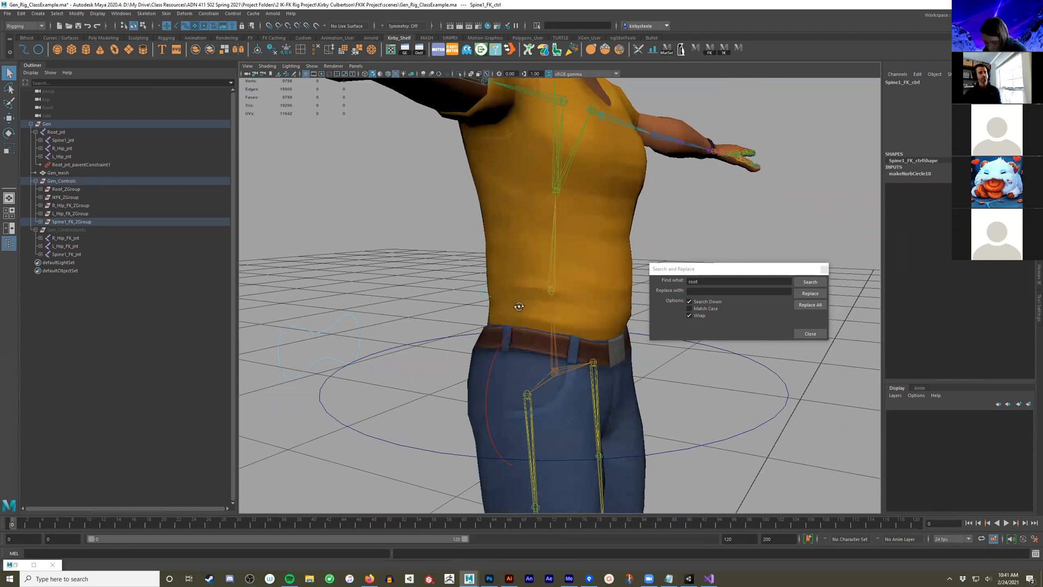
{"action": "left_click_drag", "start_coordinate": [519, 306], "coordinate": [543, 304], "text": "alt"}
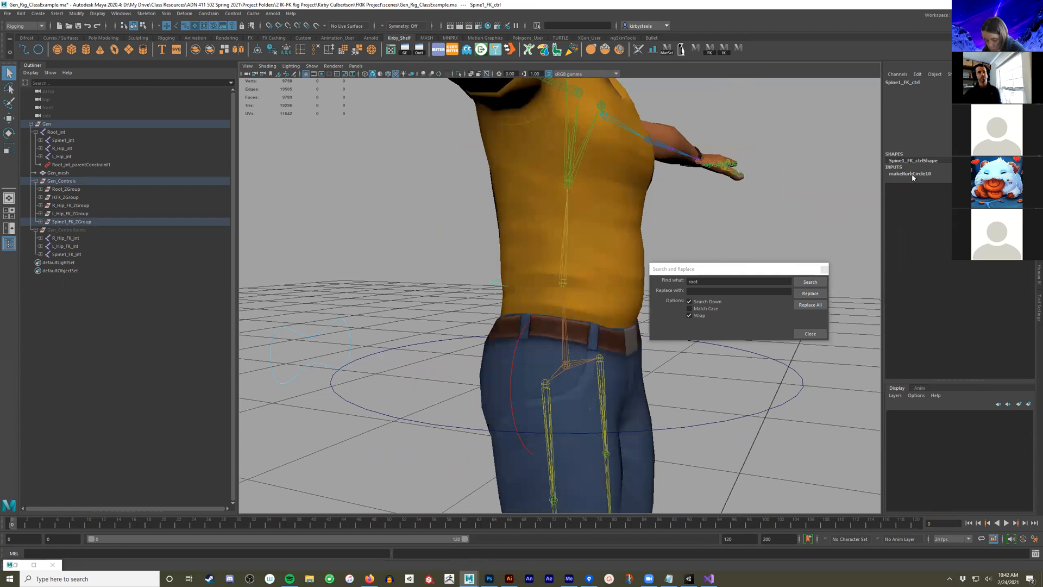
{"action": "left_click_drag", "start_coordinate": [809, 202], "coordinate": [764, 196], "text": "alt"}
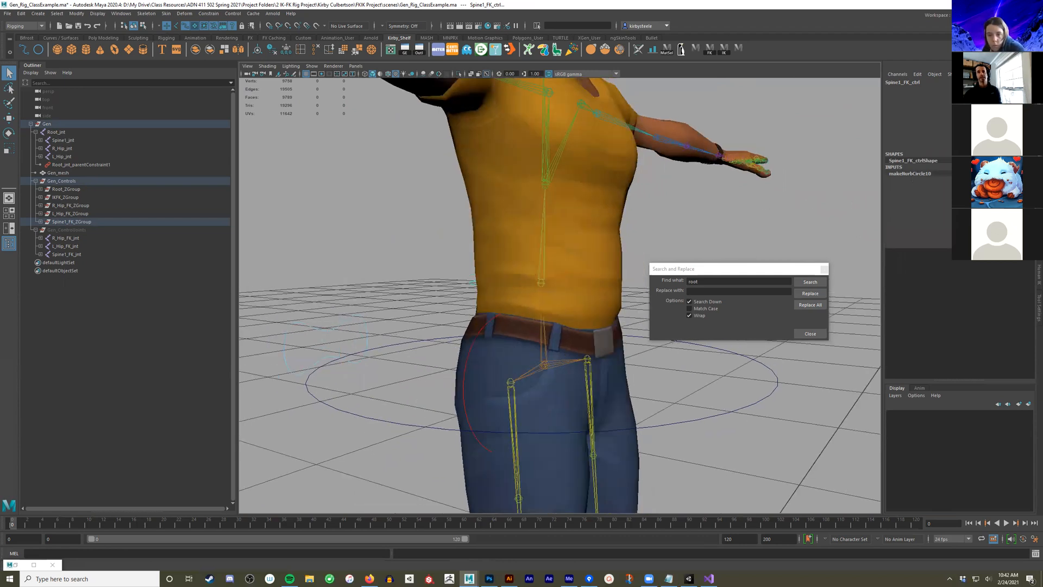
Try adjusting the makeNurbCircle2 input attributes of R_Hip_FK_ctrl to reposition its circle, undoing the first attribute change
{"action": "left_click_drag", "start_coordinate": [565, 296], "coordinate": [521, 296], "text": "alt"}
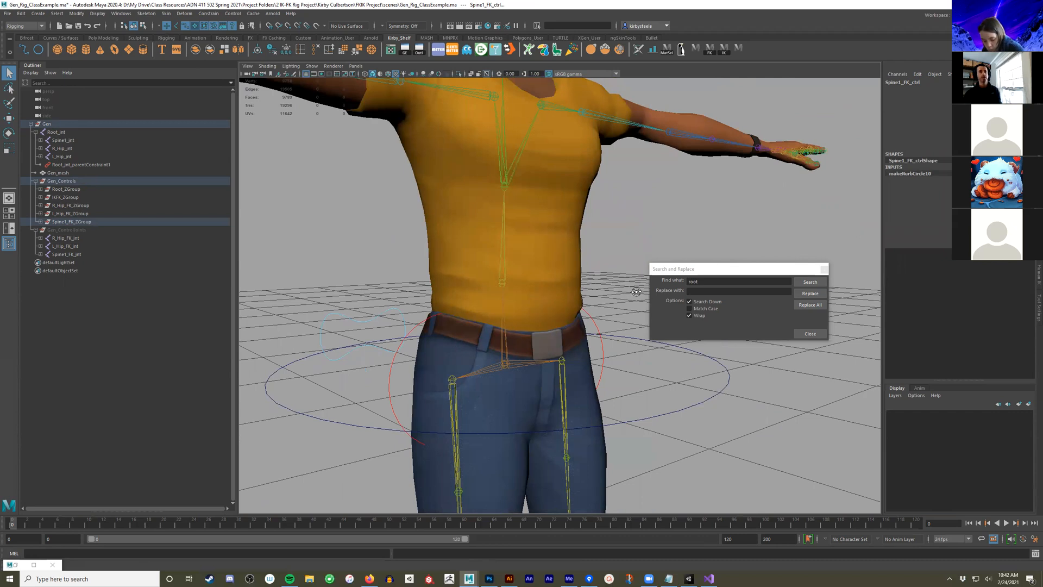
{"action": "left_click_drag", "start_coordinate": [452, 292], "coordinate": [495, 305], "text": "alt"}
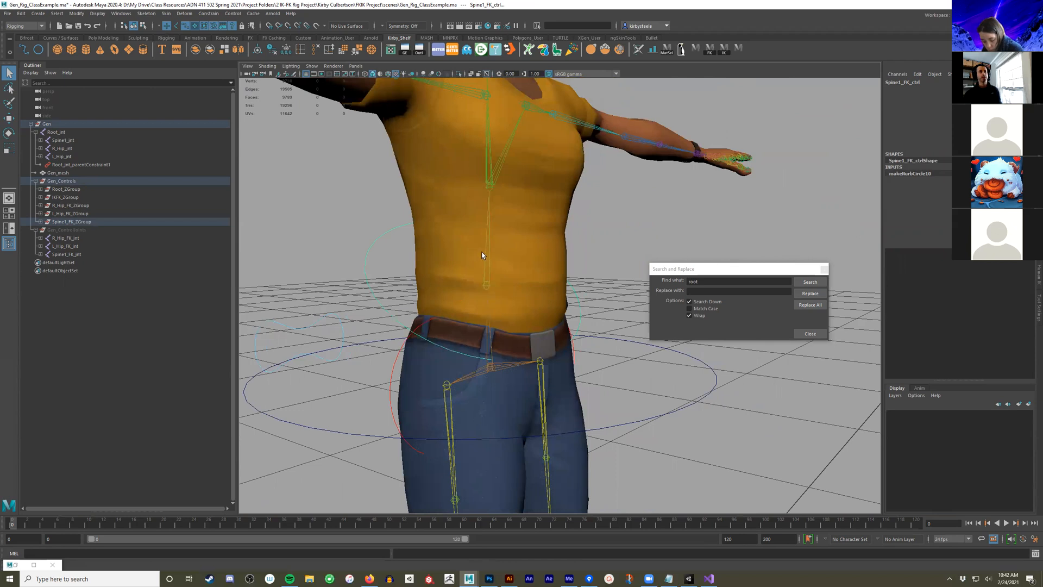
{"action": "left_click_drag", "start_coordinate": [422, 255], "coordinate": [383, 258], "text": "alt"}
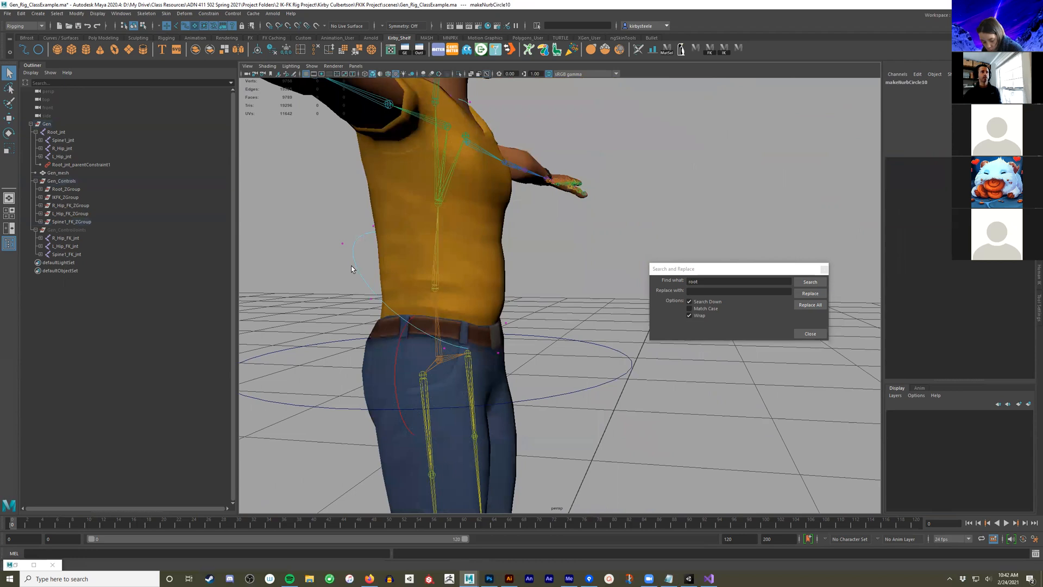
{"action": "left_click_drag", "start_coordinate": [355, 265], "coordinate": [347, 266], "text": "alt"}
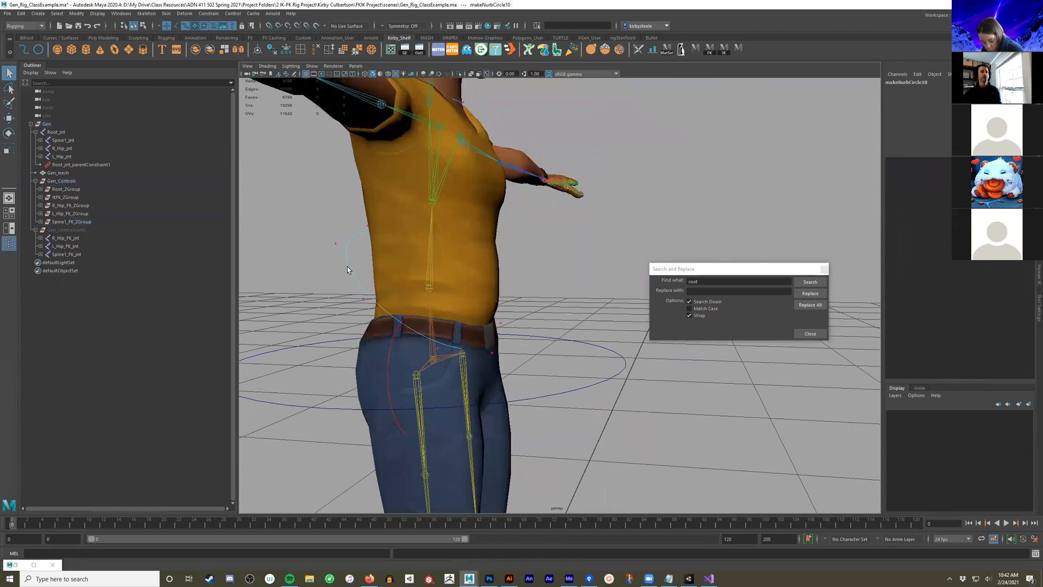
{"action": "middle_click_drag", "start_coordinate": [380, 246], "coordinate": [423, 379], "text": "alt"}
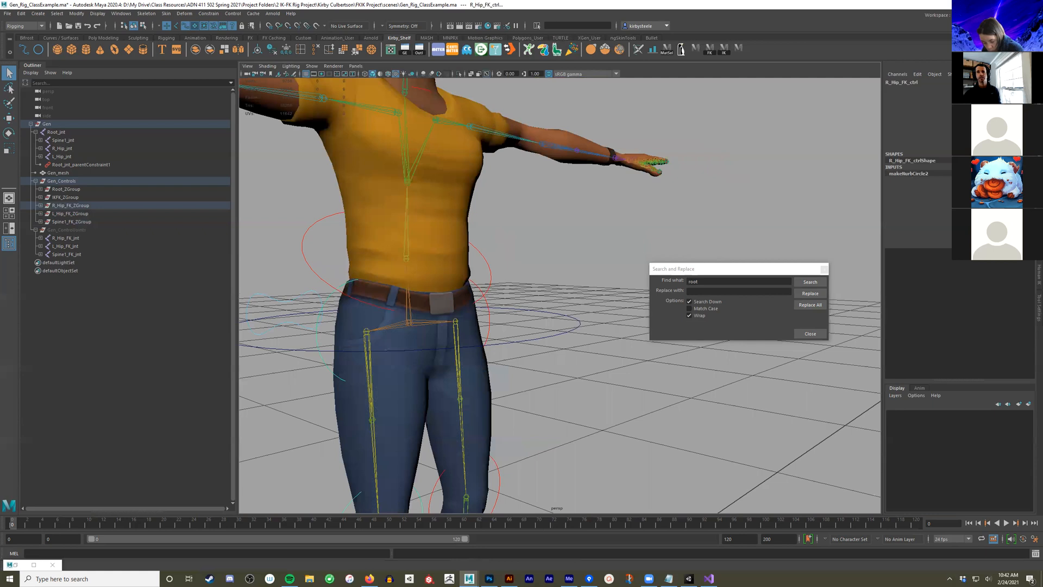
{"action": "left_click", "coordinate": [976, 199]}
{"action": "mouse_move", "coordinate": [654, 211]}
{"action": "middle_mouse_down"}
{"action": "mouse_move", "coordinate": [627, 217]}
{"action": "mouse_move", "coordinate": [665, 215]}
{"action": "mouse_move", "coordinate": [641, 219]}
{"action": "middle_mouse_up"}
{"action": "left_click", "coordinate": [976, 205]}
{"action": "key", "text": "ctrl+z"}
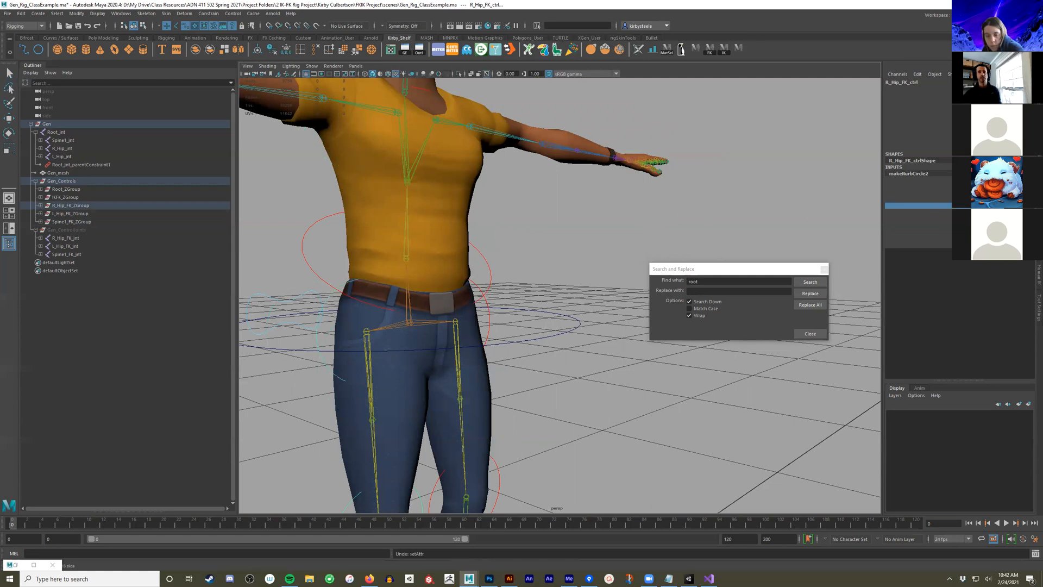
{"action": "left_click", "coordinate": [976, 212]}
{"action": "middle_click_drag", "start_coordinate": [729, 218], "coordinate": [733, 215]}
{"action": "left_click", "coordinate": [678, 277]}
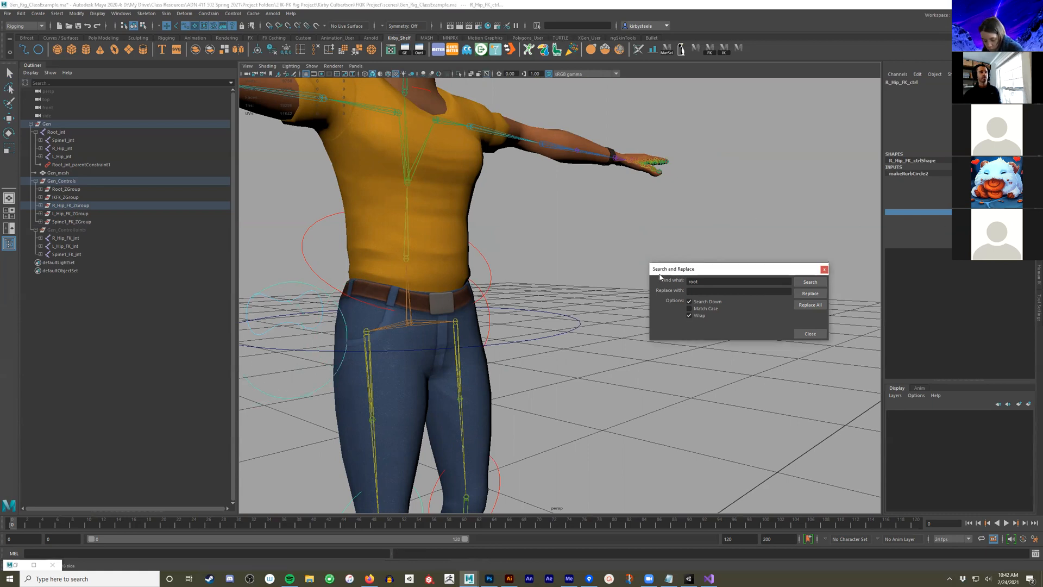
Rotate the control vertices of Spine1_FK_ctrl level around the waist, try enlarging them, and undo the scaling
{"action": "left_click_drag", "start_coordinate": [544, 269], "coordinate": [372, 373], "text": "alt"}
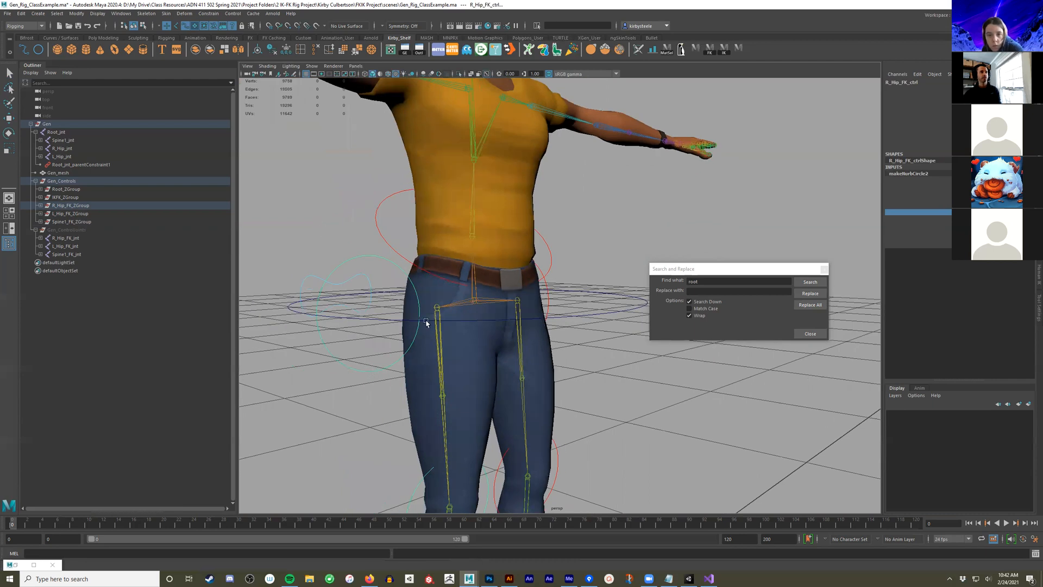
{"action": "left_click_drag", "start_coordinate": [460, 288], "coordinate": [400, 226], "text": "alt"}
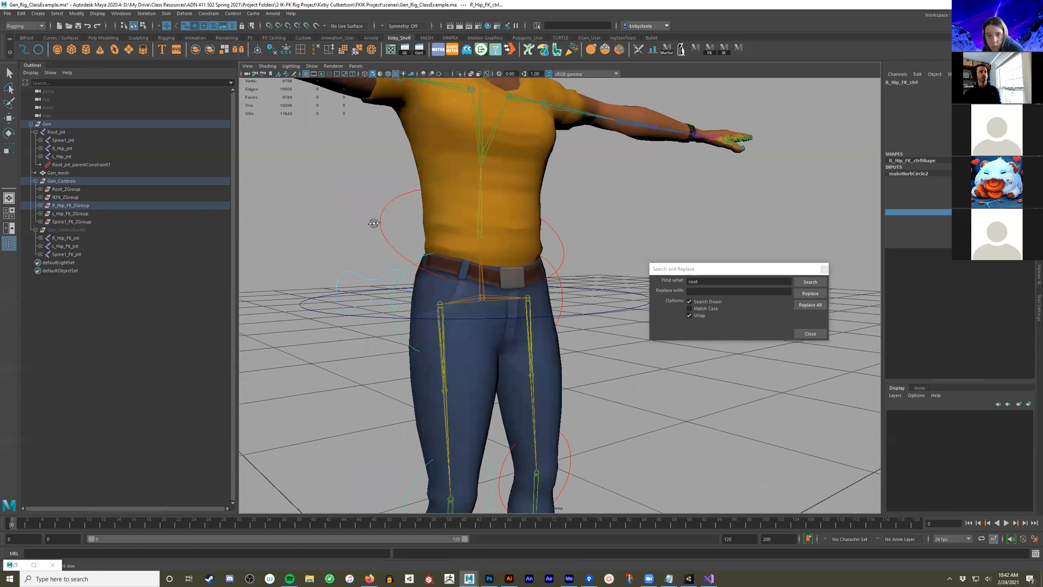
{"action": "left_click_drag", "start_coordinate": [372, 222], "coordinate": [405, 226], "text": "alt"}
{"action": "right_click_drag", "start_coordinate": [405, 227], "coordinate": [380, 227]}
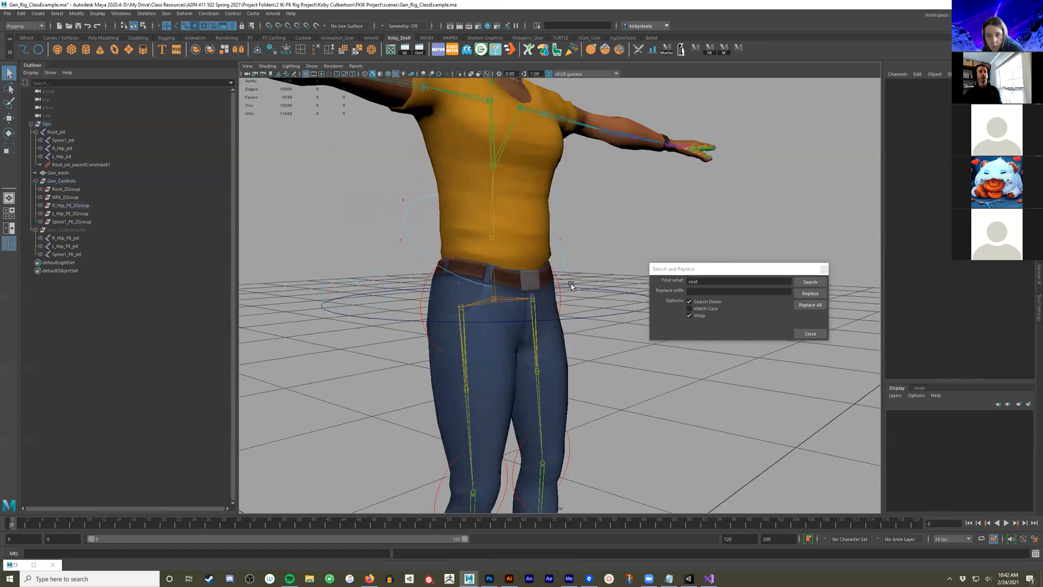
{"action": "key", "text": "e"}
{"action": "mouse_move", "coordinate": [540, 217]}
{"action": "left_mouse_down"}
{"action": "mouse_move", "coordinate": [528, 174]}
{"action": "mouse_move", "coordinate": [530, 268]}
{"action": "left_mouse_up"}
{"action": "key", "text": "r"}
{"action": "left_click_drag", "start_coordinate": [488, 227], "coordinate": [472, 230]}
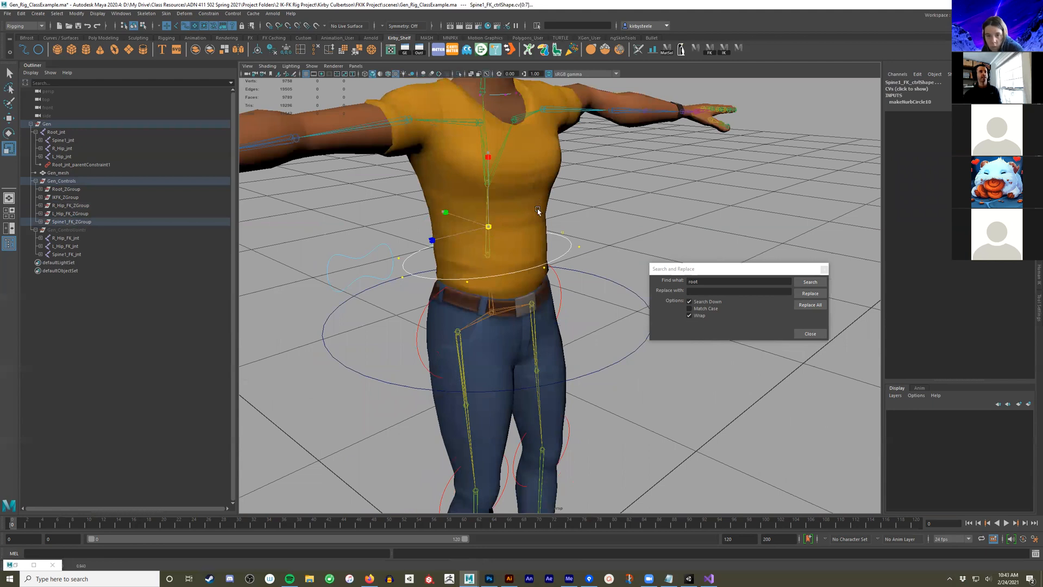
{"action": "key", "text": "ctrl+z"}
{"action": "key", "text": "ctrl+z"}
{"action": "key", "text": "ctrl+z"}
{"action": "key", "text": "w"}
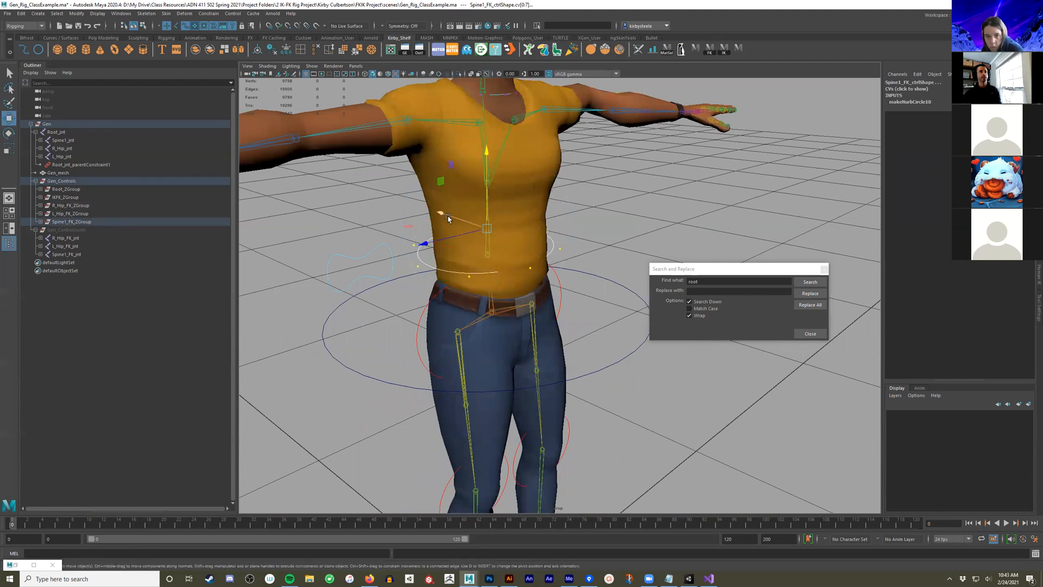
Enlarge the Spine1_FK_ctrl vertices slightly and shift them backward so the circle surrounds the torso
{"action": "left_click_drag", "start_coordinate": [481, 215], "coordinate": [487, 293], "text": "alt"}
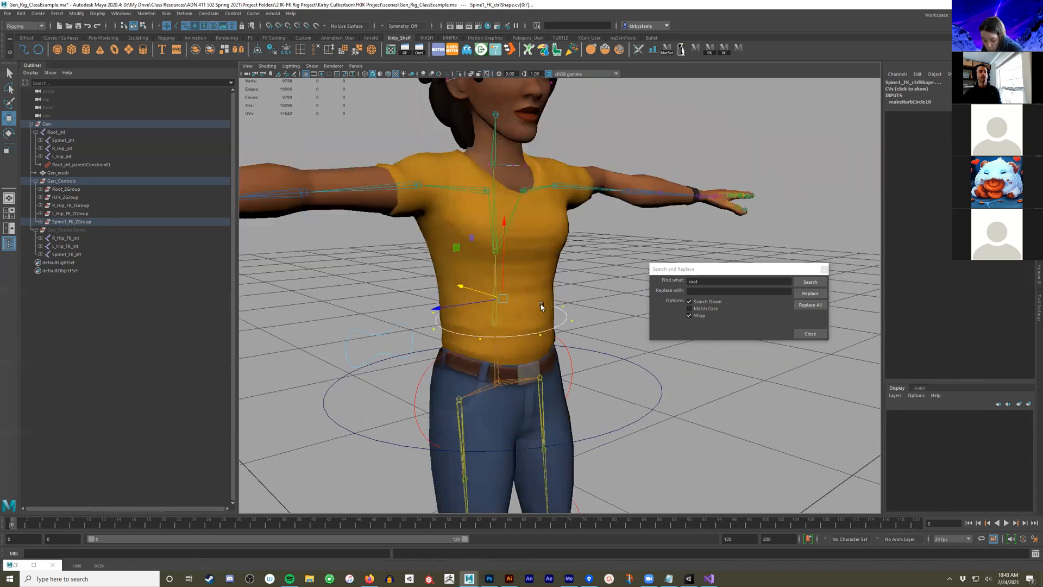
{"action": "left_click_drag", "start_coordinate": [563, 315], "coordinate": [492, 300], "text": "alt"}
{"action": "key", "text": "r"}
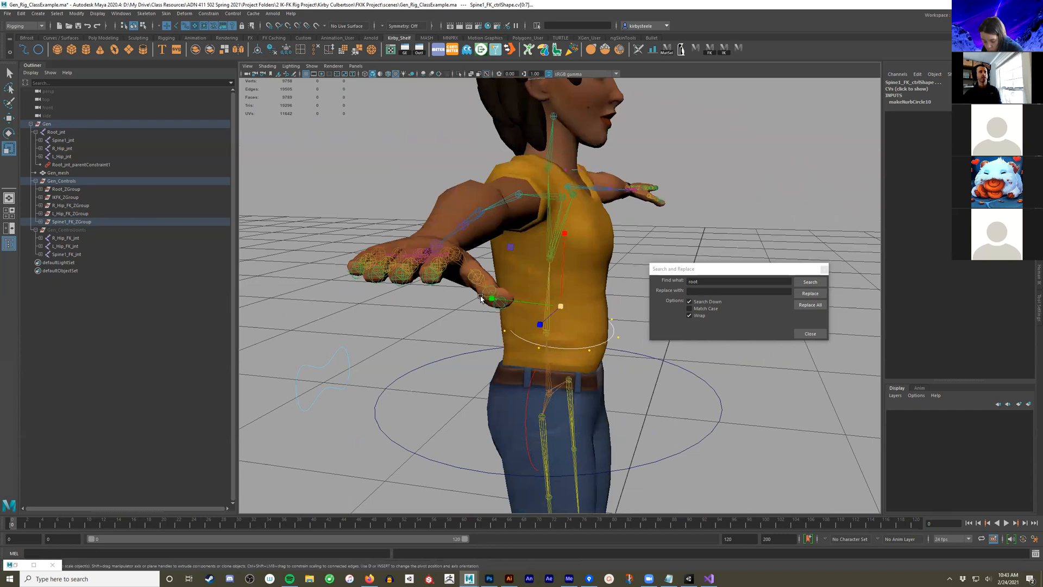
{"action": "left_click_drag", "start_coordinate": [560, 306], "coordinate": [618, 296]}
{"action": "key", "text": "w"}
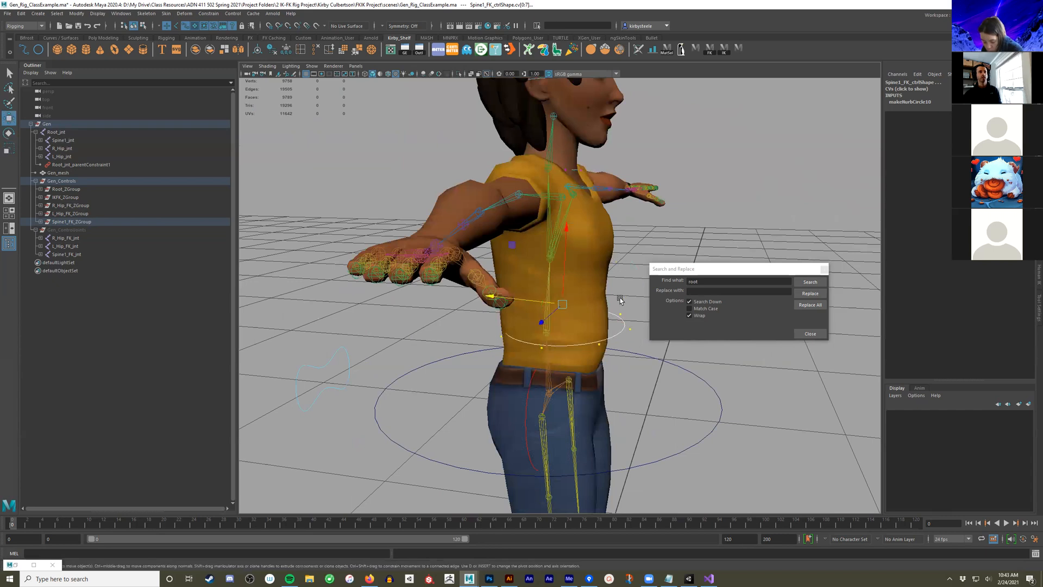
{"action": "left_click_drag", "start_coordinate": [525, 299], "coordinate": [520, 298]}
{"action": "left_click_drag", "start_coordinate": [603, 326], "coordinate": [562, 330], "text": "alt"}
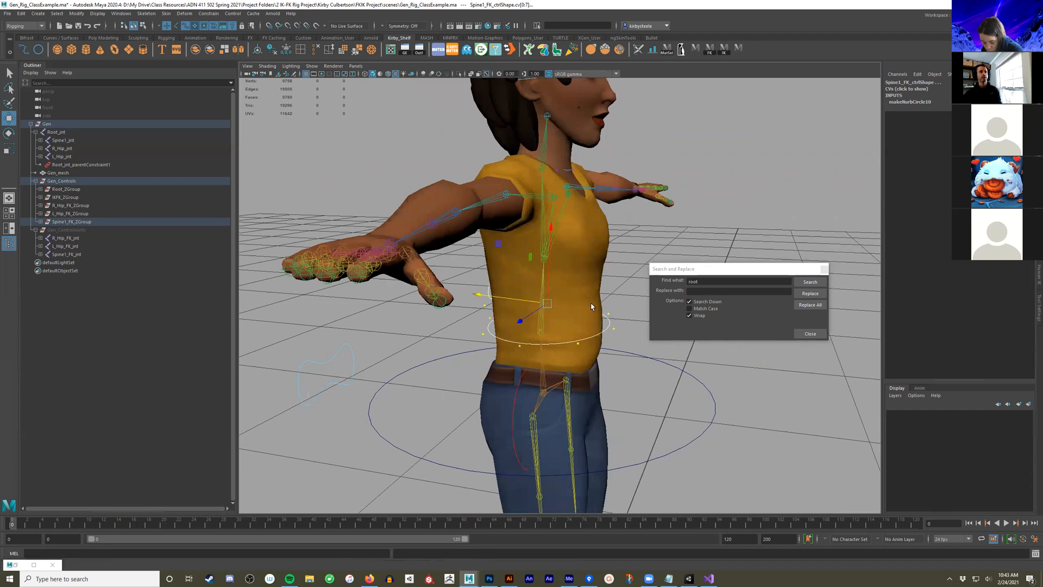
Hide Gen_mesh, then lower and enlarge the control vertices of Chest_FK_ctrl into a wider circle
{"action": "left_click", "coordinate": [523, 283]}
{"action": "scroll", "coordinate": [522, 285], "scroll_direction": "up", "scroll_amount": 3}
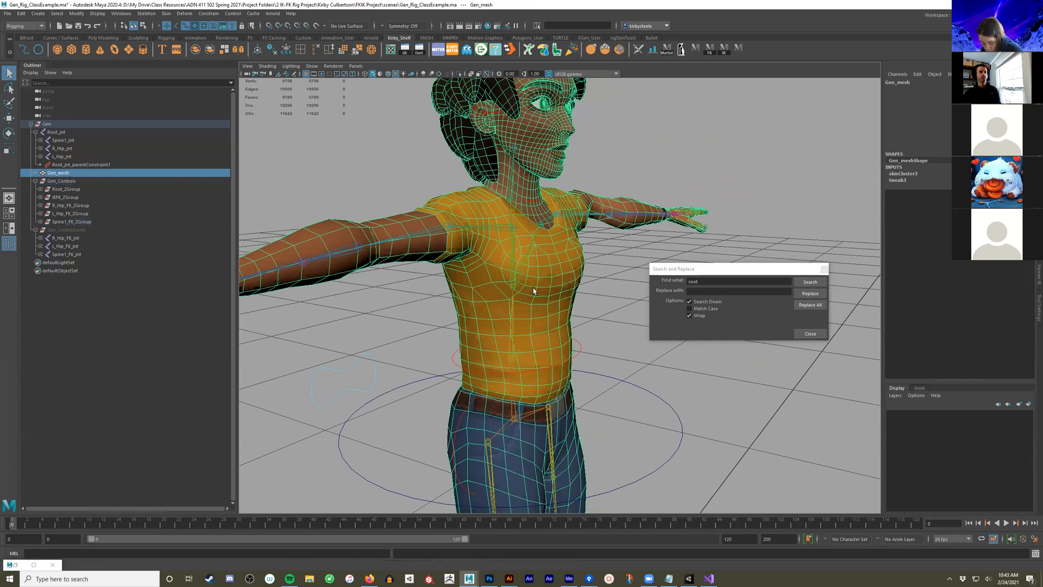
{"action": "key", "text": "ctrl+h"}
{"action": "left_click_drag", "start_coordinate": [479, 284], "coordinate": [344, 243], "text": "alt"}
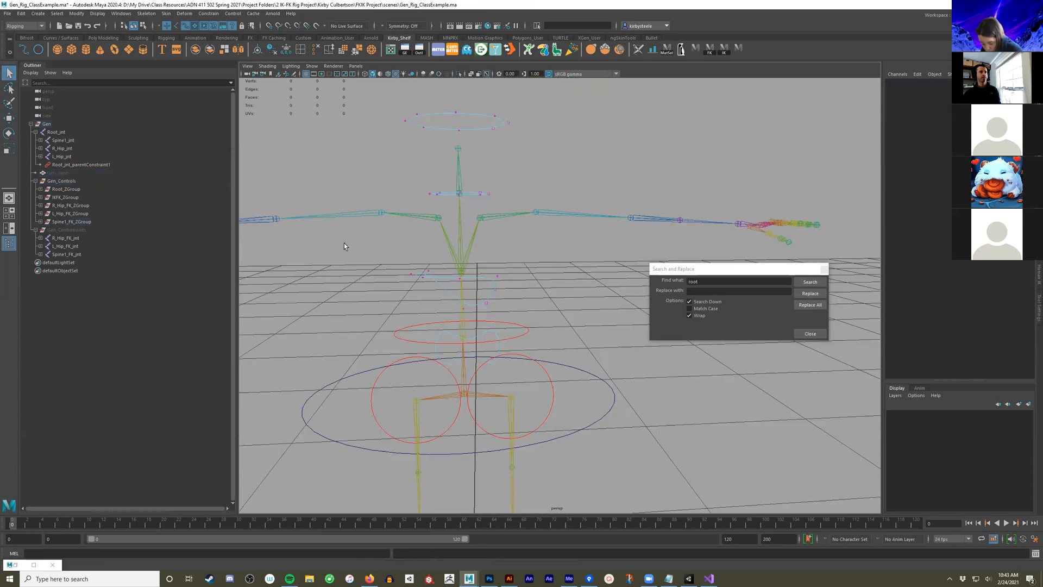
{"action": "left_click_drag", "start_coordinate": [509, 261], "coordinate": [399, 320]}
{"action": "key", "text": "r"}
{"action": "left_click_drag", "start_coordinate": [452, 219], "coordinate": [520, 342]}
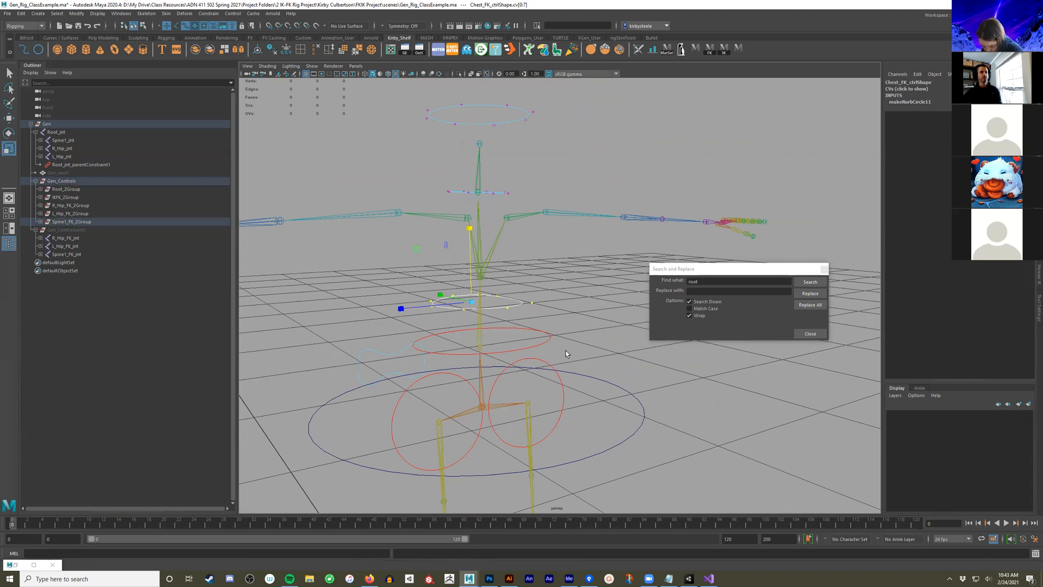
Return to object selection and unhide Gen_mesh to check the chest and spine controls against the body
{"action": "key", "text": "q"}
{"action": "left_click", "coordinate": [615, 293]}
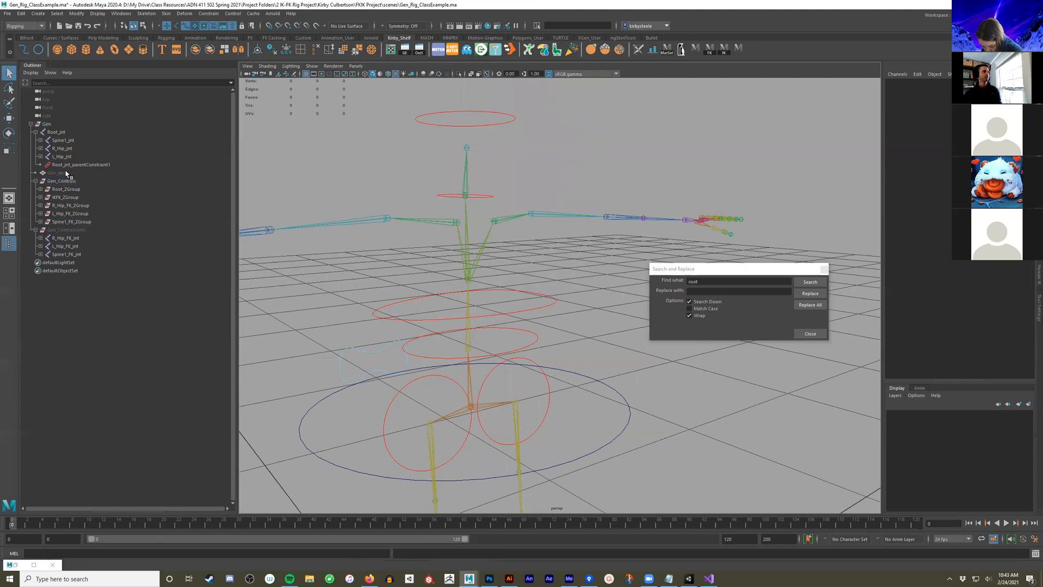
{"action": "key", "text": "ctrl+shift+h"}
{"action": "middle_click_drag", "start_coordinate": [536, 294], "coordinate": [522, 217], "text": "alt"}
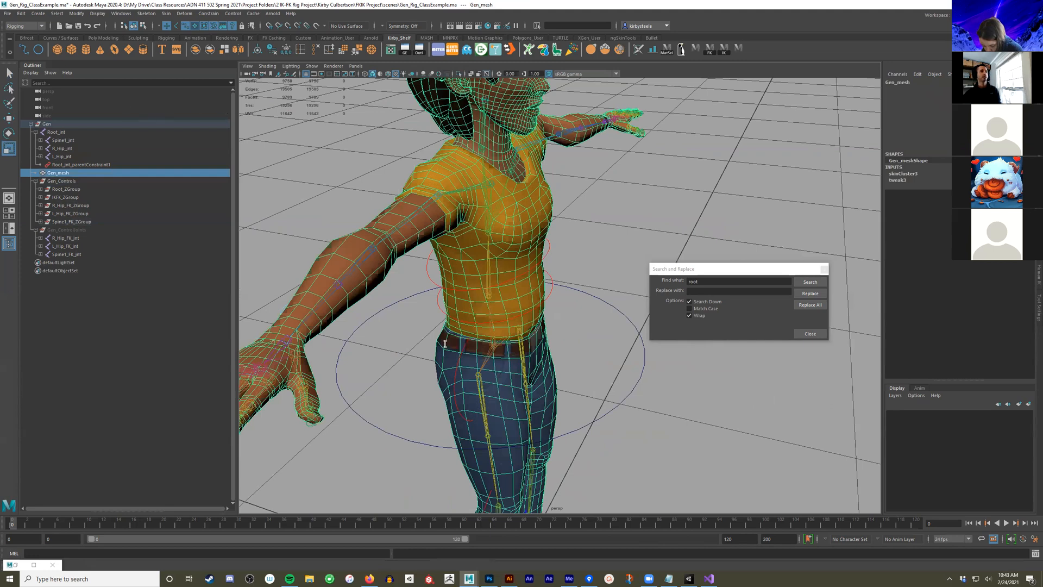
Switch to the FK and IK Script Code document in the browser, review the FK and IK script sections, and return to Maya
{"action": "key", "text": "alt+Tab"}
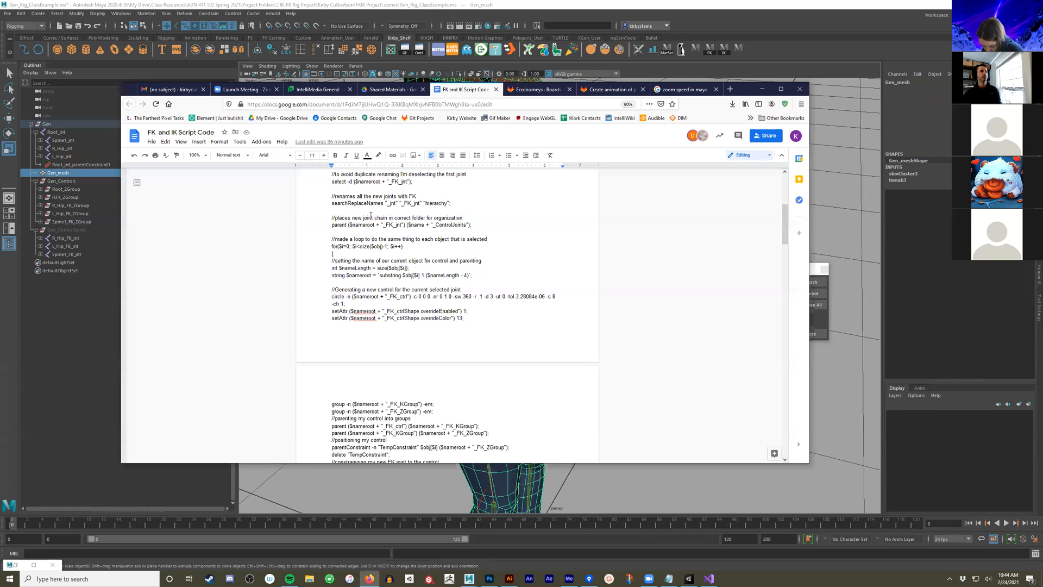
{"action": "scroll", "coordinate": [371, 215], "scroll_direction": "up", "scroll_amount": 4}
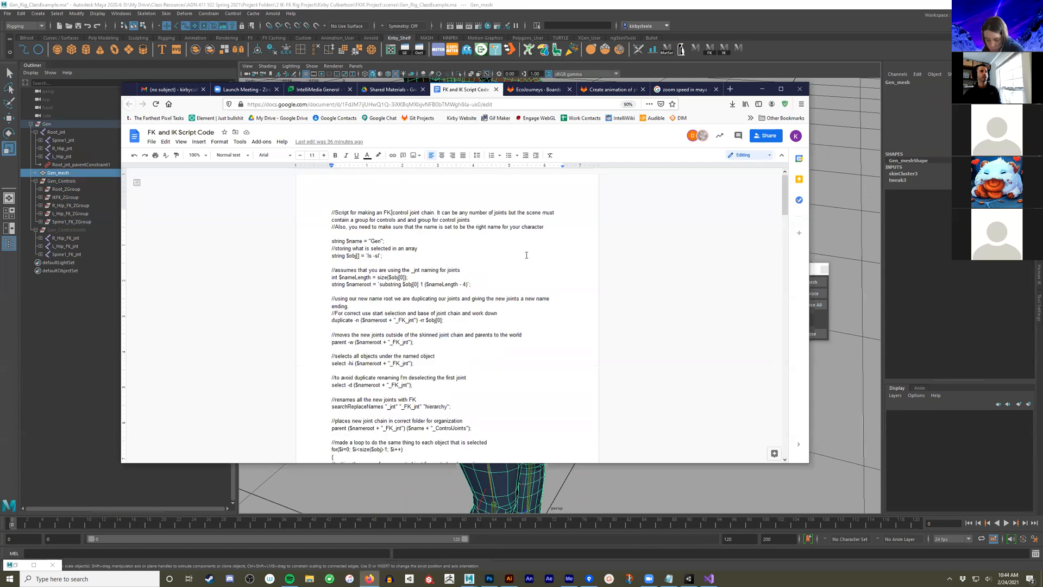
{"action": "scroll", "coordinate": [331, 250], "scroll_direction": "down", "scroll_amount": 7}
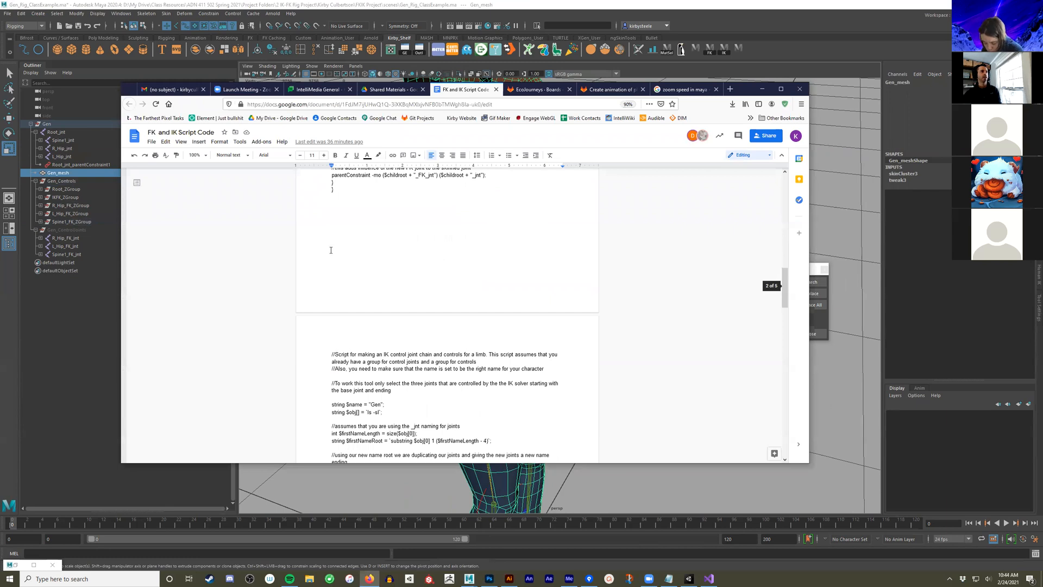
{"action": "scroll", "coordinate": [343, 250], "scroll_direction": "down", "scroll_amount": 2}
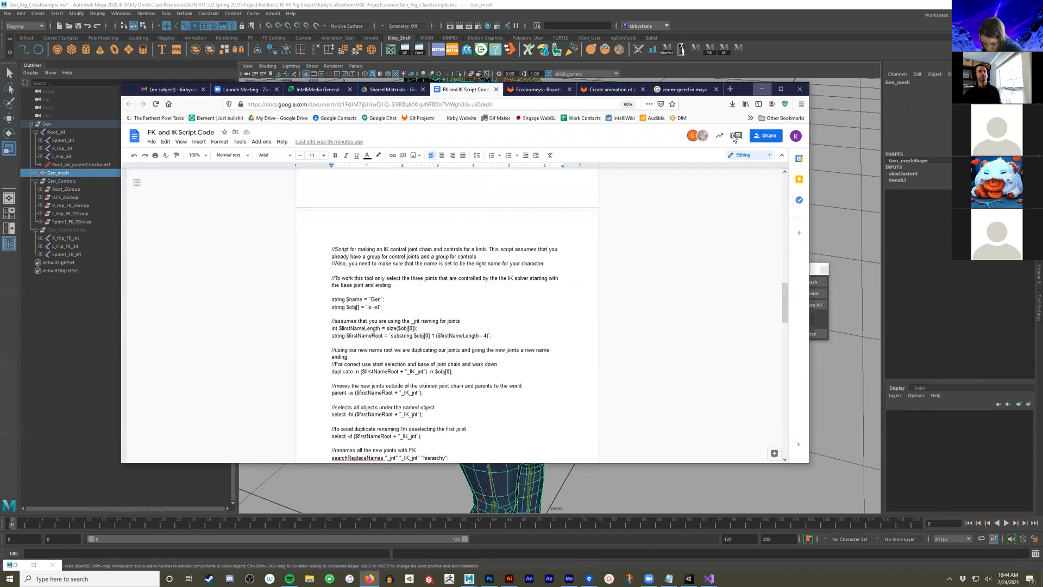
{"action": "left_click", "coordinate": [762, 89]}
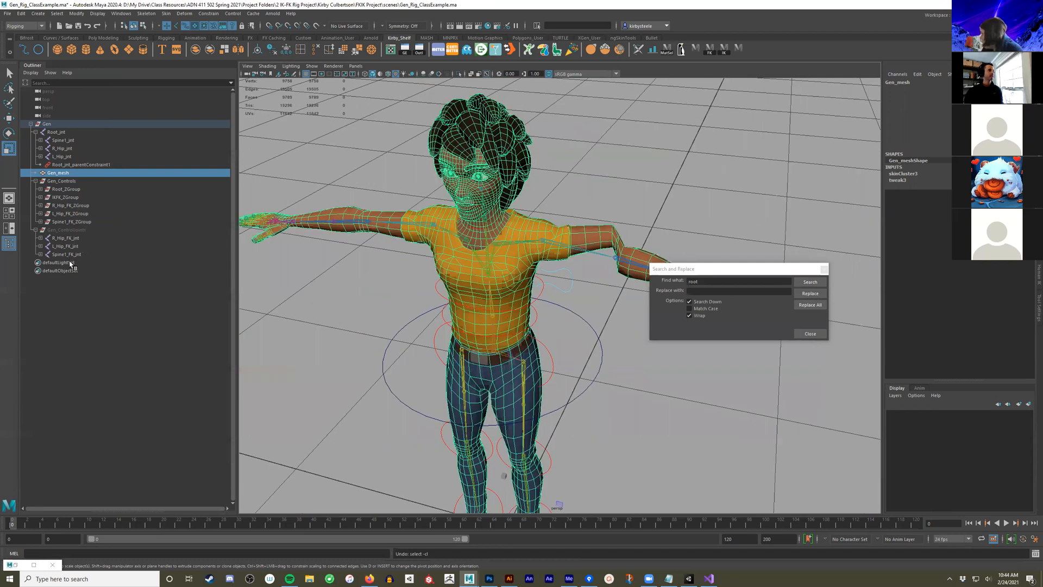
Delete the hip and spine FK ZGroups together with R_Hip_FK_jnt, L_Hip_FK_jnt and Spine1_FK_jnt
{"action": "left_click", "coordinate": [70, 214], "text": "ctrl"}
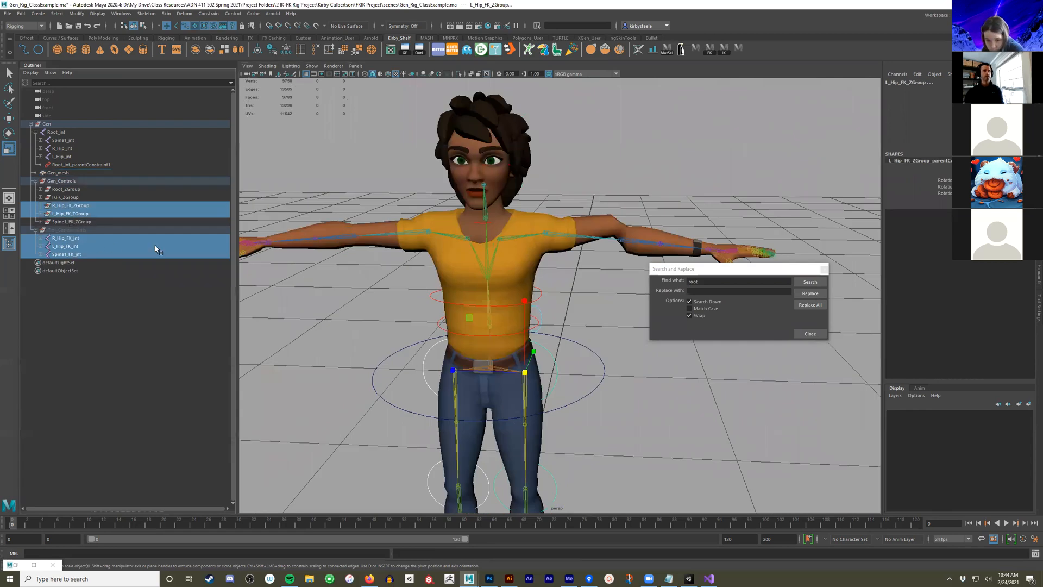
{"action": "key", "text": "Delete"}
{"action": "left_click", "coordinate": [584, 238]}
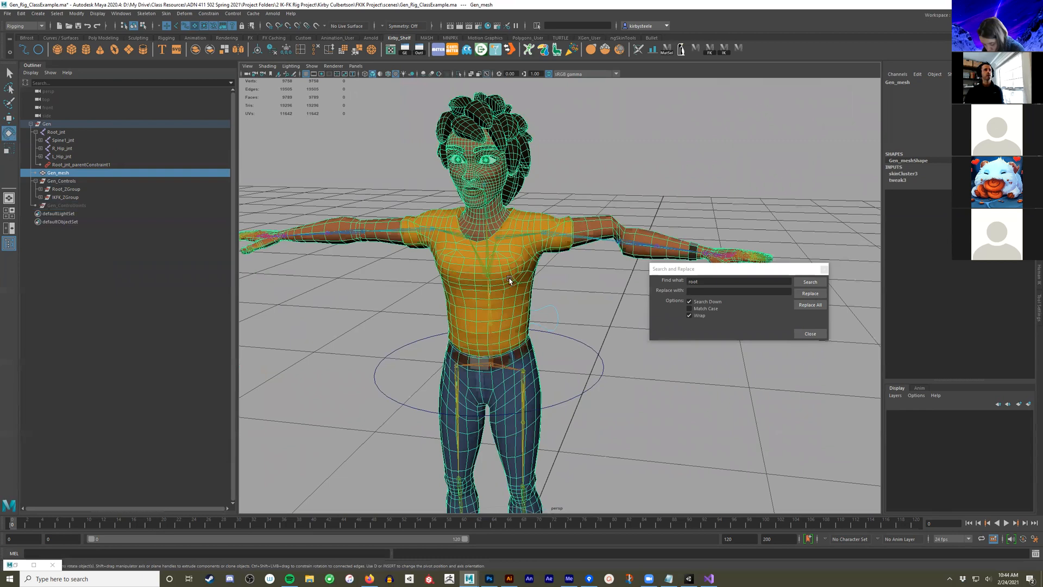
Reload the complete Gen_Rig_ClassExample scene and delete all FK joints, IK joints and IK handles inside Gen_ControlJoints
{"action": "left_click", "coordinate": [607, 249]}
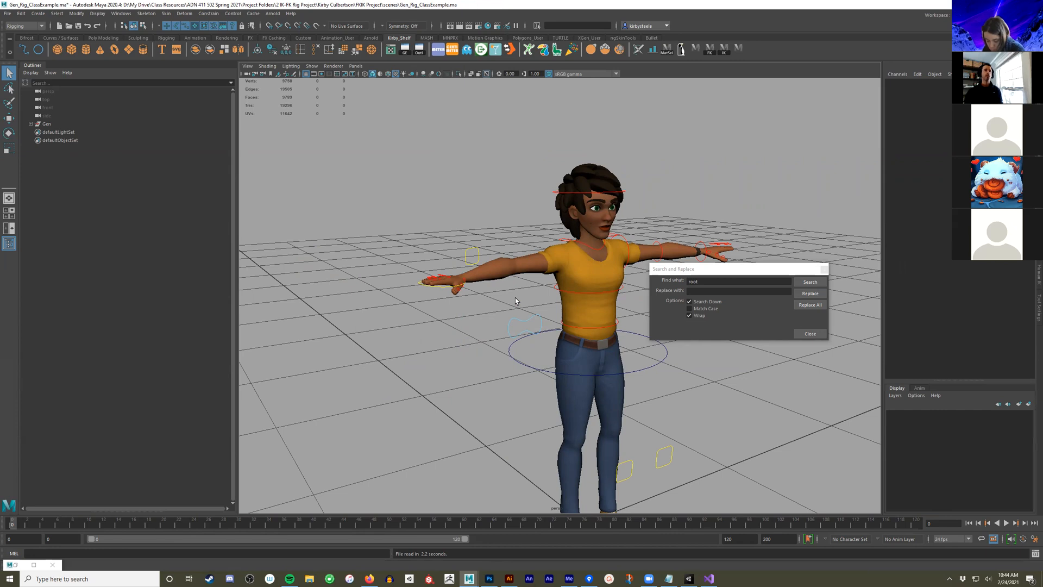
{"action": "middle_click_drag", "start_coordinate": [545, 310], "coordinate": [424, 274], "text": "alt"}
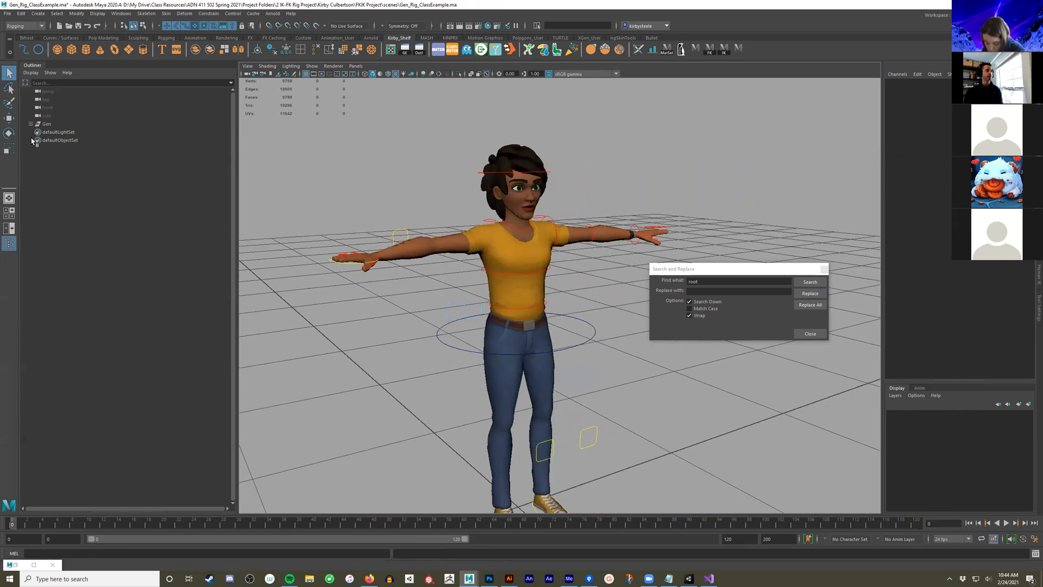
{"action": "left_click", "coordinate": [31, 124]}
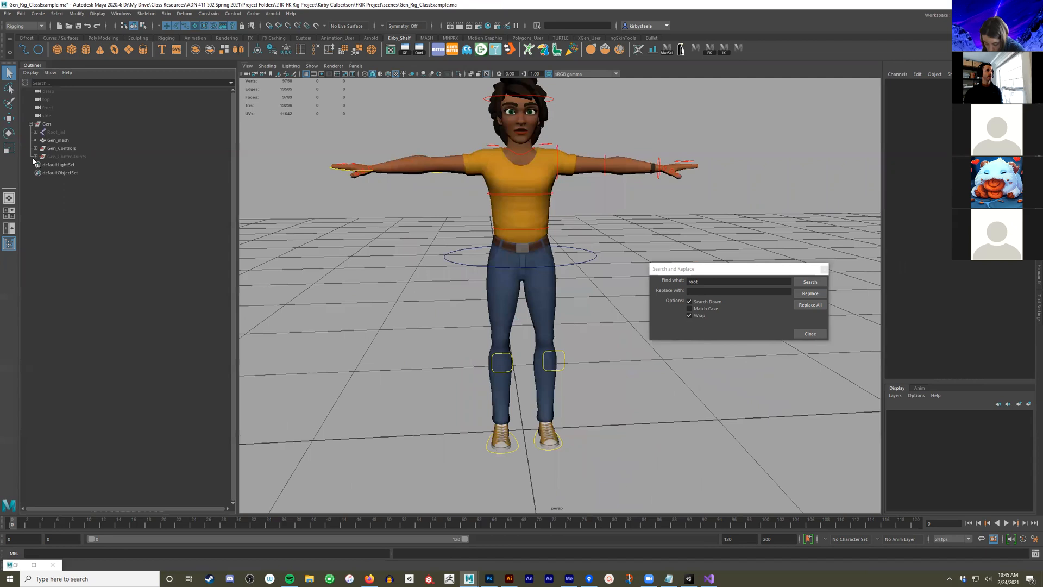
{"action": "left_click", "coordinate": [36, 157]}
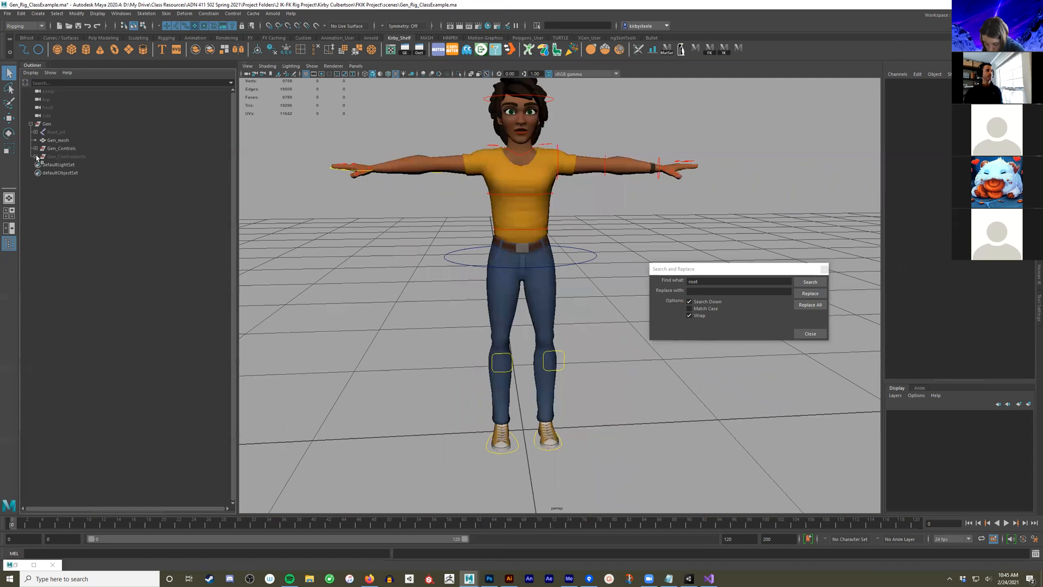
{"action": "left_click", "coordinate": [63, 164]}
{"action": "left_click", "coordinate": [77, 344], "text": "shift"}
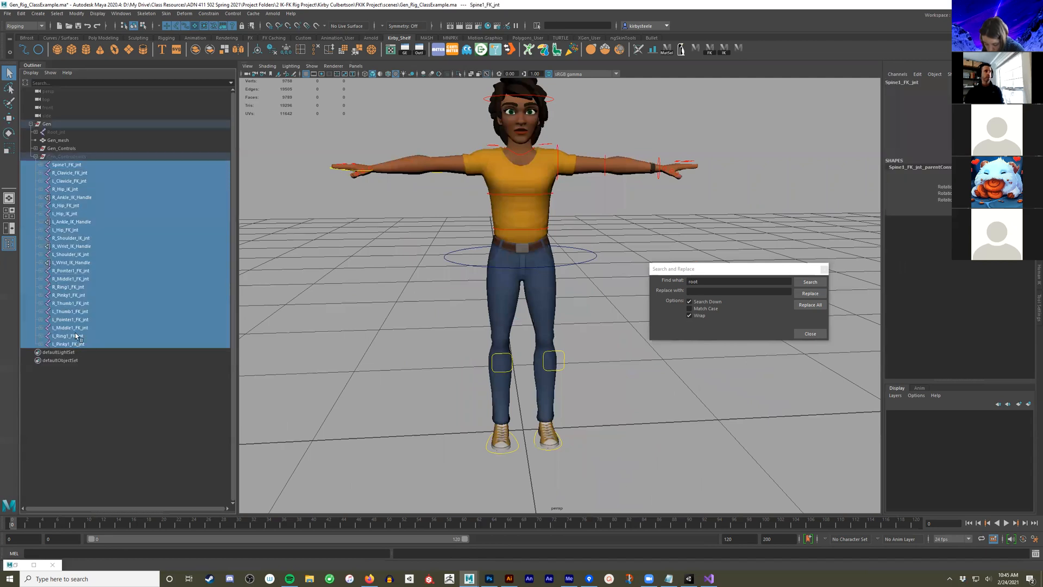
{"action": "key", "text": "Delete"}
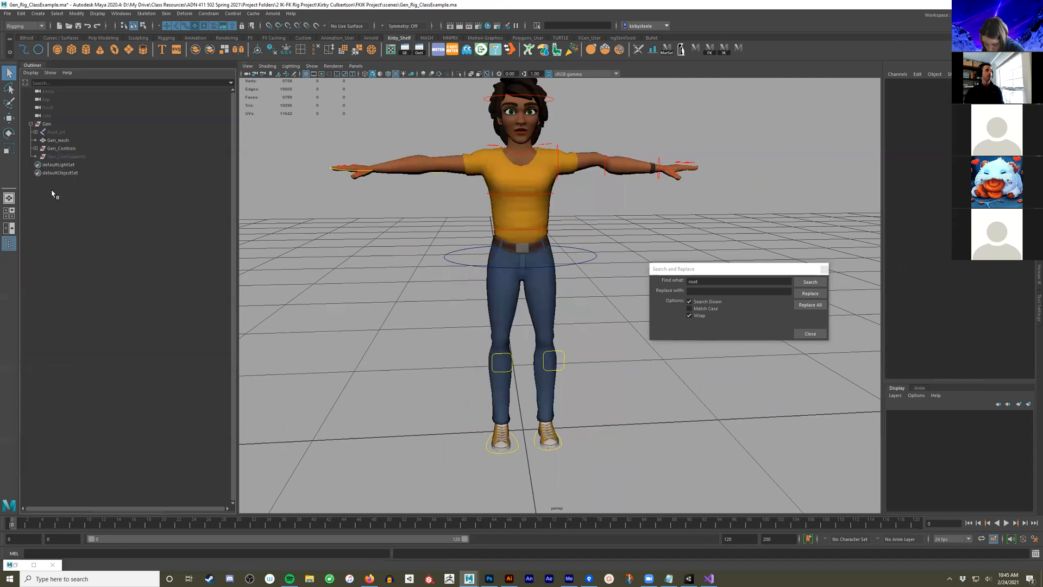
Delete all FK and IK ZGroups under Gen_Controls from Spine1_FK_ZGroup to the last finger group, keeping Root_ZGroup
{"action": "left_click", "coordinate": [35, 148]}
{"action": "left_click", "coordinate": [64, 156]}
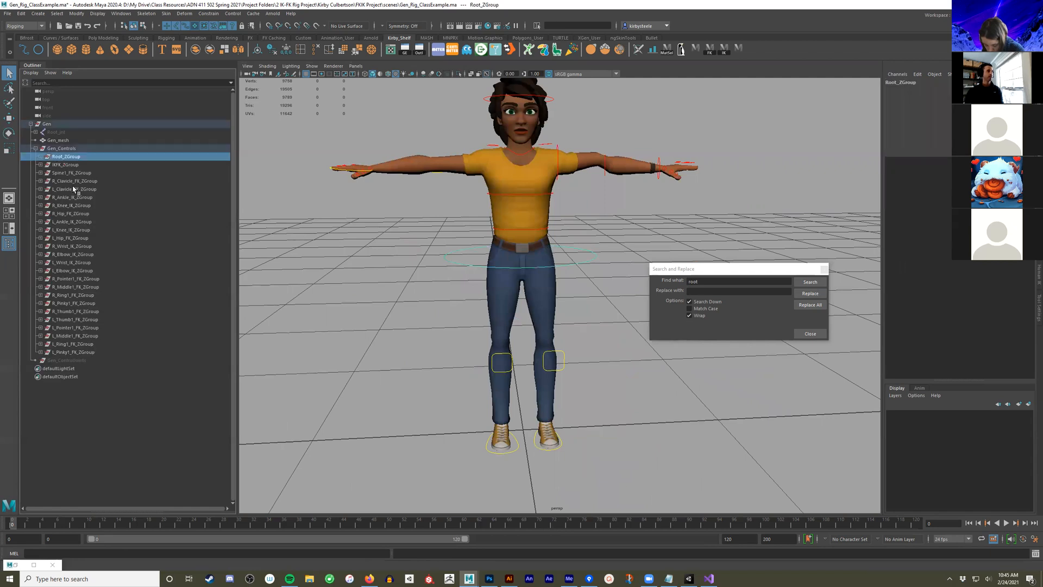
{"action": "left_click", "coordinate": [75, 182]}
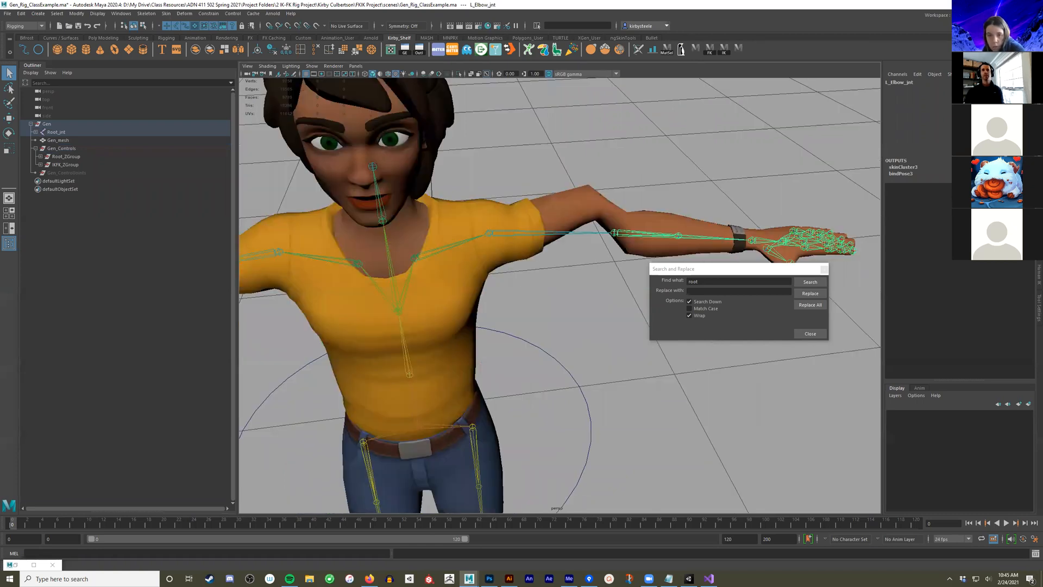
Straighten the left arm by unparenting L_Elbow_jnt, resetting L_Shoulder_jnt's rotation, and parenting the elbow back under the shoulder
{"action": "left_click", "coordinate": [489, 233]}
{"action": "key", "text": "e"}
{"action": "key", "text": "ctrl+z"}
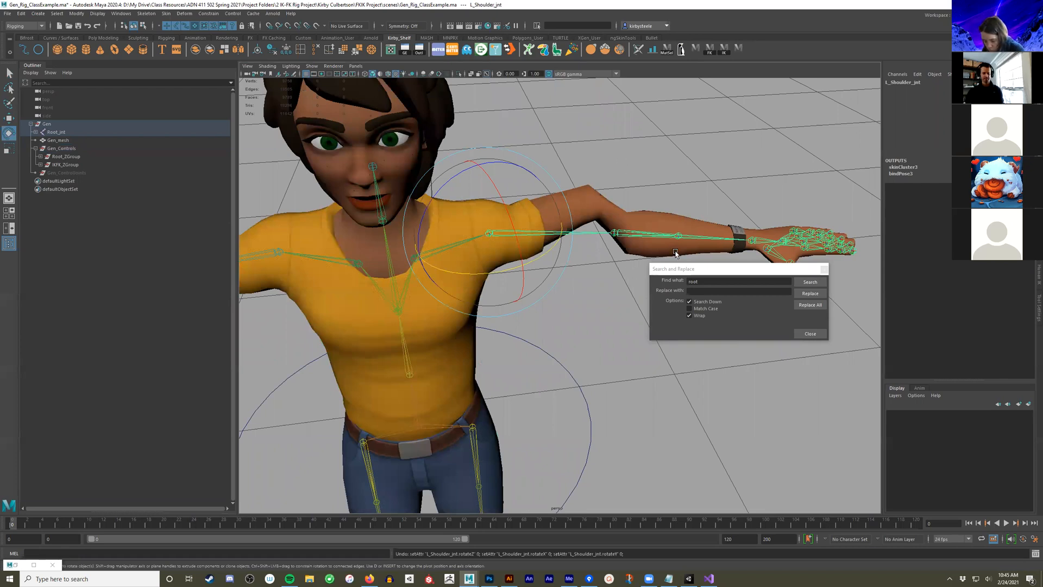
{"action": "left_click", "coordinate": [614, 235]}
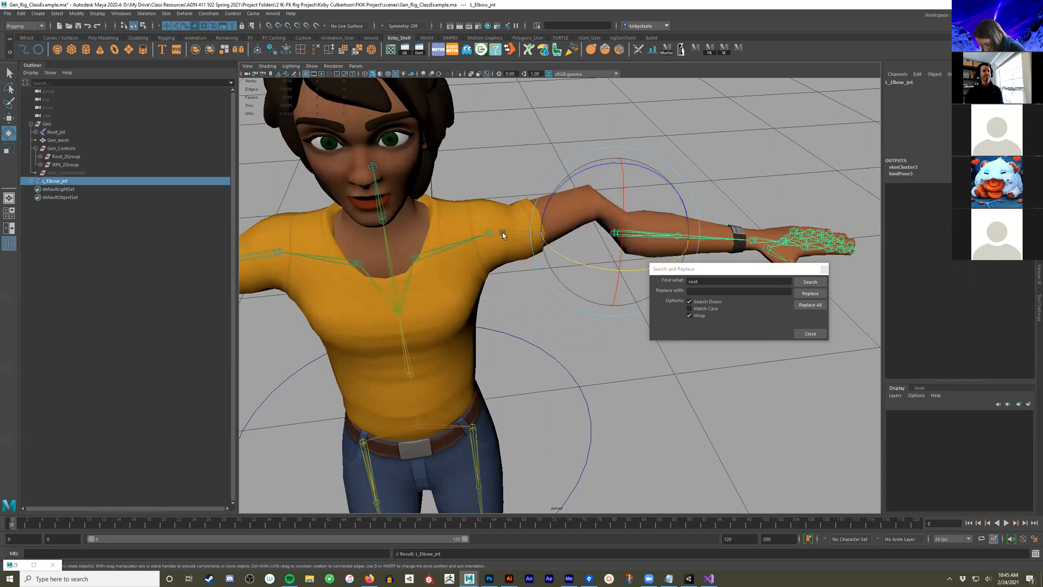
{"action": "left_click", "coordinate": [503, 234]}
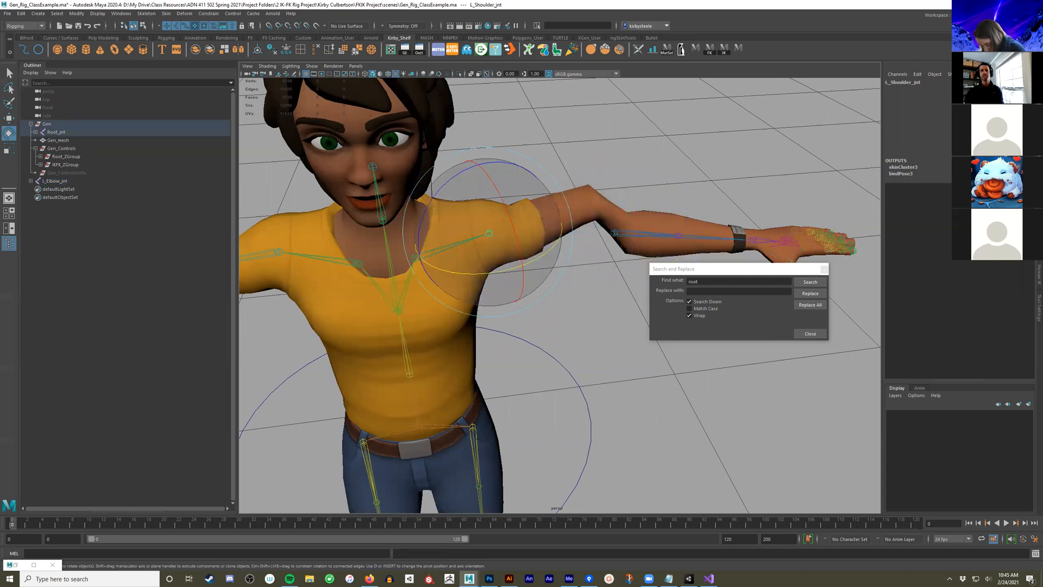
{"action": "left_click", "coordinate": [669, 140]}
{"action": "left_click", "coordinate": [614, 234]}
{"action": "left_click", "coordinate": [485, 233], "text": "shift"}
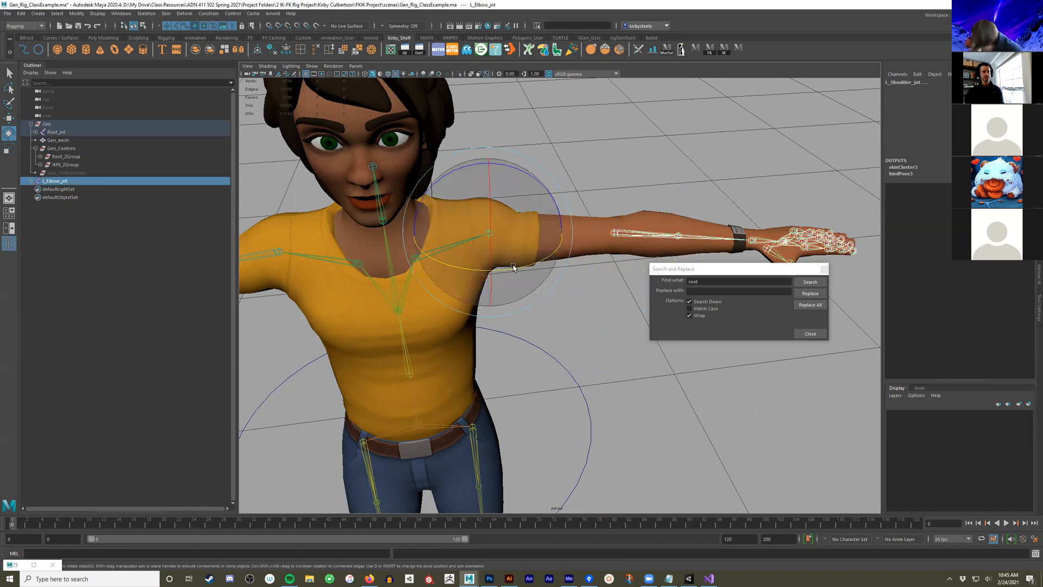
{"action": "key", "text": "p"}
Select the right leg chain in the order R_Hip_jnt, R_Knee_jnt, R_Ankle_jnt
{"action": "right_click_drag", "start_coordinate": [573, 238], "coordinate": [602, 126], "text": "alt"}
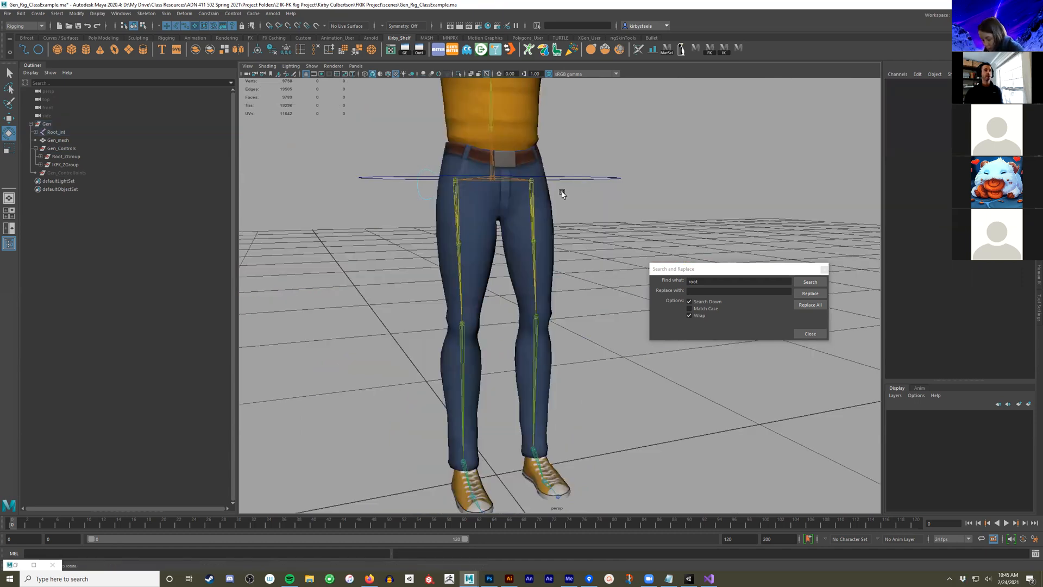
{"action": "middle_click_drag", "start_coordinate": [608, 323], "coordinate": [581, 286], "text": "alt"}
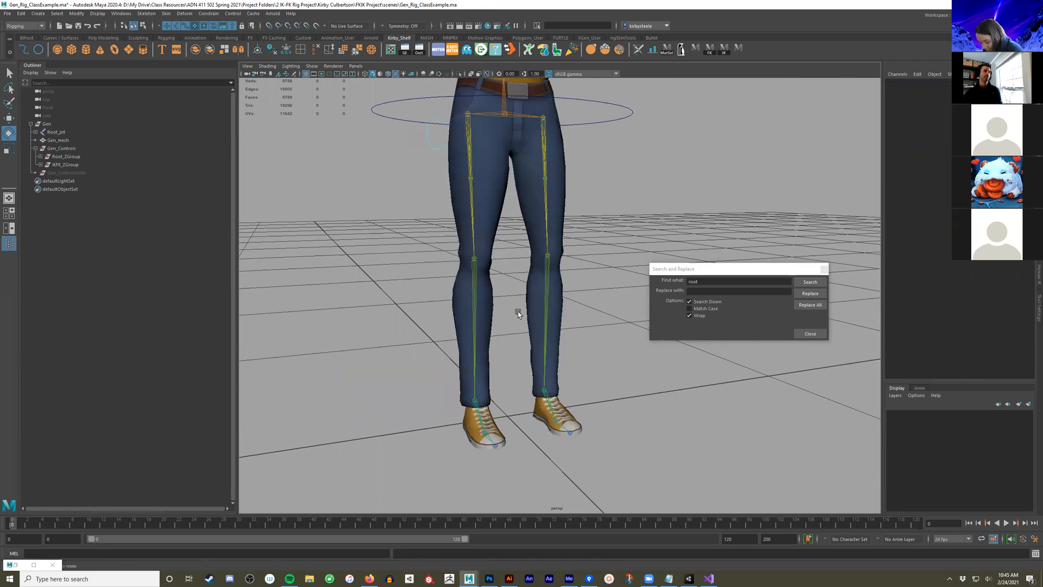
{"action": "middle_click_drag", "start_coordinate": [455, 276], "coordinate": [473, 302], "text": "alt"}
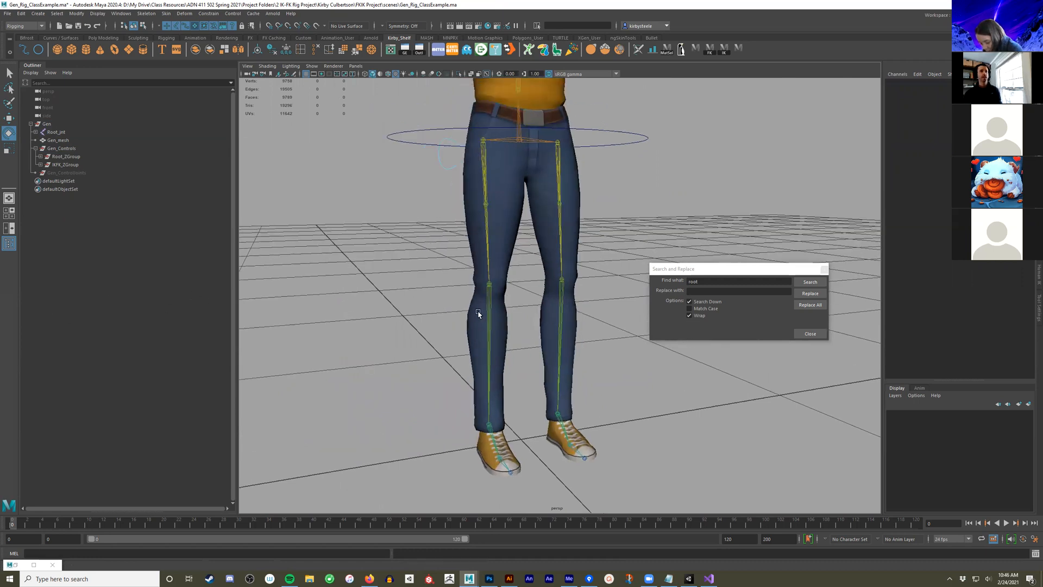
{"action": "mouse_move", "coordinate": [486, 258]}
{"action": "left_mouse_down", "text": "alt"}
{"action": "mouse_move", "coordinate": [464, 259]}
{"action": "mouse_move", "coordinate": [485, 258]}
{"action": "left_mouse_up", "text": "alt"}
{"action": "key", "text": "q"}
{"action": "left_click", "coordinate": [543, 113]}
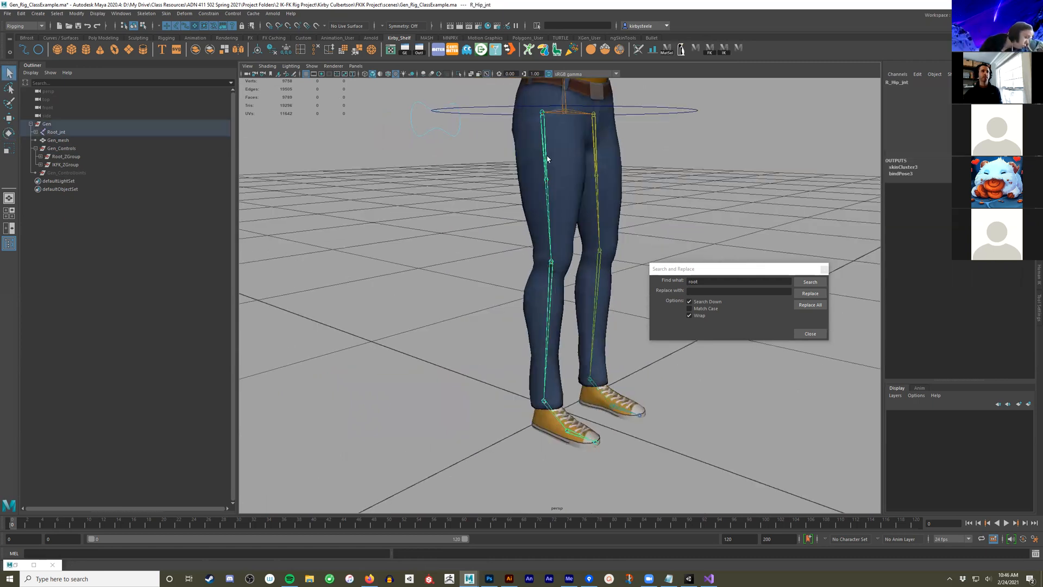
{"action": "left_click", "coordinate": [551, 264]}
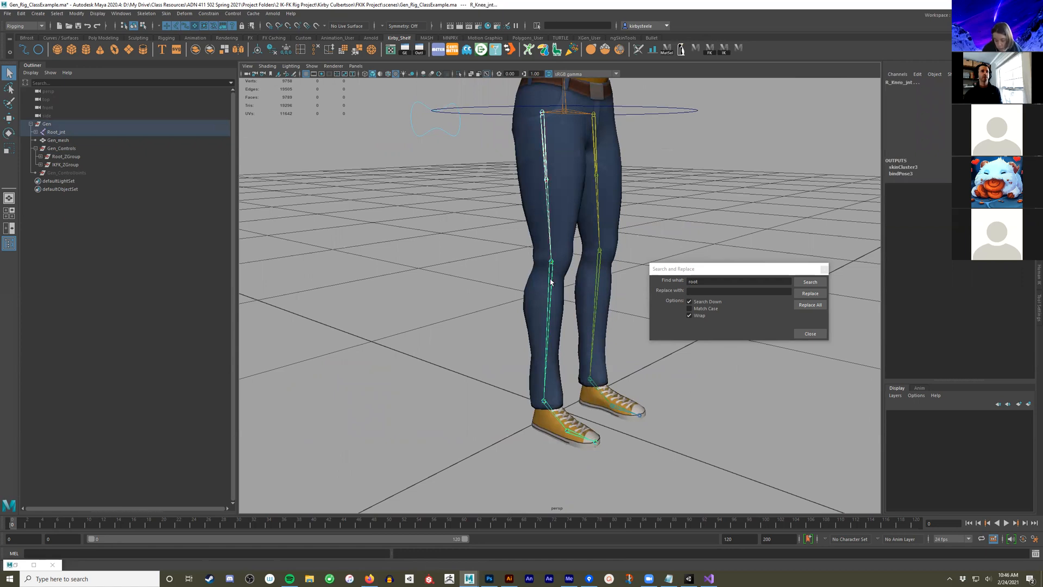
{"action": "left_click", "coordinate": [544, 403]}
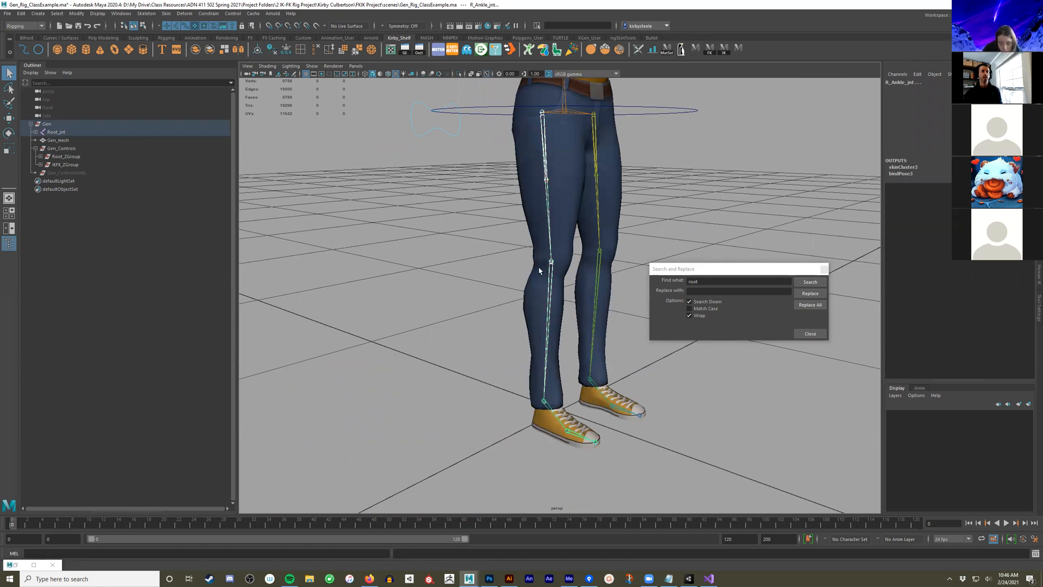
Add Root_jnt to the leg selection and run the IK script to build the right ankle and knee IK controls
{"action": "middle_click_drag", "start_coordinate": [539, 270], "coordinate": [502, 266], "text": "alt"}
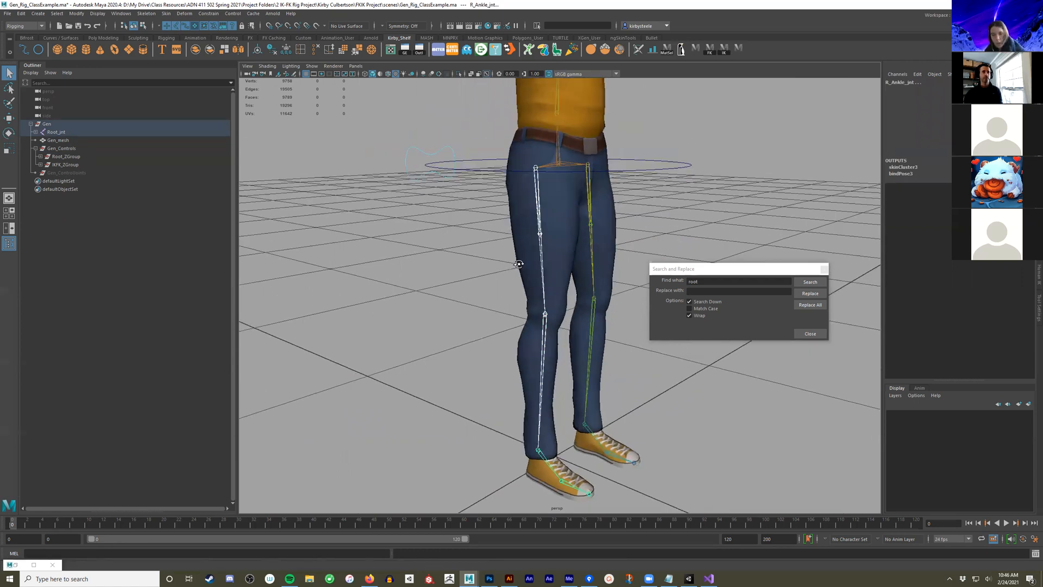
{"action": "left_click_drag", "start_coordinate": [523, 264], "coordinate": [526, 266], "text": "alt"}
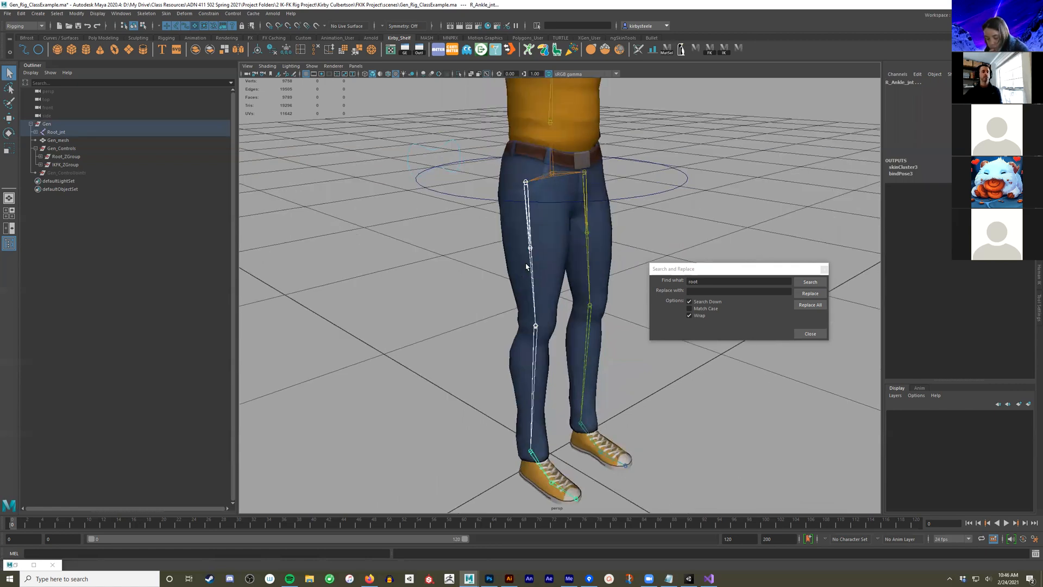
{"action": "left_click_drag", "start_coordinate": [628, 197], "coordinate": [628, 255], "text": "alt"}
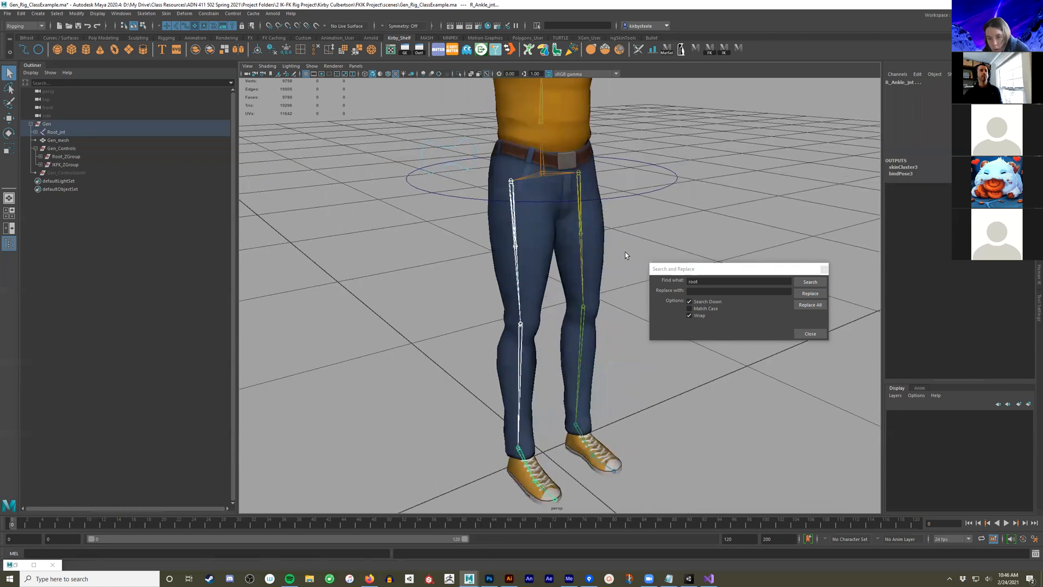
{"action": "left_click_drag", "start_coordinate": [540, 275], "coordinate": [553, 238], "text": "alt"}
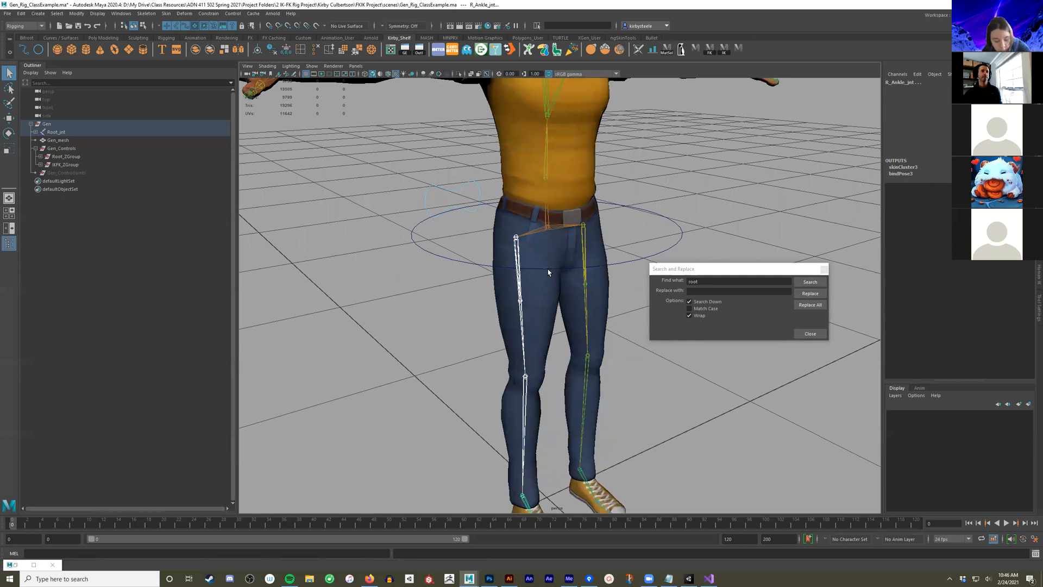
{"action": "left_click", "coordinate": [548, 228], "text": "shift"}
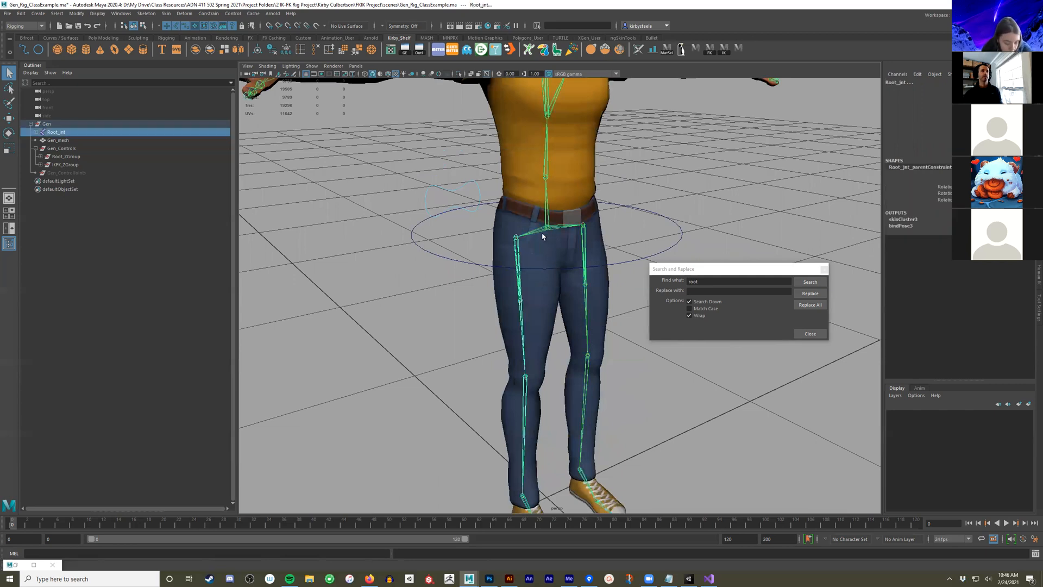
{"action": "left_click", "coordinate": [724, 49]}
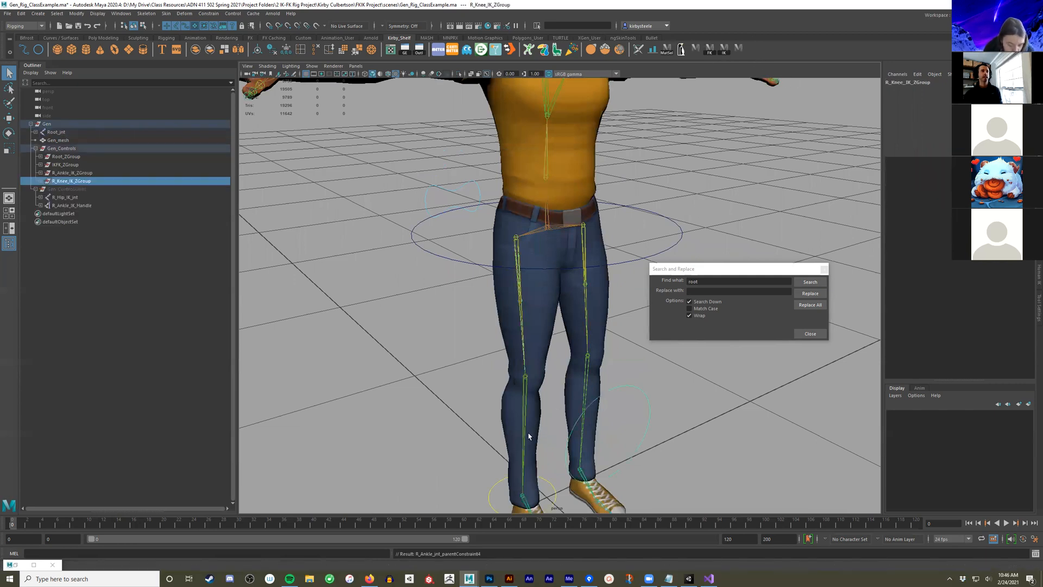
Try moving R_Ankle_IK_ctrl from a side view of the legs, and undo the move
{"action": "middle_click_drag", "start_coordinate": [524, 390], "coordinate": [501, 301], "text": "alt"}
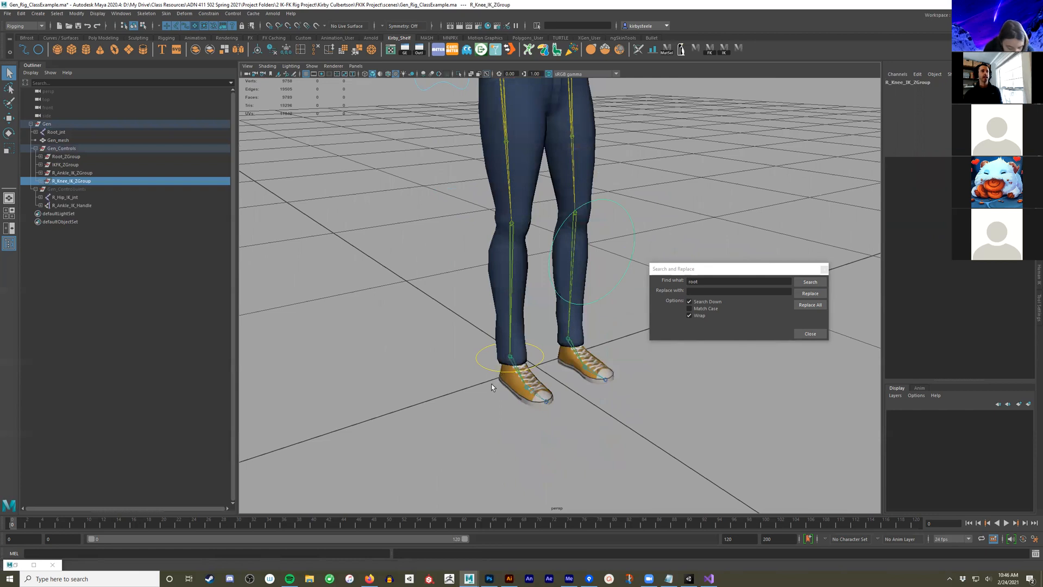
{"action": "left_click", "coordinate": [509, 373]}
{"action": "left_click_drag", "start_coordinate": [509, 373], "coordinate": [553, 375], "text": "alt"}
{"action": "middle_click_drag", "start_coordinate": [553, 375], "coordinate": [495, 403], "text": "alt"}
{"action": "key", "text": "w"}
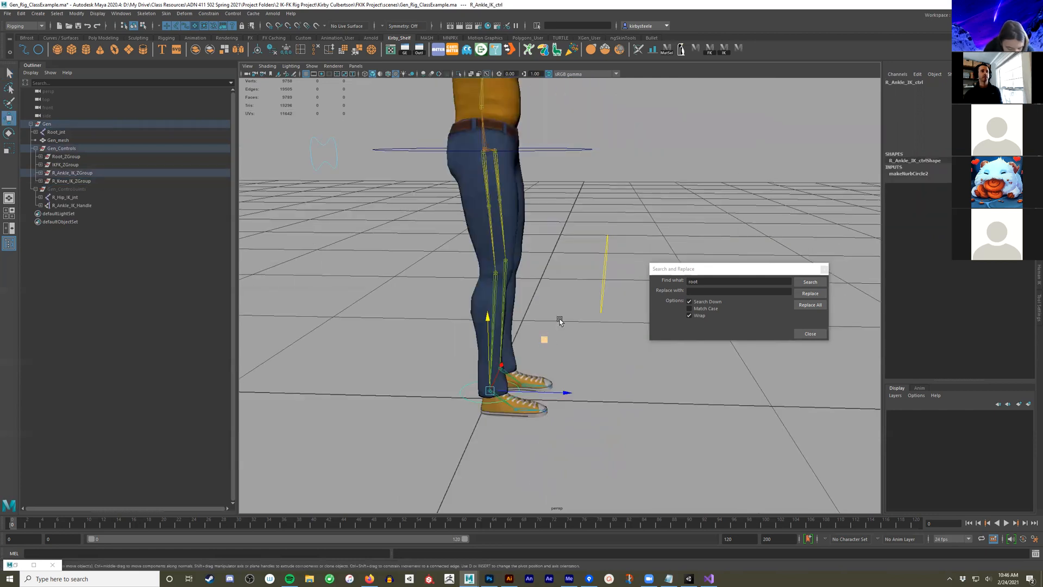
{"action": "key", "text": "ctrl+z"}
{"action": "key", "text": "e"}
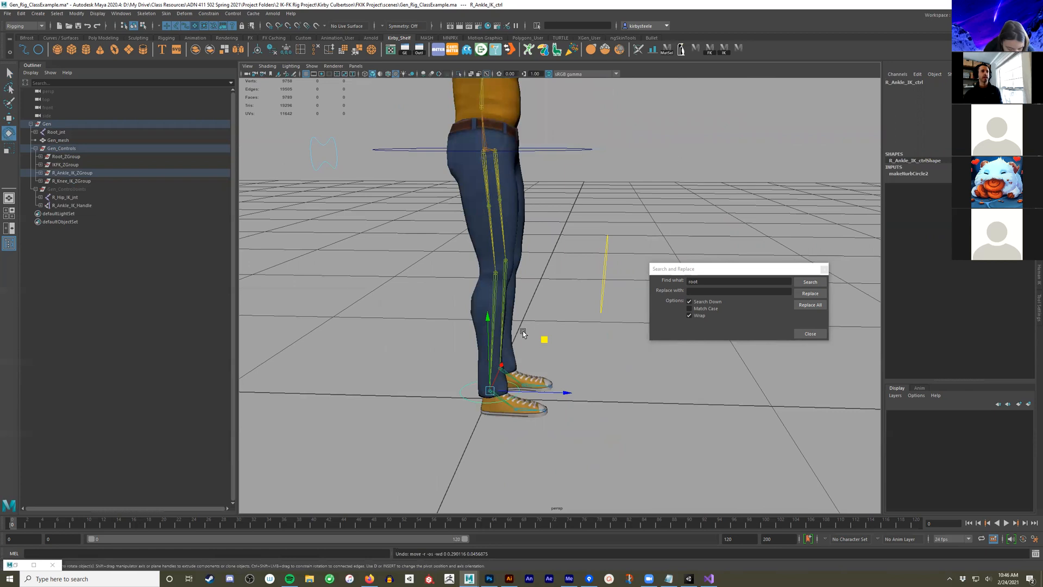
Test how R_Knee_IK_ctrl steers the bent right knee with the foot raised, and undo the test moves
{"action": "left_click_drag", "start_coordinate": [540, 396], "coordinate": [569, 357], "text": "alt"}
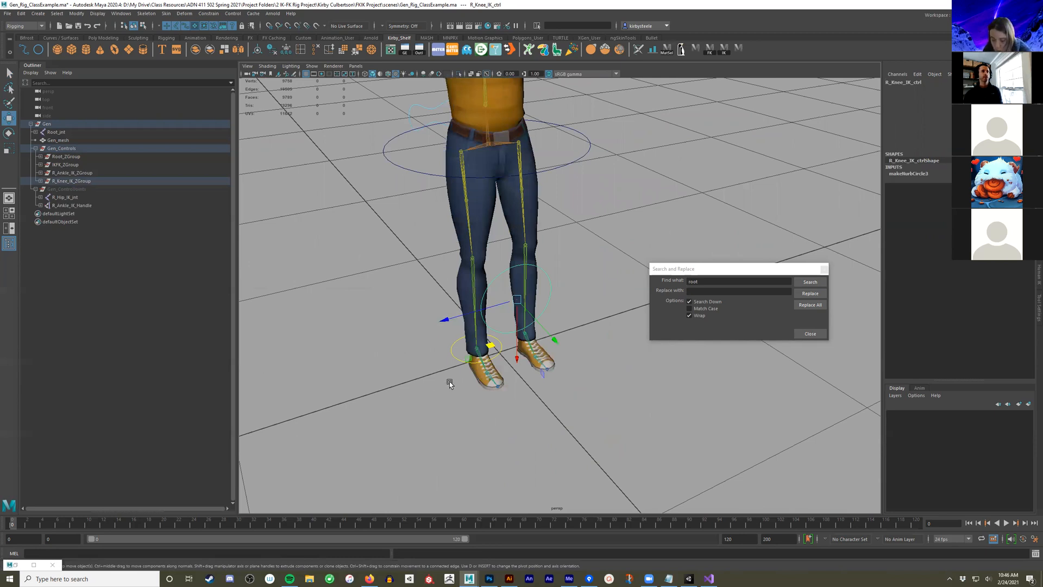
{"action": "left_click_drag", "start_coordinate": [448, 381], "coordinate": [462, 380], "text": "alt"}
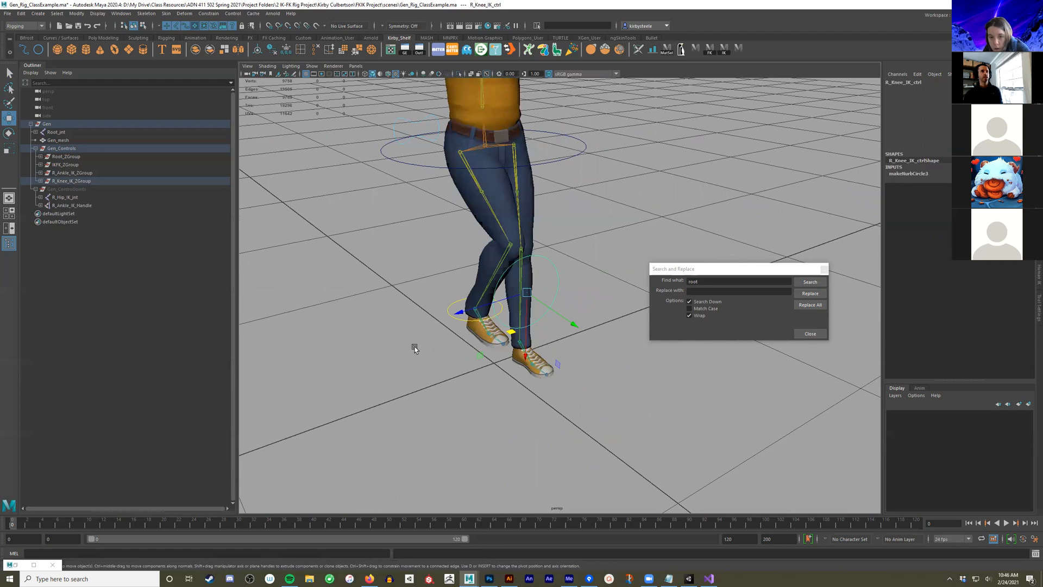
{"action": "key", "text": "ctrl+z"}
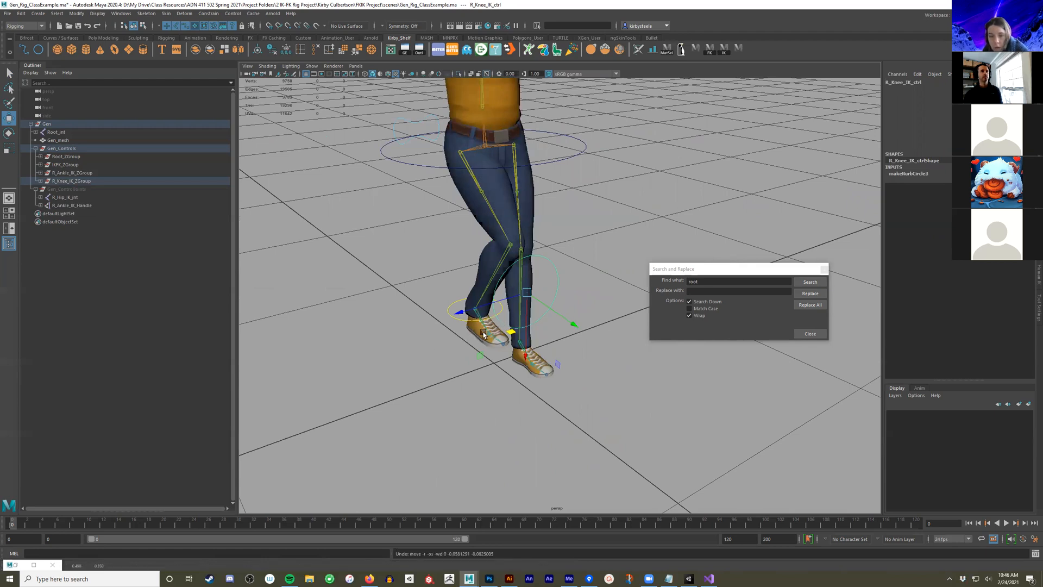
{"action": "key", "text": "ctrl+z"}
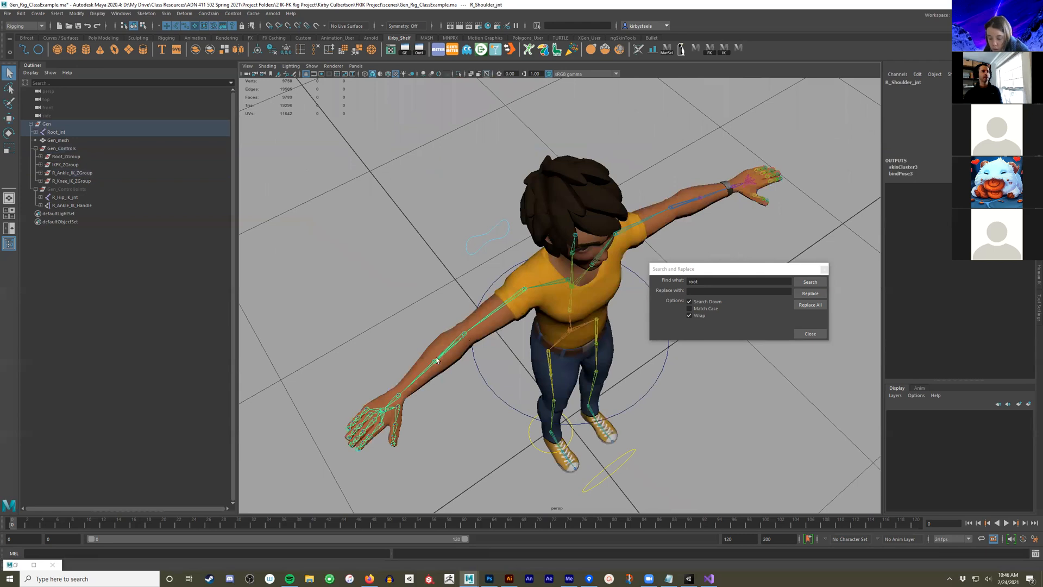
Run the IK script on R_Shoulder_jnt, R_Elbow_jnt and R_Wrist_jnt to build the right arm IK controls
{"action": "left_click", "coordinate": [465, 333], "text": "shift"}
{"action": "left_click", "coordinate": [399, 397], "text": "shift"}
{"action": "left_click_drag", "start_coordinate": [531, 319], "coordinate": [547, 243], "text": "alt"}
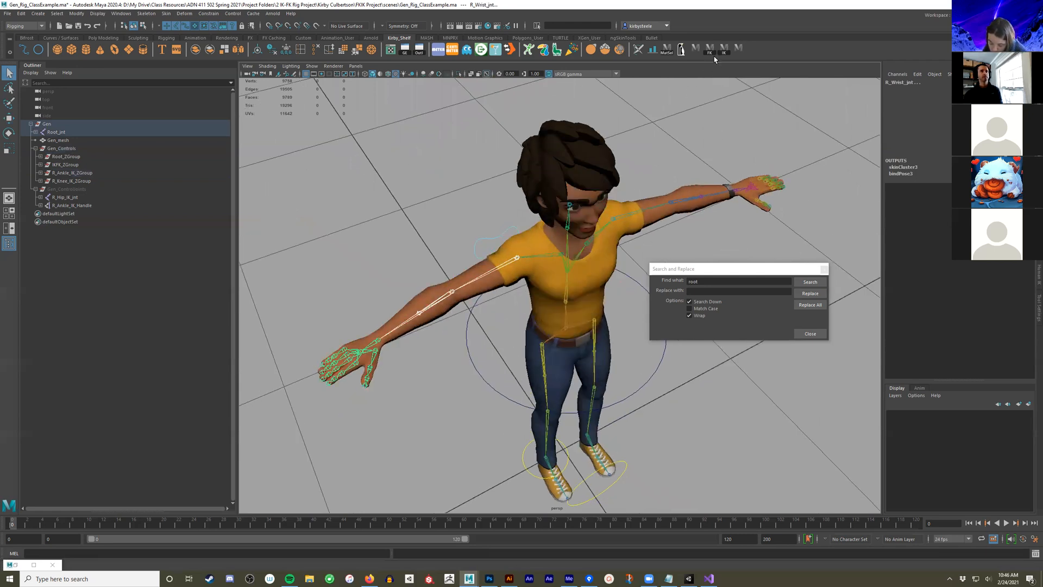
{"action": "left_click_drag", "start_coordinate": [449, 288], "coordinate": [481, 305], "text": "alt"}
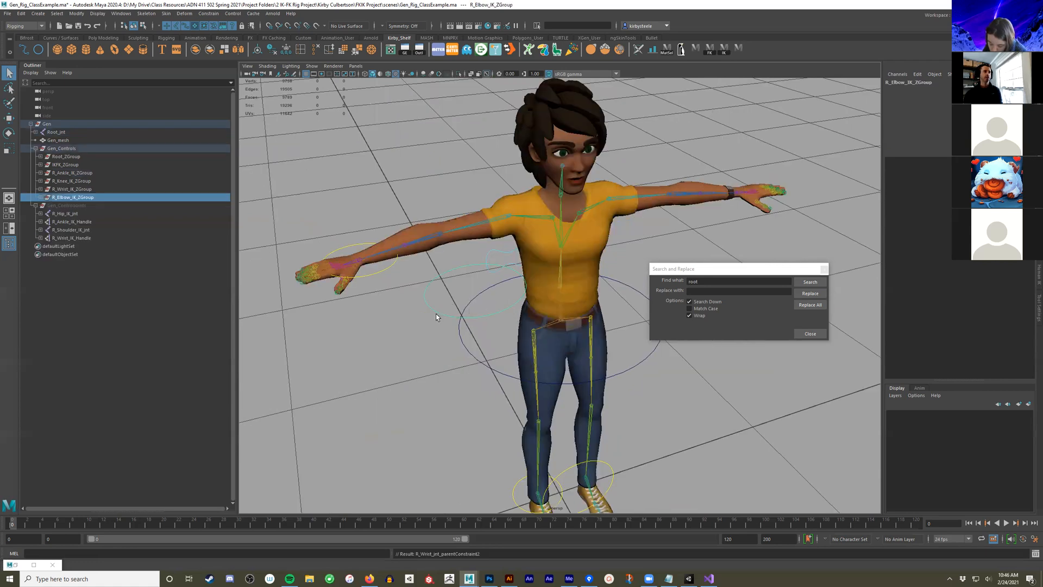
Inspect the placement of the right arm and leg IK controls around the body, selecting R_Knee_IK_ctrl
{"action": "left_click_drag", "start_coordinate": [437, 344], "coordinate": [440, 352], "text": "alt"}
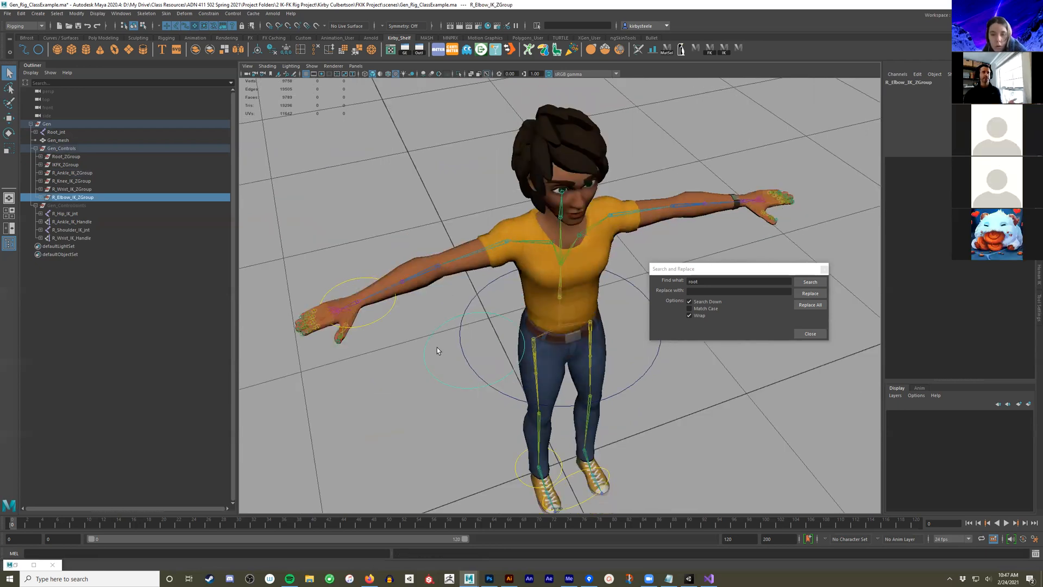
{"action": "left_click_drag", "start_coordinate": [511, 428], "coordinate": [498, 314], "text": "alt"}
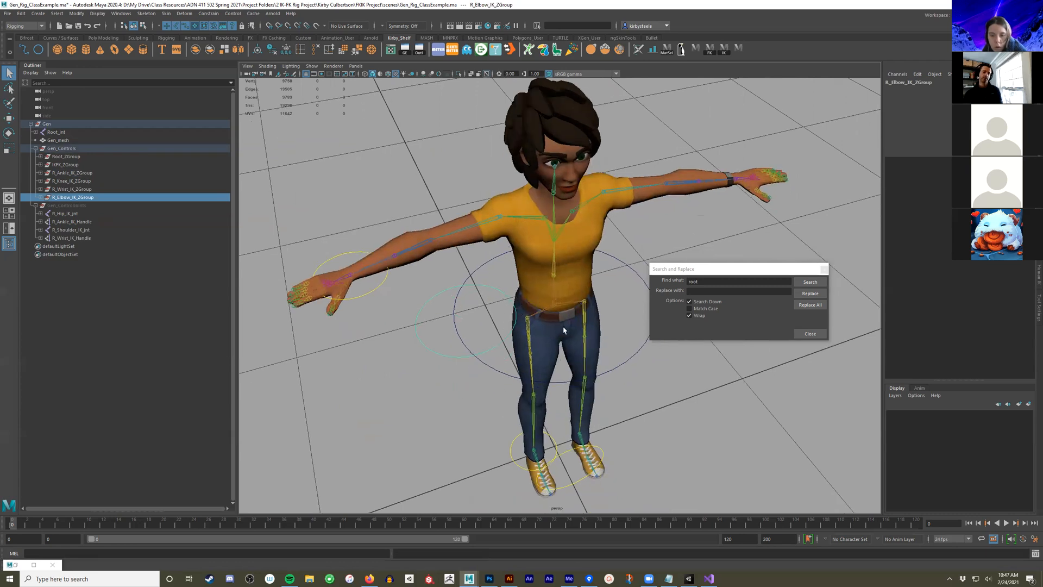
{"action": "key", "text": "f"}
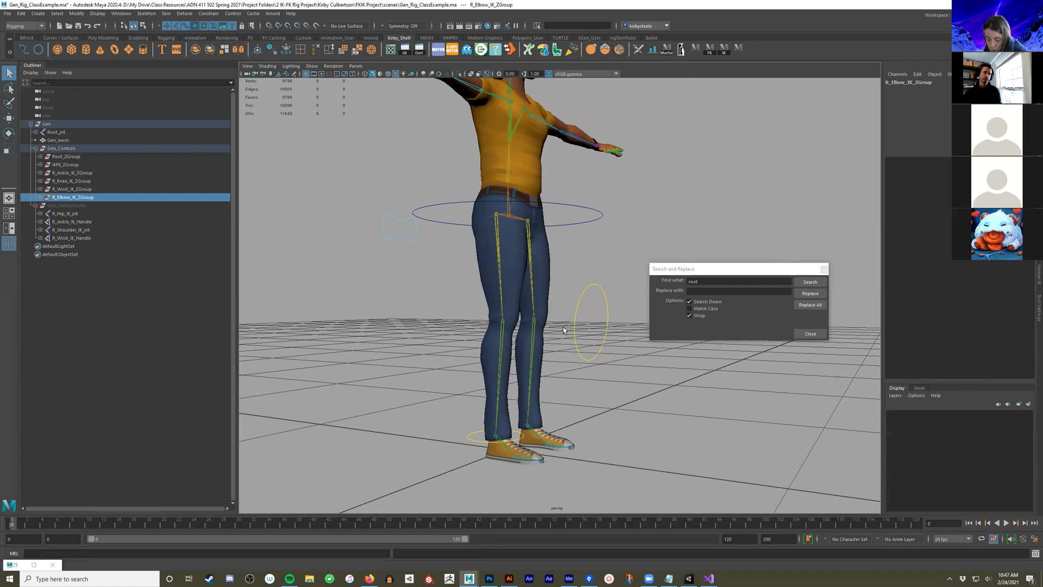
{"action": "left_click", "coordinate": [588, 298]}
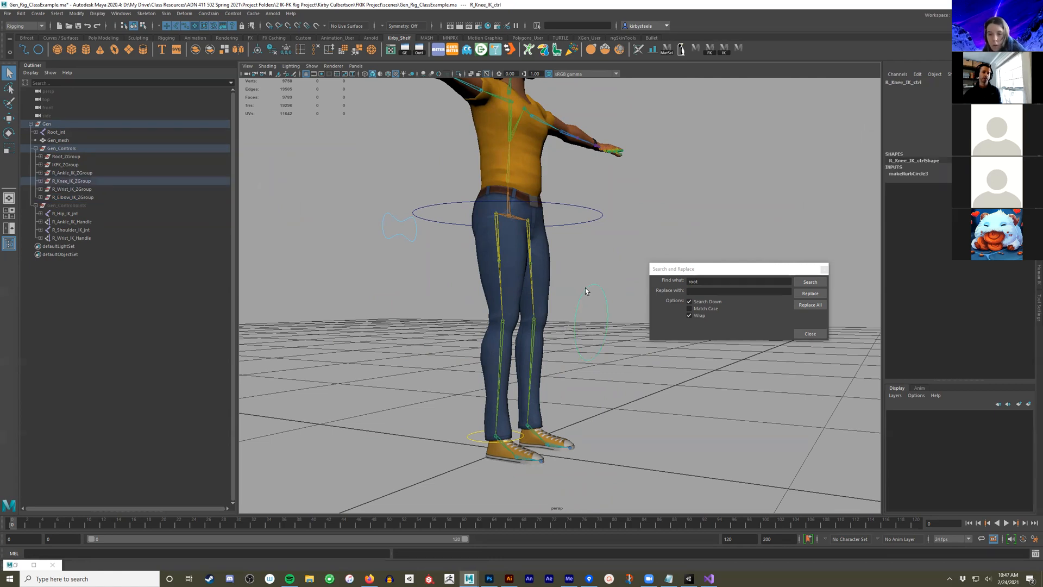
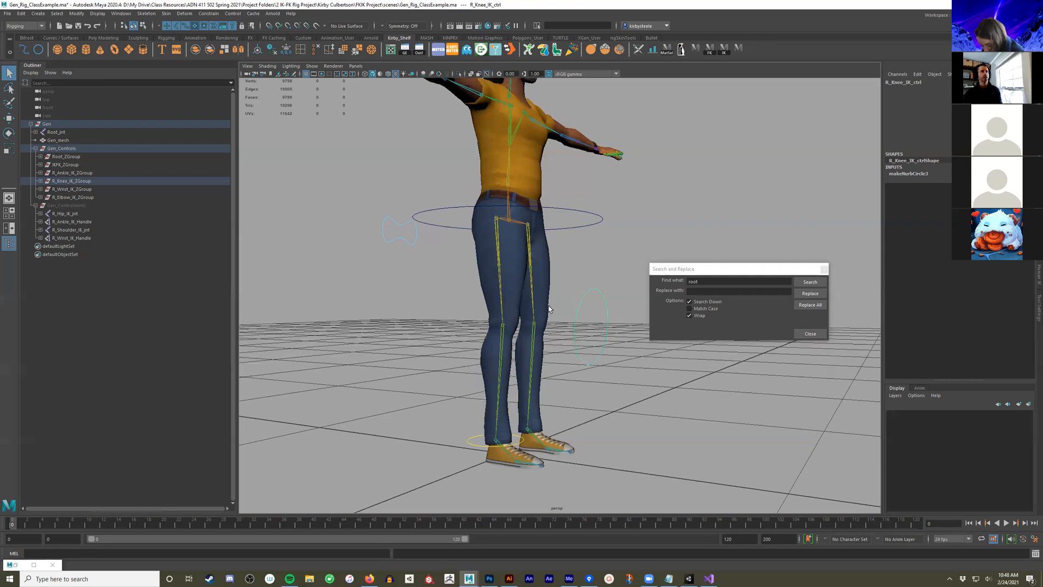
{"action": "left_click_drag", "start_coordinate": [549, 304], "coordinate": [522, 308], "text": "alt"}
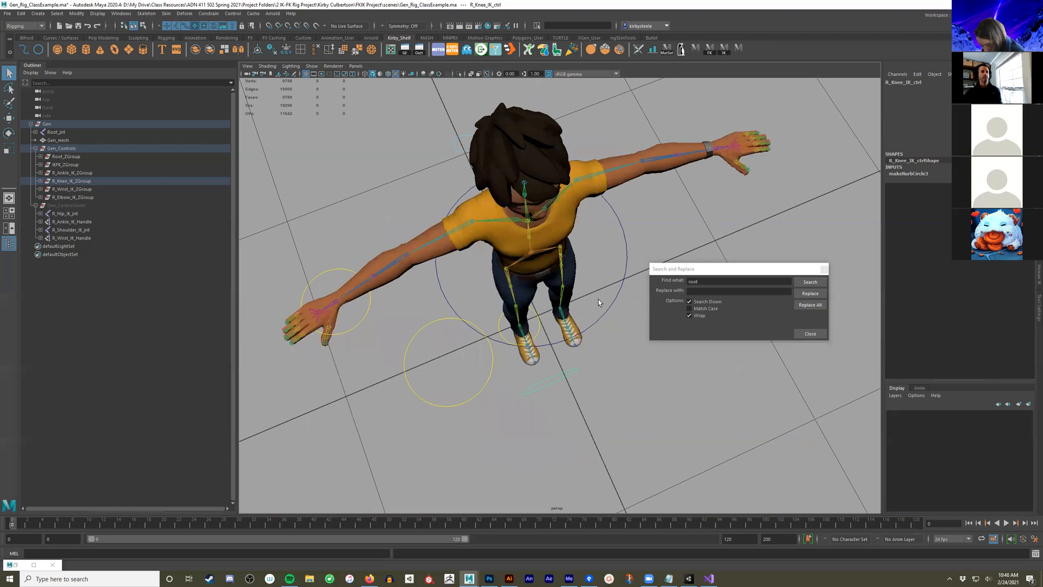
{"action": "left_click_drag", "start_coordinate": [553, 338], "coordinate": [547, 317], "text": "alt"}
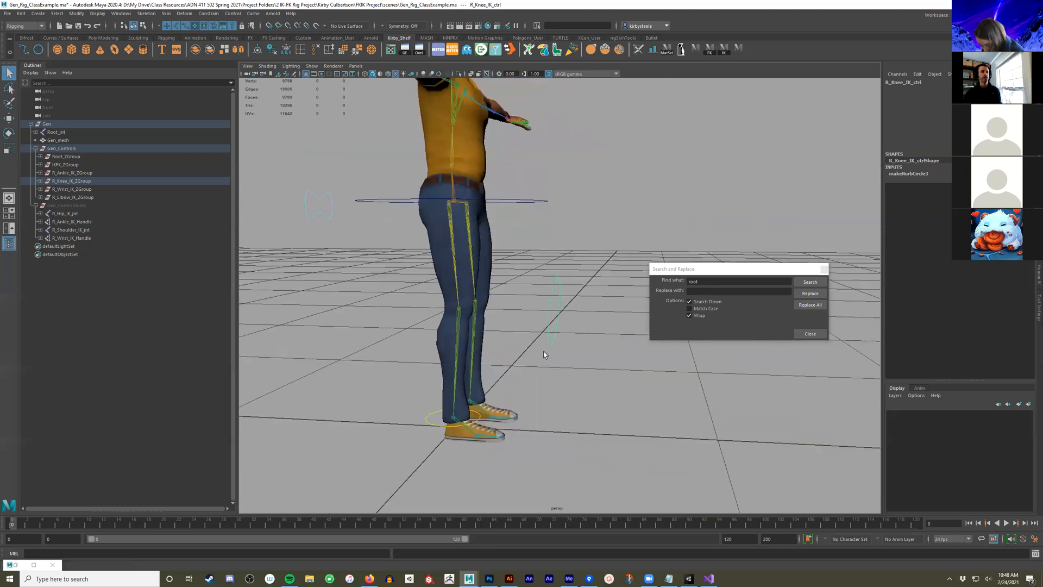
{"action": "left_click_drag", "start_coordinate": [585, 331], "coordinate": [548, 353], "text": "alt"}
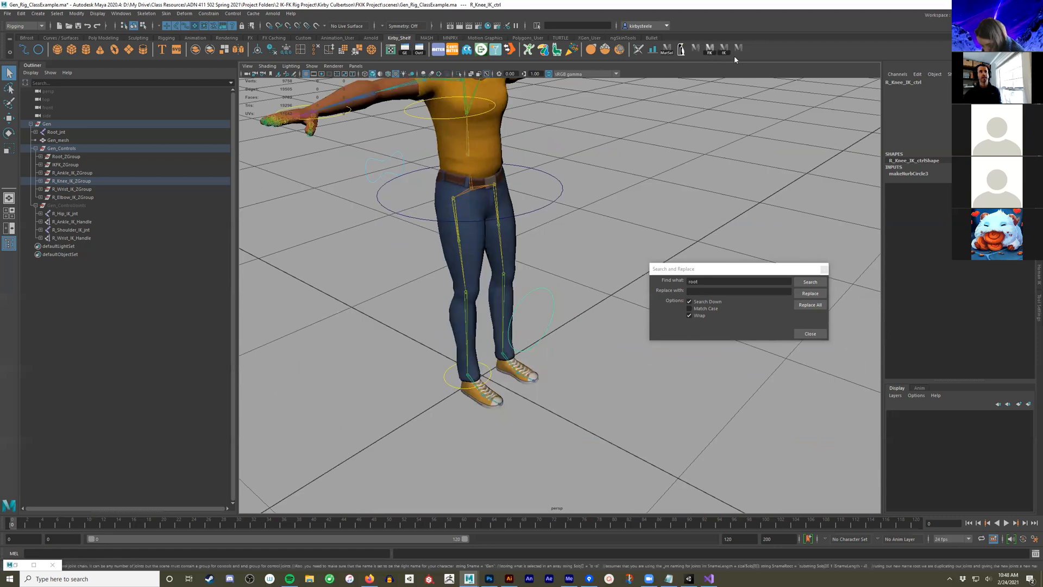
In the IK script, add the comment "//this is where I move the pole vector target" above the move command
{"action": "left_click", "coordinate": [865, 268]}
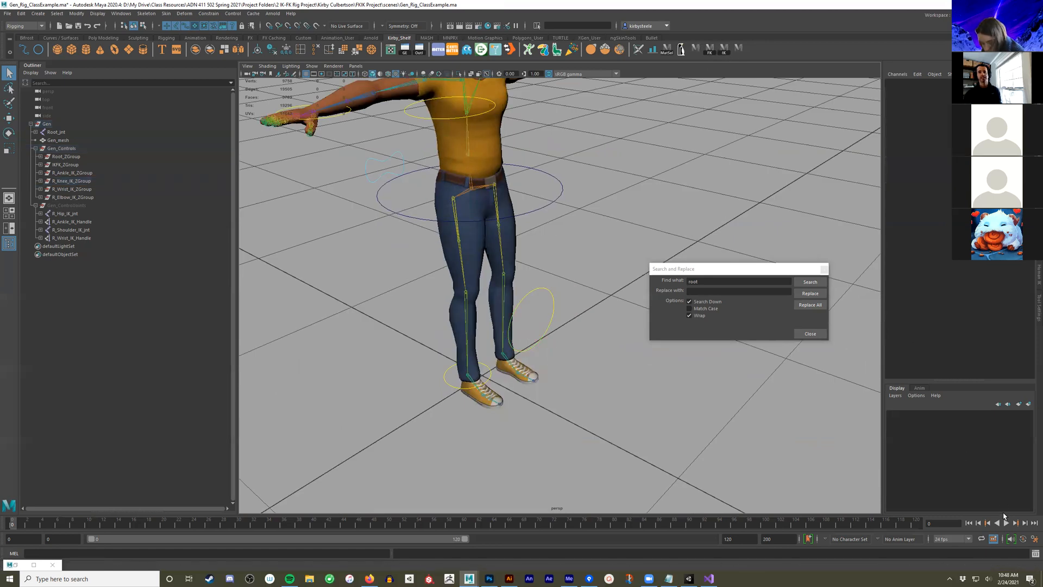
{"action": "left_click", "coordinate": [1035, 553]}
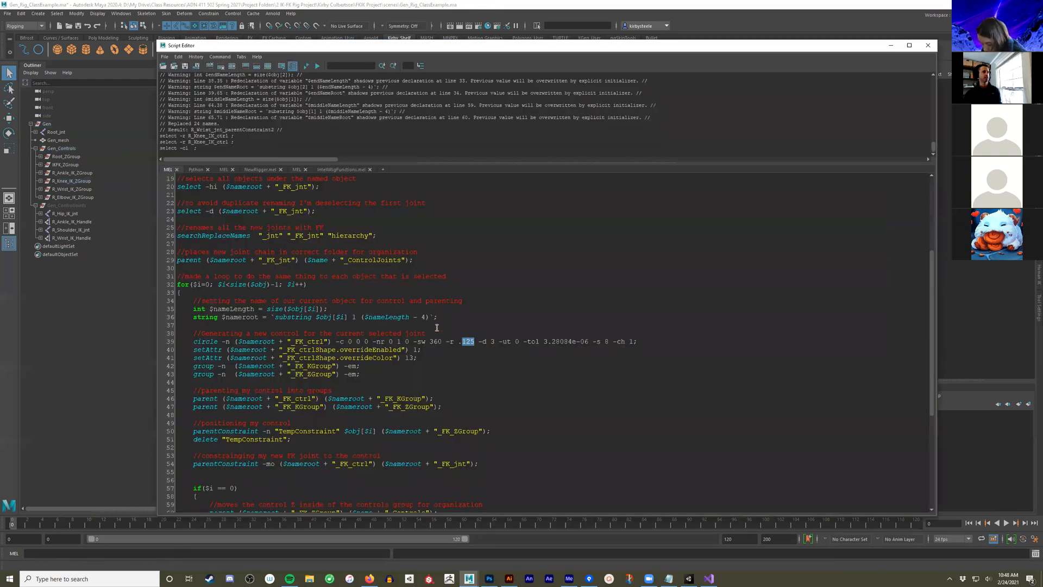
{"action": "key", "text": "ctrl+Tab"}
{"action": "key", "text": "ctrl+Tab"}
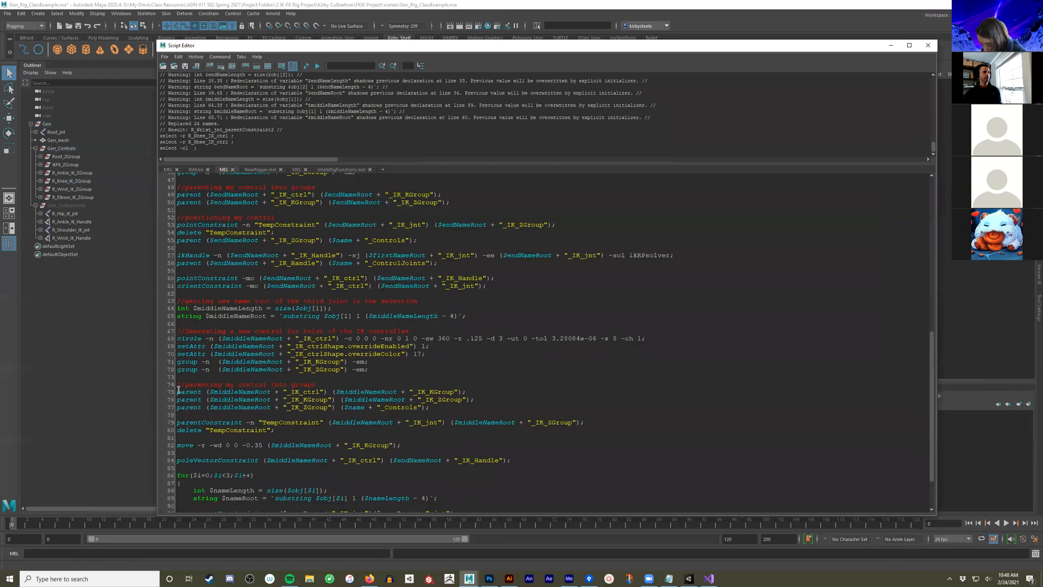
{"action": "scroll", "coordinate": [285, 377], "scroll_direction": "down", "scroll_amount": 2}
{"action": "left_click", "coordinate": [285, 380]}
{"action": "key", "text": "Return"}
{"action": "type", "text": "//"}
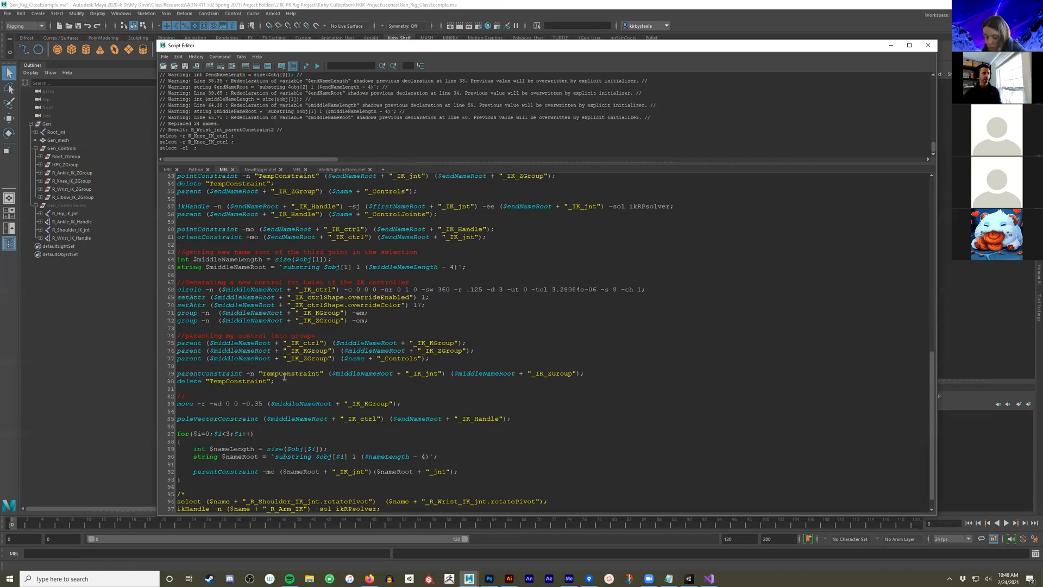
{"action": "type", "text": "this is where I move the"}
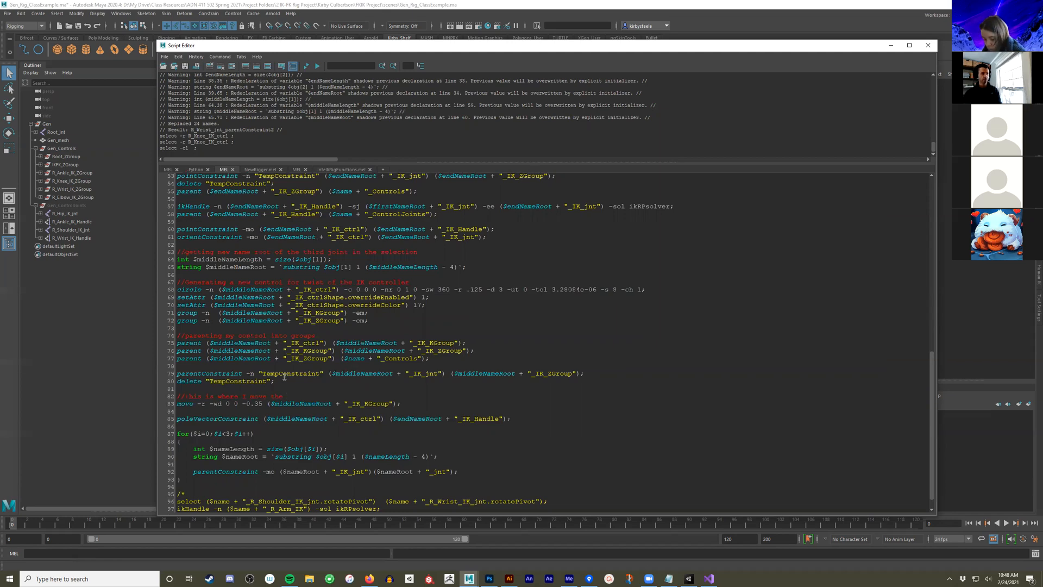
{"action": "type", "text": "pole ve"}
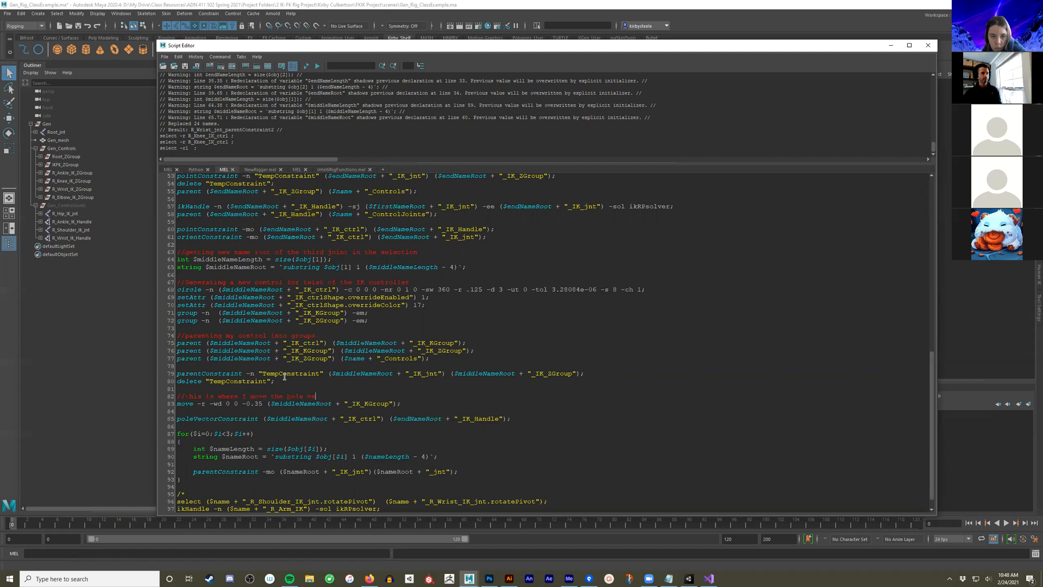
{"action": "type", "text": "ctor target"}
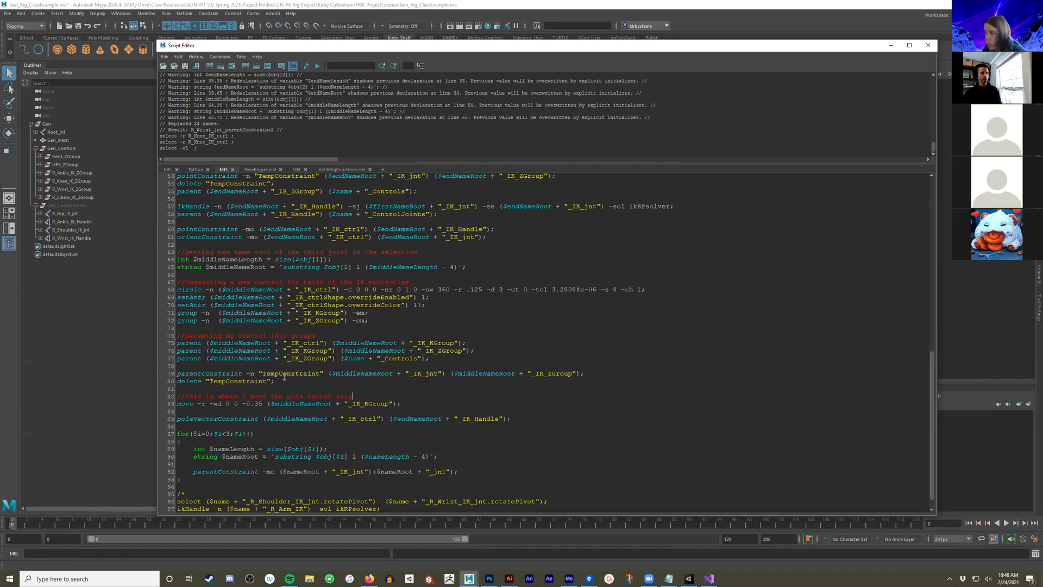
{"action": "key", "text": "Return"}
{"action": "key", "text": "BackSpace"}
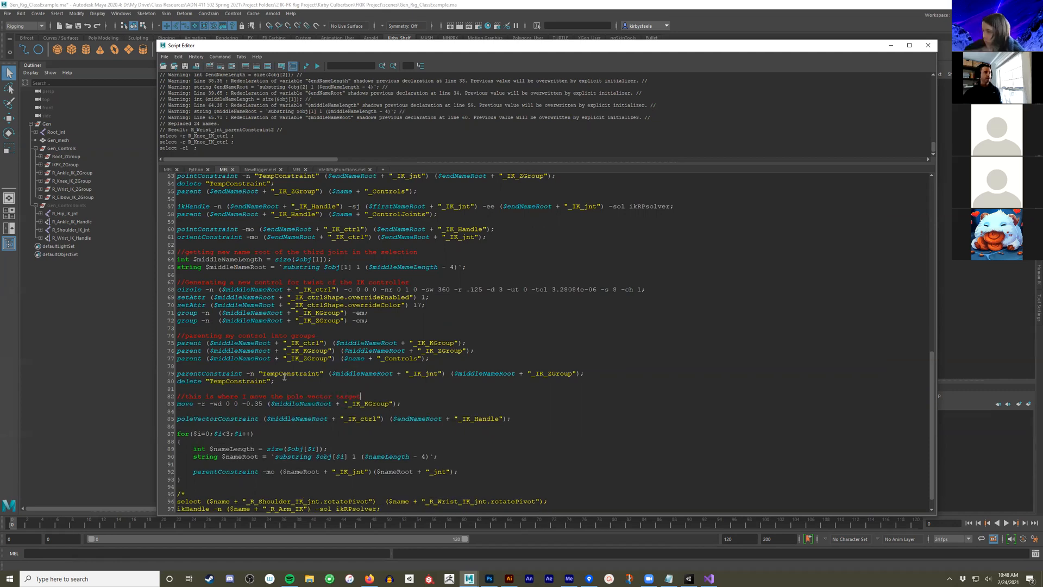
Set the Z offset in the script's pole vector move command to 0.35, and put the Script Editor away
{"action": "double_click", "coordinate": [218, 404]}
{"action": "left_click", "coordinate": [243, 404]}
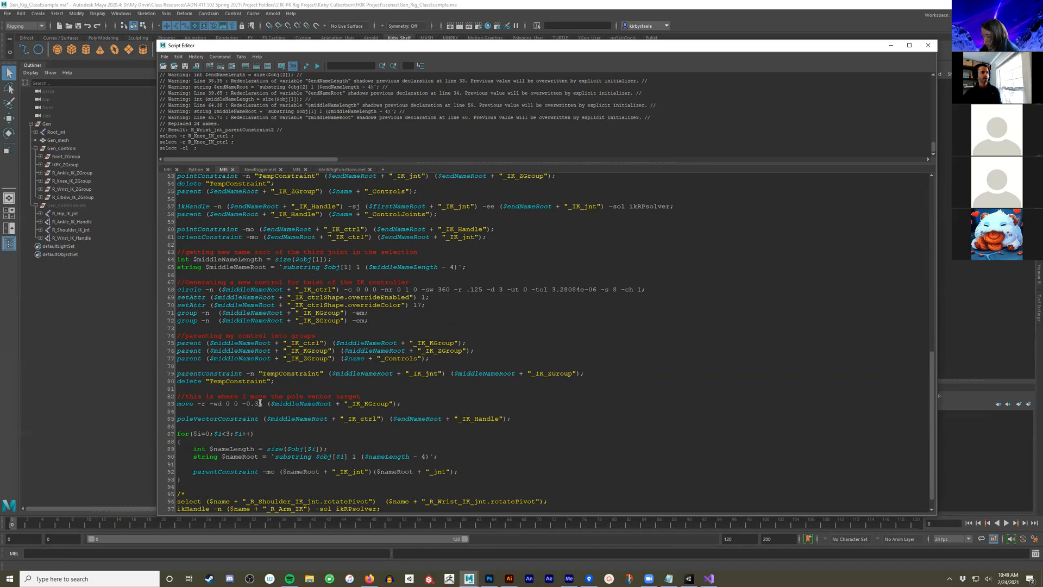
{"action": "key", "text": "Delete"}
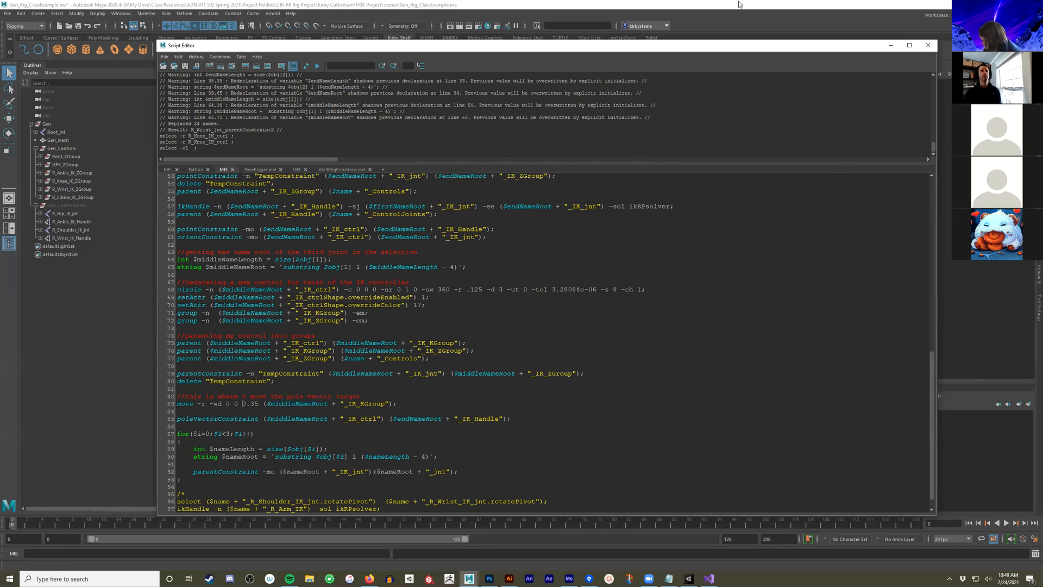
{"action": "left_click", "coordinate": [891, 45]}
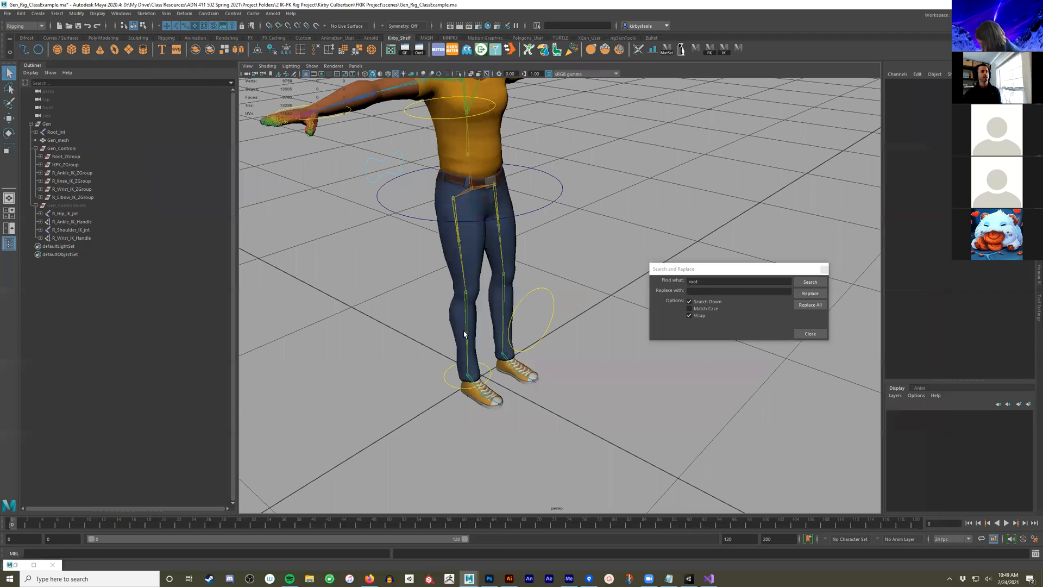
Create a test polygon cube, move it forward along Z, and examine the echoed move command in the Script Editor
{"action": "right_click_drag", "start_coordinate": [532, 386], "coordinate": [533, 395], "text": "shift"}
{"action": "key", "text": "w"}
{"action": "scroll", "coordinate": [533, 395], "scroll_direction": "down", "scroll_amount": 1}
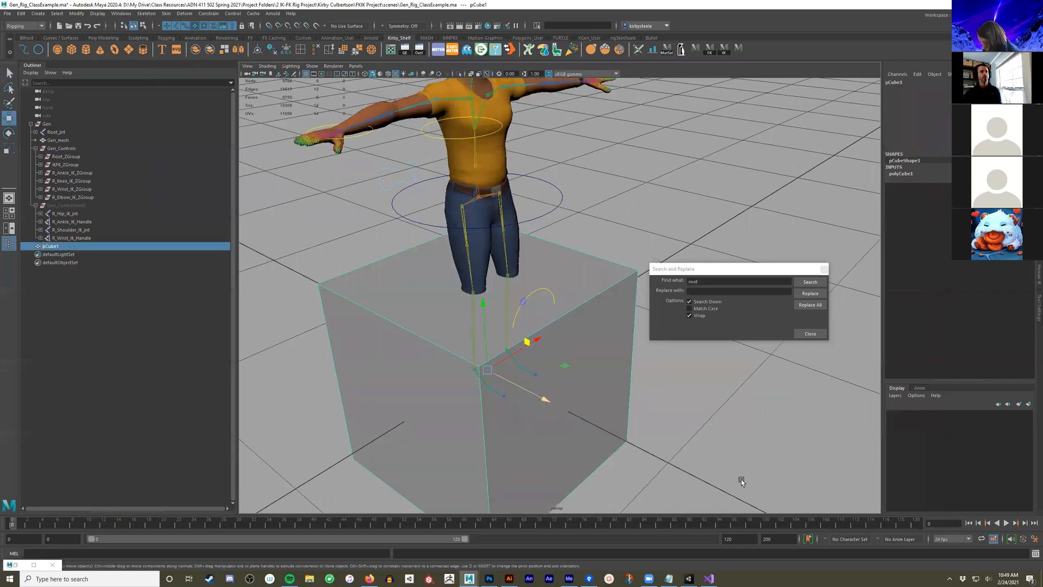
{"action": "middle_click_drag", "start_coordinate": [701, 480], "coordinate": [862, 489]}
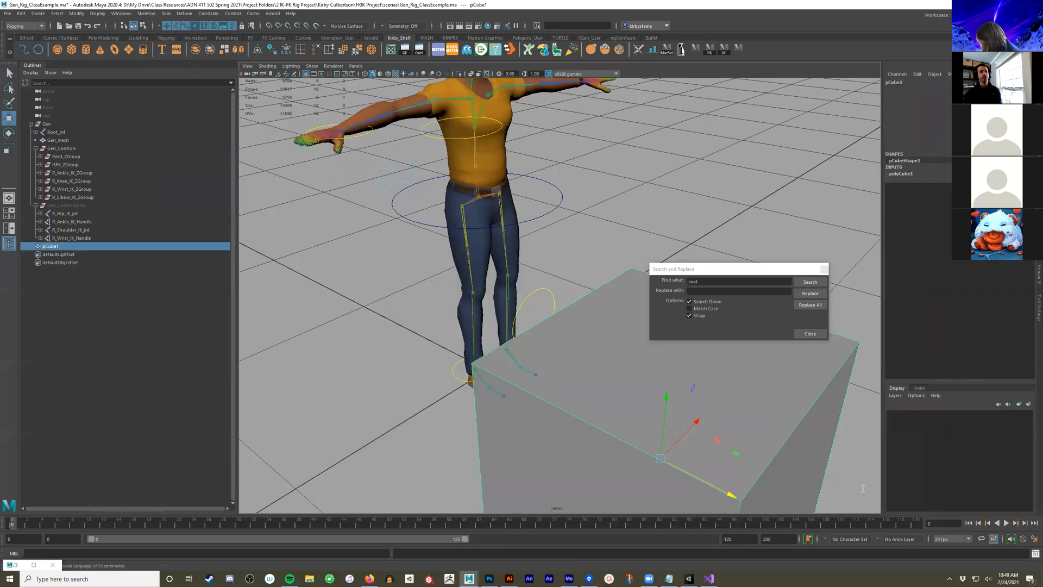
{"action": "left_click", "coordinate": [15, 565]}
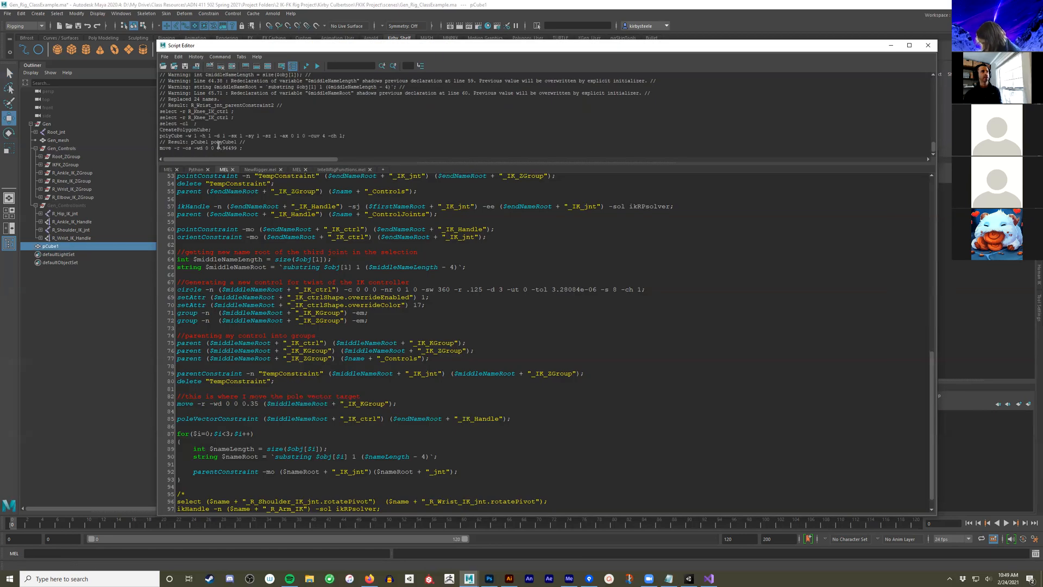
{"action": "left_click_drag", "start_coordinate": [217, 148], "coordinate": [238, 147]}
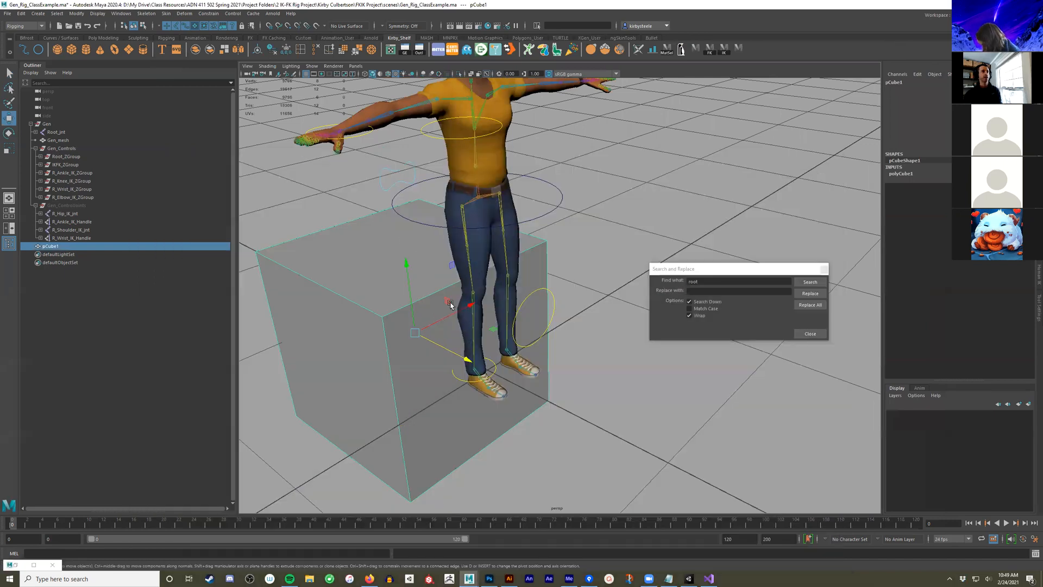
Delete the right arm IK setup: R_Wrist_IK_Handle, R_Shoulder_IK_jnt, and the R_Wrist_IK and R_Elbow_IK ZGroups
{"action": "left_click_drag", "start_coordinate": [461, 276], "coordinate": [561, 346], "text": "alt"}
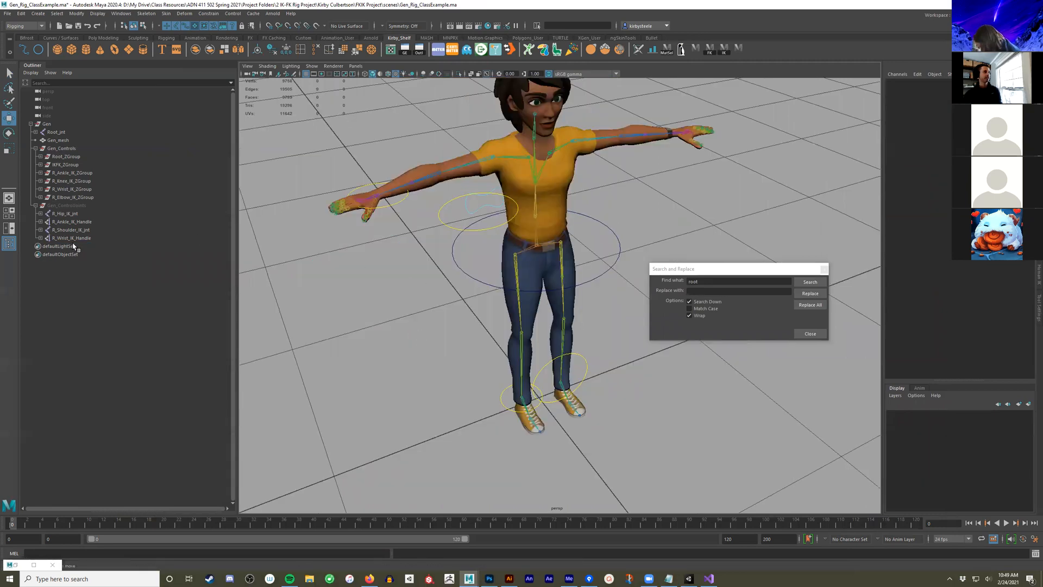
{"action": "left_click", "coordinate": [73, 239]}
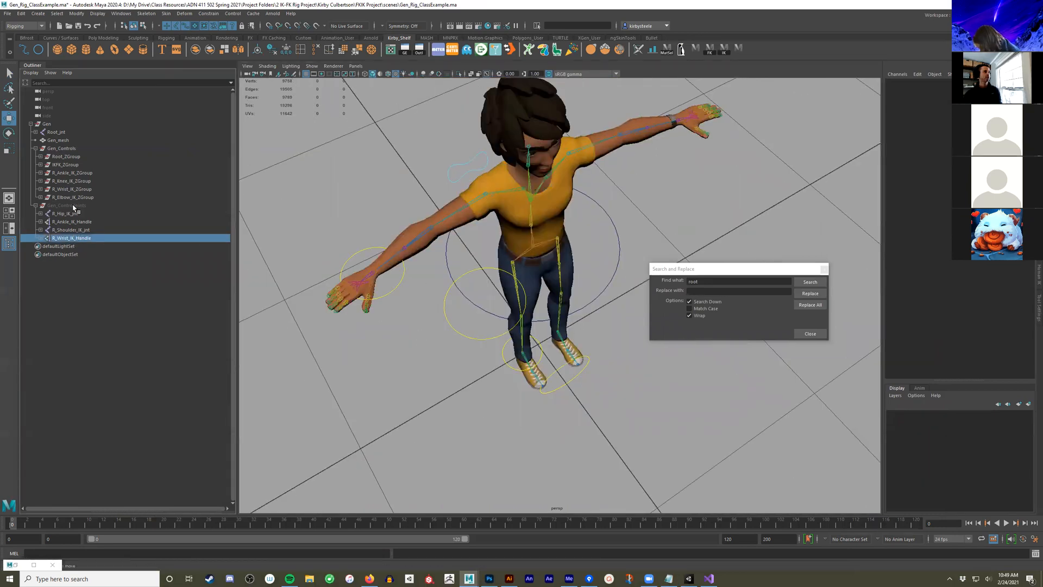
{"action": "left_click", "coordinate": [71, 230], "text": "ctrl"}
{"action": "left_click", "coordinate": [87, 199], "text": "ctrl"}
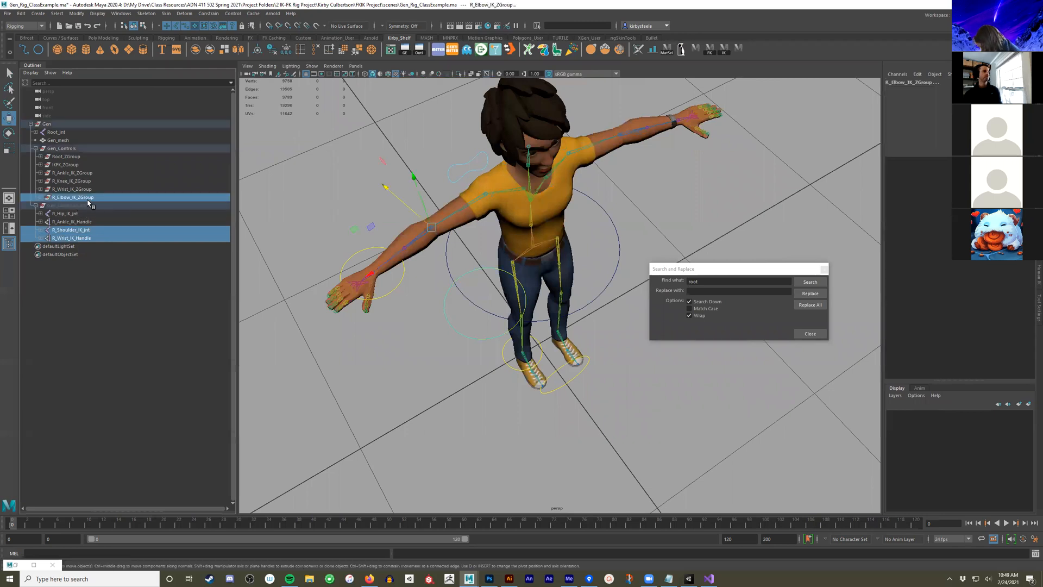
{"action": "key", "text": "Delete"}
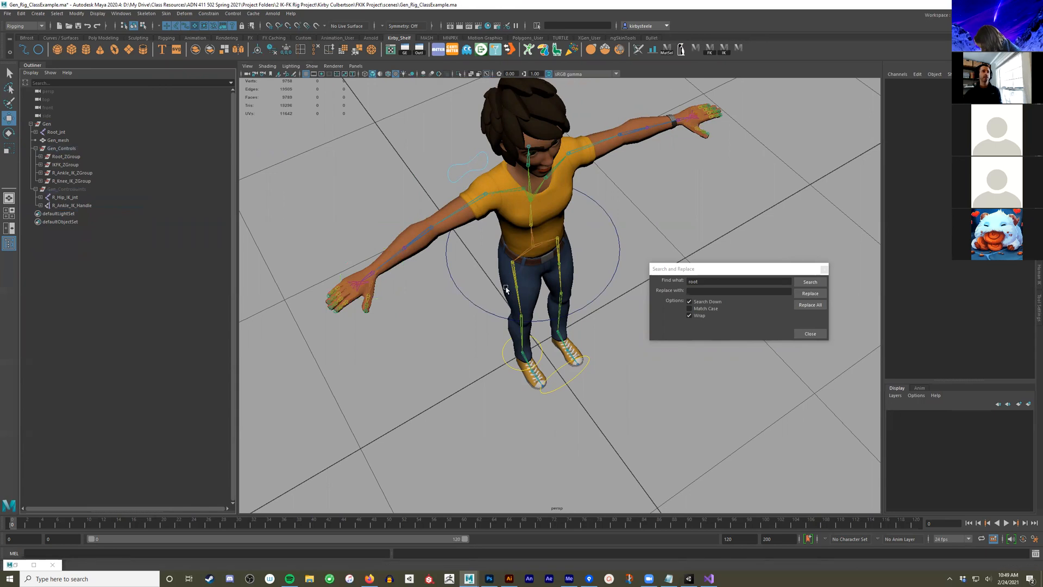
Set the Z offset of the pole vector move command to -0.35 in the IK shelf script
{"action": "left_click_drag", "start_coordinate": [506, 288], "coordinate": [515, 285], "text": "alt"}
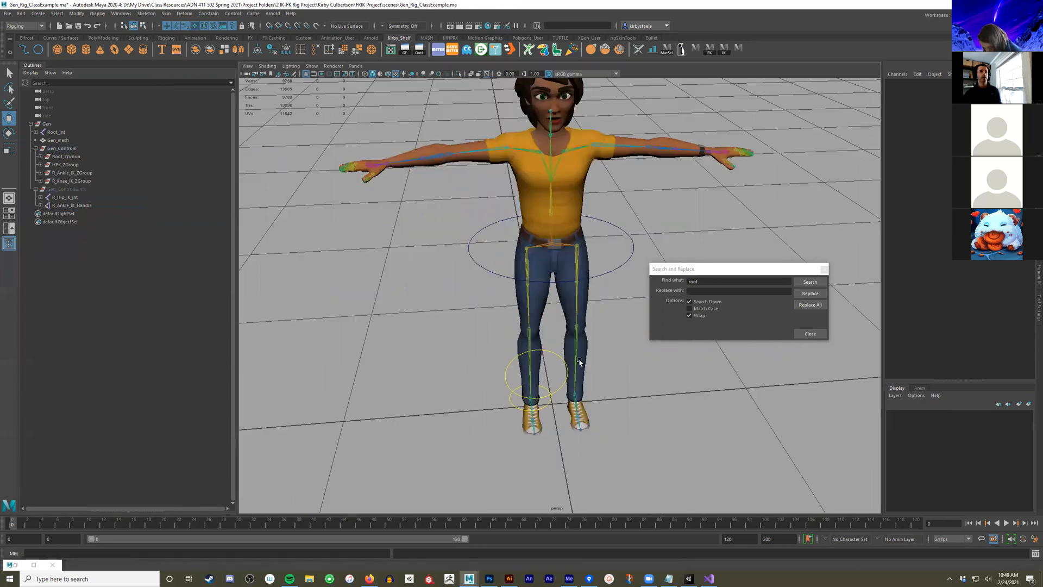
{"action": "left_click_drag", "start_coordinate": [579, 363], "coordinate": [565, 346], "text": "alt"}
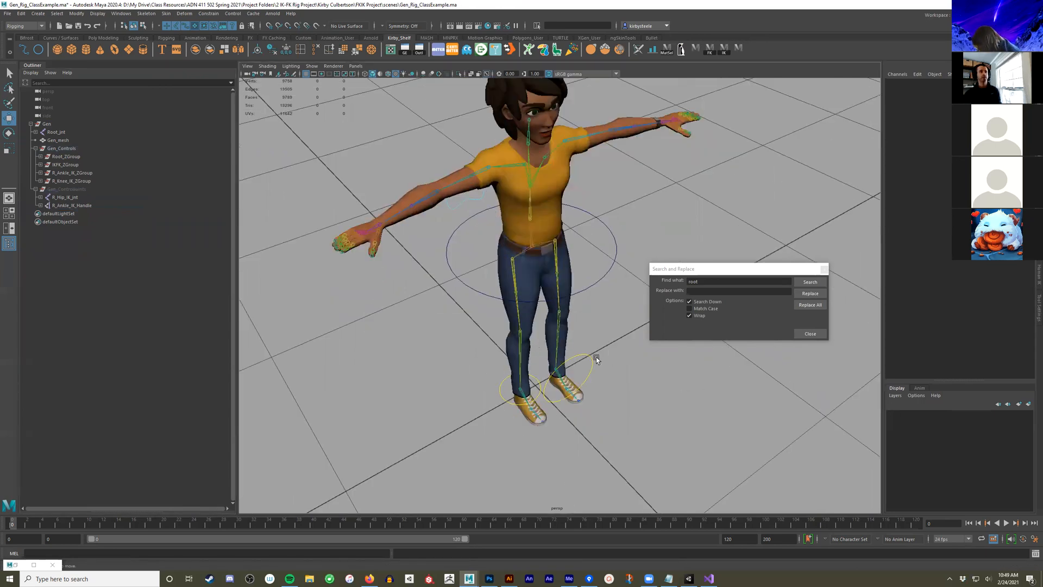
{"action": "left_click_drag", "start_coordinate": [543, 386], "coordinate": [415, 234], "text": "alt"}
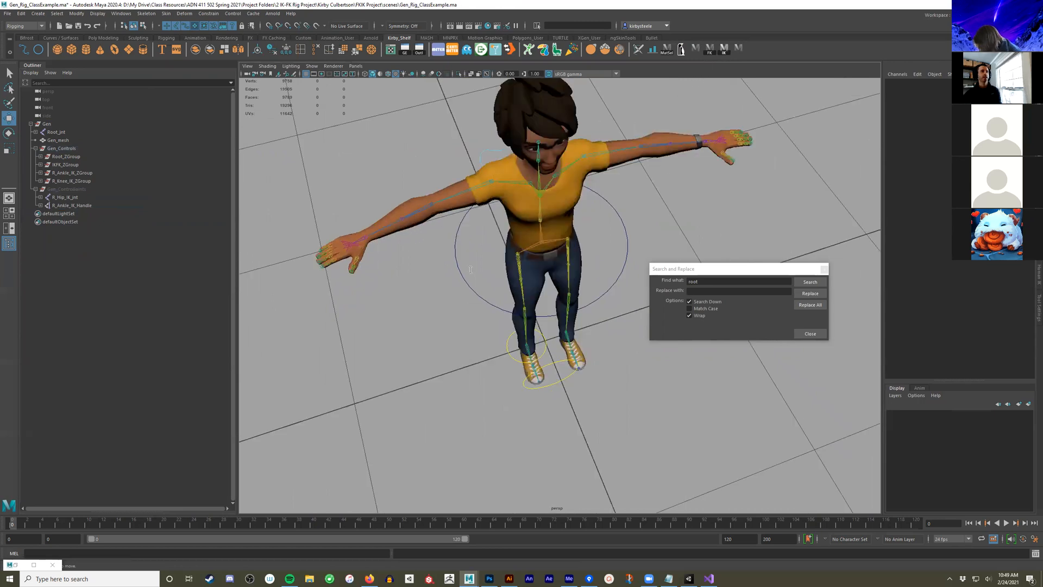
{"action": "scroll", "coordinate": [470, 270], "scroll_direction": "down", "scroll_amount": 15}
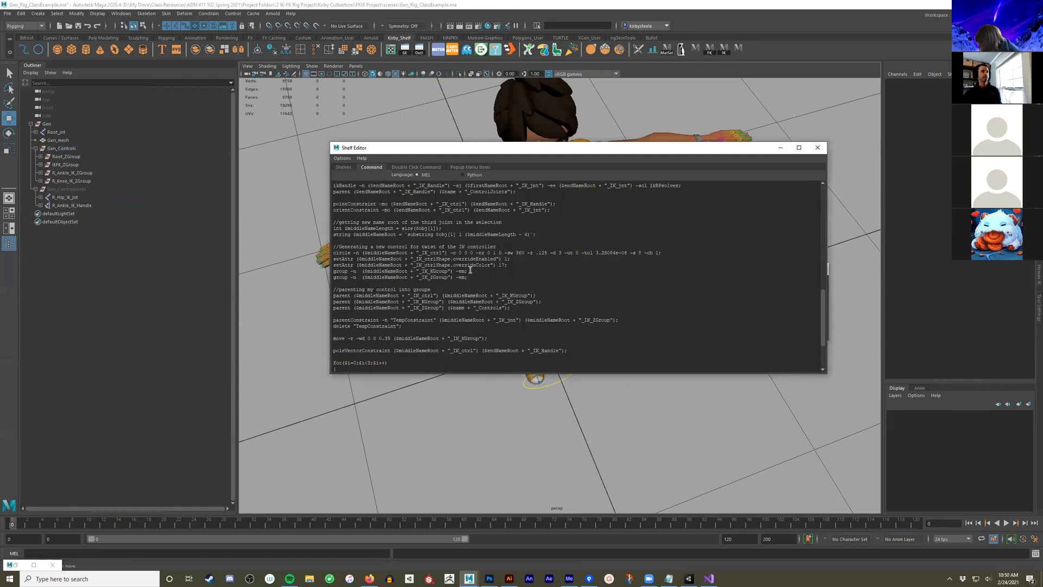
{"action": "scroll", "coordinate": [470, 270], "scroll_direction": "down", "scroll_amount": 4}
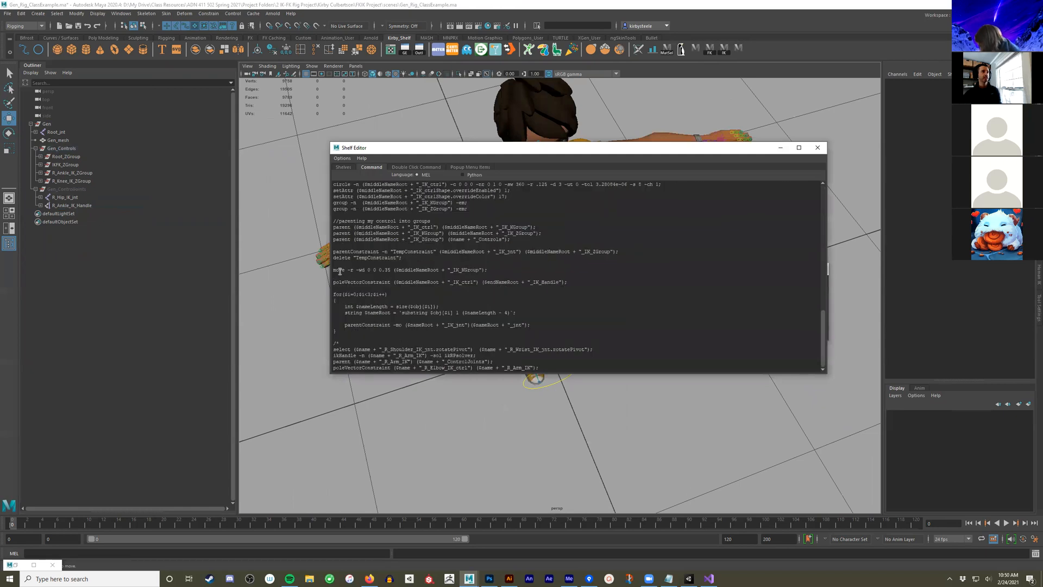
{"action": "type", "text": "-"}
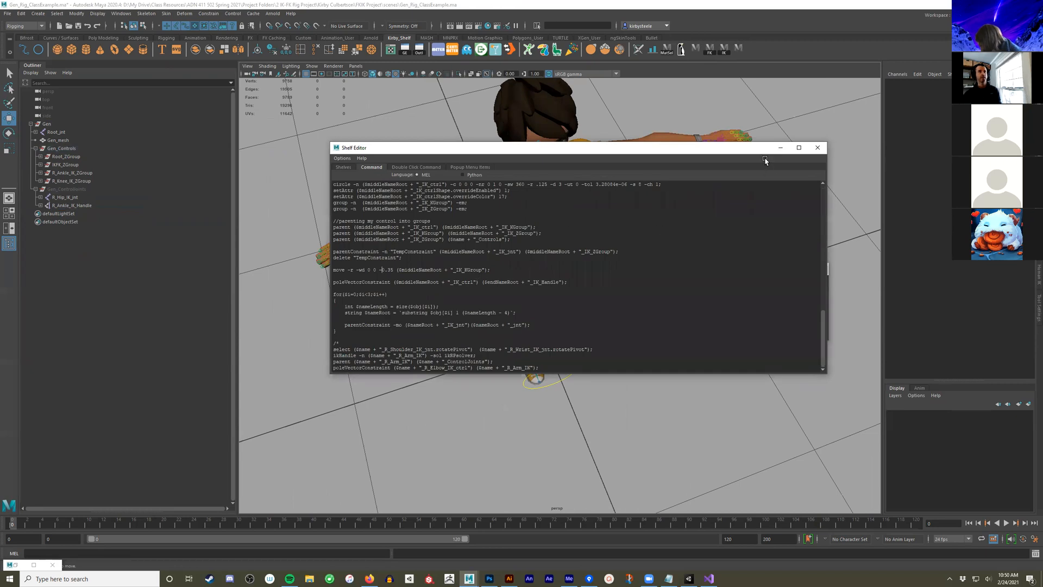
{"action": "left_click", "coordinate": [781, 147]}
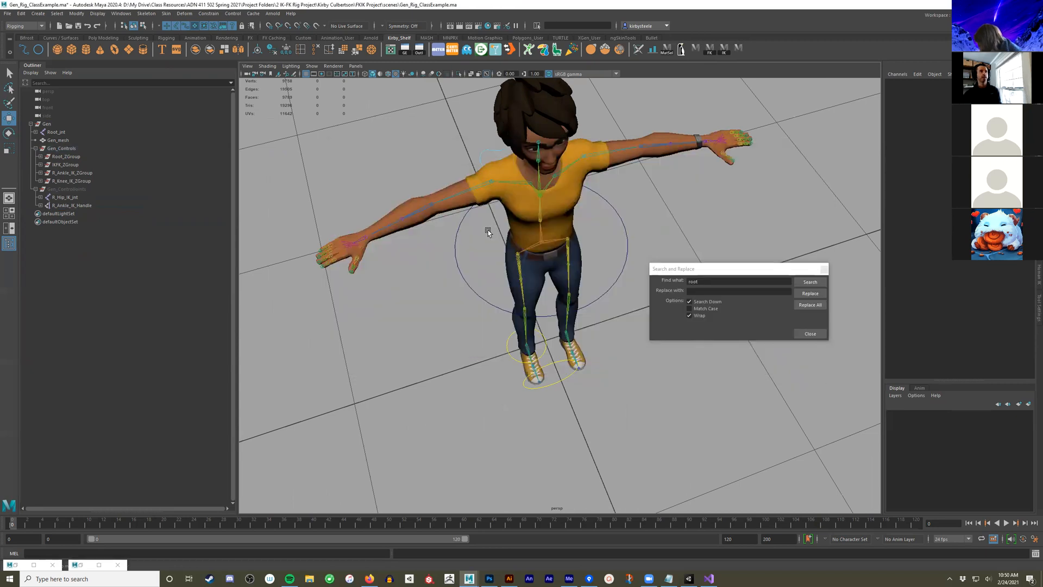
Run the IK script on R_Shoulder_jnt, R_Elbow_jnt and R_Wrist_jnt to rebuild the right arm controls behind the body
{"action": "key", "text": "q"}
{"action": "left_click", "coordinate": [432, 205]}
{"action": "left_click", "coordinate": [379, 231]}
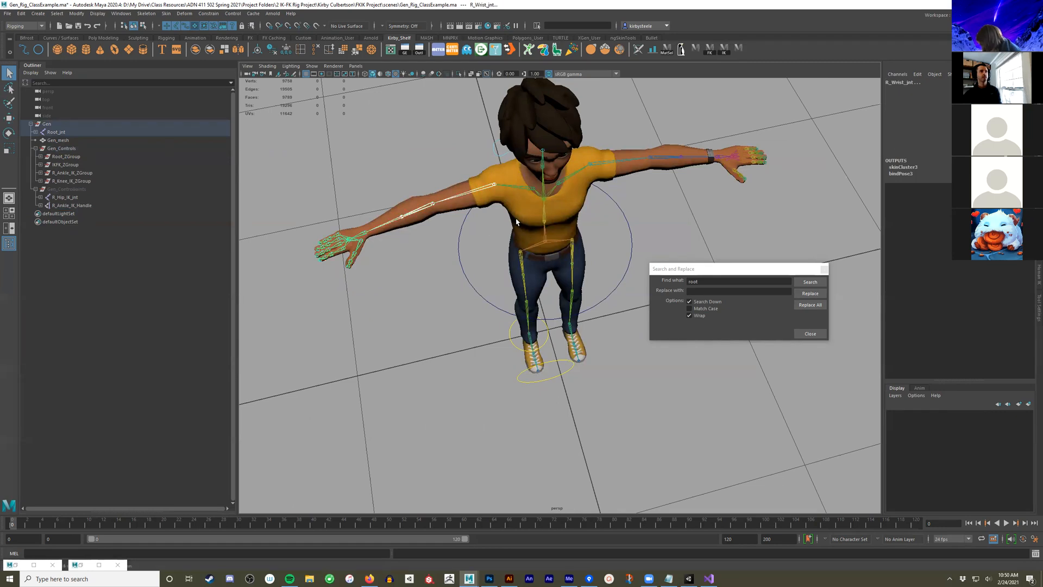
{"action": "key", "text": "Down"}
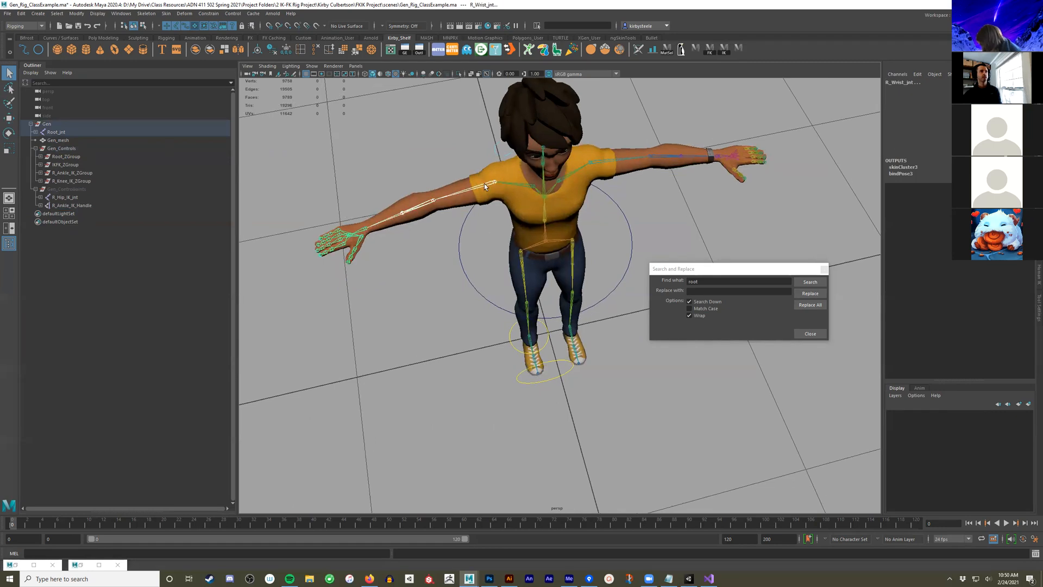
{"action": "left_click", "coordinate": [531, 187], "text": "shift"}
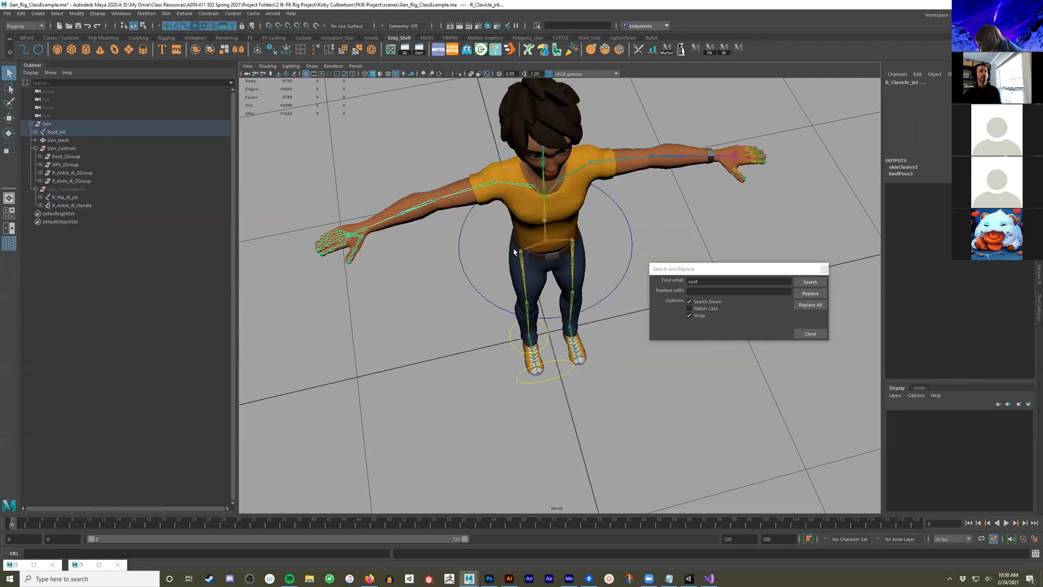
{"action": "left_click_drag", "start_coordinate": [515, 248], "coordinate": [513, 233], "text": "alt"}
{"action": "left_click", "coordinate": [724, 52]}
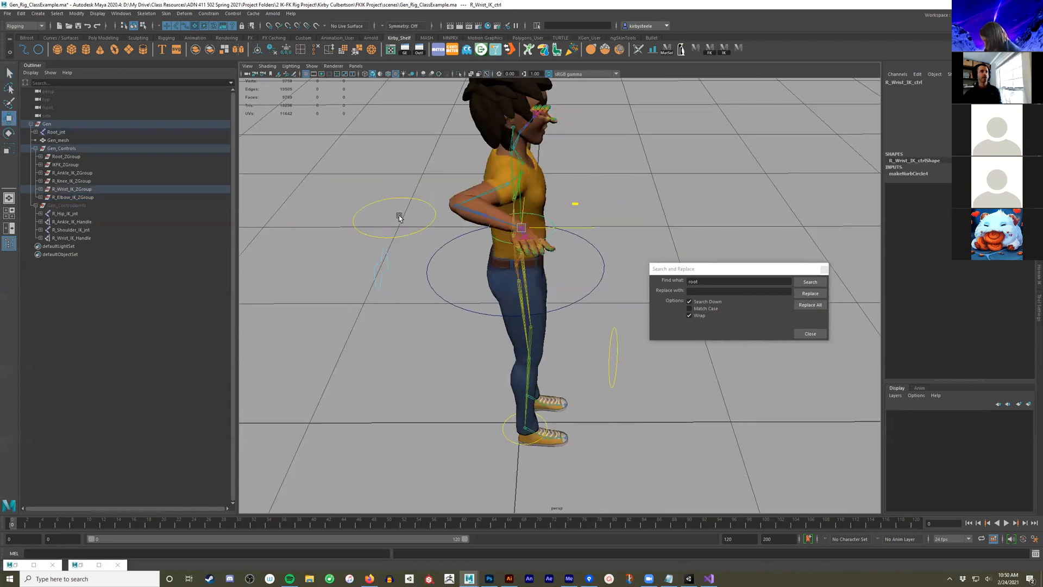
Test how moving R_Elbow_IK_ctrl vertically steers the bent right elbow, and undo the test moves
{"action": "left_click", "coordinate": [390, 196]}
{"action": "left_click_drag", "start_coordinate": [390, 164], "coordinate": [398, 262]}
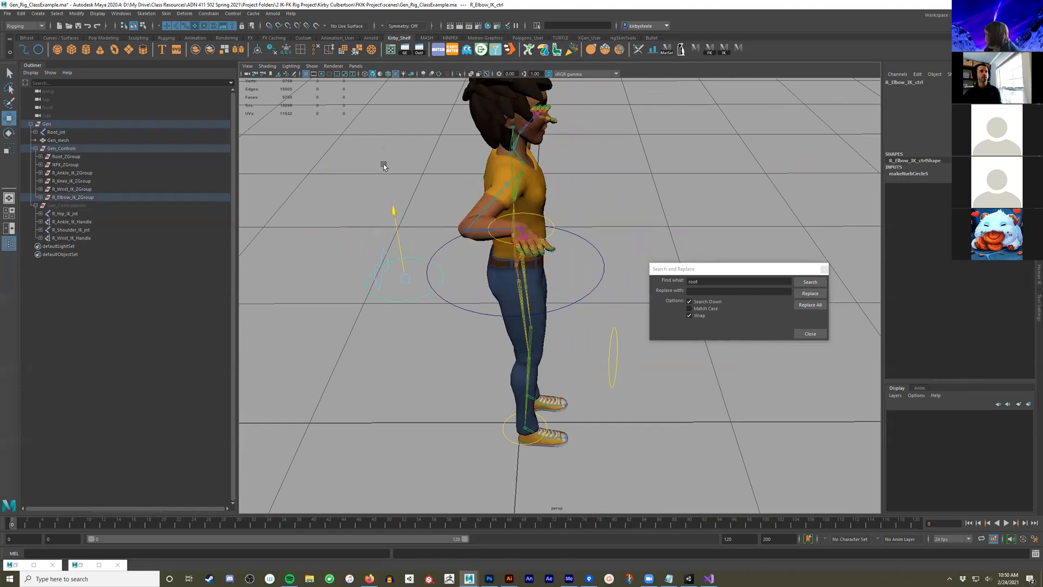
{"action": "key", "text": "ctrl+z"}
{"action": "key", "text": "ctrl+z"}
{"action": "key", "text": "ctrl+z"}
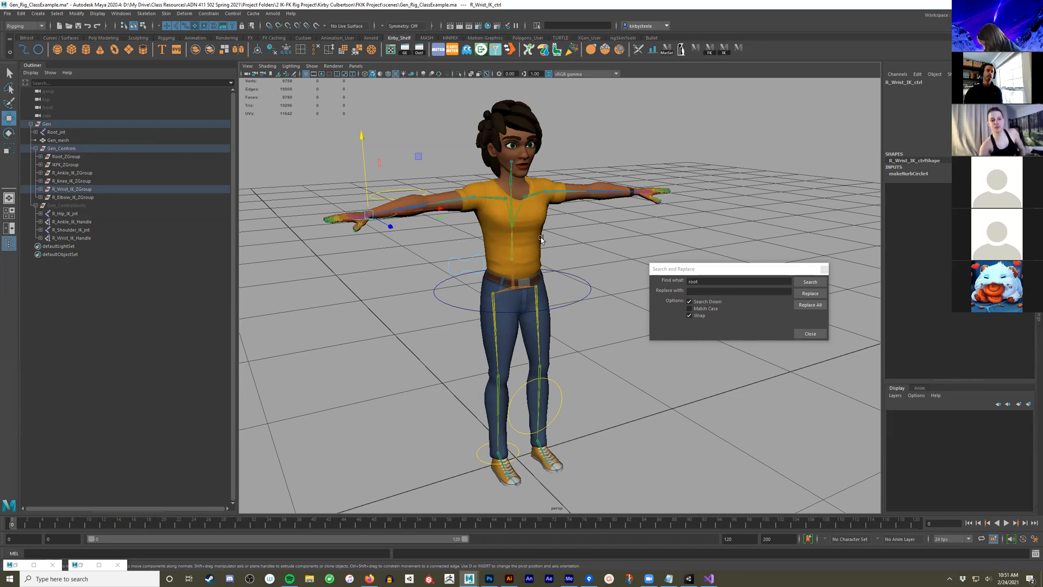
Select R_Hip_IK_jnt and examine the right leg's IK chain and the arm and leg IK controls around the rig
{"action": "left_click_drag", "start_coordinate": [540, 240], "coordinate": [468, 248], "text": "alt"}
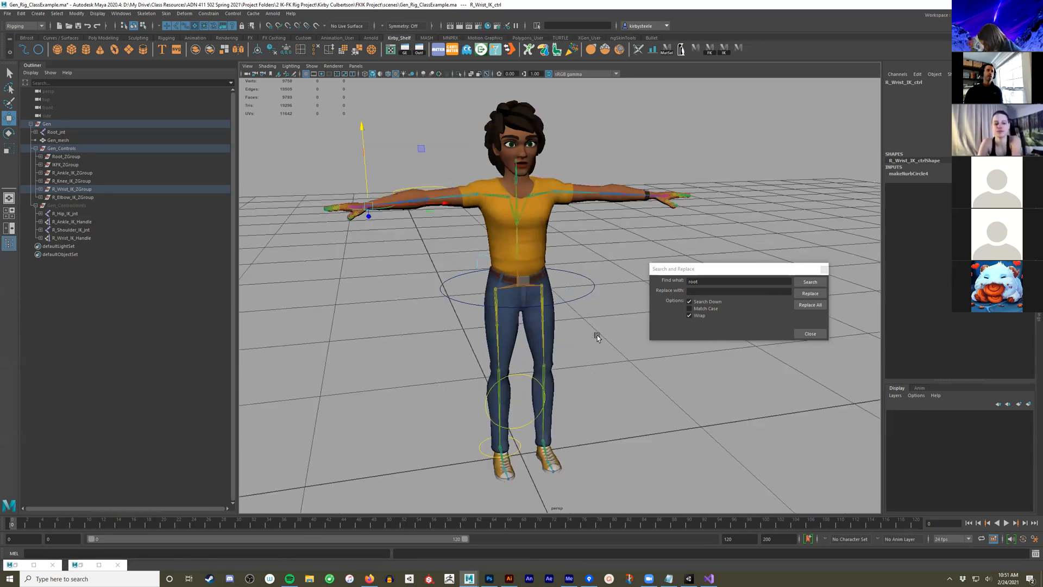
{"action": "right_click_drag", "start_coordinate": [506, 170], "coordinate": [699, 308], "text": "alt"}
{"action": "middle_click_drag", "start_coordinate": [654, 207], "coordinate": [583, 250], "text": "alt"}
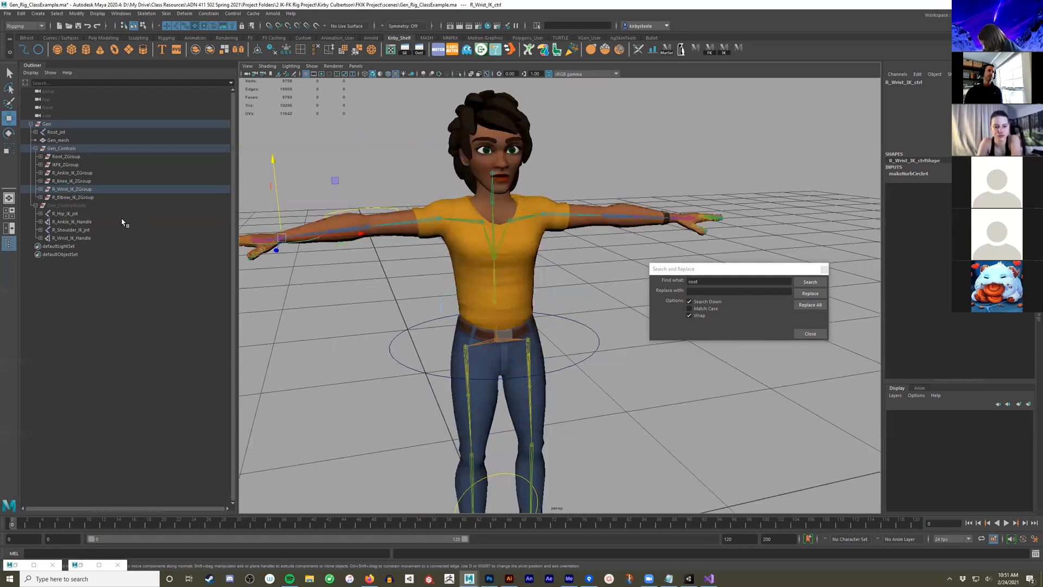
{"action": "left_click", "coordinate": [94, 213]}
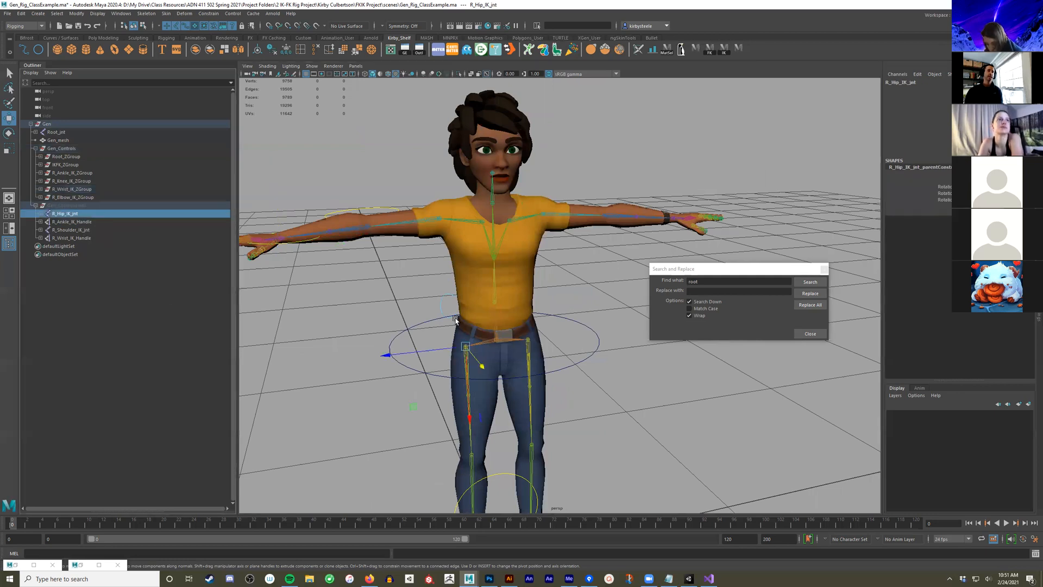
{"action": "left_click_drag", "start_coordinate": [582, 291], "coordinate": [563, 296], "text": "alt"}
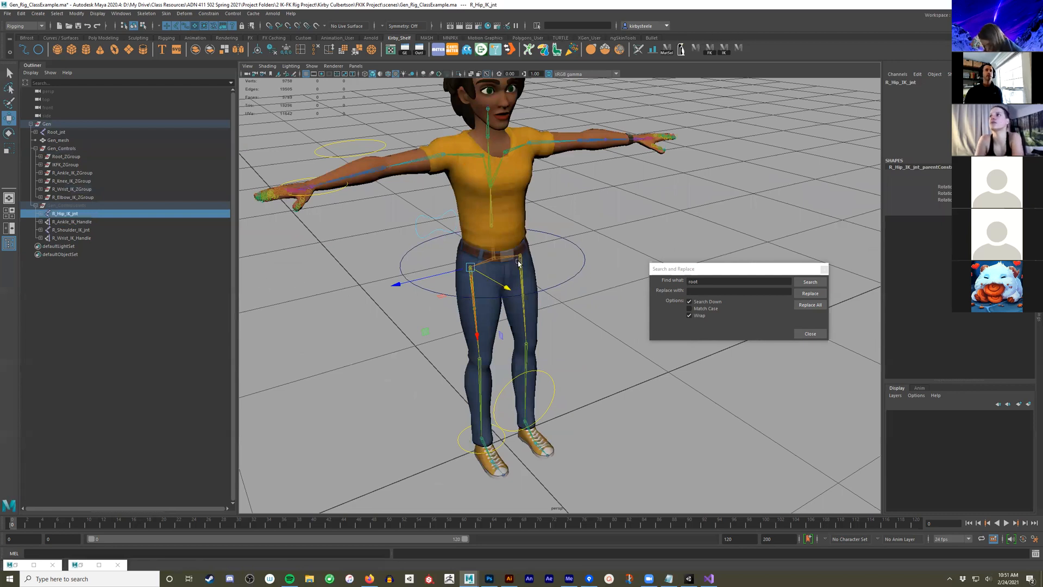
{"action": "left_click_drag", "start_coordinate": [522, 264], "coordinate": [514, 239], "text": "alt"}
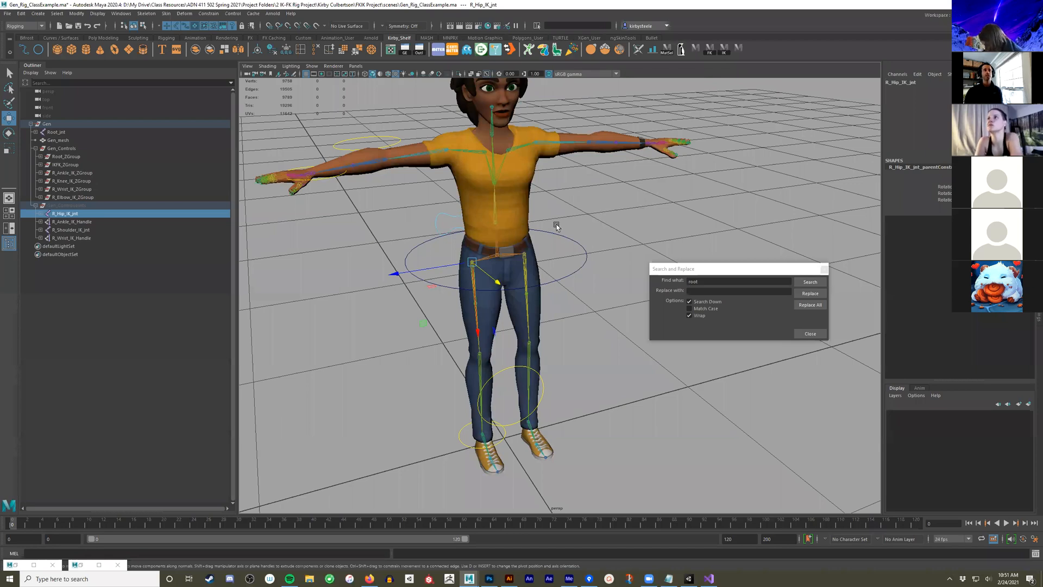
{"action": "middle_click_drag", "start_coordinate": [556, 227], "coordinate": [566, 287], "text": "alt"}
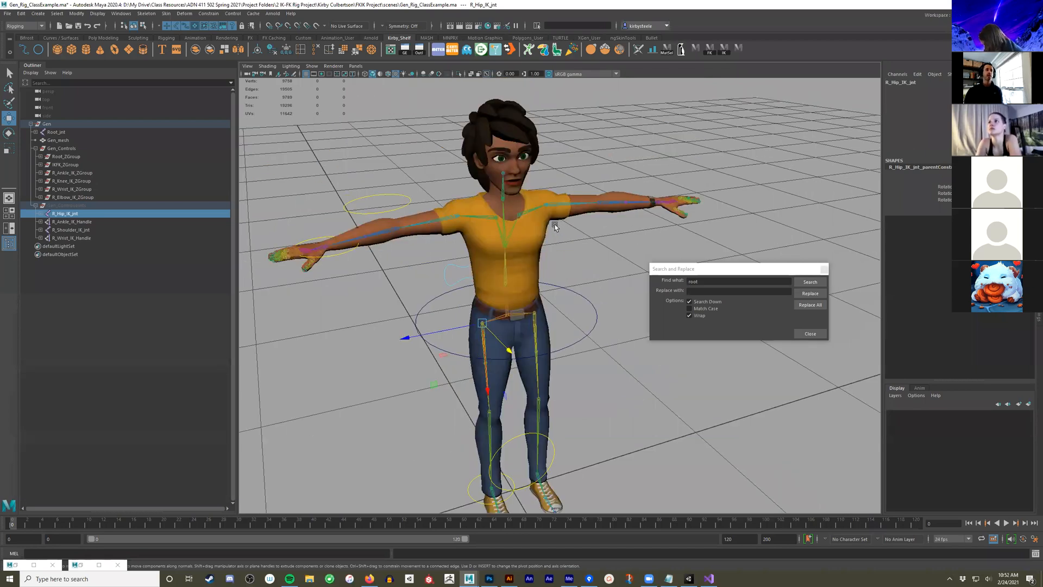
{"action": "left_click_drag", "start_coordinate": [567, 261], "coordinate": [579, 247], "text": "alt"}
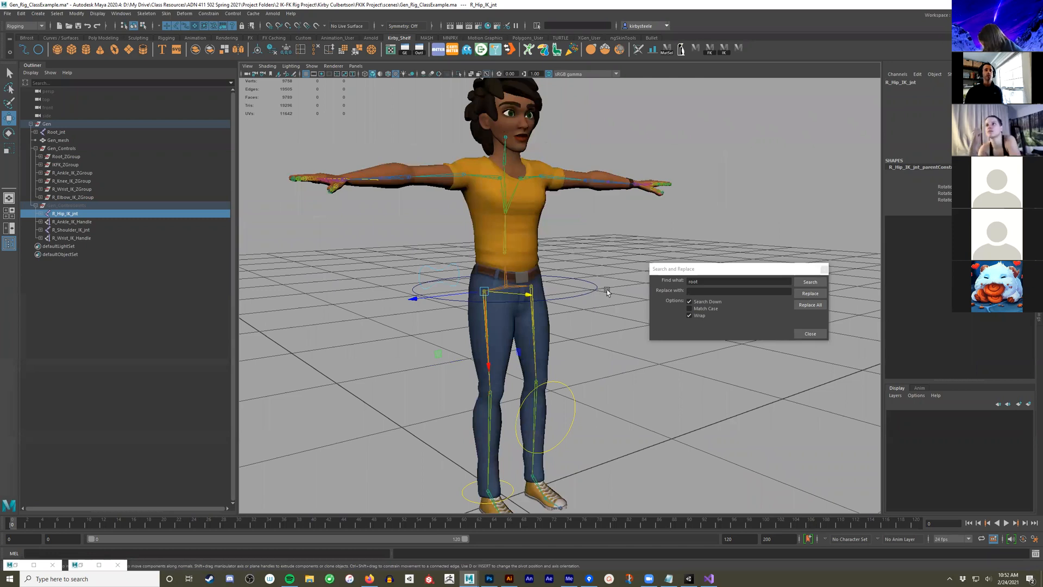
{"action": "left_click_drag", "start_coordinate": [608, 279], "coordinate": [605, 290], "text": "alt"}
Select Root_ctrl and R_Hip_jnt in turn and examine the rig's skeleton and controls, then clear the selection
{"action": "left_click", "coordinate": [572, 259]}
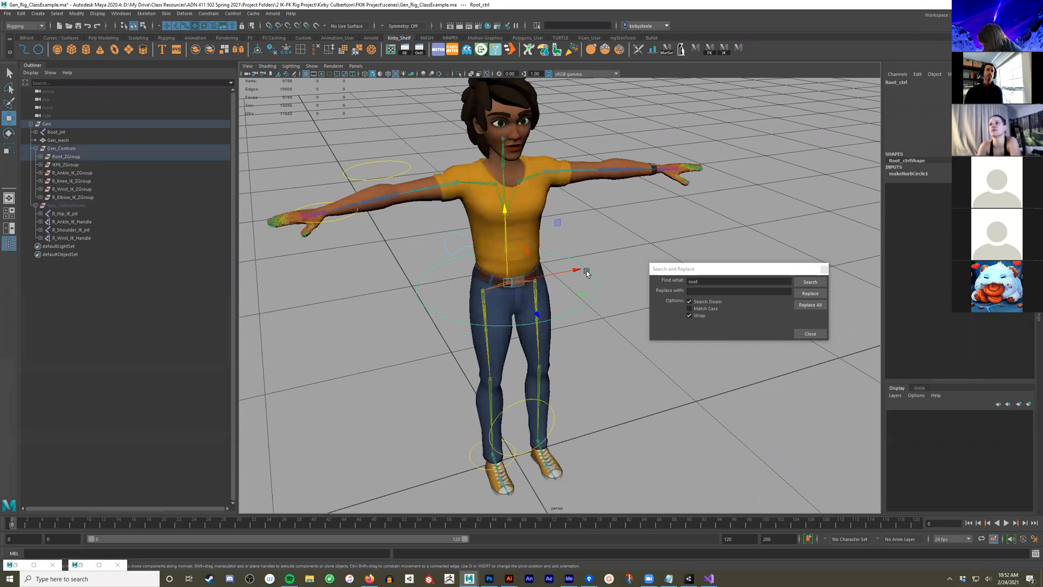
{"action": "middle_click_drag", "start_coordinate": [582, 216], "coordinate": [624, 249], "text": "alt"}
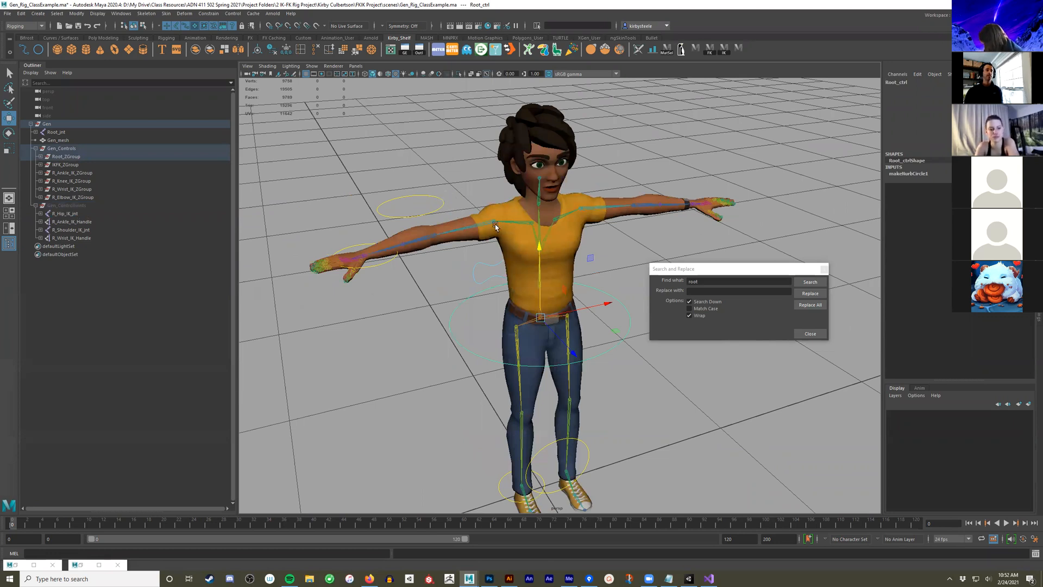
{"action": "left_click_drag", "start_coordinate": [495, 226], "coordinate": [511, 226], "text": "alt"}
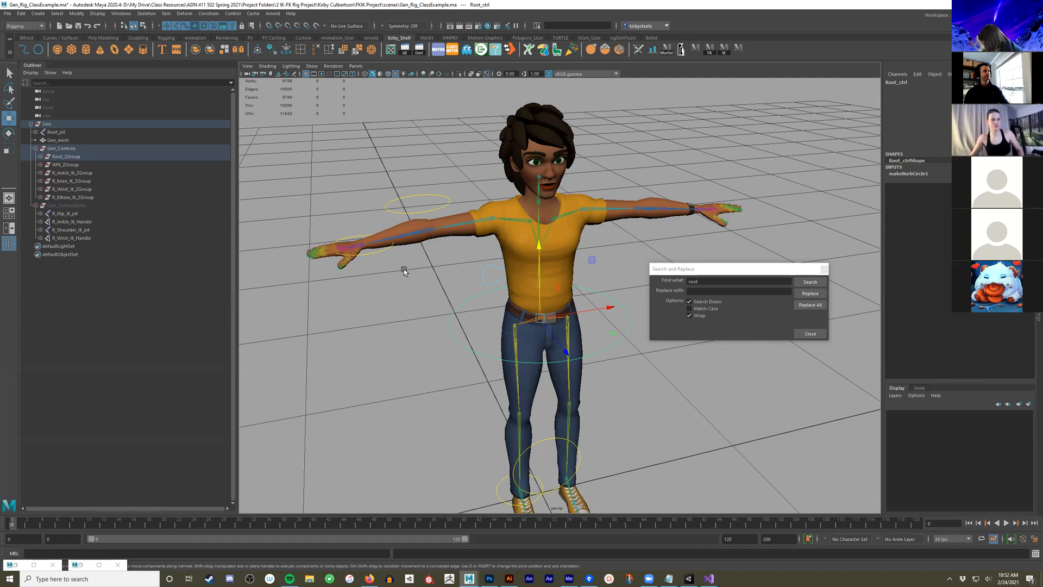
{"action": "left_click_drag", "start_coordinate": [557, 403], "coordinate": [570, 321], "text": "alt"}
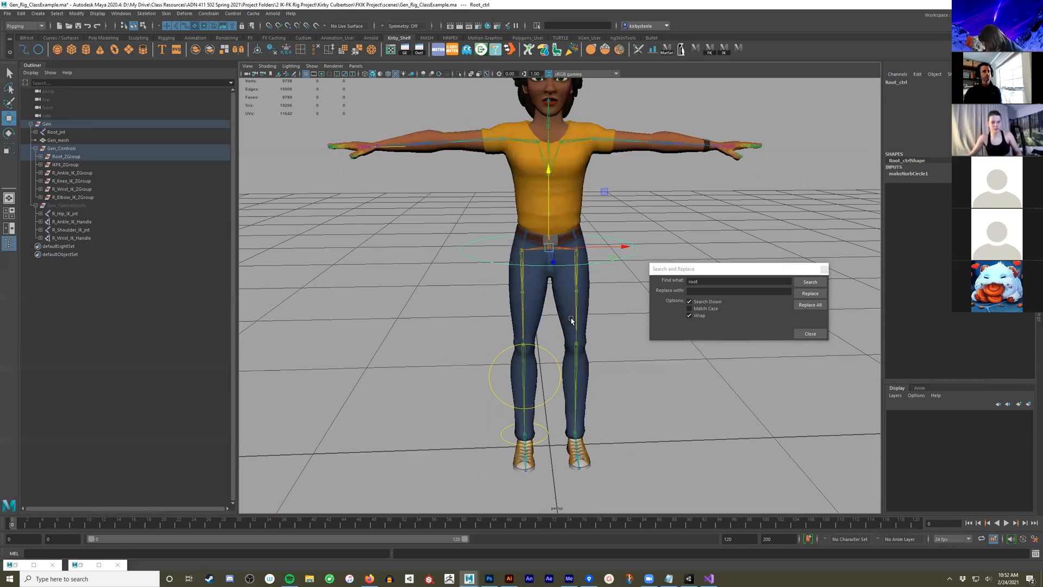
{"action": "left_click_drag", "start_coordinate": [571, 321], "coordinate": [595, 246], "text": "alt"}
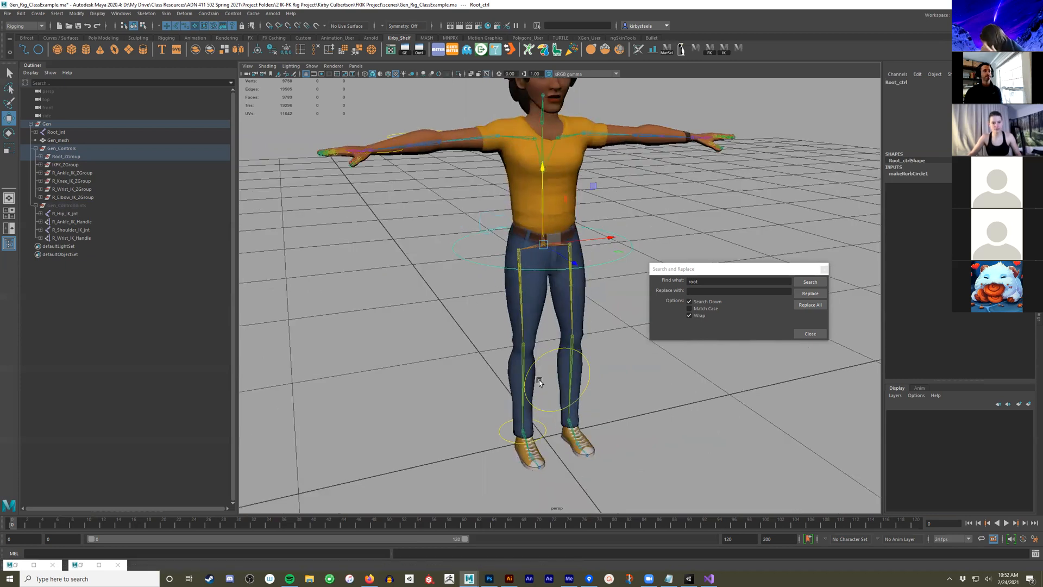
{"action": "left_click_drag", "start_coordinate": [505, 368], "coordinate": [515, 315], "text": "alt"}
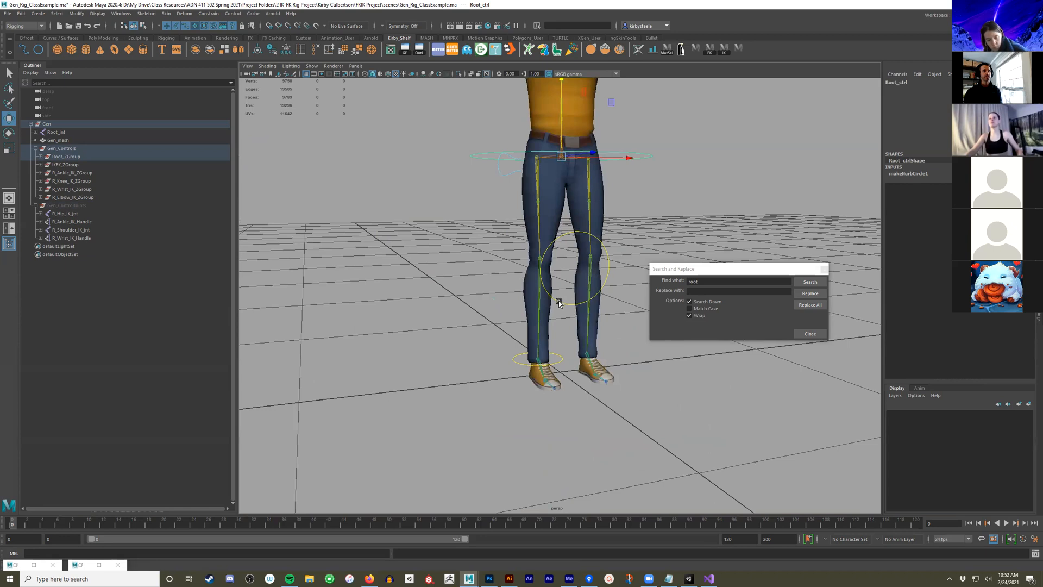
{"action": "middle_click_drag", "start_coordinate": [538, 207], "coordinate": [555, 314], "text": "alt"}
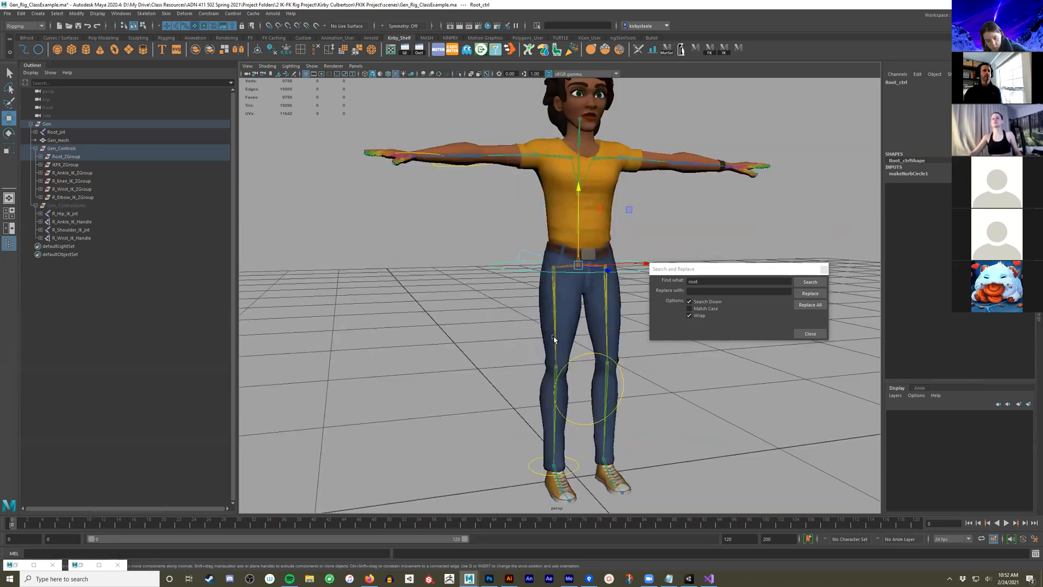
{"action": "left_click", "coordinate": [579, 337]}
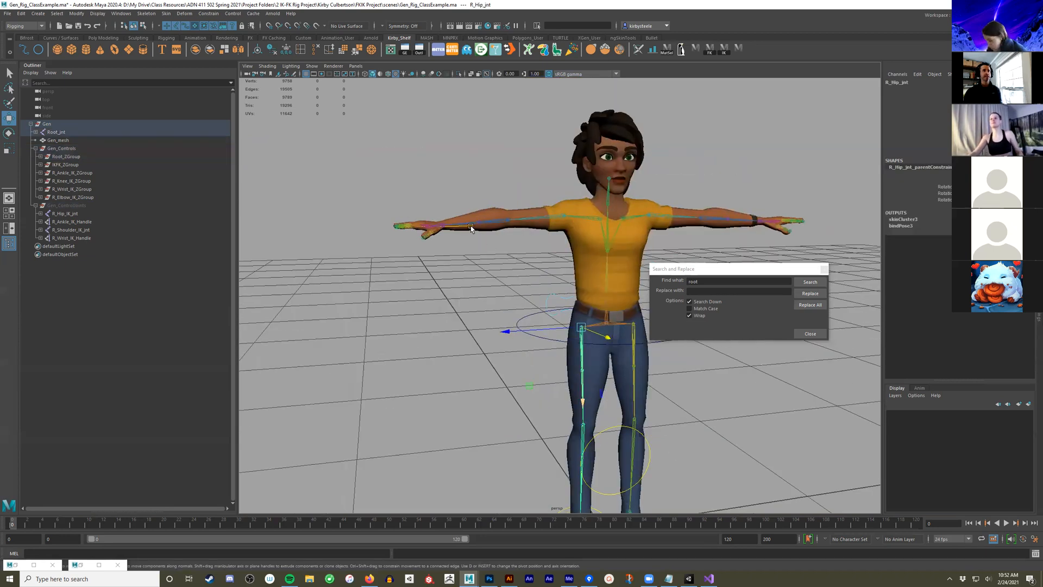
{"action": "left_click", "coordinate": [539, 302]}
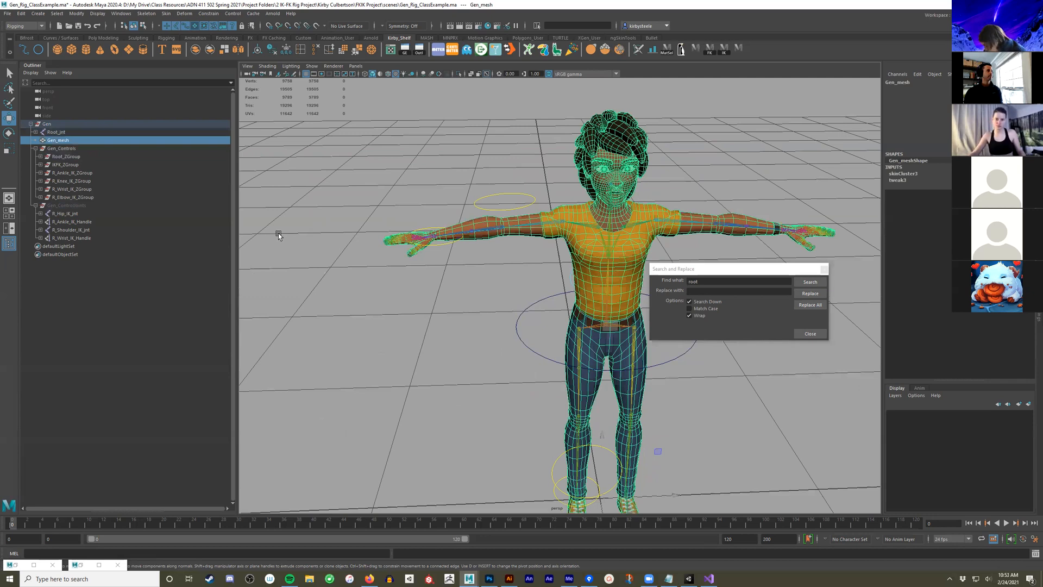
{"action": "left_click", "coordinate": [377, 299]}
Run the FK script on the right leg joints from R_Hip_jnt down to R_Ball_jnt and inspect the leg
{"action": "left_click_drag", "start_coordinate": [377, 299], "coordinate": [467, 250], "text": "alt"}
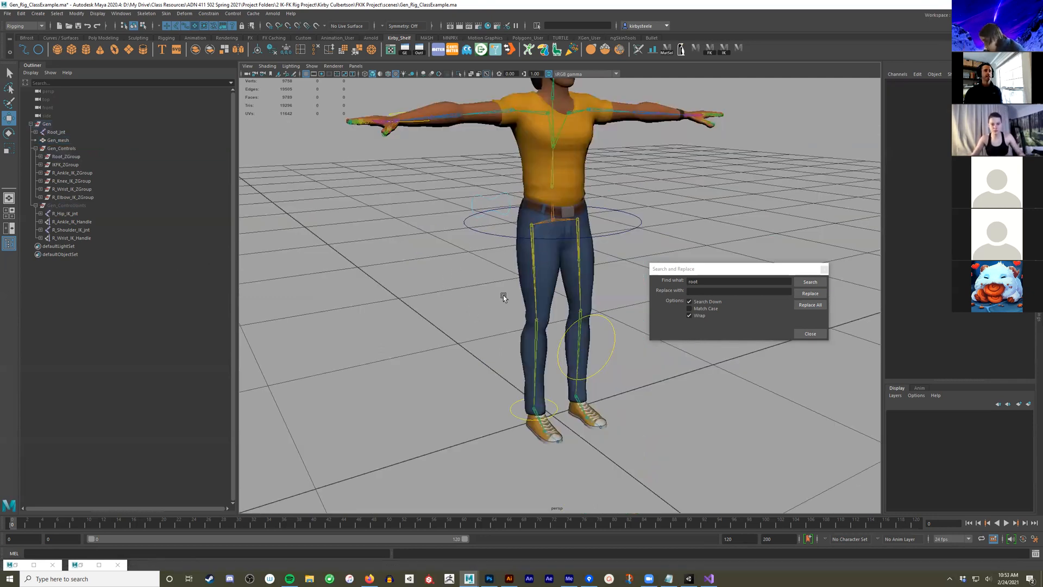
{"action": "scroll", "coordinate": [510, 299], "scroll_direction": "up", "scroll_amount": 3}
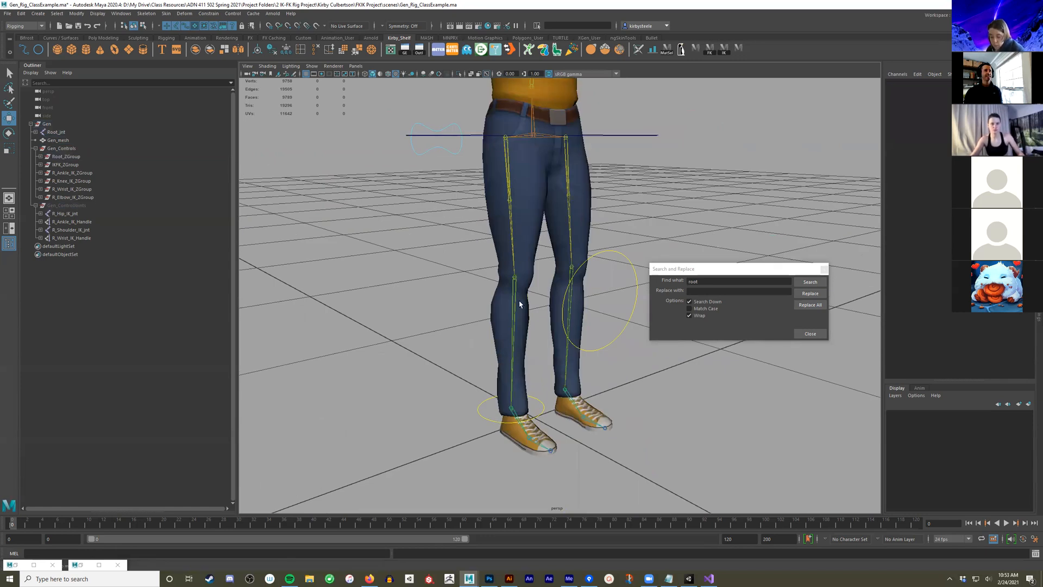
{"action": "left_click", "coordinate": [510, 408]}
{"action": "left_click", "coordinate": [532, 443]}
{"action": "left_click", "coordinate": [532, 444]}
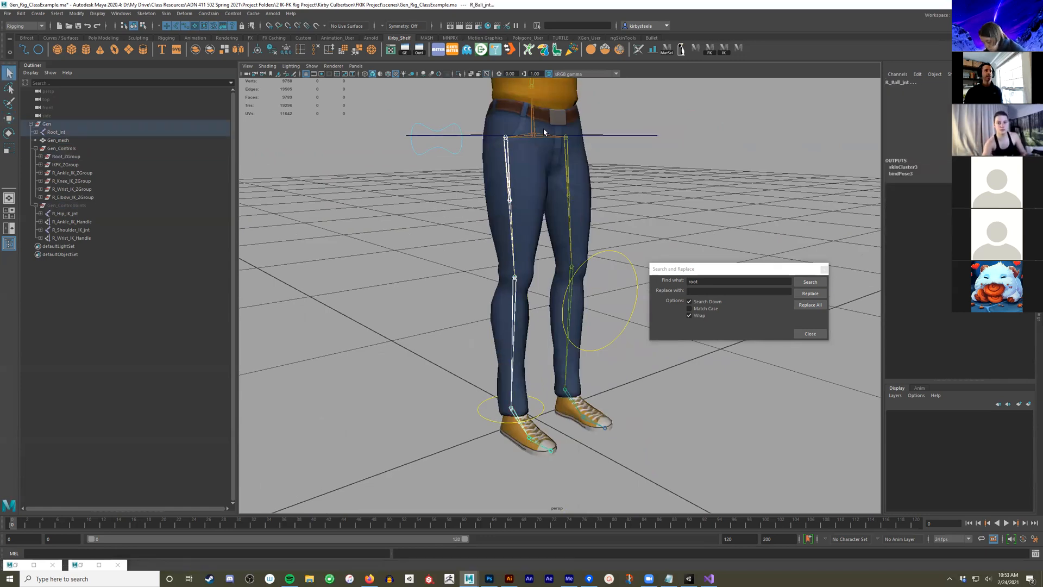
{"action": "left_click_drag", "start_coordinate": [541, 133], "coordinate": [539, 109], "text": "alt"}
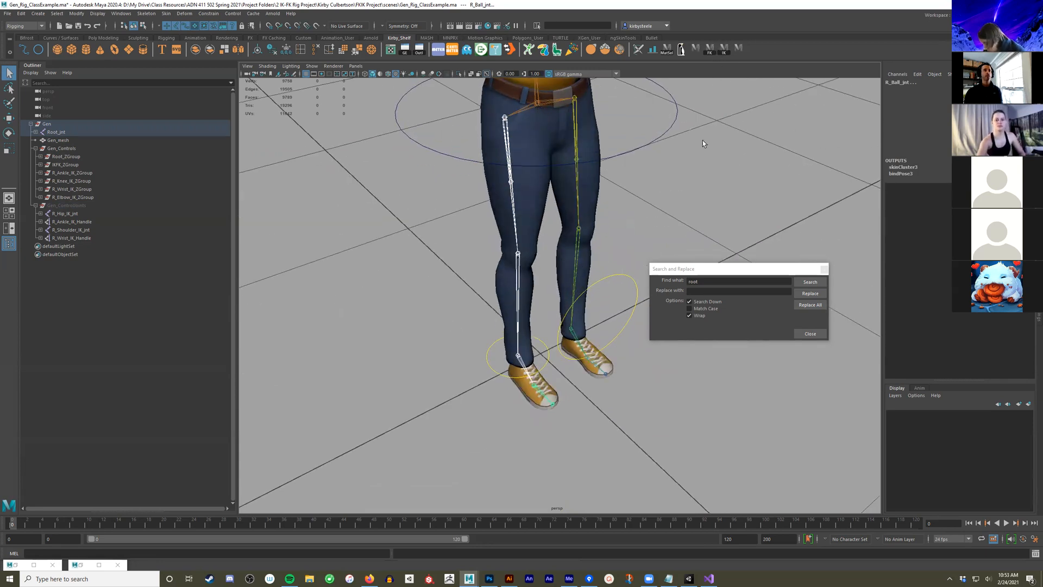
{"action": "middle_click_drag", "start_coordinate": [545, 257], "coordinate": [560, 341], "text": "alt"}
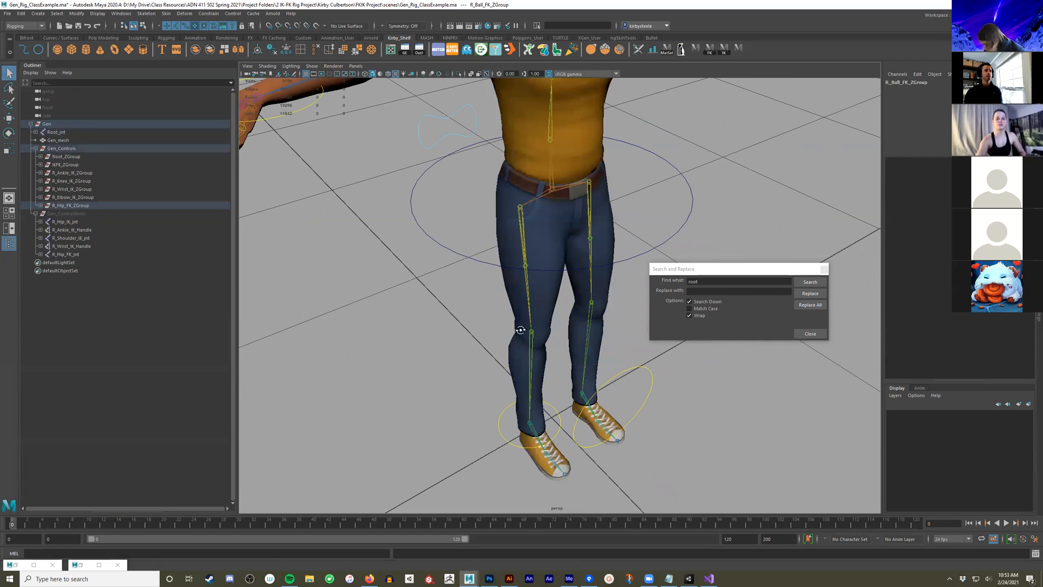
{"action": "left_click_drag", "start_coordinate": [488, 328], "coordinate": [482, 289], "text": "alt"}
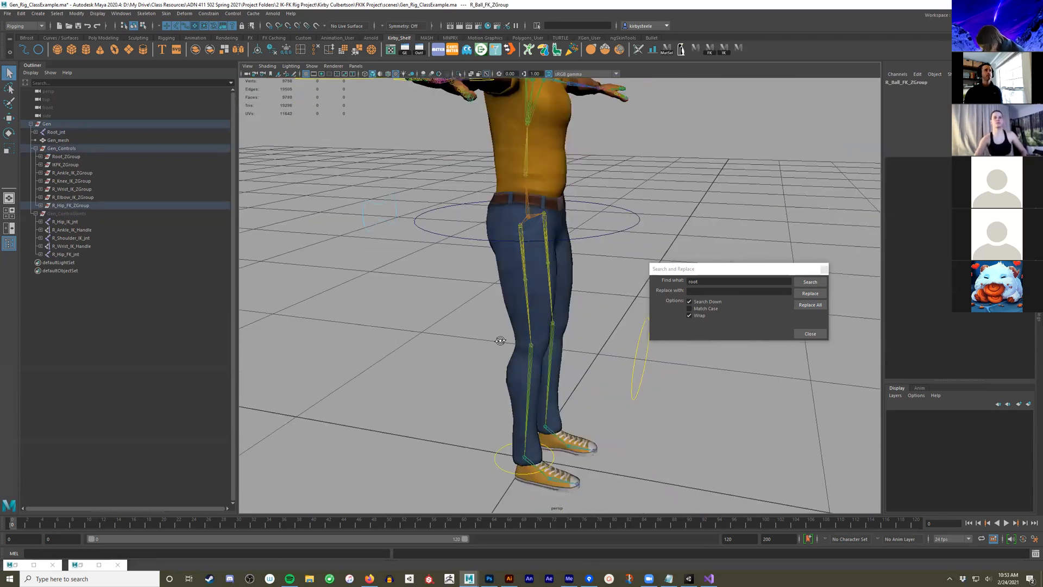
Delete all right arm and leg IK and FK ZGroups together with their control joints and IK handles
{"action": "left_click", "coordinate": [72, 222]}
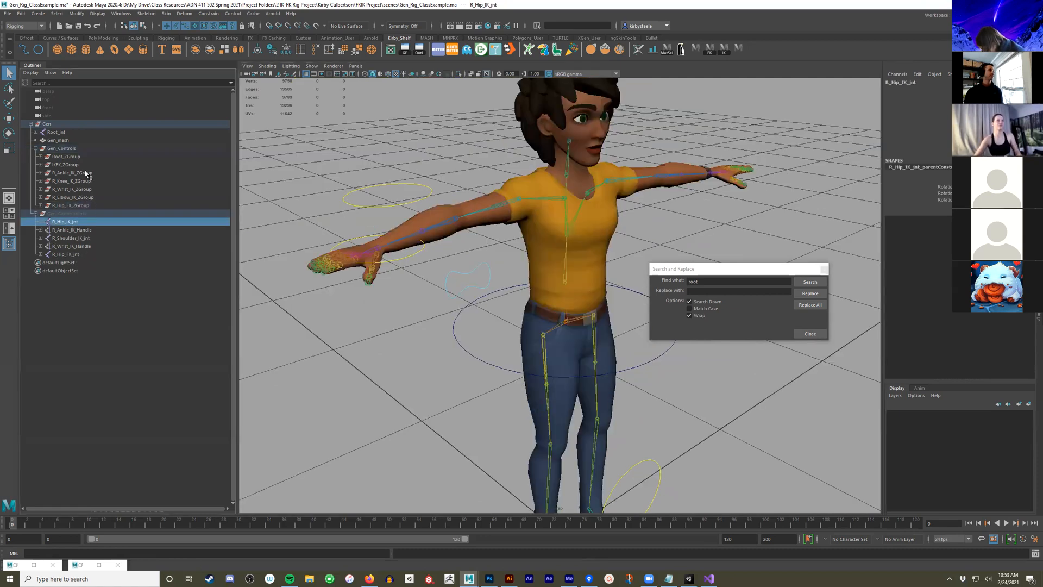
{"action": "left_click_drag", "start_coordinate": [86, 173], "coordinate": [76, 255]}
{"action": "key", "text": "Delete"}
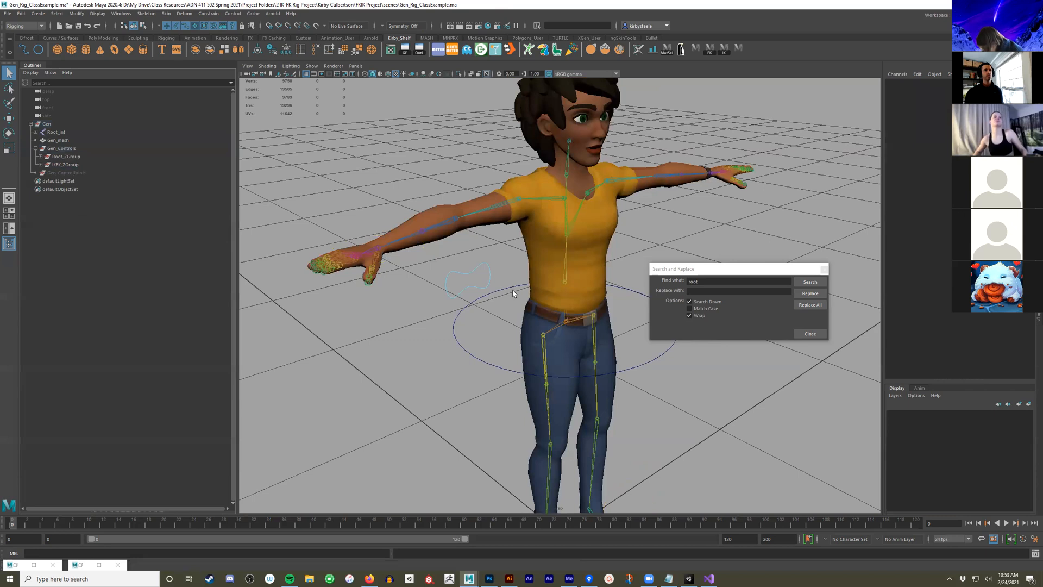
Hide Gen_mesh and set the control circle radius to 0.1 in the FK shelf script
{"action": "left_click_drag", "start_coordinate": [512, 291], "coordinate": [515, 273], "text": "alt"}
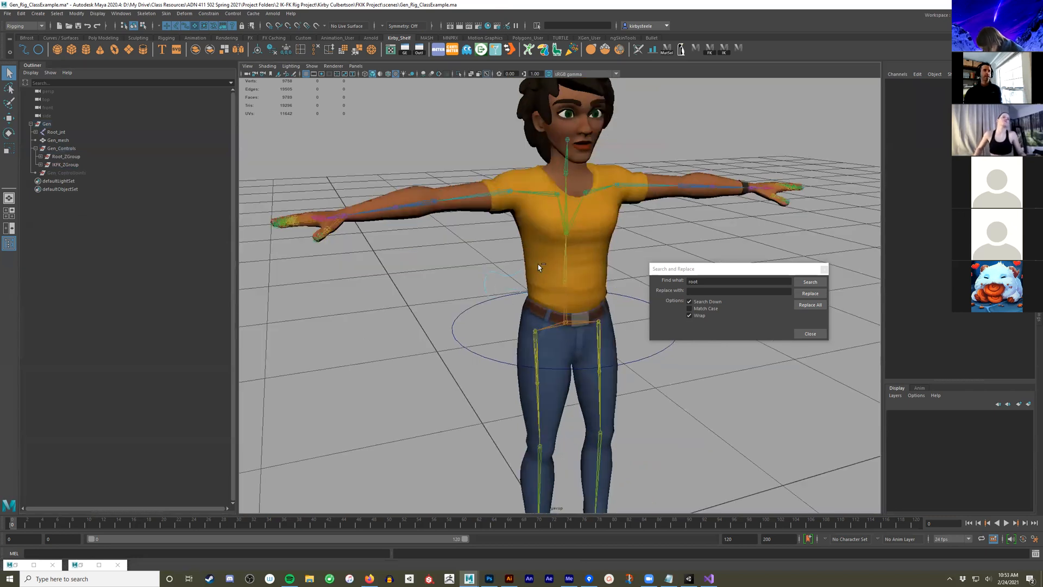
{"action": "left_click", "coordinate": [714, 54]}
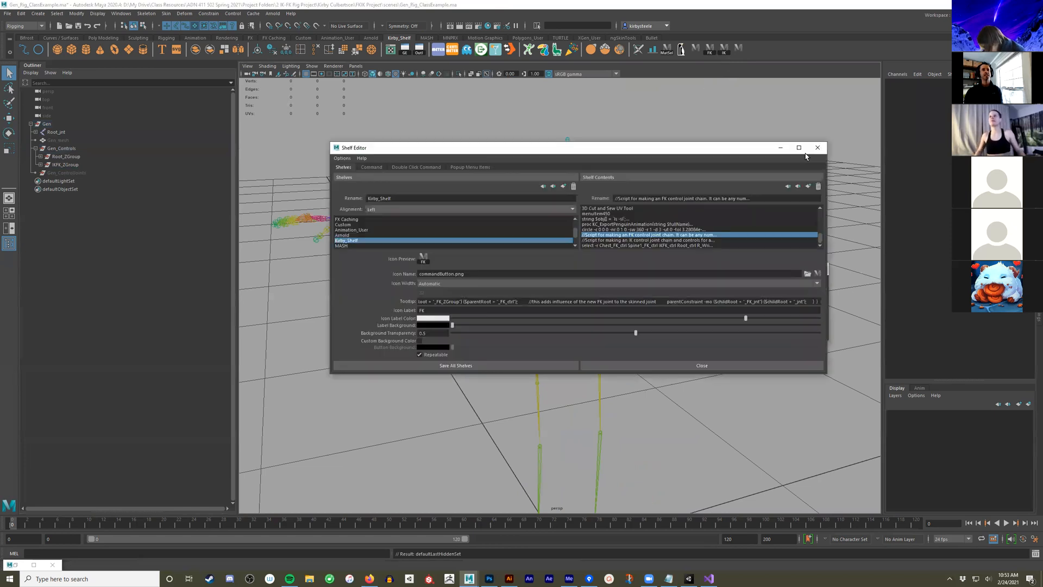
{"action": "right_click", "coordinate": [708, 49]}
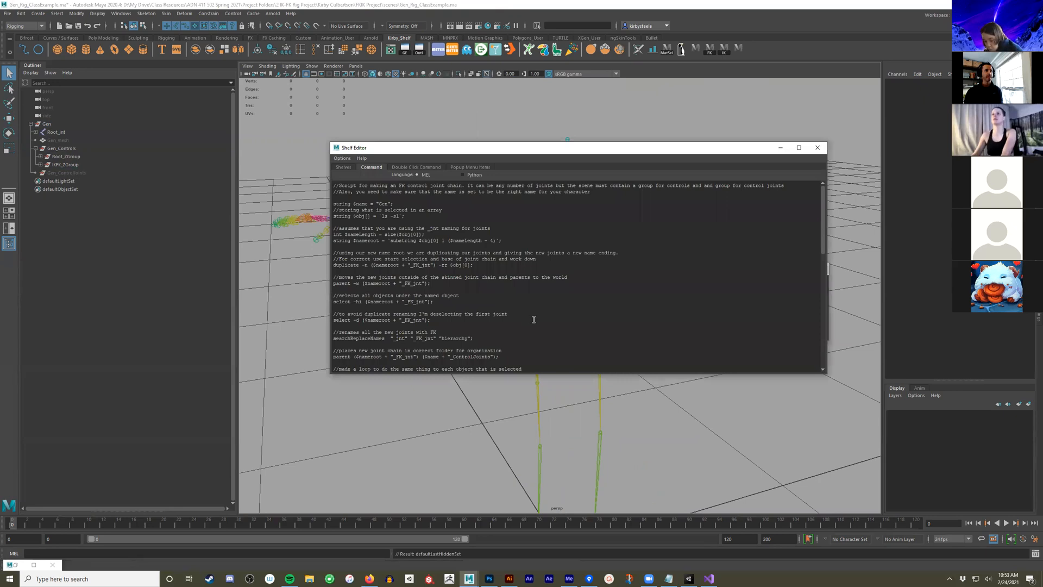
{"action": "scroll", "coordinate": [534, 320], "scroll_direction": "down", "scroll_amount": 5}
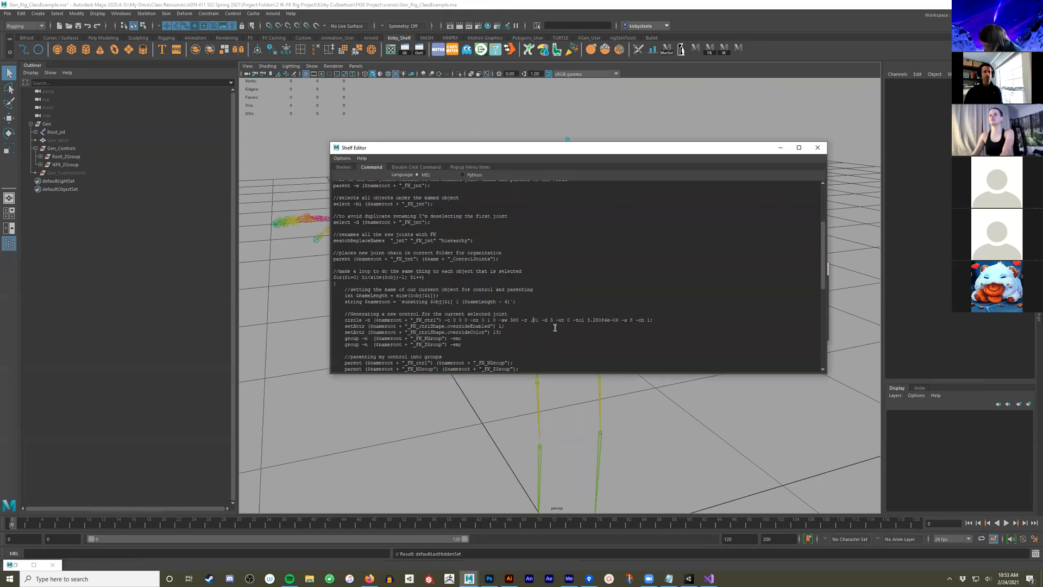
{"action": "key", "text": "Delete"}
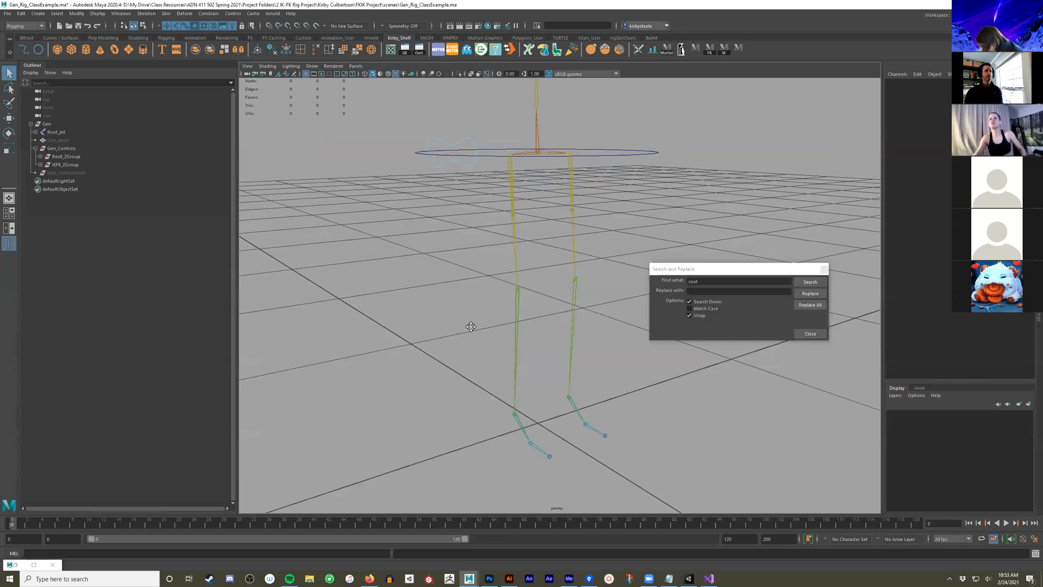
Run the FK script on the right leg joints from R_Hip_jnt to R_Ball_jnt to build larger FK controls
{"action": "left_click_drag", "start_coordinate": [515, 205], "coordinate": [518, 226], "text": "alt"}
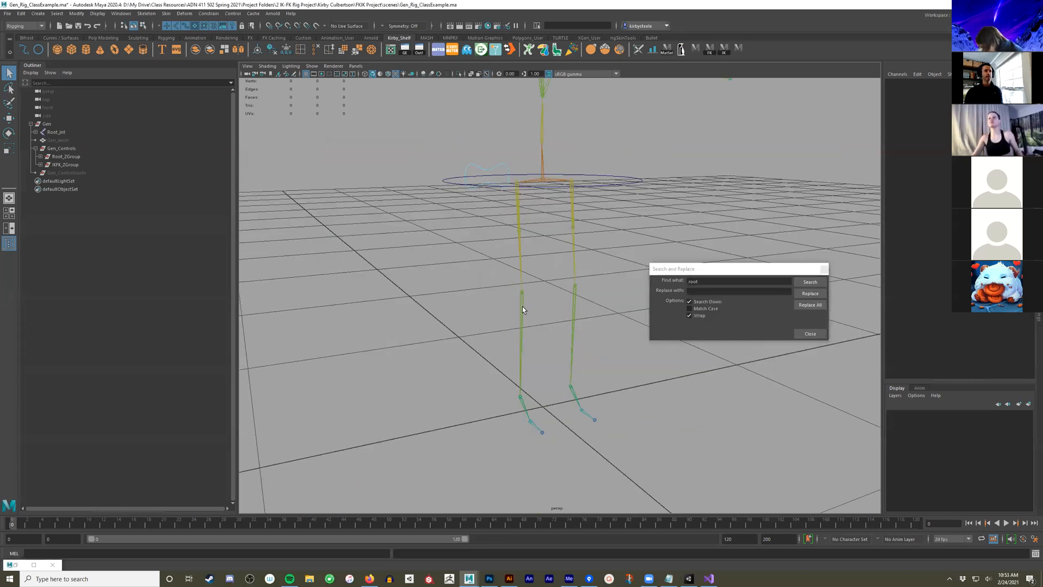
{"action": "left_click", "coordinate": [521, 400]}
{"action": "left_click", "coordinate": [533, 426]}
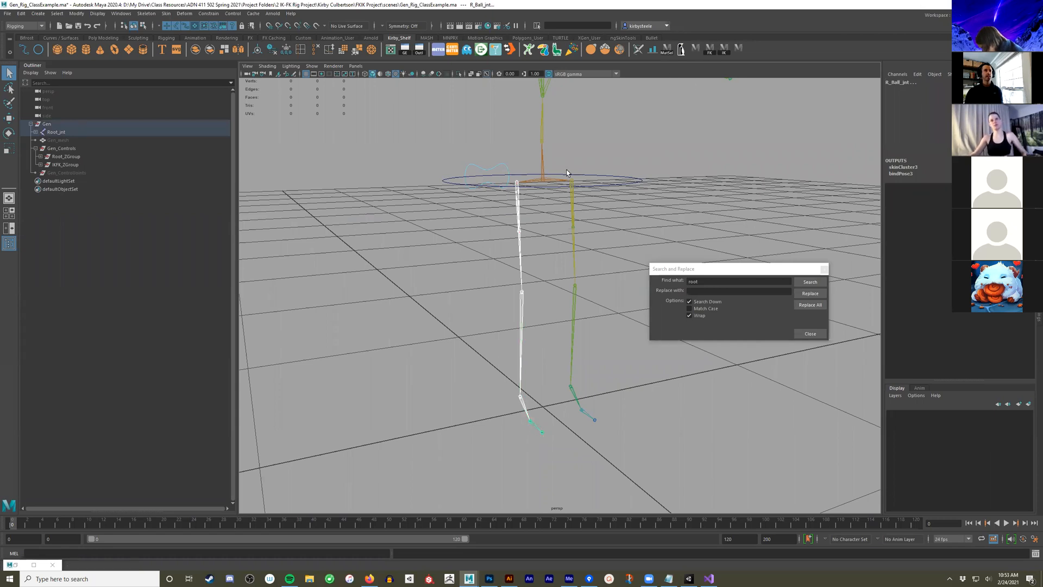
{"action": "left_click", "coordinate": [548, 176]}
{"action": "left_click", "coordinate": [711, 51]}
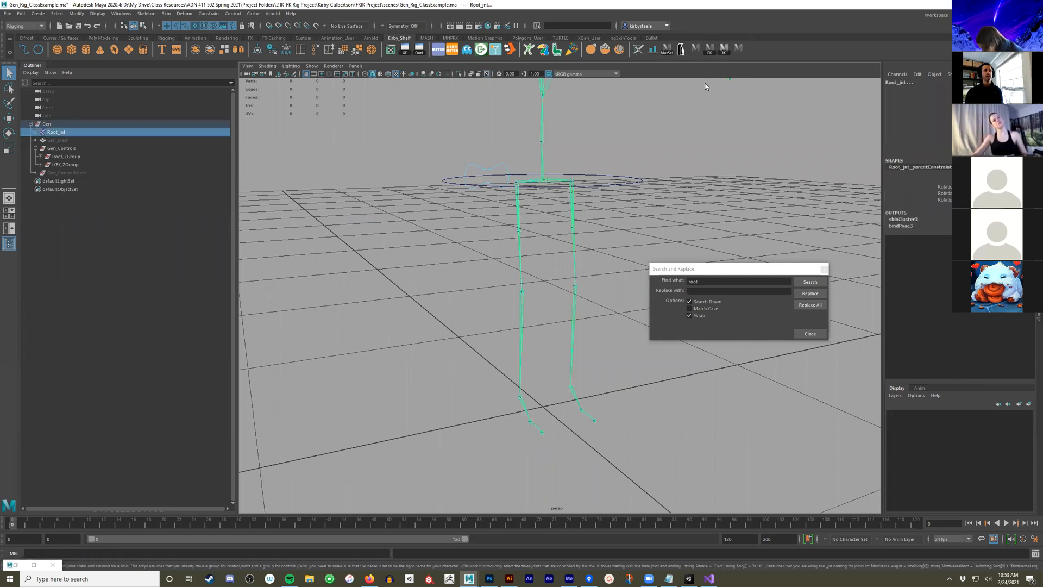
{"action": "left_click_drag", "start_coordinate": [531, 193], "coordinate": [512, 187], "text": "alt"}
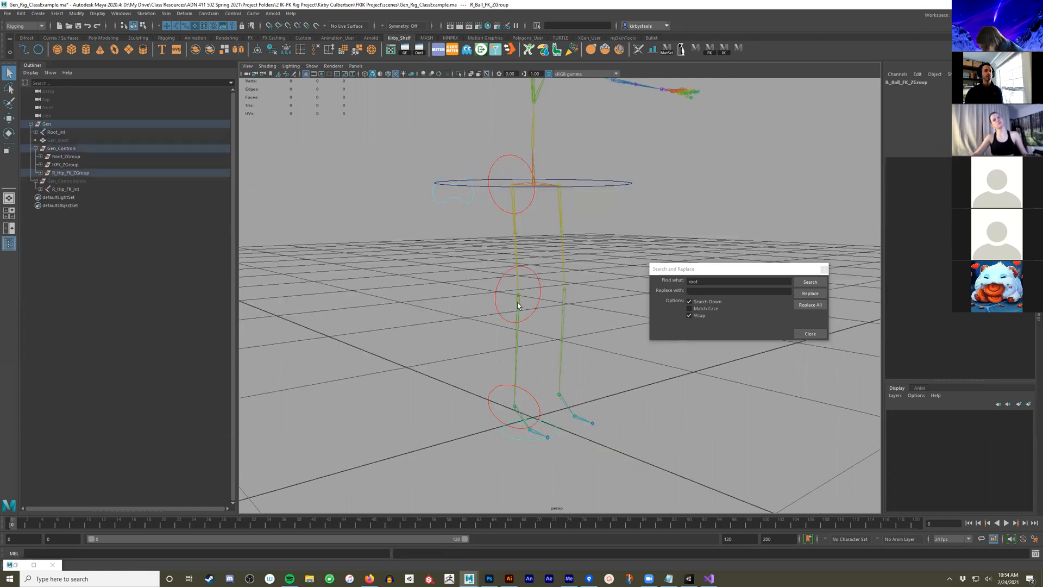
Run the IK script on the right leg joints from R_Hip_jnt to R_Ankle_jnt
{"action": "left_click", "coordinate": [518, 409]}
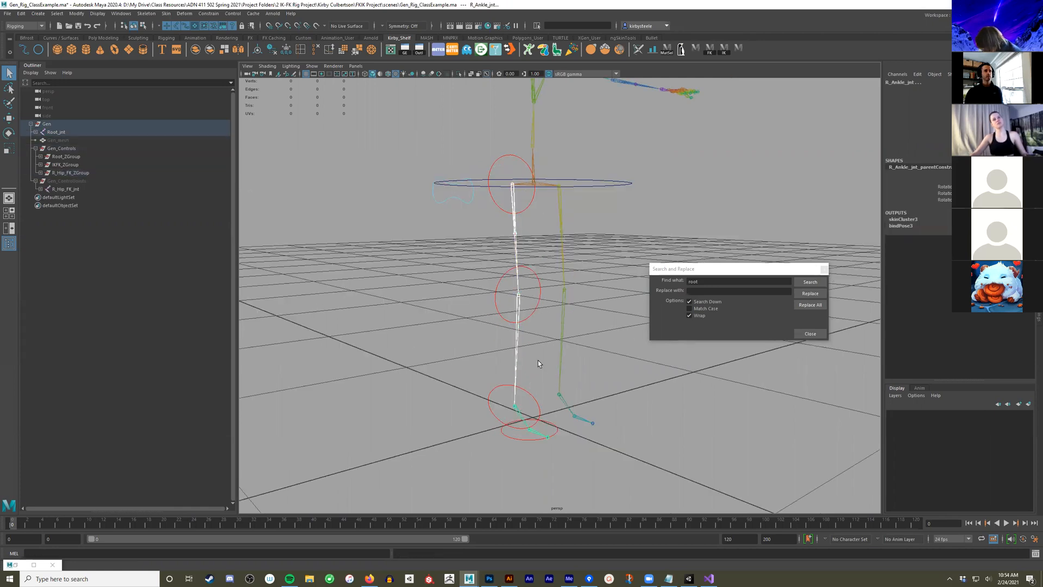
{"action": "left_click_drag", "start_coordinate": [538, 360], "coordinate": [549, 239], "text": "alt"}
{"action": "left_click", "coordinate": [544, 177]}
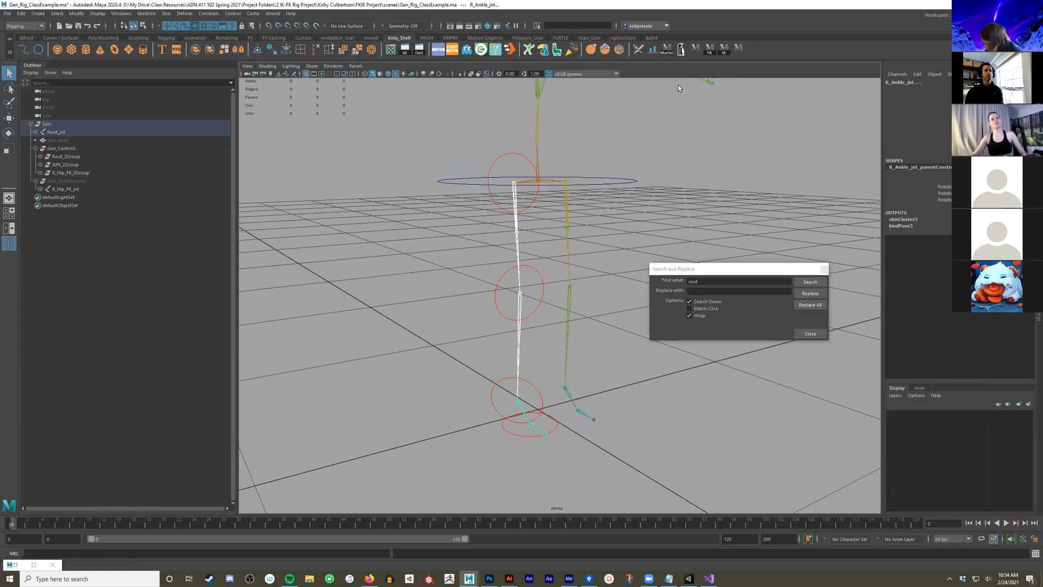
{"action": "left_click_drag", "start_coordinate": [507, 332], "coordinate": [530, 366], "text": "alt"}
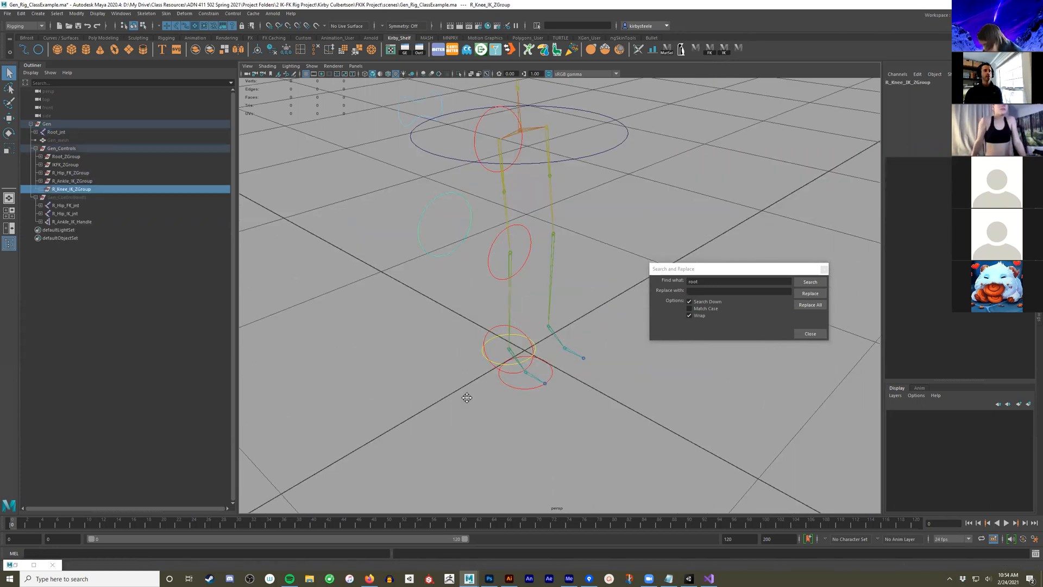
Examine the right leg's new ankle IK and knee pole vector controls from several angles
{"action": "middle_click_drag", "start_coordinate": [468, 355], "coordinate": [470, 385], "text": "alt"}
{"action": "scroll", "coordinate": [491, 230], "scroll_direction": "down", "scroll_amount": 2}
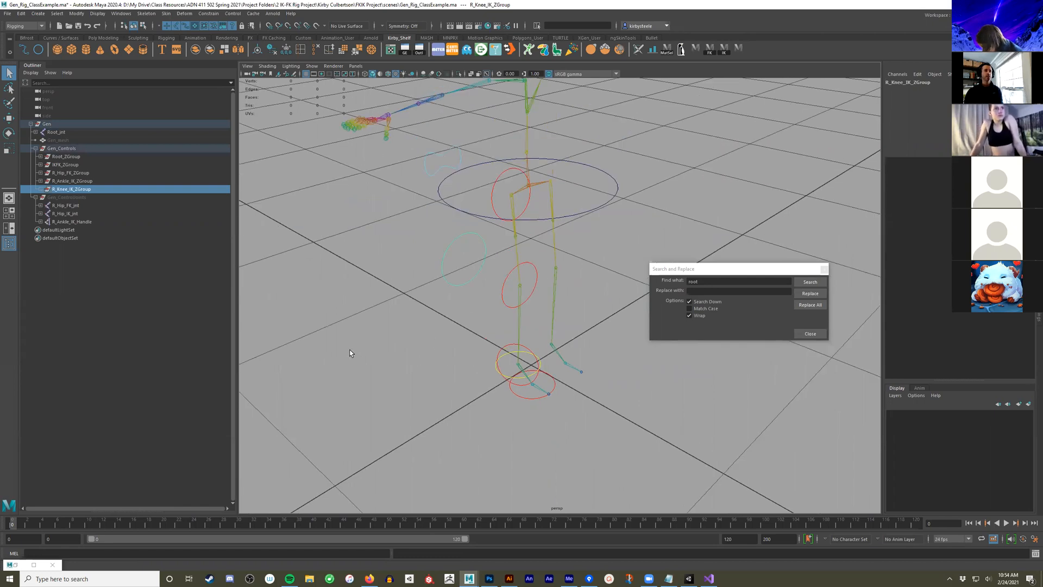
{"action": "left_click_drag", "start_coordinate": [354, 353], "coordinate": [377, 337], "text": "alt"}
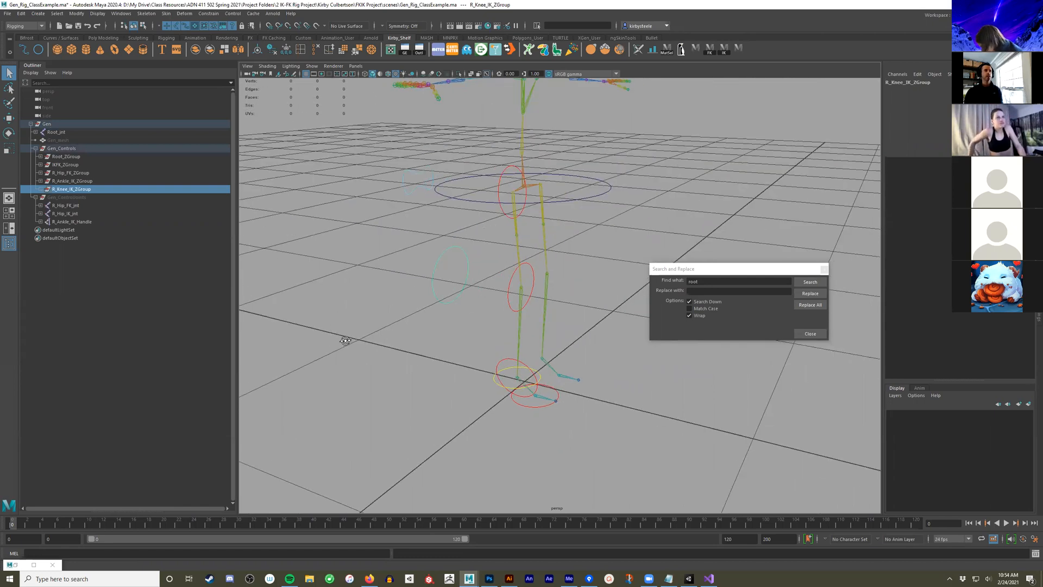
{"action": "right_click_drag", "start_coordinate": [516, 315], "coordinate": [554, 291], "text": "alt"}
{"action": "middle_click_drag", "start_coordinate": [554, 292], "coordinate": [568, 379], "text": "alt"}
{"action": "left_click_drag", "start_coordinate": [568, 379], "coordinate": [483, 352], "text": "alt"}
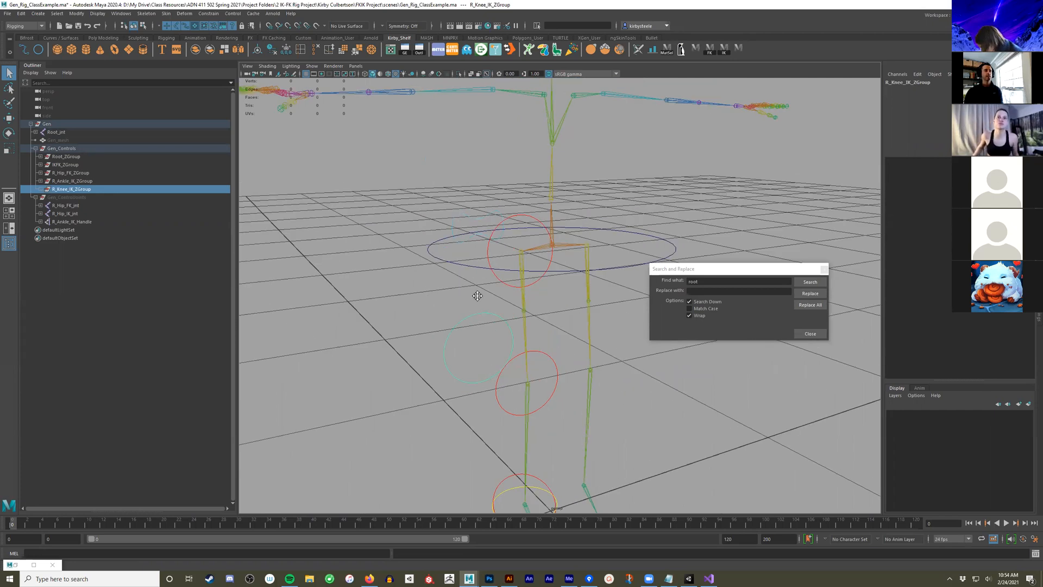
{"action": "left_click_drag", "start_coordinate": [501, 252], "coordinate": [451, 337], "text": "alt"}
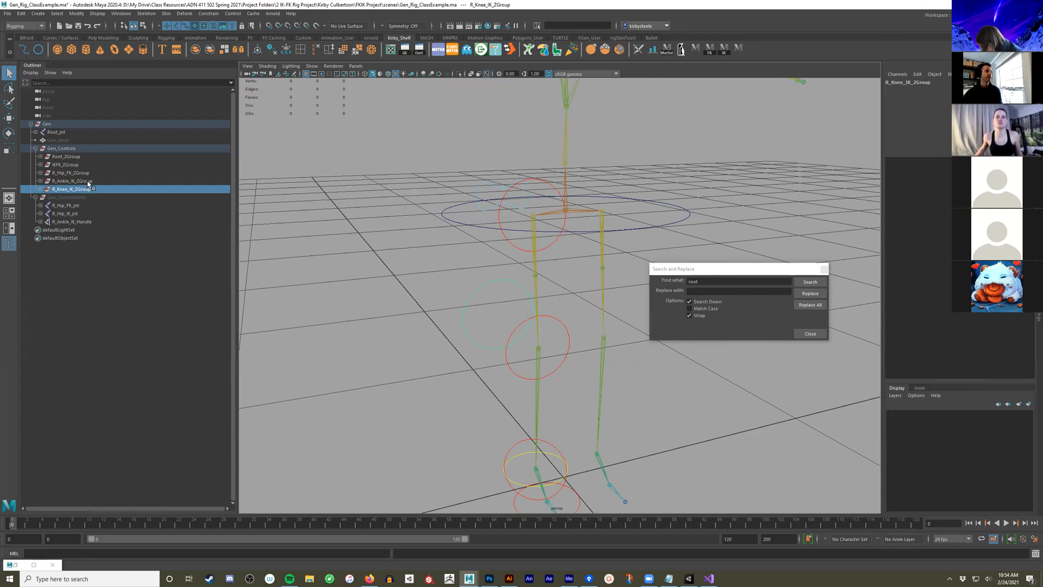
Expand the right leg hierarchy from Root_jnt through R_Hip_jnt, R_Knee_jnt and R_Ankle_jnt to R_Ball_jnt, exposing the joints' parent constraints
{"action": "left_click", "coordinate": [35, 132]}
{"action": "left_click", "coordinate": [532, 220]}
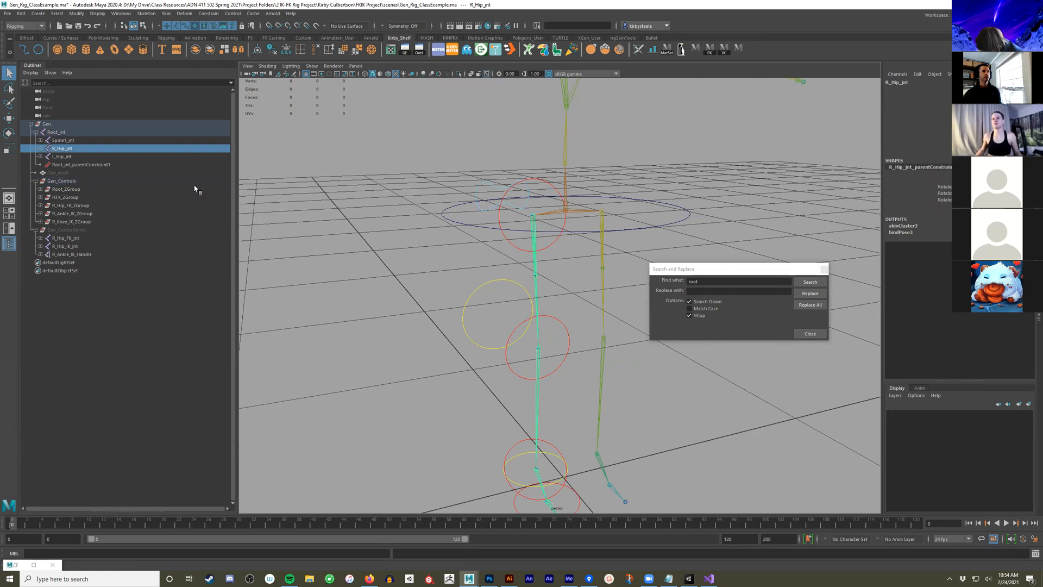
{"action": "left_click", "coordinate": [41, 149]}
{"action": "left_click", "coordinate": [46, 157]}
{"action": "left_click", "coordinate": [50, 164]}
{"action": "left_click", "coordinate": [56, 173]}
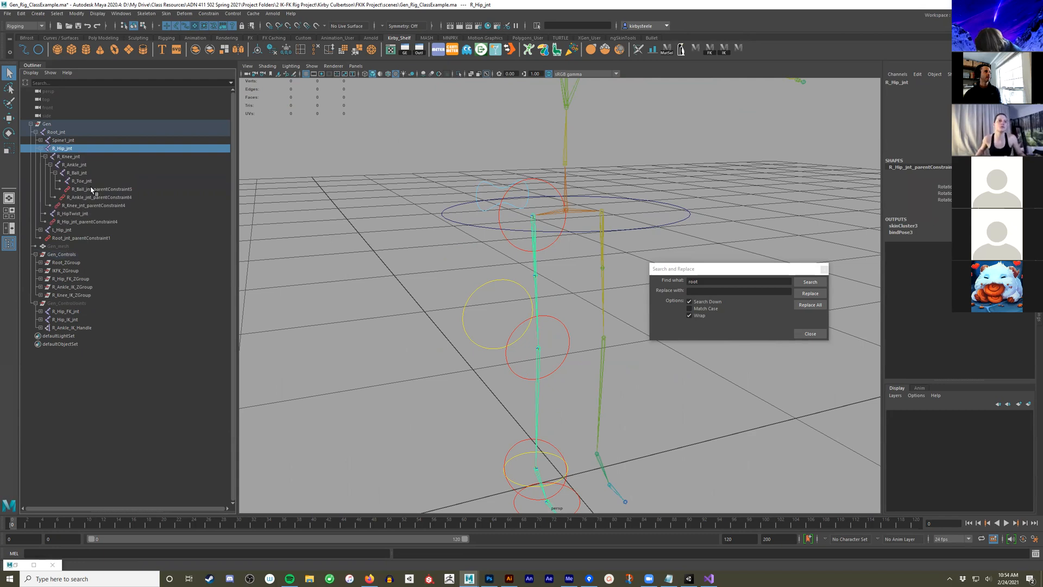
Open Set Driven Key for the R Hip FK Jnt W0 weight of R_Hip_jnt_parentConstraint4
{"action": "left_click", "coordinate": [117, 222]}
{"action": "left_click", "coordinate": [919, 76]}
{"action": "left_click", "coordinate": [934, 95]}
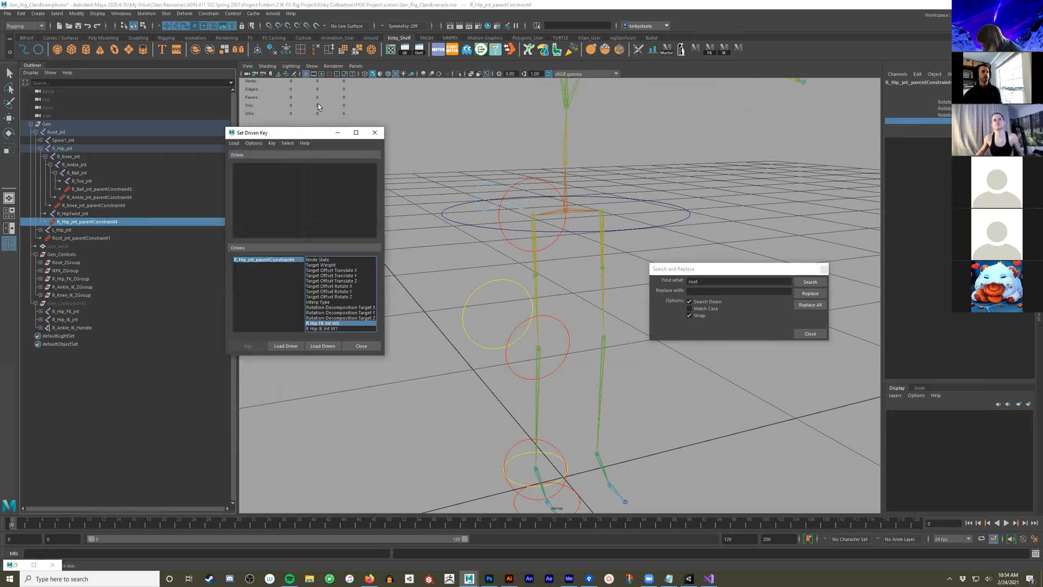
{"action": "left_click_drag", "start_coordinate": [302, 132], "coordinate": [323, 94]}
Load IKFK_ctrl as the driver and choose its R Leg Method attribute
{"action": "left_click_drag", "start_coordinate": [547, 229], "coordinate": [521, 219], "text": "alt"}
{"action": "left_click", "coordinate": [527, 217]}
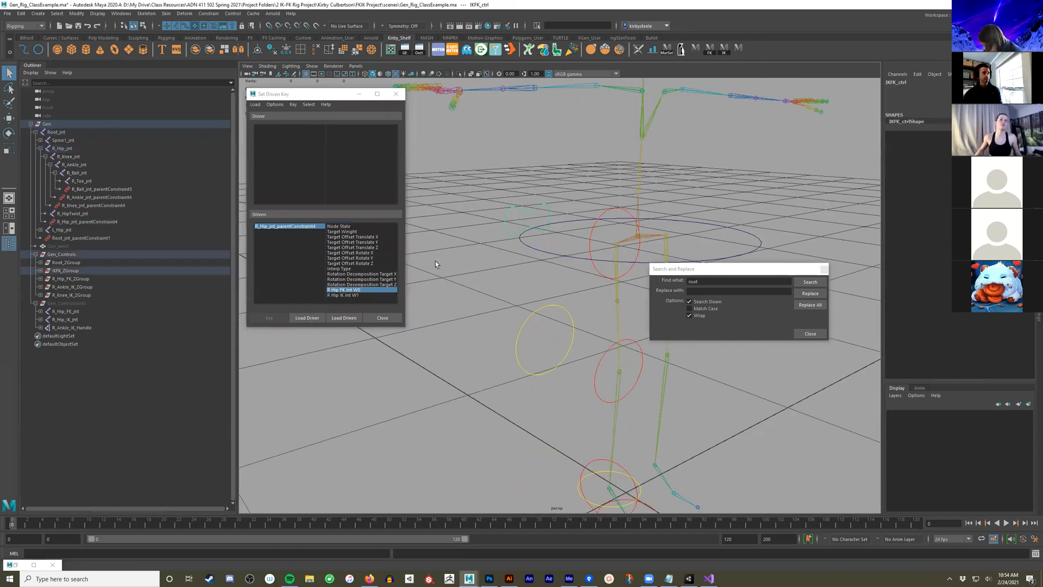
{"action": "left_click", "coordinate": [342, 129]}
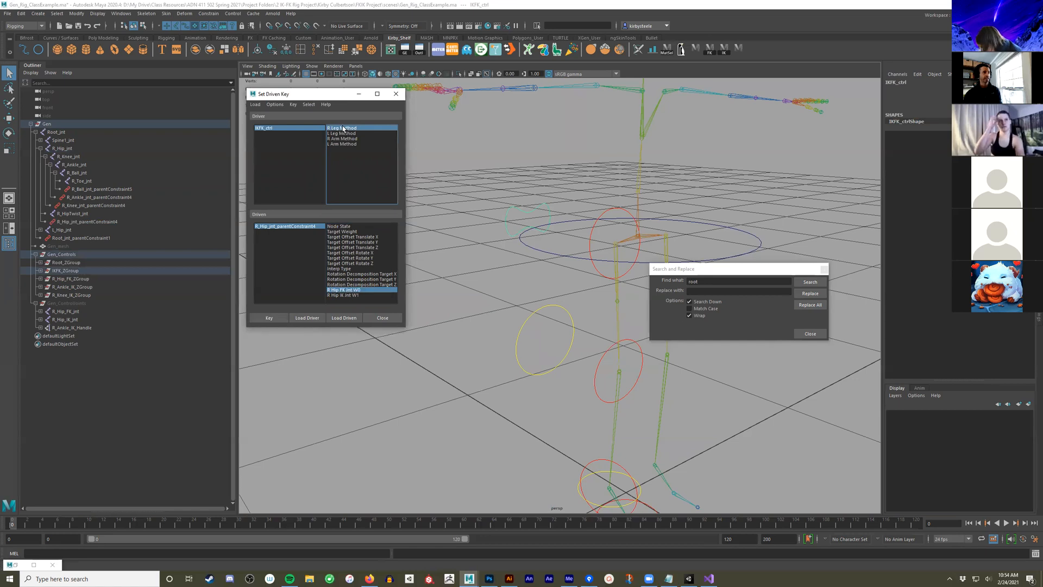
Load the parent constraints of the right hip, knee, ankle and ball joints as the driven objects
{"action": "left_click", "coordinate": [87, 221]}
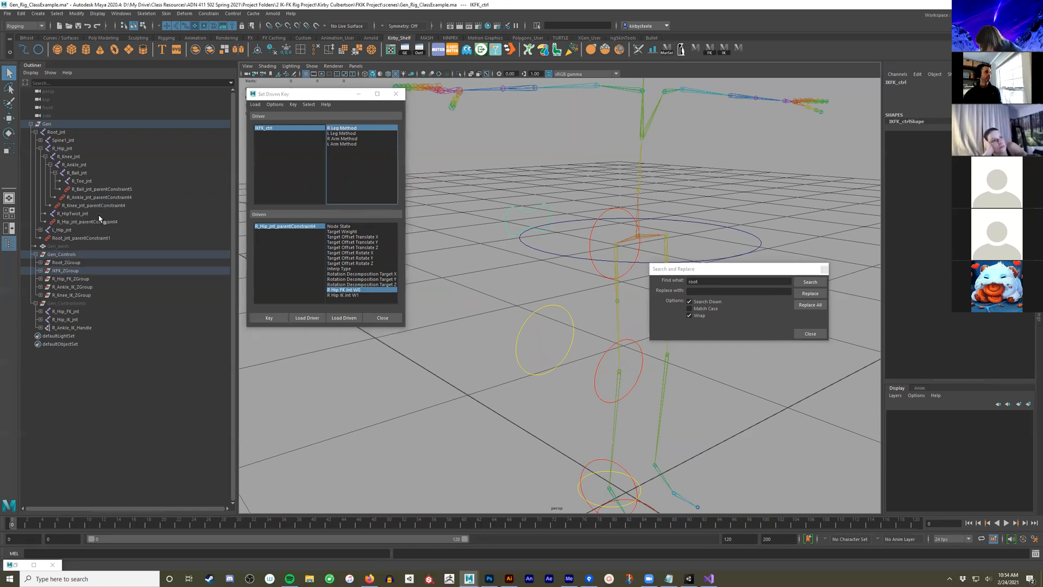
{"action": "left_click", "coordinate": [104, 204], "text": "ctrl"}
{"action": "left_click", "coordinate": [110, 198], "text": "ctrl"}
{"action": "left_click", "coordinate": [109, 191], "text": "ctrl"}
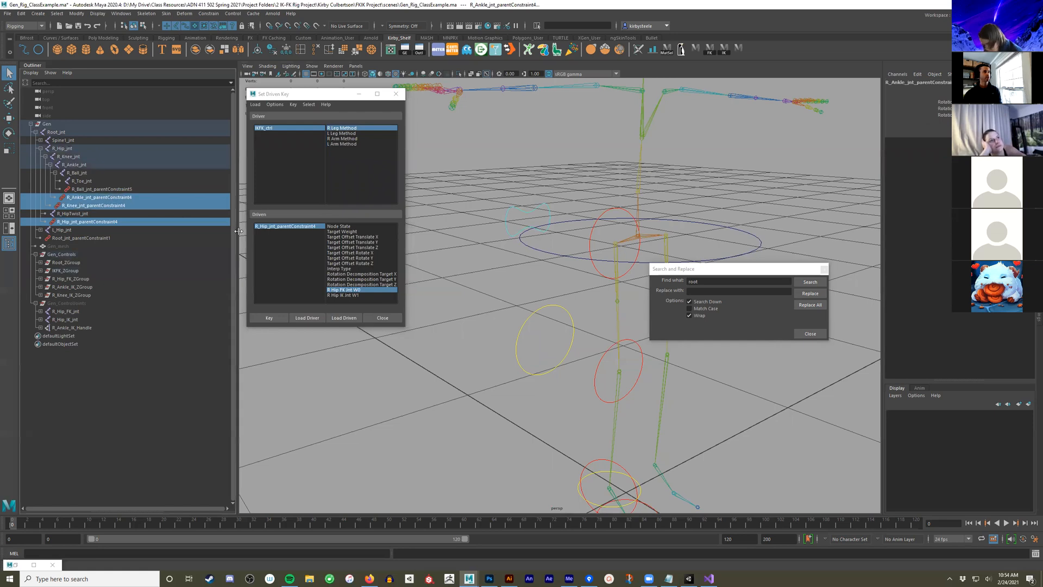
{"action": "middle_click_drag", "start_coordinate": [608, 249], "coordinate": [575, 222], "text": "alt"}
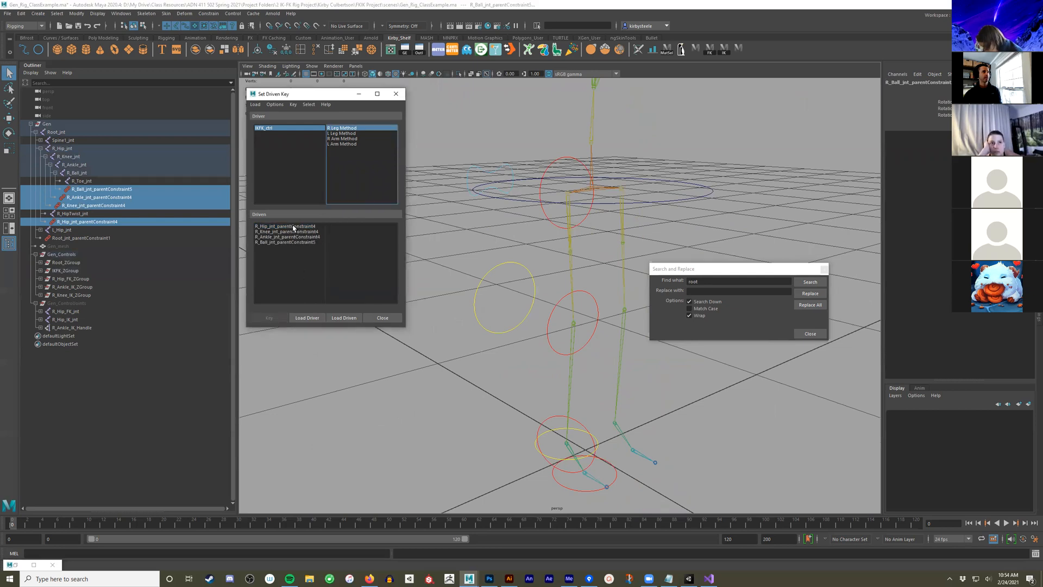
Review the driven attributes of the right ankle, ball and hip constraints and the channels of the IKFK_ctrl control
{"action": "left_click", "coordinate": [285, 237]}
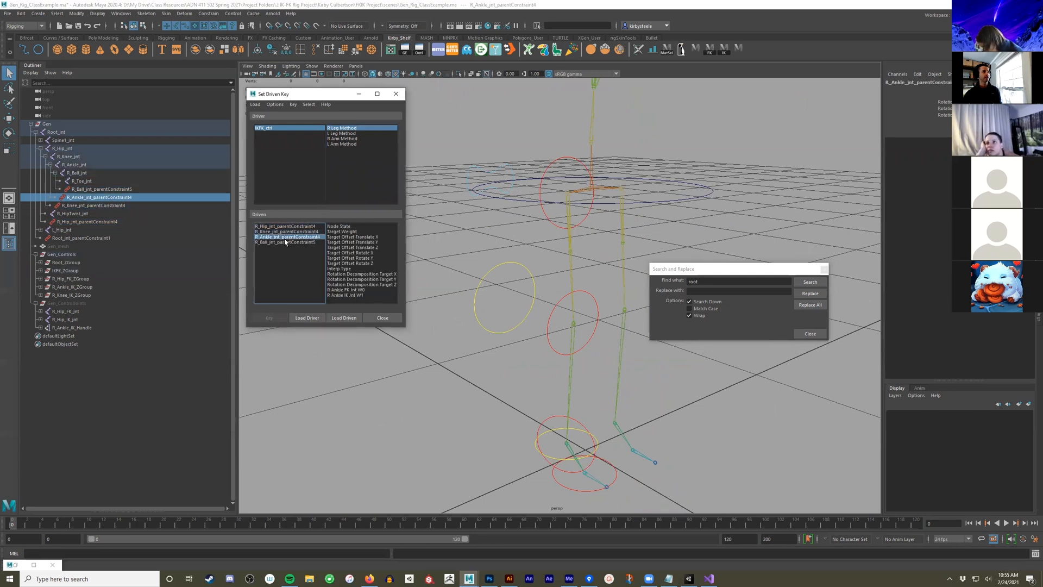
{"action": "left_click", "coordinate": [286, 243]}
{"action": "left_click", "coordinate": [305, 226]}
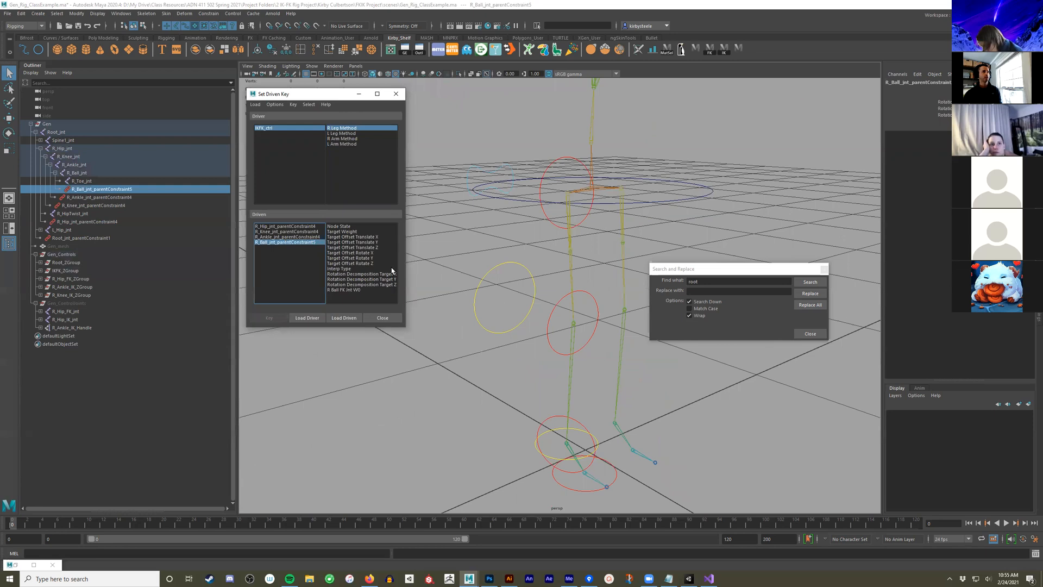
{"action": "left_click_drag", "start_coordinate": [482, 208], "coordinate": [497, 217], "text": "alt"}
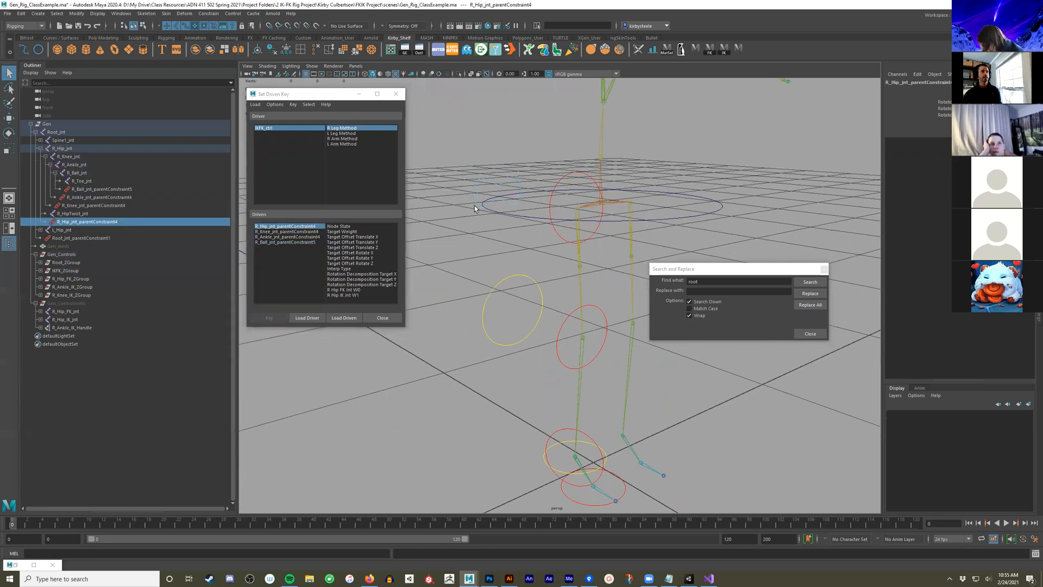
{"action": "middle_click_drag", "start_coordinate": [495, 211], "coordinate": [510, 235], "text": "alt"}
{"action": "left_click", "coordinate": [486, 203]}
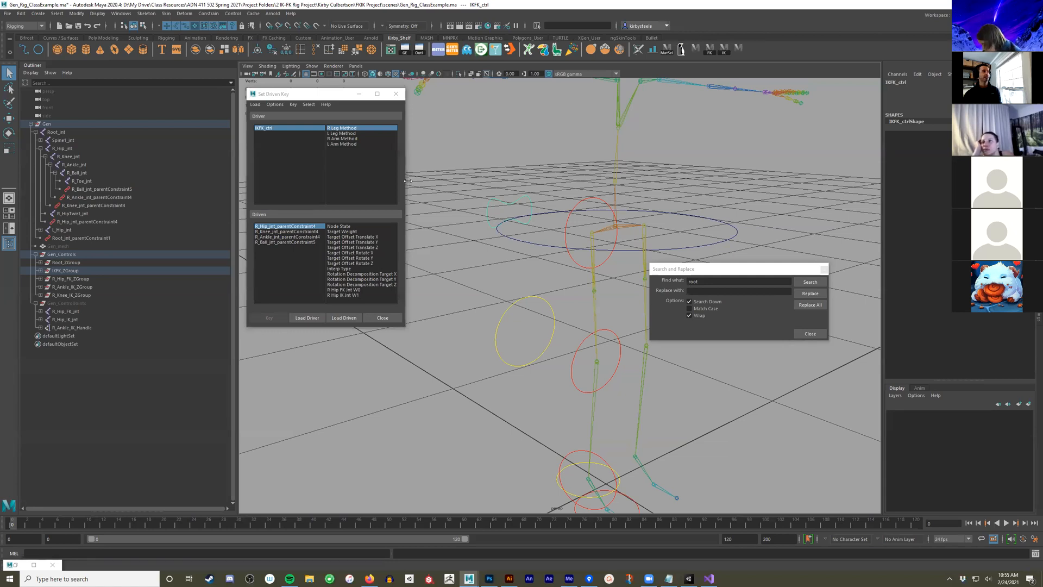
Examine the channels and weight attributes of the right hip, knee, ankle and ball parent constraints one by one
{"action": "left_click", "coordinate": [93, 222]}
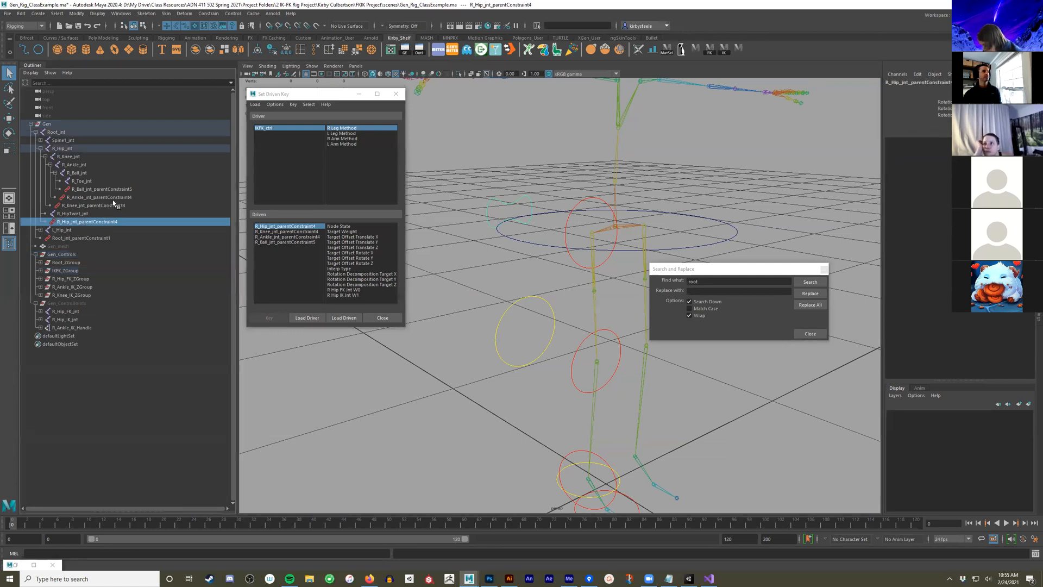
{"action": "left_click", "coordinate": [114, 205], "text": "ctrl"}
{"action": "left_click", "coordinate": [103, 189], "text": "shift"}
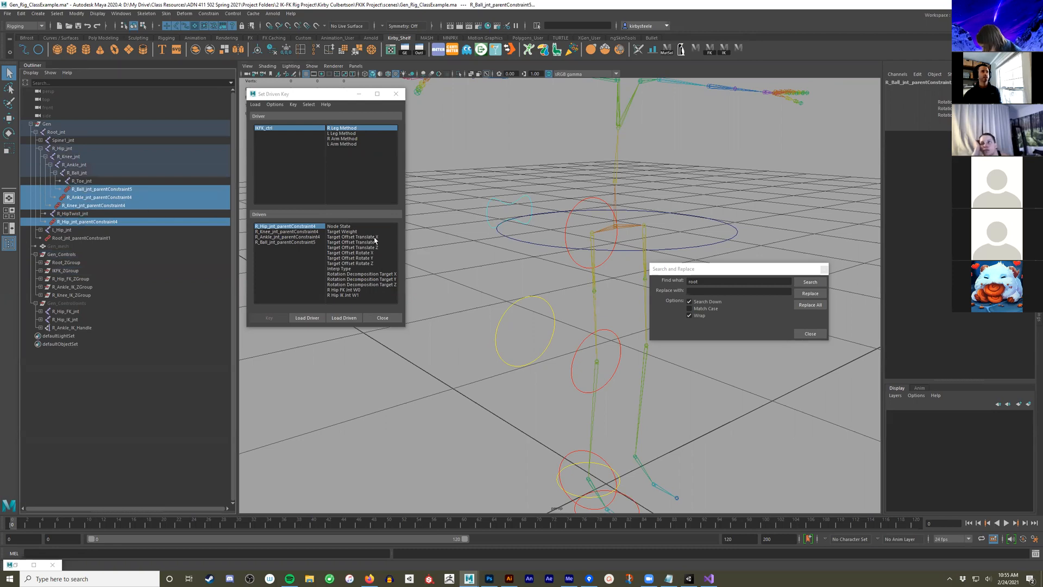
{"action": "left_click", "coordinate": [299, 226]}
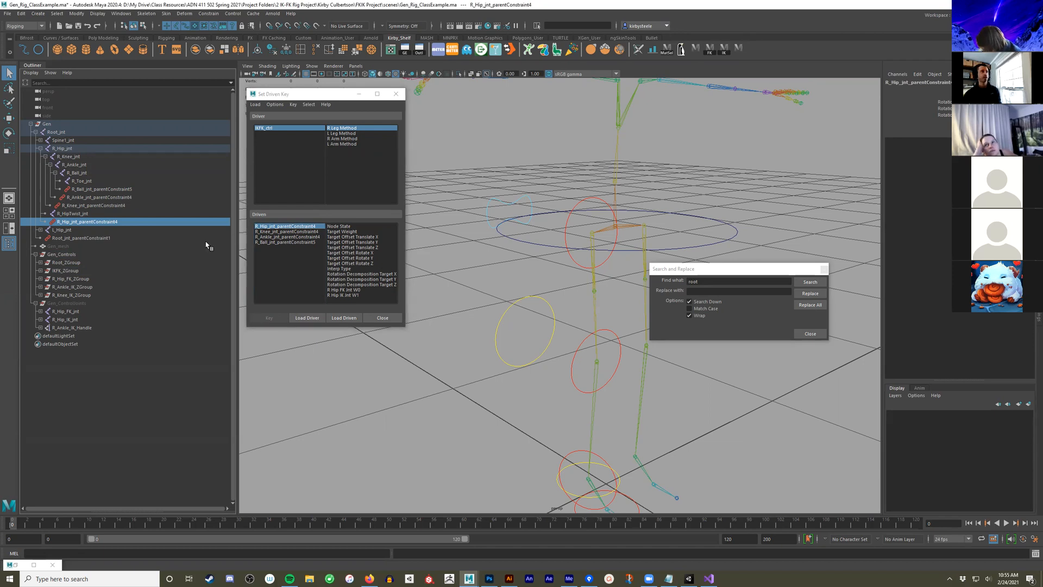
{"action": "left_click", "coordinate": [297, 231]}
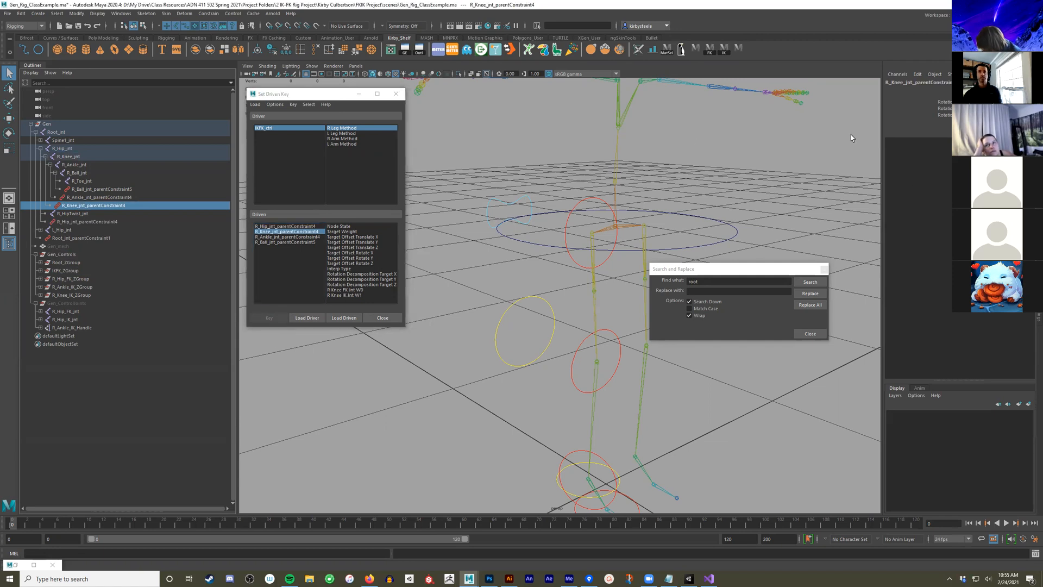
{"action": "left_click", "coordinate": [308, 237]}
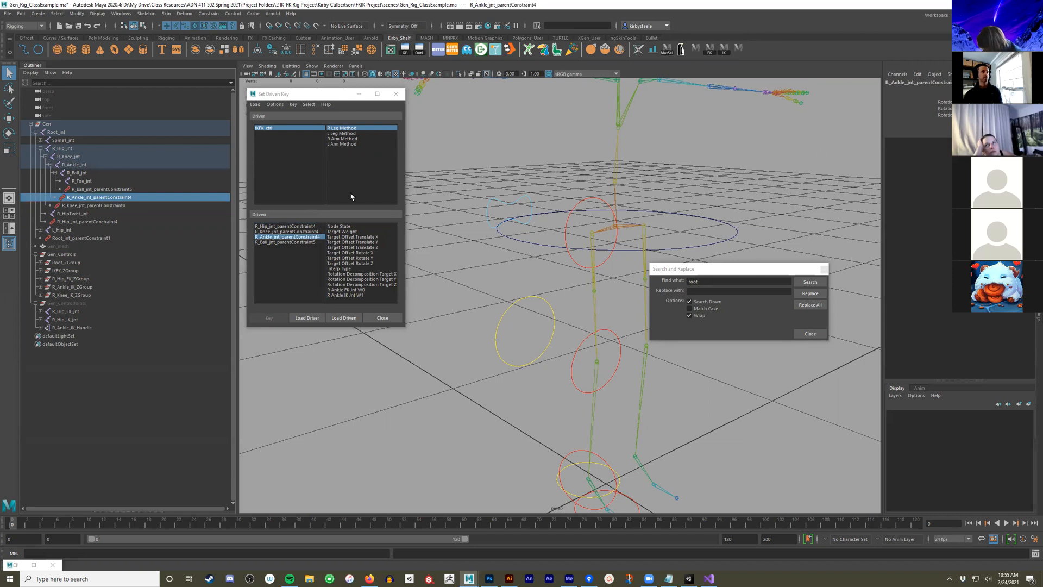
{"action": "left_click", "coordinate": [311, 242]}
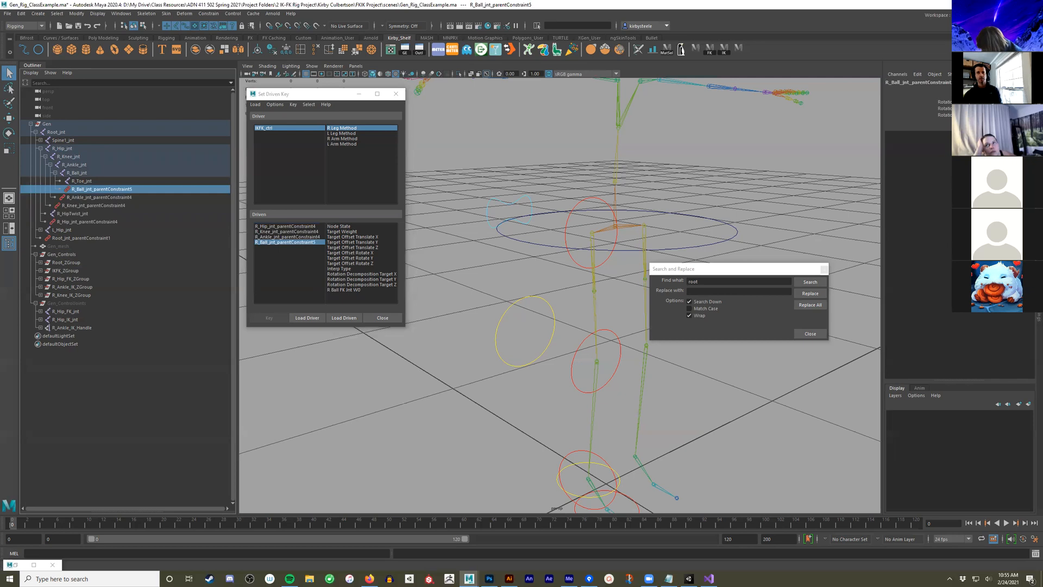
Set a driven key on the right hip constraint's FK W0 and IK W1 weights, driven by IKFK_ctrl's R Leg Method
{"action": "left_click", "coordinate": [295, 227]}
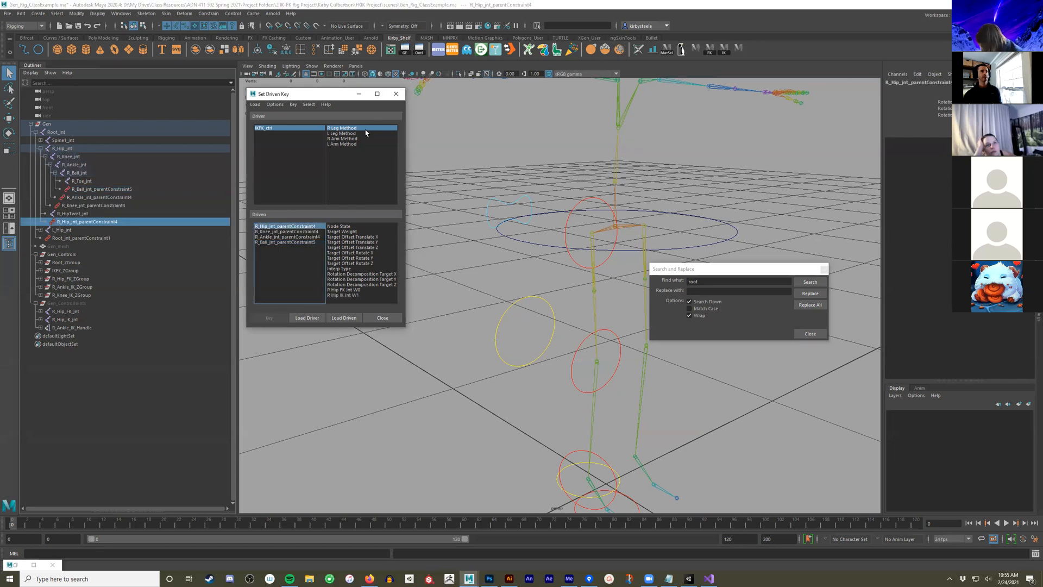
{"action": "left_click", "coordinate": [347, 290]}
{"action": "left_click", "coordinate": [346, 294], "text": "shift"}
{"action": "left_click", "coordinate": [281, 319]}
Set driven keys on the FK W0 and IK W1 weights of the right knee and ankle constraints, driven by R Leg Method
{"action": "left_click", "coordinate": [286, 232]}
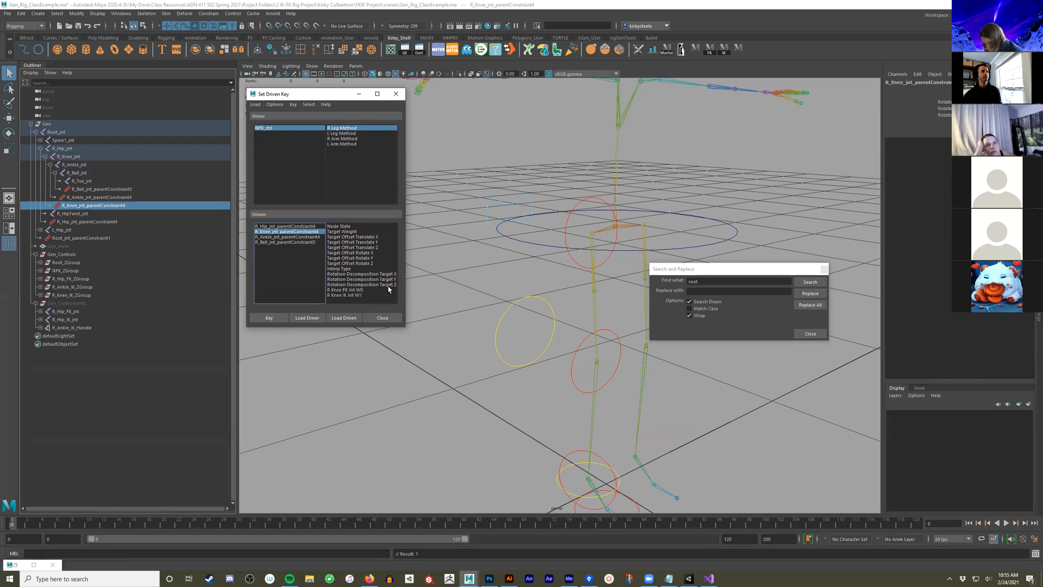
{"action": "left_click", "coordinate": [371, 295]}
{"action": "left_click", "coordinate": [372, 290], "text": "shift"}
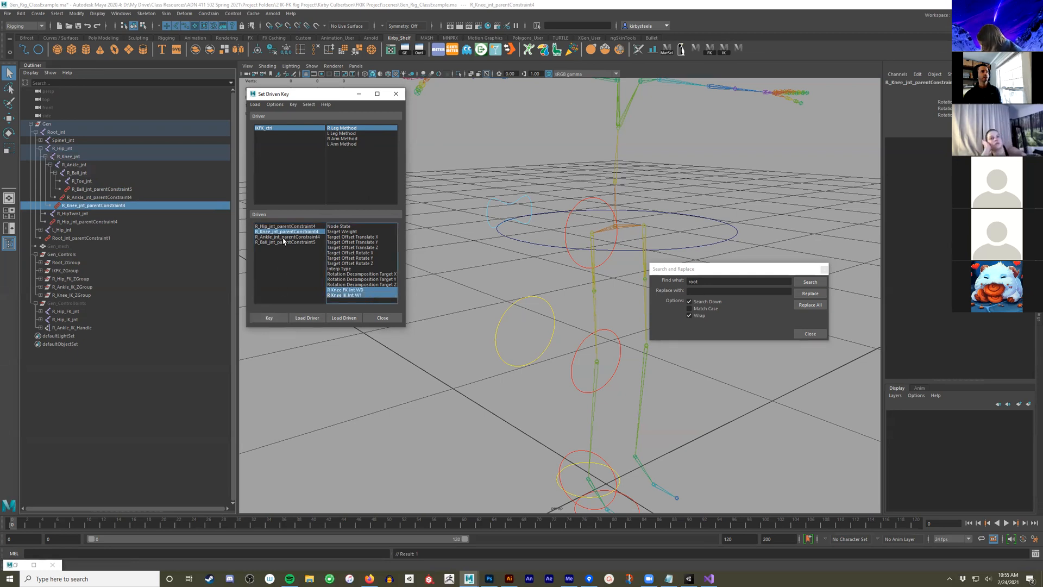
{"action": "left_click", "coordinate": [290, 238]}
{"action": "left_click_drag", "start_coordinate": [359, 296], "coordinate": [358, 290]}
{"action": "left_click", "coordinate": [268, 317]}
Set a driven key on the right ball constraint's FK W0 weight, driven by R Leg Method
{"action": "left_click", "coordinate": [287, 243]}
{"action": "left_click", "coordinate": [352, 289]}
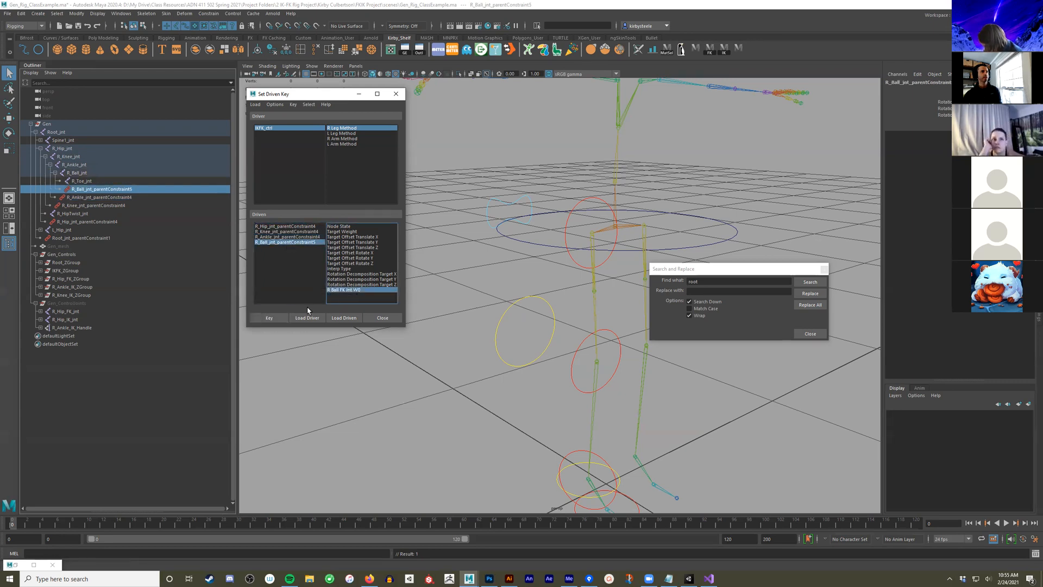
{"action": "left_click", "coordinate": [269, 318]}
Inspect IKFK_ctrl and the right hip and knee constraint weights, and look over the leg's control placement
{"action": "middle_click_drag", "start_coordinate": [457, 275], "coordinate": [460, 286], "text": "alt"}
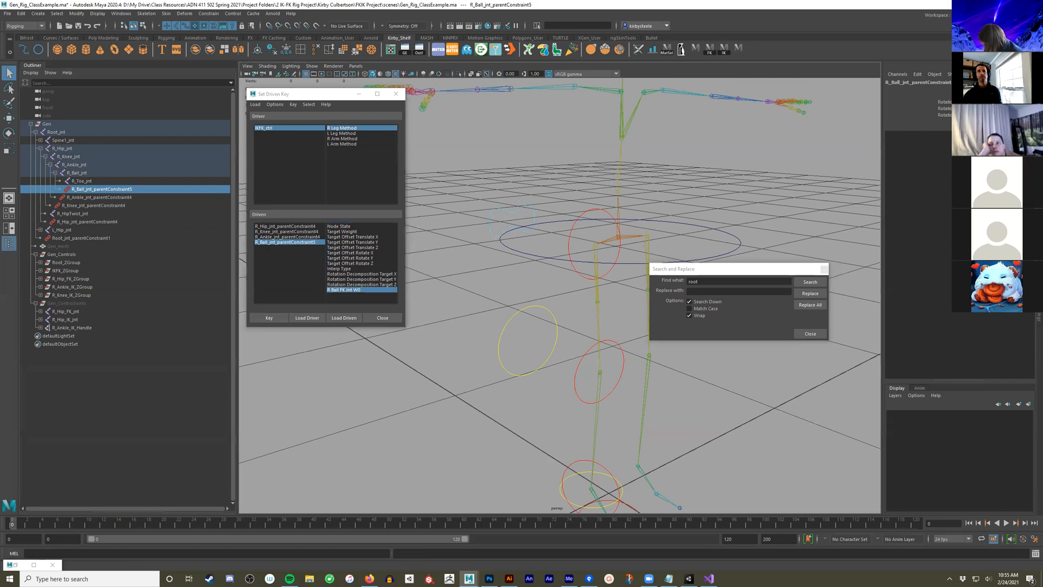
{"action": "left_click", "coordinate": [512, 212]}
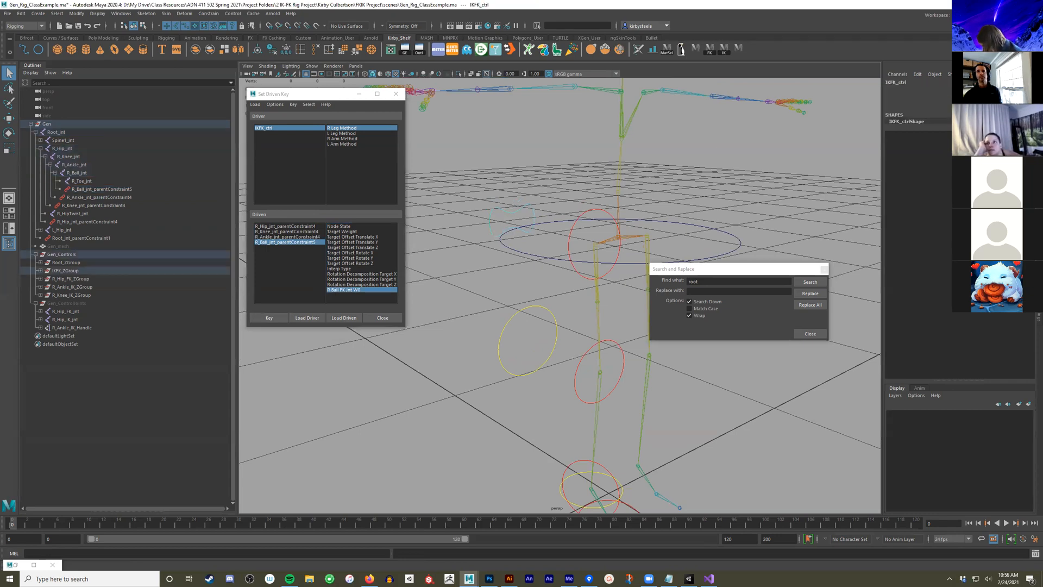
{"action": "left_click", "coordinate": [266, 226]}
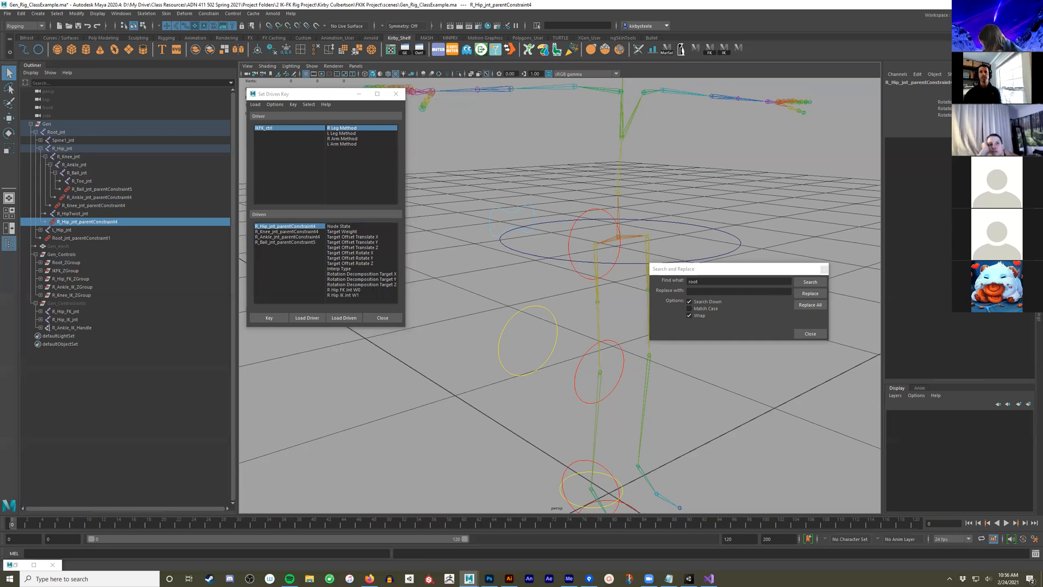
{"action": "left_click", "coordinate": [305, 231]}
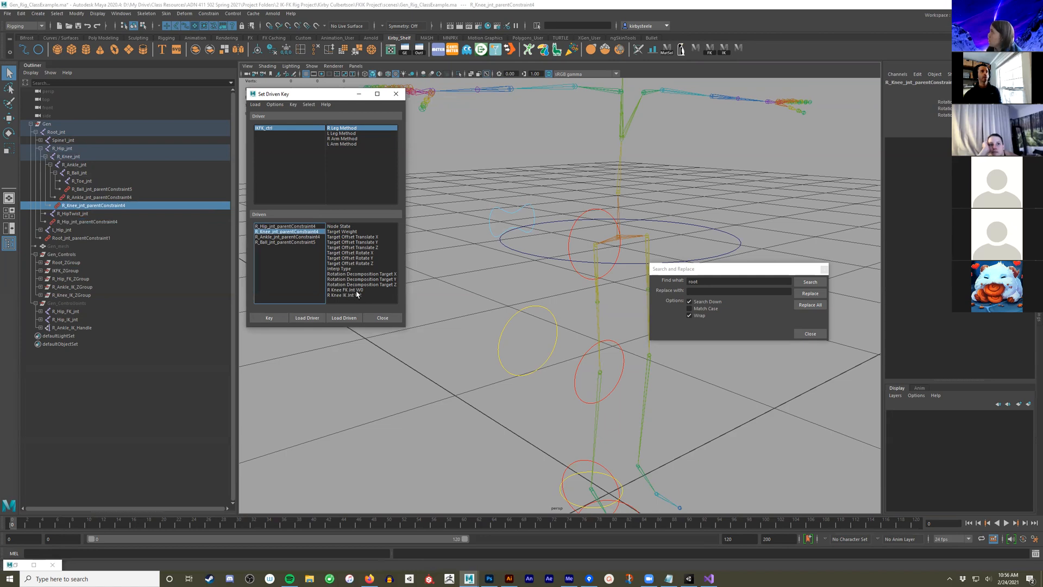
{"action": "left_click", "coordinate": [357, 290]}
{"action": "left_click", "coordinate": [356, 296], "text": "shift"}
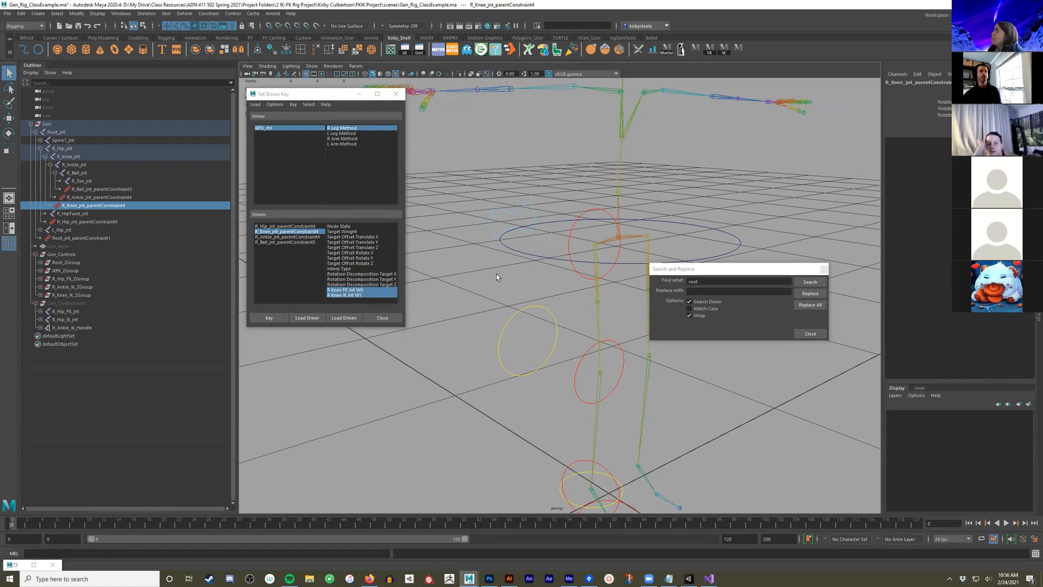
{"action": "left_click_drag", "start_coordinate": [566, 333], "coordinate": [525, 338], "text": "alt"}
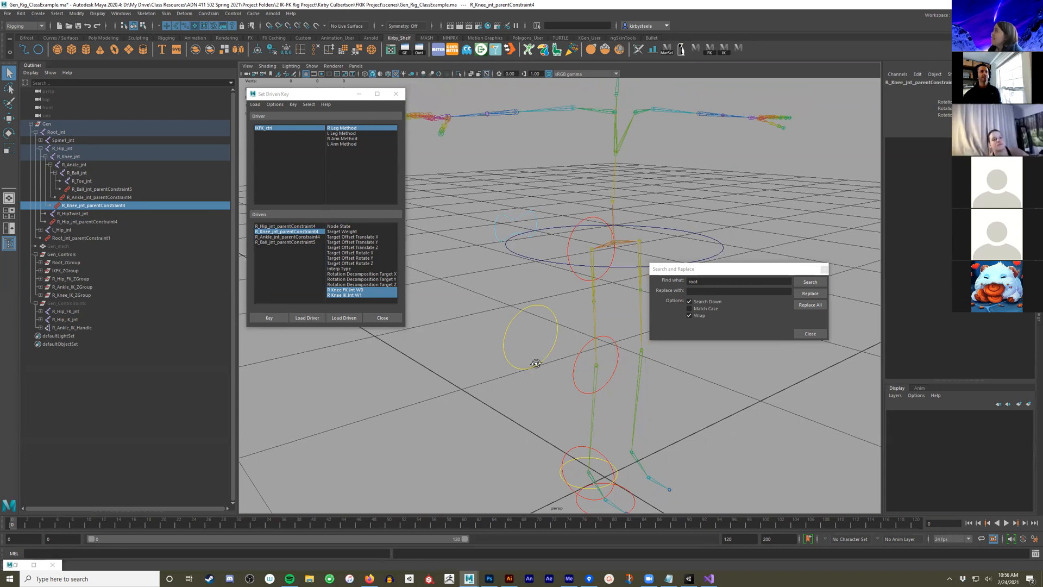
{"action": "left_click_drag", "start_coordinate": [475, 308], "coordinate": [342, 272], "text": "alt"}
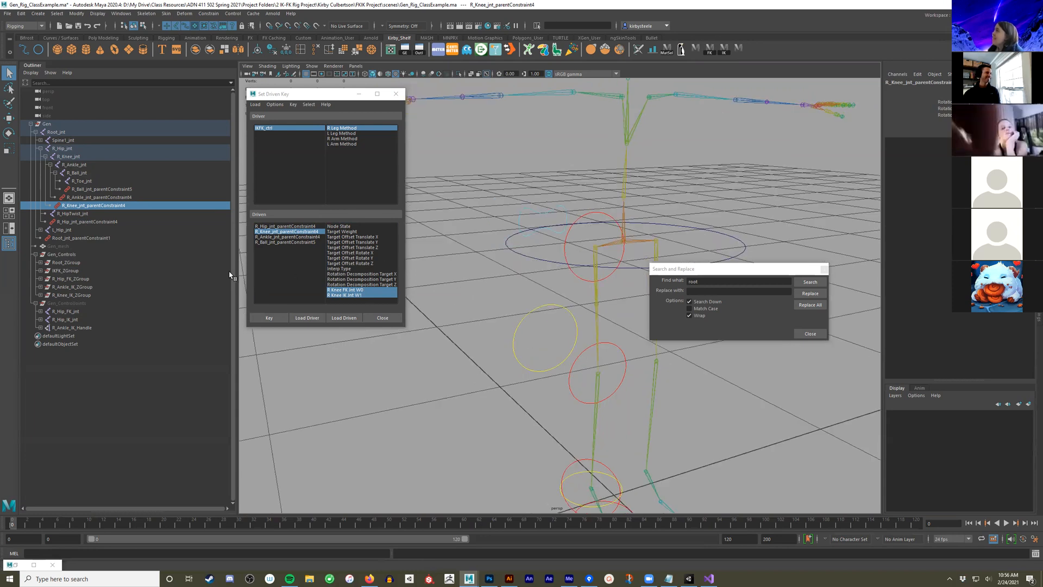
Delete the right leg's FK and IK joint chains, the ankle IK handle, and the hip FK, ankle IK and knee IK control groups
{"action": "left_click_drag", "start_coordinate": [77, 325], "coordinate": [83, 319]}
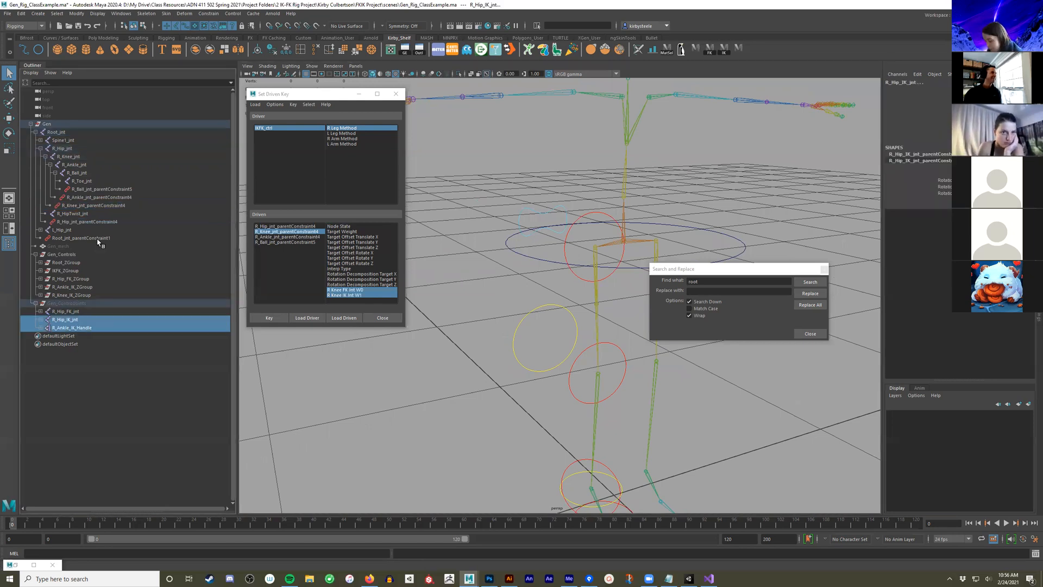
{"action": "left_click", "coordinate": [68, 312], "text": "ctrl"}
{"action": "left_click", "coordinate": [63, 328], "text": "shift"}
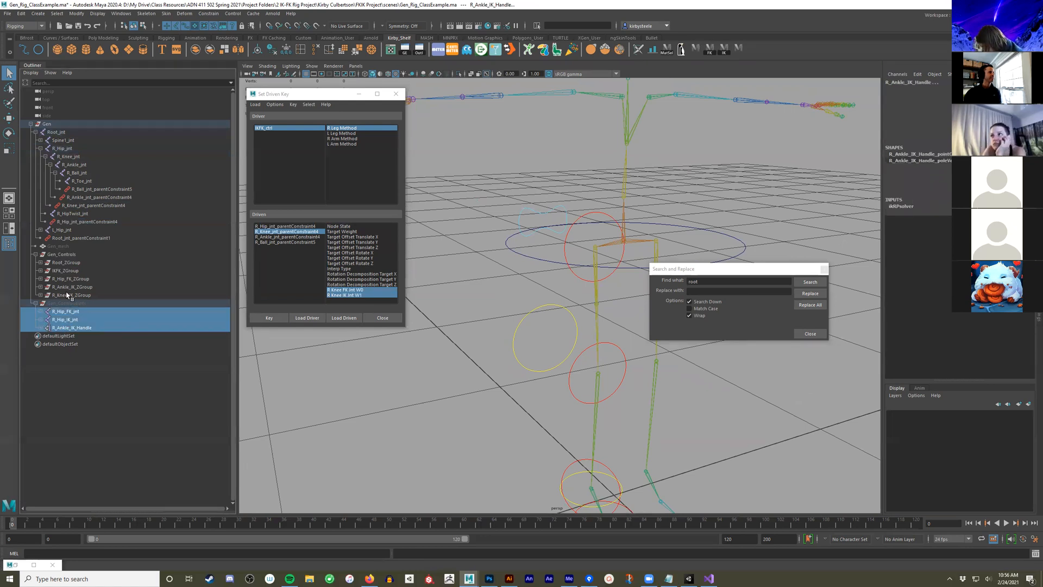
{"action": "left_click", "coordinate": [66, 295], "text": "ctrl"}
{"action": "left_click", "coordinate": [65, 287], "text": "ctrl"}
{"action": "left_click", "coordinate": [65, 279], "text": "ctrl"}
{"action": "key", "text": "Delete"}
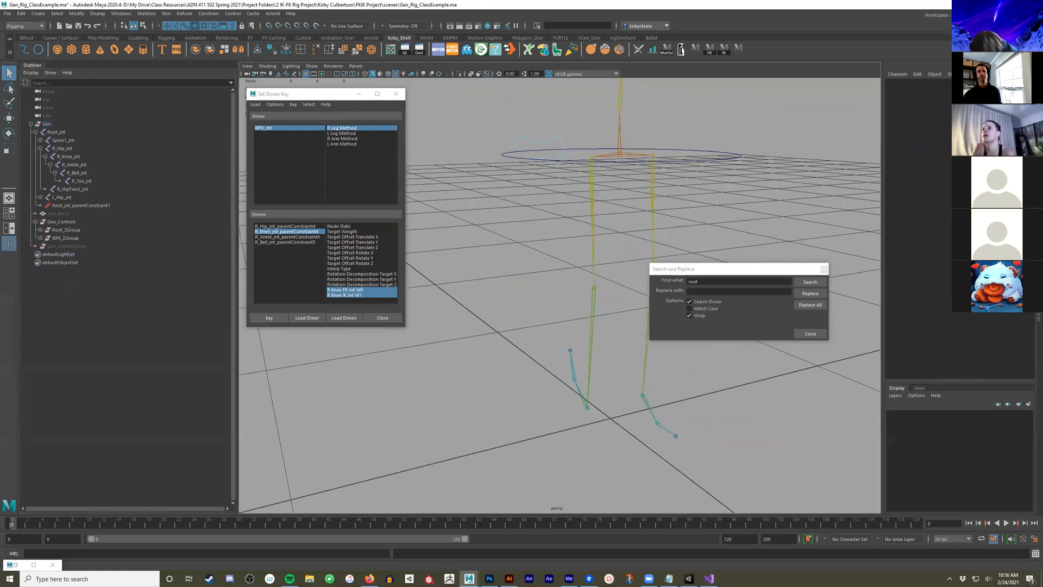
Return the right ankle joint to its original pose with the foot pointing forward
{"action": "middle_click_drag", "start_coordinate": [581, 394], "coordinate": [579, 388], "text": "alt"}
{"action": "left_click", "coordinate": [579, 387]}
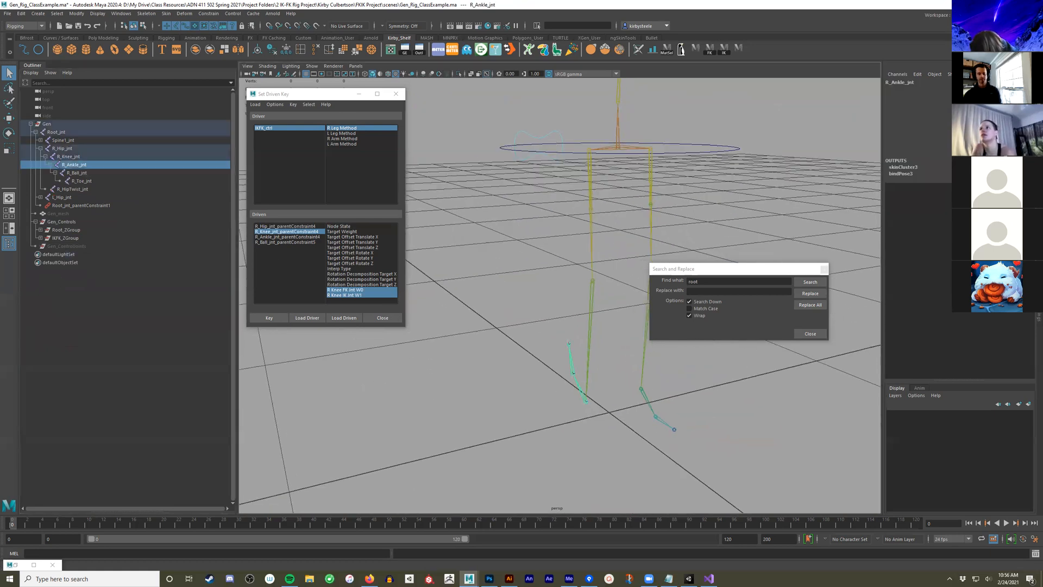
{"action": "left_click", "coordinate": [570, 288]}
{"action": "left_click_drag", "start_coordinate": [571, 288], "coordinate": [531, 275], "text": "alt"}
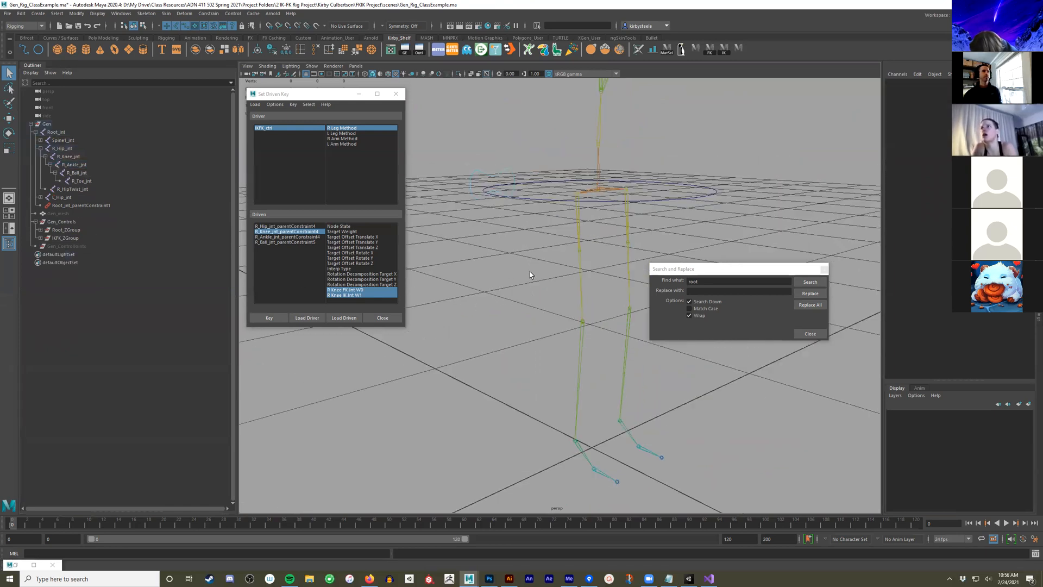
Set the middle-joint IK control's Z move offset to 0.35 in the IK shelf script
{"action": "right_click", "coordinate": [727, 52]}
{"action": "left_click", "coordinate": [760, 62]}
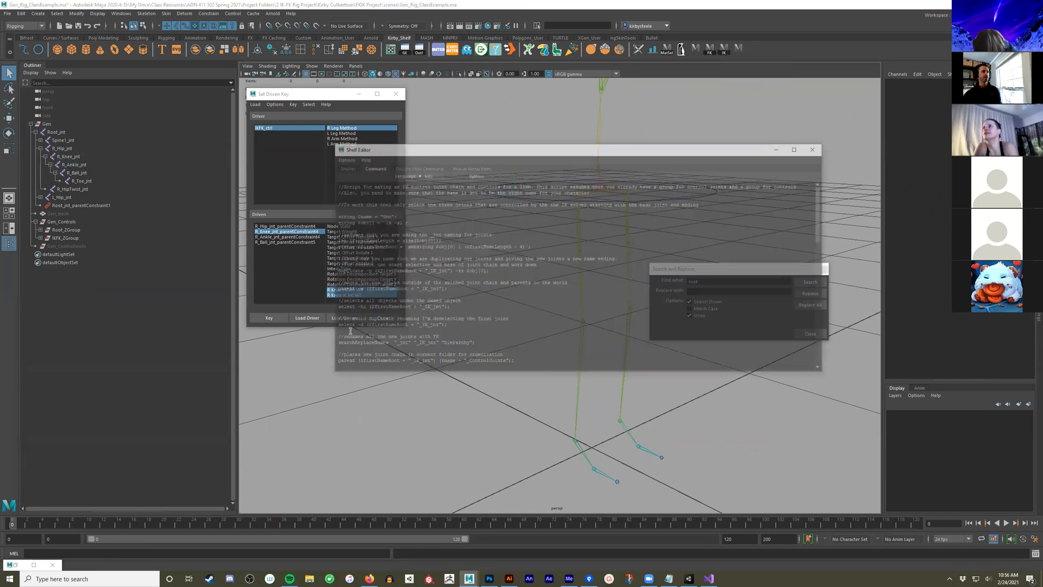
{"action": "key", "text": "BackSpace"}
{"action": "left_click", "coordinate": [496, 292]}
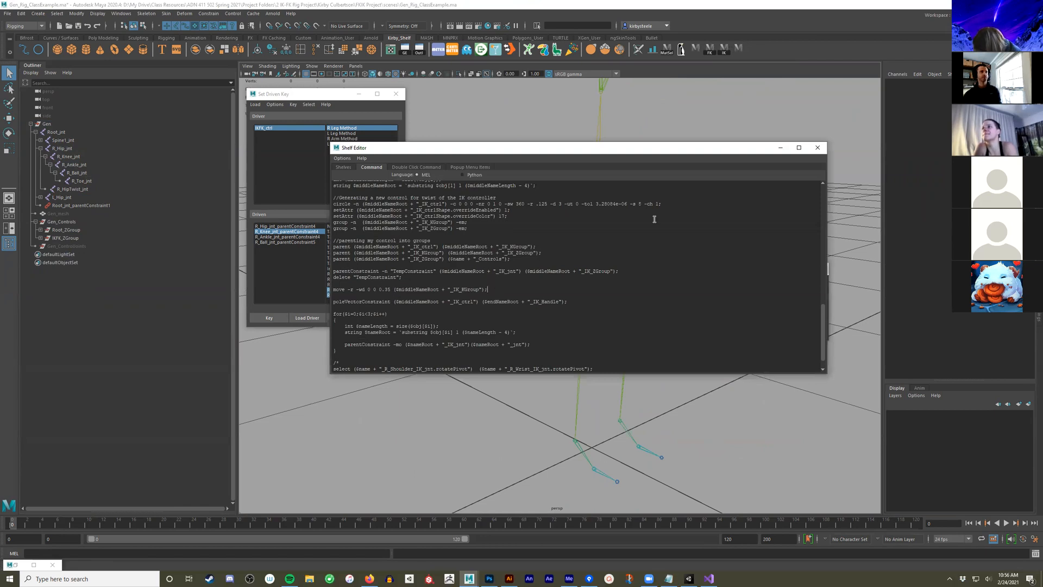
{"action": "left_click", "coordinate": [777, 147]}
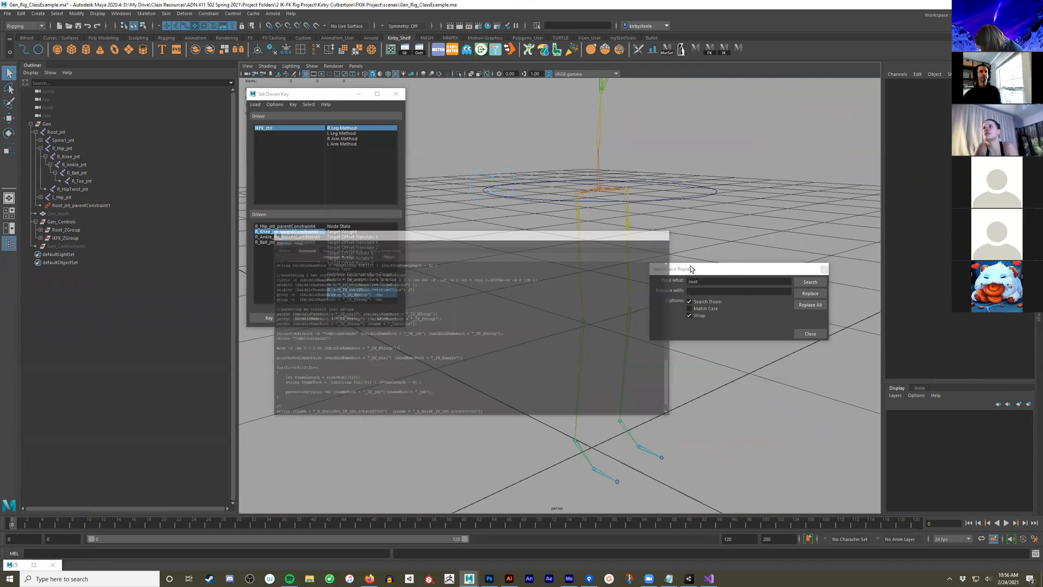
Generate the right leg's FK joint chain and controls with the FK shelf script from the hip, knee, ankle, ball and root joints
{"action": "left_click", "coordinate": [577, 341]}
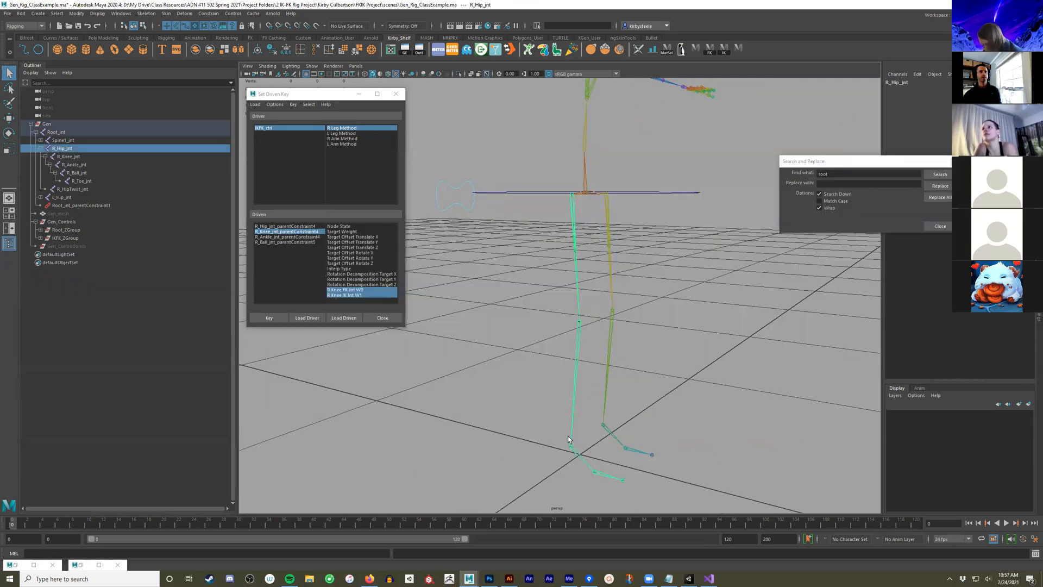
{"action": "double_click", "coordinate": [606, 476], "text": "shift"}
{"action": "left_click_drag", "start_coordinate": [612, 191], "coordinate": [605, 193], "text": "alt"}
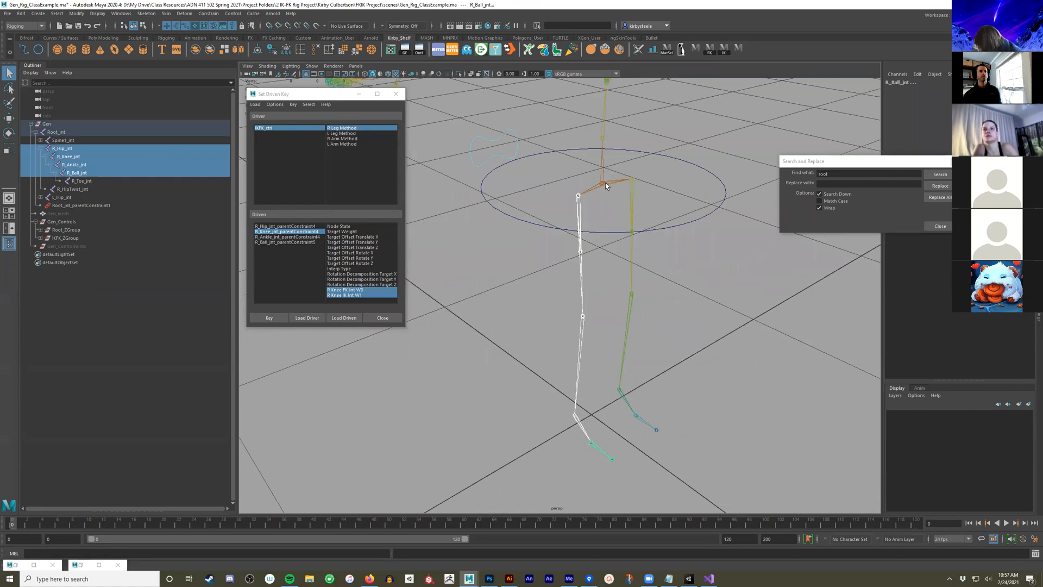
{"action": "left_click", "coordinate": [606, 186], "text": "shift"}
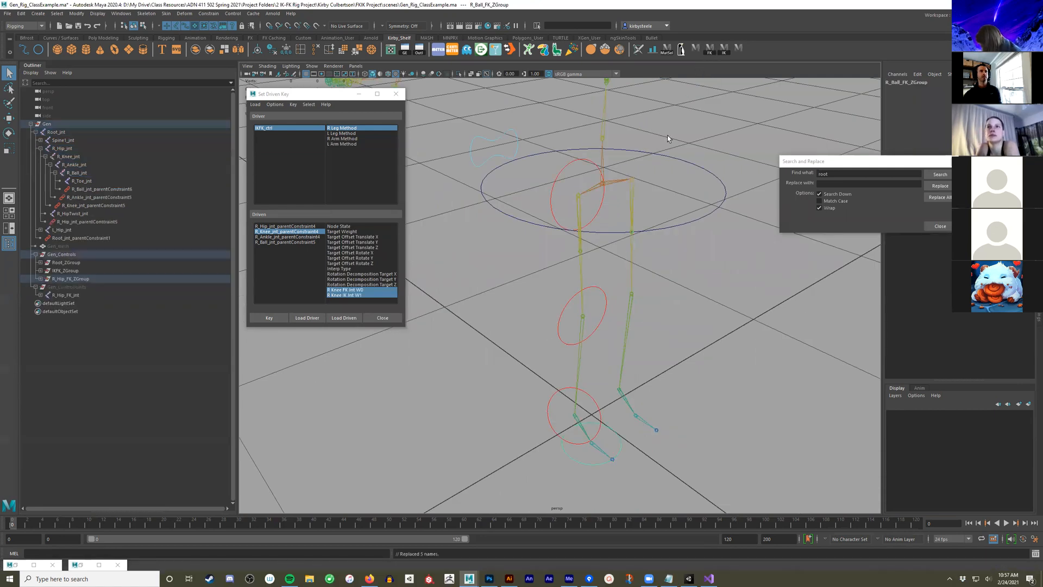
Generate the right leg's IK chain, handle and controls with the IK shelf script from the hip, knee, ankle and root joints
{"action": "left_click", "coordinate": [580, 314]}
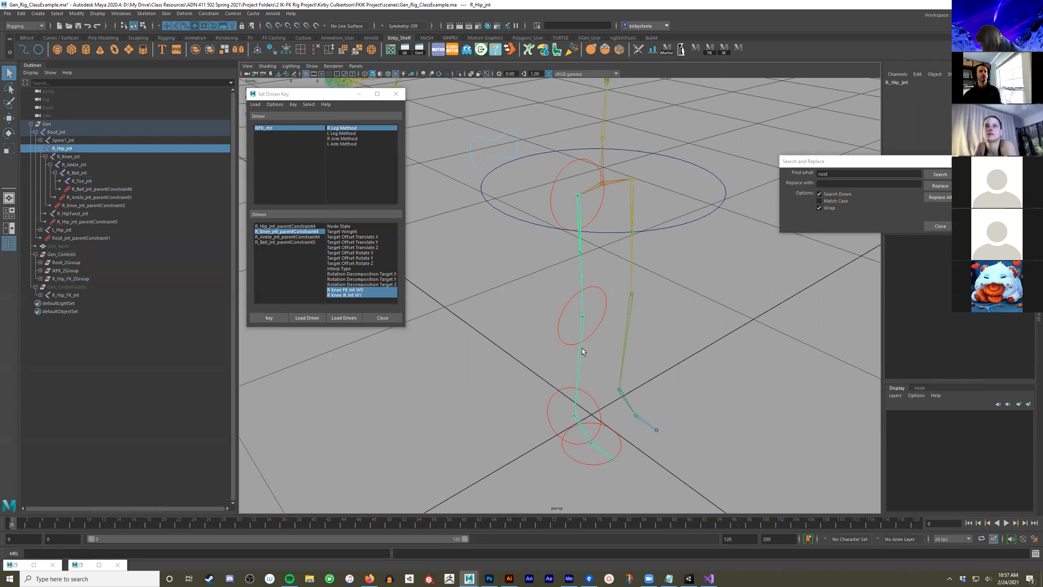
{"action": "left_click", "coordinate": [581, 349], "text": "shift"}
{"action": "left_click", "coordinate": [580, 419], "text": "shift"}
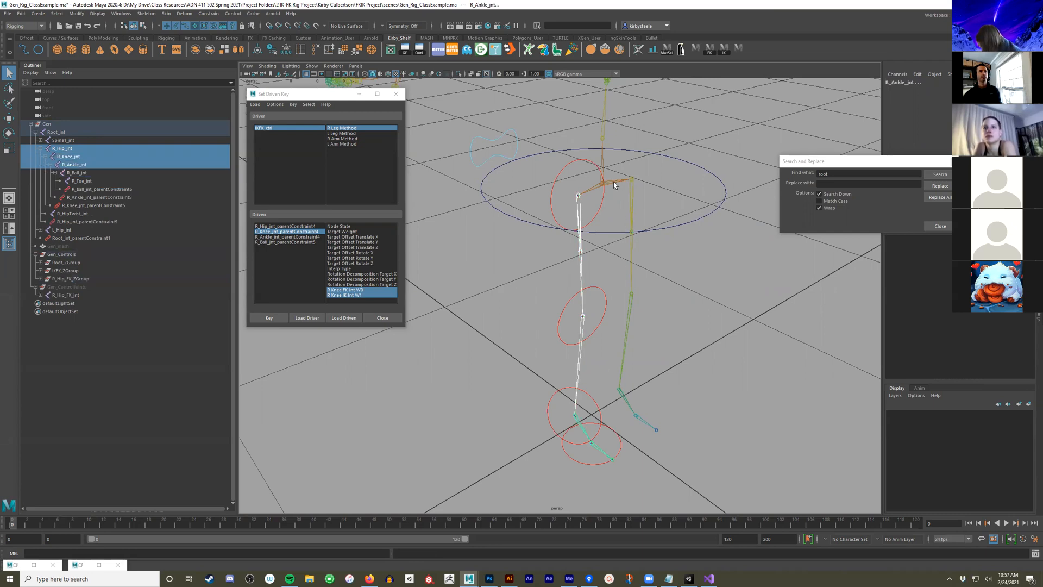
{"action": "left_click", "coordinate": [615, 185], "text": "shift"}
{"action": "left_click", "coordinate": [725, 49]}
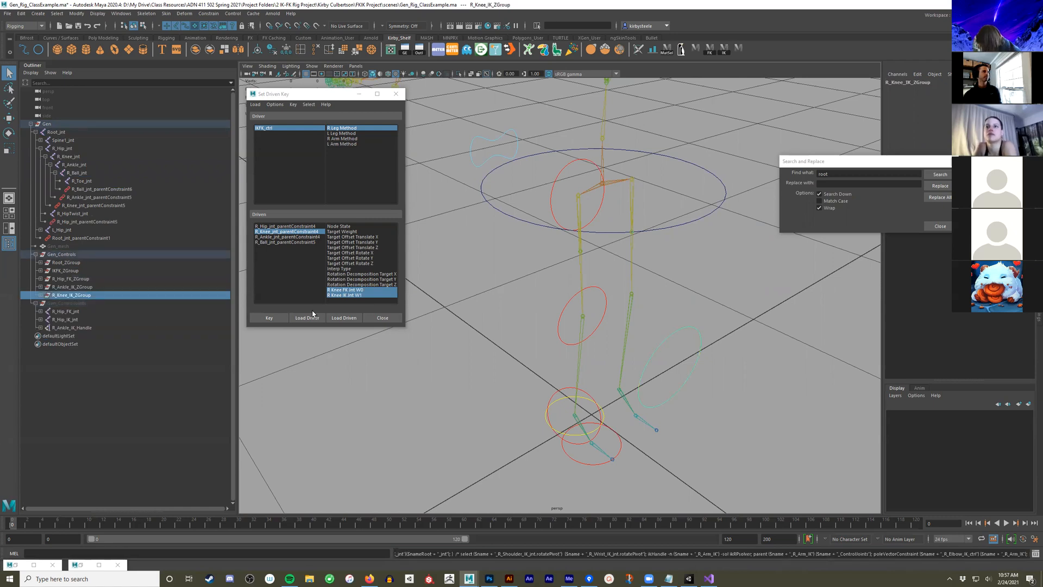
Load the right hip, knee, ankle and ball joint parent constraints as the driven objects in Set Driven Key
{"action": "middle_click_drag", "start_coordinate": [611, 350], "coordinate": [657, 321], "text": "alt"}
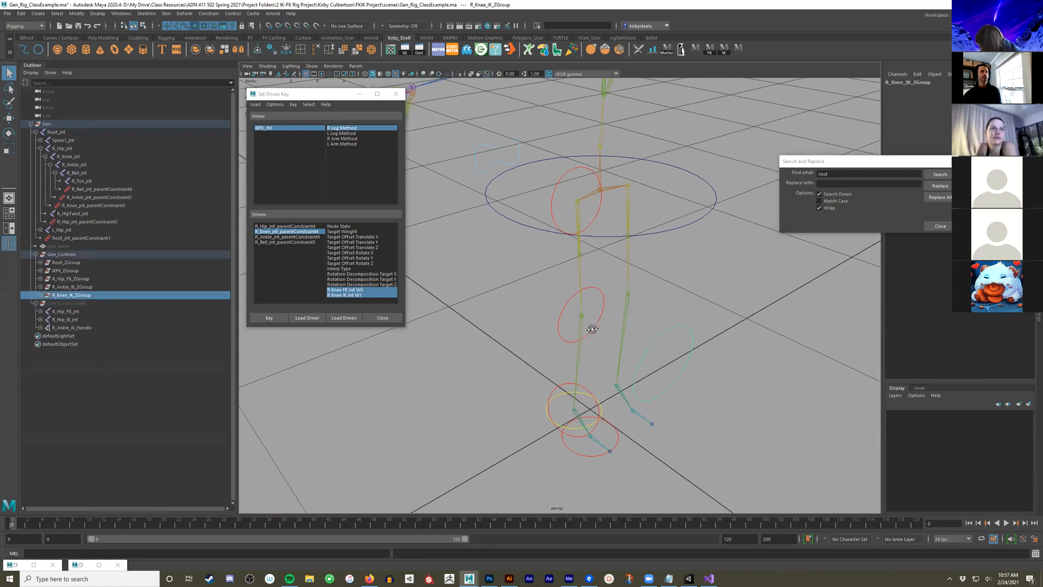
{"action": "left_click_drag", "start_coordinate": [584, 343], "coordinate": [535, 330], "text": "alt"}
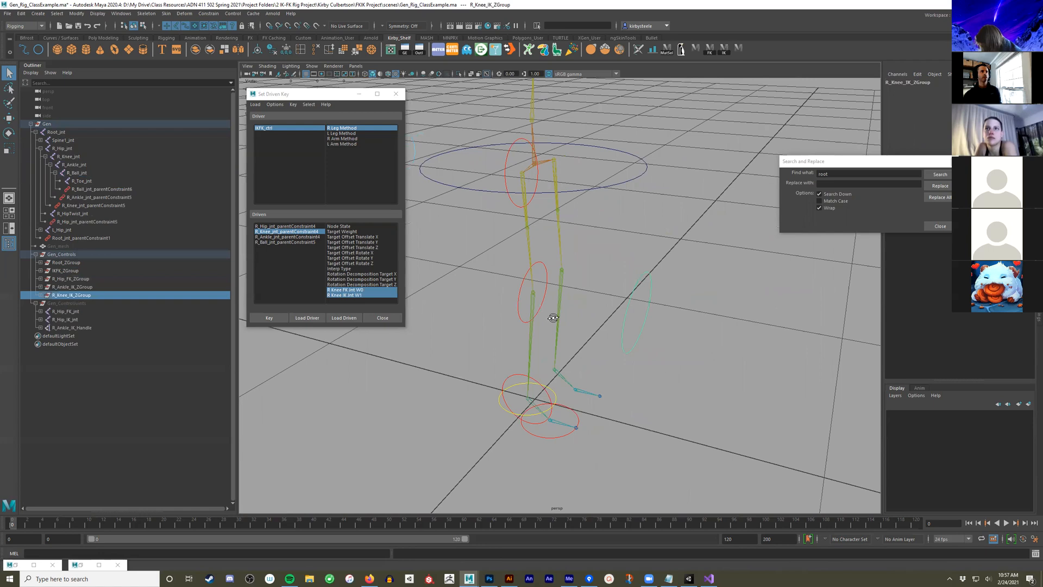
{"action": "left_click", "coordinate": [95, 221]}
{"action": "left_click", "coordinate": [103, 205], "text": "ctrl"}
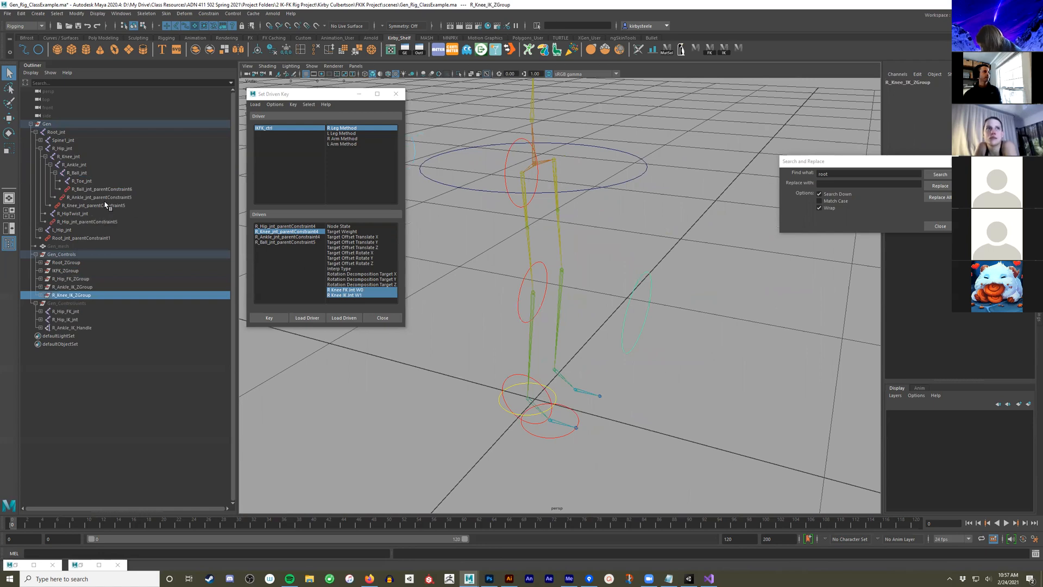
{"action": "left_click", "coordinate": [350, 318]}
Key the right hip constraint's FK (W0) and IK (W1) weights against the IKFK control's R Leg Method
{"action": "left_click", "coordinate": [286, 226]}
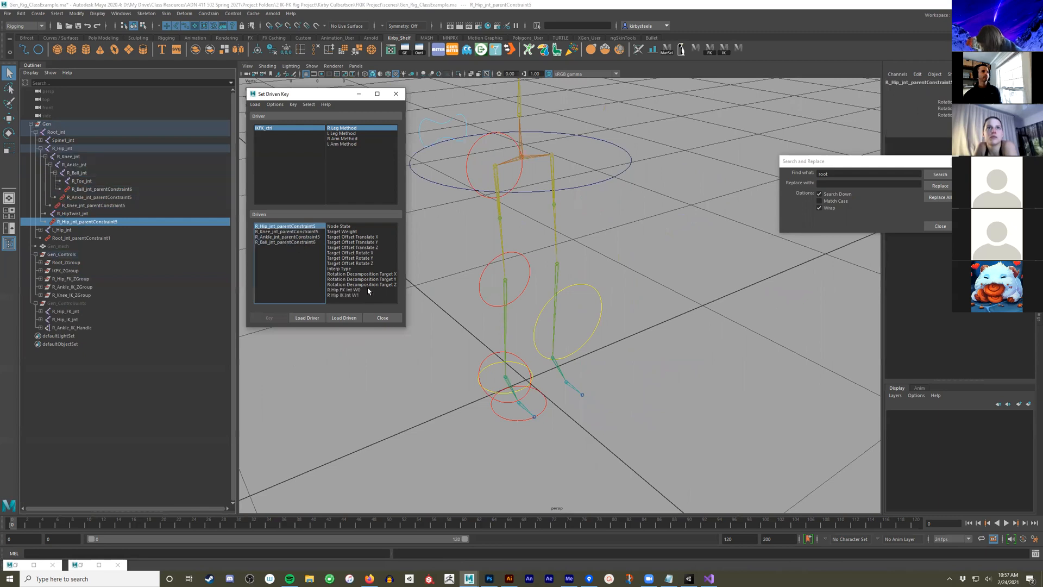
{"action": "left_click_drag", "start_coordinate": [368, 292], "coordinate": [369, 301]}
{"action": "left_click", "coordinate": [1016, 127]}
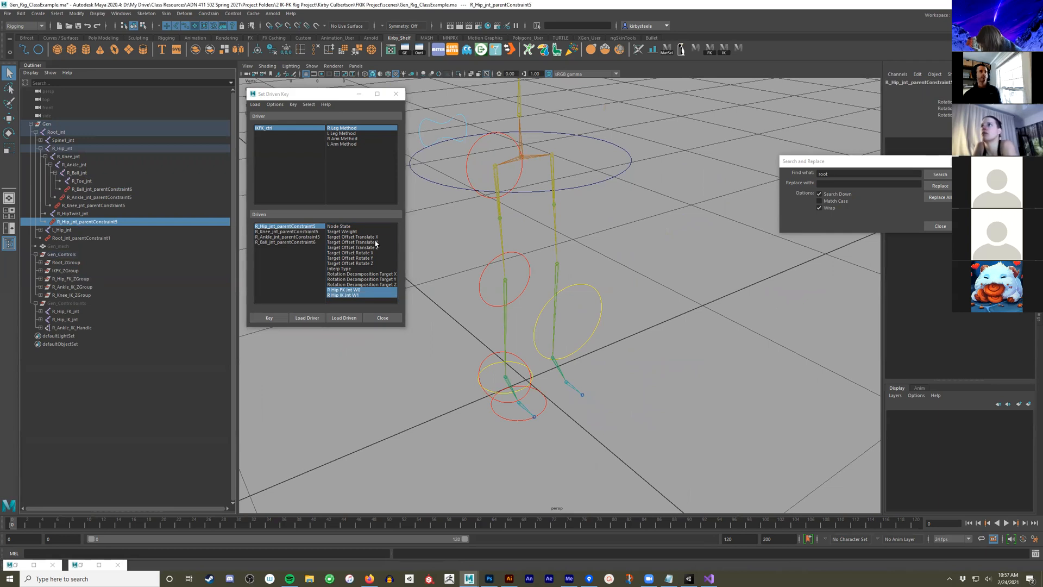
{"action": "left_click", "coordinate": [269, 318]}
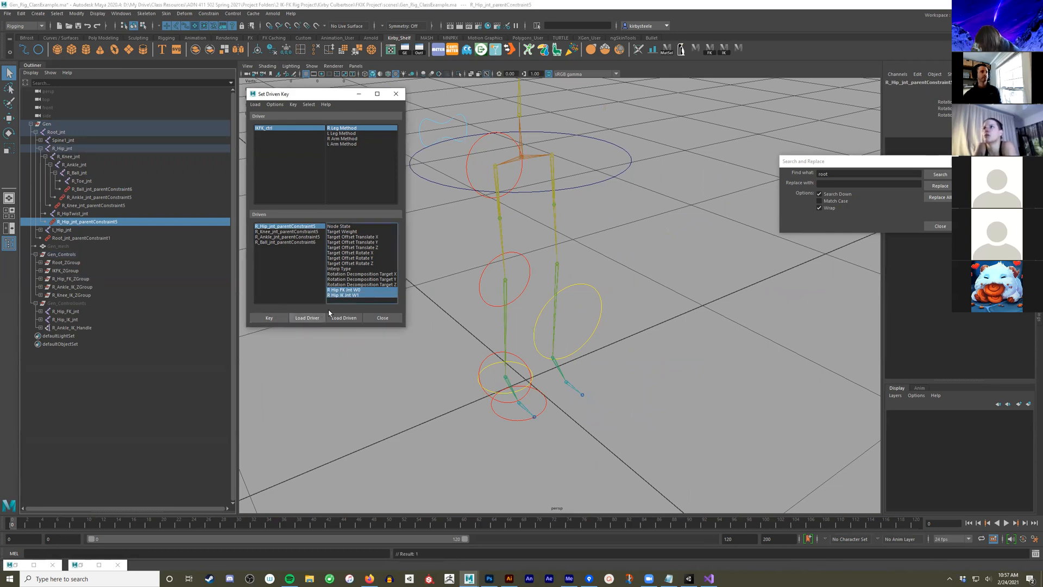
Key the right knee constraint's FK (W0) and IK (W1) weights against R Leg Method
{"action": "left_click", "coordinate": [287, 231]}
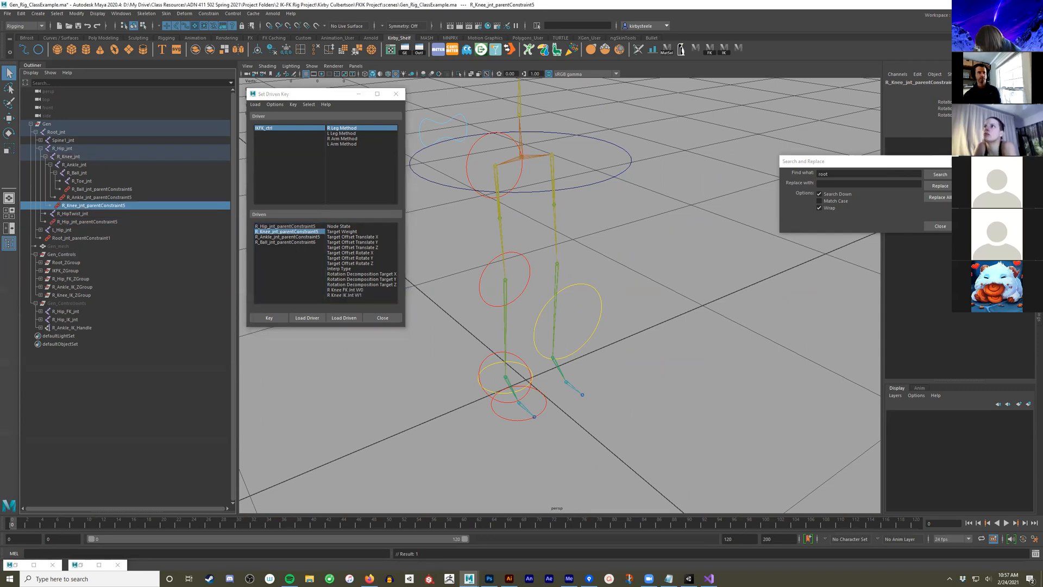
{"action": "left_click", "coordinate": [268, 318]}
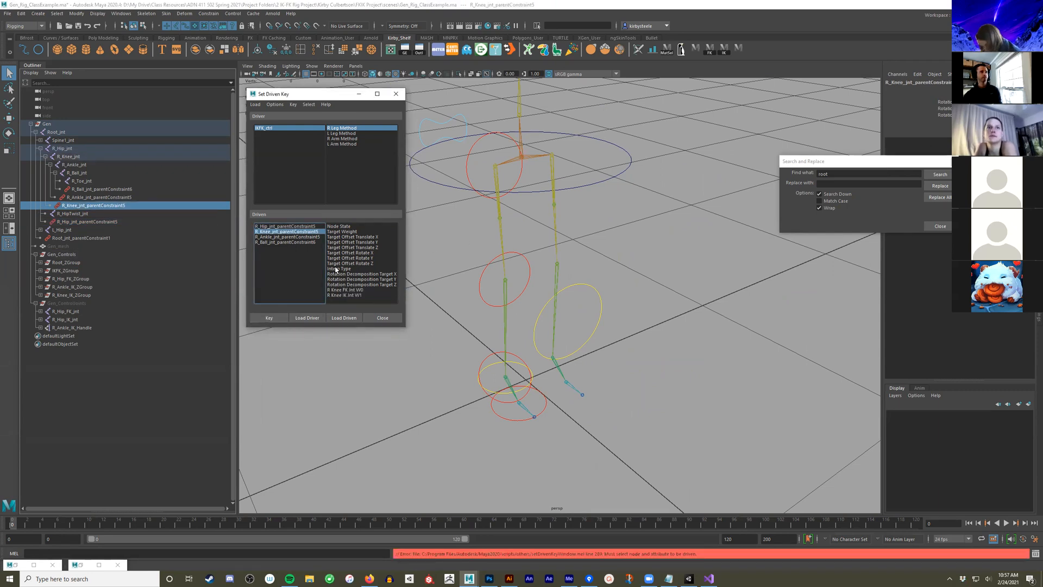
{"action": "left_click", "coordinate": [481, 324]}
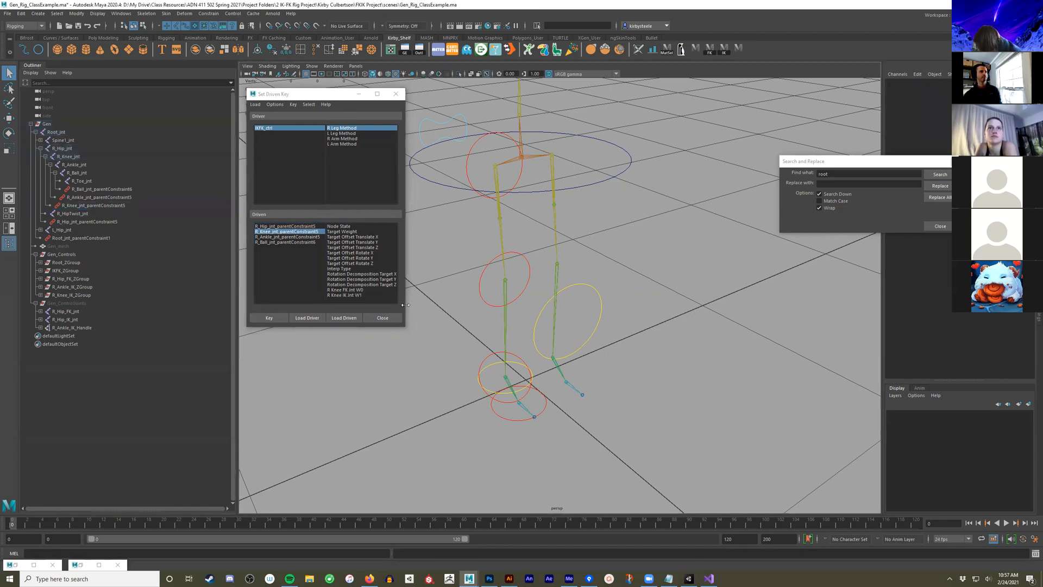
{"action": "mouse_move", "coordinate": [359, 290]}
{"action": "left_mouse_down"}
{"action": "mouse_move", "coordinate": [350, 296]}
{"action": "mouse_move", "coordinate": [373, 294]}
{"action": "left_mouse_up"}
{"action": "left_click", "coordinate": [284, 318]}
Key the right ankle constraint's FK (W0) and IK (W1) weights against R Leg Method
{"action": "left_click", "coordinate": [295, 237]}
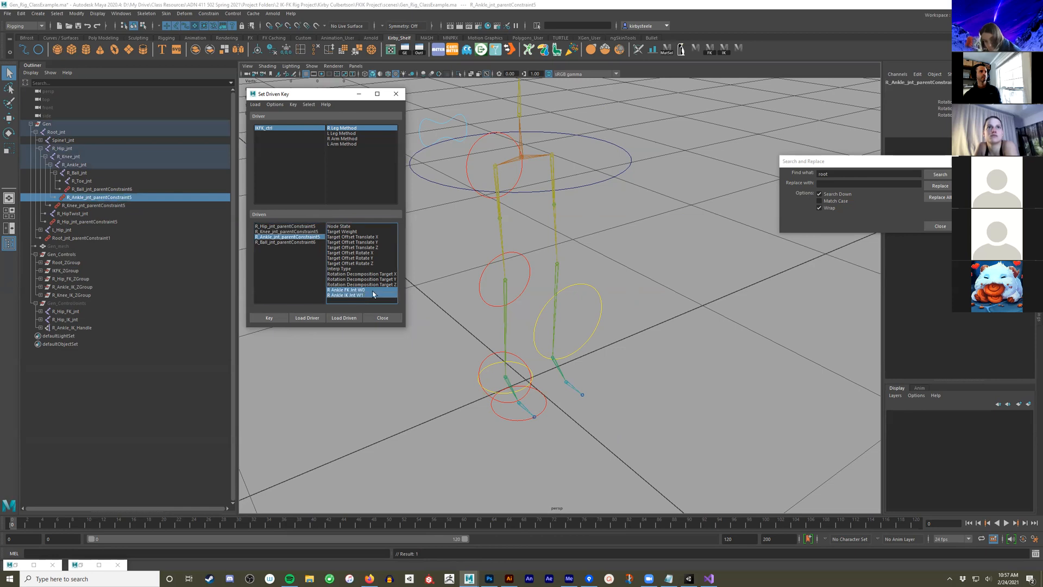
{"action": "left_click", "coordinate": [277, 318]}
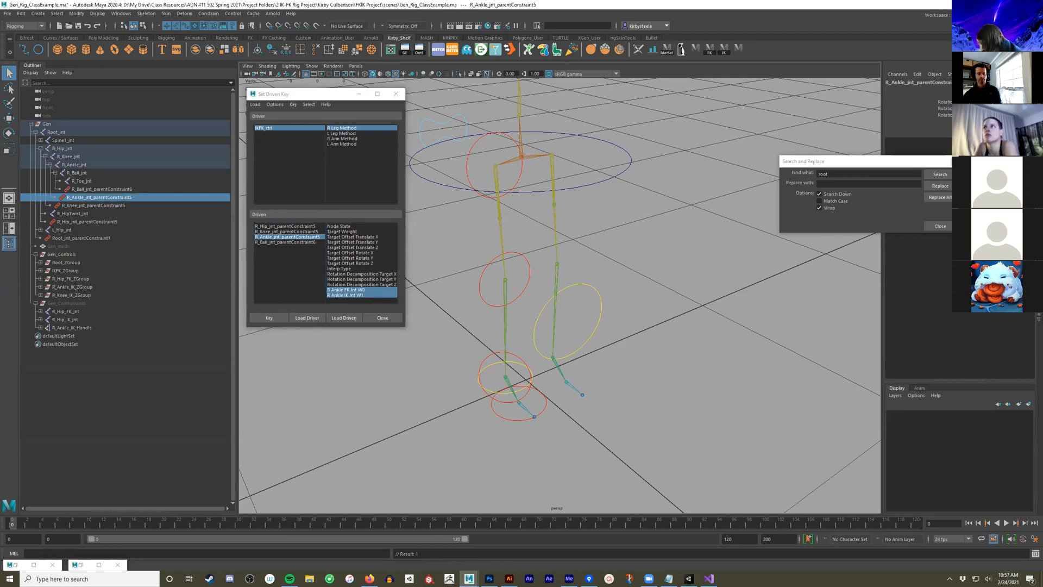
{"action": "left_click", "coordinate": [278, 319]}
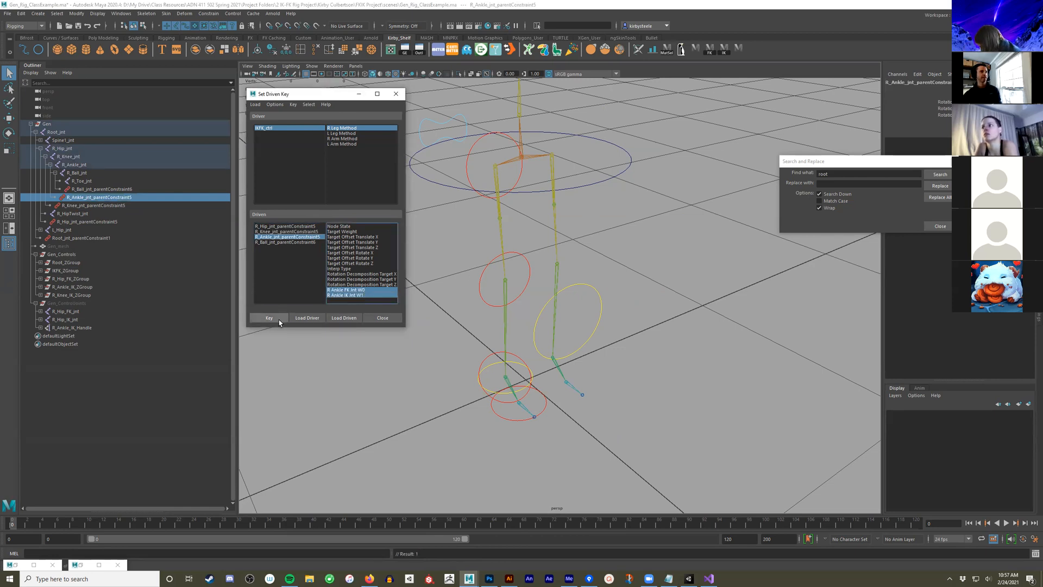
Key the right ball constraint's FK (W0) weight against R Leg Method
{"action": "left_click", "coordinate": [294, 242]}
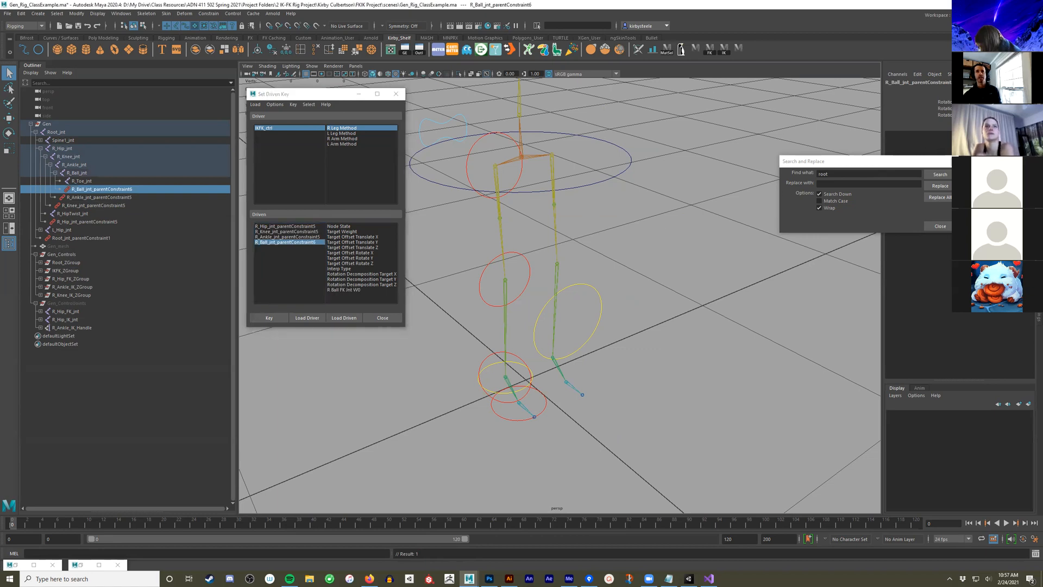
{"action": "left_click", "coordinate": [279, 319]}
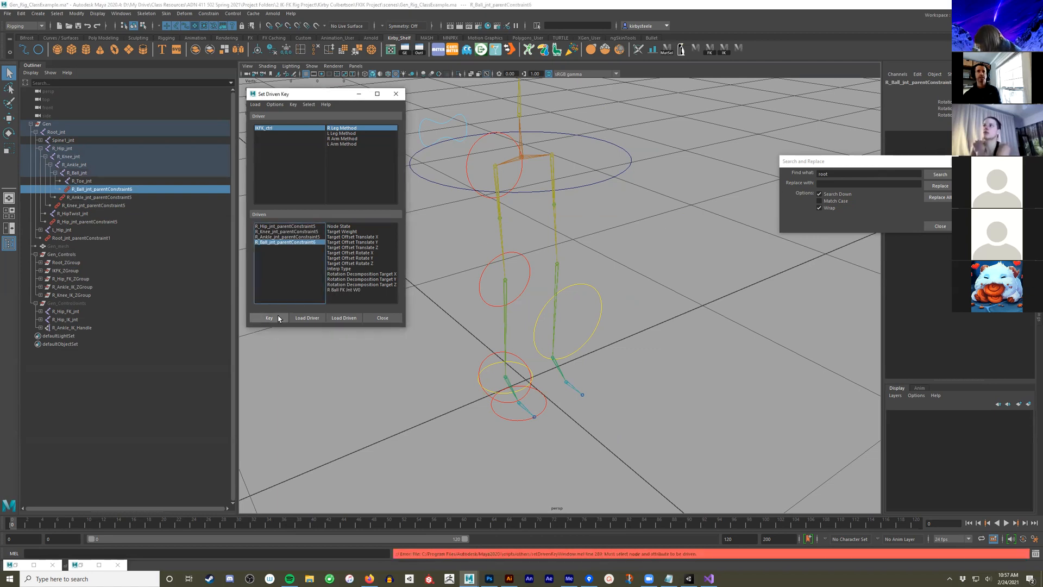
{"action": "left_click", "coordinate": [354, 289]}
{"action": "left_click", "coordinate": [279, 319]}
Return to the IKFK control for a second R Leg Method state and key the ball and ankle constraint weights there
{"action": "middle_click_drag", "start_coordinate": [494, 283], "coordinate": [522, 303], "text": "alt"}
{"action": "left_click", "coordinate": [468, 145]}
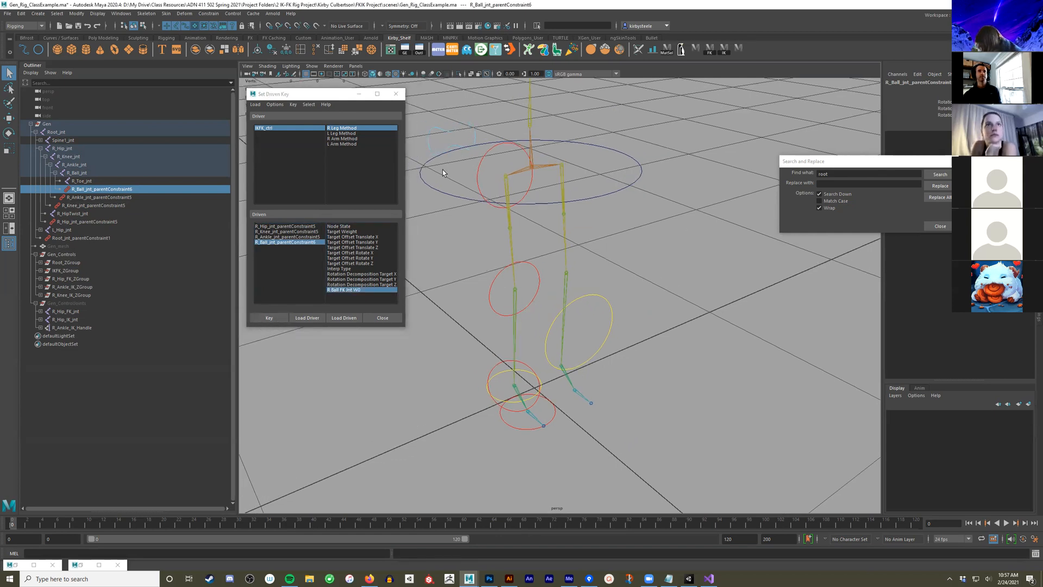
{"action": "left_click_drag", "start_coordinate": [469, 147], "coordinate": [442, 172], "text": "alt"}
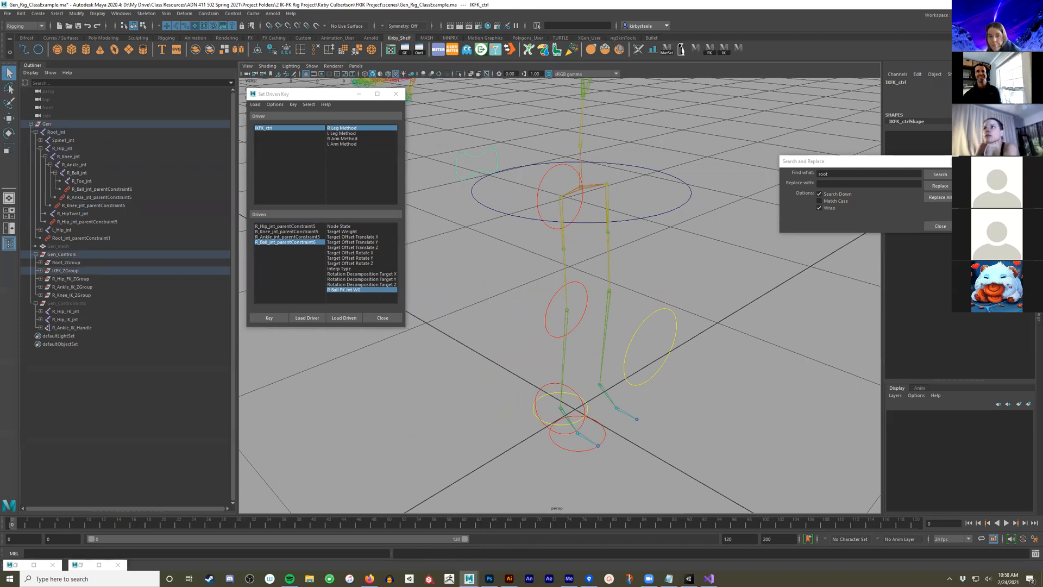
{"action": "left_click", "coordinate": [271, 319]}
{"action": "left_click", "coordinate": [287, 236]}
{"action": "left_click_drag", "start_coordinate": [356, 290], "coordinate": [367, 295]}
{"action": "left_click", "coordinate": [284, 319]}
Key the right knee and hip constraints' FK and IK weights for the second R Leg Method state
{"action": "left_click", "coordinate": [280, 232]}
{"action": "left_click", "coordinate": [270, 318]}
{"action": "left_click", "coordinate": [280, 227]}
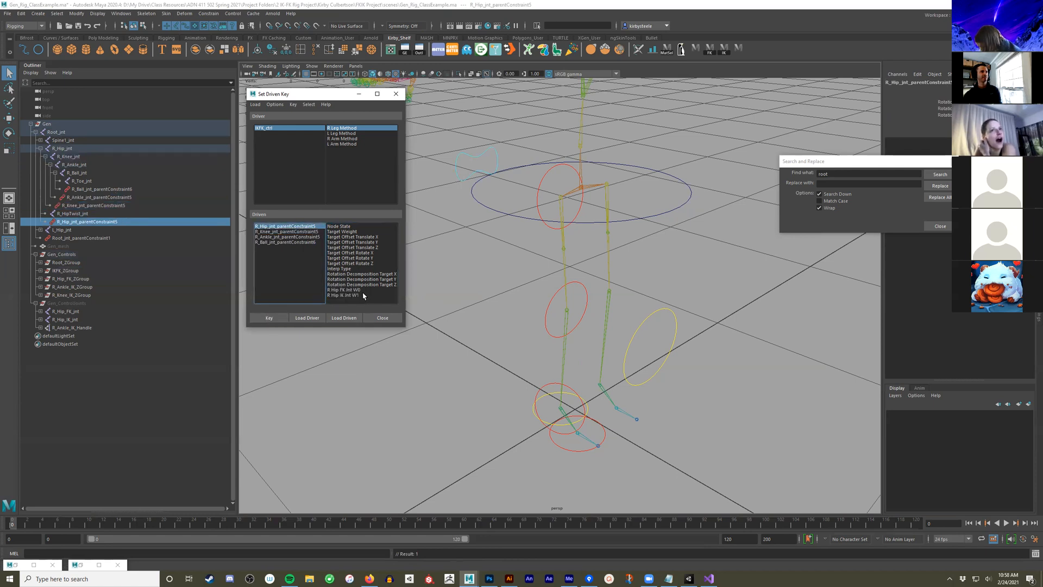
{"action": "left_click_drag", "start_coordinate": [362, 290], "coordinate": [362, 295]}
{"action": "left_click", "coordinate": [271, 319]}
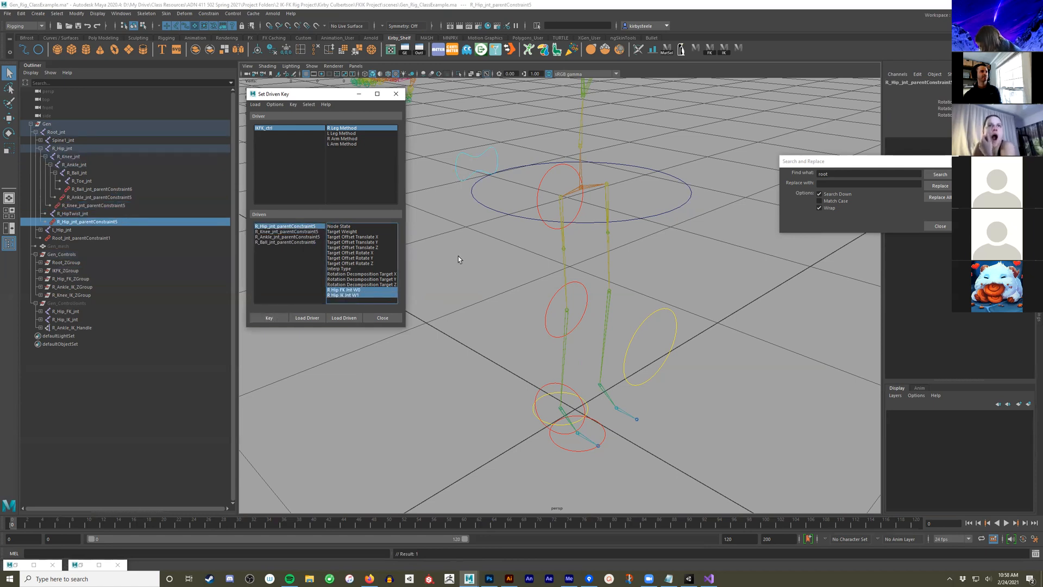
Return to the IKFK control for a third R Leg Method state and key the right hip constraint's FK and IK weights
{"action": "left_click", "coordinate": [471, 162]}
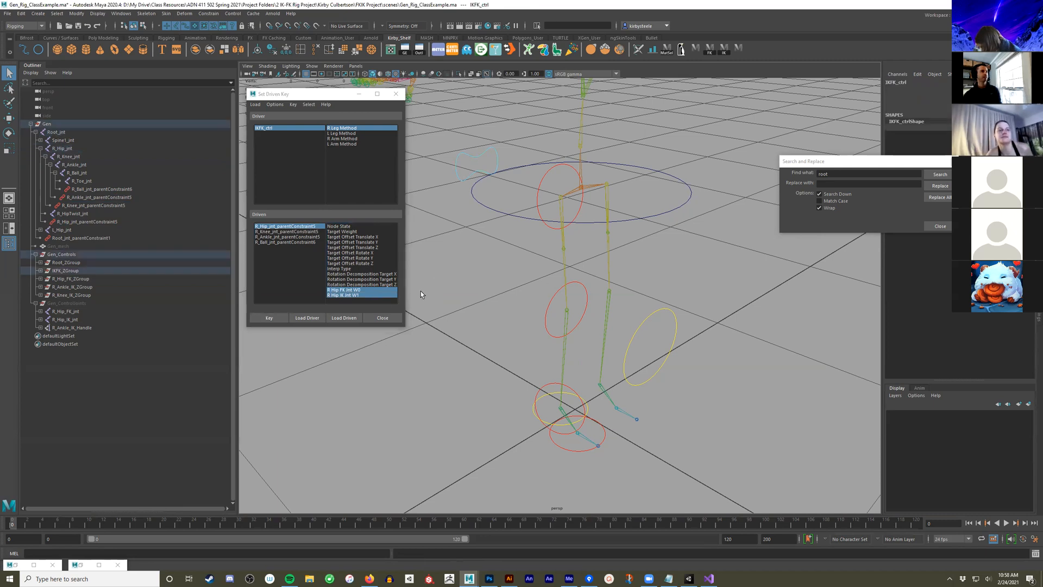
{"action": "left_click", "coordinate": [362, 295]}
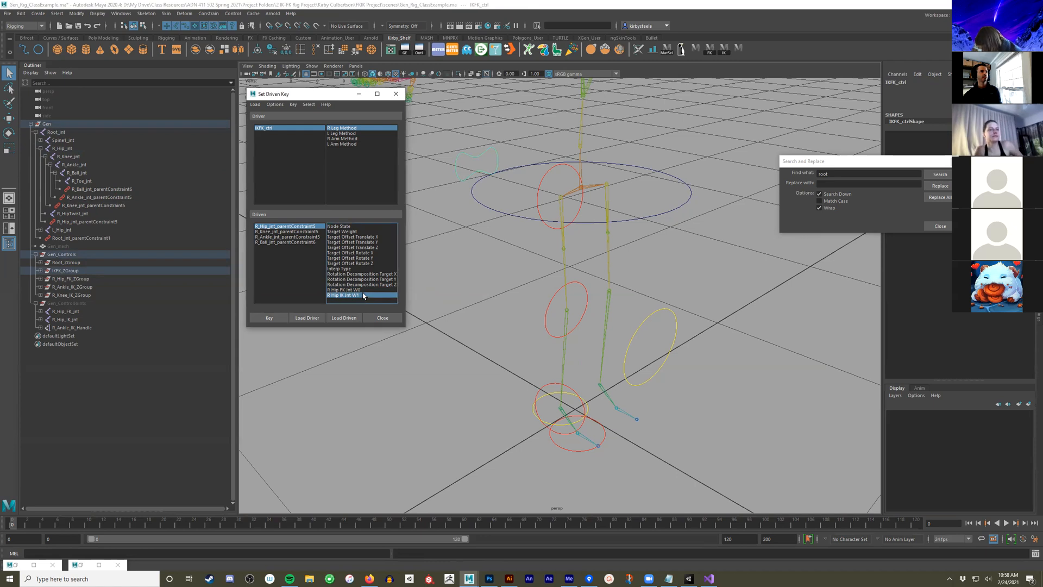
{"action": "left_click_drag", "start_coordinate": [363, 291], "coordinate": [363, 295]}
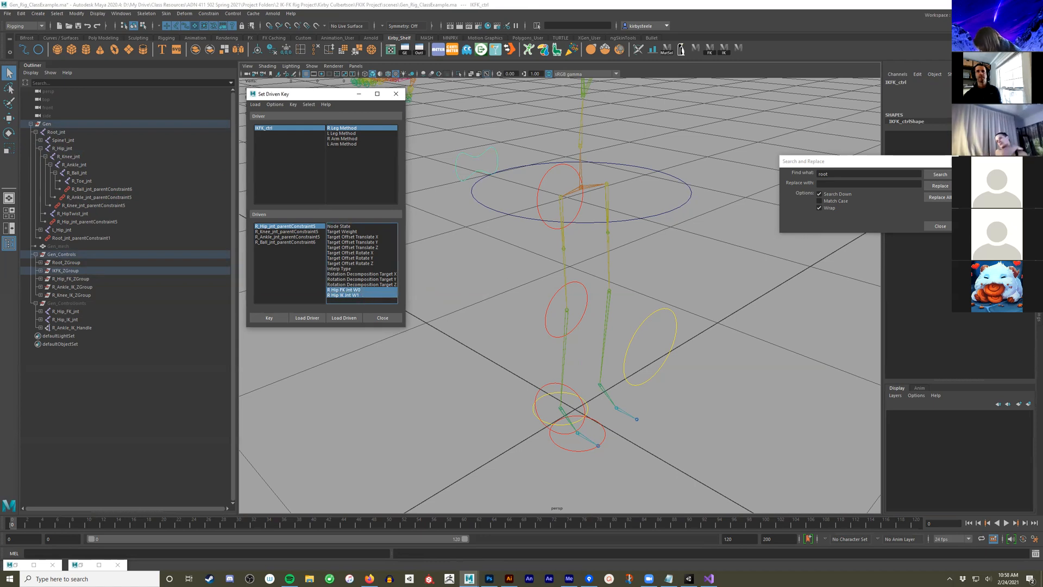
{"action": "left_click", "coordinate": [269, 227]}
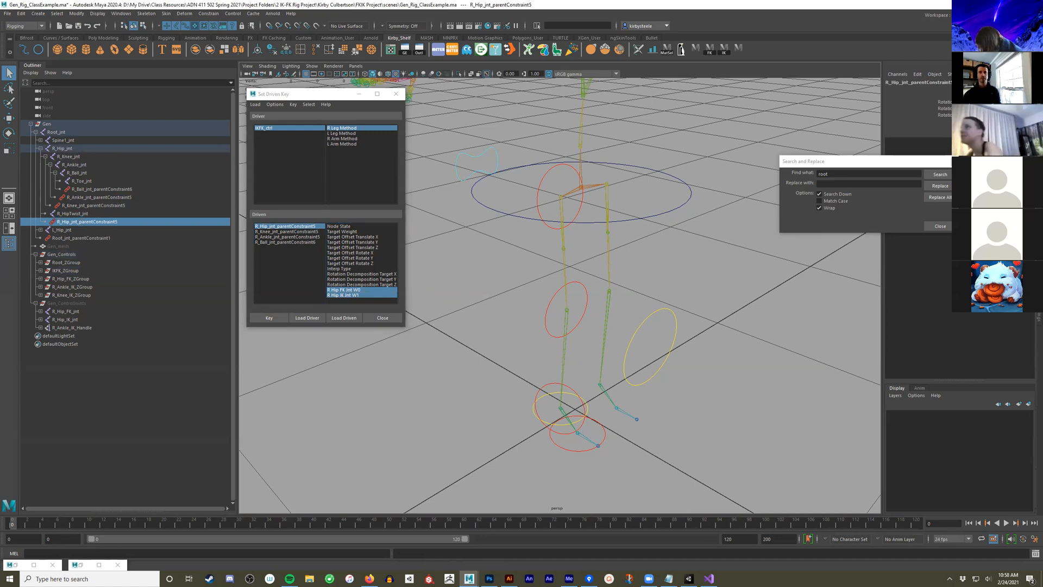
{"action": "left_click", "coordinate": [268, 317]}
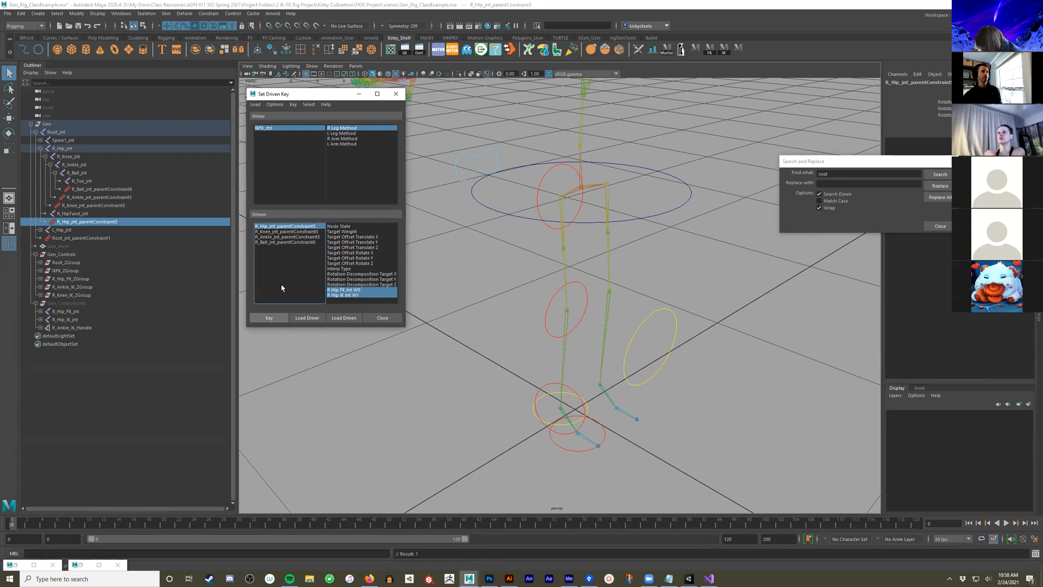
Key the right knee constraint's FK and IK weights for the third R Leg Method state
{"action": "left_click", "coordinate": [286, 231]}
{"action": "left_click_drag", "start_coordinate": [358, 290], "coordinate": [358, 295]}
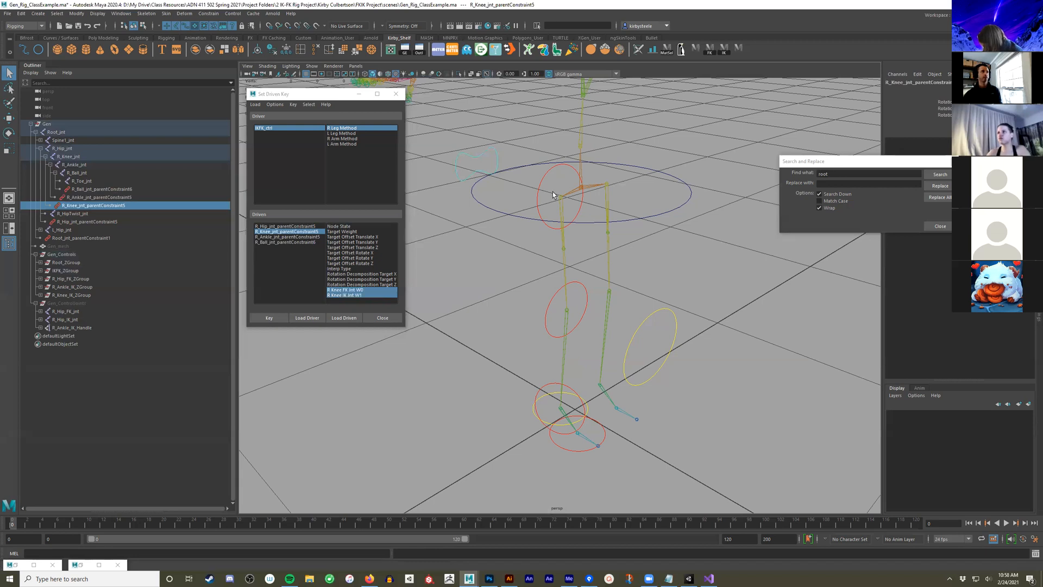
{"action": "left_click", "coordinate": [268, 318]}
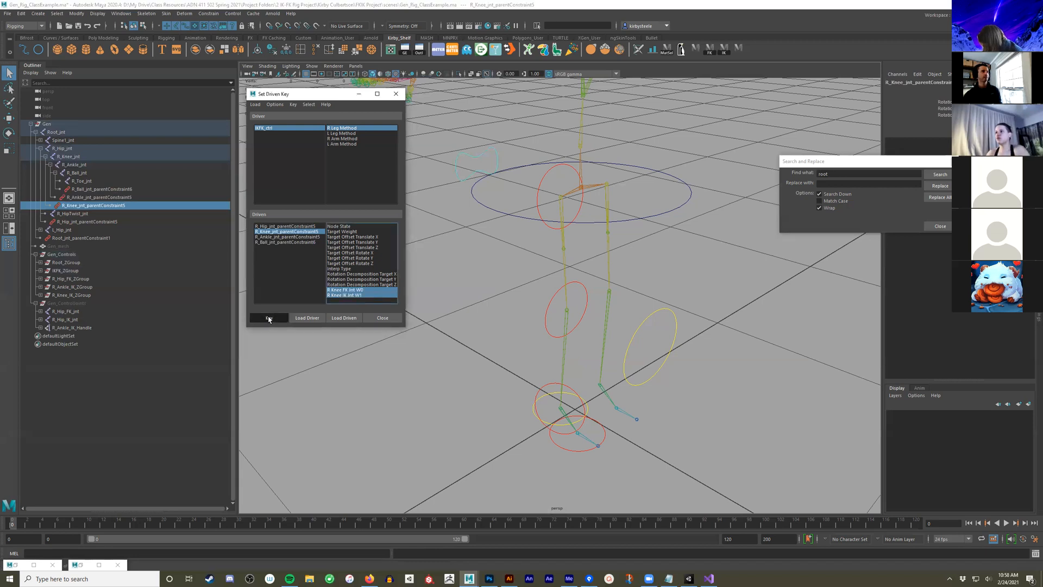
Adjust the right ankle constraint's weights and key its FK and IK weights for the third R Leg Method state
{"action": "left_click", "coordinate": [296, 237]}
{"action": "left_click_drag", "start_coordinate": [368, 292], "coordinate": [364, 296]}
{"action": "left_click", "coordinate": [1014, 121]}
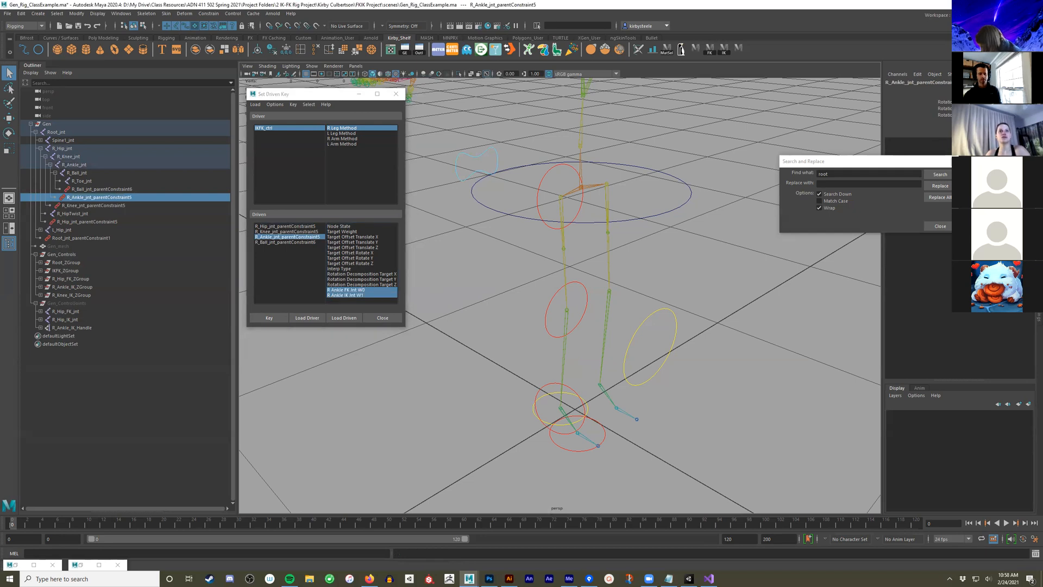
{"action": "left_click", "coordinate": [282, 318]}
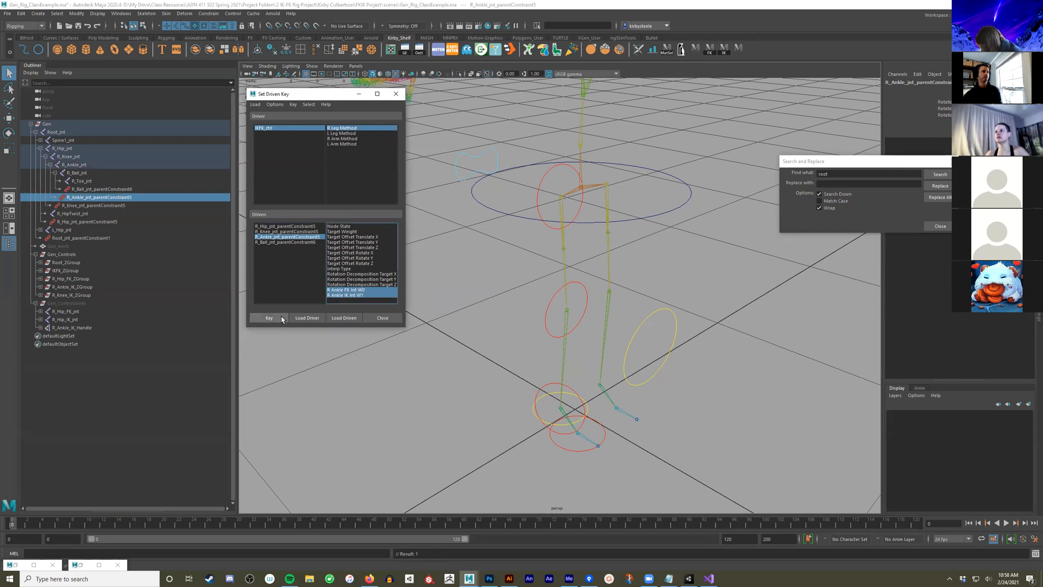
Adjust the right ball constraint's FK weight (W0) and key it for the third R Leg Method state
{"action": "left_click", "coordinate": [299, 242]}
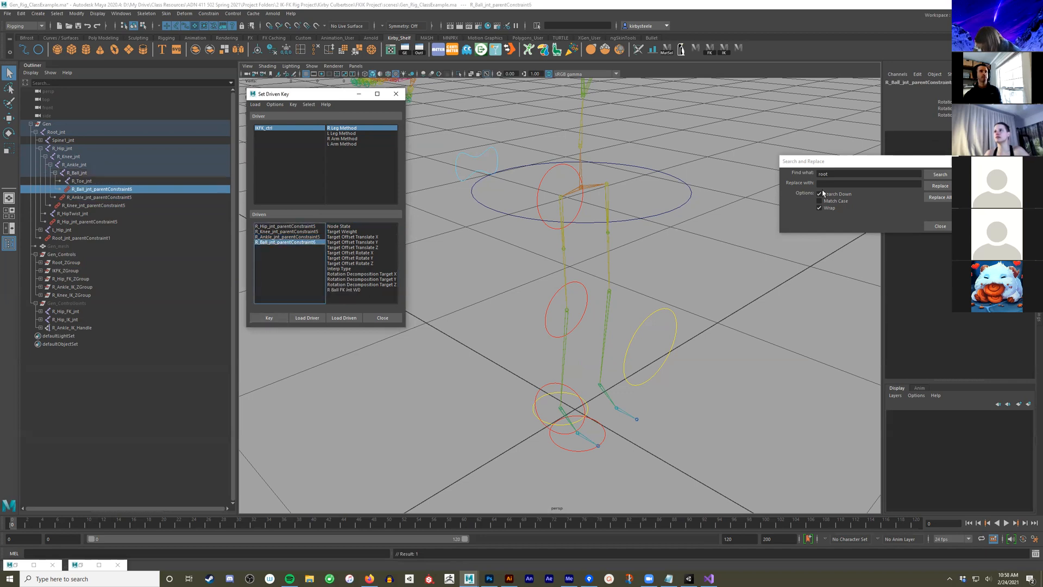
{"action": "left_click_drag", "start_coordinate": [353, 285], "coordinate": [329, 315]}
{"action": "left_click", "coordinate": [340, 290]}
{"action": "left_click", "coordinate": [1021, 122]}
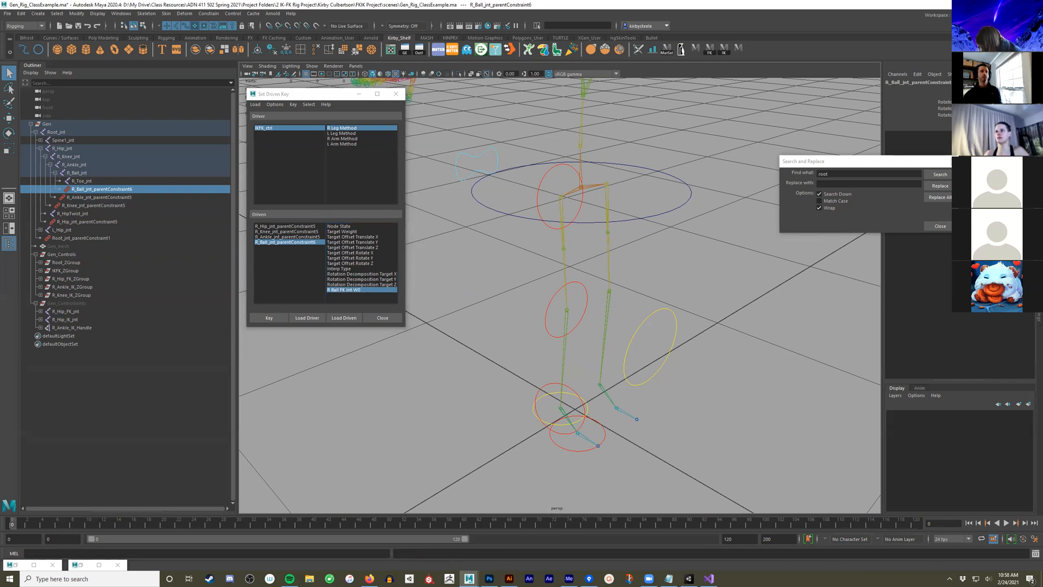
{"action": "left_click", "coordinate": [282, 318]}
Test the leg setup by rotating the right hip and knee FK controls, undoing each rotation
{"action": "middle_click_drag", "start_coordinate": [601, 290], "coordinate": [609, 288], "text": "alt"}
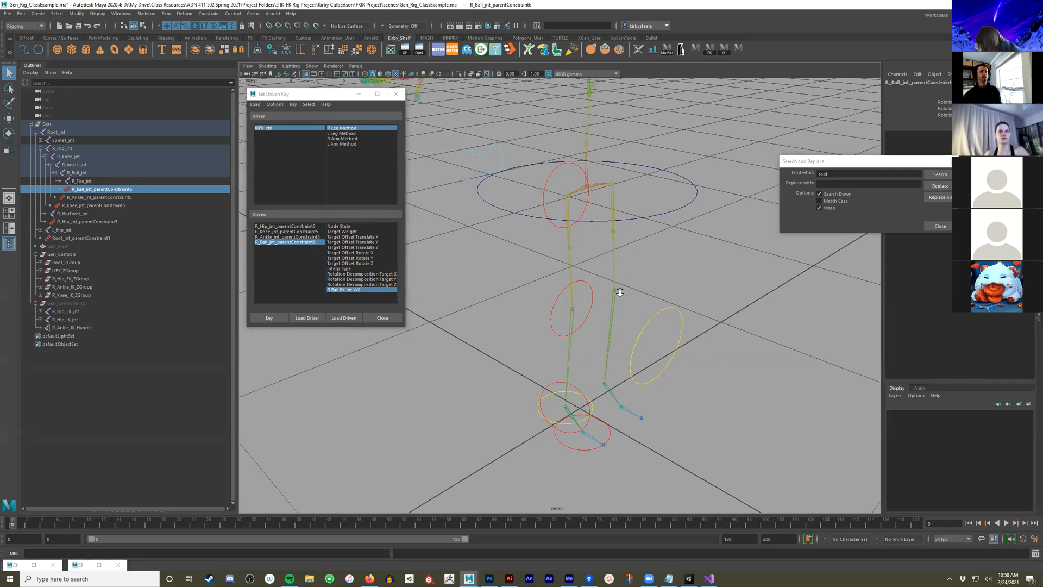
{"action": "left_click_drag", "start_coordinate": [516, 286], "coordinate": [547, 289], "text": "alt"}
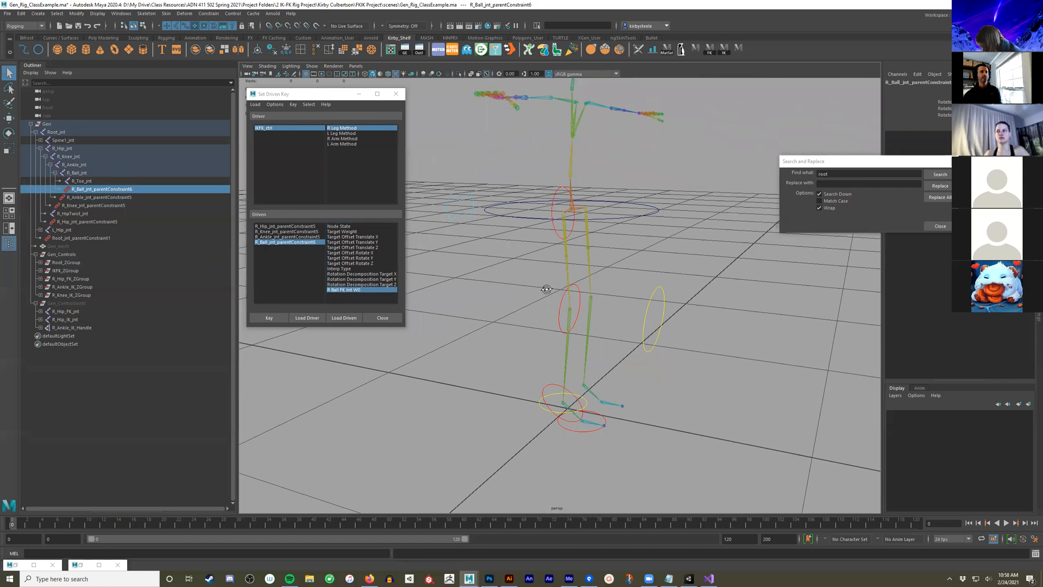
{"action": "left_click", "coordinate": [552, 219]}
{"action": "left_click_drag", "start_coordinate": [549, 220], "coordinate": [541, 225], "text": "alt"}
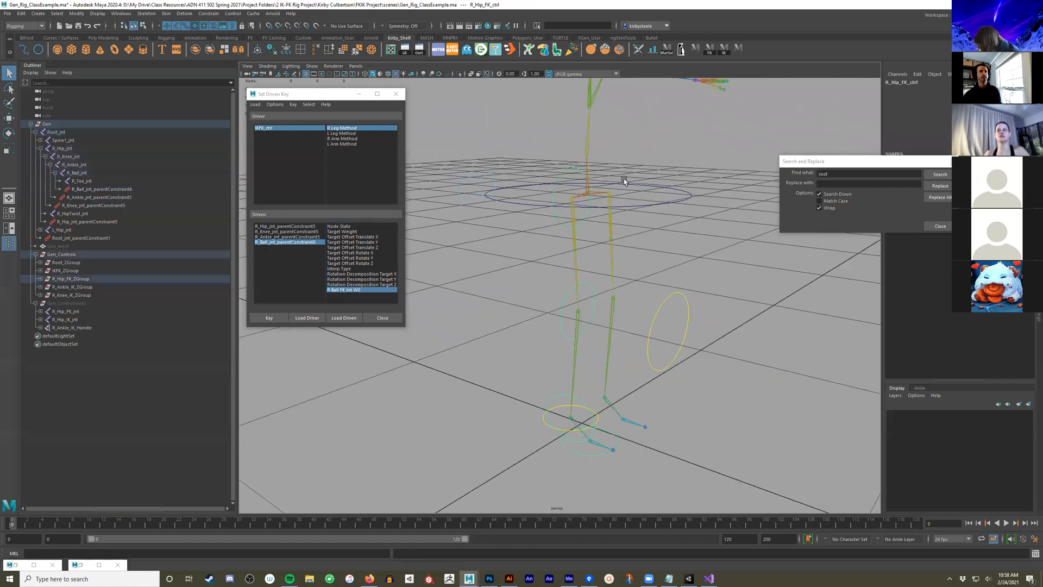
{"action": "key", "text": "e"}
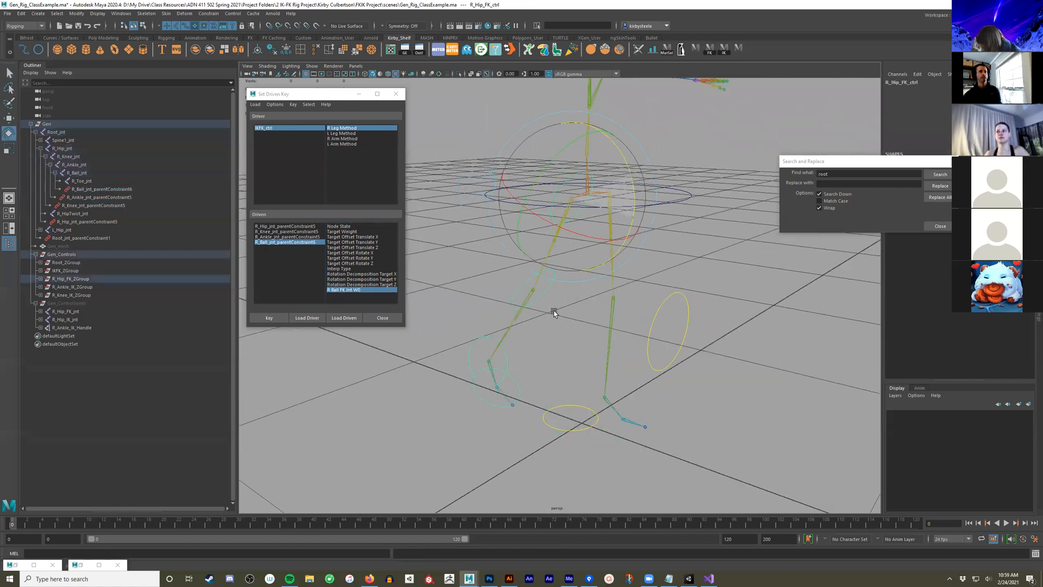
{"action": "key", "text": "ctrl+z"}
{"action": "left_click", "coordinate": [593, 298]}
{"action": "left_click_drag", "start_coordinate": [633, 289], "coordinate": [612, 332]}
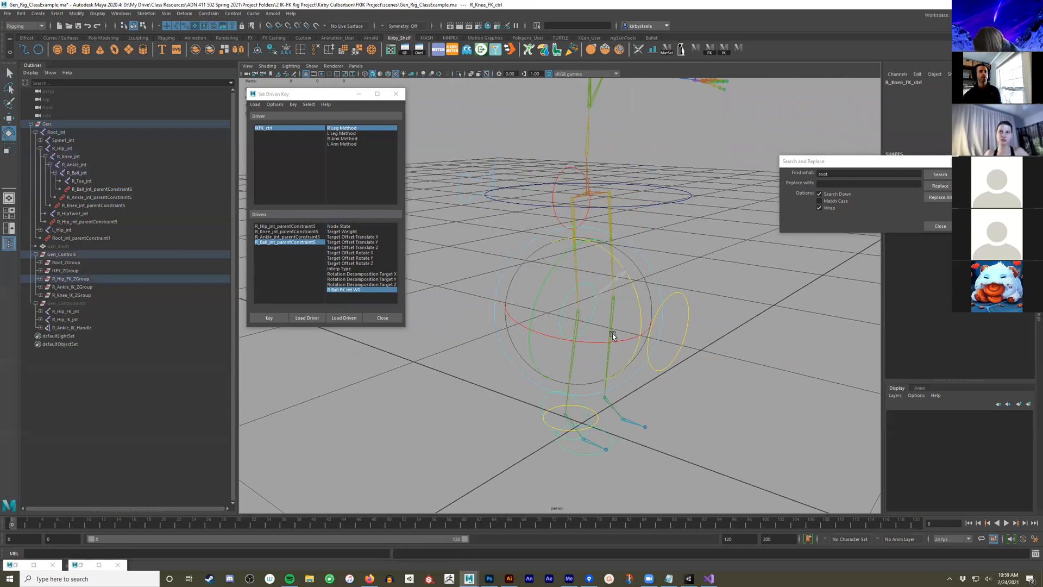
{"action": "key", "text": "ctrl+z"}
Check the right ankle and knee IK controls around the leg using the rotate and move manipulators
{"action": "left_click", "coordinate": [461, 185]}
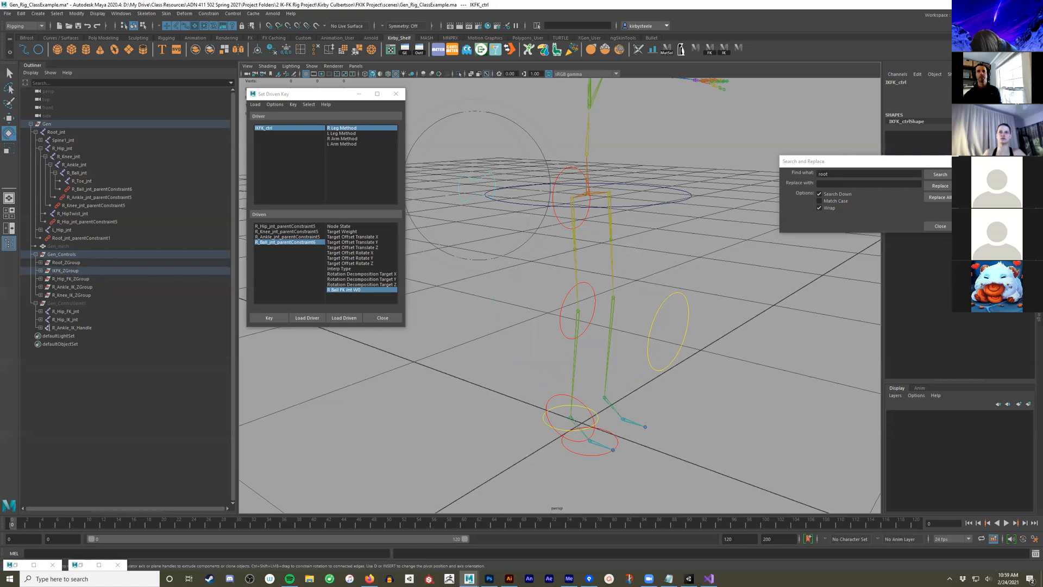
{"action": "left_click", "coordinate": [562, 404]}
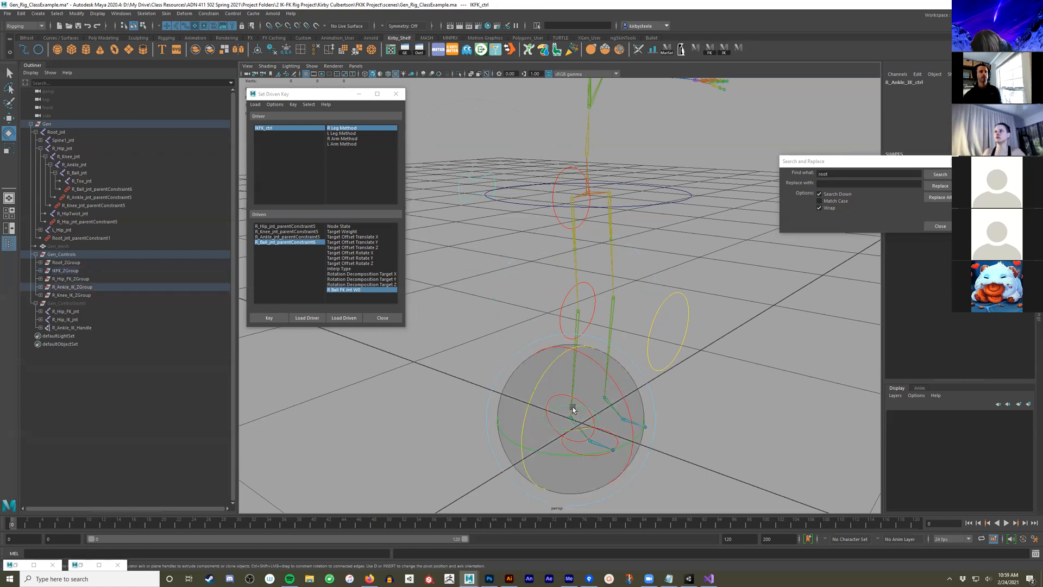
{"action": "left_click_drag", "start_coordinate": [562, 404], "coordinate": [601, 400], "text": "alt"}
{"action": "left_click_drag", "start_coordinate": [680, 267], "coordinate": [642, 287]}
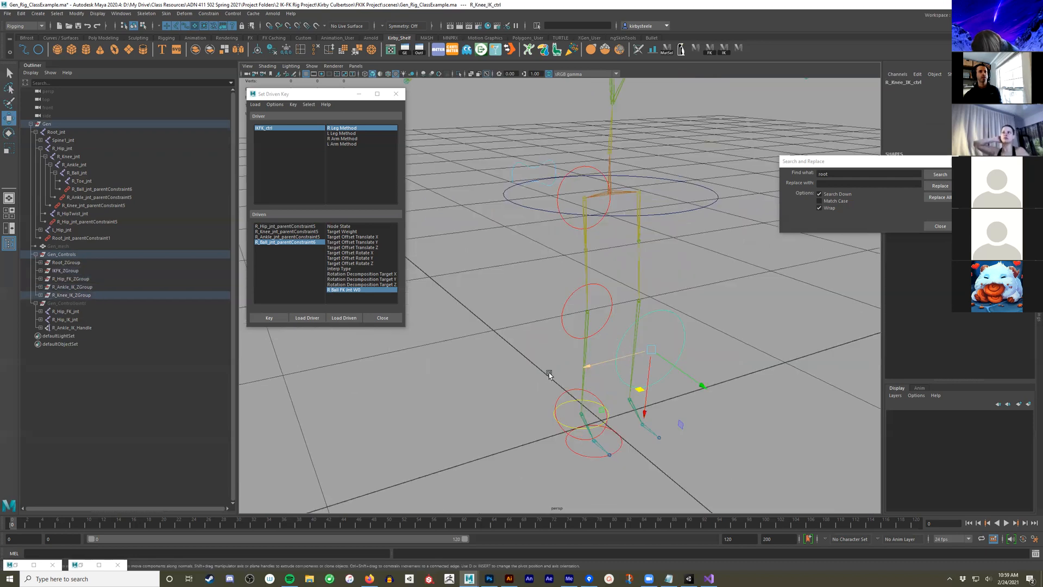
{"action": "left_click", "coordinate": [609, 361]}
{"action": "left_click_drag", "start_coordinate": [601, 273], "coordinate": [577, 320], "text": "alt"}
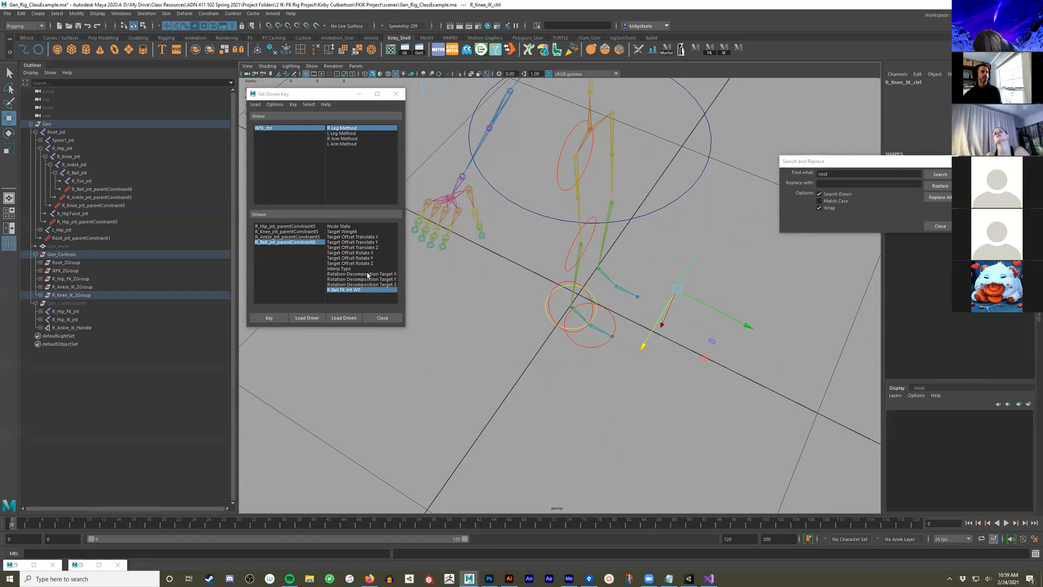
{"action": "left_click_drag", "start_coordinate": [545, 271], "coordinate": [565, 356], "text": "alt"}
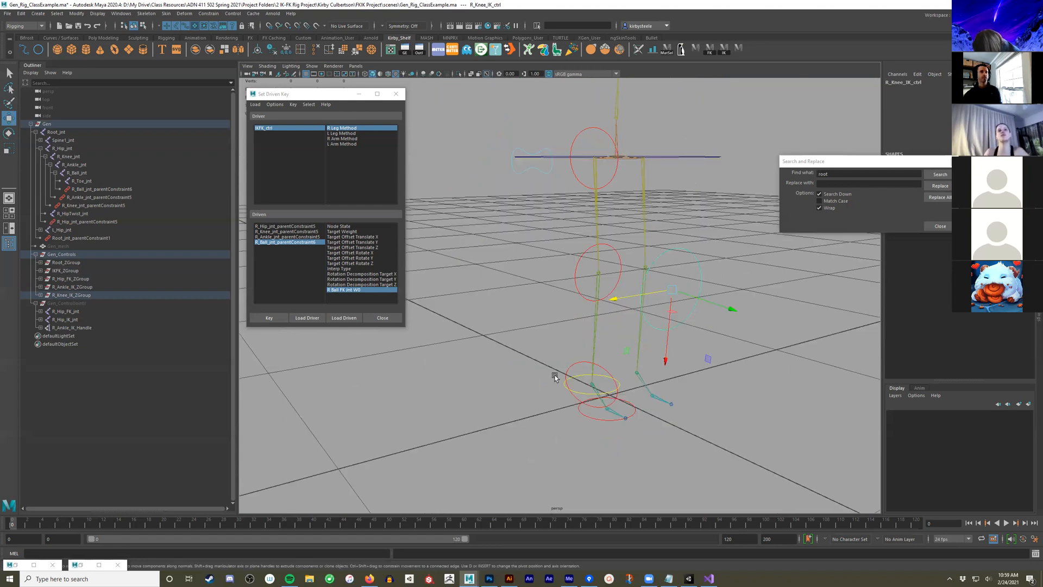
Load all right-leg FK and IK controls as the driven objects and choose their Visibility attribute
{"action": "left_click", "coordinate": [585, 418]}
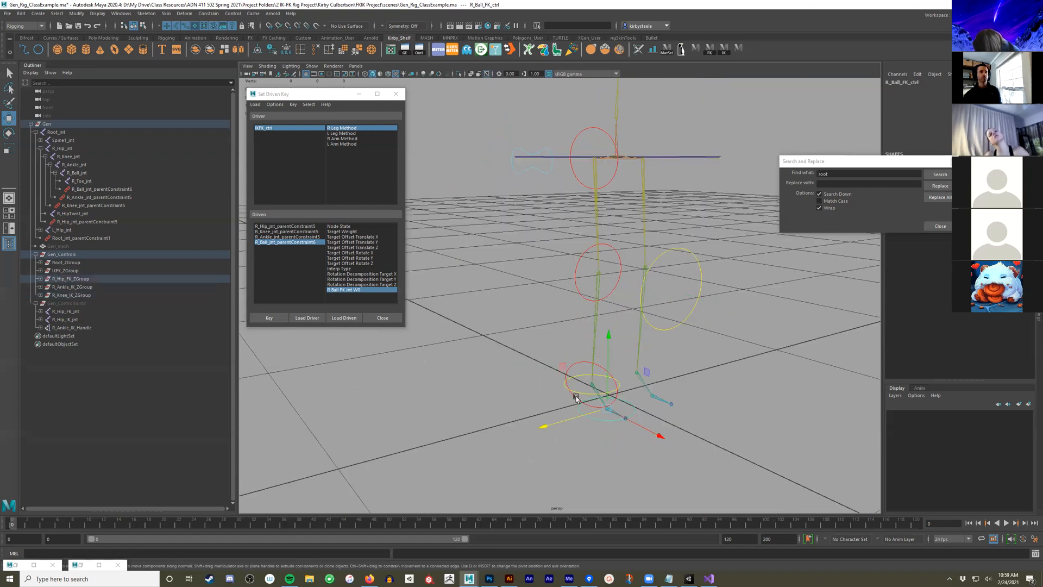
{"action": "left_click_drag", "start_coordinate": [569, 396], "coordinate": [581, 388], "text": "shift"}
{"action": "key", "text": "q"}
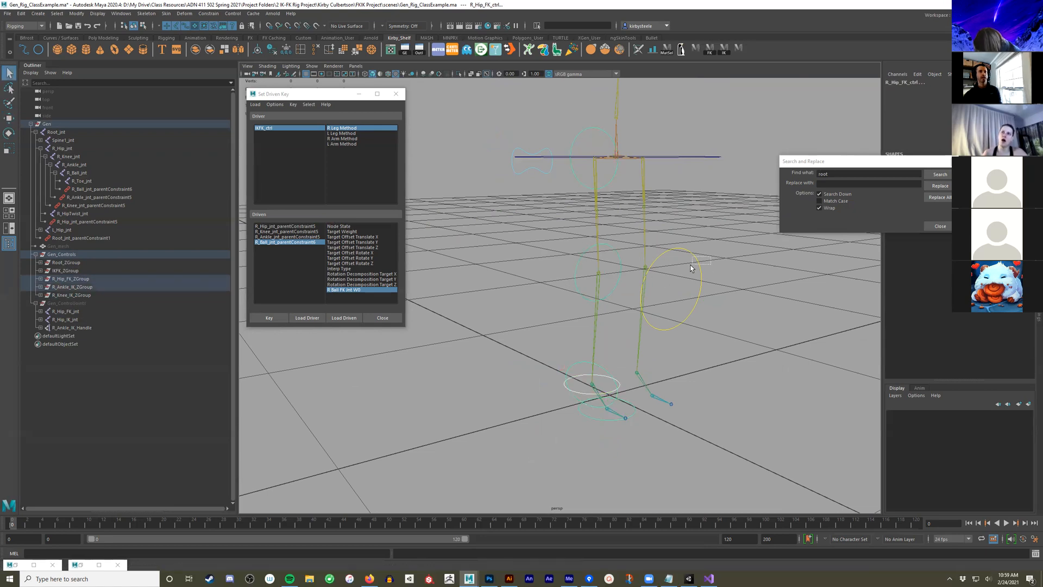
{"action": "left_click", "coordinate": [698, 283], "text": "shift"}
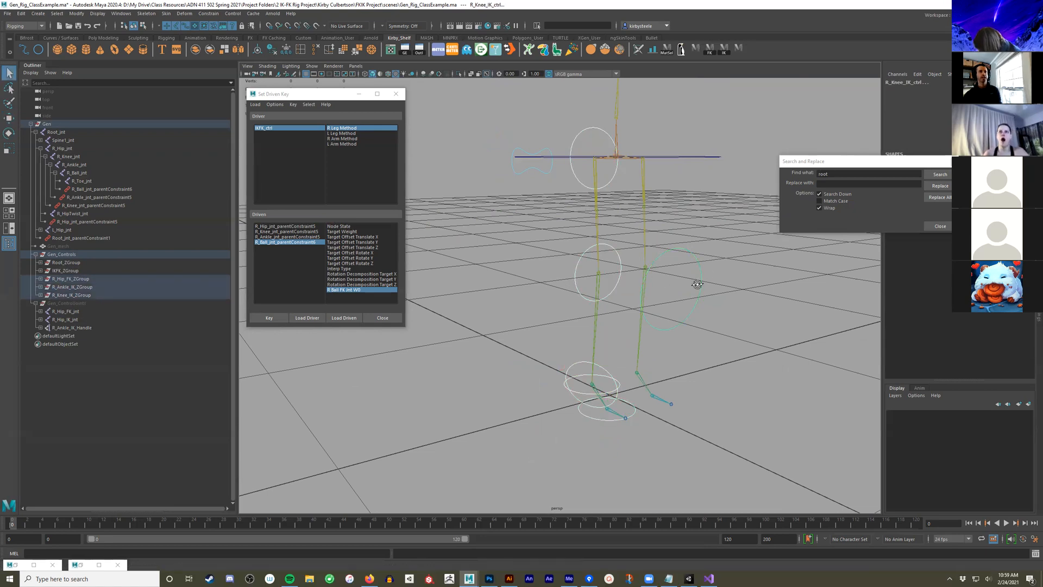
{"action": "left_click", "coordinate": [276, 319]}
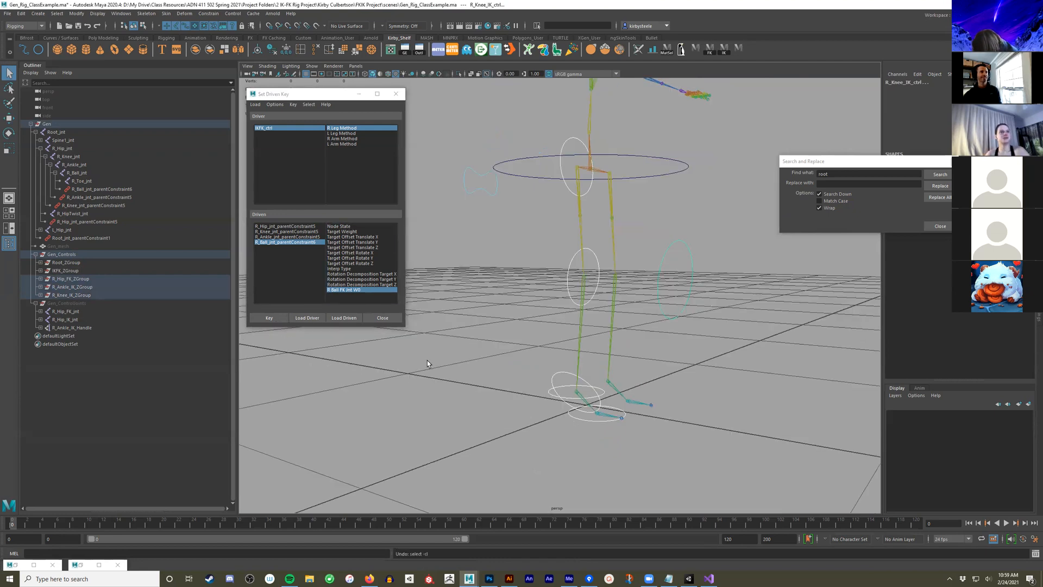
{"action": "left_click_drag", "start_coordinate": [491, 350], "coordinate": [473, 346], "text": "alt"}
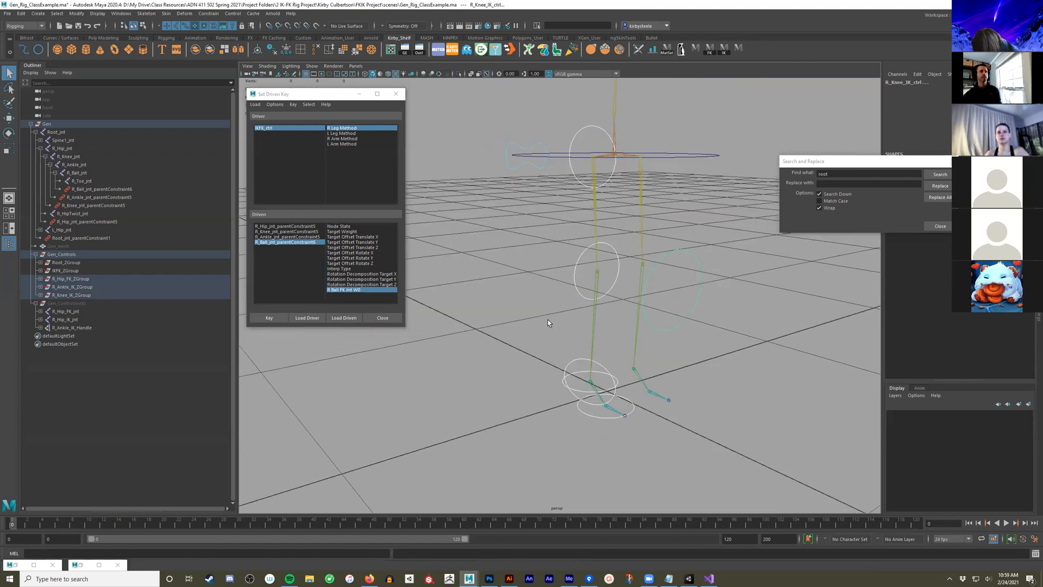
{"action": "left_click", "coordinate": [331, 317]}
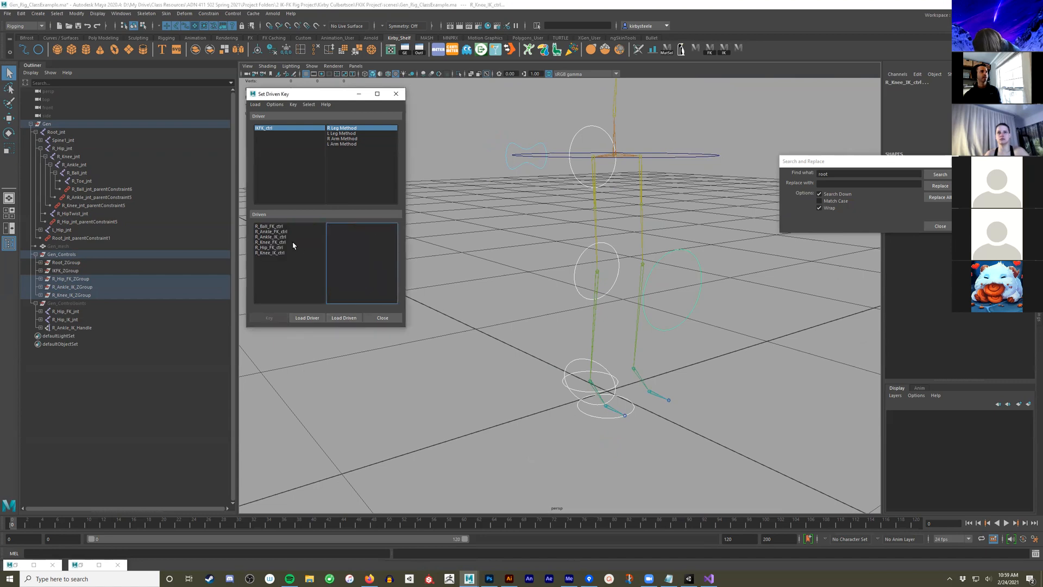
{"action": "left_click_drag", "start_coordinate": [275, 249], "coordinate": [298, 258]}
{"action": "left_click", "coordinate": [347, 226]}
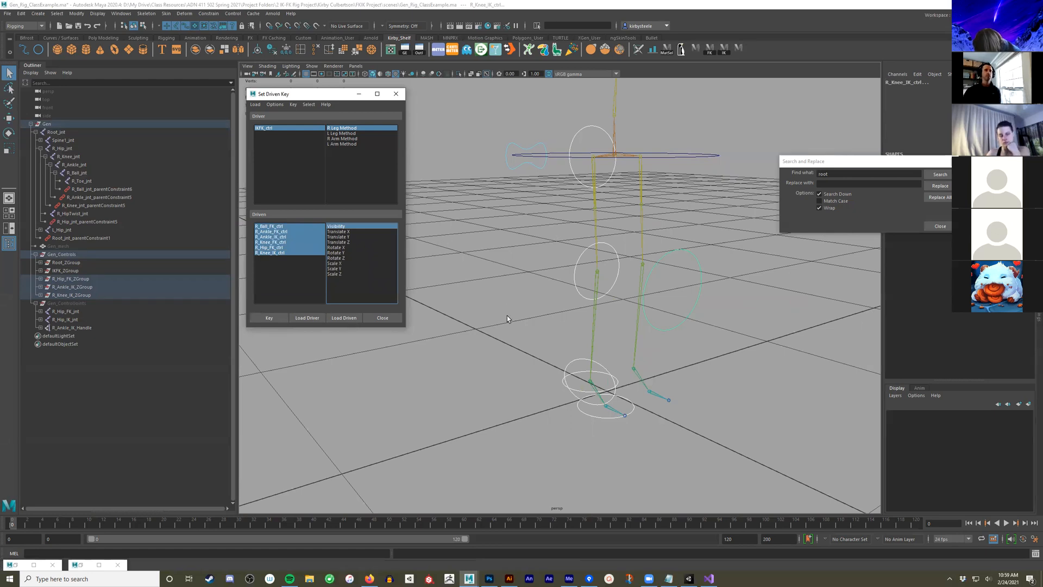
Hide the right hip, knee, ankle and ball FK controls, and key all leg controls' visibility for the IK state of R Leg Method
{"action": "left_click_drag", "start_coordinate": [557, 322], "coordinate": [499, 169], "text": "alt"}
{"action": "left_click", "coordinate": [504, 176]}
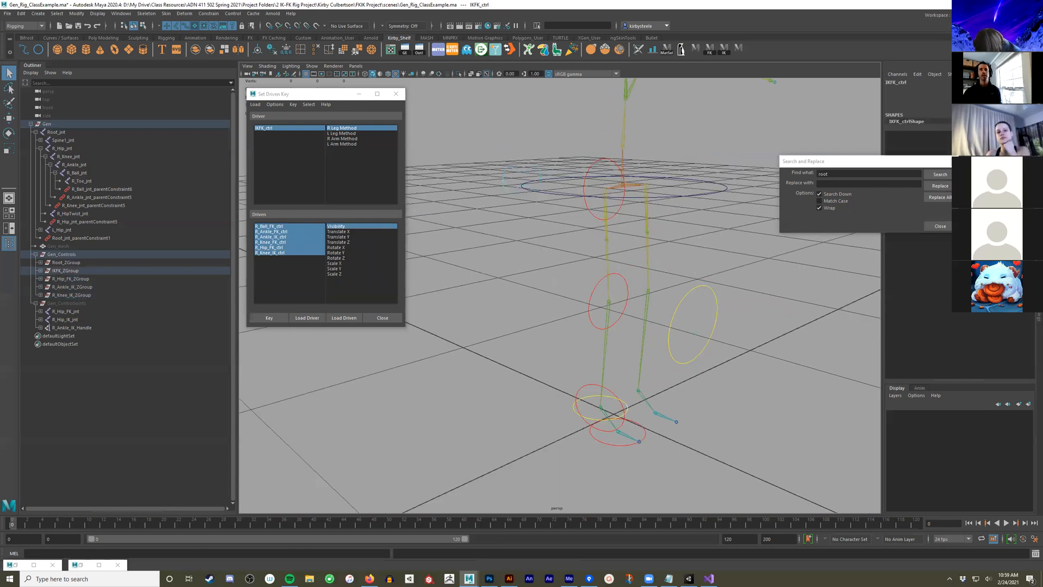
{"action": "left_click", "coordinate": [589, 210]}
{"action": "left_click", "coordinate": [591, 297], "text": "shift"}
{"action": "left_click", "coordinate": [594, 433], "text": "shift"}
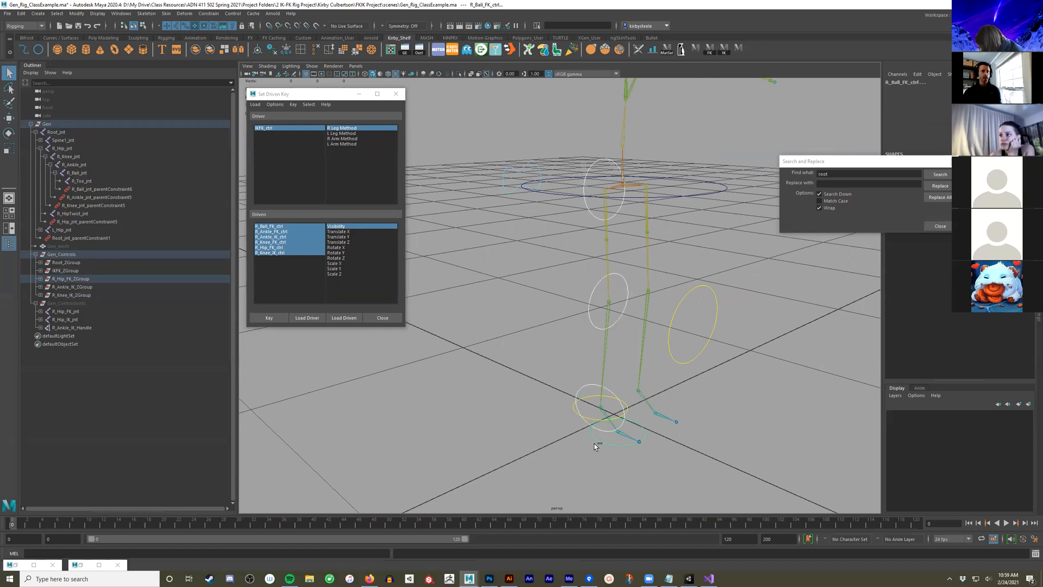
{"action": "key", "text": "ctrl+h"}
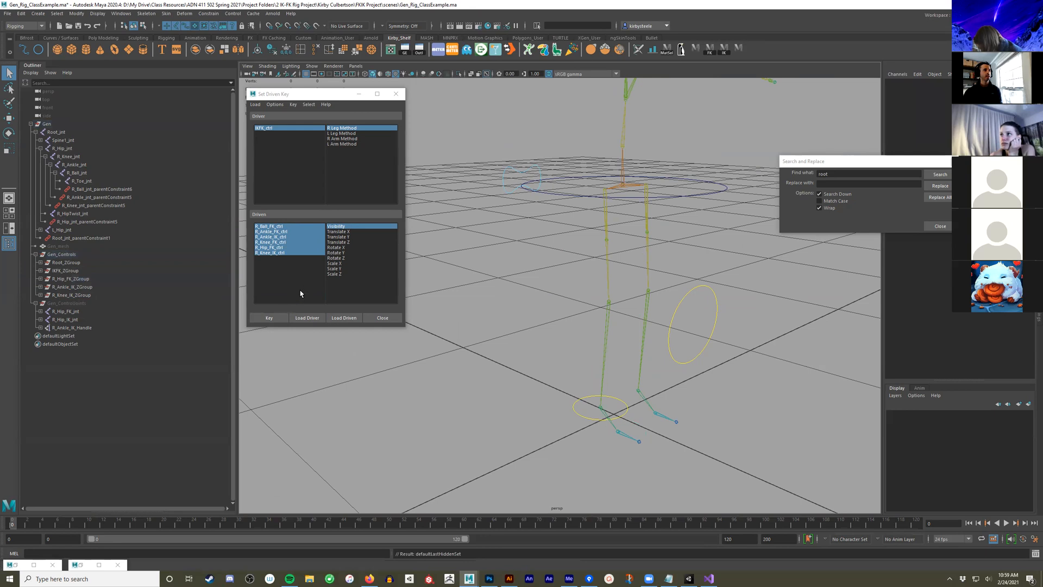
{"action": "left_click", "coordinate": [269, 318]}
Hide the right ankle and knee IK controls for the FK state of R Leg Method
{"action": "left_click_drag", "start_coordinate": [582, 324], "coordinate": [546, 333], "text": "alt"}
{"action": "mouse_move", "coordinate": [482, 183]}
{"action": "left_mouse_down", "text": "alt"}
{"action": "mouse_move", "coordinate": [492, 172]}
{"action": "mouse_move", "coordinate": [489, 199]}
{"action": "left_mouse_up", "text": "alt"}
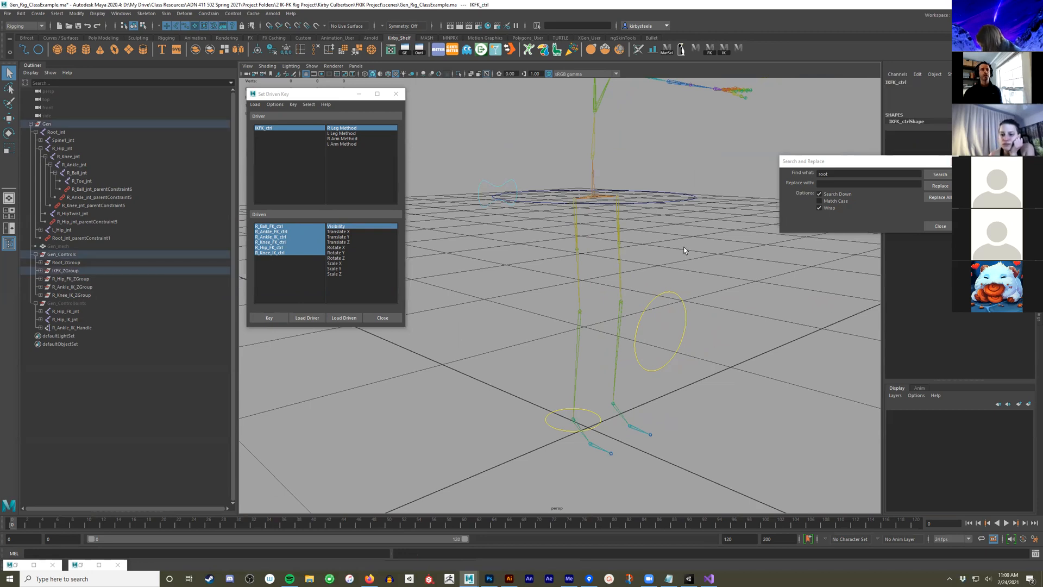
{"action": "left_click", "coordinate": [543, 419]}
{"action": "left_click_drag", "start_coordinate": [529, 418], "coordinate": [558, 436]}
{"action": "left_click", "coordinate": [680, 344], "text": "shift"}
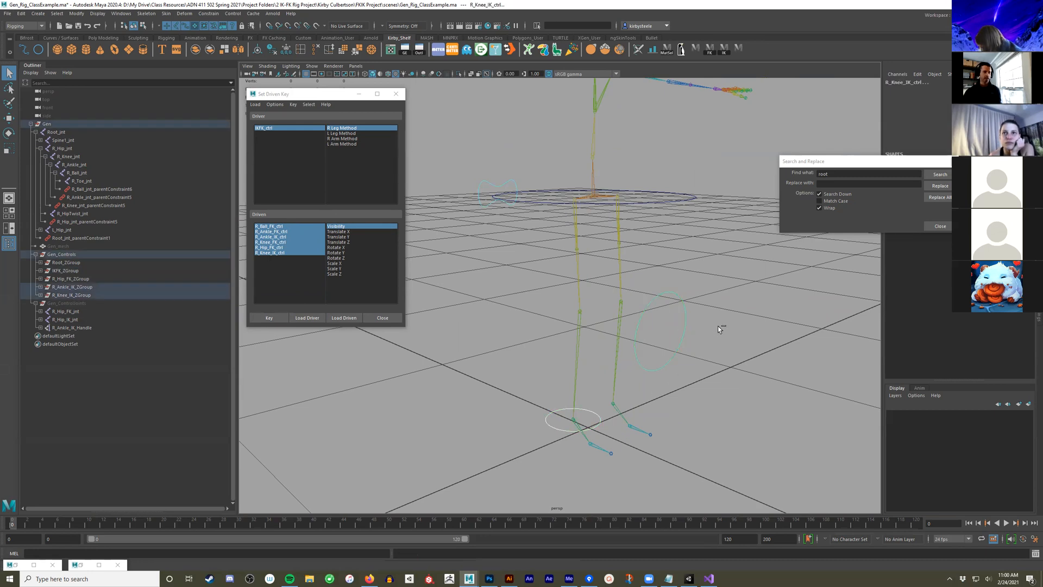
{"action": "key", "text": "ctrl+h"}
Unhide the right ball, ankle, knee and hip FK controls, and key the visibility of all six leg controls for the FK state
{"action": "left_click", "coordinate": [278, 241]}
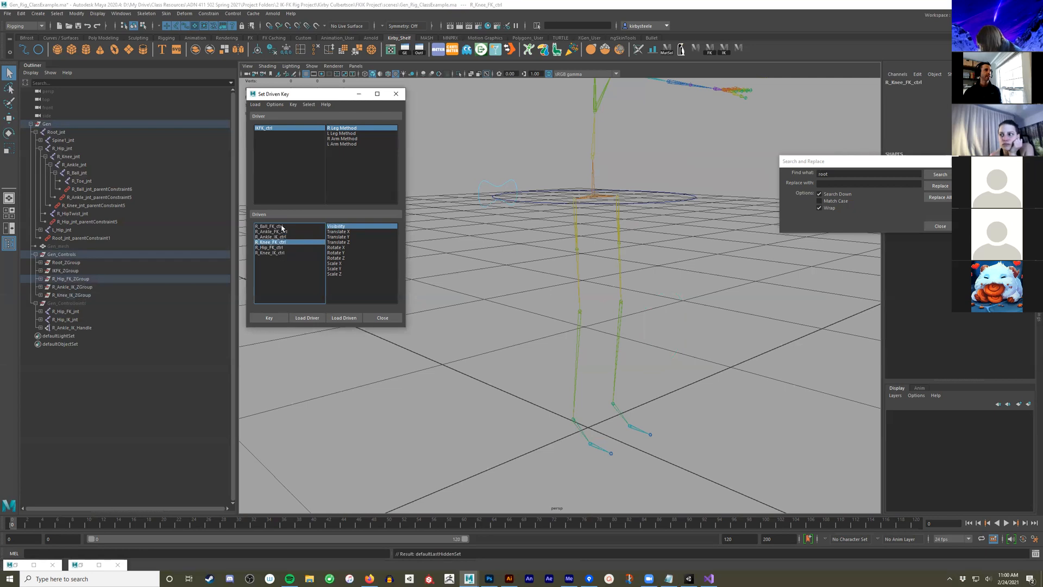
{"action": "left_click", "coordinate": [282, 226]}
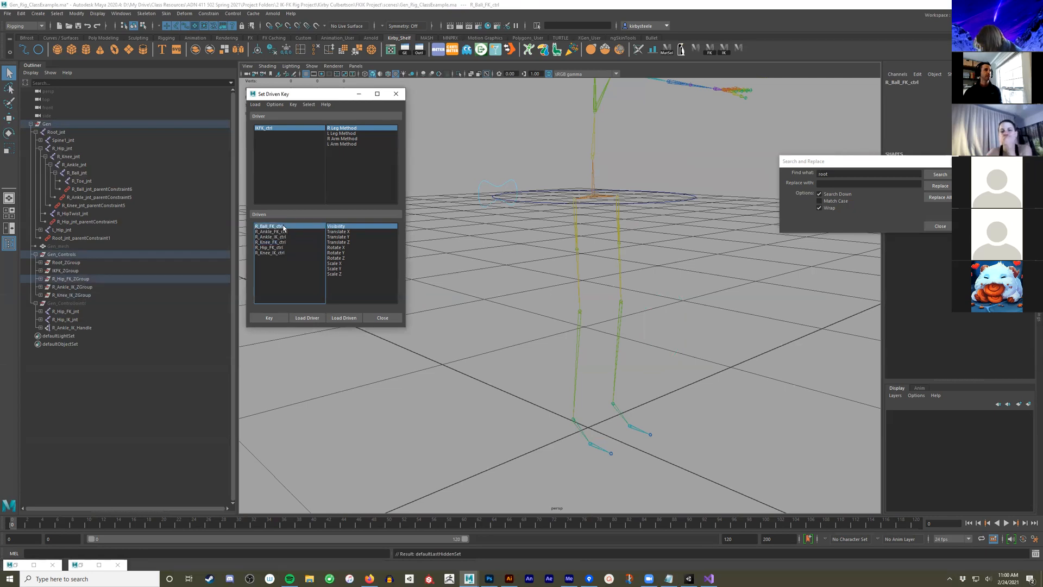
{"action": "left_click", "coordinate": [283, 232], "text": "ctrl"}
{"action": "left_click", "coordinate": [282, 247], "text": "ctrl"}
{"action": "left_click", "coordinate": [275, 242], "text": "ctrl"}
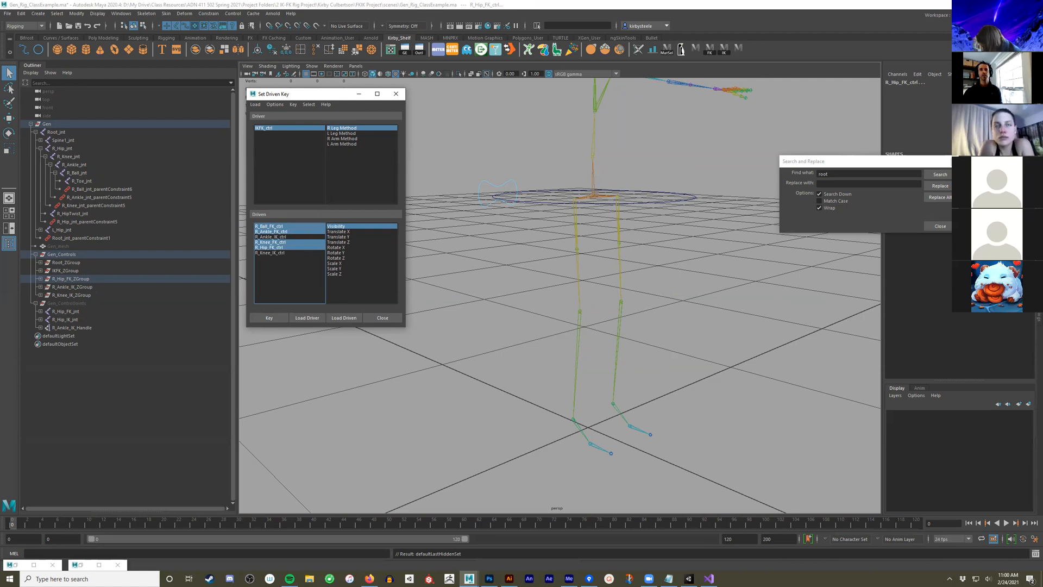
{"action": "key", "text": "h"}
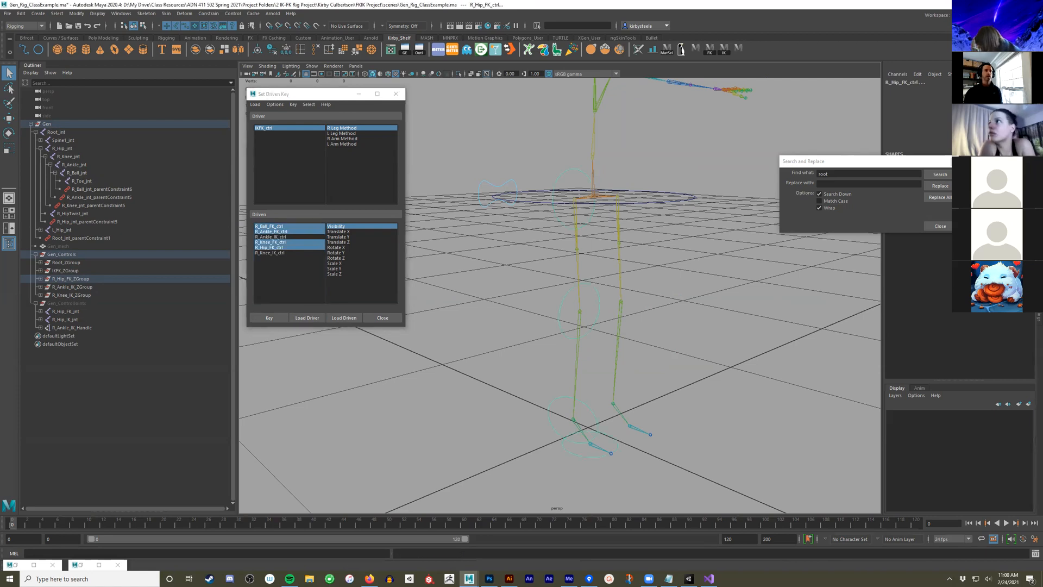
{"action": "left_click", "coordinate": [284, 253]}
{"action": "left_click", "coordinate": [285, 228], "text": "shift"}
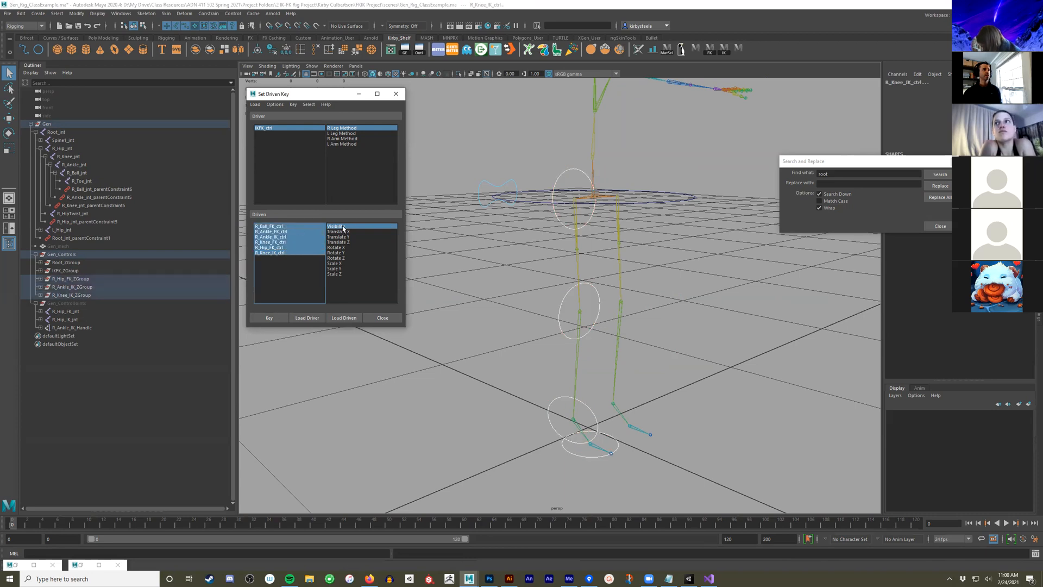
{"action": "left_click", "coordinate": [268, 318]}
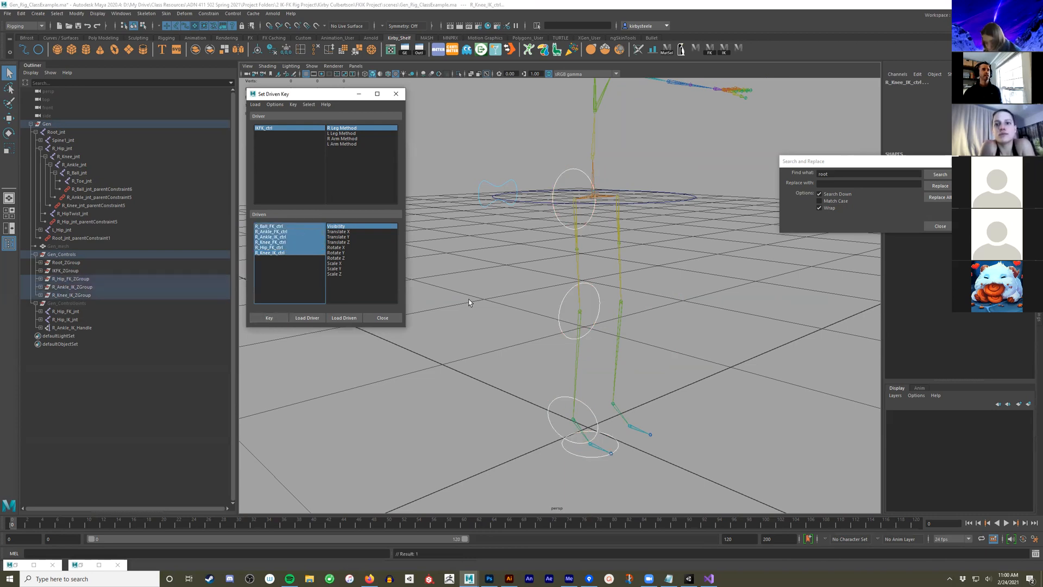
Switch R Leg Method to its IK state and show the control vertices of R_Ankle_IK_ctrl for editing
{"action": "left_click", "coordinate": [487, 182]}
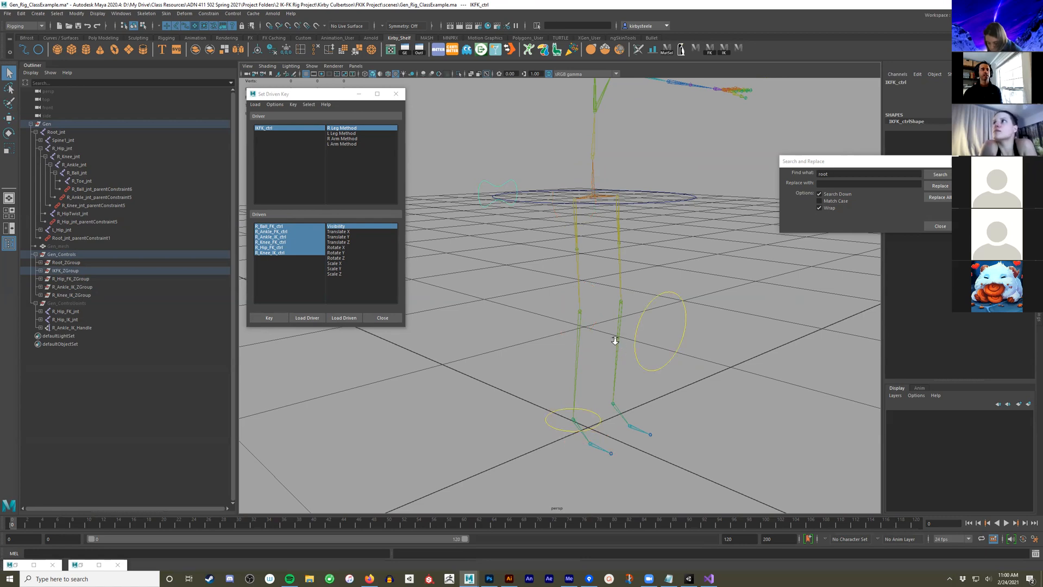
{"action": "scroll", "coordinate": [614, 337], "scroll_direction": "down", "scroll_amount": 1}
{"action": "scroll", "coordinate": [529, 296], "scroll_direction": "down", "scroll_amount": 1}
{"action": "middle_click_drag", "start_coordinate": [567, 373], "coordinate": [568, 300], "text": "alt"}
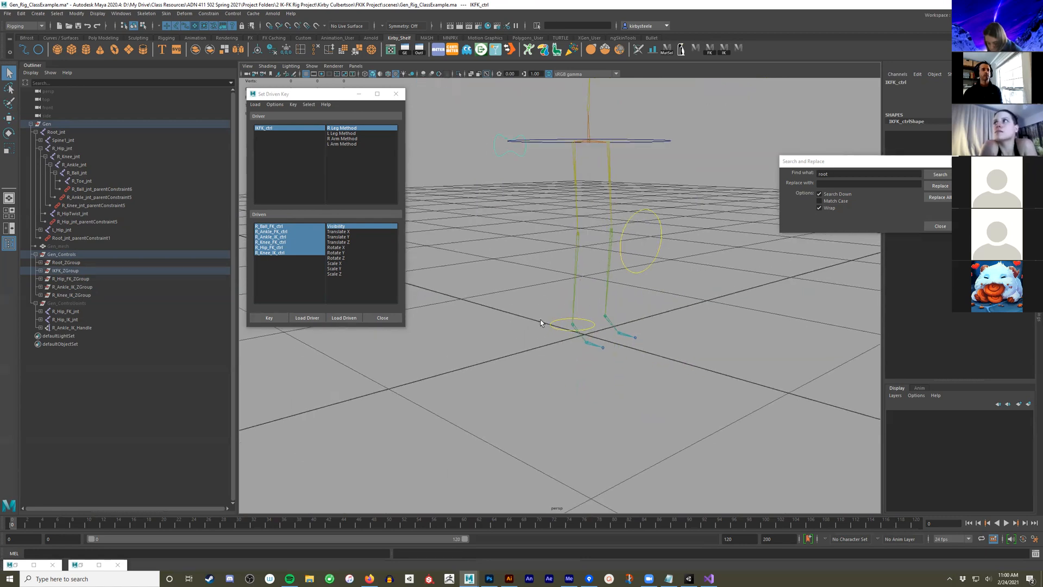
{"action": "scroll", "coordinate": [579, 323], "scroll_direction": "up", "scroll_amount": 2}
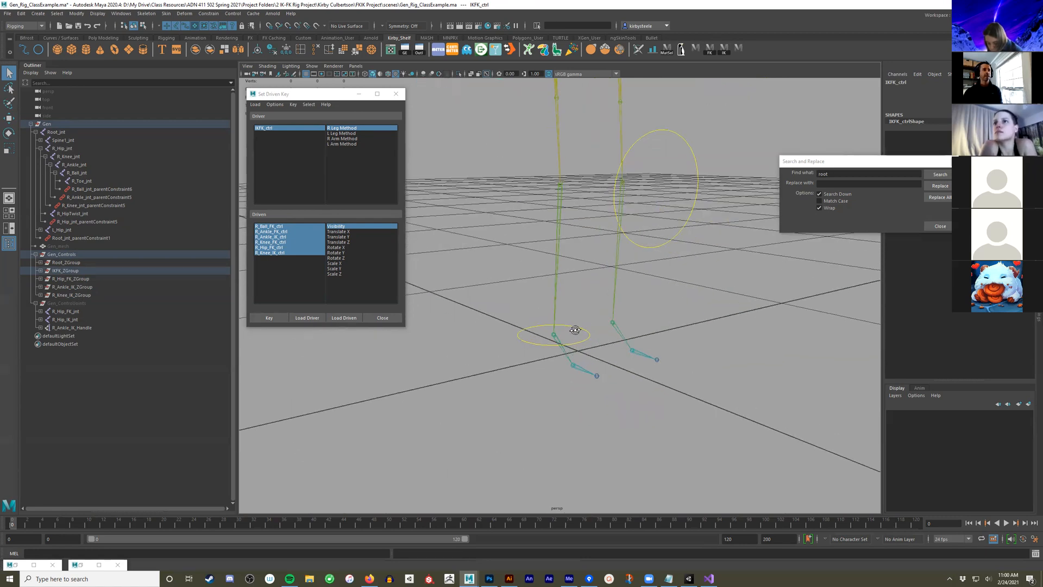
{"action": "left_click", "coordinate": [540, 328]}
{"action": "right_click", "coordinate": [539, 328]}
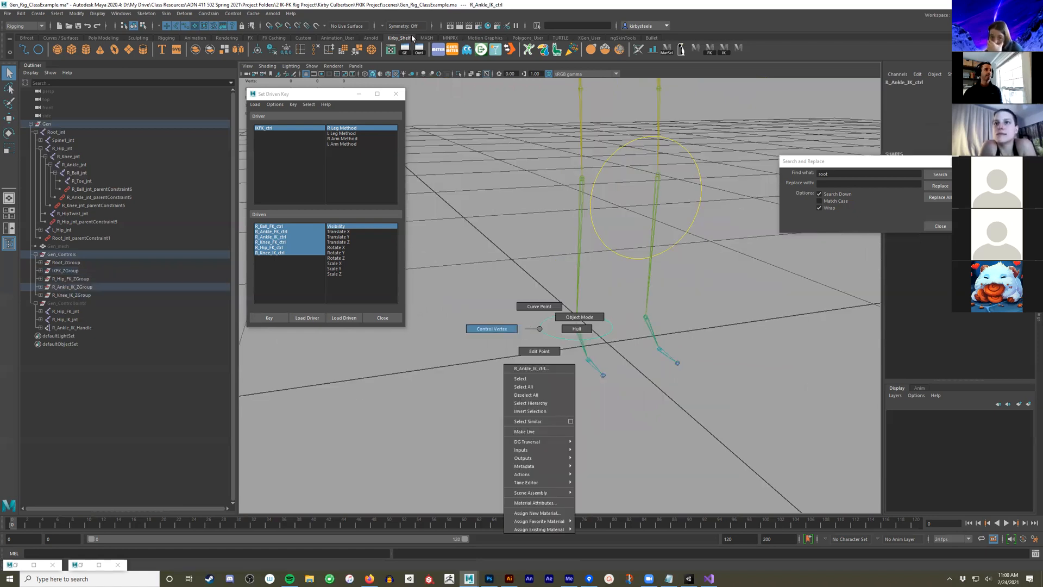
{"action": "right_click_drag", "start_coordinate": [539, 328], "coordinate": [525, 329]}
{"action": "left_click_drag", "start_coordinate": [524, 329], "coordinate": [478, 321], "text": "alt"}
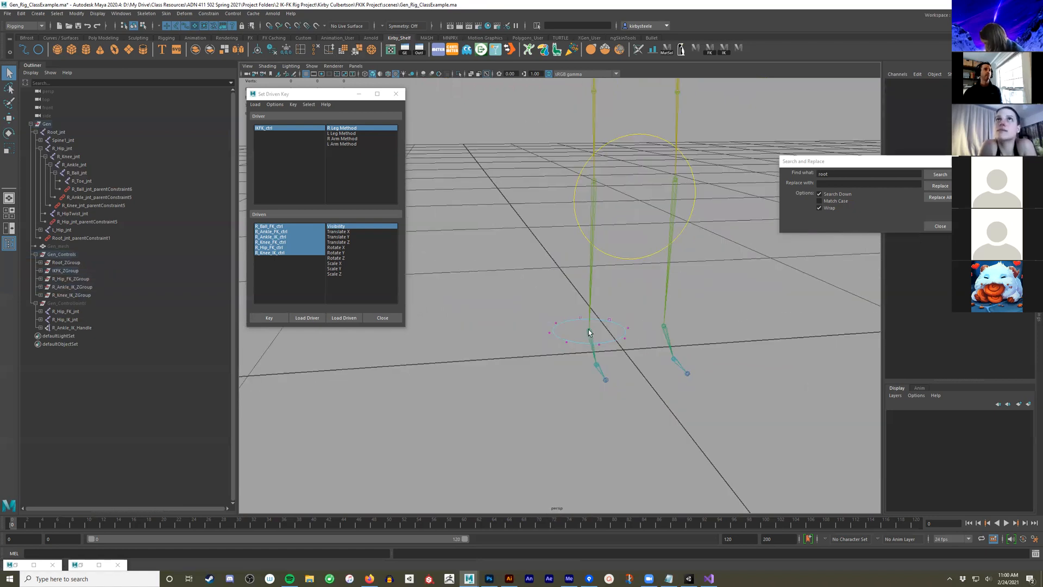
Move all control vertices of the right ankle IK curve forward to centre on the foot, and scale them up slightly
{"action": "left_click", "coordinate": [176, 26]}
{"action": "left_click_drag", "start_coordinate": [569, 339], "coordinate": [582, 335], "text": "alt"}
{"action": "left_click_drag", "start_coordinate": [516, 291], "coordinate": [571, 347]}
{"action": "key", "text": "w"}
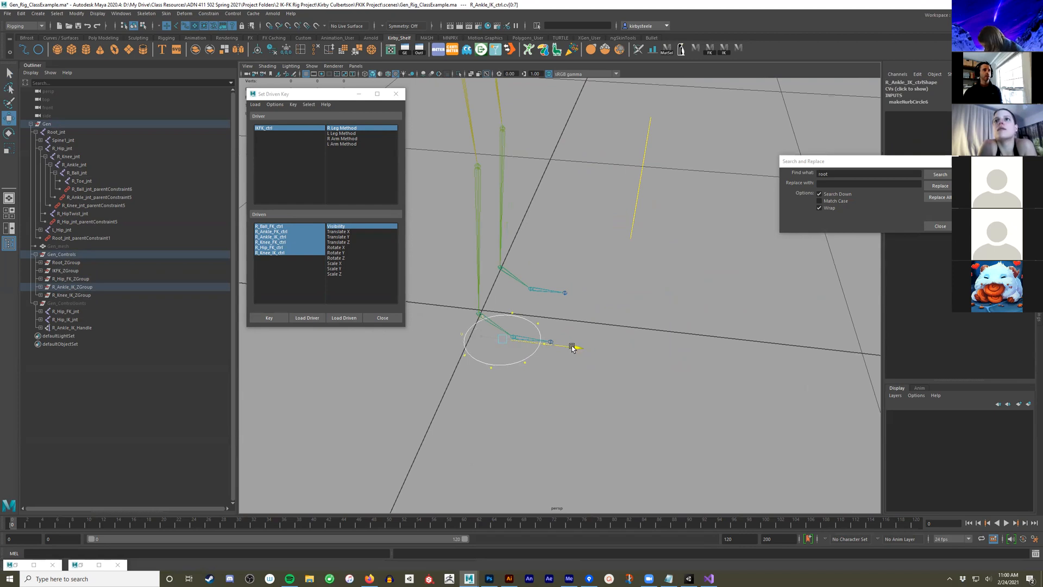
{"action": "key", "text": "r"}
{"action": "left_click_drag", "start_coordinate": [501, 339], "coordinate": [519, 341]}
{"action": "key", "text": "w"}
Reshape the front of the right ankle IK curve around the toes using its front control vertices, and return to object mode
{"action": "left_click_drag", "start_coordinate": [586, 351], "coordinate": [596, 322], "text": "alt"}
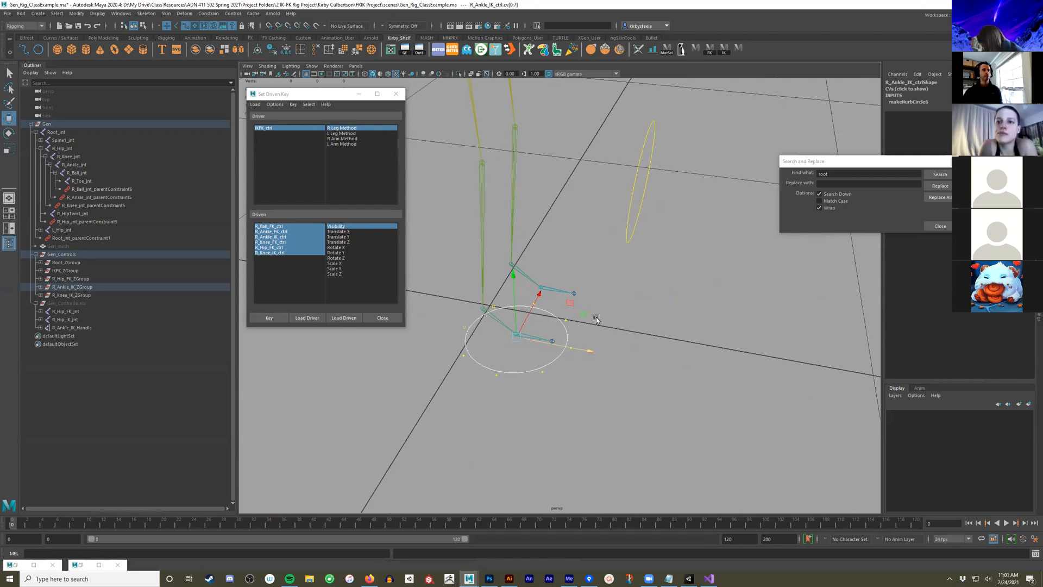
{"action": "left_click_drag", "start_coordinate": [589, 286], "coordinate": [589, 333], "text": "alt"}
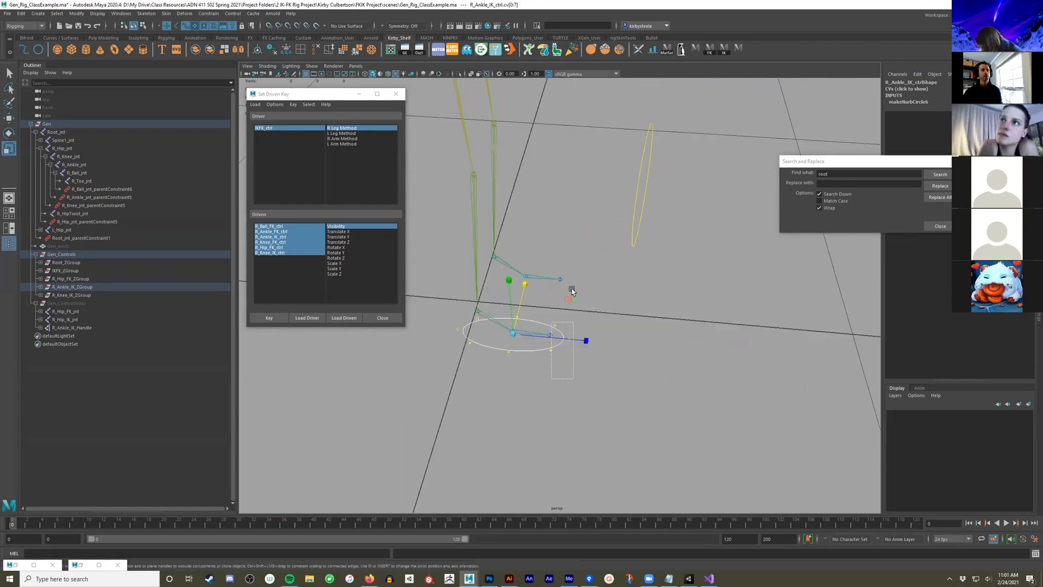
{"action": "left_click_drag", "start_coordinate": [578, 246], "coordinate": [553, 280], "text": "alt"}
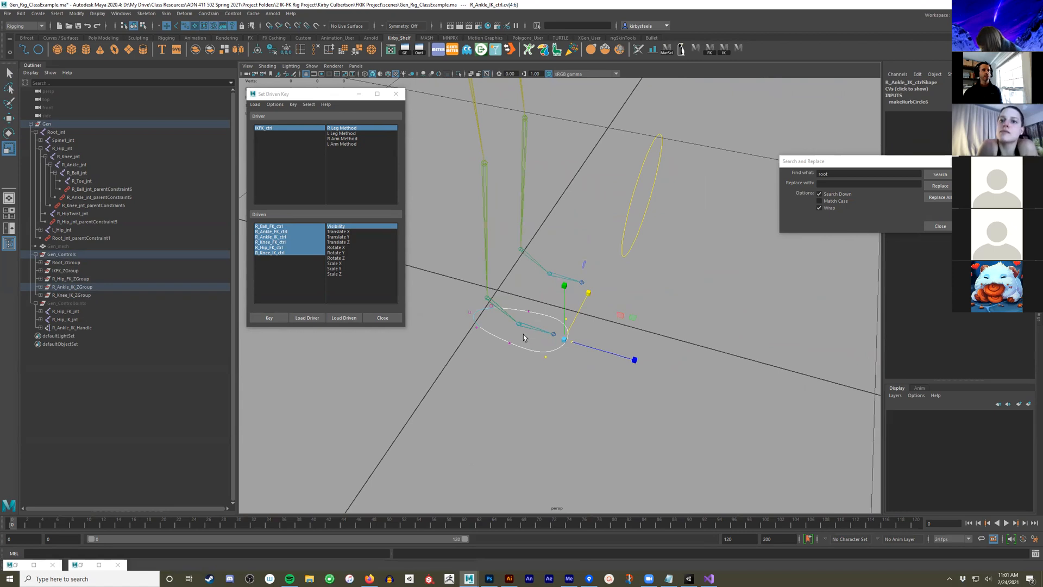
{"action": "key", "text": "q"}
{"action": "right_click_drag", "start_coordinate": [524, 335], "coordinate": [547, 324]}
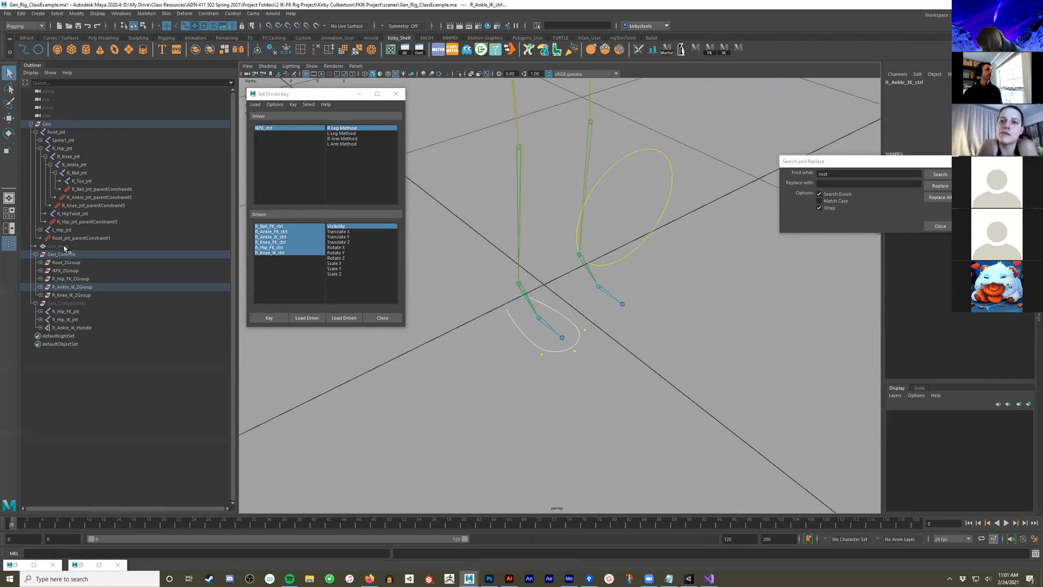
Unhide Gen_mesh to compare the right ankle IK control's shape with the shoe
{"action": "left_click", "coordinate": [59, 246]}
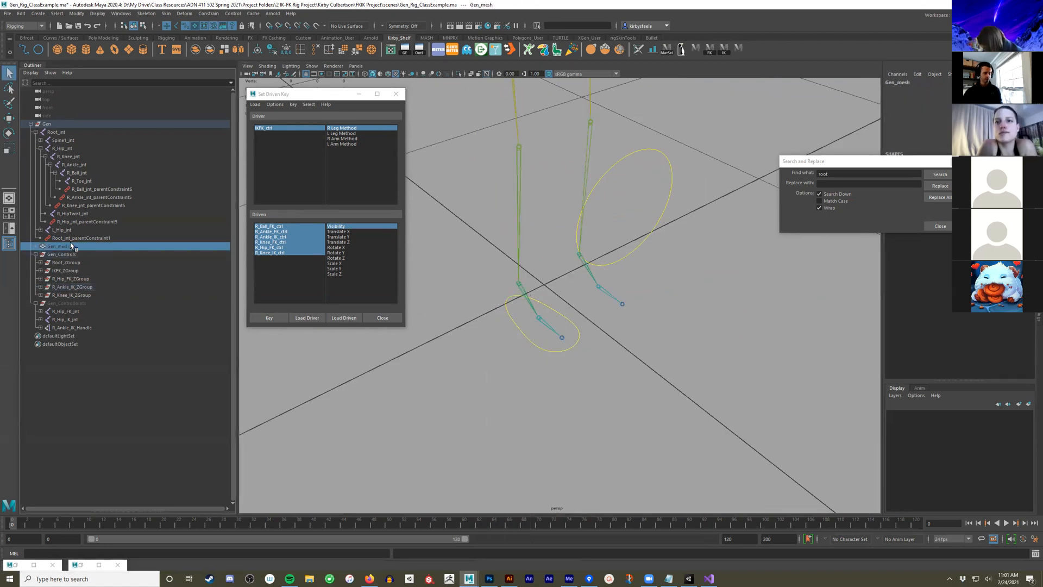
{"action": "key", "text": "shift+h"}
{"action": "left_click_drag", "start_coordinate": [578, 318], "coordinate": [616, 309], "text": "alt"}
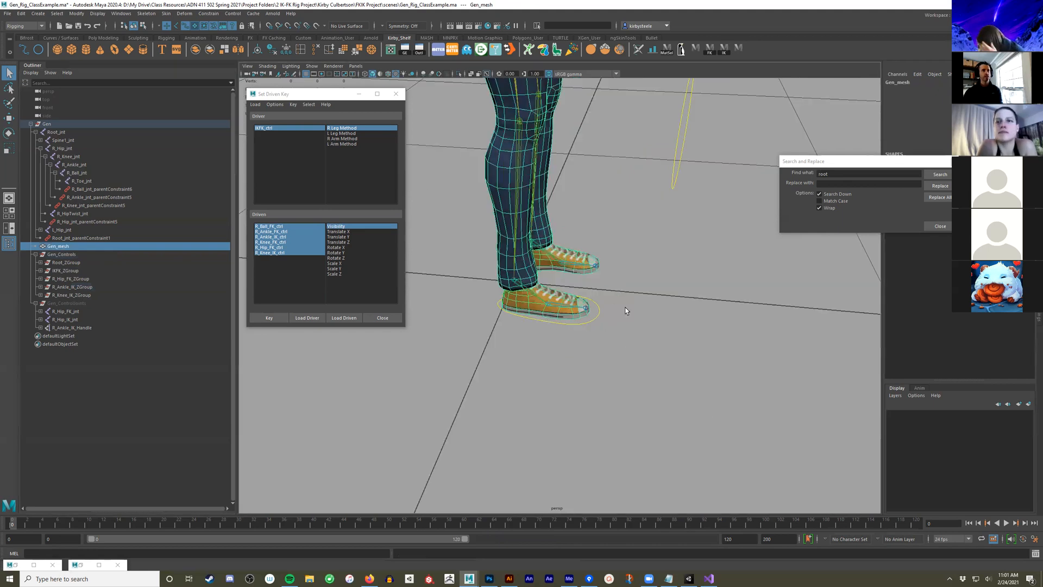
Move the front control vertices of R_Ankle_IK_ctrl so the curve follows the toe of the right shoe
{"action": "left_click", "coordinate": [626, 308]}
{"action": "scroll", "coordinate": [614, 322], "scroll_direction": "up", "scroll_amount": 2}
{"action": "right_click_drag", "start_coordinate": [603, 334], "coordinate": [615, 342]}
{"action": "left_click_drag", "start_coordinate": [618, 346], "coordinate": [625, 347], "text": "alt"}
{"action": "left_click_drag", "start_coordinate": [625, 346], "coordinate": [575, 284]}
{"action": "key", "text": "w"}
{"action": "left_click_drag", "start_coordinate": [642, 316], "coordinate": [668, 325]}
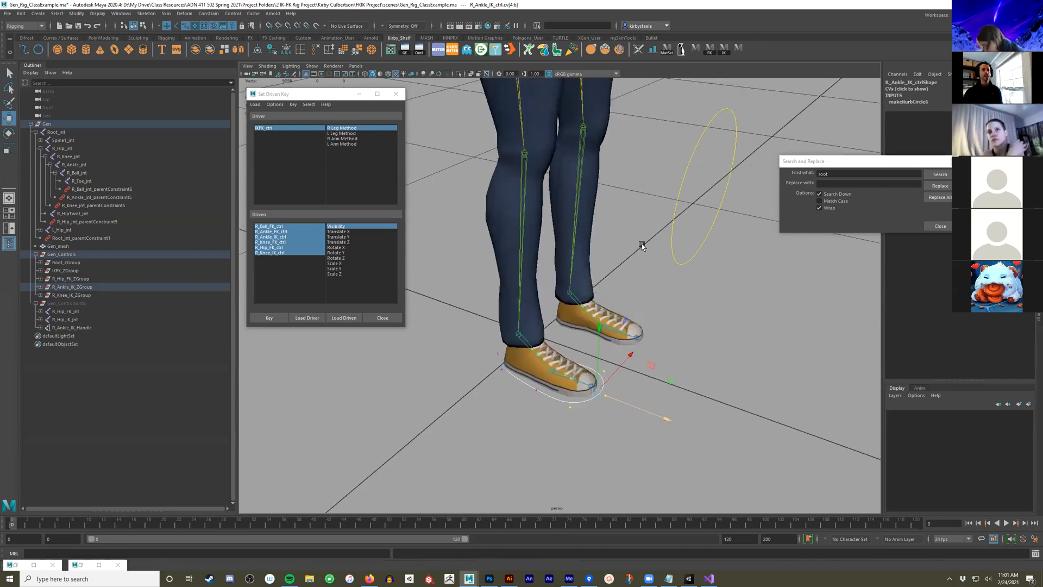
Show the control vertices of R_Knee_IK_ctrl and reshape its circle into a rounded rectangle
{"action": "left_click_drag", "start_coordinate": [641, 244], "coordinate": [631, 186], "text": "alt"}
{"action": "left_click", "coordinate": [631, 186]}
{"action": "right_click_drag", "start_coordinate": [631, 186], "coordinate": [596, 205]}
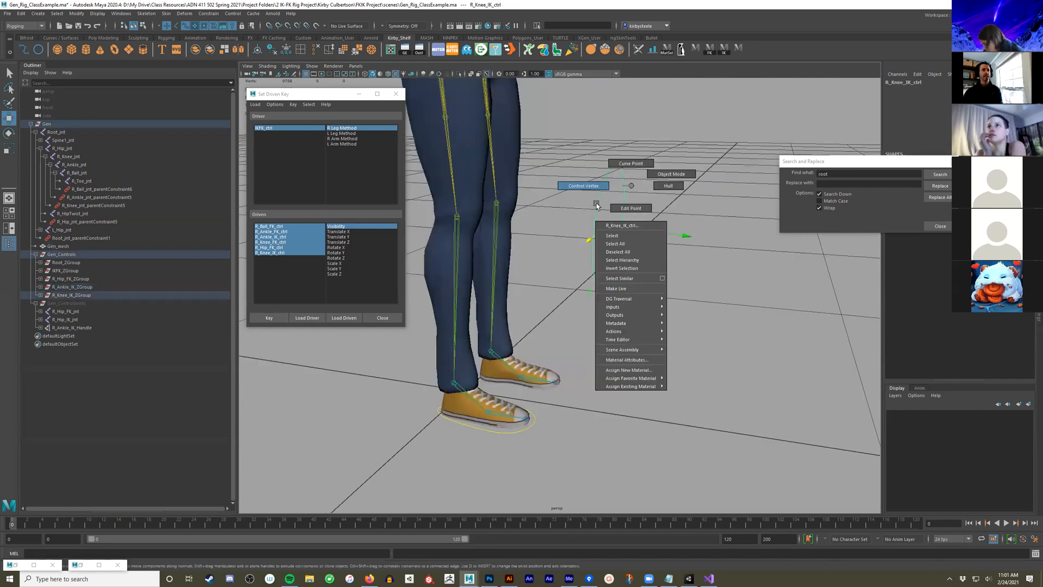
{"action": "left_click_drag", "start_coordinate": [622, 191], "coordinate": [606, 124], "text": "alt"}
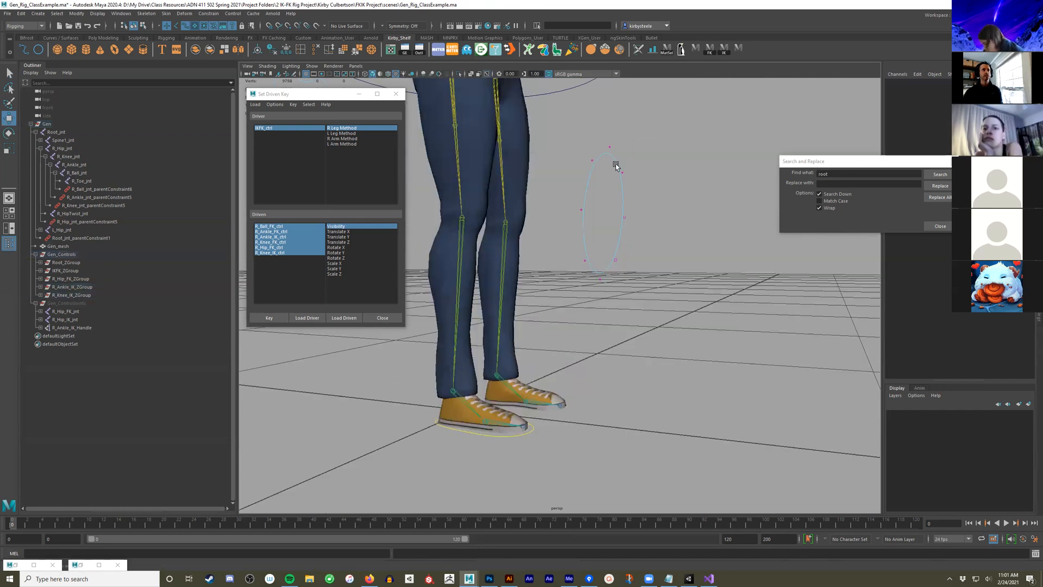
{"action": "left_click", "coordinate": [595, 276]}
{"action": "left_click_drag", "start_coordinate": [568, 199], "coordinate": [578, 228]}
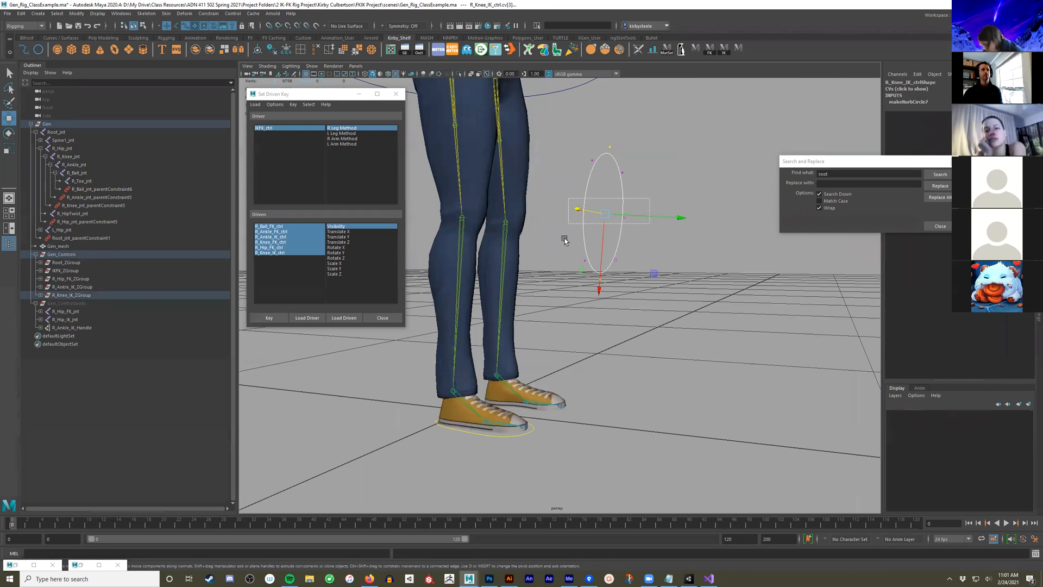
{"action": "left_click_drag", "start_coordinate": [600, 281], "coordinate": [604, 270], "text": "alt"}
Scale all control vertices of R_Knee_IK_ctrl down to a small square in front of the knee, and deselect
{"action": "key", "text": "r"}
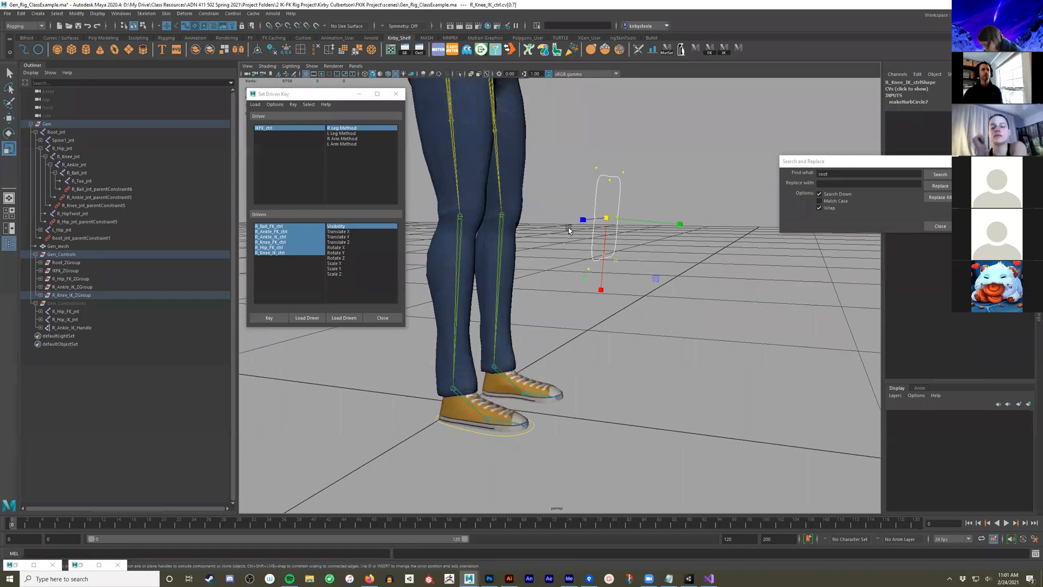
{"action": "left_click_drag", "start_coordinate": [555, 232], "coordinate": [591, 232], "text": "alt"}
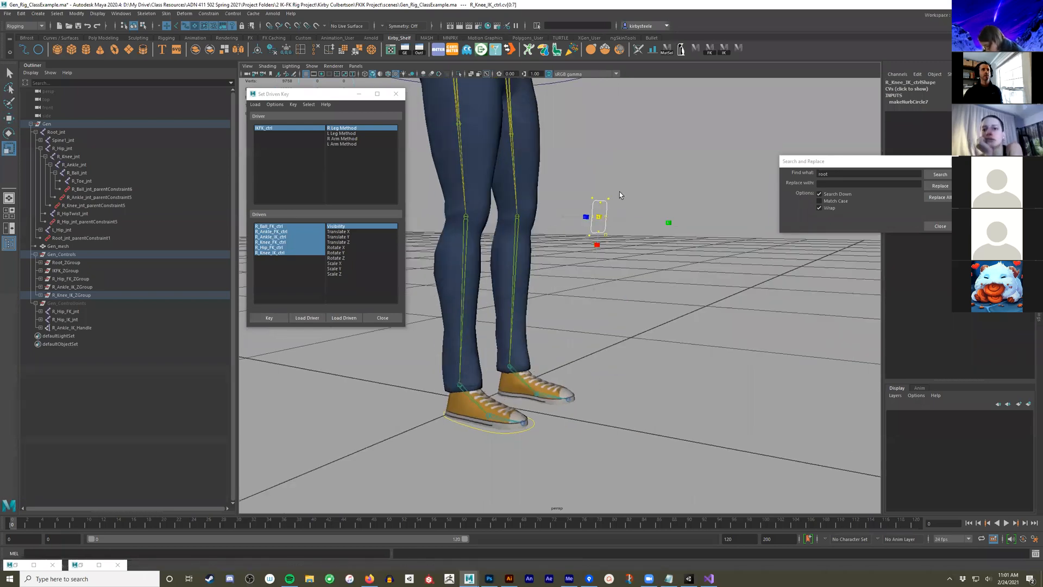
{"action": "key", "text": "q"}
{"action": "left_click", "coordinate": [654, 220]}
{"action": "left_click_drag", "start_coordinate": [653, 230], "coordinate": [659, 238], "text": "alt"}
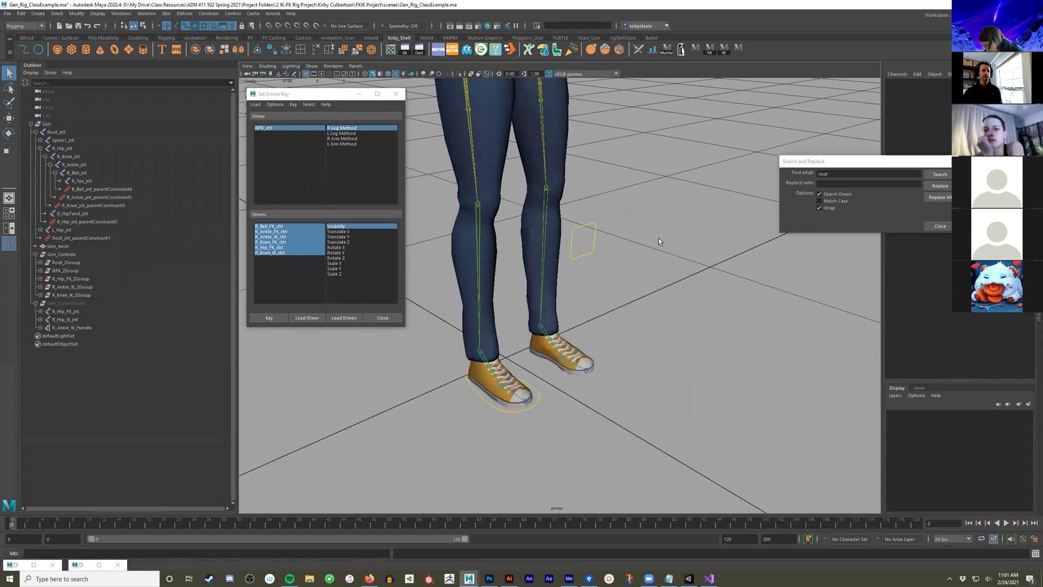
Switch R Leg Method on IKFK_ctrl to its FK state
{"action": "left_click_drag", "start_coordinate": [501, 236], "coordinate": [563, 235], "text": "alt"}
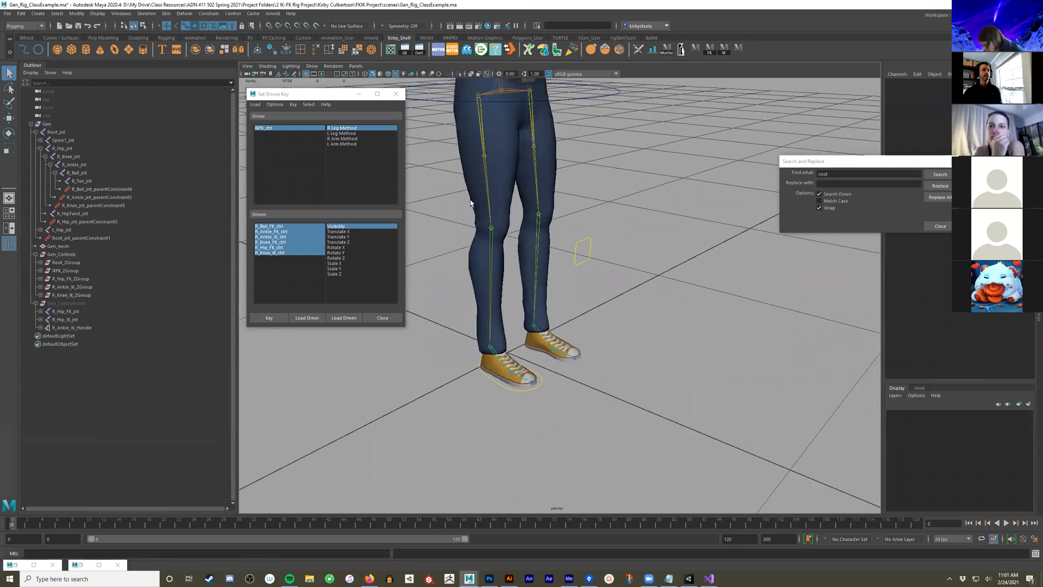
{"action": "scroll", "coordinate": [471, 203], "scroll_direction": "down", "scroll_amount": 2}
{"action": "middle_click_drag", "start_coordinate": [471, 203], "coordinate": [554, 298], "text": "alt"}
{"action": "left_click", "coordinate": [500, 202]}
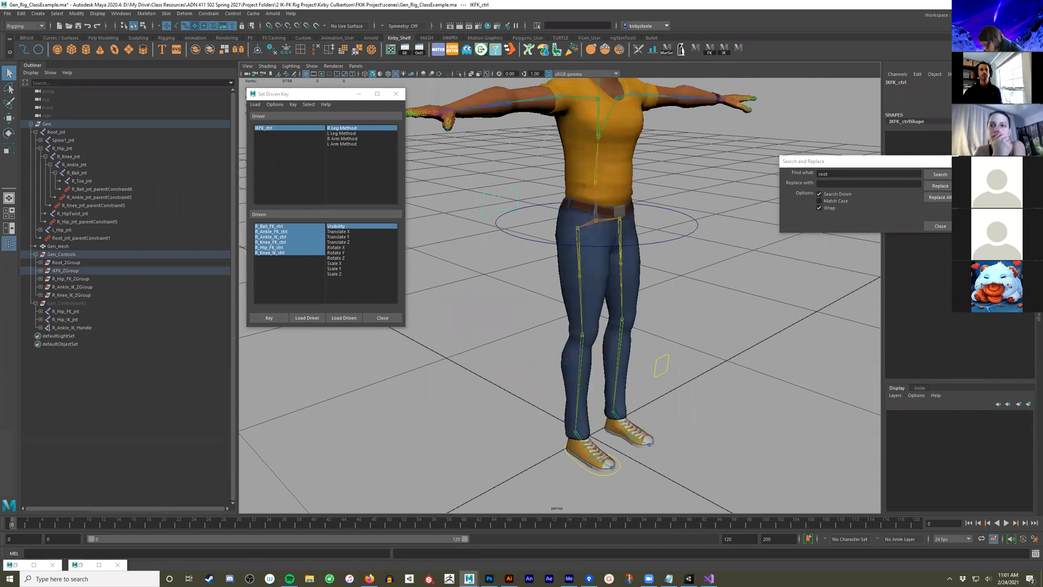
{"action": "scroll", "coordinate": [592, 326], "scroll_direction": "up", "scroll_amount": 3}
{"action": "left_click", "coordinate": [595, 227]}
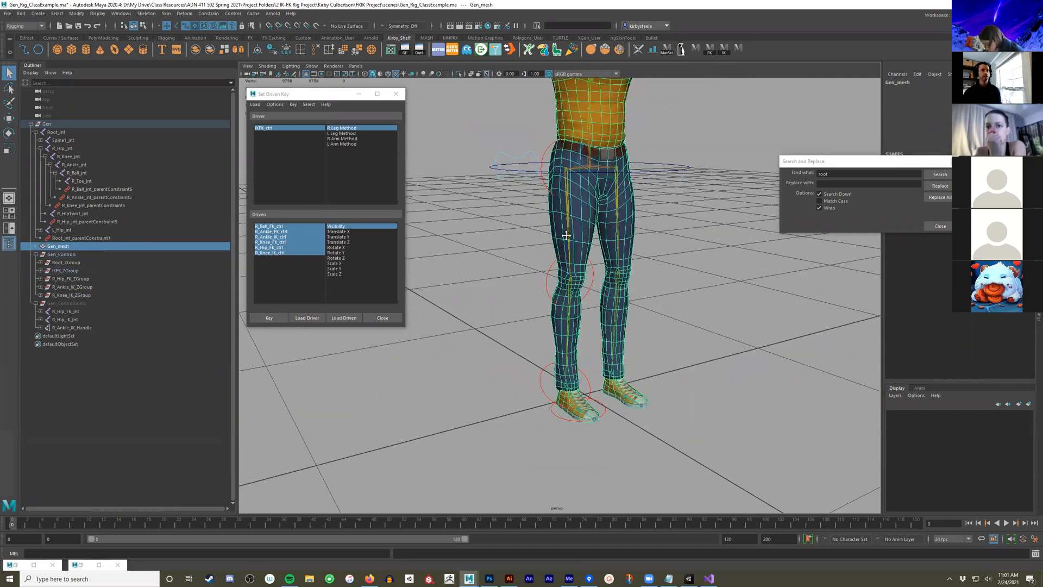
Show the control vertices of R_Ball_FK_ctrl and select all of them
{"action": "scroll", "coordinate": [445, 283], "scroll_direction": "up", "scroll_amount": 2}
{"action": "scroll", "coordinate": [557, 290], "scroll_direction": "up", "scroll_amount": 2}
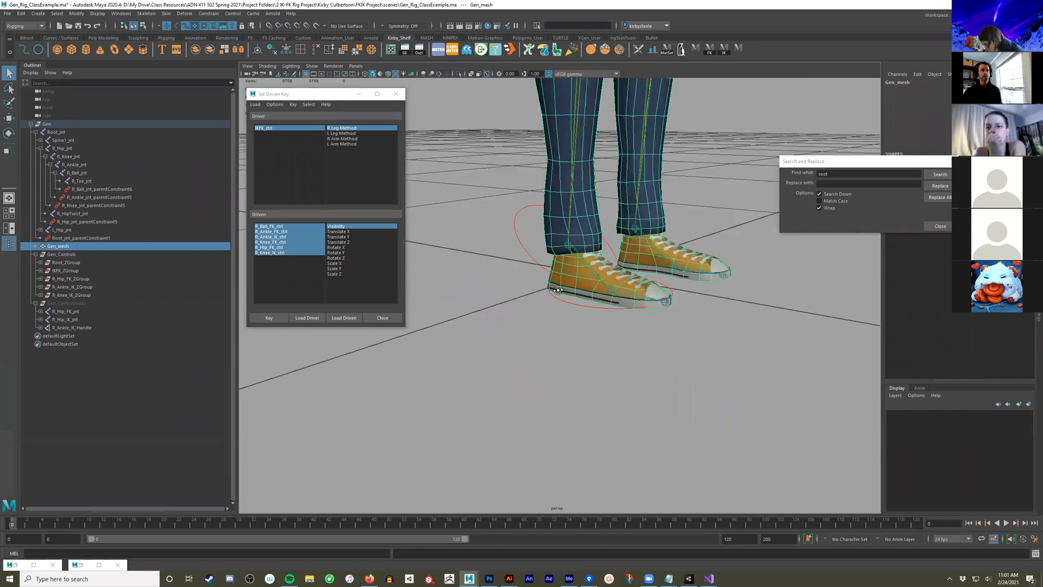
{"action": "left_click_drag", "start_coordinate": [557, 290], "coordinate": [593, 304], "text": "alt"}
{"action": "left_click", "coordinate": [593, 304]}
{"action": "right_click_drag", "start_coordinate": [593, 304], "coordinate": [572, 307]}
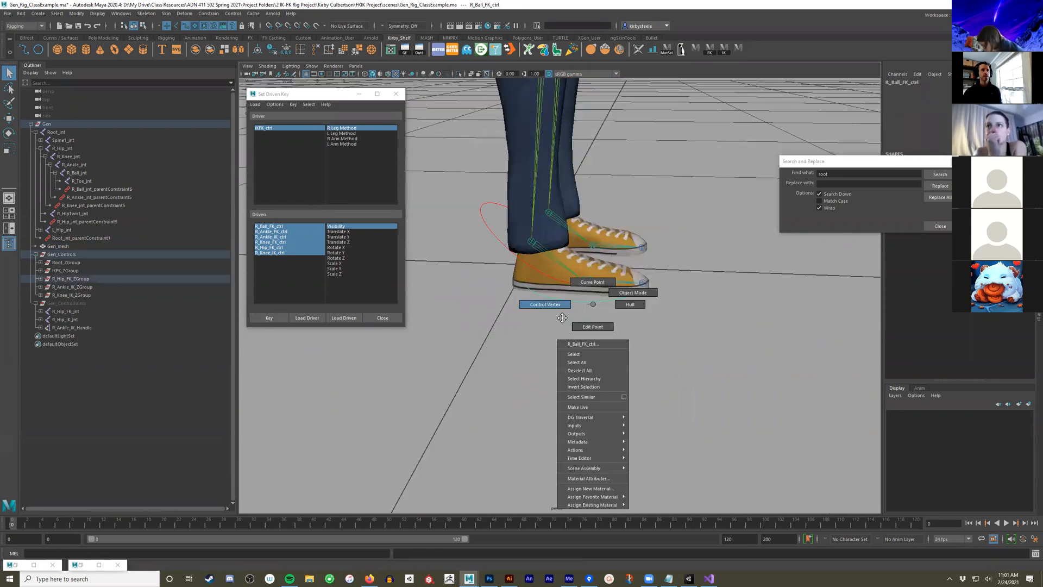
{"action": "middle_click_drag", "start_coordinate": [563, 318], "coordinate": [554, 321], "text": "alt"}
{"action": "left_click_drag", "start_coordinate": [715, 380], "coordinate": [460, 260]}
Move the ball FK curve's vertices out in front of the right shoe and rotate them upright
{"action": "middle_click_drag", "start_coordinate": [648, 292], "coordinate": [555, 319], "text": "alt"}
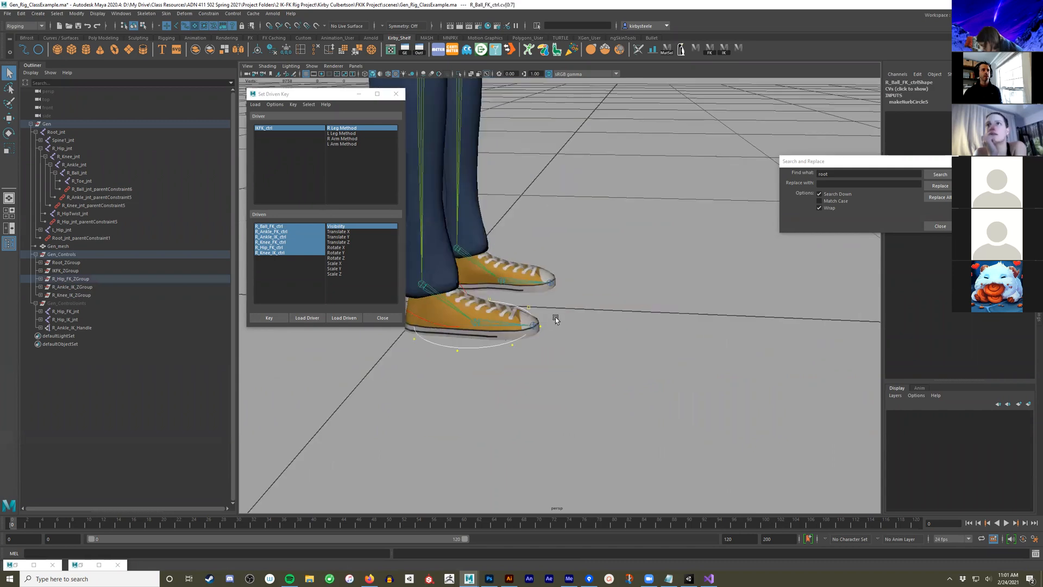
{"action": "key", "text": "w"}
{"action": "left_click_drag", "start_coordinate": [538, 328], "coordinate": [683, 347]}
{"action": "key", "text": "e"}
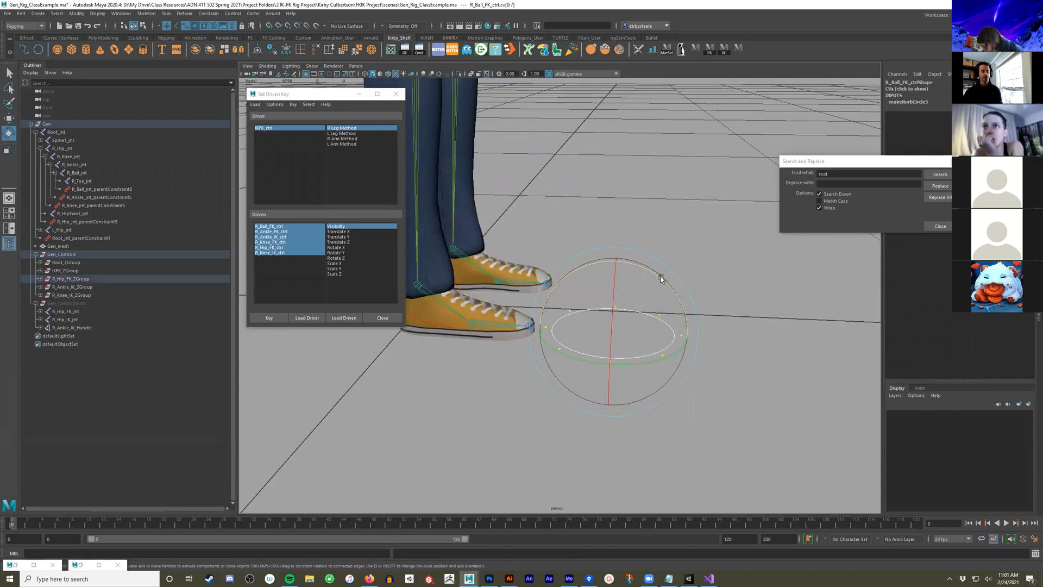
{"action": "left_click_drag", "start_coordinate": [669, 281], "coordinate": [610, 319]}
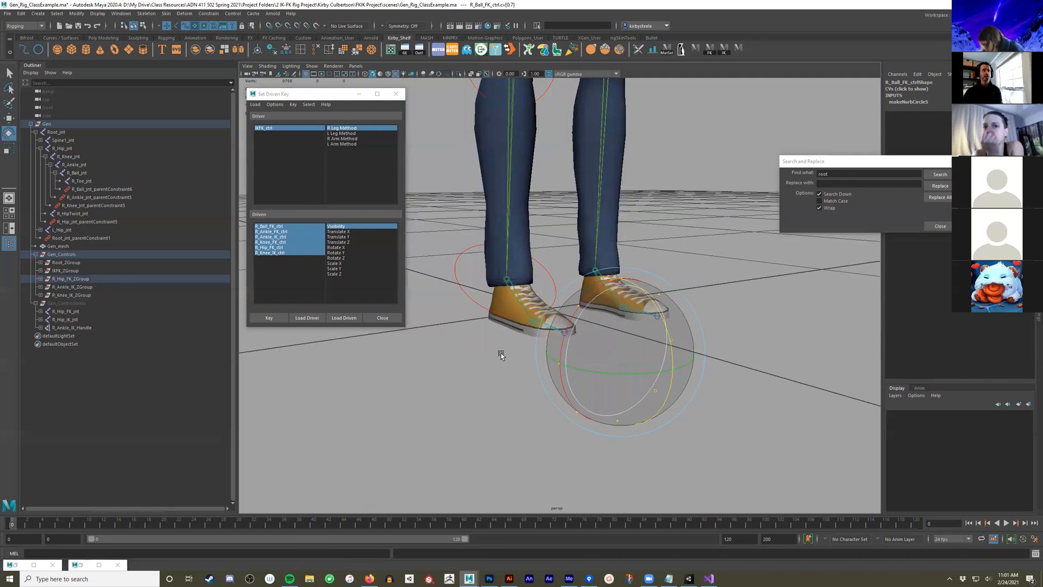
Flatten the lower vertices of the ball FK curve into a straight base, forming a half-circle arch
{"action": "mouse_move", "coordinate": [500, 354]}
{"action": "left_mouse_down"}
{"action": "mouse_move", "coordinate": [483, 306]}
{"action": "mouse_move", "coordinate": [482, 321]}
{"action": "mouse_move", "coordinate": [511, 345]}
{"action": "left_mouse_up"}
{"action": "key", "text": "r"}
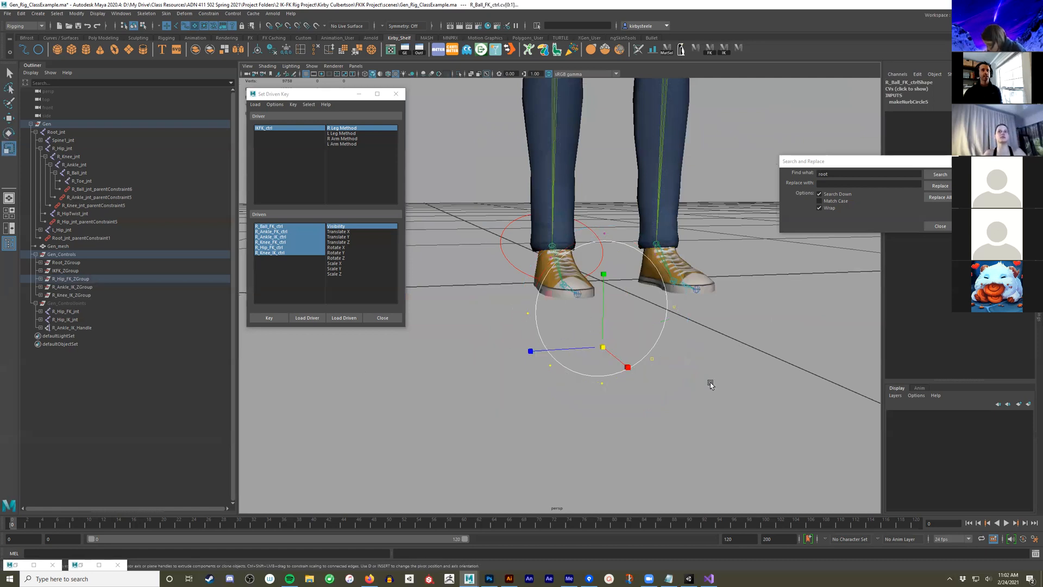
{"action": "left_click_drag", "start_coordinate": [605, 276], "coordinate": [605, 413]}
{"action": "key", "text": "w"}
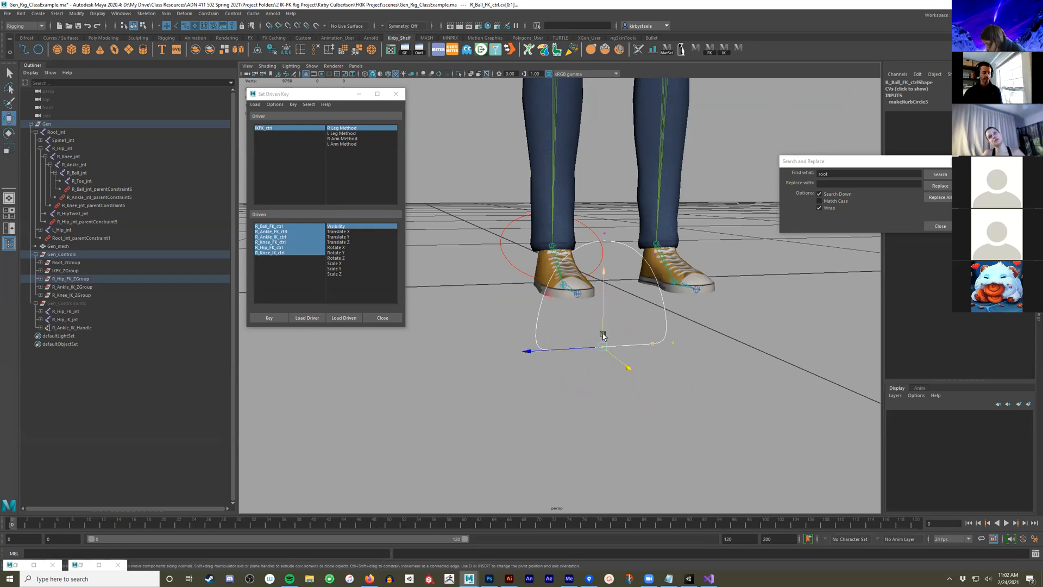
{"action": "left_click_drag", "start_coordinate": [603, 335], "coordinate": [684, 374]}
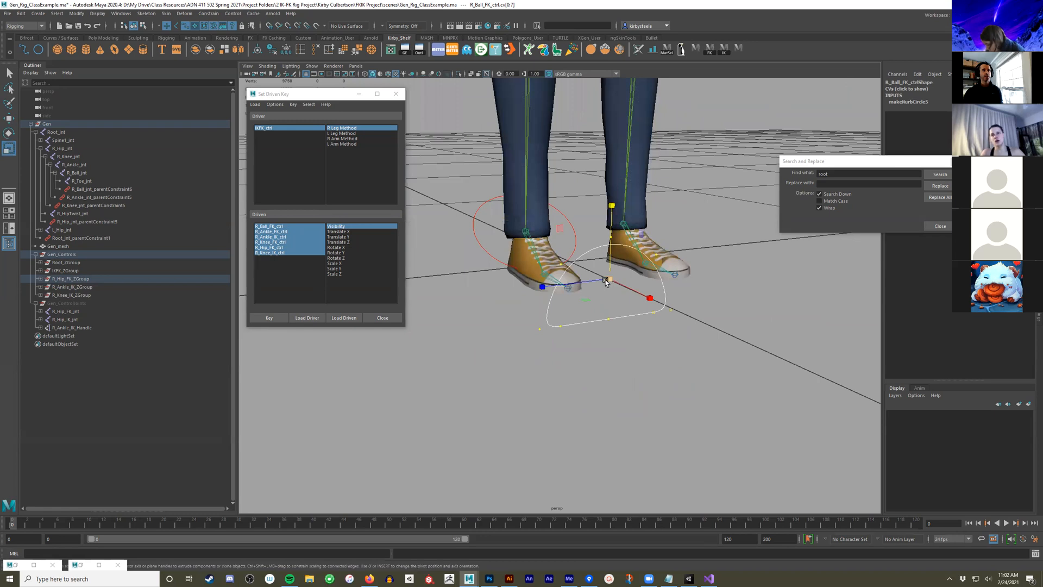
Scale the arched ball FK curve down to about shoe width and adjust its height in front of the toes
{"action": "left_click_drag", "start_coordinate": [569, 297], "coordinate": [564, 299]}
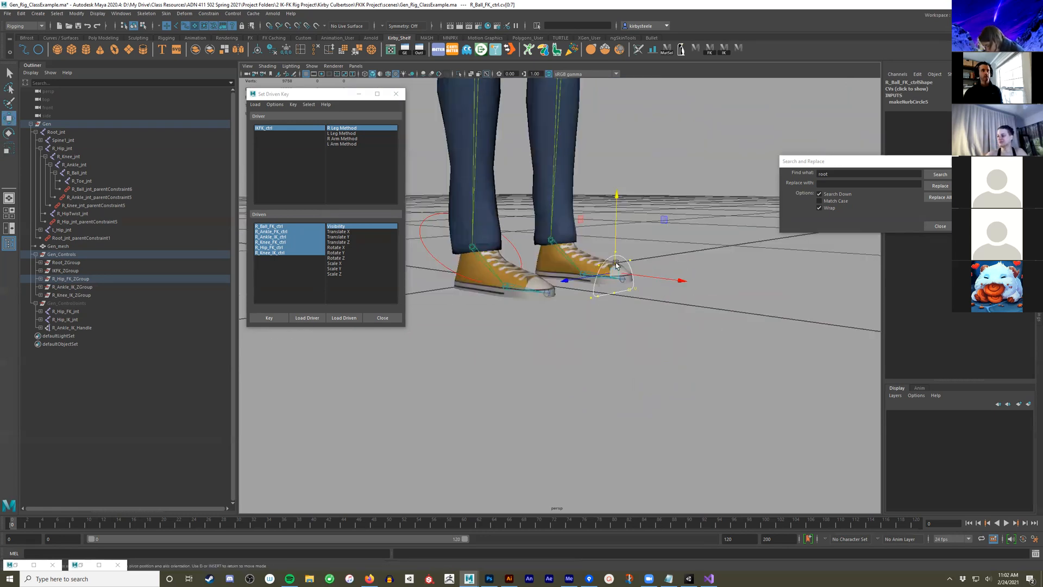
{"action": "left_click_drag", "start_coordinate": [615, 285], "coordinate": [614, 294]}
{"action": "key", "text": "x"}
{"action": "left_click_drag", "start_coordinate": [617, 243], "coordinate": [639, 296]}
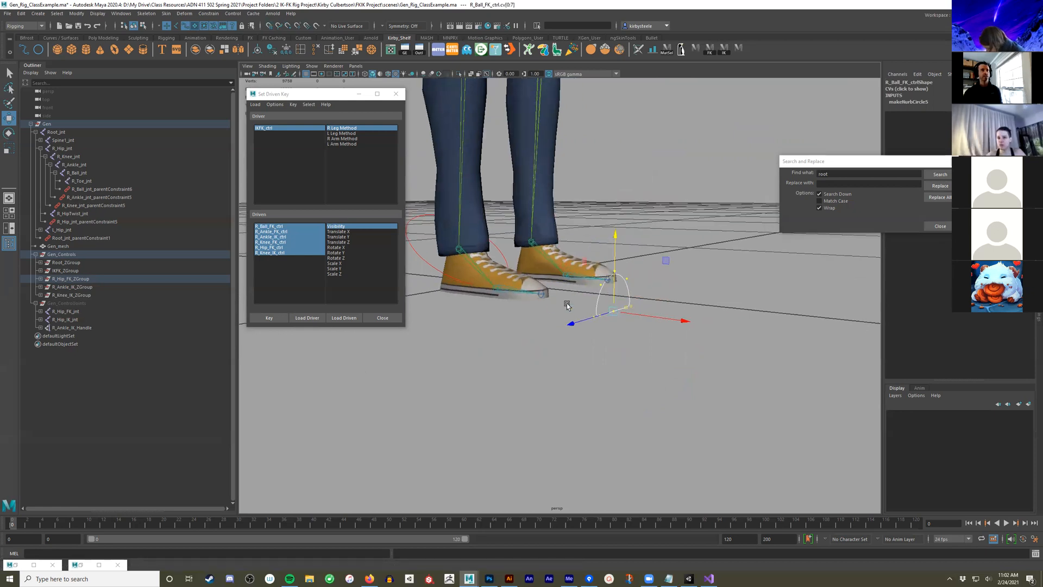
Select all control vertices of R_Ankle_FK_ctrl, then scale and reposition them to fit closely around the right ankle
{"action": "left_click_drag", "start_coordinate": [525, 304], "coordinate": [625, 317], "text": "alt"}
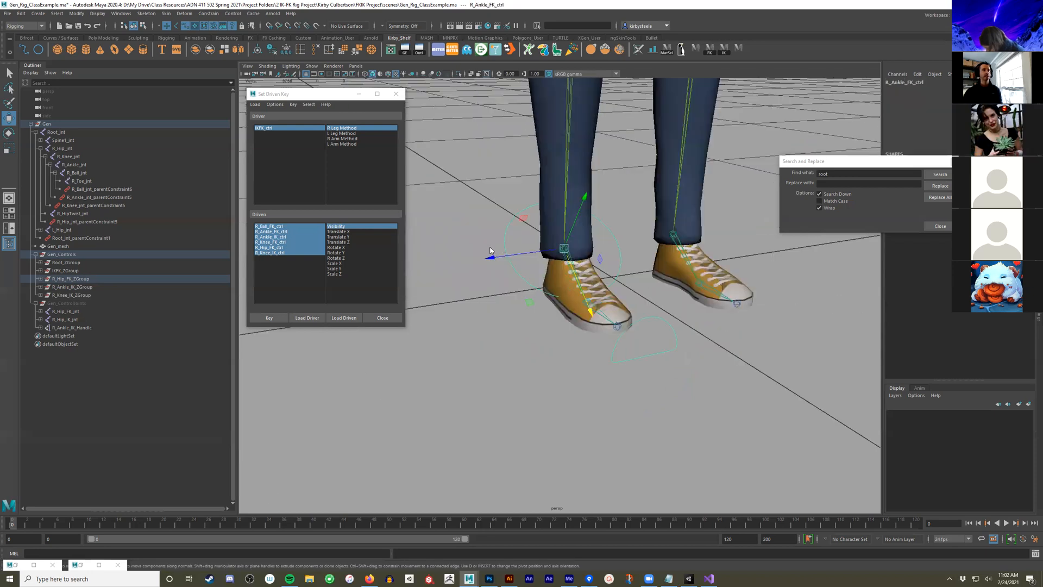
{"action": "left_click_drag", "start_coordinate": [472, 162], "coordinate": [615, 258]}
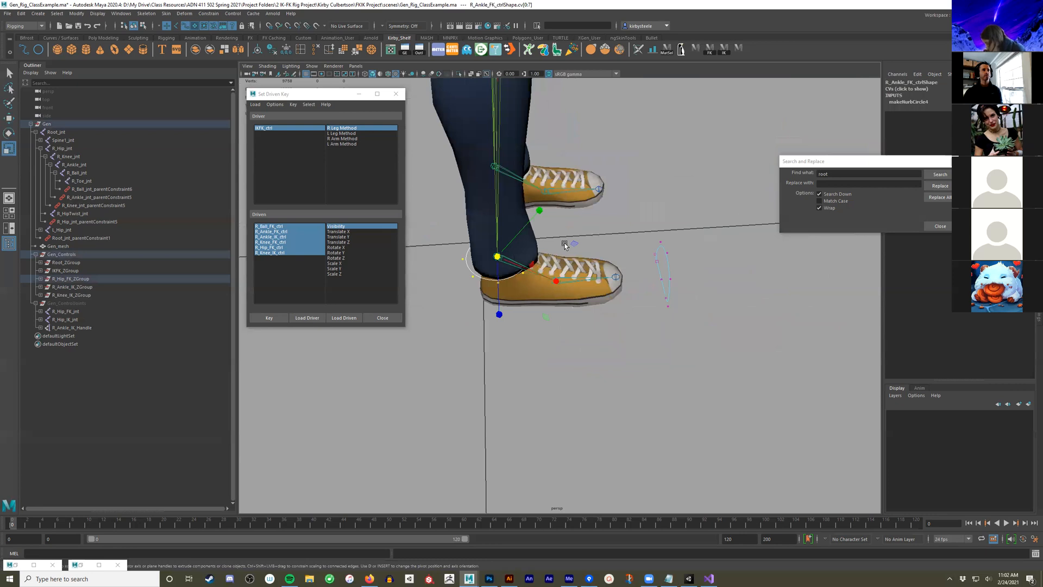
{"action": "key", "text": "w"}
{"action": "left_click_drag", "start_coordinate": [573, 244], "coordinate": [583, 241]}
{"action": "key", "text": "r"}
{"action": "key", "text": "w"}
Move the control vertices of R_Ball_FK_ctrl back over the ball of the right foot
{"action": "left_click_drag", "start_coordinate": [642, 247], "coordinate": [720, 355], "text": "alt"}
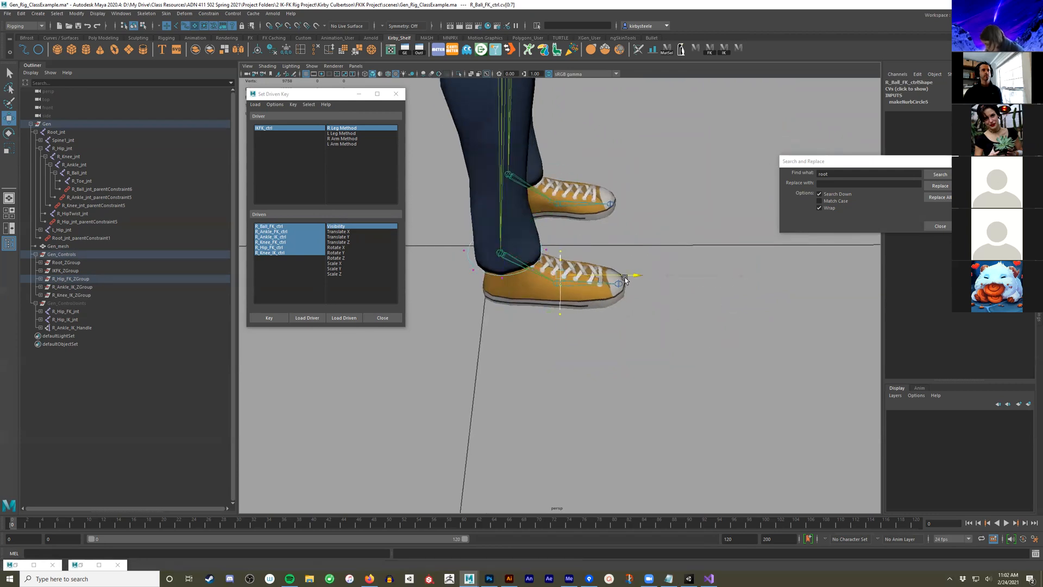
{"action": "left_click_drag", "start_coordinate": [626, 279], "coordinate": [577, 205], "text": "alt"}
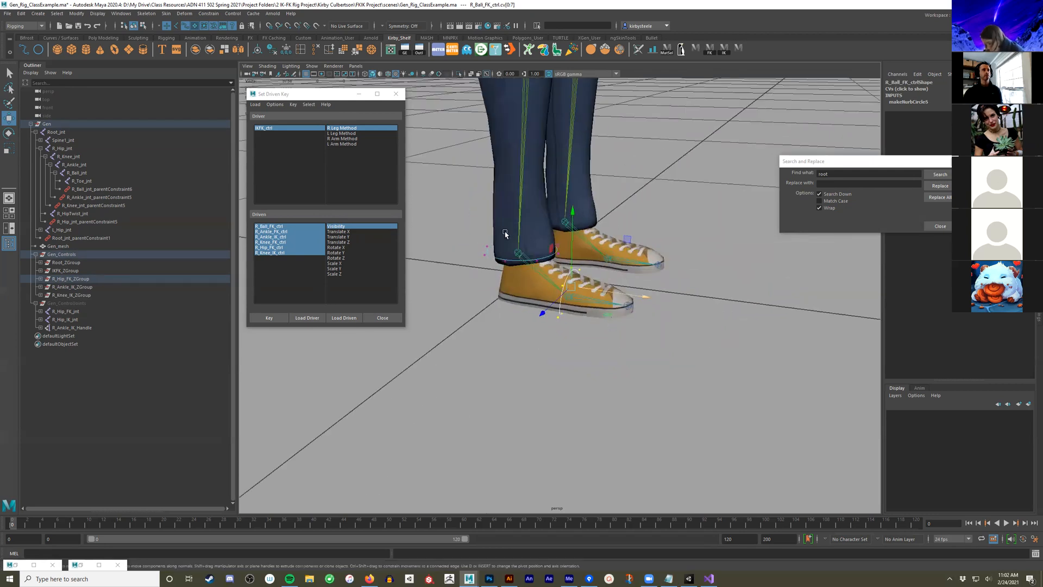
Rotate the control vertices of R_Knee_FK_ctrl level and scale them down to fit around the right knee
{"action": "left_click_drag", "start_coordinate": [505, 233], "coordinate": [474, 242], "text": "alt"}
{"action": "left_click", "coordinate": [486, 225]}
{"action": "right_click", "coordinate": [488, 213]}
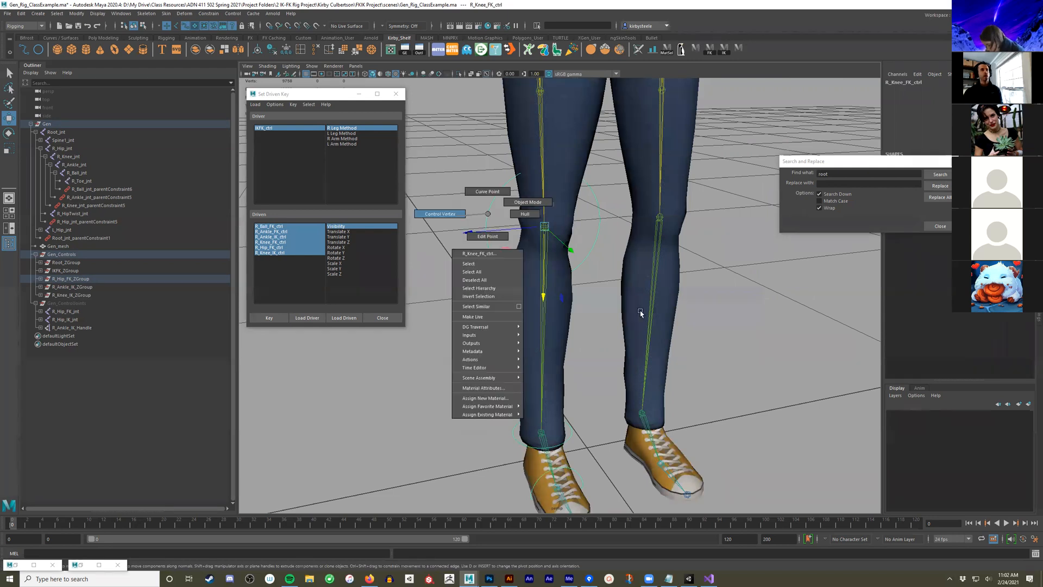
{"action": "key", "text": "e"}
{"action": "left_click_drag", "start_coordinate": [627, 208], "coordinate": [500, 53]}
{"action": "left_click_drag", "start_coordinate": [622, 181], "coordinate": [614, 169]}
{"action": "key", "text": "r"}
{"action": "left_click_drag", "start_coordinate": [530, 231], "coordinate": [525, 232]}
{"action": "middle_click_drag", "start_coordinate": [565, 234], "coordinate": [638, 315], "text": "alt"}
{"action": "left_click_drag", "start_coordinate": [638, 315], "coordinate": [571, 245], "text": "alt"}
Show the control vertices of R_Hip_FK_ctrl and select all of them
{"action": "left_click", "coordinate": [501, 186]}
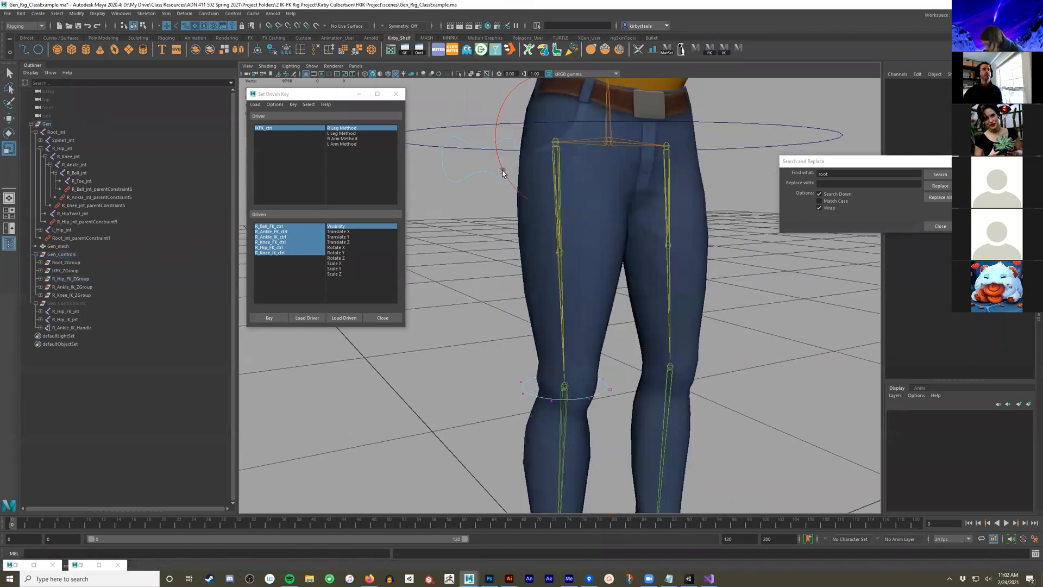
{"action": "left_click", "coordinate": [561, 242]}
{"action": "middle_click_drag", "start_coordinate": [563, 199], "coordinate": [593, 302], "text": "alt"}
{"action": "right_click_drag", "start_coordinate": [558, 189], "coordinate": [526, 190]}
{"action": "left_click_drag", "start_coordinate": [526, 190], "coordinate": [502, 190], "text": "alt"}
{"action": "left_click_drag", "start_coordinate": [441, 118], "coordinate": [658, 372]}
{"action": "key", "text": "e"}
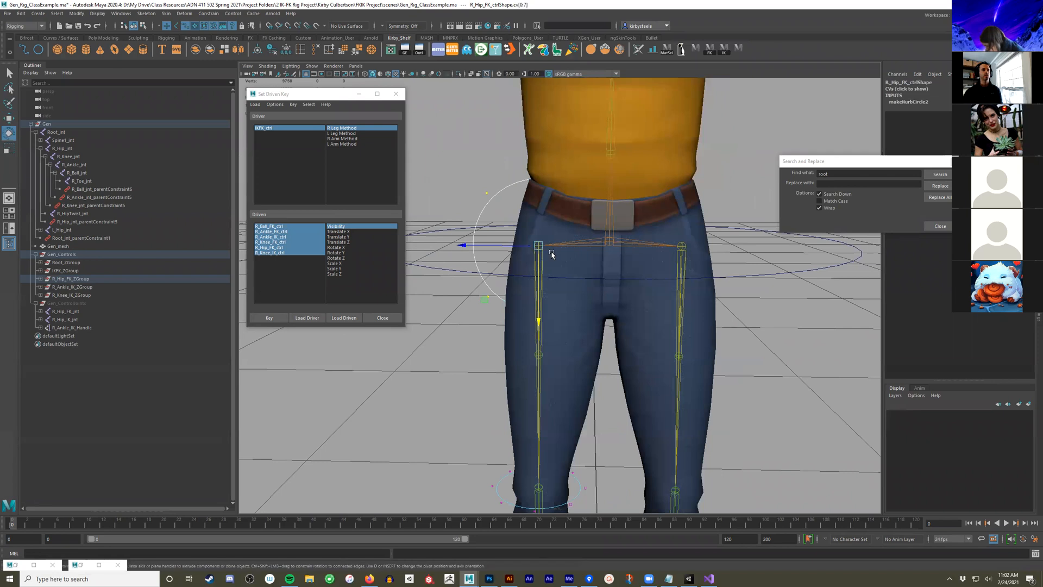
Reshape R_Hip_FK_ctrl into a small circle beside the outer right hip by rotating, moving and scaling its vertices
{"action": "left_click_drag", "start_coordinate": [548, 248], "coordinate": [569, 275], "text": "alt"}
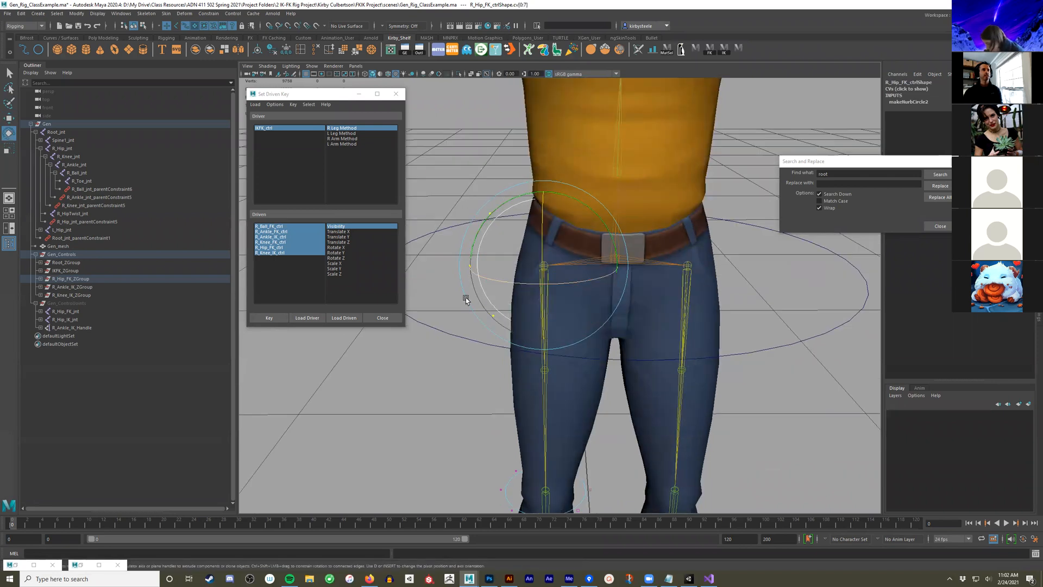
{"action": "middle_click_drag", "start_coordinate": [465, 298], "coordinate": [484, 298]}
{"action": "key", "text": "w"}
{"action": "left_click_drag", "start_coordinate": [524, 267], "coordinate": [652, 278]}
{"action": "key", "text": "r"}
{"action": "key", "text": "w"}
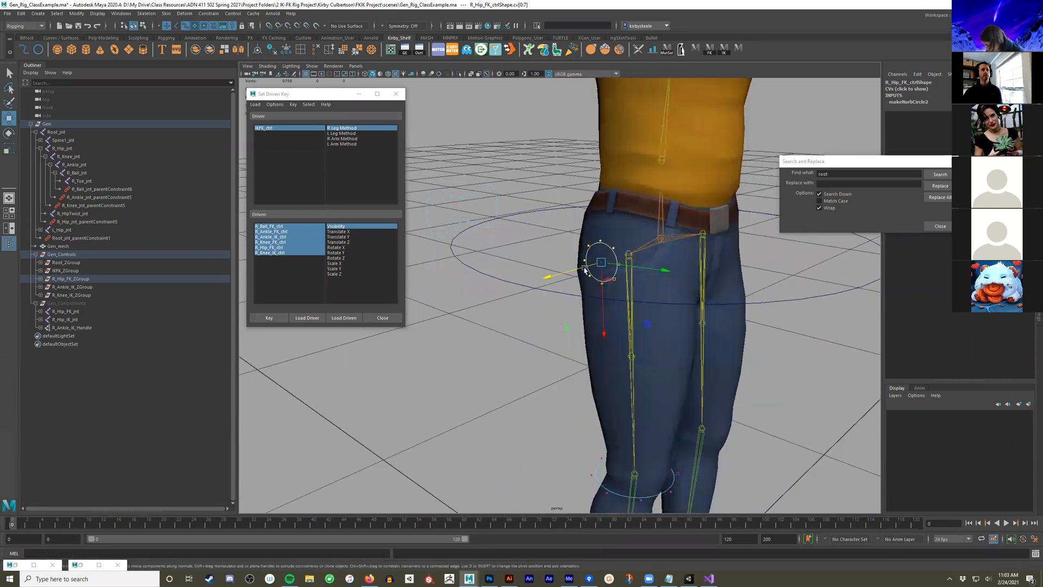
Check the hip FK curve's placement from the front and return it to object mode
{"action": "left_click_drag", "start_coordinate": [584, 270], "coordinate": [531, 288], "text": "alt"}
{"action": "key", "text": "q"}
{"action": "key", "text": "w"}
{"action": "key", "text": "q"}
{"action": "right_click_drag", "start_coordinate": [534, 248], "coordinate": [547, 236]}
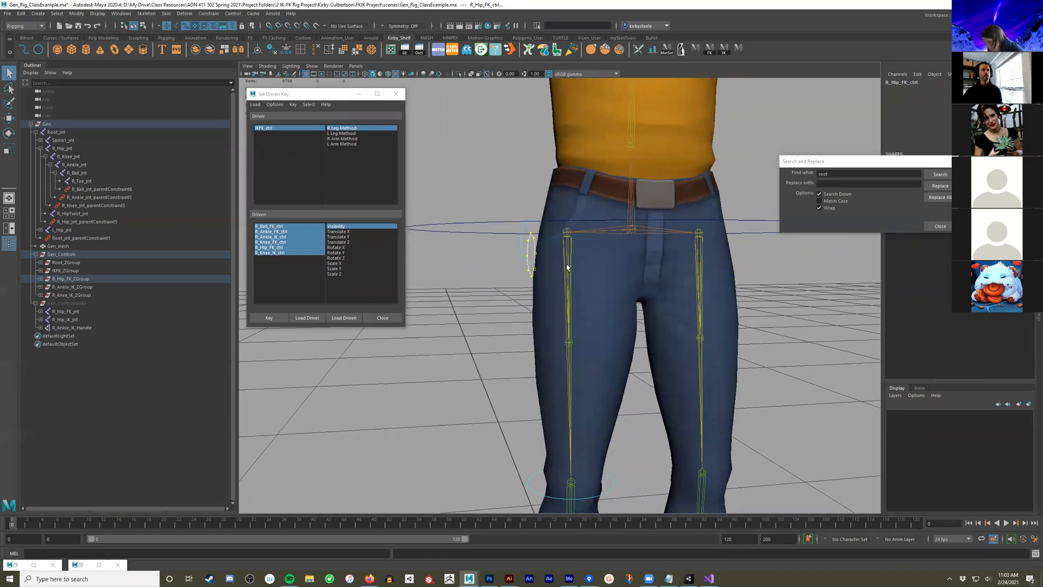
Try rotating R_Hip_FK_ctrl in several directions to test the leg's response, undoing the test rotations
{"action": "left_click", "coordinate": [526, 273]}
{"action": "key", "text": "e"}
{"action": "left_click_drag", "start_coordinate": [526, 274], "coordinate": [535, 282]}
{"action": "key", "text": "ctrl+z"}
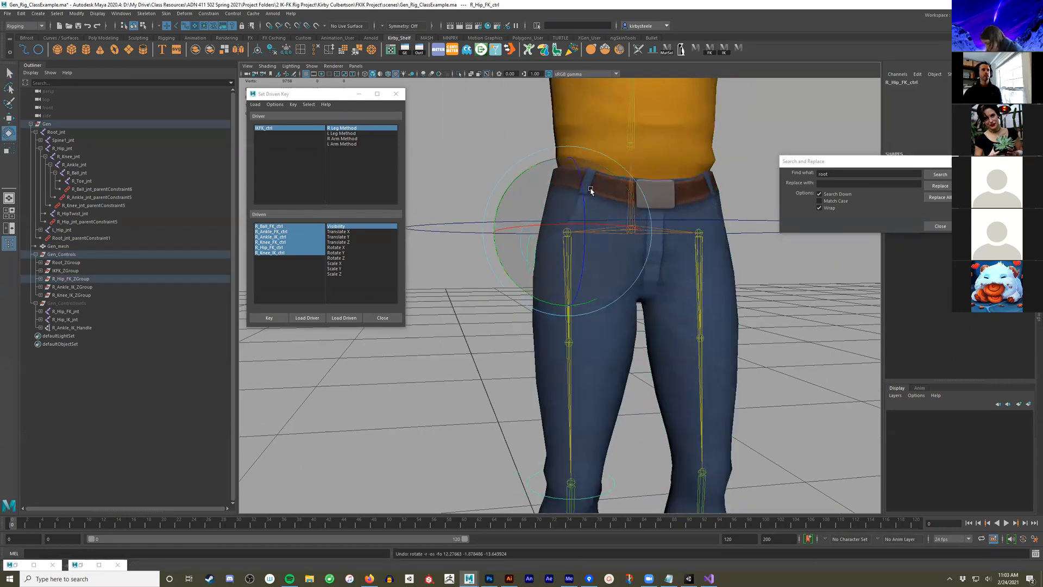
{"action": "left_click_drag", "start_coordinate": [517, 183], "coordinate": [562, 217]}
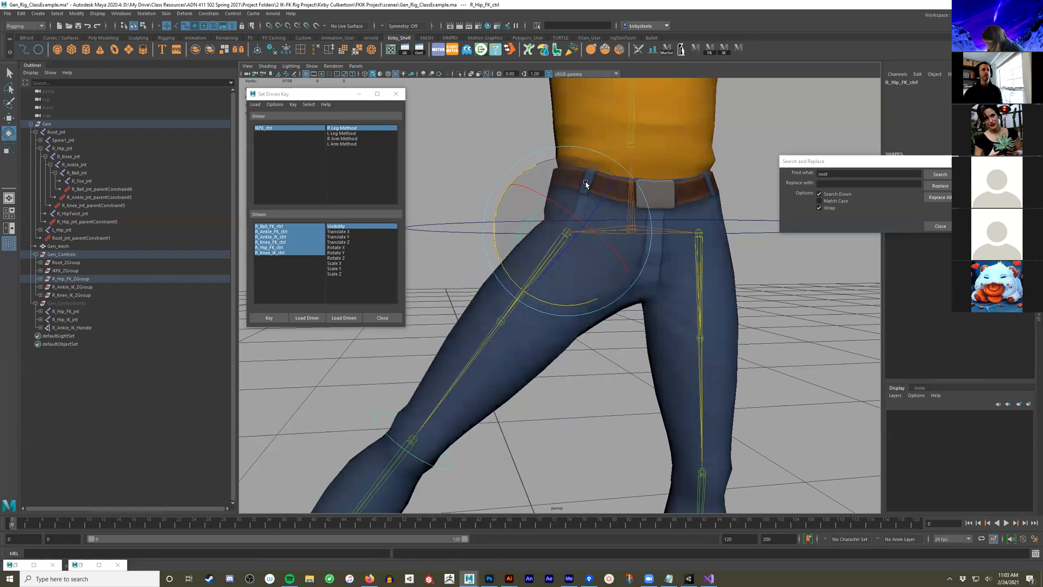
{"action": "left_click_drag", "start_coordinate": [523, 171], "coordinate": [565, 163]}
{"action": "key", "text": "ctrl+z"}
{"action": "left_click_drag", "start_coordinate": [539, 258], "coordinate": [557, 237], "text": "alt"}
{"action": "mouse_move", "coordinate": [556, 246]}
{"action": "left_mouse_down"}
{"action": "mouse_move", "coordinate": [598, 242]}
{"action": "mouse_move", "coordinate": [536, 247]}
{"action": "left_mouse_up"}
{"action": "key", "text": "ctrl+z"}
Return the remaining right-leg FK curve from vertex editing to object mode and clear the selection
{"action": "right_click_drag", "start_coordinate": [635, 256], "coordinate": [525, 237], "text": "alt"}
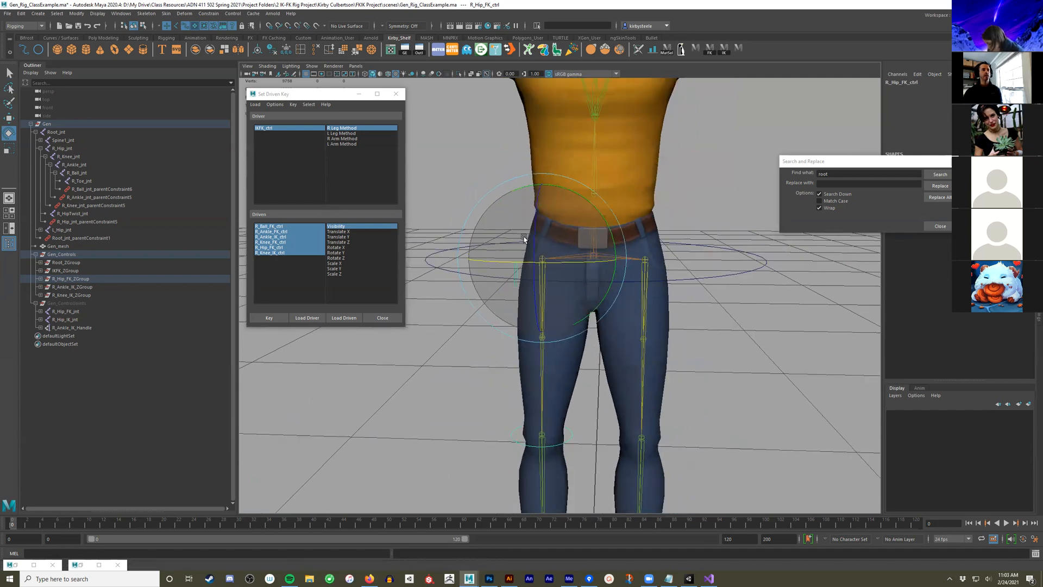
{"action": "middle_click_drag", "start_coordinate": [621, 341], "coordinate": [627, 280], "text": "alt"}
{"action": "left_click_drag", "start_coordinate": [578, 222], "coordinate": [647, 264], "text": "alt"}
{"action": "left_click_drag", "start_coordinate": [625, 202], "coordinate": [584, 193], "text": "alt"}
{"action": "key", "text": "q"}
{"action": "right_click_drag", "start_coordinate": [555, 141], "coordinate": [587, 128]}
{"action": "left_click", "coordinate": [709, 220]}
Review the reshaped right-leg FK controls and close the Set Driven Key window
{"action": "right_click_drag", "start_coordinate": [732, 267], "coordinate": [627, 163], "text": "alt"}
{"action": "middle_click_drag", "start_coordinate": [628, 163], "coordinate": [573, 154], "text": "alt"}
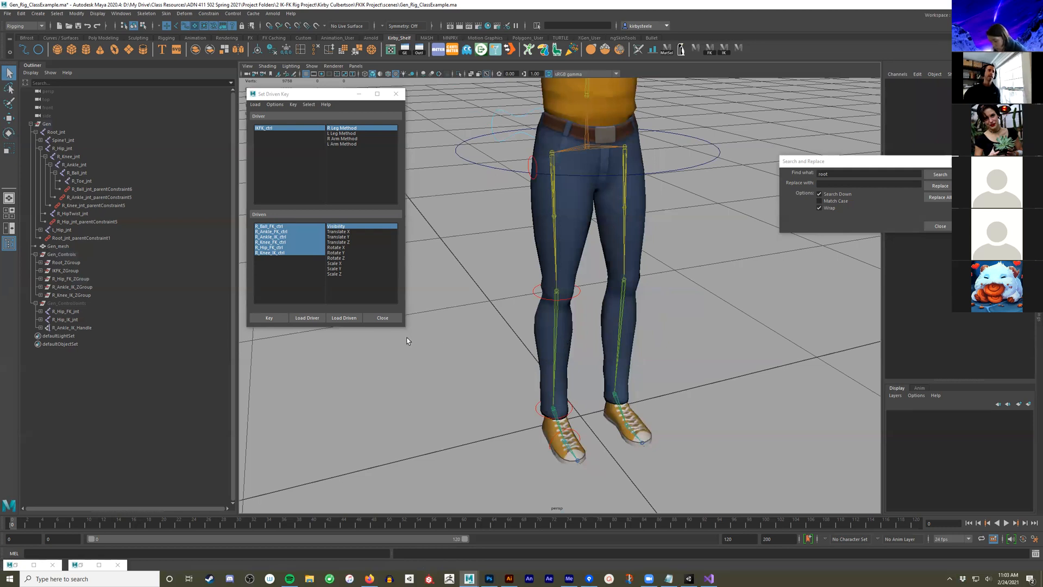
{"action": "left_click", "coordinate": [386, 318]}
{"action": "middle_click_drag", "start_coordinate": [698, 227], "coordinate": [698, 304], "text": "alt"}
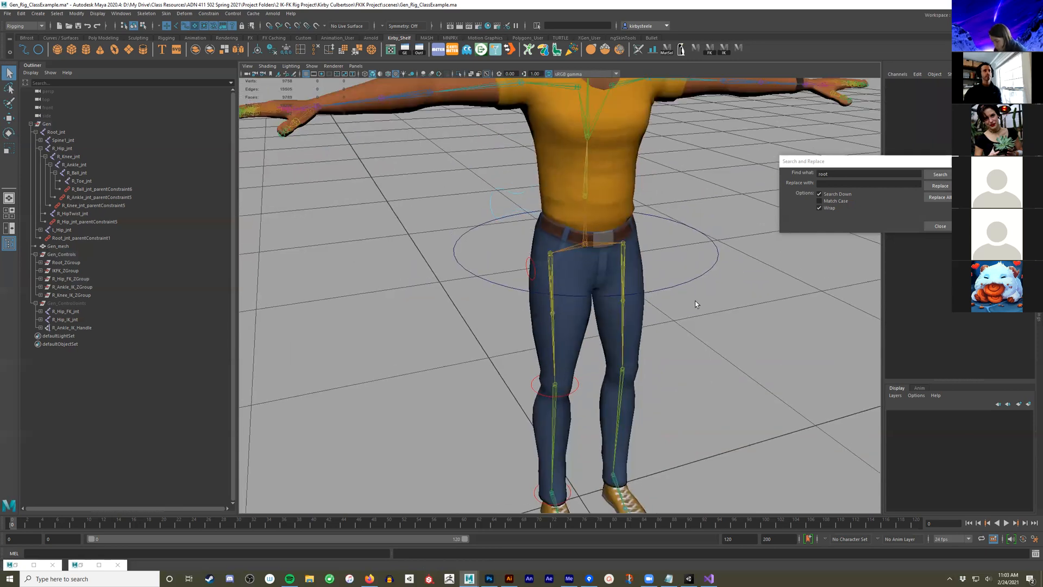
Hide Gen_mesh so that only the right hand's joints show
{"action": "left_click_drag", "start_coordinate": [698, 304], "coordinate": [607, 261], "text": "alt"}
{"action": "middle_click_drag", "start_coordinate": [571, 331], "coordinate": [565, 272], "text": "alt"}
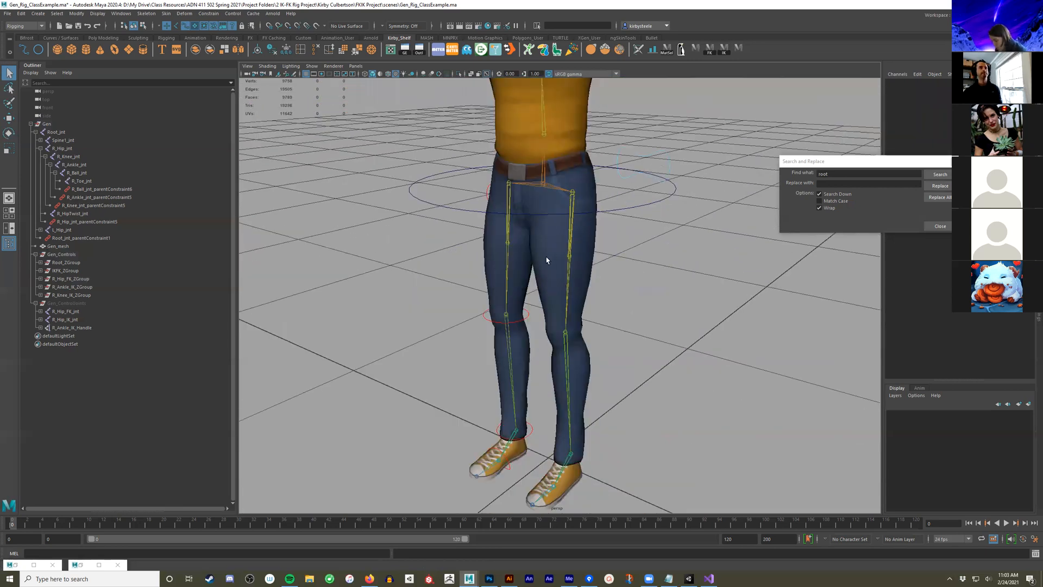
{"action": "right_click_drag", "start_coordinate": [549, 212], "coordinate": [484, 311], "text": "alt"}
{"action": "left_click_drag", "start_coordinate": [475, 360], "coordinate": [544, 369], "text": "alt"}
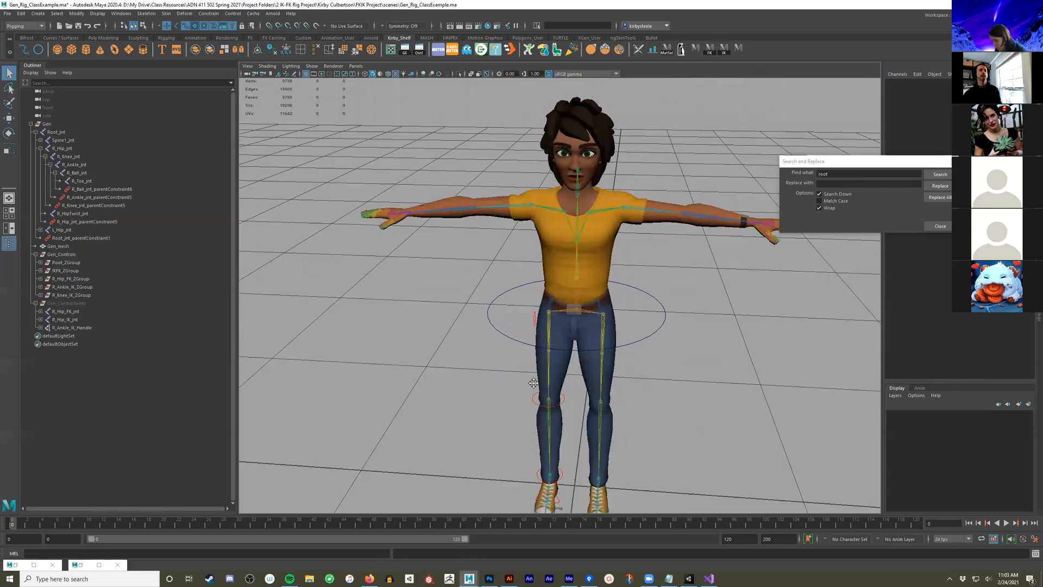
{"action": "right_click_drag", "start_coordinate": [543, 370], "coordinate": [612, 397], "text": "alt"}
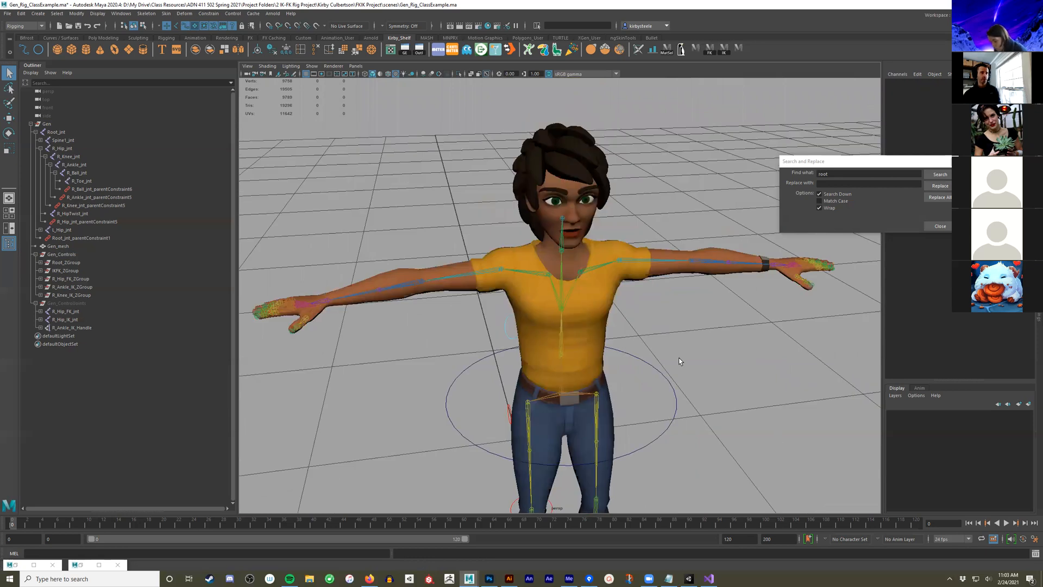
{"action": "left_click_drag", "start_coordinate": [679, 362], "coordinate": [678, 355], "text": "alt"}
{"action": "left_click", "coordinate": [570, 369]}
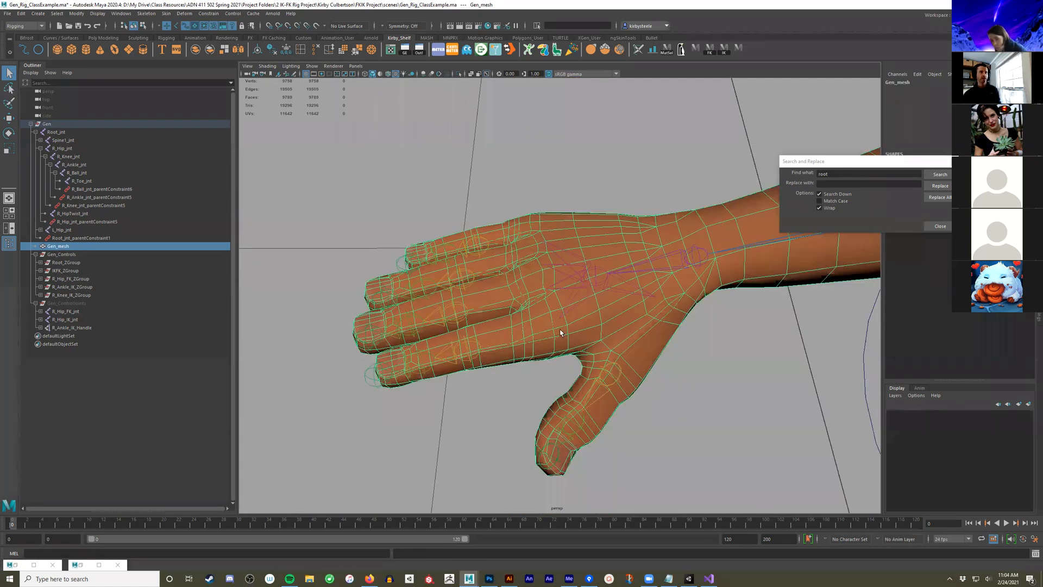
{"action": "key", "text": "ctrl+h"}
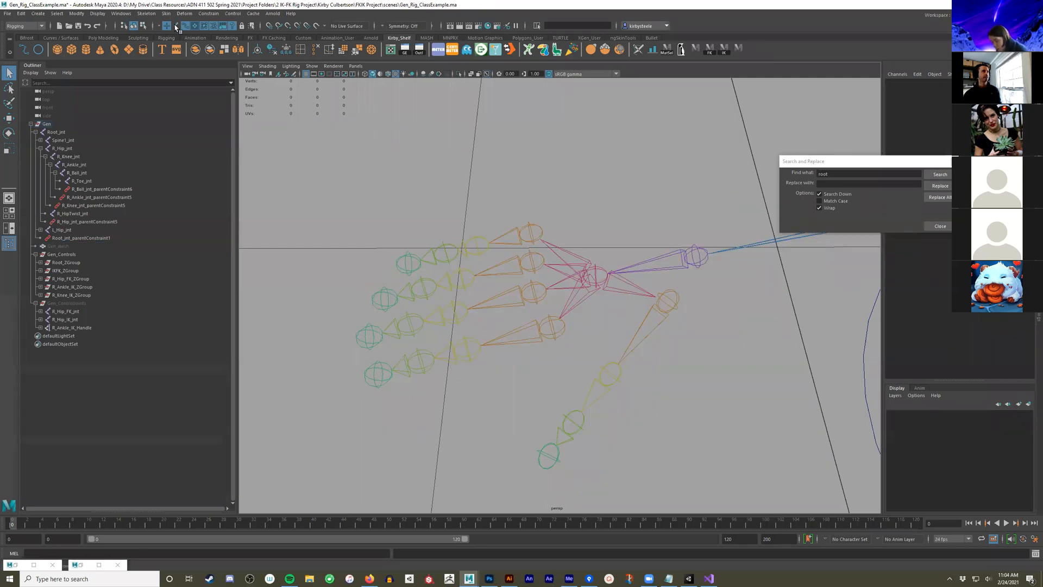
Locate R_Pointer1_jnt in the joint hierarchy and expand its chain down to R_Pointer4_jnt
{"action": "left_click", "coordinate": [553, 323]}
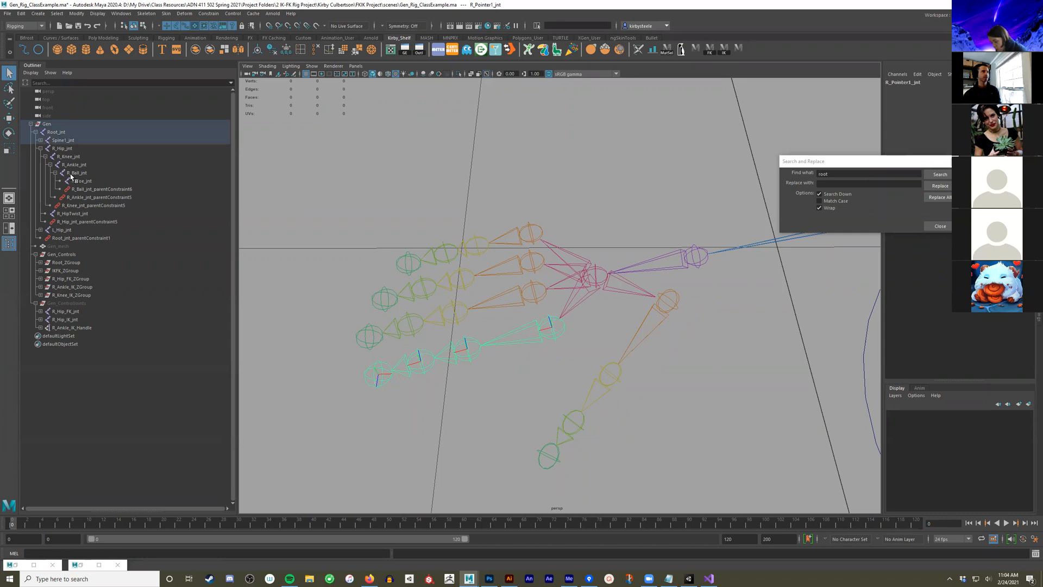
{"action": "left_click", "coordinate": [74, 214]}
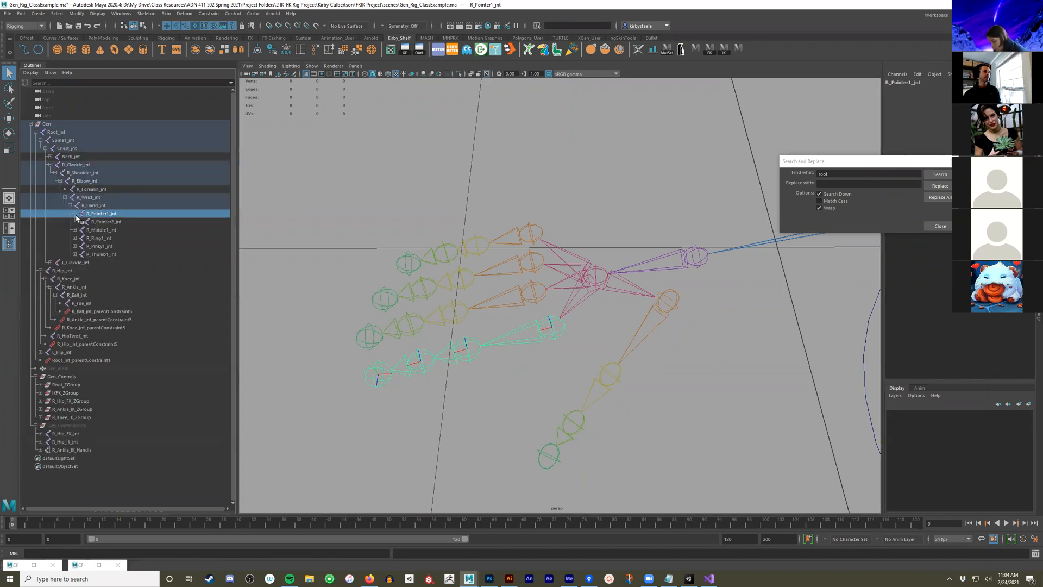
{"action": "left_click", "coordinate": [80, 222]}
{"action": "left_click", "coordinate": [84, 230]}
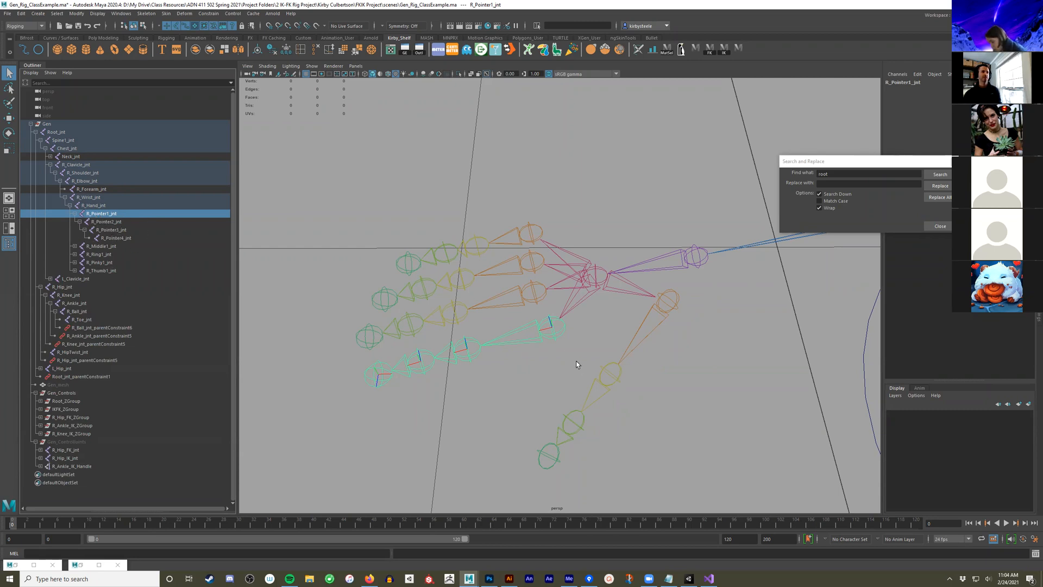
{"action": "left_click", "coordinate": [538, 337]}
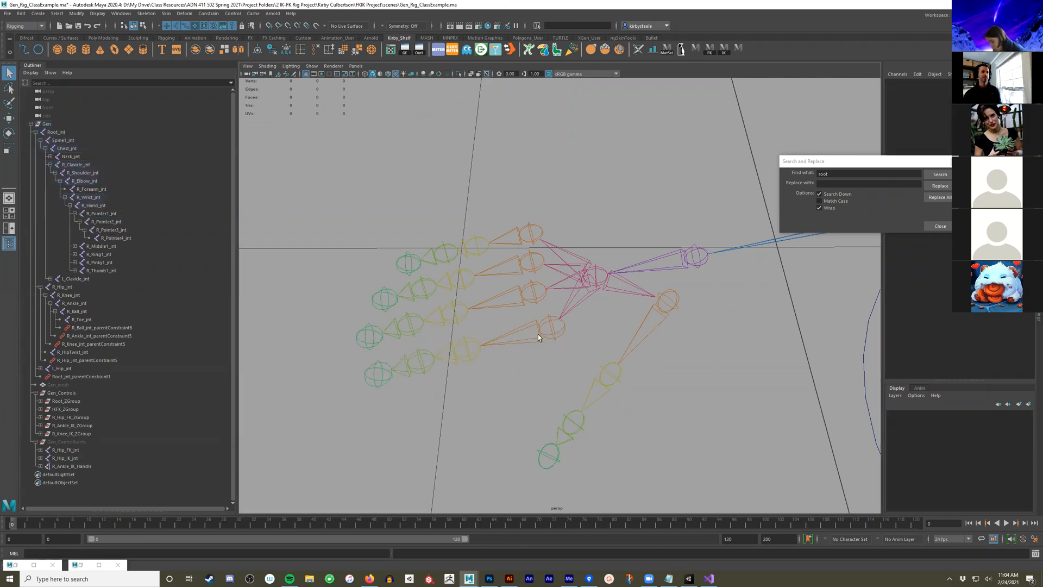
Generate FK controls for R_Pointer1_jnt, R_Pointer2_jnt and R_Pointer3_jnt with the FK script, adding R_Hand_jnt last to the selection
{"action": "left_click", "coordinate": [107, 215]}
{"action": "left_click", "coordinate": [112, 224], "text": "ctrl"}
{"action": "left_click", "coordinate": [114, 230], "text": "ctrl"}
{"action": "left_click", "coordinate": [102, 208], "text": "ctrl"}
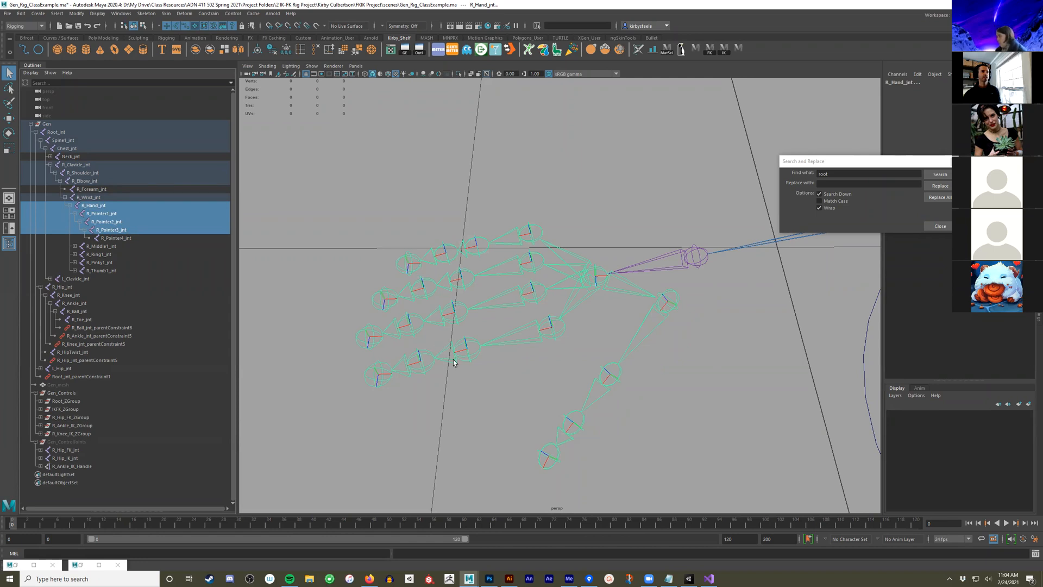
{"action": "left_click", "coordinate": [713, 50]}
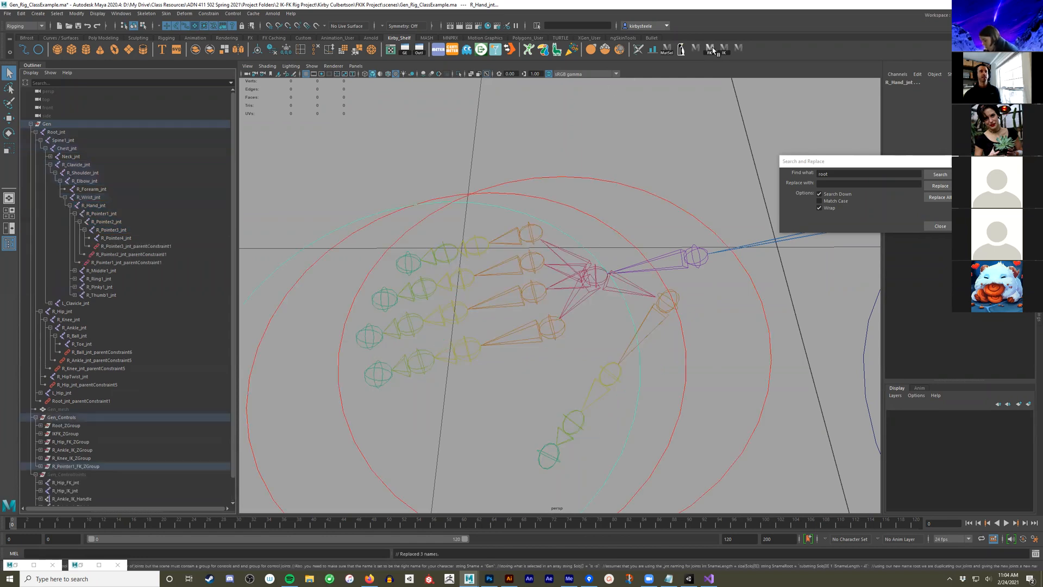
{"action": "right_click_drag", "start_coordinate": [553, 273], "coordinate": [500, 325], "text": "alt"}
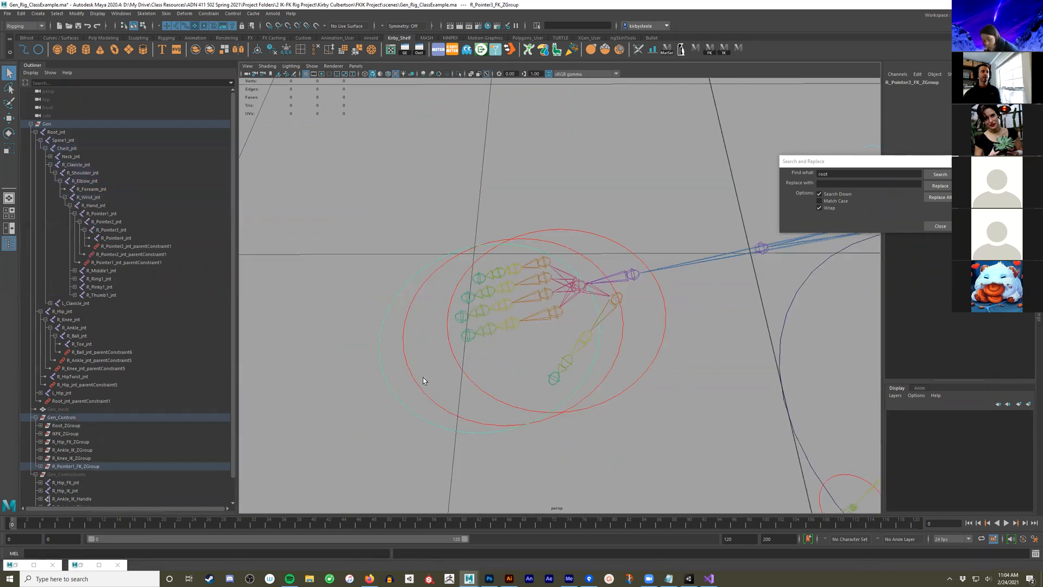
{"action": "left_click_drag", "start_coordinate": [414, 356], "coordinate": [413, 349], "text": "alt"}
{"action": "left_click", "coordinate": [413, 349]}
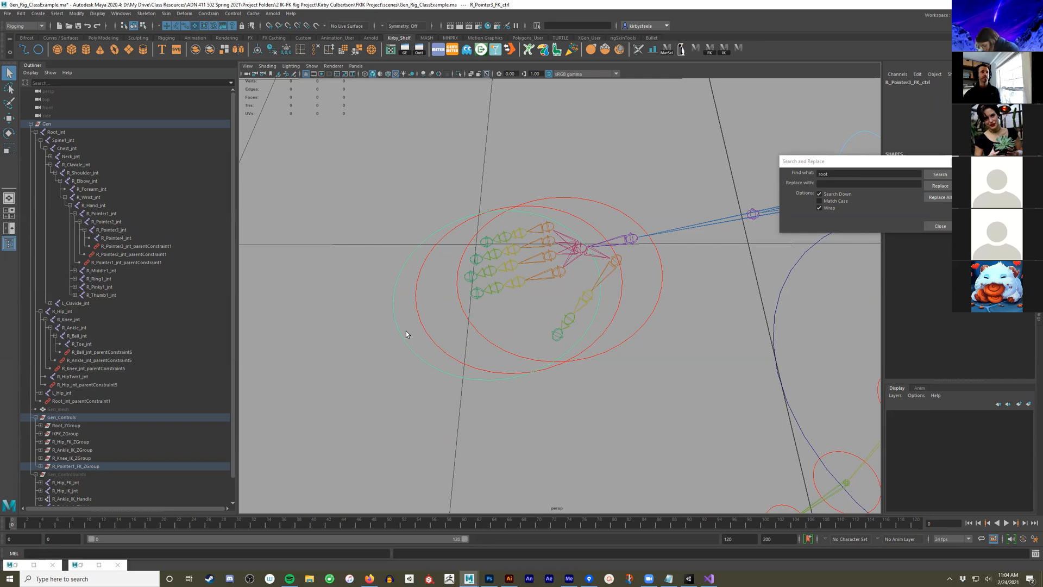
{"action": "right_click_drag", "start_coordinate": [396, 326], "coordinate": [348, 329]}
{"action": "left_click_drag", "start_coordinate": [348, 330], "coordinate": [336, 313], "text": "alt"}
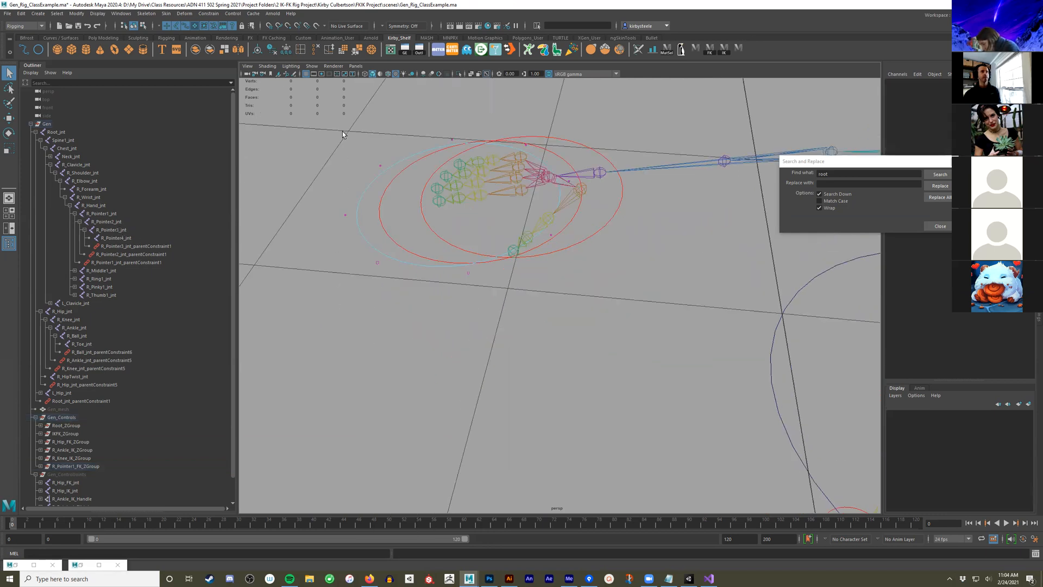
{"action": "key", "text": "f"}
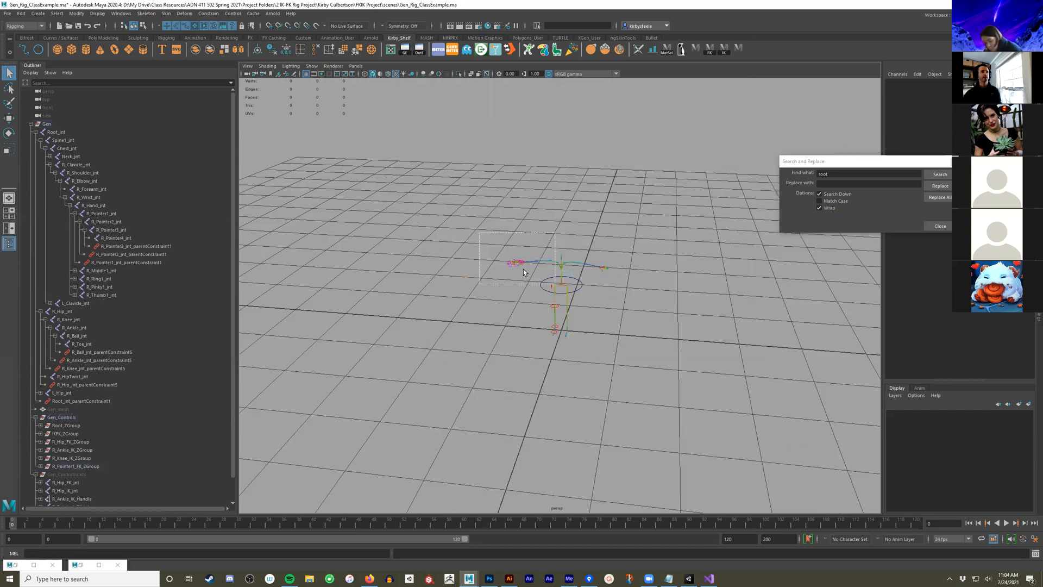
{"action": "left_click", "coordinate": [557, 283]}
{"action": "key", "text": "f"}
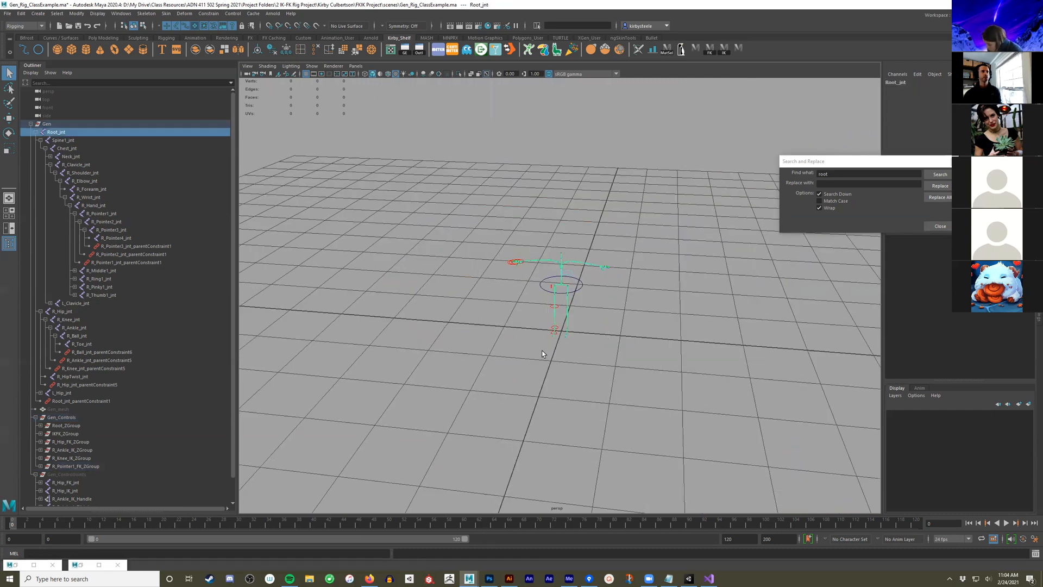
{"action": "key", "text": "bracketleft"}
{"action": "key", "text": "bracketleft"}
{"action": "key", "text": "bracketleft"}
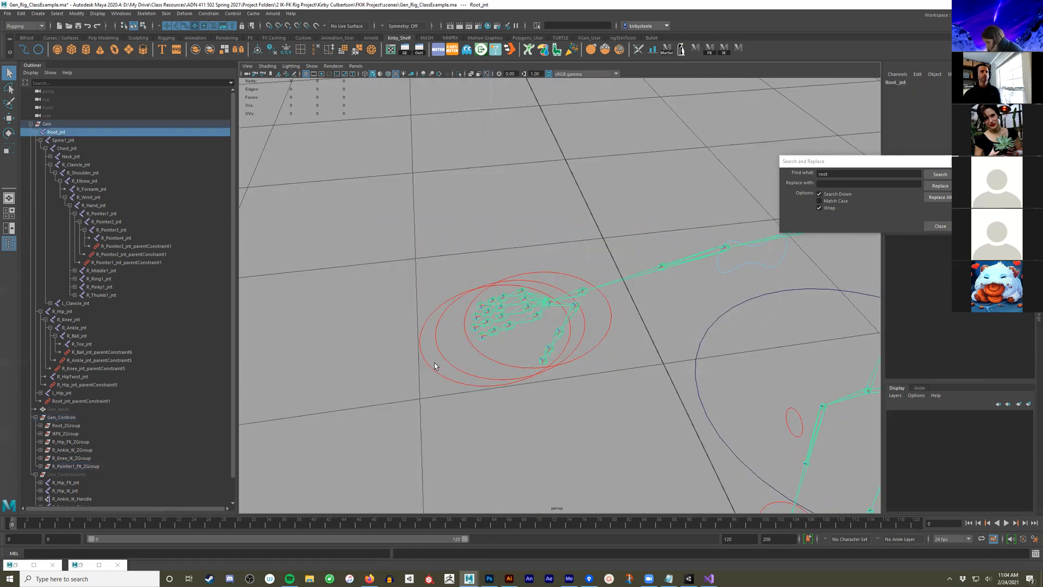
{"action": "key", "text": "ctrl+z"}
Disable joint selection and switch R_Pointer3_FK_ctrl to control vertex editing, undoing the first vertex selection
{"action": "left_click", "coordinate": [178, 27]}
{"action": "left_click_drag", "start_coordinate": [417, 293], "coordinate": [404, 292], "text": "alt"}
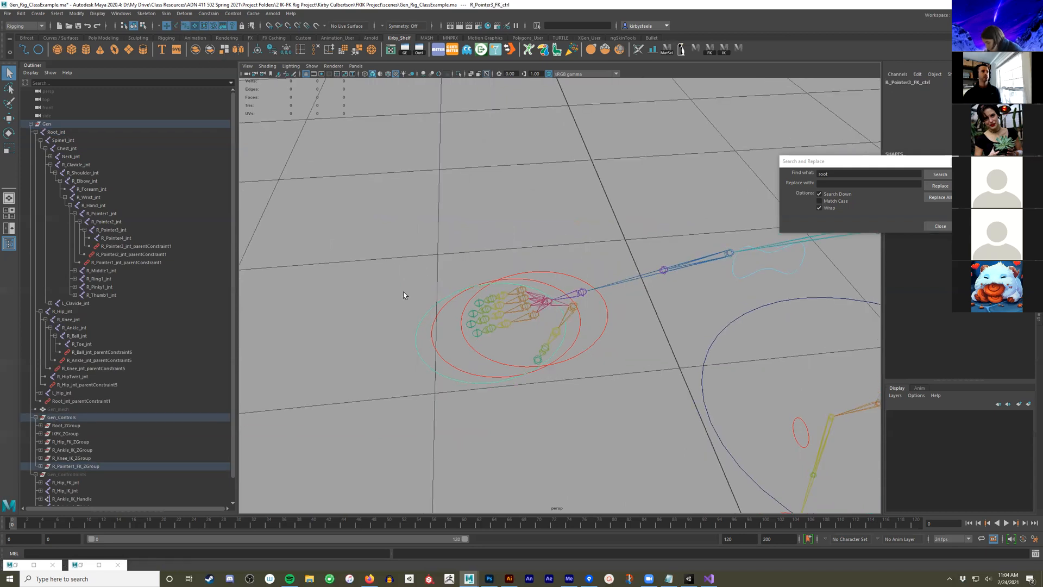
{"action": "right_click", "coordinate": [418, 357]}
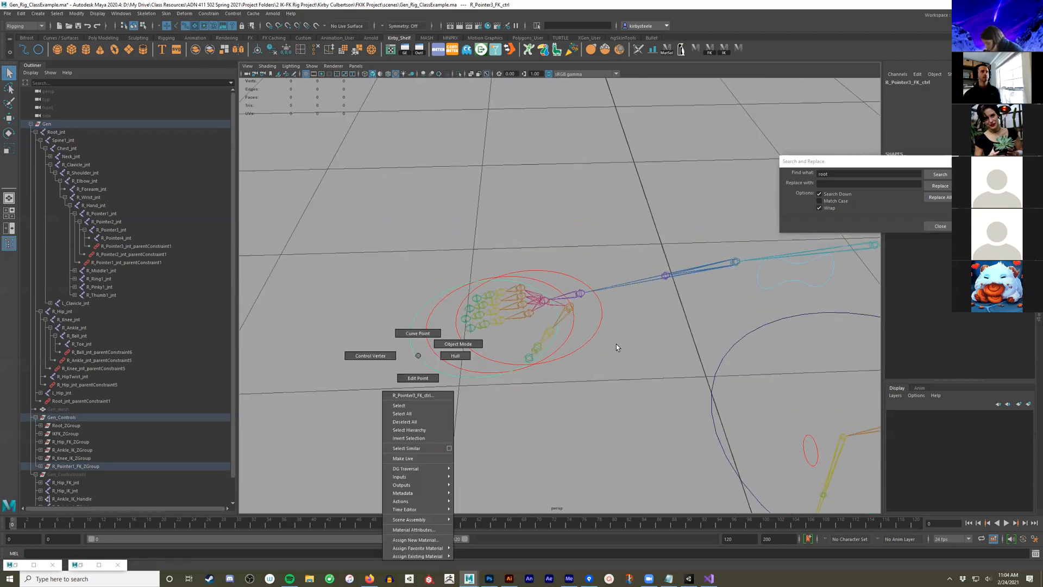
{"action": "left_click", "coordinate": [371, 356]}
{"action": "key", "text": "r"}
{"action": "left_click_drag", "start_coordinate": [387, 257], "coordinate": [578, 401]}
{"action": "key", "text": "ctrl+z"}
{"action": "key", "text": "ctrl+z"}
Move the control vertices of all three pointer FK curves together slightly upward
{"action": "right_click_drag", "start_coordinate": [572, 353], "coordinate": [512, 353]}
{"action": "left_click_drag", "start_coordinate": [678, 456], "coordinate": [679, 456]}
{"action": "key", "text": "w"}
{"action": "left_click_drag", "start_coordinate": [502, 293], "coordinate": [502, 281]}
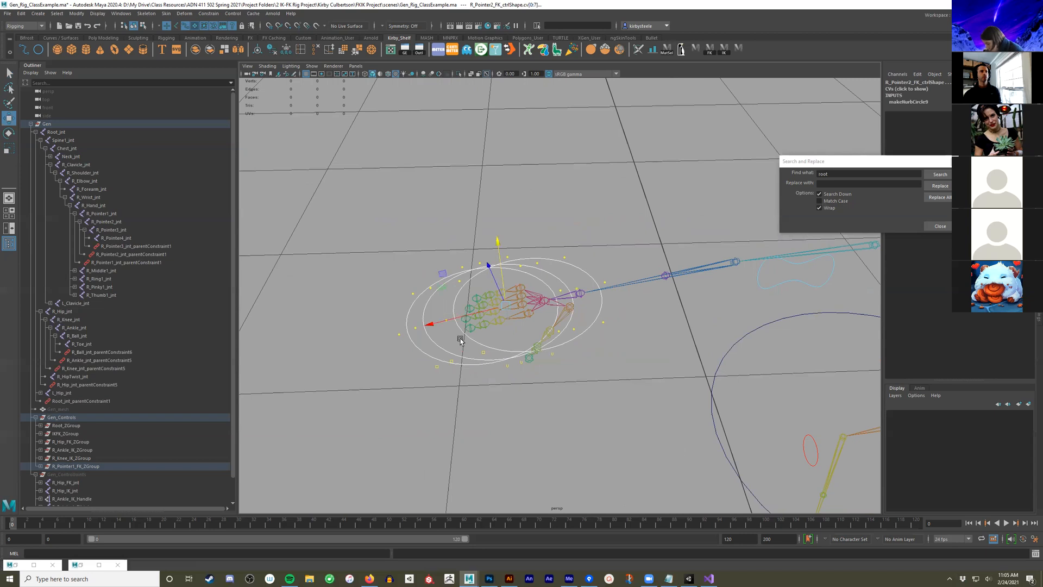
Scale all control vertices of R_Pointer3_FK_ctrl down to a small ring around the pointer finger
{"action": "left_click", "coordinate": [417, 348]}
{"action": "right_click_drag", "start_coordinate": [419, 338], "coordinate": [369, 336]}
{"action": "left_click_drag", "start_coordinate": [357, 240], "coordinate": [627, 432]}
{"action": "key", "text": "r"}
{"action": "left_click_drag", "start_coordinate": [483, 314], "coordinate": [378, 340]}
{"action": "key", "text": "q"}
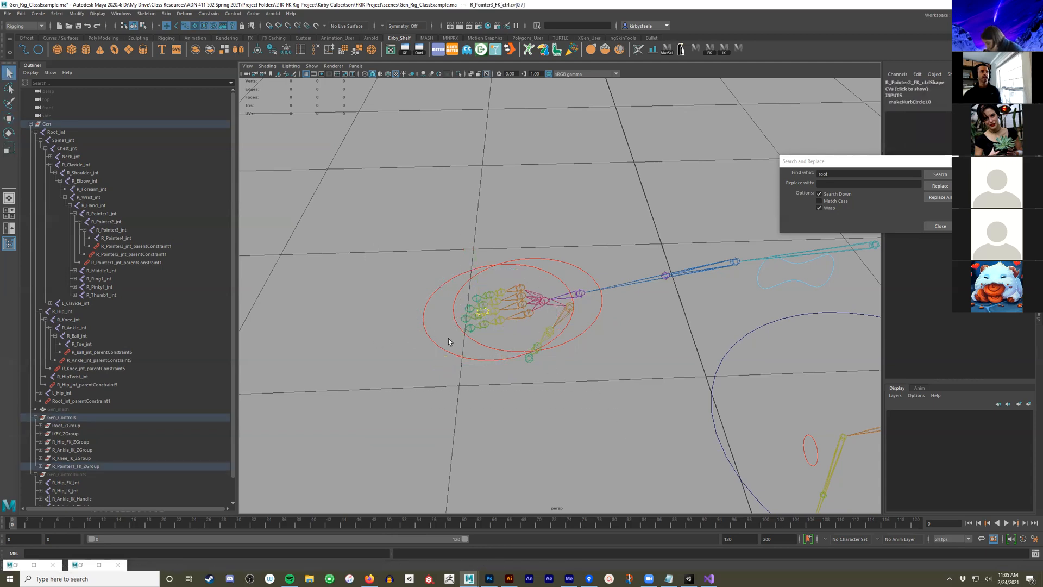
Scale all control vertices of R_Pointer2_FK_ctrl down to finger size around its joint
{"action": "right_click_drag", "start_coordinate": [437, 346], "coordinate": [406, 339]}
{"action": "left_click_drag", "start_coordinate": [363, 212], "coordinate": [611, 411]}
{"action": "key", "text": "r"}
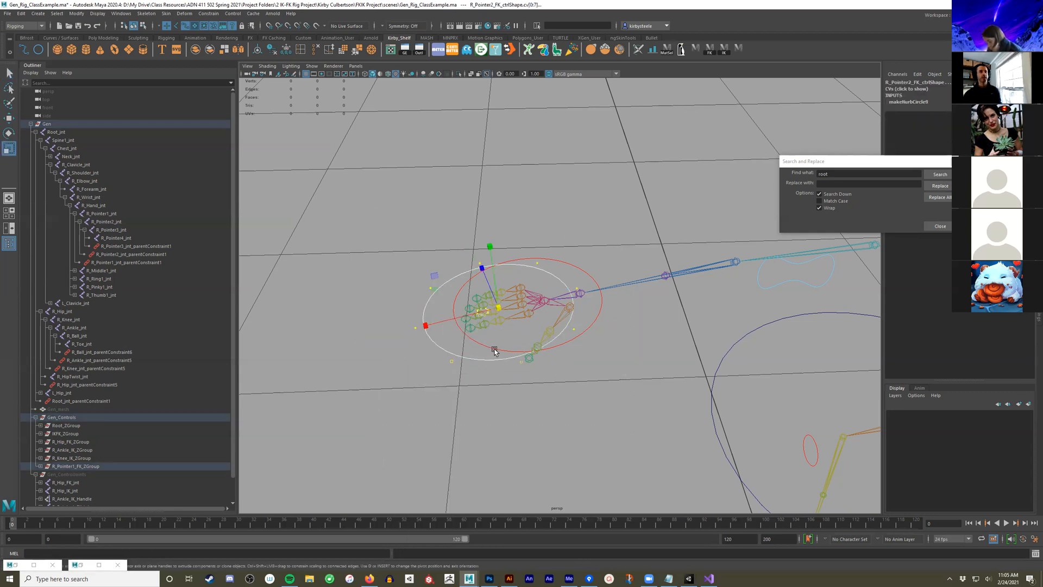
{"action": "left_click", "coordinate": [495, 349]}
{"action": "left_click_drag", "start_coordinate": [367, 192], "coordinate": [628, 439]}
{"action": "left_click_drag", "start_coordinate": [500, 307], "coordinate": [399, 332]}
Shrink R_Pointer1_FK_ctrl to finger size by scaling all of its control vertices, and try to return it to object mode
{"action": "left_click", "coordinate": [591, 333]}
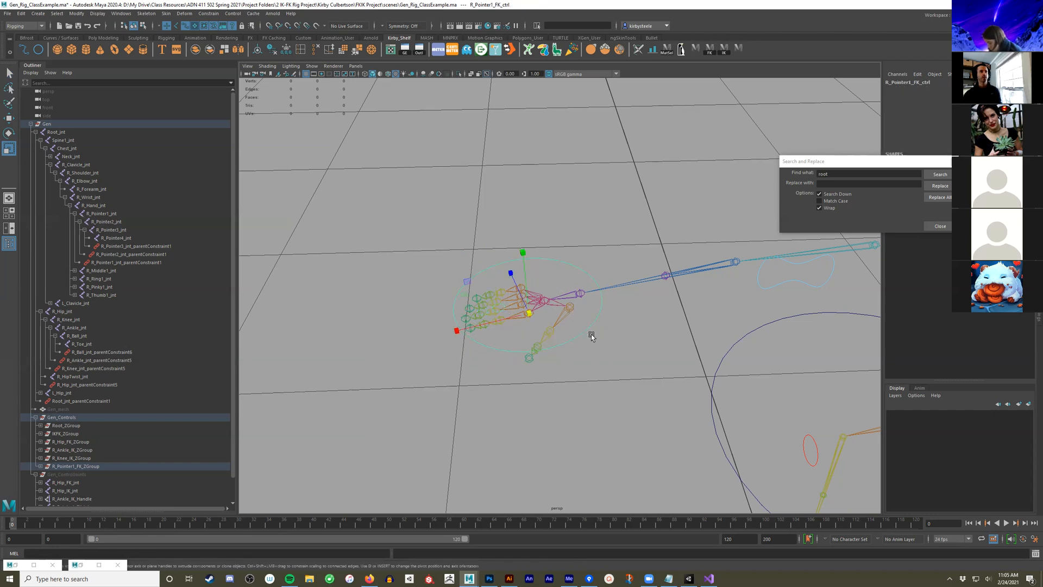
{"action": "right_click_drag", "start_coordinate": [582, 325], "coordinate": [516, 305]}
{"action": "left_click_drag", "start_coordinate": [393, 221], "coordinate": [686, 432]}
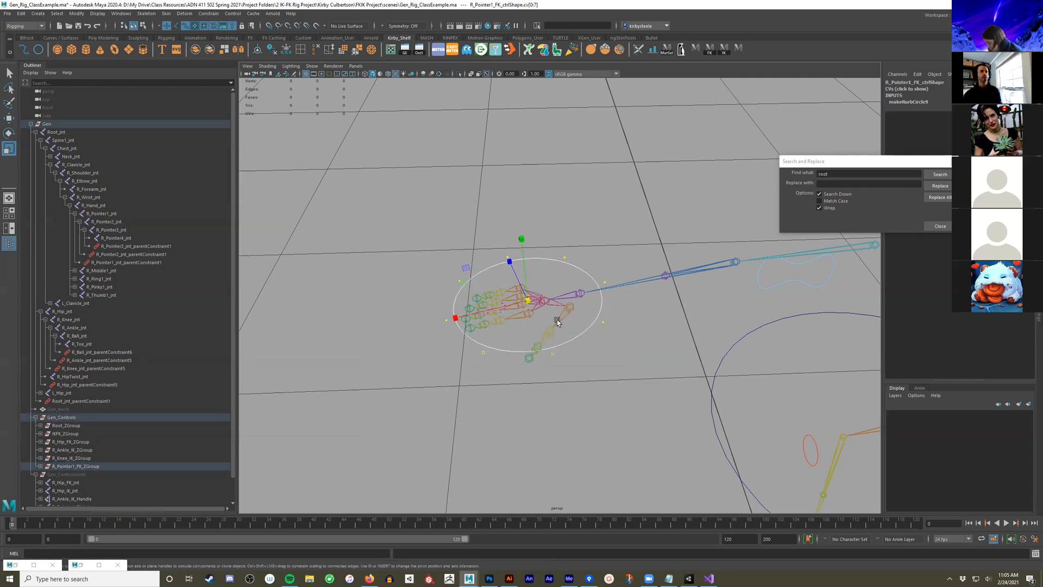
{"action": "left_click_drag", "start_coordinate": [530, 302], "coordinate": [424, 329]}
{"action": "key", "text": "q"}
{"action": "right_click", "coordinate": [530, 300]}
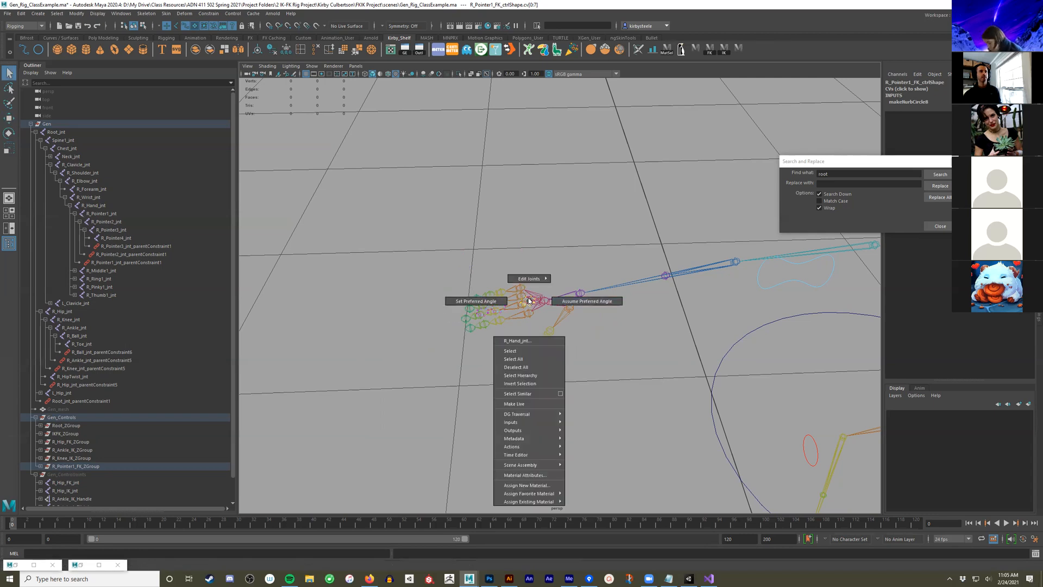
{"action": "left_click_drag", "start_coordinate": [510, 324], "coordinate": [489, 305], "text": "alt"}
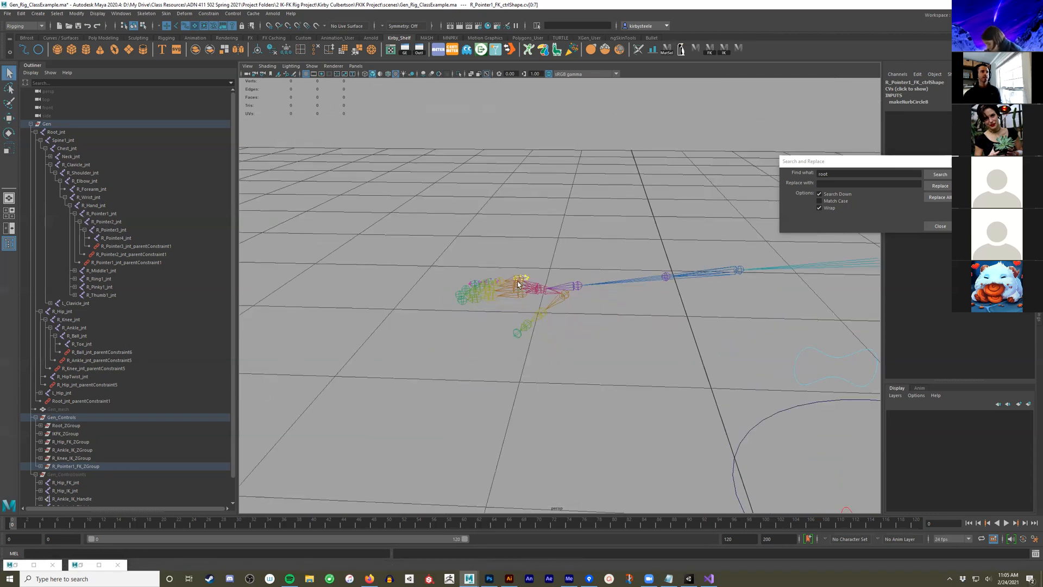
{"action": "right_click_drag", "start_coordinate": [517, 284], "coordinate": [541, 276]}
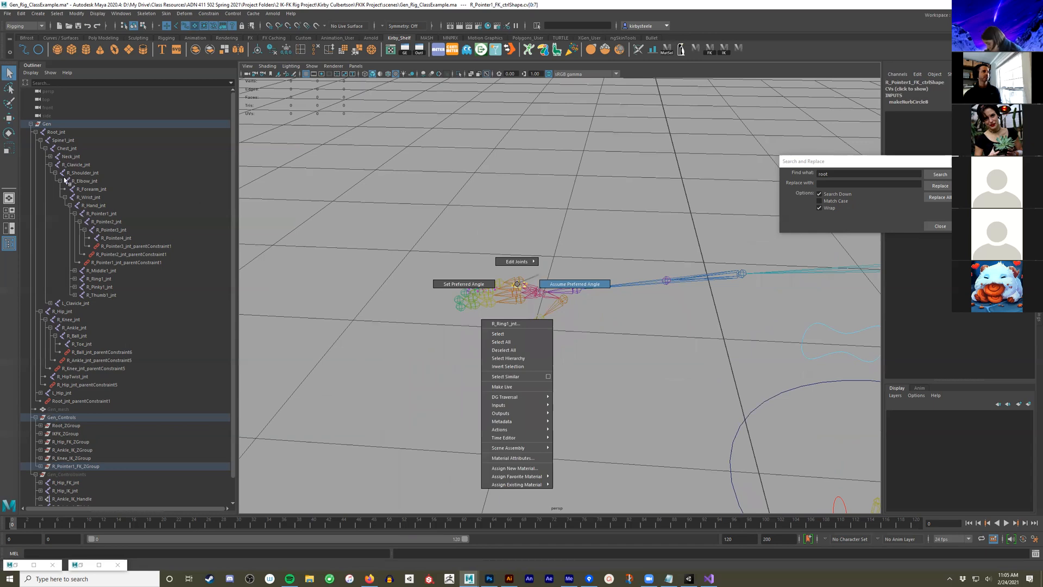
Unhide Gen_mesh and view the resized pointer controls against the right hand
{"action": "left_click", "coordinate": [69, 409]}
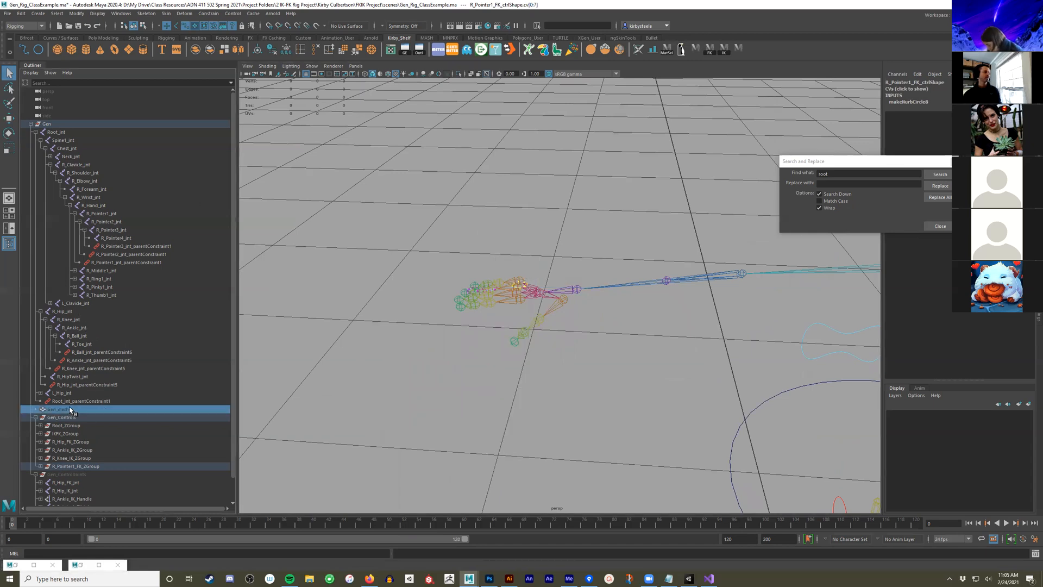
{"action": "key", "text": "shift+h"}
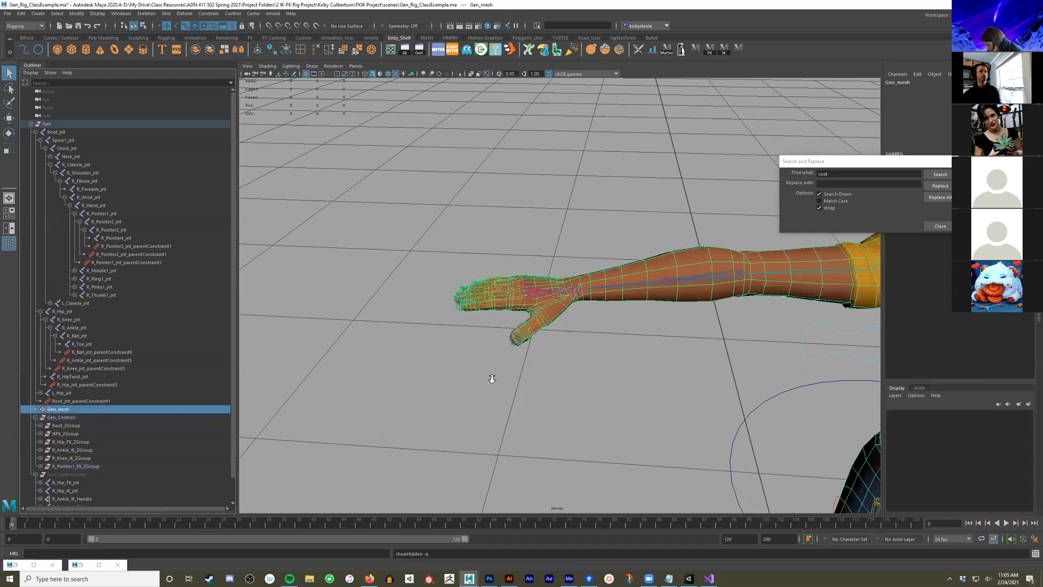
{"action": "right_click_drag", "start_coordinate": [497, 352], "coordinate": [543, 270], "text": "alt"}
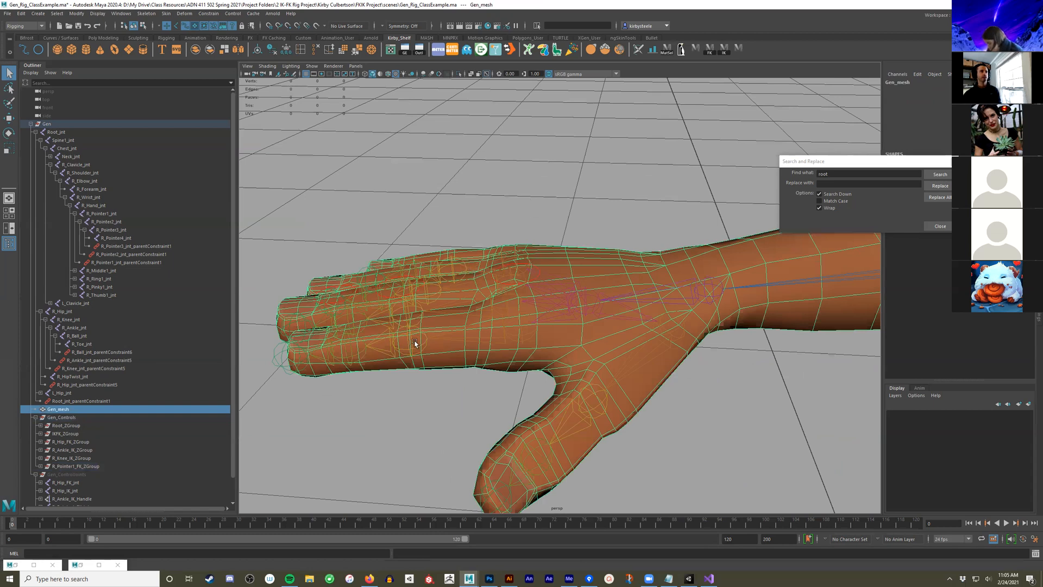
Check R_Pointer2_FK_ctrl on the hand with the Rotate tool active, and reselect Gen_mesh
{"action": "key", "text": "e"}
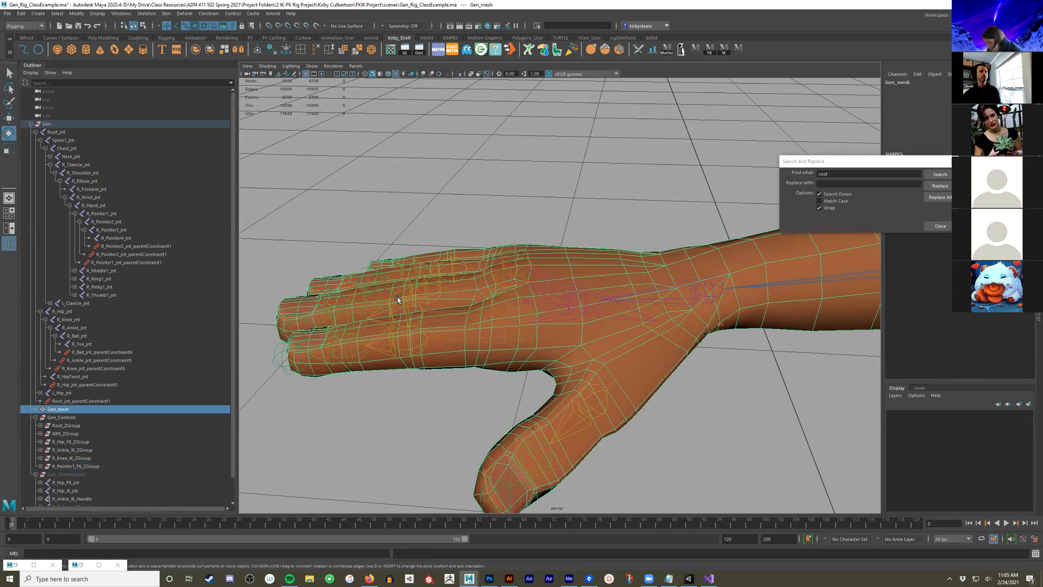
{"action": "left_click", "coordinate": [437, 280]}
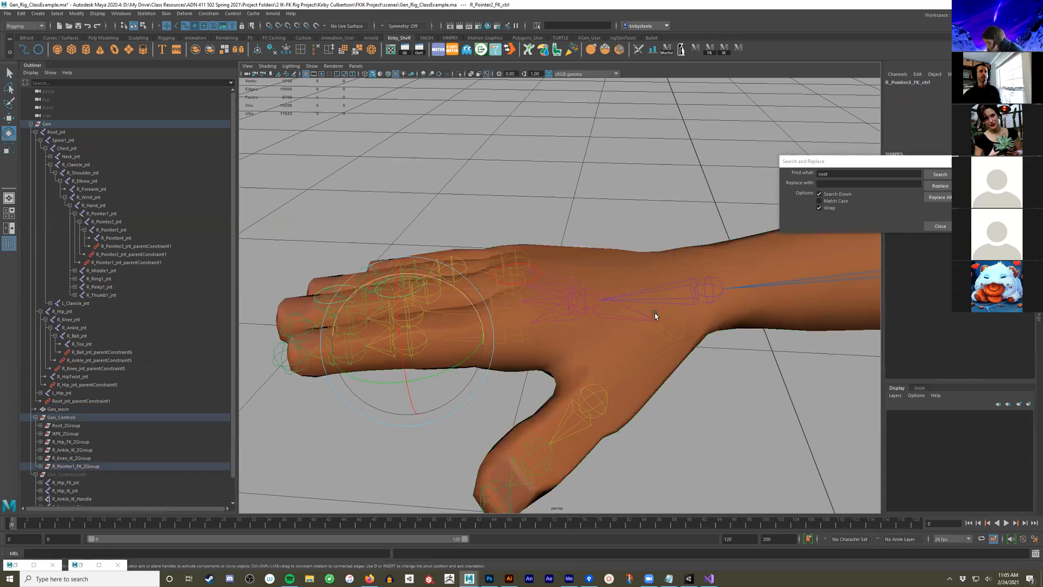
{"action": "scroll", "coordinate": [608, 318], "scroll_direction": "down", "scroll_amount": 5}
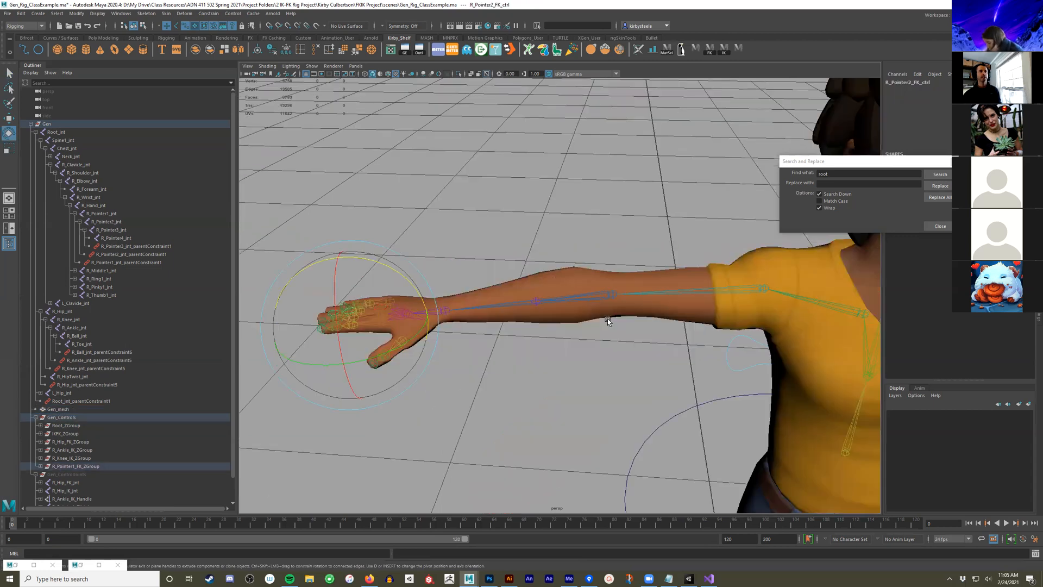
{"action": "left_click", "coordinate": [446, 303]}
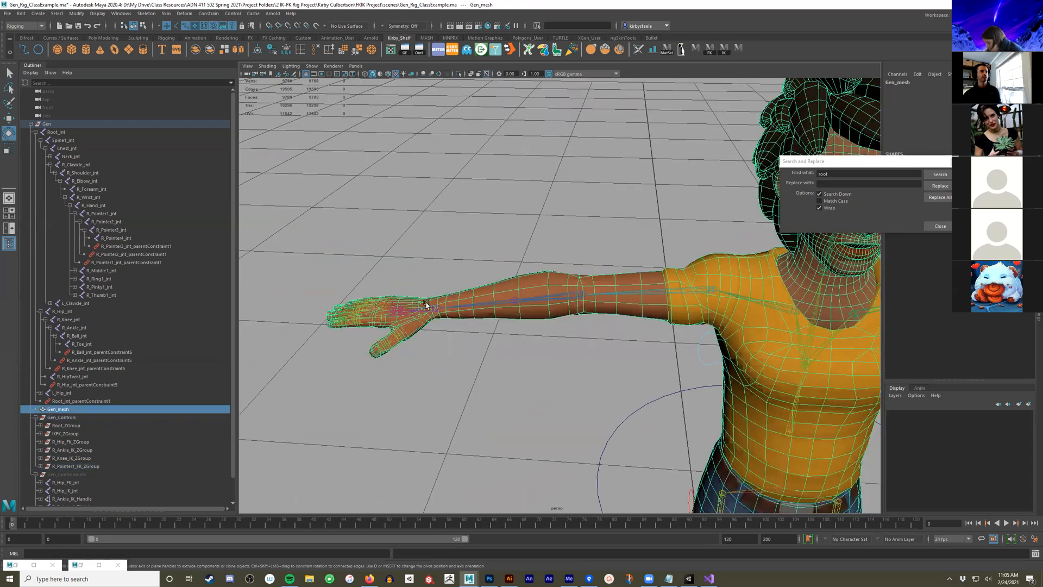
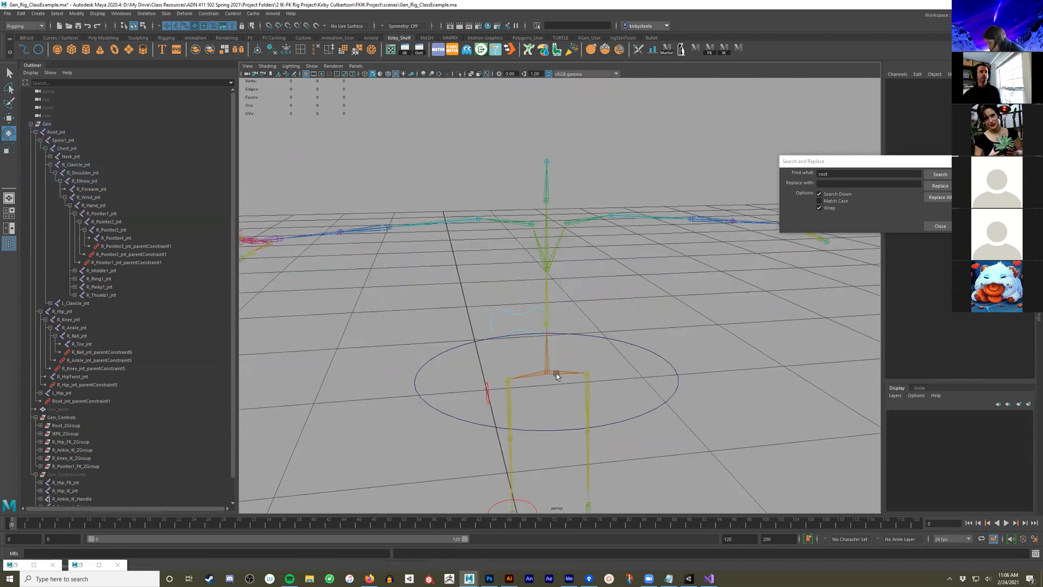
Create FK controls for the Spine1, Chest, Neck and Head joints with the FK control script
{"action": "left_click_drag", "start_coordinate": [666, 371], "coordinate": [639, 380], "text": "alt"}
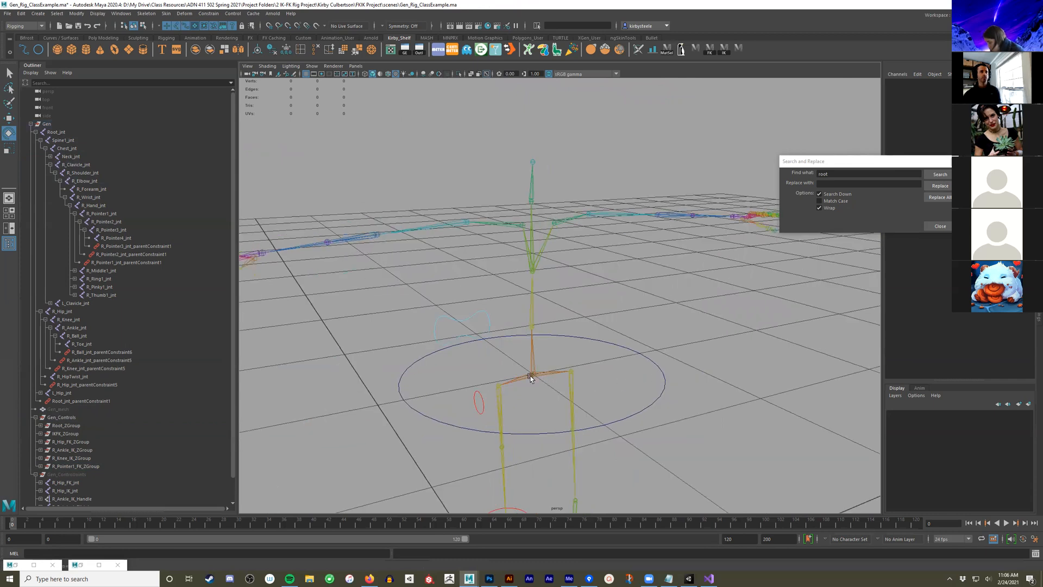
{"action": "left_click", "coordinate": [640, 365]}
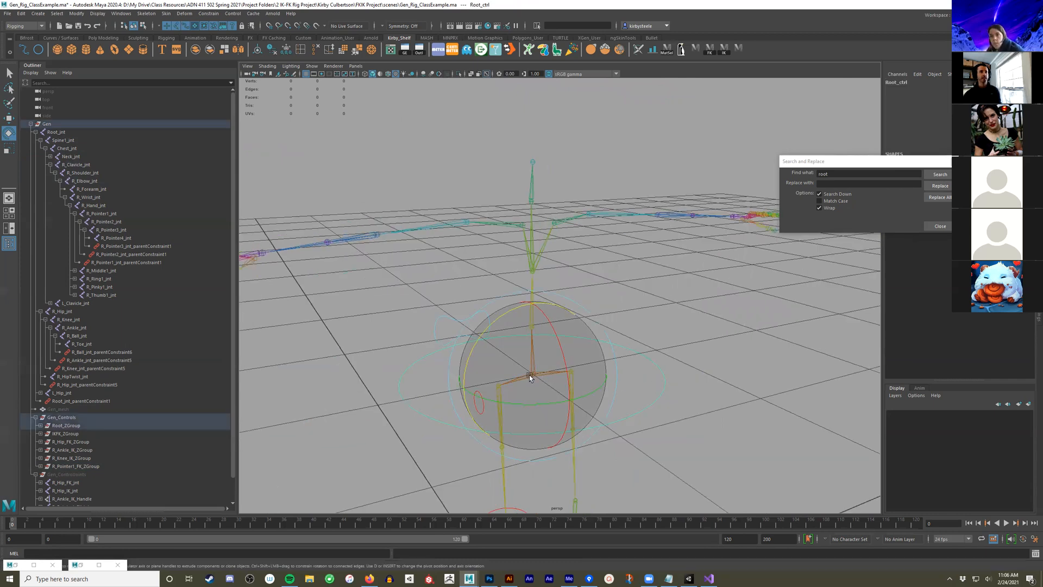
{"action": "middle_click_drag", "start_coordinate": [560, 331], "coordinate": [568, 342], "text": "alt"}
{"action": "key", "text": "q"}
{"action": "left_click", "coordinate": [568, 342]}
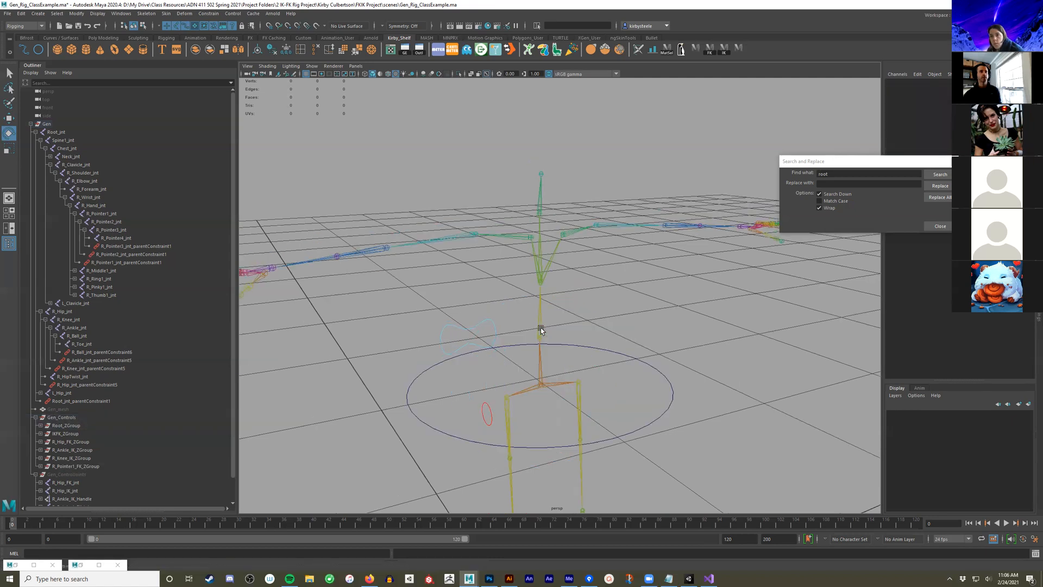
{"action": "left_click", "coordinate": [540, 257]}
{"action": "left_click", "coordinate": [540, 252], "text": "shift"}
{"action": "left_click", "coordinate": [544, 194], "text": "shift"}
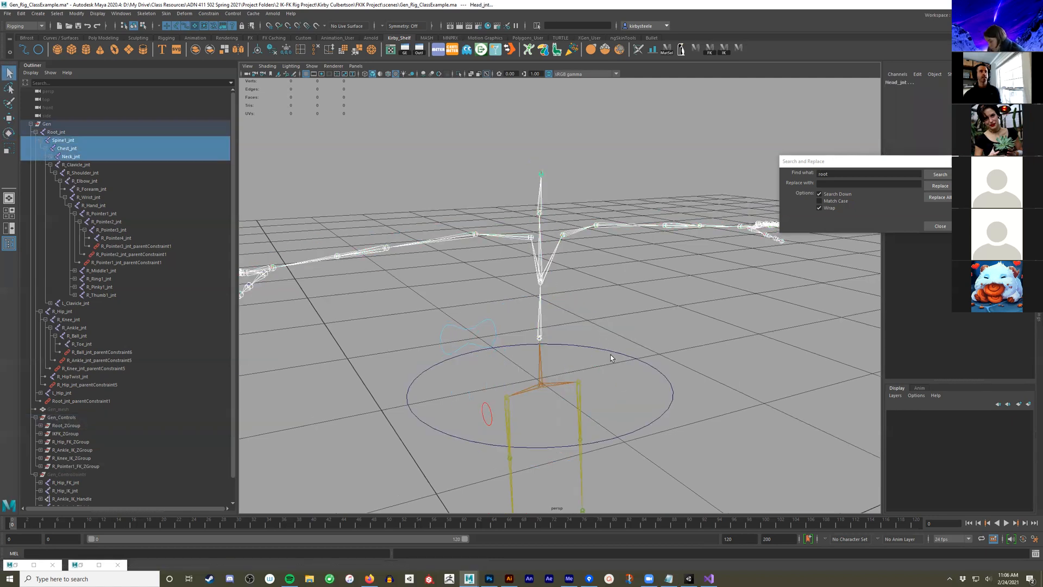
{"action": "left_click", "coordinate": [555, 386], "text": "shift"}
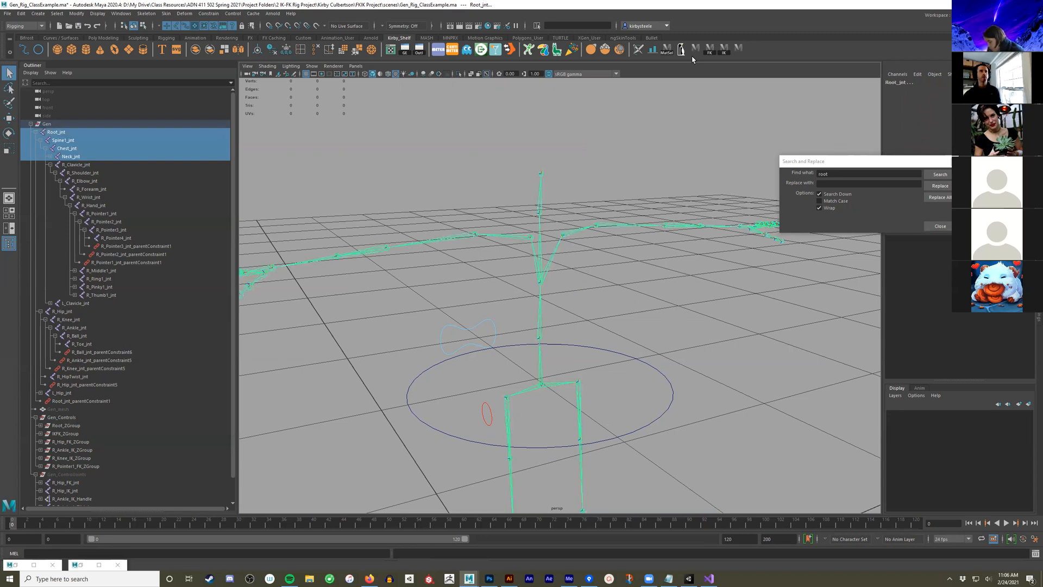
{"action": "left_click", "coordinate": [714, 52]}
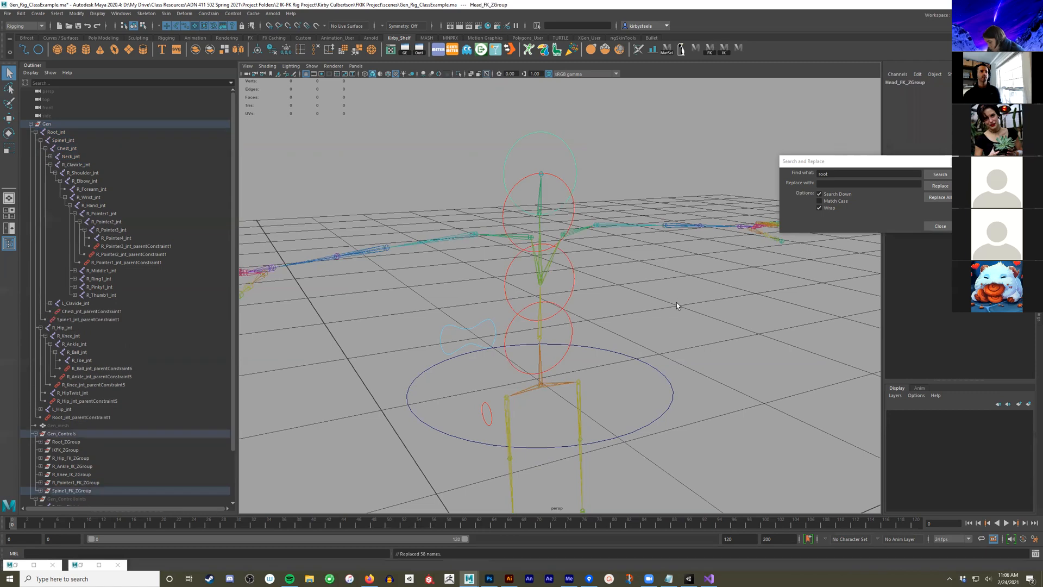
Rotate all control vertices of Head_FK_ctrl to lie flat, raise them above the head joint and scale them to head width
{"action": "right_click_drag", "start_coordinate": [566, 133], "coordinate": [542, 136]}
{"action": "left_click_drag", "start_coordinate": [431, 102], "coordinate": [622, 233]}
{"action": "key", "text": "ctrl+z"}
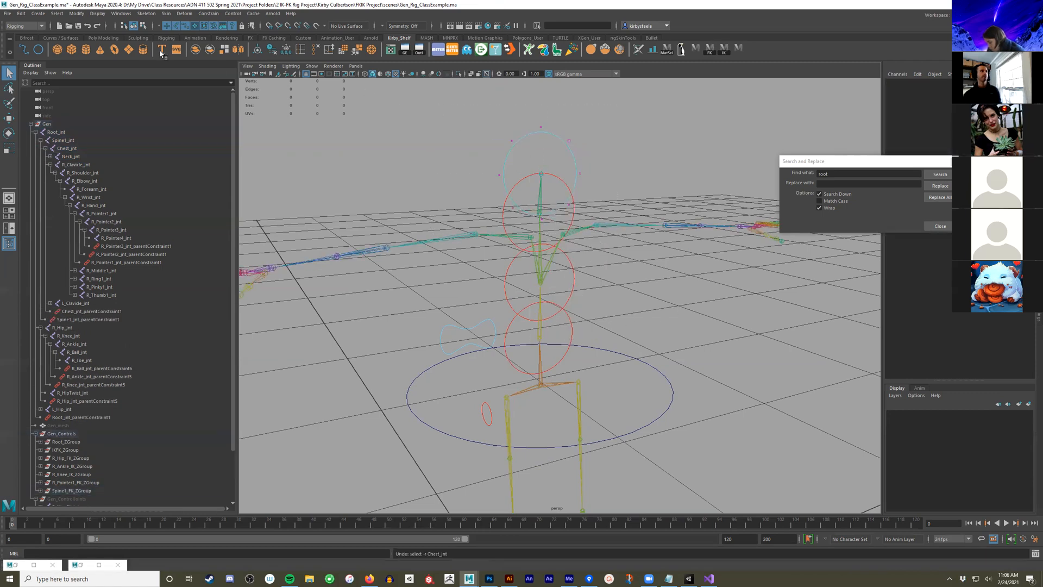
{"action": "left_click", "coordinate": [182, 24]}
{"action": "left_click_drag", "start_coordinate": [474, 119], "coordinate": [625, 218]}
{"action": "key", "text": "e"}
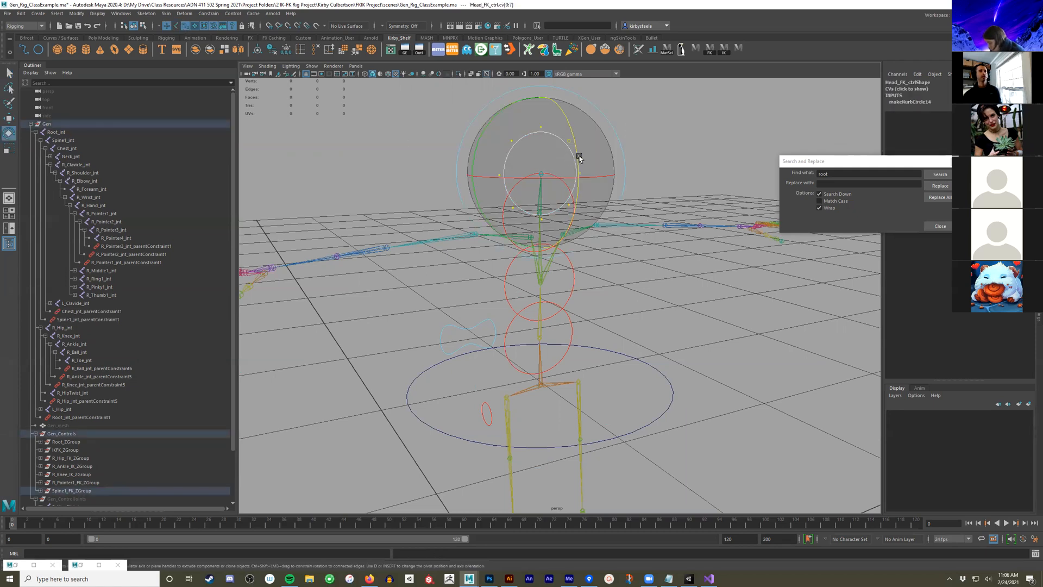
{"action": "left_click_drag", "start_coordinate": [566, 117], "coordinate": [525, 73]}
{"action": "key", "text": "w"}
{"action": "key", "text": "r"}
{"action": "left_click_drag", "start_coordinate": [541, 119], "coordinate": [582, 140]}
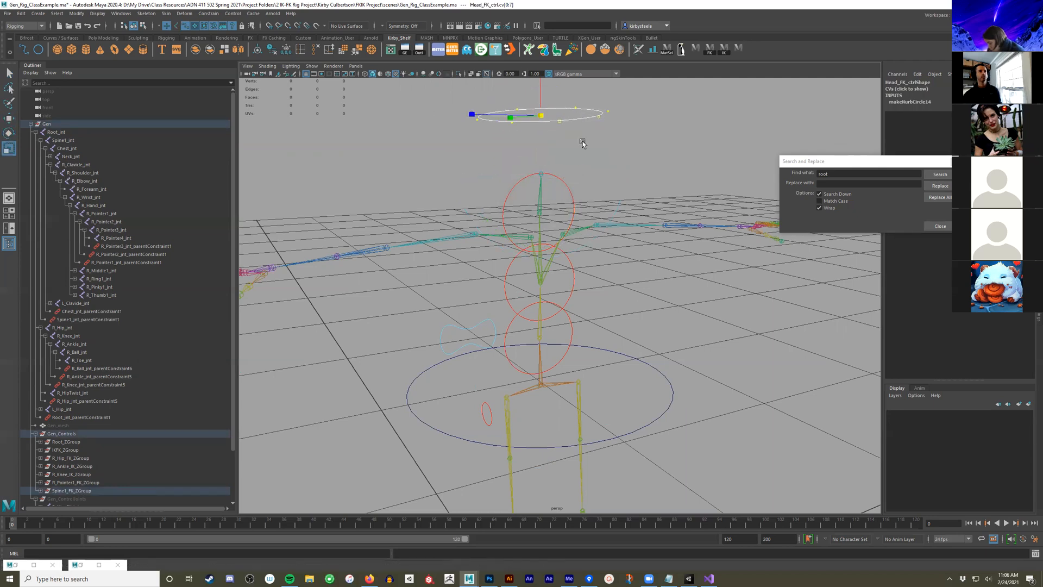
Unhide Gen_mesh and view the reshaped head control against the character's head
{"action": "left_click", "coordinate": [68, 424]}
{"action": "key", "text": "shift+h"}
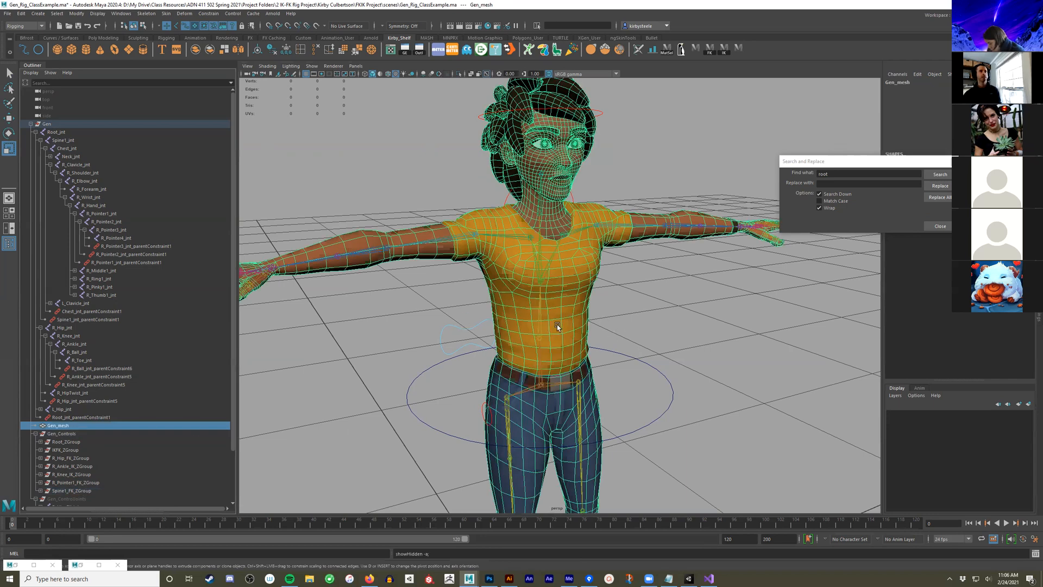
{"action": "left_click_drag", "start_coordinate": [585, 238], "coordinate": [589, 235], "text": "alt"}
Rotate all control vertices of Neck_FK_ctrl to lie flat and scale the ring to fit around the neck
{"action": "left_click", "coordinate": [589, 235]}
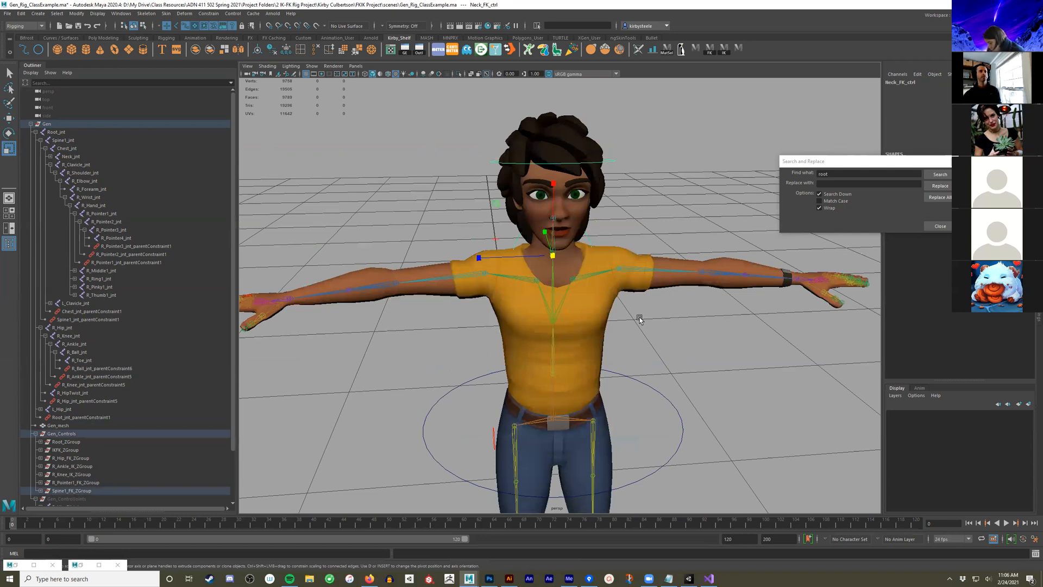
{"action": "key", "text": "ctrl+F9"}
{"action": "left_click_drag", "start_coordinate": [640, 319], "coordinate": [627, 304], "text": "alt"}
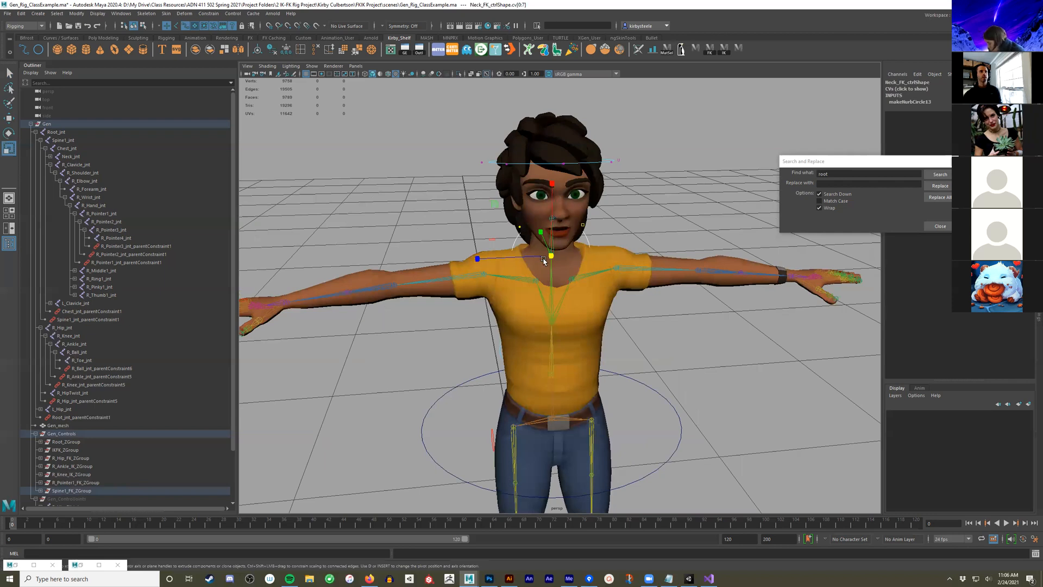
{"action": "left_click_drag", "start_coordinate": [533, 263], "coordinate": [520, 264], "text": "alt"}
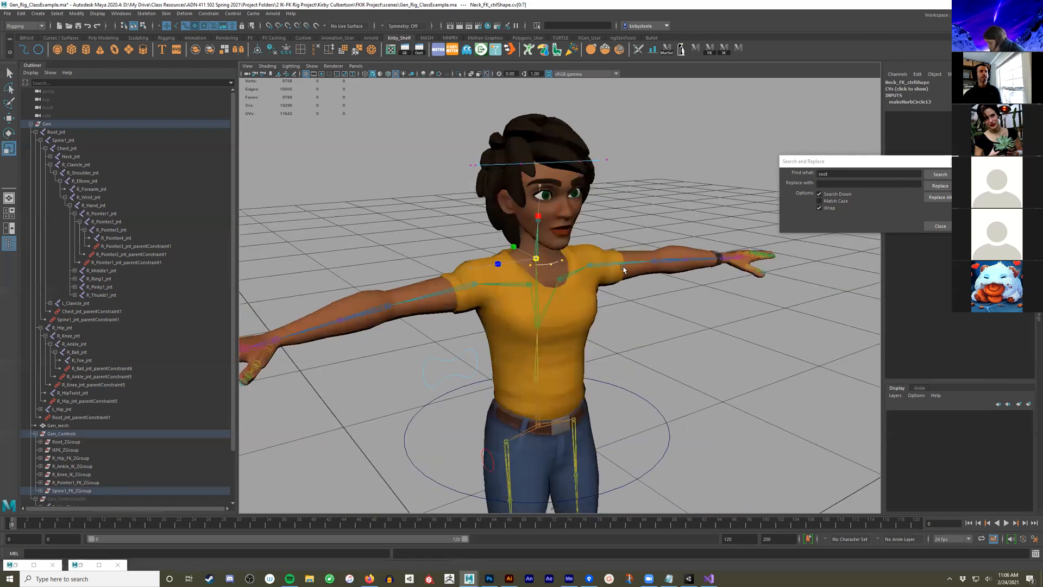
{"action": "left_click_drag", "start_coordinate": [447, 189], "coordinate": [462, 192], "text": "alt"}
{"action": "scroll", "coordinate": [463, 192], "scroll_direction": "up", "scroll_amount": 4}
{"action": "key", "text": "w"}
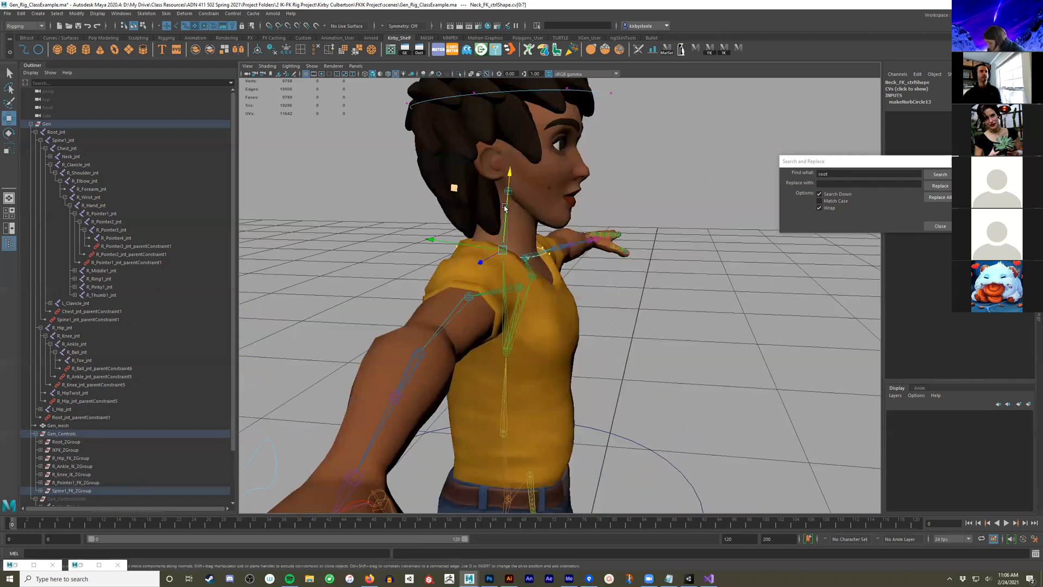
{"action": "left_click_drag", "start_coordinate": [467, 194], "coordinate": [516, 227], "text": "alt"}
{"action": "key", "text": "e"}
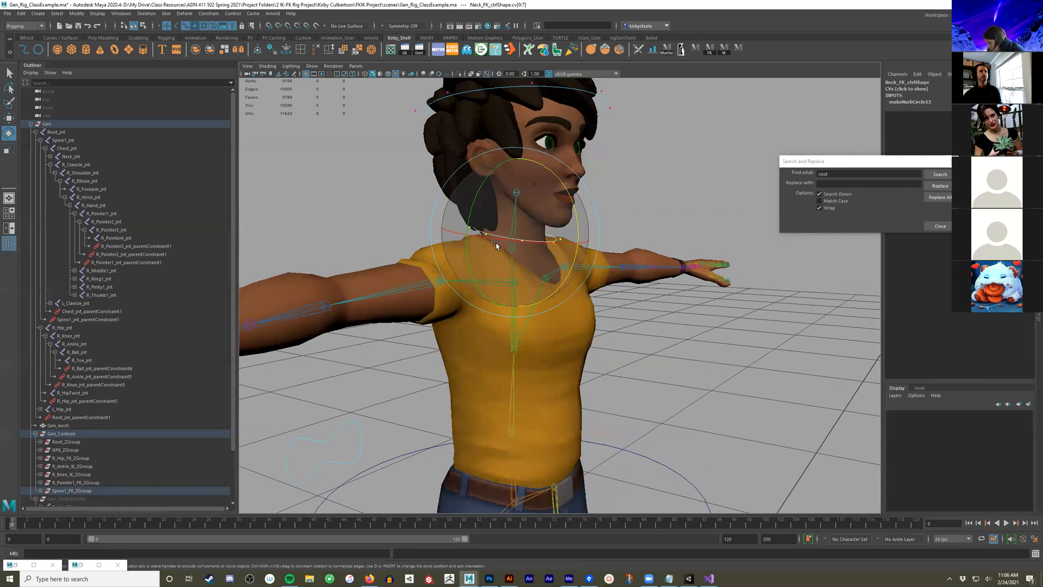
{"action": "left_click_drag", "start_coordinate": [550, 233], "coordinate": [491, 271], "text": "alt"}
{"action": "key", "text": "r"}
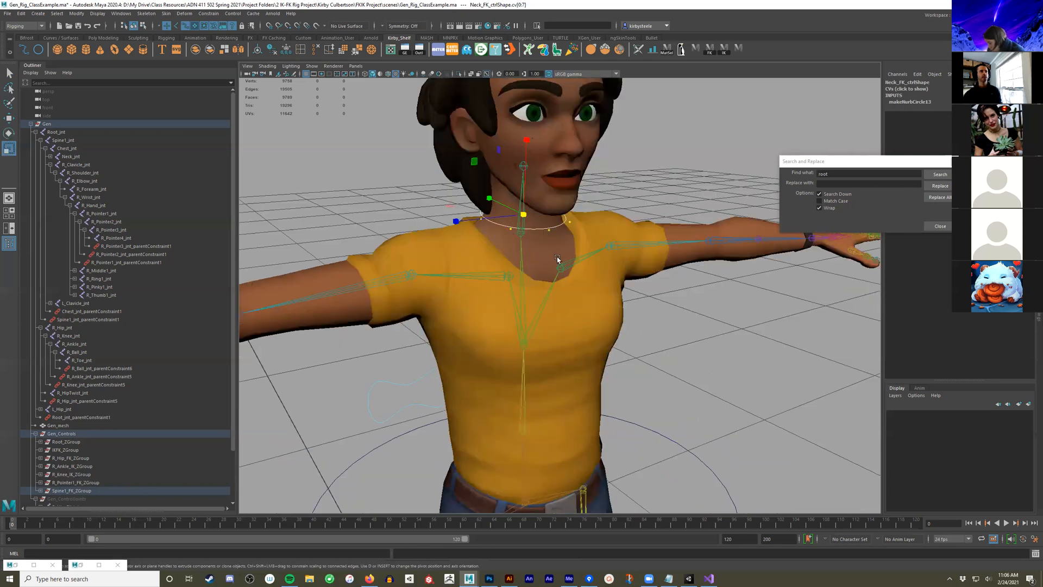
Lower the front and back control vertices of Neck_FK_ctrl so the ring curves around the base of the neck
{"action": "left_click", "coordinate": [546, 232]}
{"action": "left_click_drag", "start_coordinate": [578, 263], "coordinate": [630, 258], "text": "alt"}
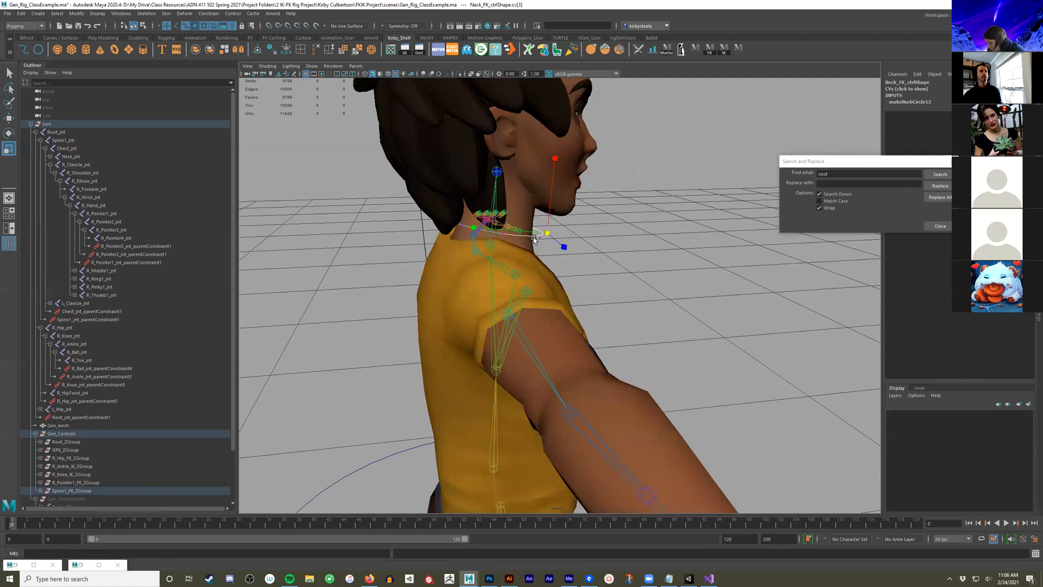
{"action": "left_click_drag", "start_coordinate": [432, 245], "coordinate": [478, 208], "text": "alt"}
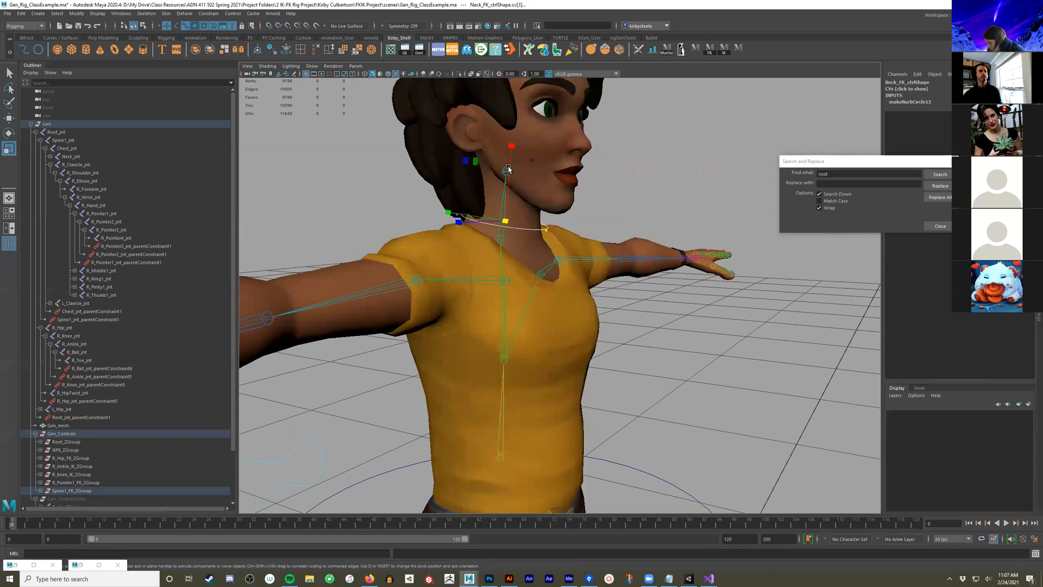
{"action": "key", "text": "w"}
{"action": "left_click_drag", "start_coordinate": [516, 197], "coordinate": [438, 225], "text": "alt"}
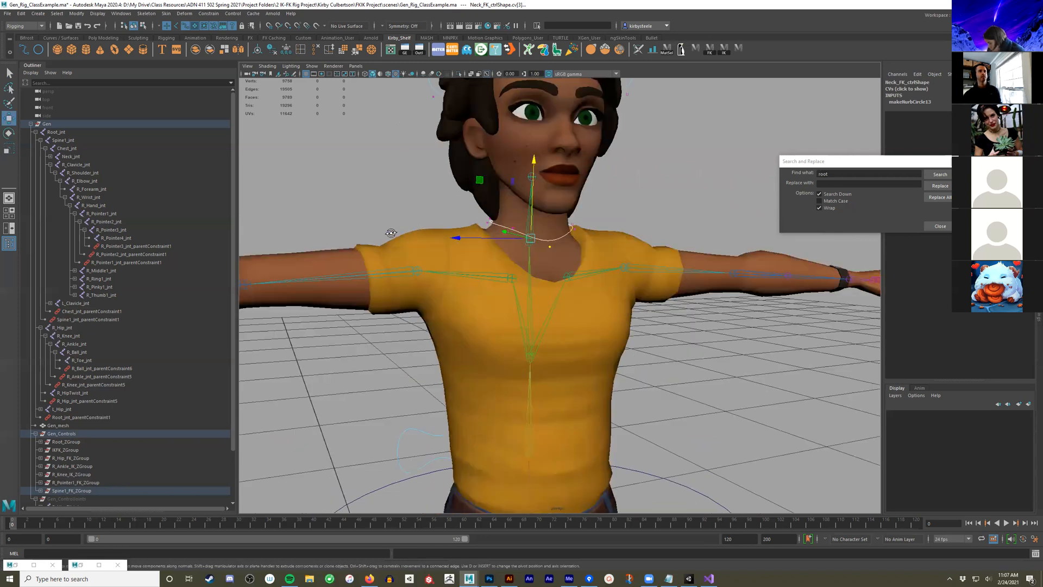
{"action": "left_click_drag", "start_coordinate": [536, 232], "coordinate": [550, 239], "text": "alt"}
{"action": "key", "text": "q"}
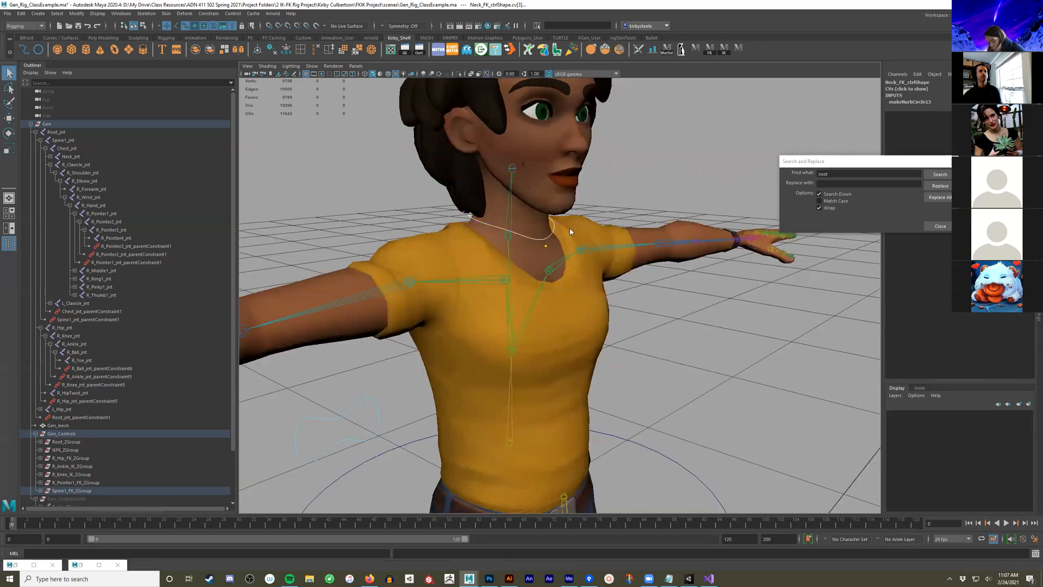
{"action": "left_click", "coordinate": [610, 141]}
Hide Gen_mesh and rotate all control vertices of Chest_FK_ctrl so the ring lies flat around the chest joint
{"action": "left_click_drag", "start_coordinate": [603, 369], "coordinate": [506, 375], "text": "alt"}
{"action": "middle_click_drag", "start_coordinate": [505, 385], "coordinate": [514, 315], "text": "alt"}
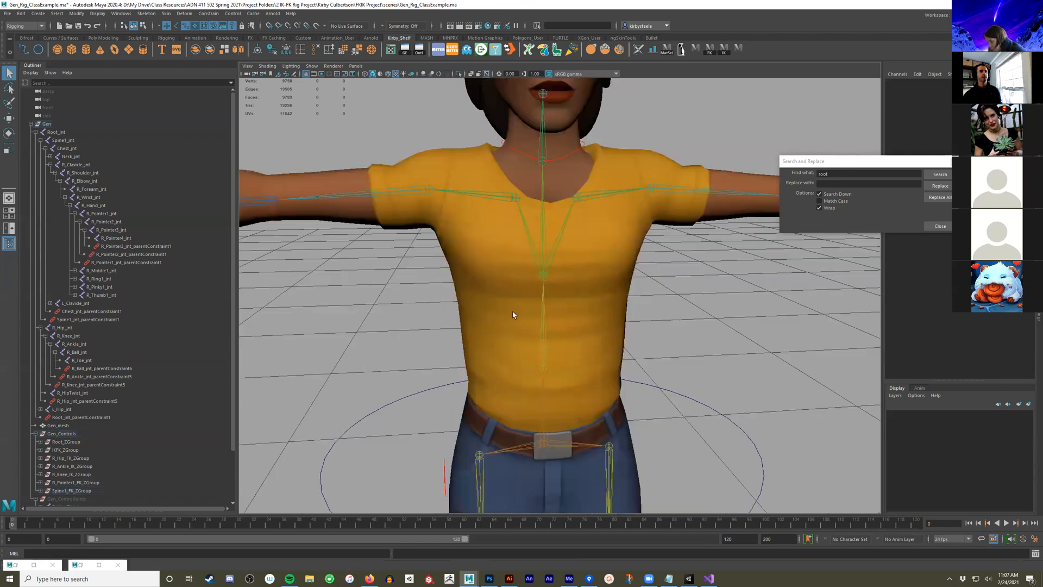
{"action": "key", "text": "ctrl+h"}
{"action": "left_click_drag", "start_coordinate": [596, 337], "coordinate": [530, 299], "text": "alt"}
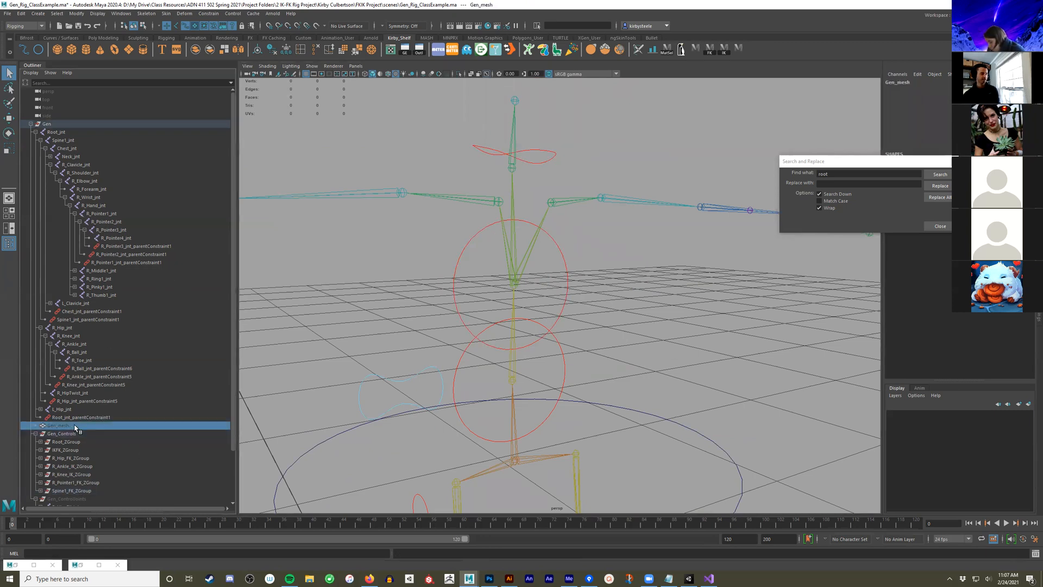
{"action": "right_click_drag", "start_coordinate": [566, 277], "coordinate": [564, 250]}
{"action": "left_click_drag", "start_coordinate": [402, 214], "coordinate": [634, 364]}
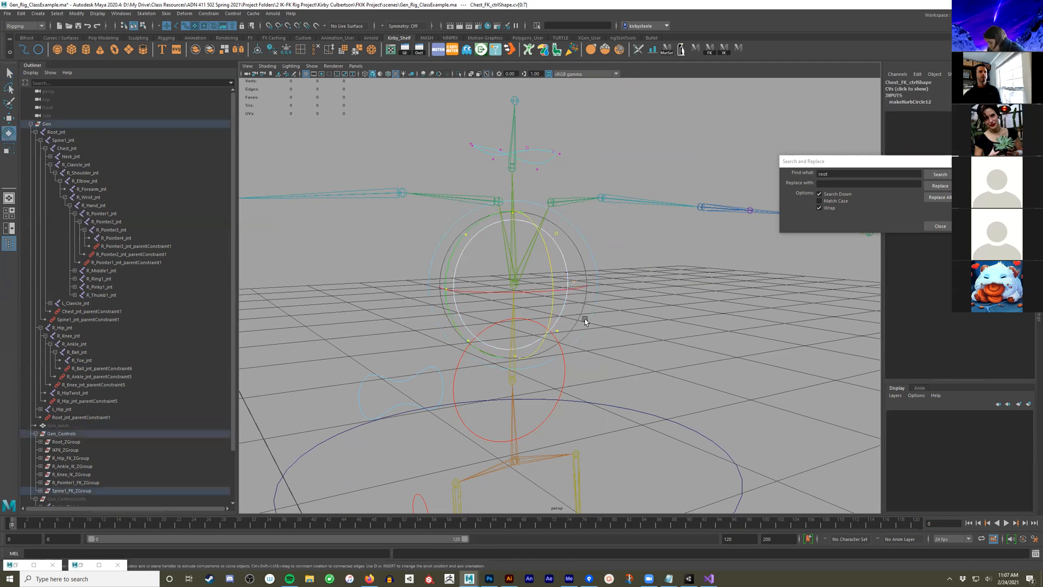
{"action": "key", "text": "e"}
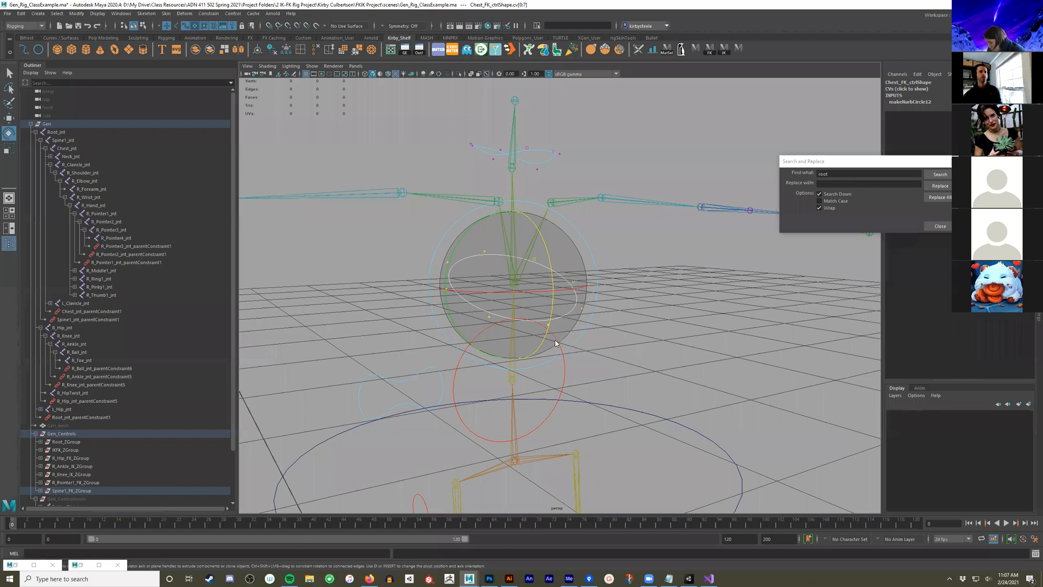
{"action": "key", "text": "r"}
Rotate all control vertices of Spine1_FK_ctrl so the ring lies flat around the lower spine
{"action": "left_click_drag", "start_coordinate": [646, 429], "coordinate": [536, 387]}
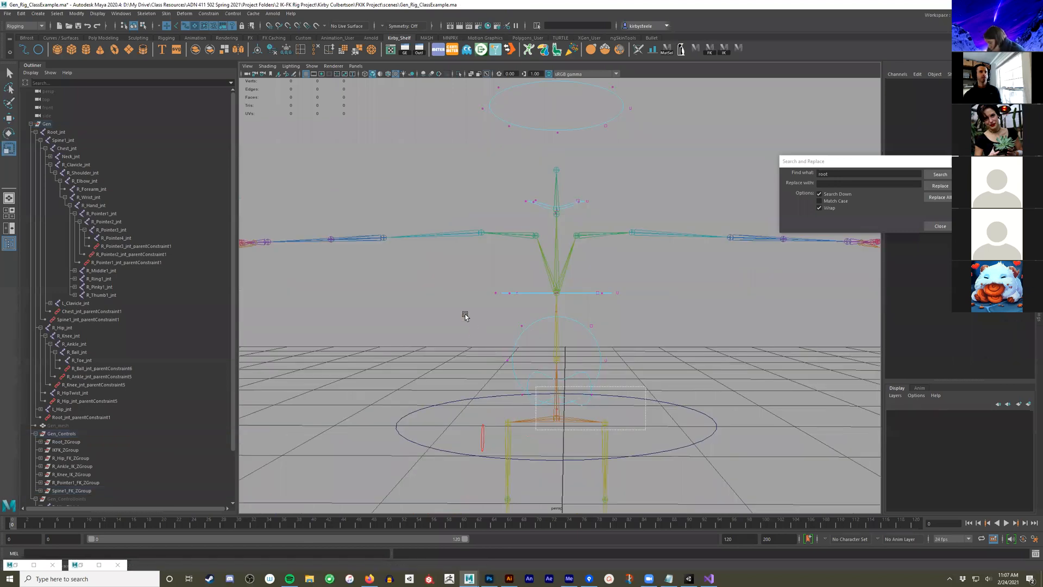
{"action": "left_click_drag", "start_coordinate": [465, 308], "coordinate": [569, 341], "text": "alt"}
{"action": "key", "text": "e"}
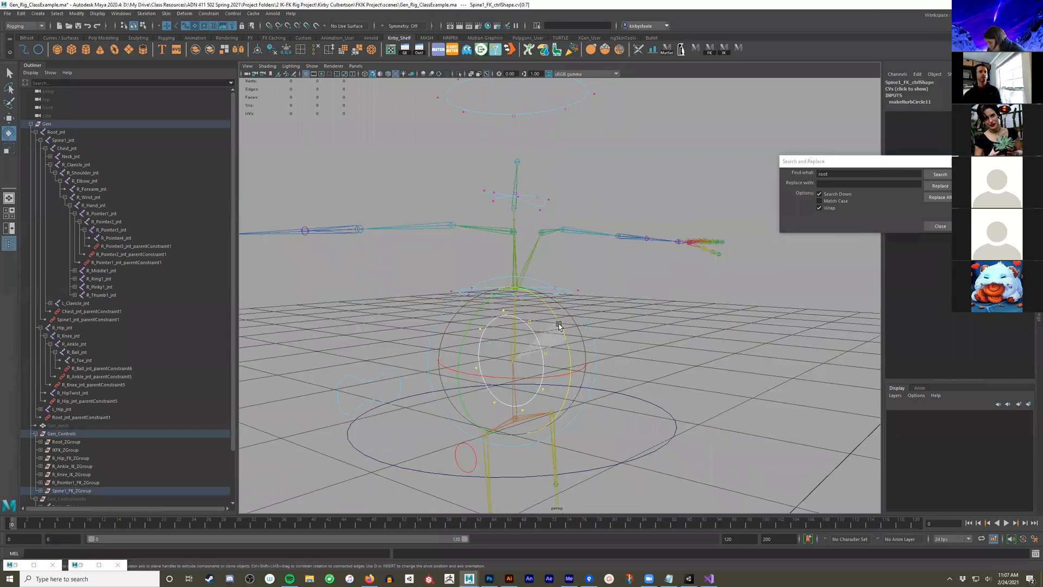
{"action": "mouse_move", "coordinate": [562, 330]}
{"action": "left_mouse_down"}
{"action": "mouse_move", "coordinate": [514, 356]}
{"action": "mouse_move", "coordinate": [550, 349]}
{"action": "left_mouse_up"}
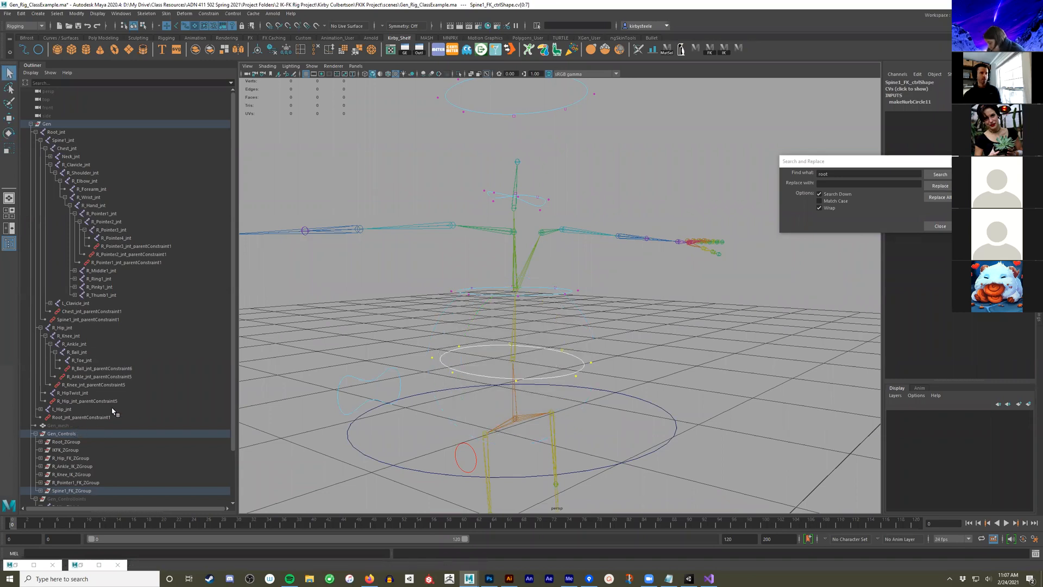
Unhide Gen_mesh and scale the control vertices of Spine1_FK_ctrl to fit around the waist
{"action": "left_click", "coordinate": [76, 426]}
{"action": "key", "text": "shift+h"}
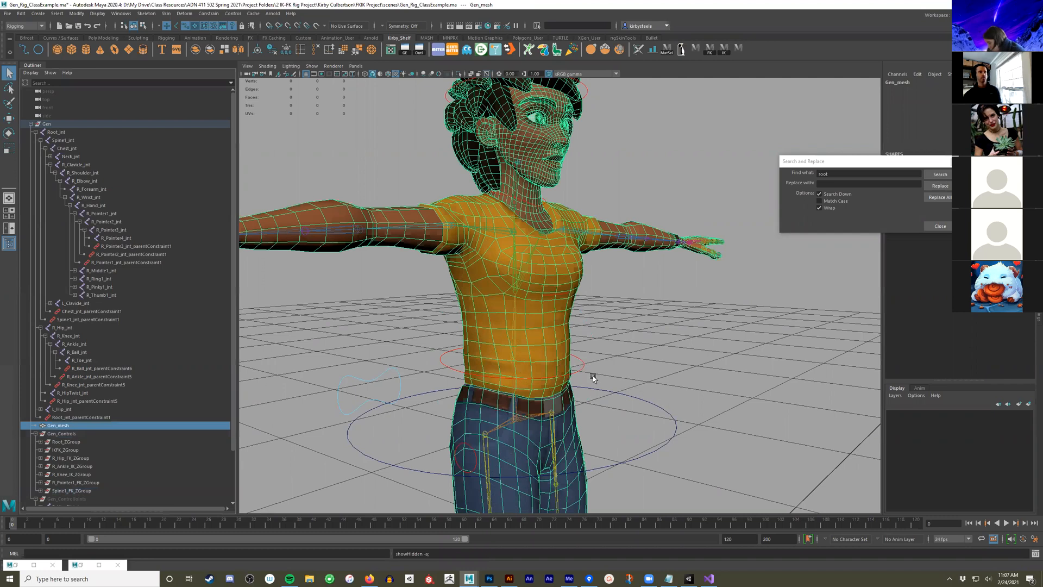
{"action": "left_click", "coordinate": [561, 356]}
{"action": "key", "text": "r"}
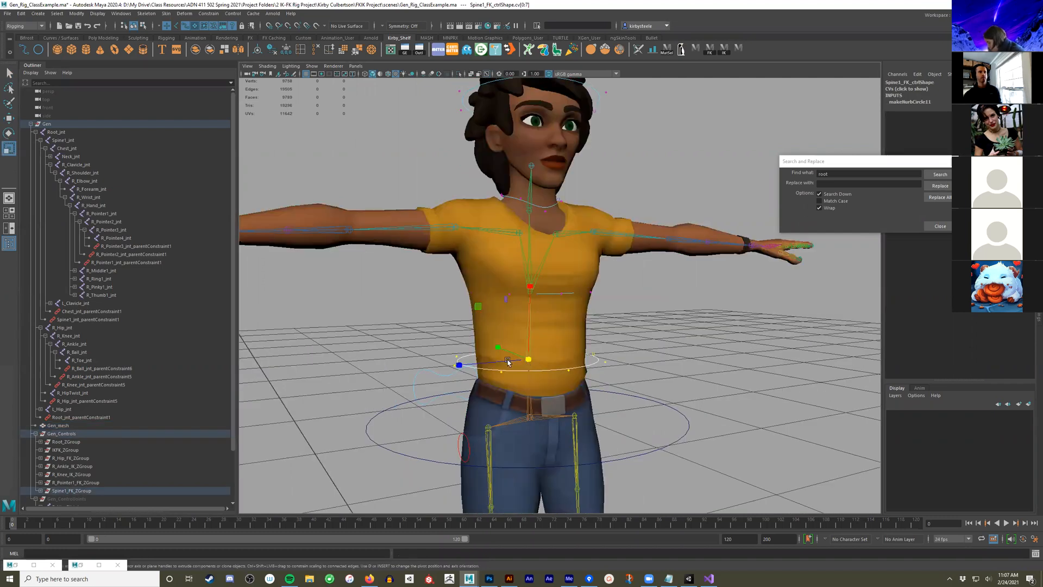
Scale all control vertices of Chest_FK_ctrl outward until the ring surrounds the torso
{"action": "left_click_drag", "start_coordinate": [424, 283], "coordinate": [645, 336]}
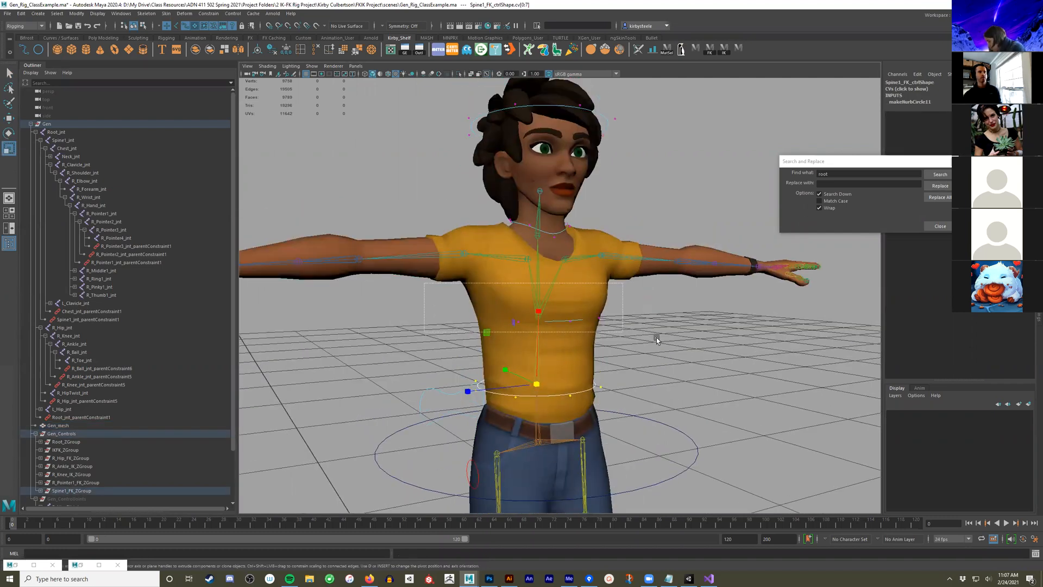
{"action": "left_click_drag", "start_coordinate": [539, 320], "coordinate": [619, 321]}
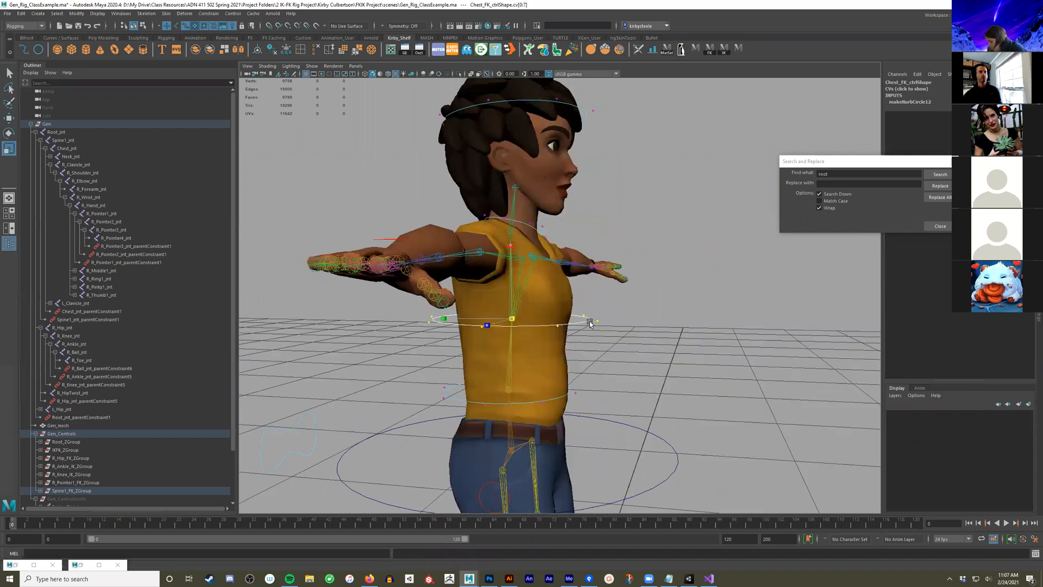
{"action": "left_click_drag", "start_coordinate": [615, 314], "coordinate": [576, 323], "text": "alt"}
{"action": "key", "text": "q"}
{"action": "right_click_drag", "start_coordinate": [576, 322], "coordinate": [615, 314]}
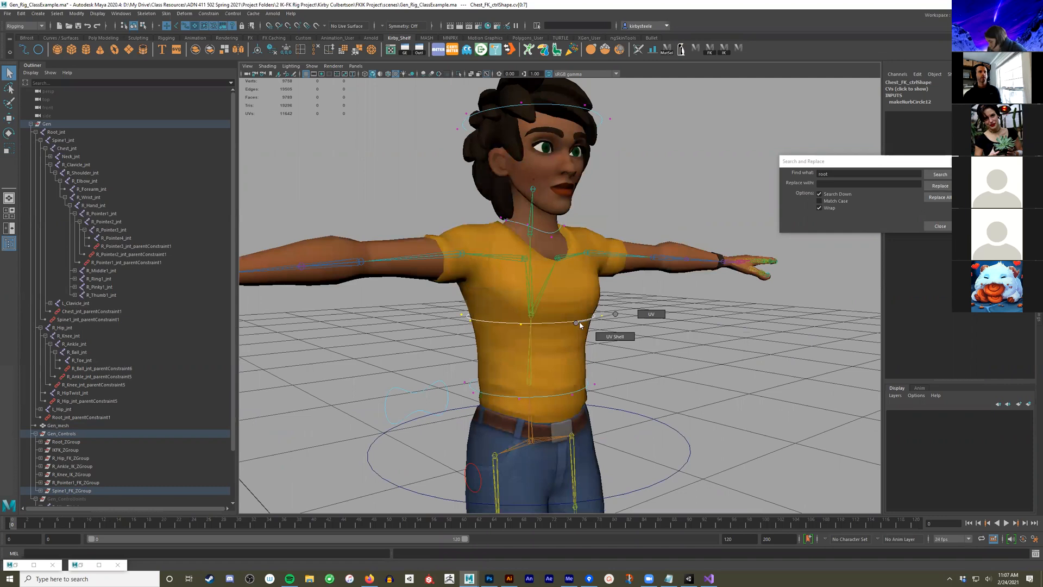
Reposition the control vertices of Spine1_FK_ctrl around the waist, return it to object mode and clear the selection
{"action": "left_click", "coordinate": [706, 337]}
{"action": "right_click_drag", "start_coordinate": [707, 336], "coordinate": [635, 338], "text": "alt"}
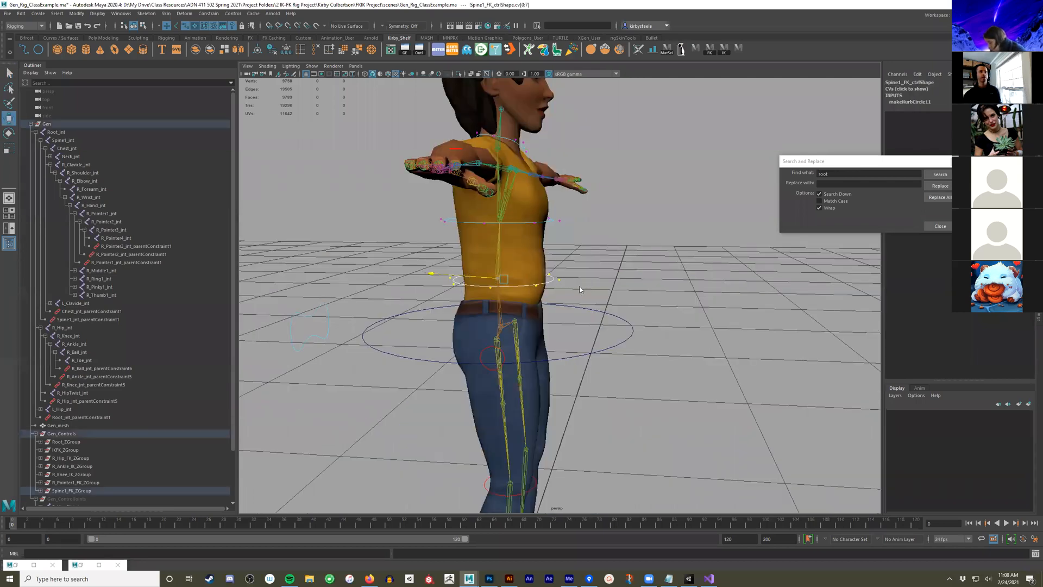
{"action": "right_click", "coordinate": [570, 285]}
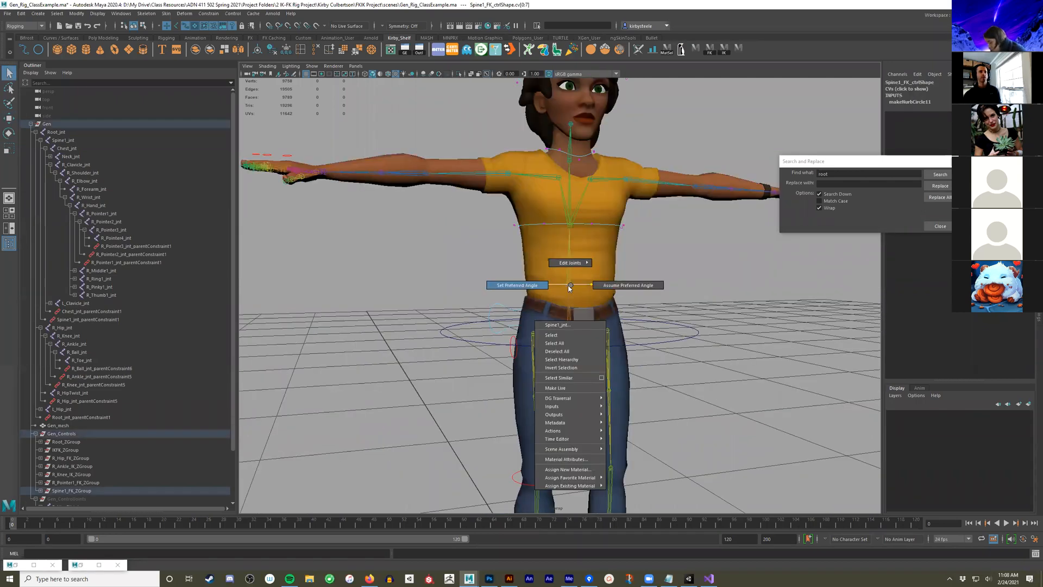
{"action": "left_click", "coordinate": [681, 288]}
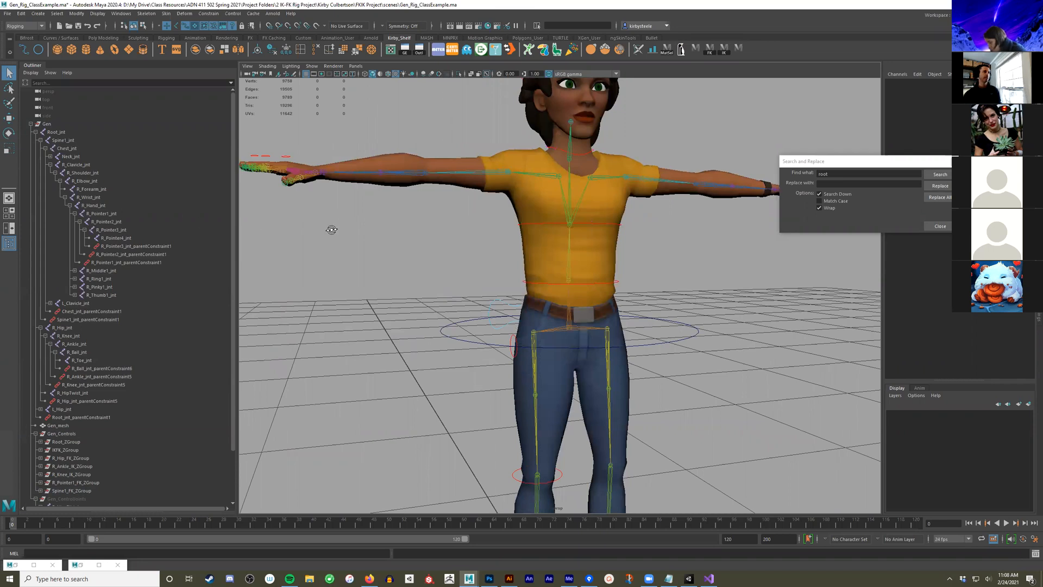
Select IKFK_ctrl and switch the right leg from its FK controls to the IK foot and knee controls
{"action": "left_click_drag", "start_coordinate": [331, 229], "coordinate": [408, 237], "text": "alt"}
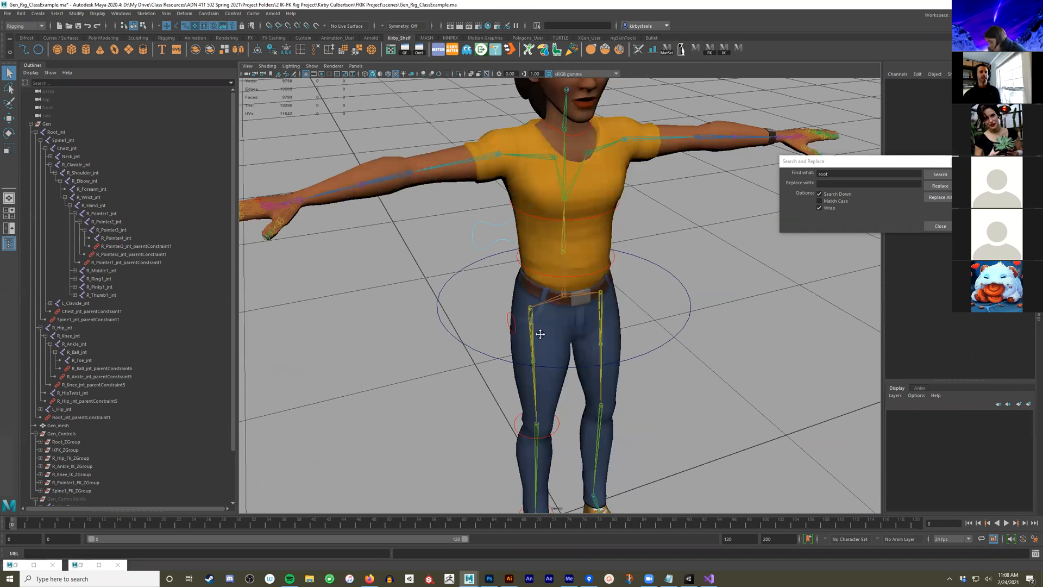
{"action": "middle_click_drag", "start_coordinate": [540, 334], "coordinate": [542, 310], "text": "alt"}
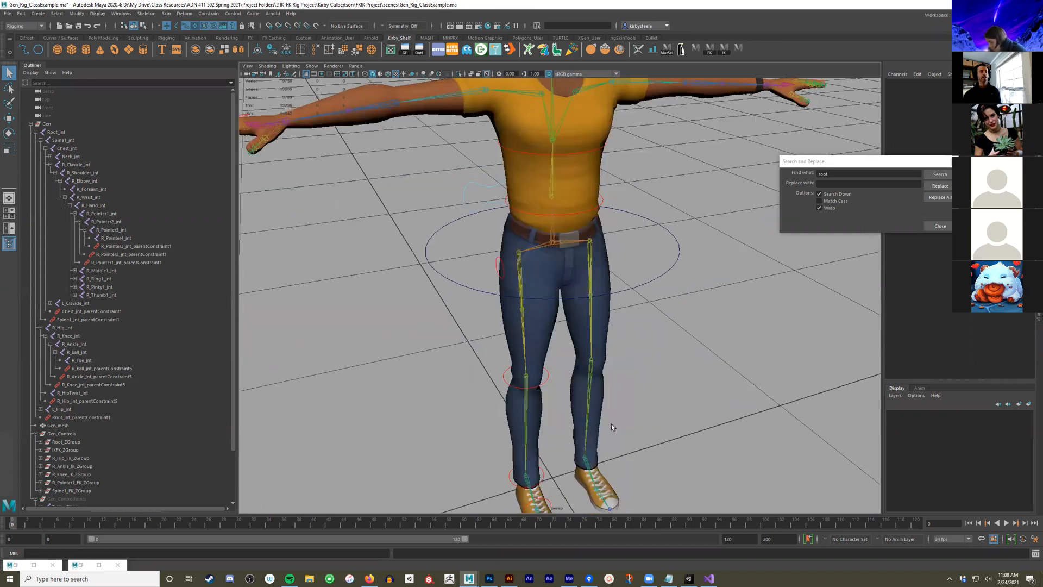
{"action": "middle_click_drag", "start_coordinate": [629, 219], "coordinate": [652, 331], "text": "alt"}
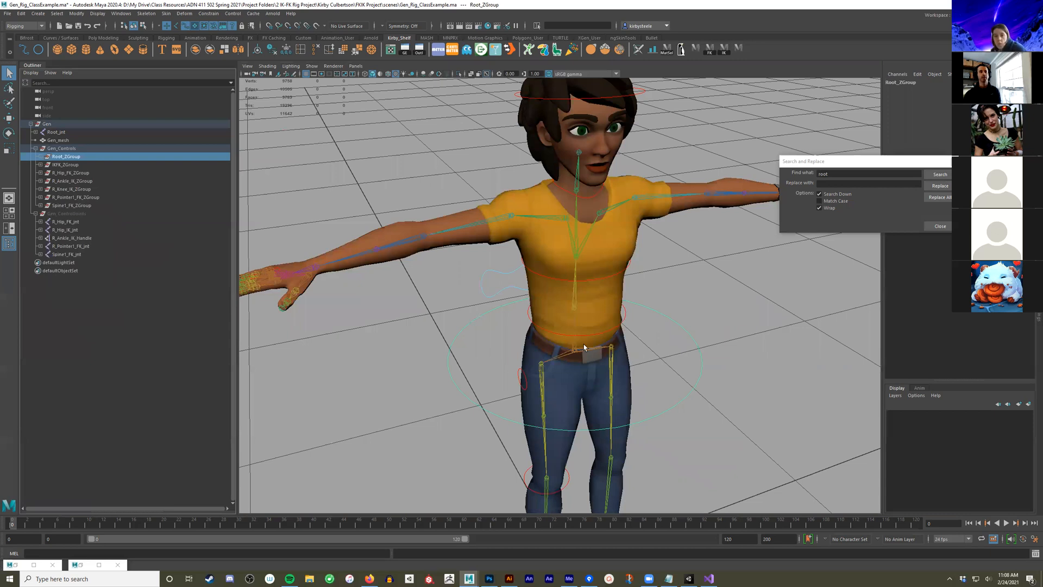
{"action": "middle_click_drag", "start_coordinate": [585, 345], "coordinate": [590, 347], "text": "alt"}
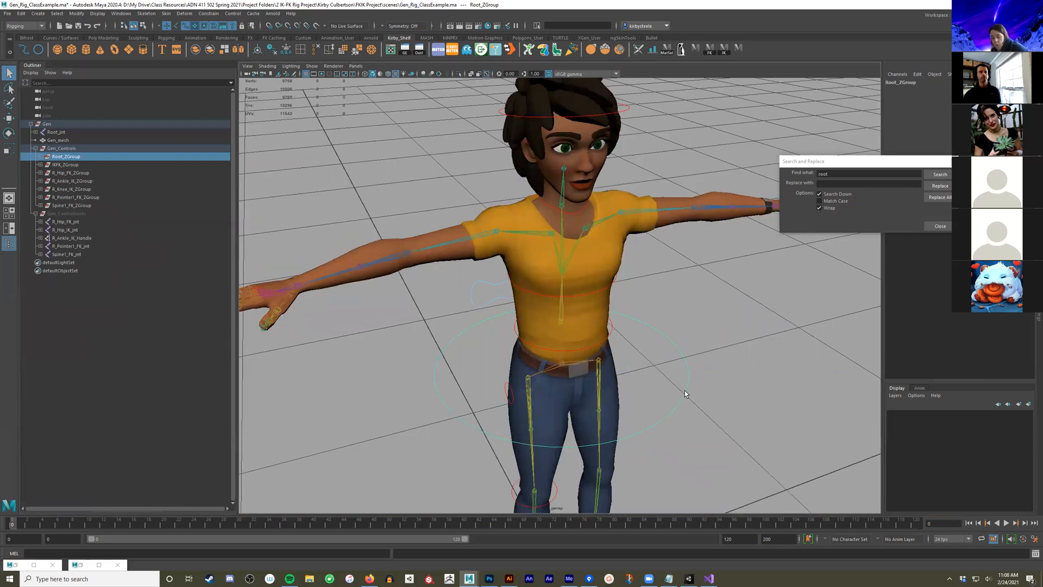
{"action": "left_click_drag", "start_coordinate": [663, 402], "coordinate": [709, 324], "text": "alt"}
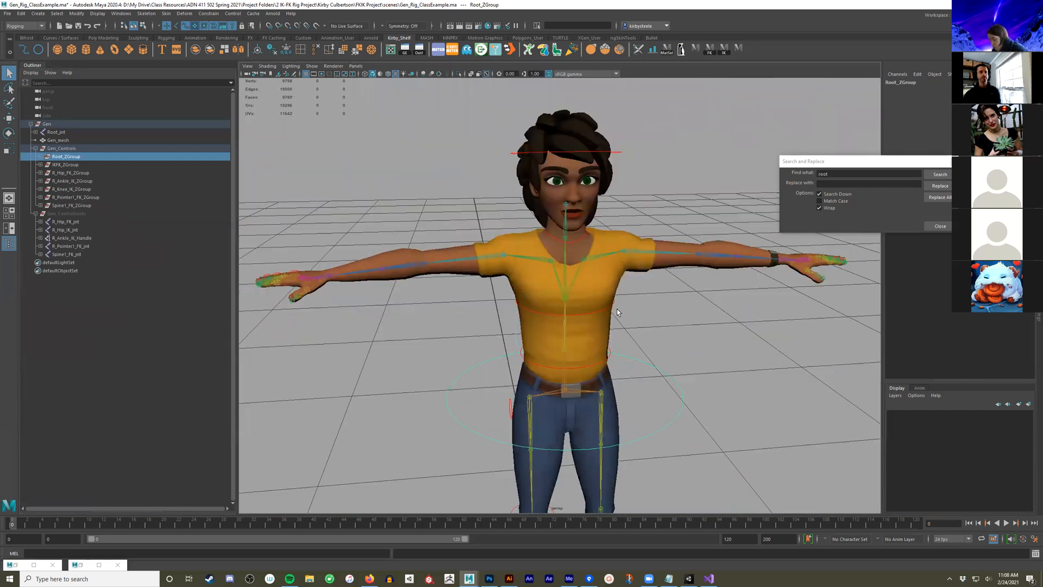
{"action": "left_click_drag", "start_coordinate": [699, 289], "coordinate": [403, 199], "text": "alt"}
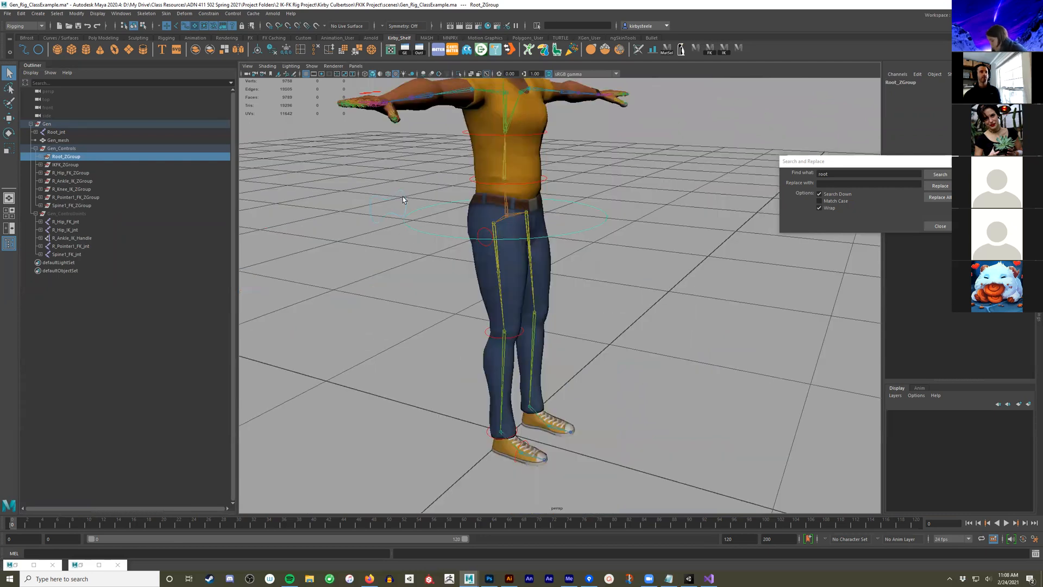
{"action": "left_click", "coordinate": [404, 207]}
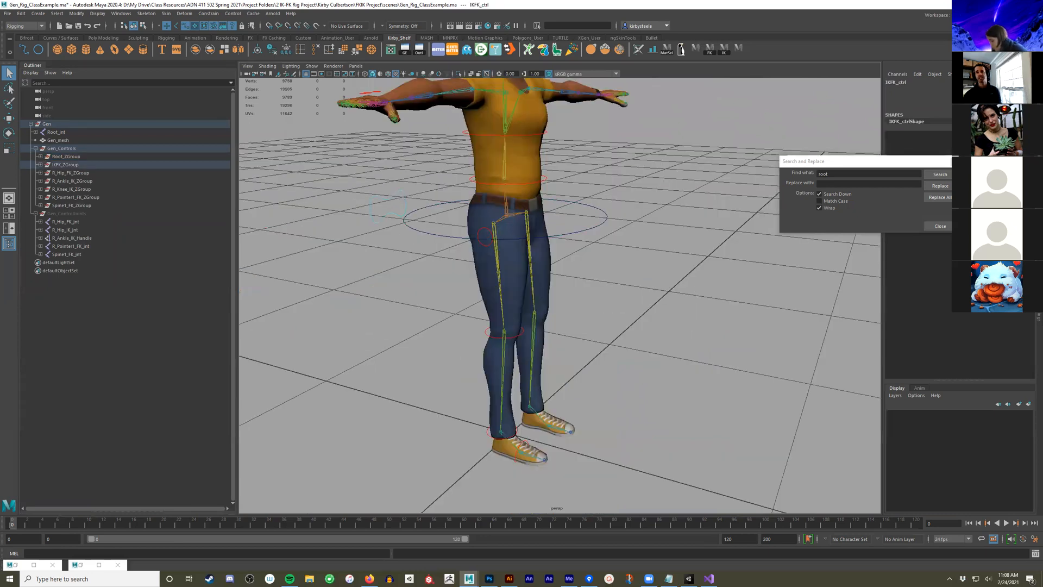
{"action": "left_click_drag", "start_coordinate": [687, 324], "coordinate": [647, 324], "text": "alt"}
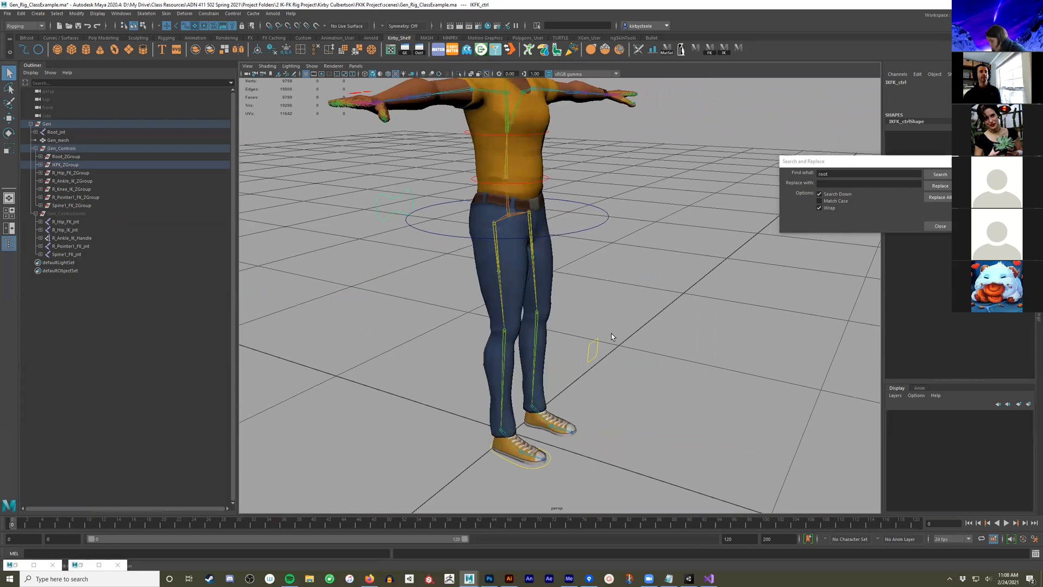
{"action": "left_click_drag", "start_coordinate": [555, 342], "coordinate": [630, 358], "text": "alt"}
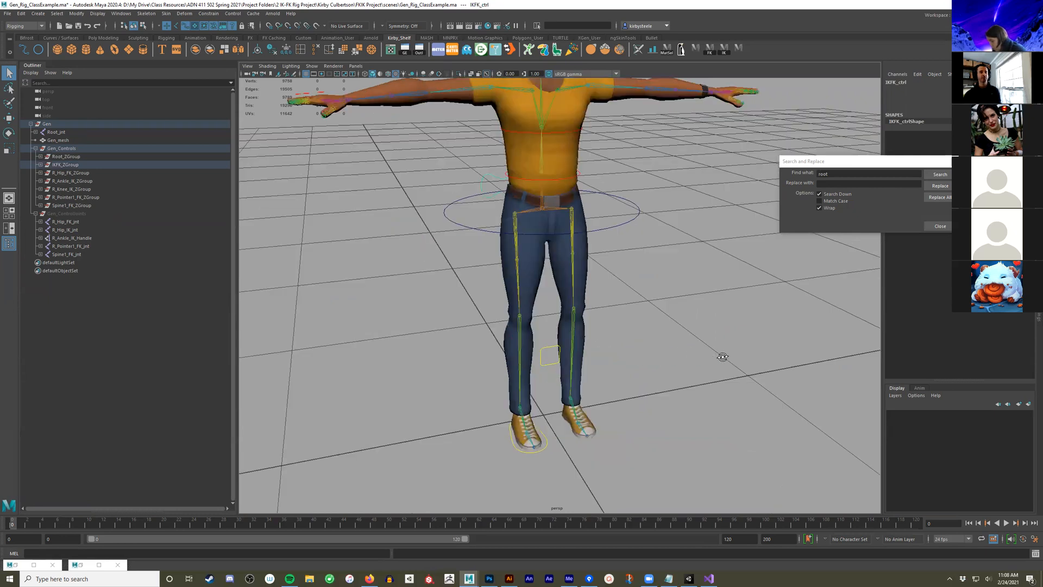
{"action": "left_click_drag", "start_coordinate": [727, 357], "coordinate": [701, 337], "text": "alt"}
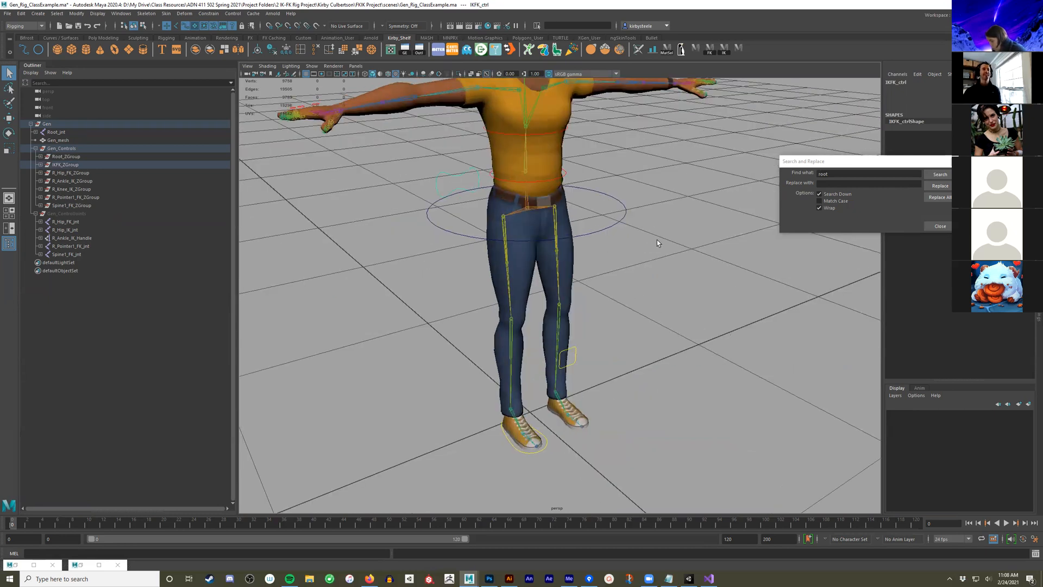
Move Root_ctrl down and sideways to test how the right leg bends with its foot planted in IK mode
{"action": "left_click_drag", "start_coordinate": [641, 237], "coordinate": [595, 221], "text": "alt"}
{"action": "left_click", "coordinate": [594, 227]}
{"action": "key", "text": "w"}
{"action": "left_click_drag", "start_coordinate": [624, 154], "coordinate": [645, 214]}
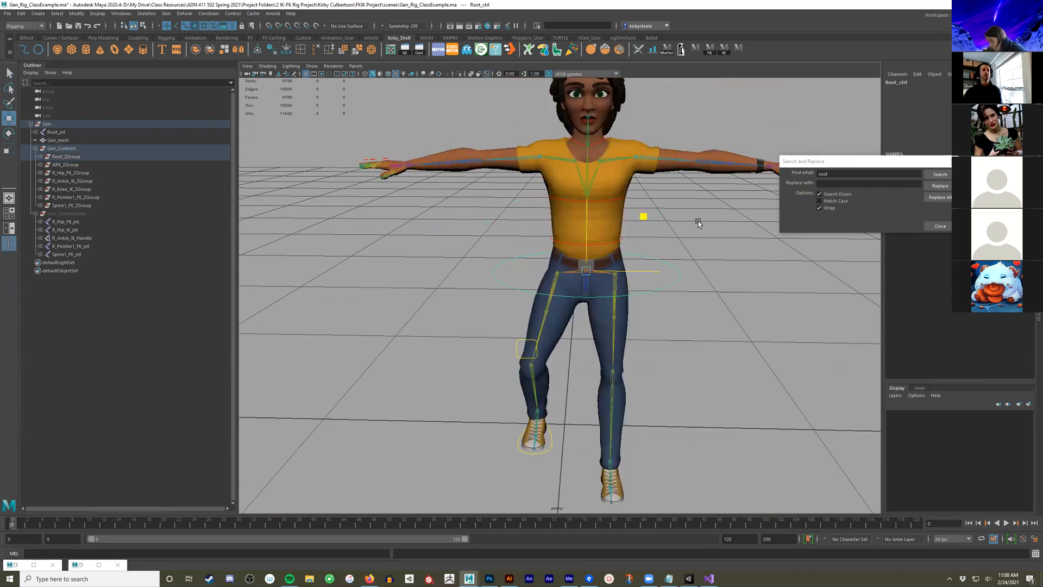
{"action": "middle_click_drag", "start_coordinate": [699, 223], "coordinate": [714, 279]}
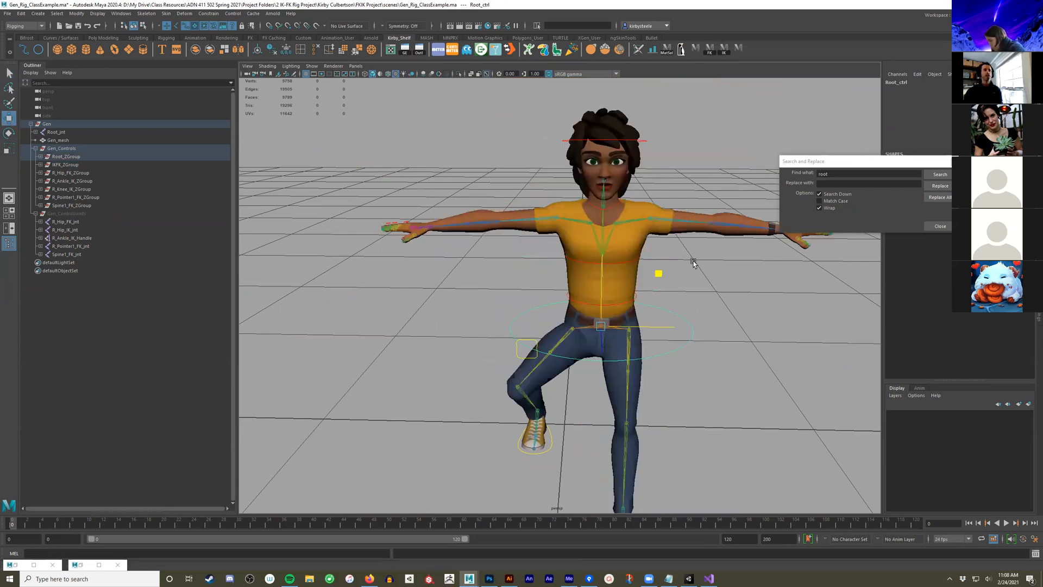
{"action": "left_click_drag", "start_coordinate": [652, 296], "coordinate": [696, 296], "text": "alt"}
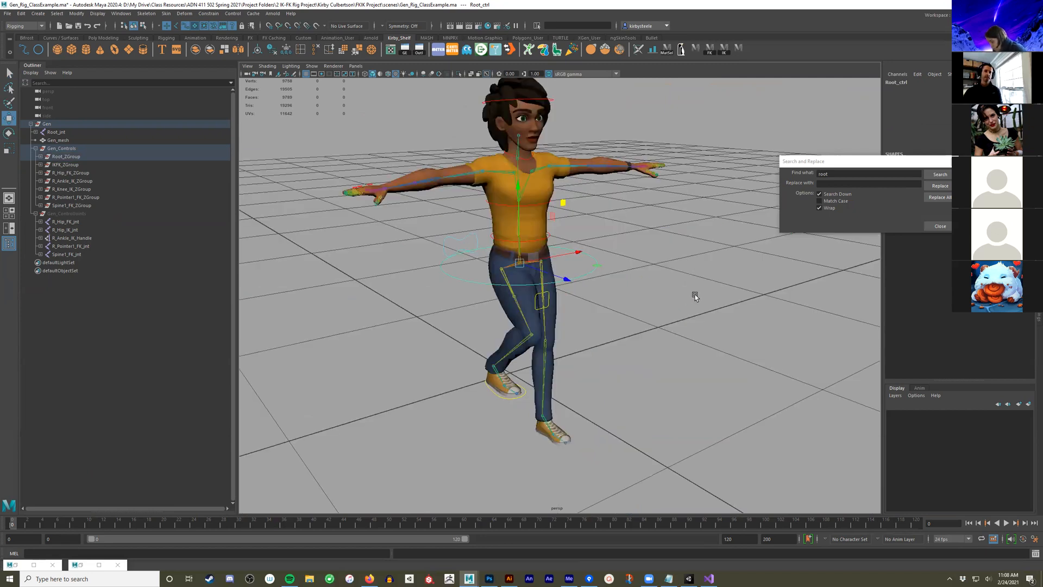
{"action": "left_click_drag", "start_coordinate": [695, 296], "coordinate": [698, 296], "text": "alt"}
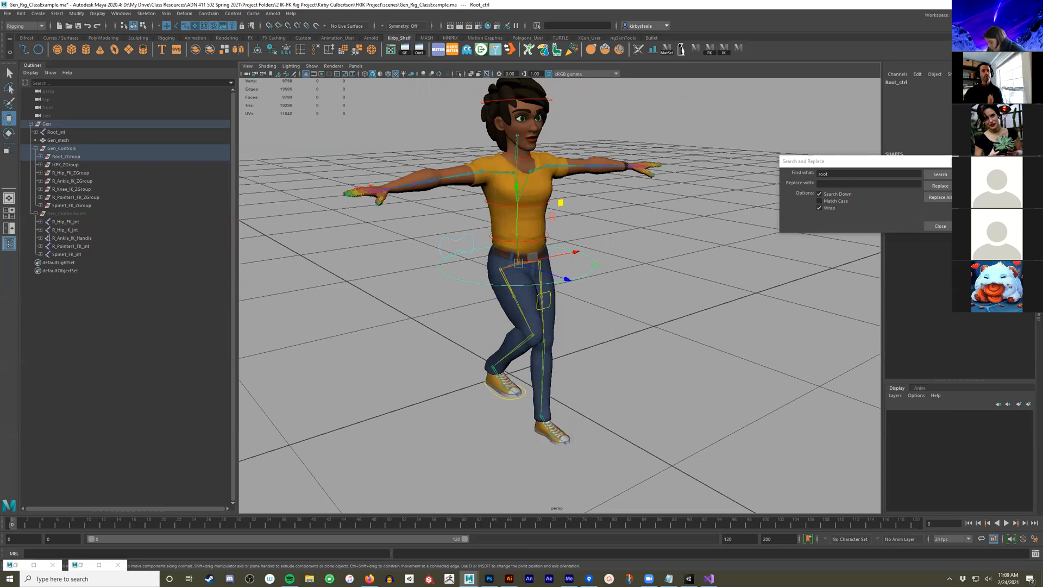
Open the FK joint-chain script's shelf button in the Shelf Editor, select its icon label FK, and save all shelves
{"action": "right_click", "coordinate": [710, 50]}
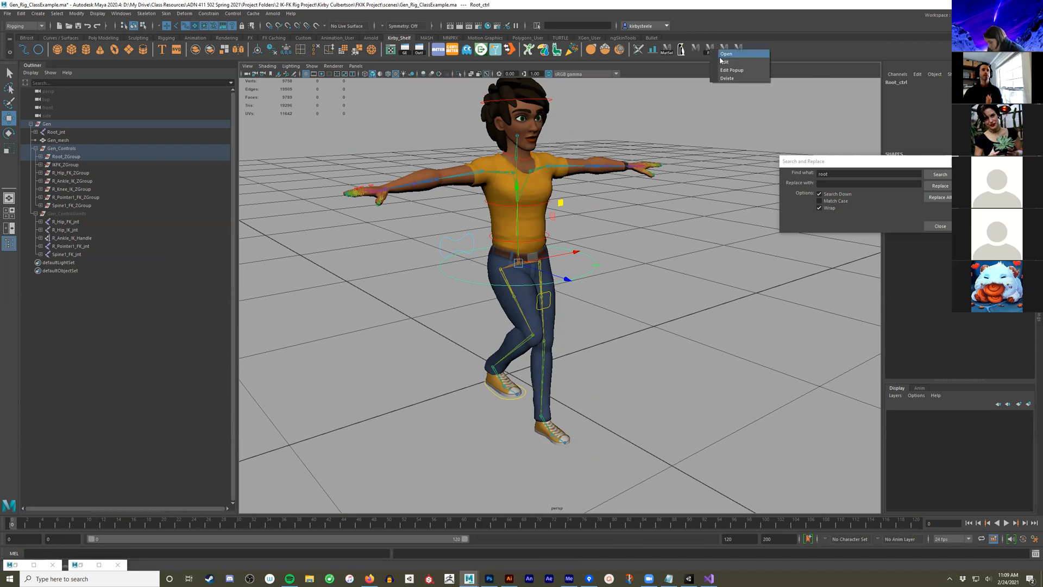
{"action": "left_click", "coordinate": [719, 50]}
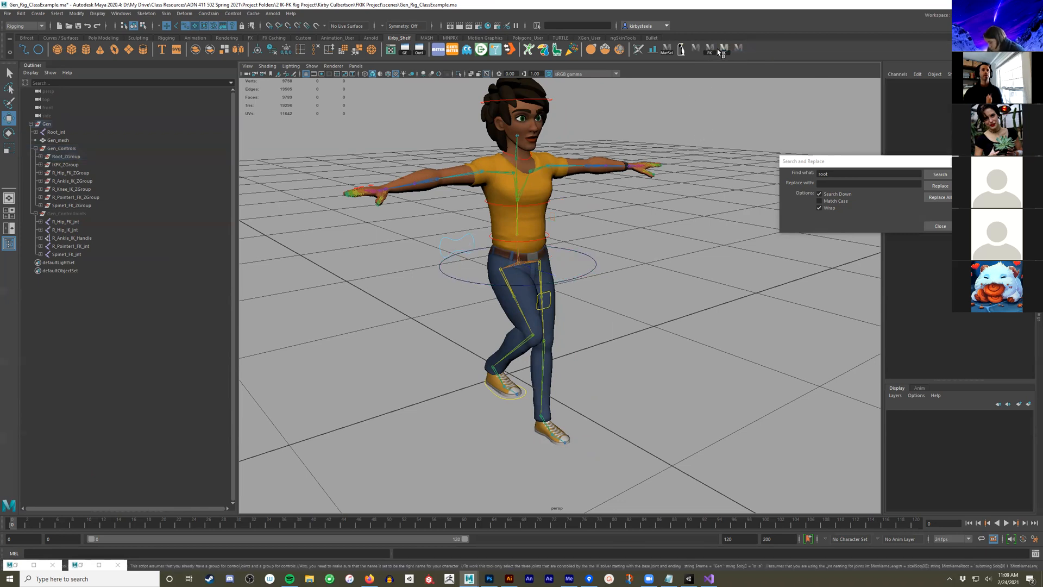
{"action": "right_click", "coordinate": [709, 50]}
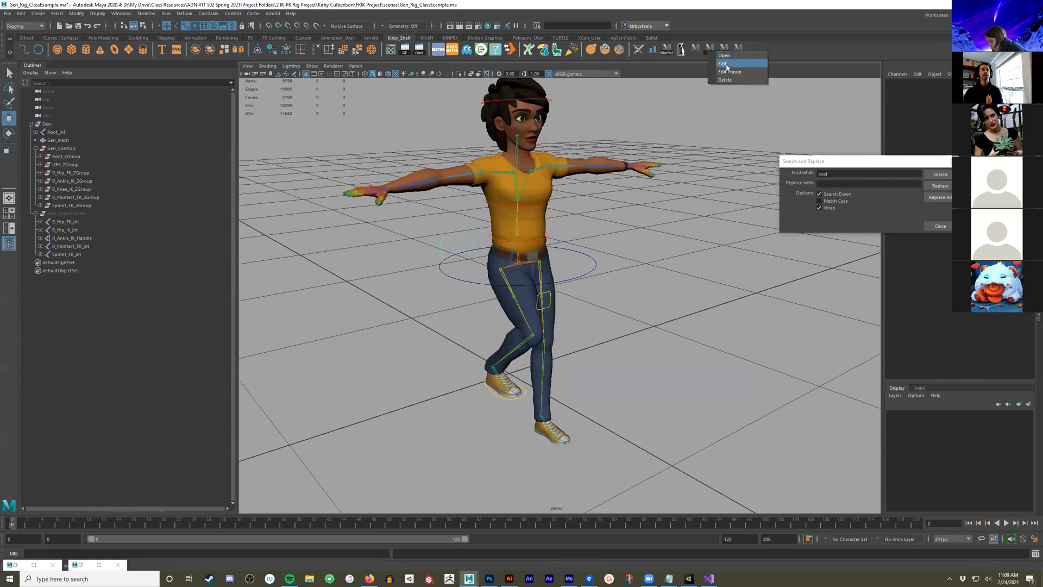
{"action": "left_click", "coordinate": [726, 64]}
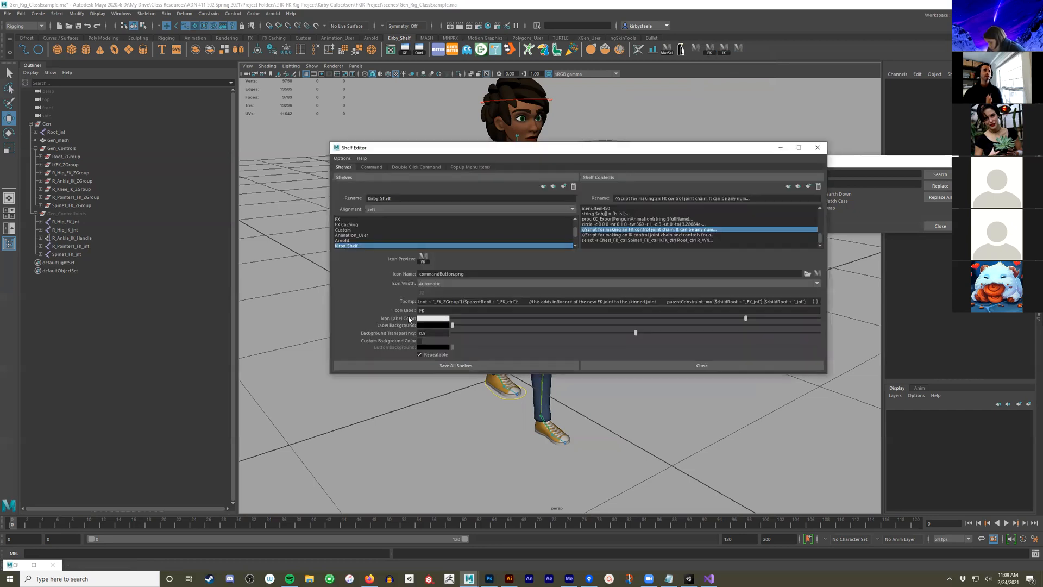
{"action": "double_click", "coordinate": [427, 311]}
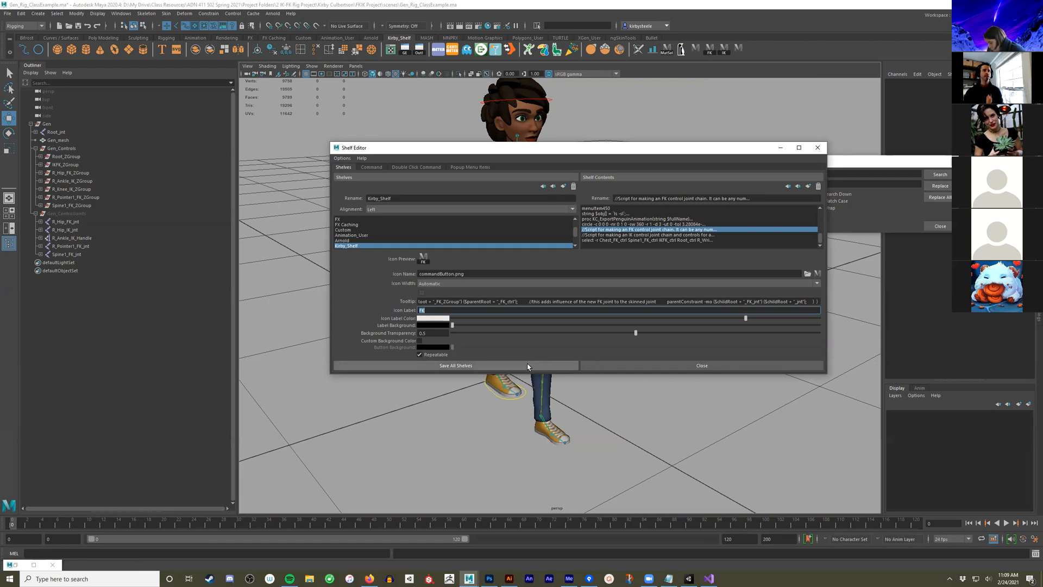
{"action": "left_click", "coordinate": [565, 364]}
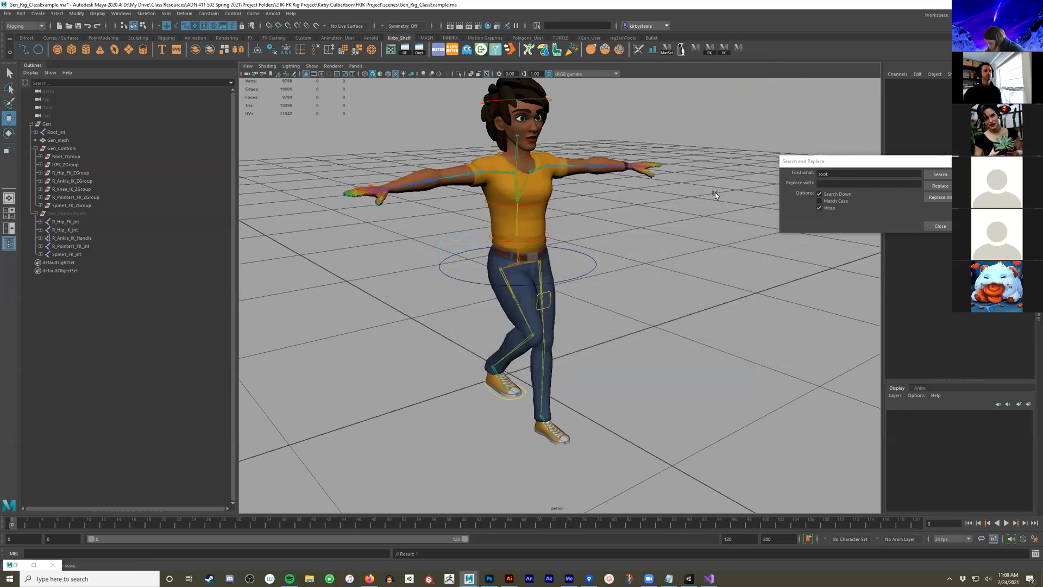
Undo the Root_ctrl test moves so the character stands in its default pose
{"action": "left_click_drag", "start_coordinate": [617, 312], "coordinate": [605, 316], "text": "alt"}
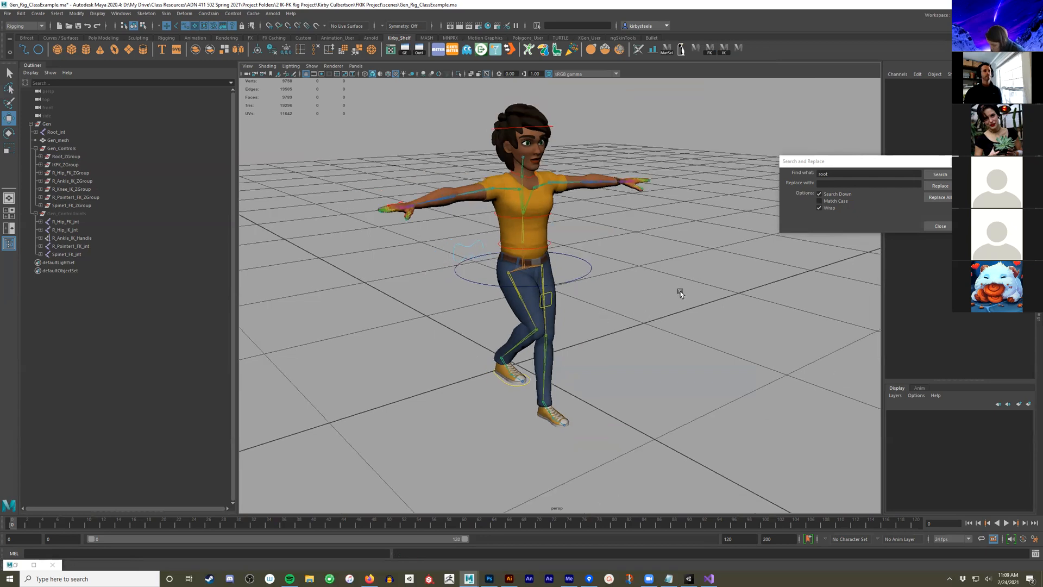
{"action": "left_click_drag", "start_coordinate": [657, 290], "coordinate": [659, 292], "text": "alt"}
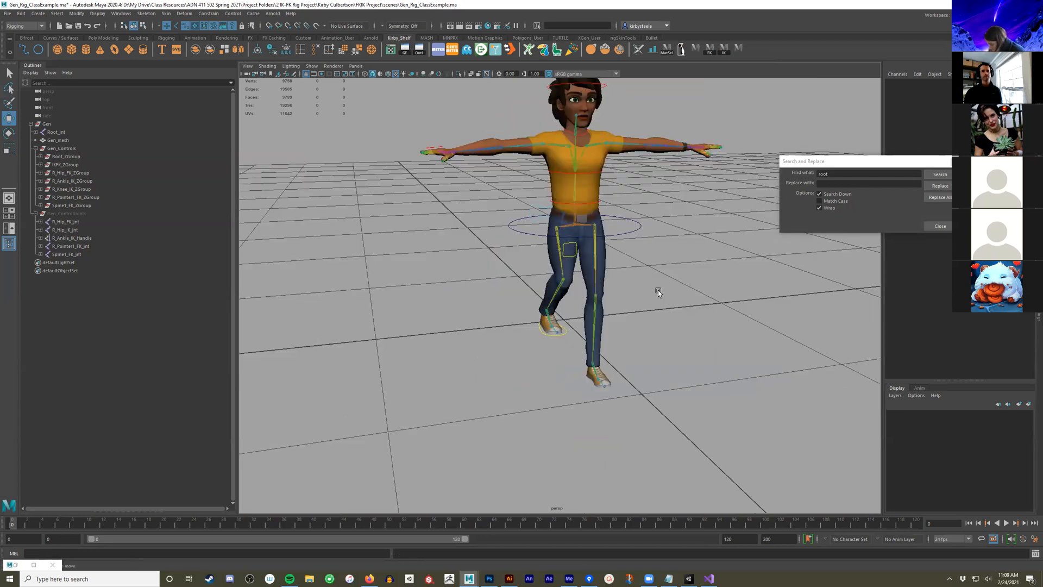
{"action": "middle_click_drag", "start_coordinate": [658, 228], "coordinate": [666, 300], "text": "alt"}
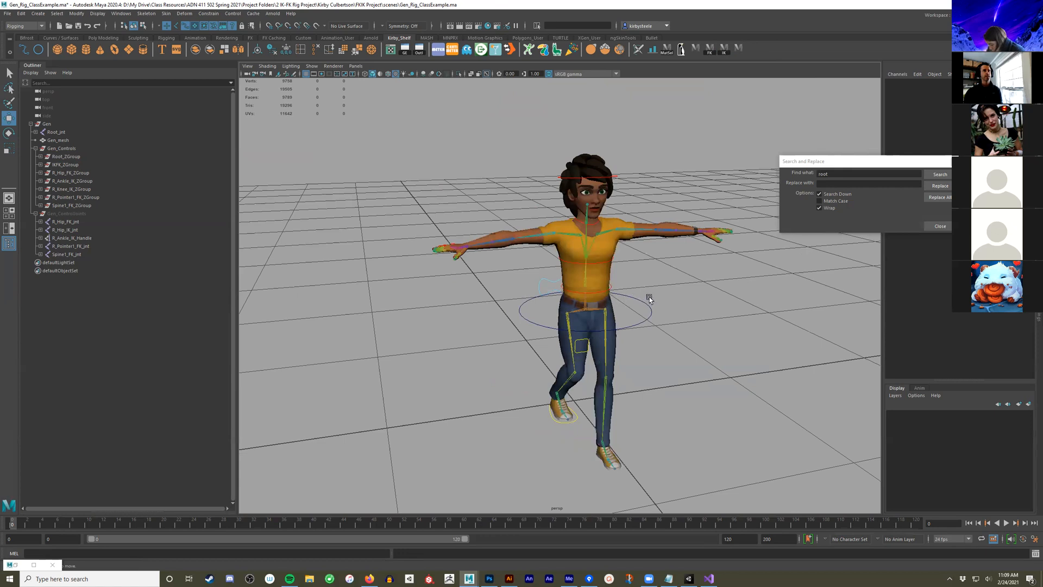
{"action": "left_click_drag", "start_coordinate": [686, 295], "coordinate": [647, 309], "text": "alt"}
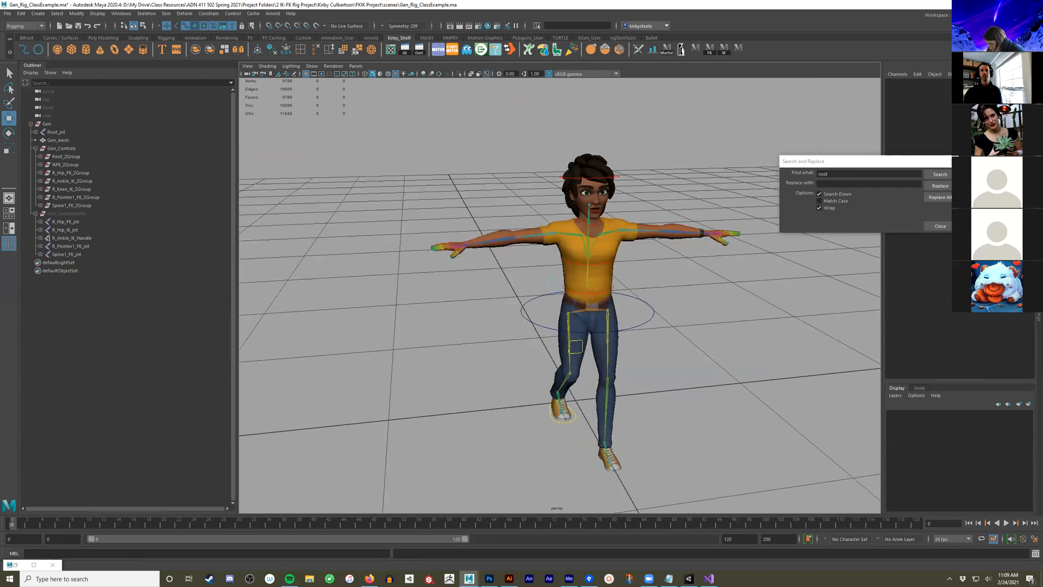
{"action": "left_click", "coordinate": [651, 319]}
{"action": "key", "text": "ctrl+z"}
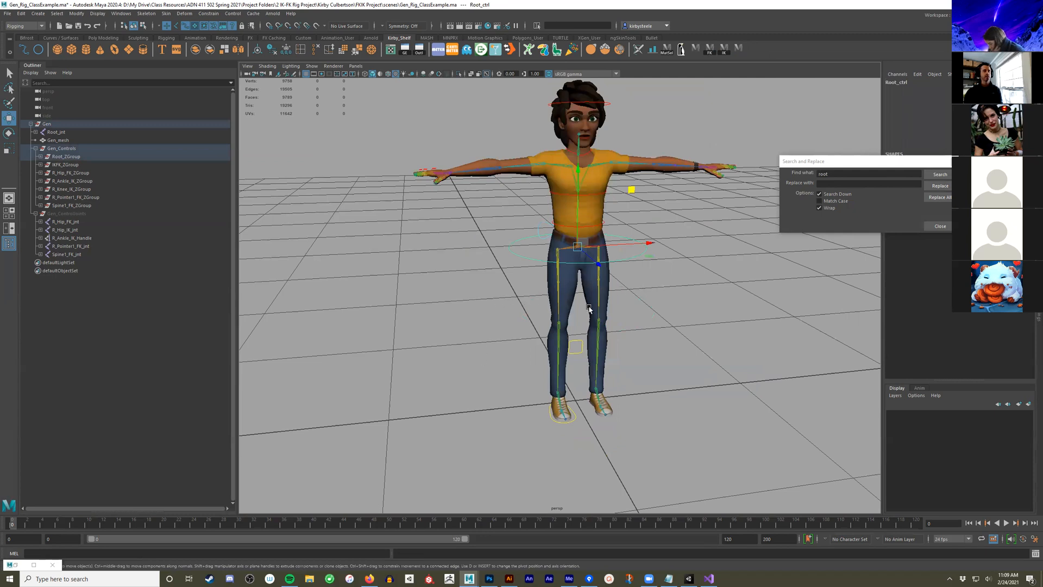
{"action": "scroll", "coordinate": [614, 349], "scroll_direction": "up", "scroll_amount": 3}
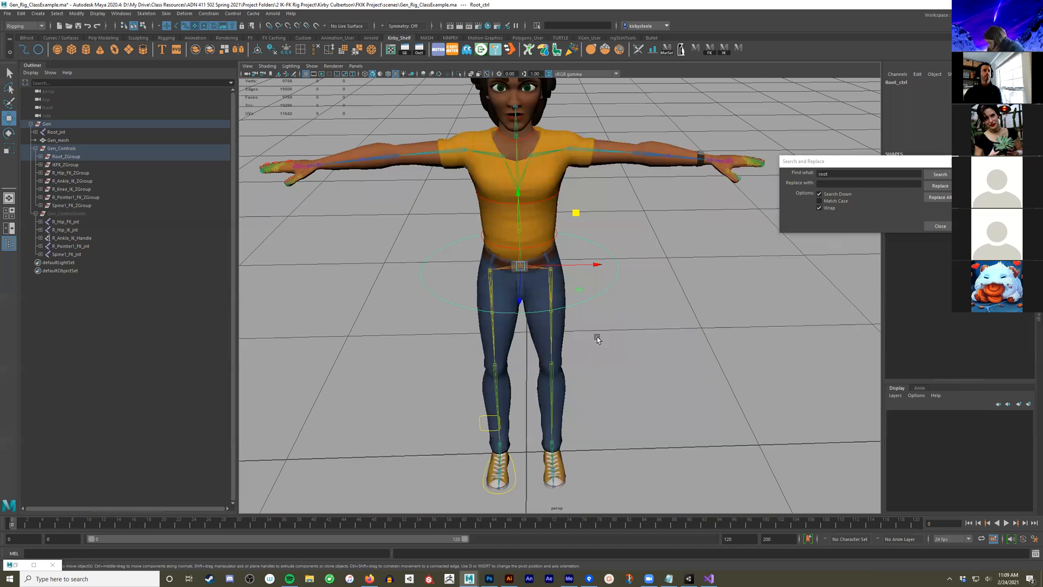
{"action": "key", "text": "a"}
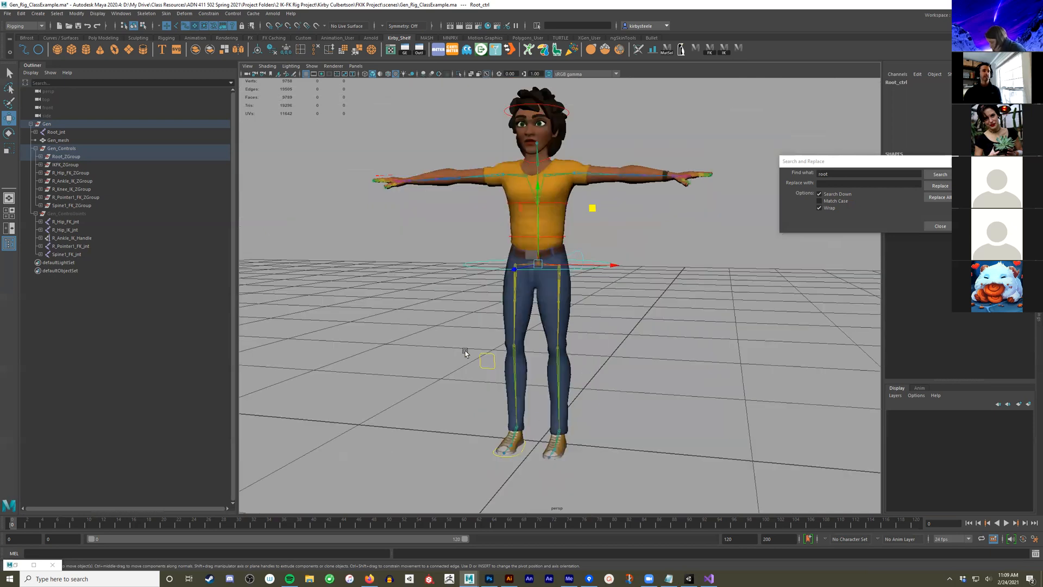
Open the recent scene Gen_Rig.ma without saving the changes to the current scene
{"action": "left_click_drag", "start_coordinate": [569, 356], "coordinate": [365, 258], "text": "alt"}
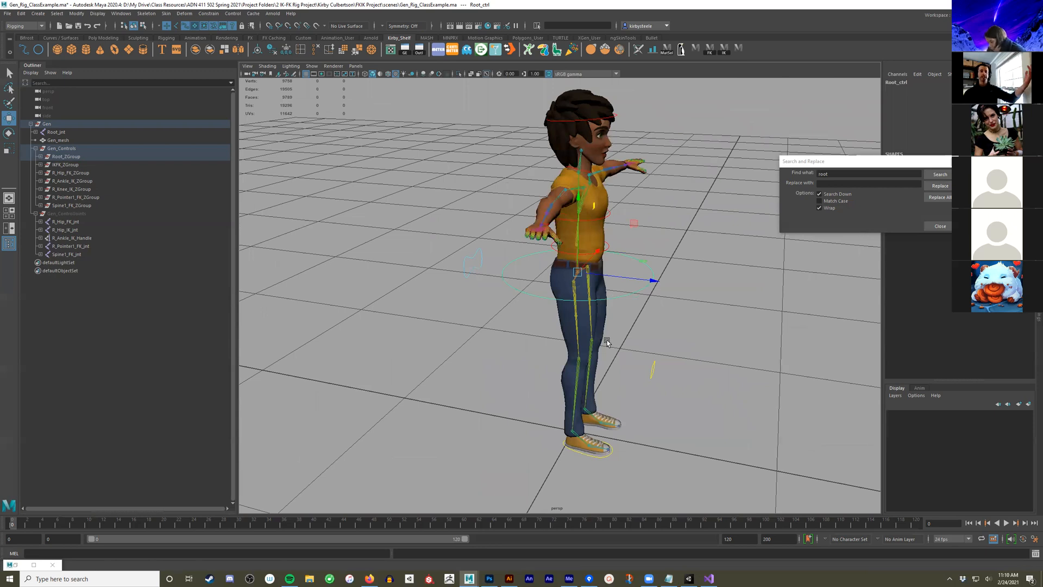
{"action": "left_click_drag", "start_coordinate": [607, 342], "coordinate": [628, 348], "text": "alt"}
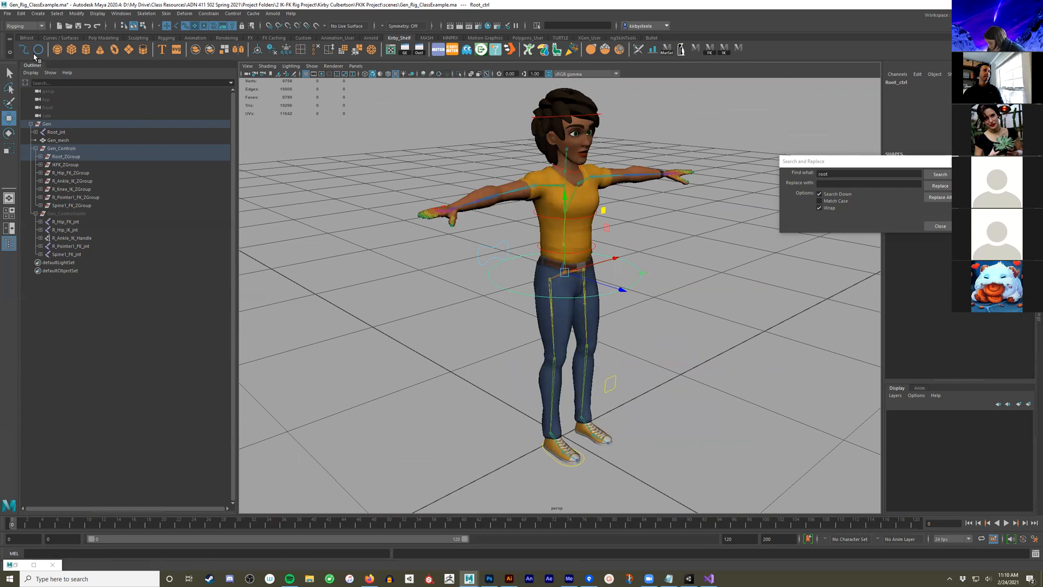
{"action": "left_click", "coordinate": [7, 14]}
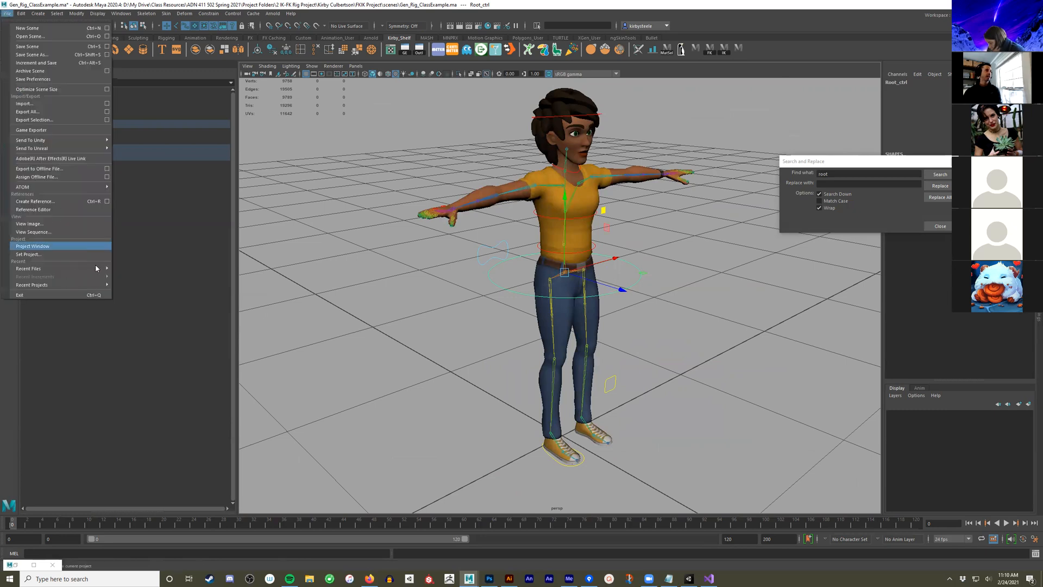
{"action": "mouse_move", "coordinate": [96, 267]}
{"action": "left_click", "coordinate": [145, 277]}
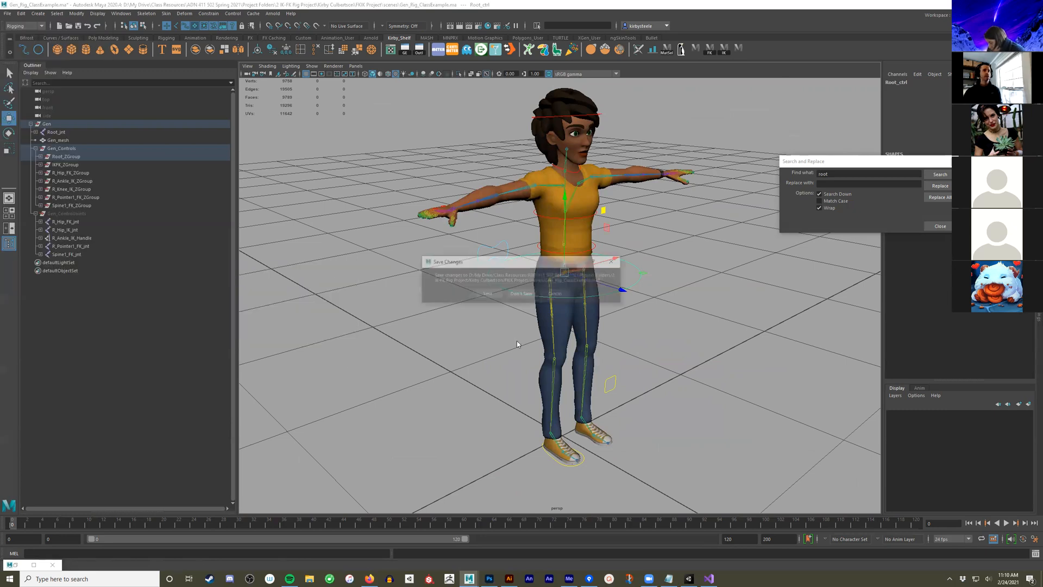
{"action": "left_click", "coordinate": [527, 295]}
{"action": "left_click", "coordinate": [504, 297]}
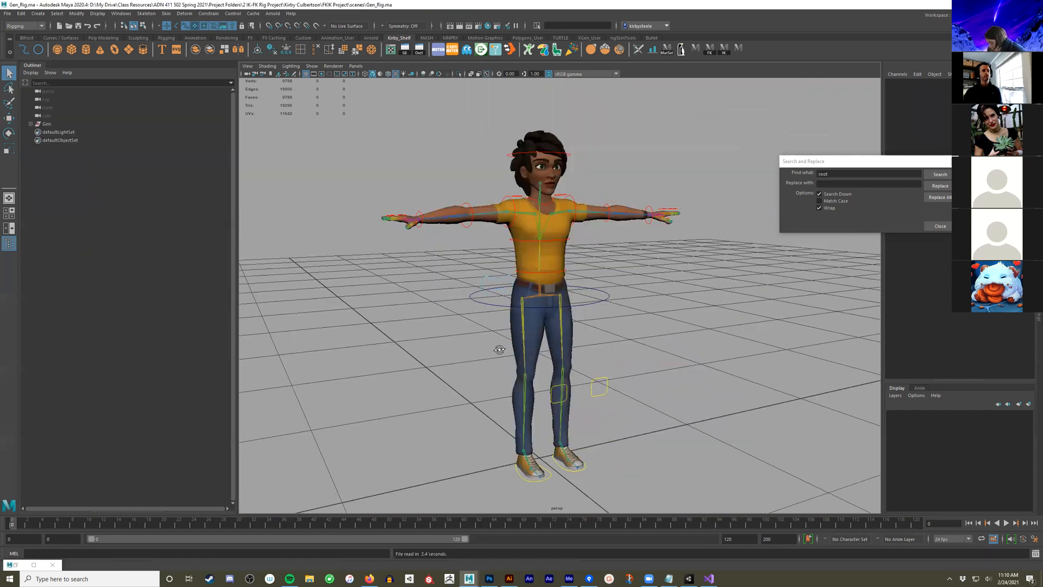
Select Root_ctrl and R_Wrist_FK_ctrl in turn and examine the rig's body and right-hand controls from several angles
{"action": "left_click_drag", "start_coordinate": [561, 324], "coordinate": [576, 351], "text": "alt"}
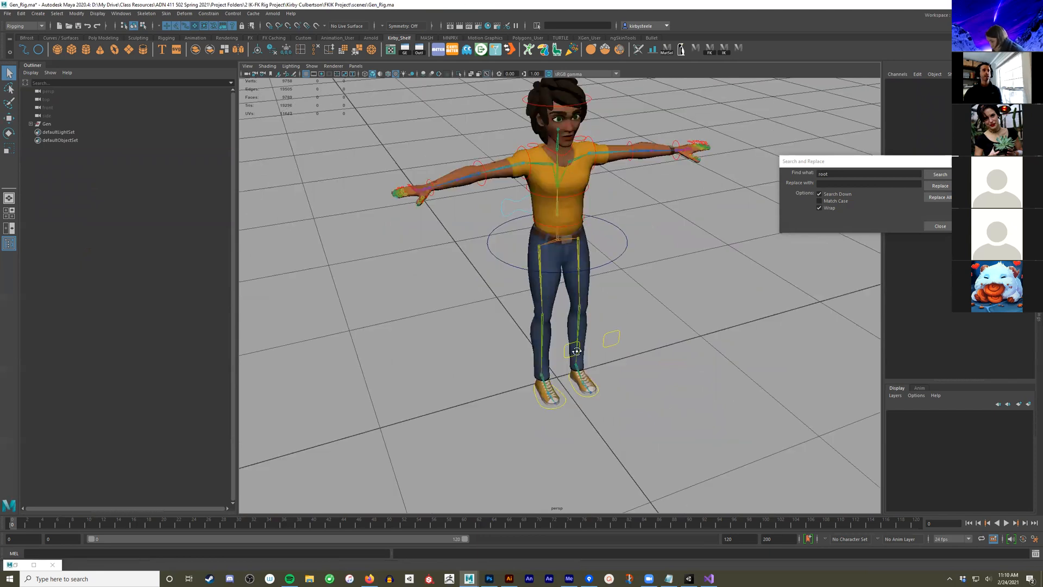
{"action": "left_click", "coordinate": [616, 257]}
{"action": "left_click_drag", "start_coordinate": [616, 256], "coordinate": [589, 178], "text": "alt"}
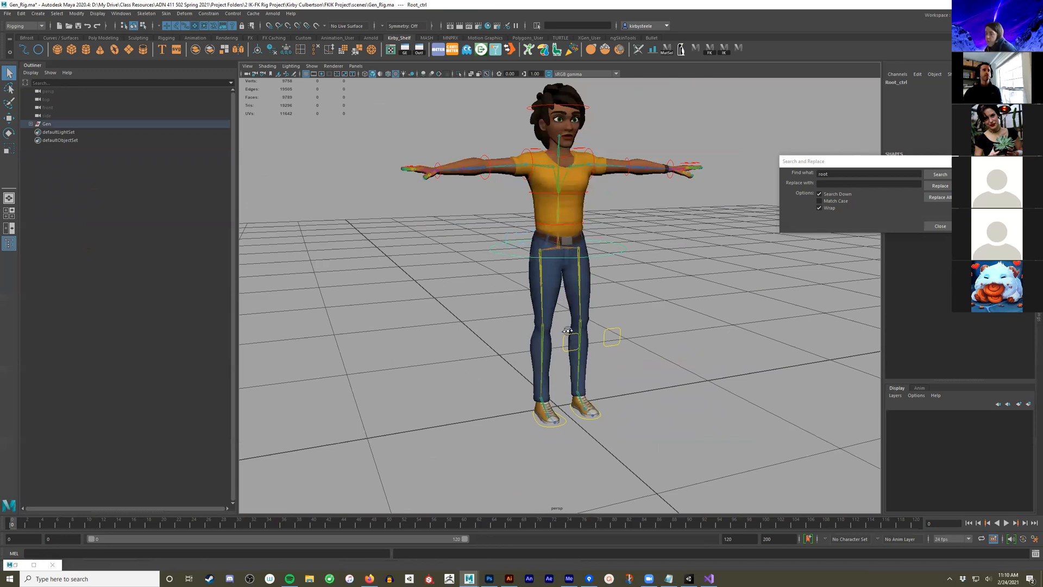
{"action": "right_click_drag", "start_coordinate": [589, 352], "coordinate": [697, 329], "text": "alt"}
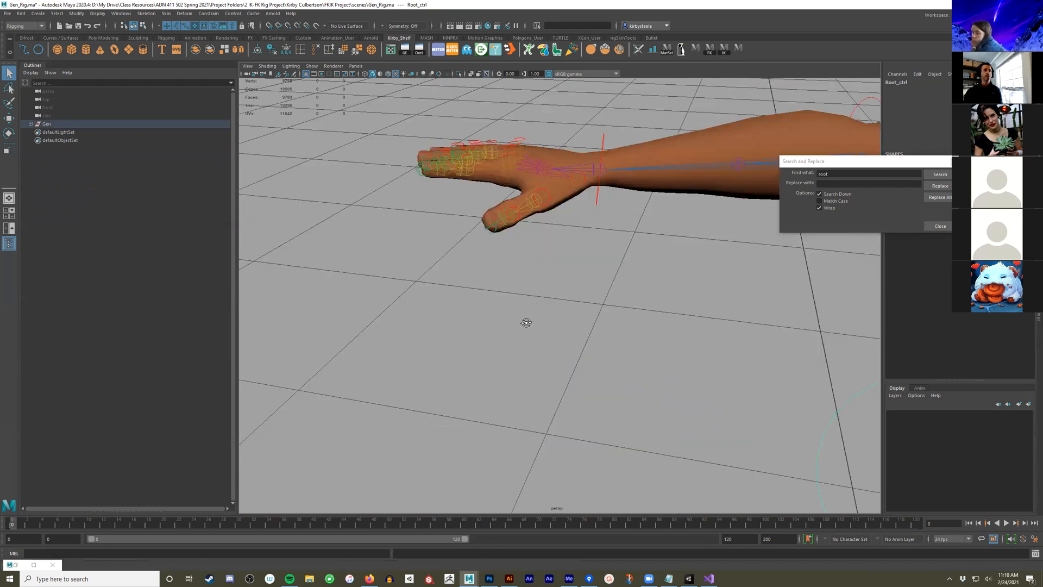
{"action": "key", "text": "f"}
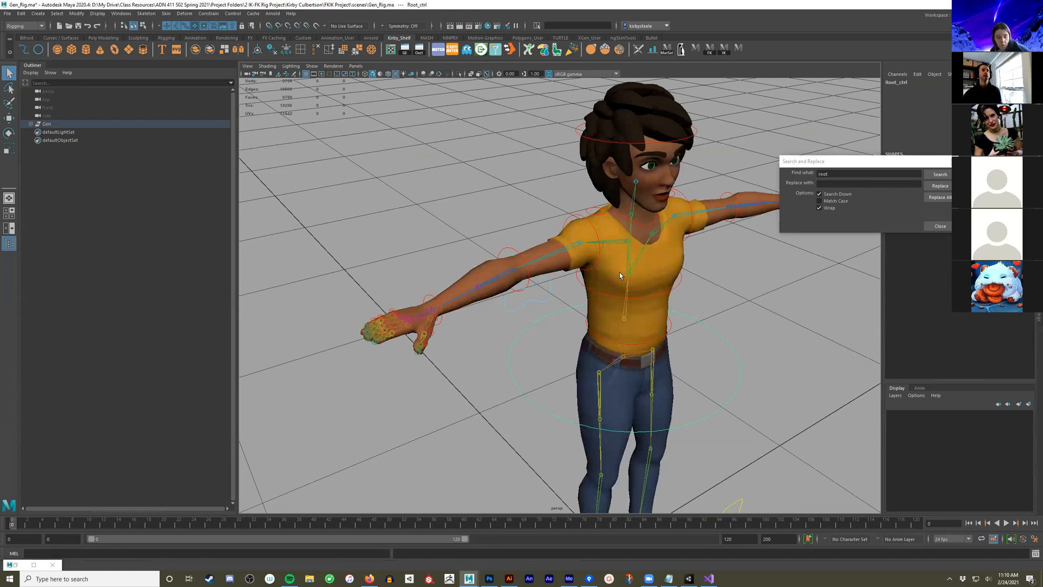
{"action": "left_click", "coordinate": [471, 141]}
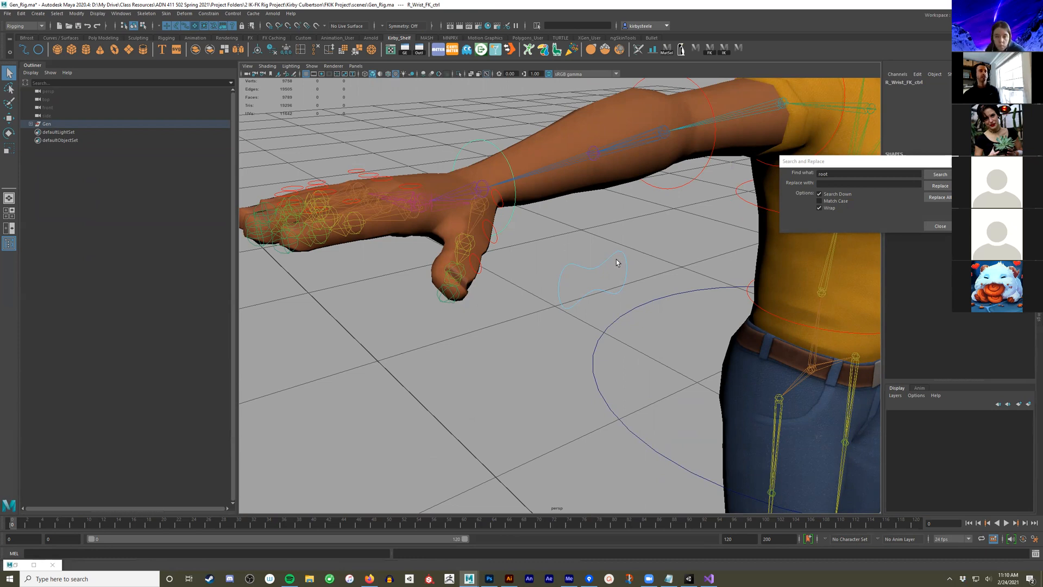
{"action": "left_click_drag", "start_coordinate": [617, 261], "coordinate": [536, 269], "text": "alt"}
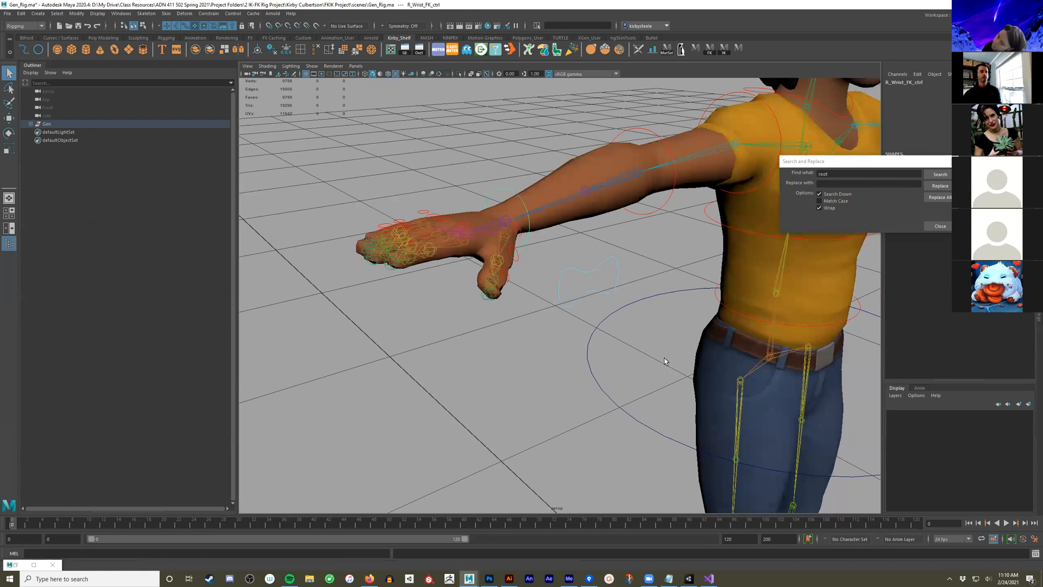
{"action": "key", "text": "a"}
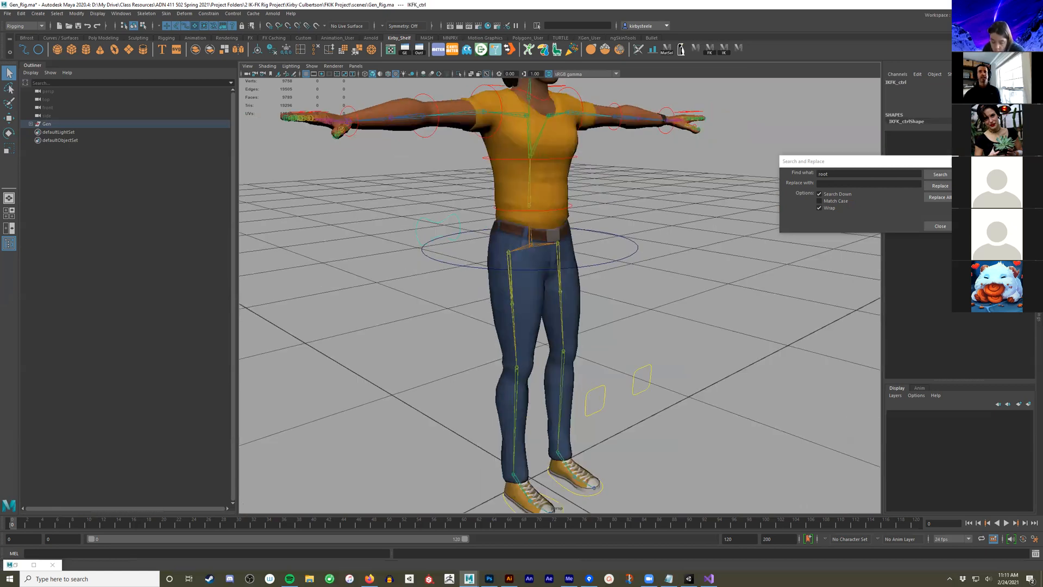
Start adding an attribute to IKFK_ctrl with the long name New_Attribute, keeping it keyable with the Enum data type
{"action": "left_click", "coordinate": [976, 107]}
{"action": "left_click", "coordinate": [917, 74]}
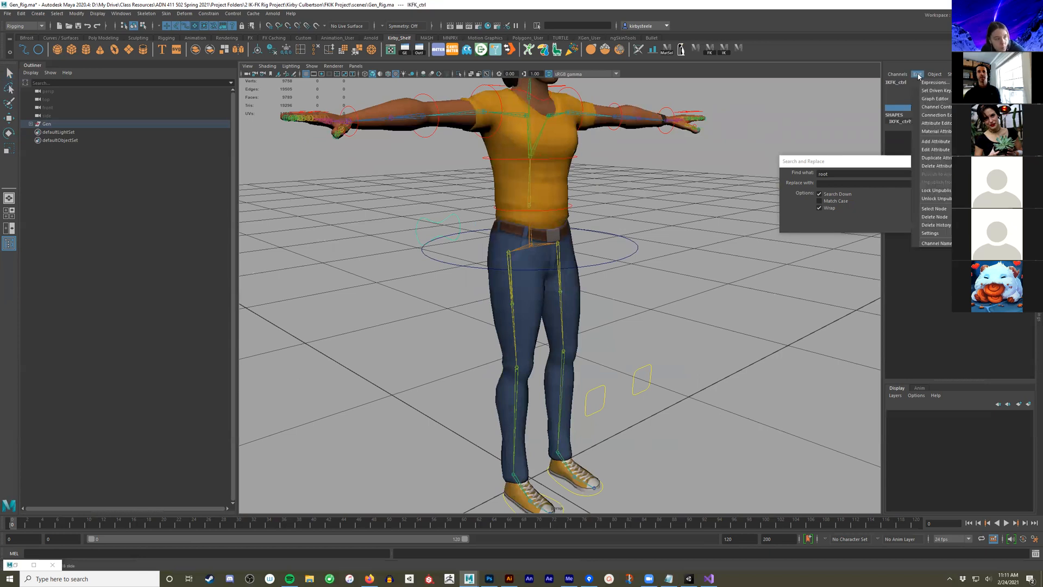
{"action": "left_click", "coordinate": [947, 141]}
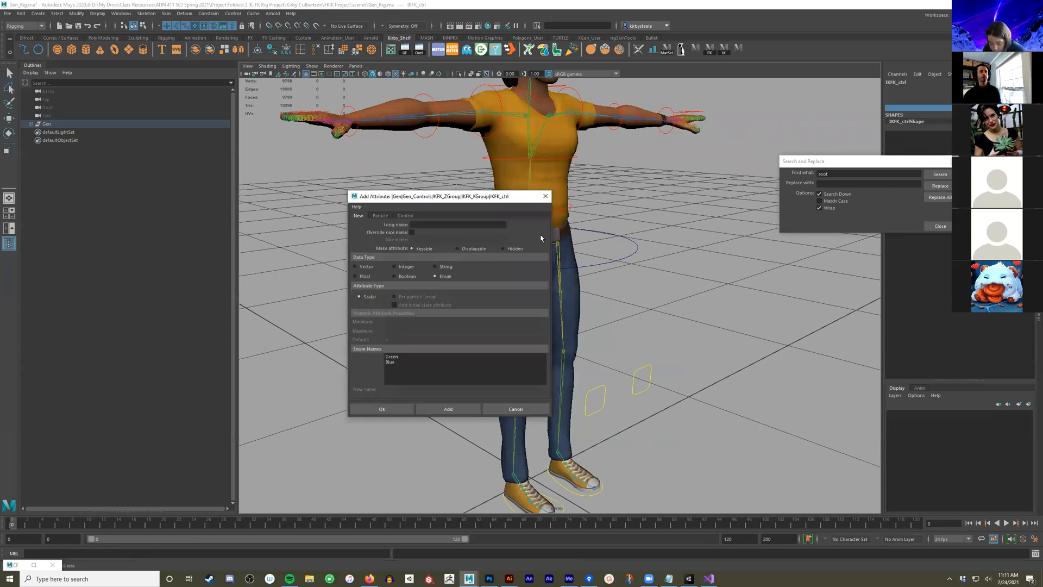
{"action": "left_click", "coordinate": [436, 226]}
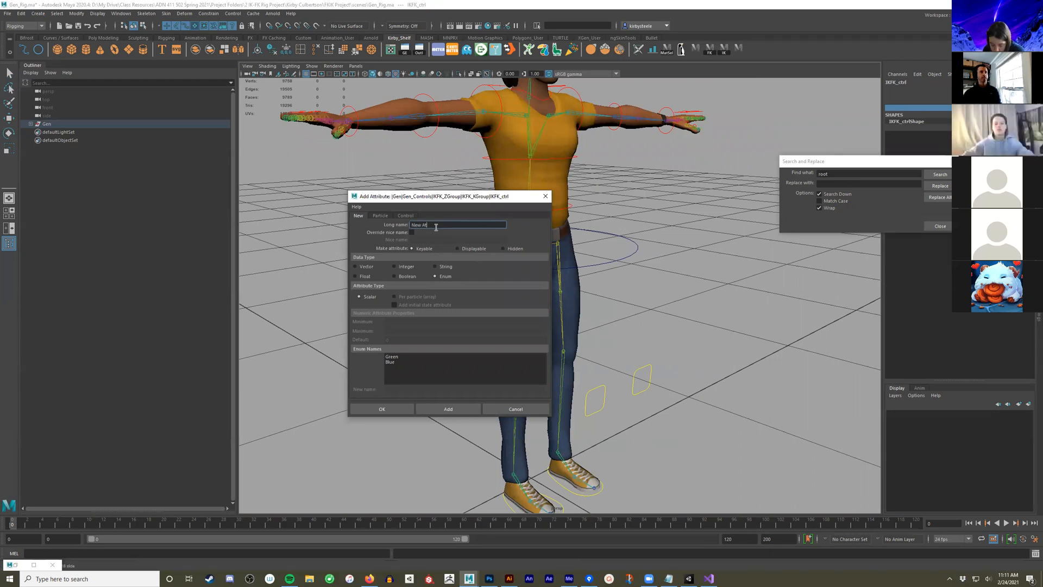
{"action": "type", "text": "New_Att"}
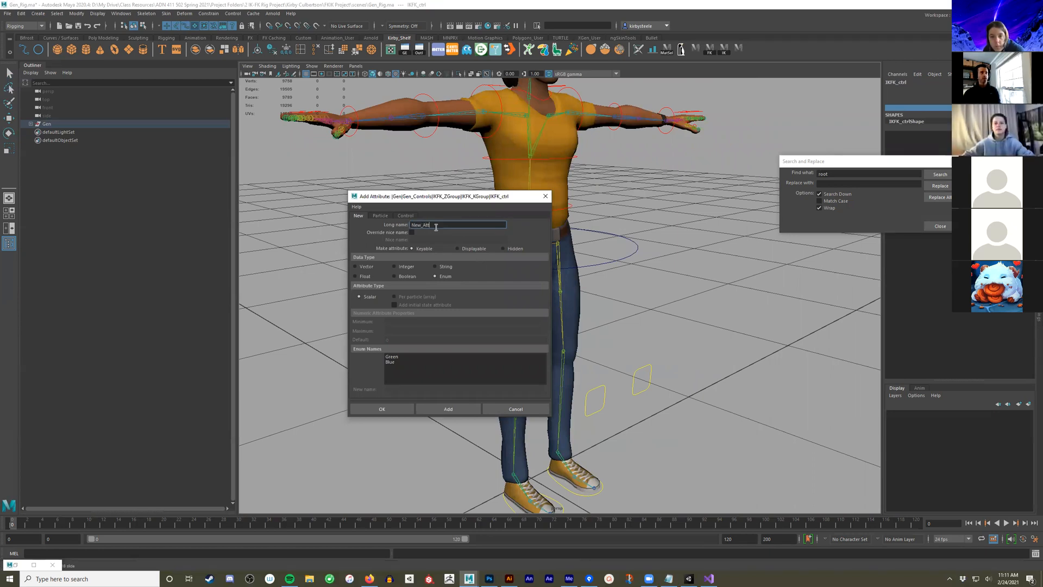
{"action": "type", "text": "ribute"}
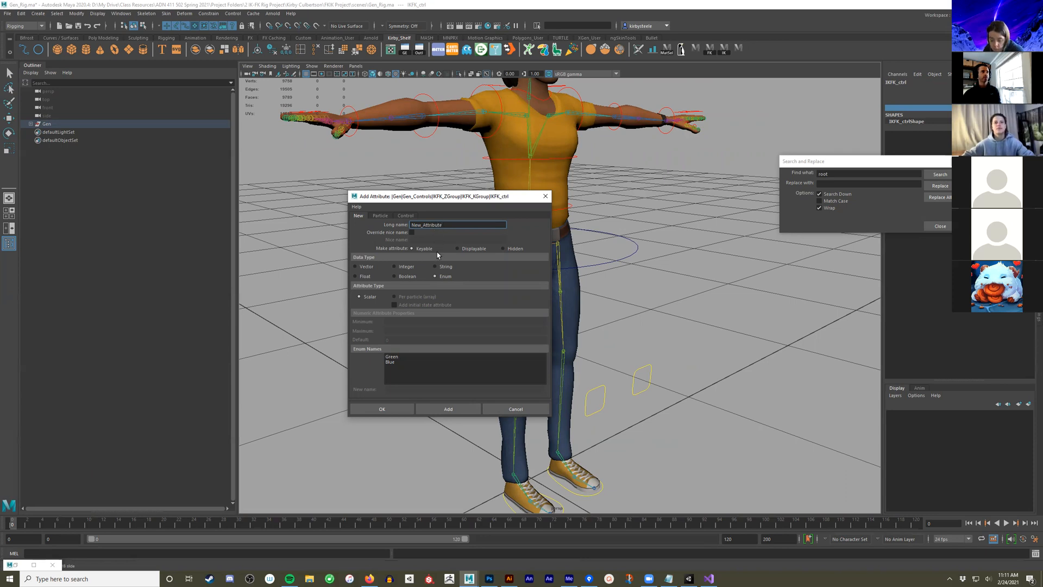
Rename the enum entries Green and Blue to Thing1 and Thing2, and add the attribute to IKFK_ctrl
{"action": "left_click", "coordinate": [394, 357]}
{"action": "double_click", "coordinate": [395, 390]}
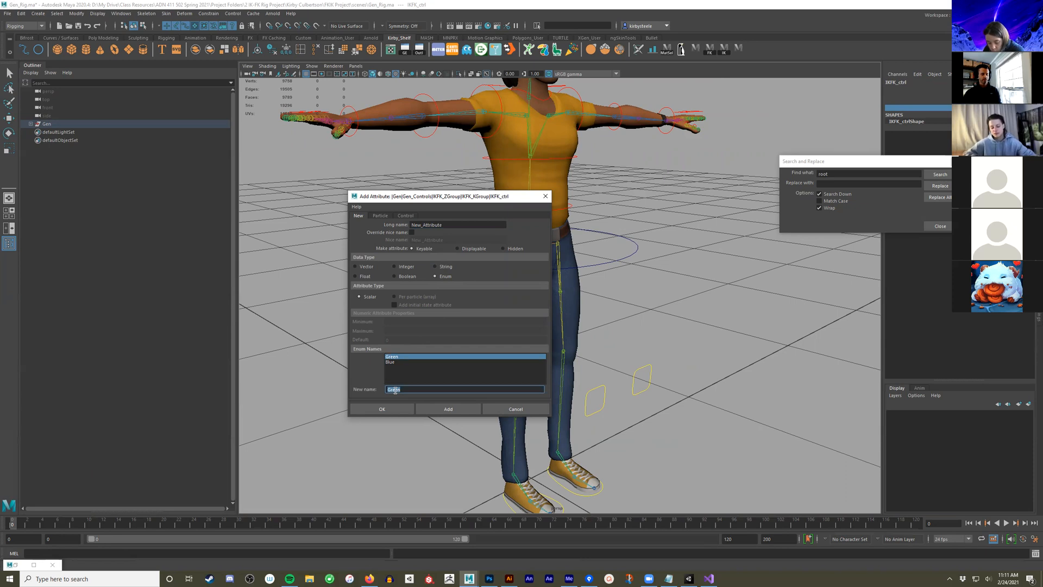
{"action": "type", "text": "Thing1"}
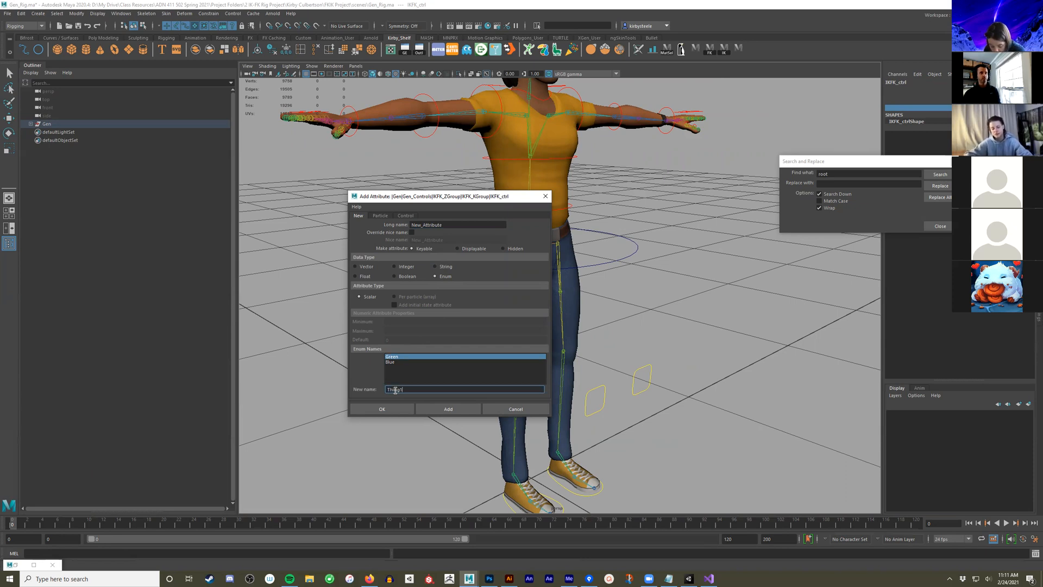
{"action": "left_click", "coordinate": [394, 361]}
{"action": "double_click", "coordinate": [403, 391]}
{"action": "type", "text": "Thing2"}
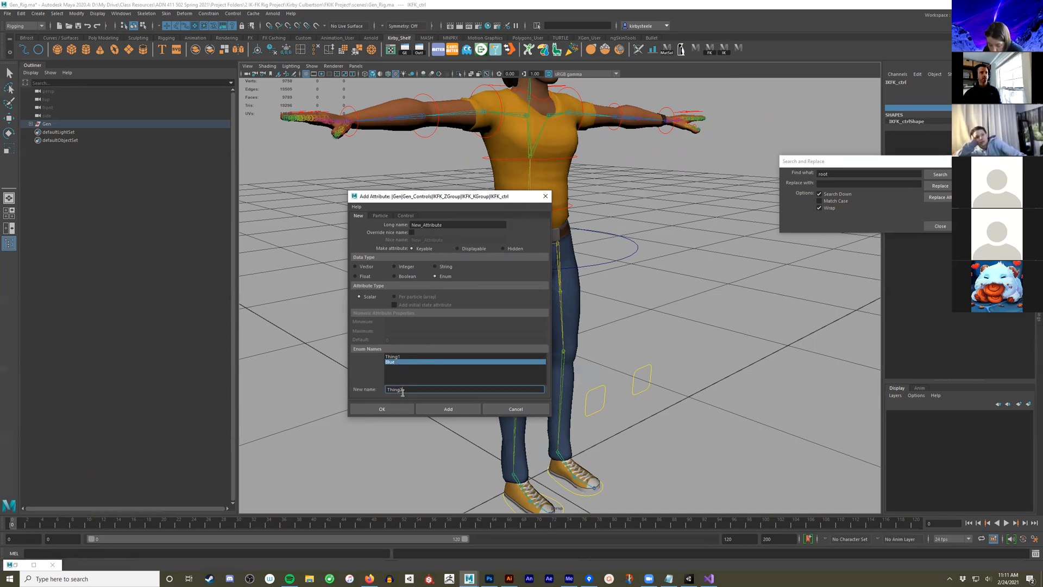
{"action": "left_click", "coordinate": [456, 408]}
{"action": "left_click", "coordinate": [456, 409]}
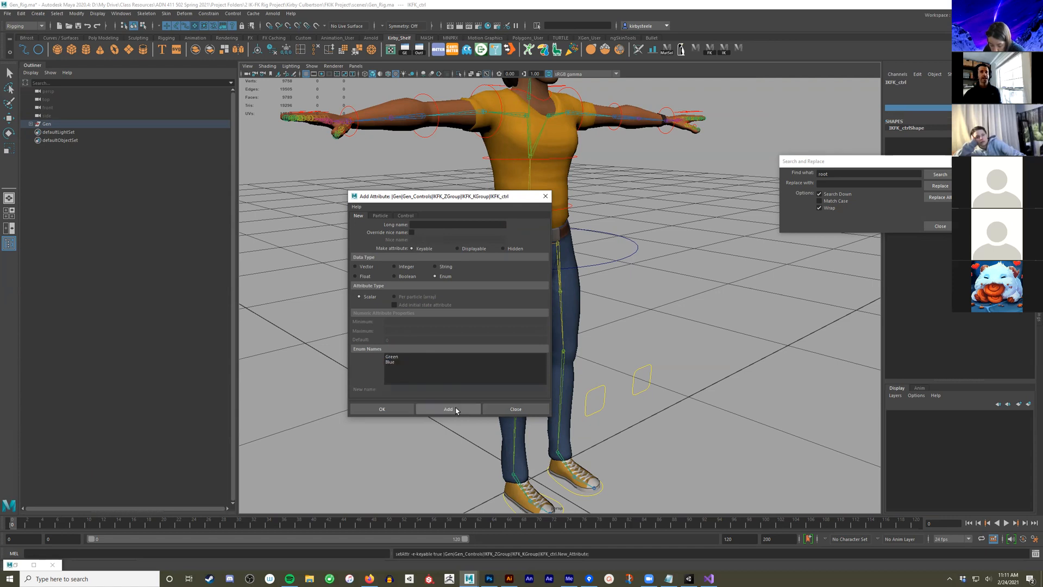
Delete New_Attribute from IKFK_ctrl, close the Add Attribute dialog, and clear the selection
{"action": "left_click", "coordinate": [978, 114]}
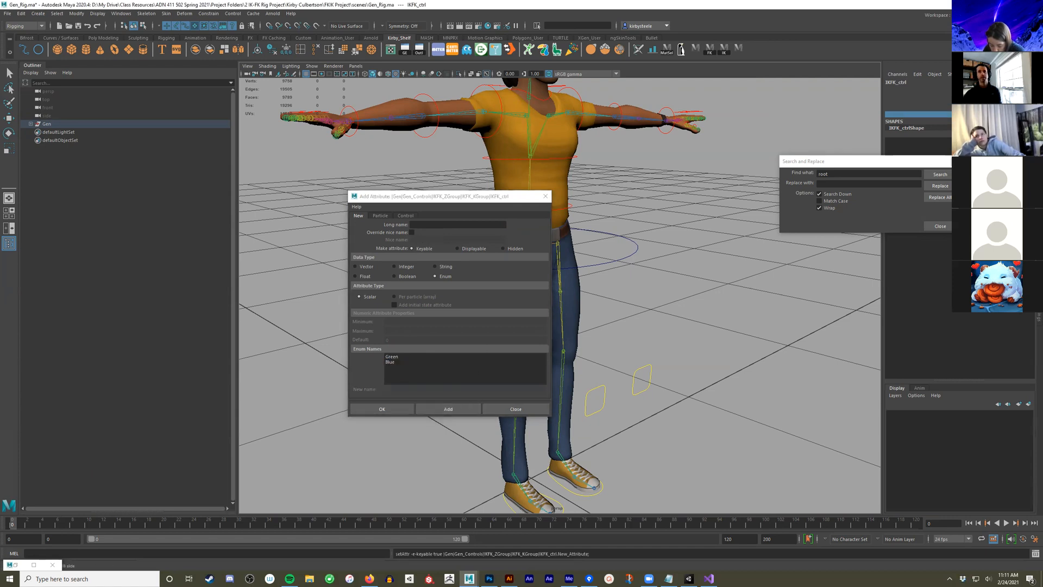
{"action": "left_click", "coordinate": [978, 94]}
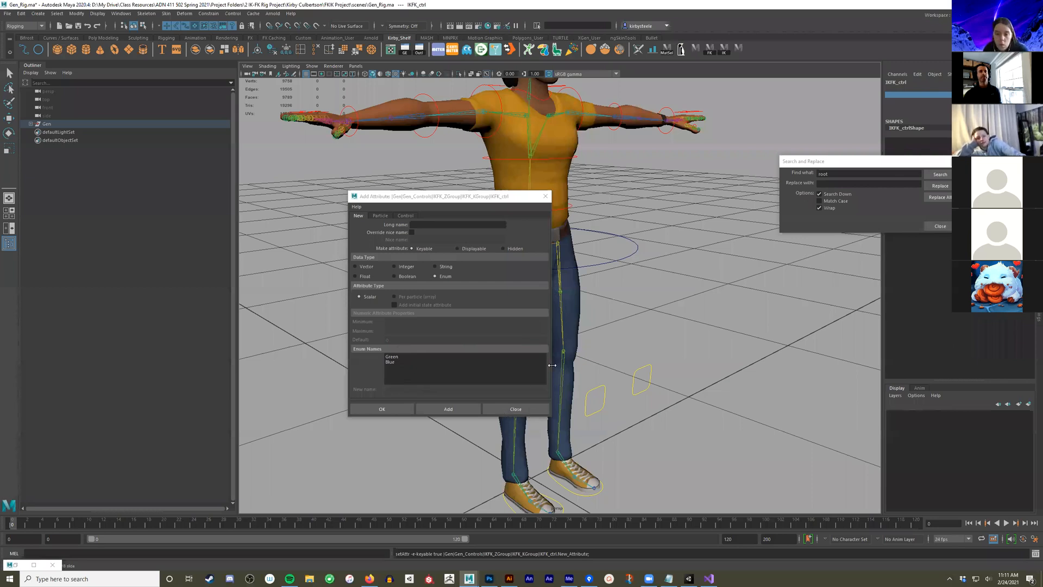
{"action": "left_click", "coordinate": [394, 357]}
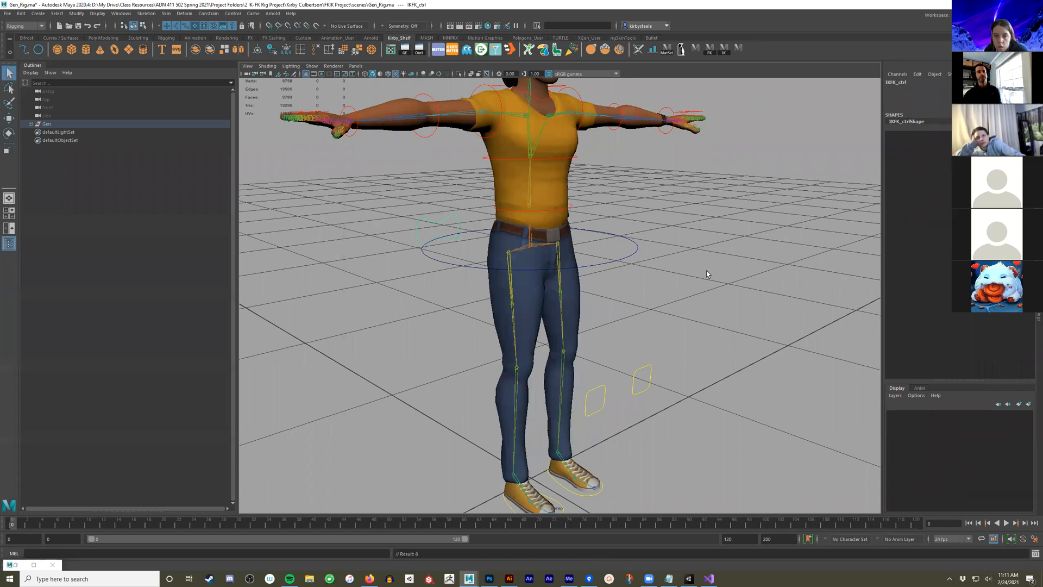
{"action": "left_click", "coordinate": [750, 288]}
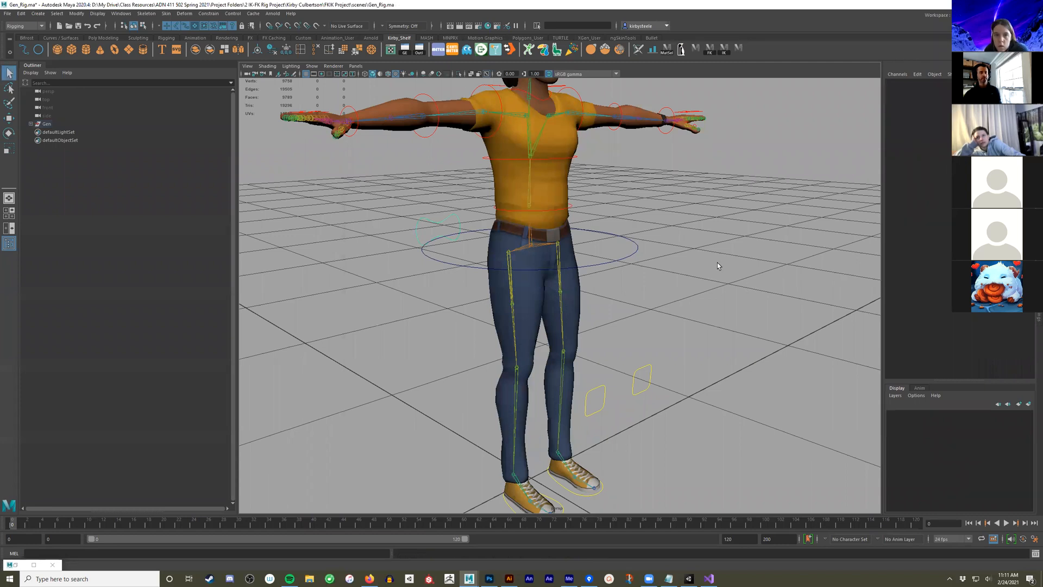
Open the Script Editor and review the IK script's joint duplication, renaming, parenting and end-control sections
{"action": "left_click_drag", "start_coordinate": [717, 266], "coordinate": [735, 294], "text": "alt"}
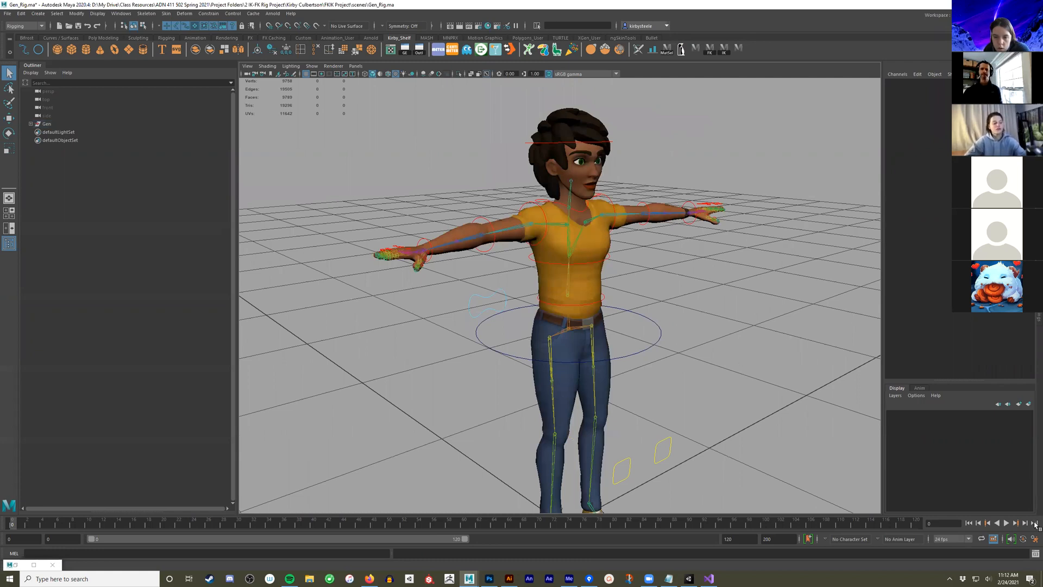
{"action": "left_click", "coordinate": [1036, 553]}
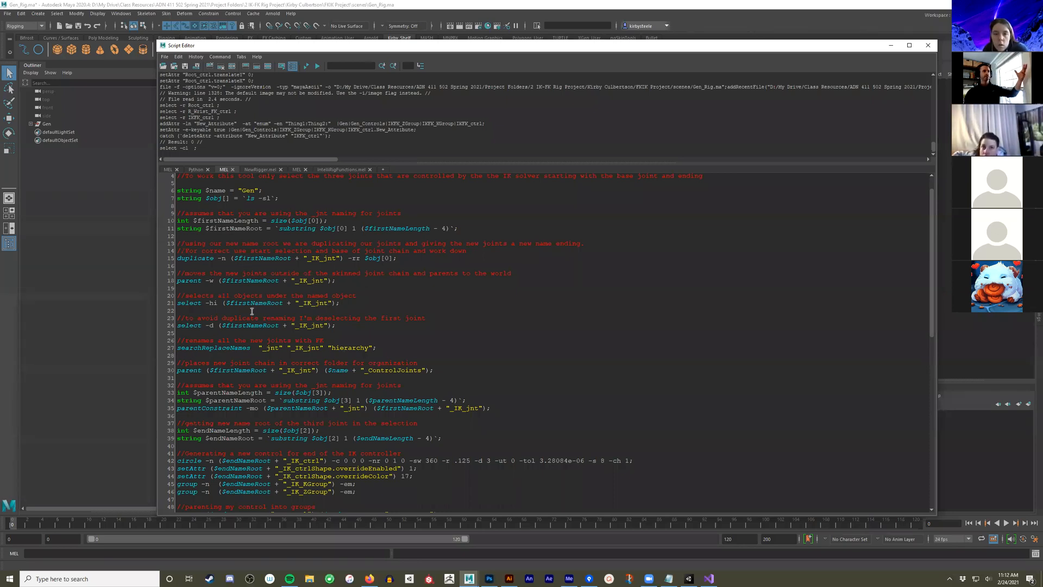
{"action": "scroll", "coordinate": [263, 414], "scroll_direction": "down", "scroll_amount": 1}
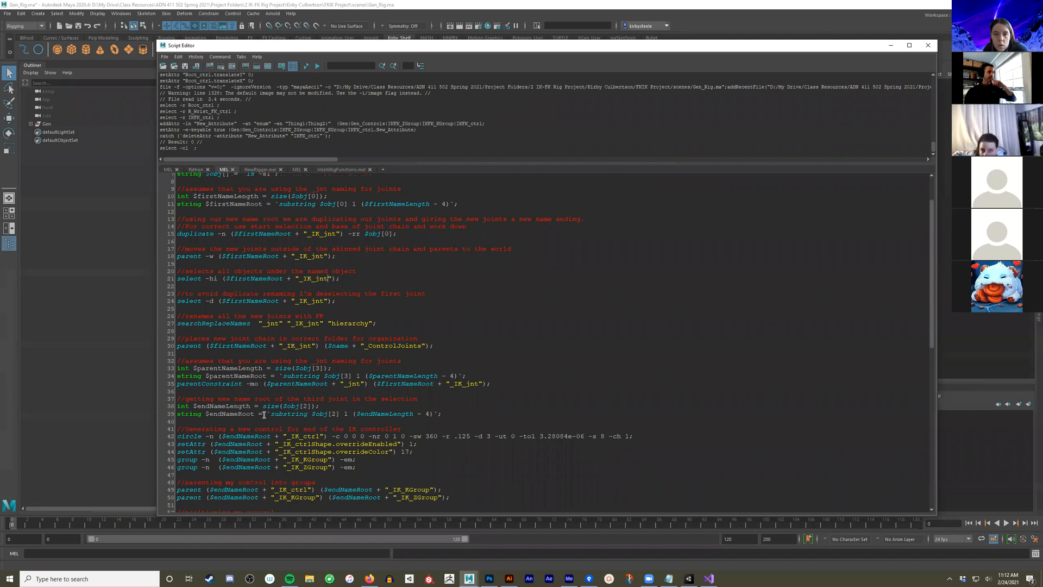
{"action": "scroll", "coordinate": [264, 414], "scroll_direction": "down", "scroll_amount": 1}
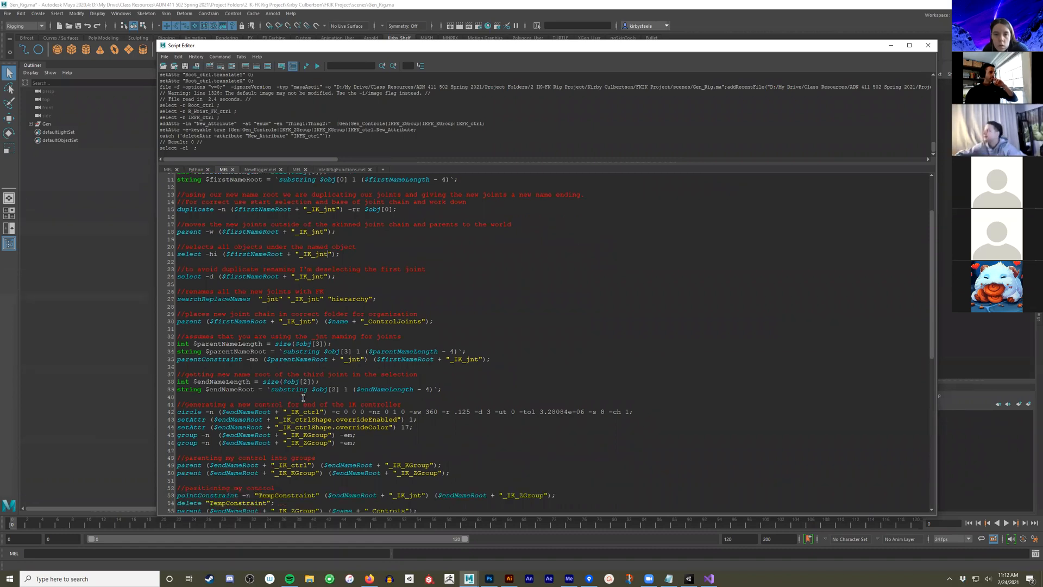
{"action": "scroll", "coordinate": [303, 398], "scroll_direction": "down", "scroll_amount": 1}
{"action": "left_click", "coordinate": [501, 334]}
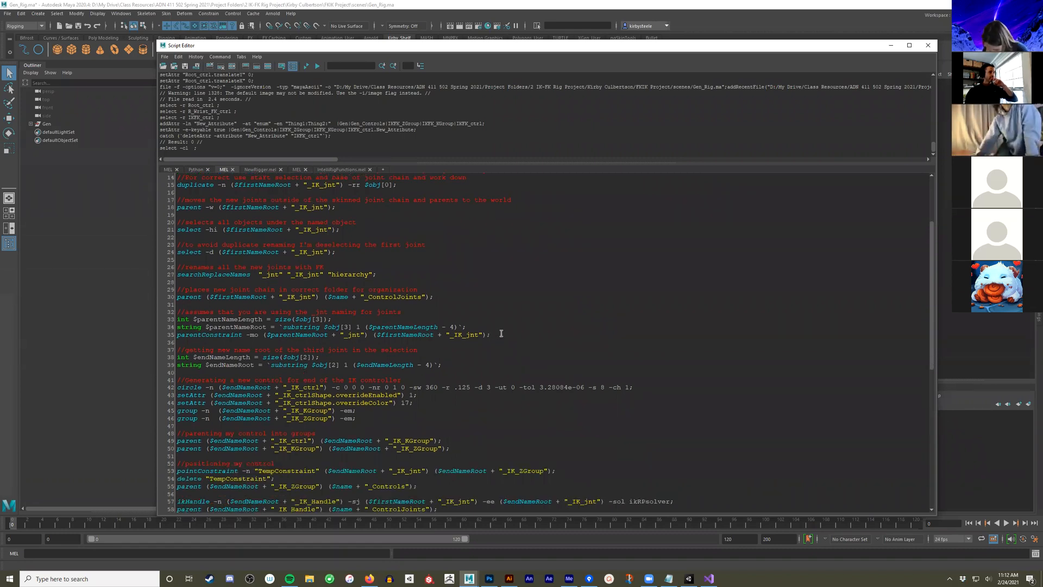
{"action": "scroll", "coordinate": [498, 339], "scroll_direction": "down", "scroll_amount": 1}
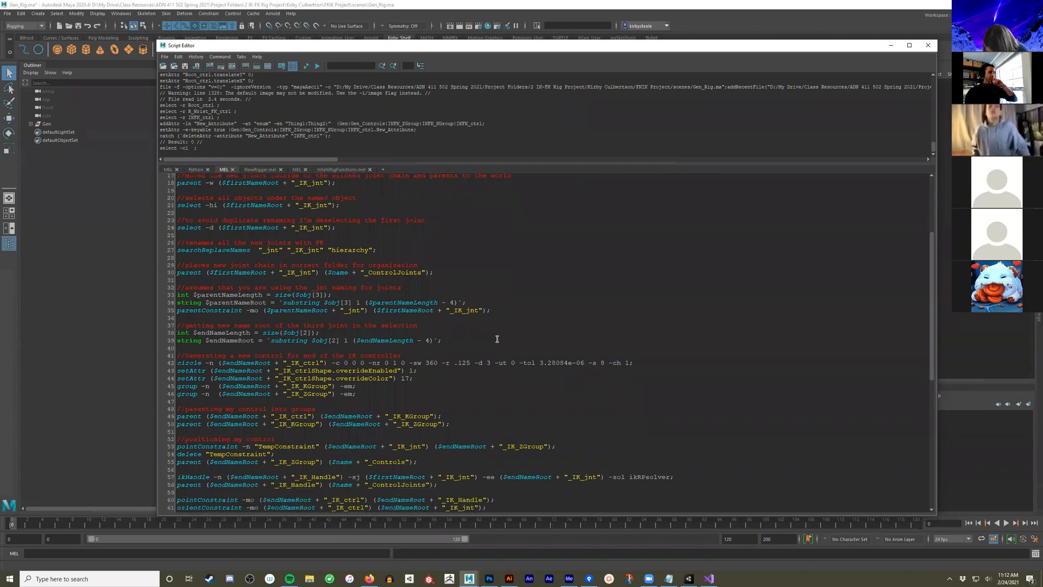
{"action": "scroll", "coordinate": [498, 339], "scroll_direction": "down", "scroll_amount": 1}
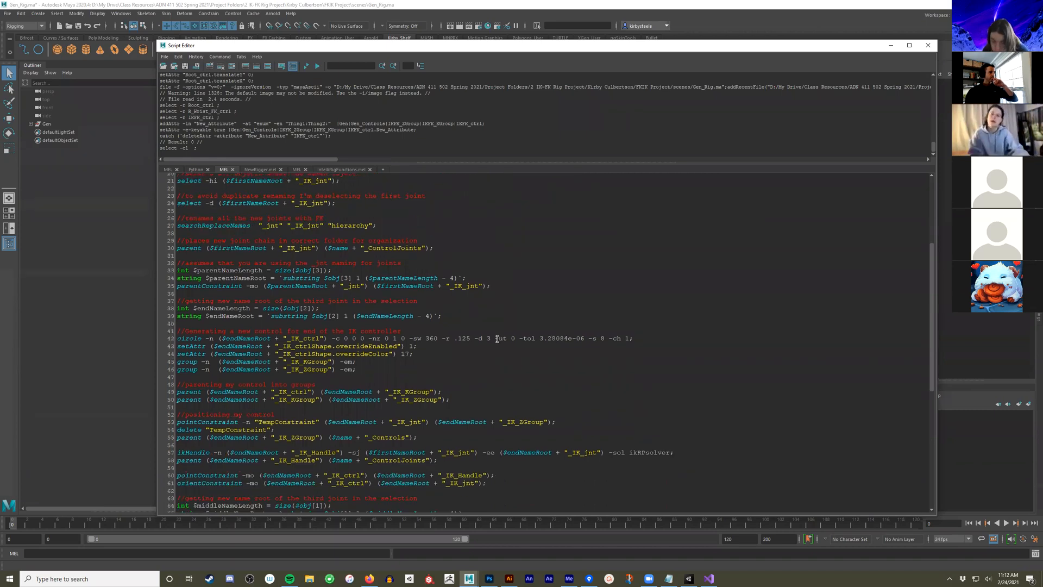
{"action": "scroll", "coordinate": [497, 339], "scroll_direction": "down", "scroll_amount": 1}
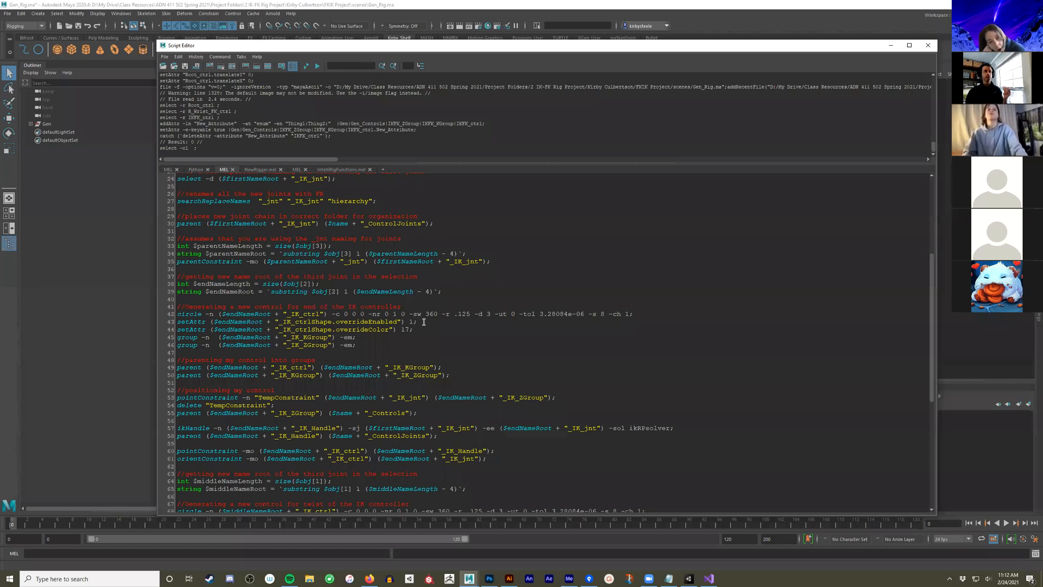
Highlight $obj[2] in the endNameLength line to examine how the script gets the third selected joint's name
{"action": "double_click", "coordinate": [288, 284]}
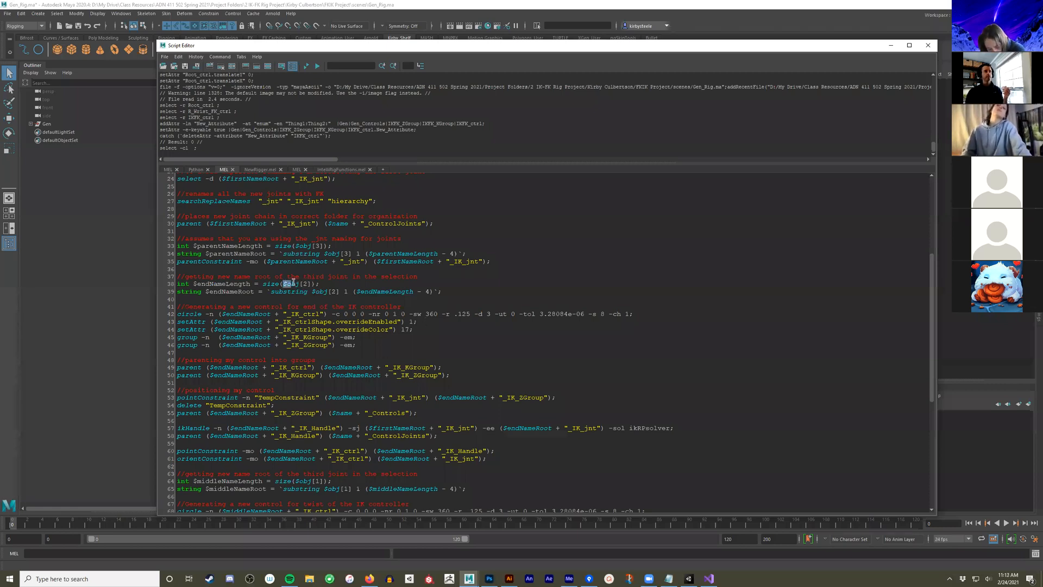
{"action": "key", "text": "shift+Right"}
{"action": "key", "text": "shift+Right"}
{"action": "key", "text": "shift+Right"}
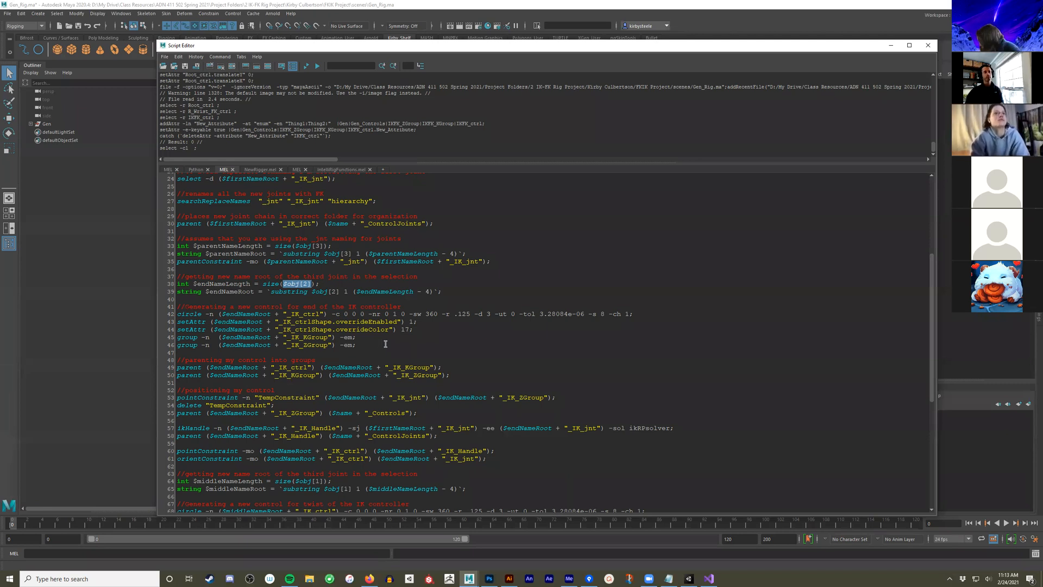
{"action": "double_click", "coordinate": [293, 284]}
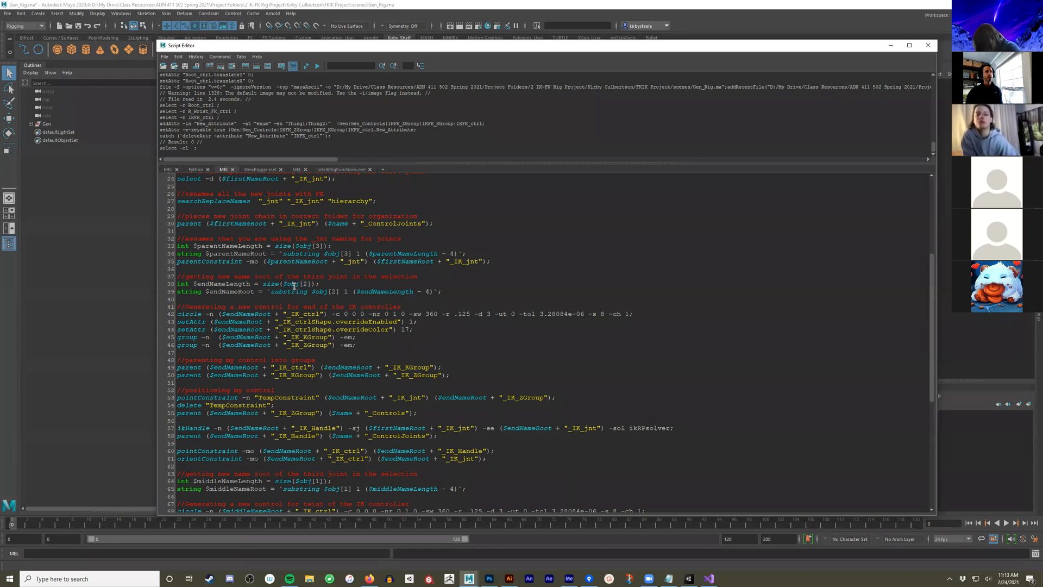
Review the rest of the IK script: the IK handle, middle-joint control, pole vector constraint and parent-constraint loop
{"action": "scroll", "coordinate": [447, 338], "scroll_direction": "down", "scroll_amount": 2}
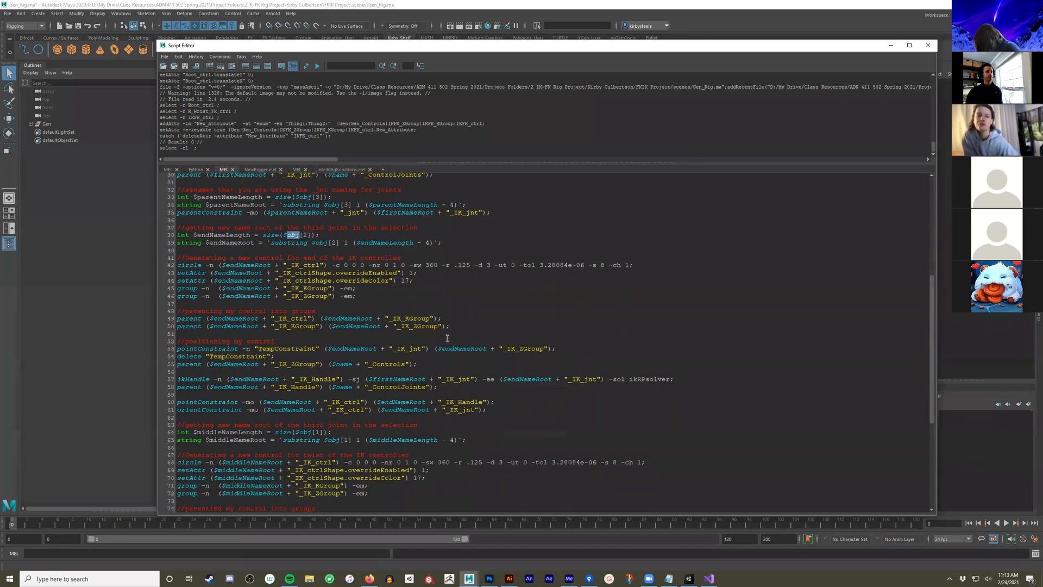
{"action": "scroll", "coordinate": [447, 338], "scroll_direction": "down", "scroll_amount": 5}
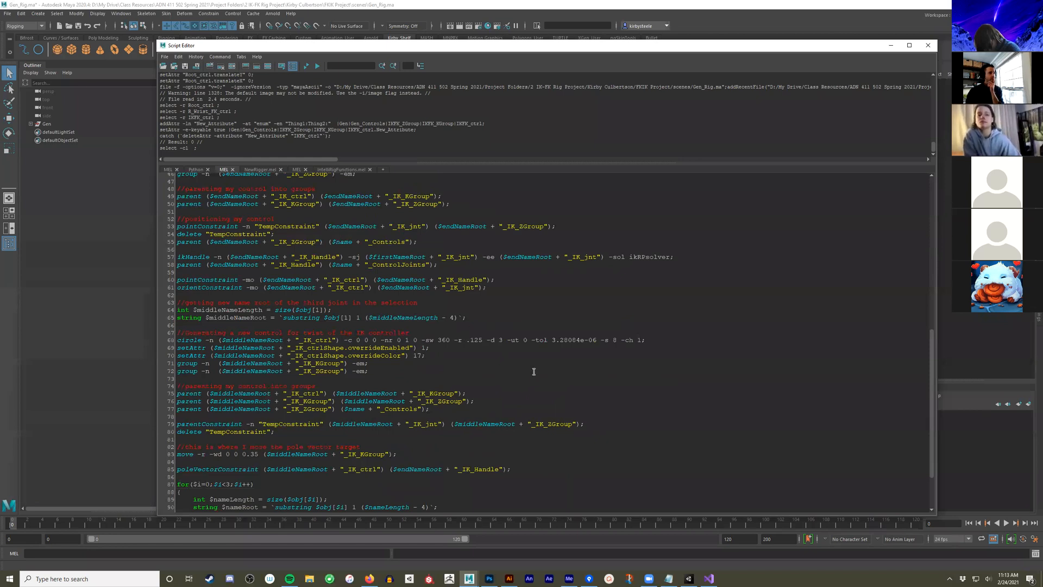
{"action": "scroll", "coordinate": [394, 422], "scroll_direction": "down", "scroll_amount": 3}
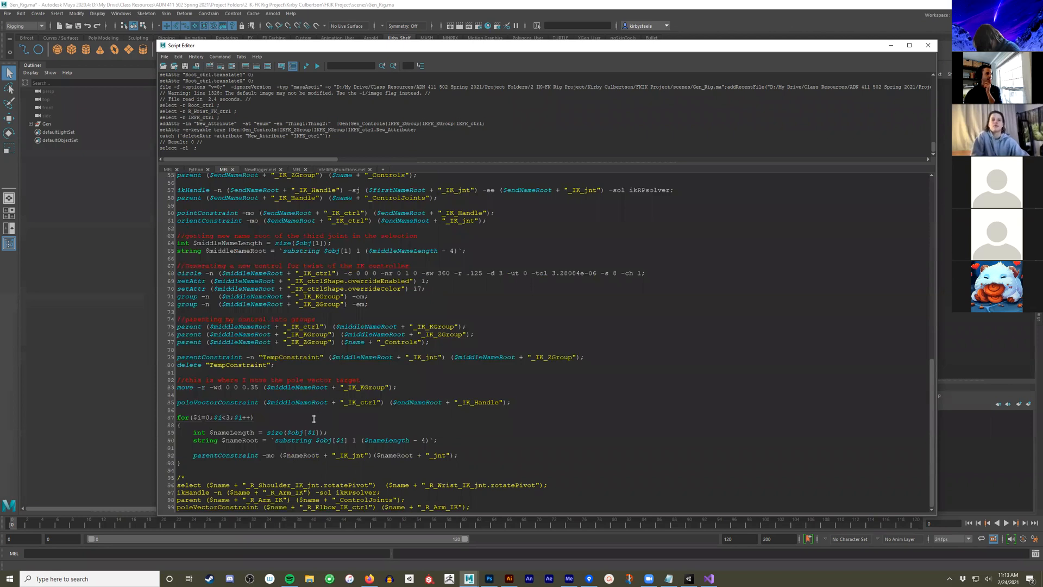
{"action": "scroll", "coordinate": [304, 419], "scroll_direction": "up", "scroll_amount": 2}
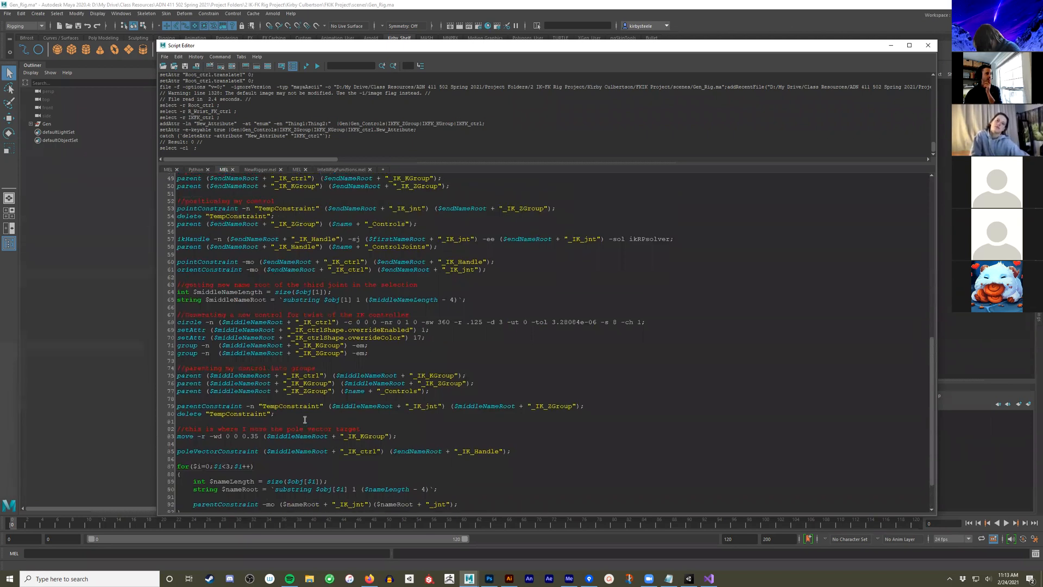
Examine the ikHandle line of the IK script, highlighting the command and its -n, -sj and -ee flags
{"action": "scroll", "coordinate": [305, 419], "scroll_direction": "up", "scroll_amount": 1}
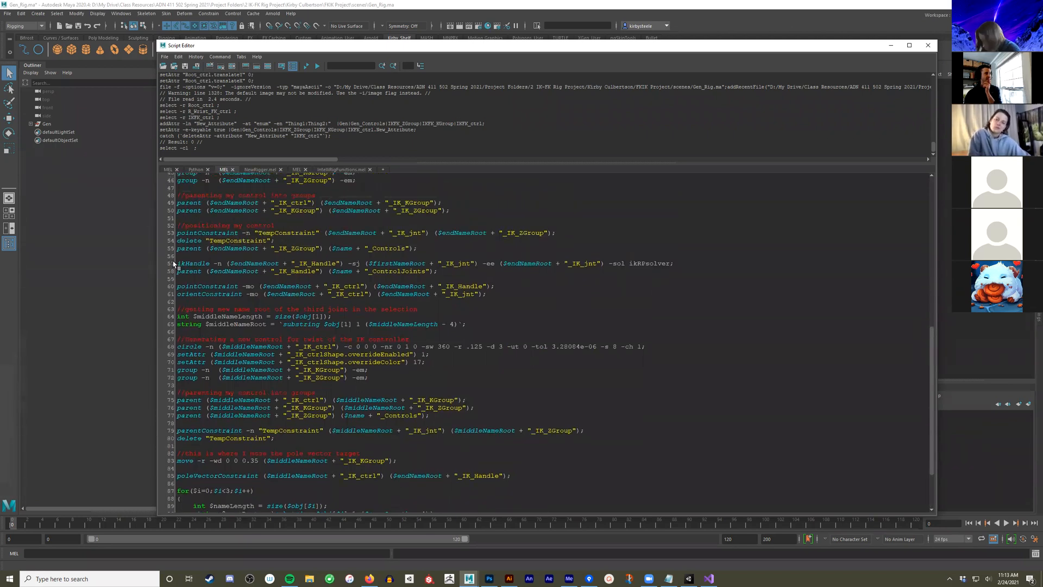
{"action": "left_click_drag", "start_coordinate": [178, 262], "coordinate": [433, 251]}
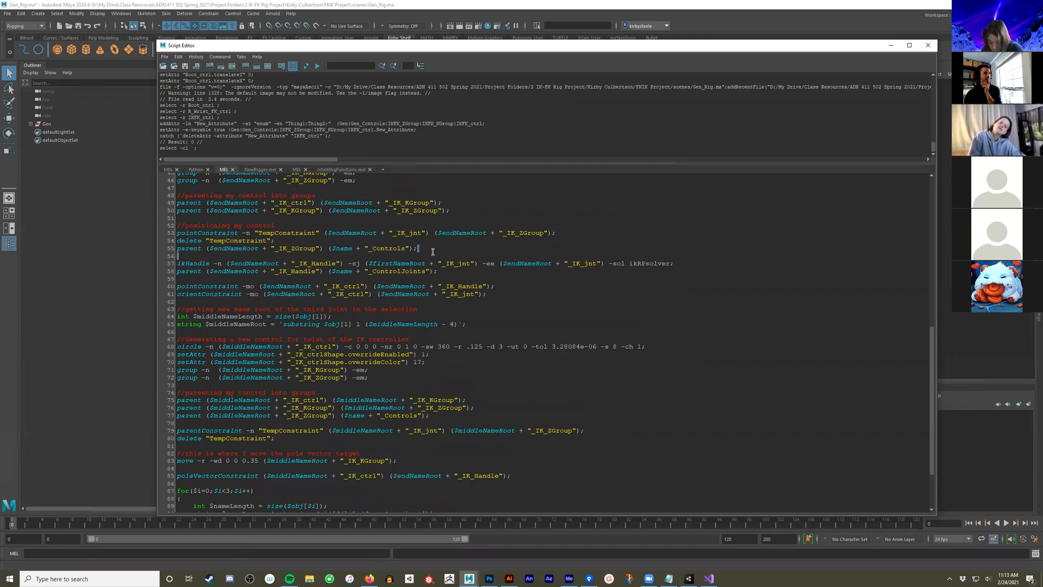
{"action": "triple_click", "coordinate": [648, 262]}
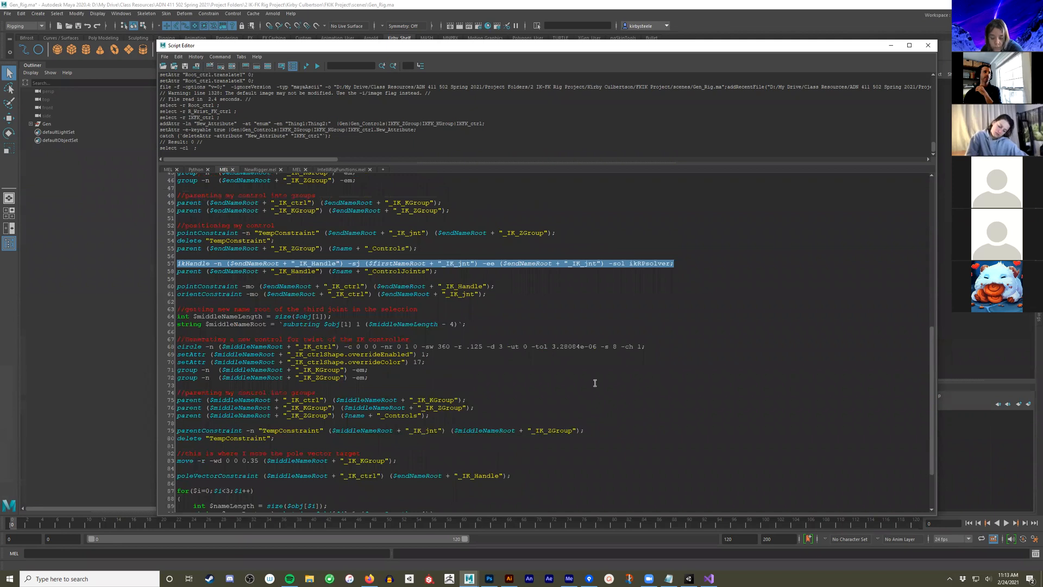
{"action": "left_click", "coordinate": [194, 262]}
{"action": "double_click", "coordinate": [194, 262]}
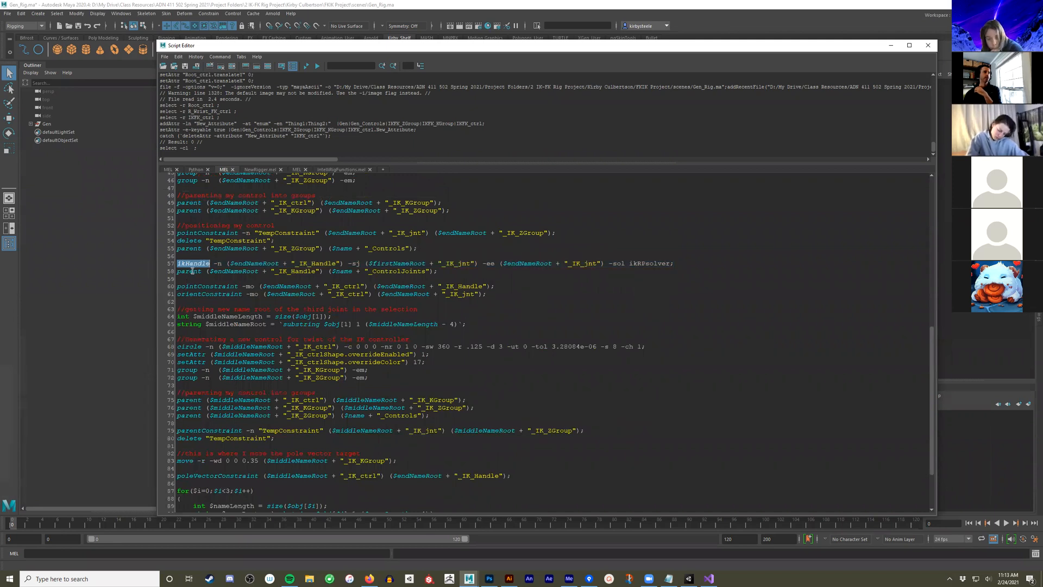
{"action": "double_click", "coordinate": [220, 263]}
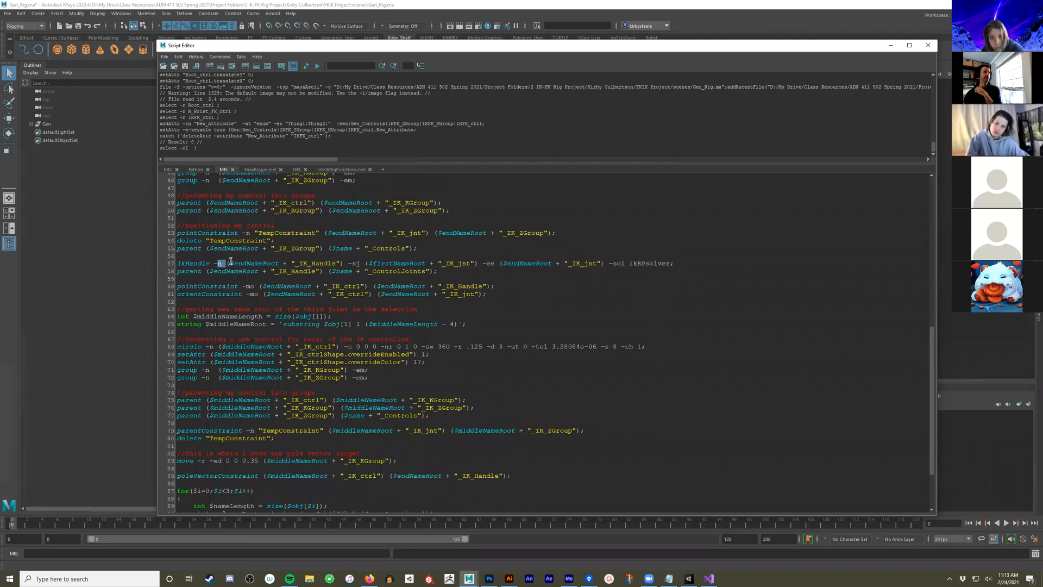
{"action": "key", "text": "shift+Home"}
{"action": "double_click", "coordinate": [353, 263]}
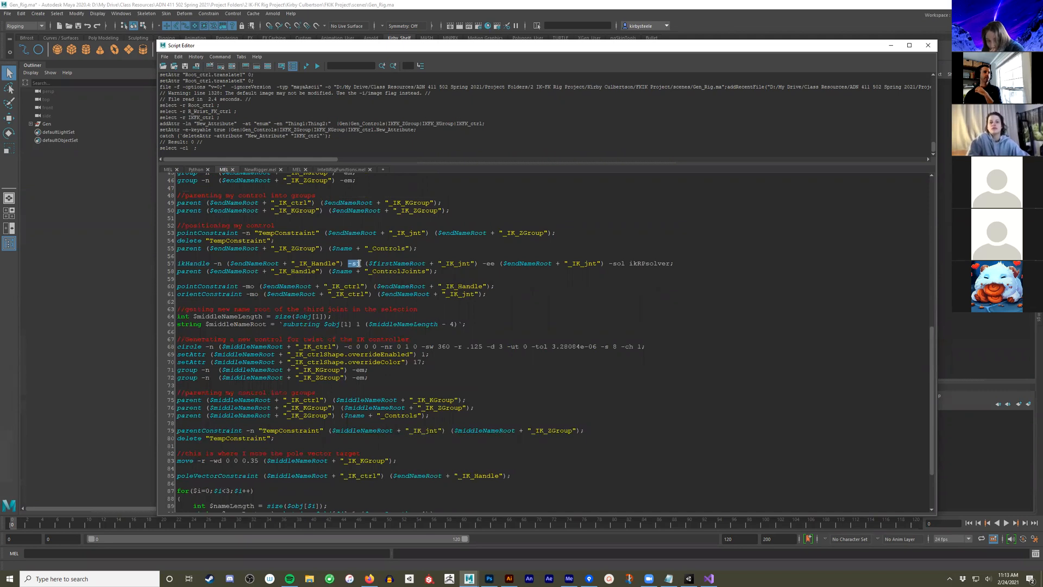
{"action": "double_click", "coordinate": [494, 263]}
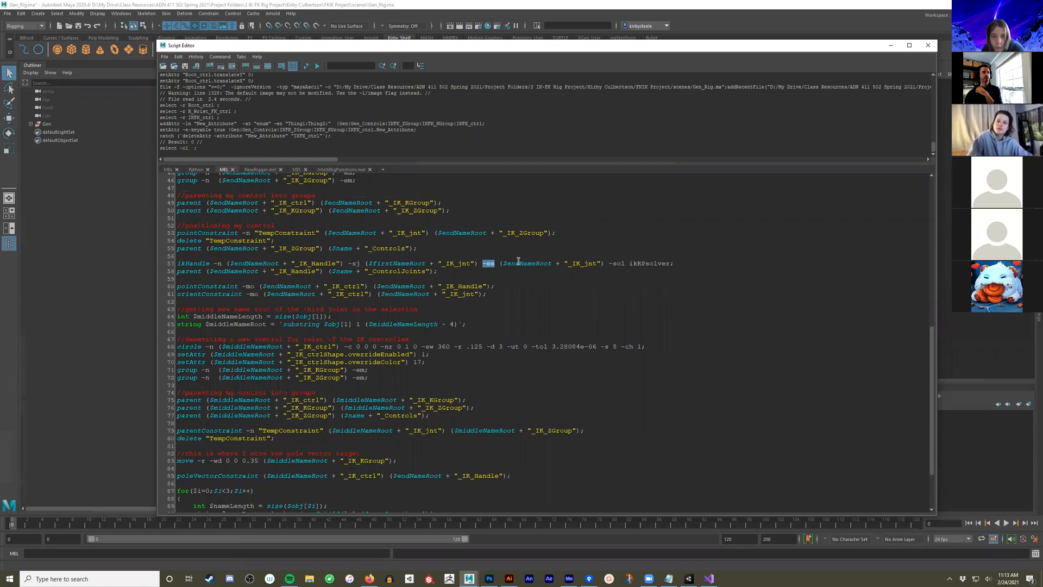
Trace the end joint's name root to $obj[2] and examine the ikHandle line's -sol flag with its ikRPsolver value
{"action": "scroll", "coordinate": [227, 247], "scroll_direction": "up", "scroll_amount": 2}
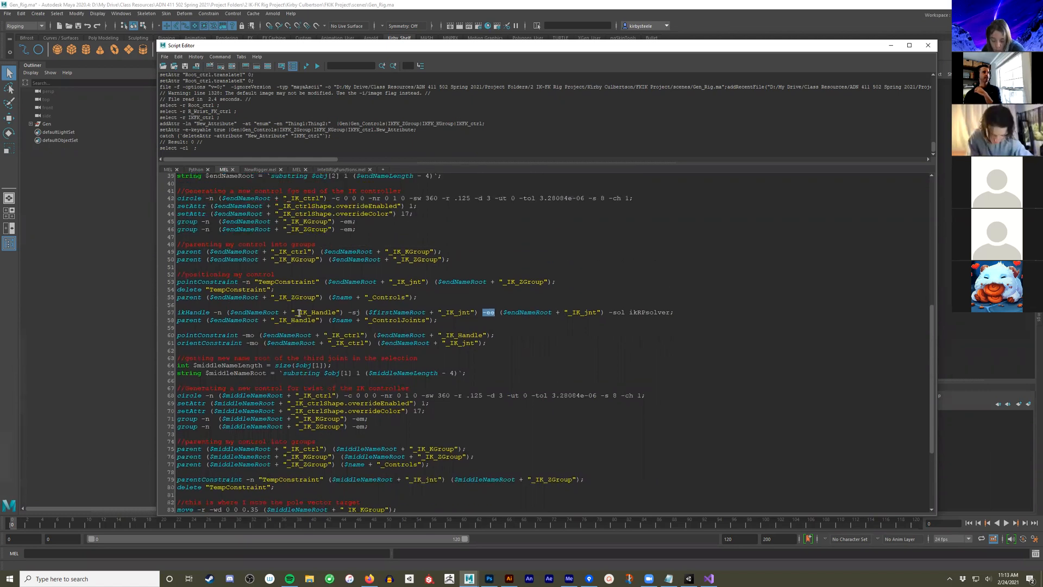
{"action": "scroll", "coordinate": [230, 248], "scroll_direction": "up", "scroll_amount": 3}
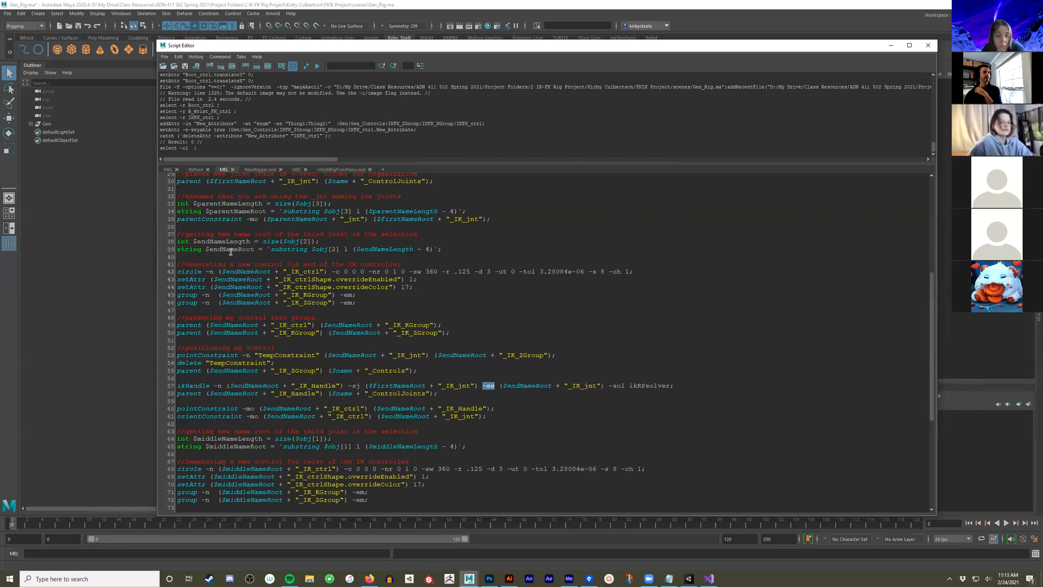
{"action": "double_click", "coordinate": [333, 250]}
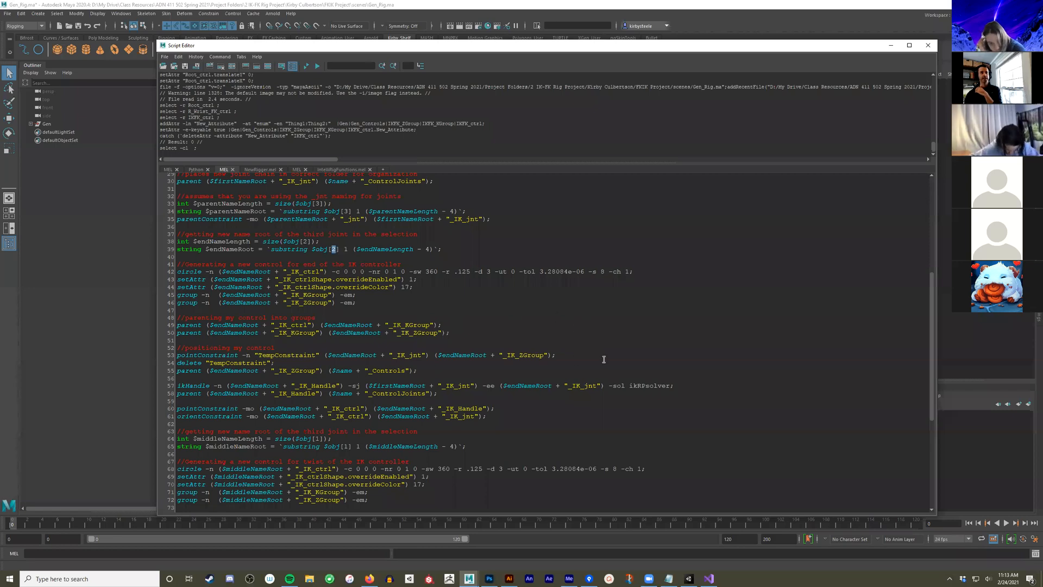
{"action": "scroll", "coordinate": [607, 345], "scroll_direction": "down", "scroll_amount": 2}
{"action": "left_click_drag", "start_coordinate": [608, 337], "coordinate": [627, 337]}
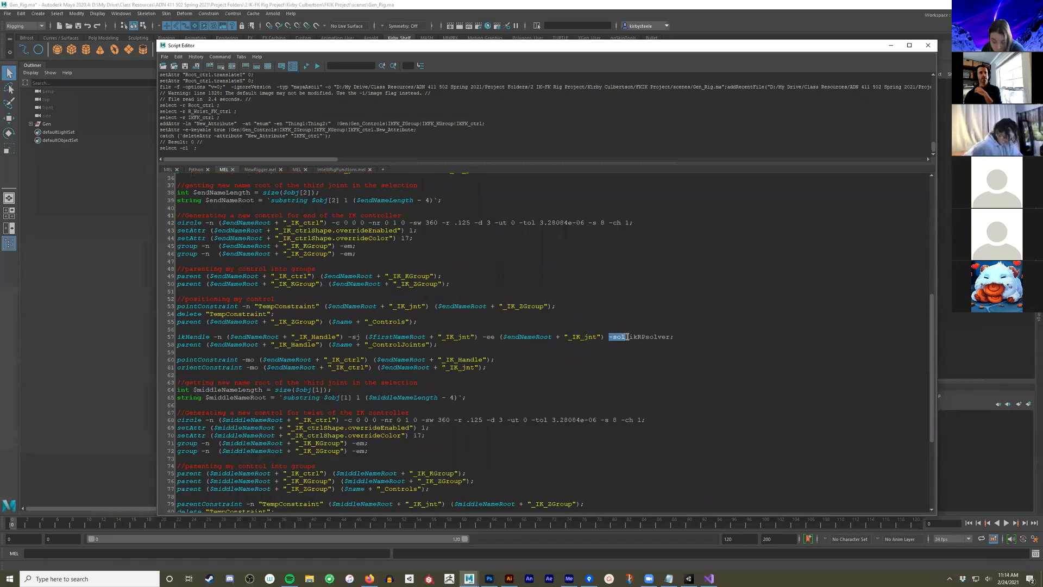
{"action": "double_click", "coordinate": [654, 336]}
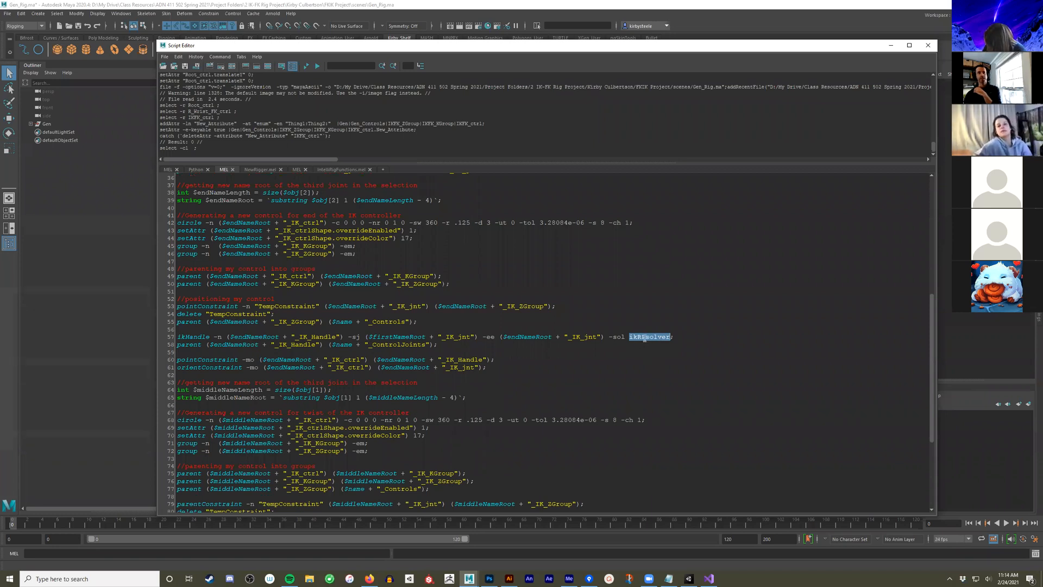
{"action": "left_click_drag", "start_coordinate": [638, 337], "coordinate": [647, 338]}
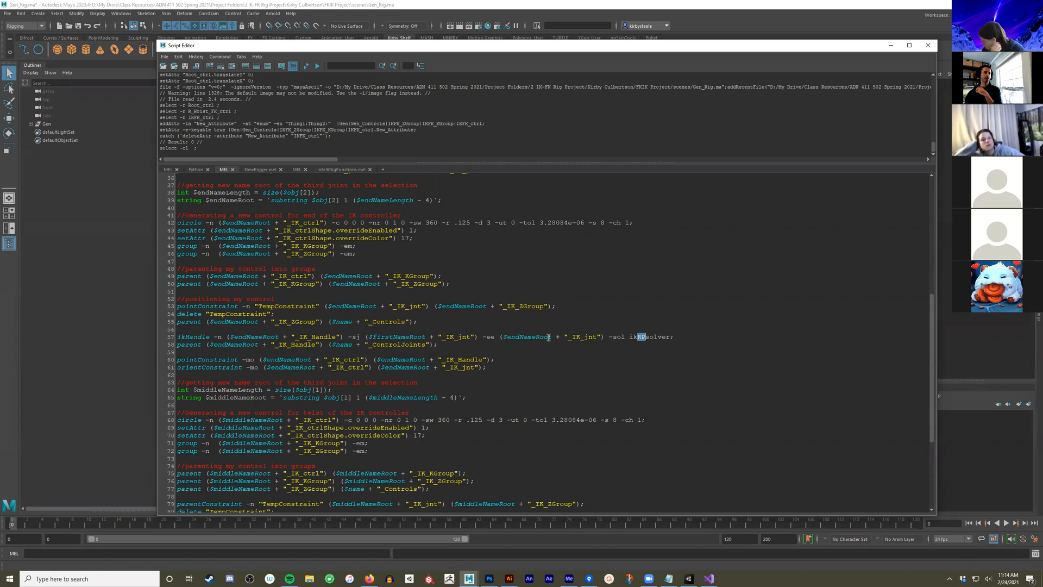
Add the comment "//Constraing the position of the IK handle to the IK controller and rotation of the joint to the control" above the pointConstraint line
{"action": "scroll", "coordinate": [415, 364], "scroll_direction": "down", "scroll_amount": 1}
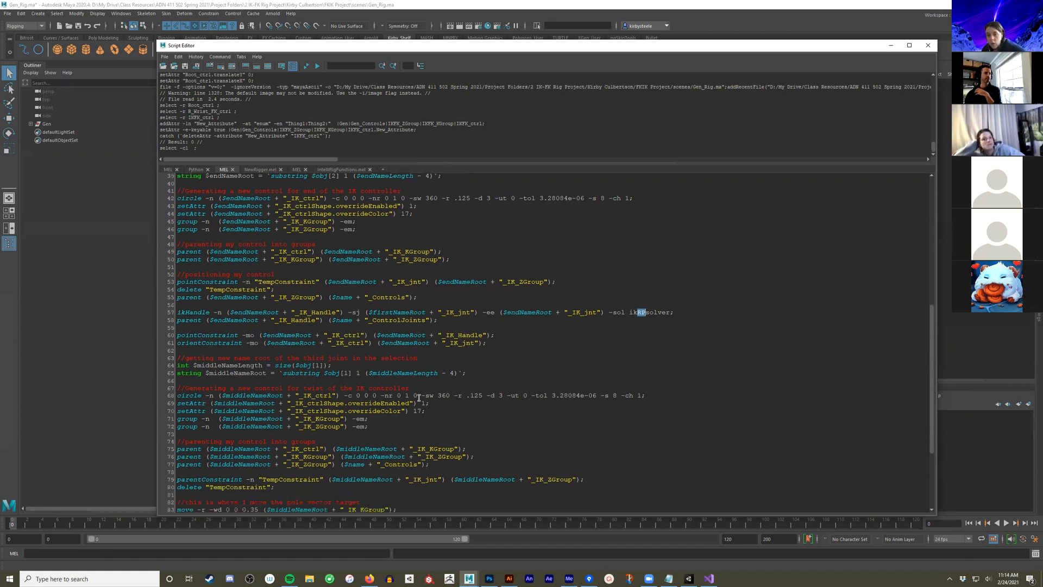
{"action": "scroll", "coordinate": [502, 362], "scroll_direction": "down", "scroll_amount": 2}
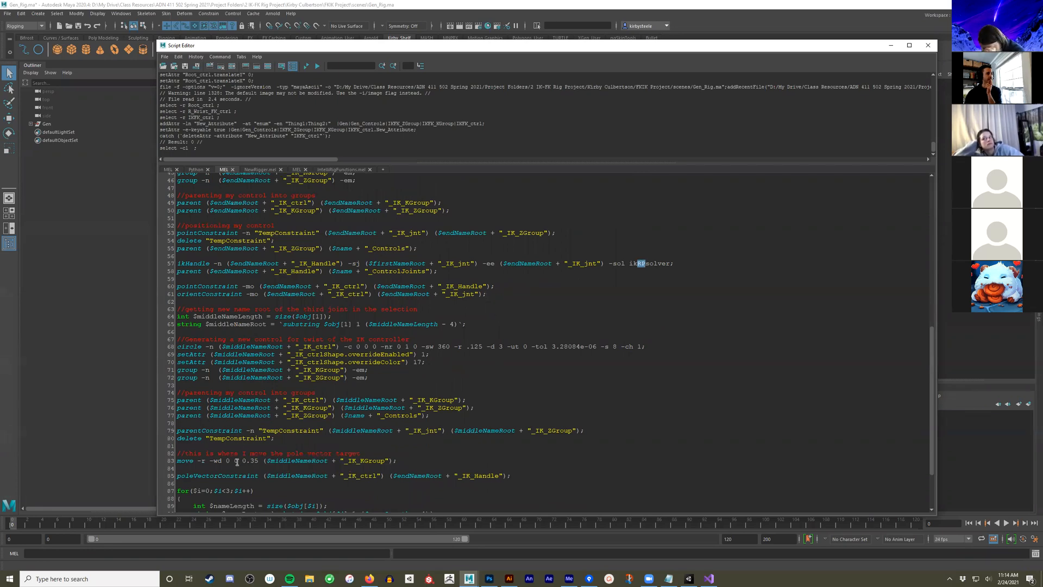
{"action": "left_click_drag", "start_coordinate": [488, 296], "coordinate": [174, 280]}
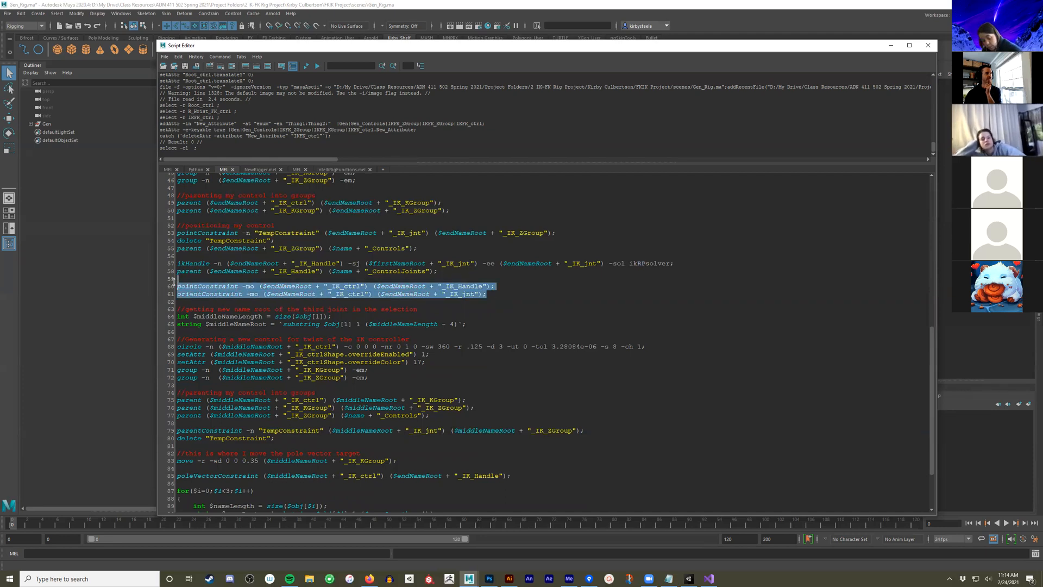
{"action": "left_click", "coordinate": [189, 280]}
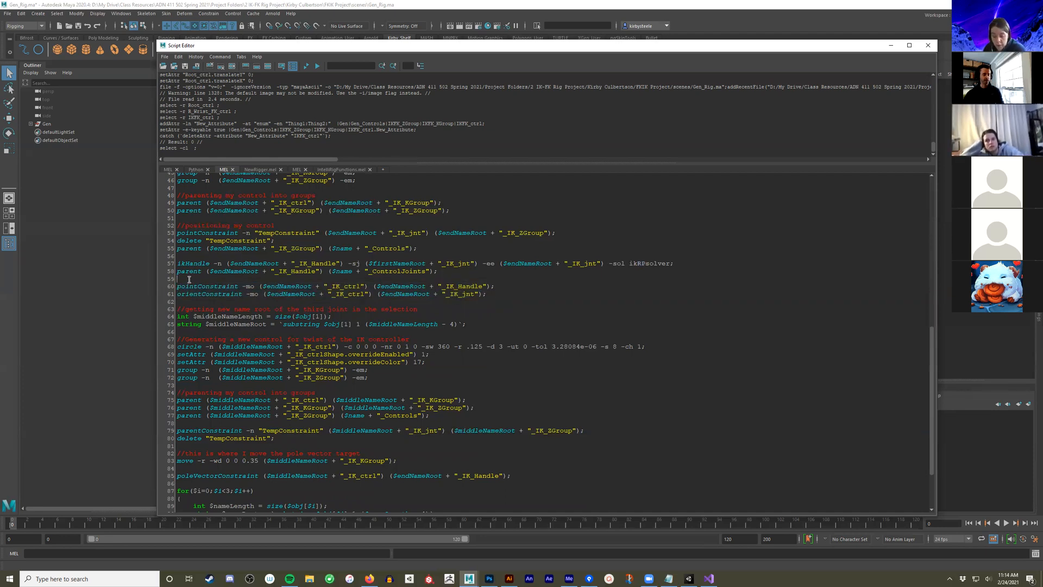
{"action": "key", "text": "Return"}
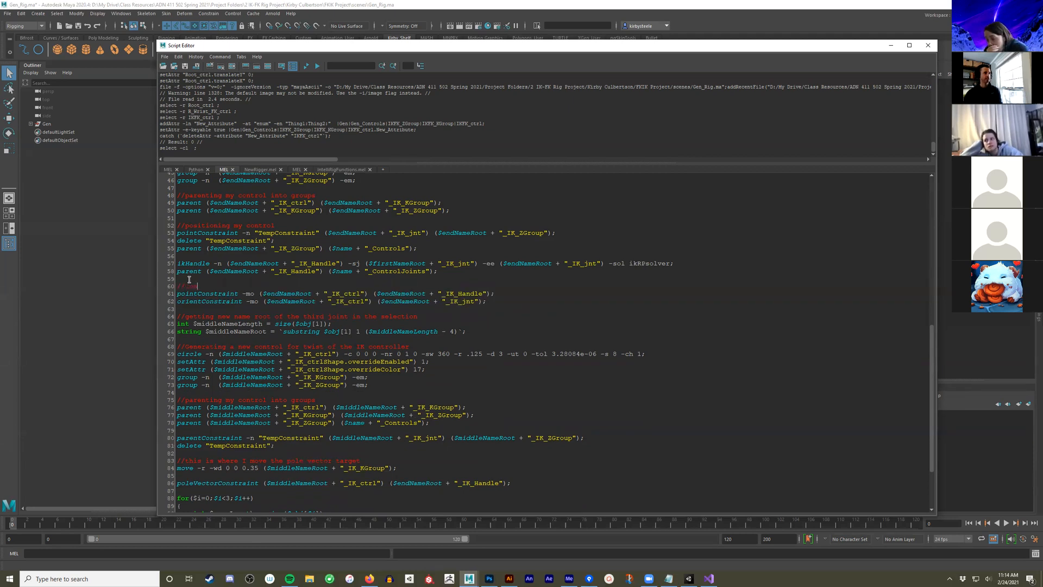
{"action": "type", "text": "//Constraing the"}
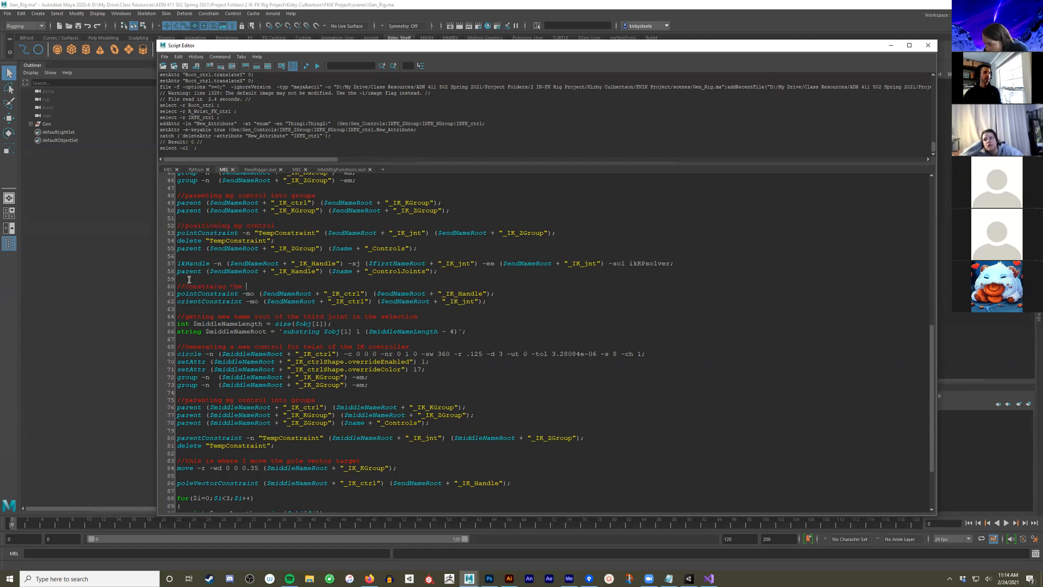
{"action": "type", "text": " IK handle to the "}
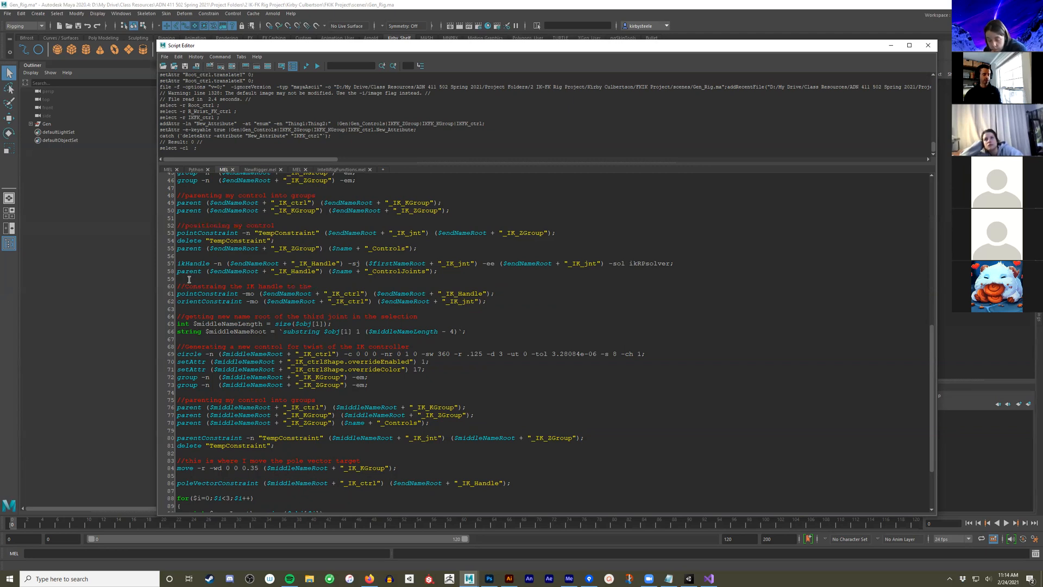
{"action": "type", "text": "IK co"}
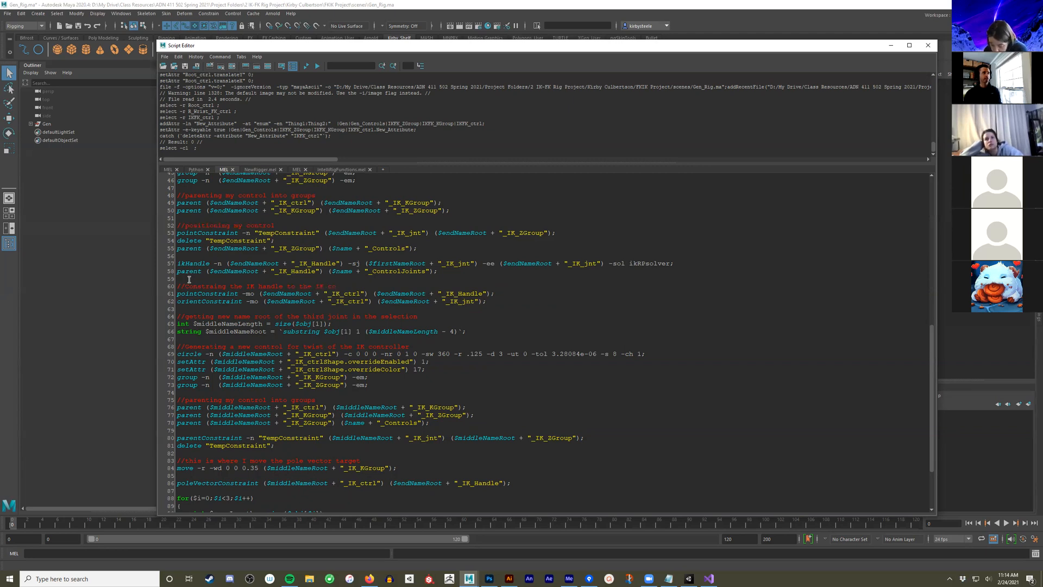
{"action": "type", "text": "ntroller and"}
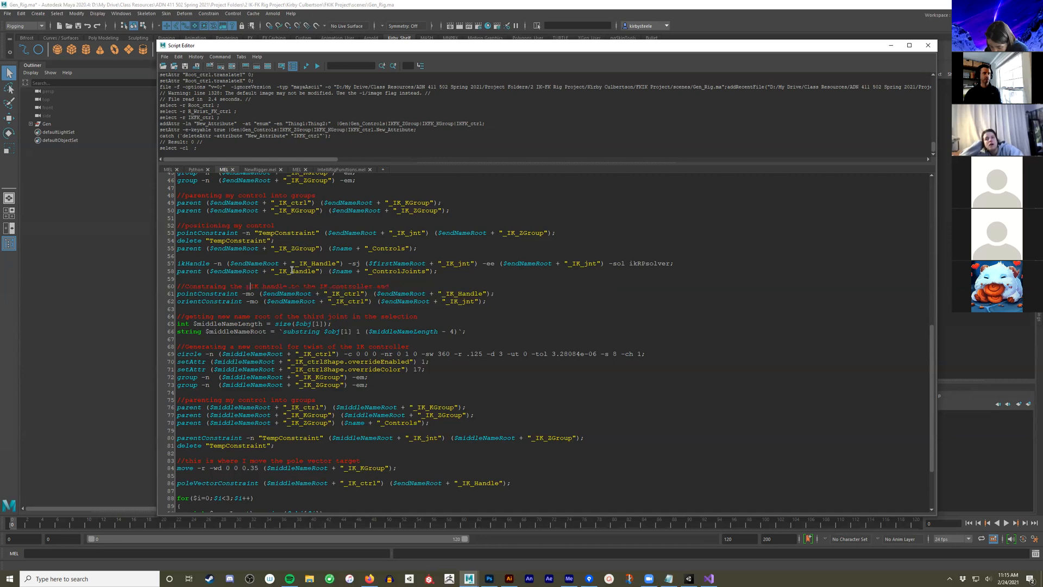
{"action": "type", "text": "tion of"}
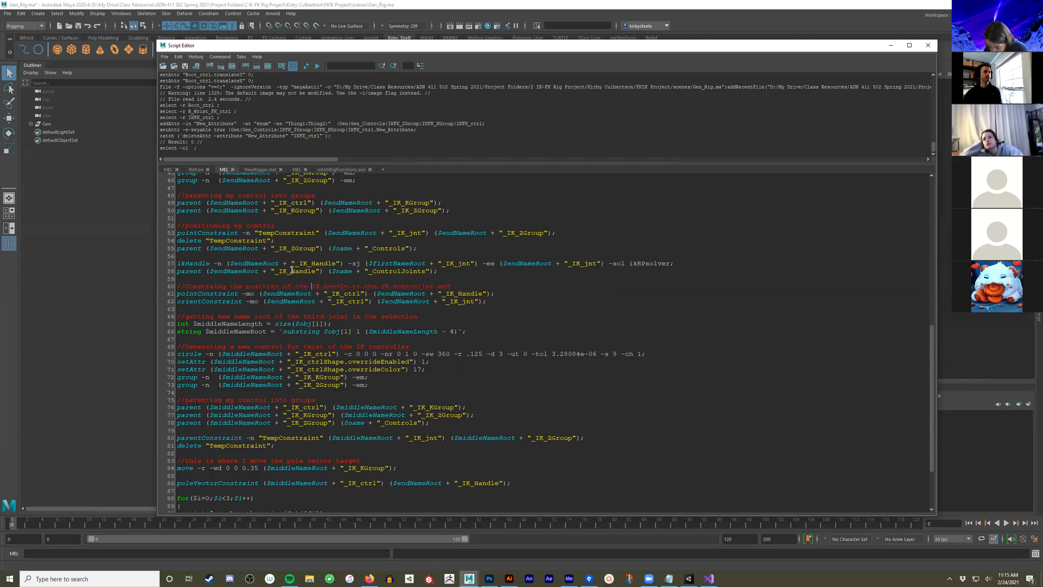
{"action": "left_click", "coordinate": [461, 285]}
{"action": "type", "text": "orient"}
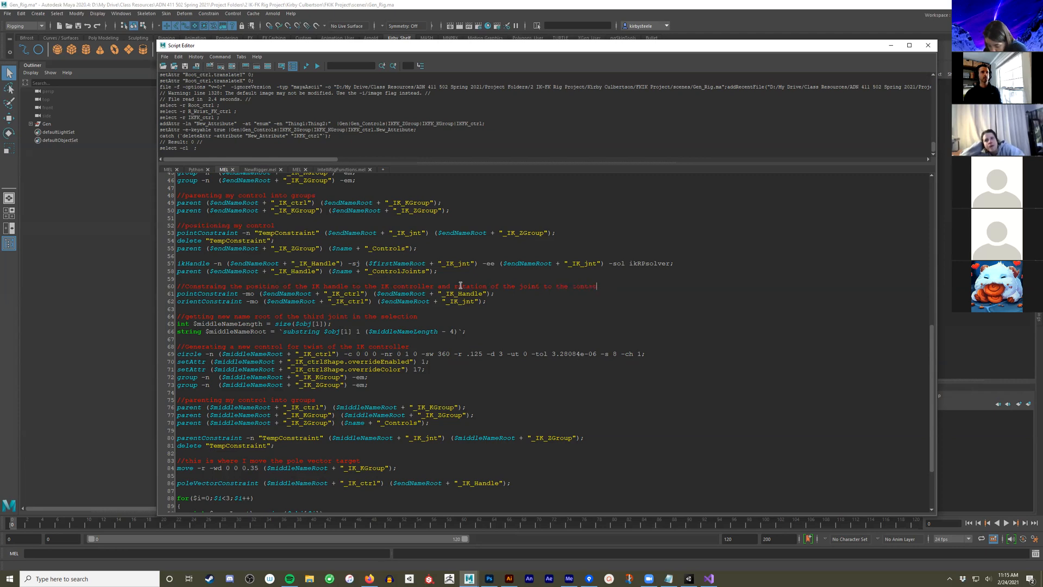
Examine the pointConstraint and poleVectorConstraint commands, highlighting the pole vector line's _IK_ctrl and _IK_Handle arguments
{"action": "double_click", "coordinate": [207, 294]}
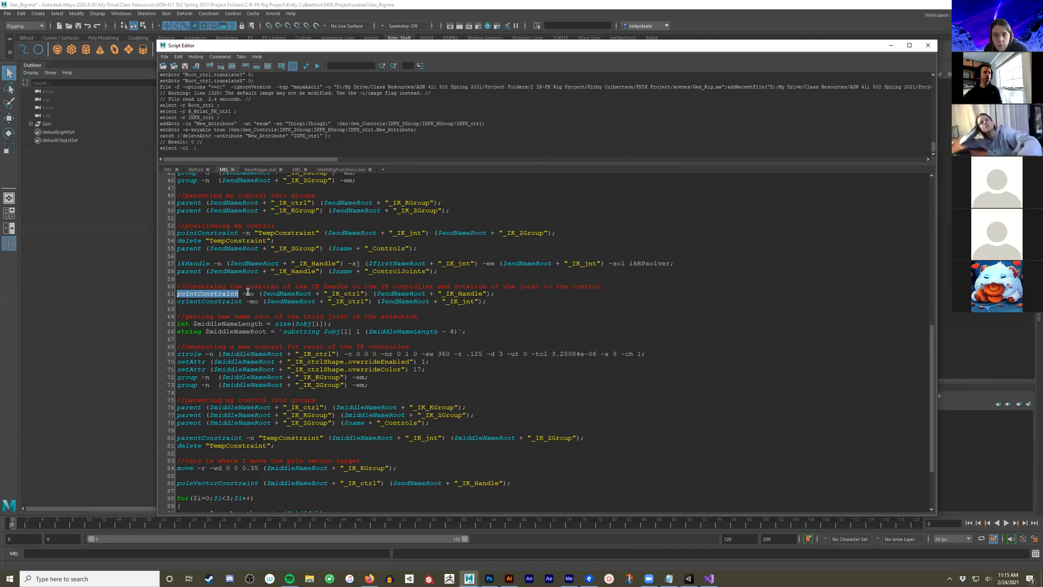
{"action": "scroll", "coordinate": [251, 341], "scroll_direction": "down", "scroll_amount": 1}
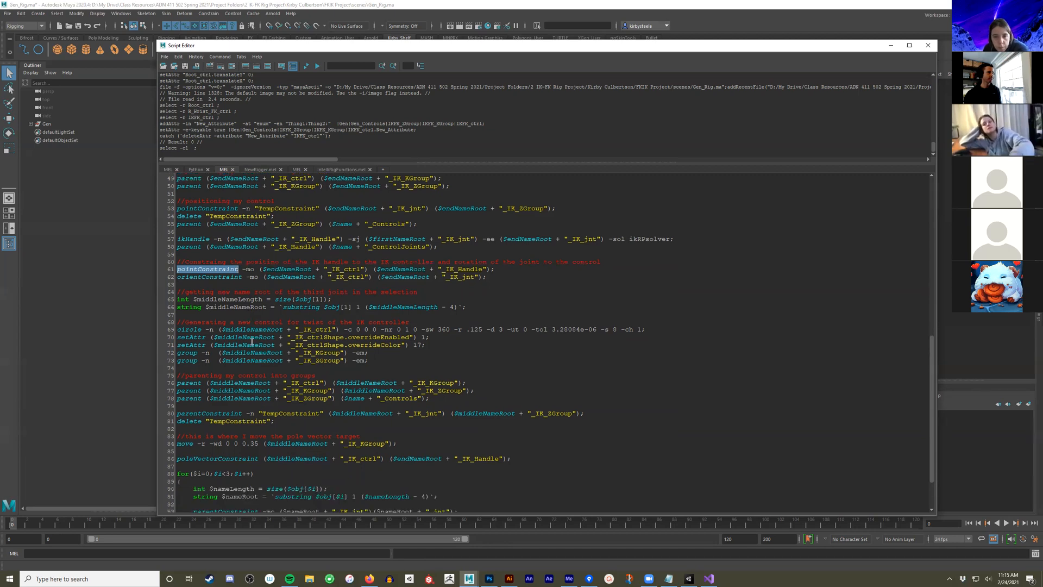
{"action": "double_click", "coordinate": [201, 459]}
{"action": "scroll", "coordinate": [201, 458], "scroll_direction": "down", "scroll_amount": 2}
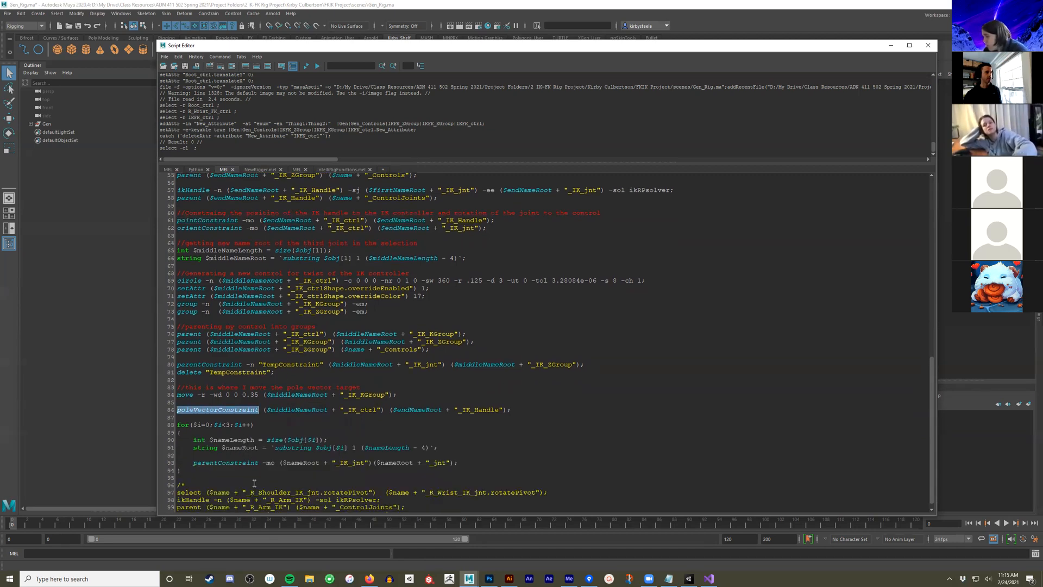
{"action": "scroll", "coordinate": [317, 439], "scroll_direction": "down", "scroll_amount": 1}
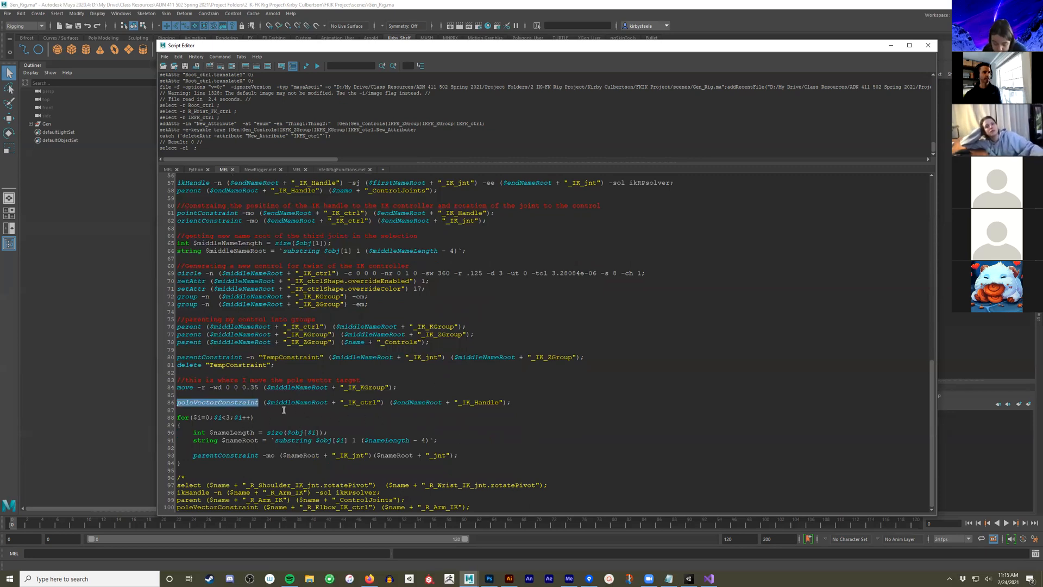
{"action": "left_click", "coordinate": [367, 402]}
{"action": "double_click", "coordinate": [366, 403]}
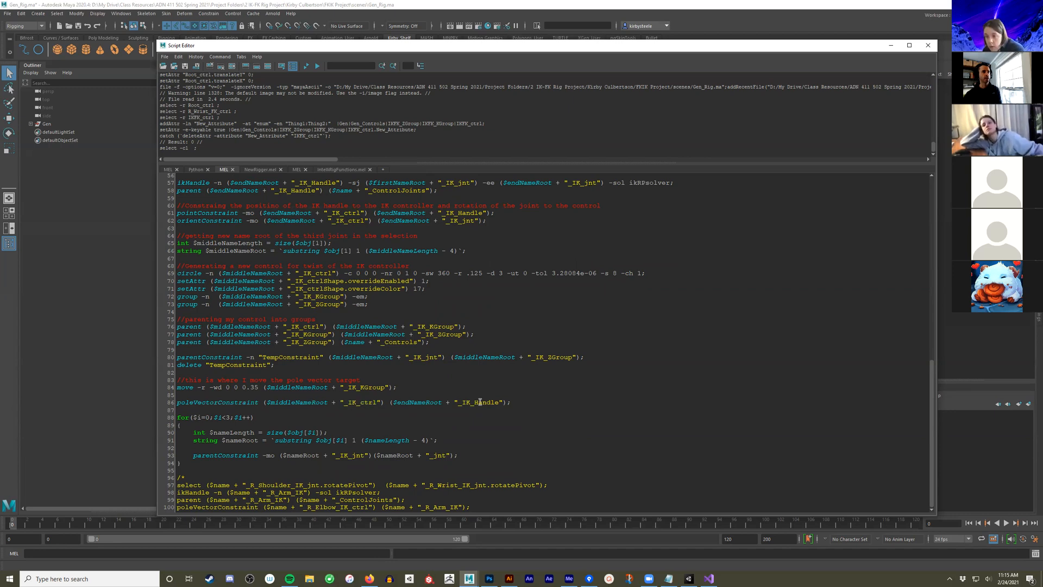
{"action": "double_click", "coordinate": [480, 403]}
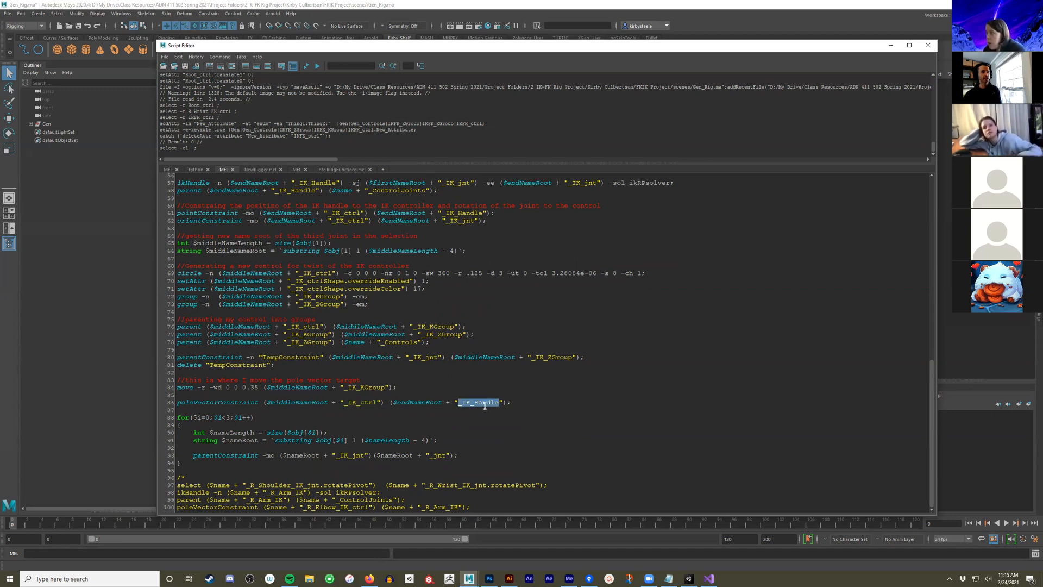
{"action": "double_click", "coordinate": [368, 405]}
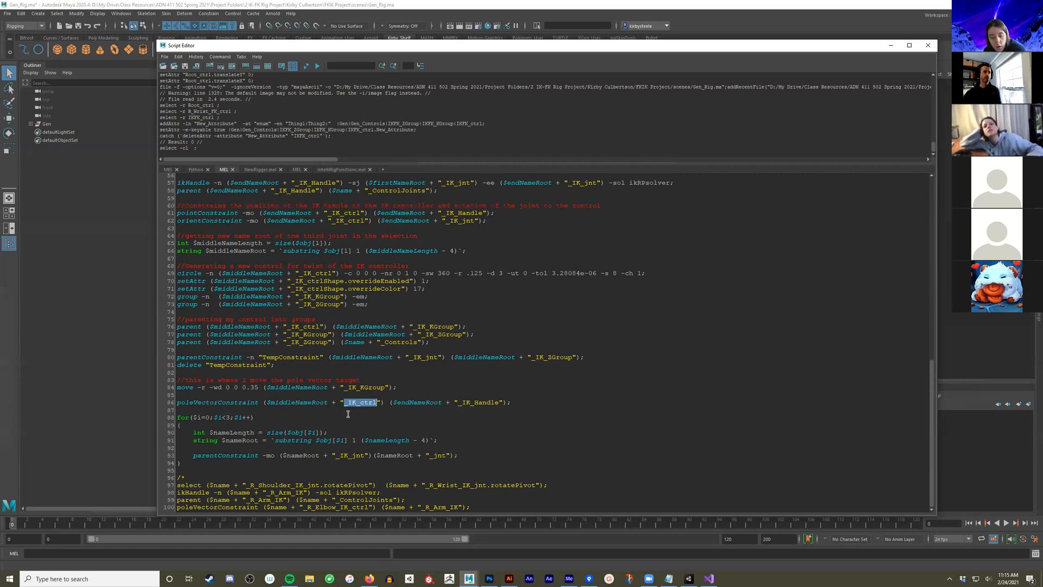
Recheck the whole poleVectorConstraint line and its _IK_ctrl argument, and minimize the Script Editor to show the character rig
{"action": "left_click", "coordinate": [302, 383]}
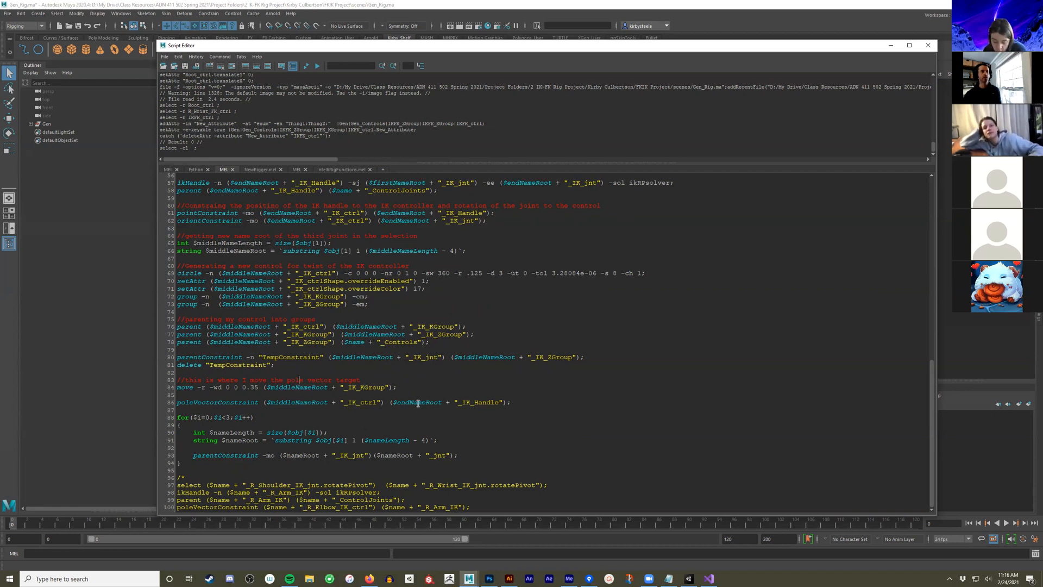
{"action": "triple_click", "coordinate": [482, 400]}
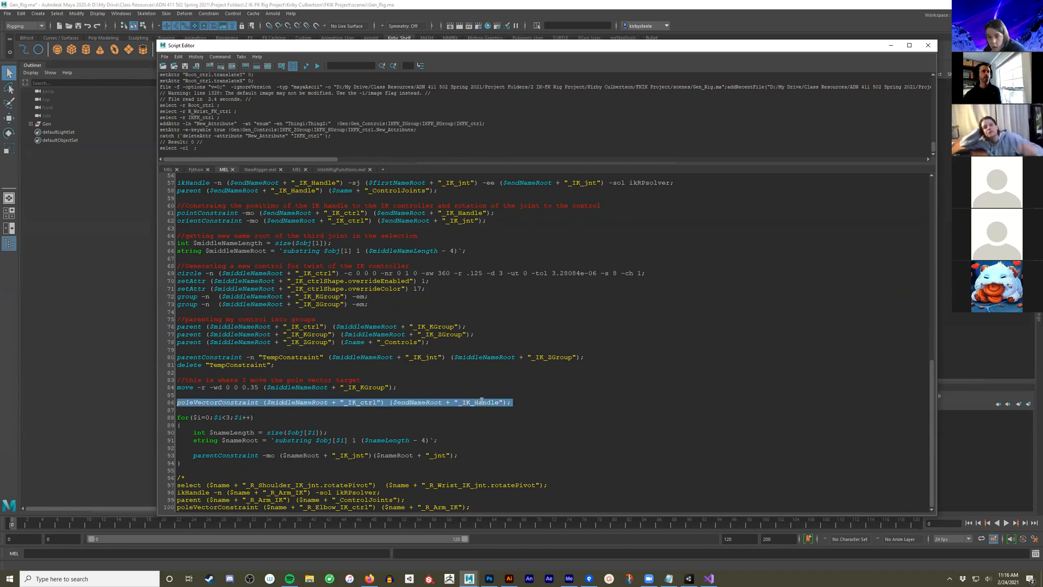
{"action": "key", "text": "End"}
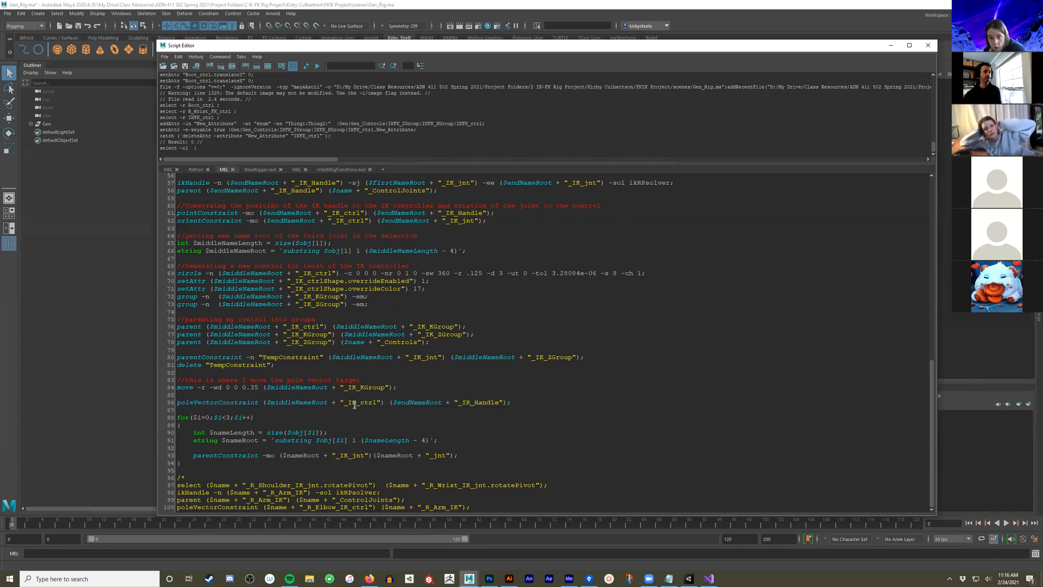
{"action": "double_click", "coordinate": [358, 402]}
{"action": "left_click", "coordinate": [522, 412]}
{"action": "left_click", "coordinate": [890, 47]}
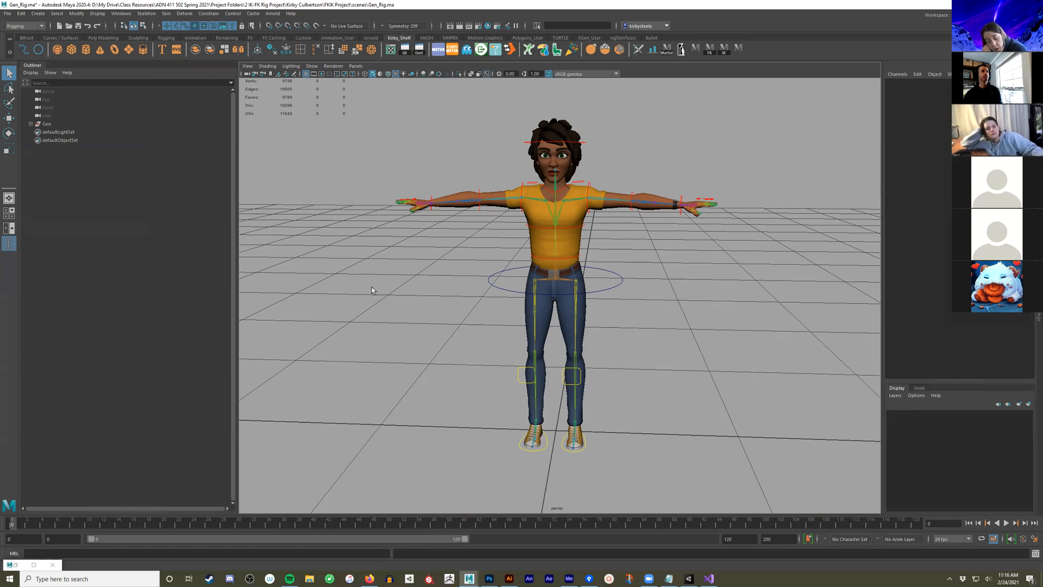
Hide the whole Gen character group so the scene is empty
{"action": "left_click_drag", "start_coordinate": [371, 287], "coordinate": [394, 283], "text": "alt"}
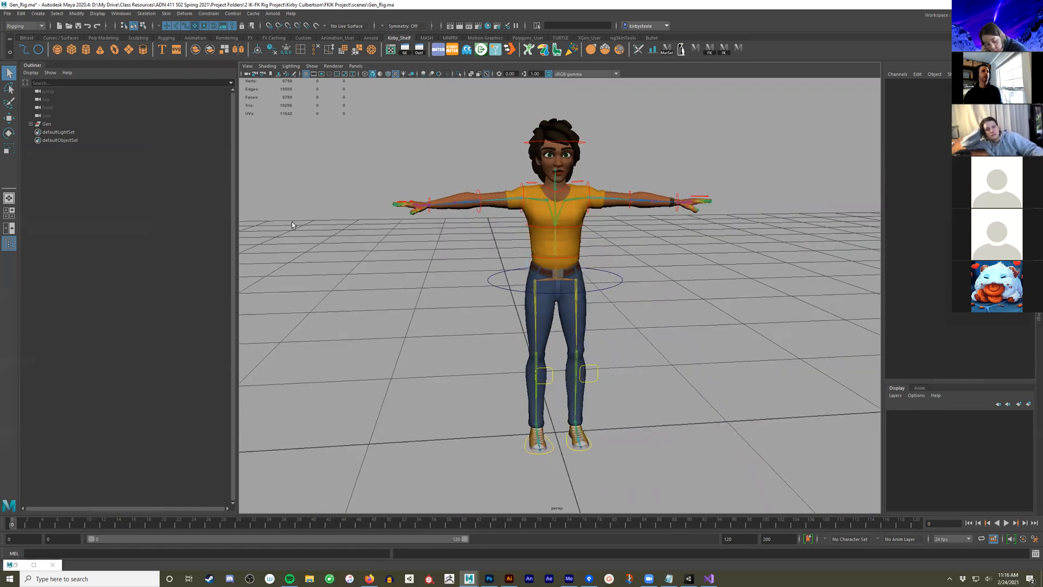
{"action": "left_click", "coordinate": [46, 124]}
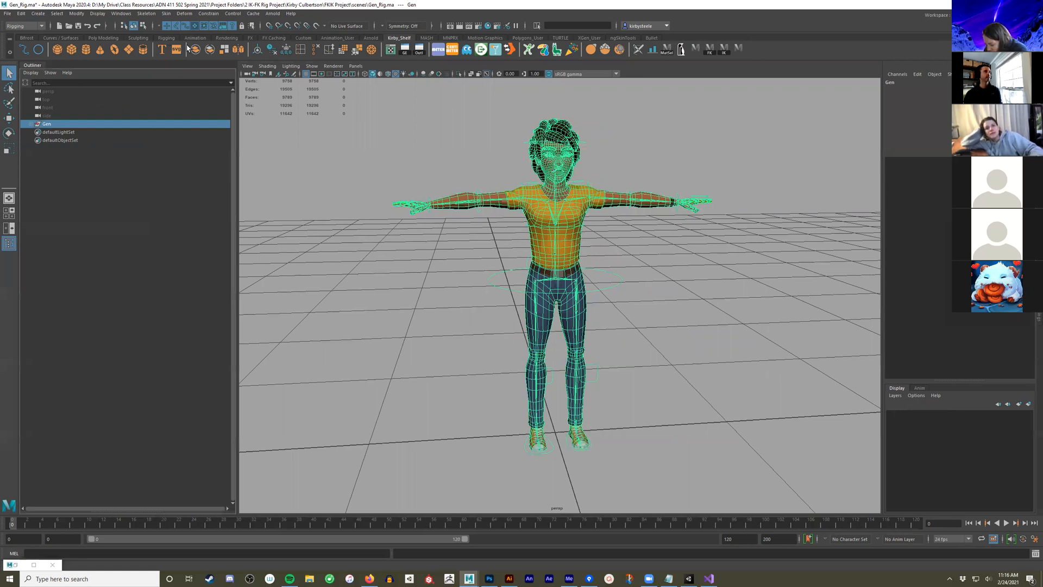
{"action": "key", "text": "ctrl+h"}
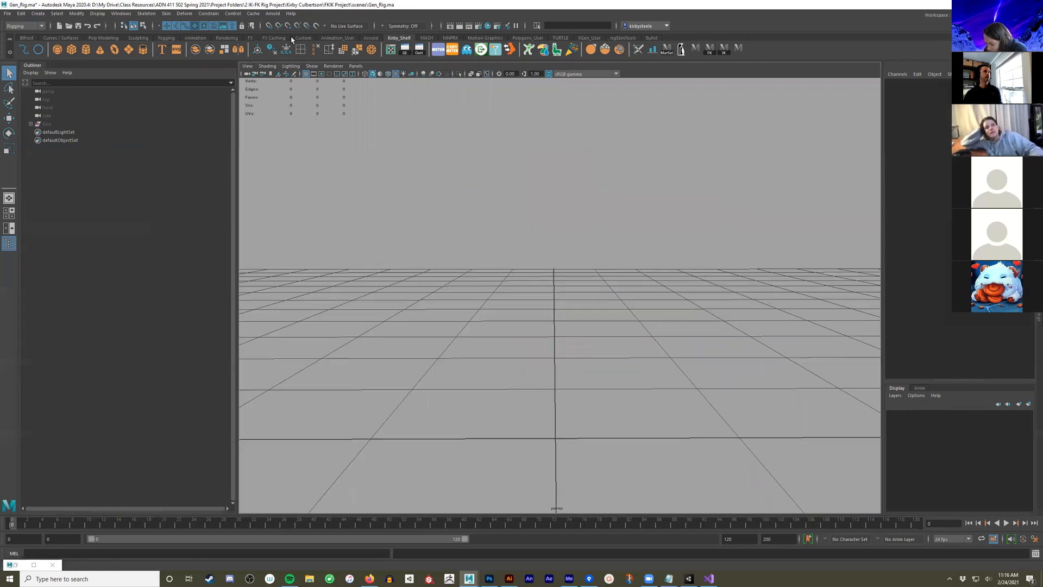
Draw a vertical three-joint chain with a slight bend at the middle joint in the side view using Create Joints
{"action": "left_click", "coordinate": [166, 37]}
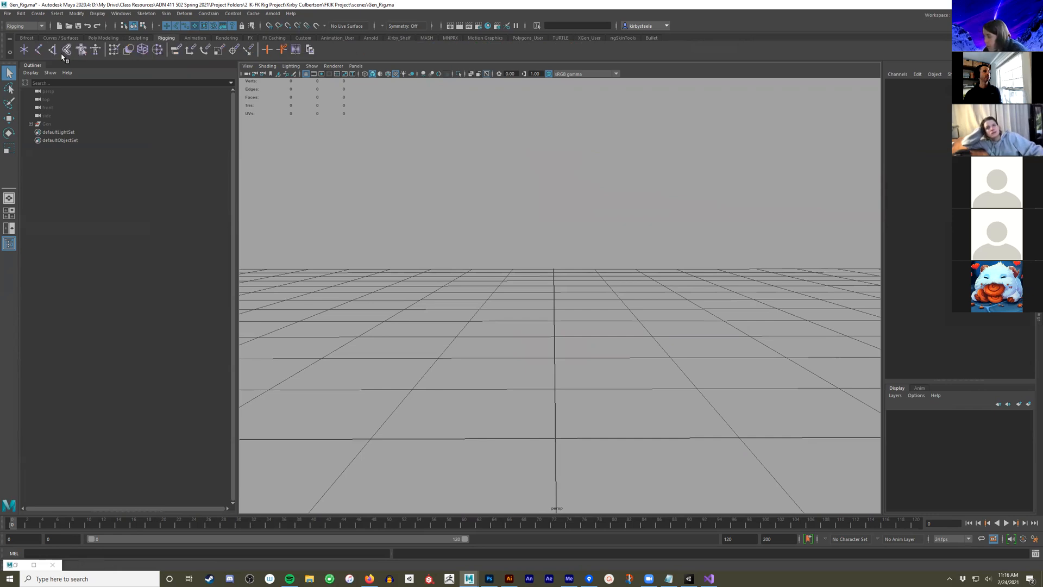
{"action": "key", "text": "space"}
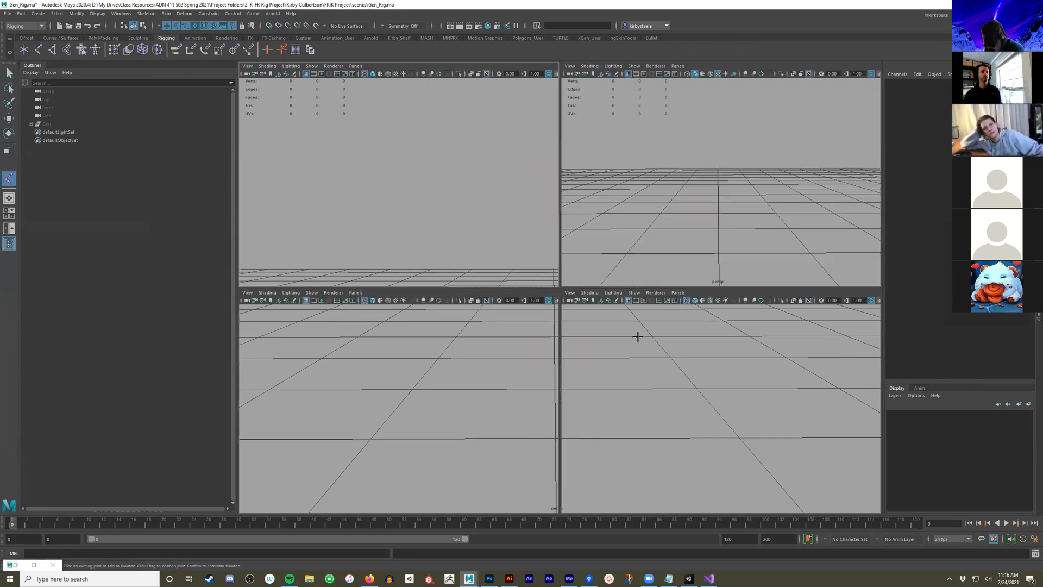
{"action": "key", "text": "f"}
{"action": "left_click", "coordinate": [720, 404]}
{"action": "key", "text": "Return"}
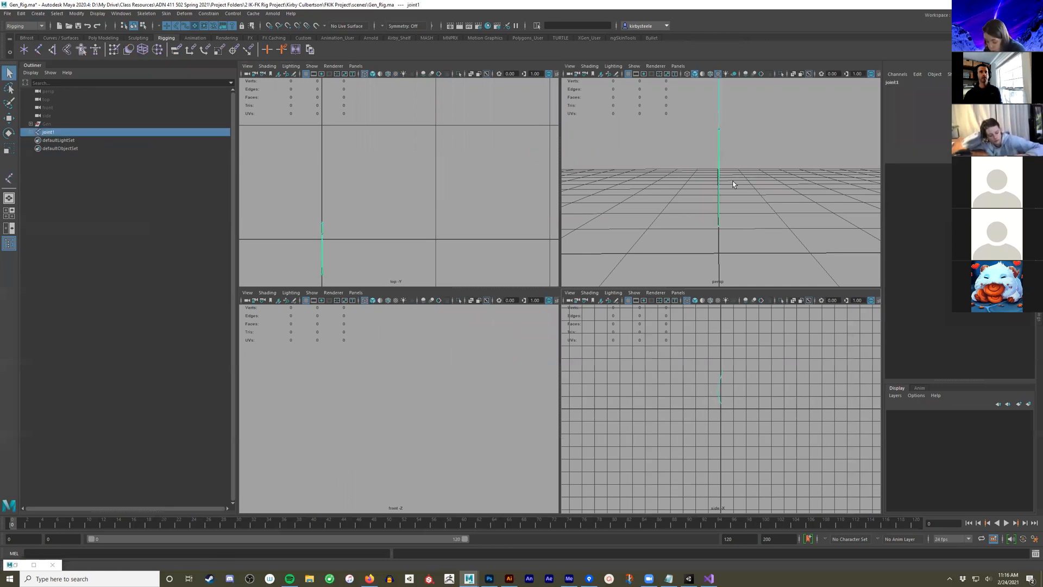
Move the chain's end joint slightly down along the vertical axis
{"action": "key", "text": "f"}
{"action": "key", "text": "space"}
{"action": "left_click_drag", "start_coordinate": [694, 226], "coordinate": [577, 438], "text": "alt"}
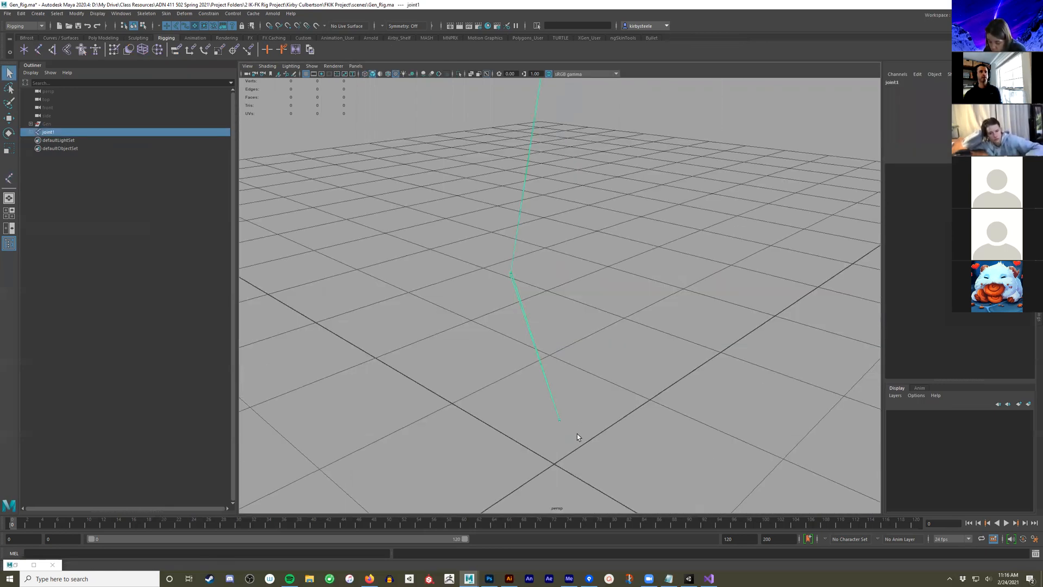
{"action": "left_click", "coordinate": [559, 420]}
{"action": "key", "text": "w"}
{"action": "left_click_drag", "start_coordinate": [560, 365], "coordinate": [560, 393]}
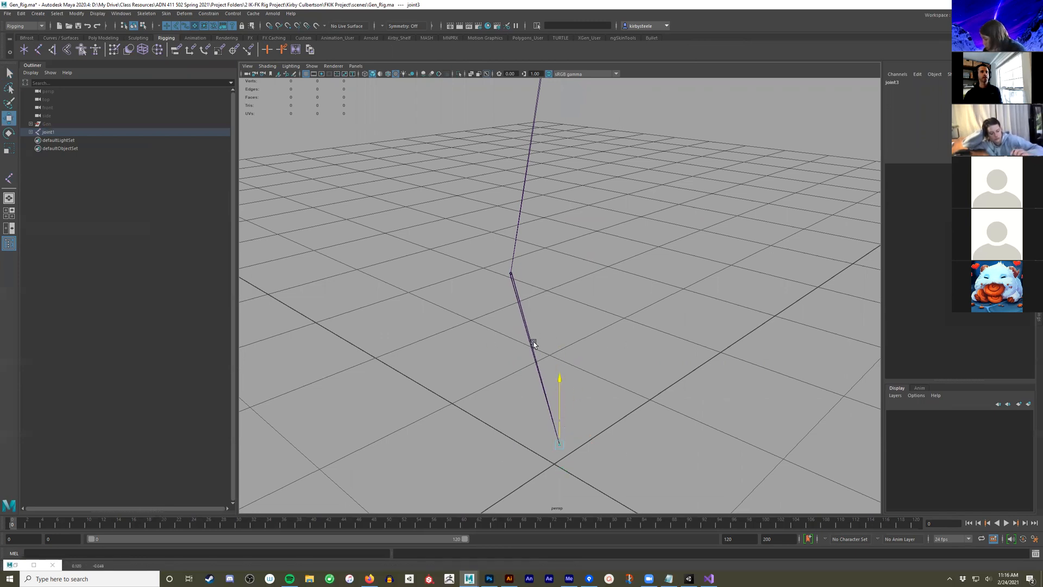
Inspect the axis directions of the chain's middle and end joints
{"action": "left_click_drag", "start_coordinate": [531, 345], "coordinate": [554, 386], "text": "alt"}
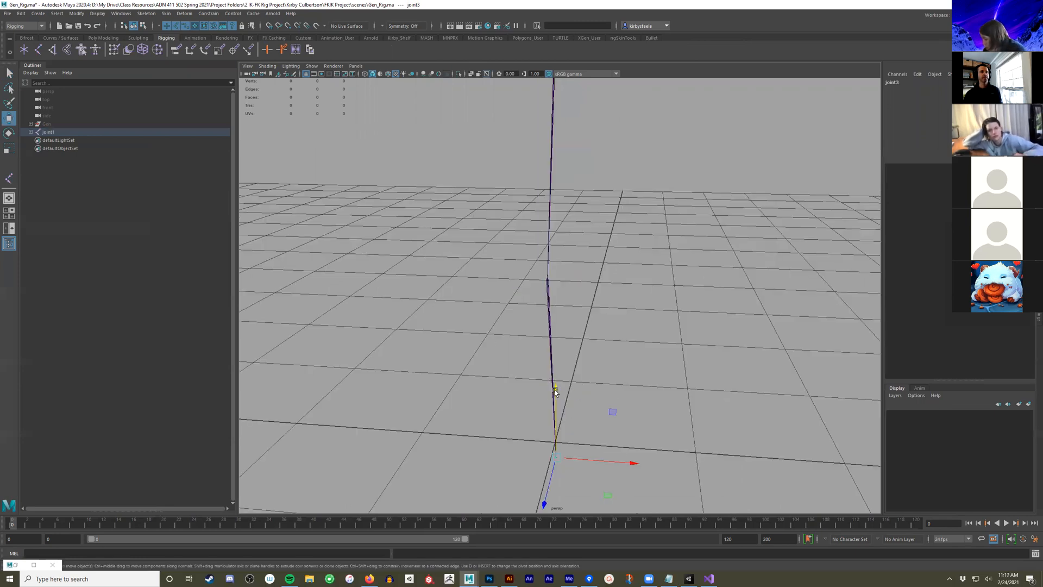
{"action": "left_click", "coordinate": [548, 282]}
{"action": "left_click_drag", "start_coordinate": [556, 307], "coordinate": [682, 308], "text": "alt"}
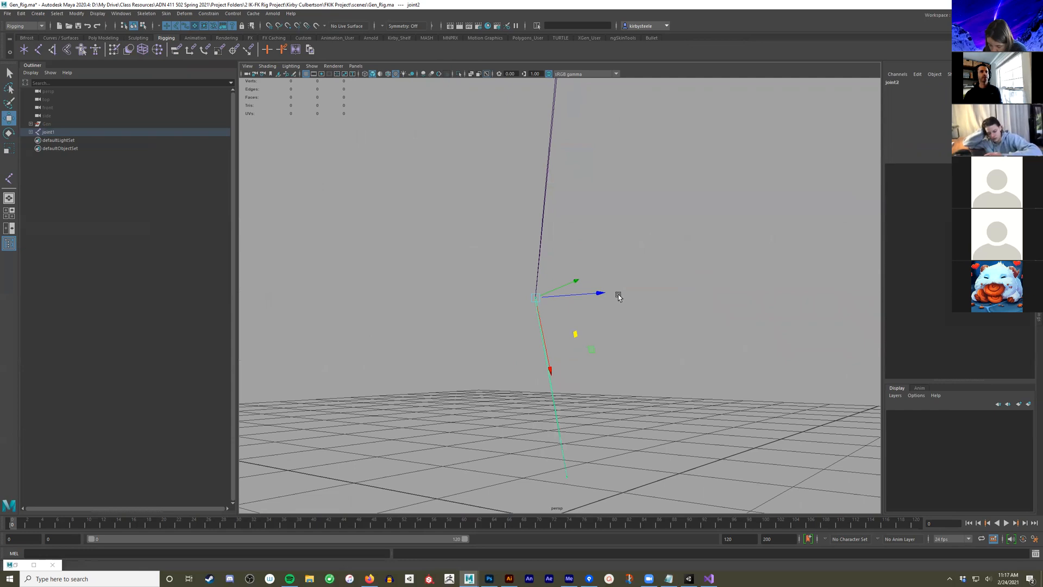
{"action": "left_click_drag", "start_coordinate": [610, 292], "coordinate": [572, 440], "text": "alt"}
{"action": "left_click", "coordinate": [559, 476]}
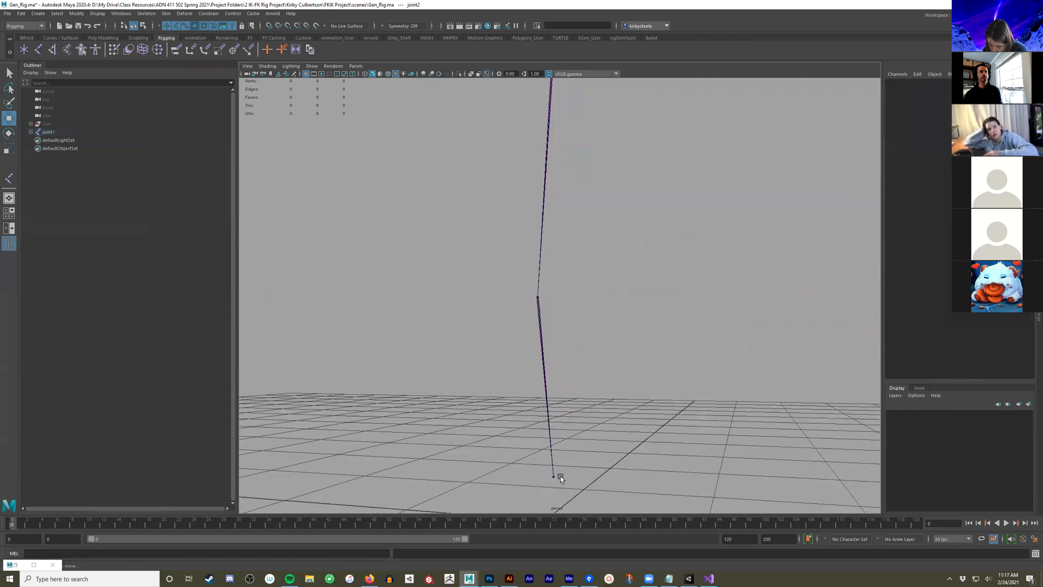
{"action": "left_click", "coordinate": [555, 478]}
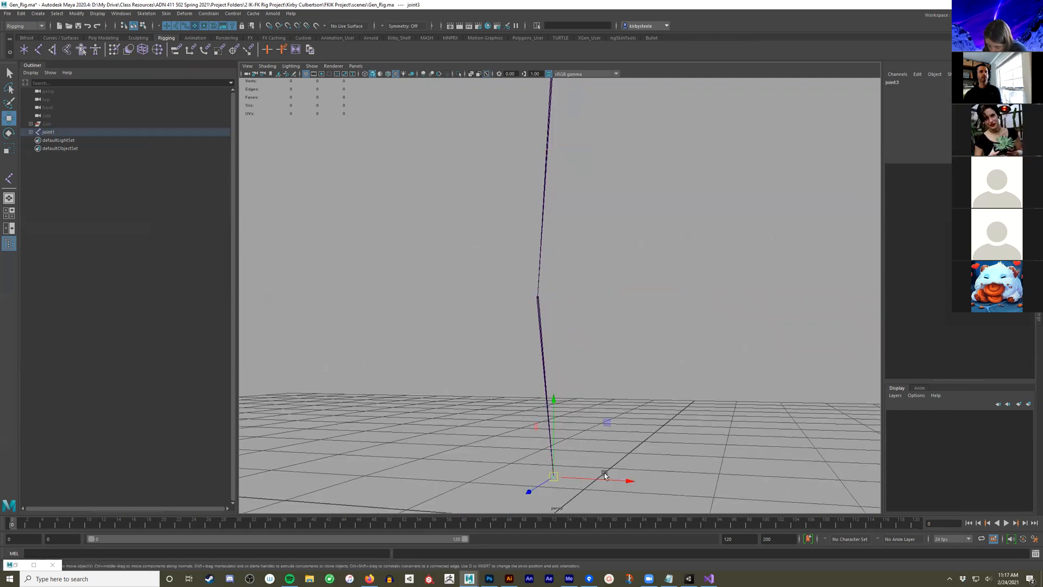
Rotate the chain's root joint slightly about its own X axis to twist the chain
{"action": "left_click_drag", "start_coordinate": [629, 357], "coordinate": [561, 156], "text": "alt"}
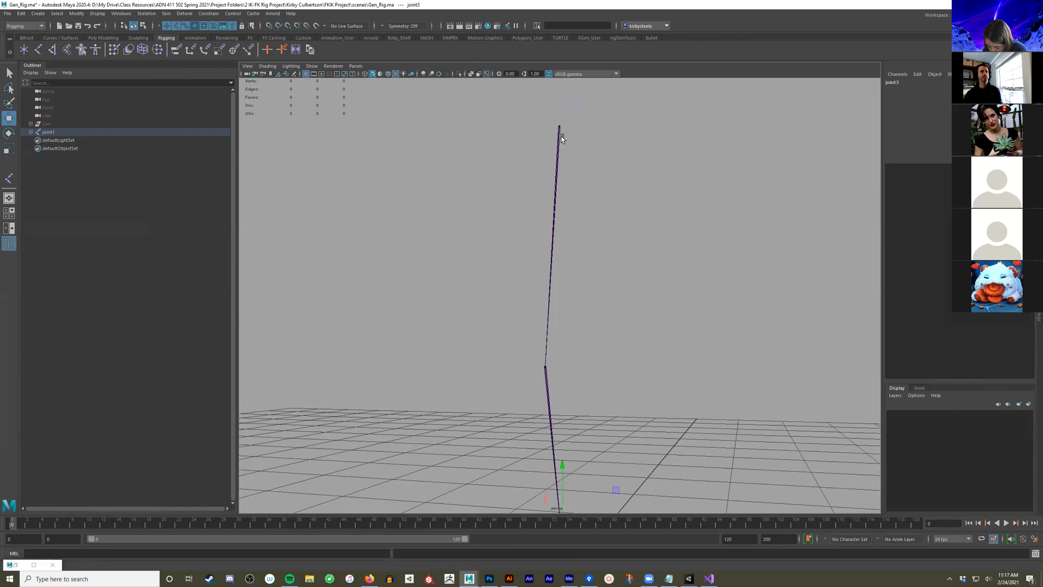
{"action": "left_click", "coordinate": [561, 135]}
{"action": "key", "text": "e"}
{"action": "left_click_drag", "start_coordinate": [615, 171], "coordinate": [694, 255], "text": "alt"}
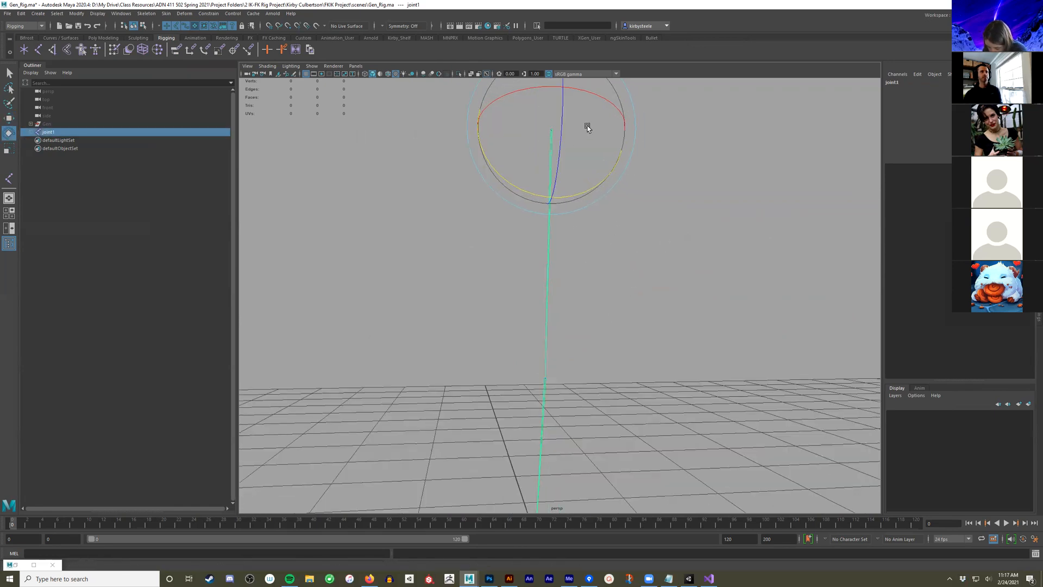
{"action": "left_click_drag", "start_coordinate": [584, 129], "coordinate": [587, 116], "text": "alt"}
{"action": "middle_click_drag", "start_coordinate": [586, 111], "coordinate": [591, 158], "text": "alt"}
{"action": "left_click_drag", "start_coordinate": [597, 99], "coordinate": [595, 90]}
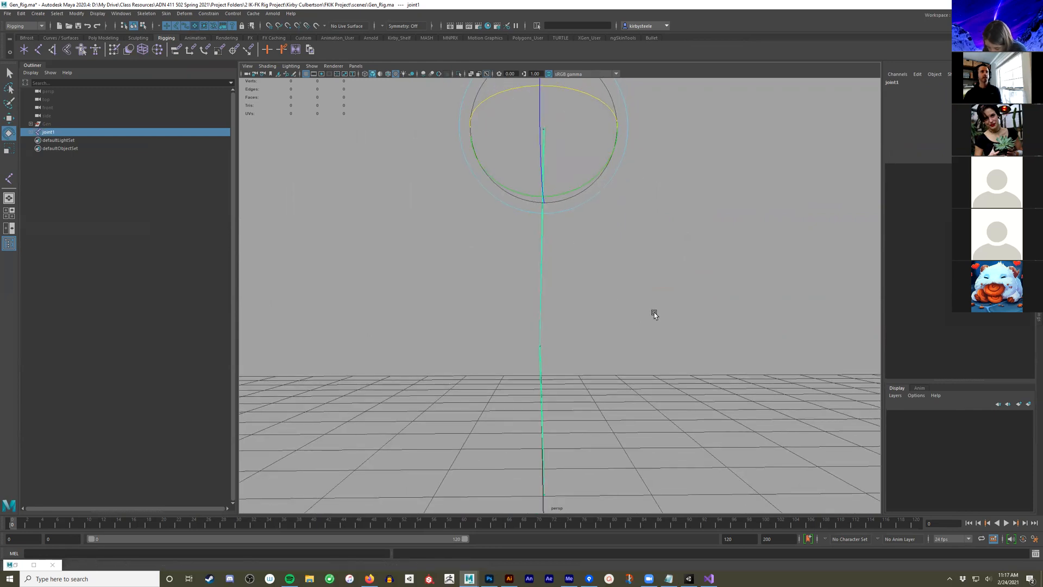
Set the Move tool's axis orientation to World and shift the root joint sideways along the X axis
{"action": "key", "text": "space"}
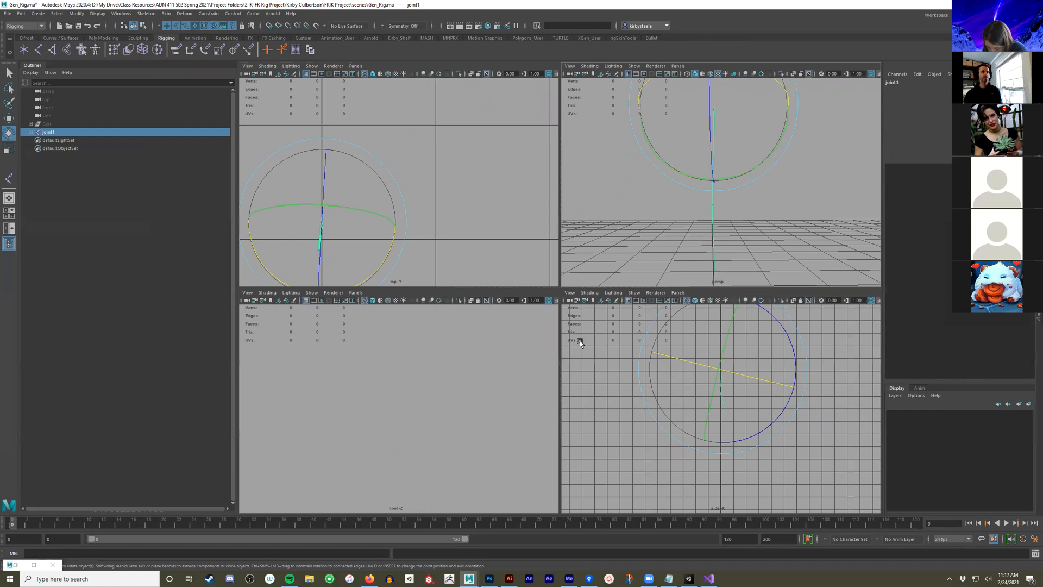
{"action": "key", "text": "space"}
{"action": "key", "text": "w"}
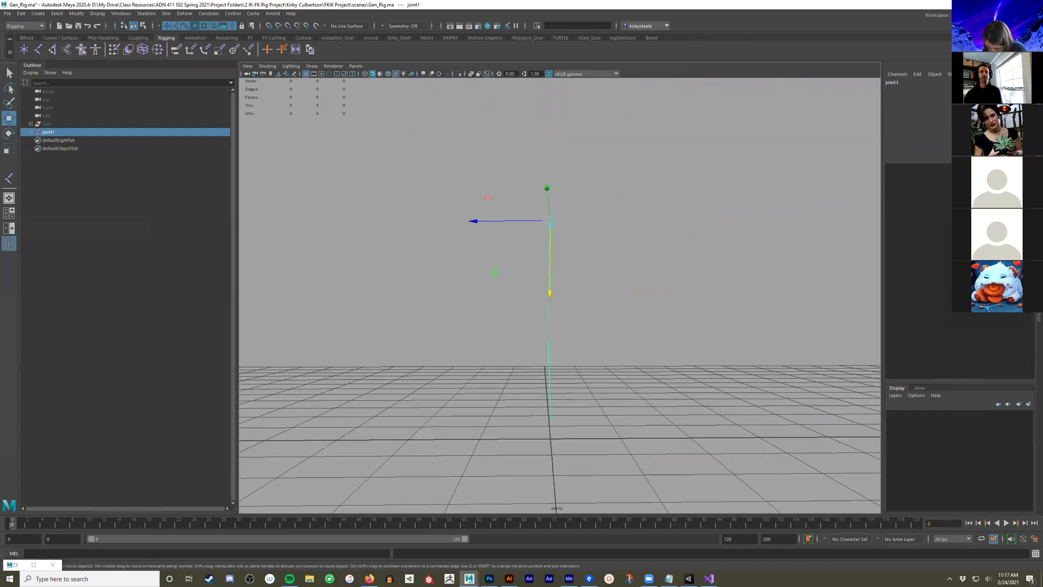
{"action": "left_click", "coordinate": [1039, 306]}
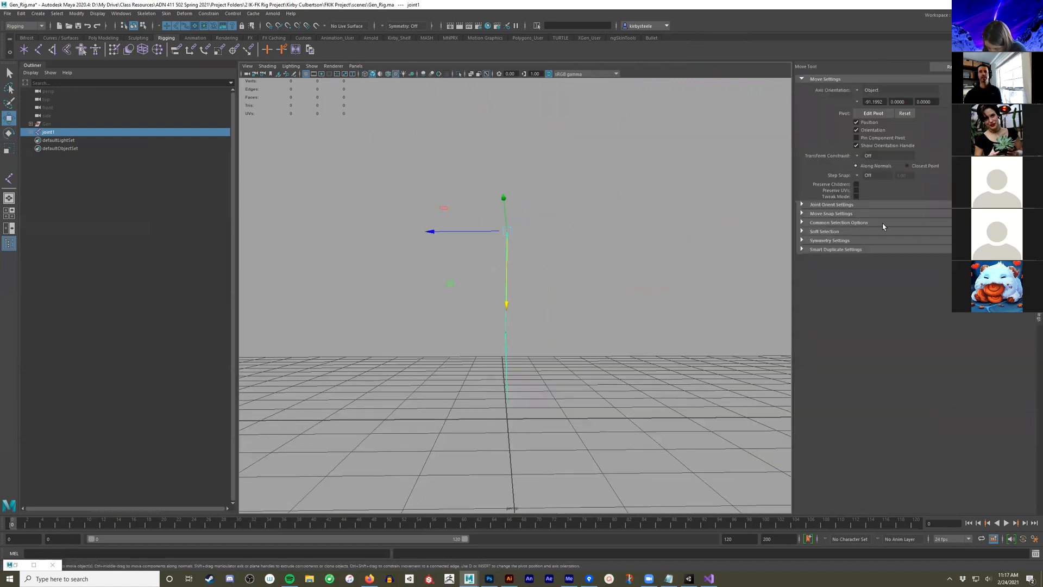
{"action": "left_click", "coordinate": [857, 89]}
{"action": "left_click", "coordinate": [881, 101]}
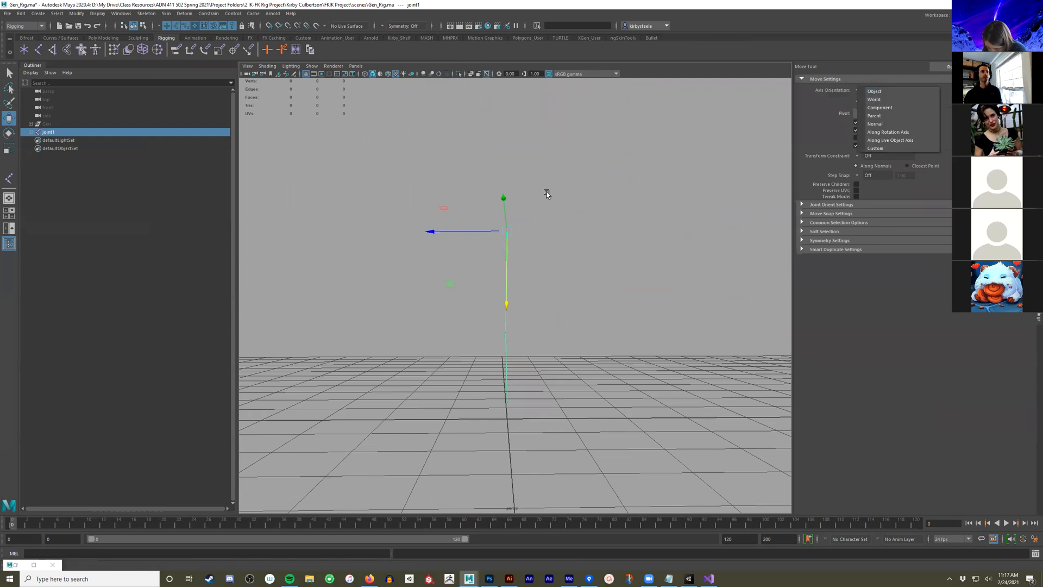
{"action": "left_click_drag", "start_coordinate": [543, 230], "coordinate": [498, 361]}
{"action": "key", "text": "q"}
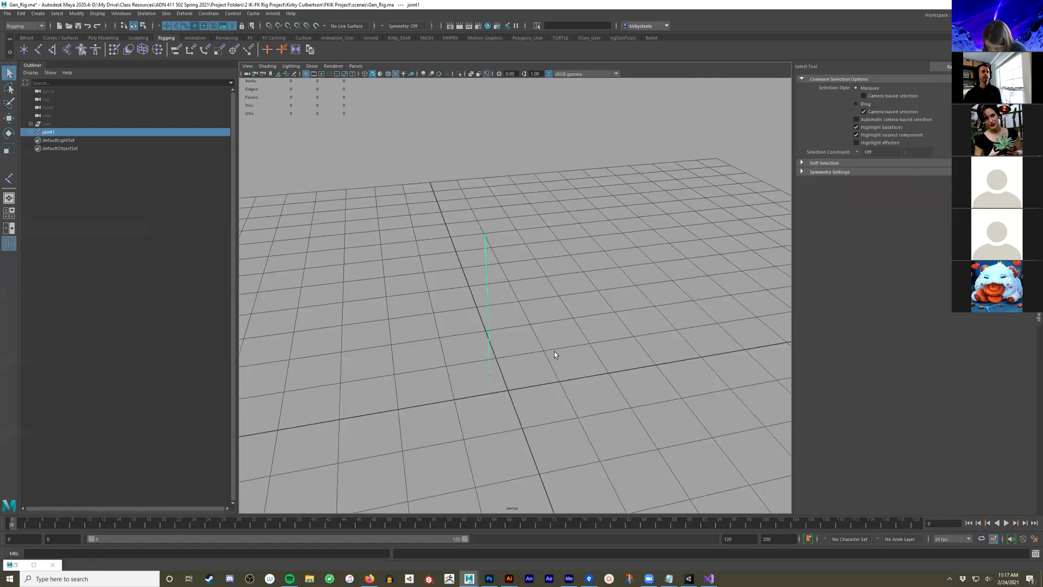
{"action": "left_click_drag", "start_coordinate": [606, 383], "coordinate": [516, 338], "text": "alt"}
{"action": "left_click", "coordinate": [541, 341]}
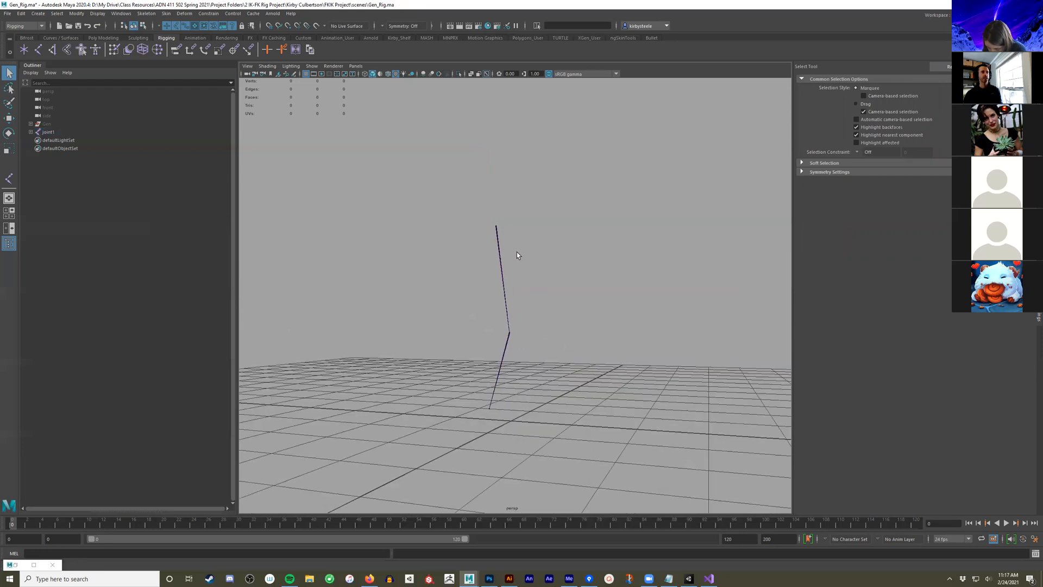
{"action": "key", "text": "ctrl+z"}
{"action": "key", "text": "w"}
{"action": "left_click_drag", "start_coordinate": [543, 264], "coordinate": [477, 318], "text": "alt"}
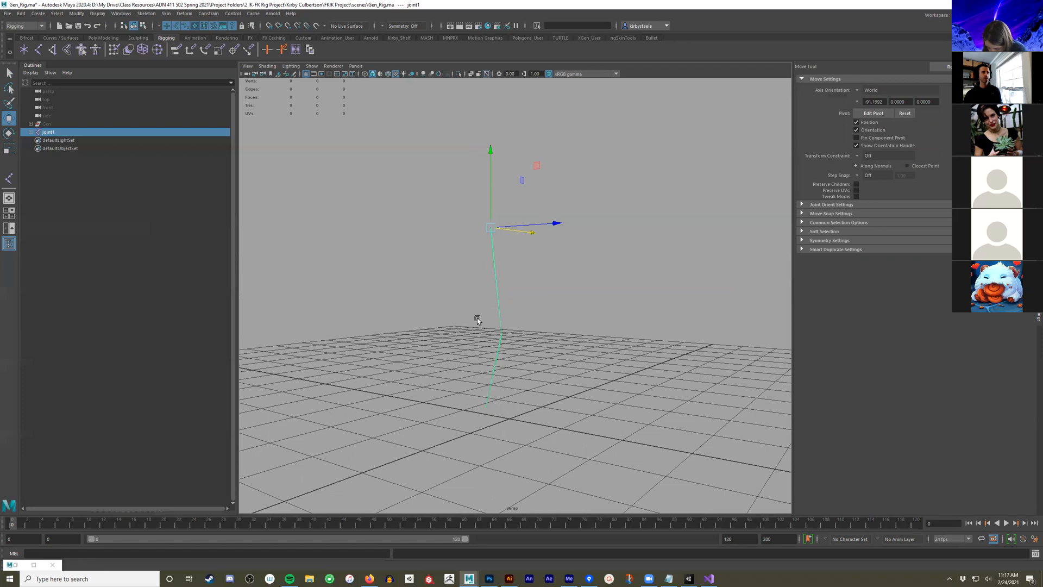
Set the Move tool's axis orientation back to Object and check the local axes of the root and middle joints
{"action": "left_click", "coordinate": [858, 92]}
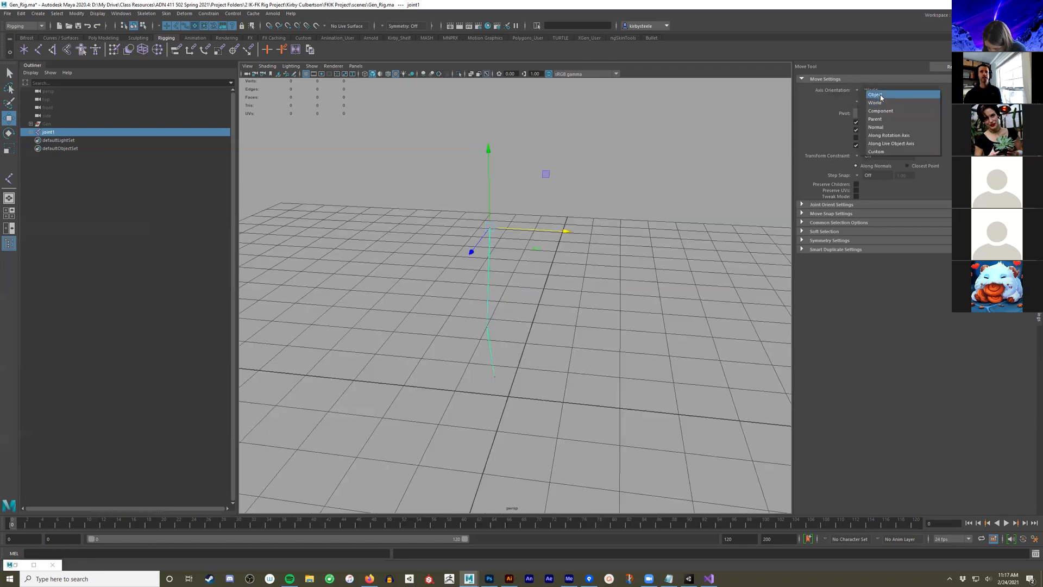
{"action": "left_click", "coordinate": [881, 96]}
{"action": "left_click", "coordinate": [866, 91]}
{"action": "left_click", "coordinate": [876, 92]}
{"action": "left_click_drag", "start_coordinate": [545, 277], "coordinate": [605, 261], "text": "alt"}
{"action": "left_click_drag", "start_coordinate": [500, 230], "coordinate": [501, 336], "text": "alt"}
{"action": "key", "text": "Down"}
{"action": "left_click_drag", "start_coordinate": [507, 386], "coordinate": [496, 366], "text": "alt"}
{"action": "key", "text": "q"}
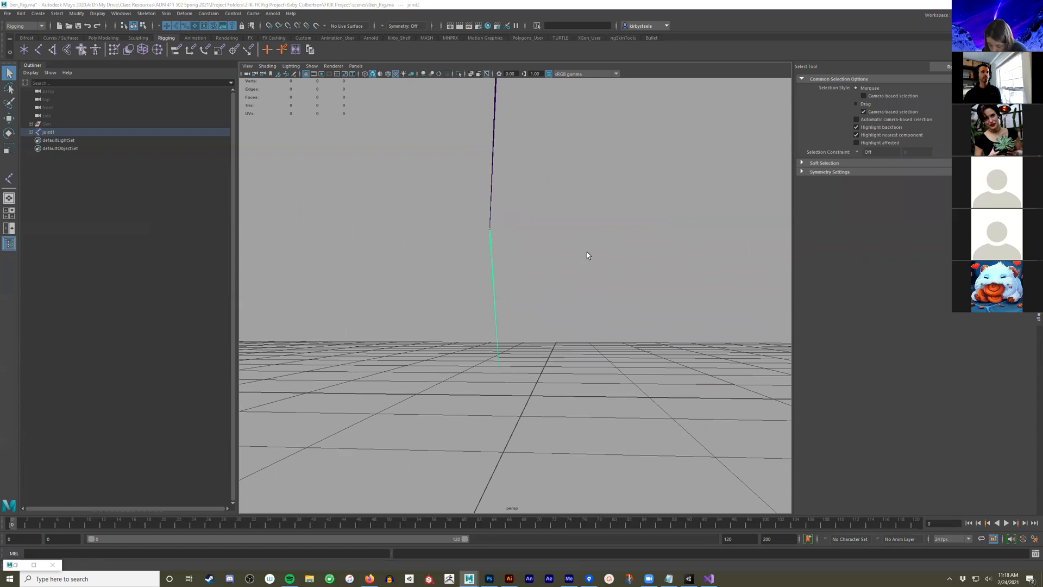
Set the Move tool's axis orientation to World and move the root joint along X onto the grid's centre line in the front view
{"action": "key", "text": "space"}
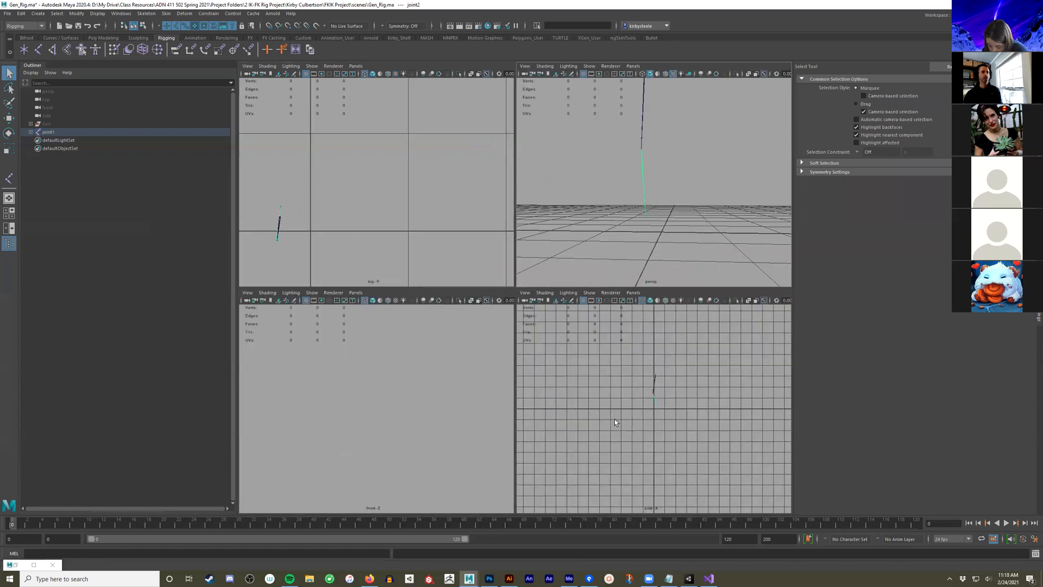
{"action": "key", "text": "f"}
{"action": "left_click", "coordinate": [403, 408]}
{"action": "key", "text": "f"}
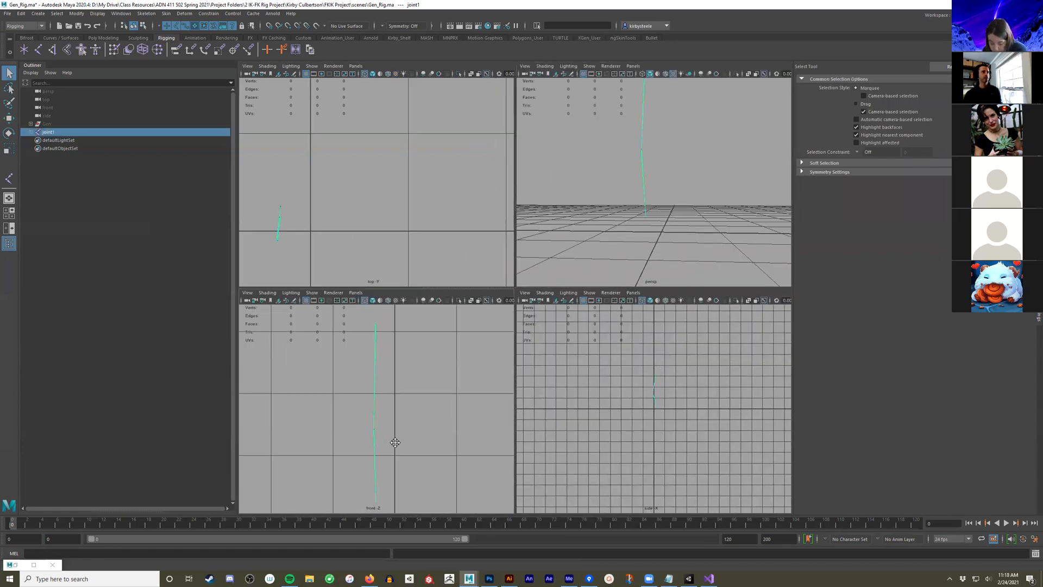
{"action": "left_click", "coordinate": [377, 324]}
{"action": "key", "text": "w"}
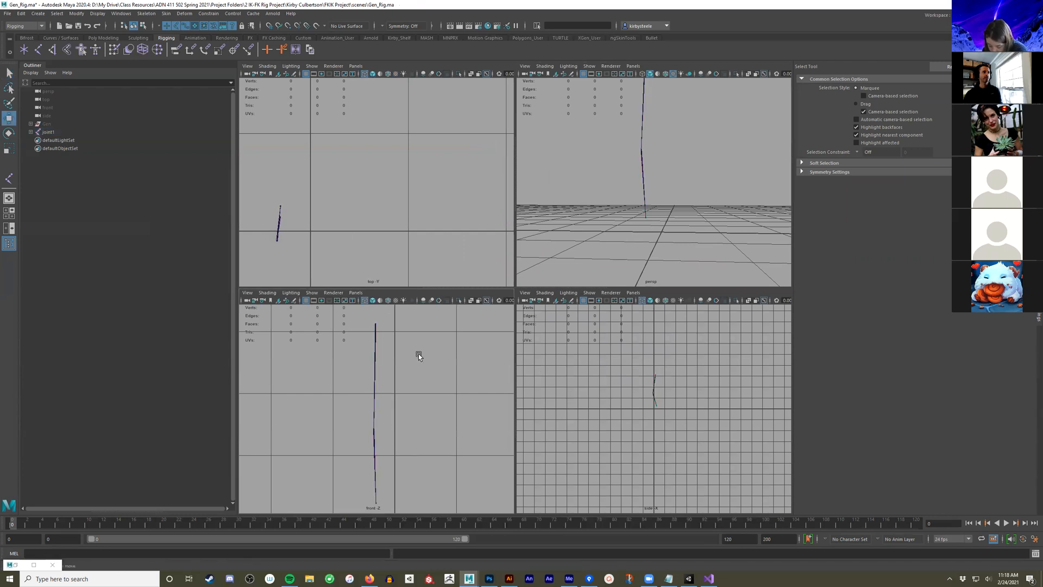
{"action": "left_click", "coordinate": [376, 325]}
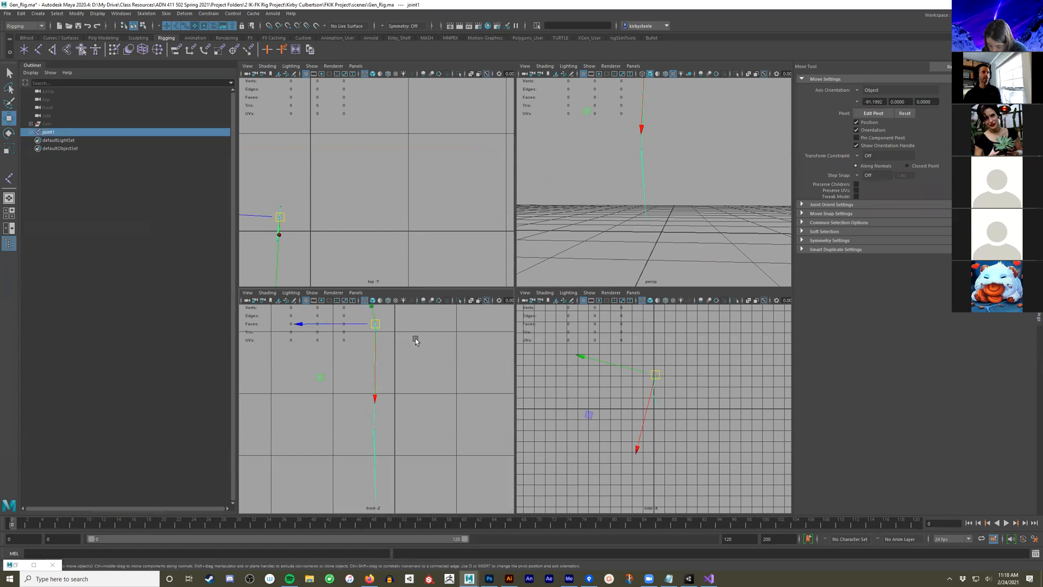
{"action": "key", "text": "space"}
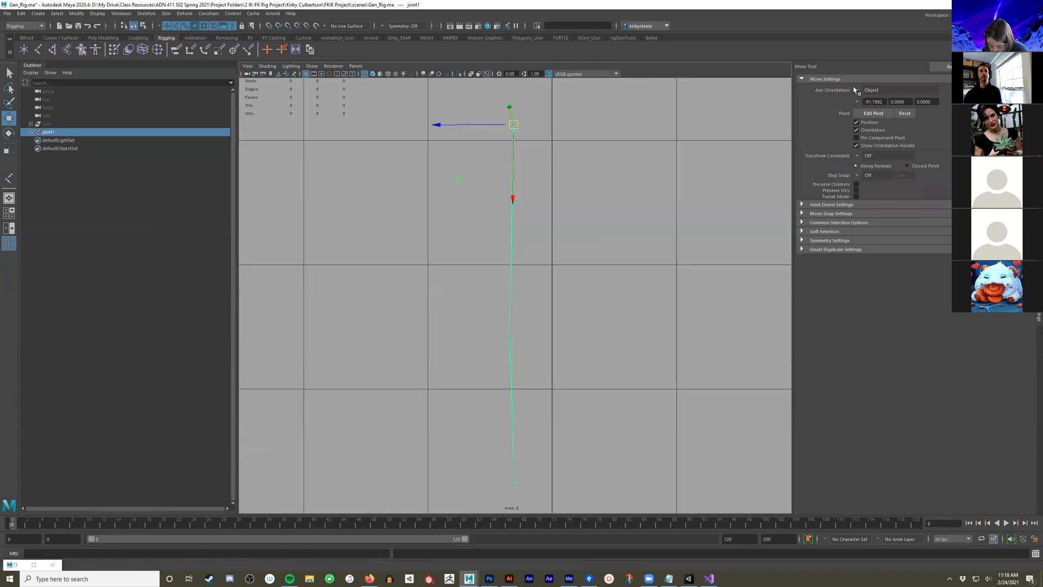
{"action": "left_click", "coordinate": [857, 89]}
{"action": "left_click", "coordinate": [871, 100]}
{"action": "left_click_drag", "start_coordinate": [536, 125], "coordinate": [573, 131]}
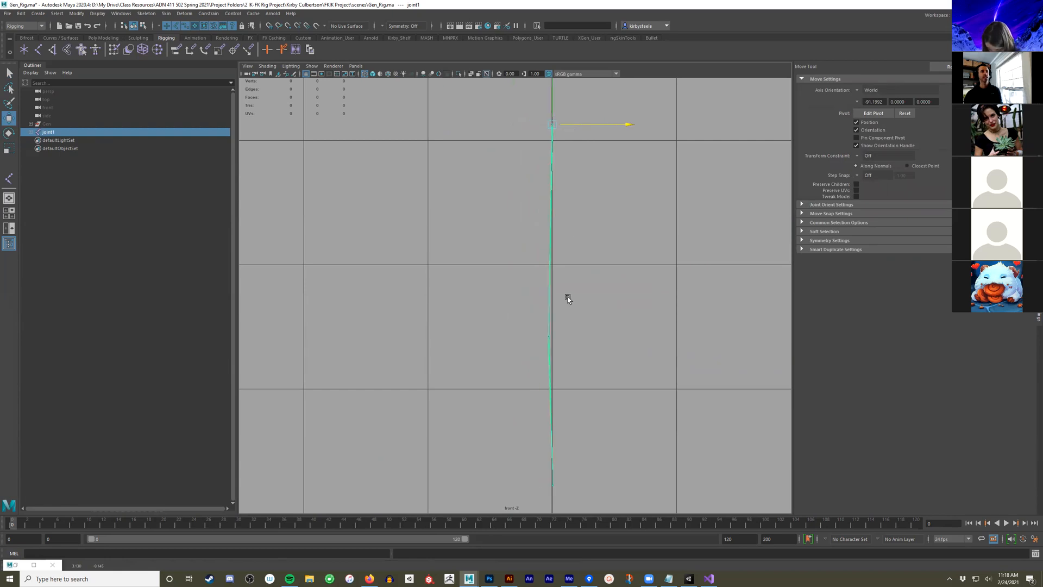
Examine the middle joint's alignment with the centre line up close in the front view and from the perspective view
{"action": "left_click", "coordinate": [550, 339]}
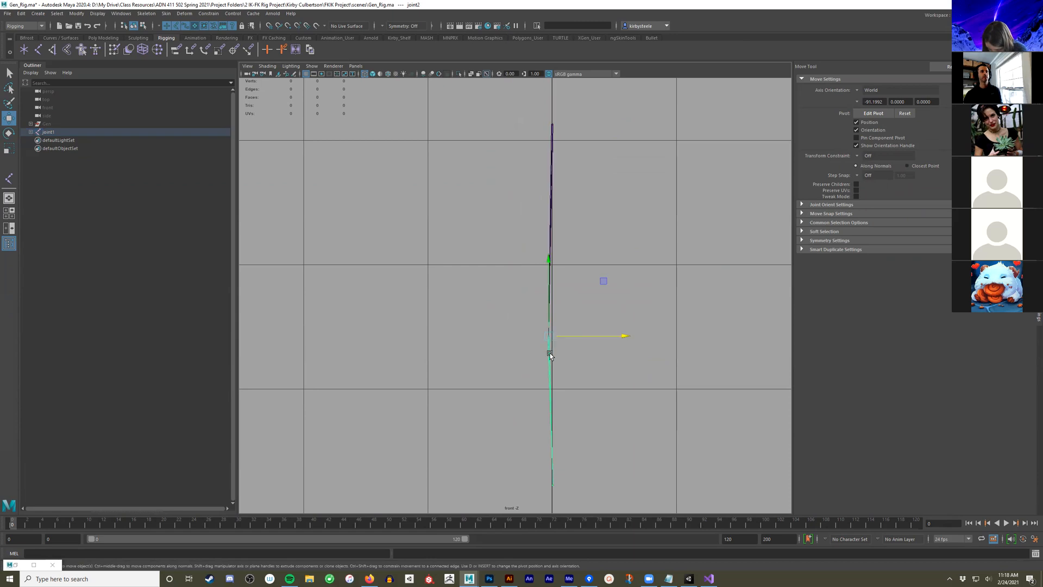
{"action": "right_click_drag", "start_coordinate": [516, 356], "coordinate": [589, 323], "text": "alt"}
{"action": "middle_click_drag", "start_coordinate": [590, 325], "coordinate": [536, 254], "text": "alt"}
{"action": "right_click_drag", "start_coordinate": [393, 308], "coordinate": [675, 328], "text": "alt"}
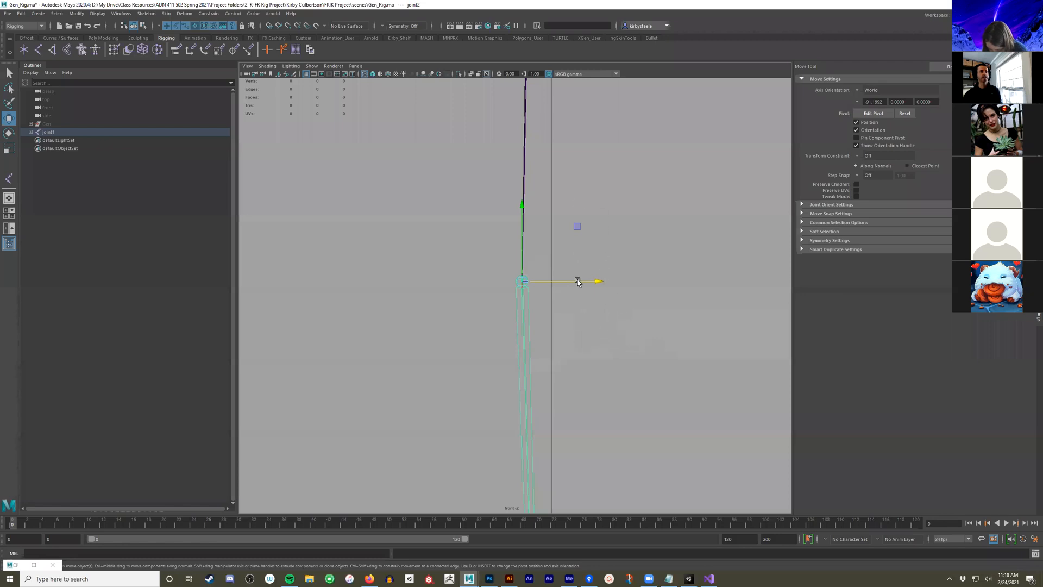
{"action": "key", "text": "f"}
{"action": "scroll", "coordinate": [612, 250], "scroll_direction": "down", "scroll_amount": 5}
{"action": "middle_click_drag", "start_coordinate": [545, 206], "coordinate": [552, 291], "text": "alt"}
{"action": "key", "text": "space"}
{"action": "key", "text": "space"}
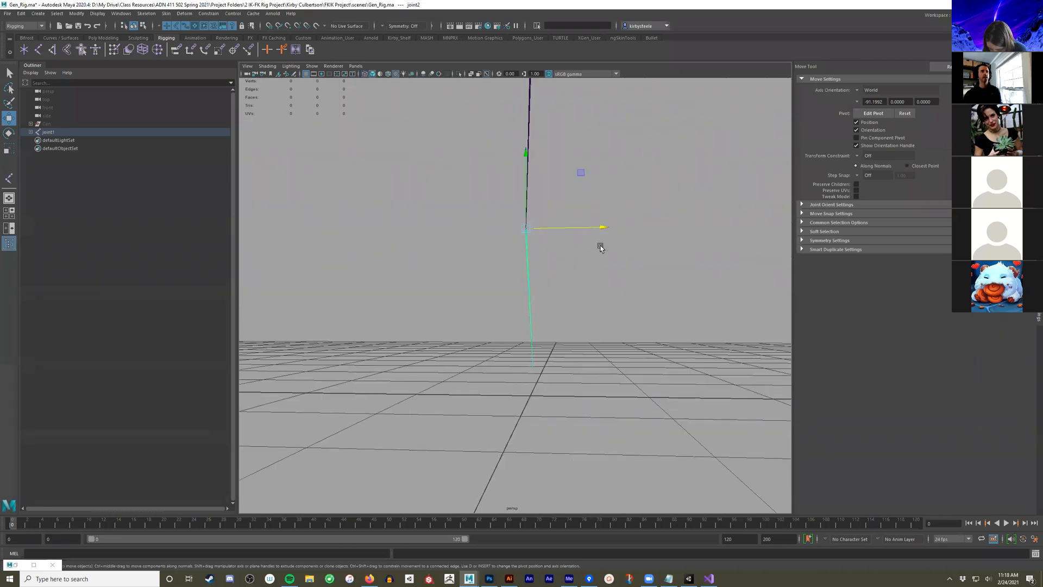
{"action": "scroll", "coordinate": [531, 302], "scroll_direction": "down", "scroll_amount": 5}
{"action": "left_click_drag", "start_coordinate": [543, 302], "coordinate": [641, 331], "text": "alt"}
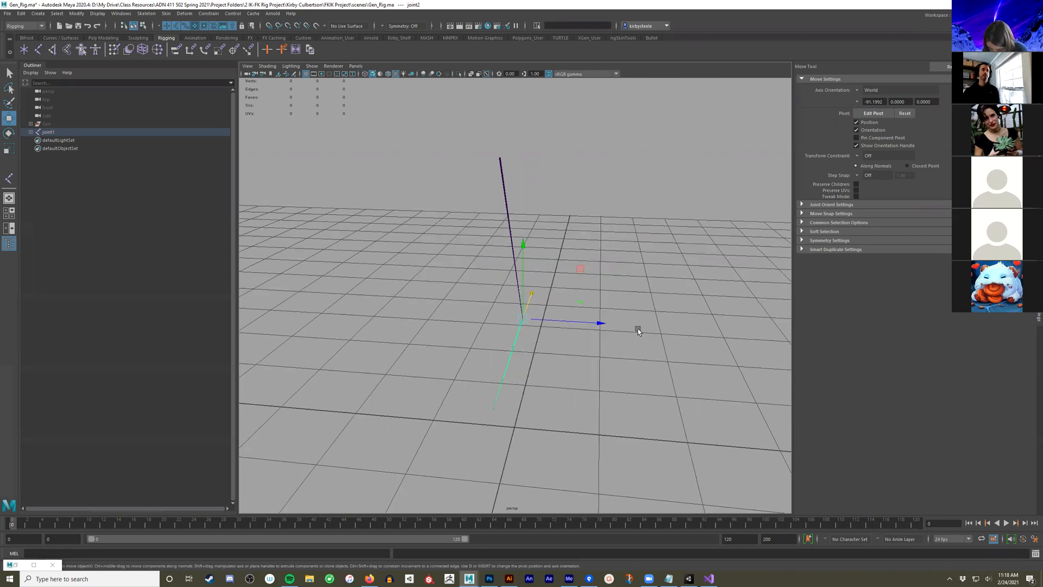
{"action": "key", "text": "space"}
{"action": "key", "text": "a"}
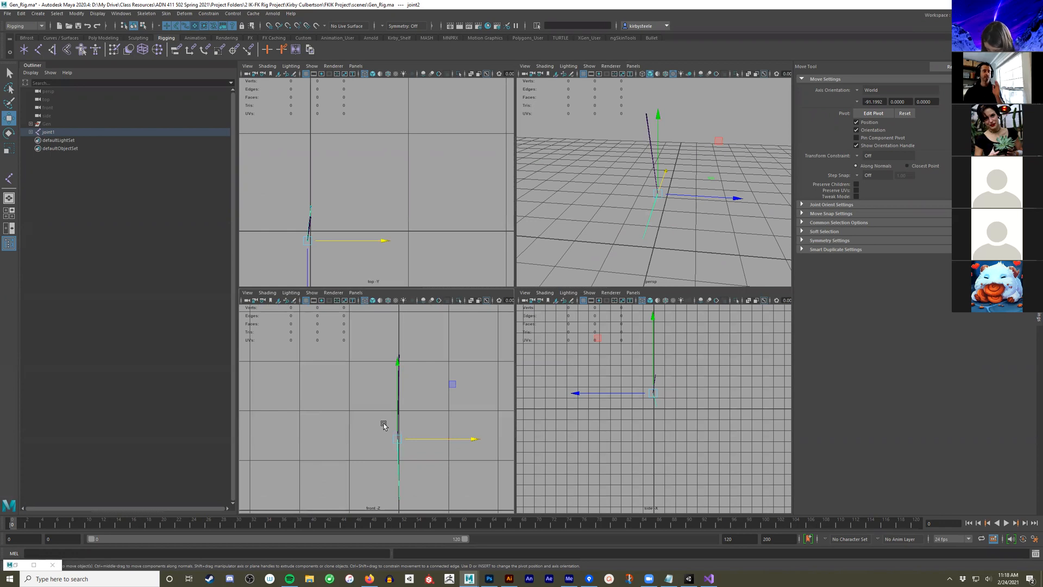
Delete the three-joint demonstration chain from the scene
{"action": "left_click_drag", "start_coordinate": [731, 203], "coordinate": [683, 196], "text": "alt"}
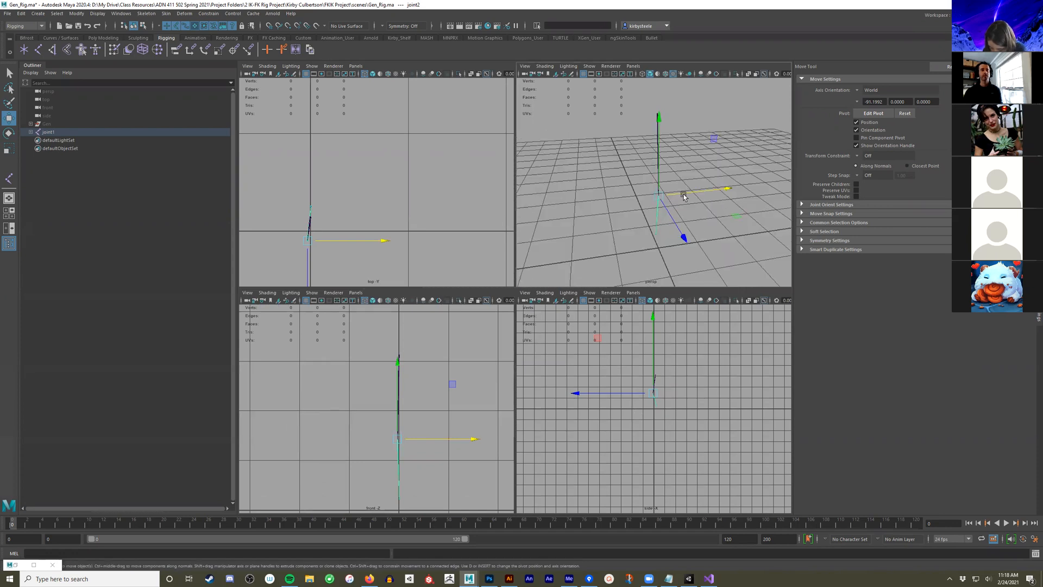
{"action": "left_click", "coordinate": [64, 134]}
{"action": "key", "text": "Delete"}
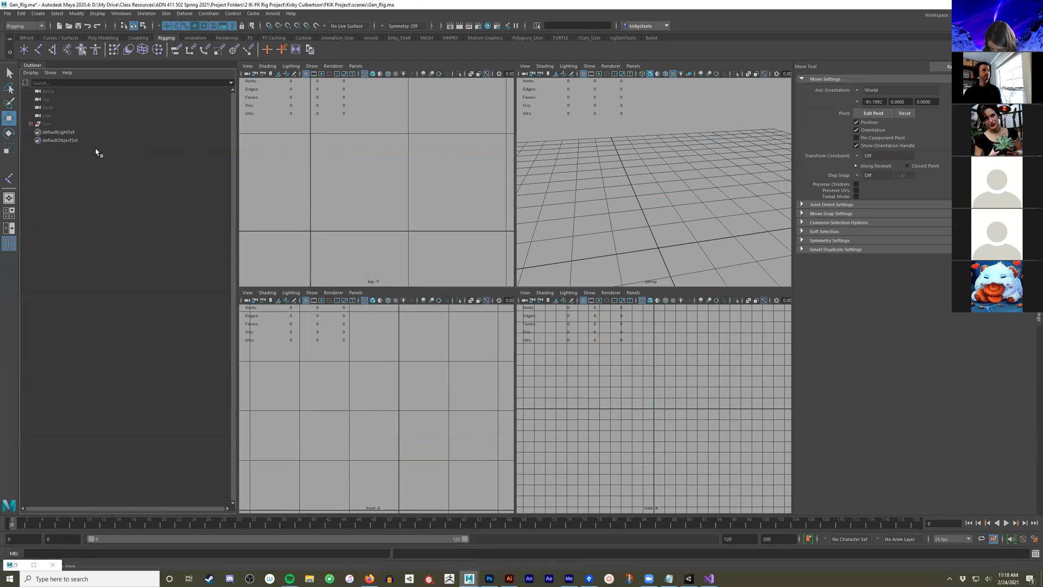
Unhide the Gen character group and clear the selection
{"action": "left_click", "coordinate": [61, 124]}
{"action": "key", "text": "shift+h"}
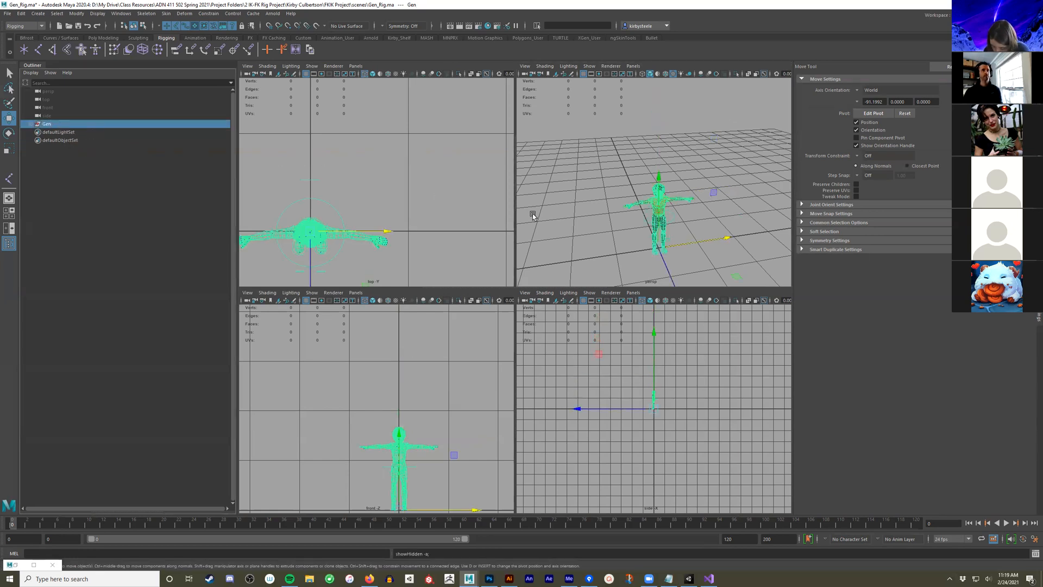
{"action": "left_click", "coordinate": [610, 224]}
{"action": "middle_click_drag", "start_coordinate": [650, 201], "coordinate": [653, 176], "text": "alt"}
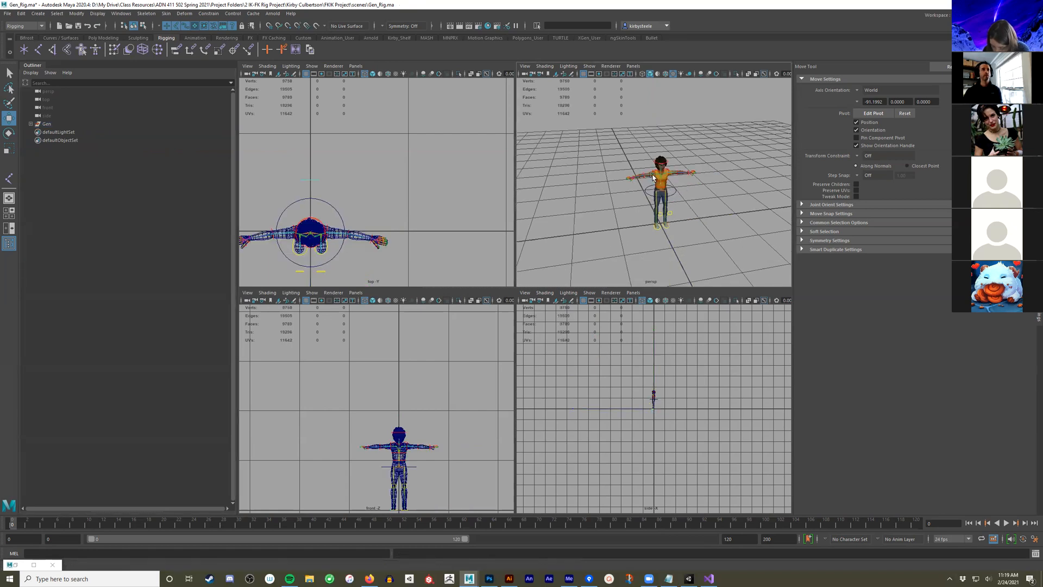
Select the character's left elbow joint and inspect its placement along the arm in the front view
{"action": "scroll", "coordinate": [604, 279], "scroll_direction": "up", "scroll_amount": 5}
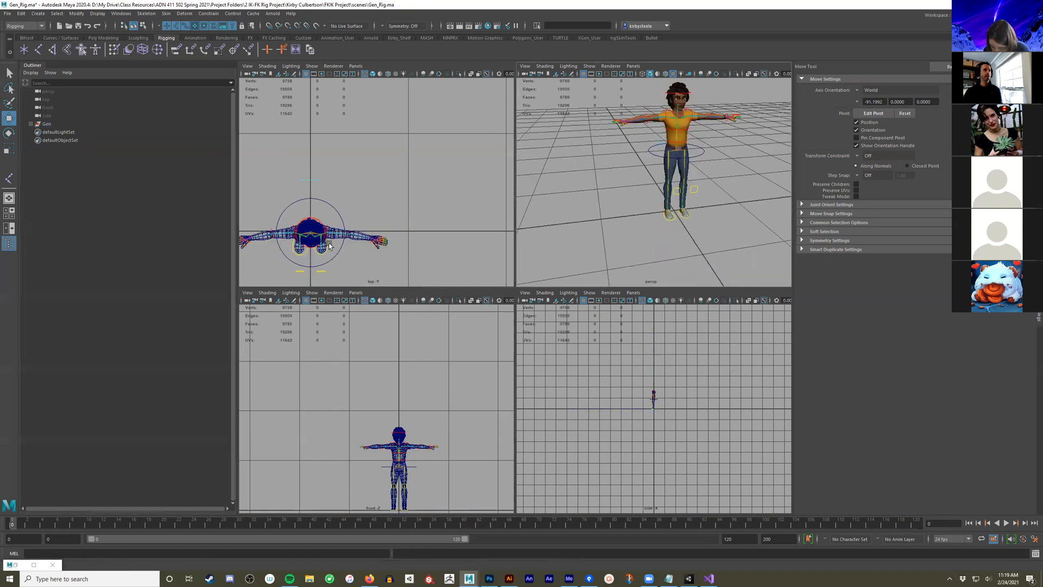
{"action": "left_click", "coordinate": [353, 235]}
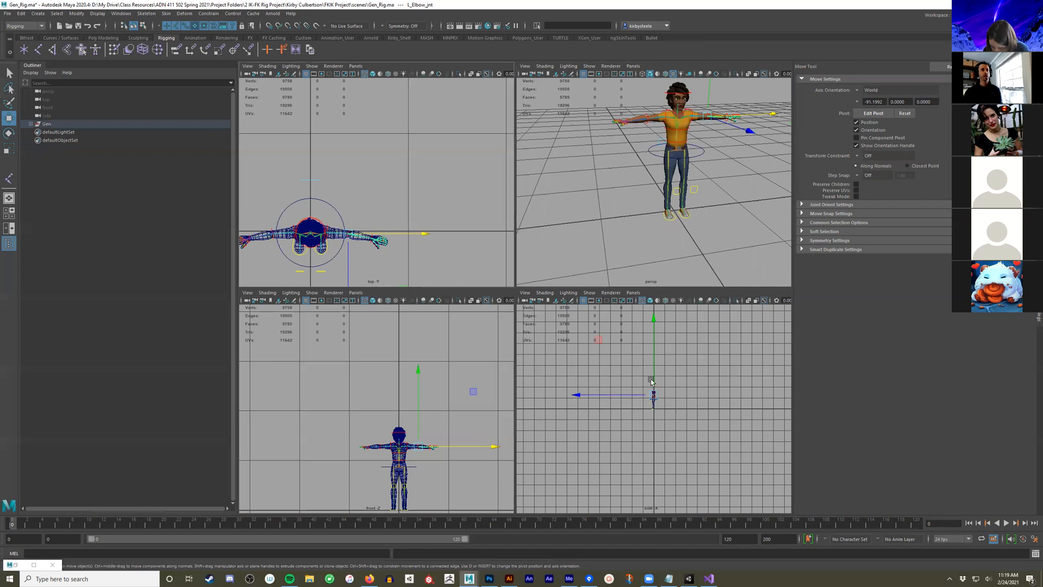
{"action": "scroll", "coordinate": [429, 449], "scroll_direction": "up", "scroll_amount": 3}
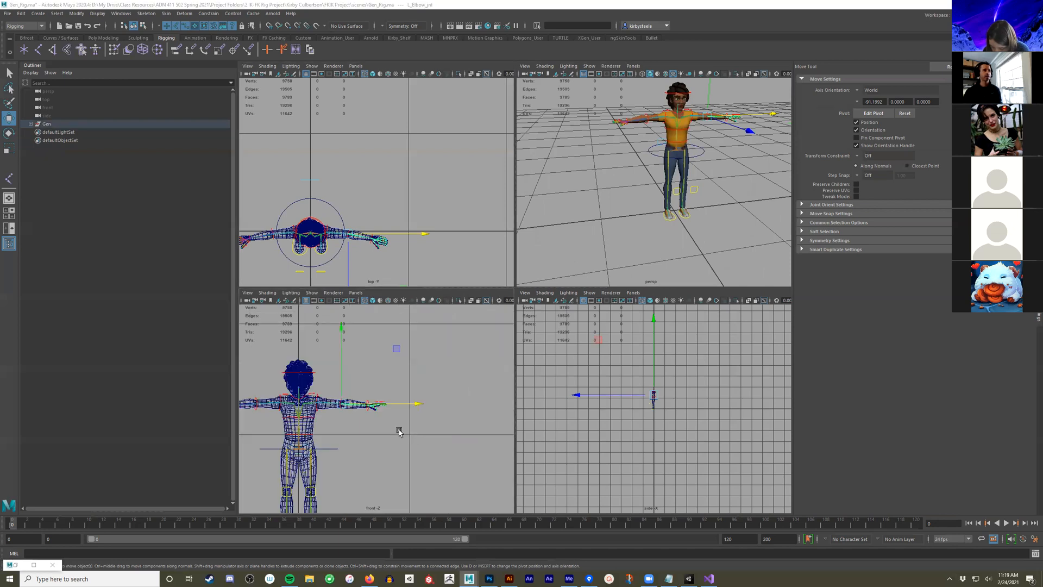
Inspect the left arm's shoulder and wrist joints by selecting them in an enlarged front view
{"action": "key", "text": "space"}
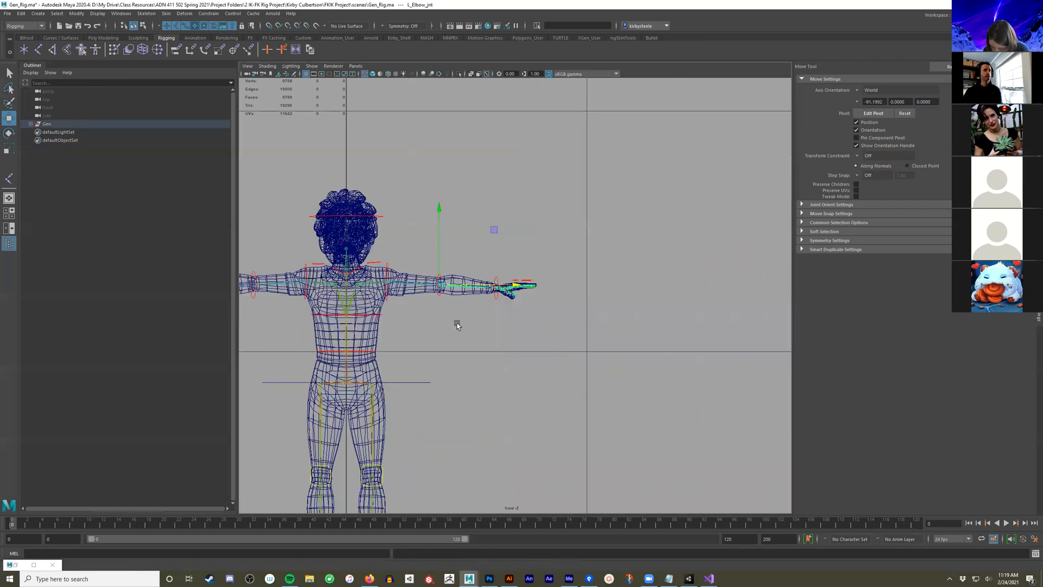
{"action": "scroll", "coordinate": [401, 284], "scroll_direction": "up", "scroll_amount": 2}
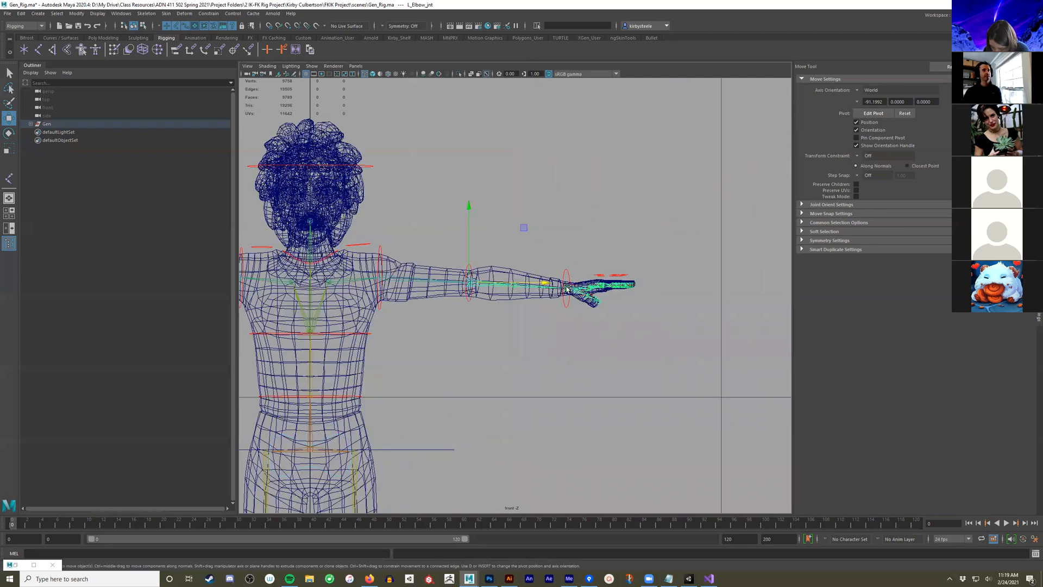
{"action": "left_click", "coordinate": [381, 282]}
{"action": "key", "text": "q"}
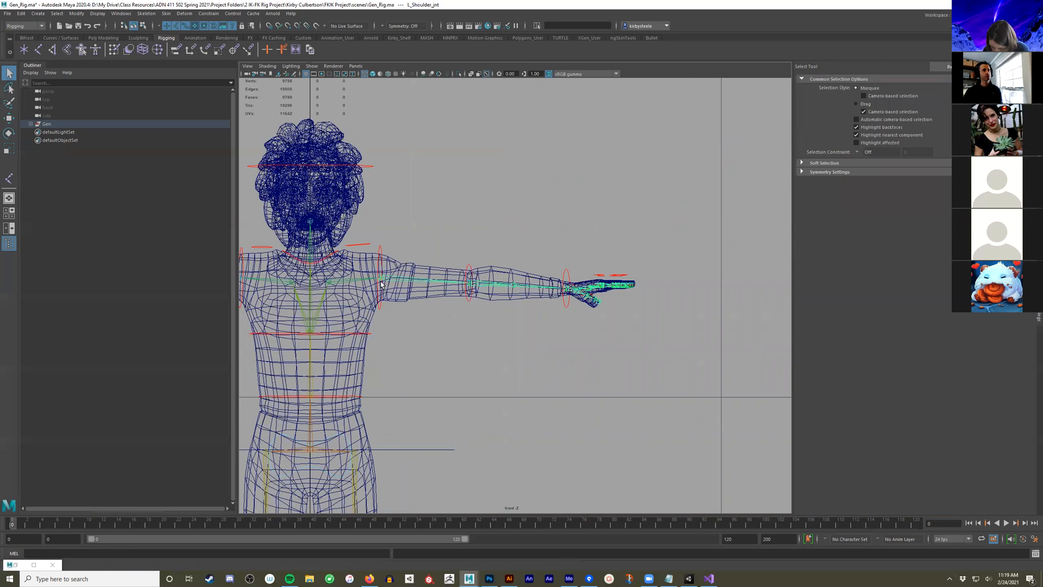
{"action": "left_click", "coordinate": [515, 289]}
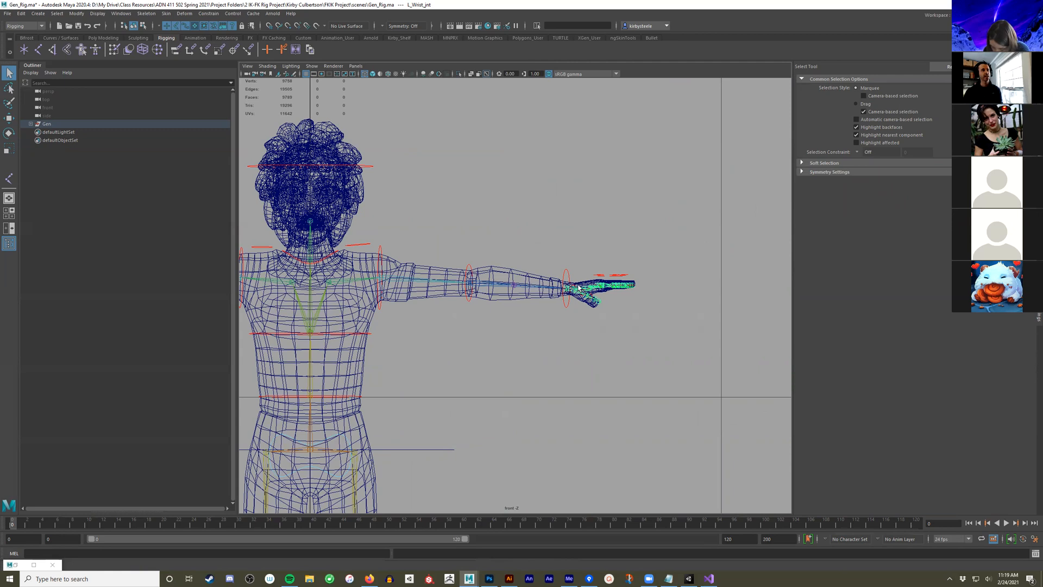
Examine the whole rigged character in the full-size perspective view from above, from the front and from both front angles
{"action": "key", "text": "space"}
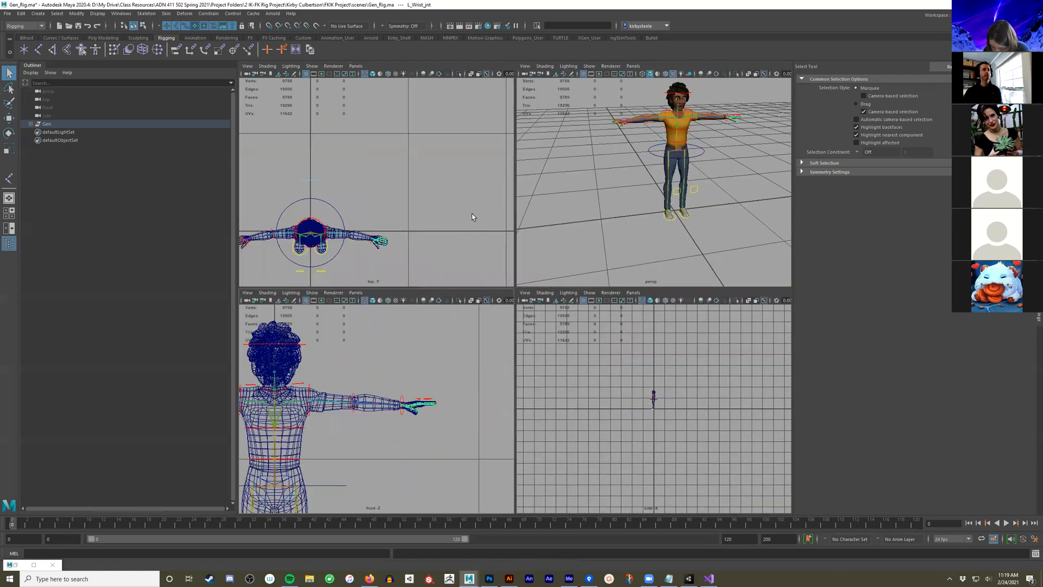
{"action": "key", "text": "space"}
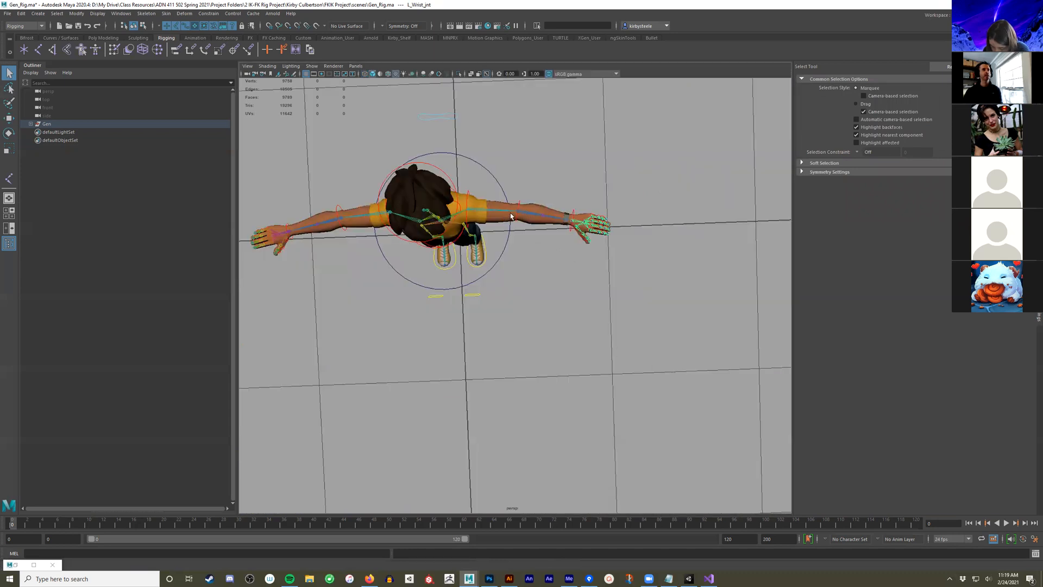
{"action": "left_click_drag", "start_coordinate": [549, 291], "coordinate": [548, 271], "text": "alt"}
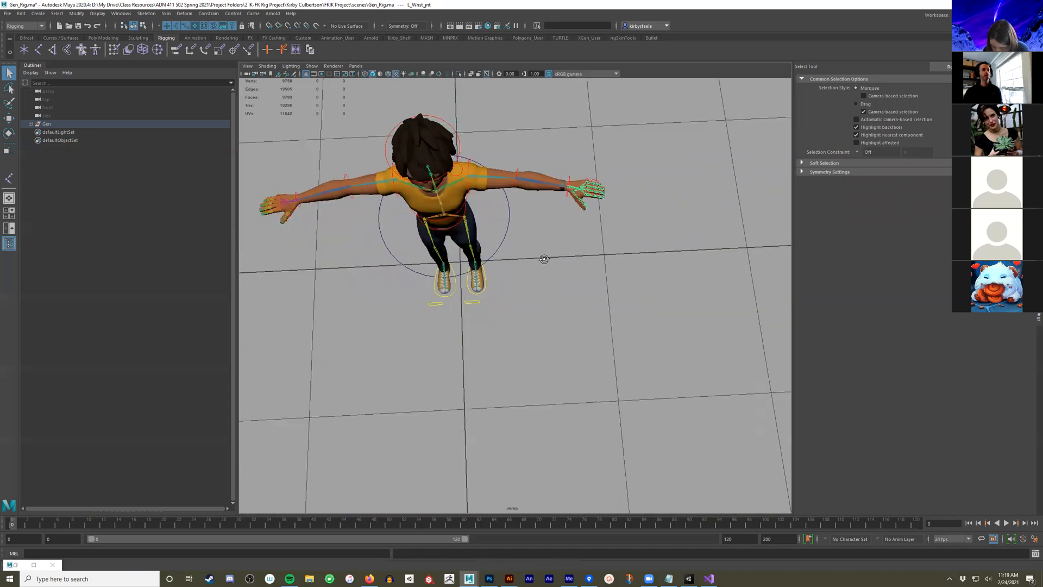
{"action": "left_click_drag", "start_coordinate": [519, 230], "coordinate": [553, 230], "text": "alt"}
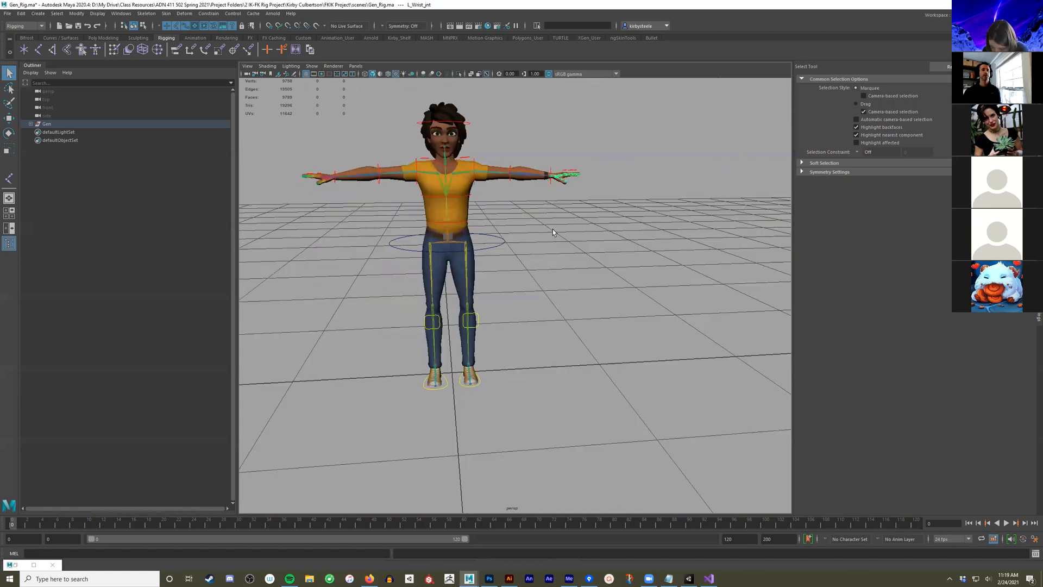
{"action": "left_click_drag", "start_coordinate": [567, 236], "coordinate": [491, 315], "text": "alt"}
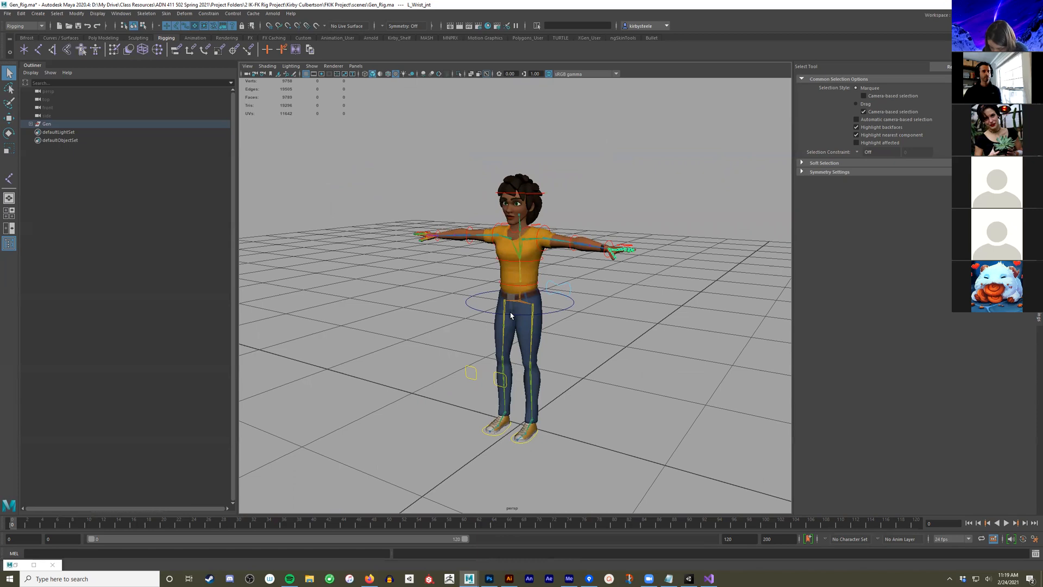
{"action": "left_click_drag", "start_coordinate": [514, 306], "coordinate": [554, 301], "text": "alt"}
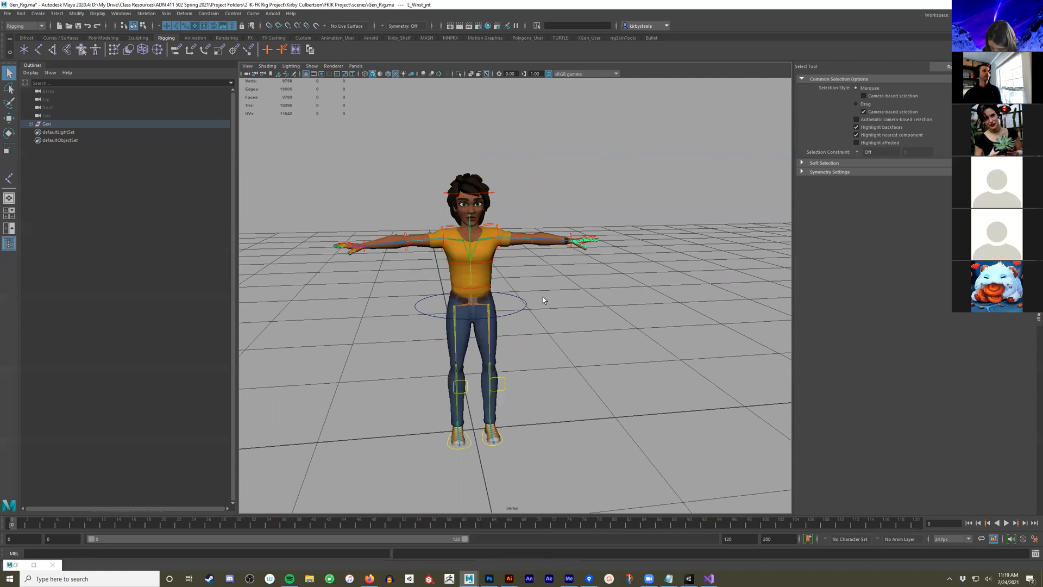
{"action": "middle_click_drag", "start_coordinate": [555, 317], "coordinate": [629, 288], "text": "alt"}
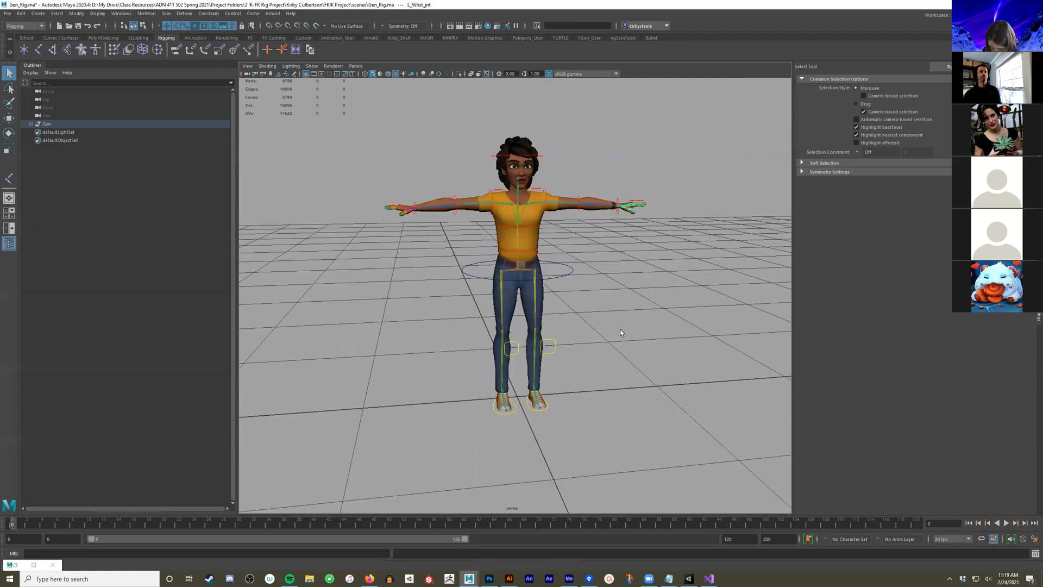
{"action": "left_click_drag", "start_coordinate": [645, 332], "coordinate": [681, 332], "text": "alt"}
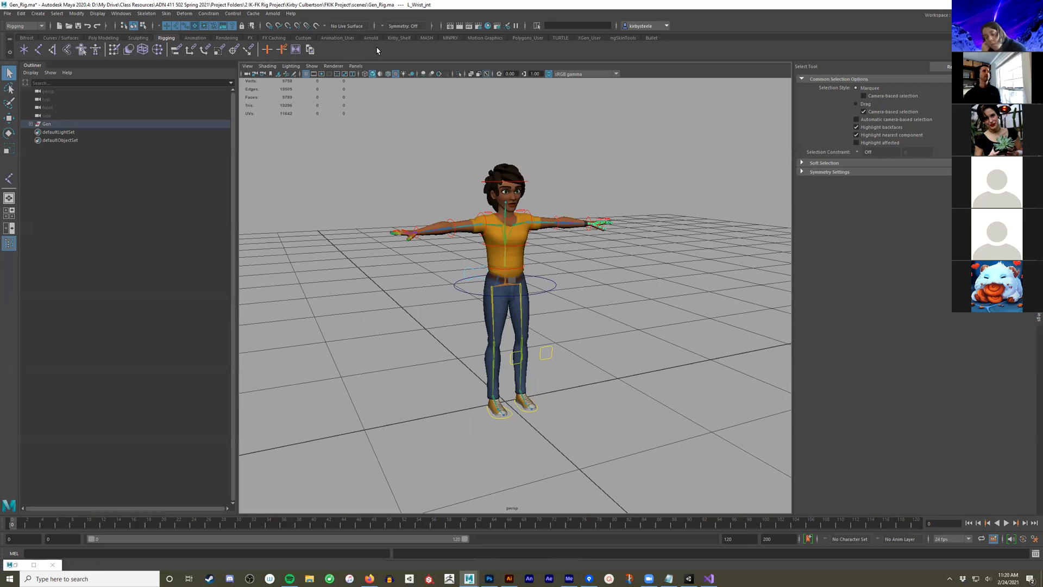
Bring up the Kirby_Shelf tools and inspect the rotation handles of the right shoulder's FK control
{"action": "left_click", "coordinate": [399, 38]}
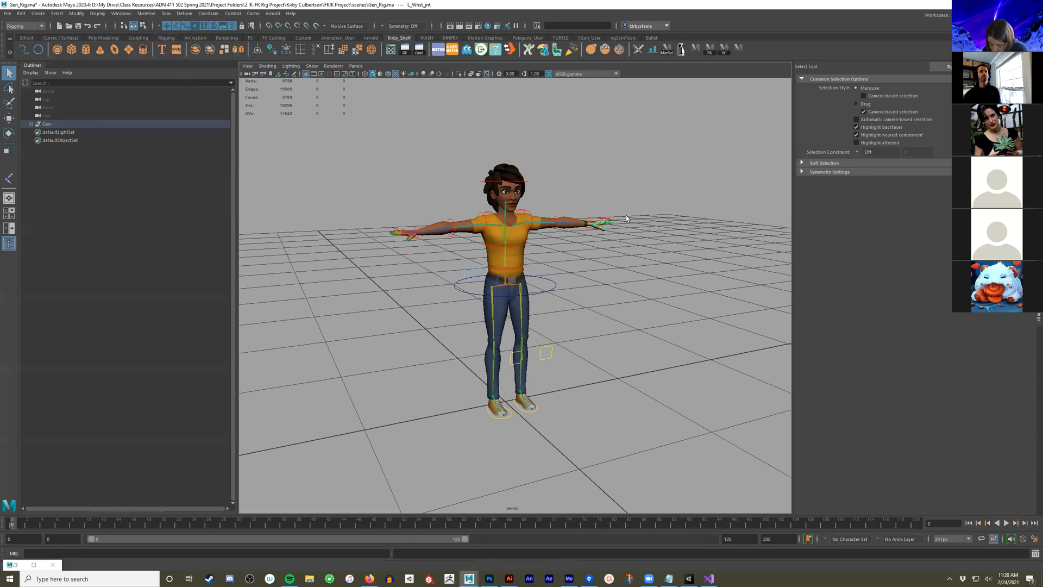
{"action": "right_click_drag", "start_coordinate": [594, 321], "coordinate": [620, 324], "text": "alt"}
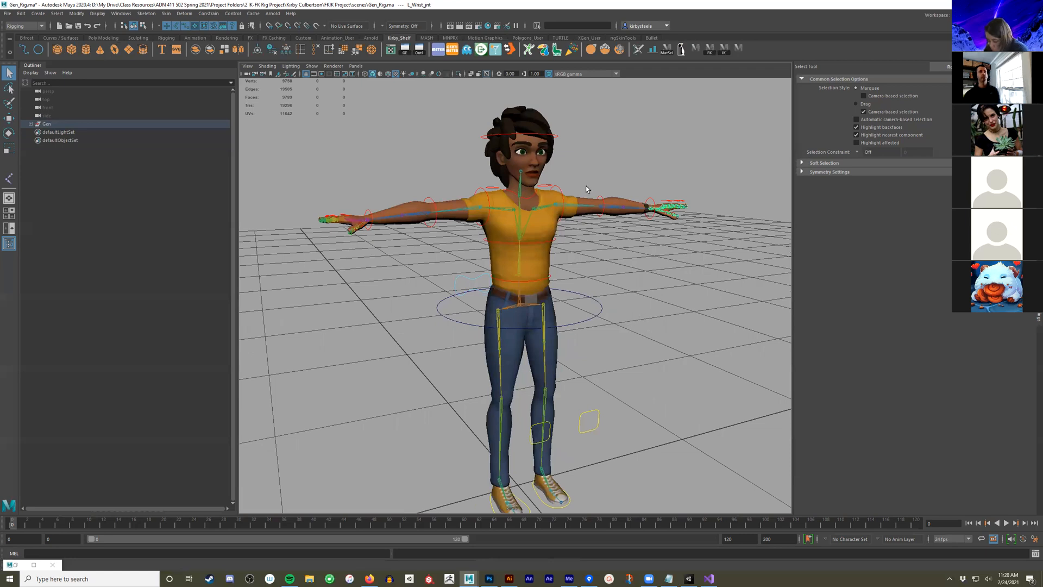
{"action": "left_click_drag", "start_coordinate": [604, 188], "coordinate": [585, 186], "text": "alt"}
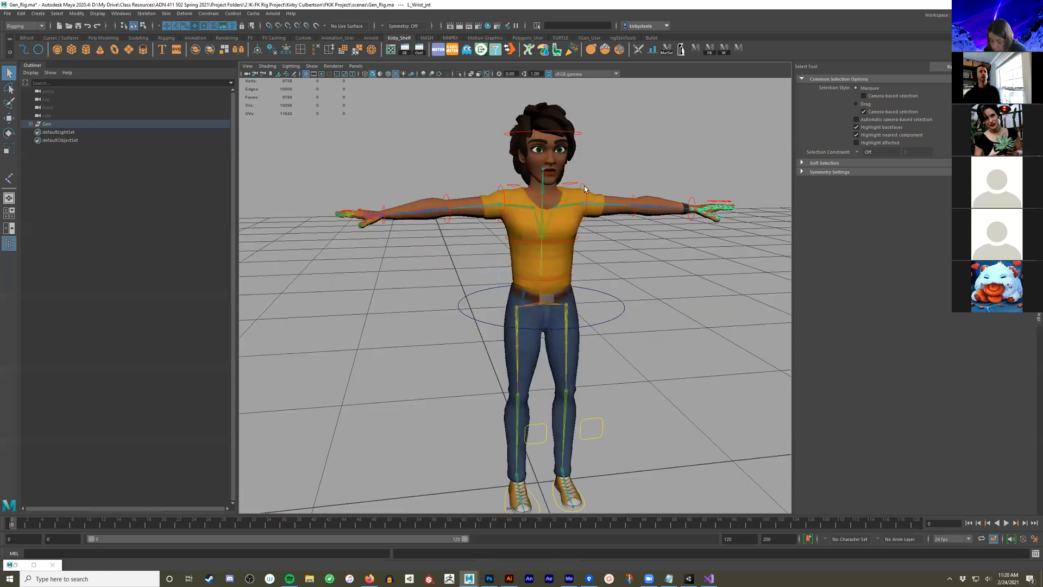
{"action": "left_click", "coordinate": [501, 193]}
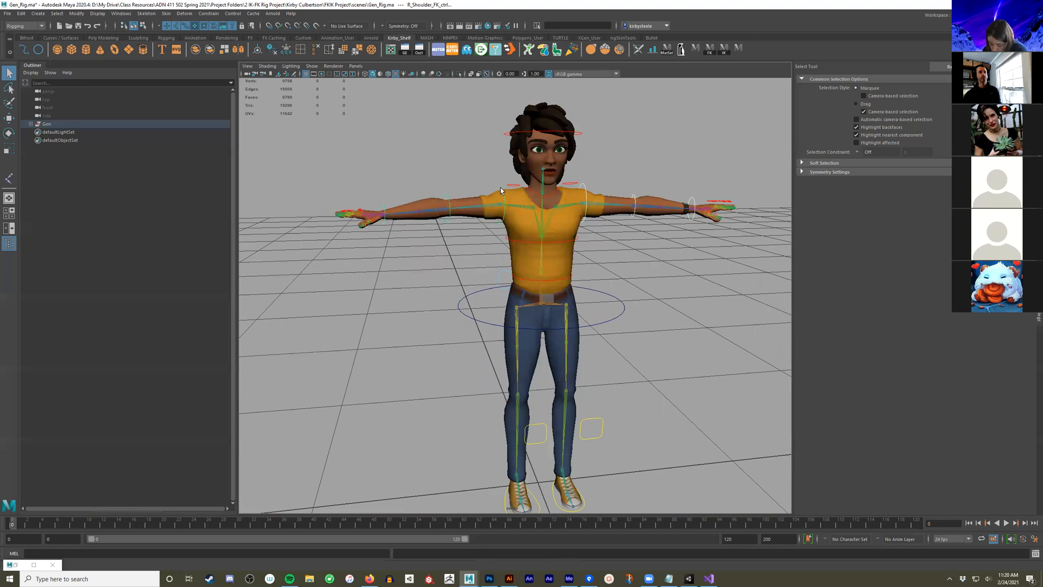
{"action": "key", "text": "e"}
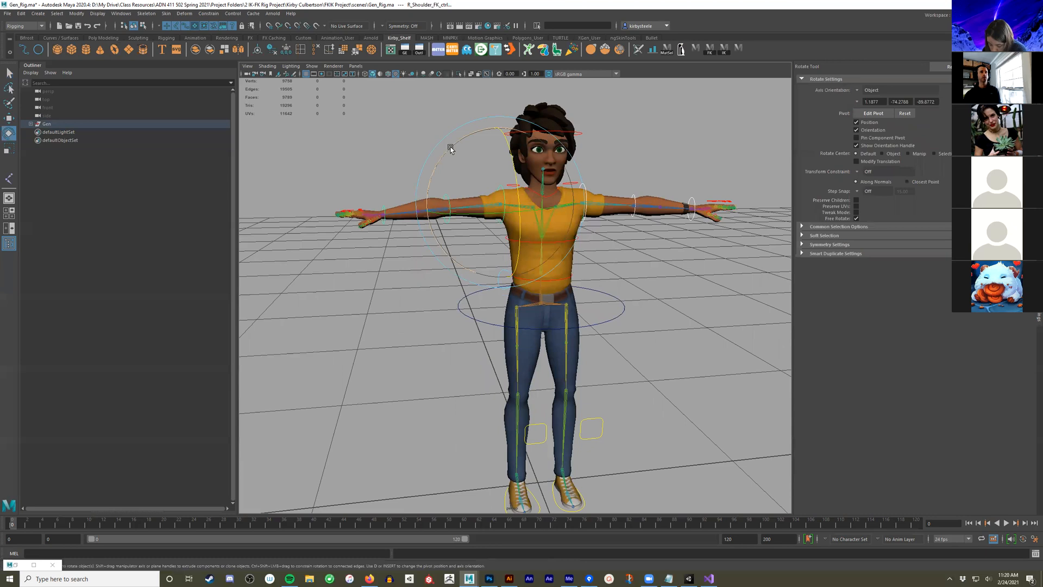
{"action": "left_click_drag", "start_coordinate": [481, 189], "coordinate": [521, 197], "text": "alt"}
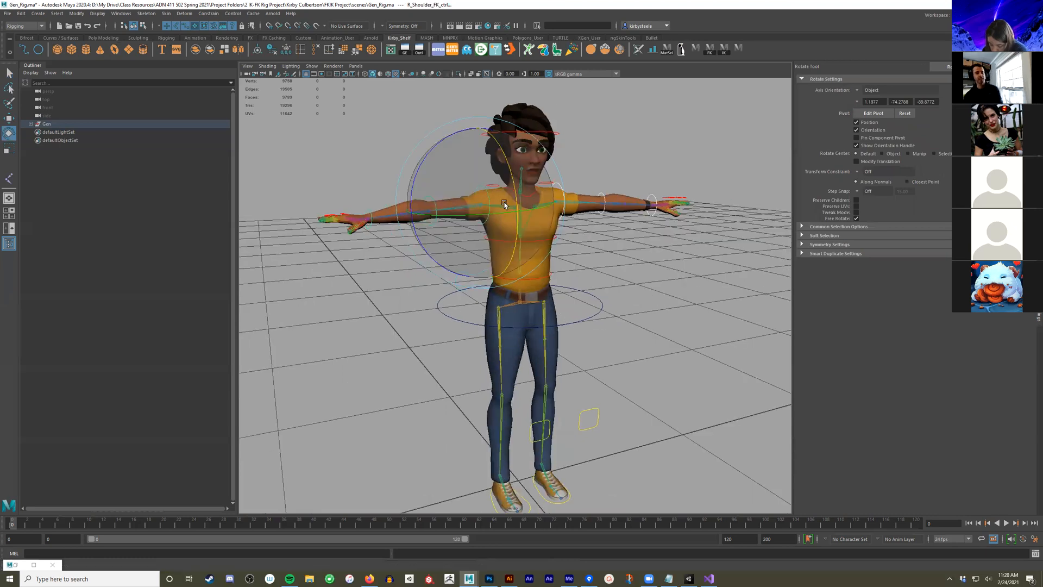
{"action": "left_click_drag", "start_coordinate": [504, 202], "coordinate": [532, 196], "text": "alt"}
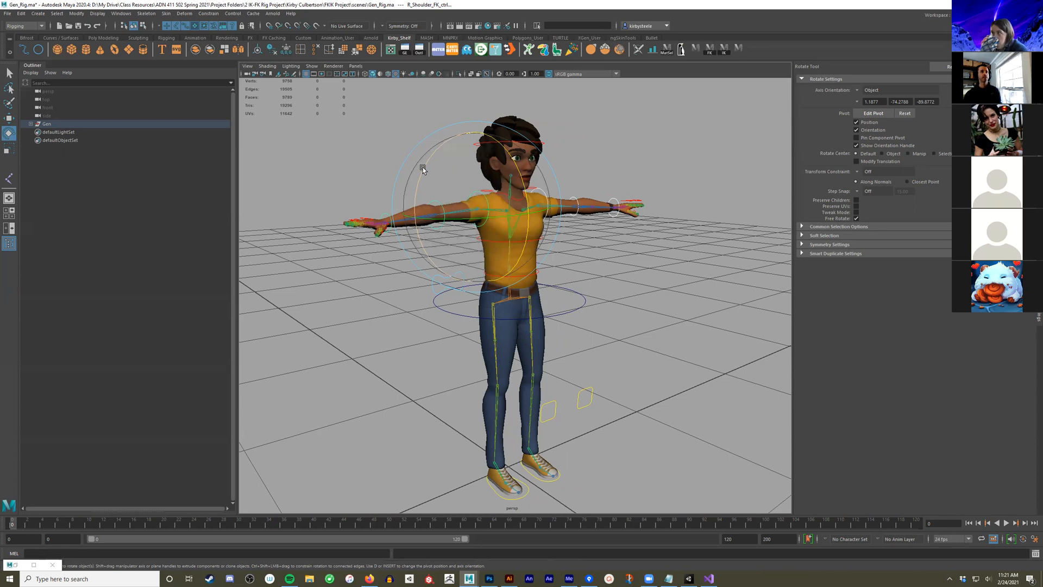
{"action": "left_click", "coordinate": [559, 231]}
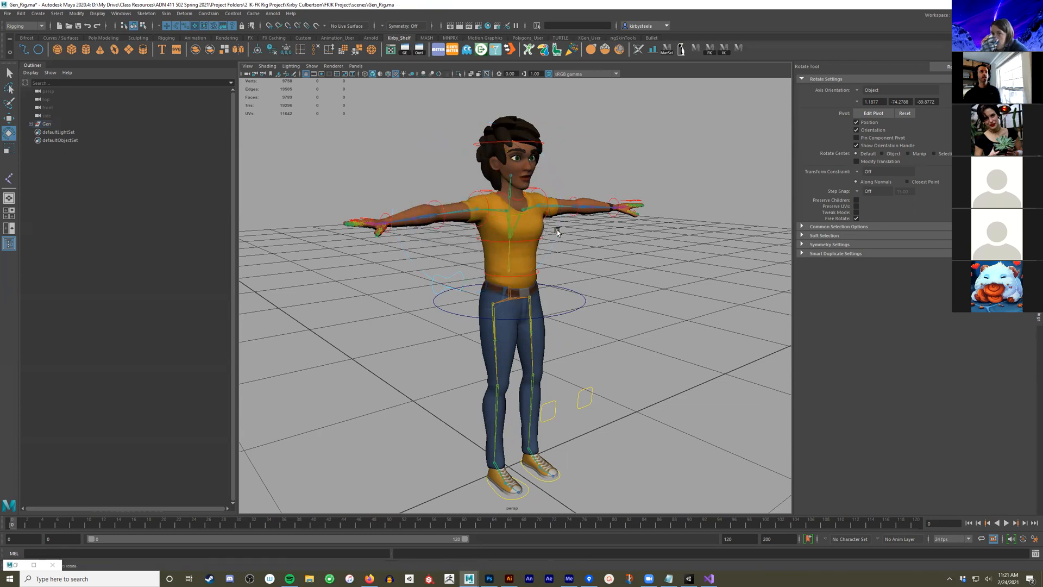
Switch to the Animation menu set and select the right and left shoulder FK controls together
{"action": "left_click", "coordinate": [525, 228]}
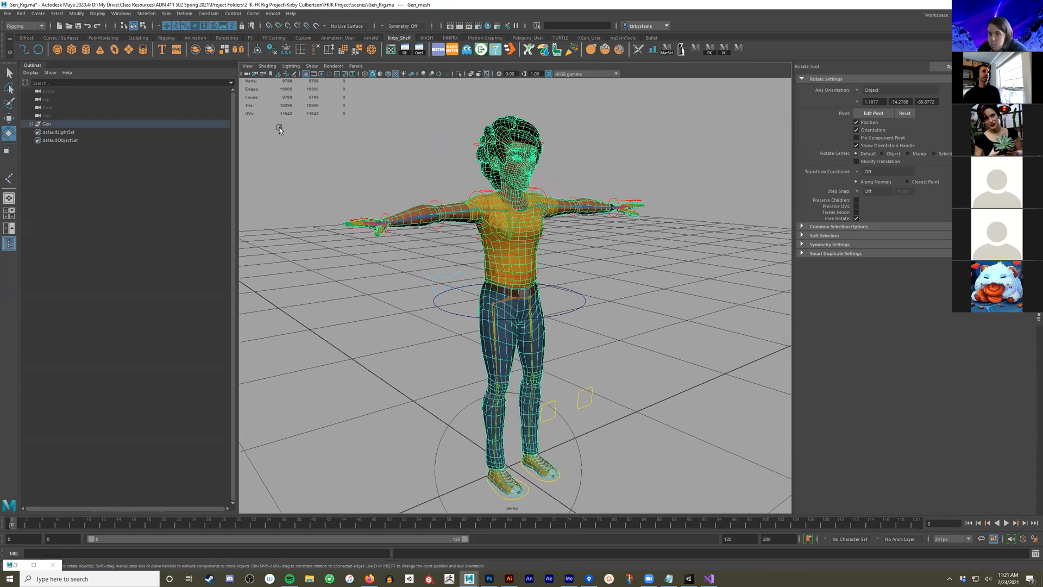
{"action": "left_click", "coordinate": [26, 25]}
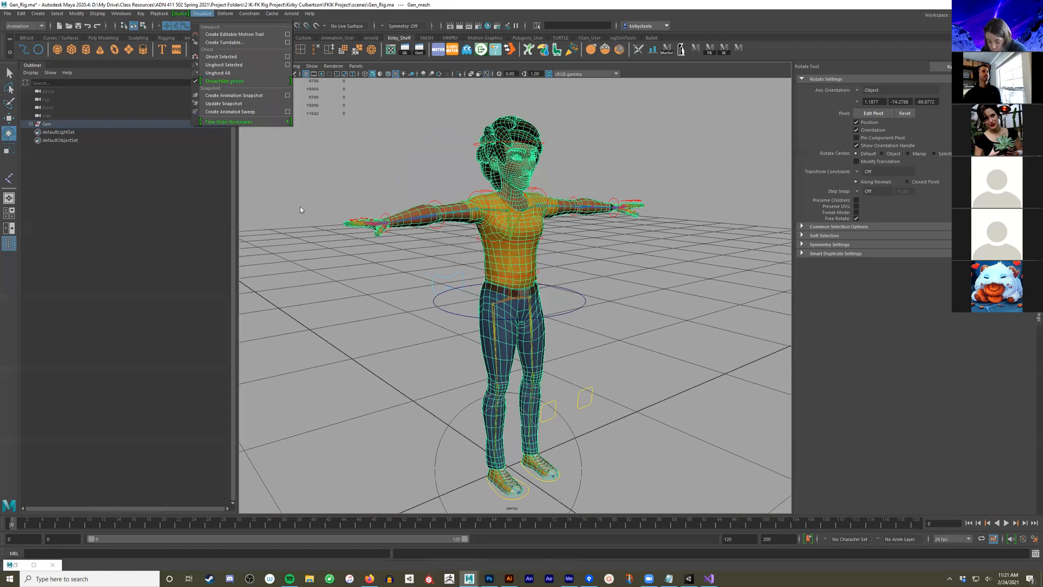
{"action": "left_click", "coordinate": [474, 197]}
{"action": "key", "text": "q"}
{"action": "left_click_drag", "start_coordinate": [552, 207], "coordinate": [577, 195], "text": "alt"}
{"action": "left_click", "coordinate": [576, 192], "text": "shift"}
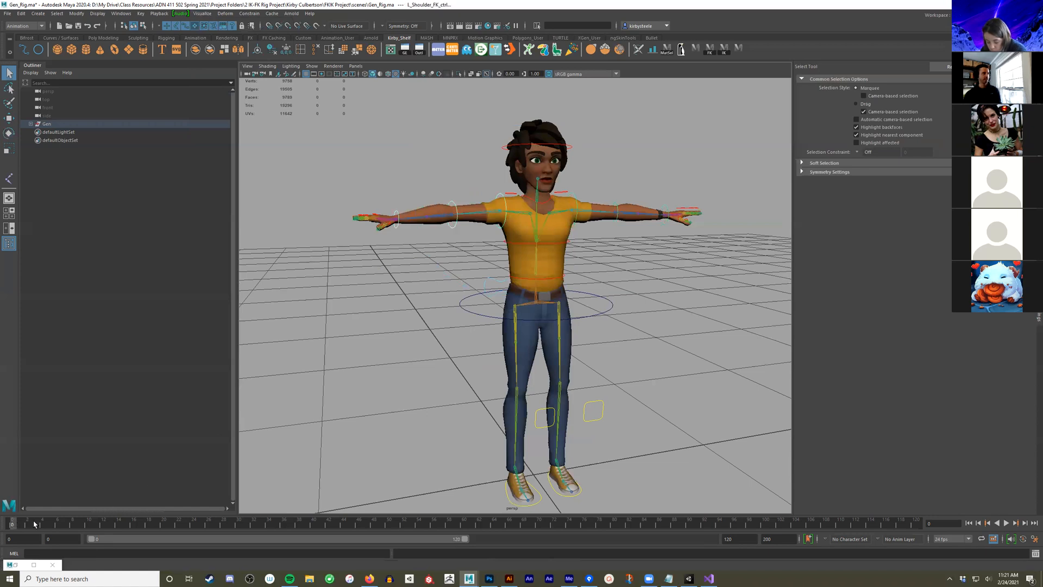
Key both shoulder FK controls in the T-pose at frame 0 and with the arms rotated down at frame 24
{"action": "left_click", "coordinate": [193, 522]}
{"action": "key", "text": "e"}
{"action": "left_click_drag", "start_coordinate": [505, 184], "coordinate": [437, 217]}
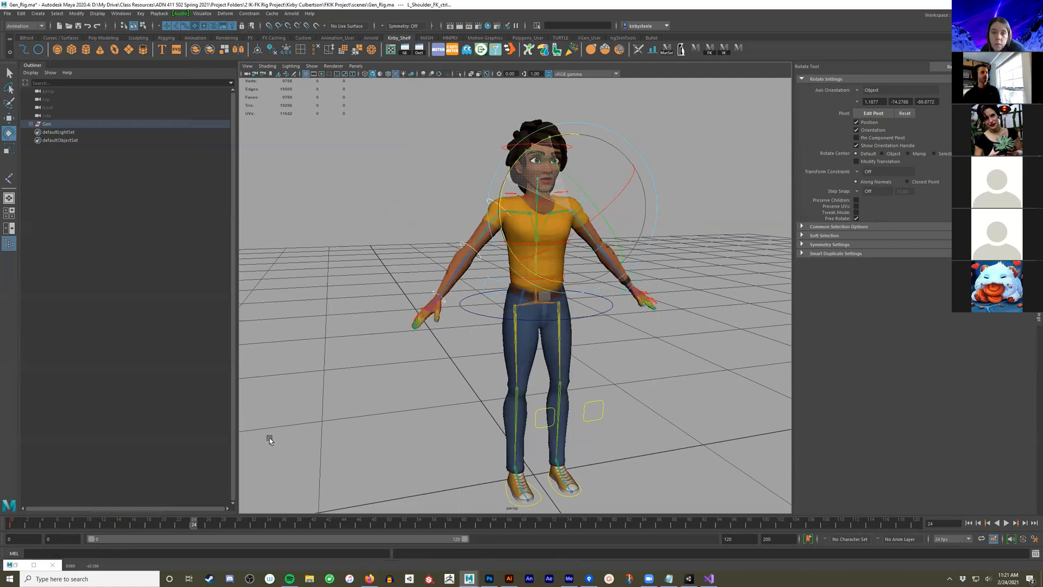
{"action": "key", "text": "s"}
Preview the arm-lowering animation by scrubbing and playing it, and undo the time changes
{"action": "left_click_drag", "start_coordinate": [27, 529], "coordinate": [71, 529]}
{"action": "key", "text": "alt+v"}
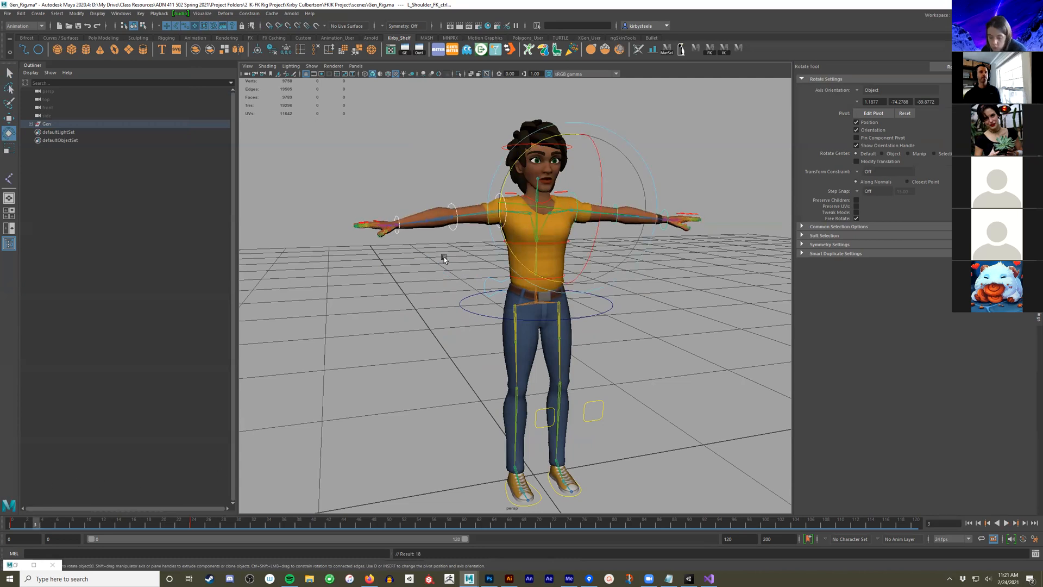
{"action": "key", "text": "ctrl+z"}
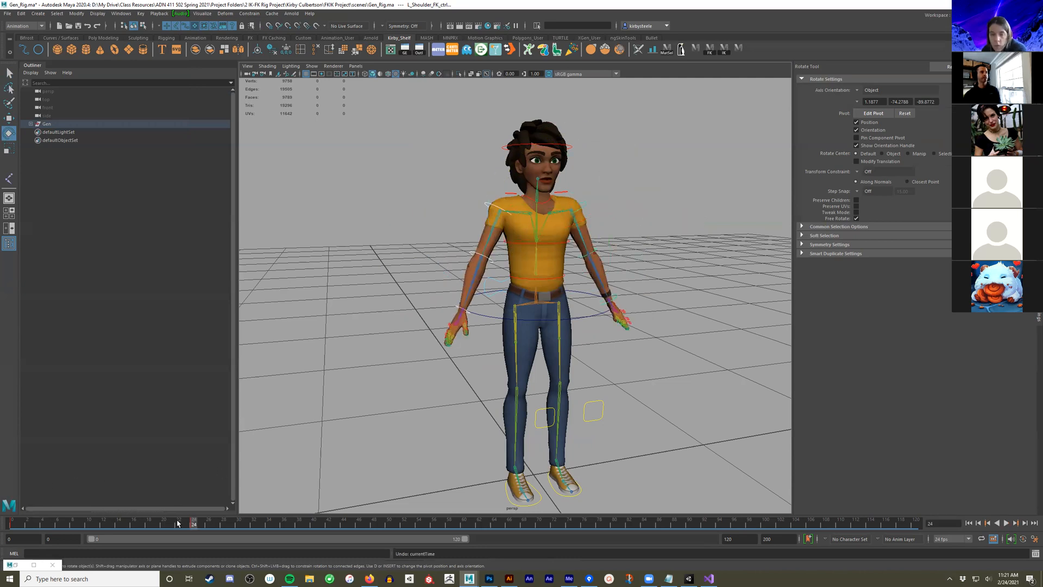
{"action": "key", "text": "ctrl+z"}
Ghost the character mesh with the ghosting type set to Global preferences and Hierarchy enabled
{"action": "key", "text": "q"}
{"action": "left_click", "coordinate": [523, 254]}
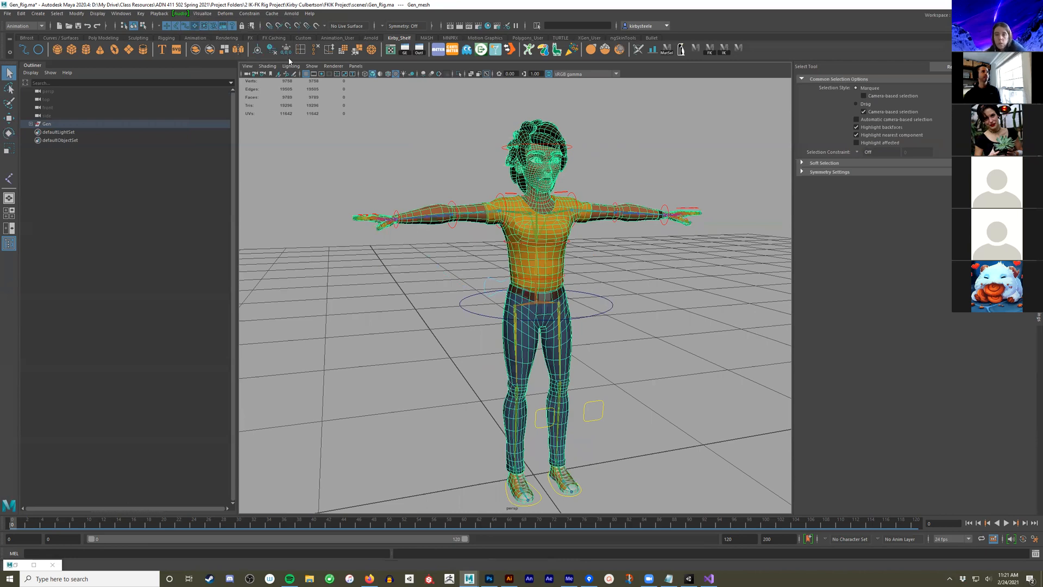
{"action": "left_click", "coordinate": [202, 13]}
{"action": "left_click", "coordinate": [282, 72]}
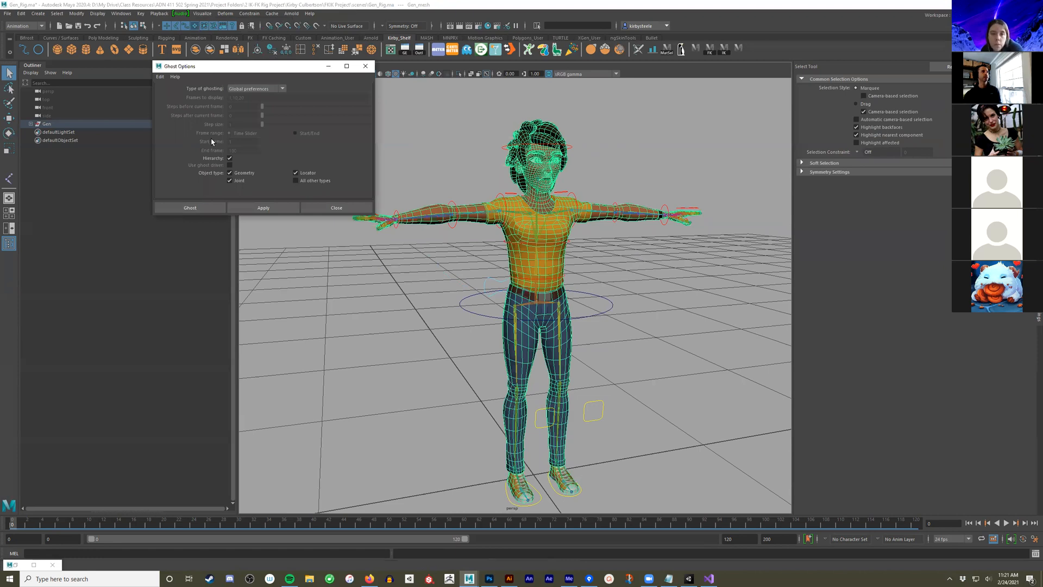
{"action": "left_click_drag", "start_coordinate": [218, 66], "coordinate": [203, 39]}
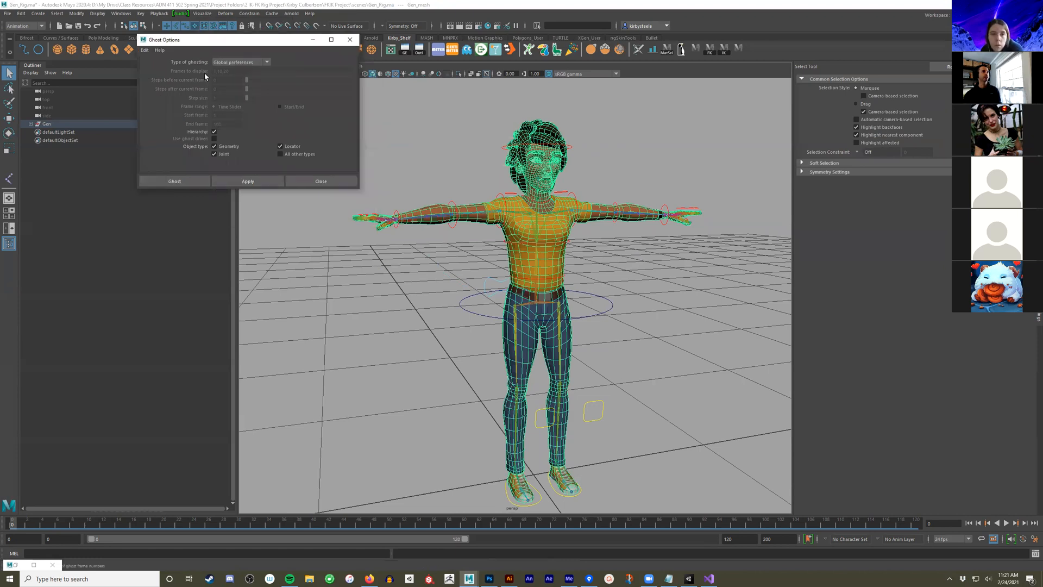
{"action": "left_click", "coordinate": [199, 181]}
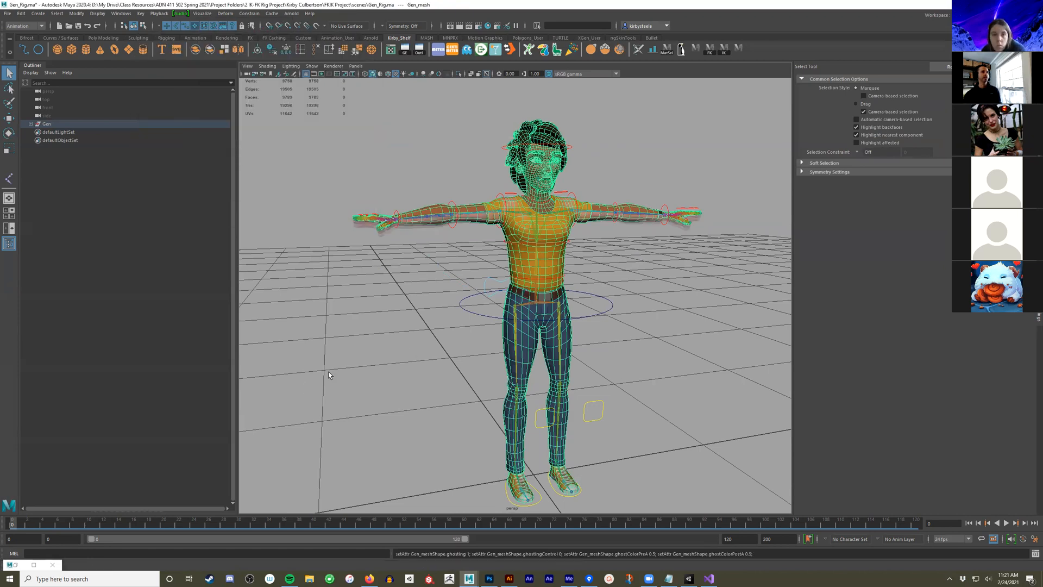
Examine the ghosted arm poses up close and from the side while scrubbing and playing the early frames
{"action": "left_click_drag", "start_coordinate": [435, 322], "coordinate": [430, 372], "text": "alt"}
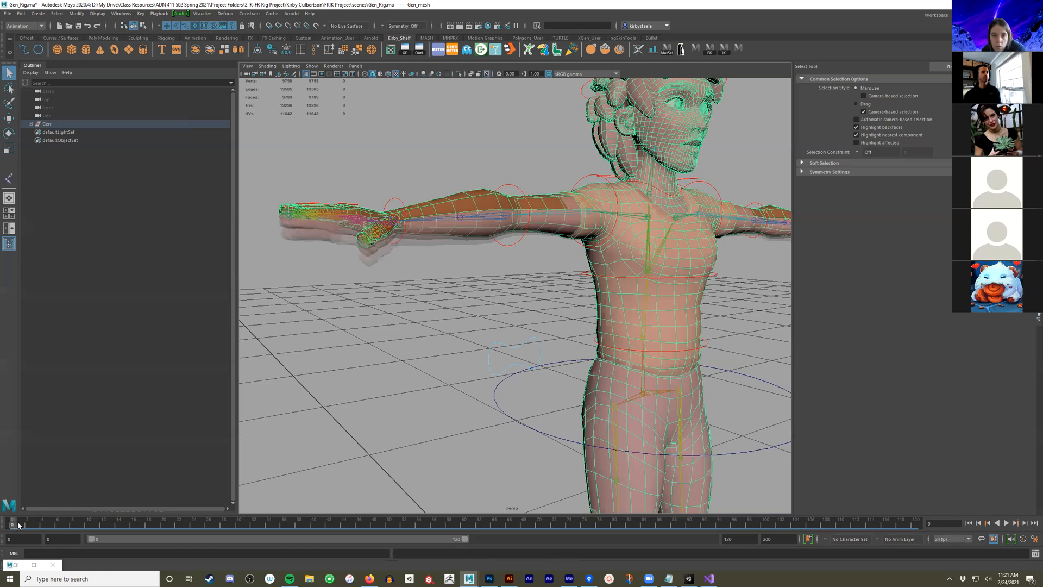
{"action": "left_click", "coordinate": [41, 527]}
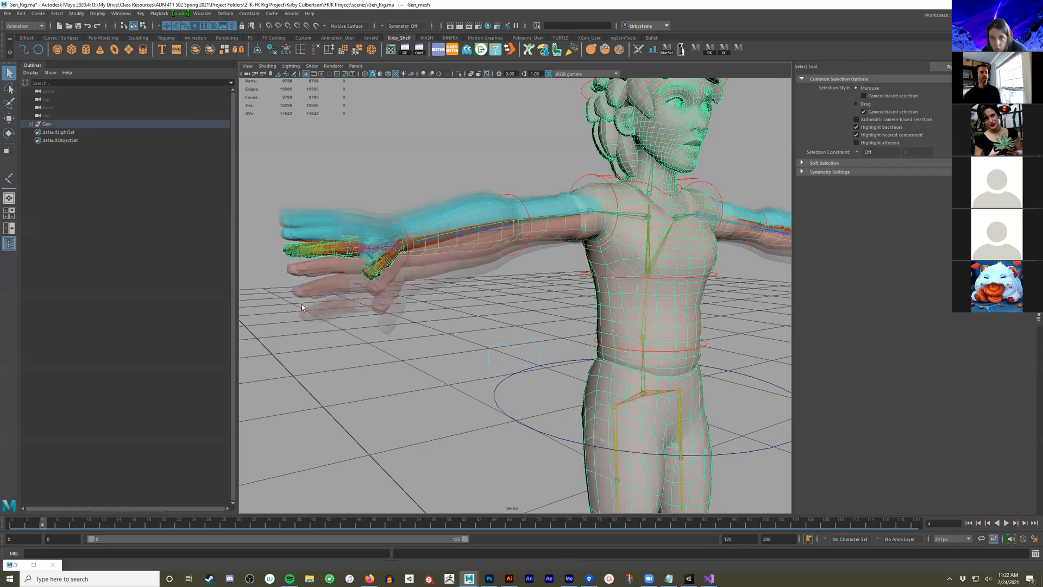
{"action": "left_click_drag", "start_coordinate": [42, 523], "coordinate": [66, 515]}
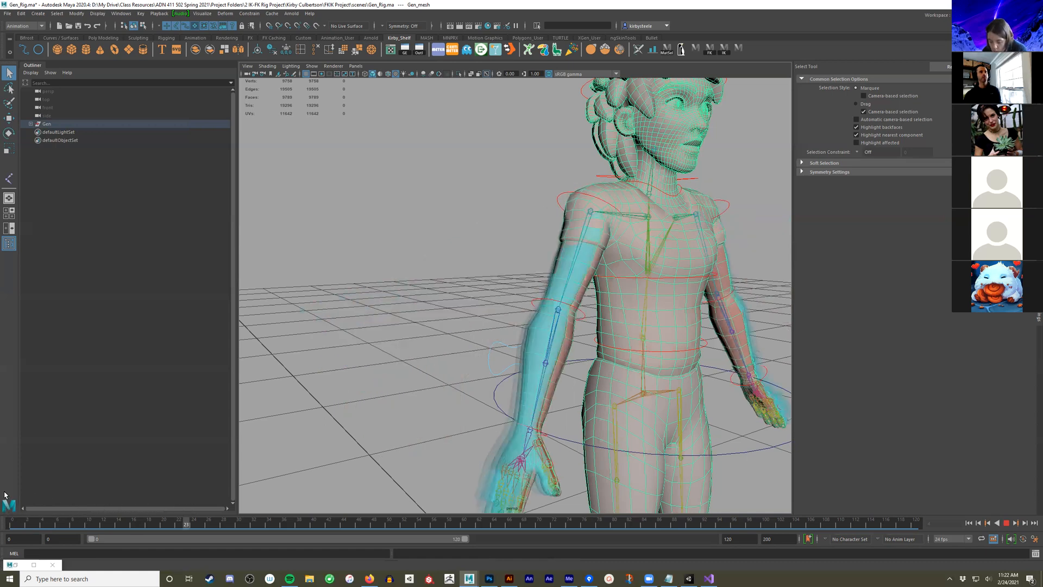
{"action": "left_click_drag", "start_coordinate": [138, 495], "coordinate": [4, 491]}
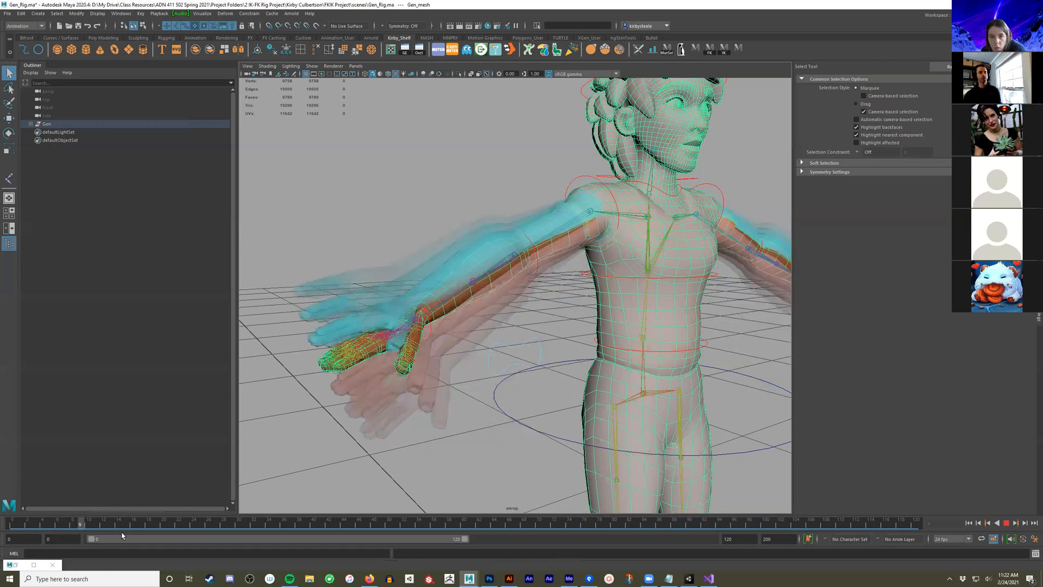
{"action": "left_click_drag", "start_coordinate": [433, 354], "coordinate": [496, 331]}
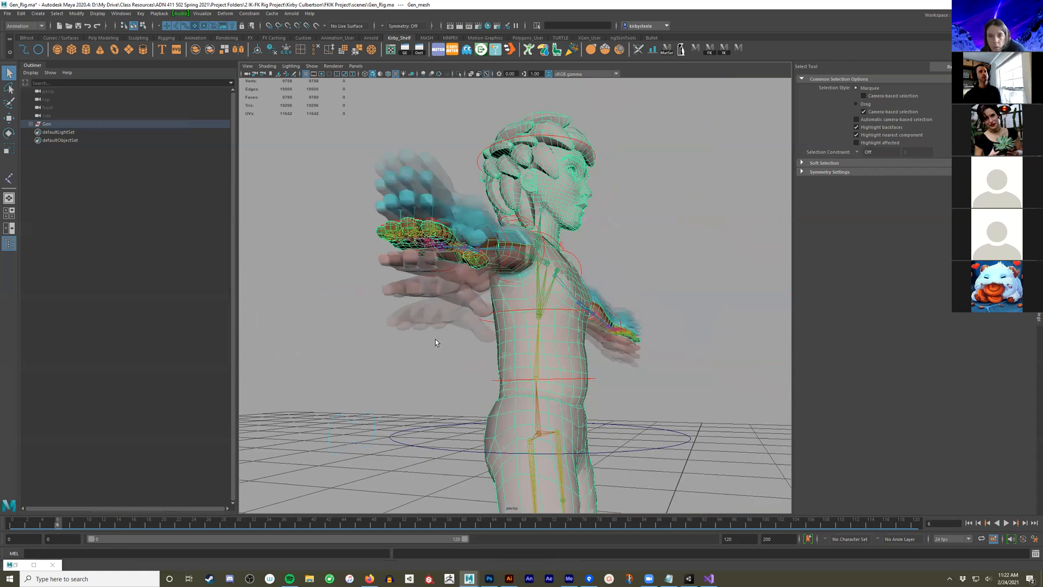
Review the ghosting options without changing them, and unghost everything in the scene
{"action": "key", "text": "bracketleft"}
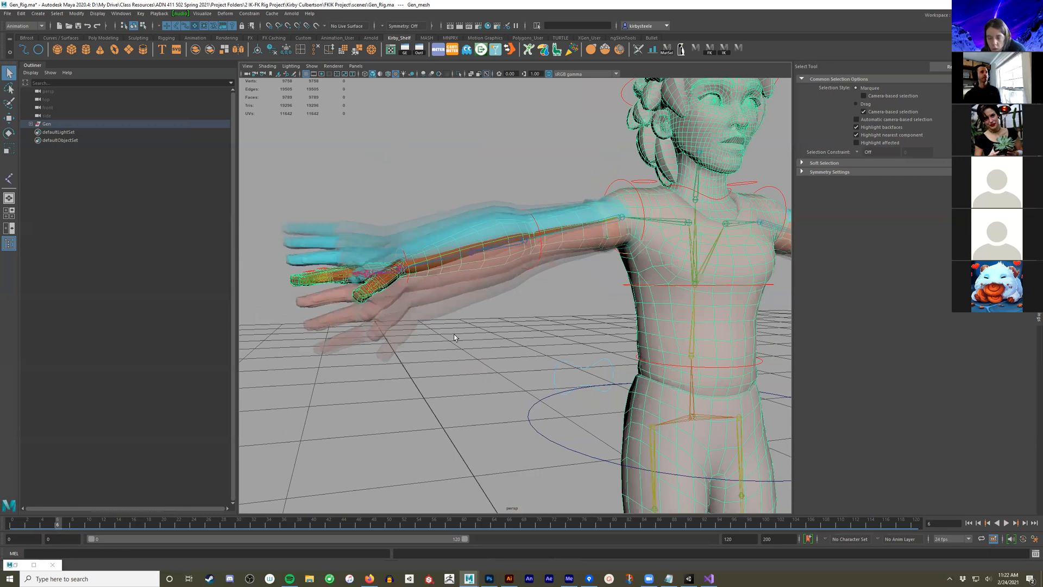
{"action": "scroll", "coordinate": [515, 330], "scroll_direction": "down", "scroll_amount": 1}
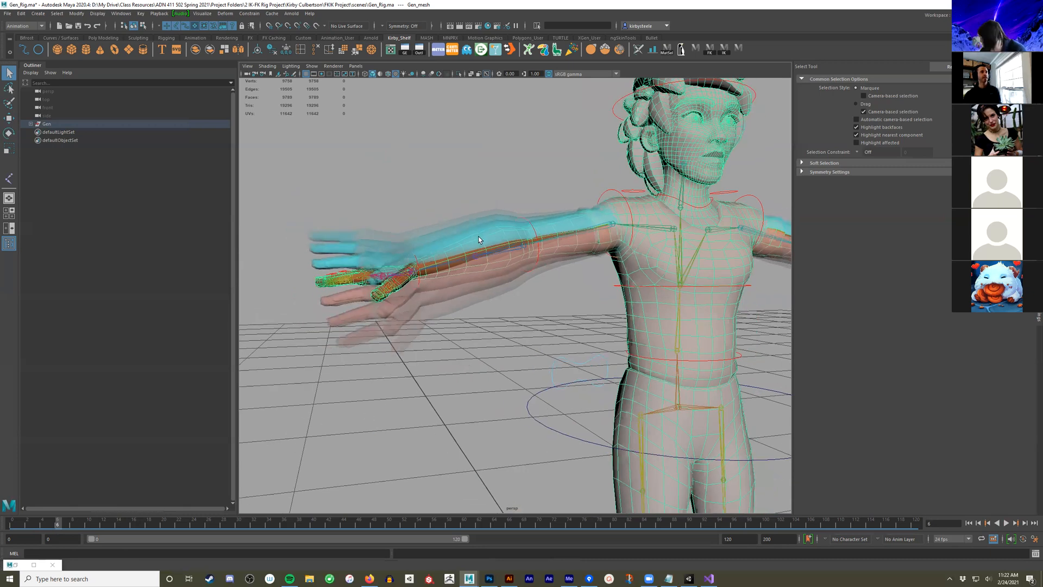
{"action": "left_click", "coordinate": [202, 13]}
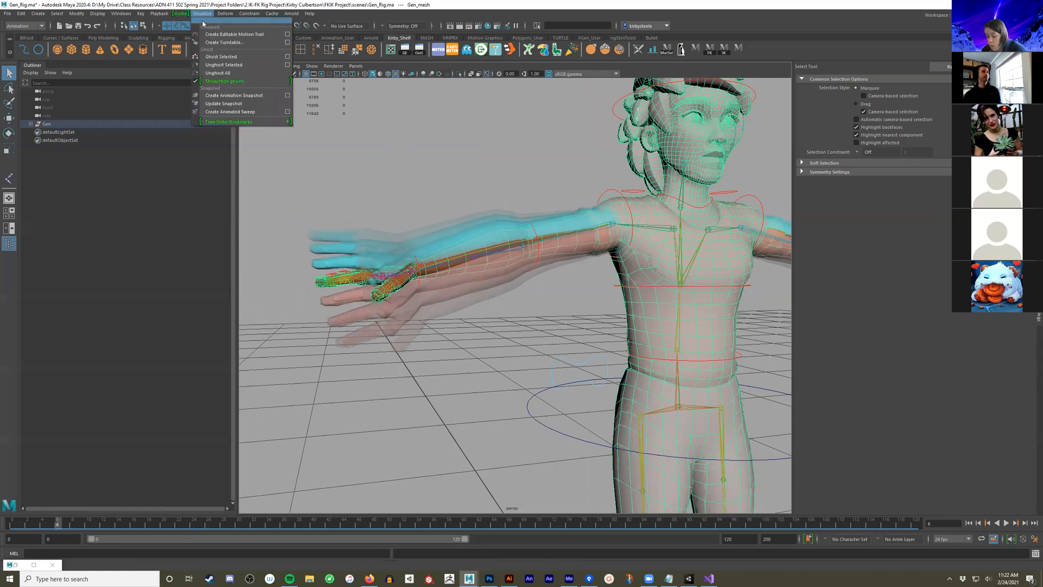
{"action": "left_click", "coordinate": [287, 57]}
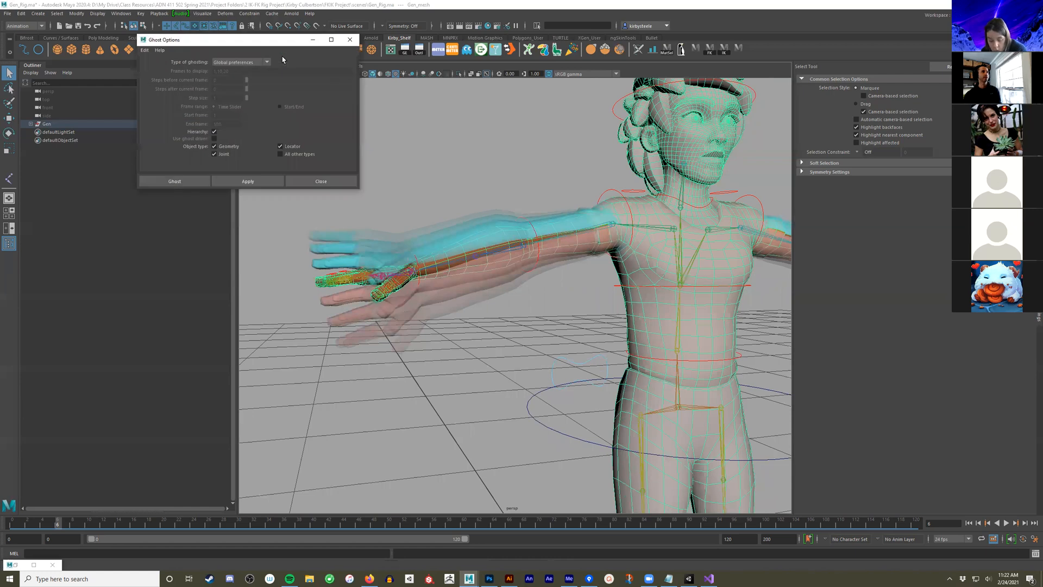
{"action": "left_click", "coordinate": [337, 182]}
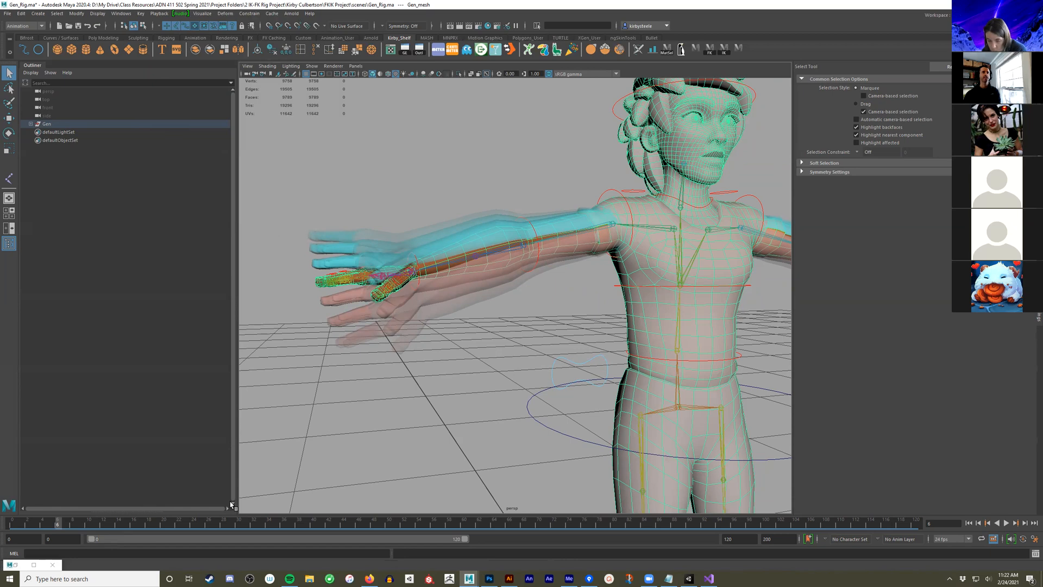
{"action": "left_click", "coordinate": [209, 12]}
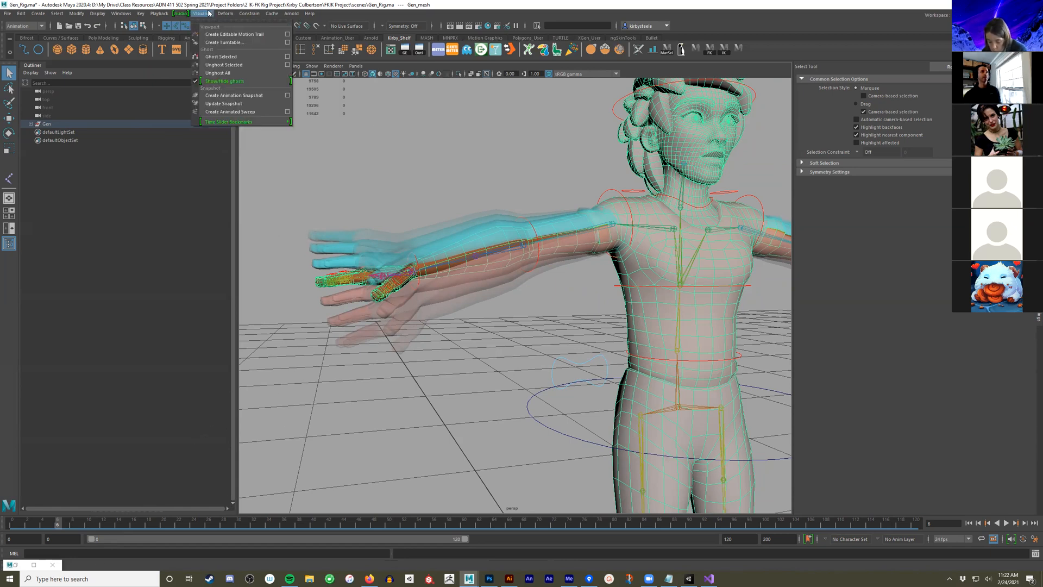
{"action": "left_click", "coordinate": [238, 74]}
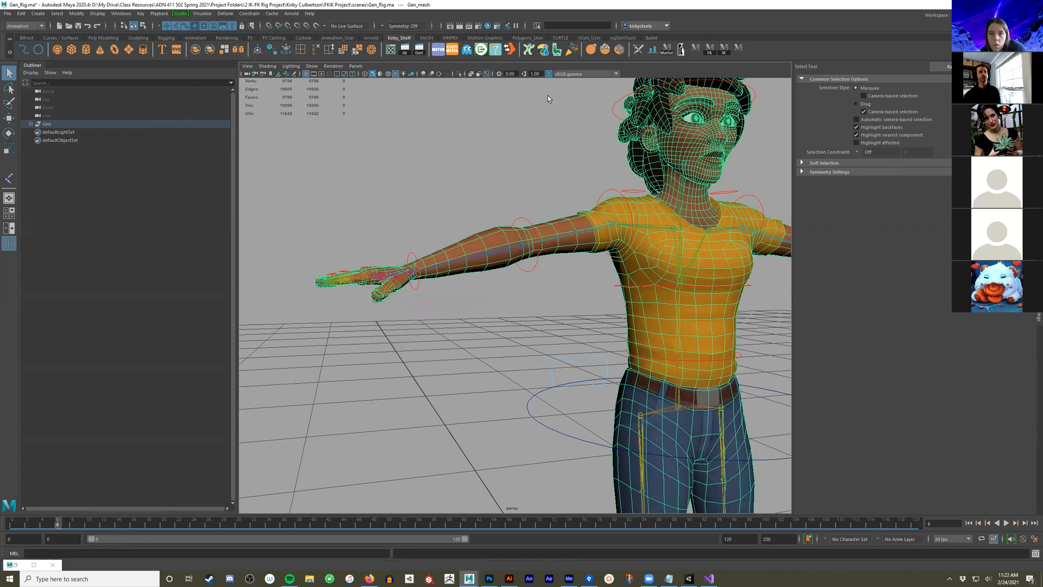
Open the bhGhost tool with the character mesh selected and check that Gen_mesh is in its mesh list
{"action": "left_click", "coordinate": [467, 50]}
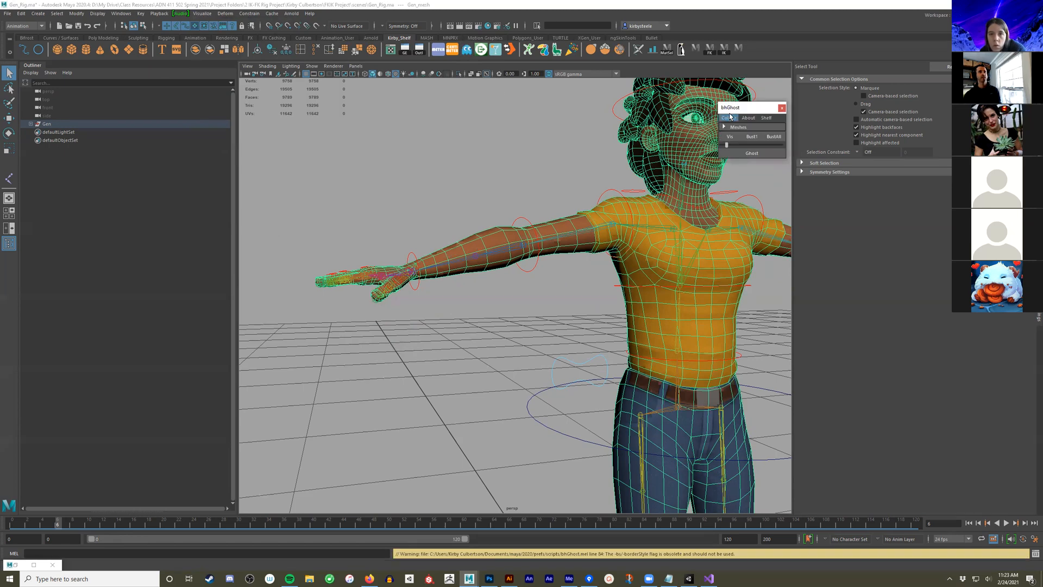
{"action": "left_click_drag", "start_coordinate": [728, 108], "coordinate": [403, 93]}
{"action": "left_click", "coordinate": [400, 113]}
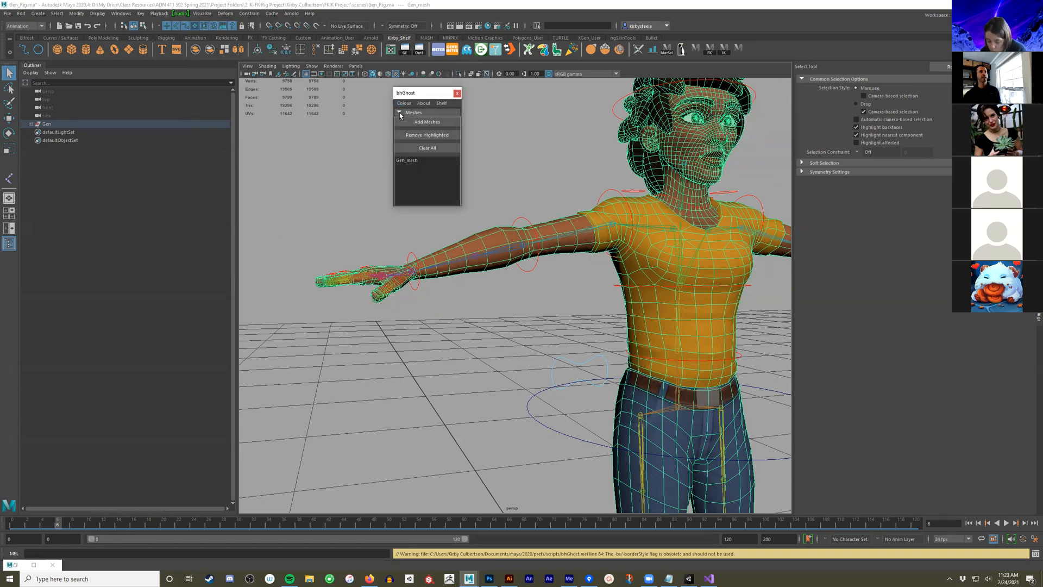
{"action": "left_click", "coordinate": [397, 112]}
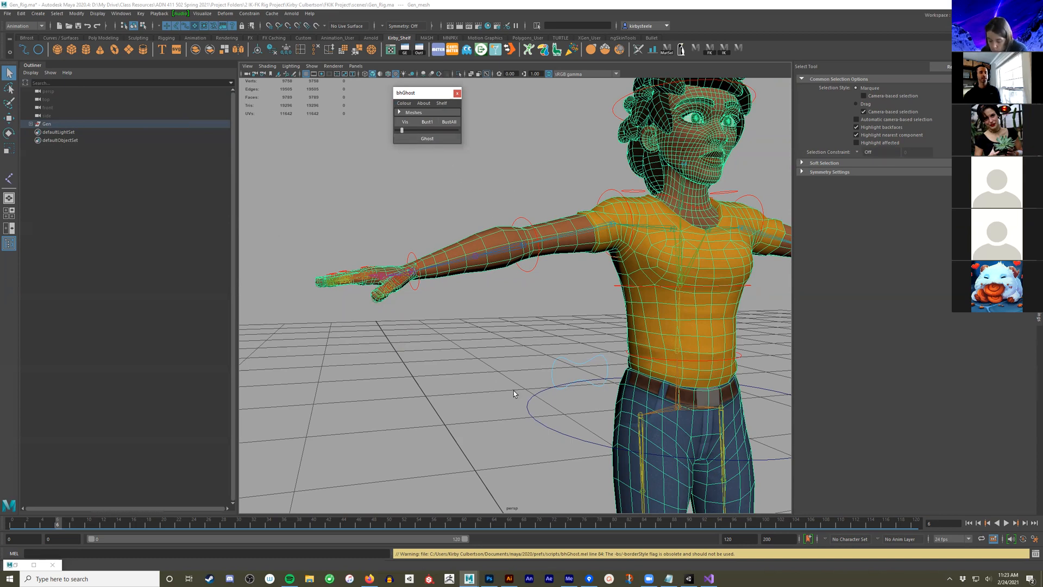
Create a bhGhost outline of the character at frame 18, with the whole upper body in view
{"action": "middle_click_drag", "start_coordinate": [571, 367], "coordinate": [475, 346], "text": "alt"}
{"action": "left_click_drag", "start_coordinate": [420, 358], "coordinate": [446, 360], "text": "alt"}
{"action": "right_click_drag", "start_coordinate": [446, 360], "coordinate": [424, 362], "text": "alt"}
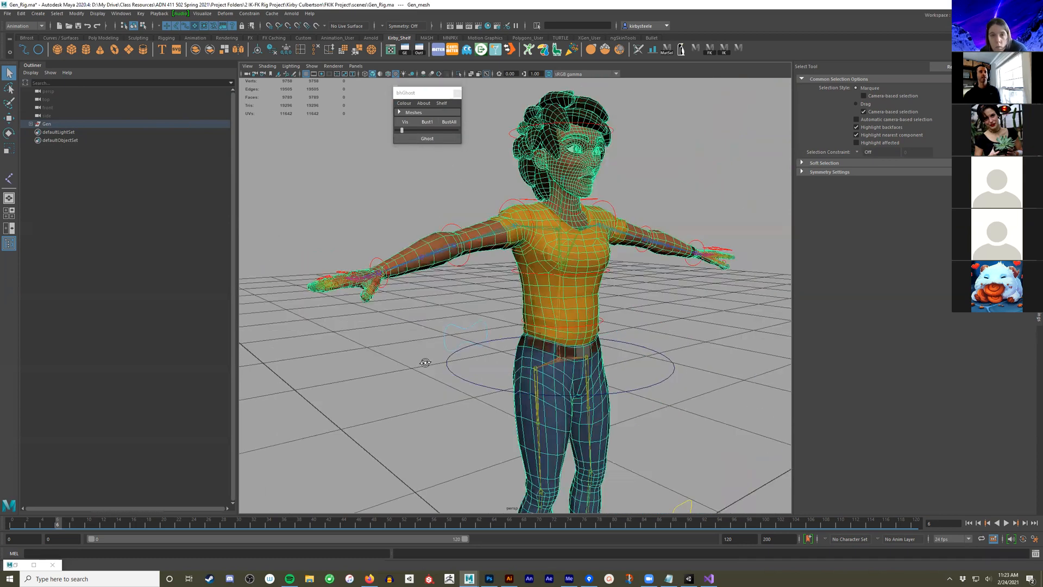
{"action": "mouse_move", "coordinate": [58, 522]}
{"action": "left_mouse_down"}
{"action": "mouse_move", "coordinate": [31, 516]}
{"action": "mouse_move", "coordinate": [80, 520]}
{"action": "left_mouse_up"}
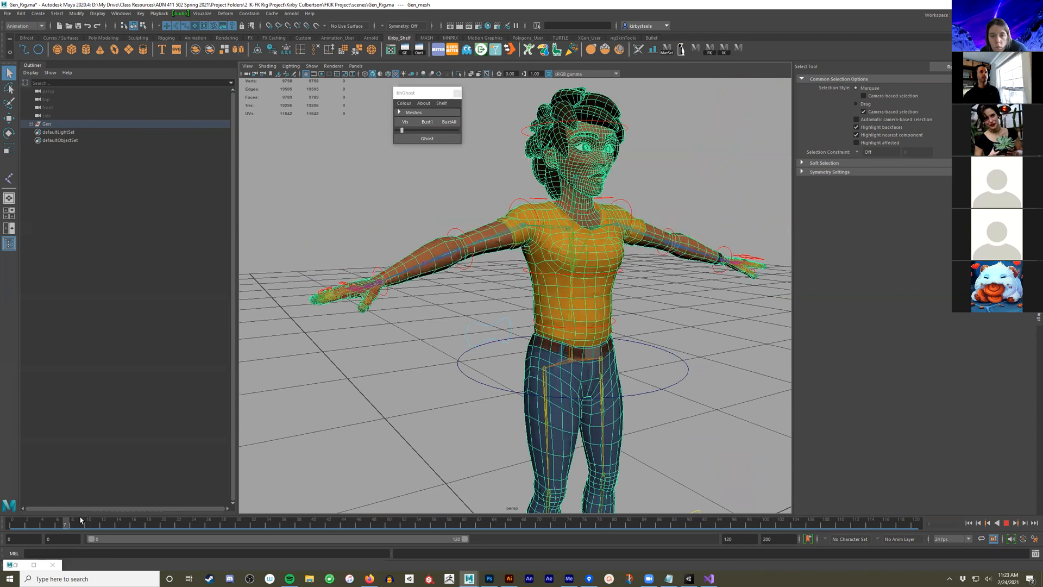
{"action": "left_click_drag", "start_coordinate": [152, 523], "coordinate": [149, 523]}
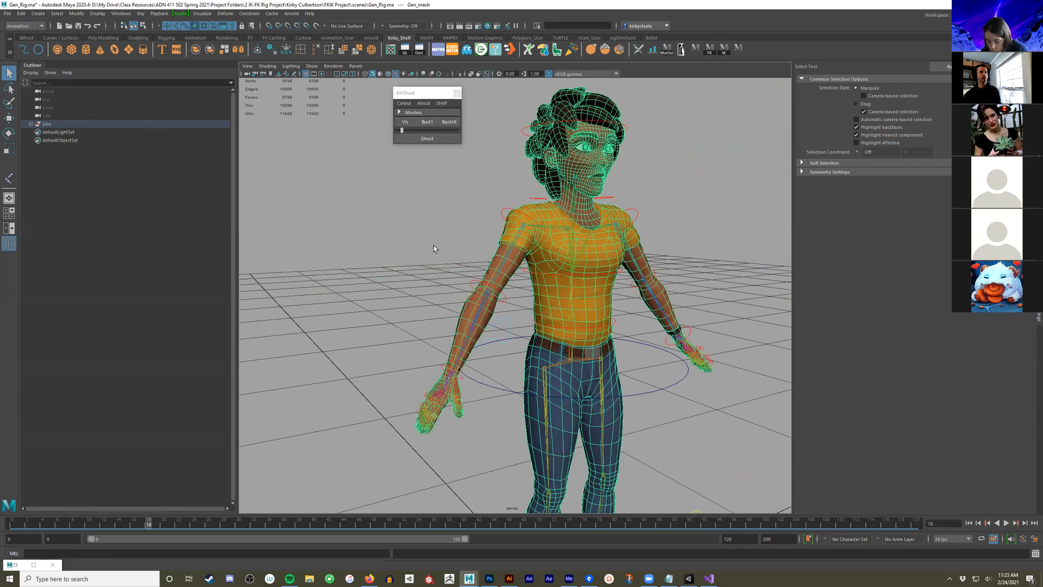
{"action": "left_click", "coordinate": [424, 138]}
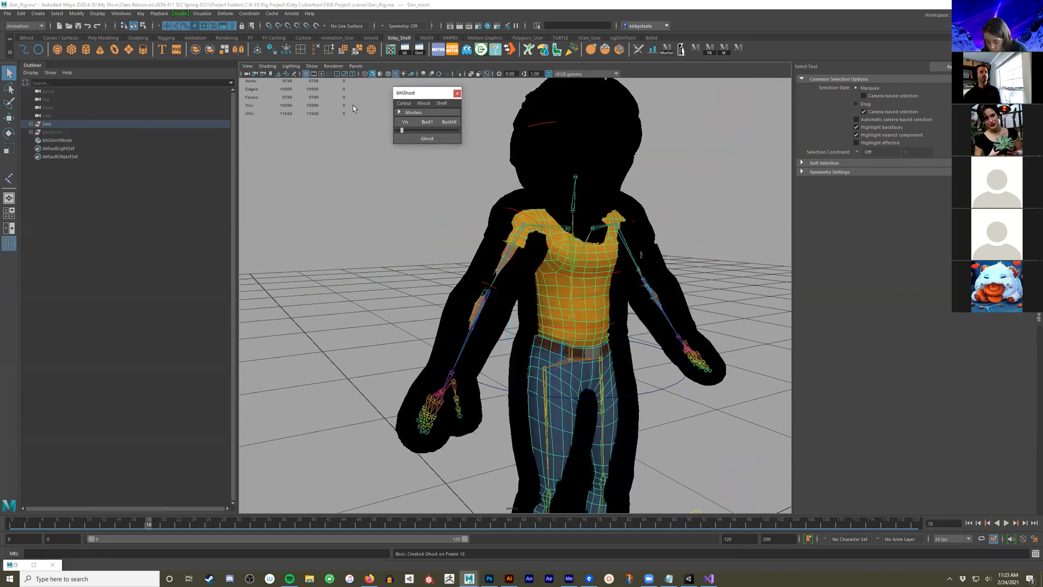
Reduce the ghost outline's thickness to the minimum and change its colour to White
{"action": "left_click_drag", "start_coordinate": [402, 131], "coordinate": [396, 129]}
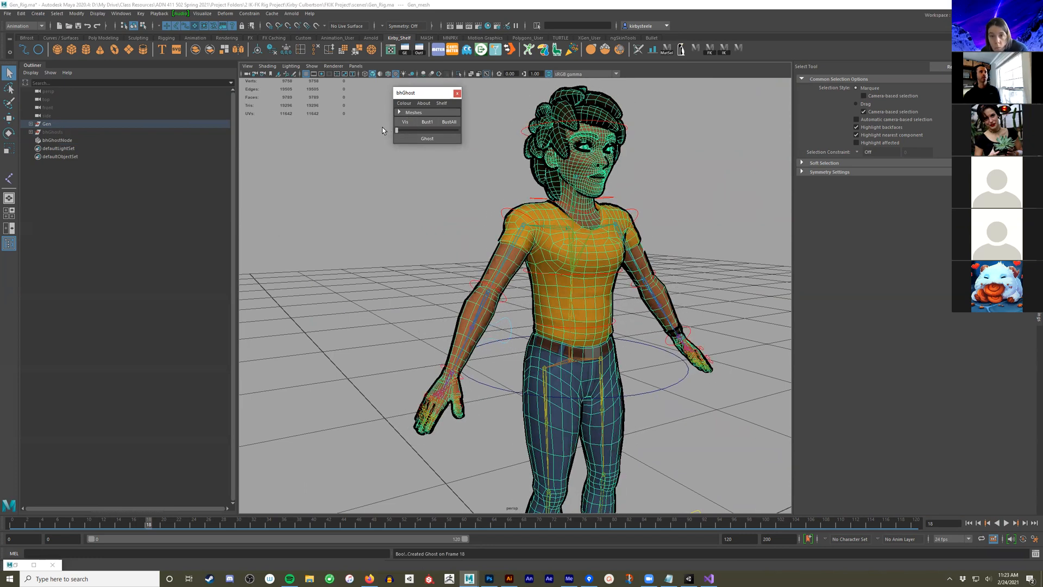
{"action": "left_click_drag", "start_coordinate": [401, 333], "coordinate": [397, 213], "text": "alt"}
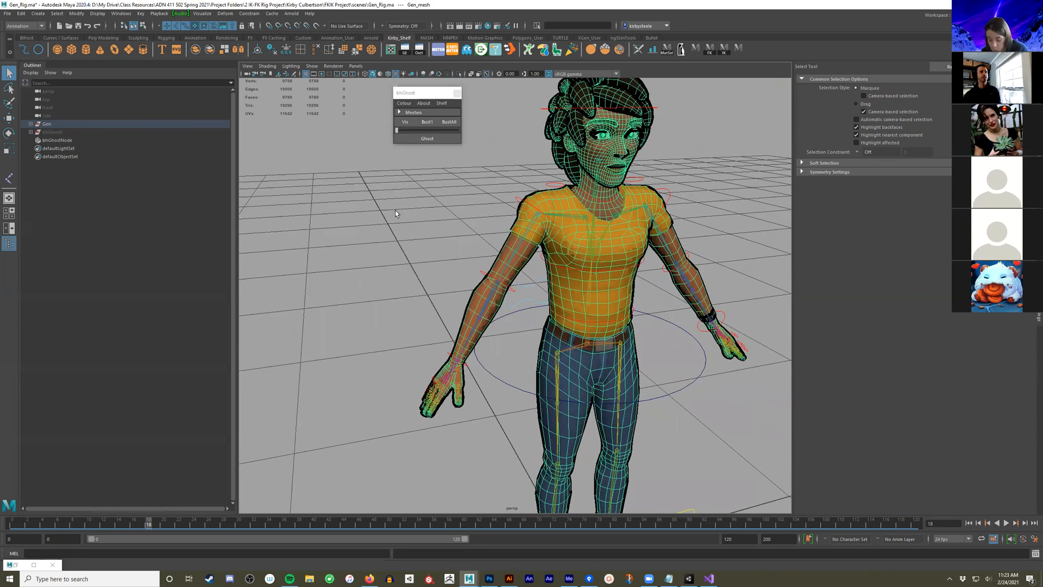
{"action": "left_click", "coordinate": [404, 103]}
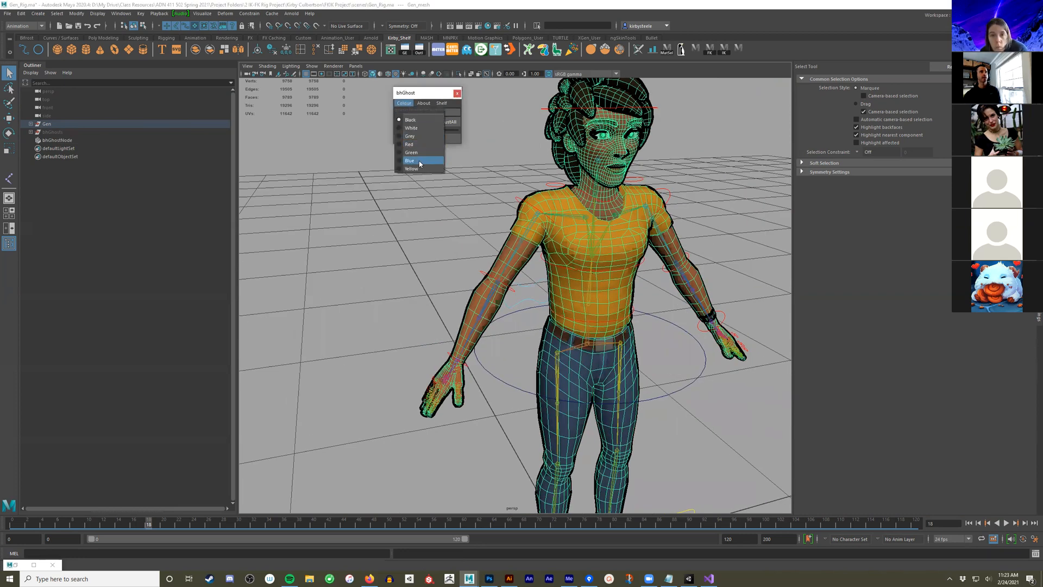
{"action": "left_click", "coordinate": [417, 130]}
{"action": "left_click_drag", "start_coordinate": [416, 299], "coordinate": [428, 278], "text": "alt"}
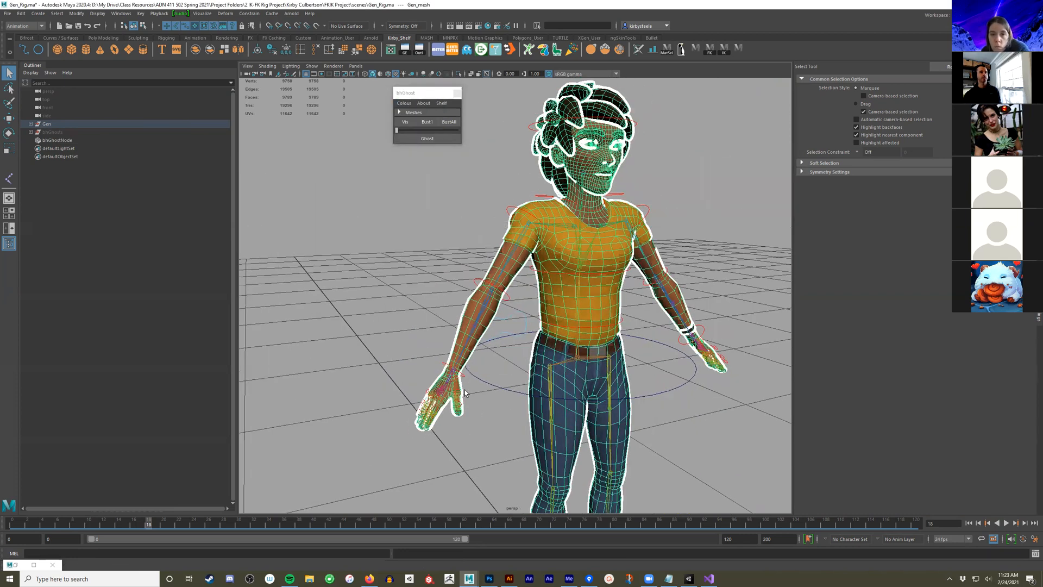
Play the arm-lowering animation and compare the moving arms with the white ghost outline from different angles
{"action": "key", "text": "alt+v"}
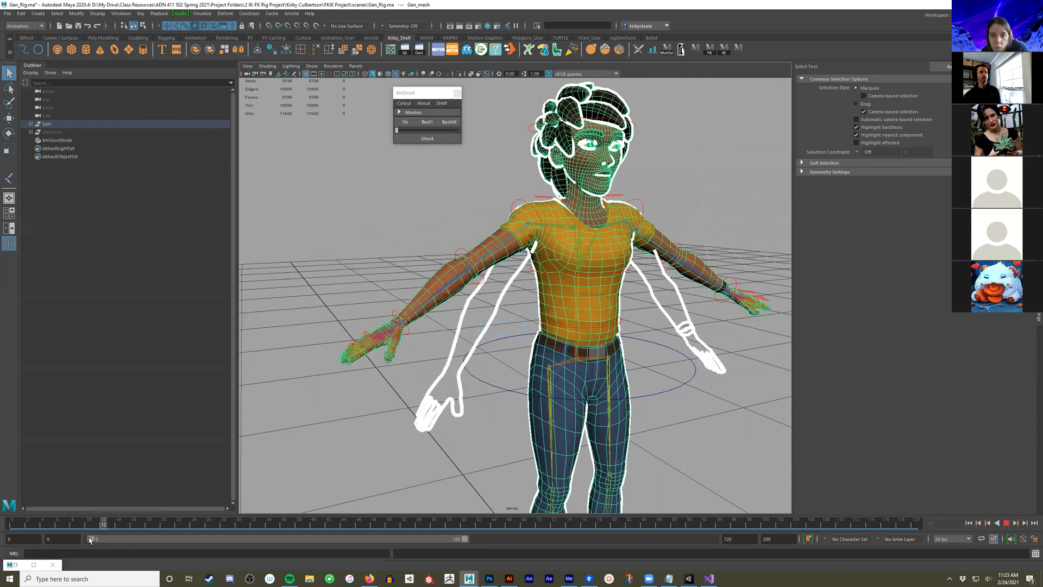
{"action": "key", "text": "alt+v"}
{"action": "left_click_drag", "start_coordinate": [356, 388], "coordinate": [582, 351], "text": "alt"}
{"action": "left_click_drag", "start_coordinate": [541, 242], "coordinate": [496, 281], "text": "alt"}
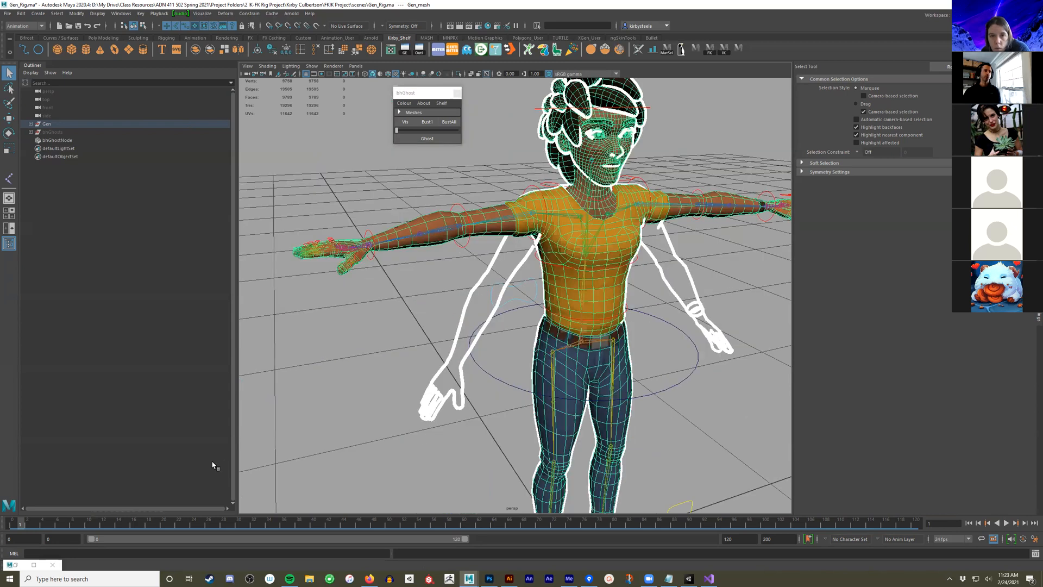
{"action": "key", "text": "alt+v"}
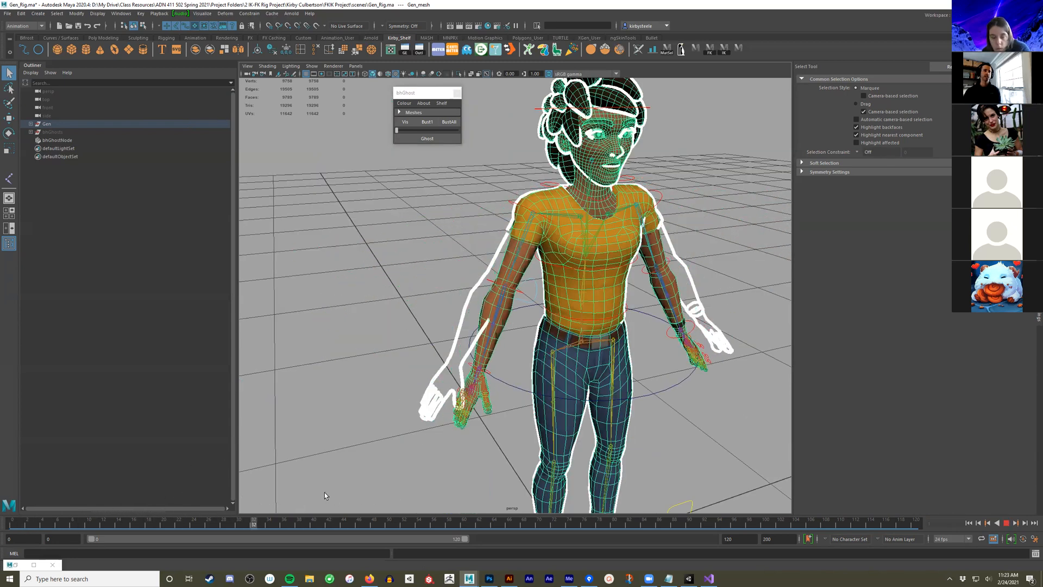
{"action": "key", "text": "alt+v"}
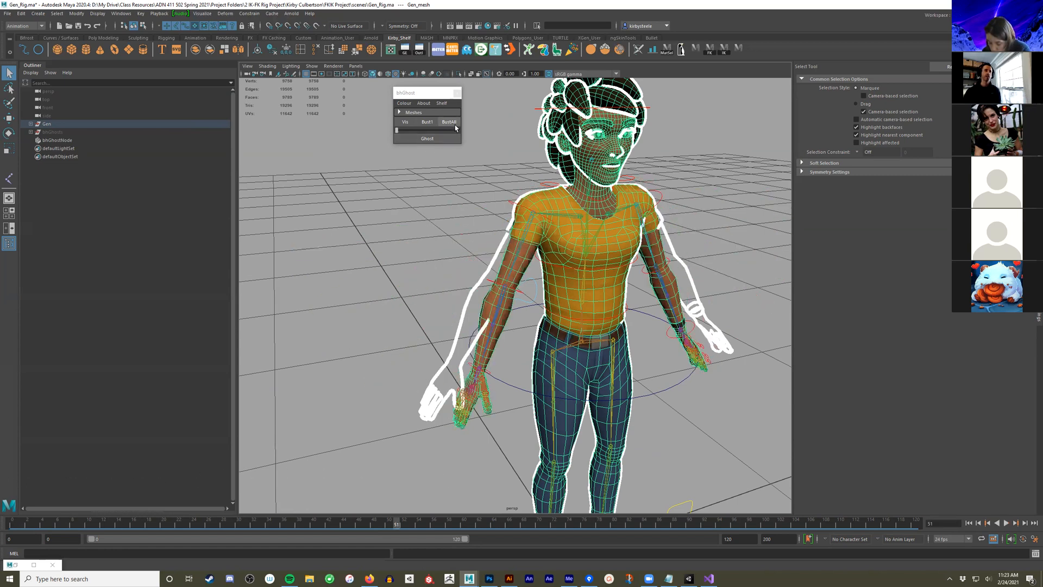
Delete all bhGhost outlines, return the timeline to frame 0 and close the tool
{"action": "left_click_drag", "start_coordinate": [139, 520], "coordinate": [108, 526]}
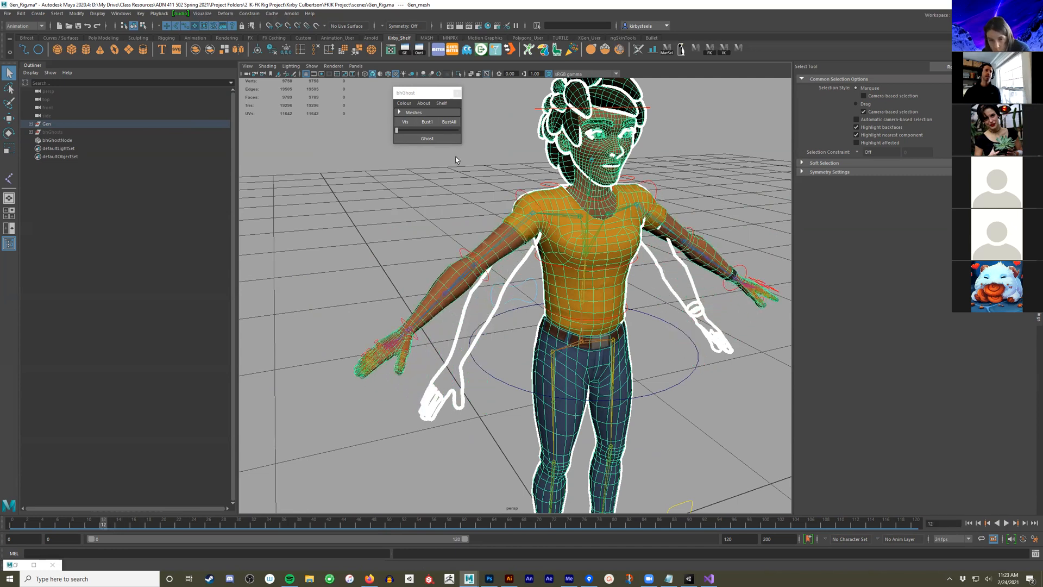
{"action": "left_click", "coordinate": [449, 122]}
{"action": "middle_click_drag", "start_coordinate": [488, 392], "coordinate": [455, 392], "text": "alt"}
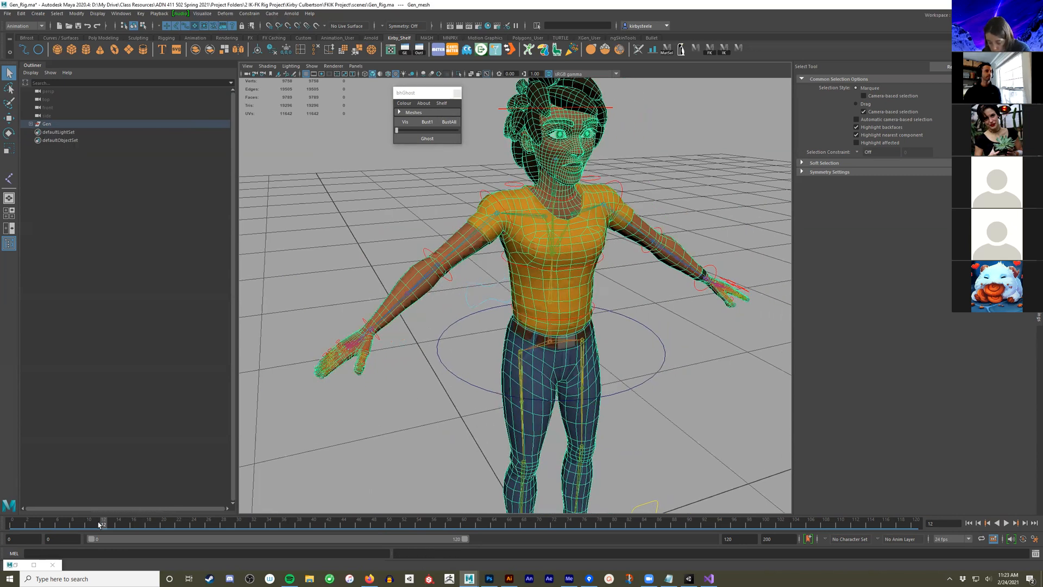
{"action": "left_click_drag", "start_coordinate": [91, 525], "coordinate": [12, 525]}
{"action": "left_click_drag", "start_coordinate": [416, 95], "coordinate": [392, 105]}
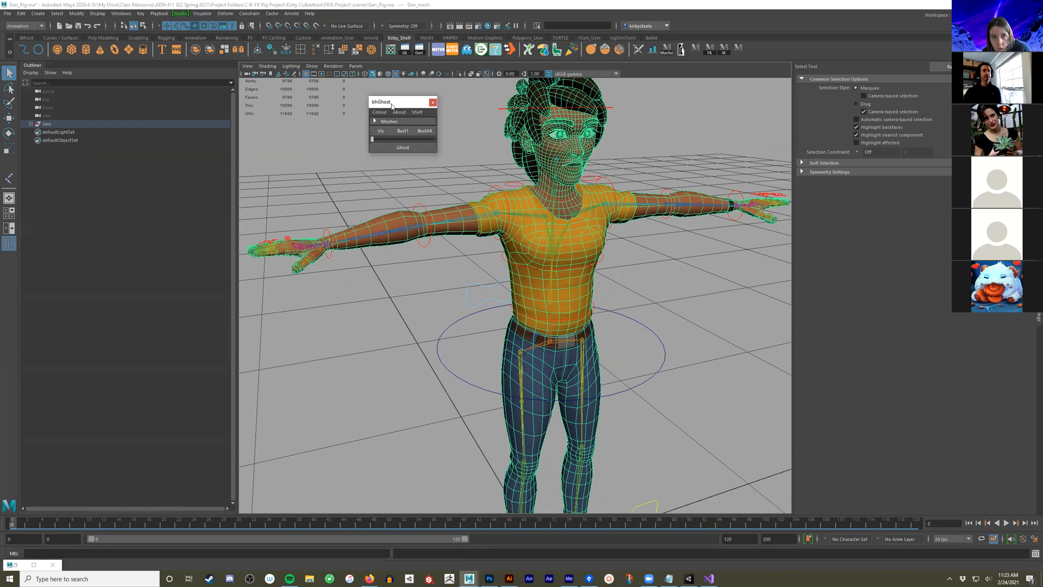
{"action": "left_click", "coordinate": [432, 103]}
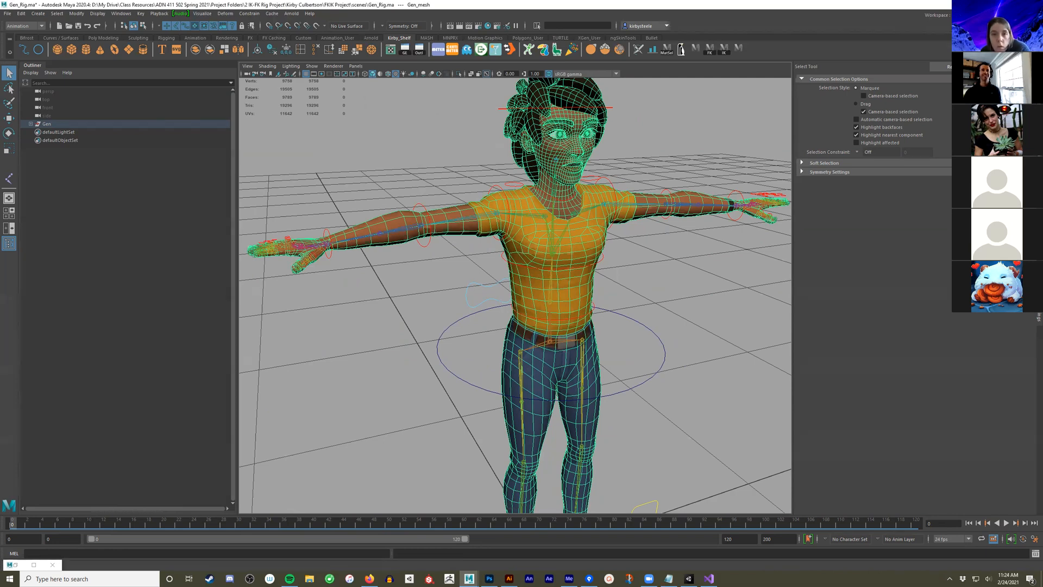
Examine the MEL command behind the bhGhost shelf item, and reopen the tool briefly to show what it launches
{"action": "right_click", "coordinate": [468, 52]}
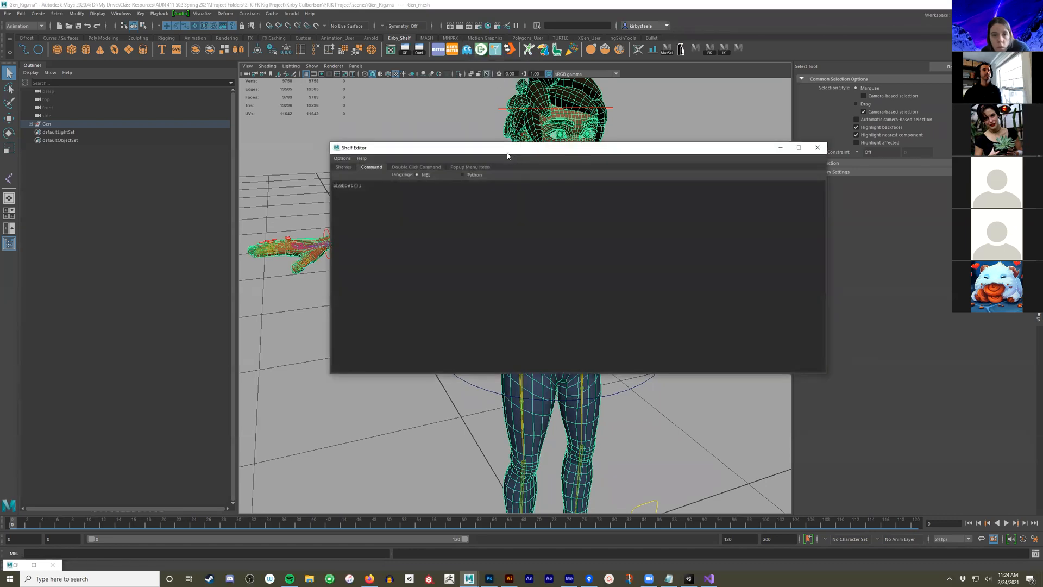
{"action": "left_click_drag", "start_coordinate": [506, 154], "coordinate": [421, 108]}
{"action": "left_click", "coordinate": [291, 148]}
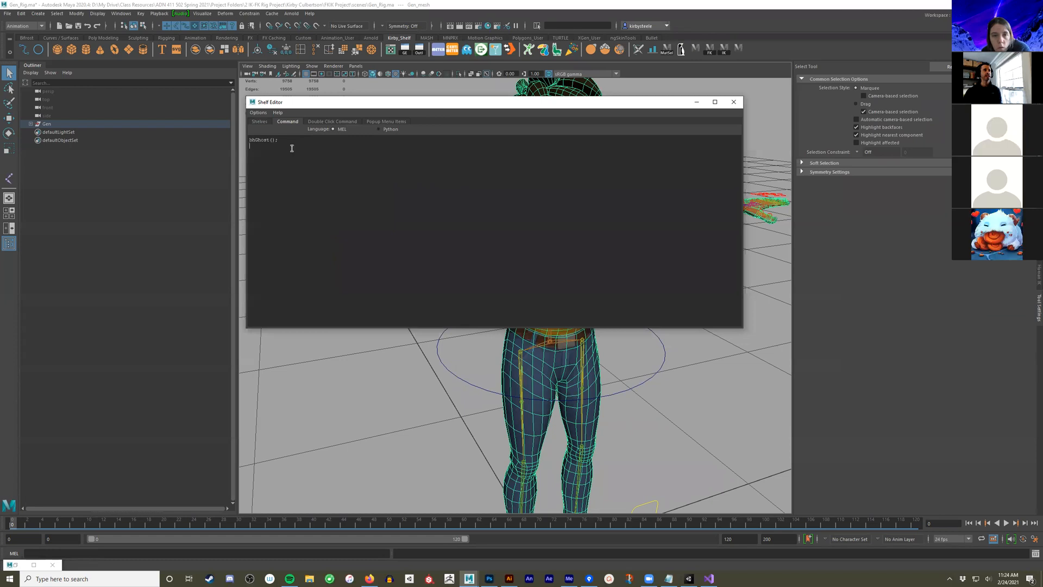
{"action": "key", "text": "ctrl+a"}
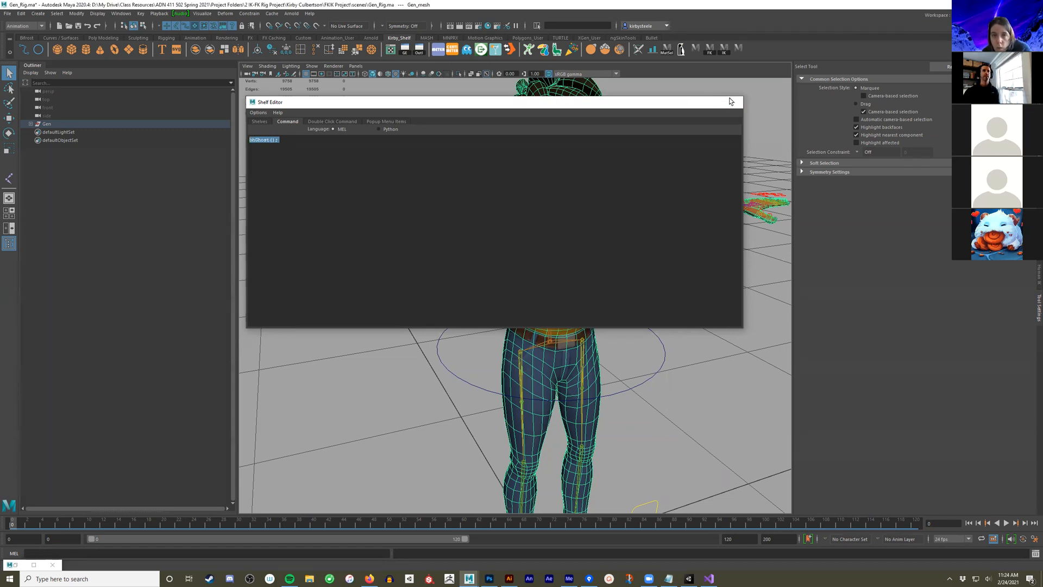
{"action": "left_click", "coordinate": [733, 102]}
{"action": "left_click", "coordinate": [469, 53]}
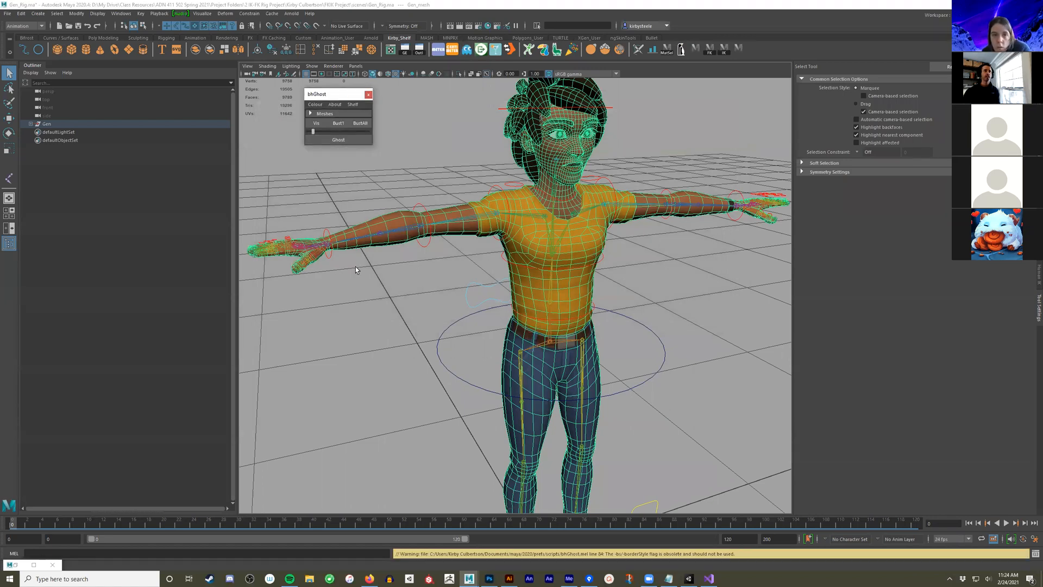
{"action": "left_click", "coordinate": [368, 96]}
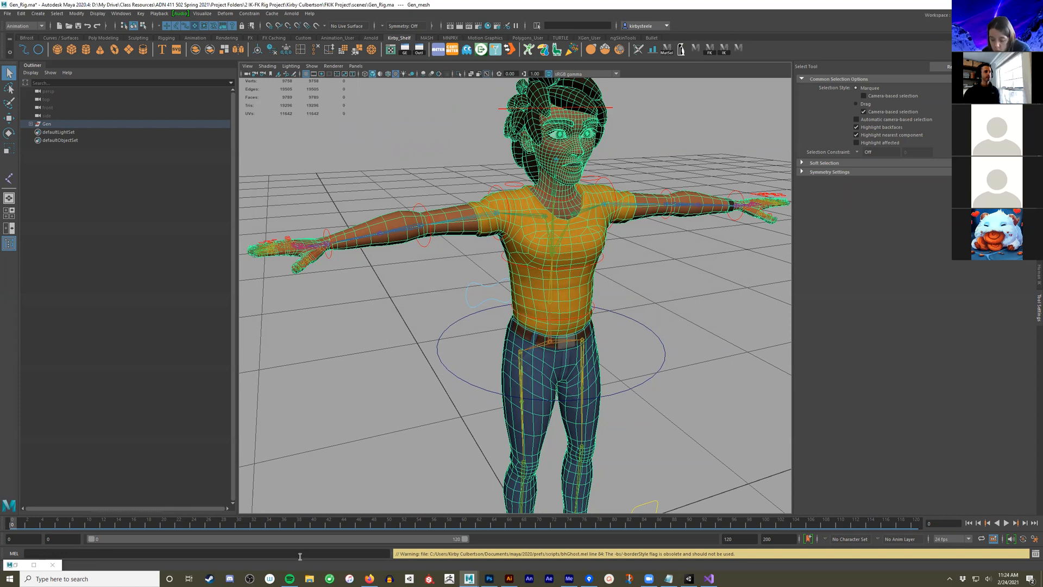
Switch to File Explorer and look for the bhGhost script in Documents > maya > 2020 > scripts
{"action": "left_click", "coordinate": [309, 579]}
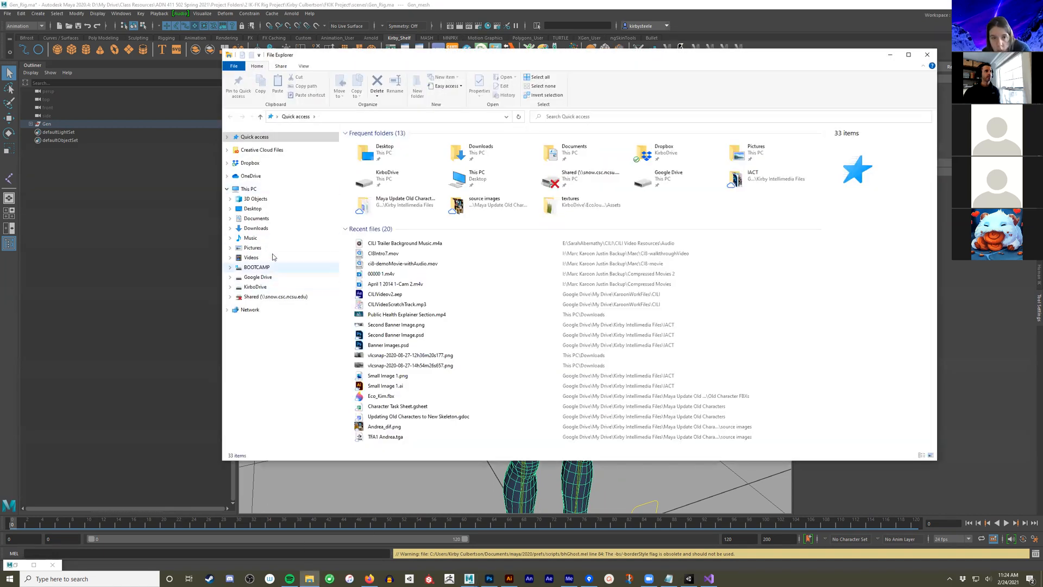
{"action": "left_click", "coordinate": [268, 217]}
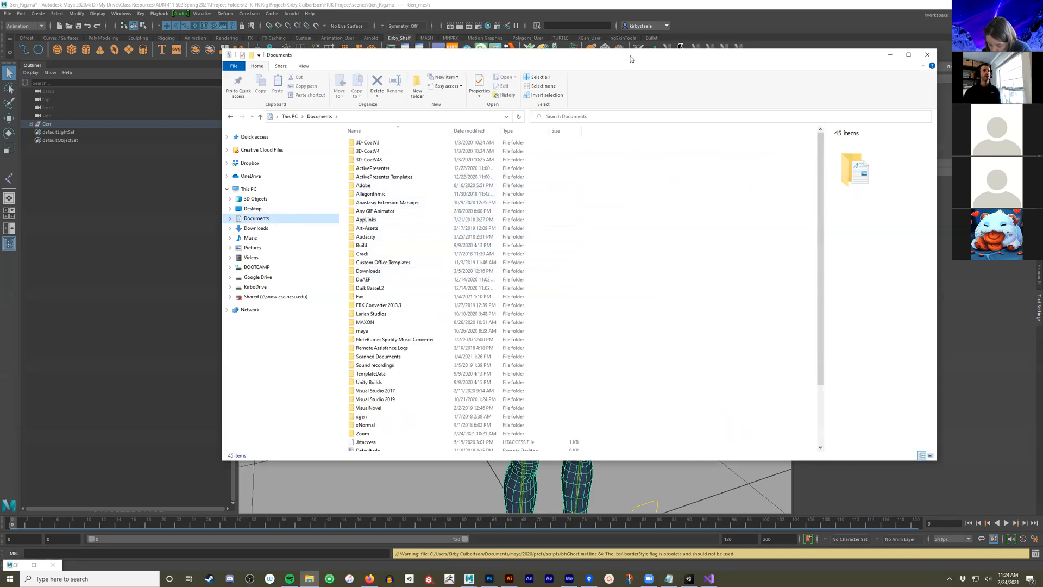
{"action": "left_click_drag", "start_coordinate": [631, 59], "coordinate": [573, 61]}
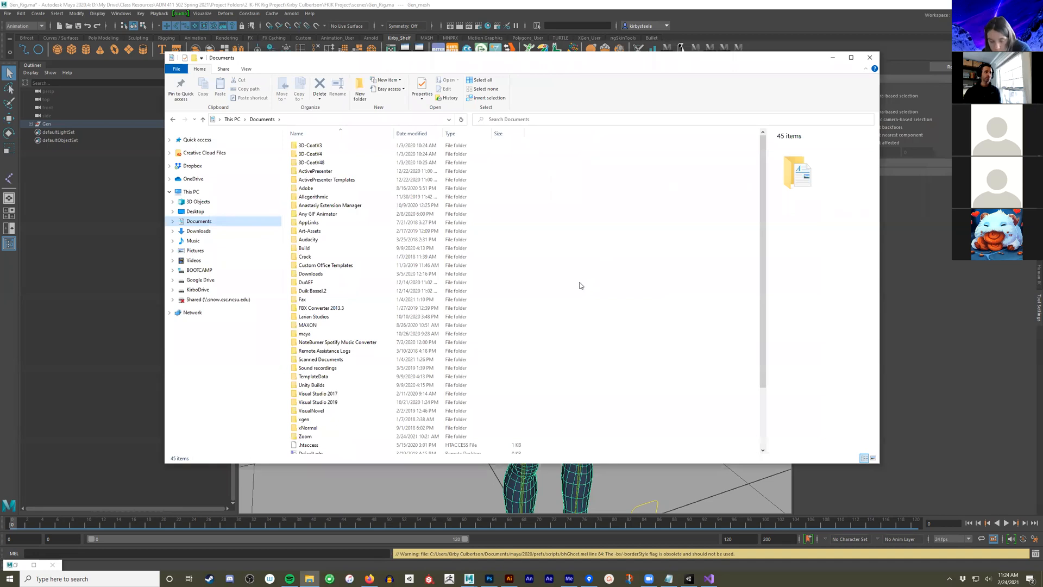
{"action": "scroll", "coordinate": [565, 291], "scroll_direction": "down", "scroll_amount": 1}
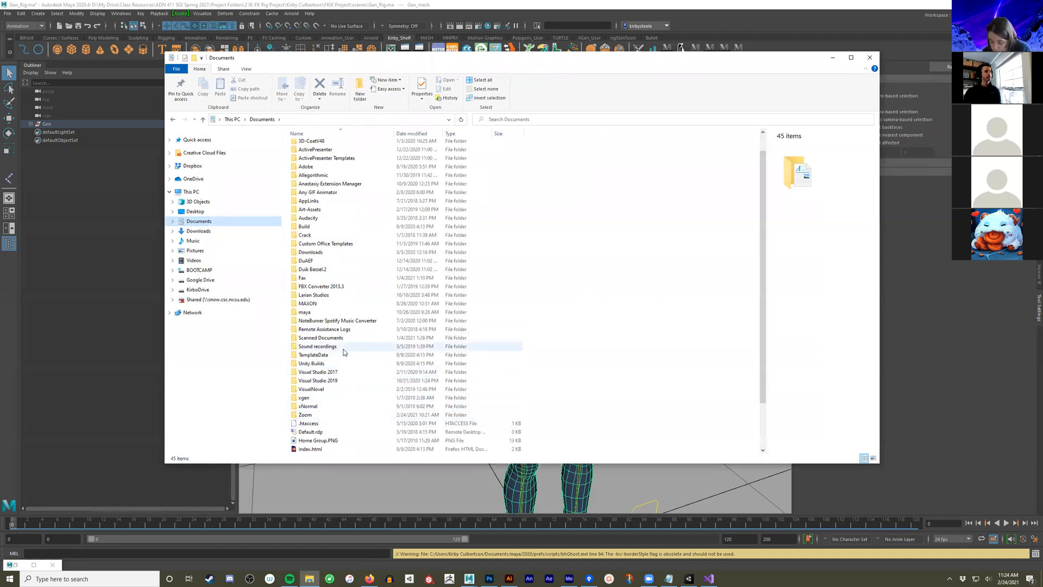
{"action": "double_click", "coordinate": [310, 312]}
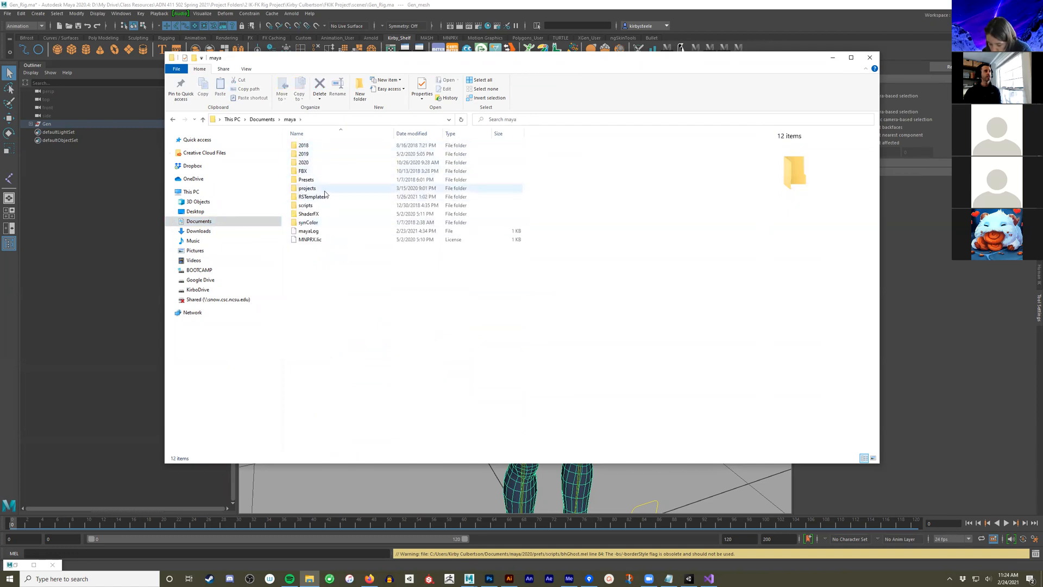
{"action": "double_click", "coordinate": [305, 163]}
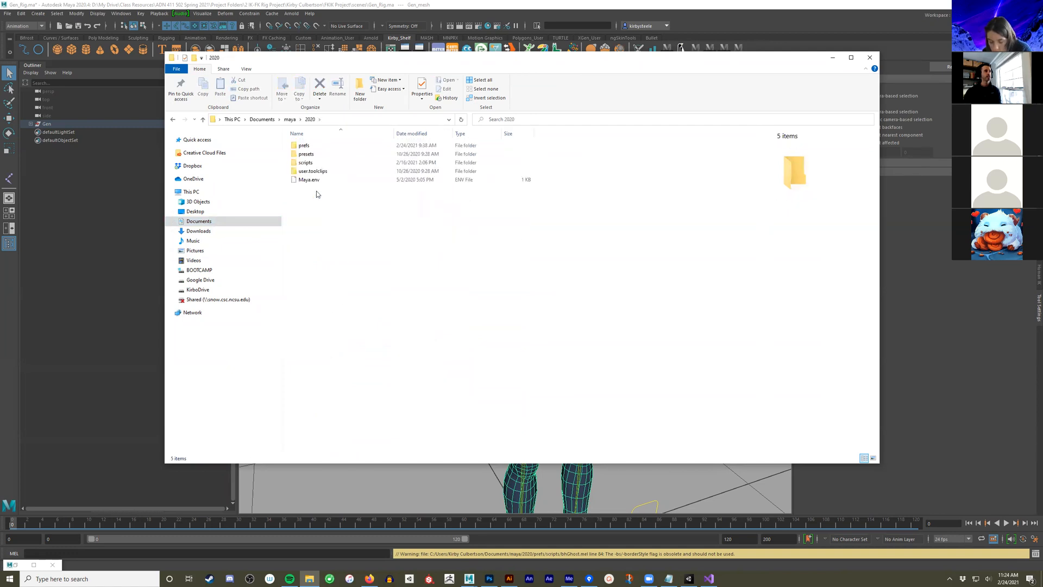
{"action": "double_click", "coordinate": [305, 162]}
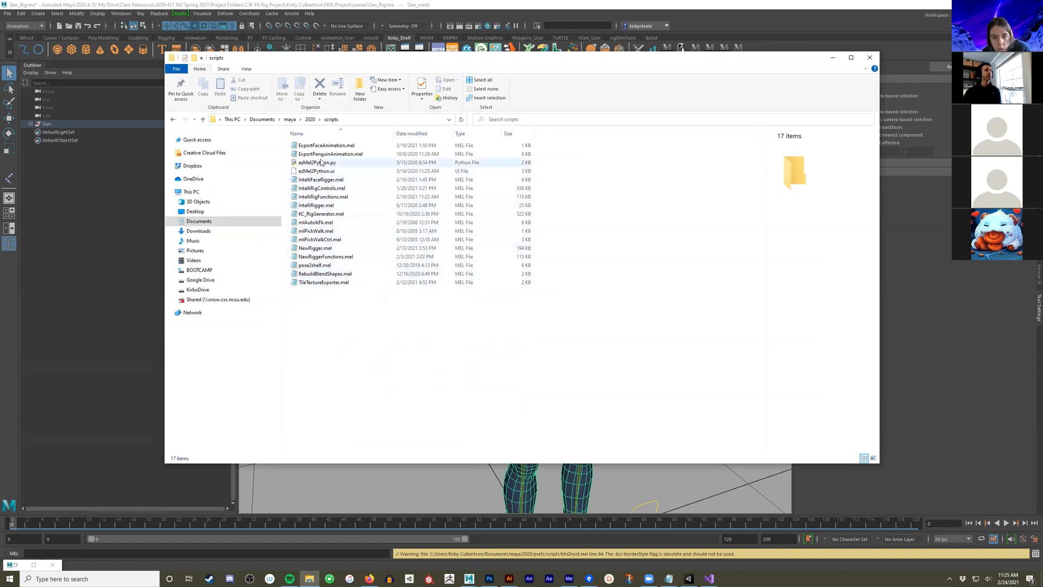
Copy bhGhost.mel from the scripts folder inside Maya's 2020 prefs folder
{"action": "left_click", "coordinate": [202, 119]}
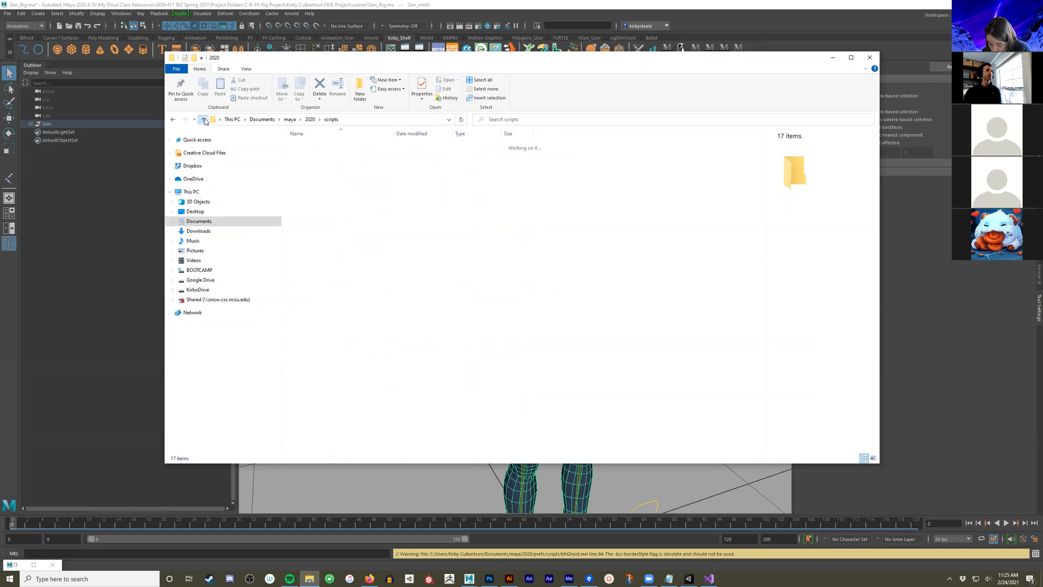
{"action": "left_click", "coordinate": [202, 120]}
{"action": "left_click", "coordinate": [173, 120]}
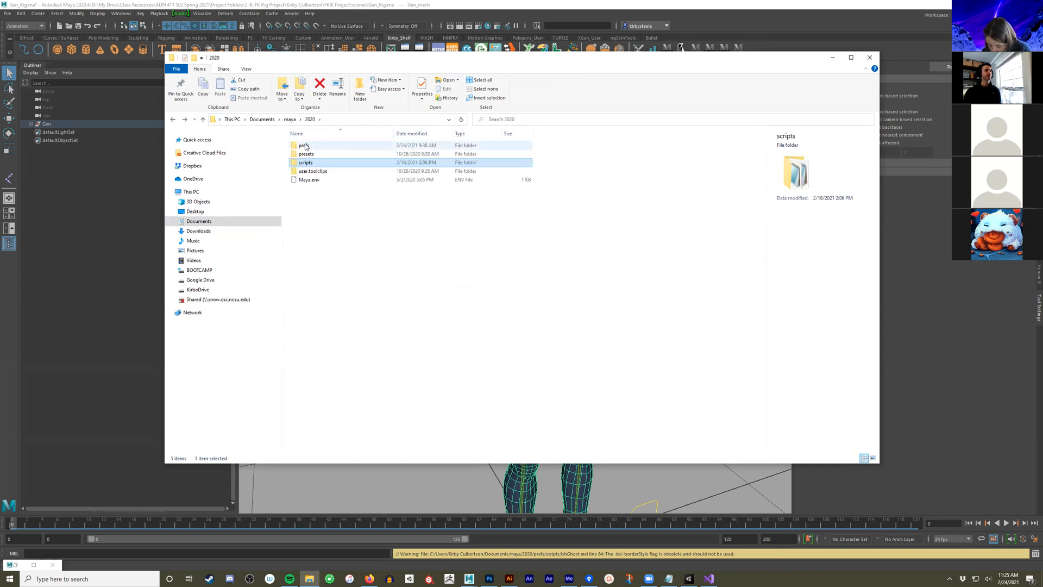
{"action": "double_click", "coordinate": [306, 145]}
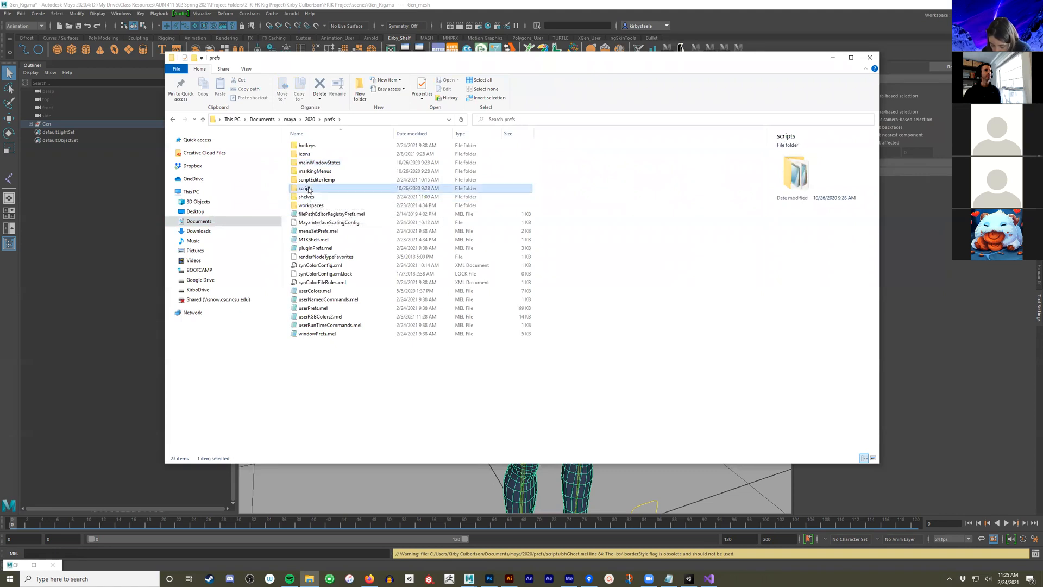
{"action": "double_click", "coordinate": [306, 188]}
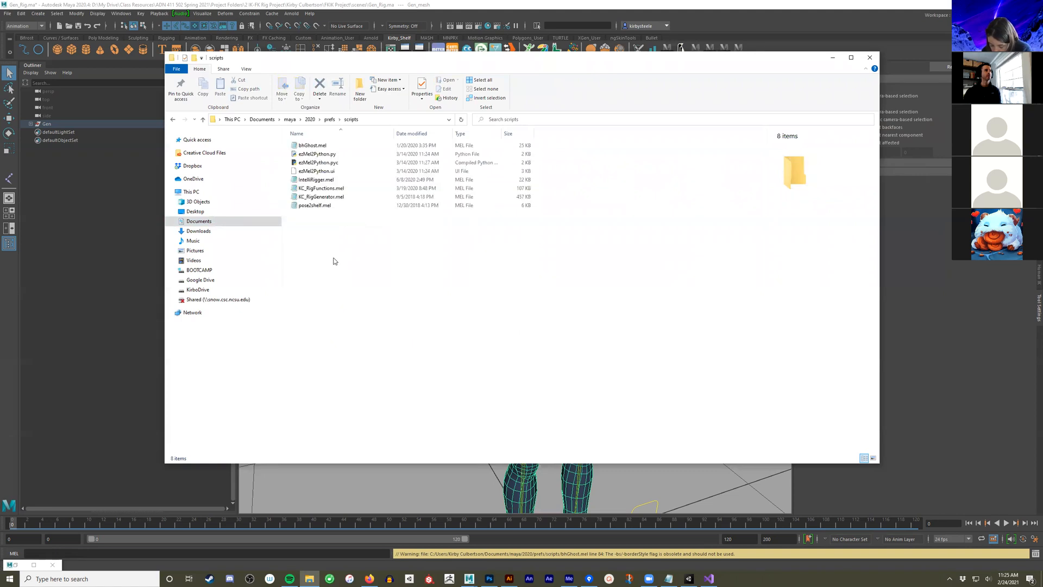
{"action": "left_click", "coordinate": [309, 146]}
{"action": "right_click", "coordinate": [310, 146]}
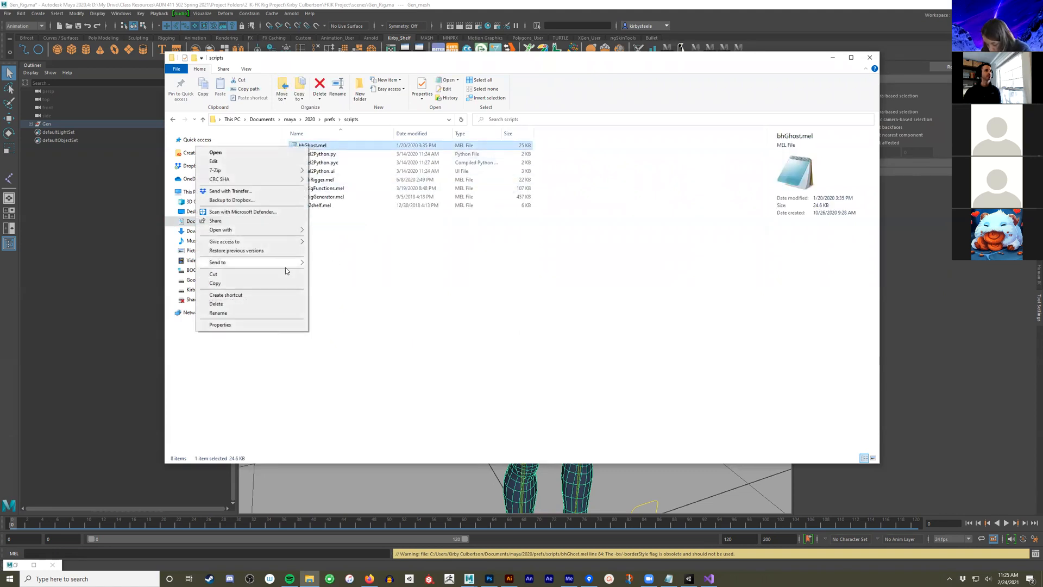
{"action": "left_click", "coordinate": [270, 283]}
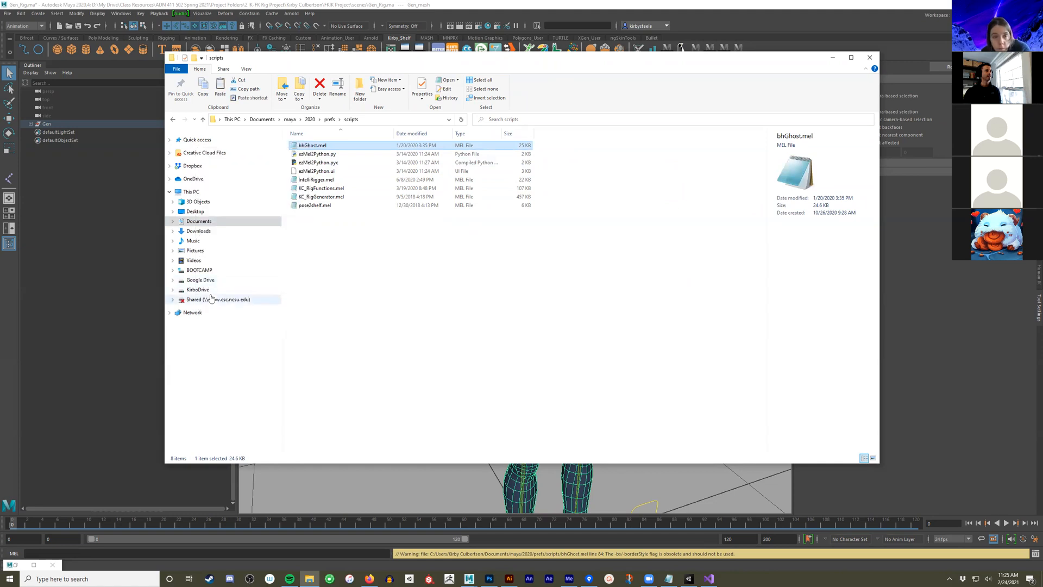
Paste bhGhost.mel into Google Drive's Class Resources > ADN 411 502 Spring 2021 > Shared Materials folder
{"action": "left_click", "coordinate": [200, 280]}
{"action": "double_click", "coordinate": [312, 146]}
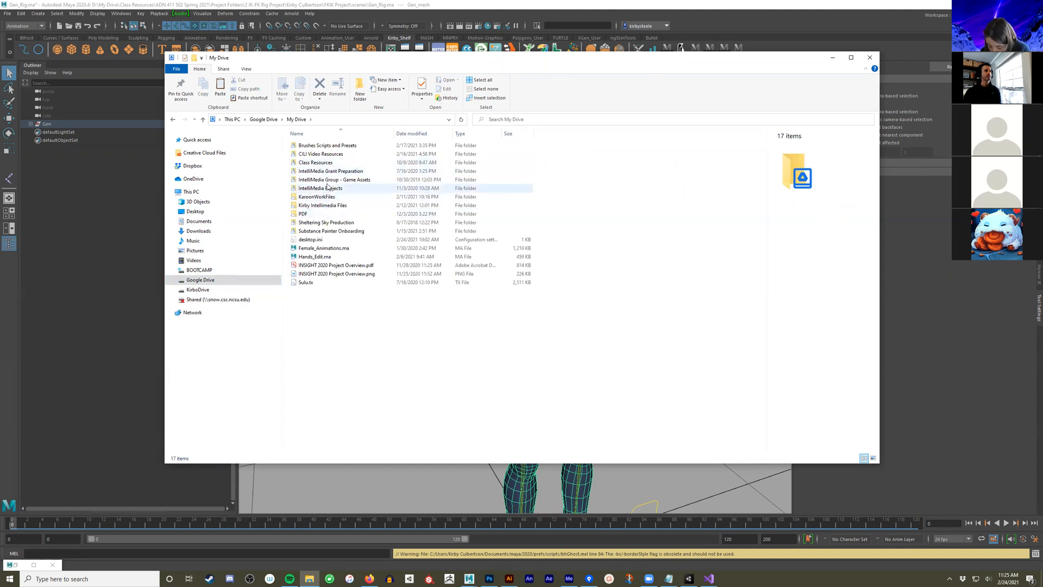
{"action": "left_click", "coordinate": [325, 163]}
{"action": "key", "text": "Return"}
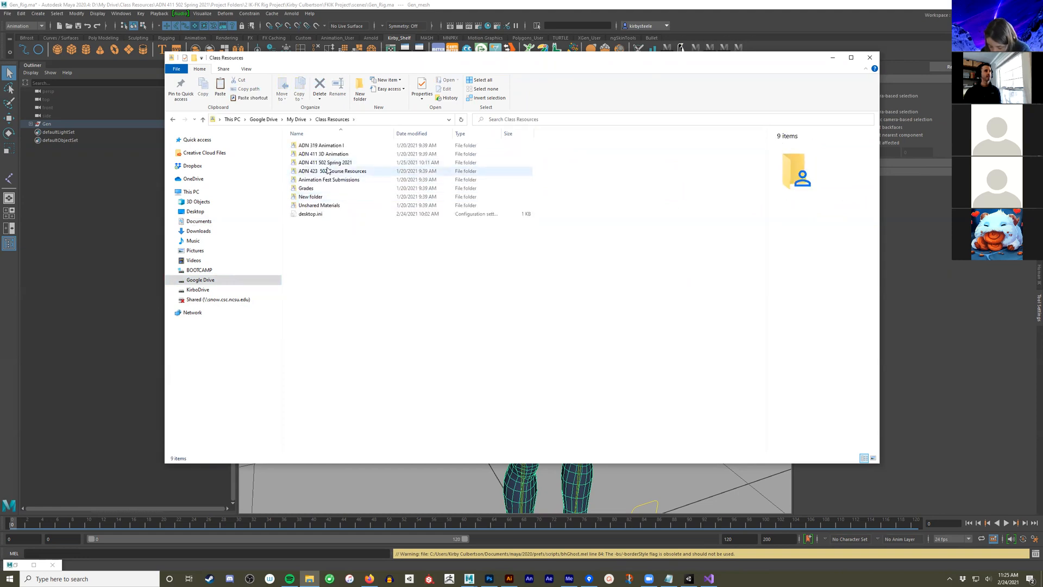
{"action": "double_click", "coordinate": [326, 153]}
{"action": "right_click", "coordinate": [341, 279]}
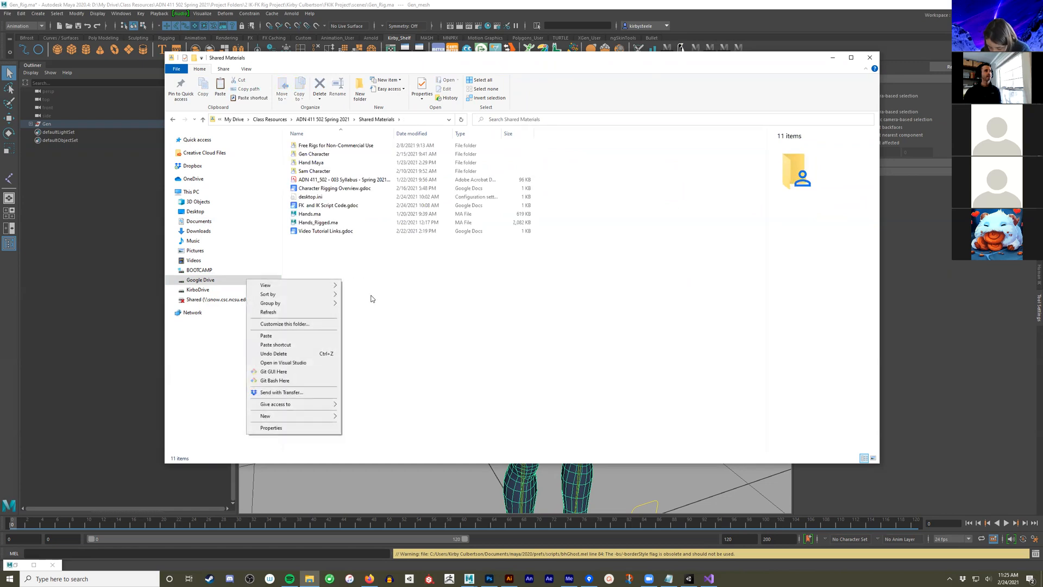
{"action": "left_click", "coordinate": [266, 335]}
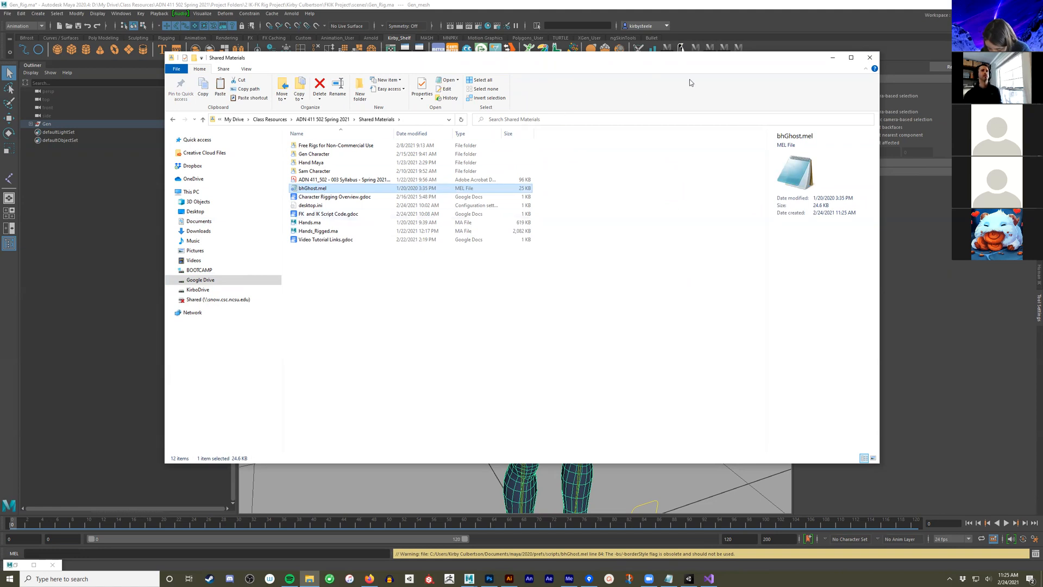
Return to Maya, deselect the character mesh, and clear the Script Editor, Maya and Notepad windows off the desktop
{"action": "left_click", "coordinate": [832, 57]}
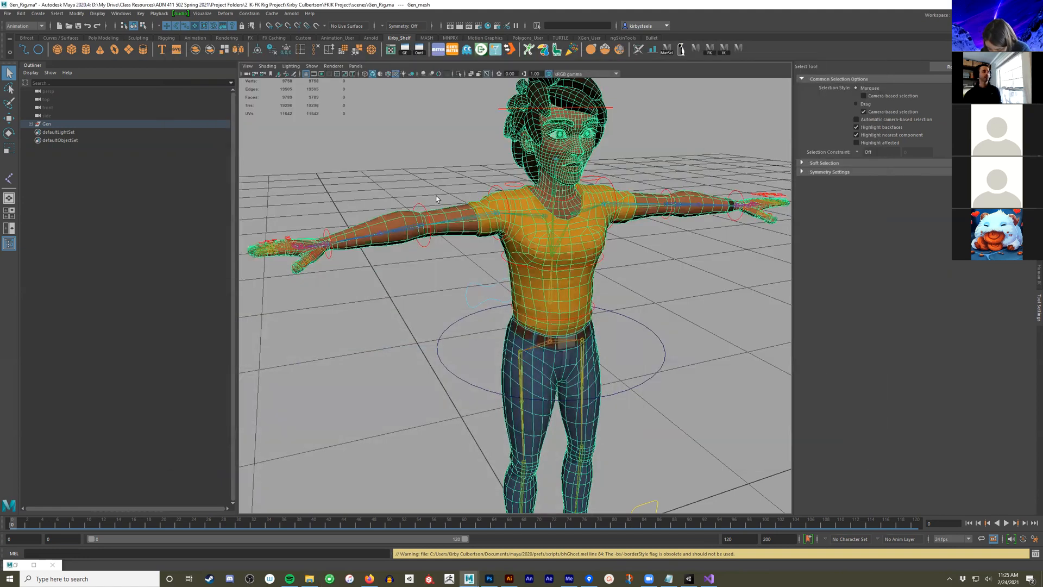
{"action": "left_click", "coordinate": [407, 338]}
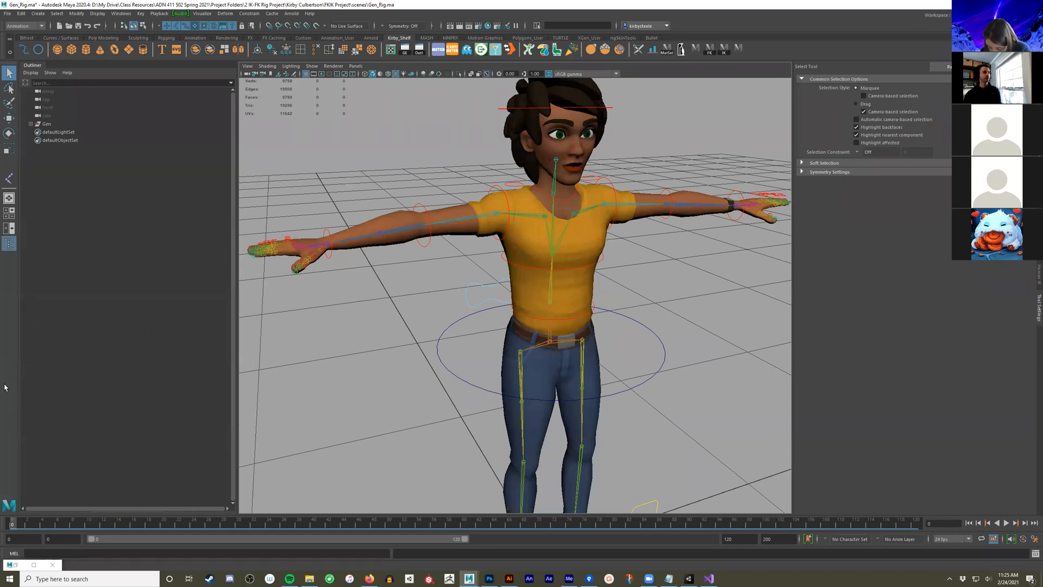
{"action": "left_click", "coordinate": [14, 567]}
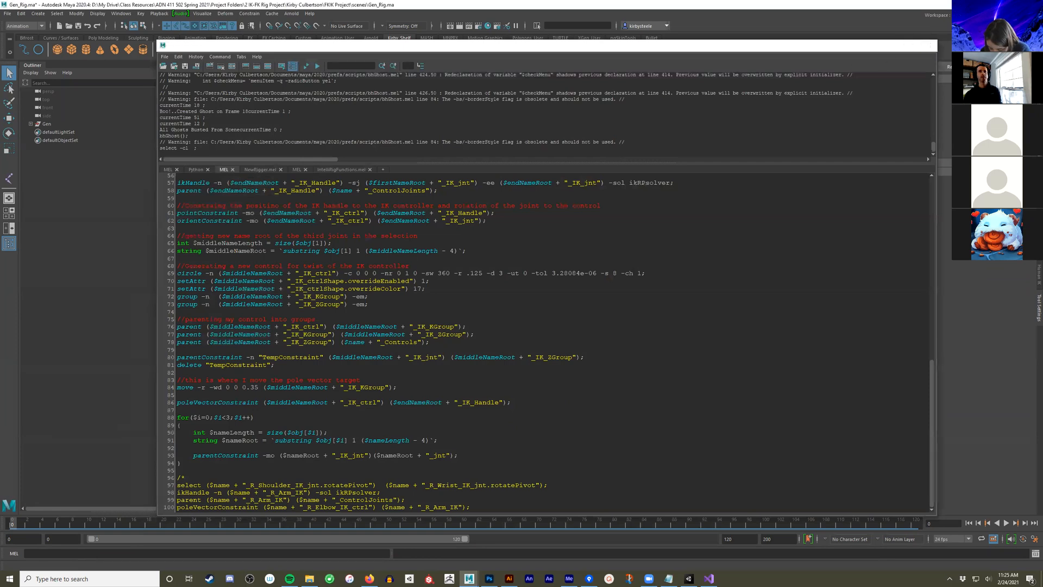
{"action": "left_click", "coordinate": [930, 47]}
{"action": "left_click", "coordinate": [997, 5]}
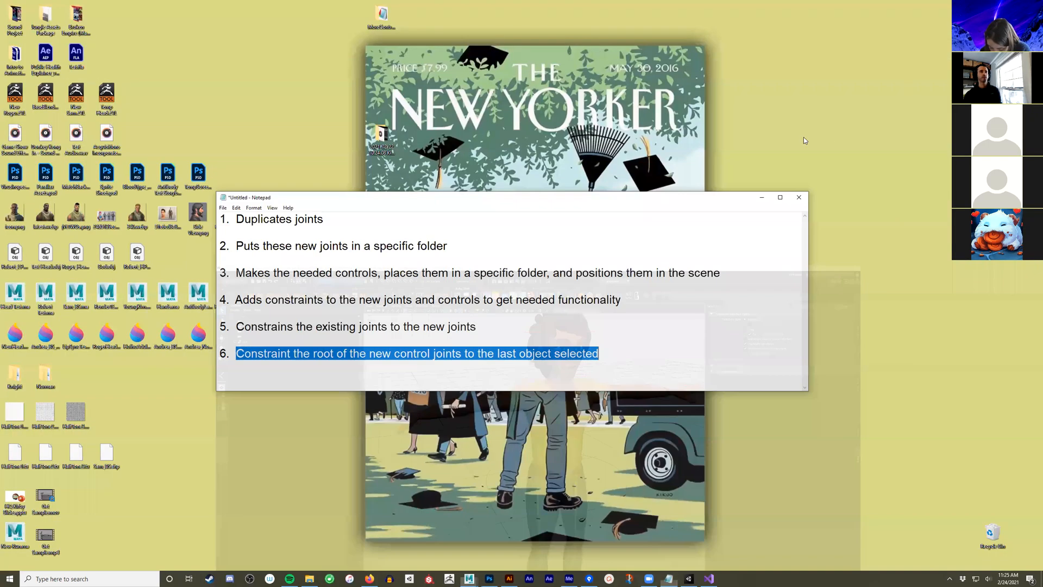
{"action": "left_click", "coordinate": [762, 197]}
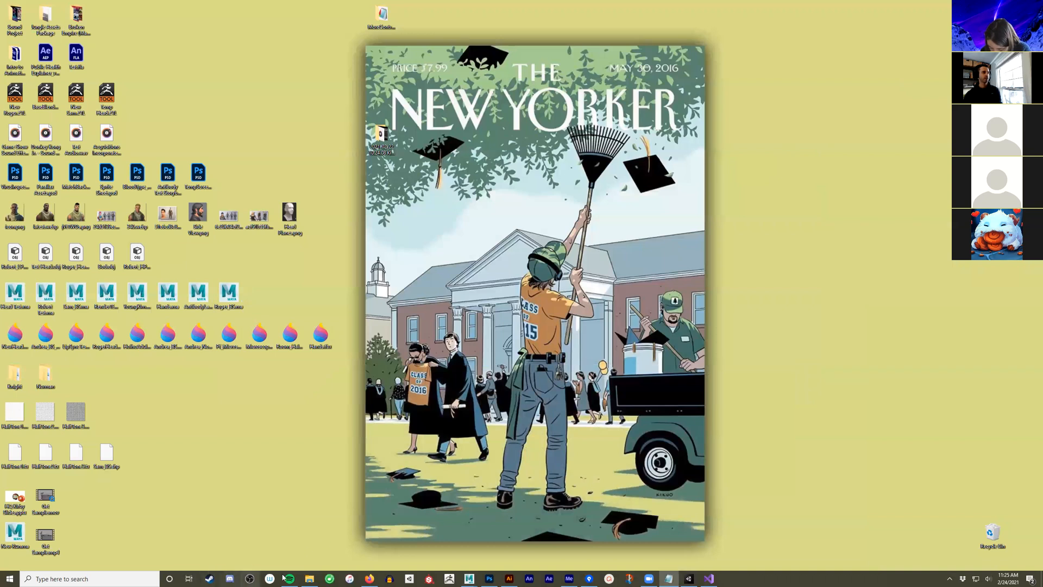
Switch to Firefox and search the web for "mac maya scripts folder location" in a new tab
{"action": "left_click", "coordinate": [309, 578]}
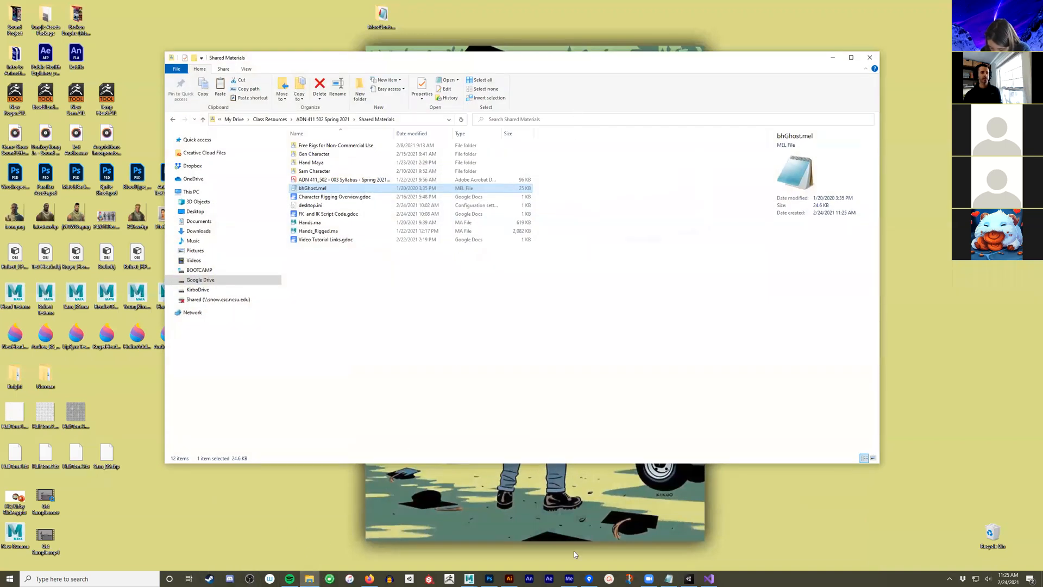
{"action": "left_click", "coordinate": [370, 579]}
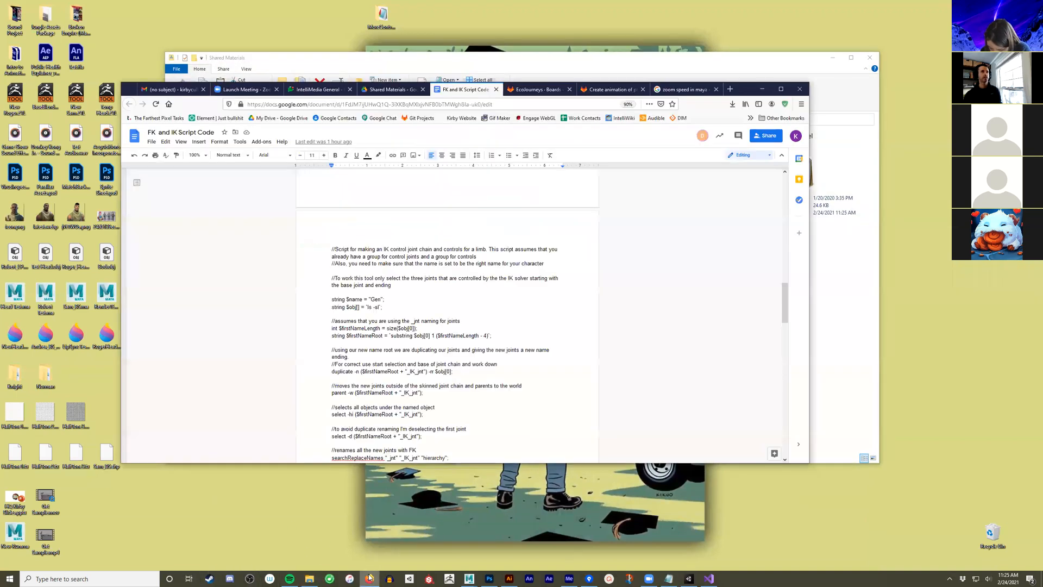
{"action": "key", "text": "ctrl+t"}
{"action": "type", "text": "ma"}
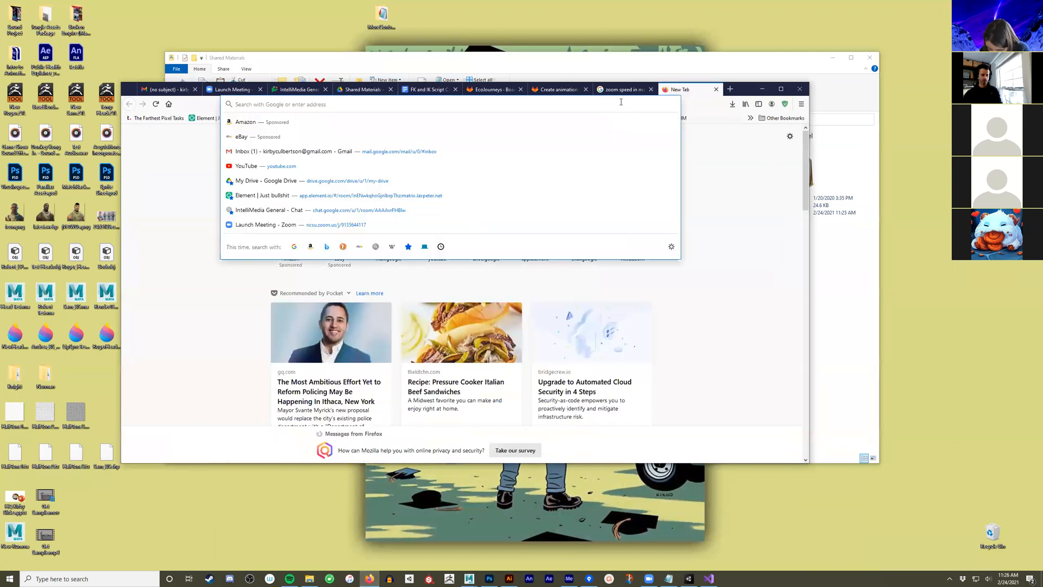
{"action": "type", "text": "c"}
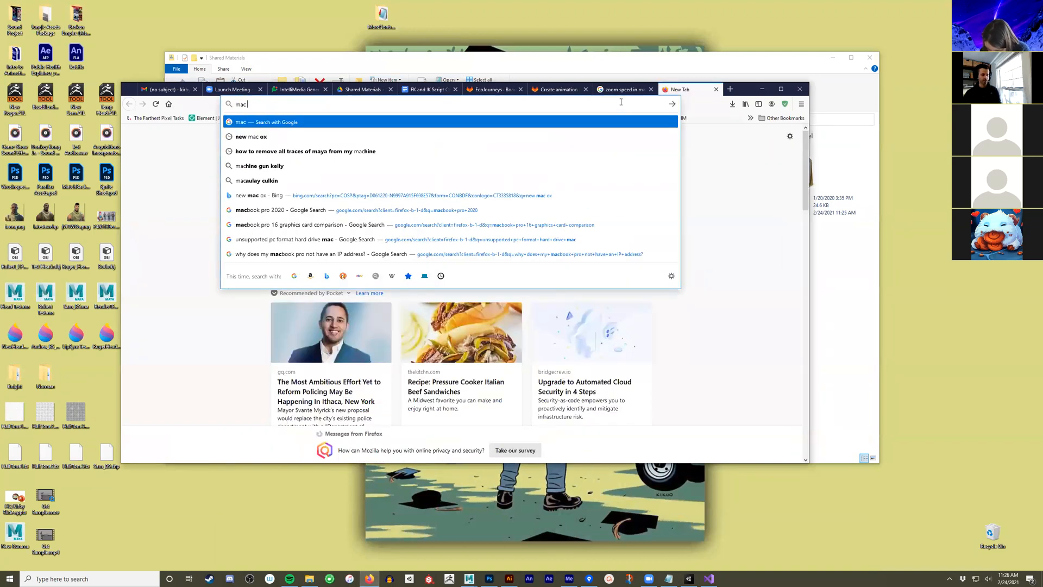
{"action": "type", "text": " maya scripts folder location"}
{"action": "key", "text": "Return"}
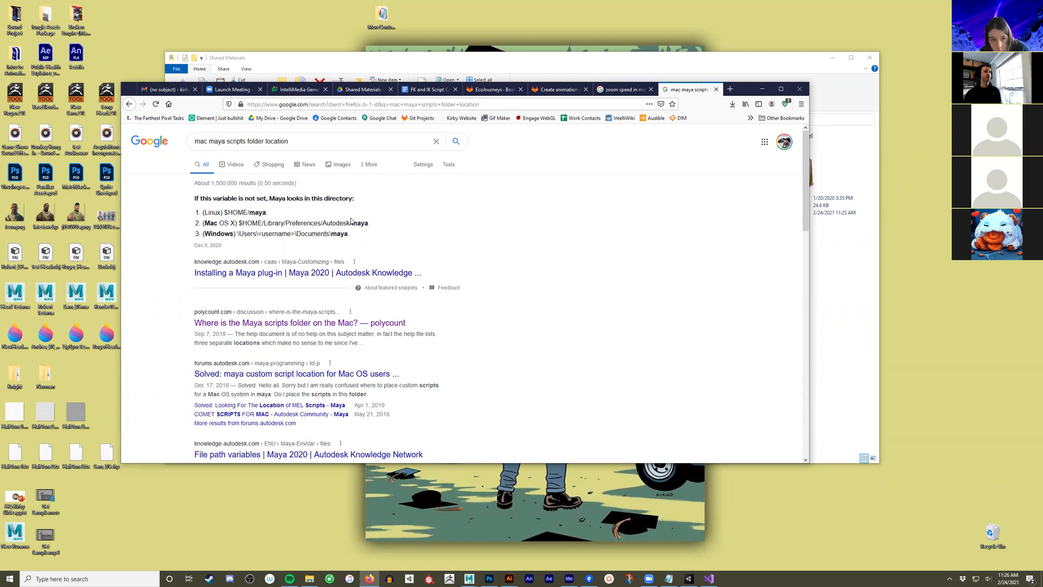
Highlight the Mac OS X Maya directory path in the search results, and close the search tab
{"action": "left_click_drag", "start_coordinate": [368, 222], "coordinate": [237, 223]}
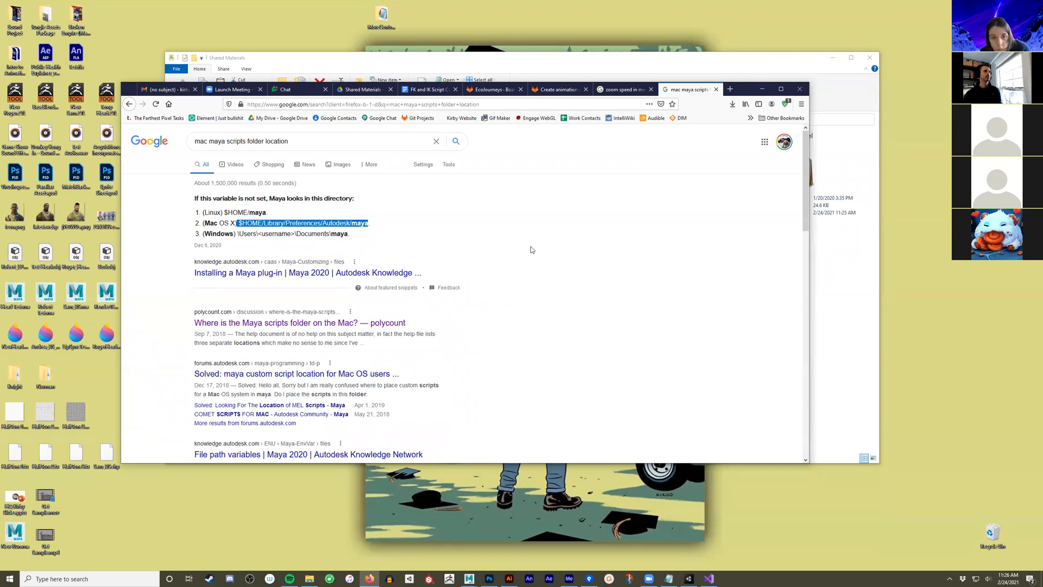
{"action": "left_click", "coordinate": [554, 198]}
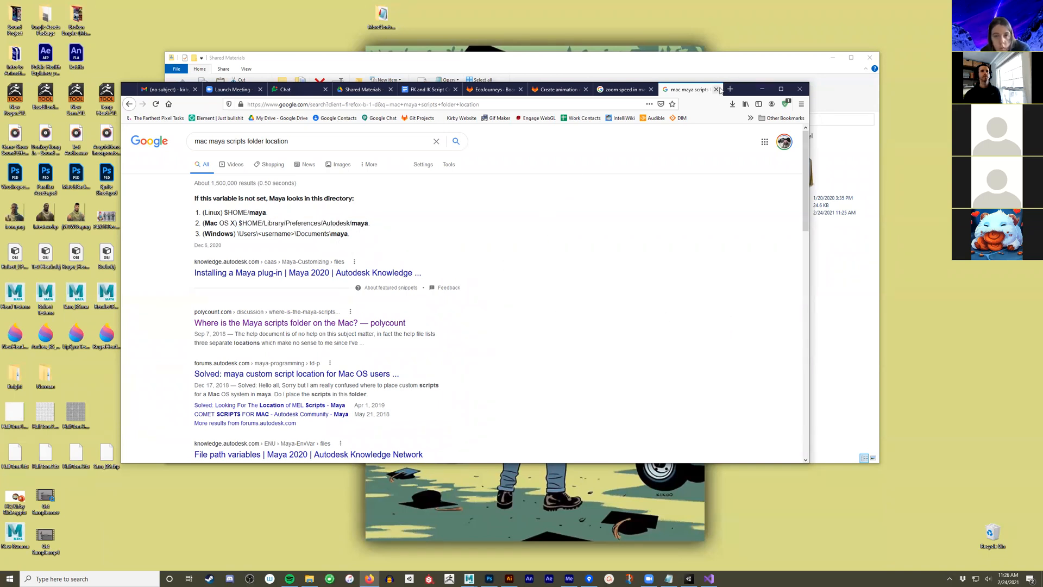
{"action": "left_click", "coordinate": [716, 89]}
Restore Maya, bring the Shared Materials folder in front of it, and point out the bhGhost.mel file
{"action": "key", "text": "alt+Tab"}
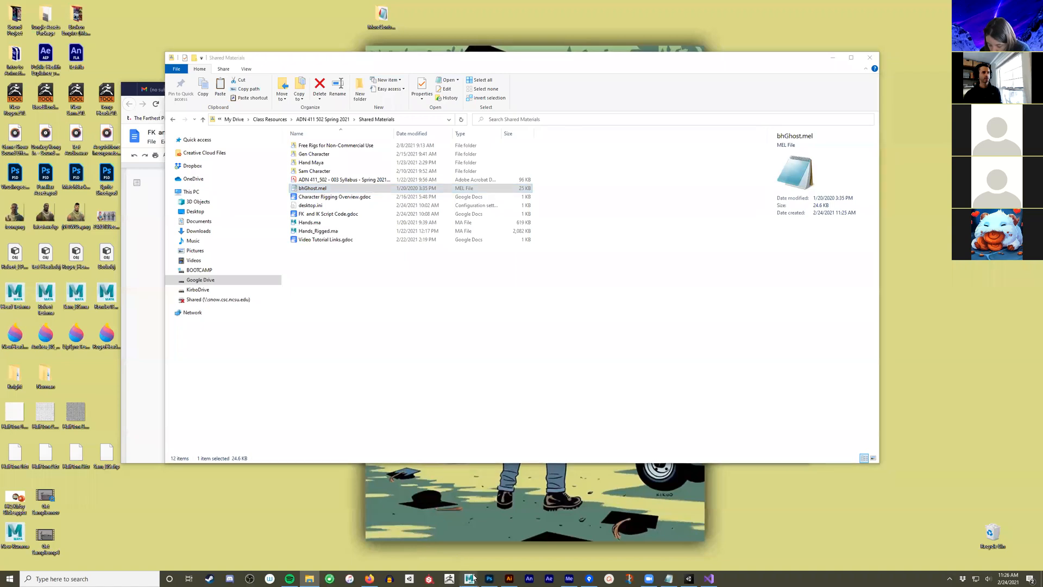
{"action": "mouse_move", "coordinate": [469, 577]}
{"action": "left_click", "coordinate": [435, 555]}
{"action": "left_click", "coordinate": [310, 578]}
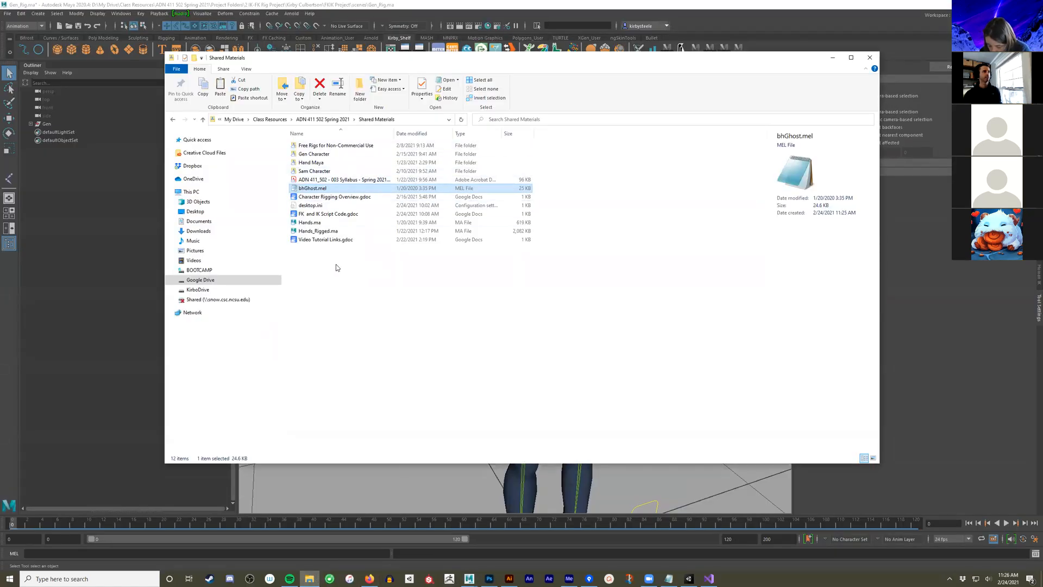
{"action": "left_click", "coordinate": [313, 255]}
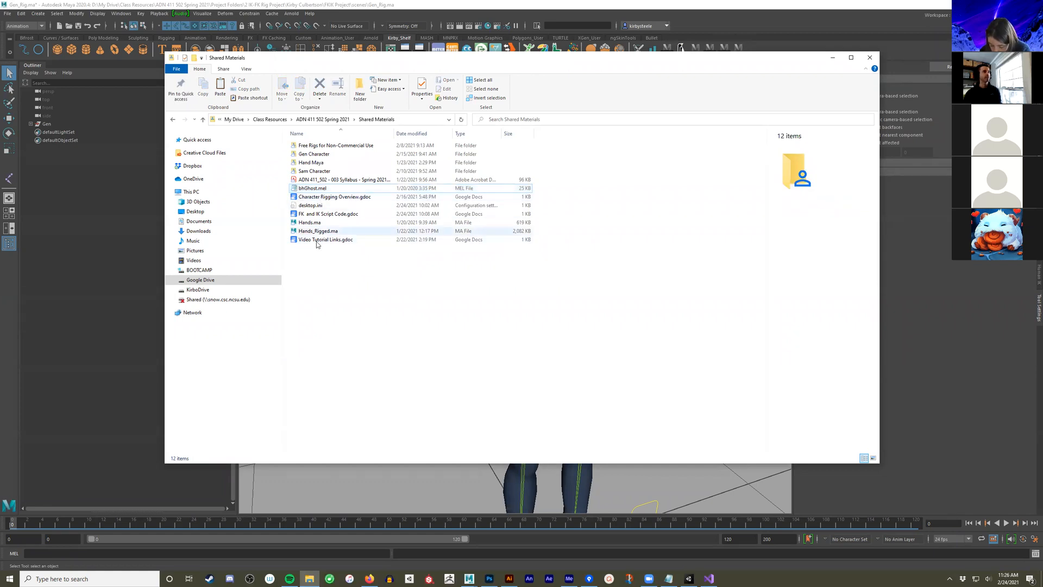
{"action": "left_click", "coordinate": [319, 190]}
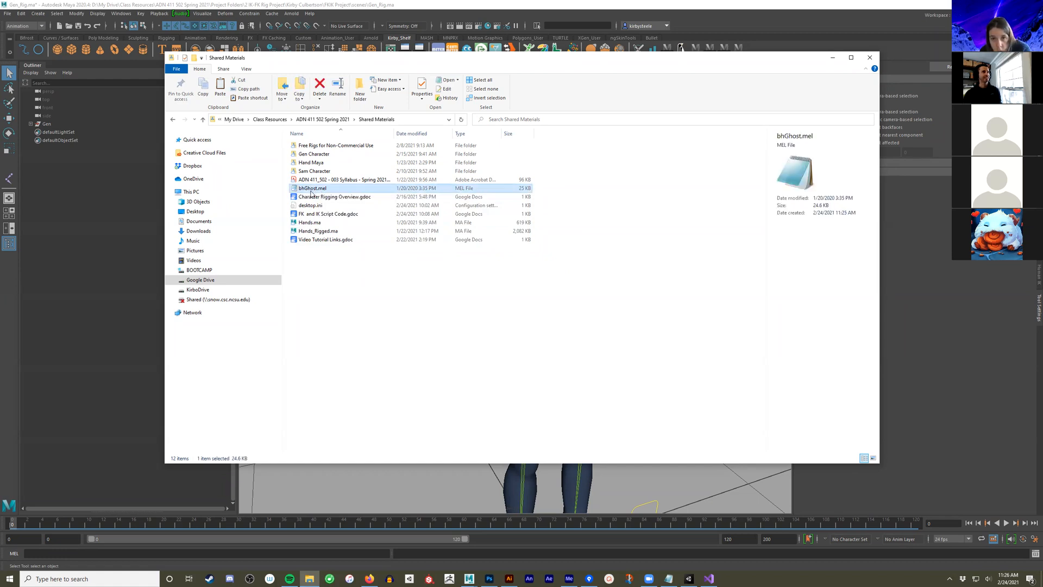
{"action": "left_click", "coordinate": [327, 263]}
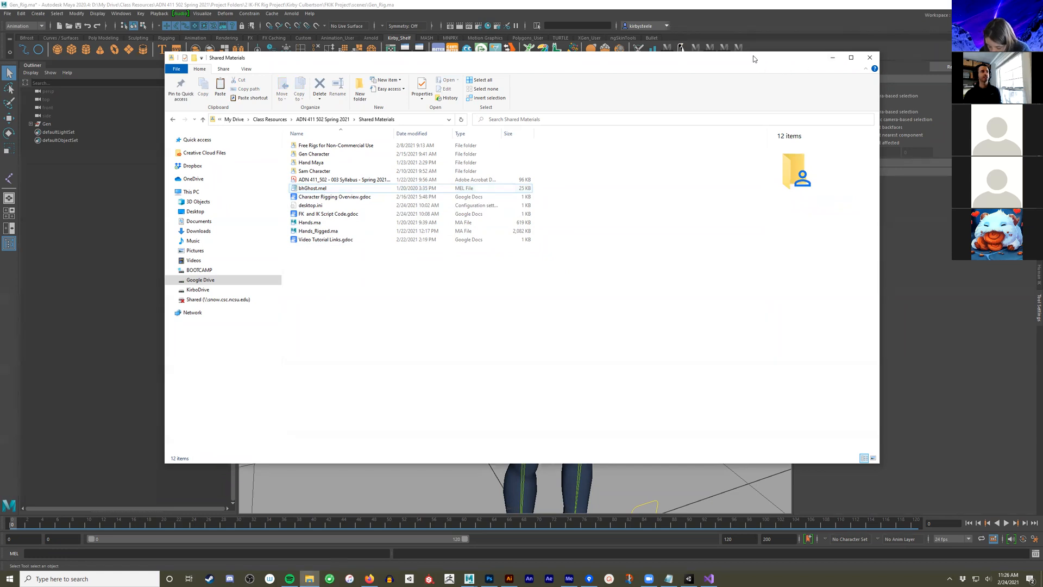
{"action": "left_click_drag", "start_coordinate": [753, 56], "coordinate": [788, 96]}
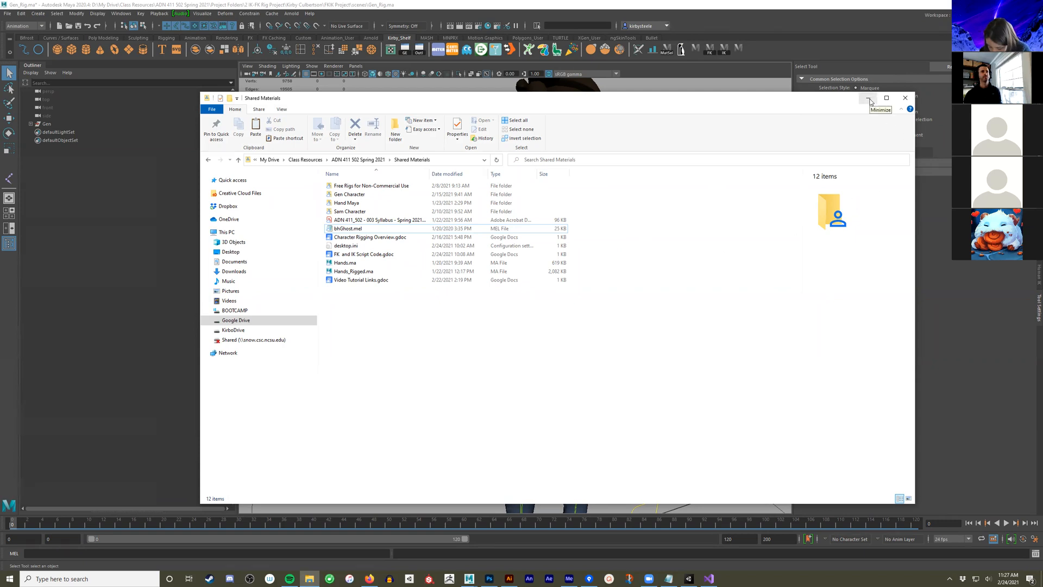
Put the Shared Materials folder away and highlight the usage line of IntelliRigFunctions.mel in the Script Editor
{"action": "left_click_drag", "start_coordinate": [764, 103], "coordinate": [728, 98]}
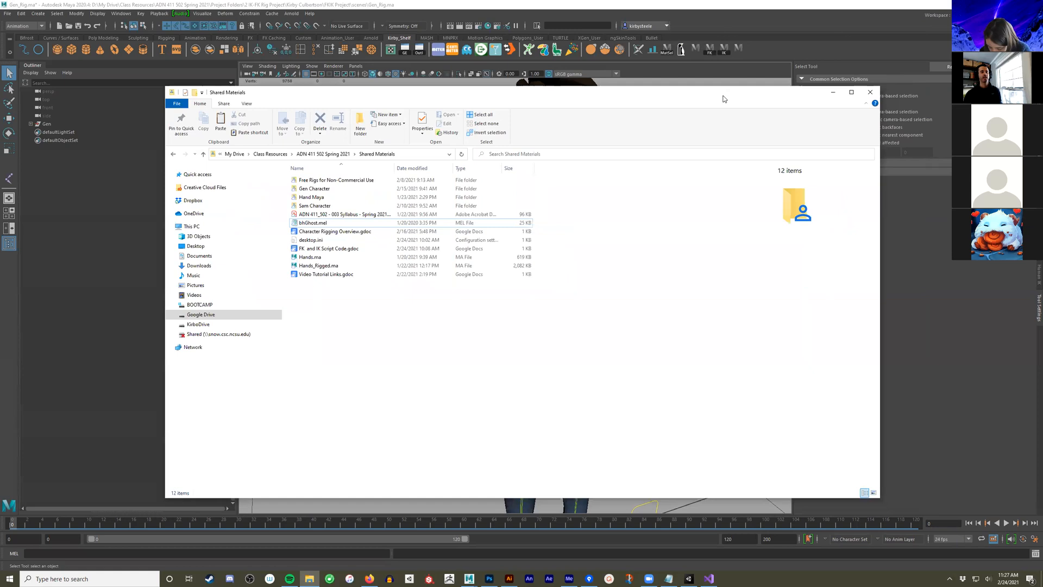
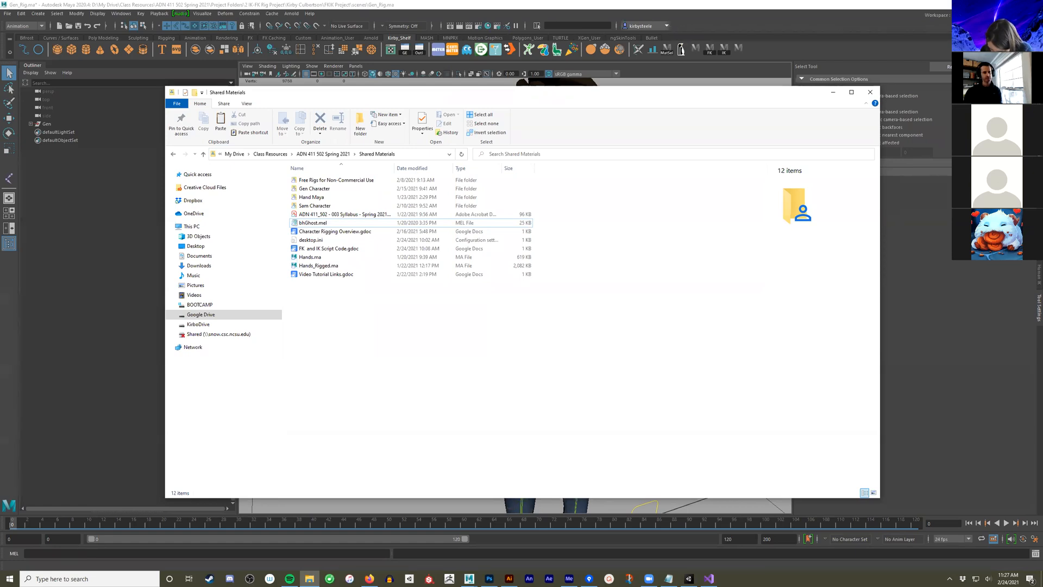
{"action": "left_click", "coordinate": [827, 97]}
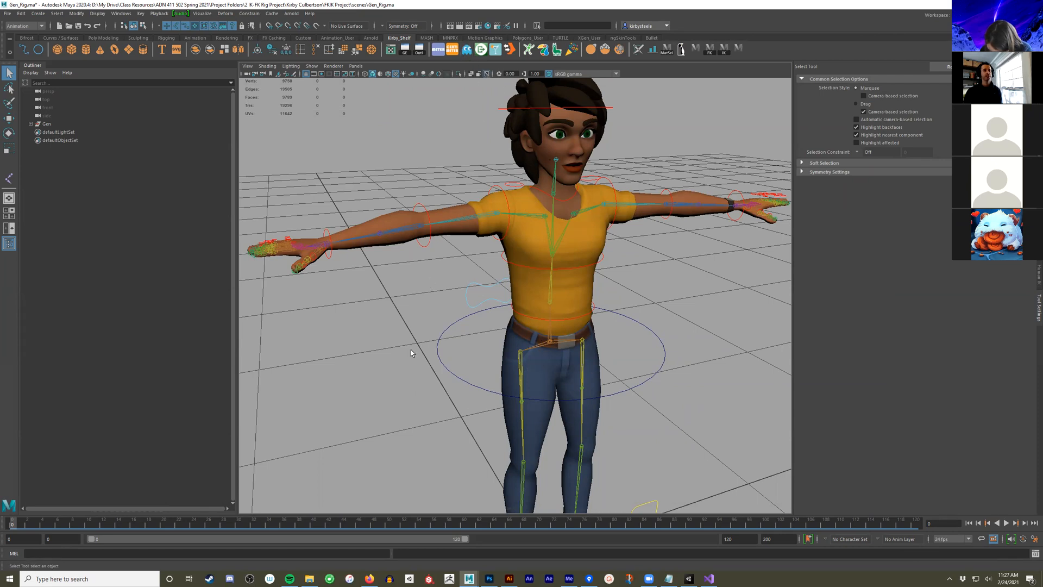
{"action": "left_click", "coordinate": [1035, 554]}
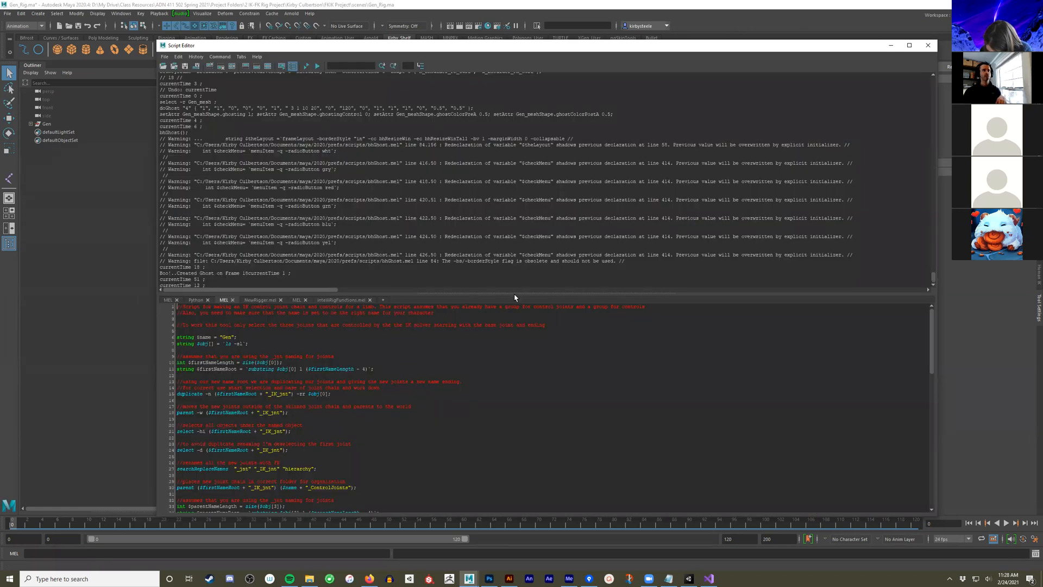
{"action": "left_click_drag", "start_coordinate": [515, 297], "coordinate": [462, 213]}
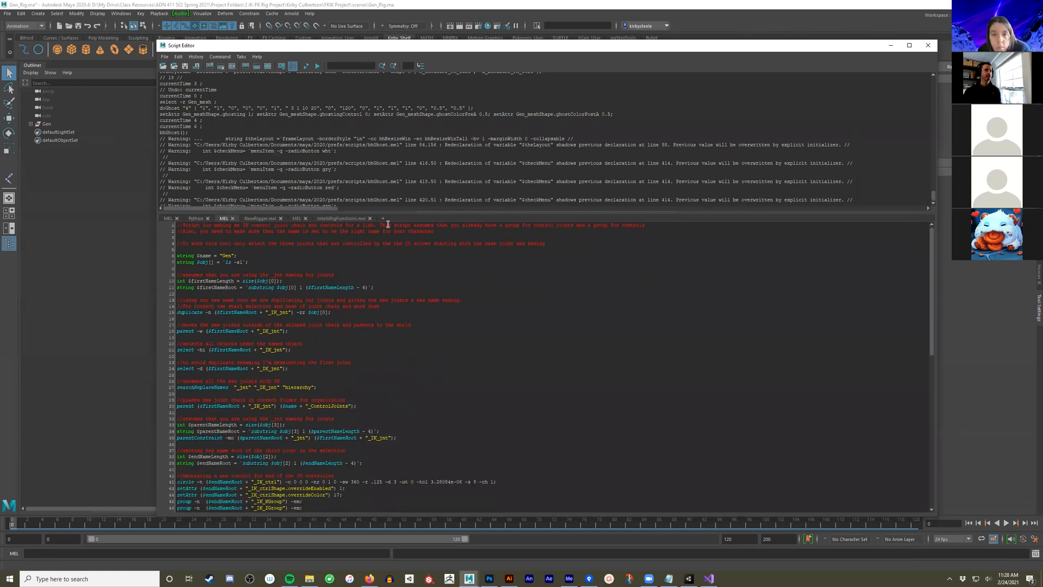
{"action": "left_click", "coordinate": [329, 218]}
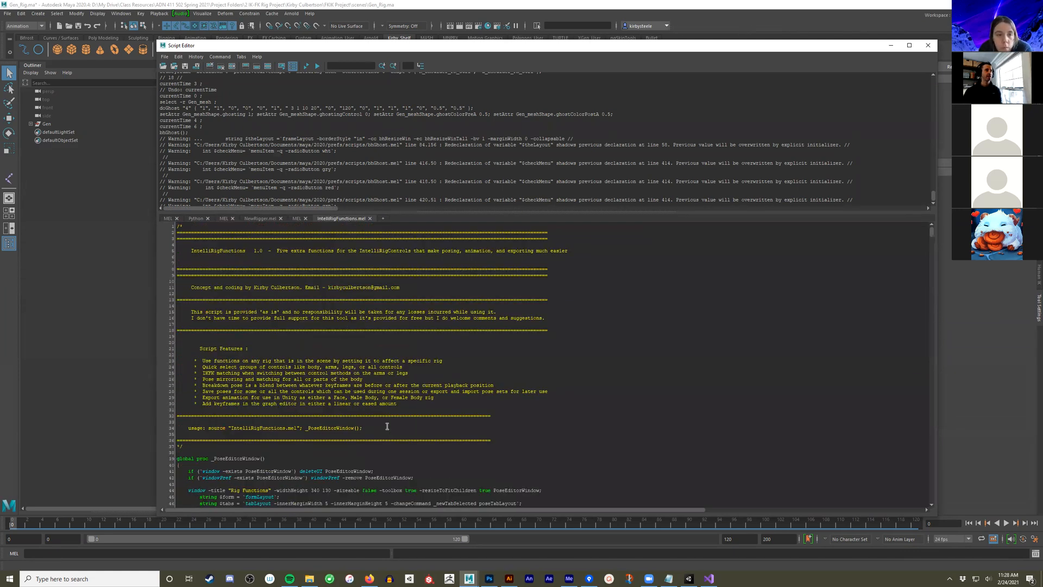
{"action": "left_click_drag", "start_coordinate": [363, 428], "coordinate": [195, 441]}
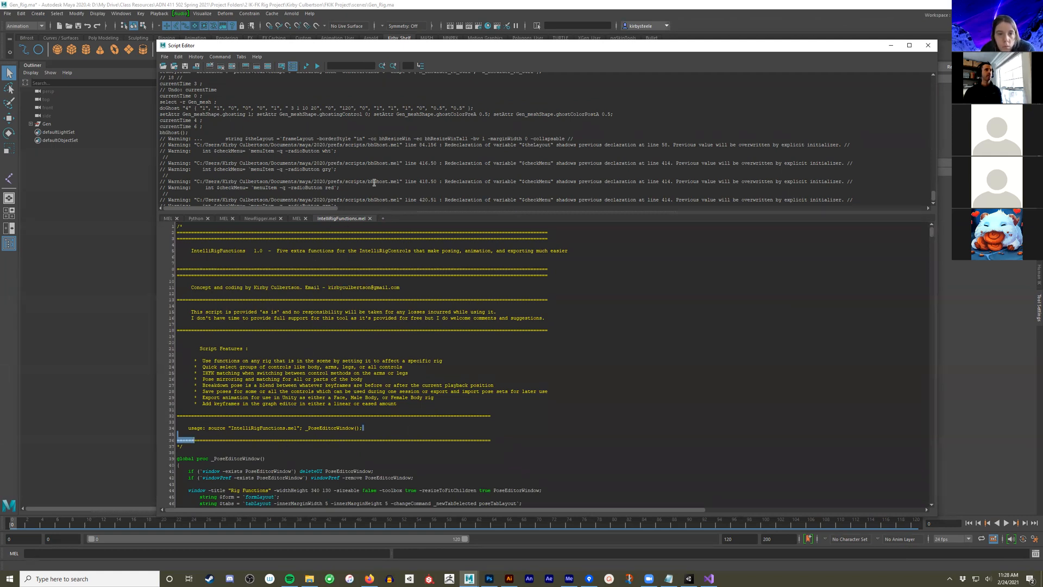
Load bhGhost.mel from Maya's 2020 prefs/scripts folder into the Script Editor
{"action": "left_click", "coordinate": [164, 57]}
{"action": "left_click", "coordinate": [175, 79]}
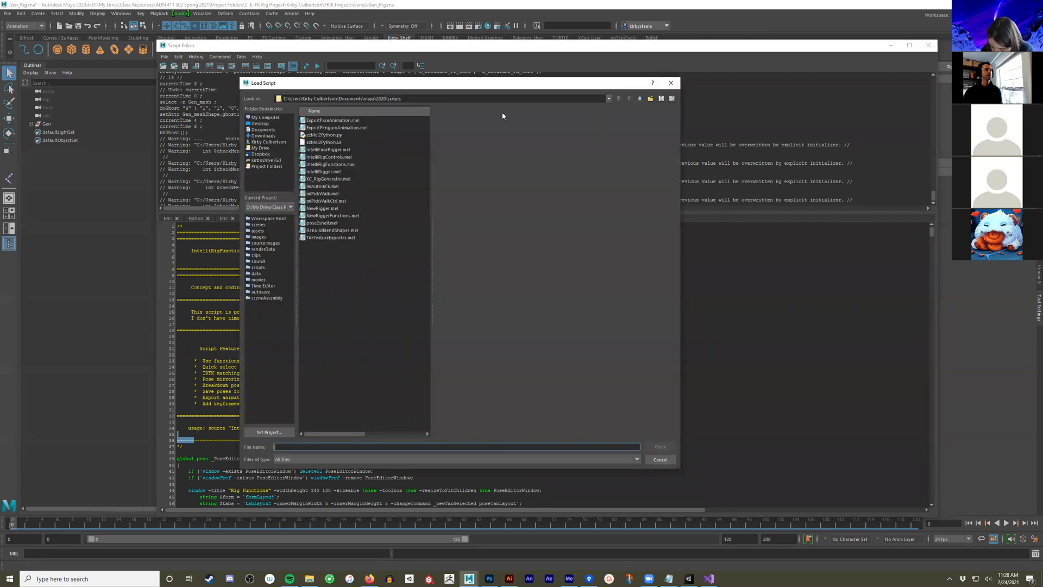
{"action": "left_click", "coordinate": [640, 99]}
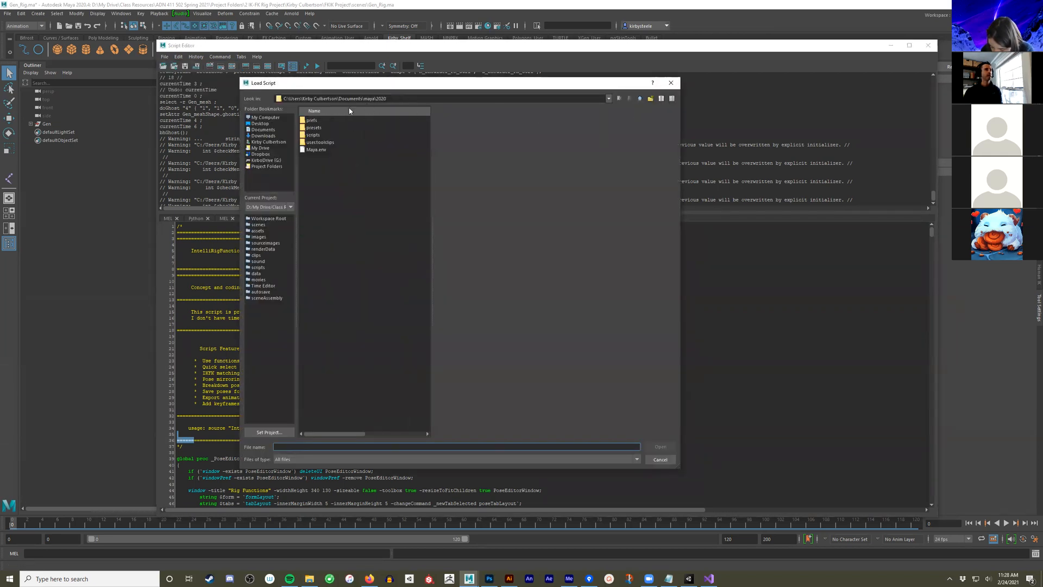
{"action": "double_click", "coordinate": [311, 120]}
{"action": "double_click", "coordinate": [315, 157]}
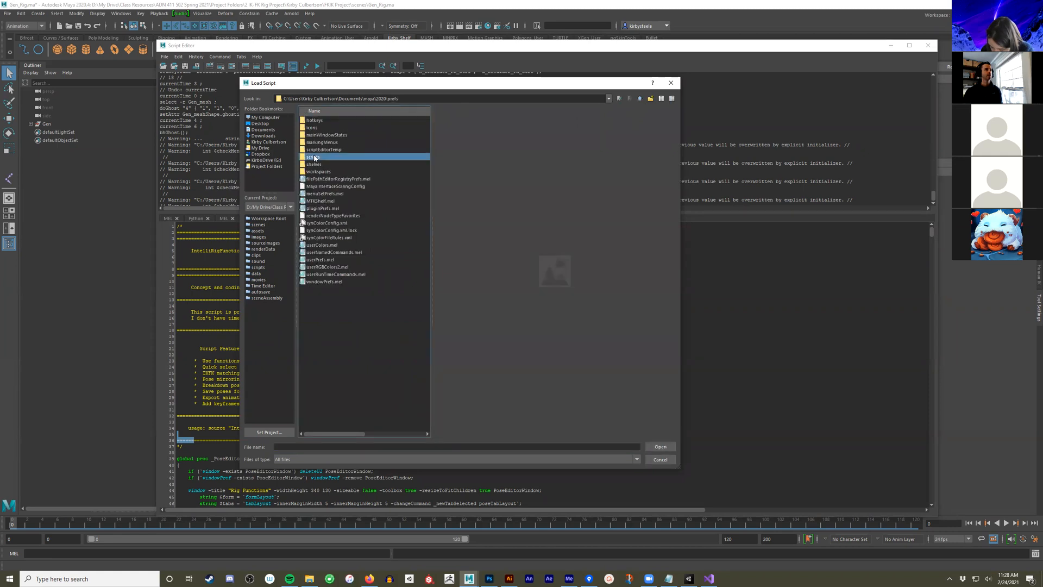
{"action": "left_click", "coordinate": [316, 120]}
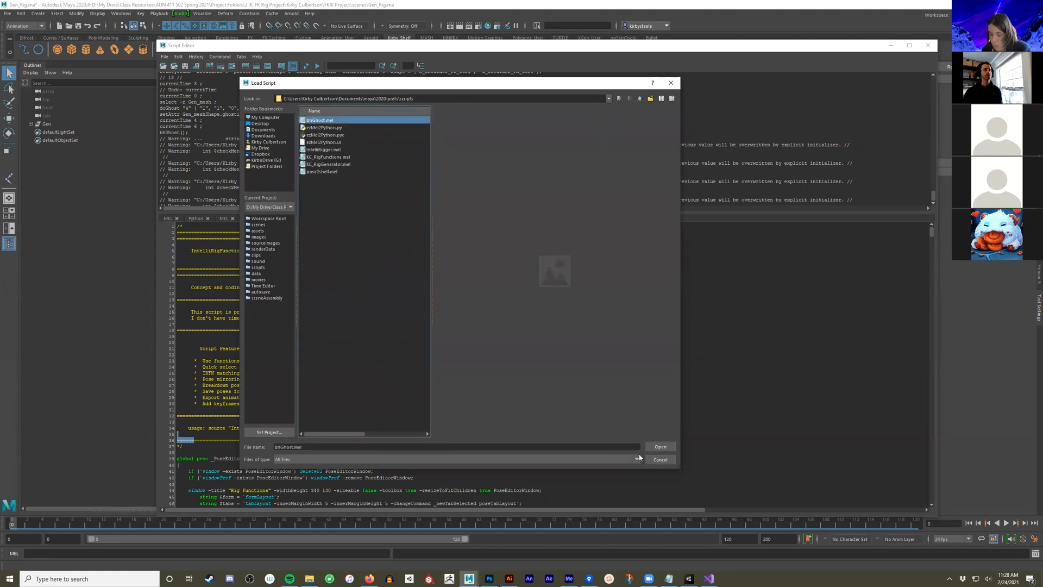
{"action": "left_click", "coordinate": [660, 446]}
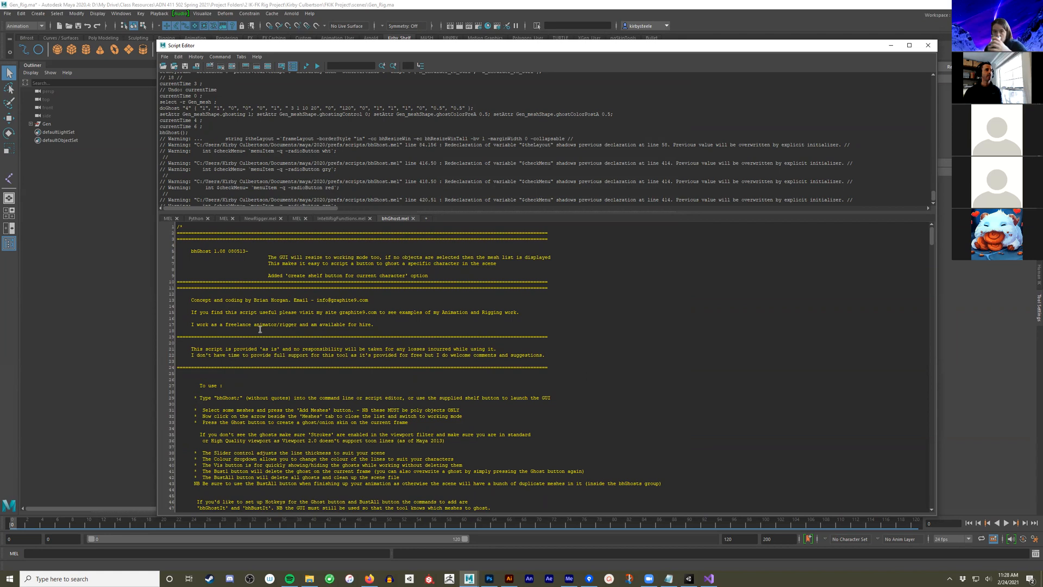
Highlight the bhGhost; launch command in the "To use" notes of the bhGhost.mel script
{"action": "scroll", "coordinate": [380, 373], "scroll_direction": "down", "scroll_amount": 1}
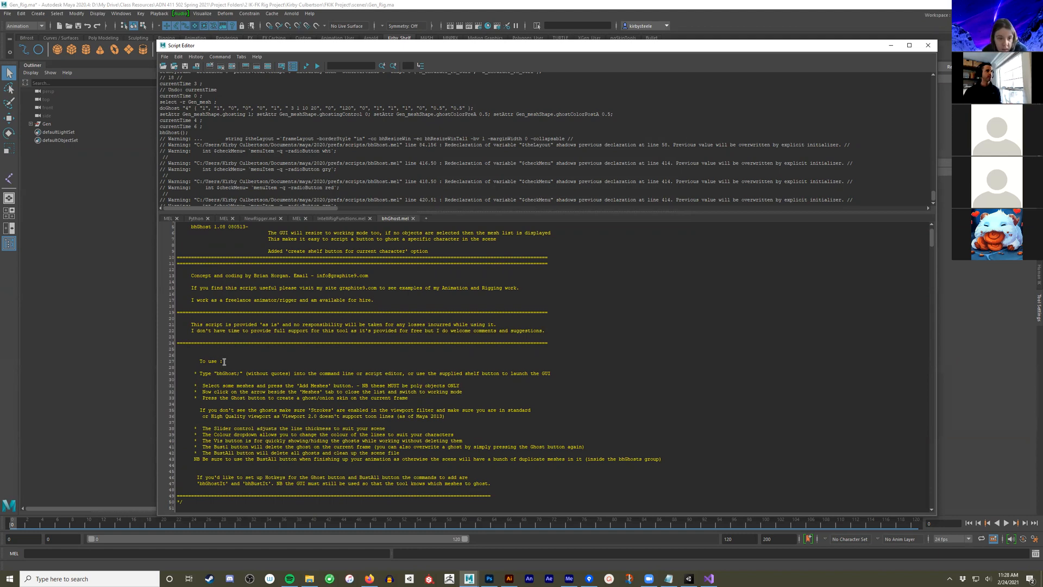
{"action": "left_click_drag", "start_coordinate": [199, 361], "coordinate": [228, 363]}
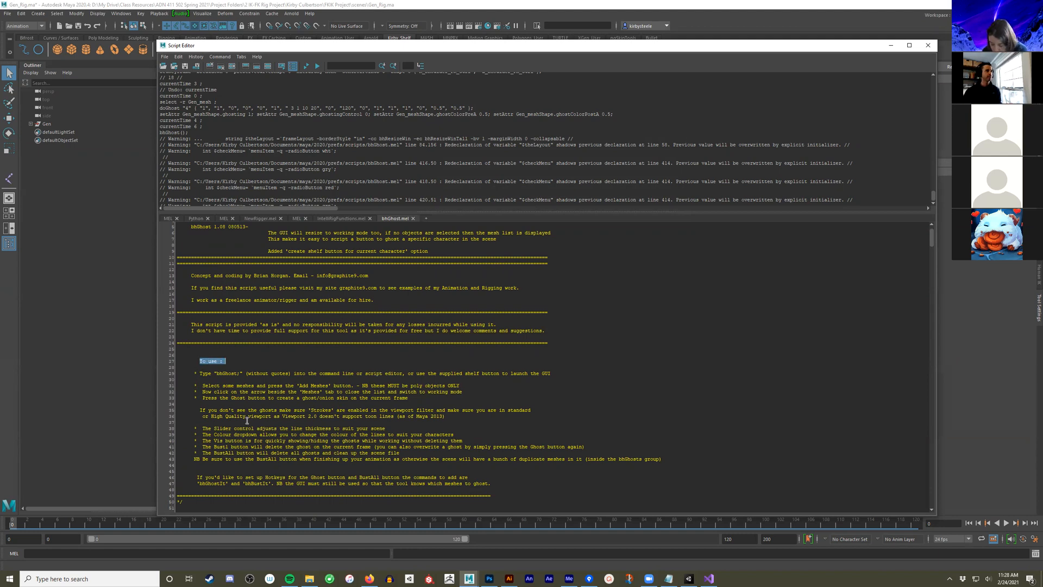
{"action": "double_click", "coordinate": [222, 374]}
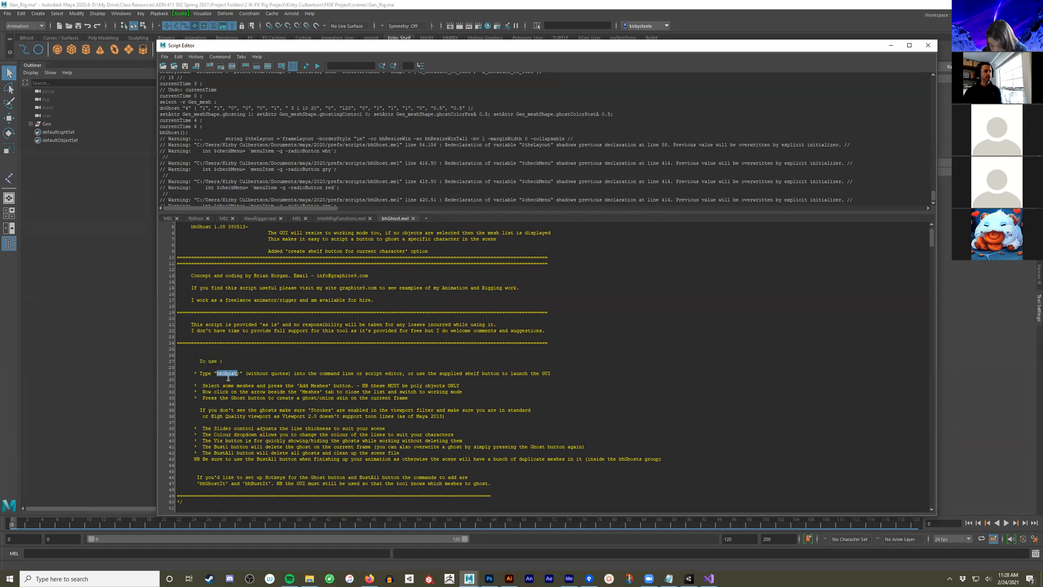
{"action": "left_click_drag", "start_coordinate": [239, 373], "coordinate": [218, 373]}
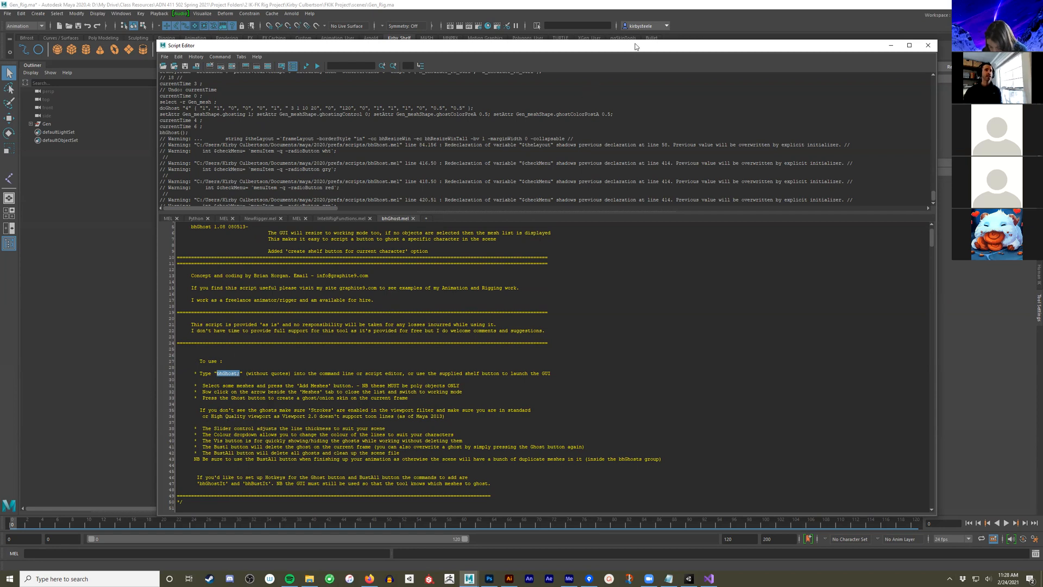
Add the highlighted bhGhost; command to the custom shelf as a button with the icon label Ghost
{"action": "left_click_drag", "start_coordinate": [635, 48], "coordinate": [648, 123]}
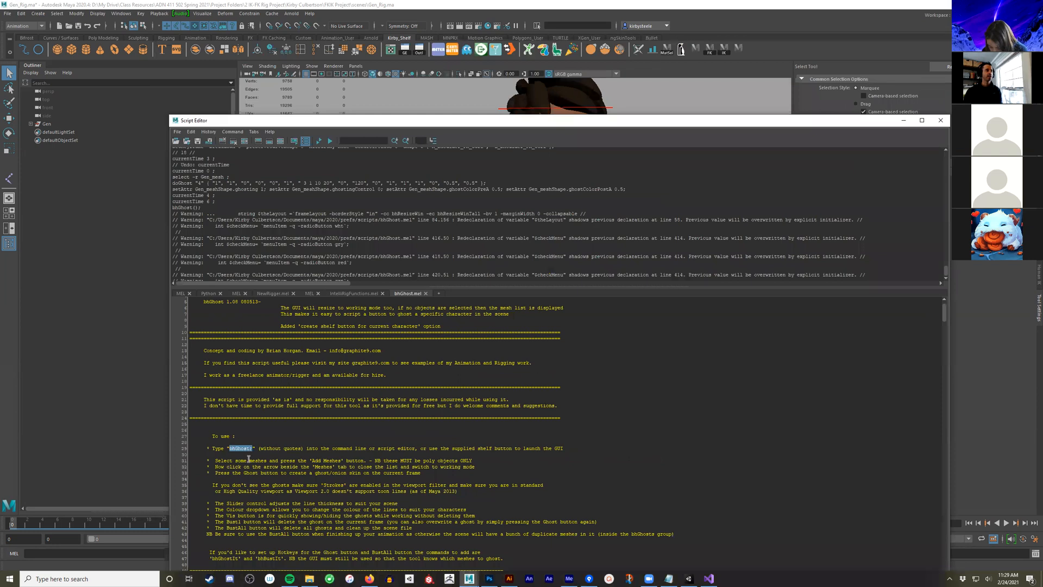
{"action": "middle_click_drag", "start_coordinate": [316, 424], "coordinate": [772, 45]}
{"action": "right_click", "coordinate": [756, 49]}
{"action": "left_click", "coordinate": [768, 64]}
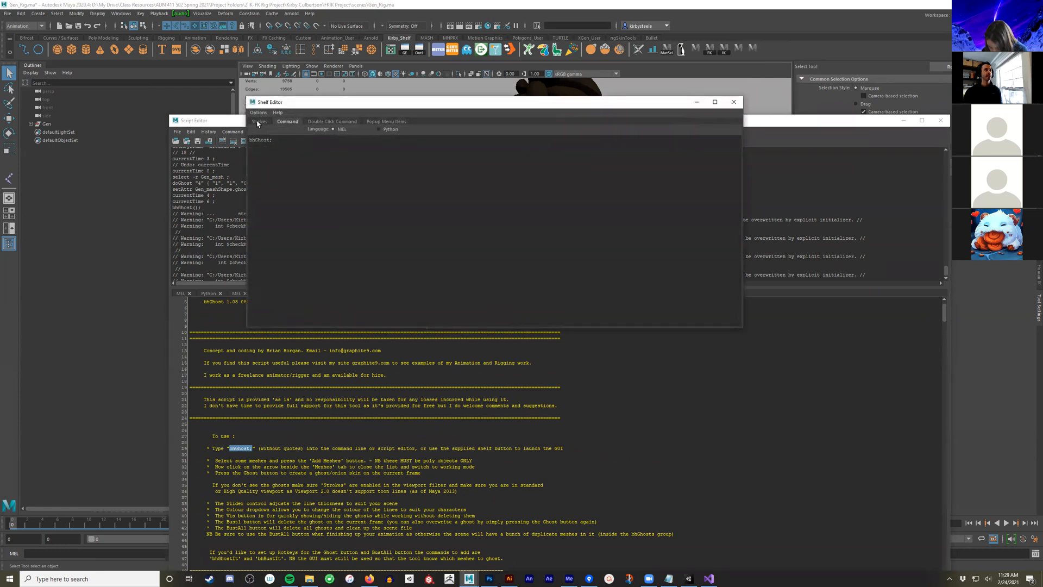
{"action": "left_click", "coordinate": [258, 121]}
{"action": "left_click", "coordinate": [355, 265]}
{"action": "type", "text": "Ghost"}
{"action": "key", "text": "Return"}
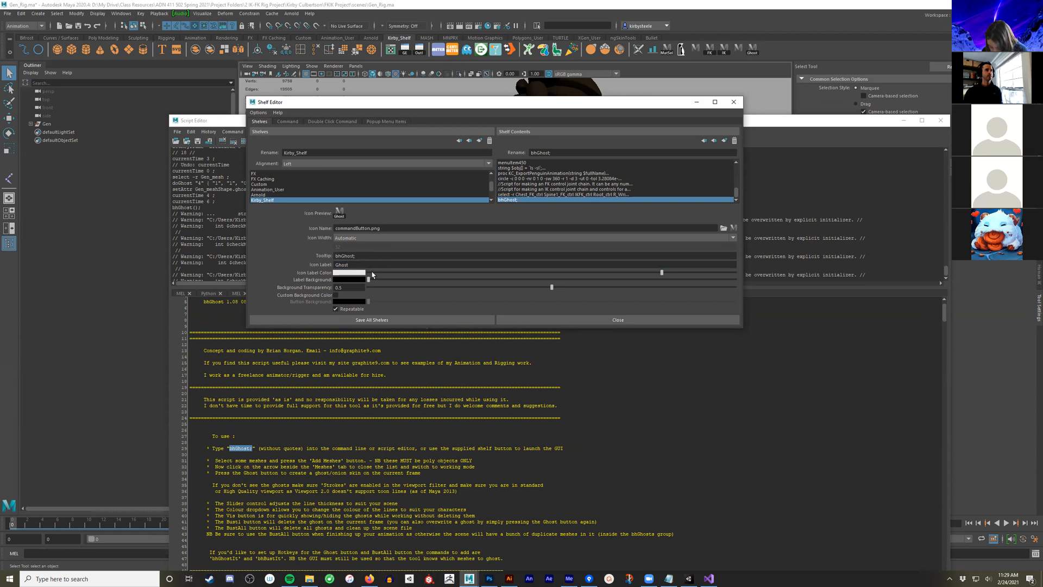
{"action": "left_click", "coordinate": [525, 319]}
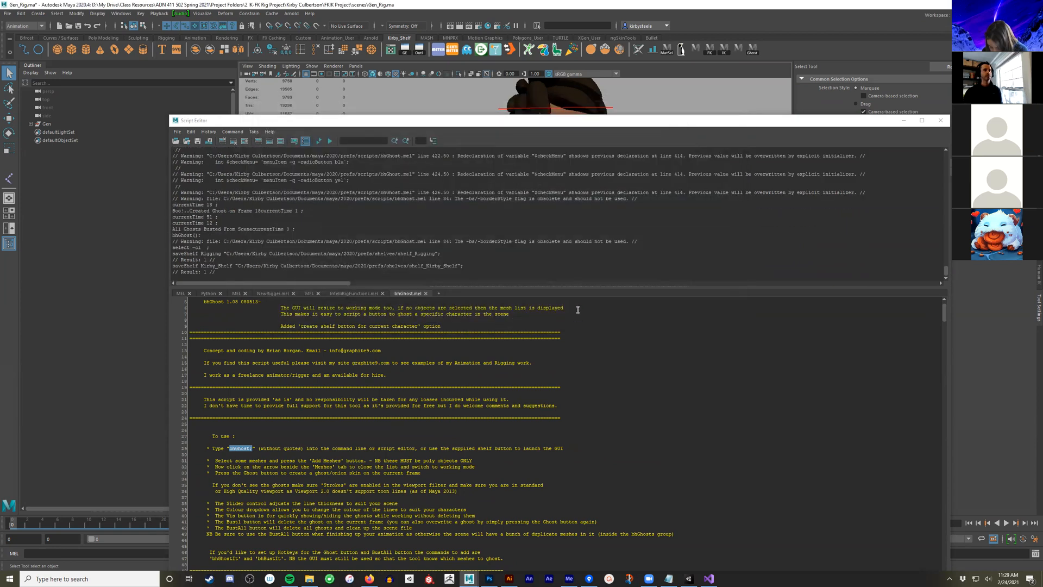
Test the new Ghost shelf button with the Script Editor minimized, and run the rehash command from the MEL command line
{"action": "left_click", "coordinate": [903, 120]}
{"action": "left_click", "coordinate": [752, 48]}
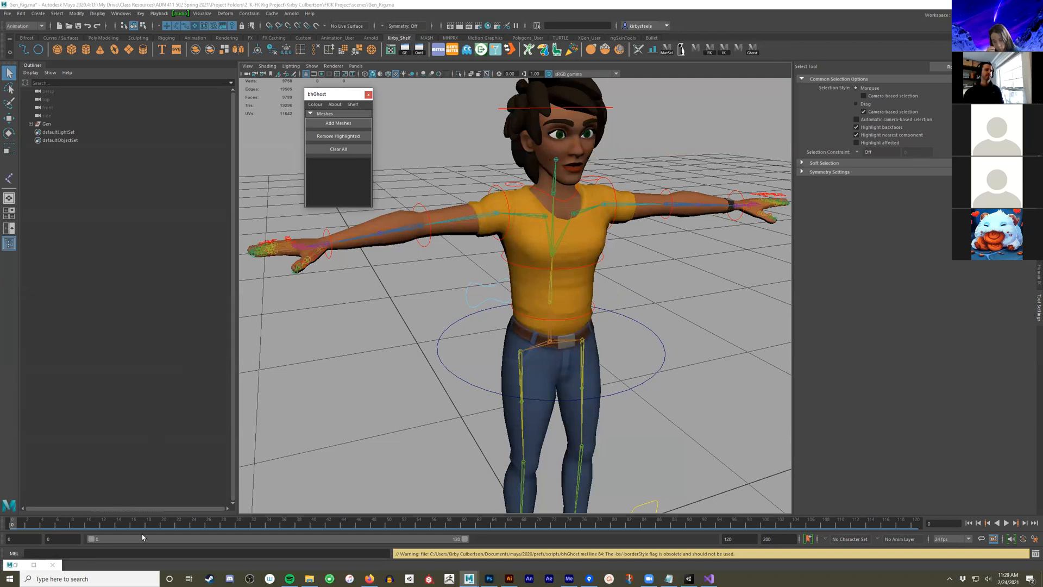
{"action": "left_click", "coordinate": [244, 553]}
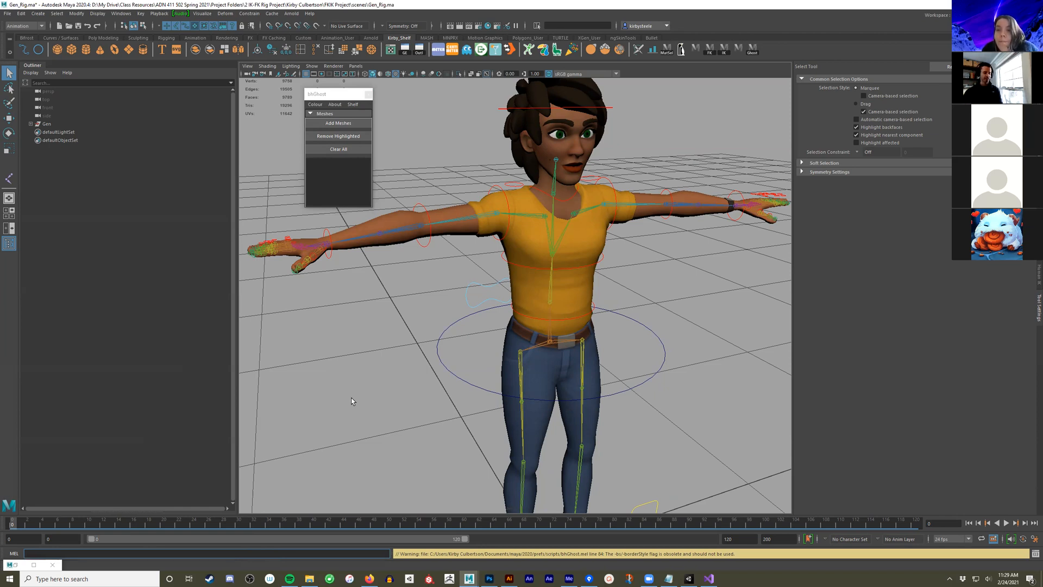
{"action": "type", "text": "reshap"}
{"action": "type", "text": "hash"}
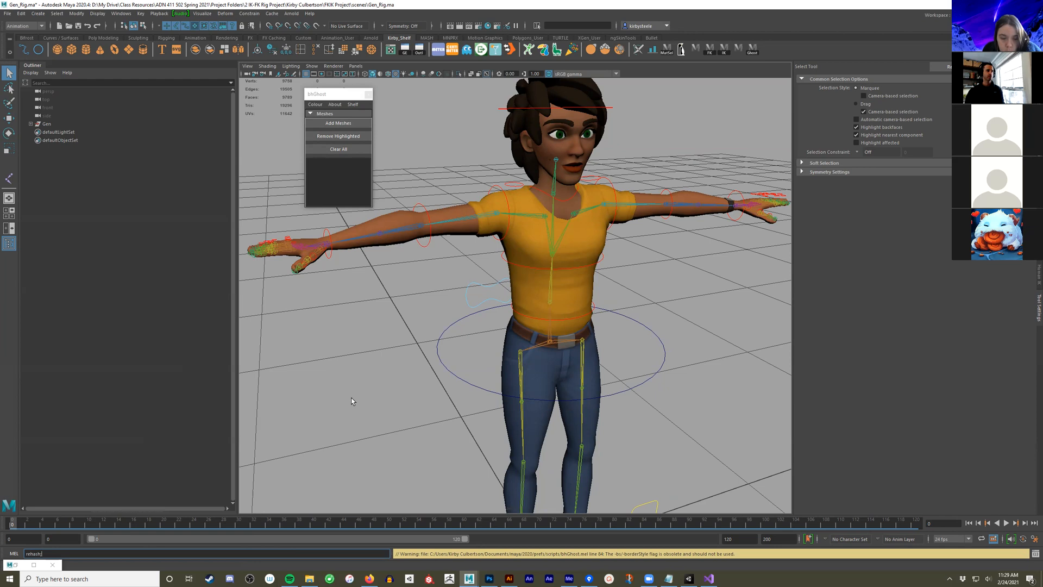
{"action": "key", "text": "Return"}
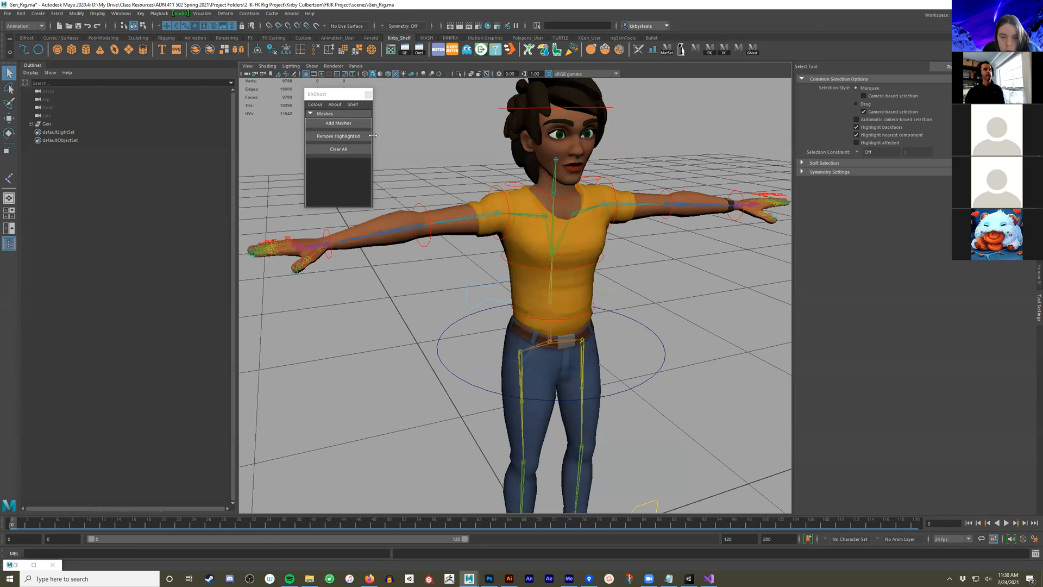
{"action": "left_click", "coordinate": [368, 95]}
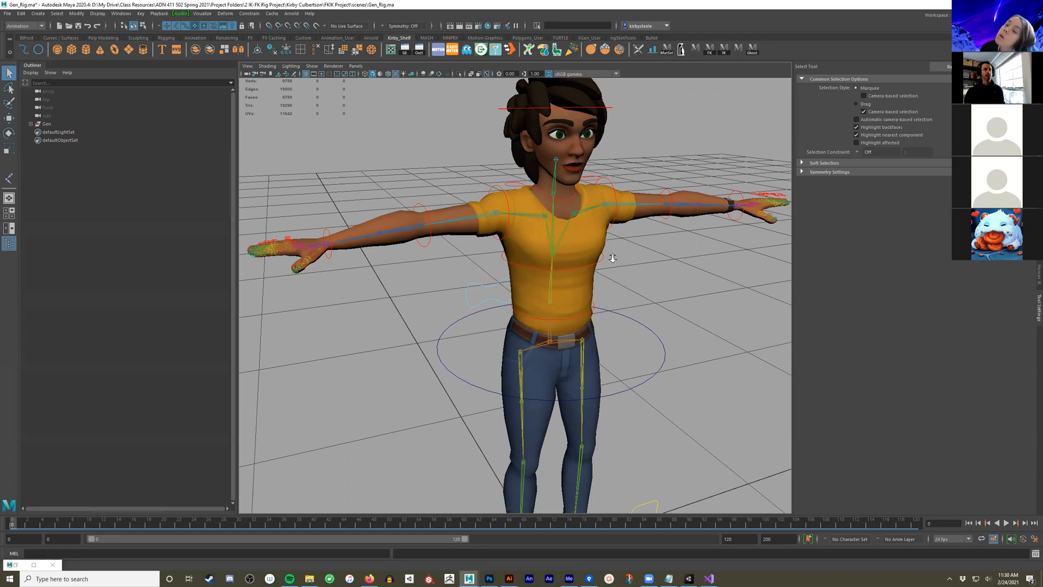
Raise the character's right foot with its IK control so that the knee bends forward
{"action": "scroll", "coordinate": [652, 314], "scroll_direction": "down", "scroll_amount": 2}
{"action": "left_click_drag", "start_coordinate": [652, 314], "coordinate": [654, 286], "text": "alt"}
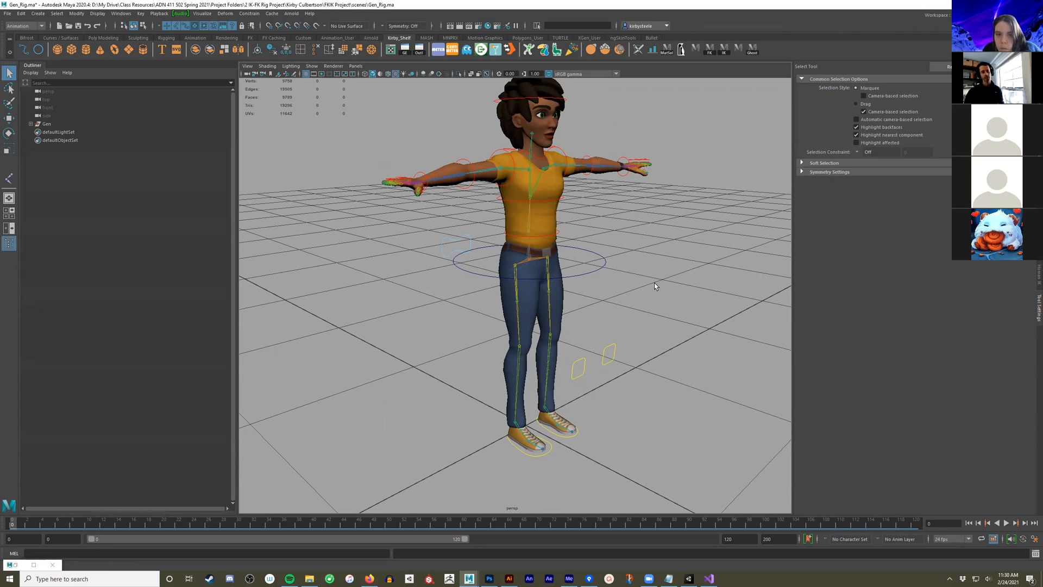
{"action": "left_click_drag", "start_coordinate": [481, 412], "coordinate": [516, 417], "text": "alt"}
{"action": "left_click", "coordinate": [526, 453]}
{"action": "left_click_drag", "start_coordinate": [533, 461], "coordinate": [571, 450], "text": "alt"}
{"action": "key", "text": "w"}
{"action": "left_click_drag", "start_coordinate": [546, 395], "coordinate": [451, 304]}
Switch the raised right leg from IK to FK with the IKFK_ctrl beside the hip
{"action": "key", "text": "e"}
{"action": "left_click", "coordinate": [435, 257]}
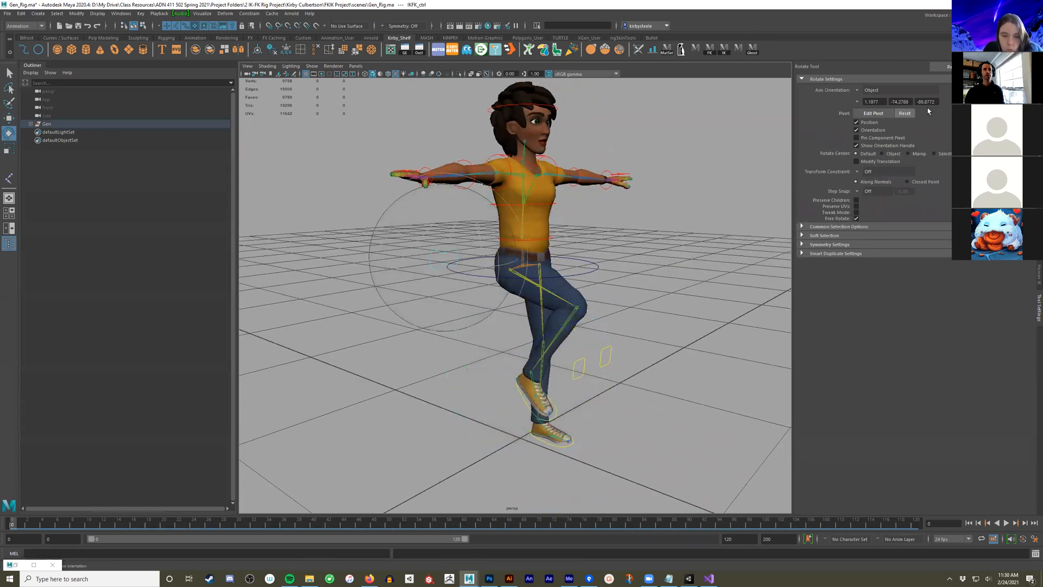
{"action": "key", "text": "ctrl+a"}
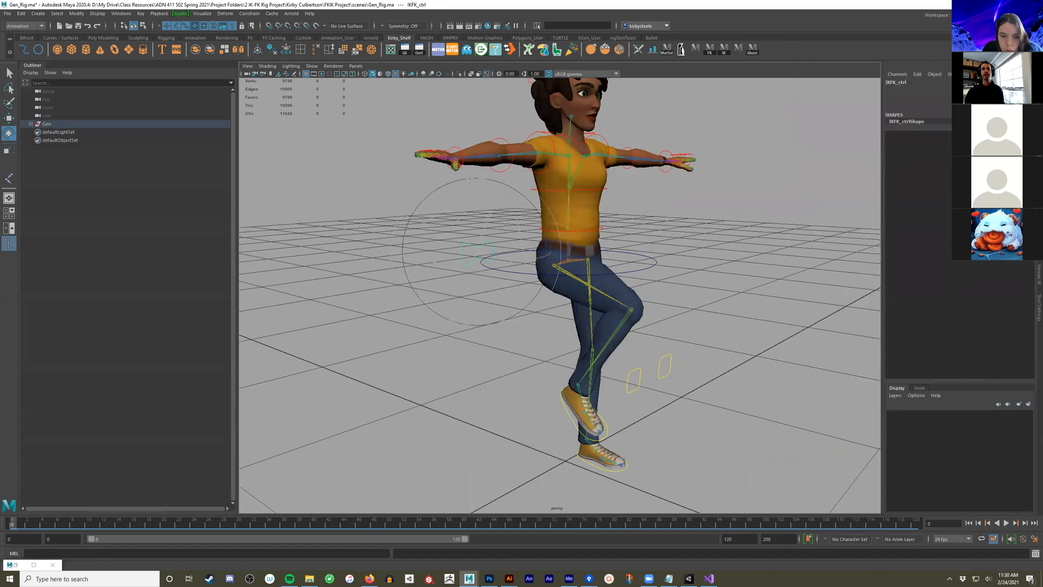
{"action": "key", "text": "Return"}
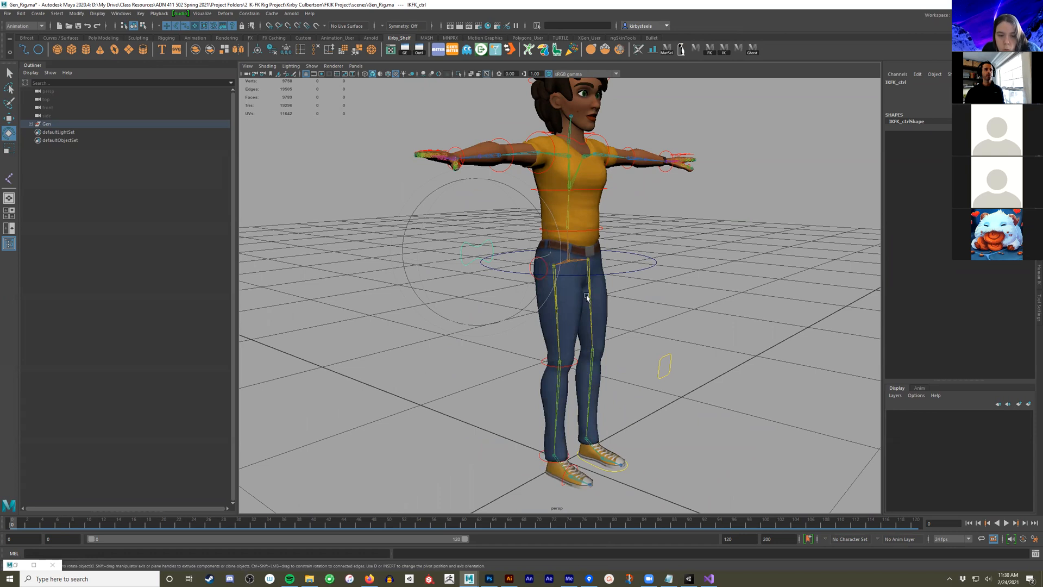
Examine the FK leg from several angles and switch it back to its raised IK pose
{"action": "left_click_drag", "start_coordinate": [530, 341], "coordinate": [636, 300], "text": "alt"}
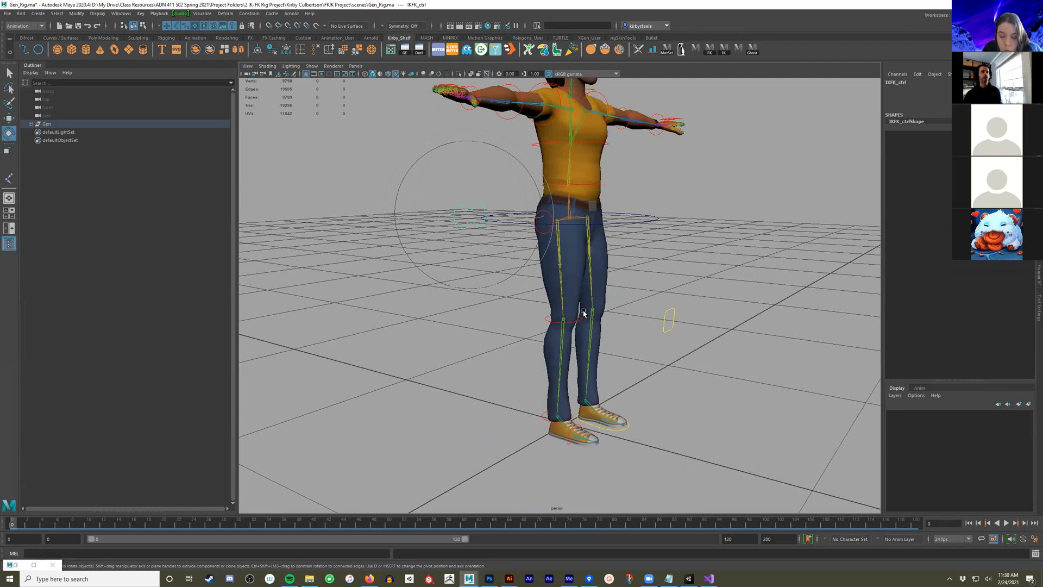
{"action": "middle_click_drag", "start_coordinate": [597, 353], "coordinate": [601, 364], "text": "alt"}
{"action": "left_click_drag", "start_coordinate": [545, 365], "coordinate": [516, 358], "text": "alt"}
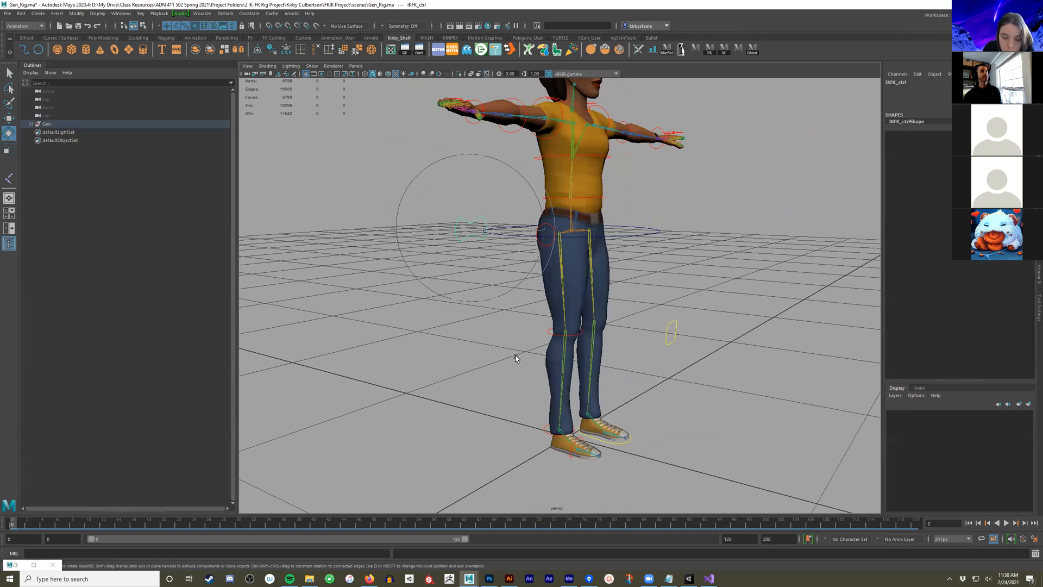
{"action": "left_click_drag", "start_coordinate": [493, 367], "coordinate": [739, 204], "text": "alt"}
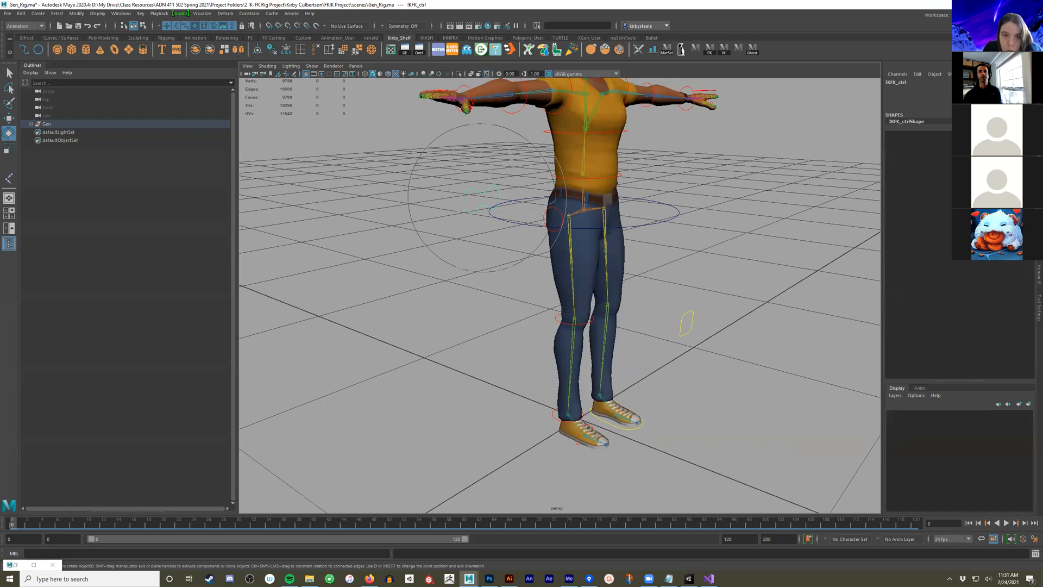
{"action": "middle_click_drag", "start_coordinate": [647, 326], "coordinate": [726, 298]}
{"action": "left_click_drag", "start_coordinate": [625, 337], "coordinate": [725, 292], "text": "alt"}
{"action": "left_click_drag", "start_coordinate": [661, 284], "coordinate": [639, 290], "text": "alt"}
Select Gen_mesh and create a bhGhost ghost of it in the raised-leg pose
{"action": "left_click", "coordinate": [593, 201]}
{"action": "left_click", "coordinate": [585, 193]}
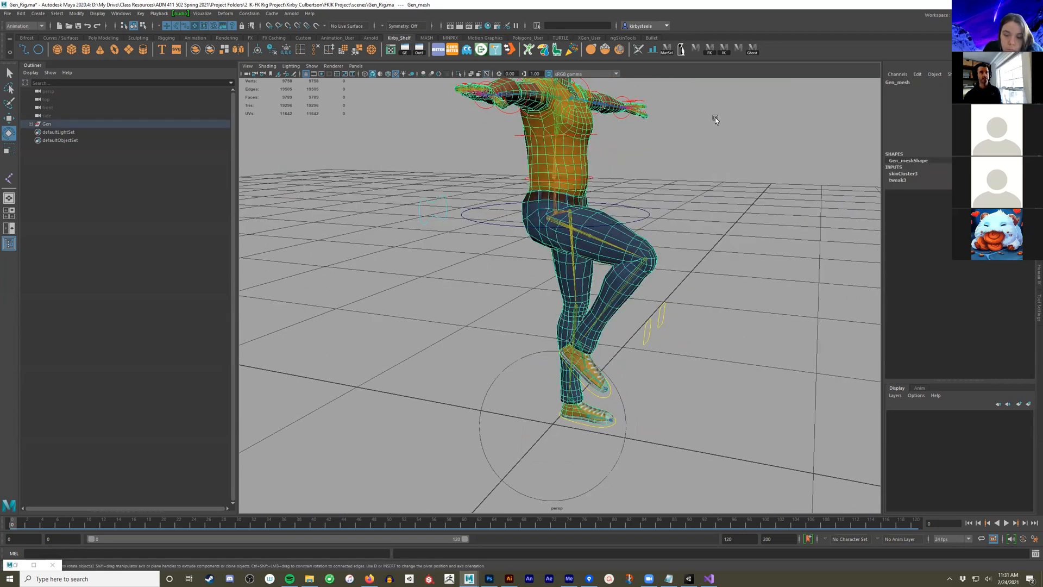
{"action": "left_click", "coordinate": [755, 50]}
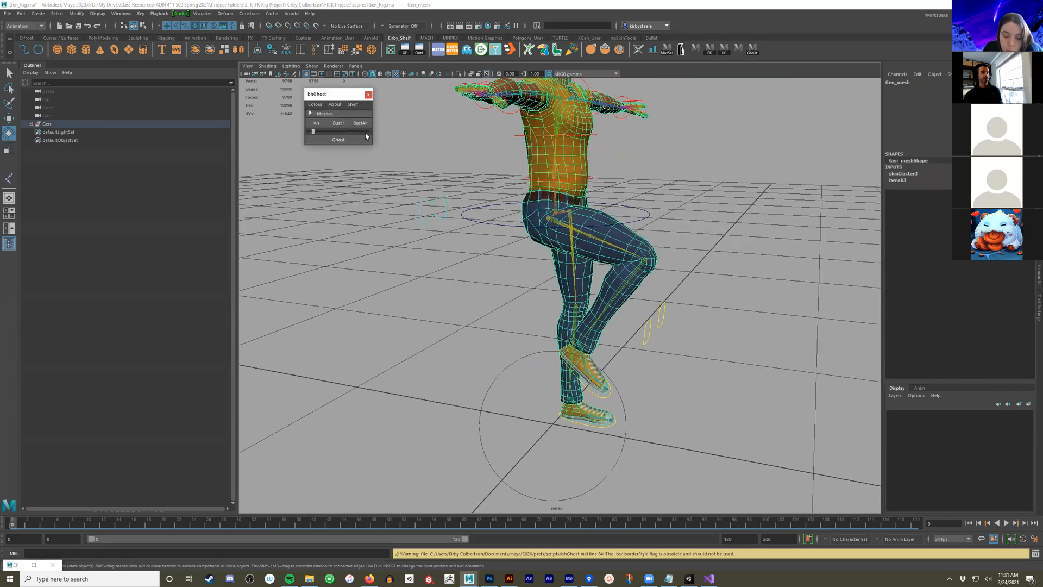
{"action": "left_click", "coordinate": [340, 140]}
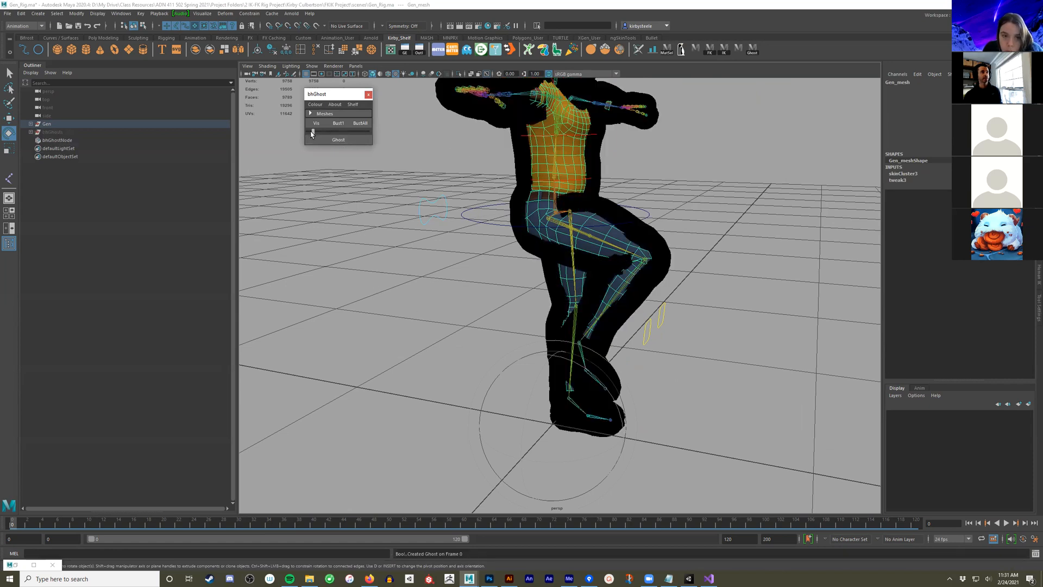
Reduce the ghost's outline thickness to its minimum and switch the right leg to FK with IKFK_ctrl
{"action": "left_click_drag", "start_coordinate": [313, 132], "coordinate": [278, 135]}
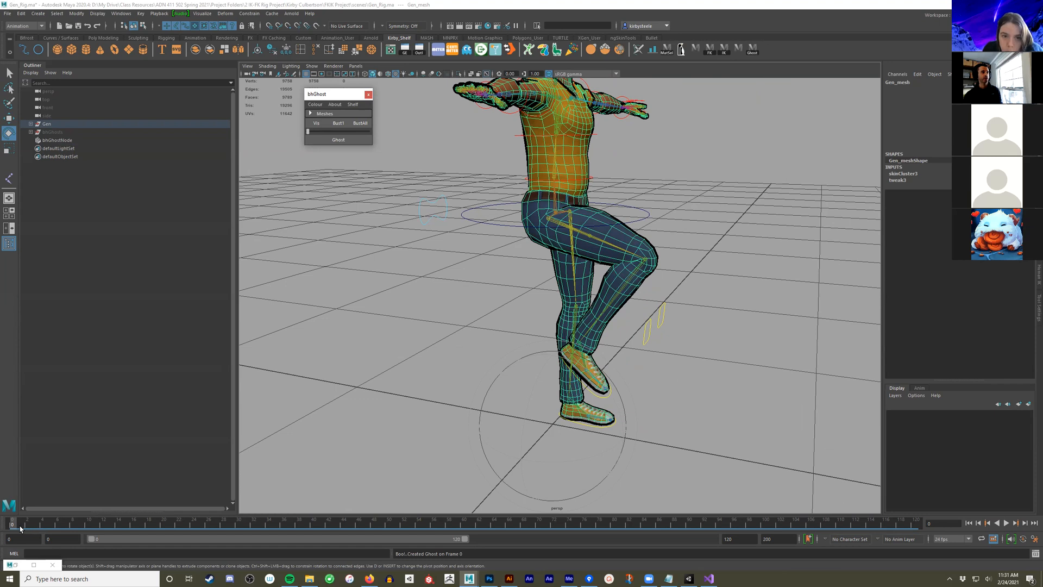
{"action": "left_click", "coordinate": [428, 206]}
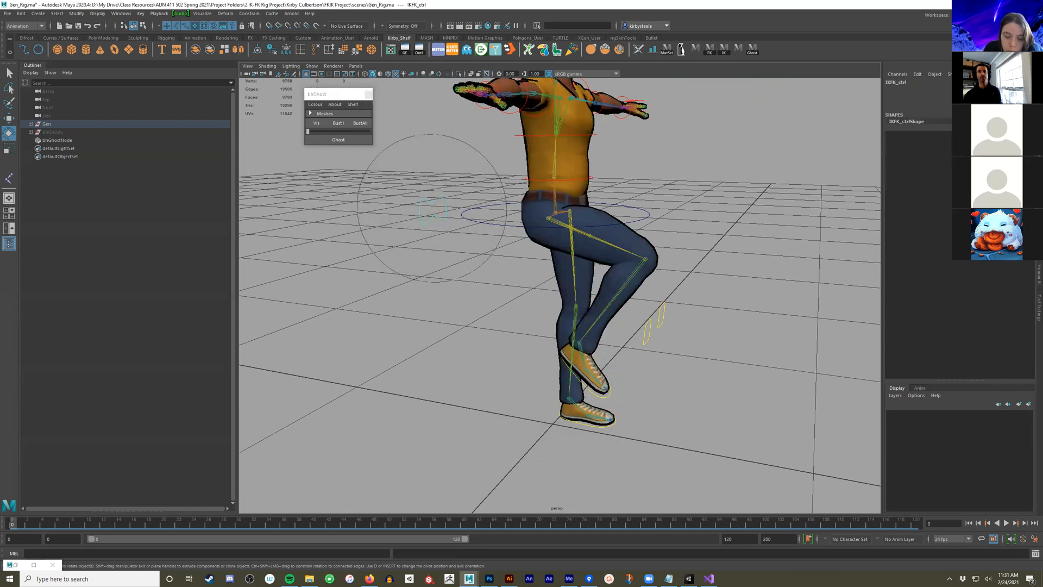
{"action": "key", "text": "Return"}
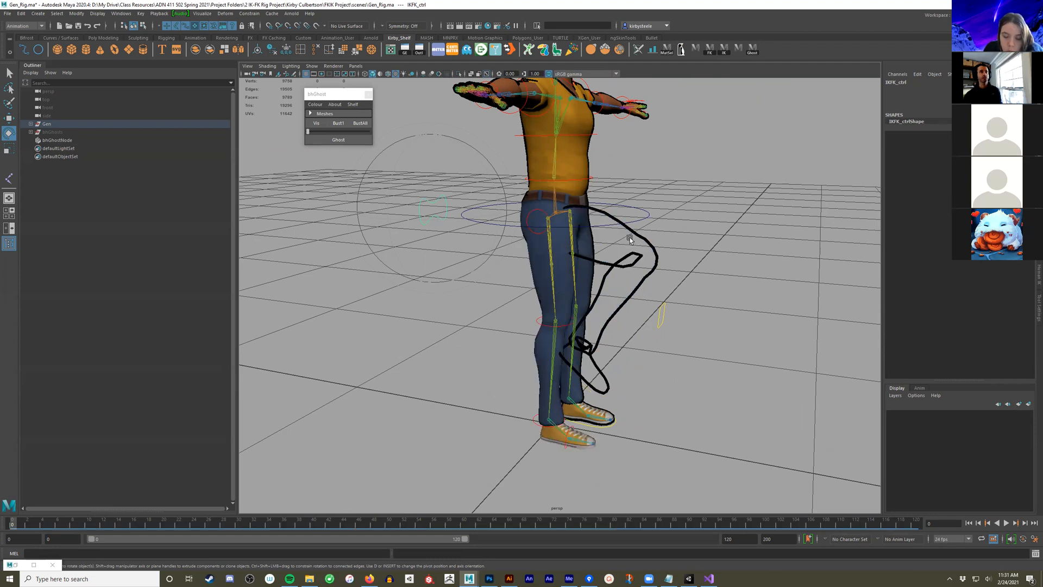
Rotate the right hip and knee FK controls so that the leg matches the raised-leg ghost outline
{"action": "left_click_drag", "start_coordinate": [586, 351], "coordinate": [538, 258], "text": "alt"}
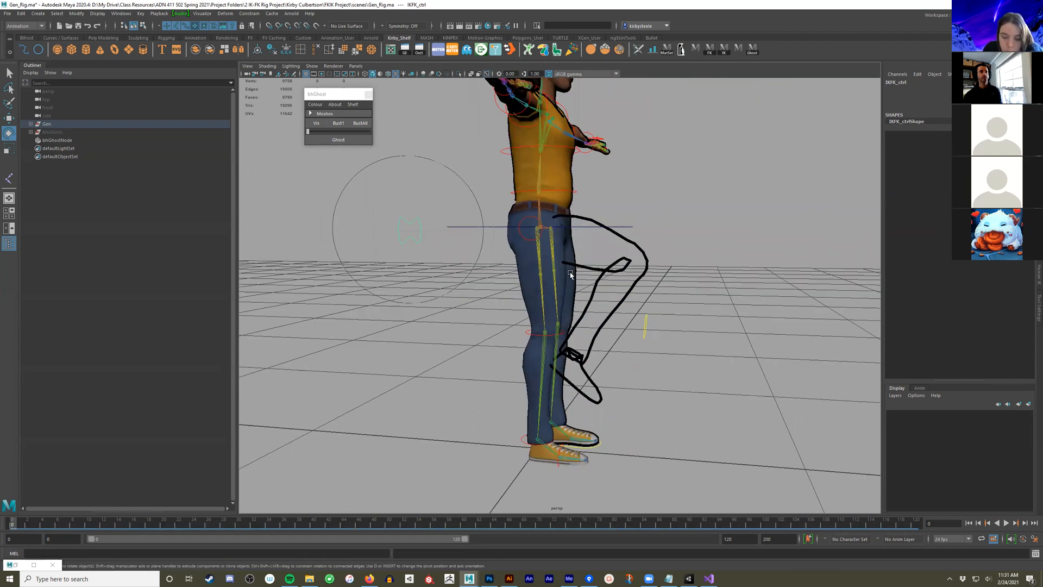
{"action": "left_click", "coordinate": [538, 242]}
{"action": "left_click_drag", "start_coordinate": [619, 257], "coordinate": [578, 265]}
{"action": "key", "text": "ctrl+z"}
{"action": "left_click_drag", "start_coordinate": [646, 243], "coordinate": [615, 351], "text": "alt"}
{"action": "left_click", "coordinate": [657, 254]}
{"action": "left_click_drag", "start_coordinate": [656, 289], "coordinate": [714, 287], "text": "alt"}
{"action": "left_click_drag", "start_coordinate": [624, 320], "coordinate": [601, 338], "text": "alt"}
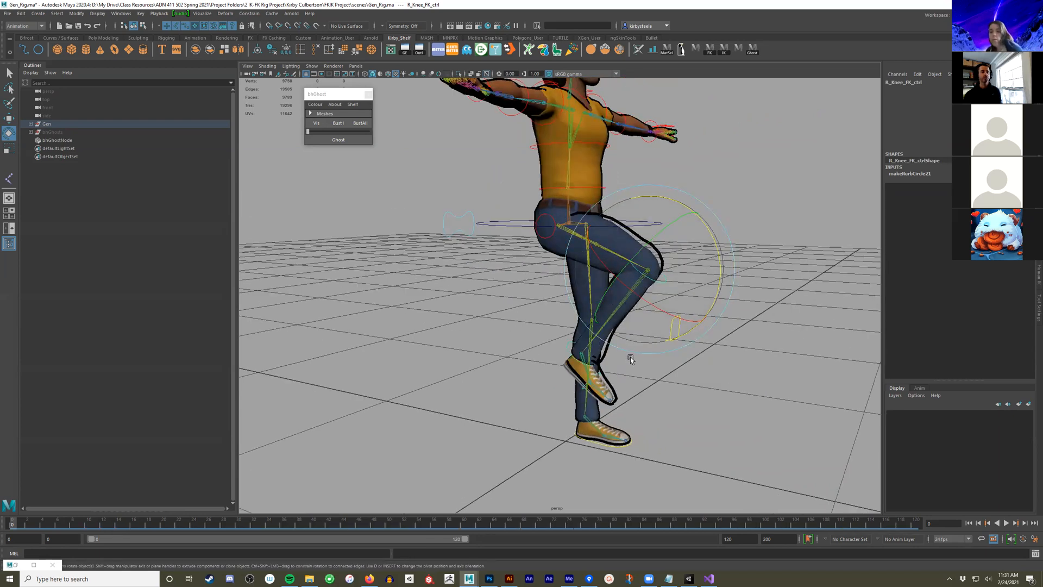
Undo the FK rotations of the right hip and knee
{"action": "key", "text": "ctrl+z"}
{"action": "key", "text": "ctrl+z"}
{"action": "key", "text": "ctrl+z"}
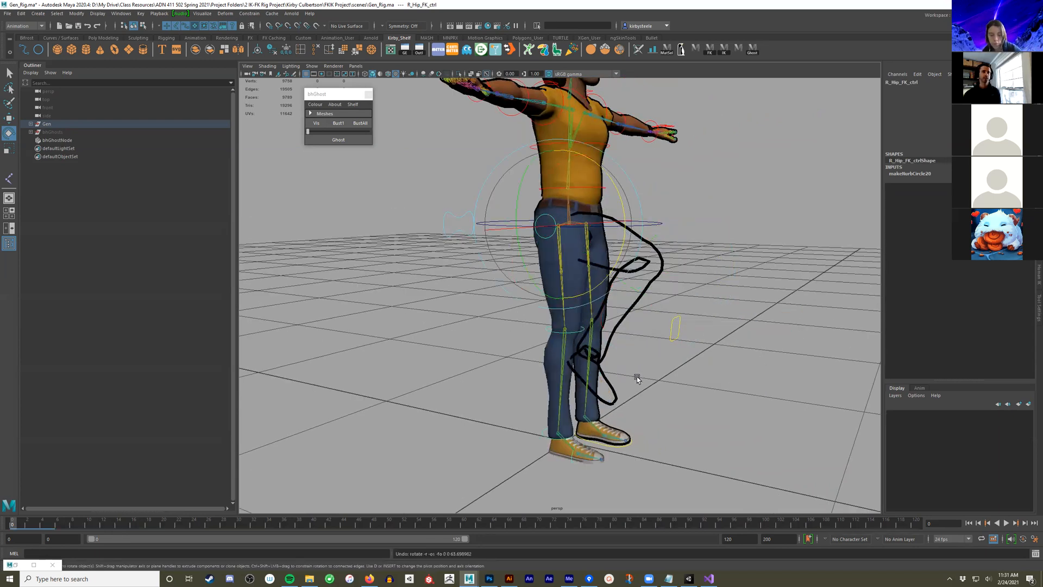
Delete all bhGhost ghosts from the scene
{"action": "left_click_drag", "start_coordinate": [666, 358], "coordinate": [611, 337], "text": "alt"}
{"action": "left_click", "coordinate": [360, 123]}
{"action": "left_click_drag", "start_coordinate": [764, 337], "coordinate": [717, 338], "text": "alt"}
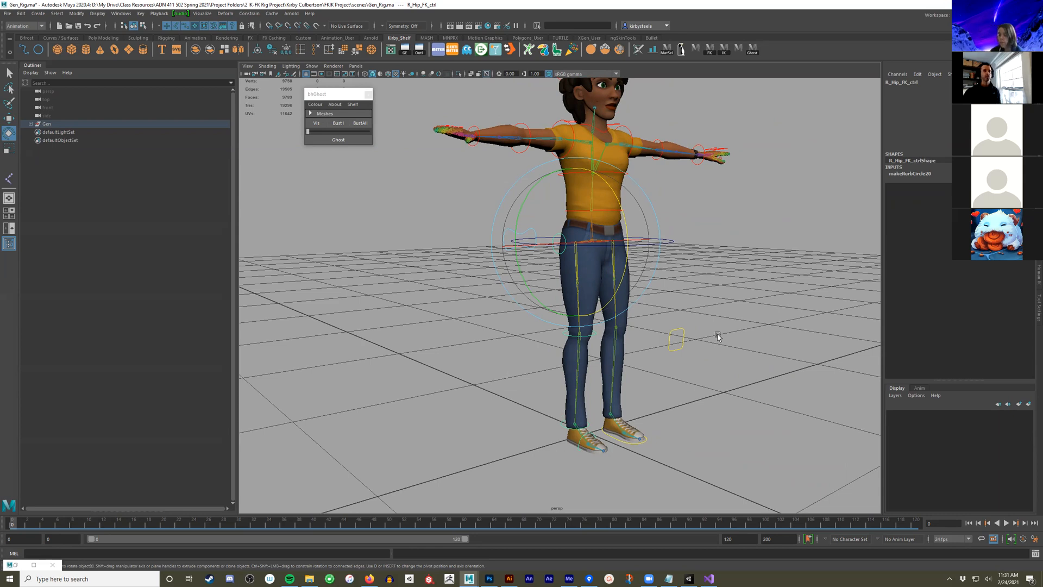
Switch the right leg back to IK with IKFK_ctrl and return its raised foot control to the standing pose
{"action": "left_click_drag", "start_coordinate": [356, 352], "coordinate": [488, 239], "text": "alt"}
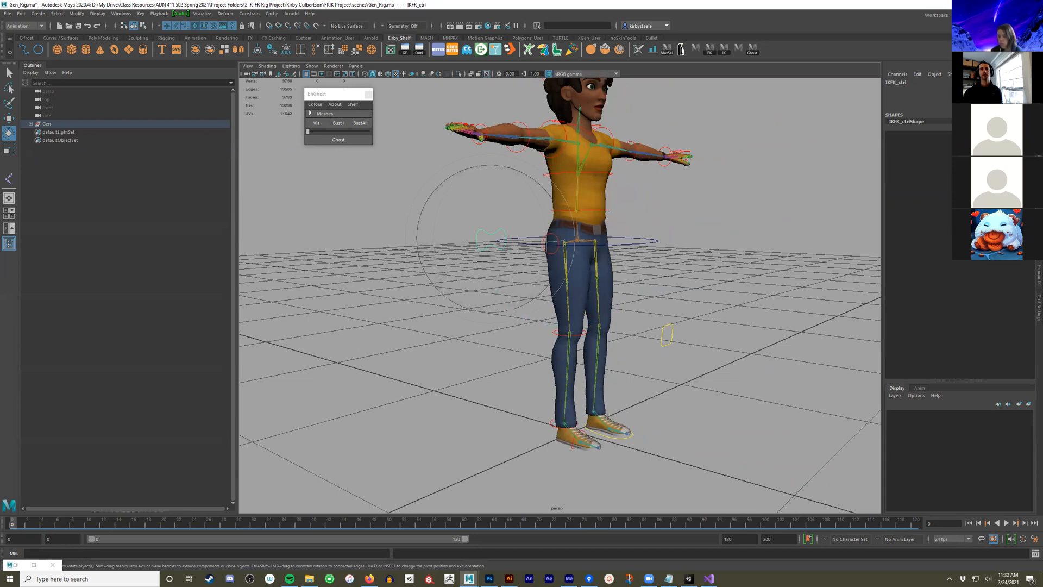
{"action": "middle_click_drag", "start_coordinate": [668, 295], "coordinate": [736, 291]}
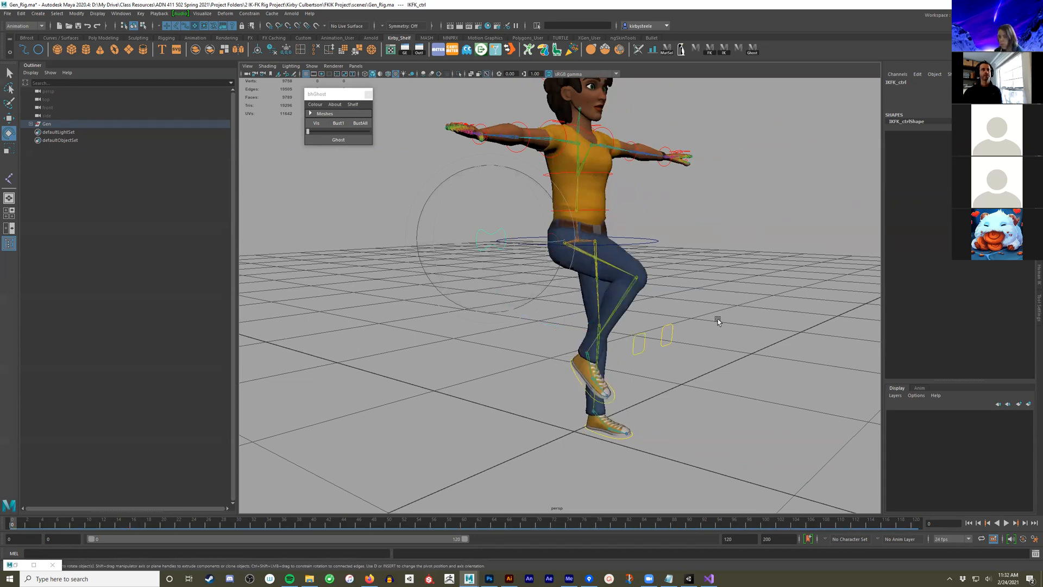
{"action": "left_click_drag", "start_coordinate": [603, 410], "coordinate": [636, 409], "text": "alt"}
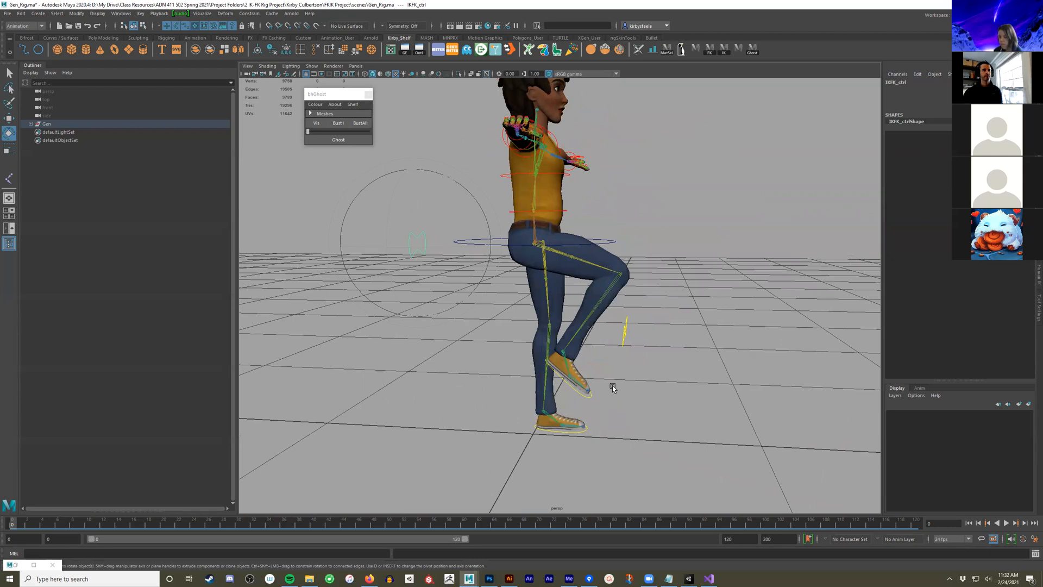
{"action": "left_click", "coordinate": [586, 397]}
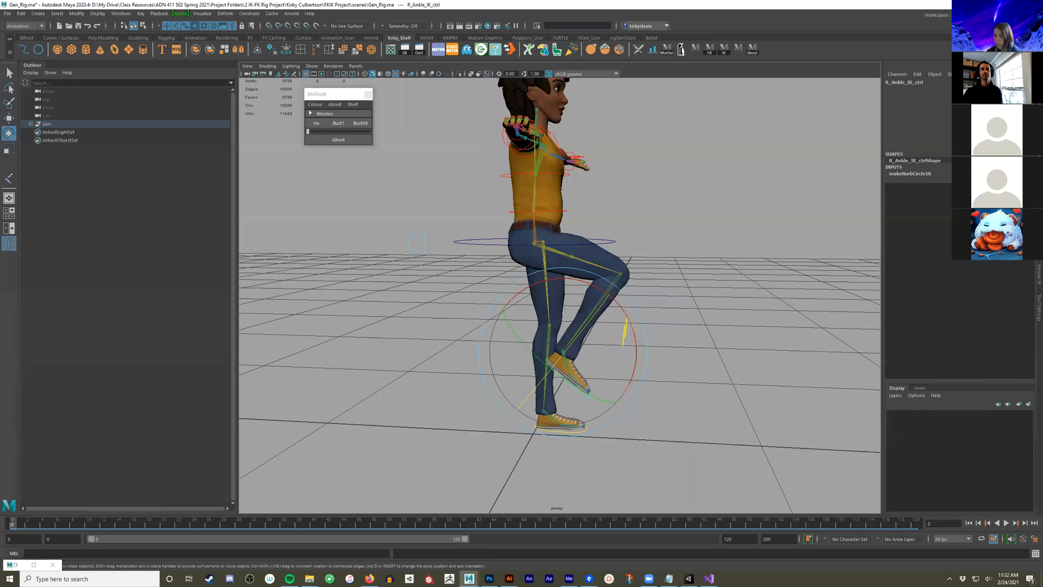
{"action": "key", "text": "ctrl+z"}
{"action": "key", "text": "ctrl+z"}
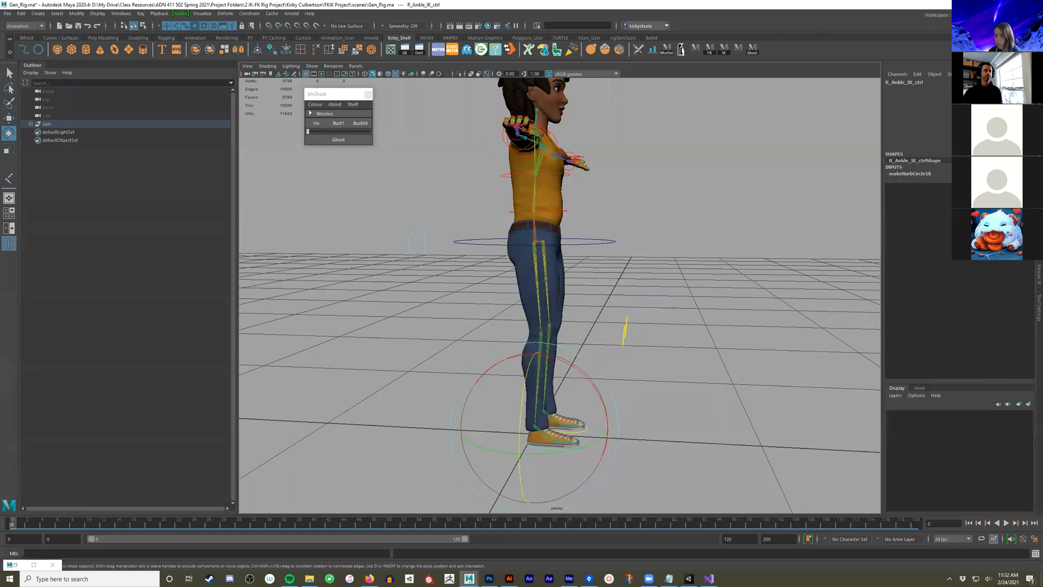
Move the bhGhost window farther away from the character
{"action": "left_click_drag", "start_coordinate": [773, 256], "coordinate": [685, 263], "text": "alt"}
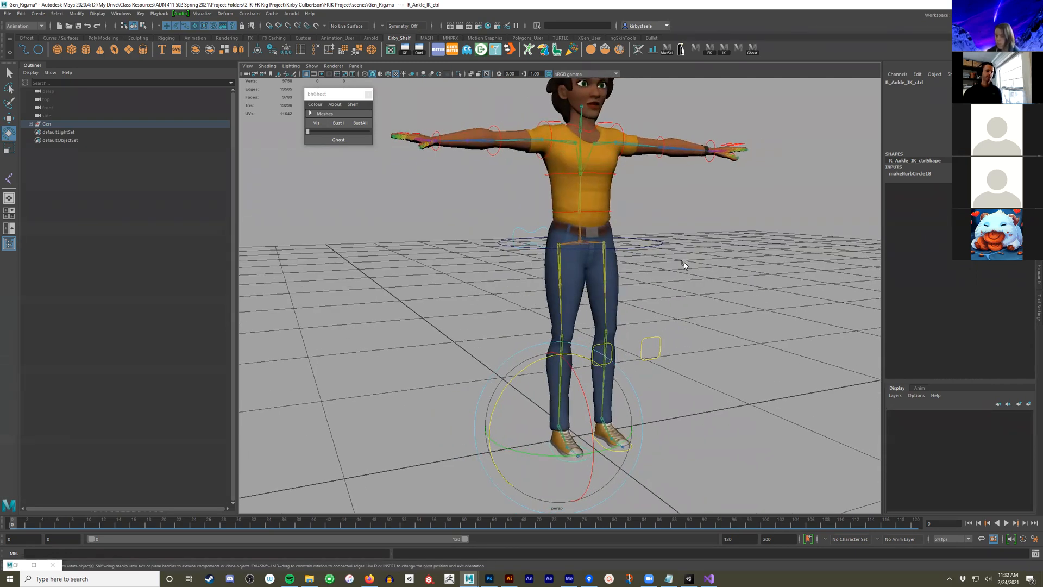
{"action": "left_click_drag", "start_coordinate": [426, 326], "coordinate": [407, 226], "text": "alt"}
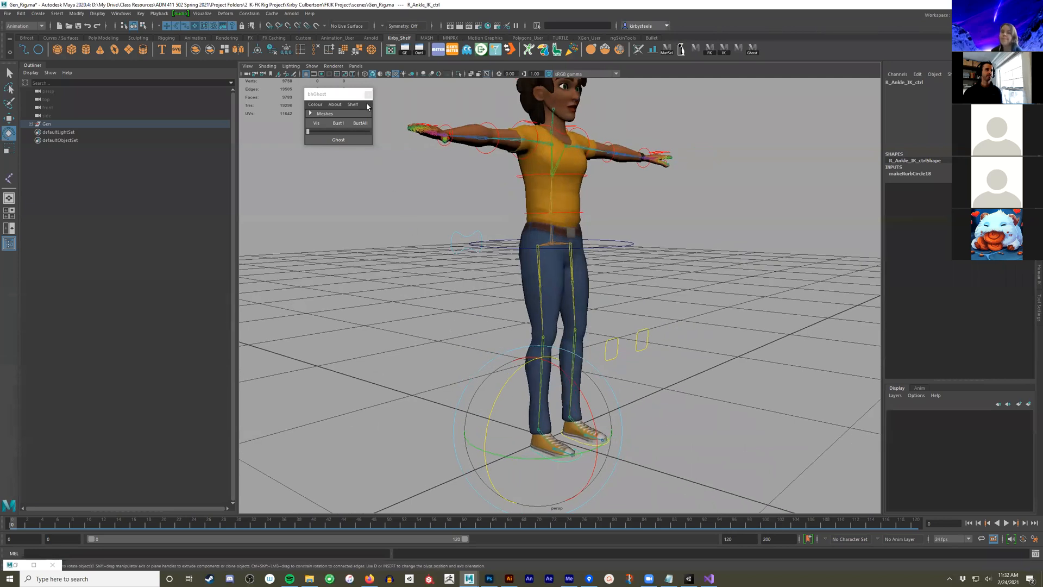
{"action": "left_click_drag", "start_coordinate": [336, 96], "coordinate": [284, 91]}
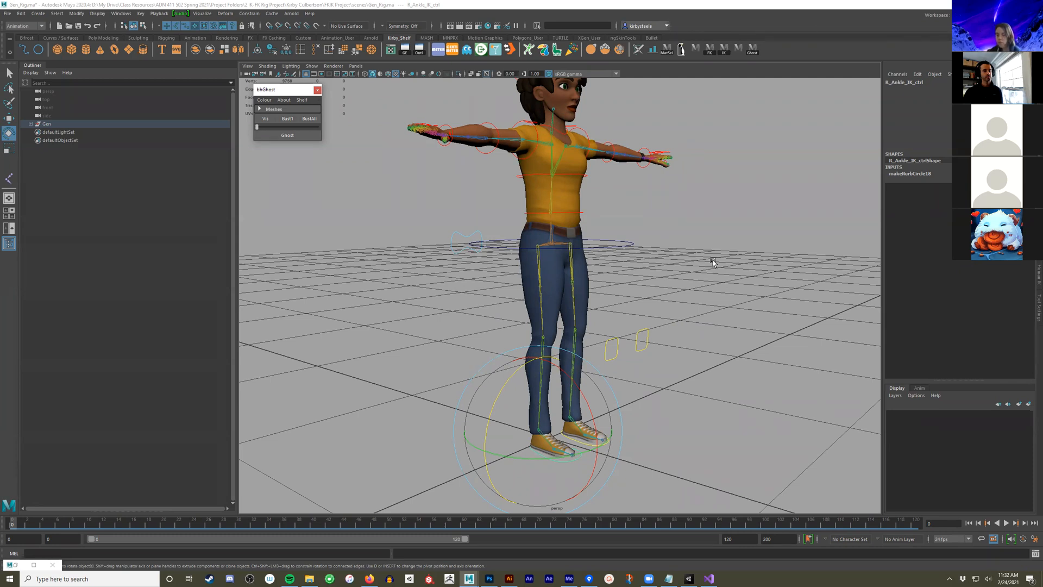
Create a polygon cube at the character's feet and scale it down uniformly to the size of a seat
{"action": "scroll", "coordinate": [605, 331], "scroll_direction": "down", "scroll_amount": 4}
{"action": "left_click_drag", "start_coordinate": [605, 330], "coordinate": [636, 337], "text": "alt"}
{"action": "left_click", "coordinate": [447, 331]}
{"action": "left_click_drag", "start_coordinate": [447, 331], "coordinate": [511, 310], "text": "alt"}
{"action": "left_click", "coordinate": [72, 50]}
{"action": "key", "text": "w"}
{"action": "left_click_drag", "start_coordinate": [642, 382], "coordinate": [624, 359], "text": "alt"}
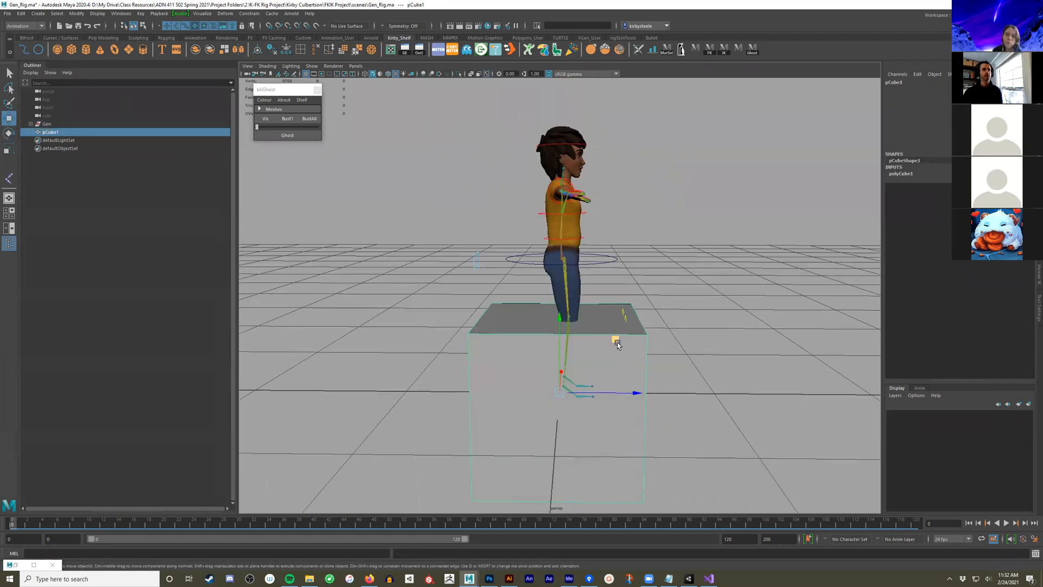
{"action": "key", "text": "r"}
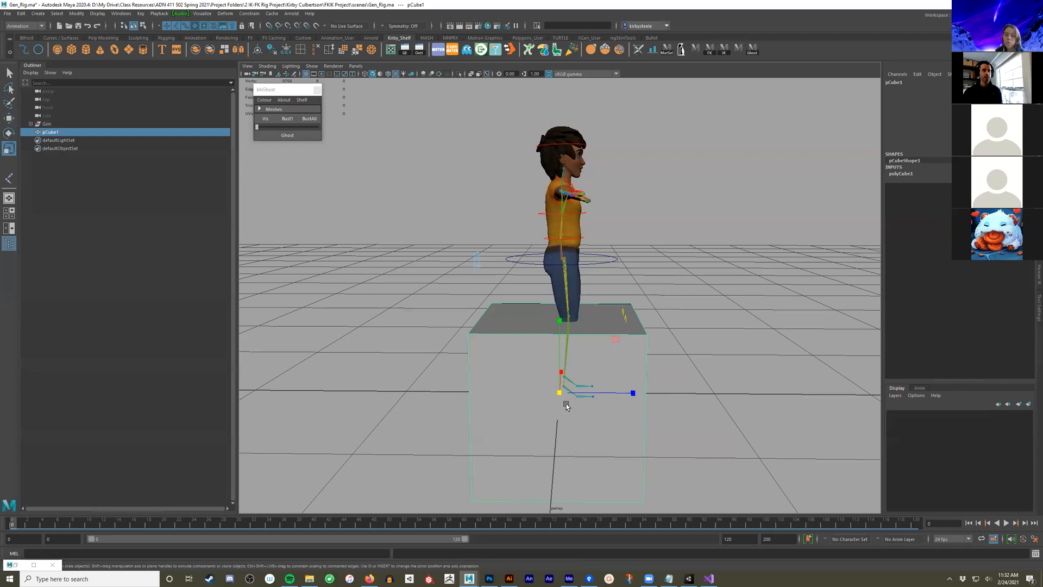
{"action": "left_click_drag", "start_coordinate": [561, 392], "coordinate": [474, 410]}
Snap the cube's pivot to its base and move the cube up so that it stands on the grid
{"action": "key", "text": "w"}
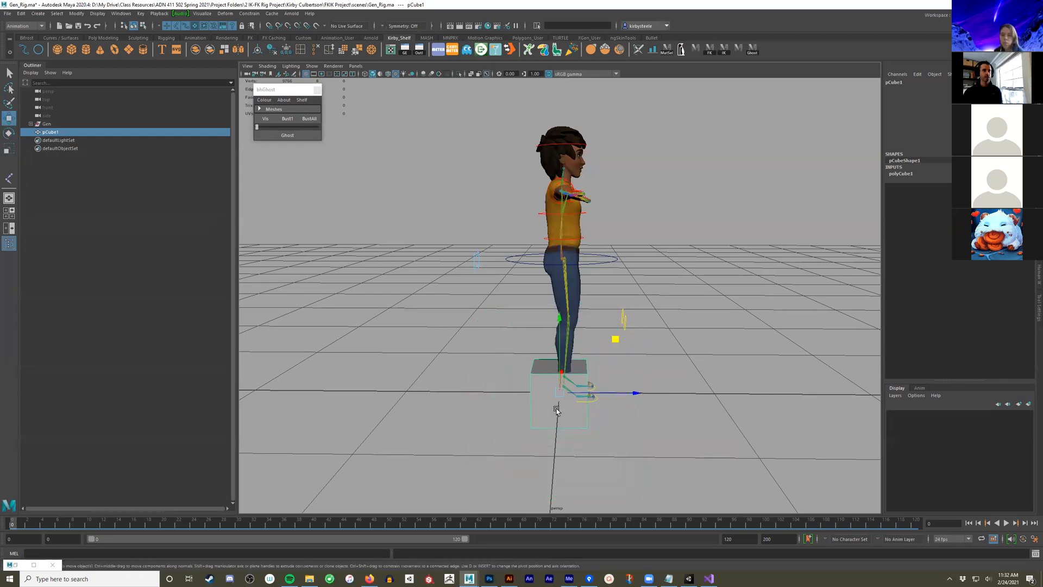
{"action": "key", "text": "d"}
{"action": "key", "text": "v"}
{"action": "left_click_drag", "start_coordinate": [560, 325], "coordinate": [582, 439]}
{"action": "key", "text": "x"}
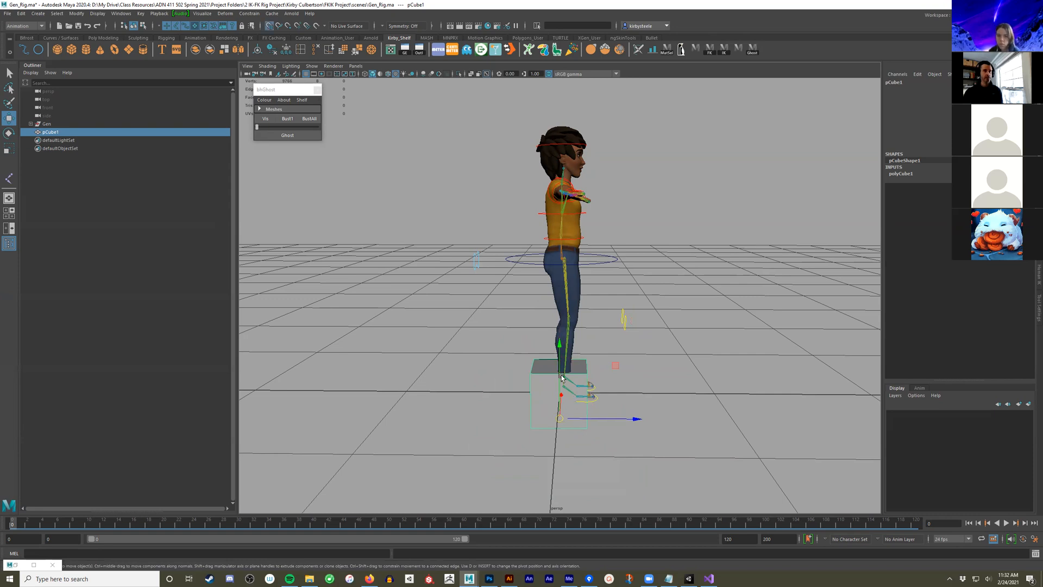
{"action": "left_click_drag", "start_coordinate": [560, 349], "coordinate": [560, 330]}
Place the cube behind the character as a seat and fine-tune its scale
{"action": "left_click_drag", "start_coordinate": [632, 392], "coordinate": [579, 392]}
{"action": "key", "text": "r"}
{"action": "mouse_move", "coordinate": [511, 392]}
{"action": "left_mouse_down"}
{"action": "mouse_move", "coordinate": [530, 391]}
{"action": "mouse_move", "coordinate": [513, 389]}
{"action": "left_mouse_up"}
{"action": "left_click_drag", "start_coordinate": [606, 371], "coordinate": [677, 402], "text": "alt"}
Duplicate the seat cube and move the copy in front of the character
{"action": "key", "text": "ctrl+d"}
{"action": "key", "text": "ctrl+z"}
{"action": "key", "text": "w"}
{"action": "left_click_drag", "start_coordinate": [589, 398], "coordinate": [691, 400]}
{"action": "key", "text": "e"}
{"action": "key", "text": "w"}
Scale the copied cube into a wide, thin tabletop and position it at thigh height in front of the character
{"action": "left_click_drag", "start_coordinate": [641, 338], "coordinate": [588, 333]}
{"action": "key", "text": "r"}
{"action": "left_click_drag", "start_coordinate": [588, 332], "coordinate": [703, 314], "text": "alt"}
{"action": "key", "text": "w"}
{"action": "left_click_drag", "start_coordinate": [665, 276], "coordinate": [667, 245]}
{"action": "left_click_drag", "start_coordinate": [708, 286], "coordinate": [659, 262]}
{"action": "left_click_drag", "start_coordinate": [655, 273], "coordinate": [670, 302], "text": "alt"}
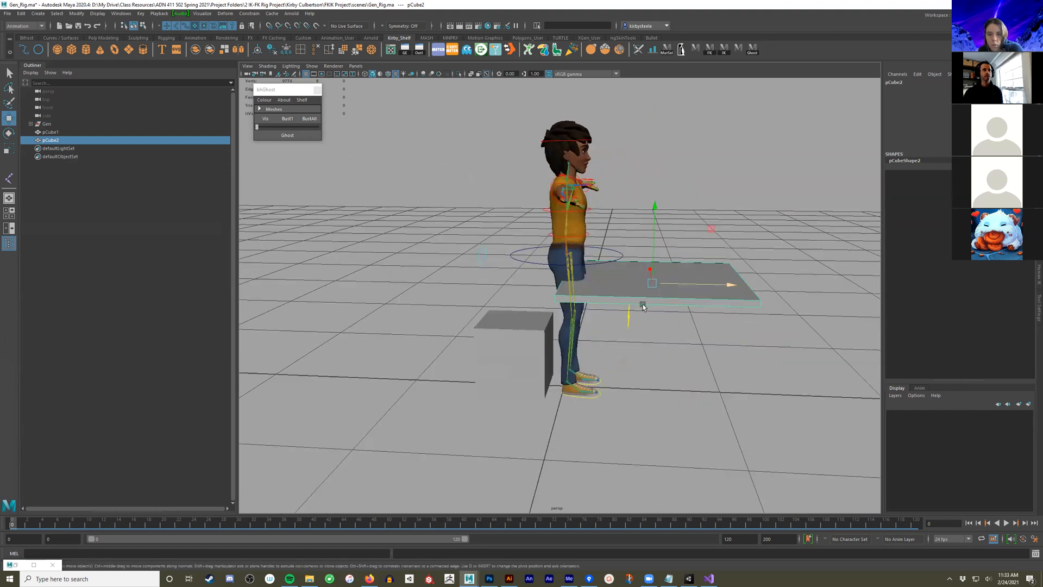
Examine the standing character, the seat cube and the tabletop from the side and from several angles
{"action": "left_click_drag", "start_coordinate": [615, 261], "coordinate": [569, 295], "text": "alt"}
{"action": "middle_click_drag", "start_coordinate": [569, 294], "coordinate": [600, 278], "text": "alt"}
{"action": "scroll", "coordinate": [575, 287], "scroll_direction": "up", "scroll_amount": 2}
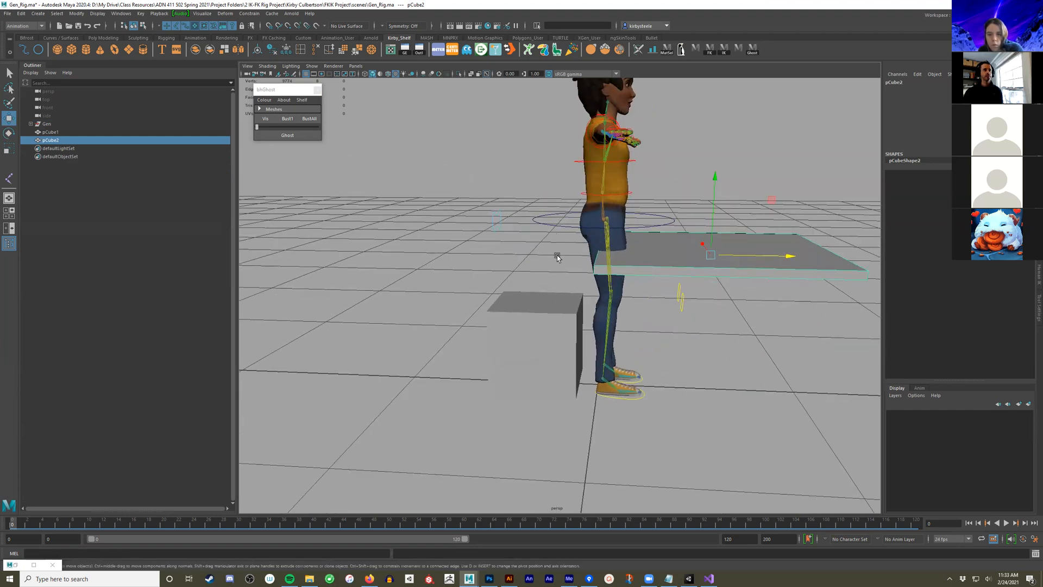
{"action": "left_click", "coordinate": [550, 232]}
{"action": "left_click_drag", "start_coordinate": [551, 231], "coordinate": [632, 213], "text": "alt"}
{"action": "middle_click_drag", "start_coordinate": [657, 208], "coordinate": [613, 335], "text": "alt"}
{"action": "left_click_drag", "start_coordinate": [613, 336], "coordinate": [693, 358], "text": "alt"}
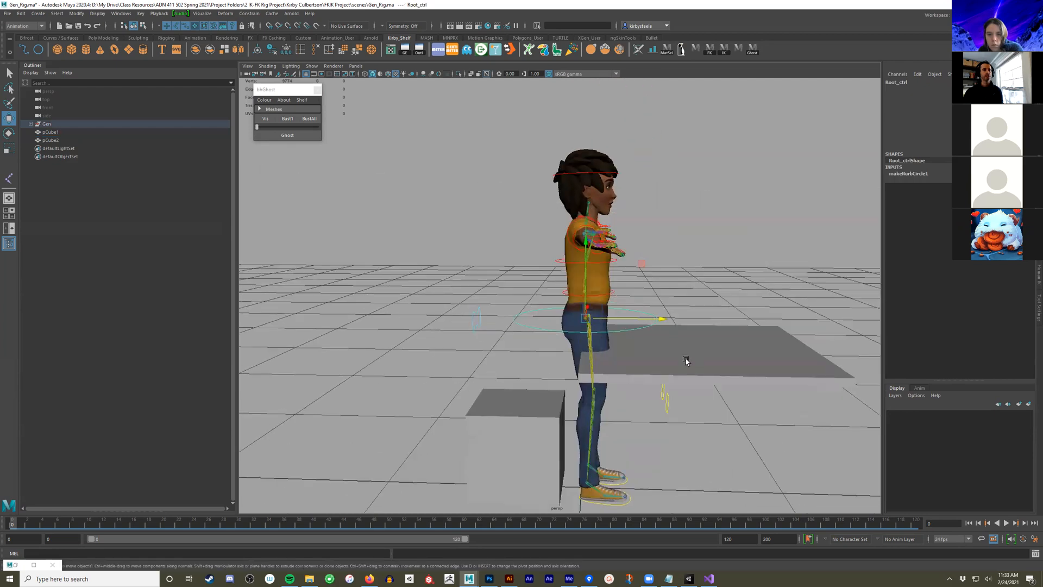
{"action": "left_click_drag", "start_coordinate": [730, 405], "coordinate": [686, 401], "text": "alt"}
{"action": "middle_click_drag", "start_coordinate": [686, 401], "coordinate": [659, 321], "text": "alt"}
{"action": "left_click_drag", "start_coordinate": [659, 320], "coordinate": [619, 337], "text": "alt"}
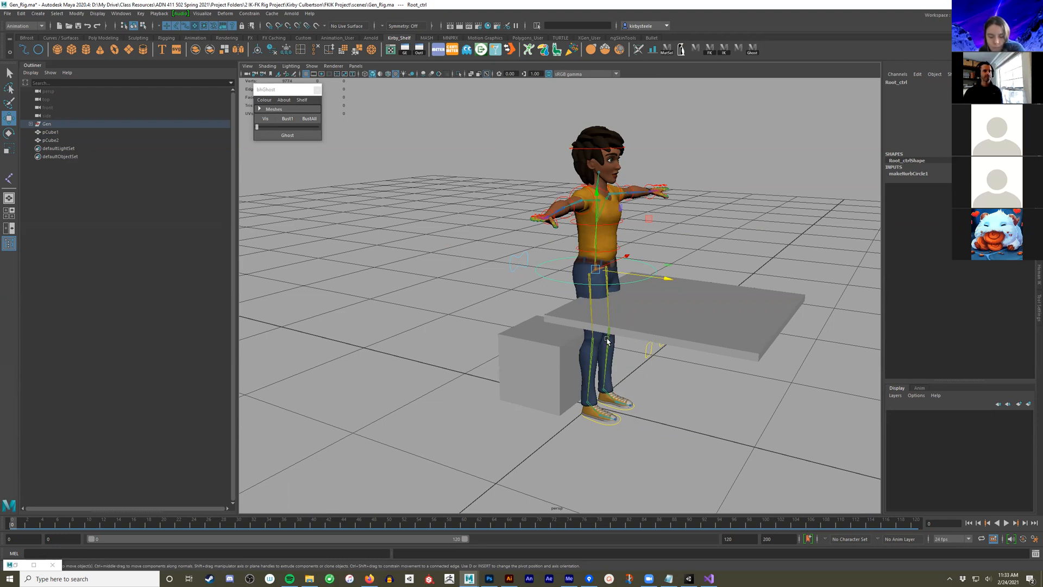
{"action": "left_click_drag", "start_coordinate": [599, 341], "coordinate": [580, 341], "text": "alt"}
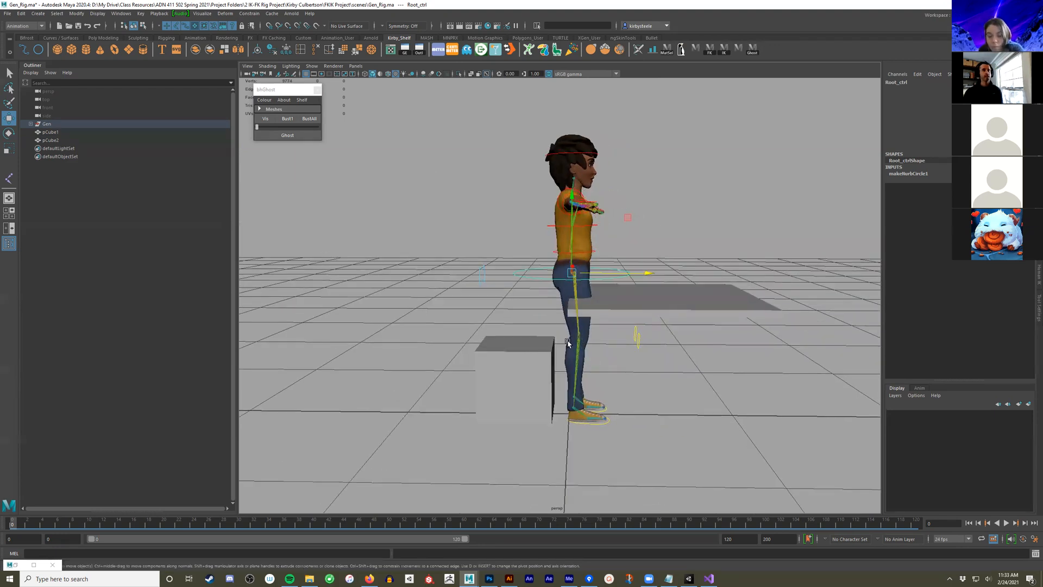
{"action": "left_click_drag", "start_coordinate": [645, 356], "coordinate": [640, 354], "text": "alt"}
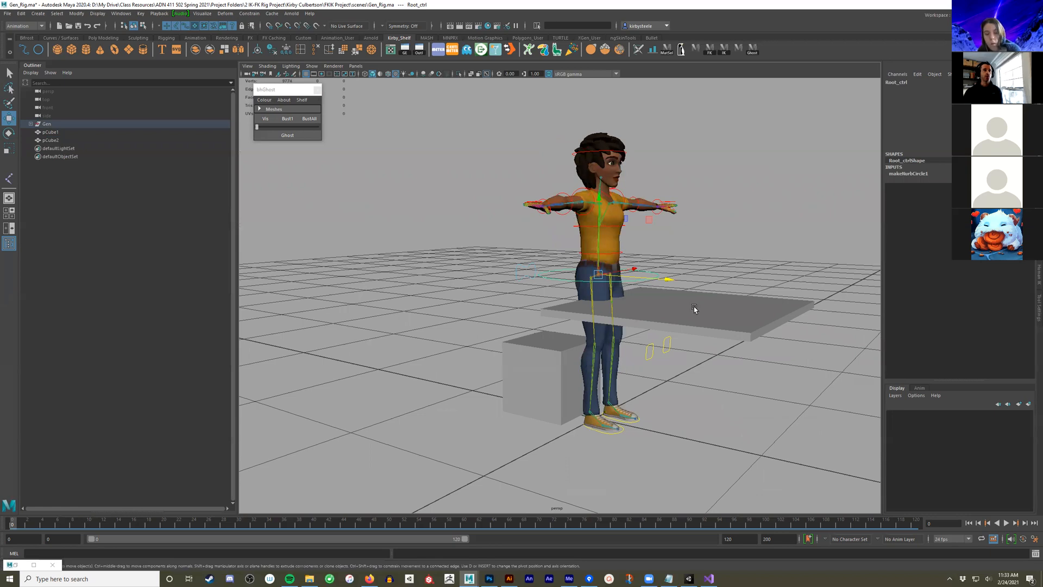
{"action": "left_click_drag", "start_coordinate": [674, 310], "coordinate": [662, 300], "text": "alt"}
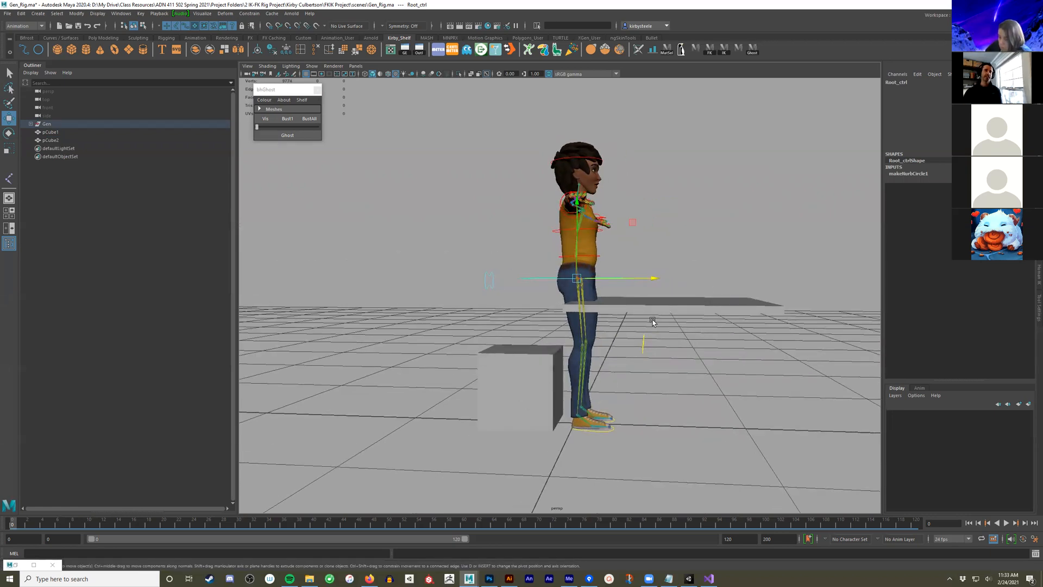
{"action": "left_click_drag", "start_coordinate": [609, 300], "coordinate": [631, 315], "text": "alt"}
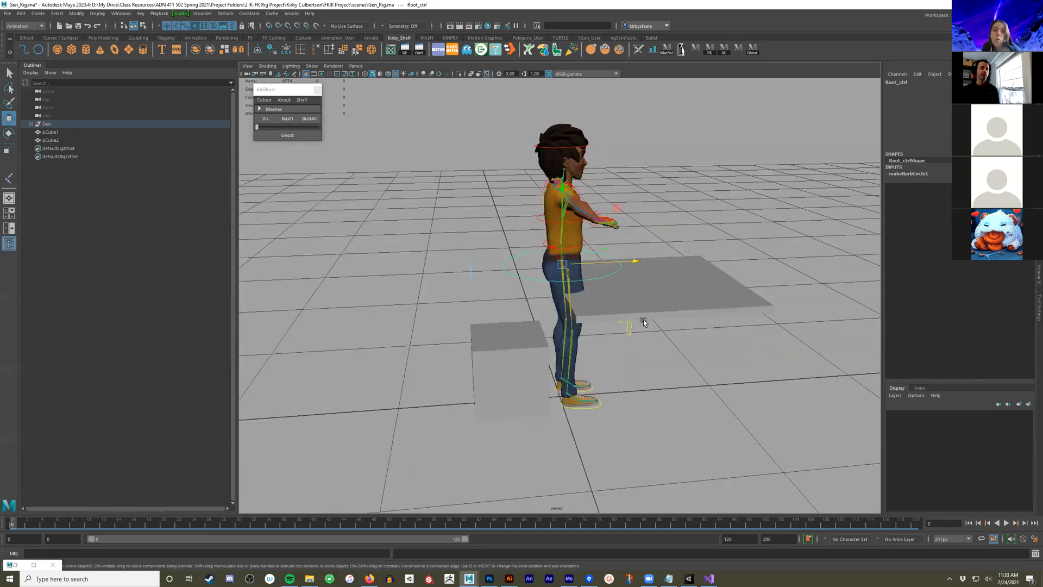
{"action": "left_click_drag", "start_coordinate": [646, 288], "coordinate": [636, 325], "text": "alt"}
{"action": "left_click", "coordinate": [618, 310]}
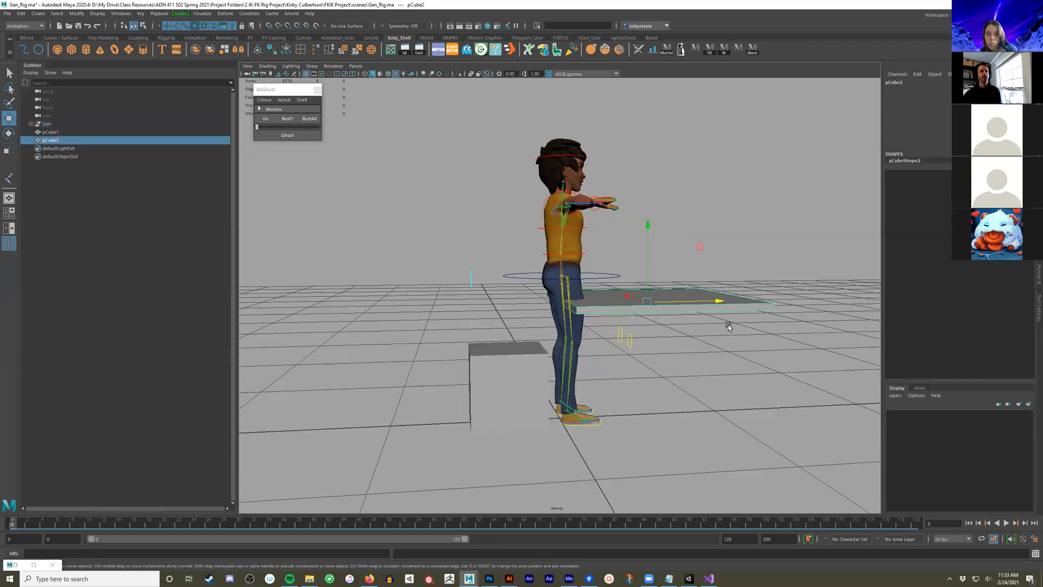
{"action": "left_click_drag", "start_coordinate": [743, 337], "coordinate": [597, 288], "text": "alt"}
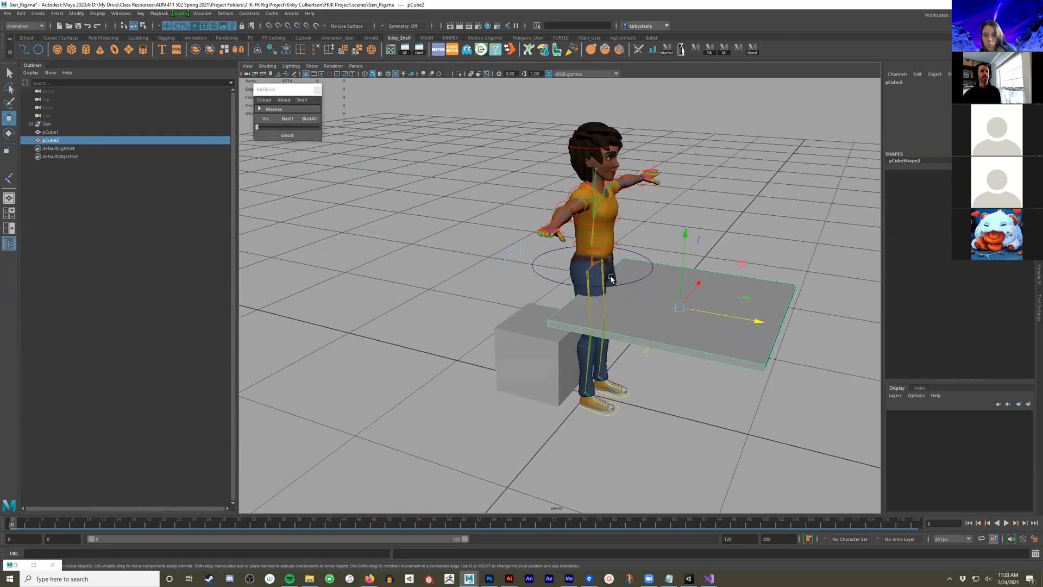
{"action": "left_click_drag", "start_coordinate": [586, 358], "coordinate": [634, 264], "text": "alt"}
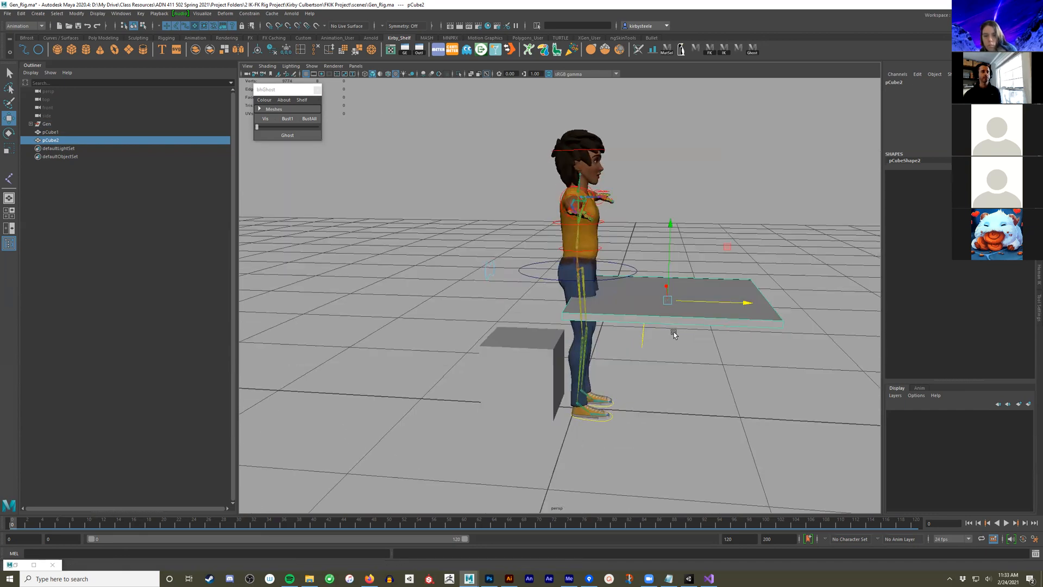
Move Root_ctrl down and back so that the character sits on the seat cube with both feet planted
{"action": "left_click", "coordinate": [625, 267]}
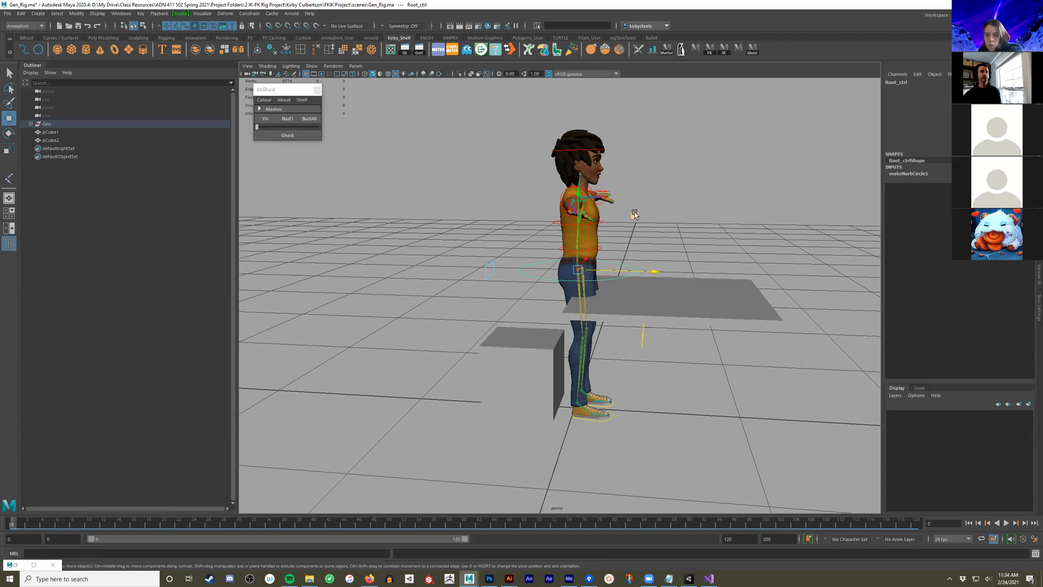
{"action": "left_click_drag", "start_coordinate": [649, 280], "coordinate": [661, 265], "text": "alt"}
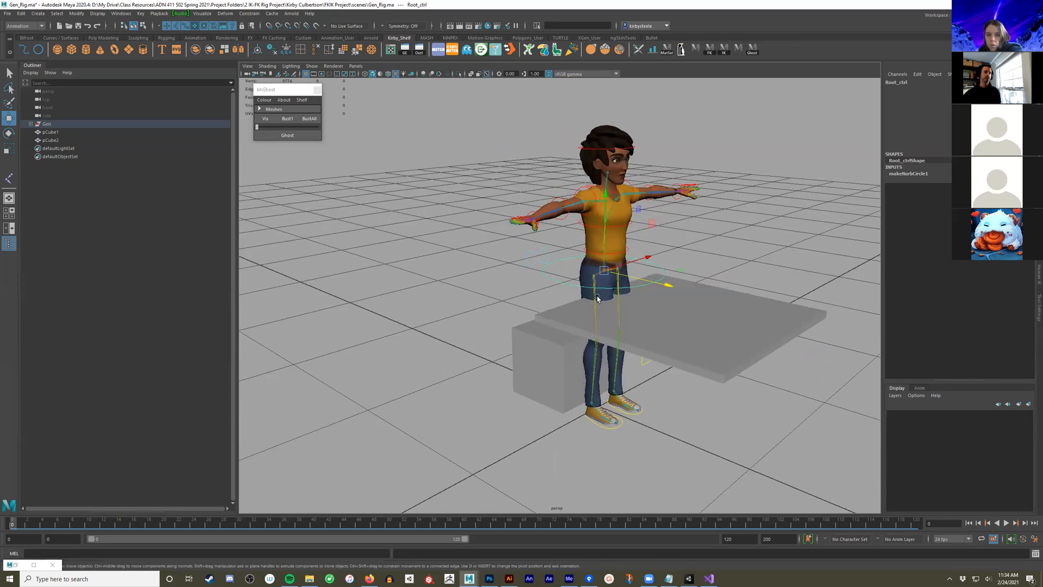
{"action": "left_click_drag", "start_coordinate": [567, 303], "coordinate": [615, 271], "text": "alt"}
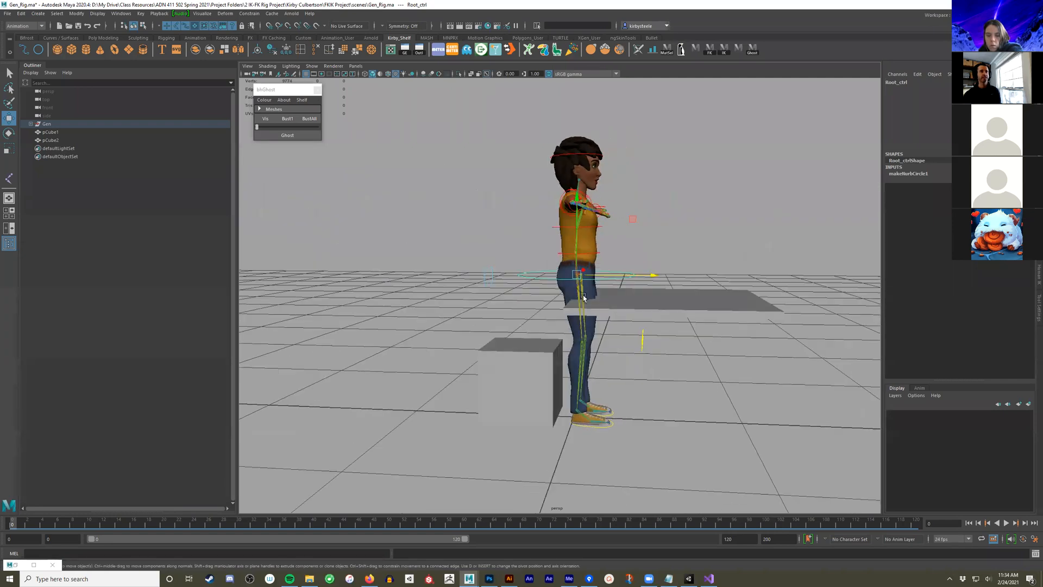
{"action": "right_click_drag", "start_coordinate": [511, 282], "coordinate": [642, 278], "text": "alt"}
{"action": "middle_click_drag", "start_coordinate": [643, 278], "coordinate": [651, 307], "text": "alt"}
{"action": "right_click_drag", "start_coordinate": [678, 296], "coordinate": [715, 262], "text": "alt"}
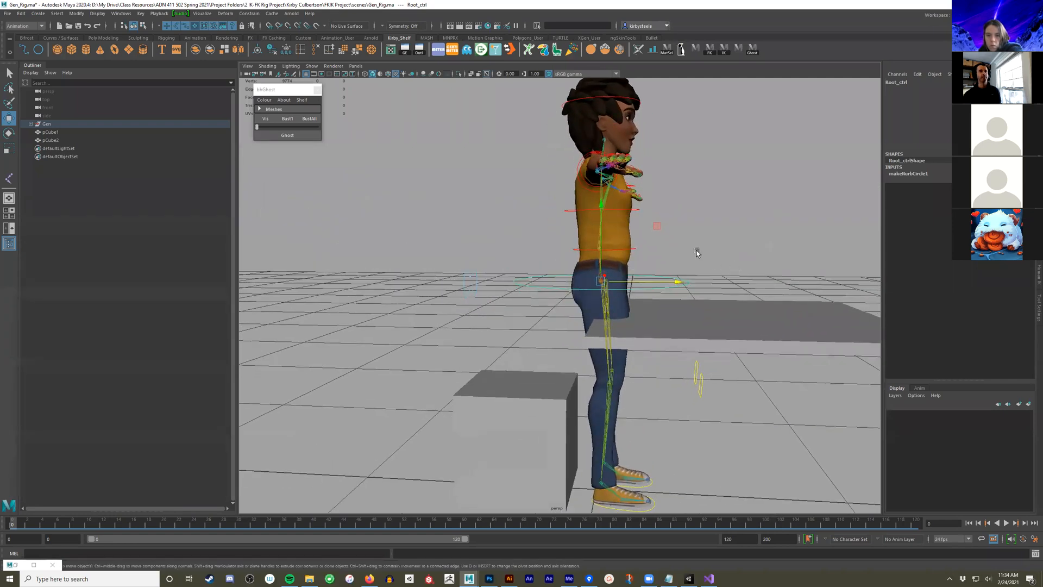
{"action": "left_click_drag", "start_coordinate": [663, 228], "coordinate": [540, 321]}
{"action": "middle_click_drag", "start_coordinate": [616, 249], "coordinate": [545, 263], "text": "alt"}
{"action": "left_click_drag", "start_coordinate": [375, 371], "coordinate": [469, 351], "text": "alt"}
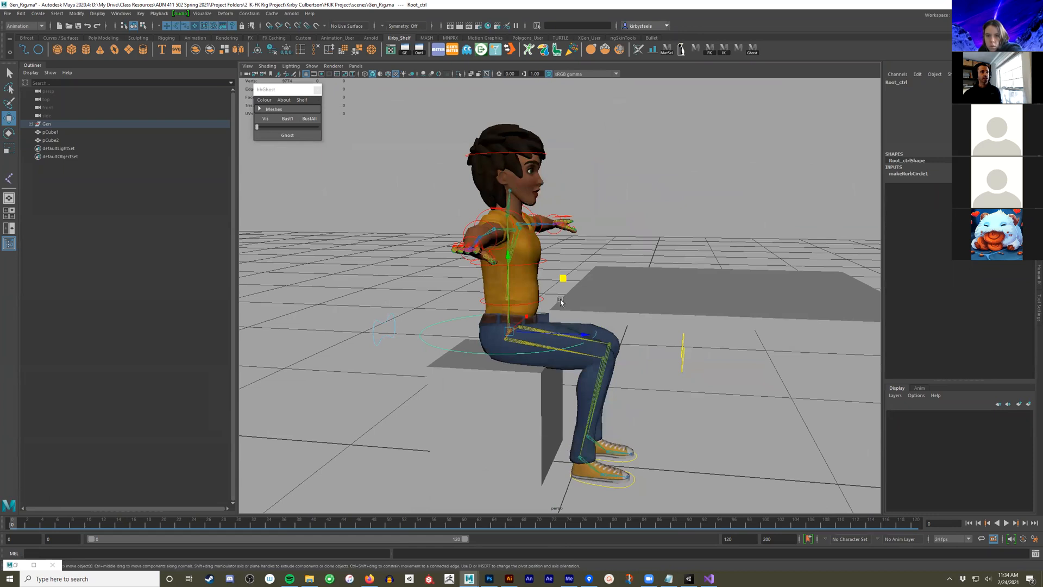
Nudge Root_ctrl slightly up and forward so the hips rest on the seat cube, and move the bhGhost window aside
{"action": "left_click_drag", "start_coordinate": [564, 274], "coordinate": [567, 271]}
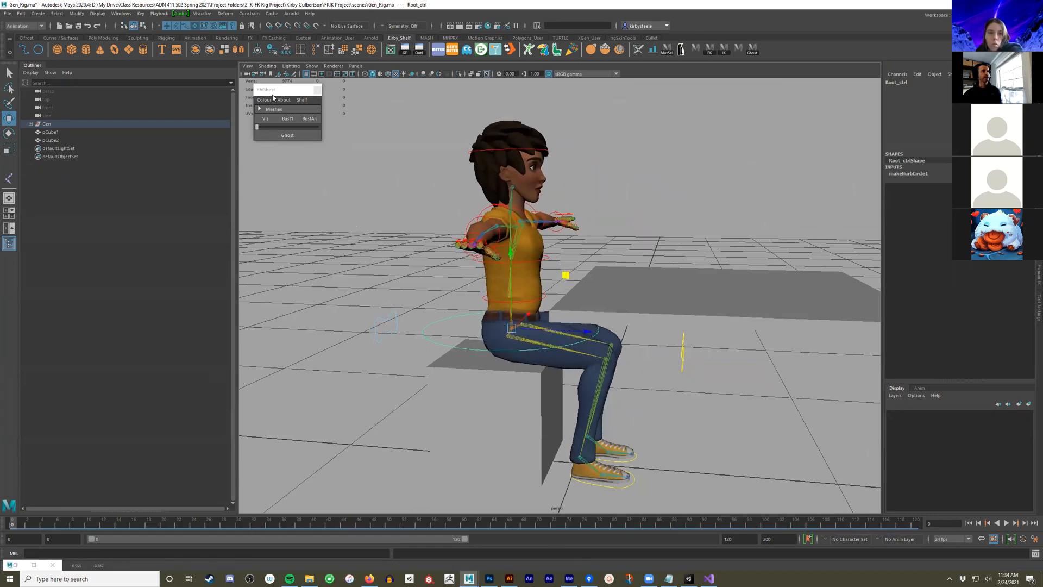
{"action": "left_click_drag", "start_coordinate": [294, 94], "coordinate": [288, 88]}
{"action": "left_click_drag", "start_coordinate": [668, 245], "coordinate": [635, 249], "text": "alt"}
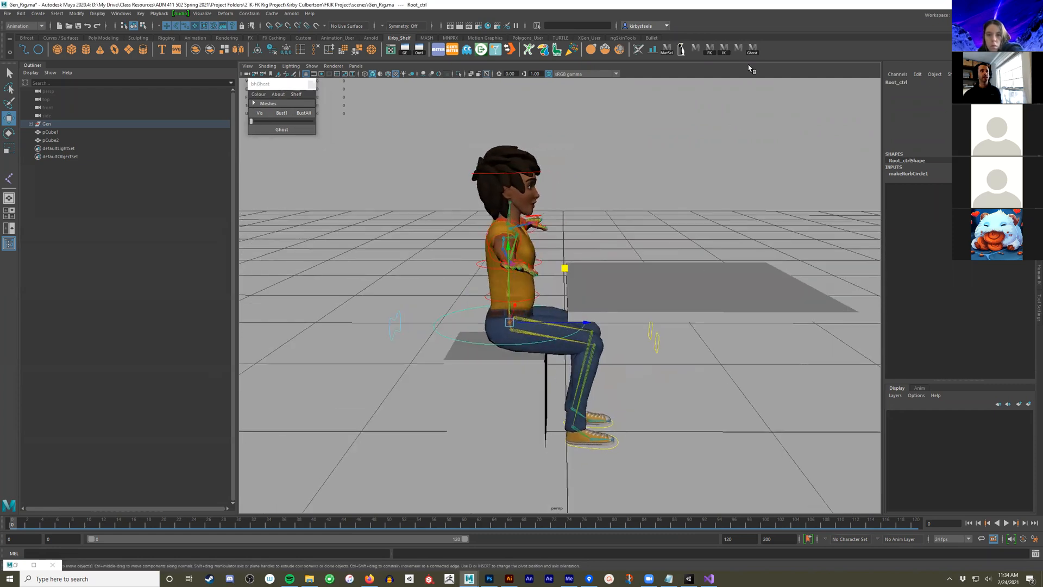
{"action": "right_click", "coordinate": [738, 49]}
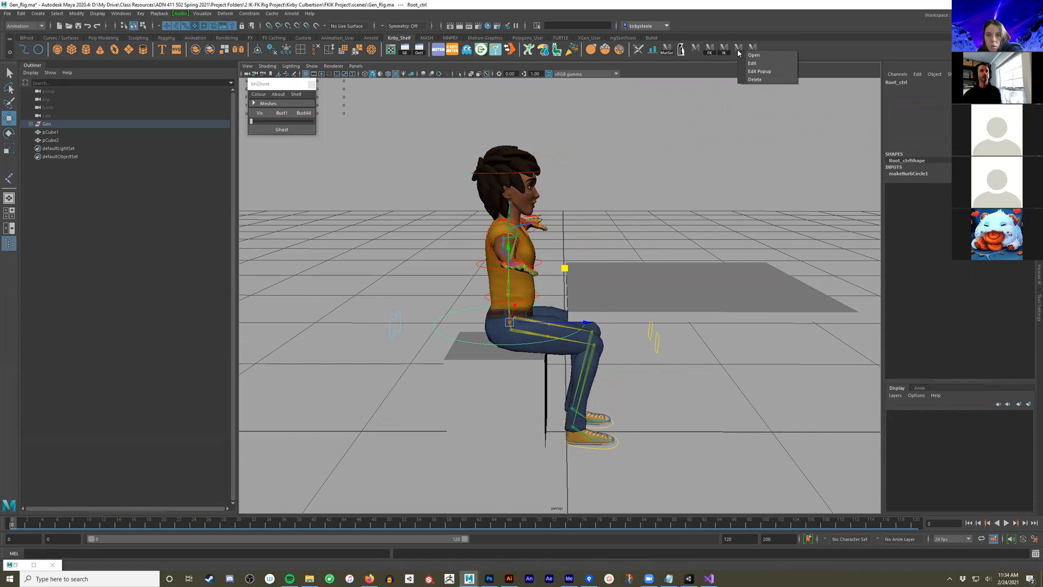
Exclude joints from viewport selection so that only the rig controls can be picked
{"action": "left_click_drag", "start_coordinate": [564, 266], "coordinate": [673, 279], "text": "alt"}
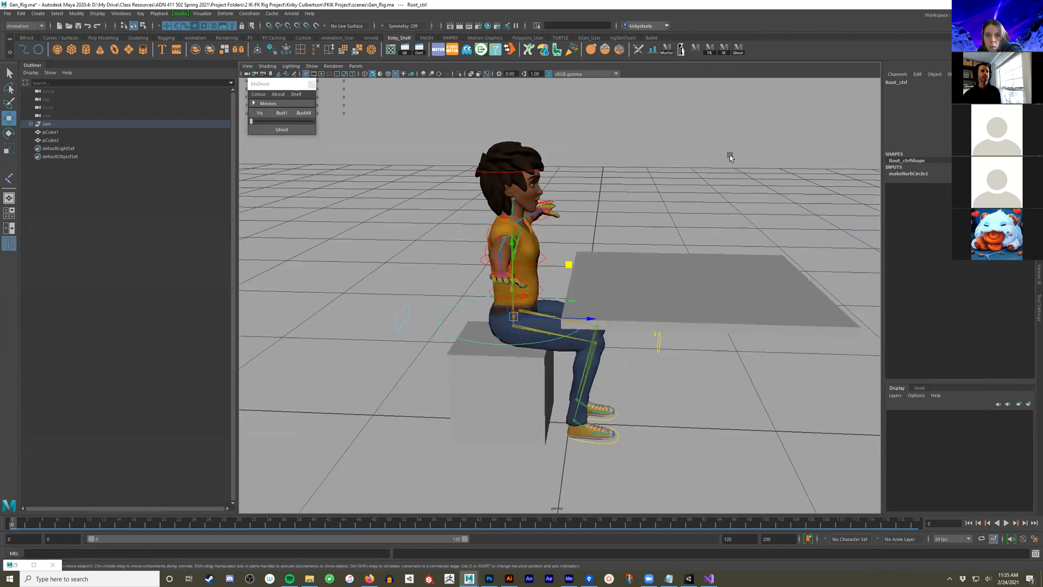
{"action": "left_click_drag", "start_coordinate": [744, 132], "coordinate": [496, 455]}
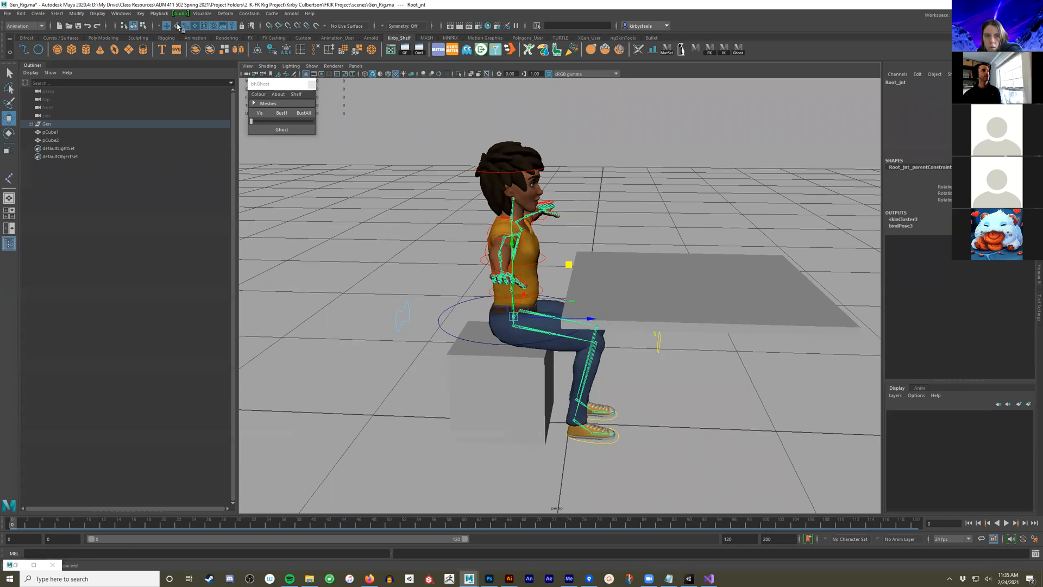
{"action": "left_click", "coordinate": [204, 27]}
{"action": "scroll", "coordinate": [682, 171], "scroll_direction": "down", "scroll_amount": 1}
Select all the character's controls, key them at frame 0 and give that key stepped tangents
{"action": "left_click_drag", "start_coordinate": [680, 142], "coordinate": [451, 479]}
{"action": "mouse_move", "coordinate": [526, 467]}
{"action": "left_mouse_down", "text": "alt"}
{"action": "mouse_move", "coordinate": [519, 450]}
{"action": "mouse_move", "coordinate": [589, 443]}
{"action": "mouse_move", "coordinate": [565, 431]}
{"action": "mouse_move", "coordinate": [520, 434]}
{"action": "mouse_move", "coordinate": [523, 446]}
{"action": "left_mouse_up", "text": "alt"}
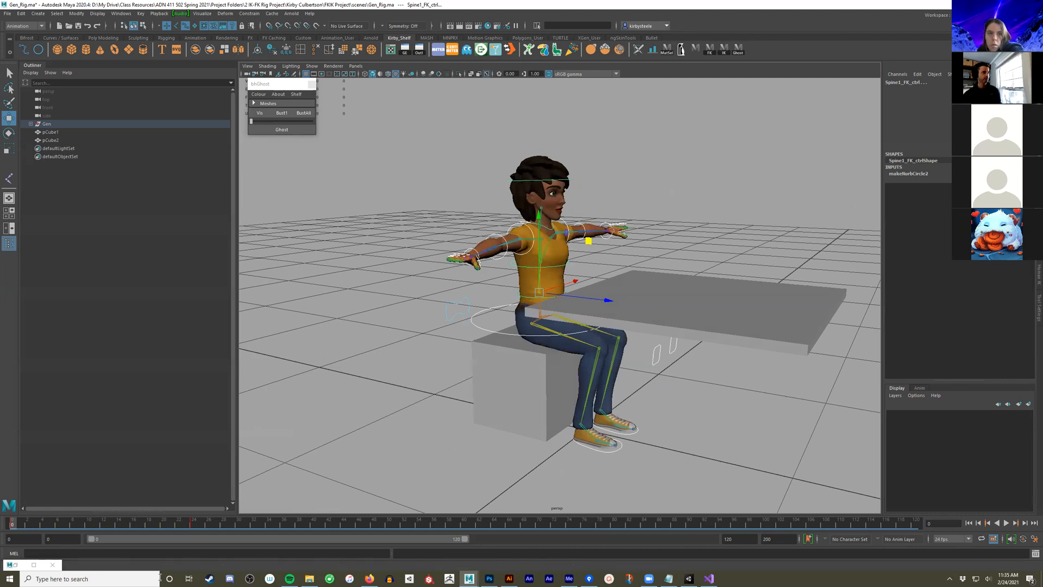
{"action": "right_click_drag", "start_coordinate": [375, 385], "coordinate": [377, 384], "text": "alt"}
{"action": "key", "text": "s"}
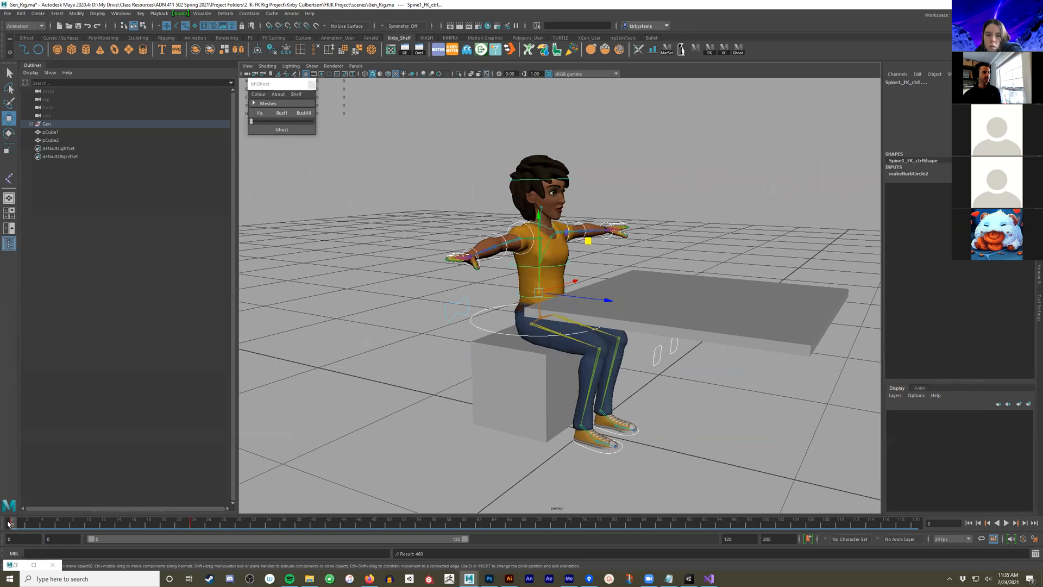
{"action": "right_click", "coordinate": [14, 523]}
{"action": "mouse_move", "coordinate": [84, 418]}
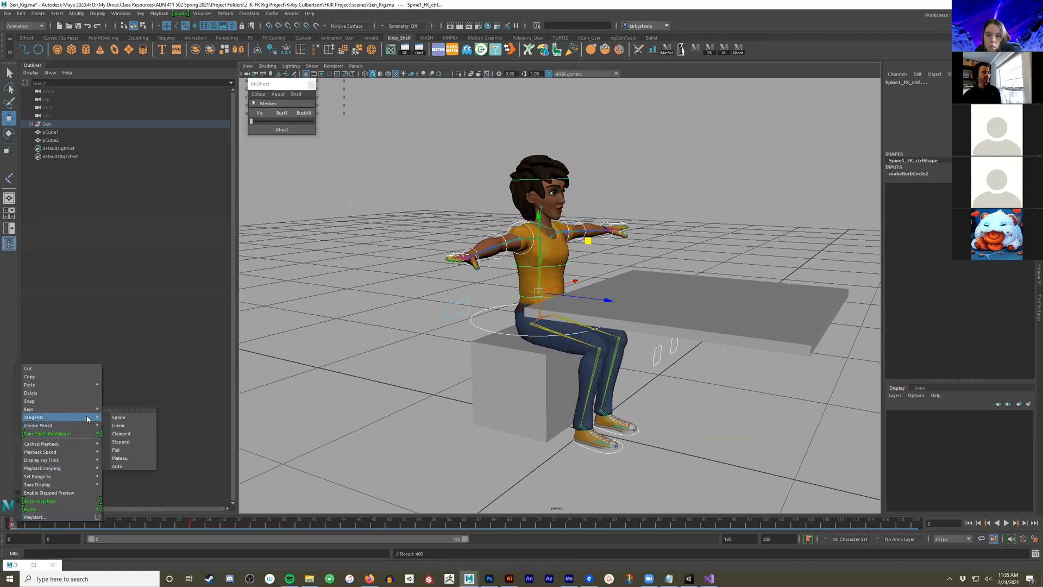
{"action": "left_click", "coordinate": [123, 442]}
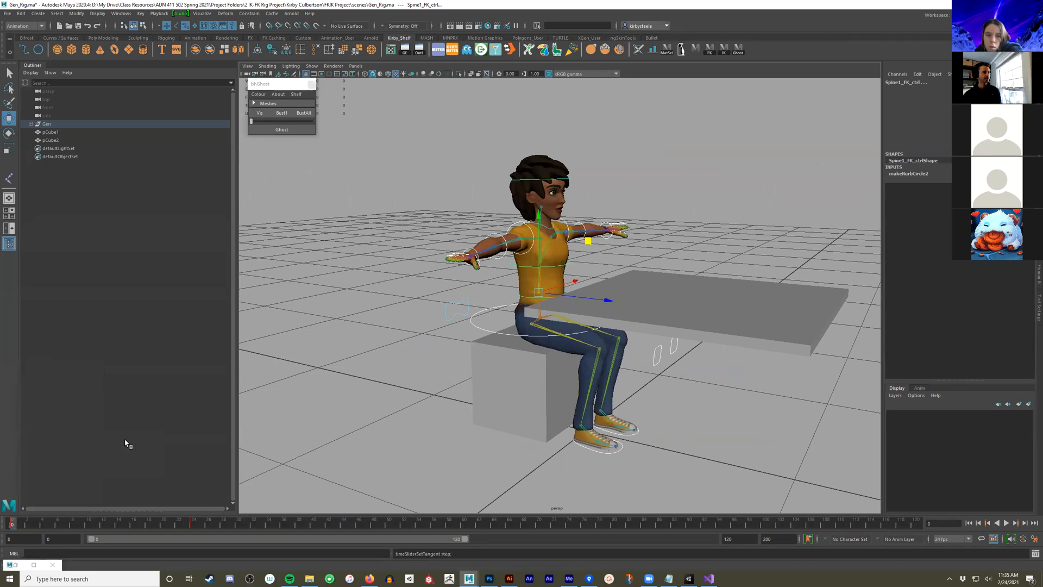
Delete the selected controls' key at frame 24 and move the current time to frame 5
{"action": "left_click", "coordinate": [194, 523]}
{"action": "right_click", "coordinate": [194, 523]}
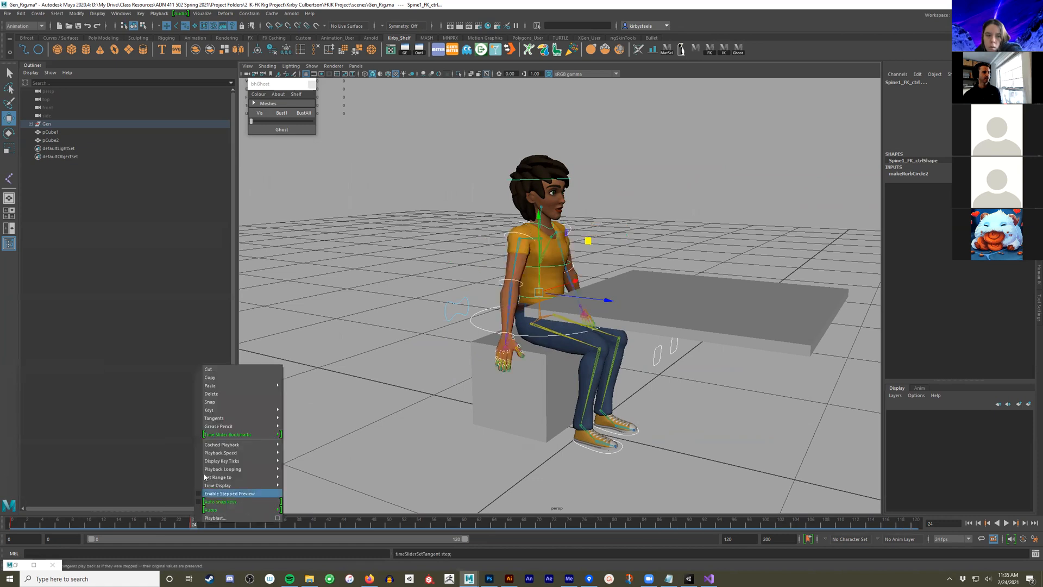
{"action": "left_click", "coordinate": [234, 392]}
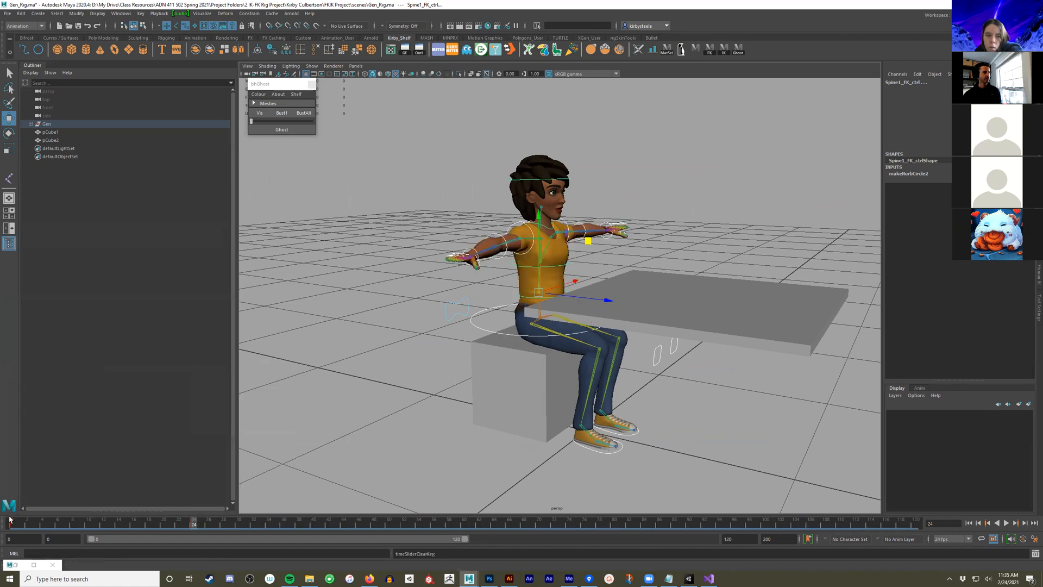
{"action": "left_click", "coordinate": [14, 523]}
{"action": "key", "text": "alt+v"}
{"action": "key", "text": "alt+v"}
Rotate the clavicle FK controls to lower the character's shoulders
{"action": "middle_click_drag", "start_coordinate": [513, 401], "coordinate": [599, 440], "text": "alt"}
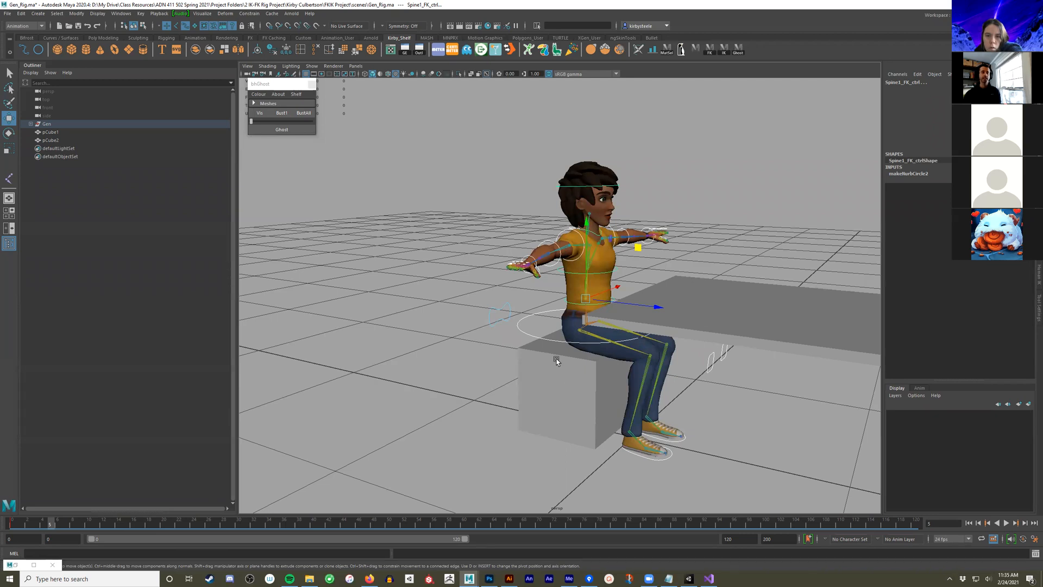
{"action": "middle_click_drag", "start_coordinate": [555, 350], "coordinate": [558, 366], "text": "alt"}
{"action": "right_click_drag", "start_coordinate": [559, 366], "coordinate": [726, 373], "text": "alt"}
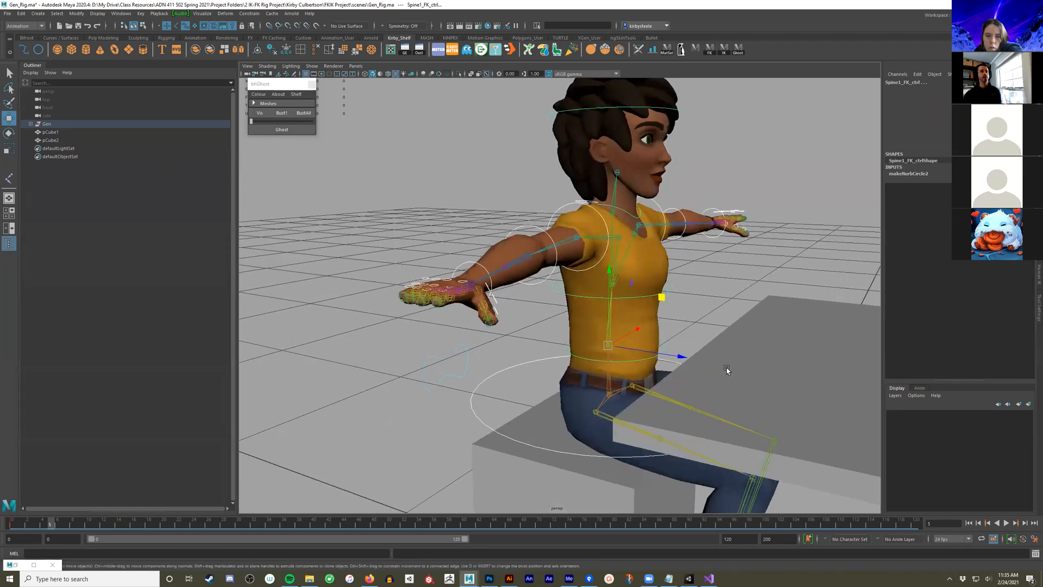
{"action": "middle_click_drag", "start_coordinate": [726, 373], "coordinate": [717, 336], "text": "alt"}
{"action": "left_click_drag", "start_coordinate": [625, 240], "coordinate": [577, 243], "text": "alt"}
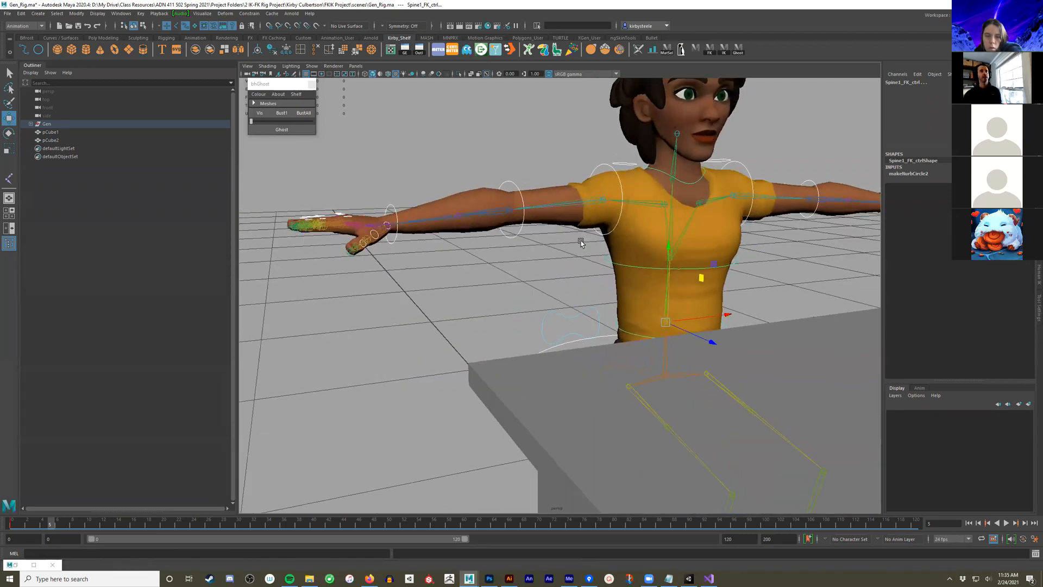
{"action": "left_click", "coordinate": [630, 164]}
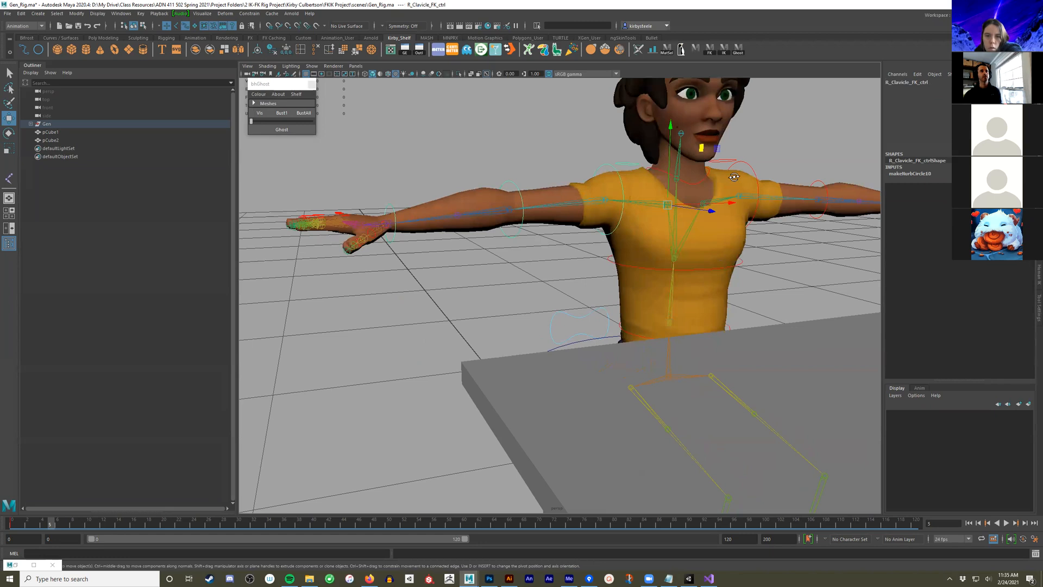
{"action": "left_click_drag", "start_coordinate": [637, 176], "coordinate": [584, 178], "text": "alt"}
{"action": "left_click", "coordinate": [777, 161]}
{"action": "left_click_drag", "start_coordinate": [777, 161], "coordinate": [660, 231], "text": "alt"}
{"action": "key", "text": "e"}
{"action": "left_click_drag", "start_coordinate": [647, 160], "coordinate": [733, 192]}
{"action": "key", "text": "q"}
Rotate both shoulder FK controls down so the arms hang at the character's sides
{"action": "left_click", "coordinate": [733, 188]}
{"action": "left_click", "coordinate": [548, 200]}
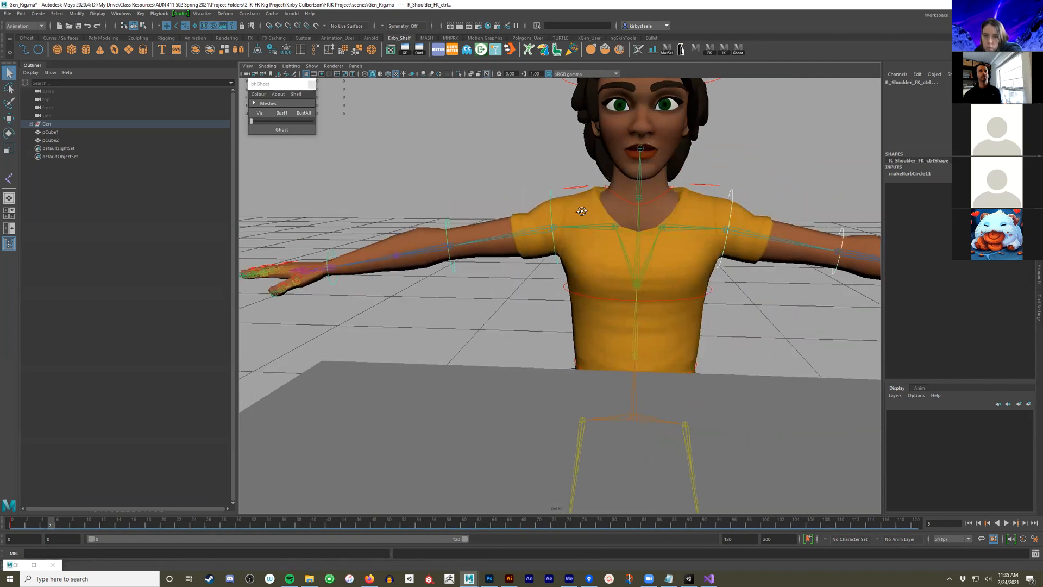
{"action": "left_click_drag", "start_coordinate": [548, 201], "coordinate": [577, 220], "text": "alt"}
{"action": "key", "text": "e"}
{"action": "left_click_drag", "start_coordinate": [487, 195], "coordinate": [494, 282]}
{"action": "key", "text": "q"}
Bend both elbow FK controls forward so the forearms reach over the character's lap
{"action": "left_click_drag", "start_coordinate": [601, 291], "coordinate": [705, 317], "text": "alt"}
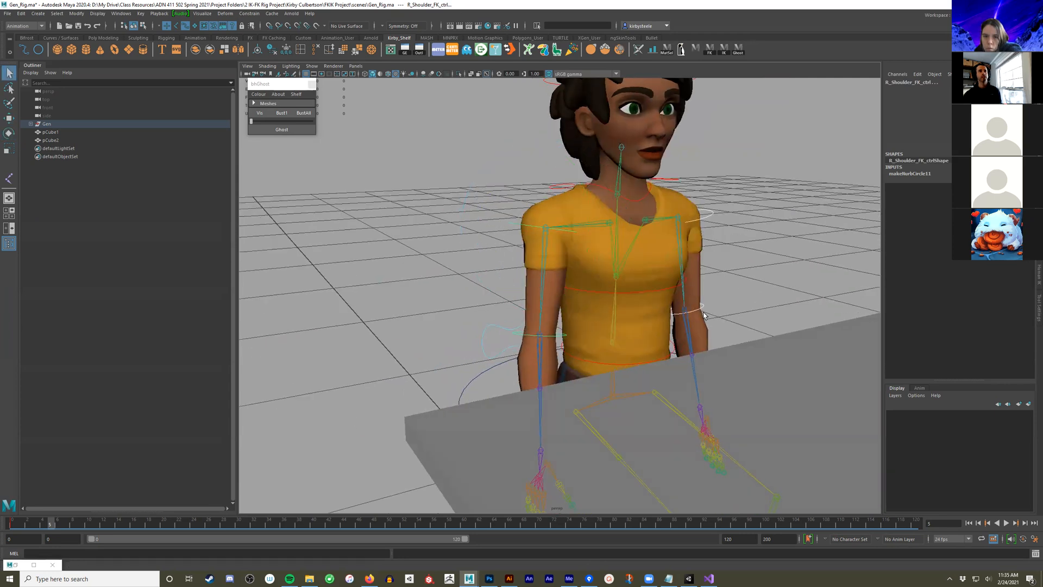
{"action": "left_click", "coordinate": [687, 317]}
{"action": "left_click", "coordinate": [562, 335], "text": "shift"}
{"action": "mouse_move", "coordinate": [563, 341]}
{"action": "left_mouse_down", "text": "alt"}
{"action": "mouse_move", "coordinate": [671, 344]}
{"action": "mouse_move", "coordinate": [641, 320]}
{"action": "mouse_move", "coordinate": [582, 348]}
{"action": "left_mouse_up", "text": "alt"}
{"action": "key", "text": "e"}
{"action": "left_click_drag", "start_coordinate": [645, 323], "coordinate": [592, 283], "text": "alt"}
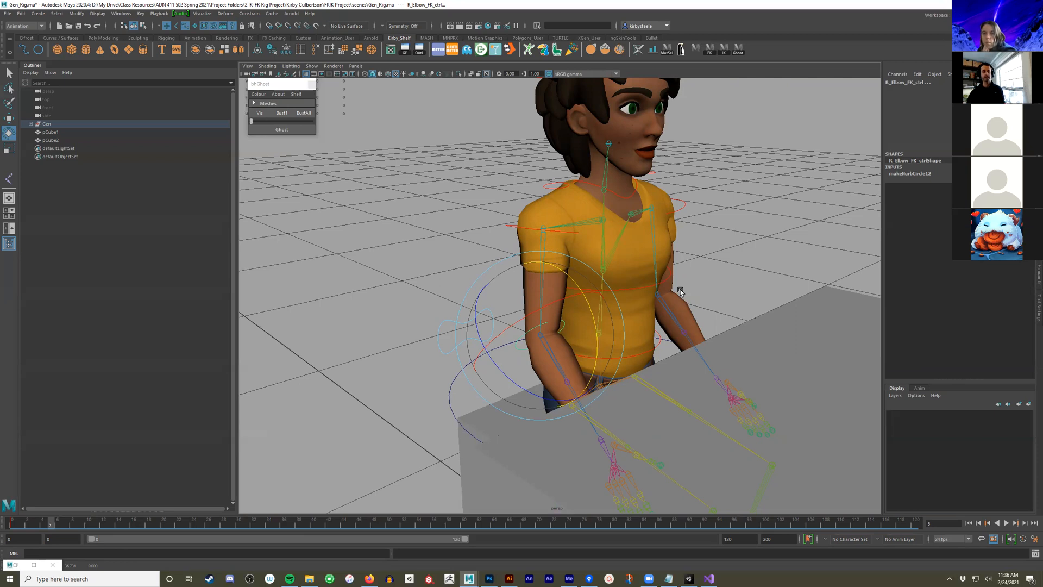
Rotate the chest FK control forward so the upper body leans slightly toward the table
{"action": "left_click_drag", "start_coordinate": [680, 263], "coordinate": [637, 348], "text": "alt"}
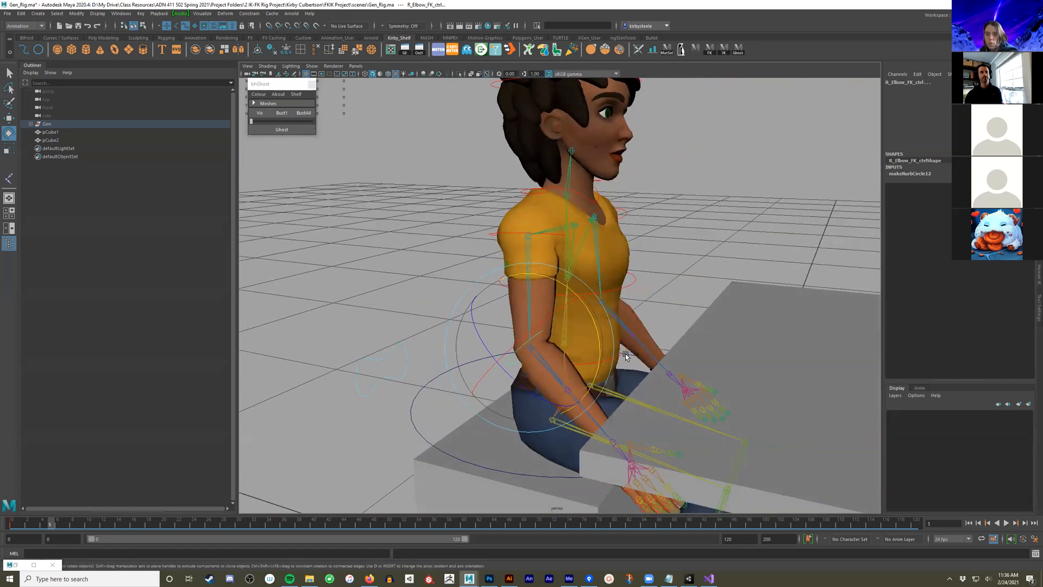
{"action": "left_click", "coordinate": [628, 354]}
{"action": "left_click", "coordinate": [634, 281]}
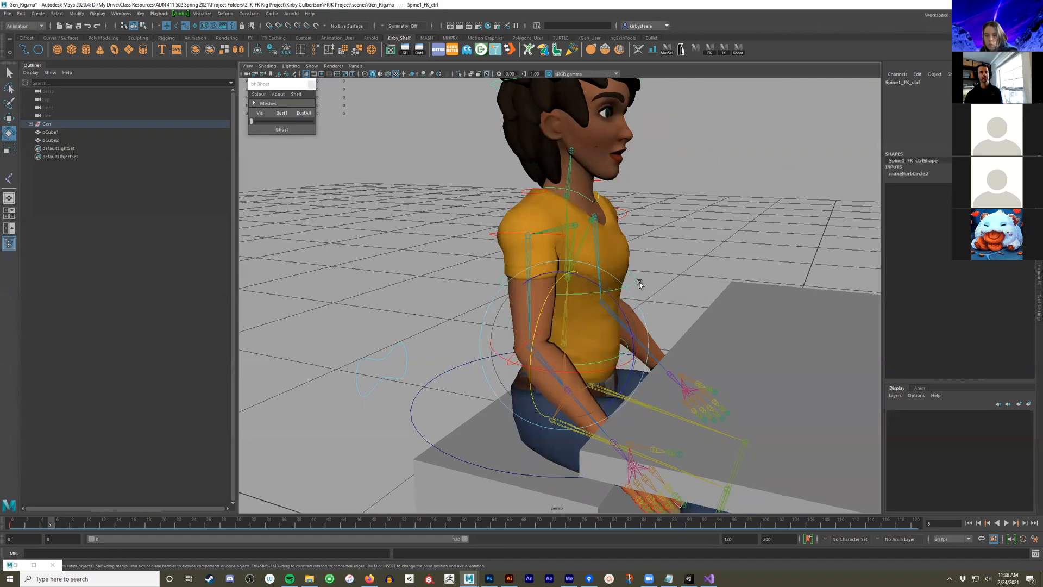
{"action": "left_click", "coordinate": [624, 251]}
{"action": "left_click_drag", "start_coordinate": [625, 251], "coordinate": [637, 267]}
{"action": "middle_click_drag", "start_coordinate": [689, 170], "coordinate": [686, 218], "text": "alt"}
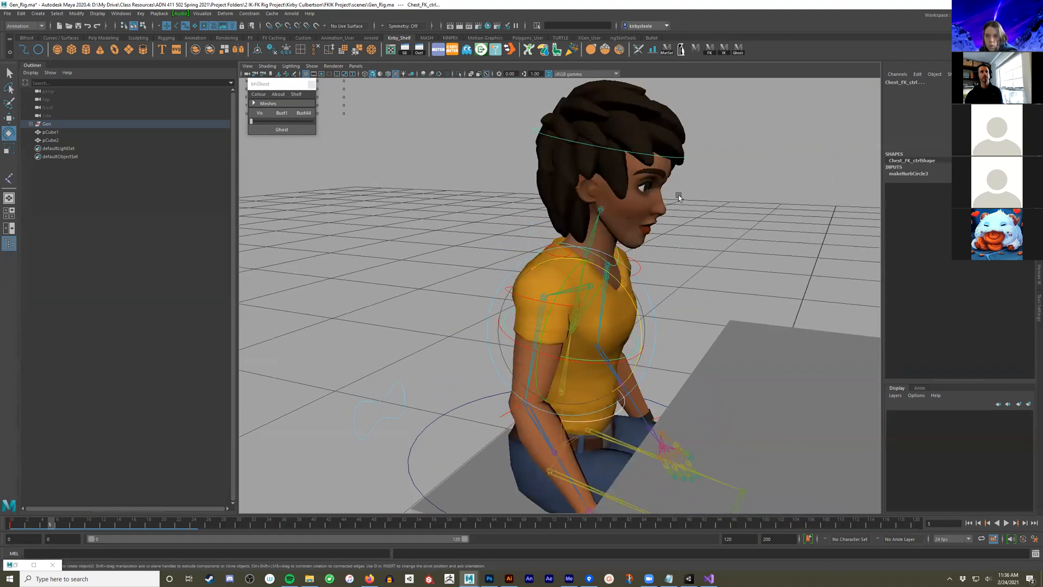
Rotate the head FK control to level the gaze and refine the arm's FK pose over the lap
{"action": "left_click", "coordinate": [670, 160]}
{"action": "left_click_drag", "start_coordinate": [669, 162], "coordinate": [675, 275], "text": "alt"}
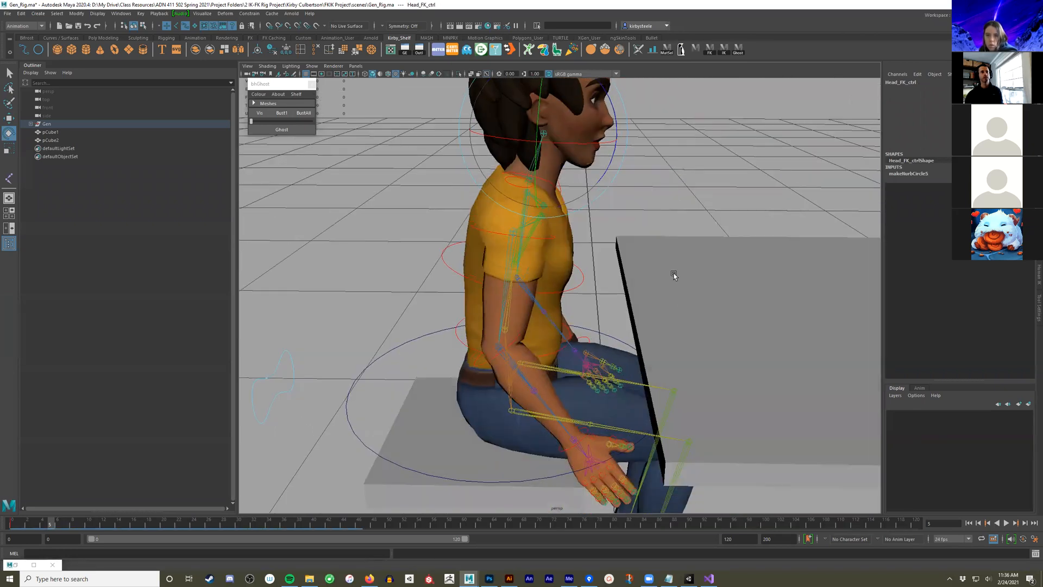
{"action": "middle_click_drag", "start_coordinate": [675, 275], "coordinate": [668, 226], "text": "alt"}
{"action": "left_click", "coordinate": [575, 370]}
{"action": "left_click_drag", "start_coordinate": [575, 370], "coordinate": [498, 386]}
{"action": "left_click", "coordinate": [545, 426]}
{"action": "left_click_drag", "start_coordinate": [631, 364], "coordinate": [625, 296], "text": "alt"}
Select all the character's controls and key the seated FK arm pose at frame 5
{"action": "scroll", "coordinate": [557, 370], "scroll_direction": "down", "scroll_amount": 3}
{"action": "scroll", "coordinate": [625, 296], "scroll_direction": "down", "scroll_amount": 1}
{"action": "left_click_drag", "start_coordinate": [719, 161], "coordinate": [526, 454]}
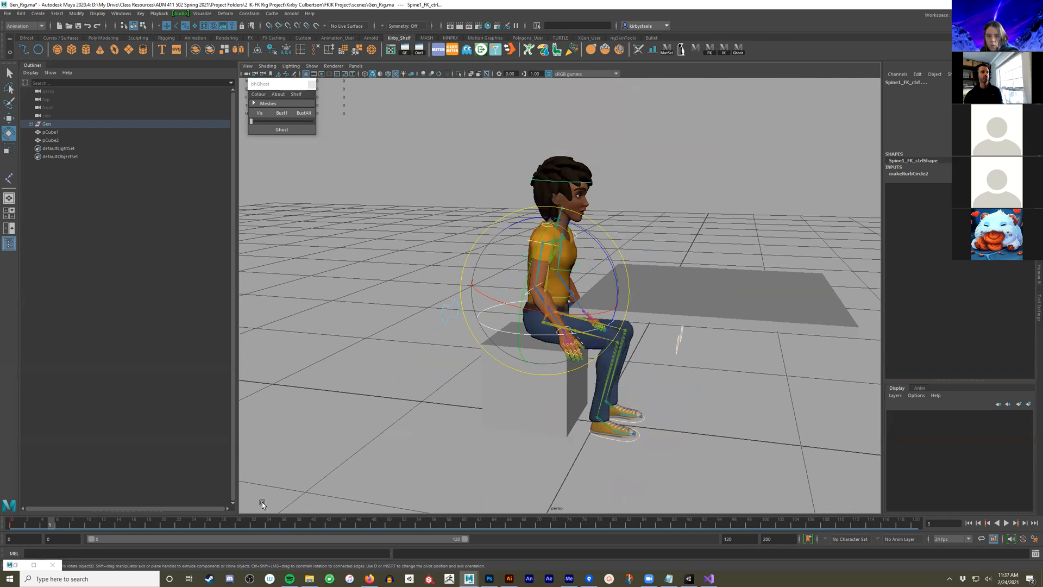
{"action": "scroll", "coordinate": [367, 407], "scroll_direction": "down", "scroll_amount": 1}
{"action": "key", "text": "s"}
Go to frame 10 and switch the arms to IK using IKFK_ctrl
{"action": "left_click", "coordinate": [90, 525]}
{"action": "middle_click_drag", "start_coordinate": [517, 314], "coordinate": [458, 349], "text": "alt"}
{"action": "scroll", "coordinate": [621, 327], "scroll_direction": "up", "scroll_amount": 3}
{"action": "left_click_drag", "start_coordinate": [622, 327], "coordinate": [587, 343], "text": "alt"}
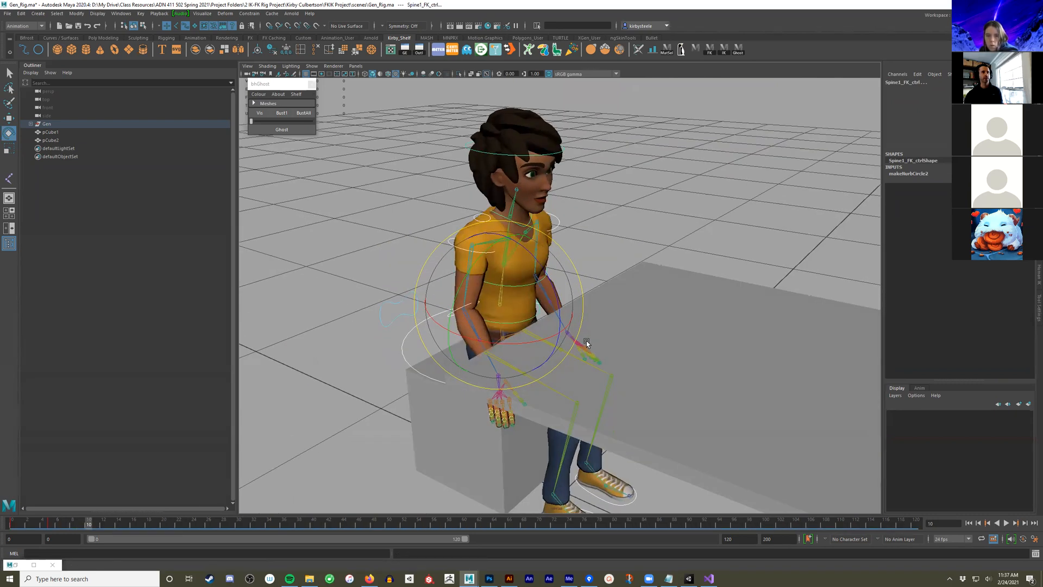
{"action": "mouse_move", "coordinate": [530, 404]}
{"action": "left_mouse_down", "text": "alt"}
{"action": "mouse_move", "coordinate": [511, 402]}
{"action": "mouse_move", "coordinate": [592, 384]}
{"action": "mouse_move", "coordinate": [664, 349]}
{"action": "mouse_move", "coordinate": [374, 321]}
{"action": "mouse_move", "coordinate": [321, 350]}
{"action": "left_mouse_up", "text": "alt"}
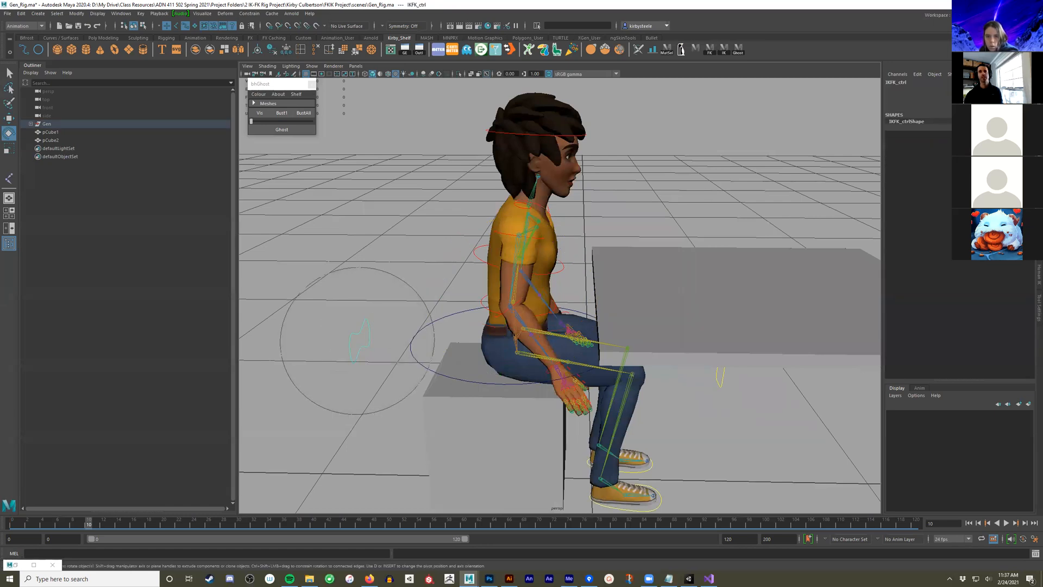
{"action": "key", "text": "Return"}
{"action": "left_click_drag", "start_coordinate": [784, 210], "coordinate": [617, 233], "text": "alt"}
Move L_Wrist_IK_ctrl down and inward so the left hand rests on the tabletop
{"action": "left_click", "coordinate": [793, 161]}
{"action": "left_click_drag", "start_coordinate": [794, 160], "coordinate": [650, 242], "text": "alt"}
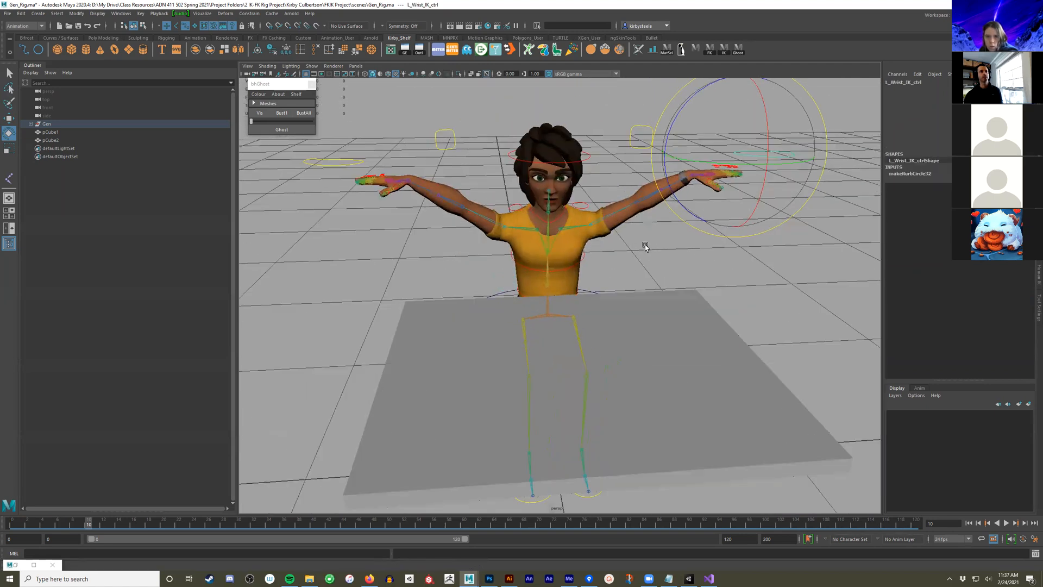
{"action": "left_click_drag", "start_coordinate": [401, 233], "coordinate": [476, 240], "text": "alt"}
{"action": "left_click_drag", "start_coordinate": [697, 225], "coordinate": [790, 258], "text": "alt"}
{"action": "key", "text": "w"}
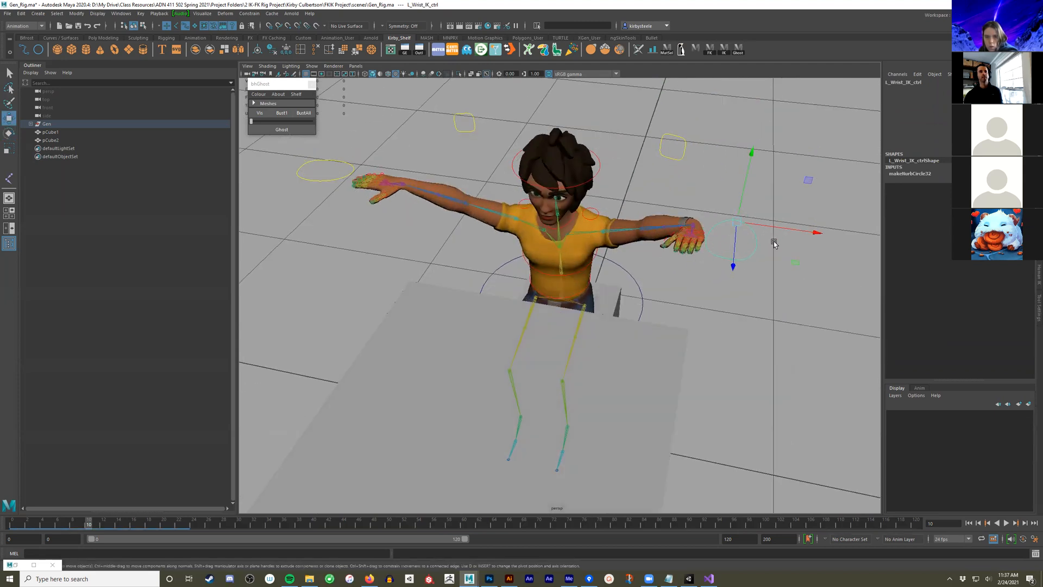
{"action": "left_click_drag", "start_coordinate": [595, 268], "coordinate": [599, 233], "text": "alt"}
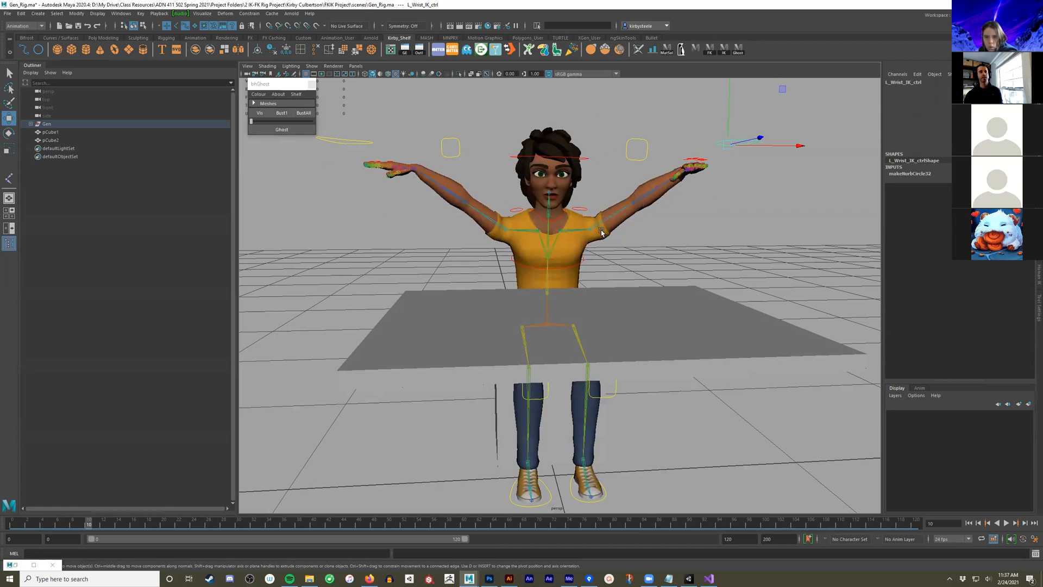
{"action": "left_click_drag", "start_coordinate": [575, 276], "coordinate": [693, 211], "text": "alt"}
{"action": "middle_click_drag", "start_coordinate": [797, 100], "coordinate": [688, 176]}
{"action": "left_click_drag", "start_coordinate": [688, 176], "coordinate": [689, 180]}
{"action": "left_click_drag", "start_coordinate": [565, 187], "coordinate": [703, 312], "text": "alt"}
{"action": "key", "text": "e"}
{"action": "key", "text": "w"}
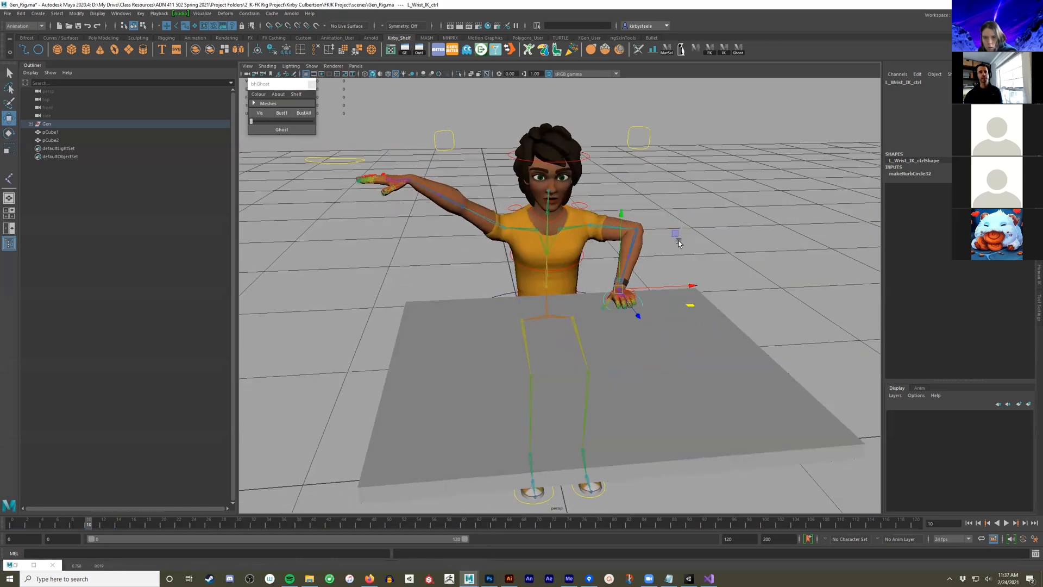
Move L_Elbow_IK_ctrl down so the left elbow drops toward the table level
{"action": "left_click", "coordinate": [651, 137]}
{"action": "left_click_drag", "start_coordinate": [728, 163], "coordinate": [674, 151], "text": "alt"}
{"action": "middle_click_drag", "start_coordinate": [724, 100], "coordinate": [708, 141], "text": "alt"}
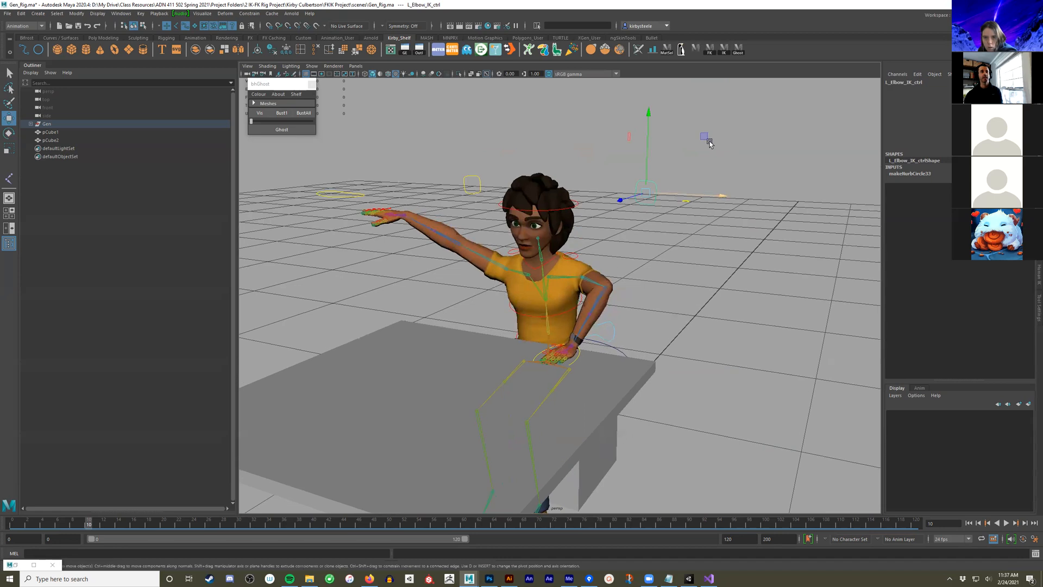
{"action": "left_click_drag", "start_coordinate": [709, 144], "coordinate": [698, 368]}
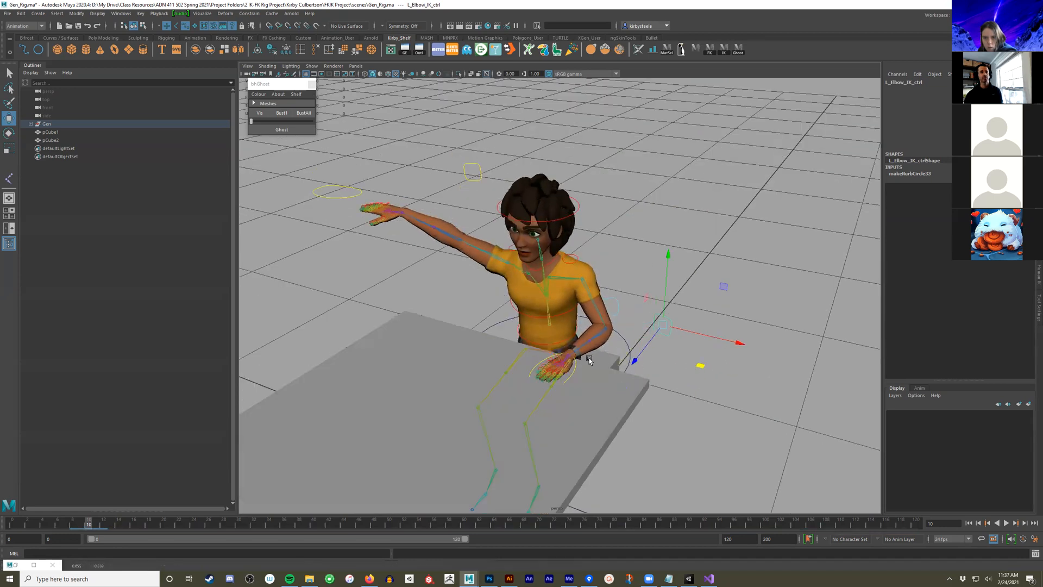
Move and rotate the right wrist IK control so the right hand rests on the tabletop
{"action": "left_click_drag", "start_coordinate": [500, 369], "coordinate": [552, 331], "text": "alt"}
{"action": "middle_click_drag", "start_coordinate": [552, 331], "coordinate": [647, 330], "text": "alt"}
{"action": "left_click", "coordinate": [432, 213]}
{"action": "left_click_drag", "start_coordinate": [442, 217], "coordinate": [453, 284], "text": "alt"}
{"action": "key", "text": "e"}
{"action": "left_click_drag", "start_coordinate": [499, 331], "coordinate": [608, 208]}
{"action": "key", "text": "w"}
{"action": "left_click_drag", "start_coordinate": [516, 329], "coordinate": [607, 188]}
Lower the right elbow IK control behind the character and adjust the right hand's rotation
{"action": "left_click_drag", "start_coordinate": [591, 113], "coordinate": [593, 310]}
{"action": "key", "text": "e"}
{"action": "left_click_drag", "start_coordinate": [617, 275], "coordinate": [610, 276]}
{"action": "left_click_drag", "start_coordinate": [569, 319], "coordinate": [588, 310], "text": "alt"}
{"action": "left_click_drag", "start_coordinate": [535, 192], "coordinate": [537, 227]}
Undo the last change and move L_Elbow_IK_ctrl inward behind the character's back
{"action": "key", "text": "w"}
{"action": "left_click_drag", "start_coordinate": [553, 167], "coordinate": [641, 294], "text": "alt"}
{"action": "key", "text": "ctrl+z"}
{"action": "left_click", "coordinate": [346, 370]}
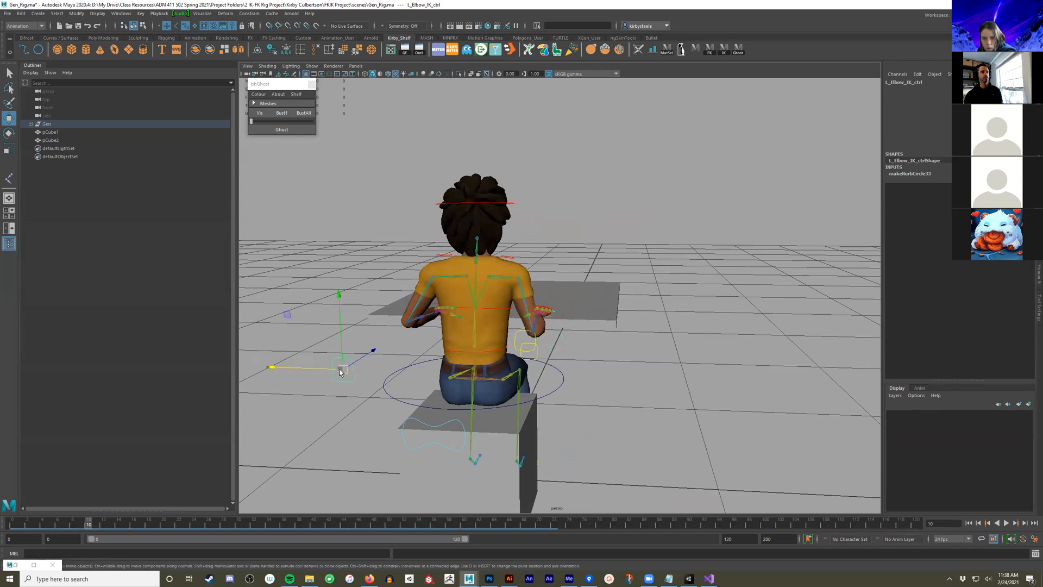
{"action": "left_click_drag", "start_coordinate": [352, 366], "coordinate": [382, 358], "text": "alt"}
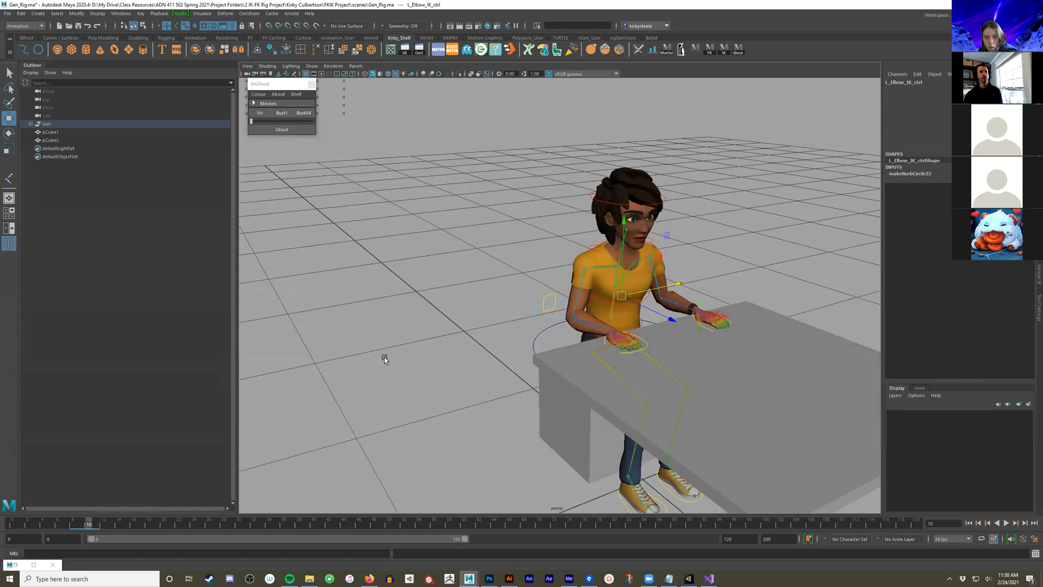
Rotate the left wrist IK control to refine how the left hand lies on the tabletop
{"action": "middle_click_drag", "start_coordinate": [383, 358], "coordinate": [417, 353], "text": "alt"}
{"action": "right_click_drag", "start_coordinate": [417, 354], "coordinate": [559, 325], "text": "alt"}
{"action": "scroll", "coordinate": [626, 317], "scroll_direction": "up", "scroll_amount": 5}
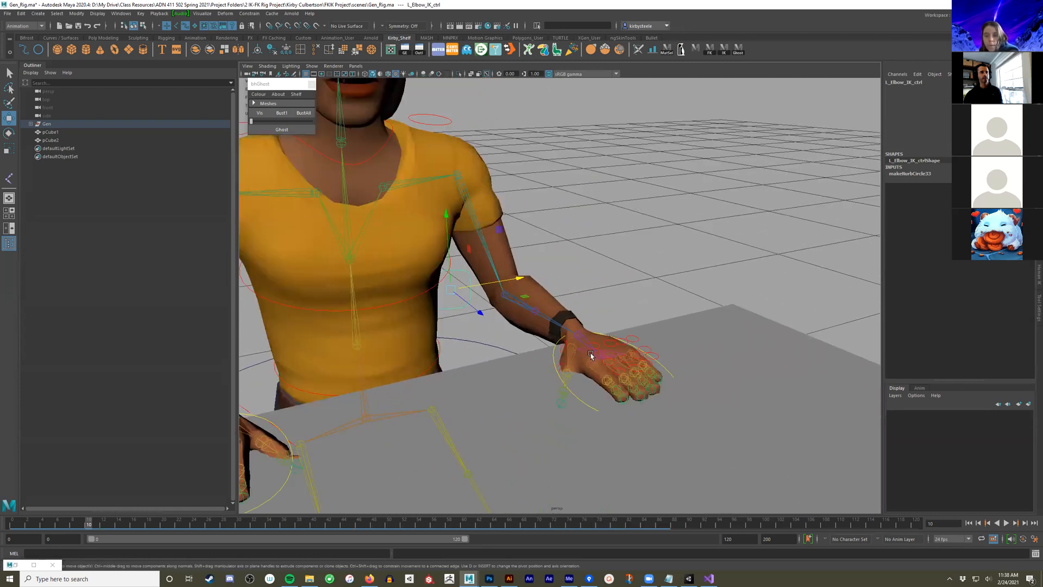
{"action": "left_click", "coordinate": [575, 349]}
{"action": "key", "text": "e"}
{"action": "left_click_drag", "start_coordinate": [575, 349], "coordinate": [597, 349]}
Select all the character's controls and key the hands-on-table IK pose at frame 10
{"action": "middle_click_drag", "start_coordinate": [597, 348], "coordinate": [705, 289], "text": "alt"}
{"action": "left_click_drag", "start_coordinate": [705, 288], "coordinate": [599, 454], "text": "alt"}
{"action": "left_click", "coordinate": [475, 299]}
{"action": "right_click_drag", "start_coordinate": [489, 443], "coordinate": [488, 454], "text": "alt"}
{"action": "key", "text": "s"}
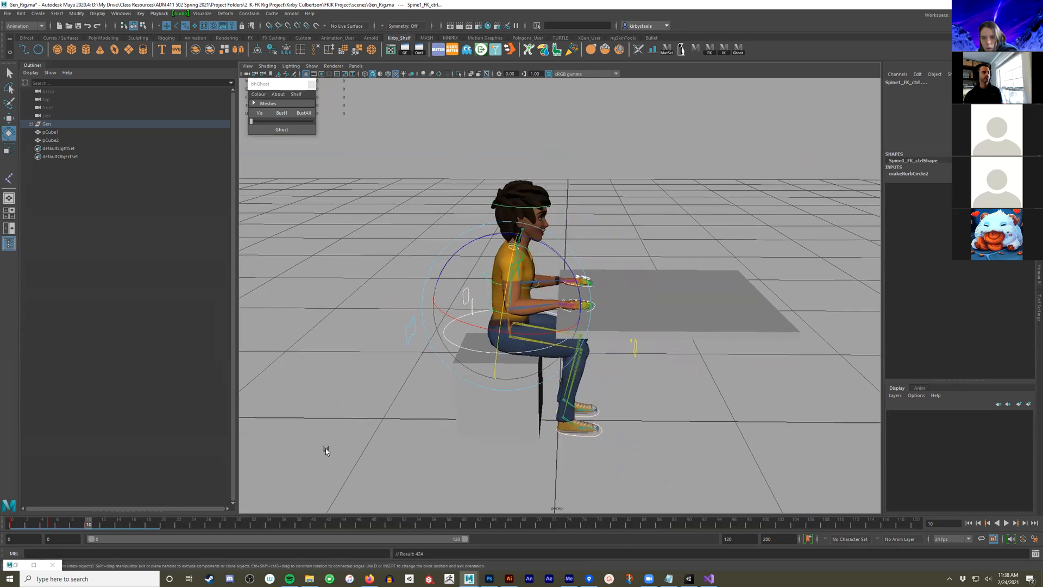
Set the key tangents at frames 5 and 10 to Stepped for all controls and play back the animation
{"action": "left_click_drag", "start_coordinate": [88, 525], "coordinate": [52, 525]}
{"action": "right_click", "coordinate": [53, 523]}
{"action": "mouse_move", "coordinate": [121, 418]}
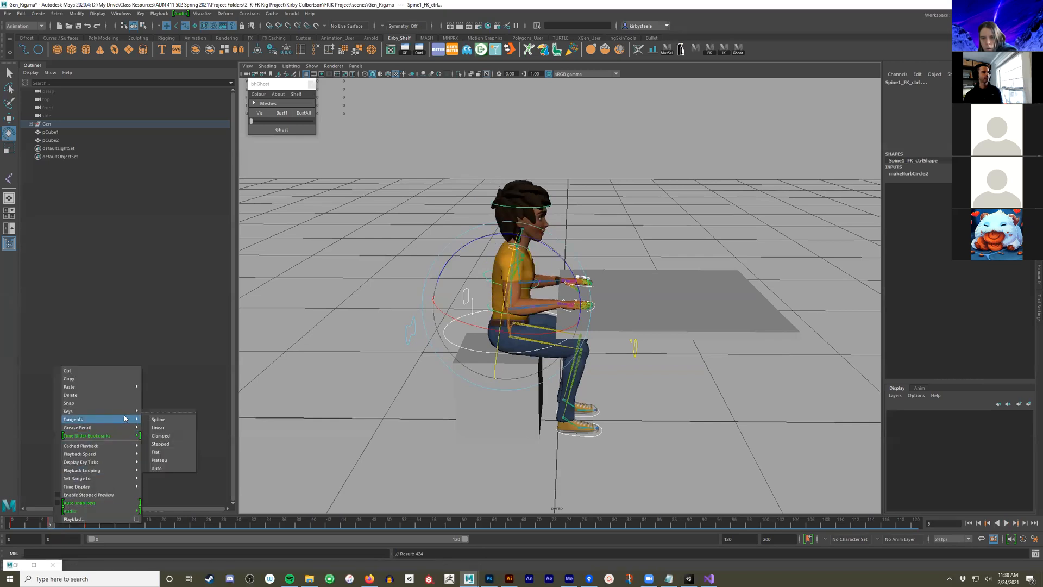
{"action": "left_click", "coordinate": [162, 443]}
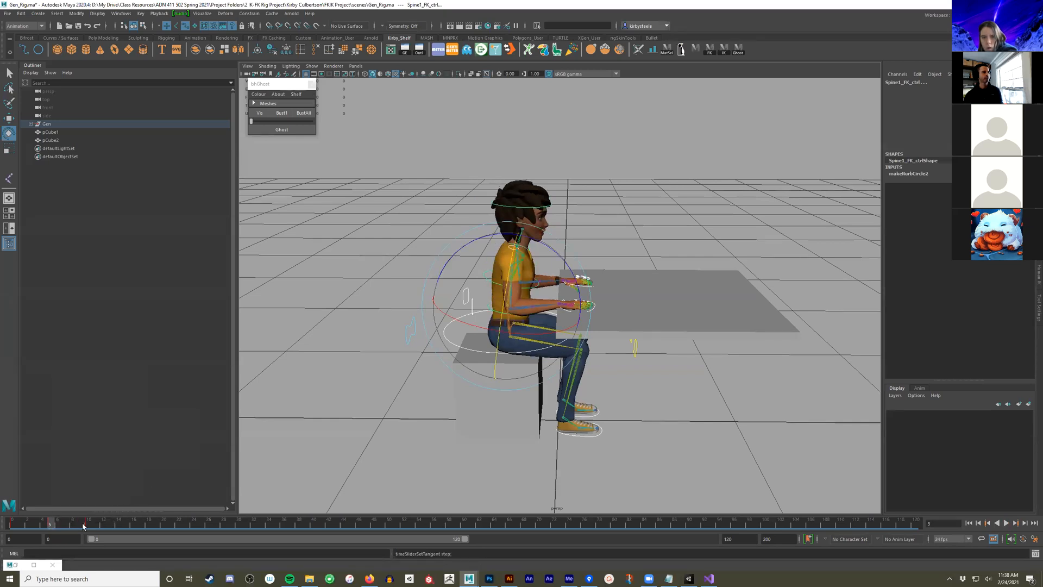
{"action": "left_click", "coordinate": [87, 524]}
{"action": "right_click", "coordinate": [89, 524]}
{"action": "mouse_move", "coordinate": [120, 418]}
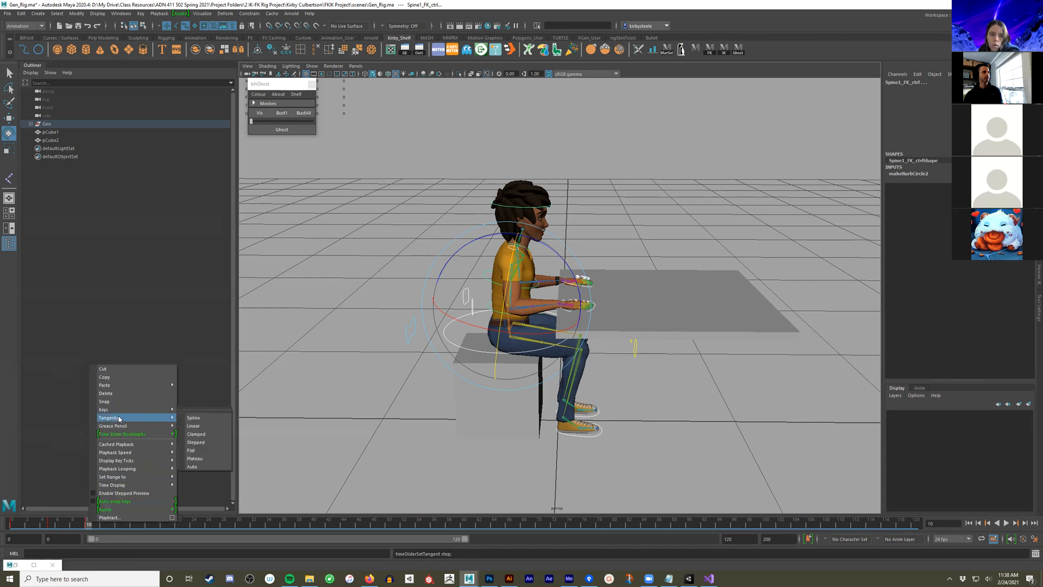
{"action": "left_click", "coordinate": [208, 444]}
{"action": "key", "text": "alt+v"}
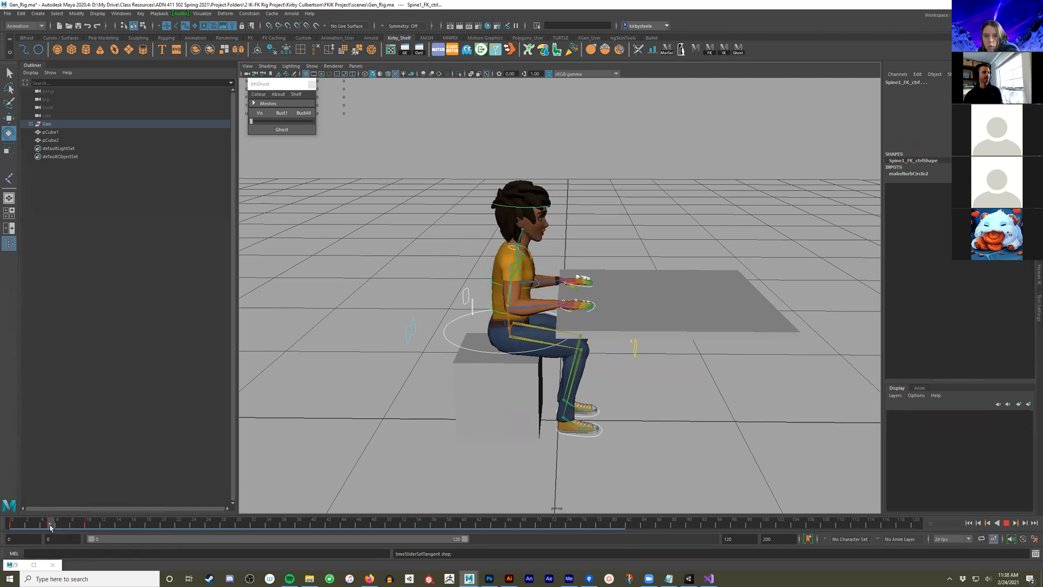
{"action": "key", "text": "alt+v"}
Switch the arms to FK on the IKFK control at frame 0 and key the FK state at frames 0 and 5
{"action": "left_click_drag", "start_coordinate": [569, 349], "coordinate": [486, 308], "text": "alt"}
{"action": "left_click", "coordinate": [474, 312]}
{"action": "left_click_drag", "start_coordinate": [384, 339], "coordinate": [402, 339], "text": "alt"}
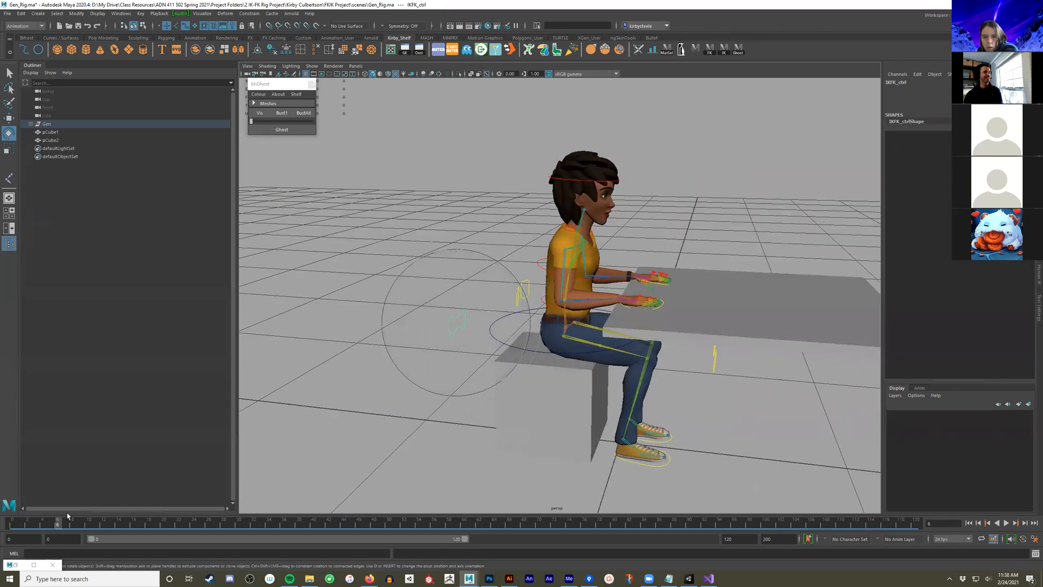
{"action": "left_click", "coordinate": [14, 523]}
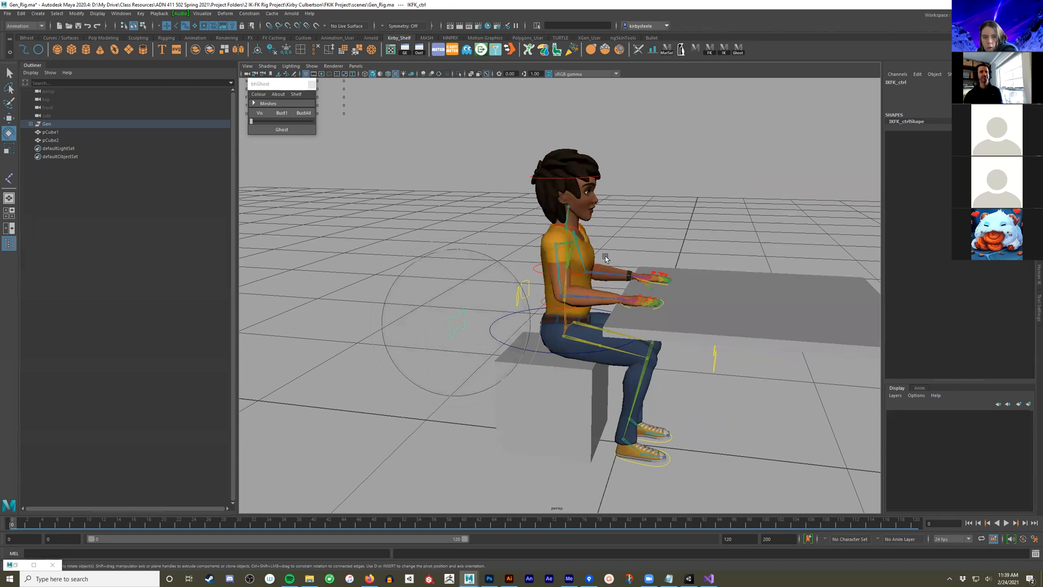
{"action": "scroll", "coordinate": [709, 242], "scroll_direction": "down", "scroll_amount": 1}
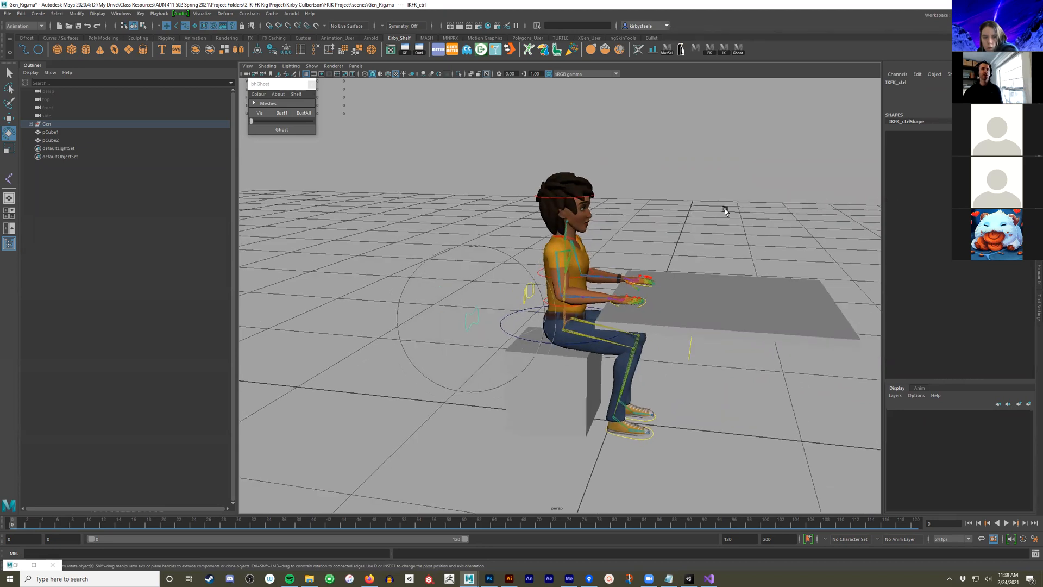
{"action": "left_click_drag", "start_coordinate": [709, 115], "coordinate": [493, 508]}
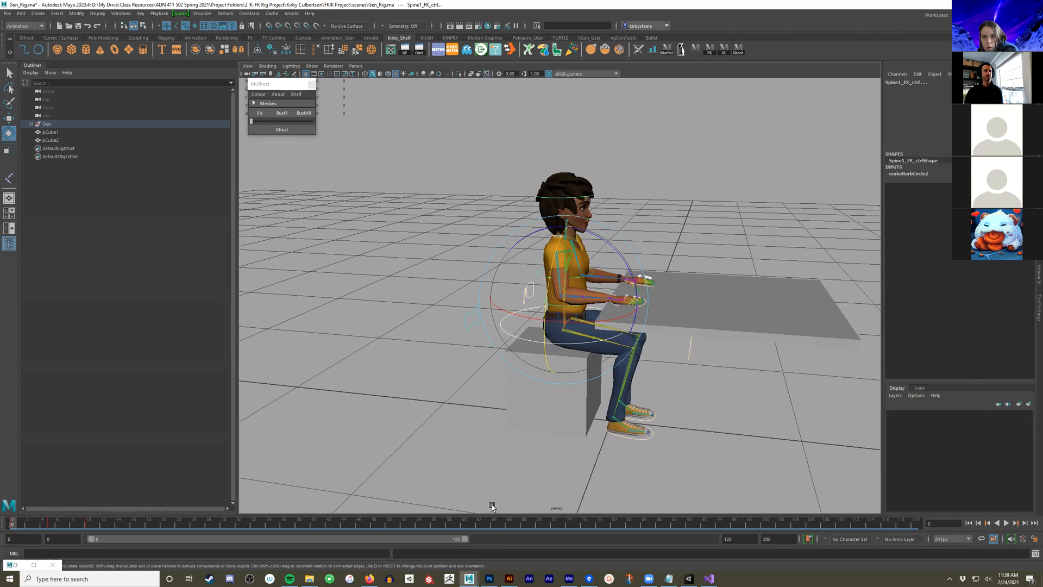
{"action": "left_click", "coordinate": [471, 333]}
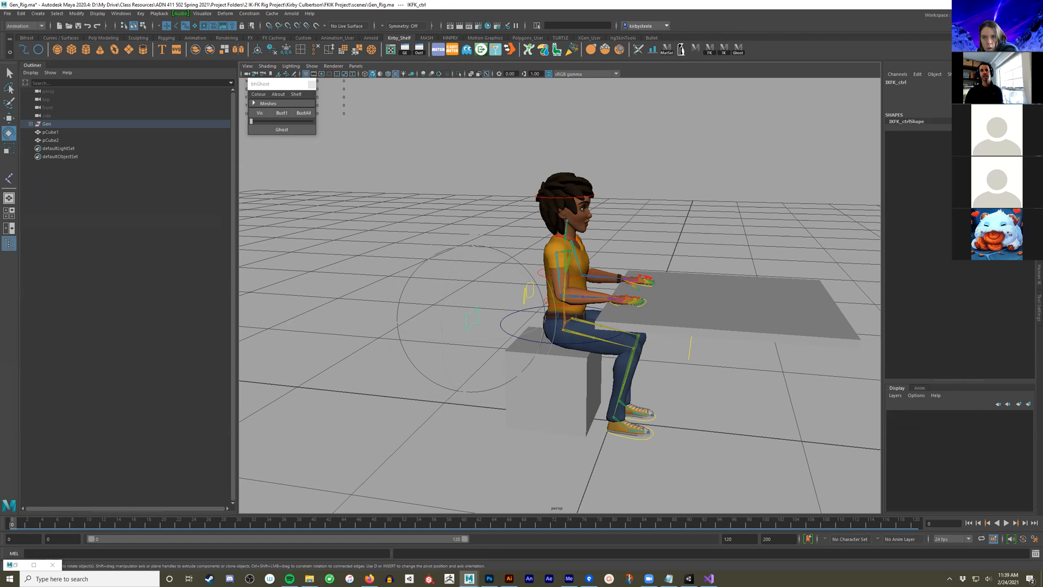
{"action": "key", "text": "Return"}
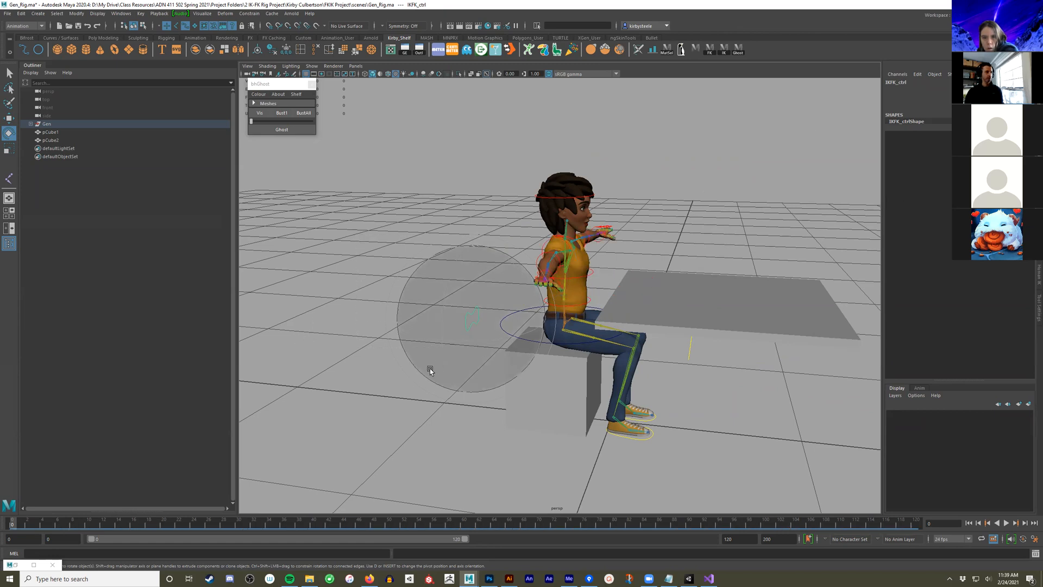
{"action": "left_click", "coordinate": [56, 523]}
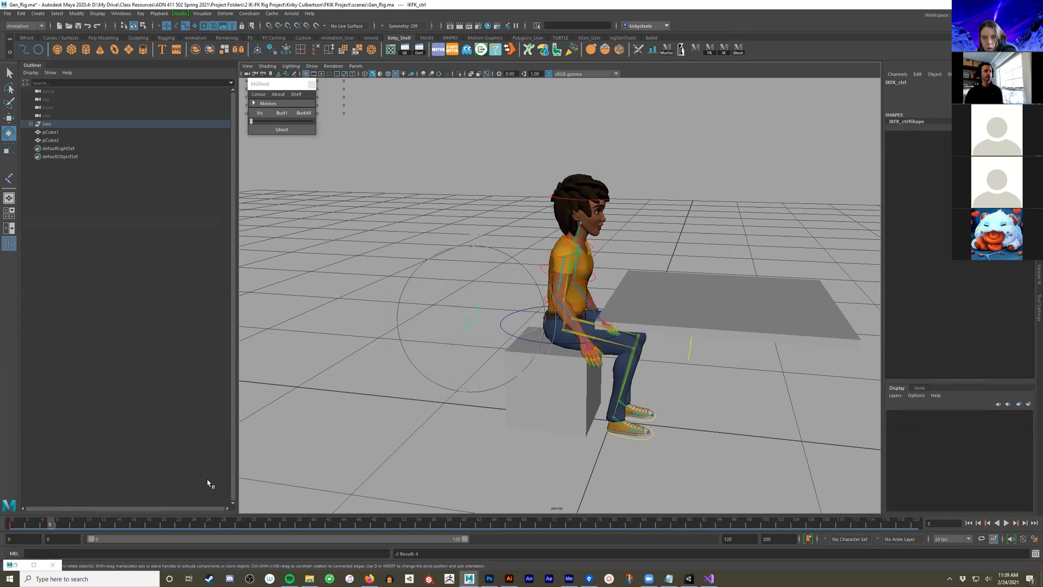
Key the arms in IK on the IKFK control at frame 10, and give its keys from frame 0 to 10 Stepped tangents
{"action": "left_click", "coordinate": [88, 524]}
{"action": "key", "text": "Return"}
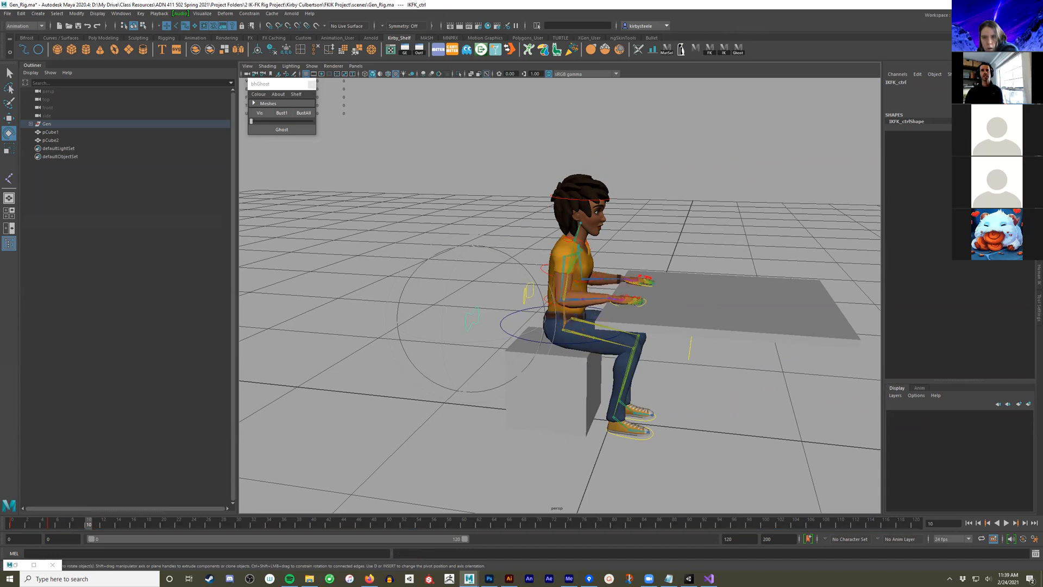
{"action": "key", "text": "s"}
{"action": "left_click_drag", "start_coordinate": [88, 523], "coordinate": [11, 523], "text": "shift"}
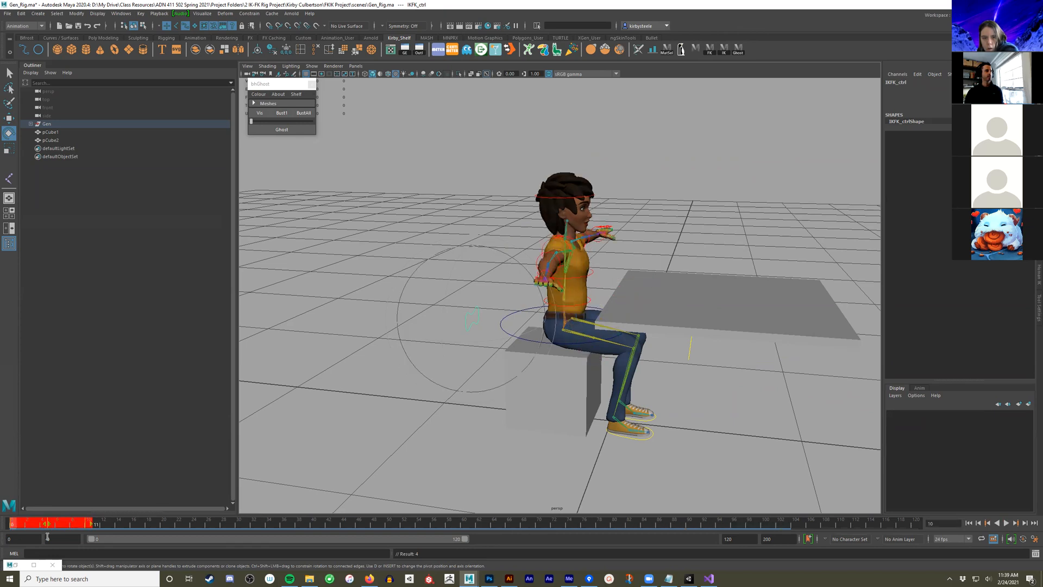
{"action": "right_click", "coordinate": [65, 523]}
{"action": "mouse_move", "coordinate": [144, 418]}
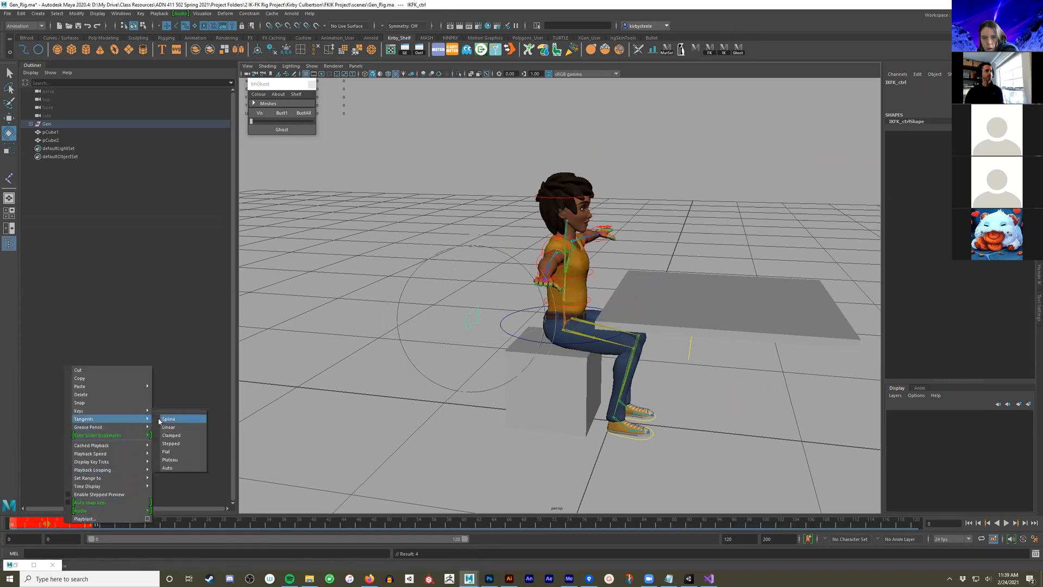
{"action": "left_click", "coordinate": [178, 443]}
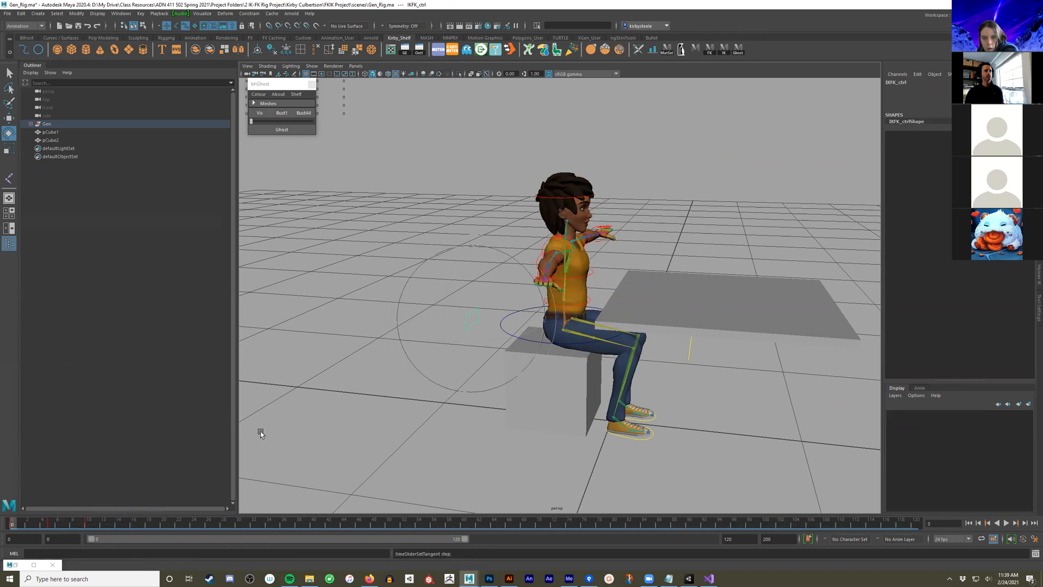
Scrub from frame 0 to frame 10 and examine the FK-to-IK pose switch from several angles
{"action": "scroll", "coordinate": [573, 379], "scroll_direction": "up", "scroll_amount": 8}
{"action": "scroll", "coordinate": [573, 380], "scroll_direction": "up", "scroll_amount": 3}
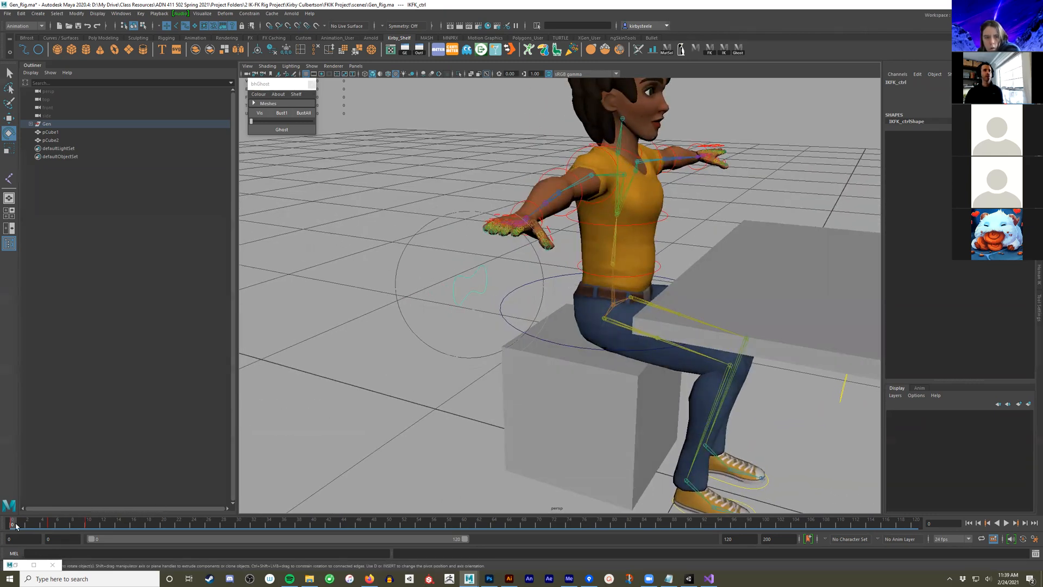
{"action": "left_click_drag", "start_coordinate": [16, 525], "coordinate": [90, 524]}
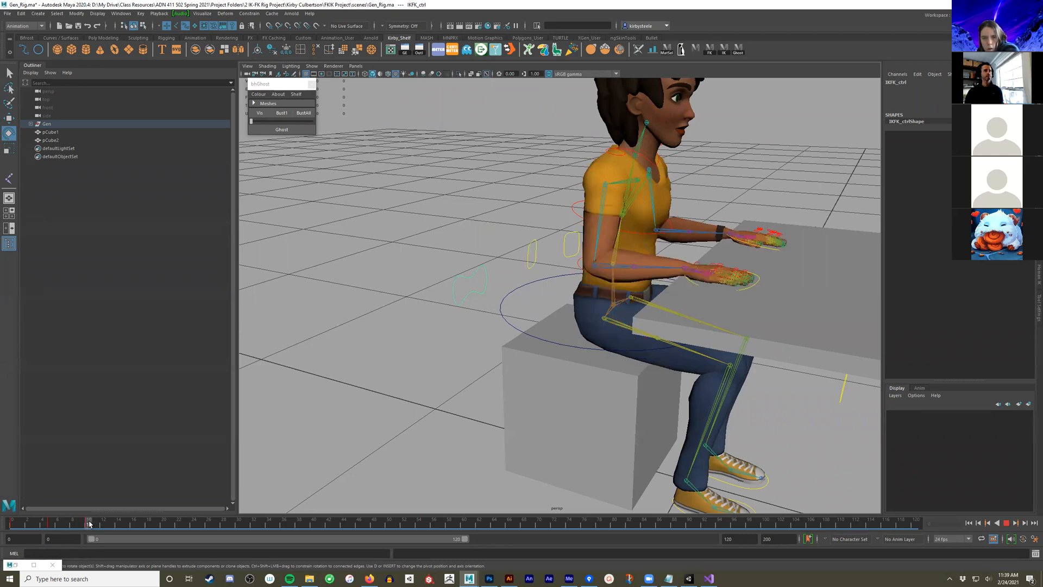
{"action": "middle_click_drag", "start_coordinate": [687, 316], "coordinate": [605, 340], "text": "alt"}
{"action": "right_click_drag", "start_coordinate": [606, 341], "coordinate": [568, 348], "text": "alt"}
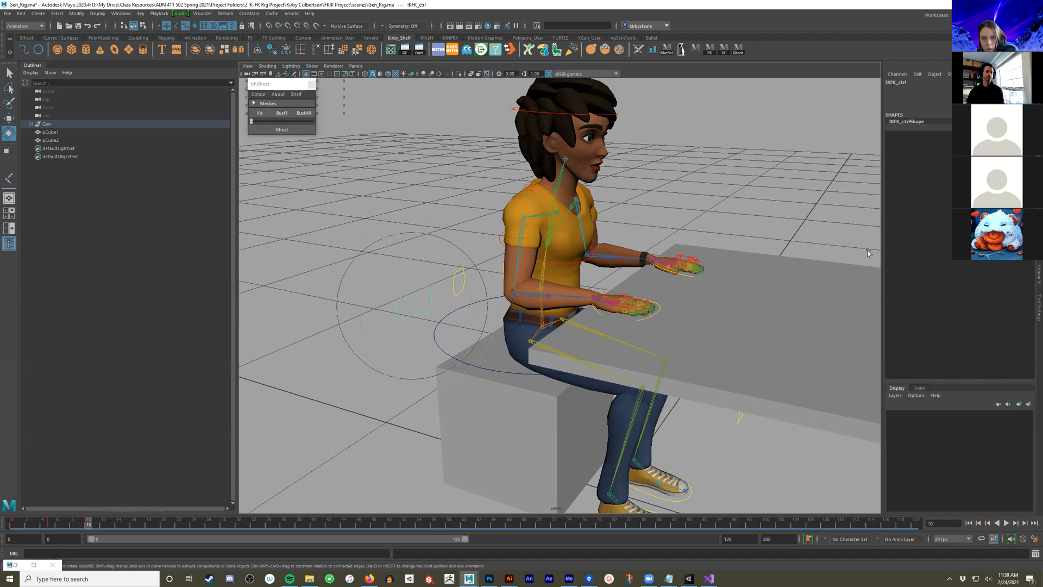
{"action": "right_click_drag", "start_coordinate": [718, 282], "coordinate": [510, 326], "text": "alt"}
{"action": "left_click_drag", "start_coordinate": [524, 327], "coordinate": [638, 332], "text": "alt"}
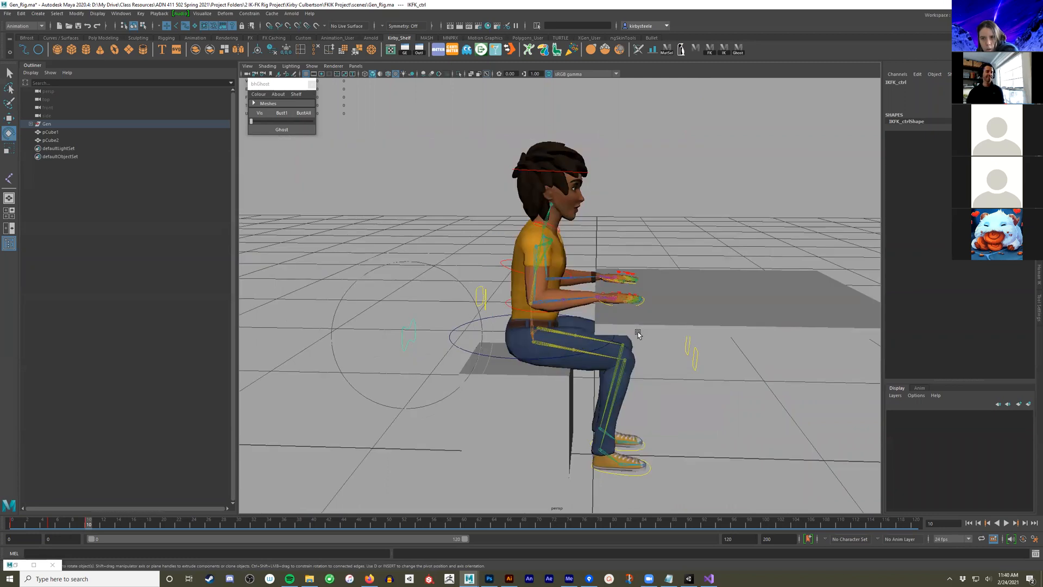
{"action": "left_click_drag", "start_coordinate": [638, 324], "coordinate": [618, 284], "text": "alt"}
Select all the character's controls and key them again at frame 10
{"action": "left_click_drag", "start_coordinate": [737, 117], "coordinate": [401, 489]}
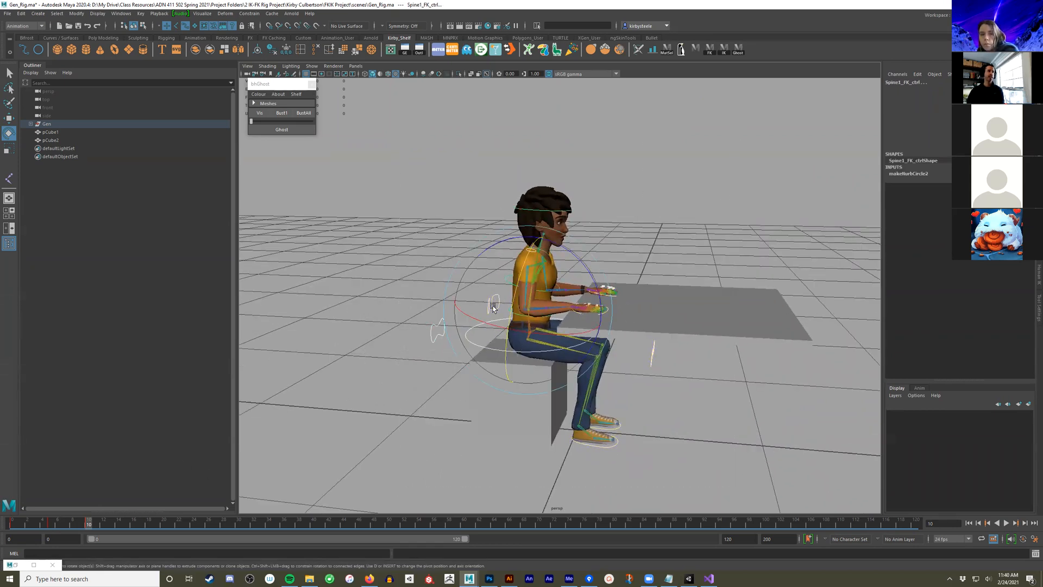
{"action": "key", "text": "alt"}
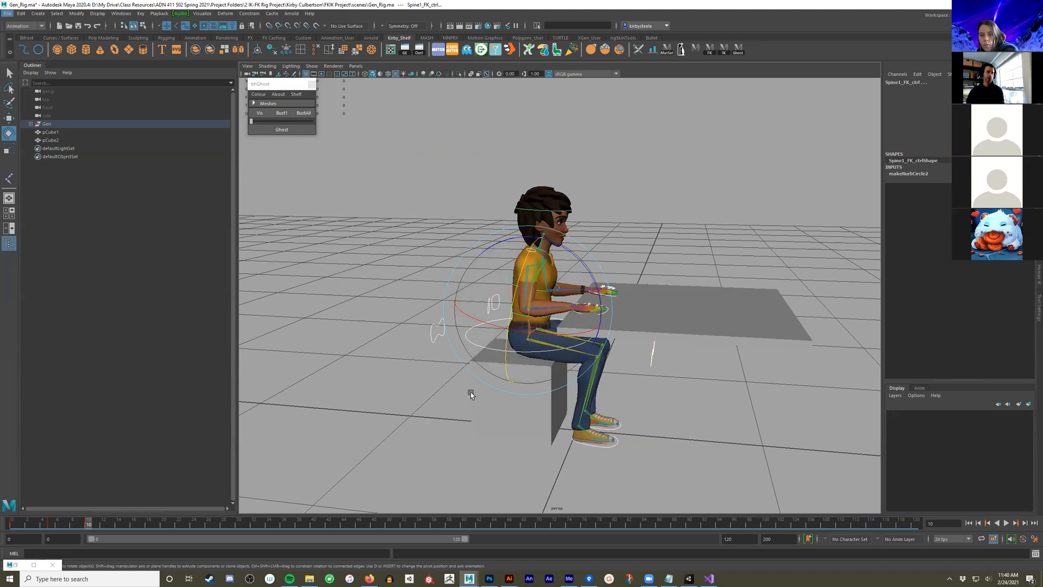
{"action": "right_click_drag", "start_coordinate": [470, 395], "coordinate": [532, 389], "text": "alt"}
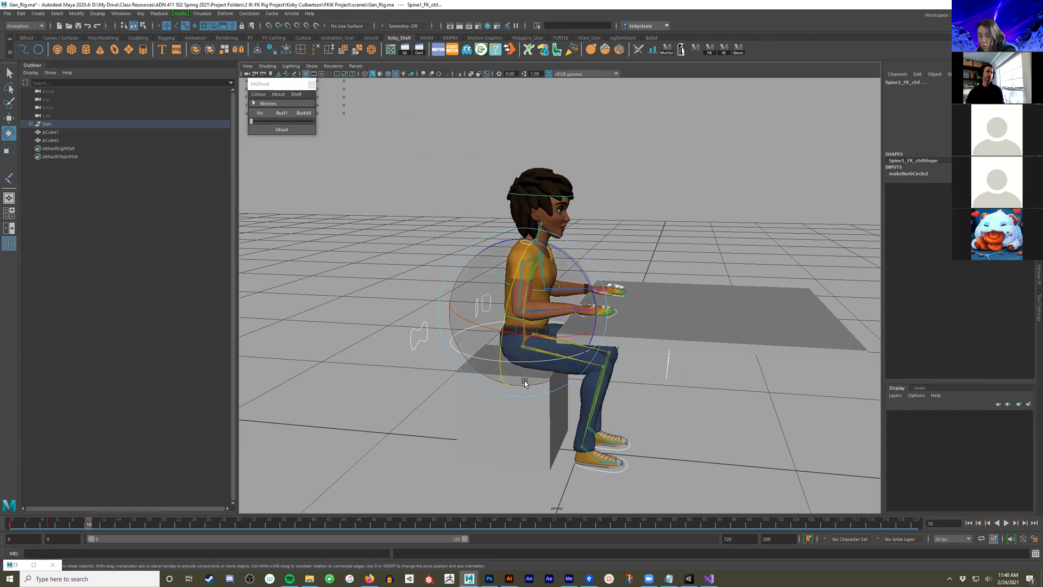
{"action": "scroll", "coordinate": [393, 320], "scroll_direction": "up", "scroll_amount": 2}
{"action": "left_click_drag", "start_coordinate": [370, 107], "coordinate": [631, 436]}
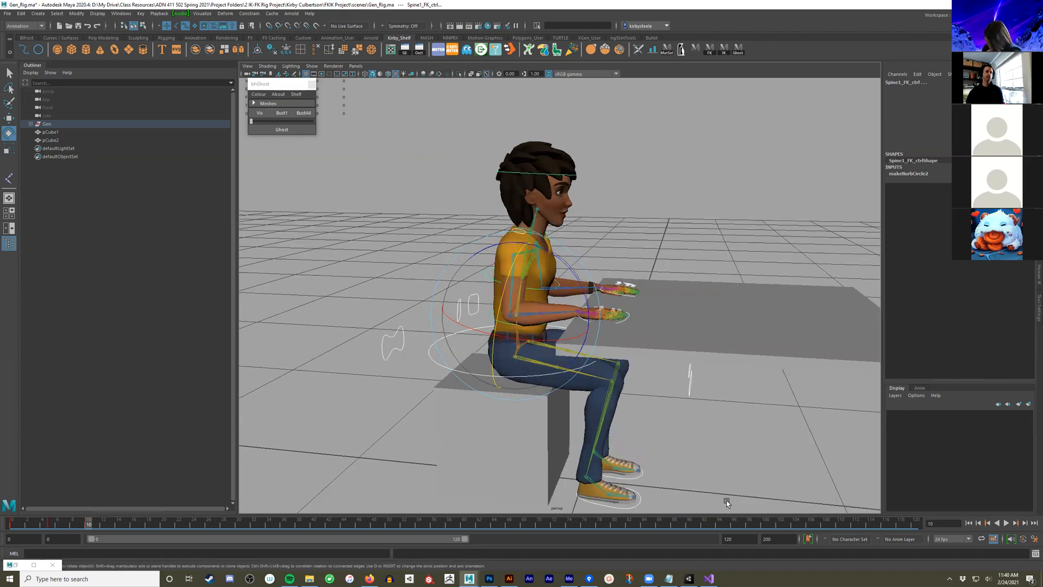
{"action": "scroll", "coordinate": [600, 444], "scroll_direction": "down", "scroll_amount": 2}
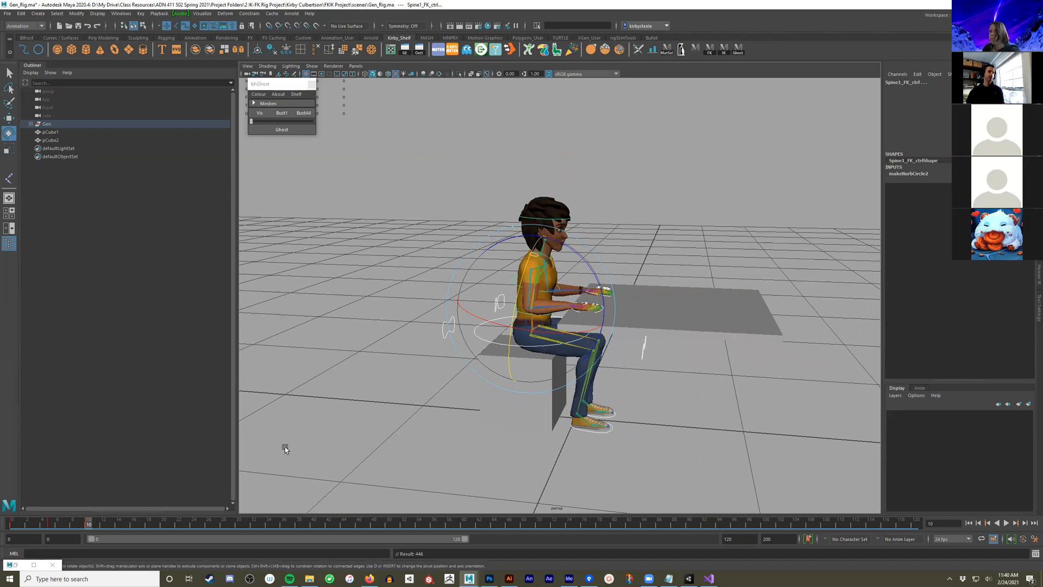
Copy the seated FK pose from frame 5 to frame 15, key all controls there and set the tangents to Stepped
{"action": "left_click", "coordinate": [52, 525]}
{"action": "left_click_drag", "start_coordinate": [390, 385], "coordinate": [419, 385], "text": "alt"}
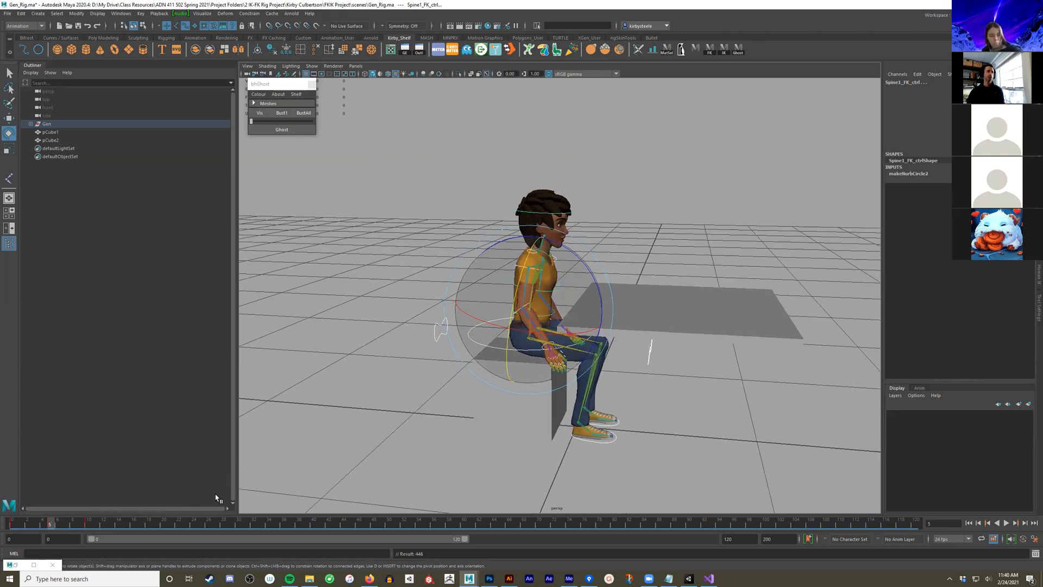
{"action": "left_click", "coordinate": [89, 524]}
{"action": "mouse_move", "coordinate": [544, 405]}
{"action": "left_mouse_down", "text": "alt"}
{"action": "mouse_move", "coordinate": [547, 391]}
{"action": "mouse_move", "coordinate": [563, 396]}
{"action": "left_mouse_up", "text": "alt"}
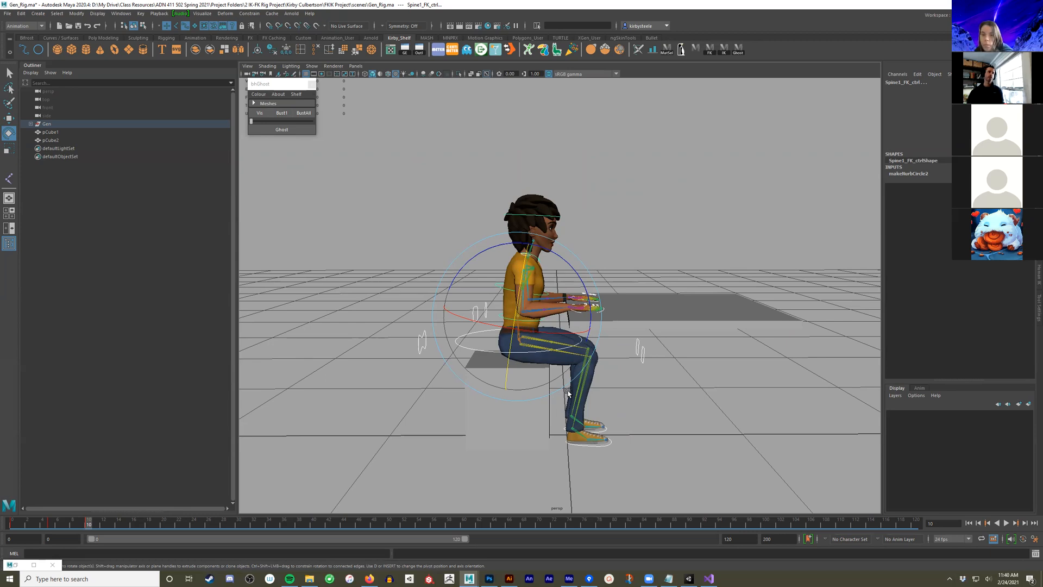
{"action": "left_click_drag", "start_coordinate": [631, 357], "coordinate": [618, 357], "text": "alt"}
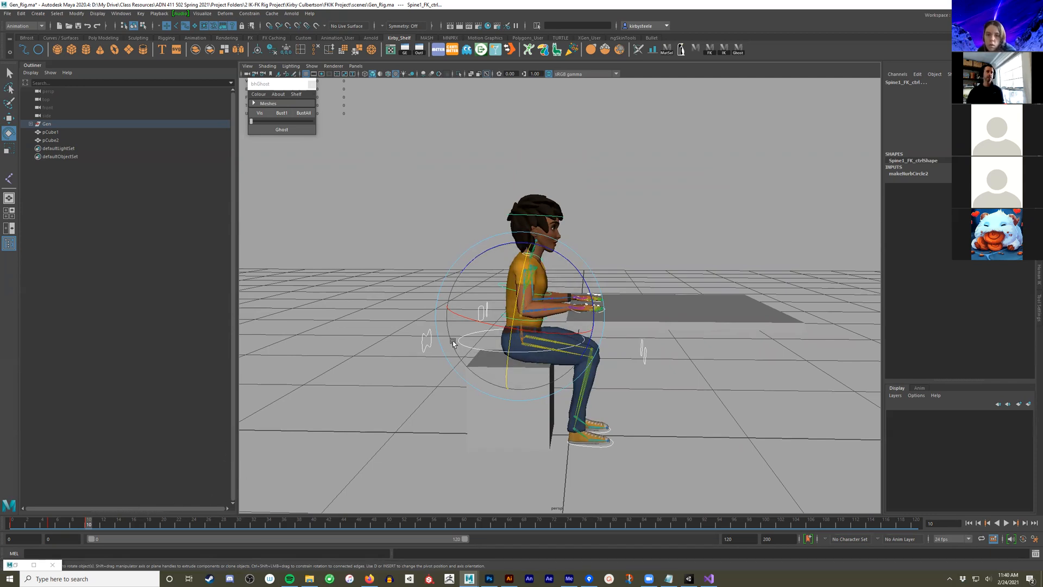
{"action": "left_click", "coordinate": [48, 525]}
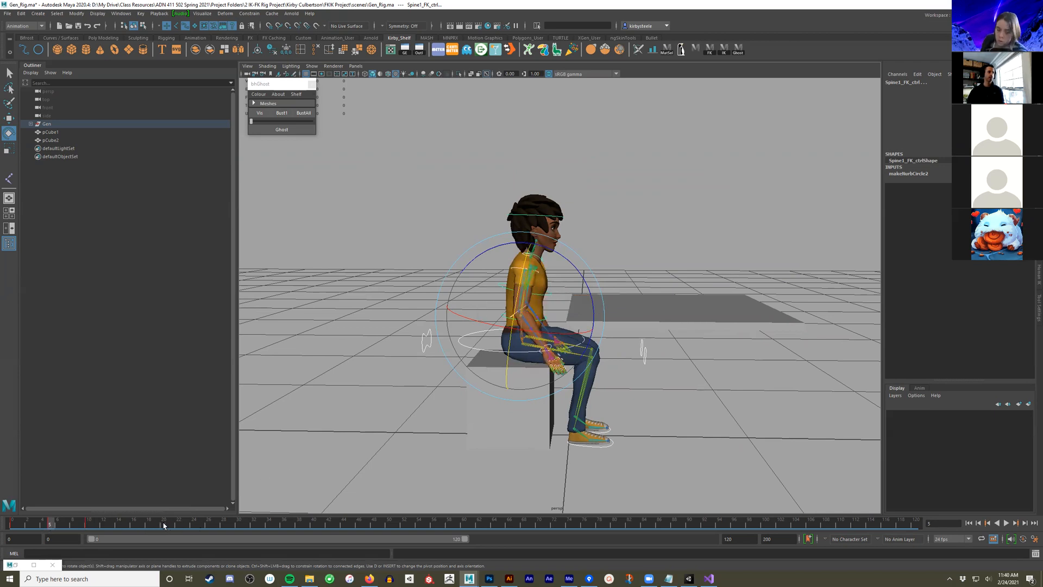
{"action": "left_click", "coordinate": [129, 525]}
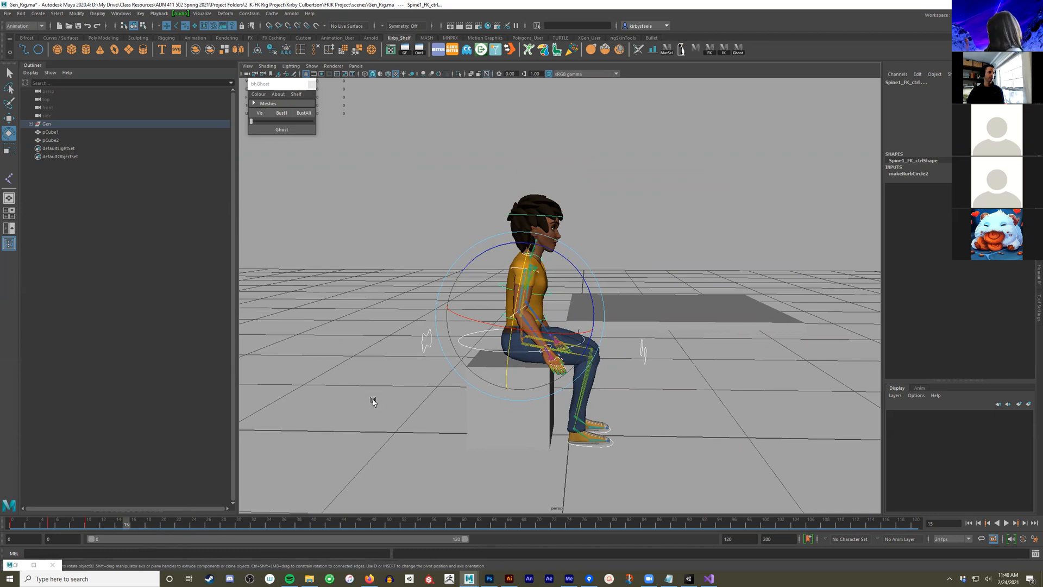
{"action": "key", "text": "s"}
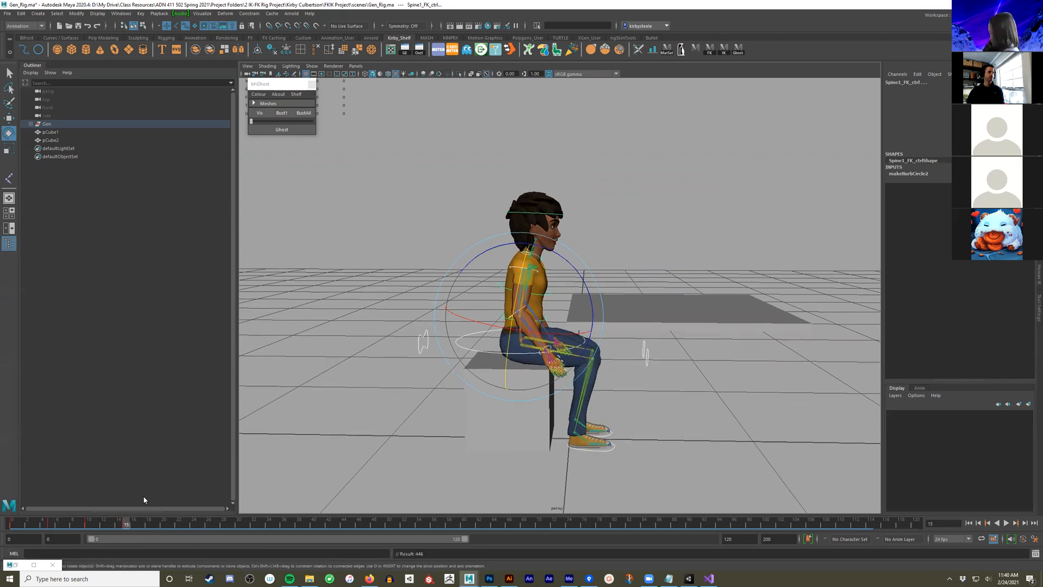
{"action": "right_click", "coordinate": [134, 520]}
{"action": "mouse_move", "coordinate": [193, 415]}
{"action": "left_click", "coordinate": [245, 442]}
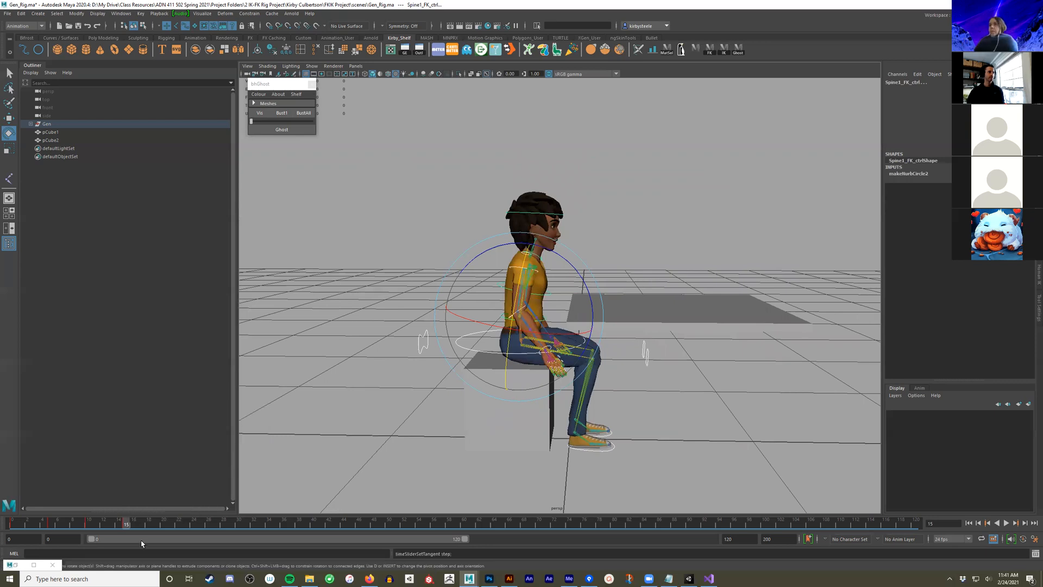
Play the animation from frame 0 to review the stepped changes between the FK and IK poses
{"action": "left_click_drag", "start_coordinate": [125, 524], "coordinate": [11, 528]}
{"action": "left_click", "coordinate": [1006, 525]}
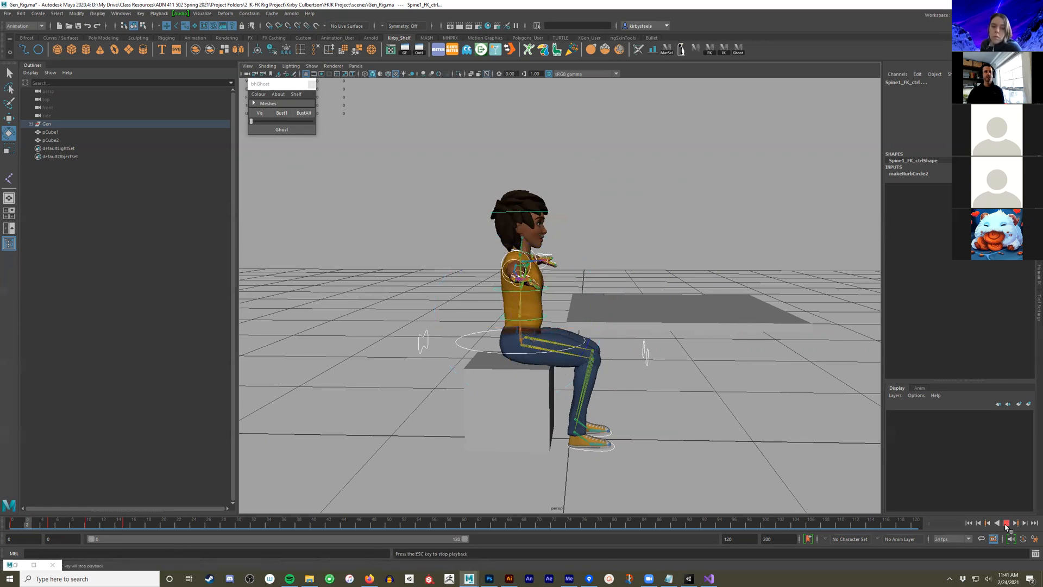
{"action": "left_click", "coordinate": [1006, 526]}
{"action": "left_click_drag", "start_coordinate": [560, 497], "coordinate": [540, 492], "text": "alt"}
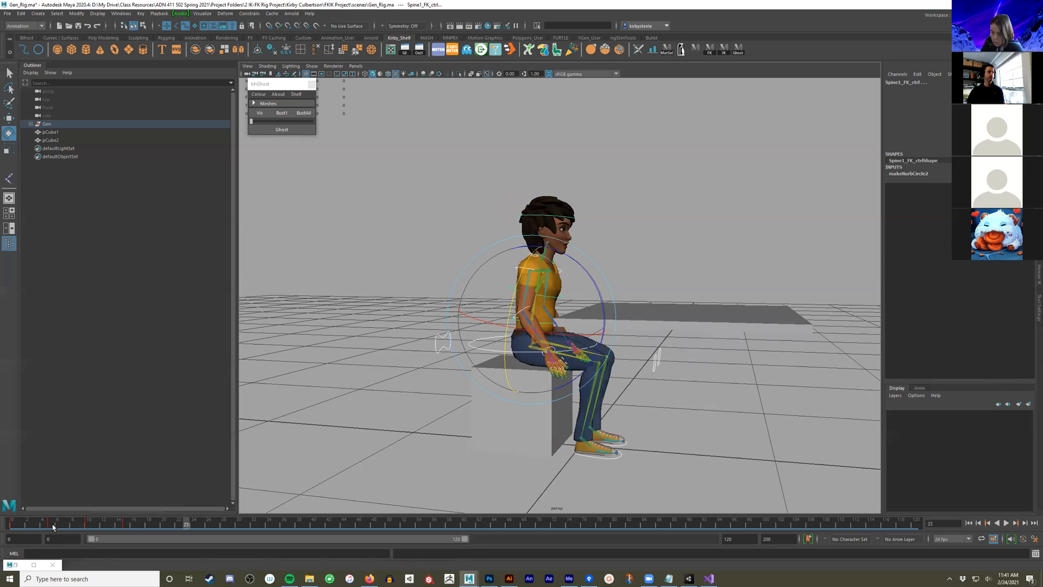
Select the keys at frames 5, 10 and 15 together and move them to about frames 12, 17 and 22
{"action": "left_click_drag", "start_coordinate": [50, 524], "coordinate": [143, 526], "text": "shift"}
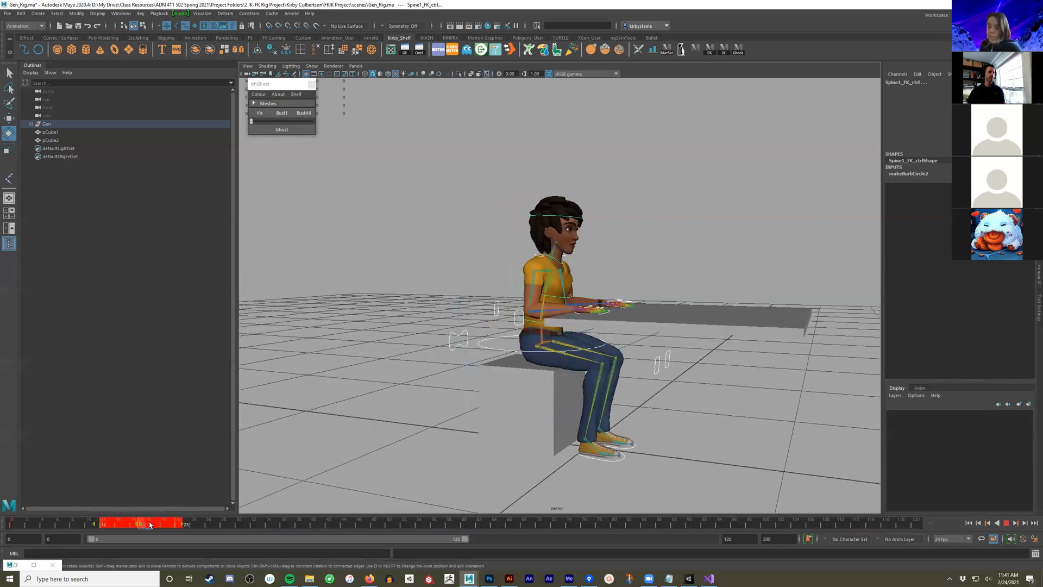
{"action": "left_click", "coordinate": [203, 526]}
{"action": "double_click", "coordinate": [140, 527]}
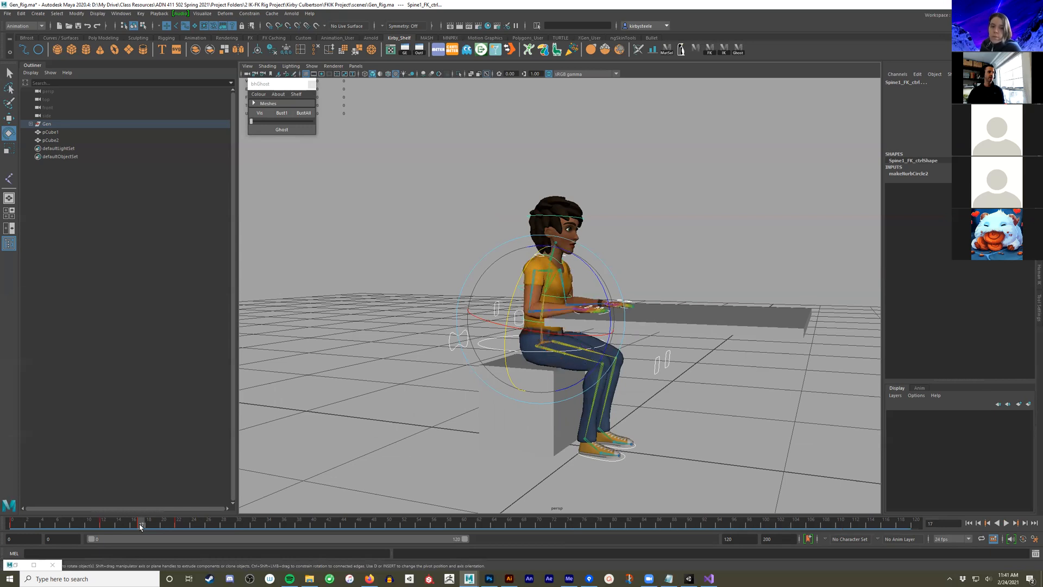
Retime the last two pose keys on the timeline so they sit at frames 24 and 26
{"action": "left_click", "coordinate": [187, 524]}
{"action": "mouse_move", "coordinate": [189, 525]}
{"action": "left_mouse_down", "text": "shift"}
{"action": "mouse_move", "coordinate": [139, 525]}
{"action": "mouse_move", "coordinate": [256, 525]}
{"action": "mouse_move", "coordinate": [209, 526]}
{"action": "left_mouse_up", "text": "shift"}
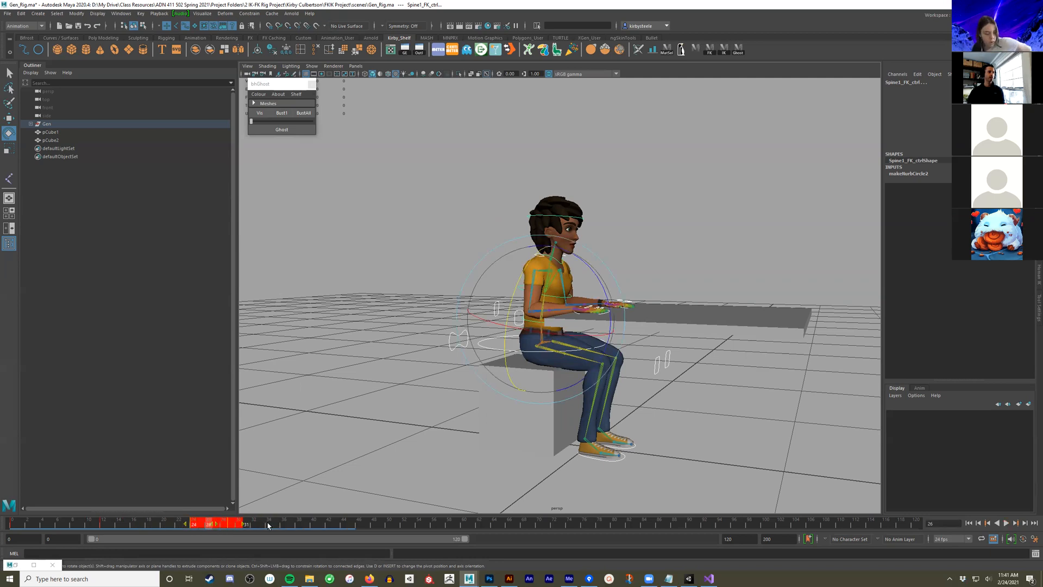
{"action": "left_click", "coordinate": [230, 526]}
{"action": "double_click", "coordinate": [231, 526]}
{"action": "left_click", "coordinate": [231, 526], "text": "shift"}
{"action": "left_click_drag", "start_coordinate": [231, 526], "coordinate": [210, 527]}
{"action": "left_click", "coordinate": [266, 525]}
{"action": "left_click_drag", "start_coordinate": [88, 525], "coordinate": [9, 525]}
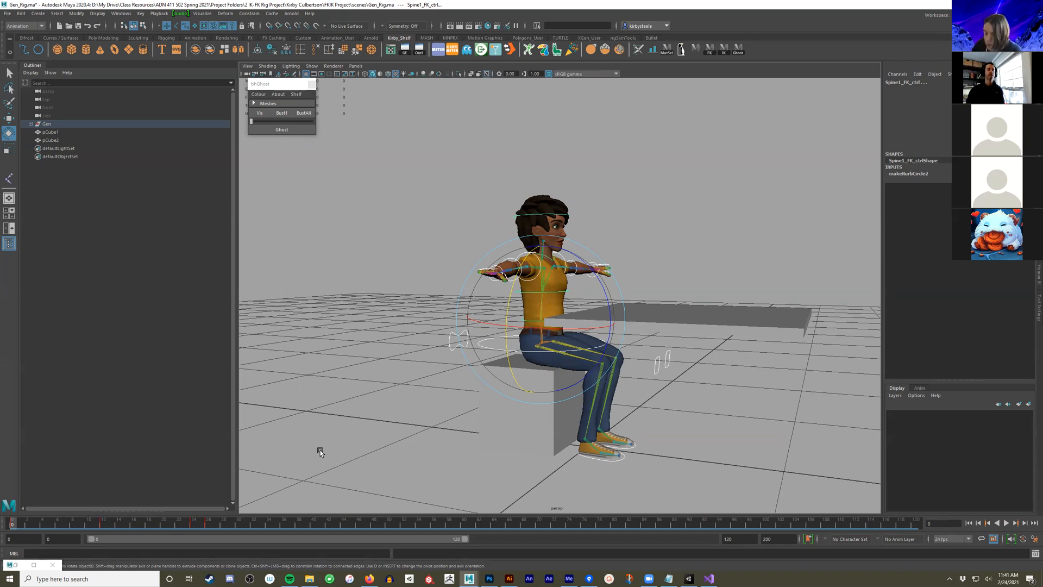
{"action": "left_click", "coordinate": [237, 523]}
{"action": "left_click_drag", "start_coordinate": [236, 525], "coordinate": [80, 529], "text": "shift"}
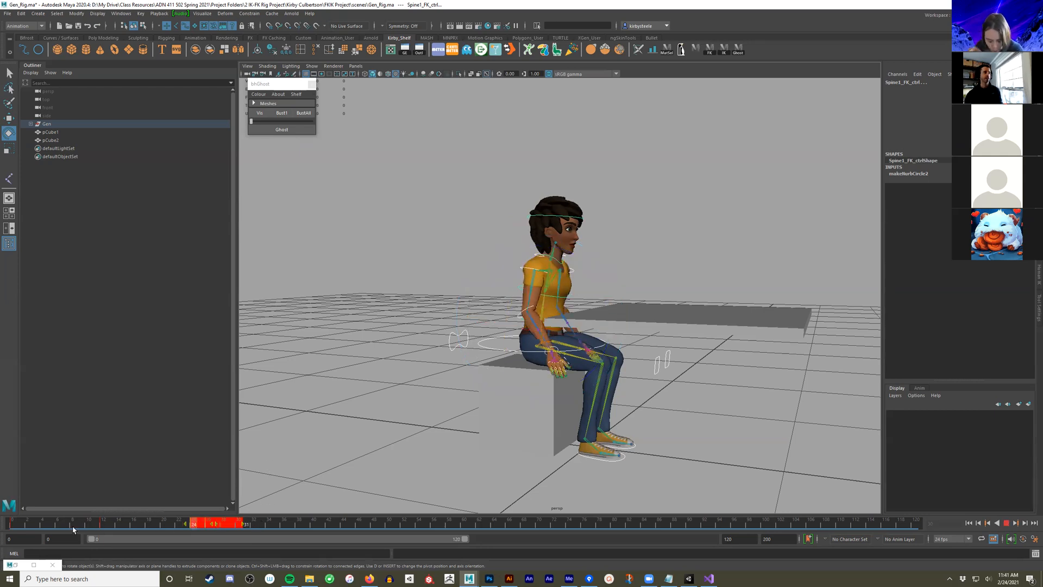
{"action": "left_click_drag", "start_coordinate": [4, 532], "coordinate": [11, 530], "text": "shift"}
{"action": "right_click", "coordinate": [148, 522]}
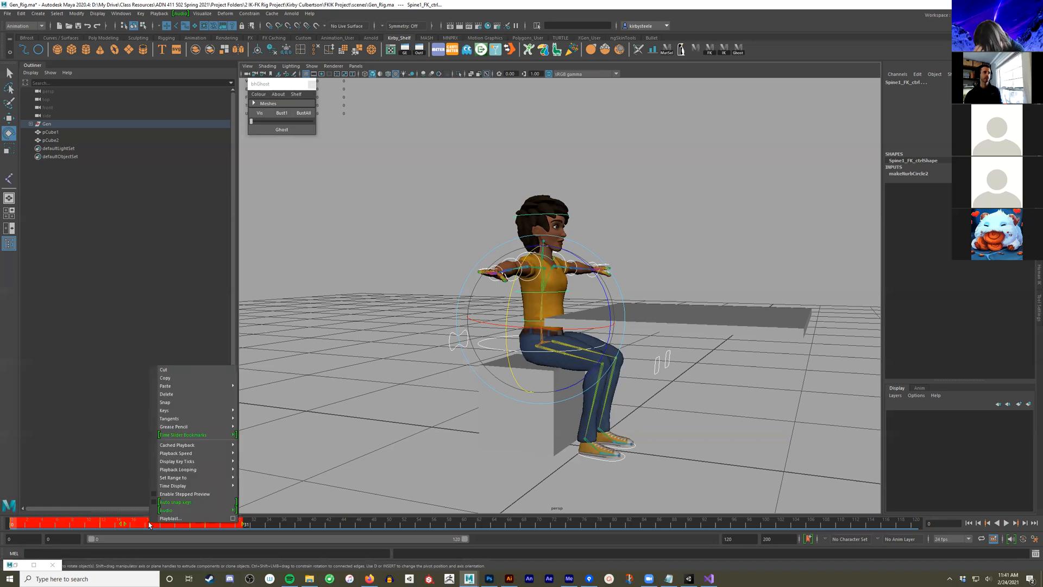
{"action": "left_click", "coordinate": [347, 446]}
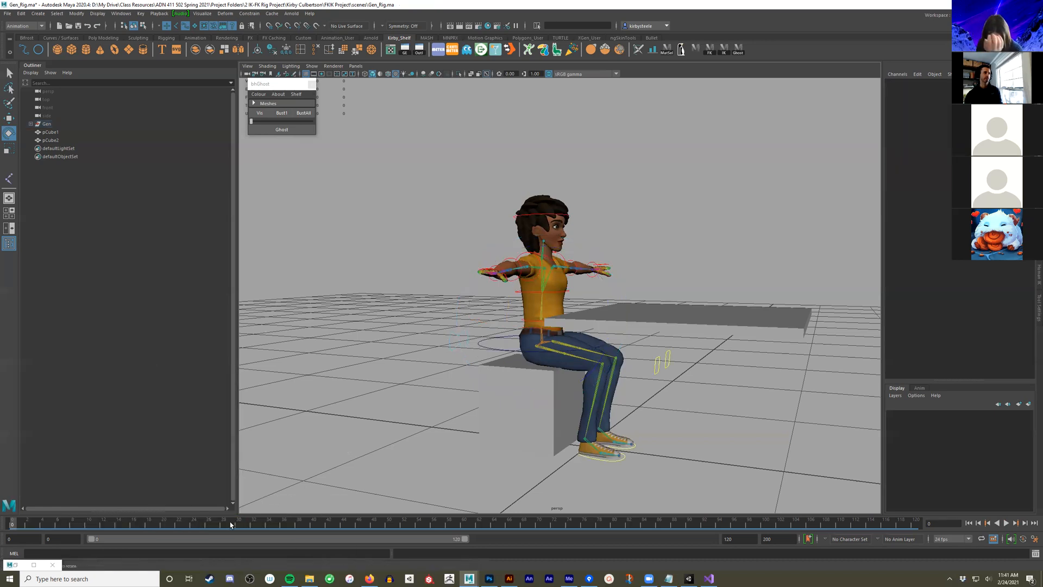
{"action": "key", "text": "ctrl+z"}
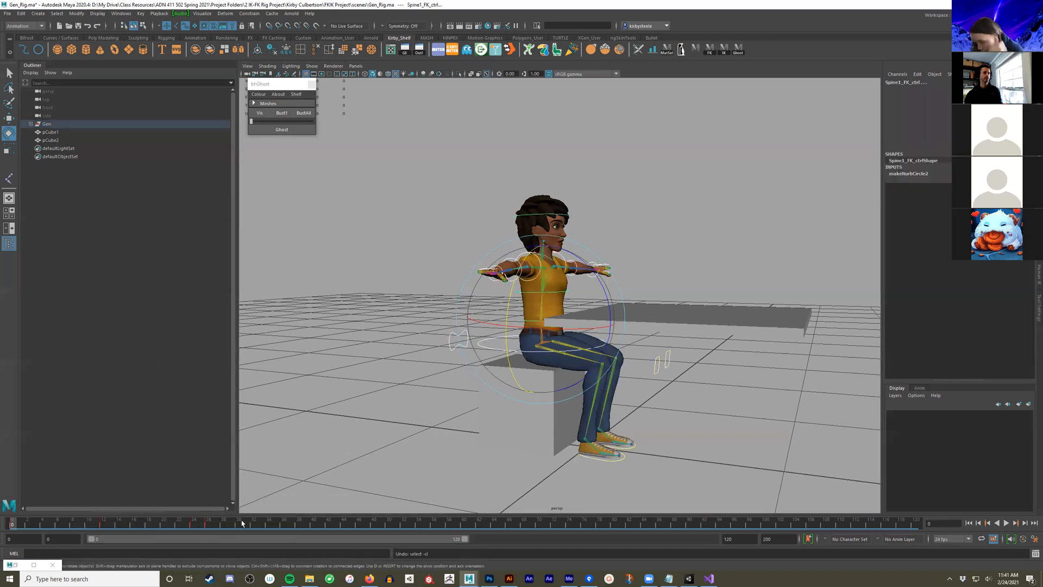
Play the animation to review the retimed changes between the FK and IK poses
{"action": "key", "text": "alt+v"}
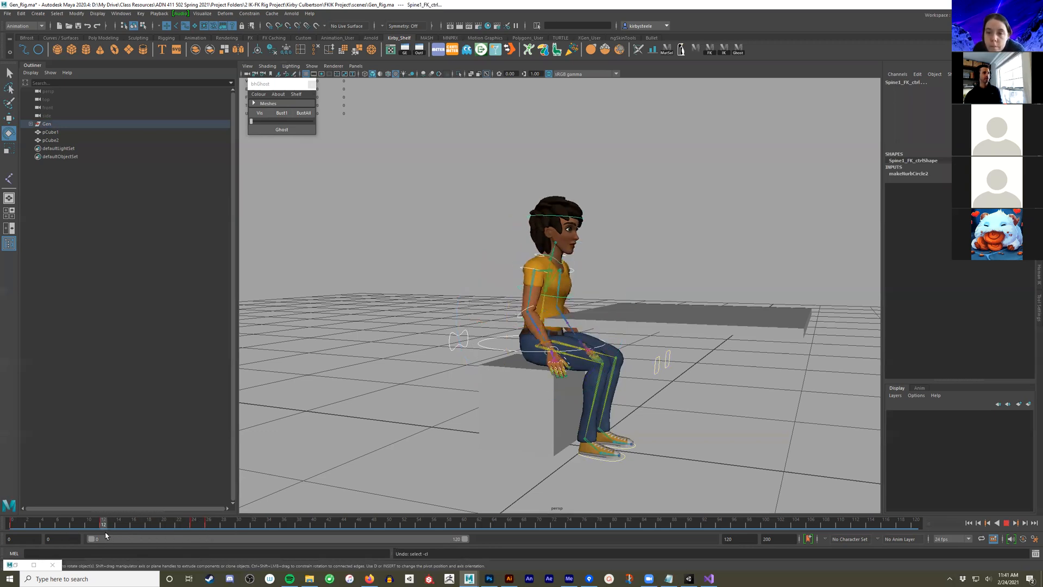
{"action": "key", "text": "alt+v"}
{"action": "left_click_drag", "start_coordinate": [374, 394], "coordinate": [475, 407], "text": "alt"}
{"action": "right_click_drag", "start_coordinate": [475, 406], "coordinate": [527, 426], "text": "alt"}
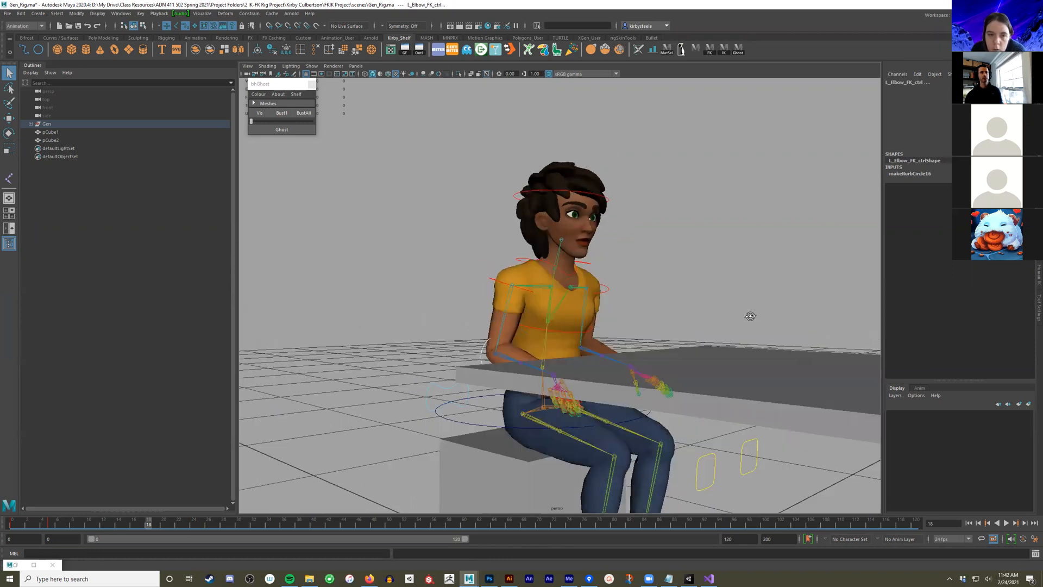
Select all the character's controls and set the tangents of the keys at frames 18 and 12 to Stepped
{"action": "left_click_drag", "start_coordinate": [750, 314], "coordinate": [579, 326], "text": "alt"}
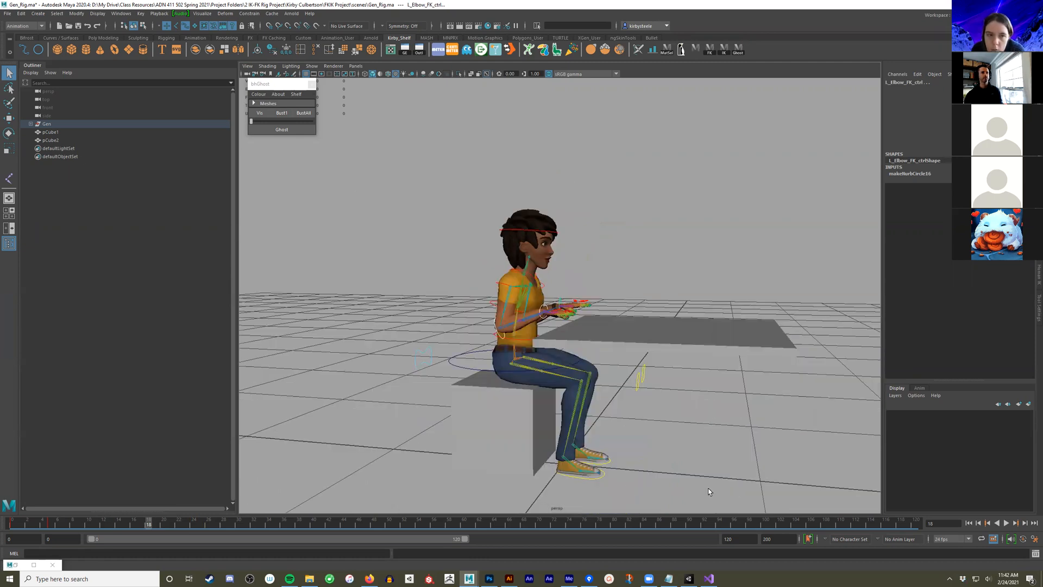
{"action": "left_click_drag", "start_coordinate": [708, 488], "coordinate": [370, 190]}
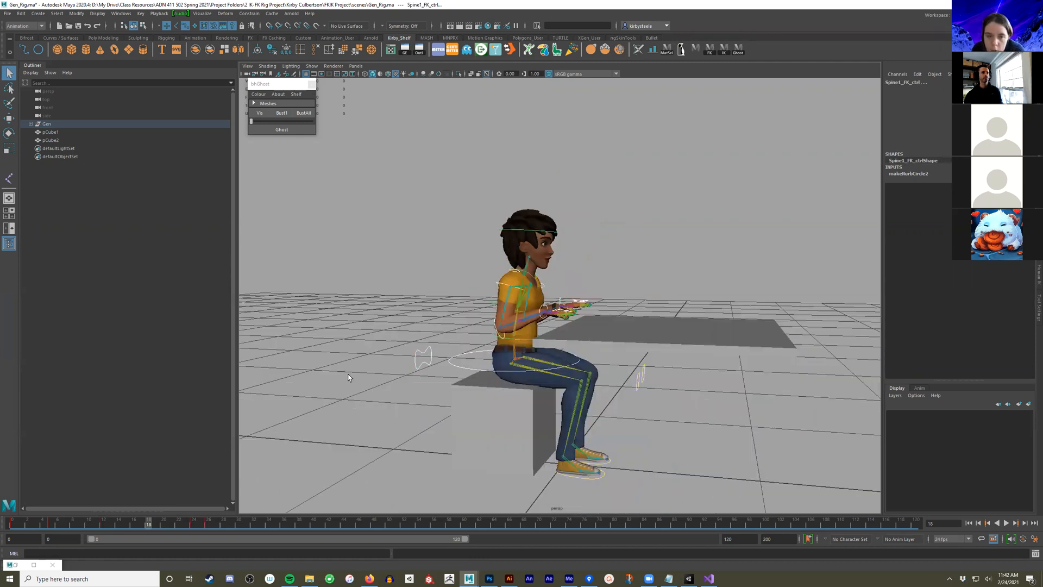
{"action": "scroll", "coordinate": [288, 500], "scroll_direction": "down", "scroll_amount": 1}
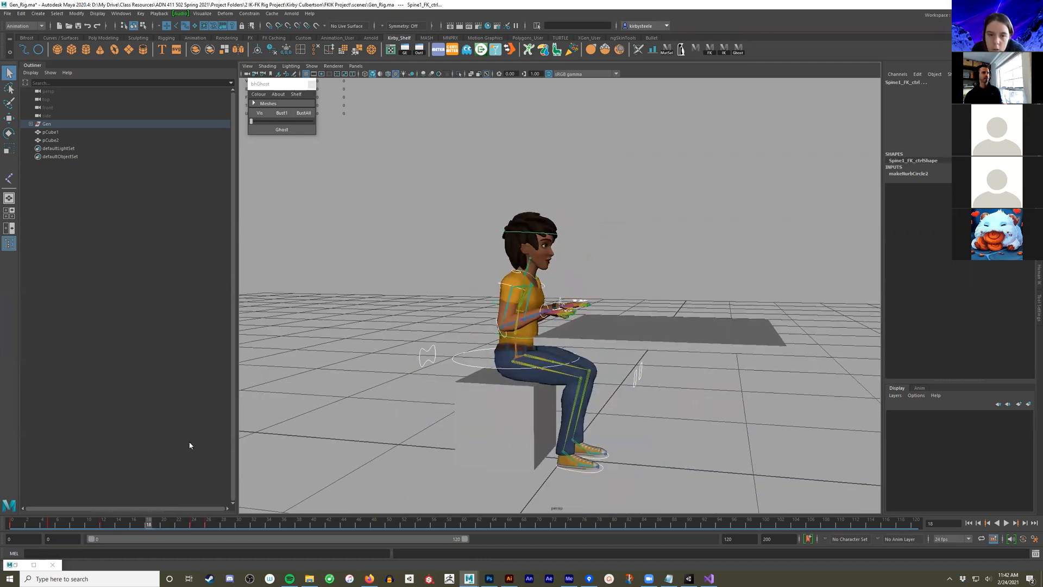
{"action": "right_click", "coordinate": [157, 523]}
{"action": "mouse_move", "coordinate": [223, 419]}
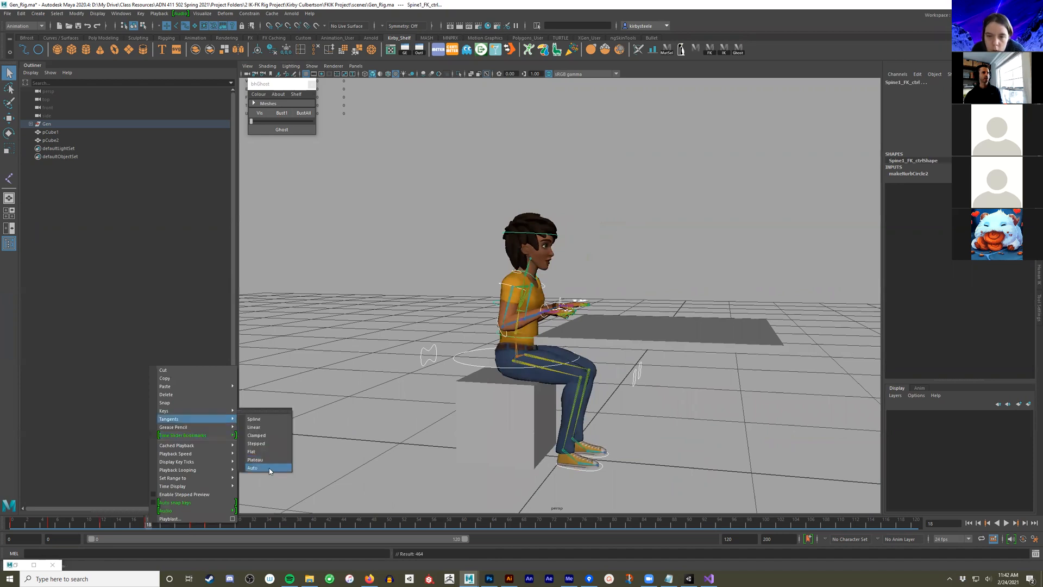
{"action": "left_click", "coordinate": [102, 526]}
{"action": "mouse_move", "coordinate": [102, 527]}
{"action": "left_mouse_down"}
{"action": "mouse_move", "coordinate": [150, 524]}
{"action": "mouse_move", "coordinate": [103, 525]}
{"action": "left_mouse_up"}
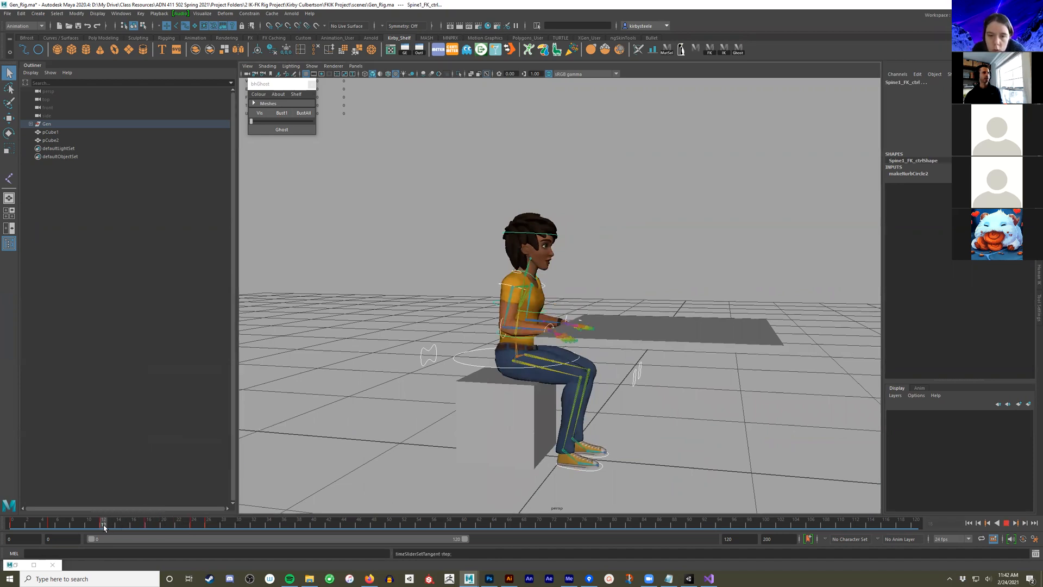
{"action": "right_click", "coordinate": [105, 526]}
{"action": "mouse_move", "coordinate": [155, 422]}
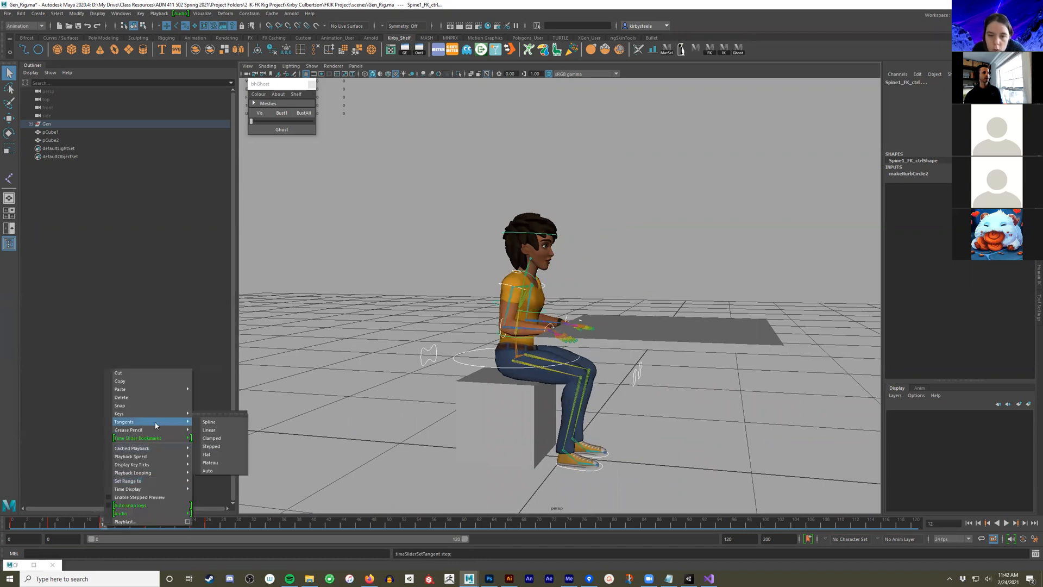
{"action": "left_click", "coordinate": [226, 447]}
Reselect all the controls and review the arm poses between frames 12 and 23
{"action": "left_click_drag", "start_coordinate": [102, 526], "coordinate": [187, 525]}
{"action": "left_click_drag", "start_coordinate": [402, 160], "coordinate": [645, 477]}
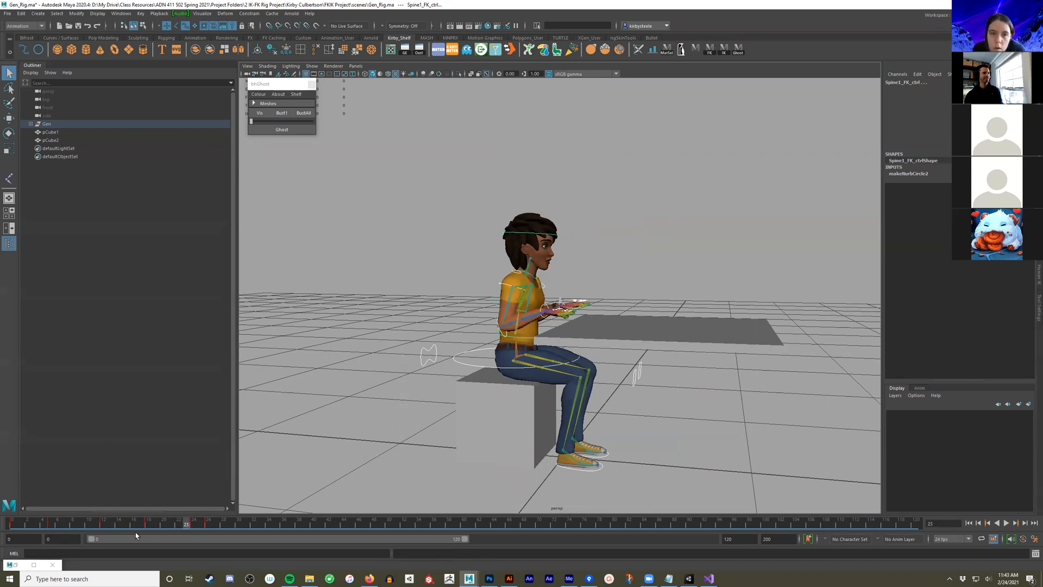
{"action": "key", "text": "alt+v"}
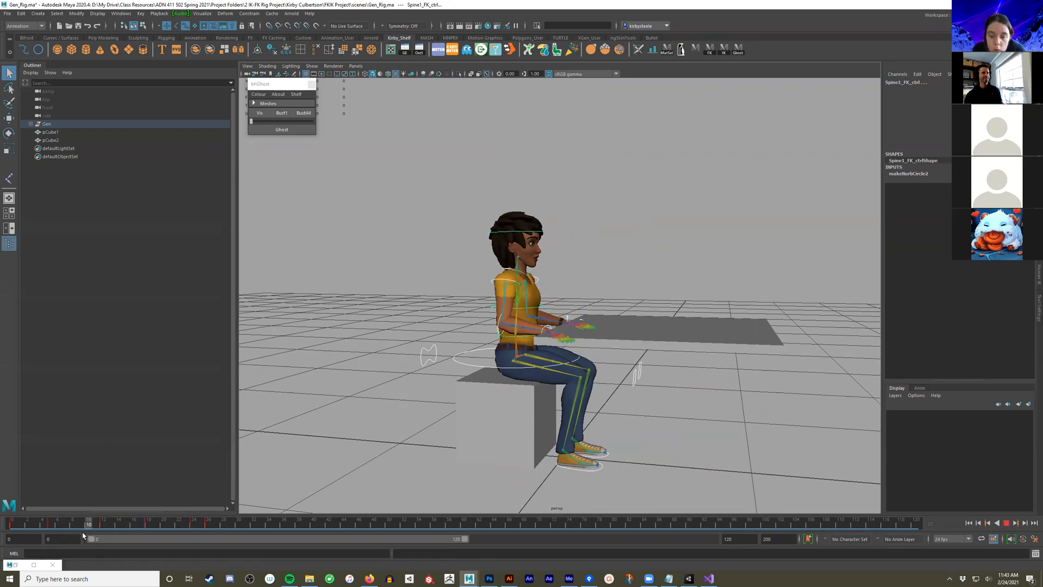
{"action": "left_click", "coordinate": [102, 525]}
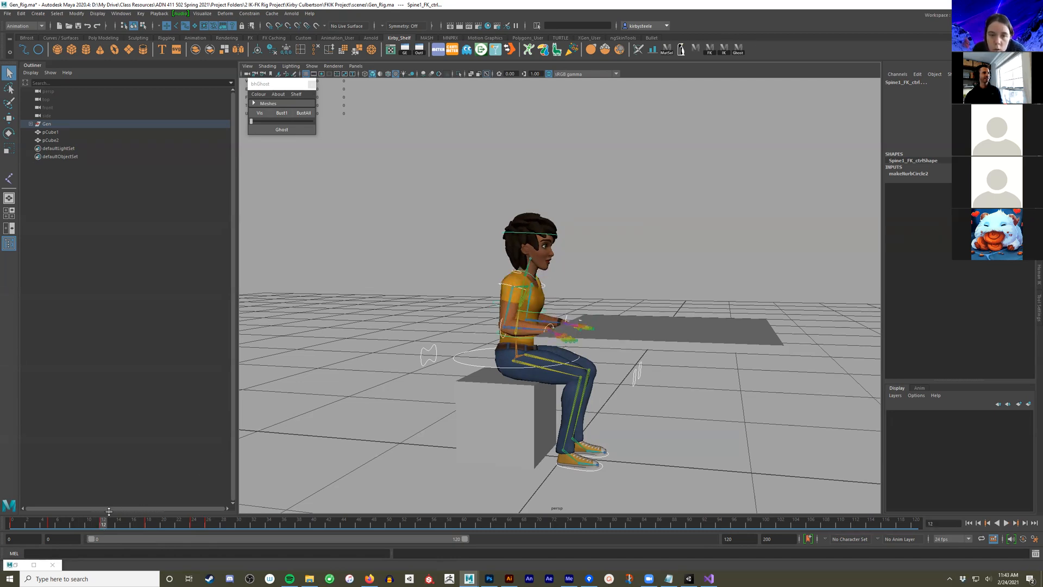
Set the tangents of all keys across the whole timeline to Stepped and play back the result
{"action": "double_click", "coordinate": [232, 523]}
{"action": "right_click", "coordinate": [83, 523]}
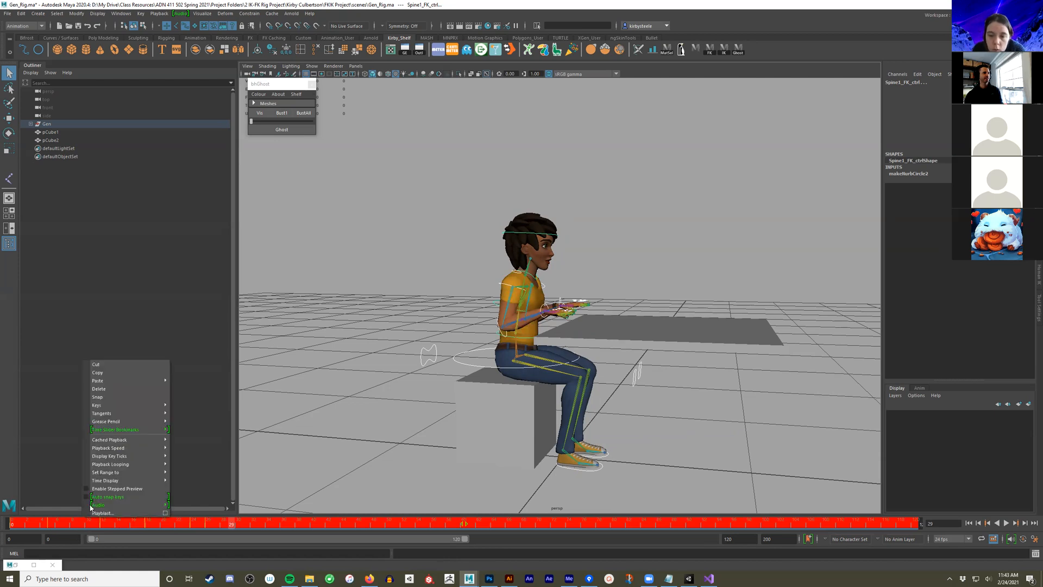
{"action": "mouse_move", "coordinate": [148, 414]}
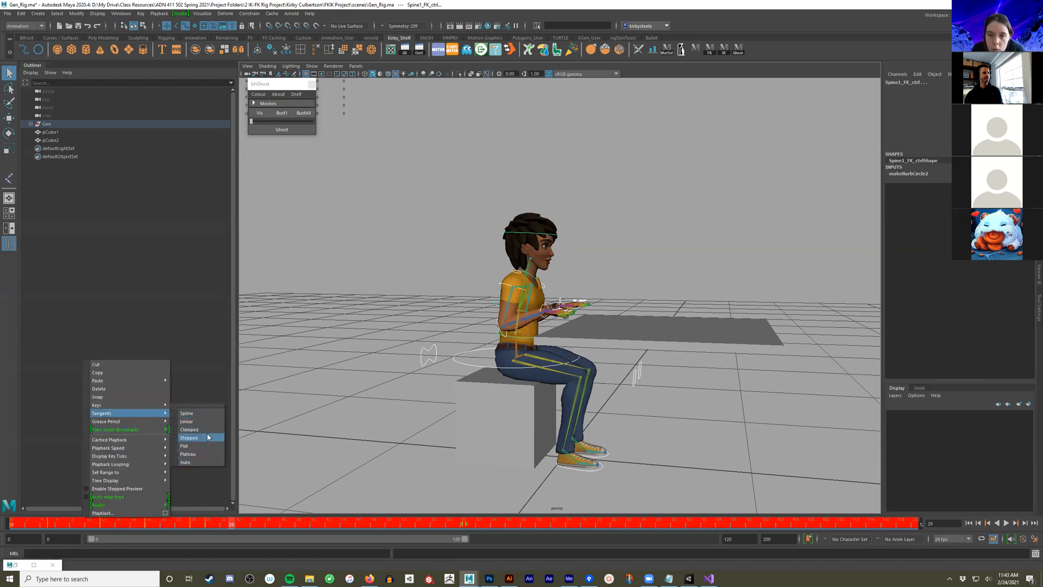
{"action": "left_click", "coordinate": [207, 435]}
{"action": "key", "text": "alt+v"}
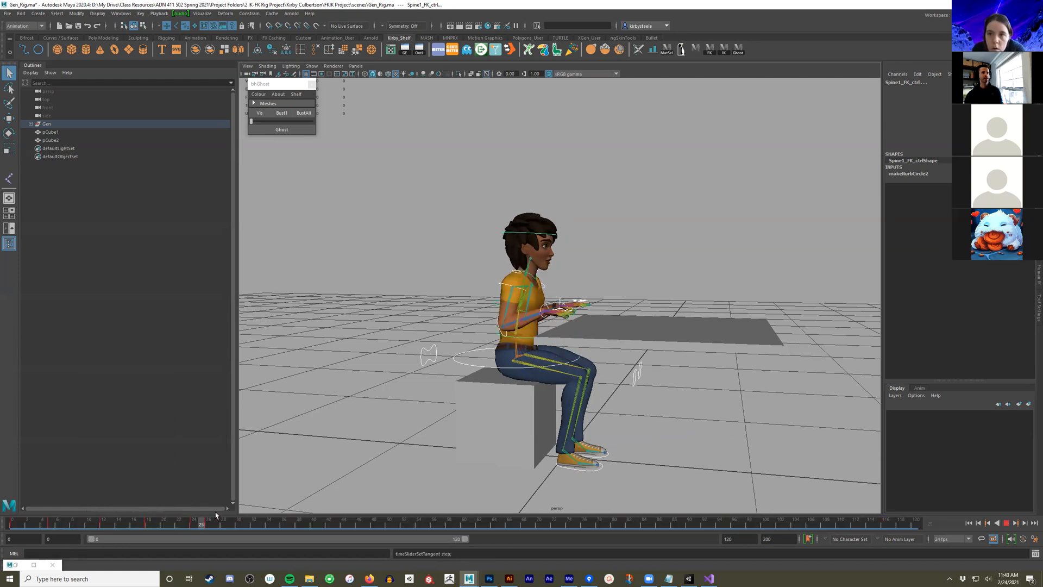
Delete the last pose key at frame 26 and play the animation to check the arms up close
{"action": "left_click_drag", "start_coordinate": [166, 519], "coordinate": [213, 525]}
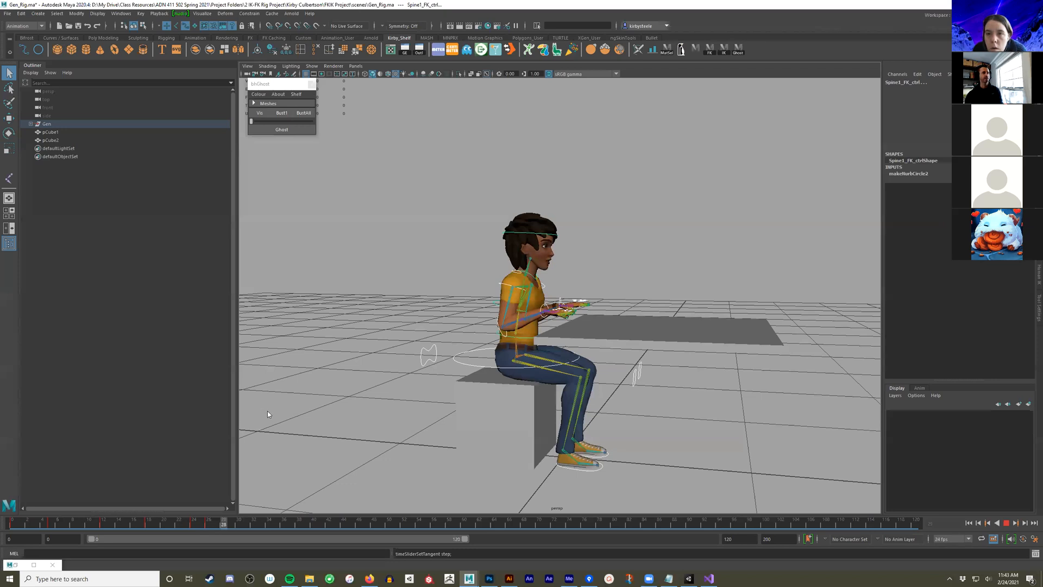
{"action": "key", "text": "ctrl+z"}
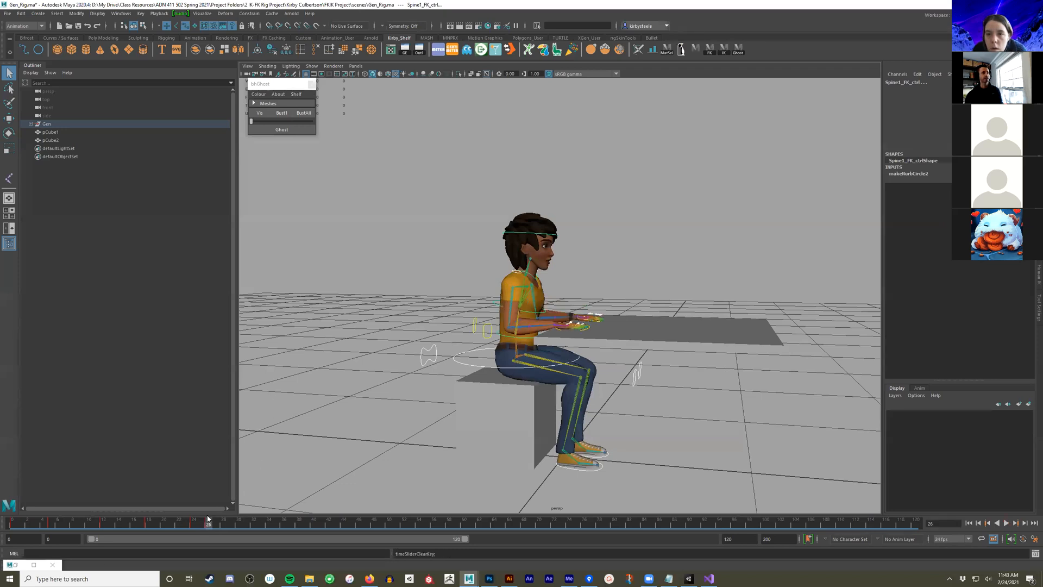
{"action": "key", "text": "alt+v"}
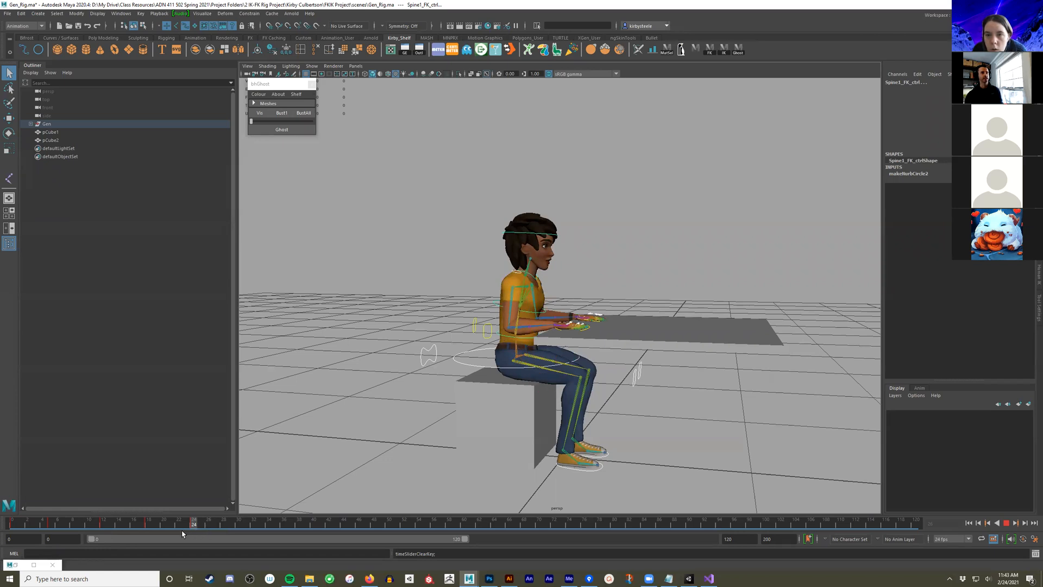
{"action": "key", "text": "alt+v"}
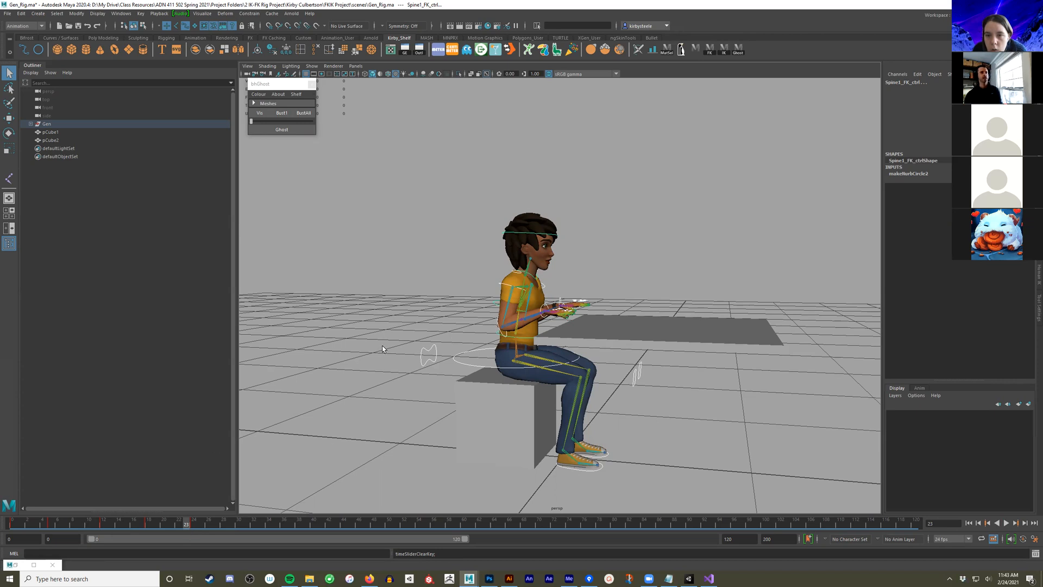
{"action": "left_click_drag", "start_coordinate": [543, 312], "coordinate": [500, 339], "text": "alt"}
{"action": "right_click_drag", "start_coordinate": [500, 339], "coordinate": [598, 340], "text": "alt"}
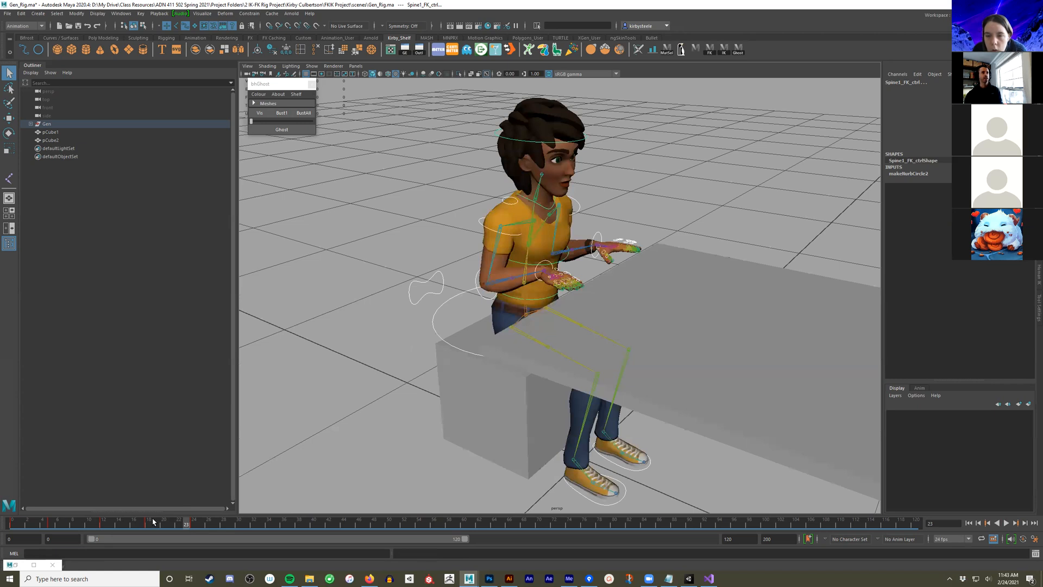
{"action": "key", "text": "alt+v"}
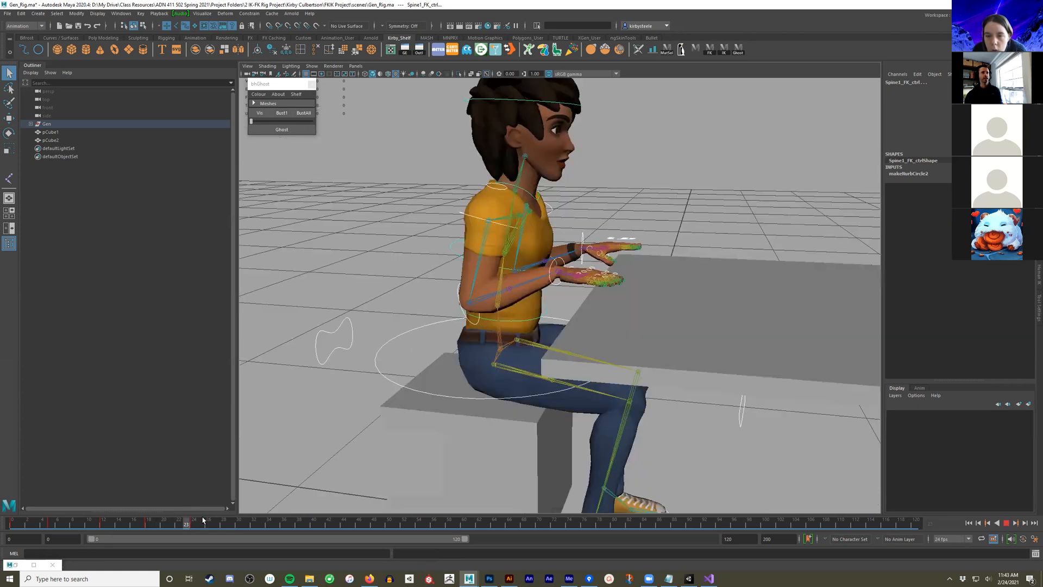
Set the tangents of the key at frame 18 to Auto and scrub through the transition to frame 24
{"action": "left_click", "coordinate": [146, 524]}
{"action": "right_click", "coordinate": [148, 524]}
{"action": "mouse_move", "coordinate": [213, 417]}
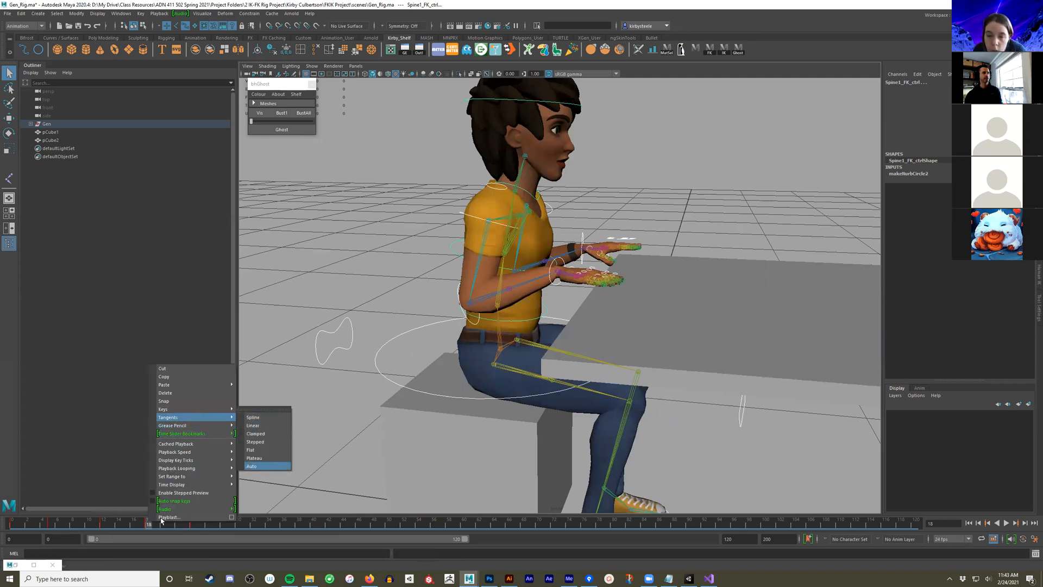
{"action": "left_click_drag", "start_coordinate": [193, 518], "coordinate": [182, 518]}
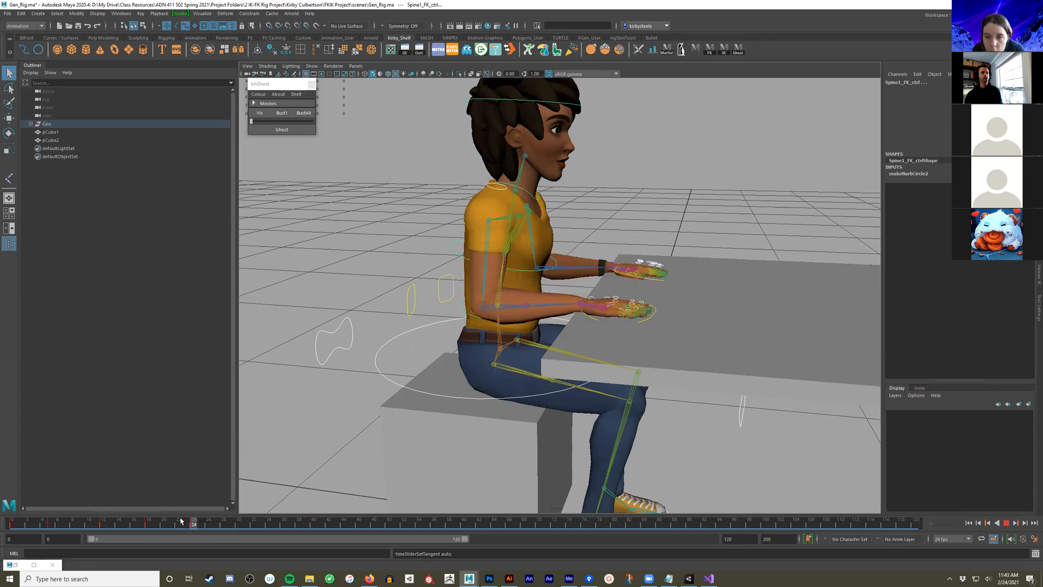
{"action": "left_click", "coordinate": [157, 523]}
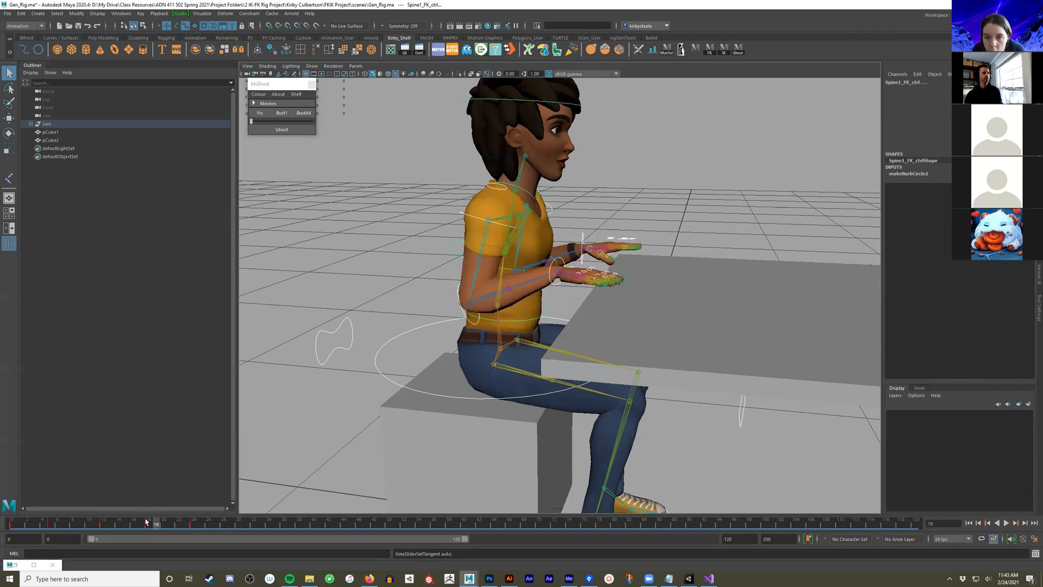
{"action": "mouse_move", "coordinate": [145, 522]}
{"action": "left_mouse_down"}
{"action": "mouse_move", "coordinate": [199, 524]}
{"action": "mouse_move", "coordinate": [152, 528]}
{"action": "left_mouse_up"}
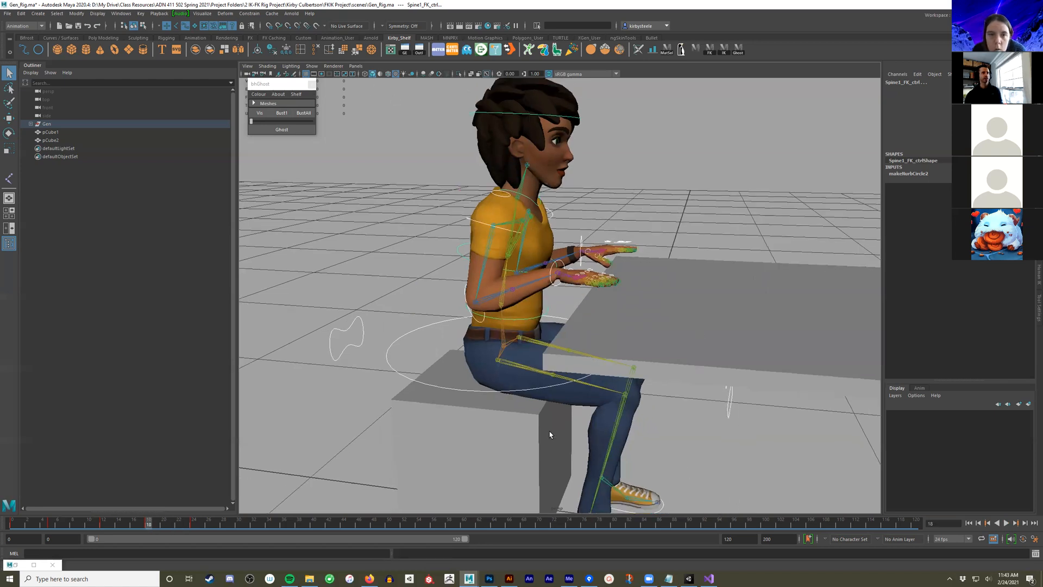
Set the tangents of all keys from frame 18 to frame 26 to Auto and play back the transition
{"action": "scroll", "coordinate": [744, 504], "scroll_direction": "down", "scroll_amount": 2}
{"action": "left_click", "coordinate": [149, 522], "text": "shift"}
{"action": "left_click", "coordinate": [231, 526]}
{"action": "left_click", "coordinate": [156, 524]}
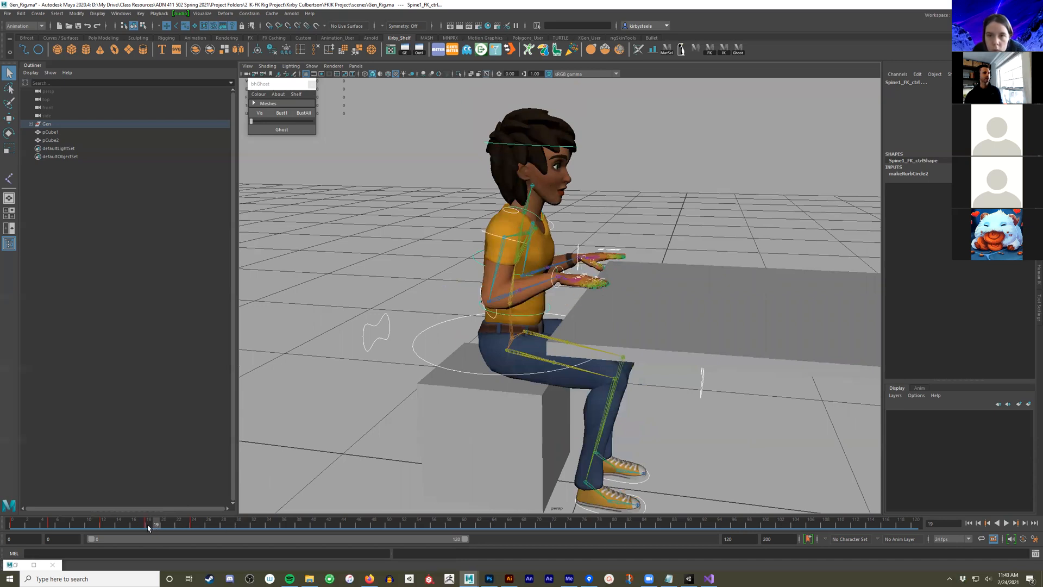
{"action": "left_click", "coordinate": [148, 525]}
{"action": "left_click_drag", "start_coordinate": [149, 523], "coordinate": [210, 523], "text": "shift"}
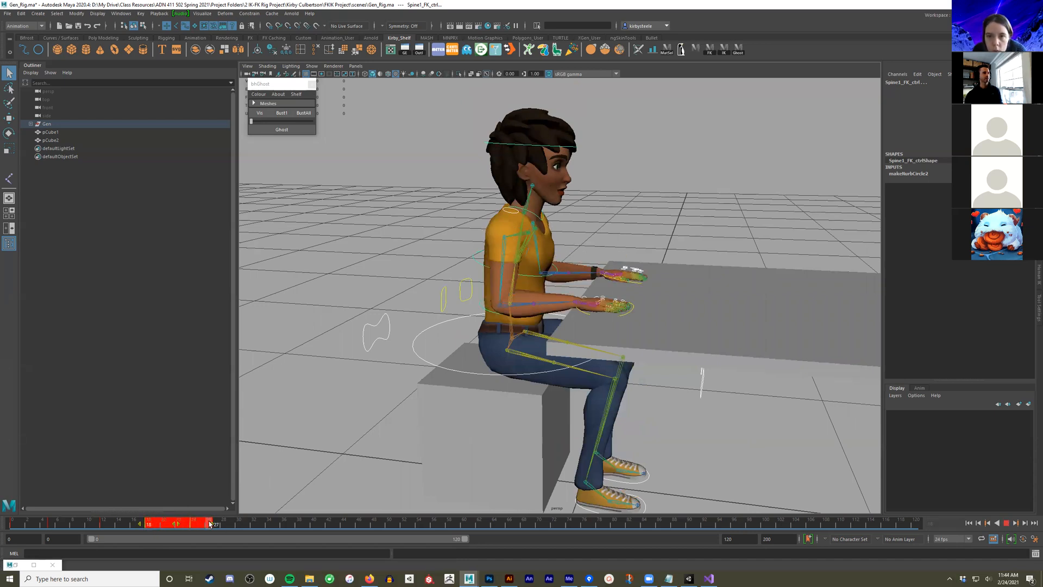
{"action": "right_click", "coordinate": [182, 524]}
{"action": "mouse_move", "coordinate": [235, 409]}
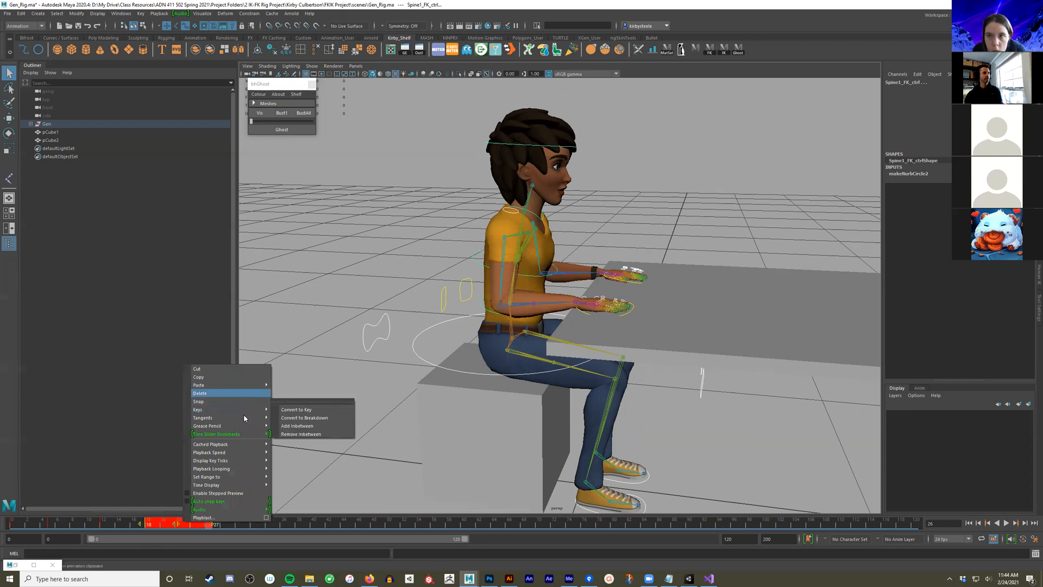
{"action": "left_click", "coordinate": [304, 465]}
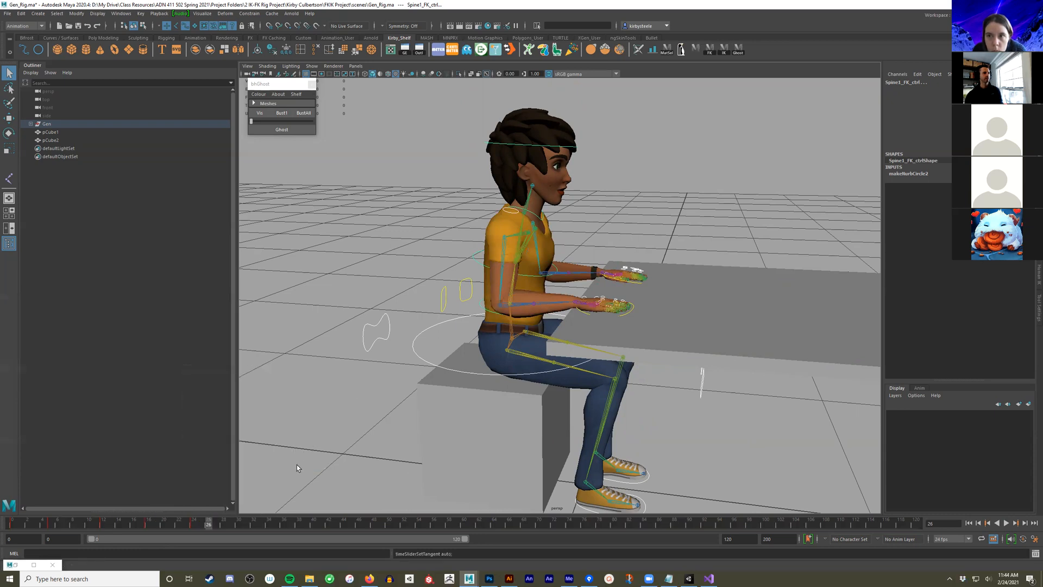
{"action": "key", "text": "alt+v"}
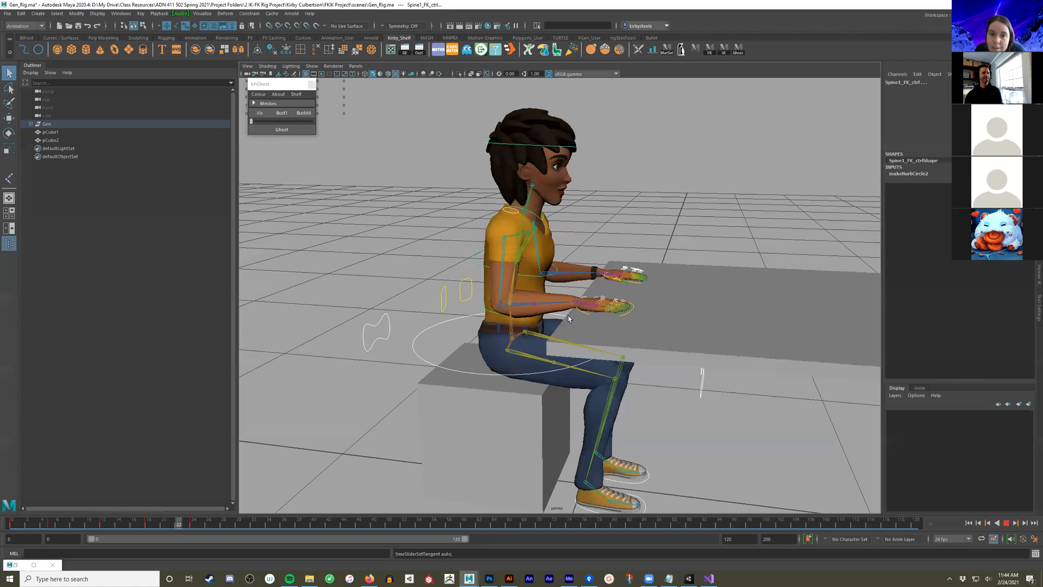
Select the IK/FK switch control and scrub the arm transition between frames 13 and 24
{"action": "left_click", "coordinate": [192, 520]}
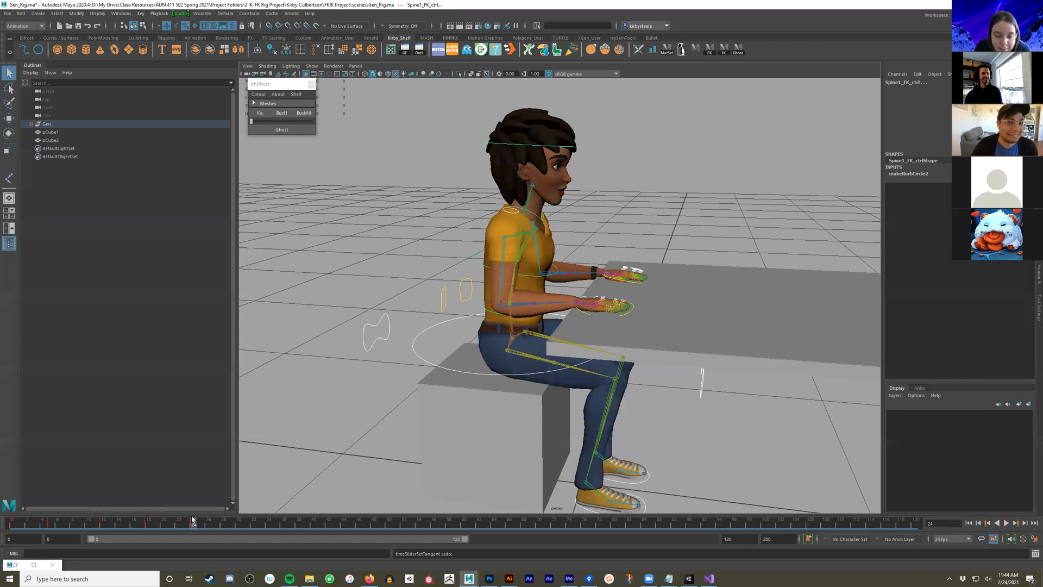
{"action": "left_click_drag", "start_coordinate": [192, 520], "coordinate": [188, 520]}
{"action": "middle_click_drag", "start_coordinate": [495, 238], "coordinate": [480, 245], "text": "alt"}
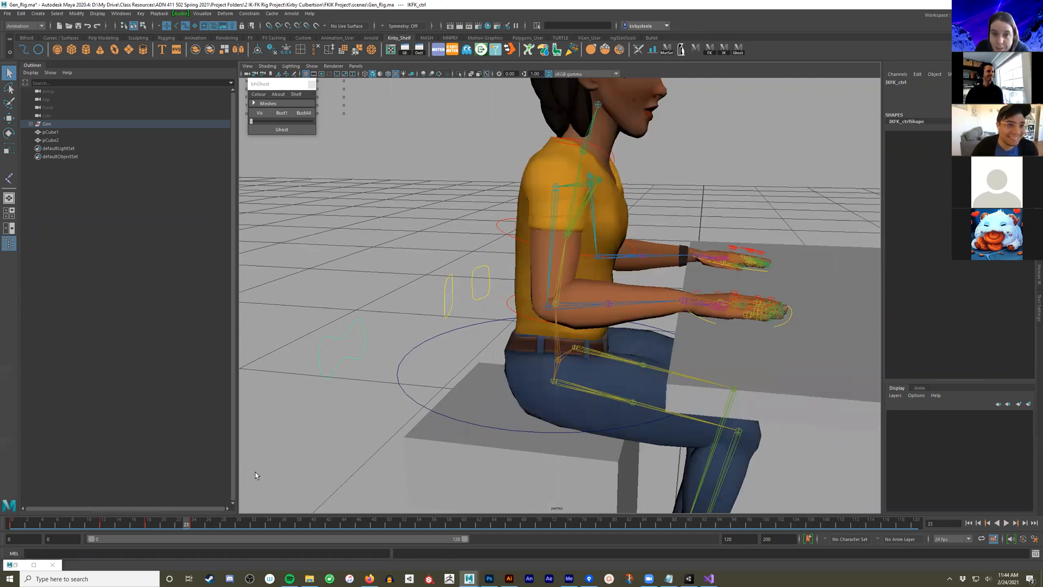
{"action": "left_click", "coordinate": [155, 522]}
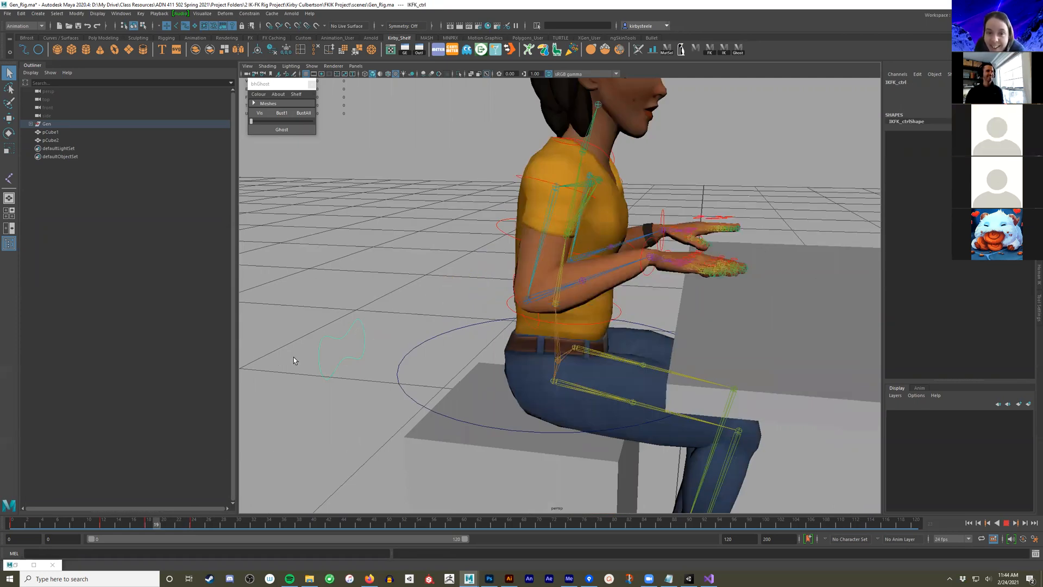
{"action": "left_click", "coordinate": [194, 522]}
{"action": "left_click_drag", "start_coordinate": [194, 522], "coordinate": [109, 523], "text": "shift"}
{"action": "right_click", "coordinate": [165, 523]}
{"action": "left_click", "coordinate": [371, 310]}
{"action": "left_click_drag", "start_coordinate": [374, 309], "coordinate": [305, 354]}
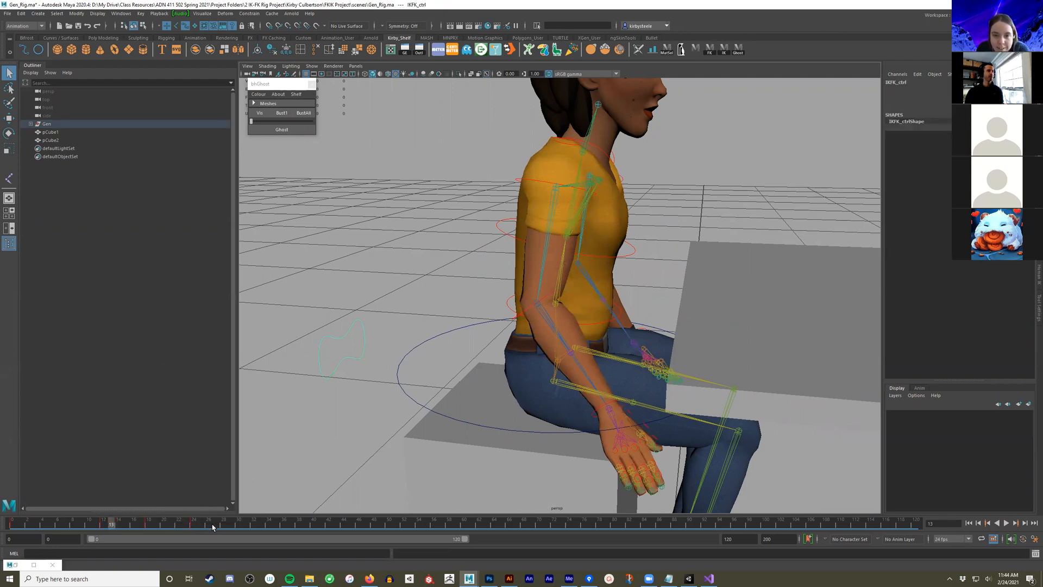
Compare the arm poses at frames 18 and 24 and examine the hands on the table from several angles
{"action": "left_click", "coordinate": [194, 525]}
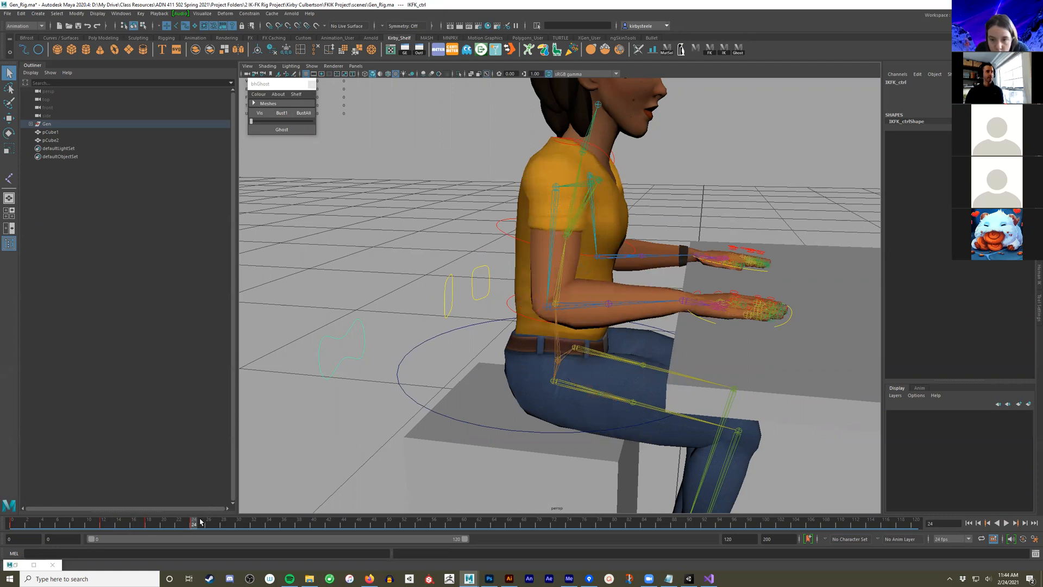
{"action": "left_click_drag", "start_coordinate": [193, 524], "coordinate": [147, 523]}
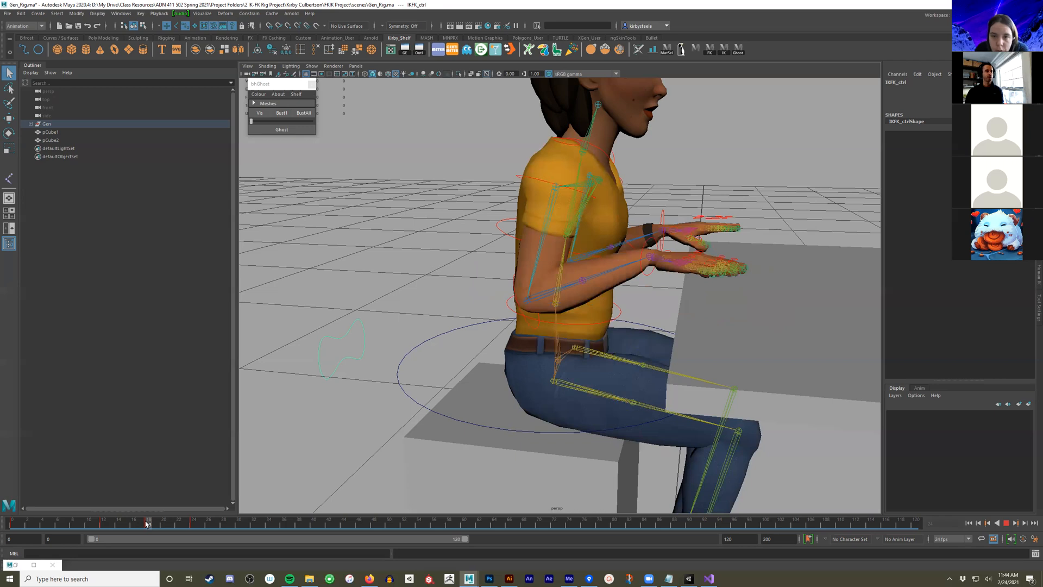
{"action": "left_click", "coordinate": [195, 524]}
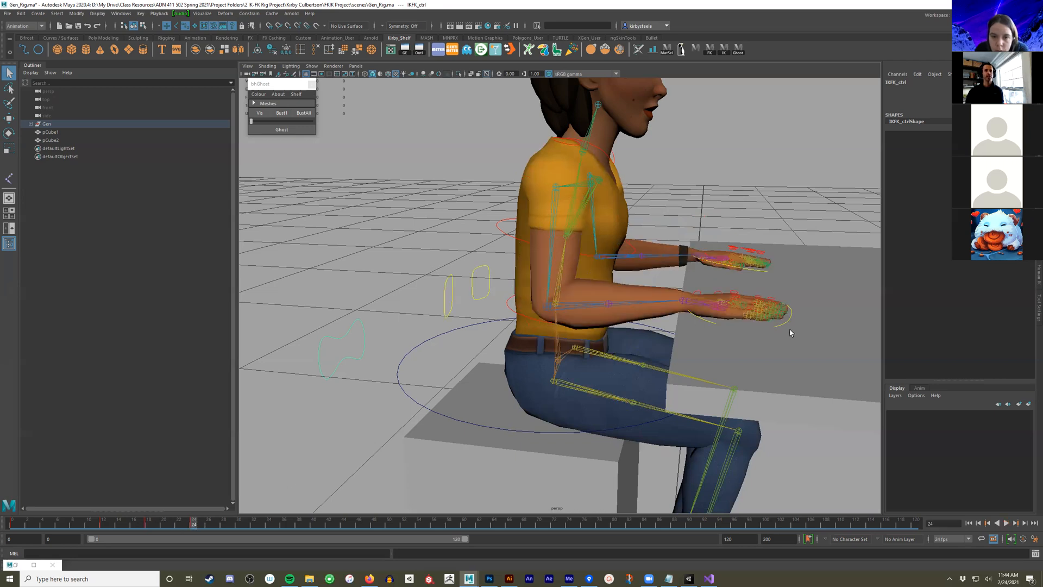
{"action": "left_click_drag", "start_coordinate": [767, 324], "coordinate": [731, 344], "text": "alt"}
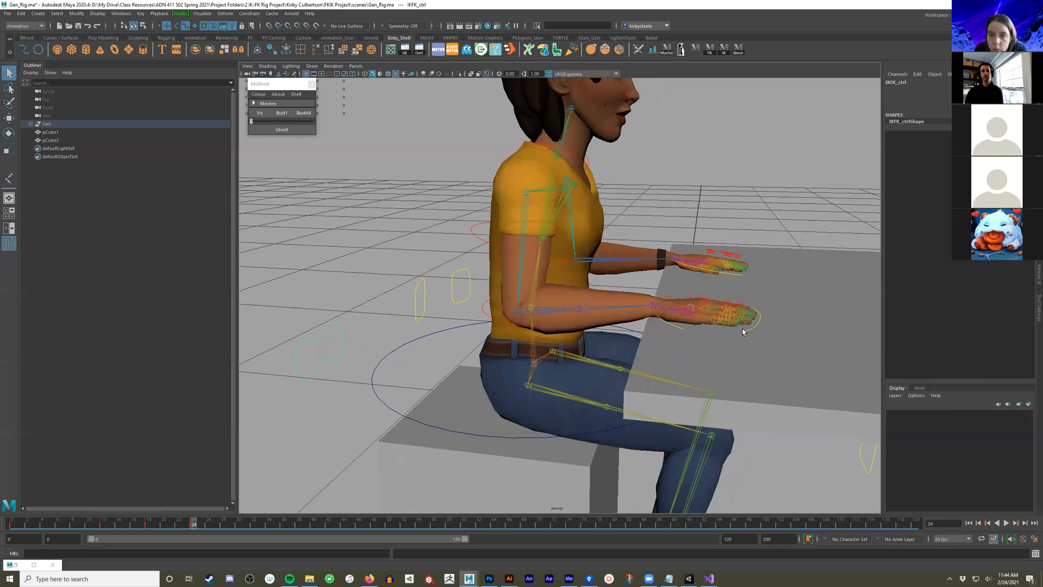
{"action": "left_click_drag", "start_coordinate": [777, 314], "coordinate": [740, 331], "text": "alt"}
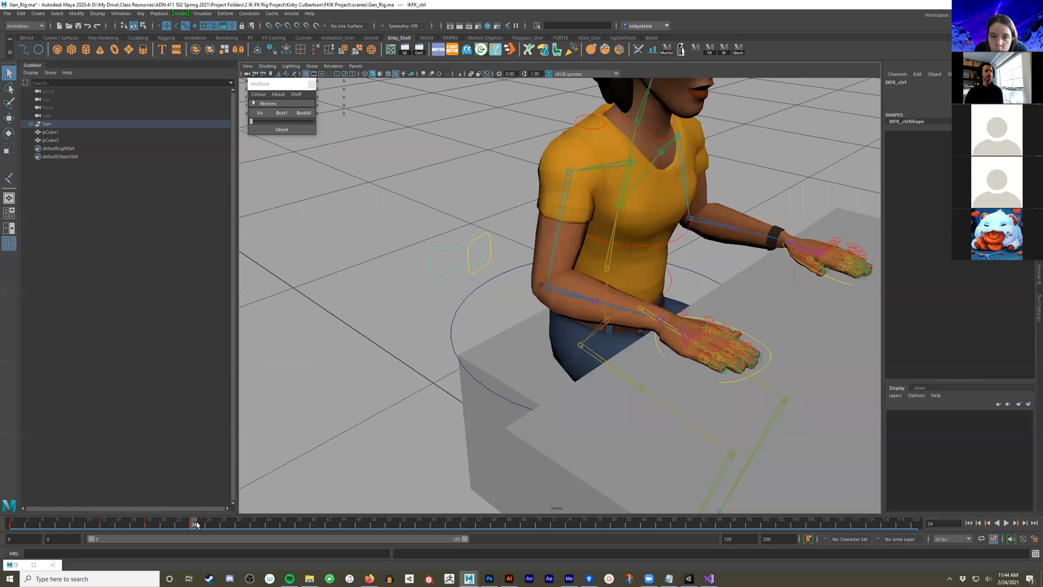
{"action": "left_click_drag", "start_coordinate": [324, 320], "coordinate": [357, 341], "text": "alt"}
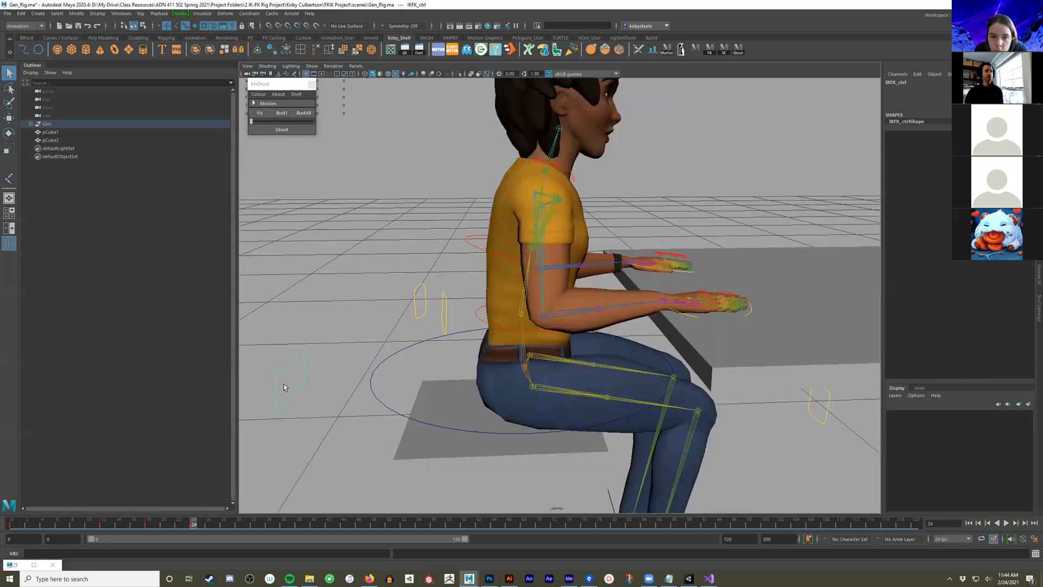
Switch both arms to FK at frame 23 on the IK/FK control and key the switch channels
{"action": "left_click", "coordinate": [189, 525]}
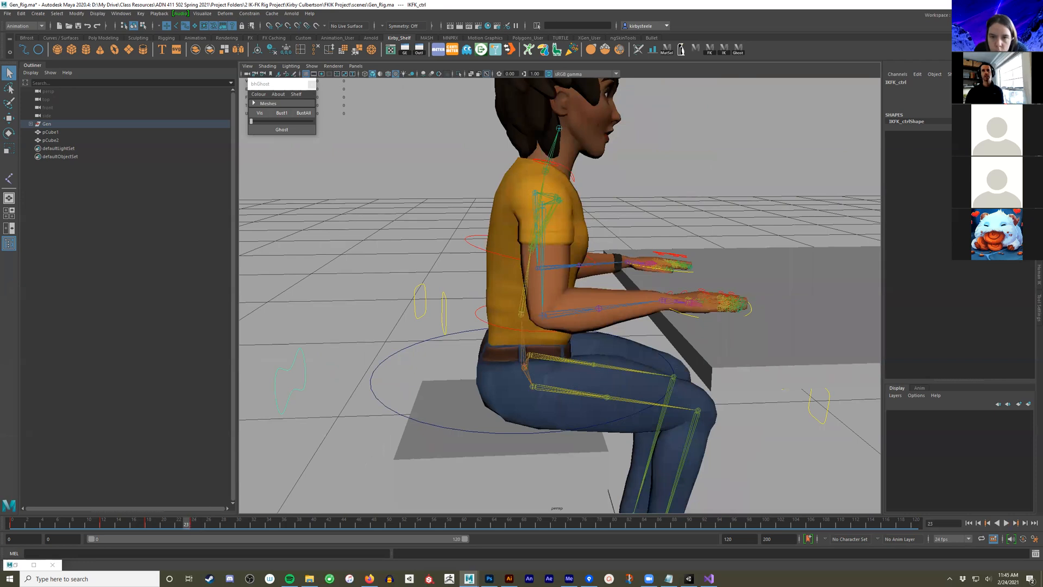
{"action": "key", "text": "Return"}
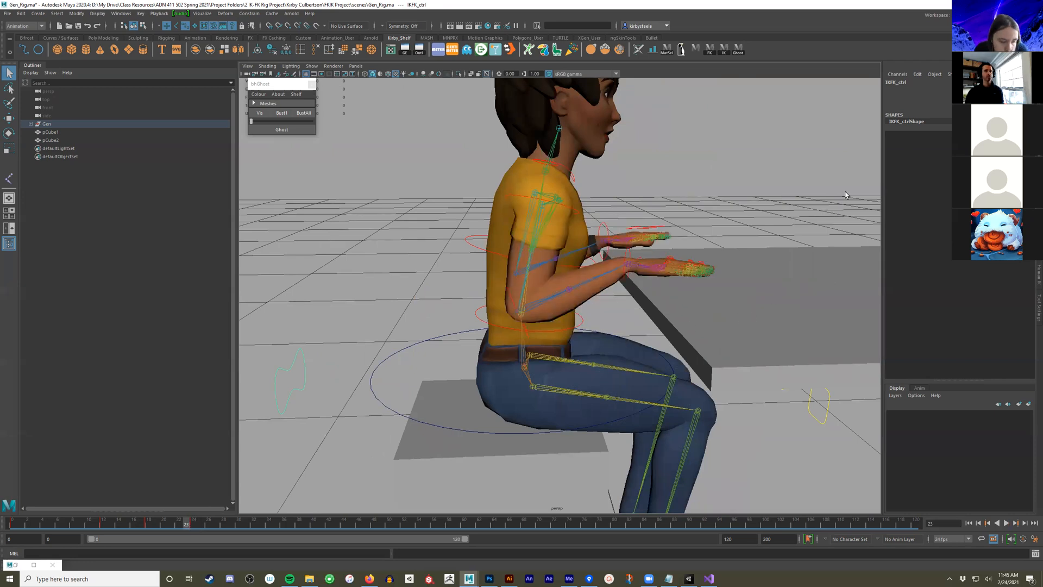
{"action": "left_click_drag", "start_coordinate": [978, 101], "coordinate": [978, 107]}
{"action": "right_click", "coordinate": [978, 108]}
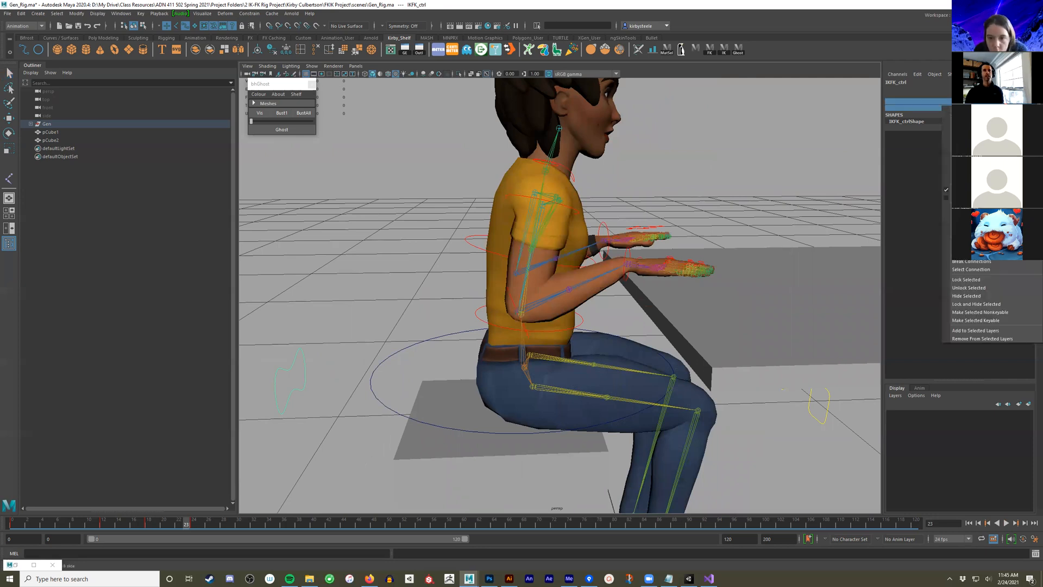
{"action": "left_click", "coordinate": [976, 304]}
{"action": "left_click_drag", "start_coordinate": [305, 314], "coordinate": [247, 387]}
{"action": "mouse_move", "coordinate": [187, 520]}
{"action": "left_mouse_down"}
{"action": "mouse_move", "coordinate": [115, 531]}
{"action": "mouse_move", "coordinate": [188, 528]}
{"action": "left_mouse_up"}
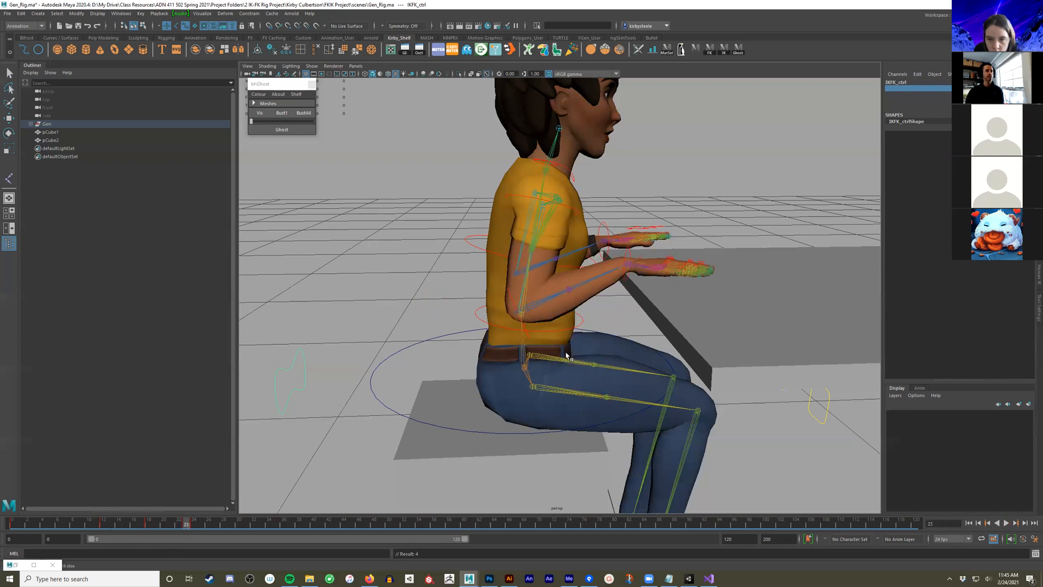
Scrub from frame 23 to frame 24 to compare the FK and IK arm poses from a three-quarter view
{"action": "left_click_drag", "start_coordinate": [635, 321], "coordinate": [620, 323], "text": "alt"}
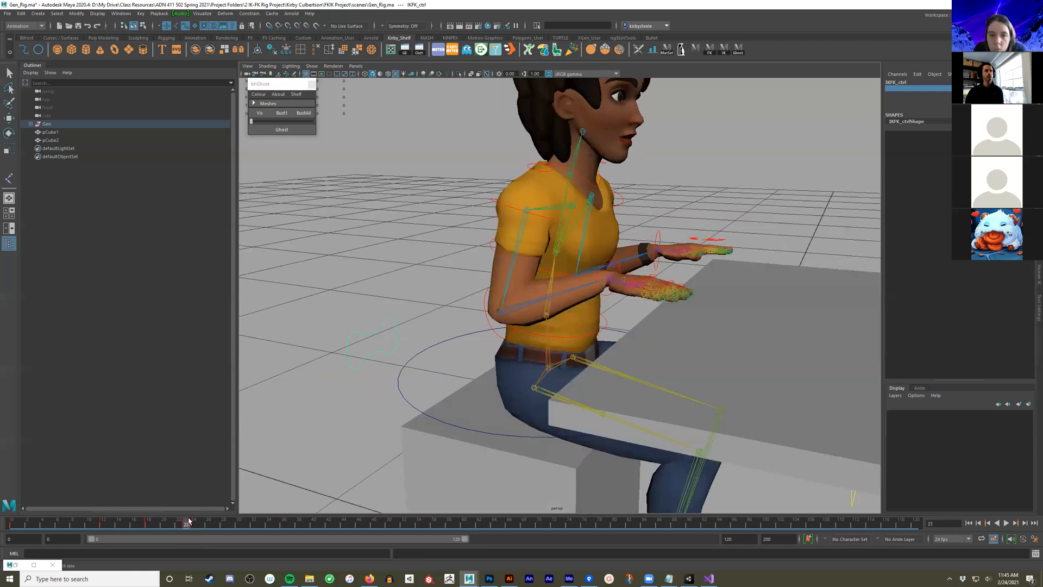
{"action": "key", "text": "alt+v"}
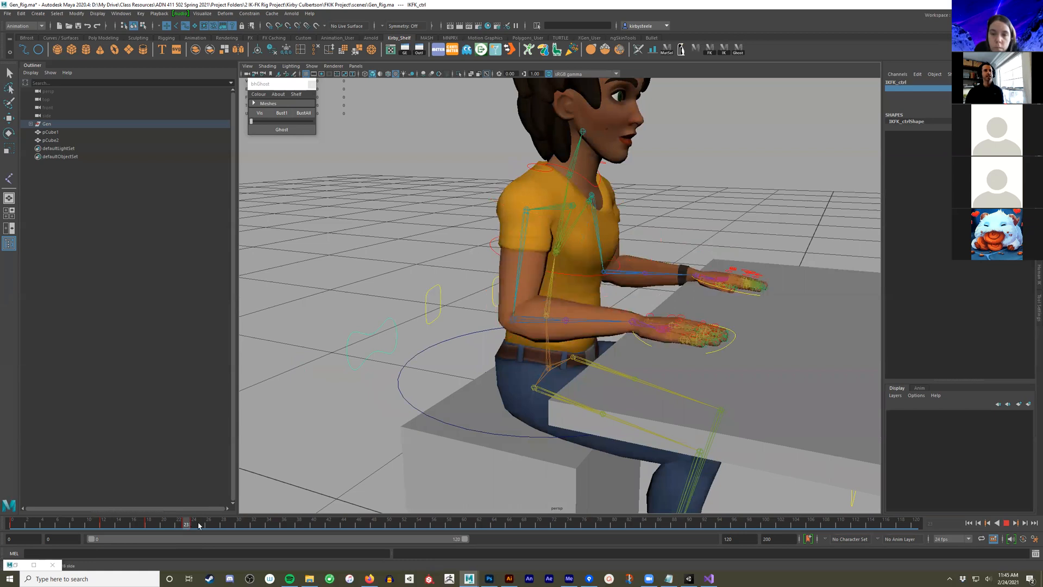
{"action": "left_click_drag", "start_coordinate": [188, 522], "coordinate": [196, 522]}
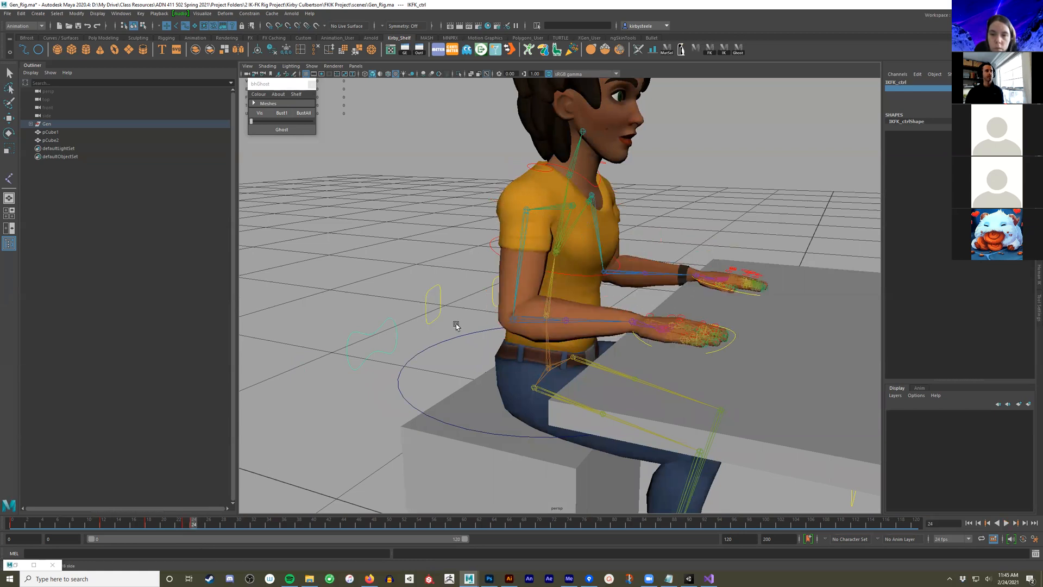
Create a bhGhost outline of the character mesh at frame 24 and move the bhGhost window aside
{"action": "key", "text": "q"}
{"action": "left_click", "coordinate": [516, 185]}
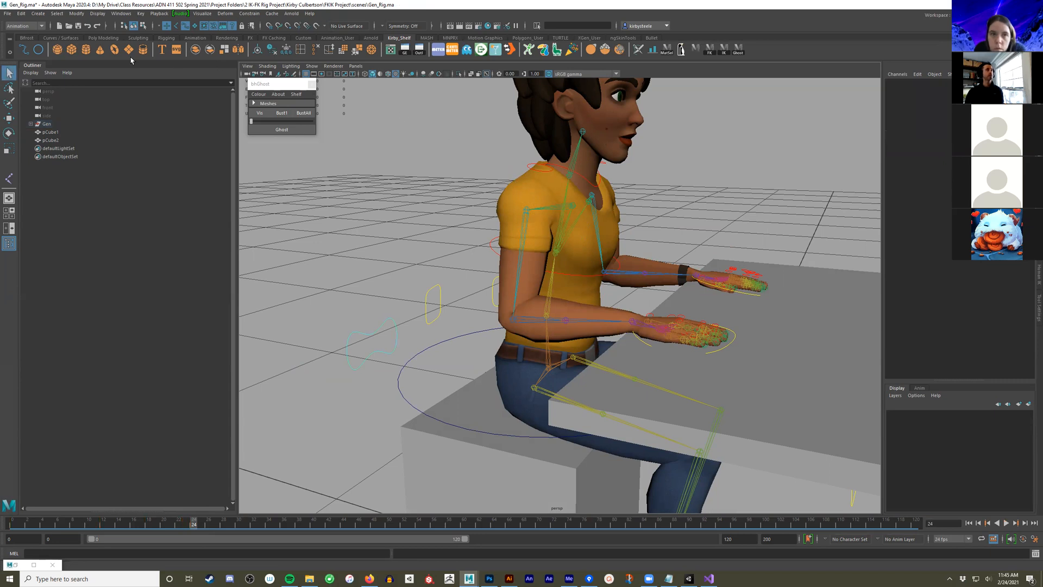
{"action": "left_click", "coordinate": [524, 189]}
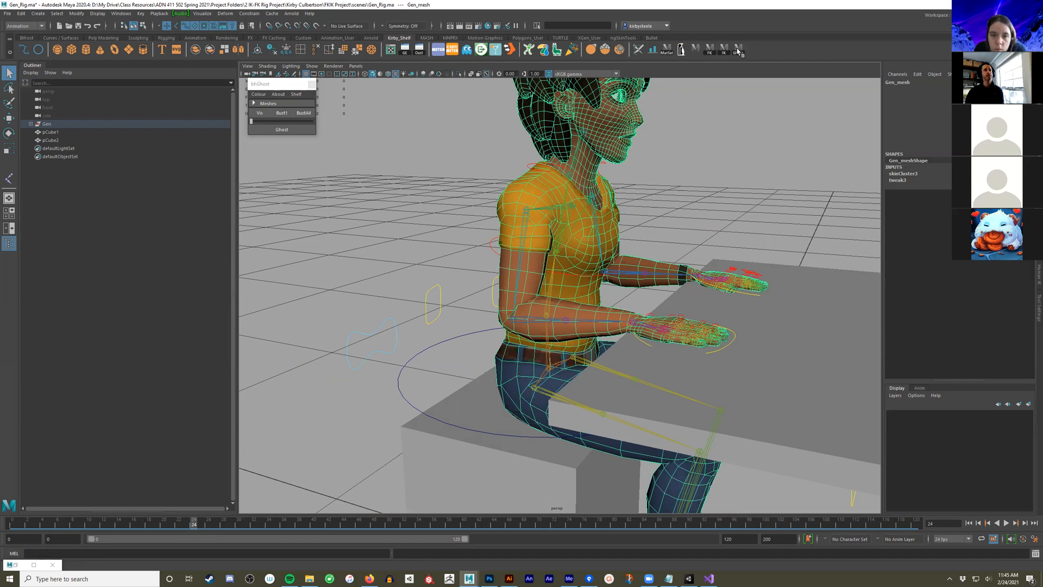
{"action": "left_click", "coordinate": [289, 132]}
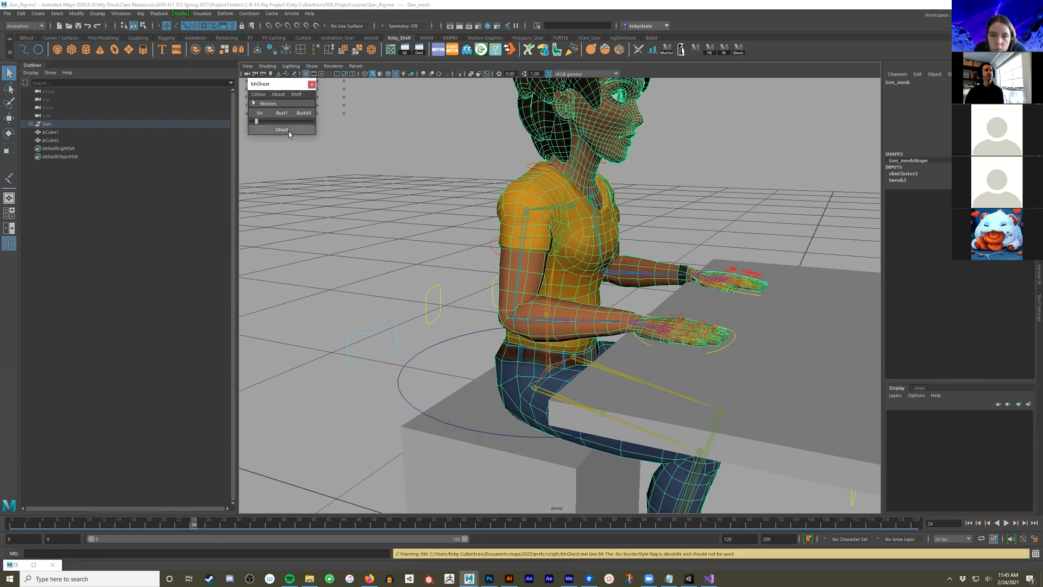
{"action": "left_click_drag", "start_coordinate": [241, 121], "coordinate": [229, 124]}
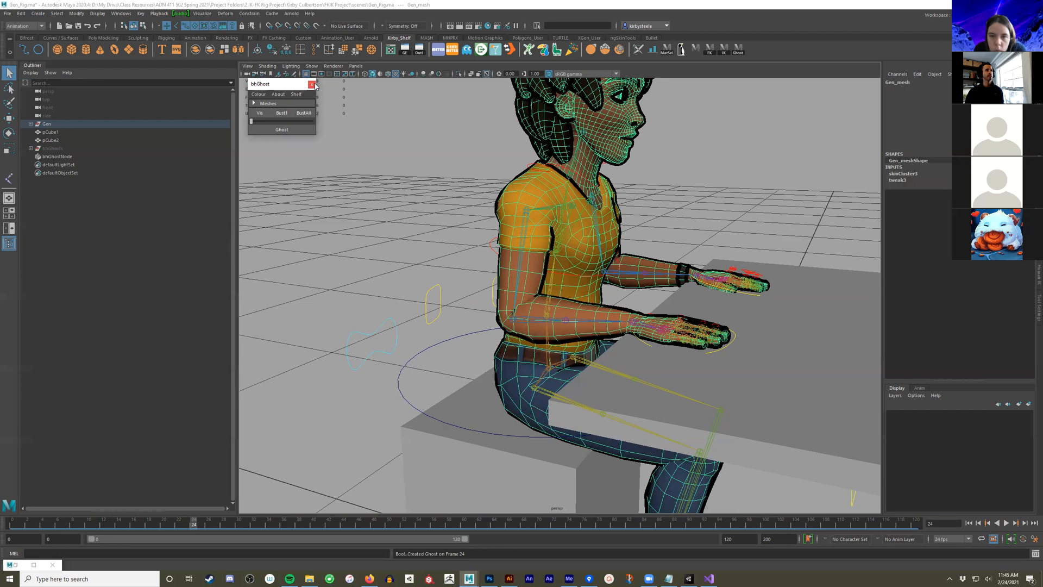
{"action": "left_click_drag", "start_coordinate": [304, 85], "coordinate": [287, 97]}
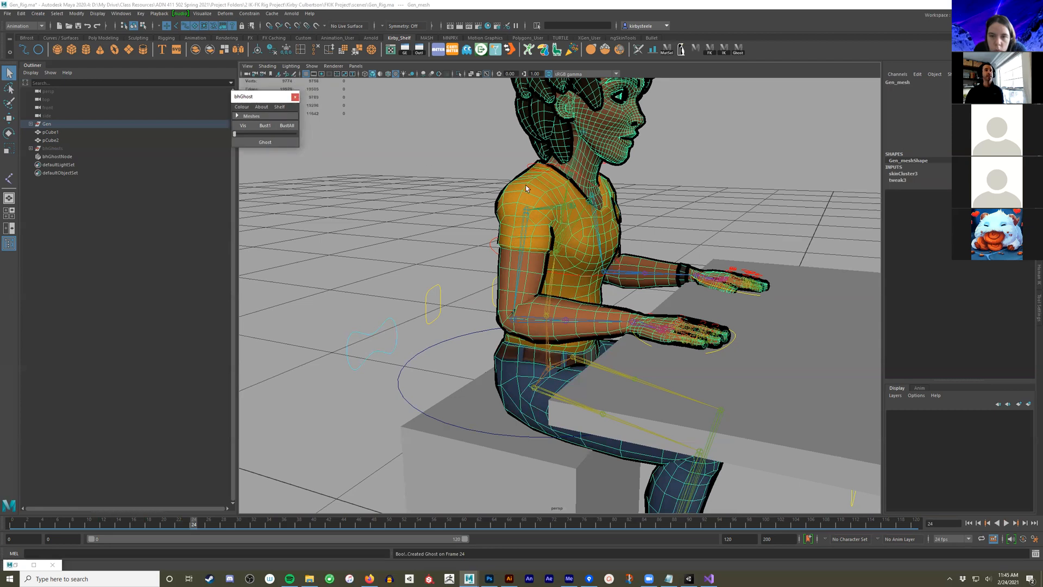
{"action": "left_click", "coordinate": [313, 66]}
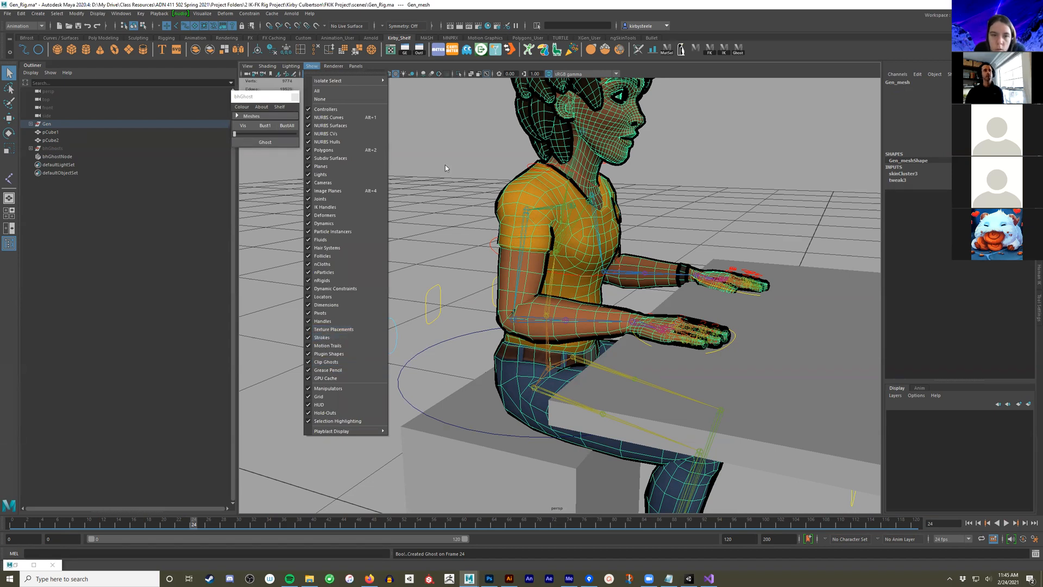
{"action": "left_click", "coordinate": [448, 147]}
Pose the character's right FK arm to match the ghost outline at frame 23 and key all character controls
{"action": "middle_click_drag", "start_coordinate": [482, 298], "coordinate": [648, 311], "text": "alt"}
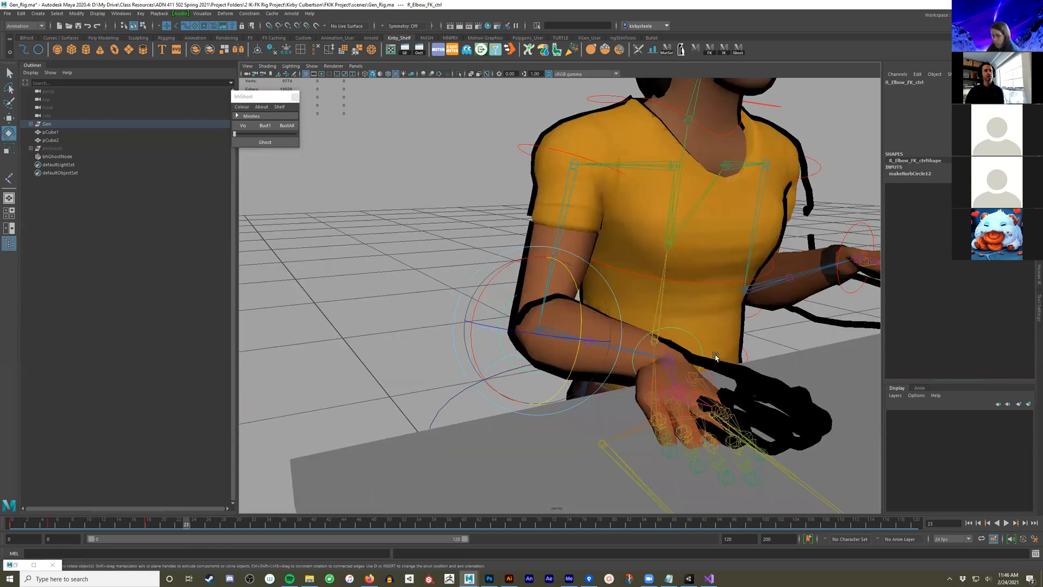
{"action": "left_click", "coordinate": [640, 347]}
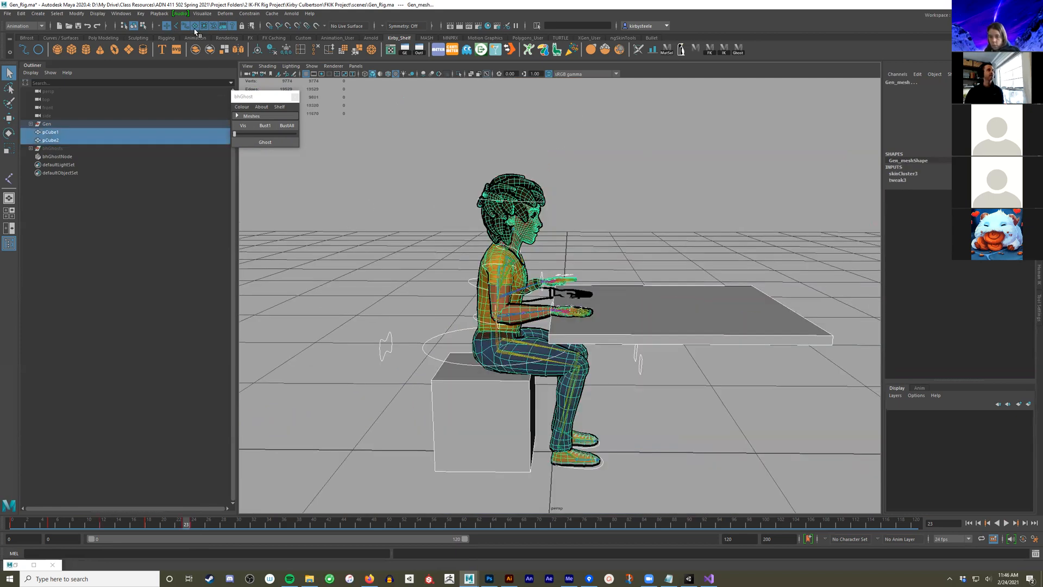
{"action": "left_click_drag", "start_coordinate": [375, 123], "coordinate": [650, 463]}
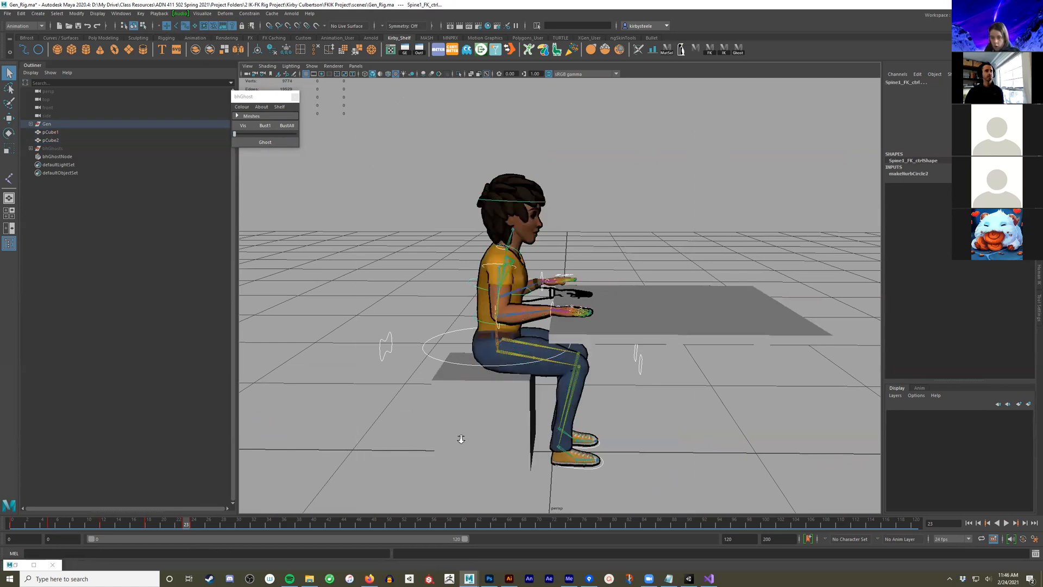
{"action": "scroll", "coordinate": [454, 400], "scroll_direction": "up", "scroll_amount": 3}
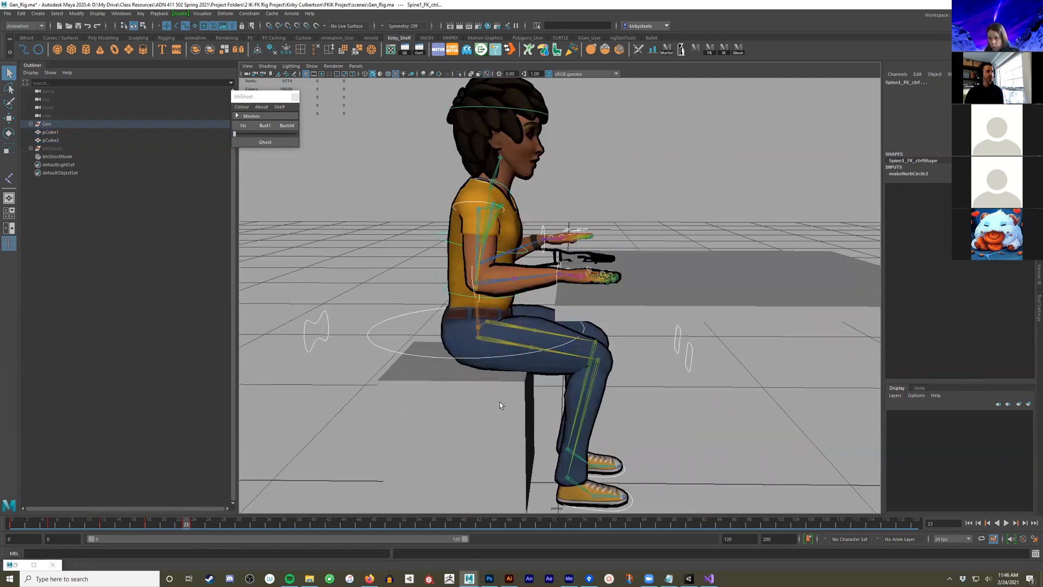
{"action": "scroll", "coordinate": [487, 405], "scroll_direction": "up", "scroll_amount": 1}
{"action": "key", "text": "s"}
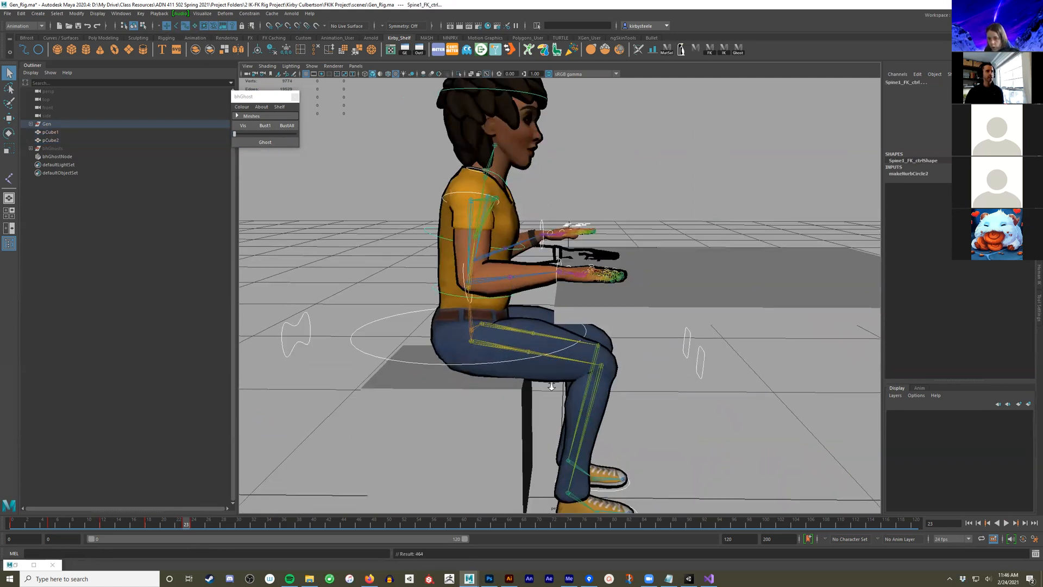
Scrub between frames 18 and 24 to check the right arm's motion against the ghost outline
{"action": "left_click", "coordinate": [149, 522]}
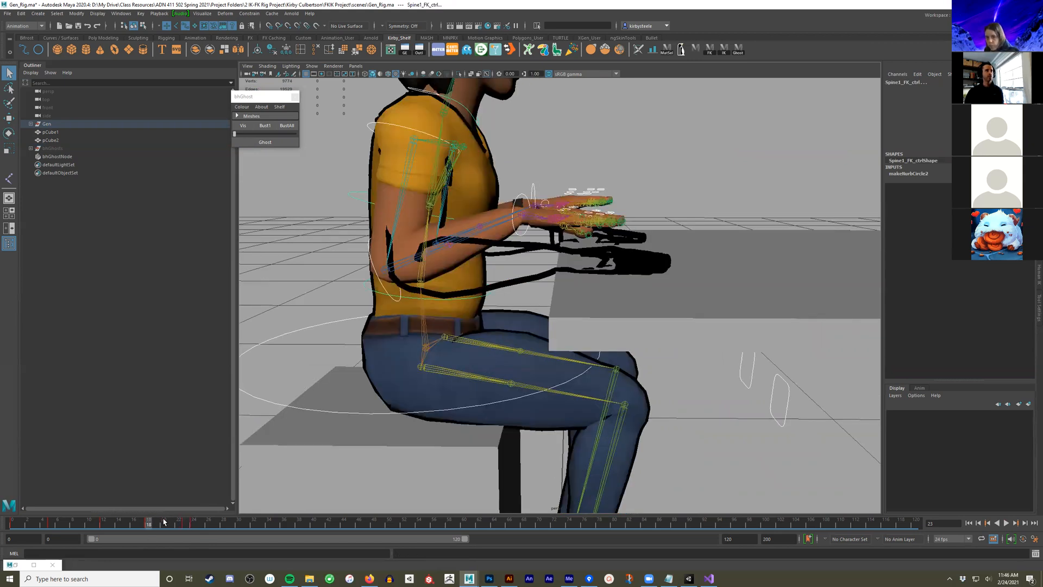
{"action": "left_click_drag", "start_coordinate": [180, 522], "coordinate": [184, 523]}
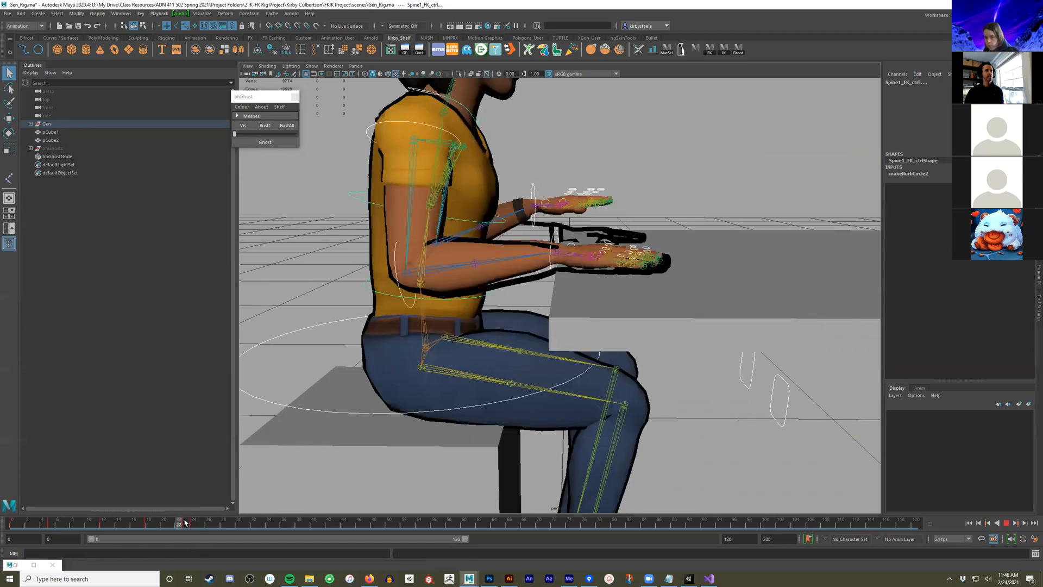
{"action": "left_click", "coordinate": [199, 523]}
{"action": "left_click", "coordinate": [161, 522]}
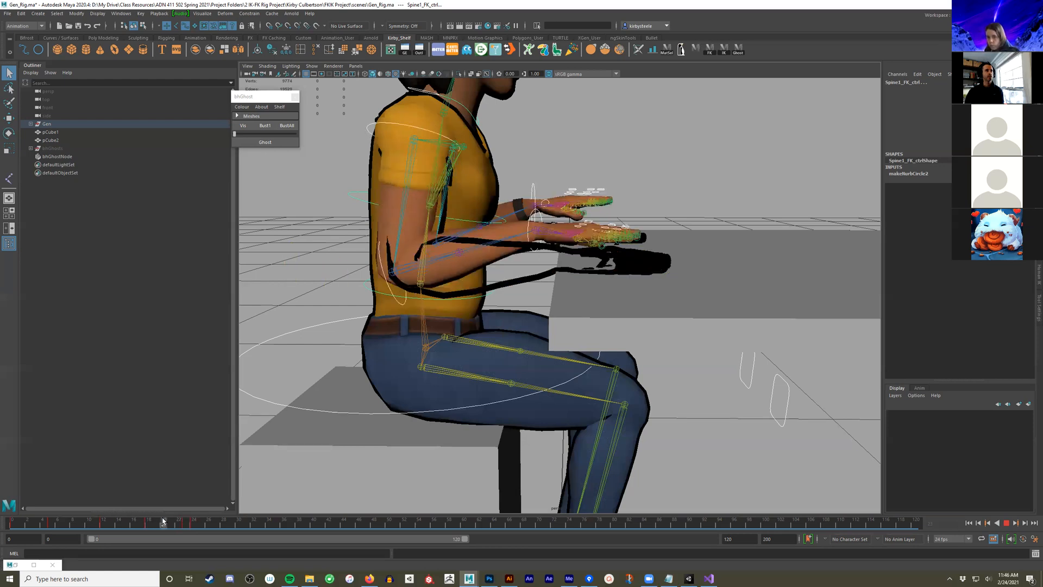
{"action": "left_click", "coordinate": [169, 523]}
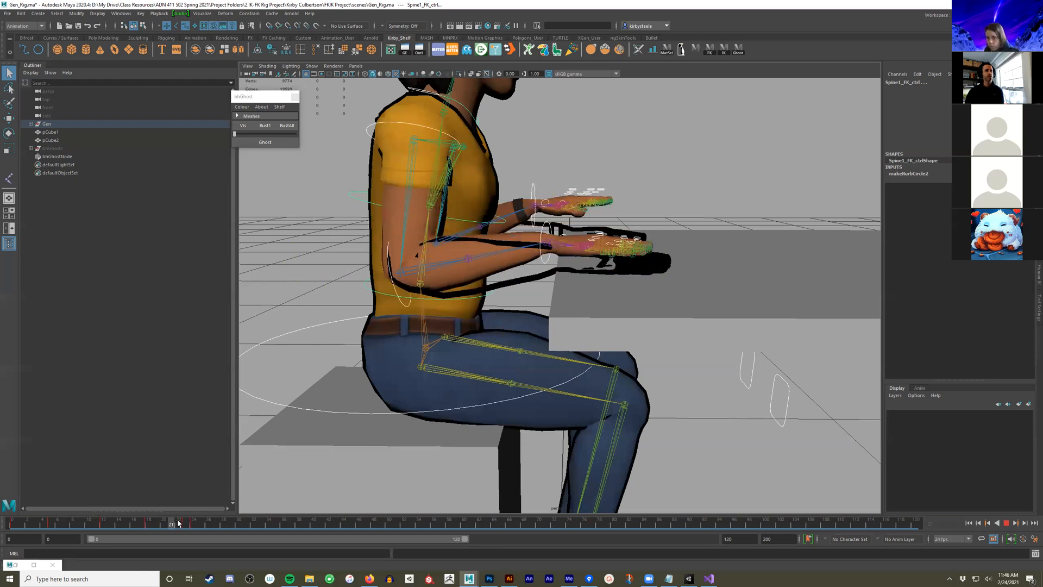
{"action": "left_click", "coordinate": [191, 523]}
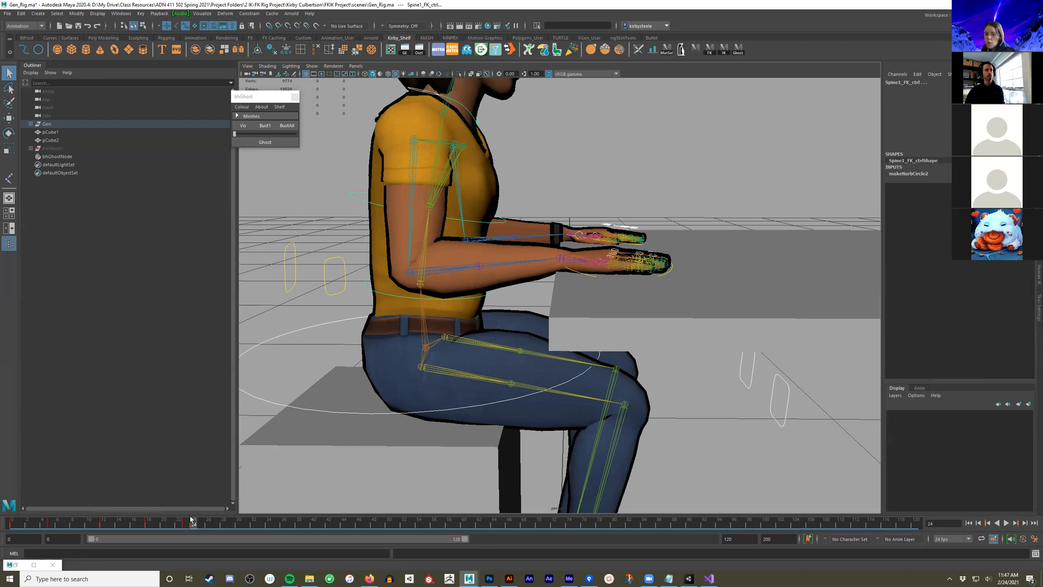
Step backward one frame at a time from frame 24 to frame 17 to review the arm transition
{"action": "key", "text": "alt+comma"}
{"action": "key", "text": "alt+comma"}
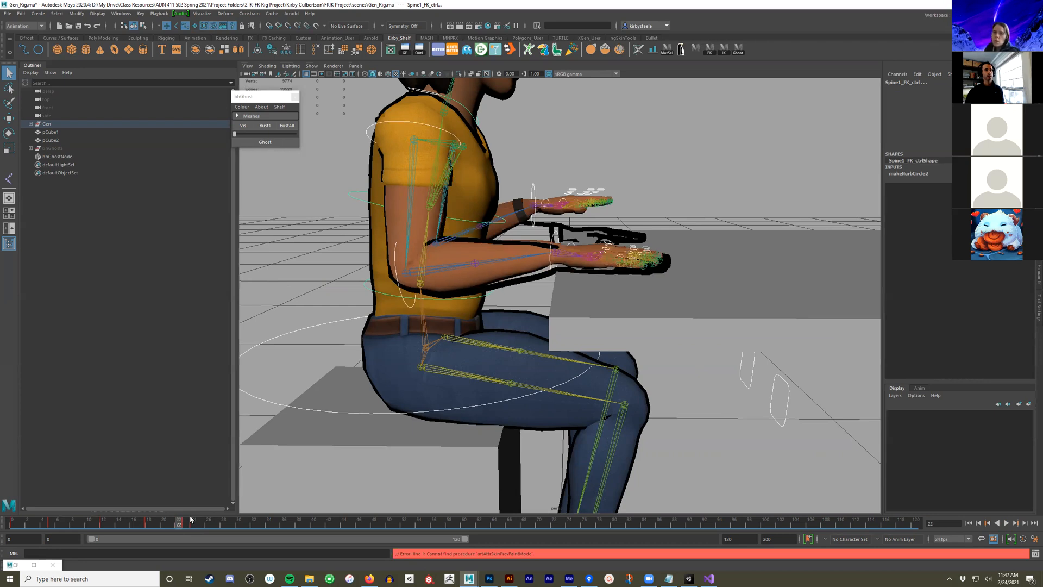
{"action": "key", "text": "alt+comma"}
{"action": "key", "text": "alt+comma"}
{"action": "key", "text": "alt+comma"}
{"action": "key", "text": "alt+comma"}
{"action": "key", "text": "alt+comma"}
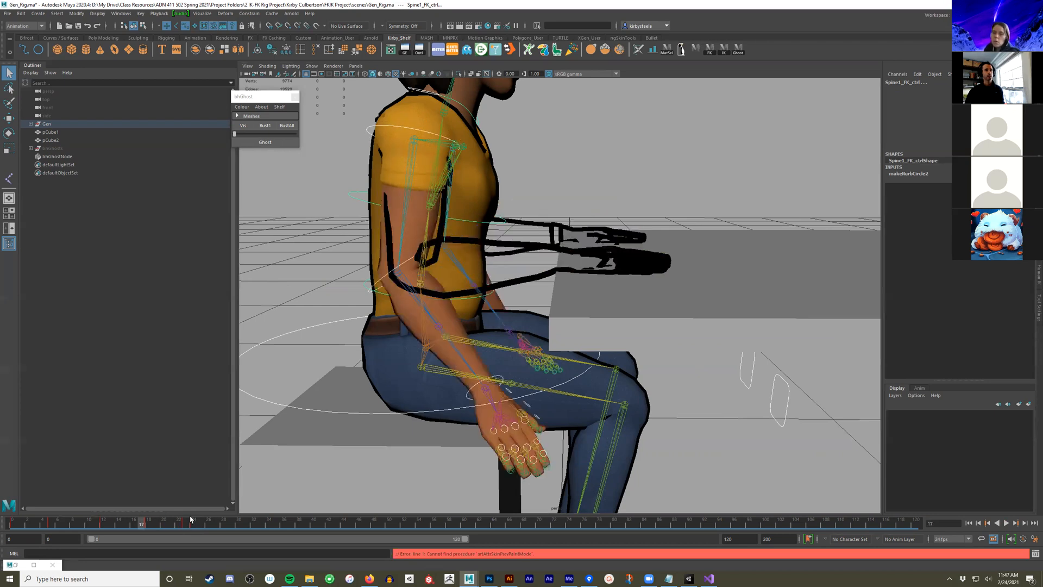
Step frame by frame from 17 to 24 and back to 17 to review the arm transition against the ghost outline
{"action": "key", "text": "alt+period"}
{"action": "key", "text": "alt+period"}
{"action": "key", "text": "alt+period"}
{"action": "key", "text": "alt+period"}
{"action": "key", "text": "alt+period"}
{"action": "key", "text": "alt+period"}
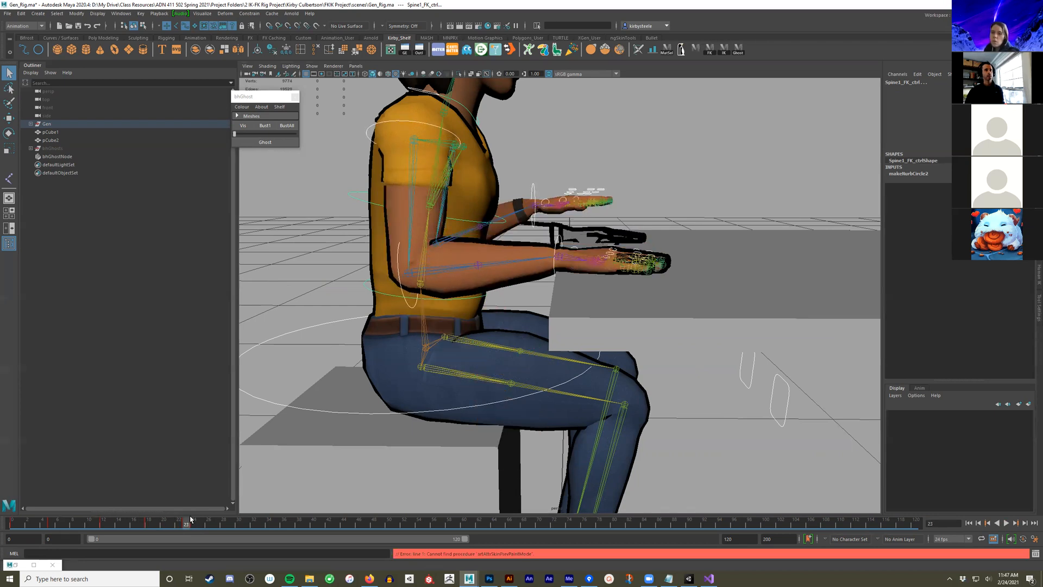
{"action": "key", "text": "alt+period"}
{"action": "key", "text": "alt+comma"}
{"action": "key", "text": "alt+comma"}
{"action": "key", "text": "alt+comma"}
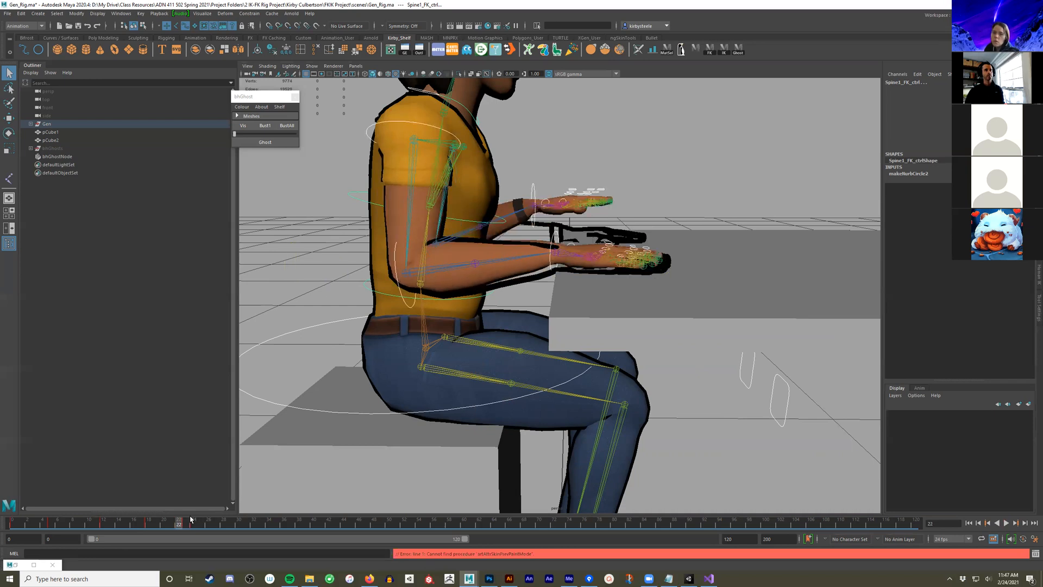
{"action": "key", "text": "alt+comma"}
{"action": "key", "text": "alt+comma"}
{"action": "key", "text": "alt+comma"}
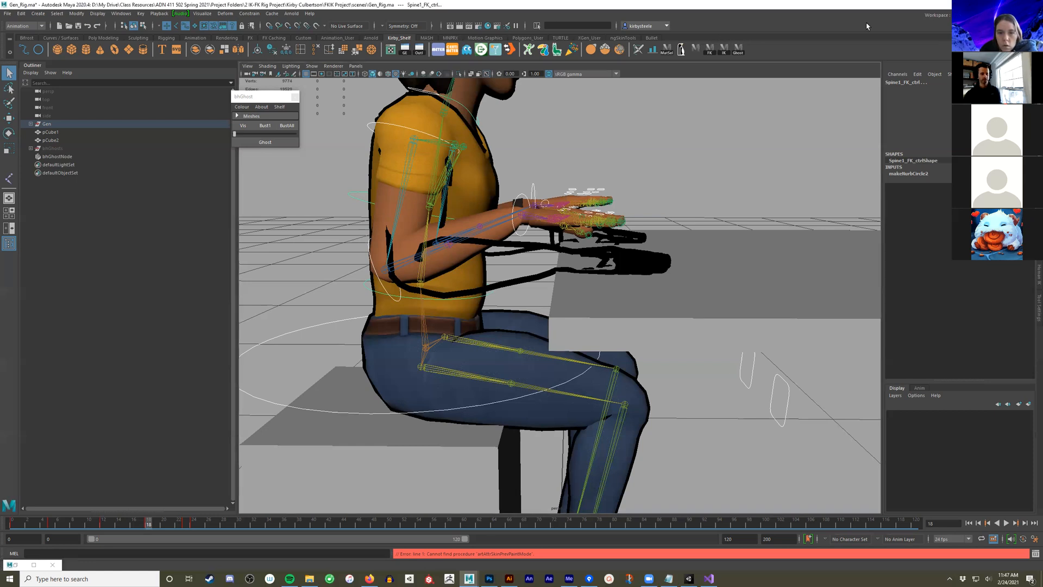
{"action": "key", "text": "alt+comma"}
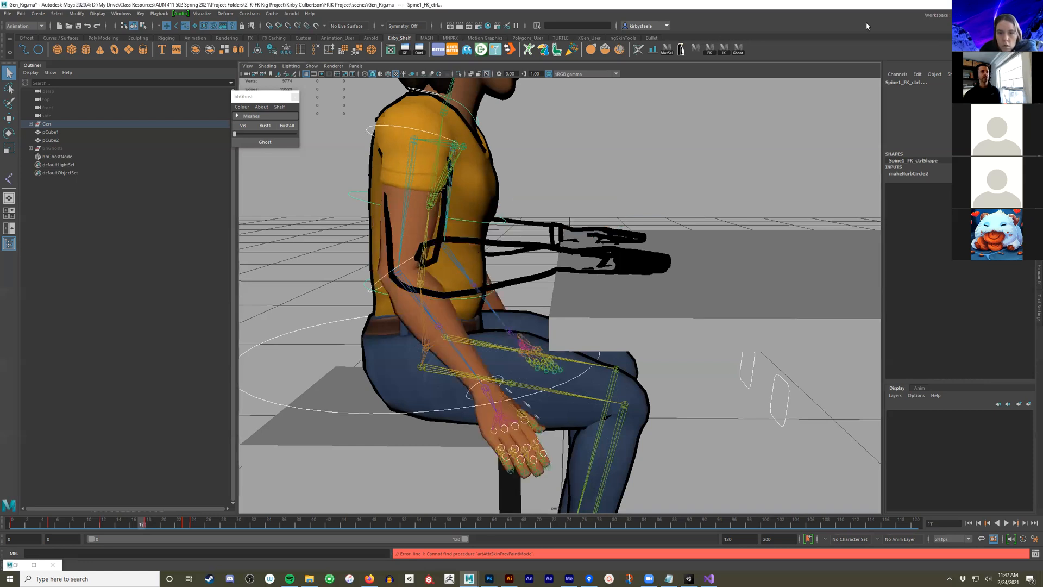
Step forward from frame 17 to frame 24 and compare the arm poses on frames 23 and 24
{"action": "key", "text": "alt+period"}
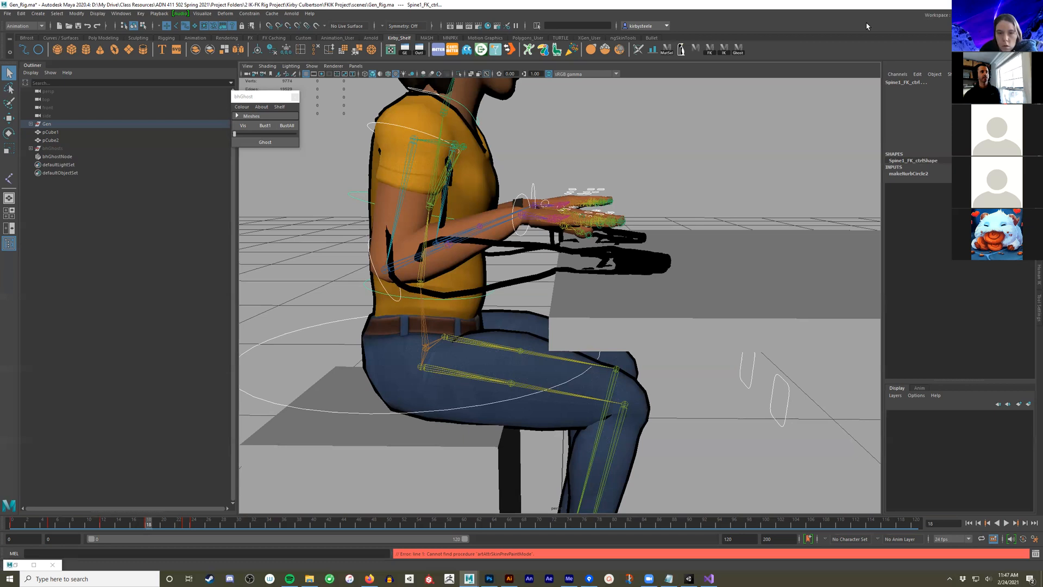
{"action": "key", "text": "alt+period"}
{"action": "key", "text": "alt+period"}
{"action": "key", "text": "alt+period"}
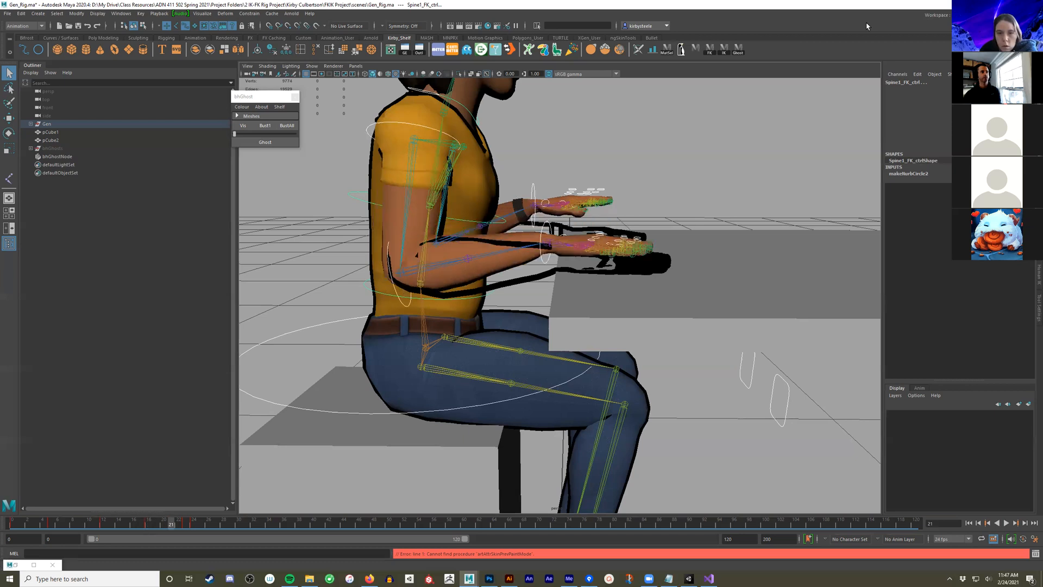
{"action": "key", "text": "alt+period"}
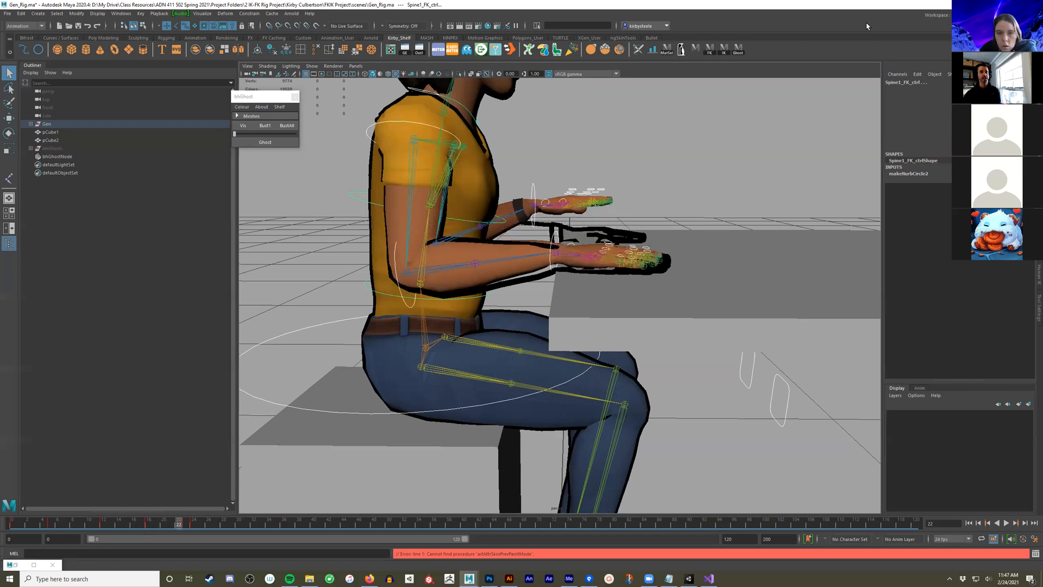
{"action": "key", "text": "alt+period"}
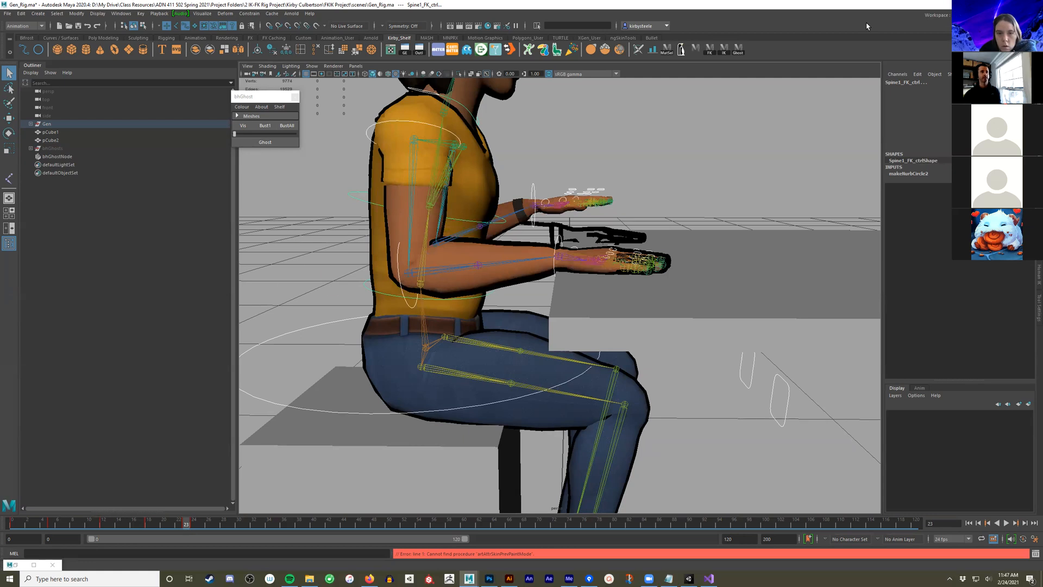
{"action": "key", "text": "alt+period"}
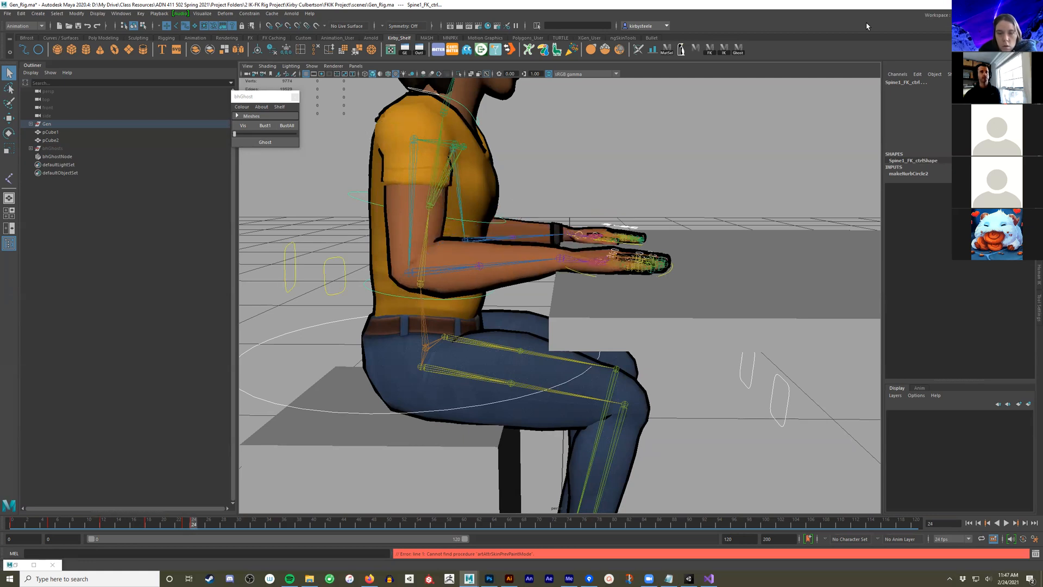
{"action": "key", "text": "alt+comma"}
{"action": "key", "text": "alt+period"}
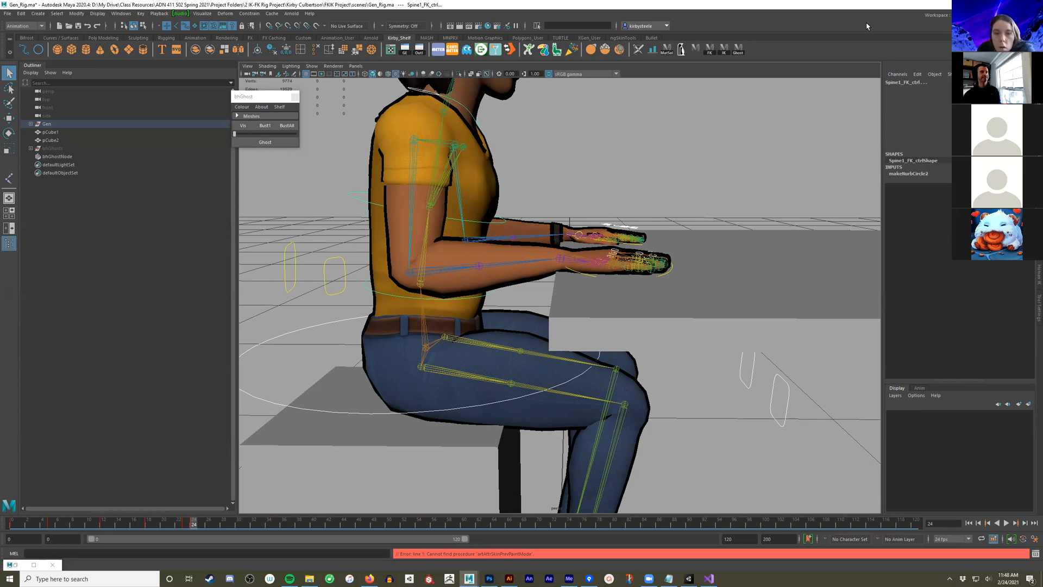
Lean the character's upper body forward at frame 41 and raise the root control off the seat
{"action": "left_click_drag", "start_coordinate": [712, 170], "coordinate": [583, 314], "text": "alt"}
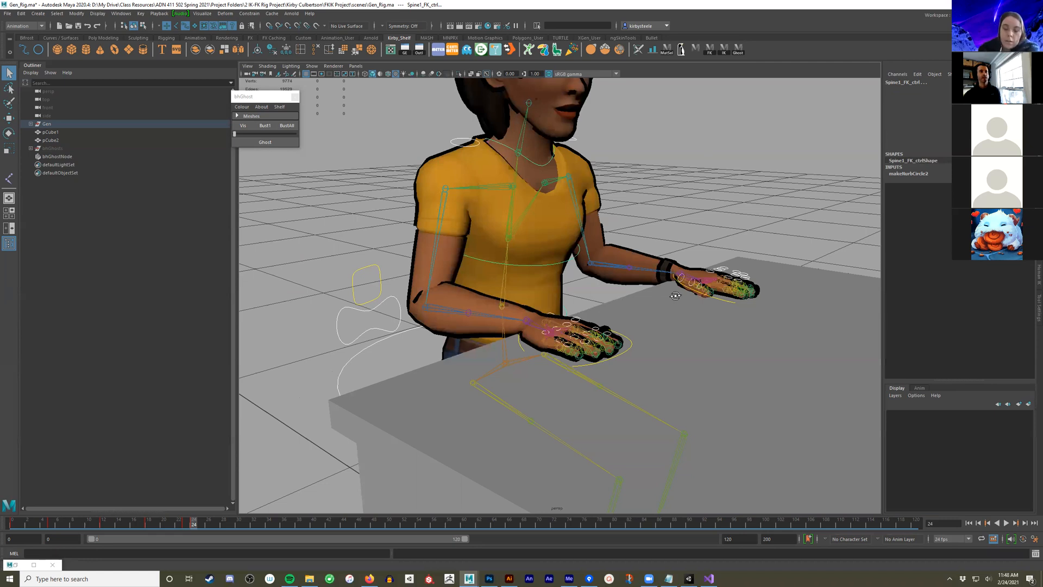
{"action": "left_click_drag", "start_coordinate": [702, 246], "coordinate": [762, 245], "text": "alt"}
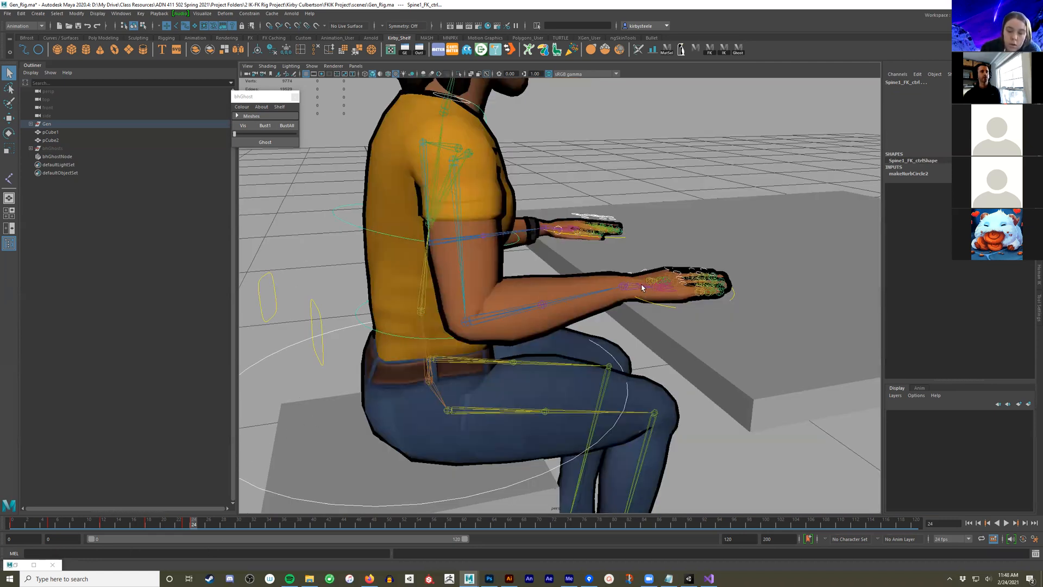
{"action": "left_click_drag", "start_coordinate": [648, 298], "coordinate": [682, 308], "text": "alt"}
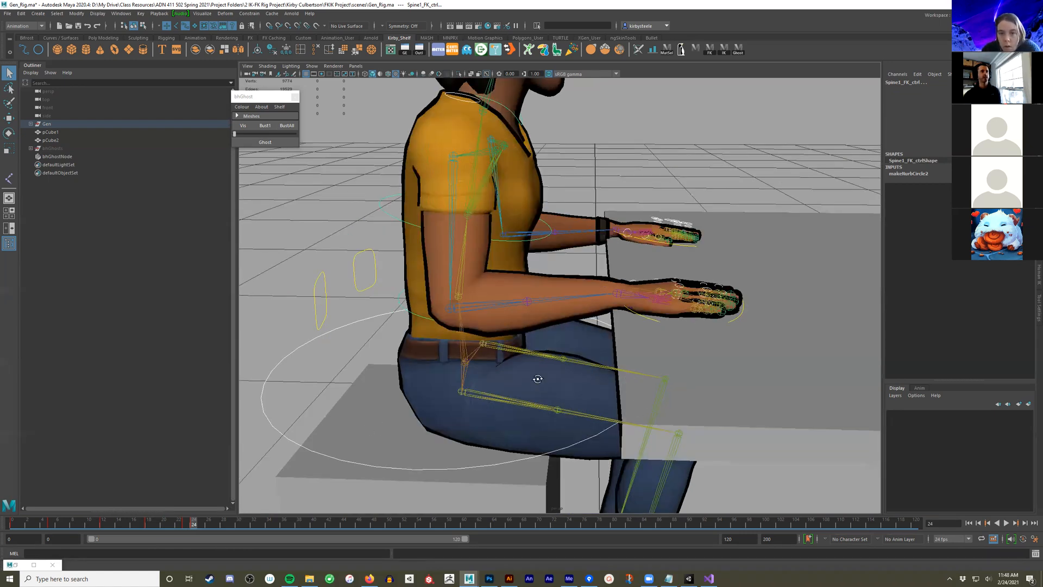
{"action": "left_click_drag", "start_coordinate": [462, 388], "coordinate": [383, 362], "text": "alt"}
{"action": "left_click", "coordinate": [361, 319]}
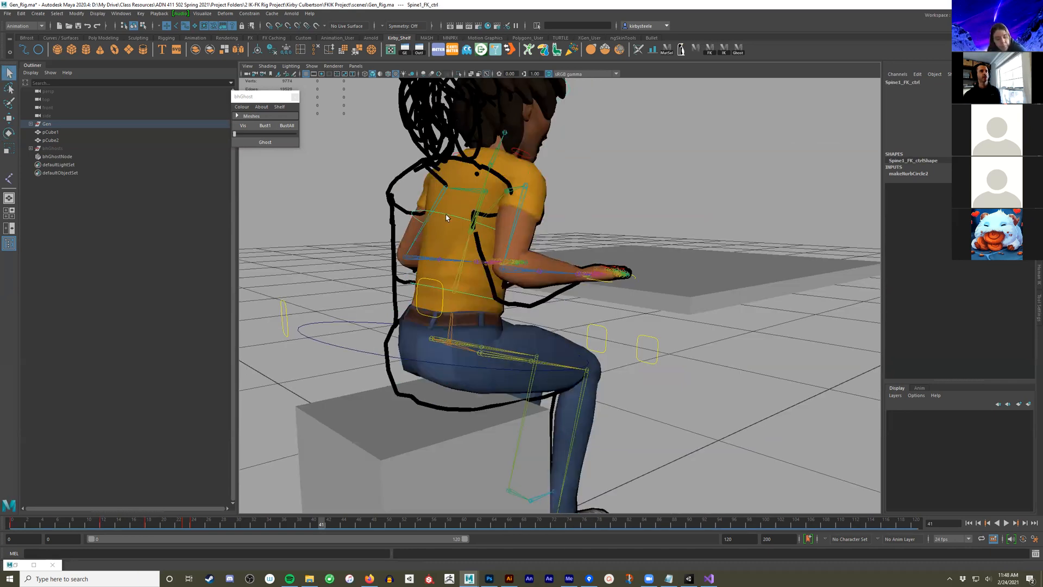
{"action": "left_click", "coordinate": [433, 295]}
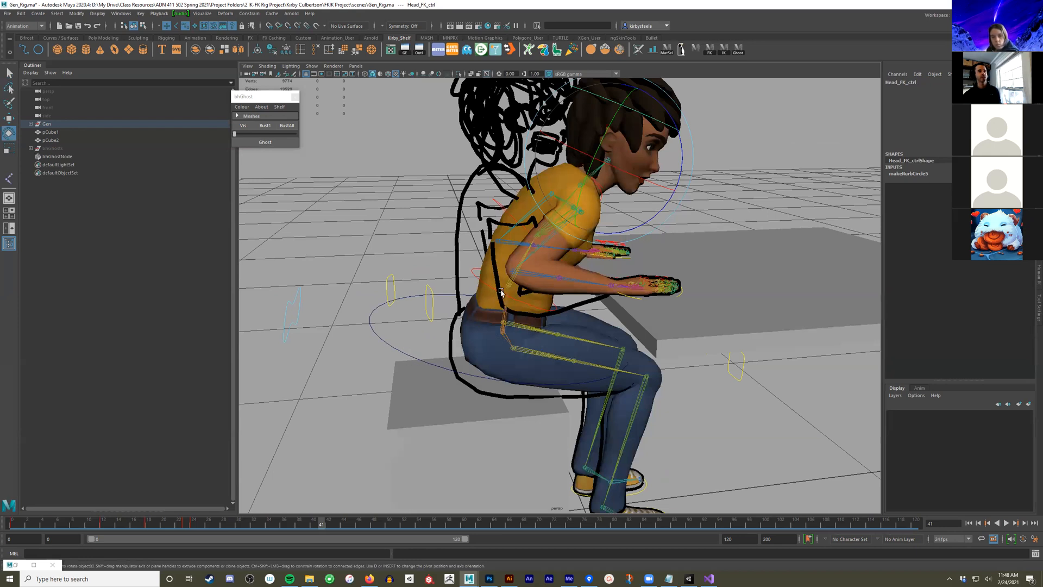
{"action": "key", "text": "w"}
{"action": "left_click_drag", "start_coordinate": [499, 269], "coordinate": [499, 257]}
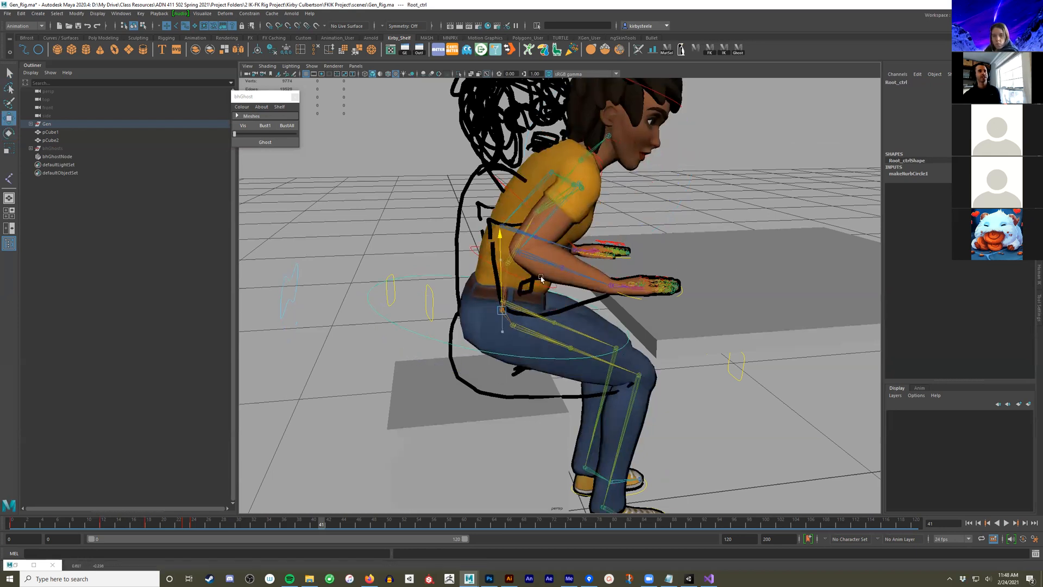
{"action": "key", "text": "f"}
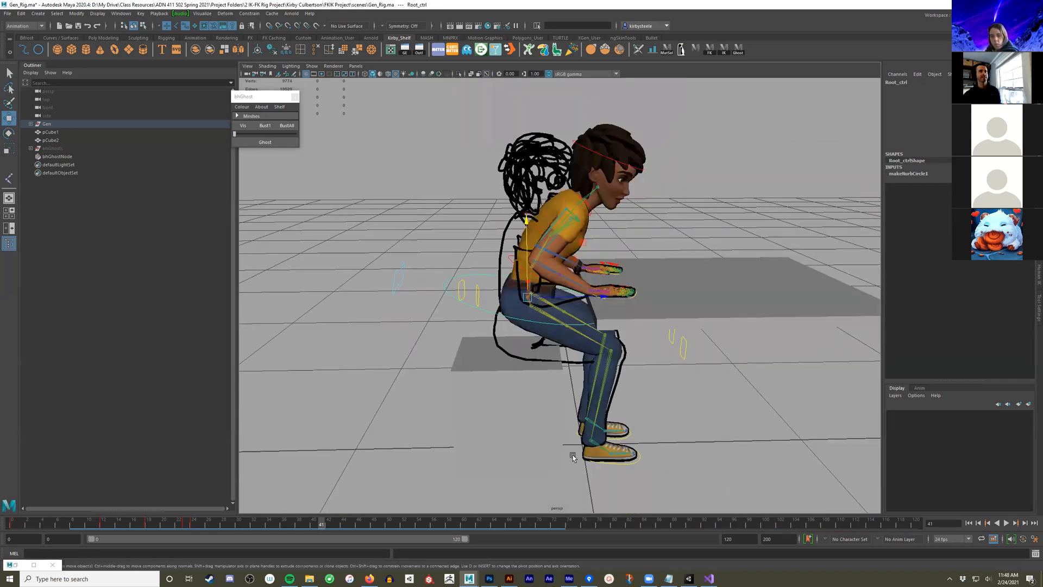
Select all character controls and key the leaning, raised pose at frame 30
{"action": "left_click_drag", "start_coordinate": [424, 496], "coordinate": [361, 493]}
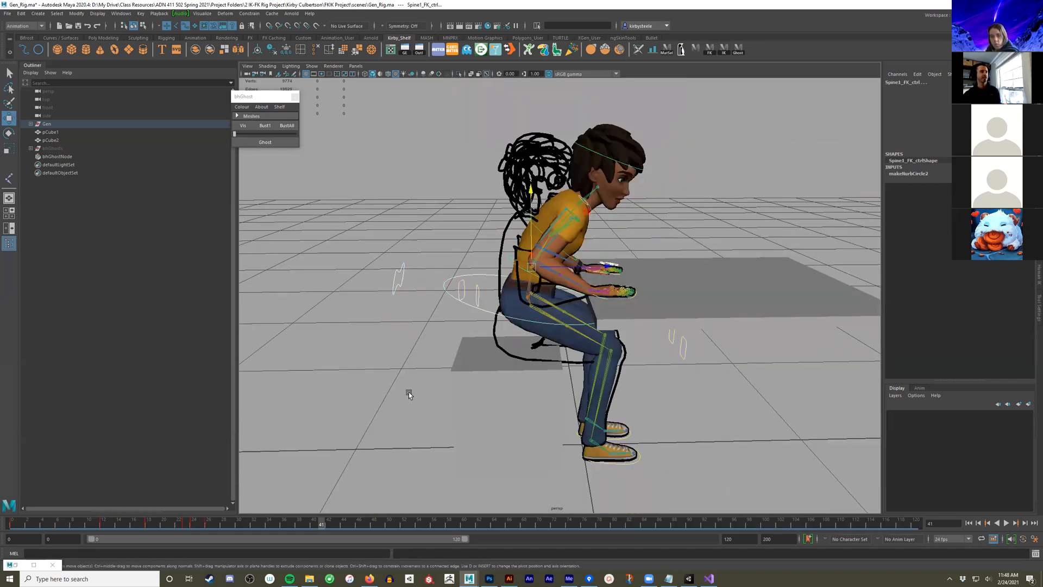
{"action": "scroll", "coordinate": [409, 403], "scroll_direction": "up", "scroll_amount": 1}
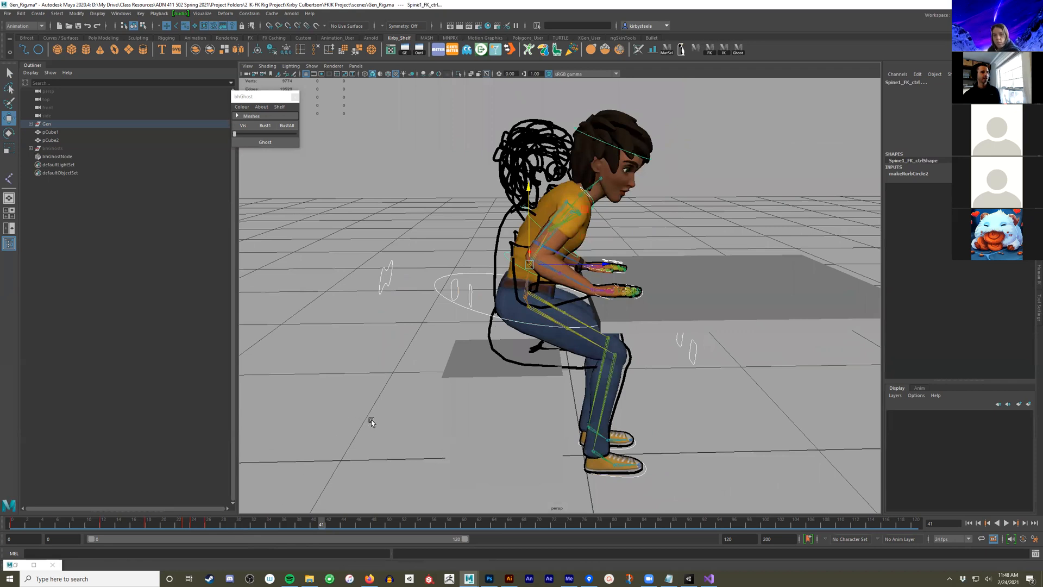
{"action": "left_click", "coordinate": [239, 525]}
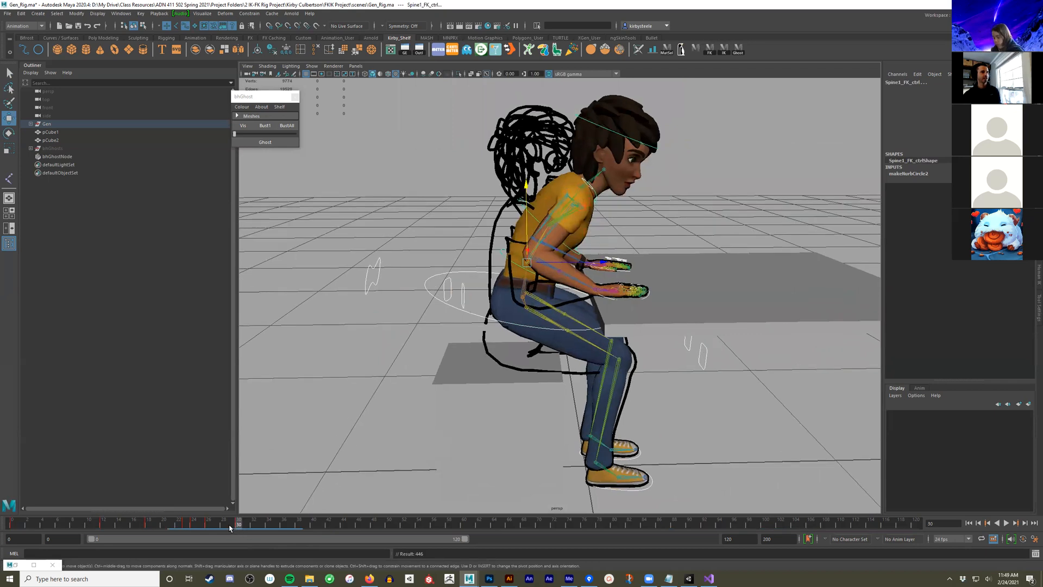
Play back and scrub the rising motion to check how the hands behave on the table as the body moves
{"action": "key", "text": "alt+v"}
{"action": "left_click", "coordinate": [197, 528]}
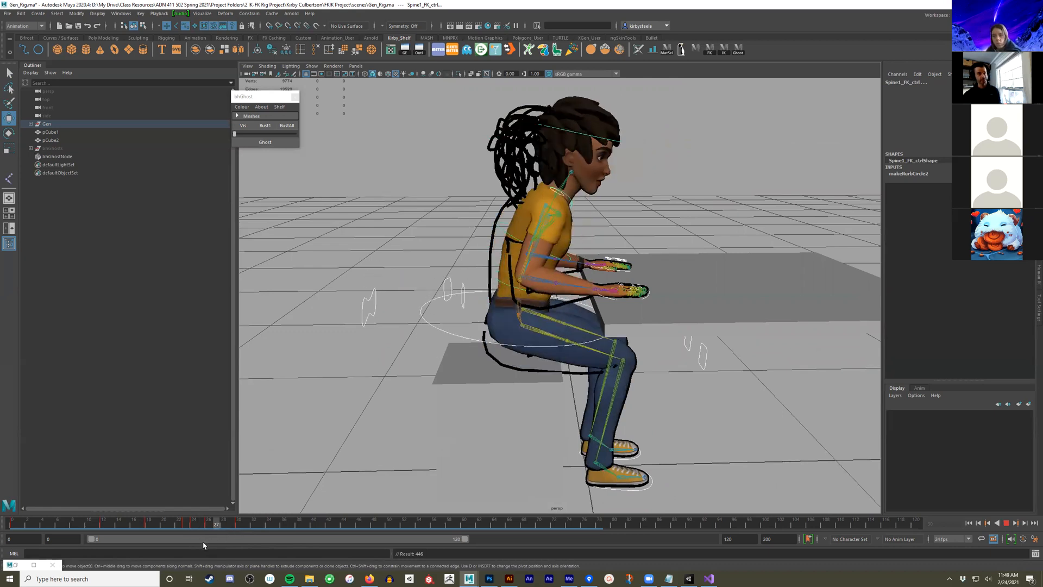
{"action": "left_click_drag", "start_coordinate": [215, 542], "coordinate": [209, 543]}
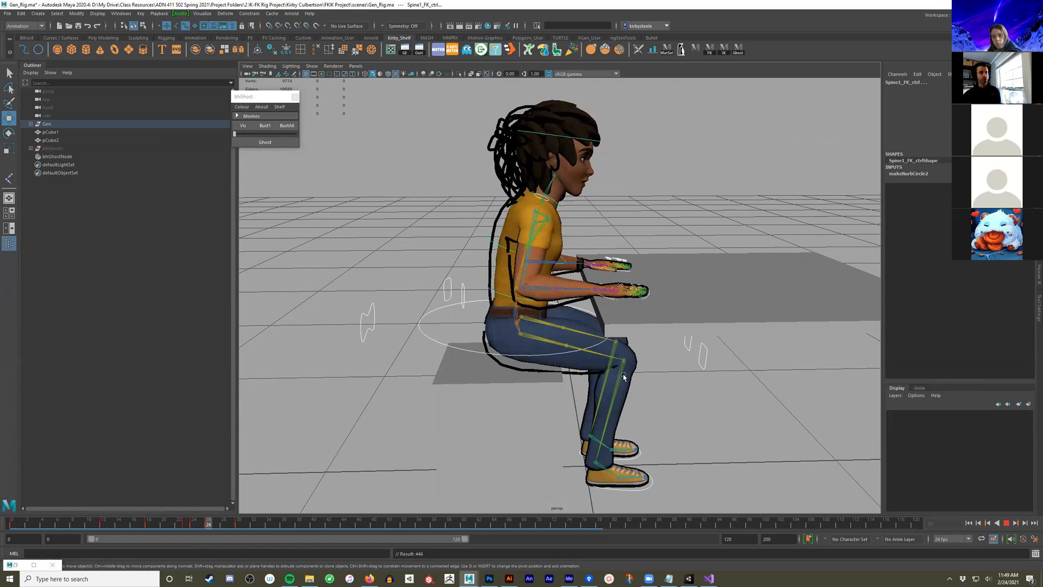
{"action": "left_click_drag", "start_coordinate": [622, 380], "coordinate": [612, 375], "text": "alt"}
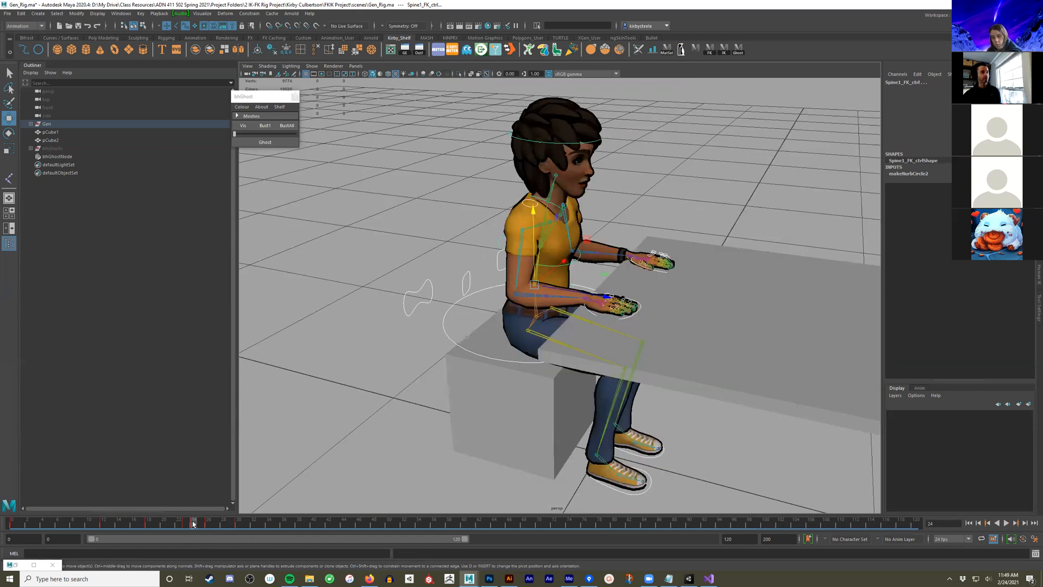
{"action": "left_click_drag", "start_coordinate": [193, 525], "coordinate": [275, 524]}
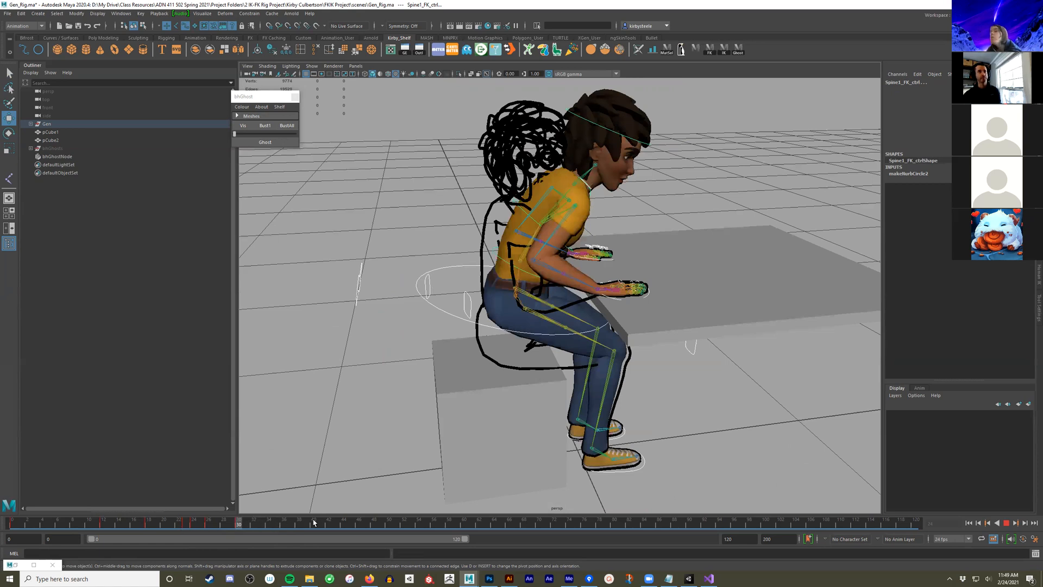
{"action": "left_click", "coordinate": [146, 527]}
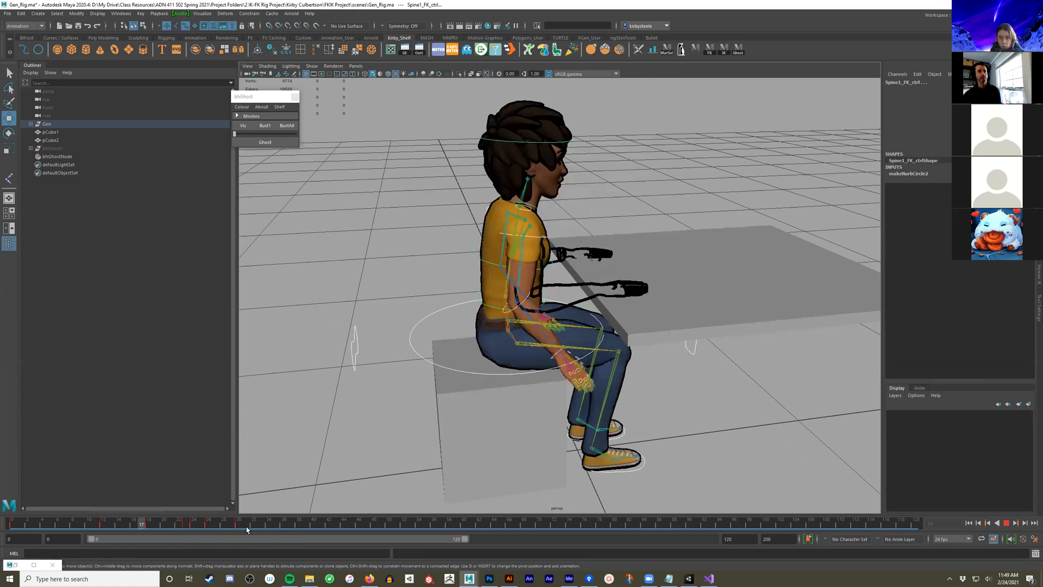
{"action": "key", "text": "alt+v"}
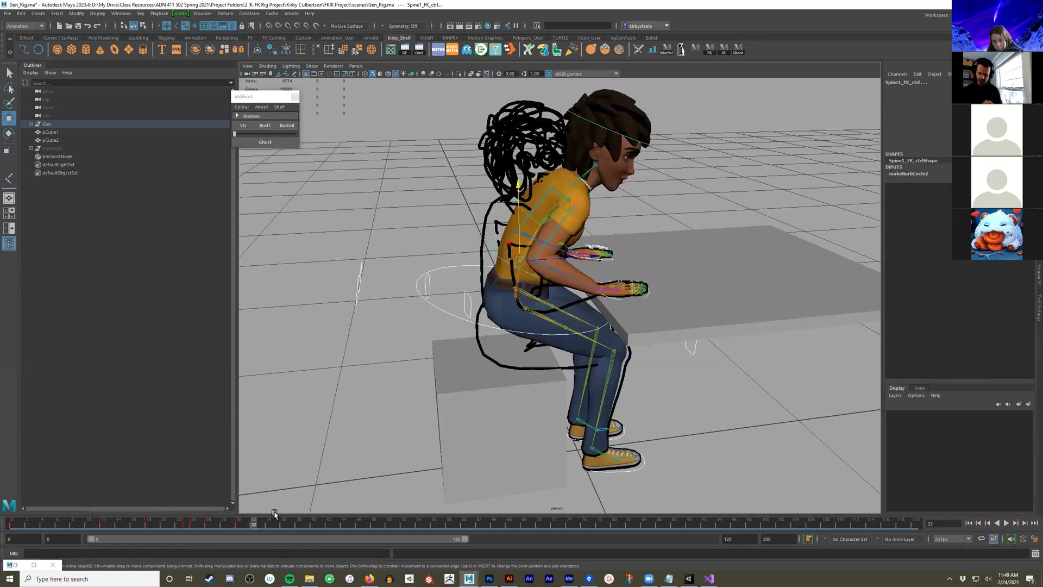
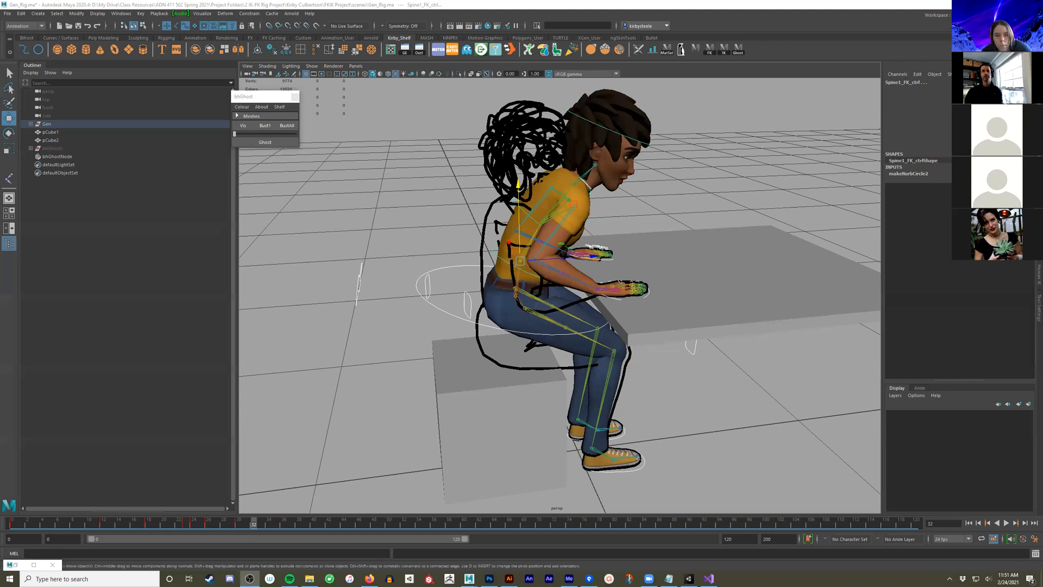
Highlight the translate channels and the rotate channels of the selected controls in turn
{"action": "left_click_drag", "start_coordinate": [984, 88], "coordinate": [984, 102]}
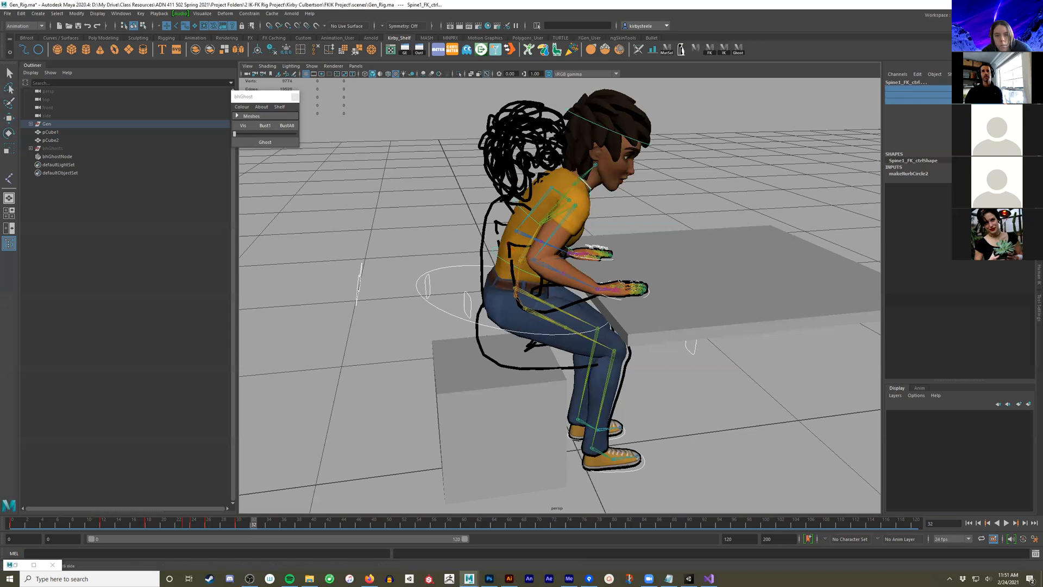
{"action": "left_click_drag", "start_coordinate": [985, 107], "coordinate": [984, 121]}
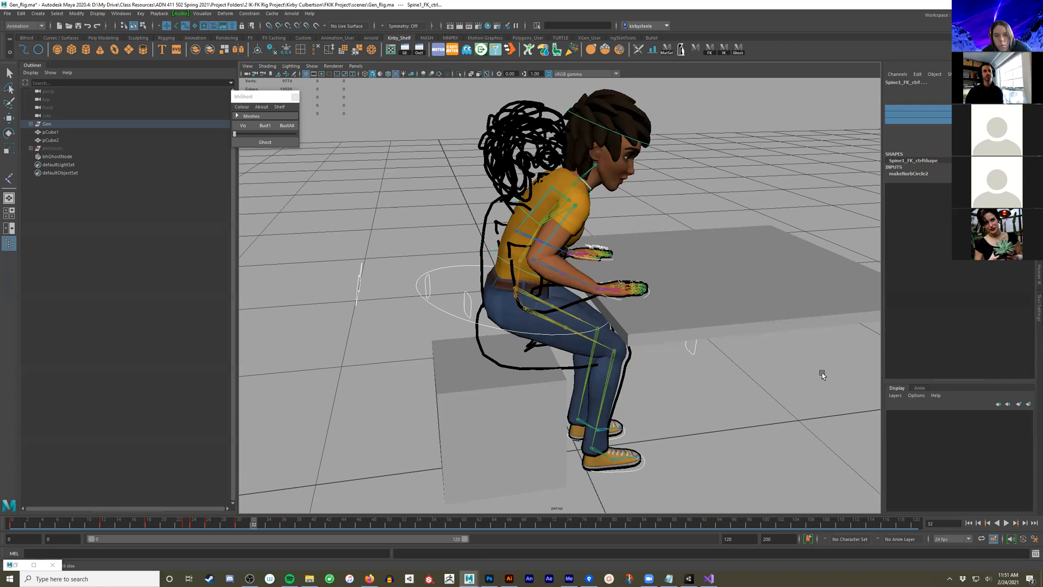
Start a new empty scene without saving the changes to the character rig scene
{"action": "left_click", "coordinate": [5, 13]}
{"action": "left_click", "coordinate": [24, 27]}
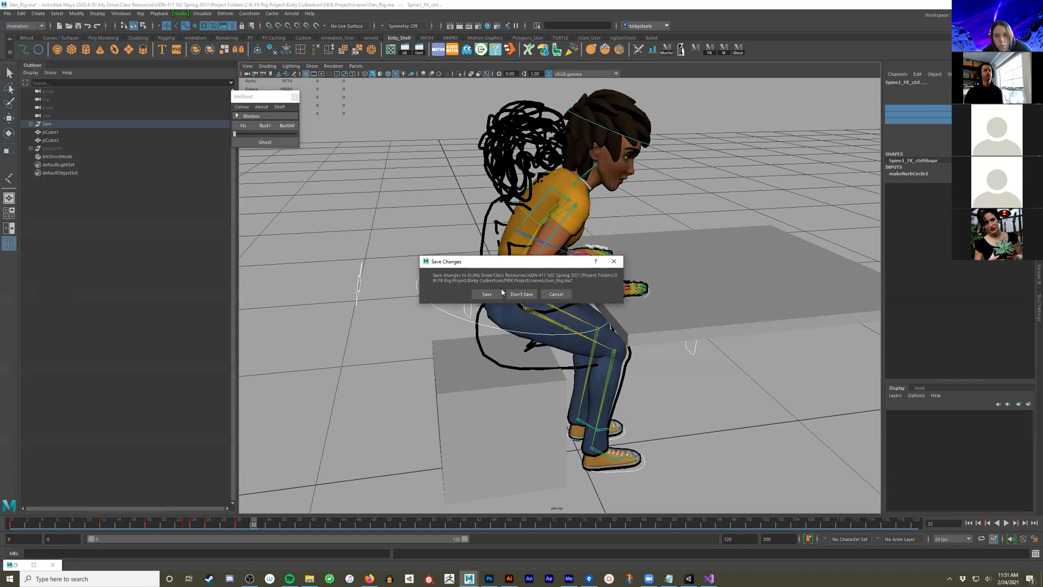
{"action": "left_click", "coordinate": [521, 293]}
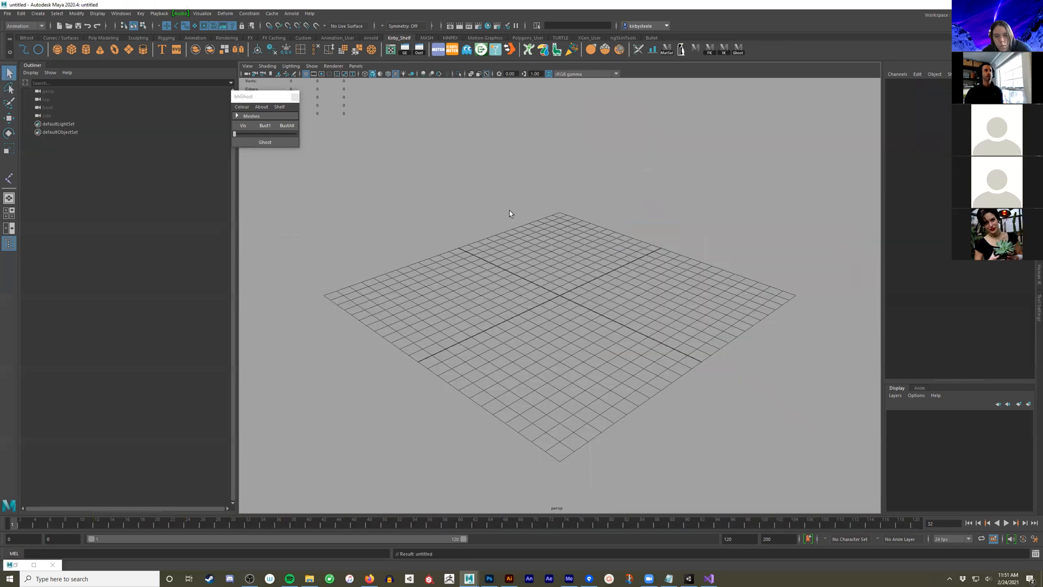
Create two spheres side by side and point-constrain pSphere2 to pSphere1 with Maintain offset on and all axes constrained
{"action": "left_click_drag", "start_coordinate": [421, 278], "coordinate": [465, 279], "text": "alt"}
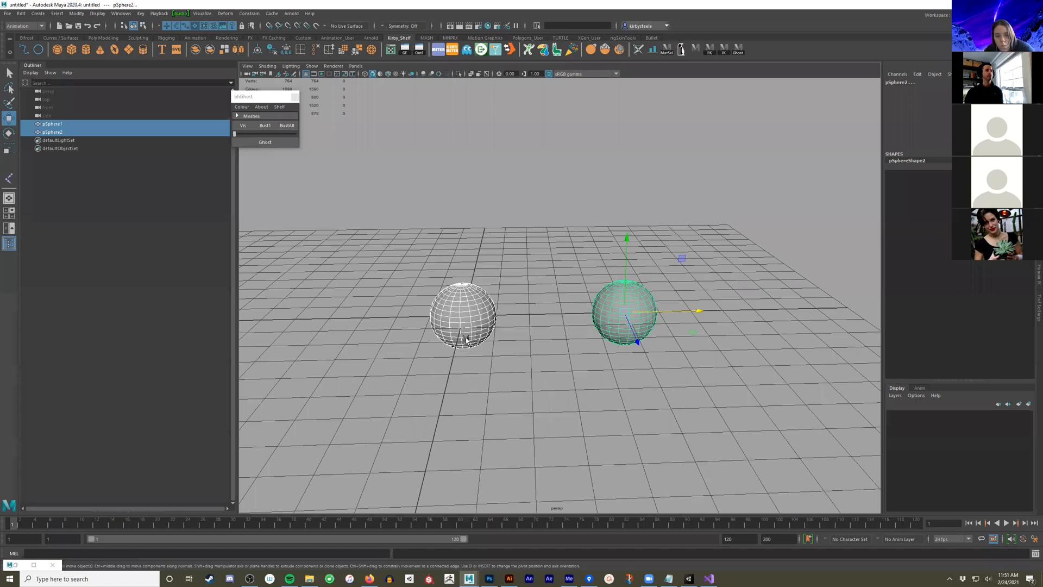
{"action": "left_click", "coordinate": [250, 13]}
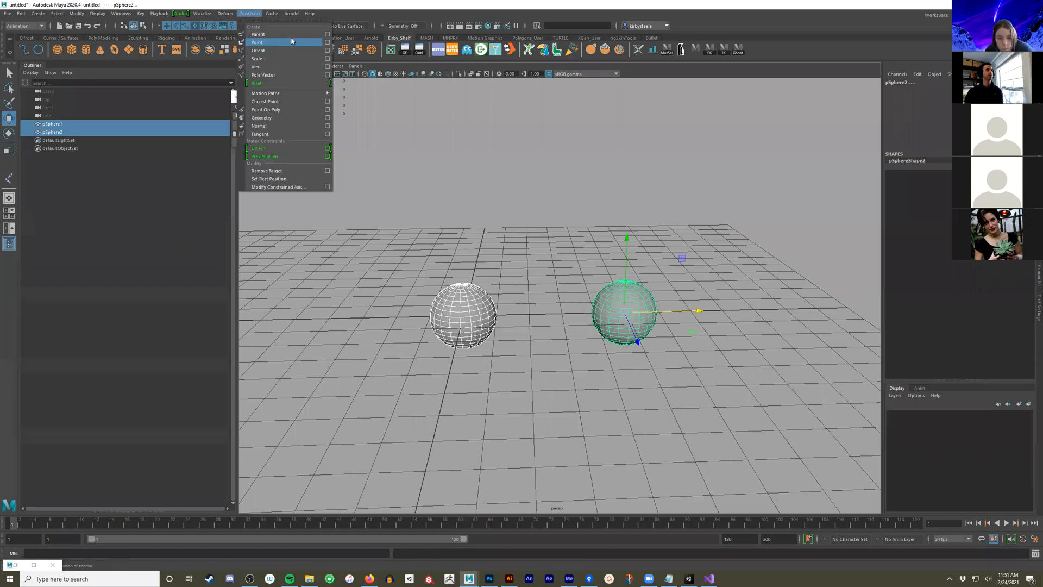
{"action": "left_click", "coordinate": [328, 41]}
{"action": "left_click", "coordinate": [265, 184]}
Raise pSphere1 to test whether the constrained sphere follows, and undo the move
{"action": "left_click", "coordinate": [456, 313]}
{"action": "left_click_drag", "start_coordinate": [460, 258], "coordinate": [468, 206]}
{"action": "key", "text": "ctrl+z"}
Display wireframes over the shaded spheres, rotate pSphere1 to test the point constraint on pSphere2, and undo the rotation
{"action": "key", "text": "e"}
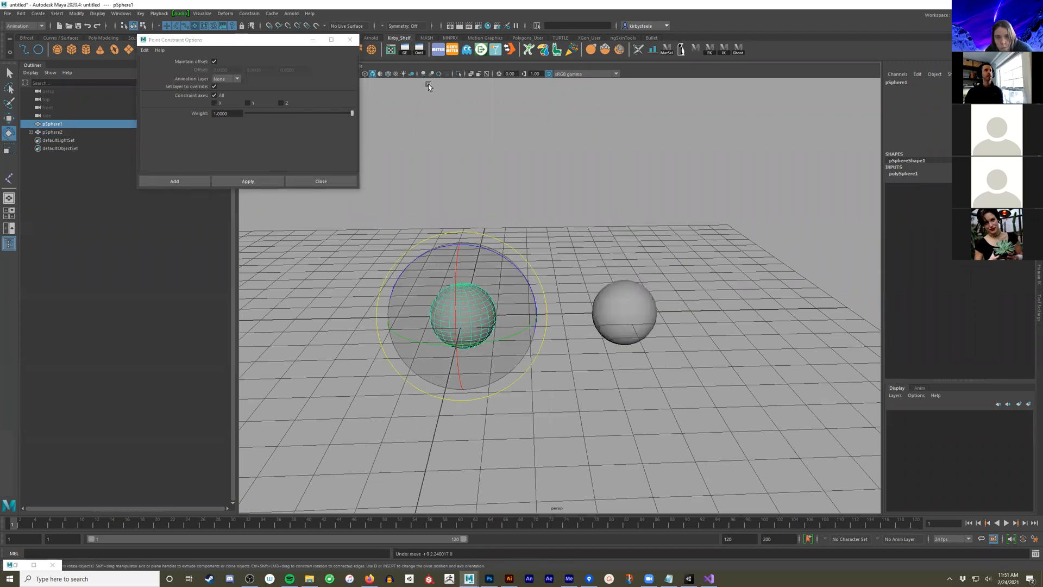
{"action": "left_click", "coordinate": [389, 74]}
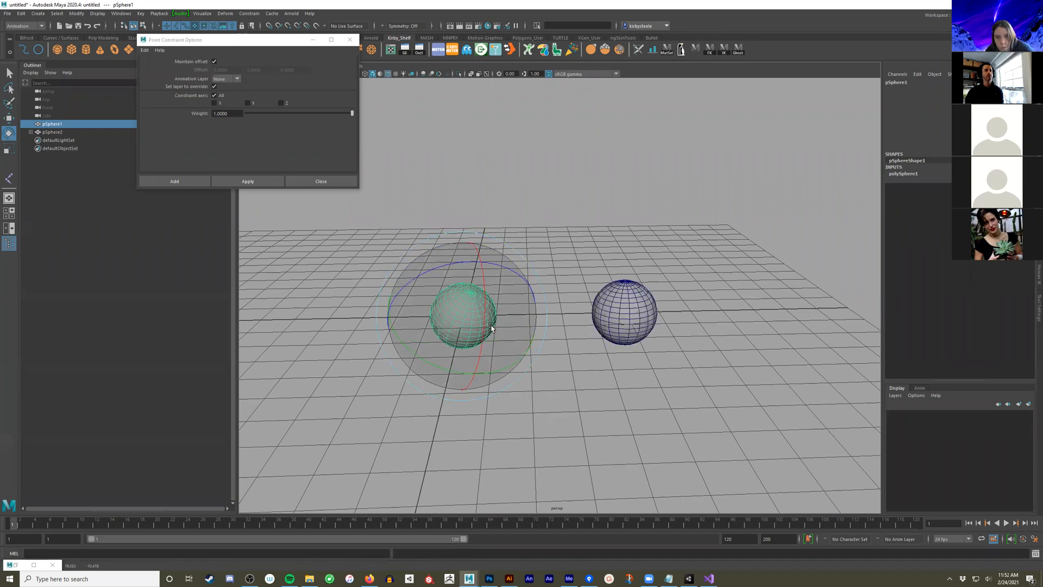
{"action": "left_click_drag", "start_coordinate": [485, 312], "coordinate": [485, 294]}
{"action": "key", "text": "ctrl+z"}
{"action": "left_click", "coordinate": [633, 302]}
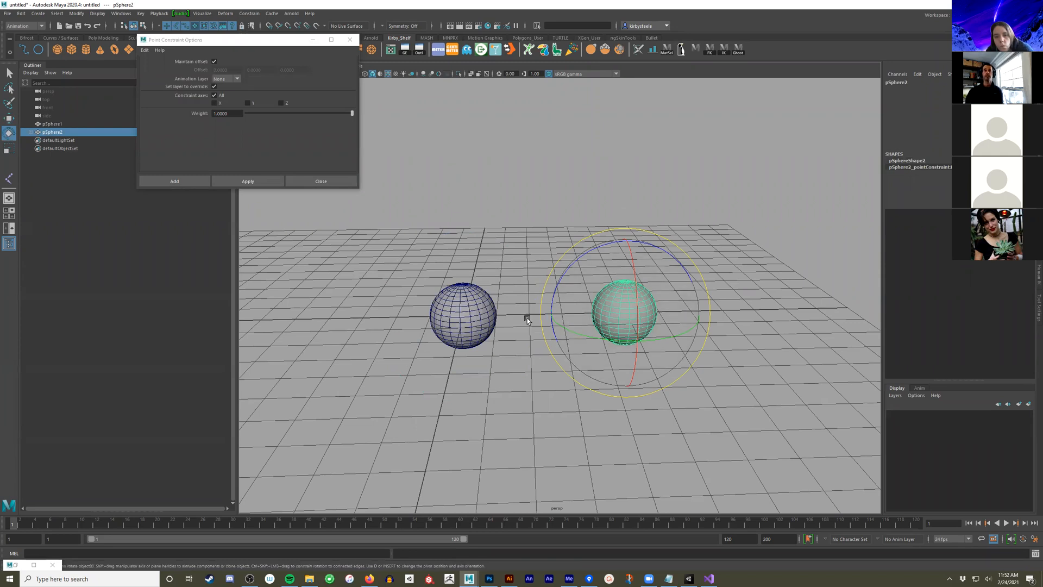
Move pSphere1 upward to test whether the point-constrained pSphere2 follows its translation, and undo the move
{"action": "left_click", "coordinate": [435, 319]}
{"action": "key", "text": "w"}
{"action": "left_click_drag", "start_coordinate": [517, 261], "coordinate": [539, 117]}
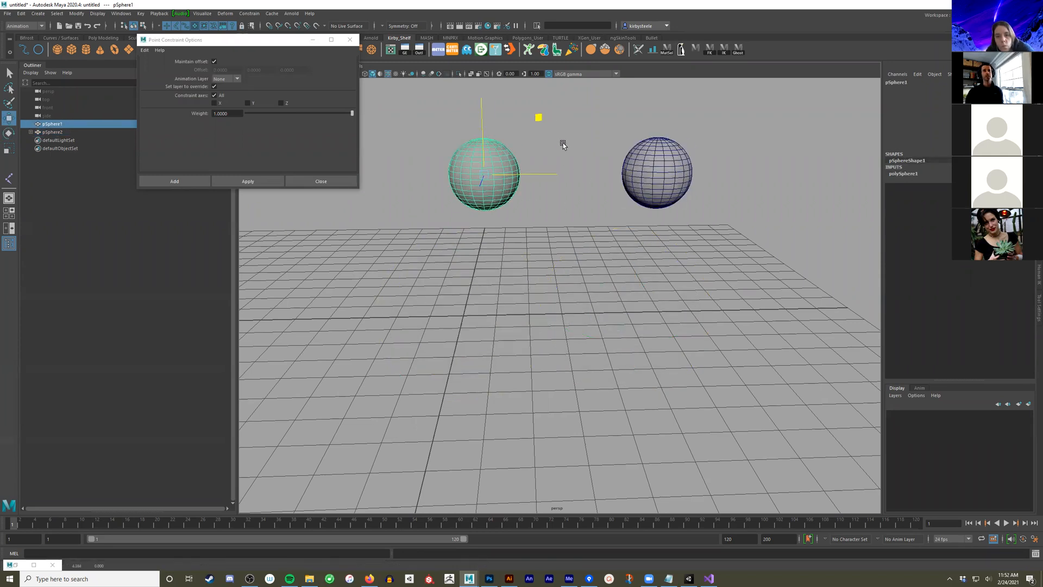
{"action": "key", "text": "ctrl+z"}
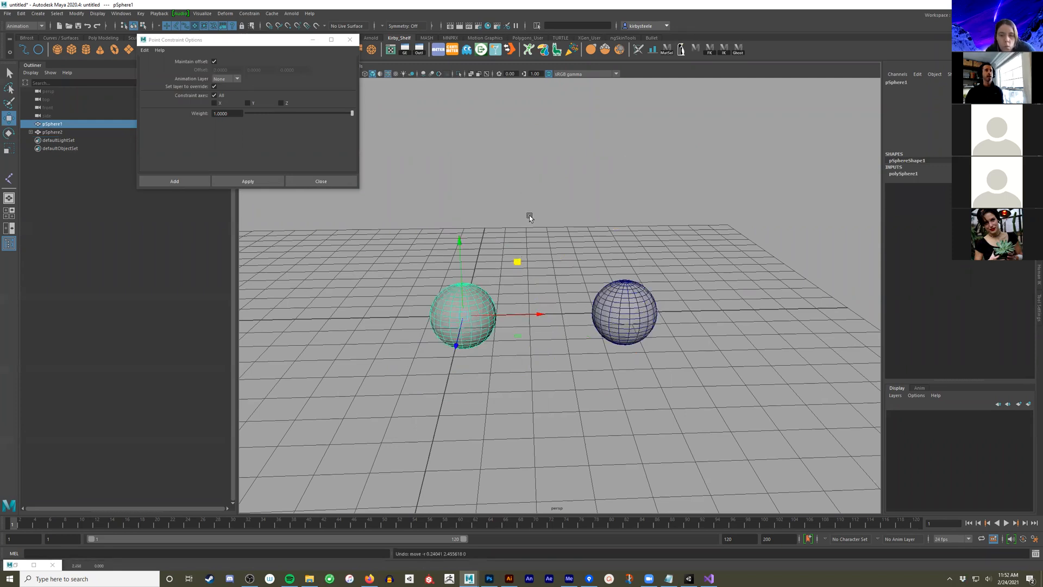
Delete the point constraint nested under pSphere2
{"action": "left_click", "coordinate": [580, 298]}
{"action": "left_click", "coordinate": [621, 303]}
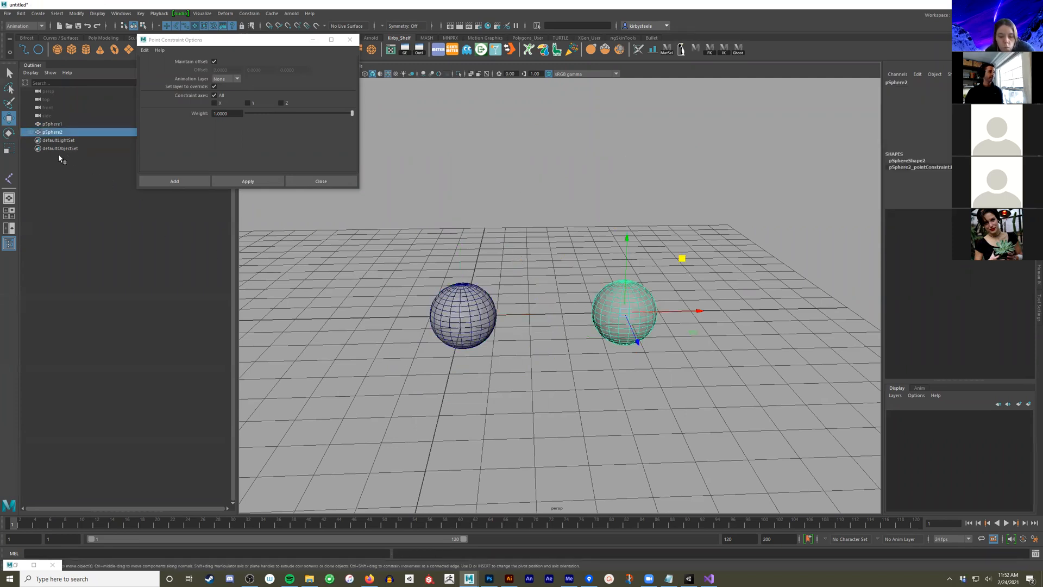
{"action": "left_click", "coordinate": [29, 132]}
{"action": "left_click", "coordinate": [73, 140]}
{"action": "key", "text": "Delete"}
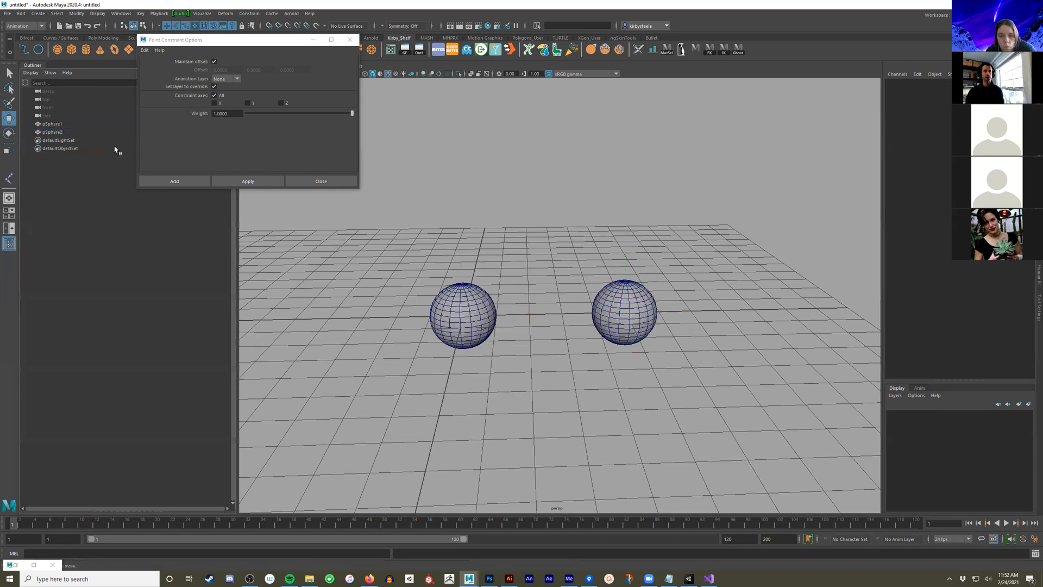
Select pSphere1 as the driver and add pSphere2 as the driven object for a new constraint
{"action": "left_click", "coordinate": [610, 305]}
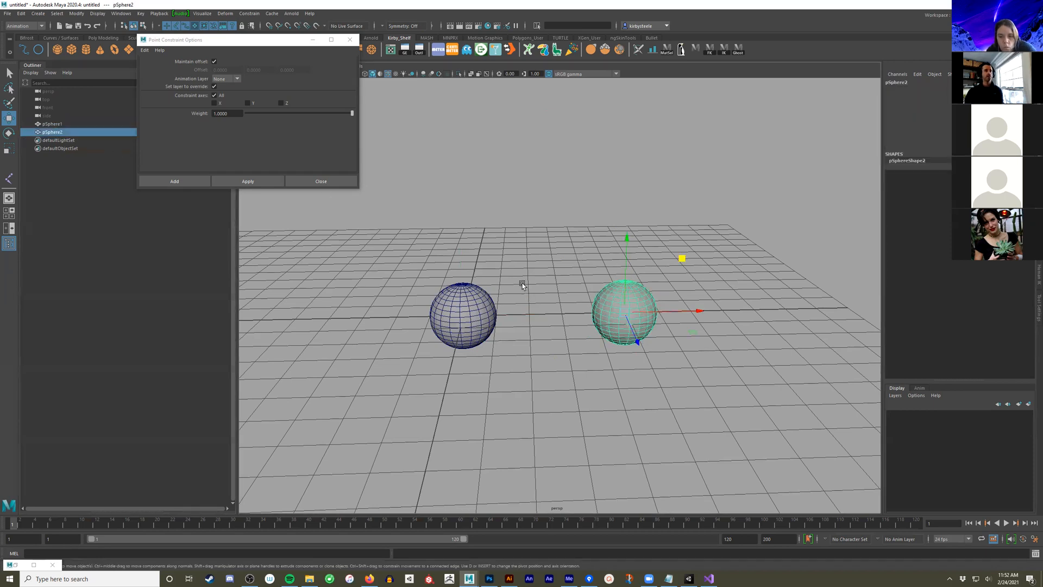
{"action": "left_click", "coordinate": [471, 285]}
{"action": "left_click", "coordinate": [623, 294], "text": "shift"}
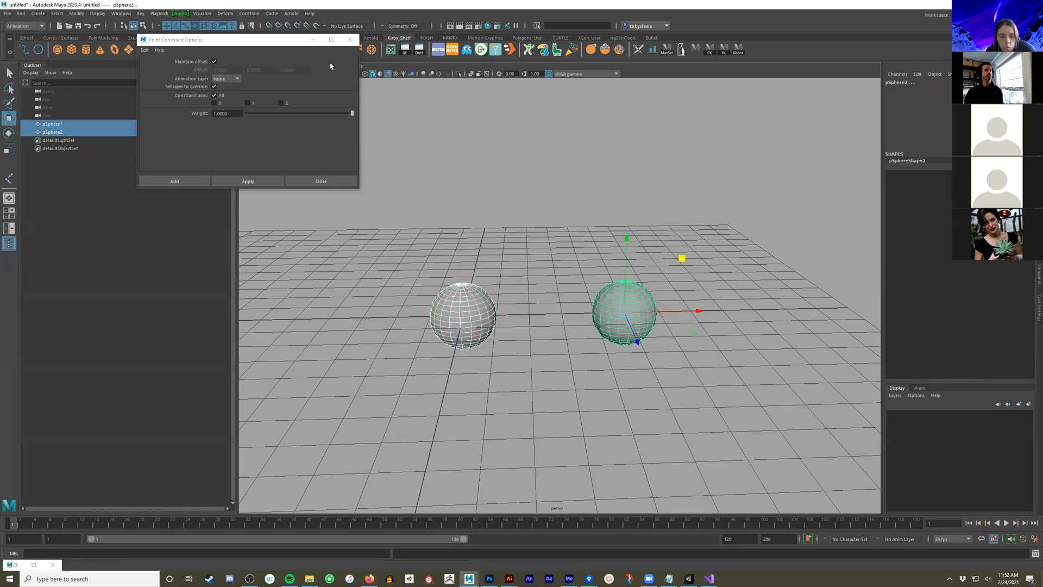
Close the Point Constraint options and apply an Orient constraint from the first sphere to the second
{"action": "left_click", "coordinate": [321, 181]}
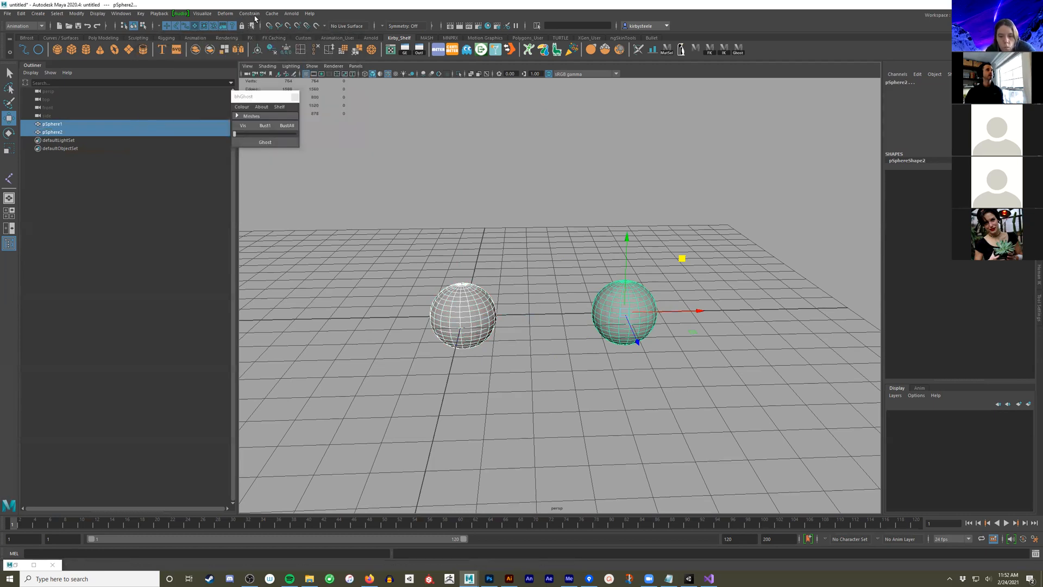
{"action": "left_click", "coordinate": [249, 13]}
{"action": "left_click", "coordinate": [269, 48]}
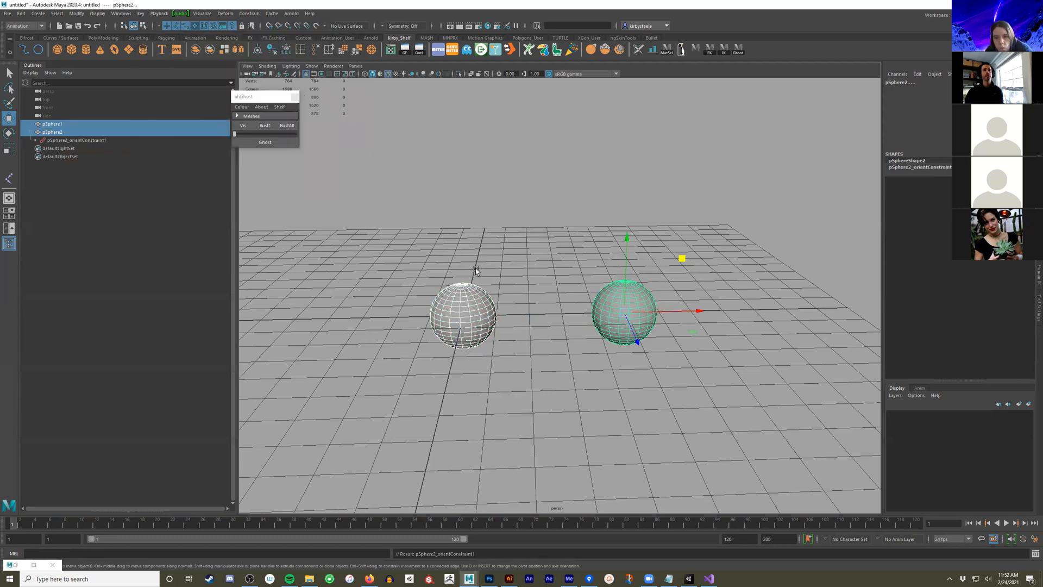
Test the orient constraint by moving the first sphere up above the grid, and undo the move
{"action": "left_click", "coordinate": [462, 297]}
{"action": "middle_click_drag", "start_coordinate": [516, 266], "coordinate": [525, 171]}
{"action": "left_click_drag", "start_coordinate": [526, 171], "coordinate": [491, 137]}
{"action": "key", "text": "ctrl+z"}
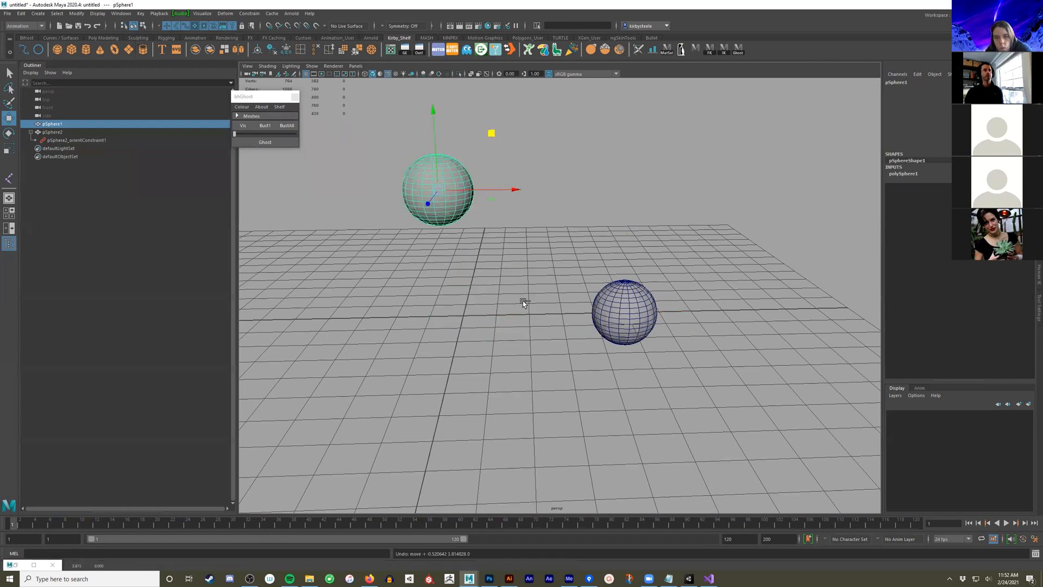
Test the orient constraint by rotating the first sphere freely, and undo the rotation
{"action": "key", "text": "e"}
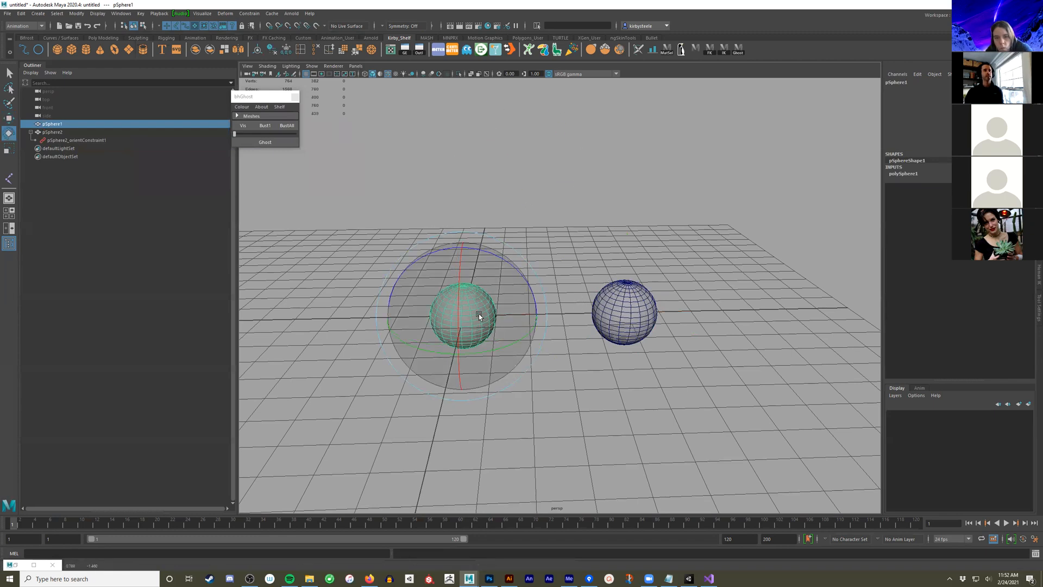
{"action": "left_click_drag", "start_coordinate": [479, 313], "coordinate": [488, 324]}
{"action": "mouse_move", "coordinate": [433, 277]}
{"action": "left_mouse_down"}
{"action": "mouse_move", "coordinate": [488, 286]}
{"action": "mouse_move", "coordinate": [409, 310]}
{"action": "mouse_move", "coordinate": [654, 311]}
{"action": "left_mouse_up"}
{"action": "key", "text": "ctrl+z"}
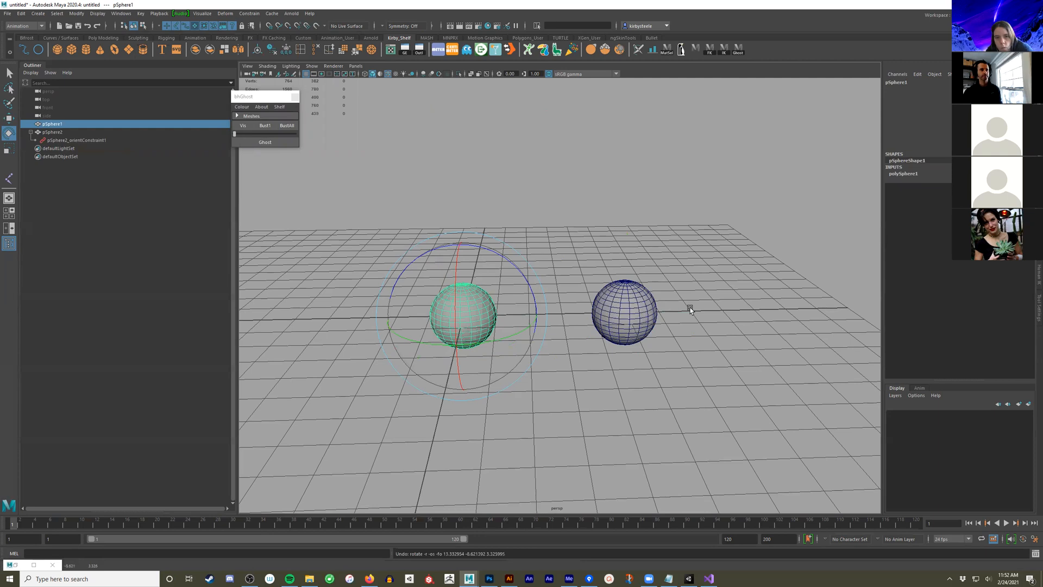
Select both spheres in the viewport and delete them
{"action": "left_click", "coordinate": [692, 212]}
{"action": "left_click_drag", "start_coordinate": [744, 215], "coordinate": [387, 364]}
{"action": "key", "text": "Delete"}
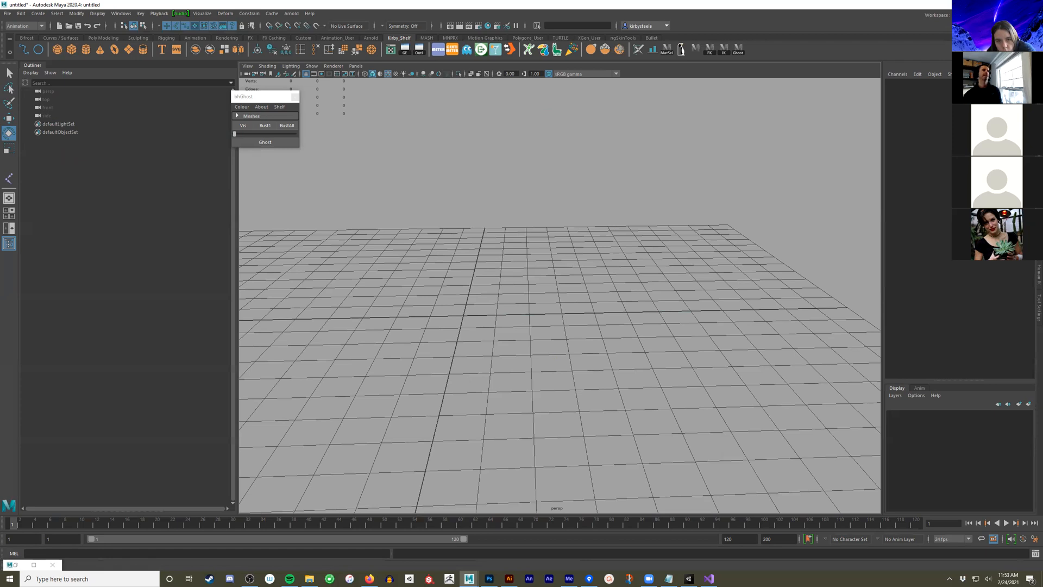
Create a new polygon sphere at the origin and activate the Move tool
{"action": "left_click", "coordinate": [56, 49]}
{"action": "key", "text": "w"}
{"action": "left_click_drag", "start_coordinate": [491, 316], "coordinate": [519, 382], "text": "alt"}
{"action": "scroll", "coordinate": [519, 382], "scroll_direction": "up", "scroll_amount": 5}
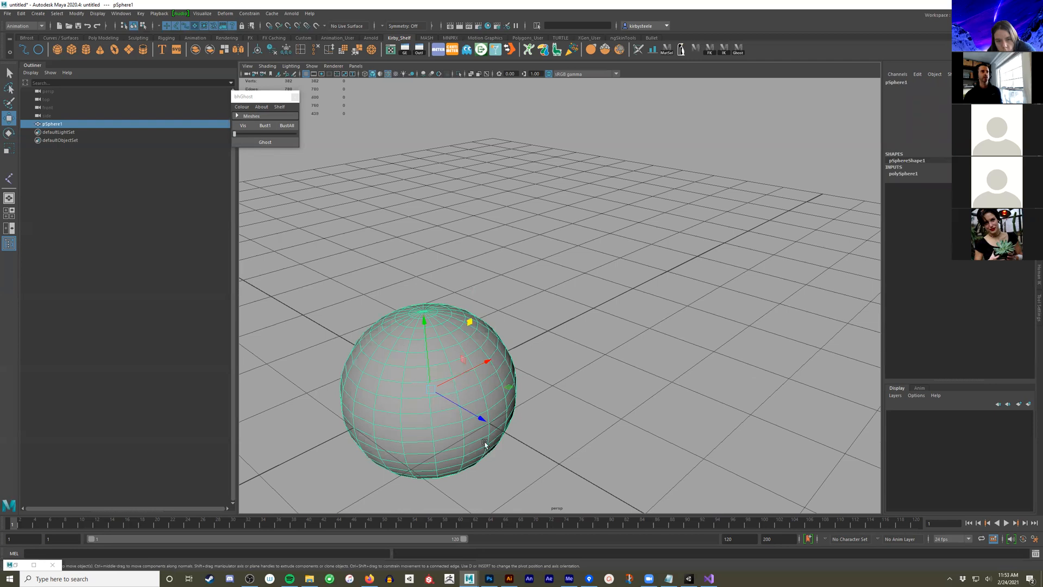
Try sliding the sphere along the X axis, undo that, and move it around on the XZ plane
{"action": "left_click_drag", "start_coordinate": [487, 361], "coordinate": [595, 266]}
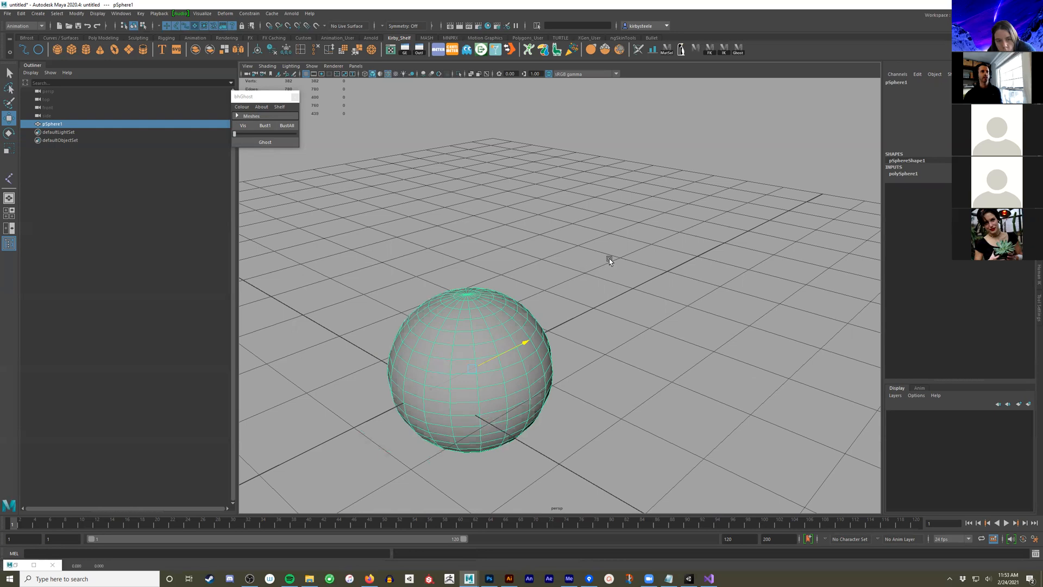
{"action": "middle_click_drag", "start_coordinate": [549, 266], "coordinate": [516, 361]}
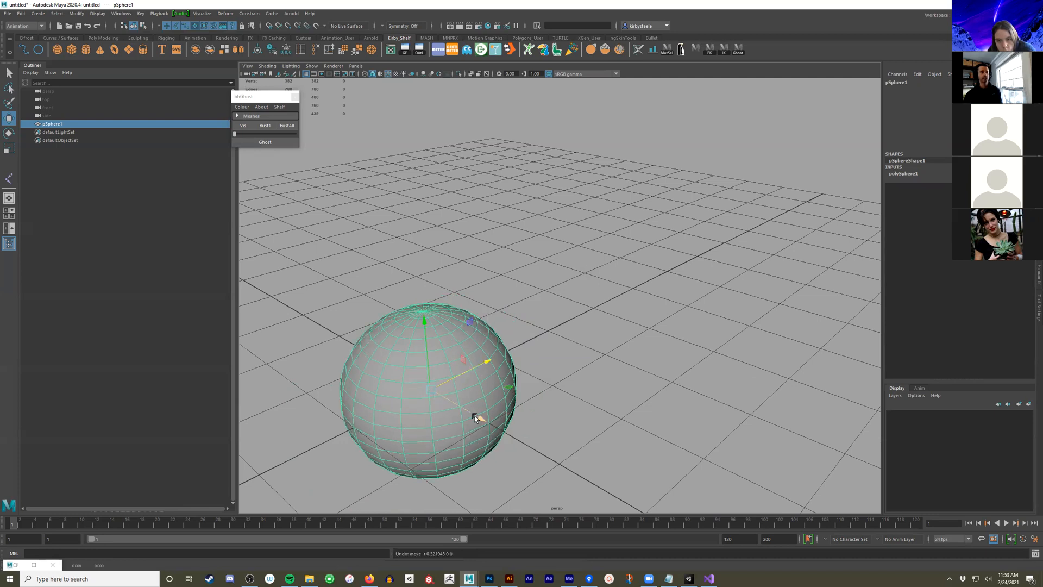
{"action": "middle_click_drag", "start_coordinate": [509, 391], "coordinate": [461, 406]}
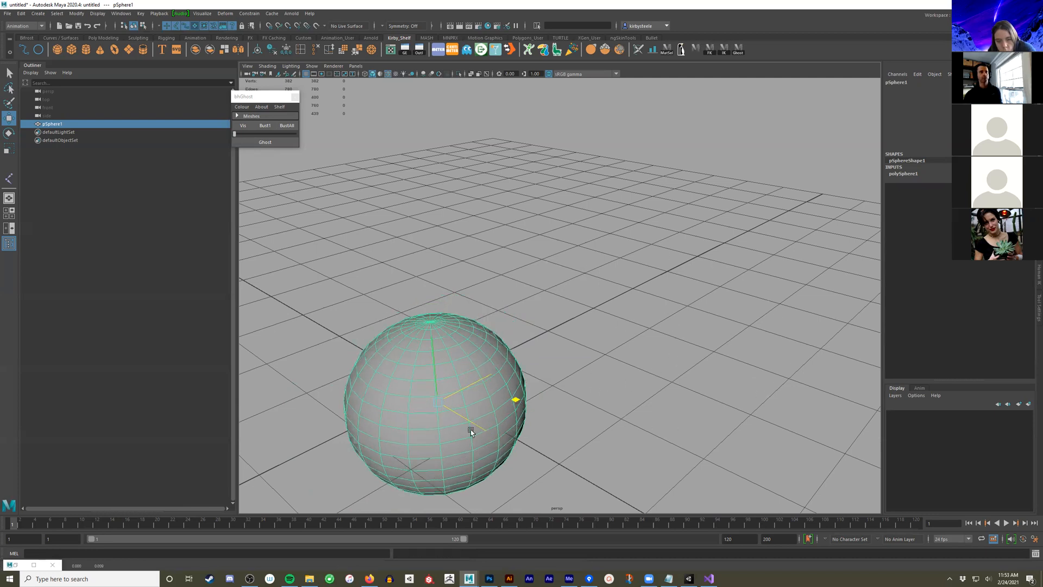
{"action": "left_click_drag", "start_coordinate": [694, 305], "coordinate": [619, 431]}
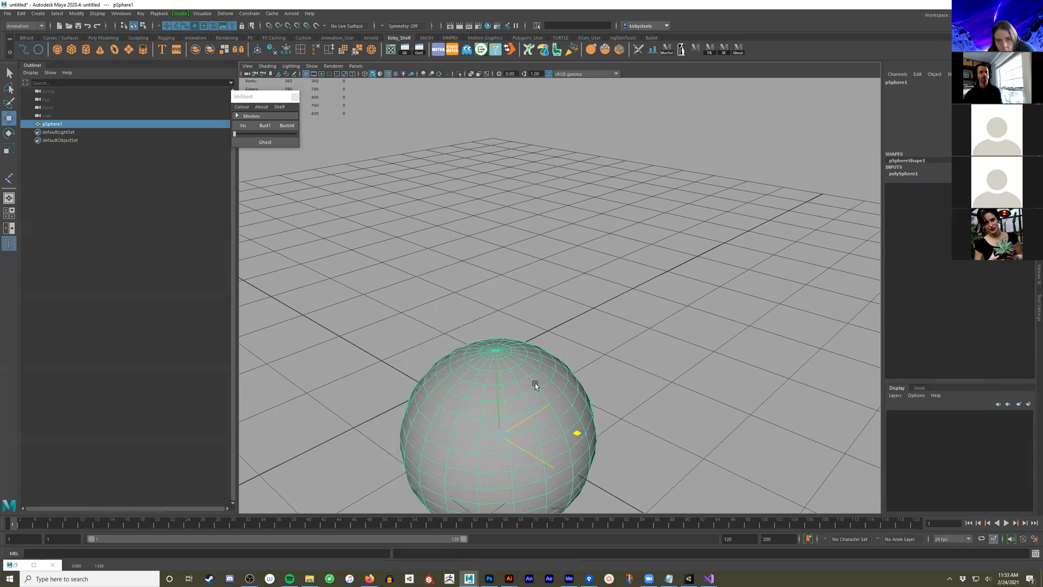
{"action": "left_click_drag", "start_coordinate": [487, 396], "coordinate": [675, 299]}
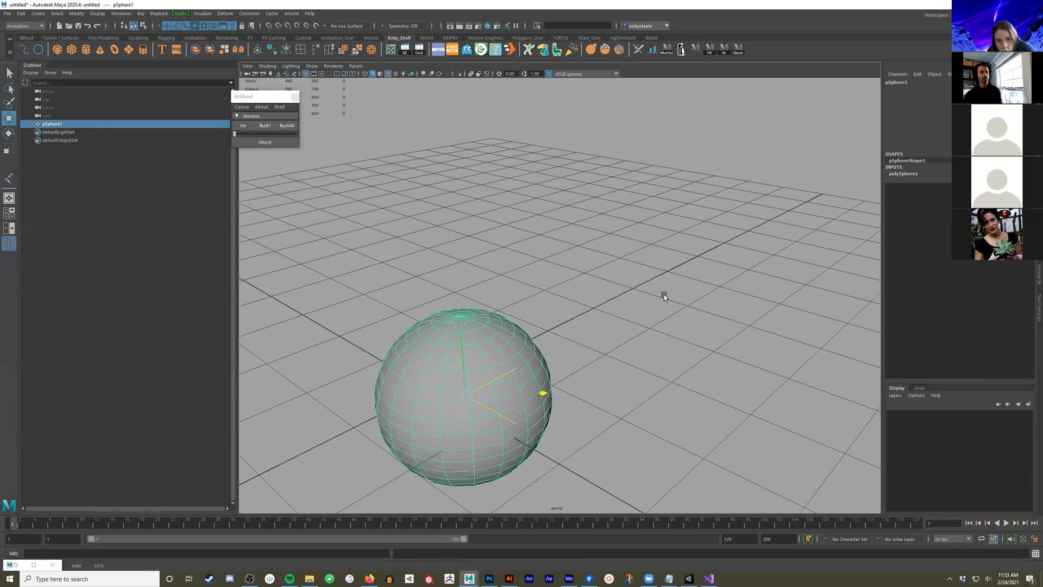
Try moving the sphere on the YZ plane, raising it above the grid
{"action": "left_click_drag", "start_coordinate": [565, 388], "coordinate": [571, 345]}
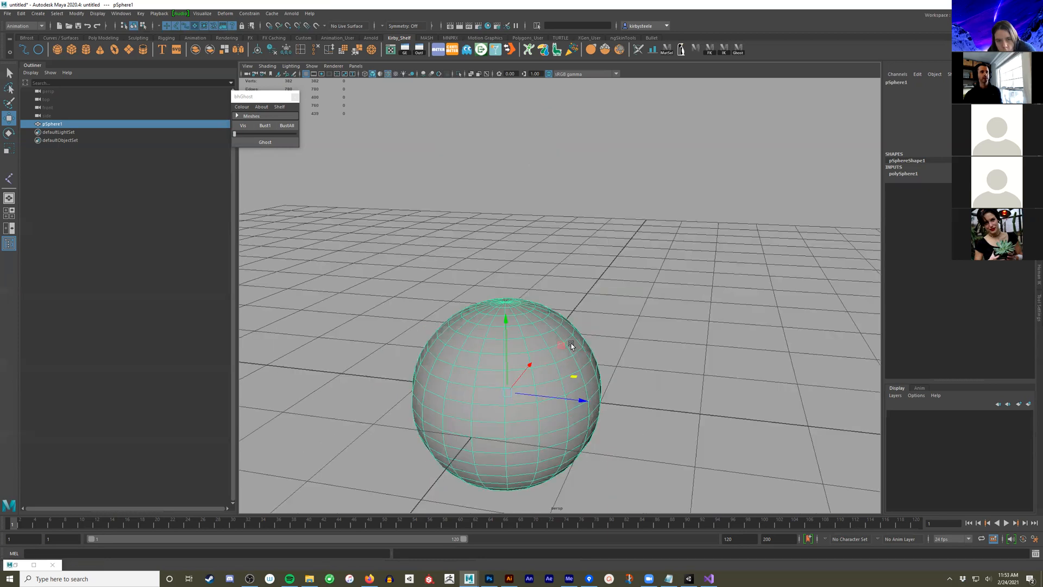
{"action": "middle_click_drag", "start_coordinate": [563, 343], "coordinate": [563, 221]}
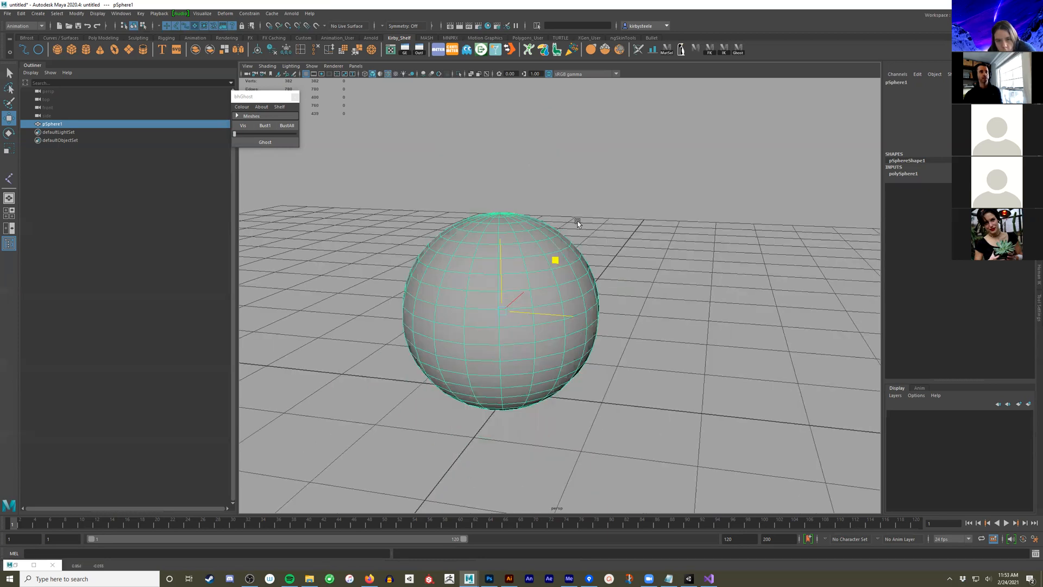
{"action": "middle_click_drag", "start_coordinate": [523, 282], "coordinate": [686, 253]}
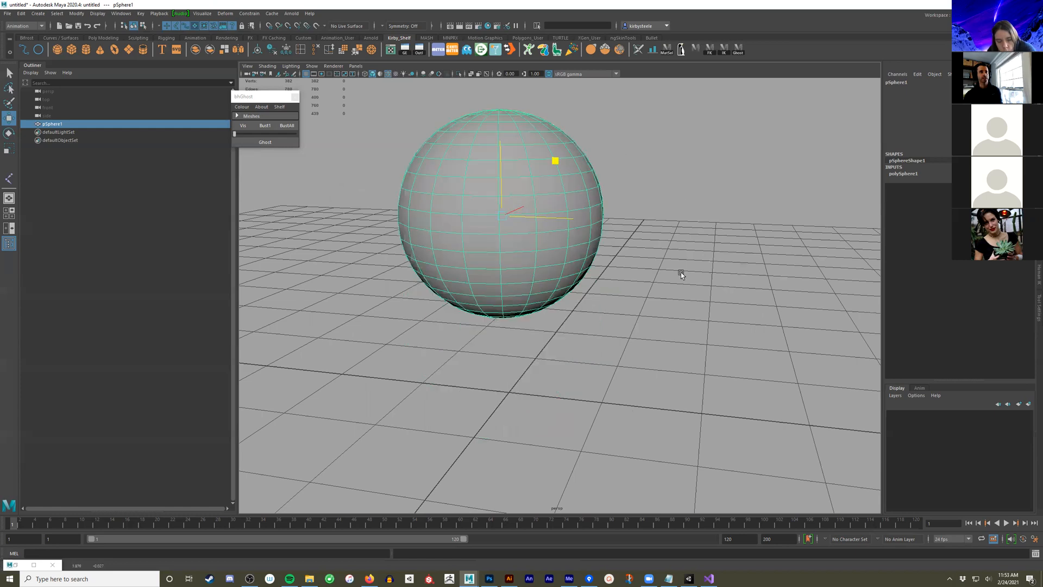
{"action": "middle_click_drag", "start_coordinate": [578, 202], "coordinate": [599, 238]}
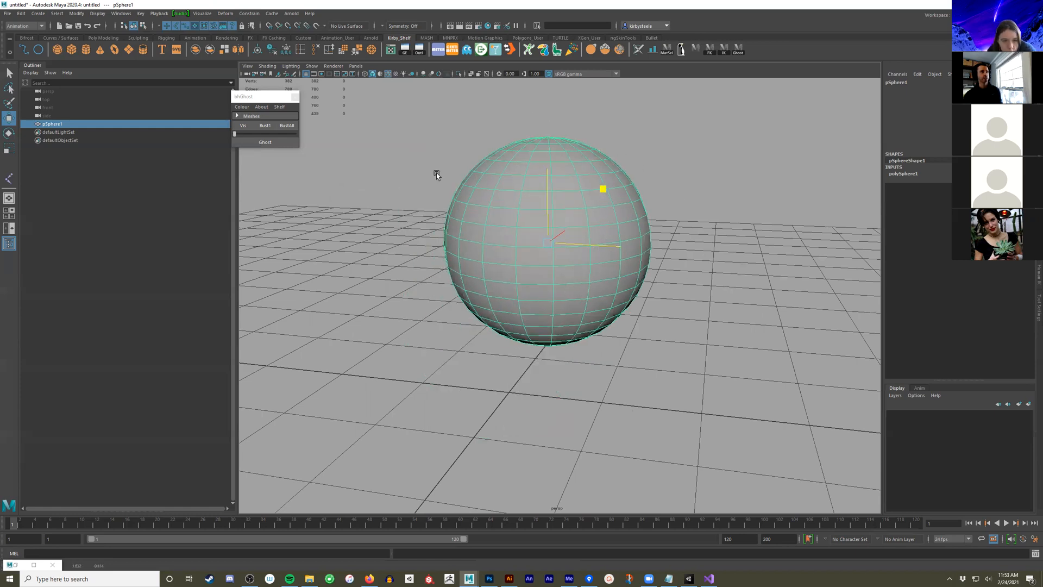
Try moving the sphere on the XY plane, and undo the moves back to the origin
{"action": "left_click_drag", "start_coordinate": [438, 219], "coordinate": [615, 174], "text": "alt"}
{"action": "middle_click_drag", "start_coordinate": [424, 171], "coordinate": [536, 268]}
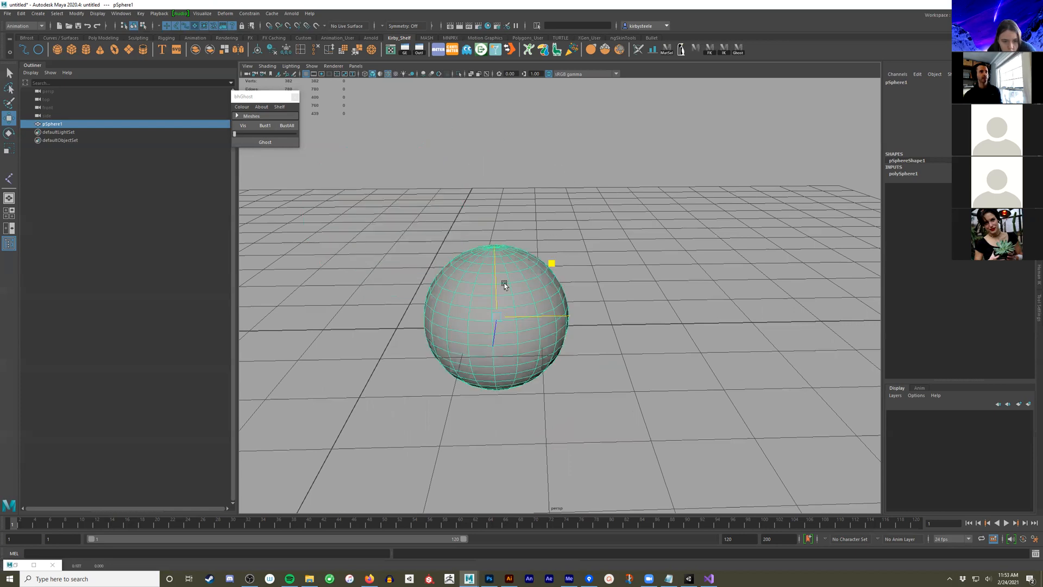
{"action": "middle_click_drag", "start_coordinate": [527, 318], "coordinate": [575, 336]}
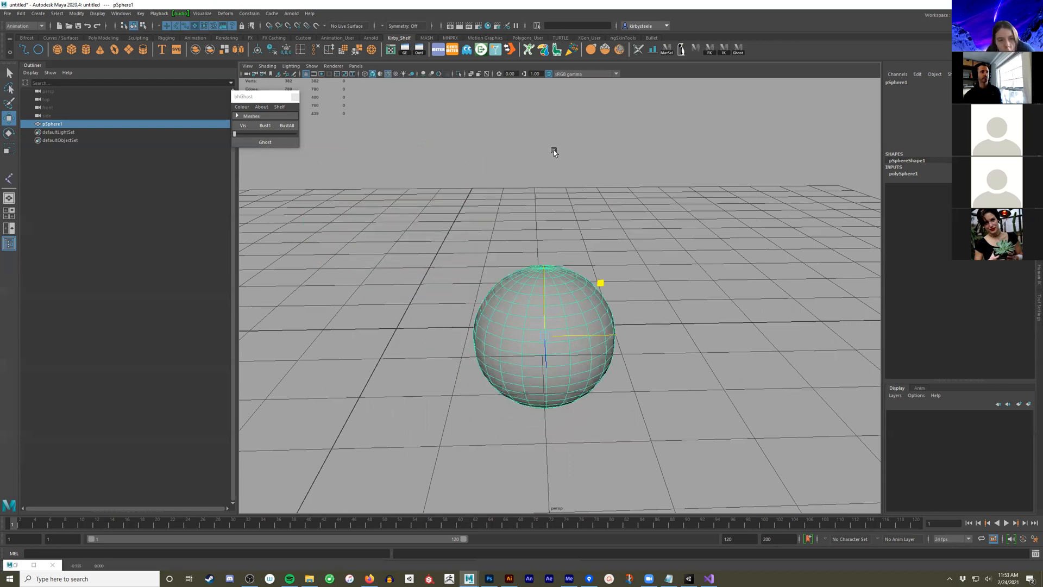
{"action": "key", "text": "ctrl+z"}
{"action": "key", "text": "ctrl+z"}
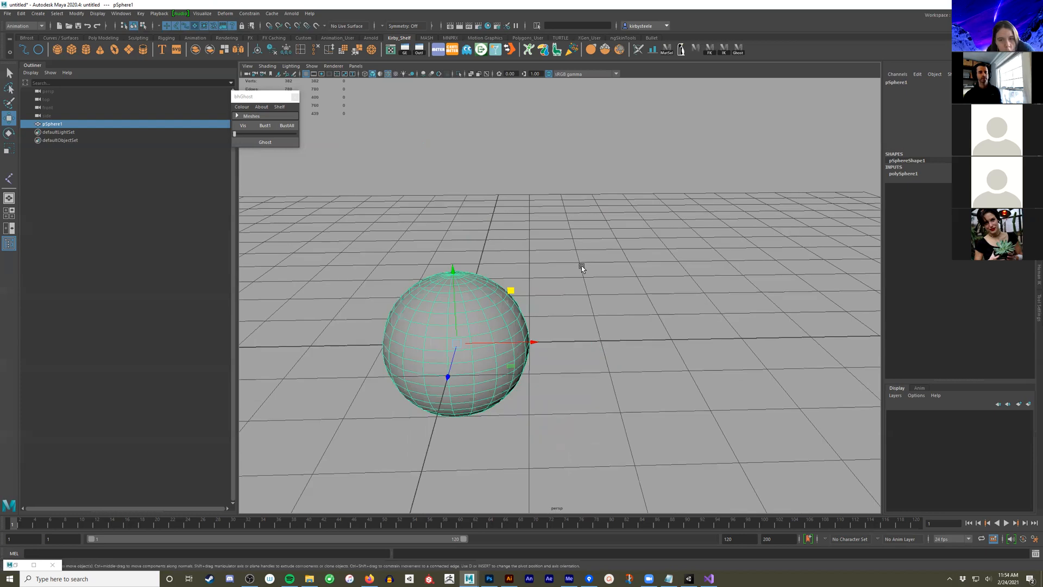
Close the floating bhGhost window and switch the viewport to the four-view layout
{"action": "left_click_drag", "start_coordinate": [477, 370], "coordinate": [540, 363], "text": "alt"}
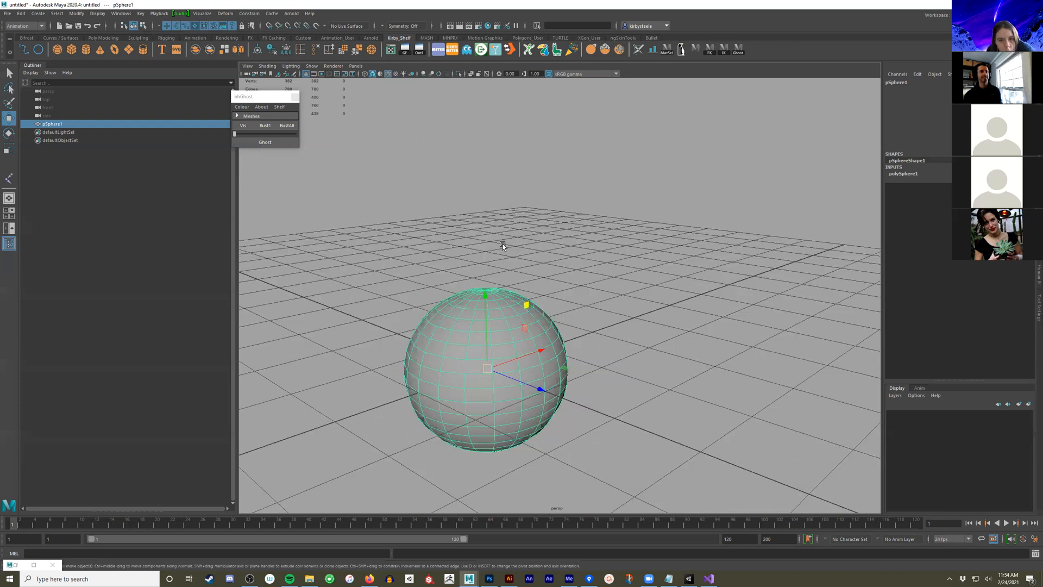
{"action": "left_click_drag", "start_coordinate": [576, 274], "coordinate": [527, 291], "text": "alt"}
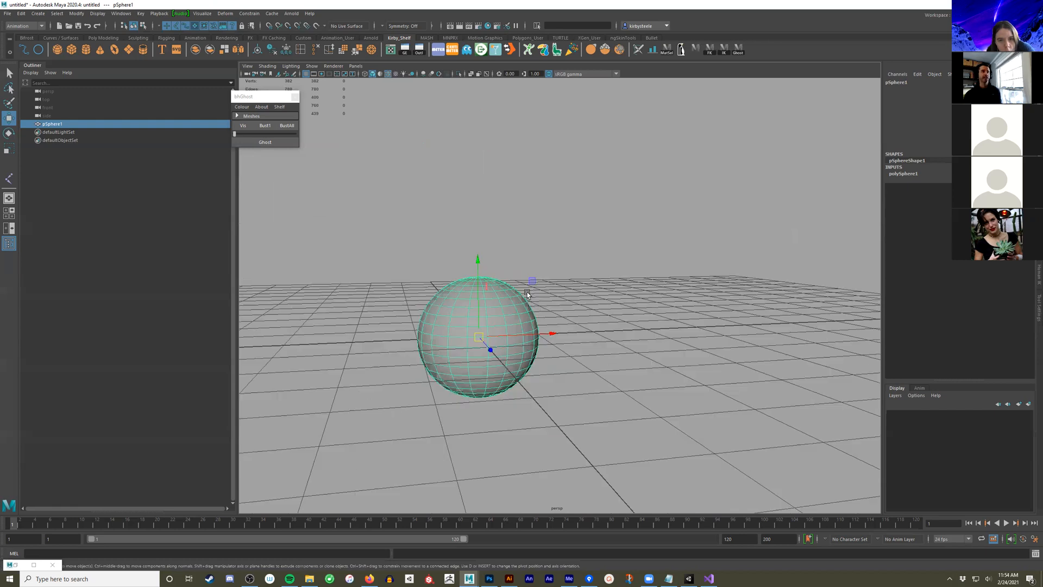
{"action": "left_click", "coordinate": [294, 97]}
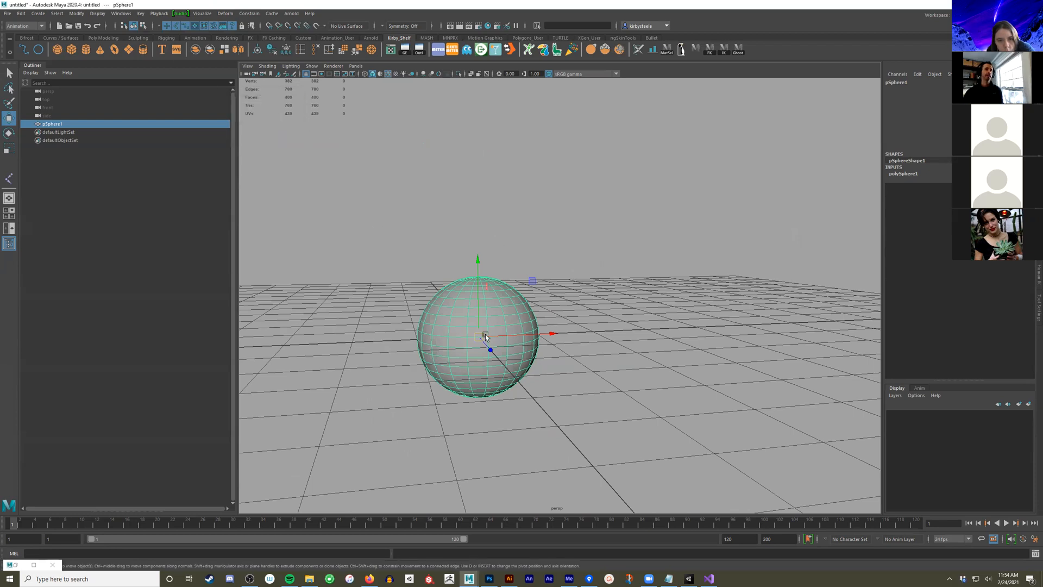
{"action": "key", "text": "space"}
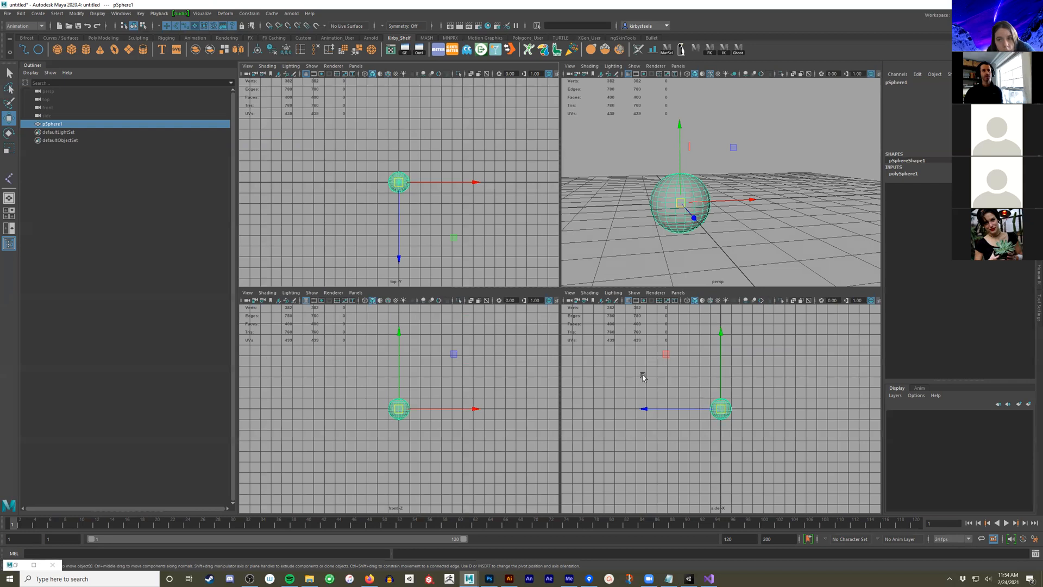
Move the sphere freely around in the side view and undo the move
{"action": "mouse_move", "coordinate": [721, 409]}
{"action": "left_mouse_down"}
{"action": "mouse_move", "coordinate": [751, 400]}
{"action": "mouse_move", "coordinate": [703, 356]}
{"action": "mouse_move", "coordinate": [722, 422]}
{"action": "mouse_move", "coordinate": [711, 419]}
{"action": "left_mouse_up"}
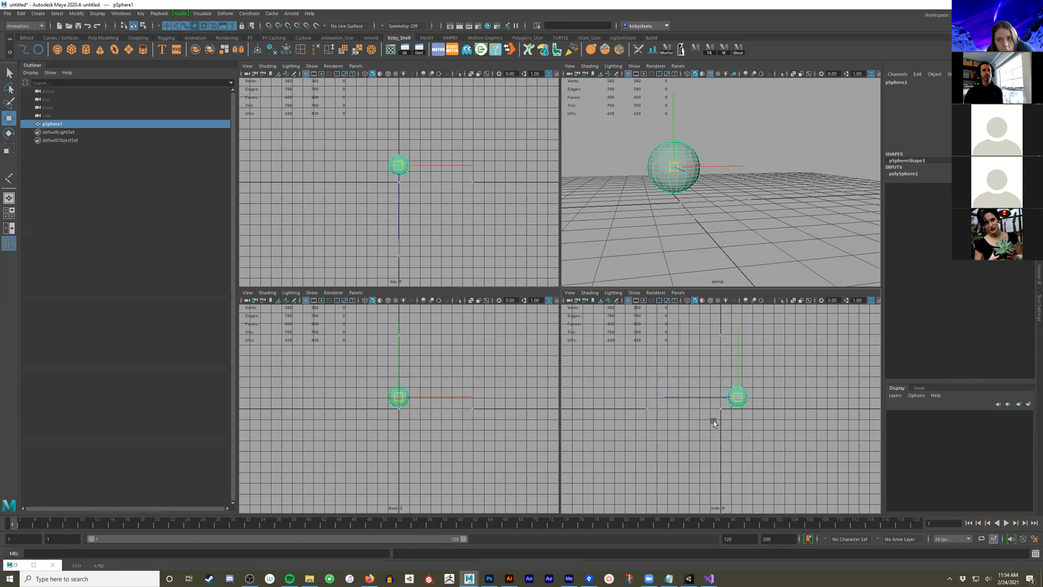
{"action": "left_click_drag", "start_coordinate": [682, 382], "coordinate": [728, 391]}
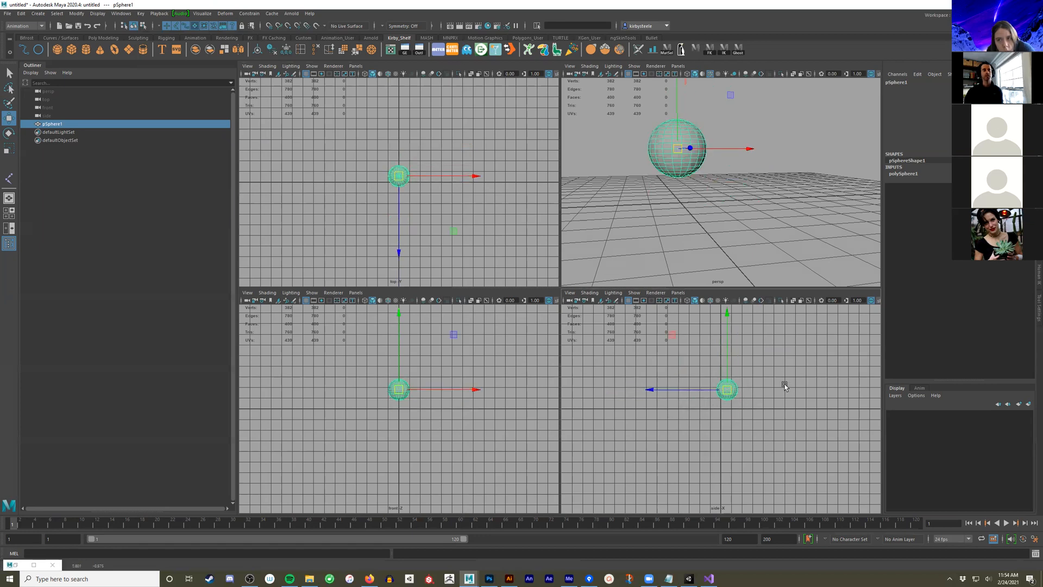
{"action": "key", "text": "ctrl+z"}
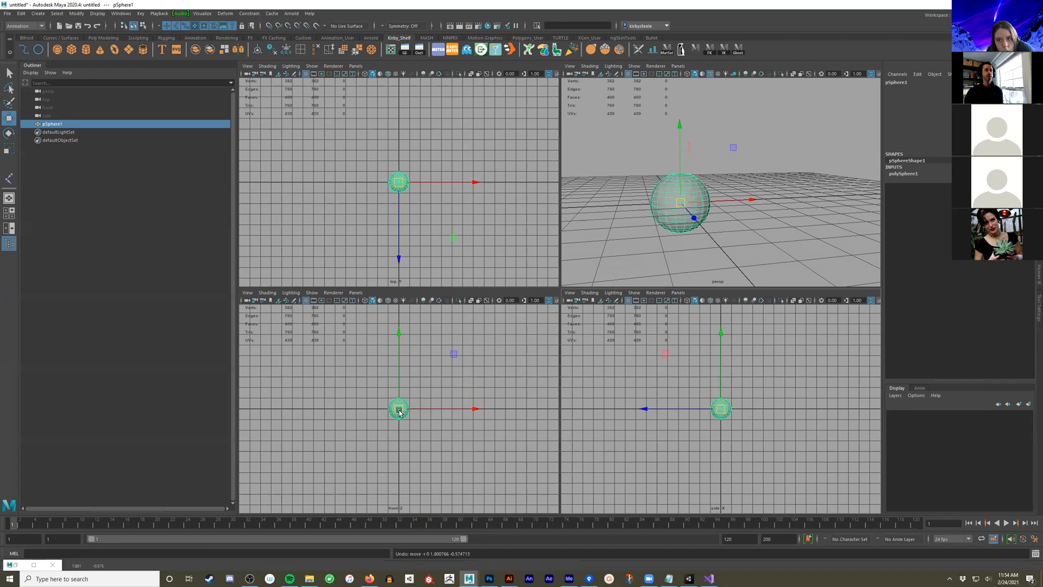
Move the sphere freely around in the front view and undo the move
{"action": "left_click_drag", "start_coordinate": [400, 413], "coordinate": [445, 366]}
{"action": "left_click_drag", "start_coordinate": [434, 422], "coordinate": [422, 399]}
{"action": "key", "text": "ctrl+z"}
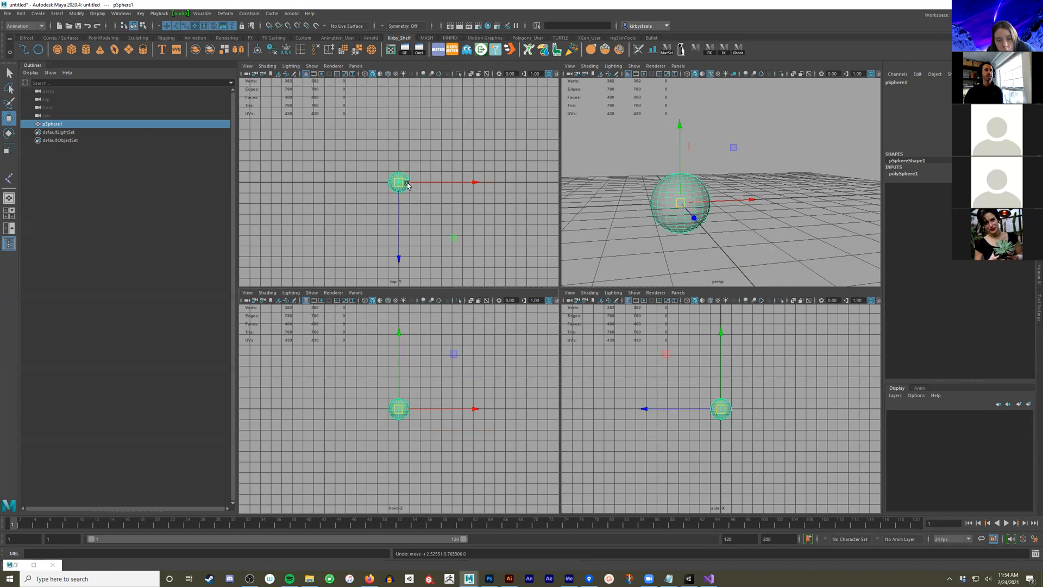
Move the sphere freely around in the top view and undo back to the origin
{"action": "left_click_drag", "start_coordinate": [402, 184], "coordinate": [445, 213]}
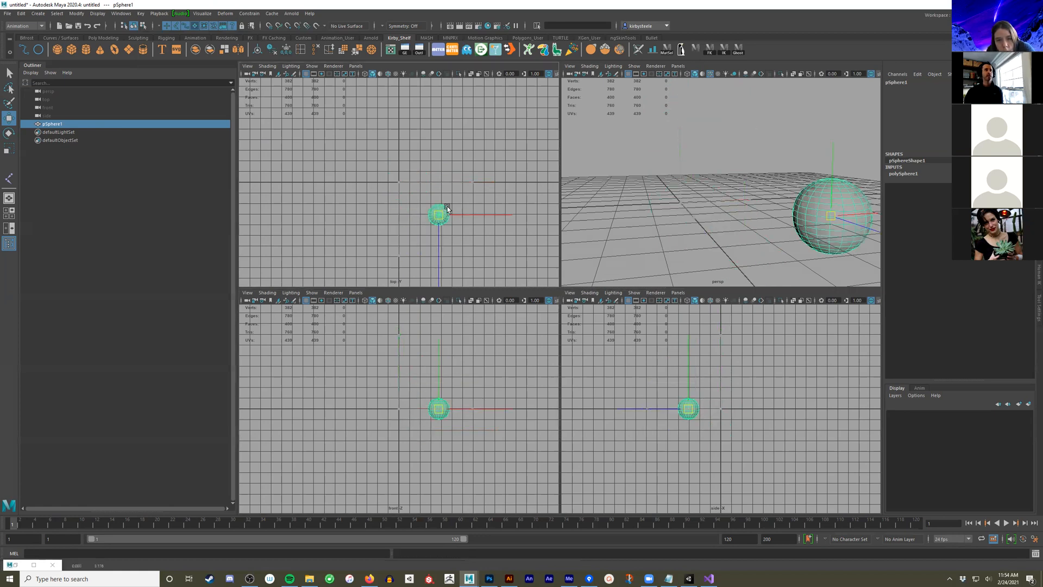
{"action": "key", "text": "ctrl+z"}
{"action": "key", "text": "ctrl+z"}
{"action": "key", "text": "ctrl+z"}
{"action": "key", "text": "ctrl+z"}
{"action": "key", "text": "ctrl+z"}
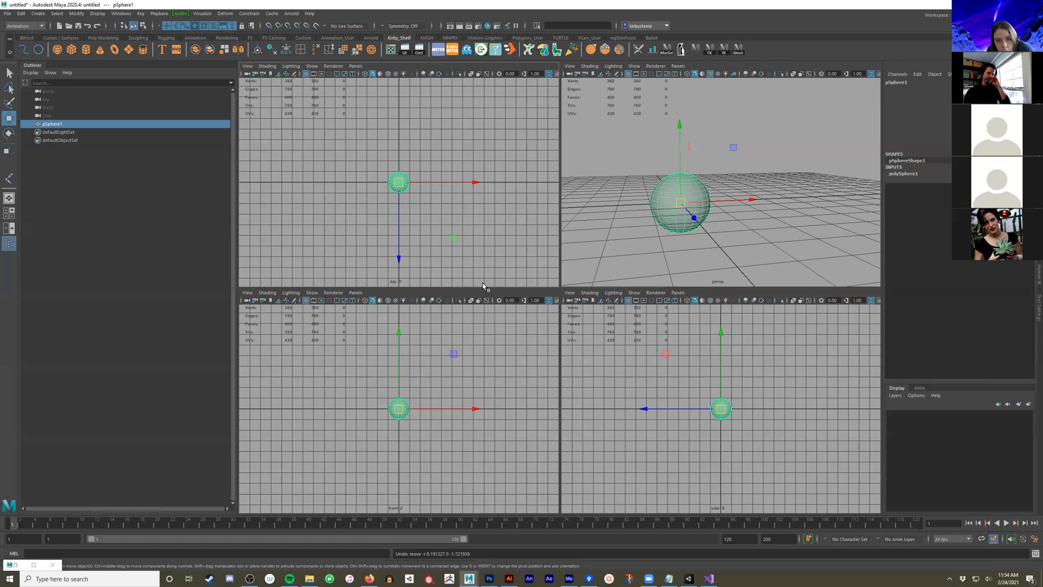
Return to the single perspective view and frame the sphere closely
{"action": "key", "text": "space"}
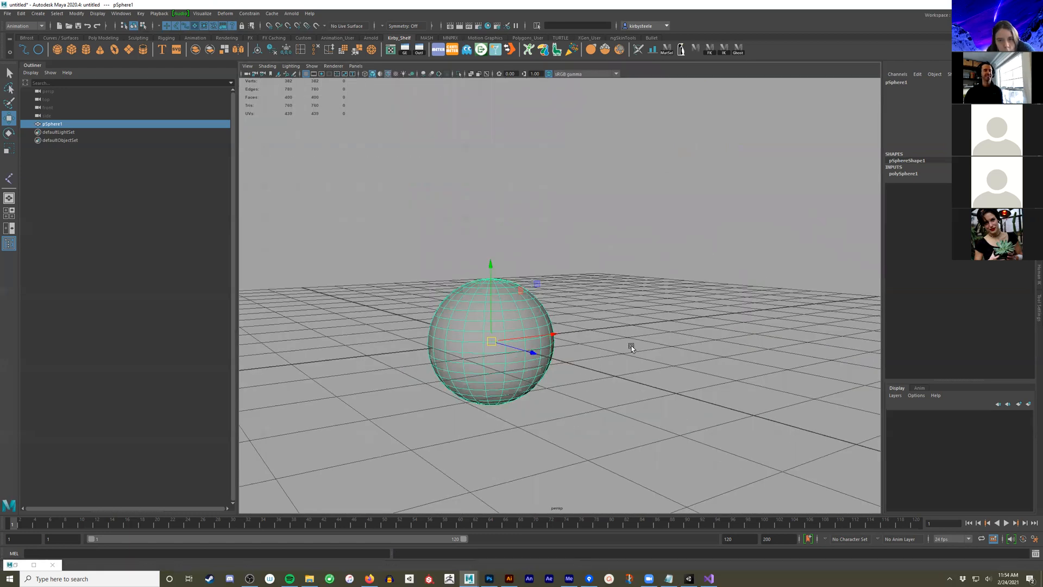
{"action": "scroll", "coordinate": [608, 324], "scroll_direction": "up", "scroll_amount": 3}
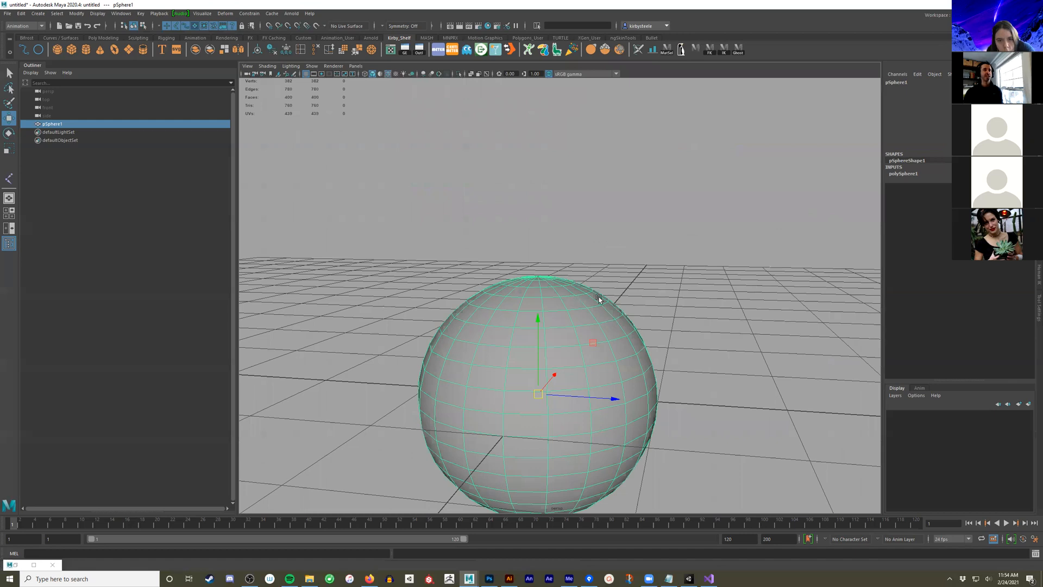
{"action": "left_click_drag", "start_coordinate": [706, 305], "coordinate": [612, 312], "text": "alt"}
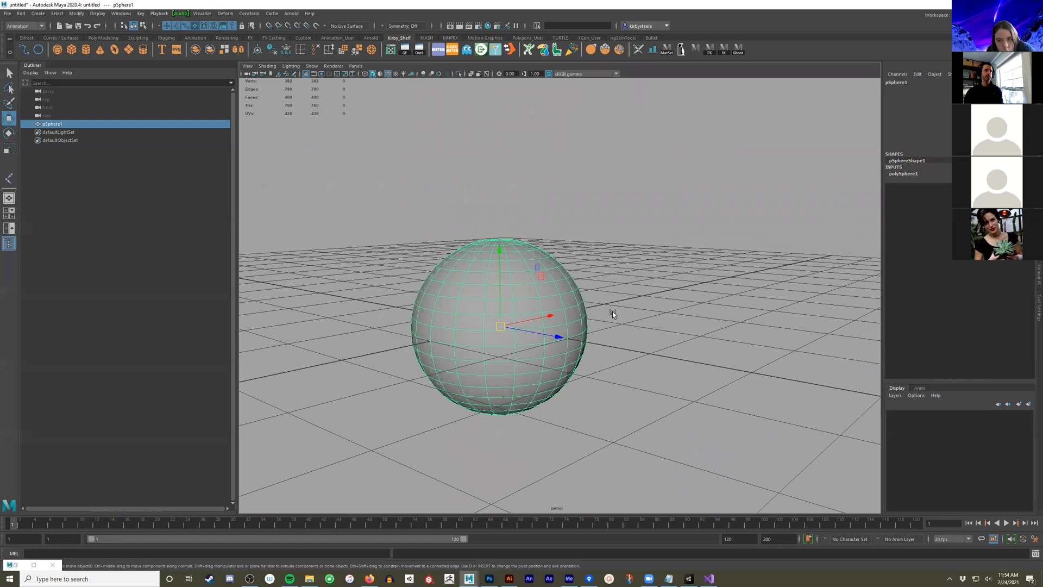
Scale the sphere up in X and Z only with the Scale tool, keeping its height to form a flattened disc
{"action": "key", "text": "r"}
{"action": "left_click_drag", "start_coordinate": [608, 307], "coordinate": [635, 317], "text": "alt"}
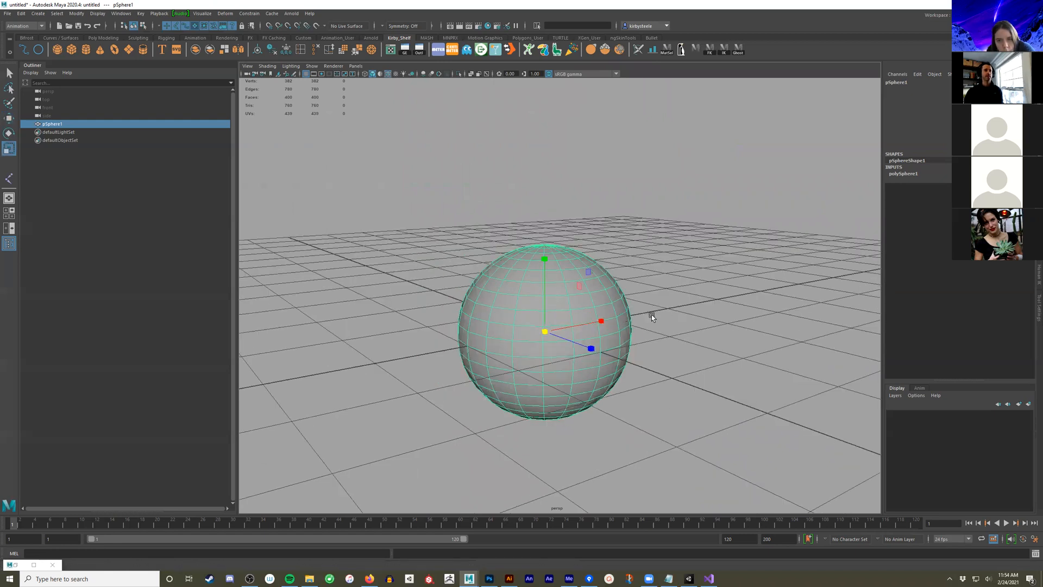
{"action": "left_click_drag", "start_coordinate": [648, 314], "coordinate": [646, 315], "text": "alt"}
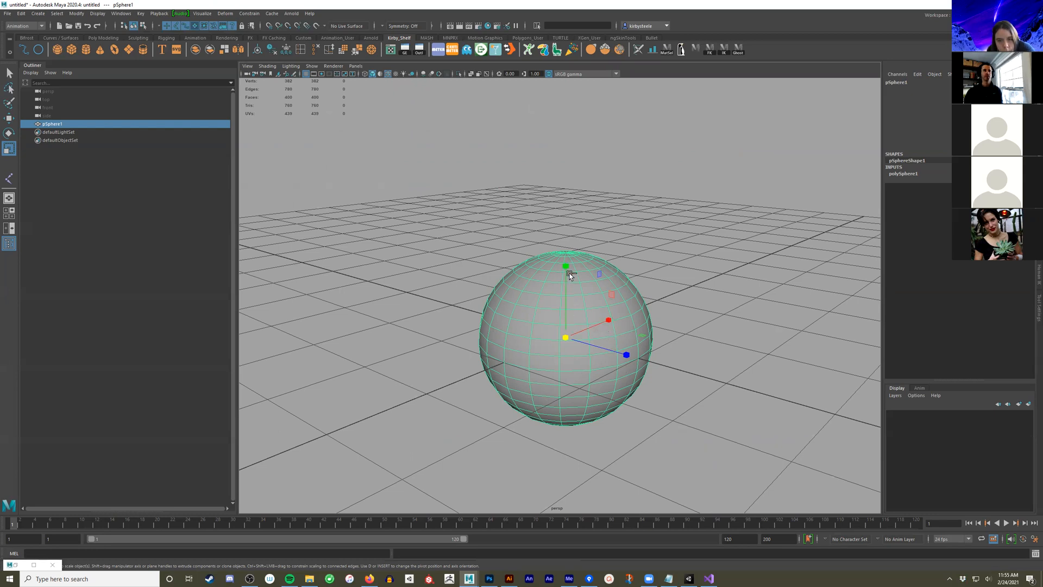
{"action": "mouse_move", "coordinate": [566, 264]}
{"action": "left_mouse_down"}
{"action": "mouse_move", "coordinate": [569, 279]}
{"action": "mouse_move", "coordinate": [567, 255]}
{"action": "left_mouse_up"}
{"action": "left_click_drag", "start_coordinate": [568, 216], "coordinate": [566, 178]}
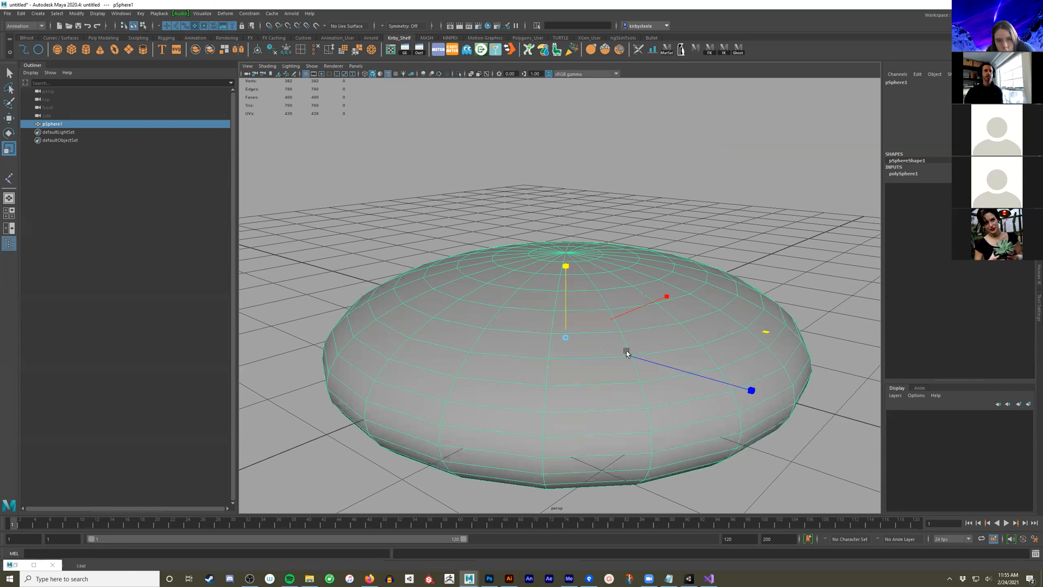
Undo the sphere's scaling in X and Z
{"action": "key", "text": "ctrl+z"}
{"action": "key", "text": "ctrl+z"}
{"action": "left_click_drag", "start_coordinate": [602, 374], "coordinate": [556, 295], "text": "alt"}
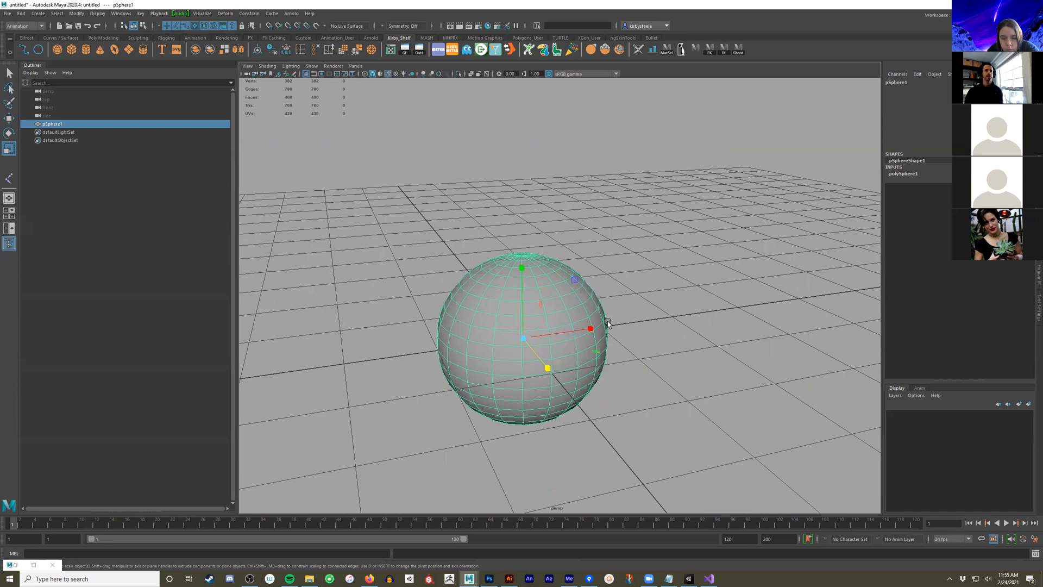
Scale the sphere up in Y and Z only, and undo the scaling
{"action": "left_click_drag", "start_coordinate": [609, 324], "coordinate": [674, 330], "text": "alt"}
{"action": "left_click_drag", "start_coordinate": [632, 285], "coordinate": [666, 291]}
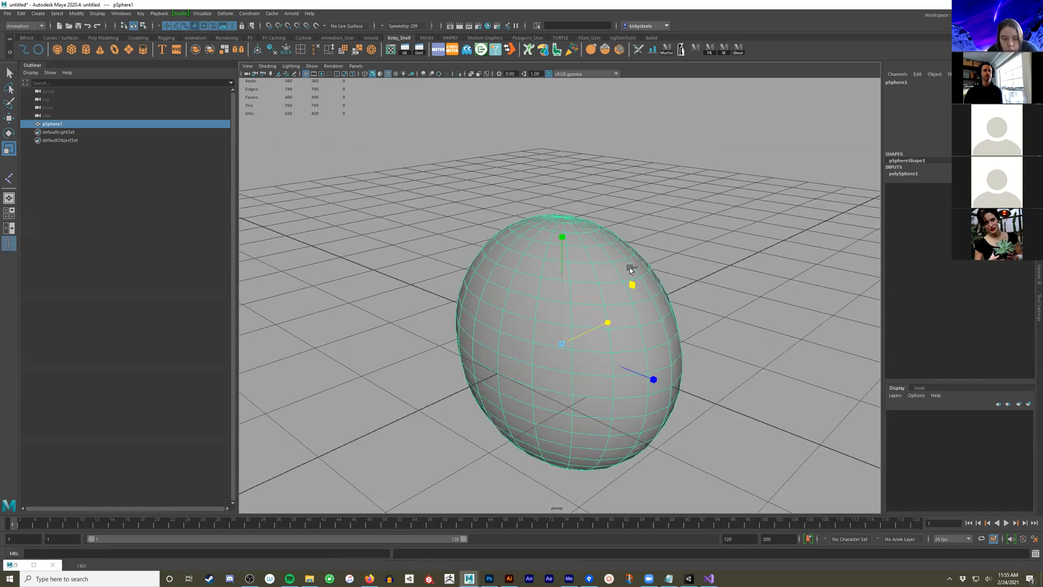
{"action": "key", "text": "ctrl+z"}
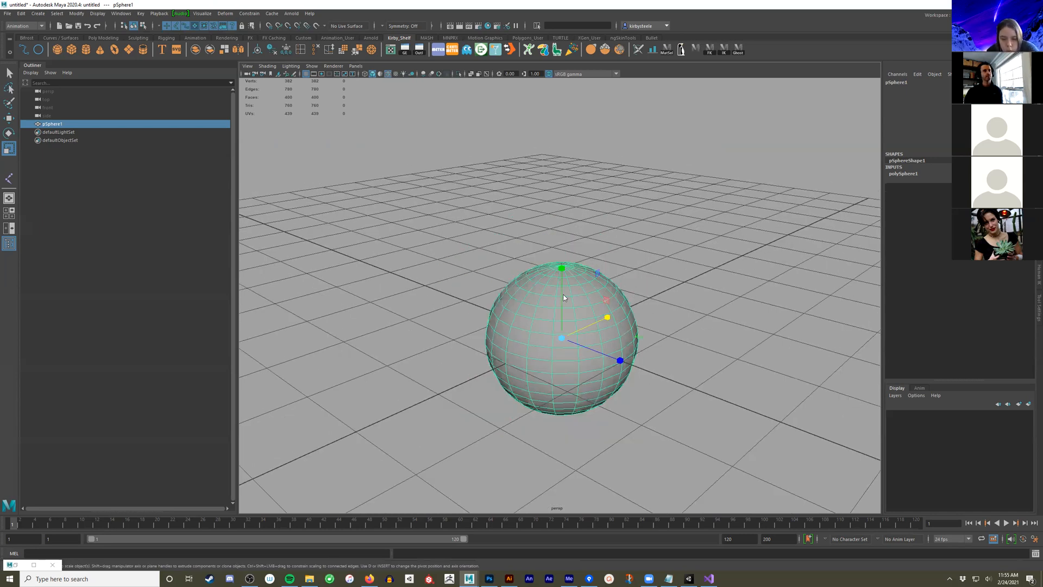
{"action": "key", "text": "ctrl+z"}
Delete the sphere and open the Gen_Rig.ma scene without saving the current one, continuing past the student version notice
{"action": "key", "text": "q"}
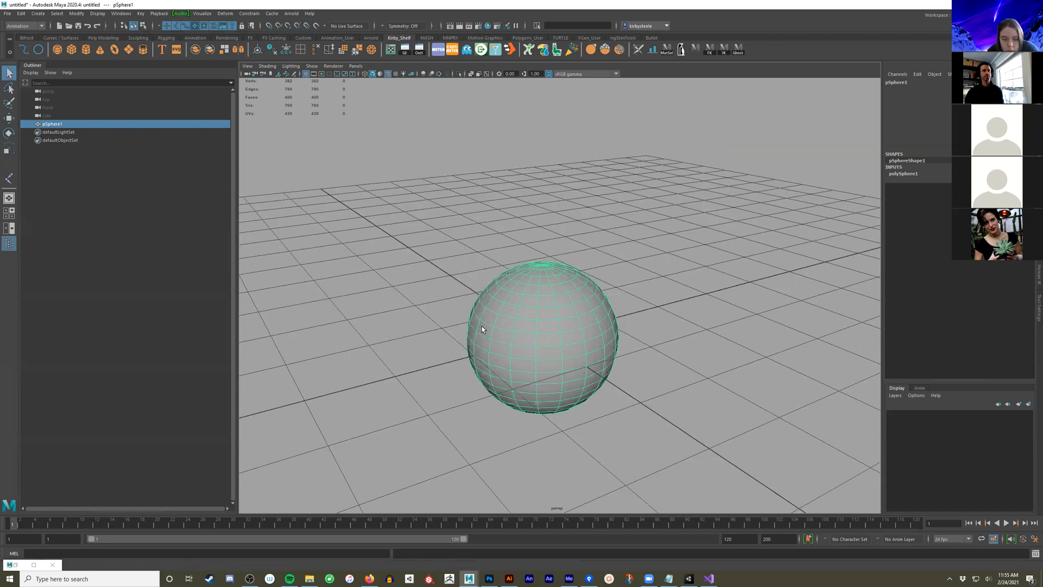
{"action": "key", "text": "Delete"}
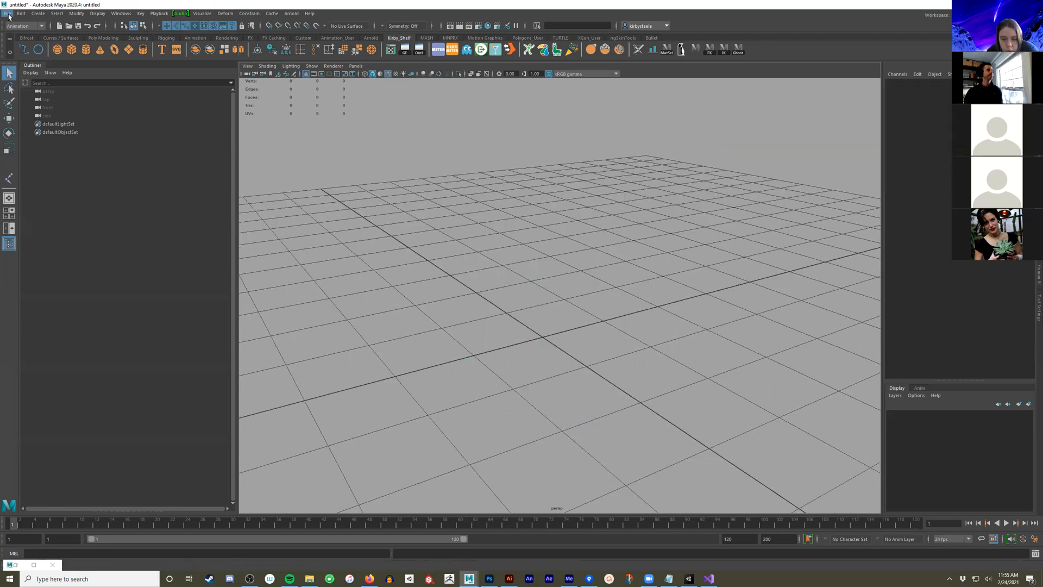
{"action": "left_click", "coordinate": [7, 13]}
{"action": "left_click", "coordinate": [29, 36]}
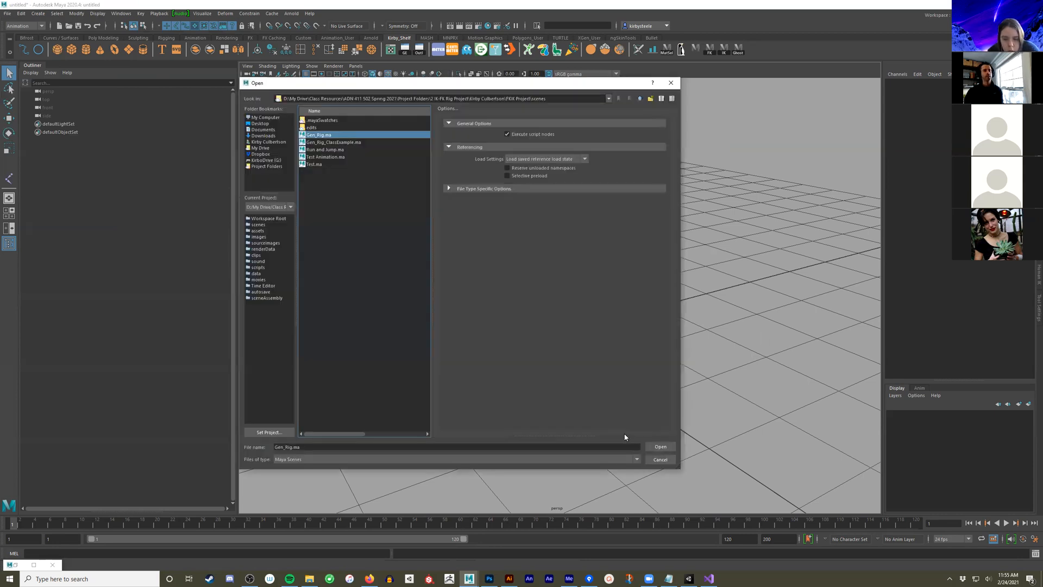
{"action": "key", "text": "Return"}
{"action": "left_click", "coordinate": [525, 292]}
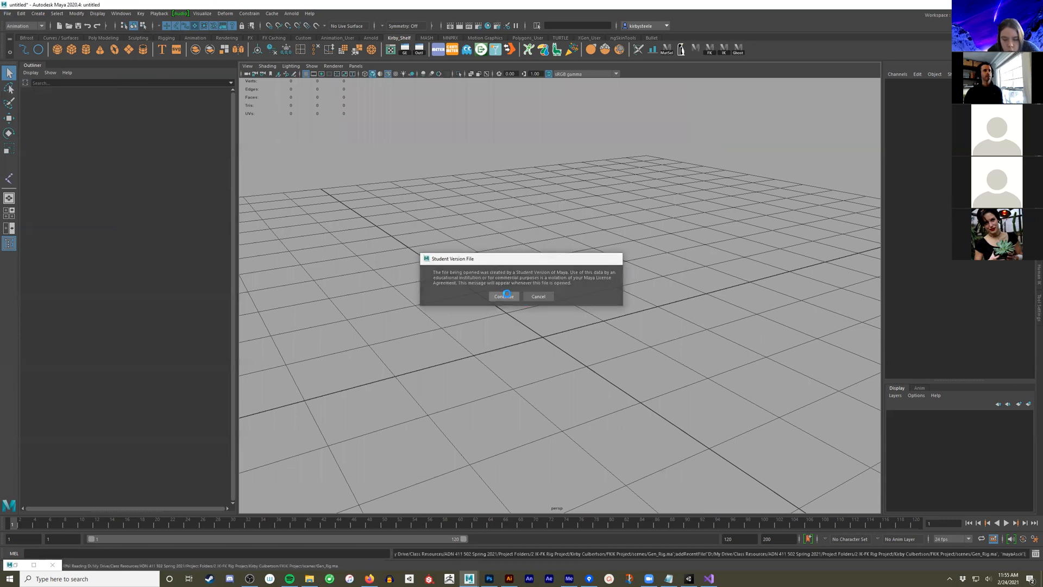
{"action": "left_click", "coordinate": [505, 296]}
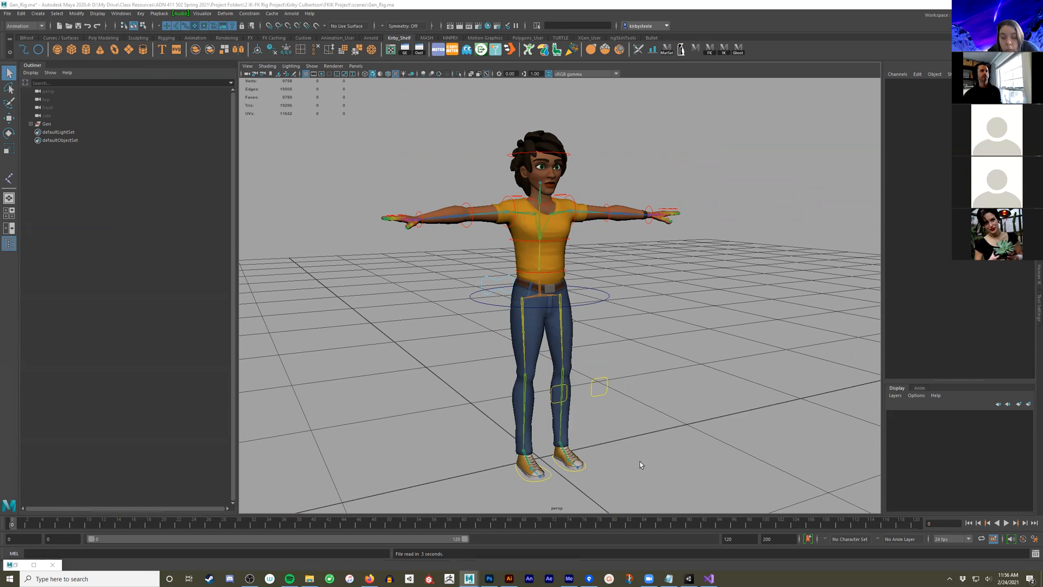
Lower the character's root control at the hips with the Move tool so the legs bend into a squat, and undo the move
{"action": "middle_click_drag", "start_coordinate": [648, 276], "coordinate": [674, 267], "text": "alt"}
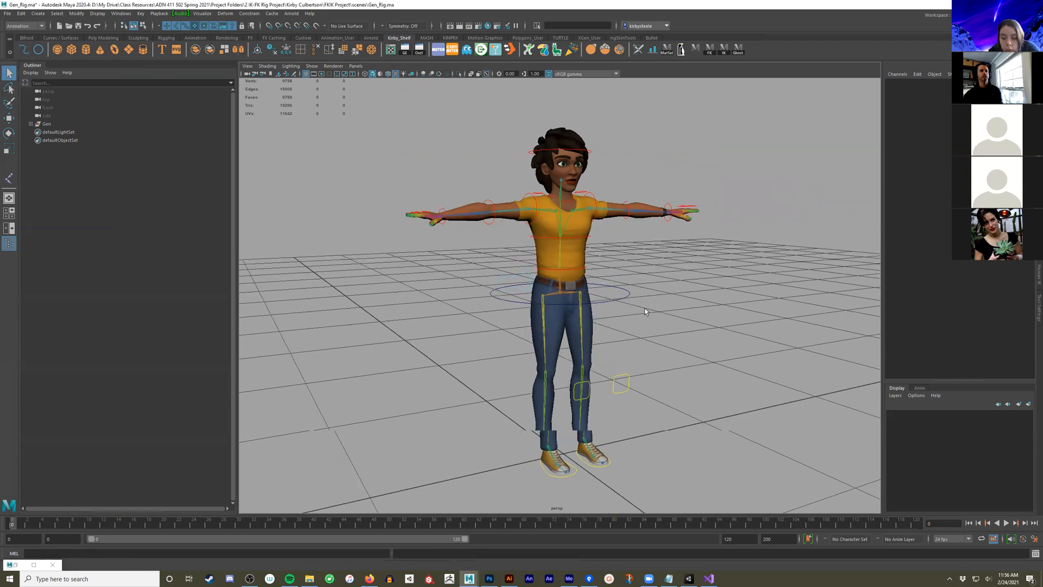
{"action": "left_click_drag", "start_coordinate": [655, 302], "coordinate": [644, 299], "text": "alt"}
{"action": "left_click", "coordinate": [642, 294]}
{"action": "key", "text": "w"}
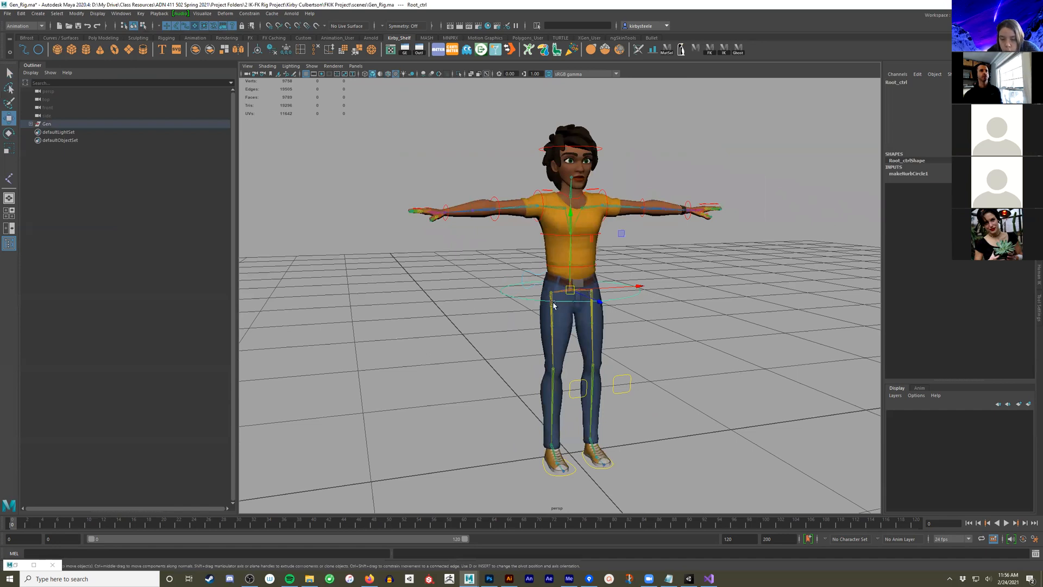
{"action": "key", "text": "ctrl+z"}
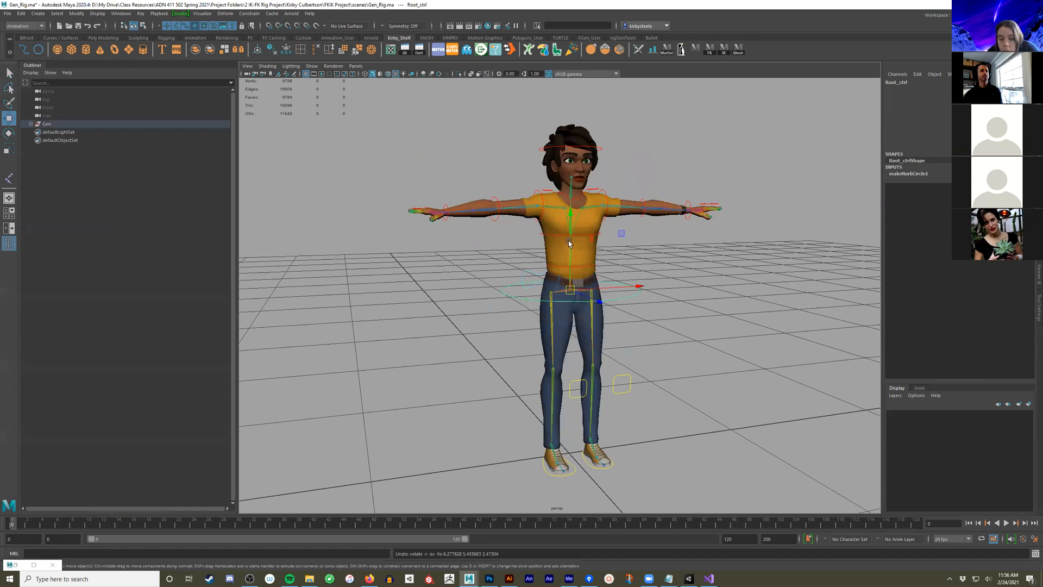
{"action": "left_click_drag", "start_coordinate": [663, 334], "coordinate": [691, 268], "text": "alt"}
{"action": "left_click_drag", "start_coordinate": [602, 237], "coordinate": [548, 326]}
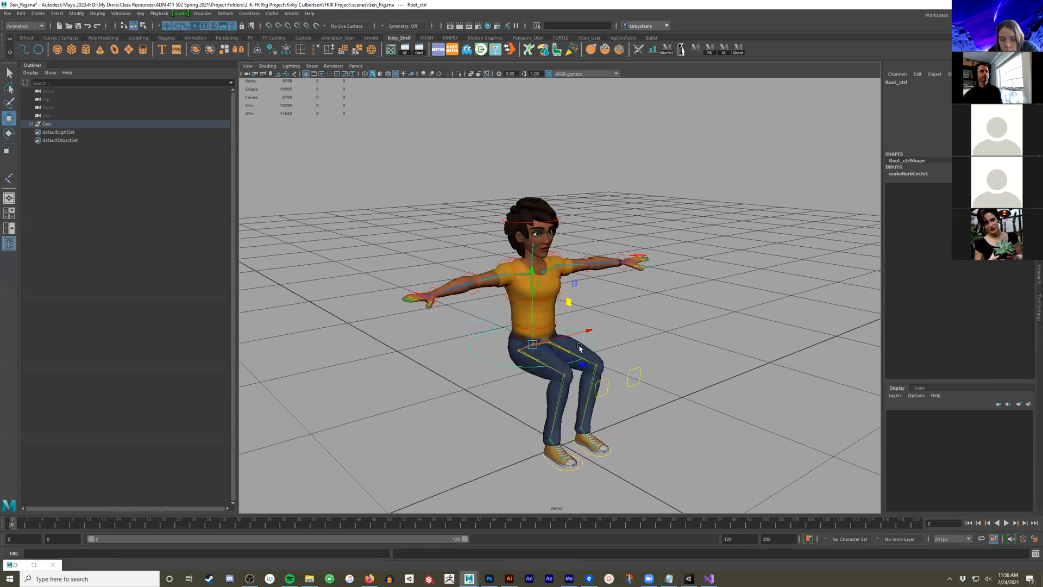
{"action": "key", "text": "ctrl+z"}
Start a new empty scene without saving the rig file
{"action": "left_click", "coordinate": [9, 13]}
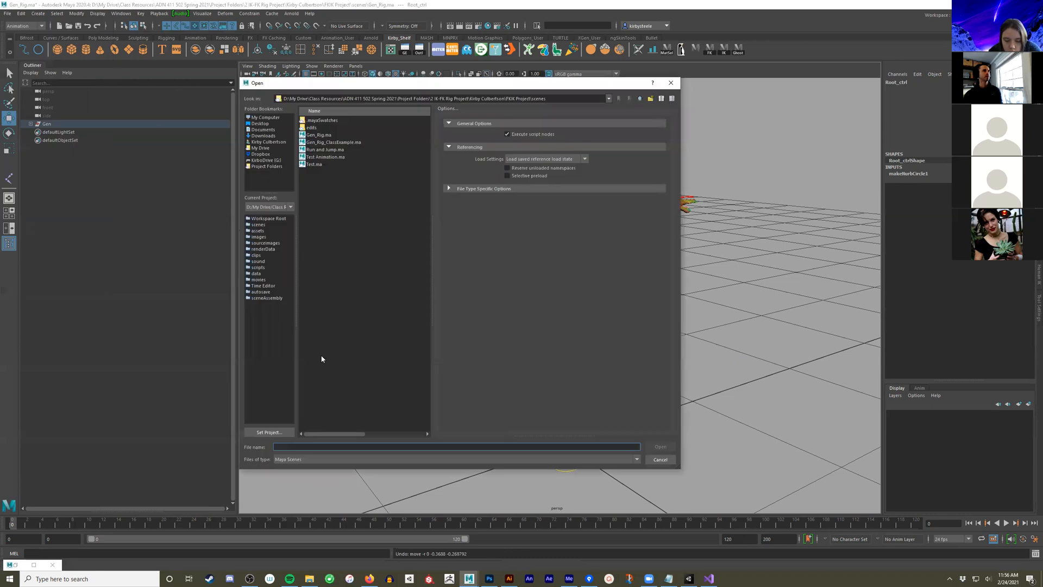
{"action": "left_click", "coordinate": [651, 462]}
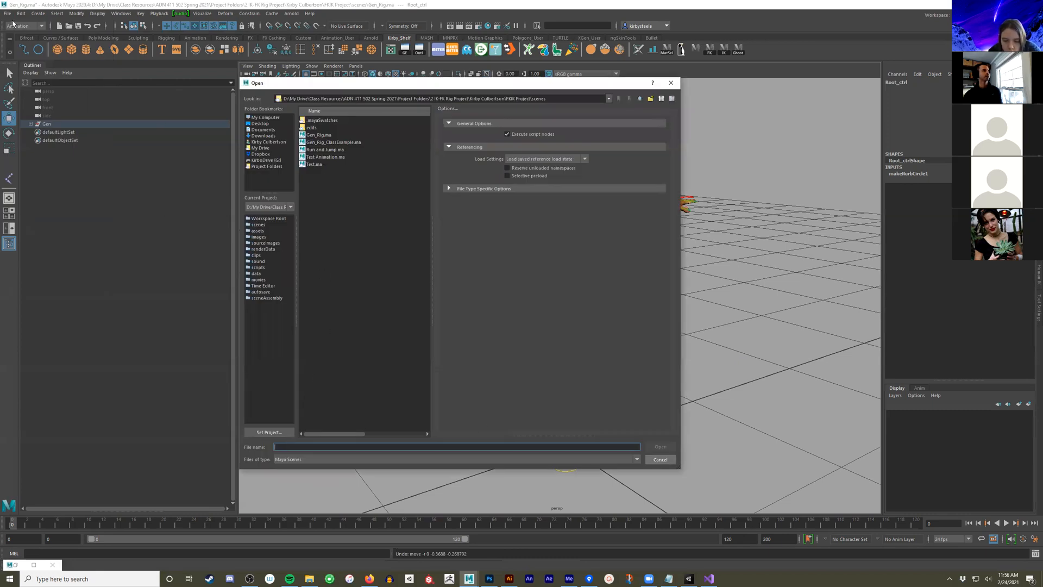
{"action": "left_click", "coordinate": [8, 14]}
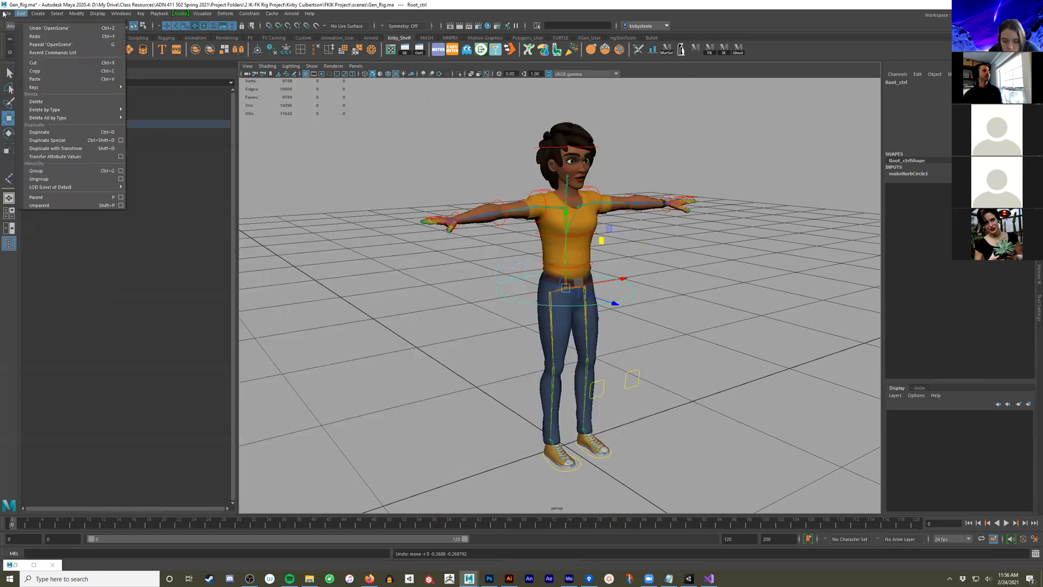
{"action": "mouse_move", "coordinate": [5, 13]}
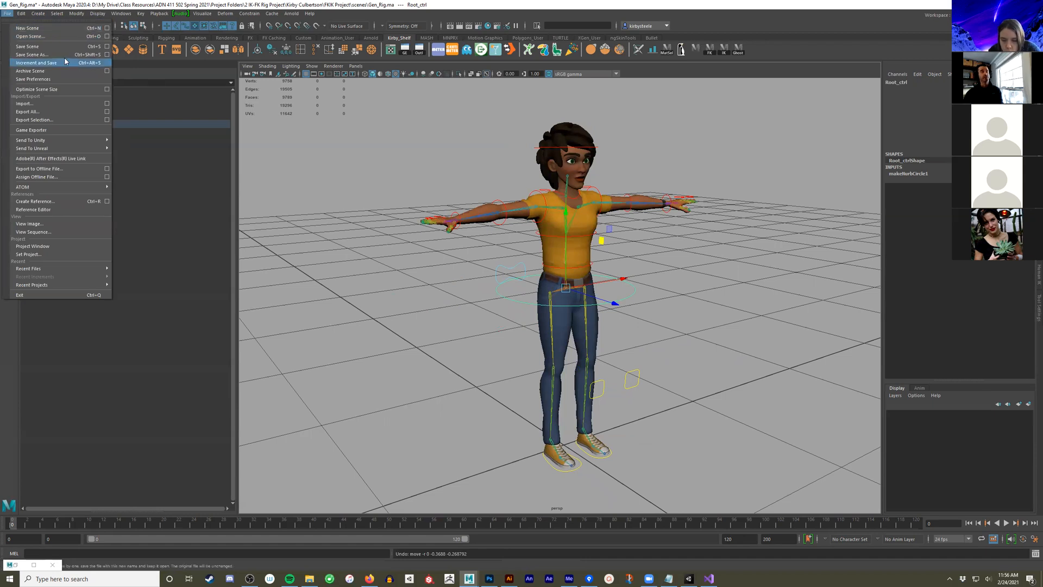
{"action": "left_click", "coordinate": [23, 29]}
{"action": "left_click", "coordinate": [520, 294]}
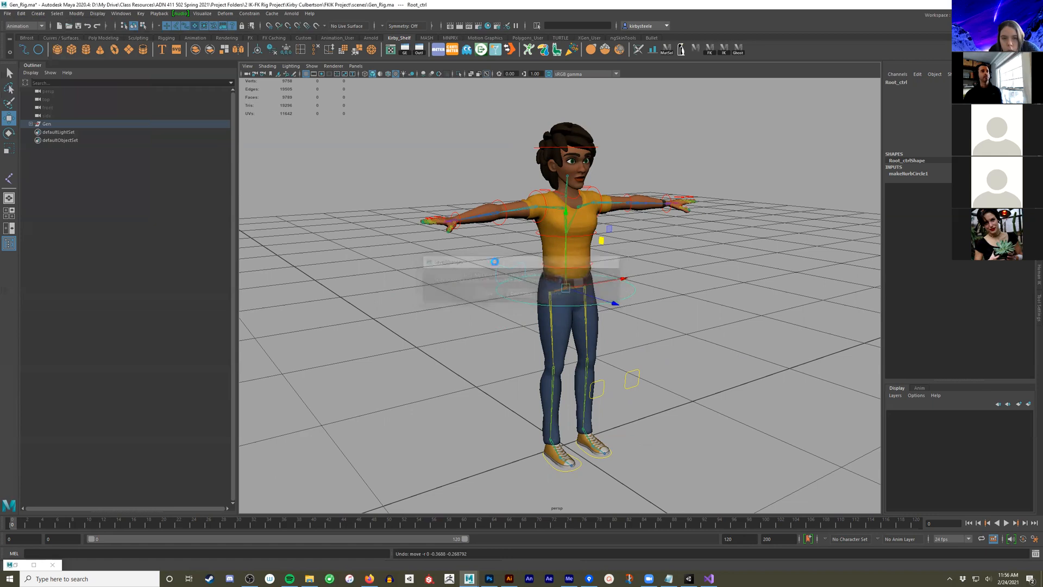
Reference Gen_Rig.ma into the new scene through the Reference Editor, continuing past the student version notice
{"action": "left_click", "coordinate": [7, 14]}
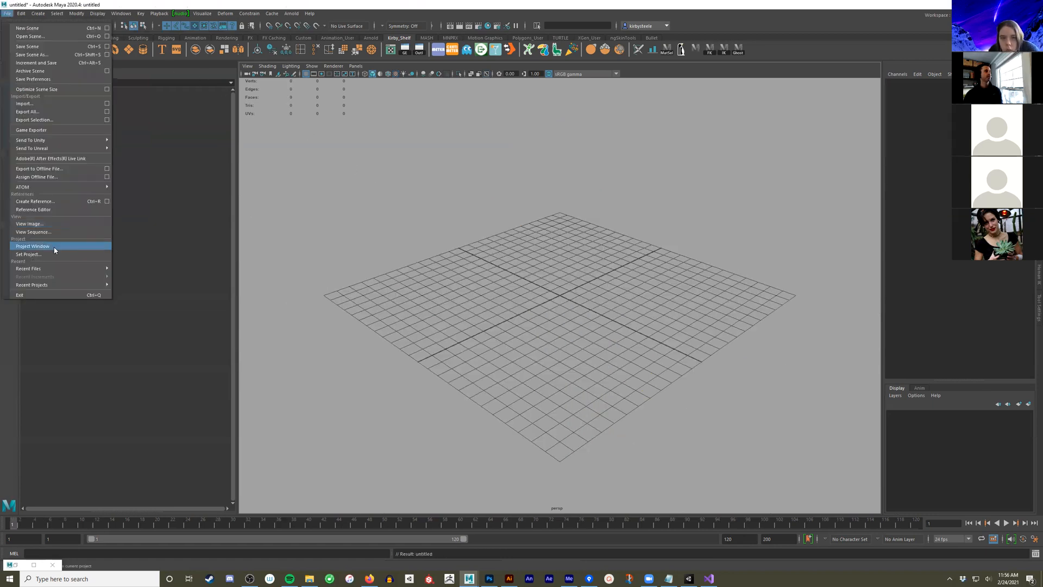
{"action": "left_click", "coordinate": [46, 208]}
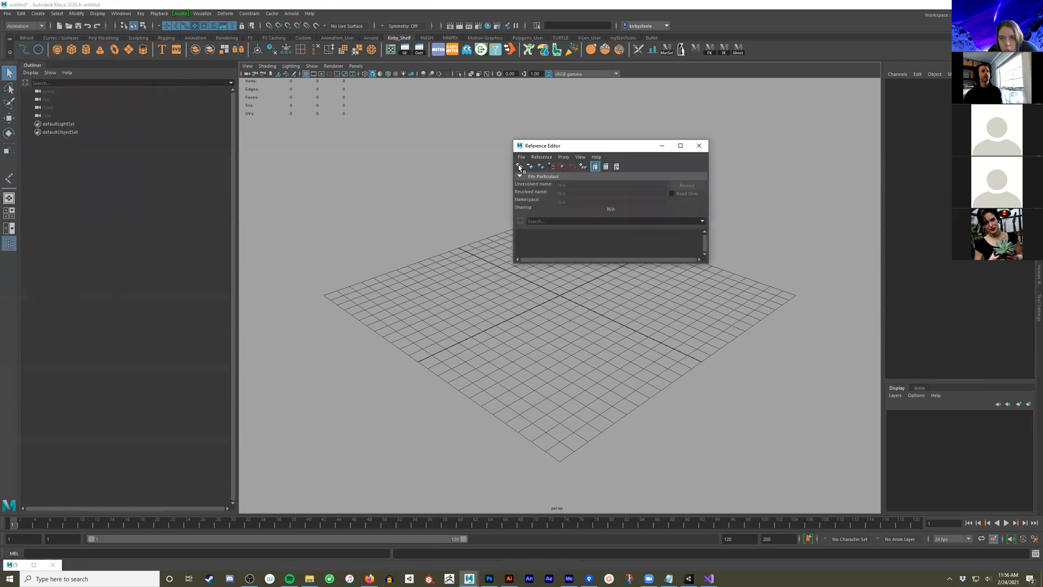
{"action": "left_click", "coordinate": [520, 167]}
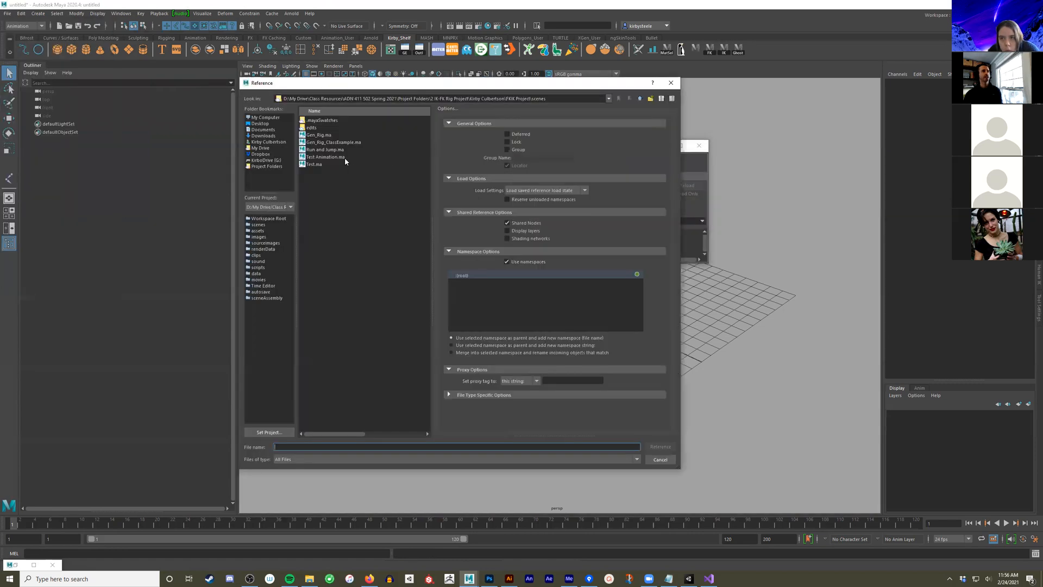
{"action": "left_click", "coordinate": [317, 135]}
{"action": "left_click", "coordinate": [655, 447]}
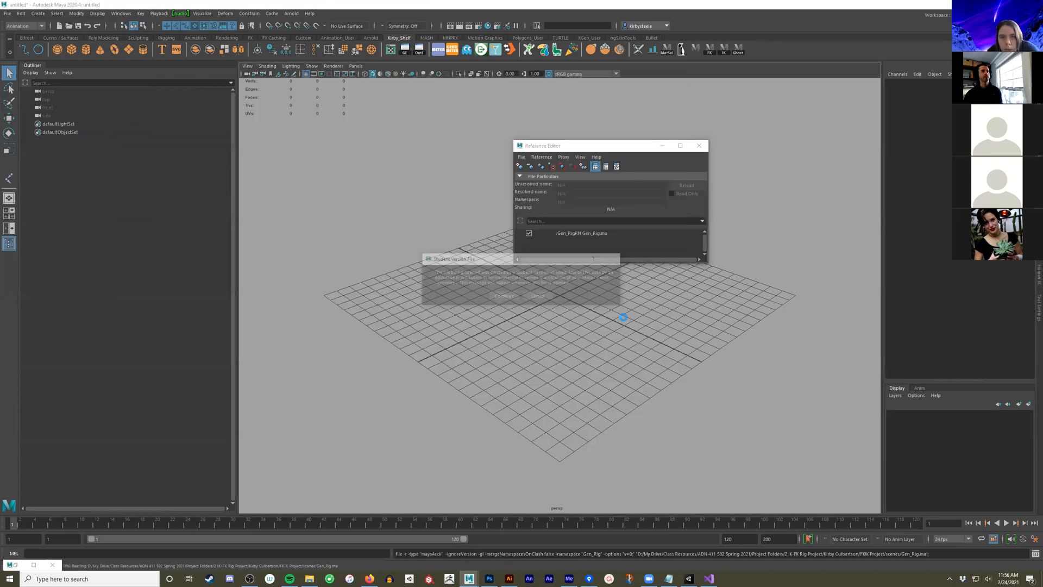
{"action": "left_click", "coordinate": [504, 295]}
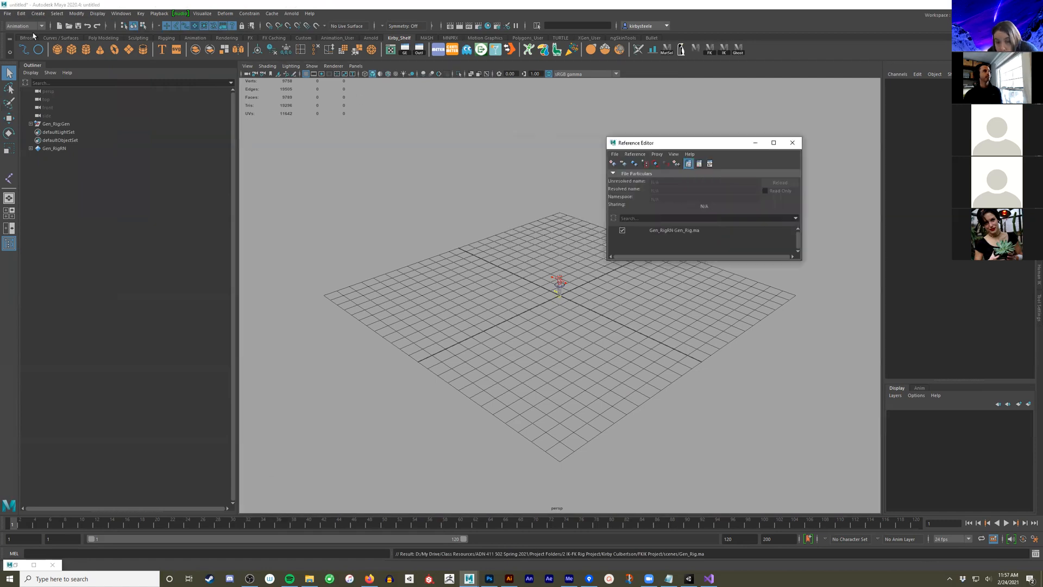
Save the scene as Gen_Flip in the project's scenes folder, in Maya ASCII format
{"action": "left_click", "coordinate": [8, 13]}
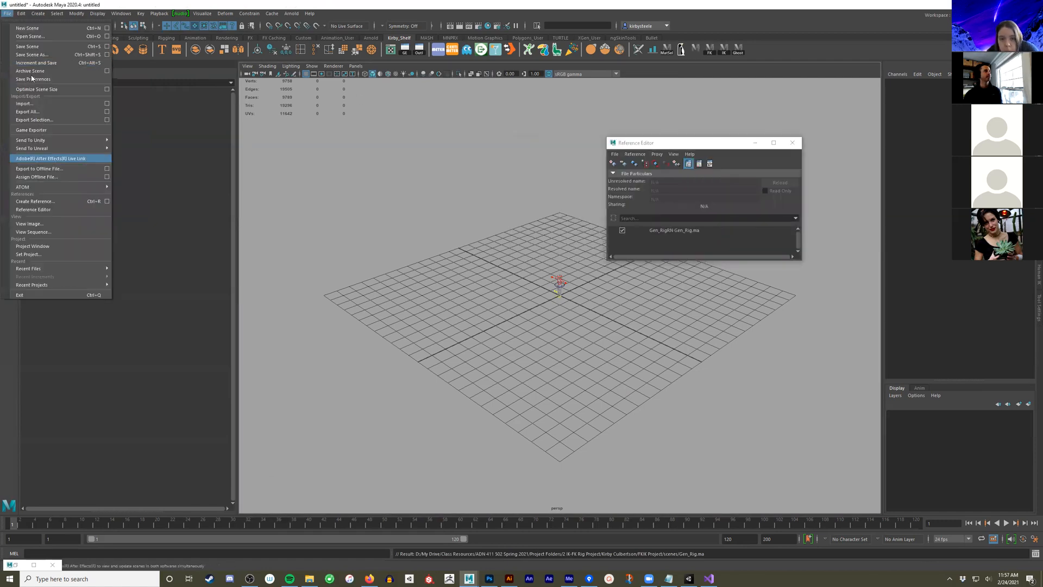
{"action": "left_click", "coordinate": [31, 54]}
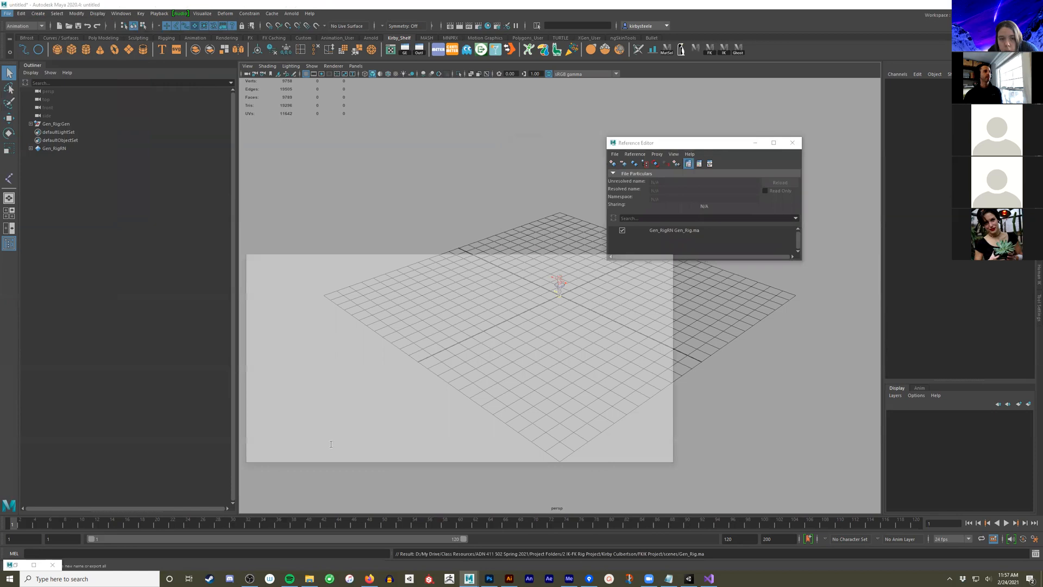
{"action": "type", "text": "Gen_Flip"}
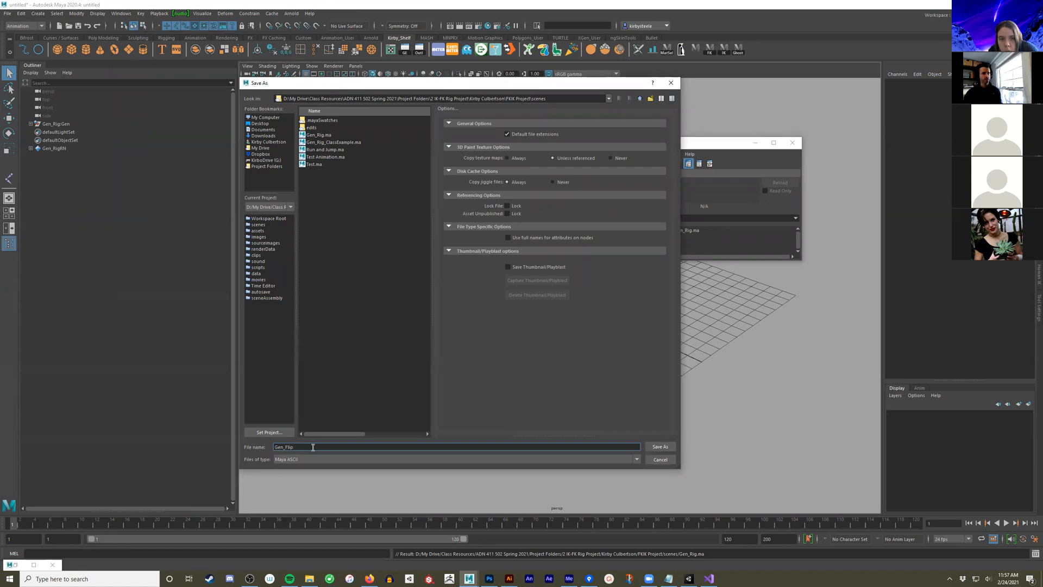
{"action": "key", "text": "Return"}
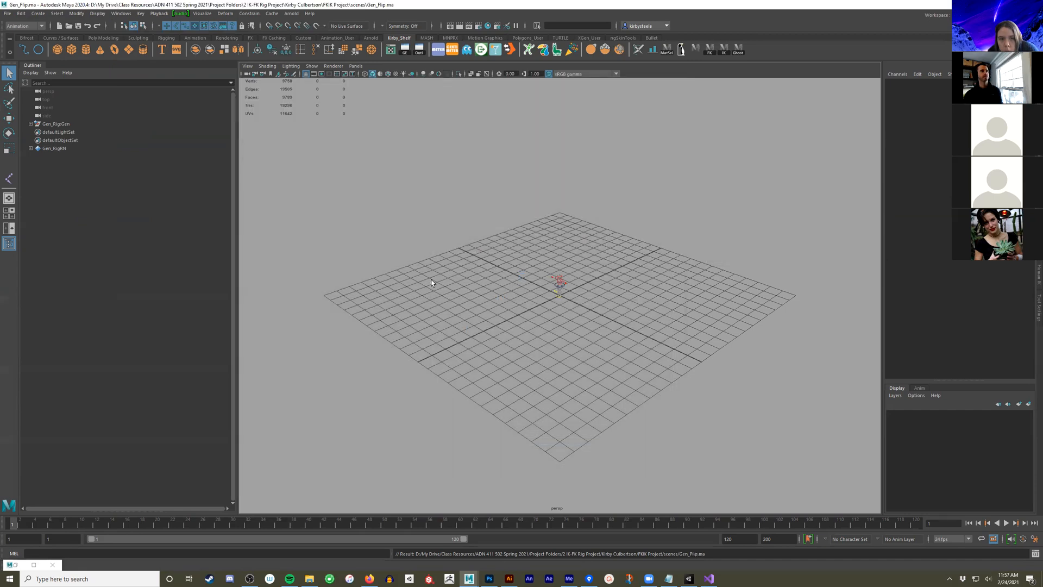
Frame the referenced character in the perspective view and turn on textured display
{"action": "key", "text": "f"}
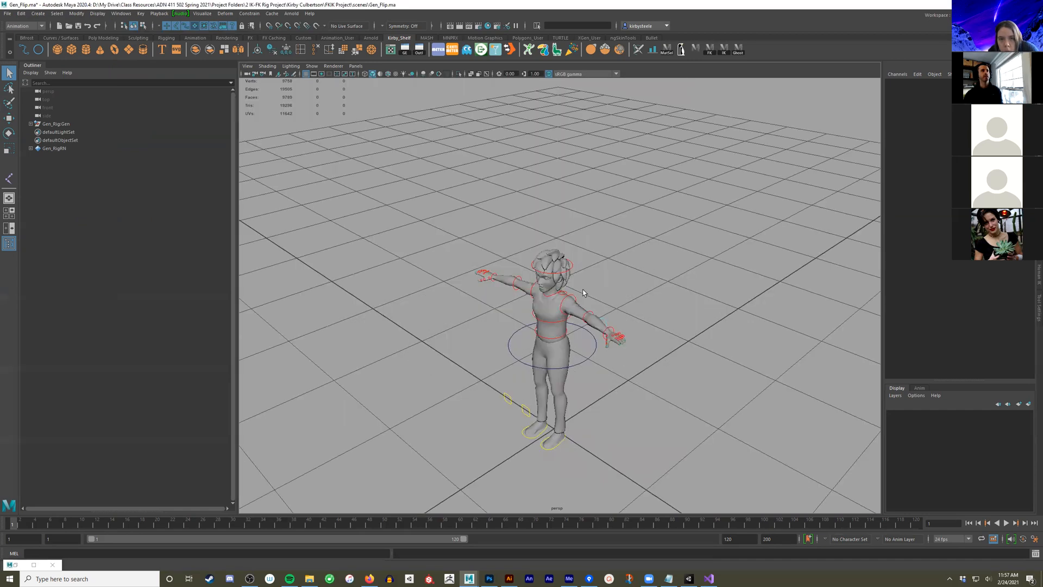
{"action": "left_click_drag", "start_coordinate": [476, 162], "coordinate": [401, 86], "text": "alt"}
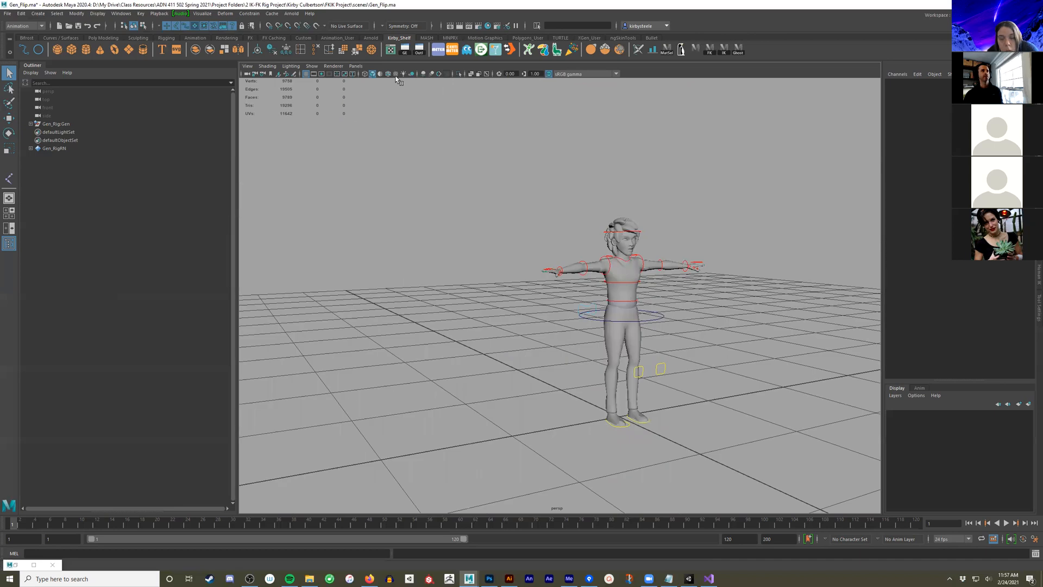
{"action": "left_click", "coordinate": [396, 74]}
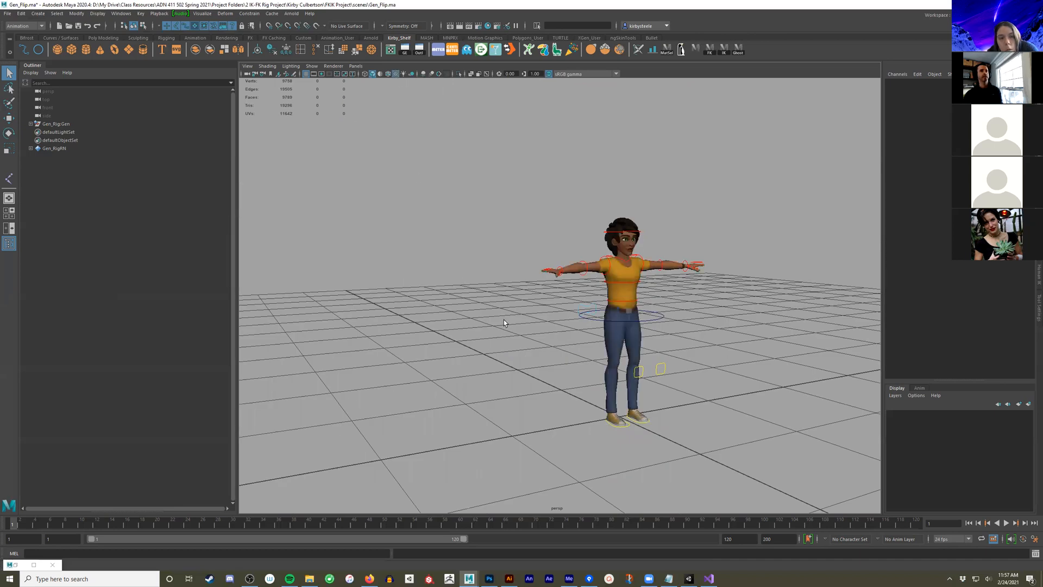
{"action": "middle_click_drag", "start_coordinate": [502, 320], "coordinate": [489, 288], "text": "alt"}
{"action": "right_click_drag", "start_coordinate": [578, 319], "coordinate": [667, 322], "text": "alt"}
{"action": "left_click_drag", "start_coordinate": [666, 321], "coordinate": [595, 328], "text": "alt"}
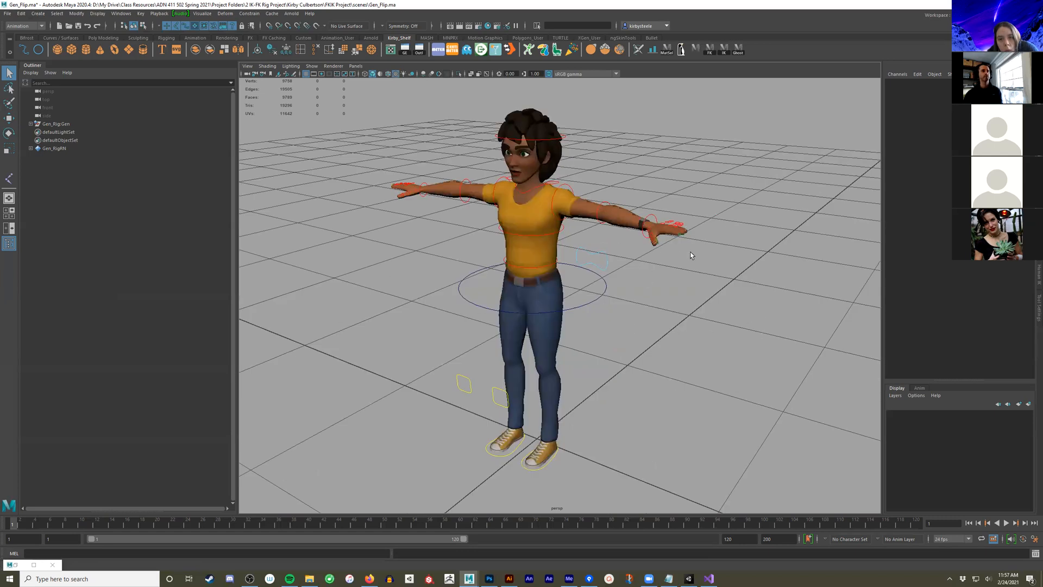
Create a polygon cylinder at the origin and reduce its radius to make a thin rod
{"action": "right_click_drag", "start_coordinate": [657, 312], "coordinate": [614, 320], "text": "alt"}
{"action": "middle_click_drag", "start_coordinate": [657, 335], "coordinate": [693, 279], "text": "alt"}
{"action": "left_click_drag", "start_coordinate": [613, 294], "coordinate": [320, 269], "text": "alt"}
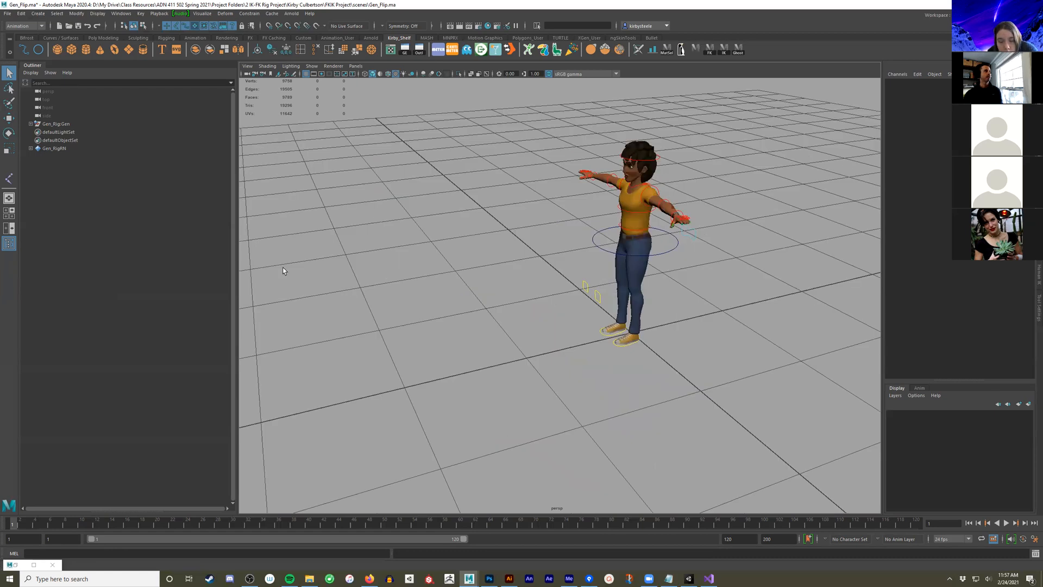
{"action": "left_click", "coordinate": [87, 50]}
{"action": "key", "text": "r"}
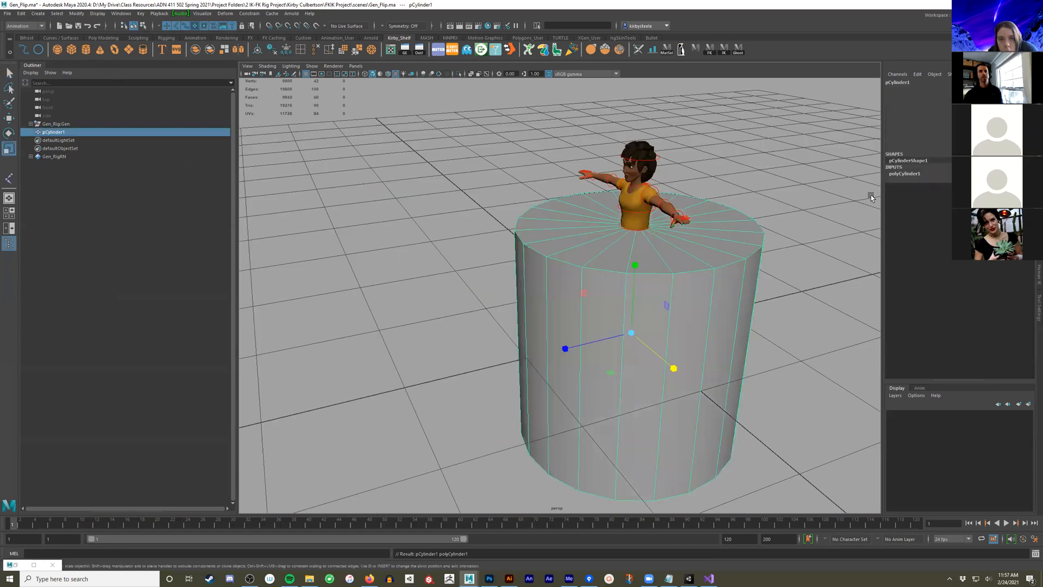
{"action": "left_click", "coordinate": [901, 183]}
{"action": "left_click", "coordinate": [944, 180]}
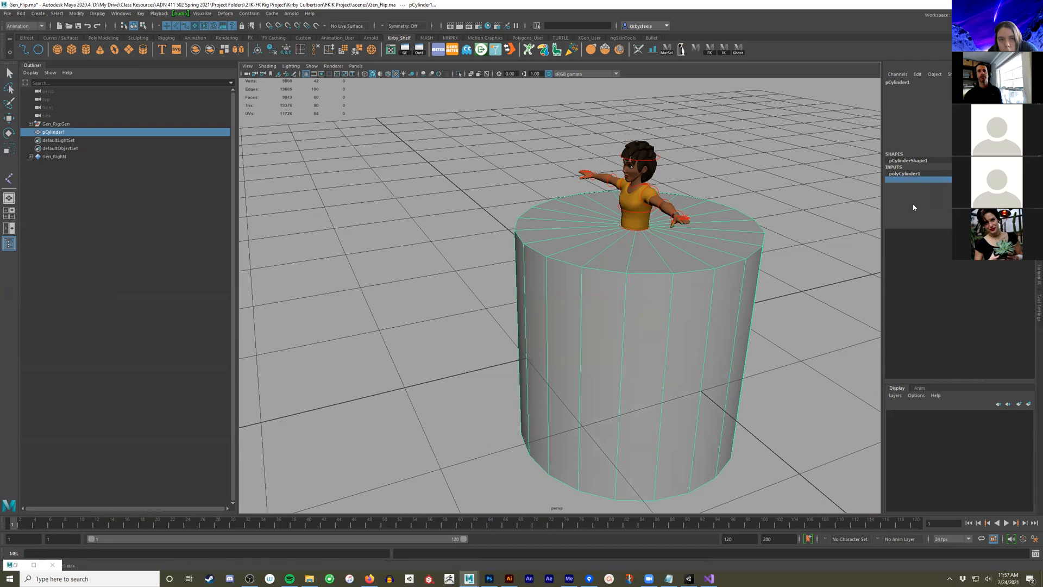
{"action": "middle_click_drag", "start_coordinate": [826, 213], "coordinate": [774, 211]}
Rotate the thin cylinder about Z so it lies horizontally along the X axis
{"action": "key", "text": "e"}
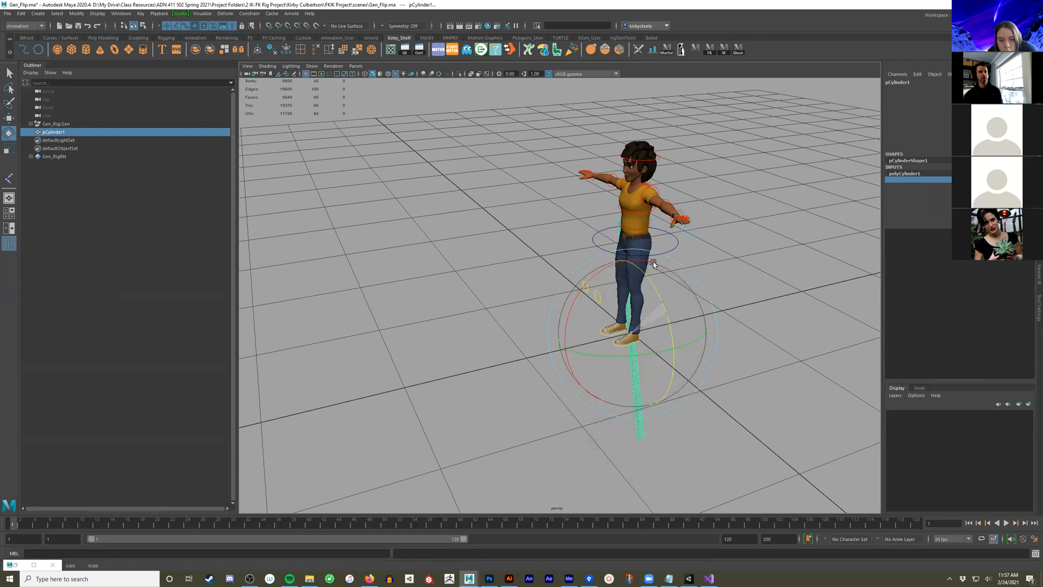
{"action": "mouse_move", "coordinate": [651, 299]}
{"action": "left_mouse_down"}
{"action": "mouse_move", "coordinate": [665, 302]}
{"action": "mouse_move", "coordinate": [635, 294]}
{"action": "left_mouse_up"}
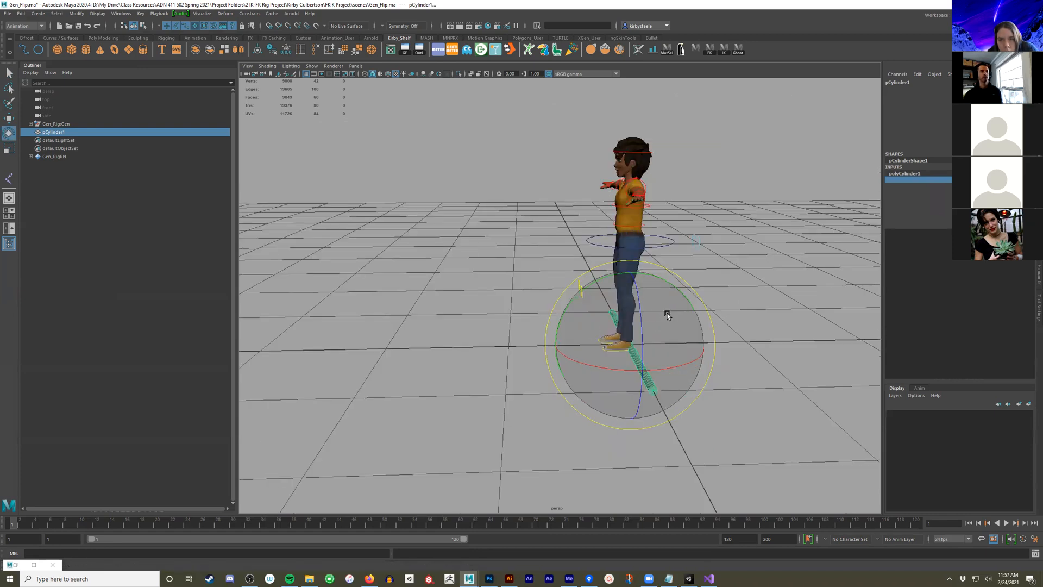
Raise the horizontal rod above the character's head and move it out in front of the character
{"action": "key", "text": "w"}
{"action": "key", "text": "space"}
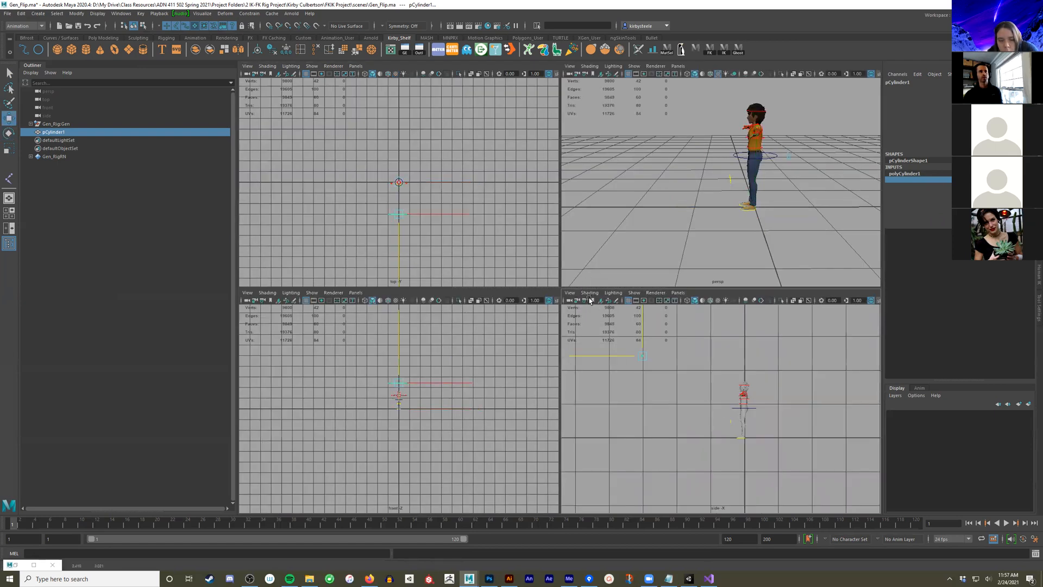
{"action": "middle_click_drag", "start_coordinate": [622, 370], "coordinate": [659, 366], "text": "alt"}
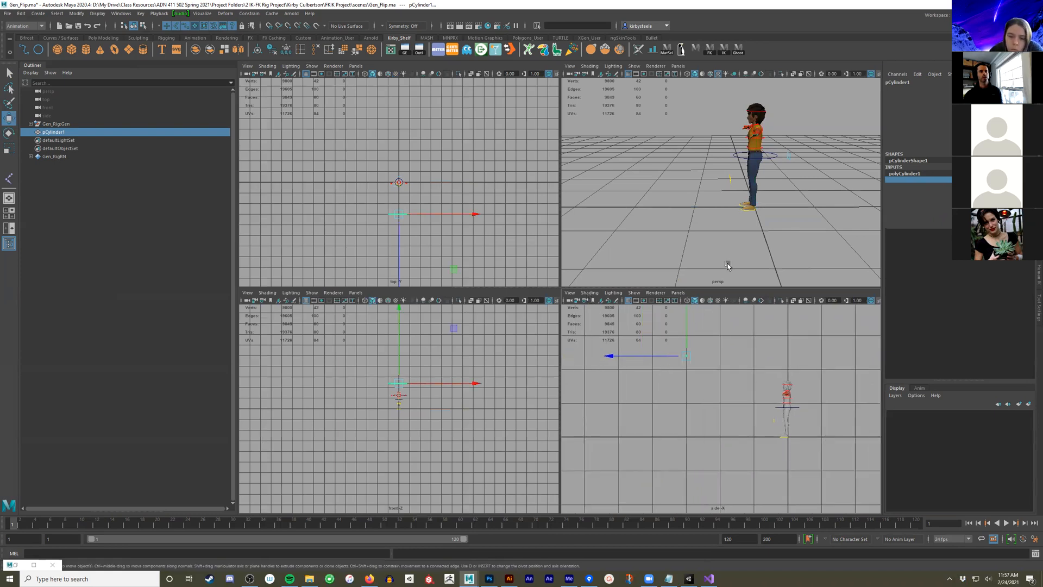
Create a polygon cube at the origin and scale it into a narrow upright post
{"action": "middle_click", "coordinate": [637, 174]}
{"action": "scroll", "coordinate": [377, 222], "scroll_direction": "up", "scroll_amount": 1}
{"action": "scroll", "coordinate": [368, 190], "scroll_direction": "up", "scroll_amount": 5}
{"action": "middle_click_drag", "start_coordinate": [473, 252], "coordinate": [472, 193], "text": "alt"}
{"action": "scroll", "coordinate": [468, 234], "scroll_direction": "up", "scroll_amount": 5}
{"action": "key", "text": "r"}
{"action": "left_click_drag", "start_coordinate": [323, 225], "coordinate": [328, 223]}
{"action": "key", "text": "q"}
{"action": "left_click", "coordinate": [72, 49]}
{"action": "scroll", "coordinate": [421, 164], "scroll_direction": "down", "scroll_amount": 3}
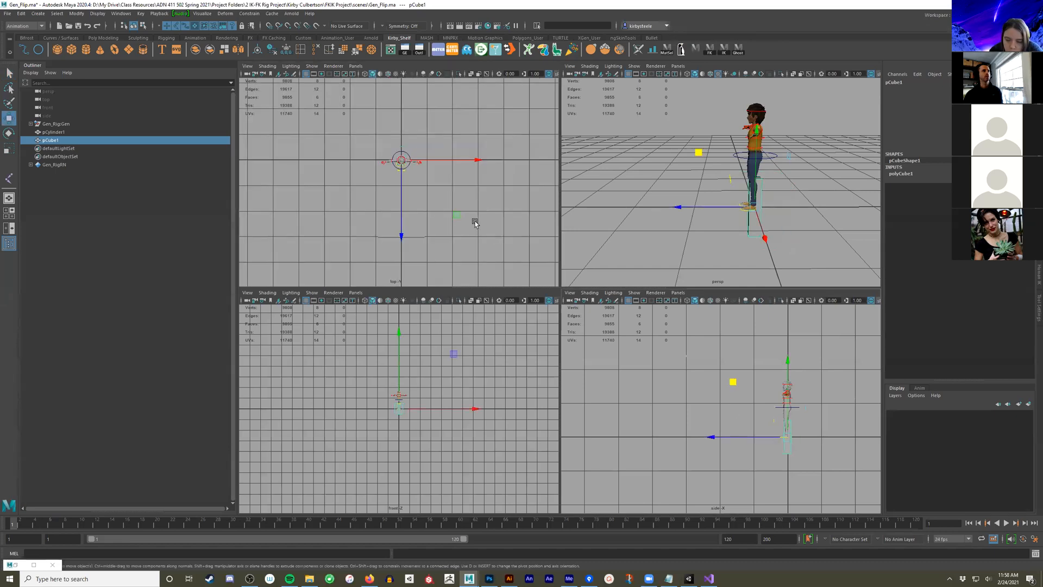
Place the post at the bar's negative-X end, move its pivot to its base and snap the base to the ground plane
{"action": "middle_click_drag", "start_coordinate": [422, 286], "coordinate": [430, 295]}
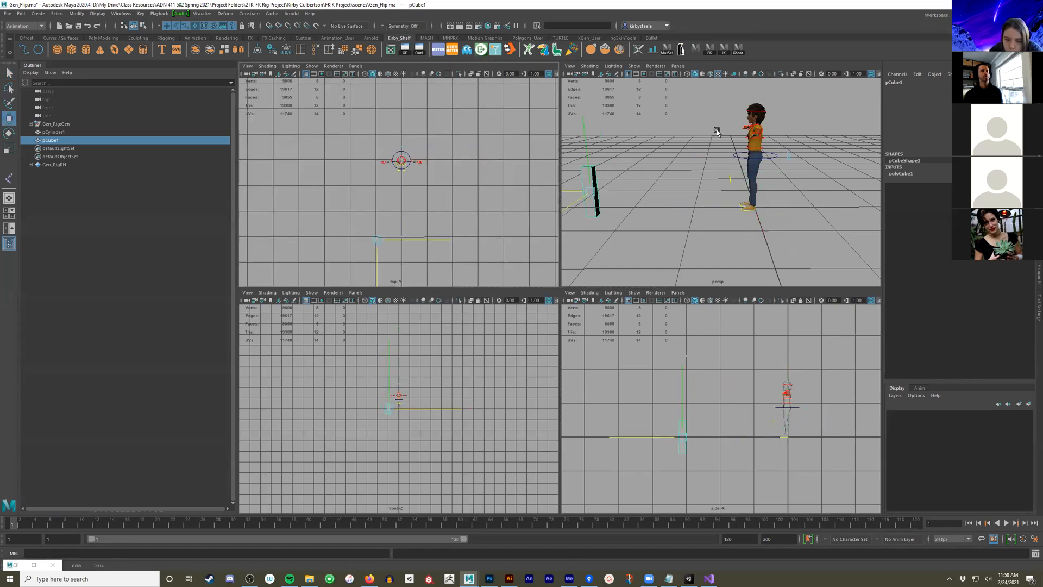
{"action": "middle_click_drag", "start_coordinate": [718, 133], "coordinate": [736, 146], "text": "alt"}
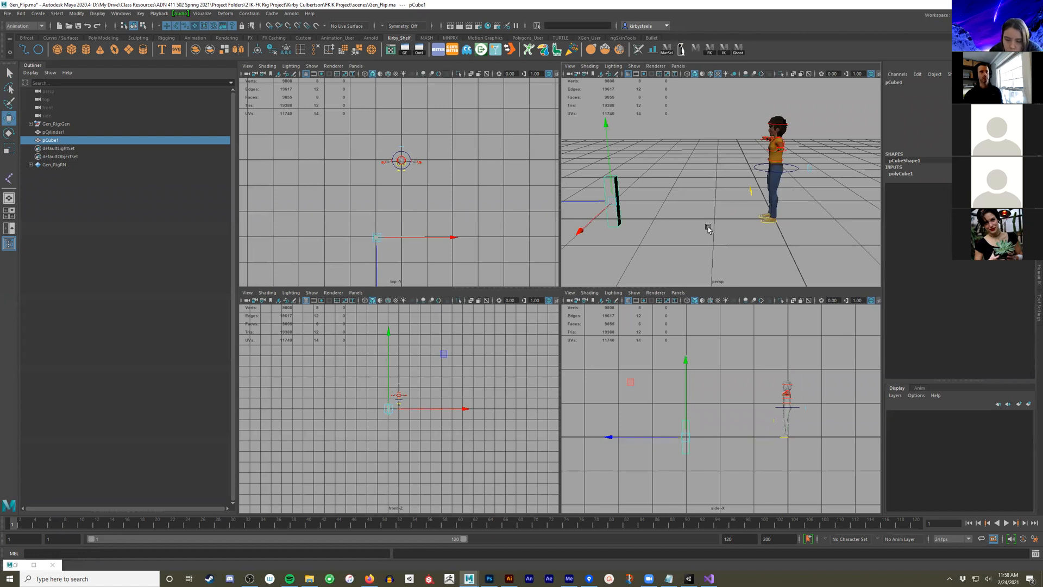
{"action": "key", "text": "f"}
{"action": "key", "text": "d"}
{"action": "left_click_drag", "start_coordinate": [690, 154], "coordinate": [692, 234]}
{"action": "key", "text": "x"}
{"action": "left_click_drag", "start_coordinate": [691, 191], "coordinate": [691, 166]}
Raise the post's top vertices until the post reaches slightly above the bar, and return to object mode
{"action": "left_click_drag", "start_coordinate": [759, 223], "coordinate": [703, 176], "text": "alt"}
{"action": "right_click_drag", "start_coordinate": [710, 172], "coordinate": [672, 169]}
{"action": "left_click_drag", "start_coordinate": [676, 138], "coordinate": [755, 190]}
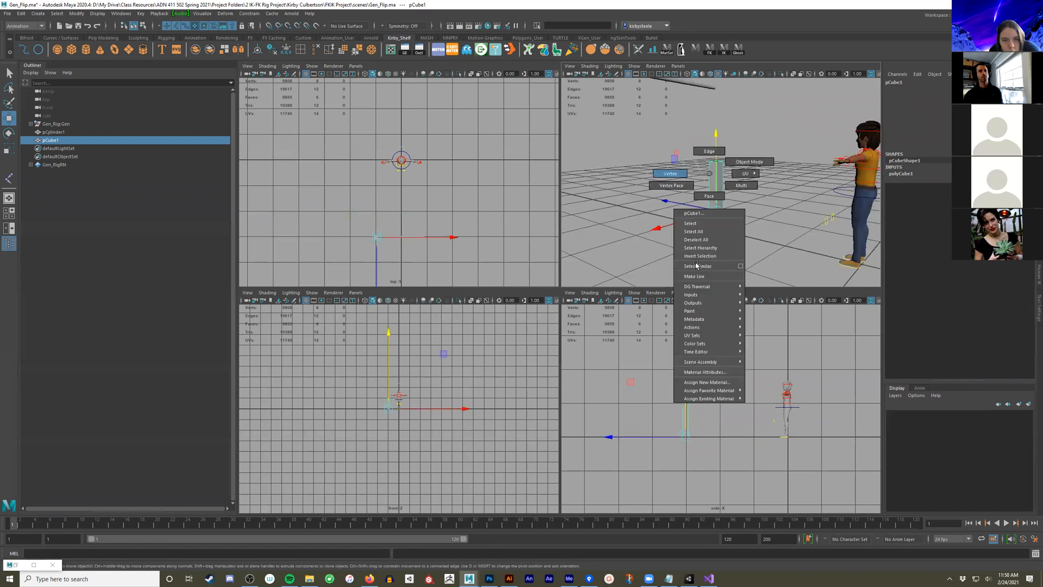
{"action": "right_click_drag", "start_coordinate": [414, 368], "coordinate": [395, 388], "text": "alt"}
{"action": "left_click_drag", "start_coordinate": [395, 388], "coordinate": [398, 287]}
{"action": "right_click_drag", "start_coordinate": [392, 375], "coordinate": [429, 344]}
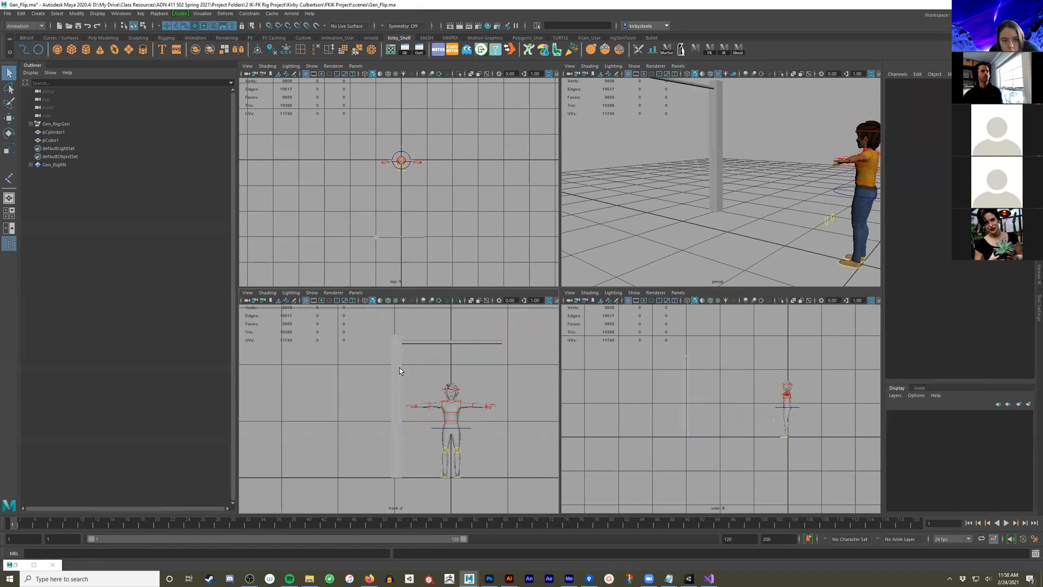
Duplicate the post and move the copy along X to the opposite end of the bar
{"action": "left_click", "coordinate": [400, 371]}
{"action": "key", "text": "ctrl+d"}
{"action": "key", "text": "w"}
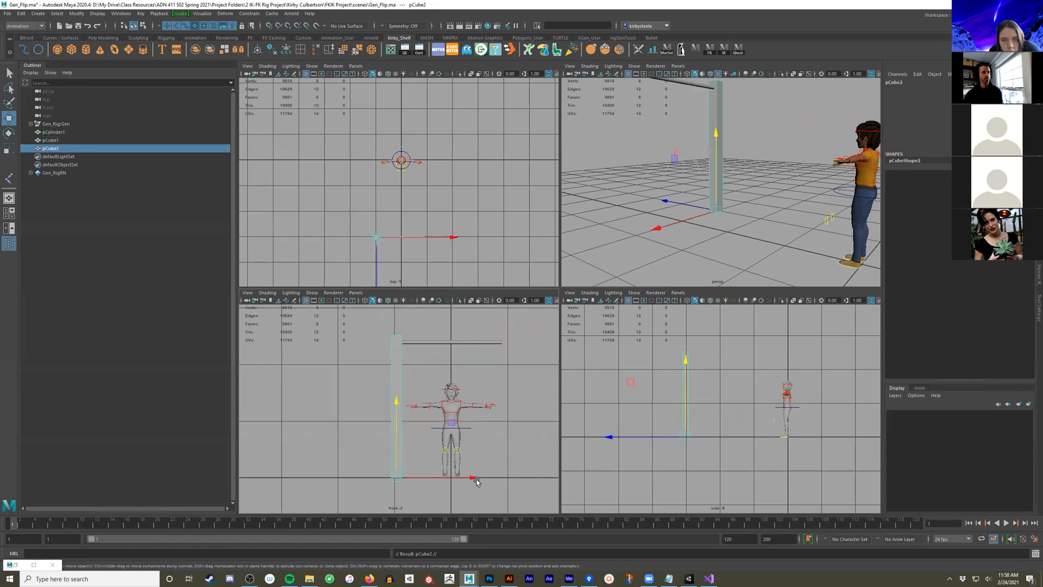
{"action": "left_click_drag", "start_coordinate": [475, 478], "coordinate": [512, 477]}
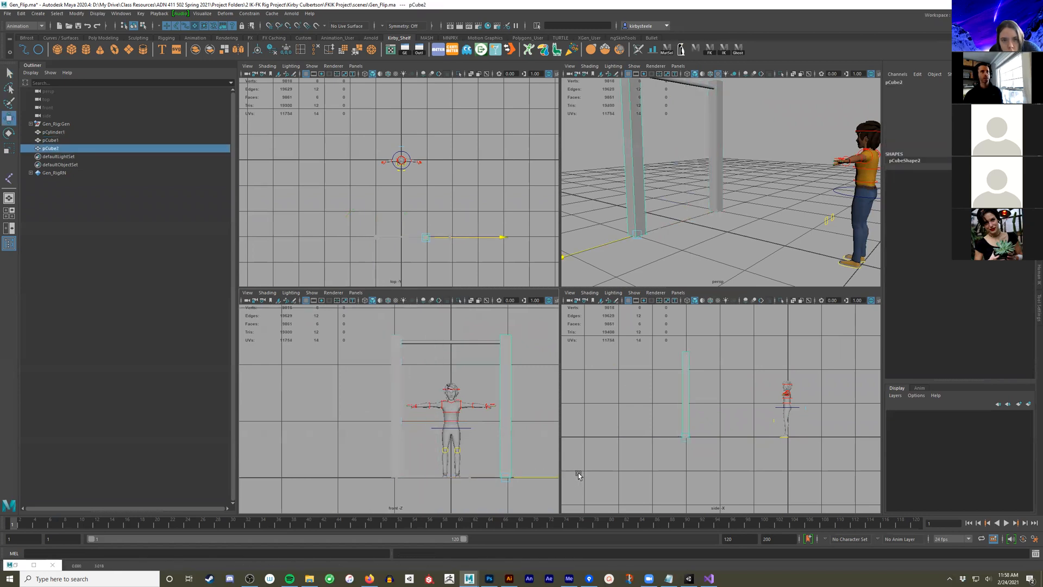
Examine the bar, its posts and the character from several angles, with the rig's root control selected
{"action": "key", "text": "space"}
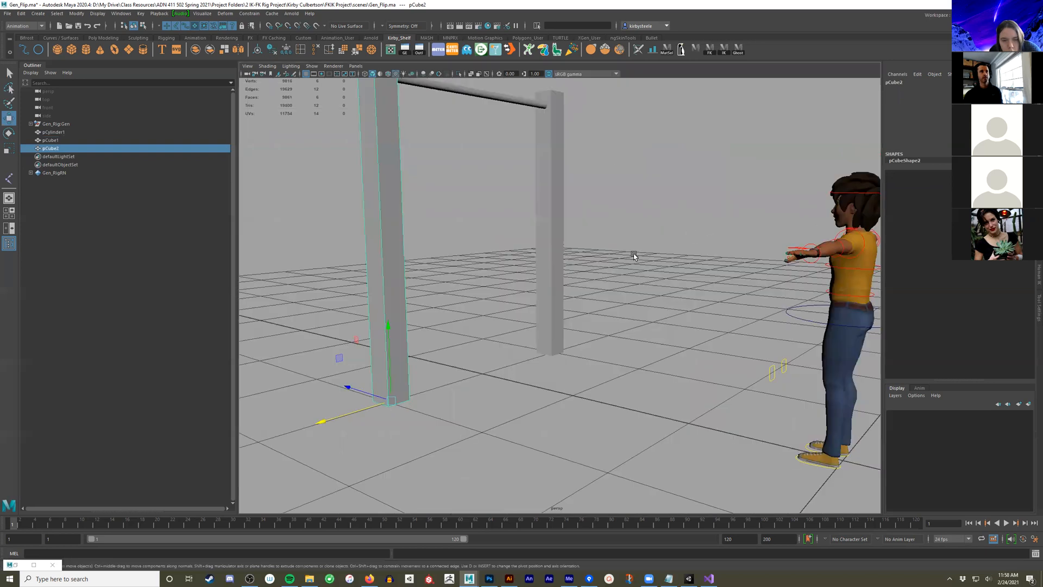
{"action": "left_click_drag", "start_coordinate": [654, 255], "coordinate": [653, 347], "text": "alt"}
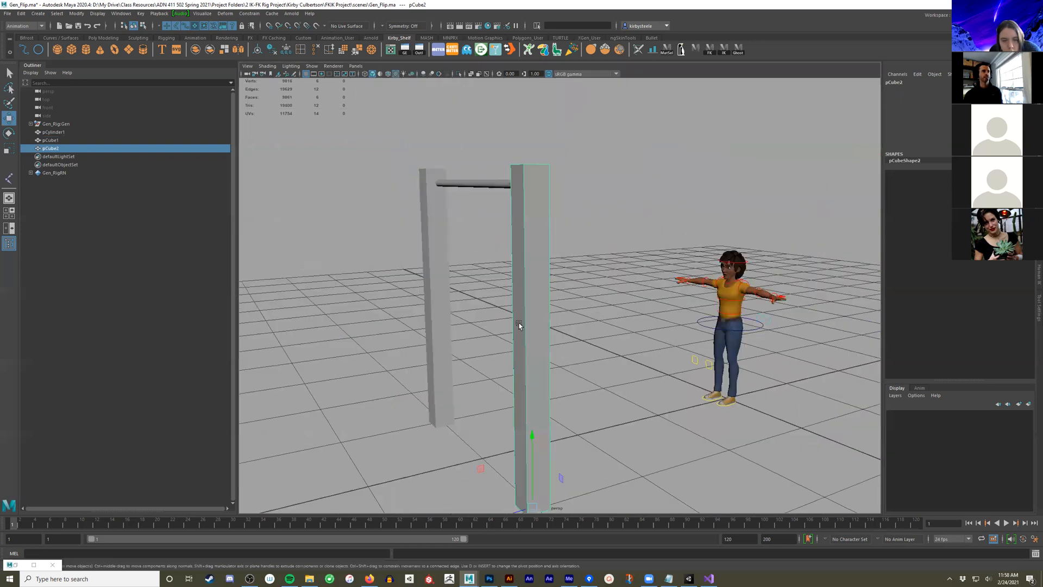
{"action": "left_click_drag", "start_coordinate": [565, 294], "coordinate": [596, 305], "text": "alt"}
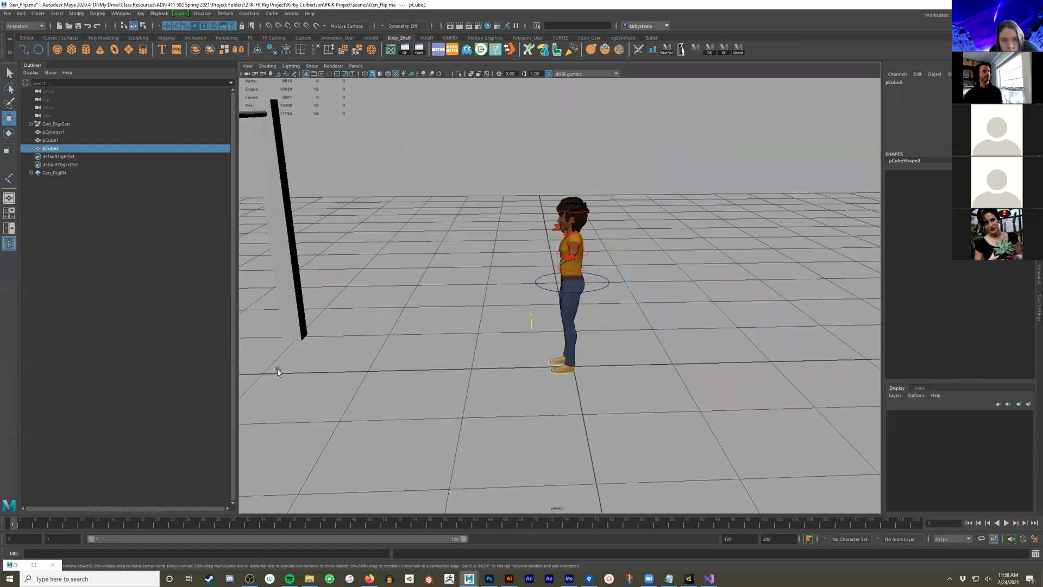
{"action": "left_click_drag", "start_coordinate": [500, 314], "coordinate": [513, 313], "text": "alt"}
{"action": "left_click", "coordinate": [530, 280]}
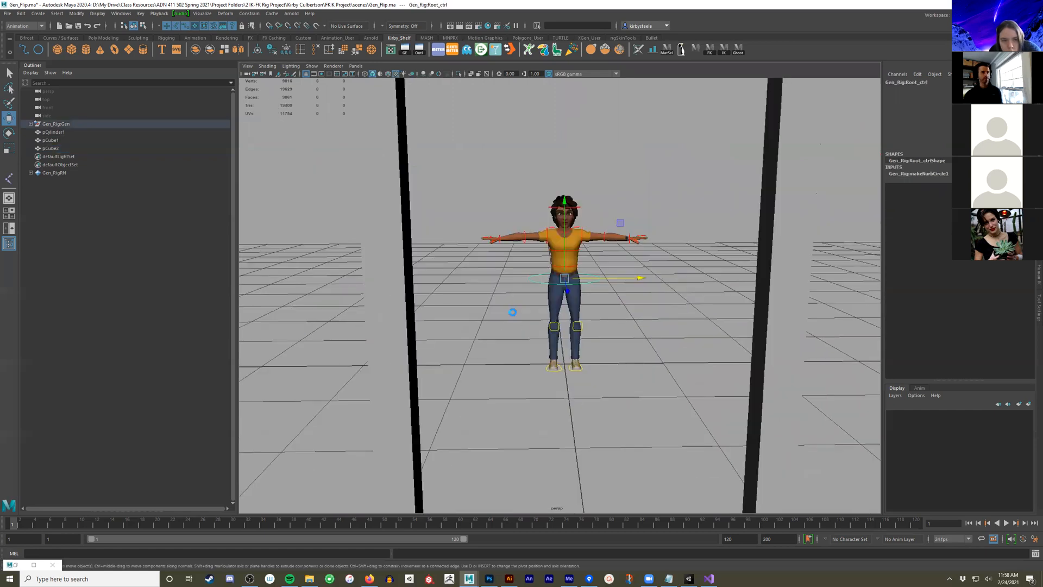
{"action": "left_click", "coordinate": [515, 307]}
{"action": "left_click_drag", "start_coordinate": [450, 332], "coordinate": [496, 331], "text": "alt"}
{"action": "right_click_drag", "start_coordinate": [496, 331], "coordinate": [607, 333], "text": "alt"}
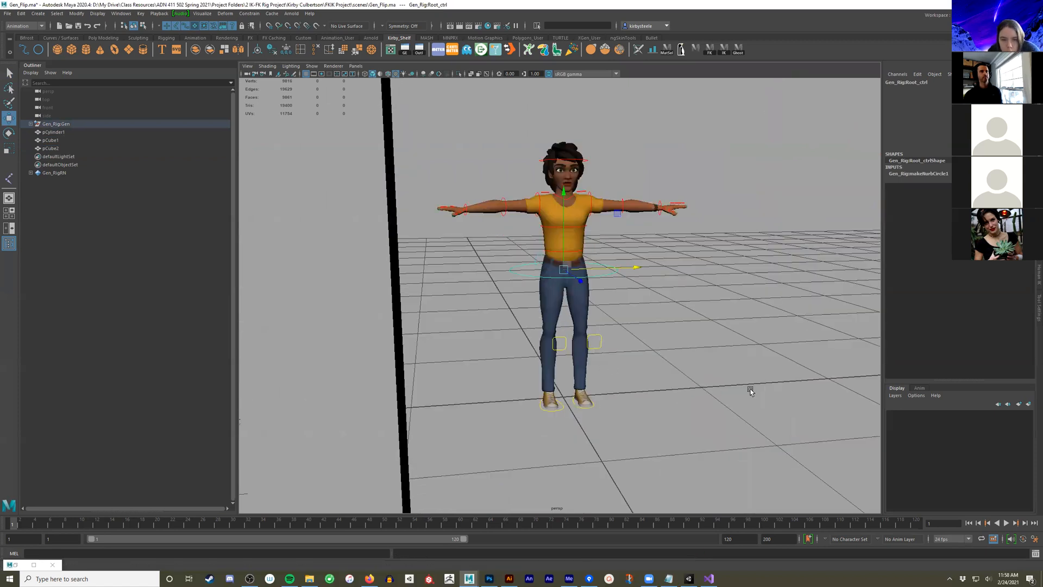
{"action": "left_click_drag", "start_coordinate": [708, 363], "coordinate": [679, 360], "text": "alt"}
{"action": "right_click_drag", "start_coordinate": [679, 360], "coordinate": [653, 357], "text": "alt"}
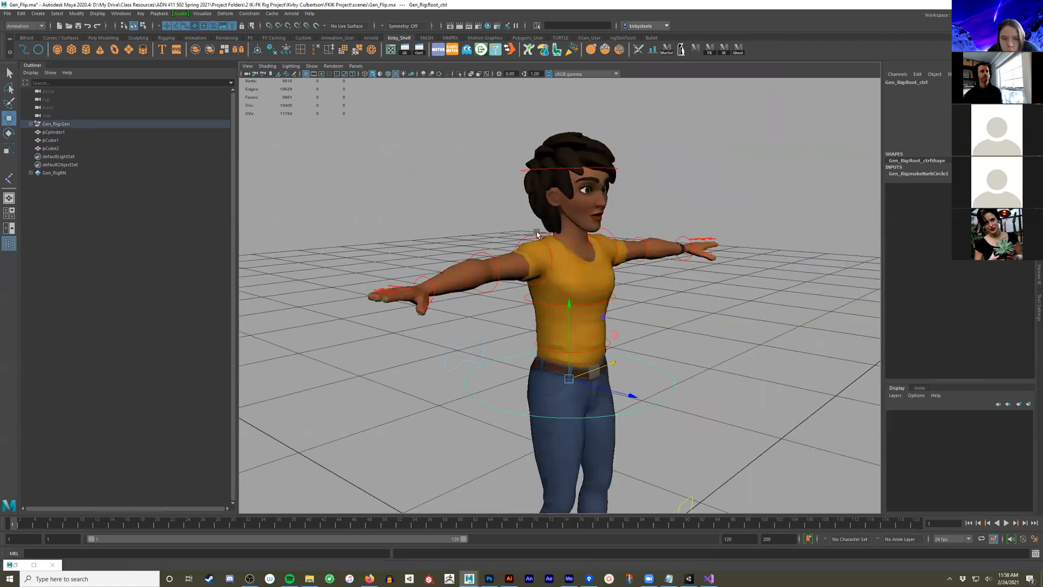
Put the character into a crouch with staggered feet by adjusting the right ankle control and lowering the root control
{"action": "left_click_drag", "start_coordinate": [657, 397], "coordinate": [555, 266], "text": "alt"}
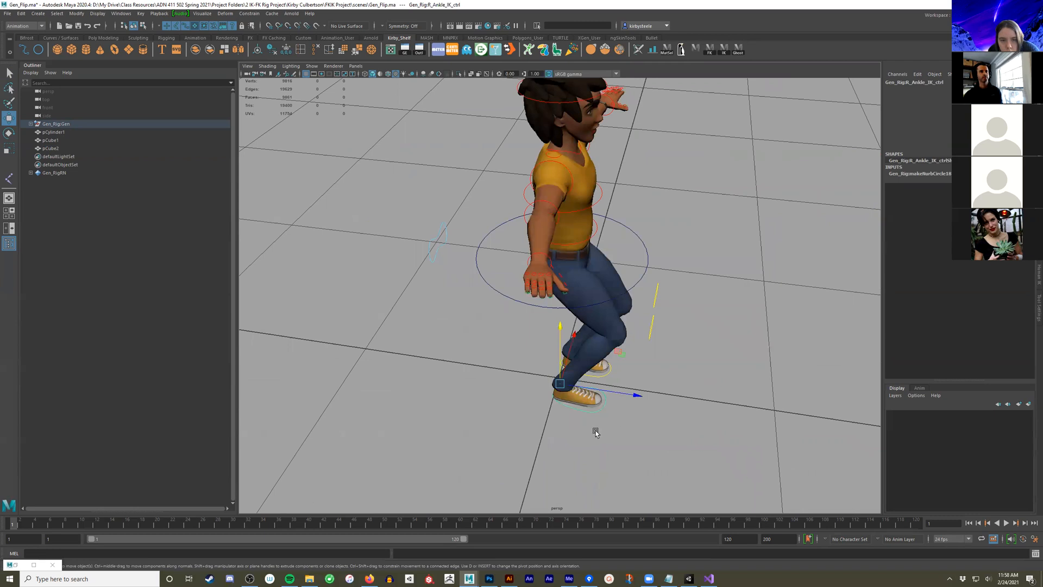
{"action": "key", "text": "ctrl+z"}
{"action": "left_click_drag", "start_coordinate": [624, 357], "coordinate": [592, 334]}
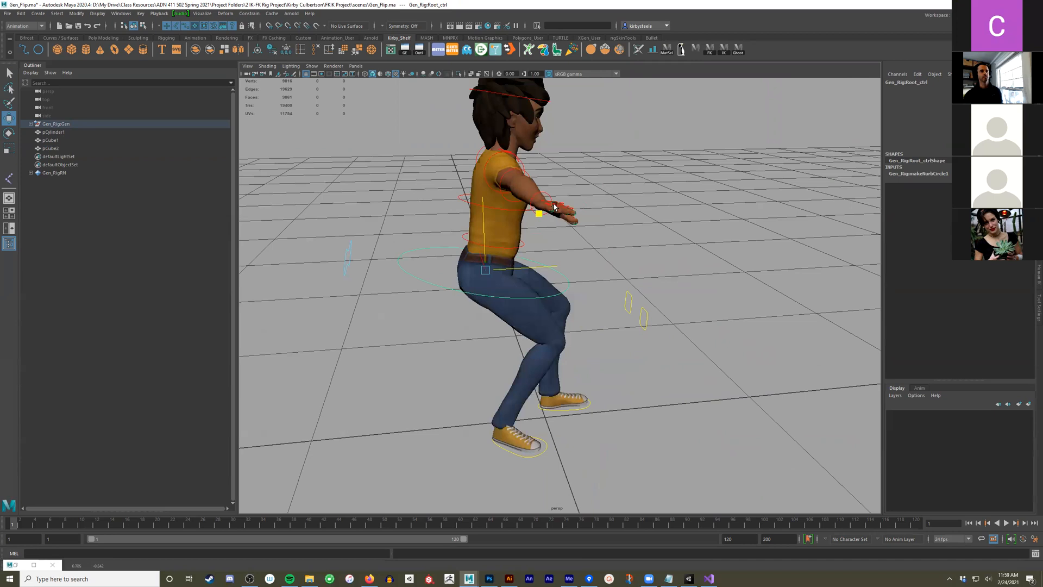
{"action": "left_click_drag", "start_coordinate": [539, 214], "coordinate": [554, 206]}
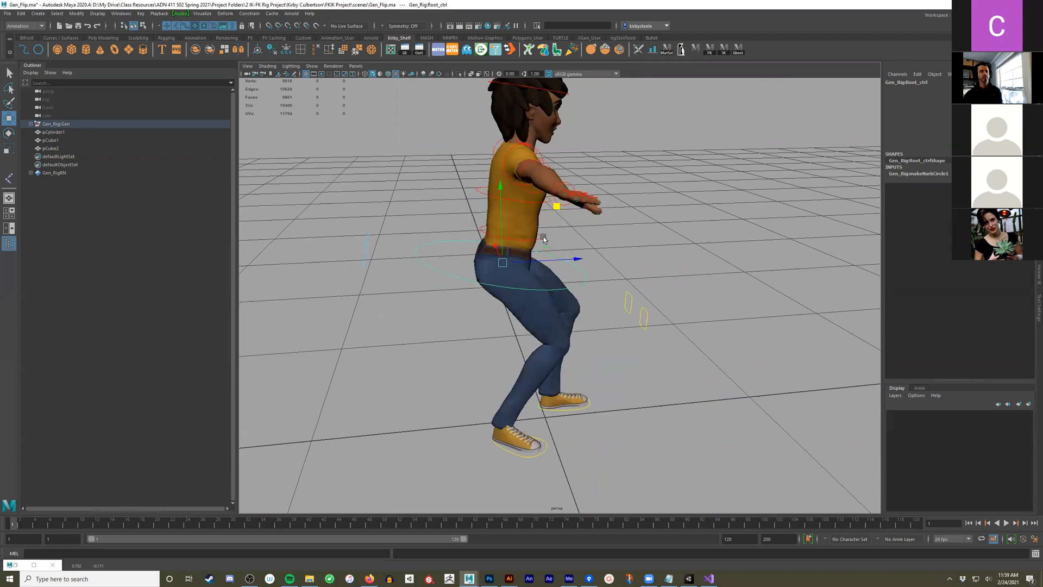
Select the IKFK control and check the FK script button's icon label in the Shelf Editor
{"action": "left_click_drag", "start_coordinate": [389, 220], "coordinate": [350, 257]}
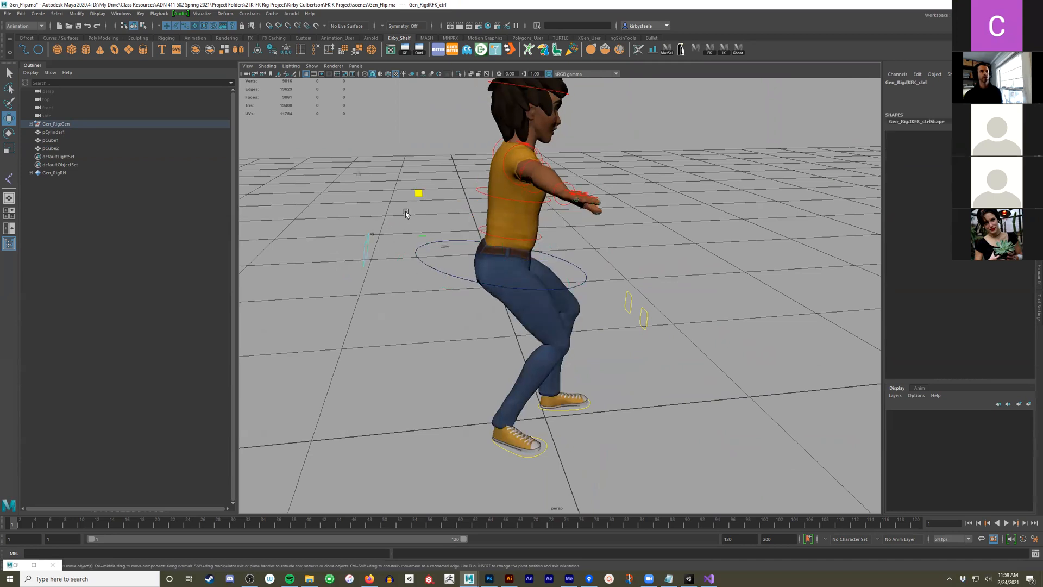
{"action": "right_click", "coordinate": [711, 53]}
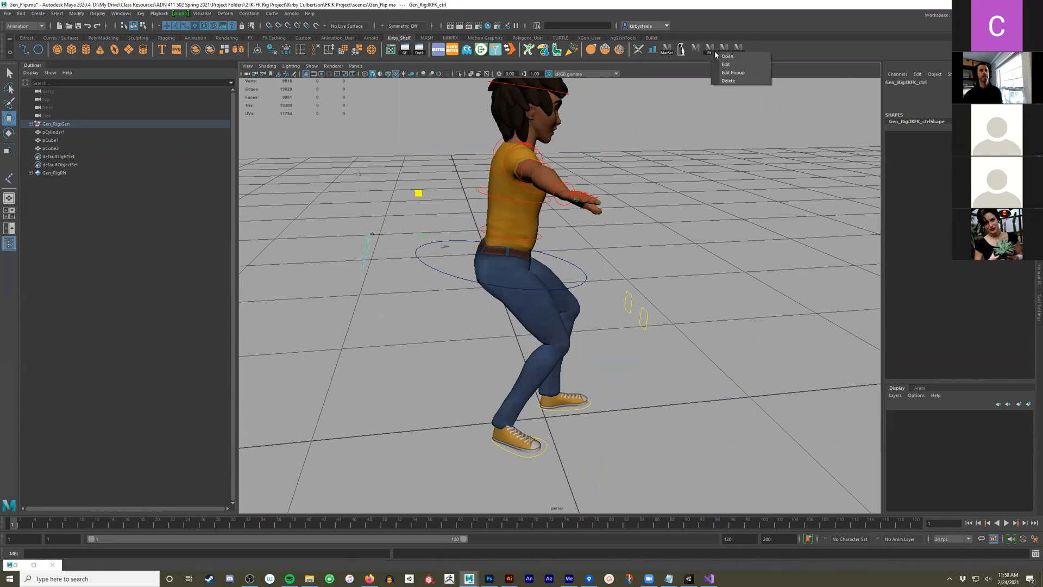
{"action": "left_click", "coordinate": [734, 64]}
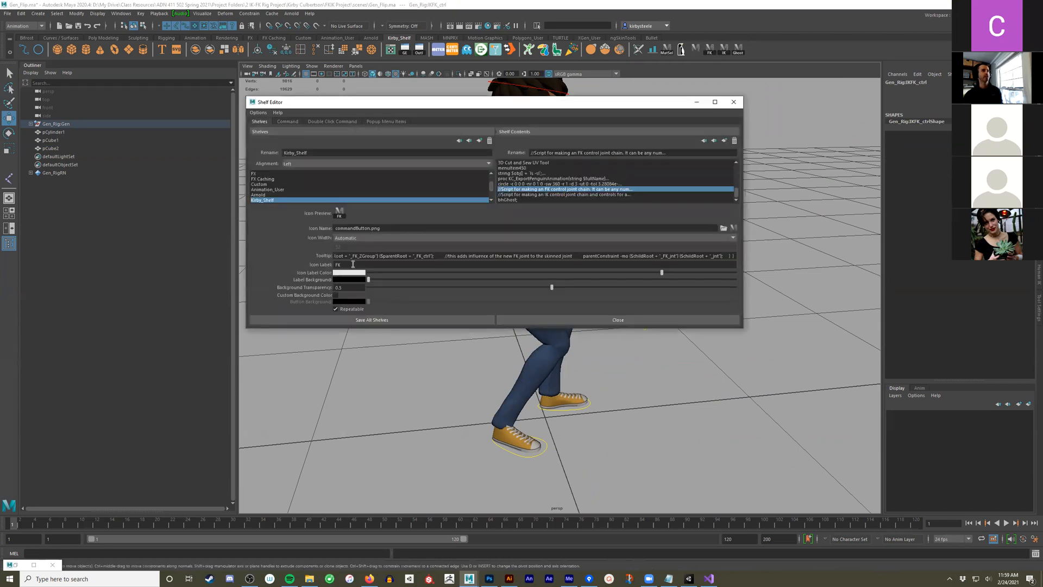
{"action": "double_click", "coordinate": [330, 265]}
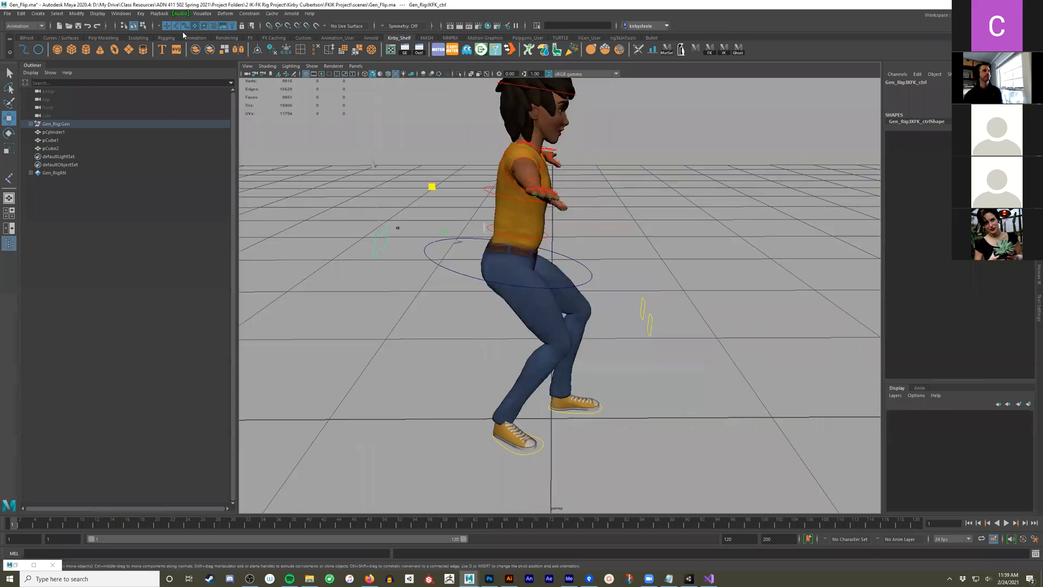
Select the spine and chest FK controls together and rotate them so the torso leans forward
{"action": "key", "text": "ctrl+z"}
{"action": "left_click_drag", "start_coordinate": [458, 175], "coordinate": [507, 213]}
{"action": "key", "text": "e"}
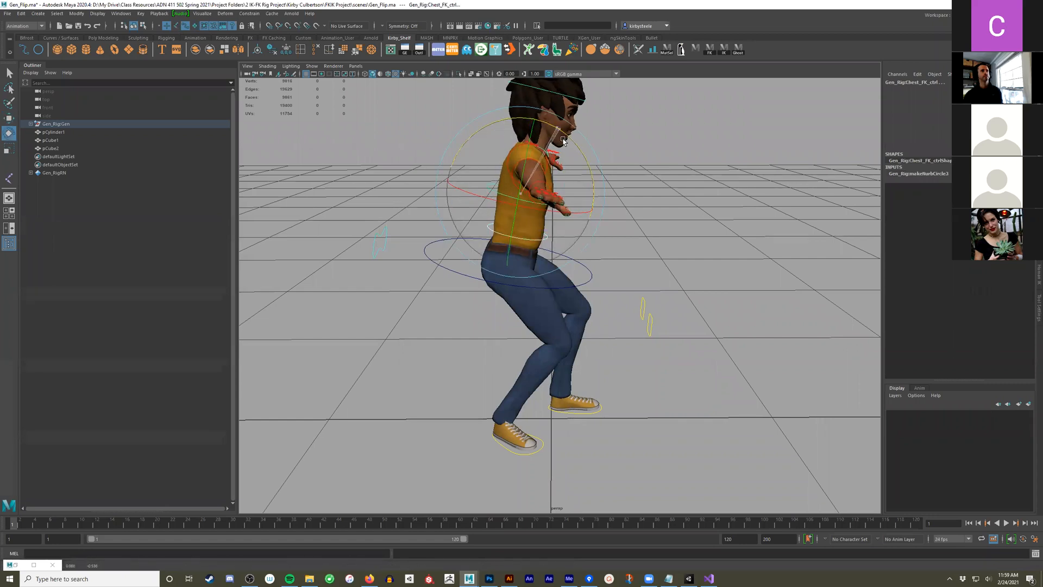
{"action": "left_click_drag", "start_coordinate": [574, 142], "coordinate": [587, 155]}
Try to rotate the head control back so the character looks ahead
{"action": "left_click", "coordinate": [565, 90]}
{"action": "left_click", "coordinate": [566, 92]}
{"action": "left_click_drag", "start_coordinate": [679, 121], "coordinate": [640, 135], "text": "alt"}
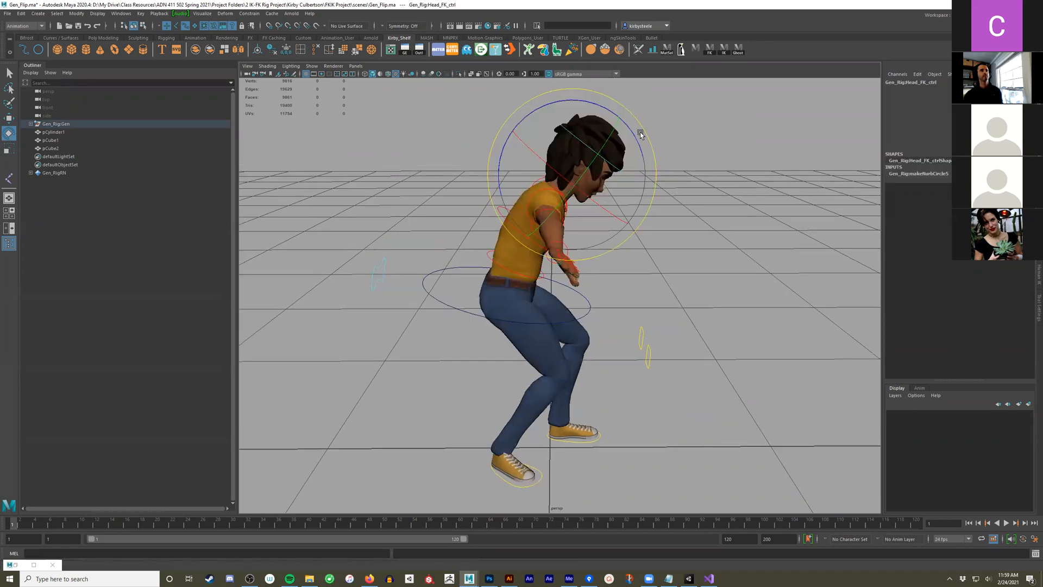
{"action": "left_click_drag", "start_coordinate": [577, 96], "coordinate": [559, 146]}
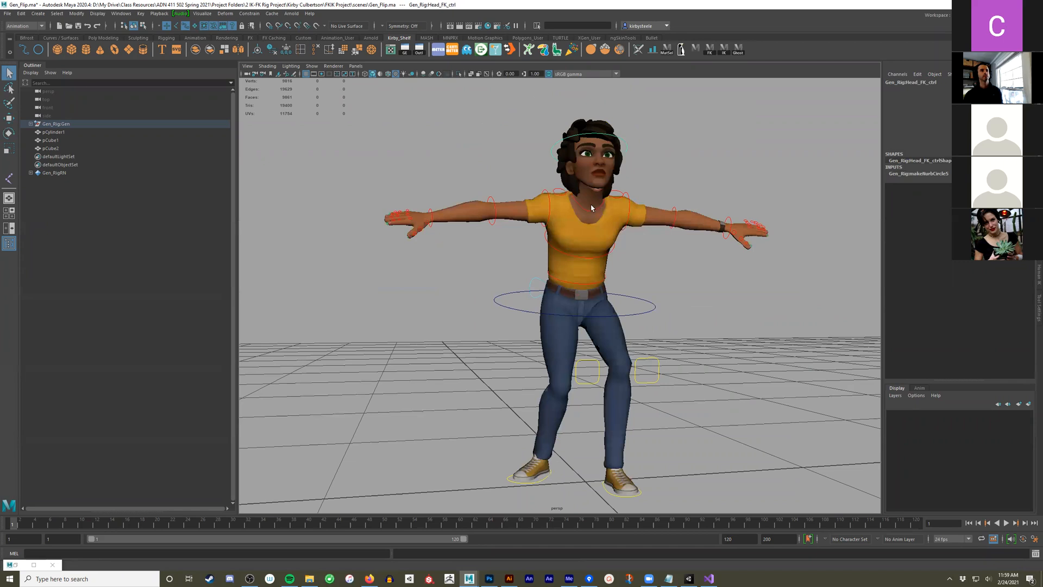
{"action": "key", "text": "ctrl+z"}
Rotate the head FK control upward so the face looks ahead above the leaning torso
{"action": "left_click_drag", "start_coordinate": [598, 210], "coordinate": [592, 223], "text": "alt"}
{"action": "right_click_drag", "start_coordinate": [592, 223], "coordinate": [602, 224], "text": "alt"}
{"action": "middle_click_drag", "start_coordinate": [581, 215], "coordinate": [510, 282], "text": "alt"}
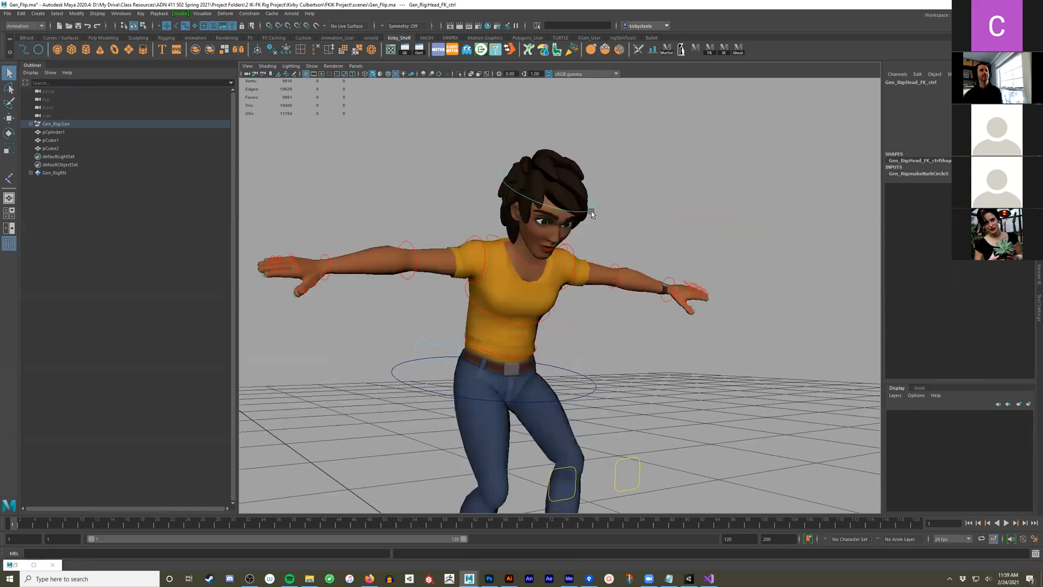
{"action": "left_click_drag", "start_coordinate": [594, 211], "coordinate": [582, 199], "text": "alt"}
{"action": "right_click_drag", "start_coordinate": [582, 198], "coordinate": [578, 212], "text": "alt"}
{"action": "key", "text": "e"}
{"action": "left_click_drag", "start_coordinate": [564, 203], "coordinate": [559, 142]}
{"action": "key", "text": "ctrl+z"}
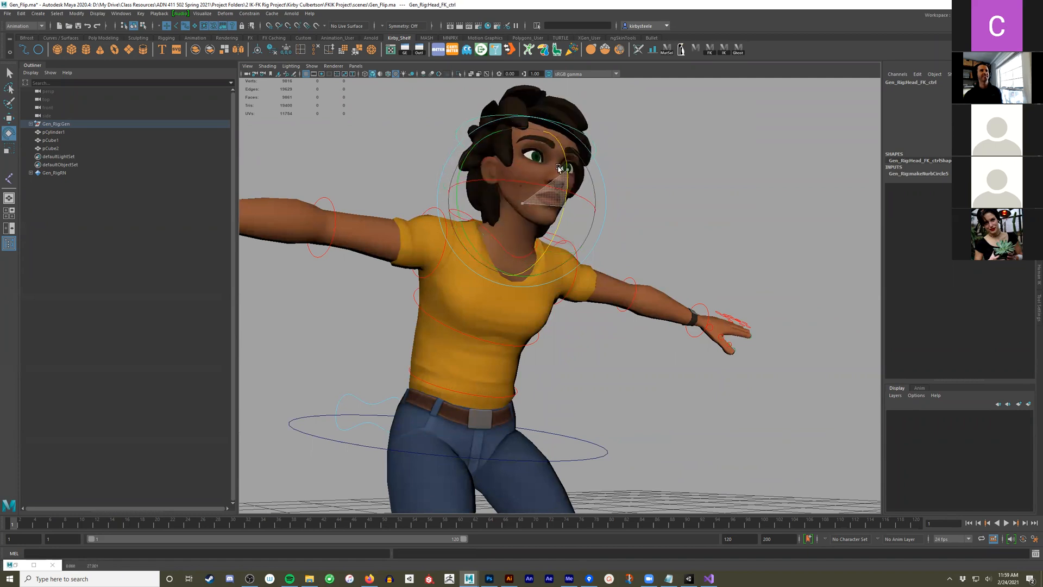
{"action": "key", "text": "q"}
{"action": "left_click_drag", "start_coordinate": [565, 217], "coordinate": [561, 245], "text": "alt"}
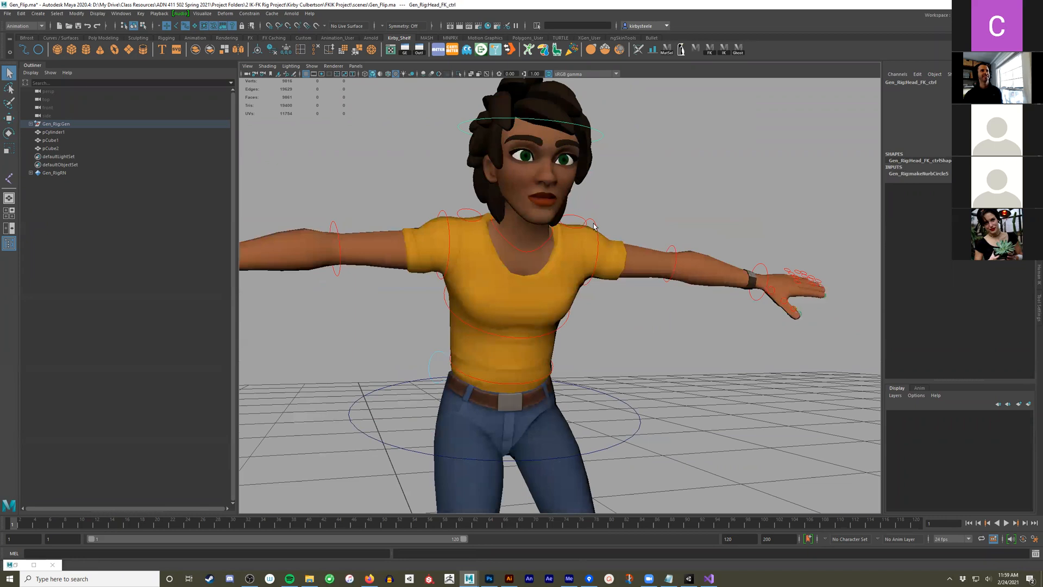
Select both clavicle controls and rotate them slightly downward to drop the shoulders
{"action": "left_click", "coordinate": [580, 230]}
{"action": "left_click", "coordinate": [467, 223]}
{"action": "key", "text": "e"}
{"action": "mouse_move", "coordinate": [535, 200]}
{"action": "left_mouse_down"}
{"action": "mouse_move", "coordinate": [543, 210]}
{"action": "mouse_move", "coordinate": [515, 180]}
{"action": "mouse_move", "coordinate": [534, 201]}
{"action": "left_mouse_up"}
{"action": "left_click", "coordinate": [600, 236]}
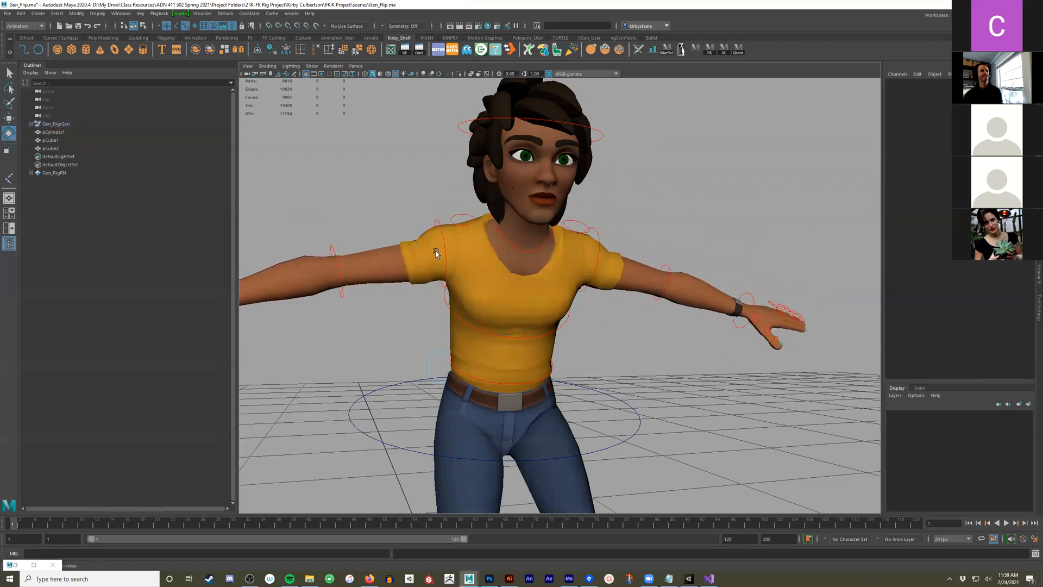
Select both shoulder FK controls and rotate the arms down beside the body
{"action": "left_click", "coordinate": [445, 247]}
{"action": "left_click", "coordinate": [599, 243], "text": "shift"}
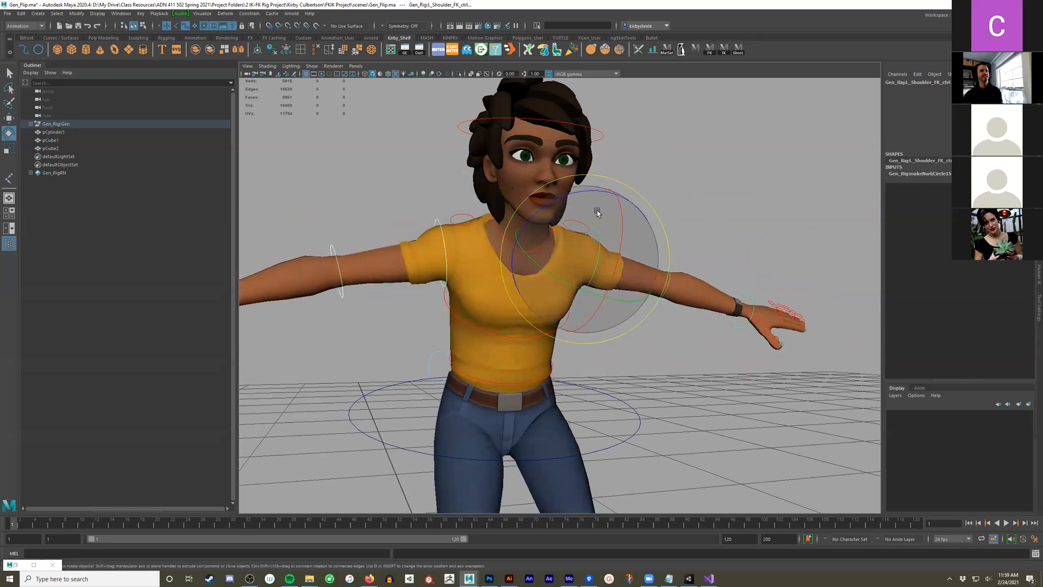
{"action": "left_click_drag", "start_coordinate": [592, 197], "coordinate": [632, 247]}
Move the right knee IK control sideways to turn the right knee outward
{"action": "left_click_drag", "start_coordinate": [596, 297], "coordinate": [647, 396], "text": "alt"}
{"action": "left_click", "coordinate": [679, 383]}
{"action": "key", "text": "w"}
{"action": "left_click_drag", "start_coordinate": [647, 396], "coordinate": [574, 404]}
{"action": "left_click_drag", "start_coordinate": [546, 365], "coordinate": [604, 364], "text": "alt"}
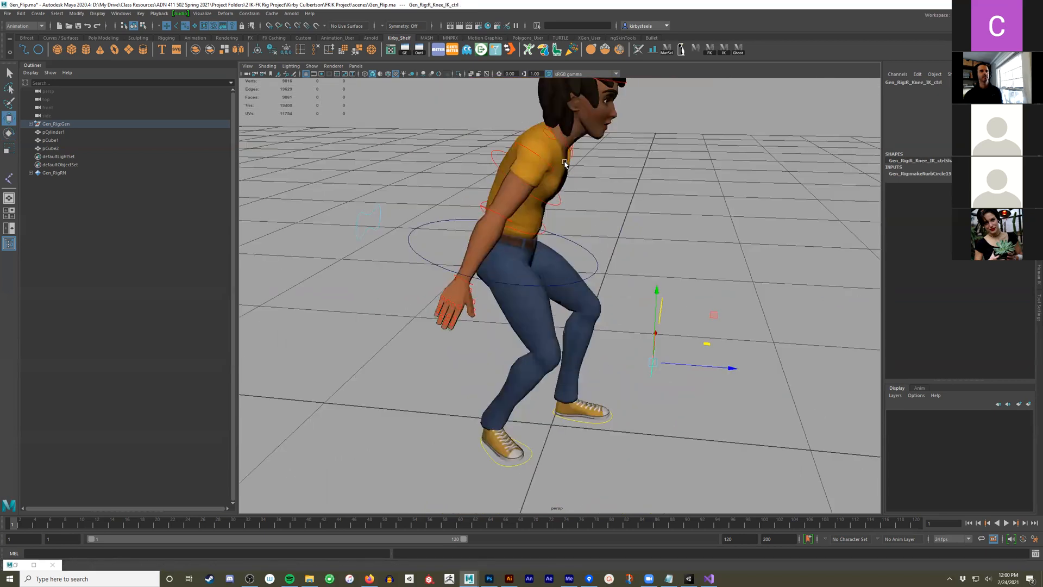
Check the crouched pose from several angles and select the spine and chest FK controls for rotation
{"action": "left_click_drag", "start_coordinate": [566, 166], "coordinate": [545, 165], "text": "alt"}
{"action": "left_click", "coordinate": [604, 185]}
{"action": "left_click_drag", "start_coordinate": [604, 185], "coordinate": [490, 143], "text": "alt"}
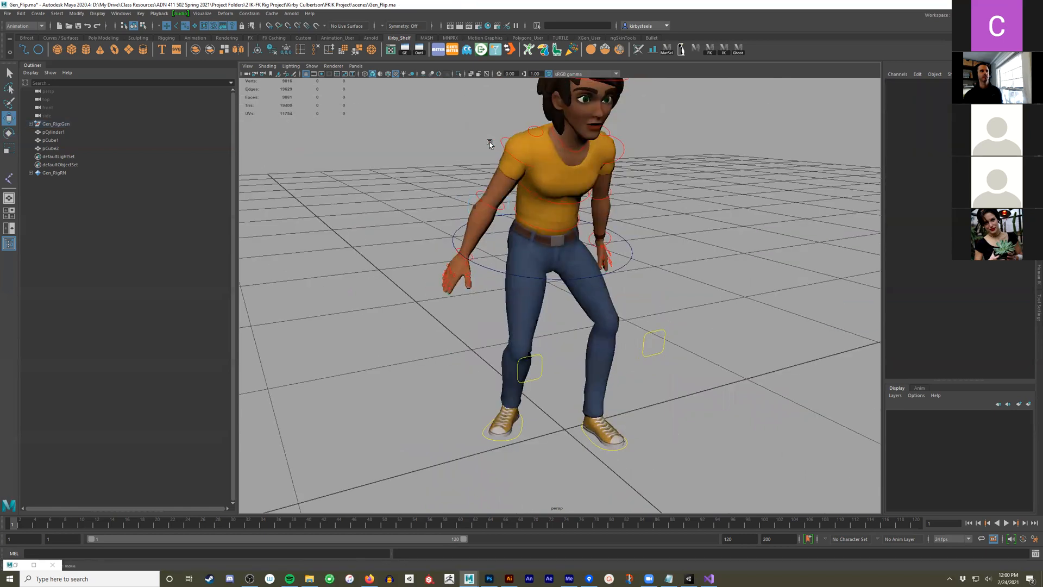
{"action": "left_click_drag", "start_coordinate": [554, 197], "coordinate": [614, 278], "text": "alt"}
{"action": "left_click", "coordinate": [564, 234]}
{"action": "key", "text": "e"}
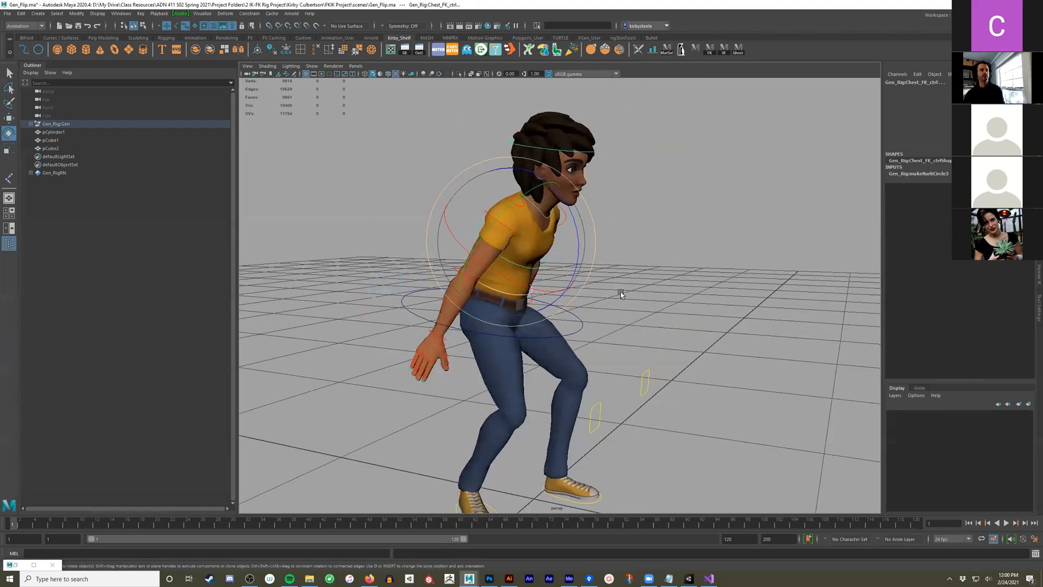
Select the right ankle IK control with the Move tool and open the tool's settings
{"action": "left_click_drag", "start_coordinate": [683, 315], "coordinate": [547, 361], "text": "alt"}
{"action": "left_click", "coordinate": [536, 358]}
{"action": "left_click_drag", "start_coordinate": [630, 381], "coordinate": [618, 380], "text": "alt"}
{"action": "key", "text": "w"}
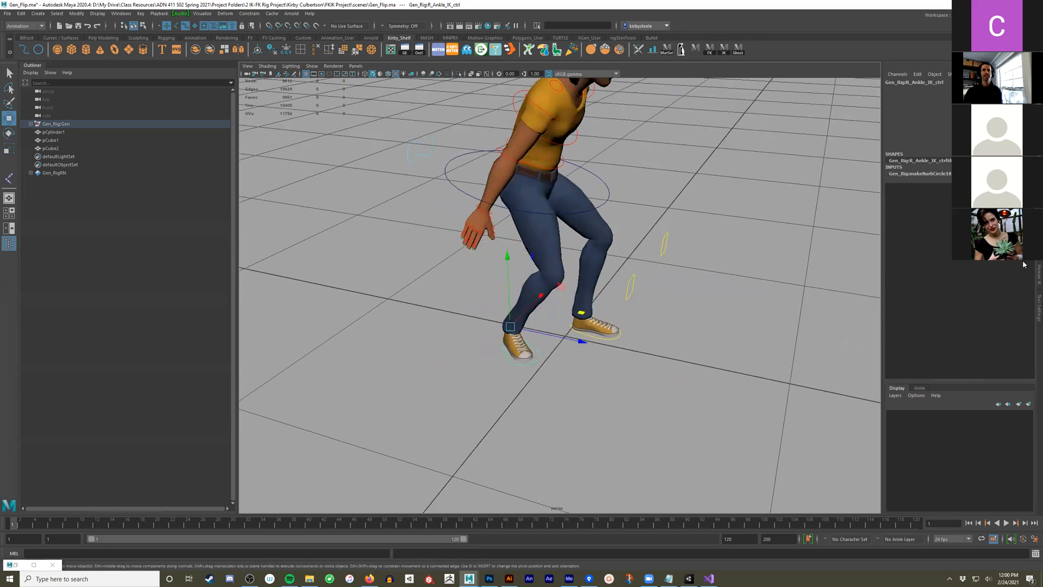
{"action": "left_click", "coordinate": [1036, 308]}
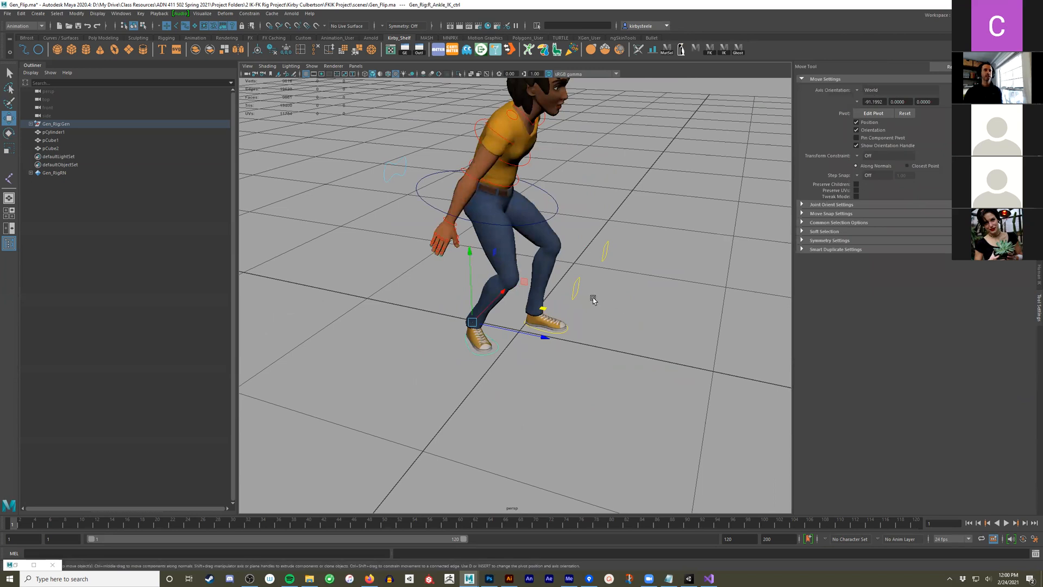
Try the Move tool's Object axis orientation on the right knee IK control, undo the trial move, and restore World orientation
{"action": "left_click", "coordinate": [578, 288]}
{"action": "left_click_drag", "start_coordinate": [587, 296], "coordinate": [595, 308], "text": "alt"}
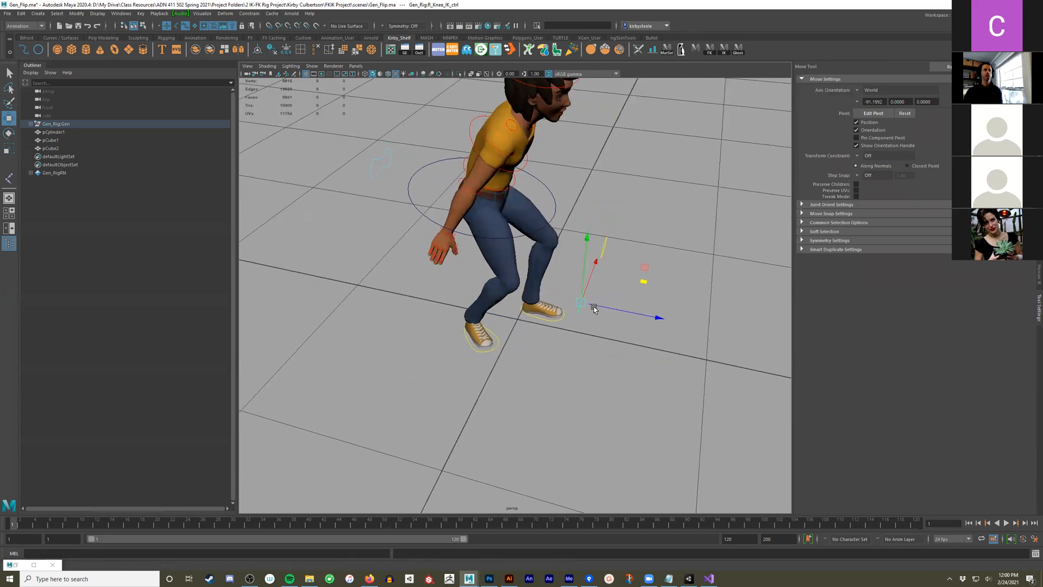
{"action": "left_click", "coordinate": [860, 91]}
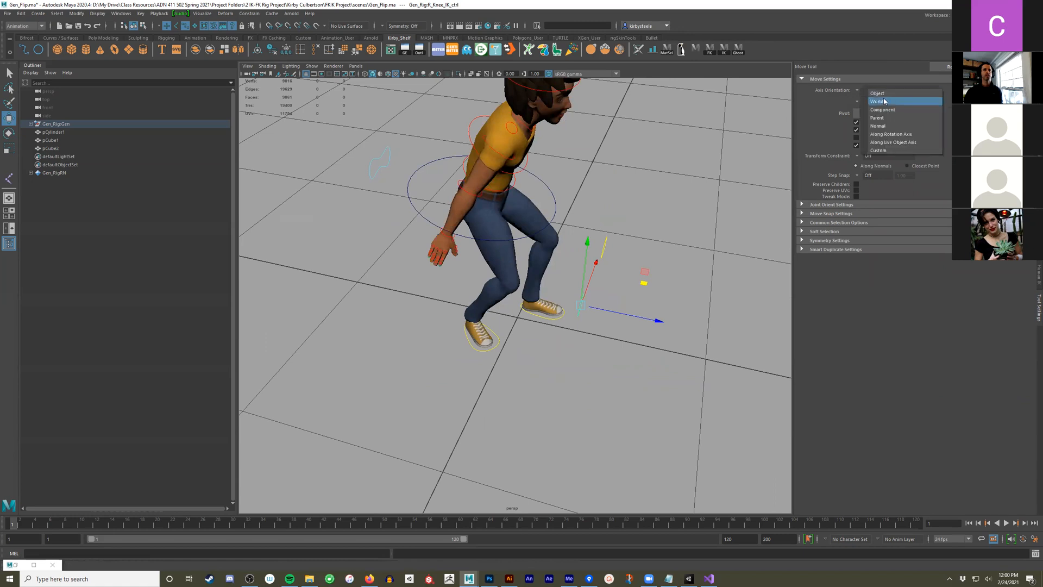
{"action": "left_click", "coordinate": [879, 98]}
{"action": "left_click_drag", "start_coordinate": [638, 340], "coordinate": [640, 364], "text": "alt"}
{"action": "key", "text": "ctrl+z"}
{"action": "left_click_drag", "start_coordinate": [596, 314], "coordinate": [563, 268]}
{"action": "key", "text": "ctrl+z"}
{"action": "mouse_move", "coordinate": [630, 307]}
{"action": "left_mouse_down", "text": "alt"}
{"action": "mouse_move", "coordinate": [587, 283]}
{"action": "mouse_move", "coordinate": [625, 288]}
{"action": "left_mouse_up", "text": "alt"}
{"action": "left_click", "coordinate": [858, 91]}
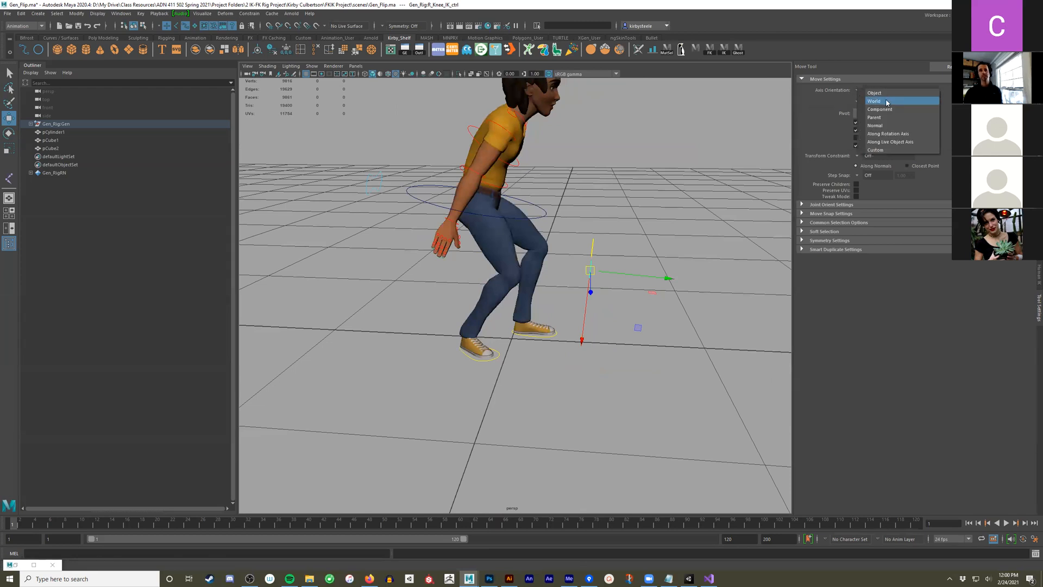
{"action": "left_click", "coordinate": [875, 101]}
Select both elbow FK controls and rotate them to bend the forearms forward
{"action": "left_click_drag", "start_coordinate": [691, 292], "coordinate": [557, 321], "text": "alt"}
{"action": "middle_click_drag", "start_coordinate": [619, 203], "coordinate": [612, 354], "text": "alt"}
{"action": "scroll", "coordinate": [577, 336], "scroll_direction": "up", "scroll_amount": 4}
{"action": "left_click_drag", "start_coordinate": [577, 336], "coordinate": [571, 266], "text": "alt"}
{"action": "left_click", "coordinate": [577, 244]}
{"action": "left_click", "coordinate": [574, 240]}
{"action": "left_click", "coordinate": [669, 195]}
{"action": "left_click_drag", "start_coordinate": [575, 226], "coordinate": [489, 257], "text": "alt"}
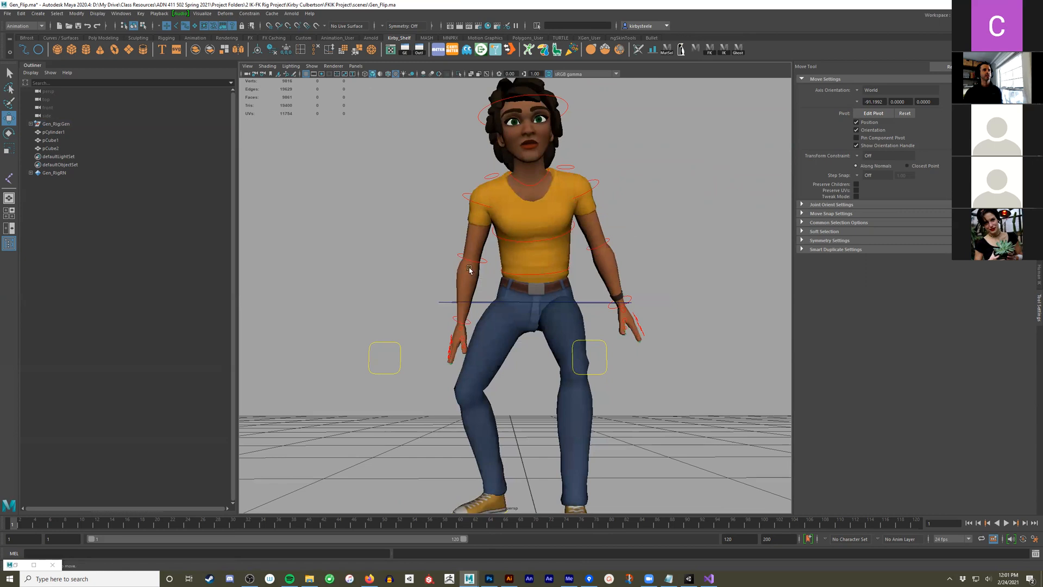
{"action": "left_click", "coordinate": [603, 243]}
{"action": "key", "text": "e"}
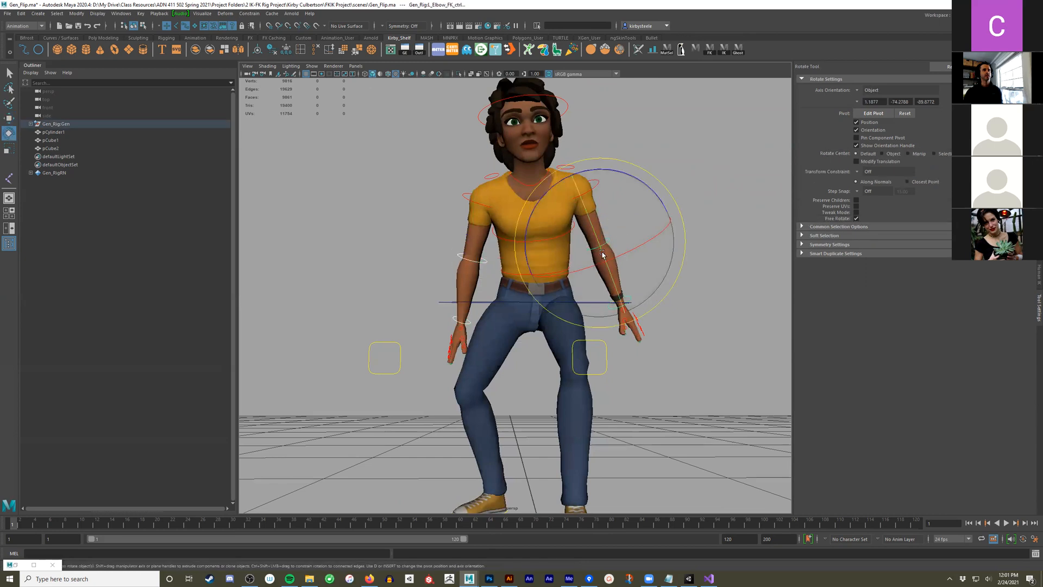
{"action": "left_click_drag", "start_coordinate": [580, 188], "coordinate": [592, 225]}
{"action": "key", "text": "q"}
Select both wrist FK controls and rotate the hands slightly
{"action": "left_click_drag", "start_coordinate": [543, 261], "coordinate": [600, 294], "text": "alt"}
{"action": "left_click", "coordinate": [533, 330]}
{"action": "left_click", "coordinate": [623, 297], "text": "shift"}
{"action": "key", "text": "e"}
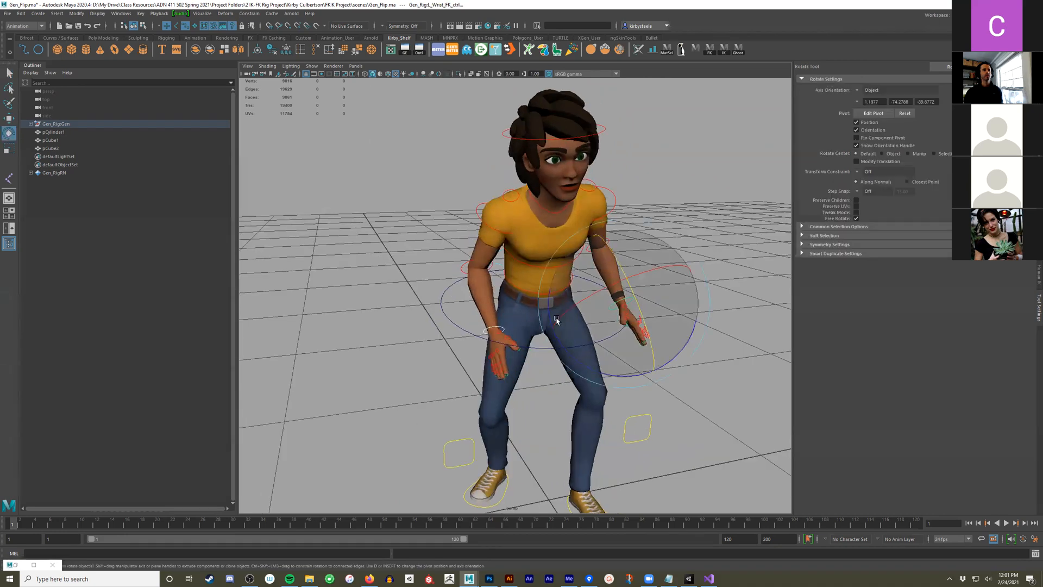
{"action": "mouse_move", "coordinate": [596, 369]}
{"action": "left_mouse_down"}
{"action": "mouse_move", "coordinate": [619, 370]}
{"action": "mouse_move", "coordinate": [609, 369]}
{"action": "left_mouse_up"}
{"action": "left_click_drag", "start_coordinate": [695, 313], "coordinate": [540, 294], "text": "alt"}
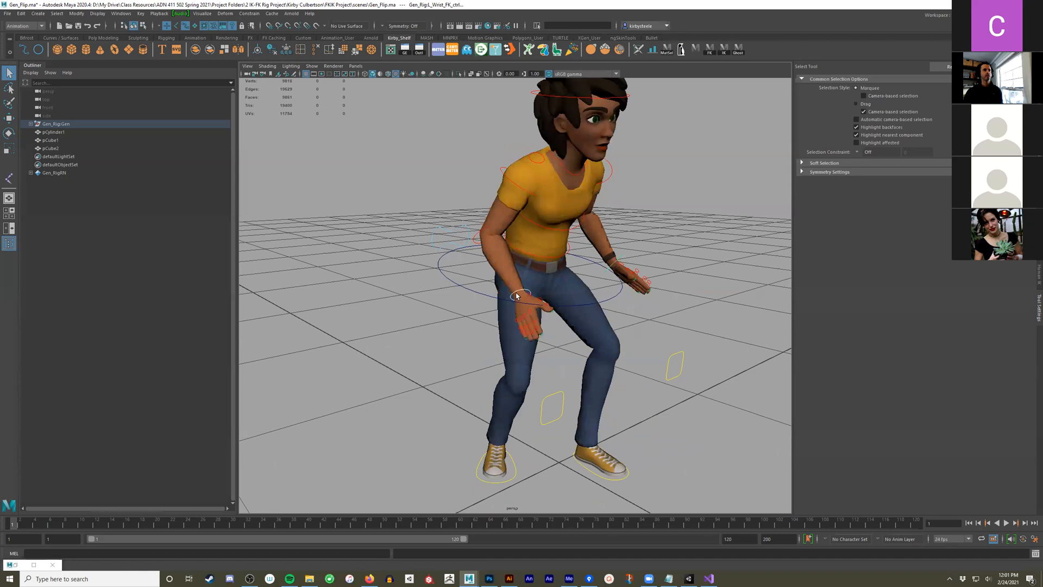
Select the right hand's finger FK controls and rotate them to relax the fingers
{"action": "left_click", "coordinate": [539, 289]}
{"action": "scroll", "coordinate": [559, 301], "scroll_direction": "up", "scroll_amount": 5}
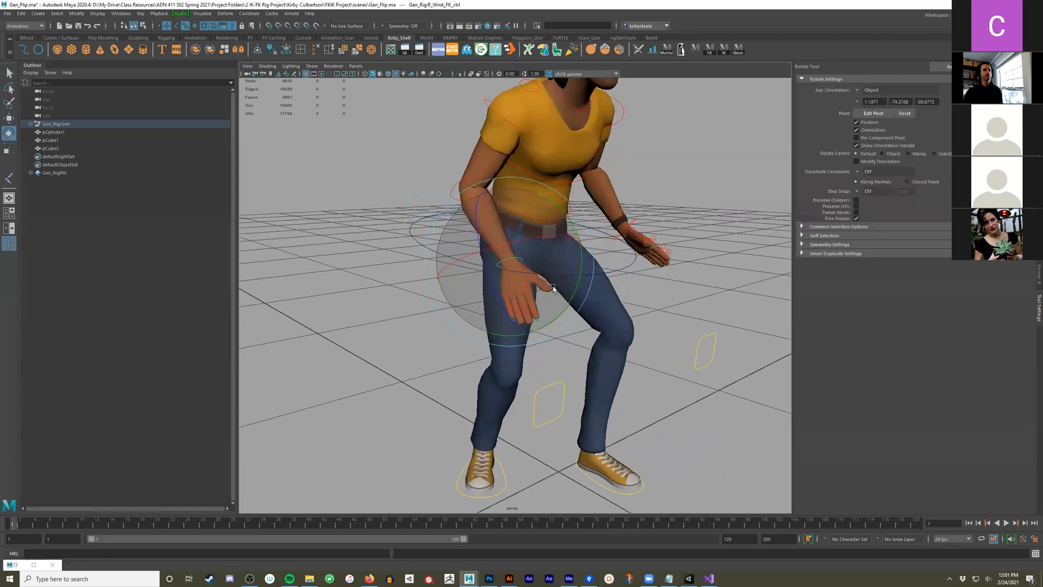
{"action": "key", "text": "q"}
{"action": "left_click_drag", "start_coordinate": [572, 297], "coordinate": [511, 293], "text": "alt"}
{"action": "left_click_drag", "start_coordinate": [386, 276], "coordinate": [435, 328]}
{"action": "key", "text": "e"}
{"action": "left_click_drag", "start_coordinate": [342, 296], "coordinate": [340, 311]}
Rotate the right thumb and pointer finger FK controls to give the hand a more natural shape
{"action": "key", "text": "q"}
{"action": "left_click", "coordinate": [441, 239]}
{"action": "key", "text": "e"}
{"action": "left_click_drag", "start_coordinate": [451, 263], "coordinate": [413, 305]}
{"action": "key", "text": "q"}
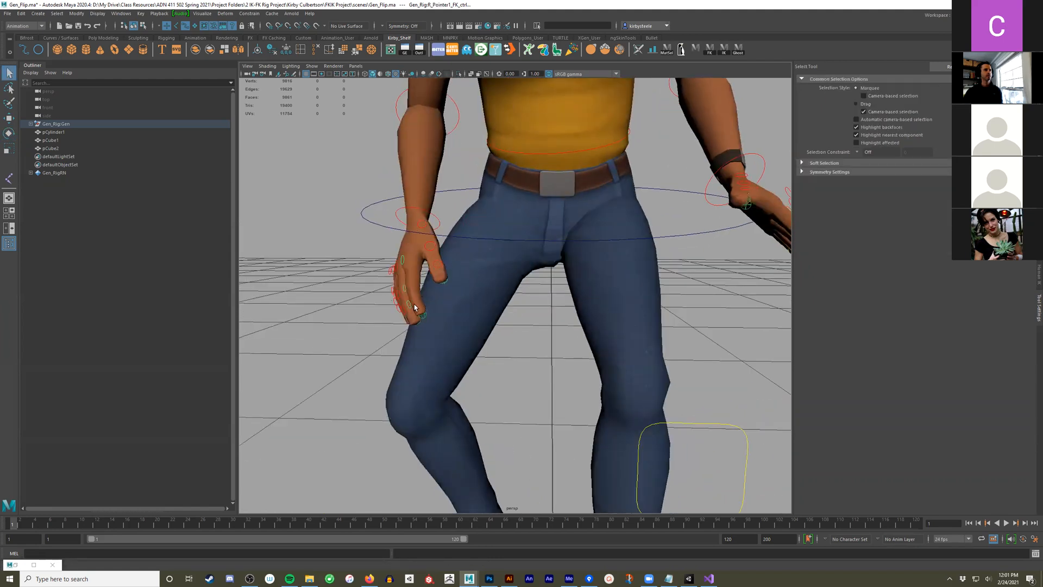
{"action": "key", "text": "e"}
{"action": "left_click_drag", "start_coordinate": [368, 354], "coordinate": [451, 335]}
{"action": "scroll", "coordinate": [478, 283], "scroll_direction": "up", "scroll_amount": 6}
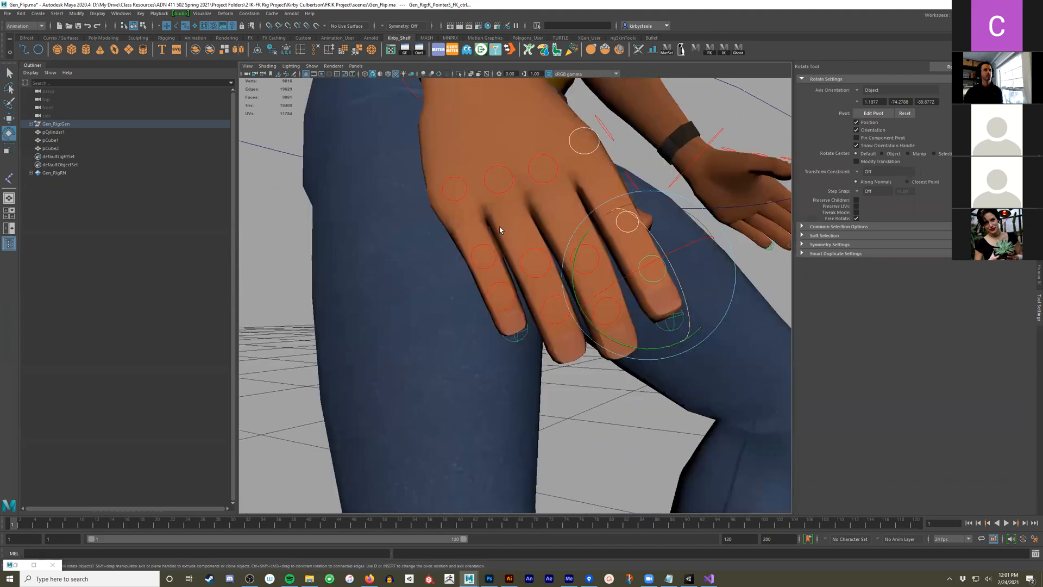
Rotate the right pinky and ring finger FK controls to spread those fingers apart
{"action": "left_click", "coordinate": [465, 194]}
{"action": "key", "text": "e"}
{"action": "left_click_drag", "start_coordinate": [458, 275], "coordinate": [436, 276]}
{"action": "key", "text": "q"}
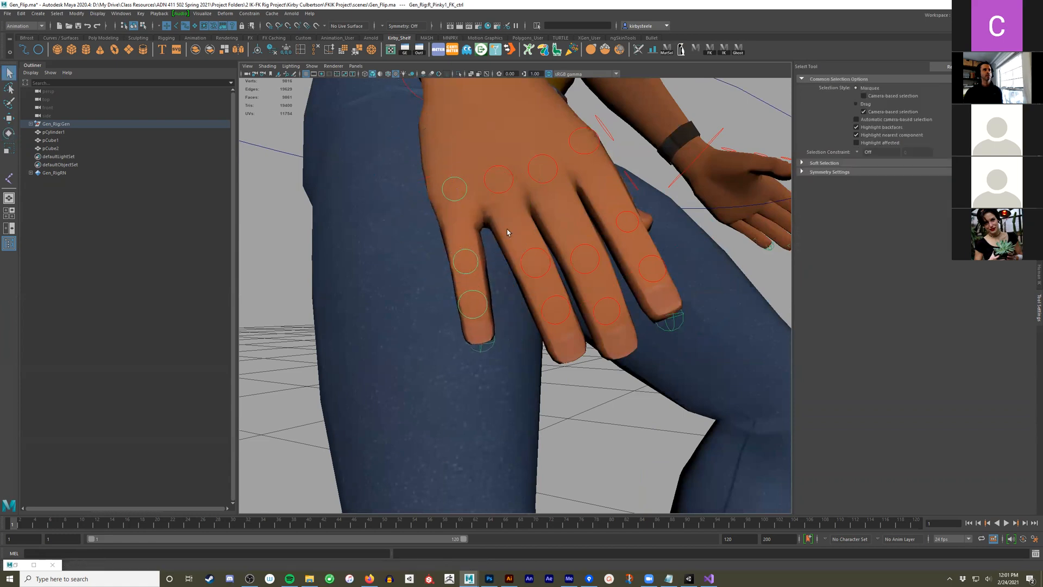
{"action": "left_click", "coordinate": [509, 194]}
{"action": "key", "text": "e"}
{"action": "left_click_drag", "start_coordinate": [537, 246], "coordinate": [542, 235]}
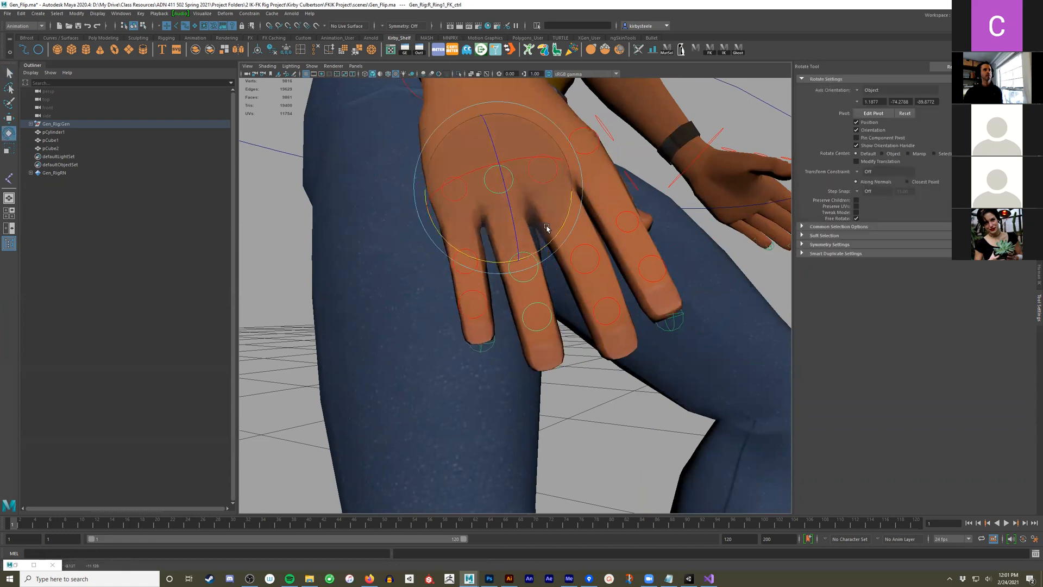
{"action": "key", "text": "q"}
Select the right shoulder FK control and rotate it to adjust the upper arm
{"action": "right_click_drag", "start_coordinate": [605, 203], "coordinate": [516, 209], "text": "alt"}
{"action": "left_click_drag", "start_coordinate": [516, 209], "coordinate": [456, 226], "text": "alt"}
{"action": "right_click_drag", "start_coordinate": [456, 226], "coordinate": [496, 235], "text": "alt"}
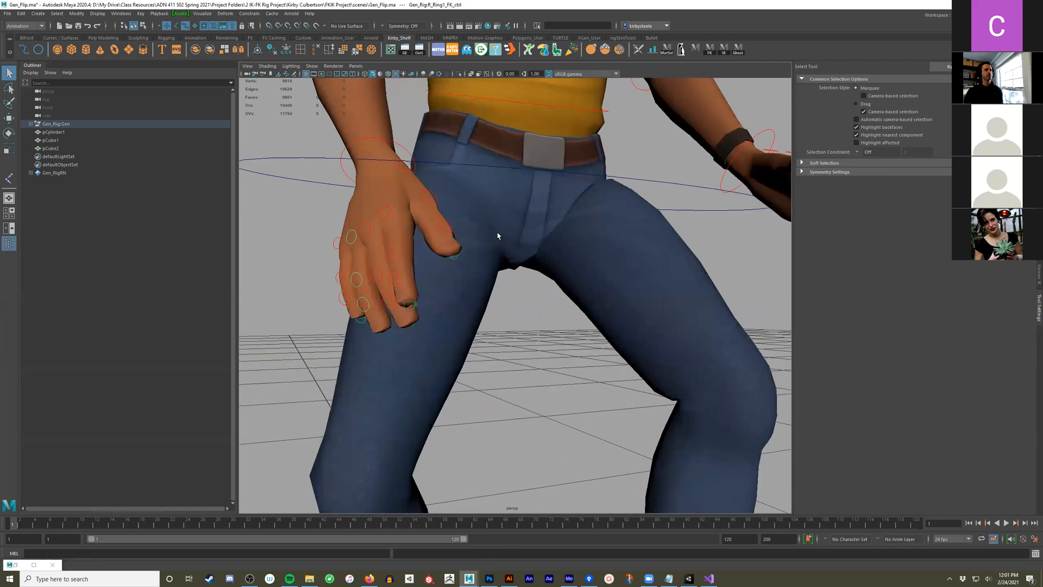
{"action": "middle_click_drag", "start_coordinate": [496, 235], "coordinate": [550, 279], "text": "alt"}
{"action": "right_click_drag", "start_coordinate": [550, 282], "coordinate": [416, 276], "text": "alt"}
{"action": "left_click", "coordinate": [423, 141]}
{"action": "key", "text": "e"}
{"action": "left_click_drag", "start_coordinate": [424, 143], "coordinate": [428, 160]}
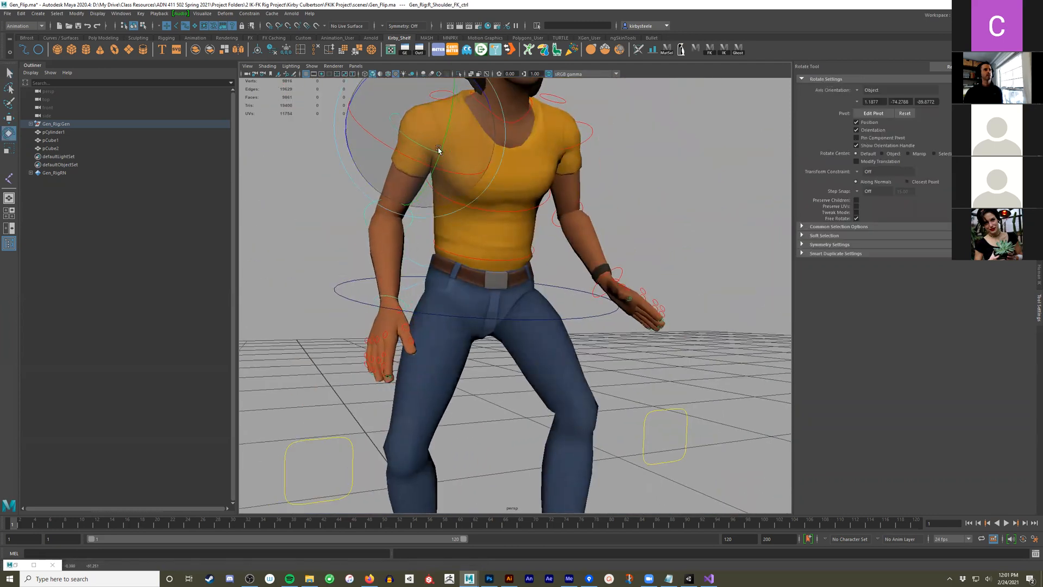
{"action": "left_click", "coordinate": [429, 160]}
Select the right clavicle and neighbouring upper-body FK controls and refine the rotation around the shoulders
{"action": "left_click", "coordinate": [441, 104]}
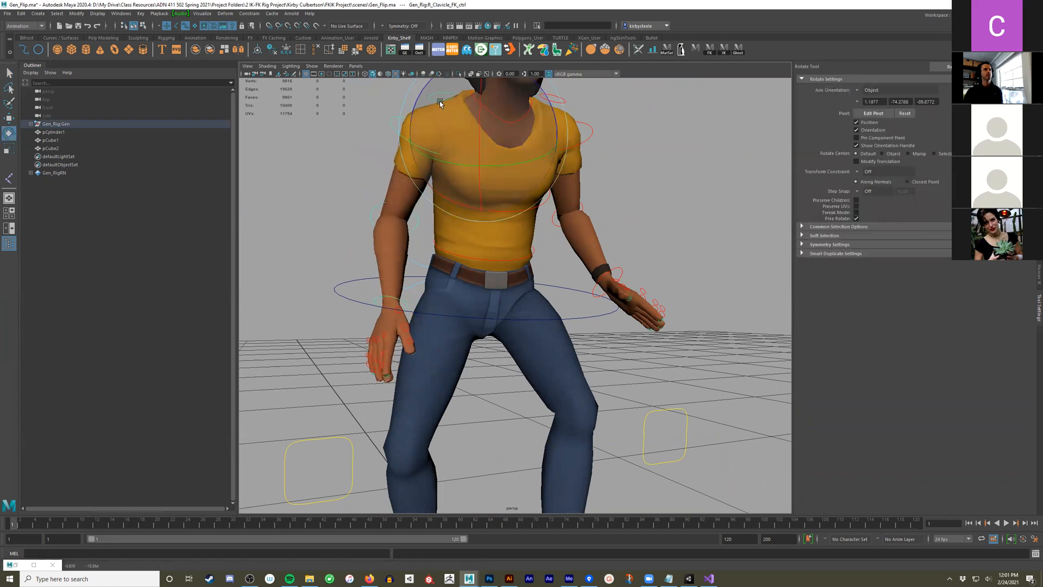
{"action": "left_click_drag", "start_coordinate": [546, 107], "coordinate": [462, 202], "text": "alt"}
{"action": "left_click", "coordinate": [570, 179]}
{"action": "key", "text": "q"}
{"action": "left_click", "coordinate": [533, 123]}
{"action": "left_click", "coordinate": [531, 141]}
{"action": "key", "text": "e"}
{"action": "left_click", "coordinate": [569, 154]}
{"action": "left_click_drag", "start_coordinate": [602, 179], "coordinate": [617, 162], "text": "alt"}
{"action": "left_click_drag", "start_coordinate": [550, 213], "coordinate": [535, 218]}
Select the base FK control of the left thumb and rotate the thumb
{"action": "middle_click_drag", "start_coordinate": [639, 296], "coordinate": [631, 254], "text": "alt"}
{"action": "left_click_drag", "start_coordinate": [631, 253], "coordinate": [593, 306], "text": "alt"}
{"action": "key", "text": "q"}
{"action": "scroll", "coordinate": [597, 305], "scroll_direction": "up", "scroll_amount": 5}
{"action": "left_click", "coordinate": [593, 305]}
{"action": "key", "text": "e"}
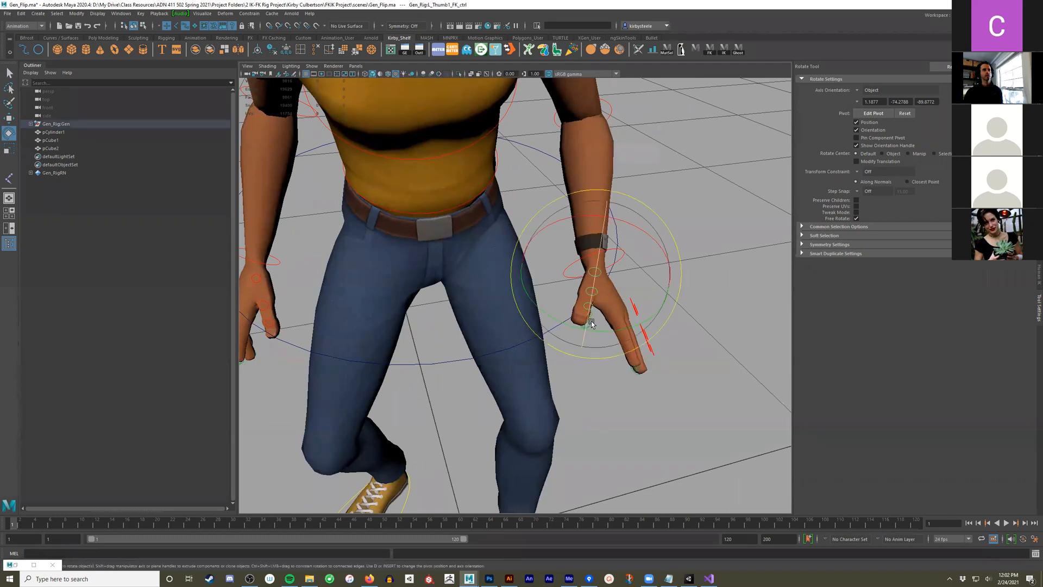
{"action": "left_click_drag", "start_coordinate": [576, 295], "coordinate": [513, 356], "text": "alt"}
{"action": "key", "text": "q"}
{"action": "key", "text": "e"}
{"action": "left_click_drag", "start_coordinate": [526, 310], "coordinate": [487, 296]}
Undo the last change and rotate the left thumb's outer FK control
{"action": "key", "text": "q"}
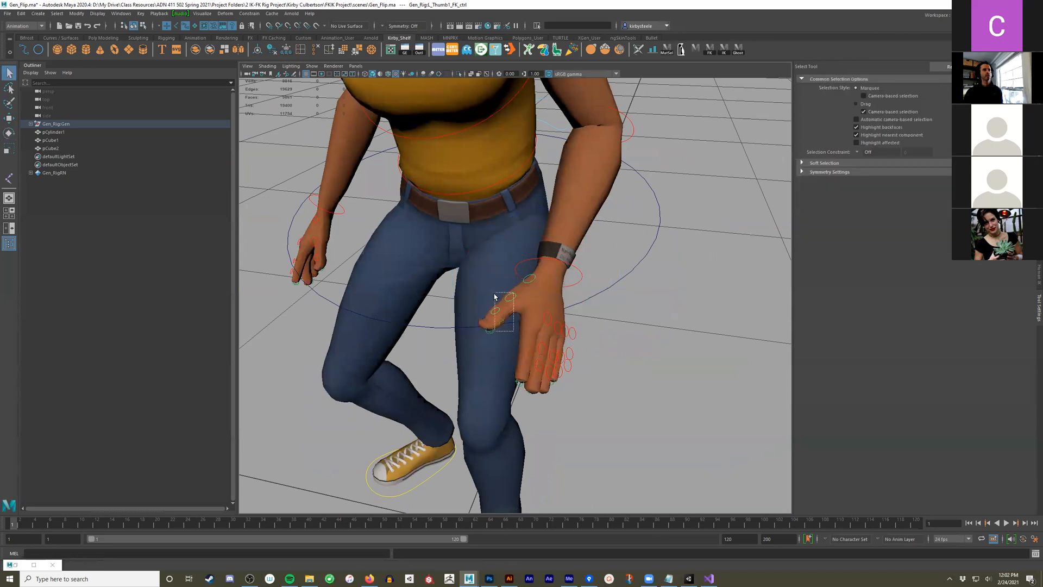
{"action": "key", "text": "e"}
{"action": "key", "text": "ctrl+z"}
{"action": "key", "text": "q"}
{"action": "left_click", "coordinate": [495, 310]}
{"action": "key", "text": "e"}
{"action": "left_click_drag", "start_coordinate": [454, 274], "coordinate": [549, 293]}
Select the left hand's finger FK controls and rotate them to curl the fingers
{"action": "left_click_drag", "start_coordinate": [656, 329], "coordinate": [618, 277], "text": "alt"}
{"action": "left_click_drag", "start_coordinate": [662, 333], "coordinate": [502, 333]}
{"action": "key", "text": "q"}
{"action": "scroll", "coordinate": [587, 344], "scroll_direction": "up", "scroll_amount": 4}
{"action": "key", "text": "e"}
{"action": "left_click_drag", "start_coordinate": [418, 370], "coordinate": [476, 354]}
{"action": "key", "text": "q"}
{"action": "left_click_drag", "start_coordinate": [471, 307], "coordinate": [467, 319]}
{"action": "key", "text": "e"}
{"action": "left_click_drag", "start_coordinate": [401, 369], "coordinate": [429, 366]}
Rotate the left wrist FK control to turn the hand into a relaxed position
{"action": "right_click_drag", "start_coordinate": [531, 352], "coordinate": [478, 347], "text": "alt"}
{"action": "left_click_drag", "start_coordinate": [478, 347], "coordinate": [535, 336], "text": "alt"}
{"action": "key", "text": "q"}
{"action": "key", "text": "e"}
{"action": "left_click_drag", "start_coordinate": [585, 243], "coordinate": [530, 248]}
{"action": "left_click_drag", "start_coordinate": [602, 277], "coordinate": [514, 239]}
{"action": "left_click_drag", "start_coordinate": [589, 287], "coordinate": [553, 302]}
Select the head FK control and rotate the head to face forward
{"action": "right_click_drag", "start_coordinate": [614, 275], "coordinate": [560, 271], "text": "alt"}
{"action": "middle_click_drag", "start_coordinate": [559, 271], "coordinate": [549, 332], "text": "alt"}
{"action": "right_click_drag", "start_coordinate": [548, 331], "coordinate": [458, 336], "text": "alt"}
{"action": "left_click_drag", "start_coordinate": [489, 314], "coordinate": [529, 293], "text": "alt"}
{"action": "left_click_drag", "start_coordinate": [527, 139], "coordinate": [549, 159]}
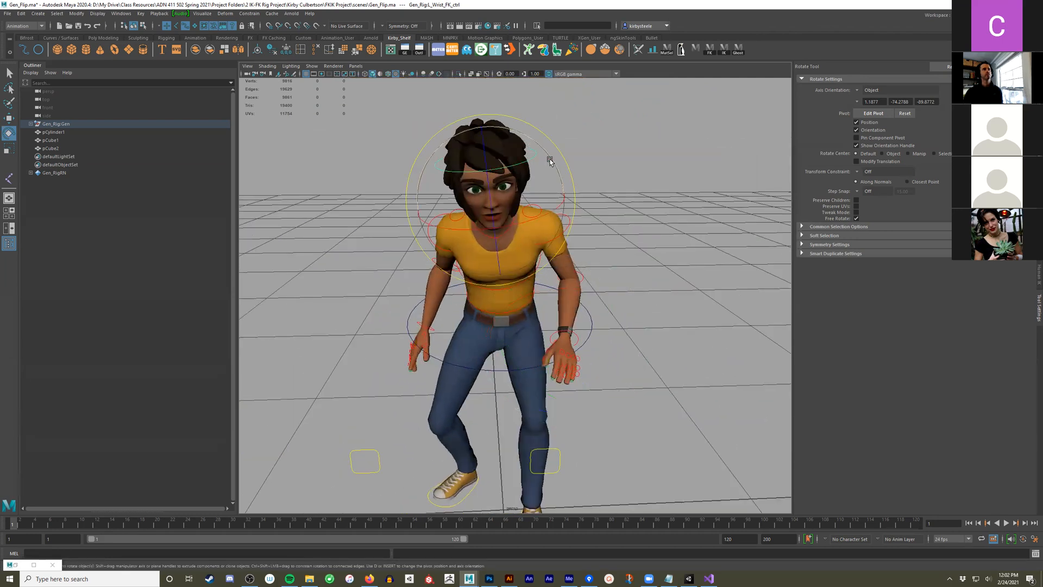
{"action": "left_click_drag", "start_coordinate": [453, 164], "coordinate": [466, 163]}
Select all of the rig's controls and key the crouched pose on frame 1
{"action": "left_click_drag", "start_coordinate": [526, 226], "coordinate": [631, 216], "text": "alt"}
{"action": "right_click_drag", "start_coordinate": [631, 215], "coordinate": [407, 210], "text": "alt"}
{"action": "middle_click_drag", "start_coordinate": [577, 194], "coordinate": [460, 167], "text": "alt"}
{"action": "middle_click_drag", "start_coordinate": [480, 270], "coordinate": [513, 271], "text": "alt"}
{"action": "left_click_drag", "start_coordinate": [513, 272], "coordinate": [491, 288], "text": "alt"}
{"action": "left_click_drag", "start_coordinate": [389, 280], "coordinate": [369, 299]}
{"action": "left_click_drag", "start_coordinate": [368, 300], "coordinate": [410, 300], "text": "alt"}
{"action": "key", "text": "w"}
{"action": "left_click_drag", "start_coordinate": [470, 237], "coordinate": [576, 198]}
{"action": "left_click_drag", "start_coordinate": [589, 162], "coordinate": [337, 353]}
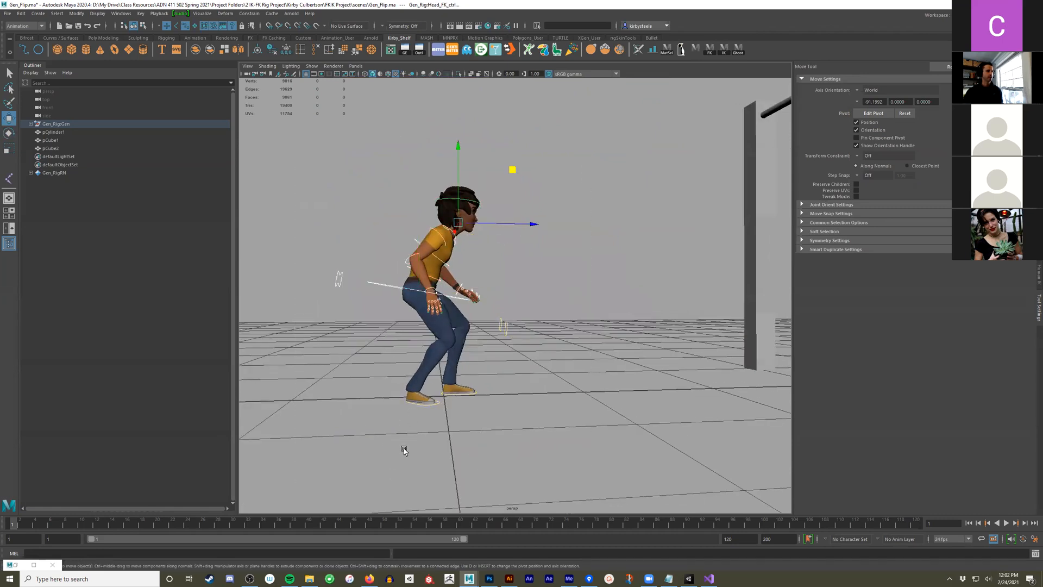
{"action": "left_click_drag", "start_coordinate": [404, 450], "coordinate": [420, 449], "text": "alt"}
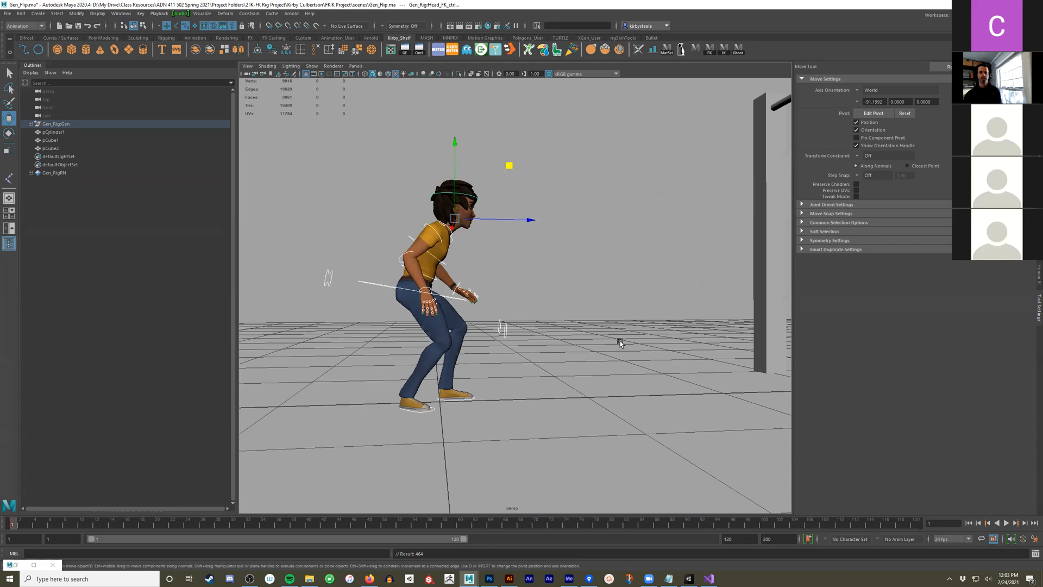
Select all of the rig's controls and set the tangents of the frame 1 keys to Stepped
{"action": "left_click", "coordinate": [595, 249]}
{"action": "left_click_drag", "start_coordinate": [594, 249], "coordinate": [552, 268], "text": "alt"}
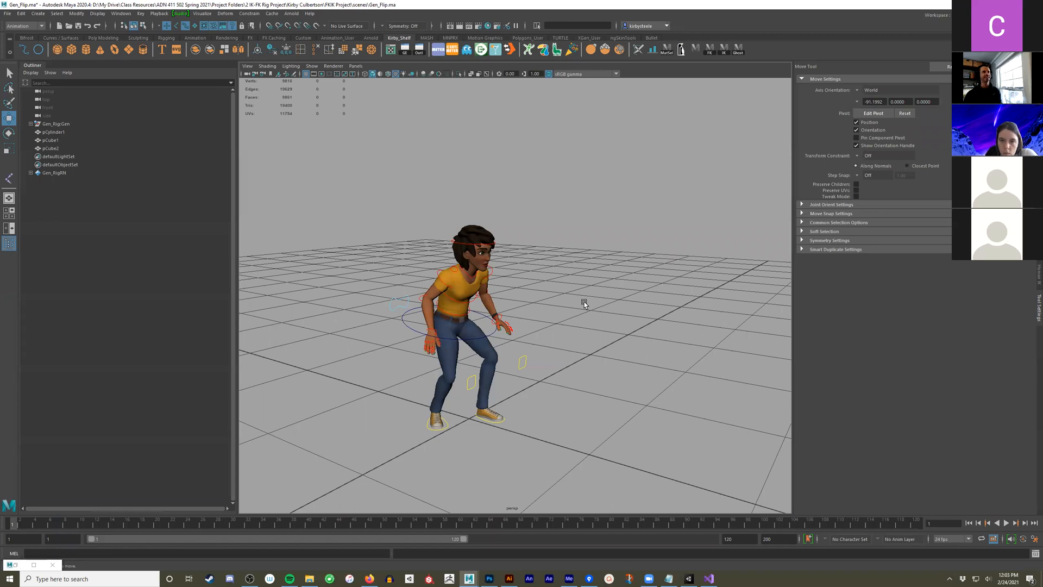
{"action": "left_click_drag", "start_coordinate": [566, 310], "coordinate": [410, 436], "text": "alt"}
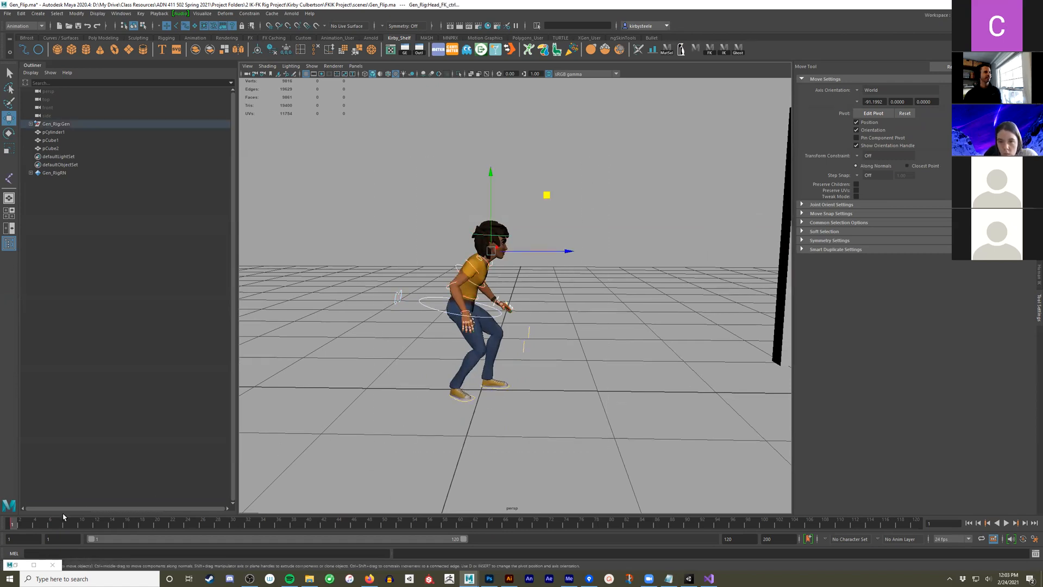
{"action": "right_click", "coordinate": [11, 525]}
{"action": "mouse_move", "coordinate": [63, 419]}
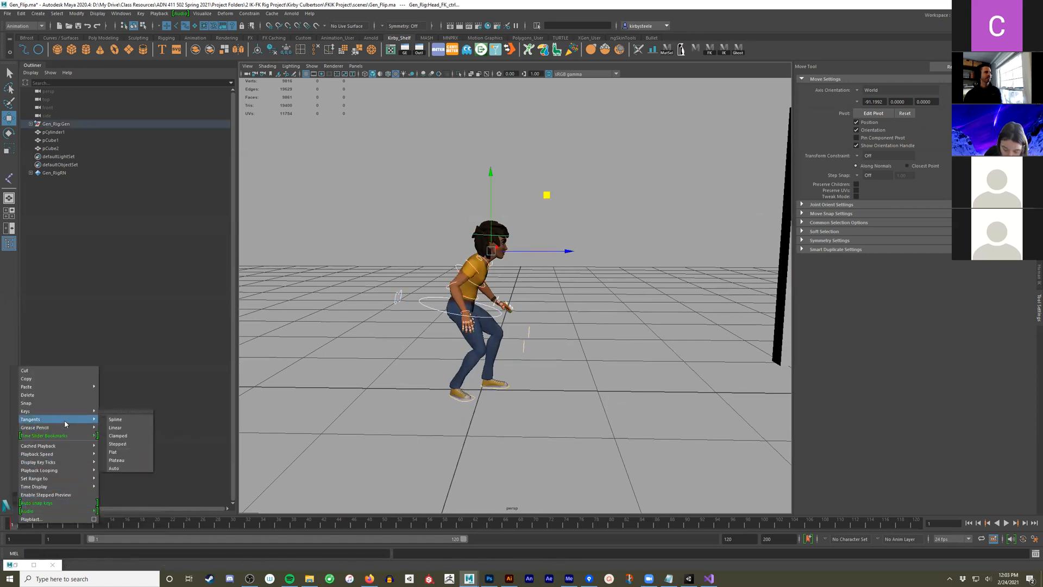
{"action": "left_click", "coordinate": [117, 443]}
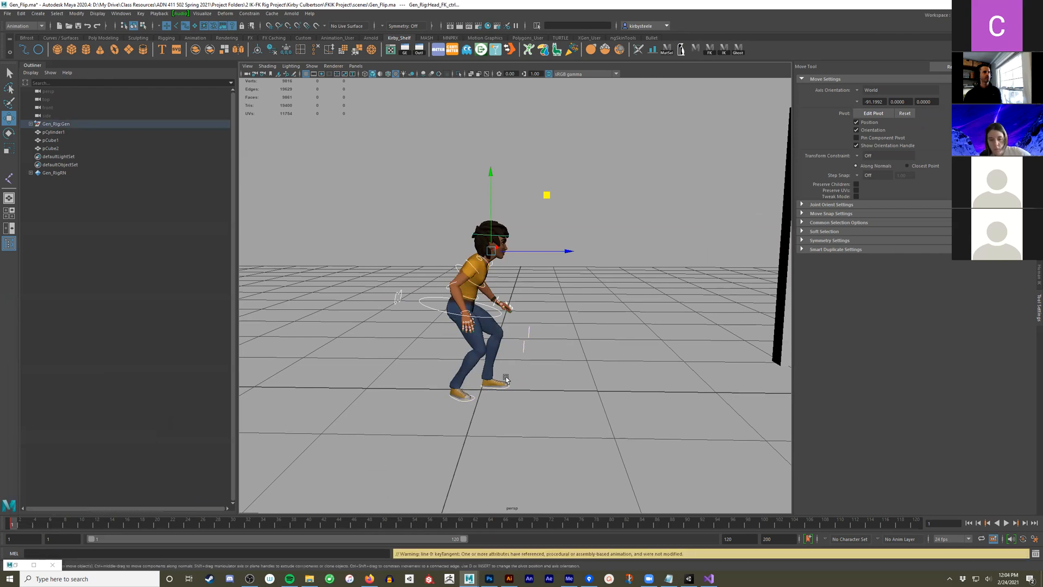
Select the rig's IKFK control, show its channels, and switch the legs to FK
{"action": "left_click_drag", "start_coordinate": [473, 387], "coordinate": [512, 409], "text": "alt"}
{"action": "left_click", "coordinate": [500, 402]}
{"action": "middle_click_drag", "start_coordinate": [441, 374], "coordinate": [498, 370], "text": "alt"}
{"action": "left_click_drag", "start_coordinate": [392, 326], "coordinate": [346, 338]}
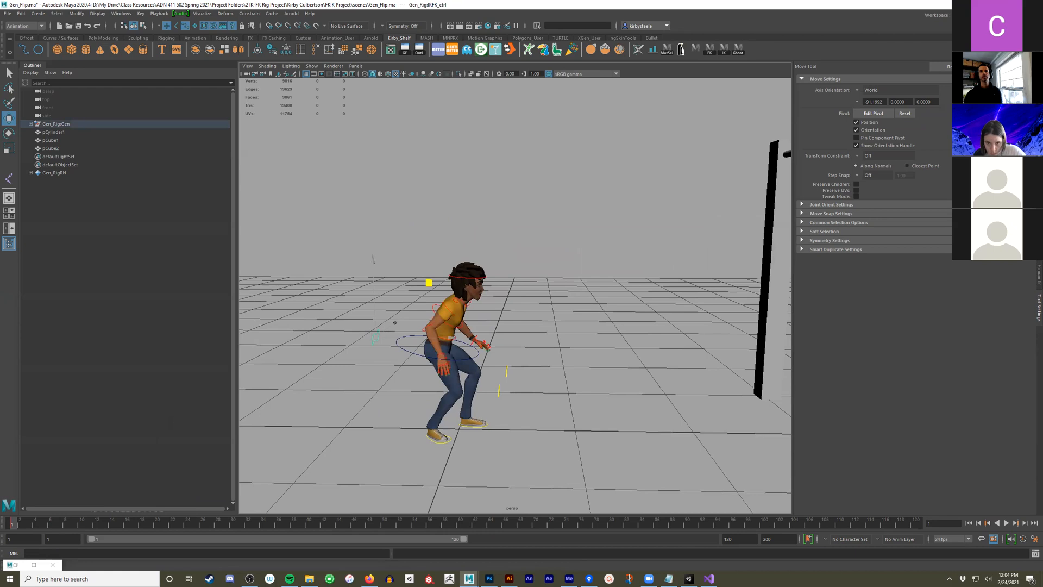
{"action": "key", "text": "ctrl+a"}
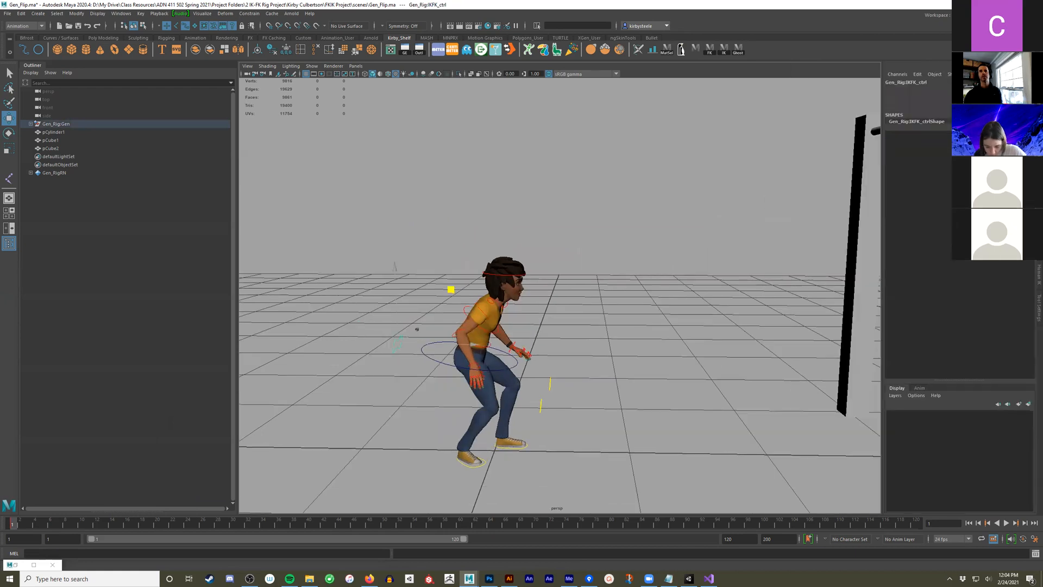
{"action": "key", "text": "Return"}
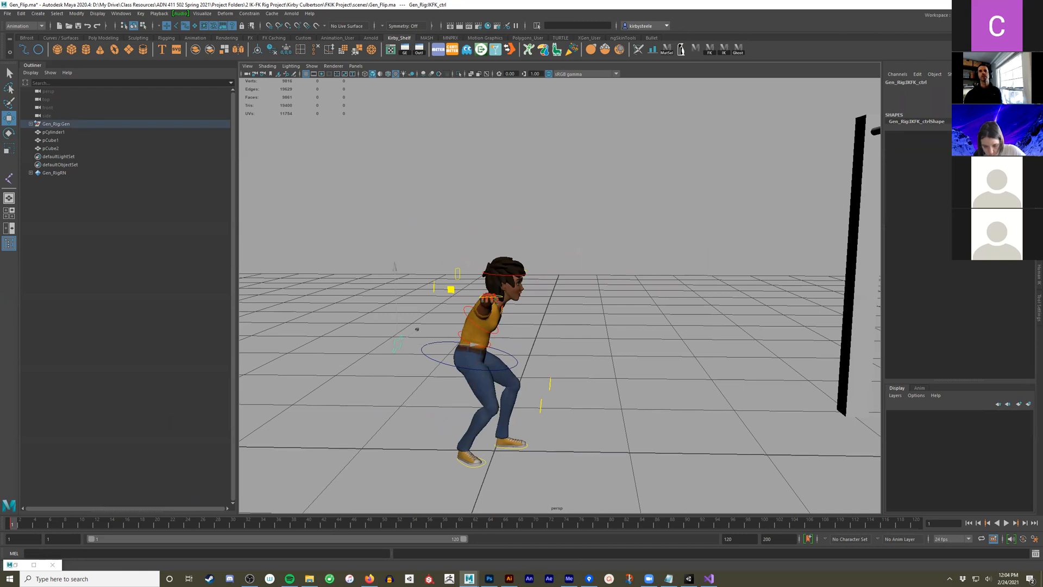
{"action": "key", "text": "Return"}
Select the root control and move the character forward and up to the post-supported bar
{"action": "left_click", "coordinate": [510, 366]}
{"action": "middle_click_drag", "start_coordinate": [610, 386], "coordinate": [580, 385], "text": "alt"}
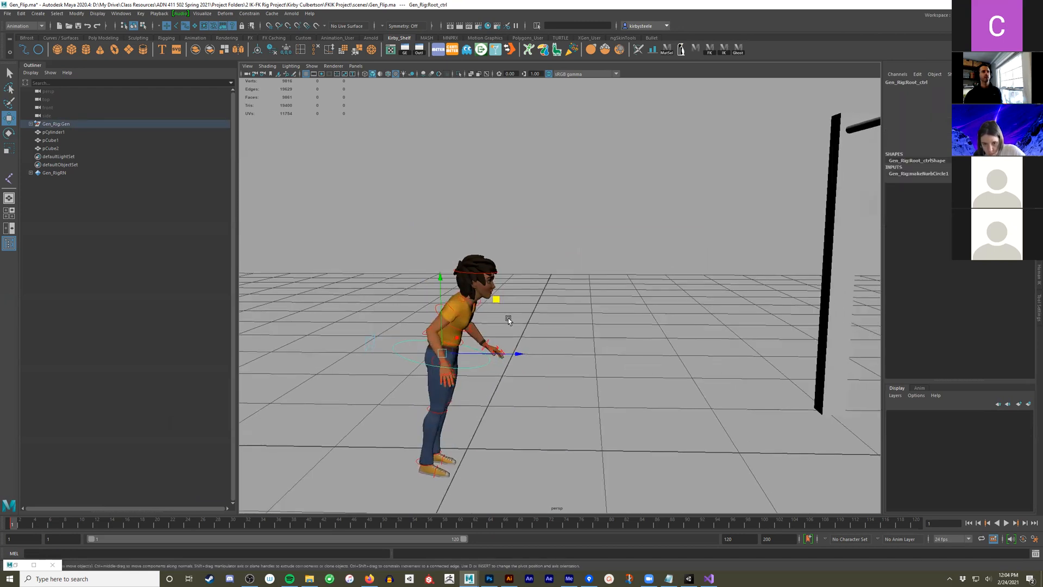
{"action": "left_click_drag", "start_coordinate": [496, 299], "coordinate": [762, 208]}
{"action": "middle_click_drag", "start_coordinate": [752, 213], "coordinate": [584, 247], "text": "alt"}
{"action": "left_click_drag", "start_coordinate": [595, 240], "coordinate": [655, 237]}
{"action": "middle_click_drag", "start_coordinate": [626, 234], "coordinate": [583, 248], "text": "alt"}
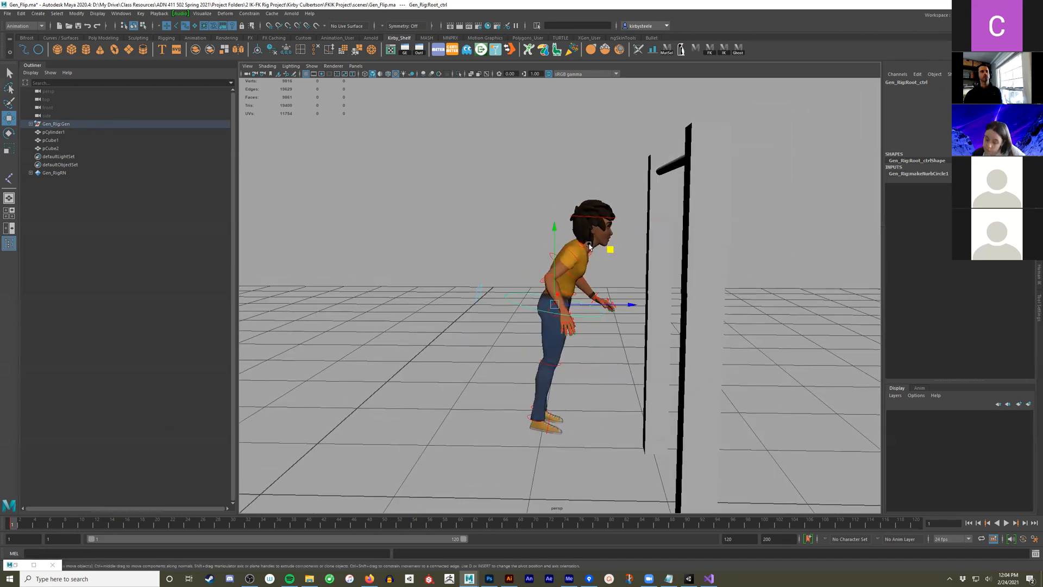
{"action": "right_click_drag", "start_coordinate": [583, 248], "coordinate": [622, 258], "text": "alt"}
{"action": "middle_click_drag", "start_coordinate": [623, 257], "coordinate": [604, 267], "text": "alt"}
{"action": "left_click_drag", "start_coordinate": [592, 268], "coordinate": [619, 293]}
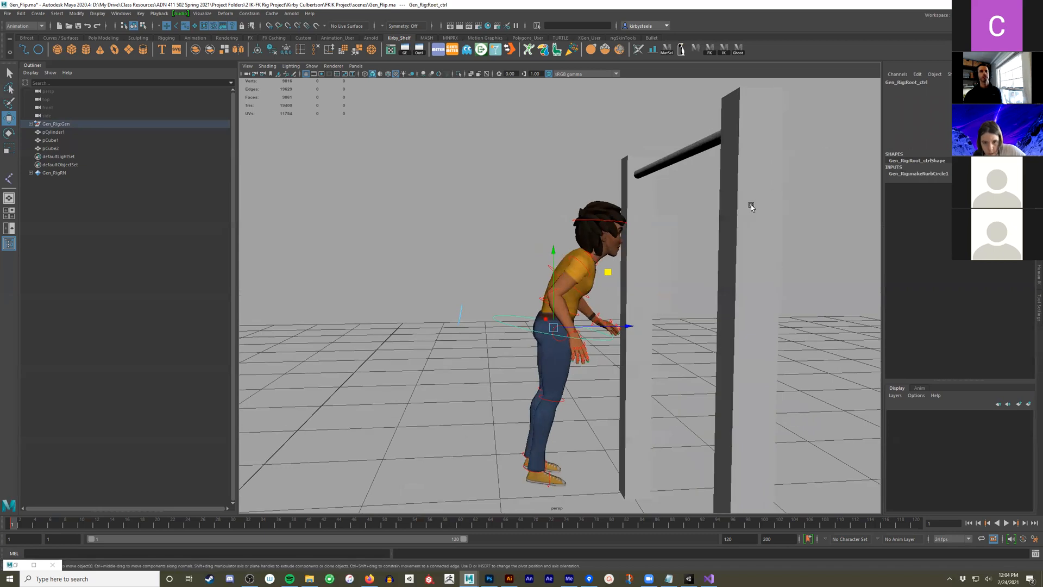
Select the IKFK control behind the character and switch the arms to IK
{"action": "middle_click_drag", "start_coordinate": [309, 374], "coordinate": [526, 326], "text": "alt"}
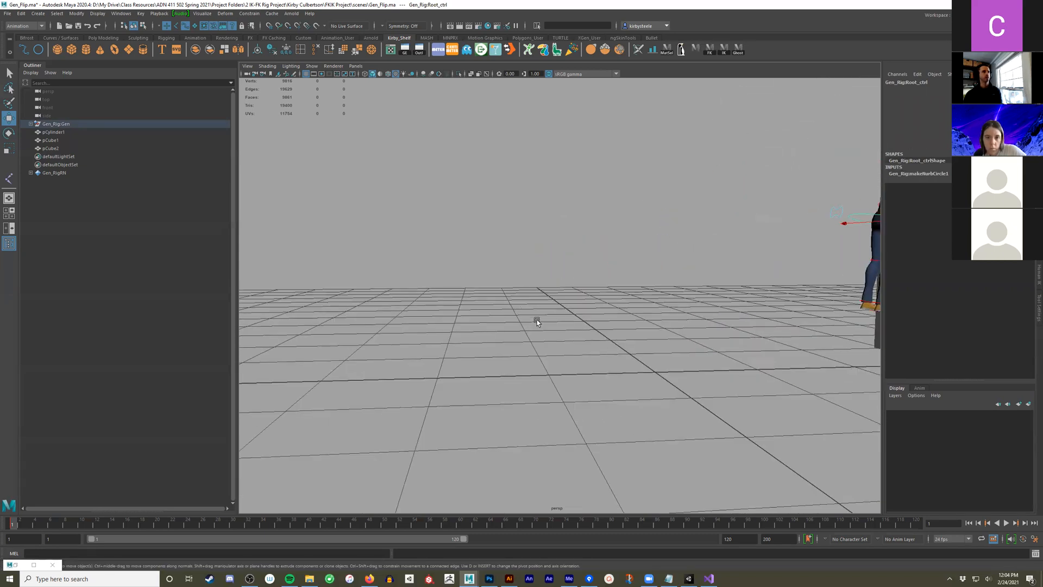
{"action": "right_click_drag", "start_coordinate": [775, 263], "coordinate": [773, 231], "text": "alt"}
{"action": "left_click_drag", "start_coordinate": [772, 228], "coordinate": [774, 222]}
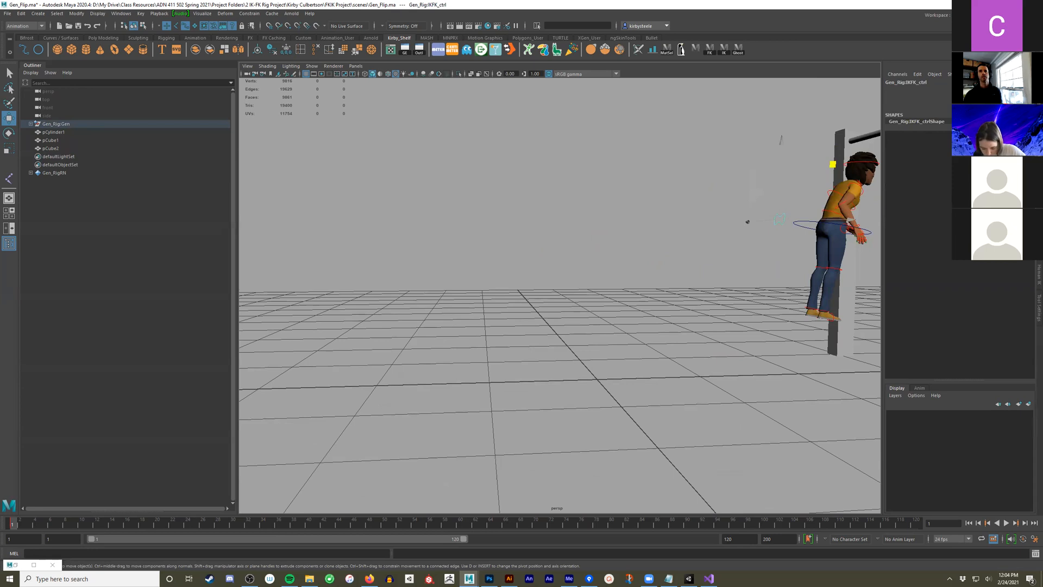
{"action": "key", "text": "Return"}
Select both wrist IK controls and move them up to the horizontal bar
{"action": "left_click_drag", "start_coordinate": [592, 218], "coordinate": [663, 307], "text": "alt"}
{"action": "left_click_drag", "start_coordinate": [643, 192], "coordinate": [836, 109]}
{"action": "middle_click_drag", "start_coordinate": [837, 110], "coordinate": [665, 186], "text": "alt"}
{"action": "left_click_drag", "start_coordinate": [639, 187], "coordinate": [604, 215]}
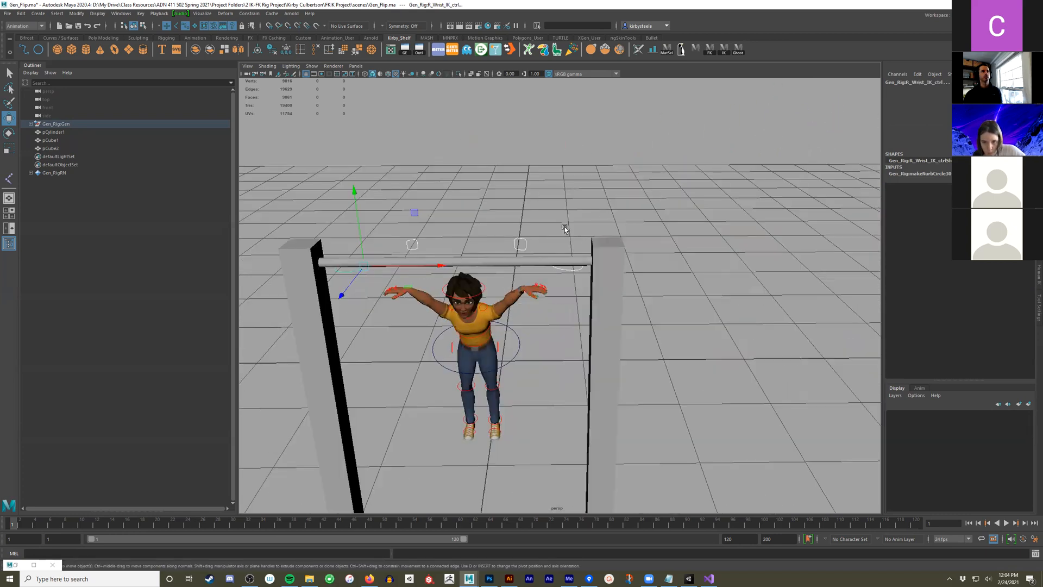
Select the right wrist IK control and rotate the hand toward the bar
{"action": "left_click_drag", "start_coordinate": [467, 240], "coordinate": [750, 228], "text": "alt"}
{"action": "left_click", "coordinate": [762, 239]}
{"action": "key", "text": "e"}
{"action": "left_click_drag", "start_coordinate": [788, 278], "coordinate": [491, 301]}
{"action": "left_click", "coordinate": [443, 332]}
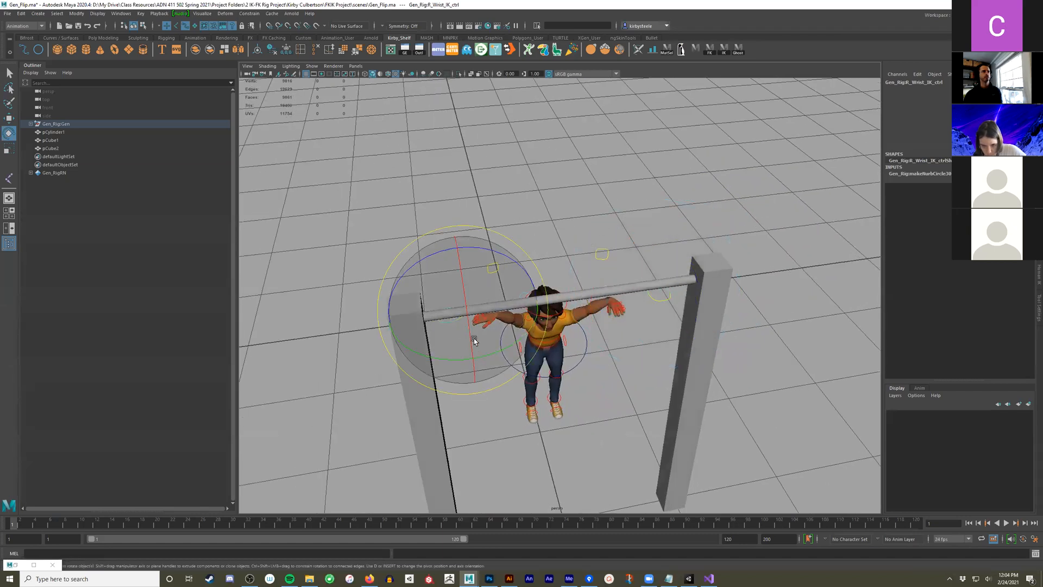
{"action": "left_click_drag", "start_coordinate": [523, 358], "coordinate": [563, 301]}
Move both wrist IK controls inward along the bar so the hands are about shoulder-width apart
{"action": "key", "text": "w"}
{"action": "left_click", "coordinate": [663, 296]}
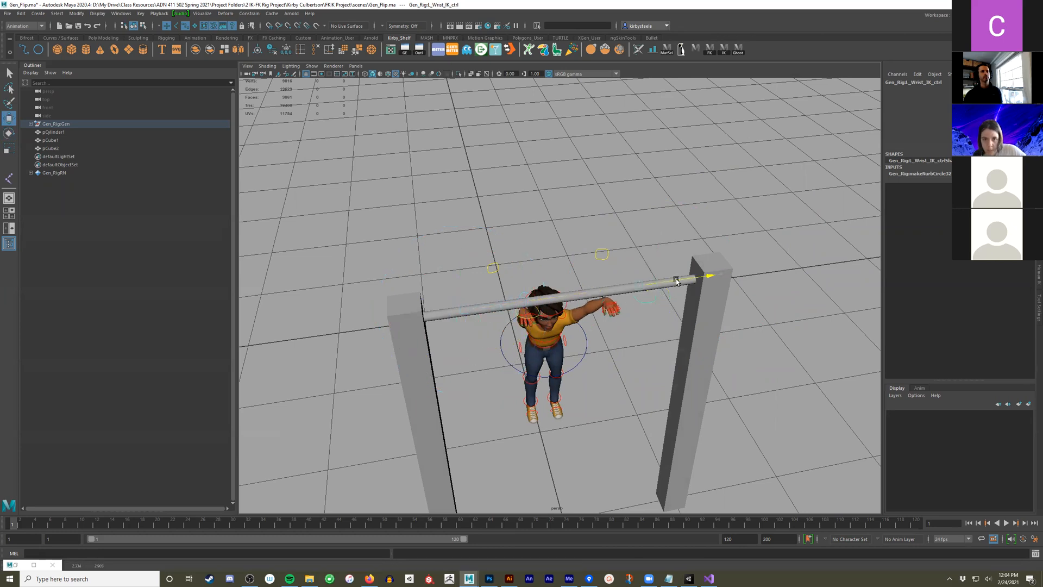
{"action": "left_click_drag", "start_coordinate": [628, 287], "coordinate": [663, 267], "text": "alt"}
{"action": "middle_click_drag", "start_coordinate": [663, 266], "coordinate": [565, 311], "text": "alt"}
{"action": "right_click_drag", "start_coordinate": [565, 310], "coordinate": [609, 277], "text": "alt"}
{"action": "left_click_drag", "start_coordinate": [609, 277], "coordinate": [687, 290], "text": "alt"}
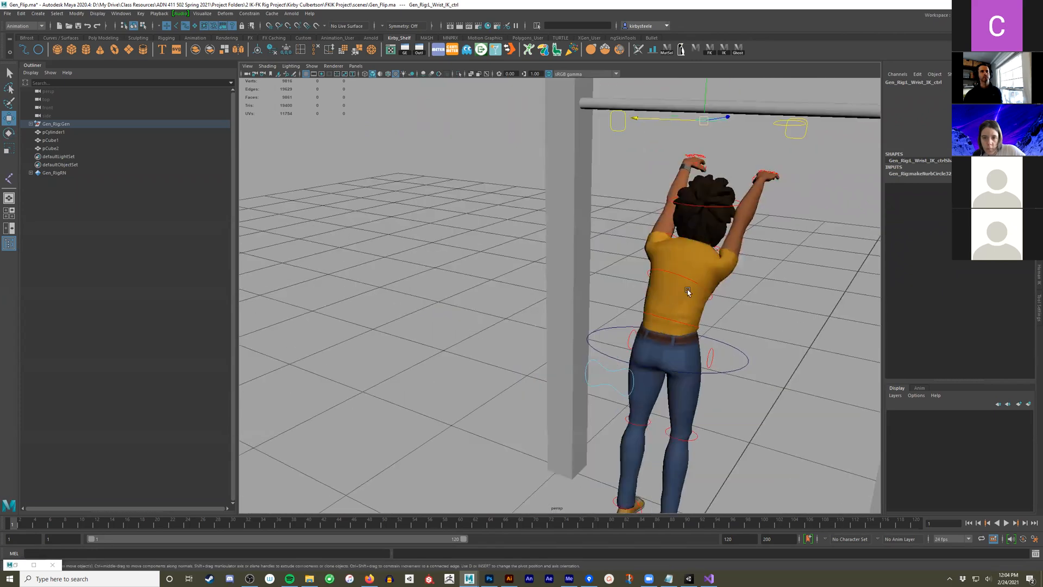
Select the clavicle FK controls and rotate the shoulders up toward the raised arms
{"action": "left_click", "coordinate": [718, 248]}
{"action": "left_click", "coordinate": [718, 247]}
{"action": "key", "text": "q"}
{"action": "key", "text": "e"}
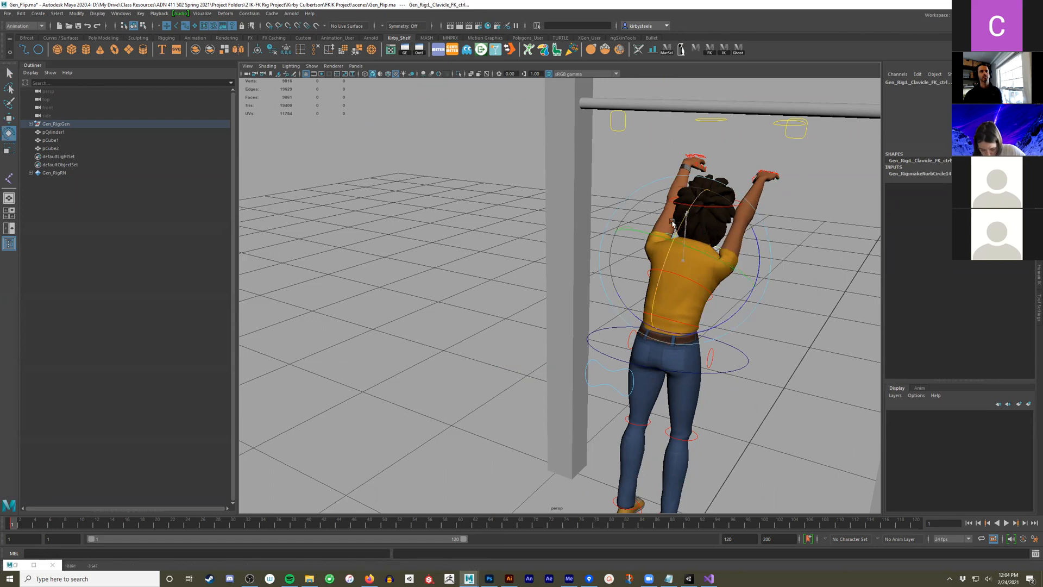
{"action": "left_click_drag", "start_coordinate": [685, 308], "coordinate": [636, 326]}
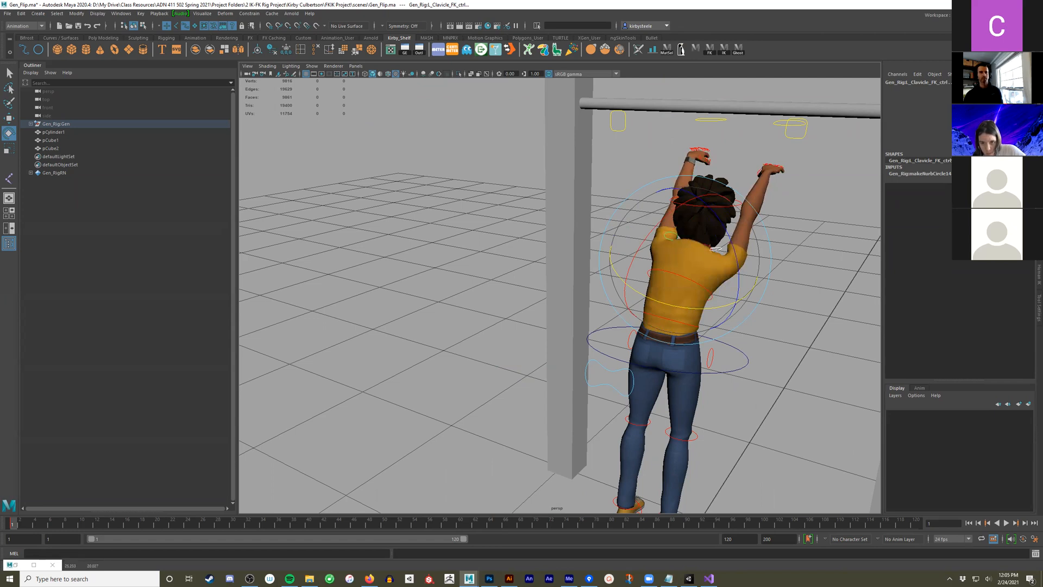
{"action": "key", "text": "Return"}
{"action": "left_click_drag", "start_coordinate": [729, 323], "coordinate": [777, 262]}
Select the chest and spine FK controls and adjust the torso's rotation beneath the raised arms
{"action": "key", "text": "q"}
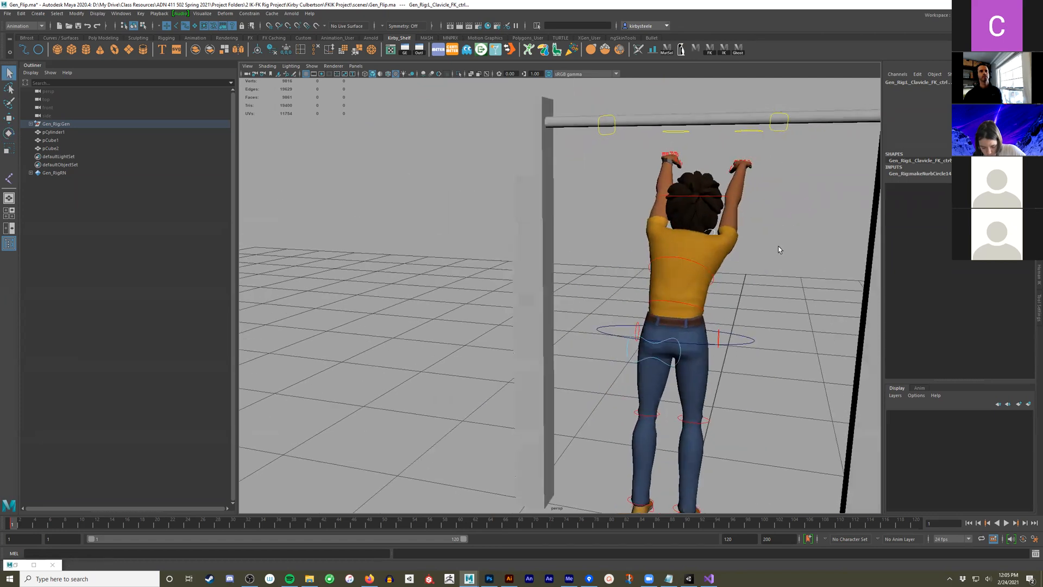
{"action": "left_click_drag", "start_coordinate": [668, 300], "coordinate": [669, 300]}
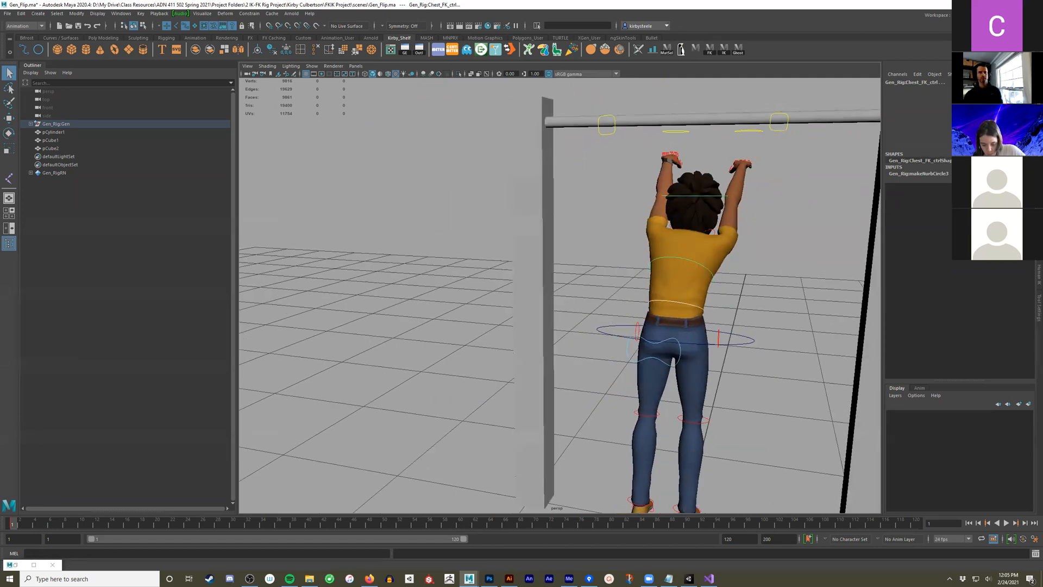
{"action": "key", "text": "Return"}
{"action": "left_click_drag", "start_coordinate": [785, 212], "coordinate": [698, 326], "text": "alt"}
{"action": "left_click", "coordinate": [636, 364]}
{"action": "key", "text": "e"}
{"action": "left_click_drag", "start_coordinate": [625, 288], "coordinate": [502, 289]}
{"action": "left_click_drag", "start_coordinate": [565, 247], "coordinate": [495, 206]}
Select the right clavicle FK control and rotate the right shoulder to follow the raised arm
{"action": "key", "text": "q"}
{"action": "left_click", "coordinate": [520, 270]}
{"action": "key", "text": "e"}
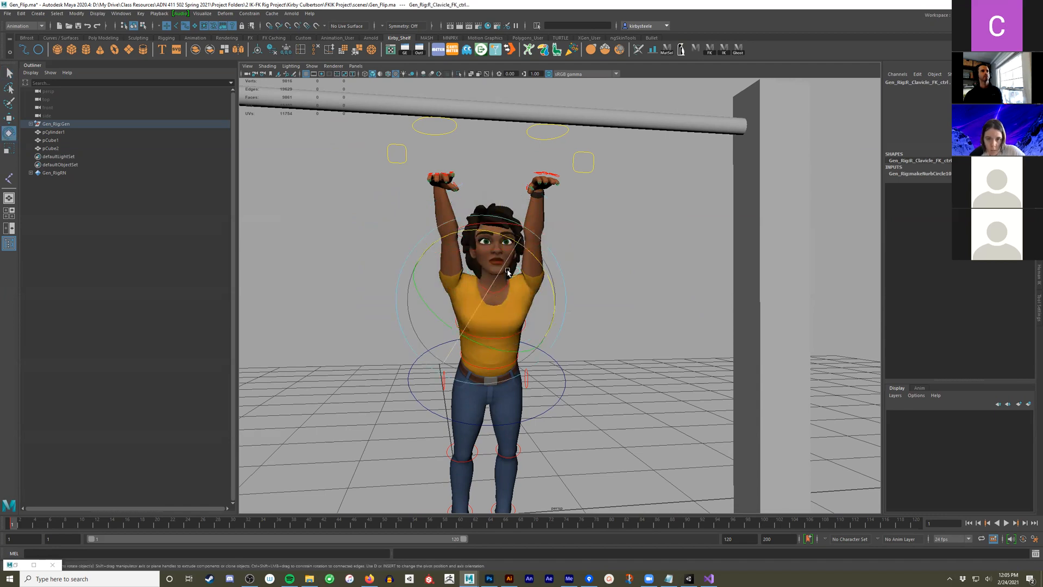
{"action": "left_click_drag", "start_coordinate": [543, 255], "coordinate": [546, 279]}
{"action": "left_click_drag", "start_coordinate": [546, 279], "coordinate": [758, 296], "text": "alt"}
Move both wrist IK controls up onto the bar and bring the root control up and forward toward it
{"action": "left_click_drag", "start_coordinate": [758, 167], "coordinate": [823, 246]}
{"action": "left_click_drag", "start_coordinate": [831, 247], "coordinate": [797, 223], "text": "alt"}
{"action": "key", "text": "w"}
{"action": "left_click_drag", "start_coordinate": [767, 160], "coordinate": [766, 124]}
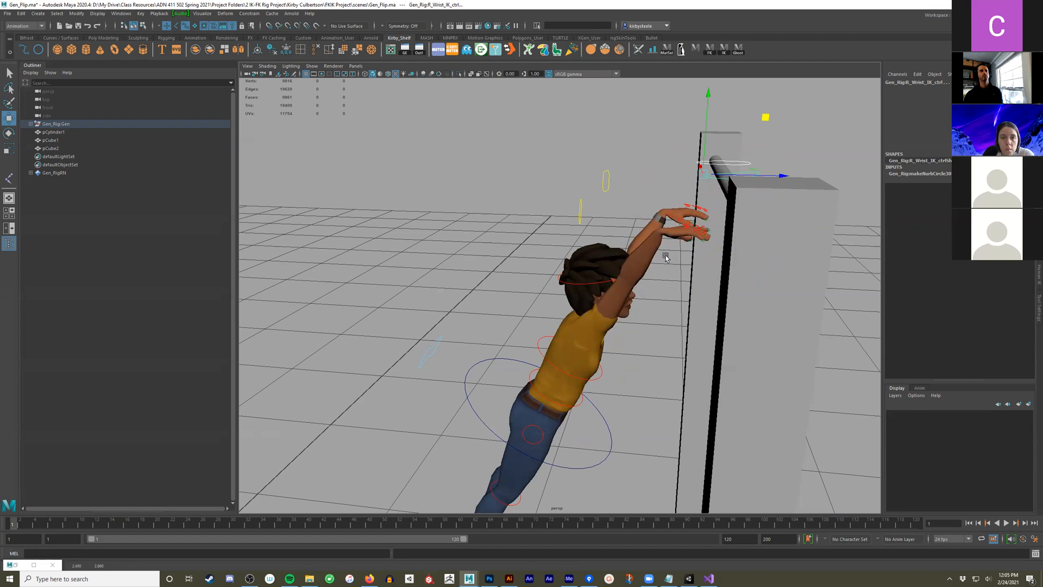
{"action": "left_click", "coordinate": [465, 392]}
{"action": "left_click_drag", "start_coordinate": [604, 360], "coordinate": [647, 330]}
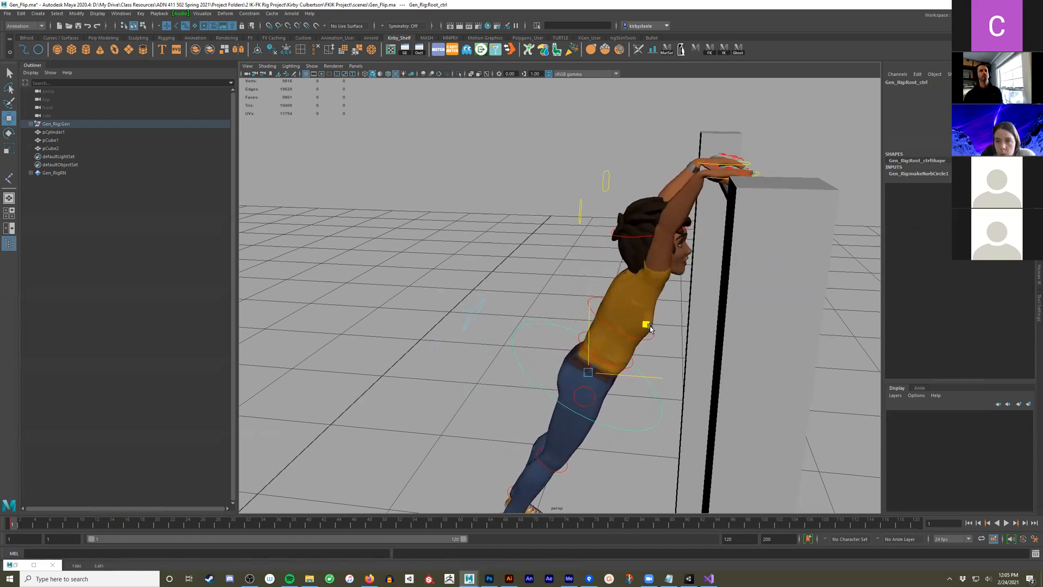
Try rotating the finger controls of both hands to curl them around the bar
{"action": "left_click_drag", "start_coordinate": [725, 149], "coordinate": [766, 193]}
{"action": "key", "text": "e"}
{"action": "mouse_move", "coordinate": [740, 95]}
{"action": "left_mouse_down"}
{"action": "mouse_move", "coordinate": [701, 100]}
{"action": "mouse_move", "coordinate": [726, 105]}
{"action": "left_mouse_up"}
{"action": "mouse_move", "coordinate": [744, 117]}
{"action": "left_mouse_down", "text": "alt"}
{"action": "mouse_move", "coordinate": [769, 166]}
{"action": "mouse_move", "coordinate": [741, 129]}
{"action": "left_mouse_up", "text": "alt"}
{"action": "key", "text": "ctrl+z"}
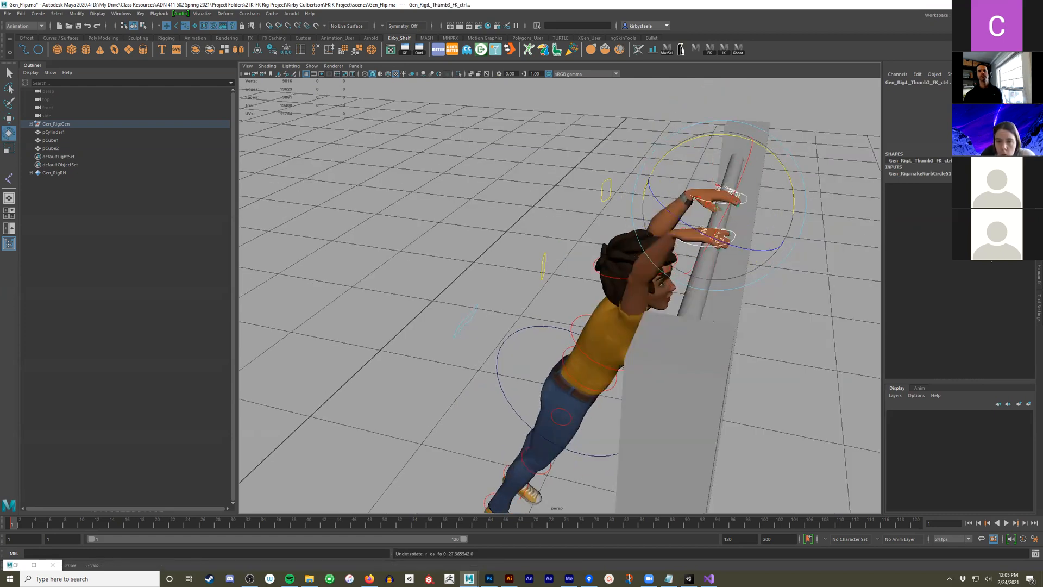
Set the Rotate tool's axis orientation to World and try curling the fingers of both hands around the bar
{"action": "left_click", "coordinate": [1036, 297]}
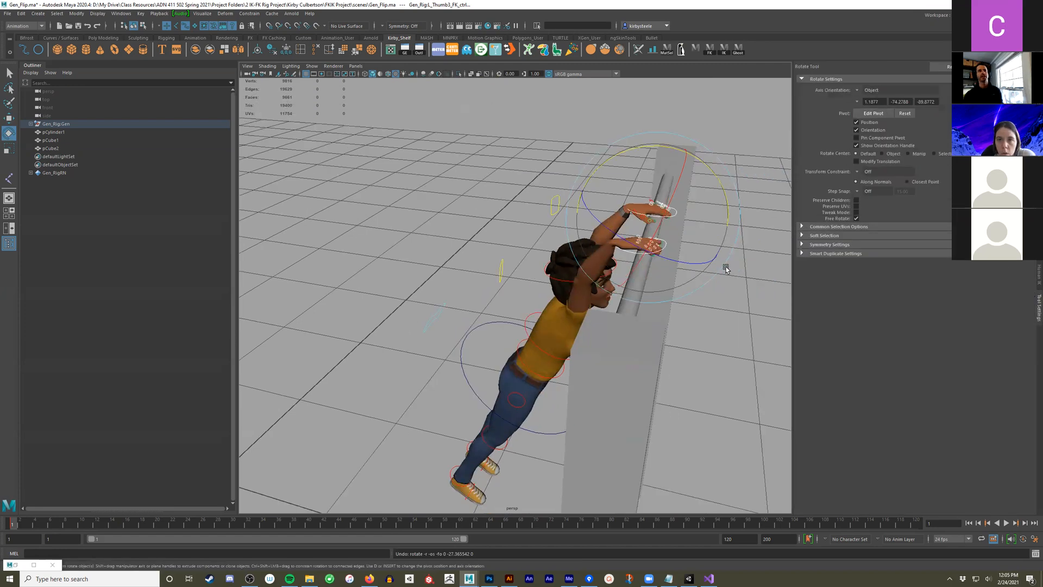
{"action": "left_click_drag", "start_coordinate": [605, 233], "coordinate": [652, 228], "text": "alt"}
{"action": "left_click_drag", "start_coordinate": [676, 178], "coordinate": [584, 185]}
{"action": "key", "text": "ctrl+z"}
{"action": "left_click", "coordinate": [860, 91]}
{"action": "left_click", "coordinate": [875, 101]}
{"action": "left_click_drag", "start_coordinate": [682, 178], "coordinate": [618, 182]}
{"action": "key", "text": "ctrl+z"}
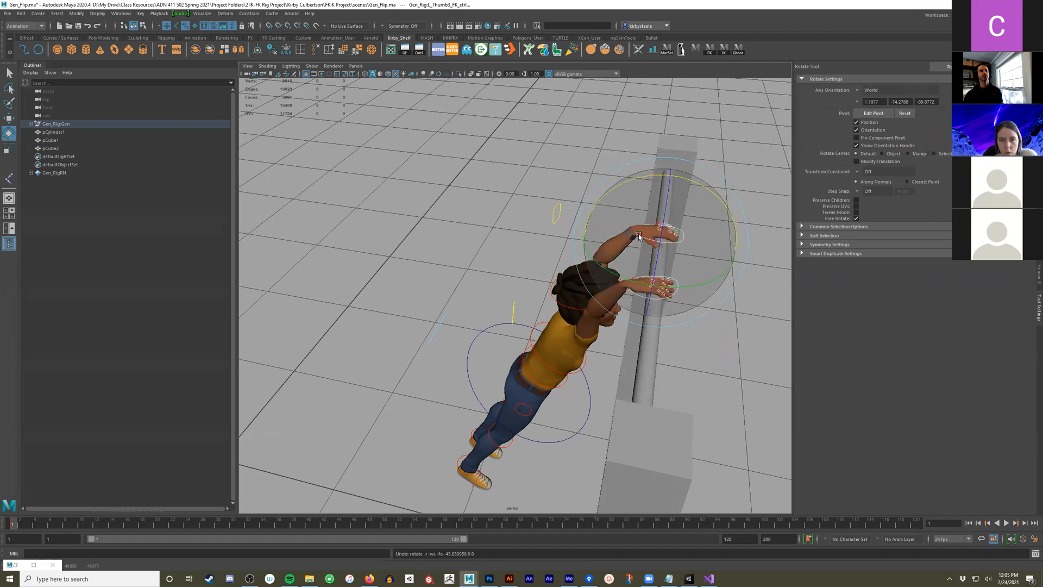
Select both wrist IK controls, rotate the hands upward and move them against the bar
{"action": "key", "text": "q"}
{"action": "left_click", "coordinate": [684, 235]}
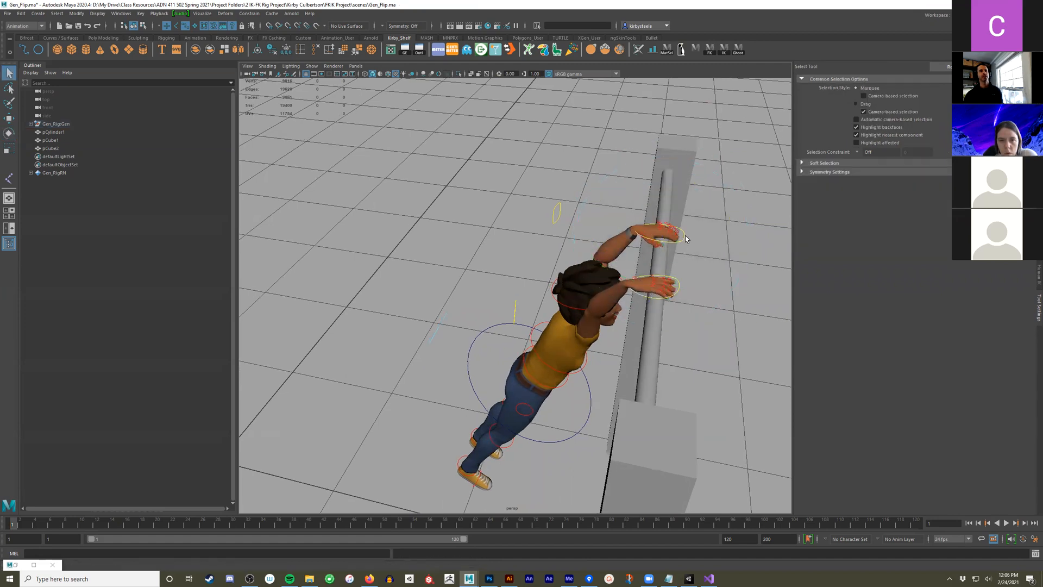
{"action": "left_click", "coordinate": [671, 297]}
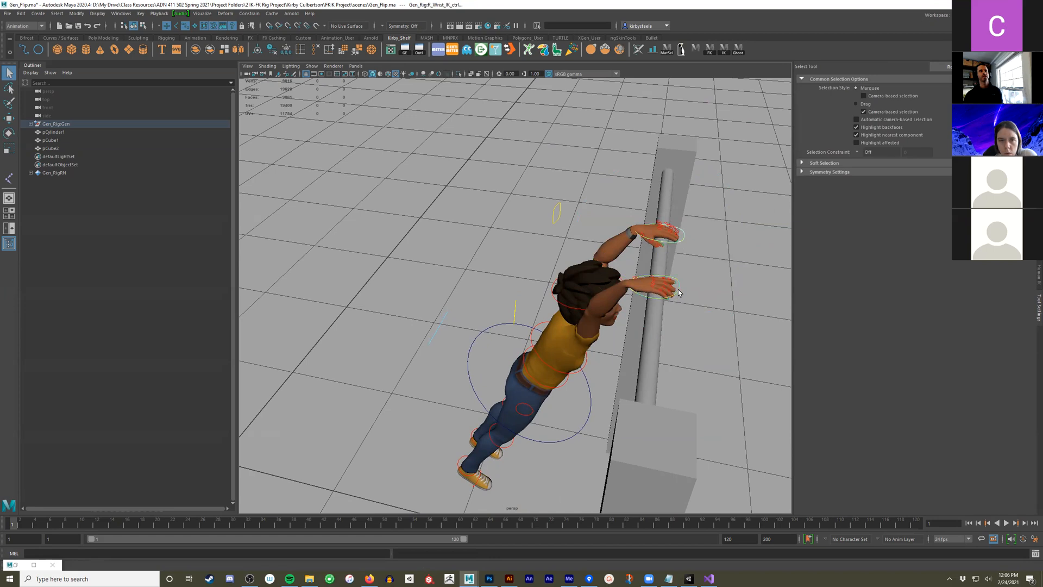
{"action": "left_click", "coordinate": [678, 289], "text": "shift"}
{"action": "key", "text": "e"}
{"action": "left_click_drag", "start_coordinate": [686, 239], "coordinate": [659, 177]}
{"action": "key", "text": "w"}
{"action": "left_click_drag", "start_coordinate": [688, 139], "coordinate": [692, 162]}
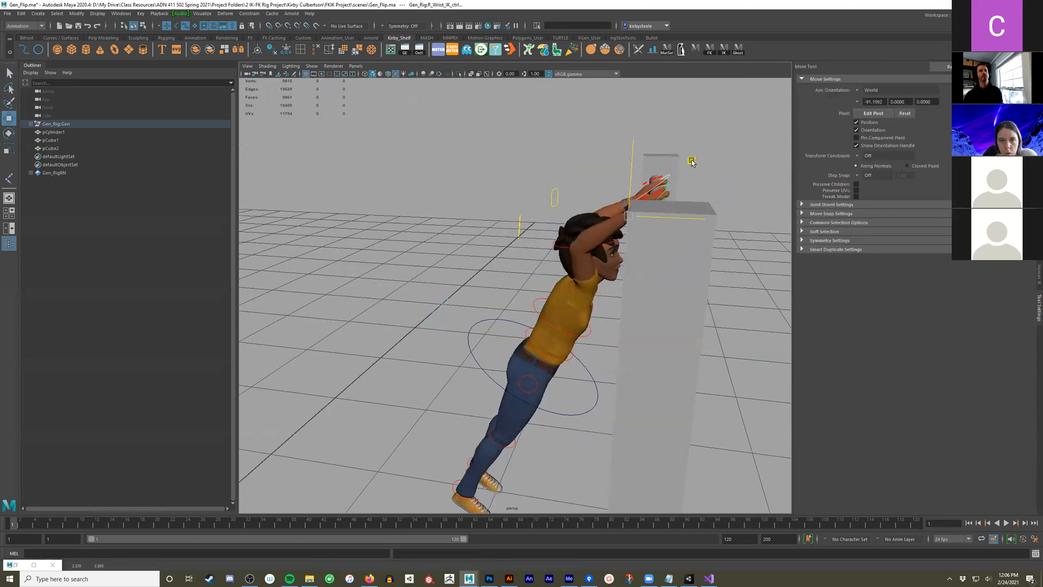
Try moving both elbow IK controls forward toward the bar
{"action": "left_click", "coordinate": [519, 225]}
{"action": "middle_click_drag", "start_coordinate": [497, 217], "coordinate": [635, 242]}
{"action": "left_click_drag", "start_coordinate": [635, 241], "coordinate": [702, 309], "text": "alt"}
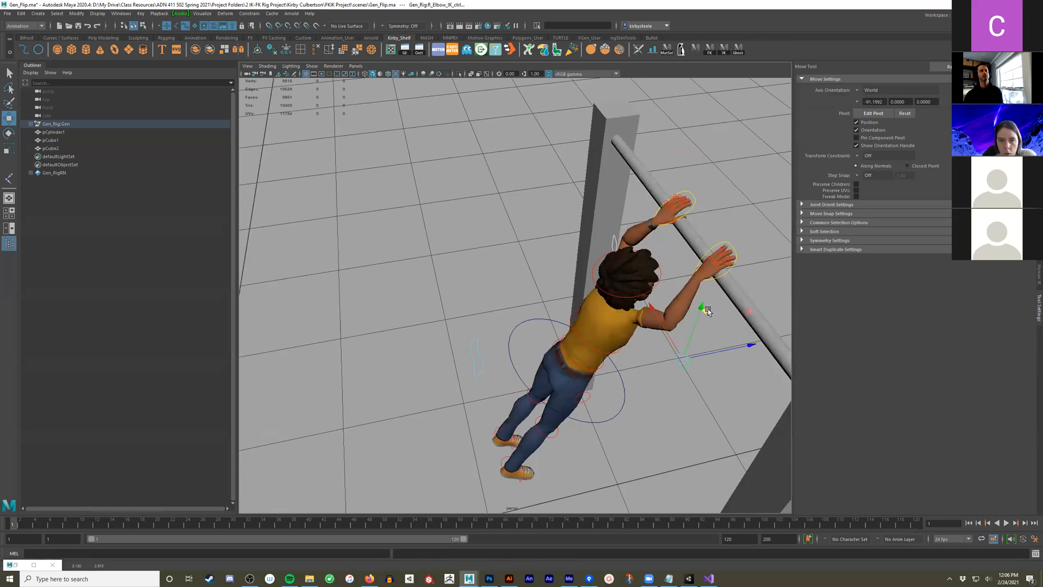
{"action": "key", "text": "ctrl+z"}
{"action": "key", "text": "ctrl+z"}
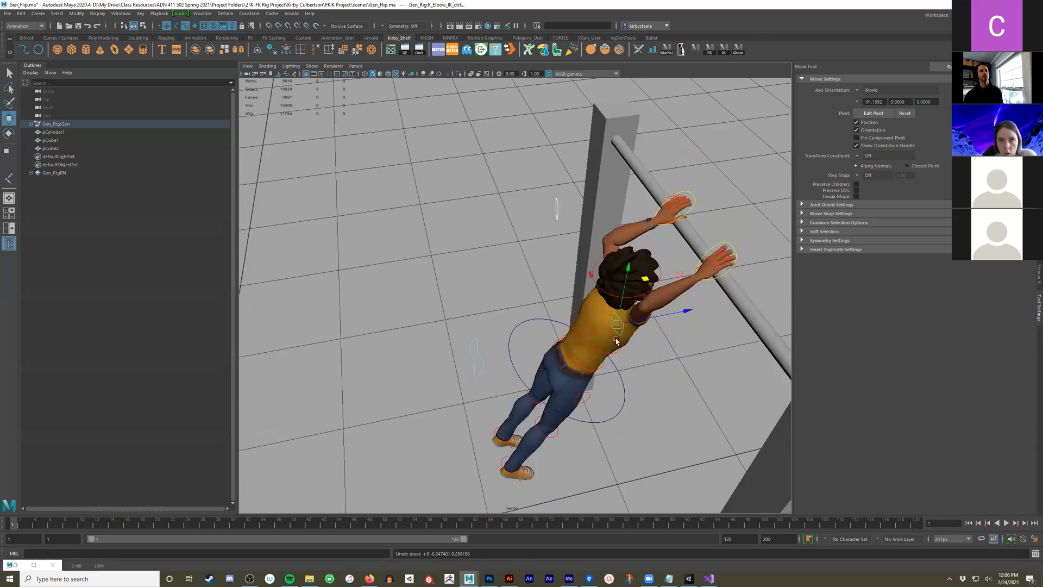
Select the right elbow IK control and move it forward and outward to bend the right arm
{"action": "left_click", "coordinate": [652, 353]}
{"action": "left_click", "coordinate": [624, 326]}
{"action": "left_click_drag", "start_coordinate": [625, 326], "coordinate": [729, 213], "text": "alt"}
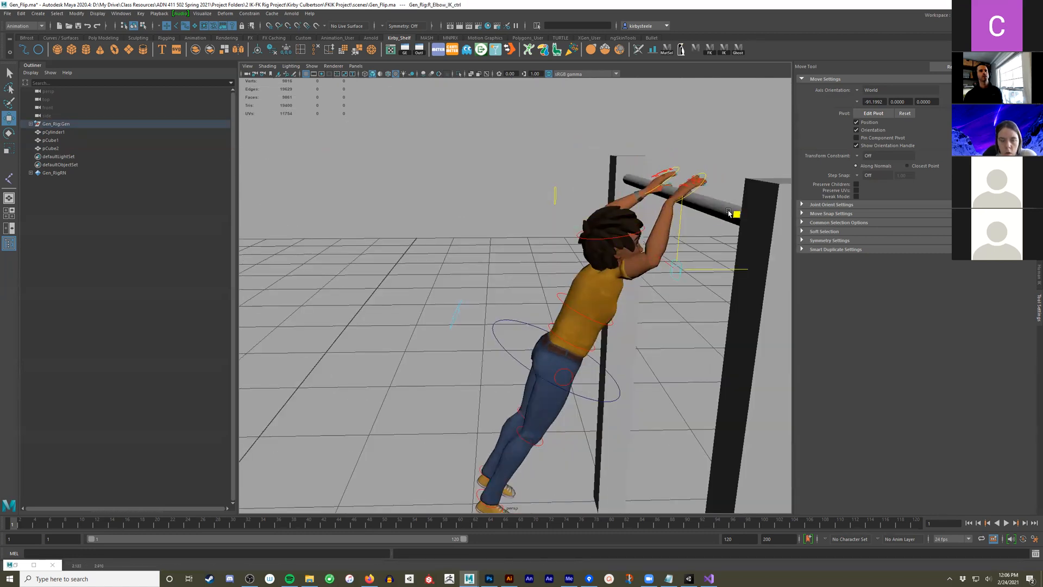
{"action": "left_click_drag", "start_coordinate": [601, 291], "coordinate": [639, 236], "text": "alt"}
{"action": "left_click", "coordinate": [636, 241]}
{"action": "left_click", "coordinate": [677, 251]}
{"action": "left_click_drag", "start_coordinate": [707, 256], "coordinate": [710, 258]}
{"action": "left_click_drag", "start_coordinate": [732, 216], "coordinate": [713, 189], "text": "alt"}
{"action": "middle_click_drag", "start_coordinate": [650, 238], "coordinate": [598, 273], "text": "alt"}
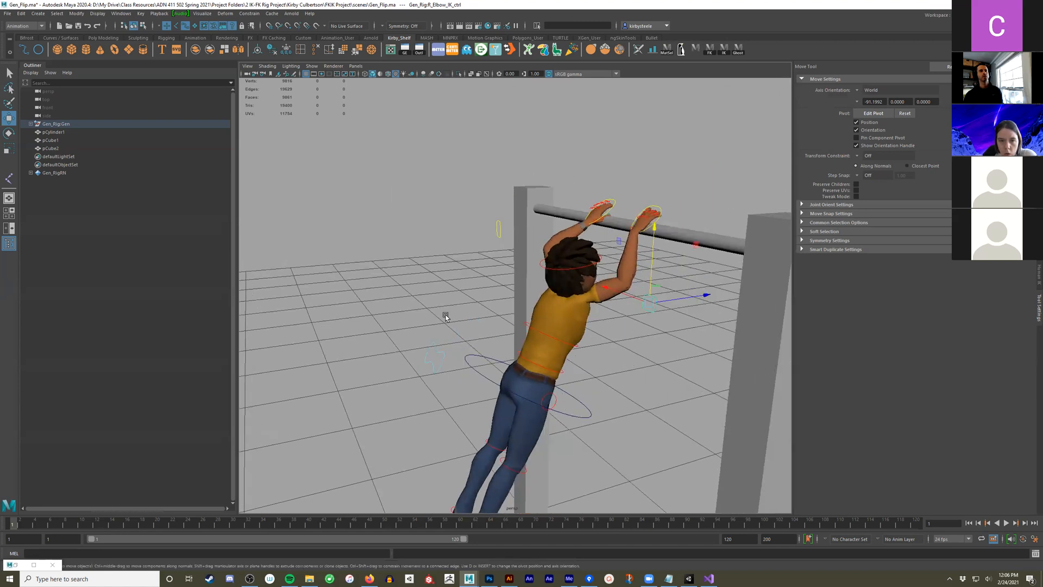
{"action": "right_click_drag", "start_coordinate": [447, 317], "coordinate": [648, 319], "text": "alt"}
{"action": "left_click_drag", "start_coordinate": [647, 318], "coordinate": [744, 298], "text": "alt"}
{"action": "left_click_drag", "start_coordinate": [687, 237], "coordinate": [643, 281]}
{"action": "key", "text": "e"}
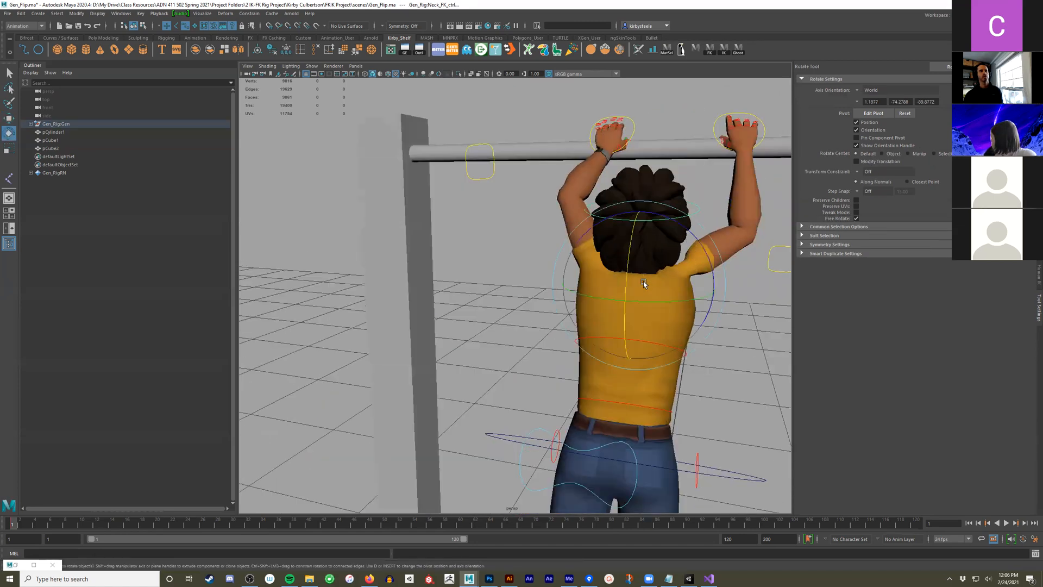
{"action": "key", "text": "q"}
{"action": "left_click_drag", "start_coordinate": [702, 244], "coordinate": [425, 284], "text": "alt"}
{"action": "right_click_drag", "start_coordinate": [425, 283], "coordinate": [543, 302], "text": "alt"}
{"action": "key", "text": "e"}
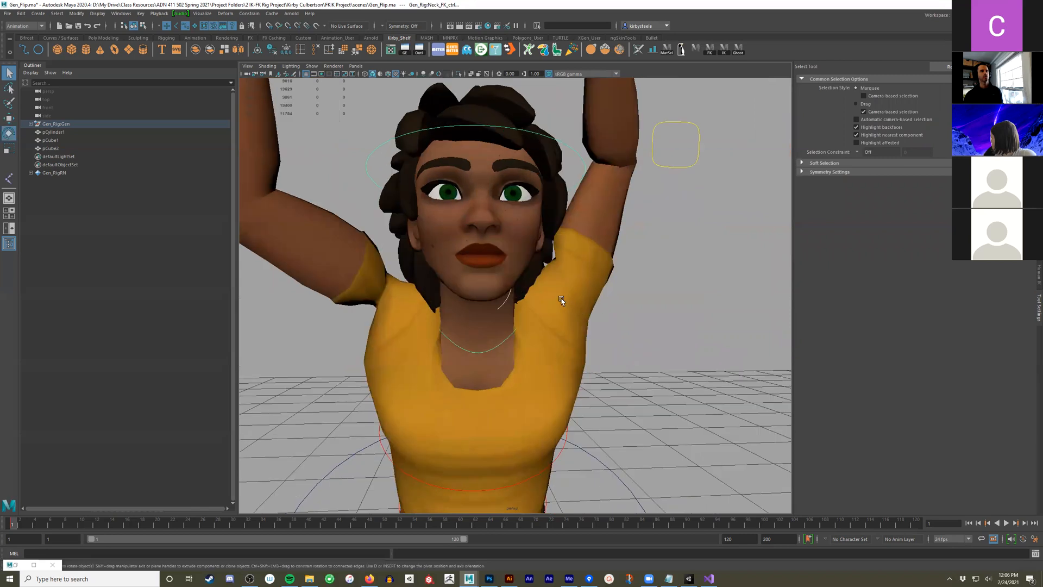
{"action": "left_click_drag", "start_coordinate": [513, 258], "coordinate": [520, 261]}
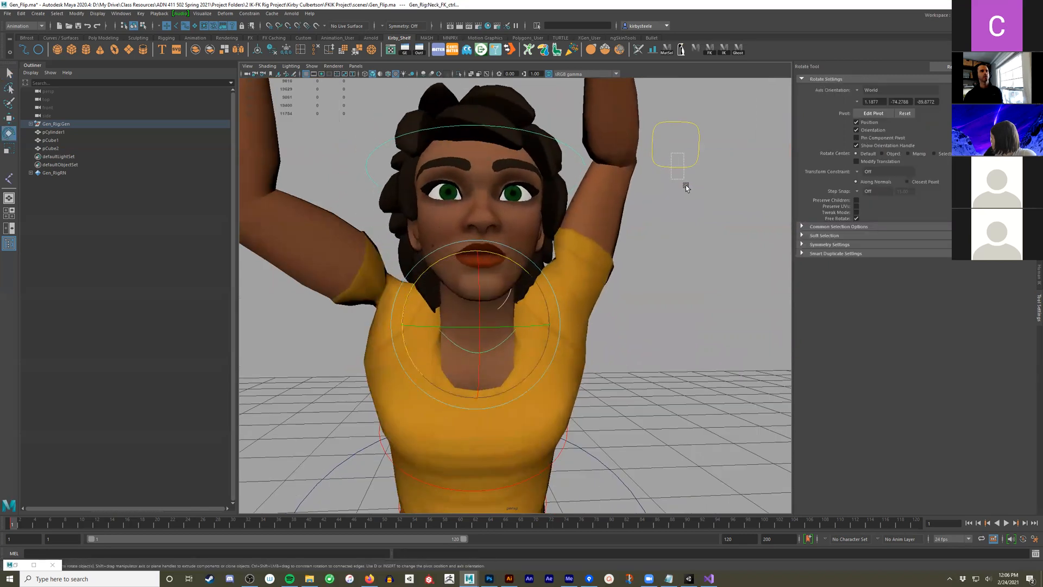
Adjust the elbow IK controls, moving the right elbow farther out to the character's side
{"action": "left_click", "coordinate": [679, 168]}
{"action": "right_click_drag", "start_coordinate": [676, 201], "coordinate": [640, 232], "text": "alt"}
{"action": "left_click_drag", "start_coordinate": [640, 232], "coordinate": [424, 360], "text": "alt"}
{"action": "key", "text": "w"}
{"action": "left_click", "coordinate": [405, 363]}
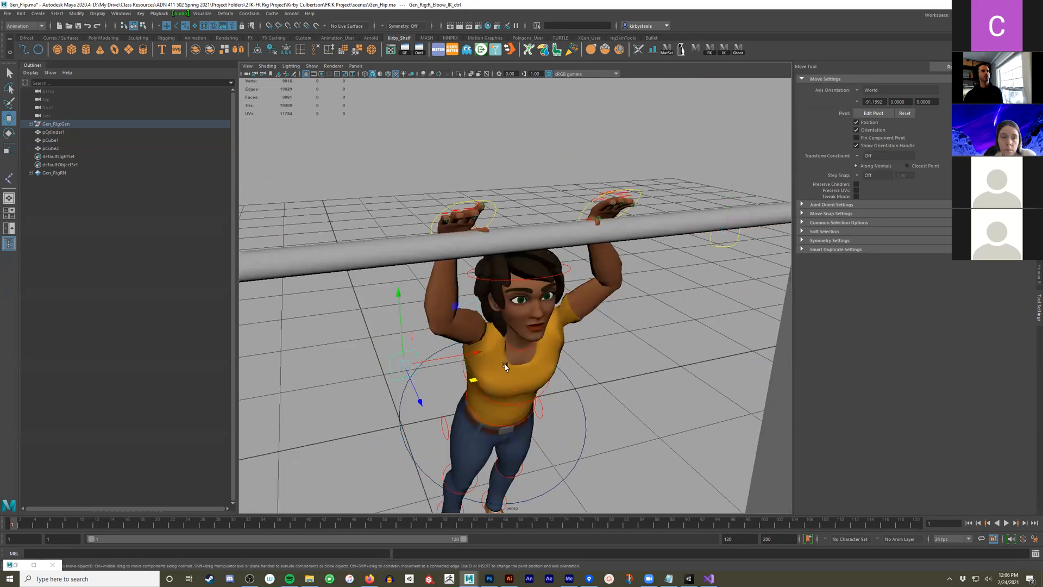
{"action": "left_click_drag", "start_coordinate": [392, 388], "coordinate": [368, 373]}
Select the right clavicle FK control and refine the right shoulder's rotation for the hanging pose
{"action": "left_click_drag", "start_coordinate": [476, 350], "coordinate": [495, 309], "text": "alt"}
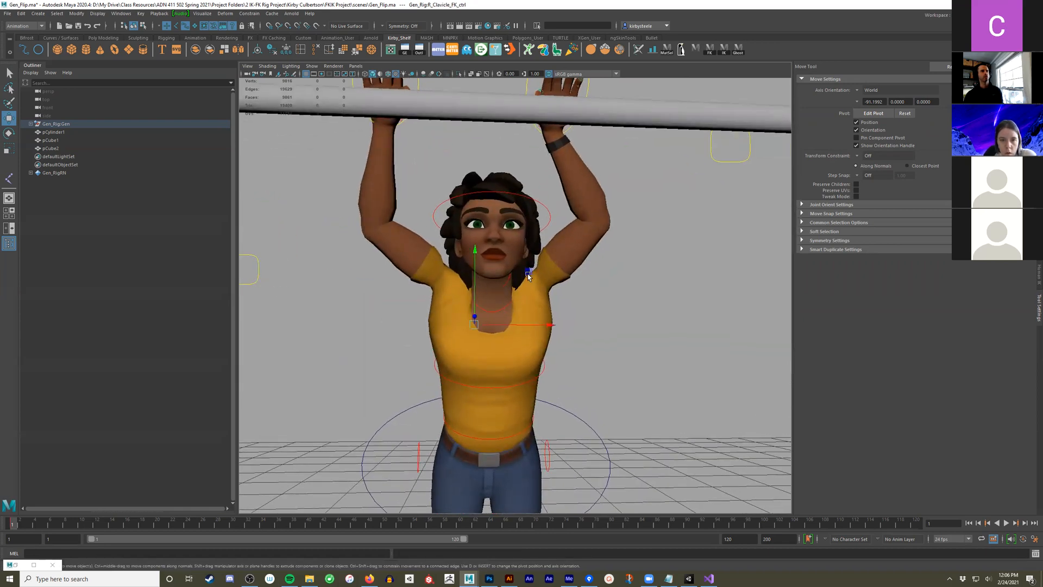
{"action": "key", "text": "e"}
{"action": "left_click_drag", "start_coordinate": [535, 272], "coordinate": [490, 304], "text": "alt"}
{"action": "left_click", "coordinate": [1039, 104]}
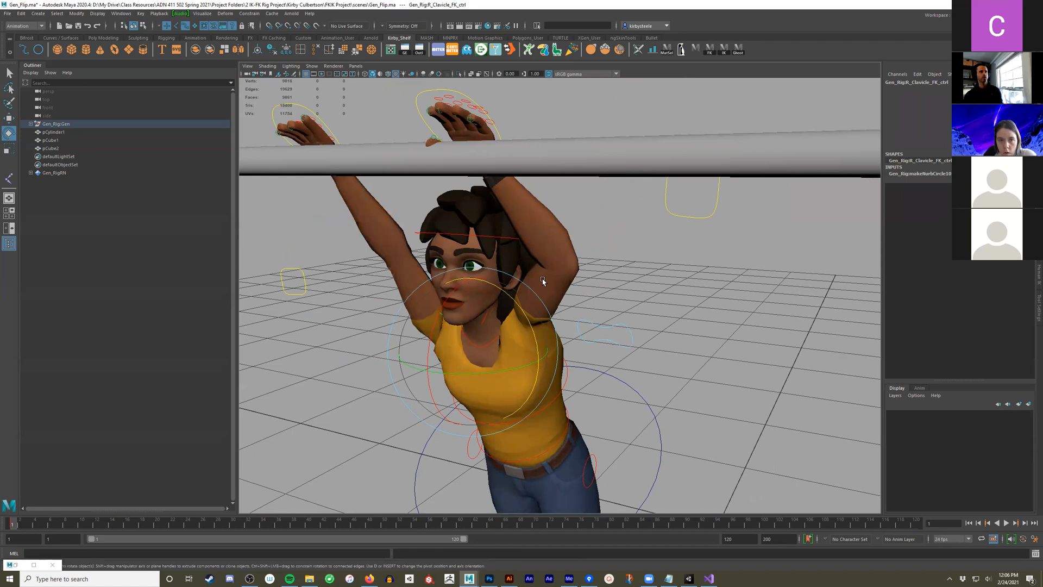
{"action": "left_click_drag", "start_coordinate": [492, 305], "coordinate": [563, 344], "text": "alt"}
{"action": "left_click_drag", "start_coordinate": [487, 331], "coordinate": [645, 294]}
Select the left clavicle FK control and rotate the left shoulder to balance the right one
{"action": "key", "text": "q"}
{"action": "scroll", "coordinate": [538, 300], "scroll_direction": "up", "scroll_amount": 3}
{"action": "key", "text": "e"}
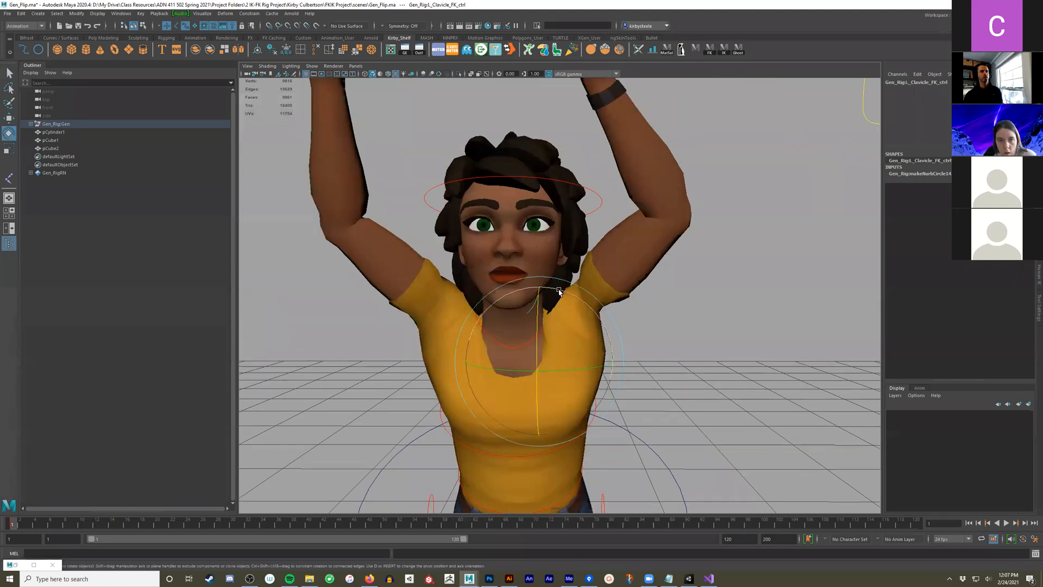
{"action": "left_click_drag", "start_coordinate": [576, 291], "coordinate": [588, 293]}
{"action": "left_click_drag", "start_coordinate": [532, 350], "coordinate": [572, 303]}
{"action": "left_click_drag", "start_coordinate": [658, 307], "coordinate": [606, 304], "text": "alt"}
{"action": "left_click", "coordinate": [607, 90]}
{"action": "left_click_drag", "start_coordinate": [605, 94], "coordinate": [545, 121], "text": "alt"}
{"action": "key", "text": "w"}
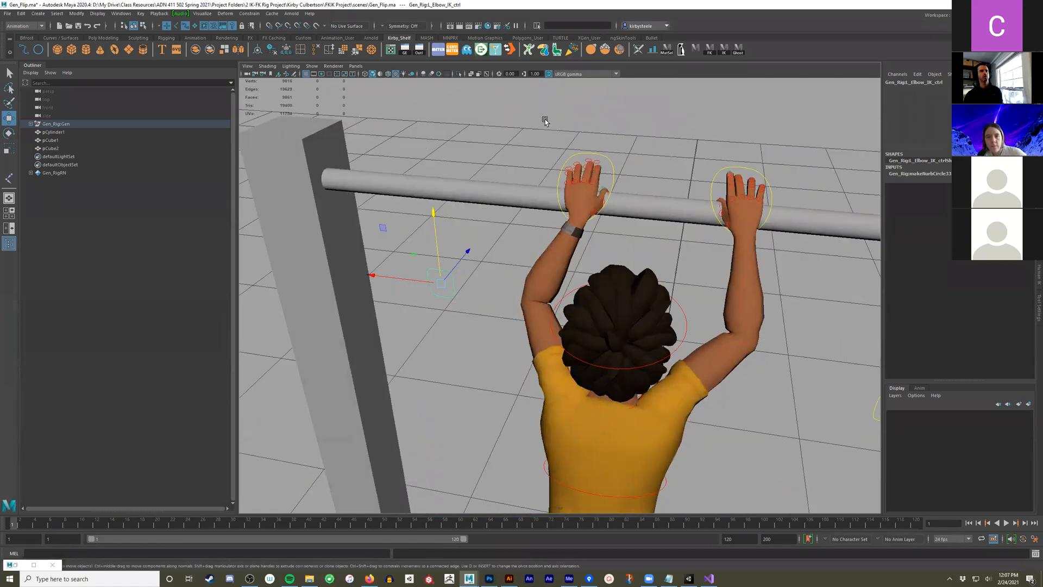
{"action": "left_click_drag", "start_coordinate": [628, 238], "coordinate": [629, 237]}
{"action": "left_click_drag", "start_coordinate": [635, 162], "coordinate": [613, 164]}
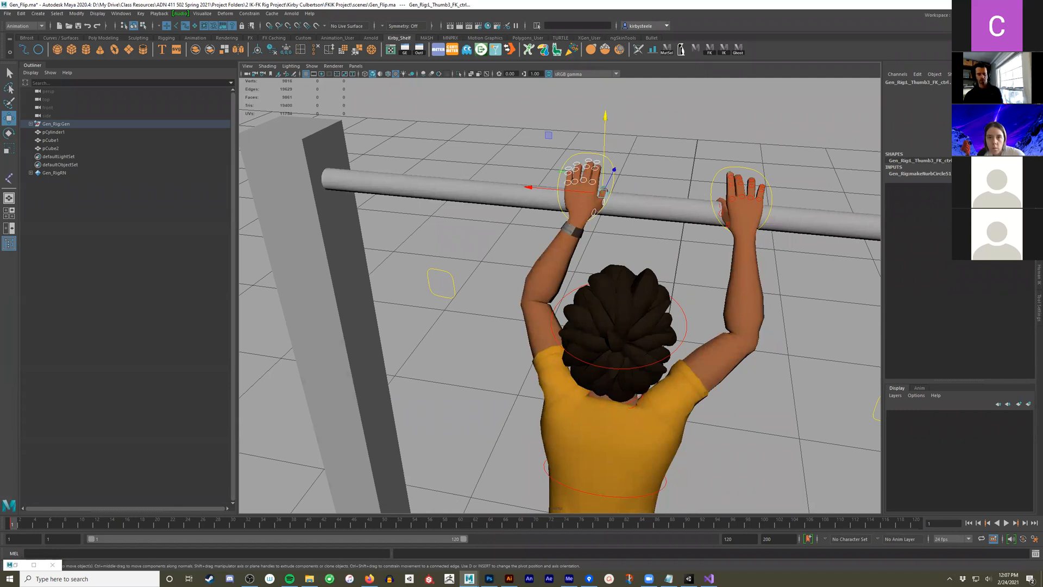
{"action": "left_click_drag", "start_coordinate": [640, 218], "coordinate": [632, 239], "text": "alt"}
Select the left wrist IK control, angle the hand over the bar and shift it toward the nearer post
{"action": "left_click", "coordinate": [623, 227]}
{"action": "key", "text": "e"}
{"action": "key", "text": "w"}
{"action": "left_click_drag", "start_coordinate": [595, 236], "coordinate": [656, 243]}
{"action": "key", "text": "e"}
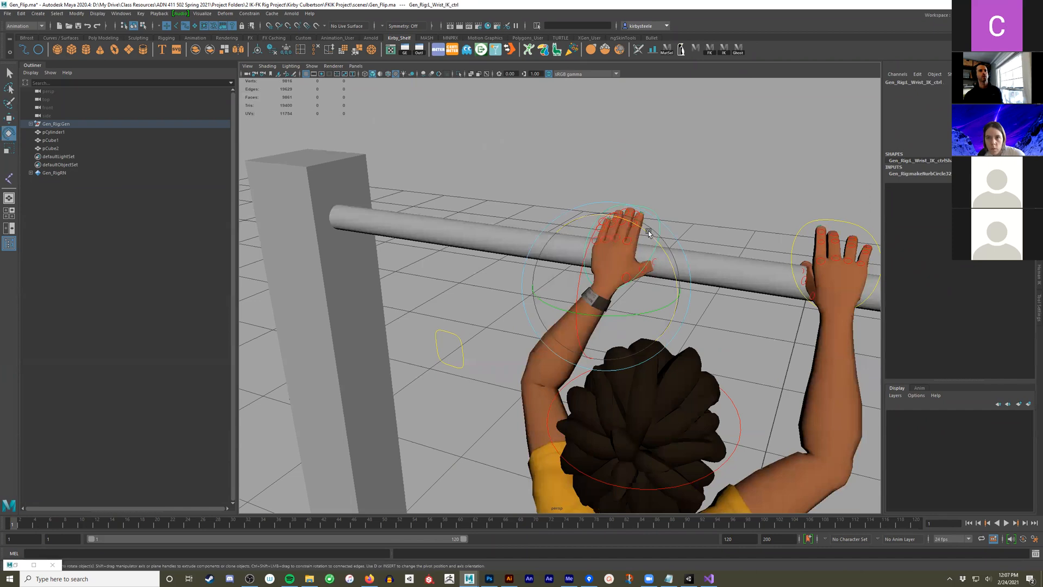
{"action": "key", "text": "w"}
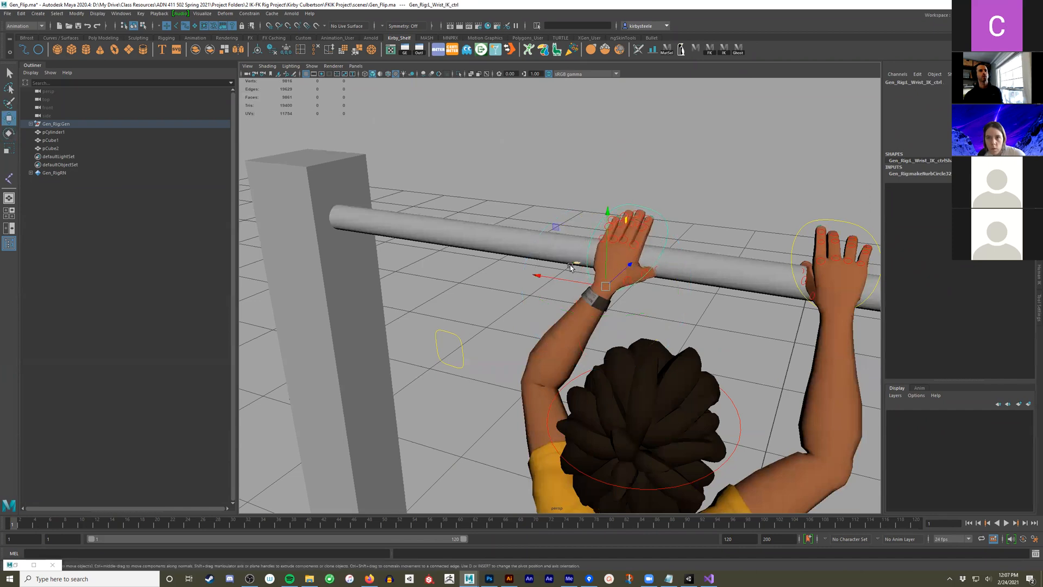
{"action": "left_click_drag", "start_coordinate": [553, 276], "coordinate": [529, 275]}
Curl the left-hand fingers over the bar and move the left wrist IK control up to fit the grip
{"action": "left_click_drag", "start_coordinate": [530, 275], "coordinate": [557, 200], "text": "alt"}
{"action": "key", "text": "e"}
{"action": "left_click", "coordinate": [620, 223]}
{"action": "key", "text": "w"}
{"action": "left_click_drag", "start_coordinate": [548, 214], "coordinate": [546, 205]}
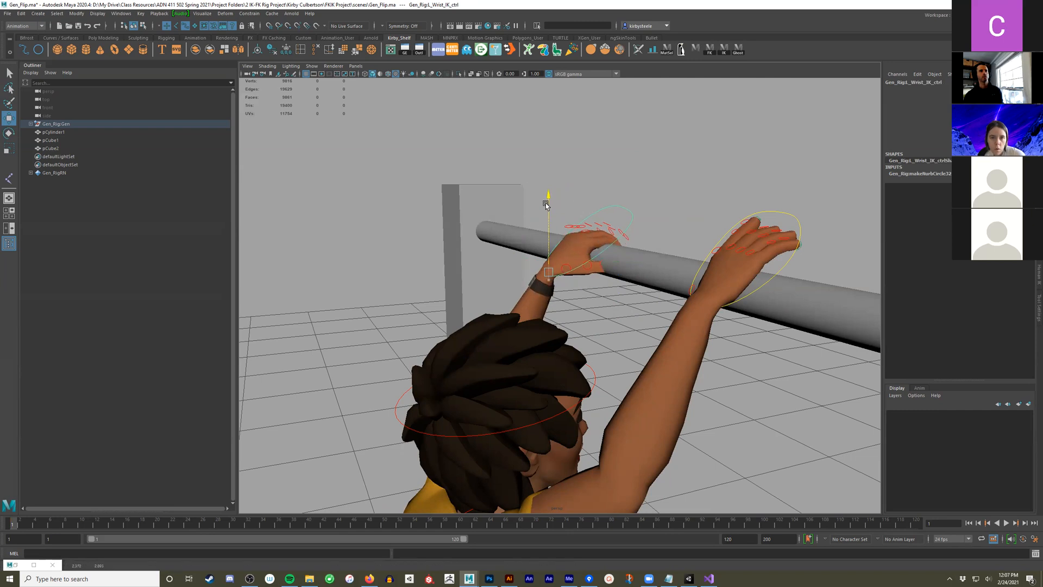
Rotate the left thumb control down beneath the bar
{"action": "left_click", "coordinate": [563, 266]}
{"action": "key", "text": "e"}
{"action": "left_click_drag", "start_coordinate": [559, 266], "coordinate": [593, 283]}
{"action": "key", "text": "q"}
Select the left thumb's second-joint FK control and set the Rotate tool's axis orientation to Object
{"action": "left_click", "coordinate": [587, 271]}
{"action": "left_click", "coordinate": [588, 279]}
{"action": "key", "text": "e"}
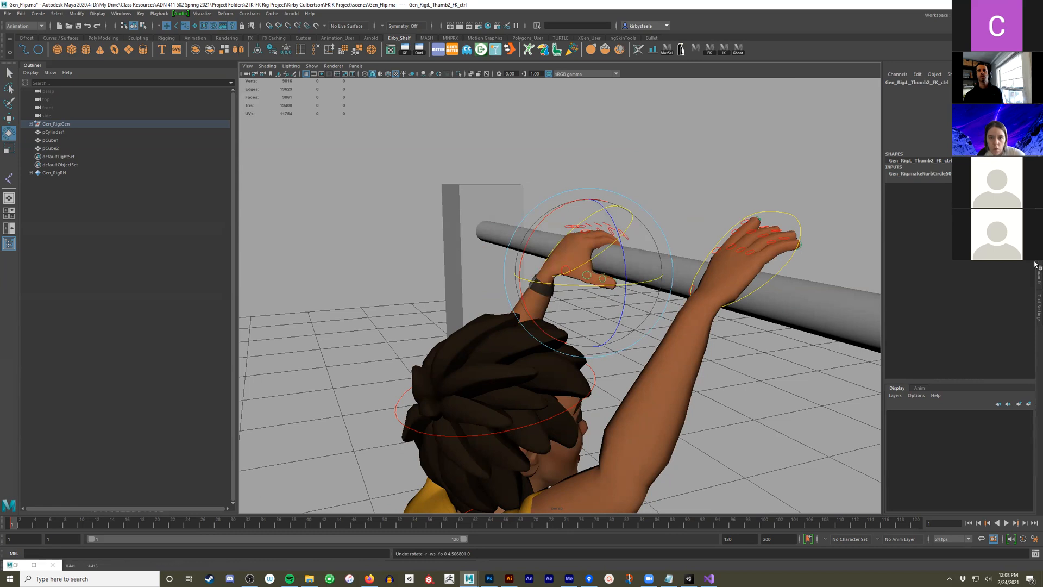
{"action": "left_click", "coordinate": [1035, 301]}
{"action": "left_click", "coordinate": [860, 91]}
{"action": "left_click", "coordinate": [876, 99]}
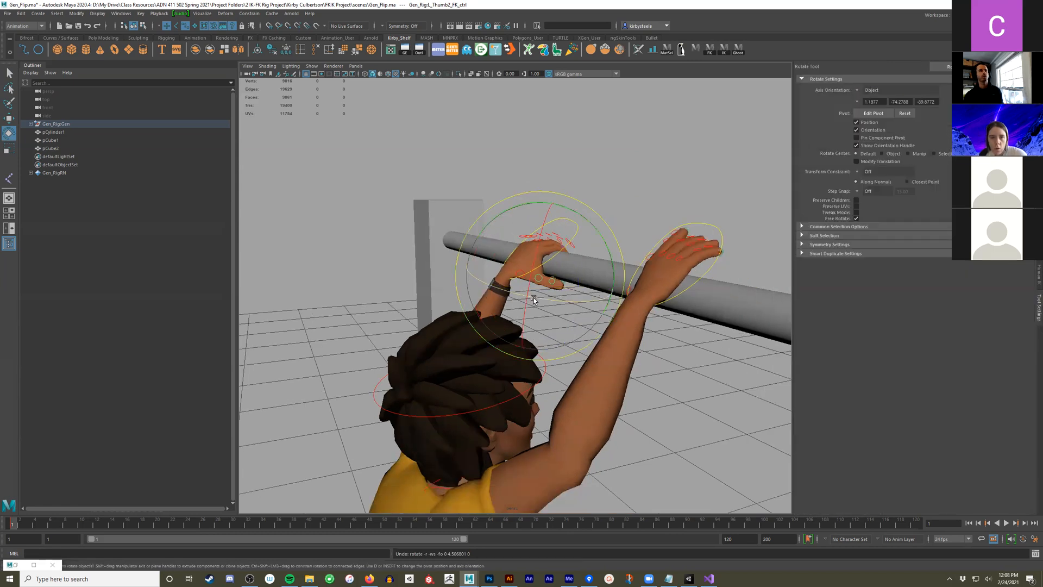
Select the left wrist IK control, rotate it slightly and nudge it so the hand settles over the bar
{"action": "left_click_drag", "start_coordinate": [576, 300], "coordinate": [490, 266], "text": "alt"}
{"action": "right_click_drag", "start_coordinate": [474, 266], "coordinate": [546, 278], "text": "alt"}
{"action": "middle_click_drag", "start_coordinate": [546, 278], "coordinate": [575, 323], "text": "alt"}
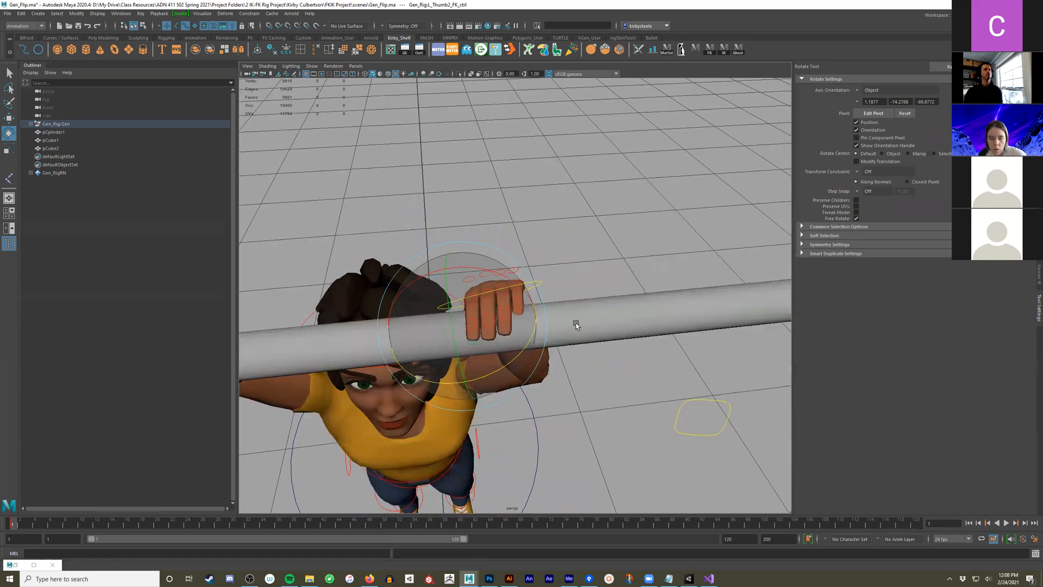
{"action": "right_click_drag", "start_coordinate": [559, 314], "coordinate": [563, 317], "text": "alt"}
{"action": "left_click", "coordinate": [554, 300]}
{"action": "left_click_drag", "start_coordinate": [464, 381], "coordinate": [467, 360]}
{"action": "key", "text": "w"}
{"action": "left_click_drag", "start_coordinate": [550, 324], "coordinate": [578, 303], "text": "alt"}
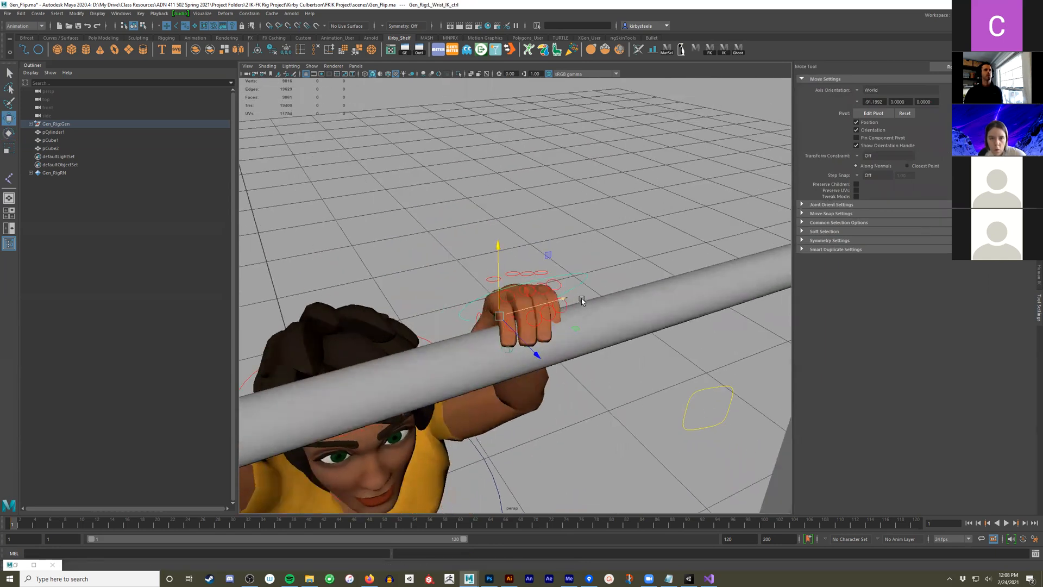
{"action": "left_click_drag", "start_coordinate": [508, 243], "coordinate": [507, 245], "text": "alt"}
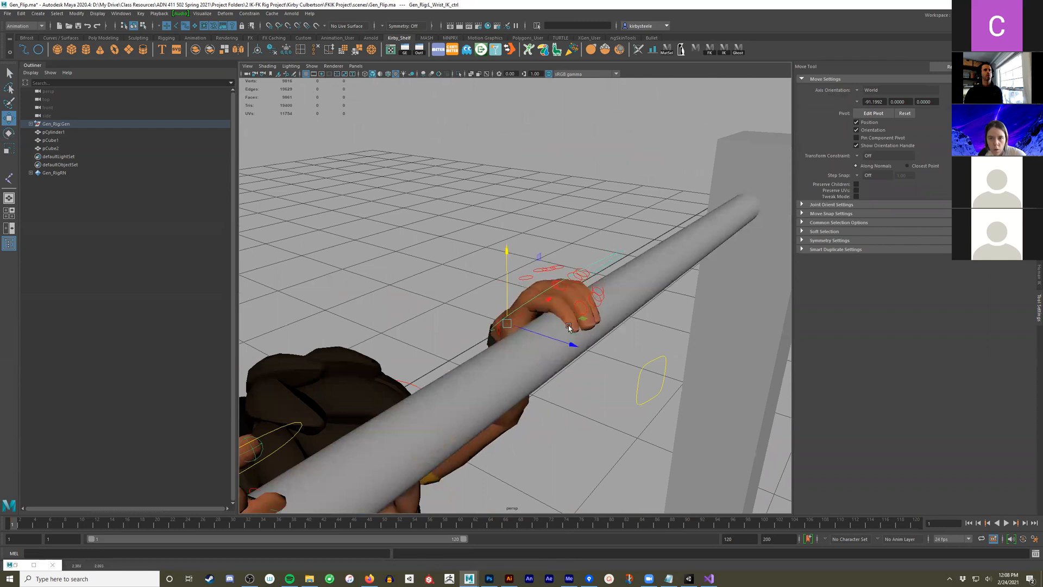
{"action": "left_click_drag", "start_coordinate": [569, 346], "coordinate": [477, 337], "text": "alt"}
{"action": "left_click_drag", "start_coordinate": [516, 329], "coordinate": [683, 317], "text": "alt"}
Select all the left hand's finger and thumb FK controls and copy their keys at frame 5
{"action": "left_click_drag", "start_coordinate": [657, 154], "coordinate": [464, 323]}
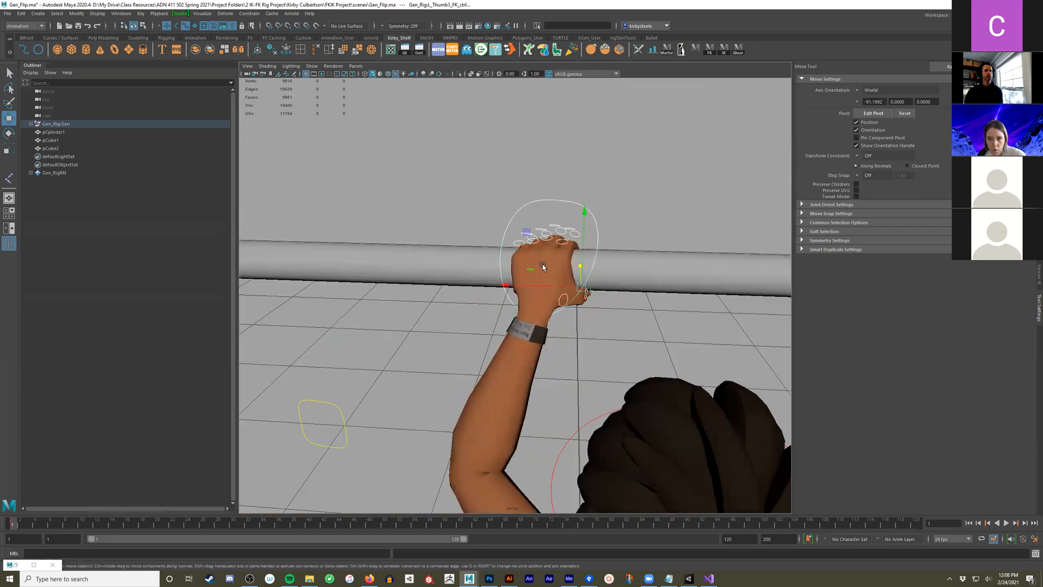
{"action": "left_click_drag", "start_coordinate": [687, 205], "coordinate": [521, 171], "text": "alt"}
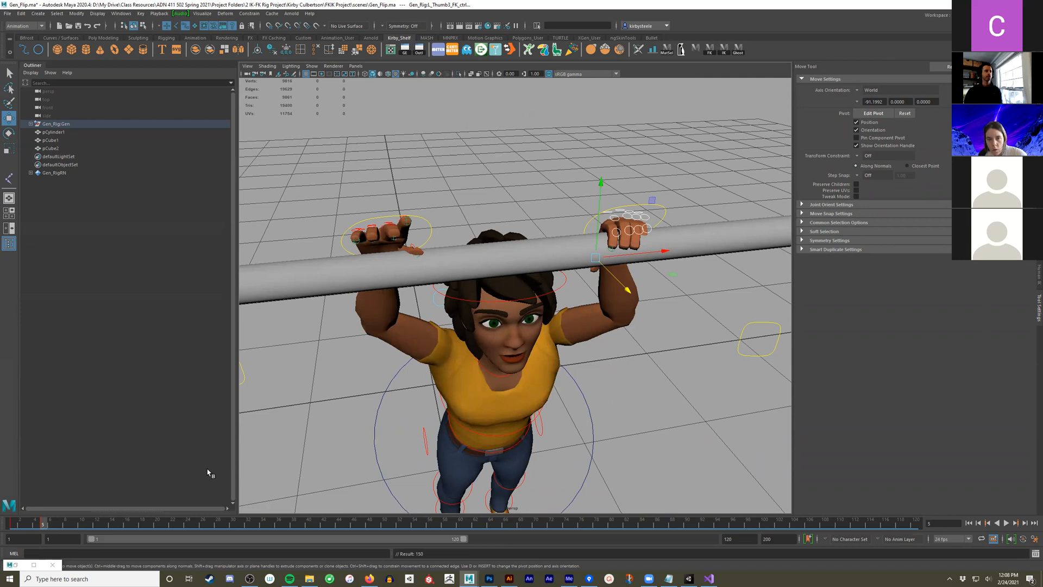
{"action": "left_click_drag", "start_coordinate": [647, 279], "coordinate": [644, 308], "text": "alt"}
{"action": "left_click_drag", "start_coordinate": [611, 265], "coordinate": [496, 333], "text": "alt"}
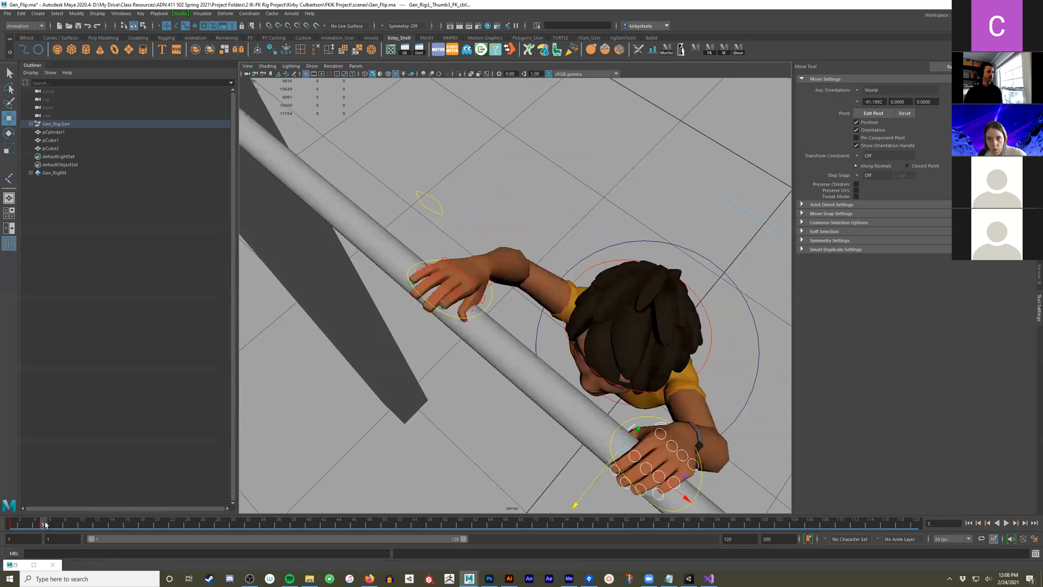
{"action": "right_click", "coordinate": [46, 523]}
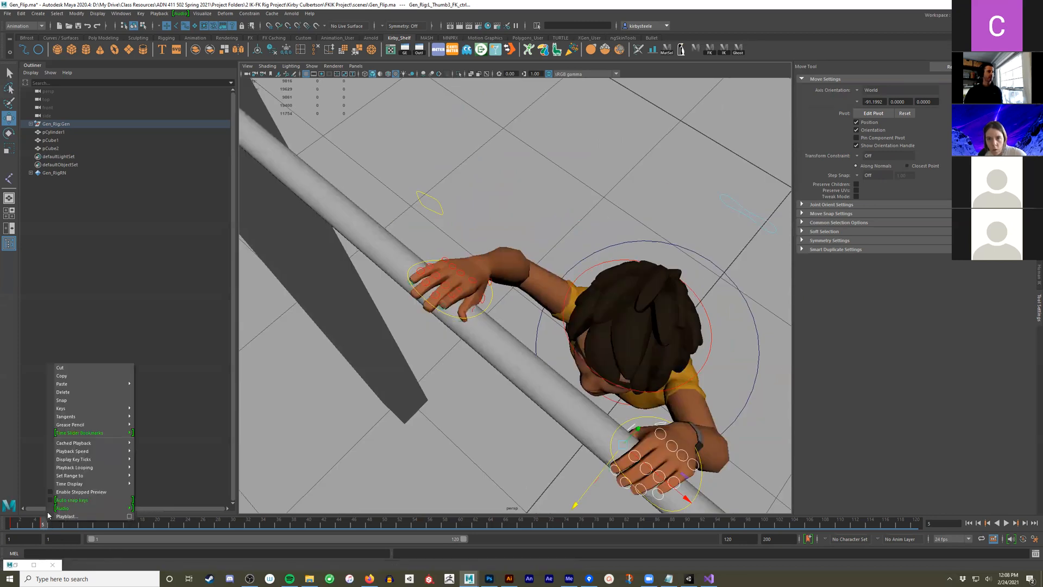
{"action": "left_click", "coordinate": [64, 376]}
Try to paste the copied left-hand keys onto the right hand's finger and thumb controls at frame 5
{"action": "left_click_drag", "start_coordinate": [380, 353], "coordinate": [479, 259], "text": "alt"}
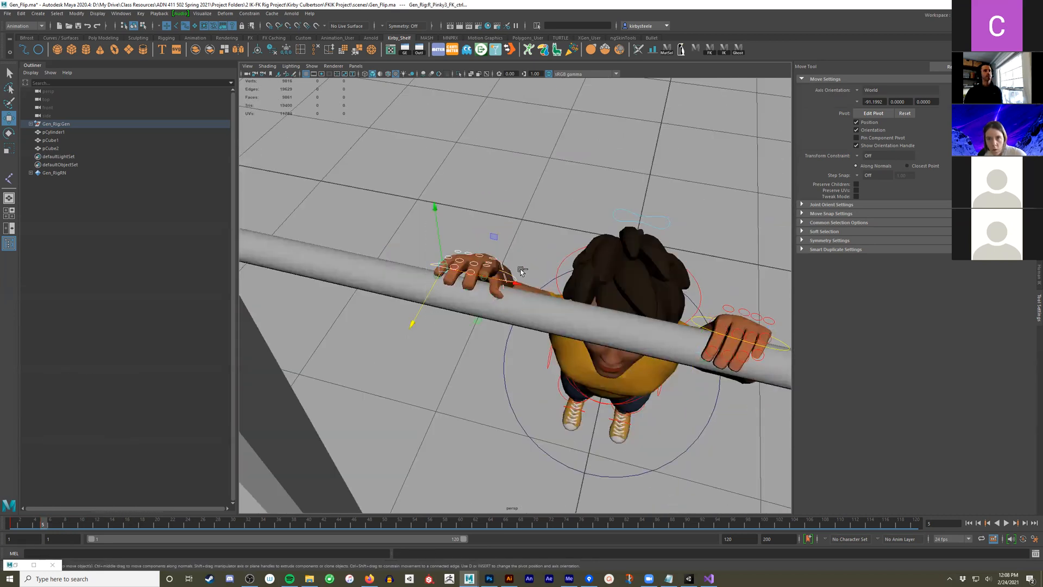
{"action": "left_click_drag", "start_coordinate": [505, 286], "coordinate": [487, 335], "text": "alt"}
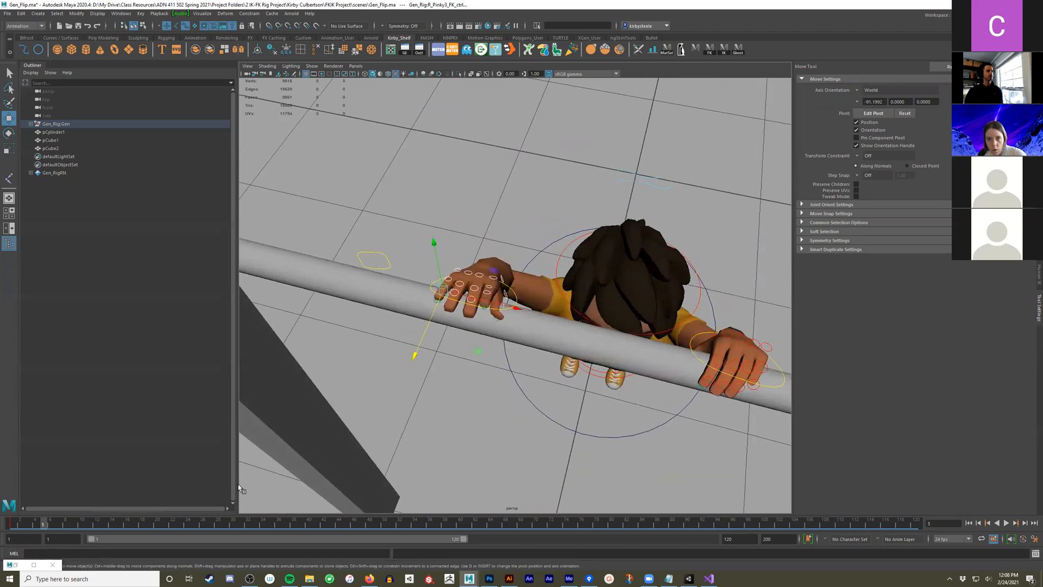
{"action": "right_click", "coordinate": [44, 523]}
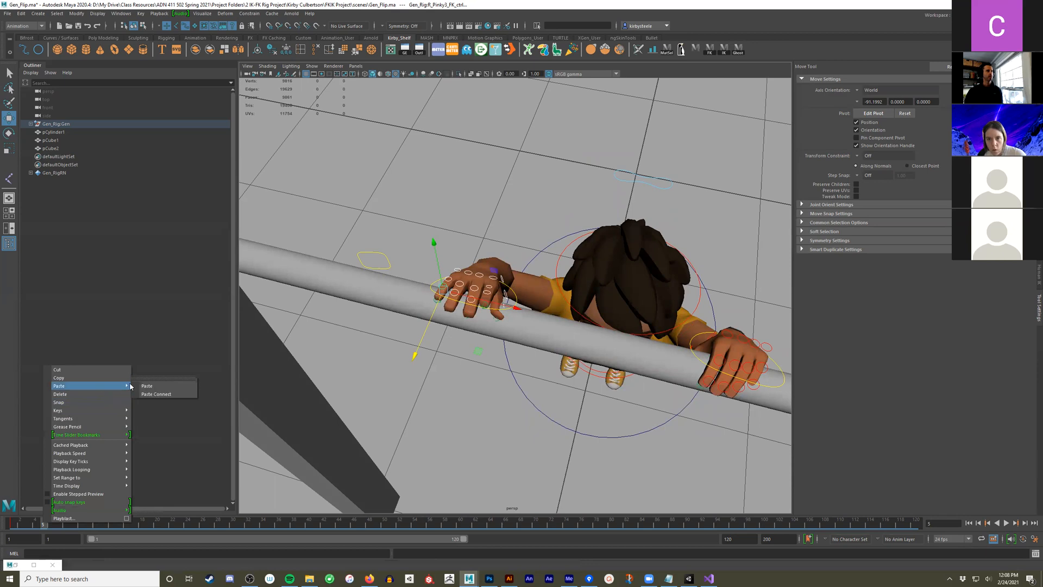
{"action": "left_click", "coordinate": [147, 388]}
{"action": "left_click_drag", "start_coordinate": [305, 382], "coordinate": [408, 371], "text": "alt"}
{"action": "scroll", "coordinate": [519, 359], "scroll_direction": "up", "scroll_amount": 5}
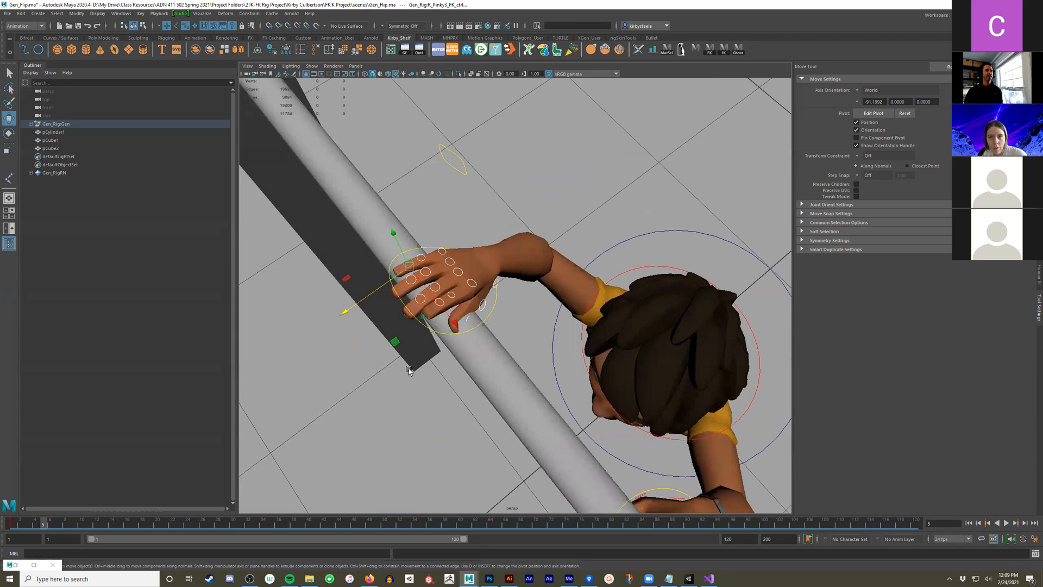
{"action": "left_click_drag", "start_coordinate": [438, 392], "coordinate": [670, 240], "text": "alt"}
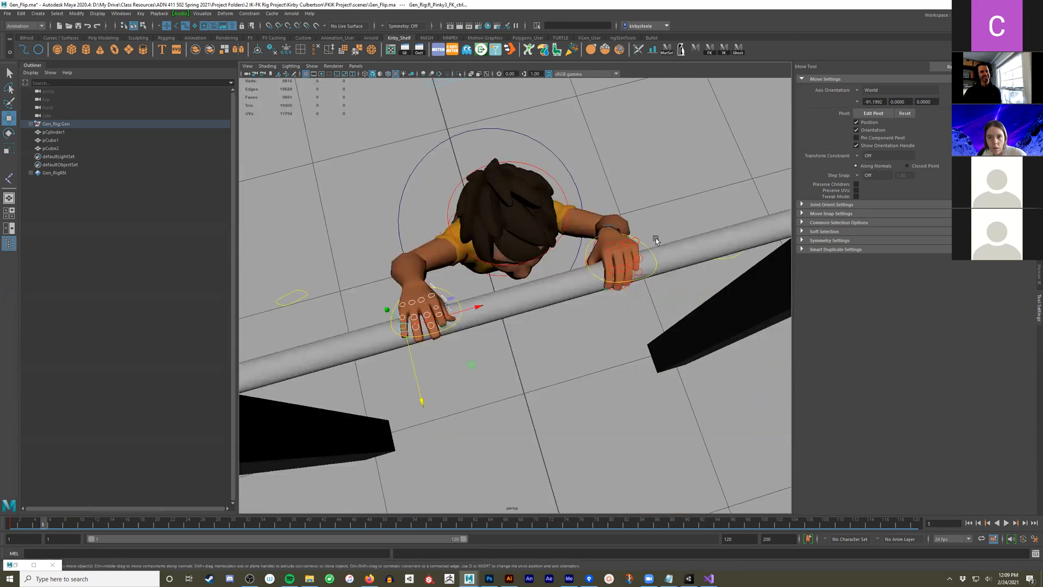
{"action": "left_click_drag", "start_coordinate": [664, 298], "coordinate": [620, 301], "text": "alt"}
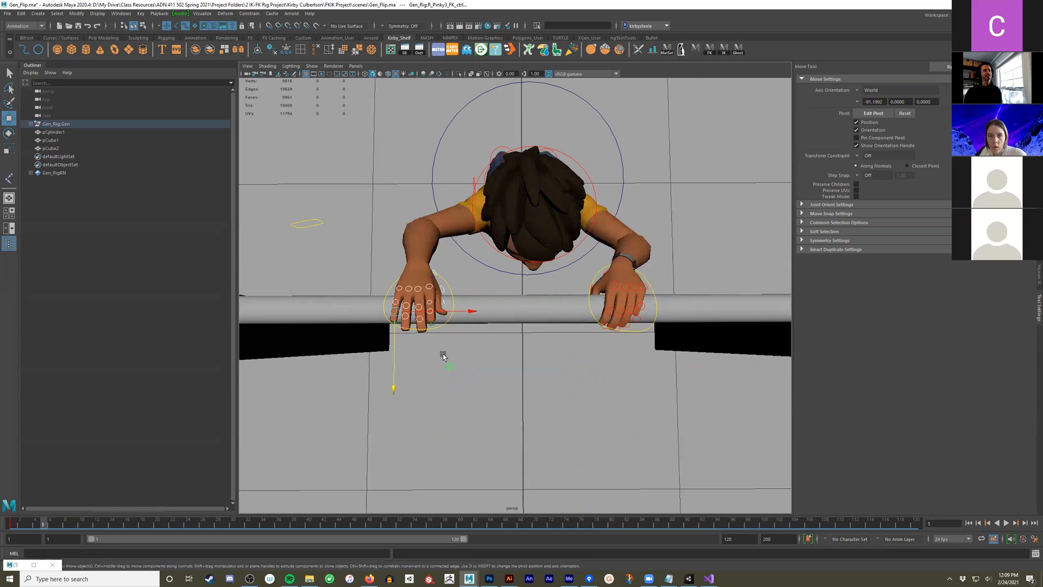
Select the right wrist IK control and rotate it to angle the right hand over the bar
{"action": "left_click_drag", "start_coordinate": [450, 361], "coordinate": [292, 322], "text": "alt"}
{"action": "right_click_drag", "start_coordinate": [292, 322], "coordinate": [424, 335], "text": "alt"}
{"action": "middle_click_drag", "start_coordinate": [424, 335], "coordinate": [521, 399], "text": "alt"}
{"action": "left_click_drag", "start_coordinate": [522, 400], "coordinate": [459, 374], "text": "alt"}
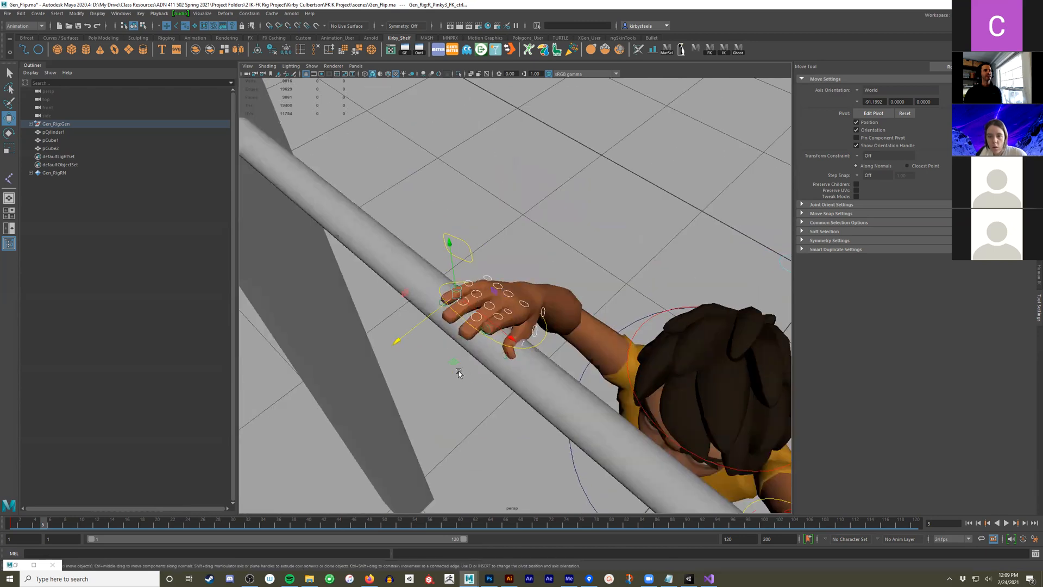
{"action": "left_click", "coordinate": [547, 339]}
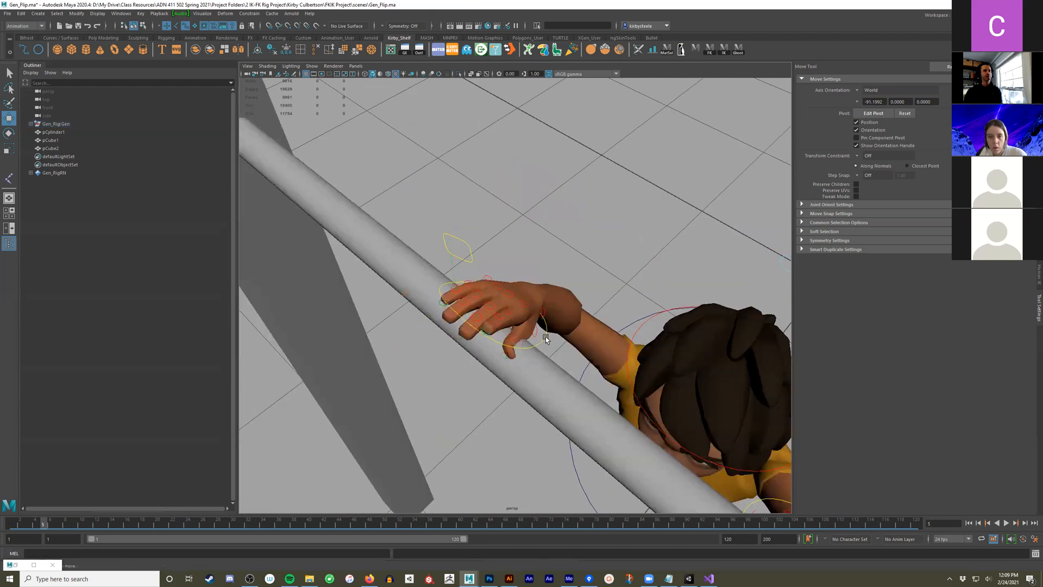
{"action": "left_click", "coordinate": [545, 337]}
{"action": "left_click_drag", "start_coordinate": [546, 337], "coordinate": [525, 285], "text": "alt"}
{"action": "key", "text": "e"}
{"action": "mouse_move", "coordinate": [495, 240]}
{"action": "left_mouse_down"}
{"action": "mouse_move", "coordinate": [496, 226]}
{"action": "mouse_move", "coordinate": [491, 234]}
{"action": "left_mouse_up"}
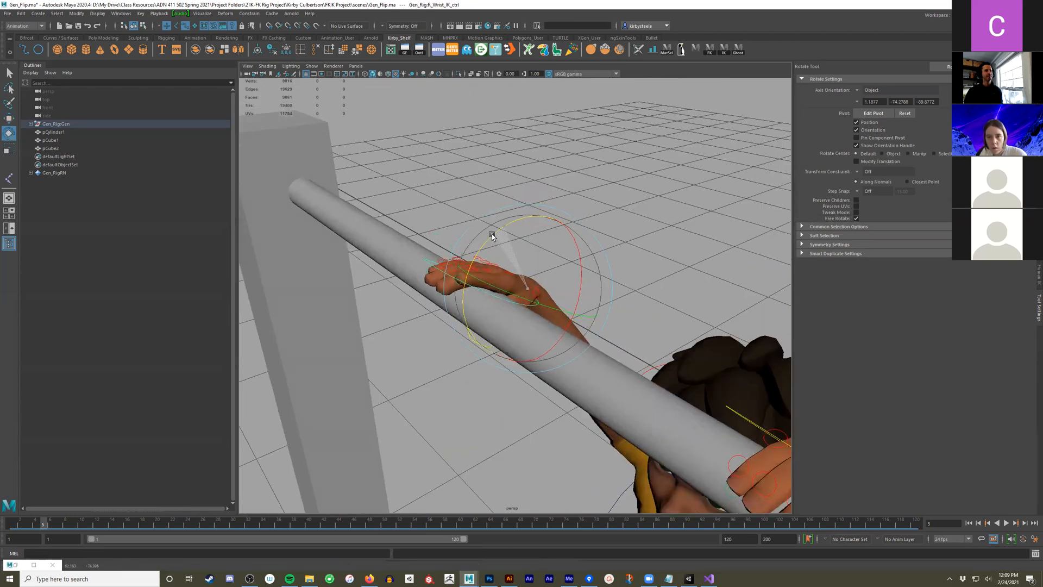
Select the right-hand finger FK controls, rotate them to curl the fingers over the bar, and set a key at frame 5
{"action": "key", "text": "q"}
{"action": "left_click_drag", "start_coordinate": [478, 269], "coordinate": [517, 229], "text": "alt"}
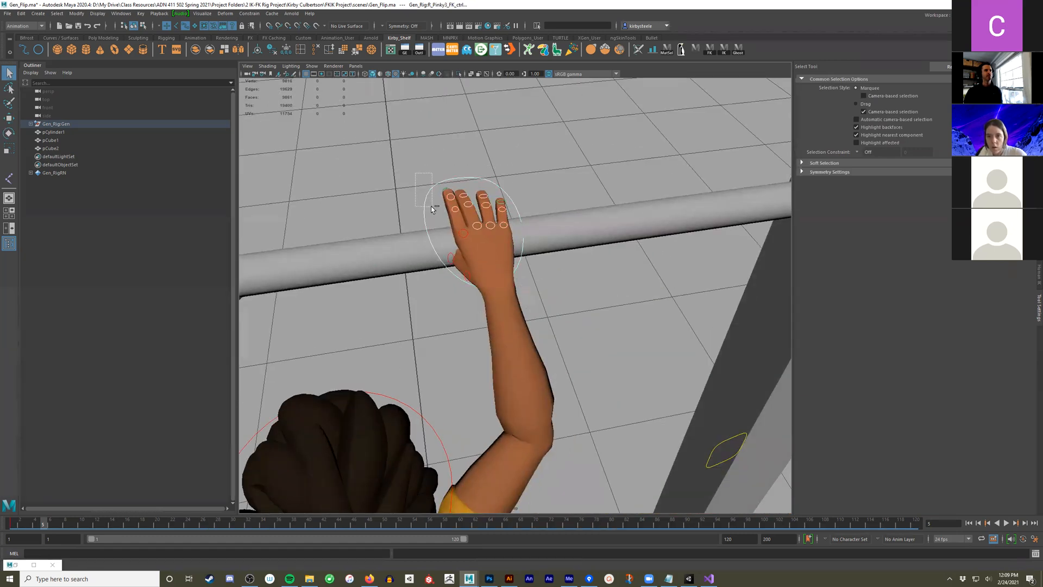
{"action": "left_click", "coordinate": [1039, 98]}
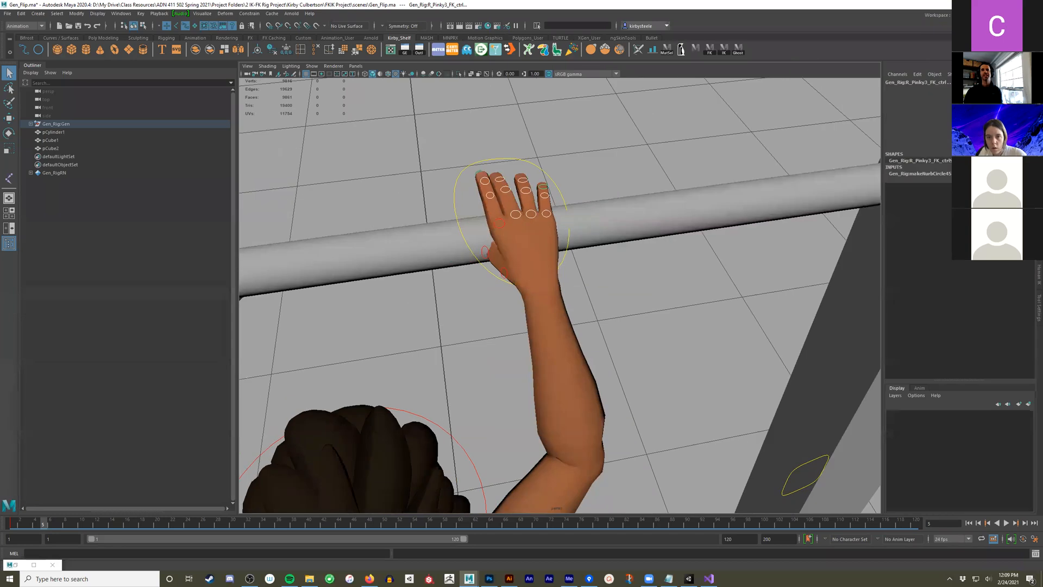
{"action": "left_click", "coordinate": [503, 223], "text": "shift"}
{"action": "left_click_drag", "start_coordinate": [548, 242], "coordinate": [536, 304], "text": "alt"}
{"action": "key", "text": "e"}
{"action": "key", "text": "q"}
{"action": "left_click", "coordinate": [576, 312]}
{"action": "key", "text": "e"}
{"action": "left_click_drag", "start_coordinate": [501, 216], "coordinate": [622, 327]}
{"action": "left_click_drag", "start_coordinate": [438, 376], "coordinate": [424, 395], "text": "alt"}
{"action": "key", "text": "s"}
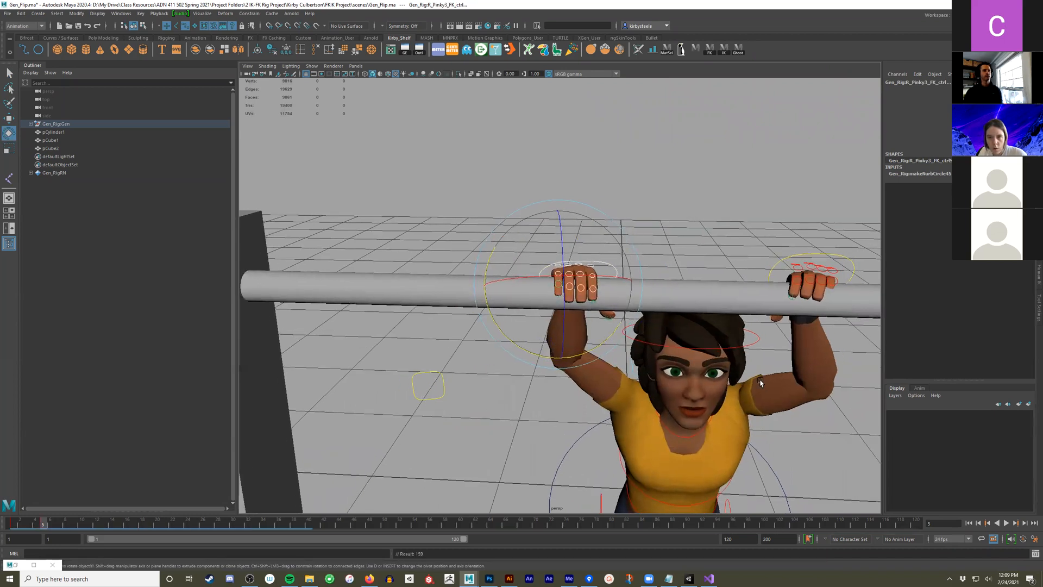
Try to rotate the chest FK control, and undo the rotation
{"action": "right_click_drag", "start_coordinate": [764, 385], "coordinate": [438, 241], "text": "alt"}
{"action": "left_click_drag", "start_coordinate": [438, 241], "coordinate": [615, 287], "text": "alt"}
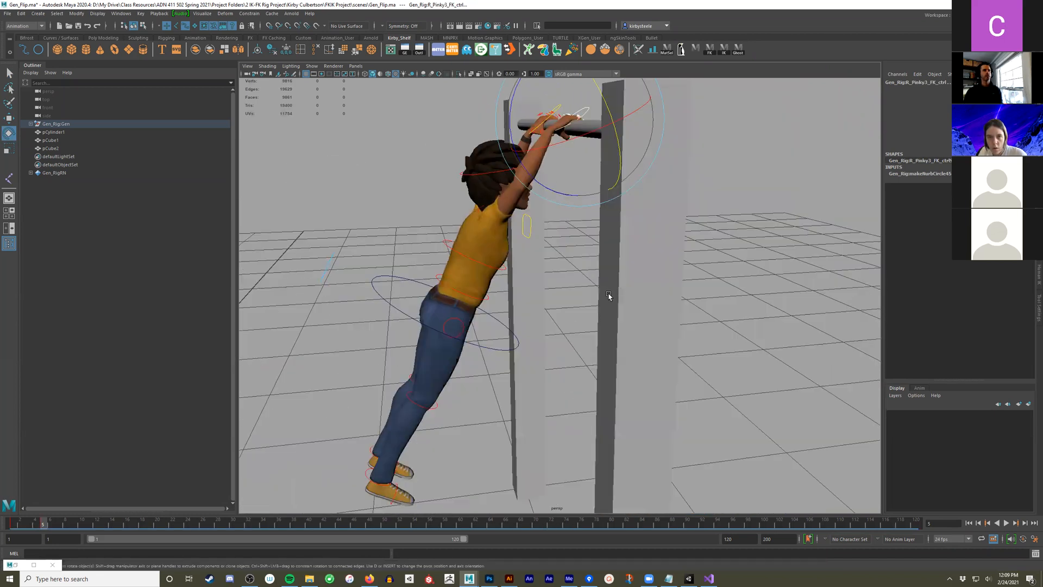
{"action": "left_click_drag", "start_coordinate": [423, 239], "coordinate": [456, 282]}
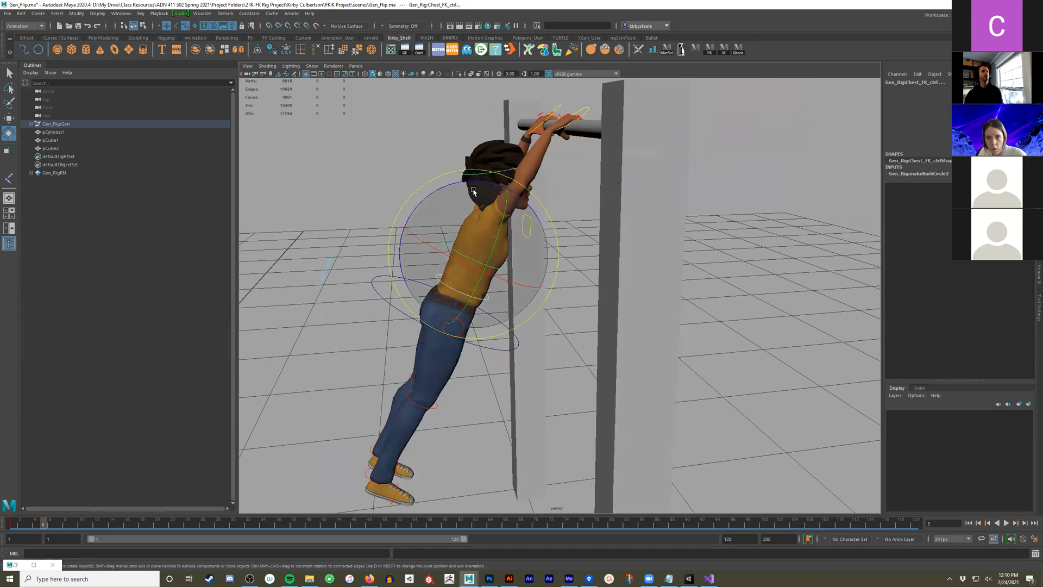
{"action": "left_click_drag", "start_coordinate": [475, 186], "coordinate": [490, 184]}
{"action": "key", "text": "ctrl+z"}
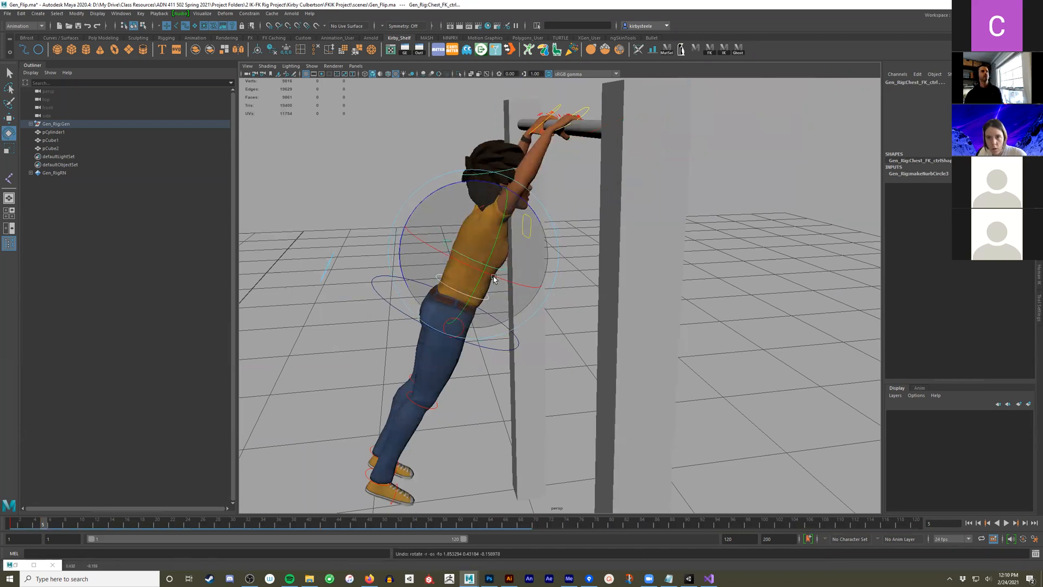
Select the root control, tilt the body, and move it back and up so the character swings away from the bar
{"action": "left_click", "coordinate": [507, 346]}
{"action": "key", "text": "w"}
{"action": "left_click_drag", "start_coordinate": [506, 342], "coordinate": [480, 317], "text": "alt"}
{"action": "left_click_drag", "start_coordinate": [503, 253], "coordinate": [505, 279], "text": "alt"}
{"action": "key", "text": "e"}
{"action": "key", "text": "w"}
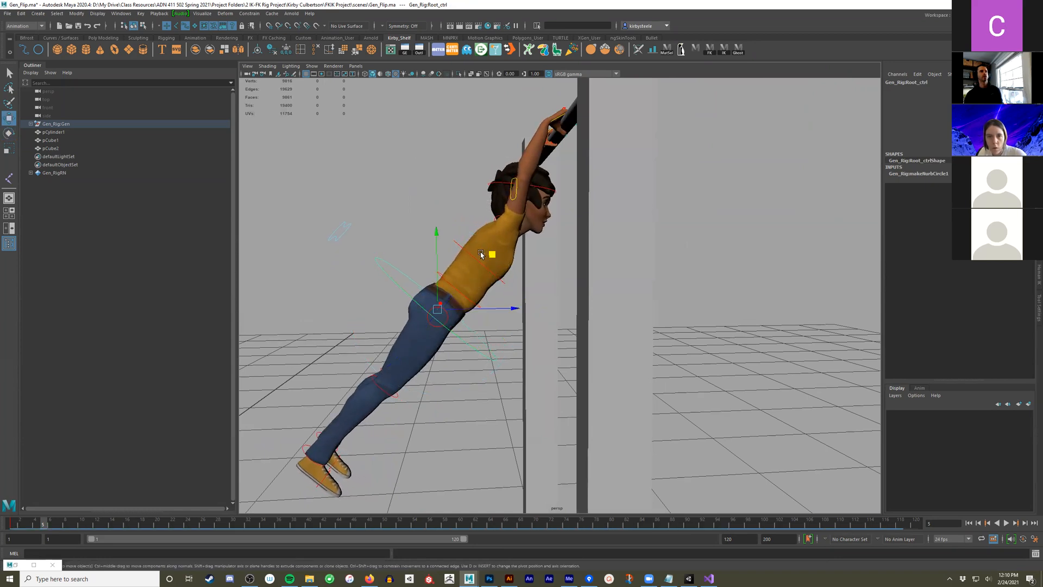
{"action": "middle_click_drag", "start_coordinate": [481, 254], "coordinate": [473, 234]}
Rotate the chest FK control to arch the torso, and refine the tilt of the lower body
{"action": "left_click_drag", "start_coordinate": [472, 234], "coordinate": [443, 287]}
{"action": "key", "text": "e"}
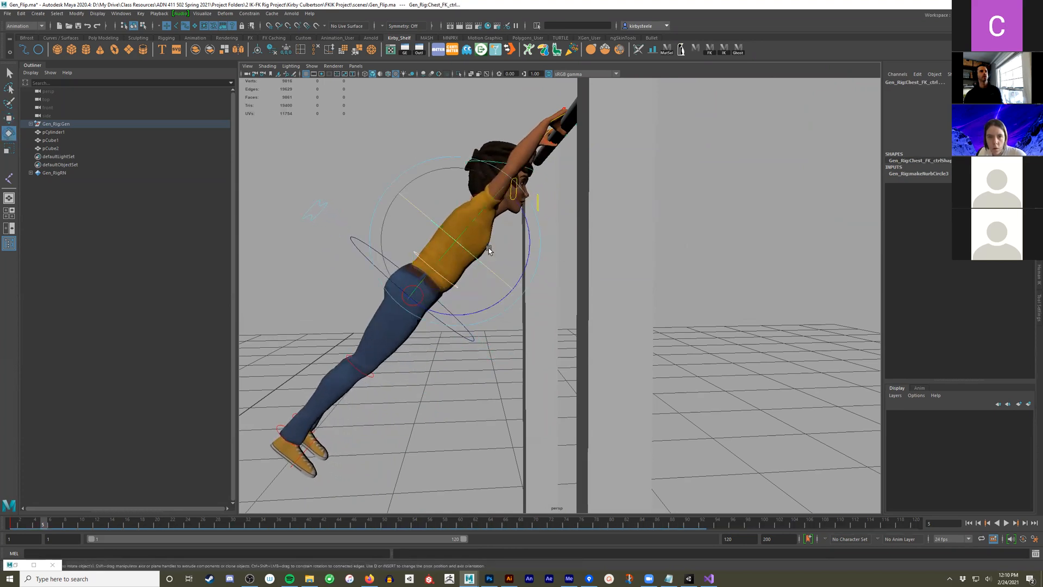
{"action": "left_click_drag", "start_coordinate": [525, 239], "coordinate": [526, 218]}
{"action": "key", "text": "q"}
{"action": "left_click_drag", "start_coordinate": [449, 355], "coordinate": [469, 325]}
{"action": "key", "text": "e"}
{"action": "left_click_drag", "start_coordinate": [483, 277], "coordinate": [484, 283]}
Rotate the leg FK controls to bend the knees and trail the lower legs behind the body
{"action": "middle_click_drag", "start_coordinate": [524, 290], "coordinate": [613, 244], "text": "alt"}
{"action": "left_click_drag", "start_coordinate": [505, 317], "coordinate": [659, 372], "text": "alt"}
{"action": "mouse_move", "coordinate": [659, 372]}
{"action": "left_mouse_down"}
{"action": "mouse_move", "coordinate": [579, 344]}
{"action": "mouse_move", "coordinate": [531, 353]}
{"action": "left_mouse_up"}
{"action": "left_click_drag", "start_coordinate": [608, 365], "coordinate": [782, 359]}
{"action": "key", "text": "q"}
{"action": "left_click", "coordinate": [790, 354]}
{"action": "key", "text": "e"}
{"action": "left_click_drag", "start_coordinate": [821, 302], "coordinate": [679, 292]}
{"action": "left_click", "coordinate": [631, 260]}
{"action": "left_click_drag", "start_coordinate": [632, 261], "coordinate": [578, 269]}
Rotate the left hip FK control to adjust the left leg's swing
{"action": "key", "text": "q"}
{"action": "left_click", "coordinate": [505, 273]}
{"action": "key", "text": "e"}
{"action": "left_click_drag", "start_coordinate": [525, 296], "coordinate": [544, 328]}
{"action": "left_click_drag", "start_coordinate": [604, 298], "coordinate": [638, 334], "text": "alt"}
{"action": "left_click_drag", "start_coordinate": [727, 300], "coordinate": [609, 324], "text": "alt"}
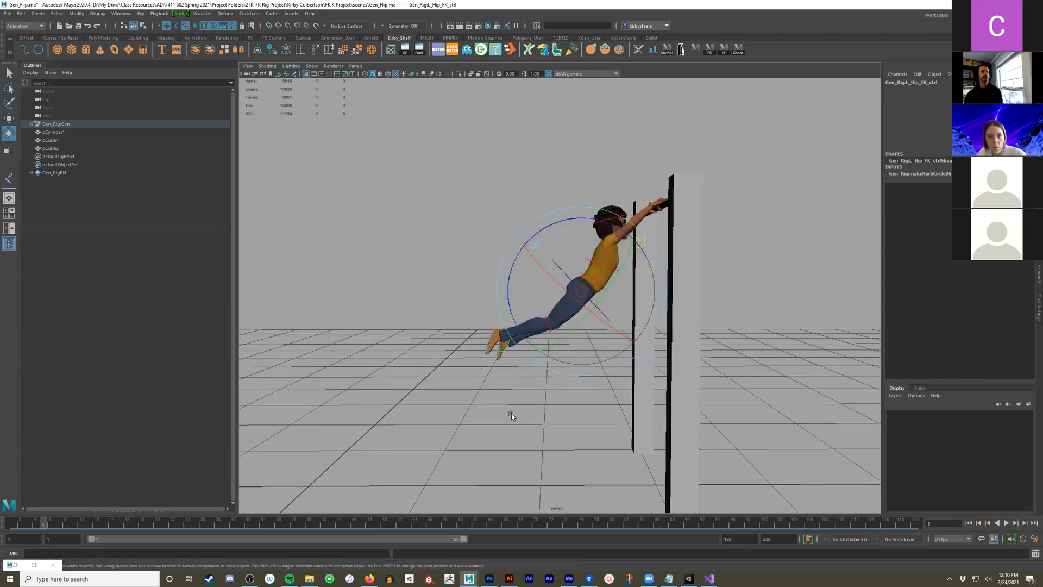
{"action": "left_click_drag", "start_coordinate": [514, 414], "coordinate": [582, 354], "text": "alt"}
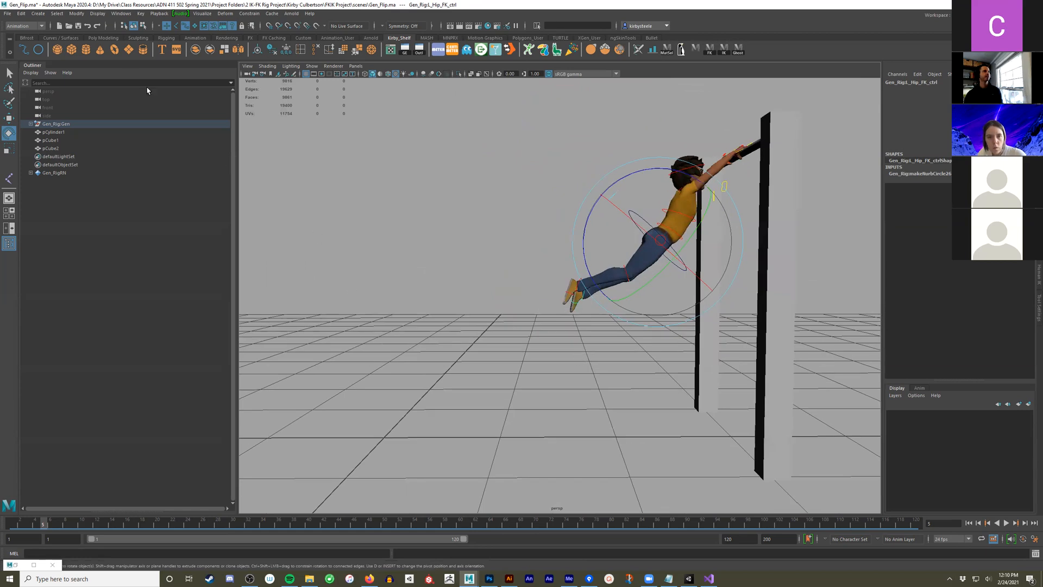
Create a polygon cylinder, scale it down uniformly and flatten its height into a low platform
{"action": "left_click", "coordinate": [72, 52]}
{"action": "key", "text": "ctrl+z"}
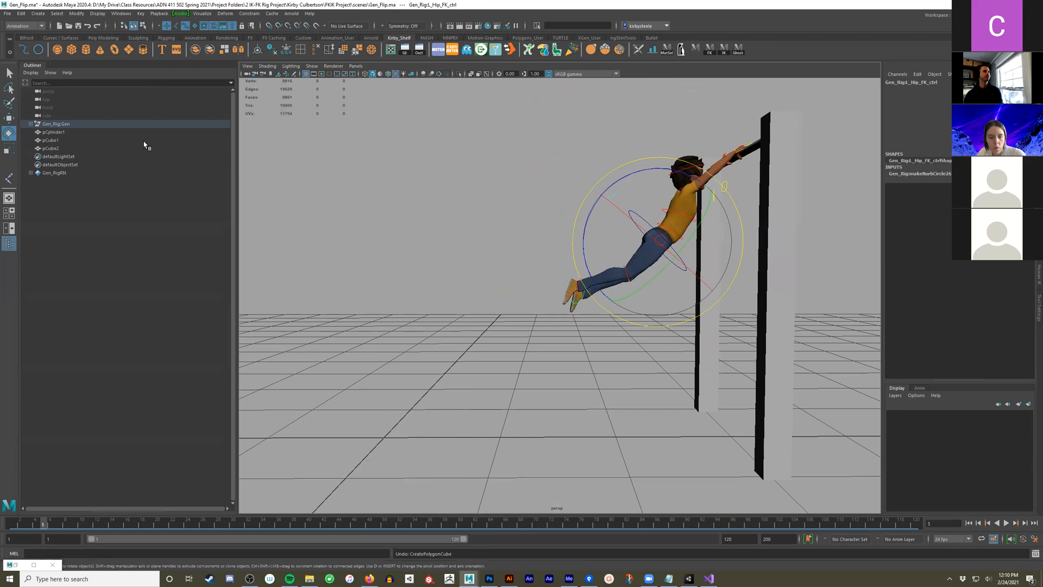
{"action": "left_click", "coordinate": [88, 52]}
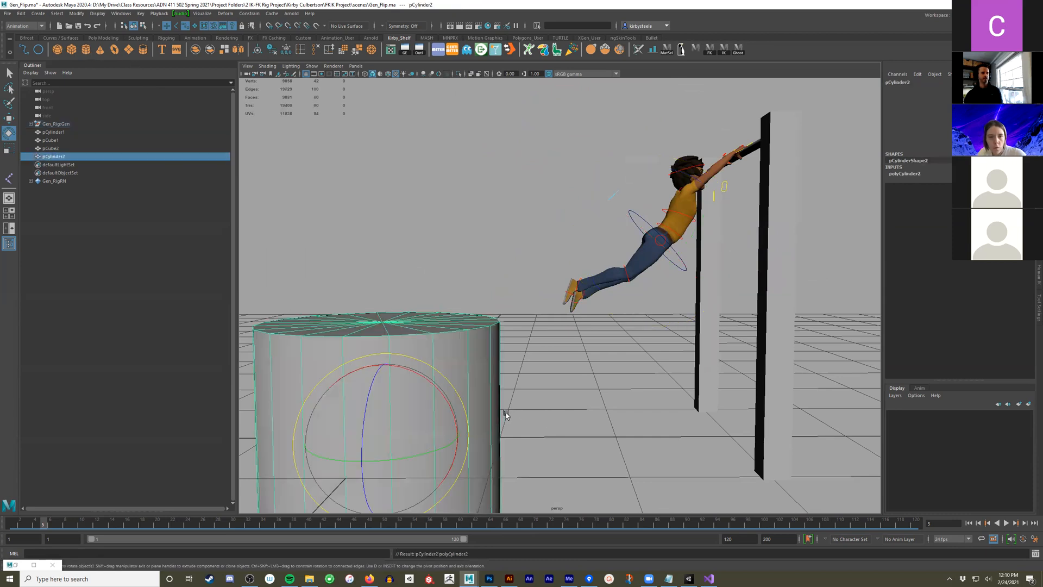
{"action": "key", "text": "r"}
{"action": "left_click_drag", "start_coordinate": [382, 439], "coordinate": [243, 472]}
{"action": "middle_click_drag", "start_coordinate": [425, 423], "coordinate": [448, 367], "text": "alt"}
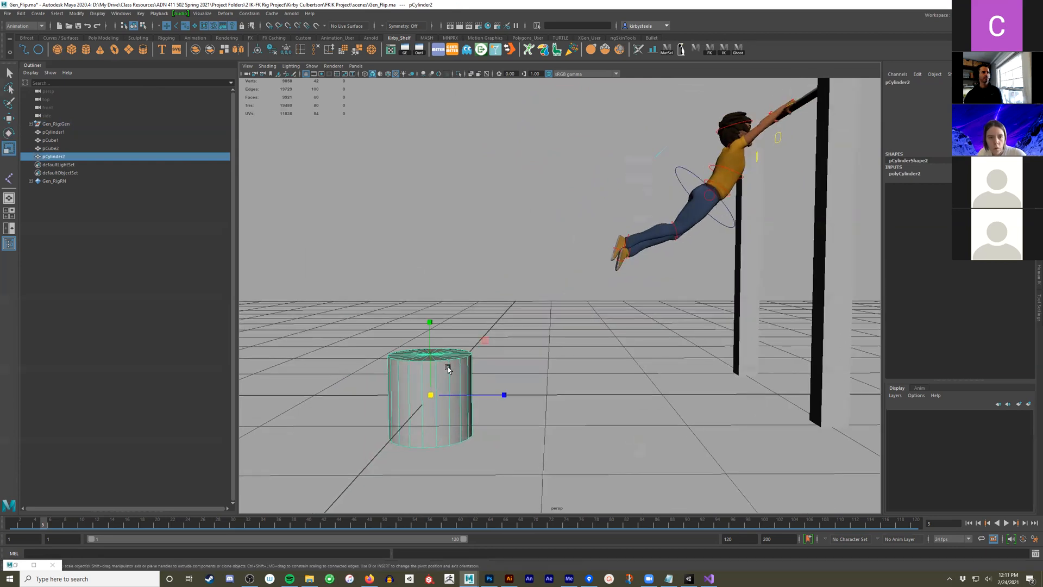
{"action": "left_click_drag", "start_coordinate": [428, 324], "coordinate": [446, 422]}
Move the cylinder along the ground toward the bar, adjust its pivot to its base, and deselect it
{"action": "key", "text": "w"}
{"action": "left_click_drag", "start_coordinate": [497, 377], "coordinate": [563, 356]}
{"action": "key", "text": "d"}
{"action": "left_click_drag", "start_coordinate": [544, 303], "coordinate": [587, 393]}
{"action": "key", "text": "d"}
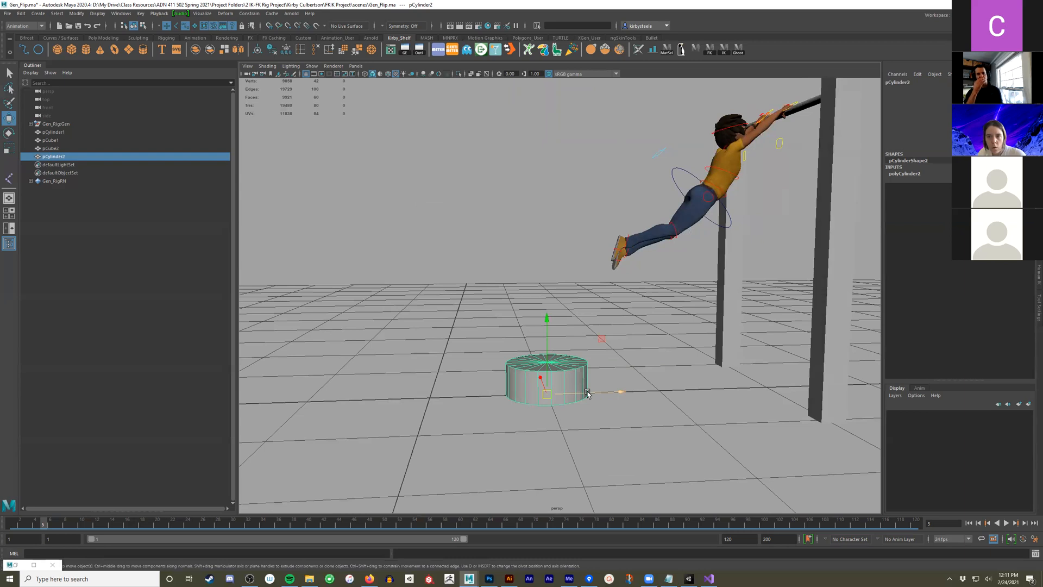
{"action": "left_click", "coordinate": [288, 51]}
{"action": "middle_click_drag", "start_coordinate": [571, 398], "coordinate": [540, 357], "text": "alt"}
{"action": "right_click_drag", "start_coordinate": [540, 357], "coordinate": [628, 390], "text": "alt"}
{"action": "left_click", "coordinate": [641, 316]}
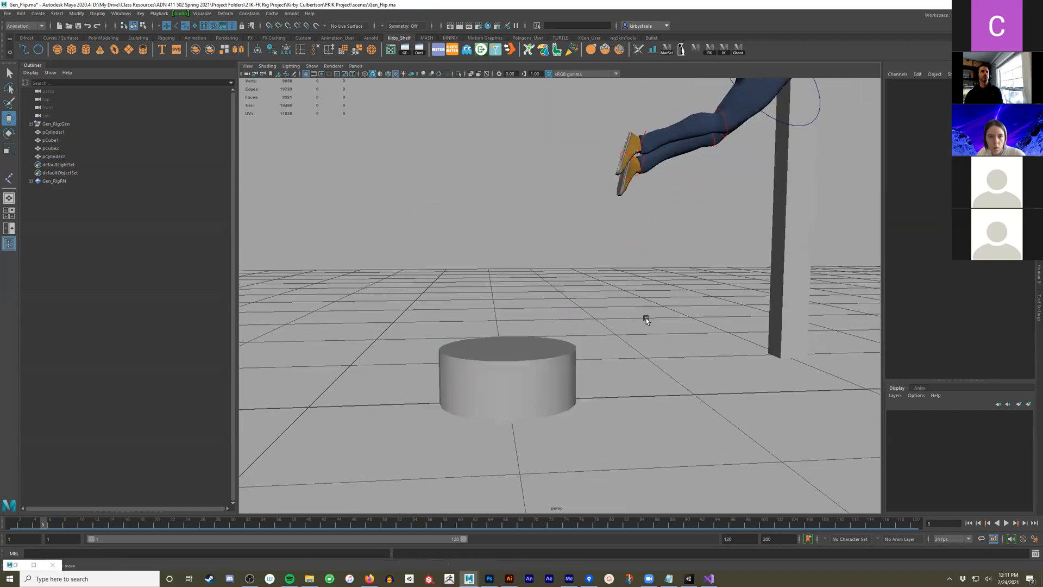
Select all of the character's body controls and change the tangent type of their keys at frame 5
{"action": "middle_click_drag", "start_coordinate": [641, 316], "coordinate": [624, 396], "text": "alt"}
{"action": "left_click_drag", "start_coordinate": [625, 396], "coordinate": [673, 399], "text": "alt"}
{"action": "right_click_drag", "start_coordinate": [674, 399], "coordinate": [657, 386], "text": "alt"}
{"action": "middle_click_drag", "start_coordinate": [657, 386], "coordinate": [661, 386], "text": "alt"}
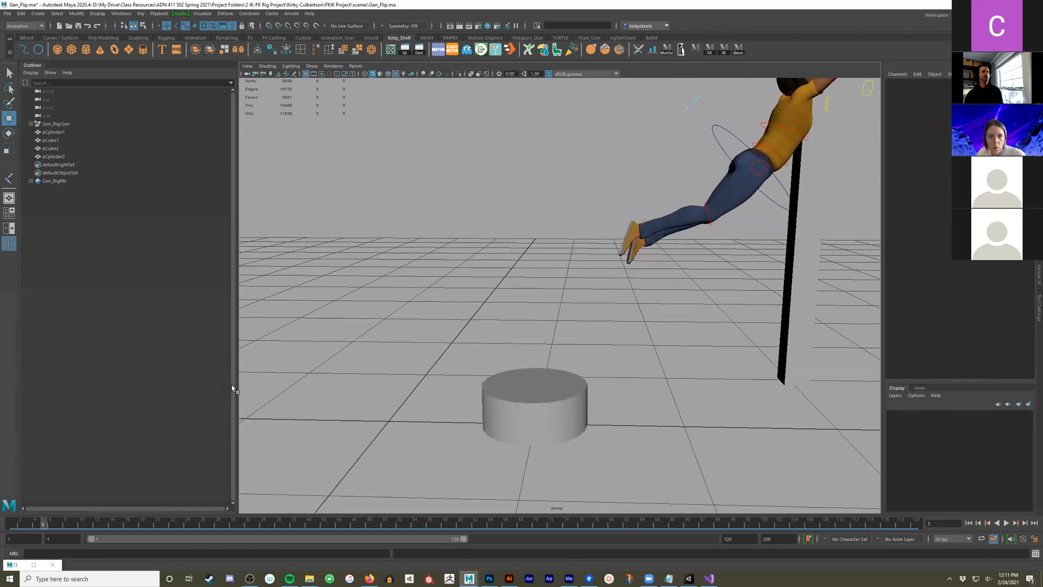
{"action": "right_click_drag", "start_coordinate": [723, 264], "coordinate": [610, 193], "text": "alt"}
{"action": "middle_click_drag", "start_coordinate": [610, 193], "coordinate": [531, 254], "text": "alt"}
{"action": "left_click_drag", "start_coordinate": [513, 118], "coordinate": [772, 329]}
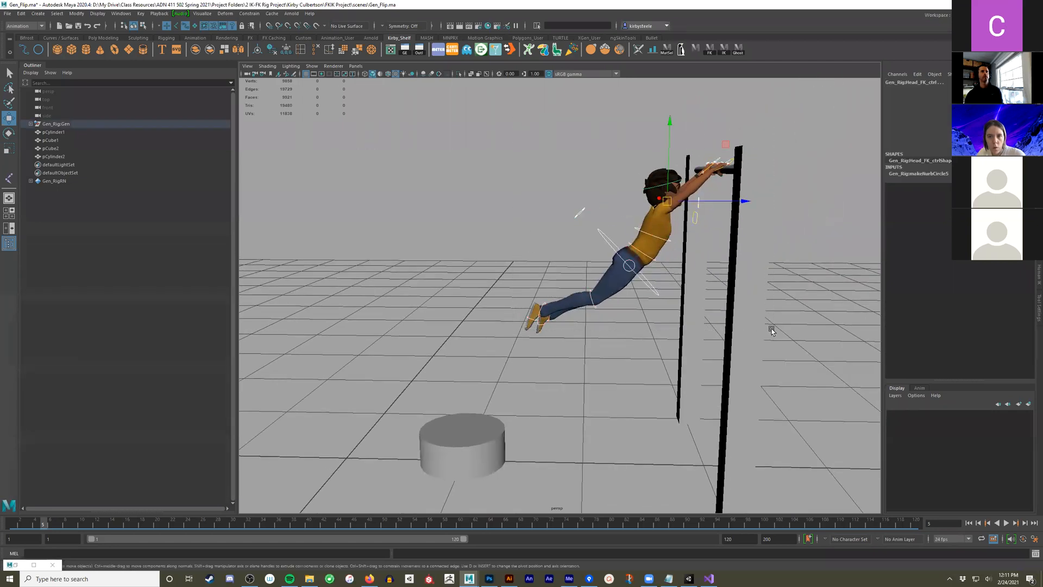
{"action": "scroll", "coordinate": [278, 376], "scroll_direction": "up", "scroll_amount": 1}
{"action": "right_click", "coordinate": [47, 525]}
{"action": "mouse_move", "coordinate": [117, 414]}
{"action": "left_click", "coordinate": [170, 440]}
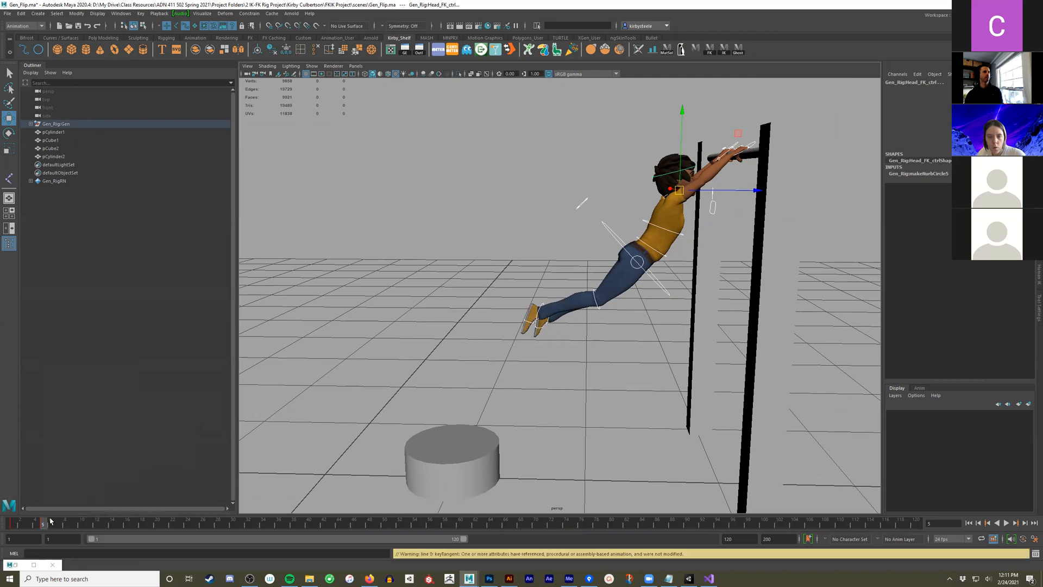
Scrub back to frame 1 to view the crouching start pose beside the platform
{"action": "left_click_drag", "start_coordinate": [47, 525], "coordinate": [13, 529]}
{"action": "middle_click_drag", "start_coordinate": [256, 450], "coordinate": [373, 348], "text": "alt"}
{"action": "scroll", "coordinate": [372, 347], "scroll_direction": "up", "scroll_amount": 3}
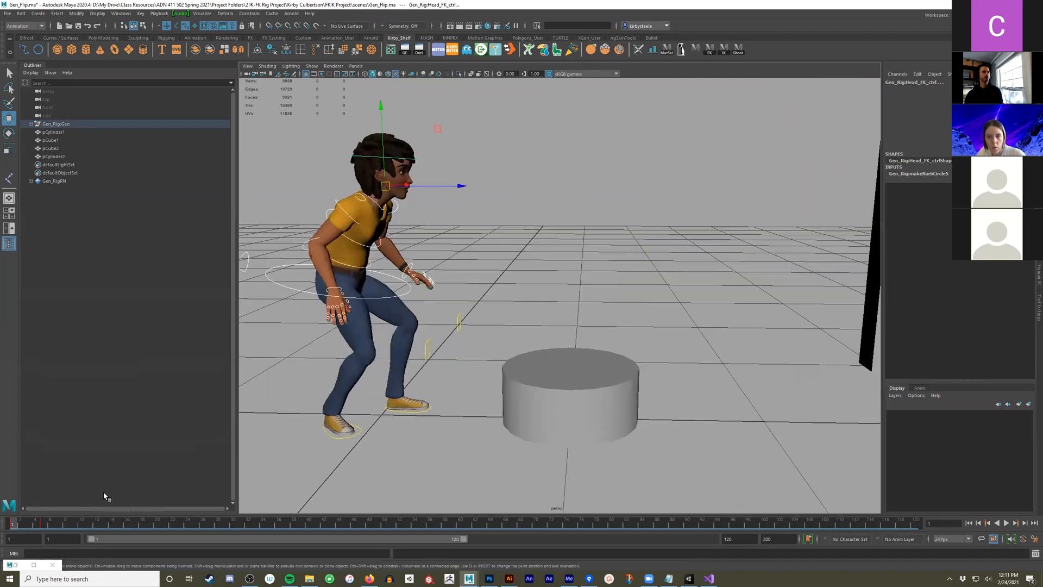
Move the bar-grip swing pose's keys along the timeline to frame 20
{"action": "left_click_drag", "start_coordinate": [41, 525], "coordinate": [50, 527]}
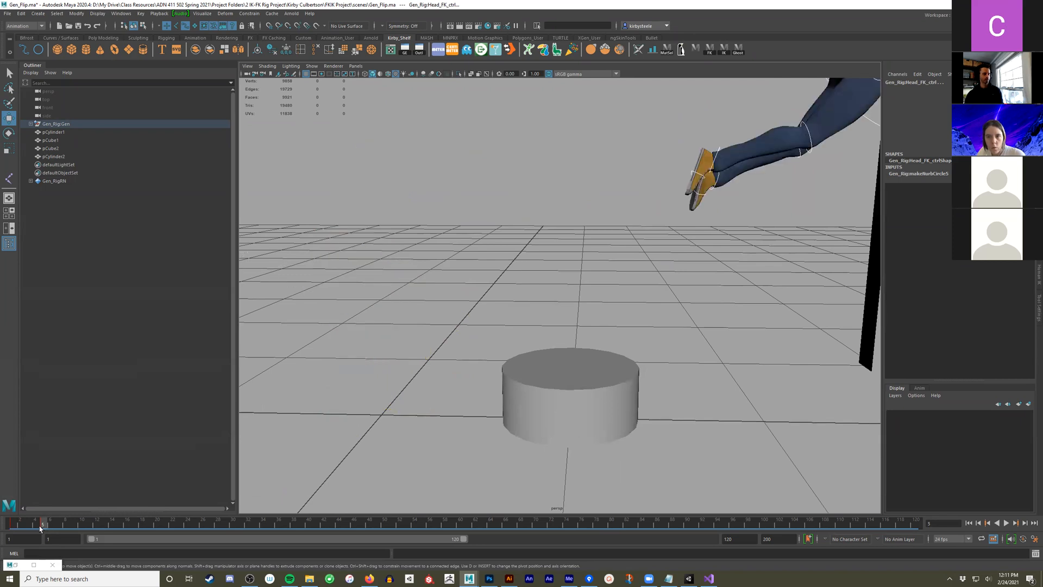
{"action": "left_click", "coordinate": [40, 528]}
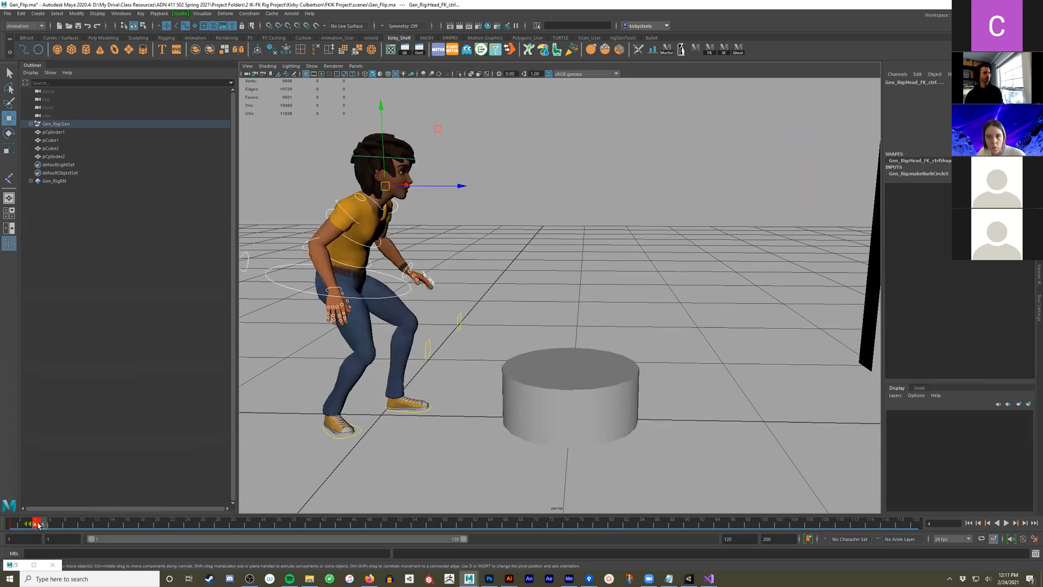
{"action": "left_click_drag", "start_coordinate": [36, 524], "coordinate": [59, 524]}
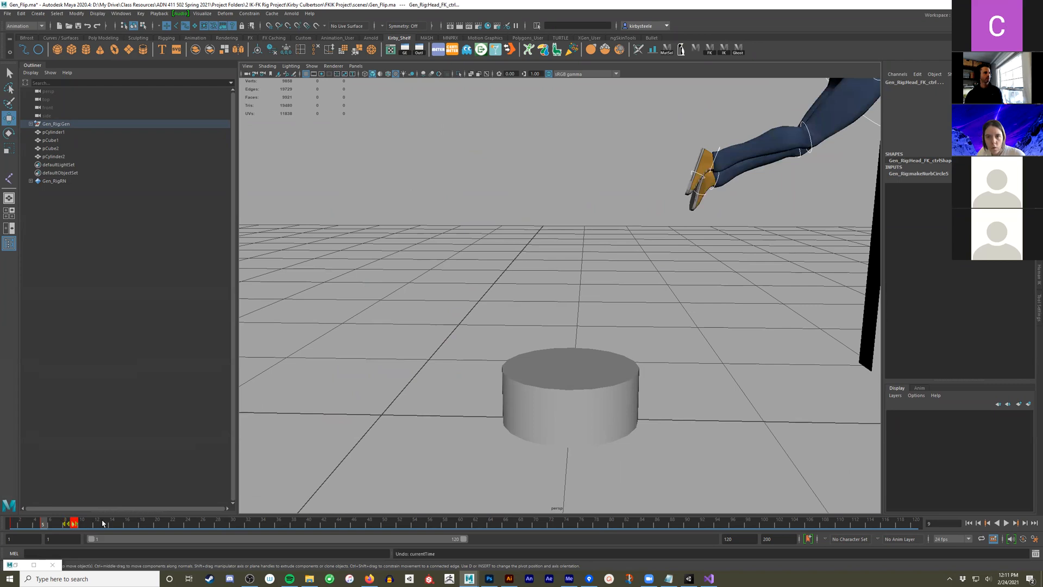
{"action": "mouse_move", "coordinate": [41, 525]}
{"action": "left_mouse_down", "text": "shift"}
{"action": "mouse_move", "coordinate": [28, 525]}
{"action": "mouse_move", "coordinate": [59, 524]}
{"action": "left_mouse_up", "text": "shift"}
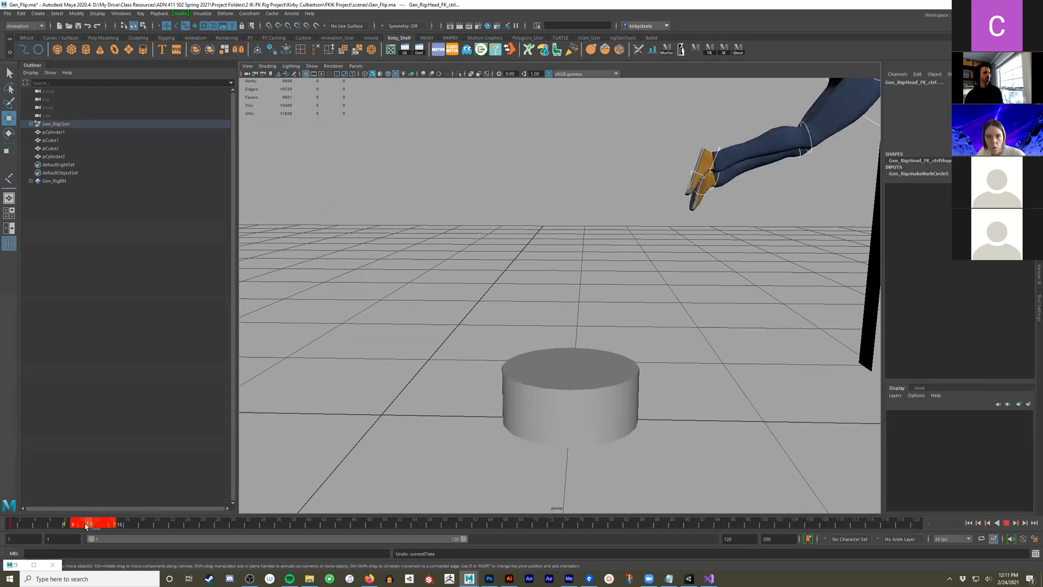
{"action": "left_click", "coordinate": [43, 526]}
{"action": "left_click", "coordinate": [83, 524]}
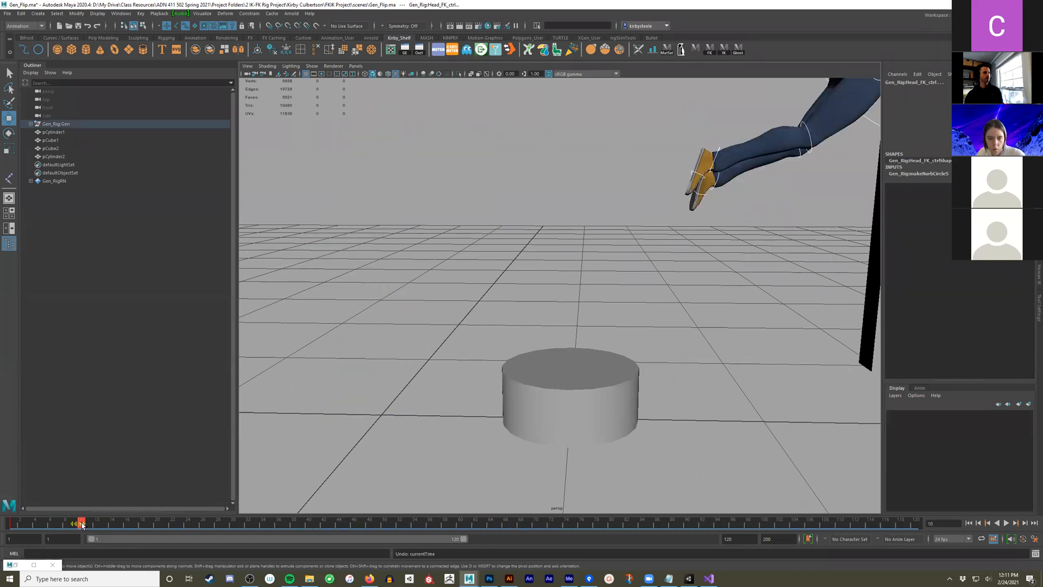
{"action": "left_click_drag", "start_coordinate": [78, 527], "coordinate": [130, 524]}
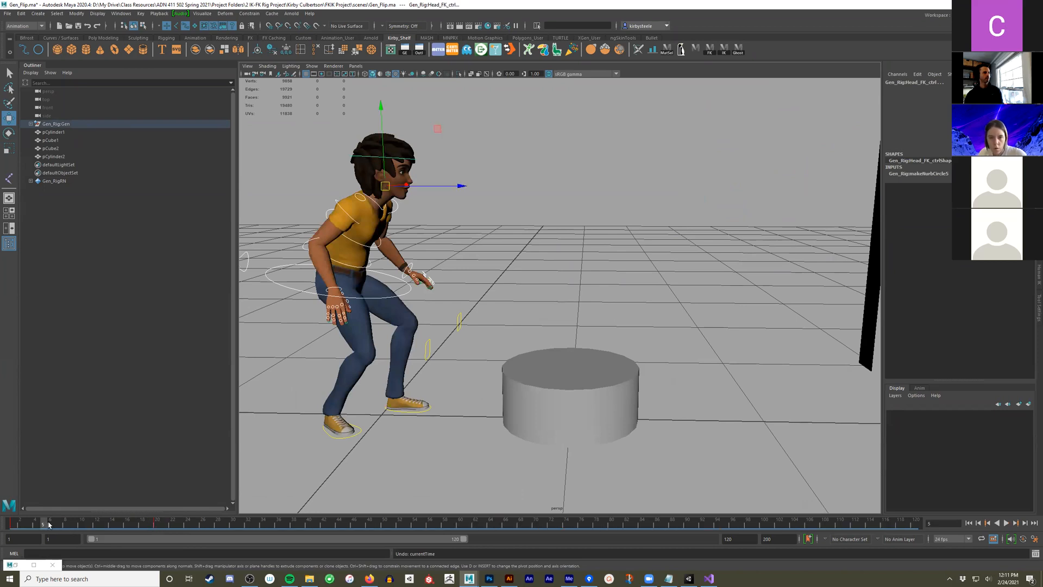
At frame 5, select the character's main body and foot controls and move the whole character onto the cylinder platform
{"action": "left_click", "coordinate": [557, 230]}
{"action": "middle_click_drag", "start_coordinate": [417, 302], "coordinate": [440, 326], "text": "alt"}
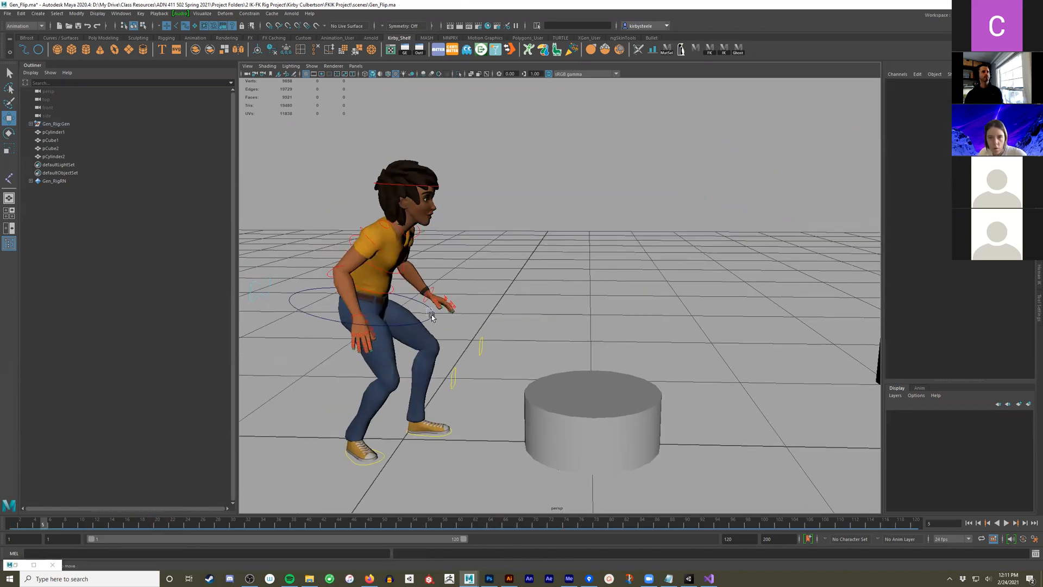
{"action": "left_click", "coordinate": [431, 316]}
{"action": "left_click_drag", "start_coordinate": [419, 422], "coordinate": [305, 352]}
{"action": "left_click_drag", "start_coordinate": [434, 358], "coordinate": [487, 373], "text": "alt"}
{"action": "middle_click_drag", "start_coordinate": [467, 373], "coordinate": [657, 326]}
{"action": "left_click_drag", "start_coordinate": [656, 325], "coordinate": [605, 318], "text": "alt"}
Lower the root control to bend the knees into a crouch on the platform
{"action": "right_click_drag", "start_coordinate": [606, 293], "coordinate": [643, 256], "text": "alt"}
{"action": "left_click", "coordinate": [621, 256]}
{"action": "left_click_drag", "start_coordinate": [621, 256], "coordinate": [631, 241], "text": "alt"}
{"action": "middle_click_drag", "start_coordinate": [575, 183], "coordinate": [583, 247]}
Reposition the ankle IK controls so that both feet stand on top of the platform
{"action": "left_click", "coordinate": [704, 326]}
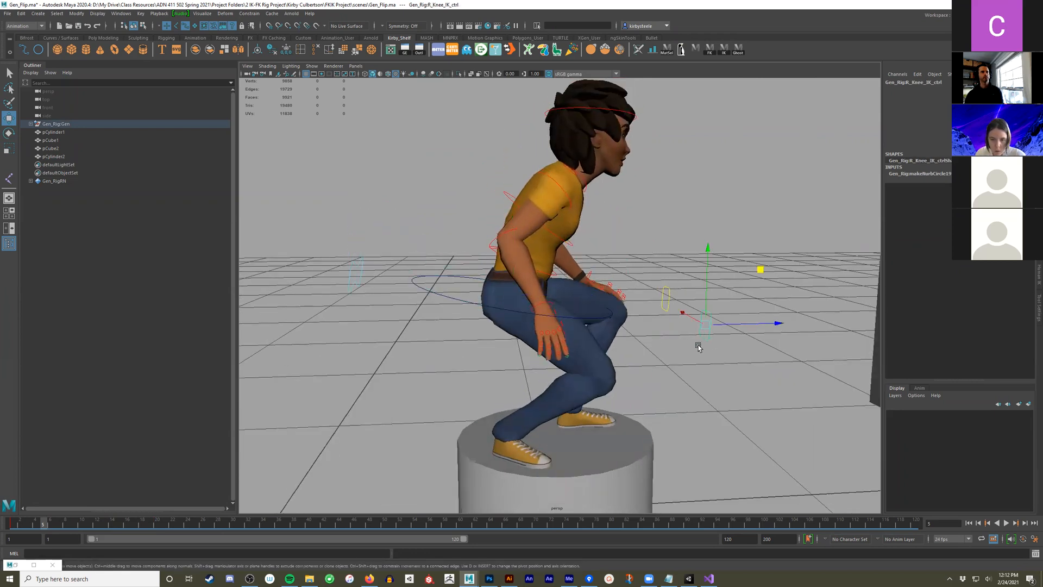
{"action": "left_click_drag", "start_coordinate": [512, 487], "coordinate": [517, 488]}
{"action": "left_click_drag", "start_coordinate": [570, 445], "coordinate": [516, 443], "text": "alt"}
{"action": "key", "text": "e"}
{"action": "key", "text": "w"}
{"action": "left_click_drag", "start_coordinate": [578, 393], "coordinate": [636, 410]}
{"action": "left_click_drag", "start_coordinate": [635, 396], "coordinate": [581, 345], "text": "alt"}
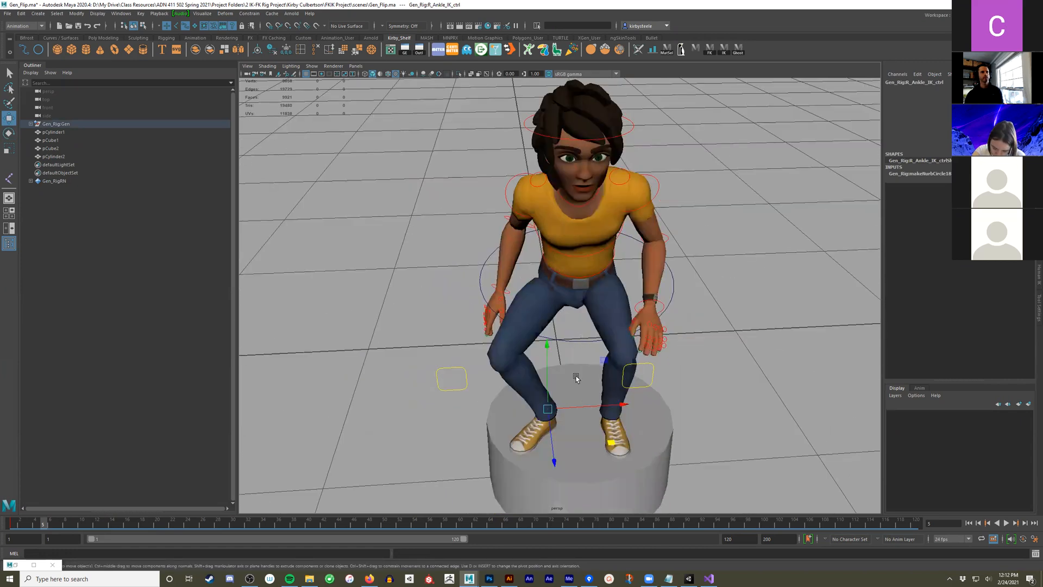
Rotate the right foot to face forward and bring the knee controls inward so the legs sit close together
{"action": "key", "text": "e"}
{"action": "left_click_drag", "start_coordinate": [574, 456], "coordinate": [628, 445]}
{"action": "key", "text": "w"}
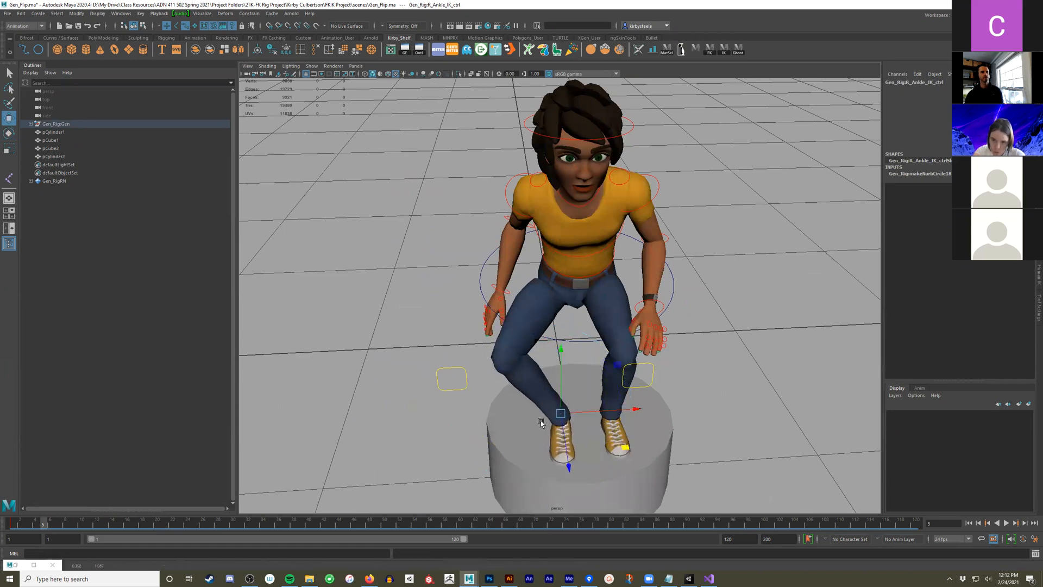
{"action": "left_click_drag", "start_coordinate": [391, 371], "coordinate": [689, 407]}
{"action": "left_click_drag", "start_coordinate": [525, 461], "coordinate": [613, 445]}
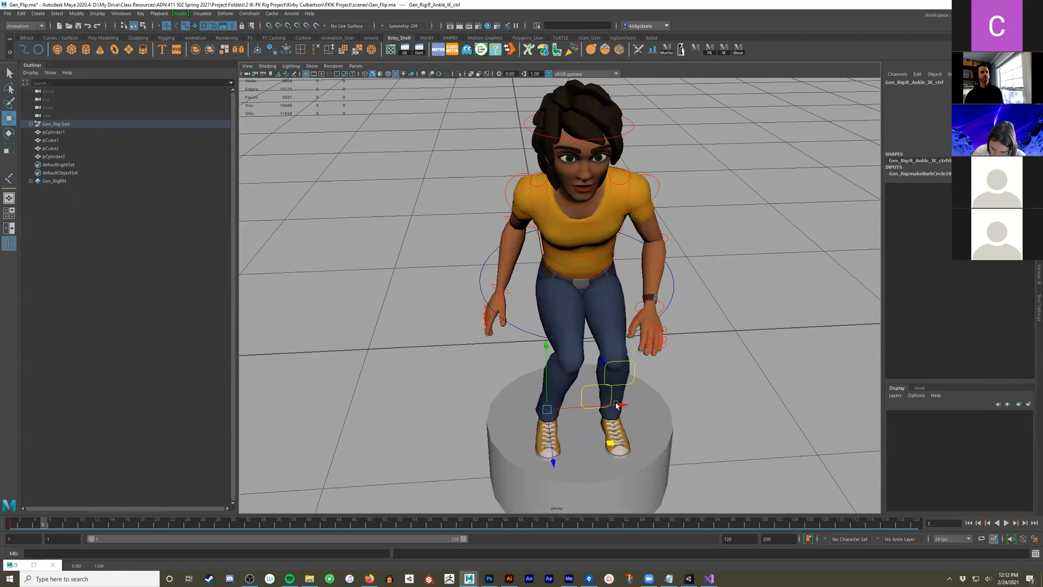
{"action": "left_click", "coordinate": [589, 384]}
{"action": "left_click_drag", "start_coordinate": [621, 402], "coordinate": [621, 376], "text": "alt"}
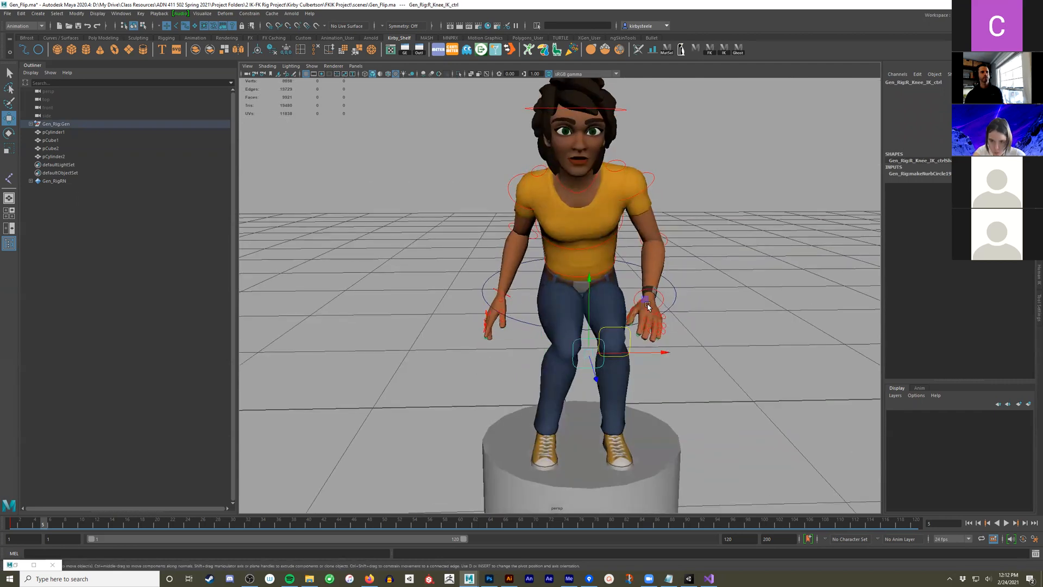
Rotate the shoulder controls outward so that both arms spread away from the body
{"action": "left_click_drag", "start_coordinate": [626, 298], "coordinate": [511, 130], "text": "alt"}
{"action": "left_click", "coordinate": [509, 184]}
{"action": "key", "text": "e"}
{"action": "left_click_drag", "start_coordinate": [534, 222], "coordinate": [571, 195]}
{"action": "left_click_drag", "start_coordinate": [570, 194], "coordinate": [628, 155], "text": "alt"}
{"action": "key", "text": "q"}
{"action": "left_click", "coordinate": [645, 175]}
{"action": "key", "text": "e"}
{"action": "left_click_drag", "start_coordinate": [615, 246], "coordinate": [616, 247]}
{"action": "key", "text": "q"}
{"action": "left_click", "coordinate": [624, 235]}
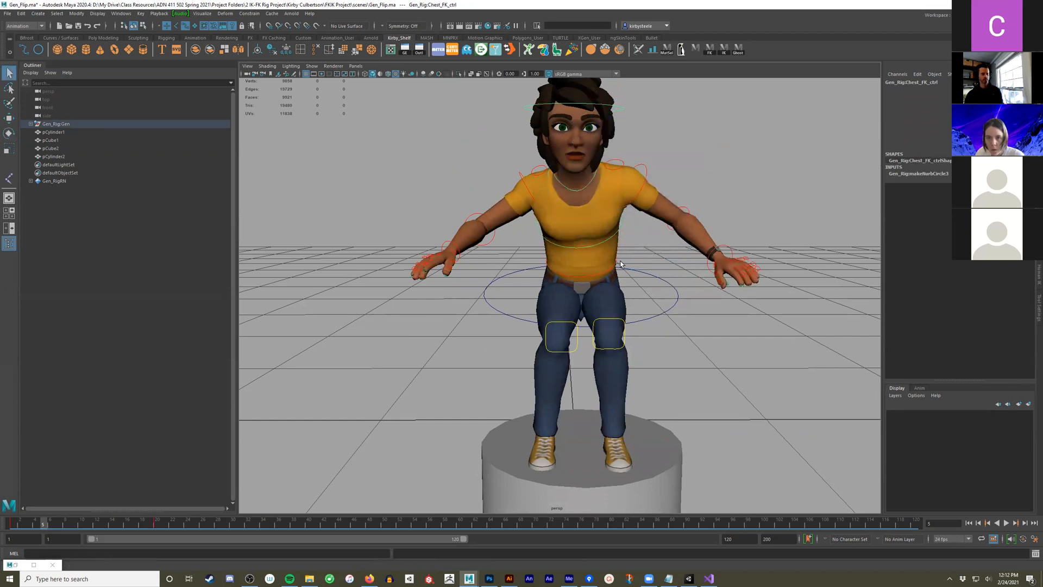
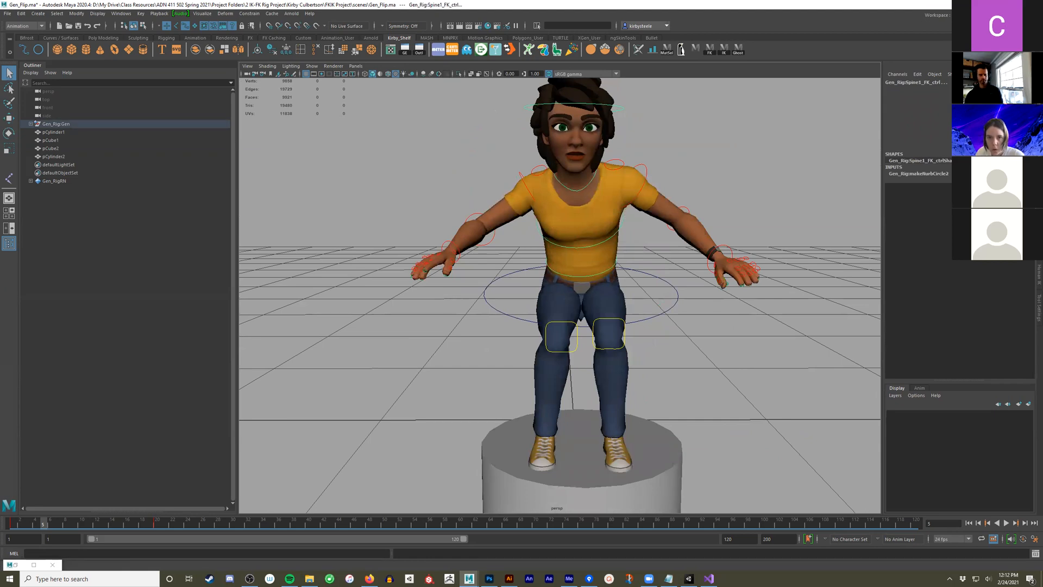
{"action": "key", "text": "ctrl+z"}
Rotate the root control to adjust the hip tilt and lower it into a deeper crouch over the feet
{"action": "left_click_drag", "start_coordinate": [590, 239], "coordinate": [671, 221], "text": "alt"}
{"action": "key", "text": "e"}
{"action": "key", "text": "w"}
{"action": "left_click", "coordinate": [701, 273]}
{"action": "left_click_drag", "start_coordinate": [702, 274], "coordinate": [673, 343], "text": "alt"}
{"action": "key", "text": "e"}
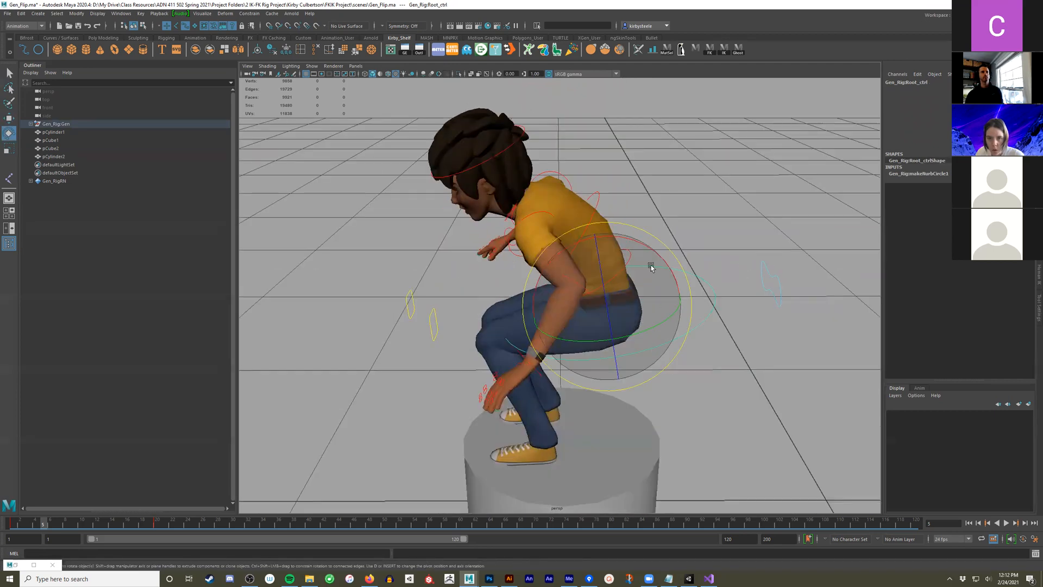
{"action": "left_click_drag", "start_coordinate": [645, 242], "coordinate": [660, 266]}
{"action": "key", "text": "w"}
{"action": "left_click_drag", "start_coordinate": [551, 324], "coordinate": [583, 281], "text": "alt"}
{"action": "middle_click_drag", "start_coordinate": [556, 248], "coordinate": [534, 288]}
Rotate the chest and spine controls to curl the torso forward over the knees
{"action": "left_click_drag", "start_coordinate": [533, 288], "coordinate": [631, 301], "text": "alt"}
{"action": "key", "text": "e"}
{"action": "key", "text": "q"}
{"action": "left_click", "coordinate": [623, 319]}
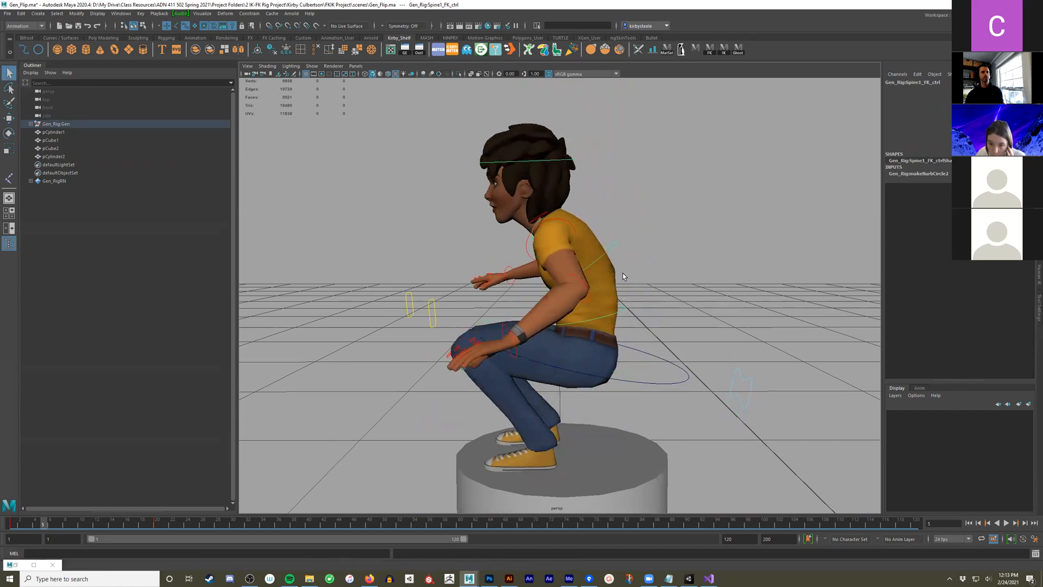
{"action": "key", "text": "e"}
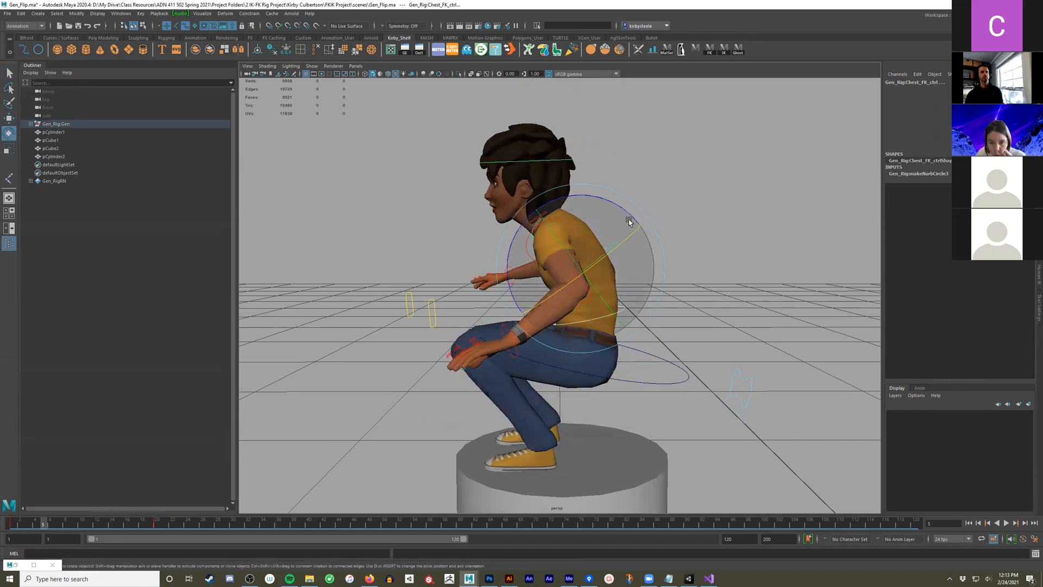
{"action": "left_click_drag", "start_coordinate": [617, 200], "coordinate": [618, 249]}
{"action": "key", "text": "q"}
{"action": "left_click", "coordinate": [616, 311]}
{"action": "key", "text": "e"}
Rotate the head control to look ahead and the right clavicle control to reposition the arm
{"action": "left_click", "coordinate": [518, 178]}
{"action": "left_click_drag", "start_coordinate": [527, 183], "coordinate": [617, 168], "text": "alt"}
{"action": "left_click_drag", "start_coordinate": [612, 207], "coordinate": [609, 172]}
{"action": "left_click_drag", "start_coordinate": [563, 208], "coordinate": [648, 230], "text": "alt"}
{"action": "key", "text": "q"}
{"action": "left_click", "coordinate": [580, 219]}
{"action": "key", "text": "e"}
{"action": "left_click_drag", "start_coordinate": [578, 182], "coordinate": [627, 228]}
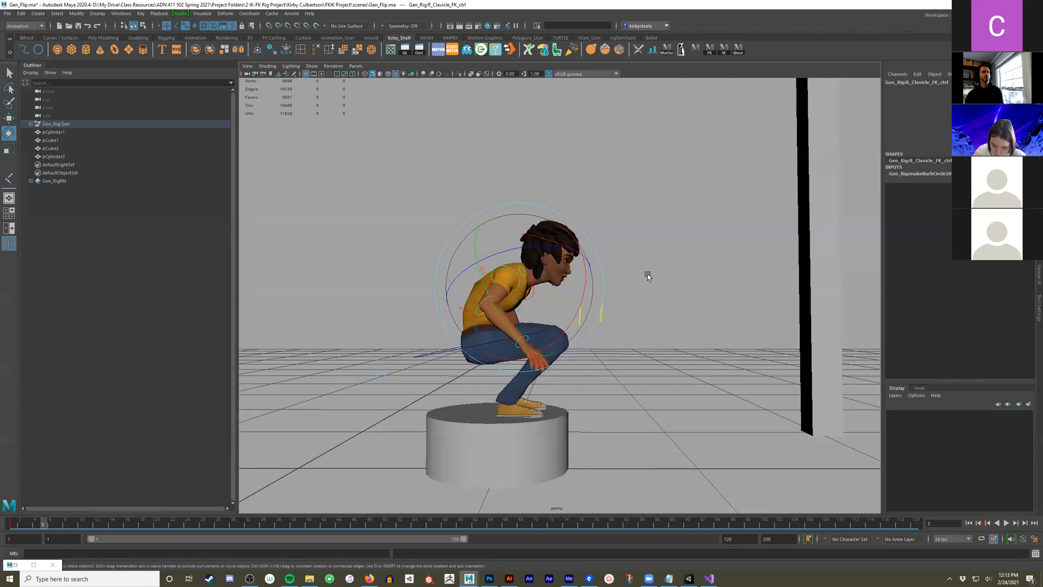
Select the root together with both knee controls and shift them along the direction of travel over the feet
{"action": "left_click_drag", "start_coordinate": [425, 444], "coordinate": [451, 421]}
{"action": "left_click_drag", "start_coordinate": [686, 308], "coordinate": [542, 334]}
{"action": "left_click", "coordinate": [435, 352]}
{"action": "key", "text": "w"}
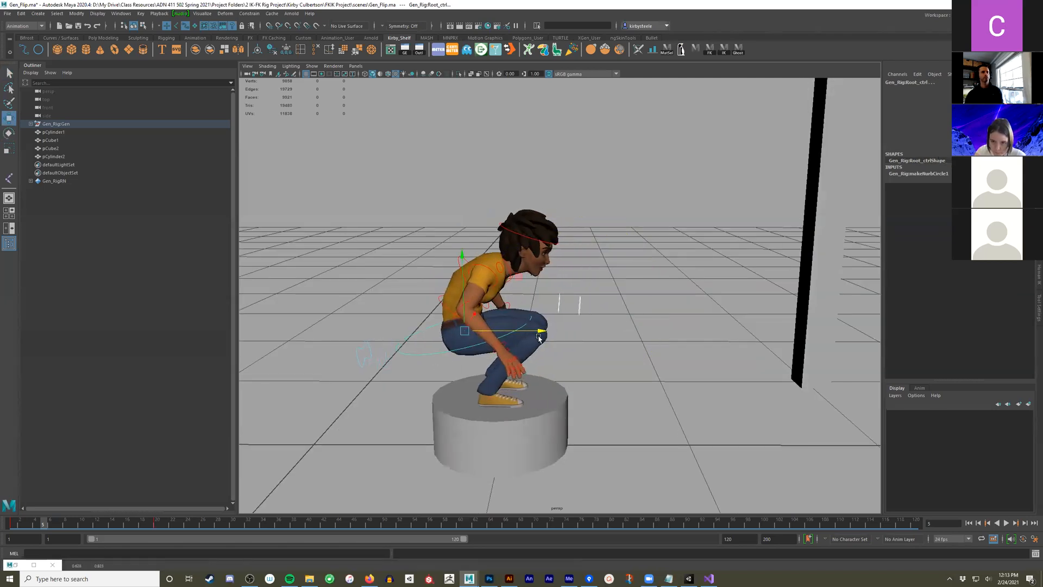
{"action": "middle_click_drag", "start_coordinate": [600, 342], "coordinate": [651, 310], "text": "alt"}
{"action": "left_click_drag", "start_coordinate": [651, 311], "coordinate": [652, 288], "text": "alt"}
Select all body controls, key the platform crouch at frame 5, and set the keys' tangents to Stepped
{"action": "left_click_drag", "start_coordinate": [518, 319], "coordinate": [352, 443]}
{"action": "right_click_drag", "start_coordinate": [367, 428], "coordinate": [377, 368], "text": "alt"}
{"action": "key", "text": "s"}
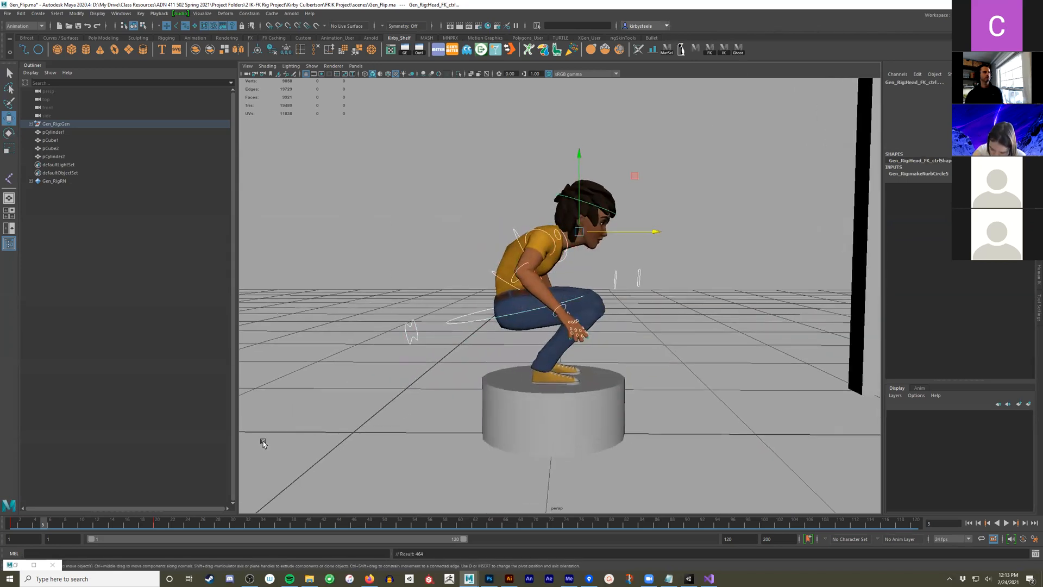
{"action": "right_click", "coordinate": [91, 524]}
{"action": "mouse_move", "coordinate": [125, 418]}
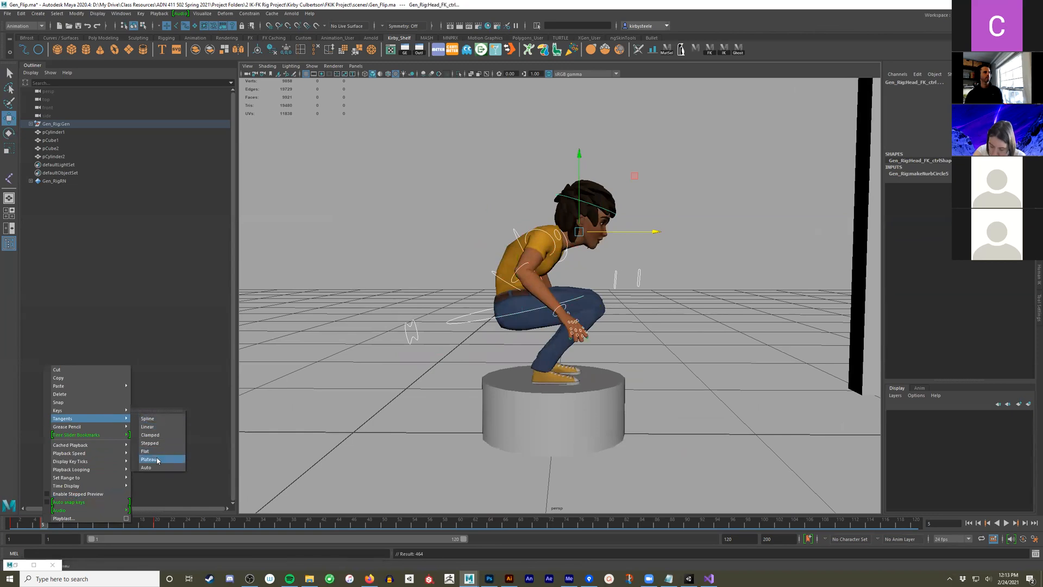
{"action": "left_click", "coordinate": [161, 442]}
Play through the blocked poses and move the platform crouch keys to frame 10
{"action": "key", "text": "alt+v"}
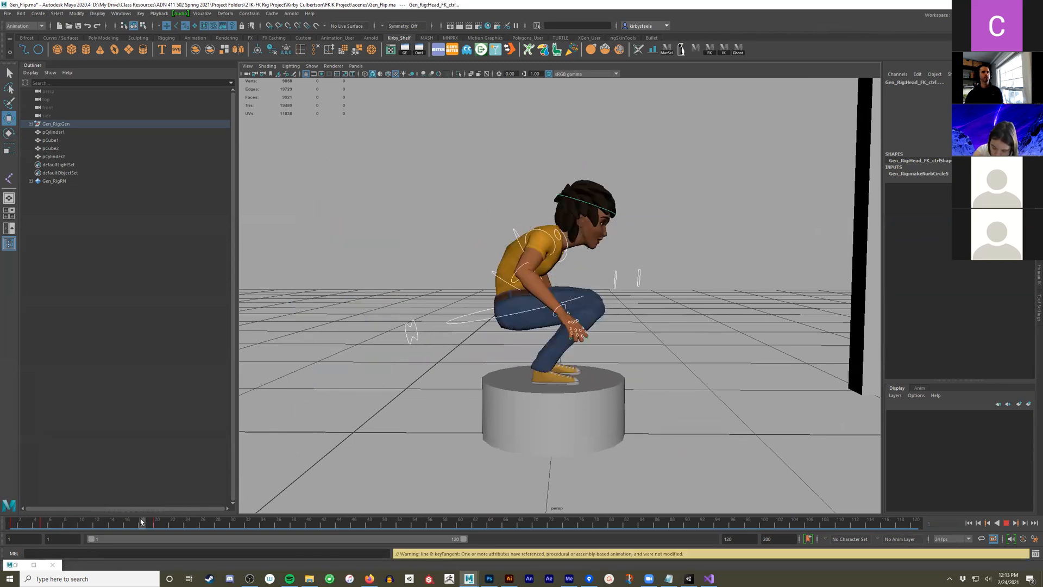
{"action": "key", "text": "alt+v"}
{"action": "right_click_drag", "start_coordinate": [594, 383], "coordinate": [472, 362], "text": "alt"}
{"action": "middle_click_drag", "start_coordinate": [473, 361], "coordinate": [447, 420], "text": "alt"}
{"action": "left_click_drag", "start_coordinate": [39, 526], "coordinate": [246, 520]}
{"action": "left_click_drag", "start_coordinate": [152, 526], "coordinate": [12, 542]}
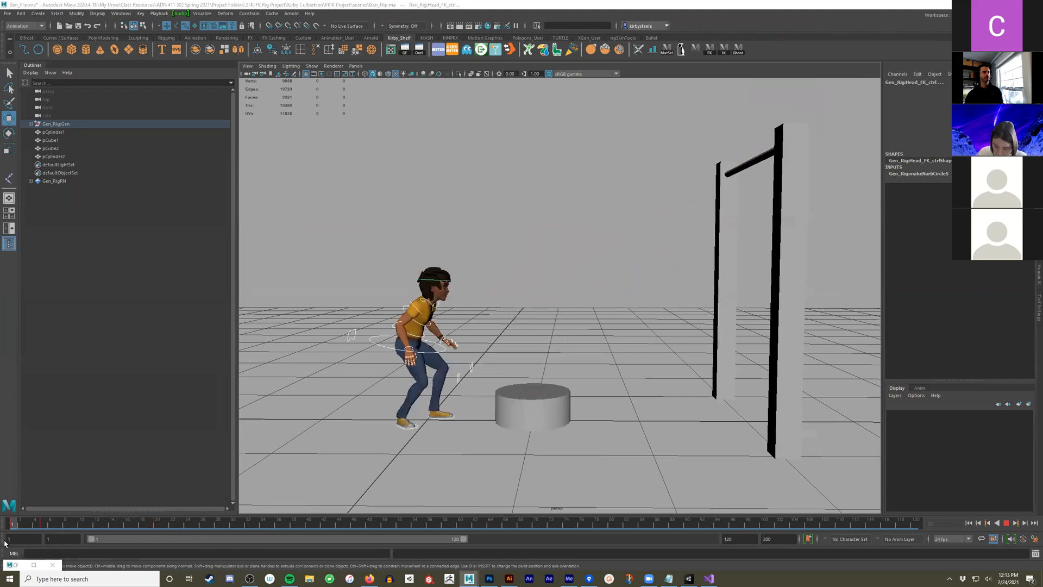
{"action": "mouse_move", "coordinate": [38, 523]}
{"action": "left_mouse_down"}
{"action": "mouse_move", "coordinate": [25, 525]}
{"action": "mouse_move", "coordinate": [38, 523]}
{"action": "left_mouse_up"}
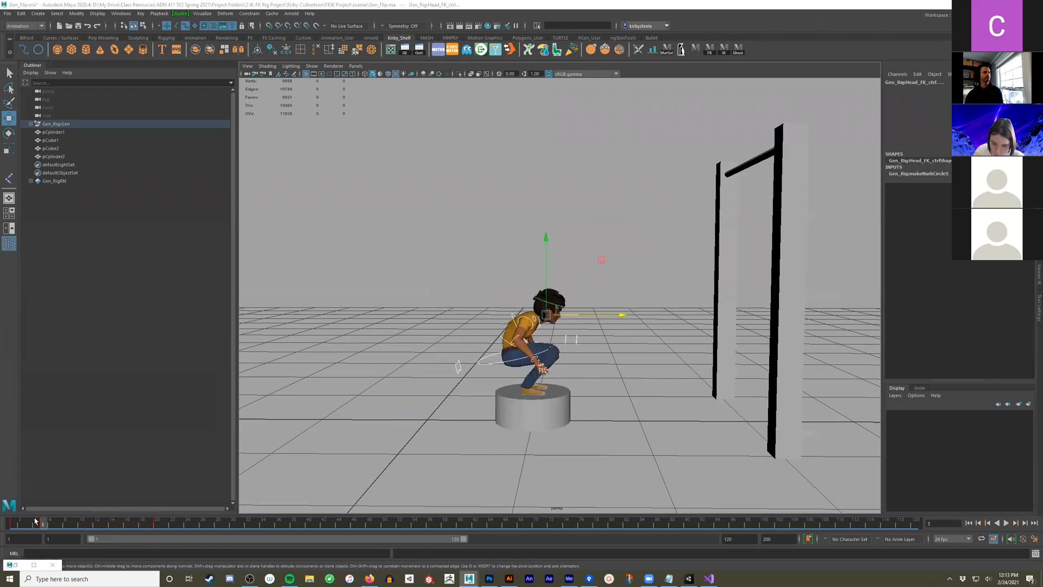
{"action": "key", "text": "alt+v"}
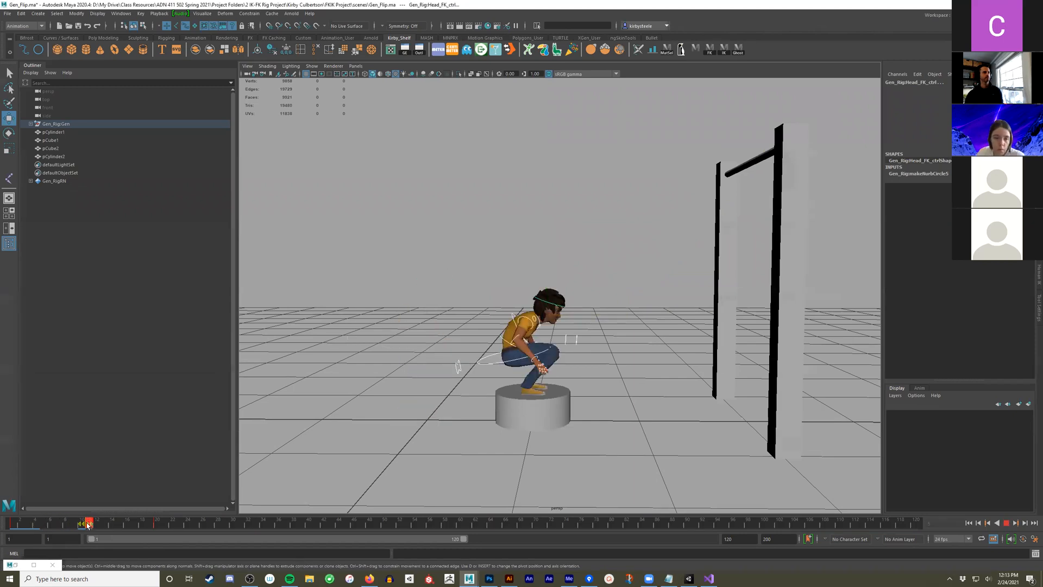
{"action": "left_click", "coordinate": [51, 525]}
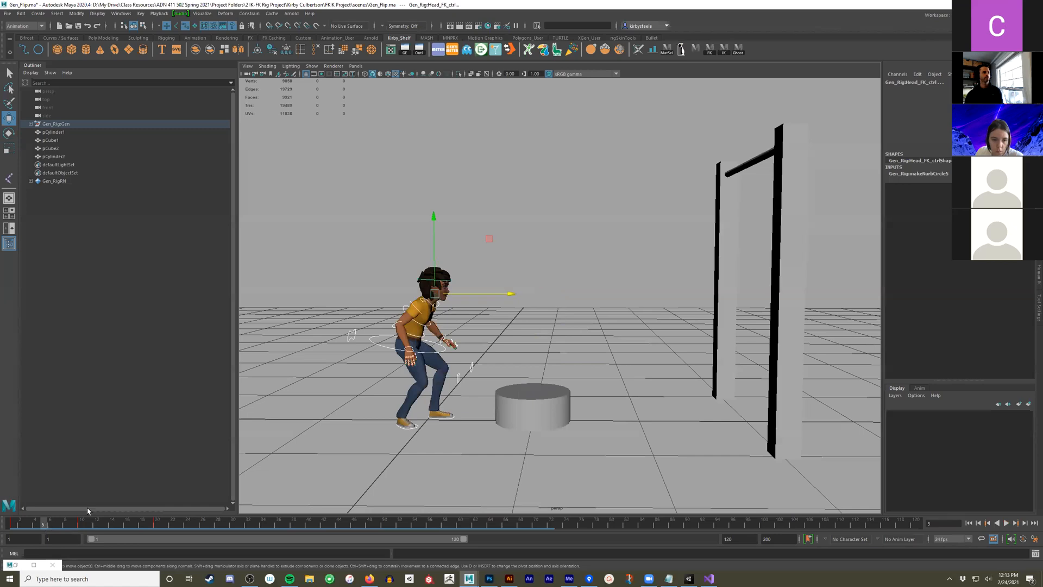
At frame 5, move the root control up and back from the start pose so the legs straighten before the platform
{"action": "middle_click_drag", "start_coordinate": [332, 430], "coordinate": [377, 419], "text": "alt"}
{"action": "right_click_drag", "start_coordinate": [378, 419], "coordinate": [677, 354], "text": "alt"}
{"action": "middle_click_drag", "start_coordinate": [677, 354], "coordinate": [700, 324], "text": "alt"}
{"action": "left_click_drag", "start_coordinate": [699, 324], "coordinate": [735, 326], "text": "alt"}
{"action": "middle_click_drag", "start_coordinate": [736, 294], "coordinate": [713, 316], "text": "alt"}
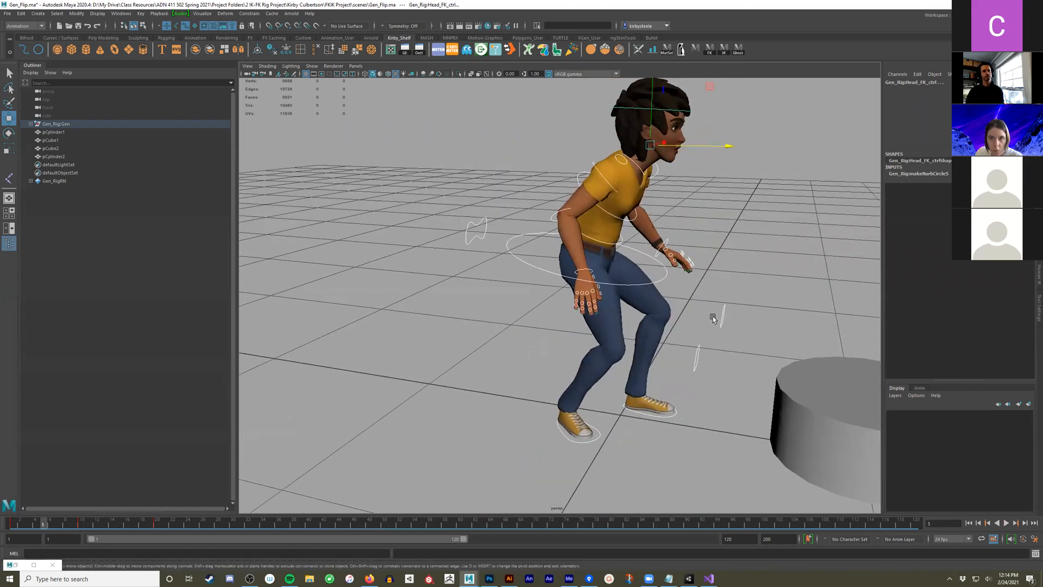
{"action": "scroll", "coordinate": [712, 310], "scroll_direction": "up", "scroll_amount": 5}
{"action": "left_click_drag", "start_coordinate": [701, 309], "coordinate": [664, 371], "text": "alt"}
{"action": "middle_click_drag", "start_coordinate": [693, 371], "coordinate": [701, 354], "text": "alt"}
{"action": "key", "text": "e"}
{"action": "key", "text": "w"}
{"action": "left_click_drag", "start_coordinate": [651, 278], "coordinate": [617, 265]}
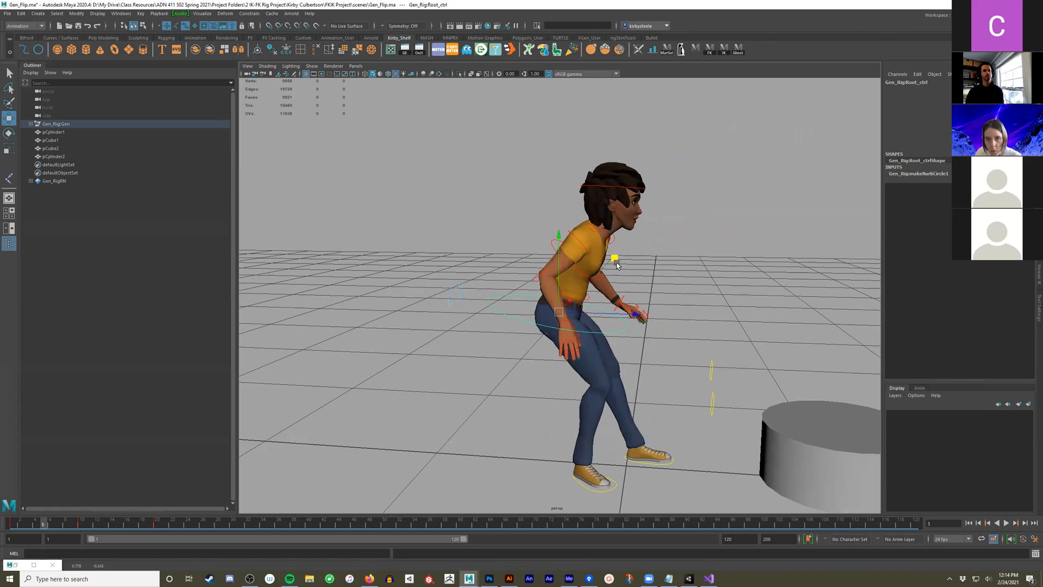
{"action": "left_click_drag", "start_coordinate": [670, 352], "coordinate": [655, 310], "text": "alt"}
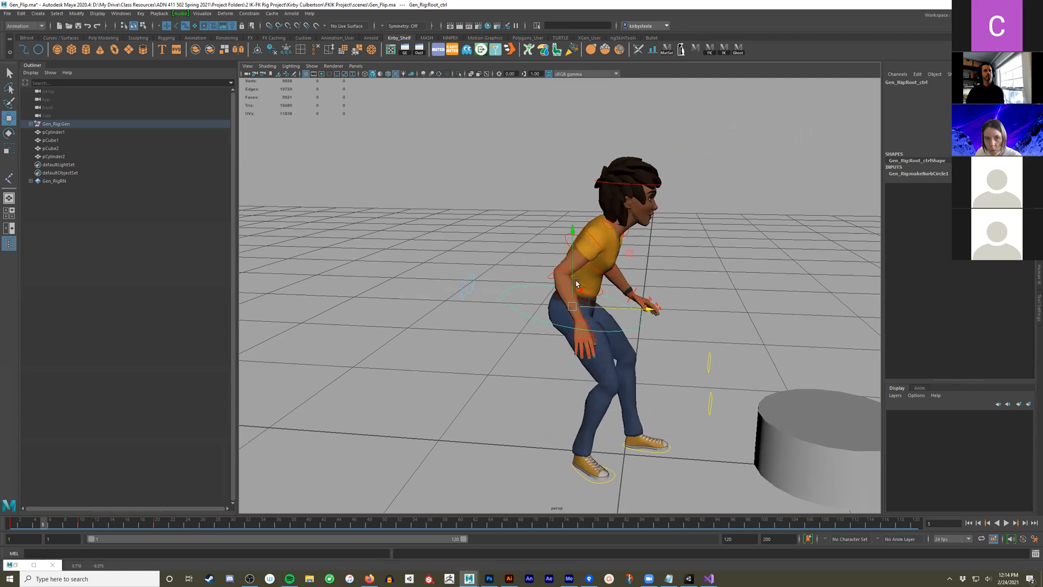
{"action": "left_click_drag", "start_coordinate": [568, 269], "coordinate": [645, 293], "text": "alt"}
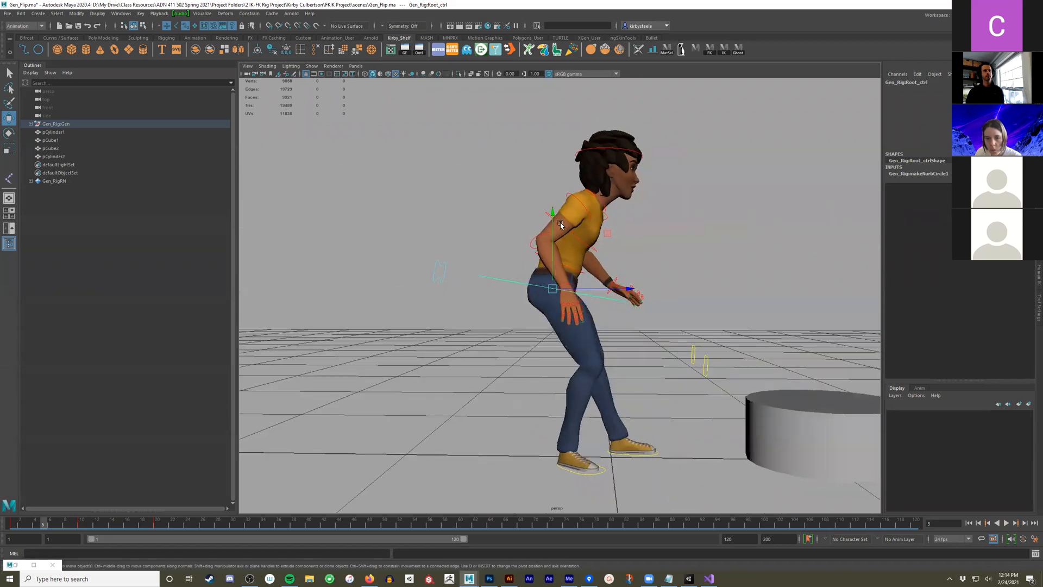
Rotate the spine and chest controls to lean the torso forward, and tilt the head down
{"action": "left_click_drag", "start_coordinate": [620, 211], "coordinate": [566, 273], "text": "alt"}
{"action": "left_click", "coordinate": [565, 244]}
{"action": "key", "text": "q"}
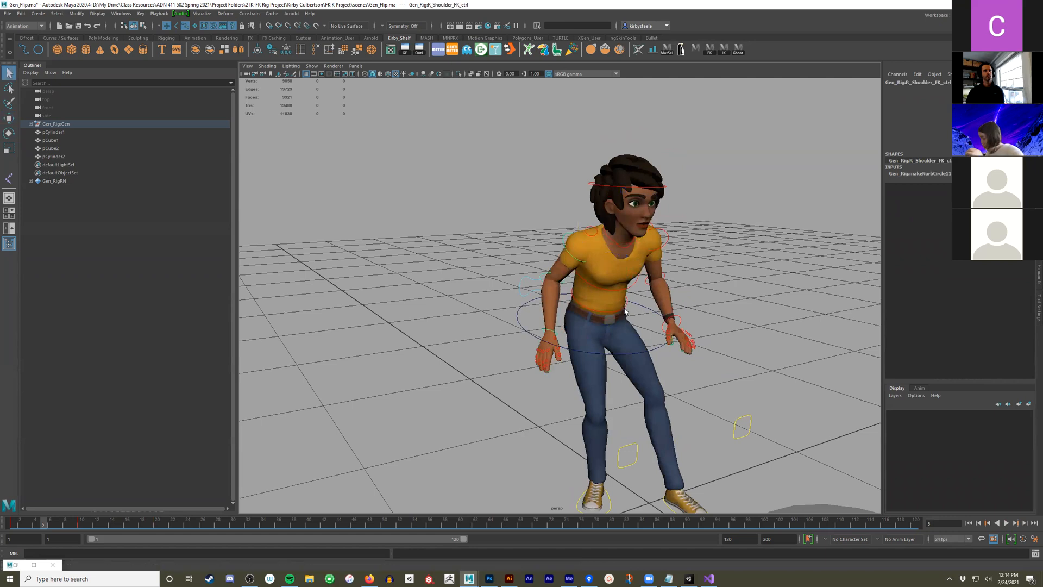
{"action": "left_click", "coordinate": [625, 305]}
{"action": "left_click", "coordinate": [633, 286], "text": "shift"}
{"action": "left_click_drag", "start_coordinate": [634, 286], "coordinate": [620, 302], "text": "alt"}
{"action": "key", "text": "e"}
{"action": "left_click", "coordinate": [656, 174]}
{"action": "left_click_drag", "start_coordinate": [681, 207], "coordinate": [651, 237]}
{"action": "left_click", "coordinate": [659, 267]}
{"action": "left_click_drag", "start_coordinate": [641, 288], "coordinate": [648, 334]}
{"action": "key", "text": "q"}
Select all body controls, key the pose at frame 5 with Stepped tangents, and scrub through to frame 10
{"action": "left_click_drag", "start_coordinate": [590, 351], "coordinate": [477, 401]}
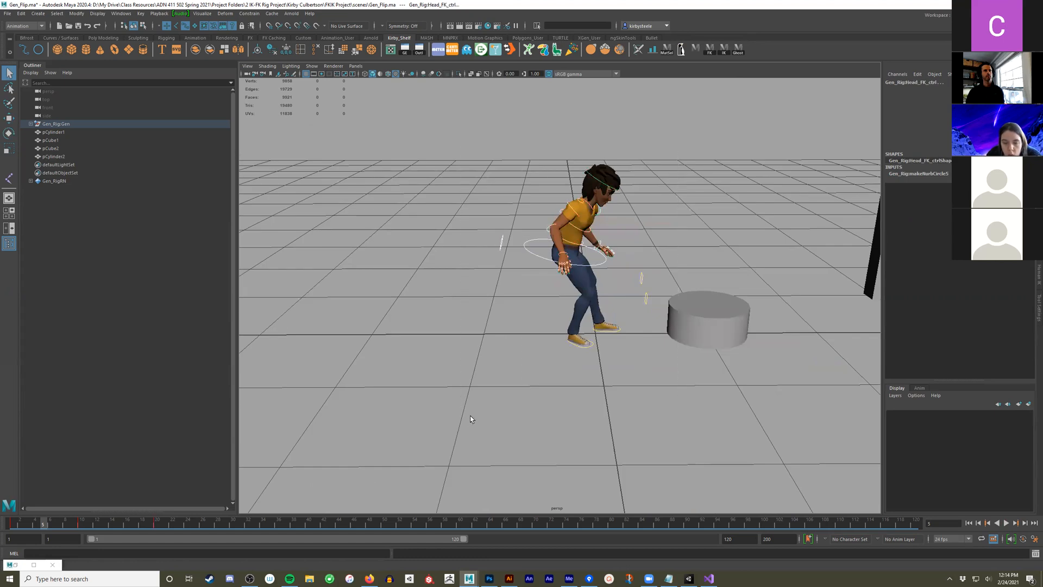
{"action": "scroll", "coordinate": [471, 426], "scroll_direction": "up", "scroll_amount": 1}
{"action": "key", "text": "s"}
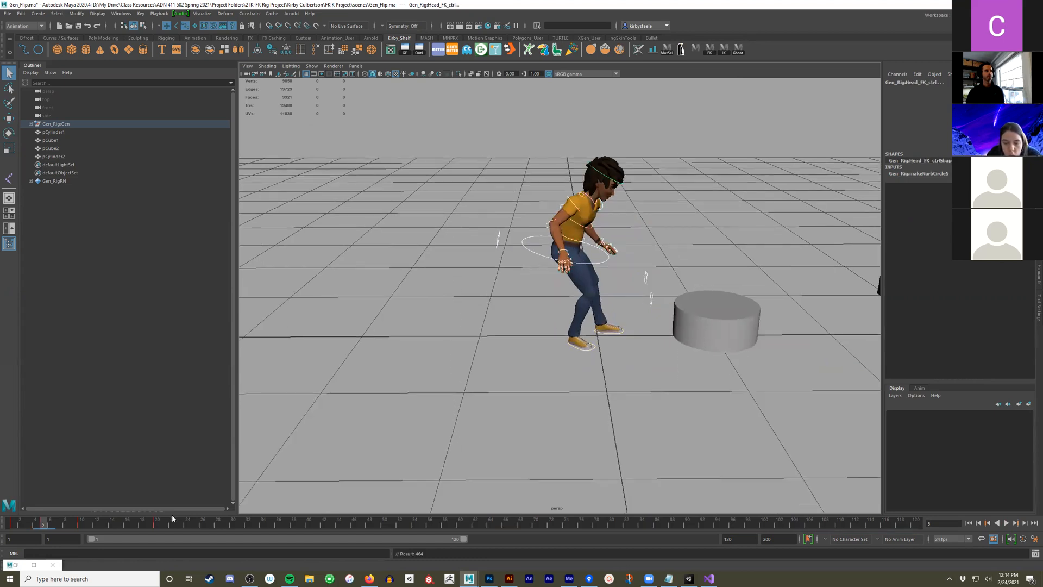
{"action": "right_click", "coordinate": [48, 527]}
{"action": "mouse_move", "coordinate": [128, 423]}
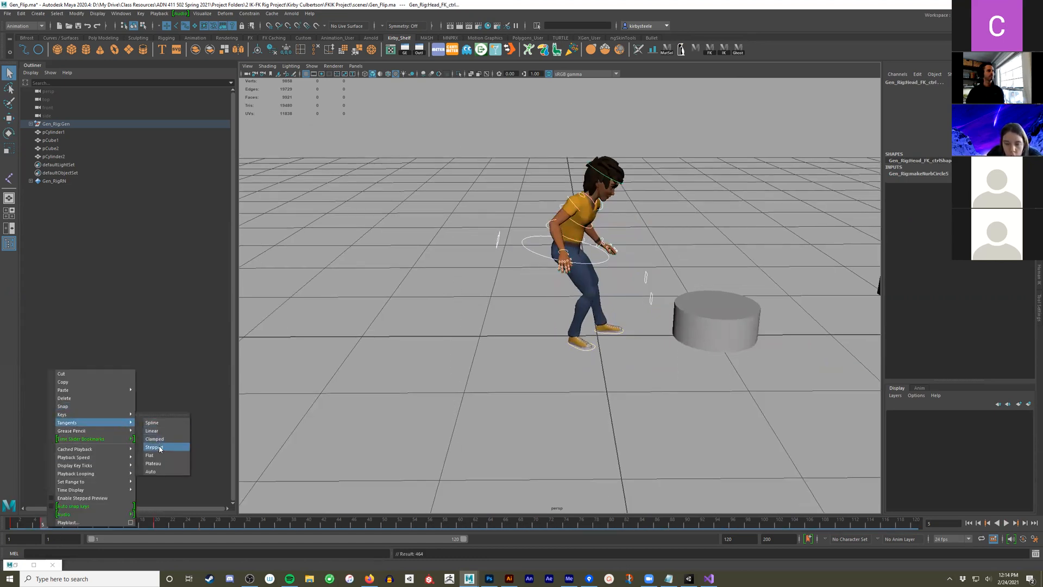
{"action": "left_click", "coordinate": [154, 447]}
{"action": "left_click_drag", "start_coordinate": [18, 523], "coordinate": [87, 523]}
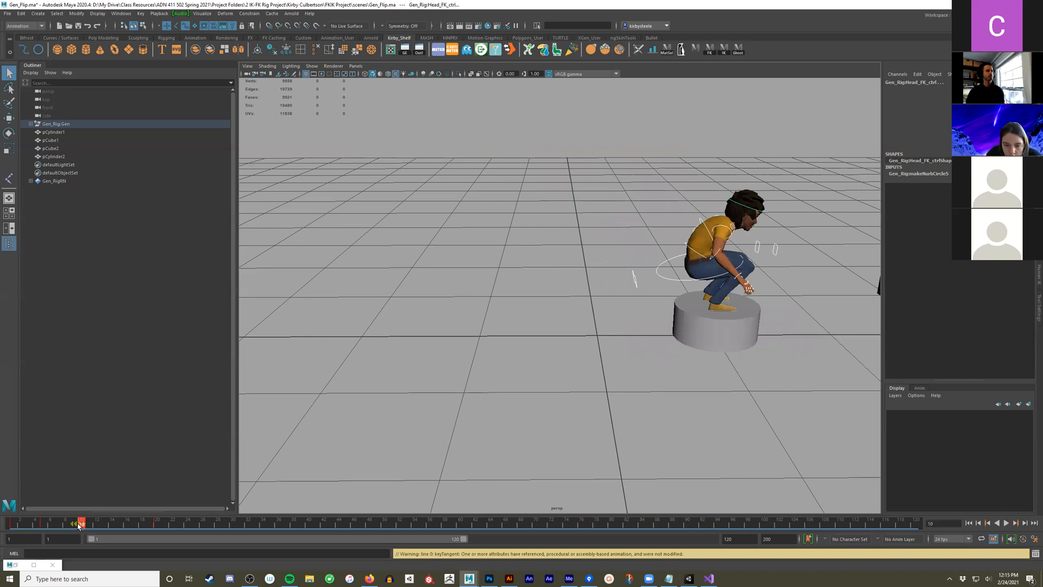
Move the platform crouch keys from frame 10 to frame 15
{"action": "left_click_drag", "start_coordinate": [78, 524], "coordinate": [97, 525]}
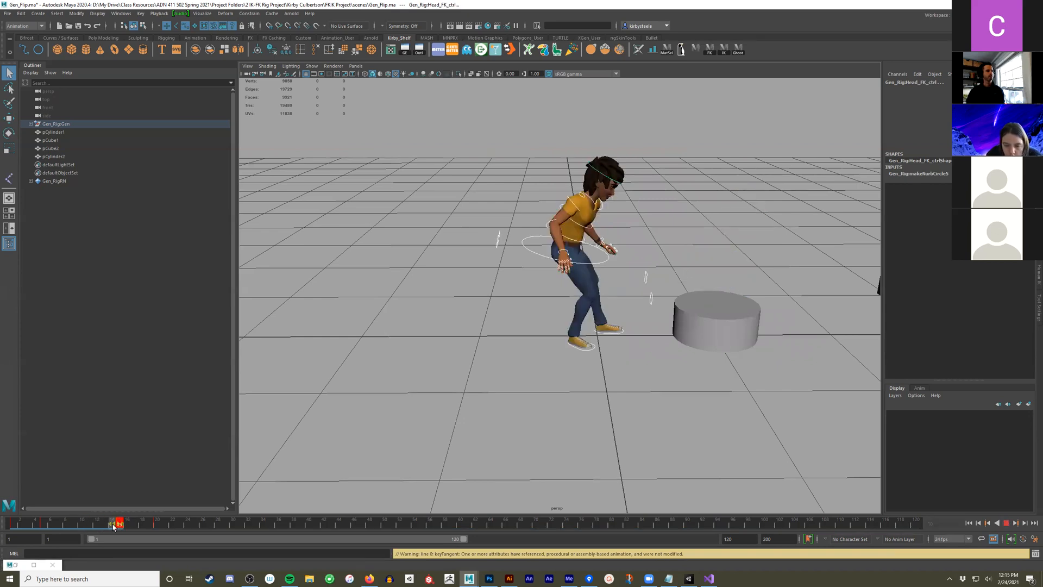
{"action": "middle_click_drag", "start_coordinate": [453, 349], "coordinate": [390, 383], "text": "alt"}
{"action": "right_click_drag", "start_coordinate": [389, 382], "coordinate": [512, 379], "text": "alt"}
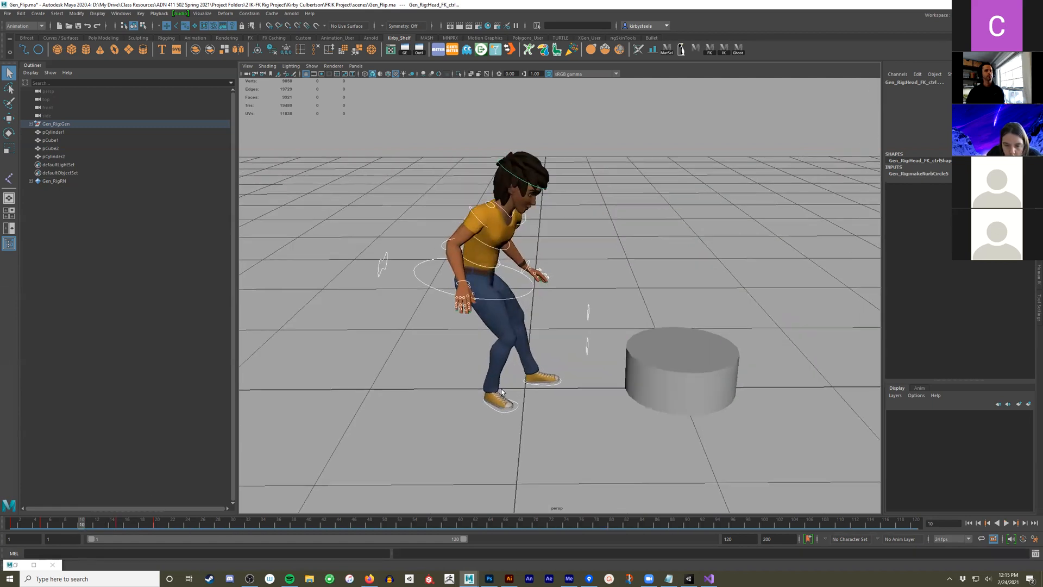
{"action": "left_click_drag", "start_coordinate": [511, 379], "coordinate": [521, 370], "text": "alt"}
At frame 10, rotate the root control to lean the body forward and move it towards the platform
{"action": "left_click", "coordinate": [527, 294]}
{"action": "key", "text": "e"}
{"action": "left_click_drag", "start_coordinate": [536, 300], "coordinate": [532, 280], "text": "alt"}
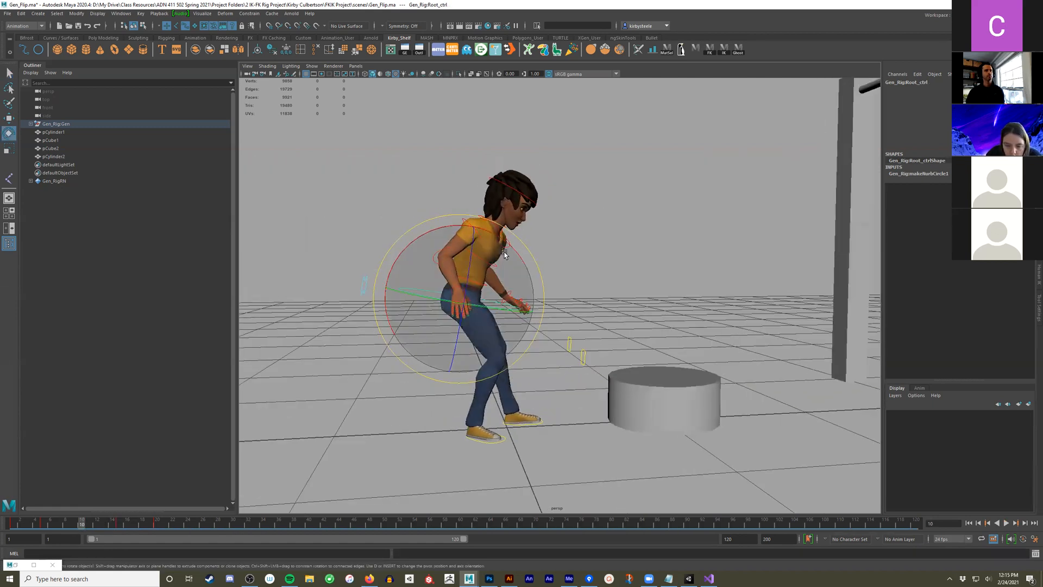
{"action": "left_click_drag", "start_coordinate": [507, 245], "coordinate": [514, 278]}
{"action": "key", "text": "w"}
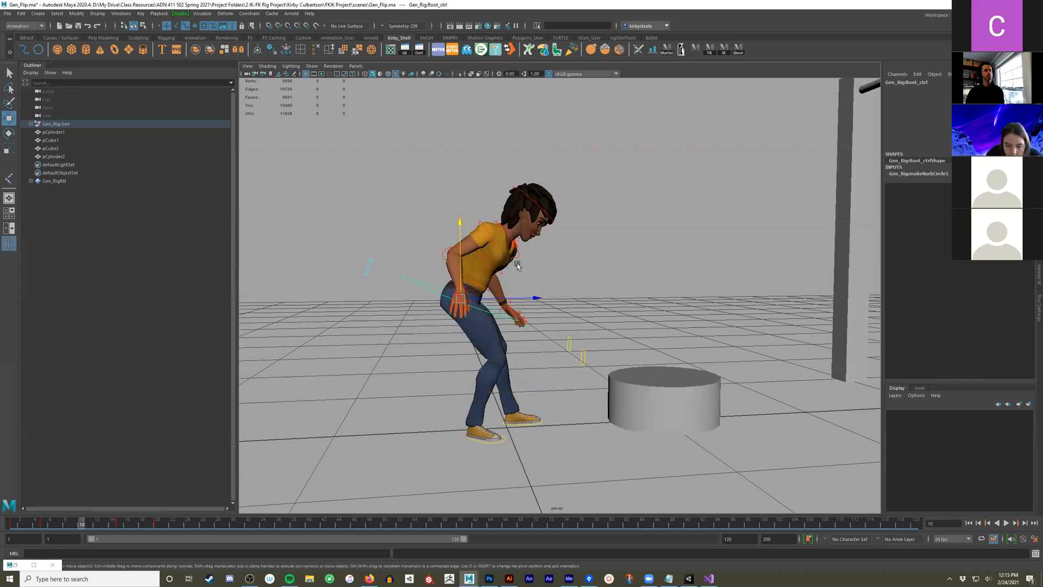
{"action": "middle_click_drag", "start_coordinate": [515, 244], "coordinate": [585, 238]}
Refine the root control's rotation and lower it so the feet meet their ankle controls on the ground
{"action": "right_click_drag", "start_coordinate": [541, 350], "coordinate": [592, 425], "text": "alt"}
{"action": "middle_click_drag", "start_coordinate": [593, 425], "coordinate": [587, 353], "text": "alt"}
{"action": "left_click_drag", "start_coordinate": [576, 380], "coordinate": [541, 380], "text": "alt"}
{"action": "left_click_drag", "start_coordinate": [546, 378], "coordinate": [555, 401]}
{"action": "key", "text": "e"}
{"action": "left_click_drag", "start_coordinate": [585, 321], "coordinate": [609, 365]}
{"action": "key", "text": "w"}
{"action": "left_click", "coordinate": [593, 179]}
{"action": "left_click_drag", "start_coordinate": [593, 179], "coordinate": [602, 205], "text": "alt"}
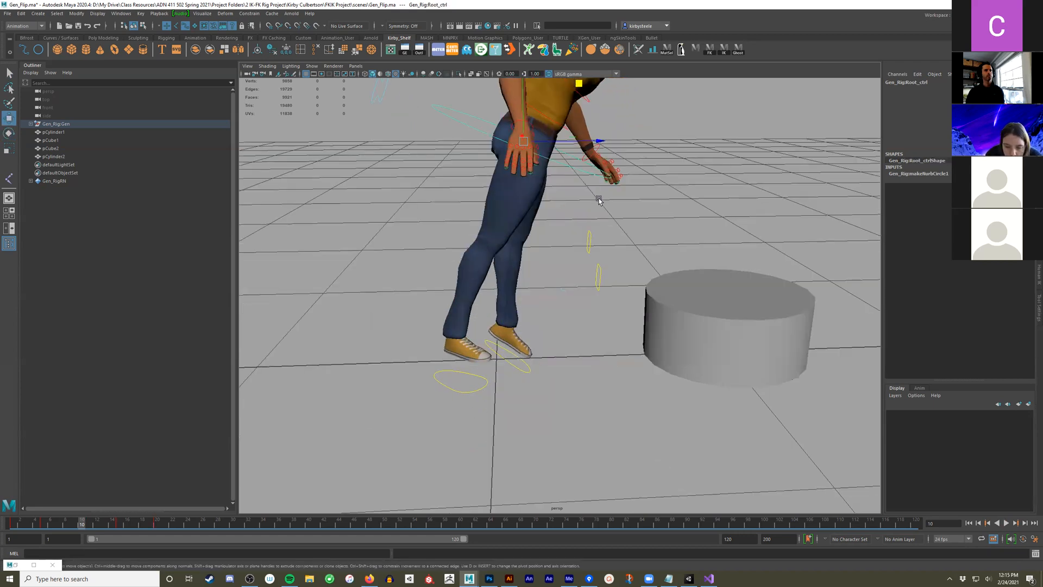
{"action": "left_click_drag", "start_coordinate": [525, 108], "coordinate": [526, 144]}
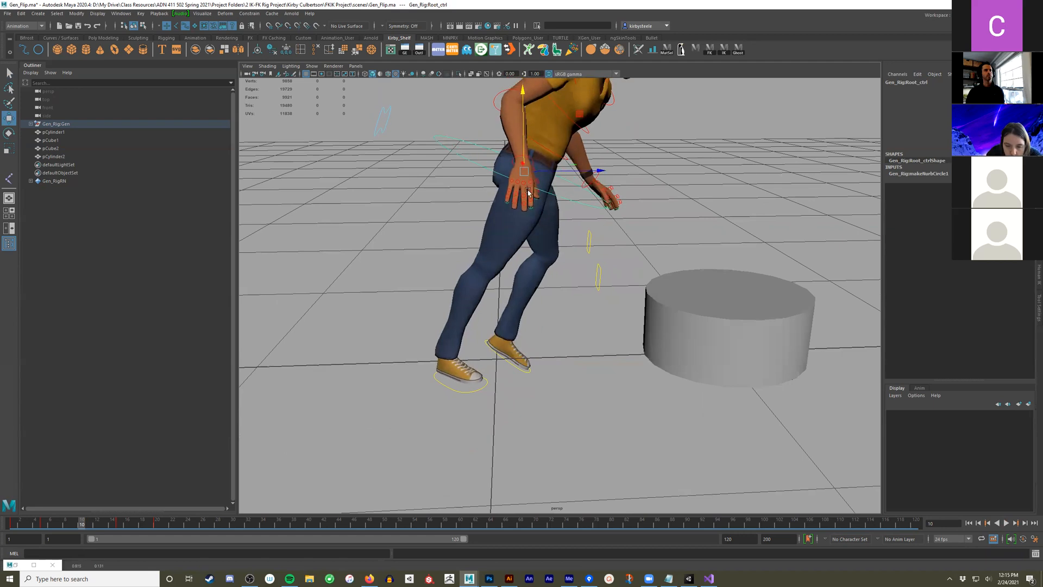
Rotate the left ankle IK control to flatten the foot, and shift the root control sideways over that leg
{"action": "left_click", "coordinate": [535, 370]}
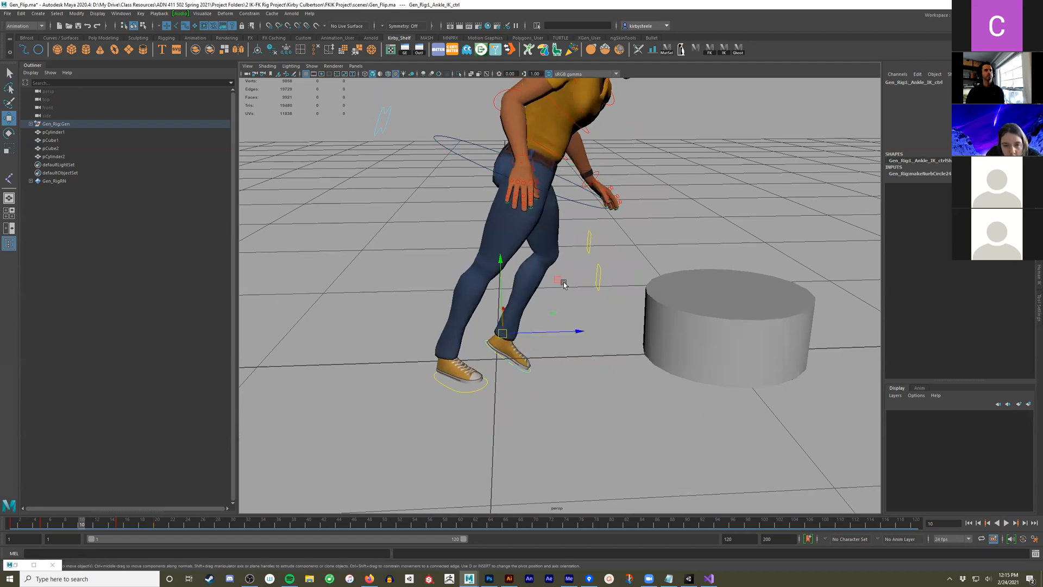
{"action": "key", "text": "e"}
{"action": "left_click_drag", "start_coordinate": [566, 296], "coordinate": [545, 266]}
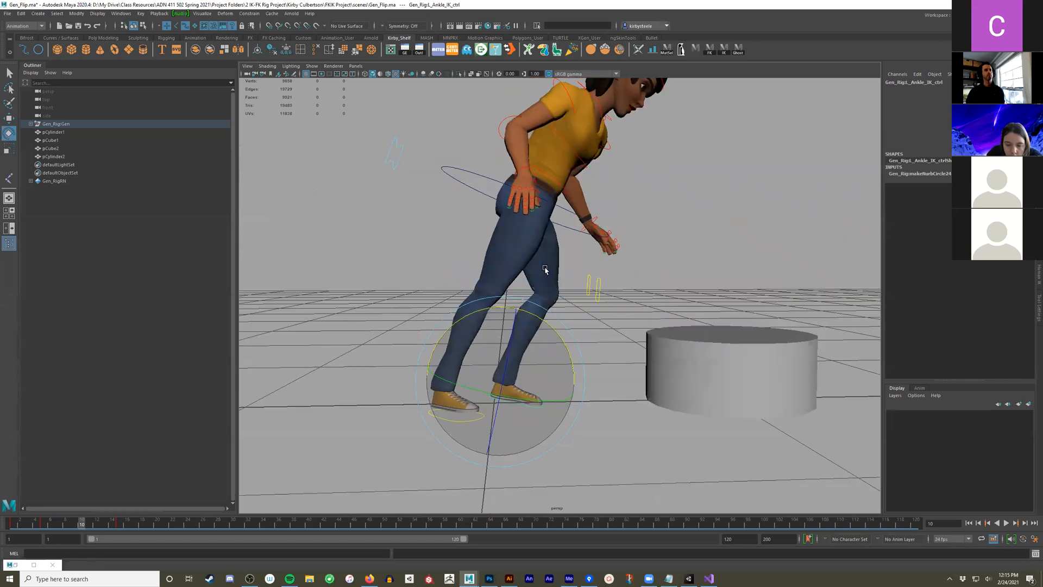
{"action": "left_click", "coordinate": [572, 221]}
{"action": "key", "text": "w"}
{"action": "left_click_drag", "start_coordinate": [525, 185], "coordinate": [451, 225]}
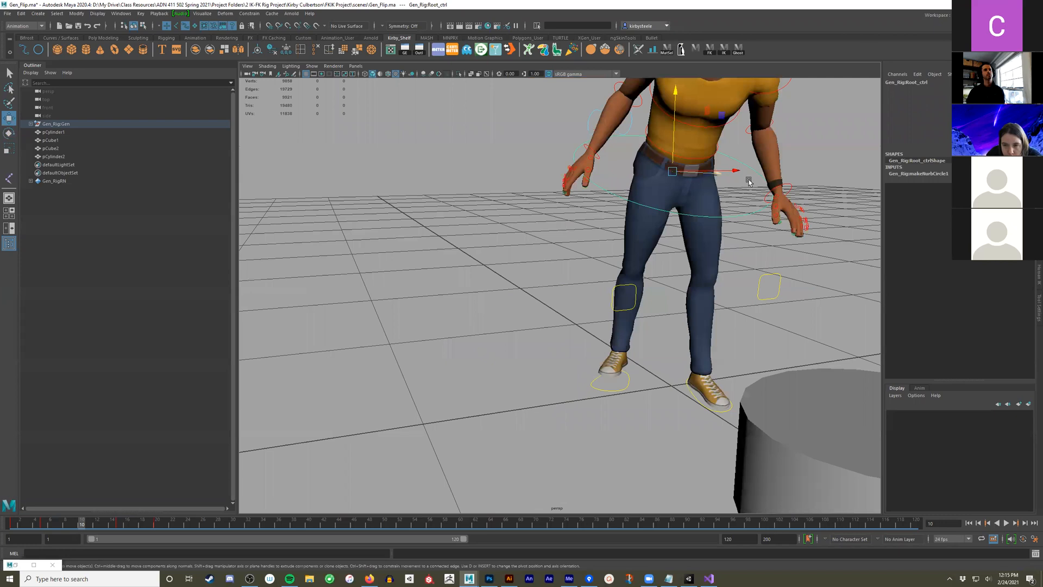
{"action": "left_click_drag", "start_coordinate": [705, 180], "coordinate": [671, 180], "text": "alt"}
{"action": "left_click_drag", "start_coordinate": [748, 170], "coordinate": [777, 176]}
{"action": "left_click_drag", "start_coordinate": [571, 272], "coordinate": [672, 282], "text": "alt"}
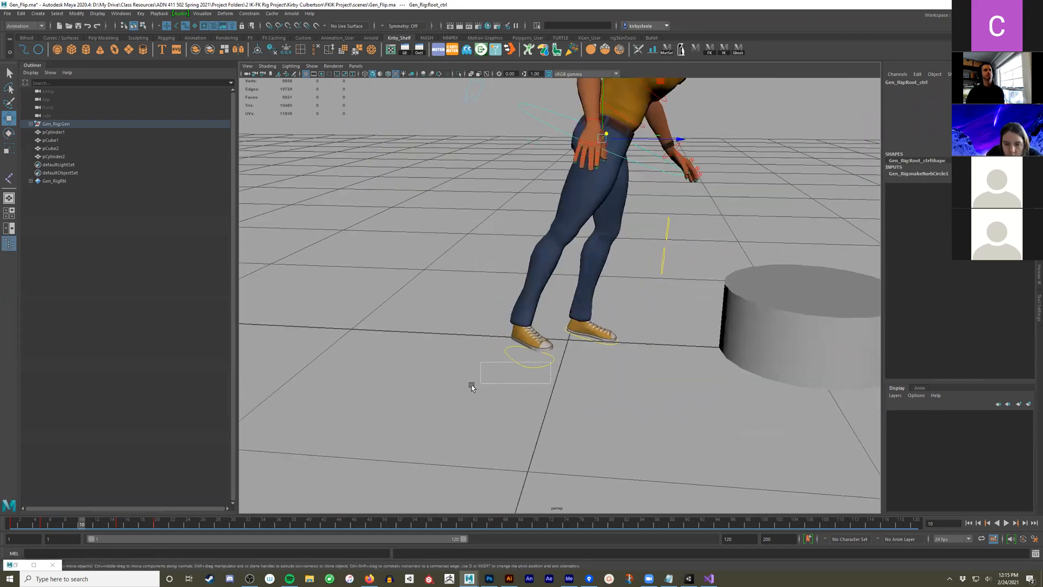
Rotate the right ankle IK control so the toes point down, and move the foot up and back
{"action": "left_click", "coordinate": [505, 370]}
{"action": "key", "text": "e"}
{"action": "left_click_drag", "start_coordinate": [489, 379], "coordinate": [527, 359], "text": "alt"}
{"action": "left_click_drag", "start_coordinate": [483, 331], "coordinate": [463, 384]}
{"action": "key", "text": "w"}
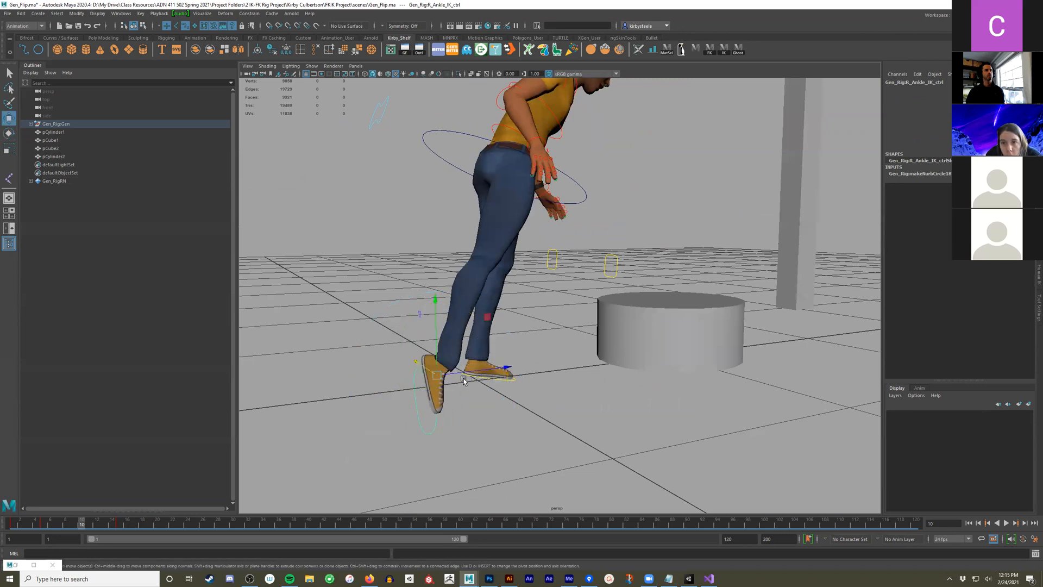
{"action": "left_click_drag", "start_coordinate": [493, 332], "coordinate": [530, 267], "text": "alt"}
{"action": "left_click_drag", "start_coordinate": [569, 223], "coordinate": [546, 231], "text": "alt"}
{"action": "middle_click_drag", "start_coordinate": [546, 231], "coordinate": [534, 282], "text": "alt"}
{"action": "left_click_drag", "start_coordinate": [512, 324], "coordinate": [480, 336]}
Rotate the chest to bring the torso upright and tilt the head up to look ahead
{"action": "left_click_drag", "start_coordinate": [542, 270], "coordinate": [538, 237], "text": "alt"}
{"action": "left_click", "coordinate": [520, 243]}
{"action": "key", "text": "e"}
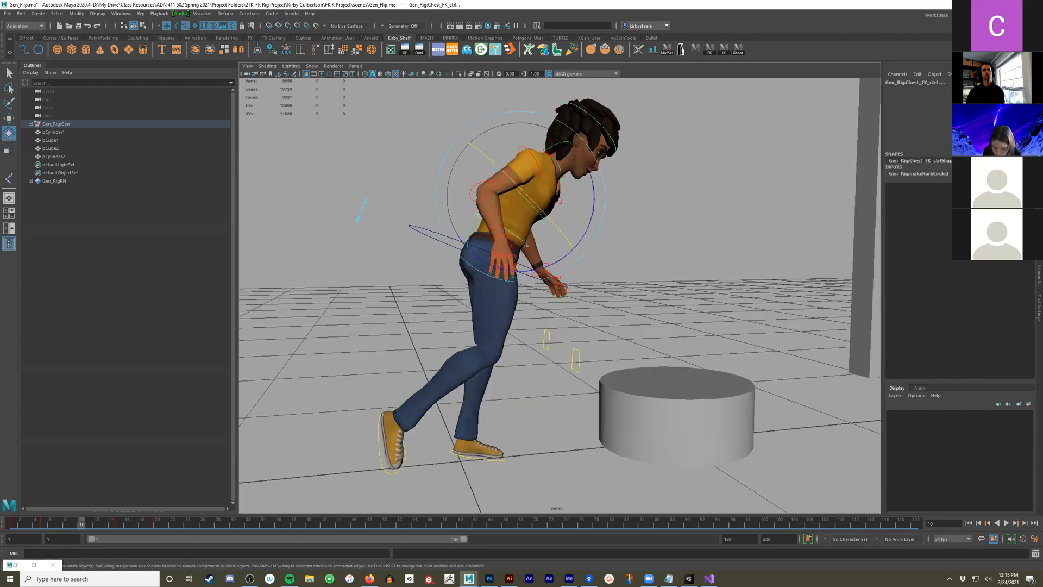
{"action": "key", "text": "ctrl+z"}
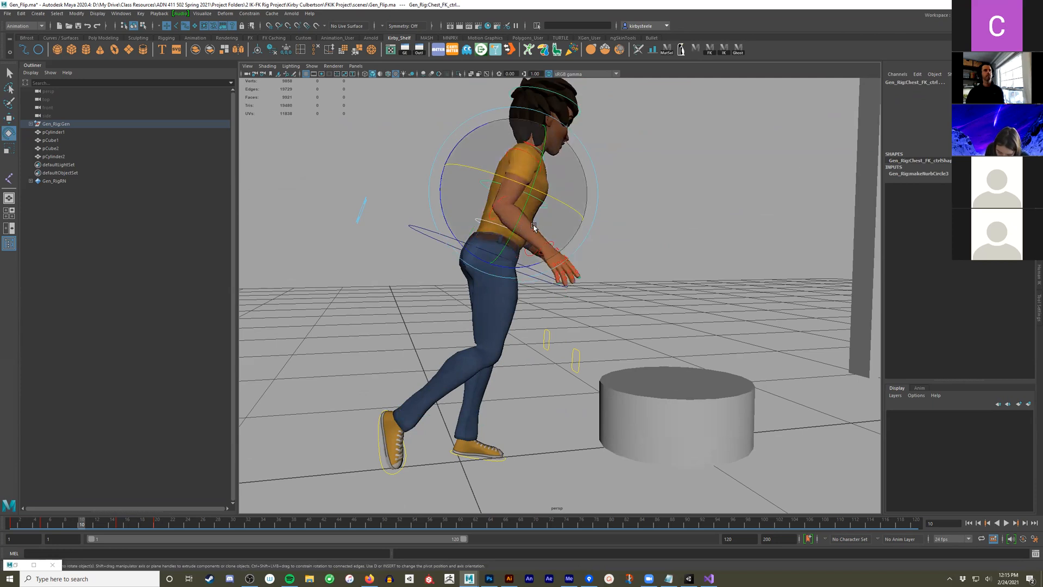
{"action": "left_click_drag", "start_coordinate": [434, 244], "coordinate": [481, 246], "text": "alt"}
{"action": "middle_click_drag", "start_coordinate": [481, 247], "coordinate": [537, 283], "text": "alt"}
{"action": "left_click_drag", "start_coordinate": [537, 283], "coordinate": [478, 279], "text": "alt"}
{"action": "left_click", "coordinate": [535, 294]}
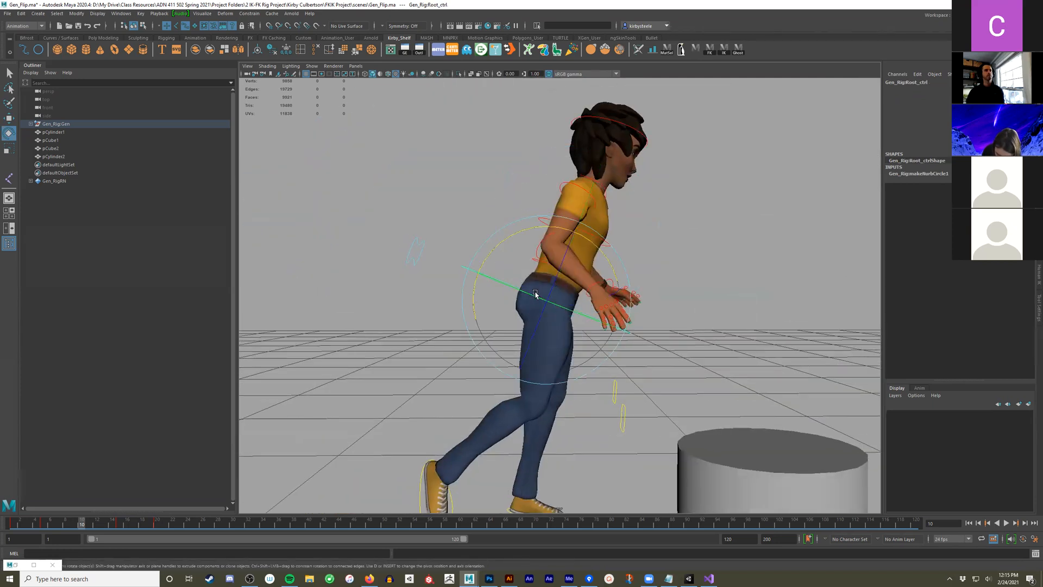
{"action": "left_click_drag", "start_coordinate": [606, 262], "coordinate": [620, 154]}
{"action": "left_click", "coordinate": [604, 116]}
{"action": "left_click_drag", "start_coordinate": [688, 114], "coordinate": [618, 145]}
Rotate the shoulder FK controls to raise both arms in front of the body
{"action": "left_click_drag", "start_coordinate": [552, 165], "coordinate": [592, 190], "text": "alt"}
{"action": "key", "text": "q"}
{"action": "left_click", "coordinate": [596, 170]}
{"action": "key", "text": "e"}
{"action": "left_click_drag", "start_coordinate": [674, 191], "coordinate": [761, 225], "text": "alt"}
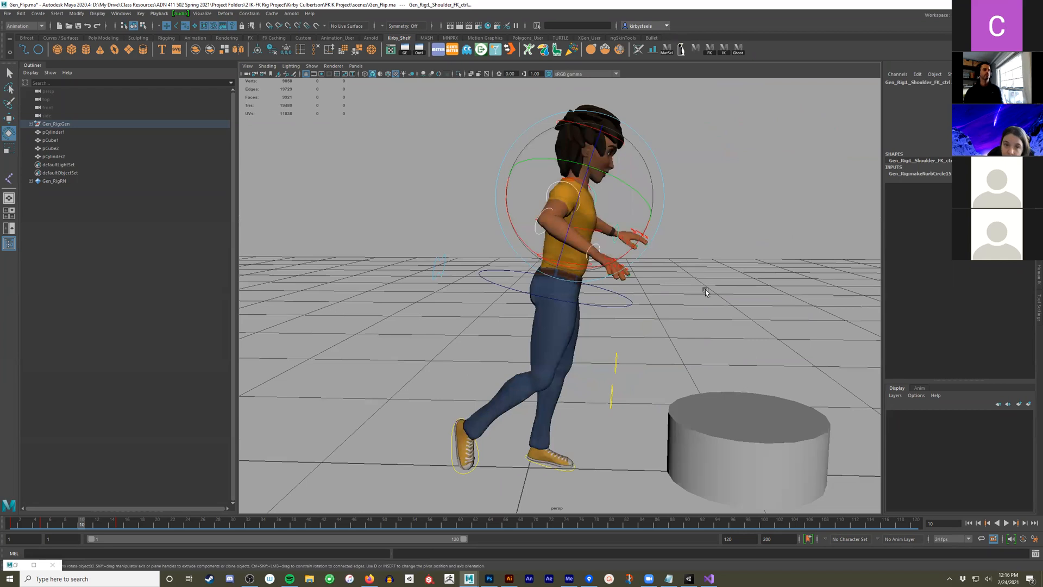
Key all body controls at frame 10, and move the platform crouch and bar grip keys to frames 20 and 25
{"action": "left_click_drag", "start_coordinate": [728, 113], "coordinate": [425, 503]}
{"action": "scroll", "coordinate": [352, 421], "scroll_direction": "up", "scroll_amount": 1}
{"action": "key", "text": "s"}
{"action": "left_click_drag", "start_coordinate": [118, 526], "coordinate": [173, 525], "text": "shift"}
{"action": "left_click", "coordinate": [120, 526]}
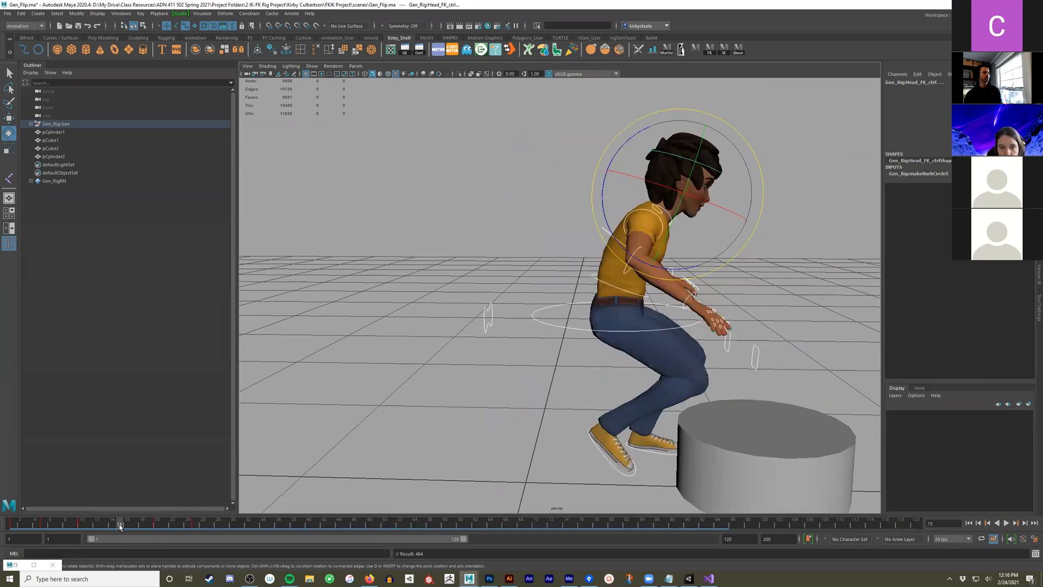
{"action": "middle_click_drag", "start_coordinate": [650, 315], "coordinate": [255, 473], "text": "alt"}
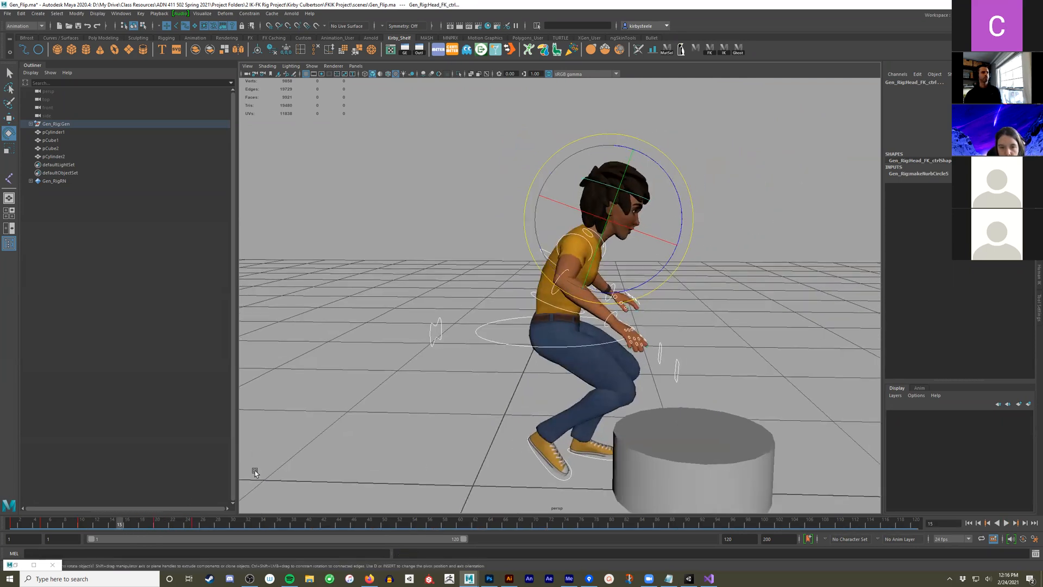
Set the frame 10 keys to Stepped tangents and play the animation
{"action": "left_click", "coordinate": [83, 524]}
{"action": "right_click", "coordinate": [84, 524]}
{"action": "mouse_move", "coordinate": [136, 421]}
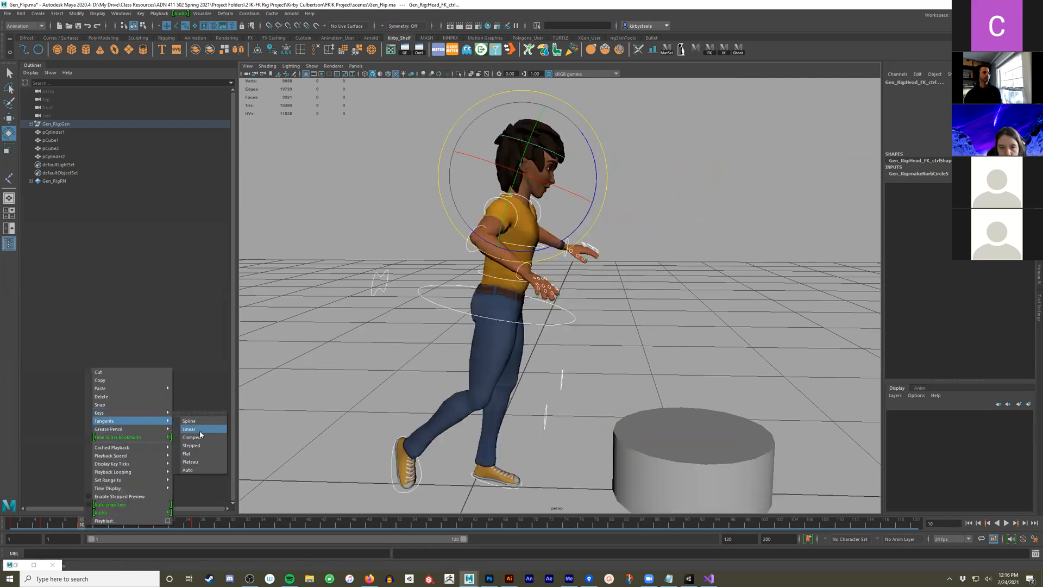
{"action": "left_click", "coordinate": [205, 445]}
{"action": "key", "text": "alt+v"}
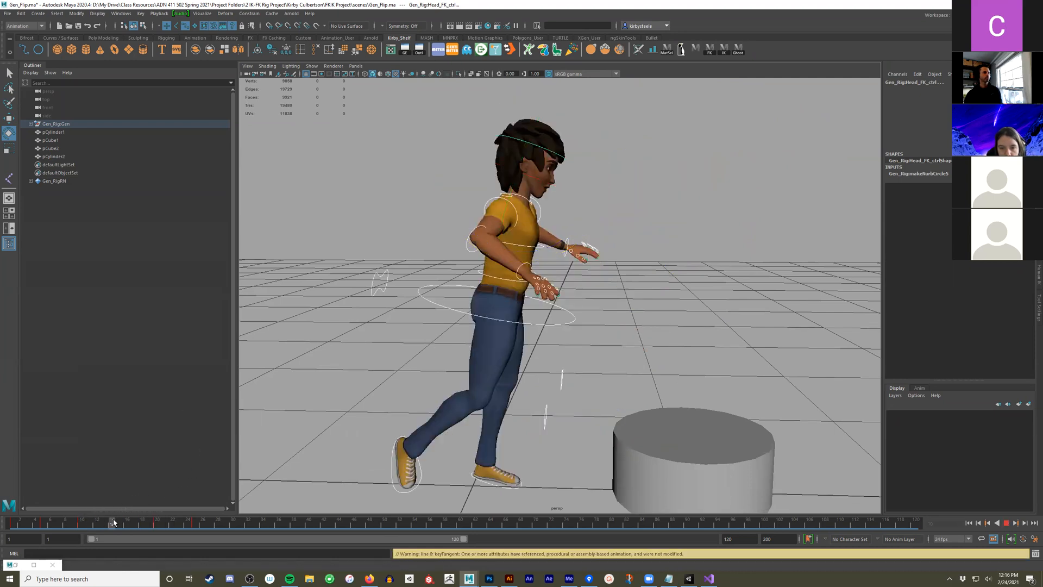
At frame 15, switch the legs from IK to FK with the IKFK control
{"action": "left_click_drag", "start_coordinate": [116, 522], "coordinate": [118, 523]}
{"action": "middle_click_drag", "start_coordinate": [549, 349], "coordinate": [527, 355], "text": "alt"}
{"action": "left_click", "coordinate": [535, 331]}
{"action": "left_click_drag", "start_coordinate": [566, 339], "coordinate": [570, 347], "text": "alt"}
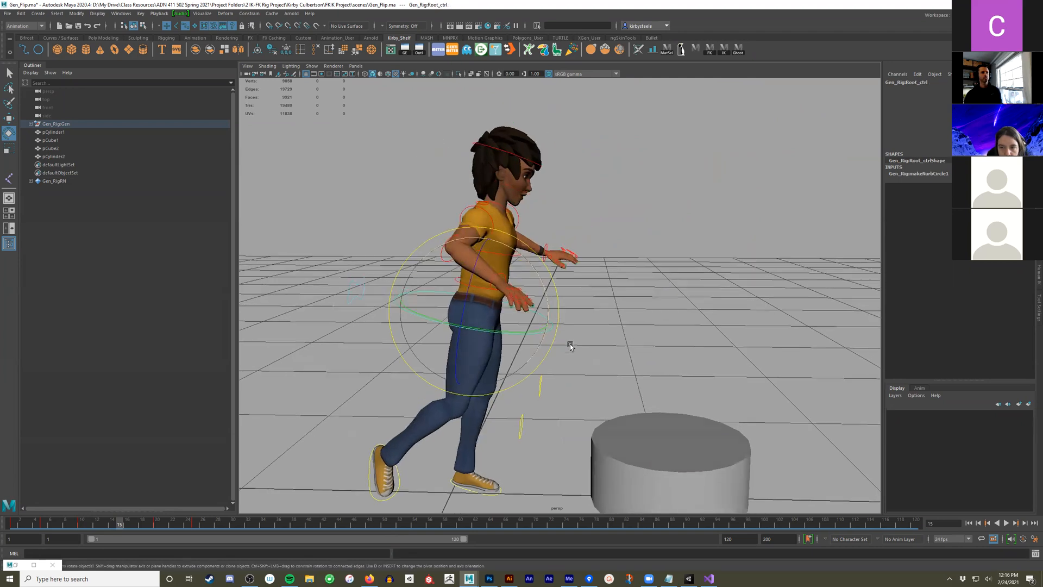
{"action": "middle_click_drag", "start_coordinate": [588, 375], "coordinate": [634, 328], "text": "alt"}
{"action": "left_click", "coordinate": [387, 240]}
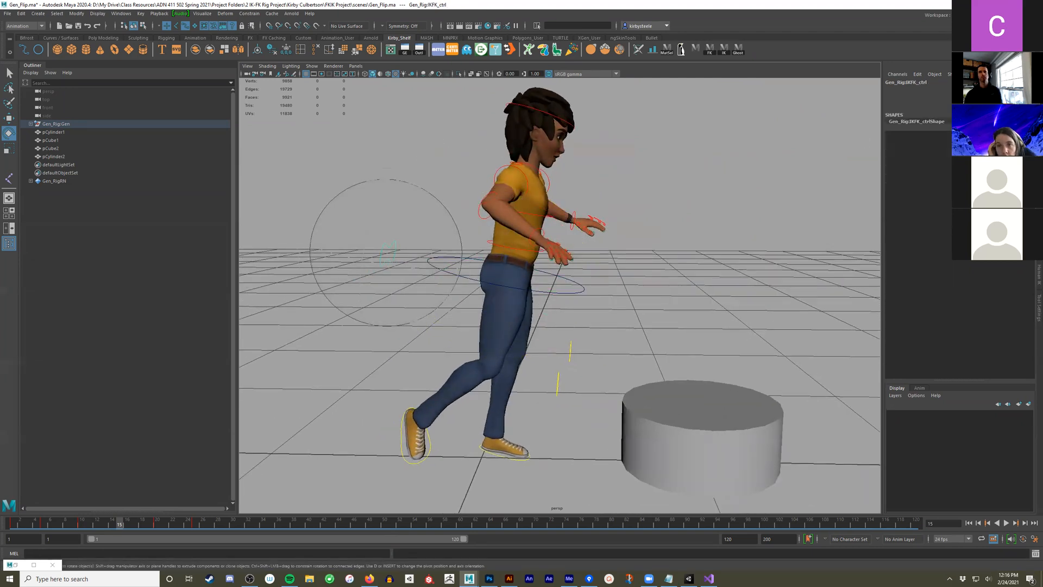
{"action": "key", "text": "Return"}
Move the root control up and forward to lift the character into the air towards the platform
{"action": "left_click", "coordinate": [577, 292]}
{"action": "key", "text": "w"}
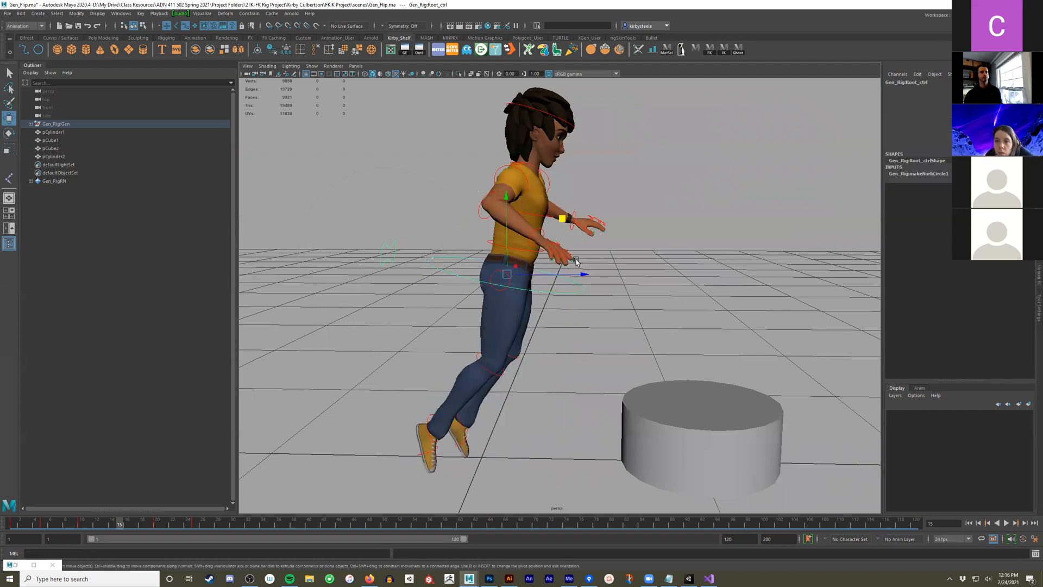
{"action": "left_click_drag", "start_coordinate": [562, 219], "coordinate": [615, 139]}
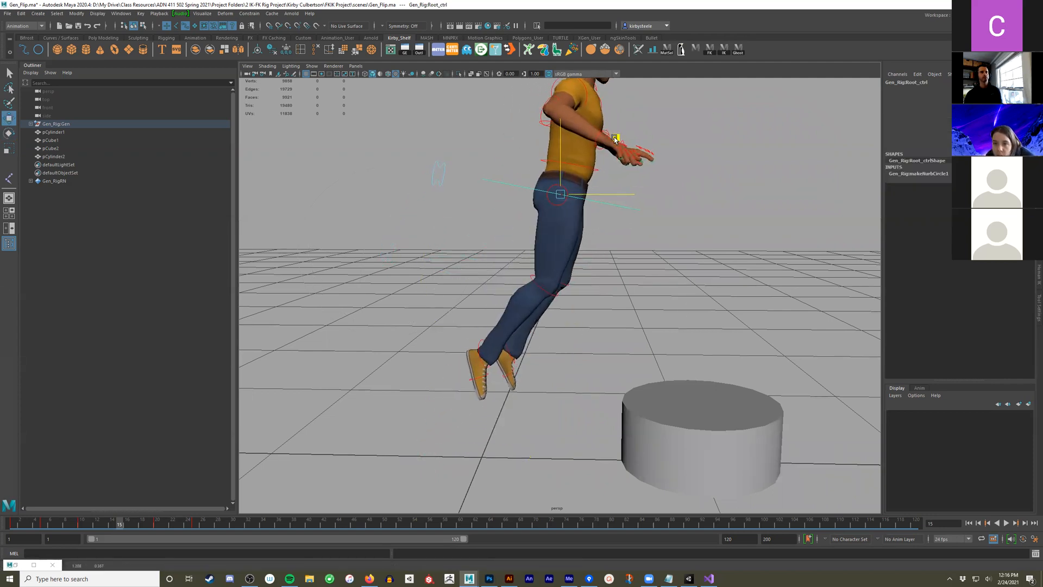
{"action": "middle_click_drag", "start_coordinate": [648, 224], "coordinate": [598, 282], "text": "alt"}
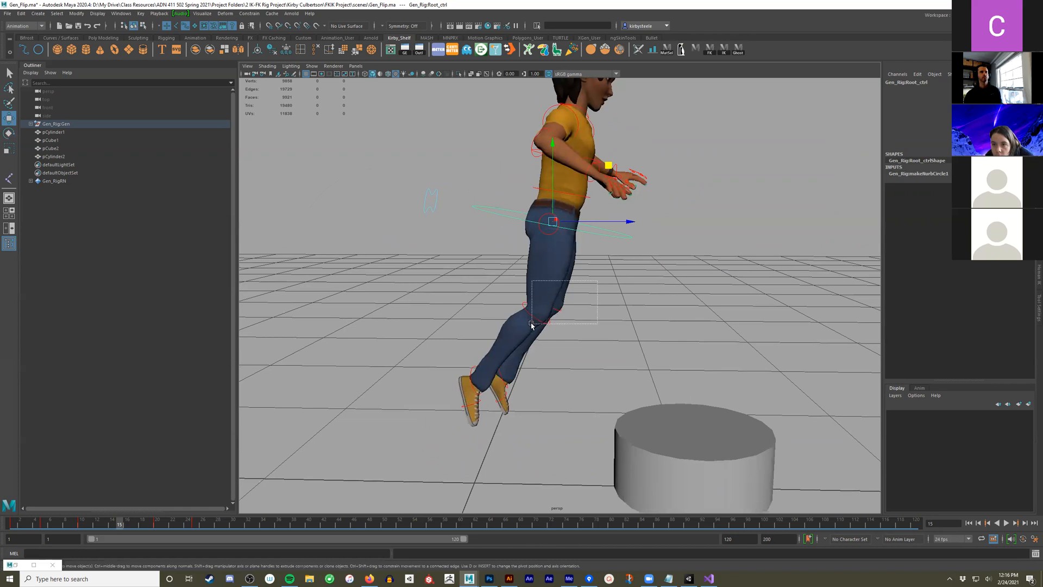
Rotate the hip FK controls to swing both thighs forward
{"action": "left_click_drag", "start_coordinate": [531, 325], "coordinate": [532, 323]}
{"action": "left_click_drag", "start_coordinate": [514, 242], "coordinate": [513, 242]}
{"action": "left_click", "coordinate": [631, 234], "text": "ctrl"}
{"action": "key", "text": "e"}
{"action": "left_click_drag", "start_coordinate": [620, 228], "coordinate": [816, 142], "text": "alt"}
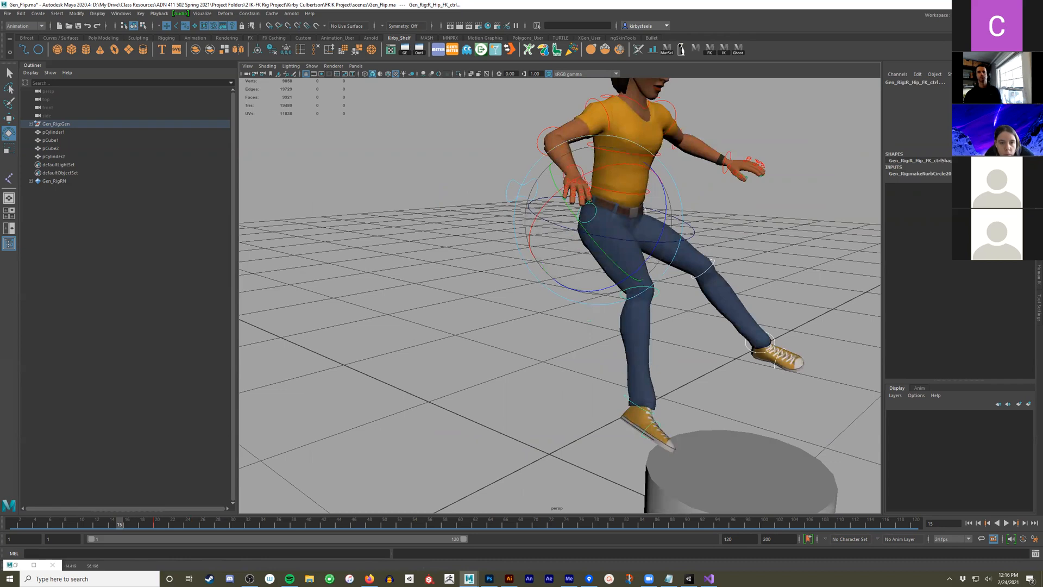
{"action": "key", "text": "ctrl+z"}
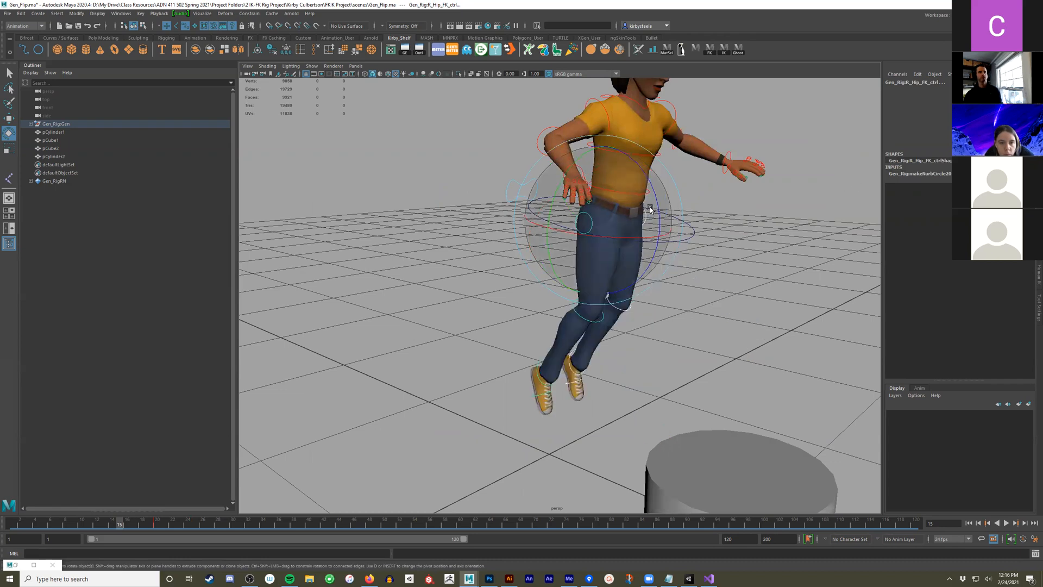
{"action": "left_click_drag", "start_coordinate": [659, 200], "coordinate": [648, 157]}
{"action": "left_click_drag", "start_coordinate": [605, 188], "coordinate": [647, 217], "text": "alt"}
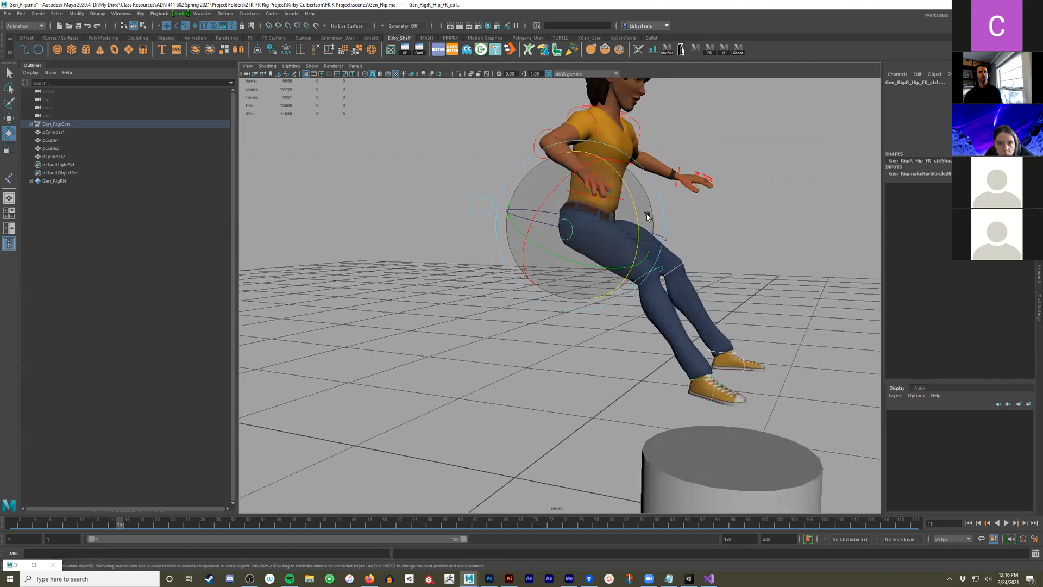
{"action": "left_click_drag", "start_coordinate": [654, 262], "coordinate": [543, 294], "text": "alt"}
{"action": "key", "text": "q"}
{"action": "left_click_drag", "start_coordinate": [545, 242], "coordinate": [624, 332], "text": "alt"}
Bend both knees so the lower legs trail behind the thighs
{"action": "key", "text": "e"}
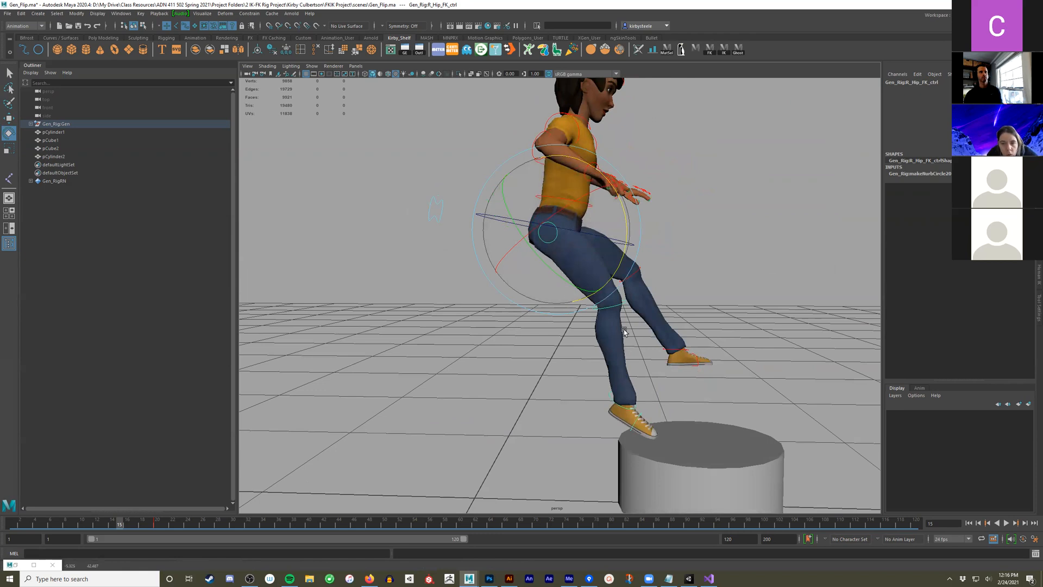
{"action": "left_click", "coordinate": [652, 258]}
{"action": "left_click_drag", "start_coordinate": [660, 256], "coordinate": [639, 244]}
{"action": "left_click", "coordinate": [689, 211]}
{"action": "middle_click_drag", "start_coordinate": [666, 222], "coordinate": [704, 281], "text": "alt"}
Rotate the spine and head controls to curl the upper body forward and look down
{"action": "key", "text": "q"}
{"action": "left_click_drag", "start_coordinate": [595, 264], "coordinate": [548, 221], "text": "alt"}
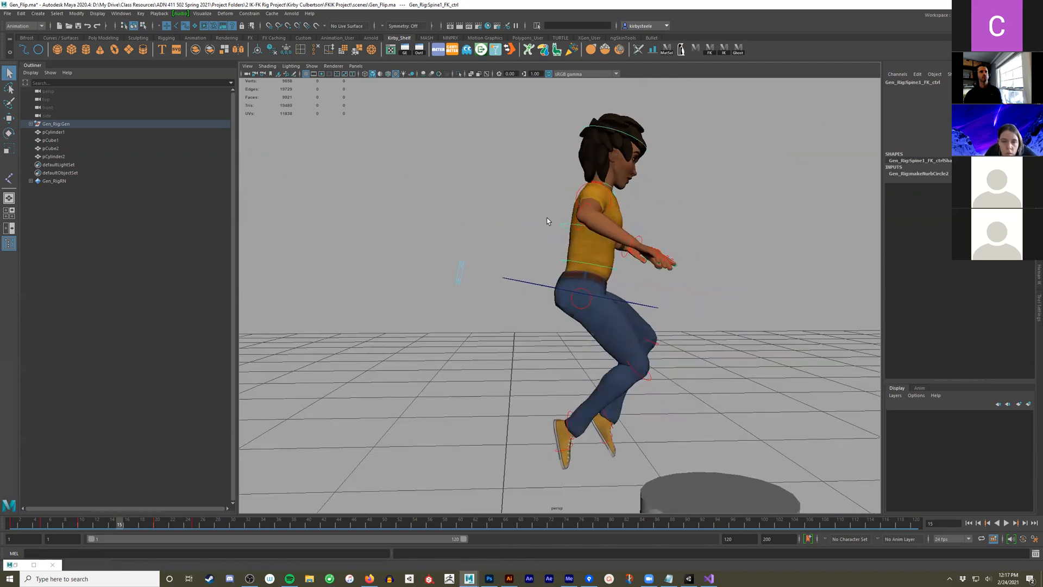
{"action": "left_click", "coordinate": [573, 233]}
{"action": "key", "text": "e"}
{"action": "left_click_drag", "start_coordinate": [540, 185], "coordinate": [554, 214]}
{"action": "key", "text": "ctrl+z"}
{"action": "key", "text": "q"}
{"action": "left_click_drag", "start_coordinate": [566, 256], "coordinate": [565, 256]}
{"action": "key", "text": "e"}
{"action": "left_click_drag", "start_coordinate": [524, 209], "coordinate": [549, 191]}
Rotate the root control to adjust the tilt of the hips in the airborne pose
{"action": "middle_click_drag", "start_coordinate": [636, 238], "coordinate": [617, 240], "text": "alt"}
{"action": "key", "text": "q"}
{"action": "left_click", "coordinate": [490, 275]}
{"action": "key", "text": "e"}
{"action": "left_click_drag", "start_coordinate": [549, 221], "coordinate": [539, 223]}
{"action": "key", "text": "w"}
{"action": "left_click_drag", "start_coordinate": [590, 256], "coordinate": [613, 232], "text": "alt"}
{"action": "left_click_drag", "start_coordinate": [611, 232], "coordinate": [585, 244], "text": "alt"}
Rotate the shoulder FK controls to lower both arms beside the body
{"action": "left_click", "coordinate": [612, 203]}
{"action": "left_click_drag", "start_coordinate": [611, 202], "coordinate": [691, 195], "text": "alt"}
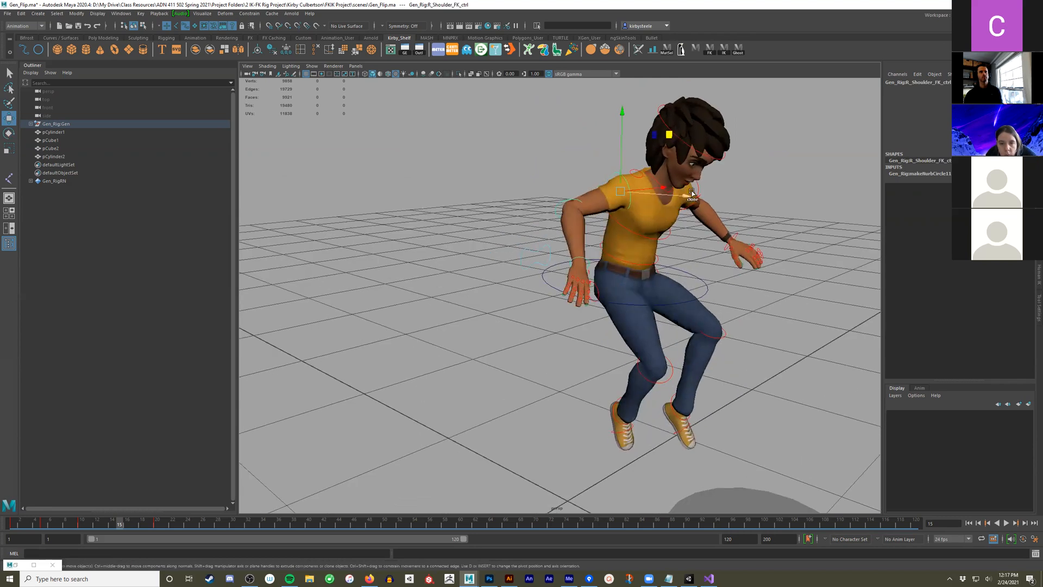
{"action": "left_click", "coordinate": [661, 197]}
{"action": "key", "text": "e"}
{"action": "mouse_move", "coordinate": [675, 136]}
{"action": "left_mouse_down"}
{"action": "mouse_move", "coordinate": [683, 172]}
{"action": "mouse_move", "coordinate": [662, 186]}
{"action": "left_mouse_up"}
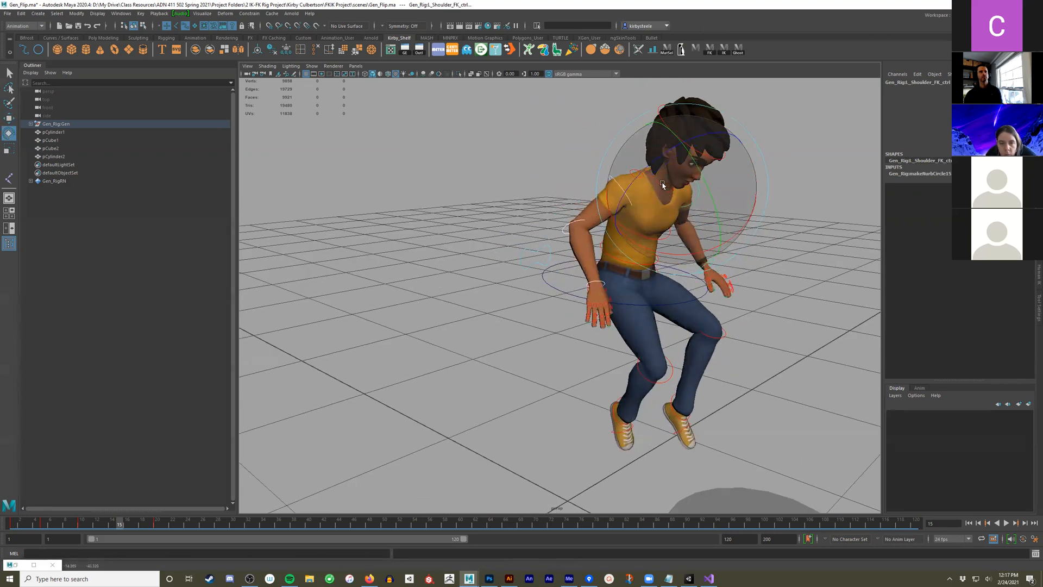
{"action": "left_click_drag", "start_coordinate": [641, 219], "coordinate": [584, 224], "text": "alt"}
Rotate the elbow FK controls to refine the bend of the arms
{"action": "left_click", "coordinate": [584, 231]}
{"action": "key", "text": "q"}
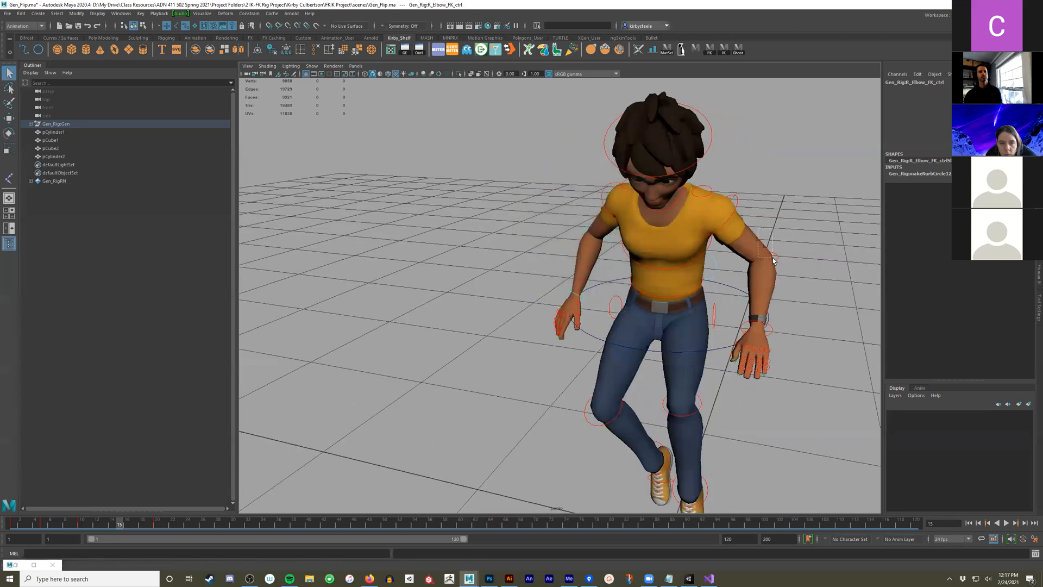
{"action": "left_click", "coordinate": [774, 258]}
{"action": "left_click_drag", "start_coordinate": [777, 258], "coordinate": [779, 250], "text": "alt"}
{"action": "key", "text": "e"}
{"action": "left_click_drag", "start_coordinate": [727, 228], "coordinate": [735, 261]}
{"action": "key", "text": "ctrl+z"}
{"action": "left_click", "coordinate": [579, 227]}
{"action": "left_click_drag", "start_coordinate": [627, 227], "coordinate": [650, 249]}
Select all body controls, key the pose at frame 15 with Stepped tangents, and scrub through to frame 25
{"action": "left_click_drag", "start_coordinate": [405, 415], "coordinate": [402, 412]}
{"action": "scroll", "coordinate": [401, 393], "scroll_direction": "up", "scroll_amount": 1}
{"action": "key", "text": "s"}
{"action": "right_click", "coordinate": [123, 522]}
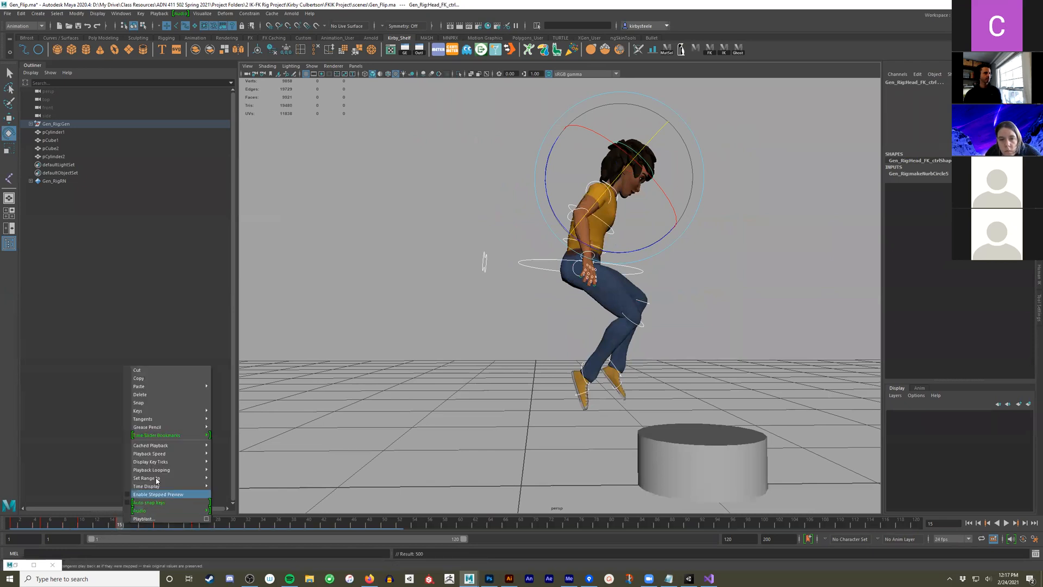
{"action": "mouse_move", "coordinate": [163, 419]}
{"action": "left_click", "coordinate": [243, 450]}
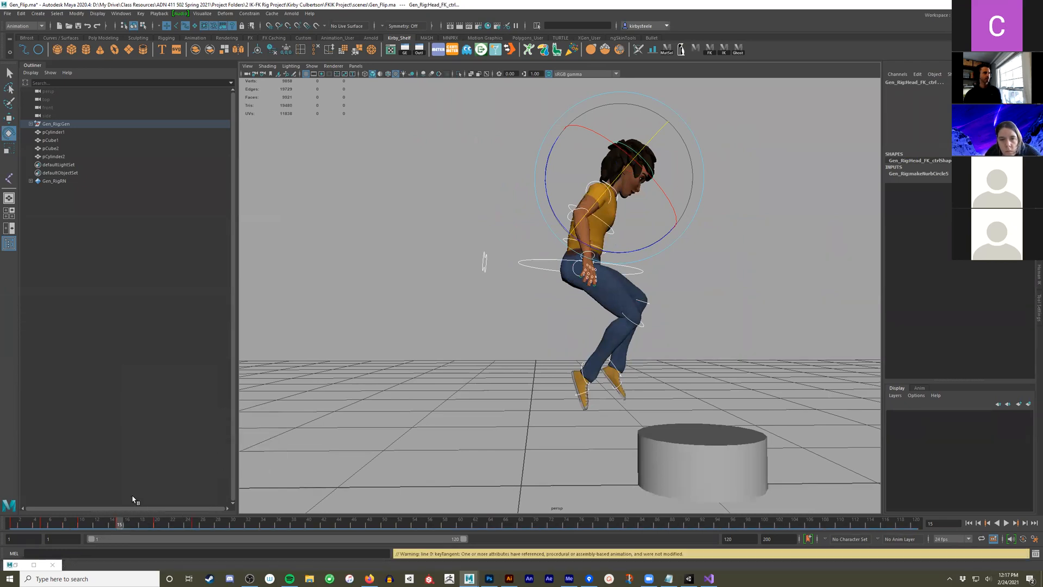
{"action": "left_click_drag", "start_coordinate": [14, 523], "coordinate": [199, 520]}
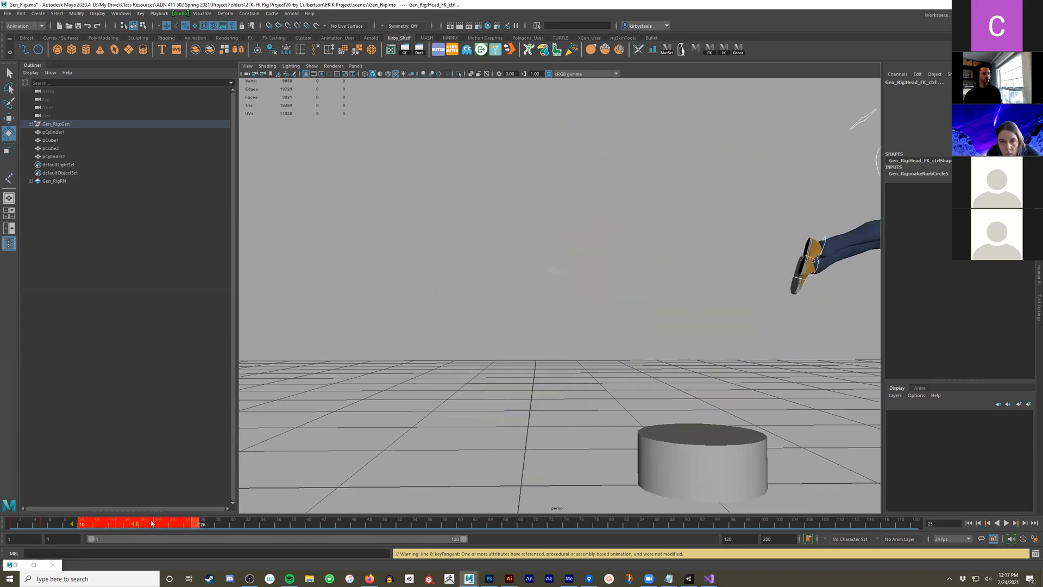
Shift the selected keys from frame 10 onward five frames later, and go to frame 10
{"action": "left_click_drag", "start_coordinate": [136, 524], "coordinate": [171, 525]}
{"action": "left_click", "coordinate": [12, 526]}
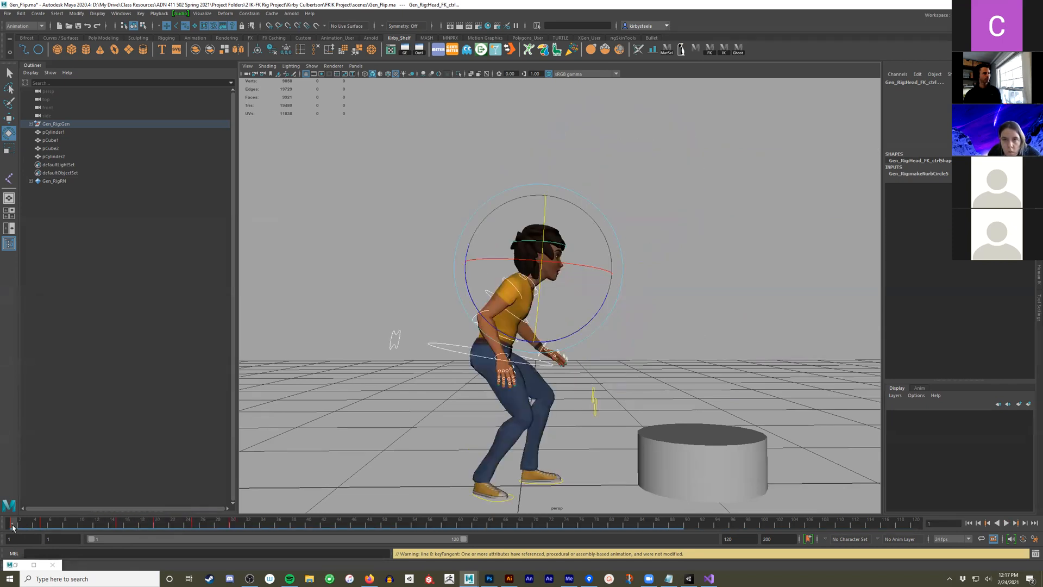
{"action": "left_click", "coordinate": [80, 525]}
Shift the root control back and rotate it at frame 10 to set the hips for a crouch
{"action": "left_click", "coordinate": [443, 349]}
{"action": "left_click_drag", "start_coordinate": [482, 345], "coordinate": [502, 243], "text": "alt"}
{"action": "key", "text": "w"}
{"action": "left_click", "coordinate": [572, 192]}
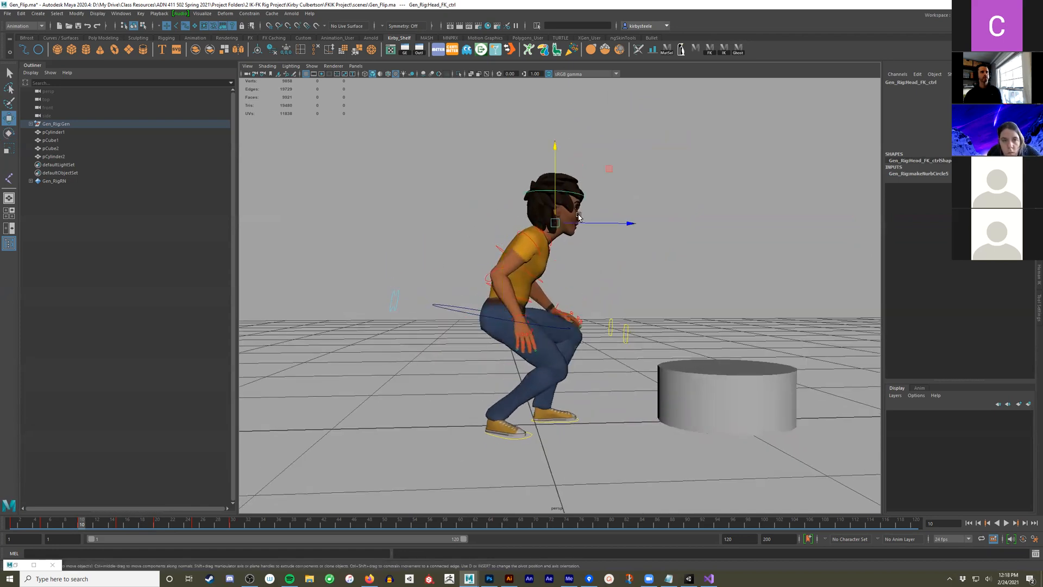
{"action": "key", "text": "e"}
{"action": "left_click_drag", "start_coordinate": [596, 230], "coordinate": [509, 320], "text": "alt"}
{"action": "key", "text": "q"}
{"action": "key", "text": "e"}
{"action": "left_click_drag", "start_coordinate": [428, 278], "coordinate": [418, 297]}
{"action": "key", "text": "w"}
{"action": "left_click_drag", "start_coordinate": [515, 303], "coordinate": [564, 314], "text": "alt"}
Rotate the Spine1 FK control to lean the torso forward over the knees
{"action": "left_click", "coordinate": [513, 294]}
{"action": "key", "text": "e"}
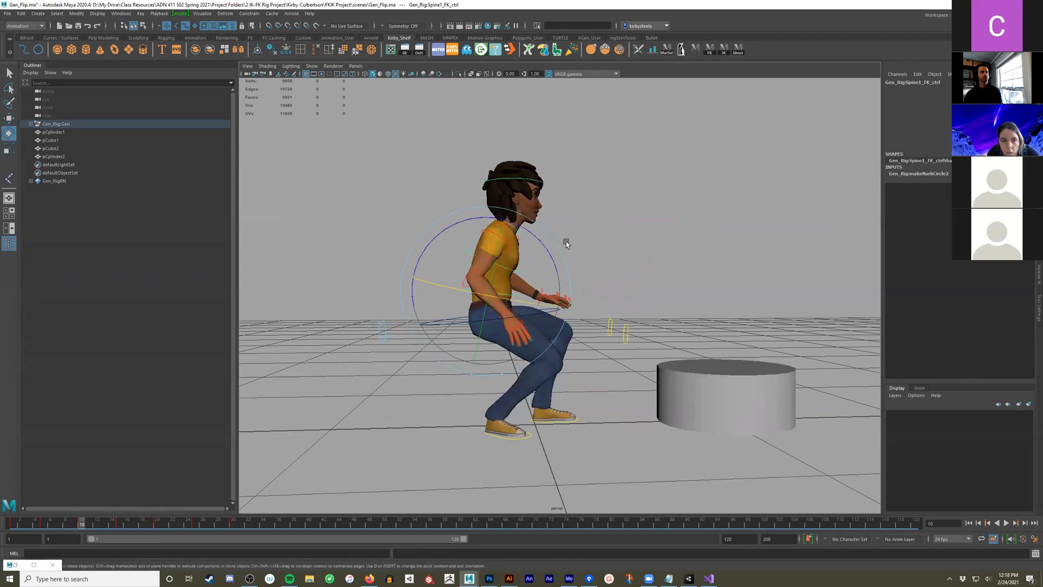
{"action": "left_click_drag", "start_coordinate": [545, 248], "coordinate": [560, 266]}
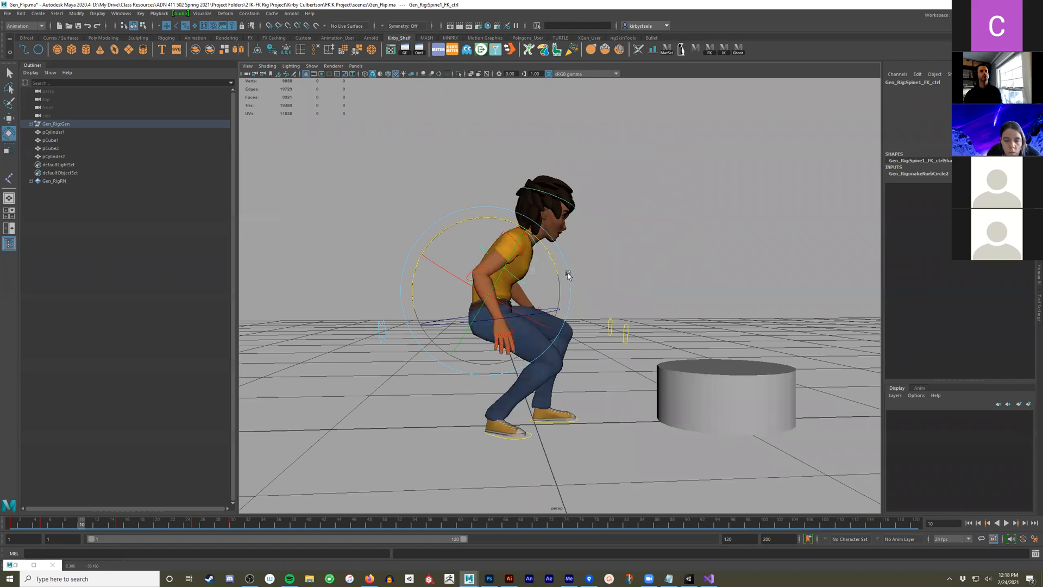
Select all body controls and key the crouch at frame 10 with Stepped tangents
{"action": "left_click_drag", "start_coordinate": [363, 149], "coordinate": [645, 501]}
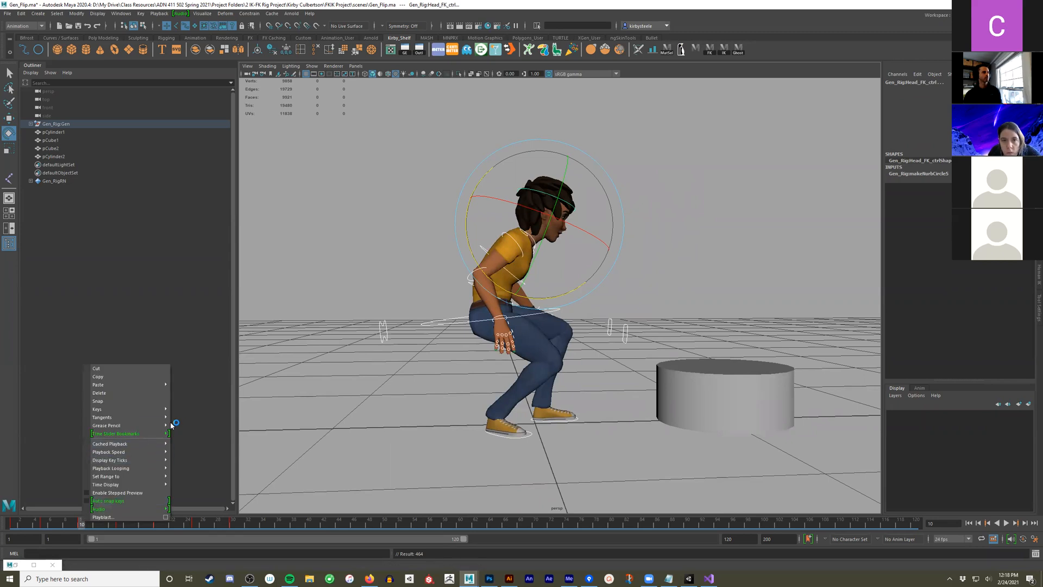
{"action": "mouse_move", "coordinate": [162, 419]}
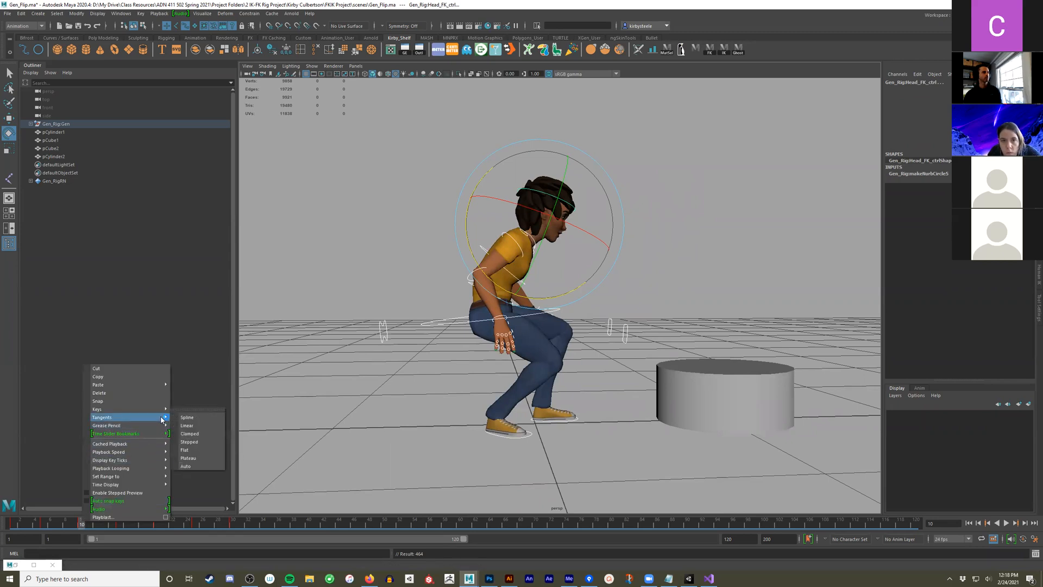
{"action": "left_click", "coordinate": [212, 442]}
Play back the blocked poses from the start through the bar grip to review the motion
{"action": "left_click", "coordinate": [18, 525]}
{"action": "key", "text": "alt+v"}
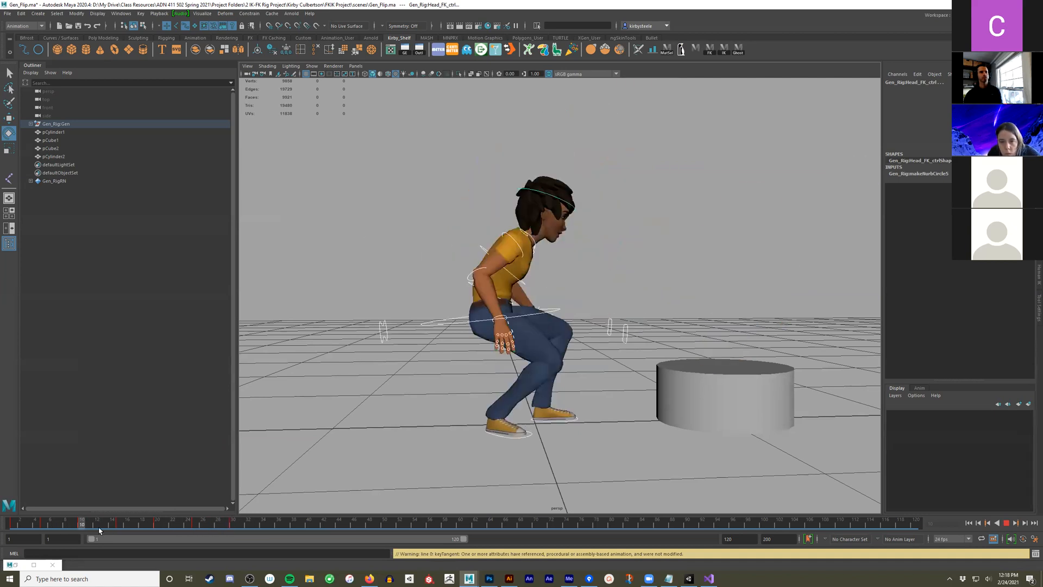
{"action": "key", "text": "alt+v"}
{"action": "left_click_drag", "start_coordinate": [604, 396], "coordinate": [548, 398], "text": "alt"}
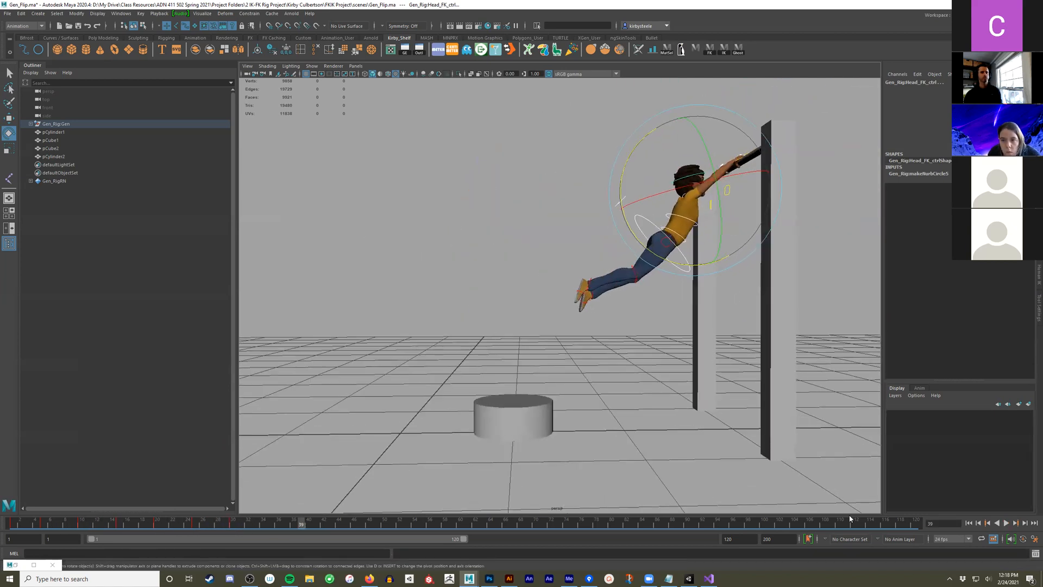
Return to the first frame and set the end of the playback range to 48
{"action": "left_click", "coordinate": [969, 523]}
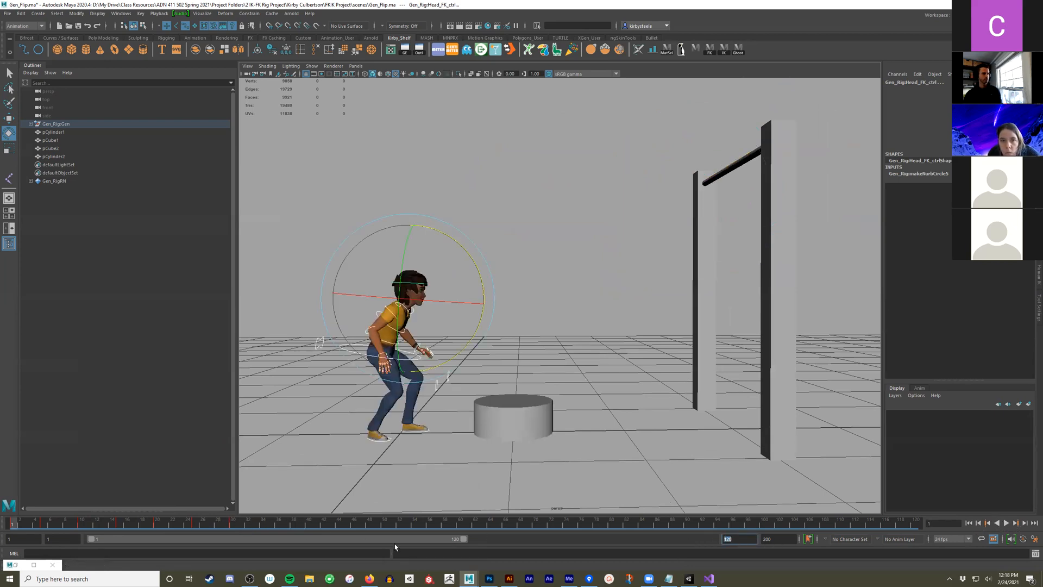
{"action": "type", "text": "8"}
{"action": "key", "text": "Return"}
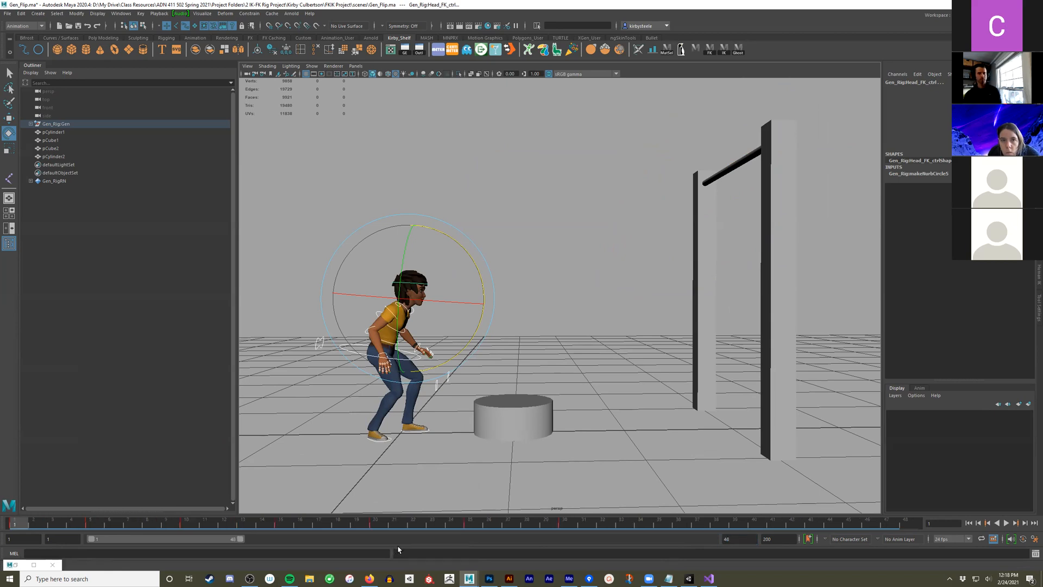
Play the 48-frame range to review the timing of the stepped poses
{"action": "left_click", "coordinate": [1007, 522]}
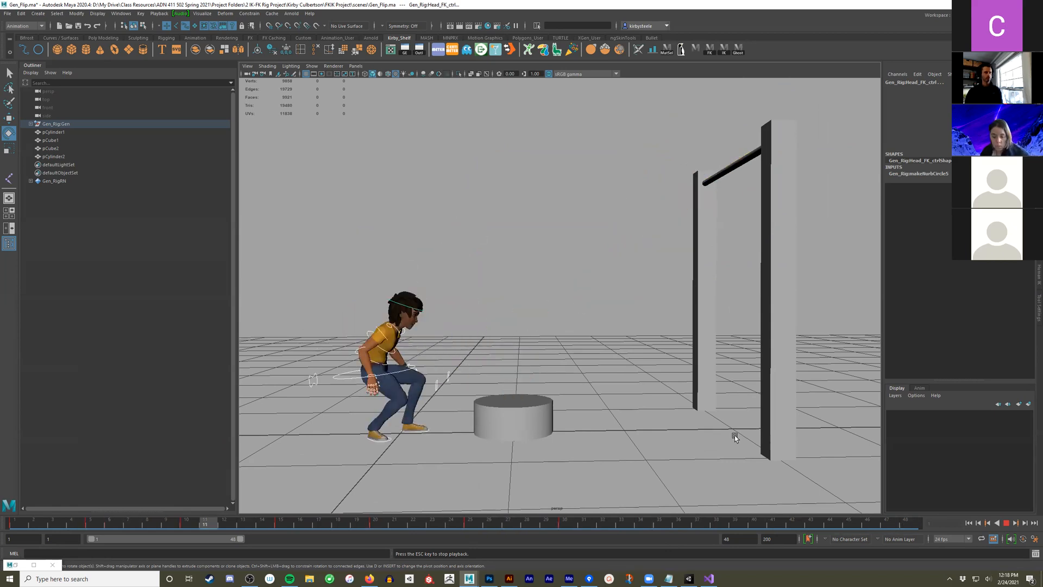
{"action": "key", "text": "Escape"}
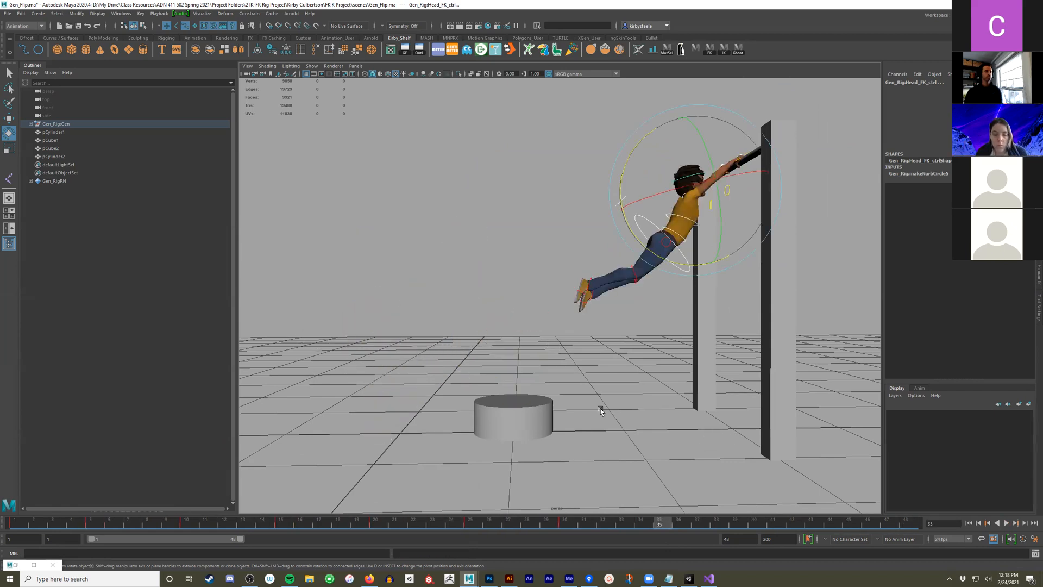
{"action": "left_click_drag", "start_coordinate": [601, 401], "coordinate": [628, 363], "text": "alt"}
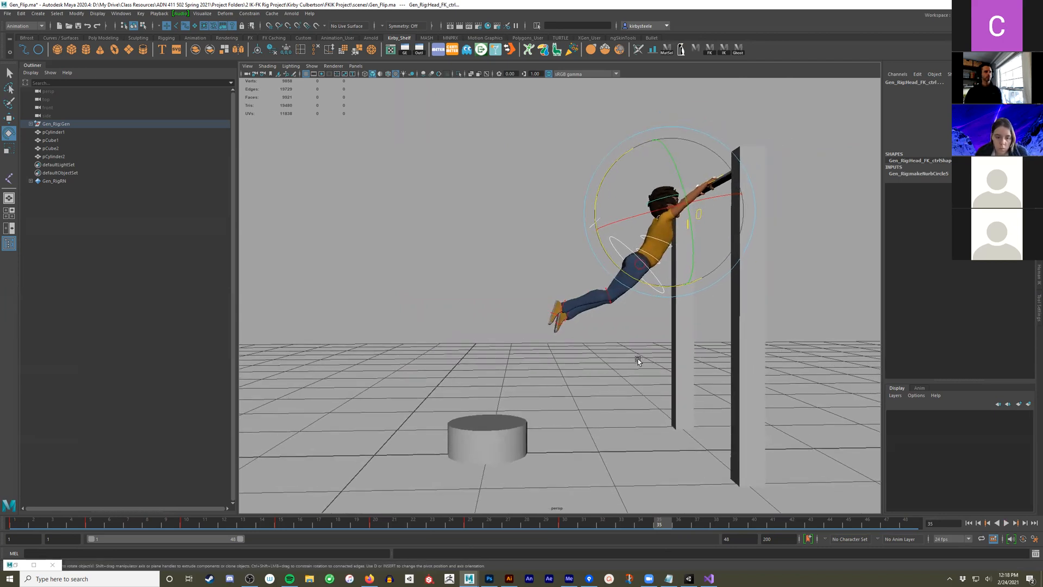
Key the bar-grip pose at frame 35 with Stepped tangents and compare it with frame 30
{"action": "left_click", "coordinate": [564, 523]}
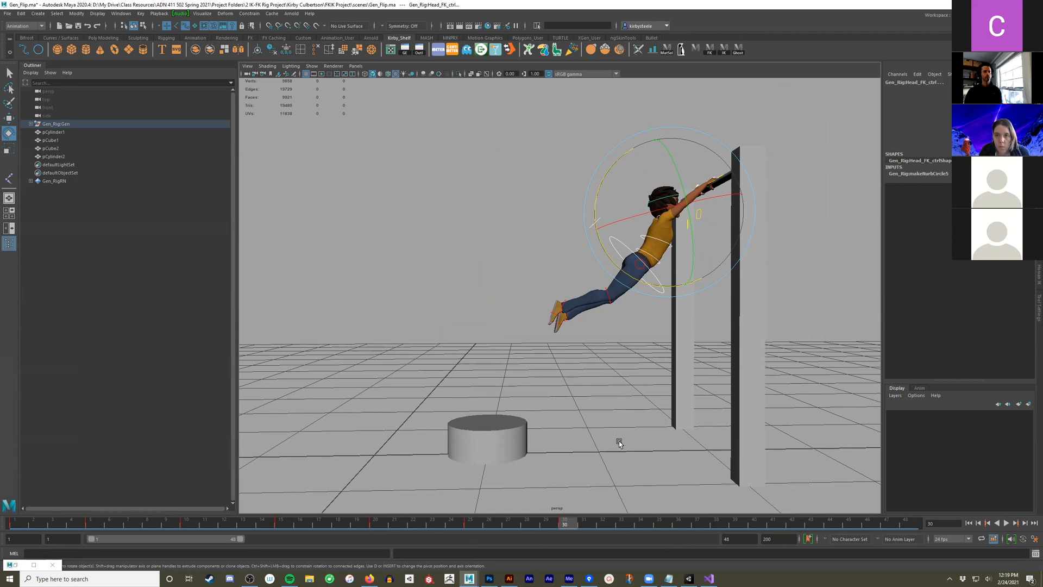
{"action": "left_click_drag", "start_coordinate": [588, 525], "coordinate": [661, 523]}
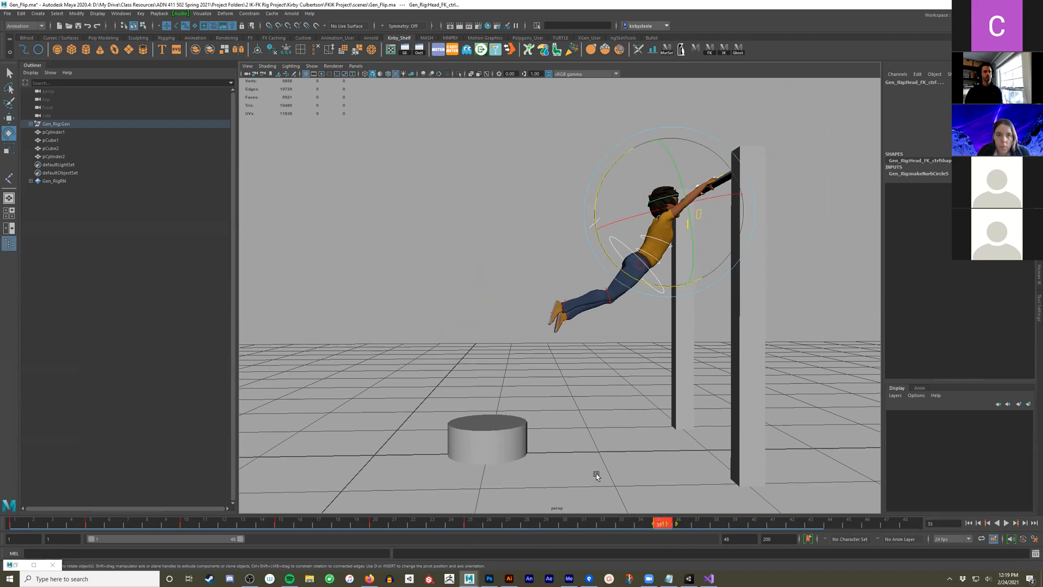
{"action": "left_click_drag", "start_coordinate": [597, 476], "coordinate": [624, 480], "text": "alt"}
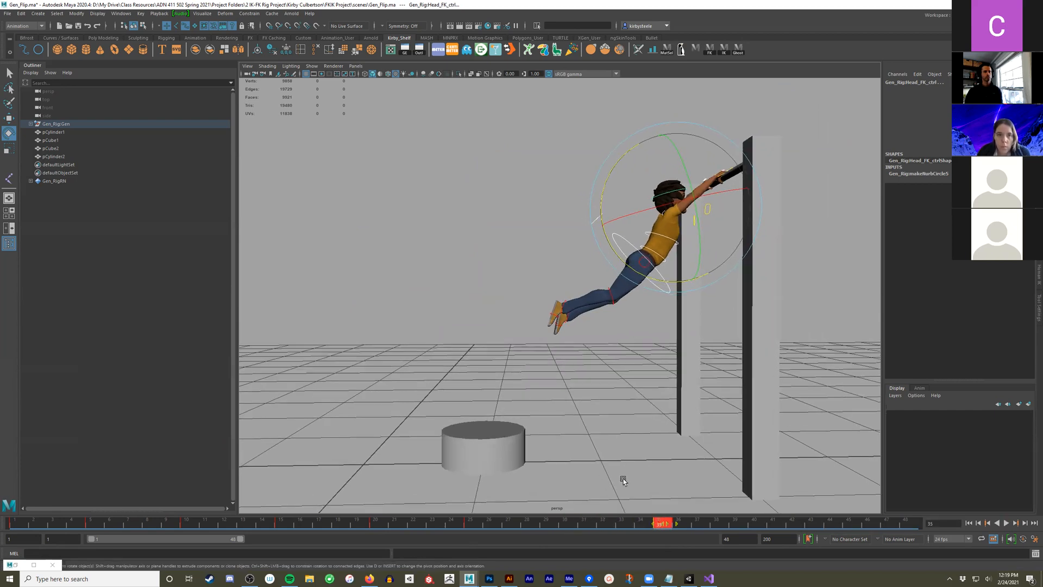
{"action": "right_click", "coordinate": [658, 523]}
{"action": "mouse_move", "coordinate": [728, 415]}
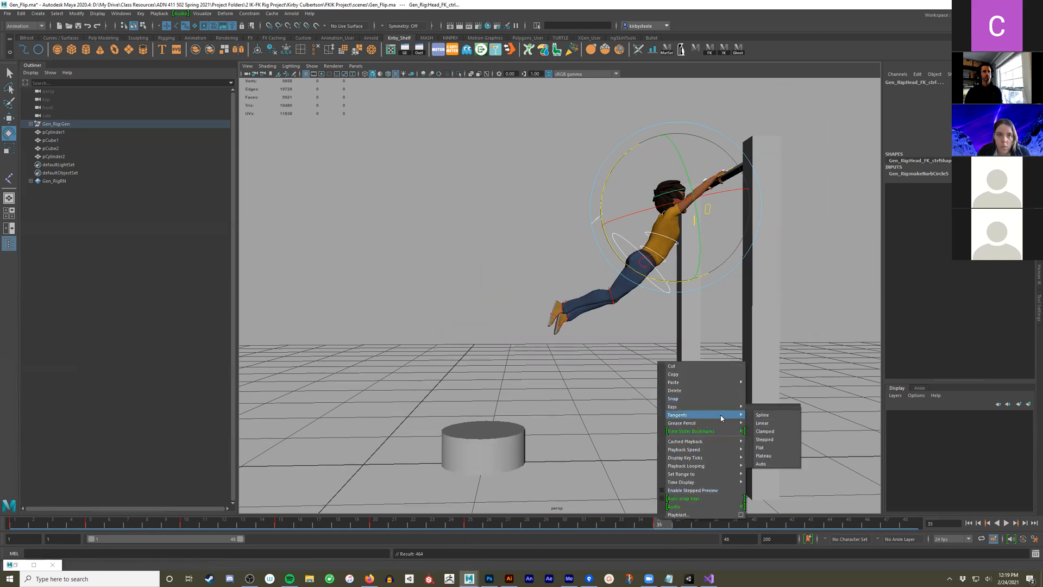
{"action": "left_click", "coordinate": [772, 440]}
{"action": "left_click", "coordinate": [569, 527]}
{"action": "middle_click_drag", "start_coordinate": [605, 348], "coordinate": [602, 366], "text": "alt"}
{"action": "left_click", "coordinate": [658, 526]}
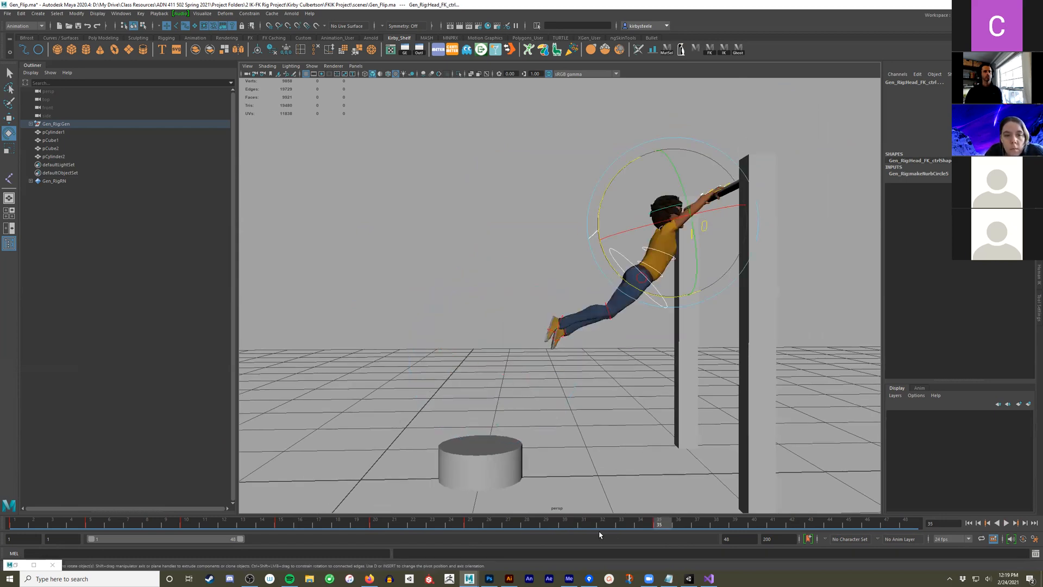
Switch the arms from IK to FK at frame 30 using the IKFK control, and key all body controls
{"action": "left_click", "coordinate": [560, 524]}
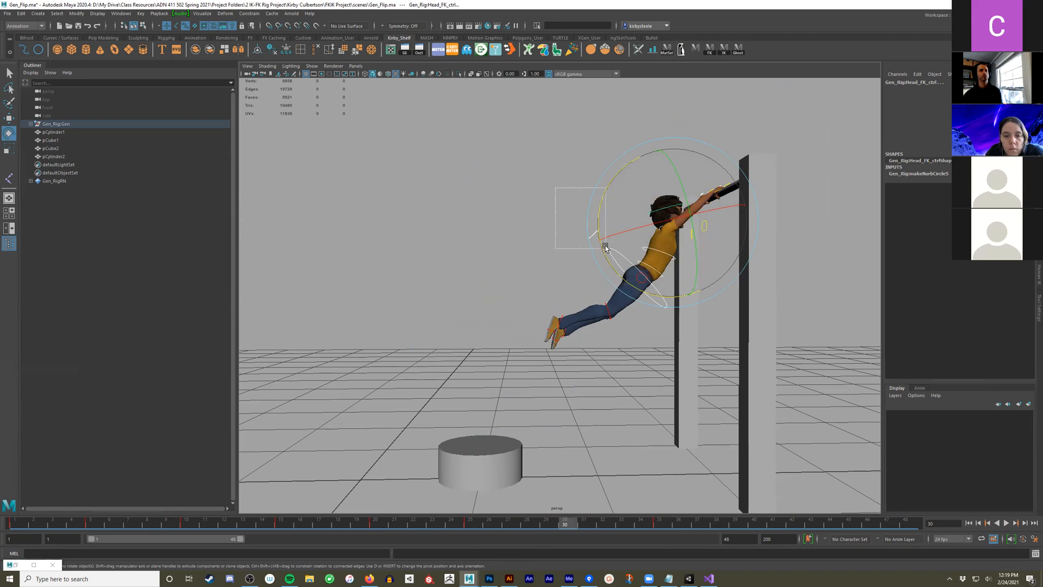
{"action": "left_click_drag", "start_coordinate": [605, 251], "coordinate": [606, 252]}
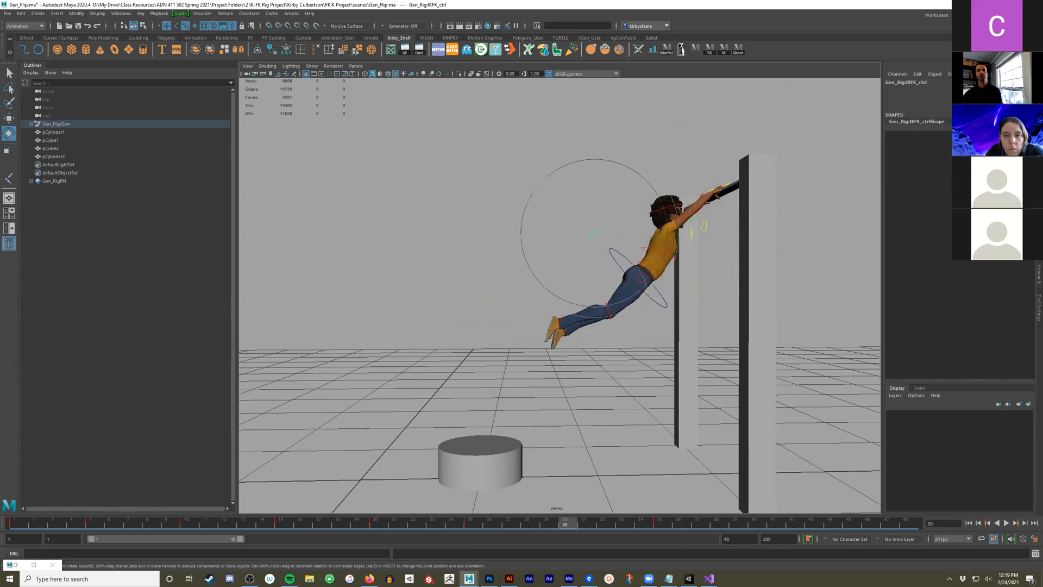
{"action": "key", "text": "Return"}
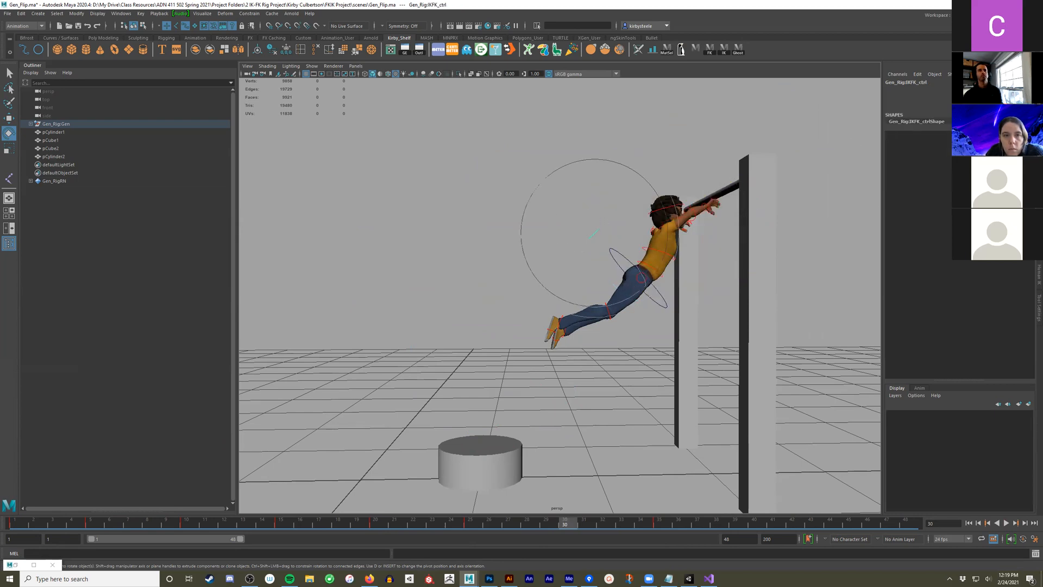
{"action": "left_click_drag", "start_coordinate": [727, 253], "coordinate": [696, 220], "text": "alt"}
{"action": "left_click_drag", "start_coordinate": [754, 354], "coordinate": [468, 146]}
{"action": "left_click_drag", "start_coordinate": [455, 231], "coordinate": [471, 307], "text": "alt"}
{"action": "key", "text": "s"}
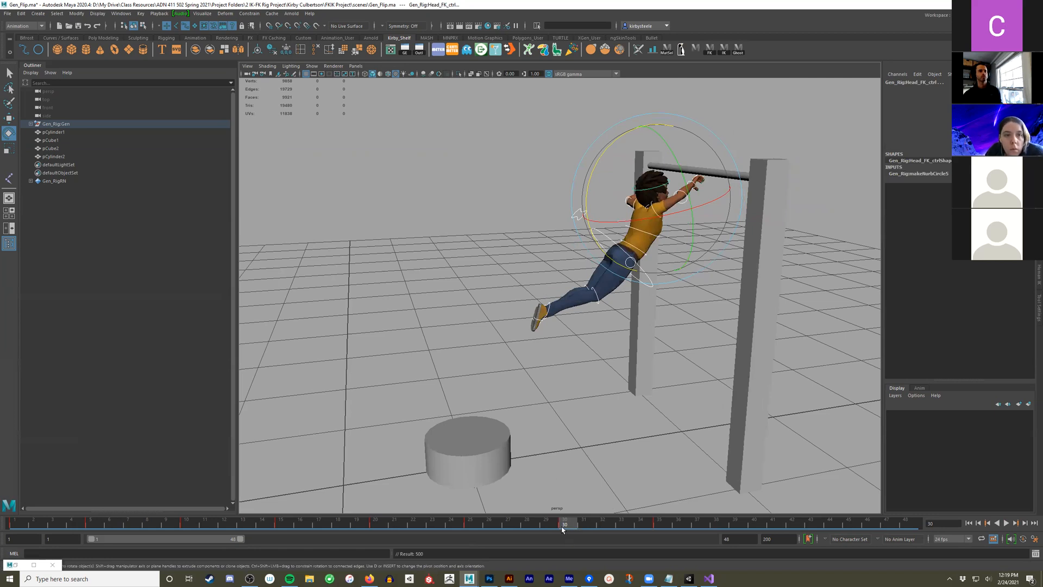
Move the root control back from the bar and adjust the body's tilt at frame 30
{"action": "left_click_drag", "start_coordinate": [601, 372], "coordinate": [563, 353], "text": "alt"}
{"action": "left_click", "coordinate": [682, 302]}
{"action": "left_click_drag", "start_coordinate": [719, 301], "coordinate": [697, 282], "text": "alt"}
{"action": "key", "text": "w"}
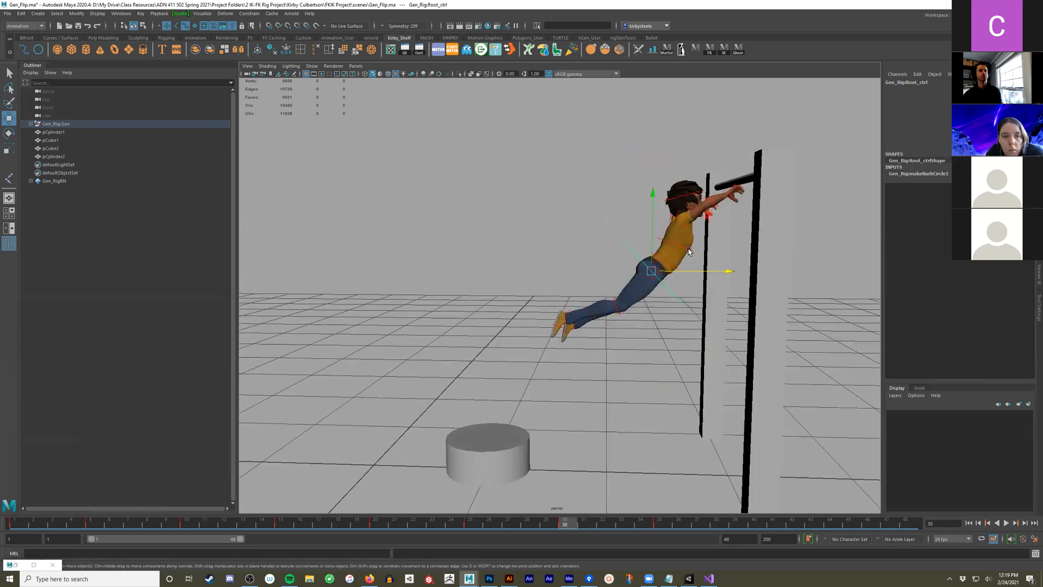
{"action": "middle_click_drag", "start_coordinate": [704, 218], "coordinate": [670, 220]}
{"action": "key", "text": "e"}
{"action": "left_click_drag", "start_coordinate": [670, 221], "coordinate": [630, 259]}
Rotate the chest FK control to tilt the upper body forward in the airborne reach
{"action": "key", "text": "q"}
{"action": "key", "text": "e"}
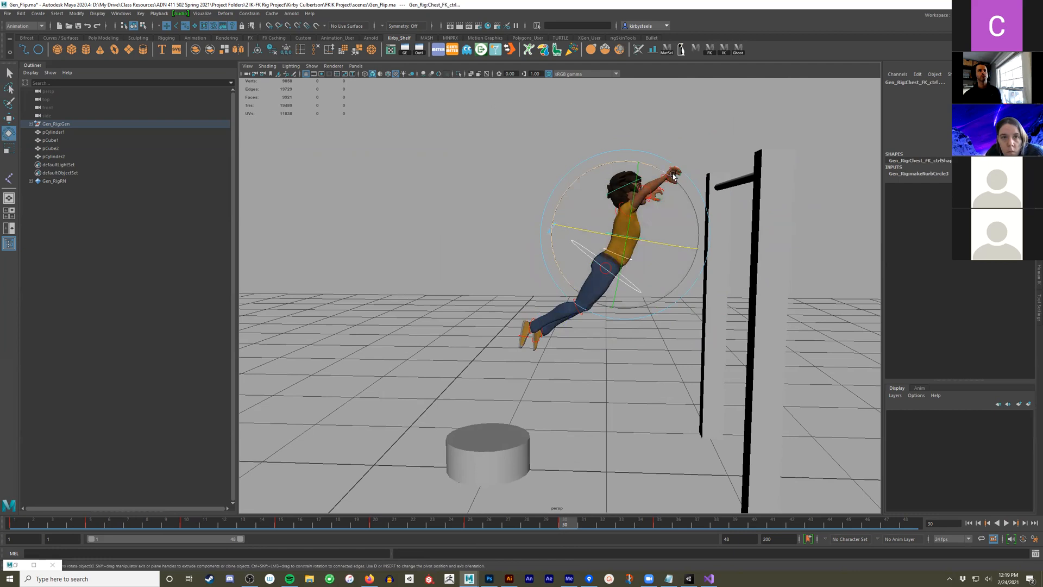
{"action": "left_click_drag", "start_coordinate": [675, 171], "coordinate": [660, 228]}
{"action": "key", "text": "q"}
{"action": "left_click_drag", "start_coordinate": [648, 263], "coordinate": [617, 236]}
{"action": "key", "text": "e"}
Select the arm and neck FK controls and reset their rotations to straighten the arms
{"action": "left_click_drag", "start_coordinate": [582, 179], "coordinate": [505, 188], "text": "alt"}
{"action": "left_click_drag", "start_coordinate": [506, 189], "coordinate": [596, 213], "text": "alt"}
{"action": "key", "text": "q"}
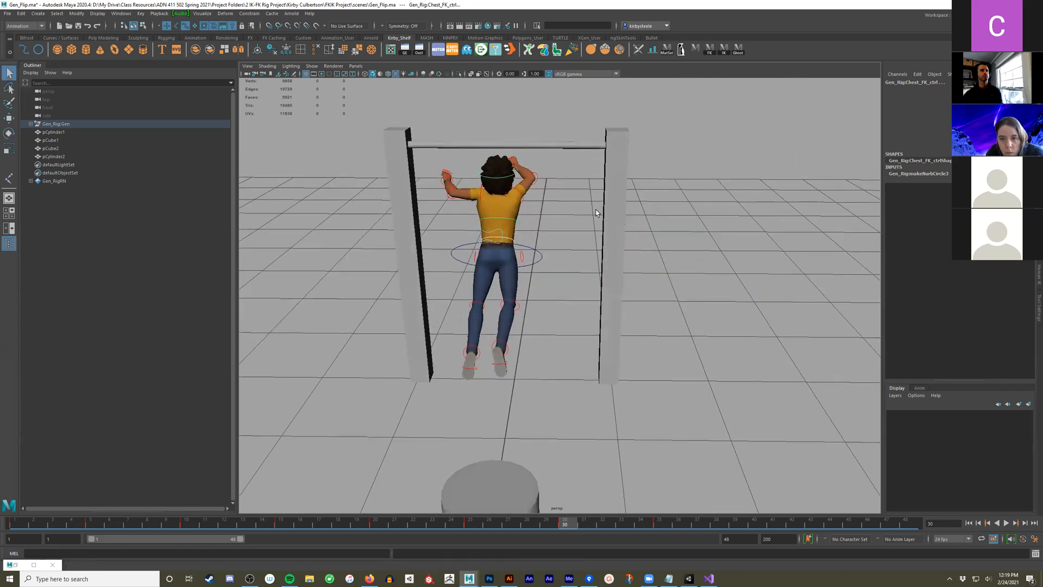
{"action": "left_click_drag", "start_coordinate": [420, 180], "coordinate": [466, 191]}
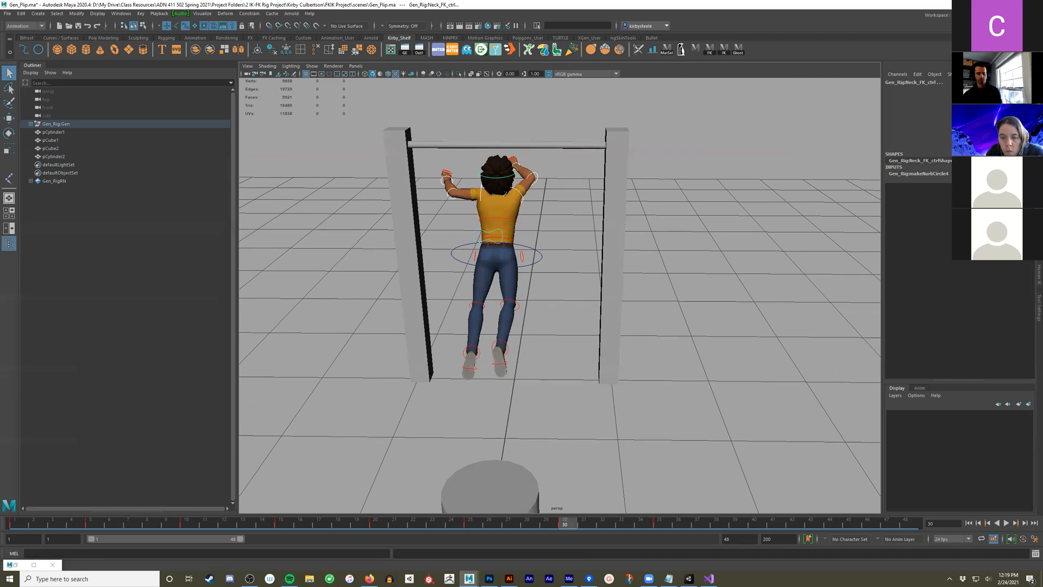
{"action": "key", "text": "Return"}
Adjust the shoulder FK controls to reach both arms toward the bar, undoing the last two changes
{"action": "left_click_drag", "start_coordinate": [558, 218], "coordinate": [440, 253], "text": "alt"}
{"action": "middle_click_drag", "start_coordinate": [426, 253], "coordinate": [436, 338], "text": "alt"}
{"action": "right_click_drag", "start_coordinate": [730, 343], "coordinate": [771, 326], "text": "alt"}
{"action": "left_click_drag", "start_coordinate": [761, 324], "coordinate": [484, 262], "text": "alt"}
{"action": "left_click", "coordinate": [604, 253]}
{"action": "left_click", "coordinate": [582, 250]}
{"action": "left_click", "coordinate": [459, 253]}
{"action": "left_click", "coordinate": [580, 251], "text": "shift"}
{"action": "key", "text": "e"}
{"action": "left_click_drag", "start_coordinate": [589, 225], "coordinate": [655, 278]}
{"action": "key", "text": "ctrl+z"}
{"action": "key", "text": "ctrl+z"}
{"action": "middle_click_drag", "start_coordinate": [655, 278], "coordinate": [586, 253], "text": "alt"}
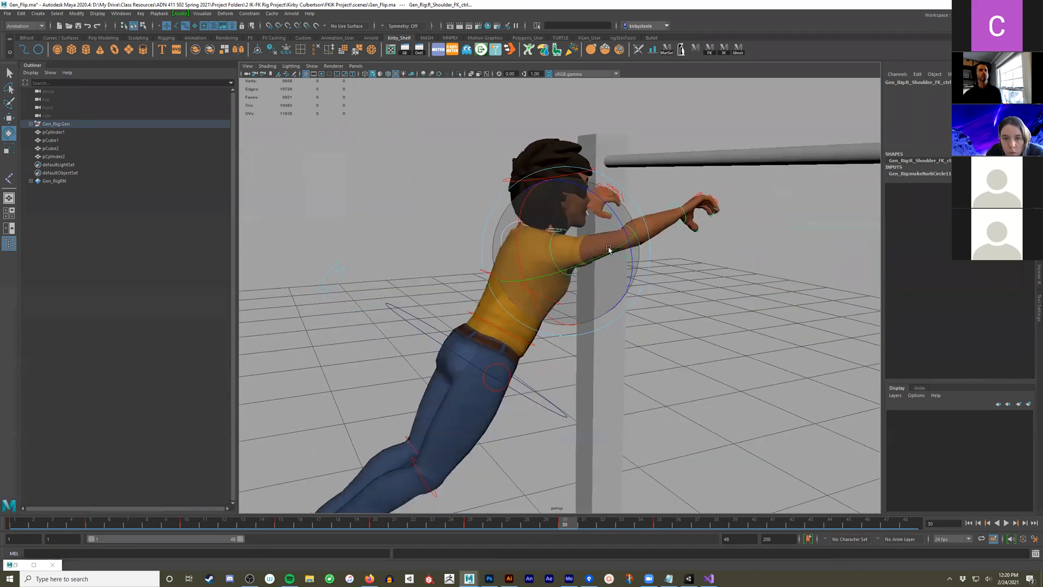
Select the hand and finger FK controls on both hands and set their rotations to 0
{"action": "key", "text": "q"}
{"action": "left_click_drag", "start_coordinate": [780, 237], "coordinate": [705, 193], "text": "alt"}
{"action": "left_click_drag", "start_coordinate": [637, 158], "coordinate": [767, 247]}
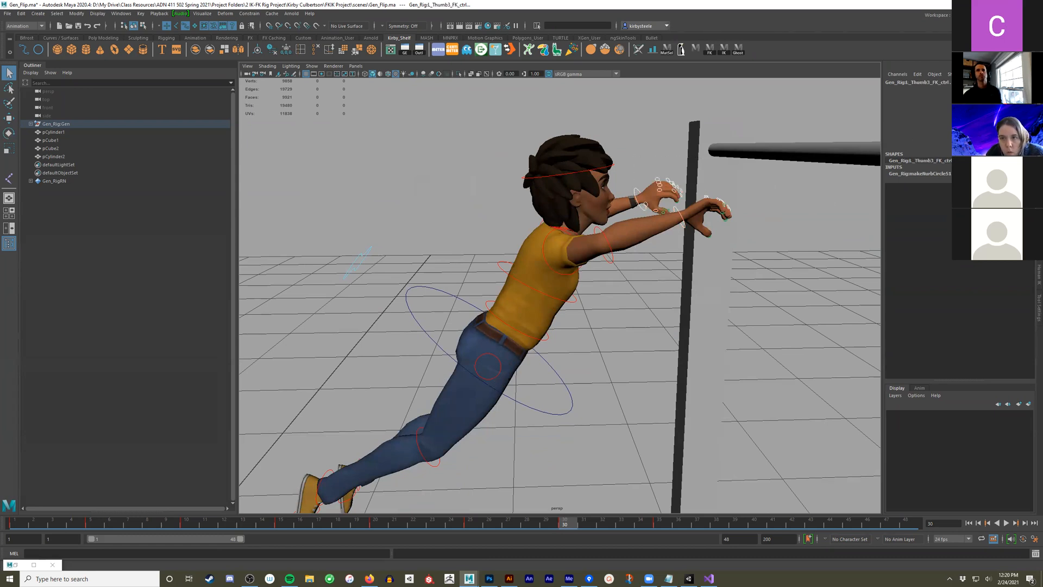
{"action": "type", "text": "0"}
{"action": "key", "text": "Return"}
Select all body controls and key the reaching pose at frame 30 with Stepped tangents
{"action": "left_click_drag", "start_coordinate": [702, 208], "coordinate": [673, 139], "text": "alt"}
{"action": "left_click_drag", "start_coordinate": [673, 94], "coordinate": [455, 325]}
{"action": "key", "text": "s"}
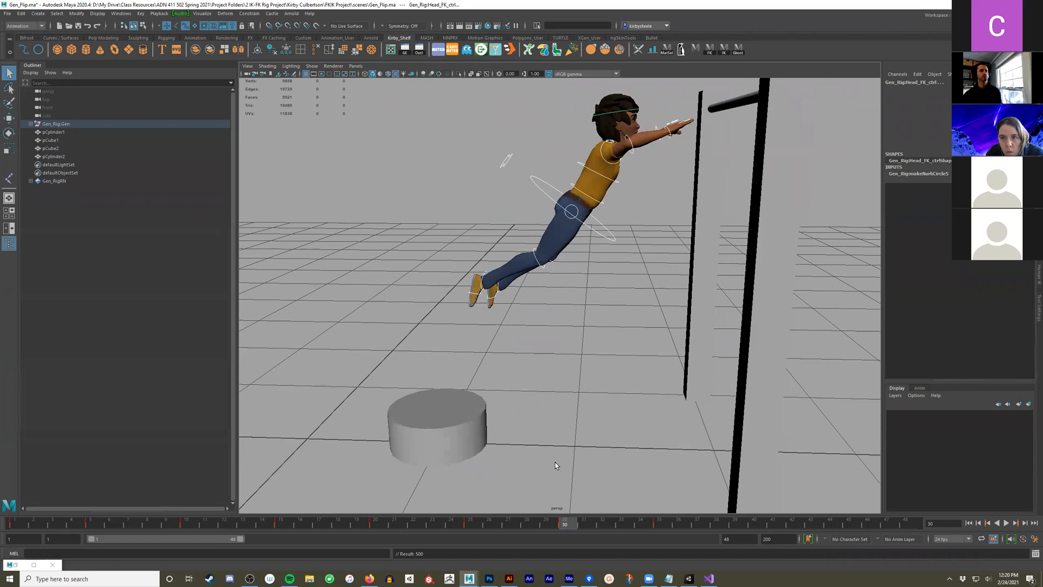
{"action": "right_click", "coordinate": [565, 524]}
{"action": "mouse_move", "coordinate": [608, 421]}
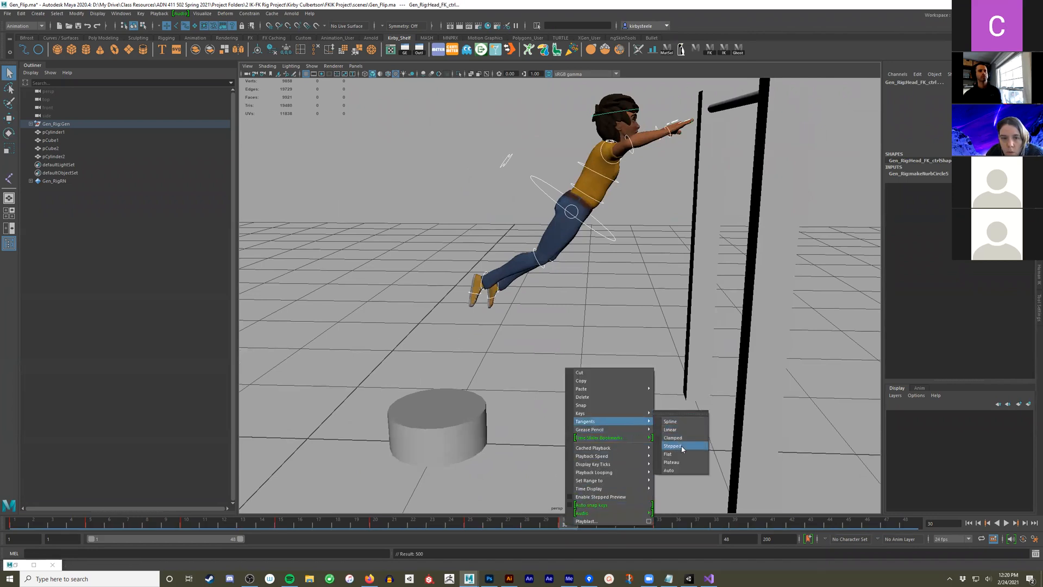
{"action": "left_click", "coordinate": [682, 446]}
{"action": "scroll", "coordinate": [592, 440], "scroll_direction": "down", "scroll_amount": 2}
{"action": "middle_click_drag", "start_coordinate": [592, 450], "coordinate": [603, 428], "text": "alt"}
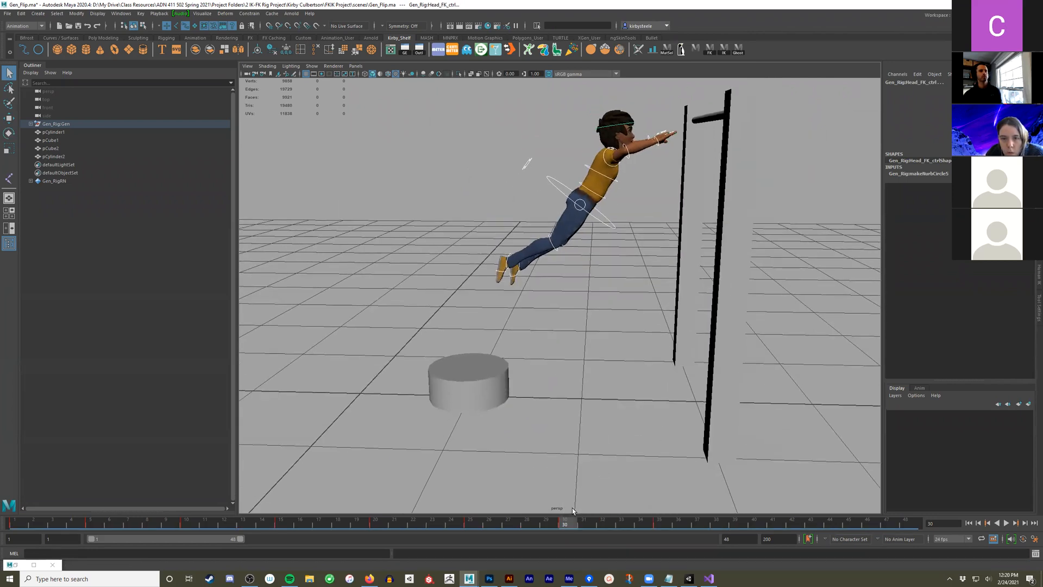
Play back and scrub through the stepped poses up to the bar grip to review the sequence
{"action": "key", "text": "alt+v"}
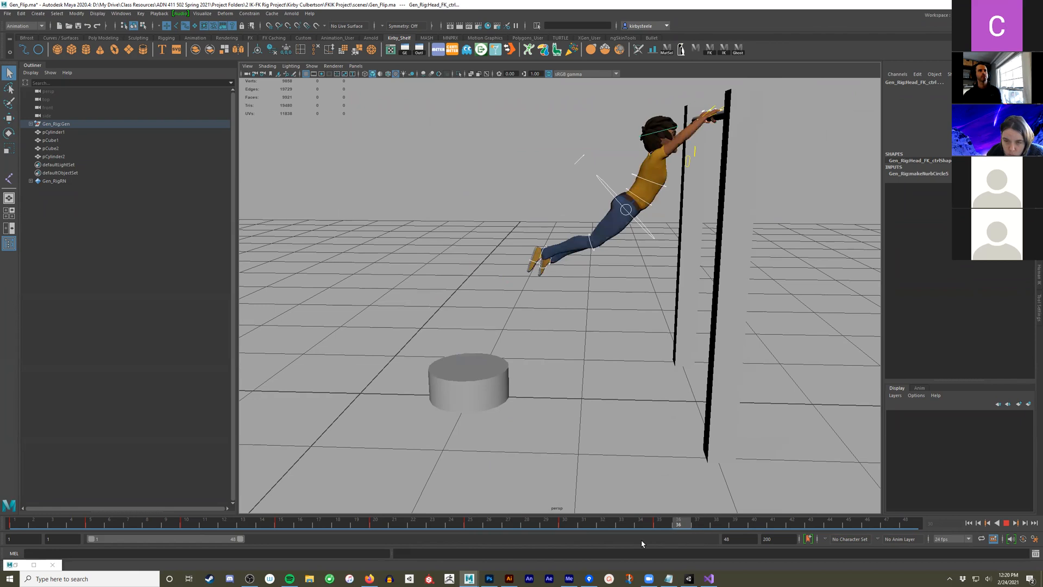
{"action": "key", "text": "alt+v"}
{"action": "left_click_drag", "start_coordinate": [655, 483], "coordinate": [618, 443], "text": "alt"}
{"action": "key", "text": "s"}
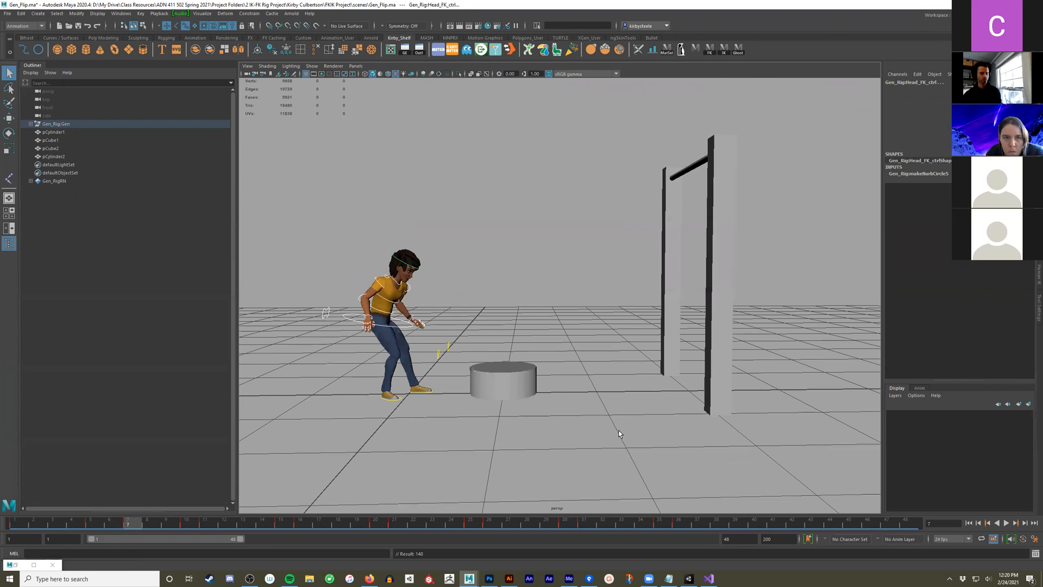
{"action": "key", "text": "alt+v"}
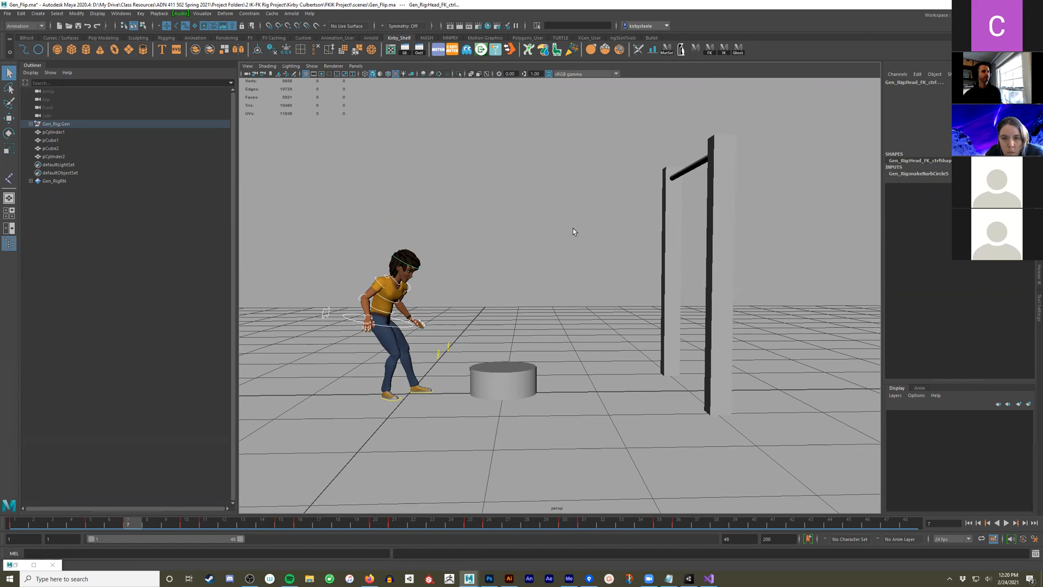
{"action": "mouse_move", "coordinate": [363, 523]}
{"action": "left_mouse_down"}
{"action": "mouse_move", "coordinate": [453, 524]}
{"action": "mouse_move", "coordinate": [190, 524]}
{"action": "mouse_move", "coordinate": [674, 525]}
{"action": "left_mouse_up"}
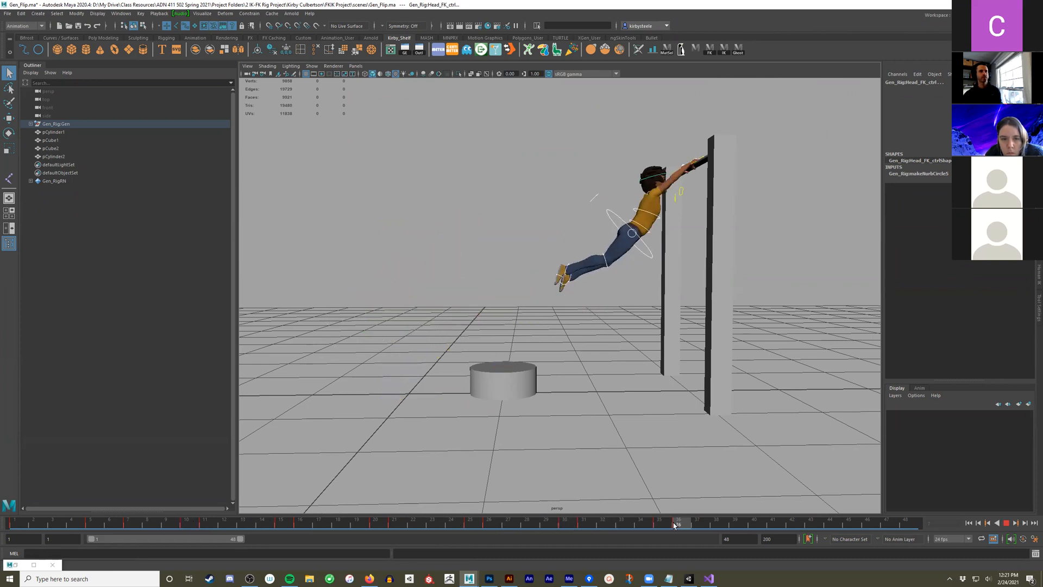
Move the bar-grip pose's keys to frame 35 and the reaching pose's keys to frame 30
{"action": "mouse_move", "coordinate": [672, 319]}
{"action": "left_mouse_down", "text": "alt"}
{"action": "mouse_move", "coordinate": [672, 346]}
{"action": "mouse_move", "coordinate": [673, 333]}
{"action": "left_mouse_up", "text": "alt"}
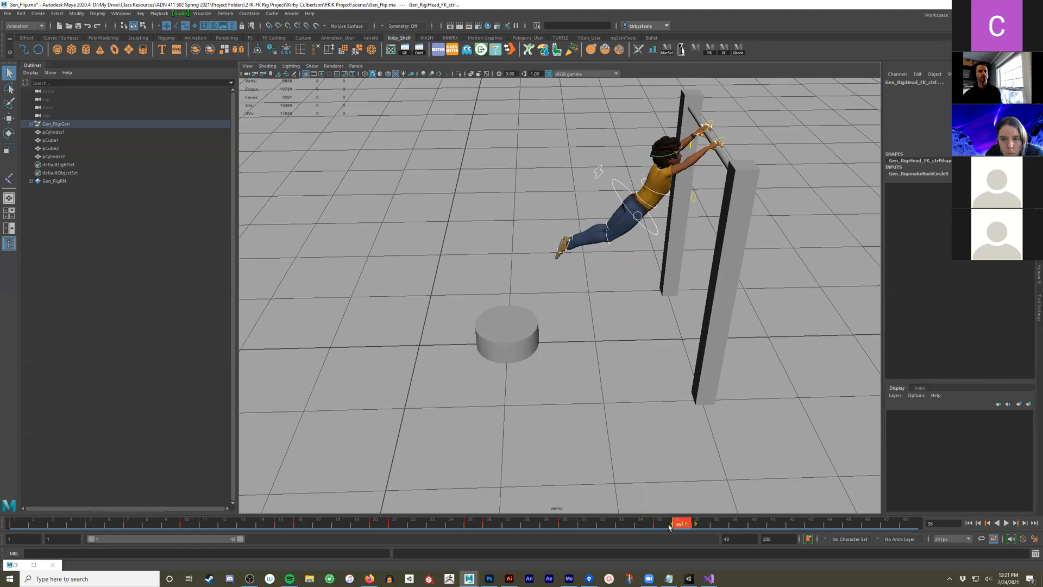
{"action": "left_click_drag", "start_coordinate": [671, 527], "coordinate": [661, 527]}
{"action": "double_click", "coordinate": [587, 525]}
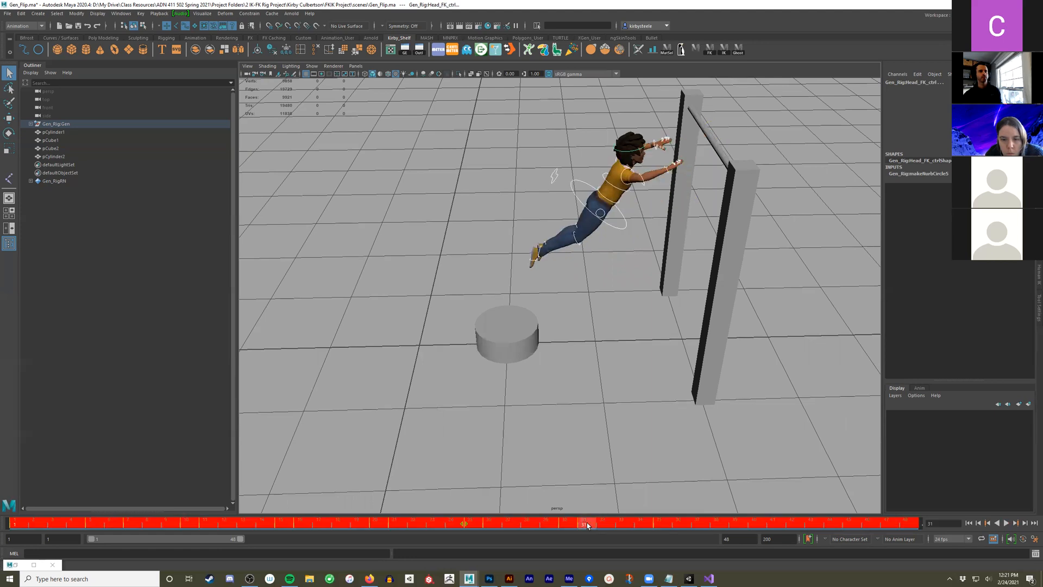
{"action": "left_click", "coordinate": [587, 525], "text": "shift"}
{"action": "left_click_drag", "start_coordinate": [581, 525], "coordinate": [569, 526]}
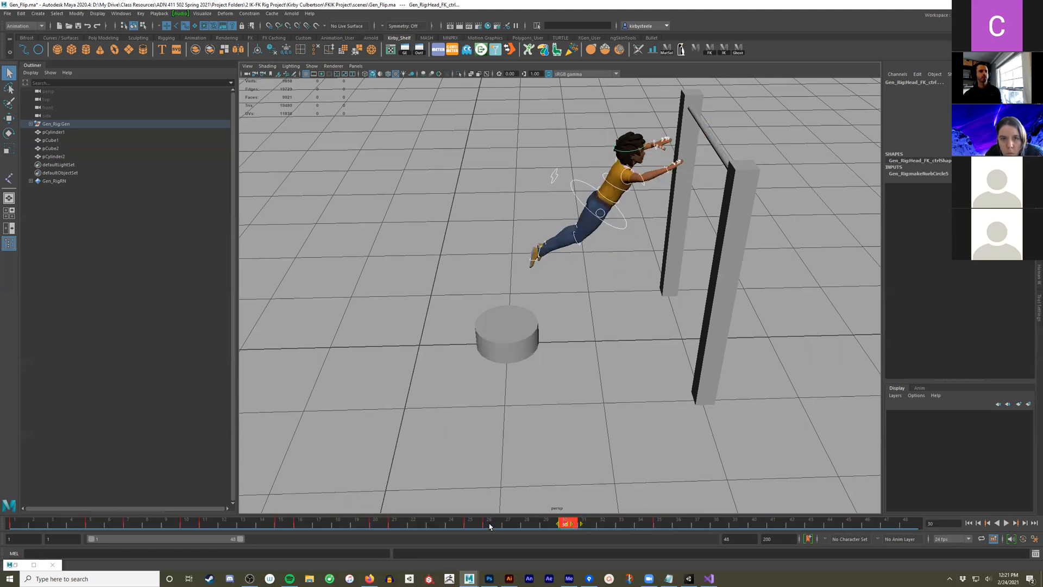
Move the crouch-on-platform keys to frame 25 and the airborne pose's keys to frame 20
{"action": "left_click", "coordinate": [490, 526]}
{"action": "left_click", "coordinate": [494, 525], "text": "shift"}
{"action": "left_click_drag", "start_coordinate": [494, 525], "coordinate": [480, 524]}
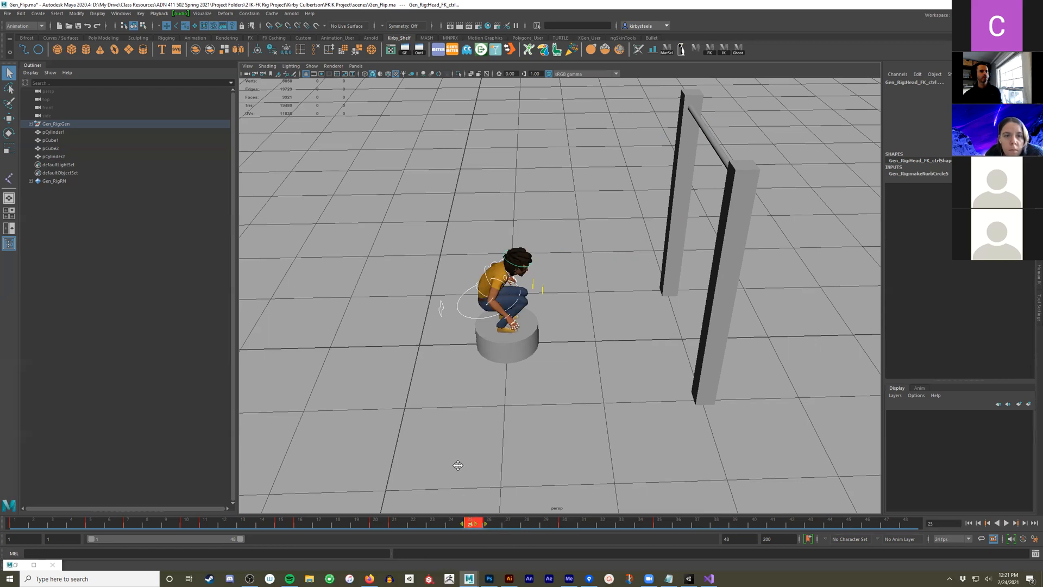
{"action": "middle_click_drag", "start_coordinate": [449, 475], "coordinate": [538, 444], "text": "alt"}
{"action": "left_click", "coordinate": [405, 526]}
{"action": "double_click", "coordinate": [392, 526]}
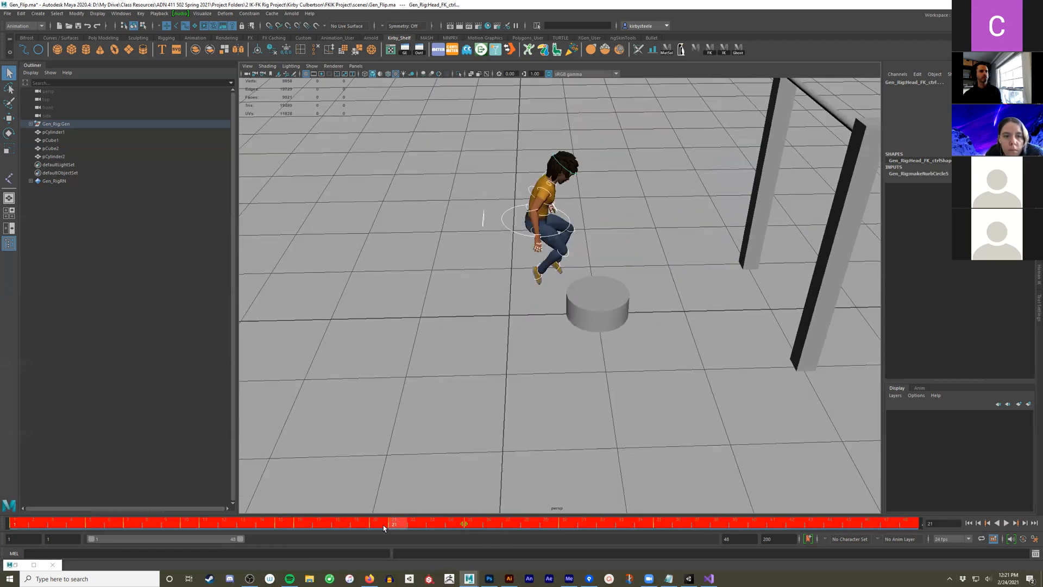
{"action": "left_click", "coordinate": [397, 525], "text": "shift"}
{"action": "left_click_drag", "start_coordinate": [397, 525], "coordinate": [383, 526]}
Play back the timing, and move the push-off keys to frame 15 and the deep crouch keys to frame 10
{"action": "left_click", "coordinate": [443, 524]}
{"action": "key", "text": "alt+v"}
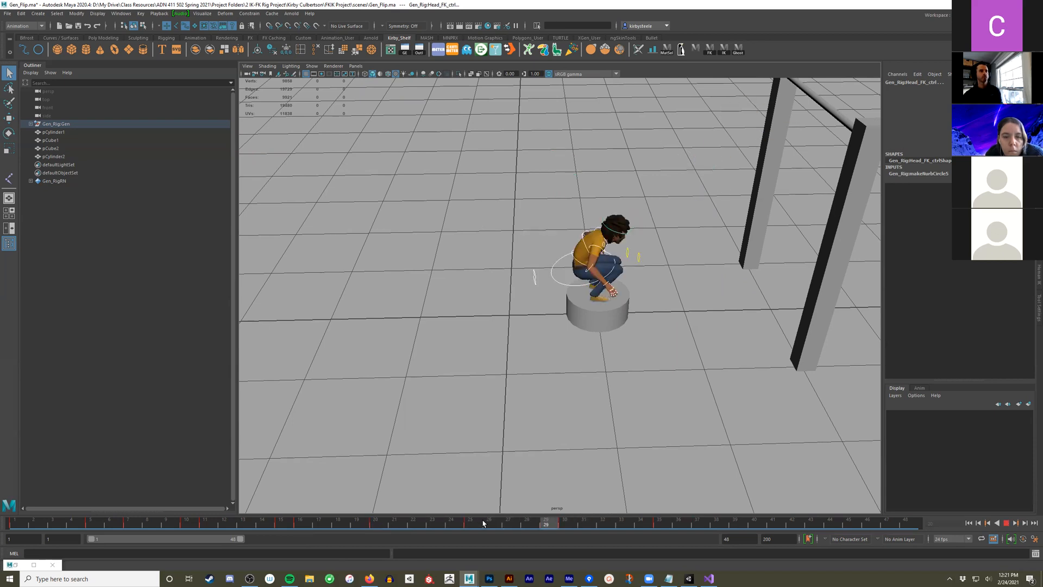
{"action": "left_click_drag", "start_coordinate": [317, 524], "coordinate": [286, 525]}
{"action": "left_click", "coordinate": [303, 525], "text": "shift"}
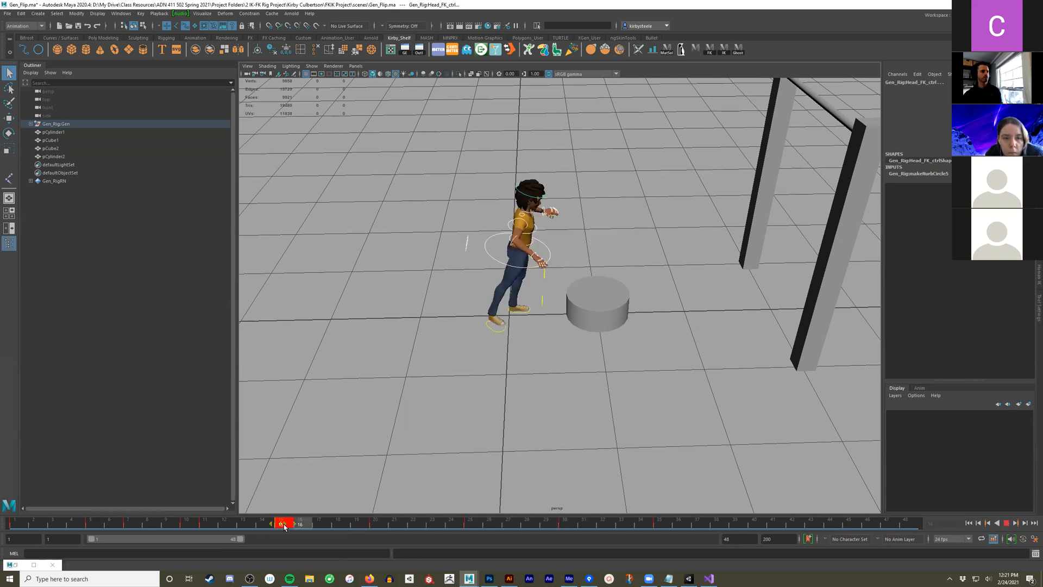
{"action": "left_click_drag", "start_coordinate": [317, 458], "coordinate": [189, 524], "text": "alt"}
{"action": "left_click", "coordinate": [213, 523]}
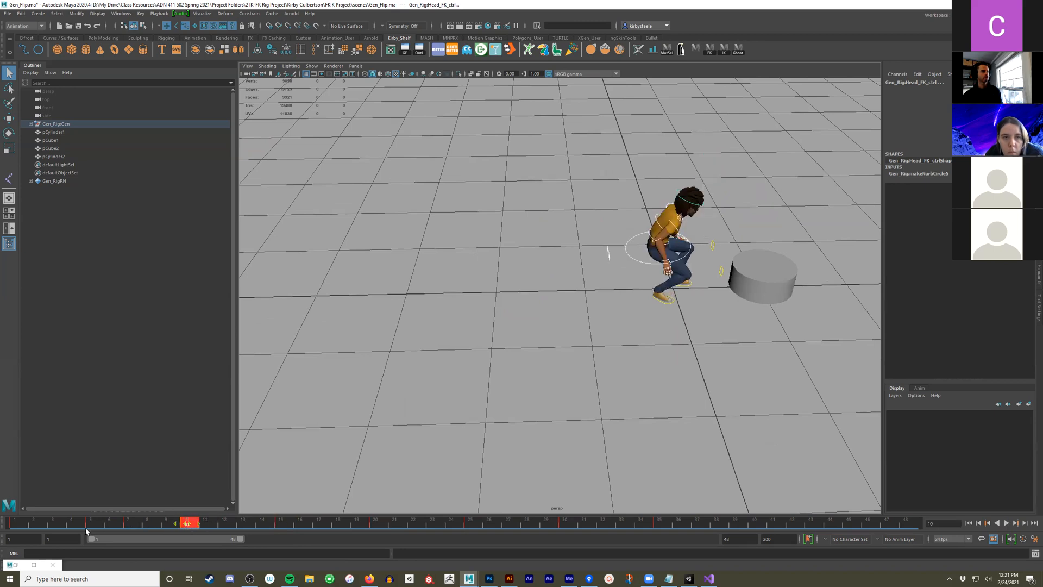
Hold the starting pose to frame 5 by keying it there with Stepped tangents
{"action": "left_click_drag", "start_coordinate": [19, 523], "coordinate": [98, 522]}
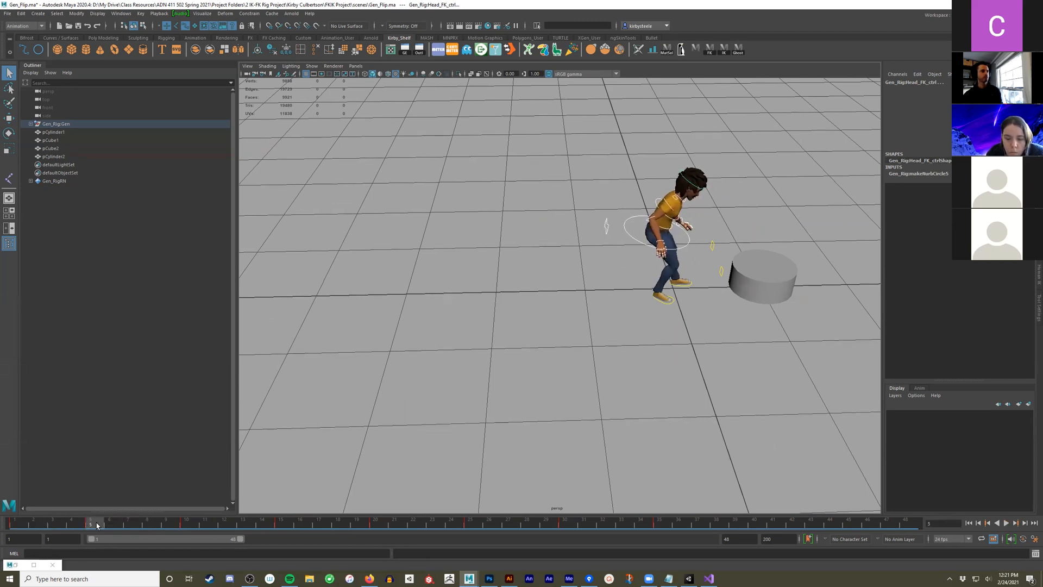
{"action": "right_click", "coordinate": [106, 523]}
{"action": "mouse_move", "coordinate": [138, 421]}
{"action": "left_click", "coordinate": [222, 452]}
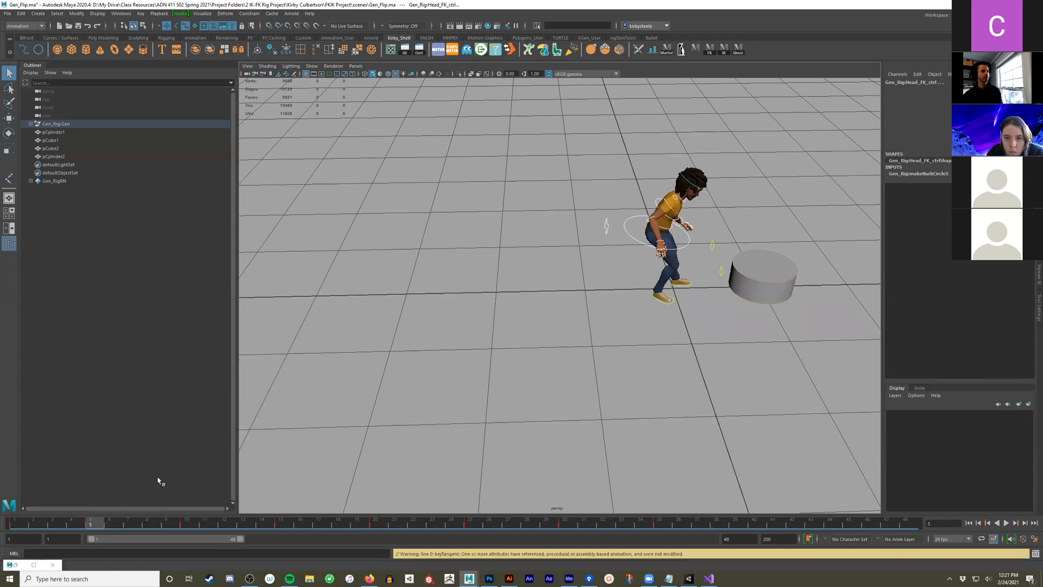
Scrub through and play back the retimed stepped poses from the first frame to the bar grip
{"action": "left_click_drag", "start_coordinate": [93, 524], "coordinate": [606, 521]}
{"action": "middle_click_drag", "start_coordinate": [716, 367], "coordinate": [473, 429], "text": "alt"}
{"action": "left_click_drag", "start_coordinate": [474, 429], "coordinate": [569, 423], "text": "alt"}
{"action": "left_click", "coordinate": [968, 522]}
{"action": "left_click", "coordinate": [1006, 522]}
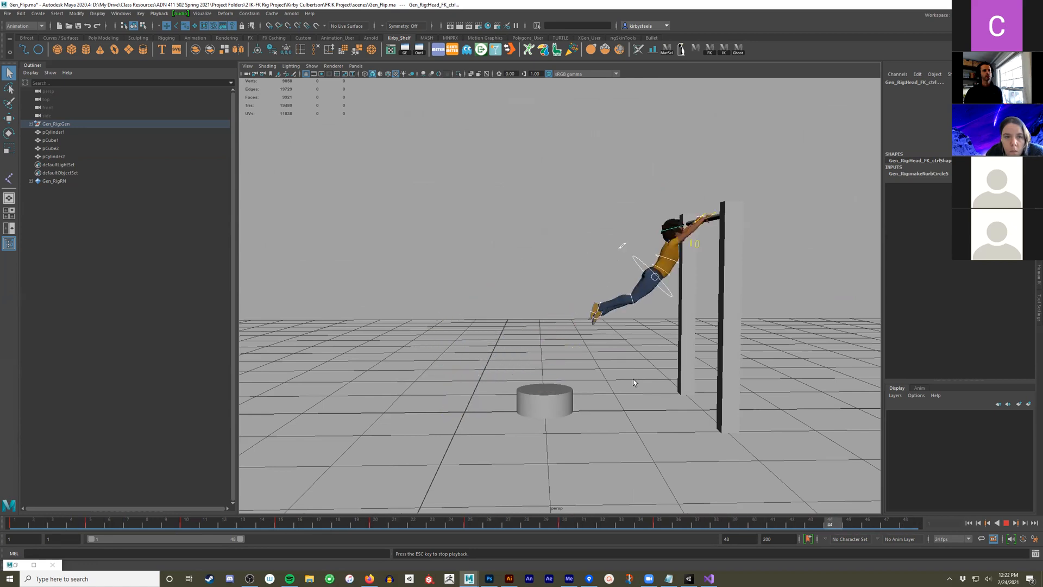
{"action": "key", "text": "Escape"}
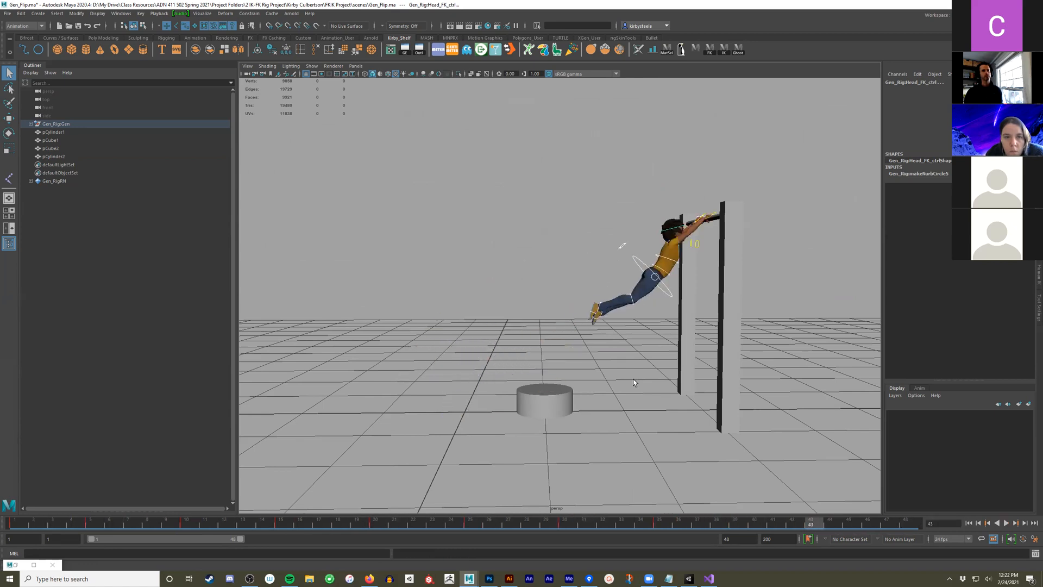
Compare the starting, push-off and reaching poses at frames 5, 15 and 30 to judge their spacing
{"action": "left_click_drag", "start_coordinate": [634, 380], "coordinate": [582, 365], "text": "alt"}
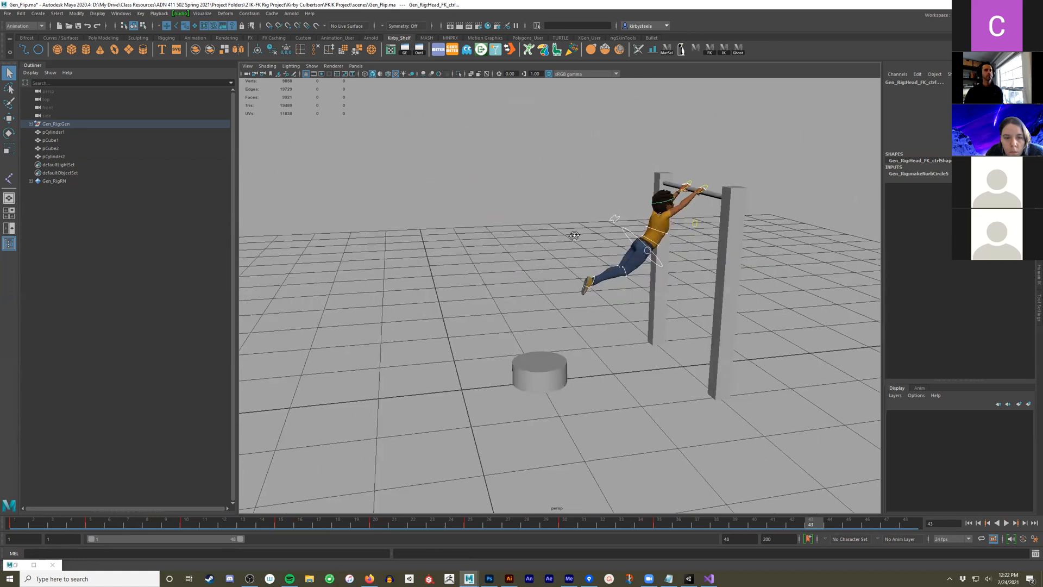
{"action": "left_click_drag", "start_coordinate": [569, 231], "coordinate": [566, 212], "text": "alt"}
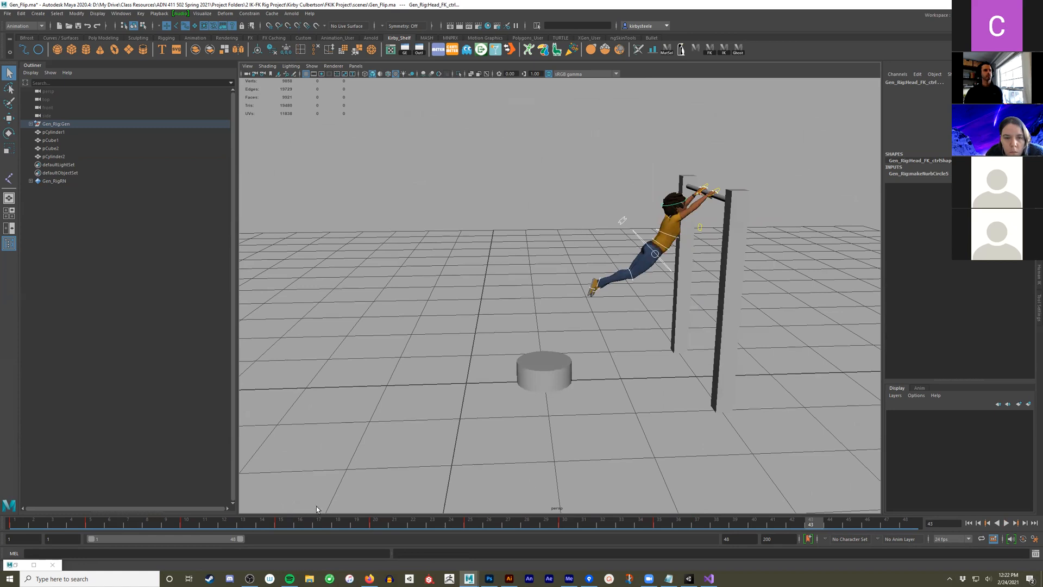
{"action": "left_click", "coordinate": [93, 524]}
{"action": "middle_click_drag", "start_coordinate": [525, 319], "coordinate": [561, 320], "text": "alt"}
{"action": "right_click_drag", "start_coordinate": [489, 335], "coordinate": [551, 316], "text": "alt"}
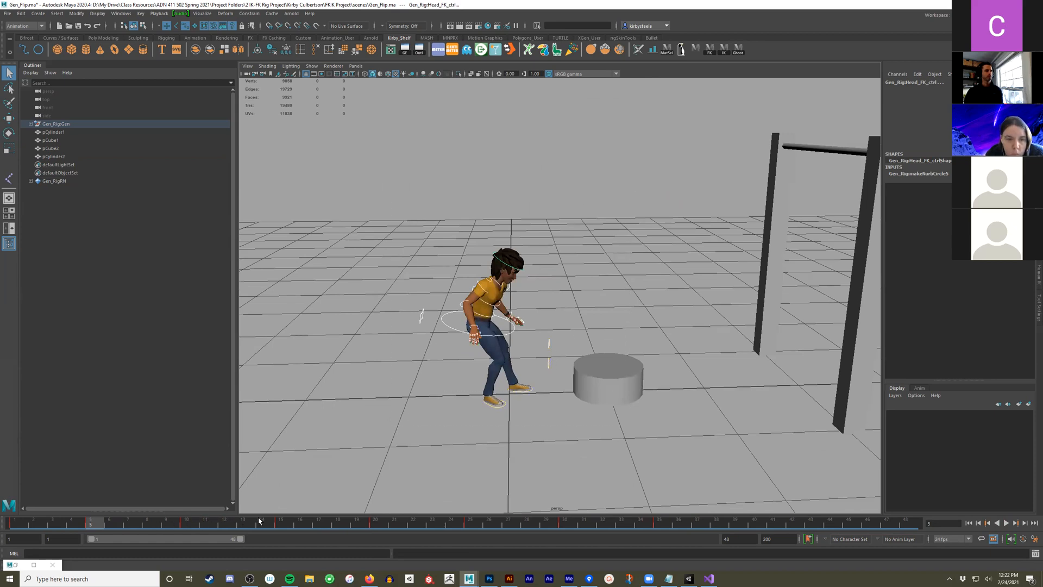
{"action": "left_click", "coordinate": [280, 523]}
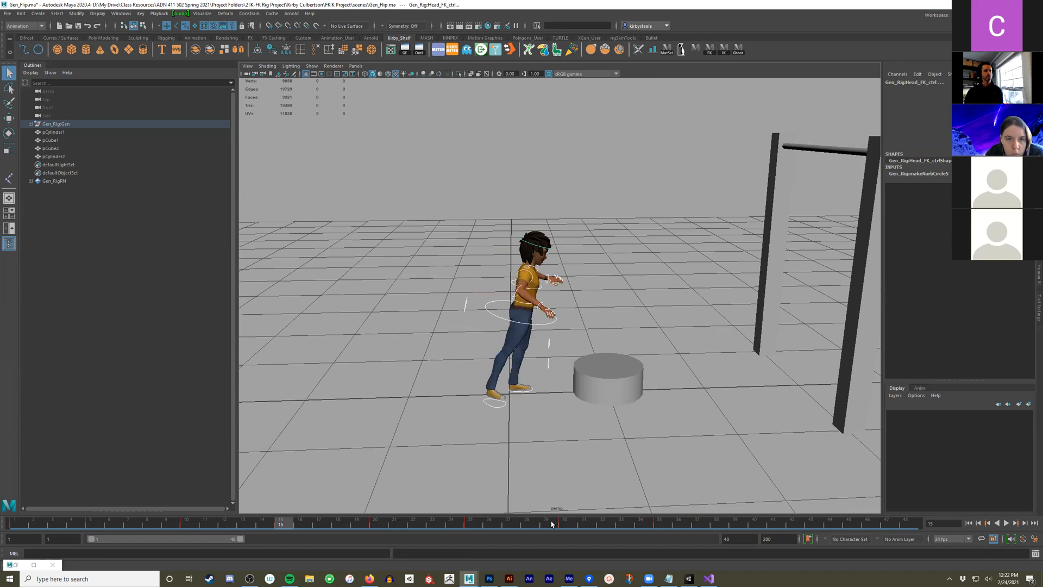
{"action": "left_click", "coordinate": [661, 523]}
{"action": "left_click_drag", "start_coordinate": [775, 304], "coordinate": [751, 390], "text": "alt"}
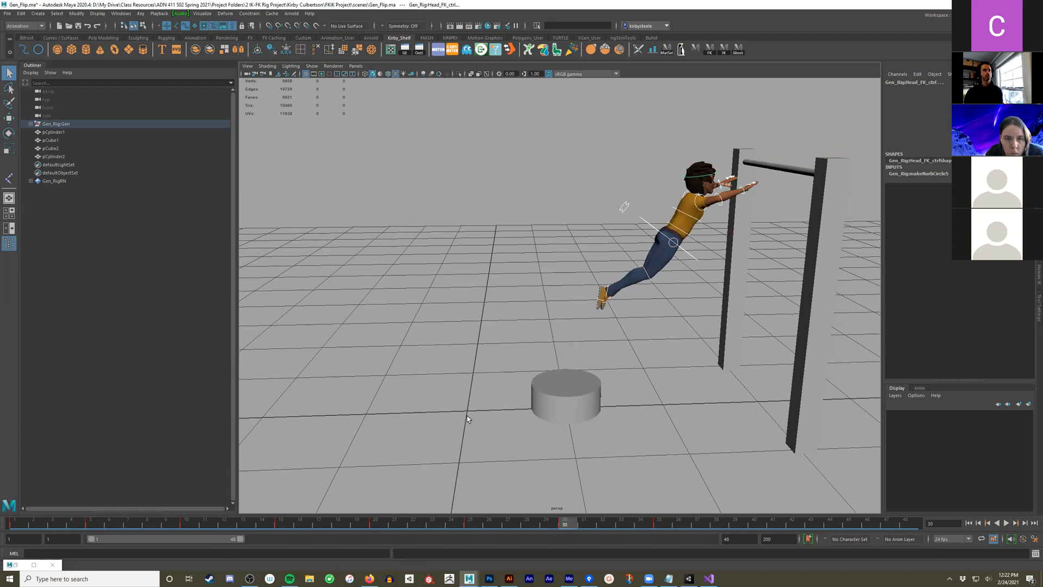
Move the airborne pose's keys earlier to frame 17
{"action": "mouse_move", "coordinate": [563, 526]}
{"action": "left_mouse_down"}
{"action": "mouse_move", "coordinate": [106, 525]}
{"action": "mouse_move", "coordinate": [659, 526]}
{"action": "mouse_move", "coordinate": [29, 525]}
{"action": "mouse_move", "coordinate": [386, 520]}
{"action": "mouse_move", "coordinate": [180, 520]}
{"action": "mouse_move", "coordinate": [350, 507]}
{"action": "left_mouse_up"}
{"action": "left_click", "coordinate": [378, 525], "text": "shift"}
{"action": "left_click_drag", "start_coordinate": [424, 505], "coordinate": [473, 523]}
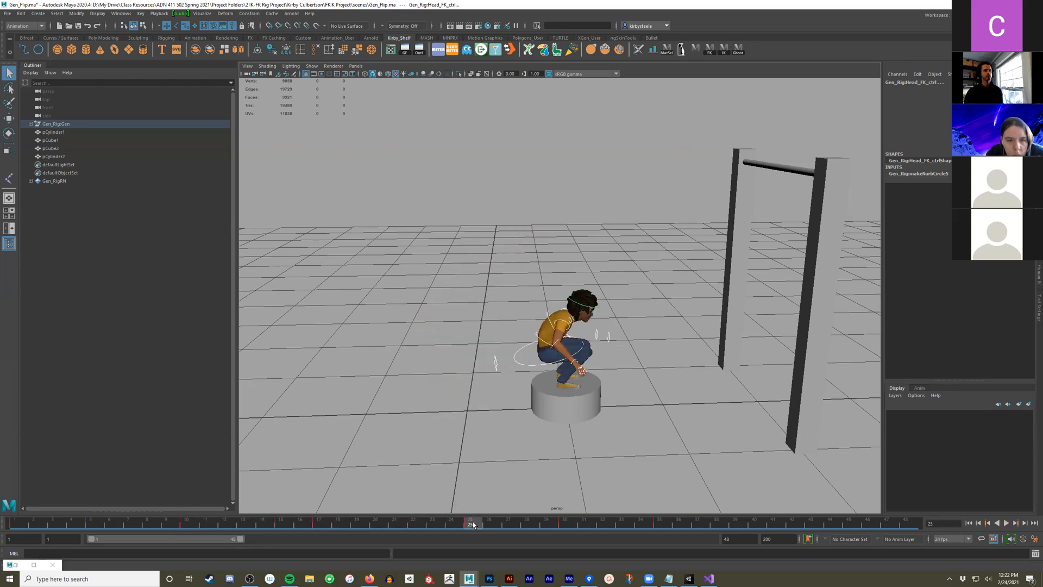
Retime the platform crouch, reach and bar-grip keys to frames 20, 26 and 32
{"action": "double_click", "coordinate": [449, 525]}
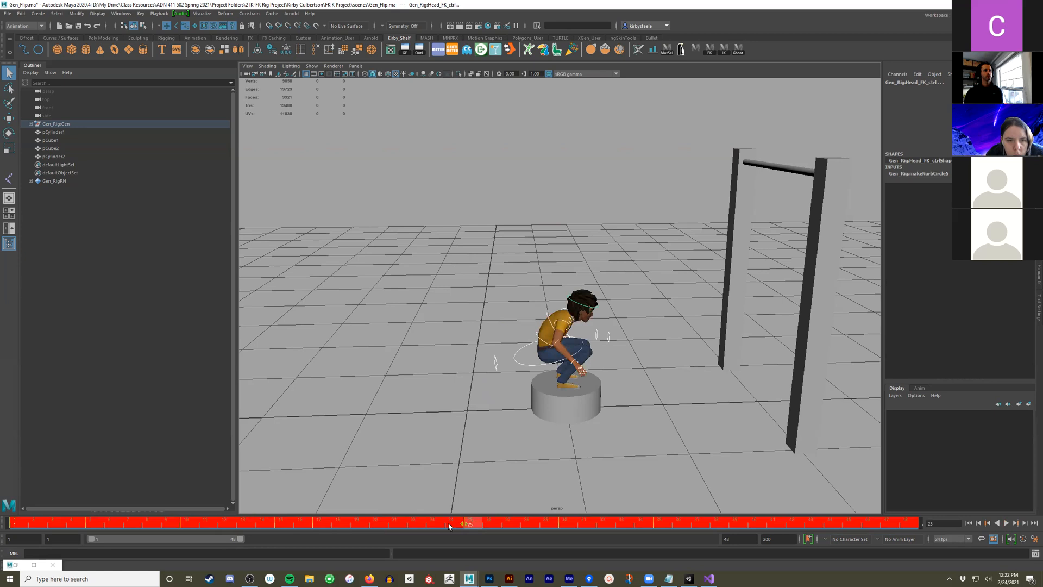
{"action": "left_click", "coordinate": [495, 525]}
{"action": "left_click_drag", "start_coordinate": [475, 526], "coordinate": [392, 523], "text": "shift"}
{"action": "left_click_drag", "start_coordinate": [322, 527], "coordinate": [485, 527]}
{"action": "left_click", "coordinate": [569, 526], "text": "shift"}
{"action": "left_click_drag", "start_coordinate": [422, 526], "coordinate": [606, 524]}
{"action": "double_click", "coordinate": [493, 526]}
{"action": "left_click", "coordinate": [495, 525], "text": "shift"}
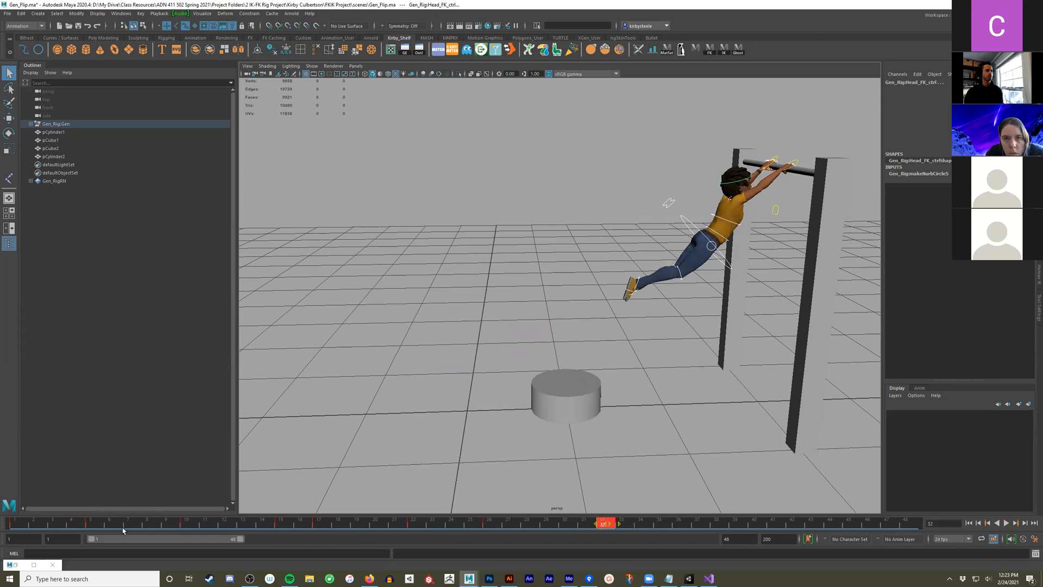
Play back the tightened timing and examine the reach and bar-grip poses around frames 29 and 35
{"action": "left_click", "coordinate": [56, 523]}
{"action": "key", "text": "alt+v"}
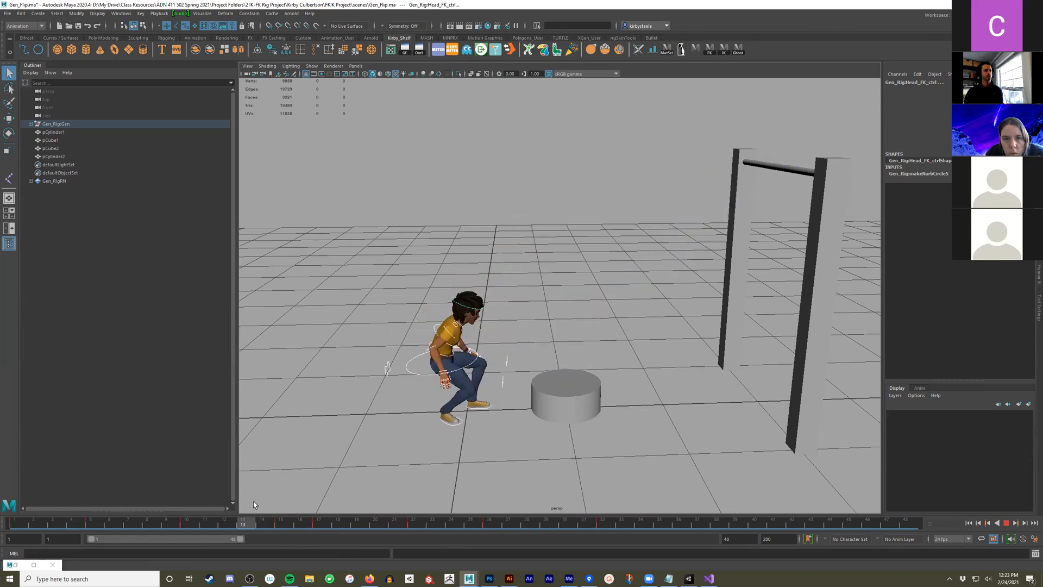
{"action": "key", "text": "alt+v"}
{"action": "left_click_drag", "start_coordinate": [656, 438], "coordinate": [636, 446], "text": "alt"}
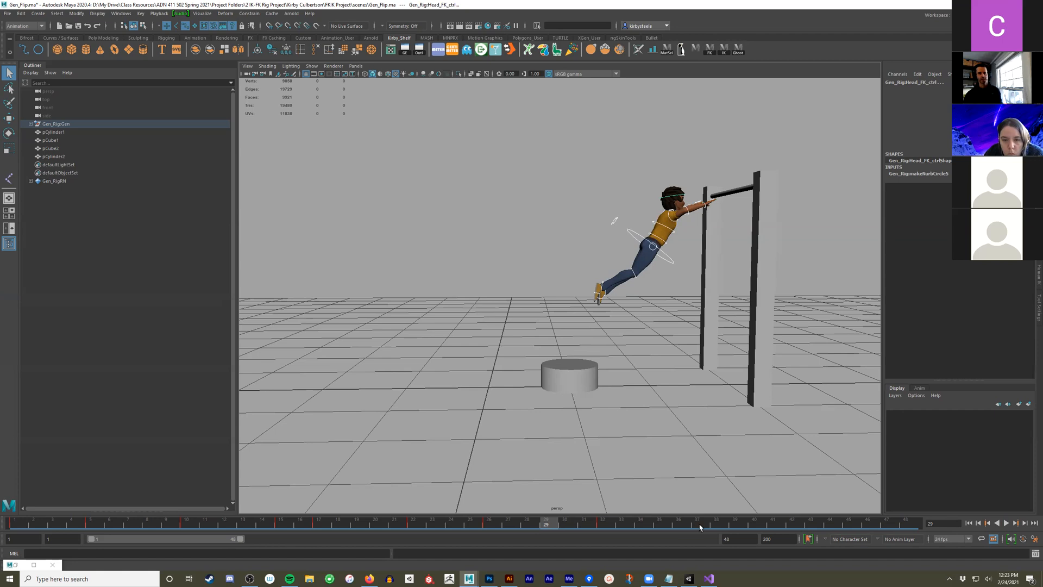
{"action": "left_click_drag", "start_coordinate": [682, 527], "coordinate": [660, 530]}
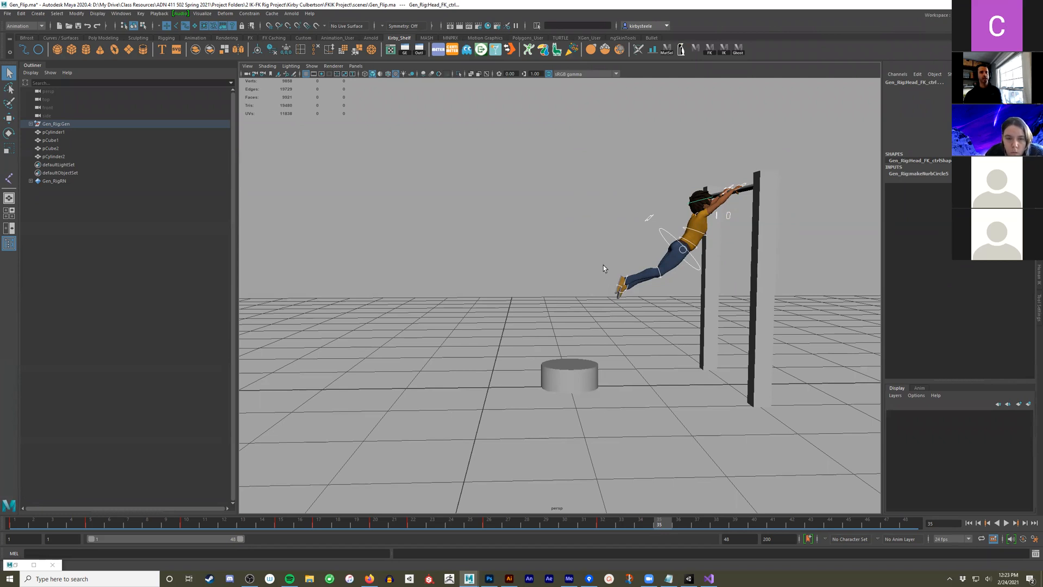
{"action": "left_click_drag", "start_coordinate": [604, 268], "coordinate": [768, 168], "text": "alt"}
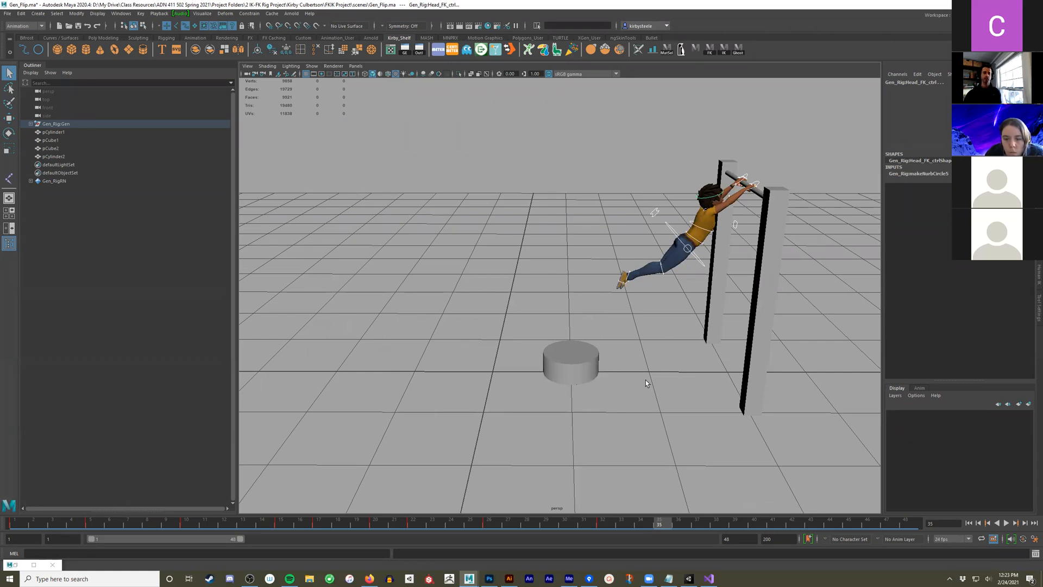
Return to frame 1, clear the selection, and reselect all of the character's rig controls
{"action": "left_click", "coordinate": [18, 524]}
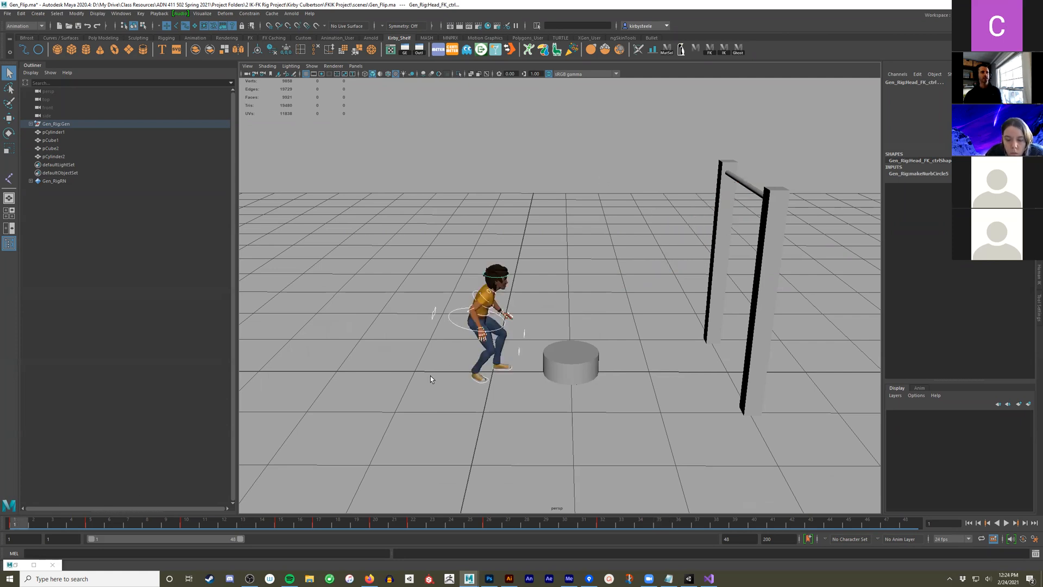
{"action": "left_click_drag", "start_coordinate": [380, 438], "coordinate": [444, 415], "text": "alt"}
{"action": "left_click", "coordinate": [443, 415]}
{"action": "left_click_drag", "start_coordinate": [507, 410], "coordinate": [510, 307], "text": "alt"}
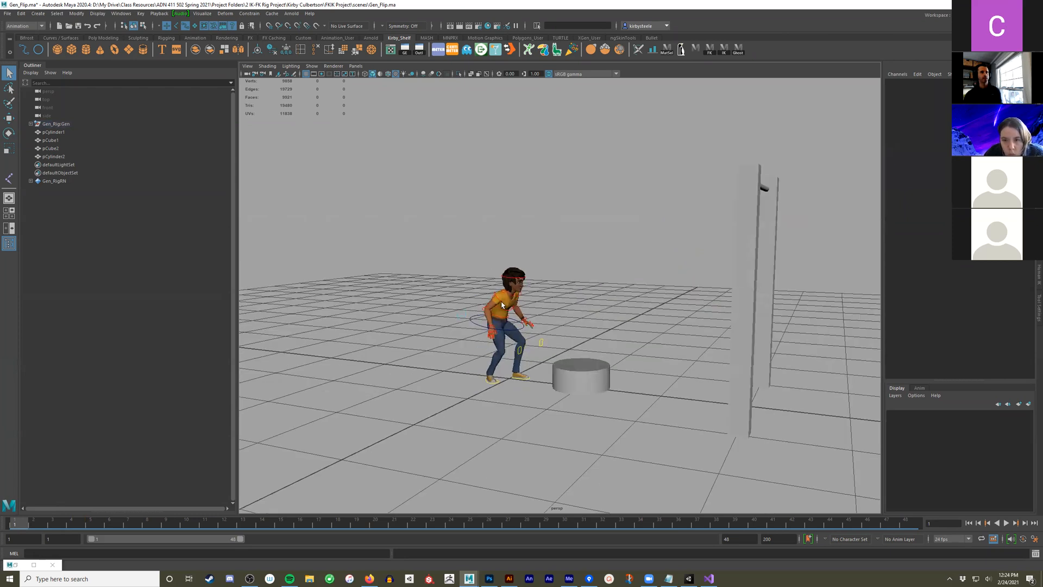
{"action": "left_click_drag", "start_coordinate": [611, 213], "coordinate": [449, 447]}
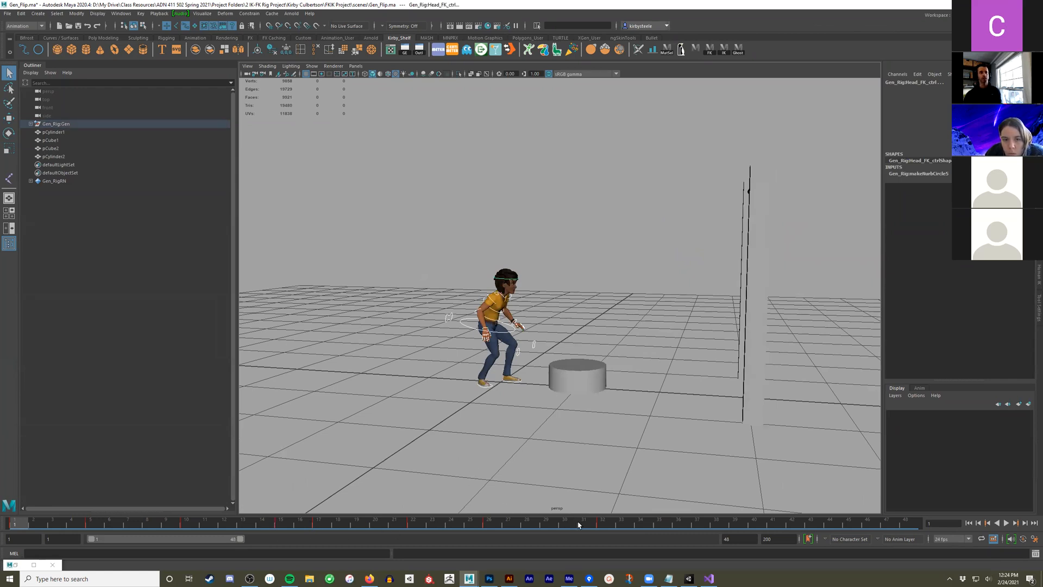
Inspect the bar-grip pose at frame 32, selecting the root control and all controls, and compare it with the starting pose
{"action": "left_click", "coordinate": [606, 524]}
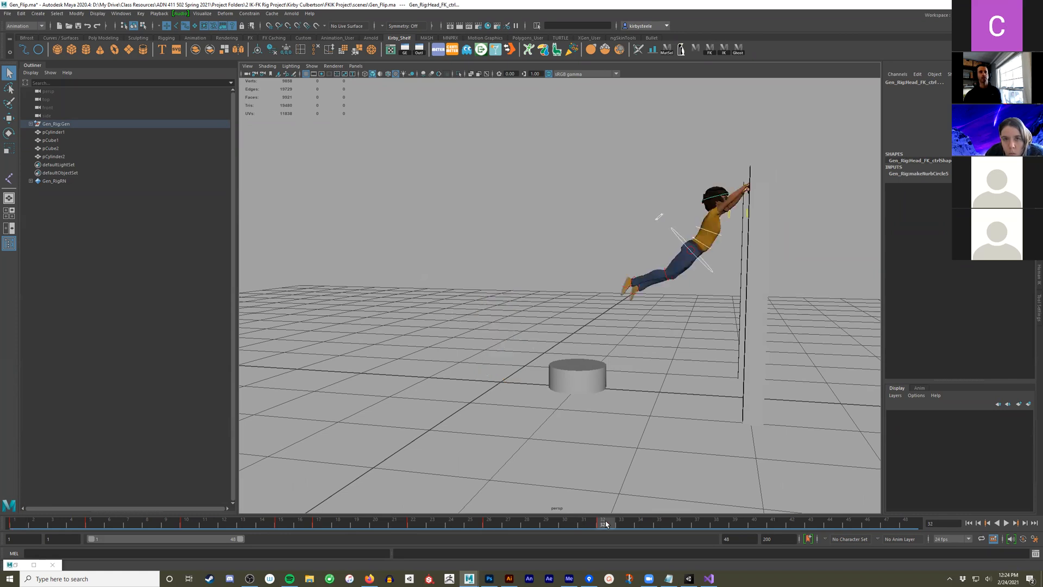
{"action": "left_click_drag", "start_coordinate": [716, 308], "coordinate": [683, 341], "text": "alt"}
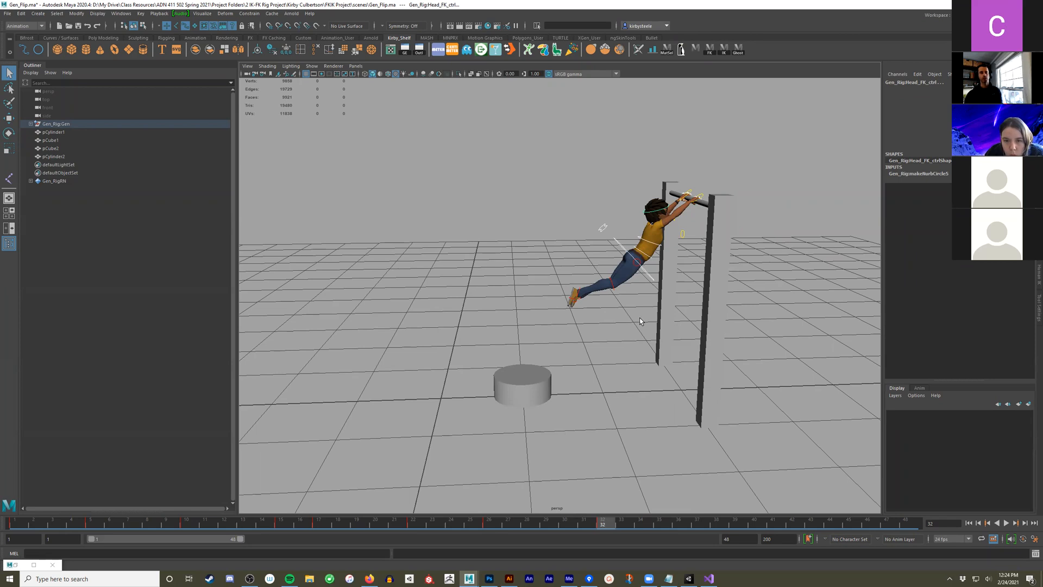
{"action": "left_click_drag", "start_coordinate": [668, 279], "coordinate": [671, 278]}
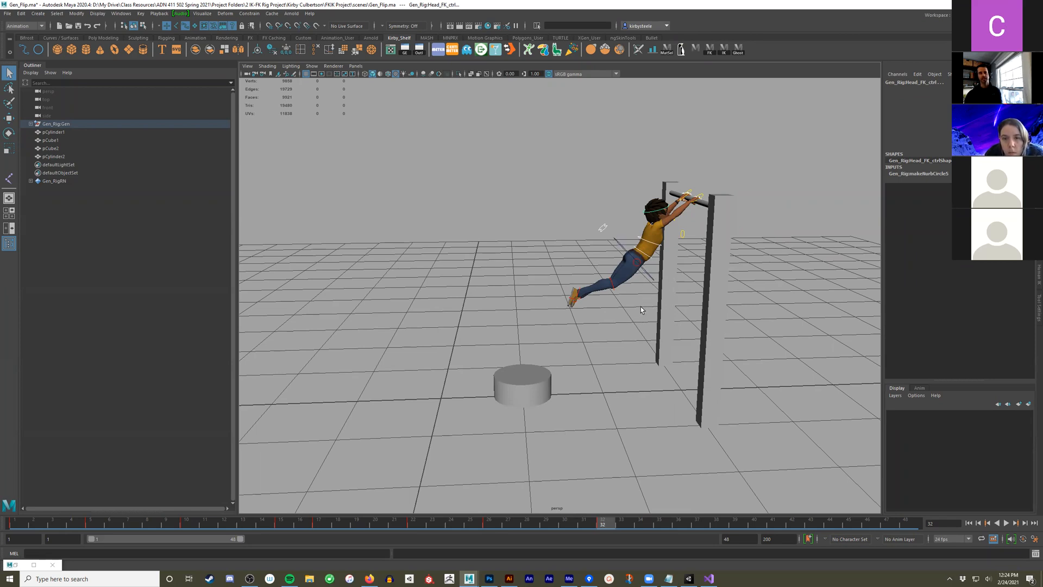
{"action": "left_click", "coordinate": [667, 275]}
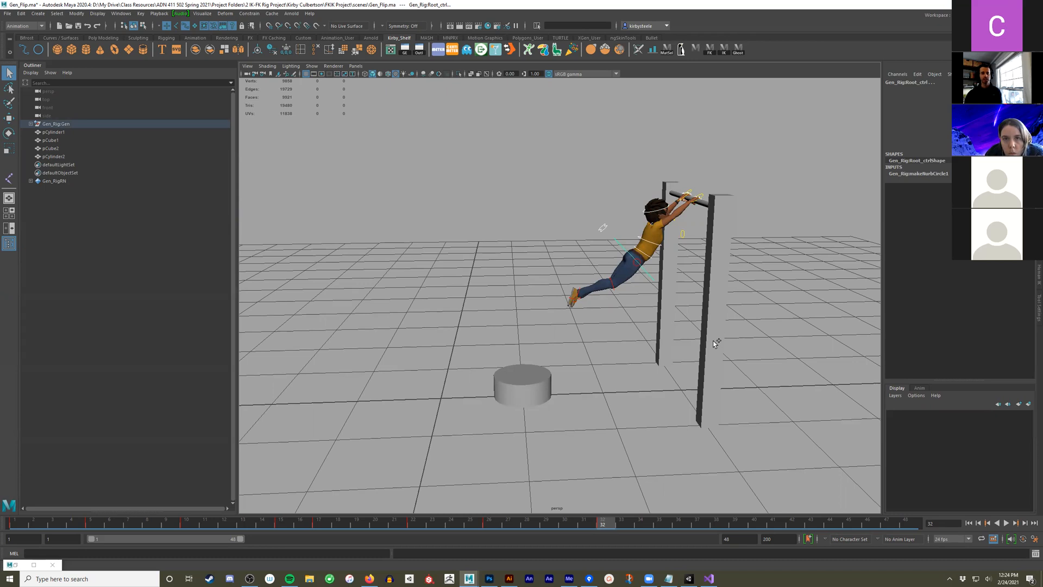
{"action": "left_click_drag", "start_coordinate": [771, 379], "coordinate": [525, 145]}
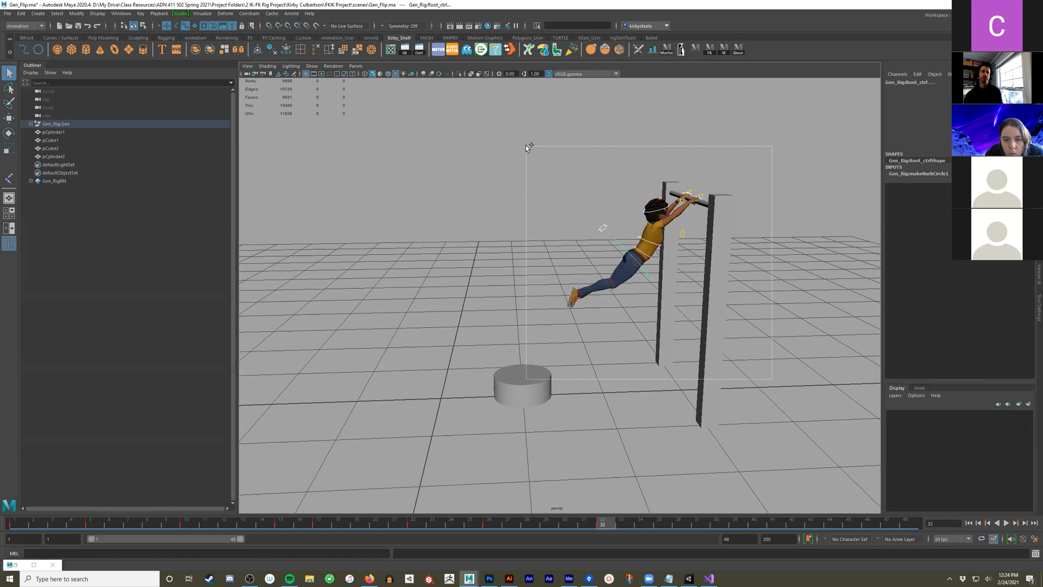
{"action": "left_click_drag", "start_coordinate": [527, 147], "coordinate": [528, 146]}
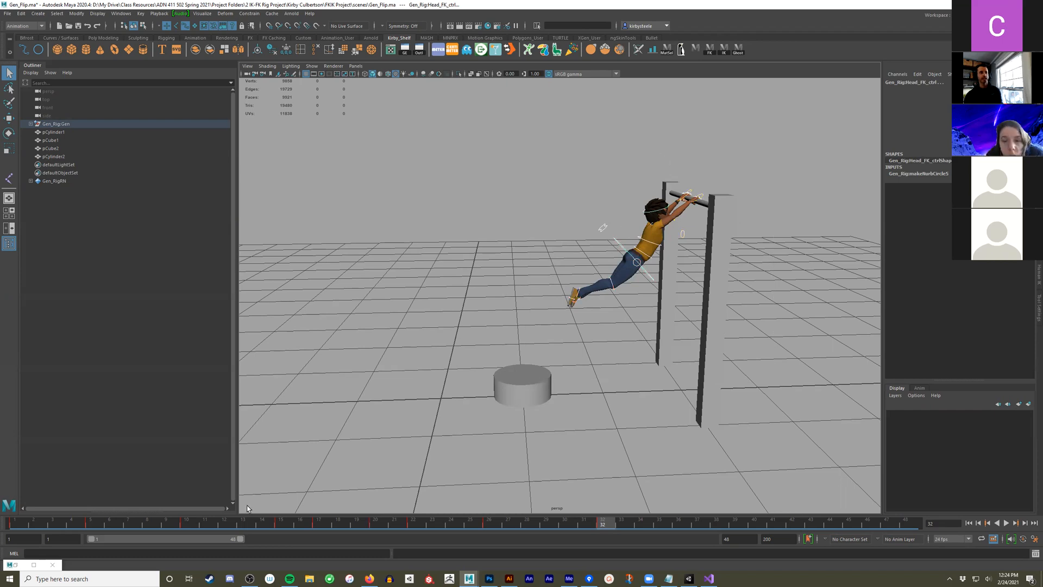
{"action": "left_click", "coordinate": [47, 519]}
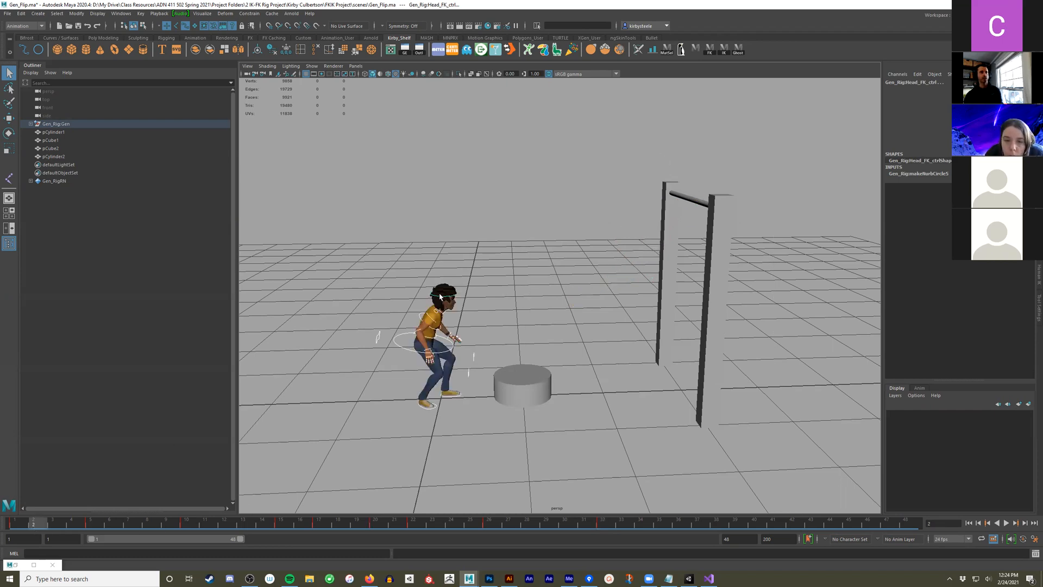
{"action": "left_click", "coordinate": [612, 525]}
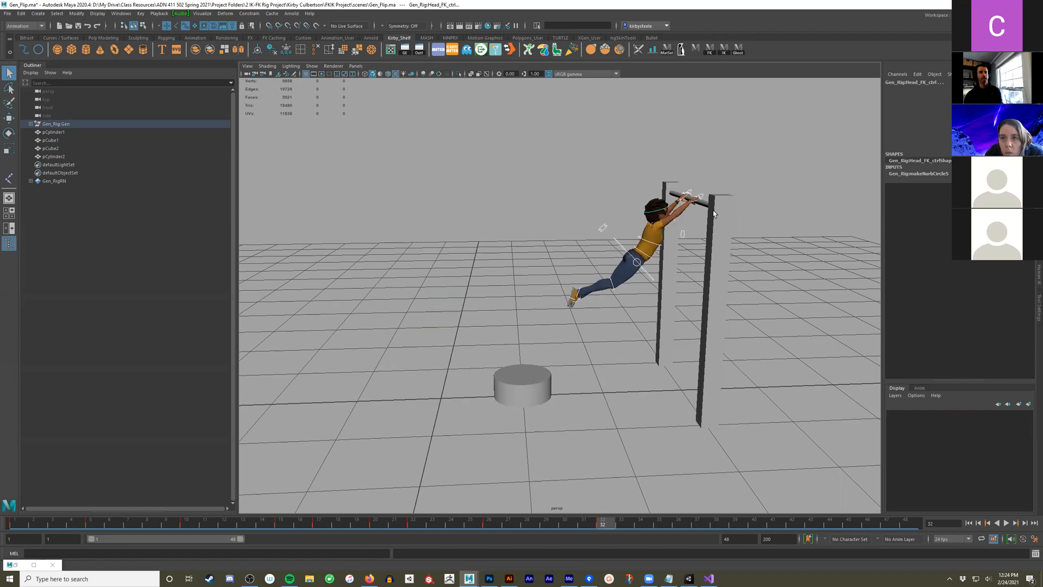
Compare the opening crouch with the bar-grip pose at frame 32, play the animation back, and scrub through it to check the timing
{"action": "left_click", "coordinate": [35, 523]}
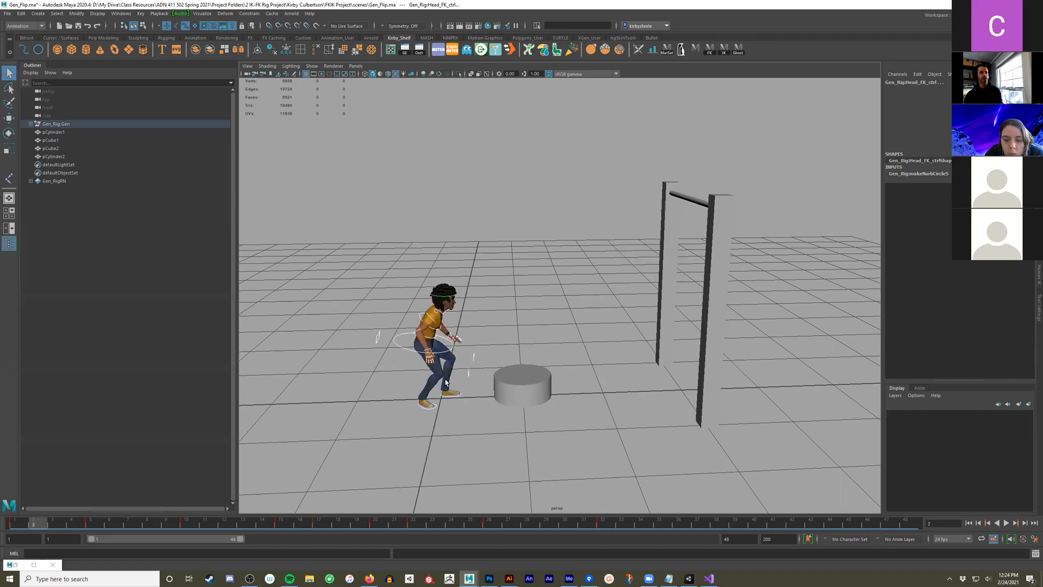
{"action": "left_click", "coordinate": [604, 525]}
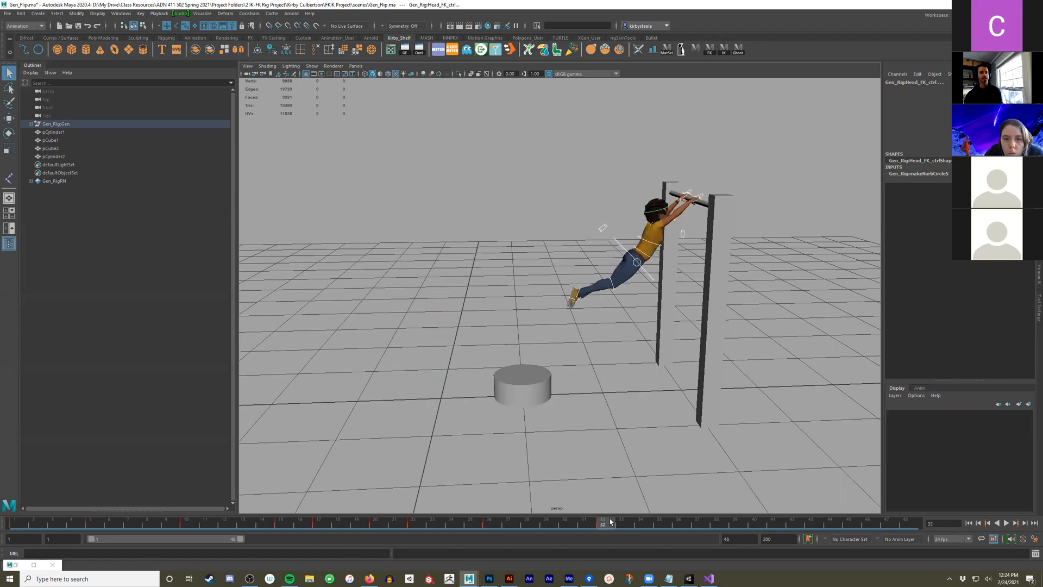
{"action": "left_click", "coordinate": [16, 525]}
{"action": "key", "text": "alt+v"}
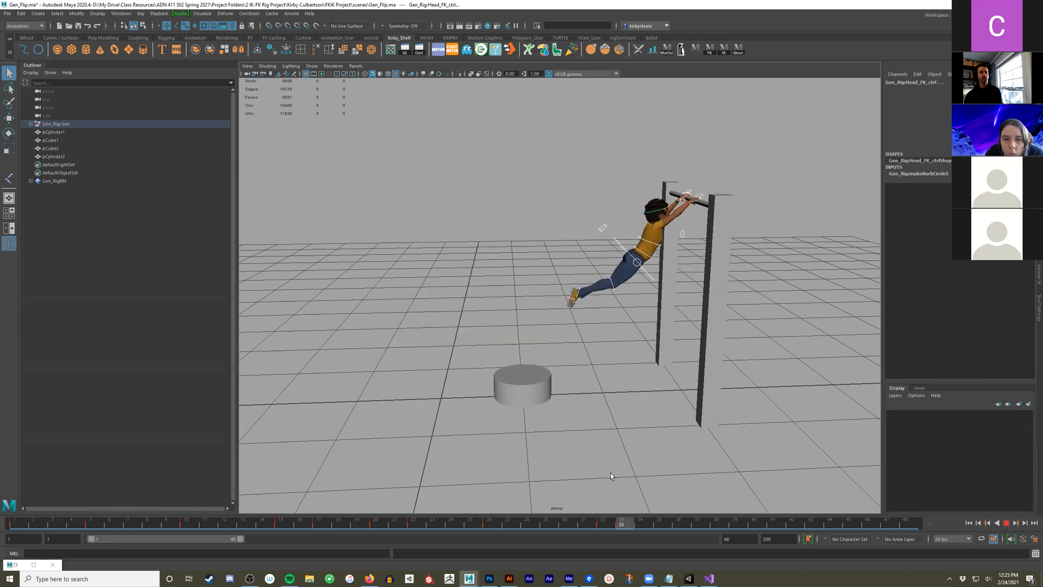
{"action": "left_click_drag", "start_coordinate": [234, 485], "coordinate": [565, 478]}
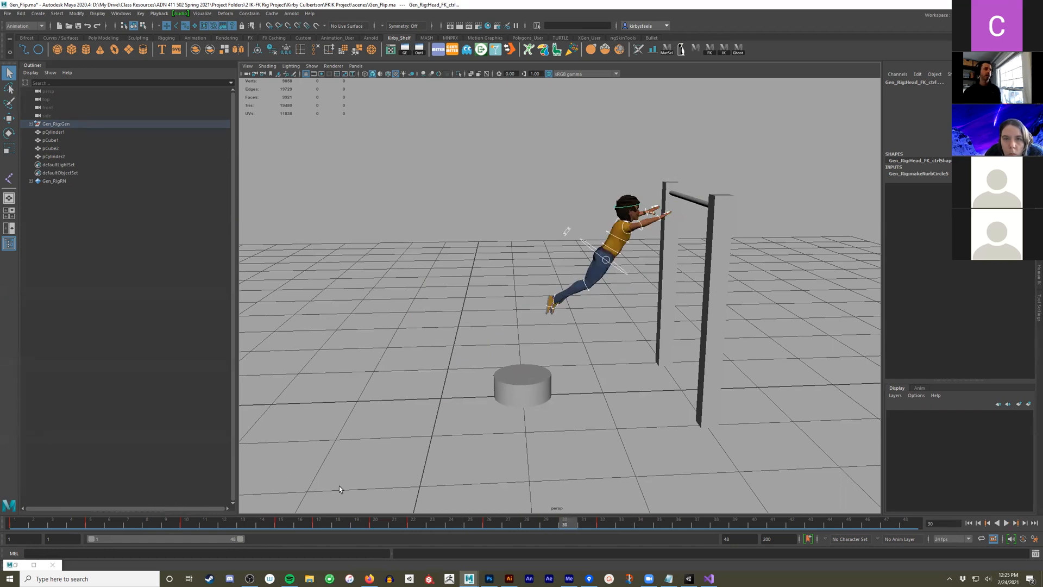
At frame 15, rotate the right ankle IK control to pitch the trailing foot toe-down with its heel raised, and prepare to reposition it
{"action": "left_click", "coordinate": [292, 526]}
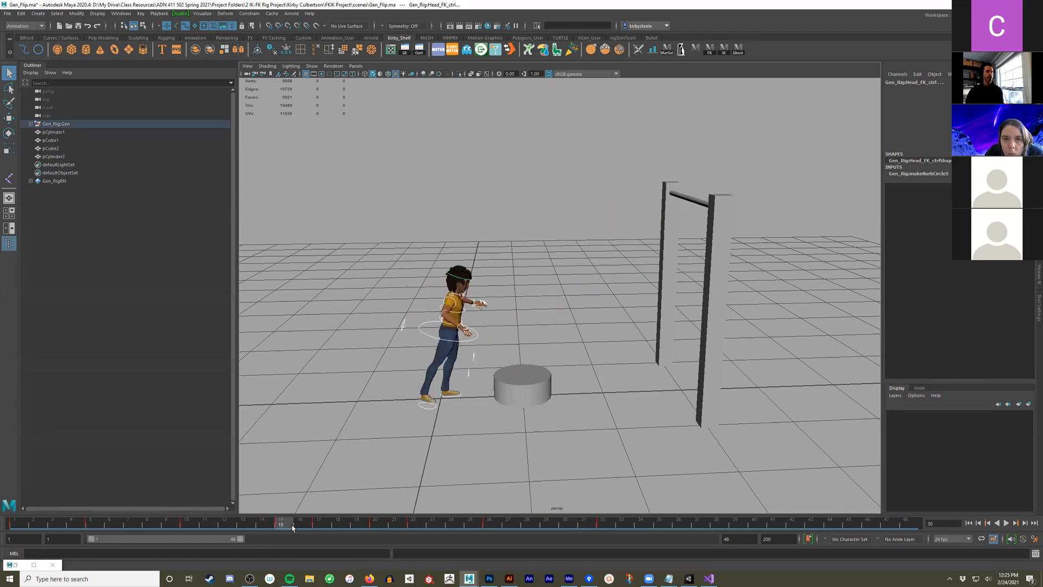
{"action": "middle_click_drag", "start_coordinate": [408, 402], "coordinate": [460, 354], "text": "alt"}
{"action": "right_click_drag", "start_coordinate": [459, 354], "coordinate": [578, 354], "text": "alt"}
{"action": "middle_click_drag", "start_coordinate": [416, 385], "coordinate": [468, 375], "text": "alt"}
{"action": "left_click_drag", "start_coordinate": [469, 378], "coordinate": [481, 371], "text": "alt"}
{"action": "left_click", "coordinate": [481, 371]}
{"action": "key", "text": "e"}
{"action": "left_click_drag", "start_coordinate": [521, 306], "coordinate": [483, 344]}
{"action": "key", "text": "w"}
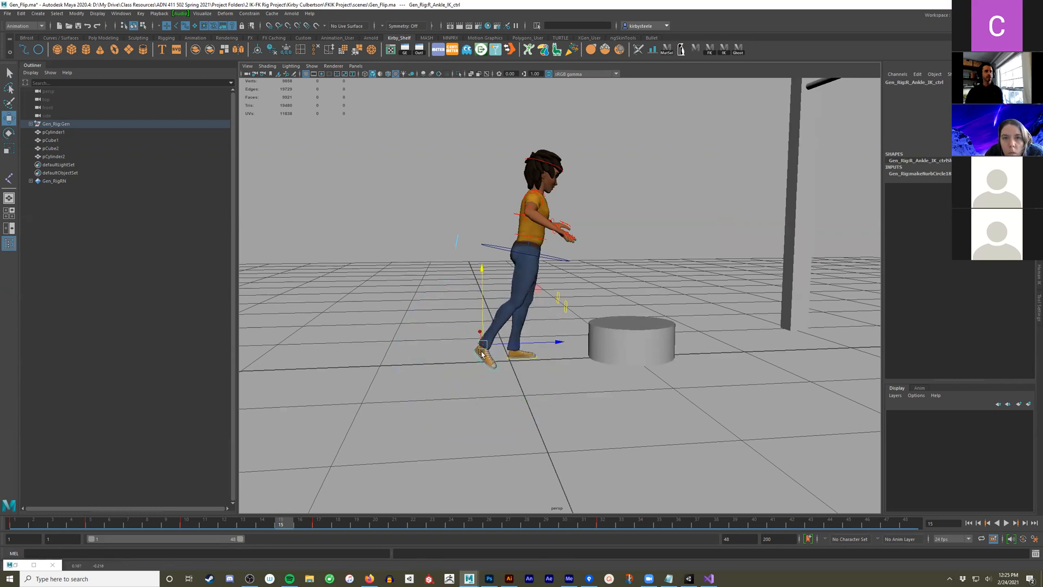
Go to frame 10 and select all of the character's rig controls
{"action": "left_click", "coordinate": [189, 524]}
{"action": "scroll", "coordinate": [396, 428], "scroll_direction": "up", "scroll_amount": 1}
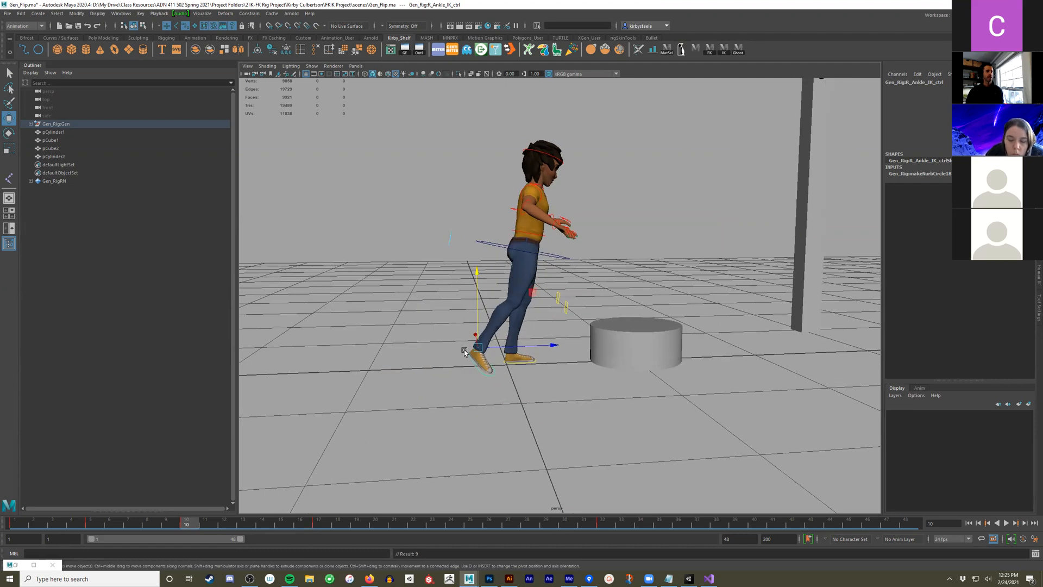
{"action": "left_click_drag", "start_coordinate": [656, 101], "coordinate": [394, 400]}
{"action": "middle_click_drag", "start_coordinate": [672, 320], "coordinate": [627, 363], "text": "alt"}
{"action": "left_click_drag", "start_coordinate": [627, 362], "coordinate": [512, 402], "text": "alt"}
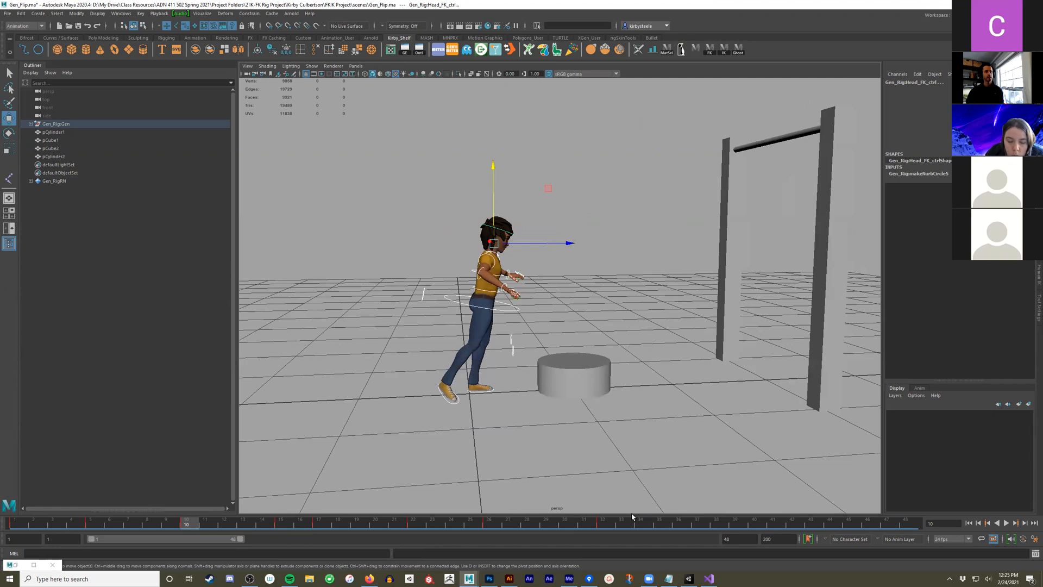
Examine the character's poses at frames 32, 10, 15 and 17, and scrub back through the wind-up to frame 7
{"action": "left_click", "coordinate": [602, 529]}
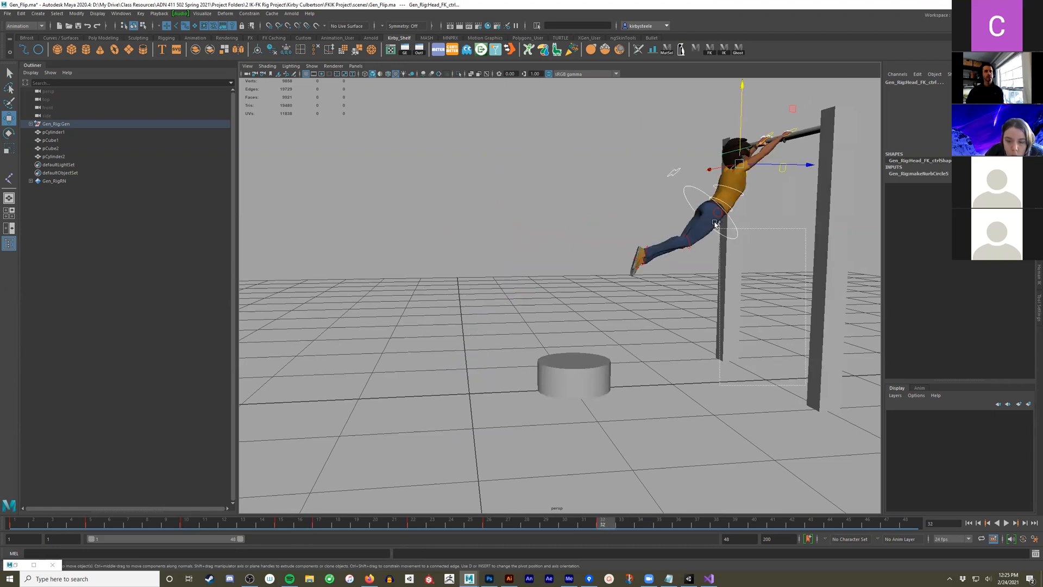
{"action": "left_click", "coordinate": [196, 524]}
{"action": "left_click_drag", "start_coordinate": [449, 437], "coordinate": [429, 405], "text": "alt"}
{"action": "left_click_drag", "start_coordinate": [189, 530], "coordinate": [293, 515]}
{"action": "middle_click_drag", "start_coordinate": [569, 321], "coordinate": [559, 367], "text": "alt"}
{"action": "left_click_drag", "start_coordinate": [560, 367], "coordinate": [533, 368], "text": "alt"}
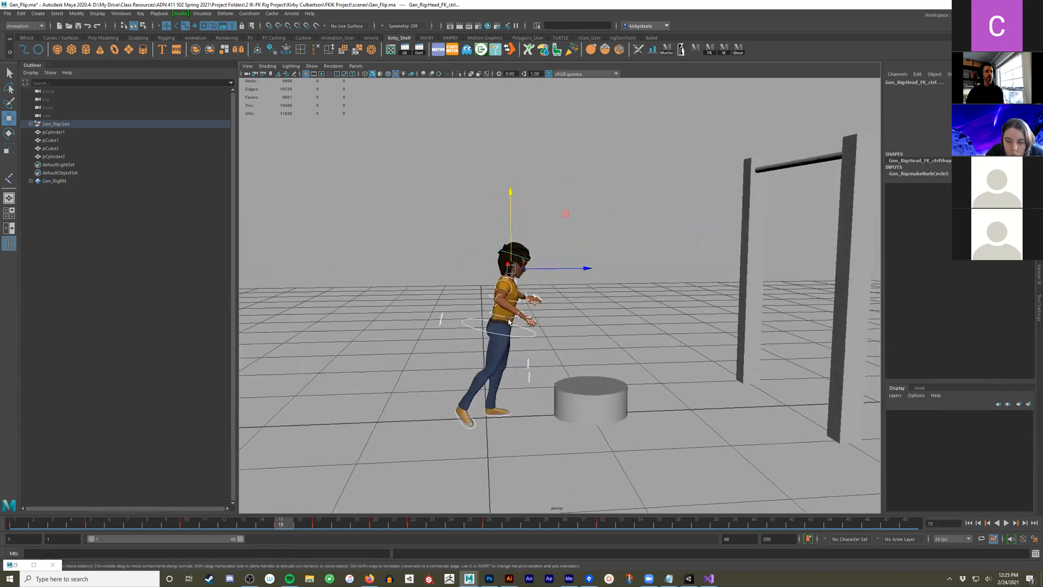
{"action": "middle_click_drag", "start_coordinate": [545, 437], "coordinate": [538, 437], "text": "alt"}
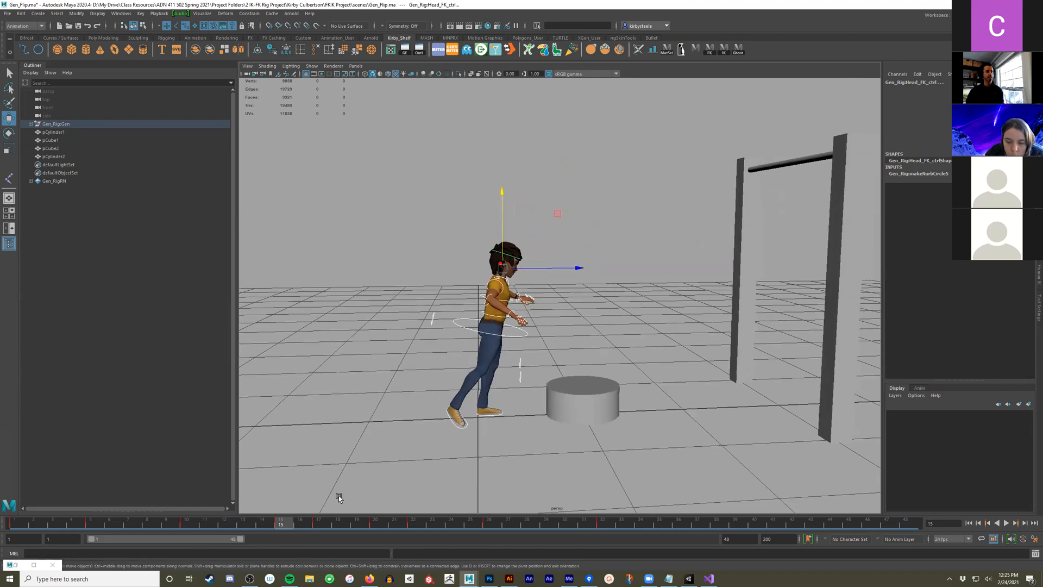
{"action": "left_click", "coordinate": [319, 526]}
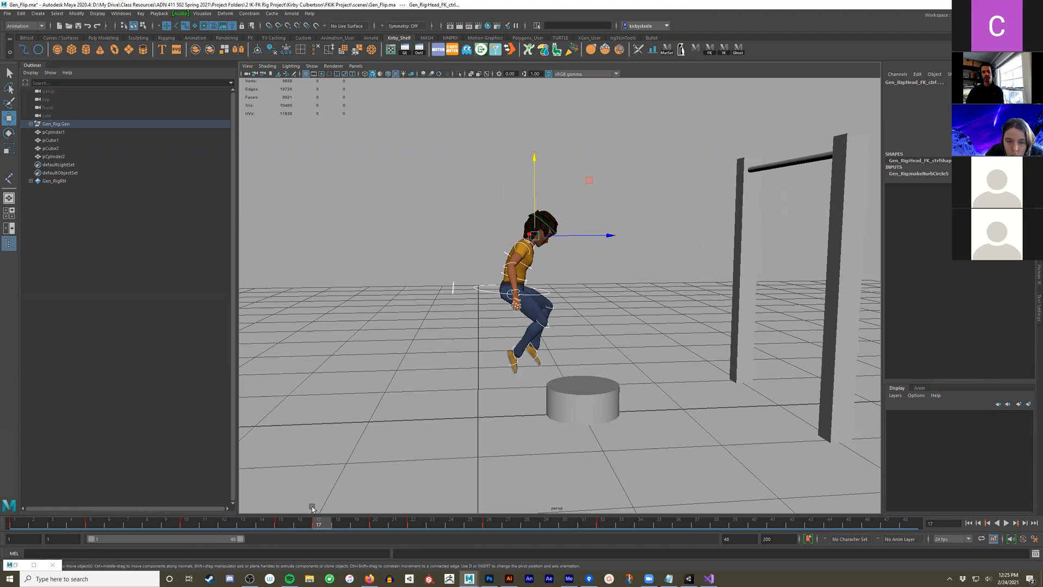
{"action": "left_click", "coordinate": [281, 527]}
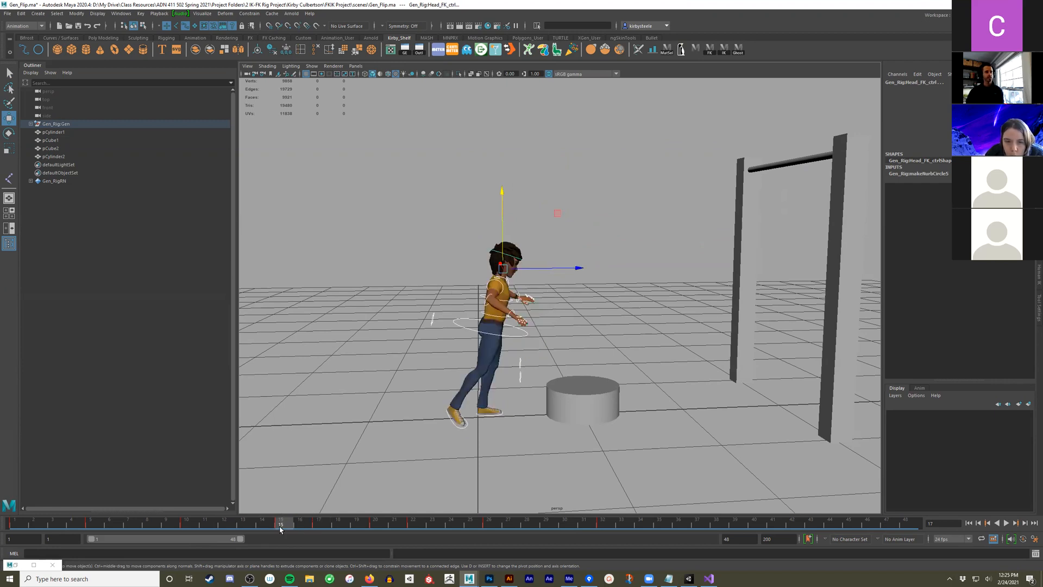
{"action": "left_click_drag", "start_coordinate": [280, 530], "coordinate": [127, 525]}
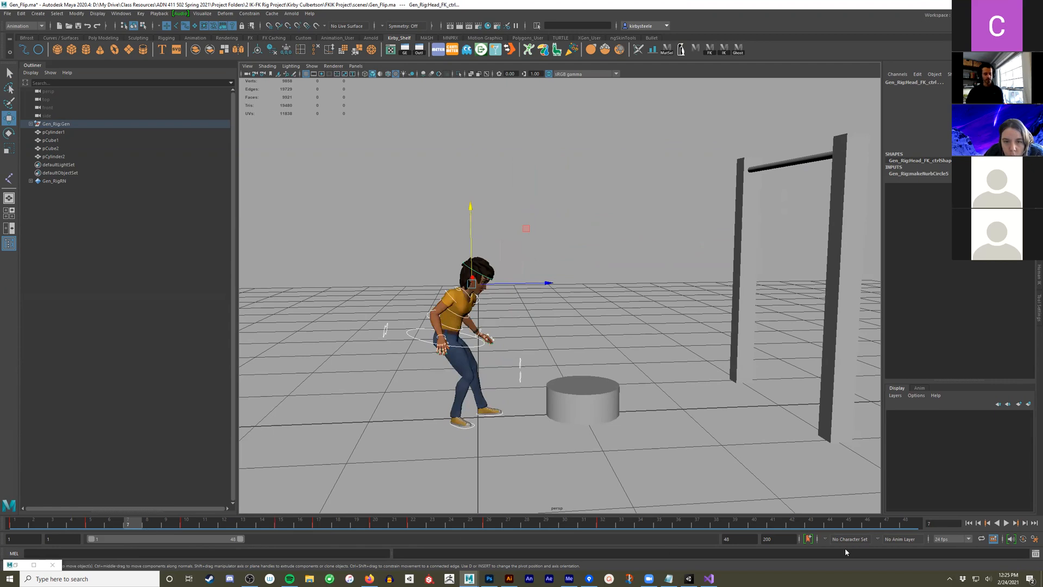
Play the jump from several starting frames to judge the timing of the leap onto the cylinder and bar
{"action": "key", "text": "alt+v"}
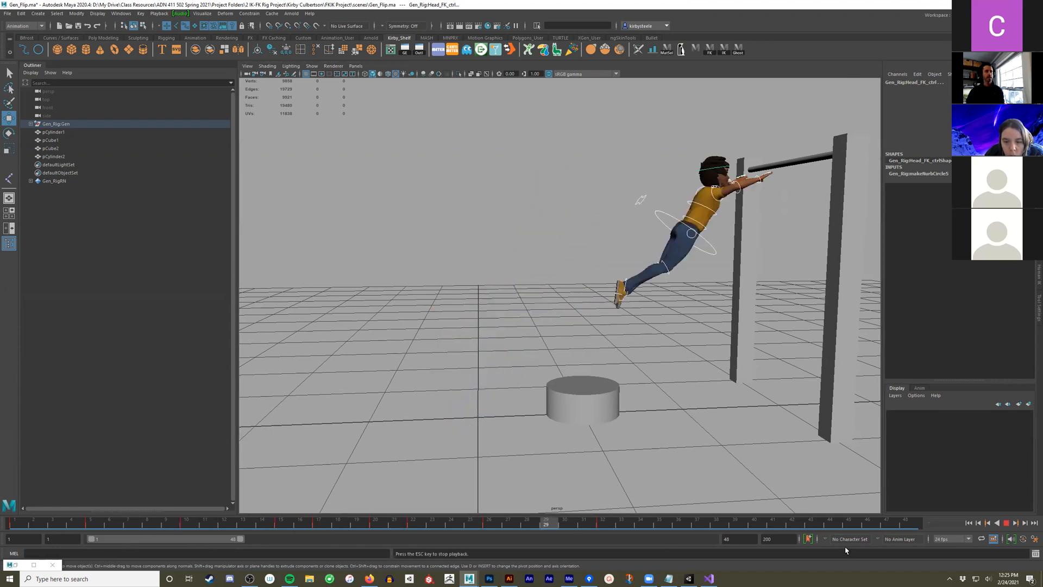
{"action": "key", "text": "Escape"}
{"action": "left_click", "coordinate": [264, 523]}
{"action": "key", "text": "alt+v"}
{"action": "key", "text": "Escape"}
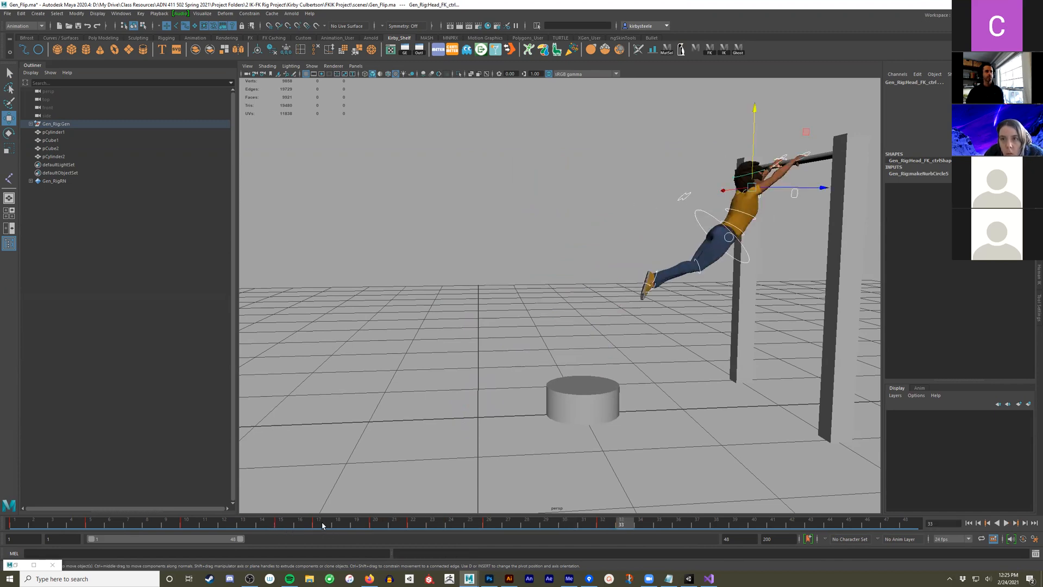
{"action": "left_click", "coordinate": [322, 525]}
{"action": "key", "text": "alt+v"}
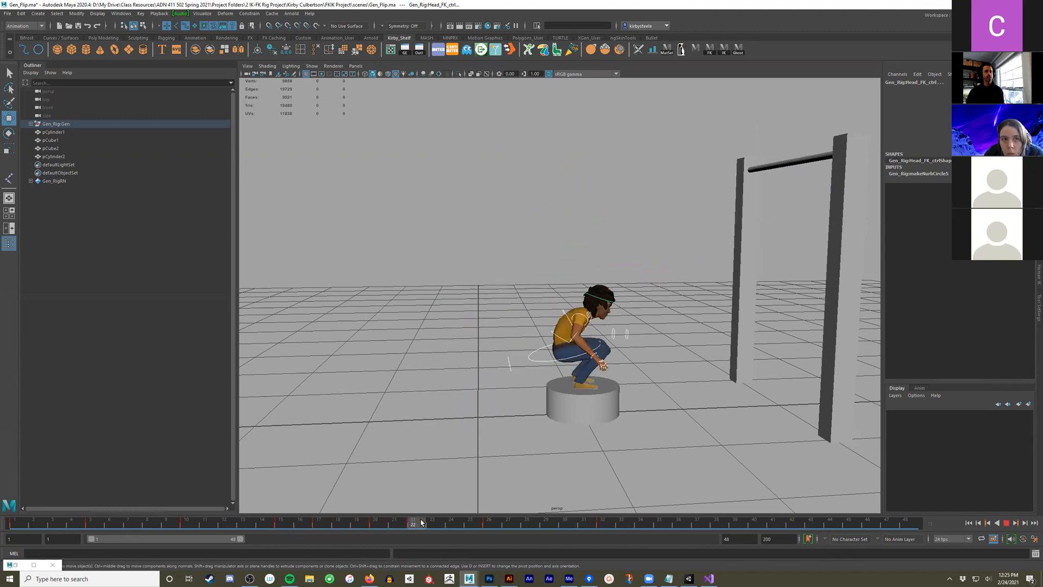
Move the selected controls' keys at frame 26 to frame 25
{"action": "left_click", "coordinate": [506, 519]}
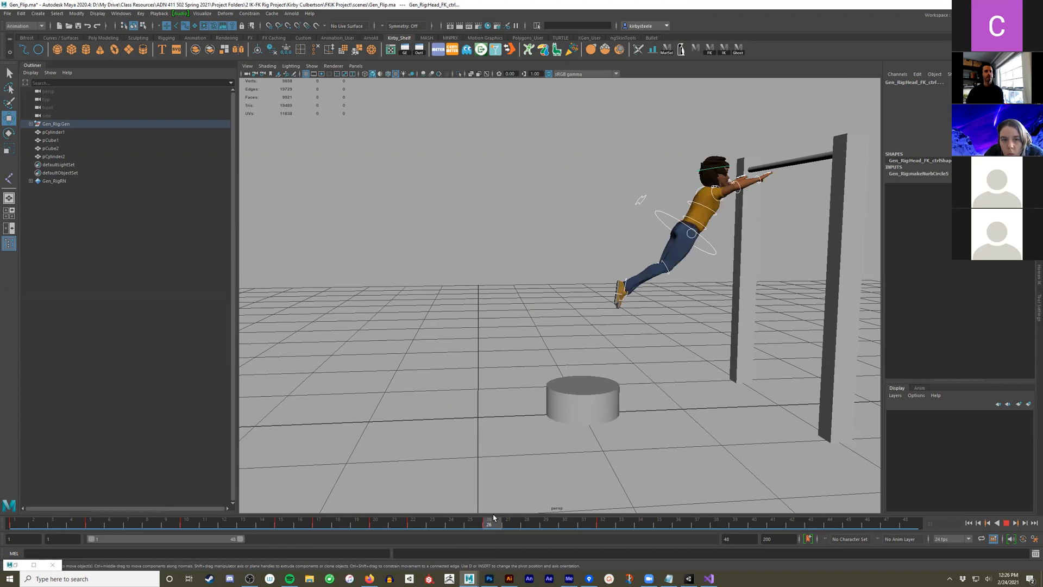
{"action": "left_click", "coordinate": [496, 524], "text": "shift"}
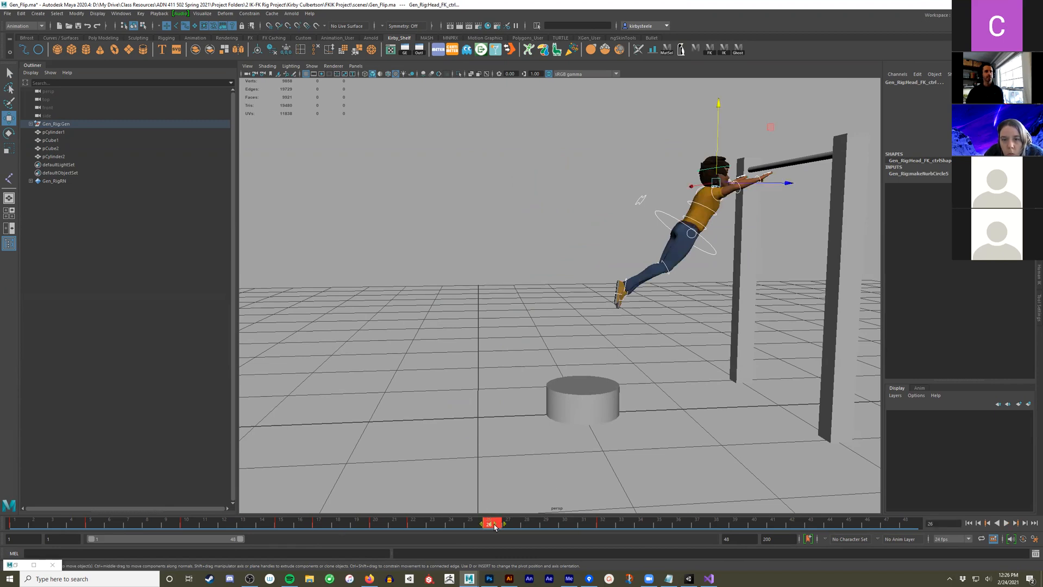
{"action": "mouse_move", "coordinate": [495, 526]}
{"action": "left_mouse_down"}
{"action": "mouse_move", "coordinate": [378, 526]}
{"action": "mouse_move", "coordinate": [410, 524]}
{"action": "left_mouse_up"}
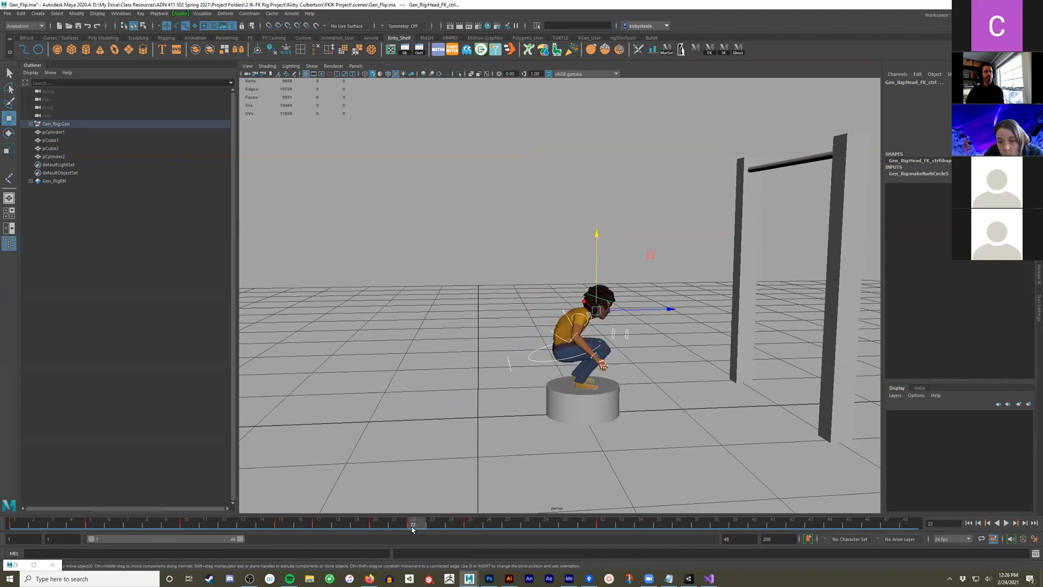
Compare the crouch at frame 22 with the leap at frame 25, and play the animation to check the new timing
{"action": "left_click_drag", "start_coordinate": [423, 528], "coordinate": [468, 524]}
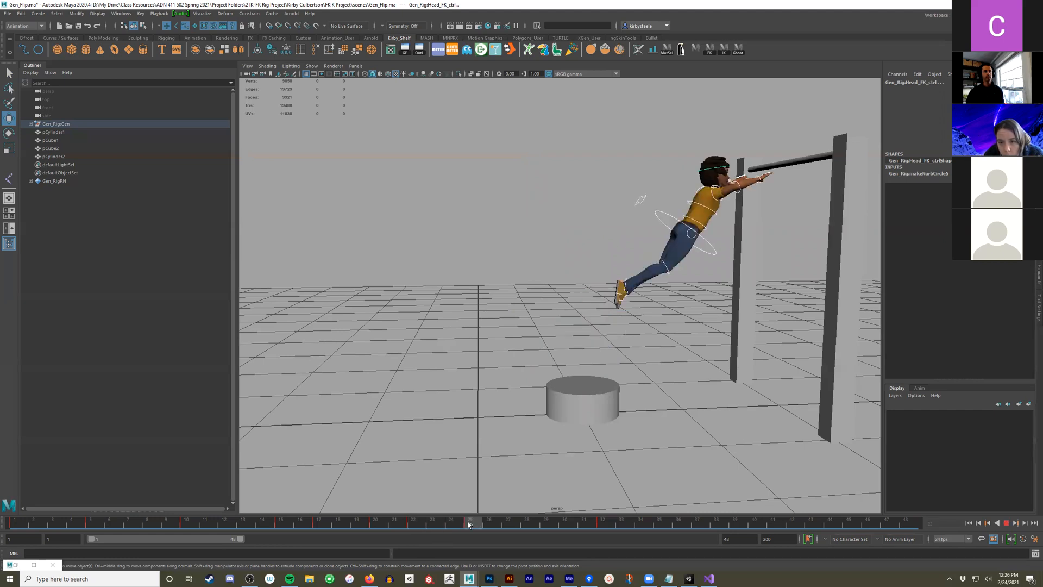
{"action": "middle_click_drag", "start_coordinate": [721, 243], "coordinate": [665, 292], "text": "alt"}
{"action": "left_click_drag", "start_coordinate": [655, 302], "coordinate": [605, 332], "text": "alt"}
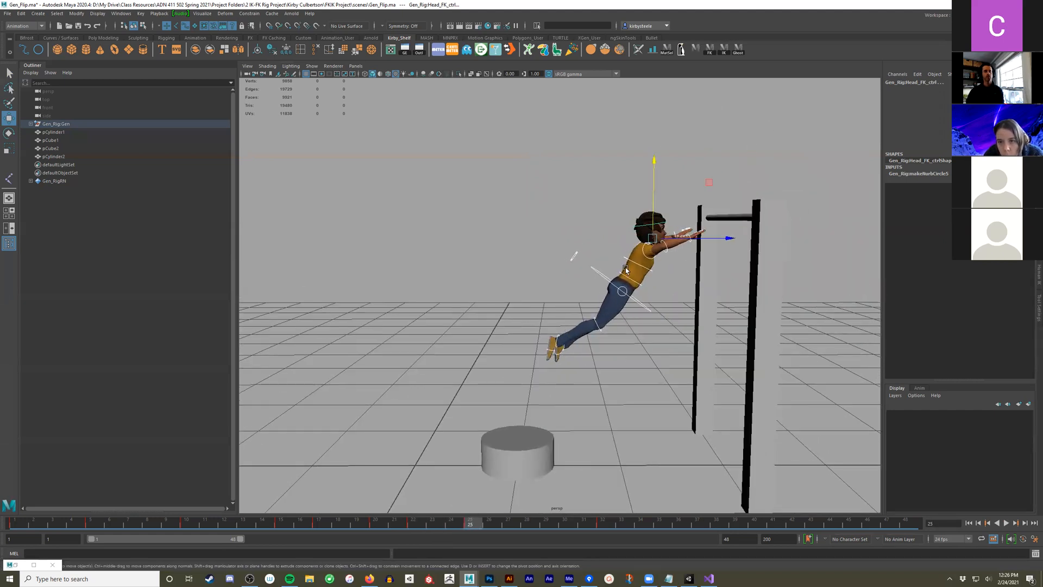
{"action": "left_click", "coordinate": [419, 526]}
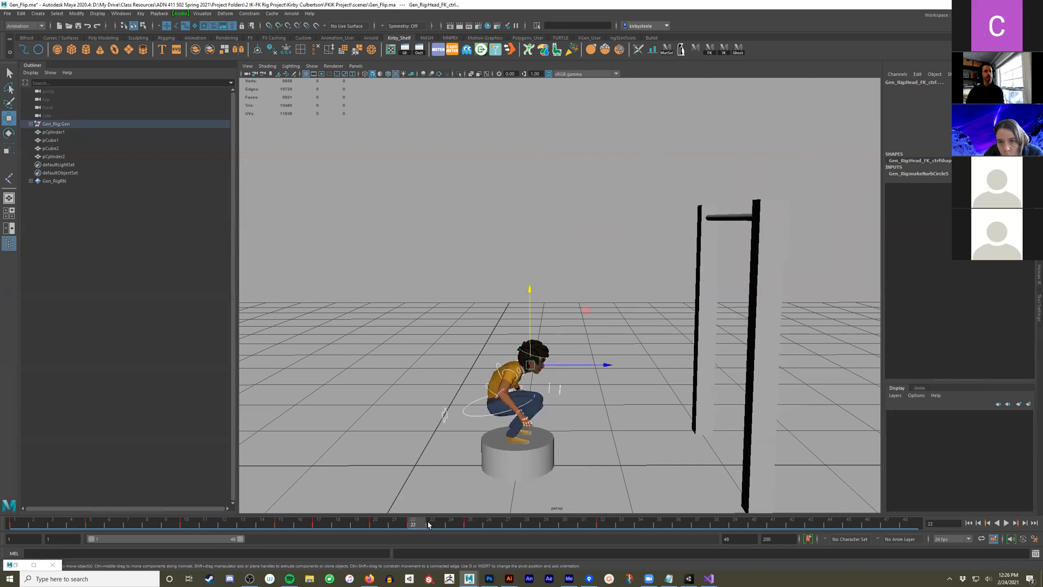
{"action": "left_click", "coordinate": [467, 524]}
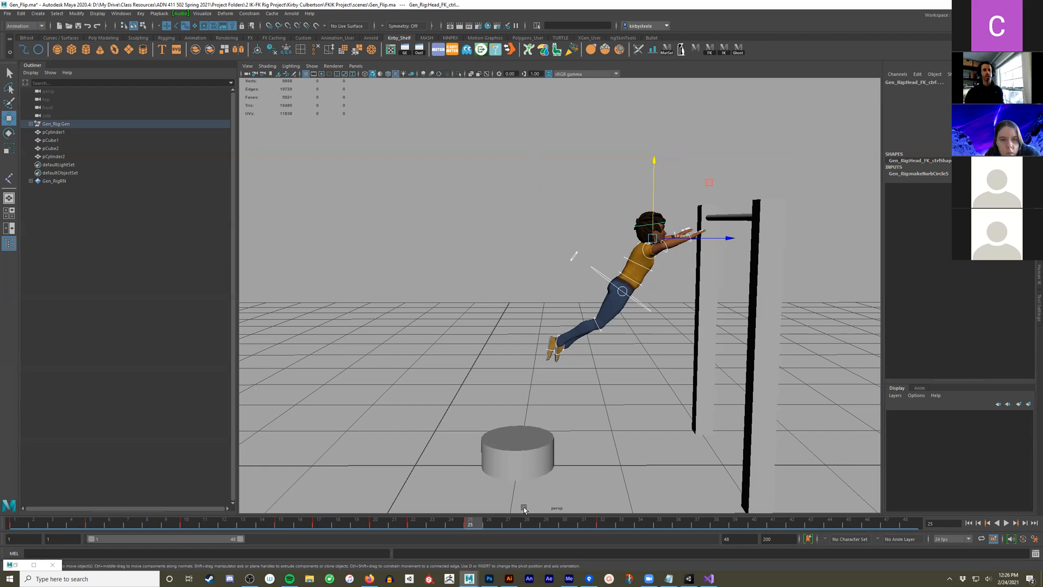
{"action": "key", "text": "alt+v"}
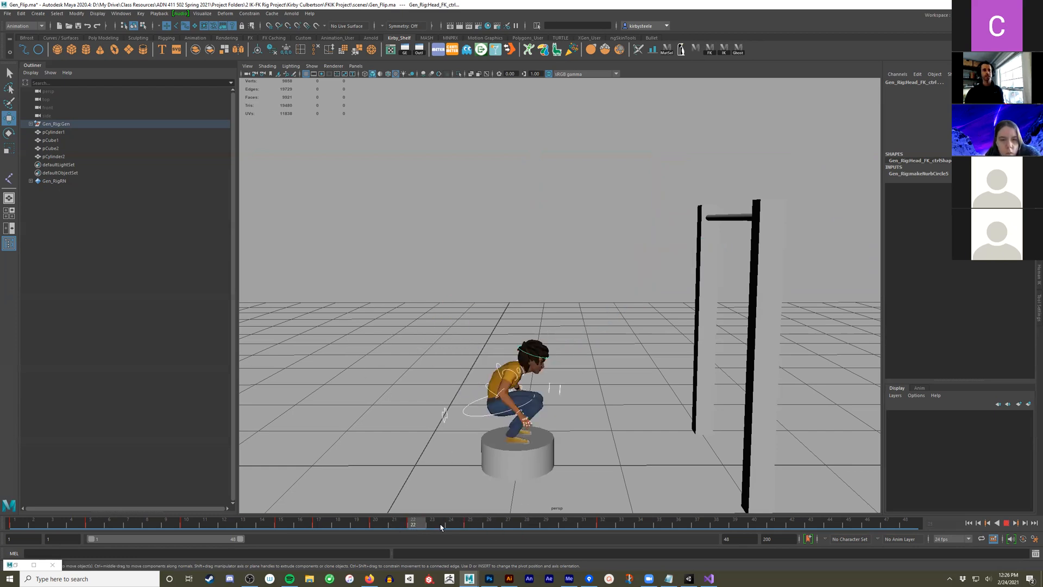
{"action": "left_click", "coordinate": [1005, 524]}
{"action": "left_click", "coordinate": [1006, 524]}
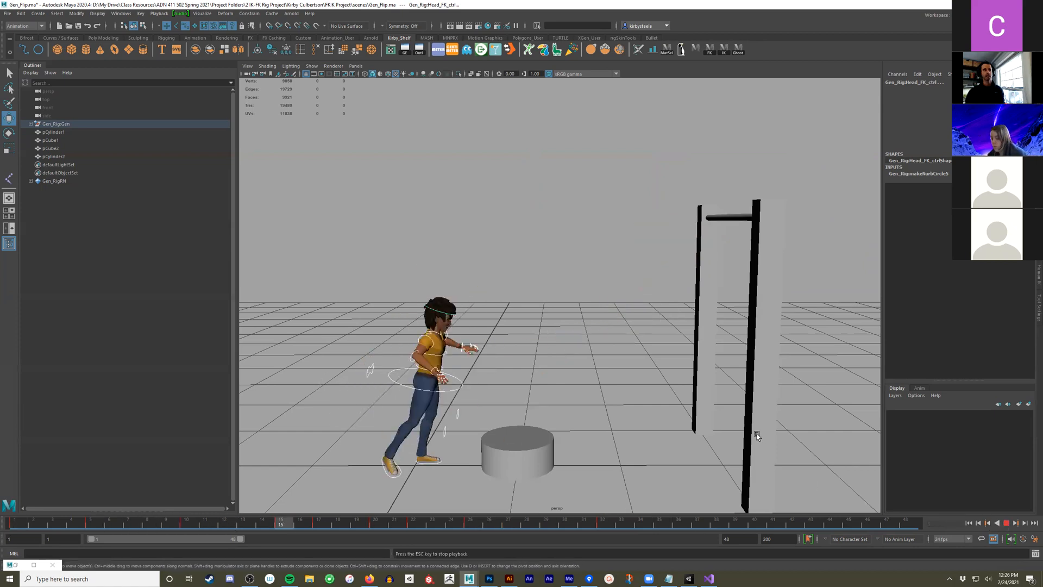
{"action": "key", "text": "Escape"}
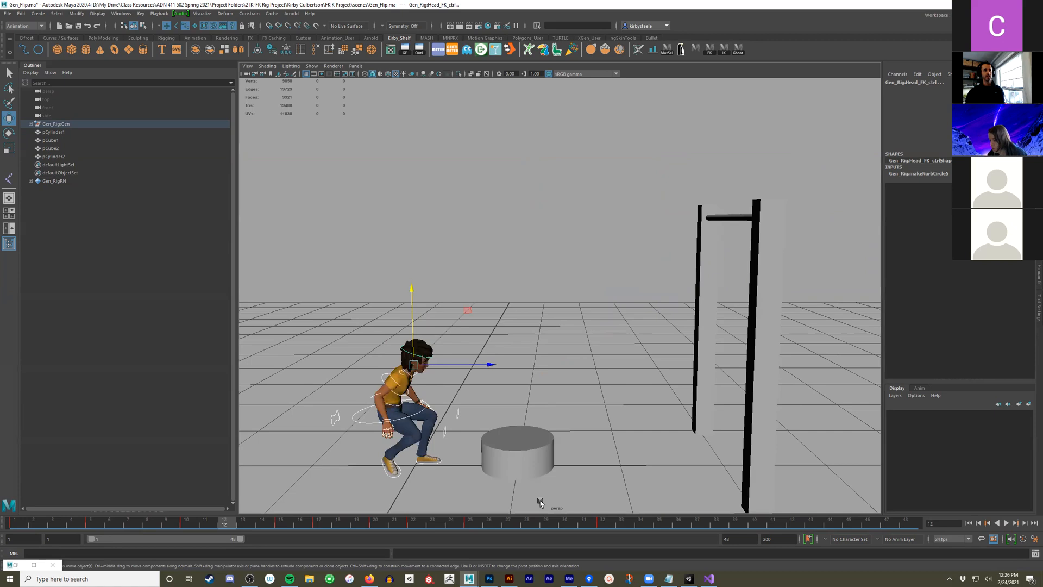
Move the bar-grab keys at frame 32 to frame 29
{"action": "left_click", "coordinate": [487, 524]}
{"action": "left_click_drag", "start_coordinate": [487, 525], "coordinate": [545, 525]}
{"action": "left_click", "coordinate": [606, 524]}
{"action": "double_click", "coordinate": [606, 524]}
{"action": "left_click", "coordinate": [606, 524], "text": "shift"}
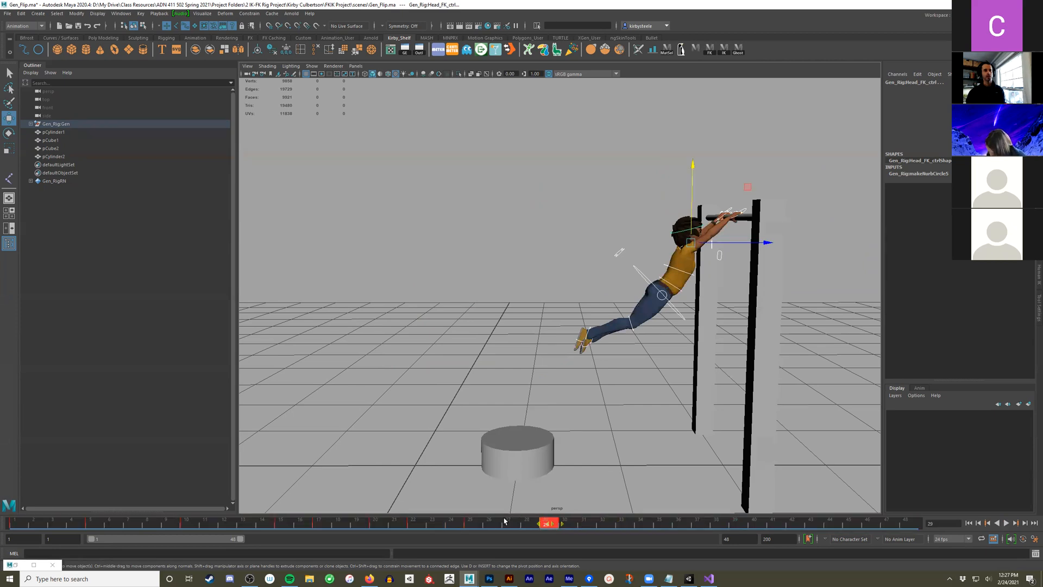
{"action": "left_click", "coordinate": [969, 522]}
{"action": "key", "text": "ctrl+v"}
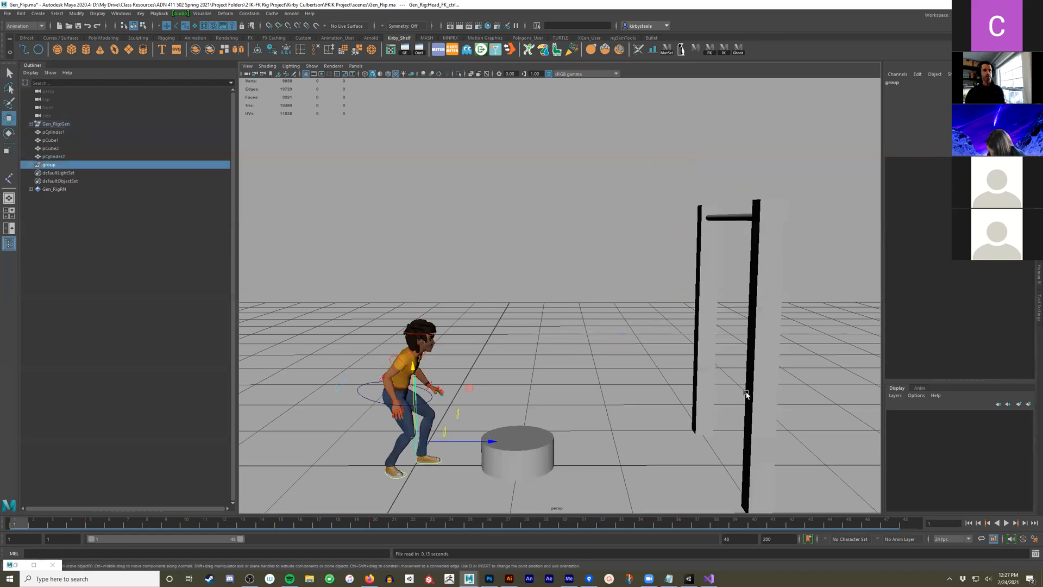
{"action": "key", "text": "ctrl+v"}
{"action": "key", "text": "ctrl+v"}
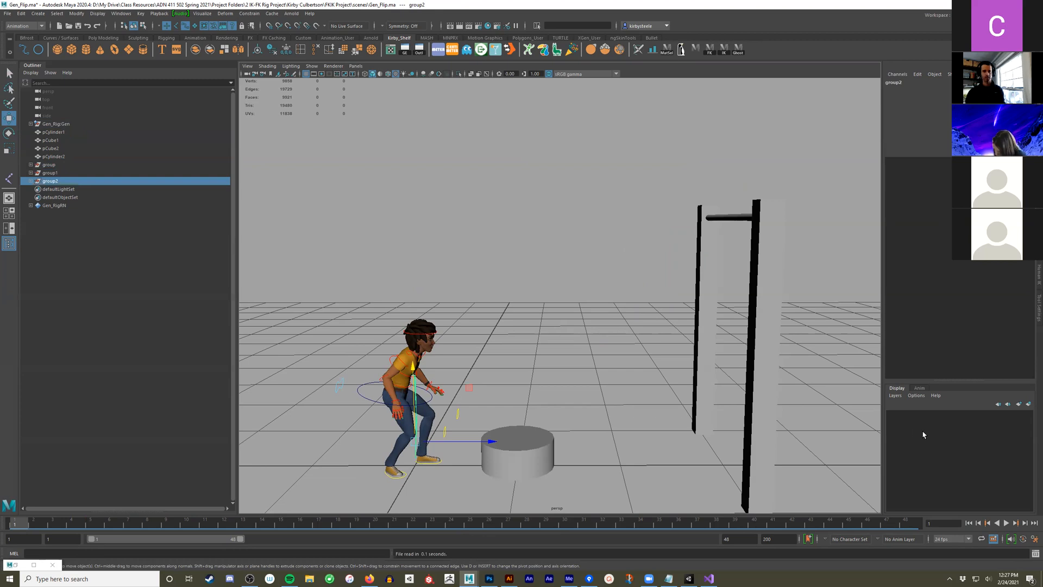
Play the animation from the first frame to check the retimed bar grab
{"action": "left_click", "coordinate": [1005, 524]}
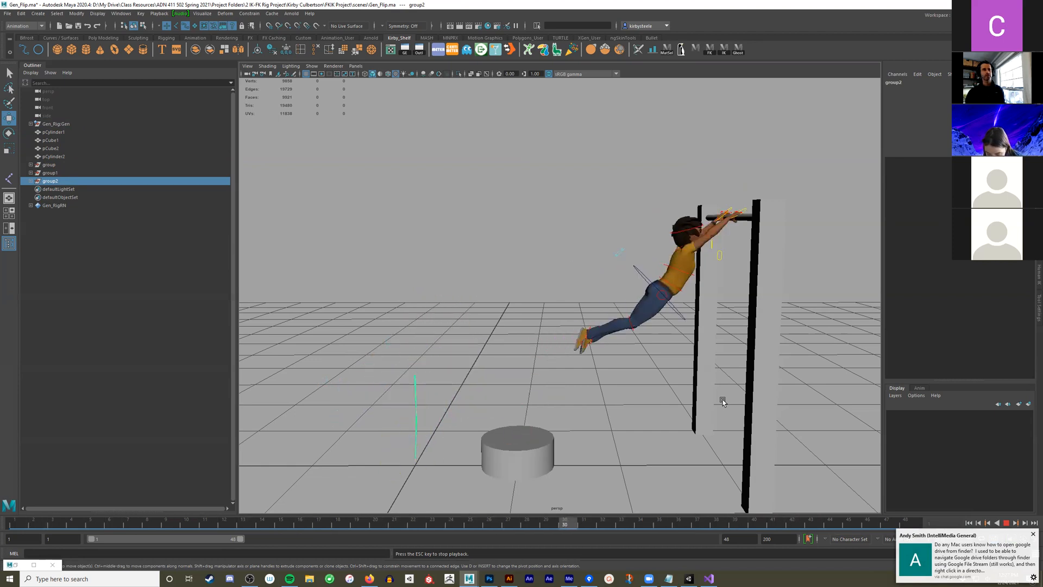
{"action": "key", "text": "Escape"}
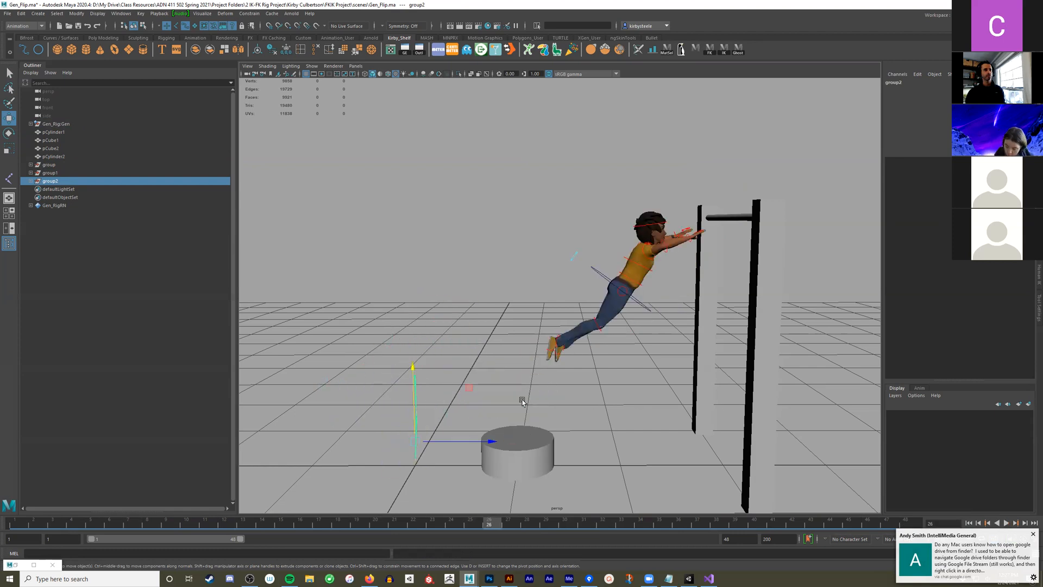
Delete the stray pasted groups named group, group1 and group2 from the scene
{"action": "left_click", "coordinate": [372, 375]}
{"action": "left_click_drag", "start_coordinate": [394, 357], "coordinate": [427, 387]}
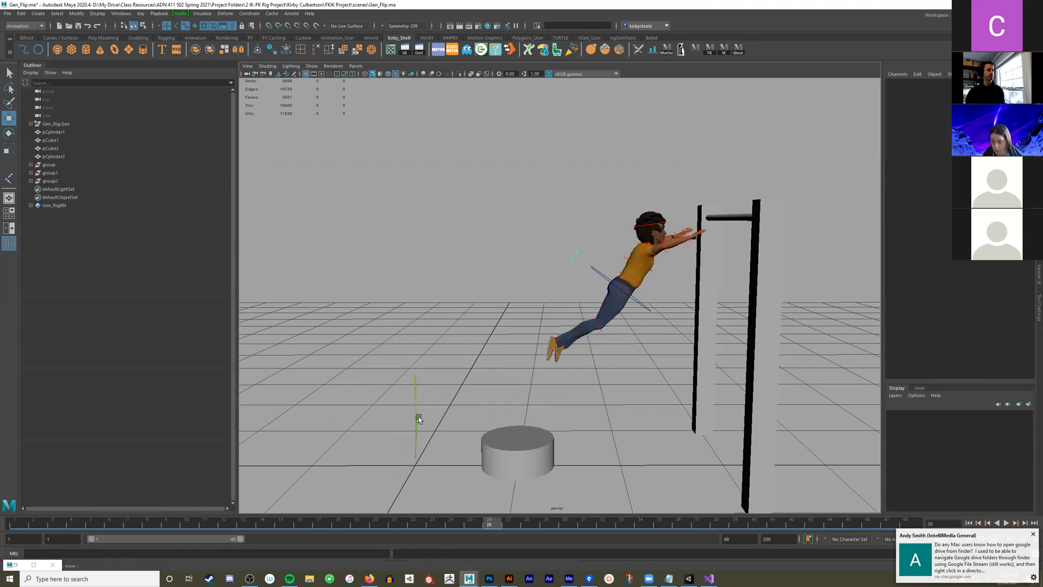
{"action": "middle_click_drag", "start_coordinate": [417, 389], "coordinate": [455, 304], "text": "alt"}
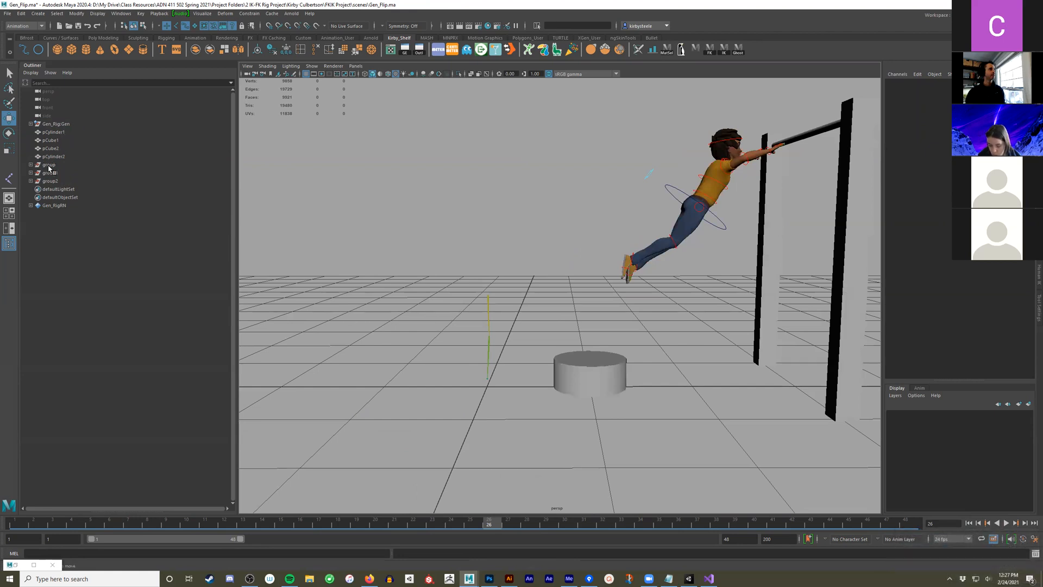
{"action": "left_click", "coordinate": [48, 165]}
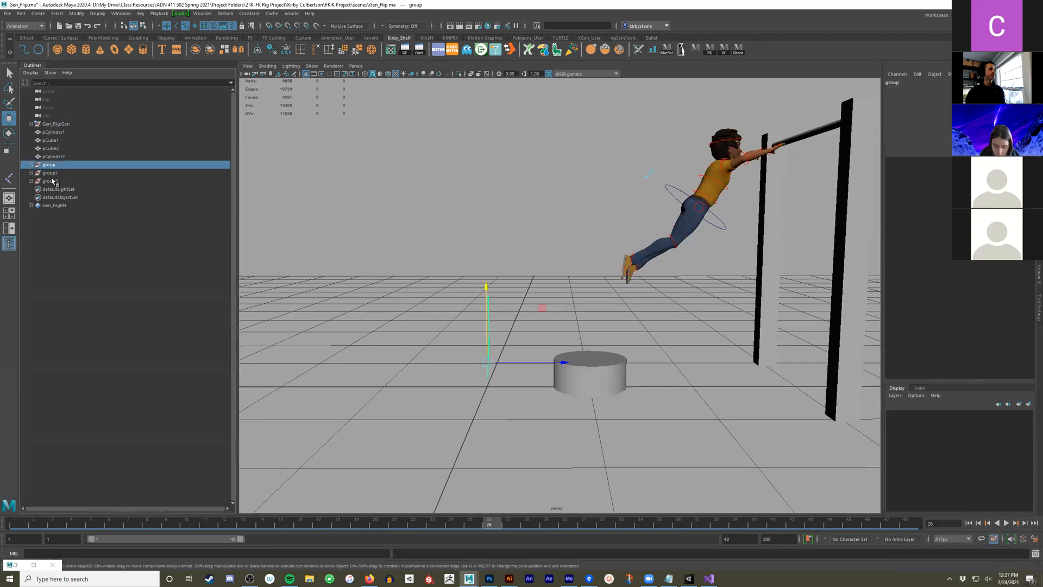
{"action": "left_click", "coordinate": [52, 181]}
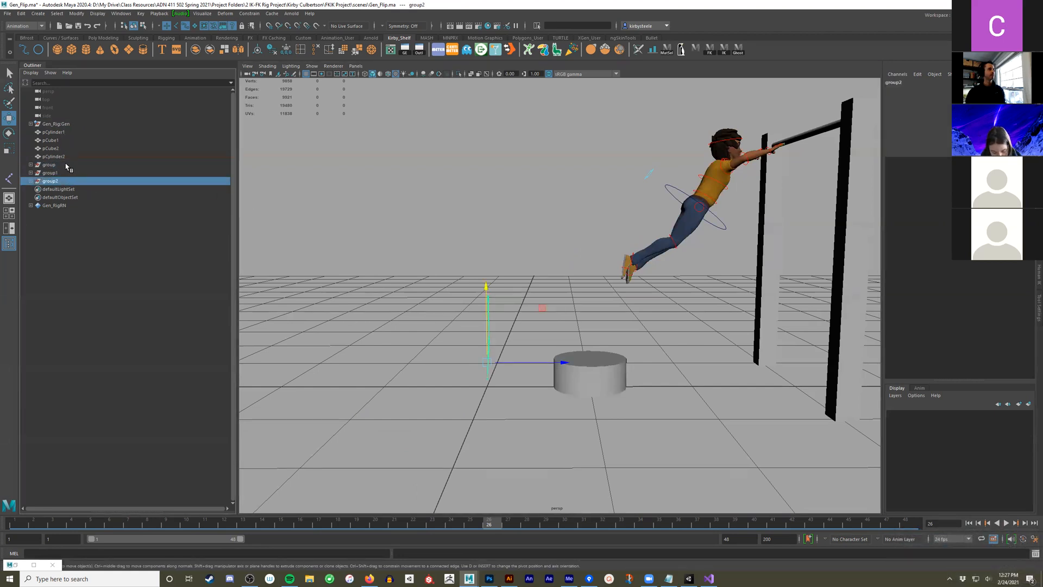
{"action": "left_click", "coordinate": [61, 165]}
{"action": "key", "text": "Delete"}
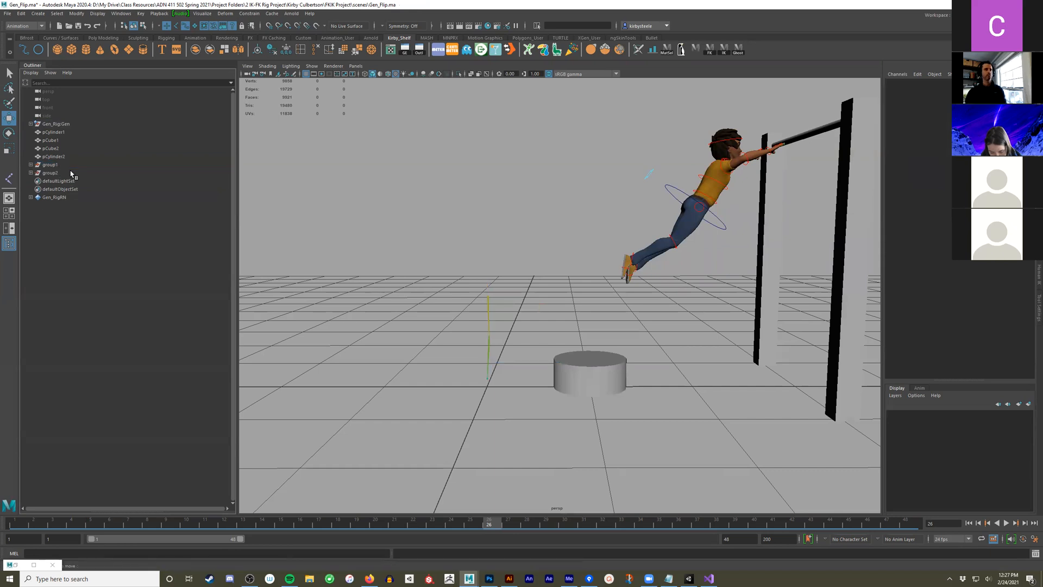
{"action": "left_click", "coordinate": [45, 167]}
{"action": "key", "text": "Delete"}
{"action": "left_click", "coordinate": [46, 166]}
{"action": "key", "text": "Delete"}
Play the animation from frame 1 with the view orbited around the character
{"action": "left_click_drag", "start_coordinate": [637, 294], "coordinate": [276, 432], "text": "alt"}
{"action": "left_click", "coordinate": [7, 524]}
{"action": "key", "text": "alt+v"}
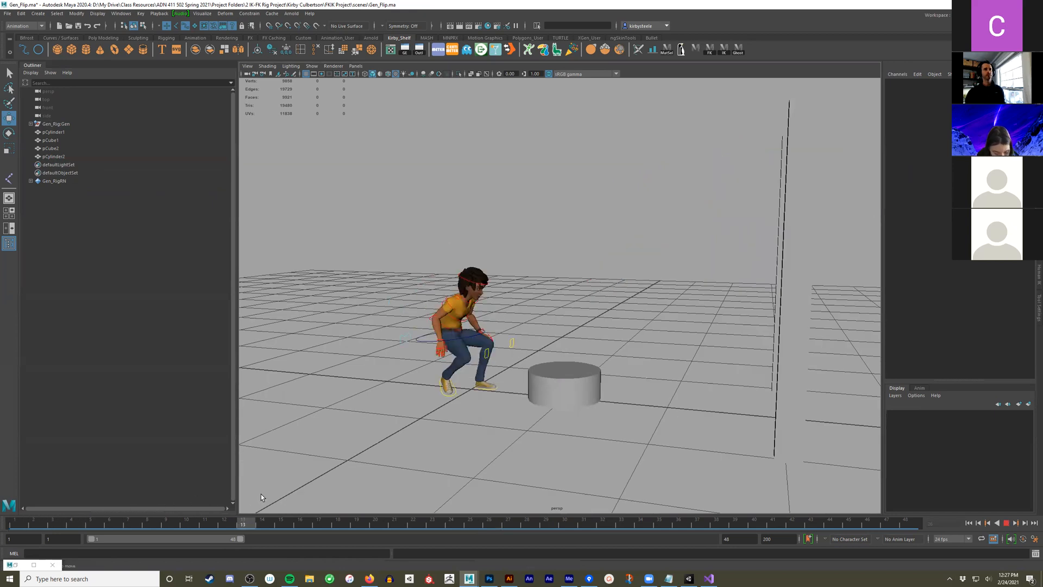
Examine the character's crouched landing on the cylinder up close at frame 23 and select the chest control
{"action": "left_click_drag", "start_coordinate": [565, 471], "coordinate": [435, 475]}
{"action": "left_click_drag", "start_coordinate": [669, 322], "coordinate": [671, 389], "text": "alt"}
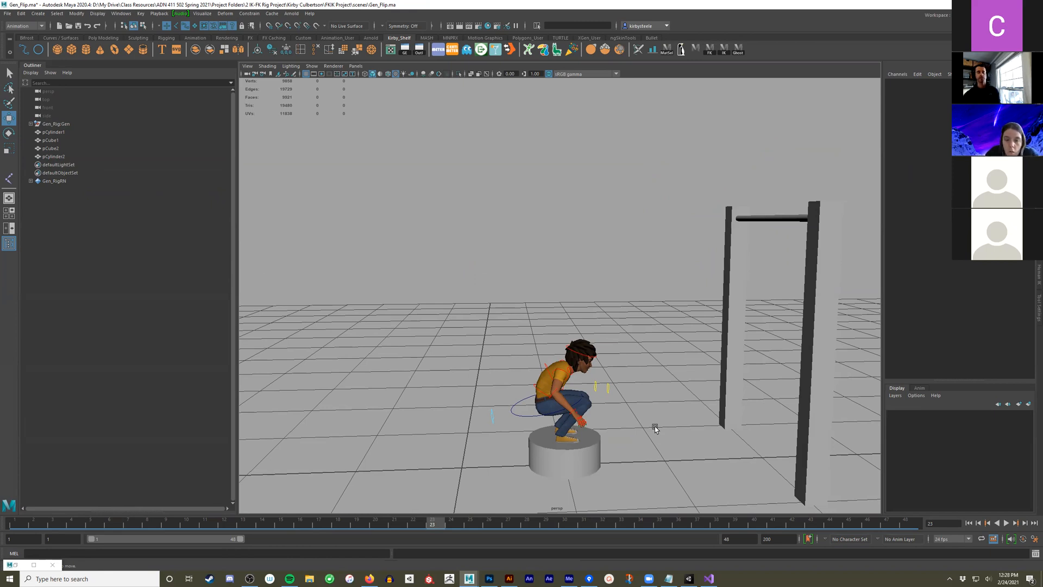
{"action": "middle_click_drag", "start_coordinate": [623, 354], "coordinate": [609, 267], "text": "alt"}
{"action": "right_click_drag", "start_coordinate": [482, 311], "coordinate": [675, 331], "text": "alt"}
{"action": "mouse_move", "coordinate": [505, 363]}
{"action": "left_mouse_down", "text": "alt"}
{"action": "mouse_move", "coordinate": [590, 371]}
{"action": "mouse_move", "coordinate": [623, 361]}
{"action": "mouse_move", "coordinate": [507, 348]}
{"action": "left_mouse_up", "text": "alt"}
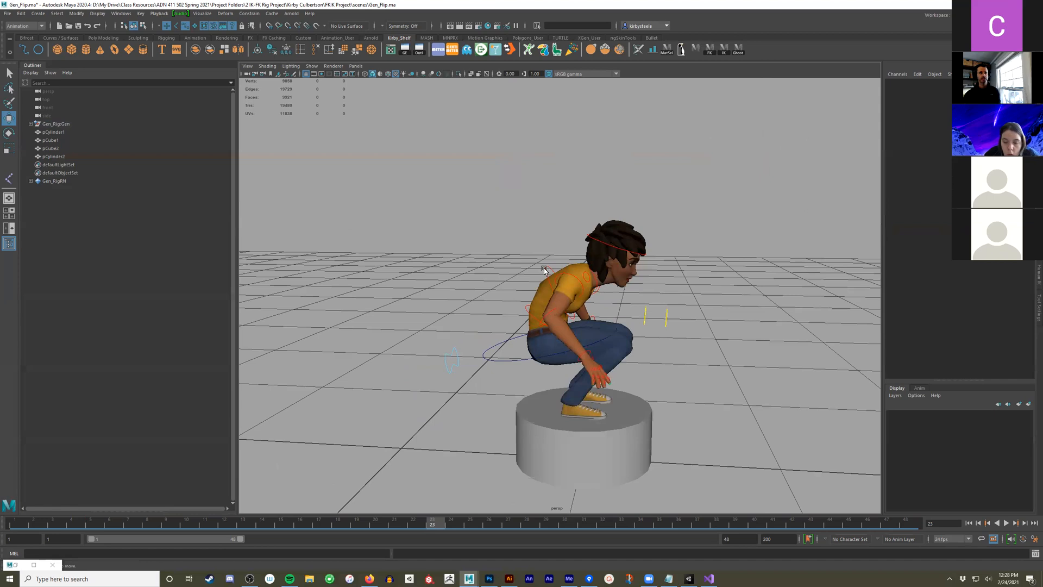
{"action": "left_click", "coordinate": [548, 271]}
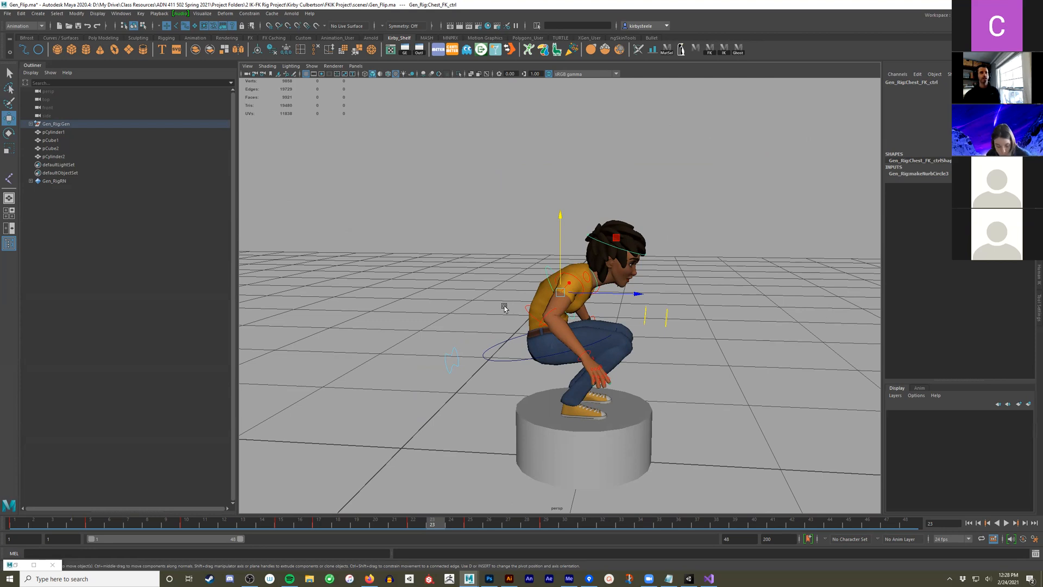
Expand the Gen_Rig:Gen group and try to delete the Gen_Rig:Root_jnt joint, then clear the selection
{"action": "left_click", "coordinate": [31, 124]}
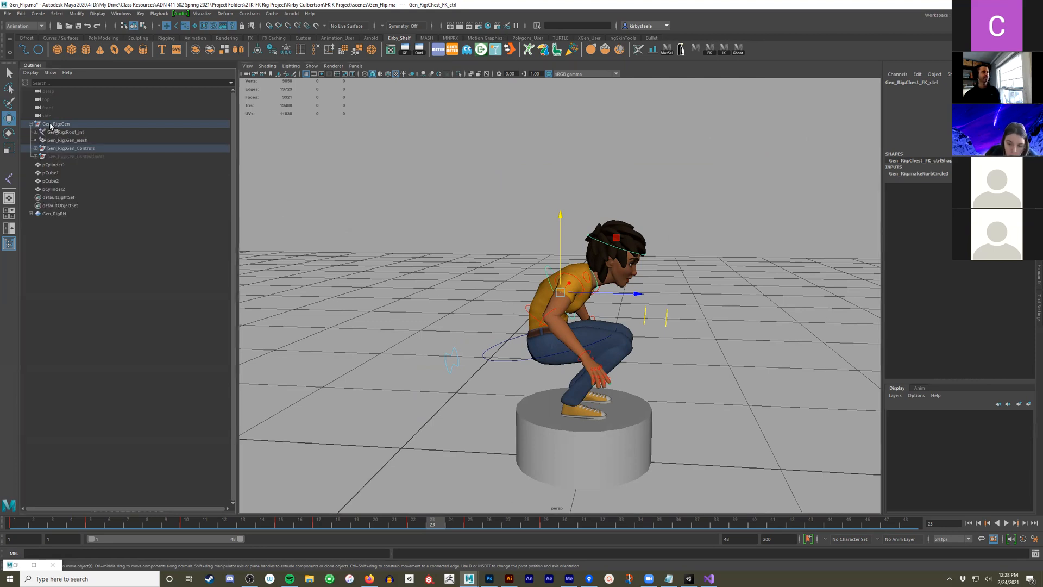
{"action": "left_click", "coordinate": [54, 132]}
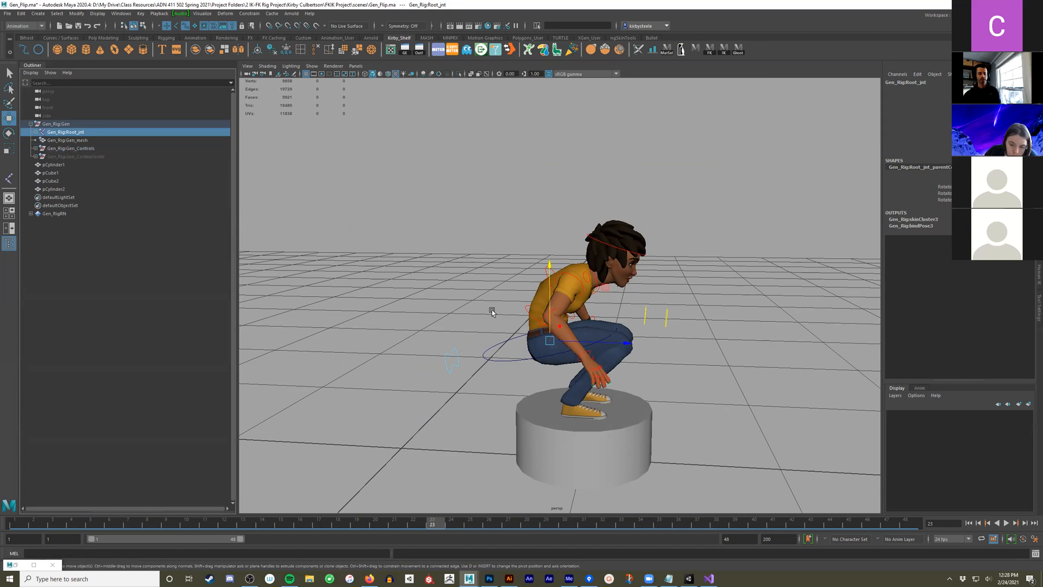
{"action": "key", "text": "Delete"}
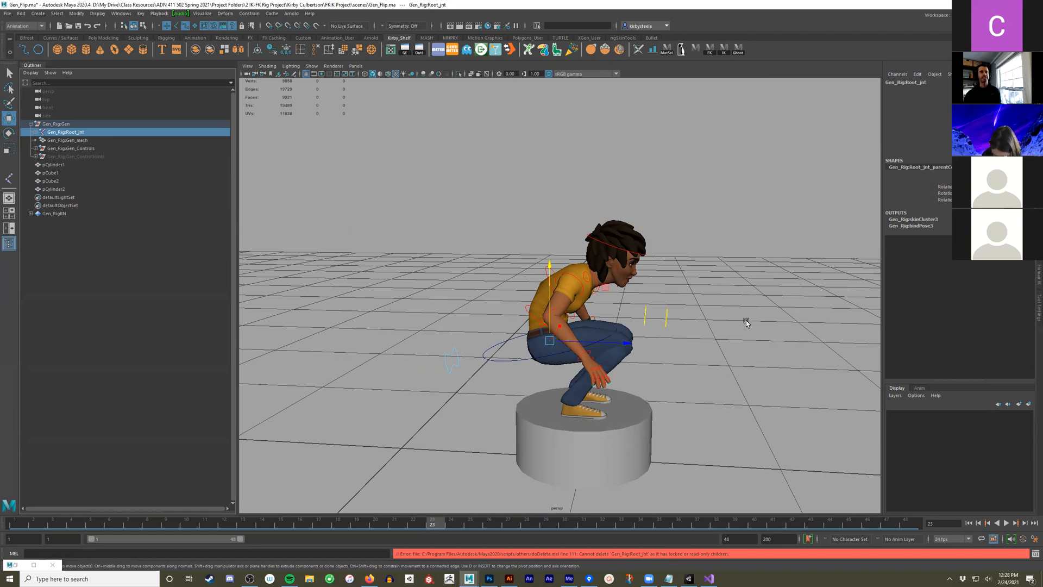
{"action": "left_click_drag", "start_coordinate": [751, 322], "coordinate": [626, 297], "text": "alt"}
{"action": "left_click", "coordinate": [481, 267]}
Select all of the character's controls and inspect the crouch at frame 23 and the bar grab around frames 29 to 31
{"action": "left_click_drag", "start_coordinate": [455, 308], "coordinate": [719, 324], "text": "alt"}
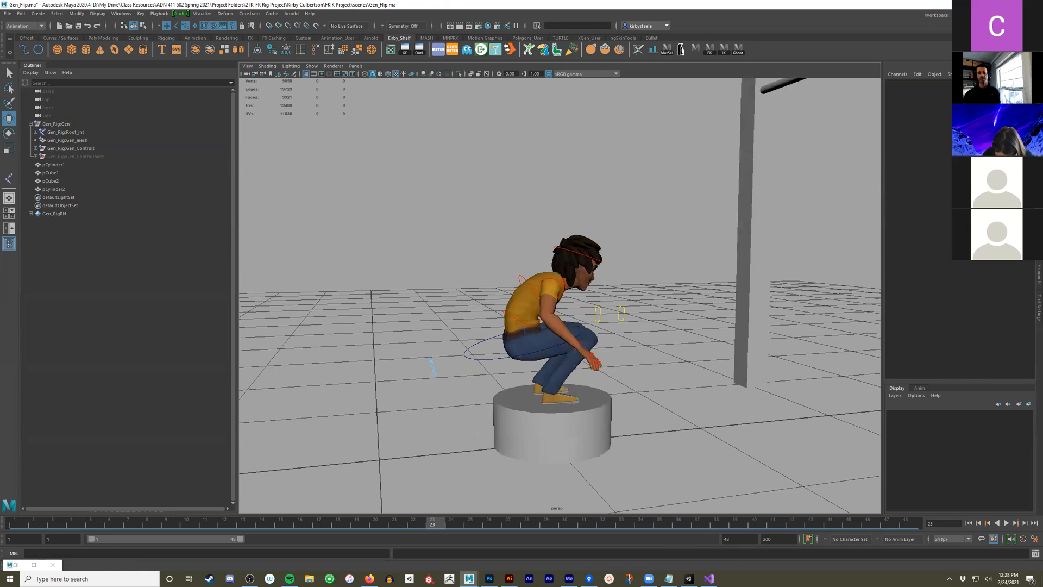
{"action": "middle_click_drag", "start_coordinate": [629, 399], "coordinate": [588, 426], "text": "alt"}
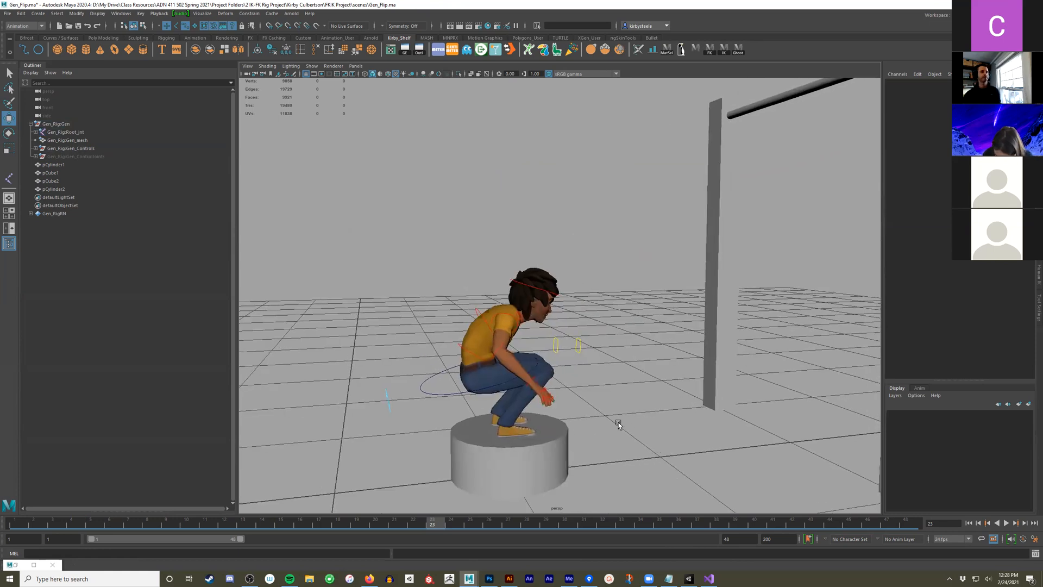
{"action": "left_click_drag", "start_coordinate": [617, 421], "coordinate": [500, 427], "text": "alt"}
{"action": "left_click_drag", "start_coordinate": [629, 262], "coordinate": [429, 473]}
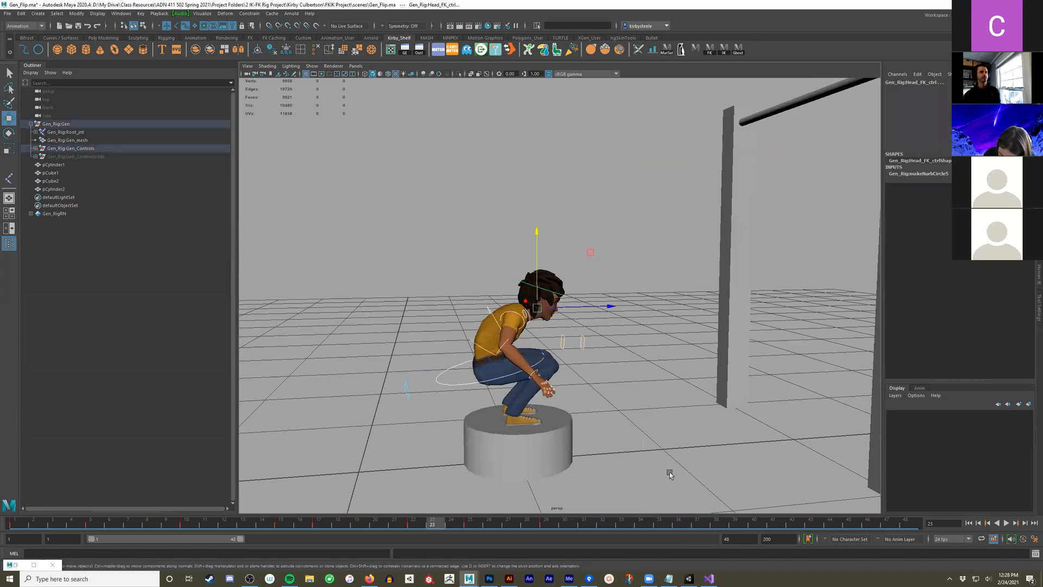
{"action": "left_click", "coordinate": [554, 525]}
{"action": "middle_click_drag", "start_coordinate": [791, 278], "coordinate": [748, 364], "text": "alt"}
{"action": "left_click_drag", "start_coordinate": [803, 434], "coordinate": [541, 112], "text": "ctrl+shift"}
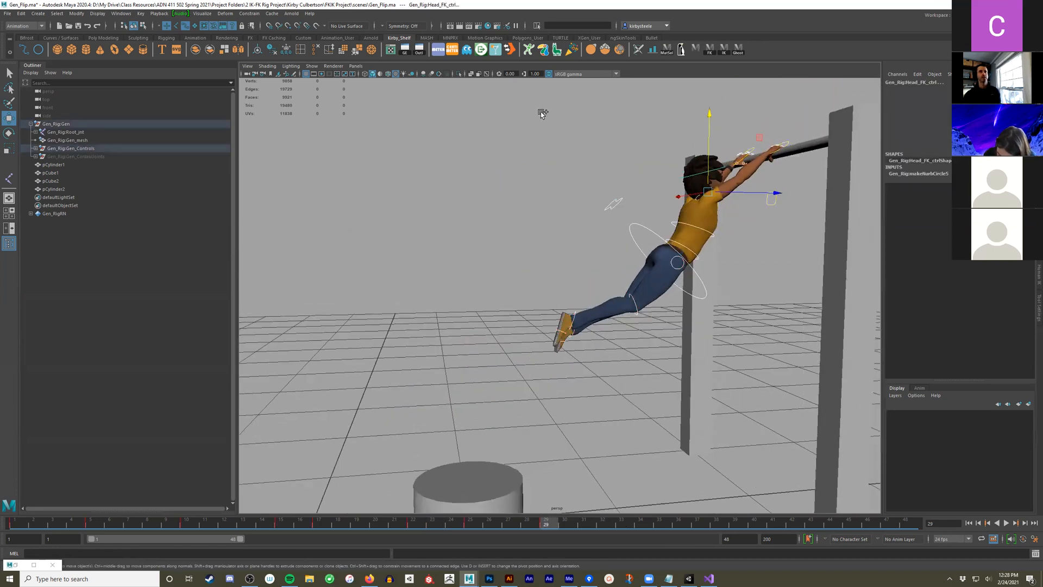
{"action": "middle_click_drag", "start_coordinate": [572, 391], "coordinate": [600, 342], "text": "alt"}
{"action": "left_click_drag", "start_coordinate": [503, 527], "coordinate": [592, 522]}
{"action": "scroll", "coordinate": [595, 365], "scroll_direction": "down", "scroll_amount": 3}
{"action": "left_click_drag", "start_coordinate": [596, 365], "coordinate": [575, 391], "text": "alt"}
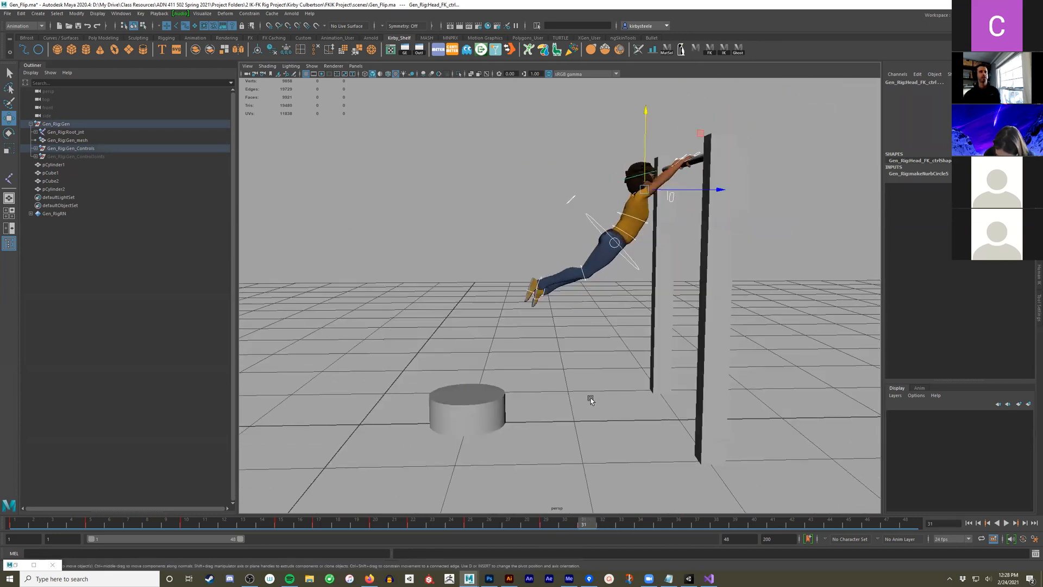
Play the animation from the first frame, stop it at frame 30 and clear the selection to review the bar grab
{"action": "left_click", "coordinate": [969, 524]}
{"action": "left_click", "coordinate": [1005, 524]}
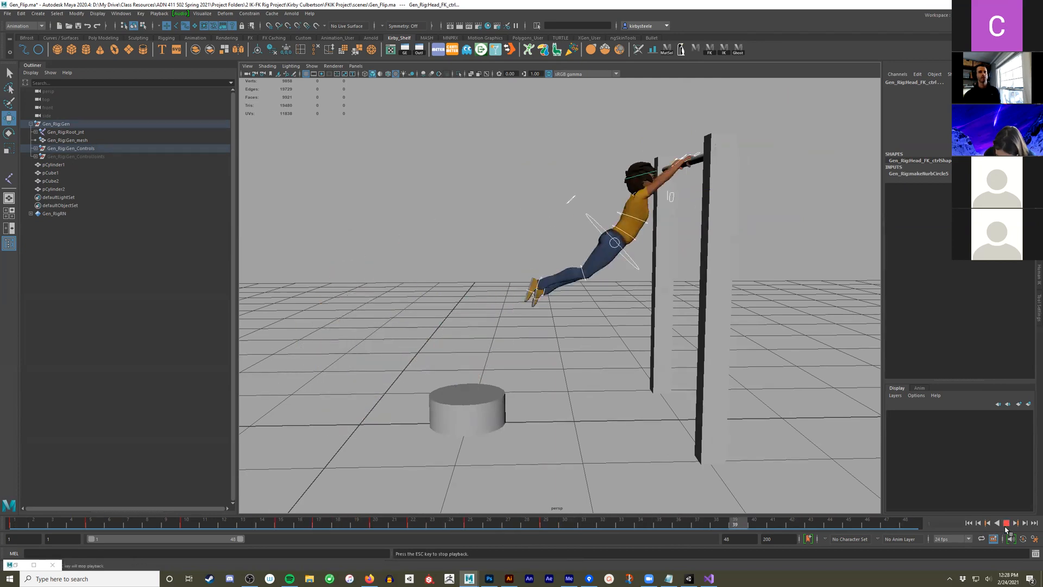
{"action": "left_click", "coordinate": [1006, 526]}
{"action": "left_click", "coordinate": [592, 452]}
{"action": "left_click_drag", "start_coordinate": [591, 451], "coordinate": [489, 427], "text": "alt"}
{"action": "middle_click_drag", "start_coordinate": [417, 431], "coordinate": [520, 402], "text": "alt"}
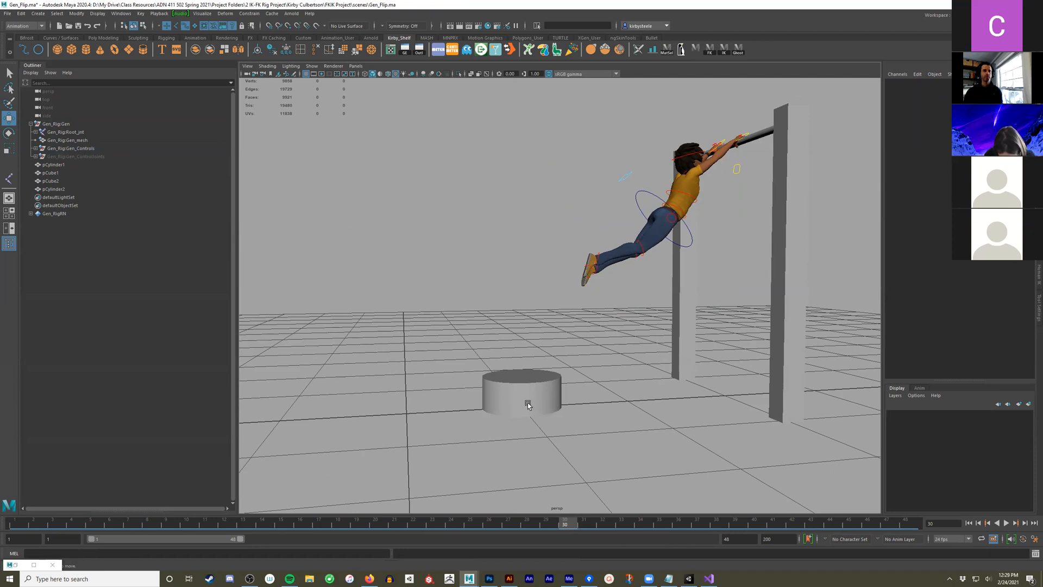
{"action": "middle_click_drag", "start_coordinate": [528, 405], "coordinate": [584, 375], "text": "alt"}
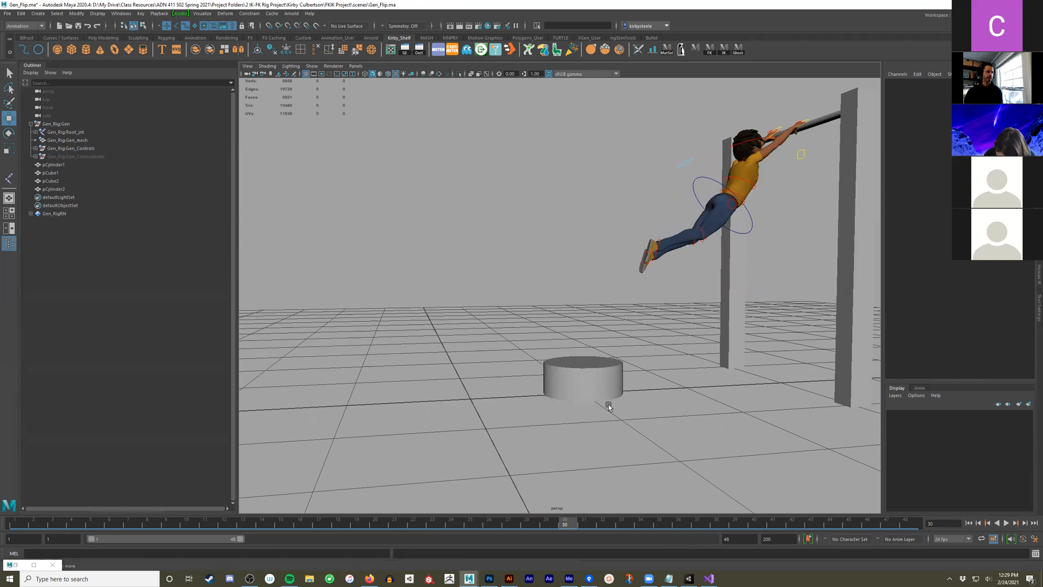
{"action": "middle_click_drag", "start_coordinate": [712, 385], "coordinate": [674, 364], "text": "alt"}
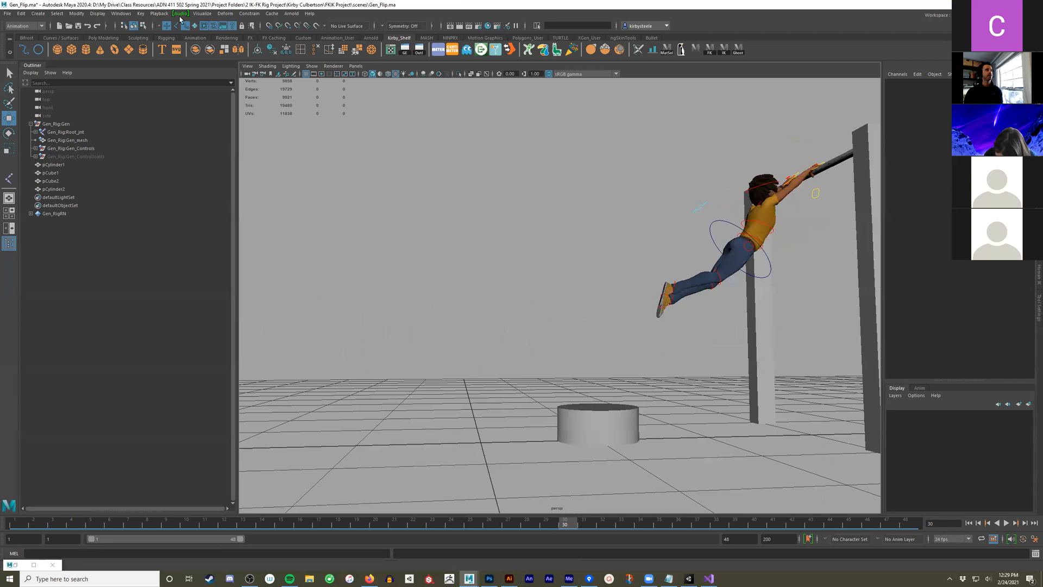
Make surfaces selectable and select the landing platform cylinder, pCylinder2
{"action": "left_click", "coordinate": [193, 27]}
{"action": "middle_click_drag", "start_coordinate": [549, 412], "coordinate": [557, 341], "text": "alt"}
{"action": "left_click", "coordinate": [628, 354]}
{"action": "left_click_drag", "start_coordinate": [645, 392], "coordinate": [560, 422], "text": "alt"}
{"action": "right_click_drag", "start_coordinate": [559, 422], "coordinate": [679, 472], "text": "alt"}
{"action": "middle_click_drag", "start_coordinate": [679, 473], "coordinate": [629, 417], "text": "alt"}
{"action": "mouse_move", "coordinate": [629, 417]}
{"action": "left_mouse_down", "text": "alt"}
{"action": "mouse_move", "coordinate": [617, 373]}
{"action": "mouse_move", "coordinate": [628, 362]}
{"action": "mouse_move", "coordinate": [617, 401]}
{"action": "left_mouse_up", "text": "alt"}
Try flattening the platform cylinder by scaling it down vertically, and undo the change
{"action": "key", "text": "r"}
{"action": "left_click_drag", "start_coordinate": [600, 285], "coordinate": [601, 304]}
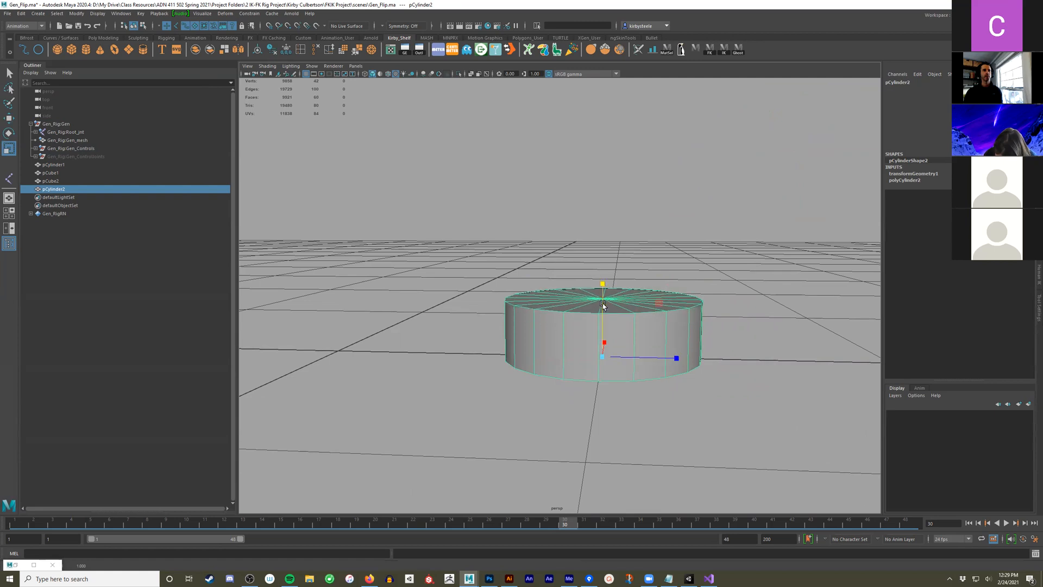
{"action": "key", "text": "ctrl+z"}
Key the platform cylinder's X, Y and Z scale at frame 21, just before the character lands
{"action": "middle_click_drag", "start_coordinate": [567, 334], "coordinate": [609, 408], "text": "alt"}
{"action": "right_click_drag", "start_coordinate": [608, 407], "coordinate": [497, 466], "text": "alt"}
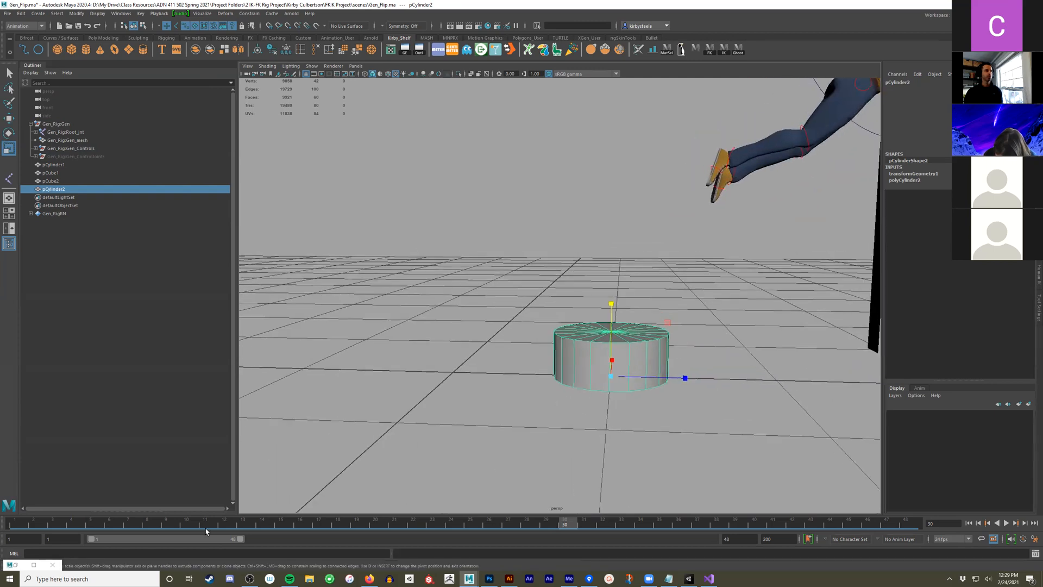
{"action": "left_click_drag", "start_coordinate": [187, 523], "coordinate": [397, 513]}
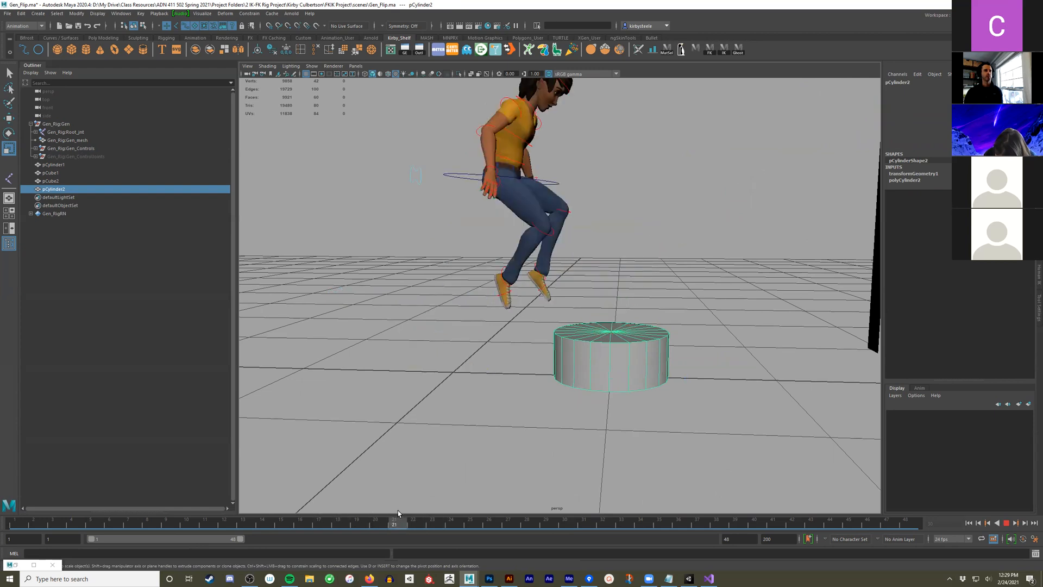
{"action": "left_click_drag", "start_coordinate": [398, 511], "coordinate": [397, 510]}
{"action": "left_click_drag", "start_coordinate": [978, 127], "coordinate": [978, 141]}
{"action": "right_click", "coordinate": [975, 136]}
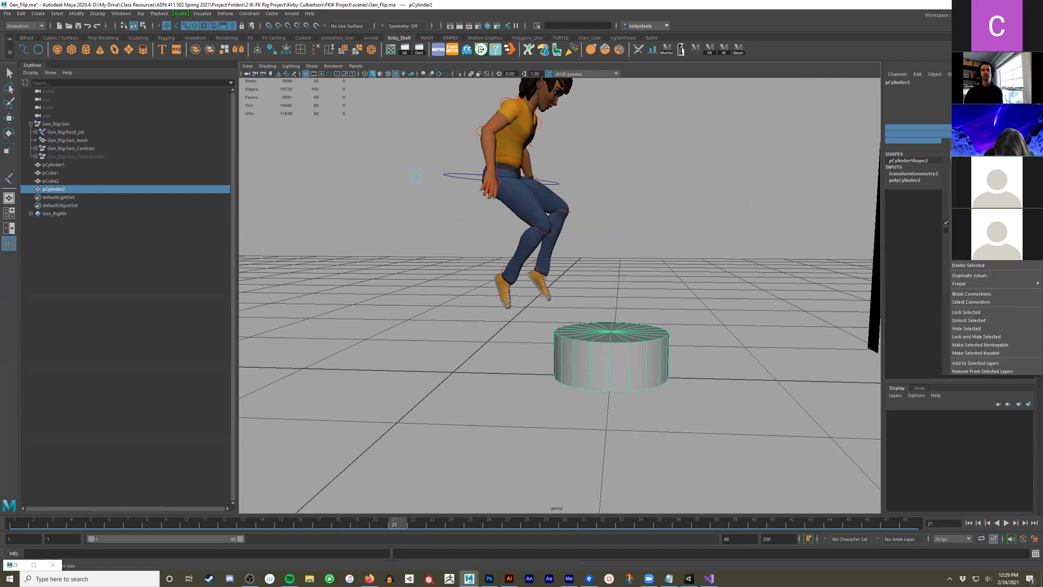
{"action": "left_click", "coordinate": [975, 143]}
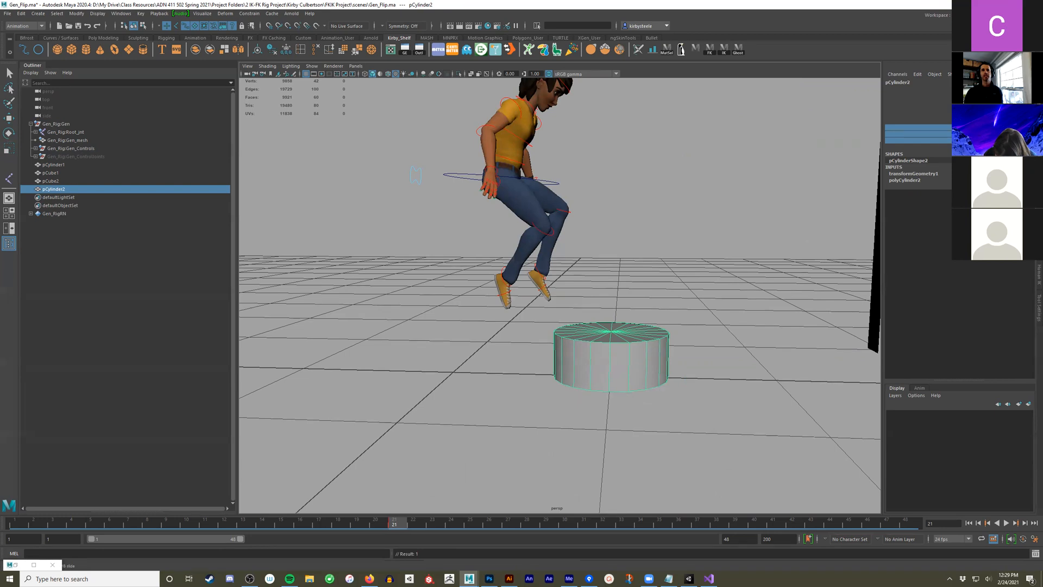
{"action": "right_click", "coordinate": [975, 137]}
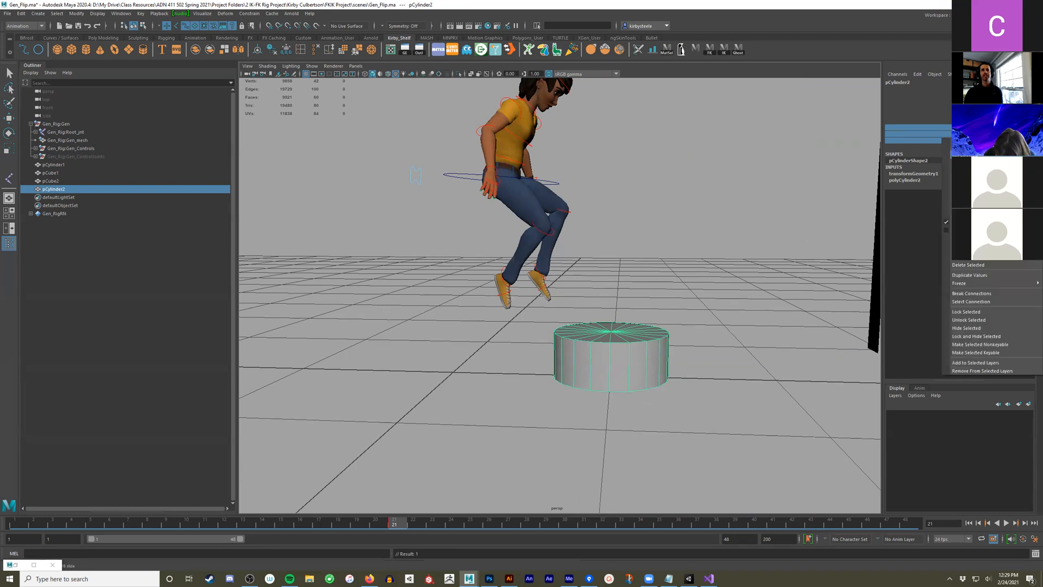
Try squashing the platform cylinder at frame 22 by scaling it shorter and slightly wider without setting a key
{"action": "left_click", "coordinate": [417, 523]}
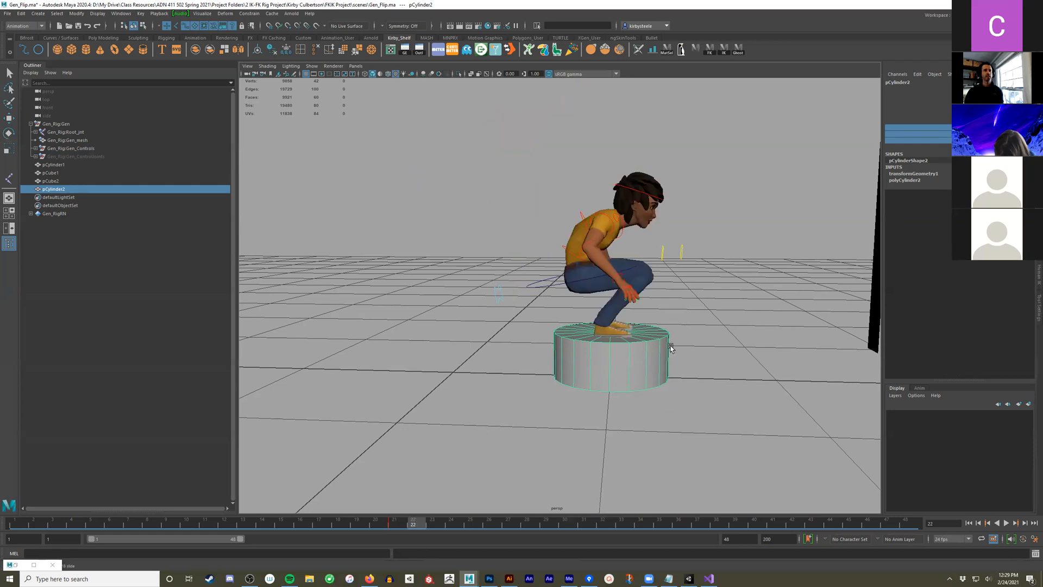
{"action": "key", "text": "r"}
{"action": "left_click_drag", "start_coordinate": [608, 307], "coordinate": [611, 331]}
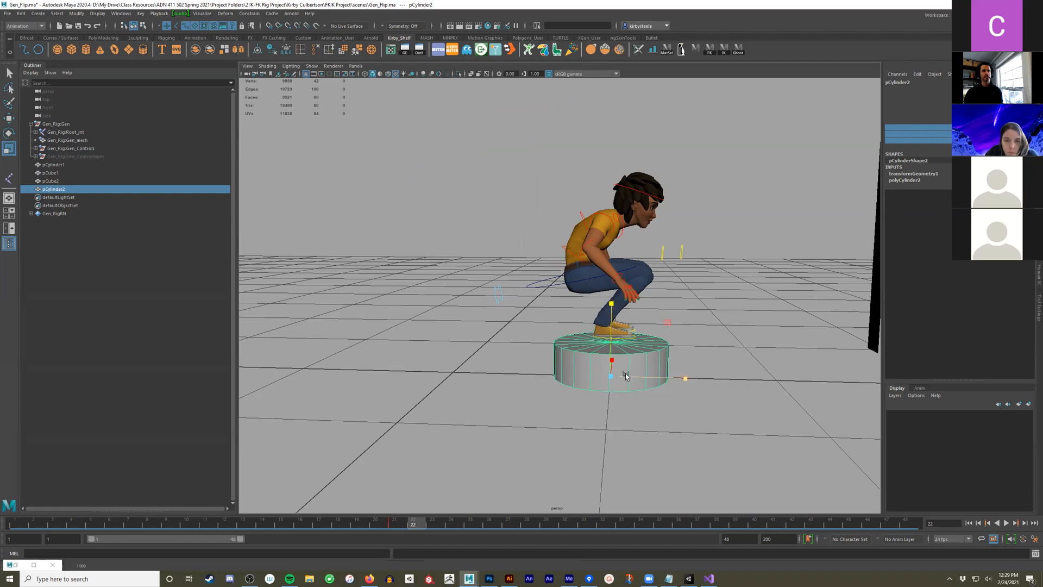
{"action": "left_click_drag", "start_coordinate": [626, 376], "coordinate": [634, 368], "text": "alt"}
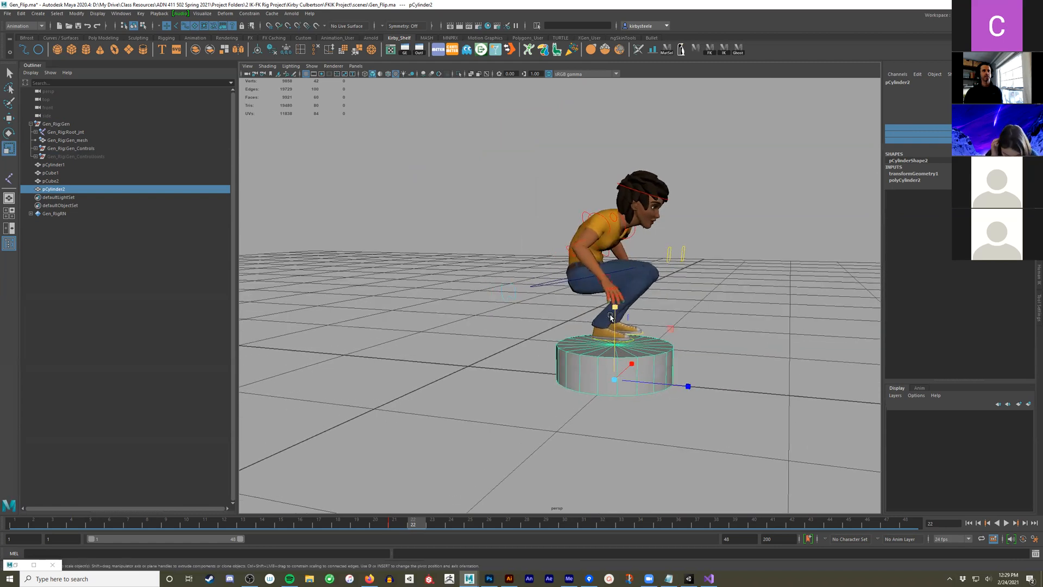
{"action": "left_click_drag", "start_coordinate": [616, 309], "coordinate": [615, 300], "text": "ctrl"}
{"action": "left_click_drag", "start_coordinate": [623, 362], "coordinate": [631, 337], "text": "alt"}
Make surfaces unselectable again and lower the crouched character at frame 22 to suit the squashed platform height
{"action": "key", "text": "q"}
{"action": "left_click", "coordinate": [619, 335], "text": "shift"}
{"action": "left_click", "coordinate": [195, 26]}
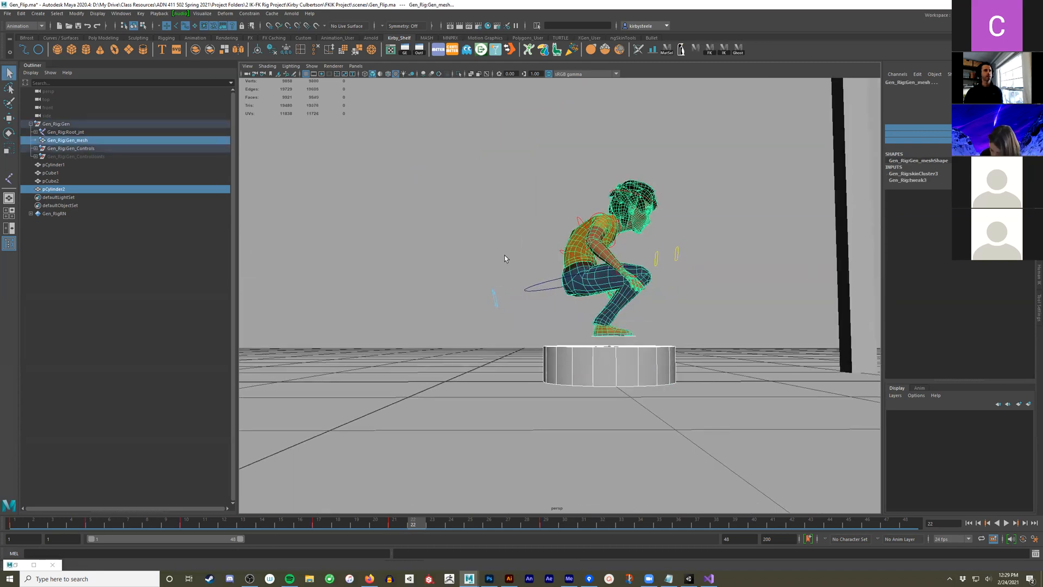
{"action": "left_click", "coordinate": [544, 282]}
{"action": "left_click_drag", "start_coordinate": [608, 314], "coordinate": [599, 340]}
{"action": "left_click", "coordinate": [651, 260]}
{"action": "left_click_drag", "start_coordinate": [652, 260], "coordinate": [703, 349], "text": "alt"}
{"action": "key", "text": "w"}
{"action": "key", "text": "alt+v"}
{"action": "key", "text": "alt+v"}
{"action": "left_click", "coordinate": [625, 383]}
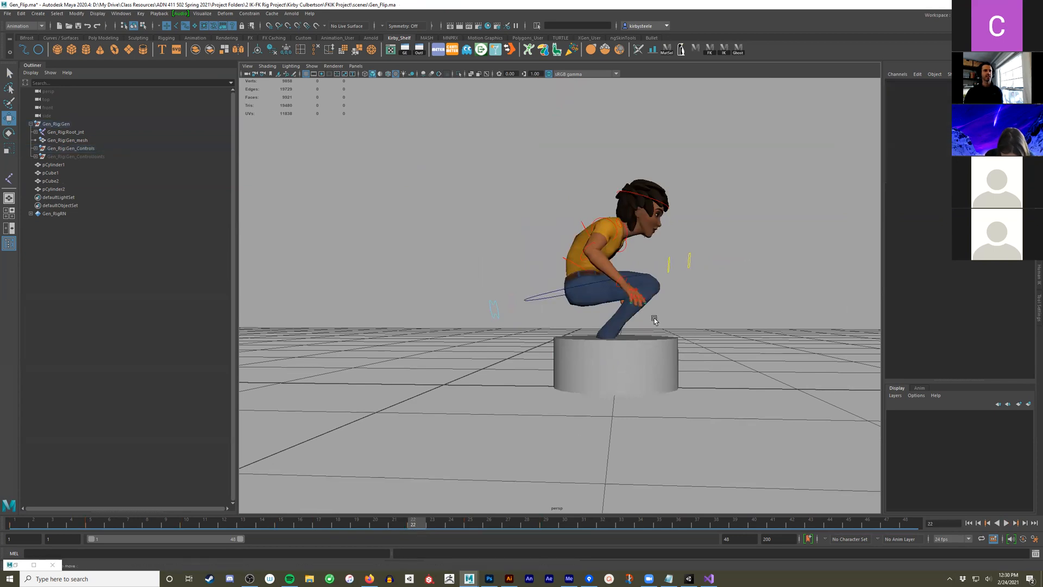
Squash the platform cylinder shorter and wider under the character's feet at frame 22 and key its scale
{"action": "left_click", "coordinate": [674, 341]}
{"action": "key", "text": "r"}
{"action": "left_click_drag", "start_coordinate": [616, 316], "coordinate": [616, 328]}
{"action": "left_click_drag", "start_coordinate": [978, 127], "coordinate": [978, 140]}
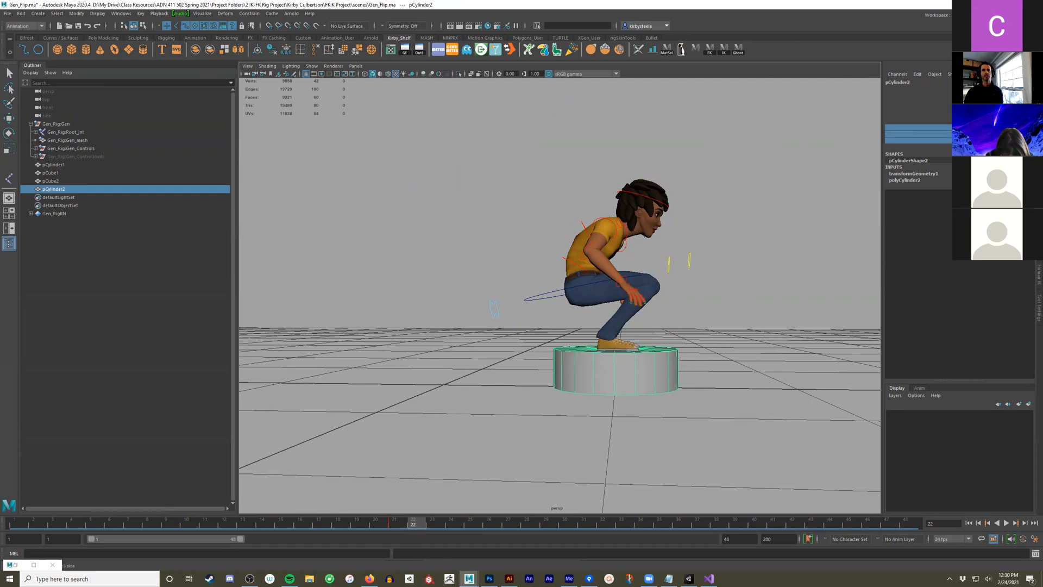
{"action": "left_click_drag", "start_coordinate": [707, 370], "coordinate": [683, 361], "text": "alt"}
{"action": "key", "text": "r"}
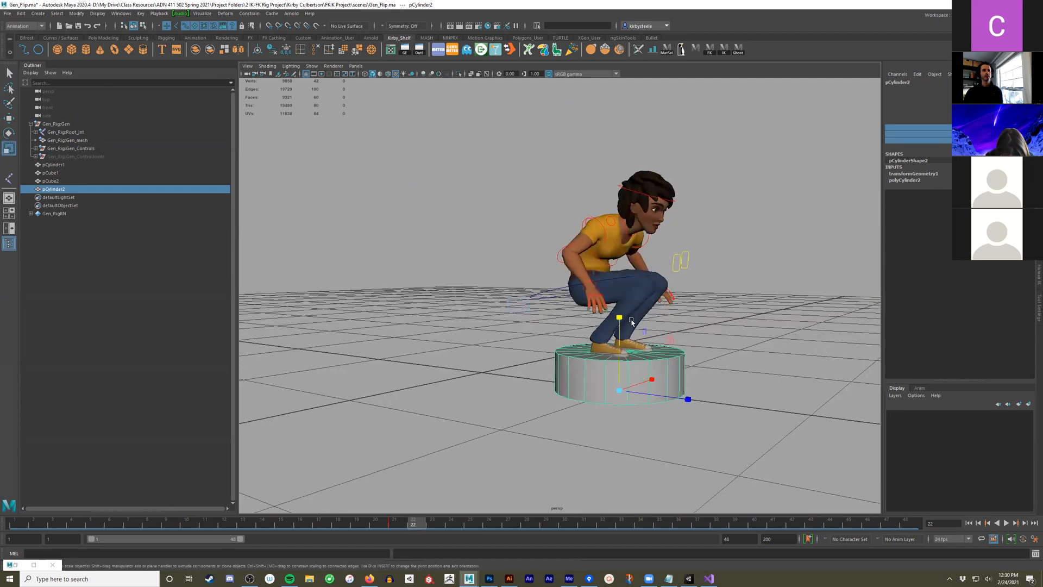
{"action": "left_click_drag", "start_coordinate": [620, 313], "coordinate": [671, 293]}
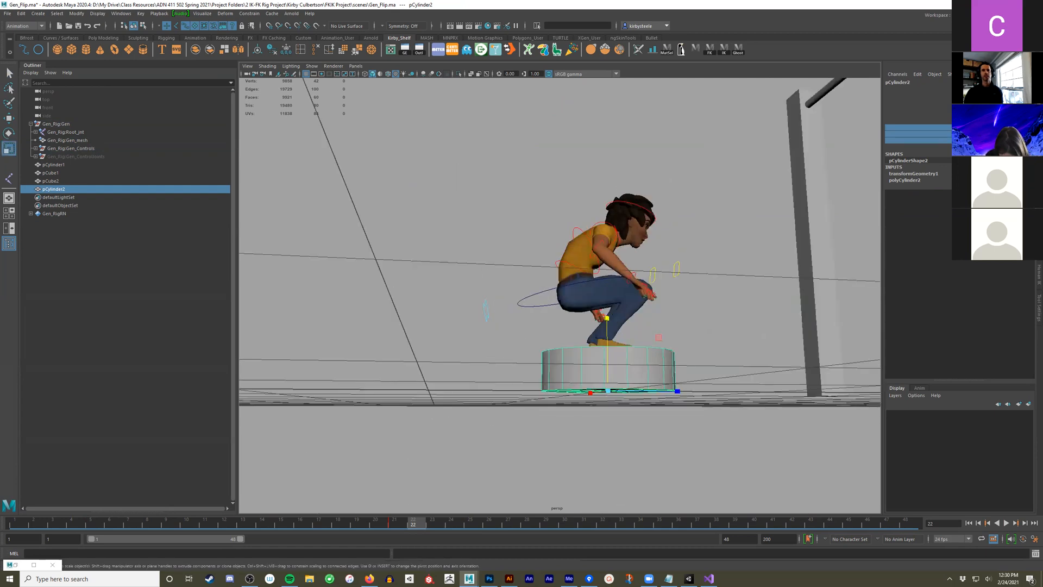
{"action": "left_click_drag", "start_coordinate": [978, 127], "coordinate": [978, 140]}
Stretch the platform cylinder taller and narrower at frame 25 and key its scale channels
{"action": "left_click_drag", "start_coordinate": [787, 334], "coordinate": [522, 501], "text": "alt"}
{"action": "left_click_drag", "start_coordinate": [422, 524], "coordinate": [472, 524]}
{"action": "key", "text": "r"}
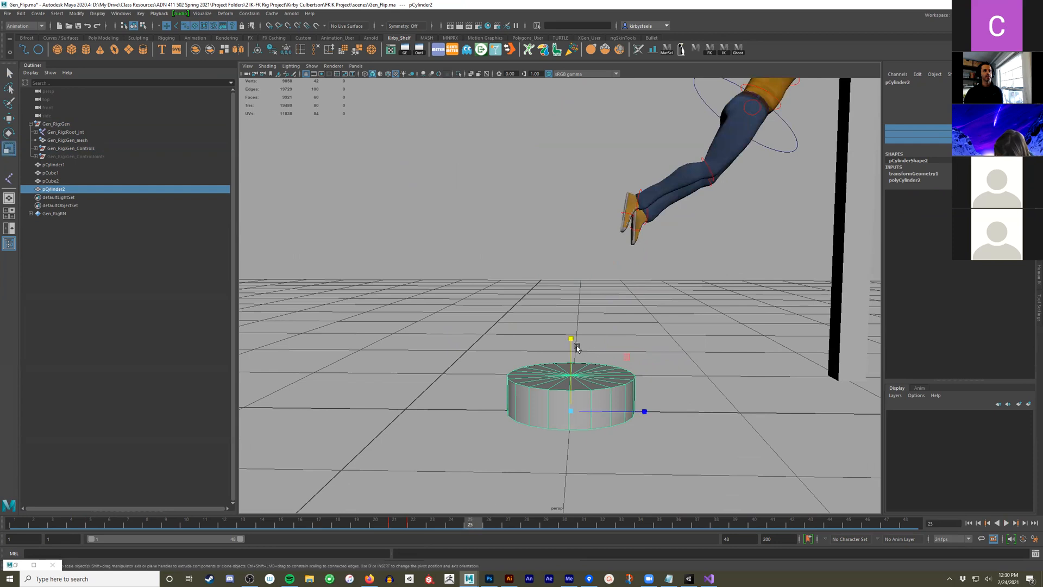
{"action": "mouse_move", "coordinate": [571, 339]}
{"action": "left_mouse_down"}
{"action": "mouse_move", "coordinate": [574, 323]}
{"action": "mouse_move", "coordinate": [573, 347]}
{"action": "mouse_move", "coordinate": [572, 338]}
{"action": "left_mouse_up"}
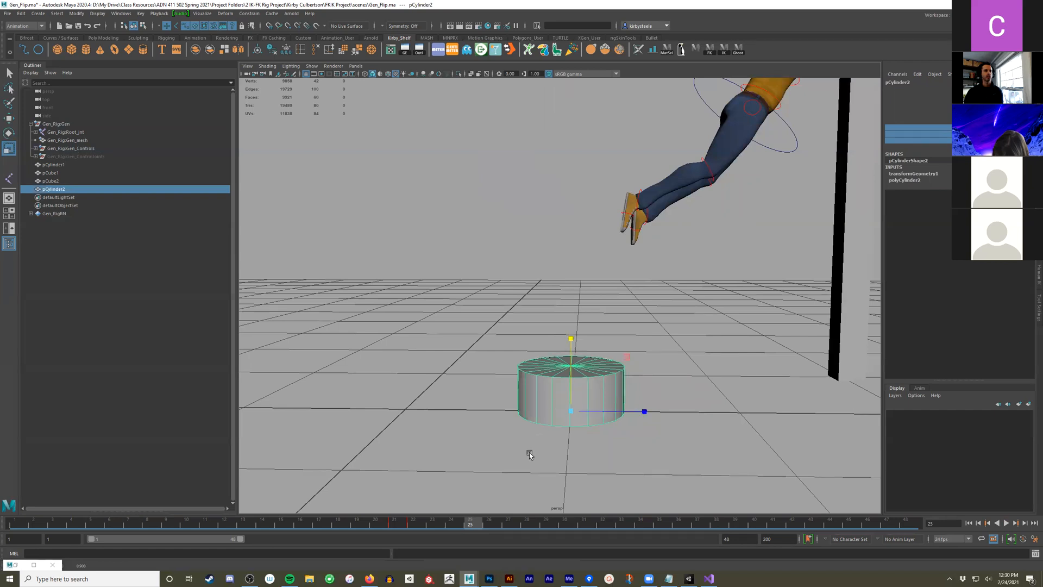
{"action": "right_click", "coordinate": [1004, 131]}
{"action": "left_click", "coordinate": [1005, 142]}
Set stepped tangents on the platform cylinder's keys from frame 21 to 25 and play back the squash
{"action": "left_click_drag", "start_coordinate": [468, 525], "coordinate": [394, 525], "text": "shift"}
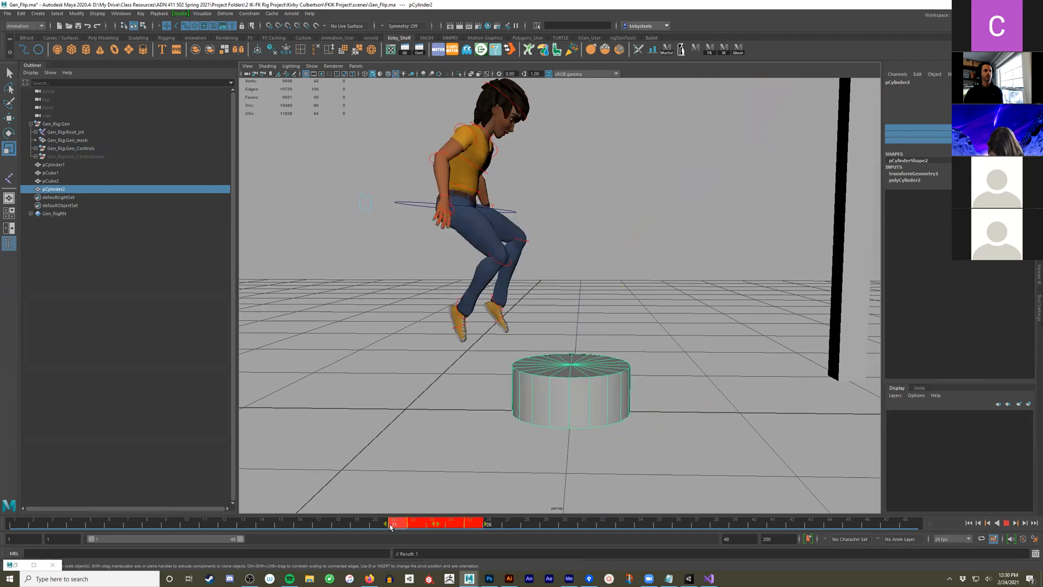
{"action": "right_click", "coordinate": [418, 525]}
{"action": "mouse_move", "coordinate": [481, 419]}
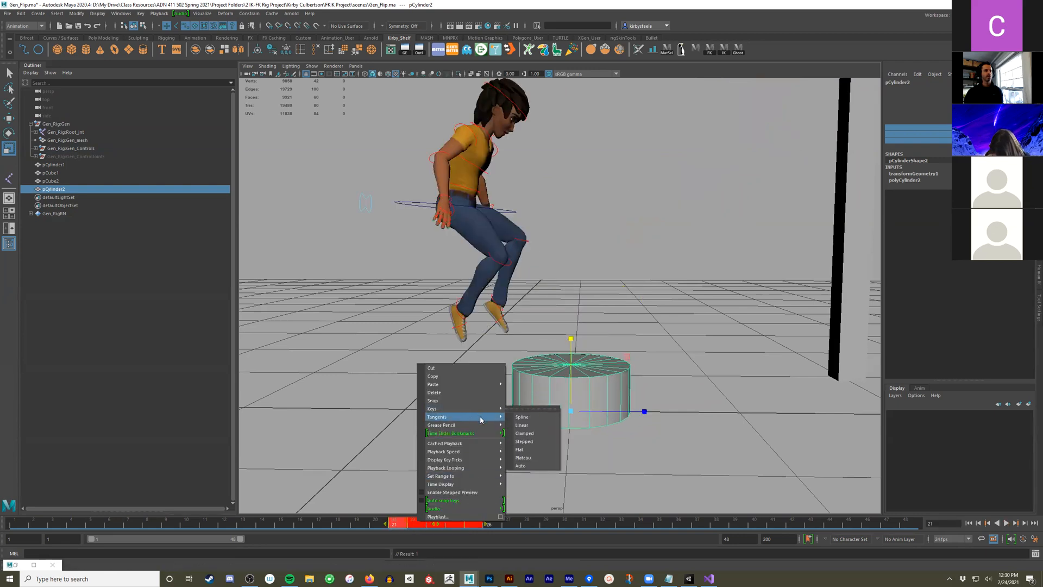
{"action": "left_click", "coordinate": [526, 441]}
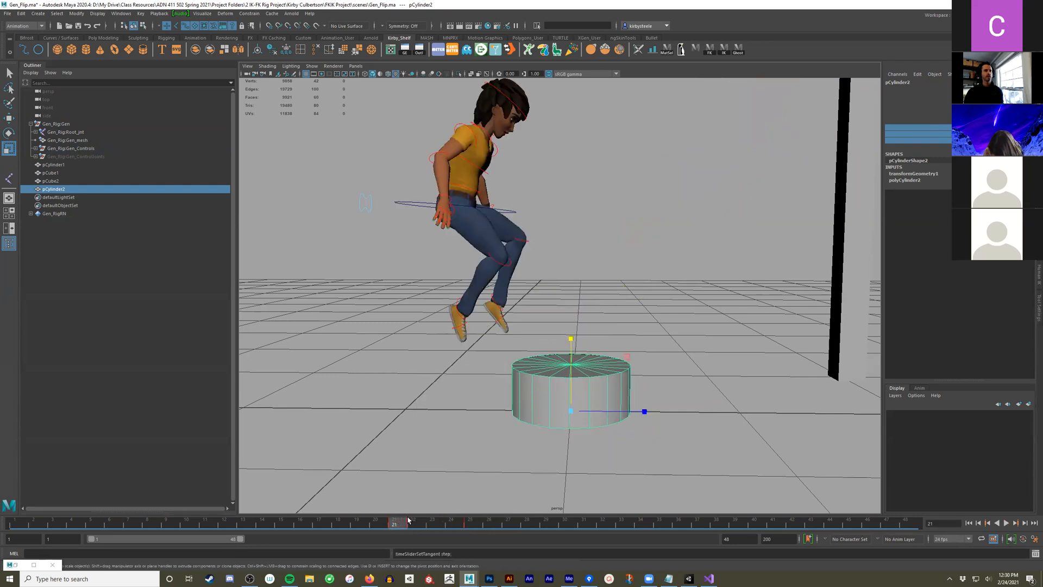
{"action": "key", "text": "alt+v"}
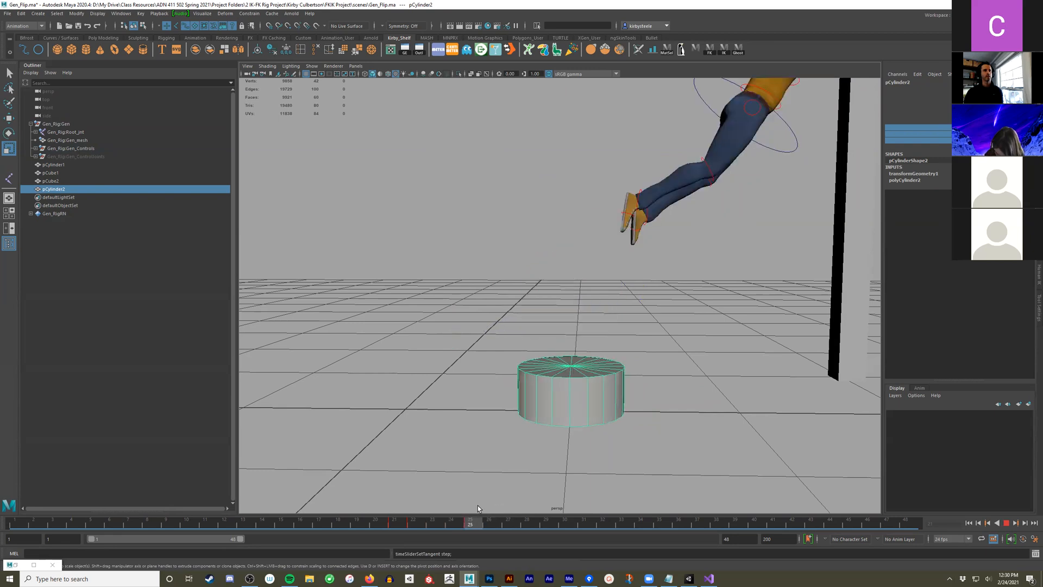
Try to set stepped tangents on the character's foot control at frame 22
{"action": "key", "text": "alt+v"}
{"action": "key", "text": "alt+v"}
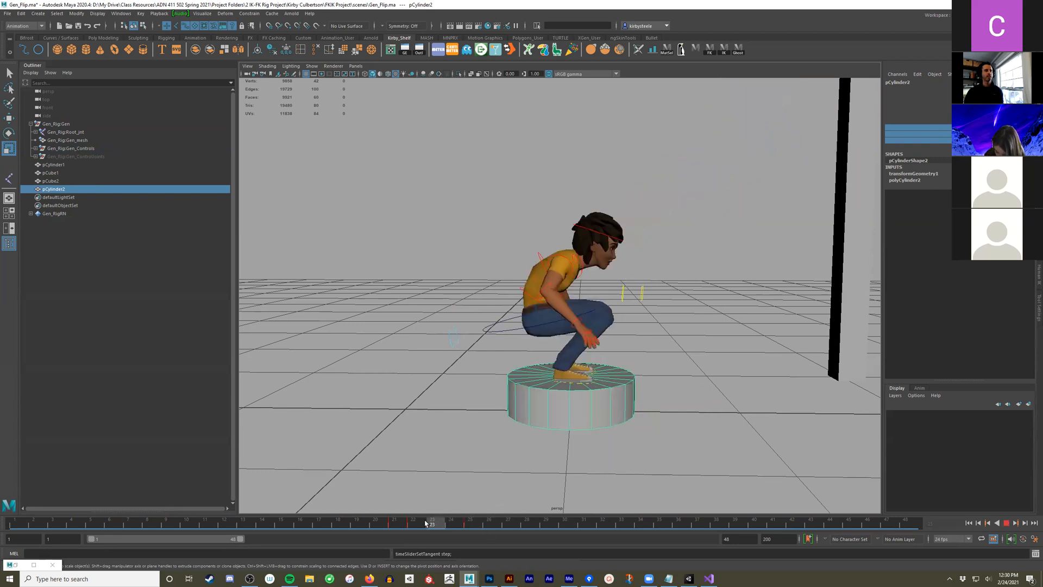
{"action": "mouse_move", "coordinate": [429, 520]}
{"action": "left_mouse_down"}
{"action": "mouse_move", "coordinate": [381, 523]}
{"action": "mouse_move", "coordinate": [493, 523]}
{"action": "mouse_move", "coordinate": [262, 522]}
{"action": "left_mouse_up"}
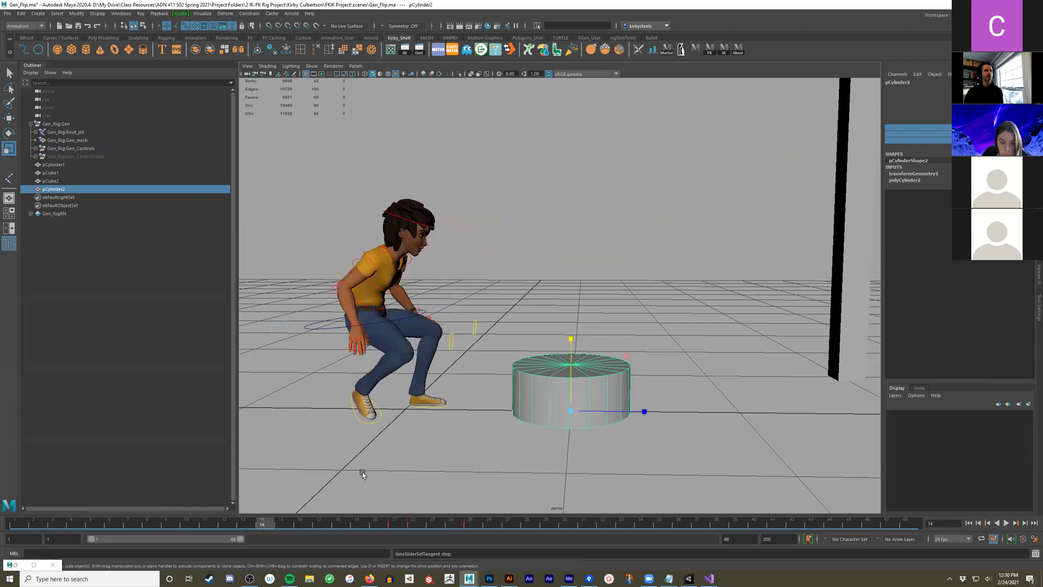
{"action": "left_click_drag", "start_coordinate": [342, 392], "coordinate": [365, 445]}
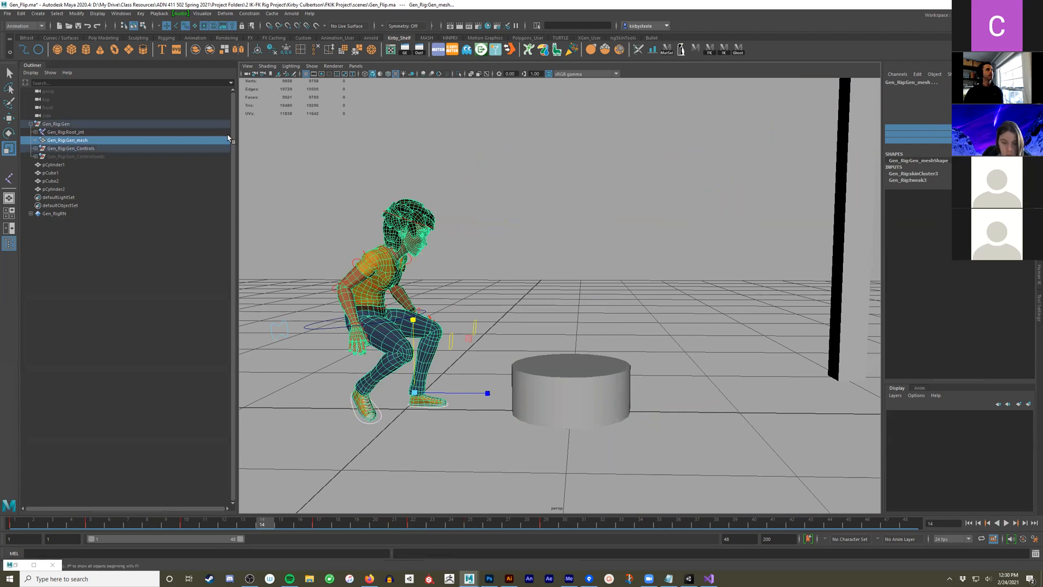
{"action": "left_click", "coordinate": [359, 404]}
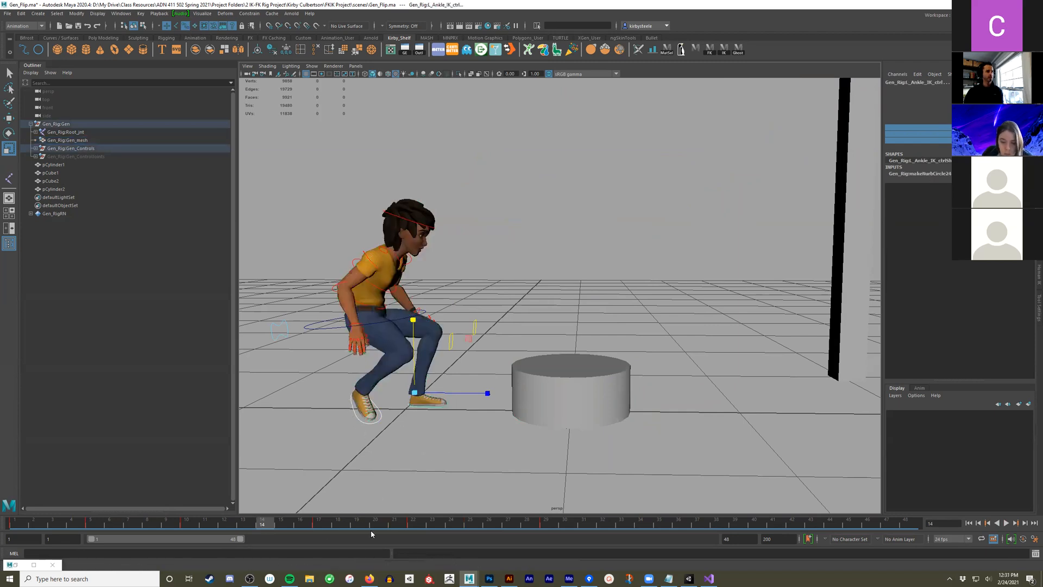
{"action": "left_click_drag", "start_coordinate": [368, 527], "coordinate": [413, 523]}
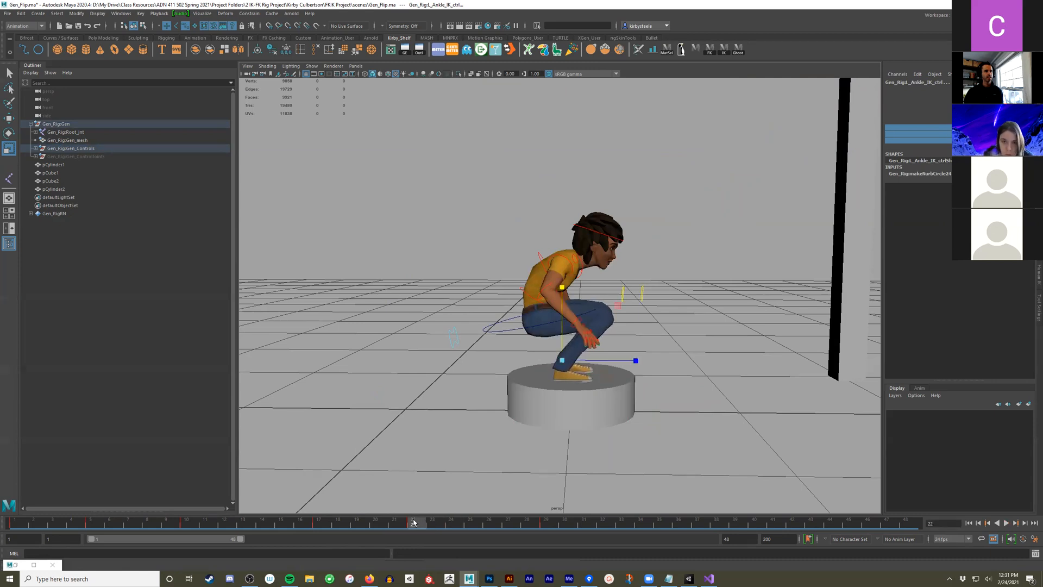
{"action": "right_click", "coordinate": [412, 523]}
{"action": "mouse_move", "coordinate": [462, 415]}
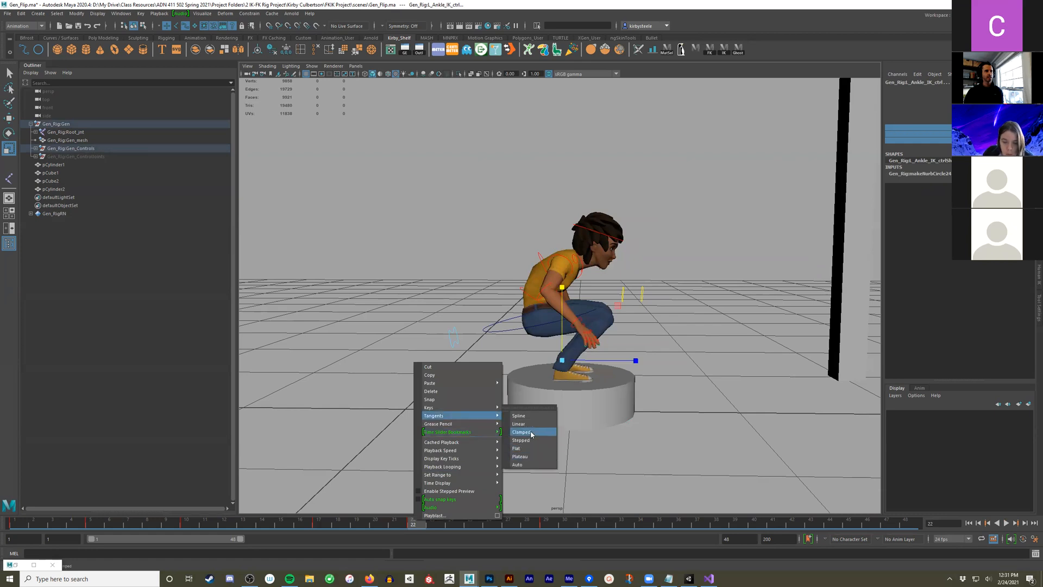
{"action": "left_click", "coordinate": [530, 440]}
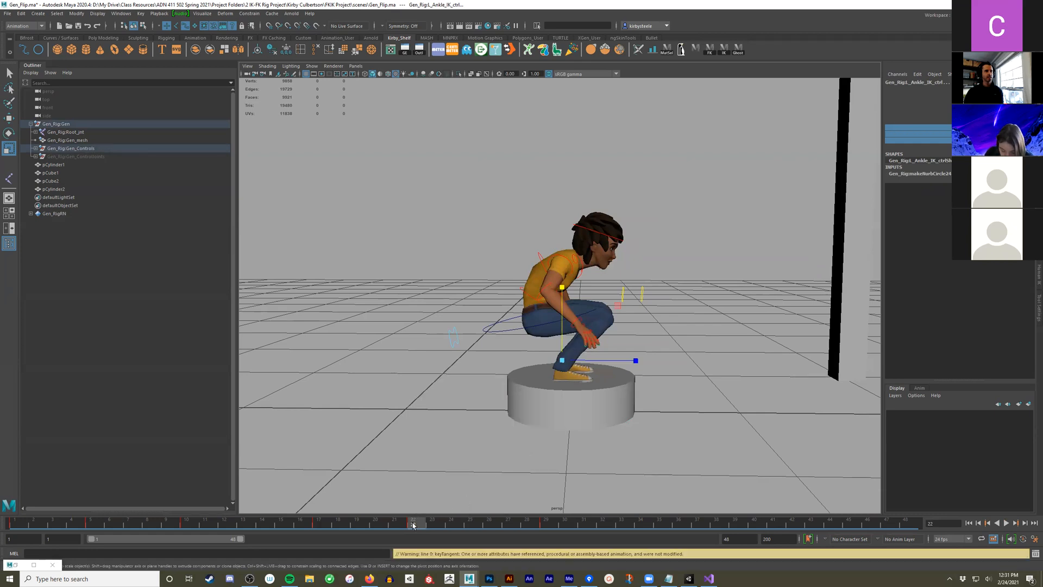
Review the jump from the cylinder to the bar in a wide view and play back the animation
{"action": "left_click_drag", "start_coordinate": [427, 523], "coordinate": [509, 524]}
{"action": "right_click_drag", "start_coordinate": [782, 393], "coordinate": [604, 405], "text": "alt"}
{"action": "middle_click_drag", "start_coordinate": [604, 406], "coordinate": [569, 484], "text": "alt"}
{"action": "right_click_drag", "start_coordinate": [569, 484], "coordinate": [476, 487], "text": "alt"}
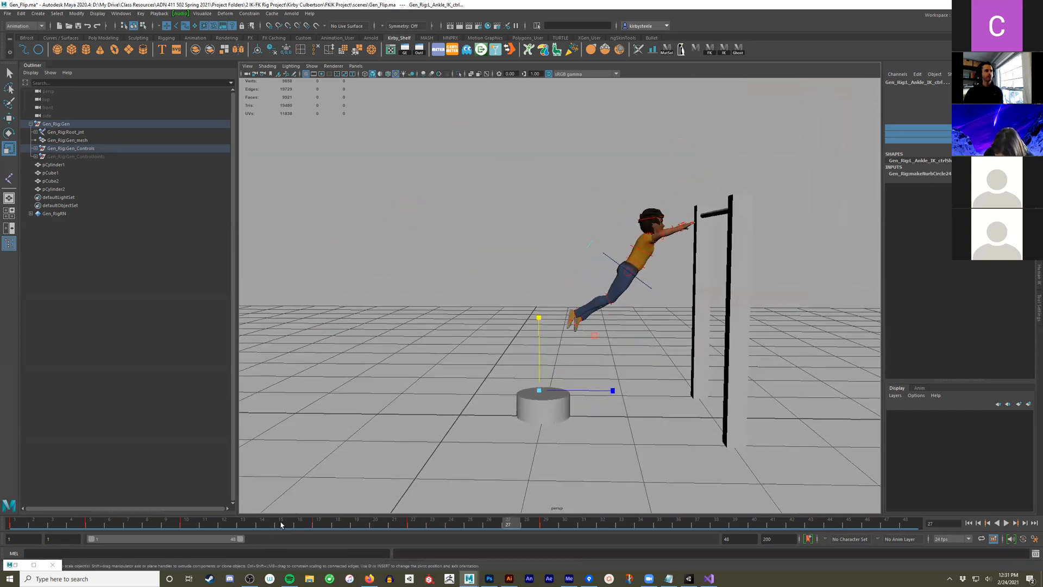
{"action": "key", "text": "alt+v"}
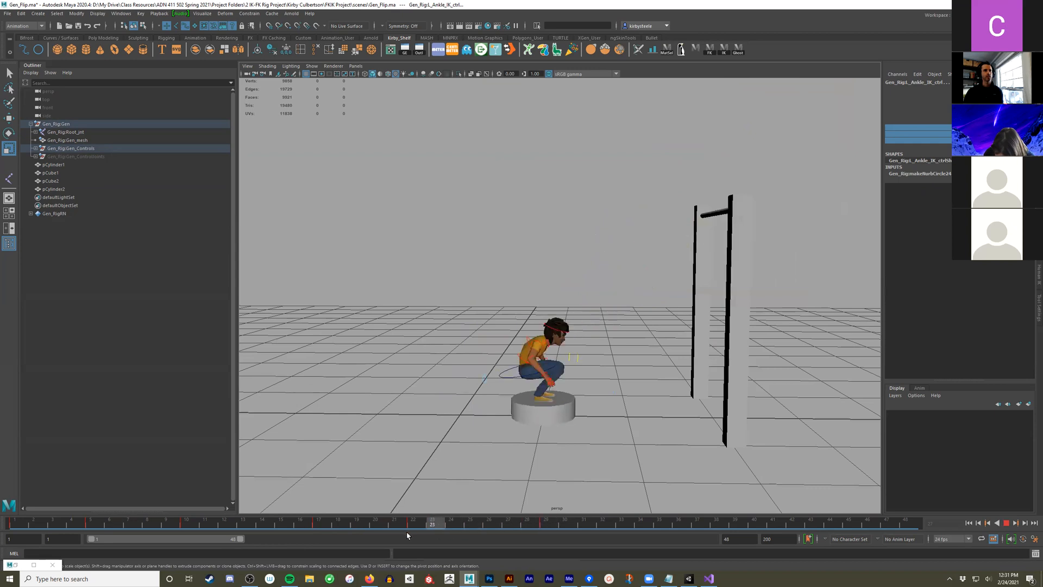
Curl the right hand's fingers into a fist at frame 5 by rotating all its finger controls together
{"action": "left_click_drag", "start_coordinate": [302, 524], "coordinate": [111, 526]}
{"action": "left_click_drag", "start_coordinate": [440, 474], "coordinate": [509, 470], "text": "alt"}
{"action": "right_click_drag", "start_coordinate": [509, 471], "coordinate": [640, 406], "text": "alt"}
{"action": "middle_click_drag", "start_coordinate": [640, 407], "coordinate": [727, 310], "text": "alt"}
{"action": "right_click_drag", "start_coordinate": [515, 326], "coordinate": [561, 330], "text": "alt"}
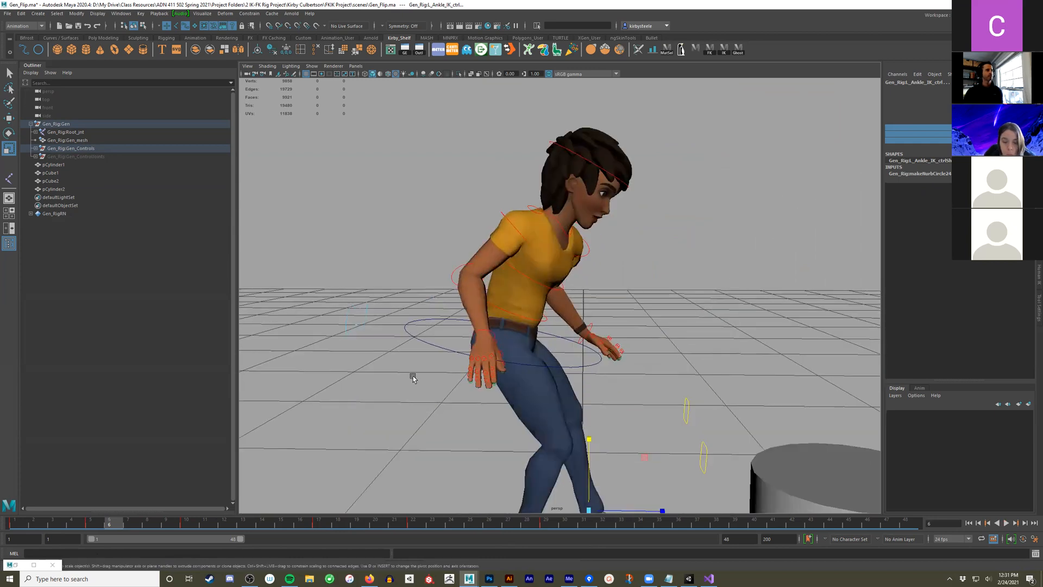
{"action": "key", "text": "comma"}
{"action": "left_click_drag", "start_coordinate": [560, 329], "coordinate": [435, 363], "text": "alt"}
{"action": "middle_click_drag", "start_coordinate": [435, 363], "coordinate": [544, 349], "text": "alt"}
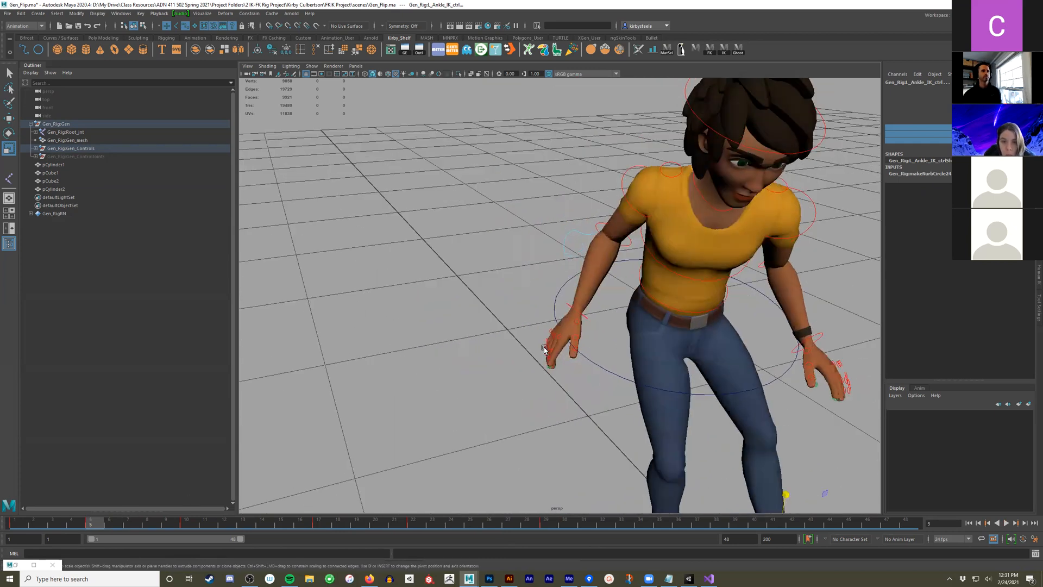
{"action": "left_click", "coordinate": [600, 380]}
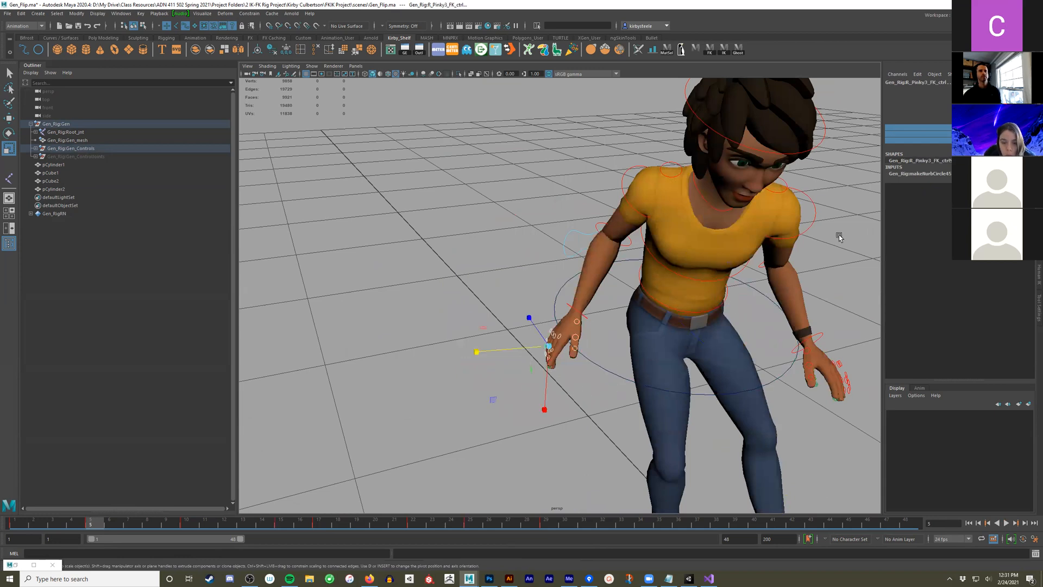
{"action": "key", "text": "Return"}
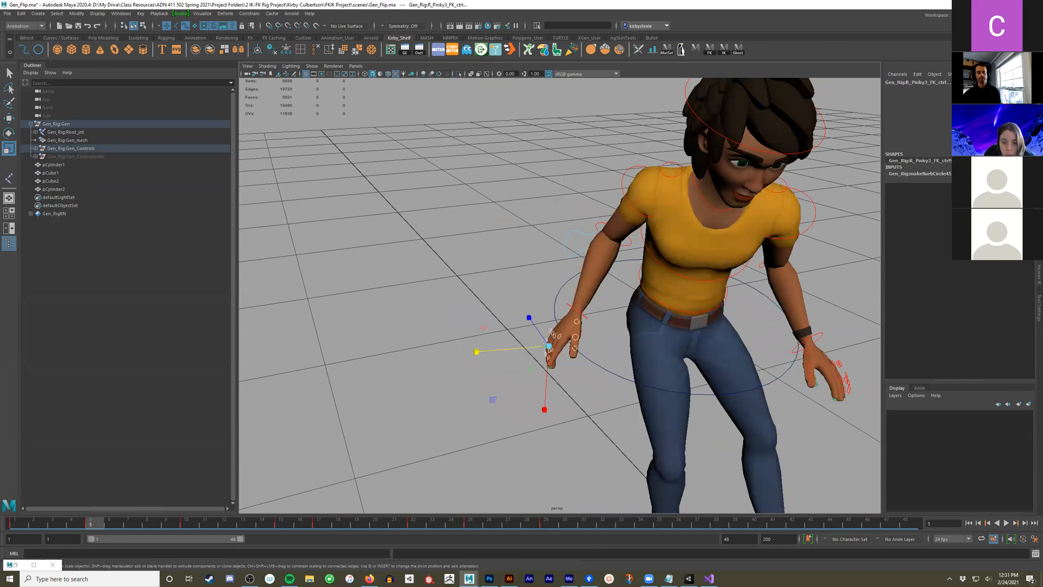
{"action": "key", "text": "ctrl+z"}
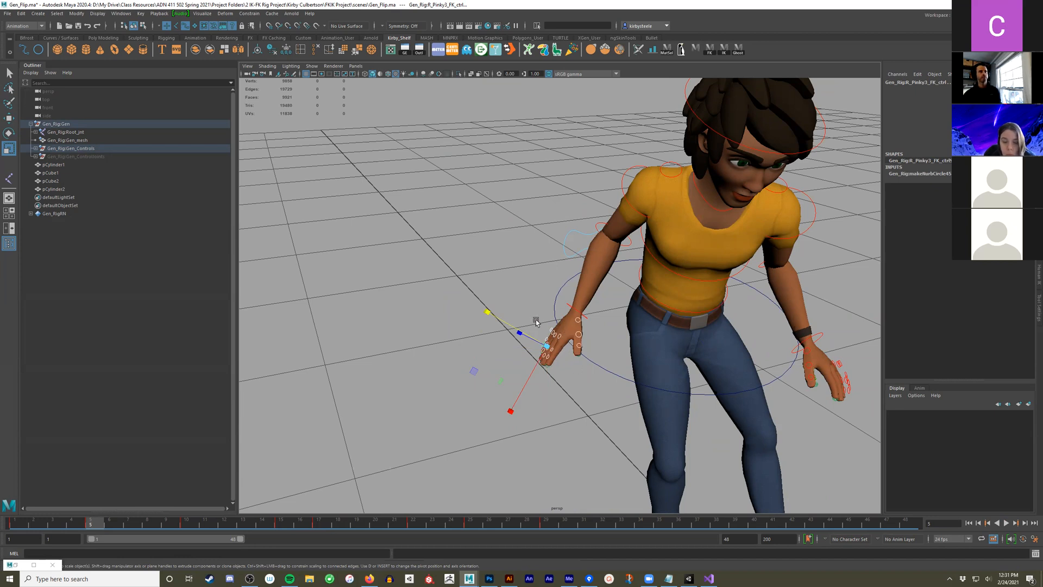
{"action": "key", "text": "e"}
{"action": "left_click_drag", "start_coordinate": [529, 278], "coordinate": [439, 344]}
{"action": "key", "text": "q"}
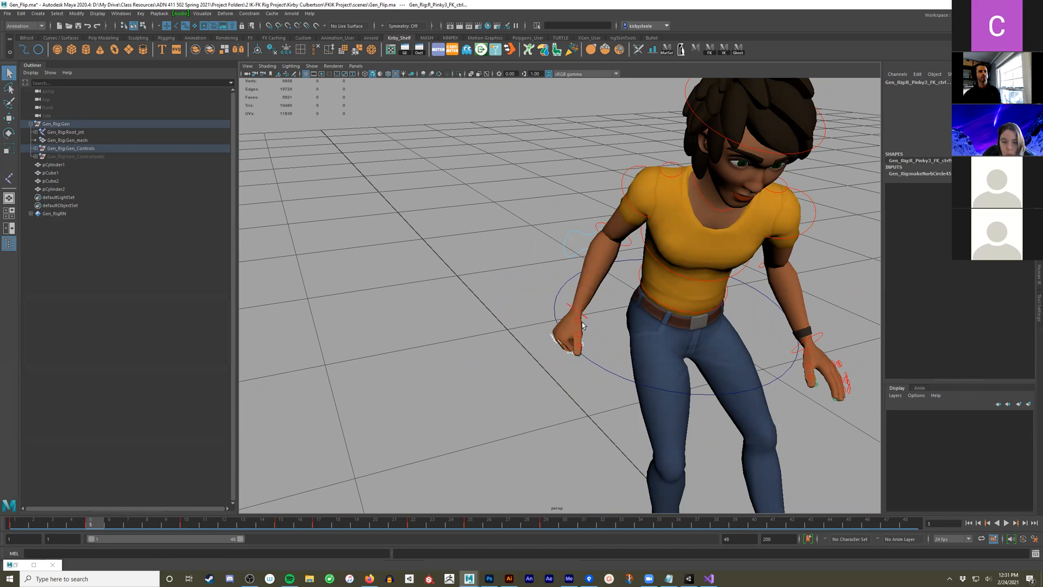
Rotate the base of the right thumb in toward the curled fingers
{"action": "left_click", "coordinate": [581, 324]}
{"action": "key", "text": "e"}
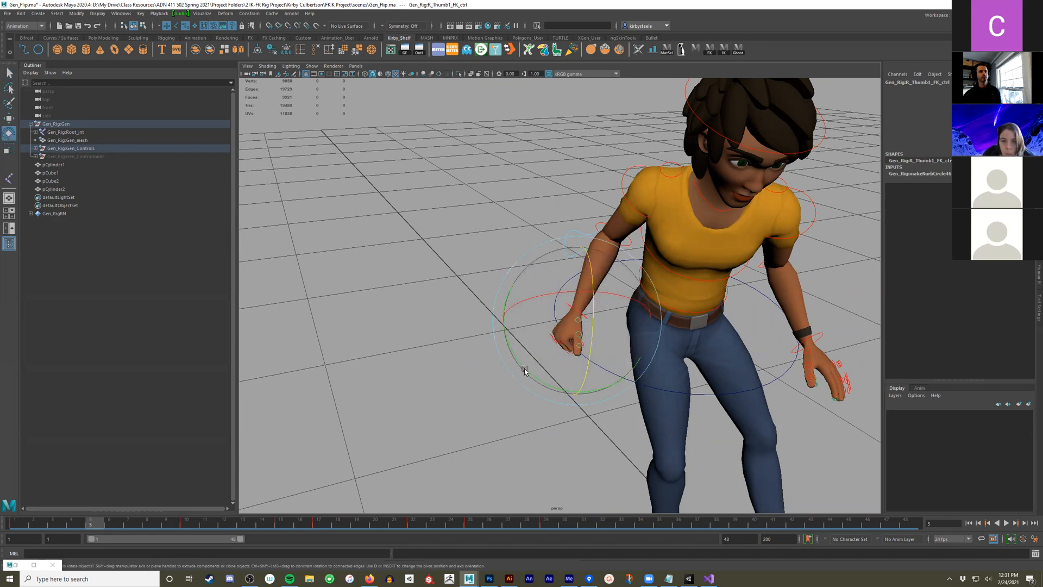
{"action": "left_click_drag", "start_coordinate": [528, 372], "coordinate": [659, 347]}
Bend the outer joints of the right thumb so it folds over the fist
{"action": "key", "text": "f"}
{"action": "key", "text": "f"}
{"action": "right_click_drag", "start_coordinate": [659, 346], "coordinate": [594, 340], "text": "alt"}
{"action": "left_click_drag", "start_coordinate": [594, 340], "coordinate": [591, 267], "text": "alt"}
{"action": "key", "text": "q"}
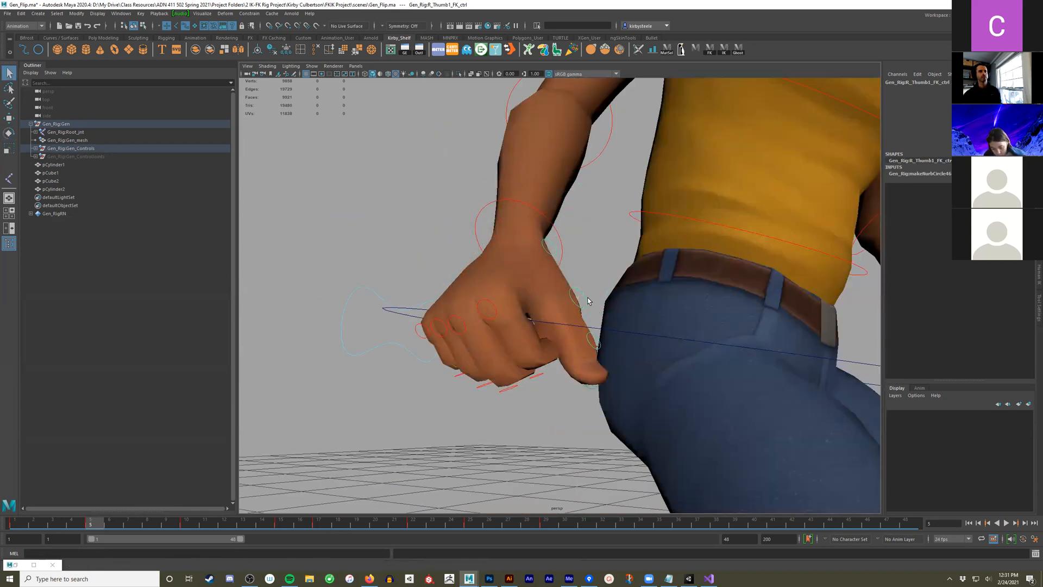
{"action": "left_click", "coordinate": [591, 307]}
{"action": "key", "text": "e"}
{"action": "left_click", "coordinate": [585, 294]}
{"action": "key", "text": "q"}
{"action": "key", "text": "e"}
{"action": "left_click_drag", "start_coordinate": [596, 350], "coordinate": [646, 328]}
Pose the right arm at frame 5 by rotating its elbow, wrist and shoulder controls
{"action": "right_click_drag", "start_coordinate": [658, 289], "coordinate": [585, 332], "text": "alt"}
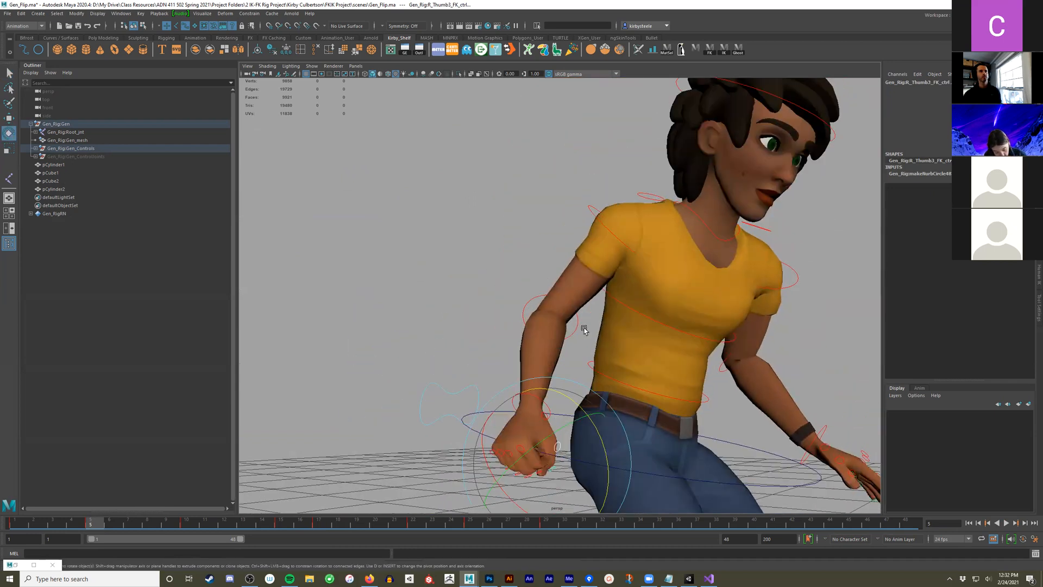
{"action": "left_click", "coordinate": [575, 324]}
{"action": "left_click_drag", "start_coordinate": [576, 342], "coordinate": [576, 365]}
{"action": "key", "text": "q"}
{"action": "left_click", "coordinate": [585, 348]}
{"action": "key", "text": "e"}
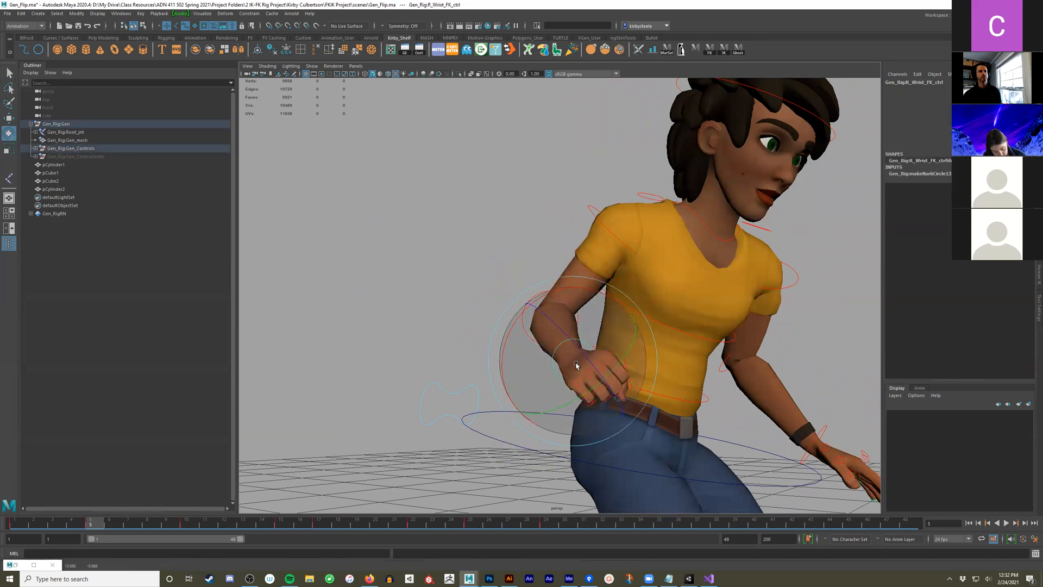
{"action": "left_click_drag", "start_coordinate": [658, 199], "coordinate": [719, 254], "text": "alt"}
{"action": "left_click", "coordinate": [629, 236]}
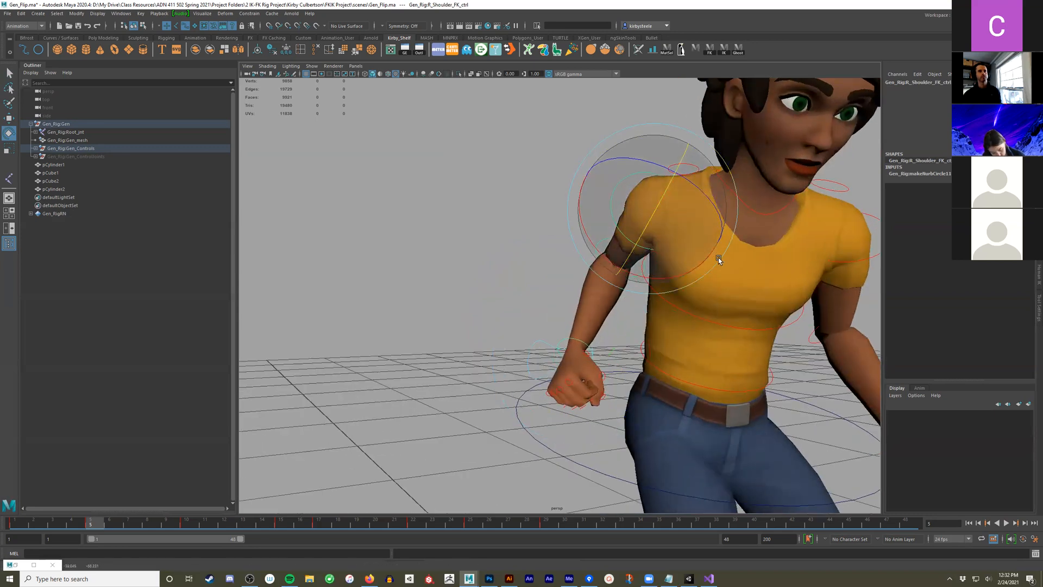
{"action": "left_click_drag", "start_coordinate": [631, 166], "coordinate": [648, 156]}
Select all the left hand's finger controls and curl them into a fist at frame 5
{"action": "mouse_move", "coordinate": [757, 210]}
{"action": "left_mouse_down", "text": "alt"}
{"action": "mouse_move", "coordinate": [711, 309]}
{"action": "mouse_move", "coordinate": [787, 255]}
{"action": "mouse_move", "coordinate": [707, 283]}
{"action": "mouse_move", "coordinate": [620, 282]}
{"action": "left_mouse_up", "text": "alt"}
{"action": "left_click_drag", "start_coordinate": [699, 340], "coordinate": [775, 403], "text": "alt"}
{"action": "left_click_drag", "start_coordinate": [743, 342], "coordinate": [743, 342]}
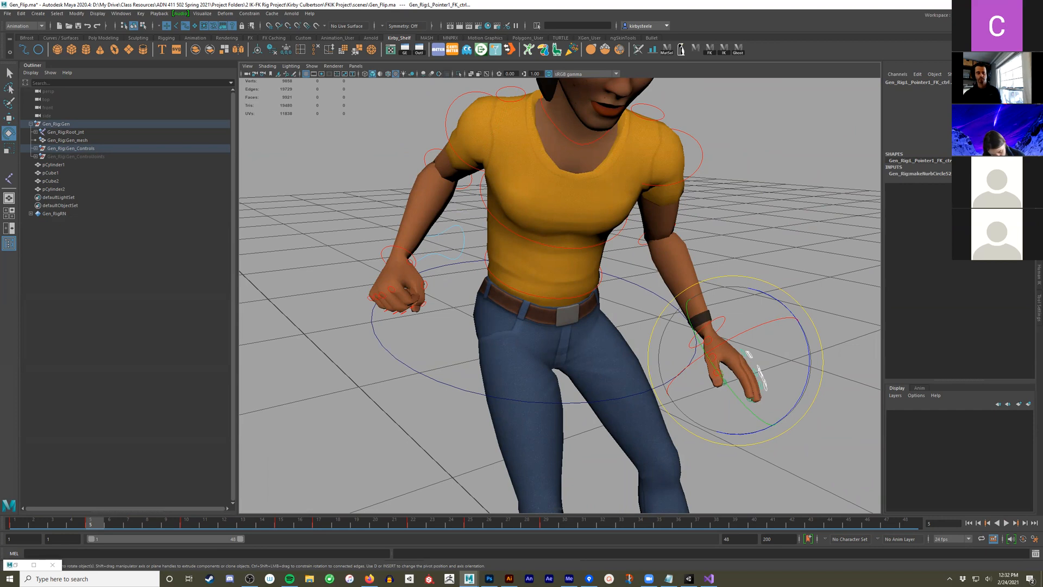
{"action": "left_click_drag", "start_coordinate": [806, 349], "coordinate": [721, 469], "text": "alt"}
{"action": "left_click_drag", "start_coordinate": [746, 422], "coordinate": [807, 365], "text": "alt"}
{"action": "scroll", "coordinate": [807, 365], "scroll_direction": "up", "scroll_amount": 3}
Rotate the left thumb's base control to bring the thumb alongside the fist
{"action": "key", "text": "w"}
{"action": "left_click", "coordinate": [744, 356]}
{"action": "key", "text": "e"}
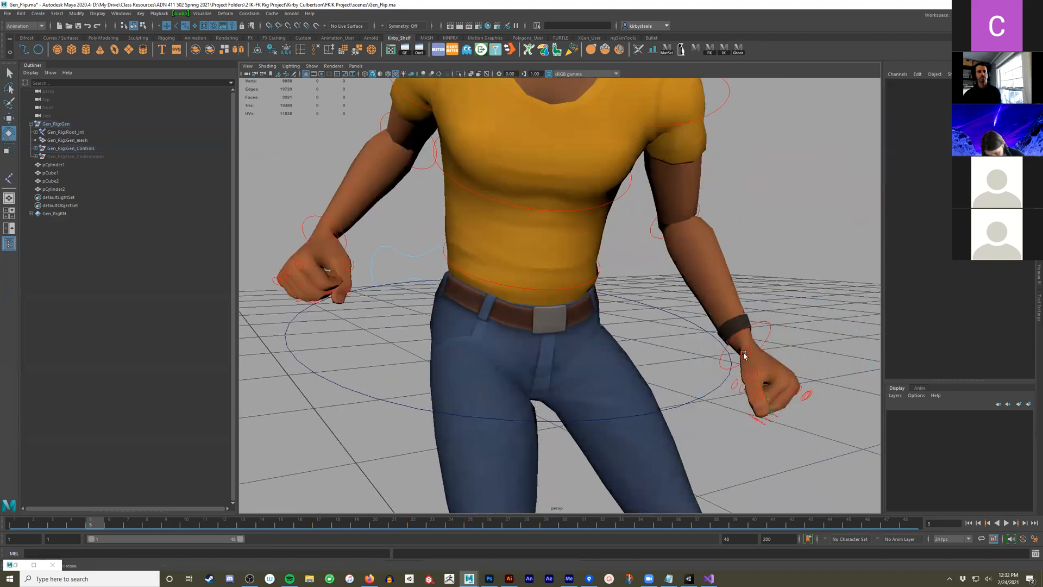
{"action": "left_click", "coordinate": [749, 354]}
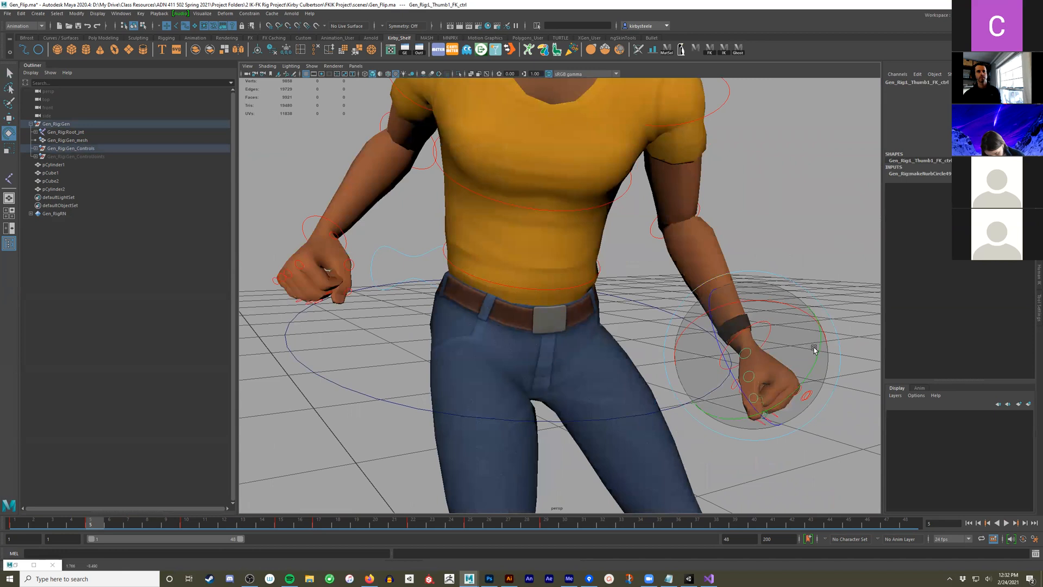
{"action": "key", "text": "w"}
{"action": "key", "text": "e"}
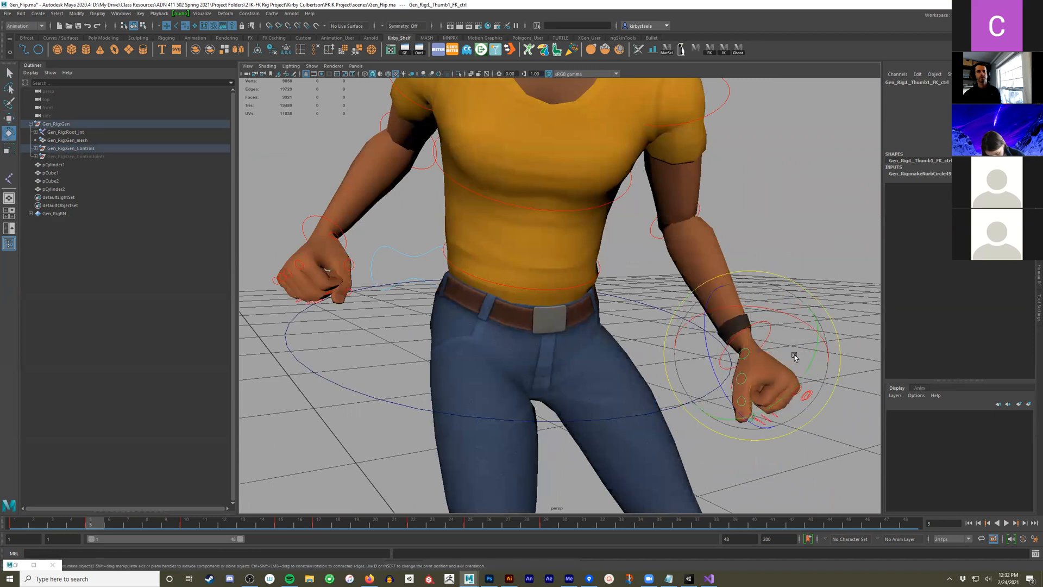
{"action": "left_click_drag", "start_coordinate": [823, 347], "coordinate": [809, 343]}
{"action": "left_click_drag", "start_coordinate": [708, 362], "coordinate": [712, 379]}
Bend the outer joints of the left thumb in against the curled fingers
{"action": "key", "text": "q"}
{"action": "left_click", "coordinate": [746, 394]}
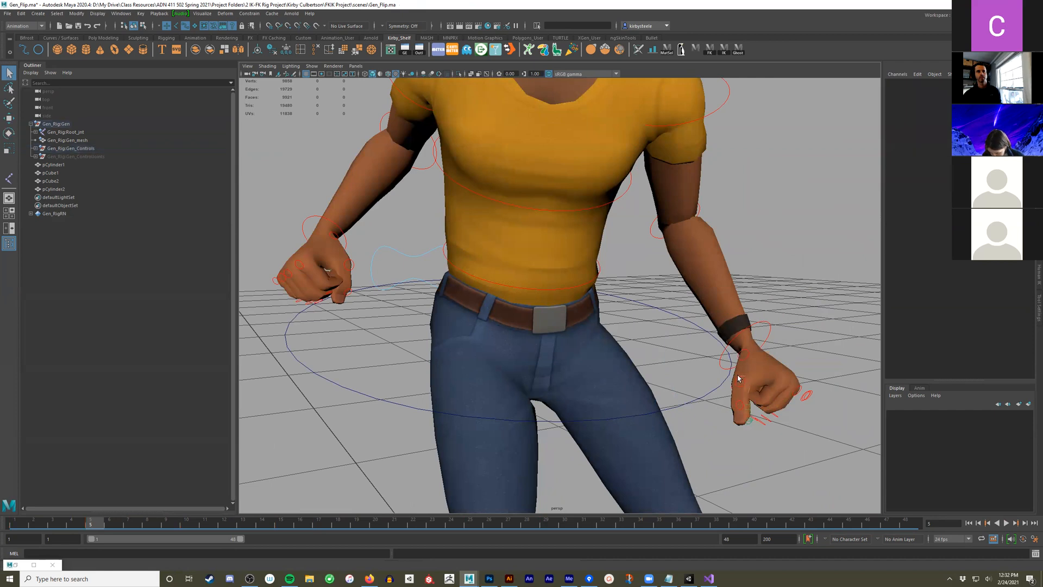
{"action": "left_click", "coordinate": [741, 399]}
{"action": "left_click", "coordinate": [731, 406]}
{"action": "key", "text": "e"}
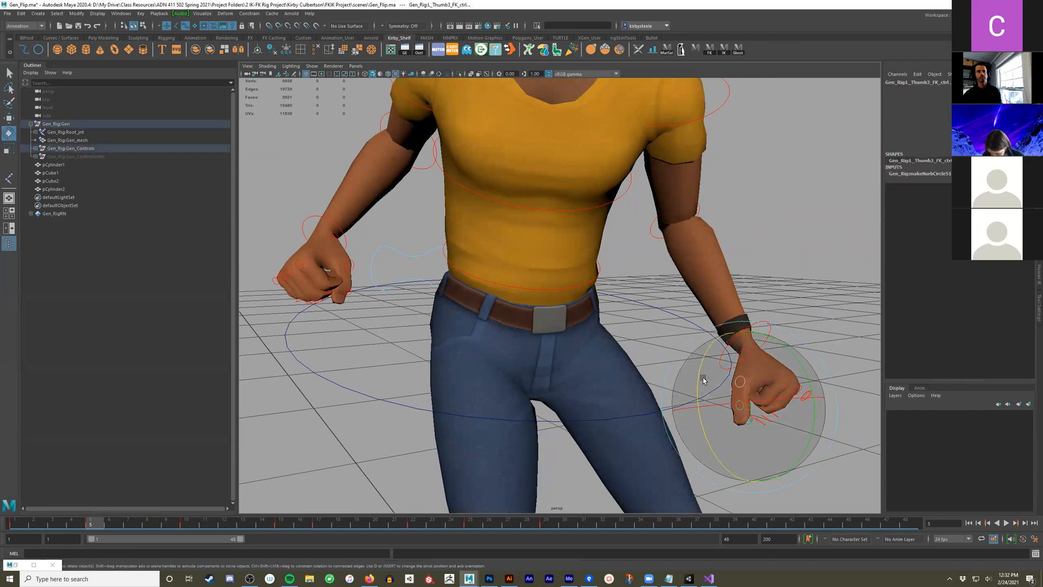
{"action": "left_click_drag", "start_coordinate": [698, 389], "coordinate": [703, 423]}
{"action": "left_click", "coordinate": [804, 267]}
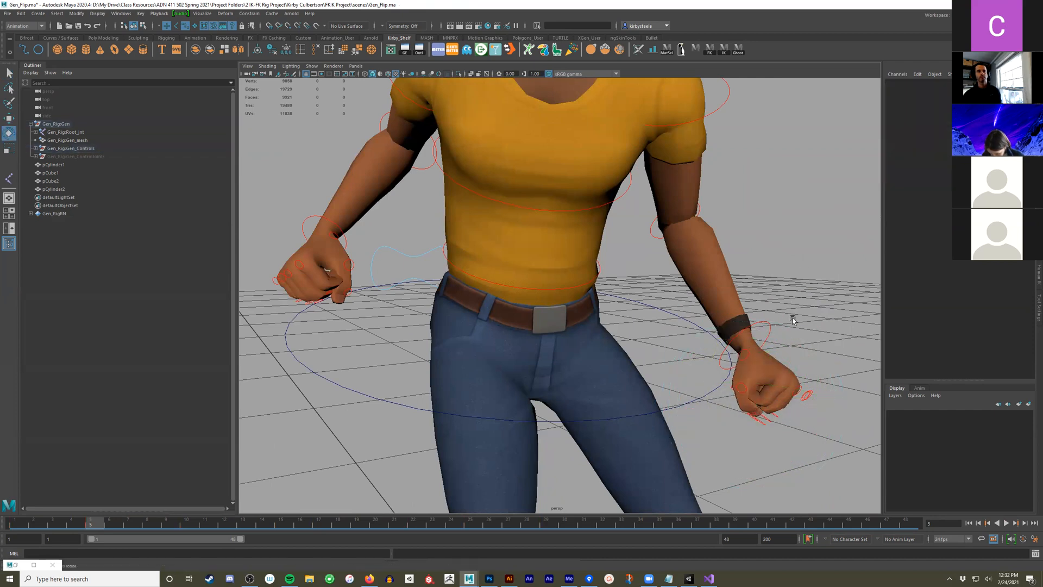
Adjust the left wrist and bend the left elbow to bring the forearm across the waist
{"action": "left_click_drag", "start_coordinate": [791, 317], "coordinate": [780, 341], "text": "alt"}
{"action": "left_click", "coordinate": [794, 343]}
{"action": "left_click_drag", "start_coordinate": [848, 346], "coordinate": [765, 387], "text": "alt"}
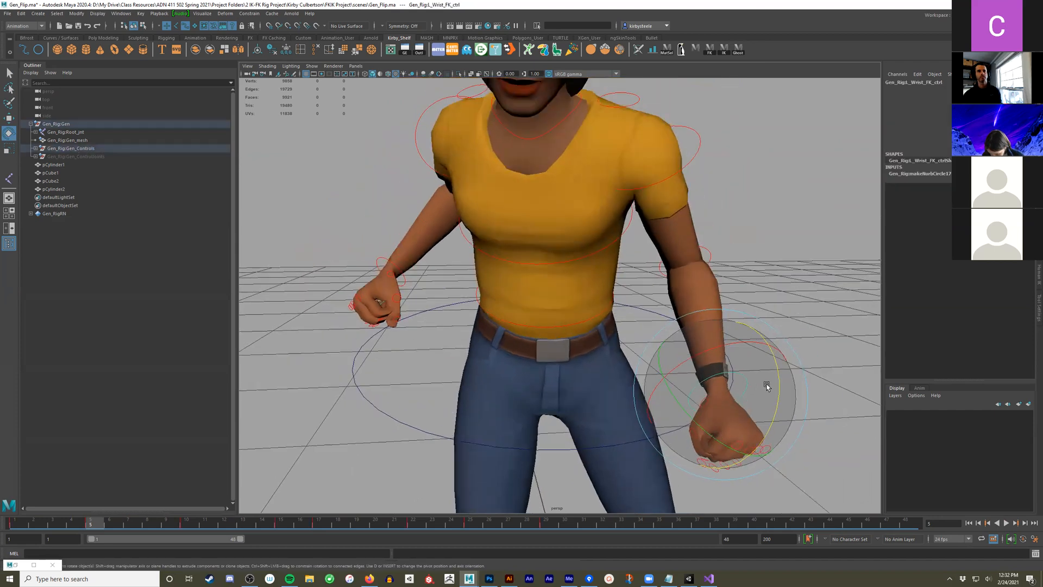
{"action": "left_click", "coordinate": [708, 255]}
{"action": "left_click_drag", "start_coordinate": [708, 256], "coordinate": [633, 168]}
Rotate the left shoulder and clavicle controls to bring the bent arm closer to the body
{"action": "left_click", "coordinate": [699, 146]}
{"action": "middle_click_drag", "start_coordinate": [669, 237], "coordinate": [738, 309], "text": "alt"}
{"action": "left_click", "coordinate": [731, 145]}
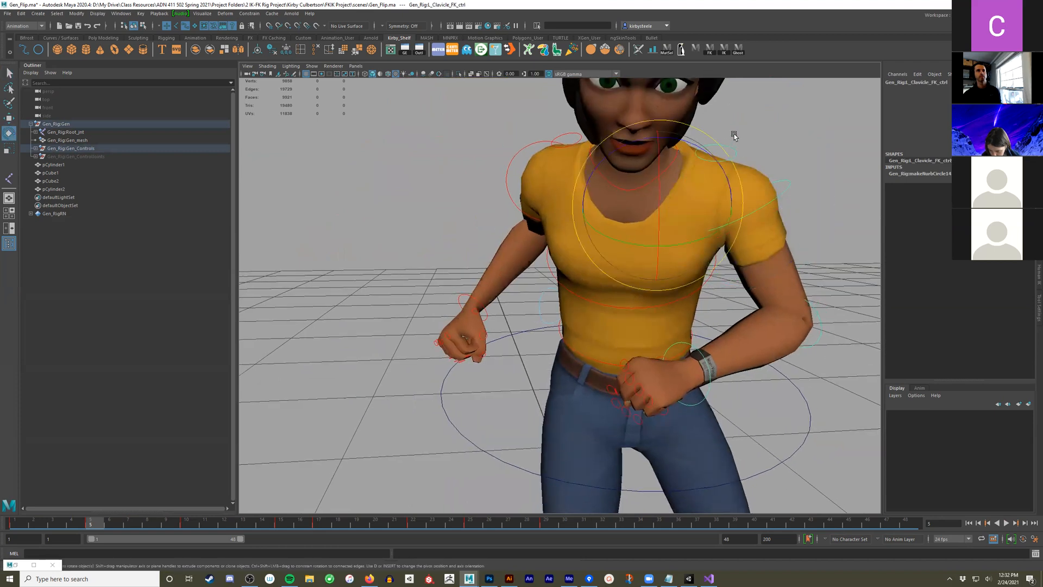
{"action": "left_click_drag", "start_coordinate": [696, 145], "coordinate": [709, 159]}
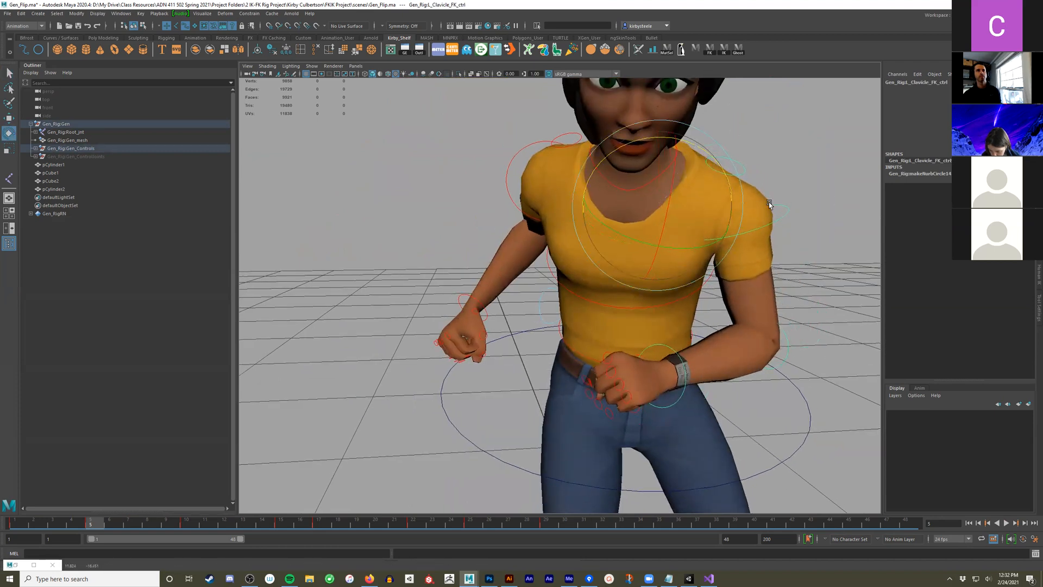
Rotate the character's root control slightly to adjust the body's angle at frame 5
{"action": "middle_click_drag", "start_coordinate": [791, 261], "coordinate": [783, 326], "text": "alt"}
{"action": "right_click_drag", "start_coordinate": [783, 326], "coordinate": [724, 312], "text": "alt"}
{"action": "middle_click_drag", "start_coordinate": [740, 419], "coordinate": [745, 356], "text": "alt"}
{"action": "left_click_drag", "start_coordinate": [746, 357], "coordinate": [761, 377], "text": "alt"}
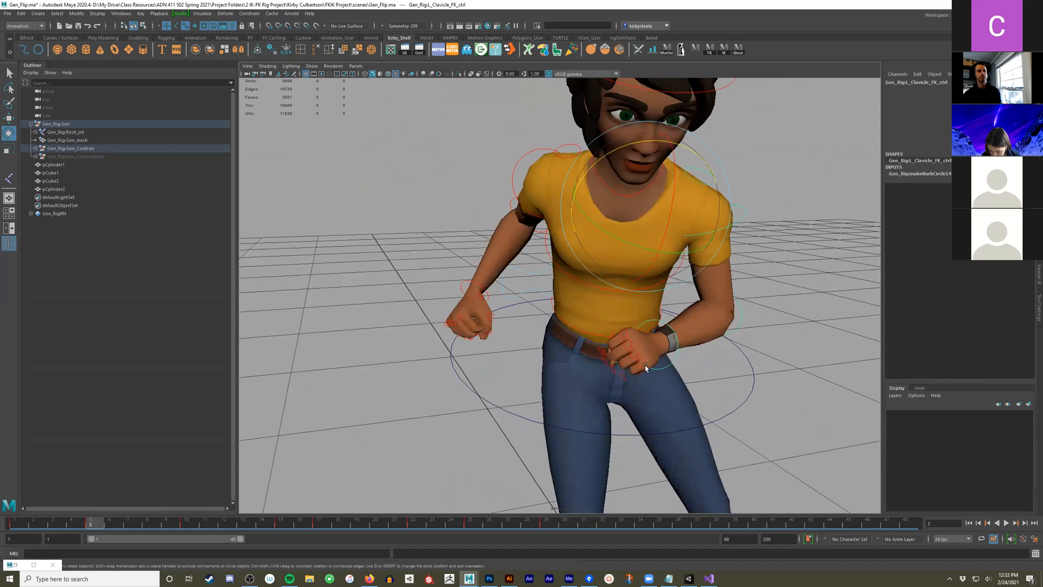
{"action": "left_click", "coordinate": [715, 420]}
{"action": "left_click_drag", "start_coordinate": [646, 385], "coordinate": [636, 386]}
{"action": "middle_click_drag", "start_coordinate": [666, 379], "coordinate": [665, 399], "text": "alt"}
Rotate the chest control to twist the upper body toward the character's right side
{"action": "key", "text": "q"}
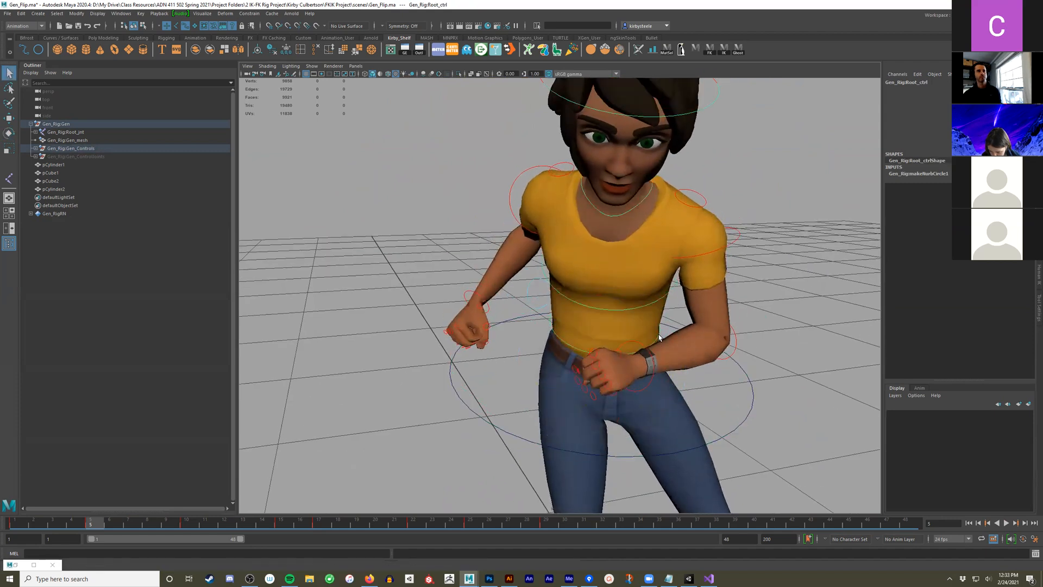
{"action": "left_click", "coordinate": [669, 290]}
{"action": "key", "text": "e"}
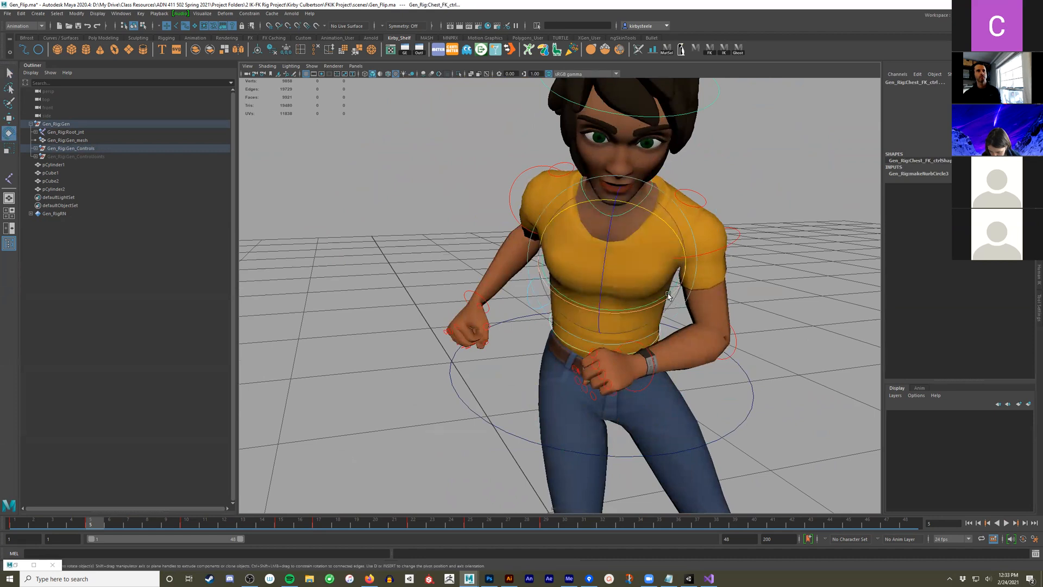
{"action": "left_click_drag", "start_coordinate": [666, 294], "coordinate": [662, 294]}
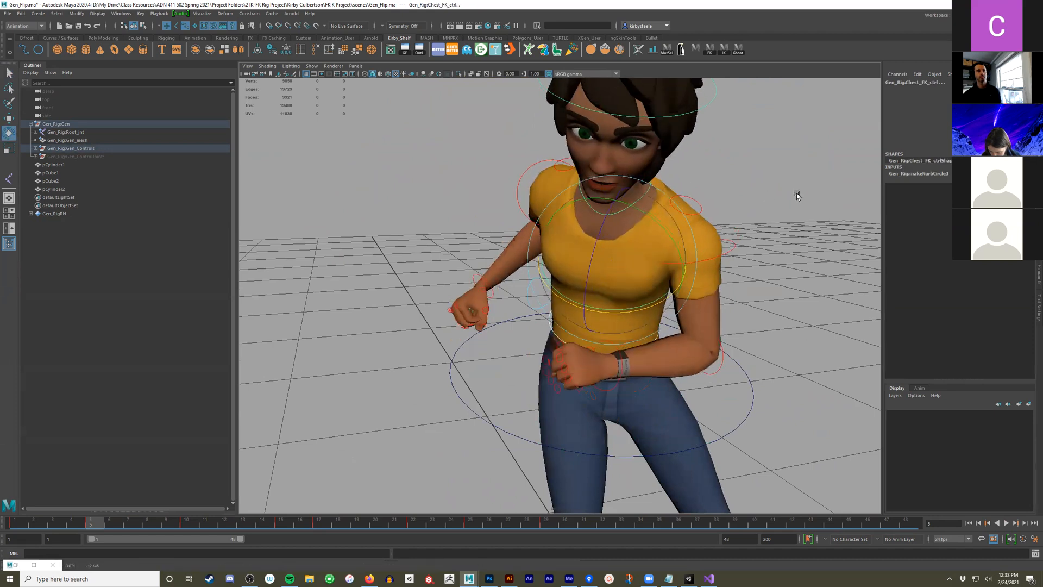
Rotate the head control to re-aim the character's face at frame 5
{"action": "scroll", "coordinate": [788, 192], "scroll_direction": "down", "scroll_amount": 2}
{"action": "left_click", "coordinate": [693, 126]}
{"action": "left_click_drag", "start_coordinate": [638, 209], "coordinate": [690, 190]}
{"action": "middle_click_drag", "start_coordinate": [650, 286], "coordinate": [611, 60], "text": "alt"}
{"action": "scroll", "coordinate": [586, 163], "scroll_direction": "down", "scroll_amount": 5}
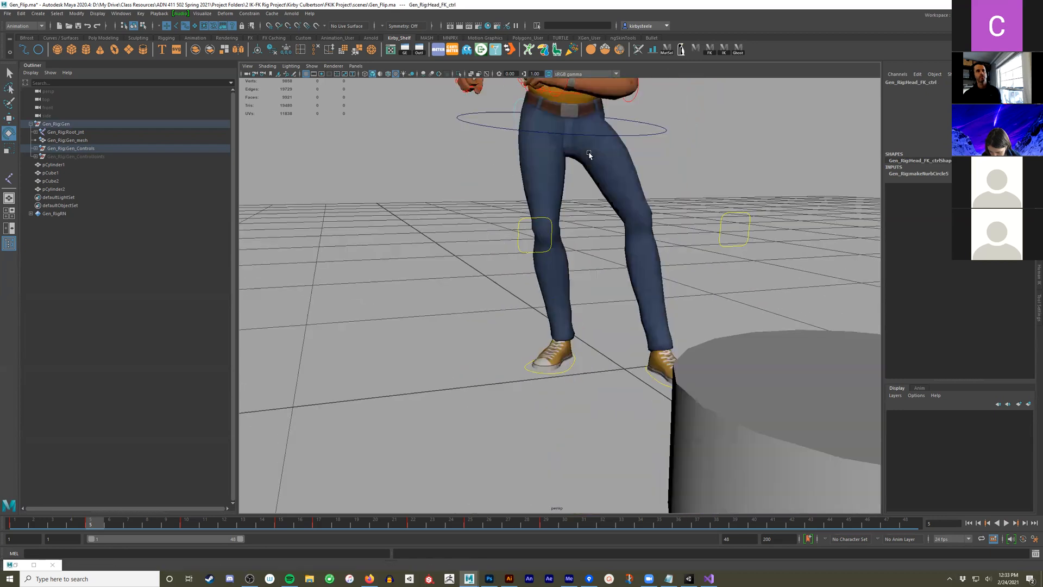
Select all of the character's controls, key the pose at frame 5, and play back the animation
{"action": "middle_click_drag", "start_coordinate": [585, 334], "coordinate": [601, 413], "text": "alt"}
{"action": "scroll", "coordinate": [601, 413], "scroll_direction": "down", "scroll_amount": 2}
{"action": "left_click_drag", "start_coordinate": [601, 413], "coordinate": [682, 408], "text": "alt"}
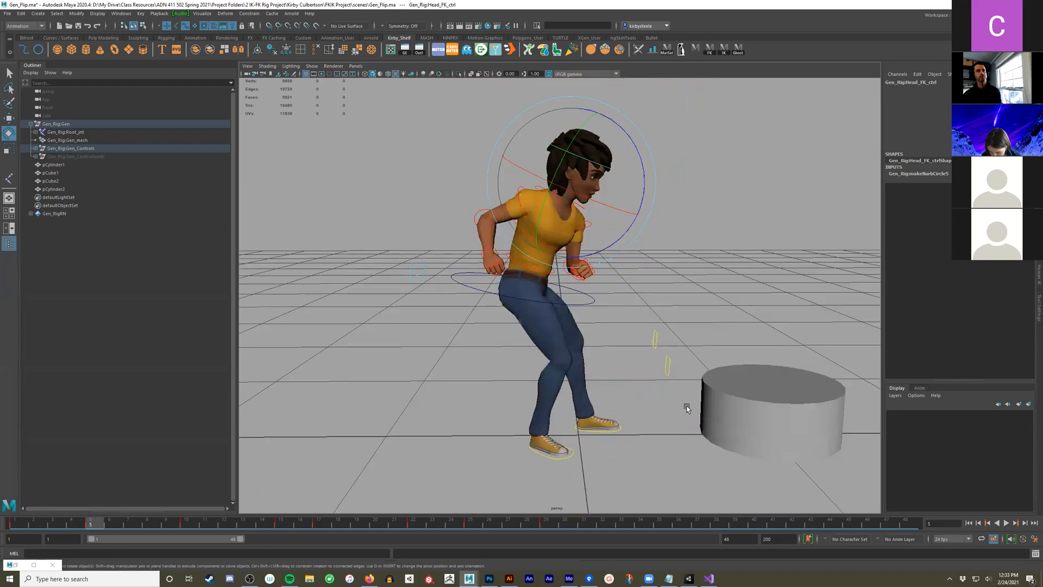
{"action": "left_click_drag", "start_coordinate": [716, 130], "coordinate": [386, 460]}
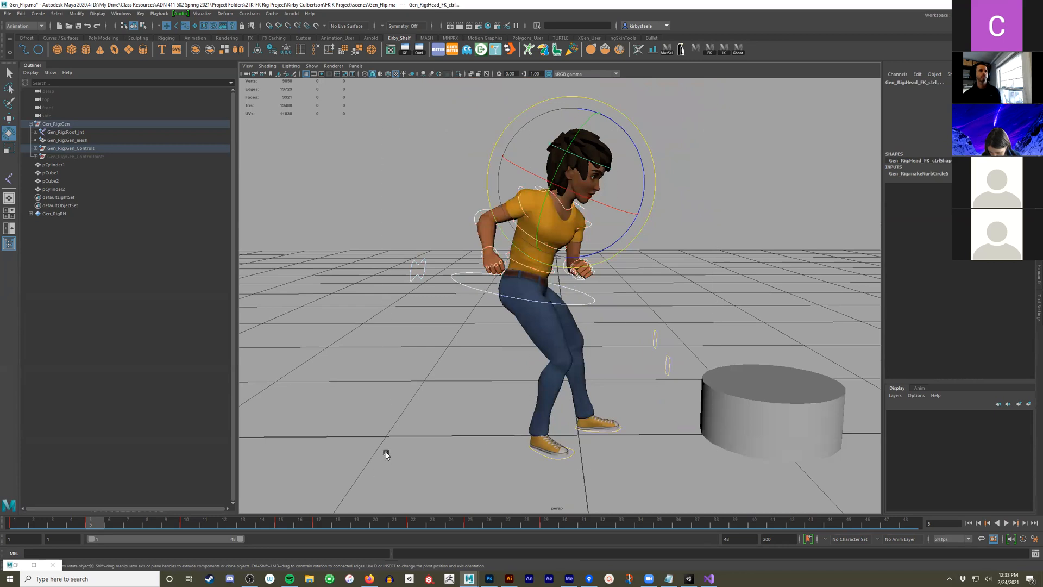
{"action": "scroll", "coordinate": [413, 396], "scroll_direction": "up", "scroll_amount": 1}
{"action": "key", "text": "s"}
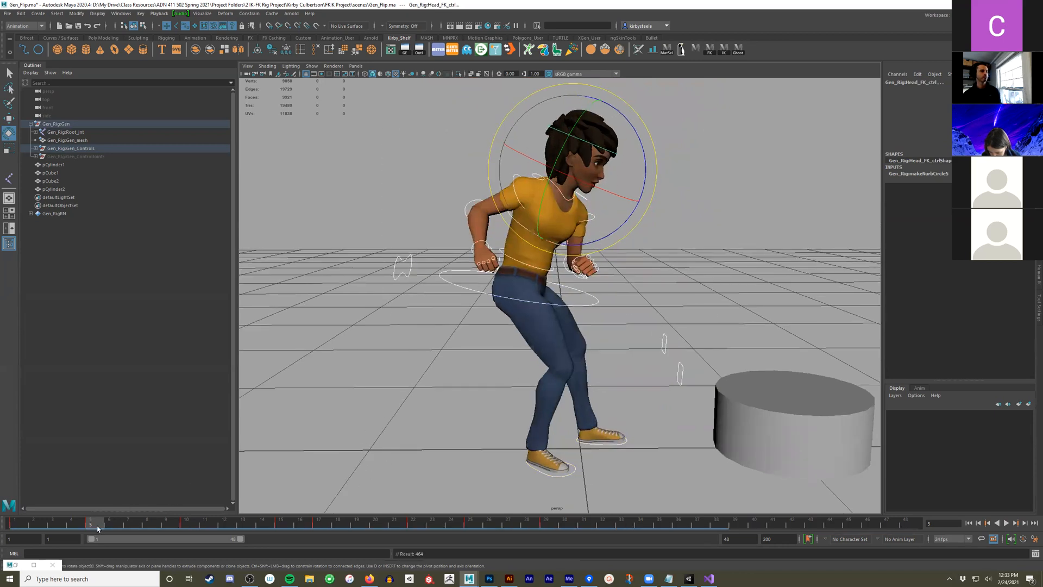
{"action": "key", "text": "alt+v"}
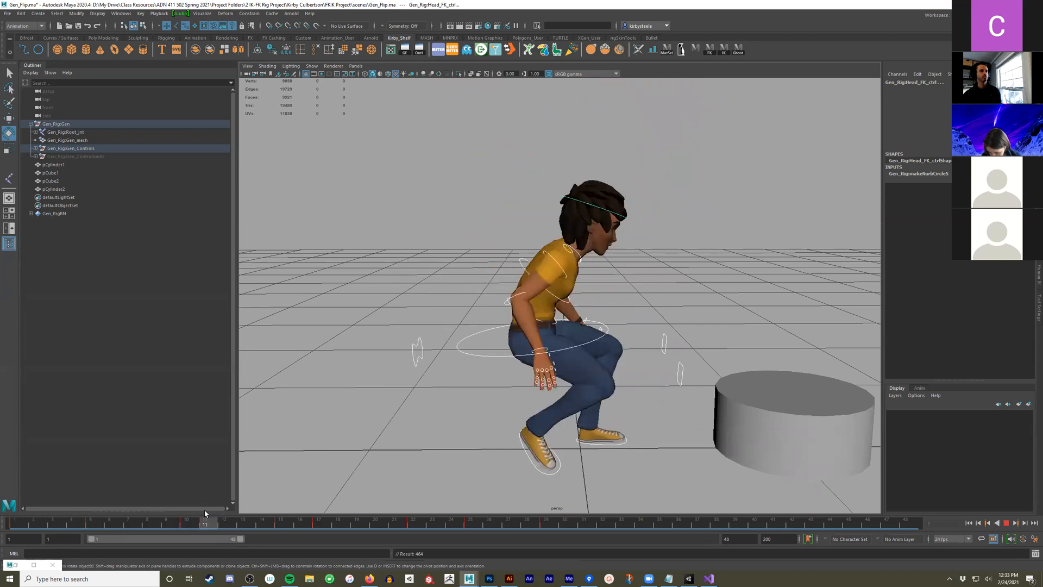
{"action": "key", "text": "alt+v"}
{"action": "right_click_drag", "start_coordinate": [245, 444], "coordinate": [268, 451], "text": "alt"}
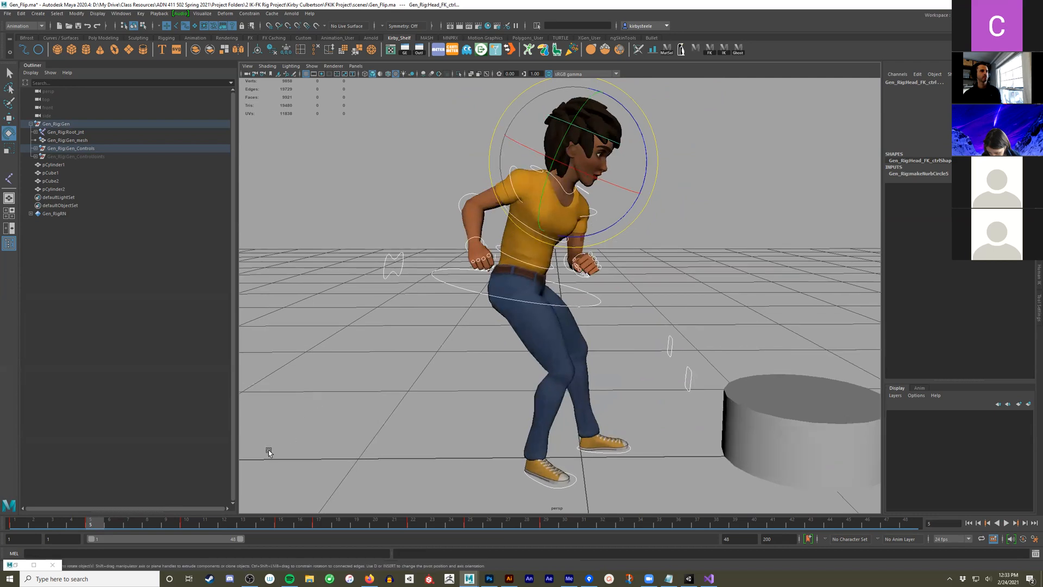
Apply stepped tangents to the selected controls' keys at frame 5 and check the motion up to frame 10
{"action": "right_click", "coordinate": [100, 531]}
{"action": "mouse_move", "coordinate": [174, 420]}
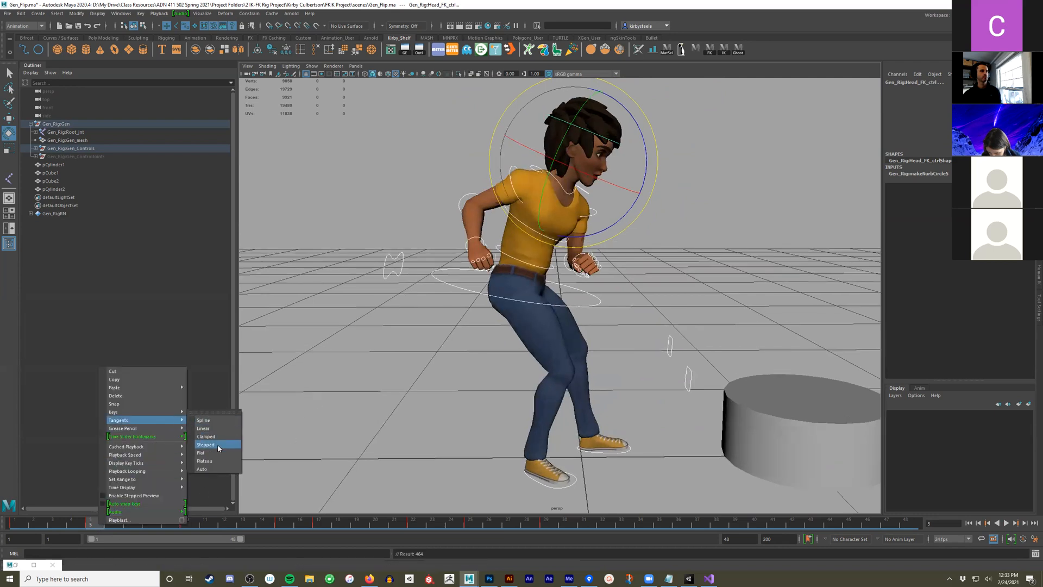
{"action": "left_click", "coordinate": [217, 445]}
{"action": "key", "text": "alt+v"}
{"action": "left_click_drag", "start_coordinate": [97, 529], "coordinate": [189, 522]}
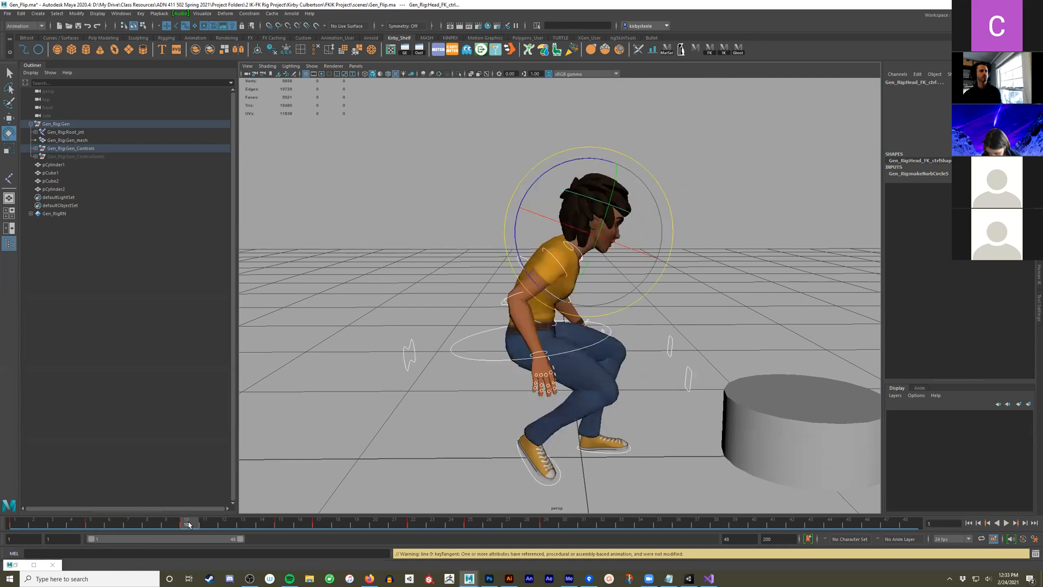
{"action": "right_click", "coordinate": [188, 523]}
{"action": "mouse_move", "coordinate": [239, 419]}
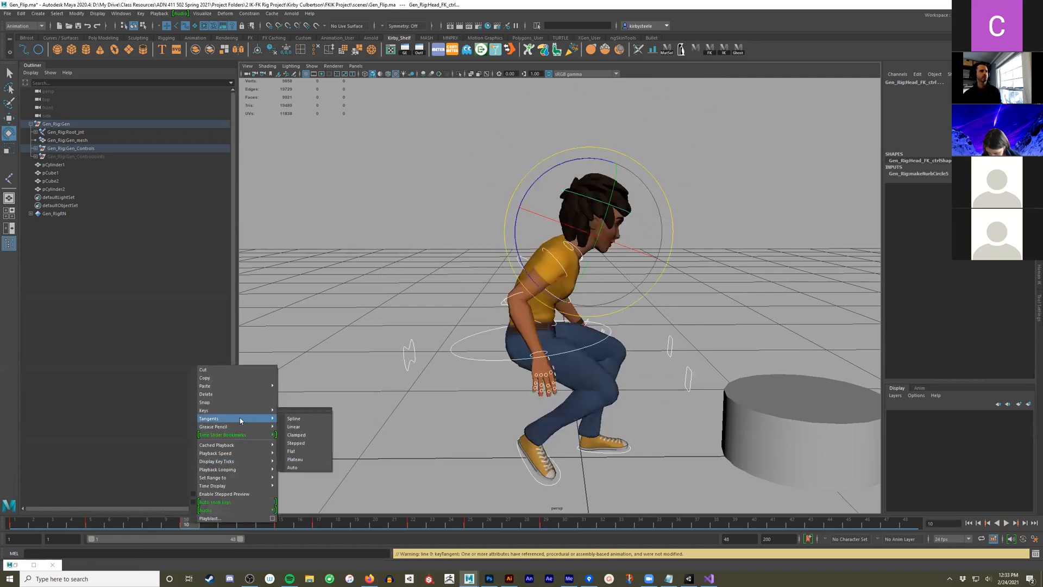
{"action": "left_click", "coordinate": [390, 333]}
Copy the right ankle control's frame 5 pose to frame 10 and key it there
{"action": "left_click_drag", "start_coordinate": [465, 163], "coordinate": [698, 480]}
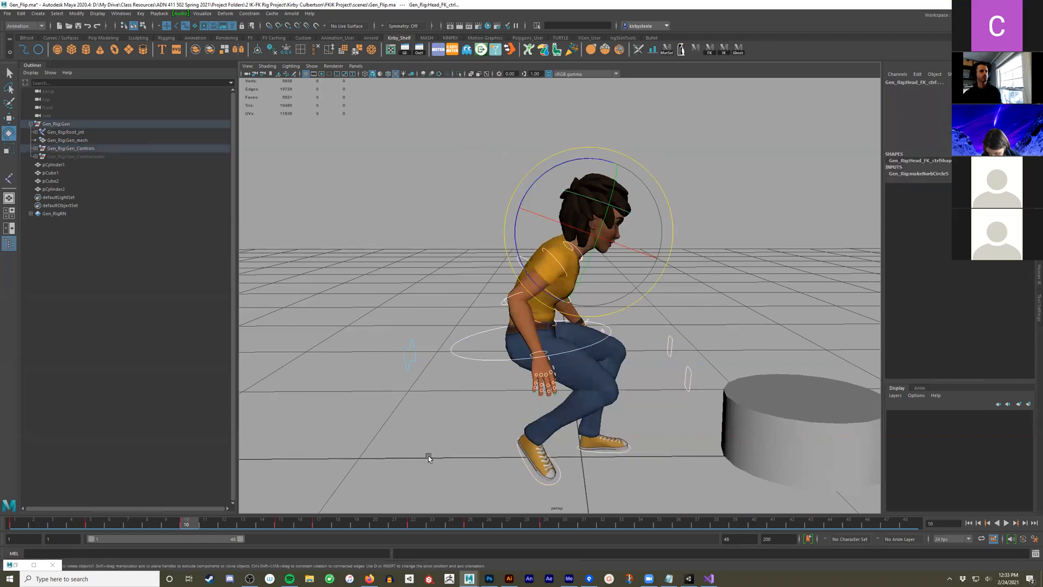
{"action": "left_click", "coordinate": [527, 462]}
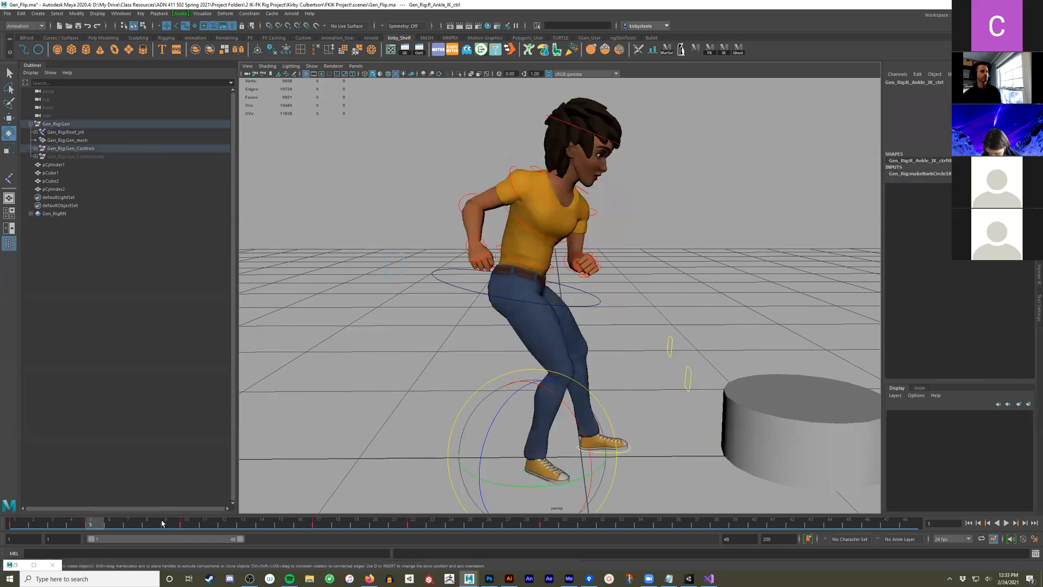
{"action": "left_click", "coordinate": [187, 524]}
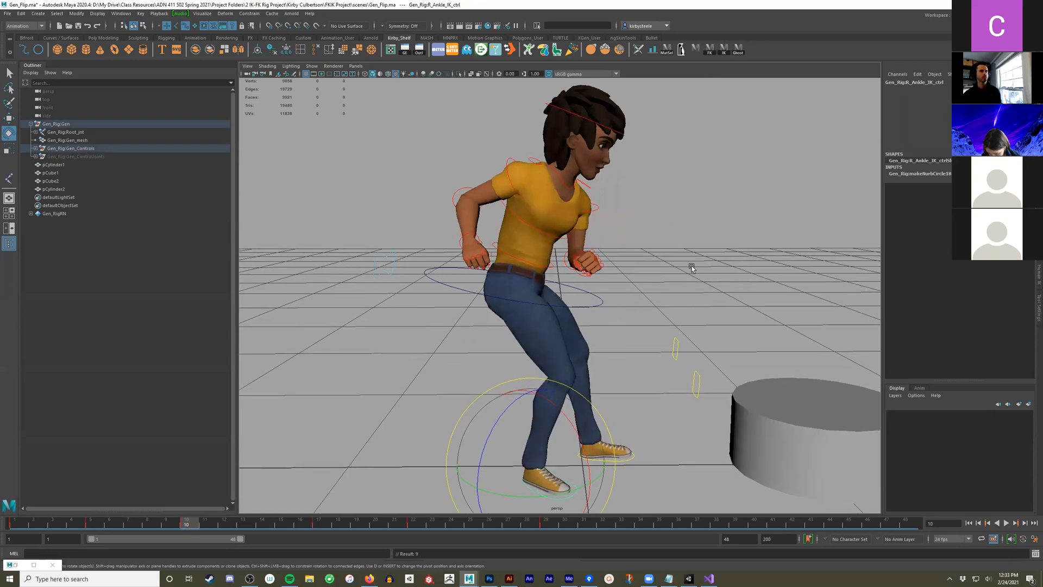
{"action": "scroll", "coordinate": [659, 288], "scroll_direction": "down", "scroll_amount": 2}
Reselect all of the character's controls at frame 5 and set a key on them again
{"action": "left_click_drag", "start_coordinate": [710, 122], "coordinate": [382, 507]}
{"action": "left_click", "coordinate": [91, 524]}
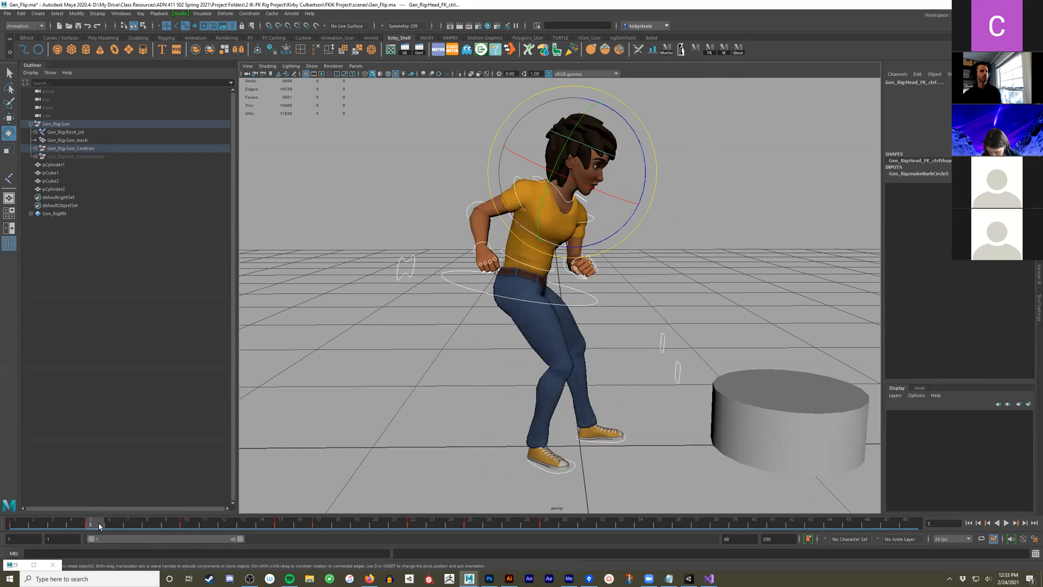
{"action": "right_click", "coordinate": [99, 525]}
{"action": "mouse_move", "coordinate": [140, 417]}
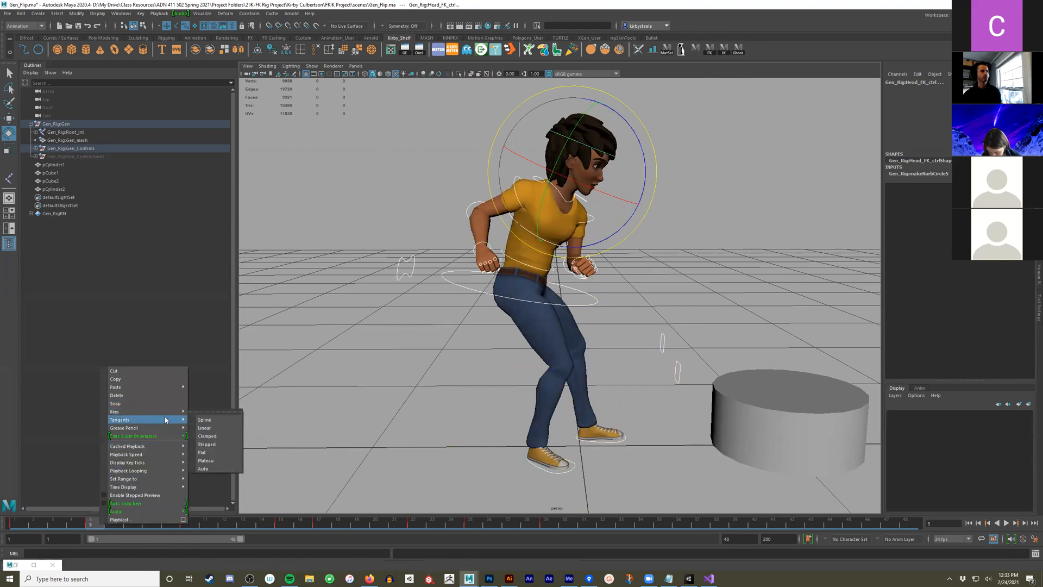
{"action": "left_click", "coordinate": [147, 501]}
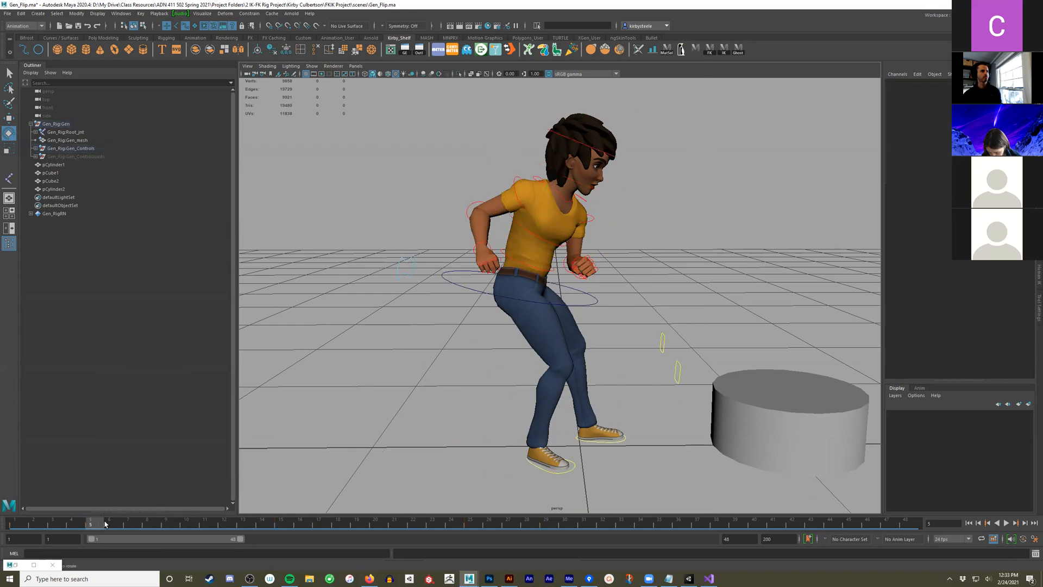
{"action": "left_click_drag", "start_coordinate": [427, 114], "coordinate": [594, 464]}
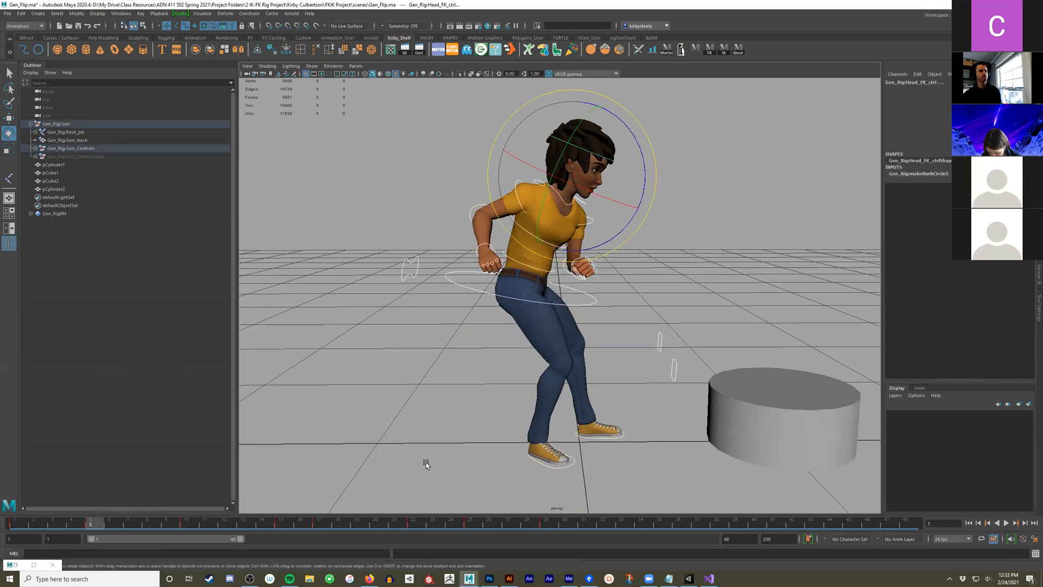
{"action": "key", "text": "s"}
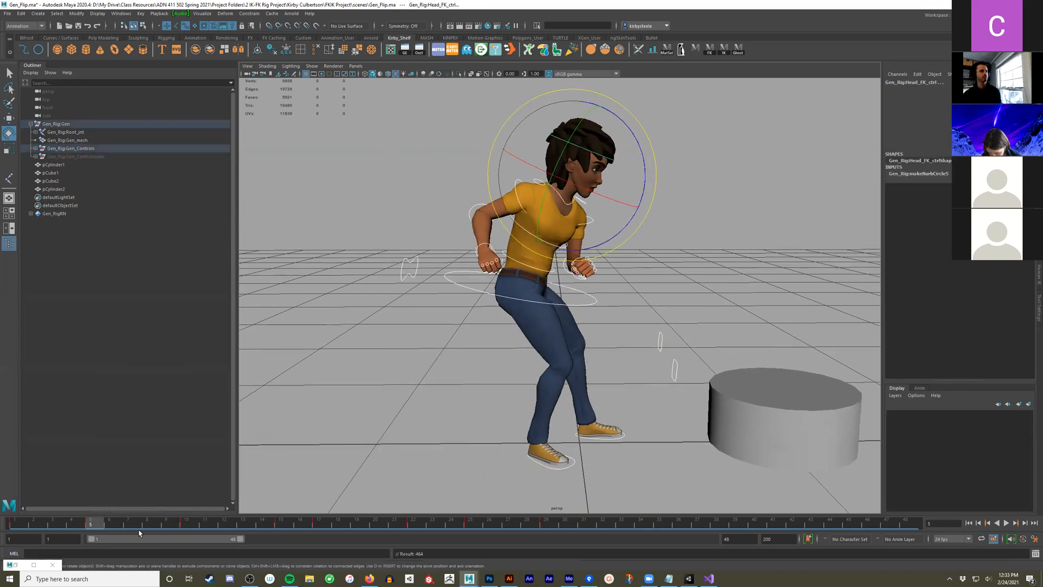
Change the tangent type of all selected controls' keys at frame 10 and scrub back to frame 5
{"action": "left_click", "coordinate": [188, 523]}
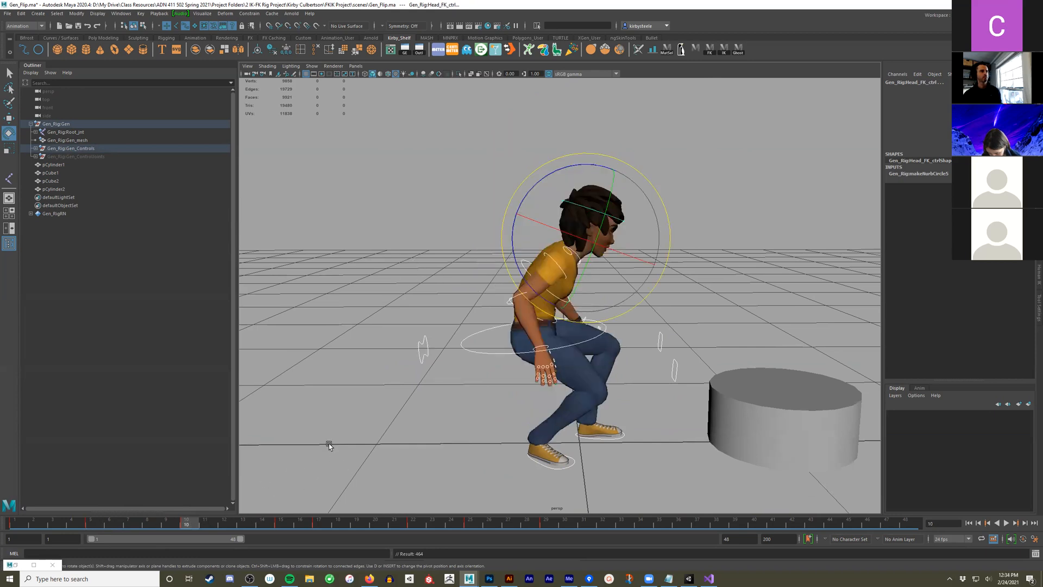
{"action": "scroll", "coordinate": [317, 452], "scroll_direction": "up", "scroll_amount": 1}
{"action": "right_click", "coordinate": [186, 526]}
{"action": "mouse_move", "coordinate": [244, 421]}
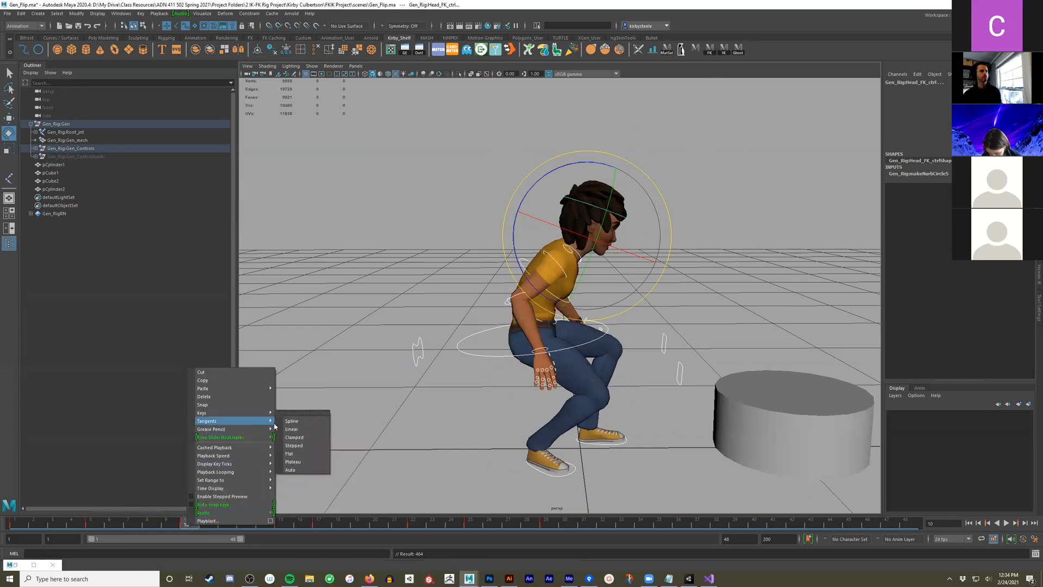
{"action": "left_click", "coordinate": [301, 434]}
{"action": "left_click_drag", "start_coordinate": [180, 525], "coordinate": [90, 535]}
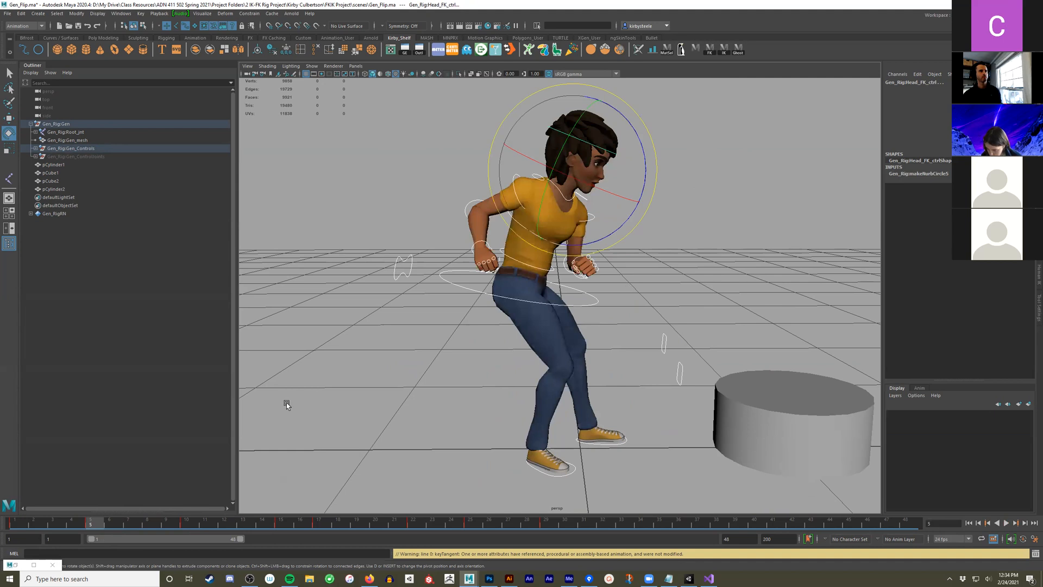
Apply stepped tangents to the root control's keys across frames 4 to 10 and review the resulting playback
{"action": "left_click", "coordinate": [449, 268]}
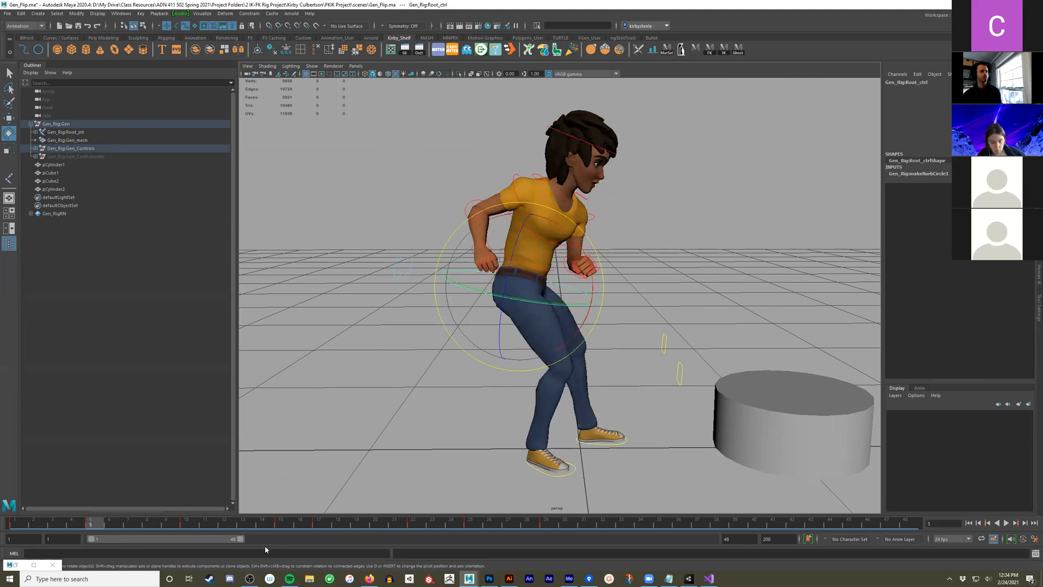
{"action": "left_click_drag", "start_coordinate": [194, 528], "coordinate": [71, 527], "text": "shift"}
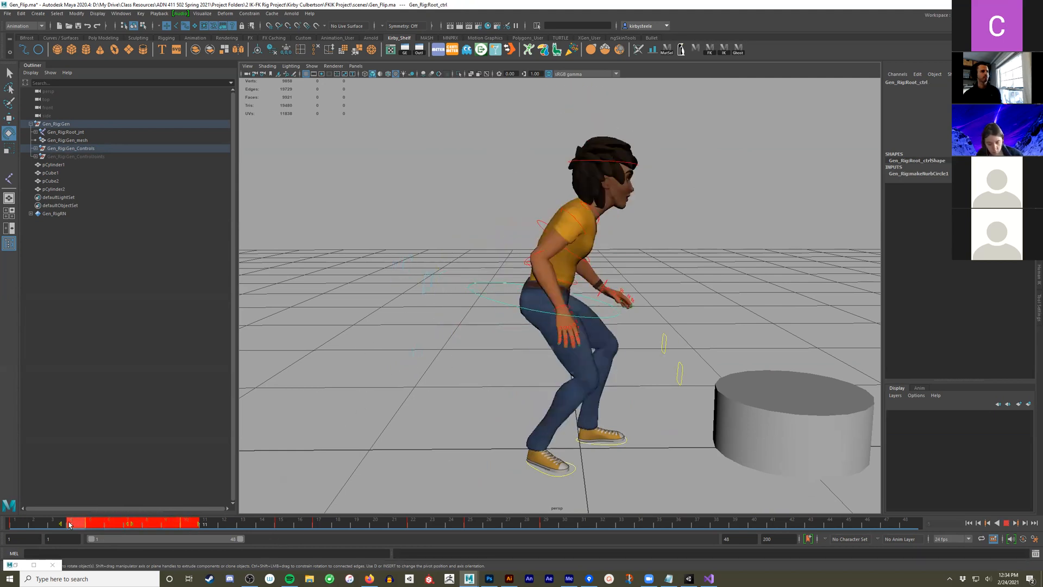
{"action": "right_click", "coordinate": [105, 525]}
{"action": "mouse_move", "coordinate": [163, 419]}
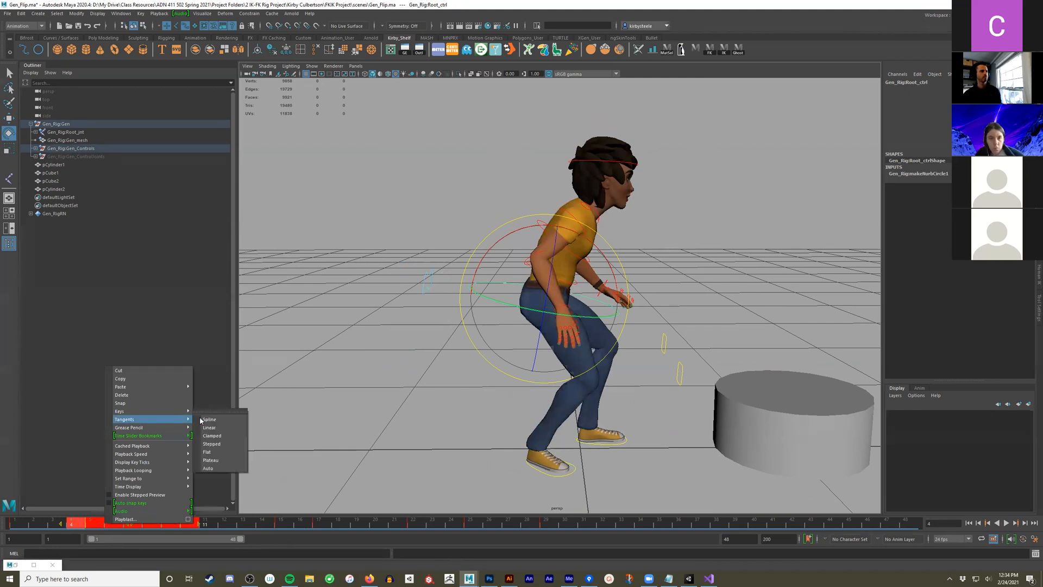
{"action": "left_click", "coordinate": [230, 444]}
{"action": "key", "text": "alt+v"}
{"action": "left_click_drag", "start_coordinate": [289, 519], "coordinate": [59, 517]}
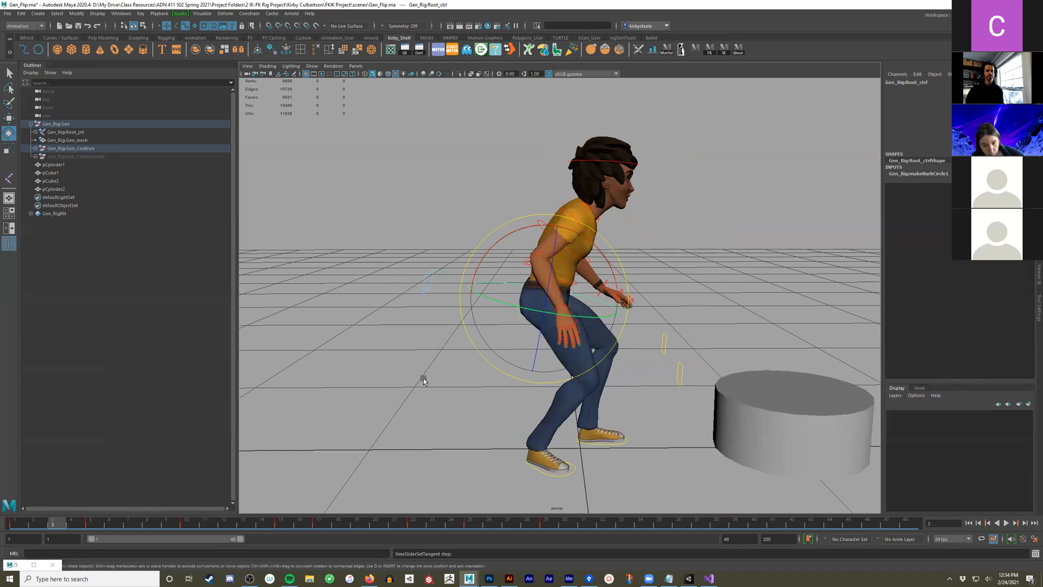
Scrub through frames 2 to 7 and examine how the character's body and arm controls hold the frame 5 pose
{"action": "left_click_drag", "start_coordinate": [687, 356], "coordinate": [476, 341], "text": "alt"}
{"action": "scroll", "coordinate": [472, 354], "scroll_direction": "up", "scroll_amount": 5}
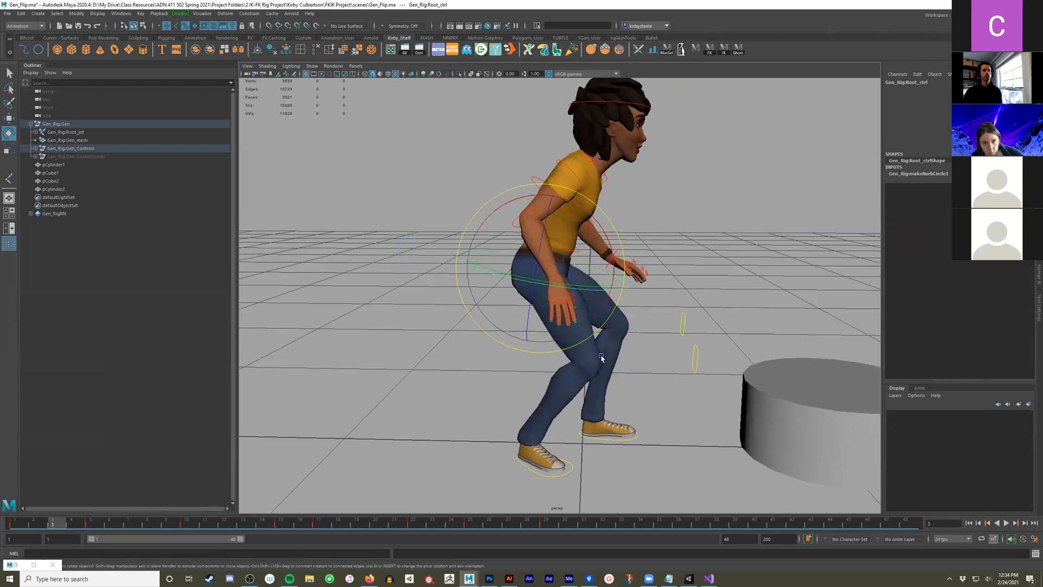
{"action": "left_click_drag", "start_coordinate": [649, 362], "coordinate": [519, 369], "text": "alt"}
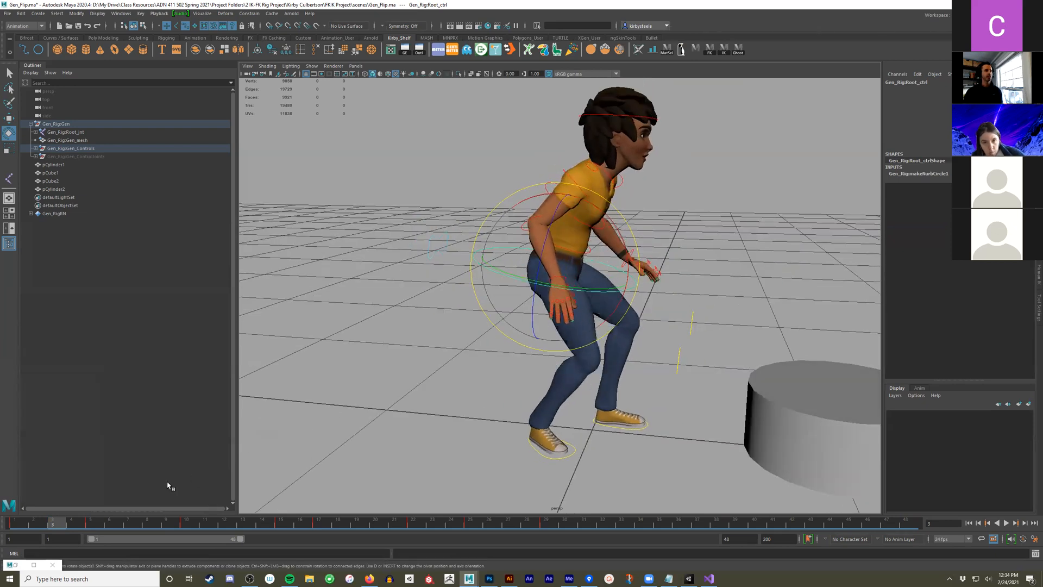
{"action": "left_click", "coordinate": [24, 527]}
{"action": "left_click_drag", "start_coordinate": [25, 525], "coordinate": [100, 519]}
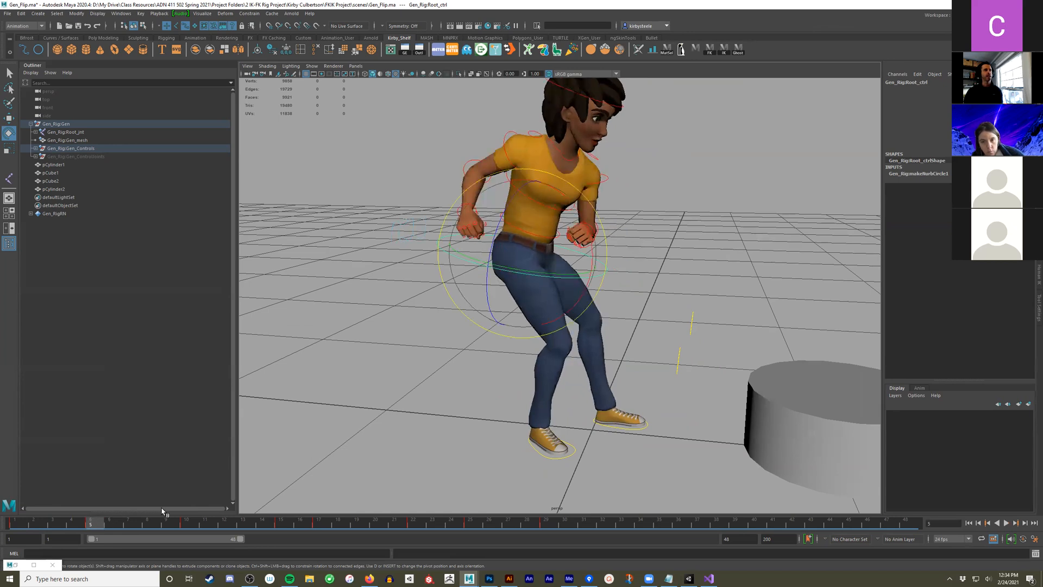
{"action": "right_click_drag", "start_coordinate": [484, 320], "coordinate": [434, 334], "text": "alt"}
{"action": "left_click_drag", "start_coordinate": [446, 143], "coordinate": [685, 448]}
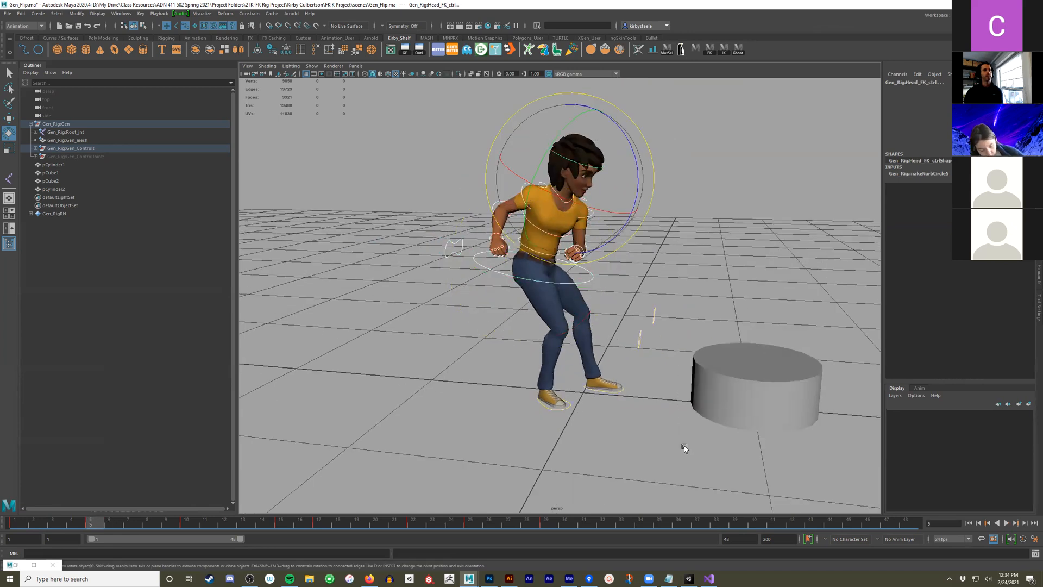
{"action": "left_click_drag", "start_coordinate": [95, 522], "coordinate": [117, 520]}
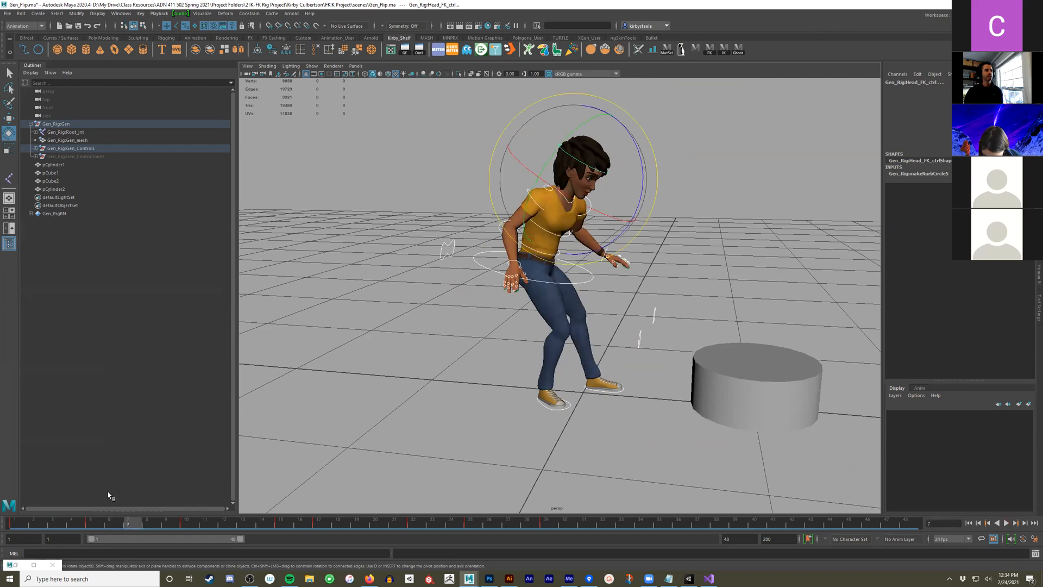
{"action": "left_click", "coordinate": [95, 524]}
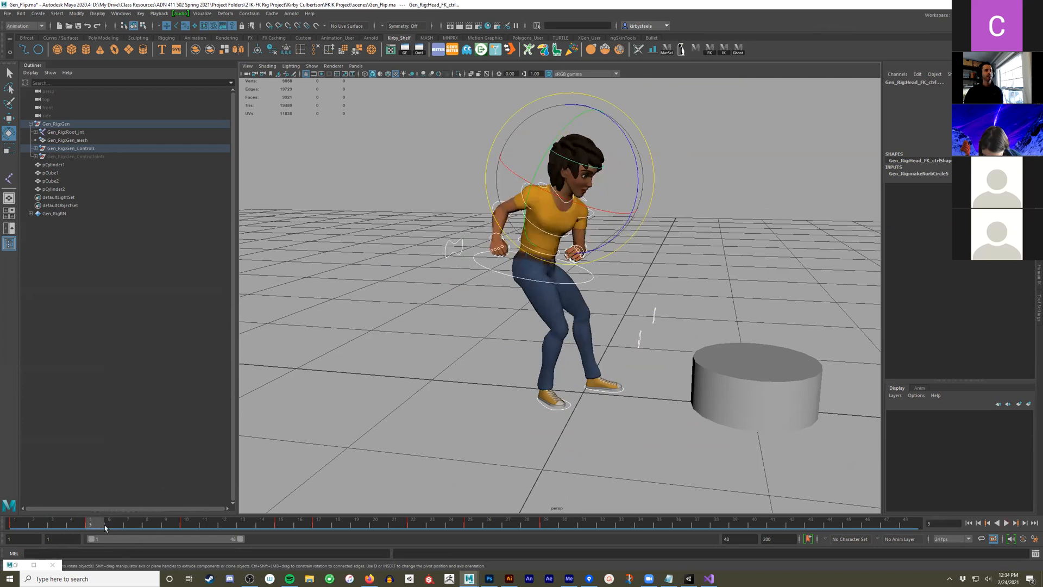
Open the Graph Editor for the root control at frame 5 and isolate its Translate X curve
{"action": "left_click", "coordinate": [503, 355]}
{"action": "middle_click_drag", "start_coordinate": [504, 349], "coordinate": [519, 410], "text": "alt"}
{"action": "right_click_drag", "start_coordinate": [426, 422], "coordinate": [482, 417], "text": "alt"}
{"action": "left_click_drag", "start_coordinate": [482, 416], "coordinate": [482, 313], "text": "alt"}
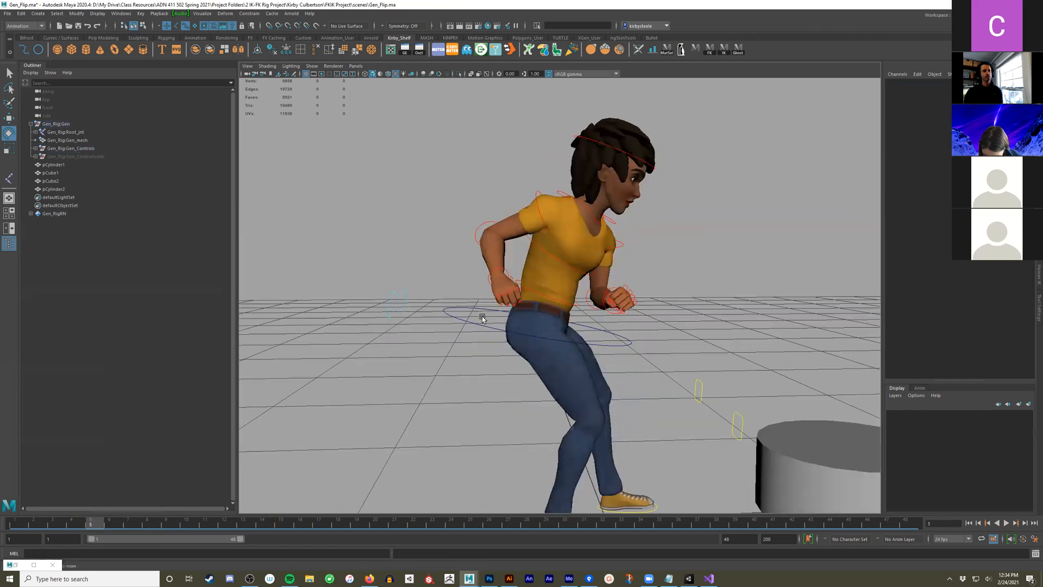
{"action": "left_click", "coordinate": [482, 313]}
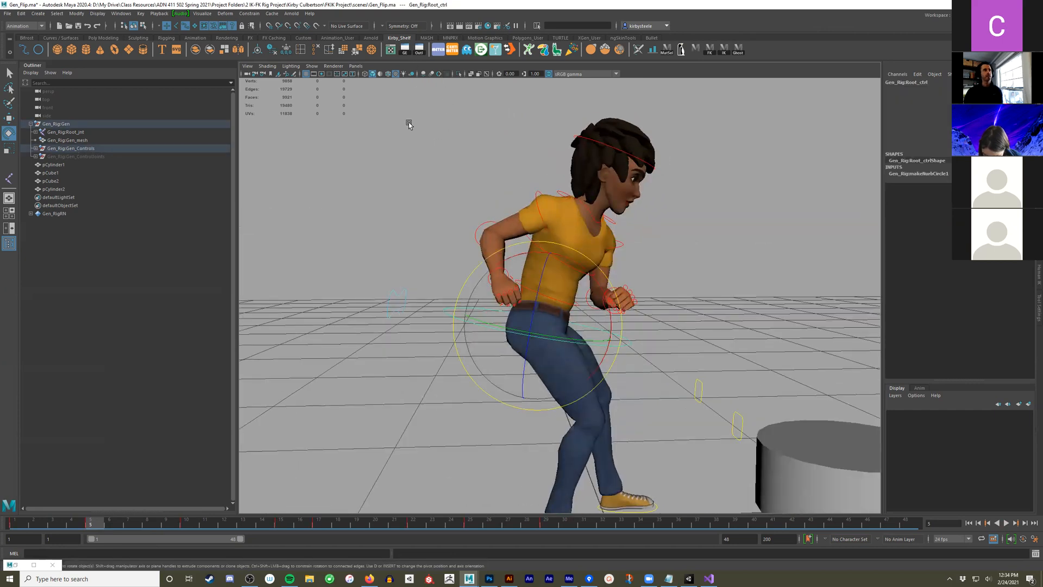
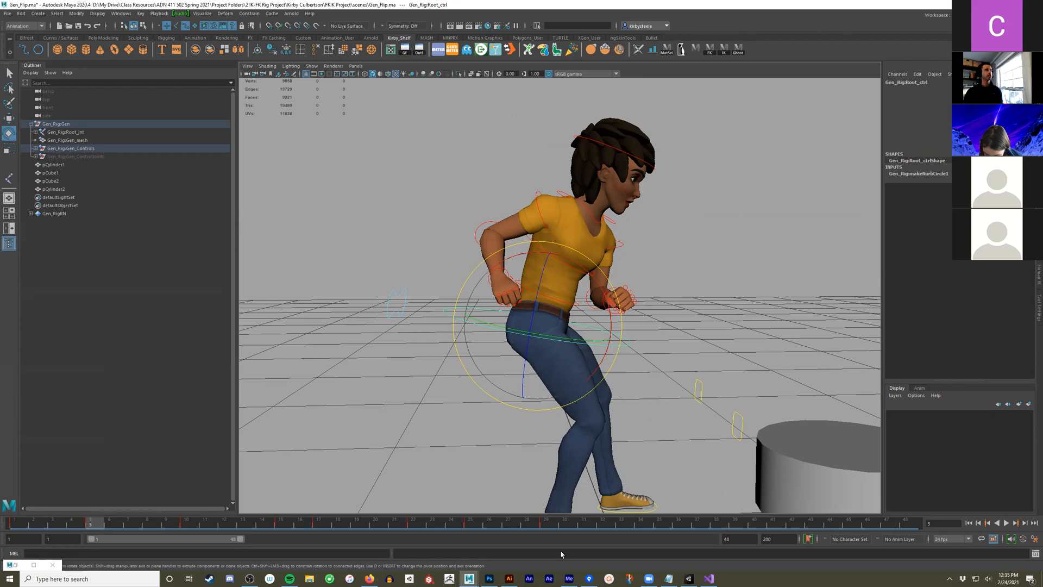
{"action": "left_click", "coordinate": [100, 13]}
{"action": "mouse_move", "coordinate": [120, 15]}
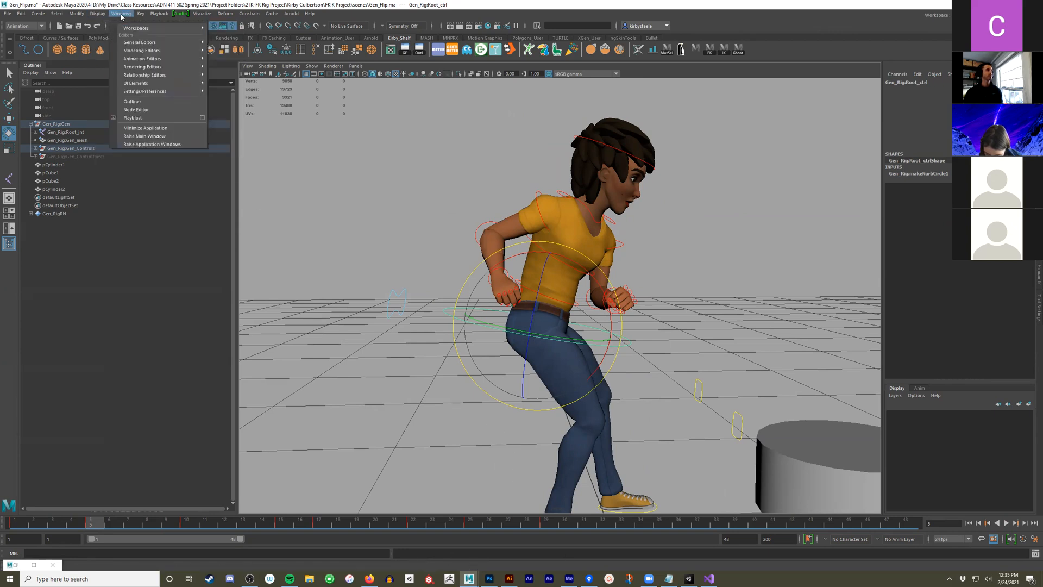
{"action": "mouse_move", "coordinate": [163, 59]}
{"action": "left_click", "coordinate": [235, 66]}
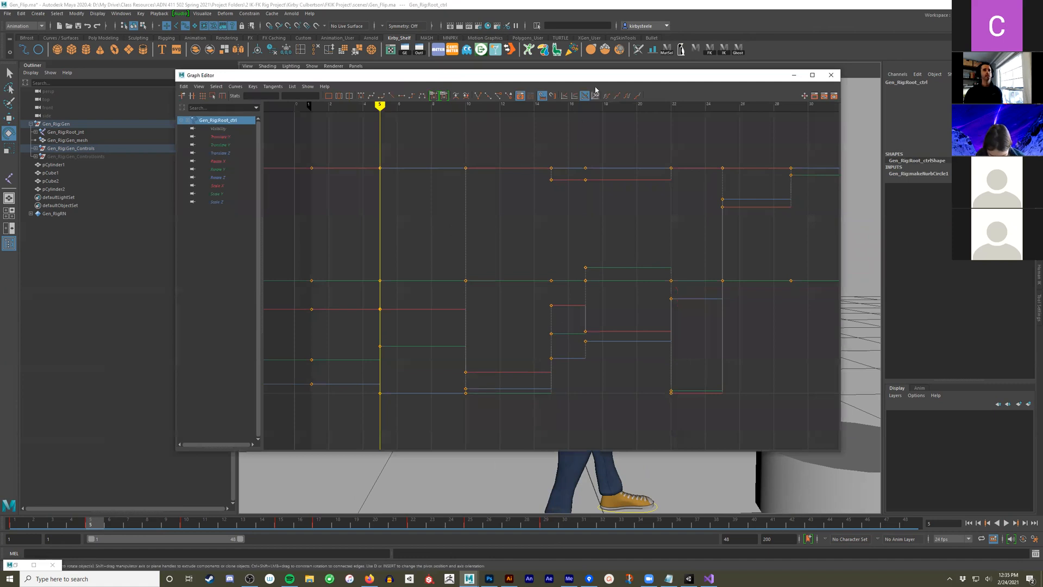
{"action": "left_click_drag", "start_coordinate": [596, 76], "coordinate": [1033, 99]}
{"action": "left_click", "coordinate": [682, 161]}
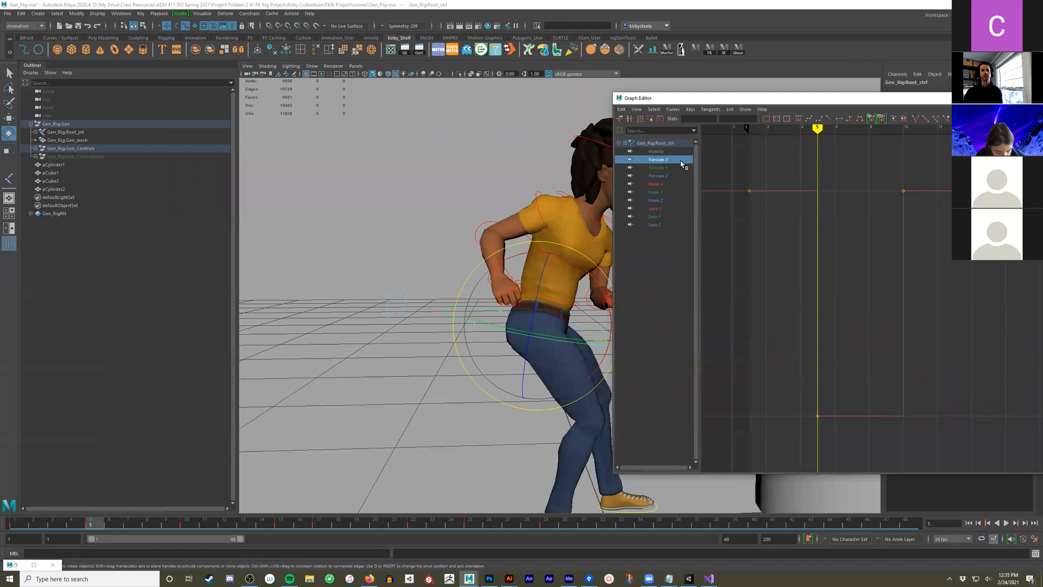
Inspect the root control's Translate and Rotate curves one by one, scrubbing between frames 5 and 6 on Rotate Y
{"action": "left_click", "coordinate": [673, 169]}
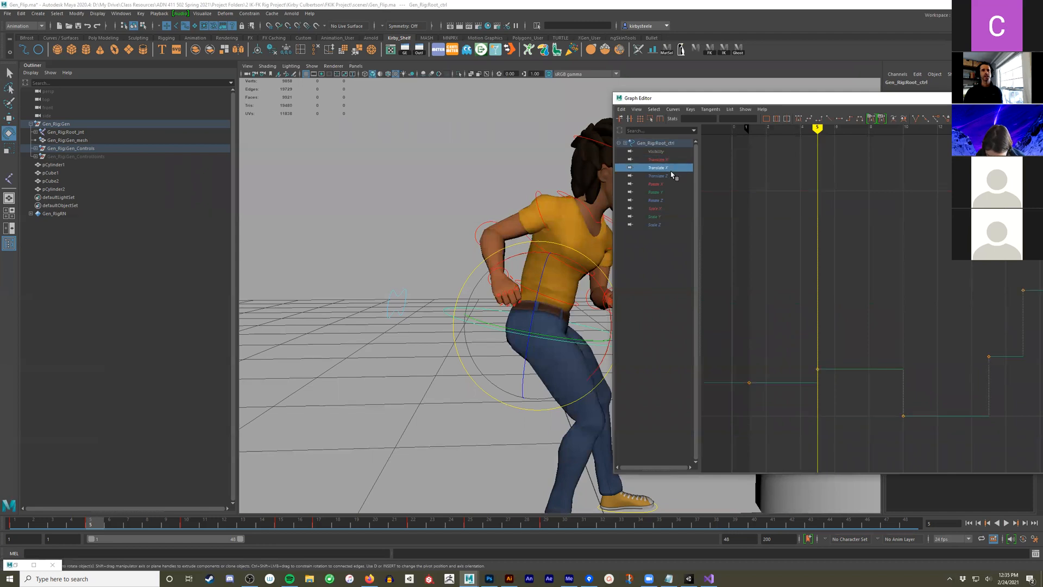
{"action": "left_click", "coordinate": [670, 176]}
{"action": "left_click", "coordinate": [669, 184]}
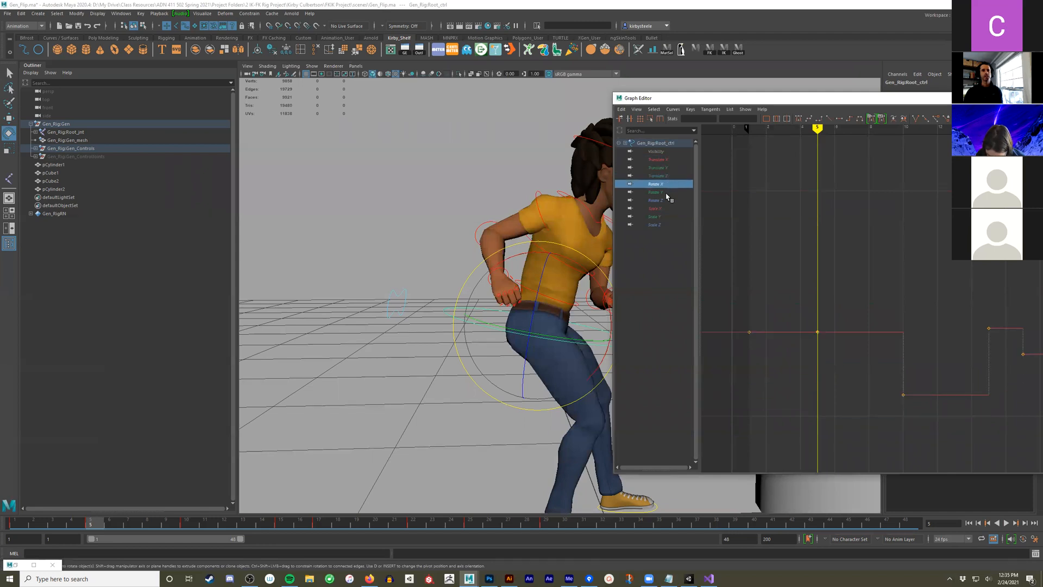
{"action": "left_click", "coordinate": [666, 193]}
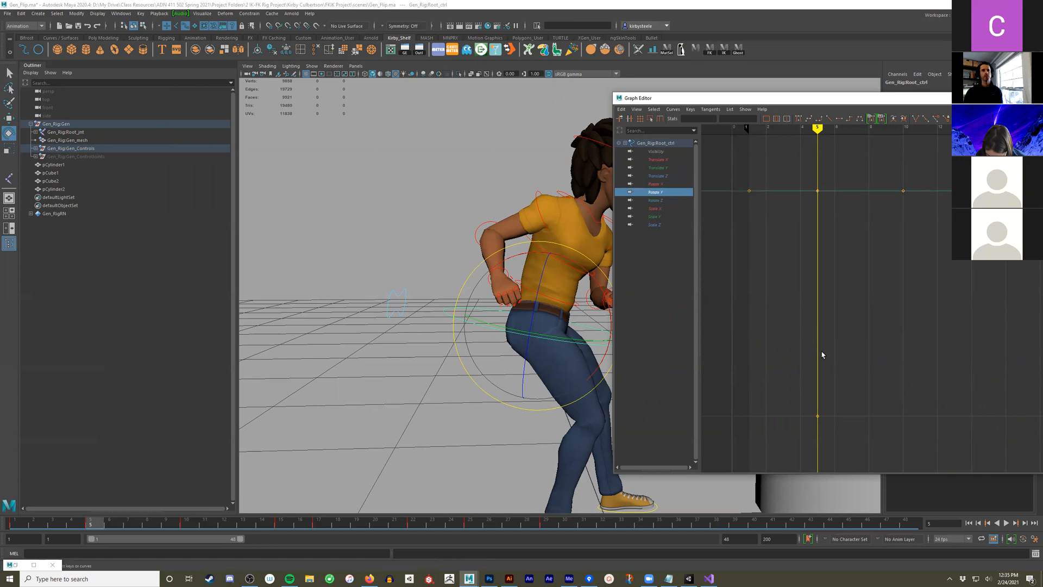
{"action": "mouse_move", "coordinate": [821, 130]}
{"action": "left_mouse_down"}
{"action": "mouse_move", "coordinate": [800, 130]}
{"action": "mouse_move", "coordinate": [850, 131]}
{"action": "mouse_move", "coordinate": [817, 131]}
{"action": "mouse_move", "coordinate": [835, 131]}
{"action": "left_mouse_up"}
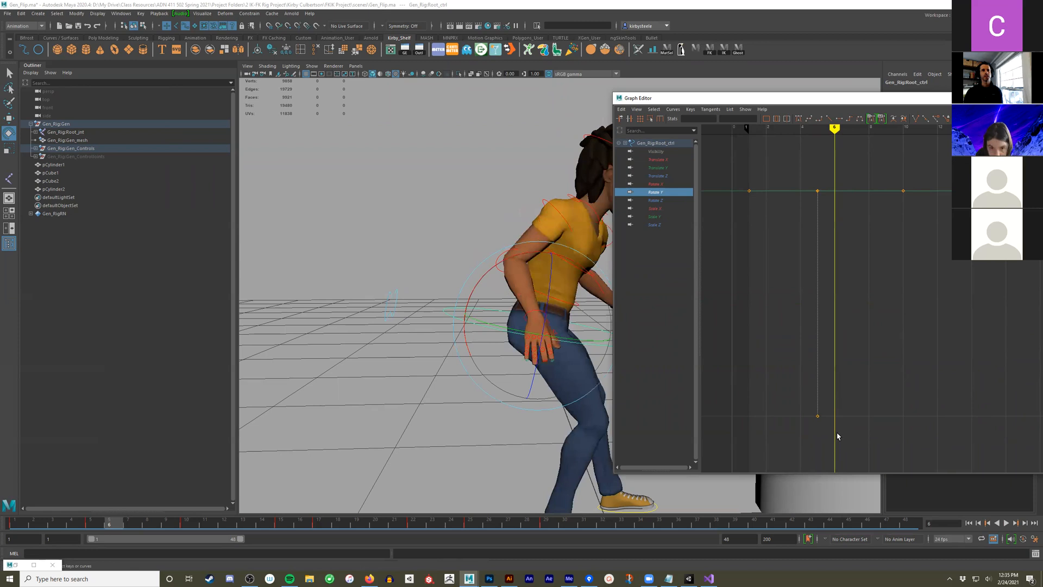
{"action": "left_click_drag", "start_coordinate": [835, 129], "coordinate": [824, 133]}
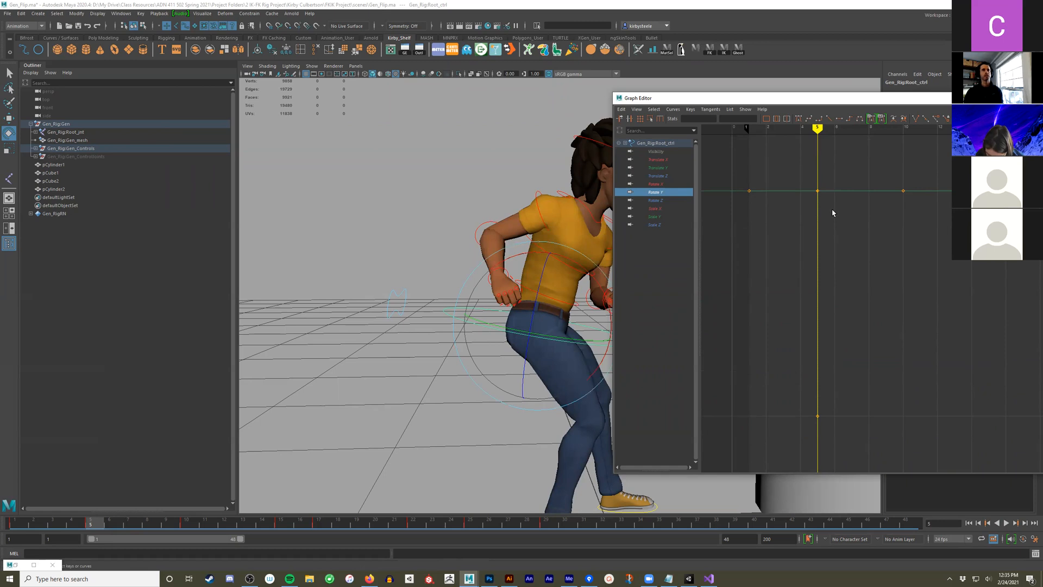
Delete the stray lower key at frame 5 from the root control's Rotate Y curve
{"action": "left_click_drag", "start_coordinate": [812, 428], "coordinate": [778, 398]}
{"action": "key", "text": "Delete"}
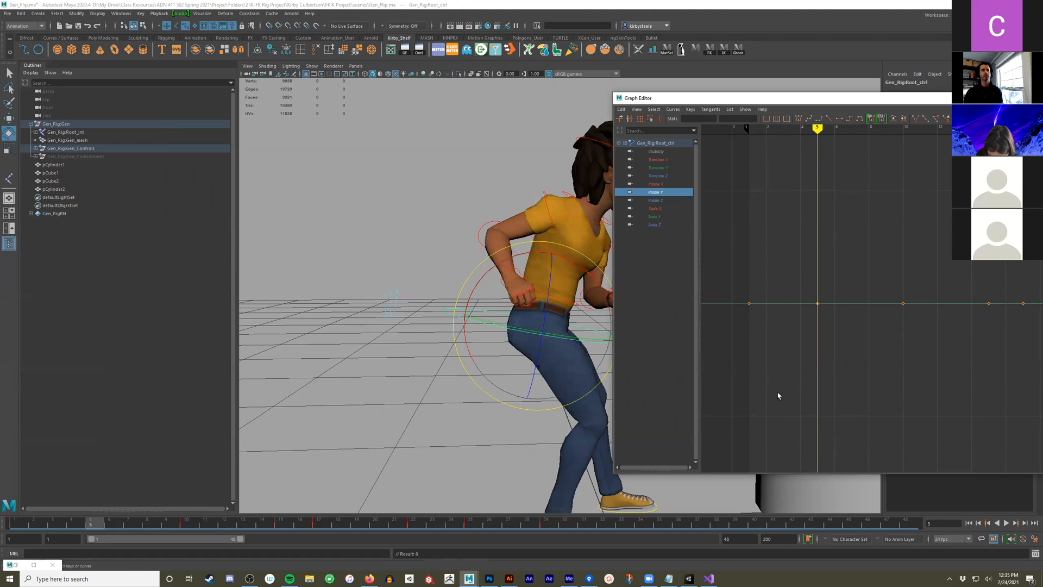
{"action": "mouse_move", "coordinate": [820, 130]}
{"action": "left_mouse_down"}
{"action": "mouse_move", "coordinate": [785, 131]}
{"action": "mouse_move", "coordinate": [887, 133]}
{"action": "mouse_move", "coordinate": [798, 139]}
{"action": "mouse_move", "coordinate": [832, 138]}
{"action": "mouse_move", "coordinate": [817, 138]}
{"action": "left_mouse_up"}
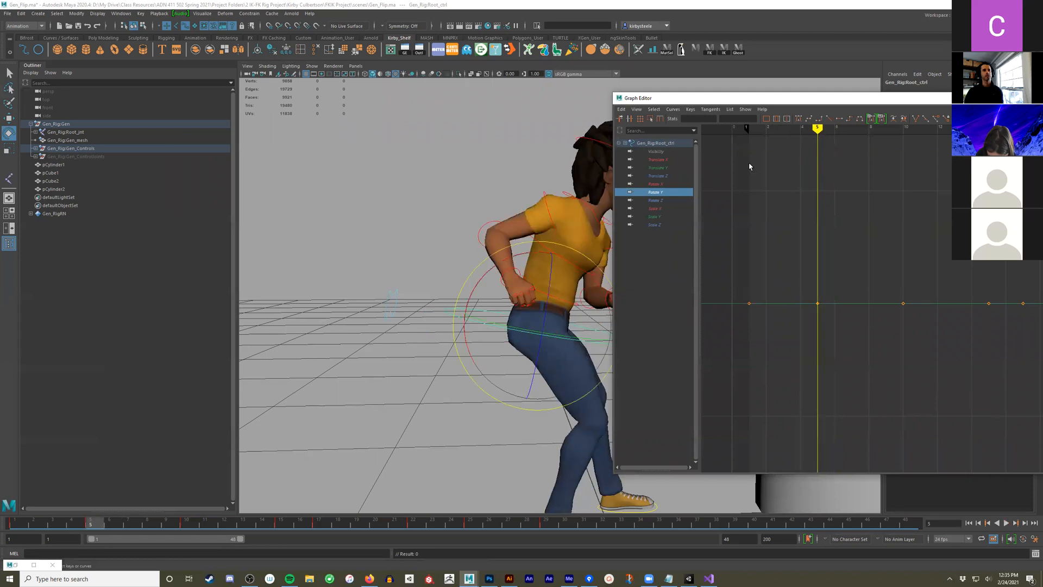
Examine the root control's Rotate Z and scale curves, and recheck its Rotate Y and Rotate X curves
{"action": "left_click", "coordinate": [669, 202]}
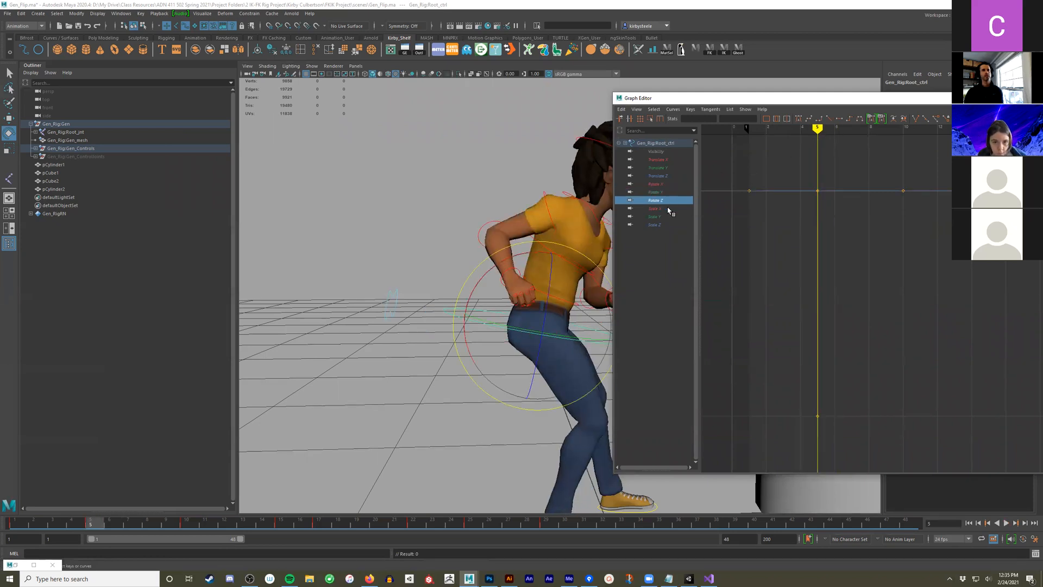
{"action": "left_click", "coordinate": [669, 209]}
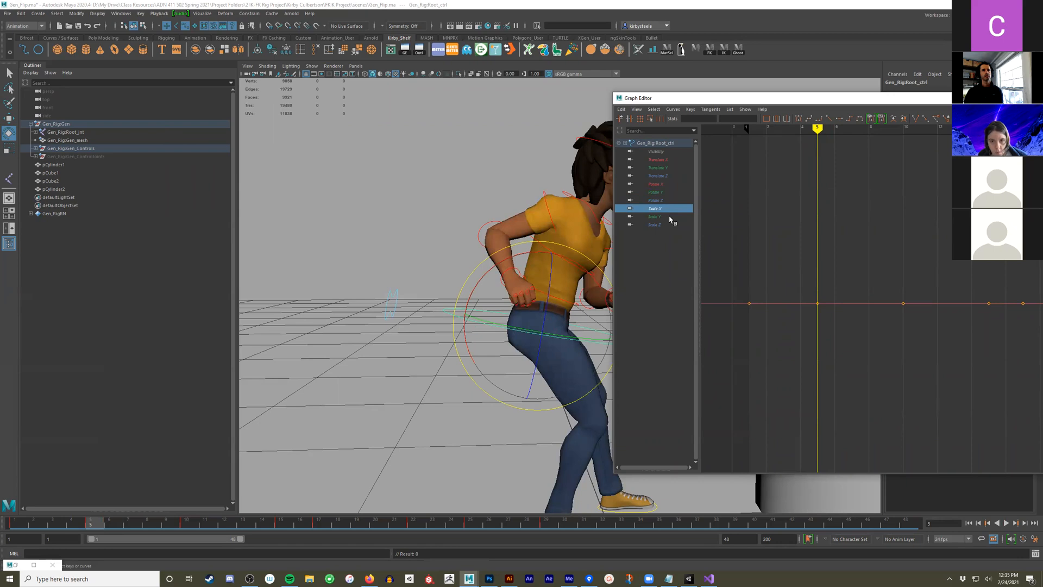
{"action": "left_click", "coordinate": [672, 219]}
{"action": "left_click", "coordinate": [669, 201]}
{"action": "left_click", "coordinate": [669, 193]}
{"action": "left_click", "coordinate": [667, 186]}
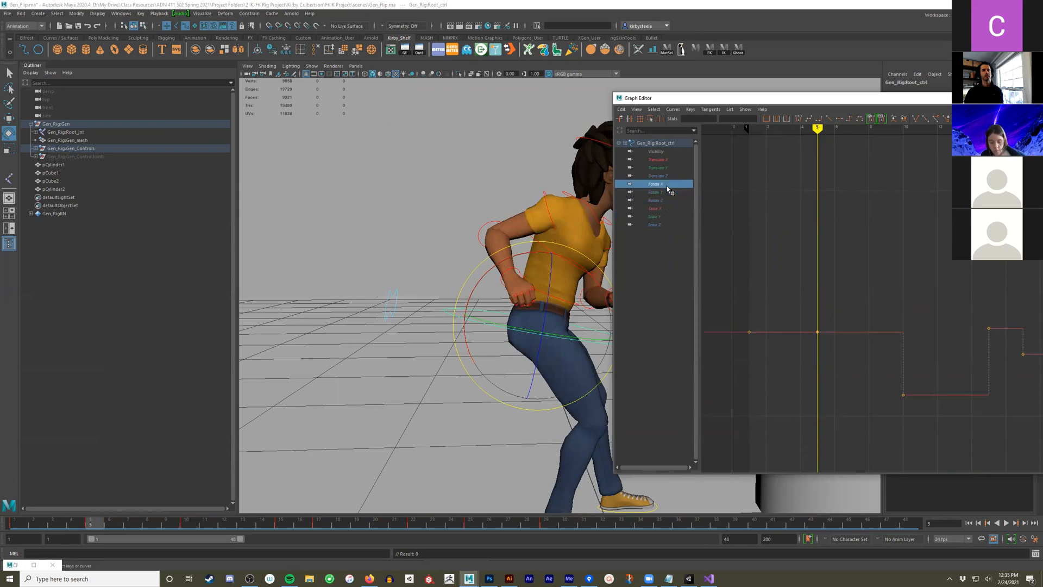
Select the right hand's finger controls, reapply stepped tangents to their frame 5 keys and check frame 6
{"action": "mouse_move", "coordinate": [818, 128]}
{"action": "left_mouse_down"}
{"action": "mouse_move", "coordinate": [866, 129]}
{"action": "mouse_move", "coordinate": [813, 130]}
{"action": "mouse_move", "coordinate": [832, 130]}
{"action": "left_mouse_up"}
{"action": "left_click_drag", "start_coordinate": [519, 321], "coordinate": [473, 308], "text": "alt"}
{"action": "key", "text": "q"}
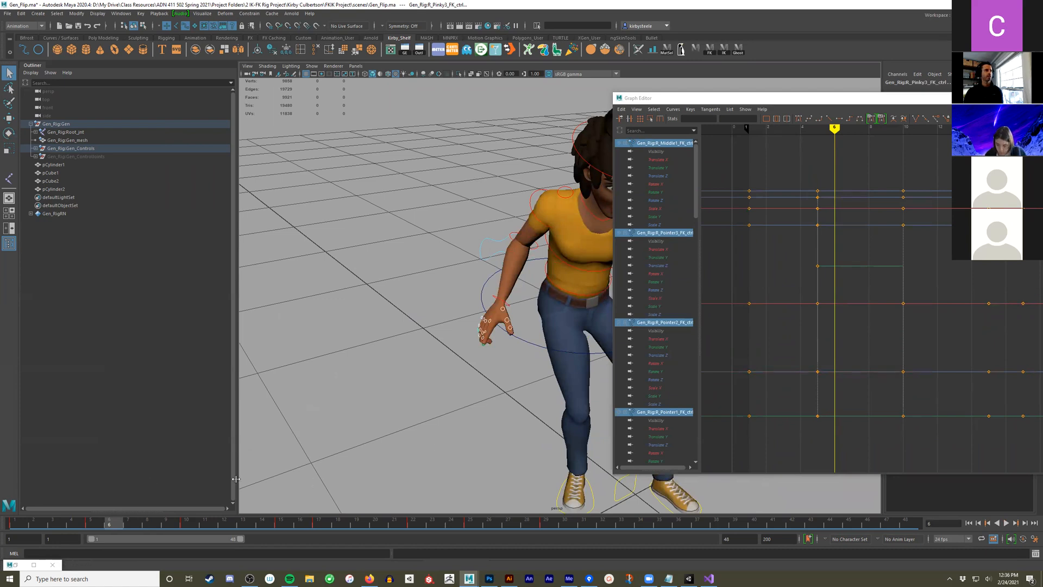
{"action": "left_click", "coordinate": [91, 524]}
{"action": "right_click", "coordinate": [91, 524]}
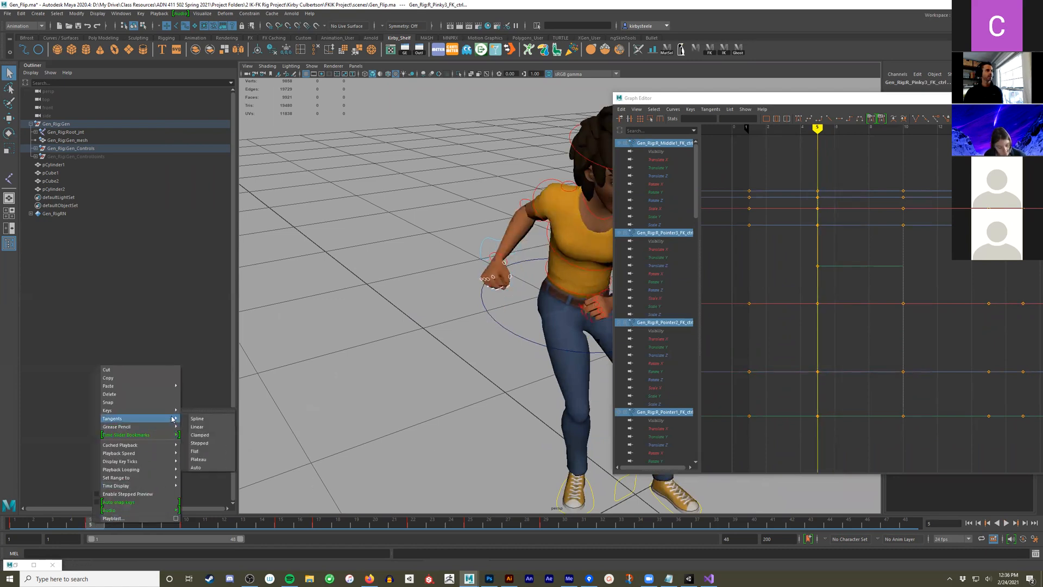
{"action": "left_click", "coordinate": [210, 429]}
{"action": "right_click", "coordinate": [104, 524]}
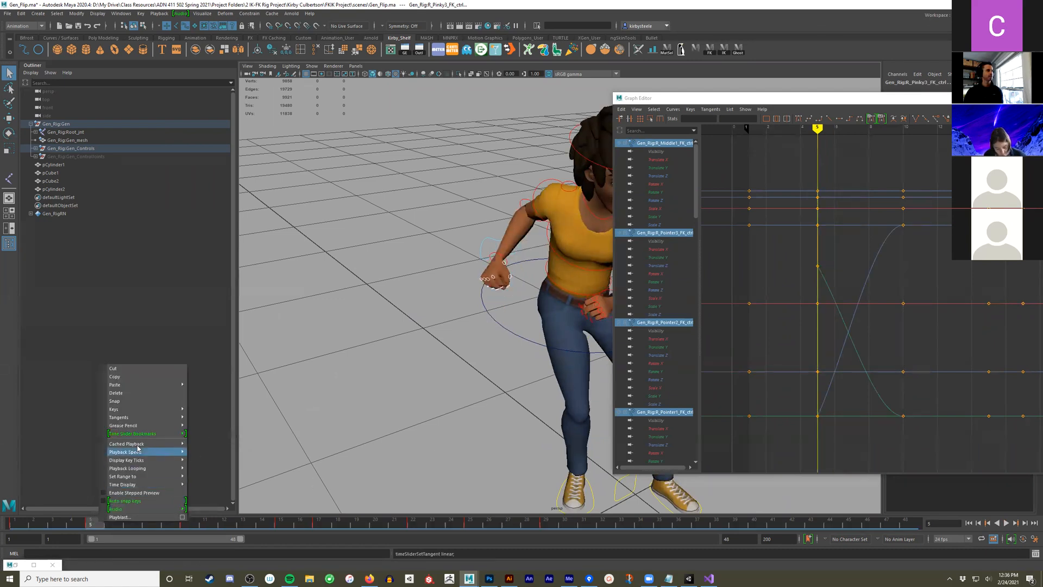
{"action": "mouse_move", "coordinate": [147, 418]}
{"action": "left_click", "coordinate": [207, 442]}
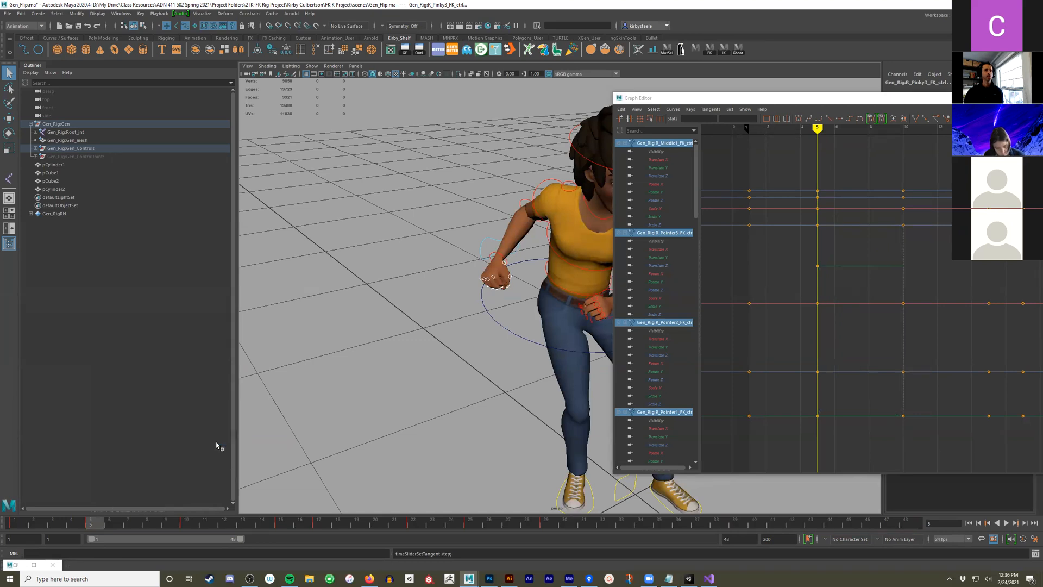
{"action": "mouse_move", "coordinate": [817, 129]}
{"action": "left_mouse_down"}
{"action": "mouse_move", "coordinate": [850, 130]}
{"action": "mouse_move", "coordinate": [809, 132]}
{"action": "mouse_move", "coordinate": [835, 130]}
{"action": "left_mouse_up"}
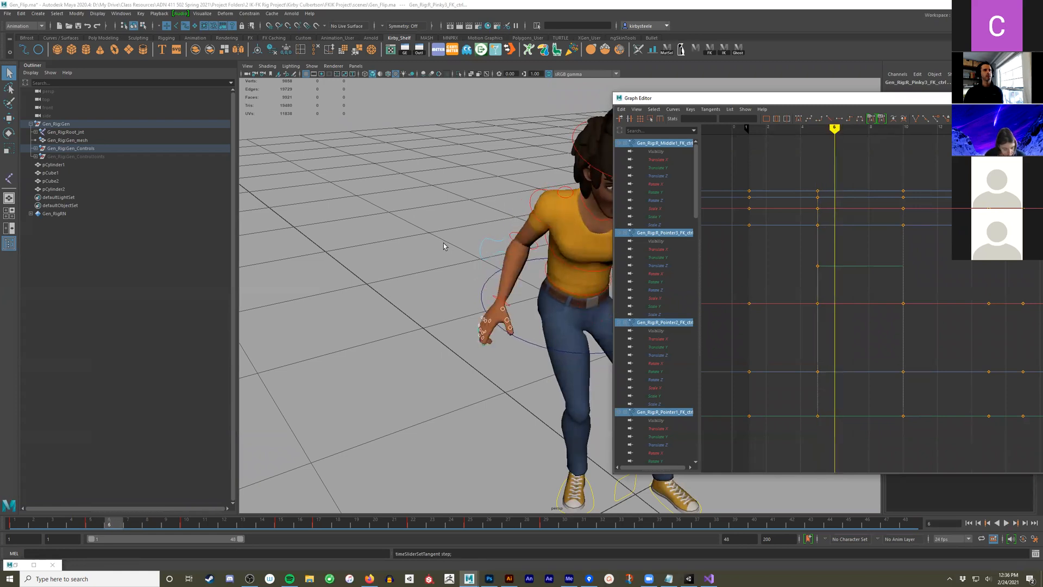
Close the Graph Editor and select all of the character's controls in the viewport
{"action": "left_click_drag", "start_coordinate": [932, 101], "coordinate": [836, 97]}
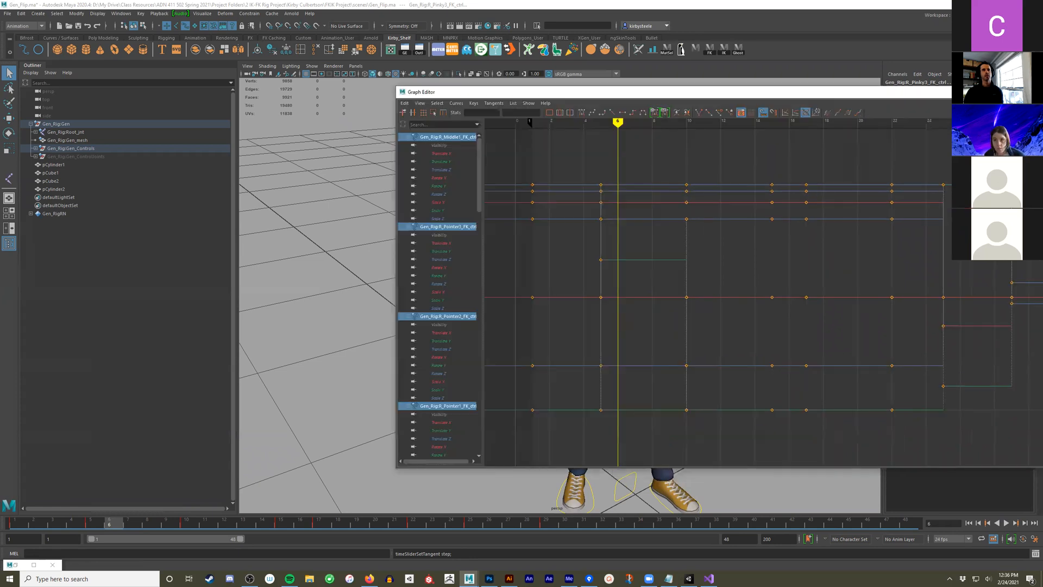
{"action": "left_click", "coordinate": [1000, 91]}
{"action": "left_click_drag", "start_coordinate": [461, 266], "coordinate": [417, 260], "text": "alt"}
{"action": "scroll", "coordinate": [417, 260], "scroll_direction": "down", "scroll_amount": 4}
{"action": "left_click_drag", "start_coordinate": [478, 125], "coordinate": [201, 487]}
Copy the character's frame 5 pose to frame 3 and key all selected controls there
{"action": "mouse_move", "coordinate": [106, 526]}
{"action": "left_mouse_down"}
{"action": "mouse_move", "coordinate": [18, 524]}
{"action": "mouse_move", "coordinate": [330, 525]}
{"action": "mouse_move", "coordinate": [90, 524]}
{"action": "left_mouse_up"}
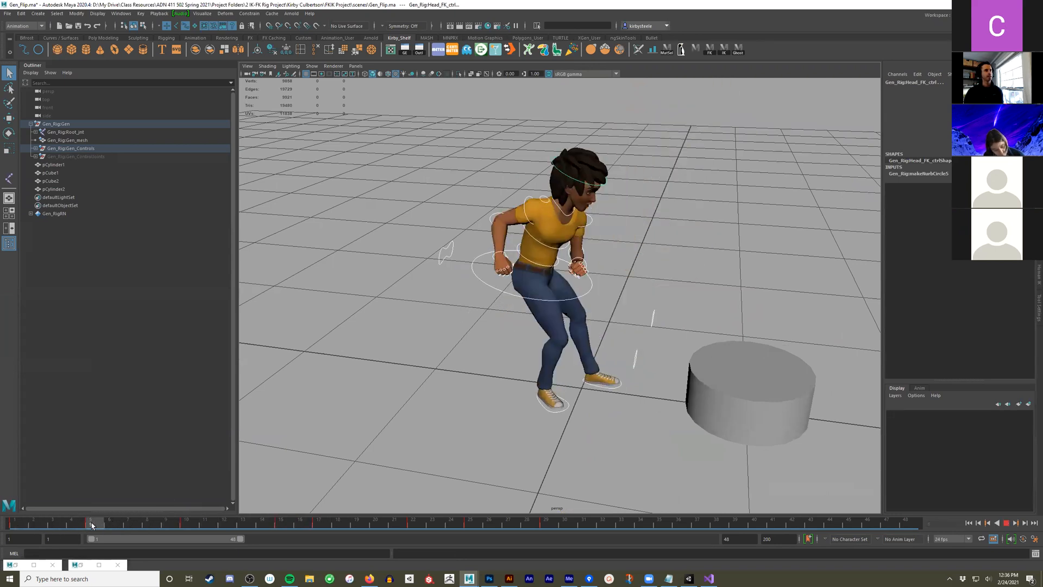
{"action": "left_click_drag", "start_coordinate": [296, 373], "coordinate": [312, 430], "text": "alt"}
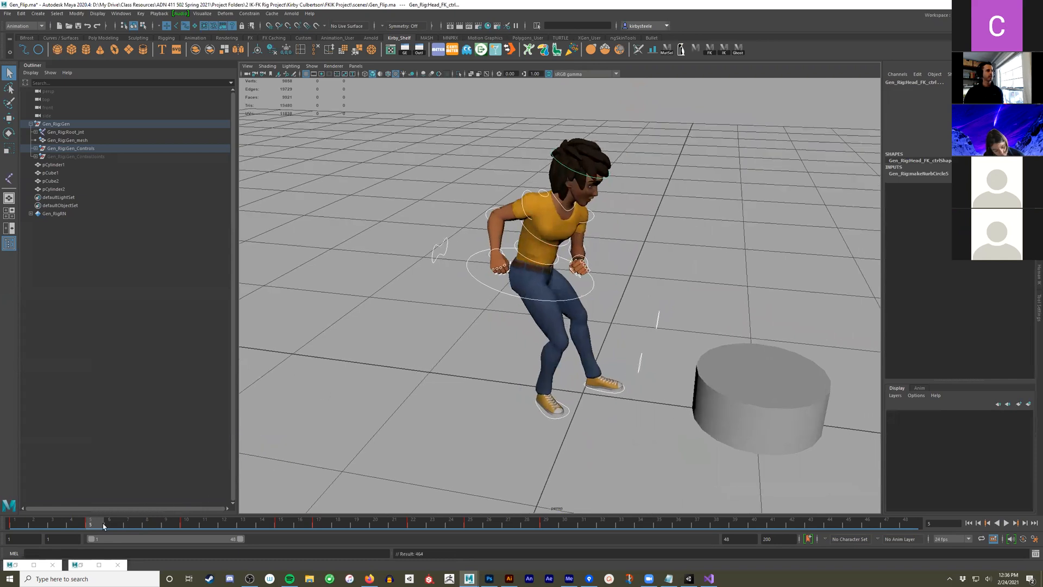
{"action": "left_click_drag", "start_coordinate": [93, 524], "coordinate": [53, 526]}
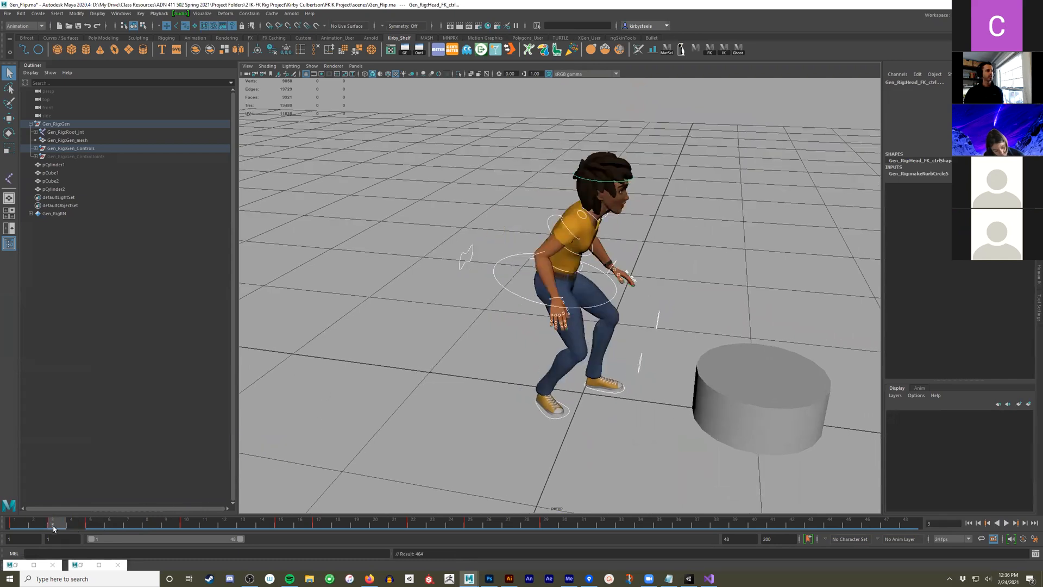
{"action": "key", "text": "ctrl+z"}
{"action": "middle_click", "coordinate": [58, 527]}
{"action": "scroll", "coordinate": [410, 379], "scroll_direction": "up", "scroll_amount": 1}
{"action": "key", "text": "s"}
Delete the selected controls' keys at frame 5 and apply stepped tangents to their keys at frame 3
{"action": "left_click", "coordinate": [94, 526]}
{"action": "right_click", "coordinate": [94, 525]}
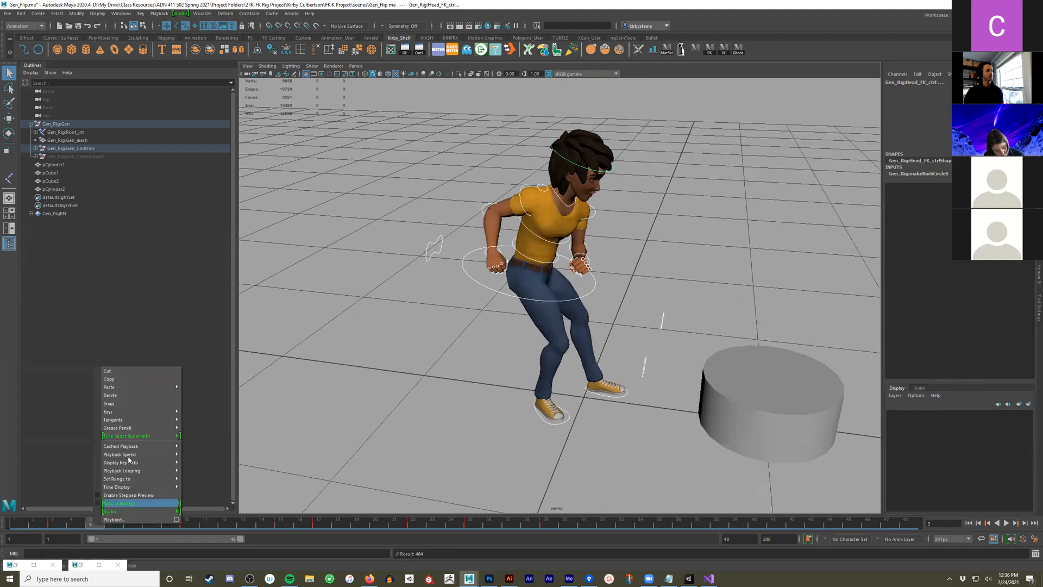
{"action": "left_click", "coordinate": [111, 395]}
{"action": "mouse_move", "coordinate": [58, 522]}
{"action": "left_mouse_down"}
{"action": "mouse_move", "coordinate": [217, 518]}
{"action": "mouse_move", "coordinate": [54, 521]}
{"action": "left_mouse_up"}
{"action": "right_click", "coordinate": [65, 523]}
{"action": "mouse_move", "coordinate": [143, 418]}
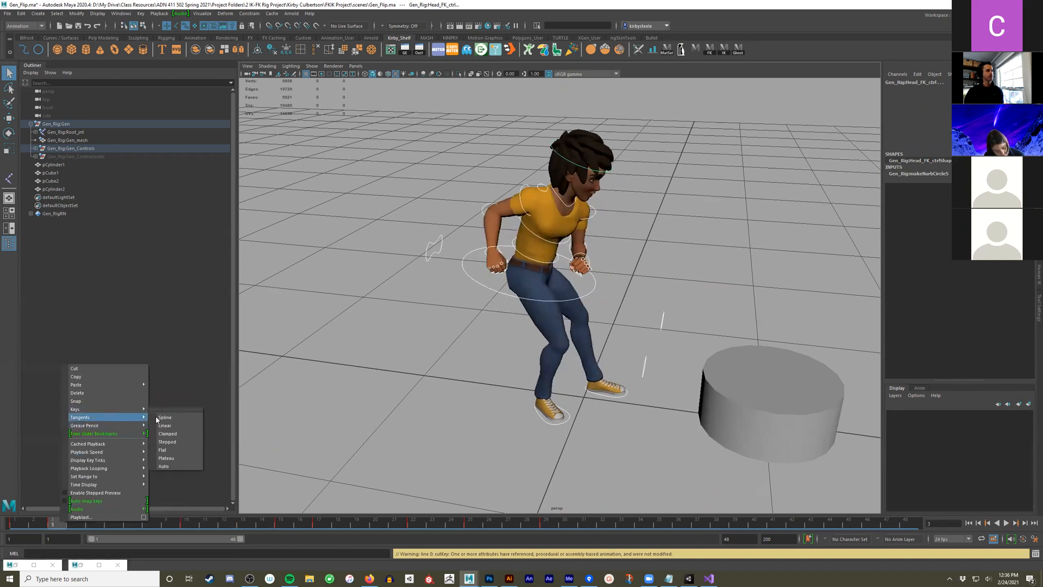
{"action": "left_click", "coordinate": [166, 441]}
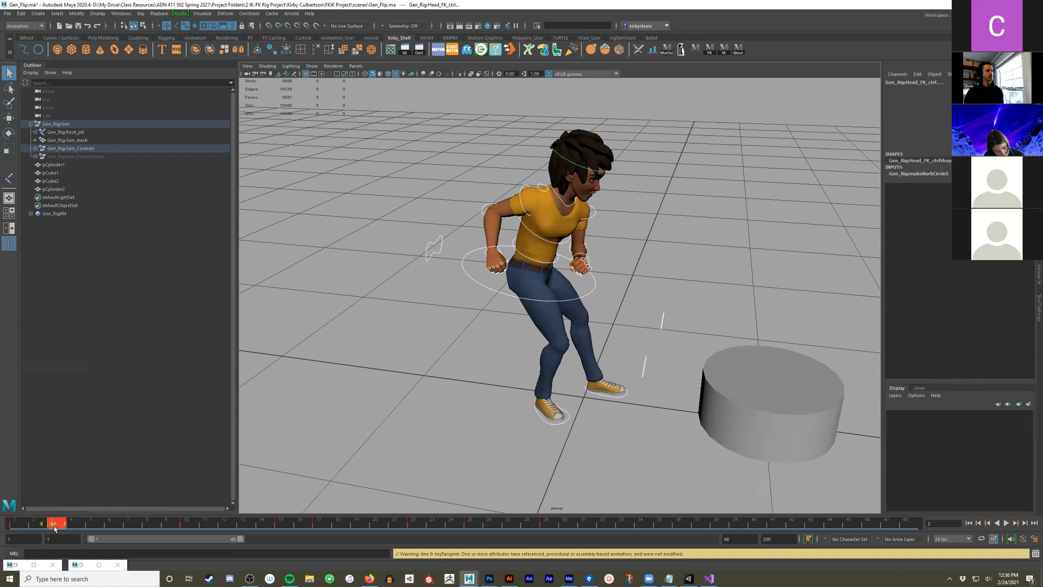
Compare the poses at frames 1, 3 and 5, and repeat the deletion of the selected controls' frame 5 keys
{"action": "left_click_drag", "start_coordinate": [54, 525], "coordinate": [5, 523]}
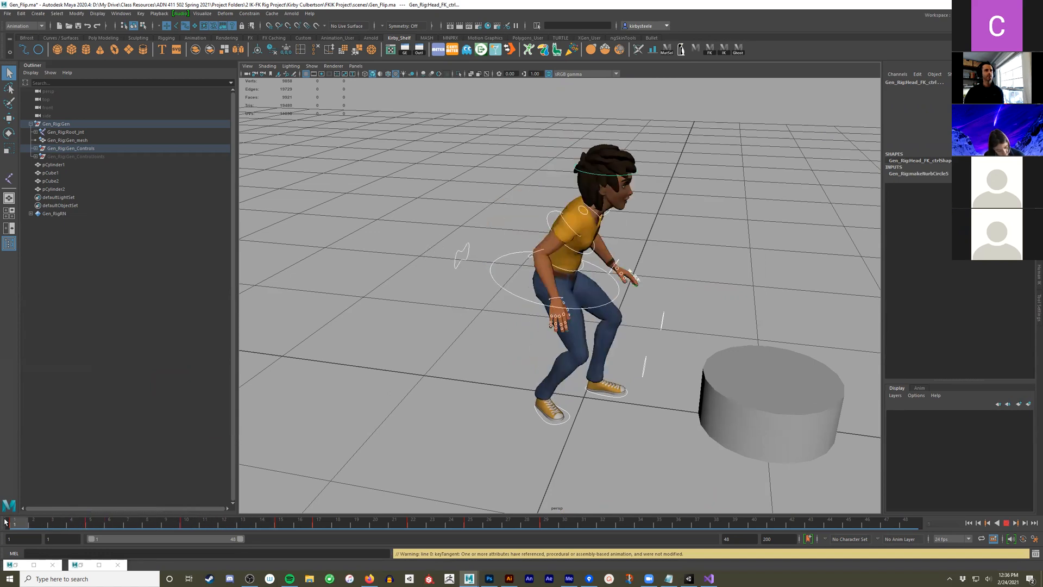
{"action": "key", "text": "Escape"}
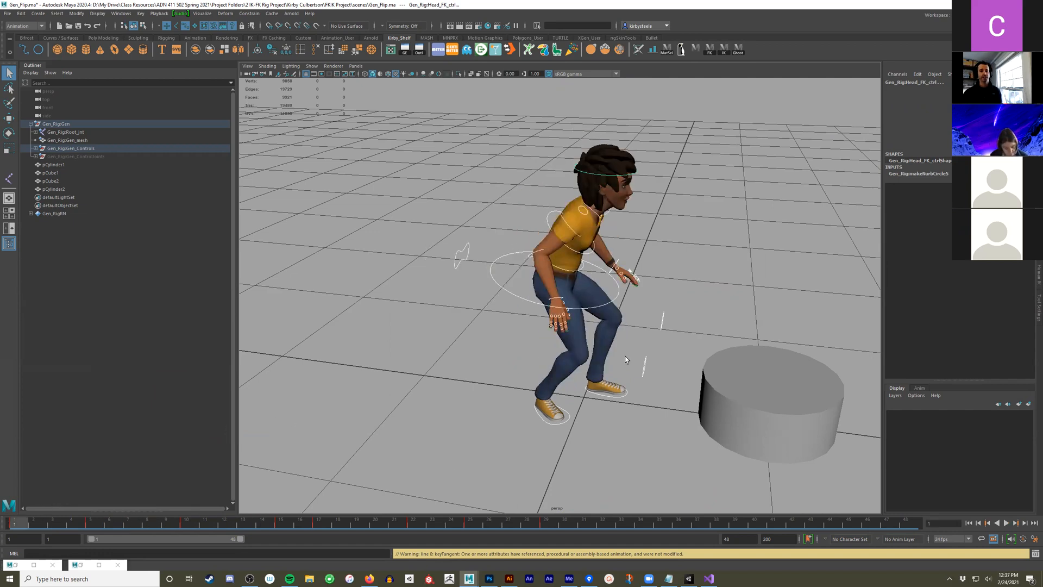
{"action": "left_click", "coordinate": [91, 525]}
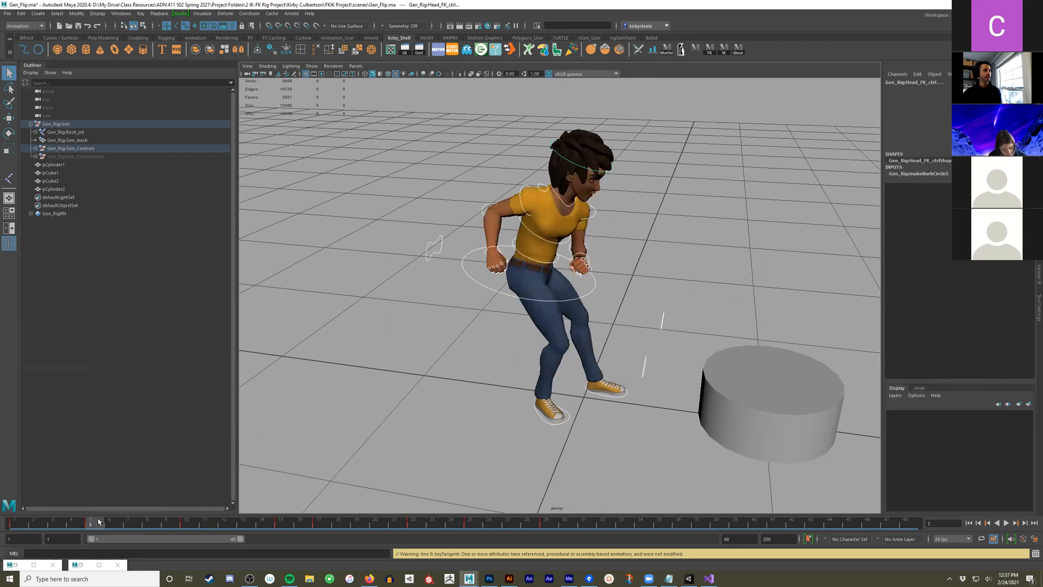
{"action": "left_click", "coordinate": [61, 524]}
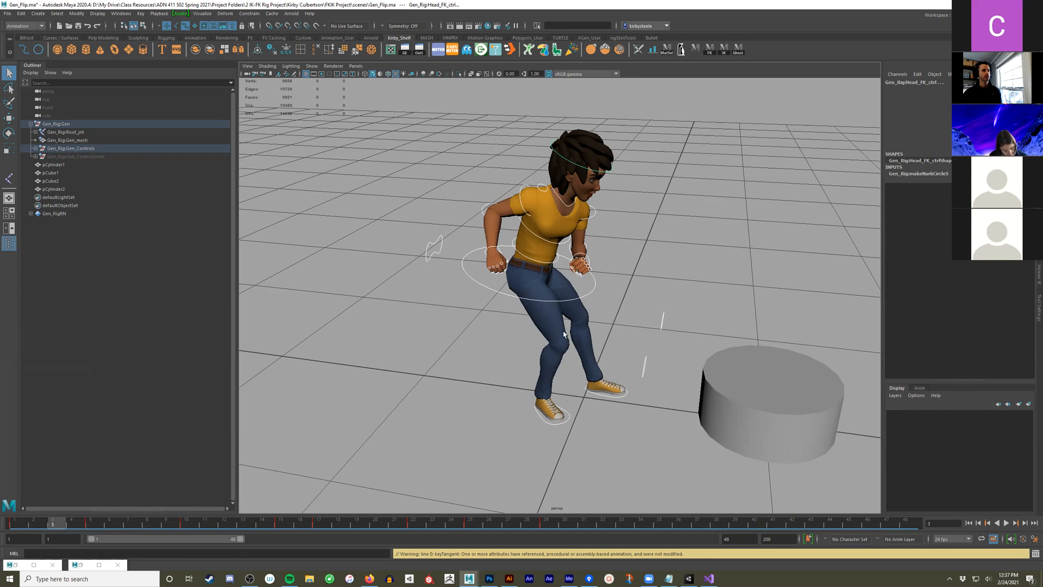
{"action": "left_click_drag", "start_coordinate": [368, 395], "coordinate": [385, 387], "text": "alt"}
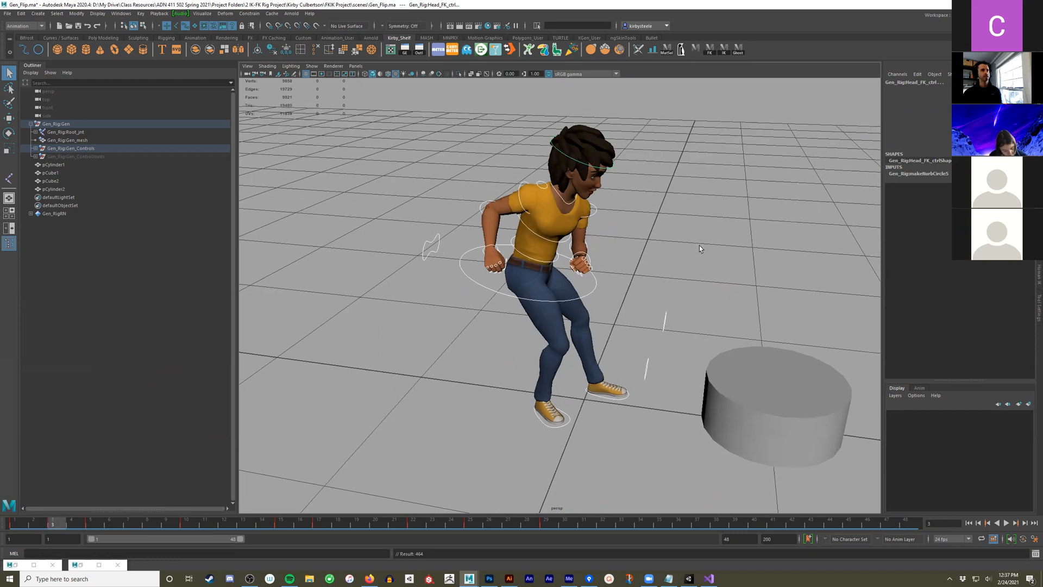
{"action": "left_click", "coordinate": [90, 524]}
{"action": "right_click", "coordinate": [92, 523]}
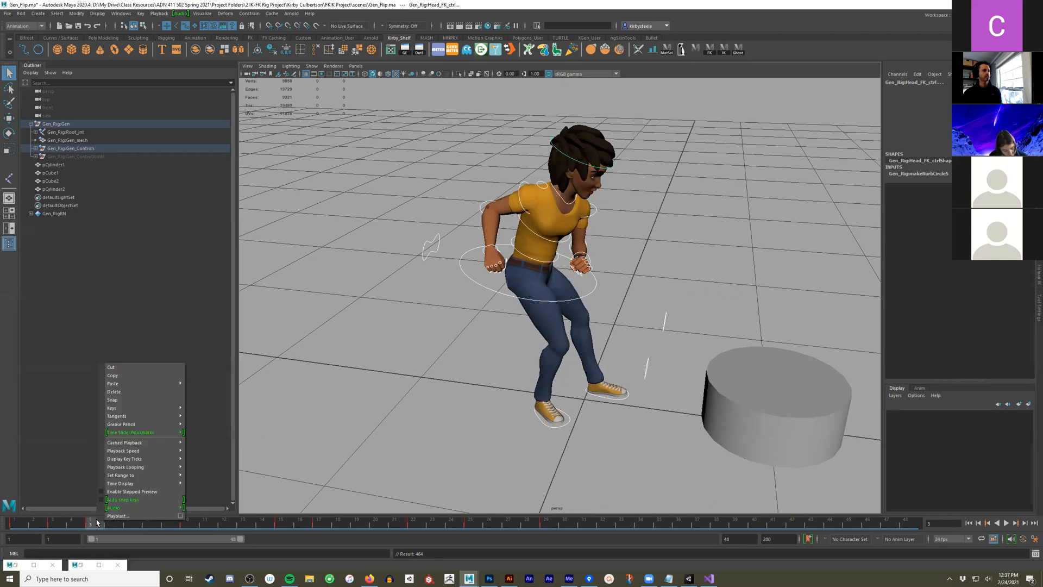
{"action": "left_click", "coordinate": [142, 392]}
Apply stepped tangents to the selected controls across the frame 5 range of the timeline
{"action": "left_click", "coordinate": [55, 524]}
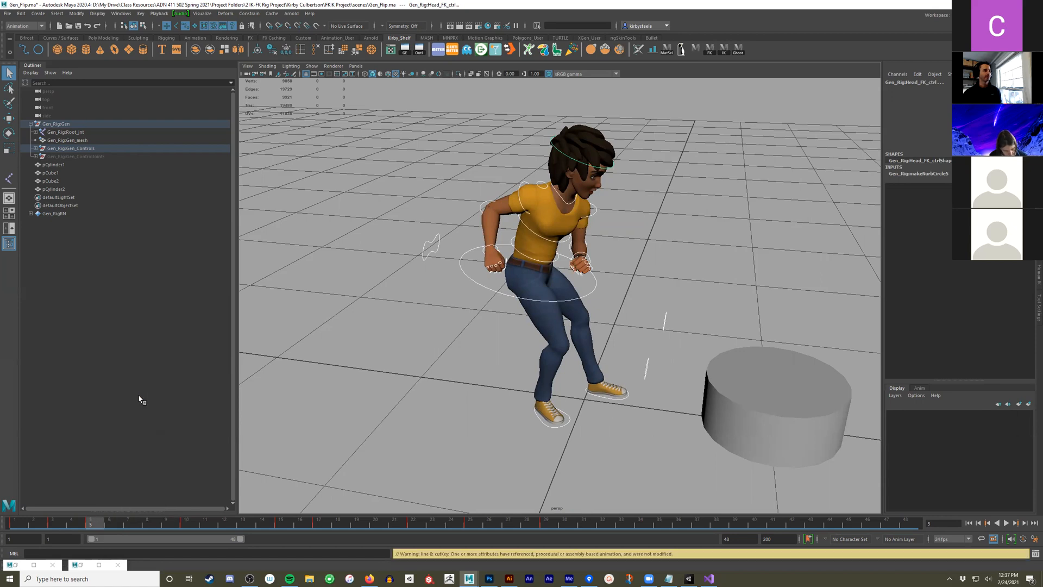
{"action": "left_click", "coordinate": [75, 520], "text": "shift"}
{"action": "left_click_drag", "start_coordinate": [88, 520], "coordinate": [106, 521]}
{"action": "right_click", "coordinate": [100, 523]}
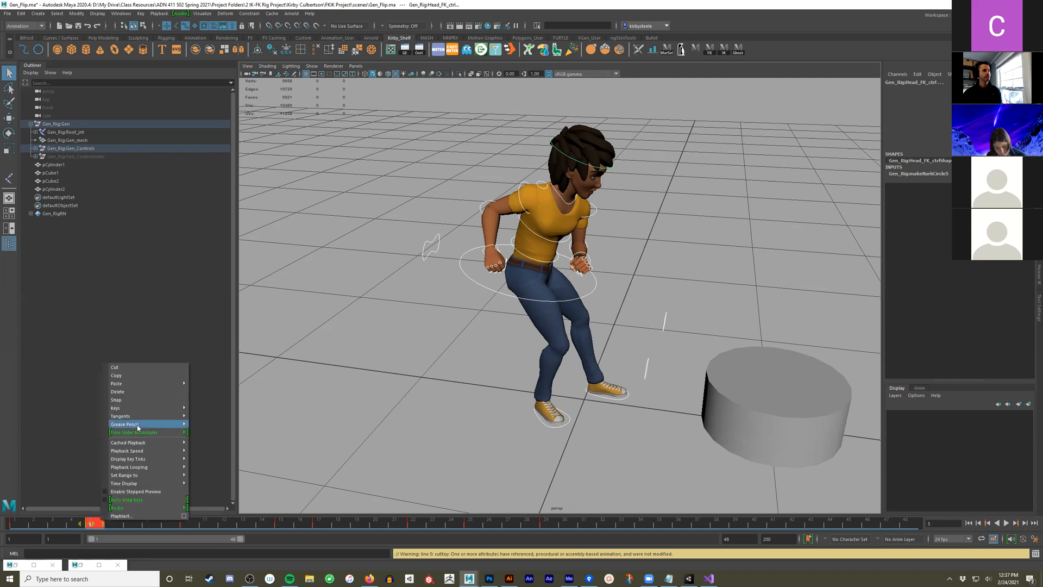
{"action": "mouse_move", "coordinate": [188, 416]}
{"action": "left_click", "coordinate": [208, 439]}
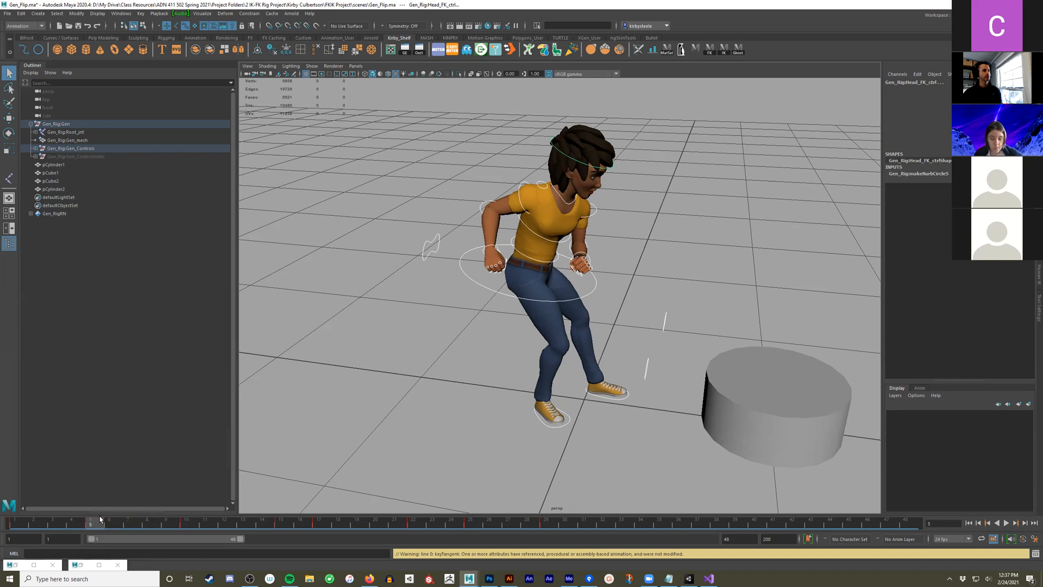
Return to frame 1, frame the character, cylinder and bar from the side, and play back the jump
{"action": "left_click_drag", "start_coordinate": [101, 521], "coordinate": [13, 536]}
{"action": "scroll", "coordinate": [523, 376], "scroll_direction": "down", "scroll_amount": 1}
{"action": "scroll", "coordinate": [523, 377], "scroll_direction": "down", "scroll_amount": 3}
{"action": "middle_click_drag", "start_coordinate": [705, 385], "coordinate": [601, 400], "text": "alt"}
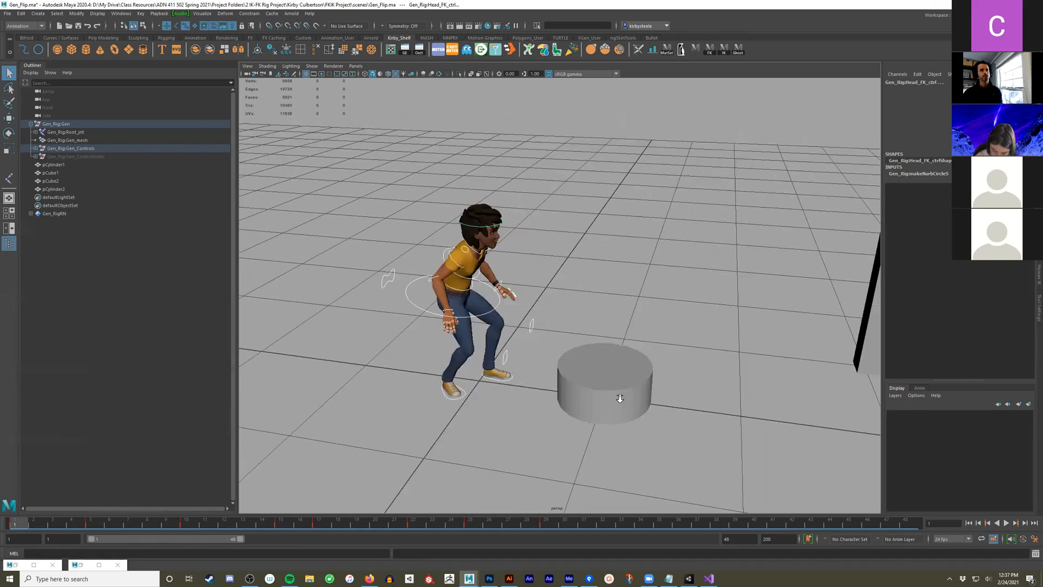
{"action": "scroll", "coordinate": [601, 401], "scroll_direction": "down", "scroll_amount": 3}
{"action": "middle_click_drag", "start_coordinate": [512, 407], "coordinate": [468, 445], "text": "alt"}
{"action": "left_click_drag", "start_coordinate": [468, 445], "coordinate": [520, 427], "text": "alt"}
{"action": "scroll", "coordinate": [520, 427], "scroll_direction": "up", "scroll_amount": 2}
{"action": "middle_click_drag", "start_coordinate": [520, 426], "coordinate": [533, 397], "text": "alt"}
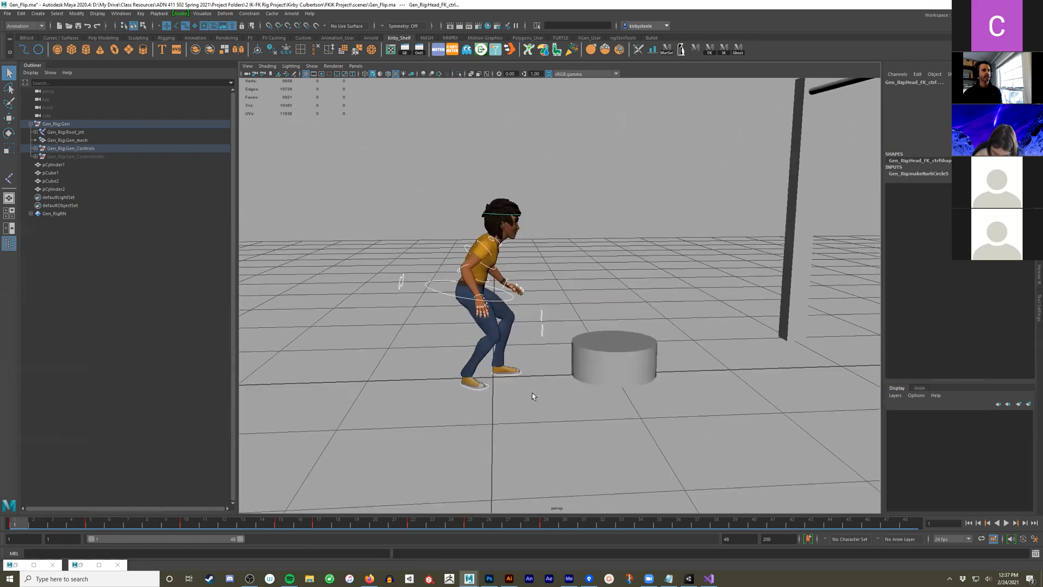
{"action": "key", "text": "alt+v"}
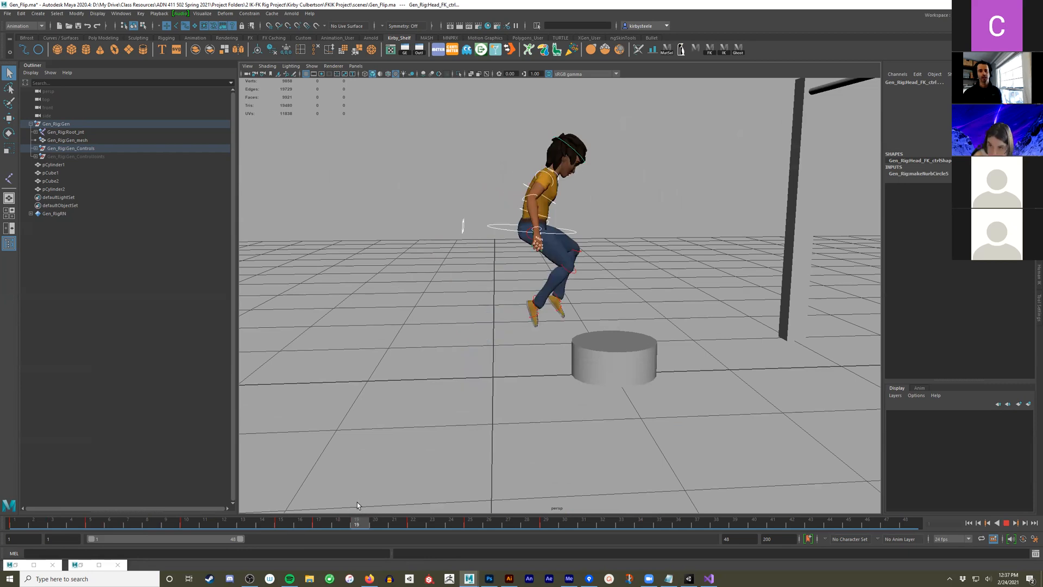
{"action": "key", "text": "alt+v"}
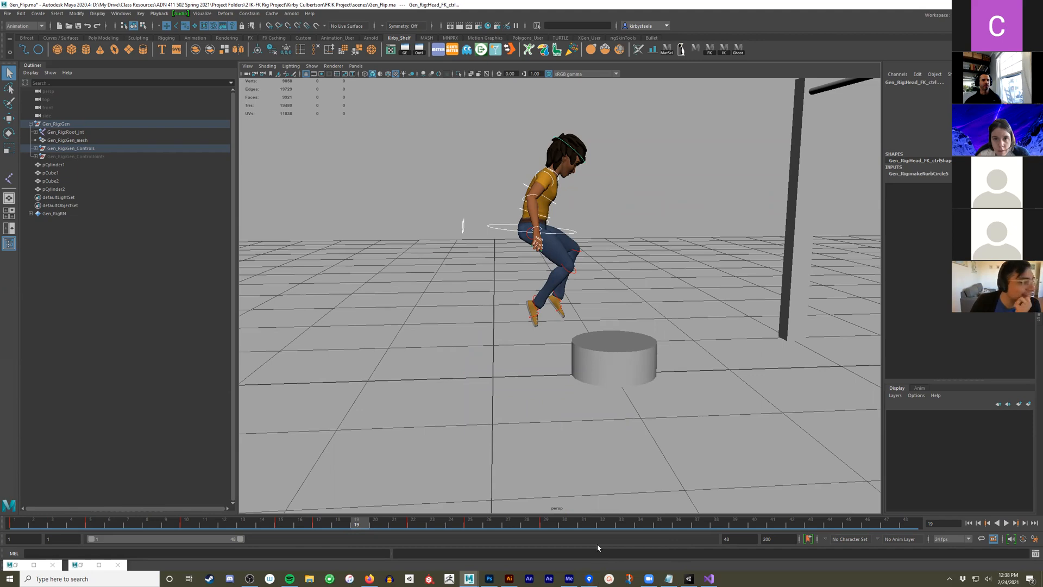
Play back the jump and scrub from the cylinder takeoff to the bar grab at frame 30, ending at frame 1
{"action": "key", "text": "alt+v"}
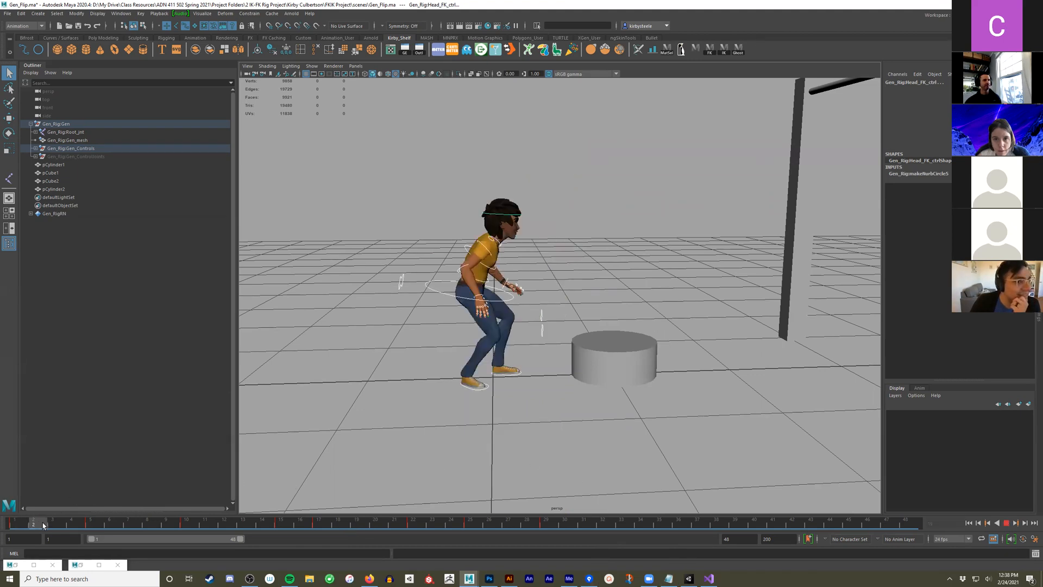
{"action": "mouse_move", "coordinate": [459, 525]}
{"action": "left_mouse_down"}
{"action": "mouse_move", "coordinate": [120, 528]}
{"action": "mouse_move", "coordinate": [393, 523]}
{"action": "left_mouse_up"}
{"action": "left_click_drag", "start_coordinate": [393, 521], "coordinate": [574, 521]}
{"action": "middle_click_drag", "start_coordinate": [836, 255], "coordinate": [693, 360], "text": "alt"}
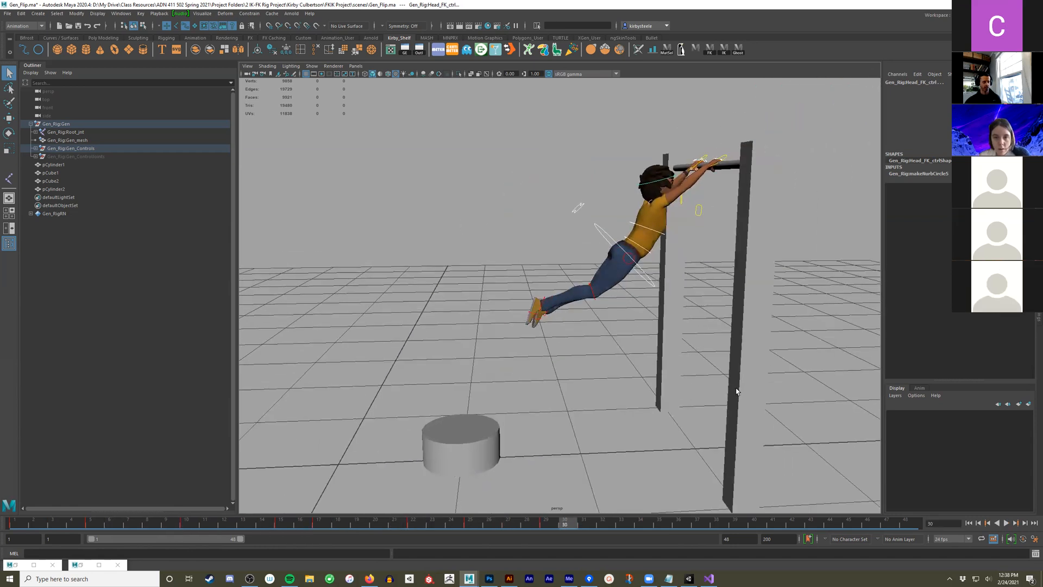
{"action": "left_click_drag", "start_coordinate": [779, 261], "coordinate": [497, 115]}
{"action": "middle_click_drag", "start_coordinate": [530, 263], "coordinate": [659, 225], "text": "alt"}
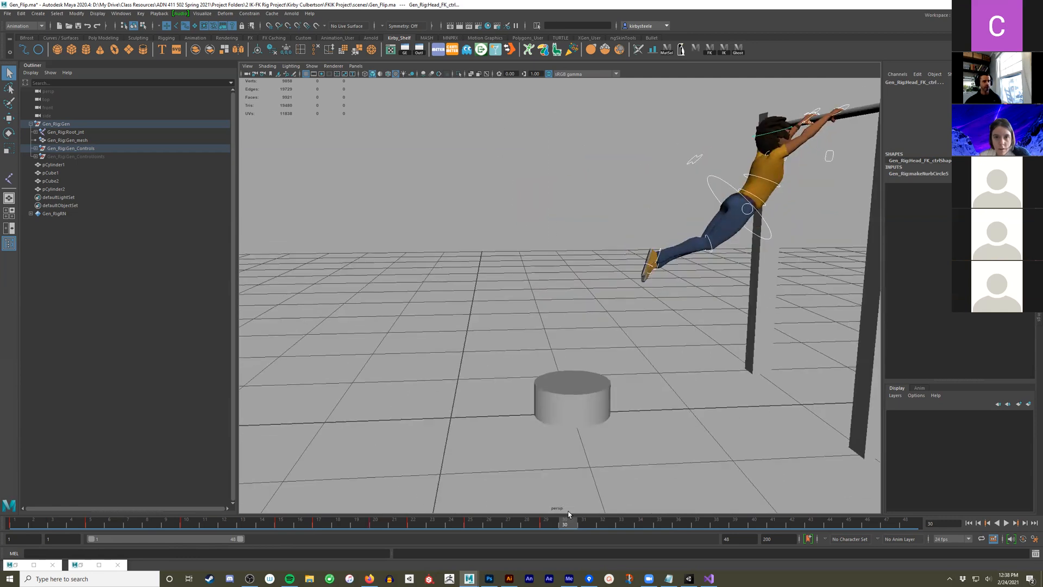
{"action": "left_click_drag", "start_coordinate": [554, 524], "coordinate": [16, 543]}
{"action": "middle_click_drag", "start_coordinate": [419, 447], "coordinate": [529, 382], "text": "alt"}
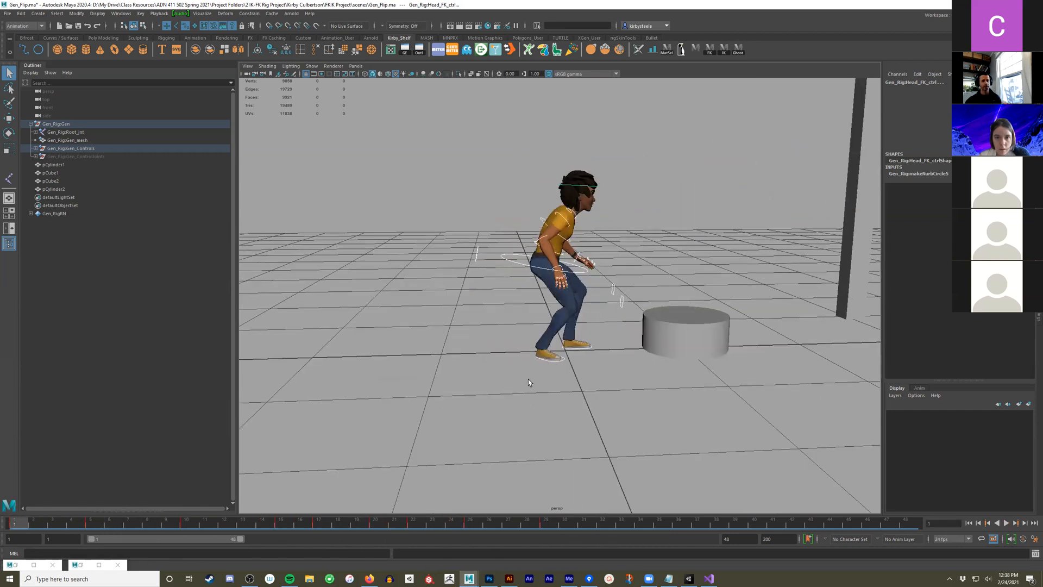
Select all the character's rig controls and apply Auto tangents to their keys at frame 1
{"action": "right_click", "coordinate": [22, 525]}
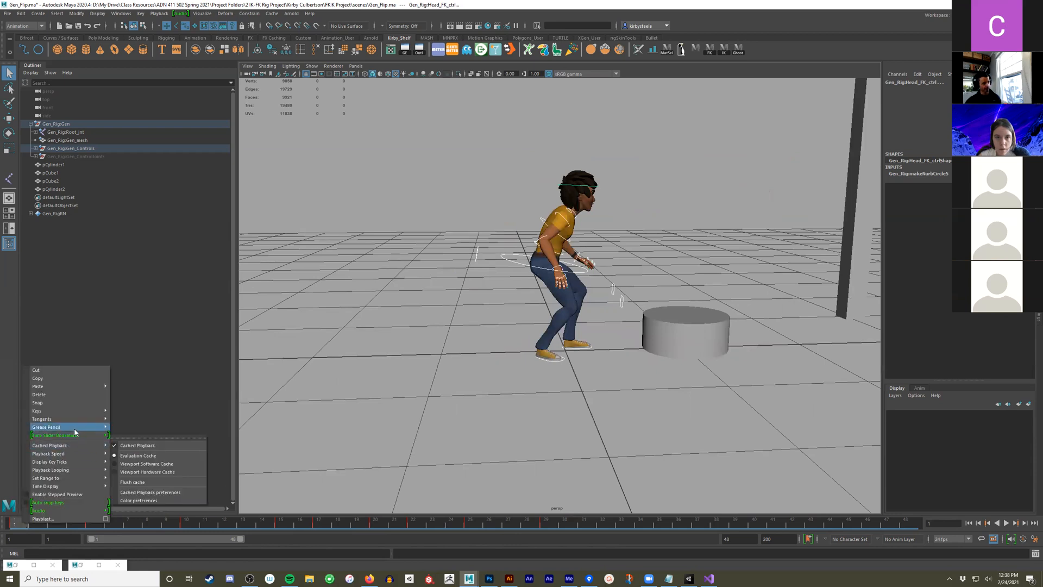
{"action": "mouse_move", "coordinate": [76, 419]}
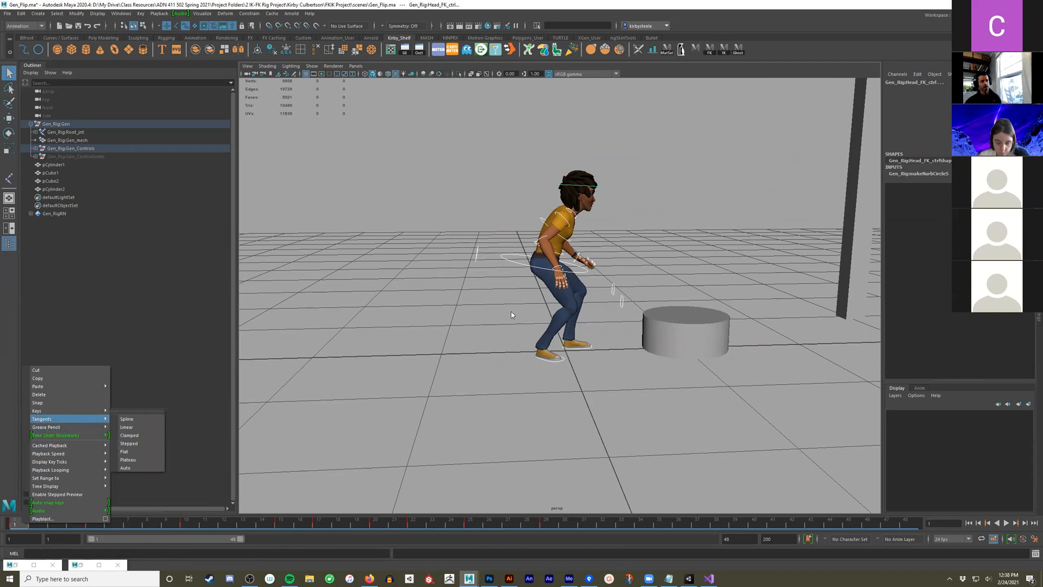
{"action": "left_click", "coordinate": [153, 524]}
{"action": "left_click", "coordinate": [98, 522]}
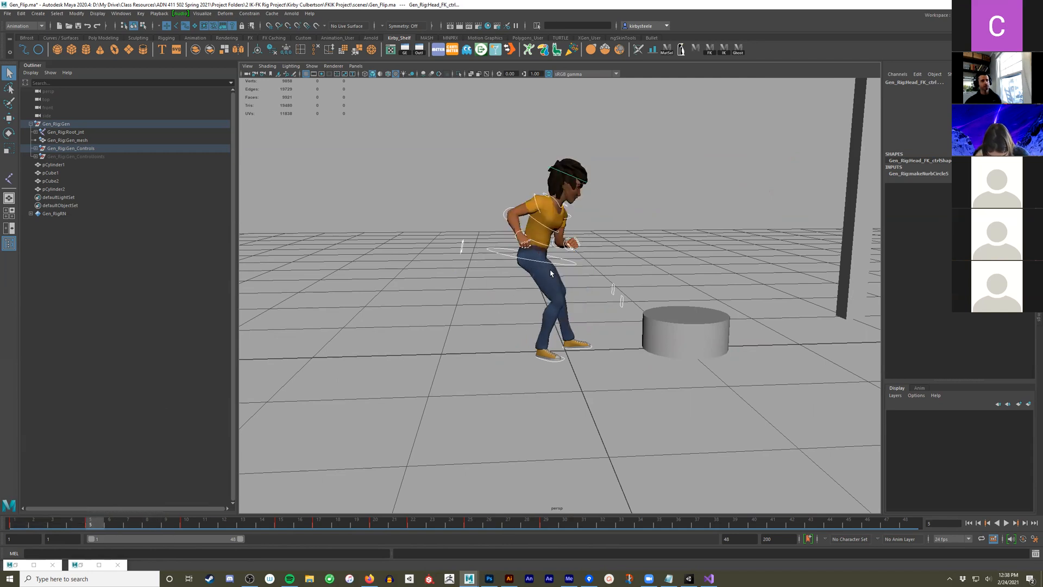
{"action": "left_click_drag", "start_coordinate": [706, 139], "coordinate": [399, 418]}
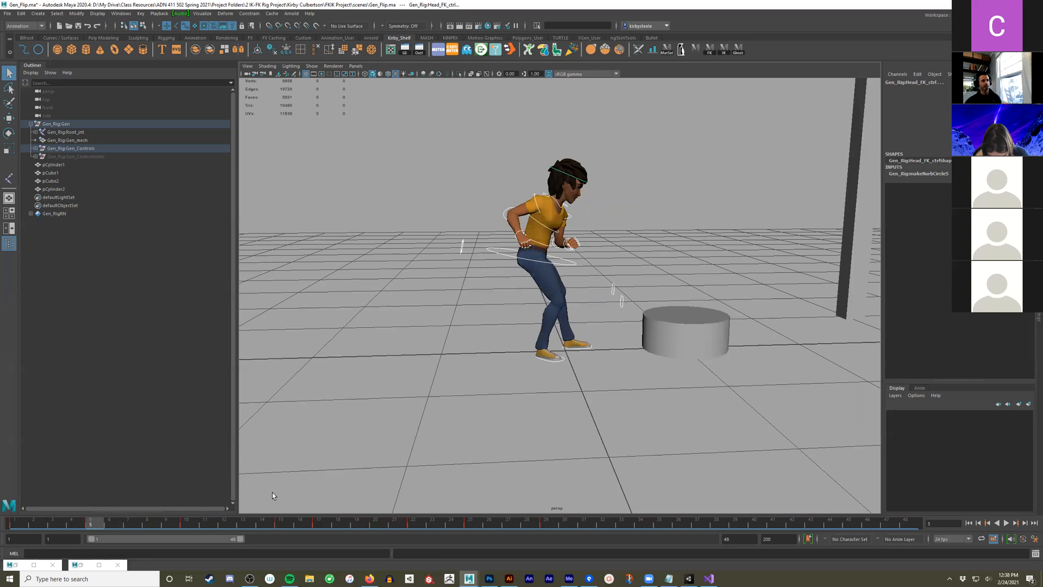
{"action": "left_click_drag", "start_coordinate": [31, 529], "coordinate": [15, 526]}
{"action": "right_click", "coordinate": [30, 526]}
{"action": "mouse_move", "coordinate": [92, 422]}
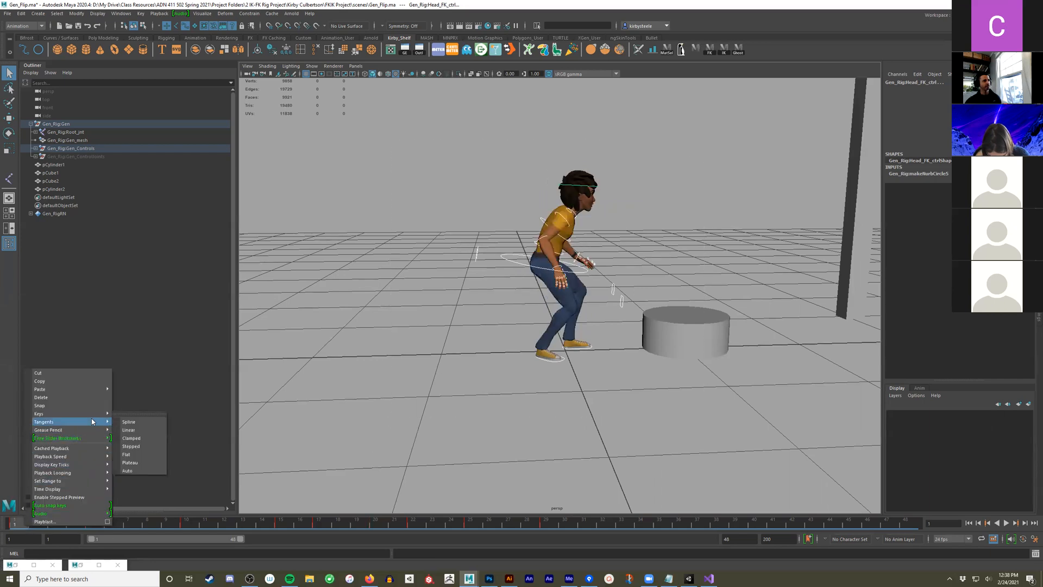
{"action": "left_click", "coordinate": [142, 470]}
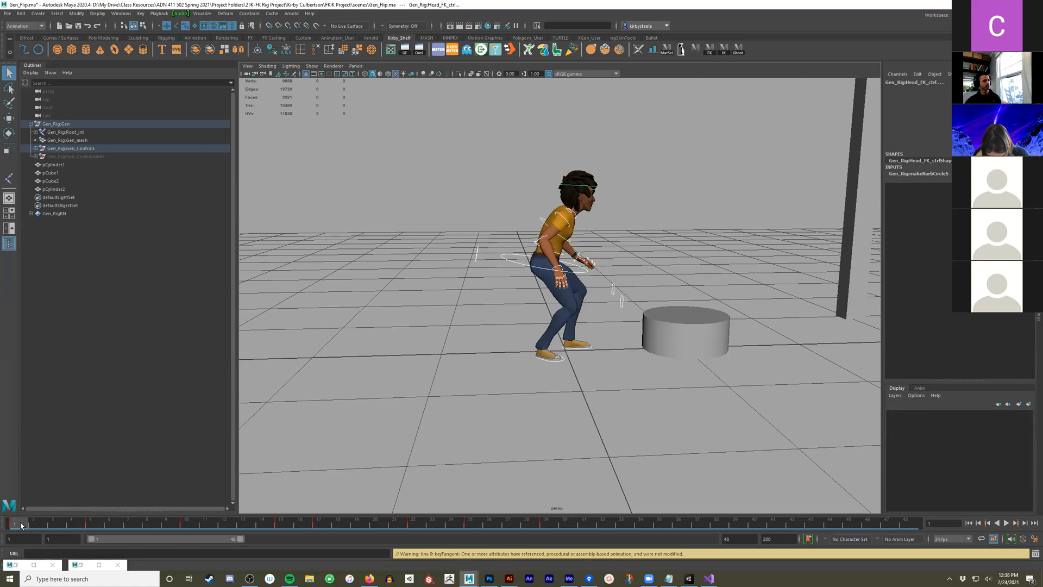
Change the selected controls' key tangents at frame 5 and apply Auto tangents to their keys at frame 10
{"action": "key", "text": "alt+v"}
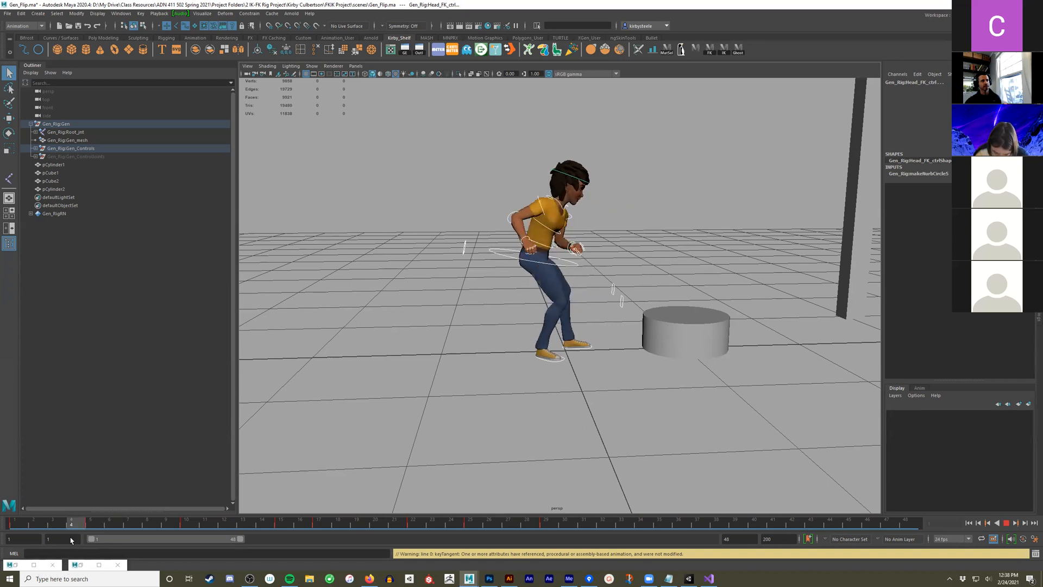
{"action": "left_click_drag", "start_coordinate": [91, 523], "coordinate": [115, 520]}
{"action": "right_click", "coordinate": [103, 521]}
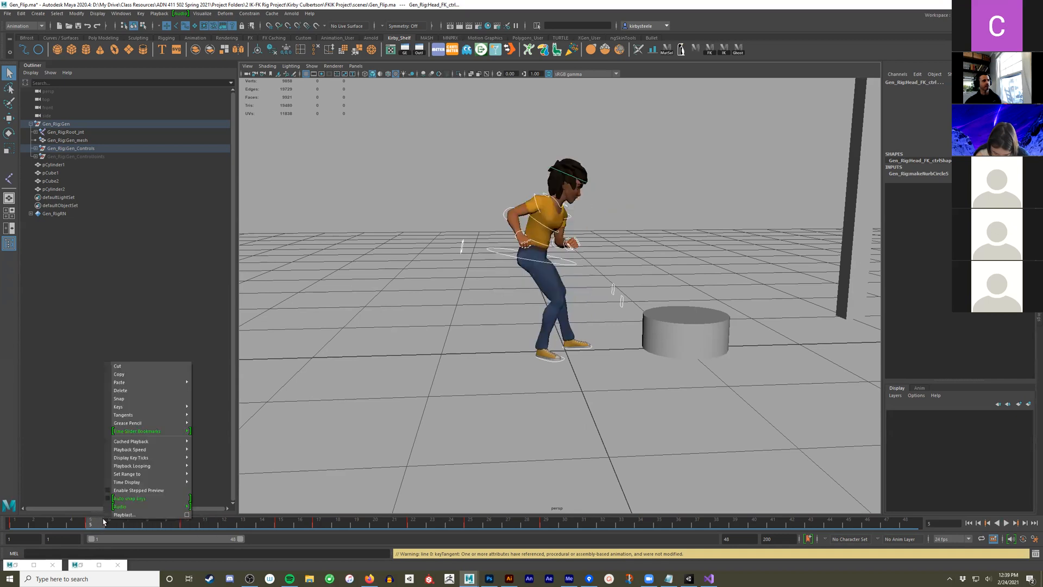
{"action": "mouse_move", "coordinate": [163, 414]}
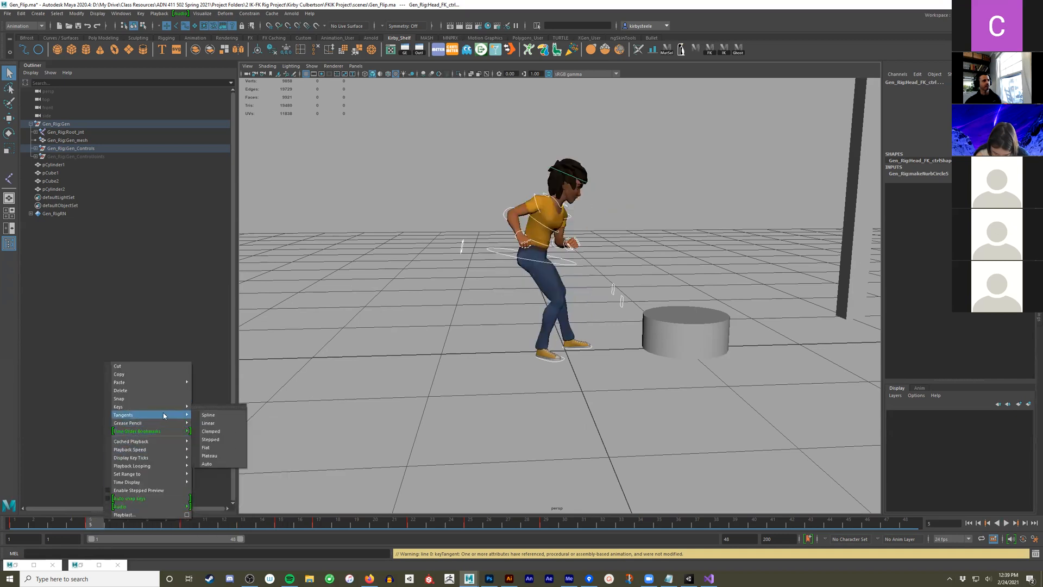
{"action": "left_click", "coordinate": [218, 457]}
{"action": "left_click_drag", "start_coordinate": [96, 524], "coordinate": [193, 524]}
{"action": "right_click", "coordinate": [195, 524]}
{"action": "mouse_move", "coordinate": [244, 418]}
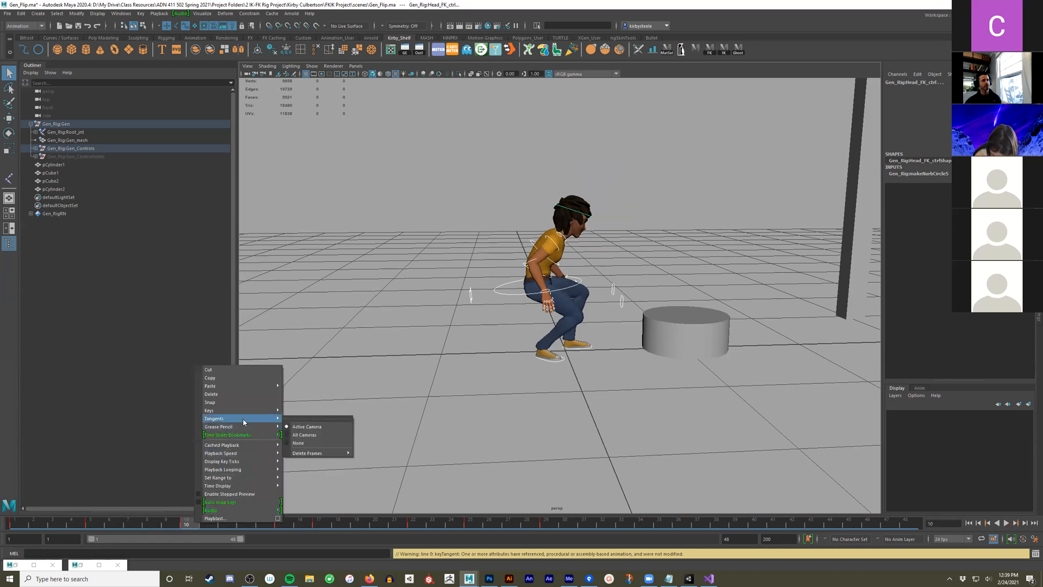
{"action": "left_click", "coordinate": [316, 469]}
Select both ankle IK controls and key their frame 10 pose at frame 15
{"action": "mouse_move", "coordinate": [187, 524]}
{"action": "left_mouse_down"}
{"action": "mouse_move", "coordinate": [344, 525]}
{"action": "mouse_move", "coordinate": [186, 525]}
{"action": "left_mouse_up"}
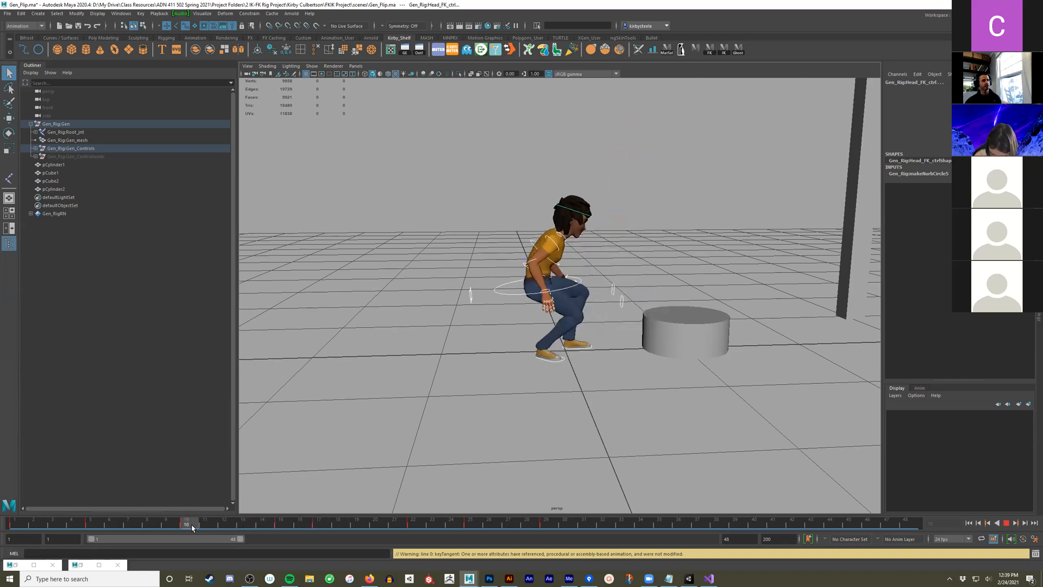
{"action": "left_click", "coordinate": [578, 346]}
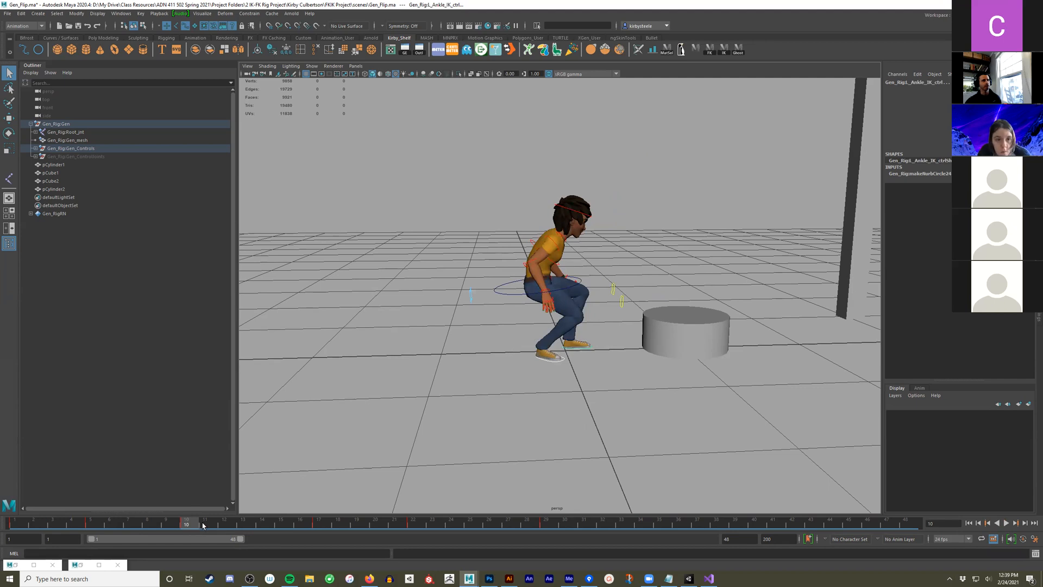
{"action": "left_click", "coordinate": [581, 282]}
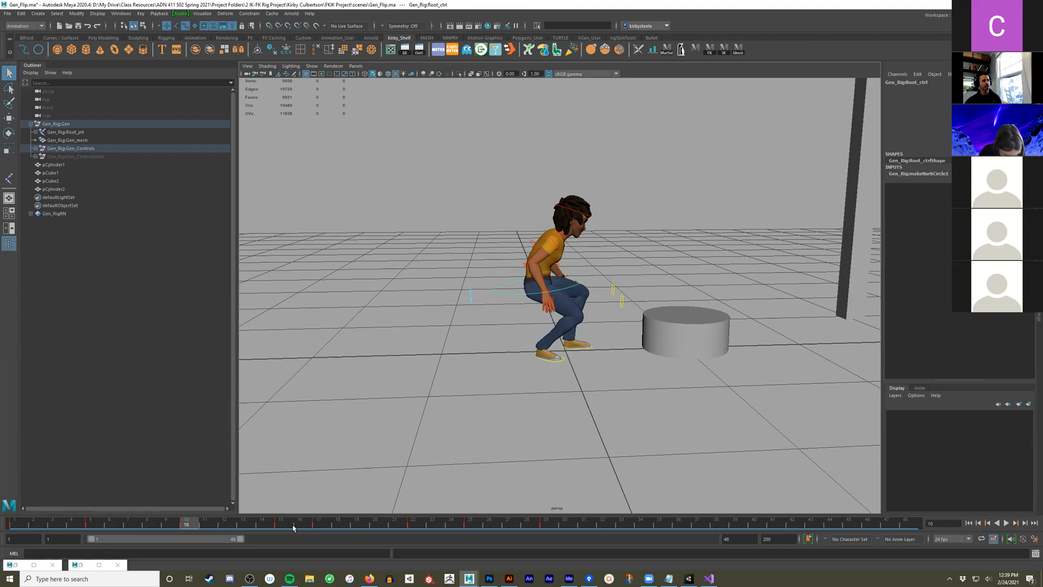
{"action": "left_click_drag", "start_coordinate": [605, 343], "coordinate": [554, 367]}
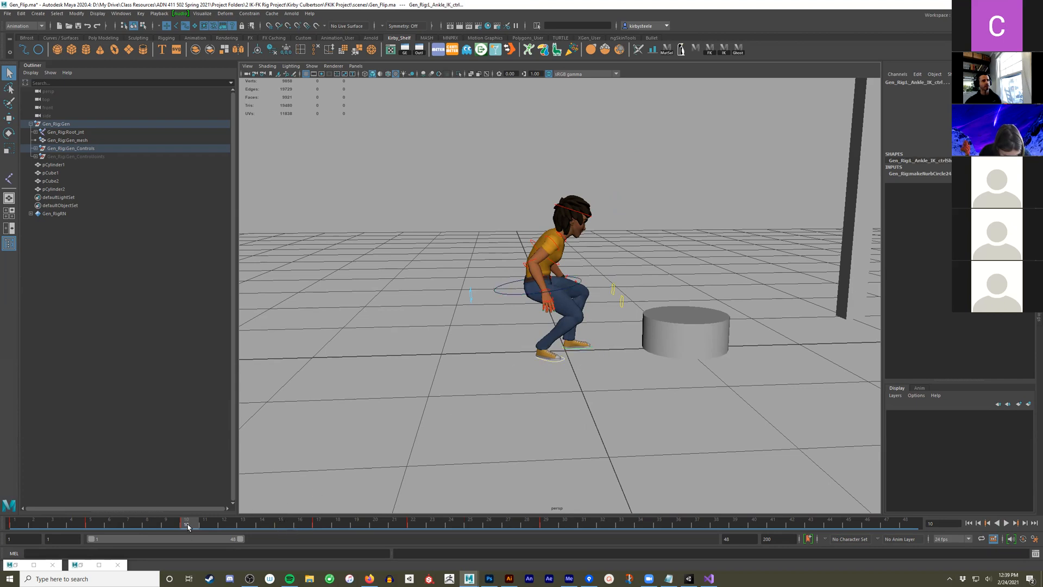
{"action": "left_click", "coordinate": [279, 525]}
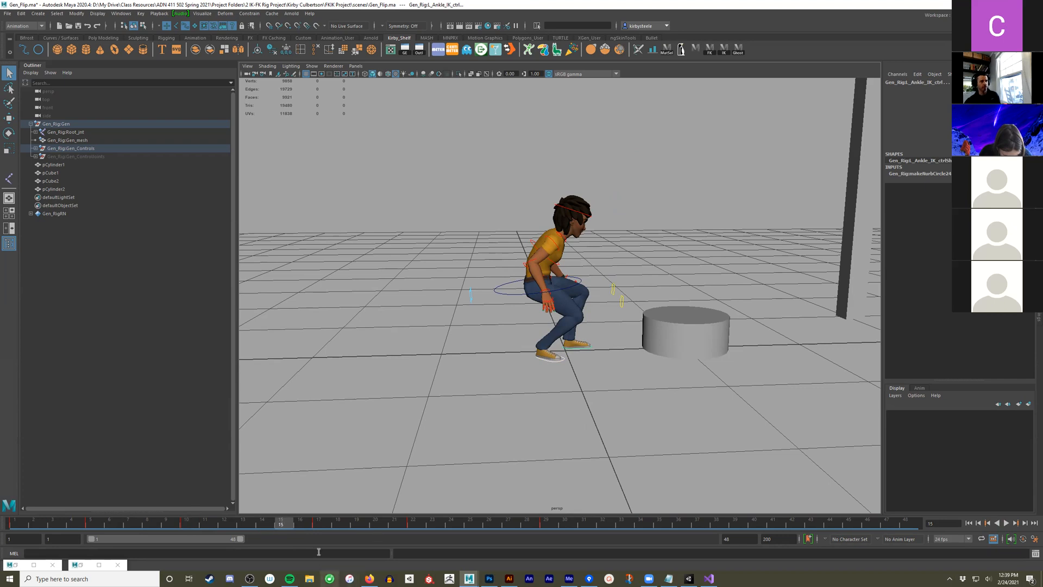
{"action": "key", "text": "s"}
Check the takeoff up to frame 17 and key the right ankle IK control's frame 15 pose at frame 14
{"action": "left_click_drag", "start_coordinate": [281, 524], "coordinate": [314, 524]}
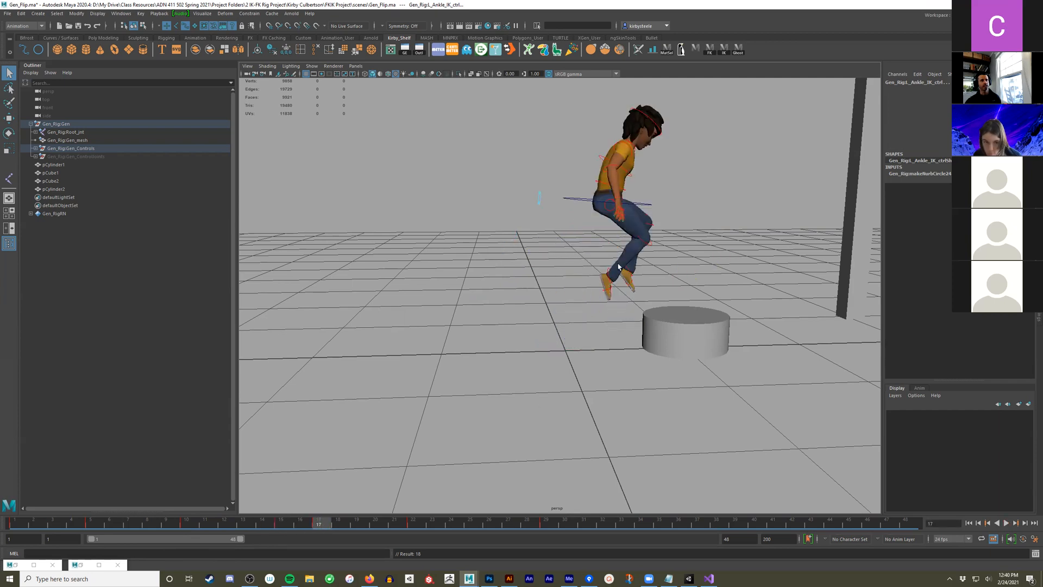
{"action": "middle_click_drag", "start_coordinate": [468, 328], "coordinate": [411, 366], "text": "alt"}
{"action": "right_click_drag", "start_coordinate": [410, 366], "coordinate": [589, 373], "text": "alt"}
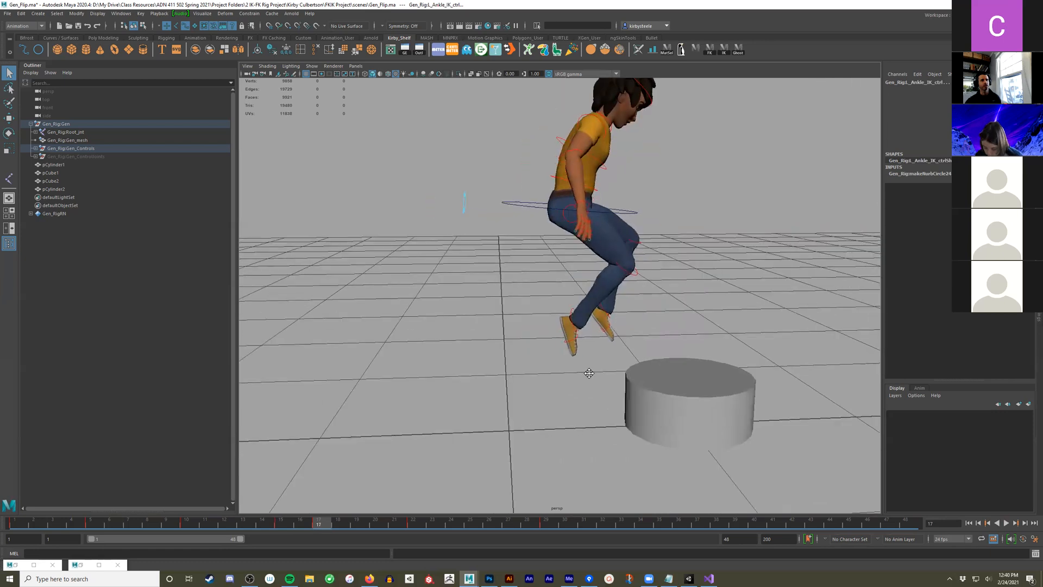
{"action": "middle_click_drag", "start_coordinate": [589, 373], "coordinate": [599, 374], "text": "alt"}
{"action": "mouse_move", "coordinate": [285, 525]}
{"action": "left_mouse_down"}
{"action": "mouse_move", "coordinate": [248, 530]}
{"action": "mouse_move", "coordinate": [280, 528]}
{"action": "left_mouse_up"}
{"action": "left_click", "coordinate": [481, 439]}
{"action": "left_click", "coordinate": [290, 527], "text": "shift"}
{"action": "mouse_move", "coordinate": [281, 526]}
{"action": "left_mouse_down"}
{"action": "mouse_move", "coordinate": [227, 524]}
{"action": "mouse_move", "coordinate": [332, 523]}
{"action": "mouse_move", "coordinate": [265, 524]}
{"action": "mouse_move", "coordinate": [315, 523]}
{"action": "mouse_move", "coordinate": [266, 525]}
{"action": "mouse_move", "coordinate": [285, 525]}
{"action": "left_mouse_up"}
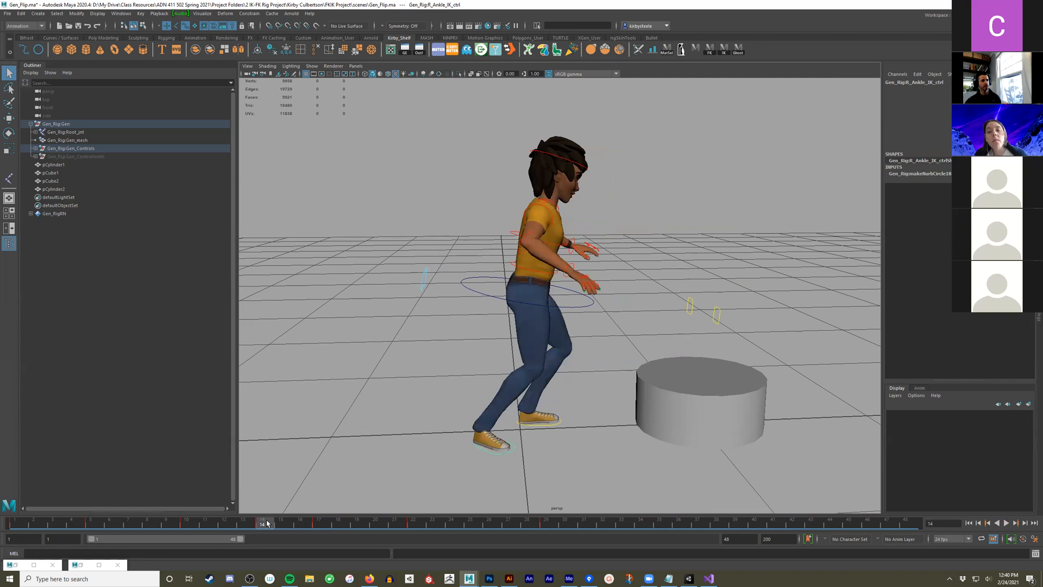
{"action": "left_click", "coordinate": [267, 523], "text": "shift"}
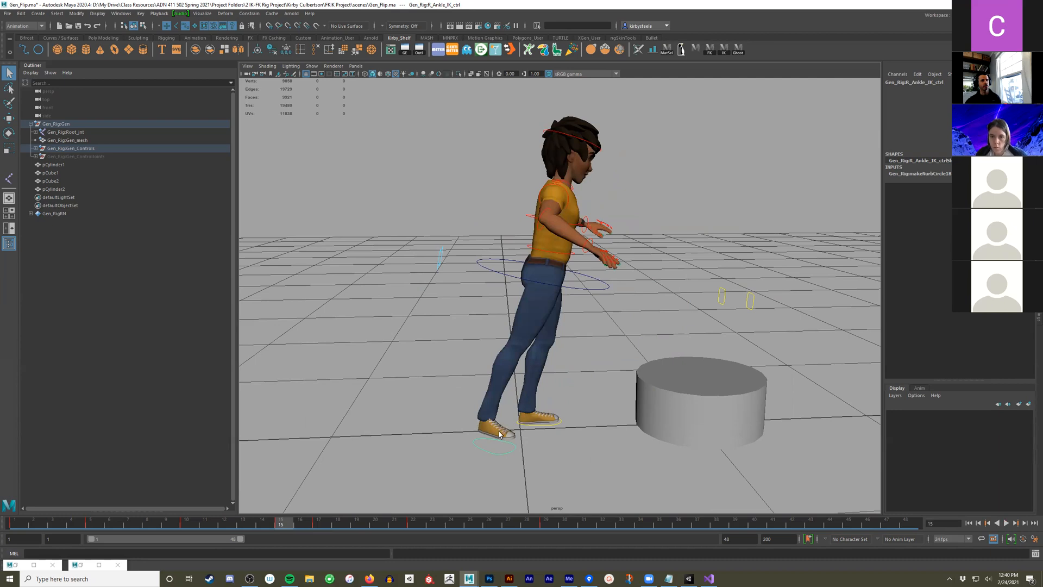
{"action": "left_click", "coordinate": [270, 526]}
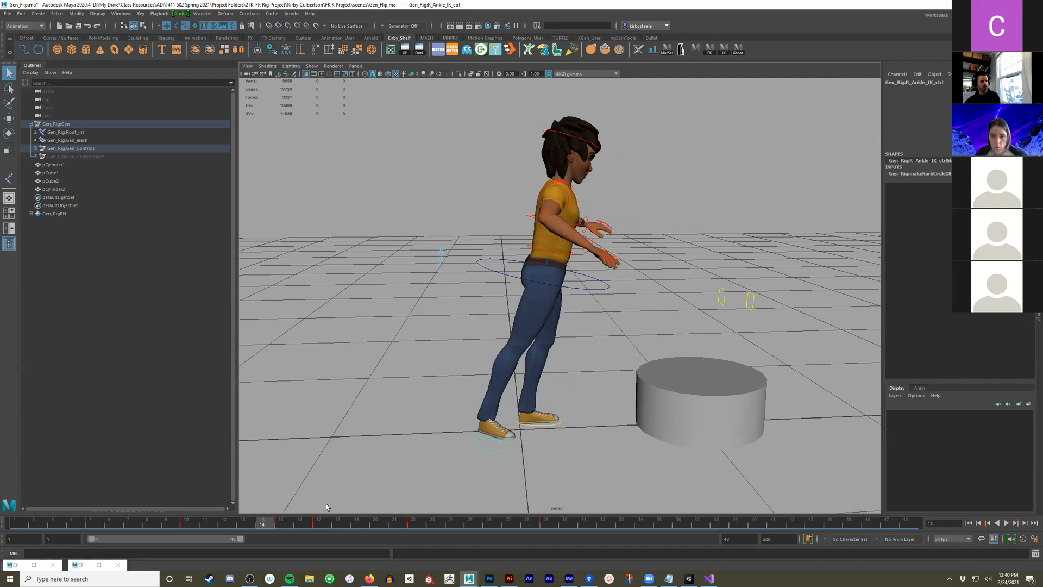
{"action": "left_click", "coordinate": [280, 525]}
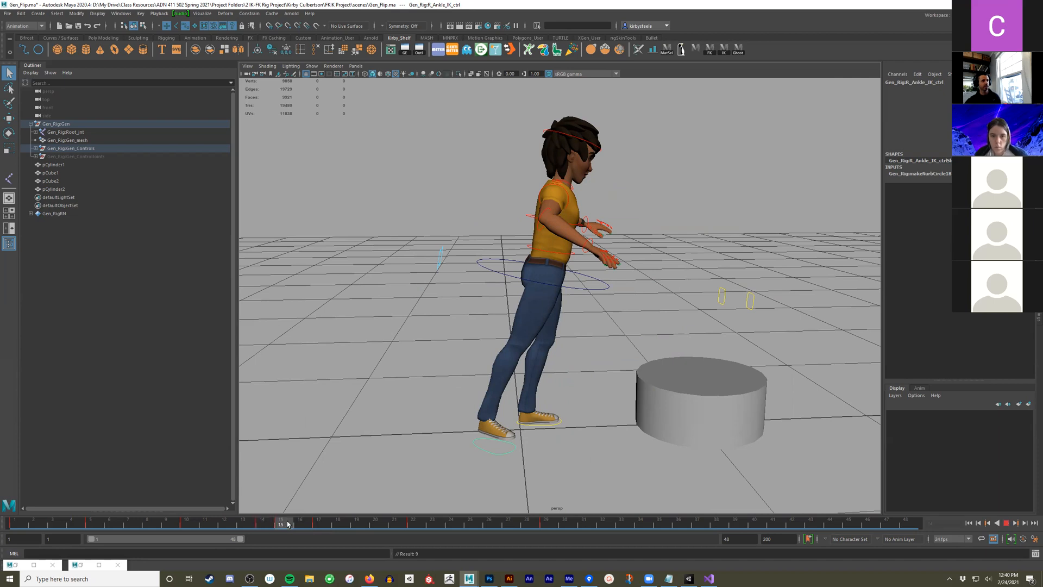
Rotate the right ankle IK control at frame 15 so the heel lifts behind the body, key it, and preview the takeoff
{"action": "key", "text": "e"}
{"action": "left_click_drag", "start_coordinate": [522, 393], "coordinate": [426, 441]}
{"action": "key", "text": "w"}
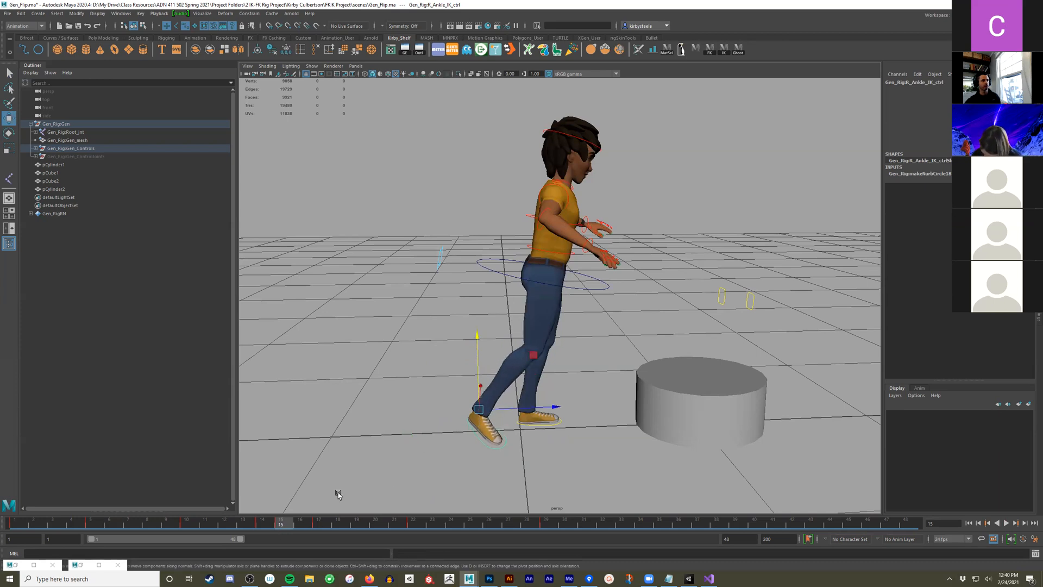
{"action": "key", "text": "s"}
{"action": "key", "text": "alt+v"}
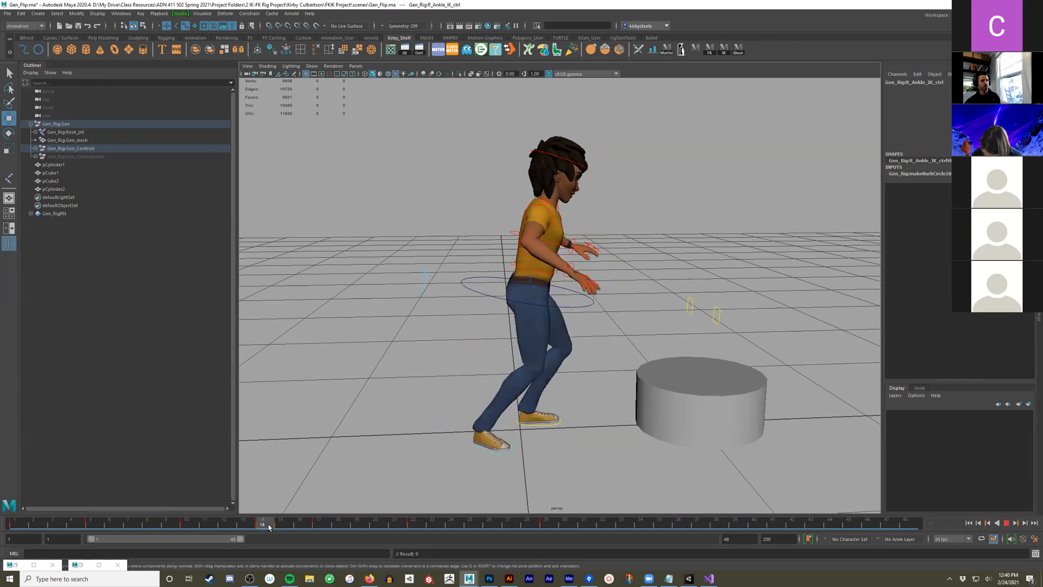
{"action": "key", "text": "alt+v"}
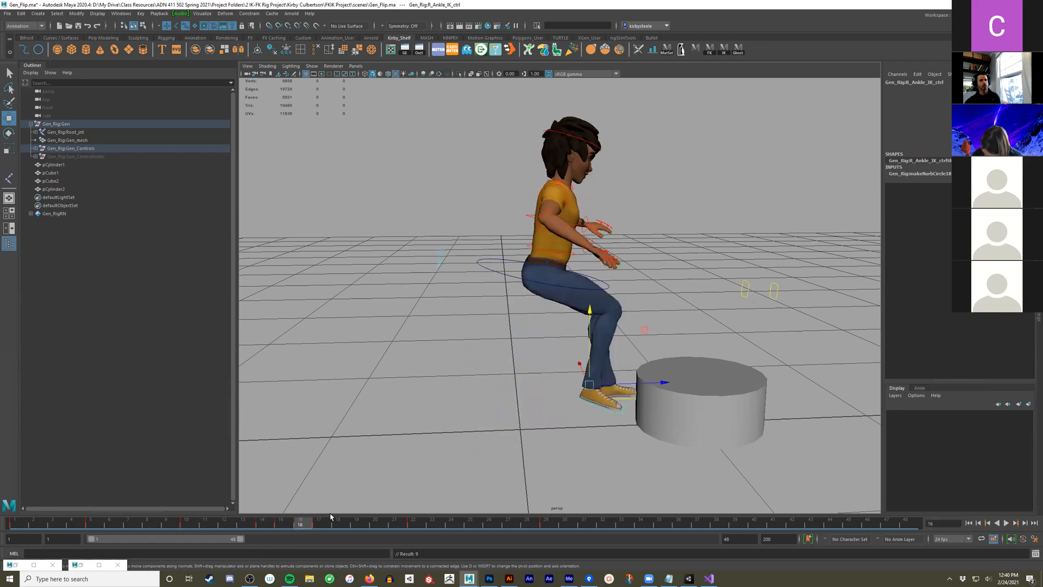
Nudge the right foot slightly forward at frame 15, key it again, and scrub the takeoff to frame 17
{"action": "key", "text": "ctrl+z"}
{"action": "left_click_drag", "start_coordinate": [520, 409], "coordinate": [526, 409]}
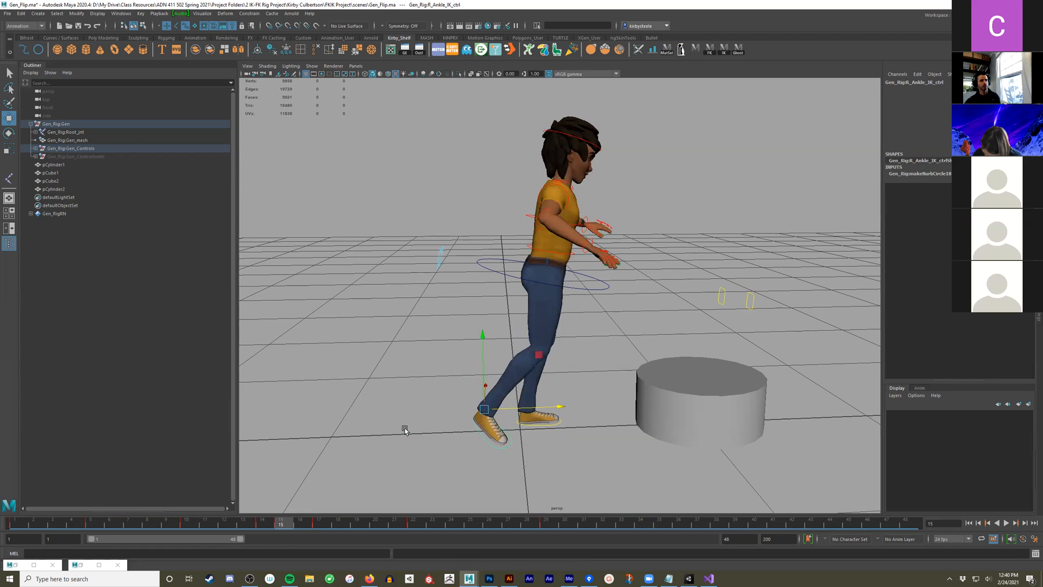
{"action": "key", "text": "s"}
{"action": "right_click_drag", "start_coordinate": [352, 483], "coordinate": [357, 487], "text": "alt"}
{"action": "left_click_drag", "start_coordinate": [266, 523], "coordinate": [324, 522]}
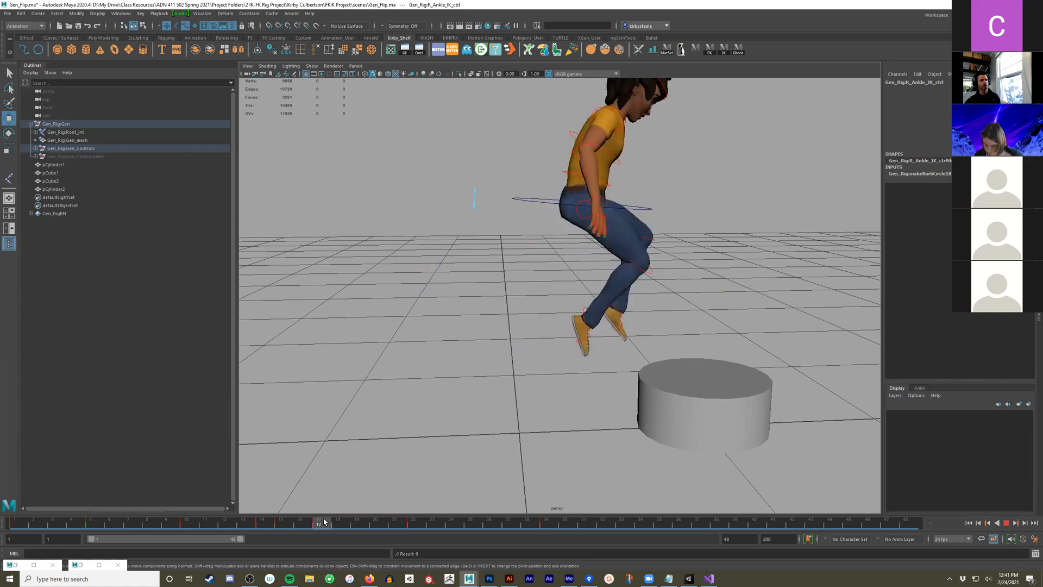
Select the character mesh at frame 17 and create a bhGhost ghost of the pose with the slider at its minimum
{"action": "middle_click_drag", "start_coordinate": [638, 248], "coordinate": [638, 348], "text": "alt"}
{"action": "left_click_drag", "start_coordinate": [638, 347], "coordinate": [632, 349], "text": "alt"}
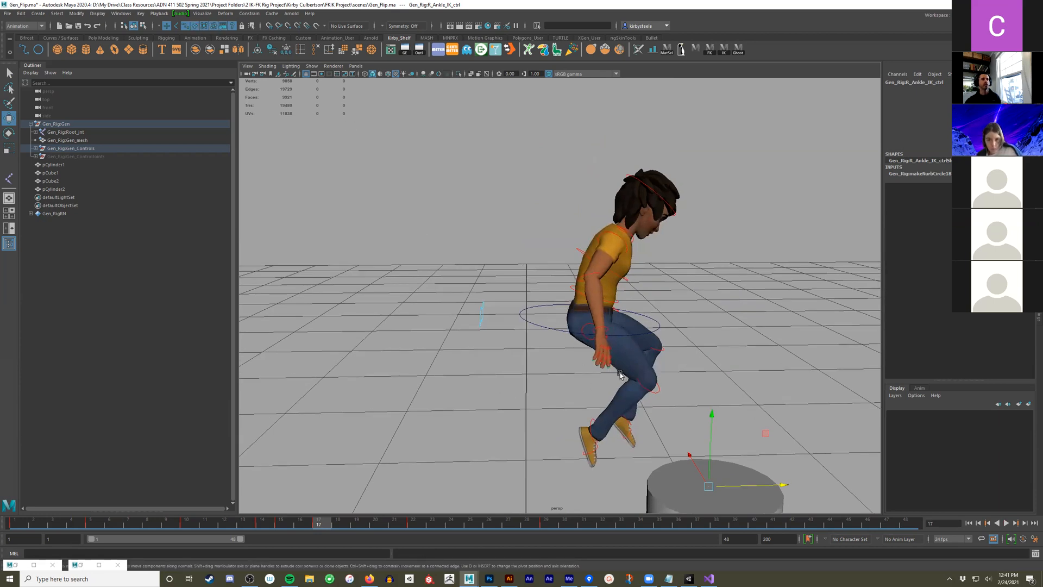
{"action": "left_click", "coordinate": [624, 349]}
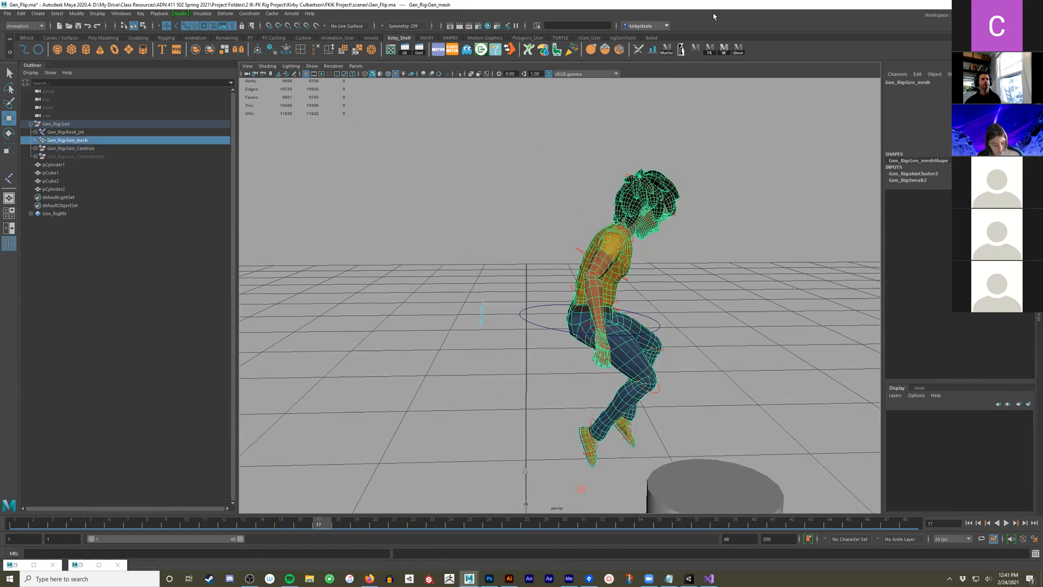
{"action": "left_click", "coordinate": [738, 50]}
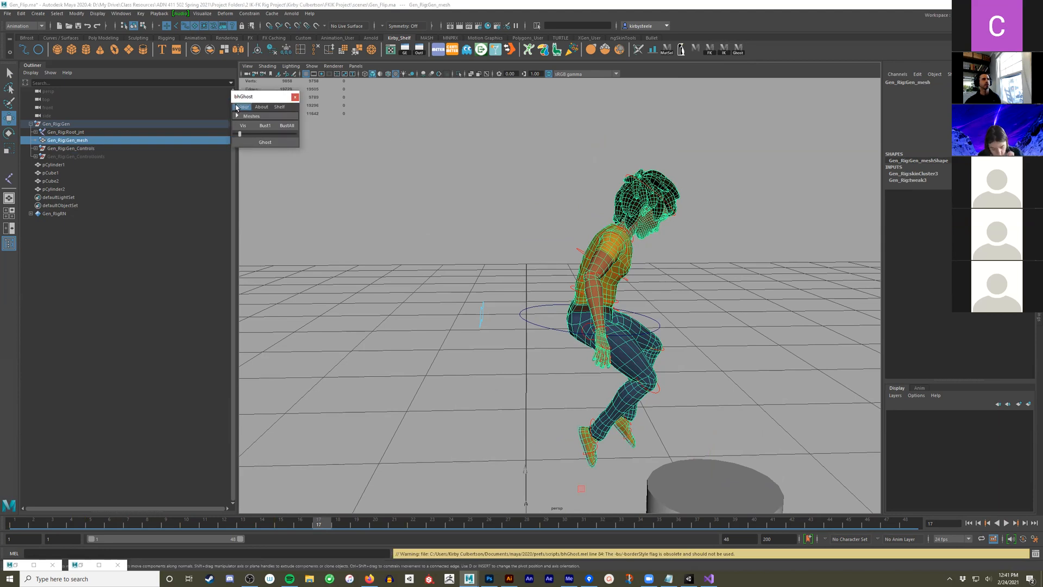
{"action": "left_click", "coordinate": [241, 107]}
{"action": "left_click", "coordinate": [255, 131]}
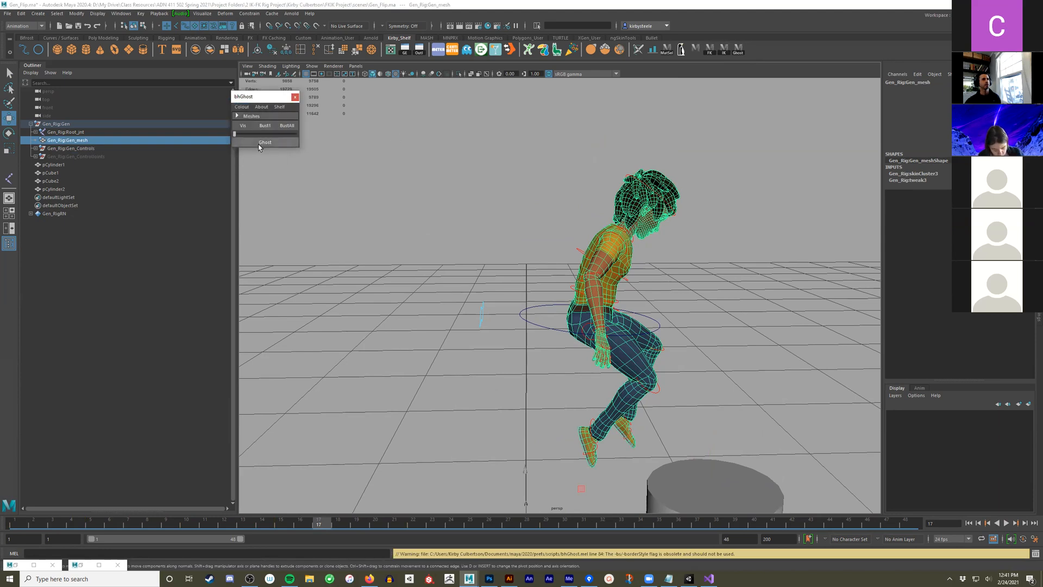
{"action": "left_click", "coordinate": [265, 142]}
{"action": "left_click_drag", "start_coordinate": [408, 384], "coordinate": [650, 217], "text": "alt"}
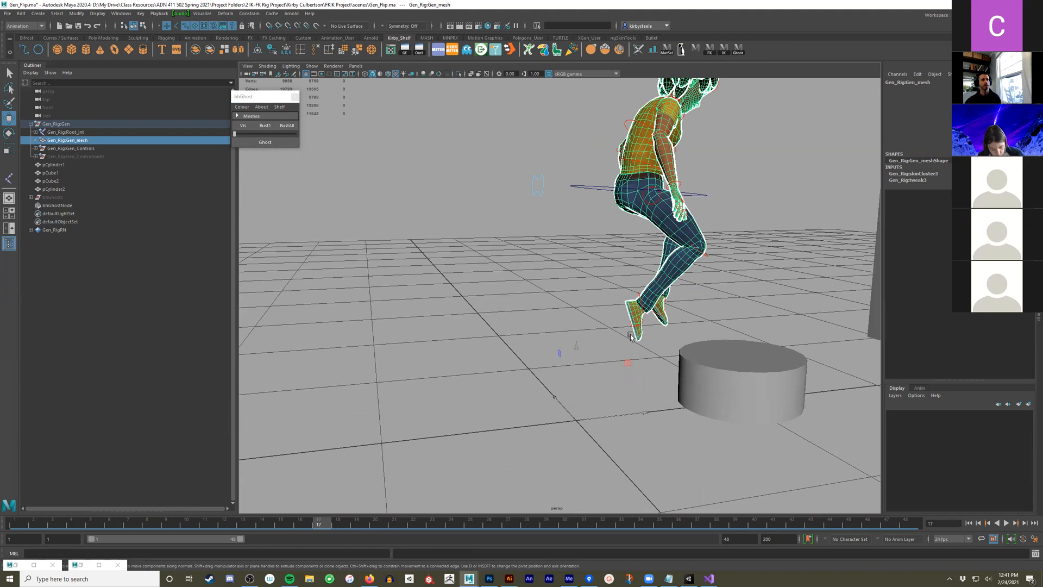
Rotate the right ankle IK control toe-down at frame 16, pull the foot back behind the body, and key it
{"action": "left_click_drag", "start_coordinate": [630, 333], "coordinate": [614, 334], "text": "alt"}
{"action": "left_click_drag", "start_coordinate": [317, 525], "coordinate": [277, 527]}
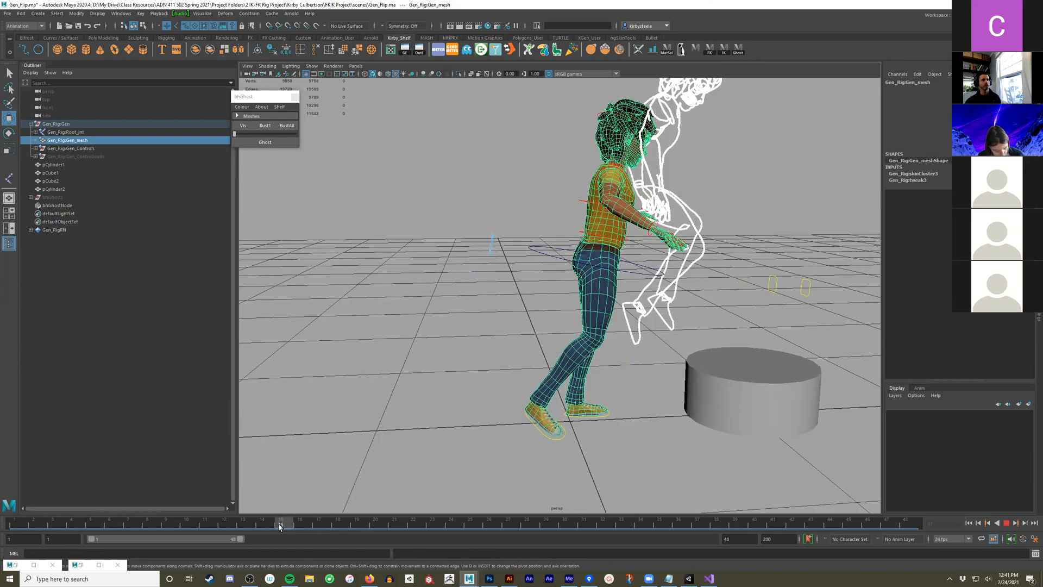
{"action": "left_click", "coordinate": [562, 440]}
{"action": "left_click_drag", "start_coordinate": [562, 441], "coordinate": [586, 447], "text": "alt"}
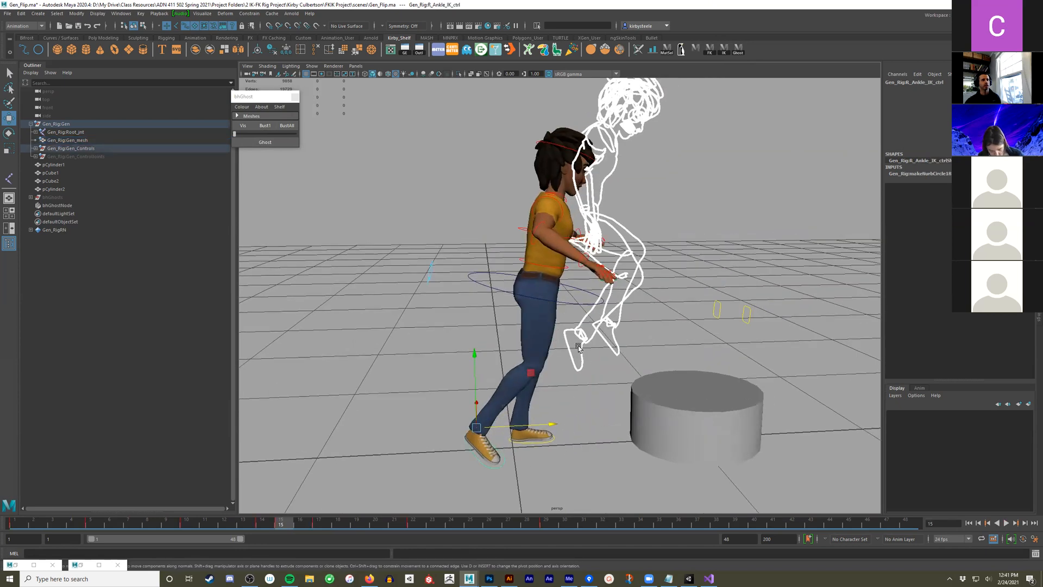
{"action": "left_click", "coordinate": [305, 523]}
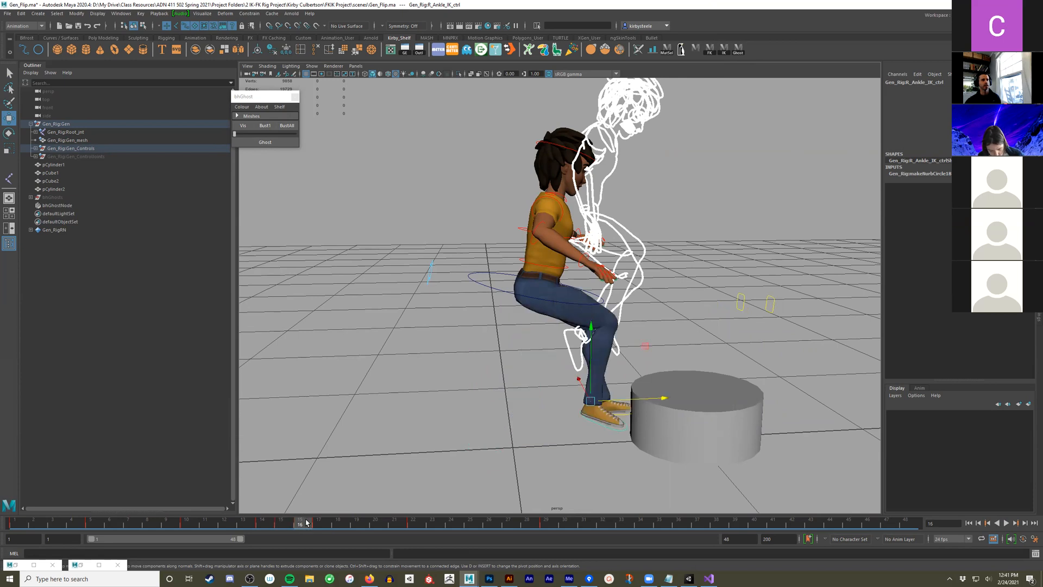
{"action": "key", "text": "e"}
{"action": "left_click_drag", "start_coordinate": [651, 361], "coordinate": [627, 441]}
{"action": "key", "text": "w"}
{"action": "left_click_drag", "start_coordinate": [642, 399], "coordinate": [562, 411]}
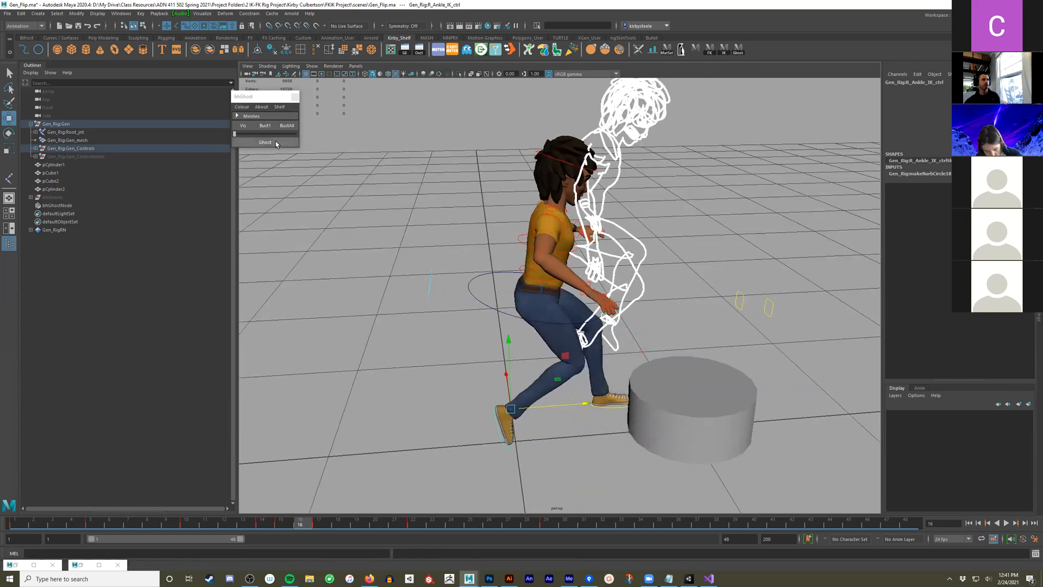
{"action": "key", "text": "s"}
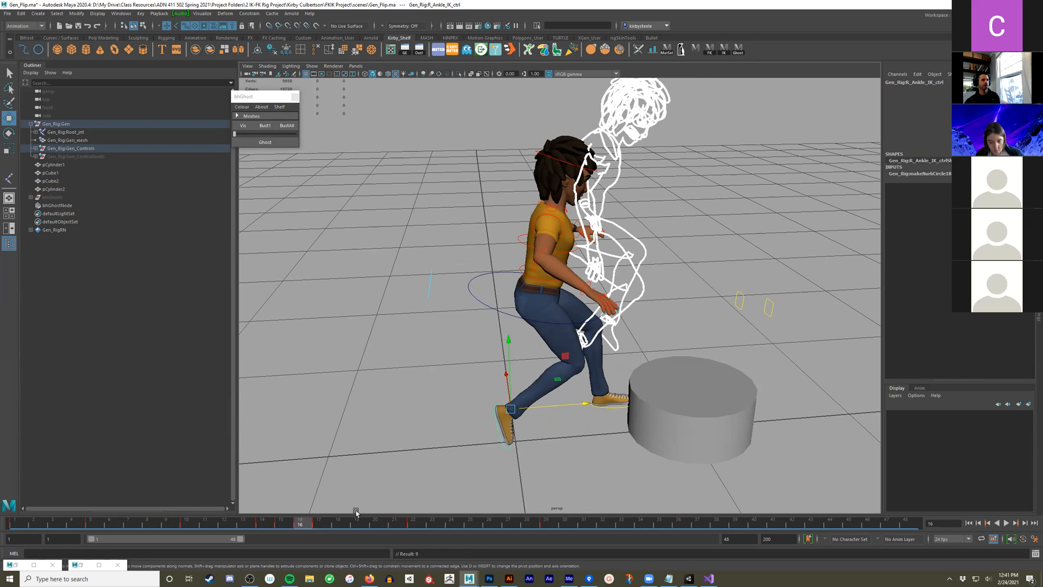
Create a ghost of the character's frame 15 pose and compare it with frame 16
{"action": "left_click", "coordinate": [283, 523]}
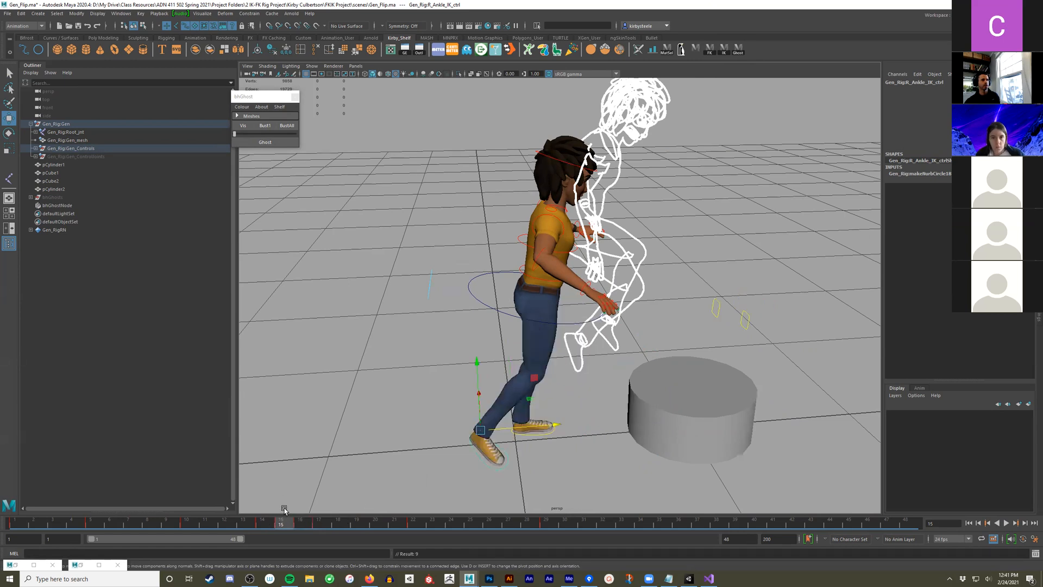
{"action": "left_click", "coordinate": [261, 143]}
{"action": "left_click_drag", "start_coordinate": [408, 370], "coordinate": [434, 366], "text": "alt"}
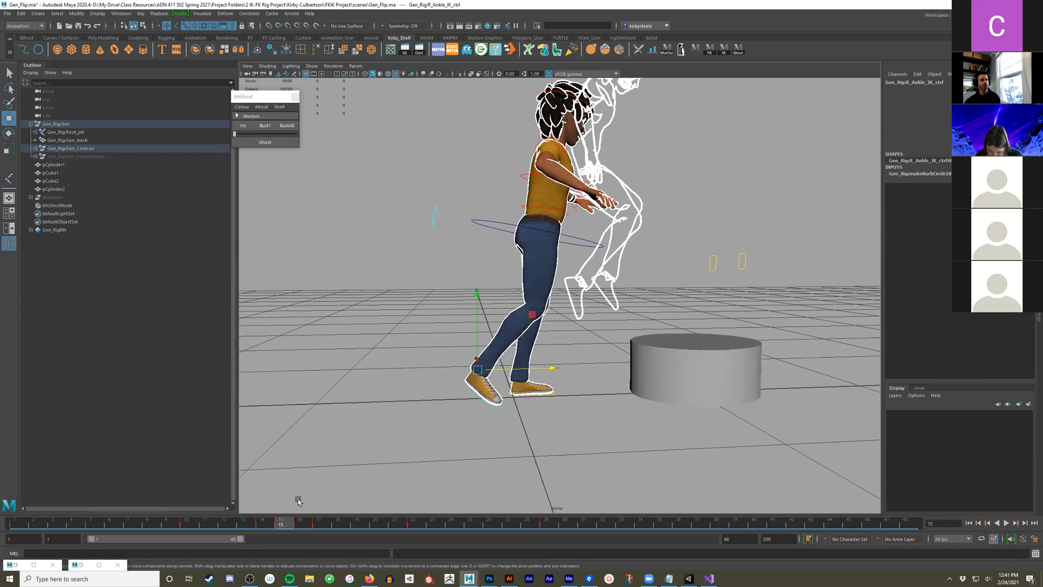
{"action": "mouse_move", "coordinate": [291, 525]}
{"action": "left_mouse_down"}
{"action": "mouse_move", "coordinate": [314, 524]}
{"action": "mouse_move", "coordinate": [289, 533]}
{"action": "mouse_move", "coordinate": [302, 534]}
{"action": "left_mouse_up"}
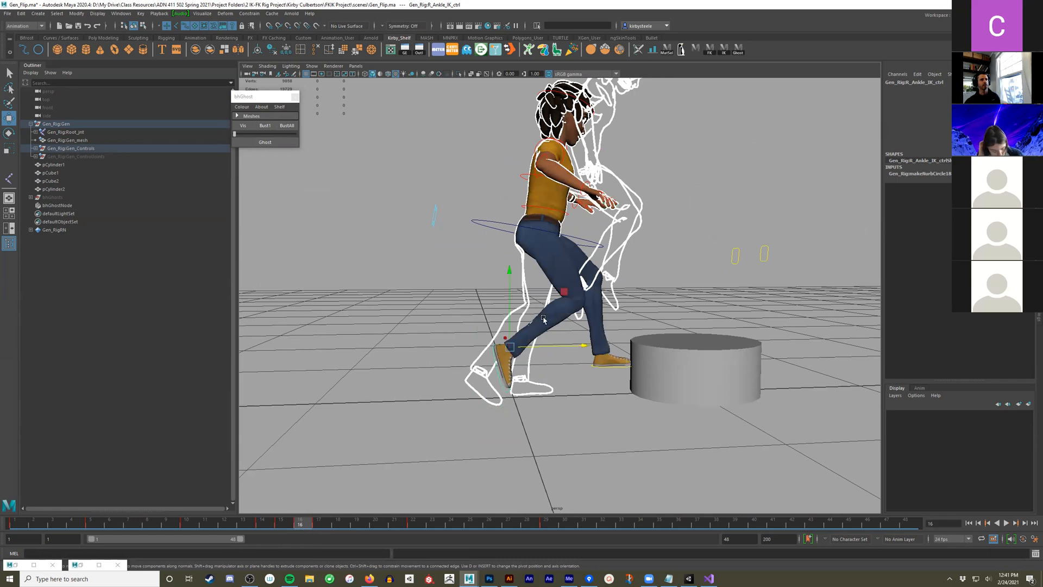
Set the root control's frame 15 key to Auto tangents and preview the takeoff
{"action": "left_click_drag", "start_coordinate": [479, 199], "coordinate": [481, 243]}
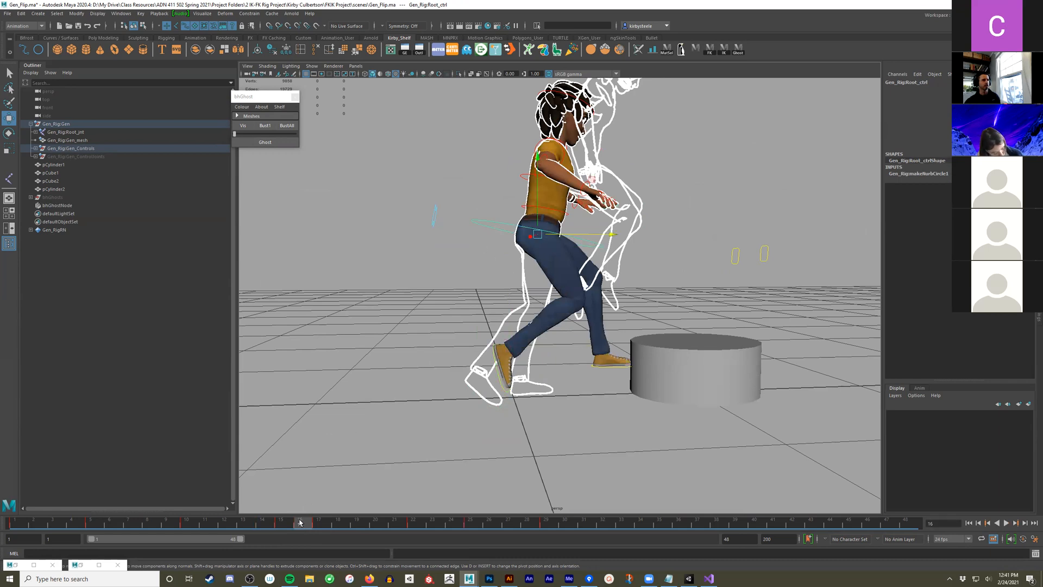
{"action": "left_click", "coordinate": [319, 525]}
{"action": "left_click", "coordinate": [282, 525]}
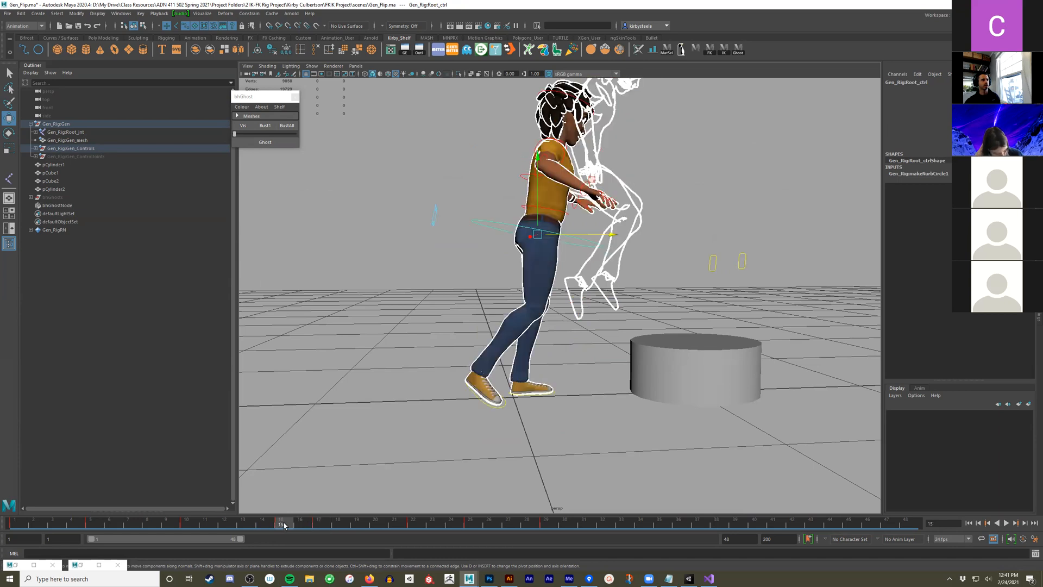
{"action": "right_click", "coordinate": [285, 525]}
{"action": "mouse_move", "coordinate": [347, 420]}
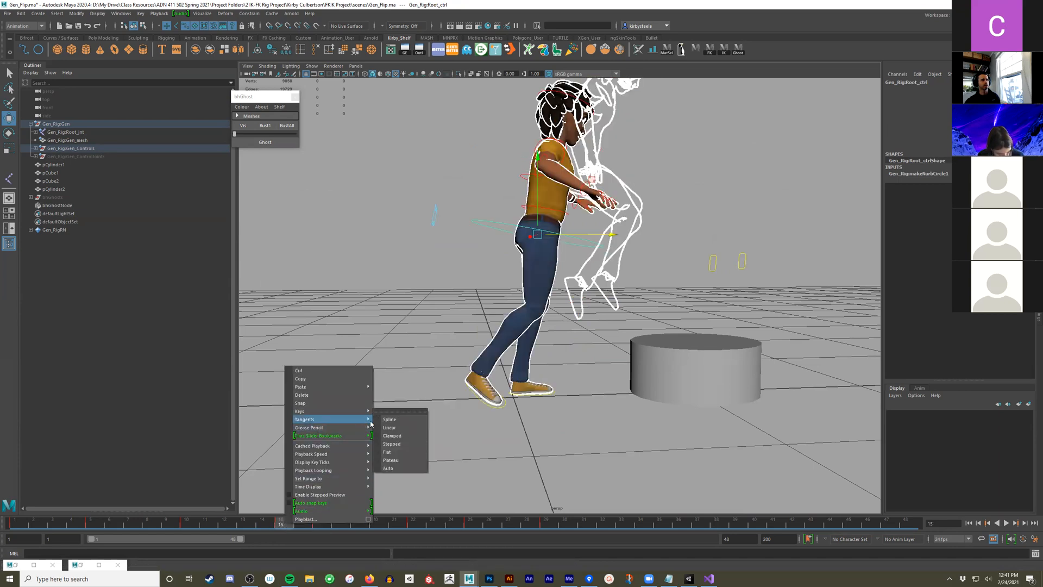
{"action": "left_click", "coordinate": [387, 467]}
{"action": "key", "text": "alt+v"}
{"action": "left_click_drag", "start_coordinate": [303, 524], "coordinate": [310, 525]}
Move the right ankle IK control up and slightly forward at frame 16
{"action": "left_click", "coordinate": [499, 386]}
{"action": "left_click", "coordinate": [501, 381]}
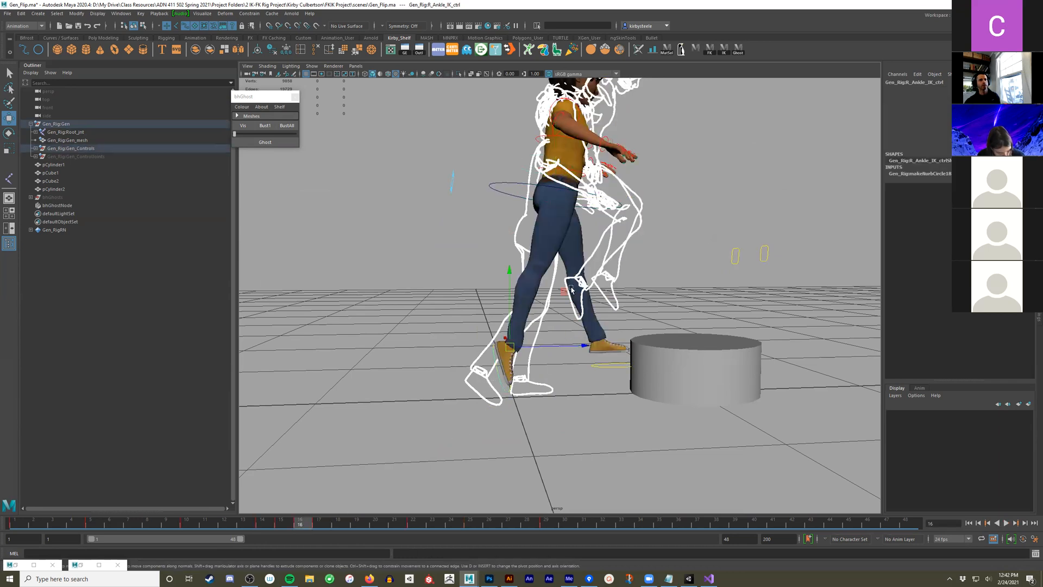
{"action": "middle_click_drag", "start_coordinate": [564, 292], "coordinate": [569, 277]}
{"action": "left_click_drag", "start_coordinate": [568, 277], "coordinate": [571, 276]}
{"action": "scroll", "coordinate": [483, 314], "scroll_direction": "up", "scroll_amount": 1}
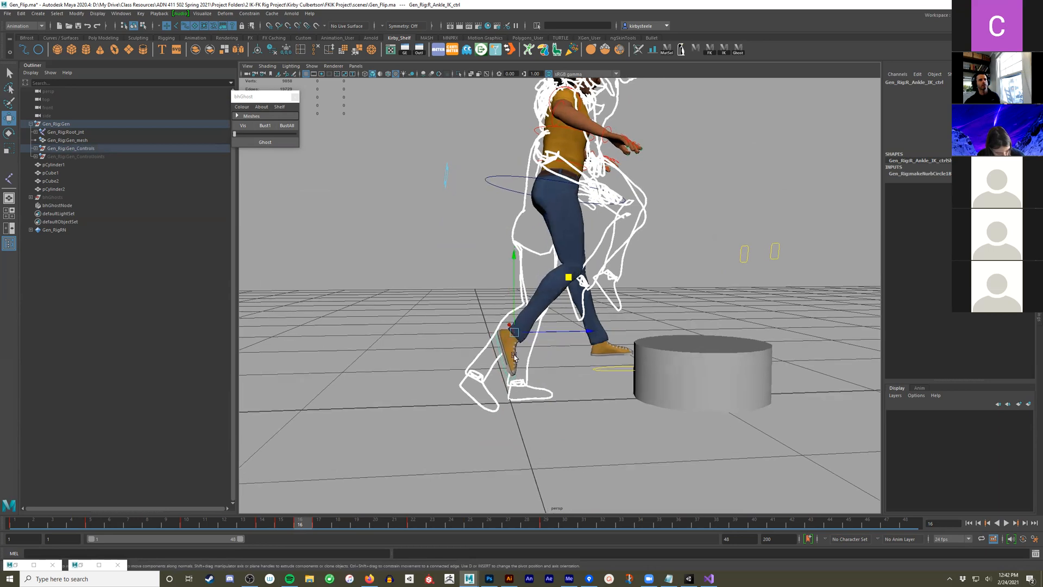
Turn off surface selection so the mesh is not picked, reselect the right ankle IK control, and key it at frame 16
{"action": "left_click", "coordinate": [503, 357]}
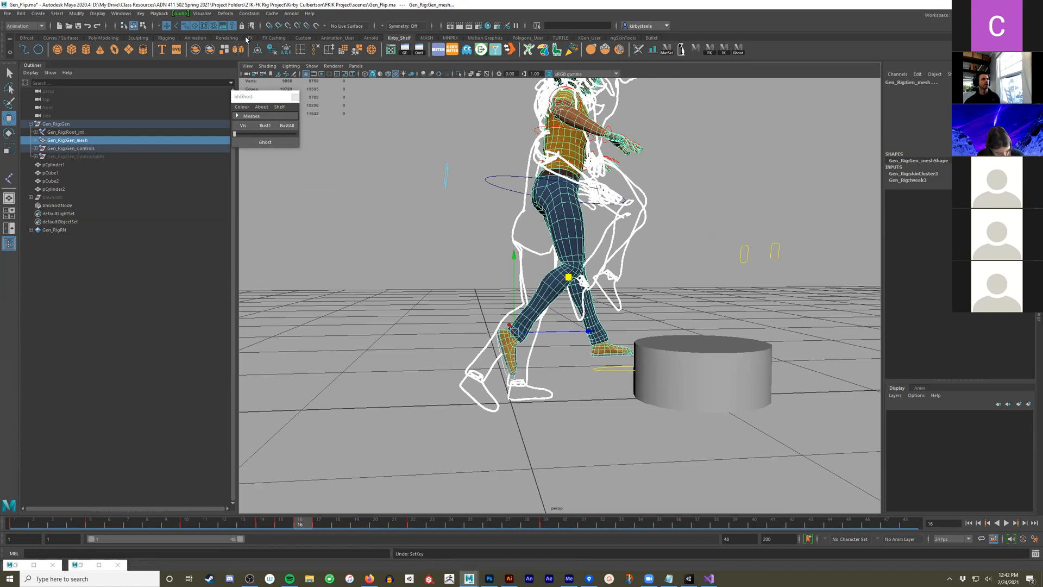
{"action": "left_click", "coordinate": [196, 24]}
{"action": "left_click_drag", "start_coordinate": [426, 304], "coordinate": [539, 370]}
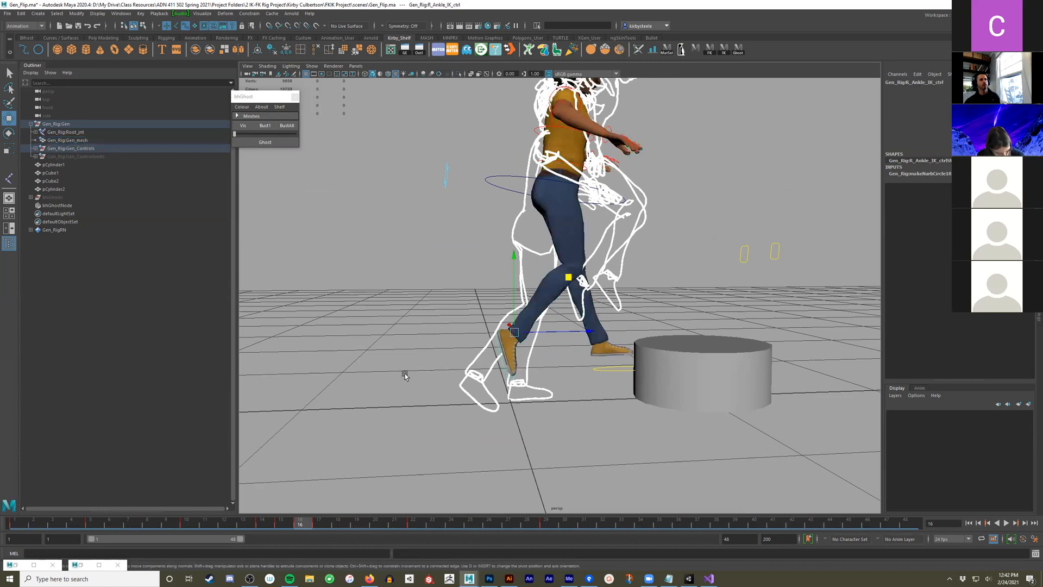
{"action": "scroll", "coordinate": [434, 382], "scroll_direction": "up", "scroll_amount": 1}
{"action": "key", "text": "s"}
{"action": "mouse_move", "coordinate": [302, 528]}
{"action": "left_mouse_down"}
{"action": "mouse_move", "coordinate": [267, 527]}
{"action": "mouse_move", "coordinate": [303, 522]}
{"action": "left_mouse_up"}
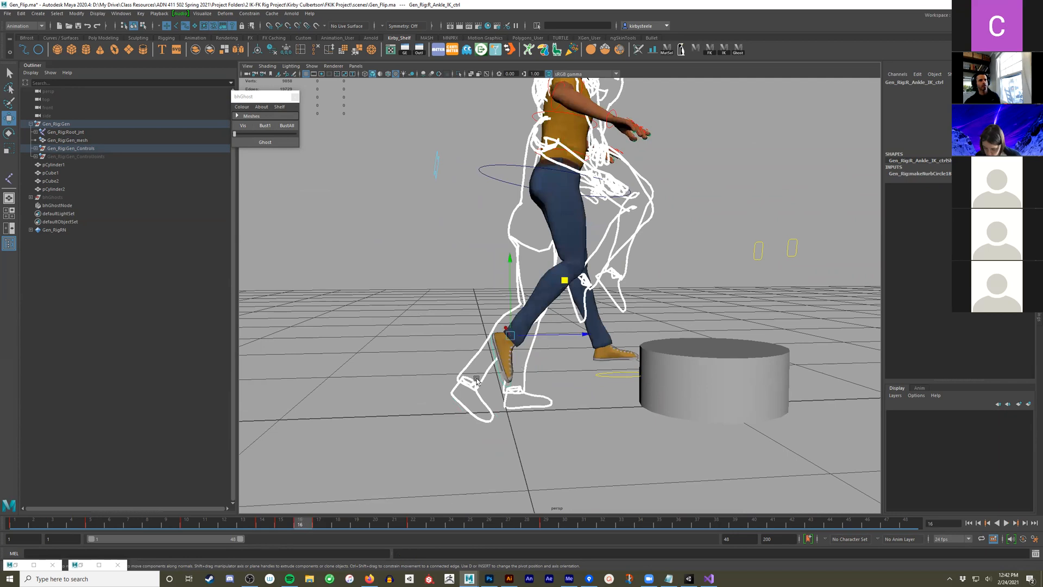
Move the right foot back and slightly down at frame 16, key it again, and scrub the takeoff to frame 17
{"action": "middle_click_drag", "start_coordinate": [566, 282], "coordinate": [546, 291]}
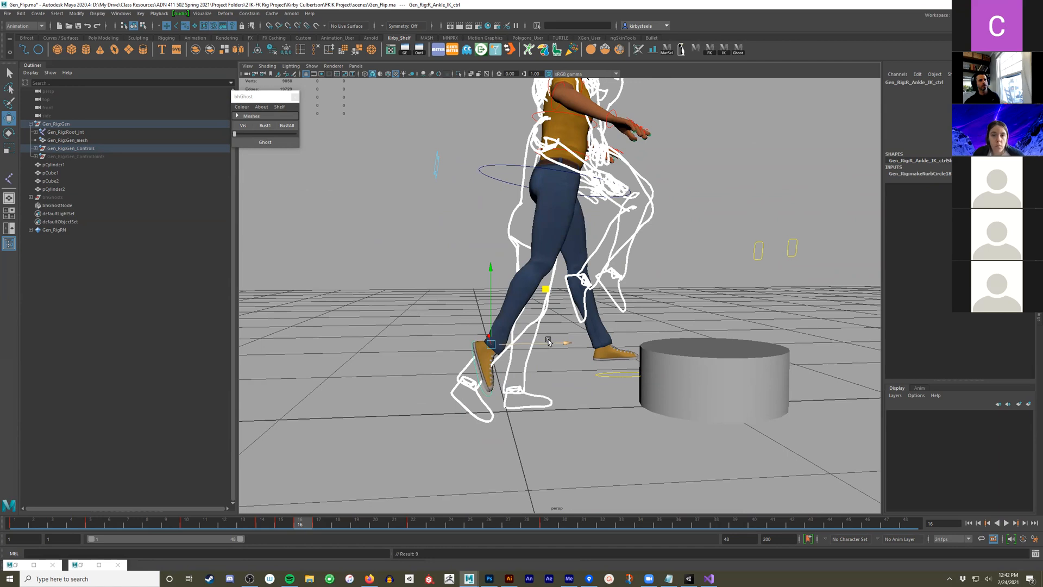
{"action": "left_click_drag", "start_coordinate": [548, 347], "coordinate": [552, 345]}
{"action": "key", "text": "s"}
{"action": "scroll", "coordinate": [401, 349], "scroll_direction": "up", "scroll_amount": 1}
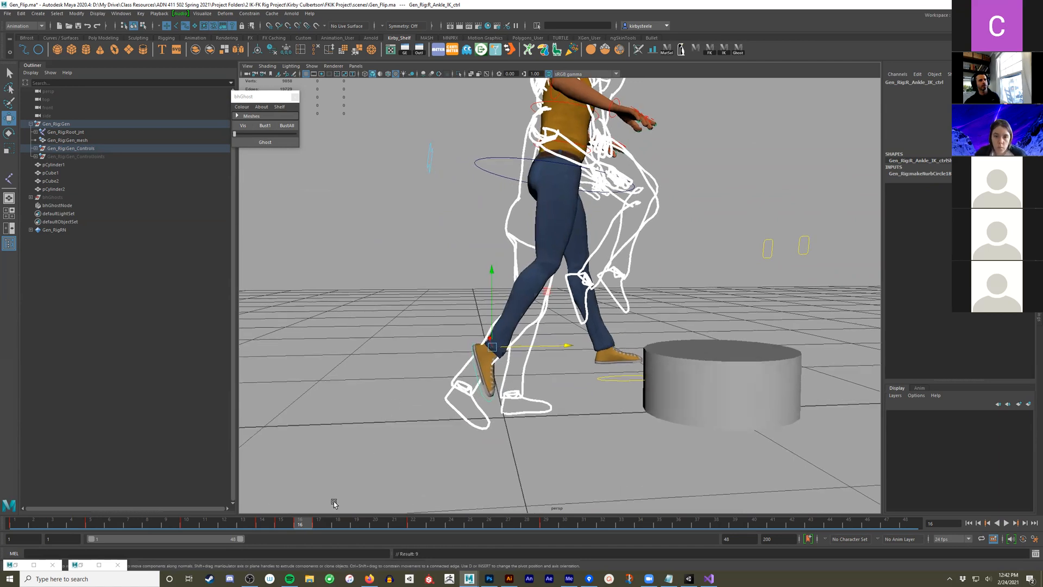
{"action": "left_click_drag", "start_coordinate": [294, 525], "coordinate": [316, 512]}
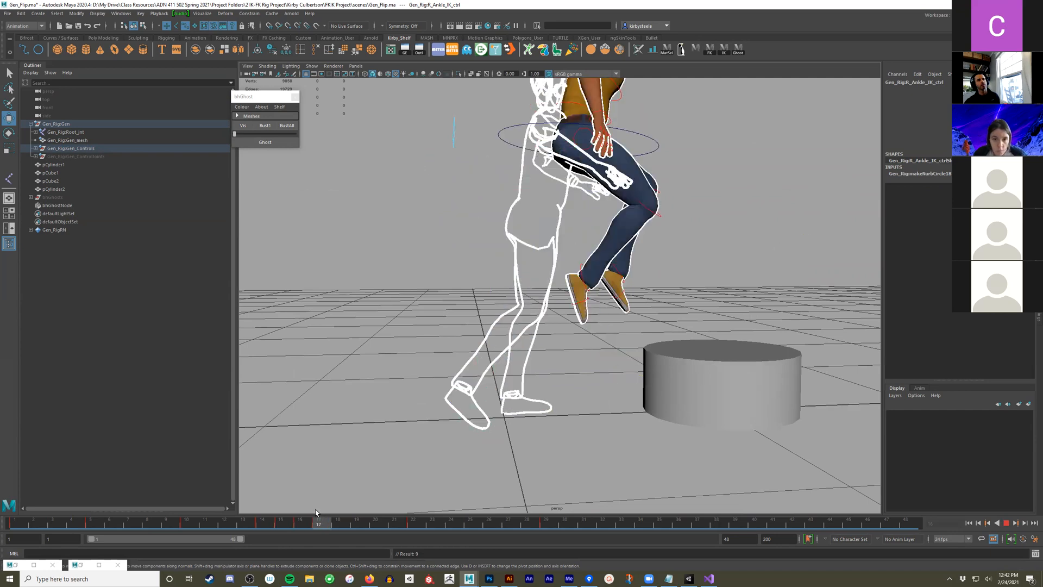
Delete all existing ghosts and, viewing the character from the opposite side, create new ghosts at frames 17 and 15
{"action": "left_click", "coordinate": [286, 126]}
{"action": "left_click_drag", "start_coordinate": [263, 524], "coordinate": [324, 488]}
{"action": "left_click_drag", "start_coordinate": [399, 318], "coordinate": [565, 320], "text": "alt"}
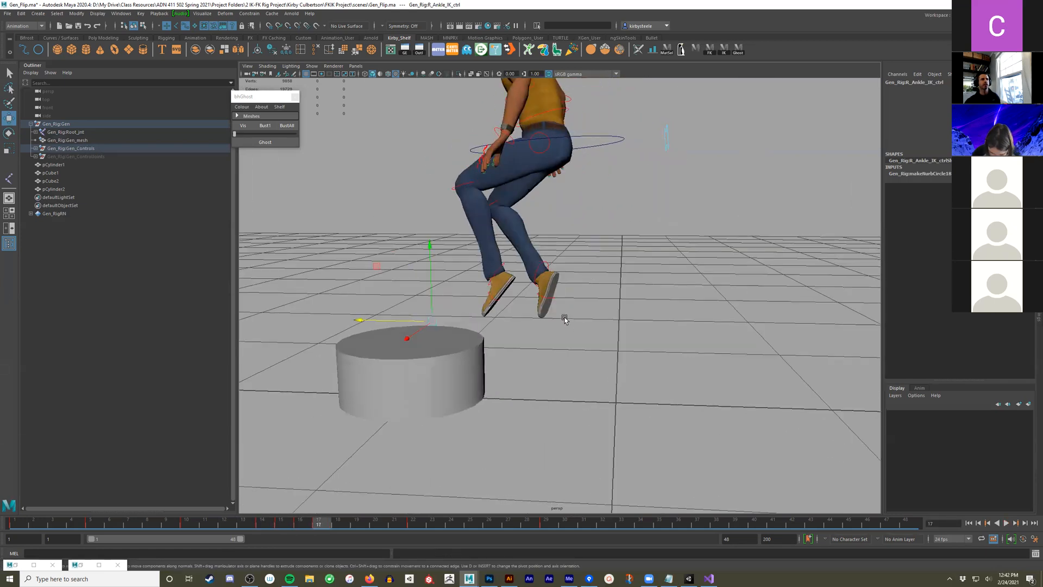
{"action": "left_click", "coordinate": [277, 142]}
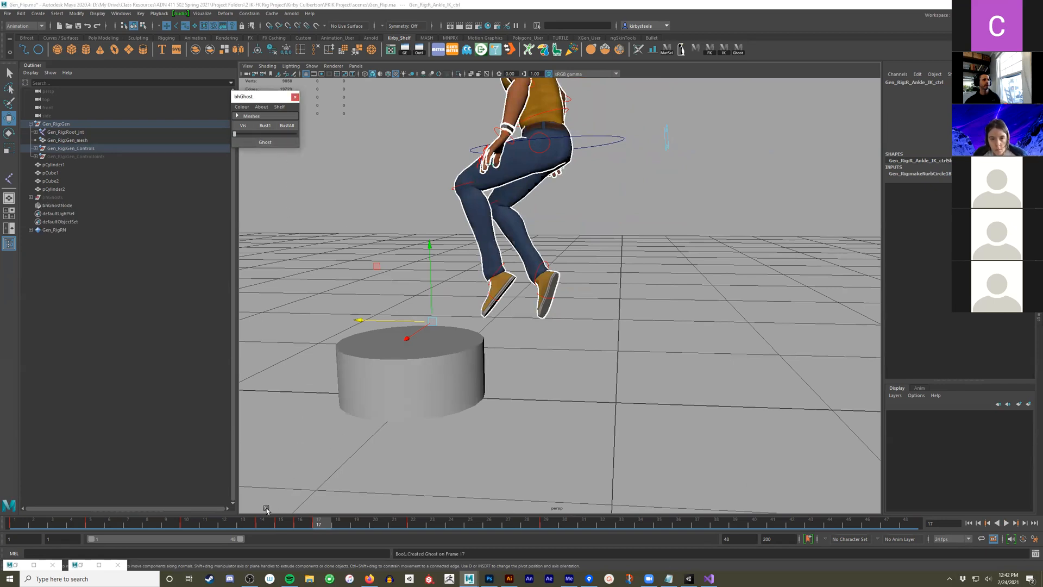
{"action": "left_click", "coordinate": [287, 524]}
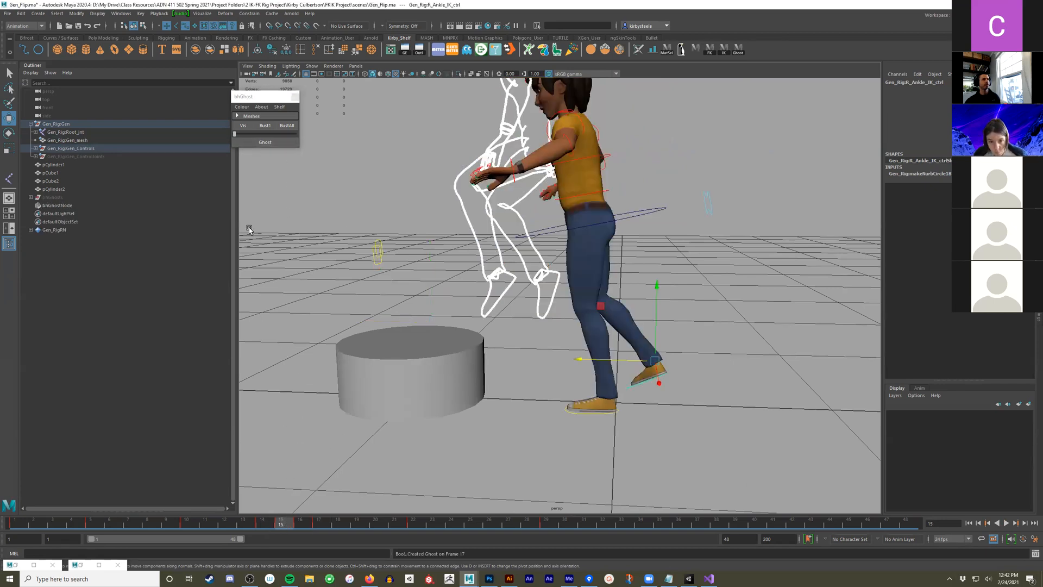
{"action": "left_click", "coordinate": [286, 143]}
Rotate the left ankle IK control toe-down at frame 16, move the foot back away from the cylinder, and key it
{"action": "left_click", "coordinate": [586, 412]}
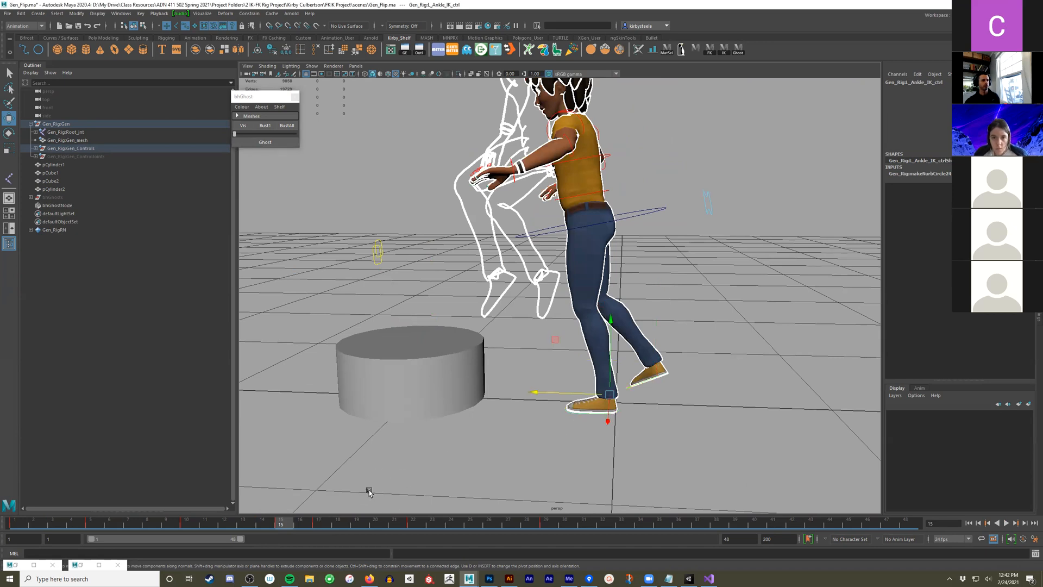
{"action": "left_click", "coordinate": [308, 525]}
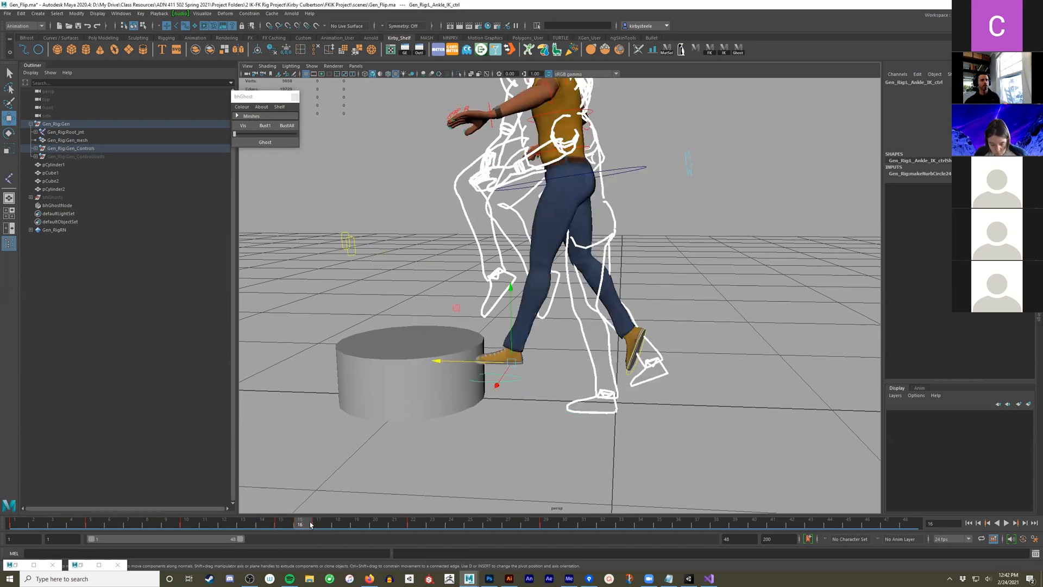
{"action": "key", "text": "e"}
{"action": "left_click_drag", "start_coordinate": [549, 308], "coordinate": [456, 313]}
{"action": "key", "text": "w"}
{"action": "middle_click_drag", "start_coordinate": [456, 314], "coordinate": [526, 288]}
{"action": "key", "text": "s"}
{"action": "mouse_move", "coordinate": [301, 526]}
{"action": "left_mouse_down"}
{"action": "mouse_move", "coordinate": [277, 525]}
{"action": "mouse_move", "coordinate": [321, 523]}
{"action": "mouse_move", "coordinate": [276, 525]}
{"action": "mouse_move", "coordinate": [300, 524]}
{"action": "mouse_move", "coordinate": [302, 507]}
{"action": "left_mouse_up"}
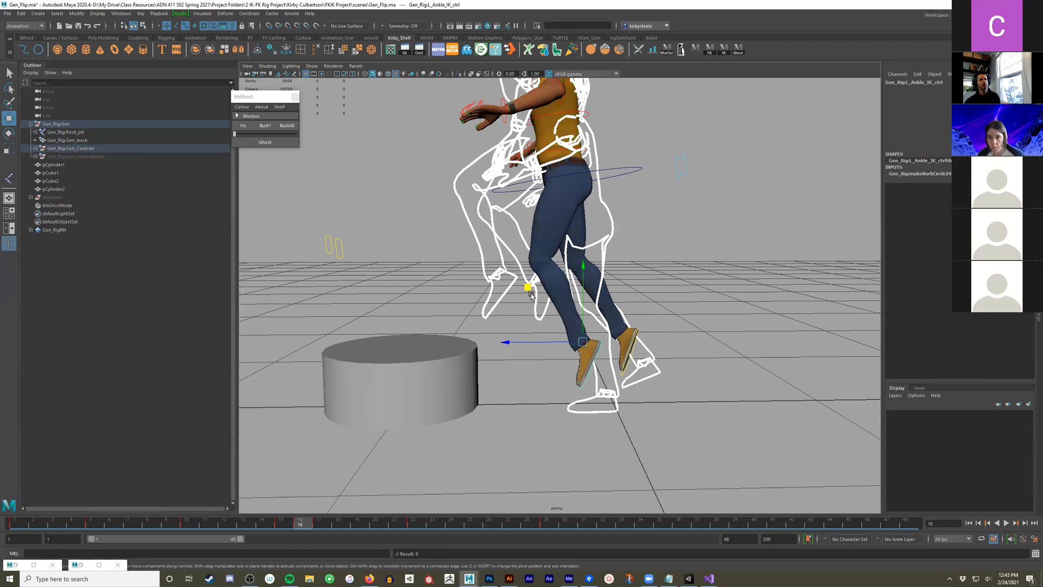
Refine the left foot's rotation and position at frame 16, key it again, and preview the takeoff to frame 17
{"action": "key", "text": "e"}
{"action": "left_click_drag", "start_coordinate": [606, 277], "coordinate": [515, 281]}
{"action": "key", "text": "w"}
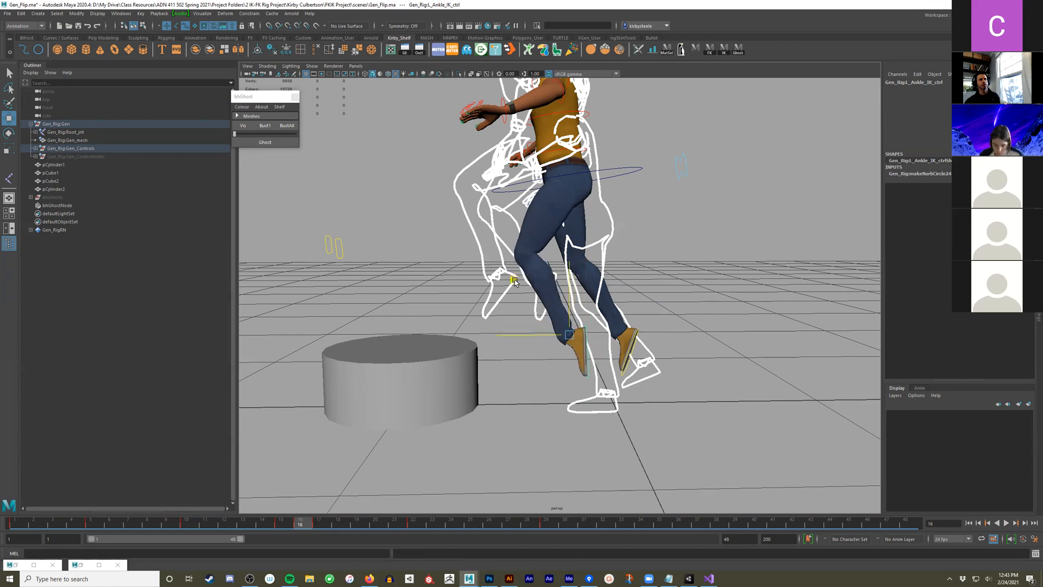
{"action": "key", "text": "e"}
{"action": "left_click_drag", "start_coordinate": [586, 267], "coordinate": [594, 283]}
{"action": "key", "text": "w"}
{"action": "left_click_drag", "start_coordinate": [515, 280], "coordinate": [517, 288]}
{"action": "scroll", "coordinate": [449, 433], "scroll_direction": "up", "scroll_amount": 1}
{"action": "key", "text": "s"}
{"action": "key", "text": "alt+v"}
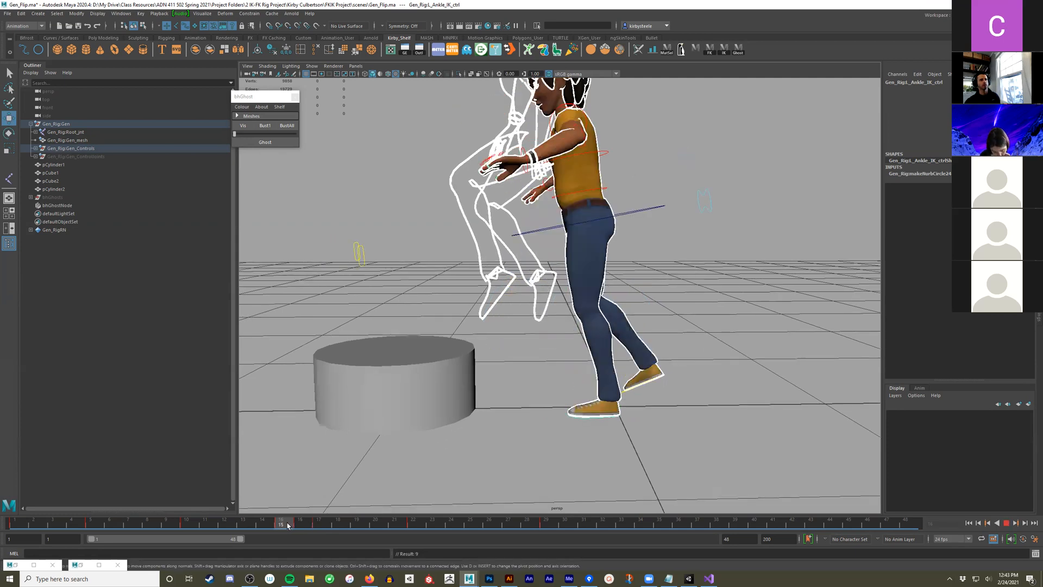
{"action": "mouse_move", "coordinate": [326, 525]}
{"action": "left_mouse_down"}
{"action": "mouse_move", "coordinate": [261, 500]}
{"action": "mouse_move", "coordinate": [167, 490]}
{"action": "mouse_move", "coordinate": [206, 522]}
{"action": "mouse_move", "coordinate": [355, 529]}
{"action": "mouse_move", "coordinate": [153, 535]}
{"action": "mouse_move", "coordinate": [319, 526]}
{"action": "left_mouse_up"}
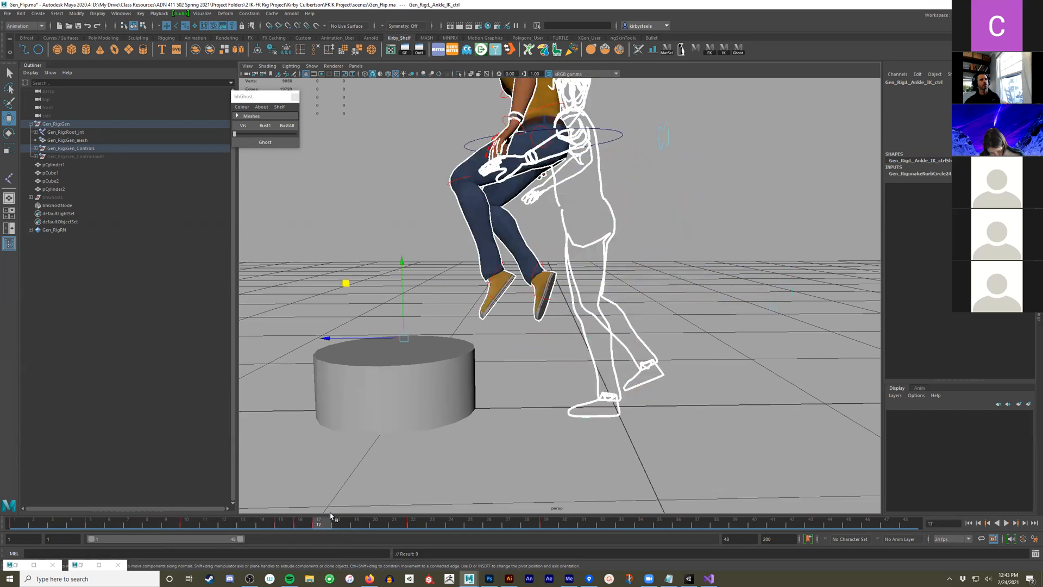
Delete all ghosts and preview the jump onto the cylinder from the character's other side
{"action": "left_click", "coordinate": [287, 125]}
{"action": "left_click_drag", "start_coordinate": [653, 311], "coordinate": [294, 483], "text": "alt"}
{"action": "key", "text": "alt+v"}
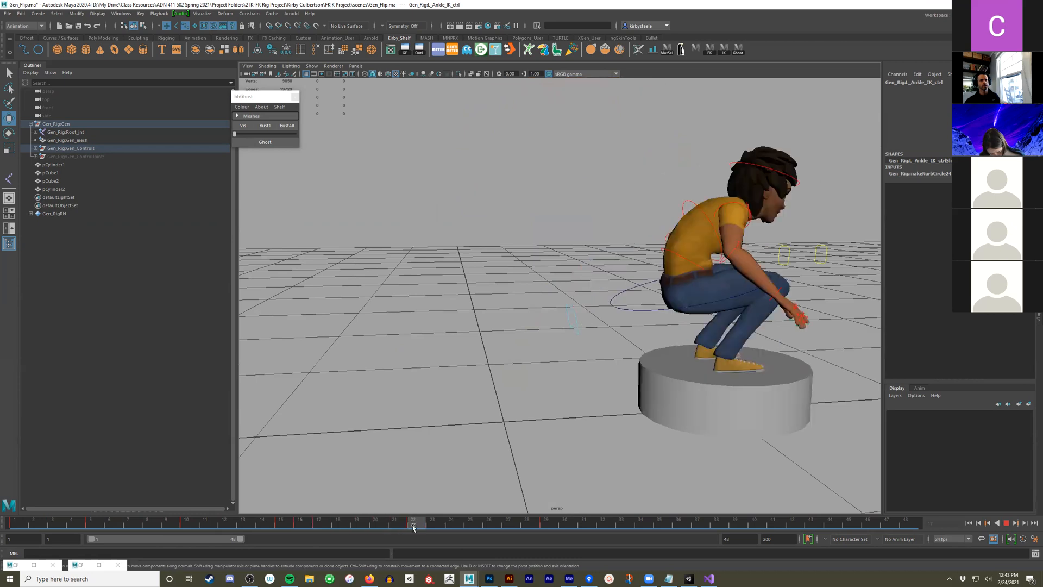
{"action": "left_click_drag", "start_coordinate": [310, 537], "coordinate": [265, 535]}
{"action": "scroll", "coordinate": [528, 407], "scroll_direction": "down", "scroll_amount": 3}
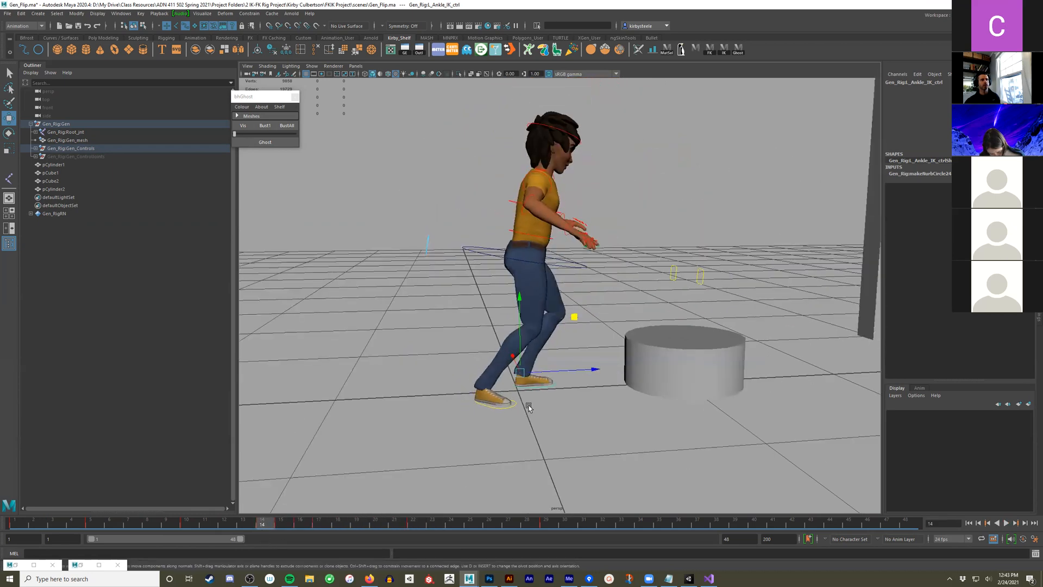
{"action": "middle_click_drag", "start_coordinate": [528, 406], "coordinate": [484, 475], "text": "alt"}
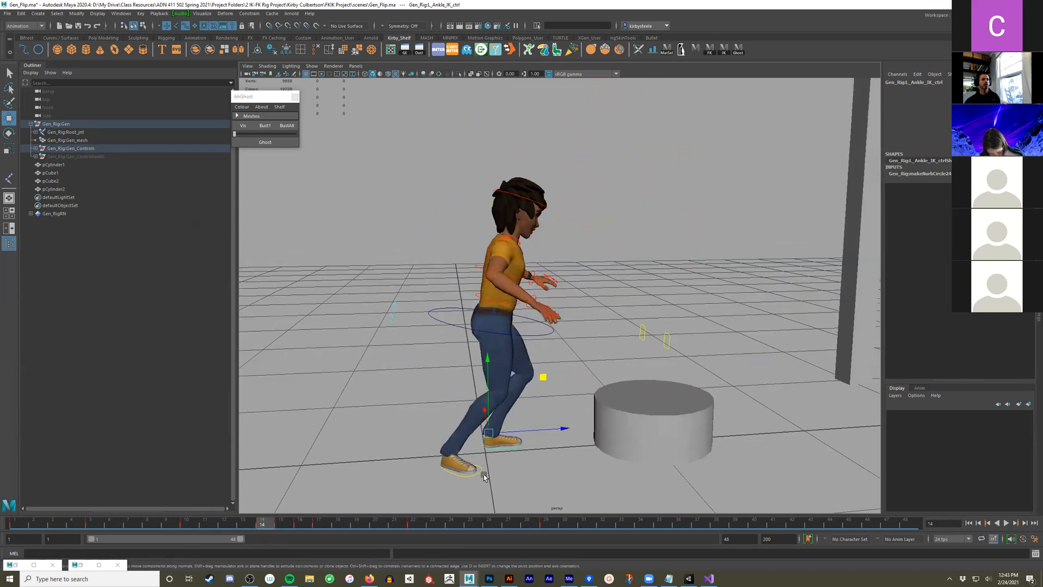
Key all of the character's controls at frame 17, set their tangents to Auto, and play back the jump
{"action": "left_click", "coordinate": [326, 525]}
{"action": "left_click_drag", "start_coordinate": [593, 389], "coordinate": [486, 116]}
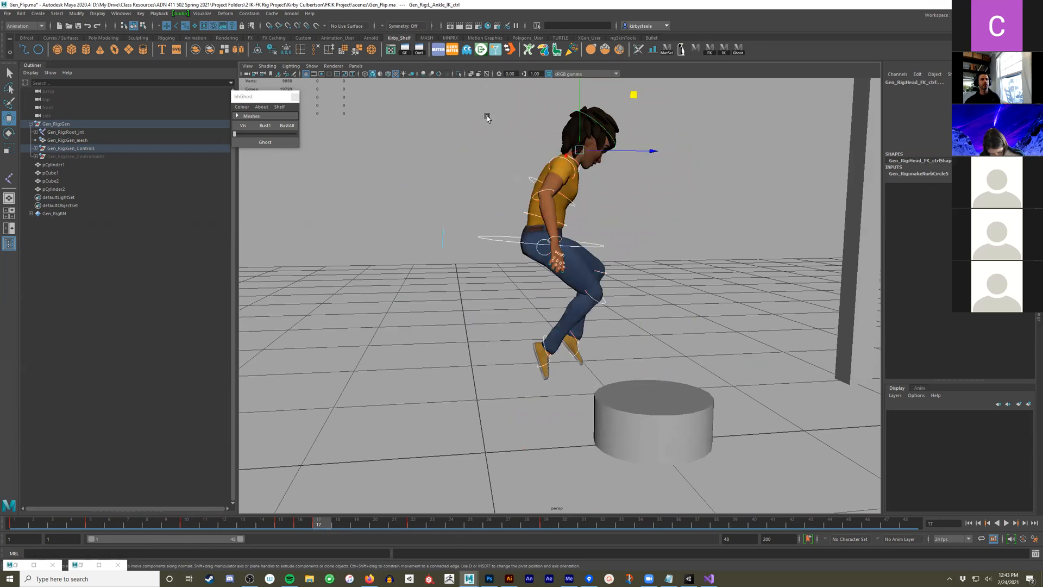
{"action": "key", "text": "s"}
{"action": "right_click", "coordinate": [325, 523]}
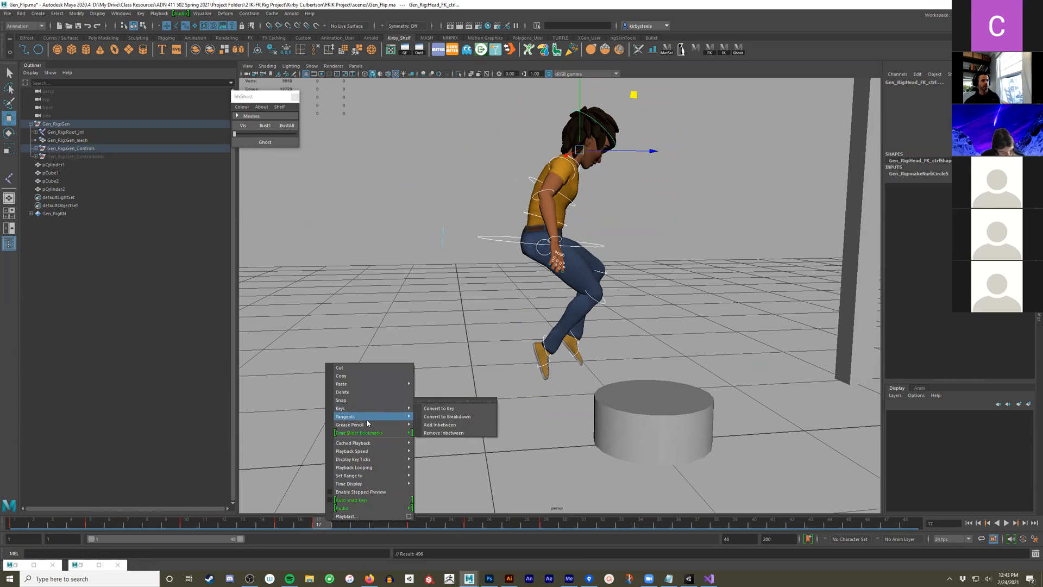
{"action": "mouse_move", "coordinate": [380, 417]}
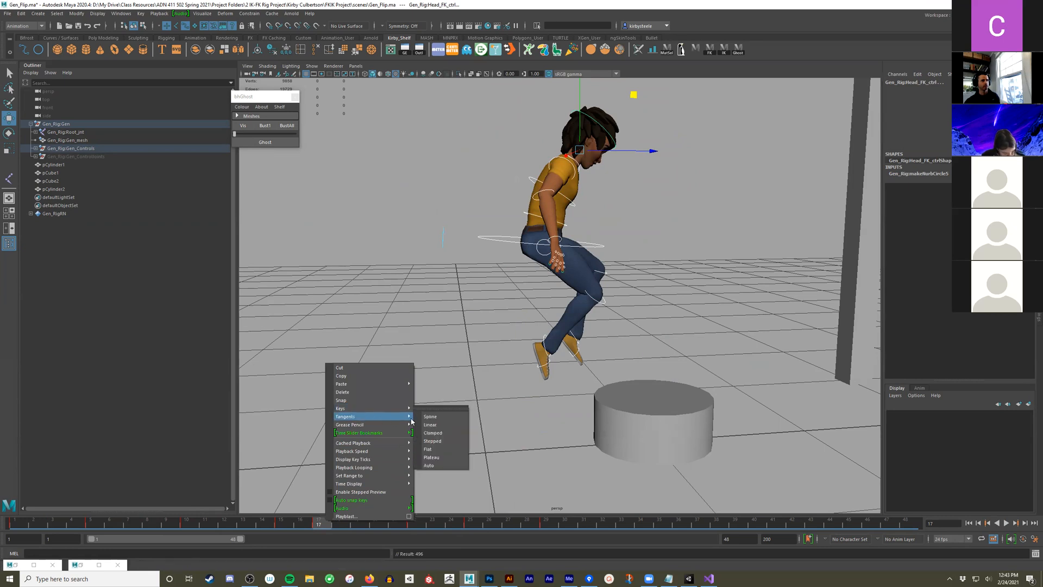
{"action": "left_click", "coordinate": [428, 465]}
{"action": "key", "text": "alt+v"}
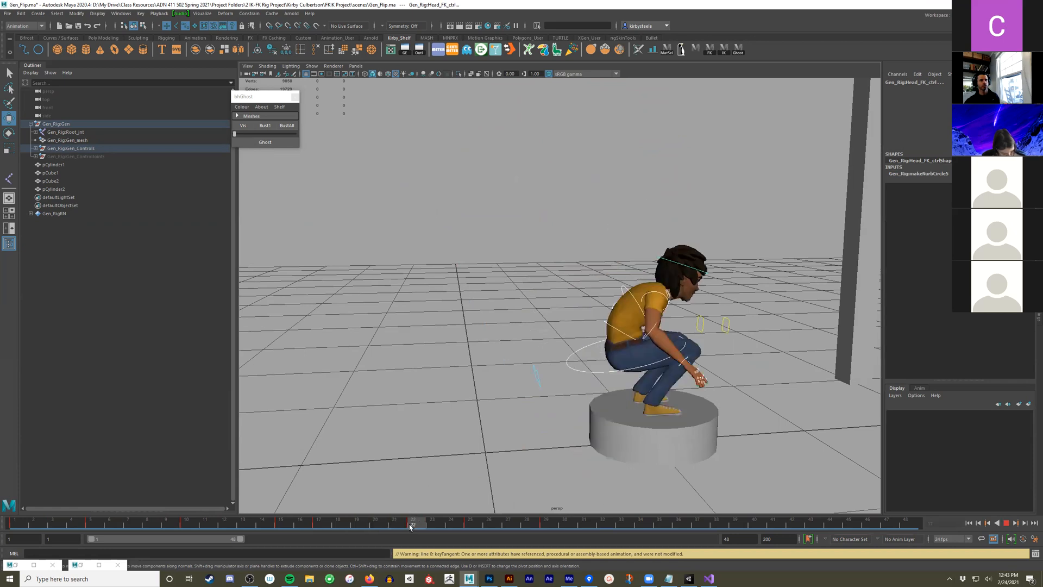
Scrub and play back the jump to check its motion from takeoff to landing on the cylinder
{"action": "mouse_move", "coordinate": [410, 527]}
{"action": "left_mouse_down"}
{"action": "mouse_move", "coordinate": [247, 522]}
{"action": "mouse_move", "coordinate": [405, 521]}
{"action": "mouse_move", "coordinate": [281, 522]}
{"action": "left_mouse_up"}
{"action": "left_click", "coordinate": [1006, 522]}
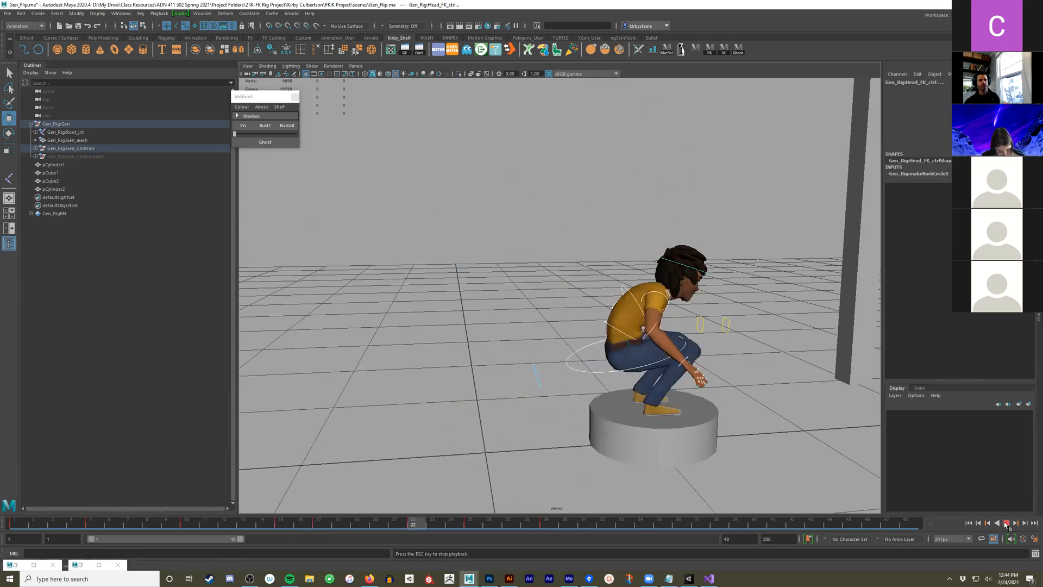
{"action": "left_click", "coordinate": [1005, 523]}
{"action": "left_click", "coordinate": [333, 522]}
{"action": "key", "text": "alt+v"}
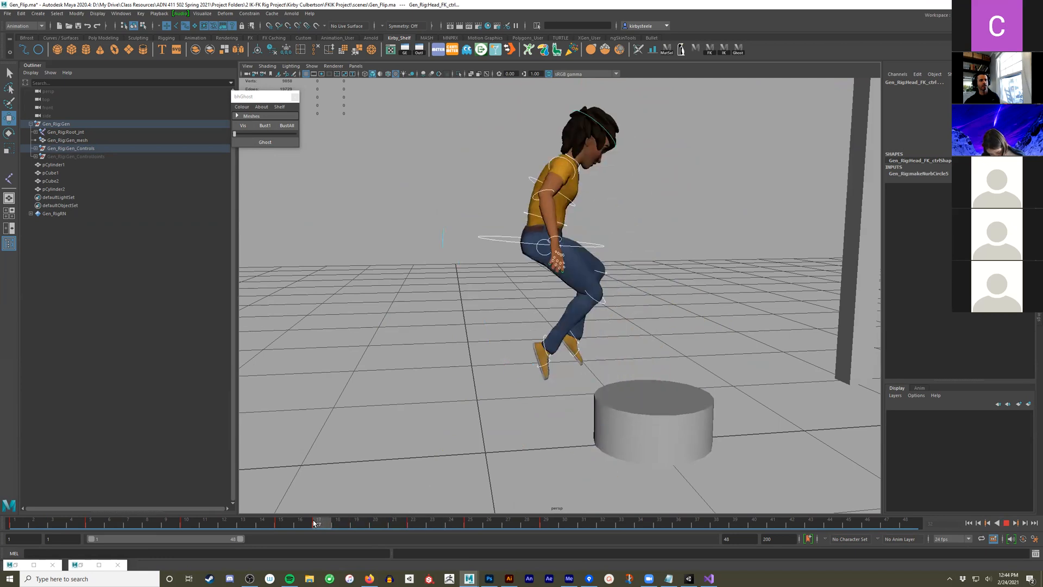
Select the root control at frame 17 and show only its Translate Y curve in the Graph Editor
{"action": "mouse_move", "coordinate": [333, 523]}
{"action": "left_mouse_down"}
{"action": "mouse_move", "coordinate": [418, 524]}
{"action": "mouse_move", "coordinate": [318, 523]}
{"action": "left_mouse_up"}
{"action": "left_click", "coordinate": [506, 242]}
{"action": "middle_click_drag", "start_coordinate": [609, 276], "coordinate": [588, 307], "text": "alt"}
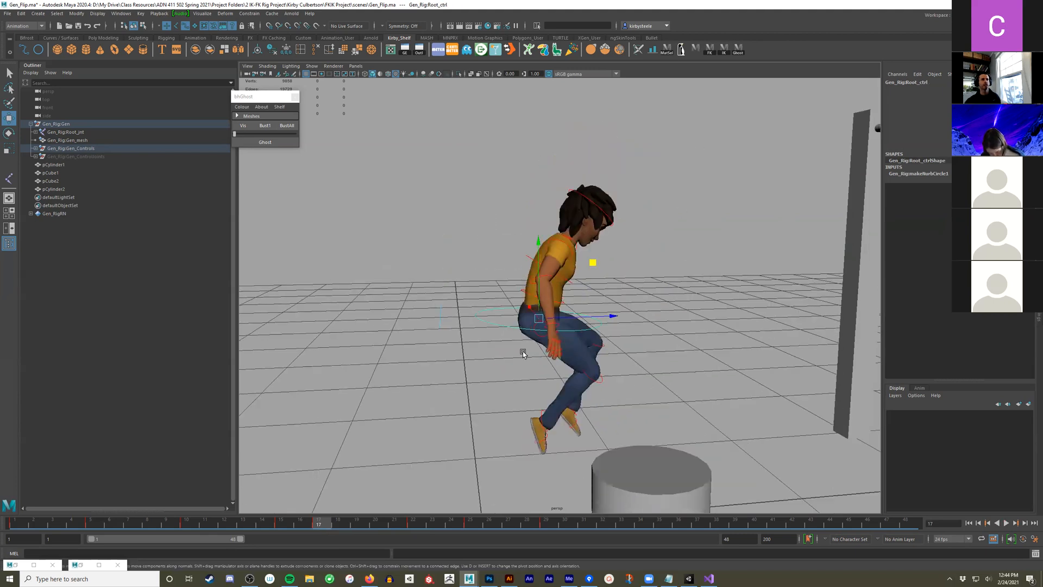
{"action": "left_click", "coordinate": [406, 50]}
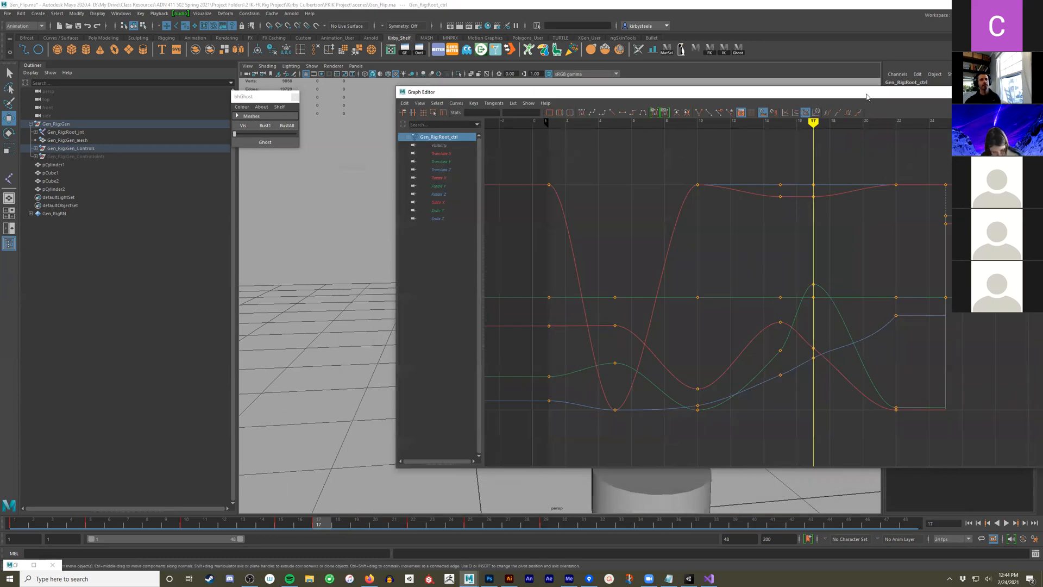
{"action": "left_click_drag", "start_coordinate": [867, 96], "coordinate": [623, 87]}
{"action": "left_click", "coordinate": [201, 152]}
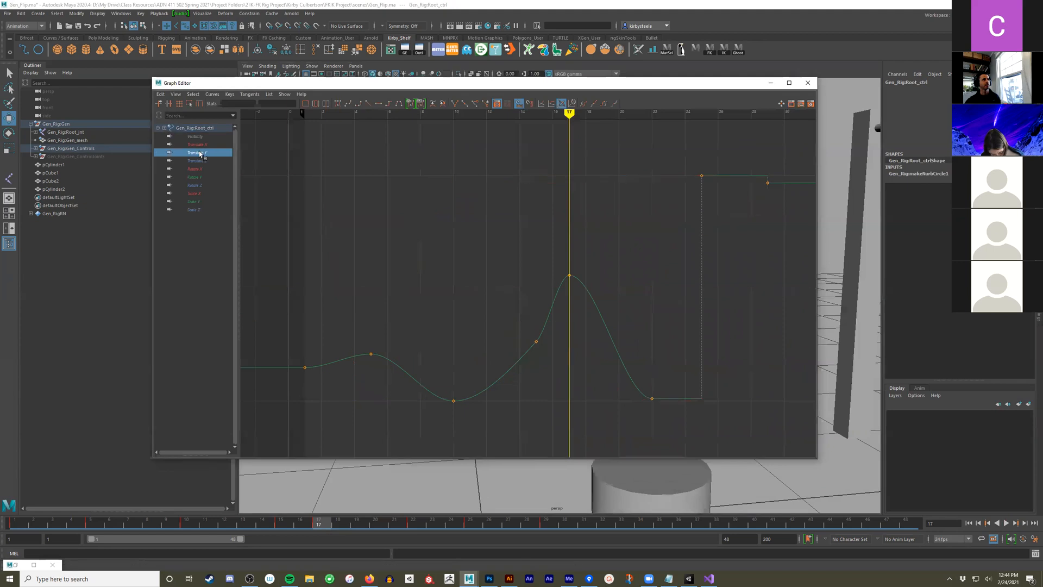
{"action": "scroll", "coordinate": [594, 326], "scroll_direction": "up", "scroll_amount": 6}
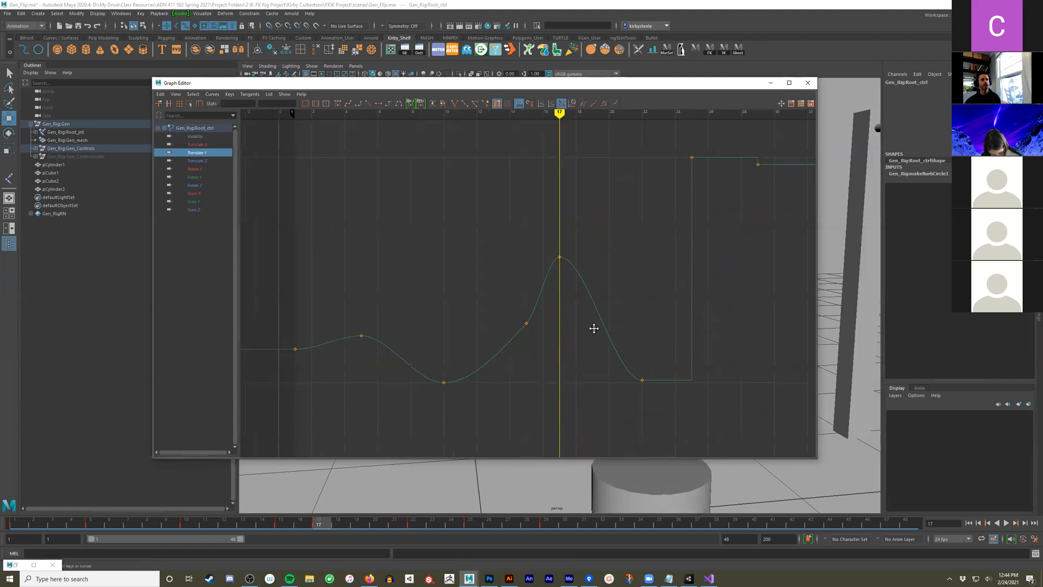
{"action": "scroll", "coordinate": [479, 323], "scroll_direction": "down", "scroll_amount": 5}
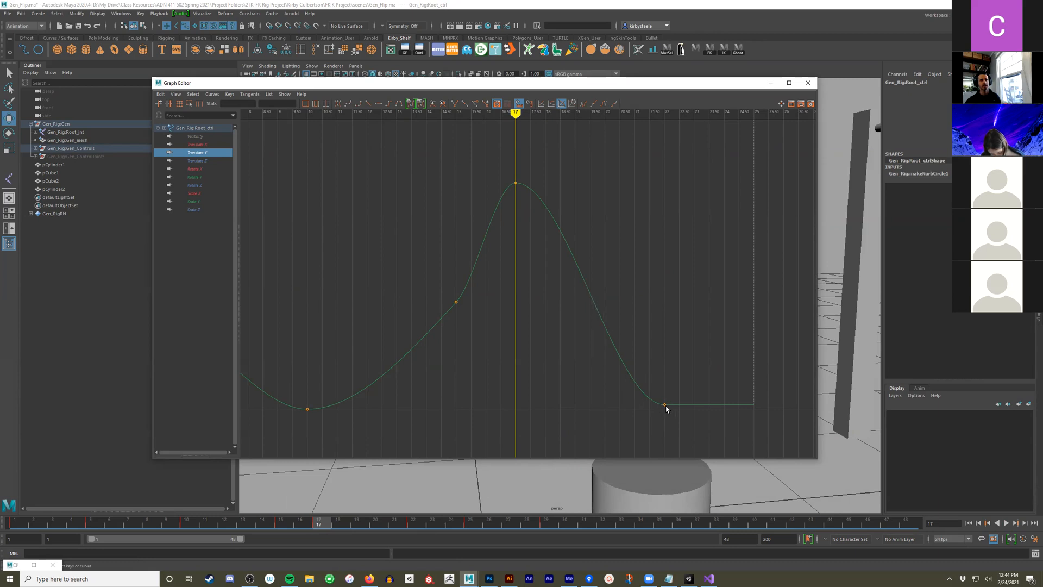
Break the tangents of the Translate Y landing key at frame 22 and angle its incoming handle into a steep fall
{"action": "left_click_drag", "start_coordinate": [690, 399], "coordinate": [650, 414]}
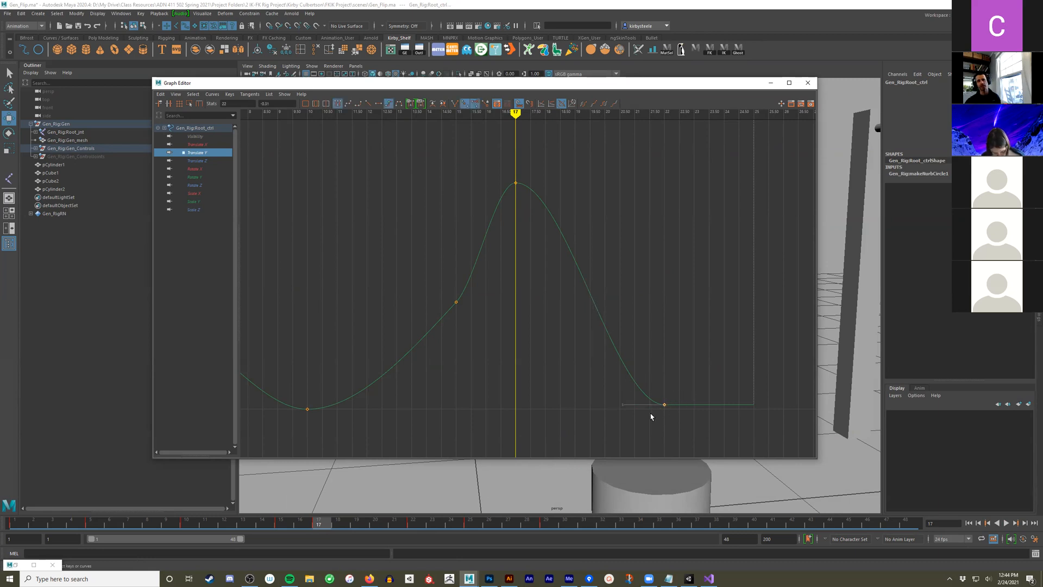
{"action": "left_click", "coordinate": [455, 103]}
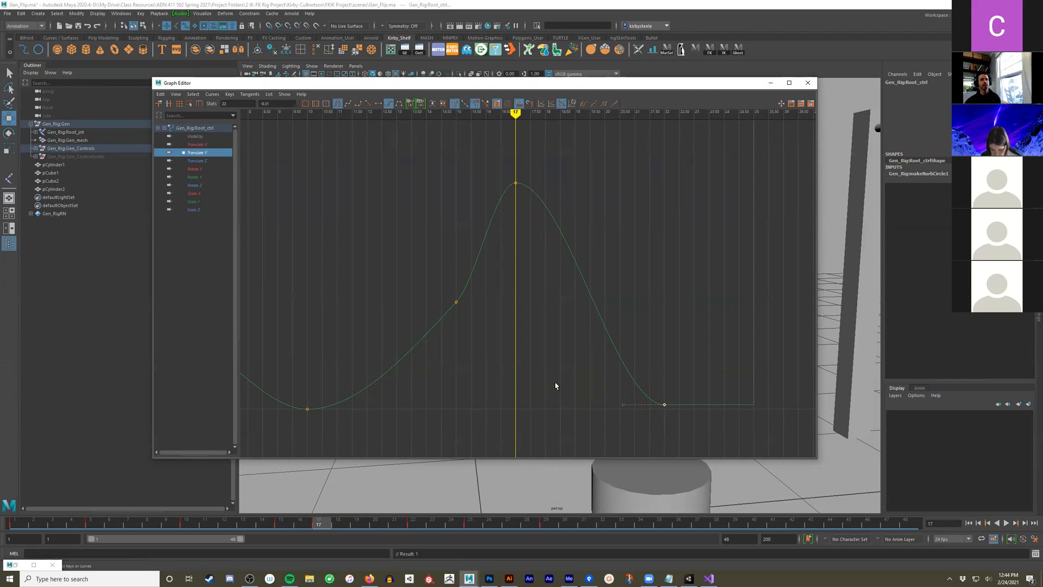
{"action": "left_click_drag", "start_coordinate": [609, 392], "coordinate": [627, 429]}
{"action": "middle_click_drag", "start_coordinate": [585, 406], "coordinate": [604, 369]}
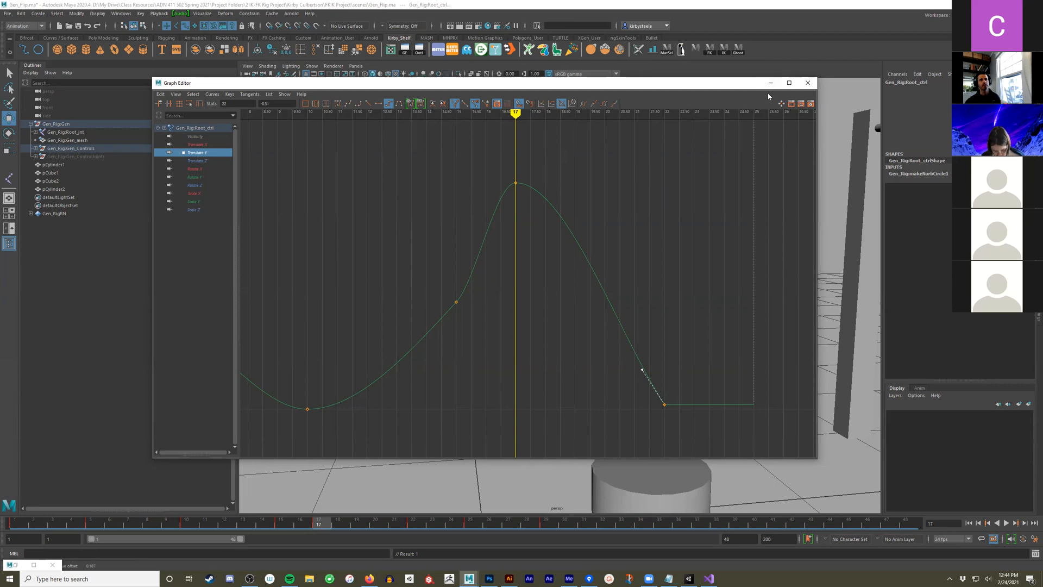
Convert the Translate Y curve to weighted tangents and undo the trial handle edit on the frame 17 key
{"action": "left_click_drag", "start_coordinate": [527, 204], "coordinate": [528, 201]}
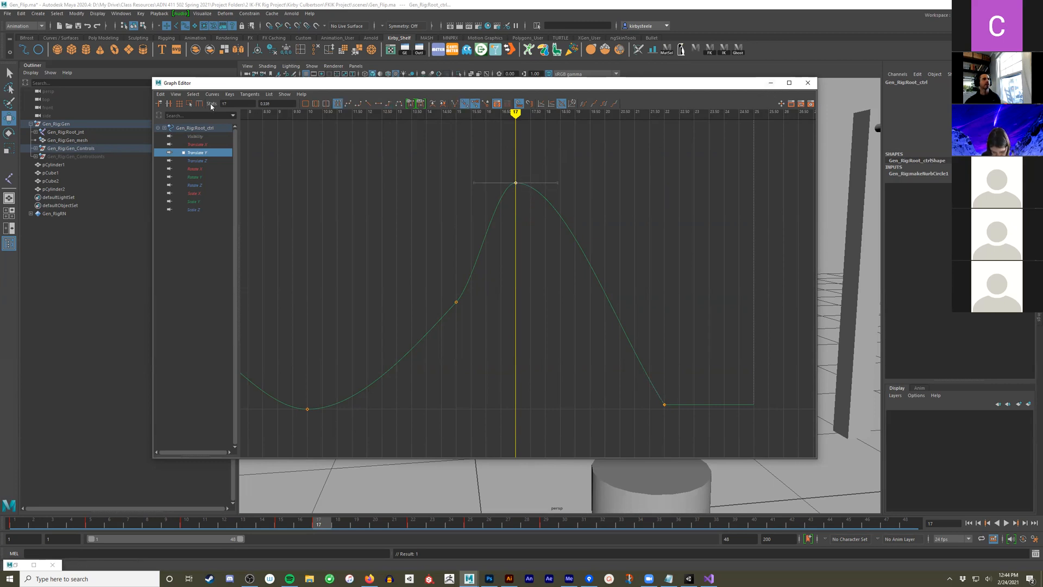
{"action": "left_click", "coordinate": [491, 242]}
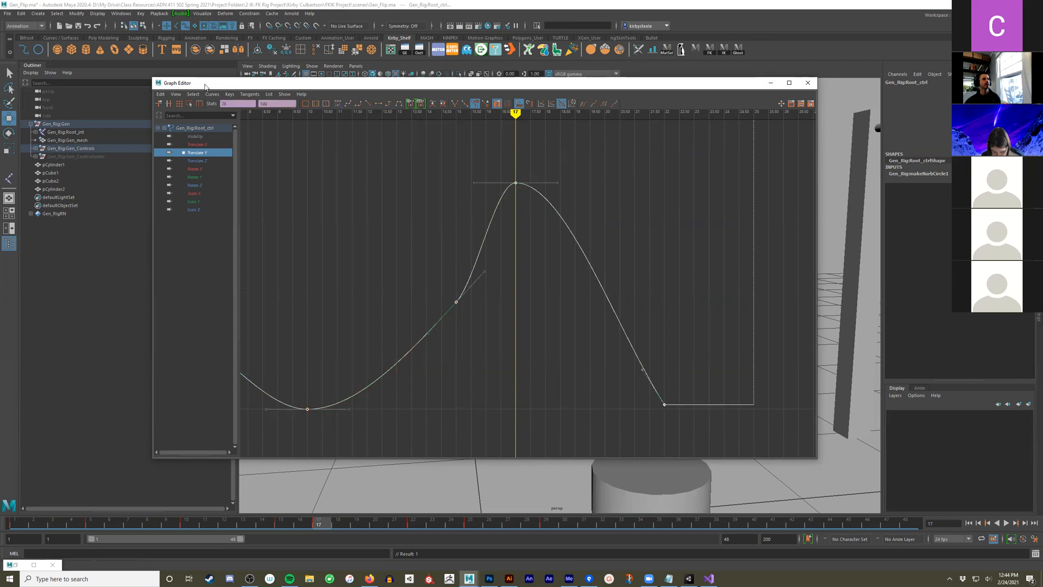
{"action": "left_click", "coordinate": [212, 94]}
{"action": "left_click", "coordinate": [240, 301]}
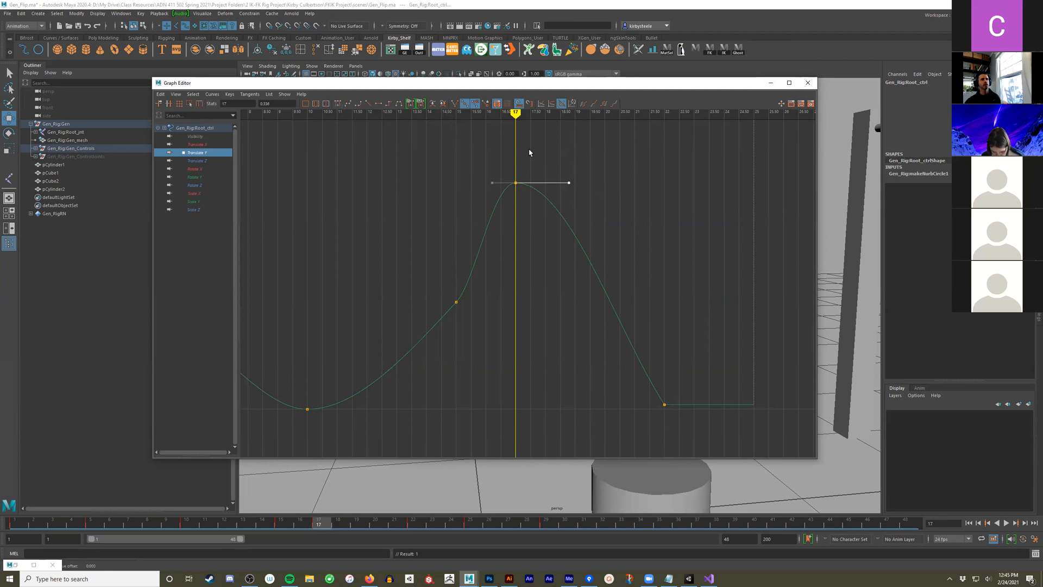
{"action": "key", "text": "ctrl+z"}
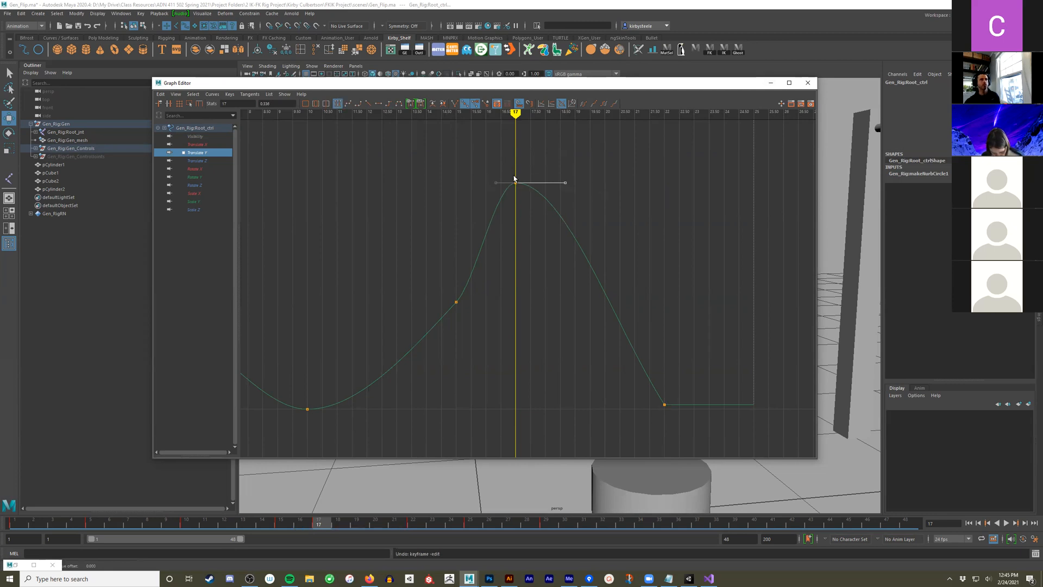
Break the tangents of the Translate Y peak key at frame 17 and lengthen its outgoing handle horizontally for more hang time
{"action": "left_click_drag", "start_coordinate": [536, 211], "coordinate": [536, 210]}
{"action": "left_click", "coordinate": [455, 104]}
{"action": "middle_click_drag", "start_coordinate": [616, 209], "coordinate": [646, 210]}
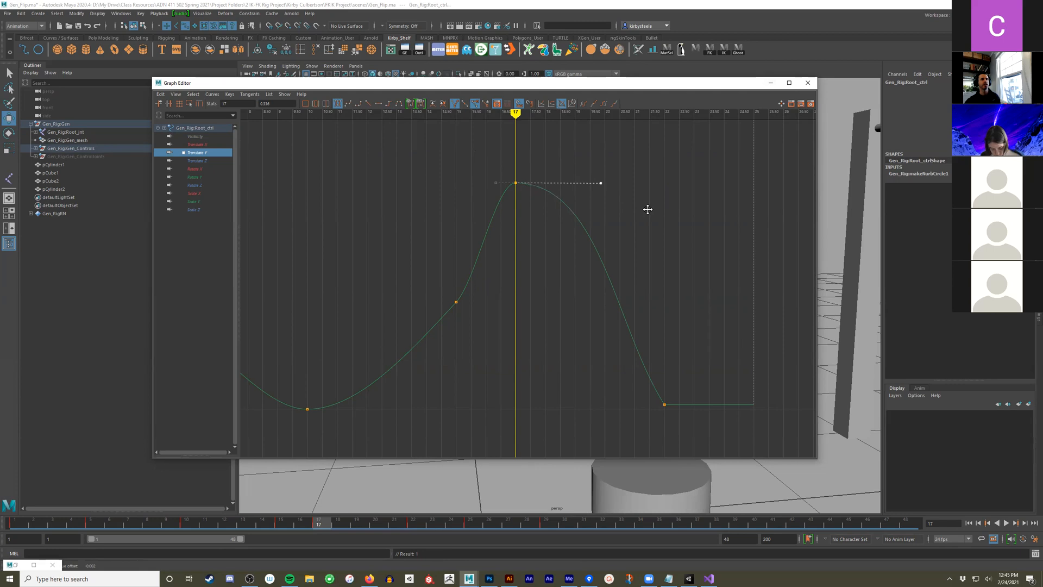
{"action": "middle_click_drag", "start_coordinate": [648, 208], "coordinate": [647, 210]}
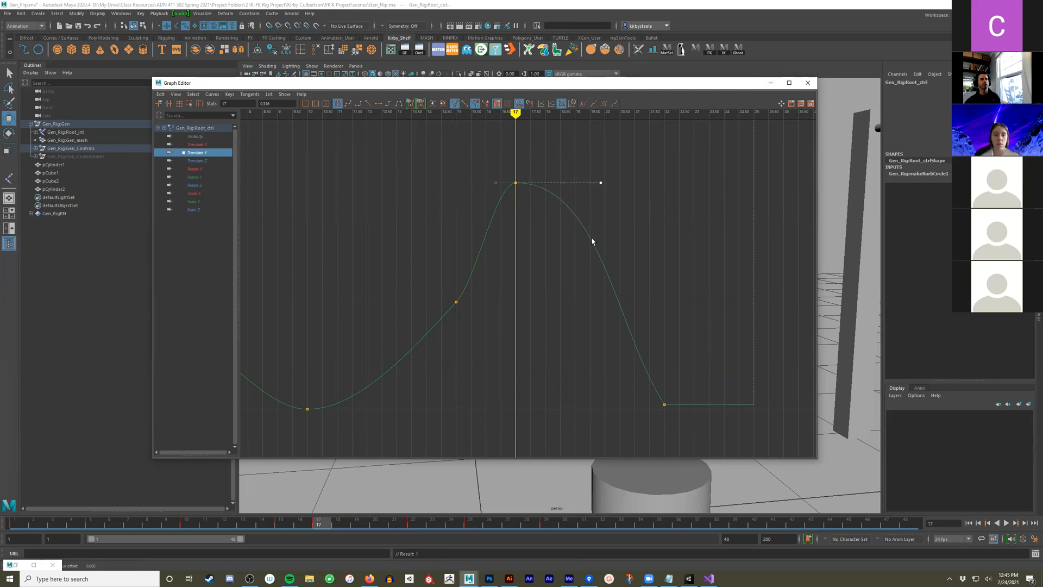
{"action": "left_click", "coordinate": [770, 84]}
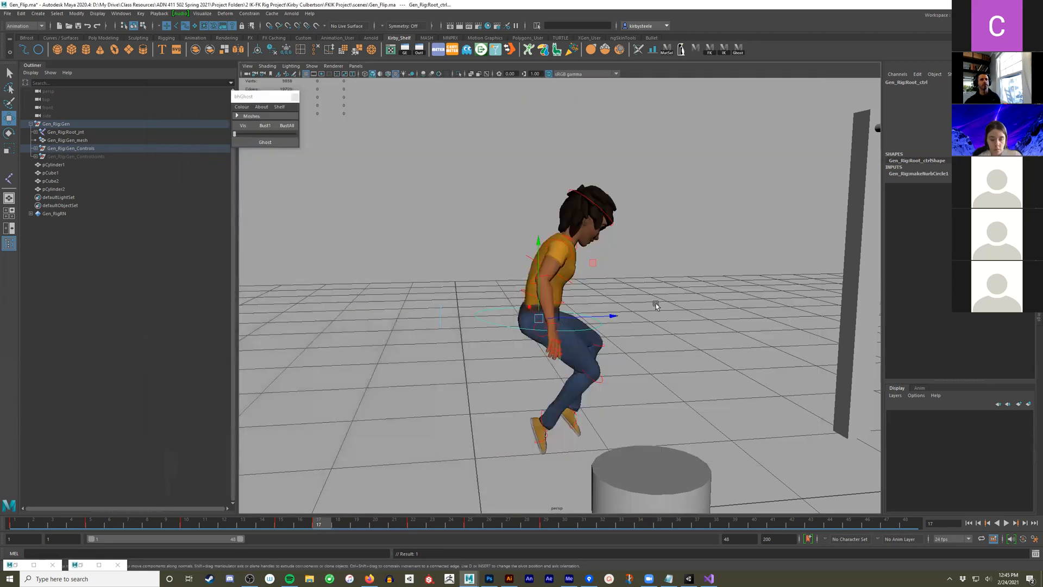
Play back the jump and examine the descent pose at frames 19 and 20 from several angles
{"action": "key", "text": "alt+v"}
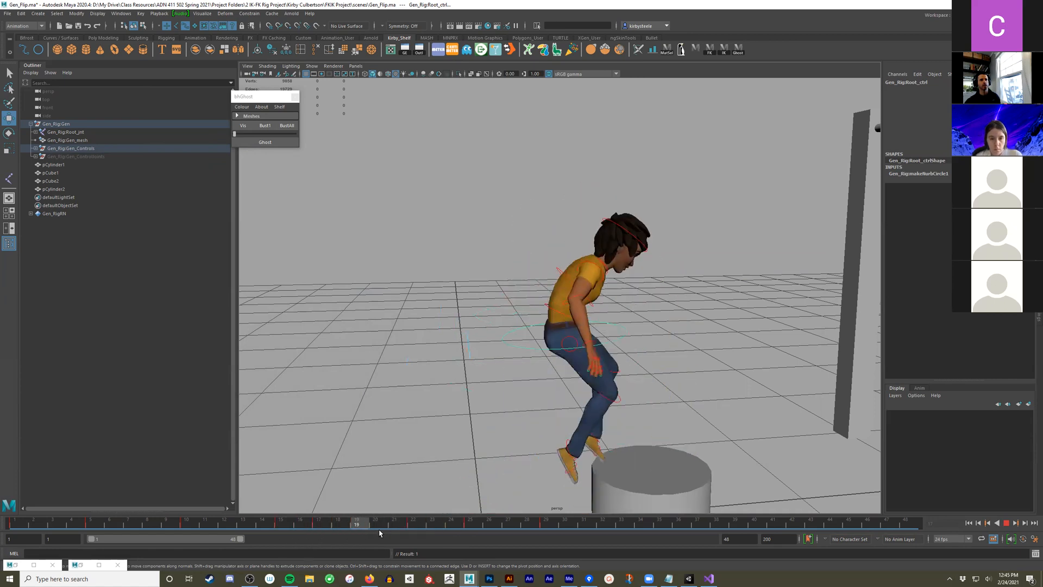
{"action": "left_click_drag", "start_coordinate": [377, 532], "coordinate": [359, 535]}
{"action": "left_click_drag", "start_coordinate": [545, 340], "coordinate": [510, 315], "text": "alt"}
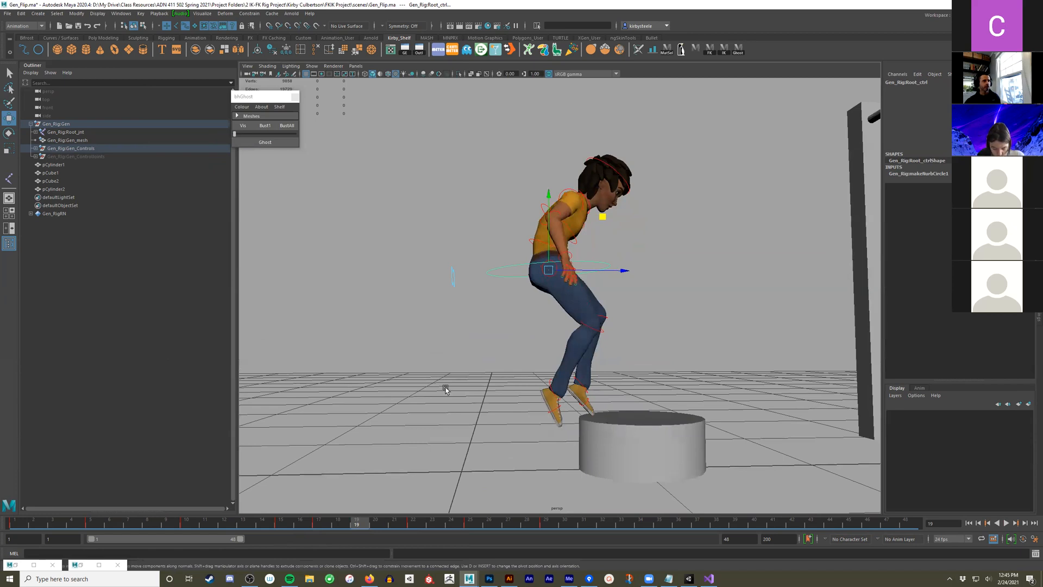
{"action": "left_click_drag", "start_coordinate": [536, 361], "coordinate": [511, 377], "text": "alt"}
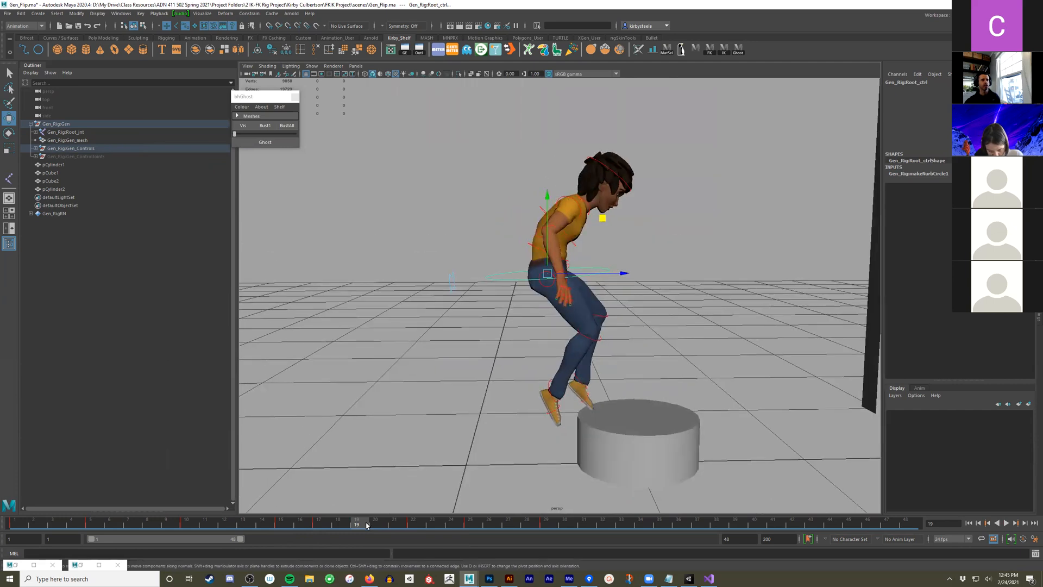
{"action": "left_click_drag", "start_coordinate": [367, 524], "coordinate": [379, 525]}
{"action": "left_click_drag", "start_coordinate": [567, 452], "coordinate": [593, 449], "text": "alt"}
{"action": "left_click_drag", "start_coordinate": [629, 382], "coordinate": [549, 401], "text": "alt"}
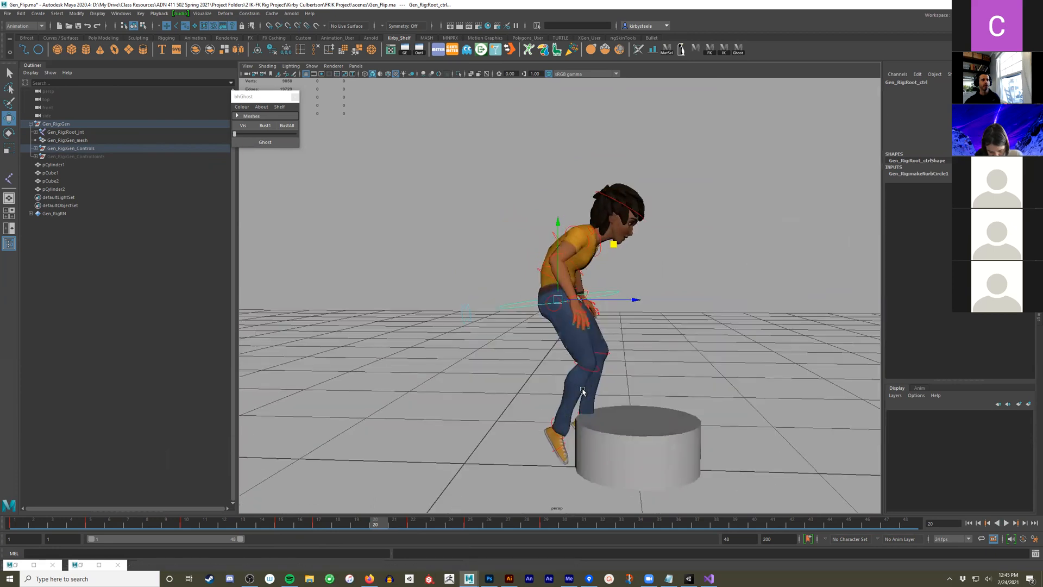
{"action": "left_click_drag", "start_coordinate": [589, 430], "coordinate": [459, 476], "text": "alt"}
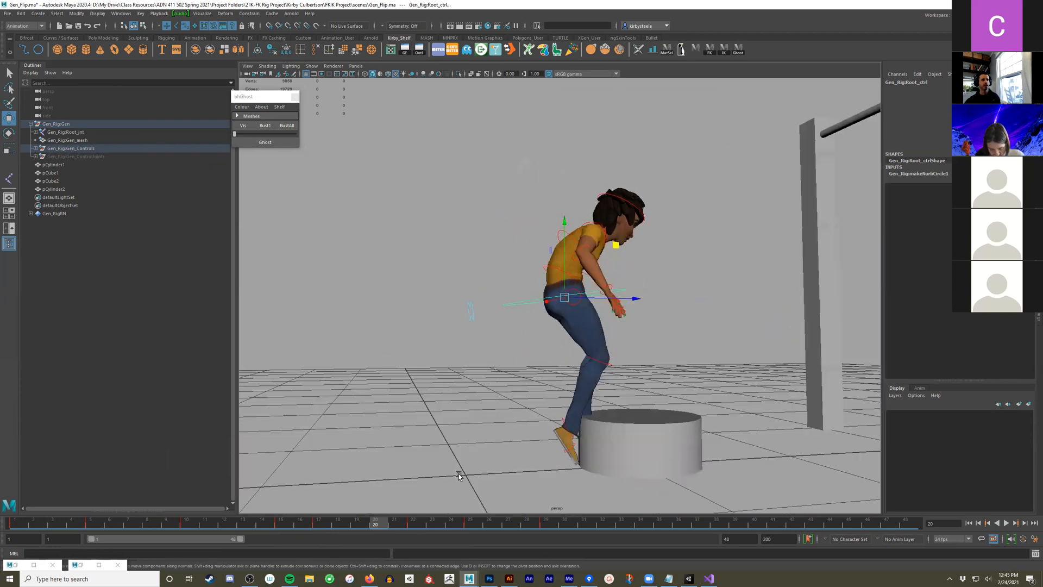
Rotate the right hip FK control at frame 19 to start reposing the leg for landing
{"action": "left_click_drag", "start_coordinate": [374, 527], "coordinate": [358, 527]}
{"action": "left_click_drag", "start_coordinate": [489, 361], "coordinate": [583, 347], "text": "alt"}
{"action": "key", "text": "e"}
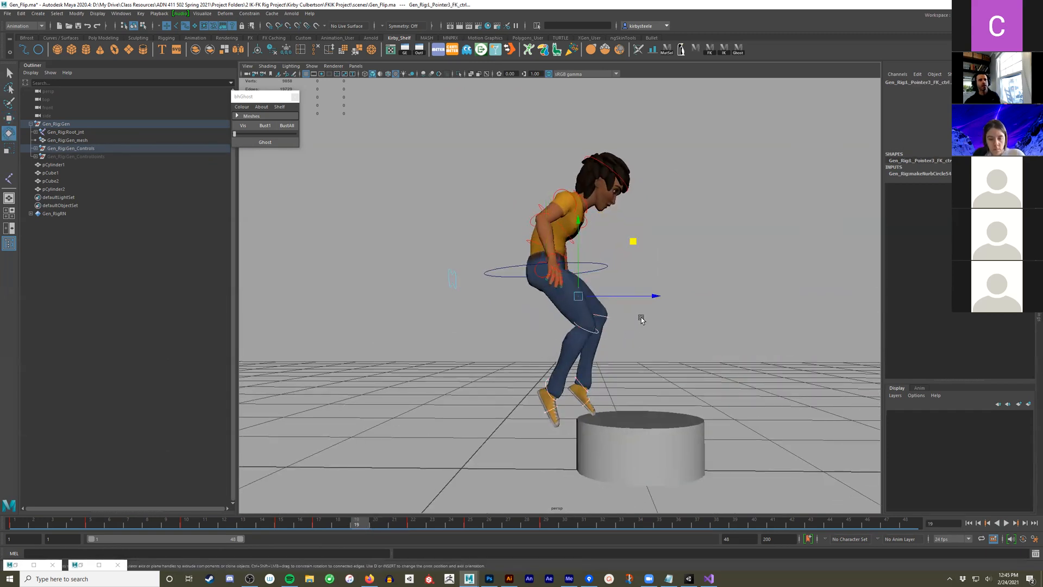
{"action": "left_click_drag", "start_coordinate": [581, 302], "coordinate": [688, 306], "text": "alt"}
{"action": "key", "text": "q"}
{"action": "left_click_drag", "start_coordinate": [550, 298], "coordinate": [559, 278], "text": "alt"}
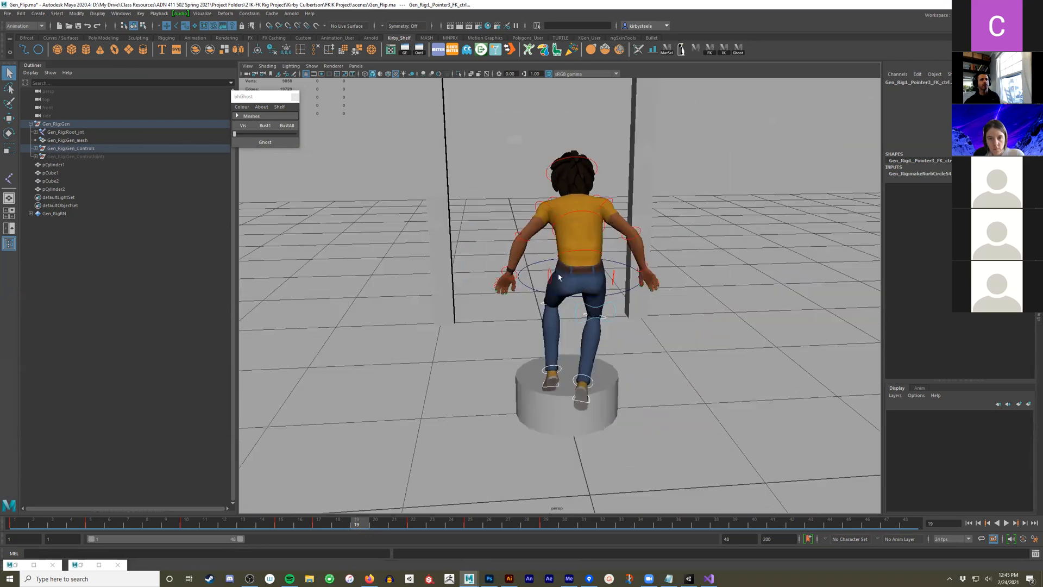
{"action": "left_click", "coordinate": [615, 276]}
{"action": "key", "text": "e"}
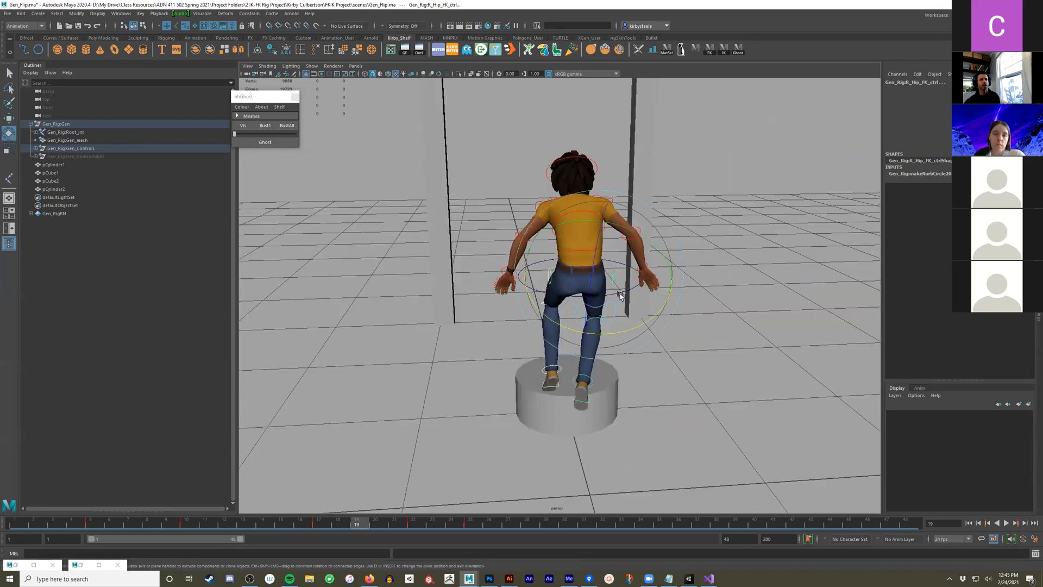
{"action": "left_click_drag", "start_coordinate": [614, 331], "coordinate": [583, 277]}
{"action": "left_click_drag", "start_coordinate": [563, 234], "coordinate": [576, 238]}
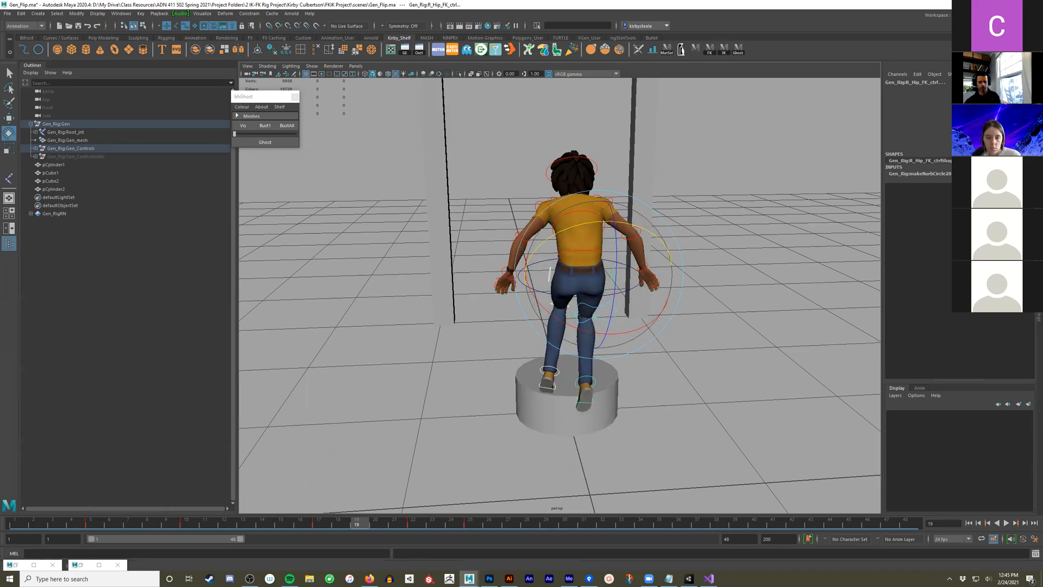
{"action": "key", "text": "ctrl+z"}
{"action": "left_click_drag", "start_coordinate": [612, 231], "coordinate": [491, 247]}
Rotate the leg FK controls at frame 19 so the legs straighten and the feet reach toe-up over the cylinder
{"action": "left_click", "coordinate": [578, 344]}
{"action": "left_click_drag", "start_coordinate": [578, 344], "coordinate": [608, 259], "text": "alt"}
{"action": "key", "text": "w"}
{"action": "left_click_drag", "start_coordinate": [540, 283], "coordinate": [596, 358], "text": "alt"}
{"action": "left_click", "coordinate": [604, 275]}
{"action": "key", "text": "q"}
{"action": "key", "text": "e"}
{"action": "key", "text": "q"}
{"action": "left_click", "coordinate": [592, 383]}
{"action": "key", "text": "e"}
{"action": "left_click_drag", "start_coordinate": [666, 373], "coordinate": [516, 164]}
Rotate the shoulder FK controls at frame 19 to raise both arms away from the body
{"action": "left_click", "coordinate": [573, 214]}
{"action": "mouse_move", "coordinate": [601, 223]}
{"action": "left_mouse_down", "text": "alt"}
{"action": "mouse_move", "coordinate": [533, 174]}
{"action": "mouse_move", "coordinate": [611, 213]}
{"action": "left_mouse_up", "text": "alt"}
{"action": "left_click", "coordinate": [602, 210]}
{"action": "left_click_drag", "start_coordinate": [566, 145], "coordinate": [524, 163]}
{"action": "key", "text": "ctrl+z"}
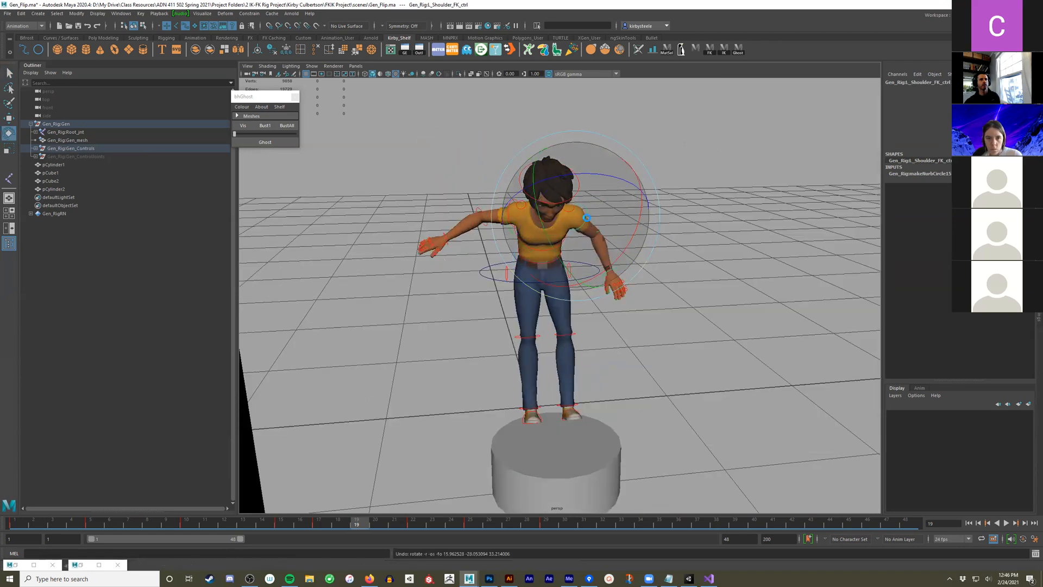
{"action": "key", "text": "q"}
{"action": "left_click", "coordinate": [574, 210]}
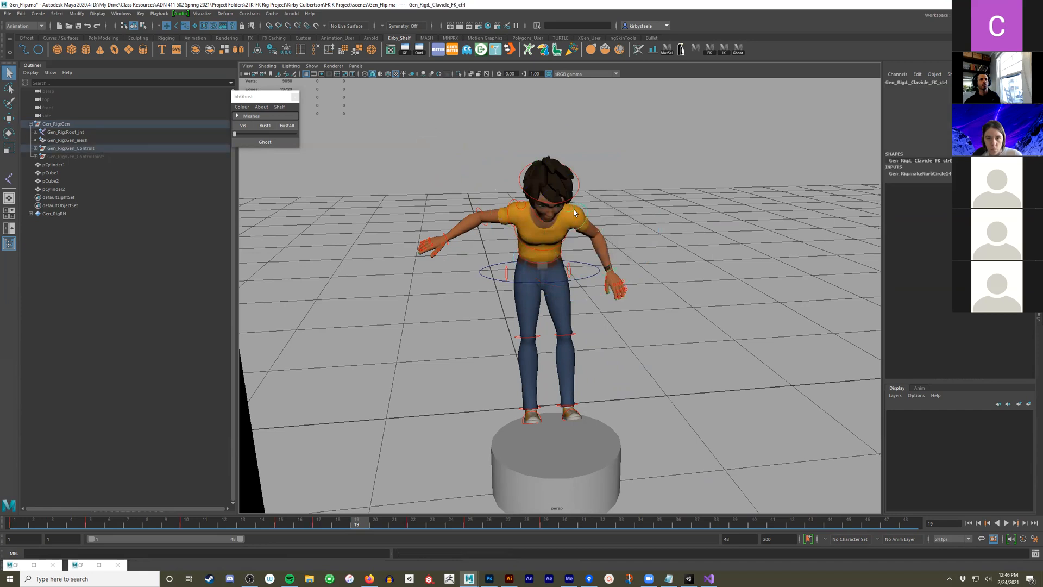
{"action": "left_click", "coordinate": [584, 211]}
{"action": "key", "text": "e"}
{"action": "mouse_move", "coordinate": [581, 180]}
{"action": "left_mouse_down"}
{"action": "mouse_move", "coordinate": [565, 270]}
{"action": "mouse_move", "coordinate": [641, 264]}
{"action": "mouse_move", "coordinate": [770, 194]}
{"action": "mouse_move", "coordinate": [761, 140]}
{"action": "mouse_move", "coordinate": [482, 426]}
{"action": "mouse_move", "coordinate": [521, 425]}
{"action": "left_mouse_up"}
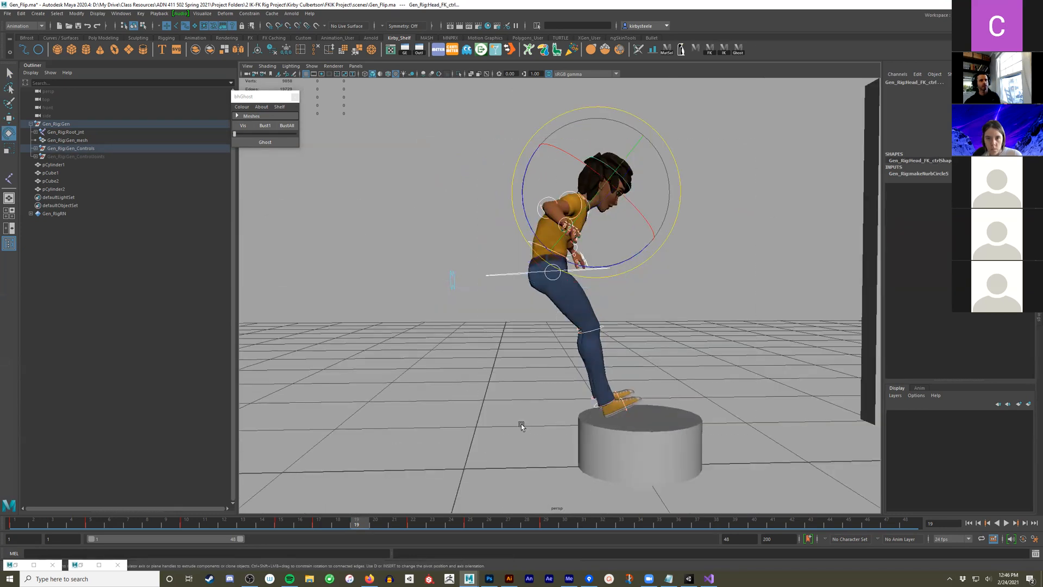
Key all of the character's controls at frame 19 and preview the motion from frame 17 to 19
{"action": "right_click", "coordinate": [362, 525]}
{"action": "left_click", "coordinate": [325, 527]}
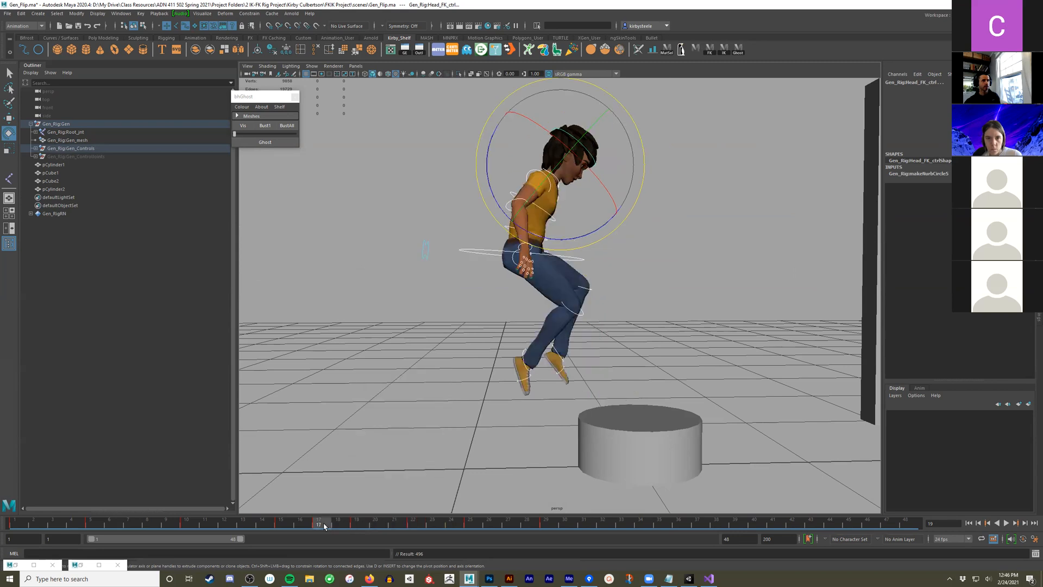
{"action": "left_click_drag", "start_coordinate": [325, 527], "coordinate": [364, 521]}
Create ghosts of the character at frames 19 and 22 as pose references
{"action": "left_click", "coordinate": [272, 140]}
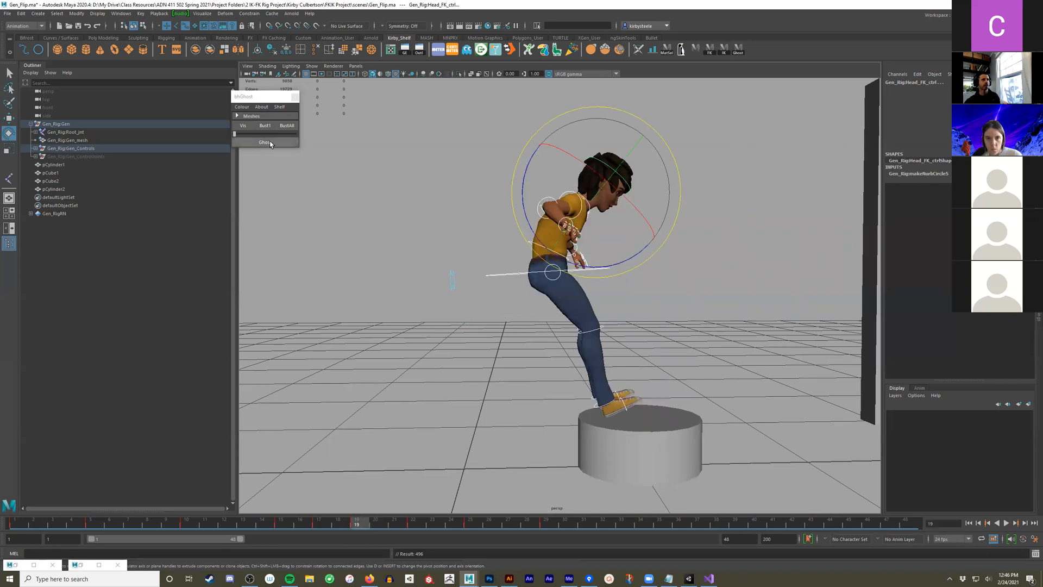
{"action": "left_click_drag", "start_coordinate": [367, 521], "coordinate": [413, 523]}
{"action": "left_click", "coordinate": [279, 145]}
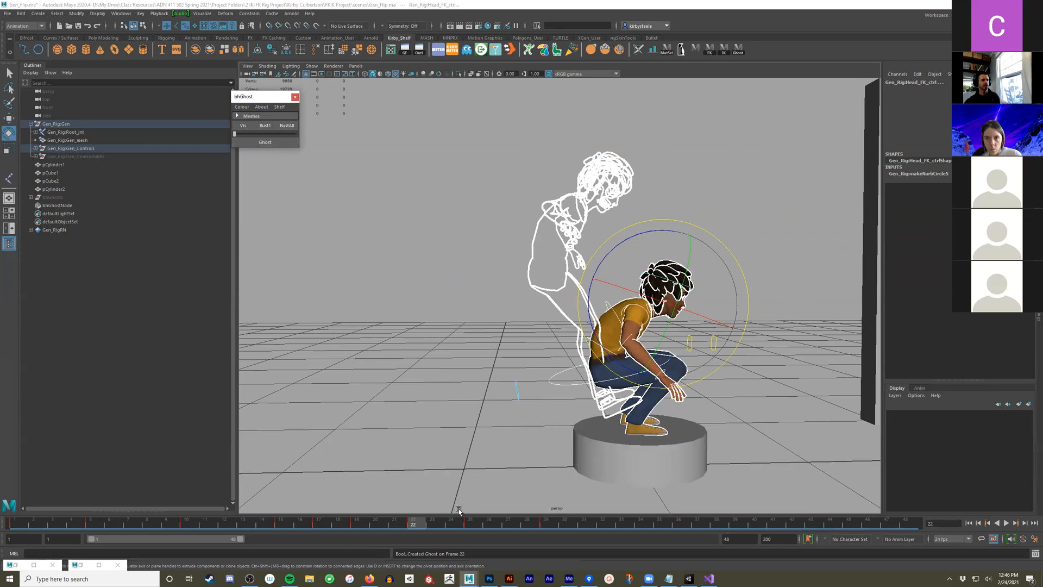
Switch the legs from FK to IK at frame 20 using the character's IKFK control
{"action": "mouse_move", "coordinate": [367, 525]}
{"action": "left_mouse_down"}
{"action": "mouse_move", "coordinate": [375, 527]}
{"action": "mouse_move", "coordinate": [358, 528]}
{"action": "mouse_move", "coordinate": [375, 525]}
{"action": "left_mouse_up"}
{"action": "middle_click_drag", "start_coordinate": [363, 253], "coordinate": [320, 186], "text": "alt"}
{"action": "scroll", "coordinate": [321, 185], "scroll_direction": "down", "scroll_amount": 2}
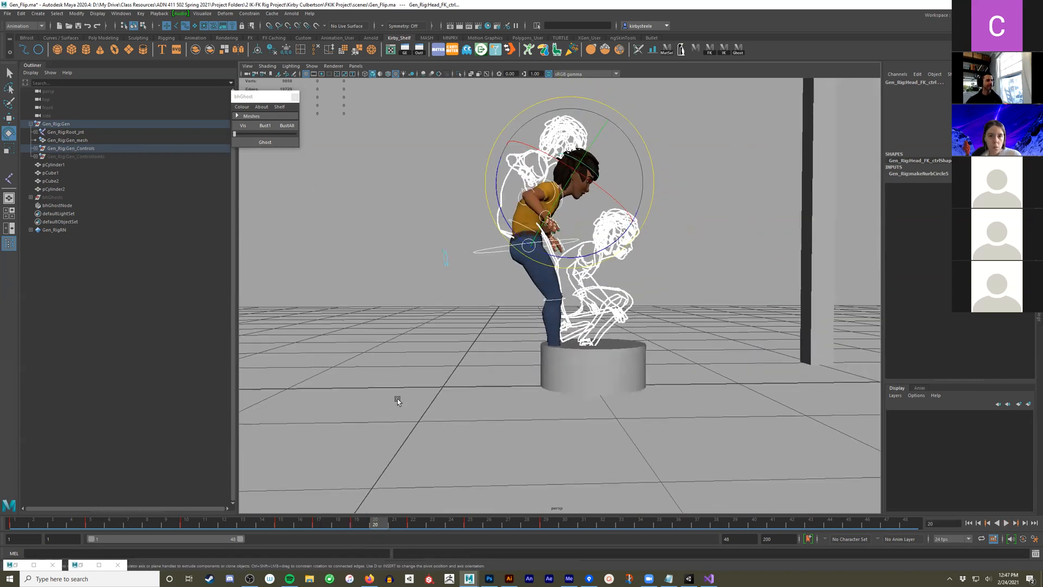
{"action": "left_click", "coordinate": [445, 256]}
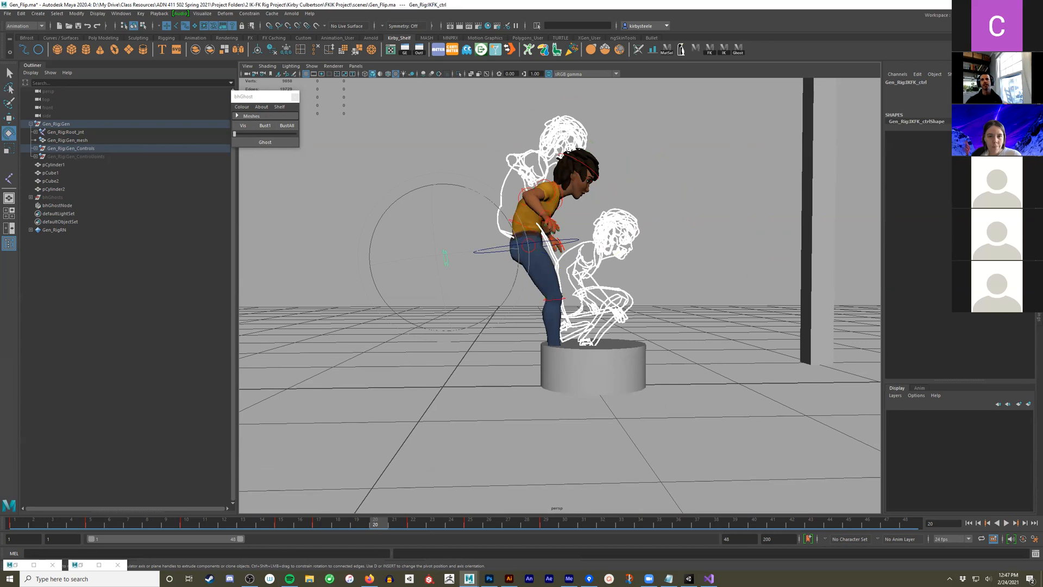
{"action": "key", "text": "Return"}
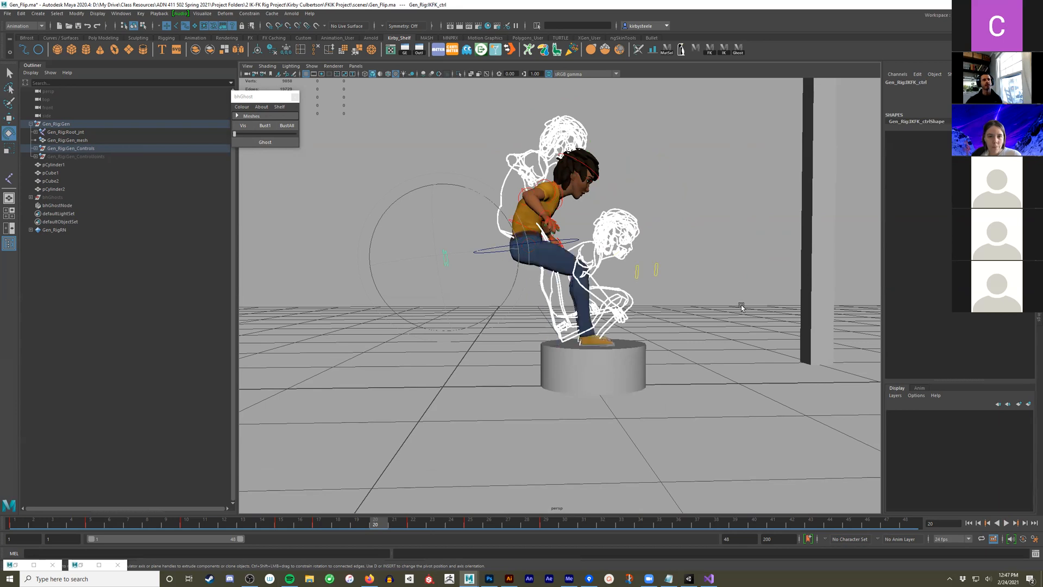
Clear the selection and remove all ghosts from the scene
{"action": "middle_click_drag", "start_coordinate": [622, 350], "coordinate": [548, 440], "text": "alt"}
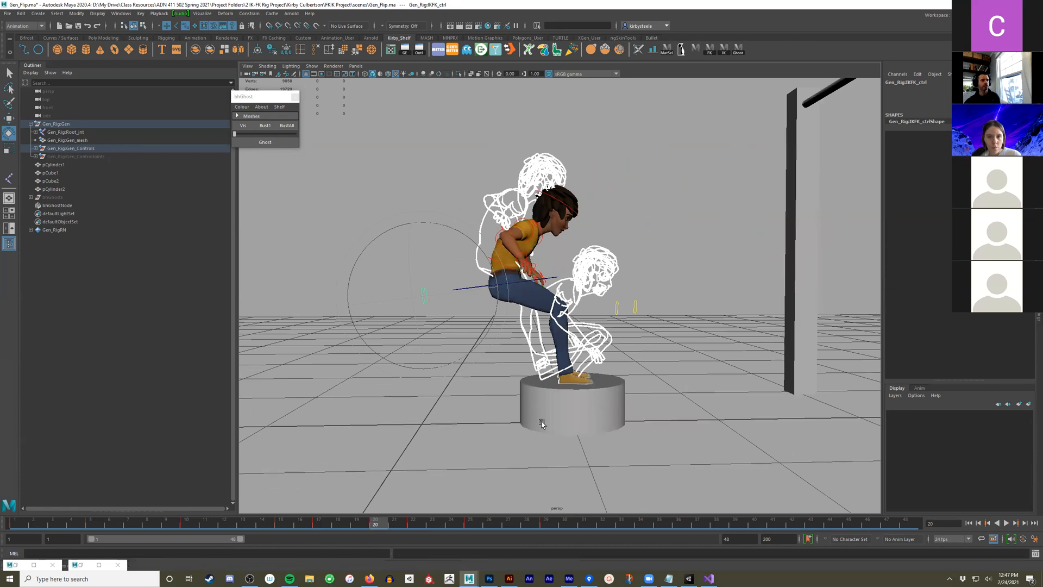
{"action": "middle_click_drag", "start_coordinate": [472, 460], "coordinate": [471, 485], "text": "alt"}
{"action": "right_click_drag", "start_coordinate": [470, 484], "coordinate": [496, 467], "text": "alt"}
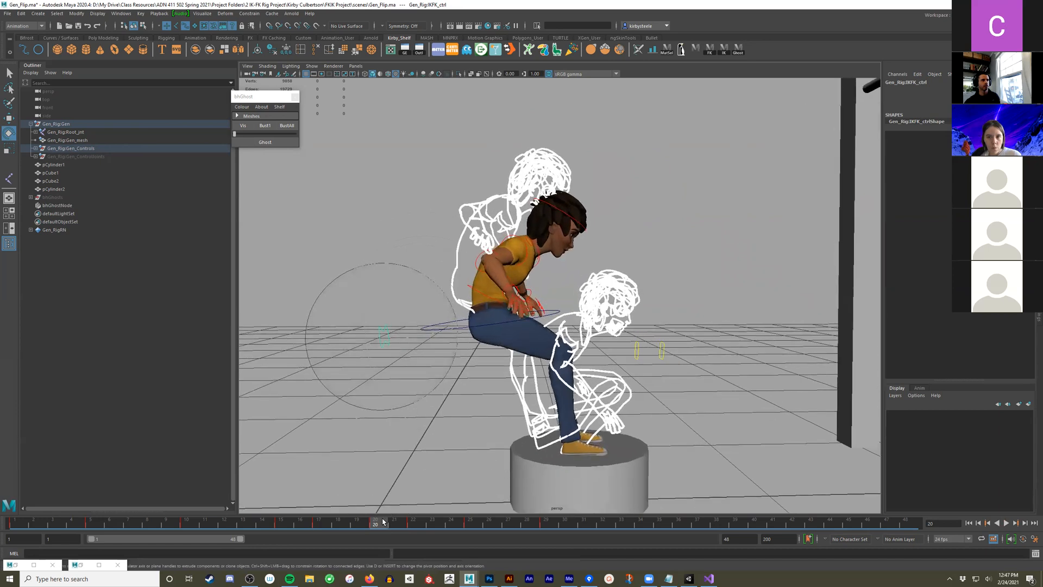
{"action": "left_click_drag", "start_coordinate": [389, 523], "coordinate": [356, 495]}
{"action": "left_click", "coordinate": [667, 452]}
{"action": "middle_click_drag", "start_coordinate": [667, 452], "coordinate": [665, 408], "text": "alt"}
{"action": "key", "text": "q"}
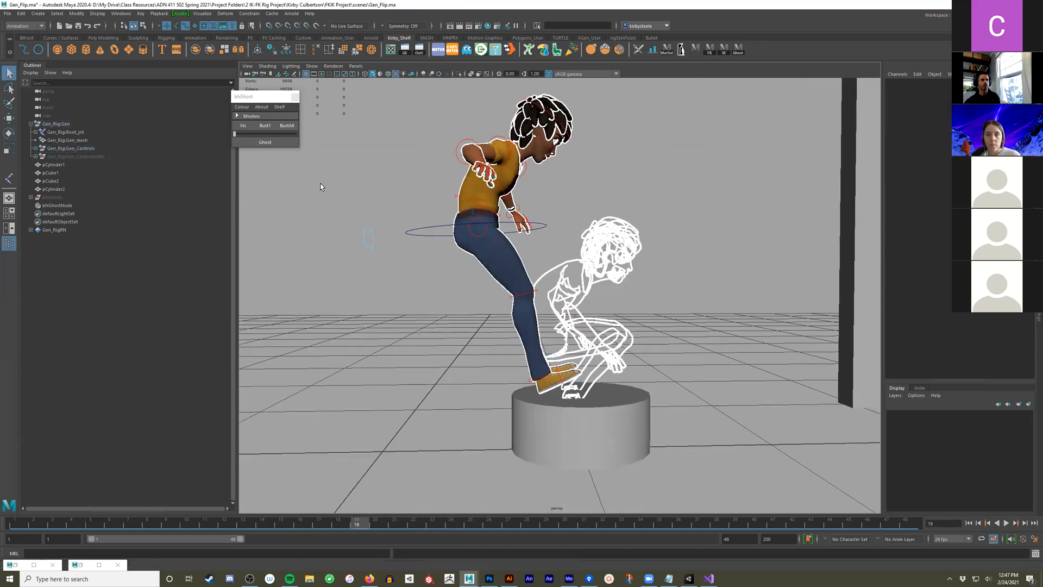
{"action": "left_click", "coordinate": [290, 127]}
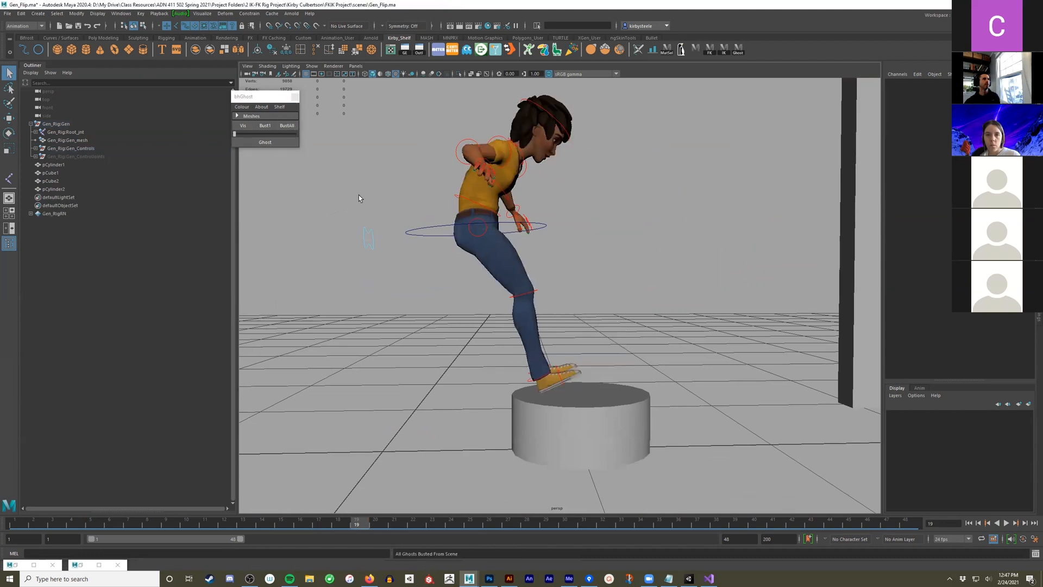
Set the tangents of the landing cylinder's scale keys between frames 21 and 25 to Auto and preview the motion
{"action": "left_click", "coordinate": [625, 411]}
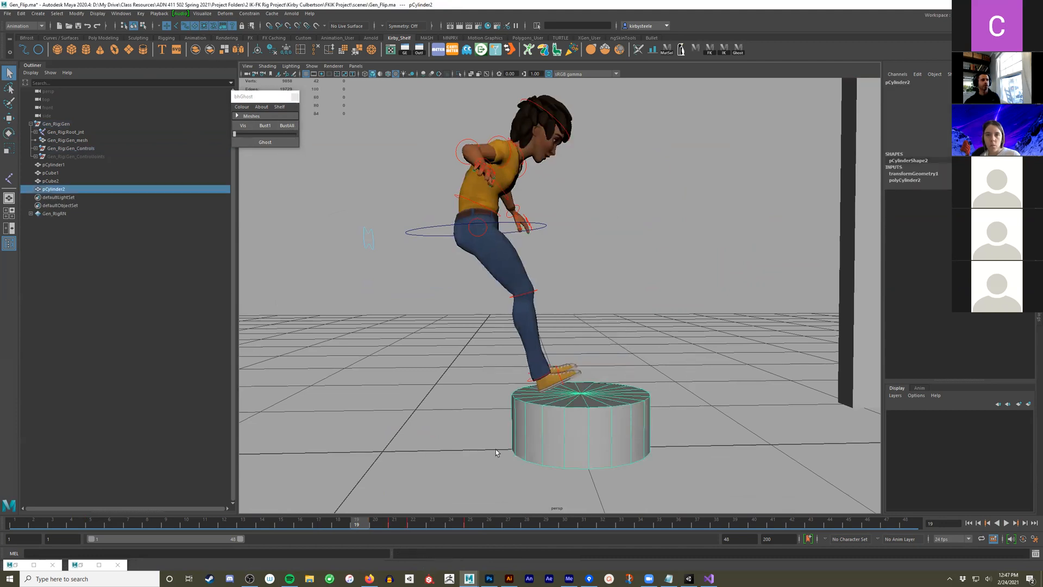
{"action": "left_click", "coordinate": [397, 528]}
{"action": "left_click_drag", "start_coordinate": [396, 527], "coordinate": [479, 525], "text": "shift"}
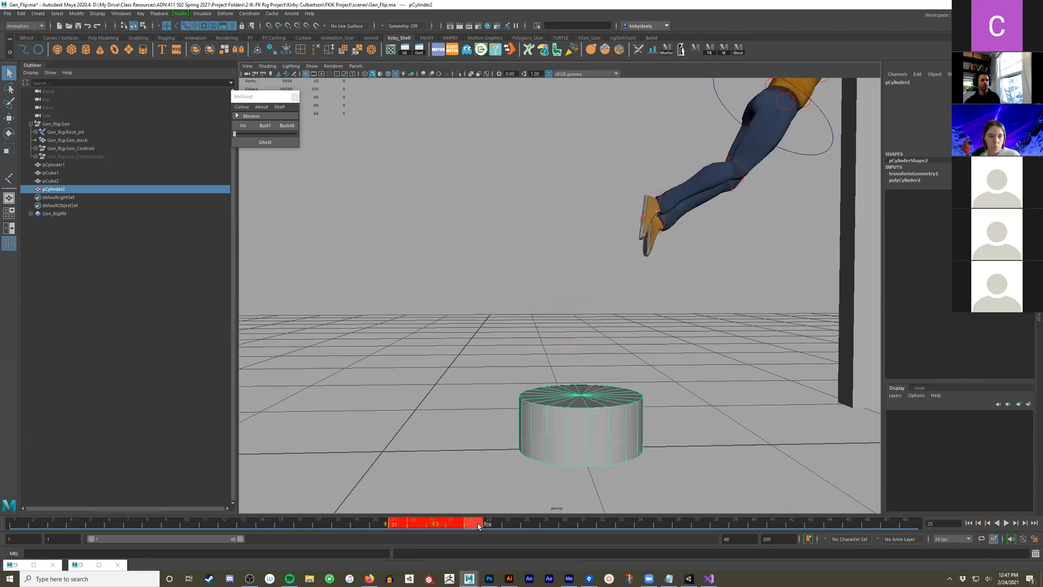
{"action": "right_click", "coordinate": [463, 522]}
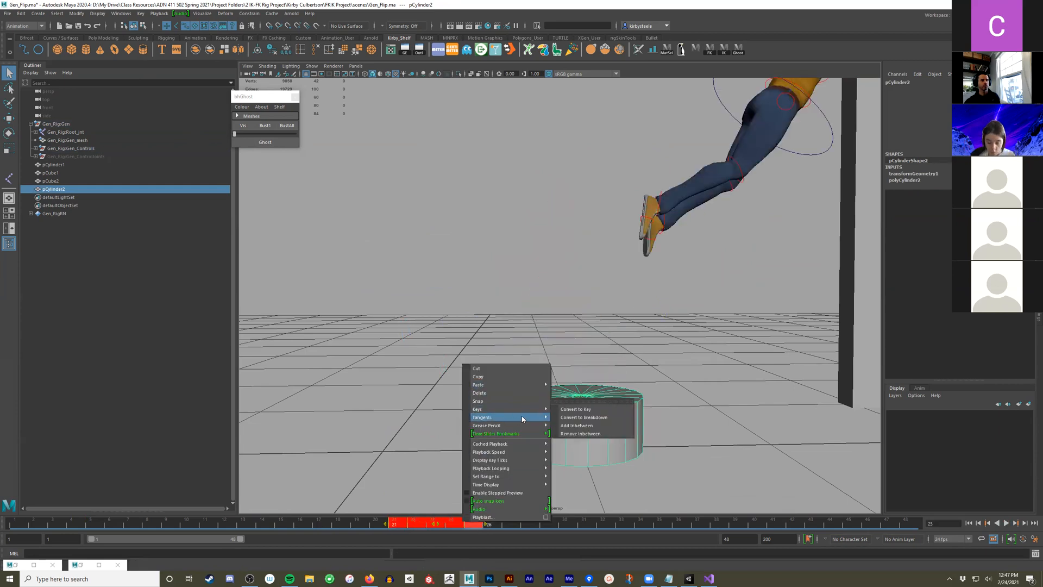
{"action": "mouse_move", "coordinate": [516, 417]}
{"action": "left_click", "coordinate": [566, 466]}
{"action": "key", "text": "alt+v"}
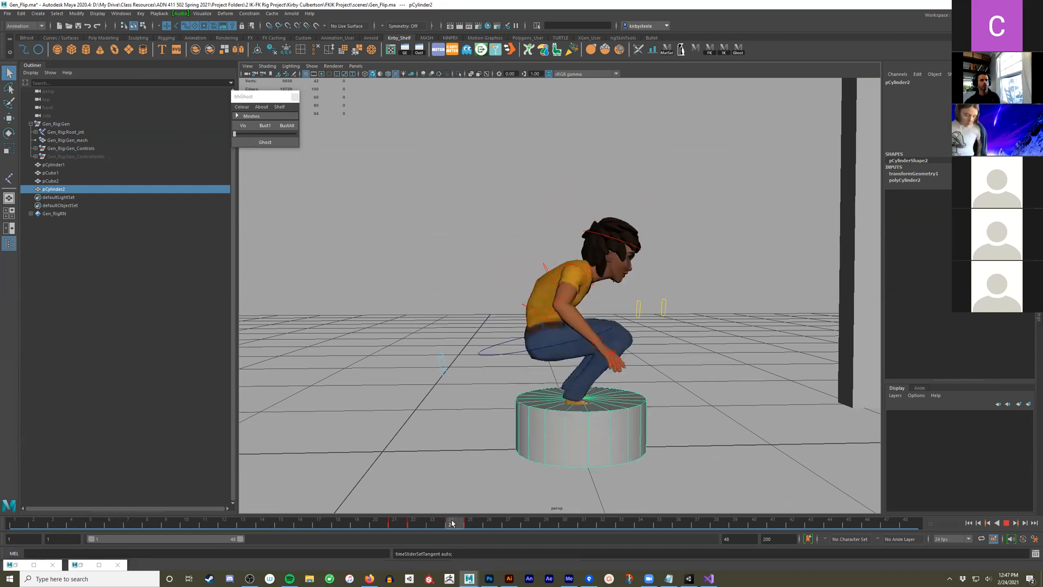
{"action": "mouse_move", "coordinate": [472, 522]}
{"action": "left_mouse_down"}
{"action": "mouse_move", "coordinate": [516, 523]}
{"action": "mouse_move", "coordinate": [397, 532]}
{"action": "left_mouse_up"}
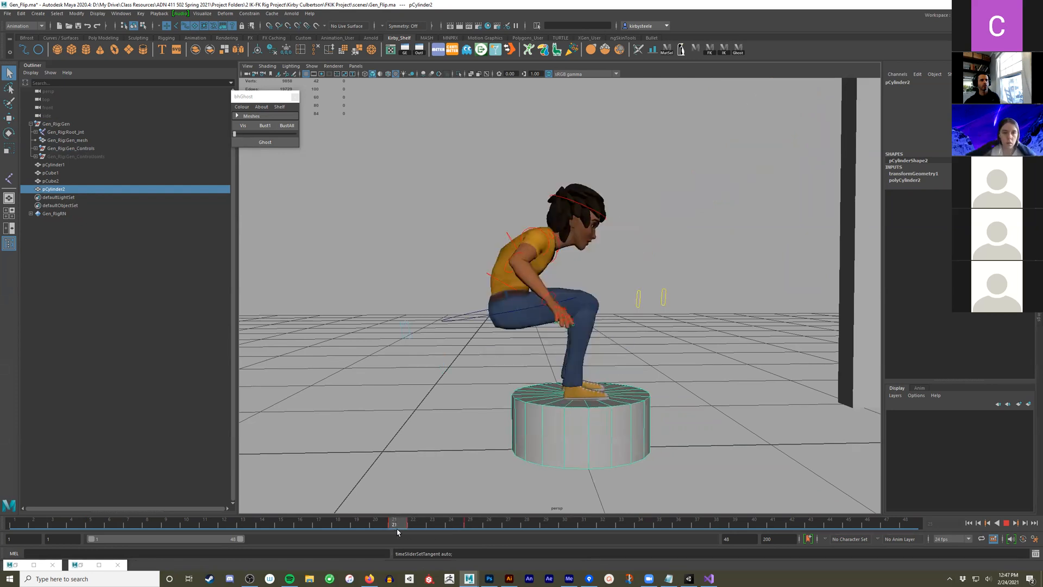
Add keys for the landing cylinder at frames 27 and 29, widening it slightly at frame 27
{"action": "left_click", "coordinate": [515, 524]}
{"action": "left_click", "coordinate": [545, 525]}
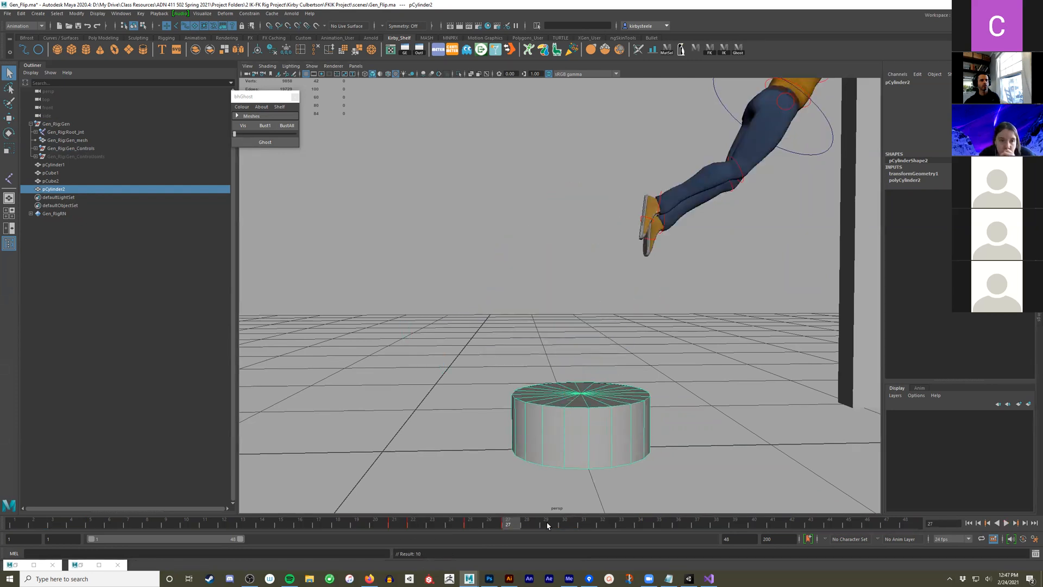
{"action": "left_click", "coordinate": [507, 525]}
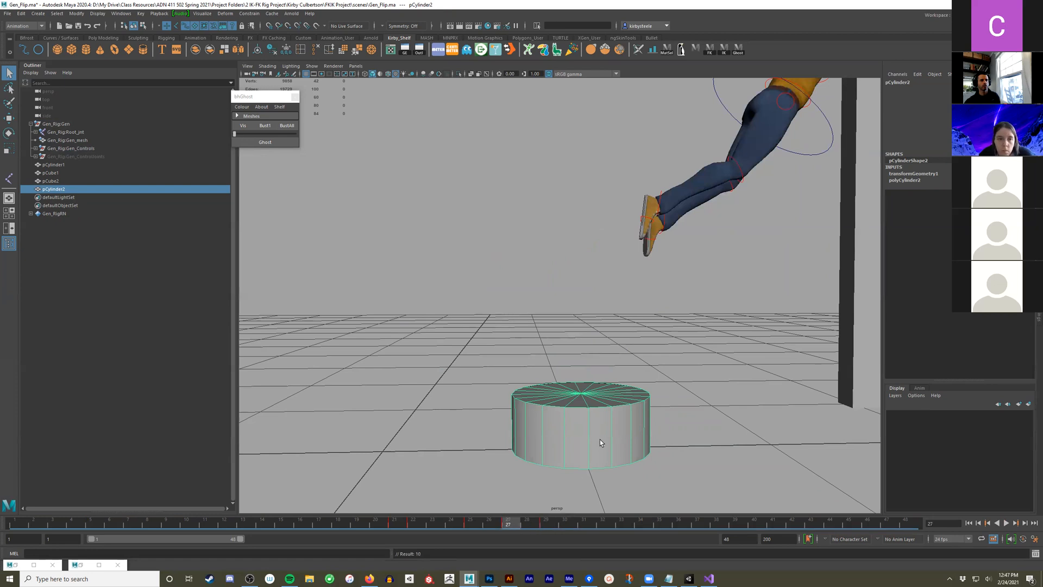
{"action": "key", "text": "r"}
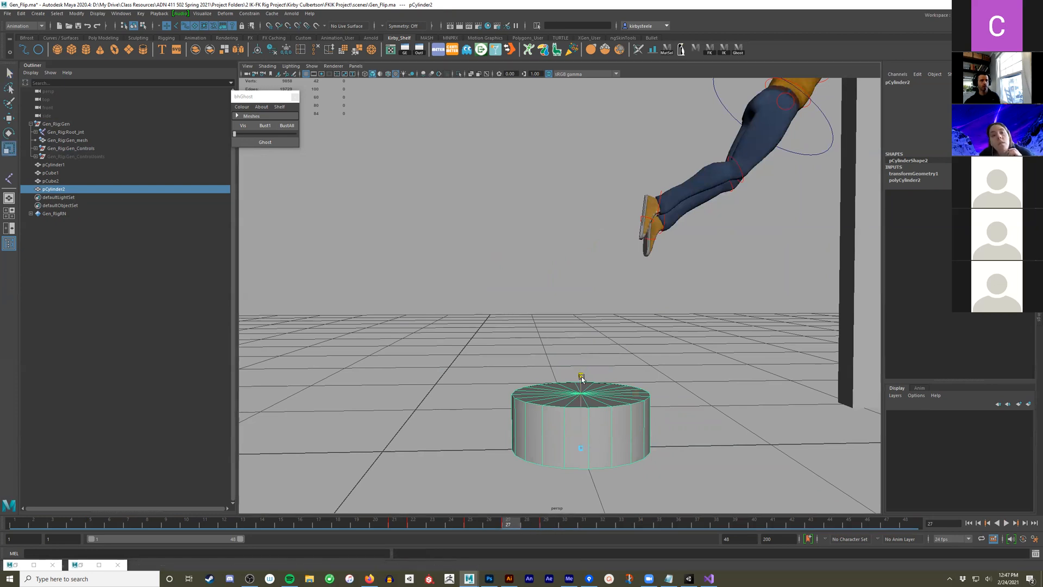
{"action": "left_click_drag", "start_coordinate": [582, 376], "coordinate": [582, 372], "text": "ctrl"}
{"action": "right_click_drag", "start_coordinate": [439, 419], "coordinate": [446, 422], "text": "alt"}
{"action": "key", "text": "s"}
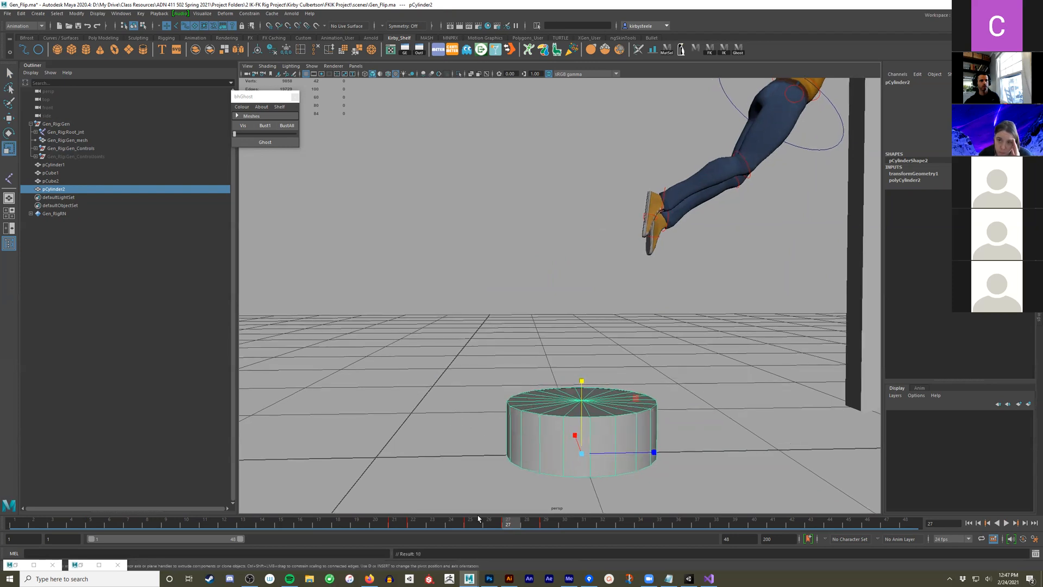
Stretch the cylinder slightly taller at frame 25 and key it
{"action": "key", "text": "alt+v"}
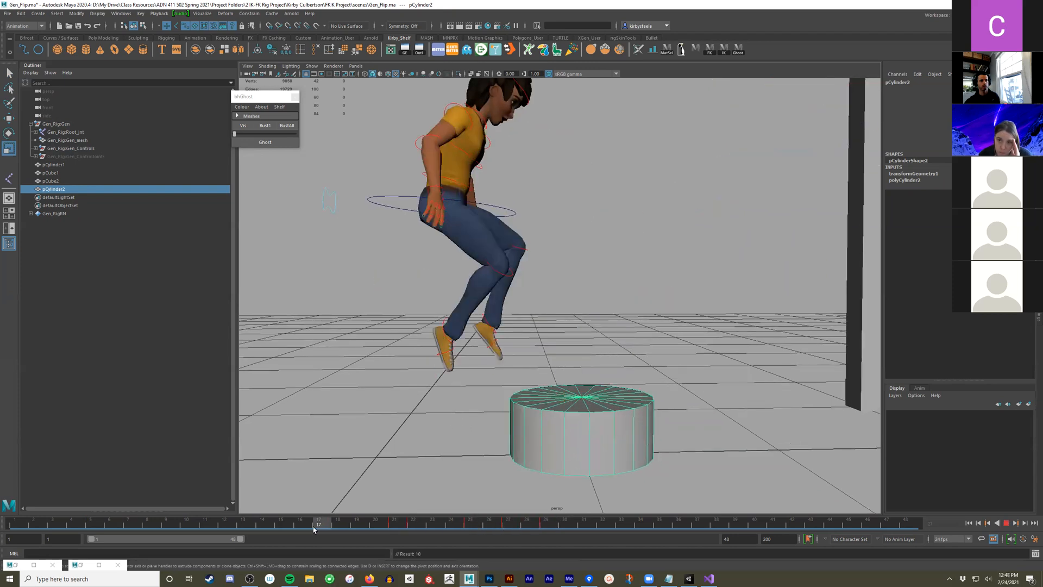
{"action": "mouse_move", "coordinate": [459, 533]}
{"action": "left_mouse_down"}
{"action": "mouse_move", "coordinate": [547, 527]}
{"action": "mouse_move", "coordinate": [381, 527]}
{"action": "mouse_move", "coordinate": [470, 526]}
{"action": "left_mouse_up"}
{"action": "left_click_drag", "start_coordinate": [578, 385], "coordinate": [579, 378]}
{"action": "right_click_drag", "start_coordinate": [443, 406], "coordinate": [468, 410], "text": "alt"}
{"action": "key", "text": "s"}
Squash the cylinder's height slightly at frame 27, key it and play back the animation
{"action": "left_click_drag", "start_coordinate": [472, 526], "coordinate": [508, 526]}
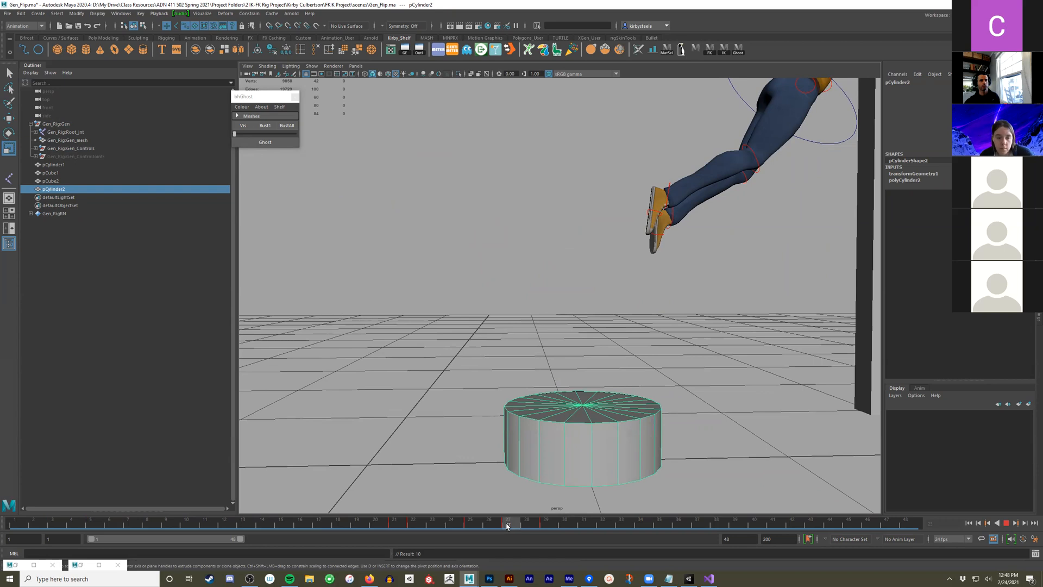
{"action": "mouse_move", "coordinate": [510, 526]}
{"action": "left_mouse_down"}
{"action": "mouse_move", "coordinate": [531, 526]}
{"action": "mouse_move", "coordinate": [511, 525]}
{"action": "left_mouse_up"}
{"action": "left_click_drag", "start_coordinate": [584, 391], "coordinate": [584, 396]}
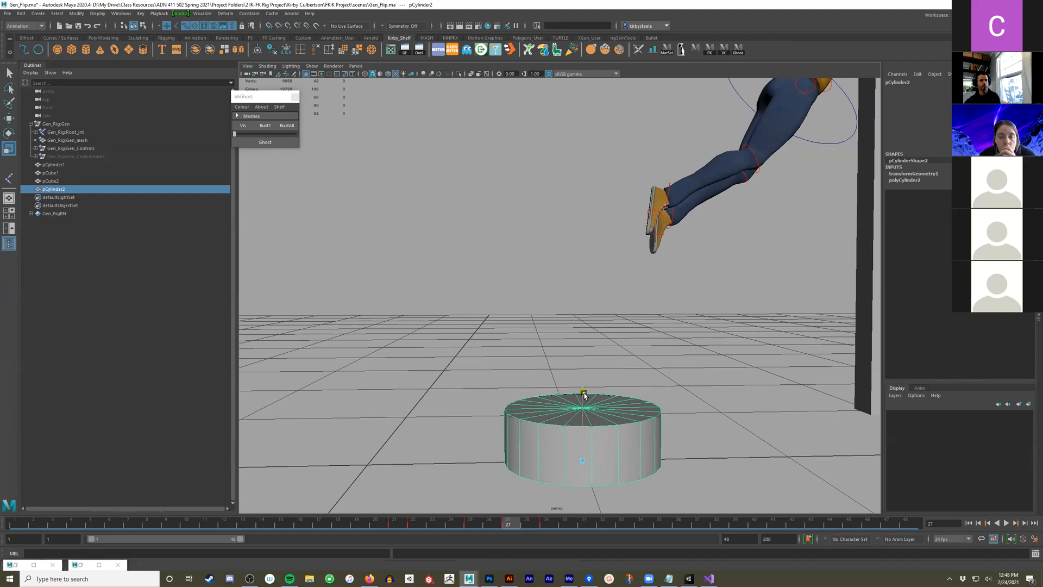
{"action": "right_click_drag", "start_coordinate": [492, 439], "coordinate": [490, 467], "text": "alt"}
{"action": "key", "text": "alt+v"}
{"action": "mouse_move", "coordinate": [348, 525]}
{"action": "left_mouse_down"}
{"action": "mouse_move", "coordinate": [508, 526]}
{"action": "mouse_move", "coordinate": [340, 526]}
{"action": "left_mouse_up"}
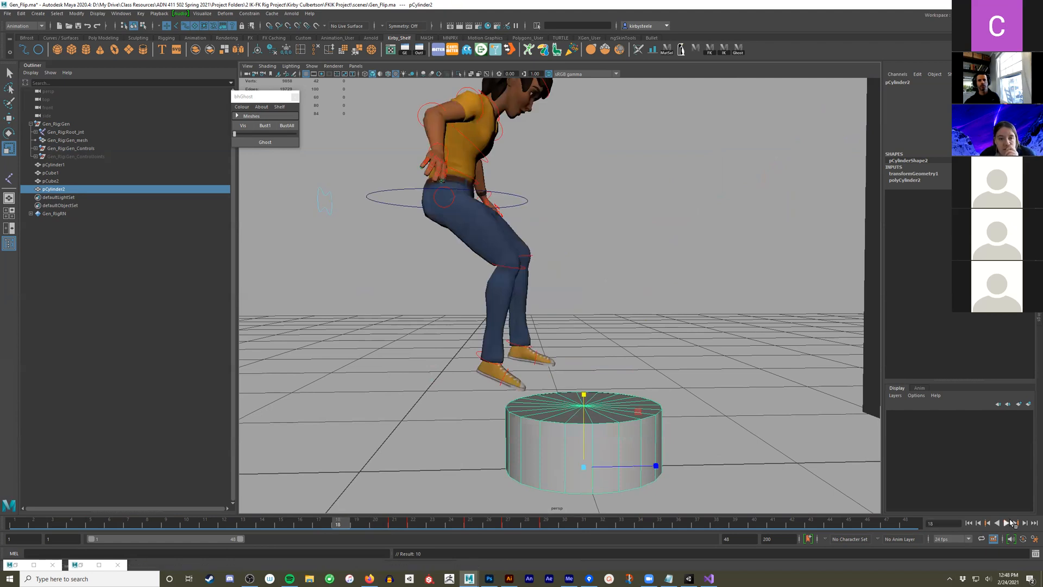
{"action": "left_click", "coordinate": [1007, 523]}
{"action": "left_click", "coordinate": [1007, 523]}
Retime the cylinder's last two bounce keys to frames 29 and 32
{"action": "left_click_drag", "start_coordinate": [542, 525], "coordinate": [514, 525]}
{"action": "double_click", "coordinate": [513, 524]}
{"action": "left_click", "coordinate": [514, 525]}
{"action": "double_click", "coordinate": [517, 525]}
{"action": "left_click", "coordinate": [519, 525], "text": "shift"}
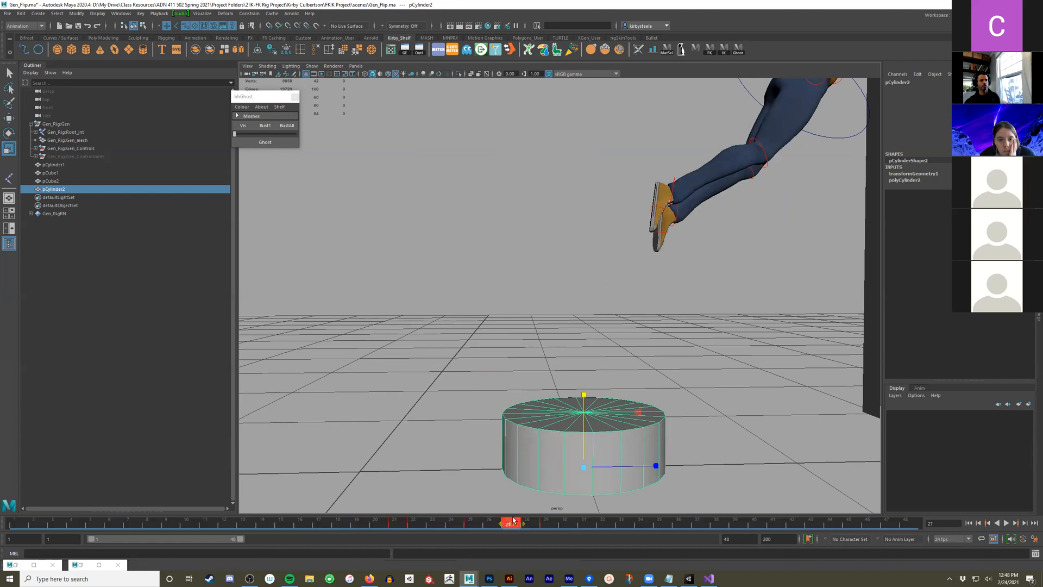
{"action": "left_click", "coordinate": [560, 521]}
{"action": "mouse_move", "coordinate": [552, 521]}
{"action": "left_mouse_down", "text": "shift"}
{"action": "mouse_move", "coordinate": [515, 523]}
{"action": "mouse_move", "coordinate": [570, 525]}
{"action": "left_mouse_up", "text": "shift"}
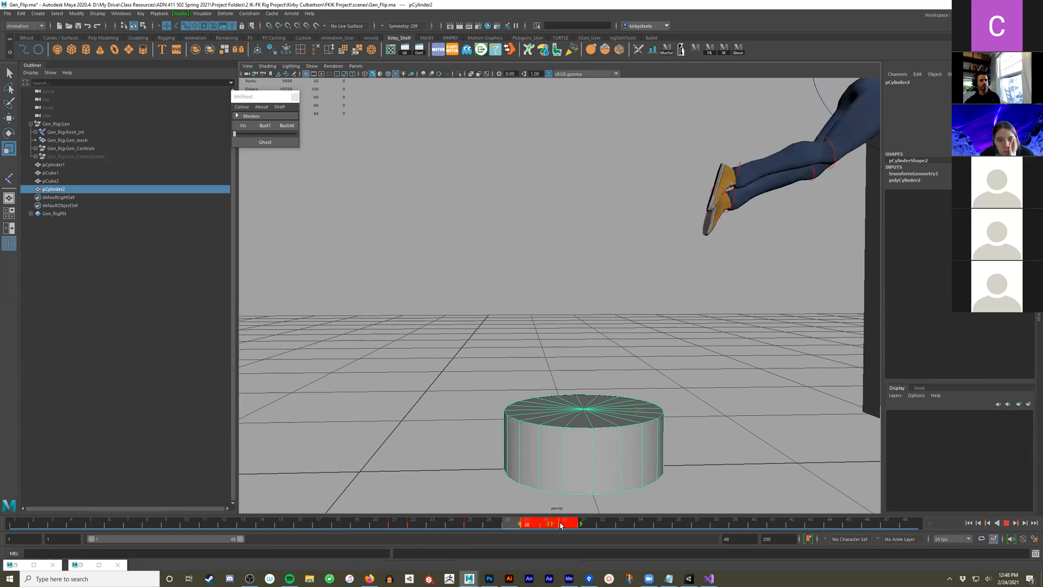
{"action": "left_click", "coordinate": [623, 524]}
{"action": "left_click_drag", "start_coordinate": [493, 522], "coordinate": [601, 524]}
{"action": "mouse_move", "coordinate": [487, 522]}
{"action": "left_mouse_down"}
{"action": "mouse_move", "coordinate": [631, 525]}
{"action": "mouse_move", "coordinate": [588, 527]}
{"action": "left_mouse_up"}
Key the cylinder's current scale at frame 34 without changing it, and preview the bounce
{"action": "middle_click", "coordinate": [637, 526]}
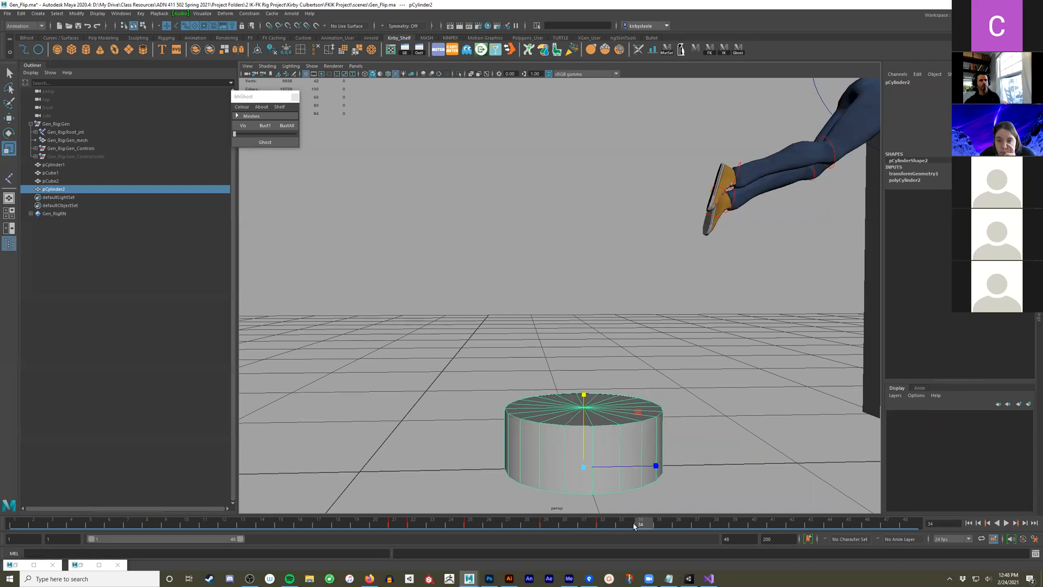
{"action": "key", "text": "s"}
{"action": "left_click_drag", "start_coordinate": [602, 522], "coordinate": [642, 520]}
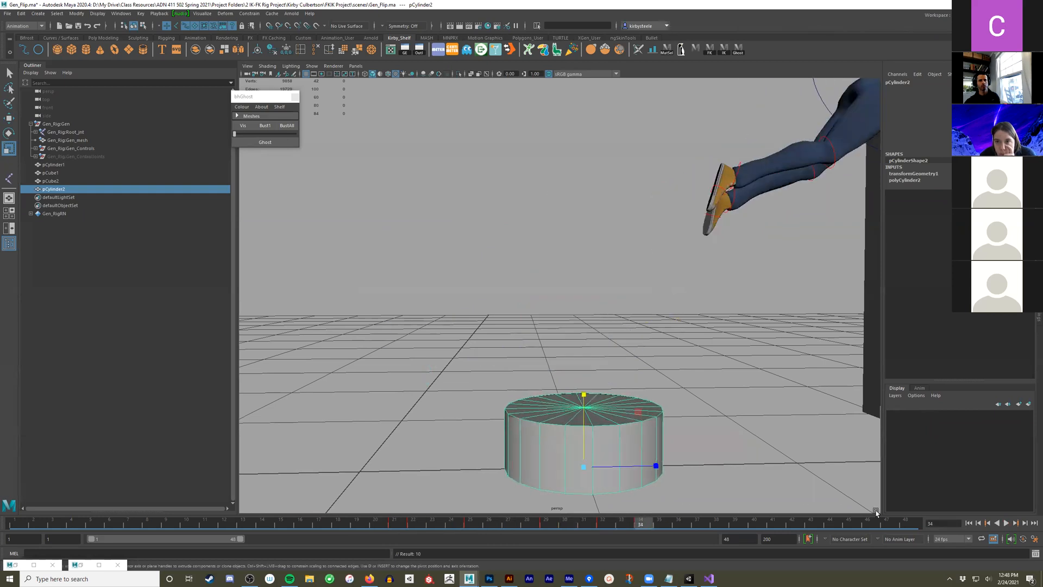
{"action": "left_click", "coordinate": [1006, 522]}
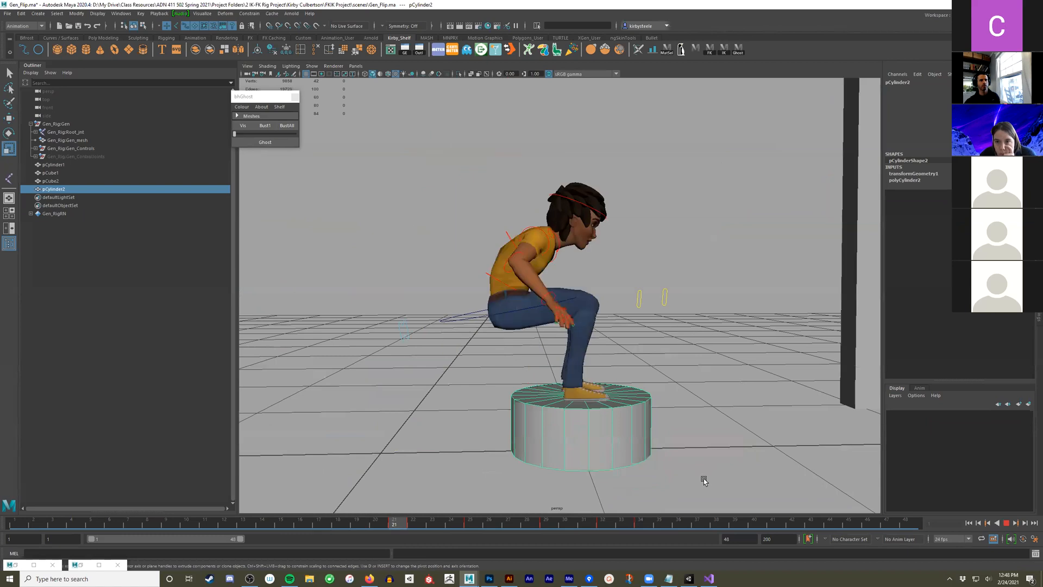
{"action": "key", "text": "q"}
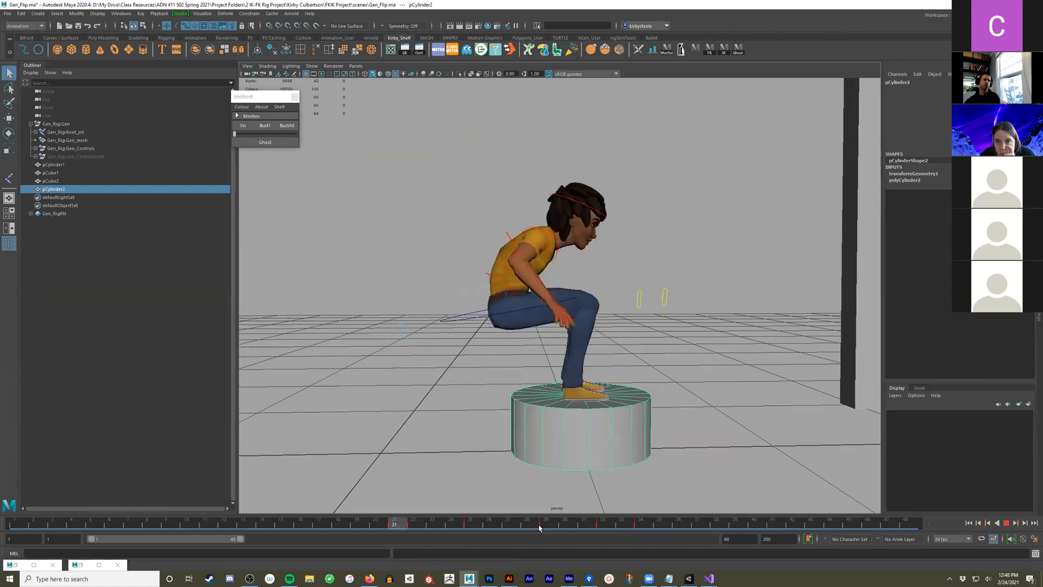
{"action": "key", "text": "alt+v"}
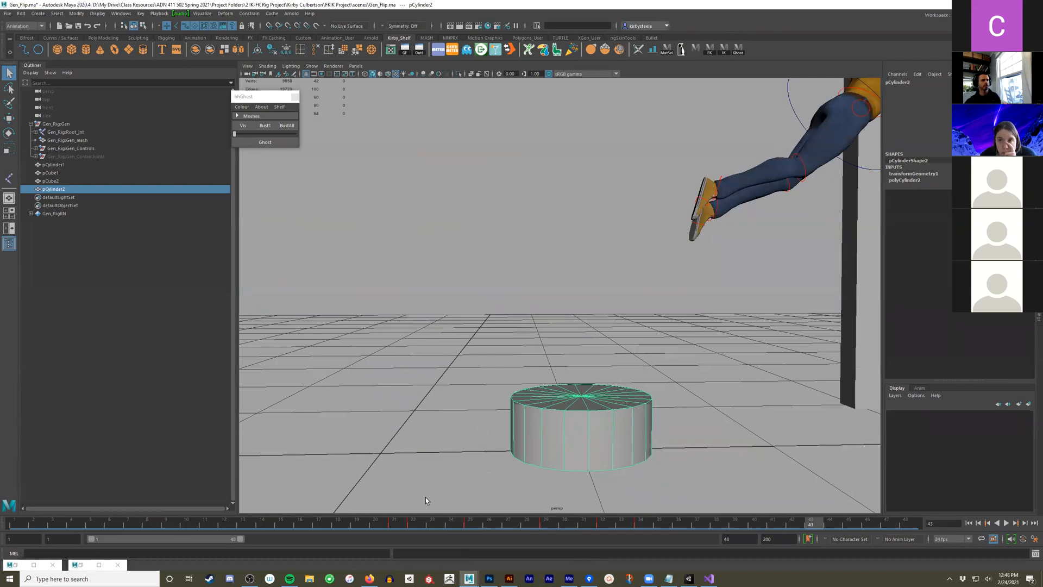
{"action": "mouse_move", "coordinate": [429, 522]}
{"action": "left_mouse_down"}
{"action": "mouse_move", "coordinate": [441, 521]}
{"action": "mouse_move", "coordinate": [417, 521]}
{"action": "left_mouse_up"}
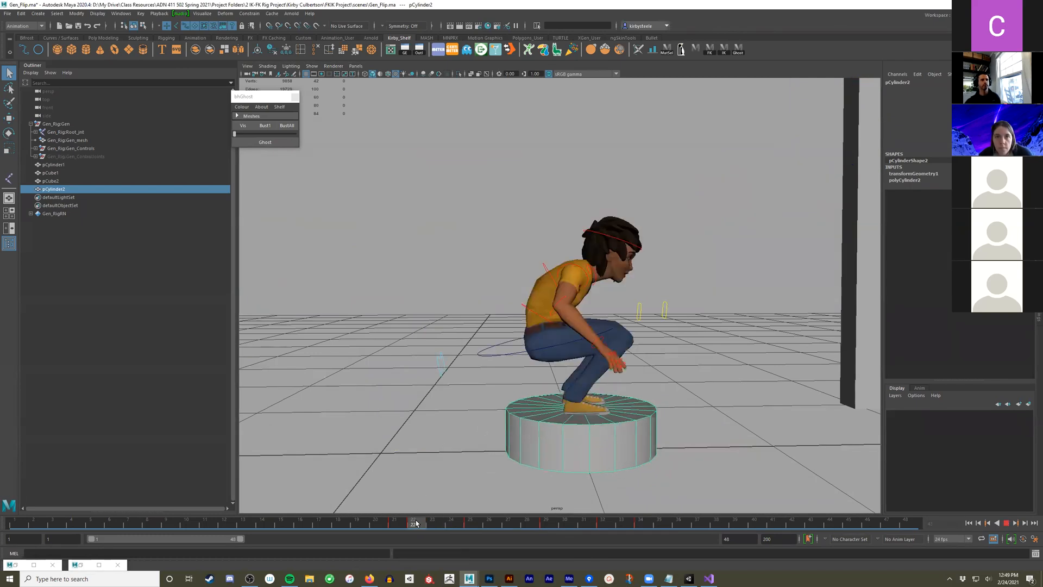
Key all of the character's controls at frame 22 and compare the crouch with the bar pose at frame 25
{"action": "left_click", "coordinate": [498, 348]}
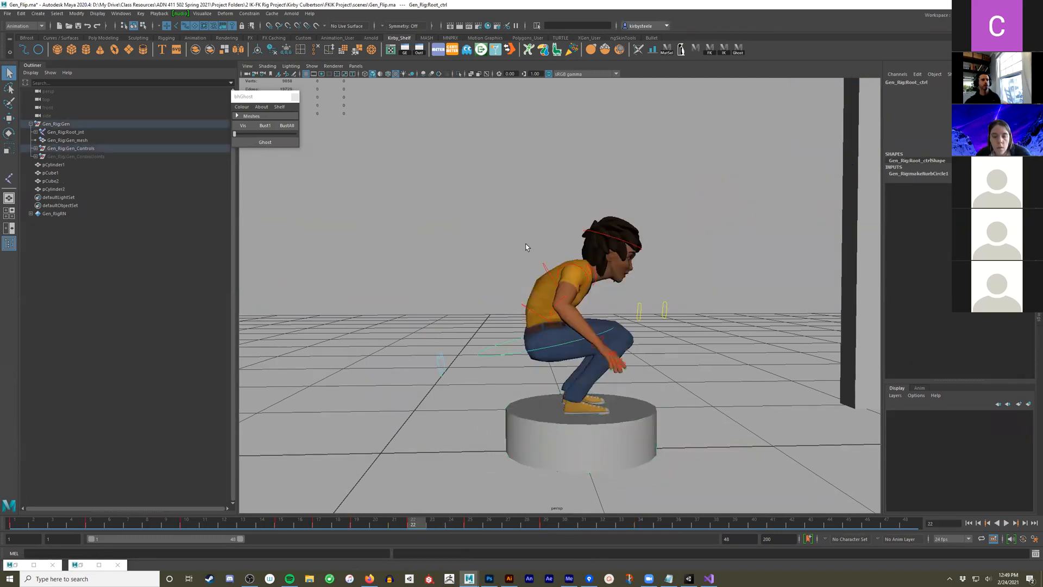
{"action": "key", "text": "alt+v"}
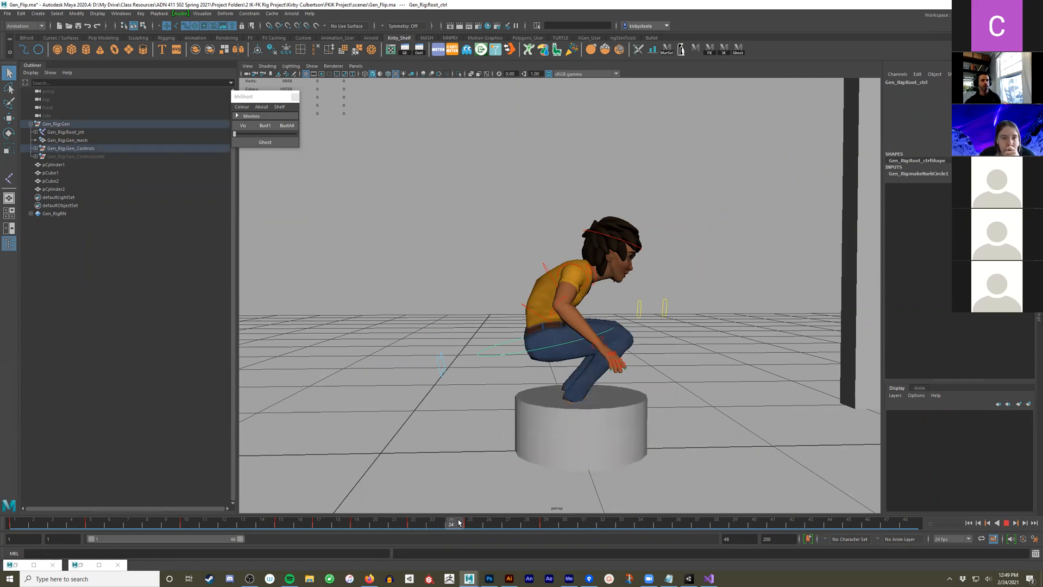
{"action": "left_click_drag", "start_coordinate": [475, 518], "coordinate": [476, 519]}
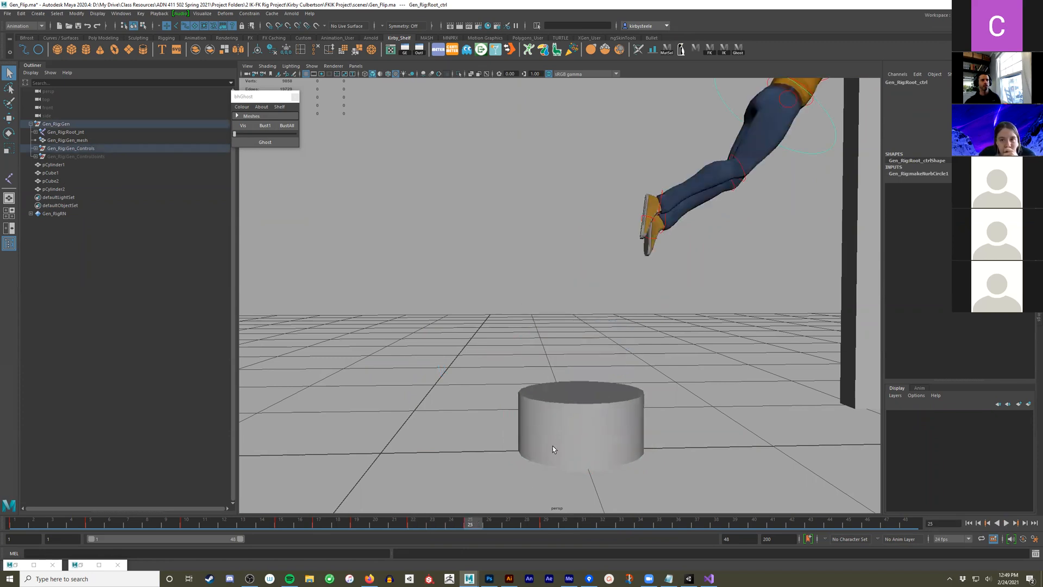
{"action": "middle_click_drag", "start_coordinate": [728, 351], "coordinate": [728, 420], "text": "alt"}
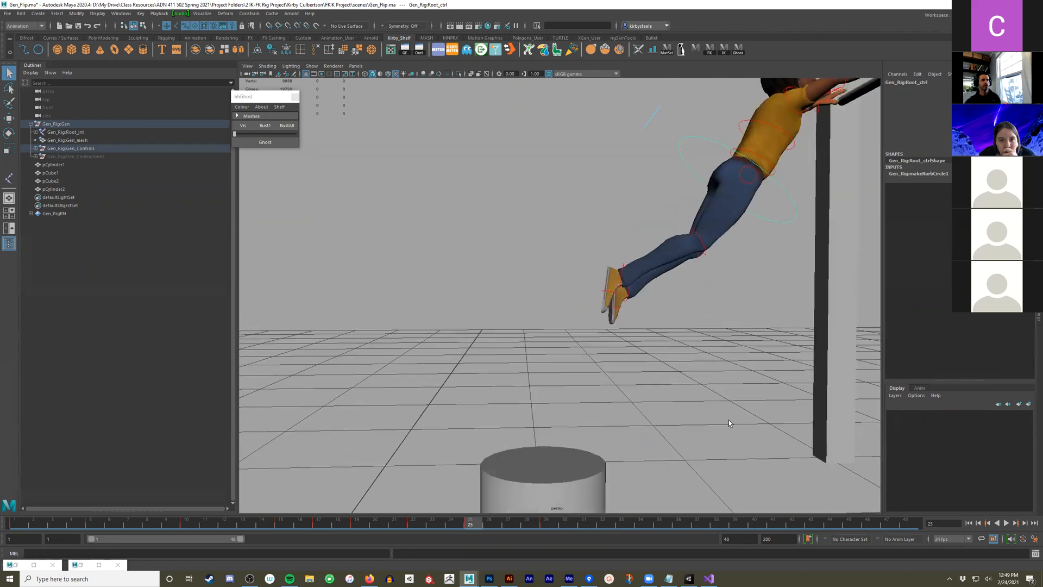
{"action": "right_click_drag", "start_coordinate": [729, 419], "coordinate": [687, 410], "text": "alt"}
{"action": "left_click_drag", "start_coordinate": [820, 363], "coordinate": [573, 105]}
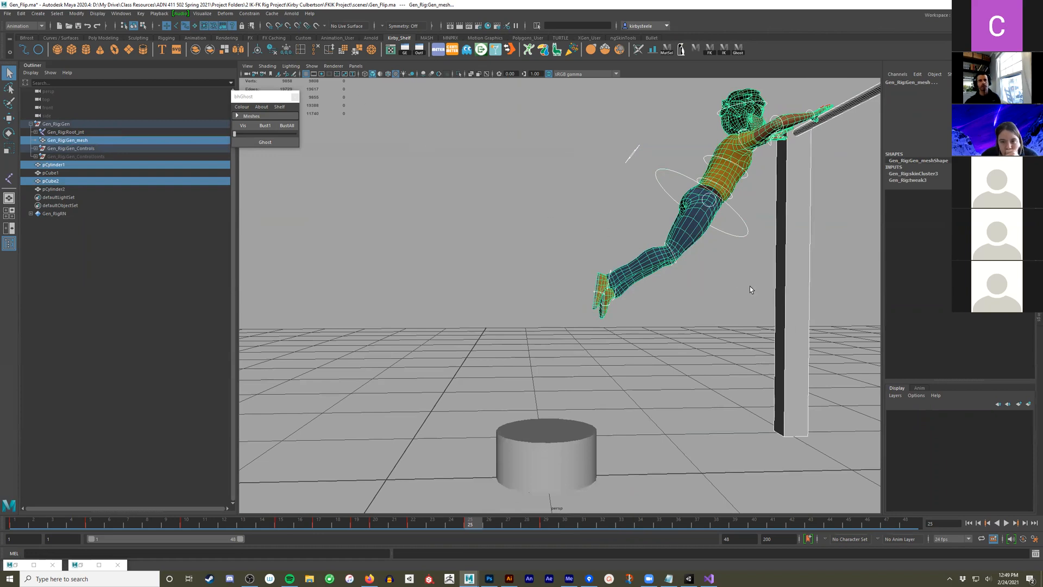
{"action": "left_click_drag", "start_coordinate": [835, 351], "coordinate": [562, 96]}
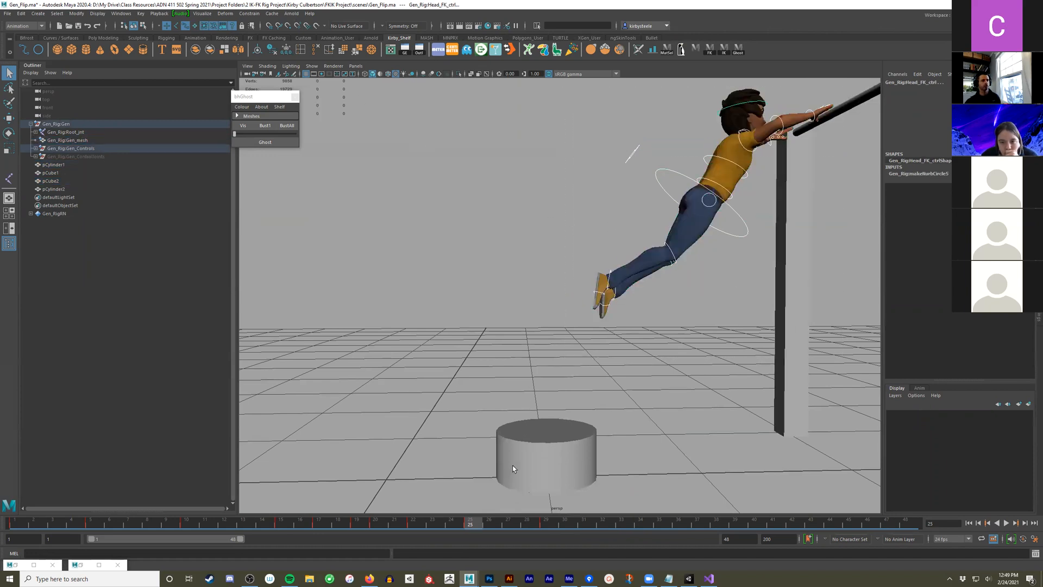
{"action": "left_click", "coordinate": [421, 526]}
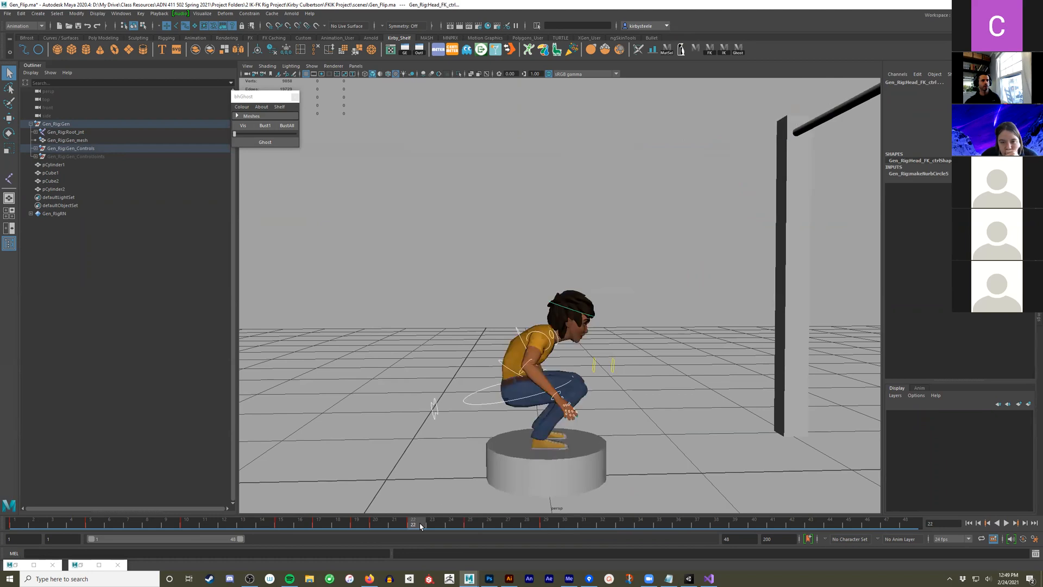
{"action": "left_click_drag", "start_coordinate": [475, 237], "coordinate": [709, 497]}
{"action": "scroll", "coordinate": [672, 411], "scroll_direction": "up", "scroll_amount": 1}
{"action": "key", "text": "s"}
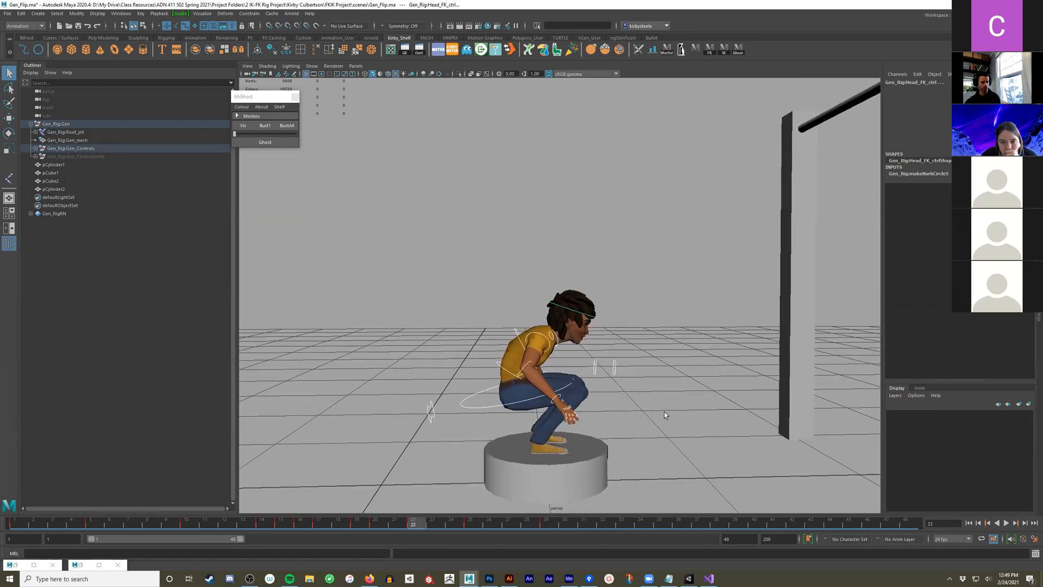
{"action": "right_click", "coordinate": [420, 523]}
{"action": "mouse_move", "coordinate": [486, 418]}
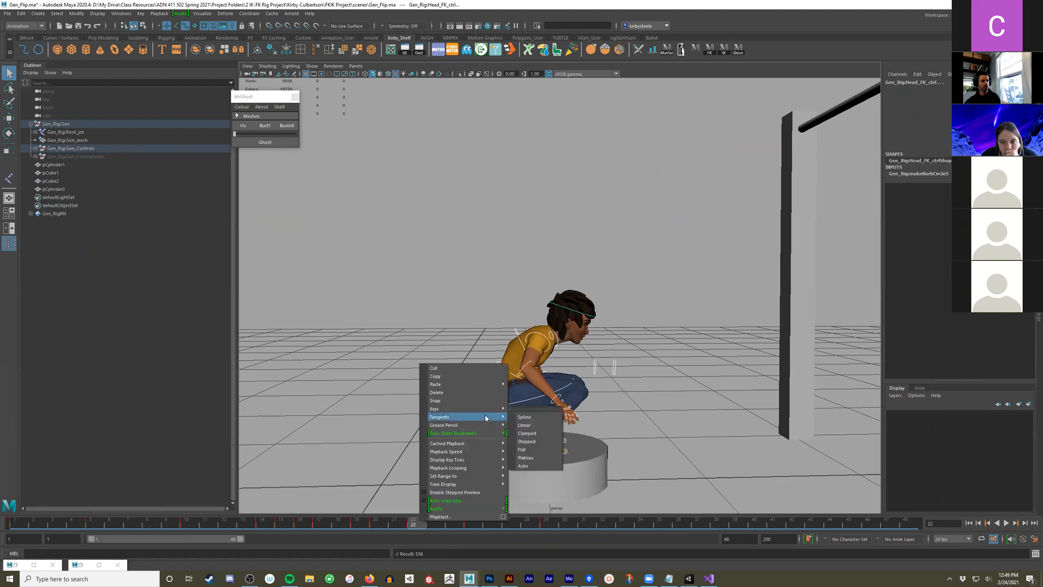
{"action": "left_click", "coordinate": [476, 527]}
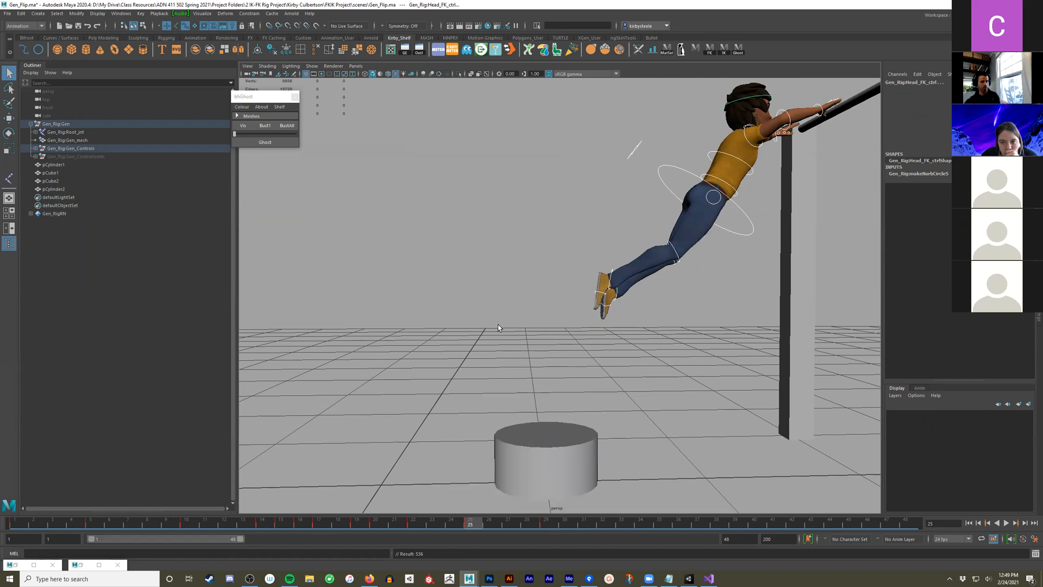
Set the tangents of the character's keys to Flat at frame 22 and to Auto at frame 25
{"action": "left_click", "coordinate": [422, 524]}
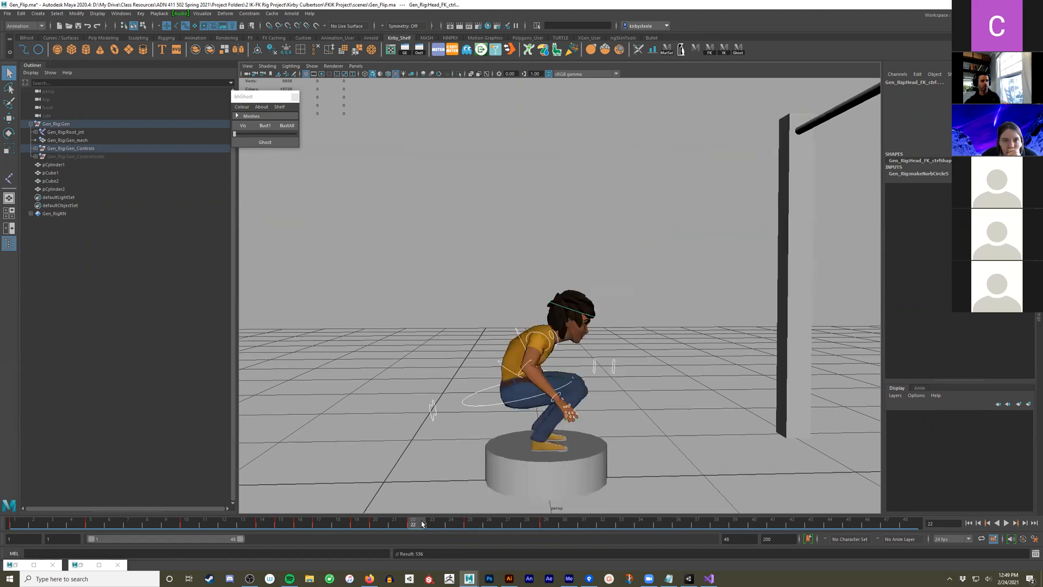
{"action": "right_click", "coordinate": [423, 523]}
{"action": "mouse_move", "coordinate": [475, 420]}
{"action": "left_click", "coordinate": [525, 450]}
{"action": "left_click", "coordinate": [429, 523]}
{"action": "left_click_drag", "start_coordinate": [439, 523], "coordinate": [476, 528]}
{"action": "right_click", "coordinate": [477, 529]}
{"action": "mouse_move", "coordinate": [524, 420]}
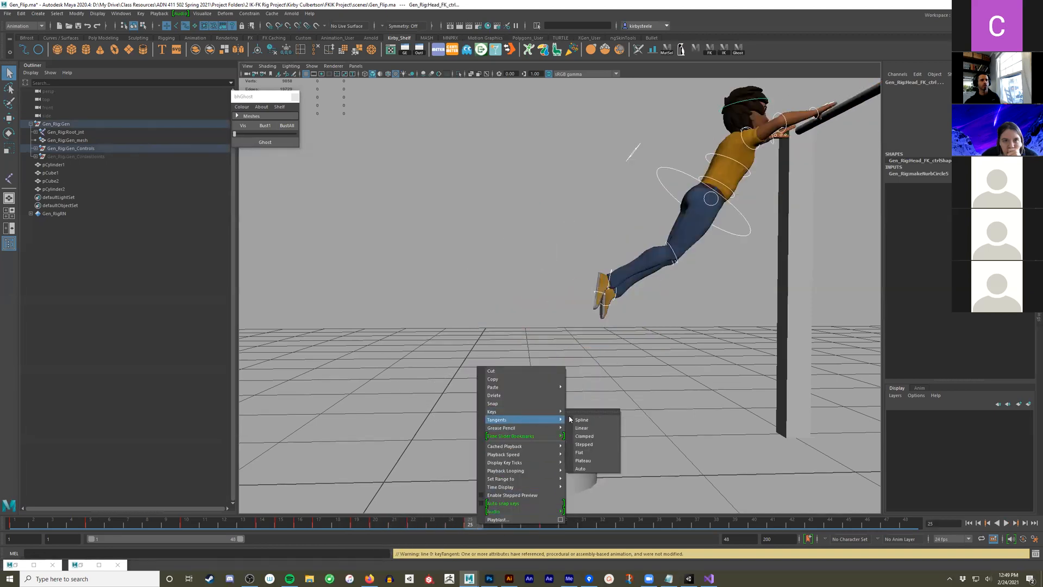
{"action": "left_click", "coordinate": [598, 467]}
Scrub back through the jump and play the animation from the start with the cylinder and bar in view
{"action": "left_click_drag", "start_coordinate": [470, 526], "coordinate": [360, 519]}
{"action": "right_click_drag", "start_coordinate": [623, 387], "coordinate": [578, 392], "text": "alt"}
{"action": "middle_click_drag", "start_coordinate": [578, 392], "coordinate": [549, 422], "text": "alt"}
{"action": "left_click", "coordinate": [970, 523]}
{"action": "left_click", "coordinate": [1006, 523]}
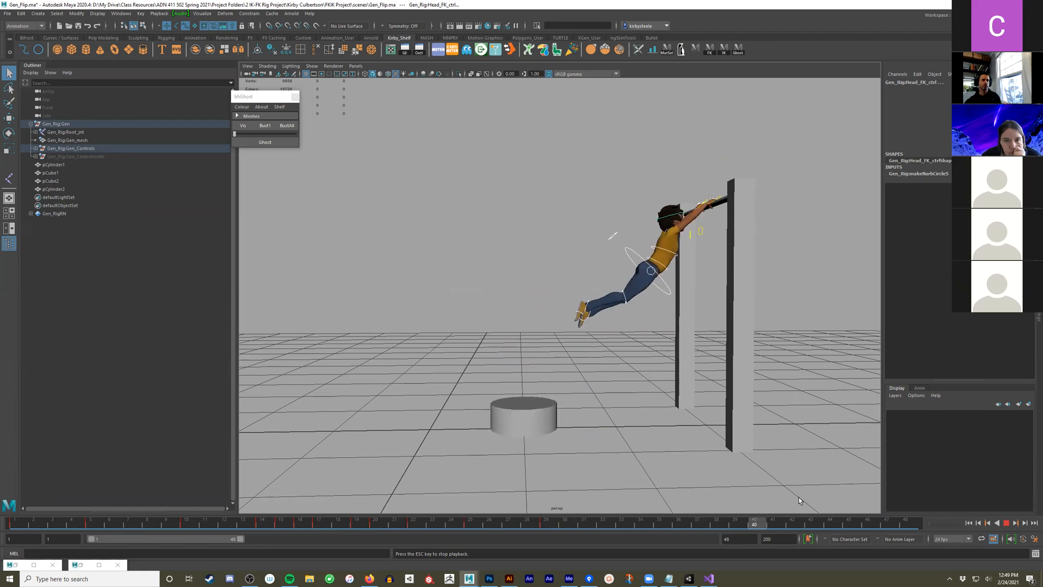
{"action": "key", "text": "Escape"}
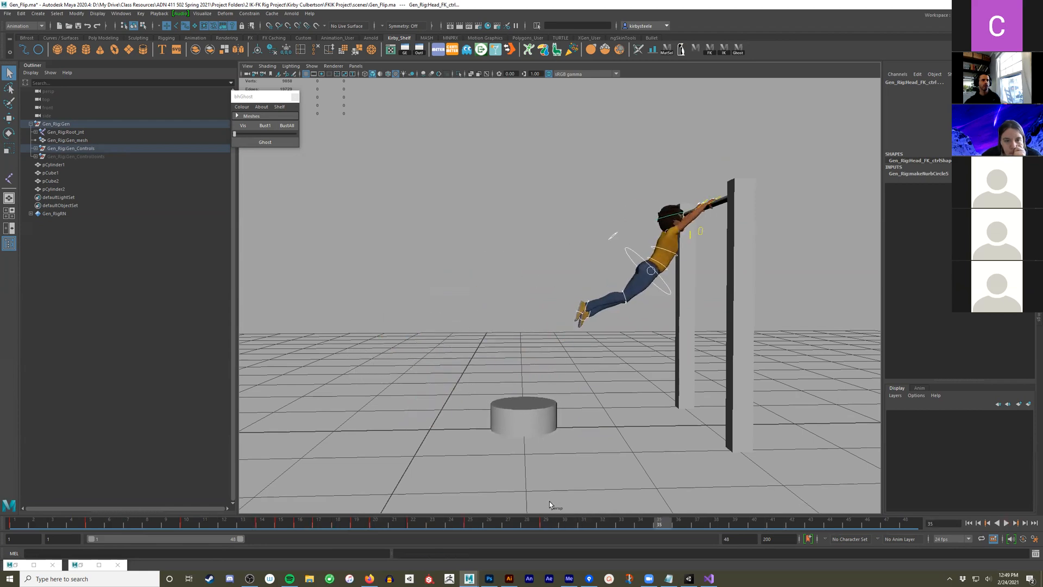
Retime the character's last two keys to frames 27 and 31, and play back the leap to the bar
{"action": "left_click", "coordinate": [472, 524]}
{"action": "left_click_drag", "start_coordinate": [472, 525], "coordinate": [554, 525], "text": "shift"}
{"action": "left_click", "coordinate": [1007, 522]}
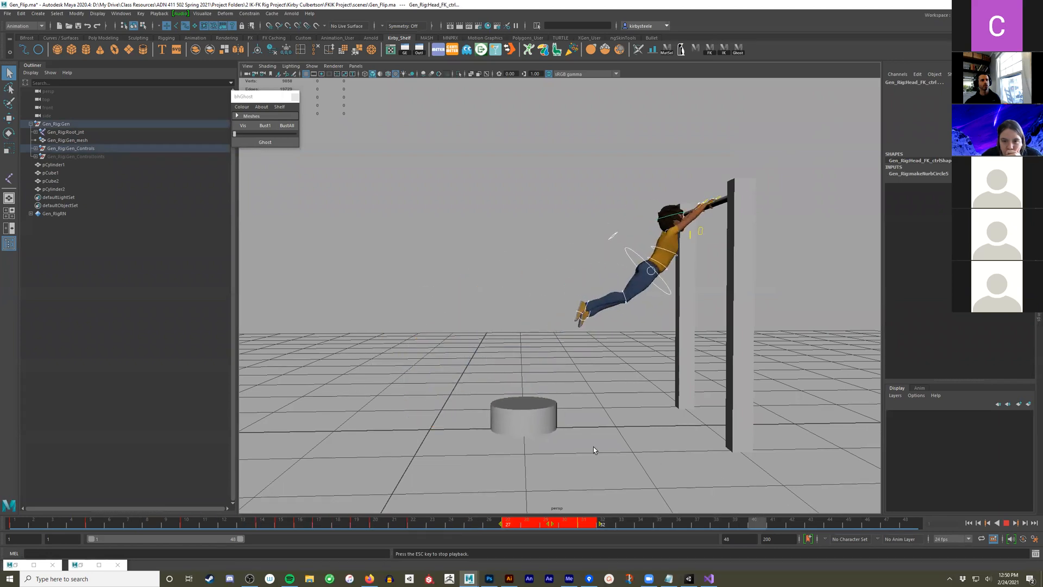
{"action": "key", "text": "Escape"}
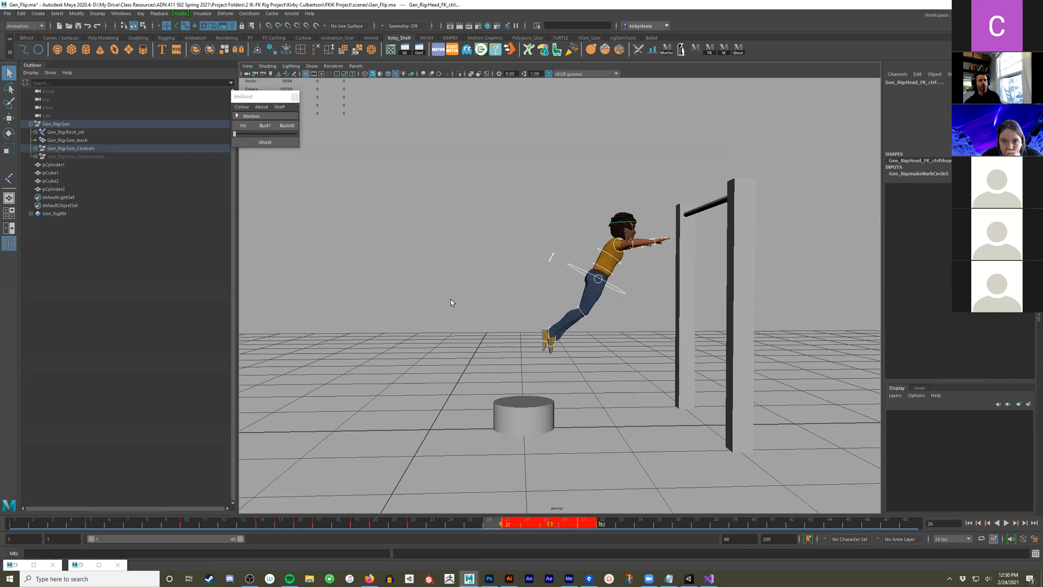
{"action": "left_click_drag", "start_coordinate": [453, 303], "coordinate": [471, 299], "text": "alt"}
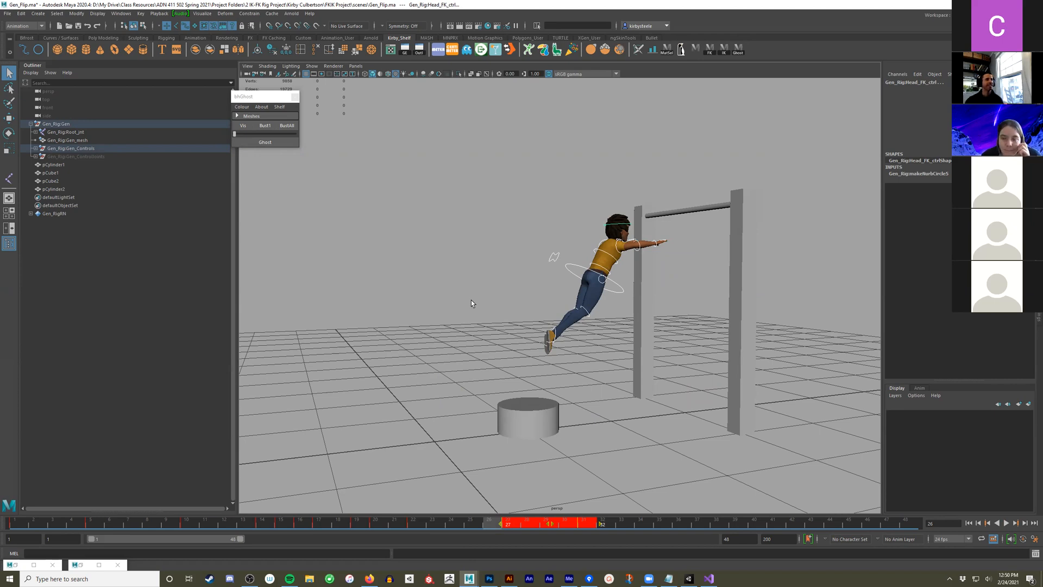
Move the bhGhost window out of the way and close it
{"action": "left_click", "coordinate": [268, 98]}
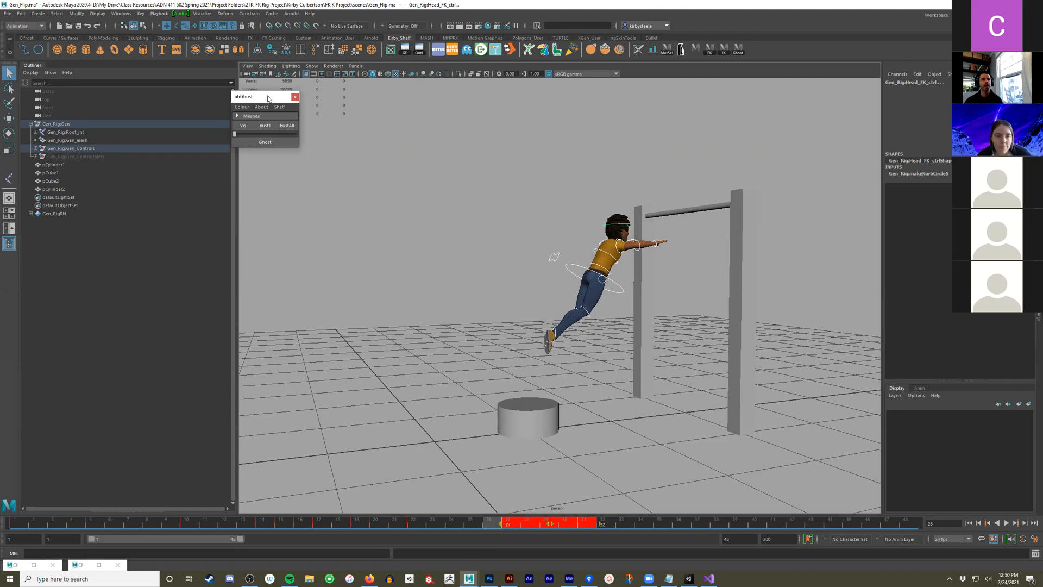
{"action": "left_click_drag", "start_coordinate": [268, 98], "coordinate": [846, 90]}
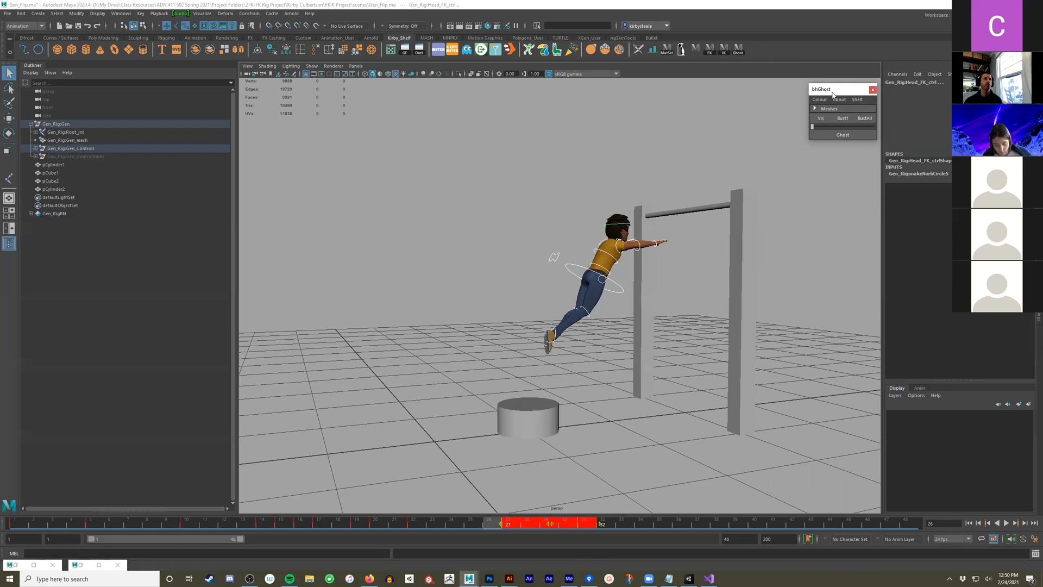
{"action": "left_click_drag", "start_coordinate": [832, 93], "coordinate": [277, 93]}
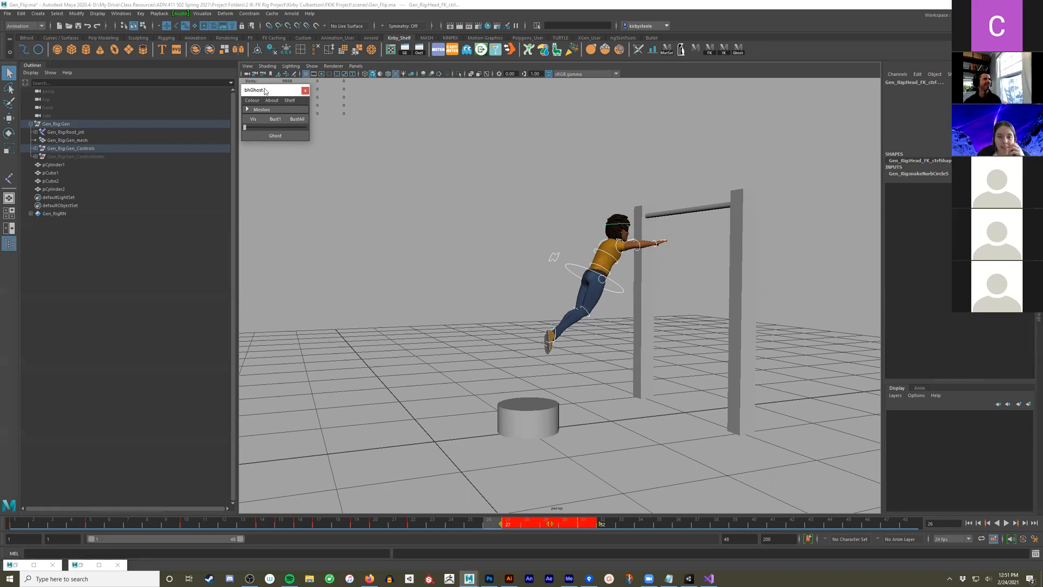
{"action": "left_click_drag", "start_coordinate": [264, 91], "coordinate": [263, 86]}
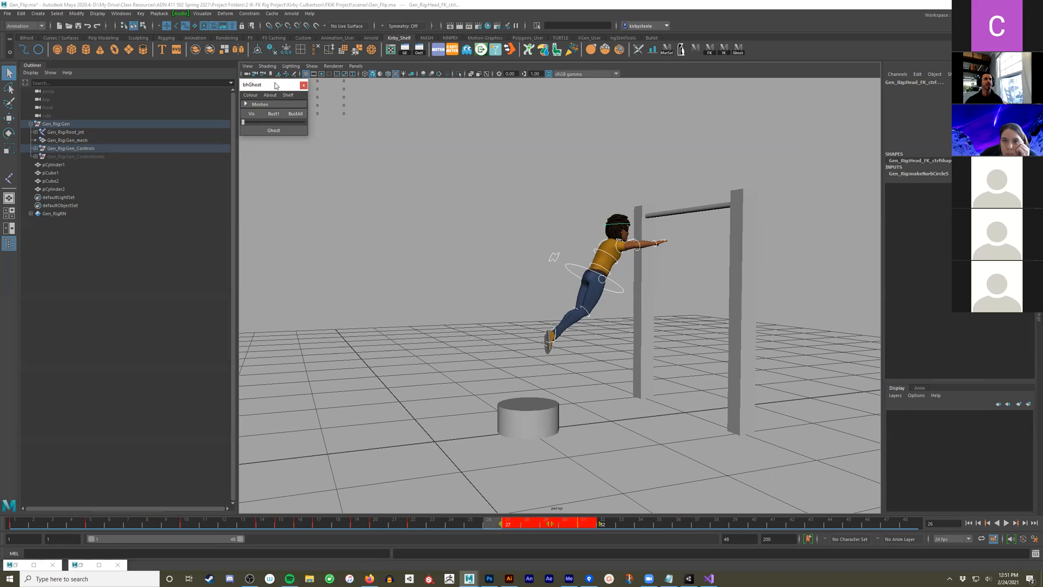
{"action": "left_click_drag", "start_coordinate": [280, 89], "coordinate": [394, 127]}
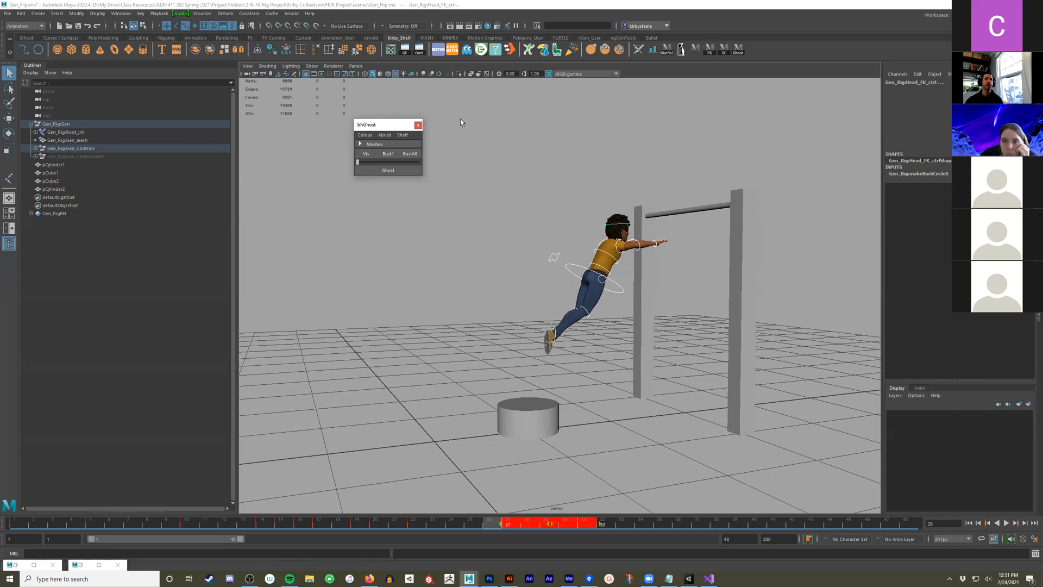
{"action": "left_click", "coordinate": [418, 126]}
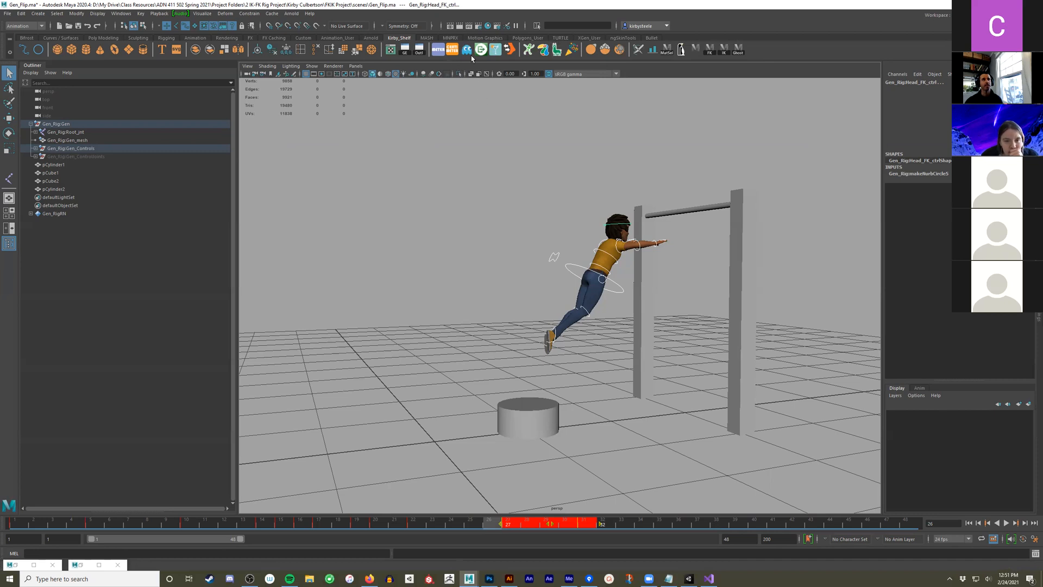
Look at the rig creation tool and the rig control tool, closing each Rig Functions window again
{"action": "left_click", "coordinate": [531, 52]}
{"action": "left_click_drag", "start_coordinate": [440, 199], "coordinate": [474, 130]}
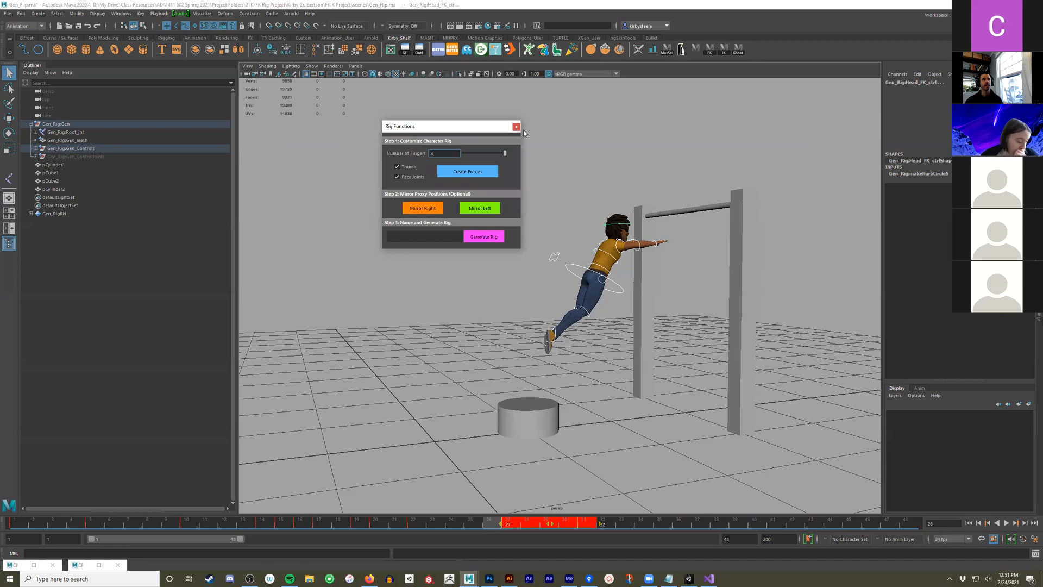
{"action": "left_click", "coordinate": [517, 129]}
{"action": "left_click", "coordinate": [571, 52]}
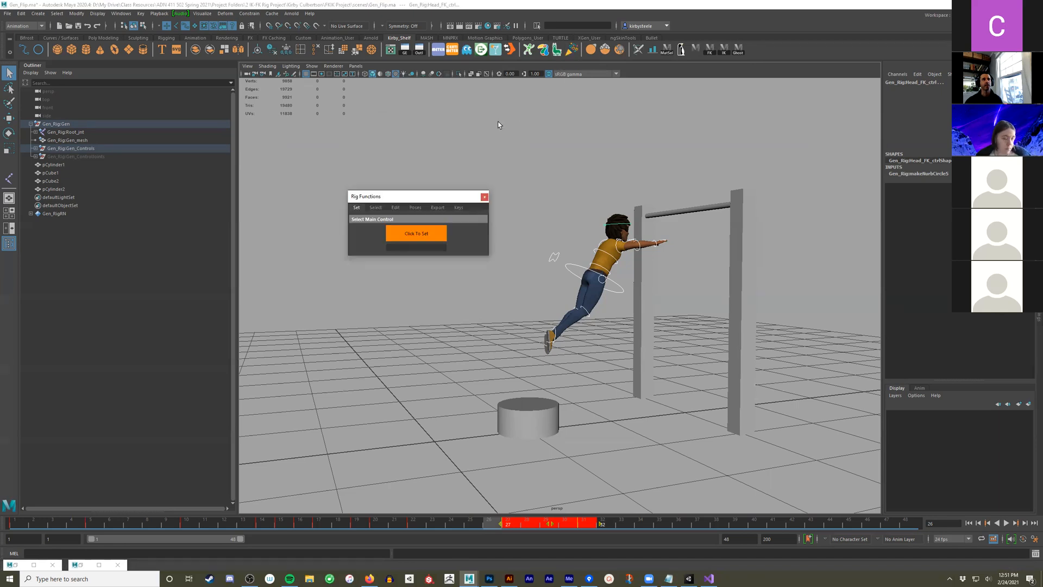
{"action": "left_click_drag", "start_coordinate": [432, 195], "coordinate": [440, 170]}
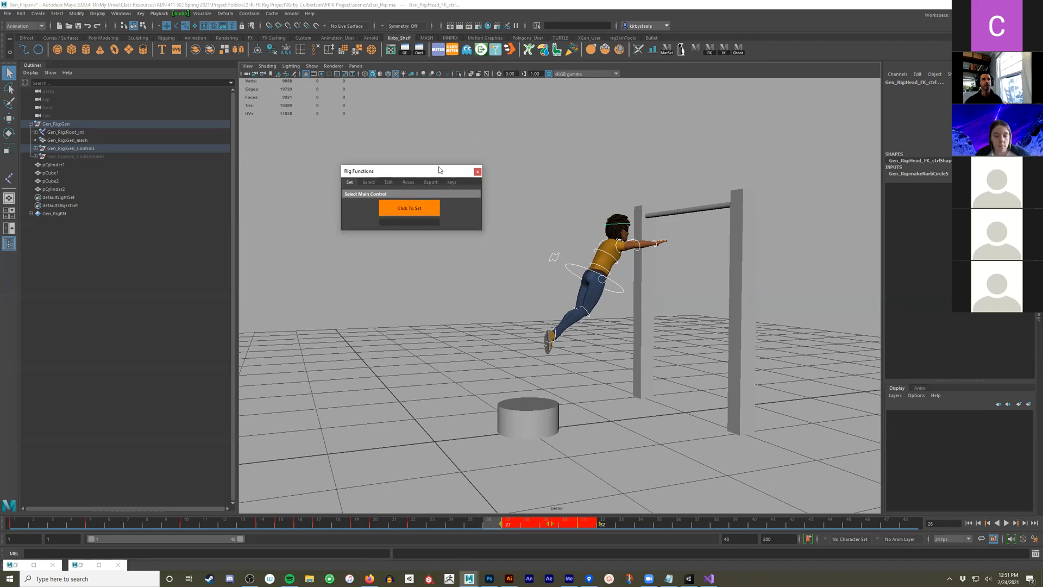
{"action": "left_click", "coordinate": [475, 171]}
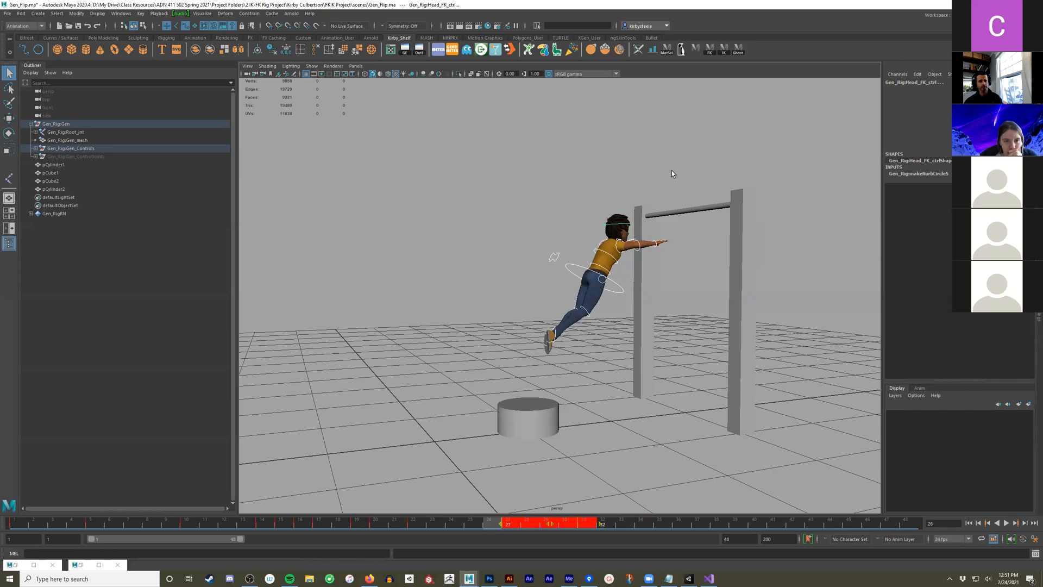
Play back the whole animation from frame 1 in a side view and return to the first frame
{"action": "left_click_drag", "start_coordinate": [666, 286], "coordinate": [643, 291], "text": "alt"}
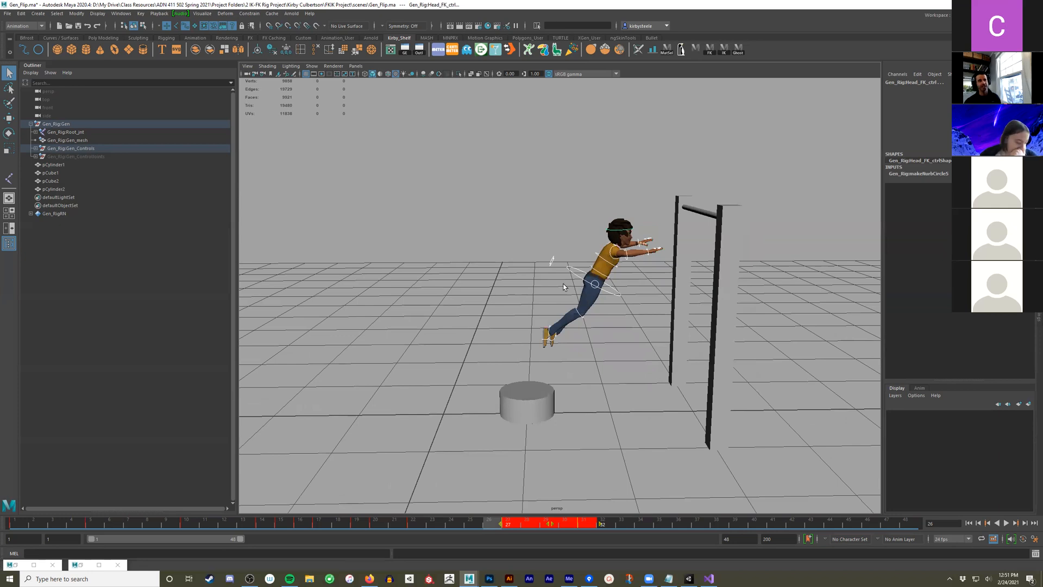
{"action": "left_click_drag", "start_coordinate": [521, 294], "coordinate": [487, 311], "text": "alt"}
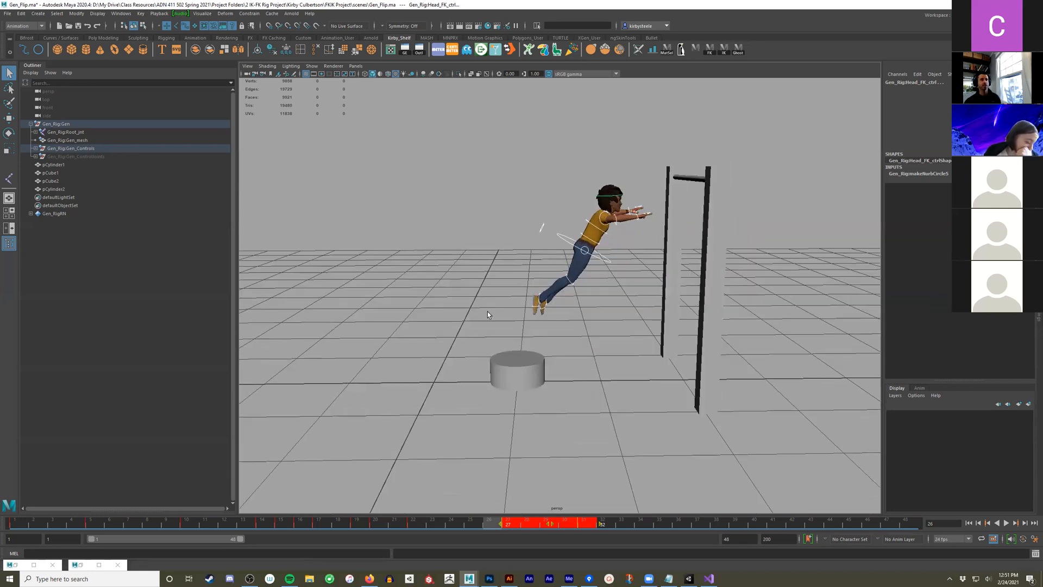
{"action": "left_click", "coordinate": [16, 525]}
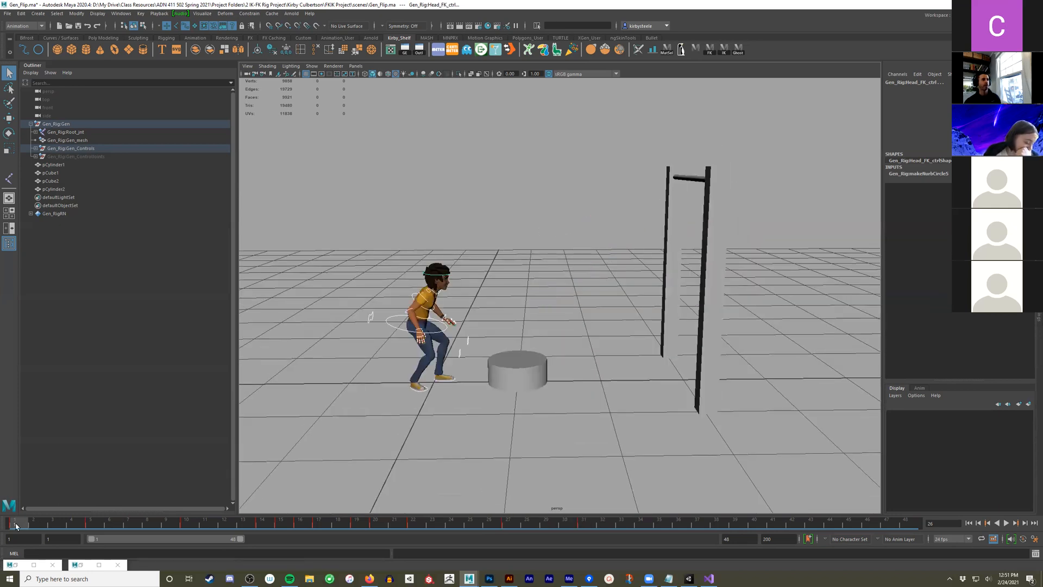
{"action": "key", "text": "alt+v"}
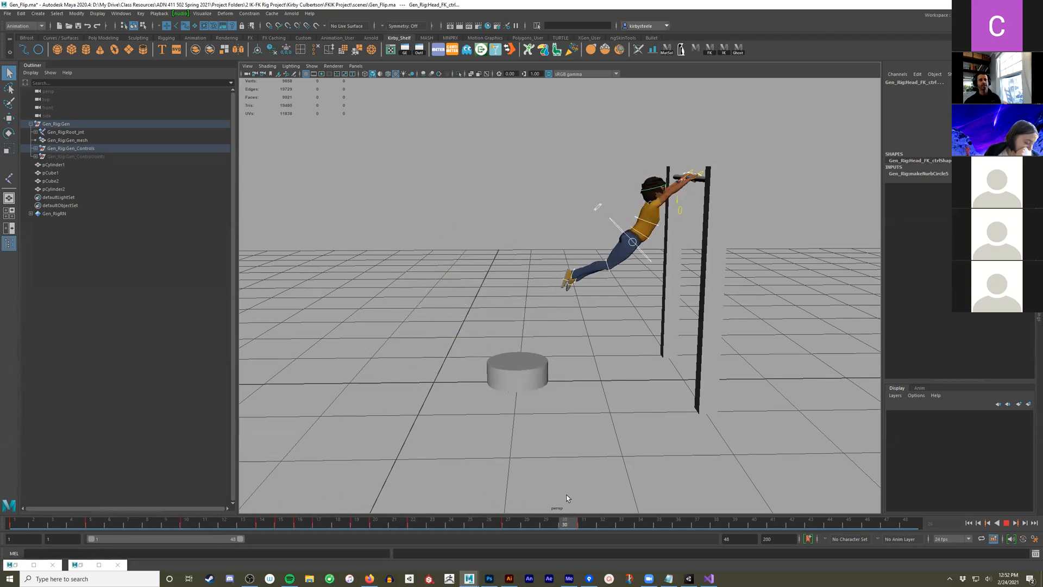
{"action": "left_click_drag", "start_coordinate": [550, 523], "coordinate": [5, 515]}
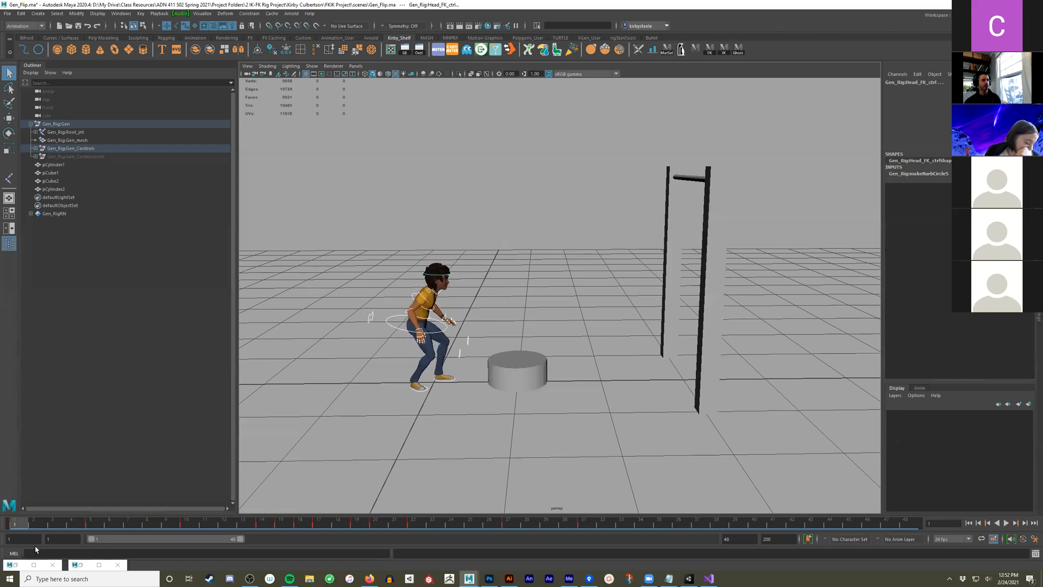
Review the character's key poses at frames 5, 10, 14, 17, 20, 22, 27 and 31
{"action": "left_click", "coordinate": [97, 527]}
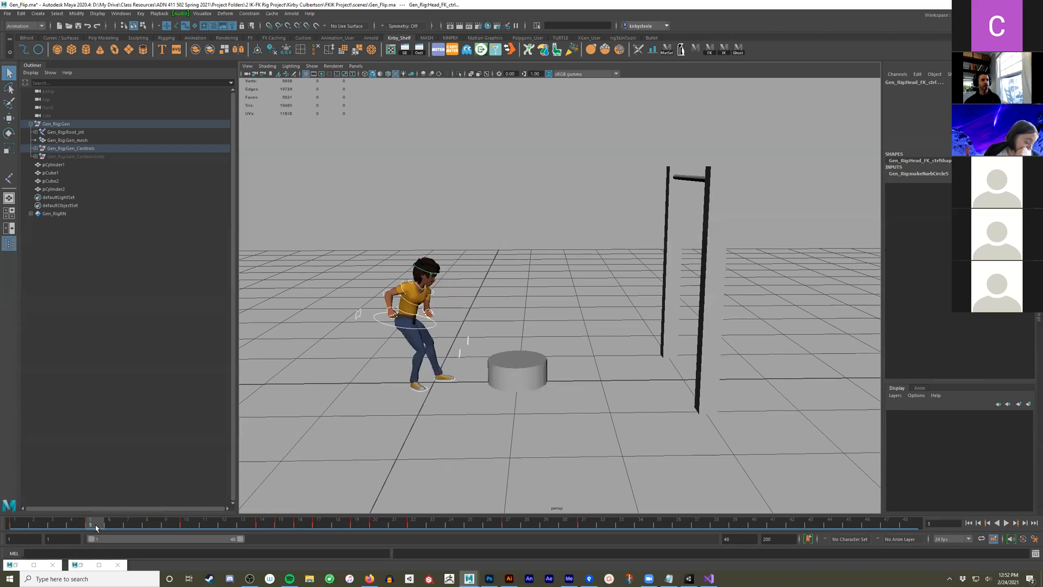
{"action": "left_click", "coordinate": [191, 526]}
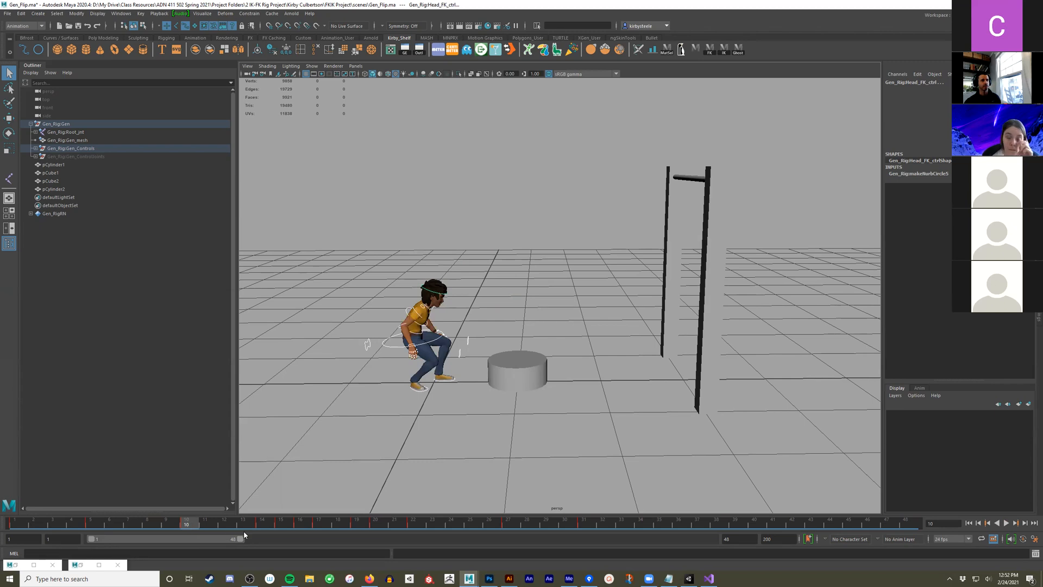
{"action": "left_click", "coordinate": [268, 524]}
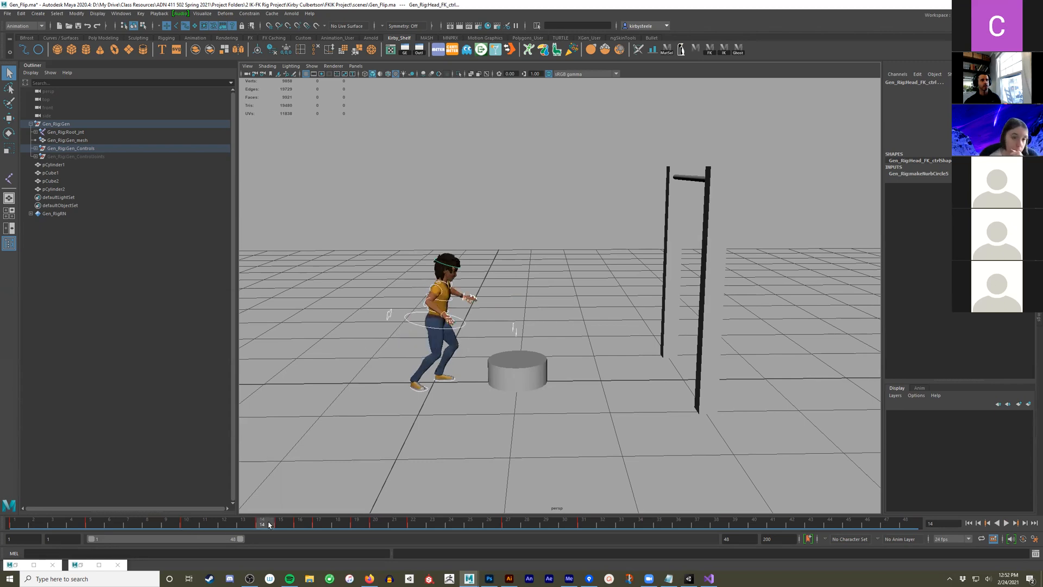
{"action": "left_click", "coordinate": [323, 525]}
{"action": "left_click", "coordinate": [375, 524]}
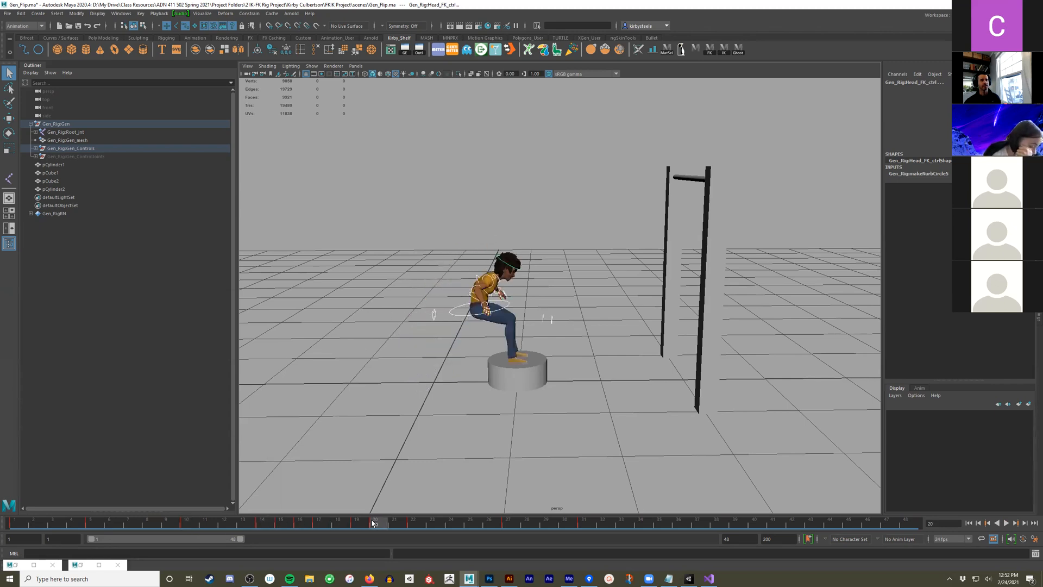
{"action": "left_click", "coordinate": [413, 525]}
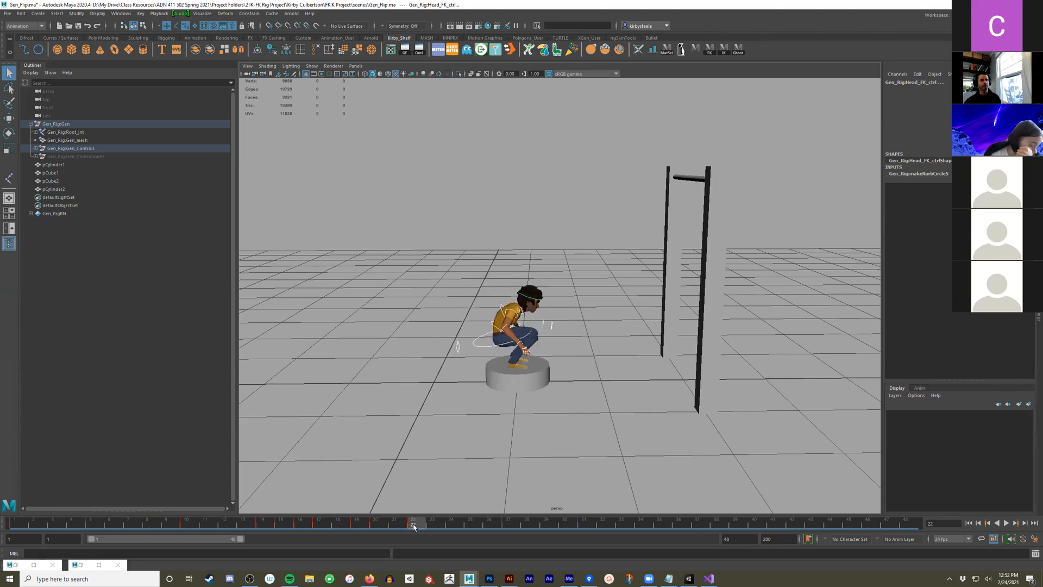
{"action": "left_click", "coordinate": [511, 525]}
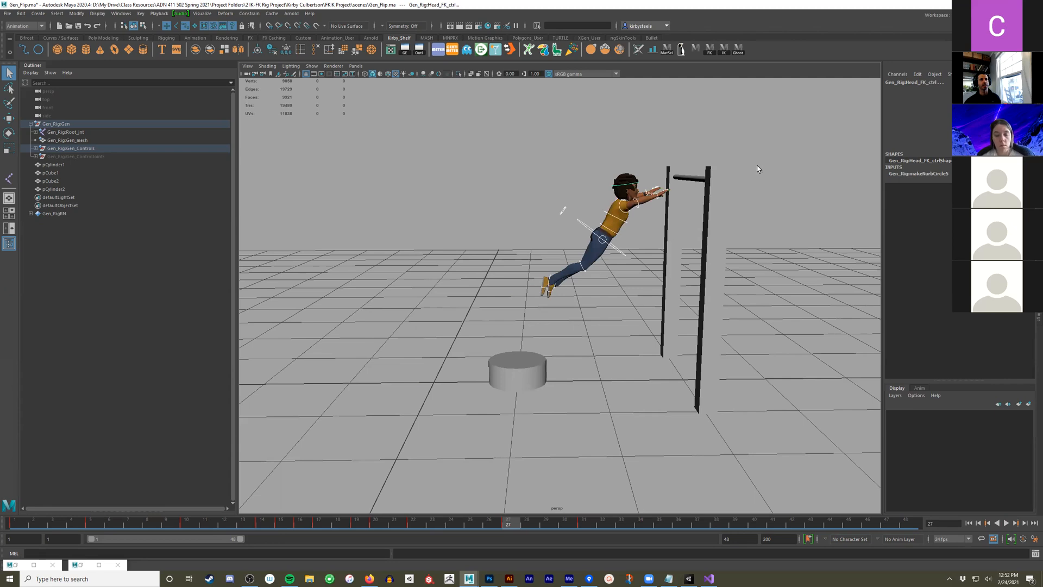
{"action": "left_click", "coordinate": [586, 525]}
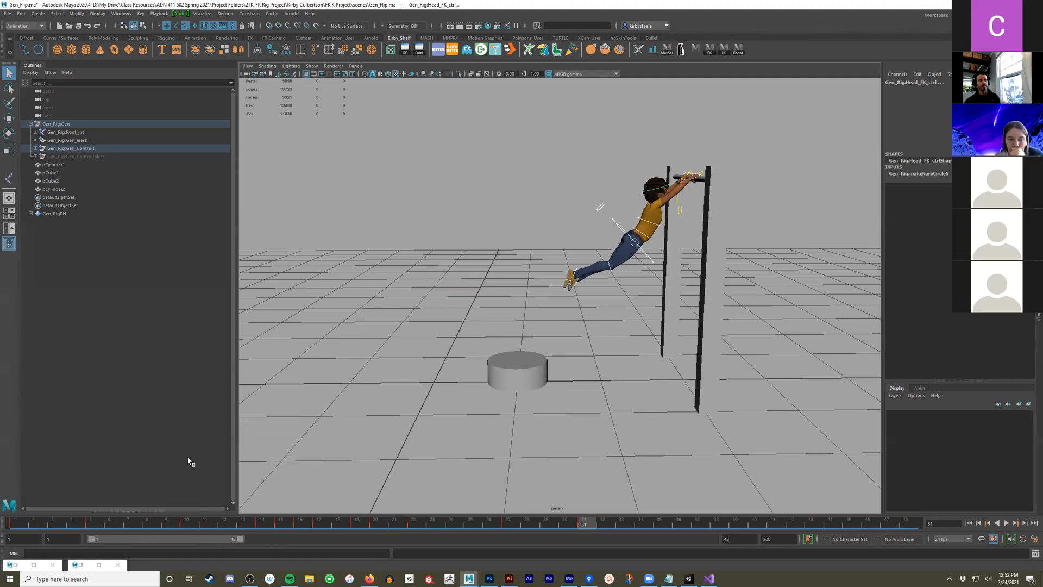
View the tangent types available for the keys at frame 1 and scrub through the start of the jump with the controls deselected
{"action": "left_click", "coordinate": [27, 528]}
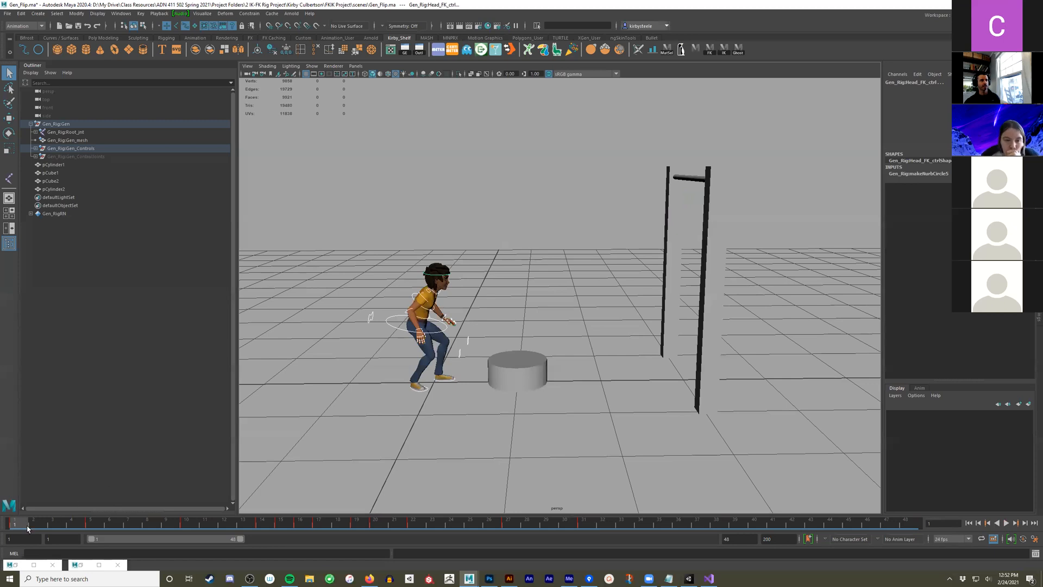
{"action": "left_click_drag", "start_coordinate": [340, 233], "coordinate": [529, 440]}
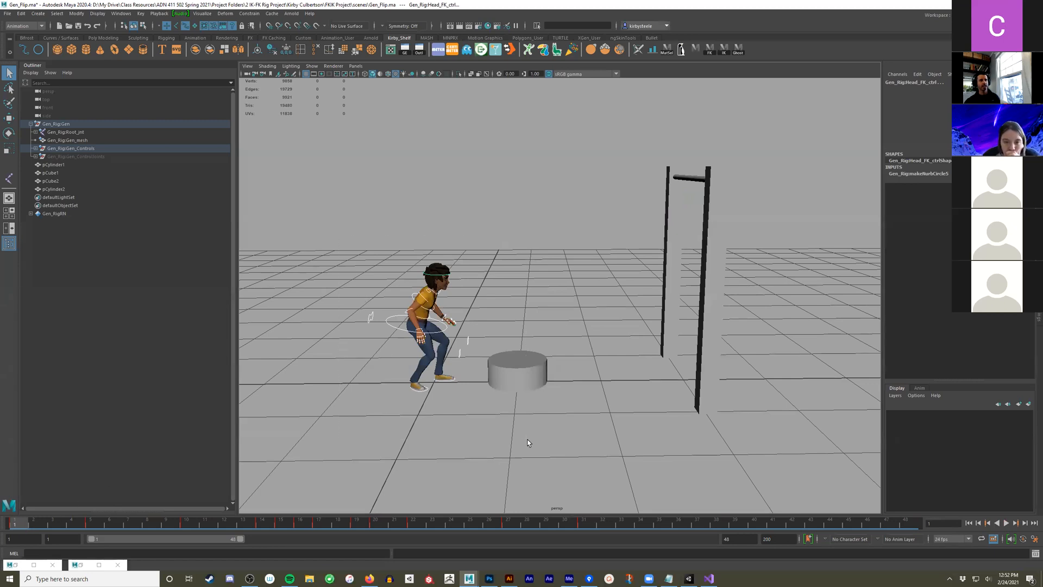
{"action": "right_click", "coordinate": [23, 528]}
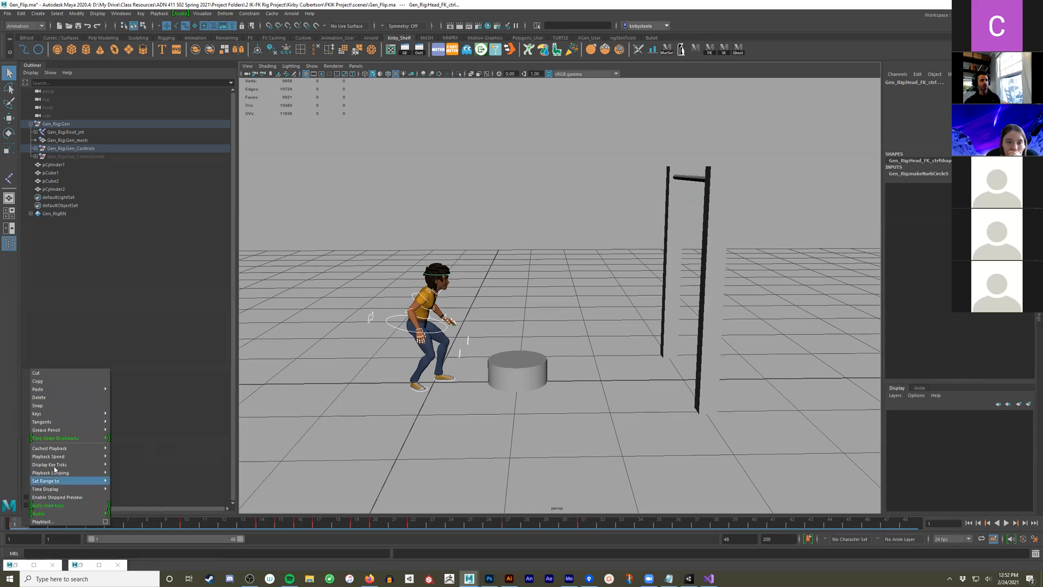
{"action": "mouse_move", "coordinate": [99, 423]}
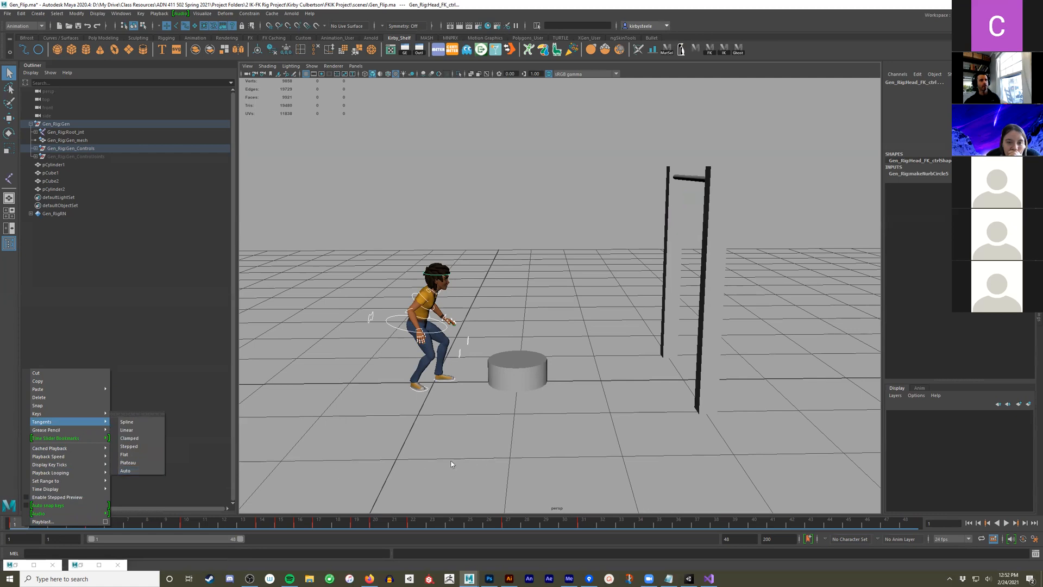
{"action": "left_click", "coordinate": [539, 441]}
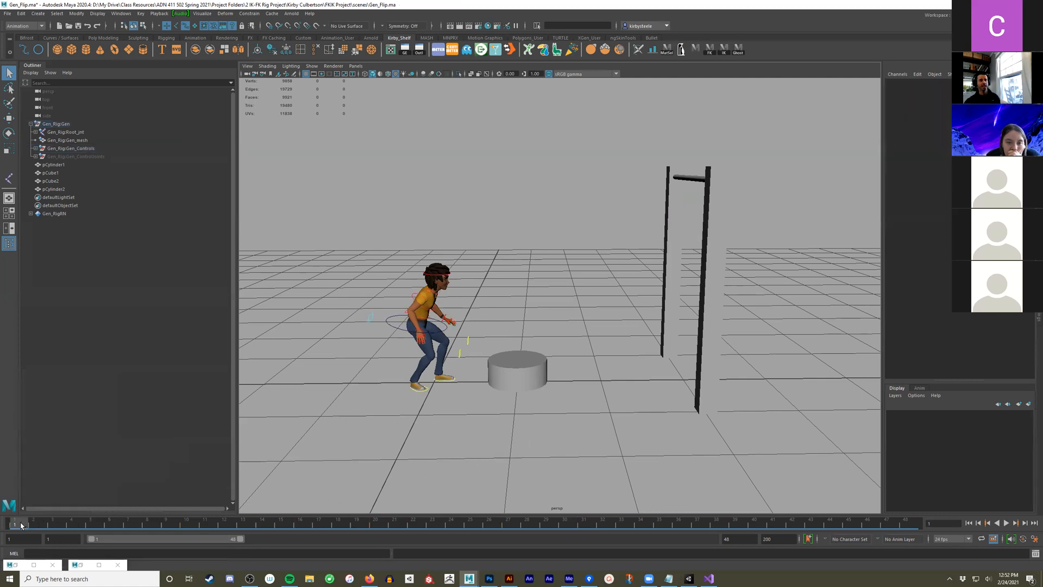
{"action": "mouse_move", "coordinate": [32, 529]}
{"action": "left_mouse_down"}
{"action": "mouse_move", "coordinate": [106, 543]}
{"action": "mouse_move", "coordinate": [380, 510]}
{"action": "mouse_move", "coordinate": [293, 515]}
{"action": "left_mouse_up"}
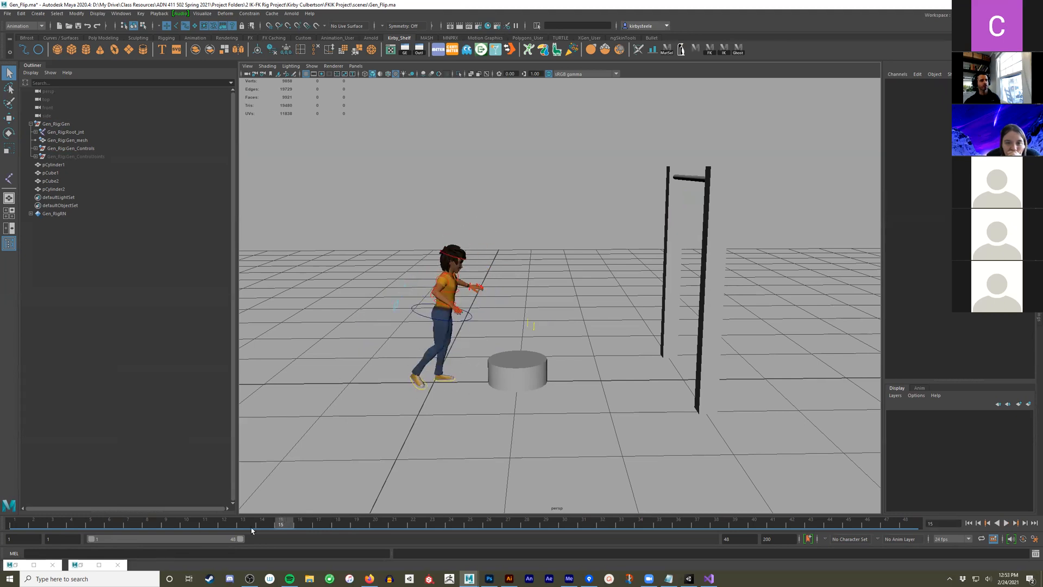
Scrub the leap from frame 15 to the bar grab at frame 34 and check the character's pose at frame 5
{"action": "mouse_move", "coordinate": [285, 526]}
{"action": "left_mouse_down"}
{"action": "mouse_move", "coordinate": [326, 527]}
{"action": "mouse_move", "coordinate": [241, 527]}
{"action": "mouse_move", "coordinate": [642, 525]}
{"action": "left_mouse_up"}
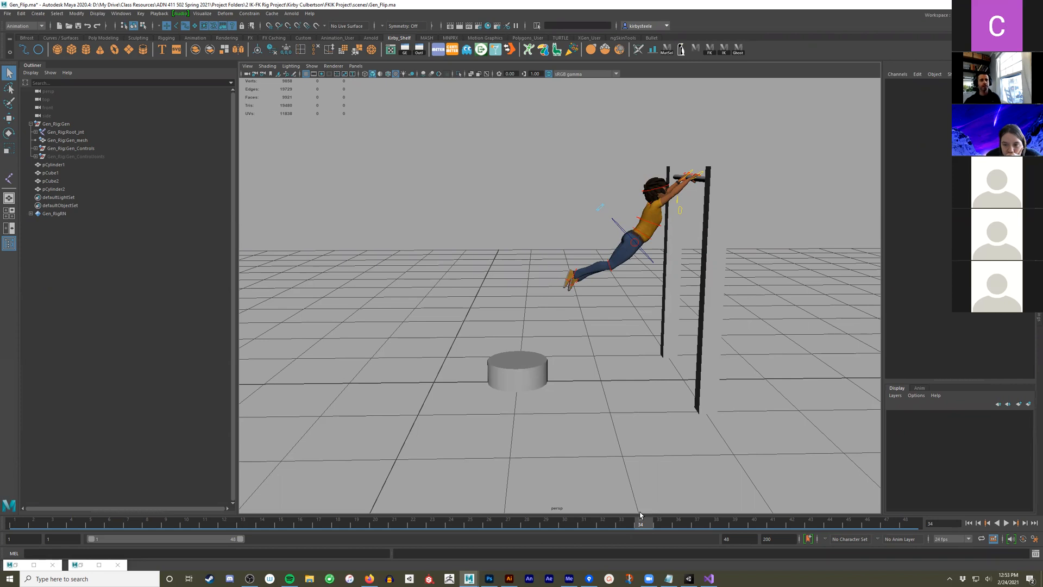
{"action": "left_click", "coordinate": [90, 523]}
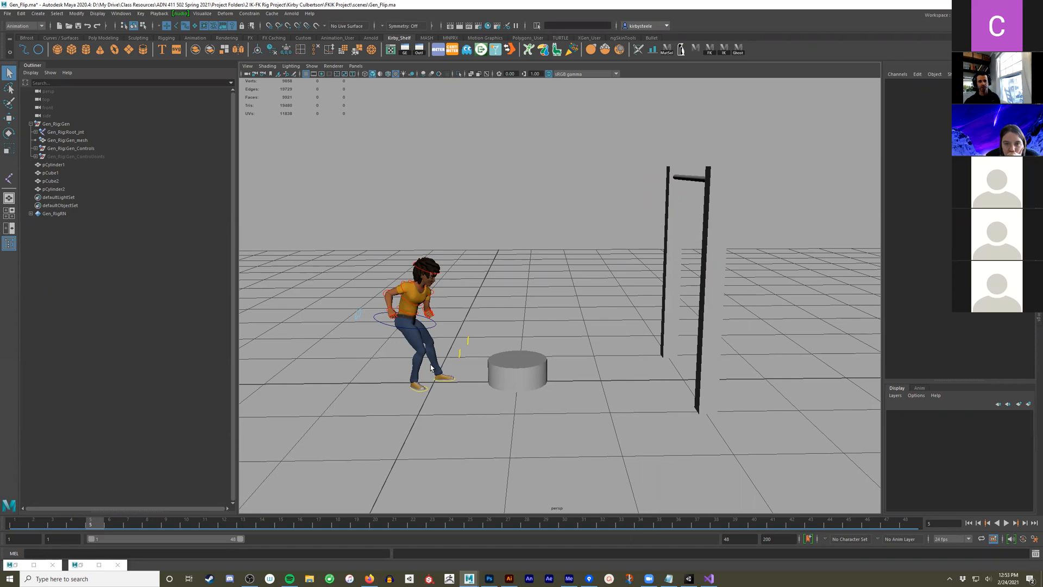
{"action": "middle_click_drag", "start_coordinate": [431, 368], "coordinate": [494, 368], "text": "alt"}
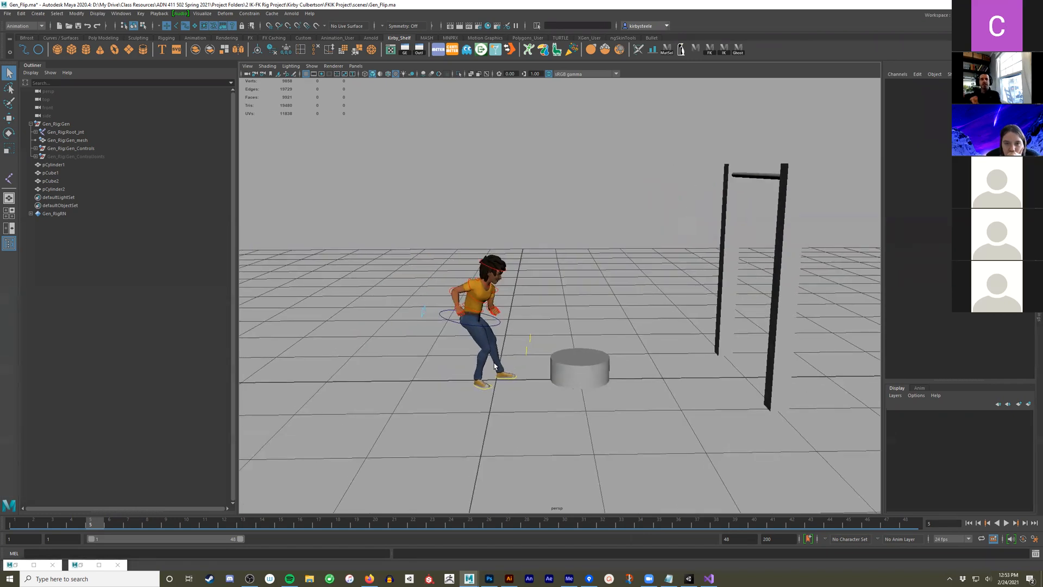
Play the animation from the crouch at frame 10 and stop it in mid-leap at frame 26
{"action": "left_click", "coordinate": [186, 523]}
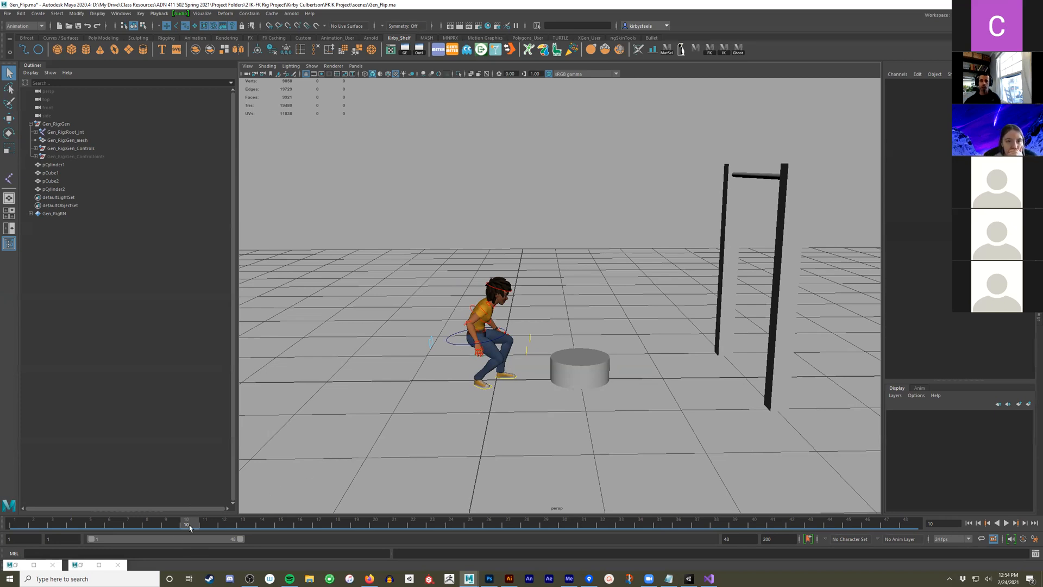
{"action": "key", "text": "alt+v"}
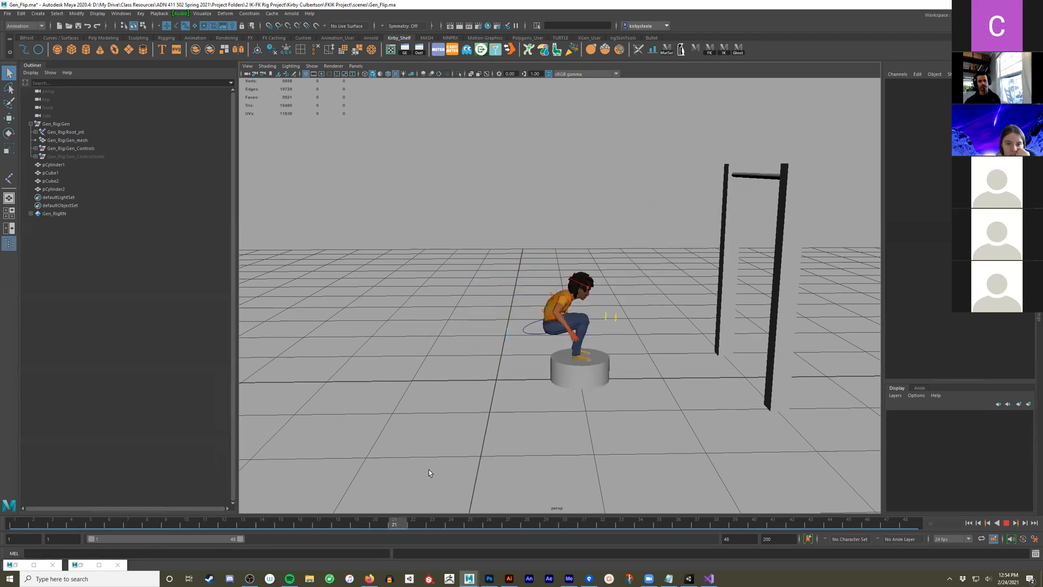
{"action": "key", "text": "alt+v"}
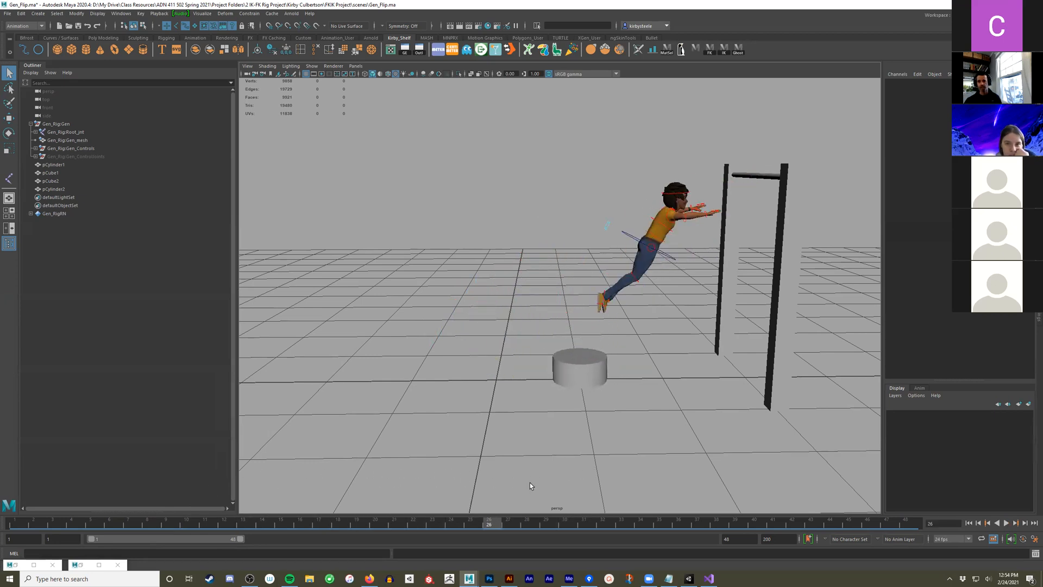